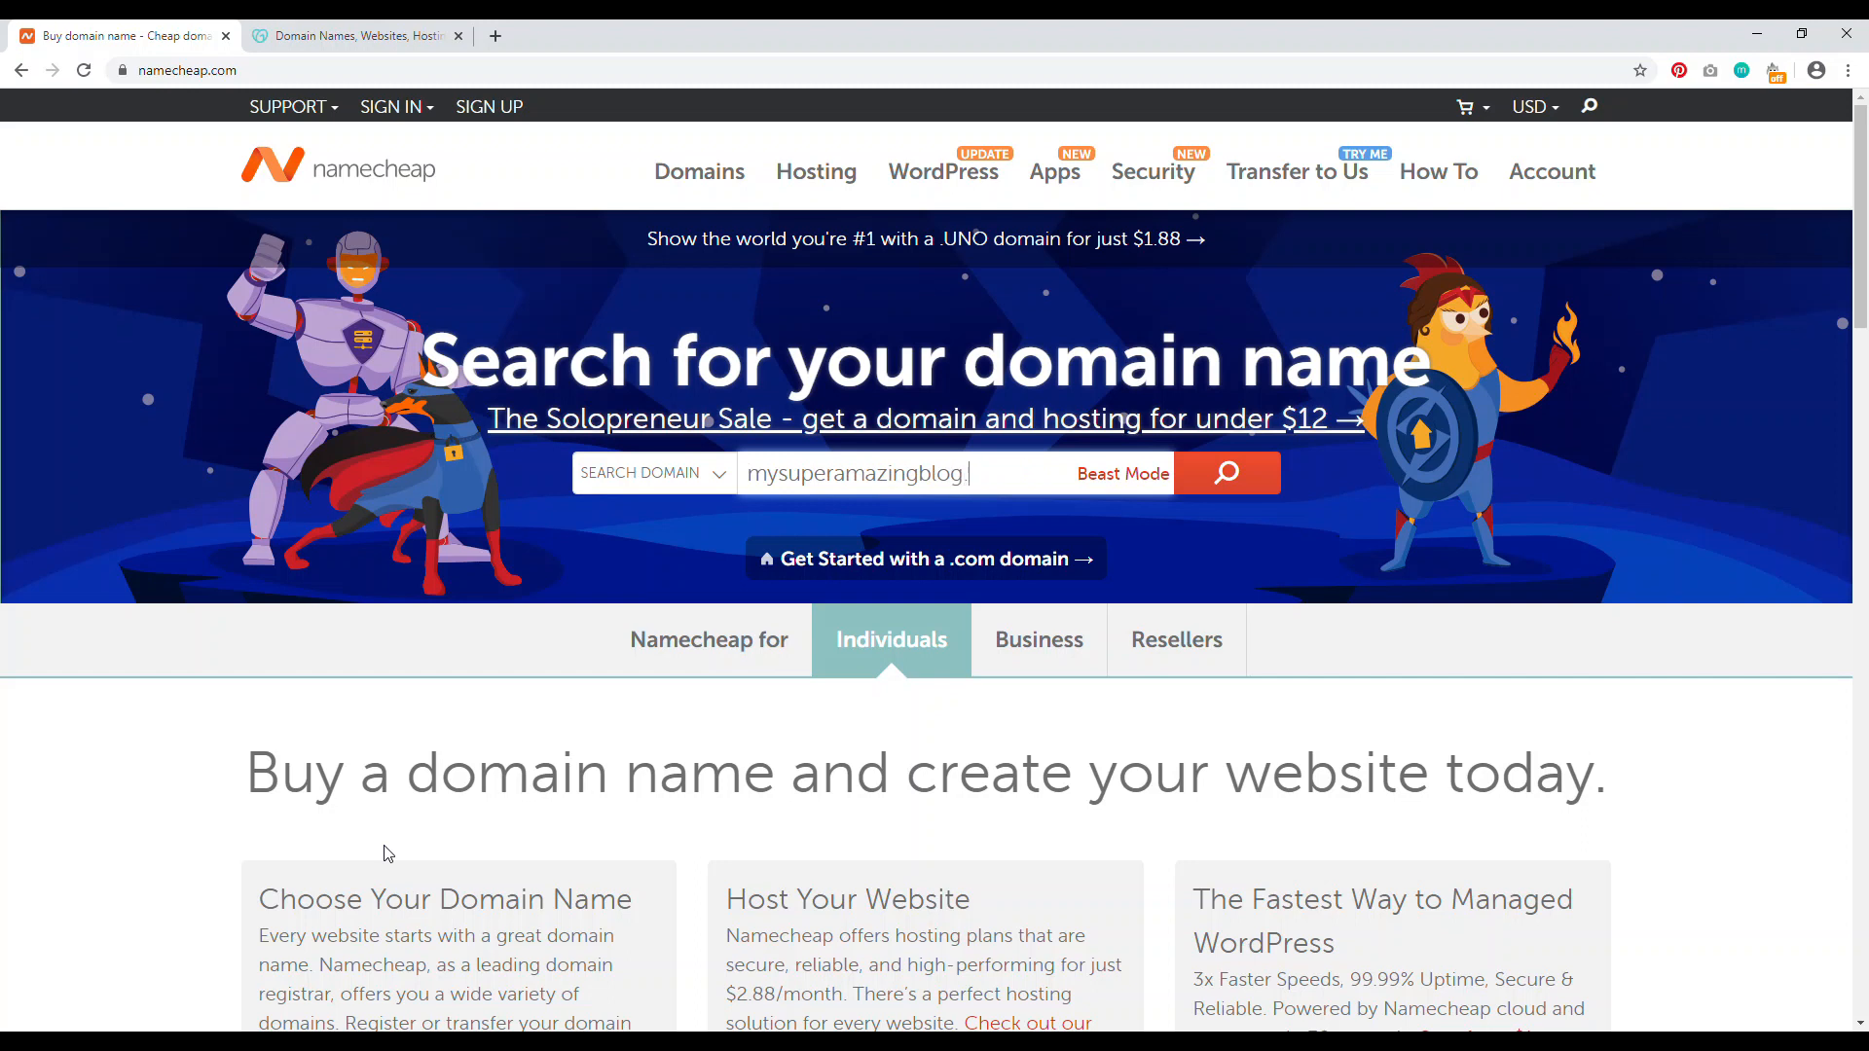
Step: Search Namecheap for mysuperamazingblog.com and review the .com result
{"action": "key", "text": "Return"}
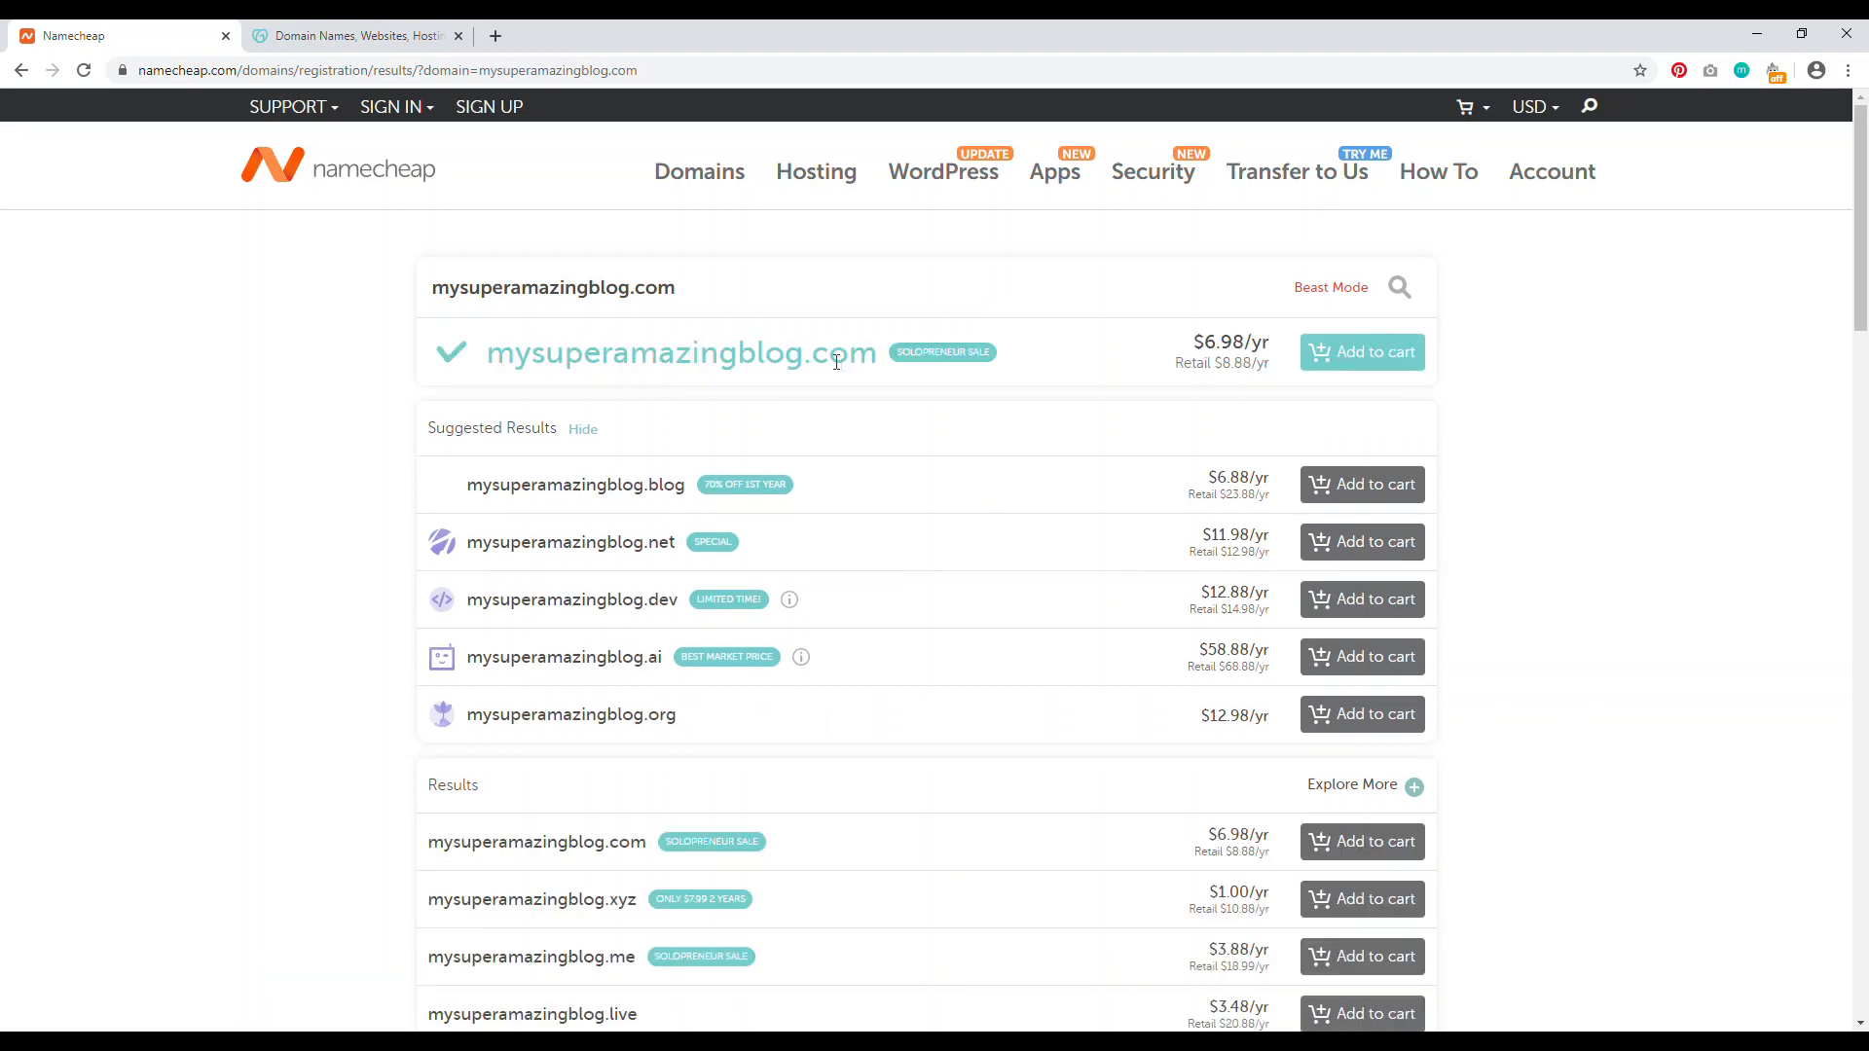
{"action": "left_click_drag", "start_coordinate": [813, 360], "coordinate": [873, 358]}
{"action": "left_click", "coordinate": [228, 433]}
{"action": "scroll", "coordinate": [22, 492], "scroll_direction": "down", "scroll_amount": 2}
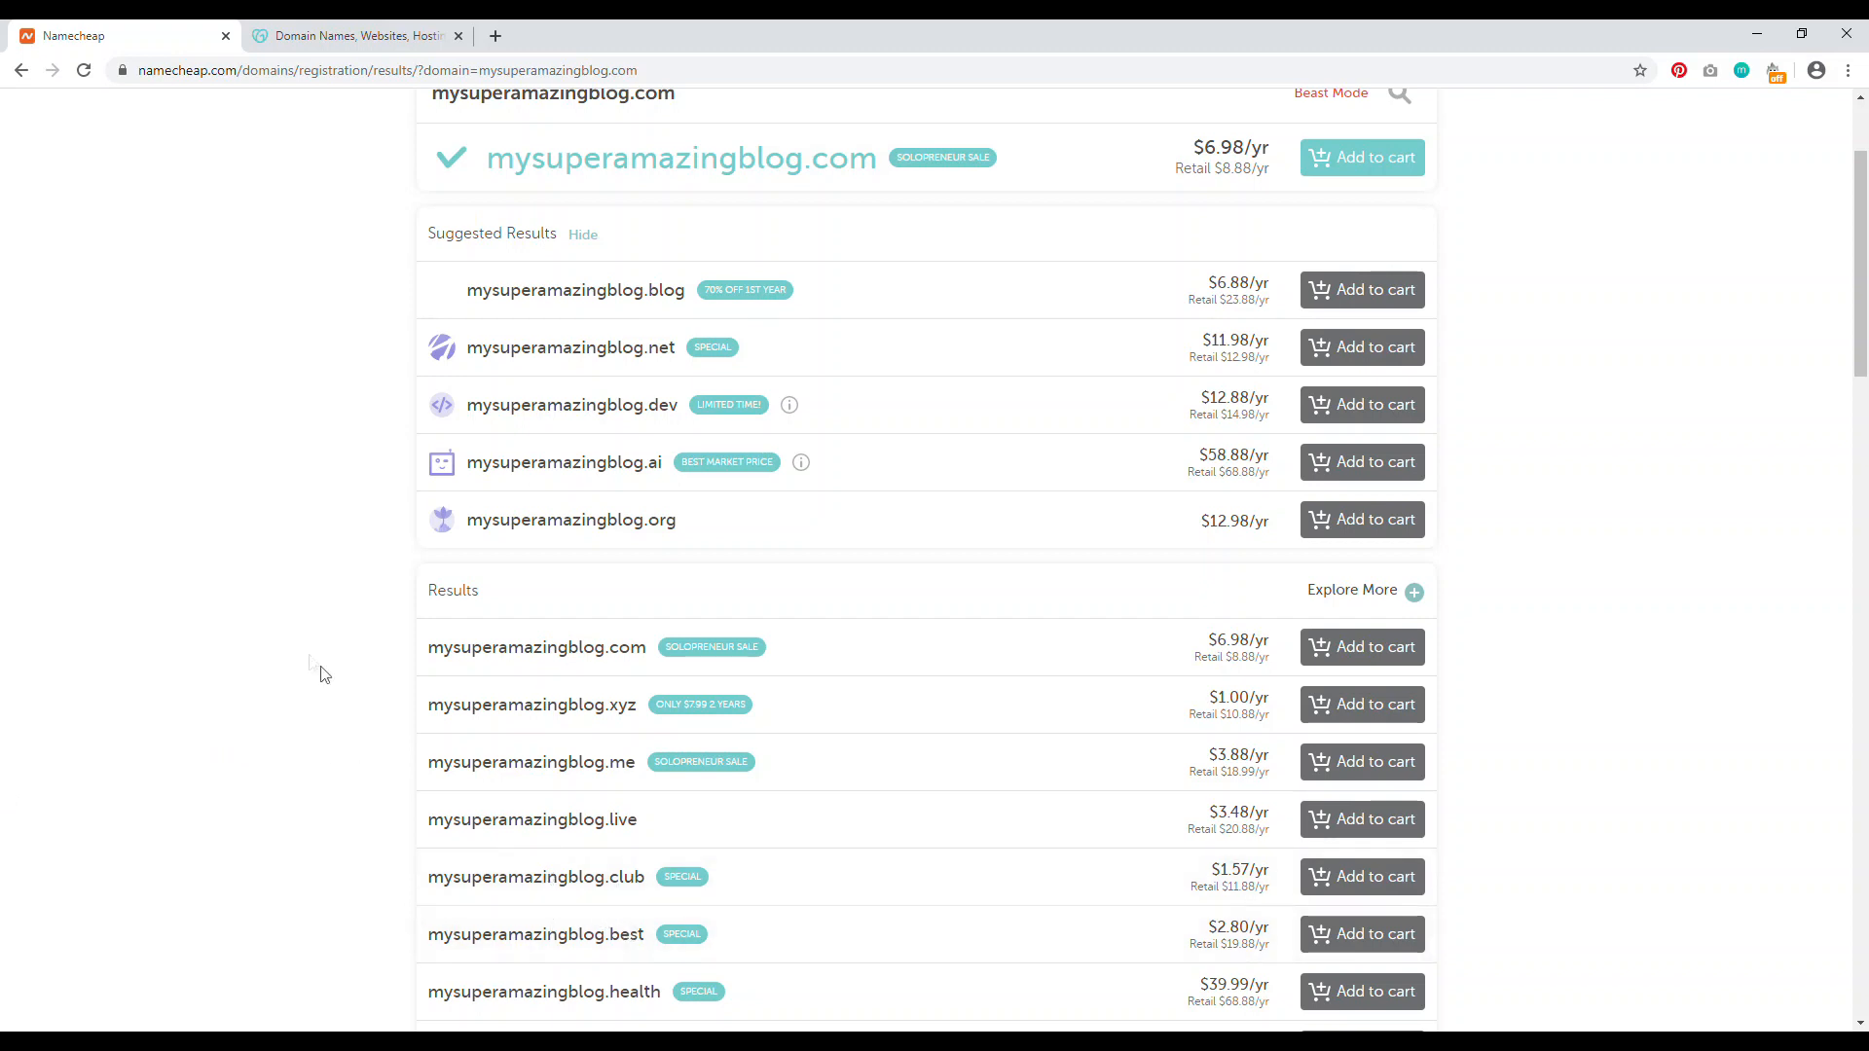
{"action": "scroll", "coordinate": [222, 662], "scroll_direction": "up", "scroll_amount": 2}
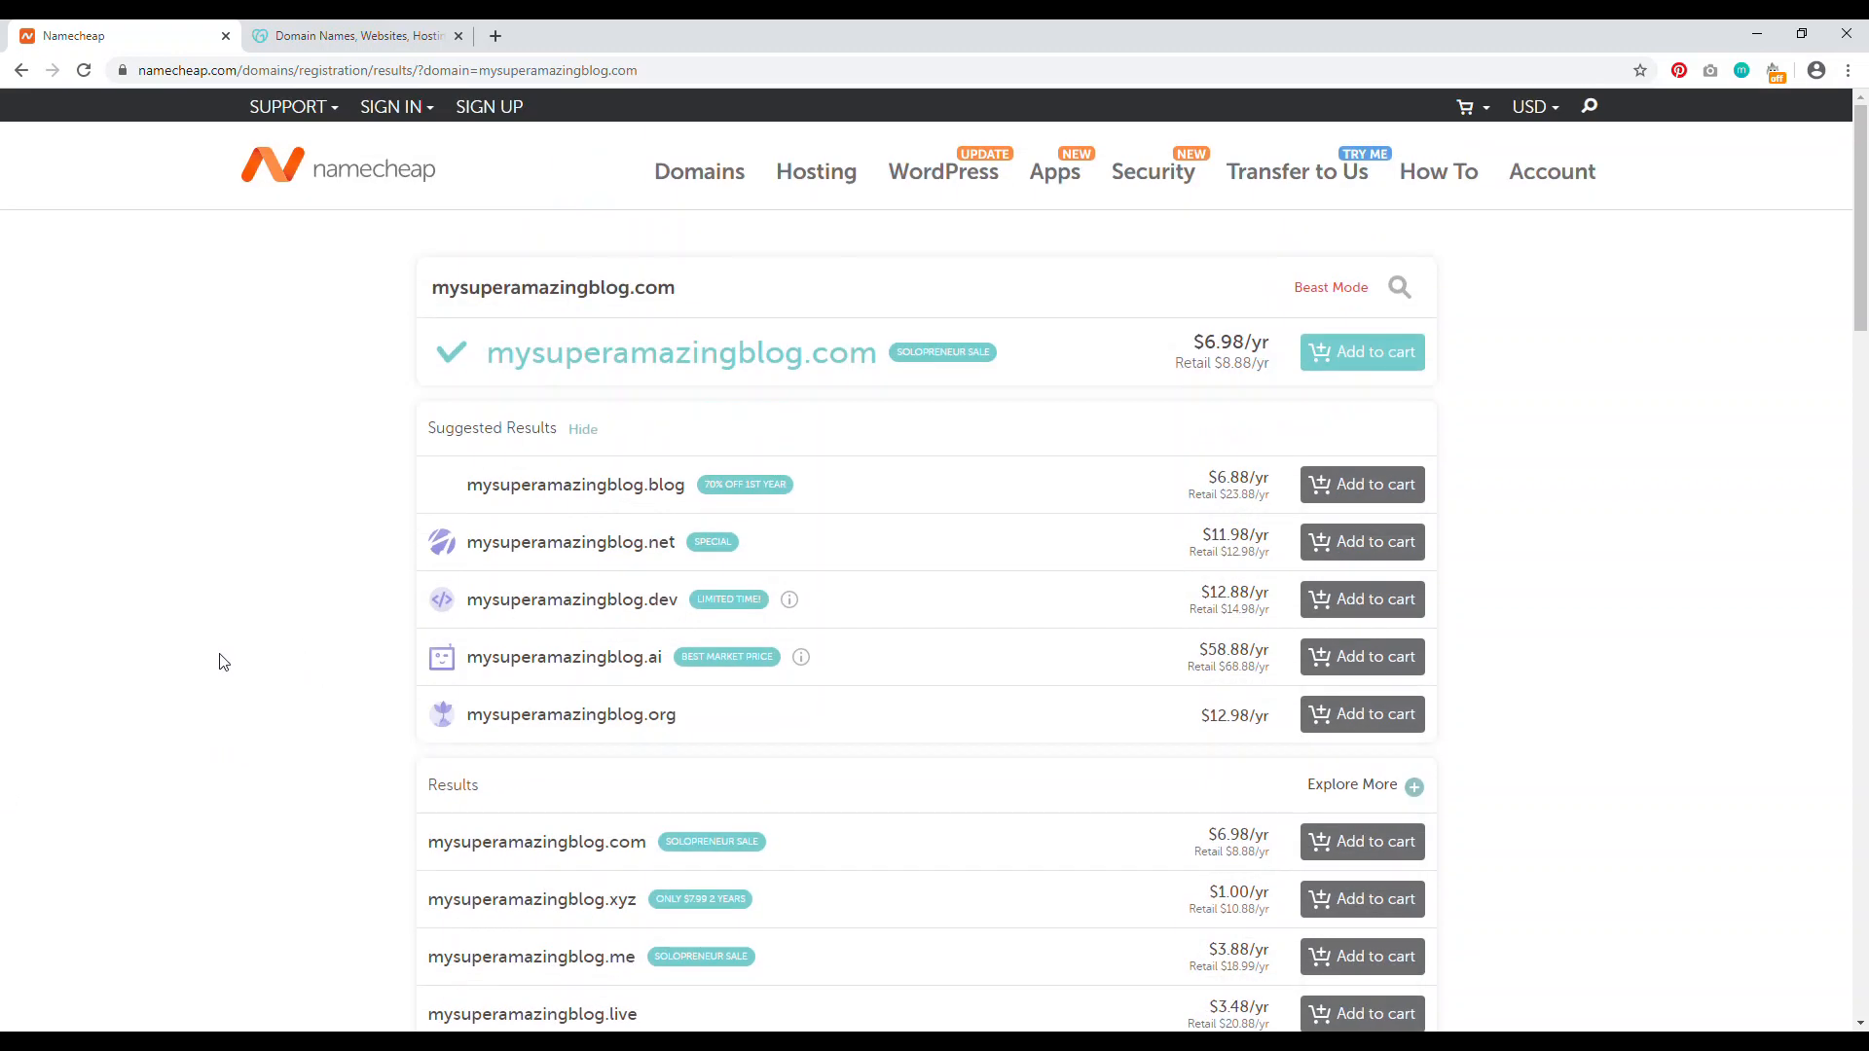
Step: Add mysuperamazingblog.com to the cart and check out with a 1-year registration ($7.16)
{"action": "left_click", "coordinate": [1375, 361]}
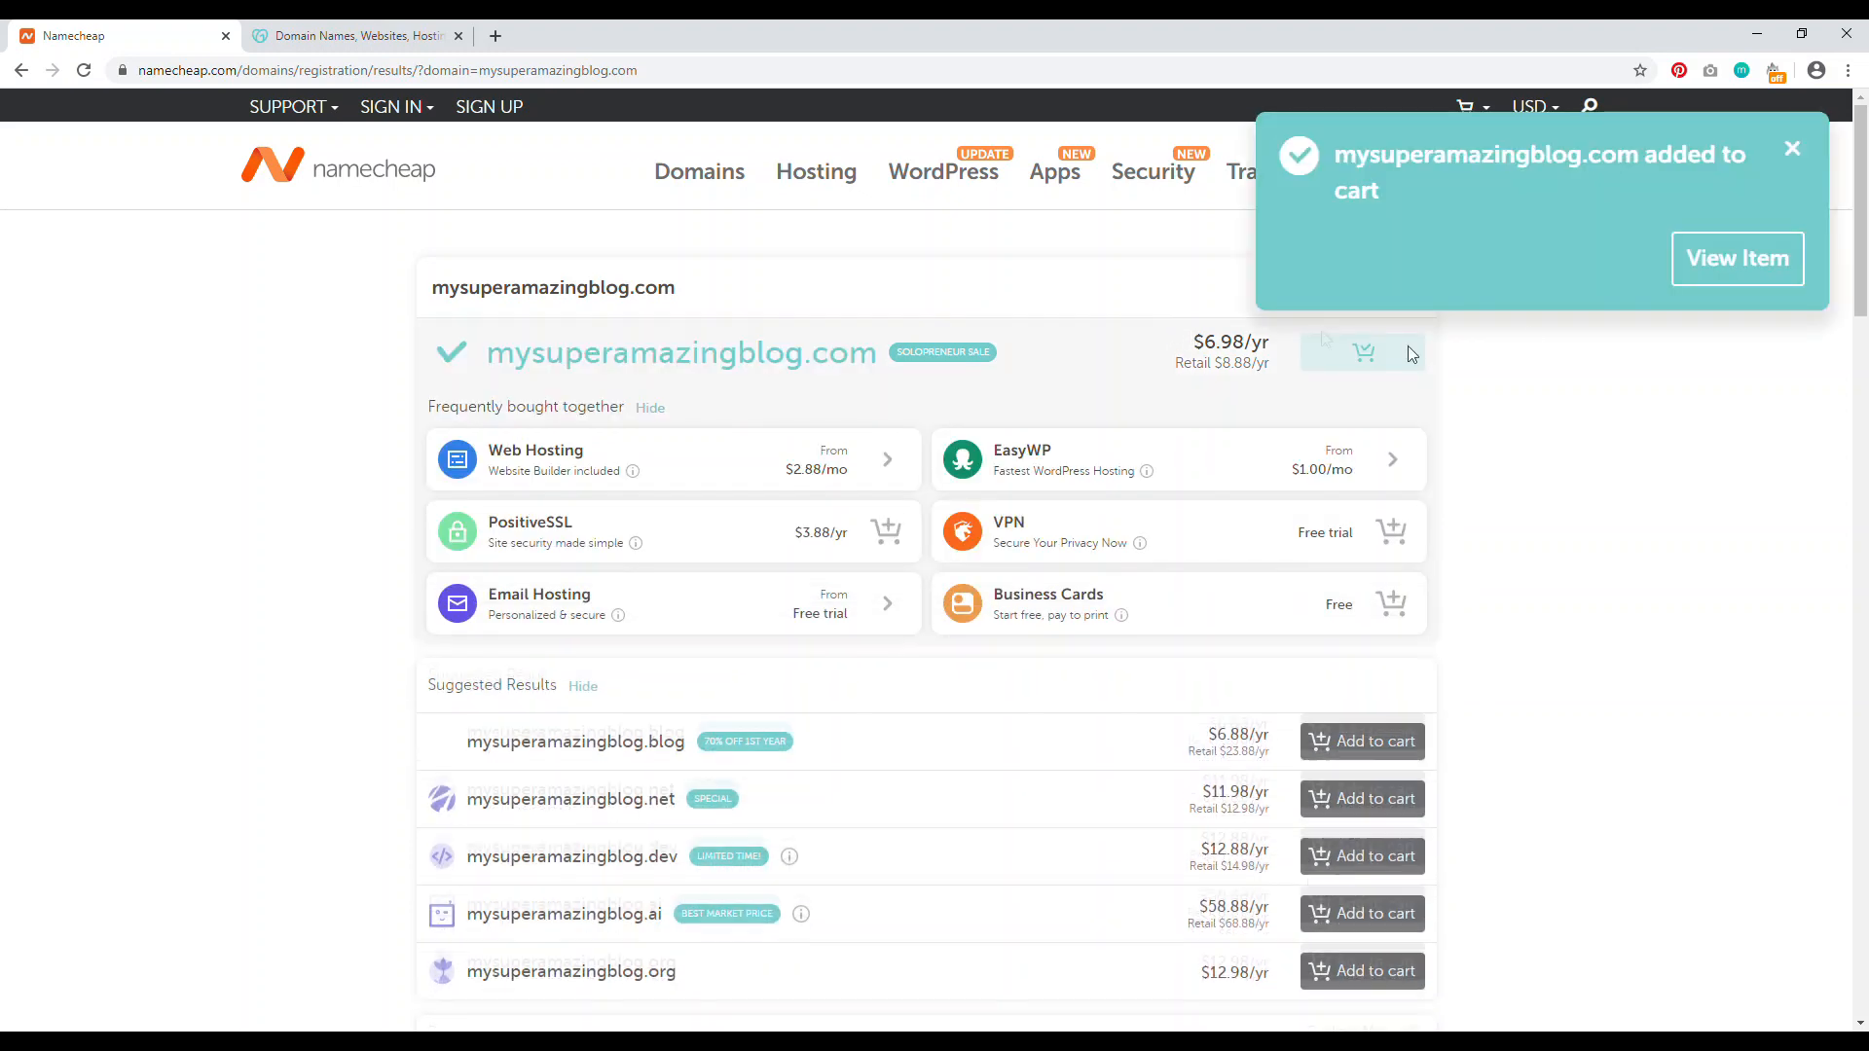
{"action": "left_click", "coordinate": [1710, 278]}
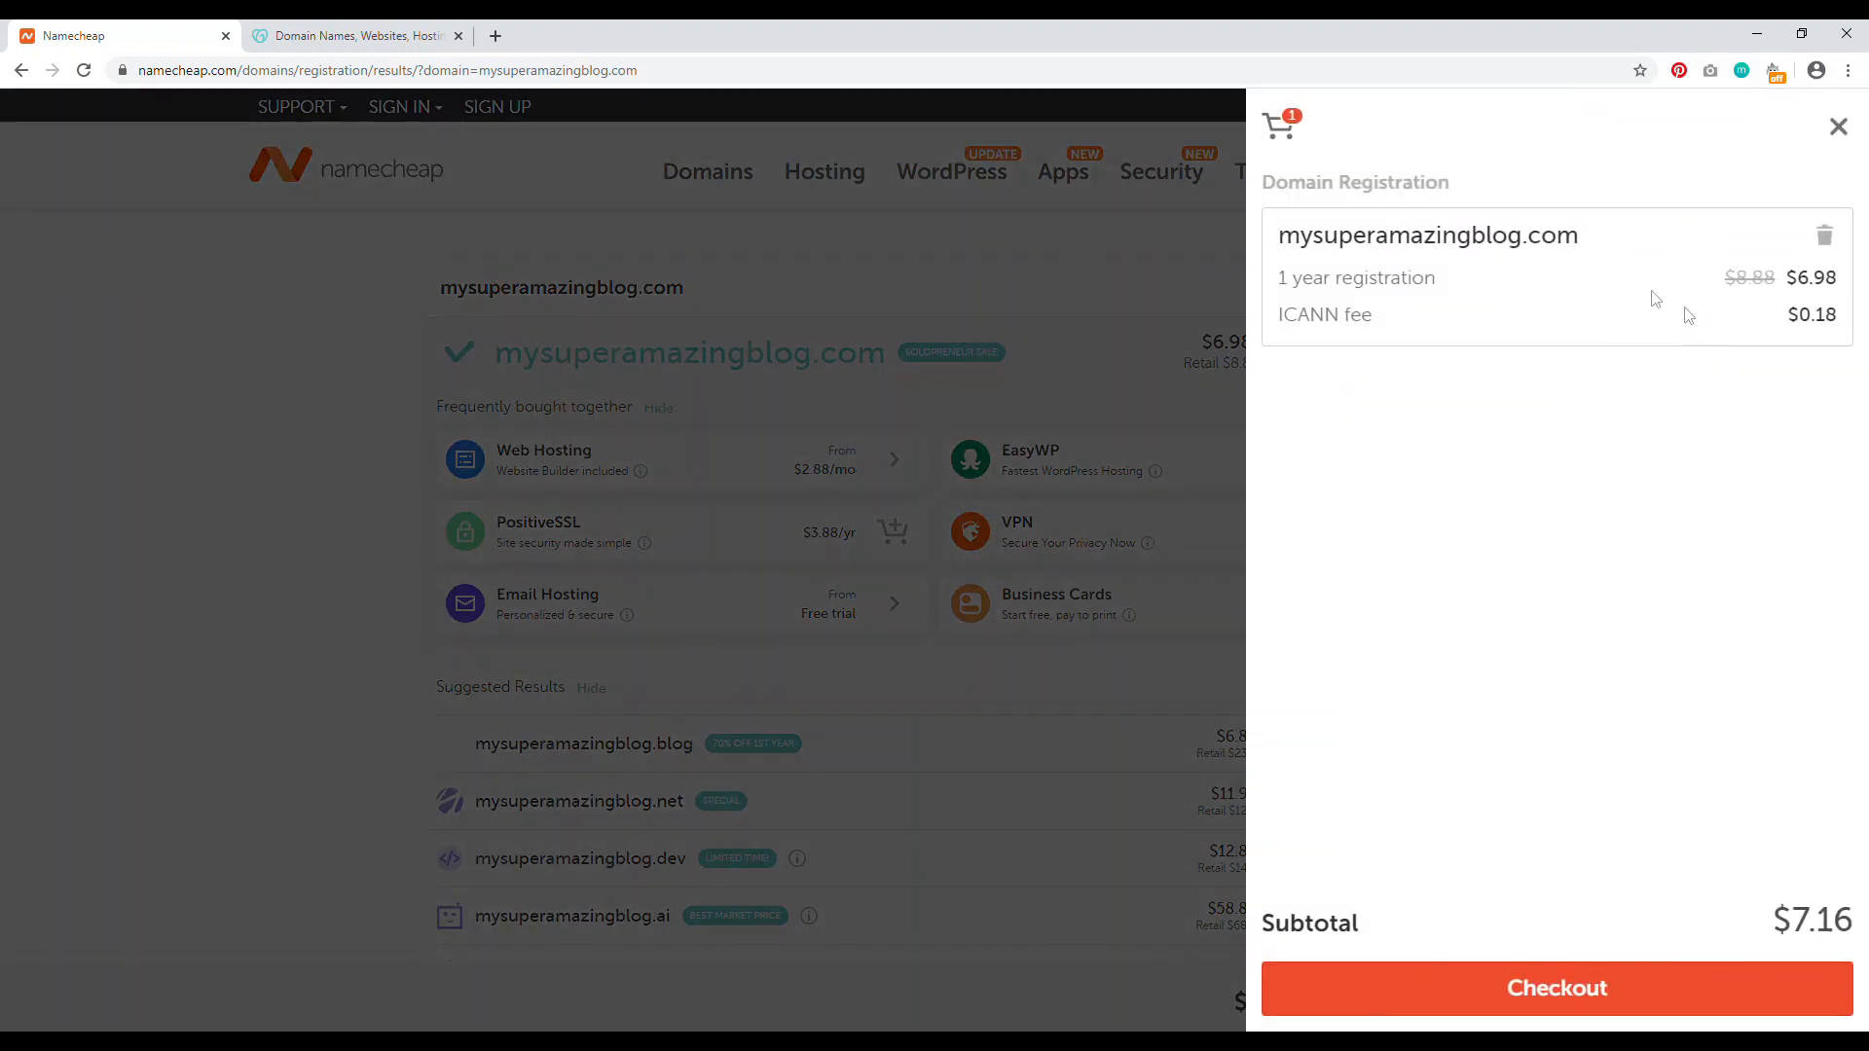
{"action": "left_click", "coordinate": [1594, 1006]}
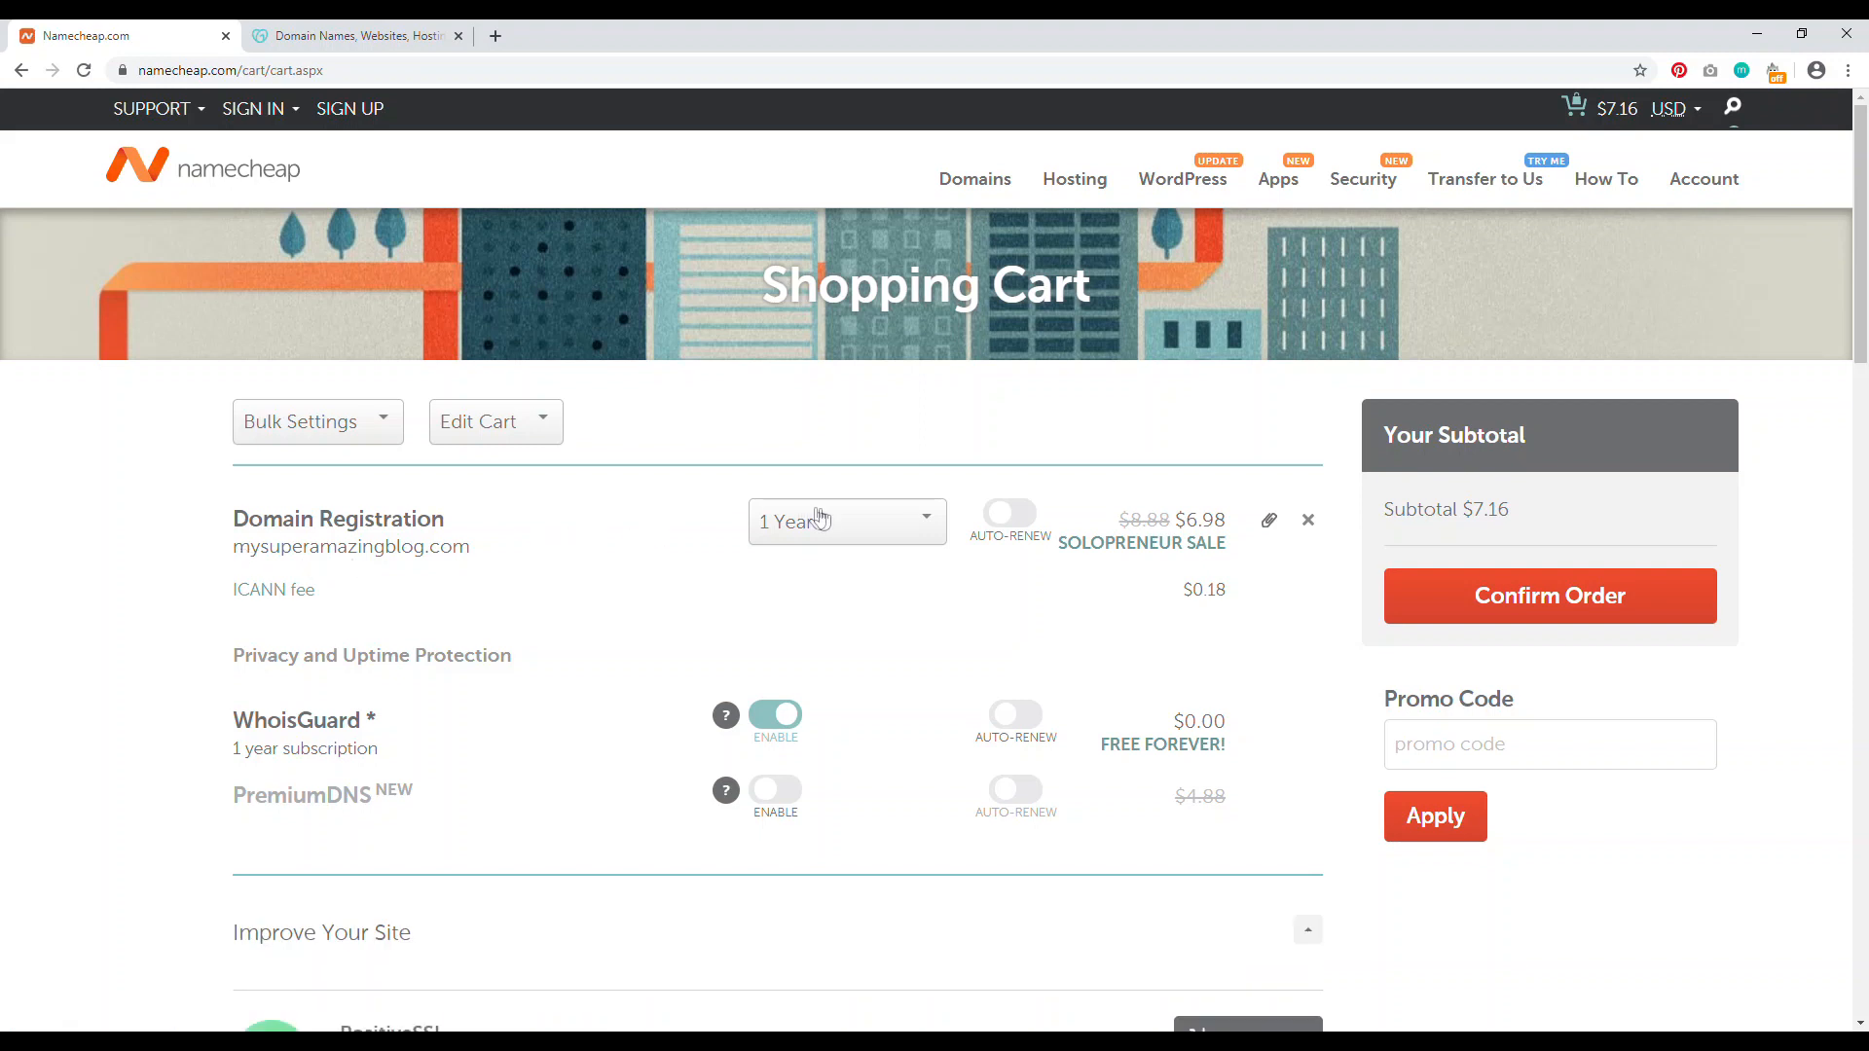
{"action": "left_click", "coordinate": [856, 537]}
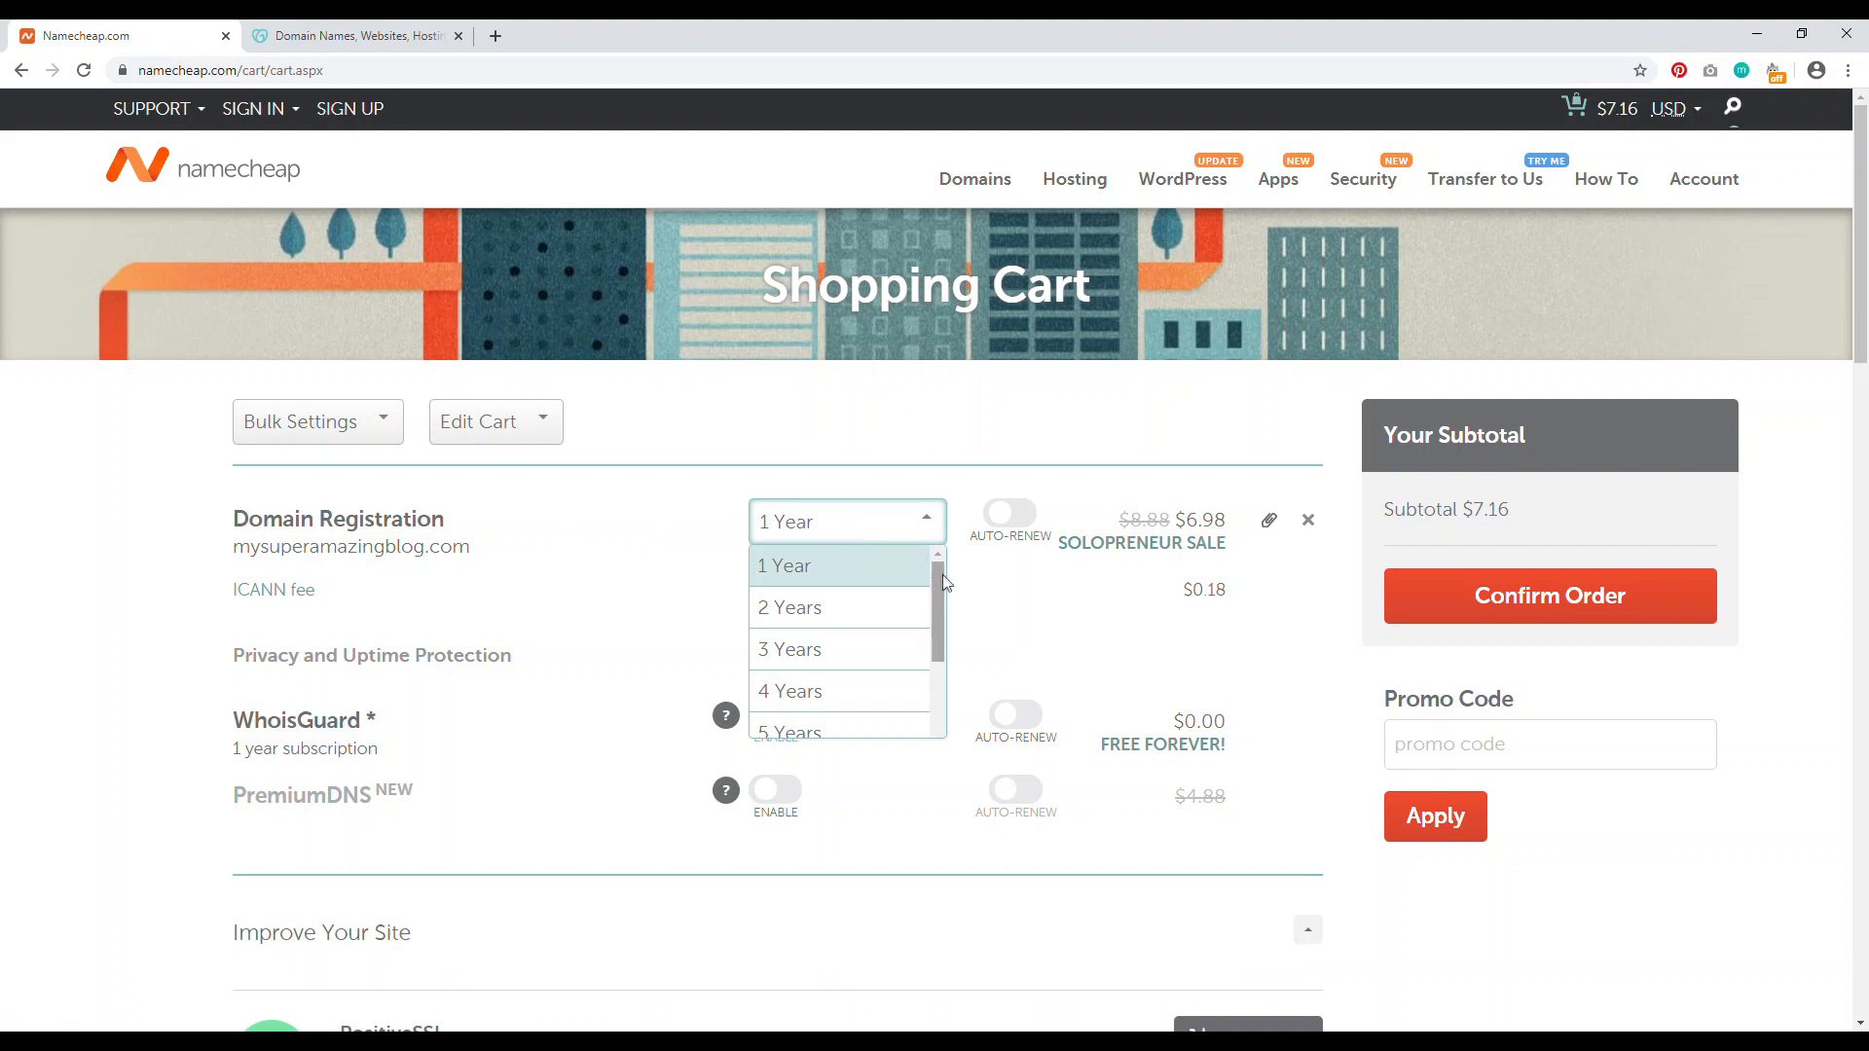
{"action": "scroll", "coordinate": [920, 623], "scroll_direction": "down", "scroll_amount": 3}
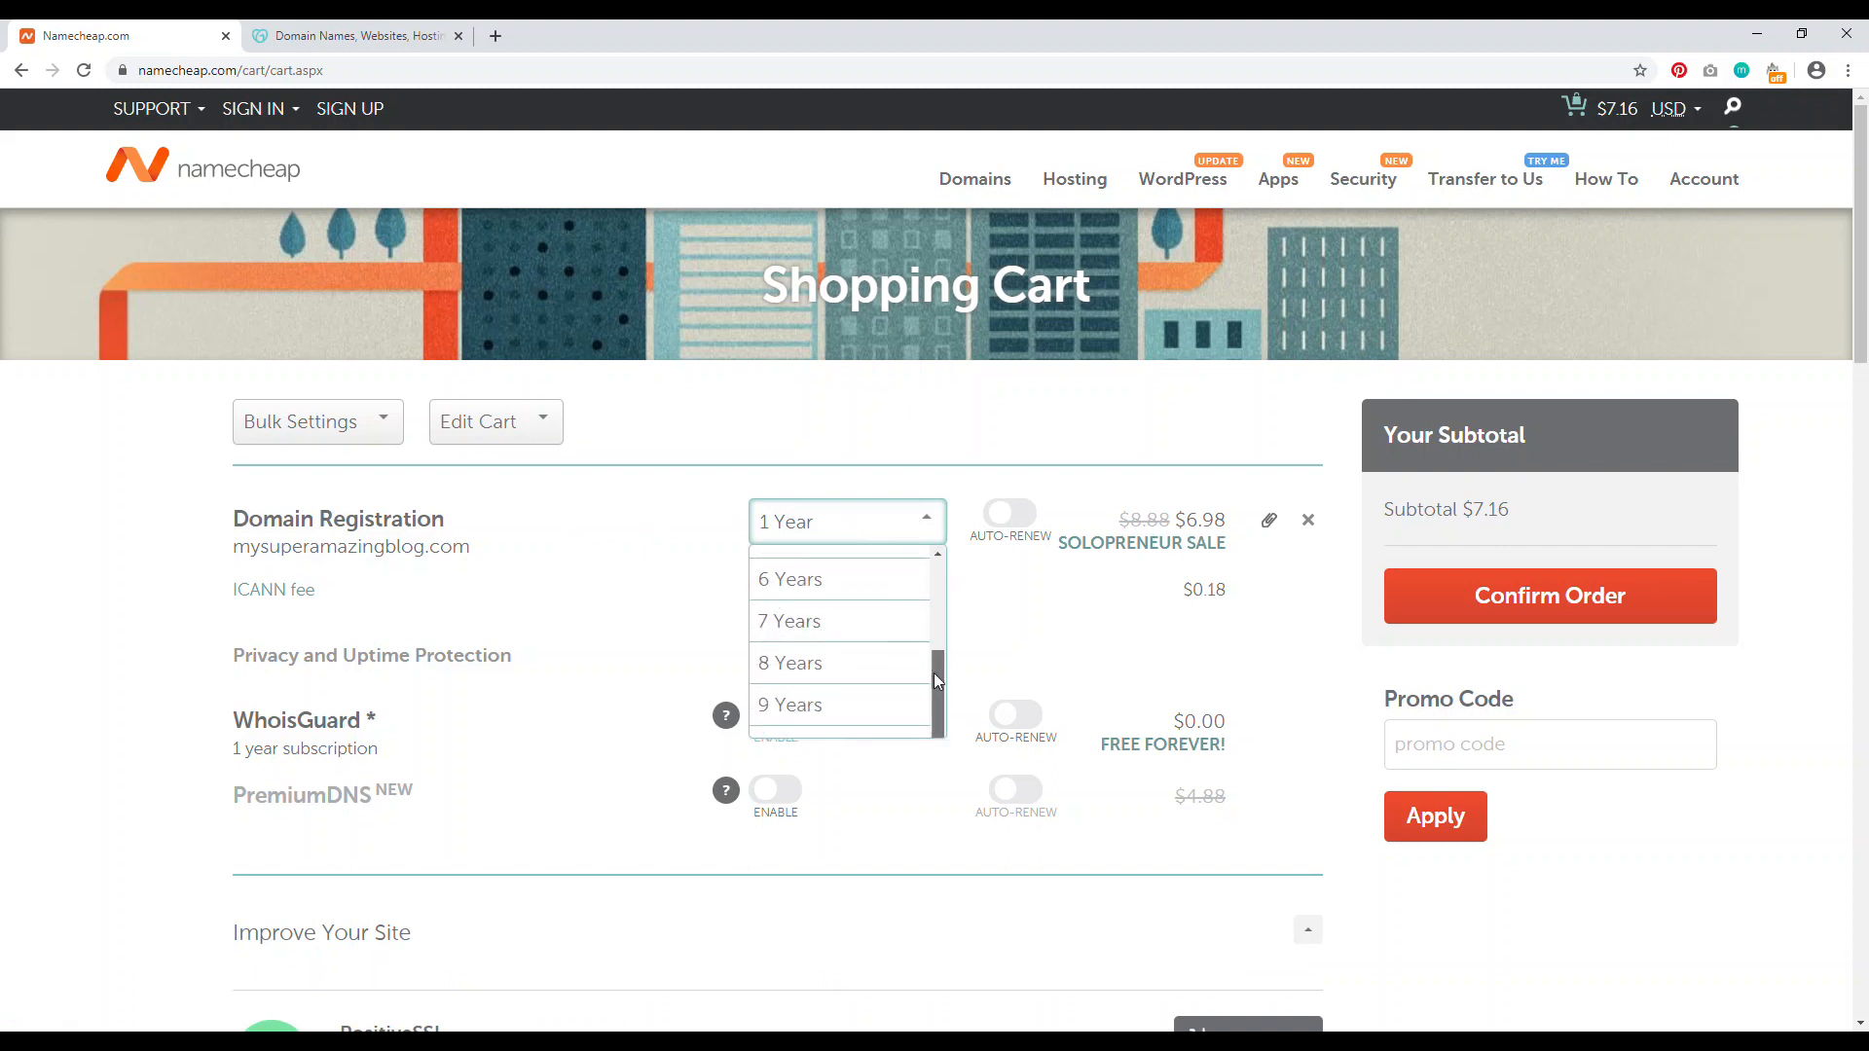
{"action": "left_click", "coordinate": [556, 581]}
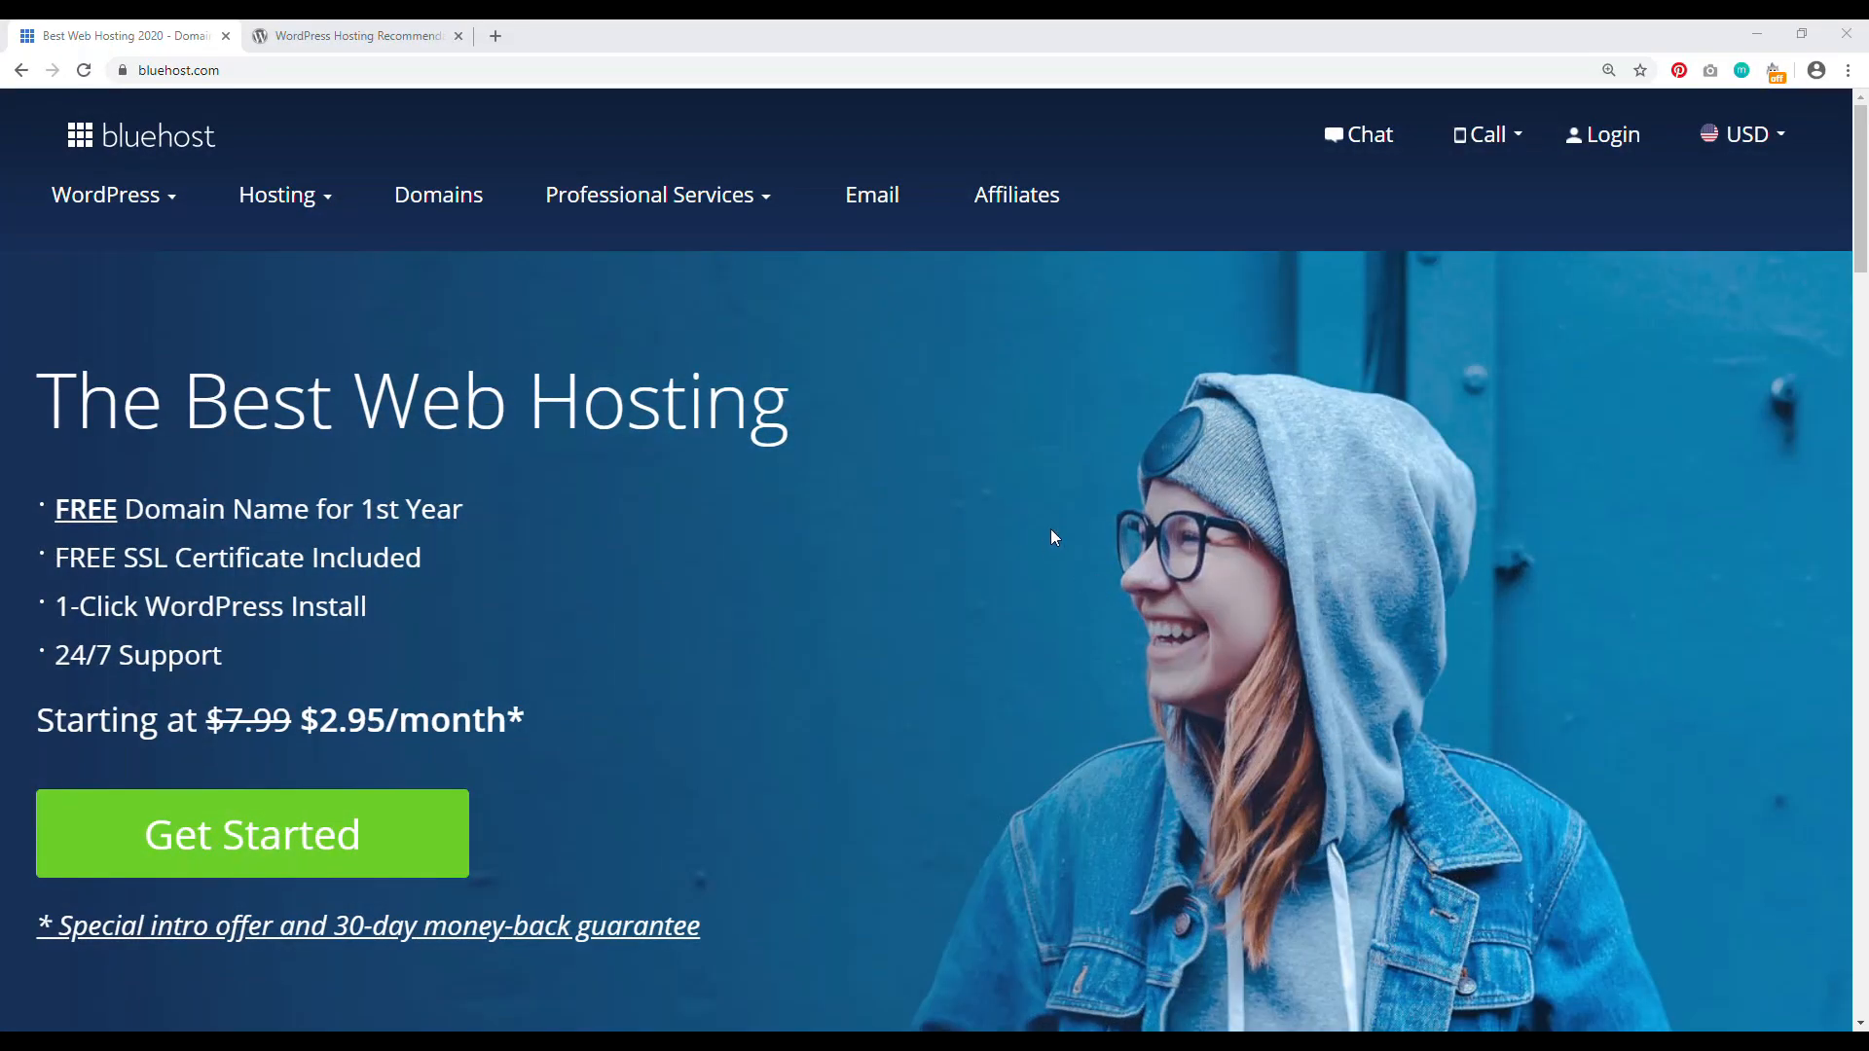
Step: Check WordPress.org's hosting page recommending Bluehost, then return to Bluehost
{"action": "key", "text": "ctrl+Tab"}
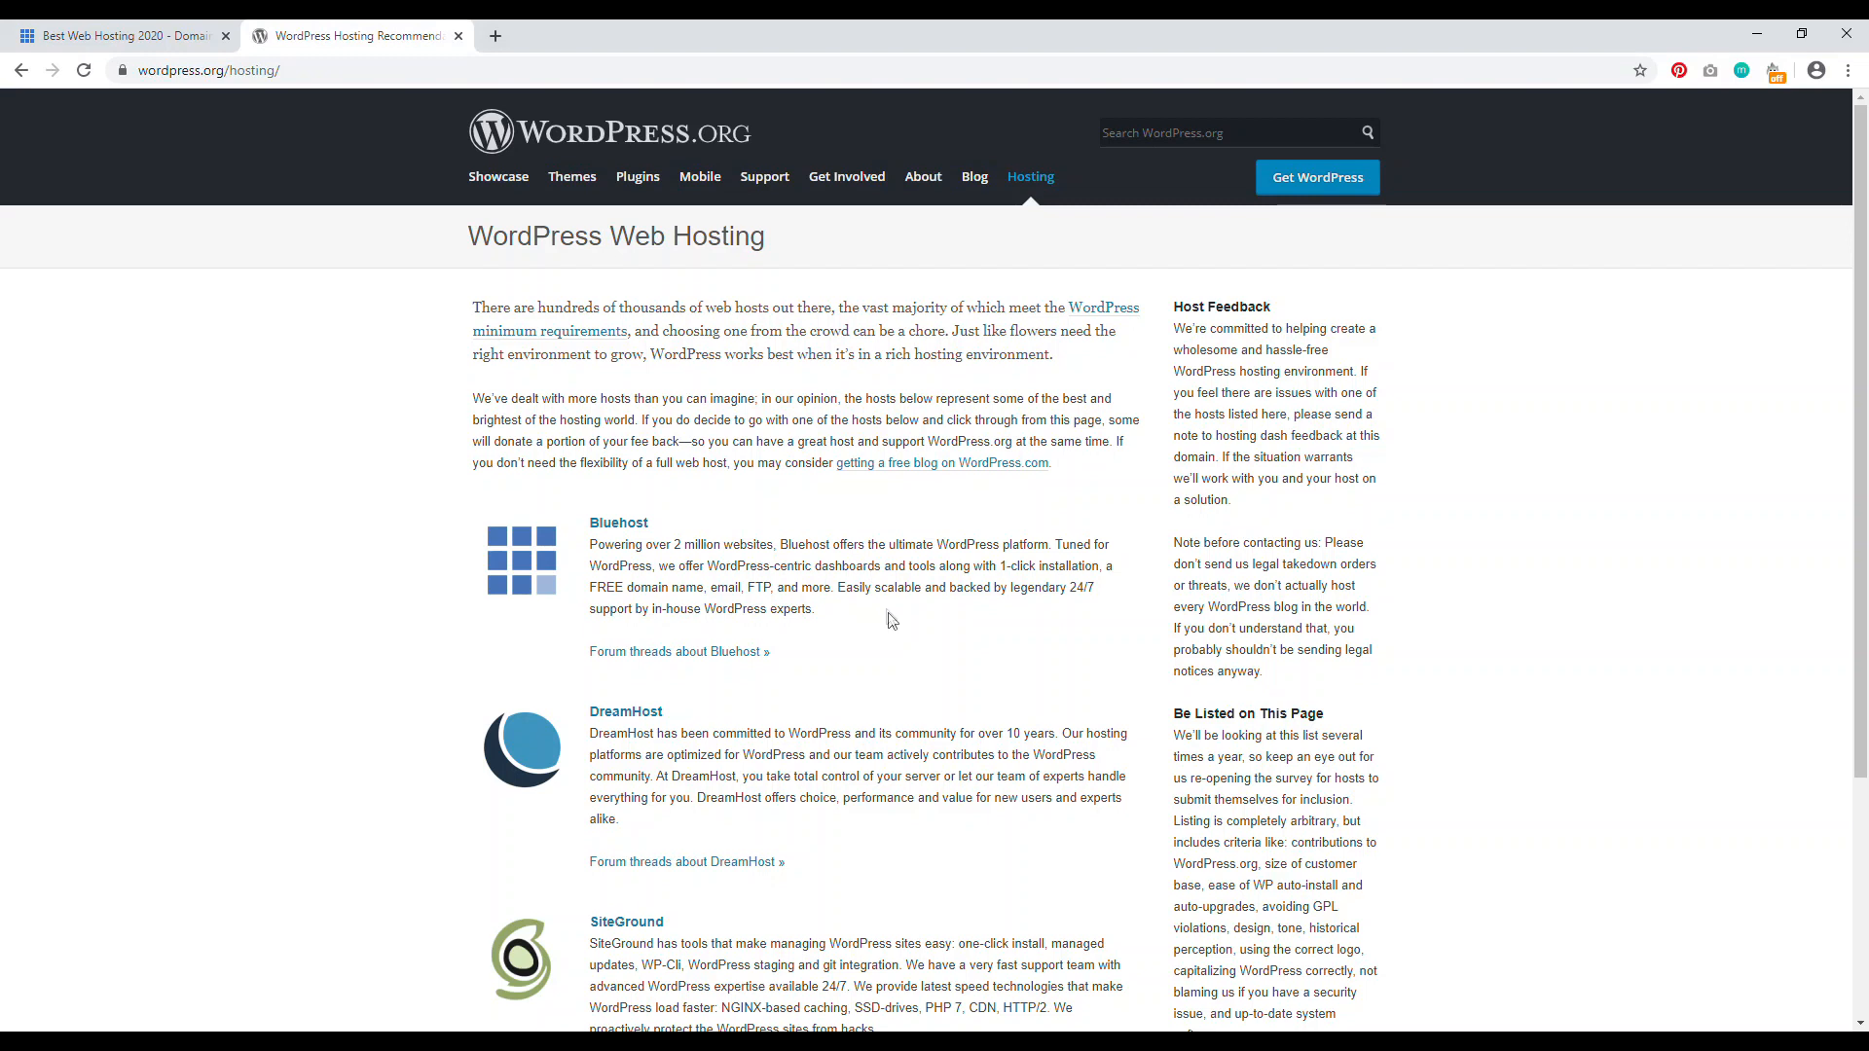
{"action": "left_click_drag", "start_coordinate": [853, 607], "coordinate": [614, 545]}
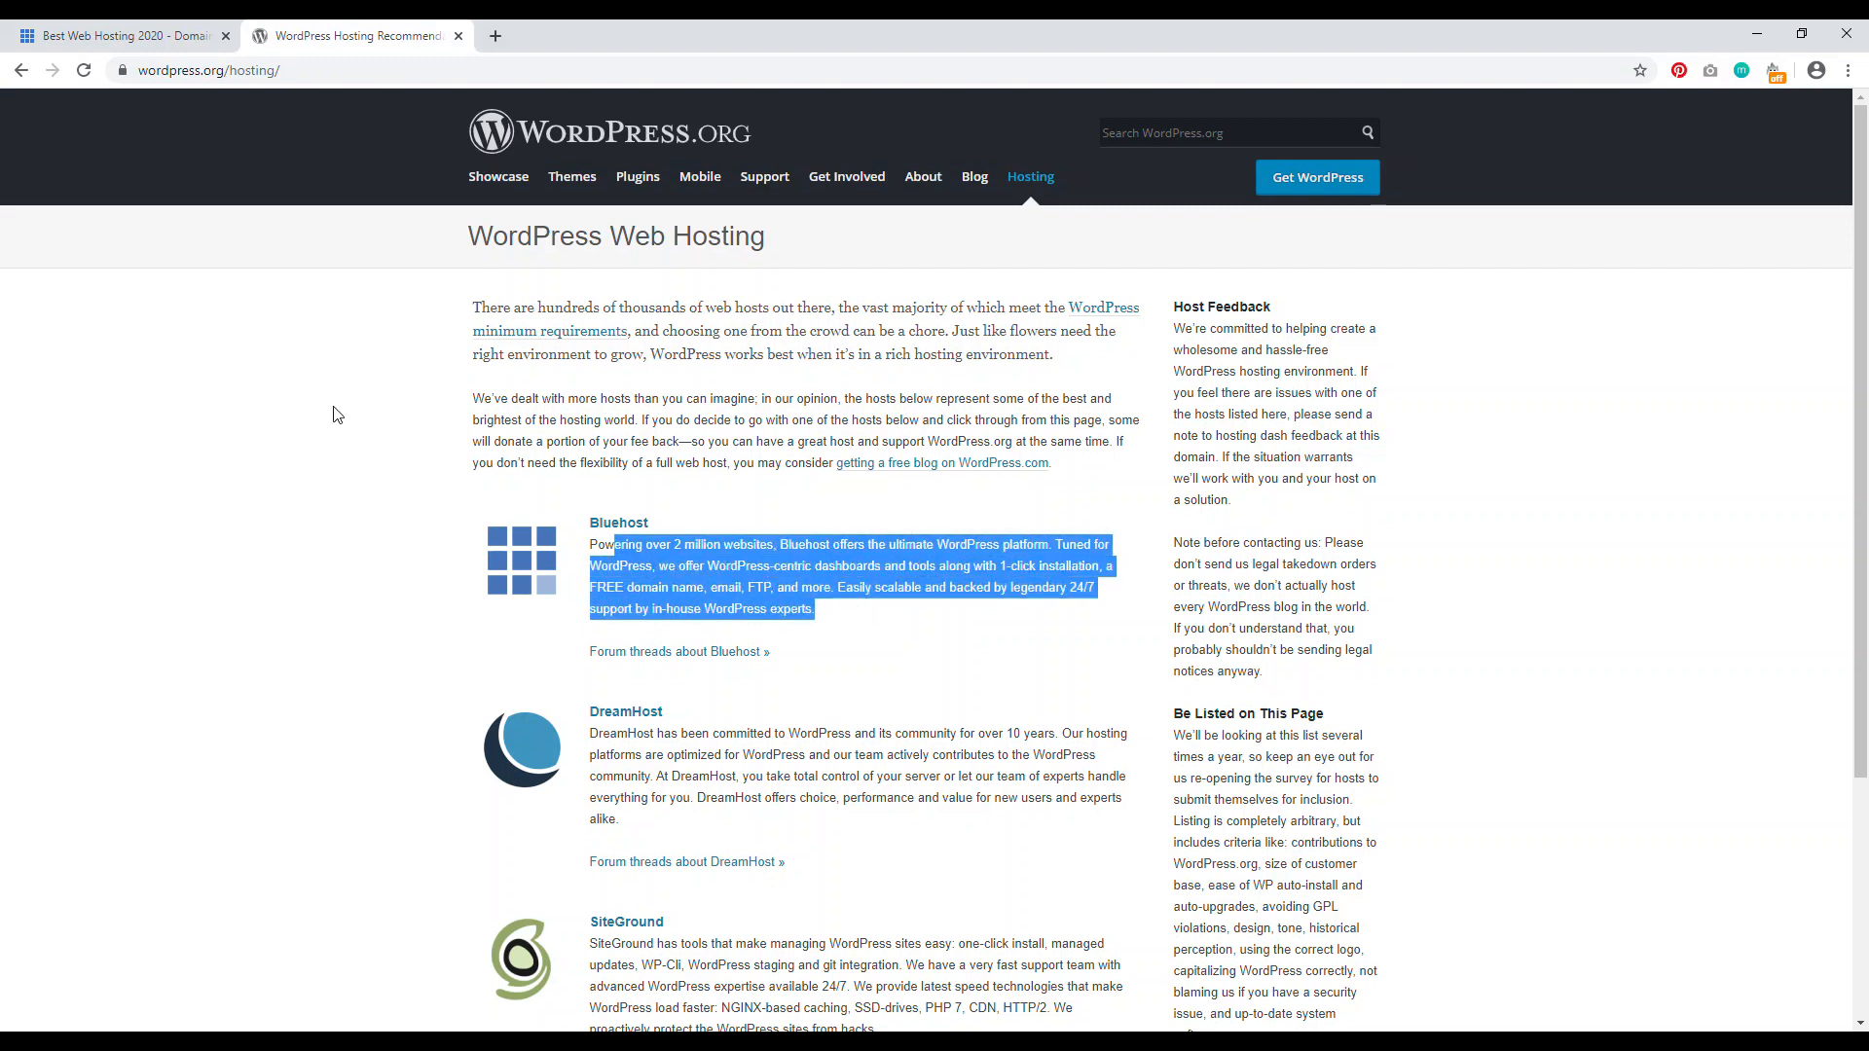
{"action": "left_click", "coordinate": [125, 36]}
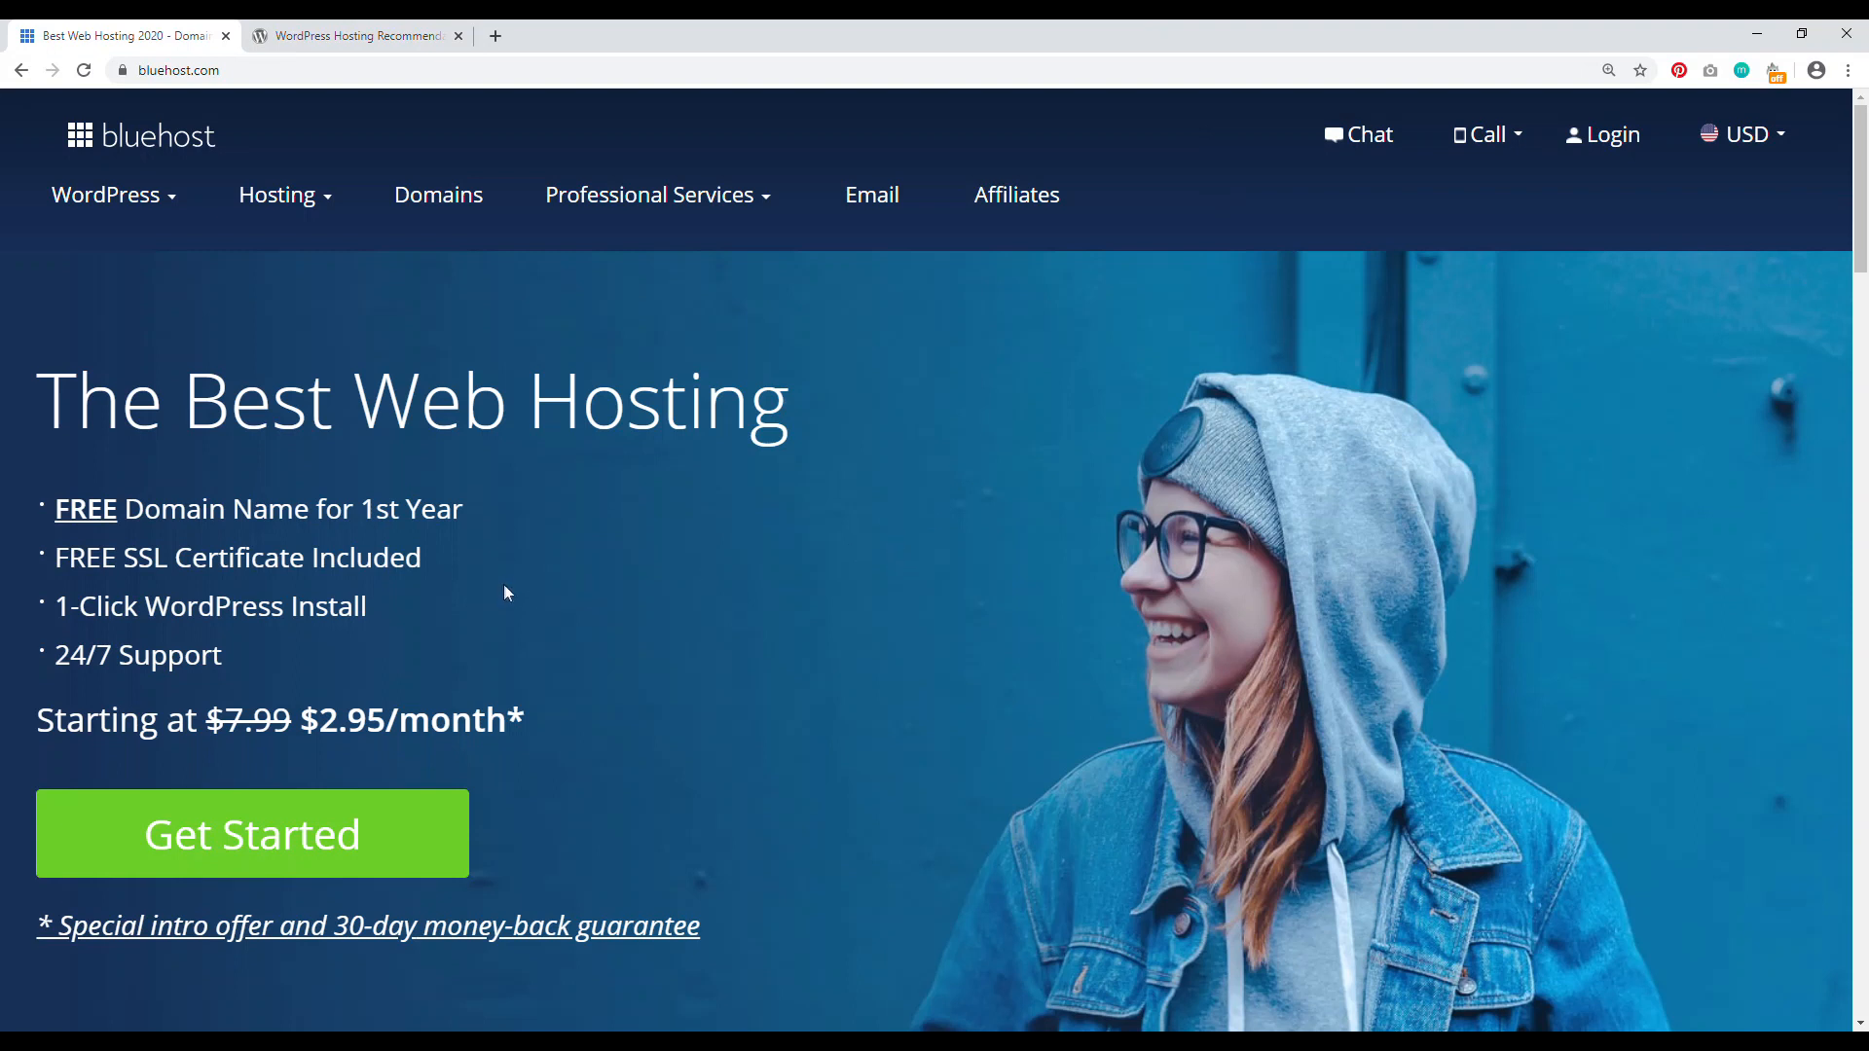
Step: Review Bluehost's perks (free SSL, 1-click WordPress install, 24/7 support, free domain) and go to shared hosting plans
{"action": "left_click_drag", "start_coordinate": [452, 570], "coordinate": [193, 569]}
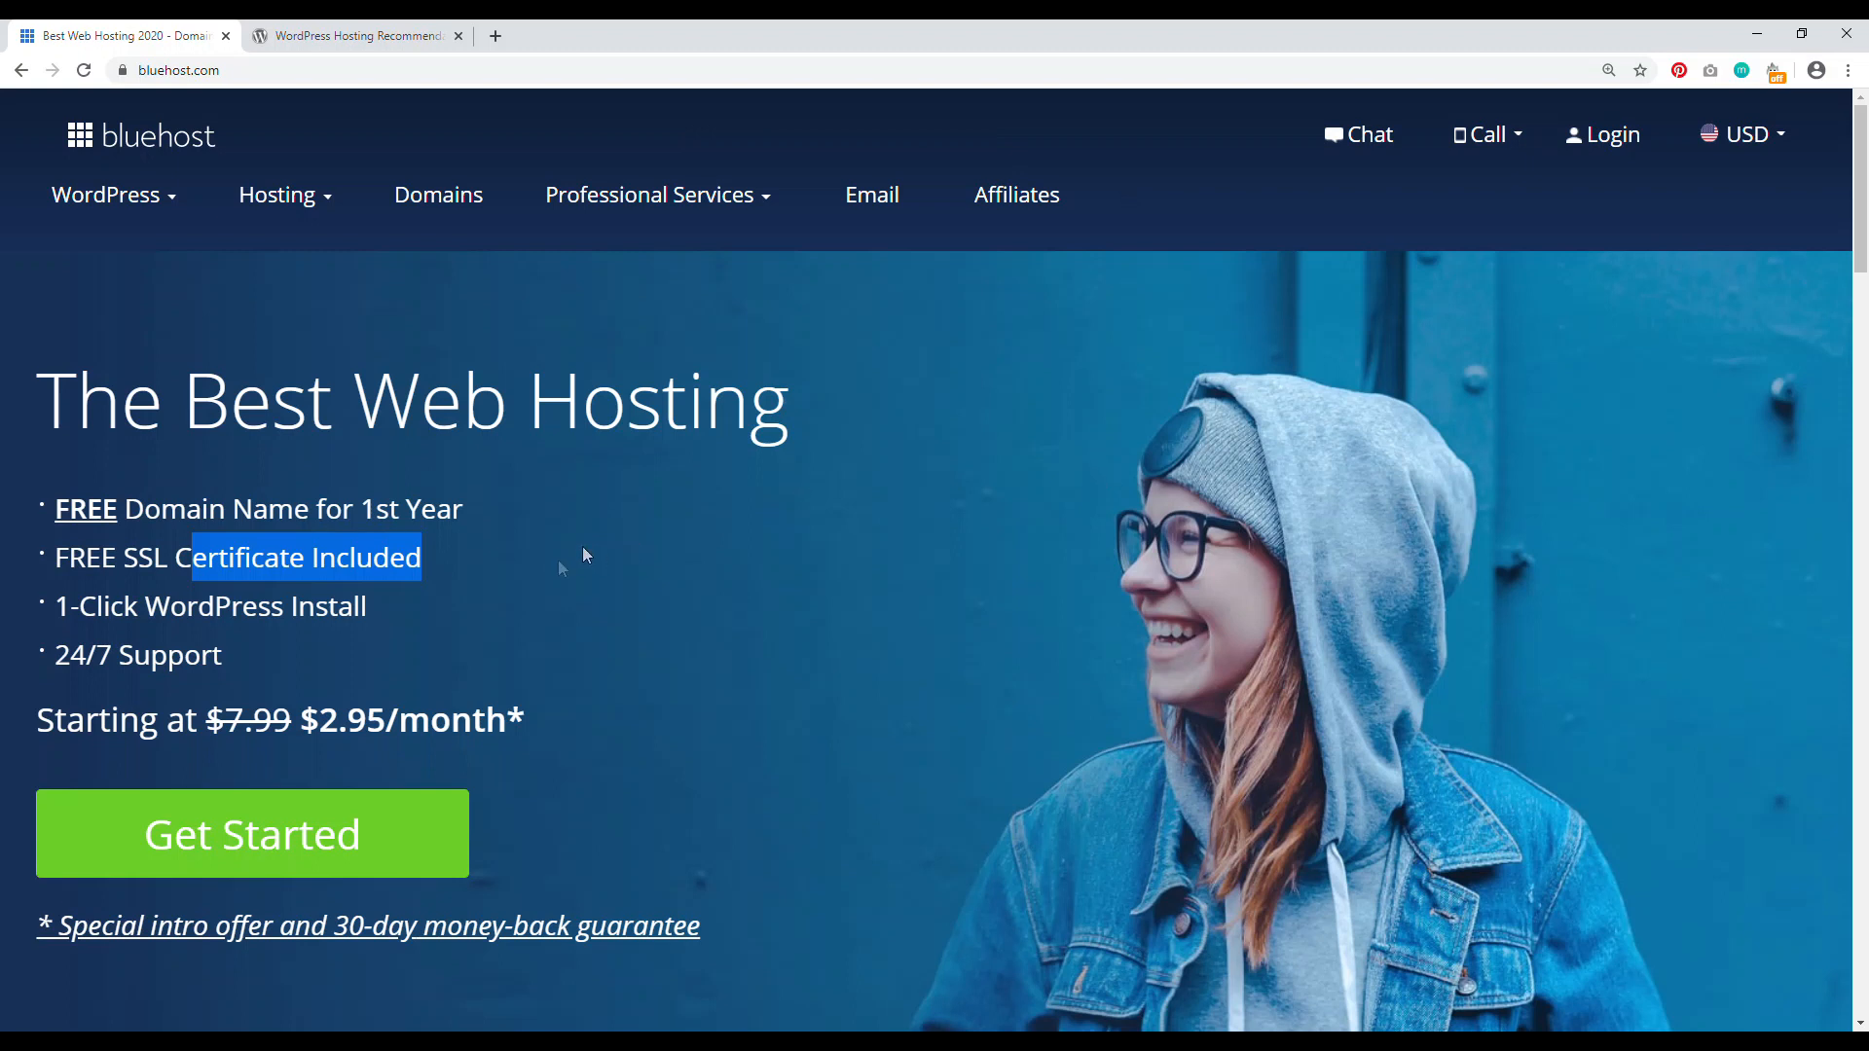
{"action": "left_click_drag", "start_coordinate": [368, 608], "coordinate": [87, 611]}
{"action": "left_click_drag", "start_coordinate": [200, 655], "coordinate": [97, 655]}
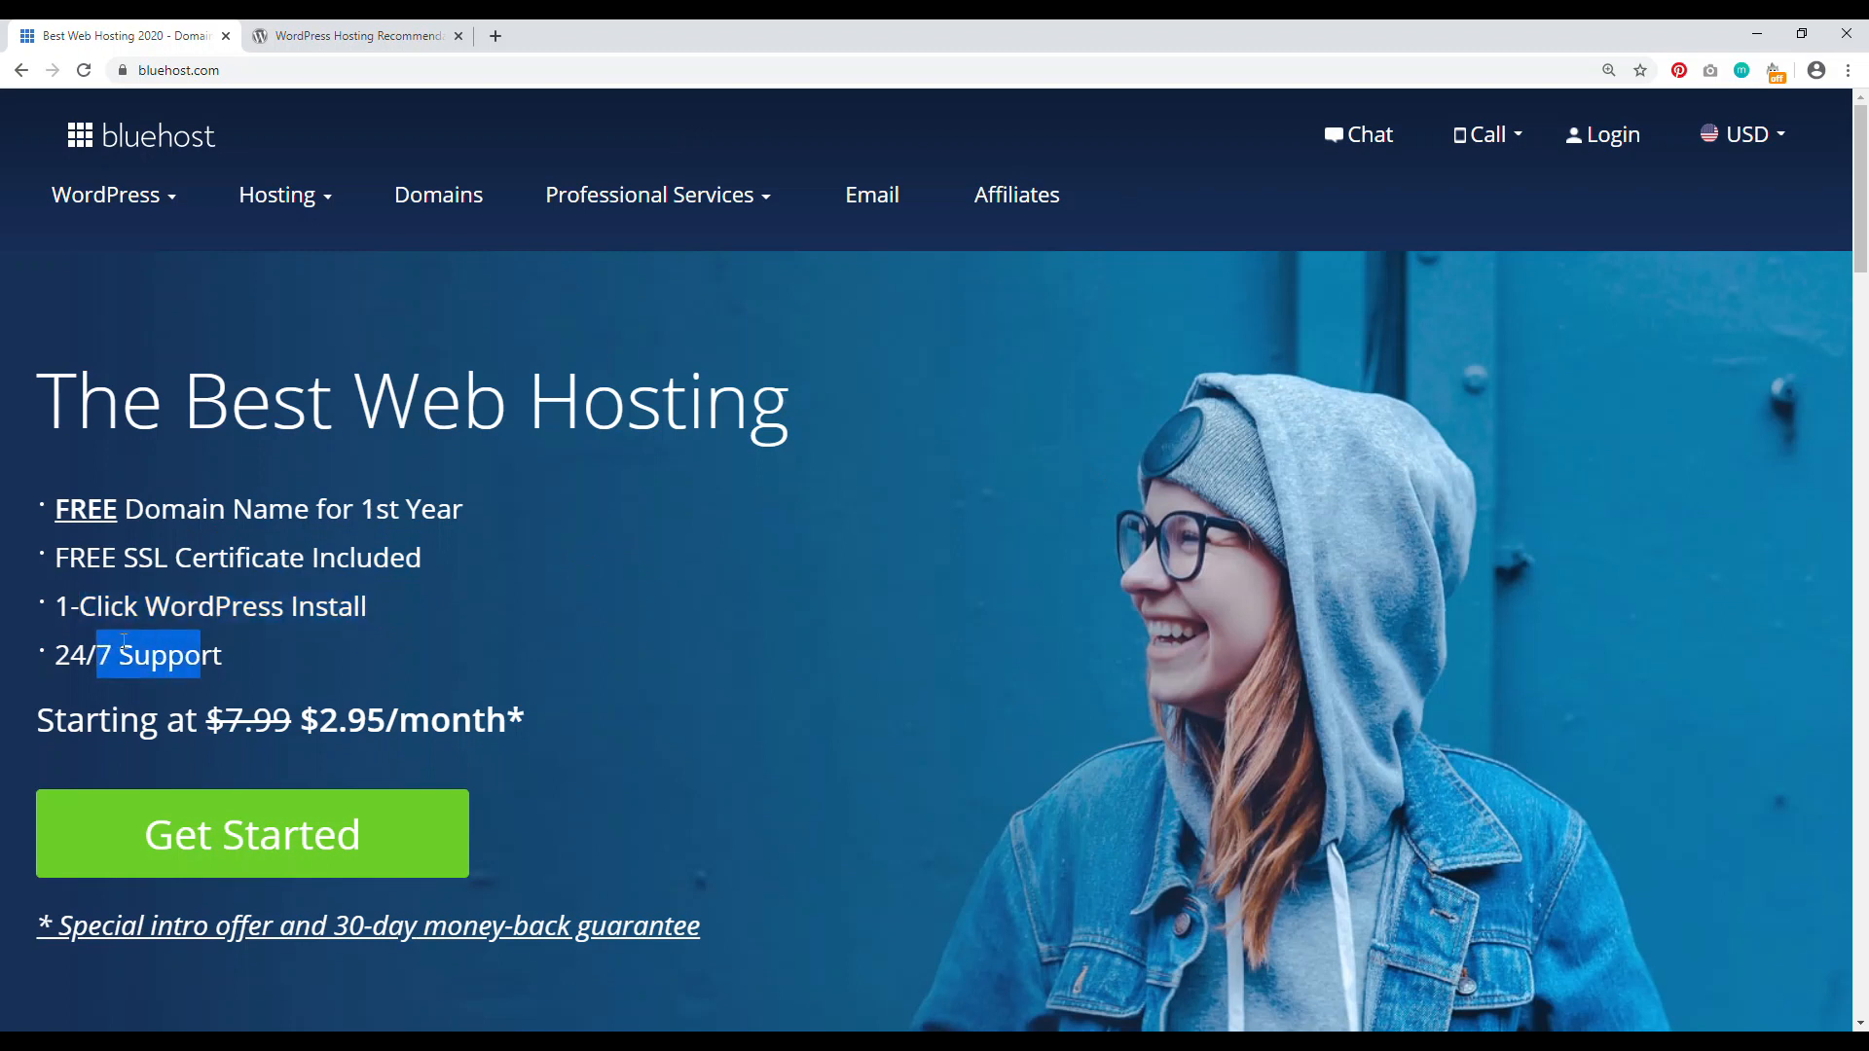
{"action": "left_click_drag", "start_coordinate": [470, 509], "coordinate": [173, 518]}
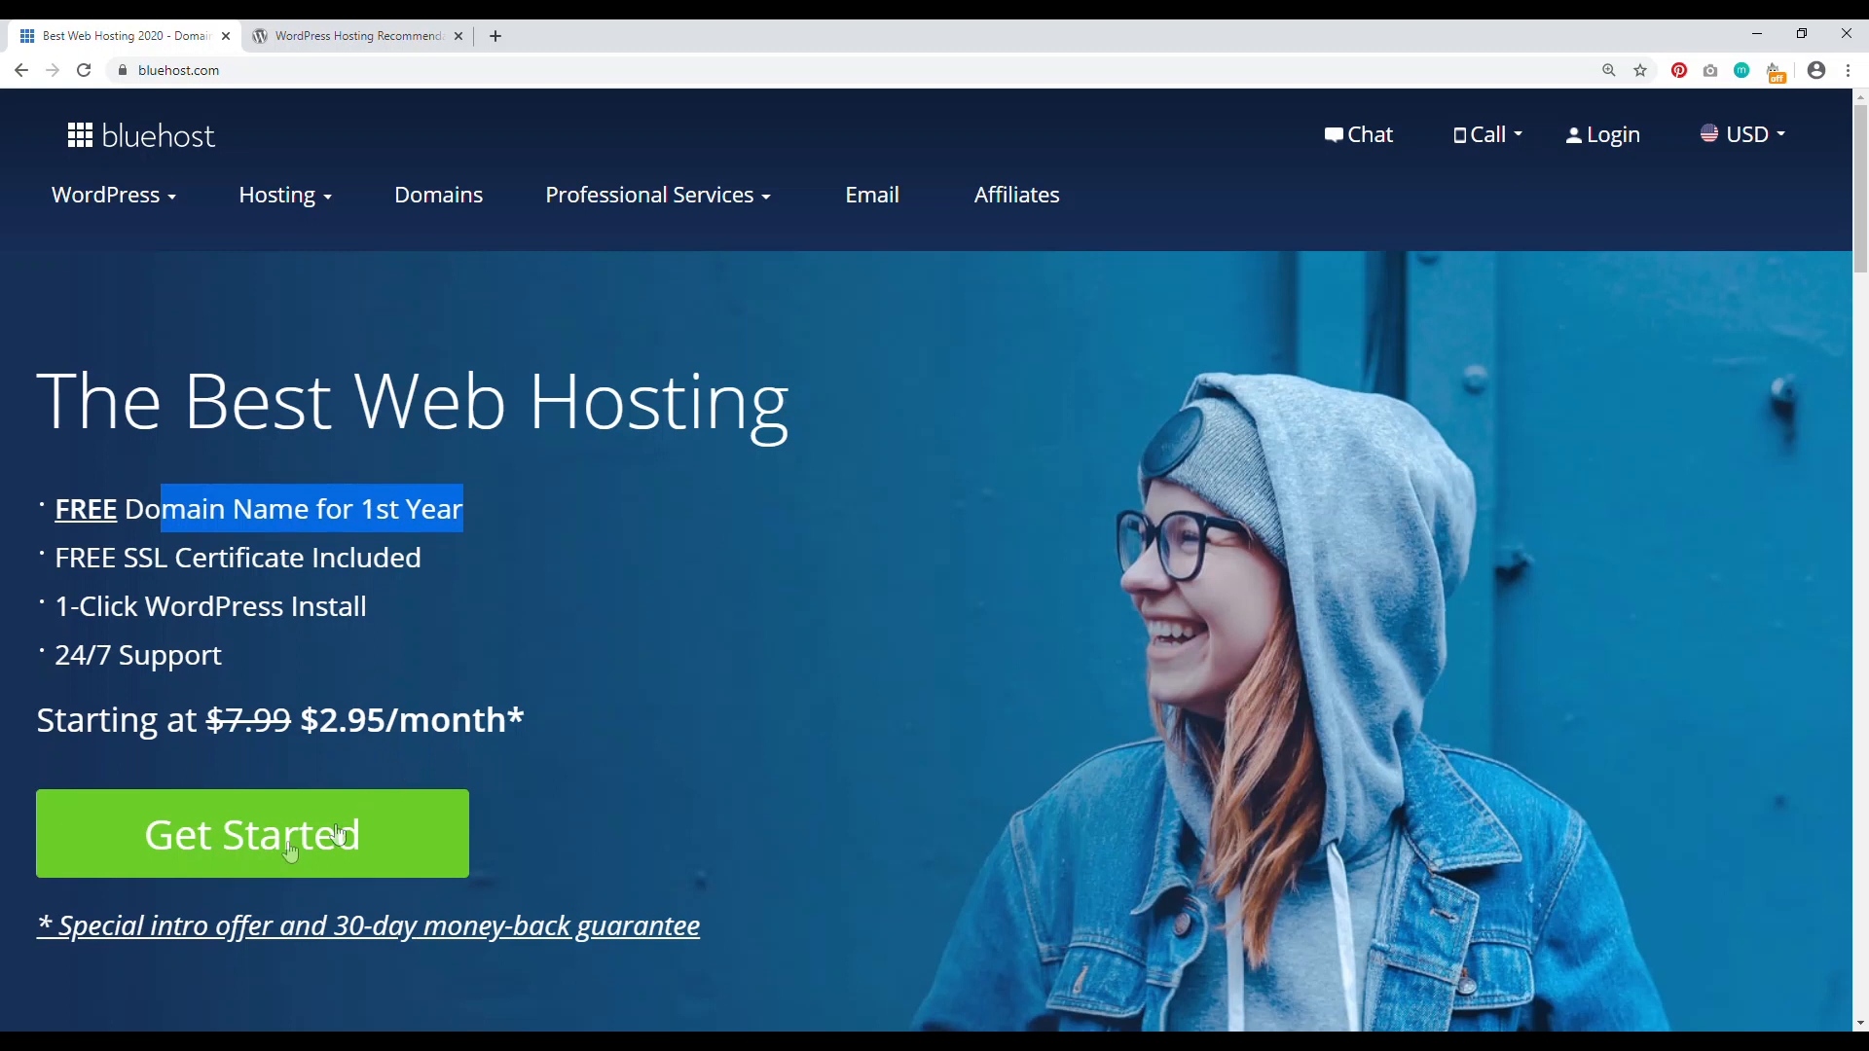
{"action": "left_click", "coordinate": [296, 834]}
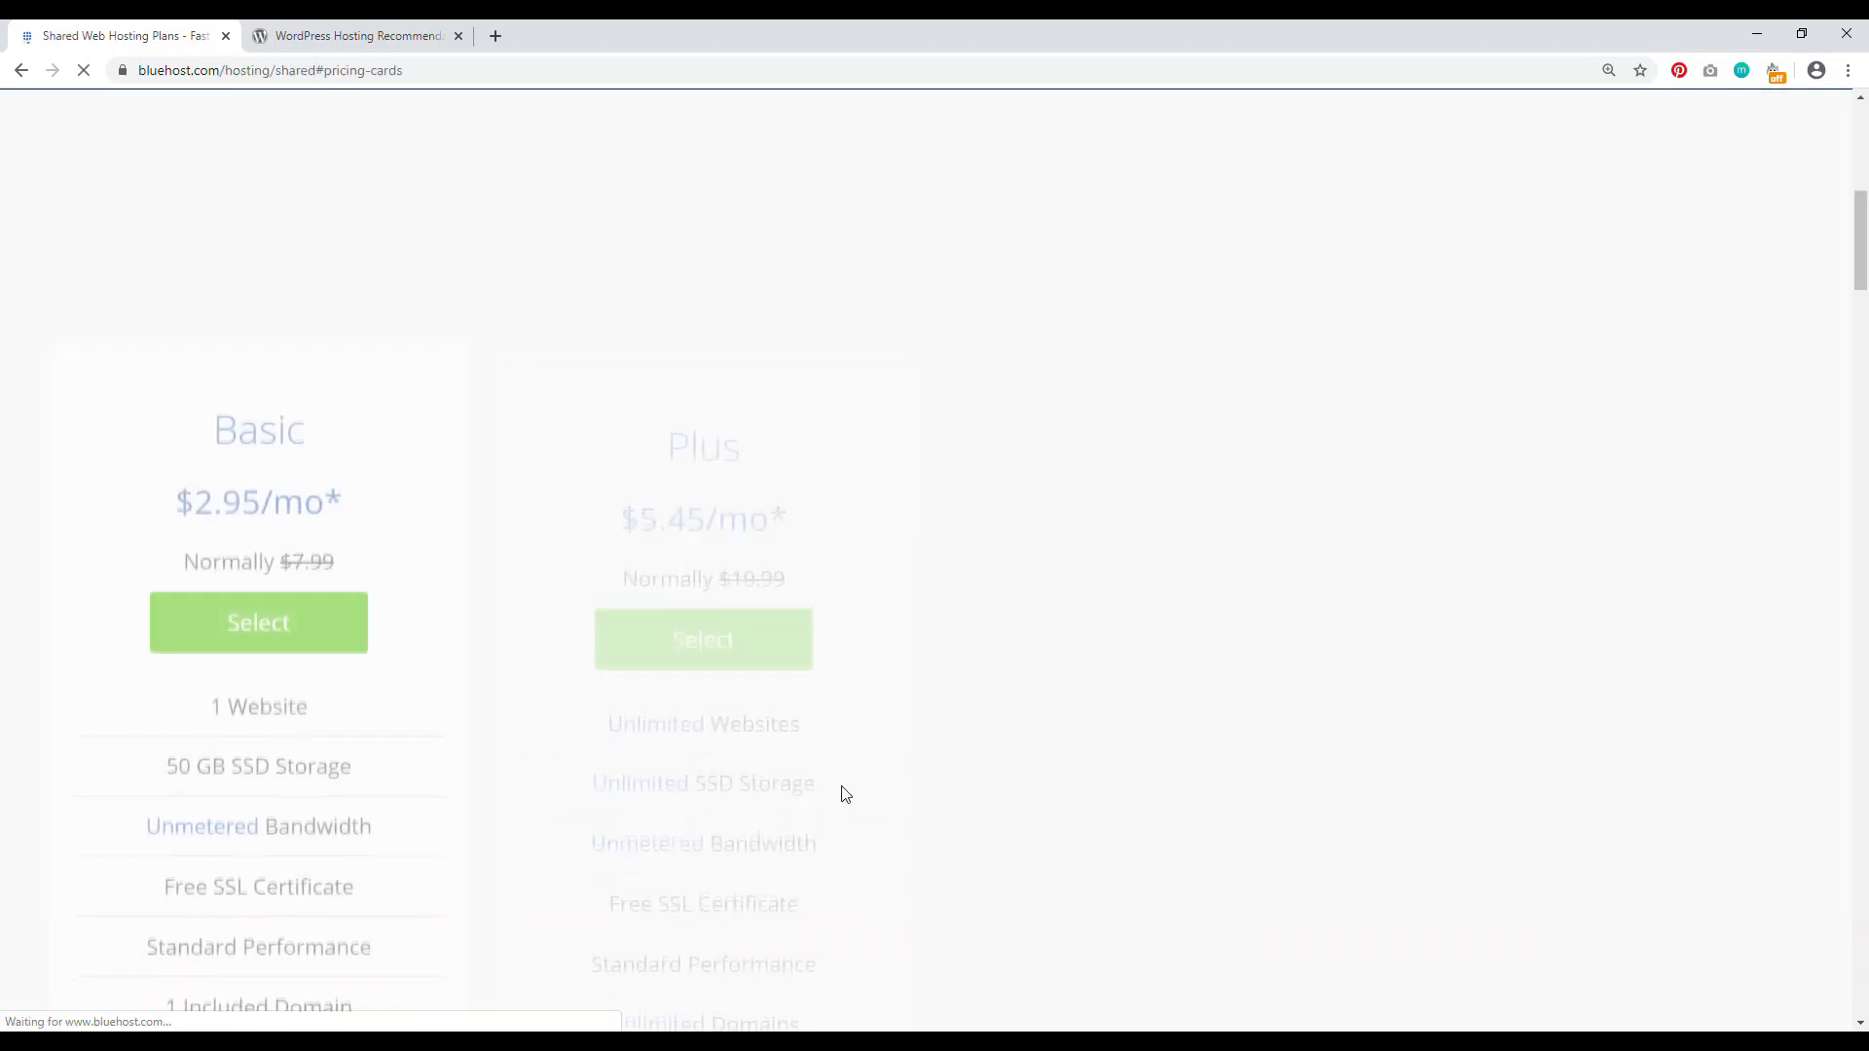
Step: Compare the Basic plan's 1-website limit with other plans and select Choice Plus
{"action": "left_click_drag", "start_coordinate": [1862, 255], "coordinate": [1861, 141]}
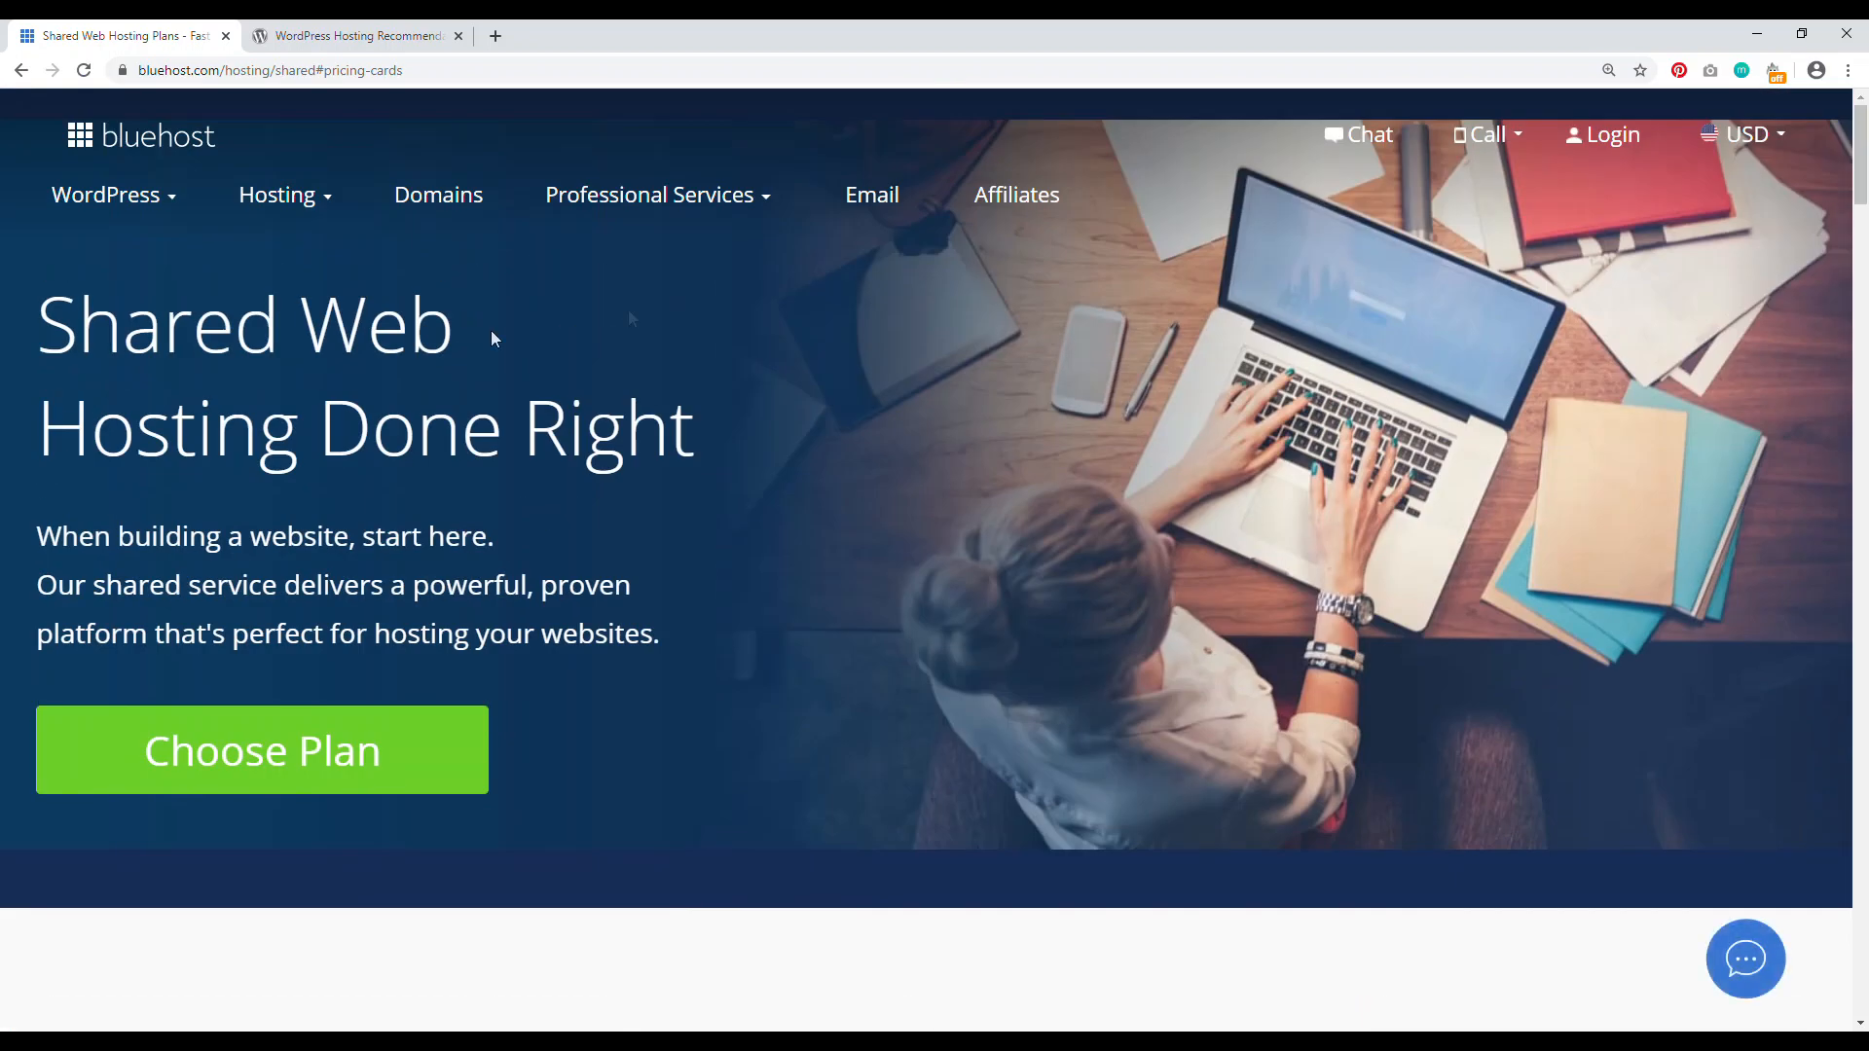
{"action": "left_click_drag", "start_coordinate": [1862, 141], "coordinate": [1862, 268]}
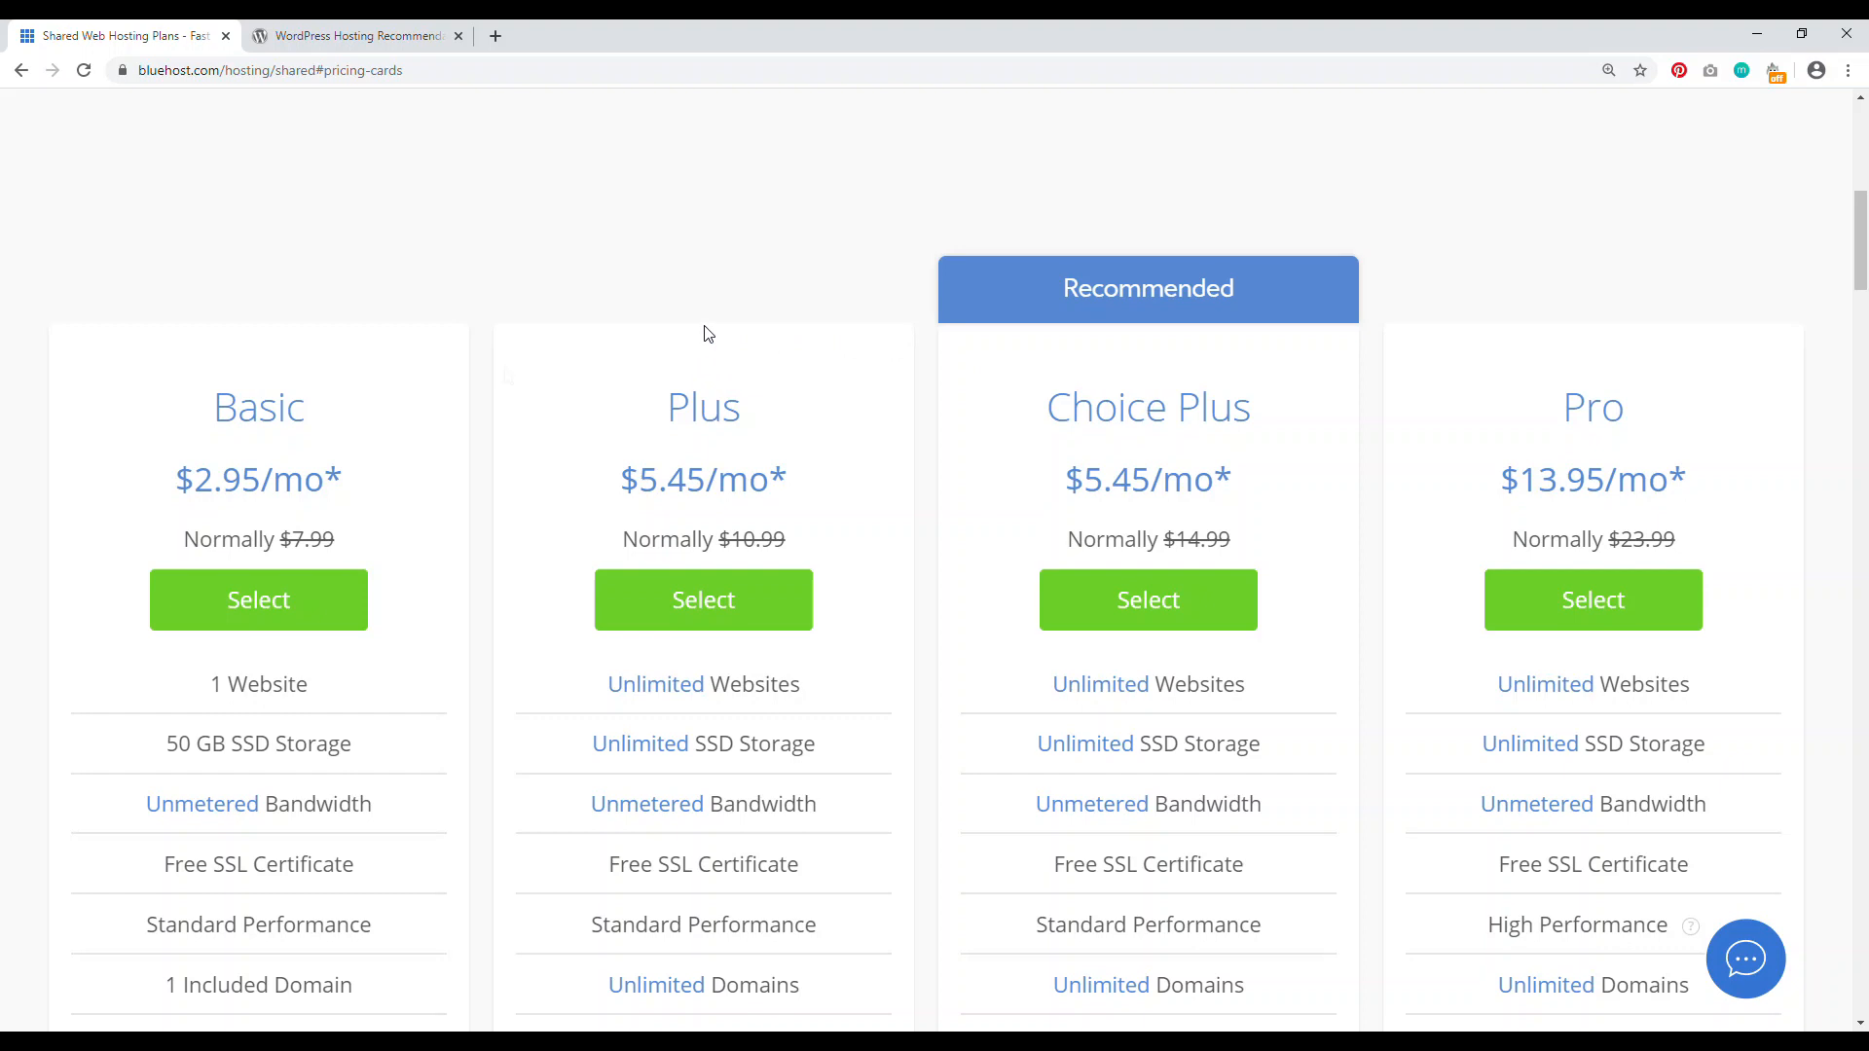
{"action": "left_click_drag", "start_coordinate": [206, 691], "coordinate": [295, 686]}
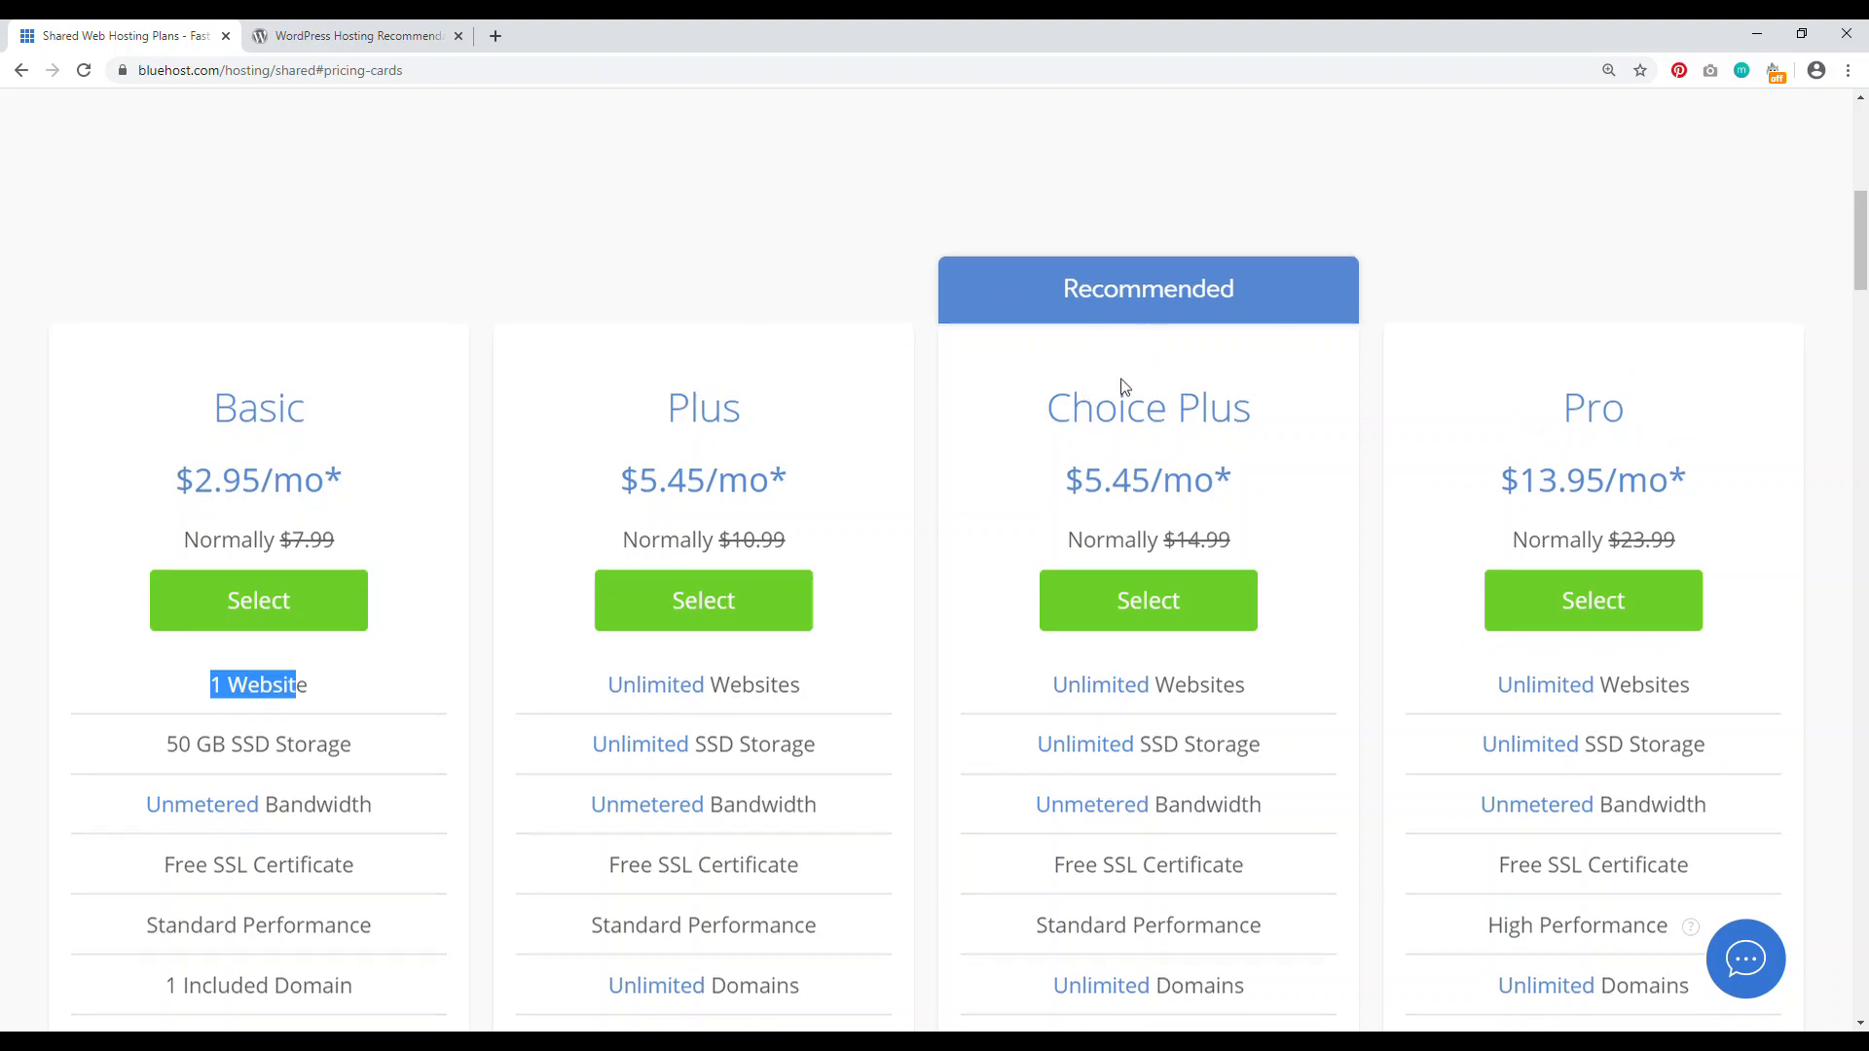
{"action": "scroll", "coordinate": [1116, 386], "scroll_direction": "down", "scroll_amount": 1}
{"action": "left_click", "coordinate": [1152, 501]}
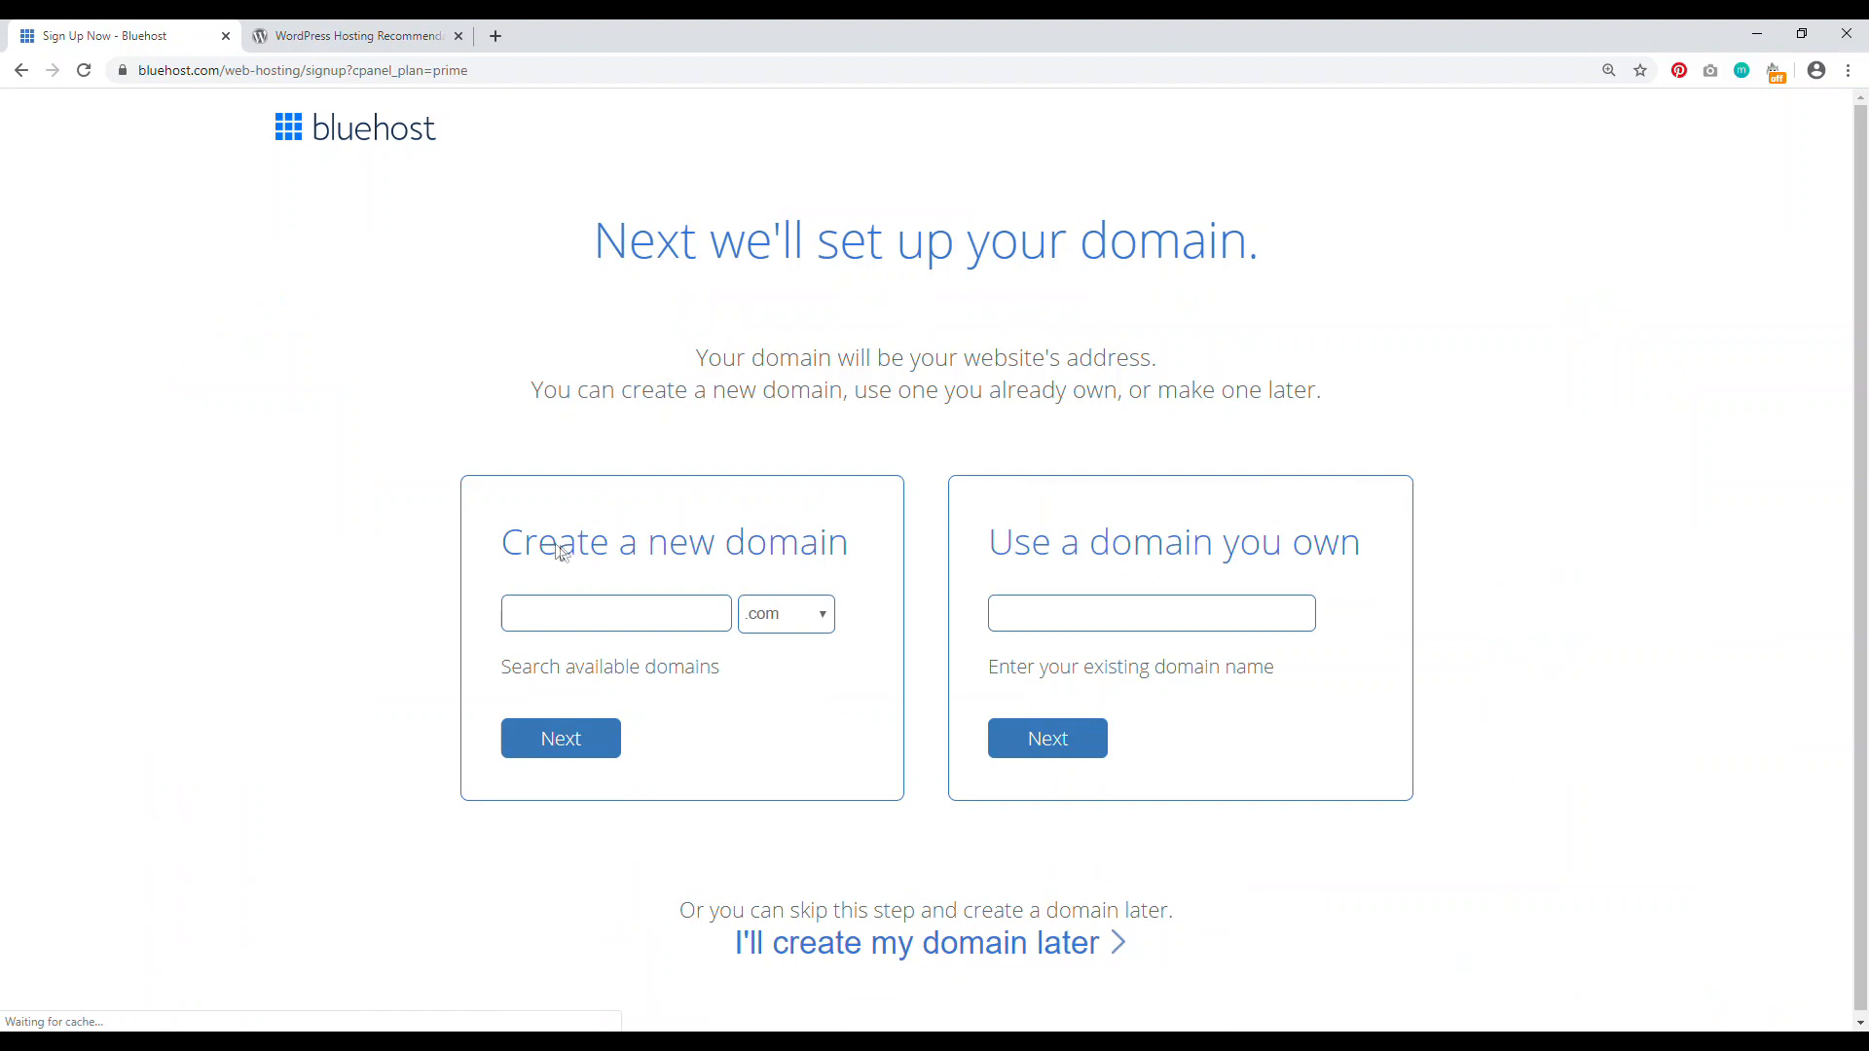
Step: Compare the 'create a new domain' and 'use a domain you own' options
{"action": "left_click_drag", "start_coordinate": [559, 545], "coordinate": [716, 545]}
{"action": "left_click_drag", "start_coordinate": [1019, 541], "coordinate": [1293, 541]}
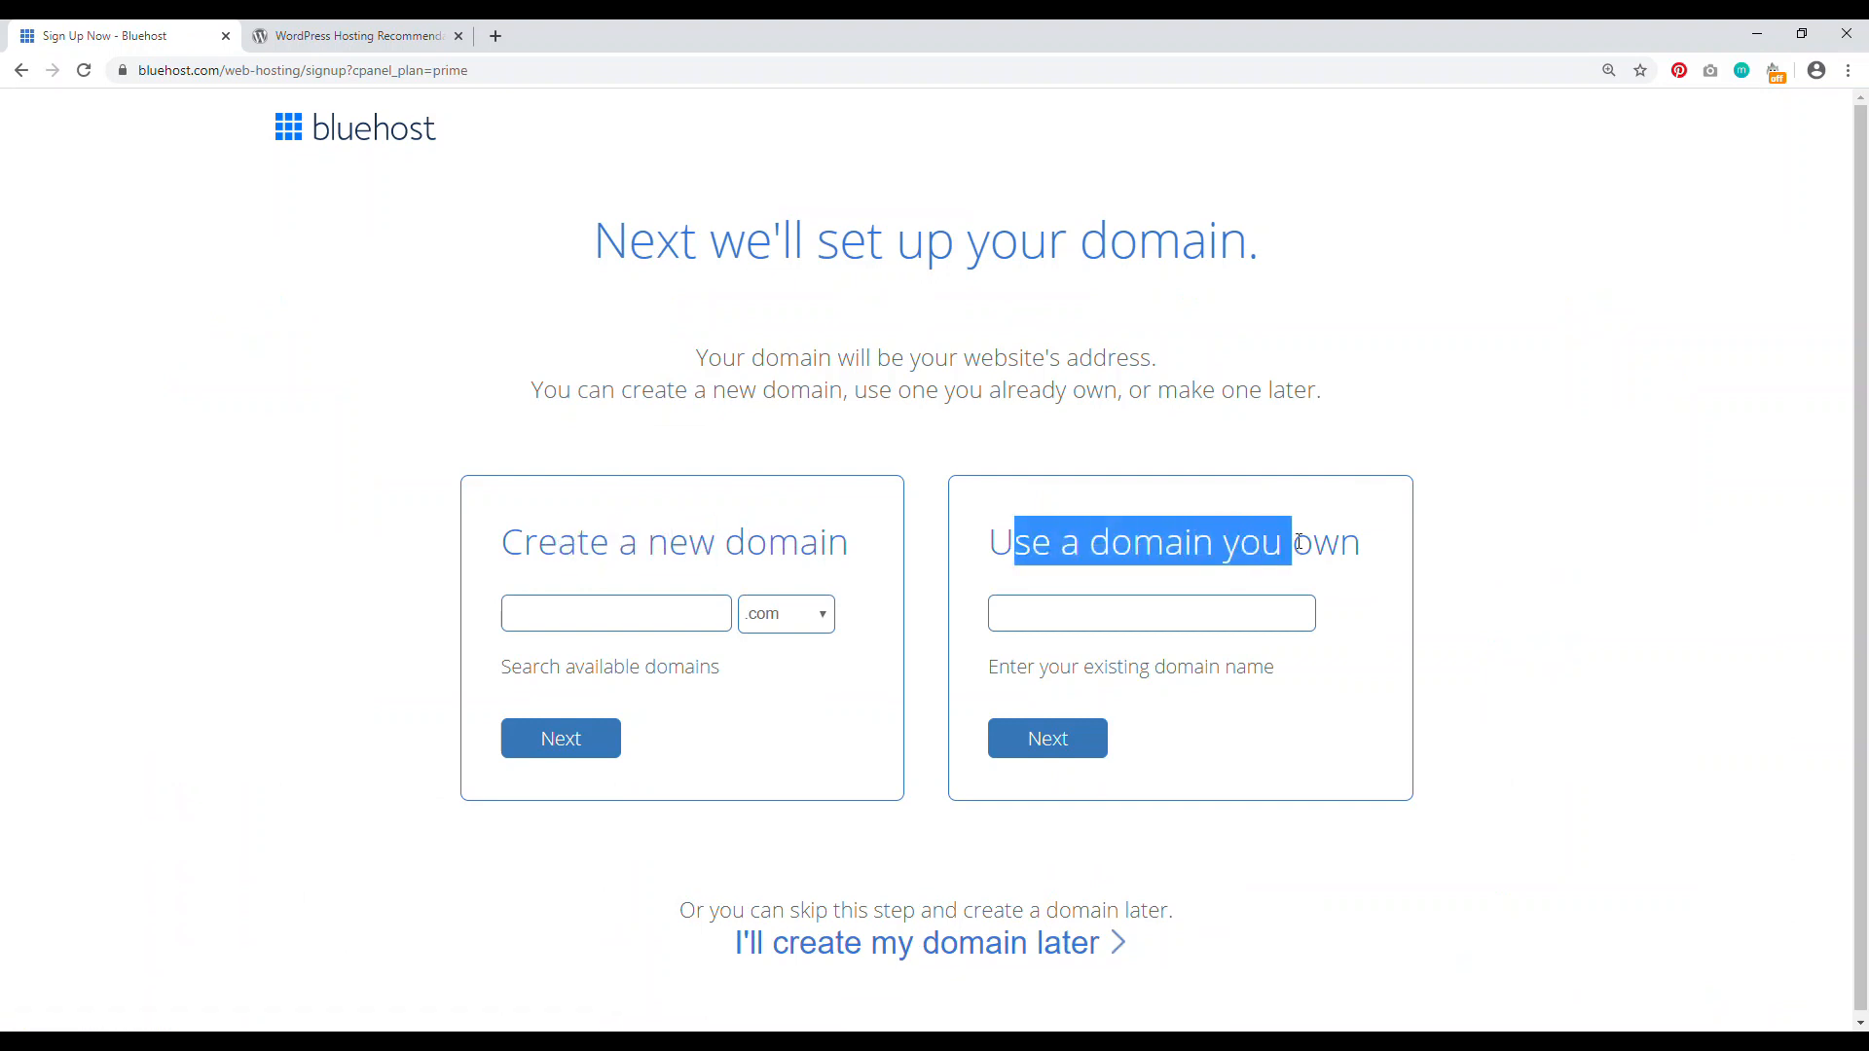
{"action": "left_click_drag", "start_coordinate": [538, 541], "coordinate": [788, 542]}
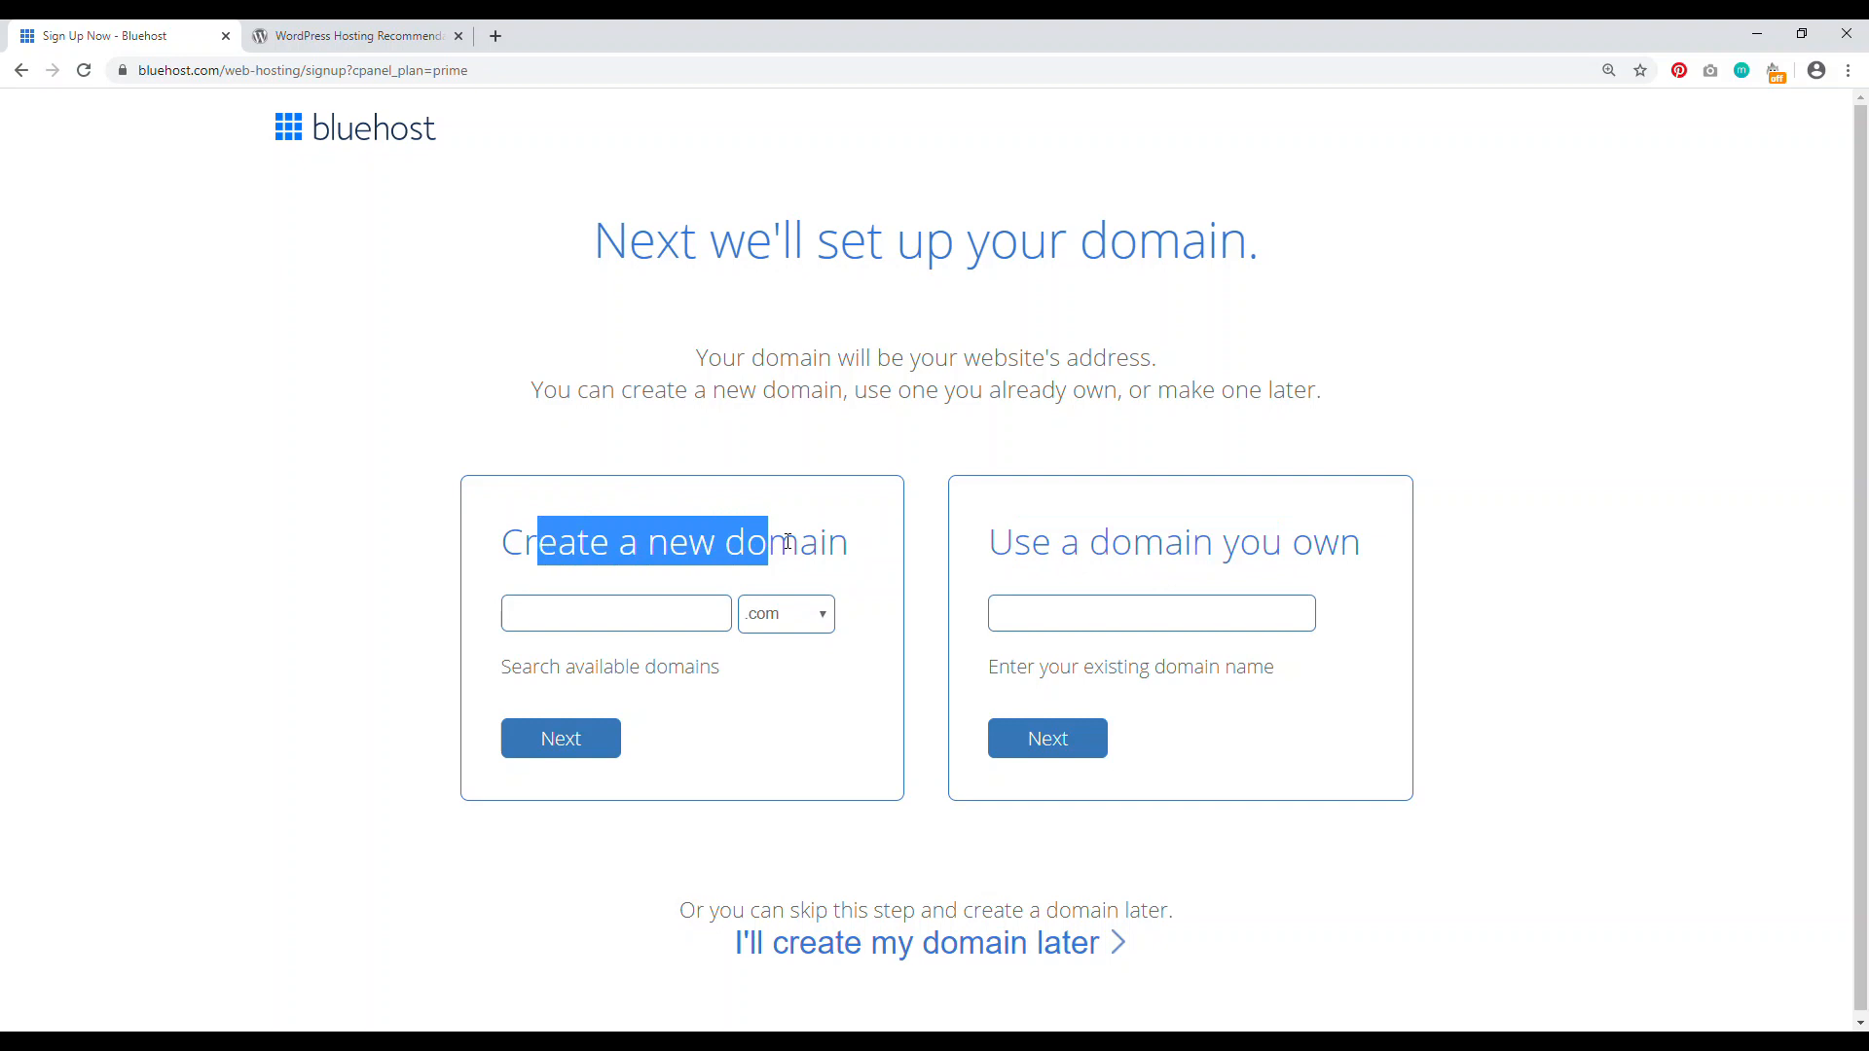
{"action": "left_click_drag", "start_coordinate": [1079, 541], "coordinate": [1292, 541]}
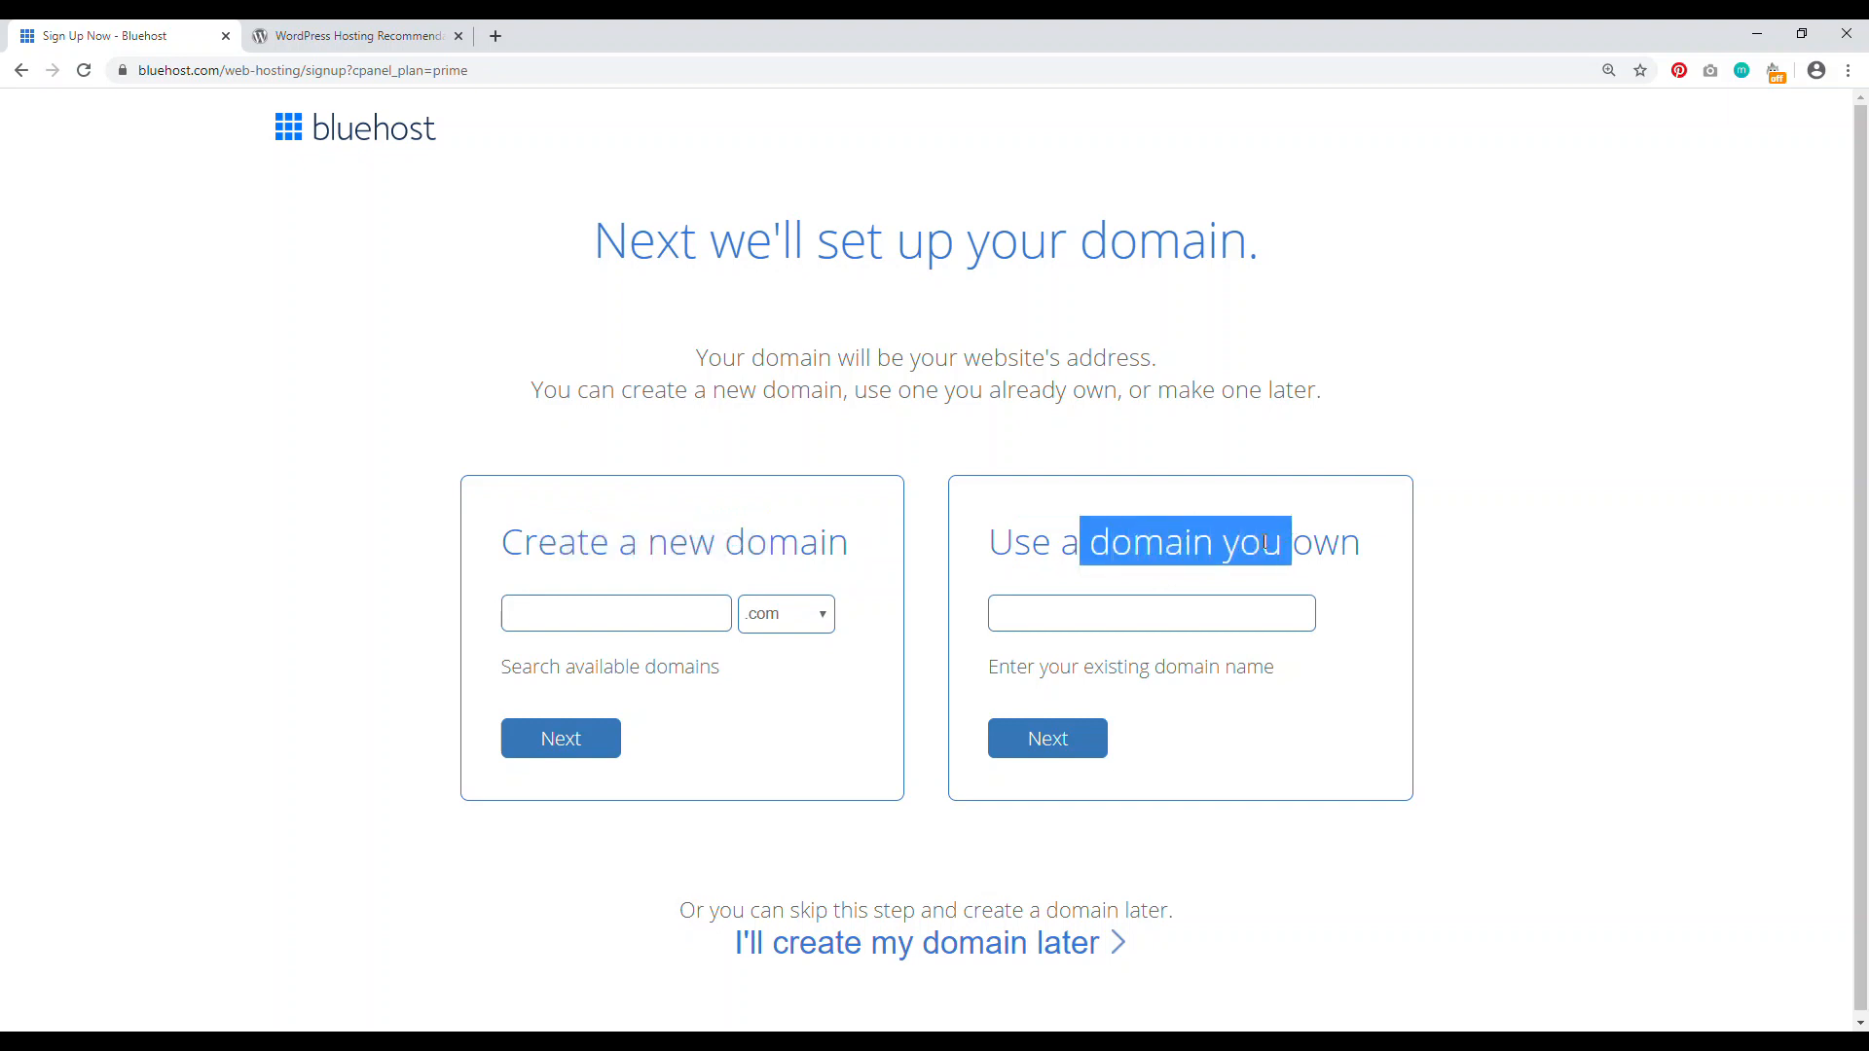
Step: Enter mysuperamazingblog.com as the already-owned domain and continue to account creation
{"action": "left_click", "coordinate": [1181, 618]}
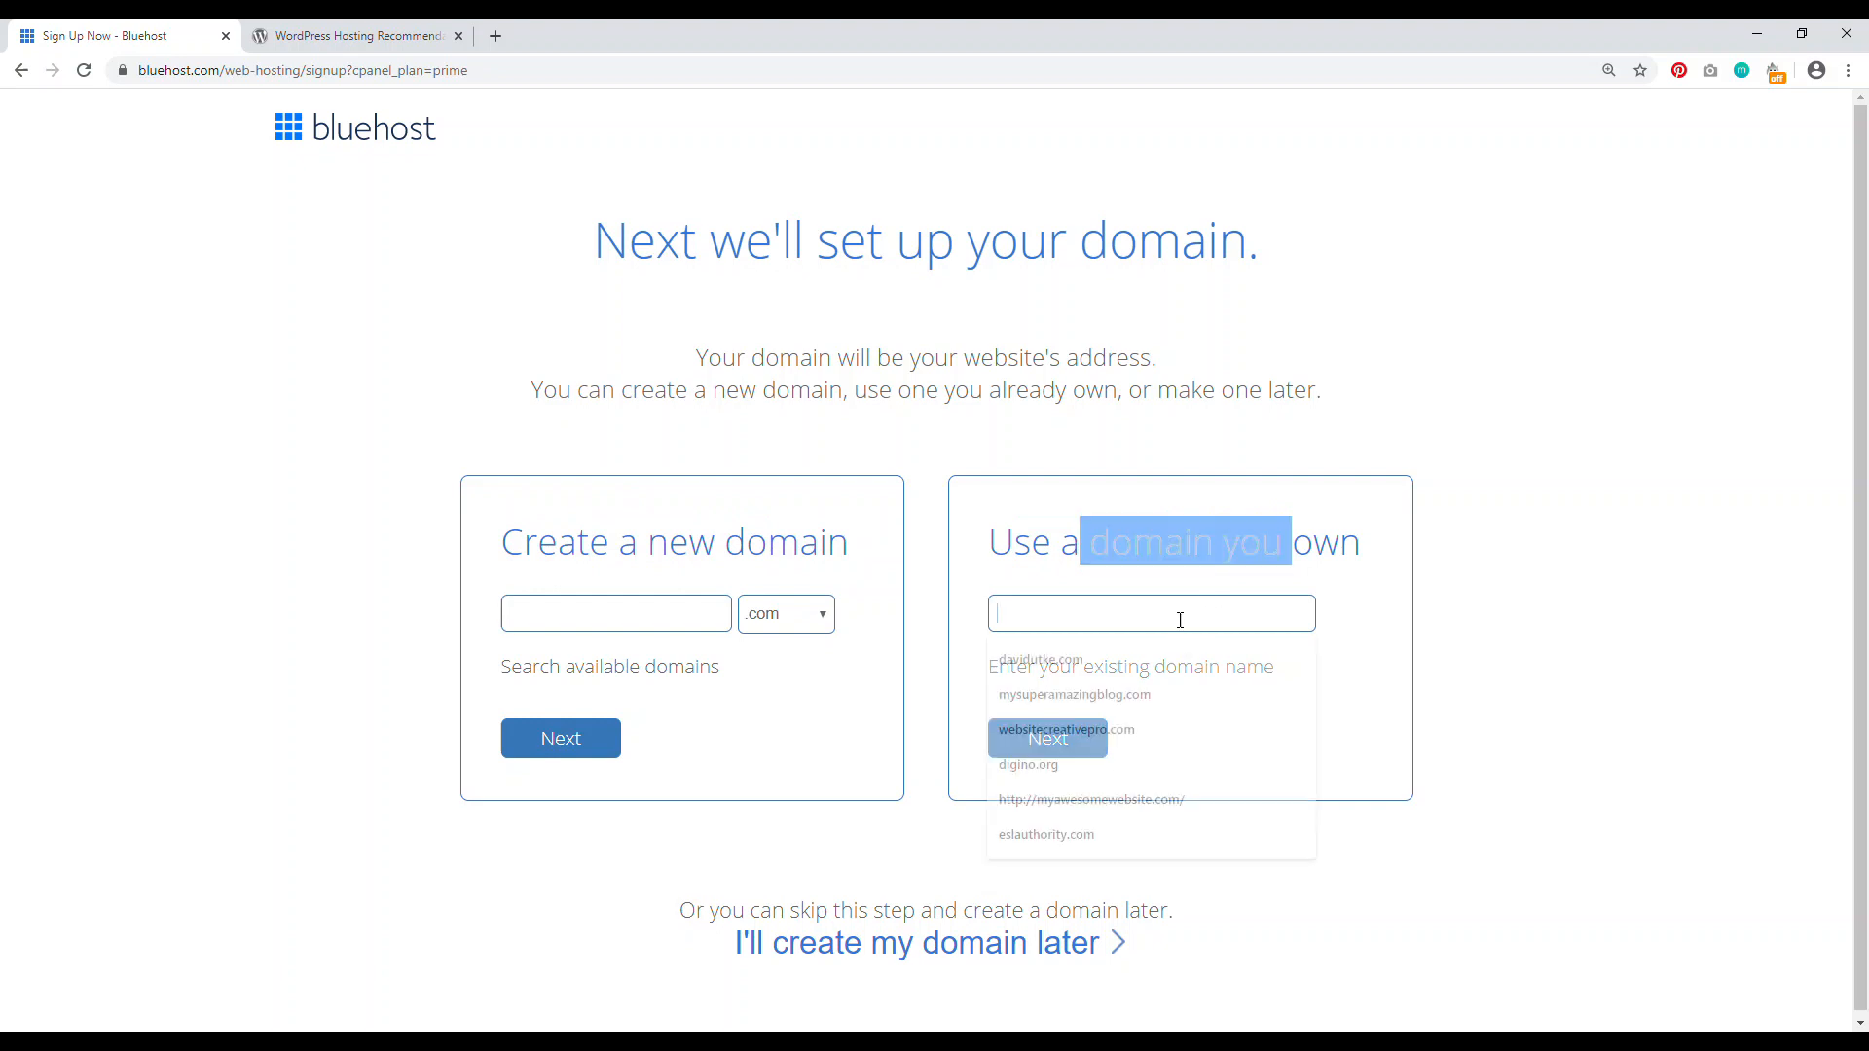
{"action": "type", "text": "mysuperamazingblog.com"}
{"action": "left_click", "coordinate": [1088, 650]}
{"action": "left_click", "coordinate": [1089, 742]}
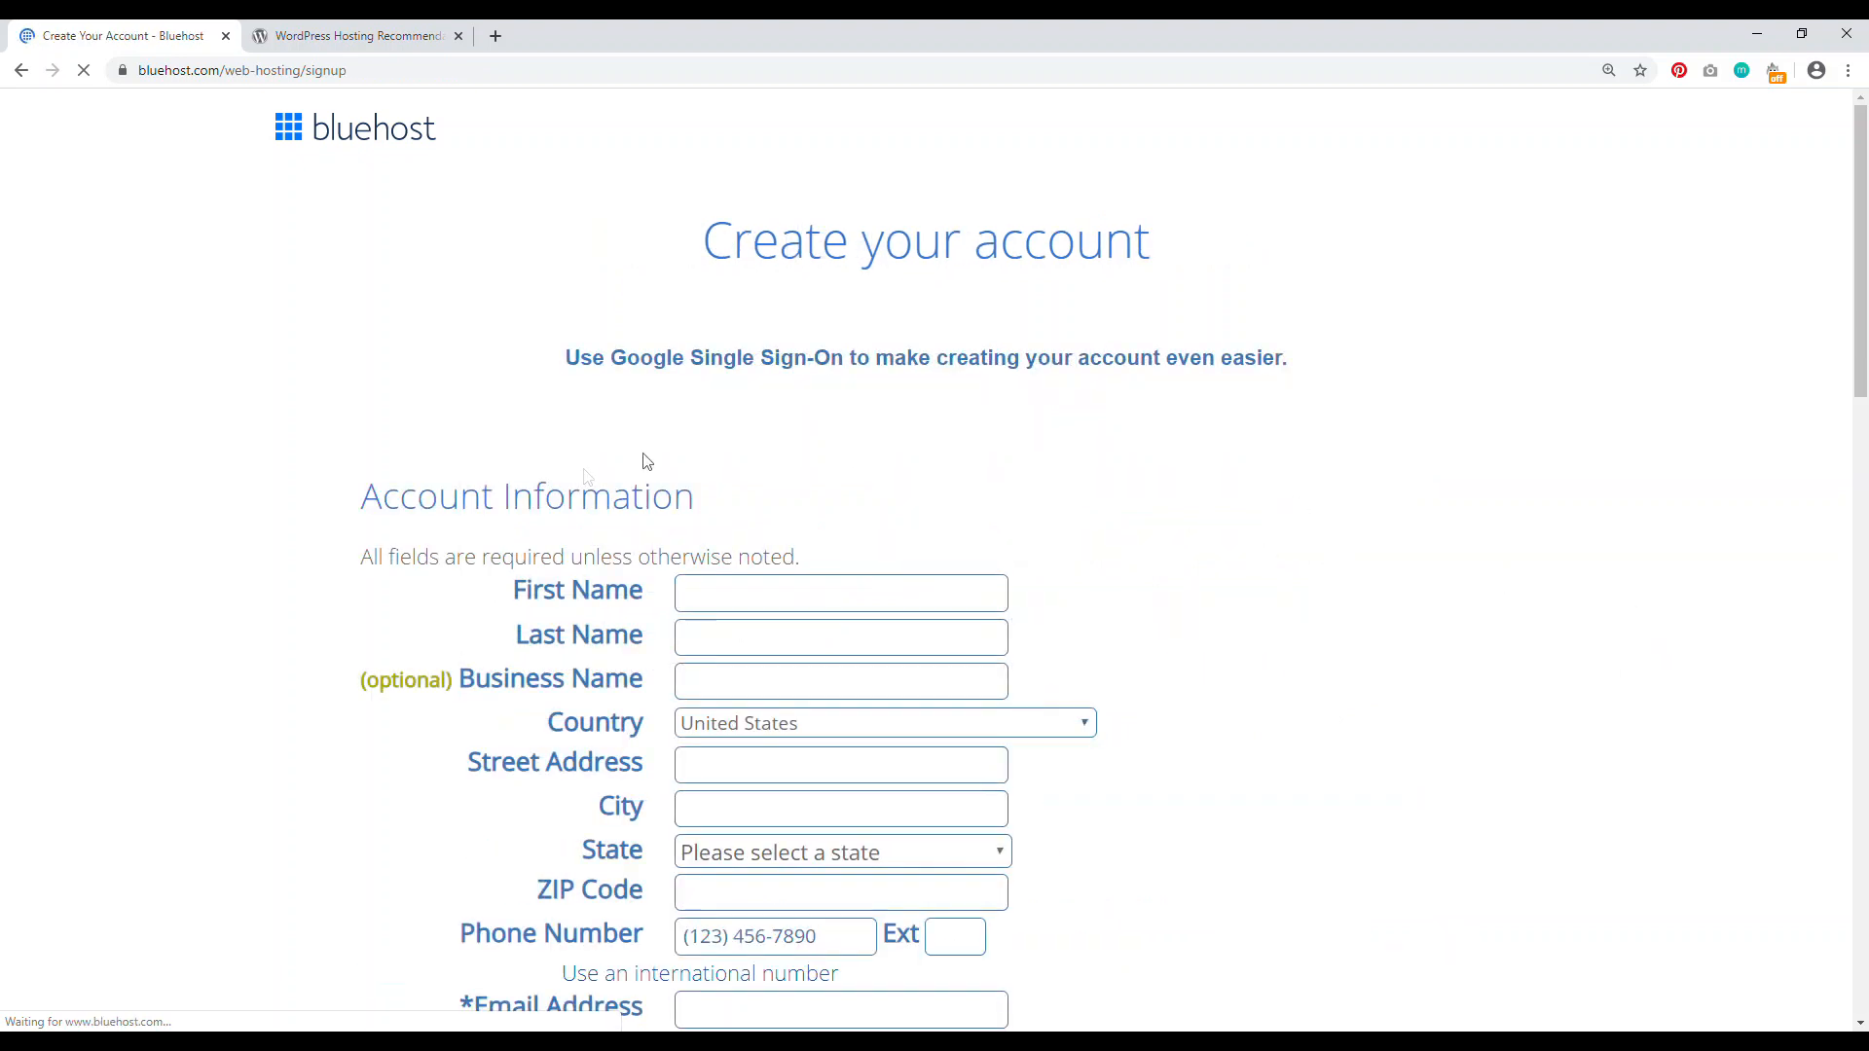
Step: Choose the Choice Plus 24 Month plan under Package Information
{"action": "left_click_drag", "start_coordinate": [416, 501], "coordinate": [576, 500]}
{"action": "scroll", "coordinate": [292, 510], "scroll_direction": "down", "scroll_amount": 3}
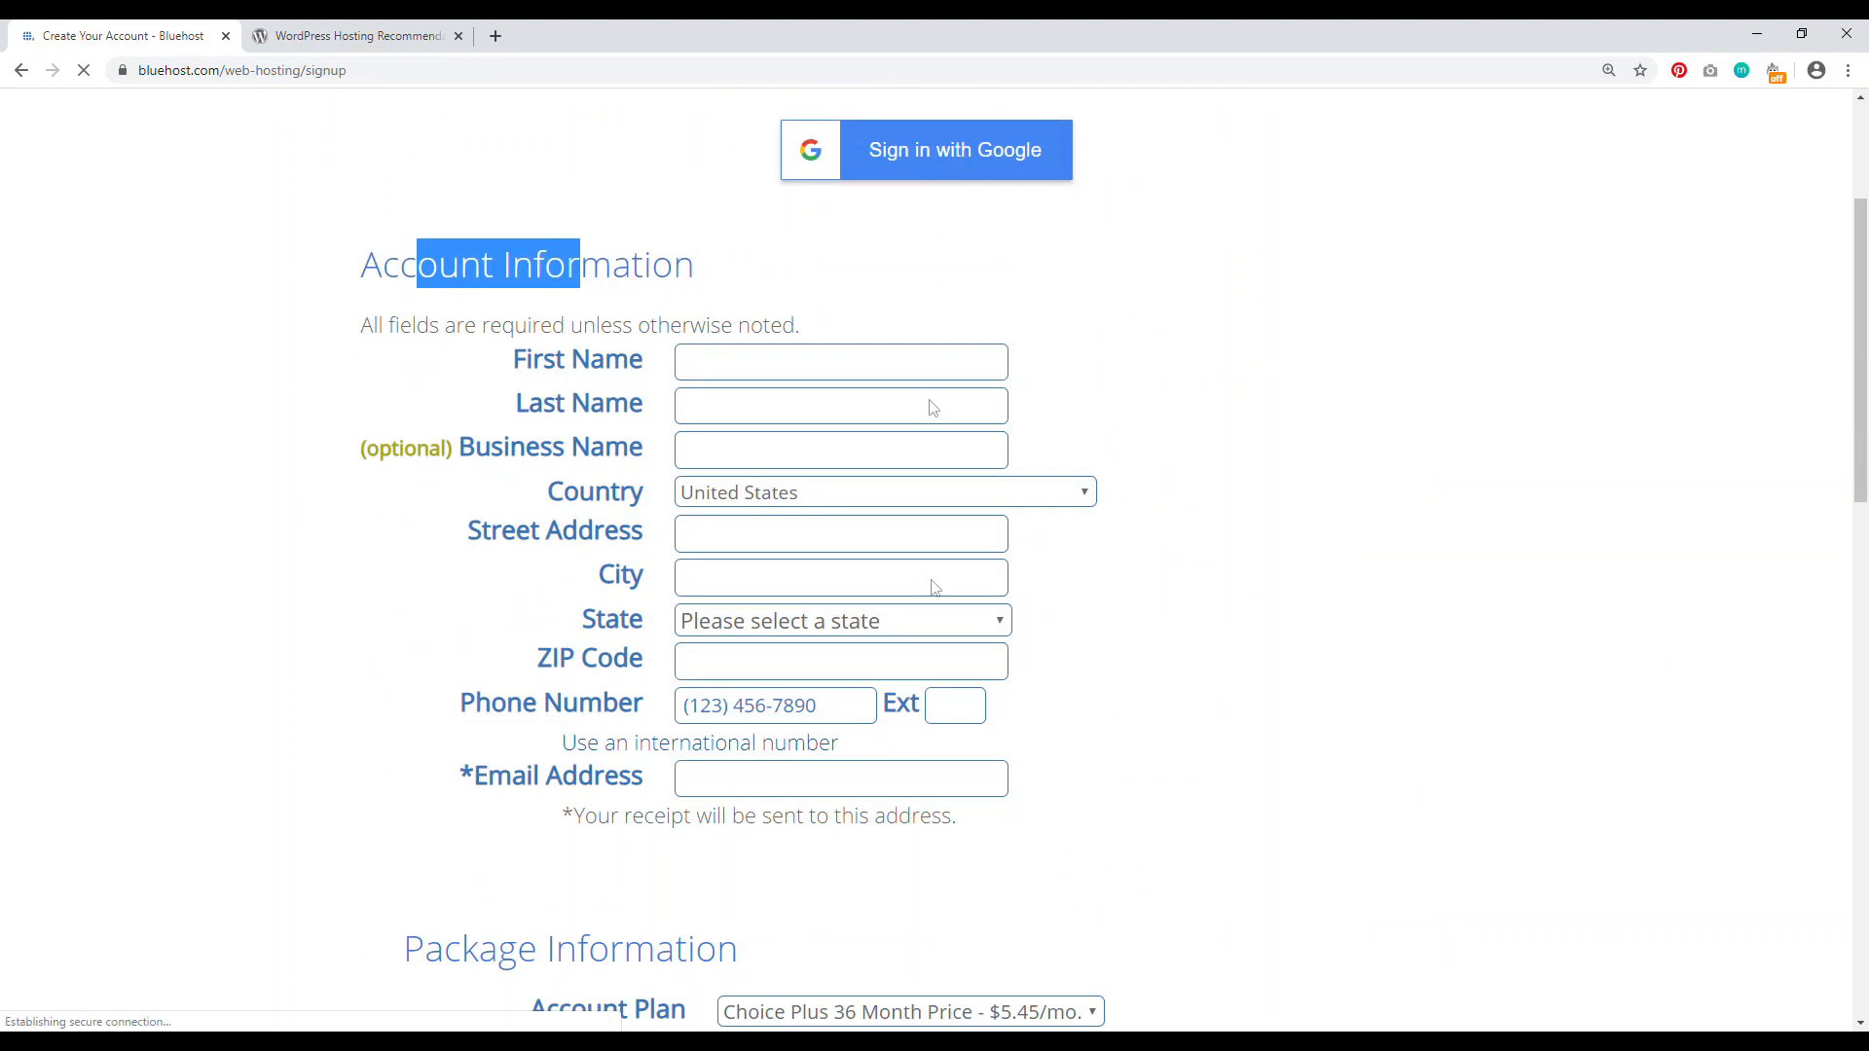
{"action": "scroll", "coordinate": [368, 527], "scroll_direction": "down", "scroll_amount": 6}
{"action": "left_click_drag", "start_coordinate": [461, 365], "coordinate": [655, 365]}
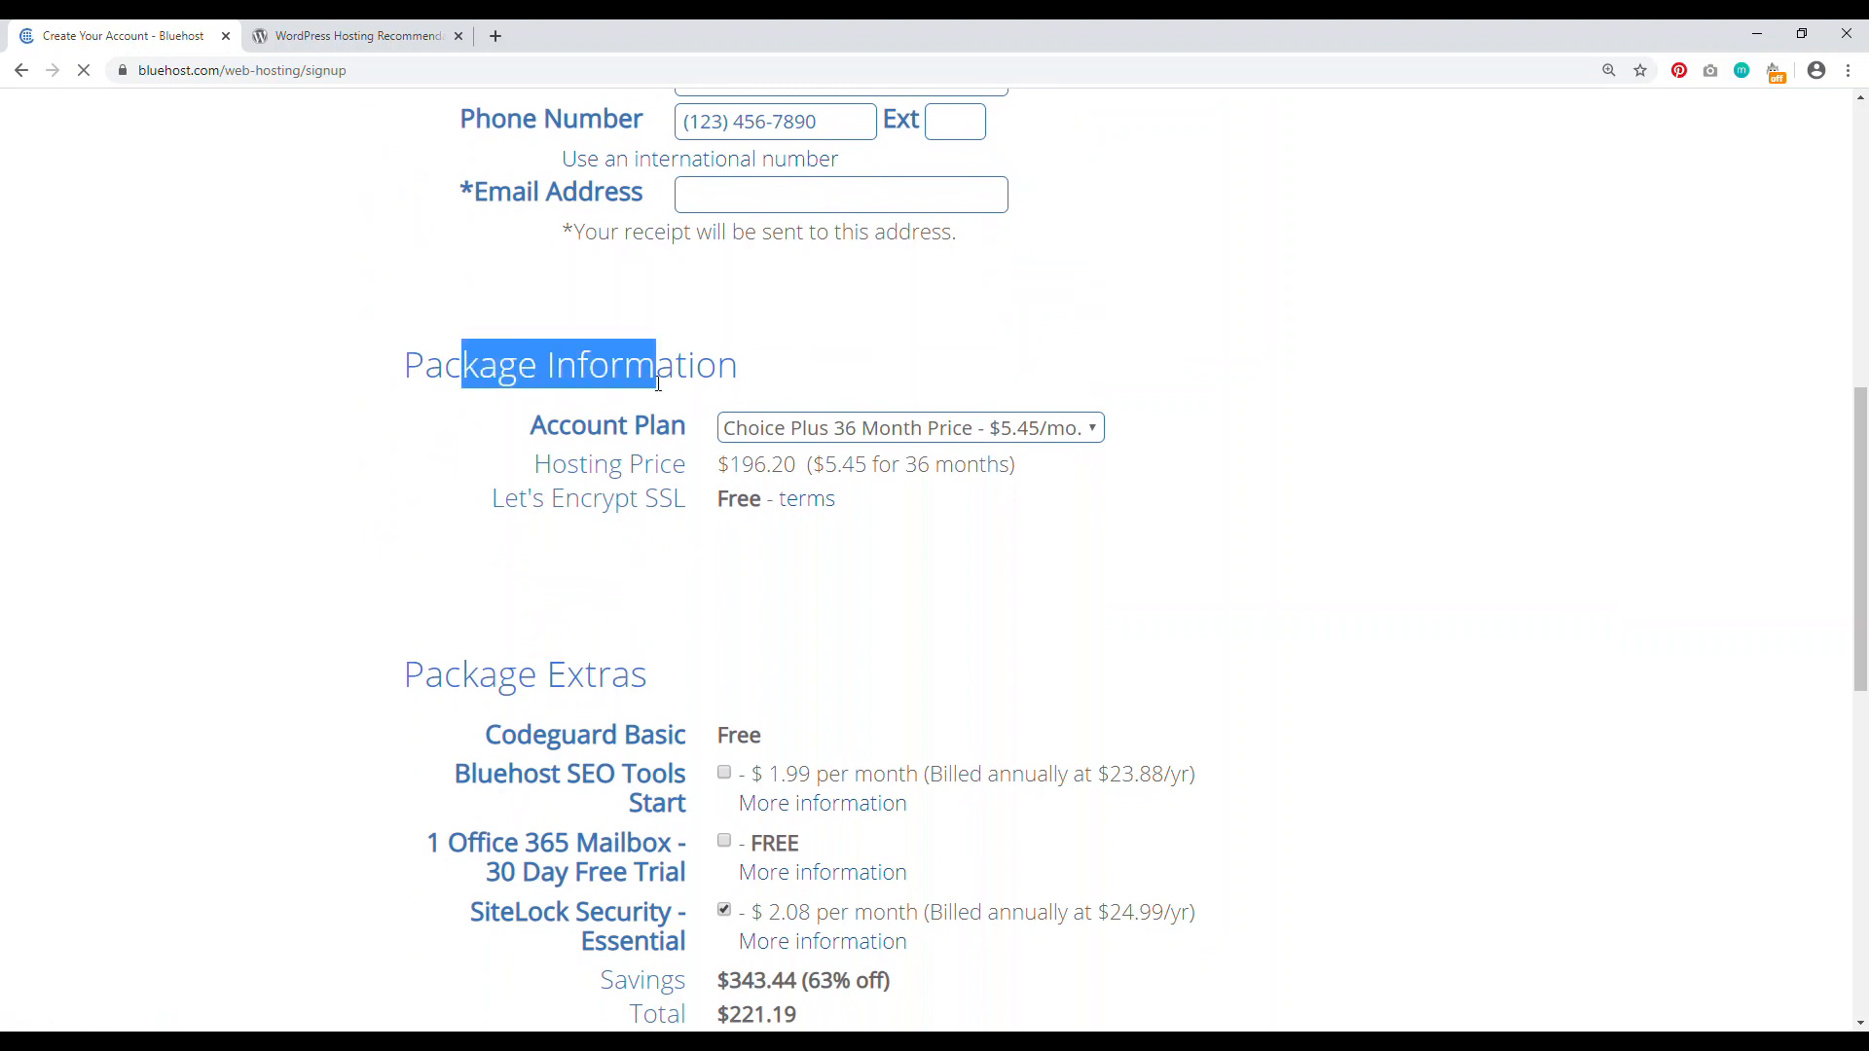
{"action": "left_click", "coordinate": [1065, 428]}
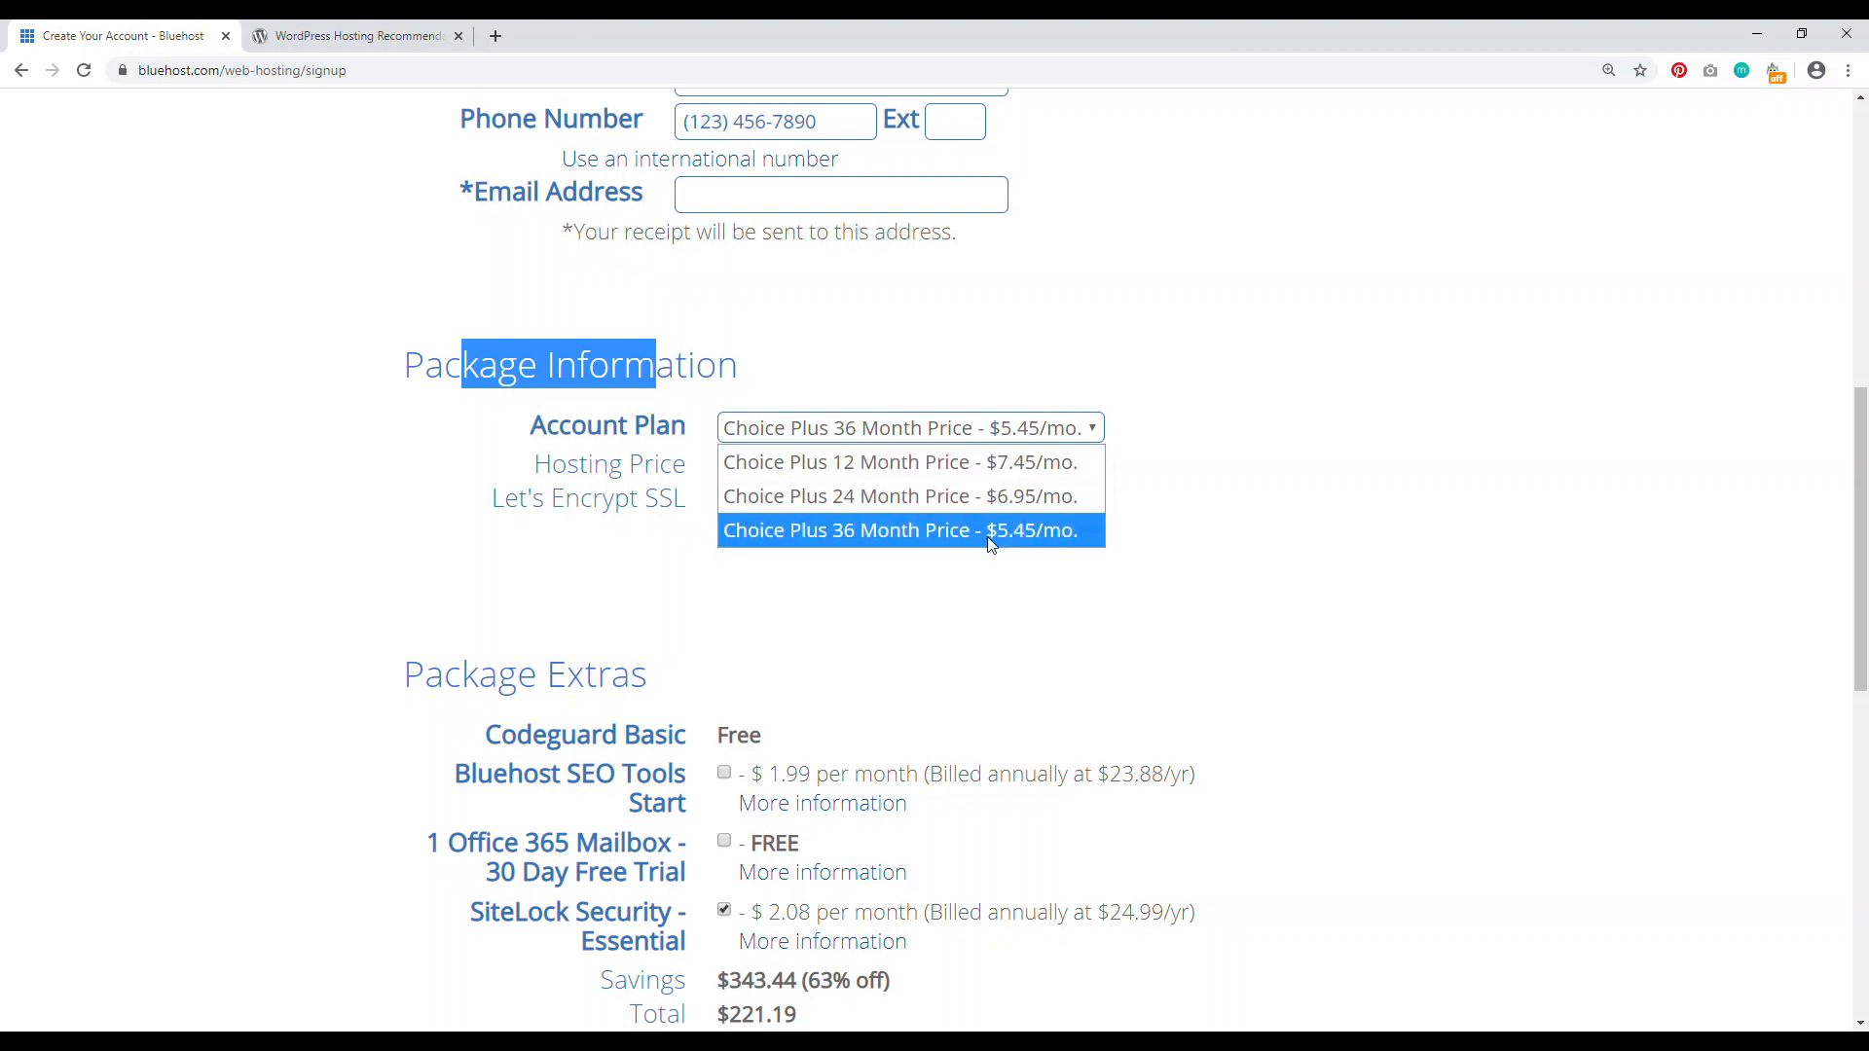
{"action": "left_click", "coordinate": [1223, 496]}
{"action": "left_click", "coordinate": [1082, 438]}
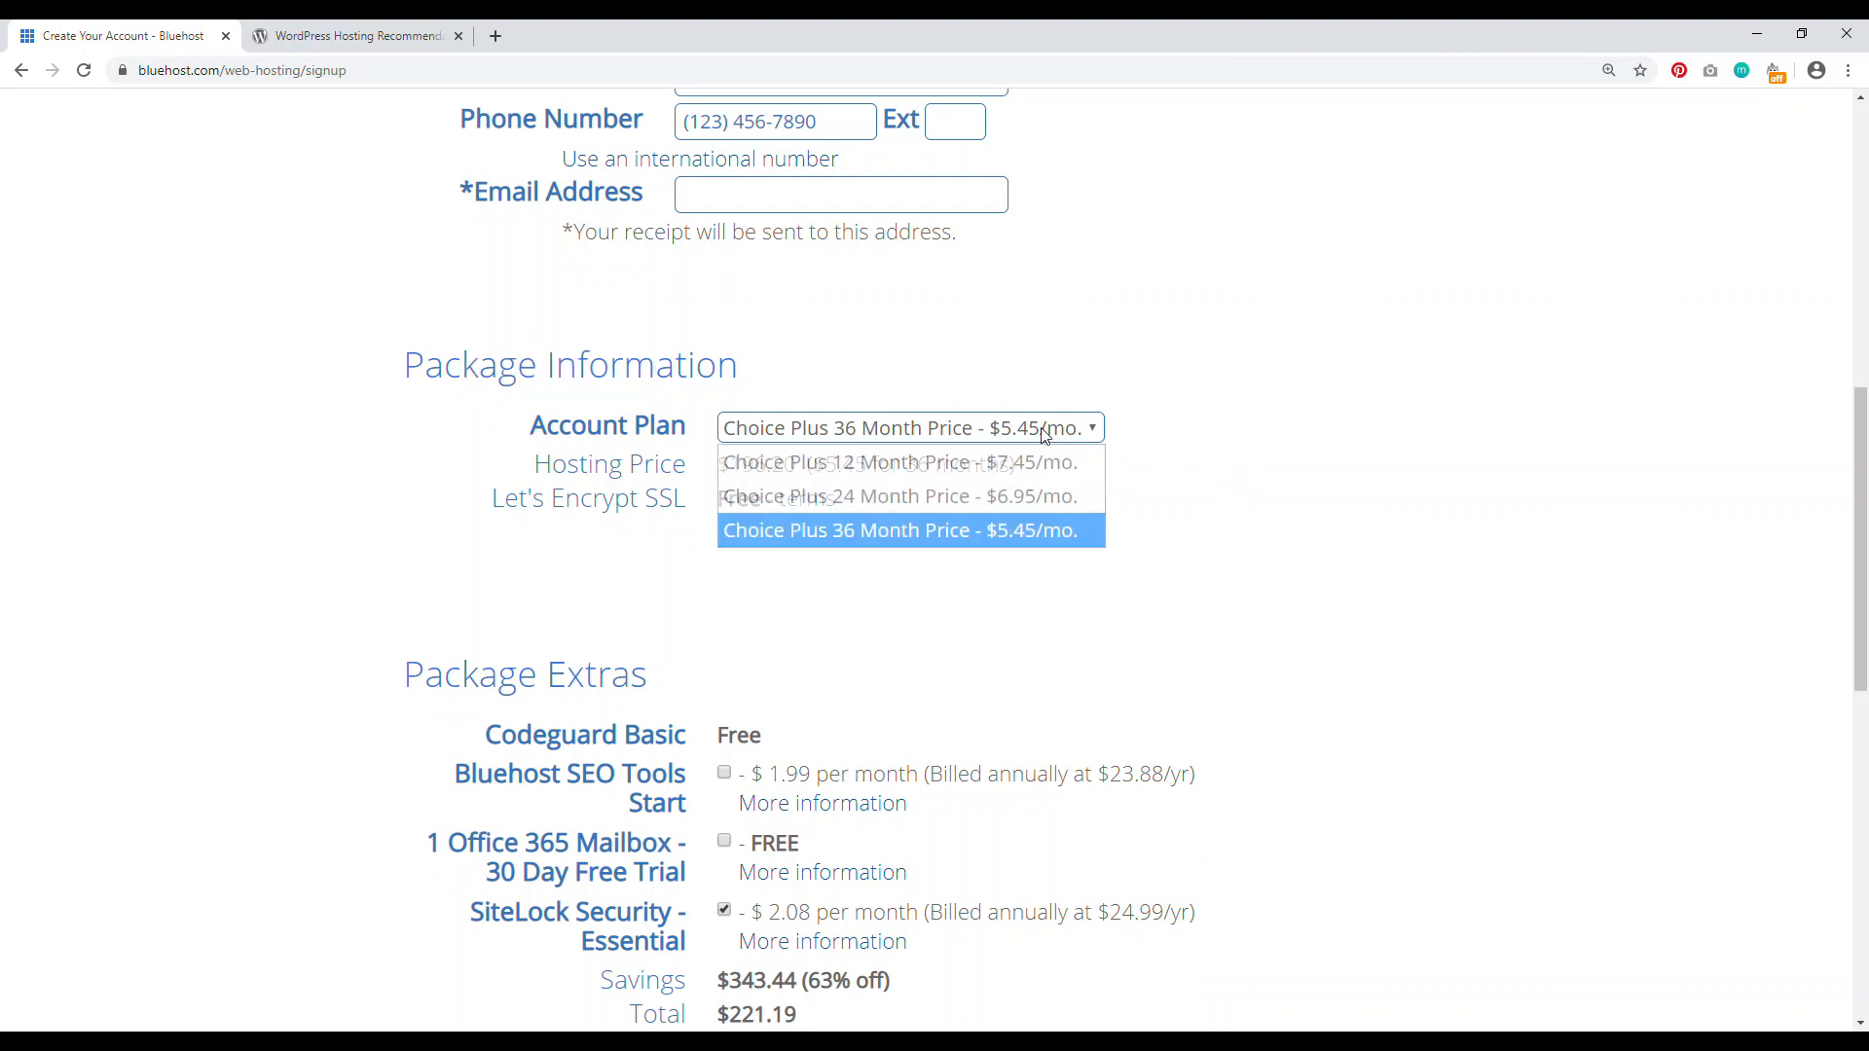
{"action": "left_click", "coordinate": [1008, 494]}
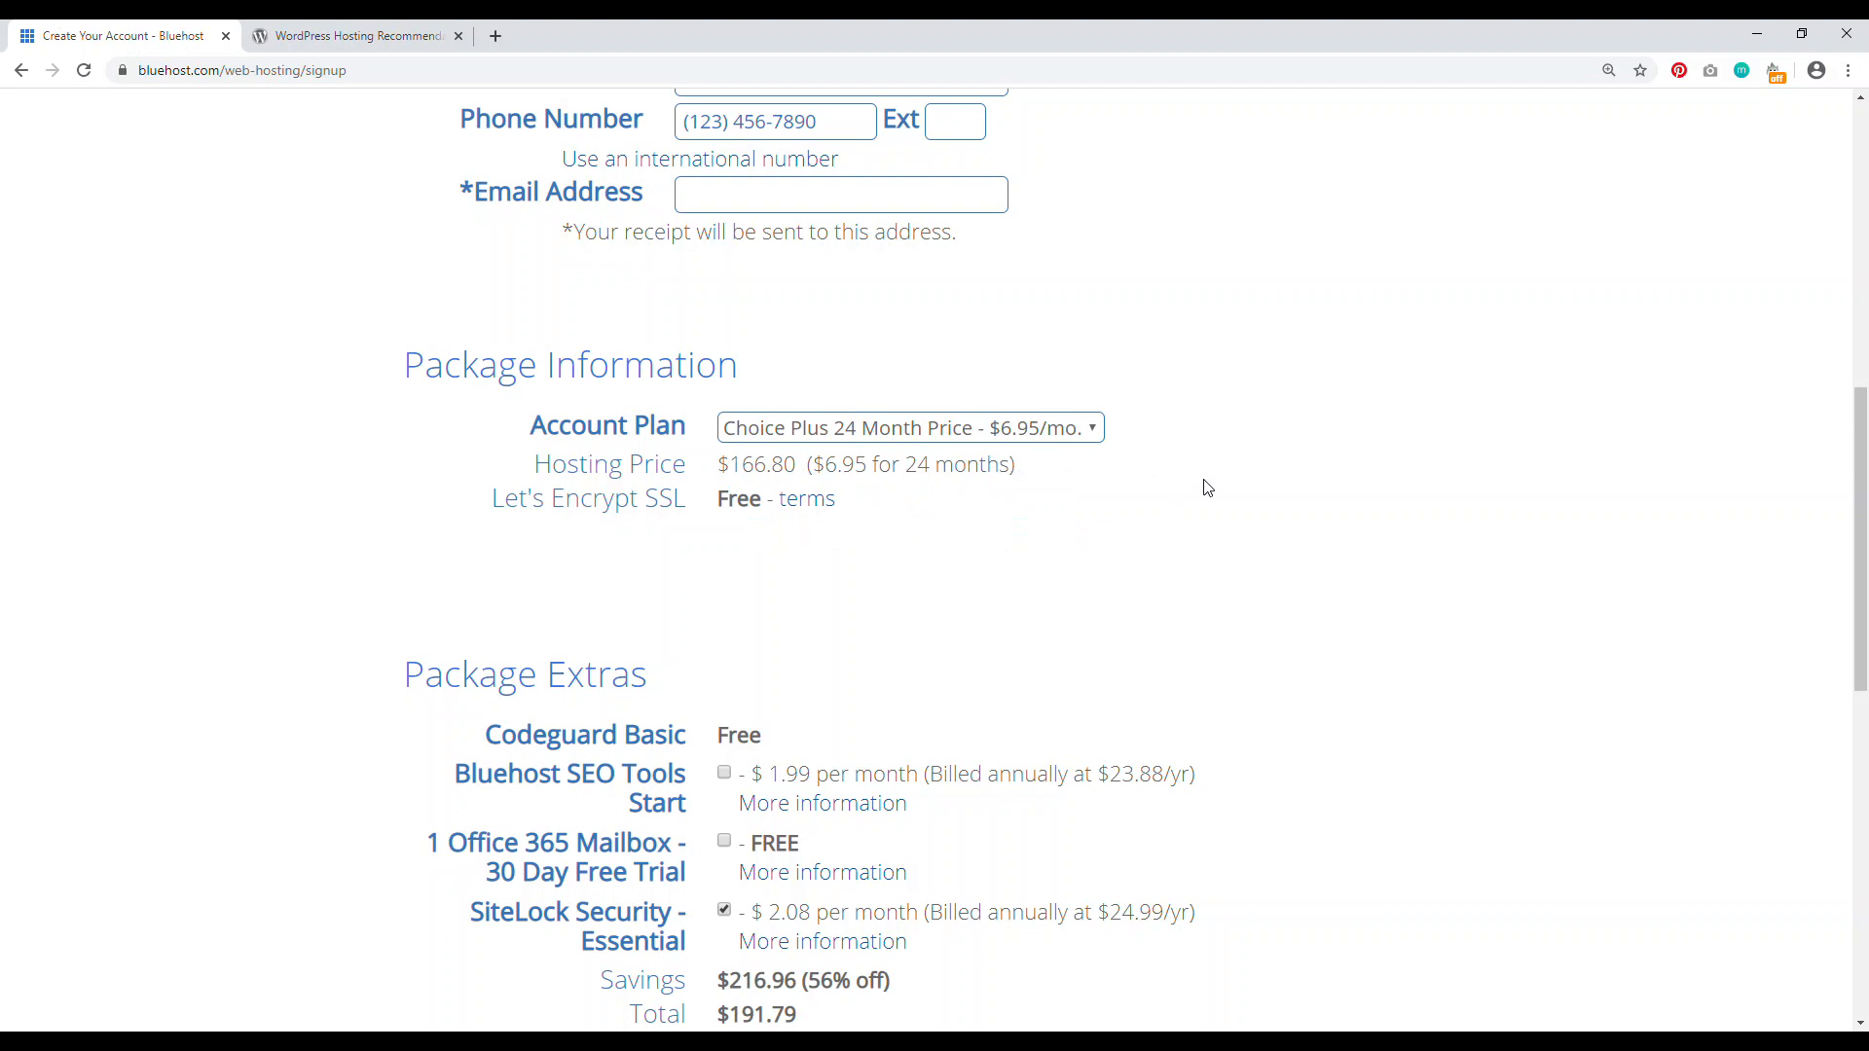
Step: Remove the SiteLock Security add-on, confirm the $166.80 total, and accept the Terms of Service
{"action": "scroll", "coordinate": [225, 520], "scroll_direction": "down", "scroll_amount": 4}
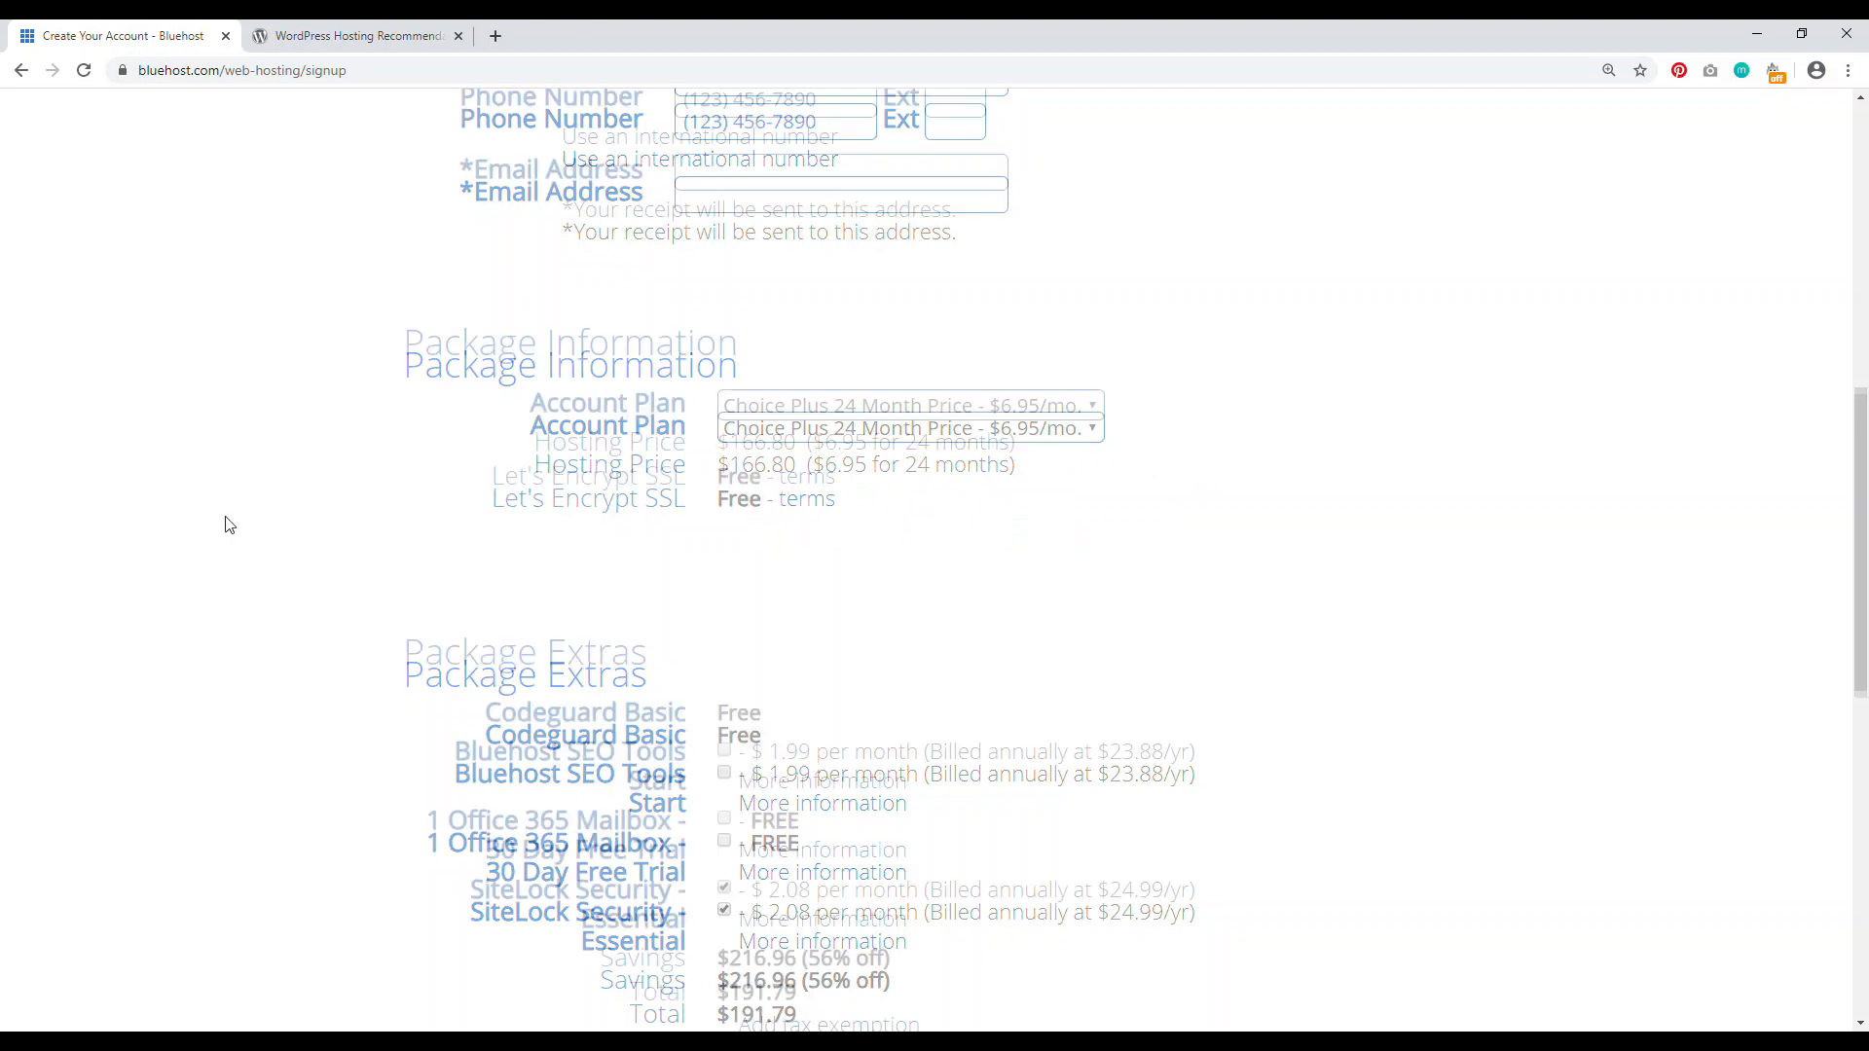
{"action": "left_click", "coordinate": [723, 523]}
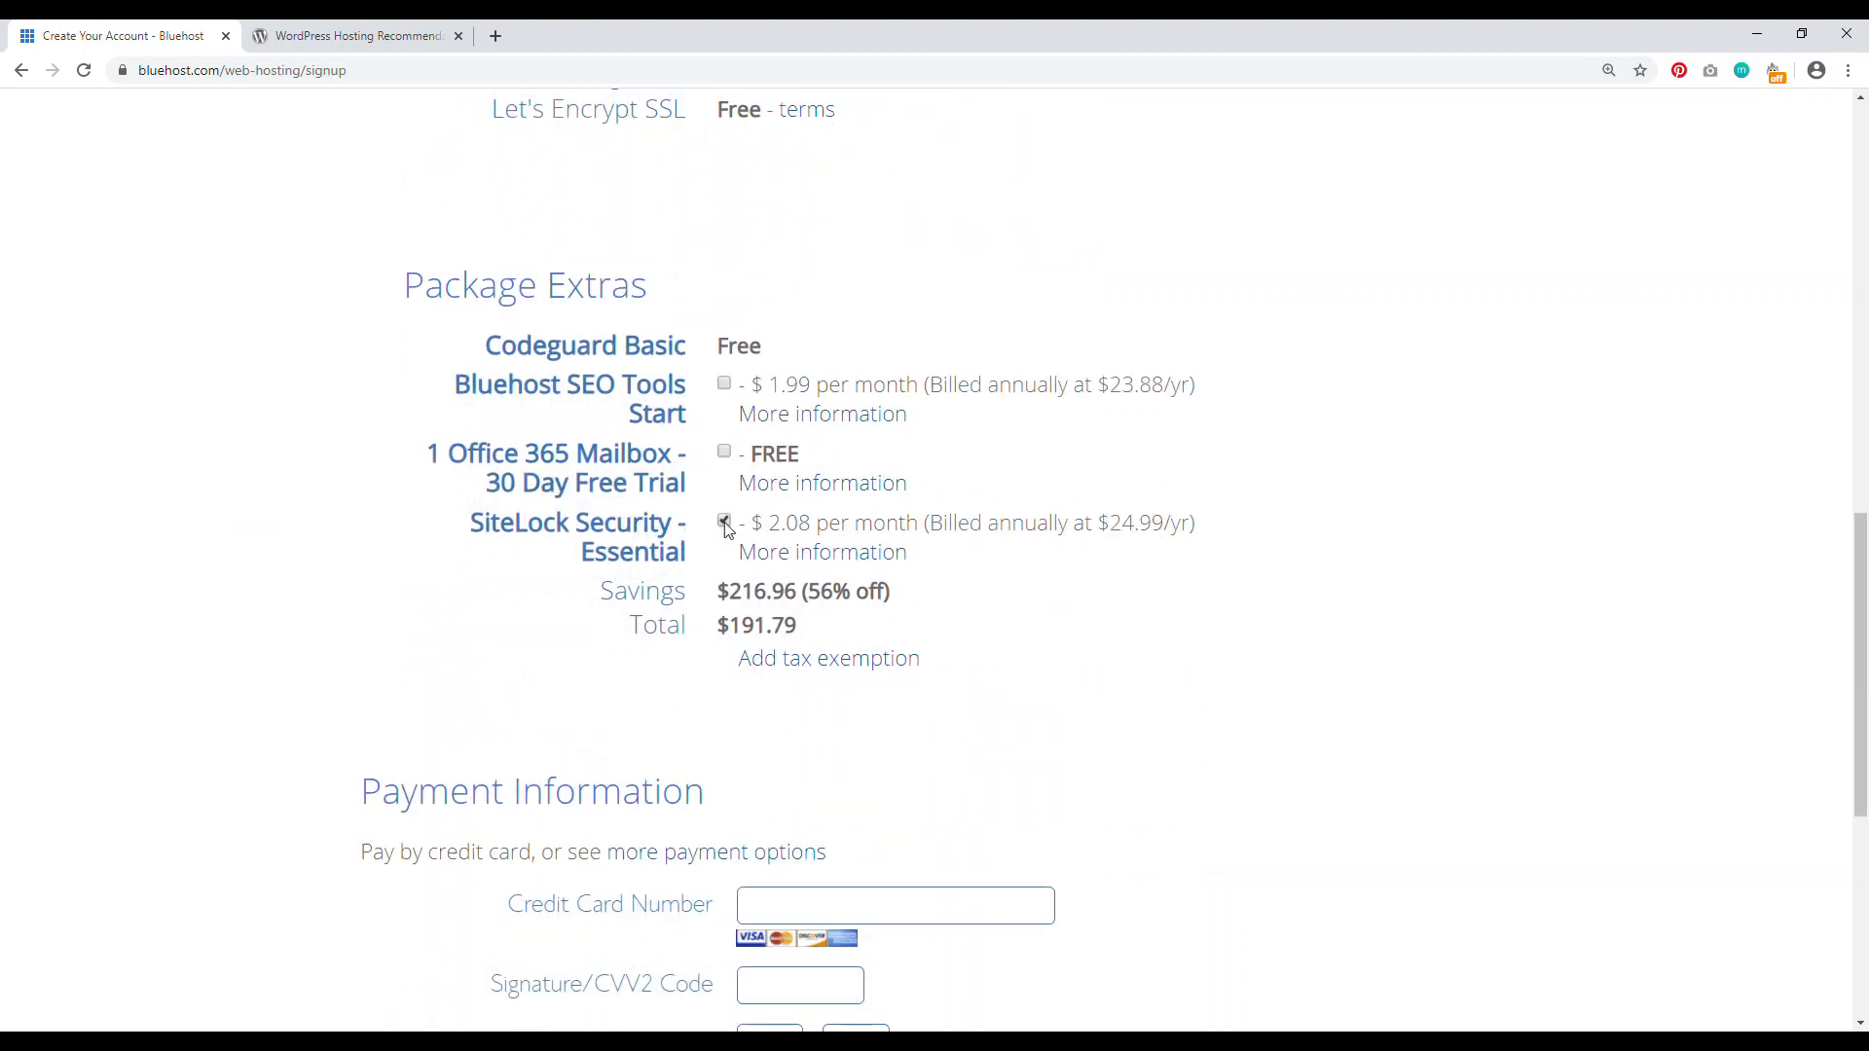
{"action": "scroll", "coordinate": [650, 487], "scroll_direction": "down", "scroll_amount": 2}
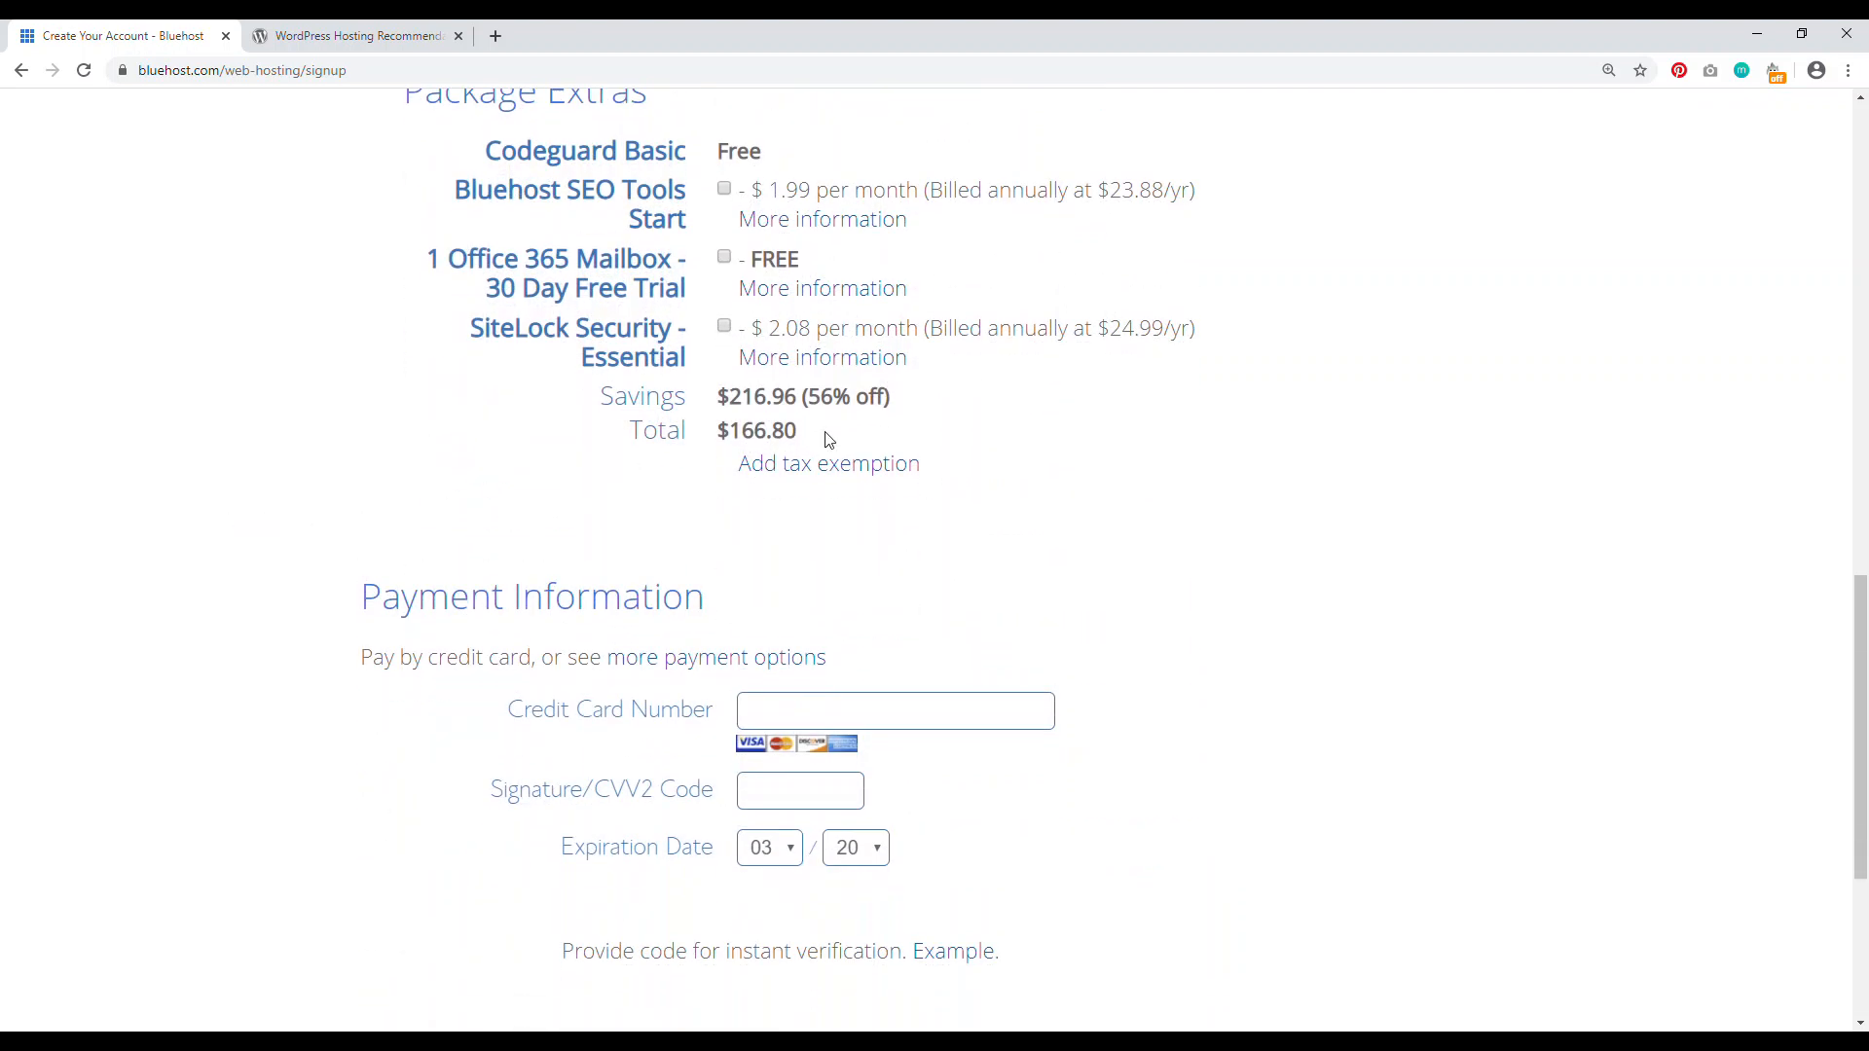
{"action": "left_click_drag", "start_coordinate": [827, 436], "coordinate": [693, 434]}
{"action": "scroll", "coordinate": [1218, 460], "scroll_direction": "up", "scroll_amount": 5}
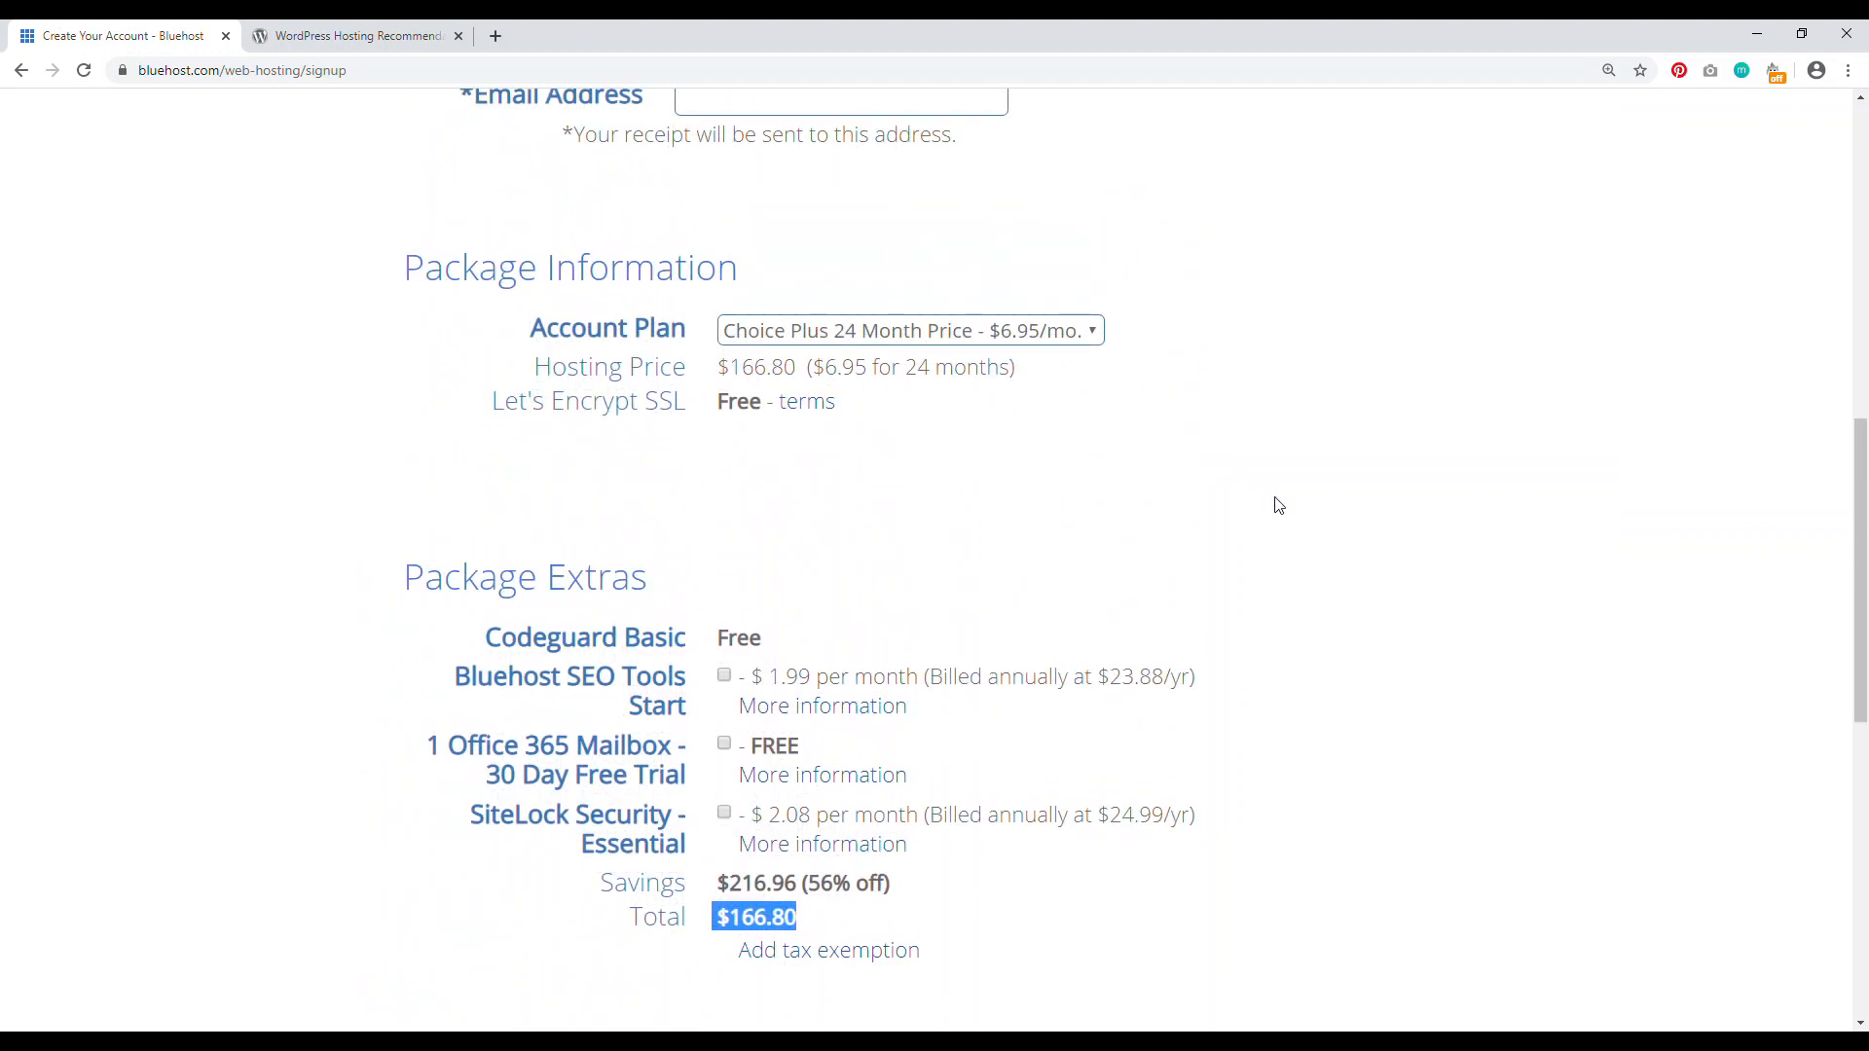
{"action": "left_click_drag", "start_coordinate": [1857, 450], "coordinate": [1840, 830]}
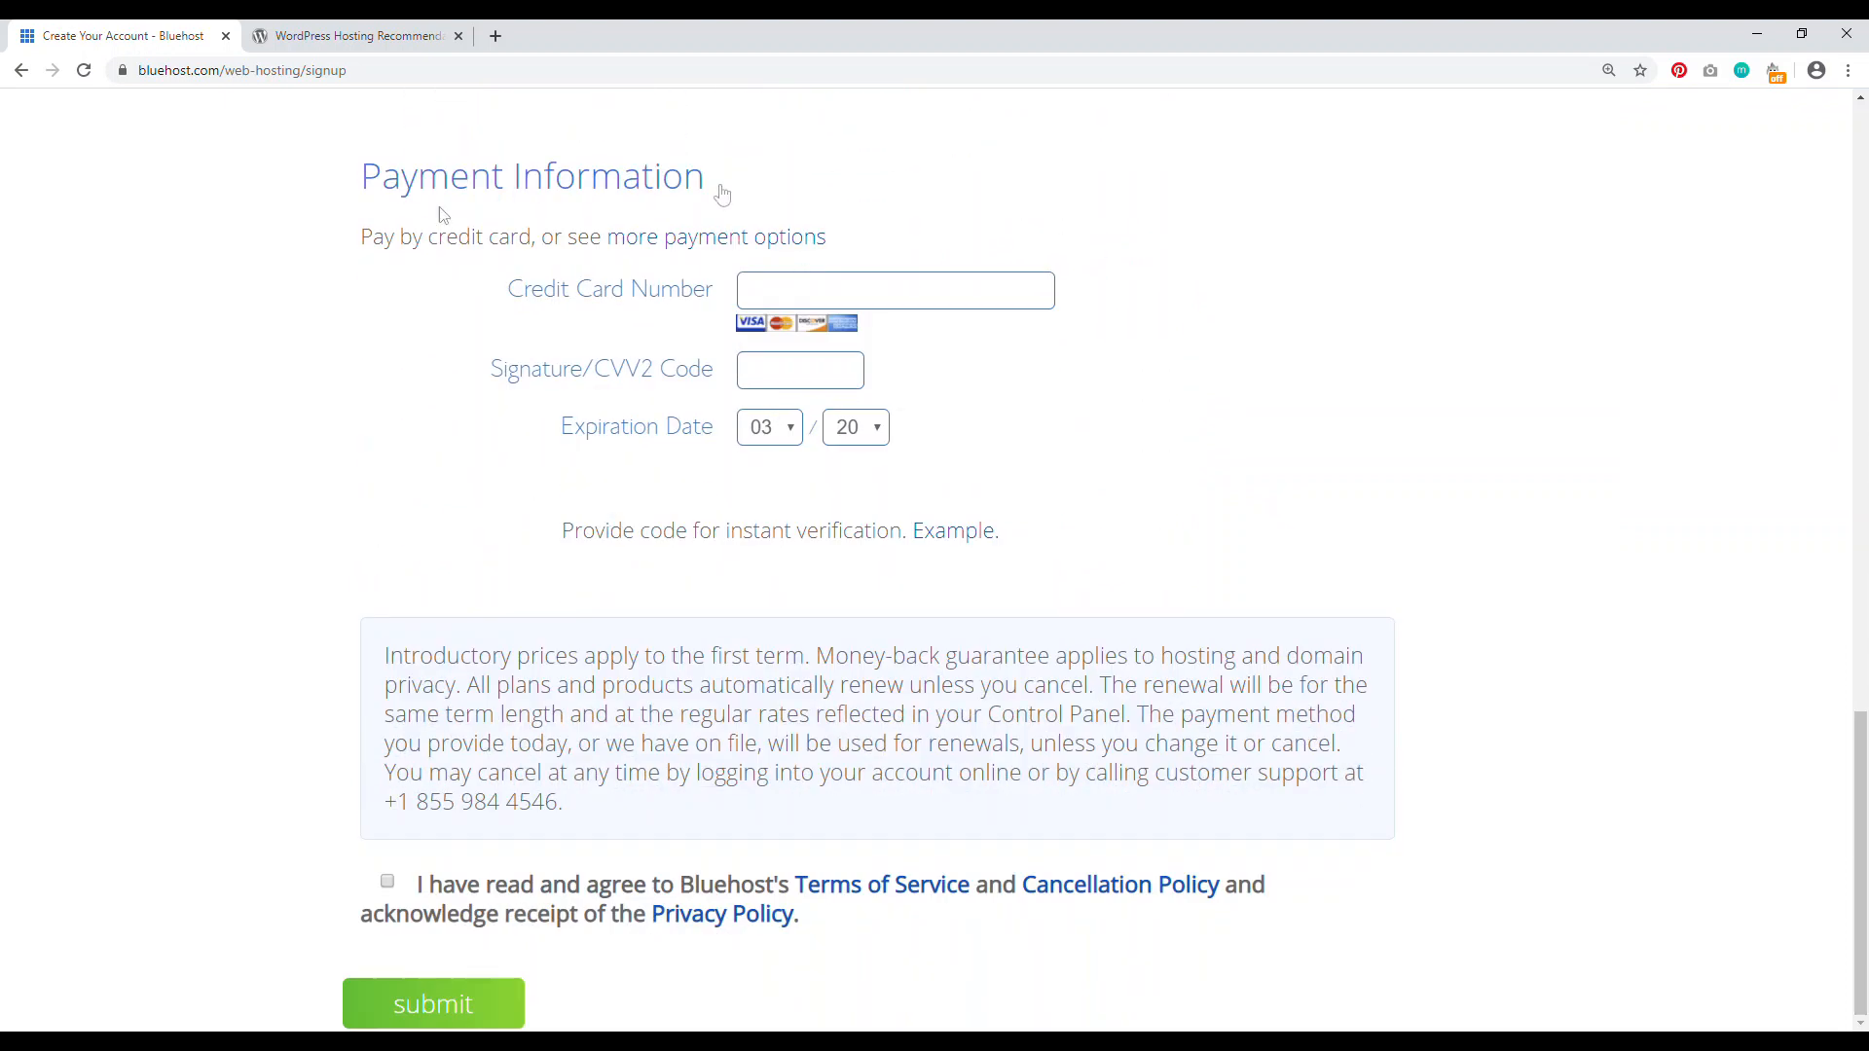
{"action": "left_click", "coordinate": [388, 882]}
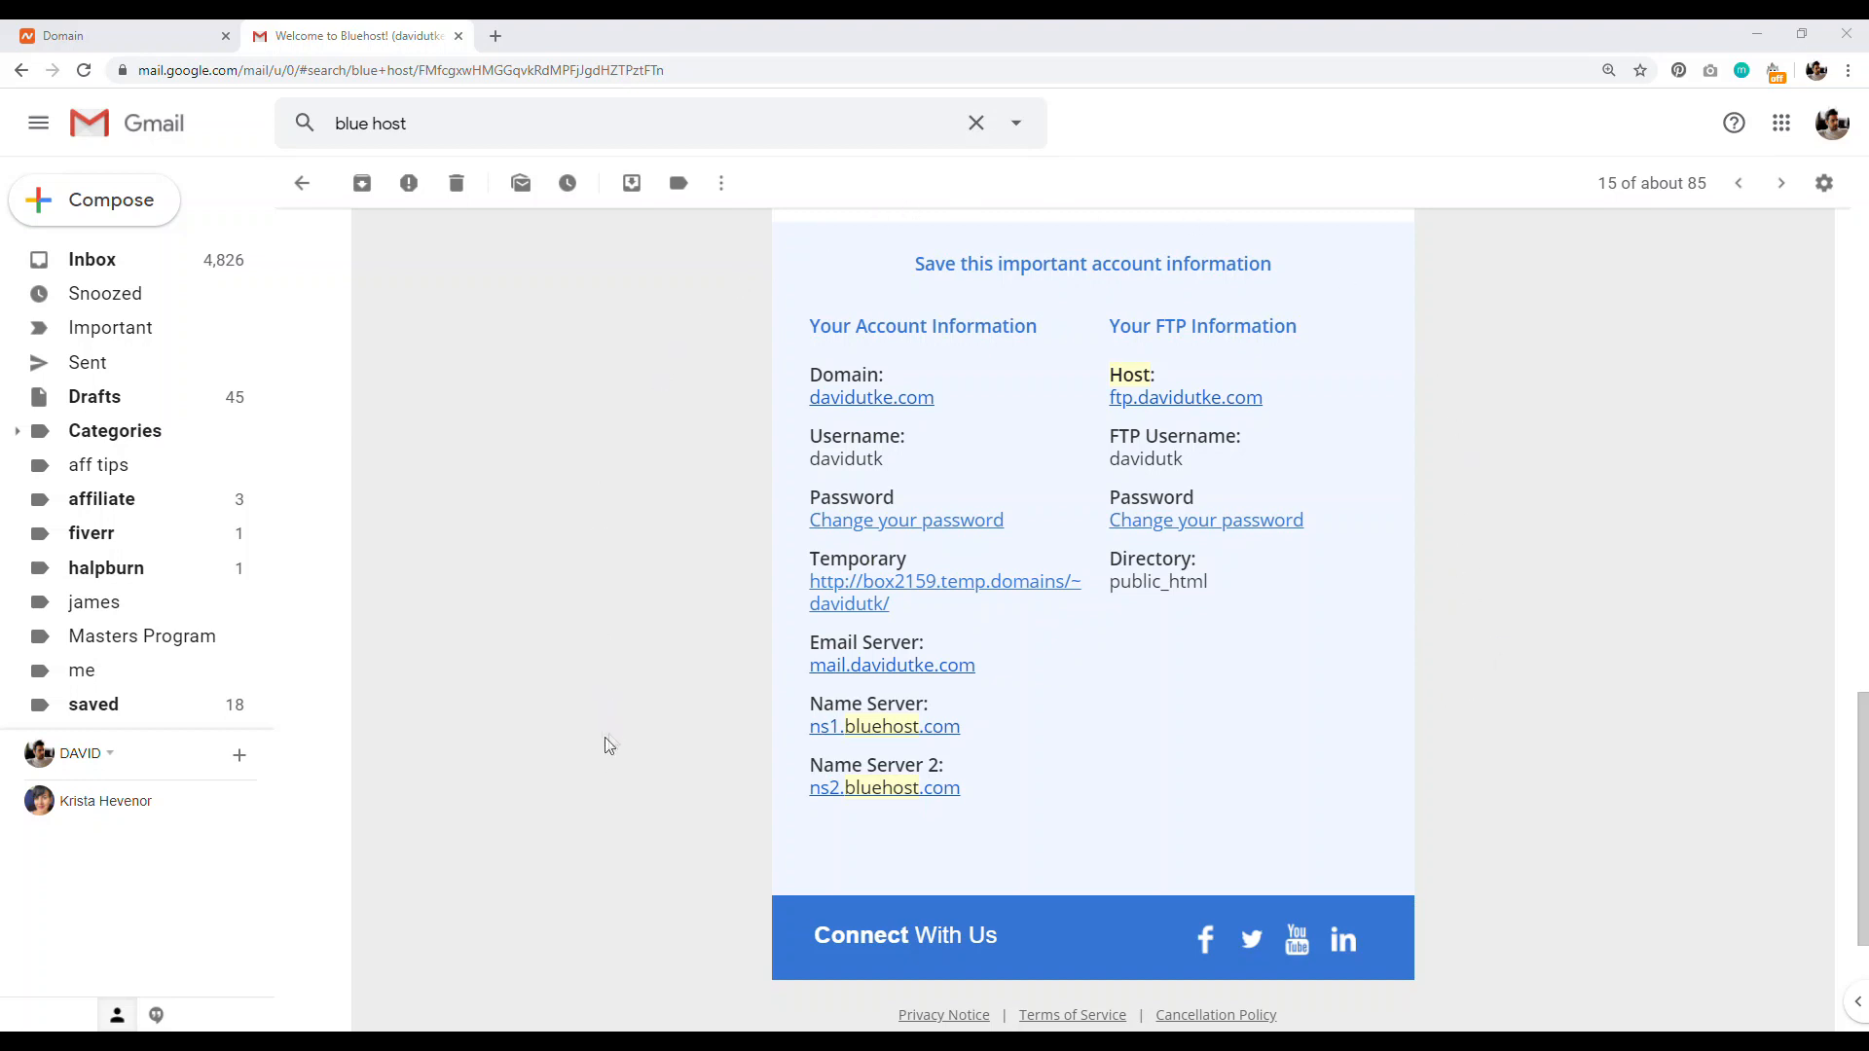
Step: Review the domain and name servers in the Bluehost welcome email, then switch to Namecheap's domain page
{"action": "left_click_drag", "start_coordinate": [809, 376], "coordinate": [869, 374]}
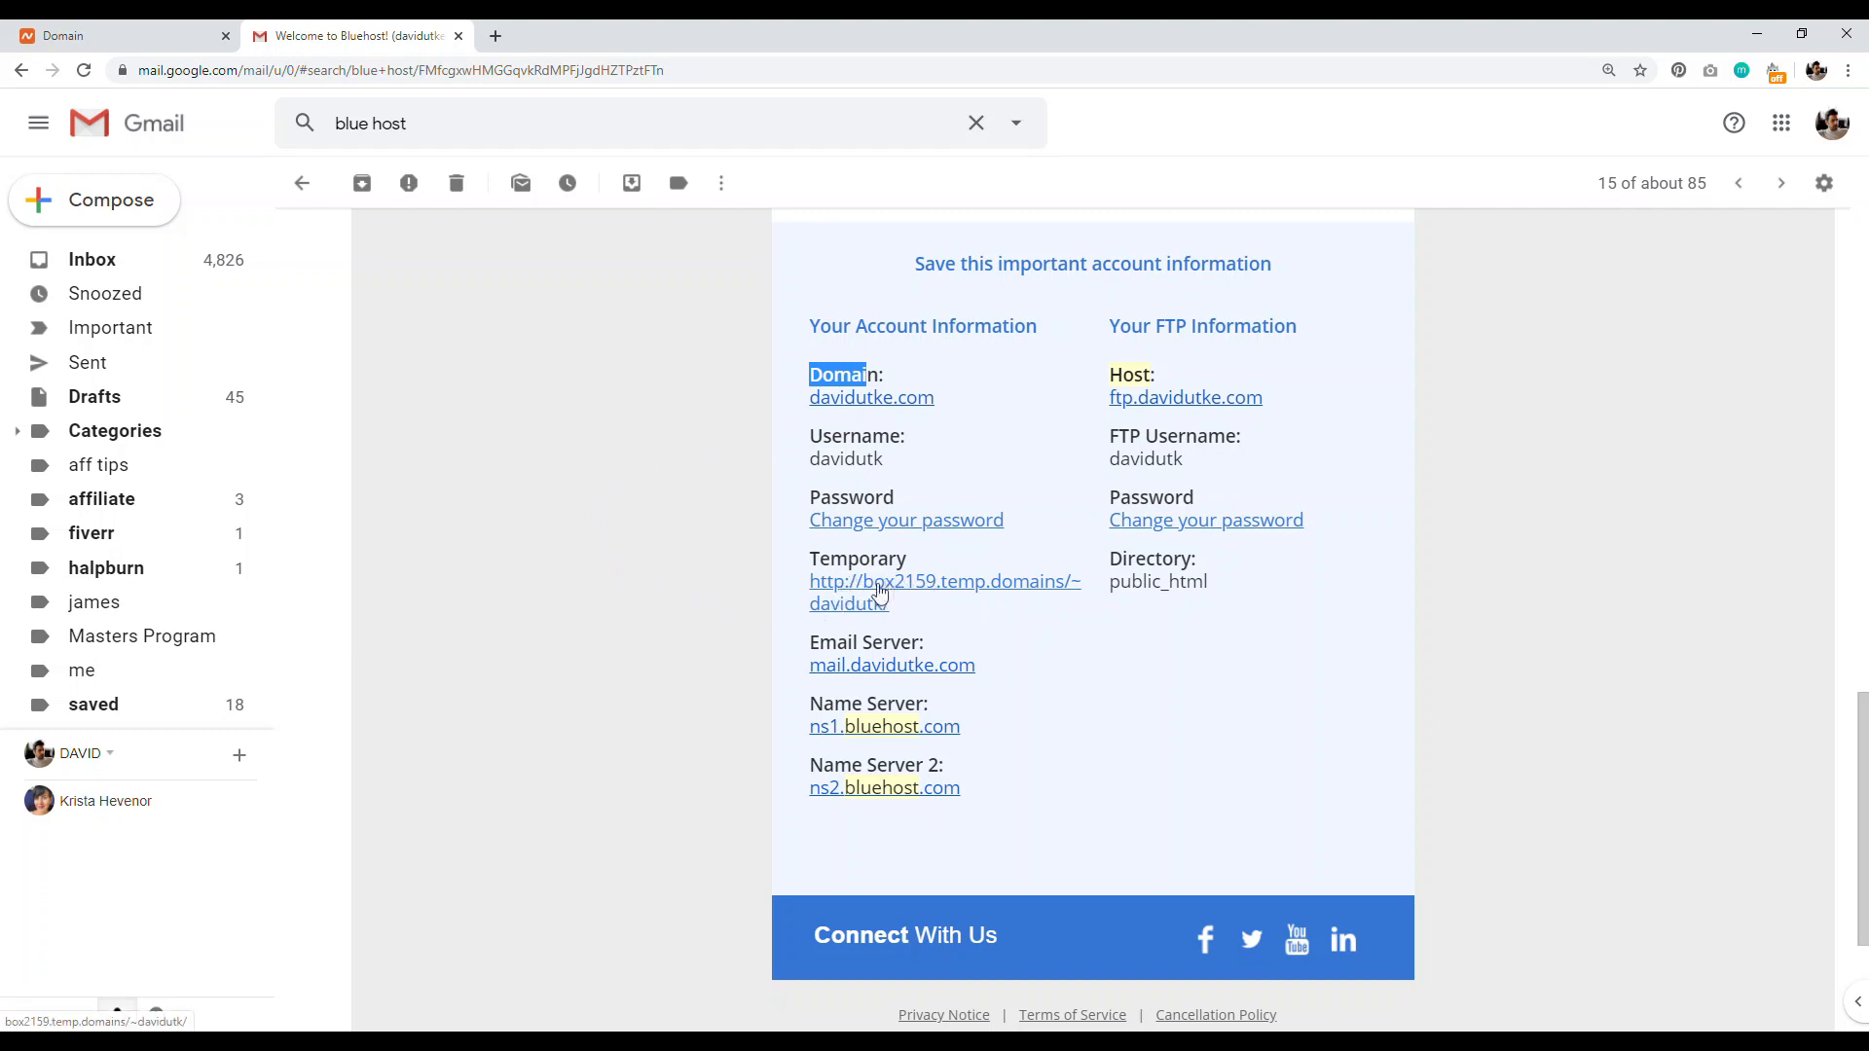
{"action": "left_click", "coordinate": [721, 546]}
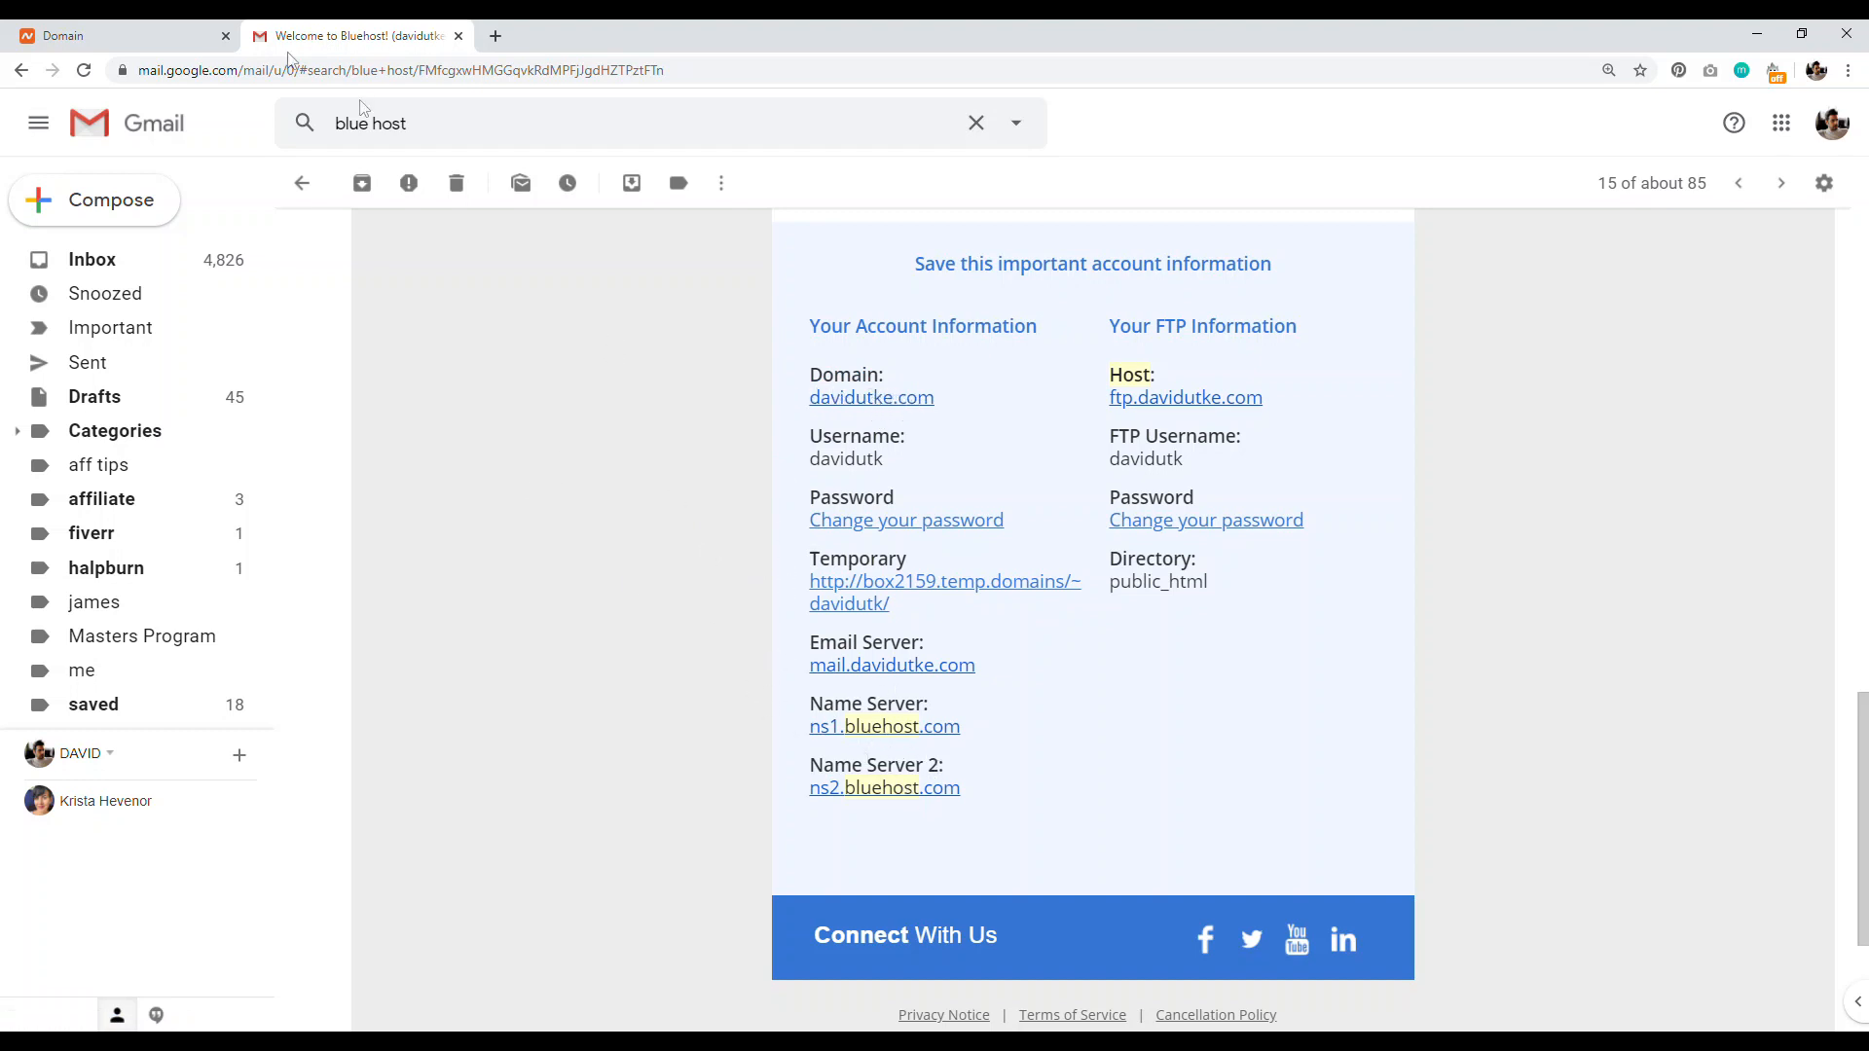
{"action": "left_click", "coordinate": [126, 35]}
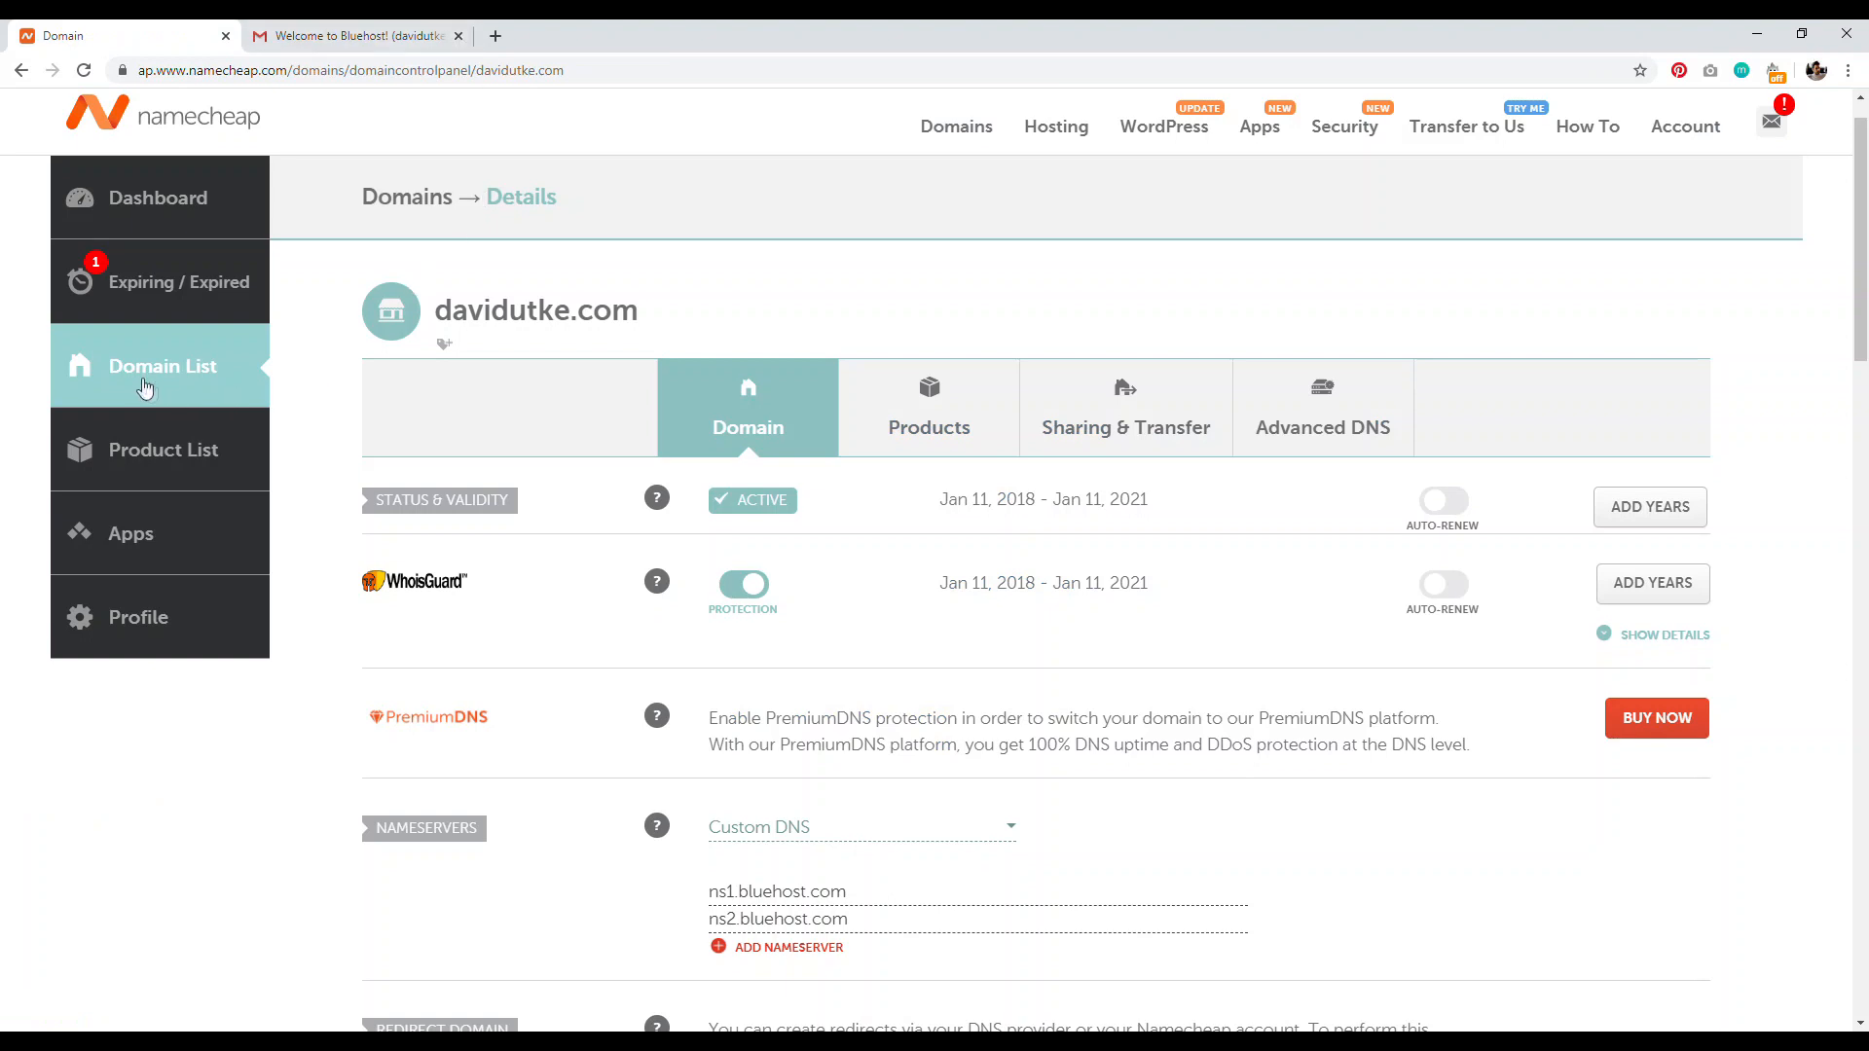
Step: Choose Custom DNS as the domain's nameserver type
{"action": "left_click_drag", "start_coordinate": [440, 310], "coordinate": [668, 312]}
{"action": "scroll", "coordinate": [1866, 341], "scroll_direction": "down", "scroll_amount": 3}
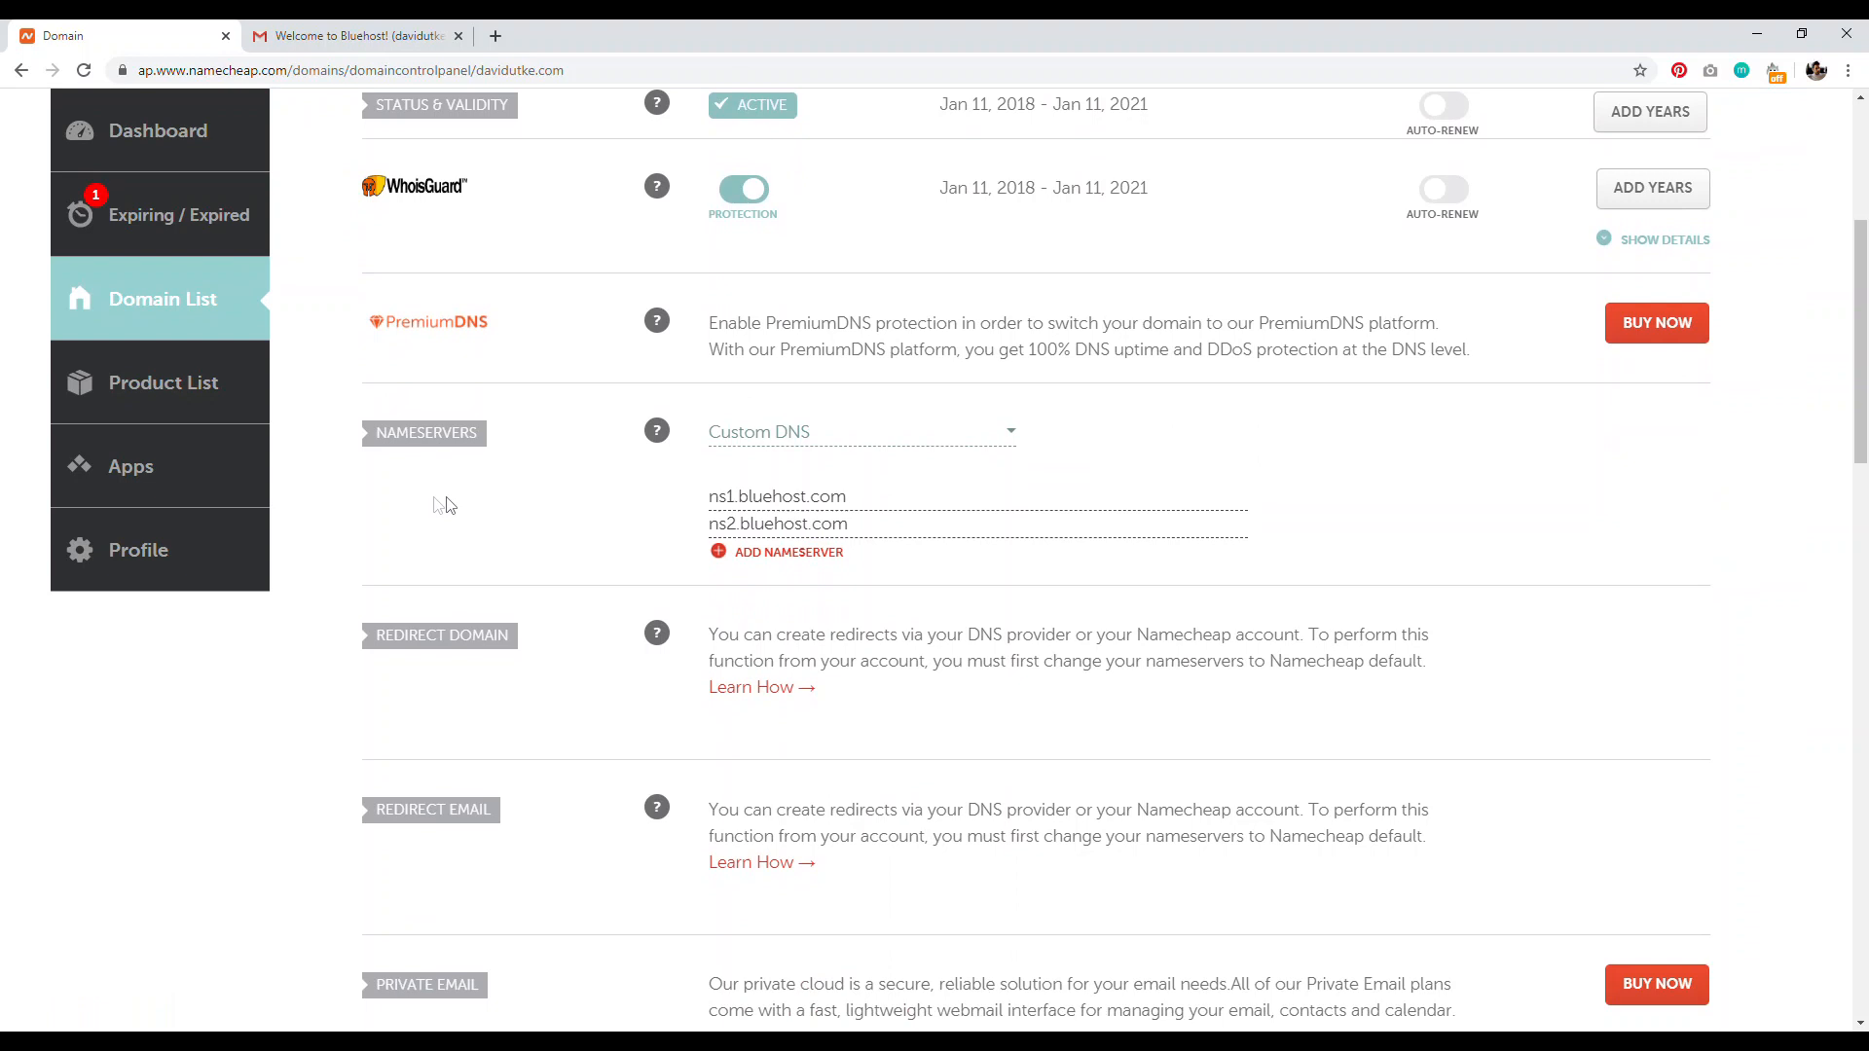
{"action": "left_click_drag", "start_coordinate": [388, 434], "coordinate": [434, 433]}
{"action": "mouse_move", "coordinate": [655, 440]}
{"action": "left_click", "coordinate": [984, 443]}
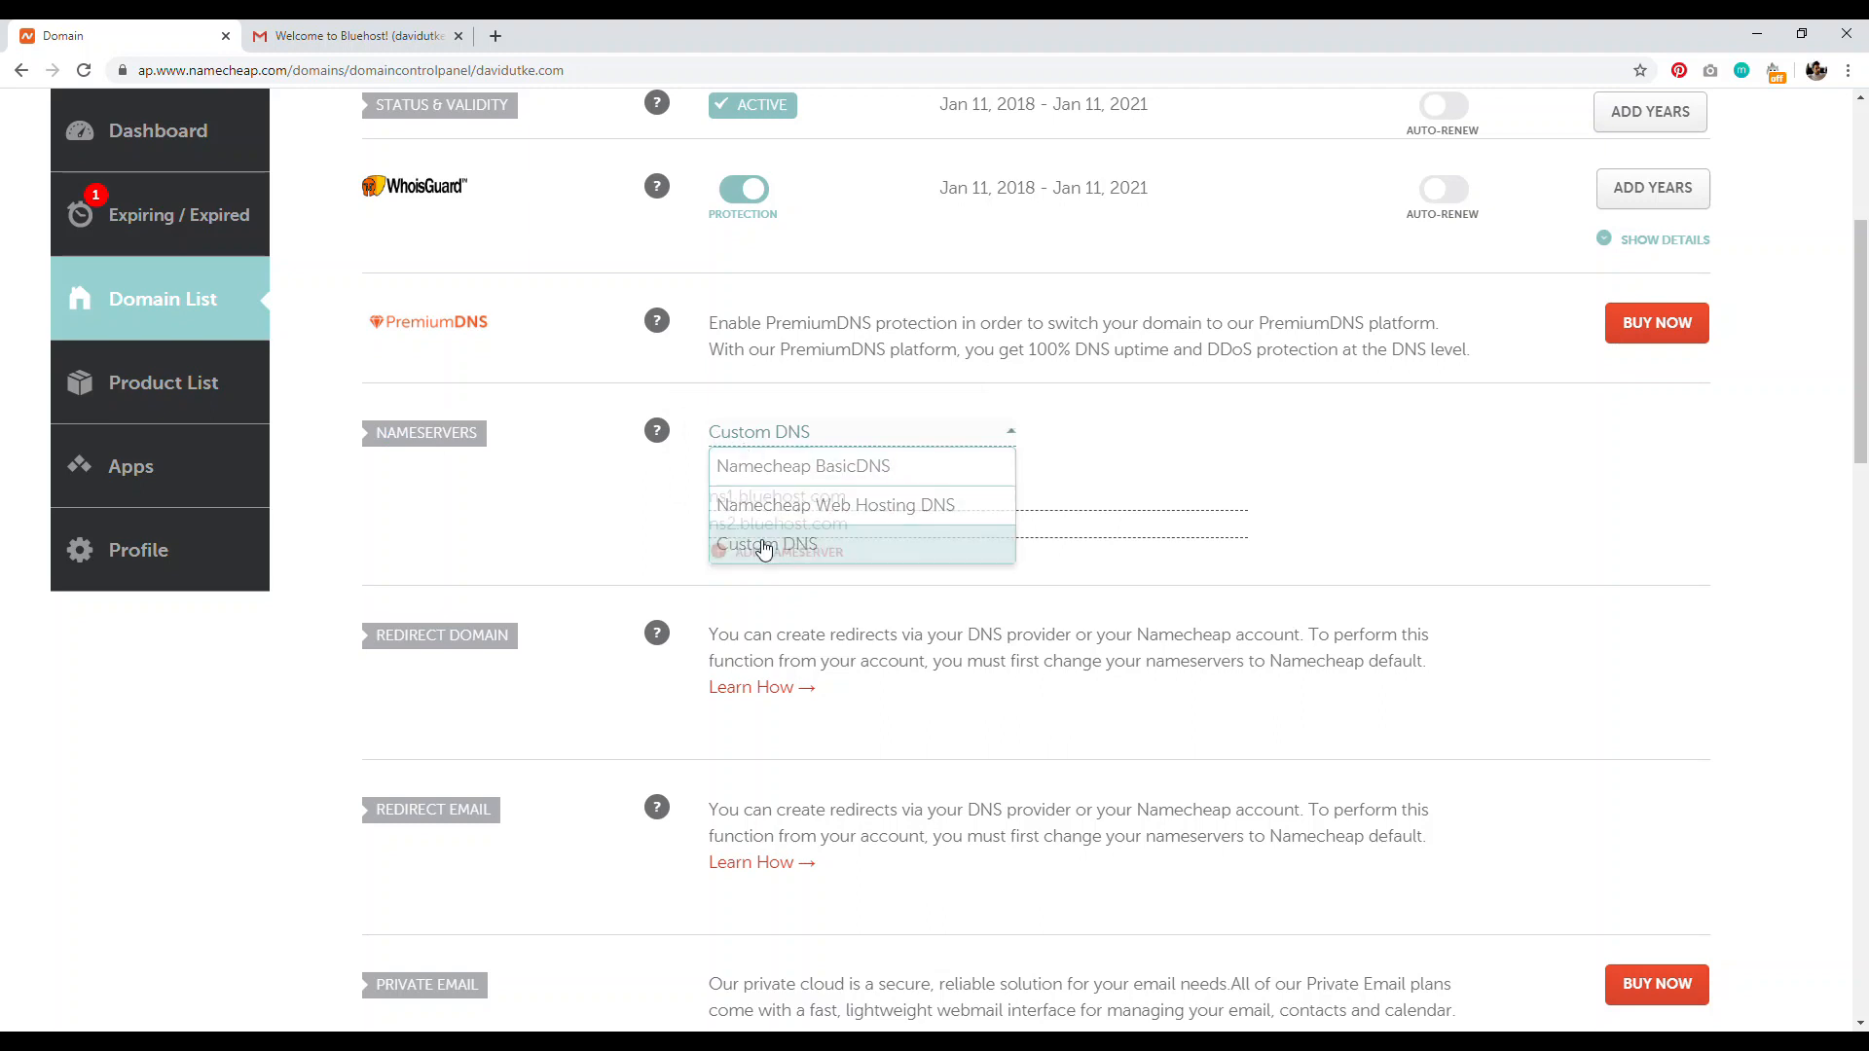
{"action": "left_click", "coordinate": [764, 547]}
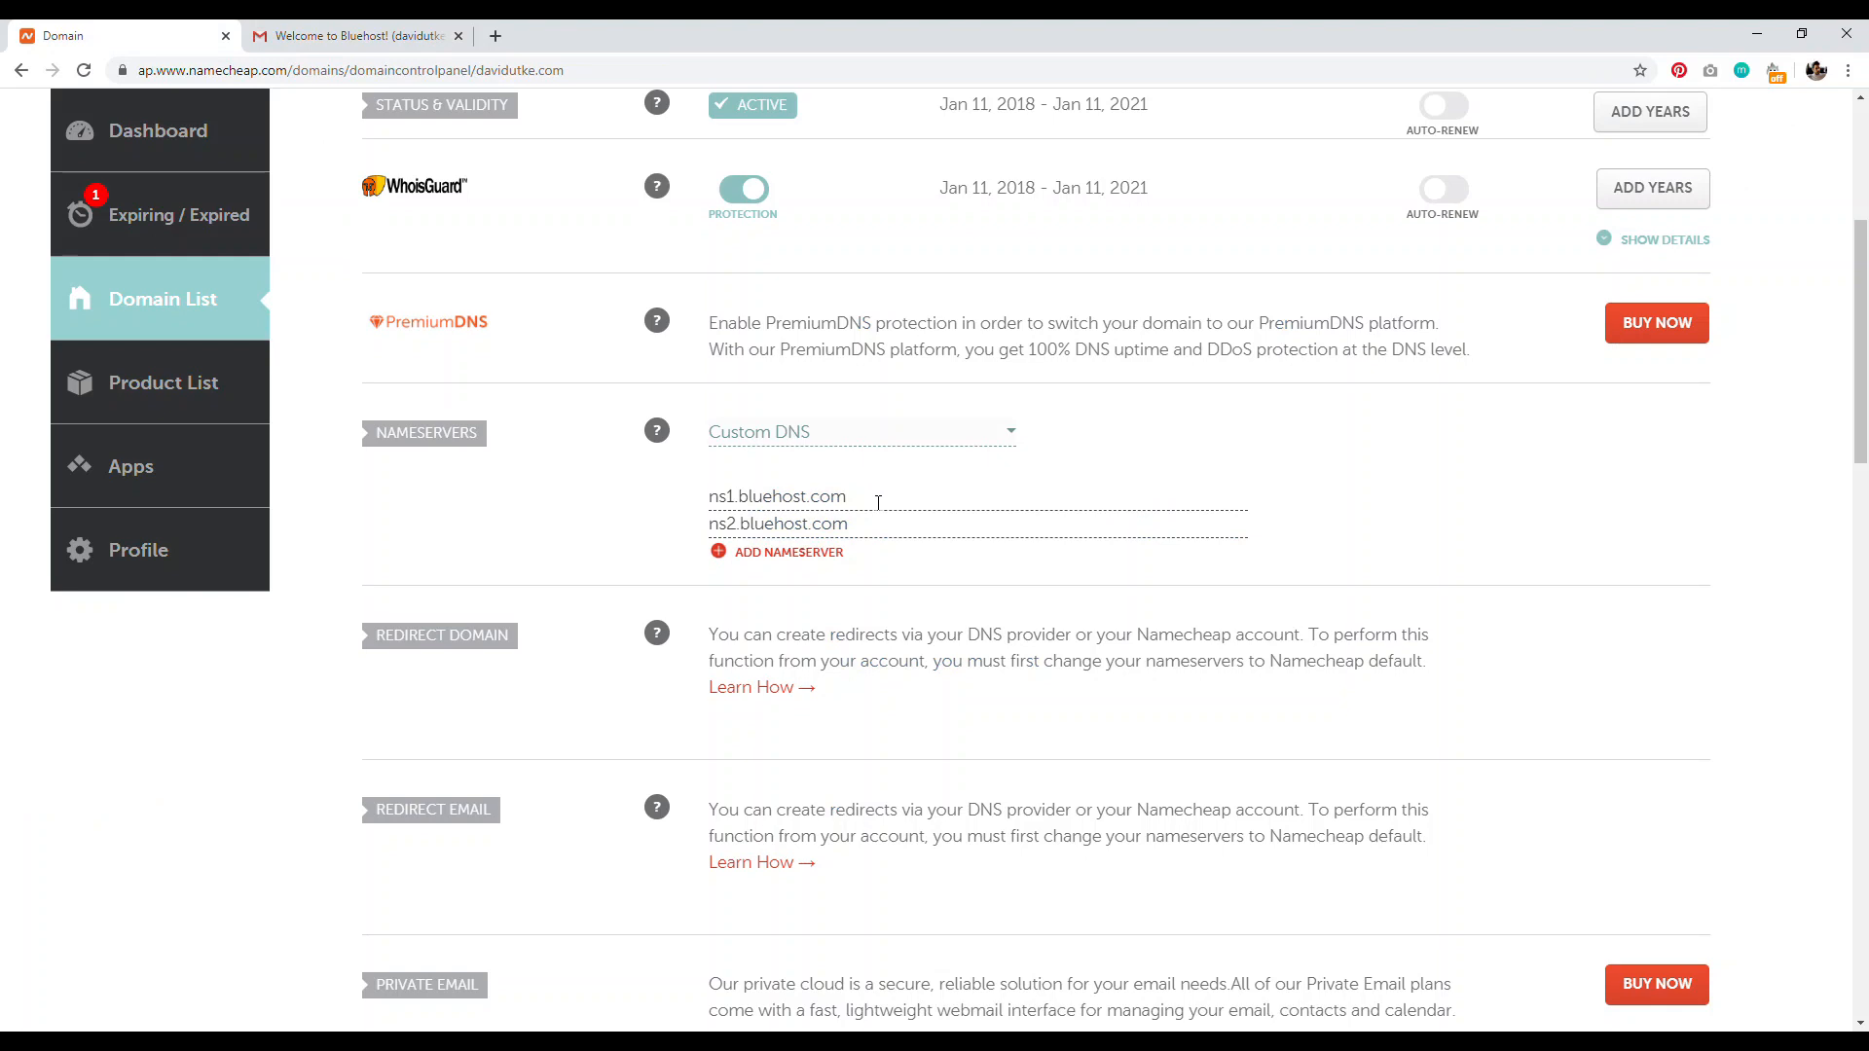
Step: Save nameservers ns1.bluehost.com and ns2.bluehost.com, noting the 48-hour update notice
{"action": "left_click", "coordinate": [876, 501]}
{"action": "key", "text": "BackSpace"}
{"action": "left_click", "coordinate": [1405, 440]}
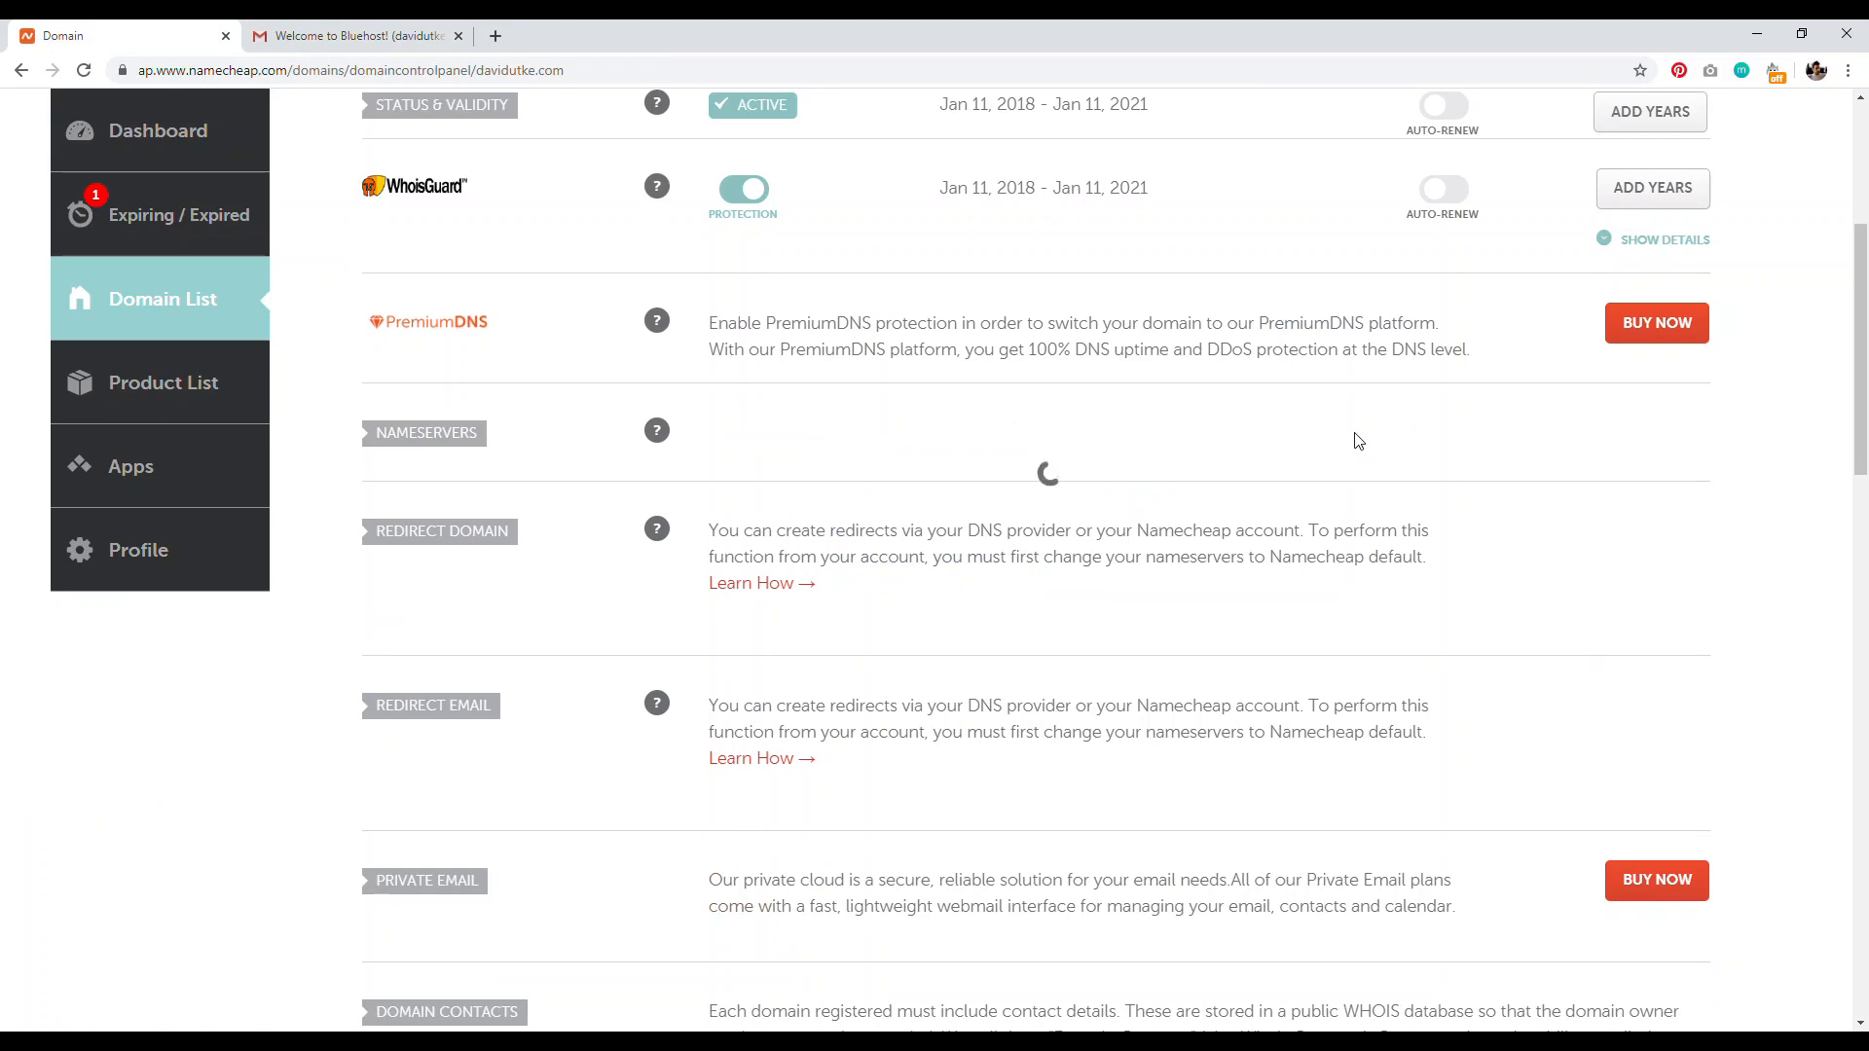
{"action": "left_click_drag", "start_coordinate": [808, 136], "coordinate": [861, 136]}
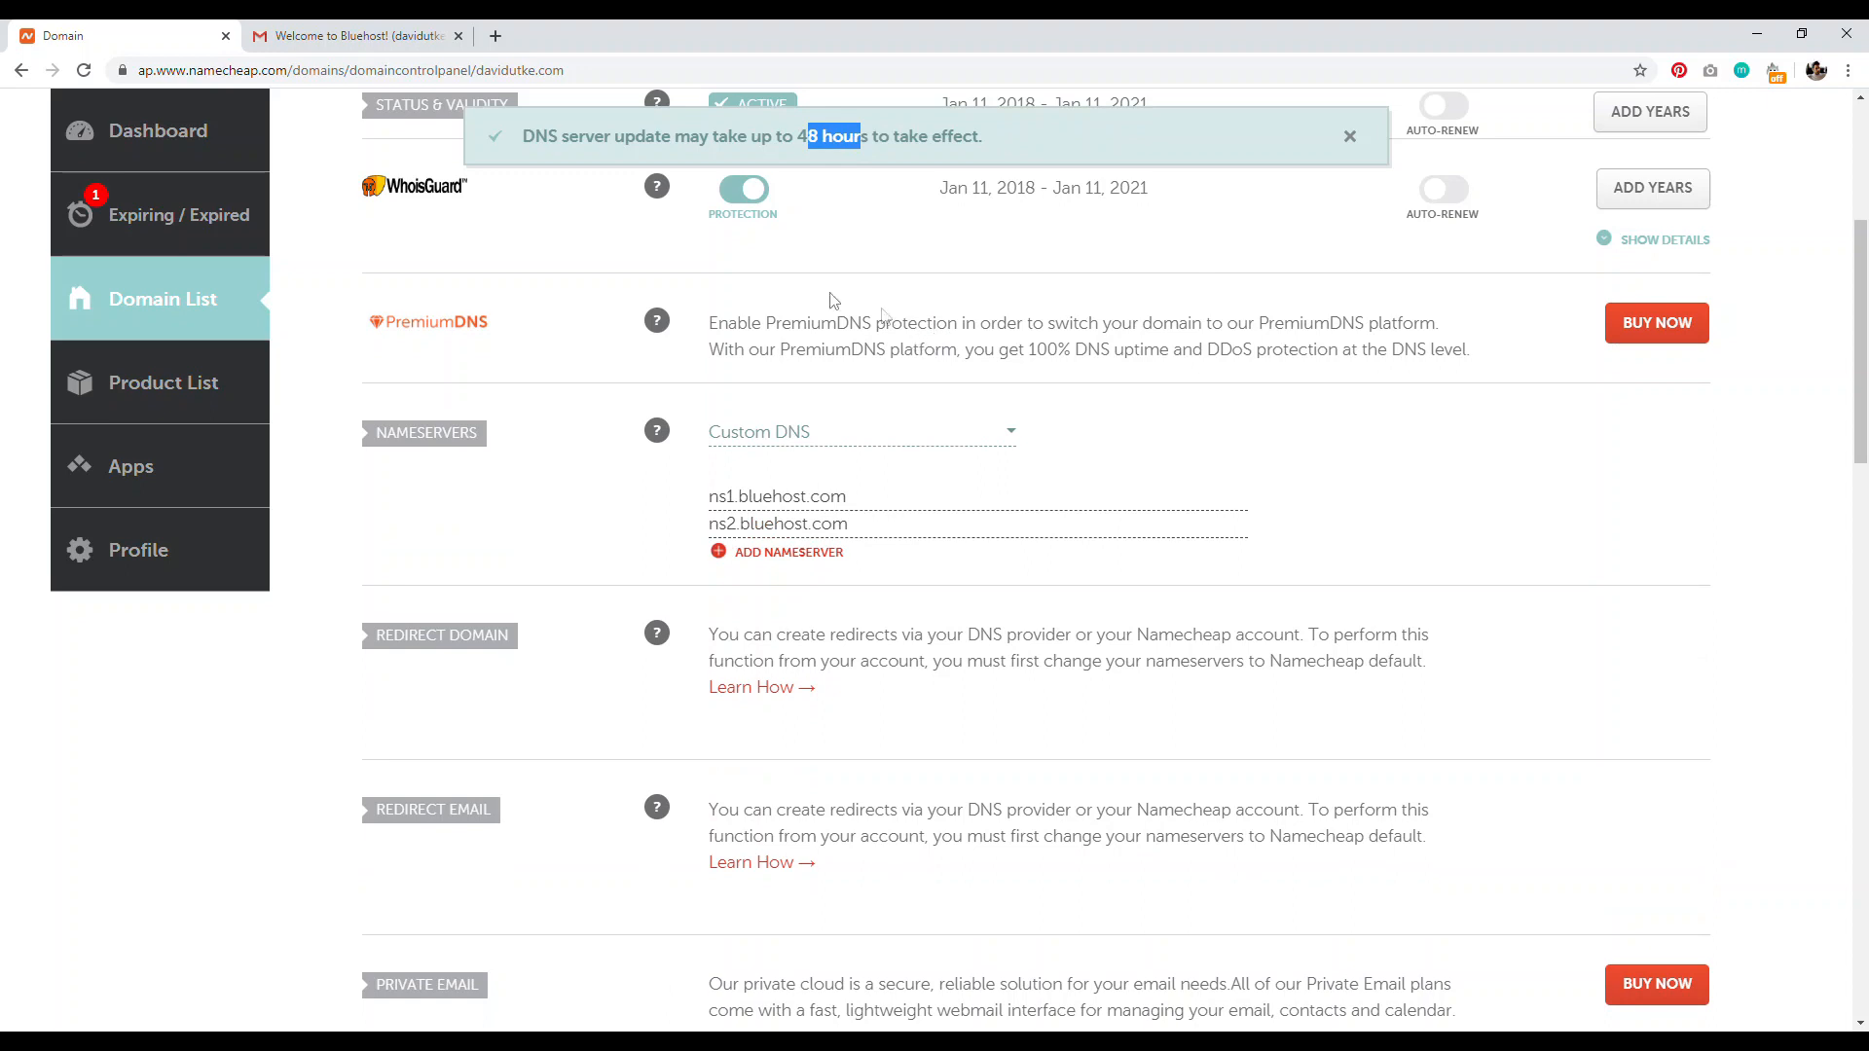
{"action": "left_click", "coordinate": [428, 36]}
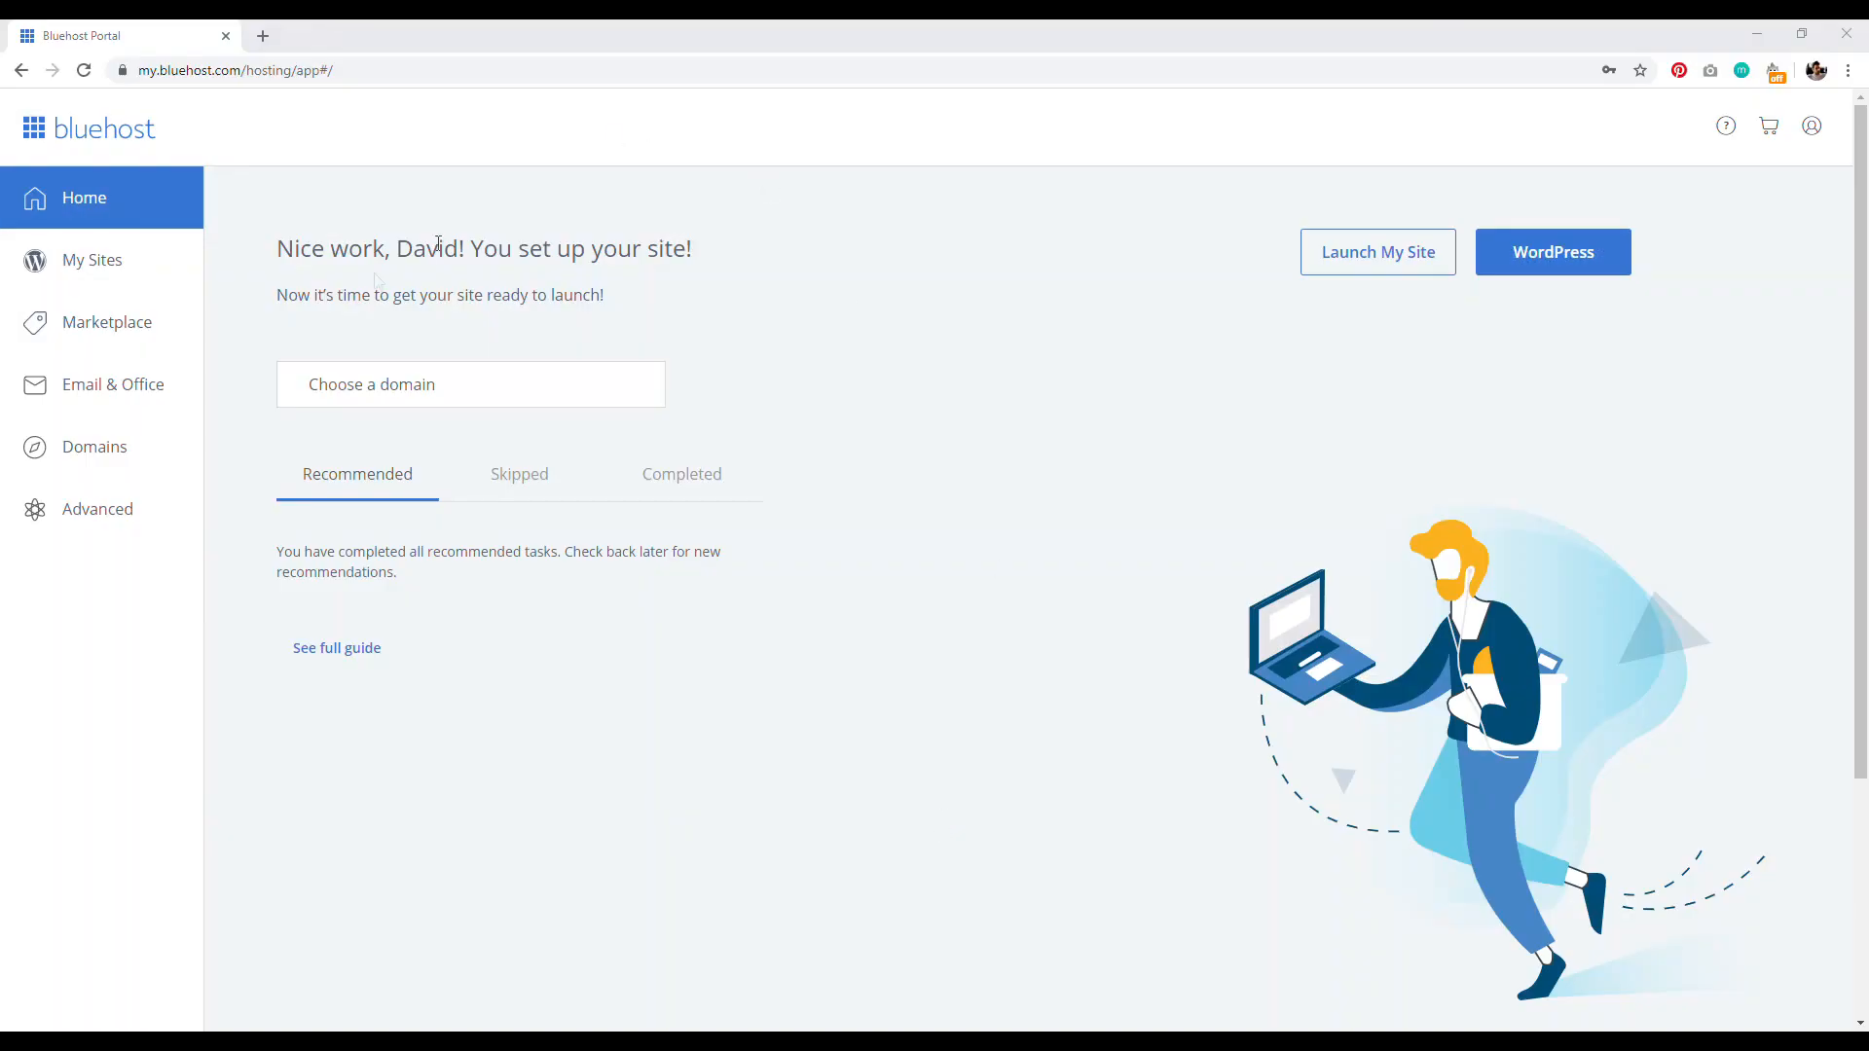
Step: Start a new WordPress site named 'My Website' with tagline 'Tagline'
{"action": "left_click", "coordinate": [110, 262]}
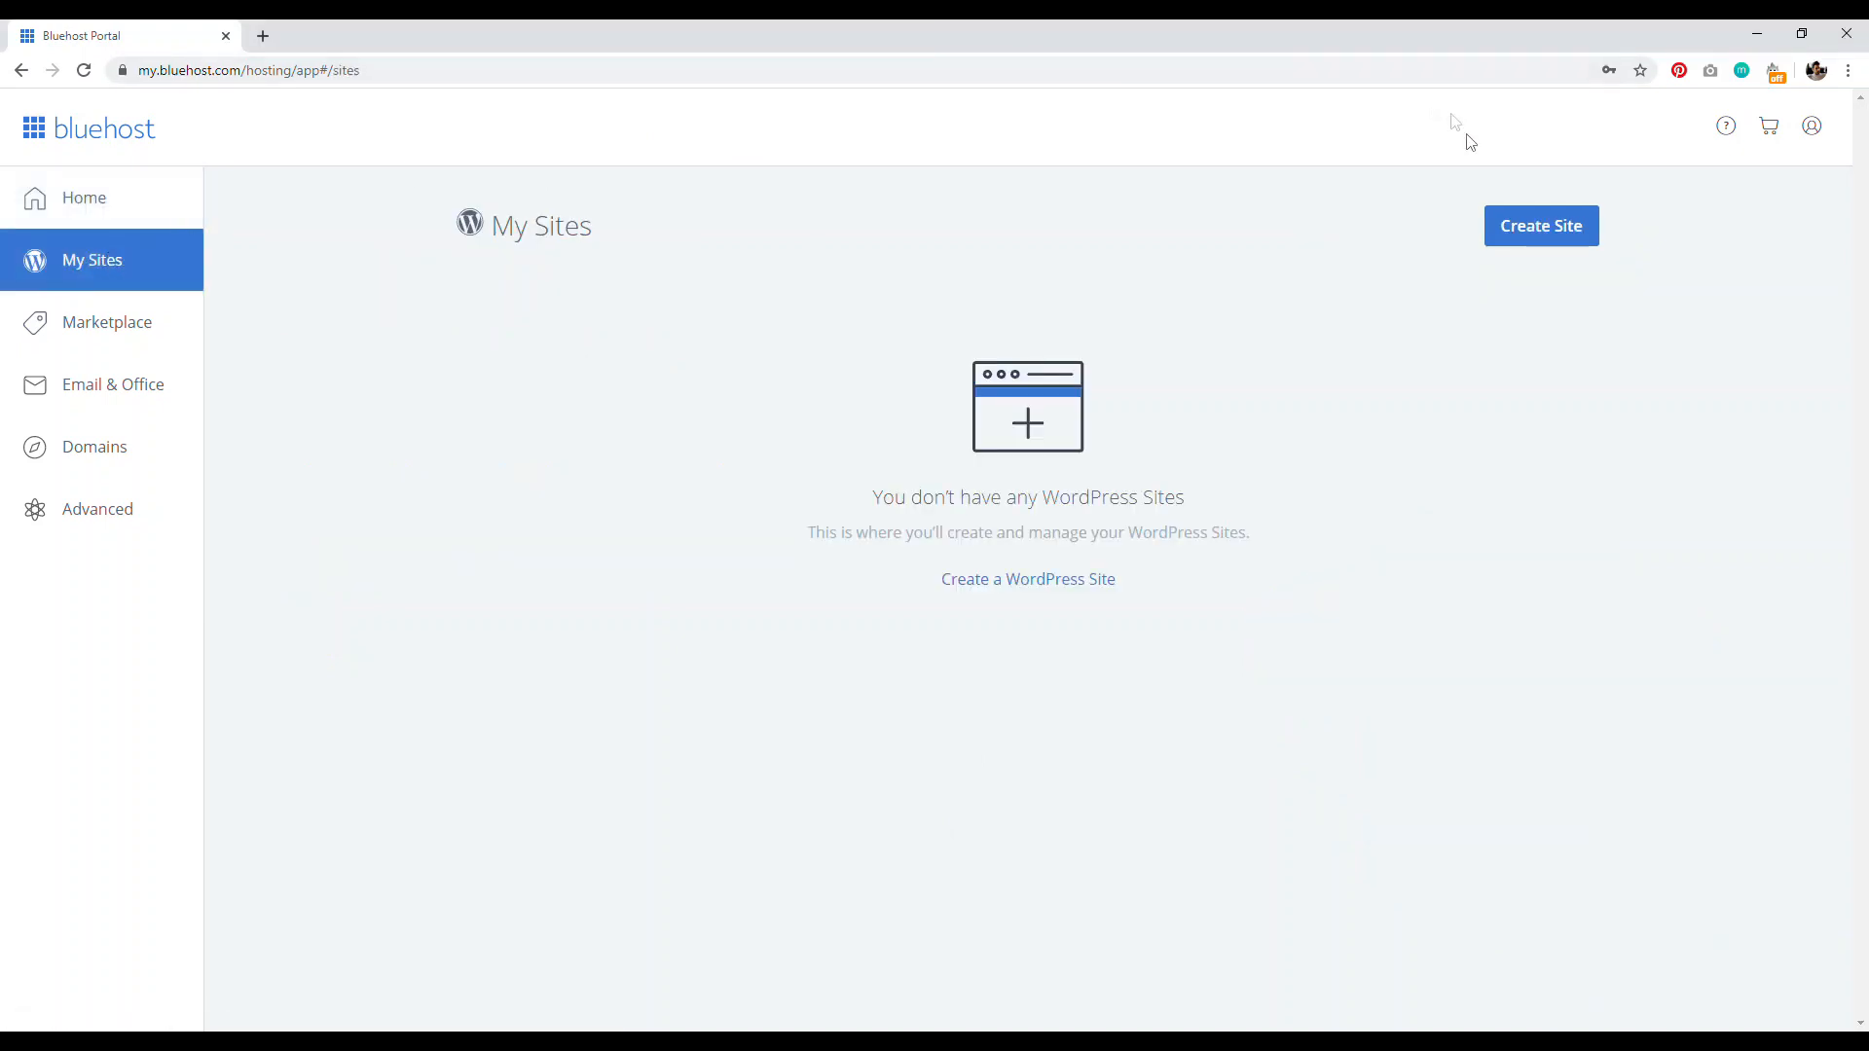
{"action": "left_click", "coordinate": [1574, 230]}
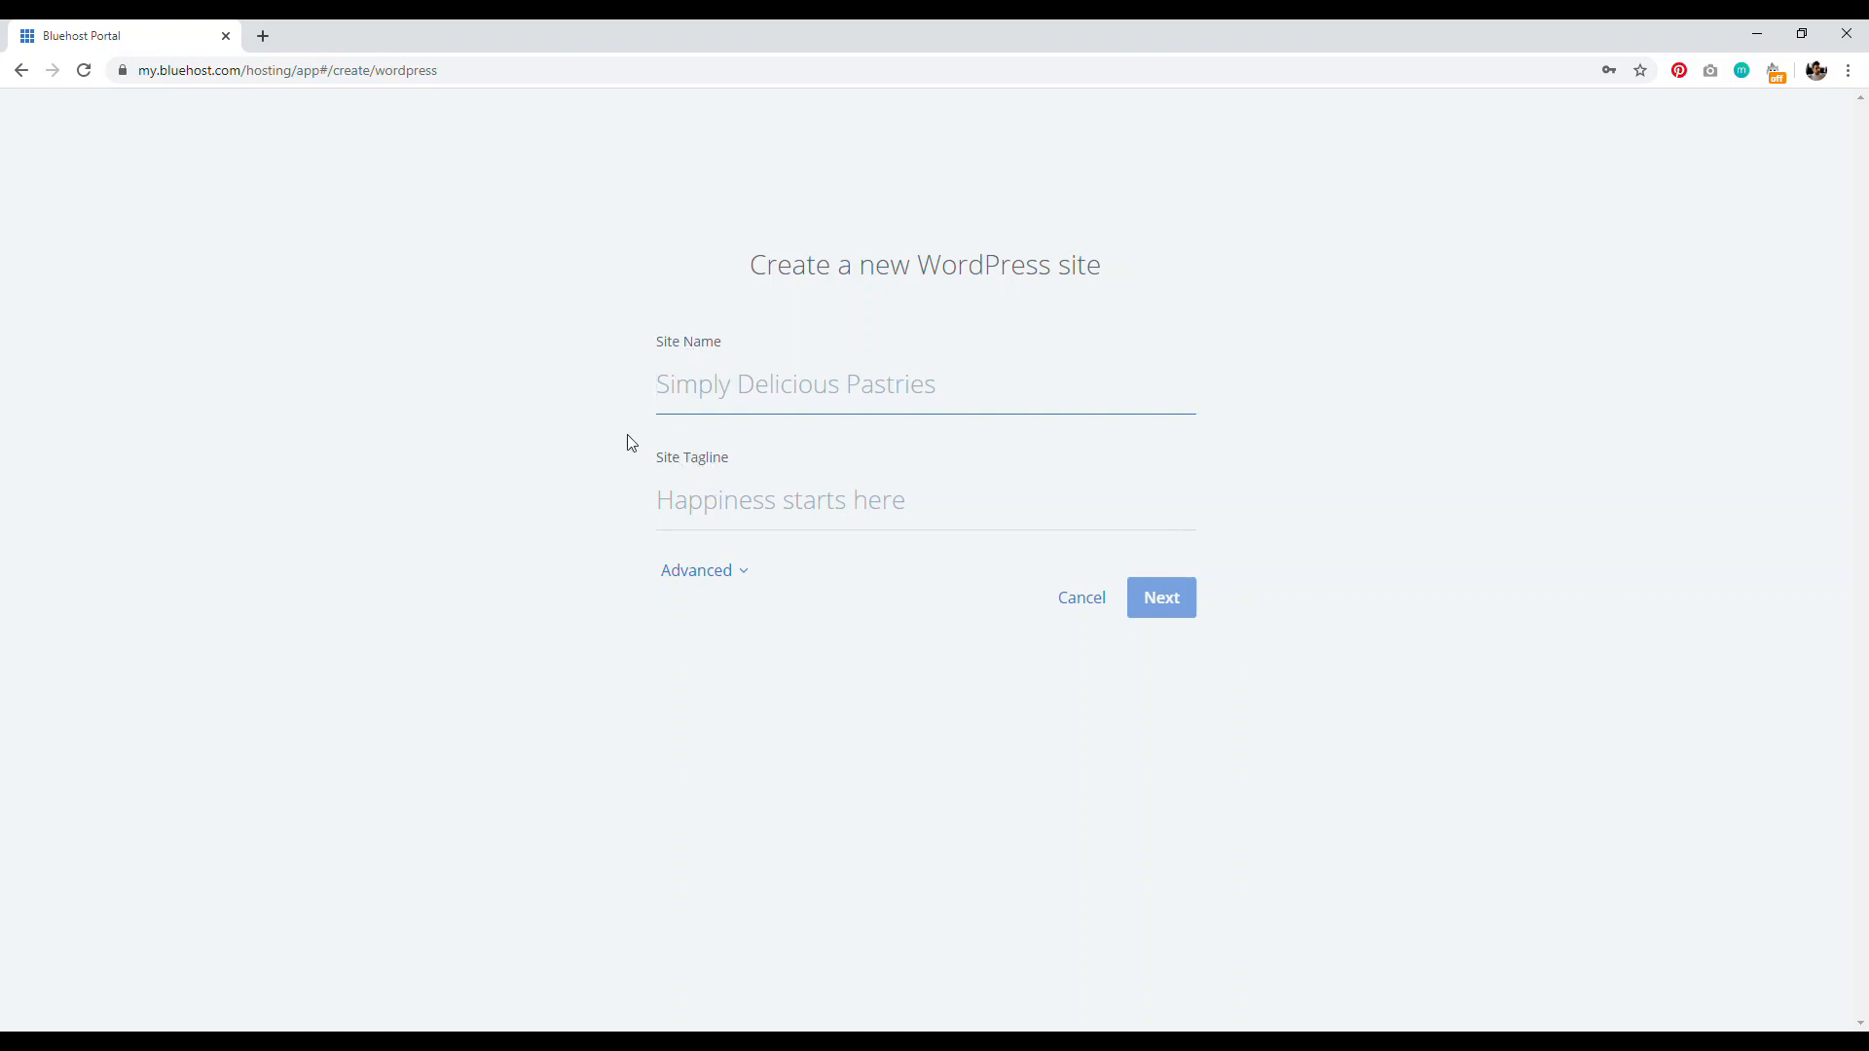
{"action": "type", "text": "My Website"}
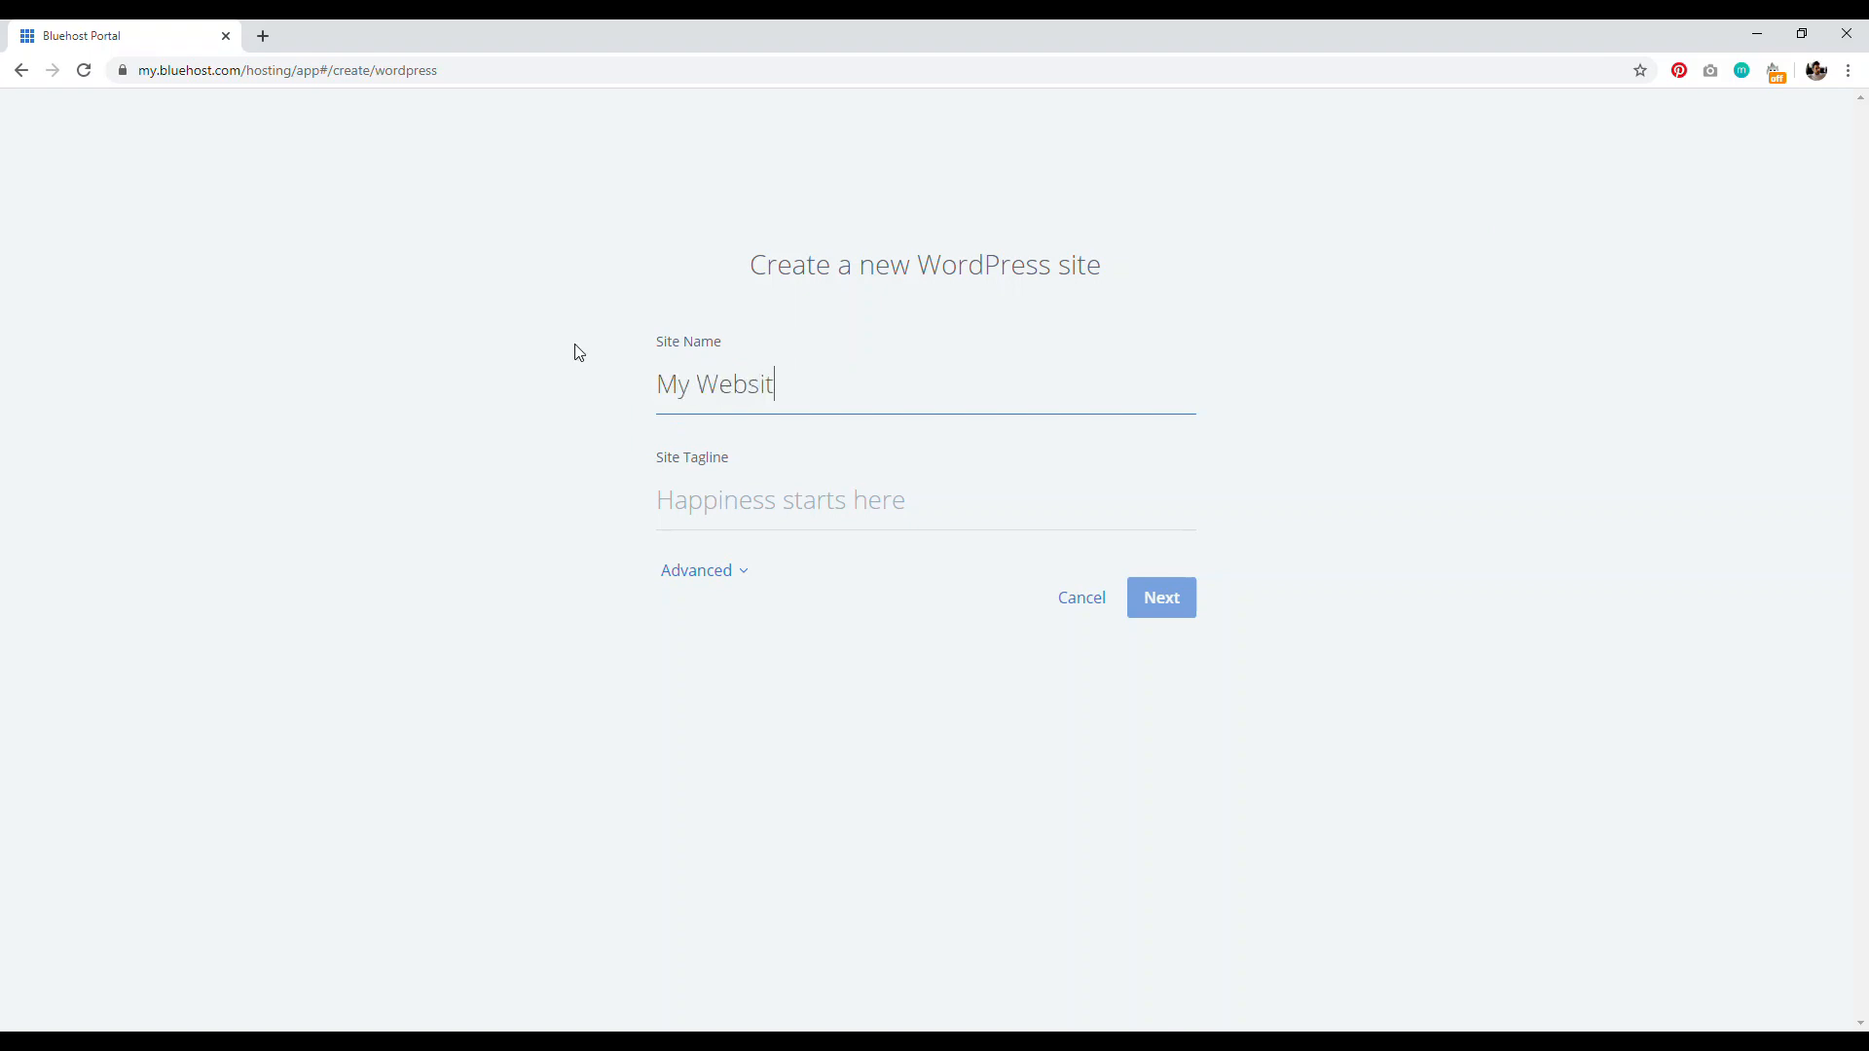
{"action": "left_click", "coordinate": [770, 512]}
{"action": "type", "text": "Tagline"}
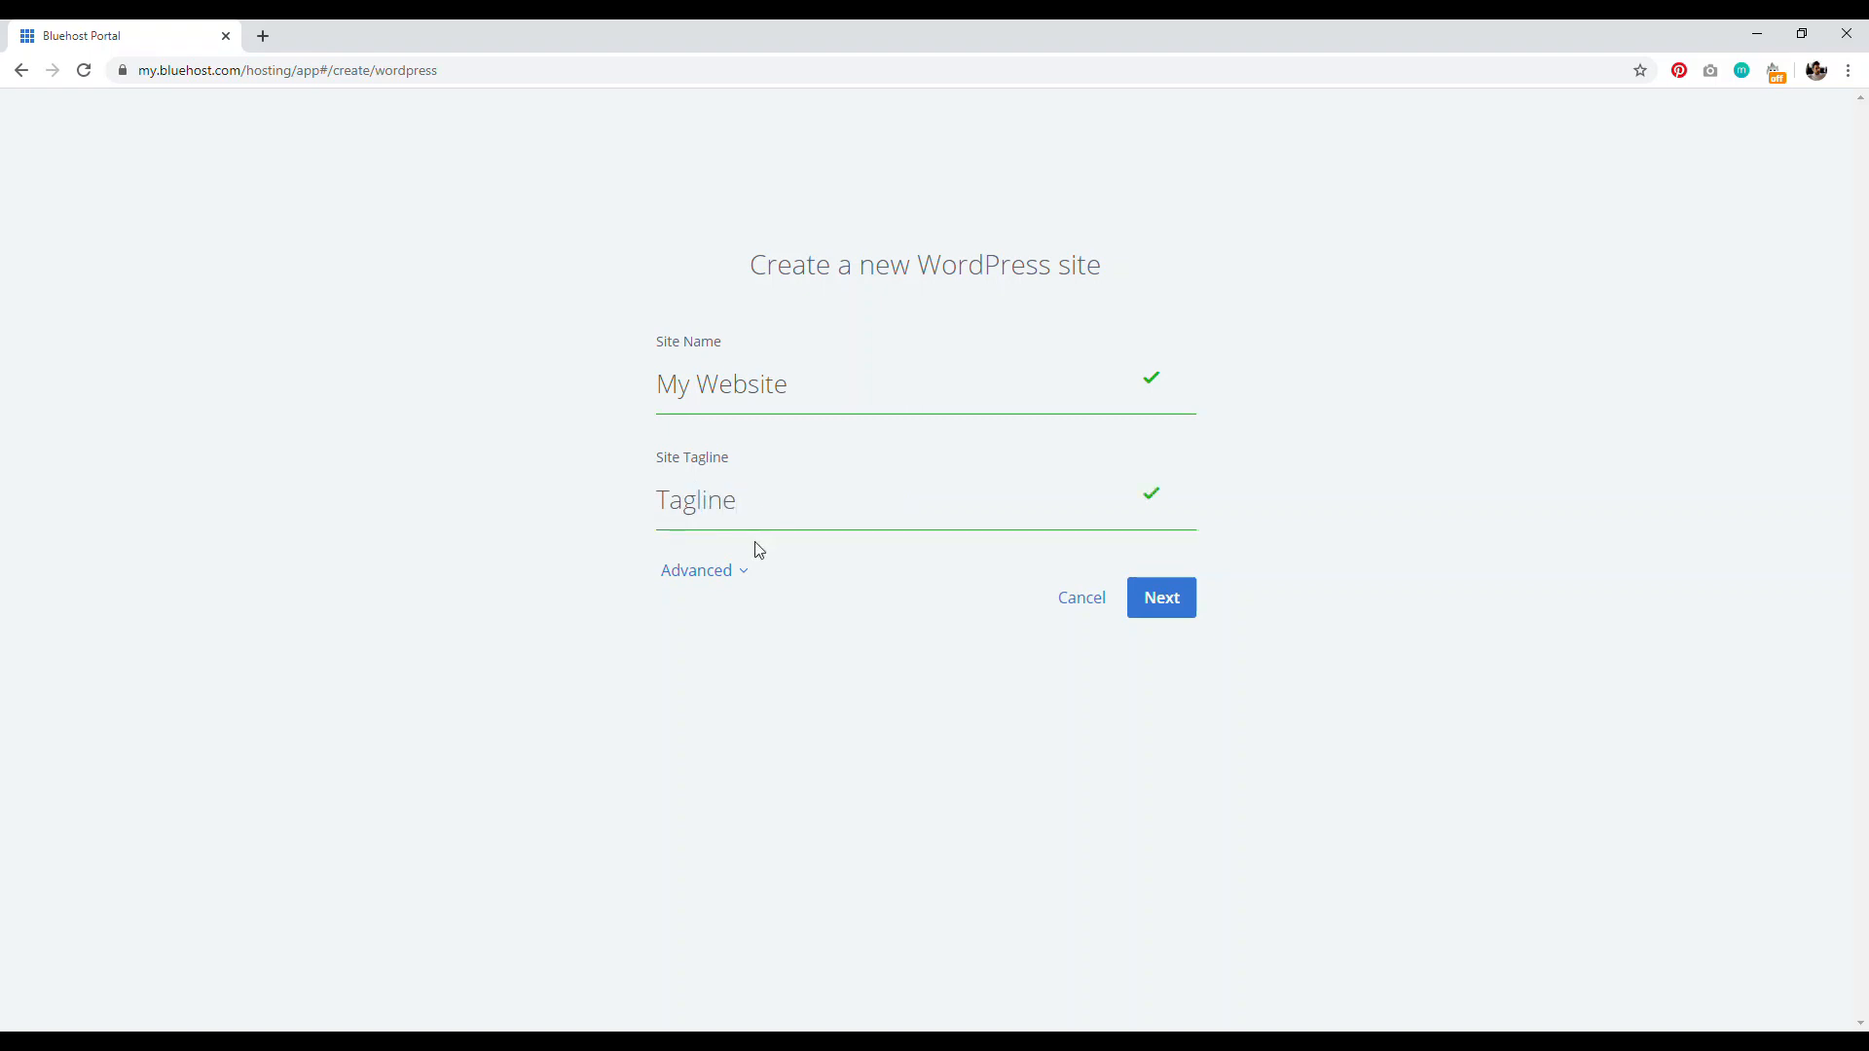
Step: Enter the admin username and password under Advanced and continue to Choose a Domain
{"action": "left_click", "coordinate": [729, 574]}
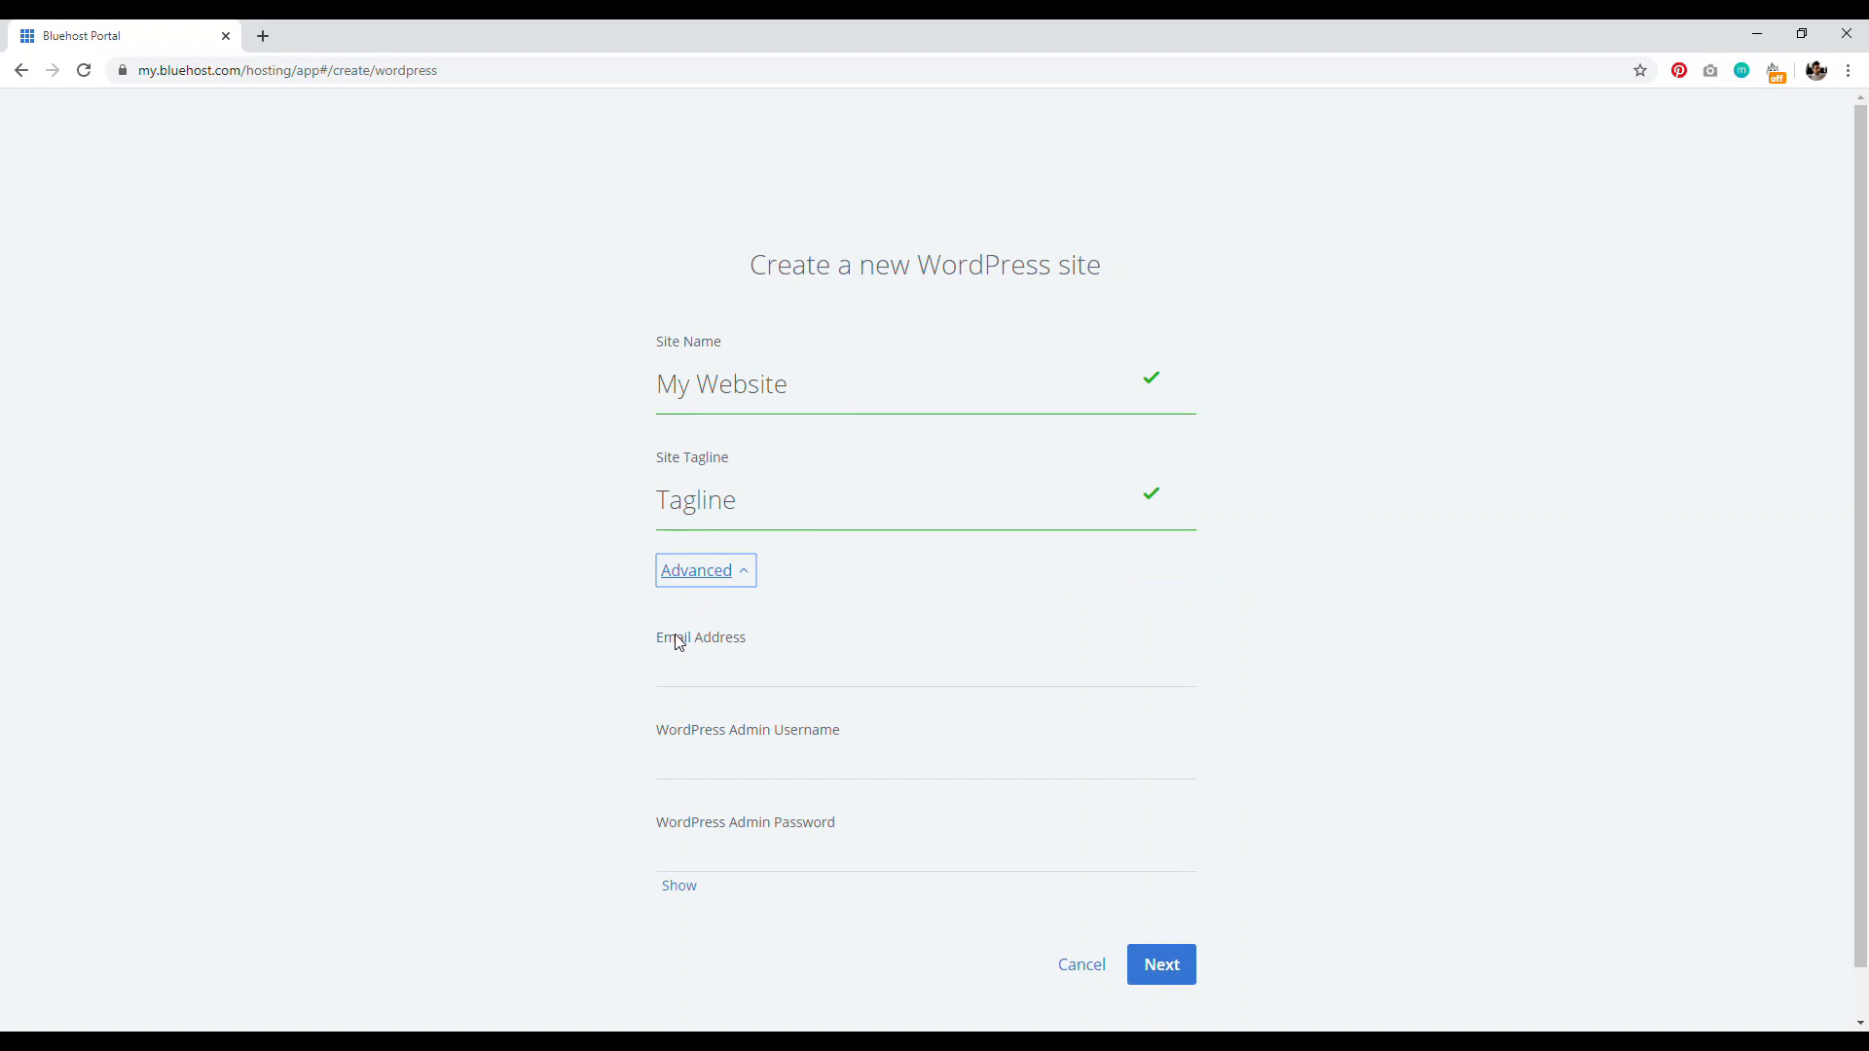
{"action": "left_click", "coordinate": [686, 756]}
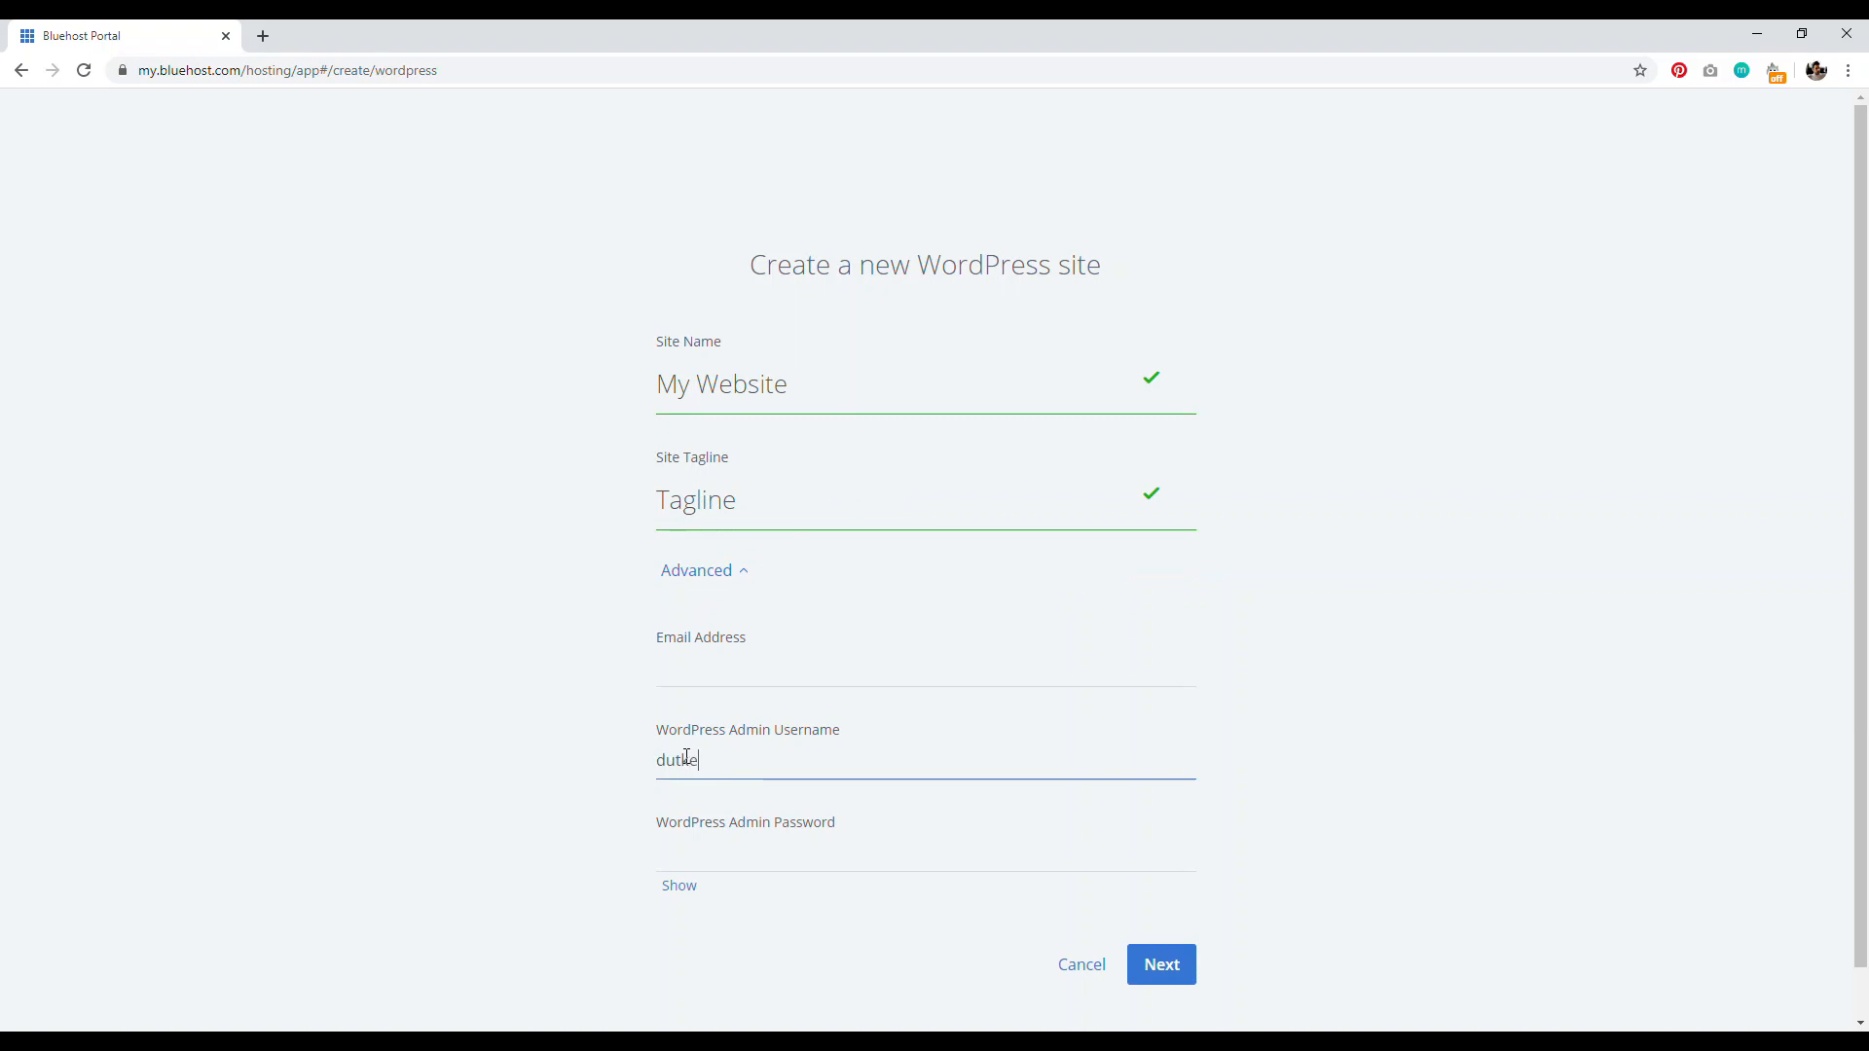
{"action": "left_click", "coordinate": [794, 849]}
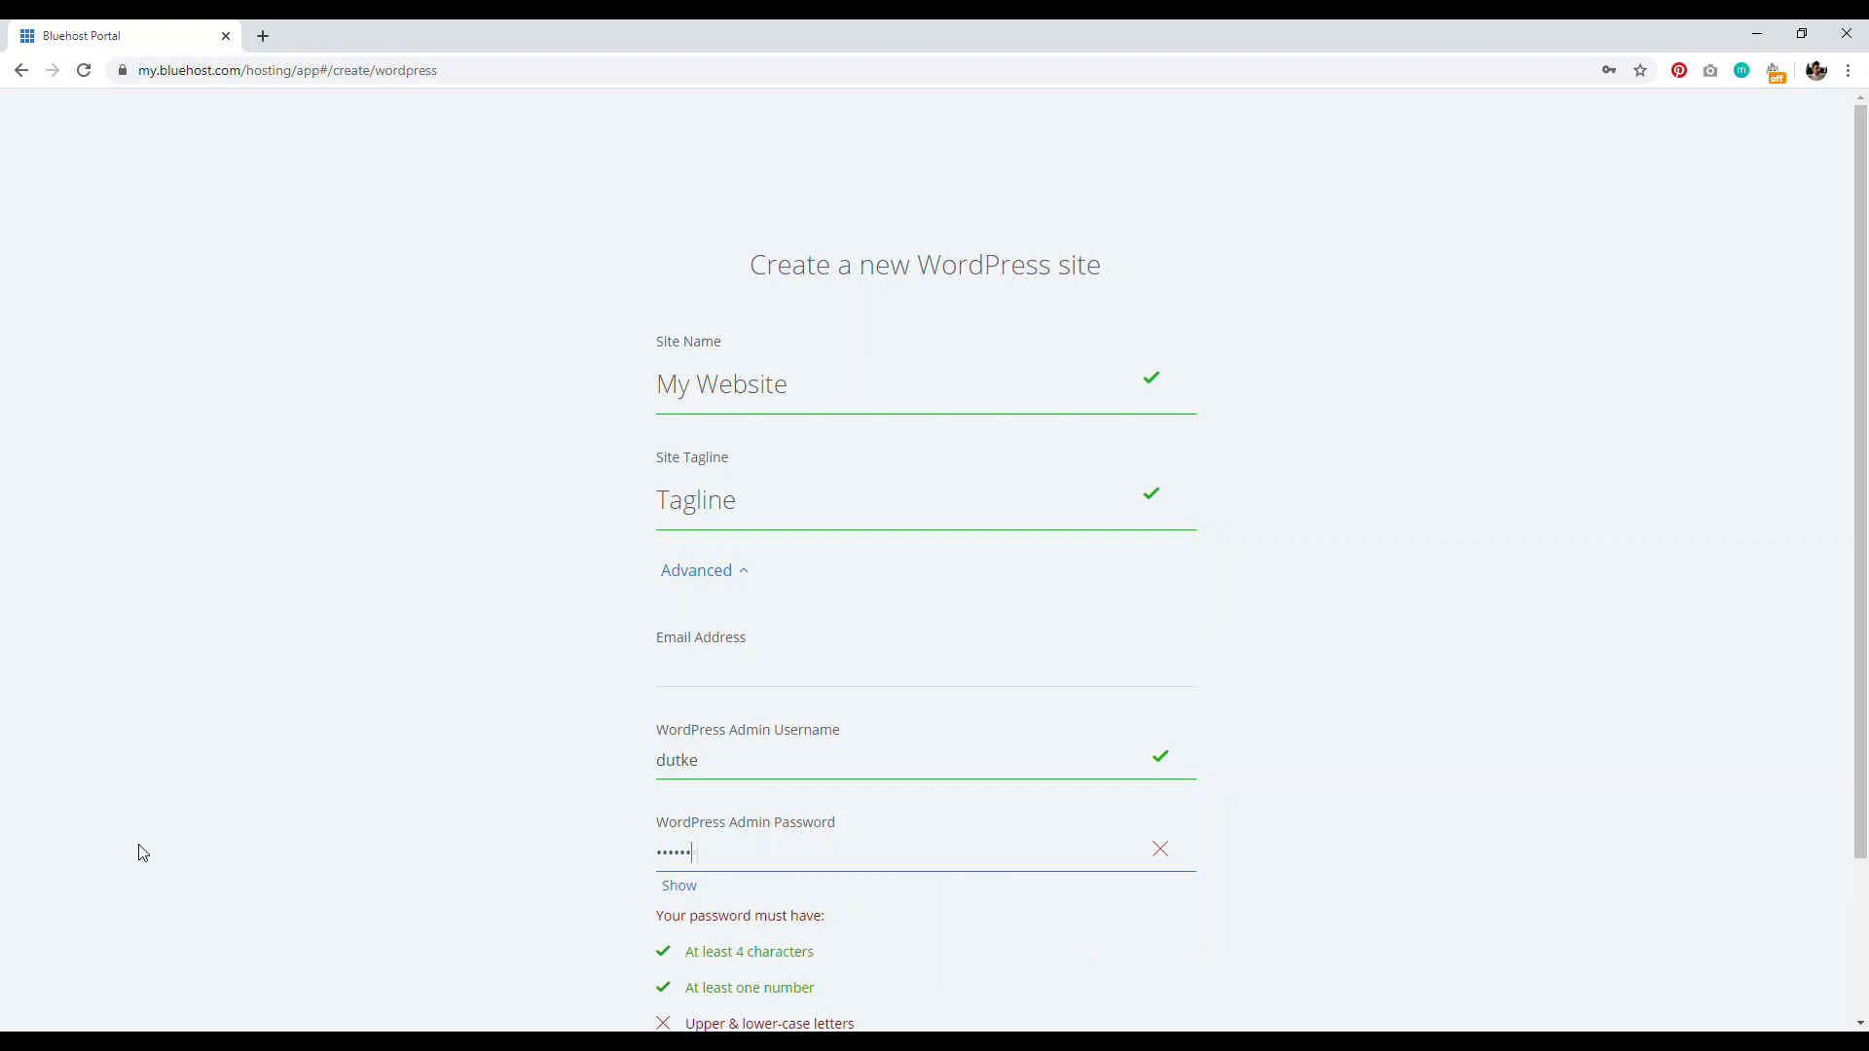
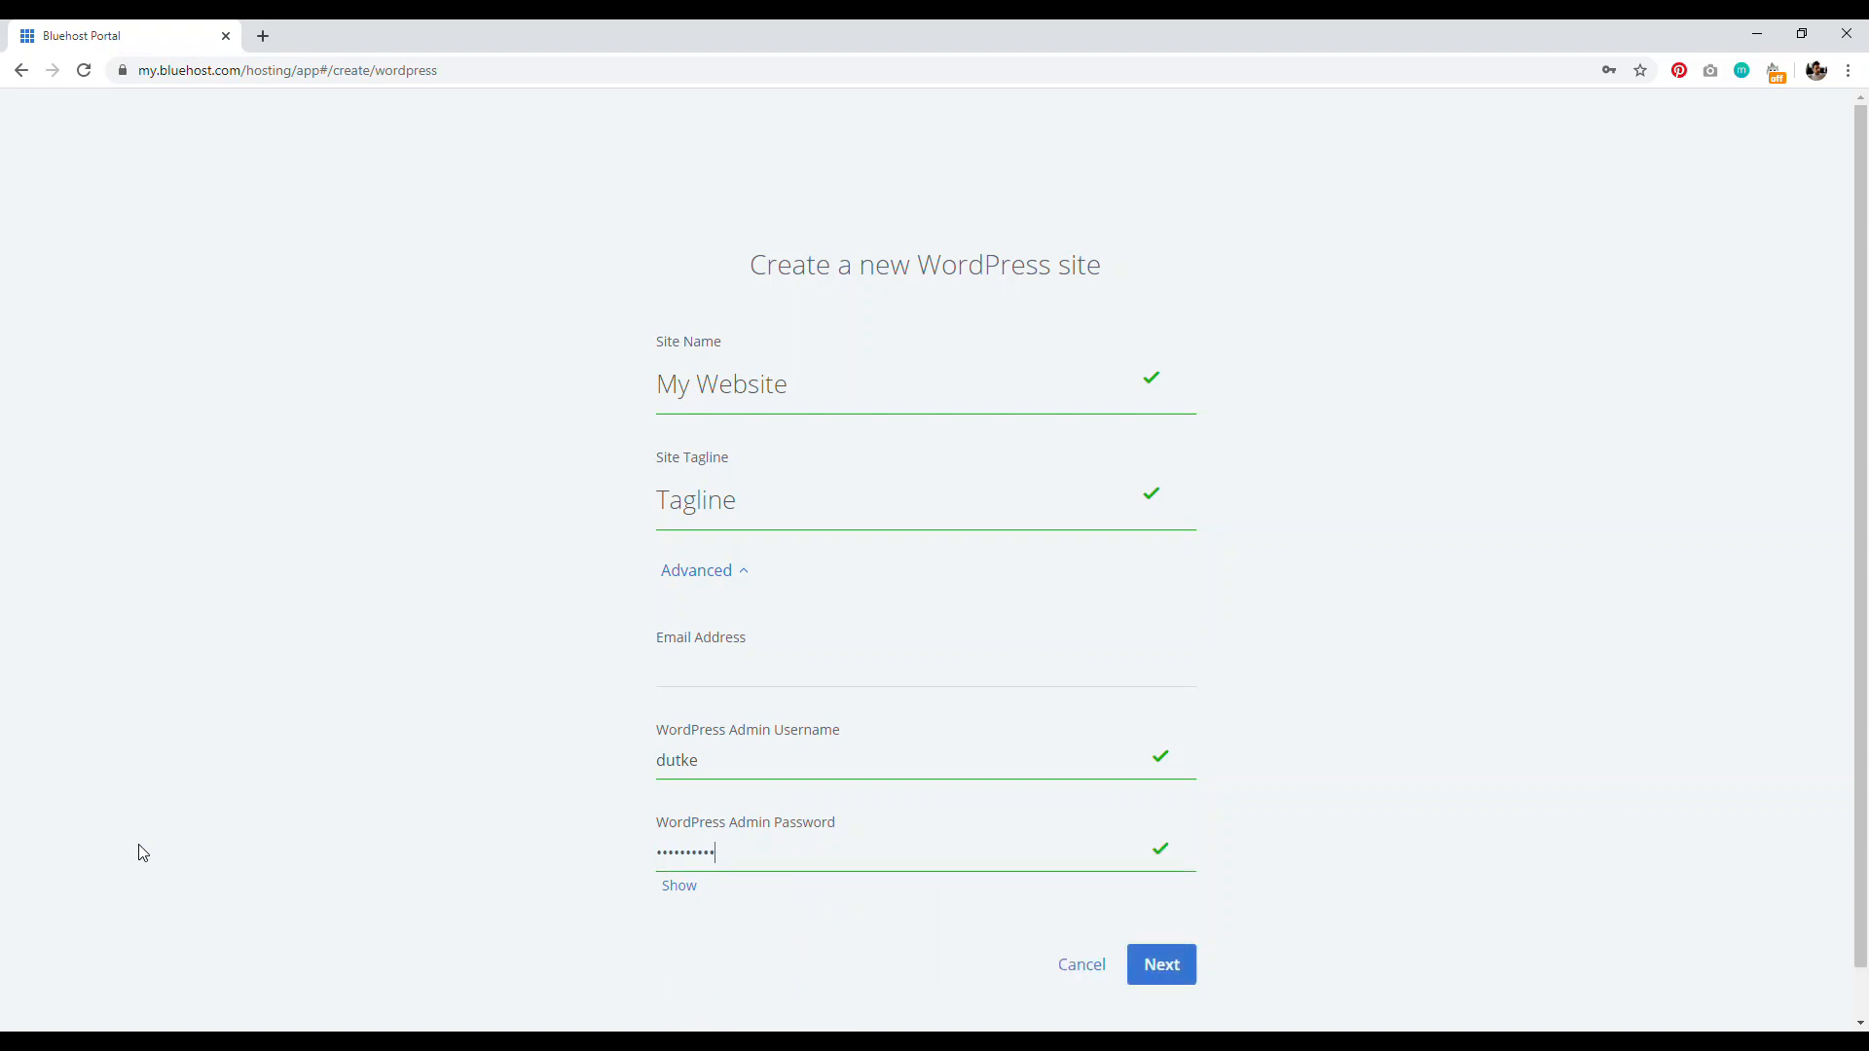
{"action": "left_click", "coordinate": [1172, 963]}
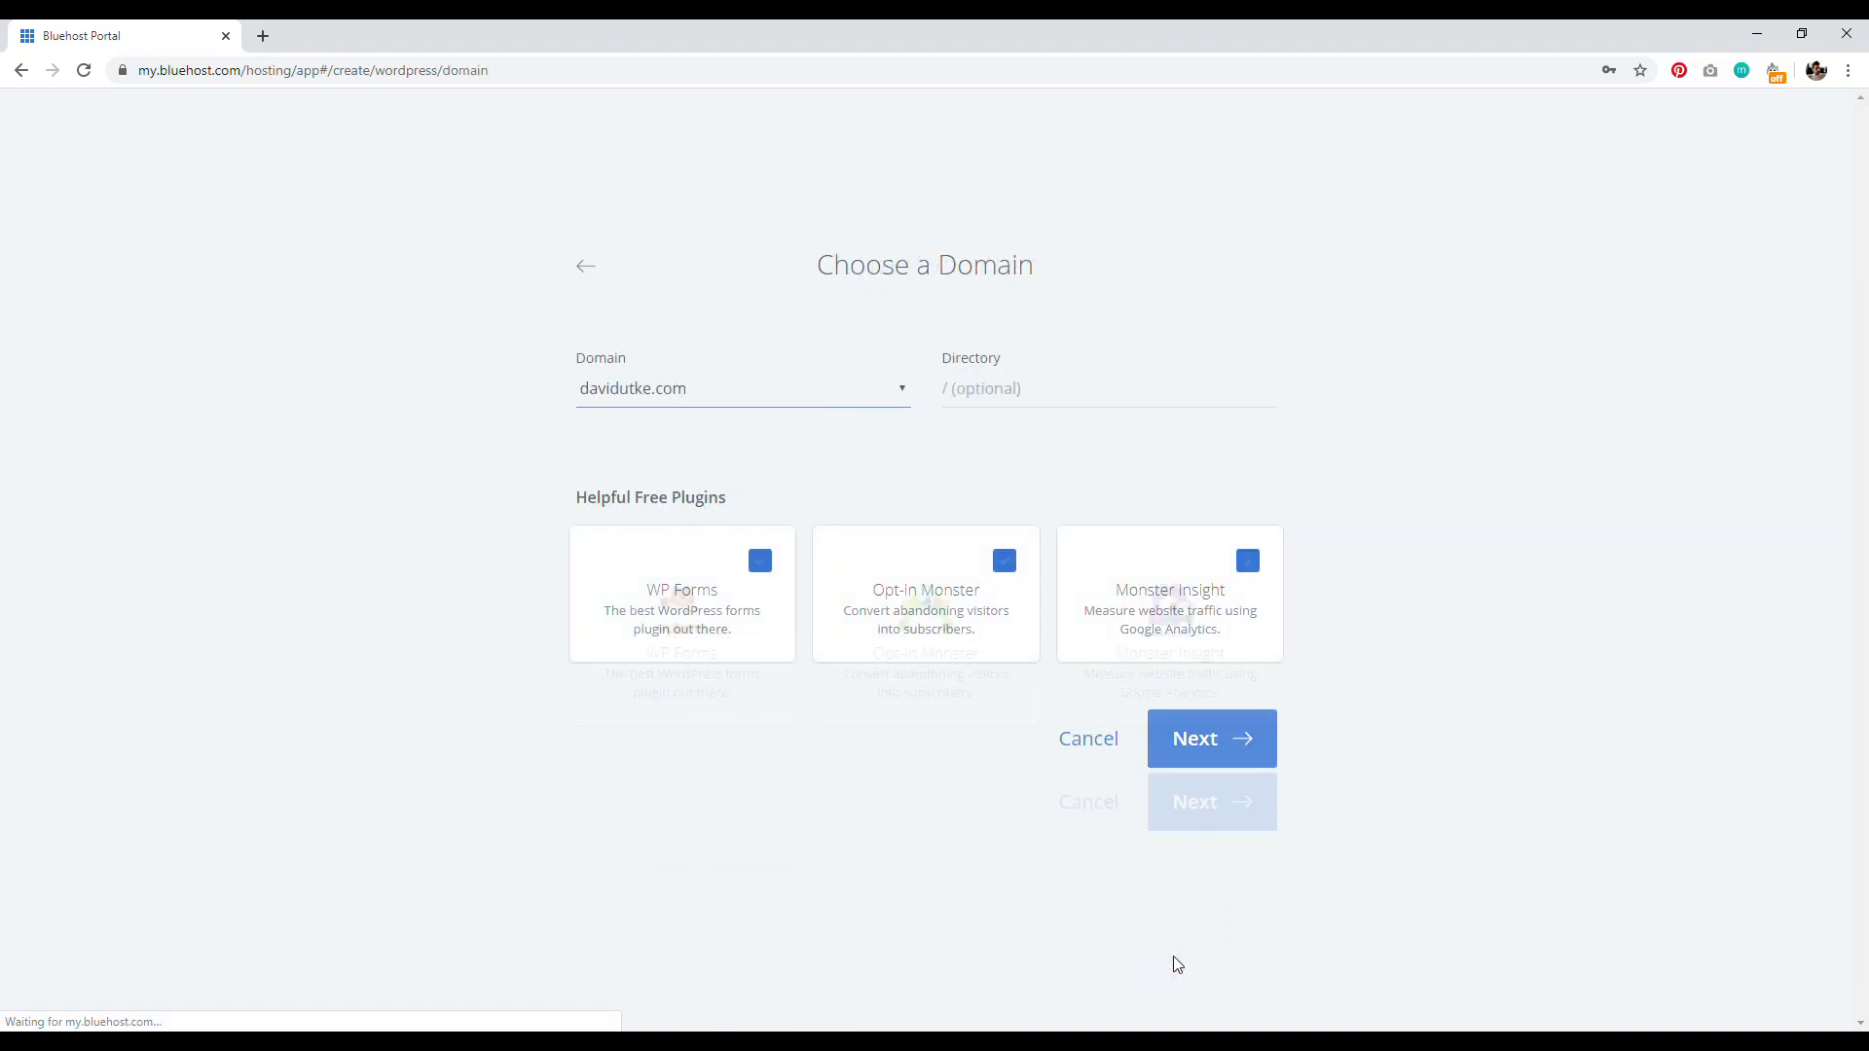
{"action": "left_click", "coordinate": [760, 562]}
{"action": "left_click", "coordinate": [1004, 562]}
{"action": "left_click", "coordinate": [1200, 541]}
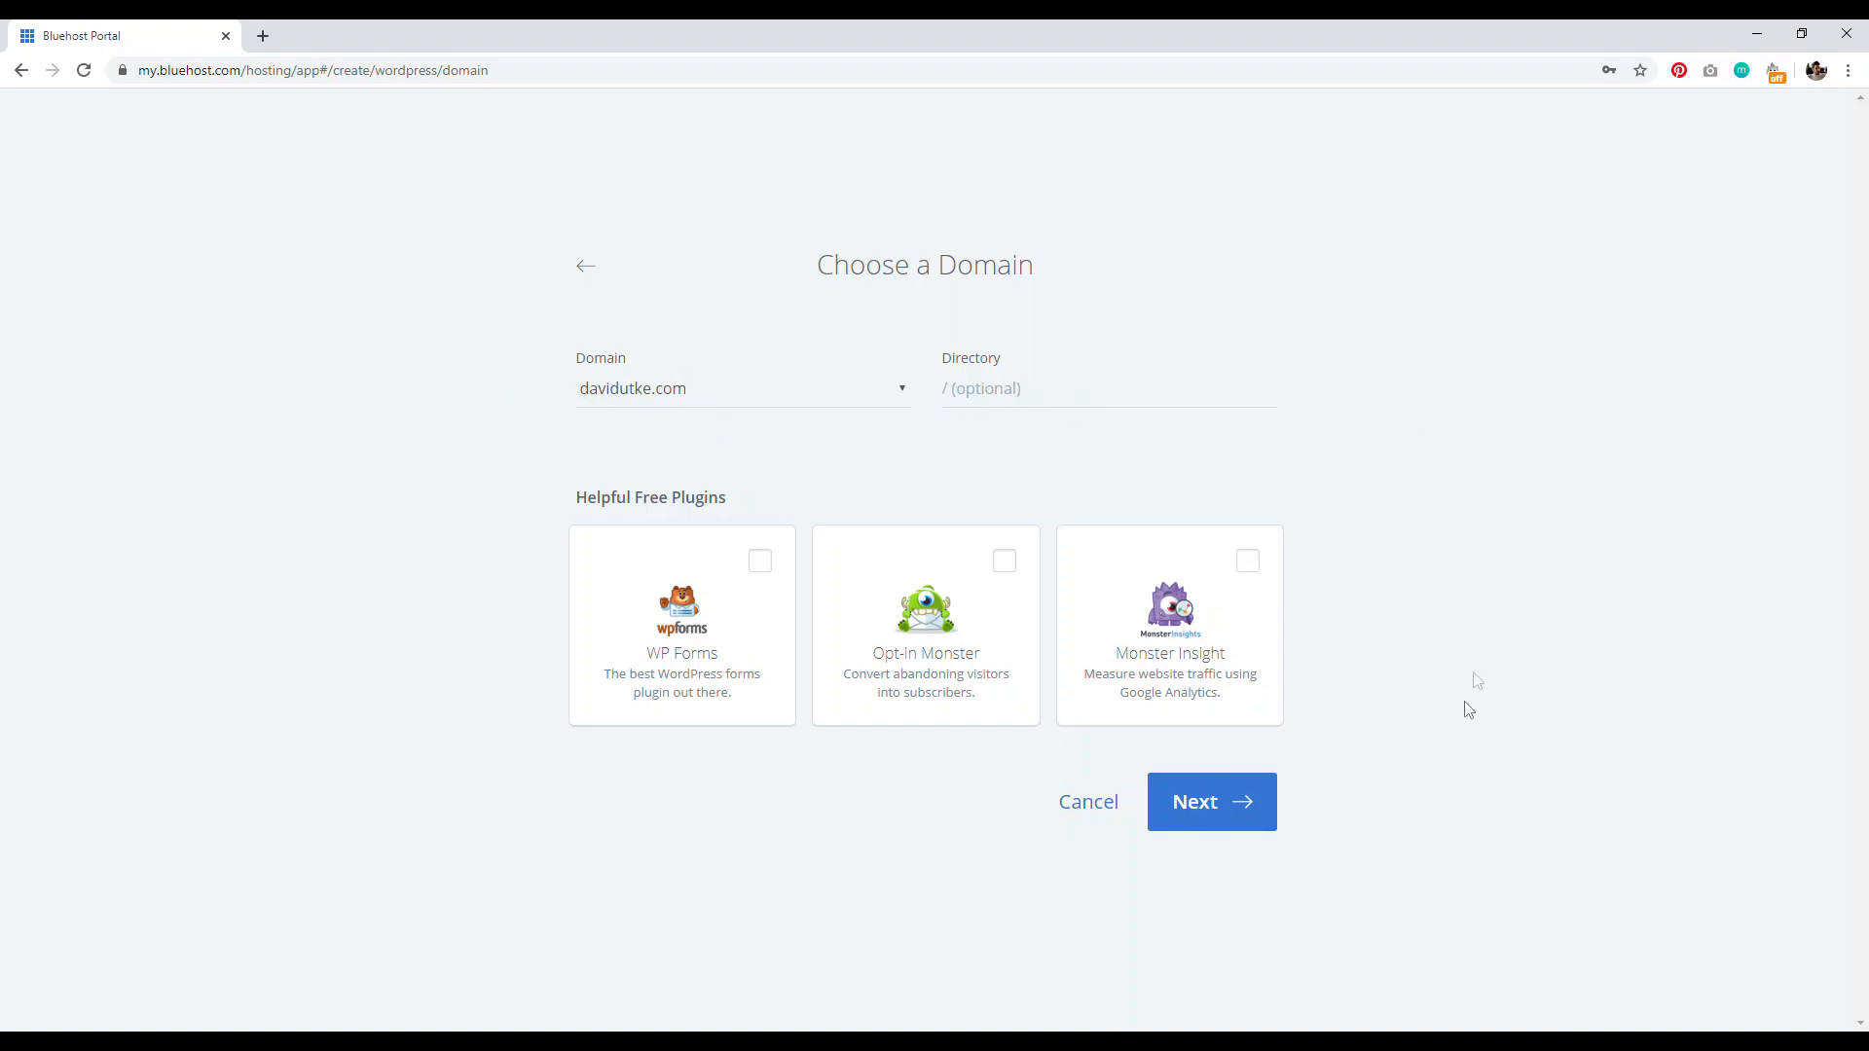
{"action": "left_click", "coordinate": [1212, 816]}
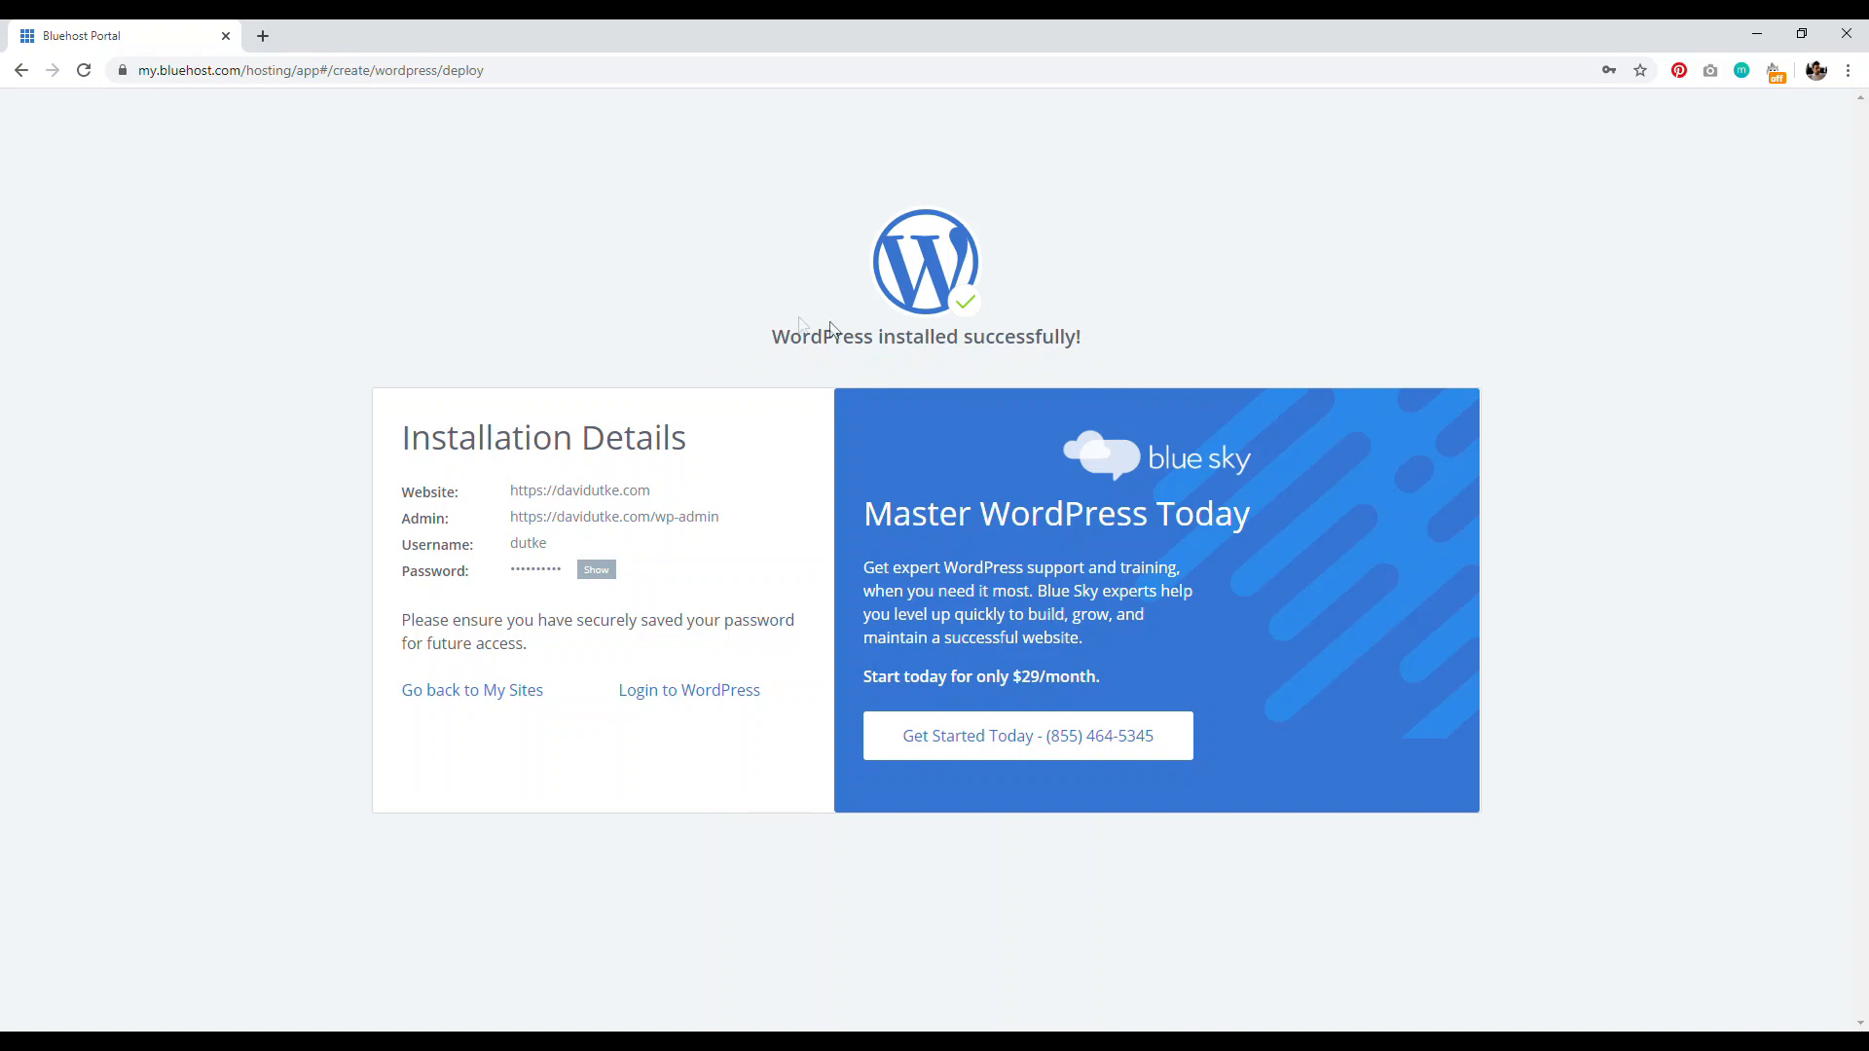
{"action": "left_click_drag", "start_coordinate": [769, 337], "coordinate": [1072, 337]}
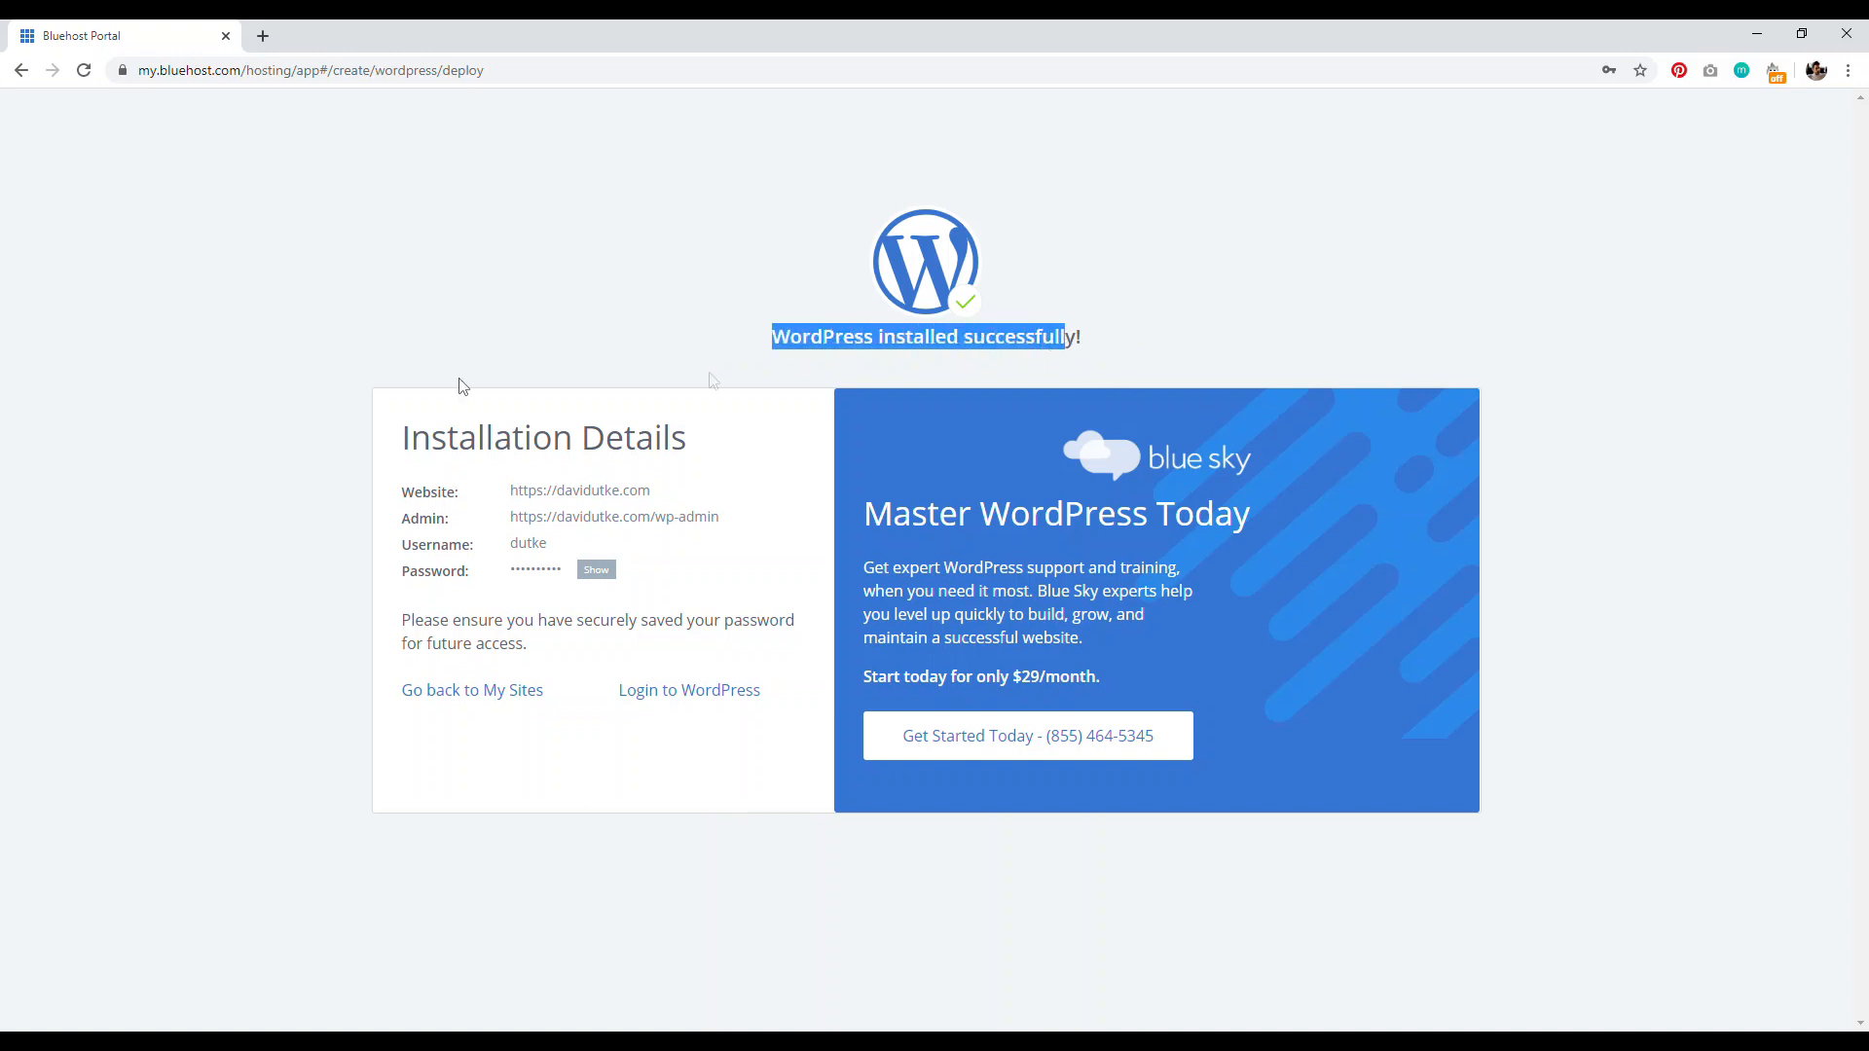
{"action": "left_click", "coordinate": [323, 372]}
{"action": "left_click_drag", "start_coordinate": [467, 500], "coordinate": [347, 487]}
{"action": "left_click", "coordinate": [263, 493]}
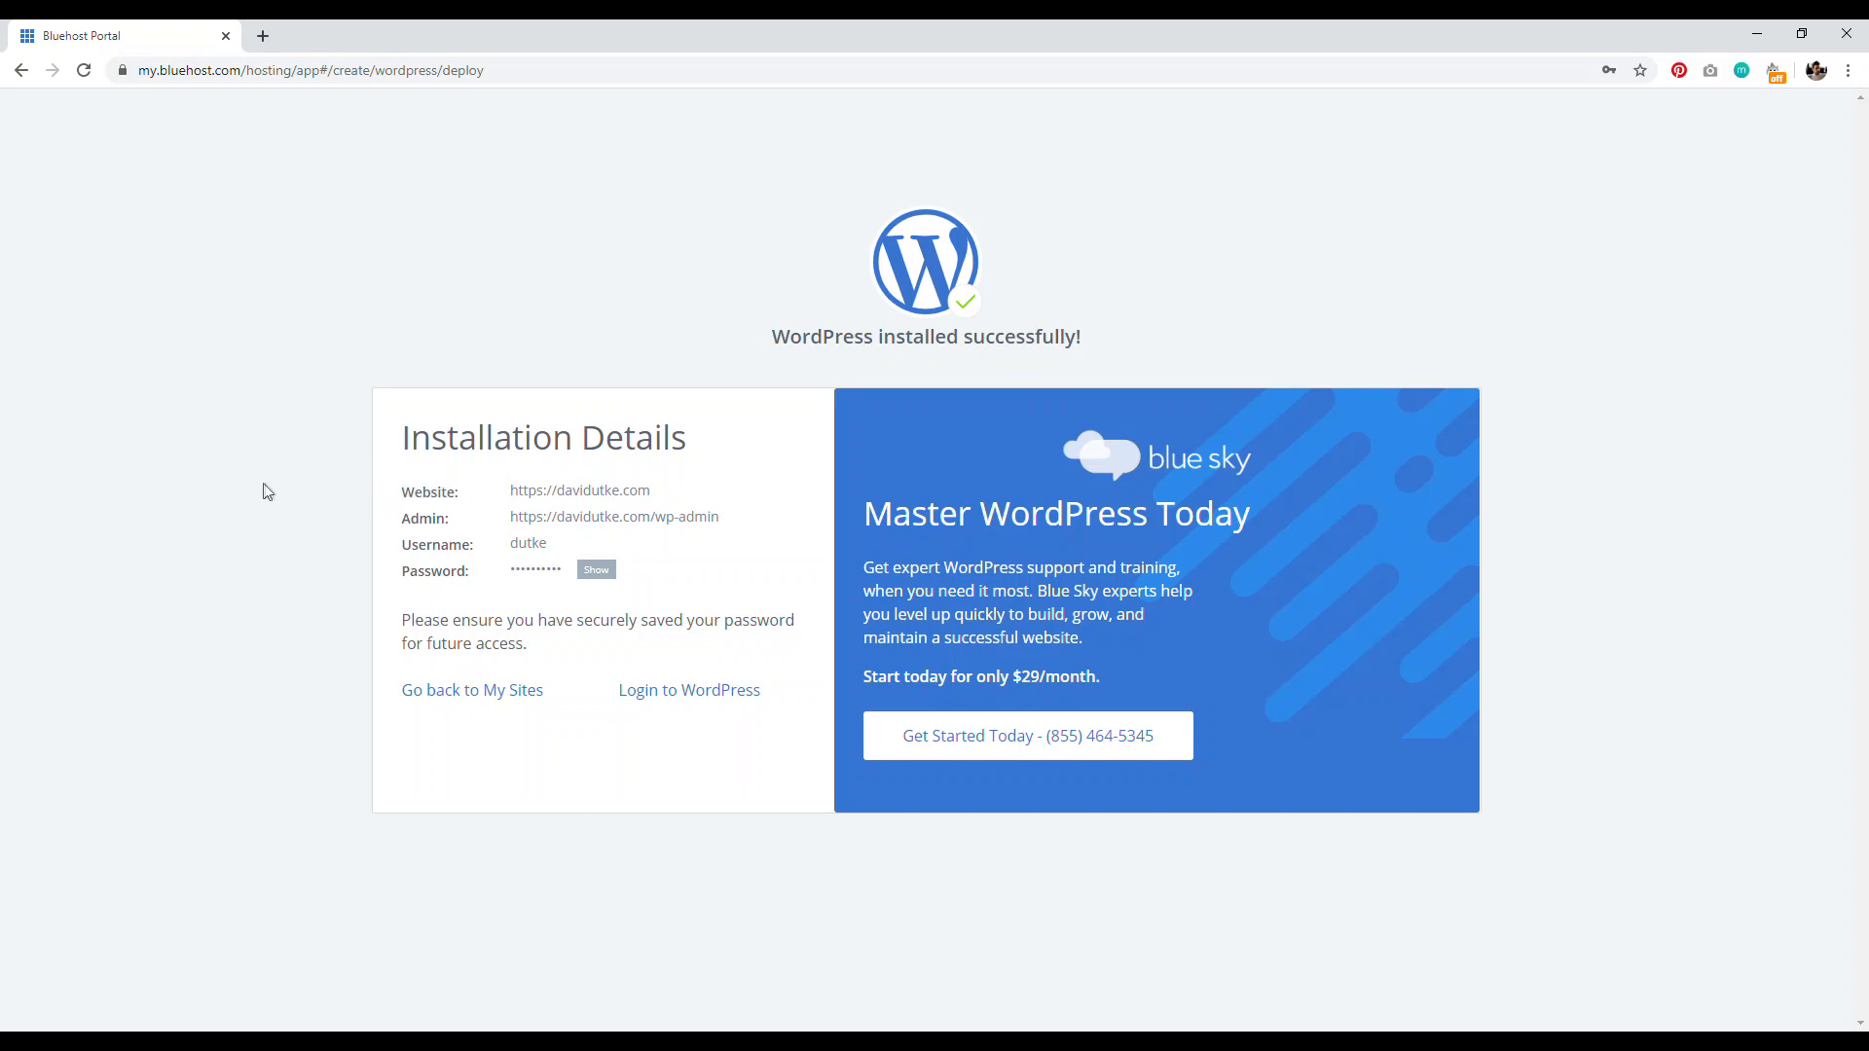
{"action": "left_click_drag", "start_coordinate": [457, 521], "coordinate": [391, 531]}
{"action": "left_click", "coordinate": [273, 484]}
{"action": "left_click_drag", "start_coordinate": [717, 524], "coordinate": [507, 526]}
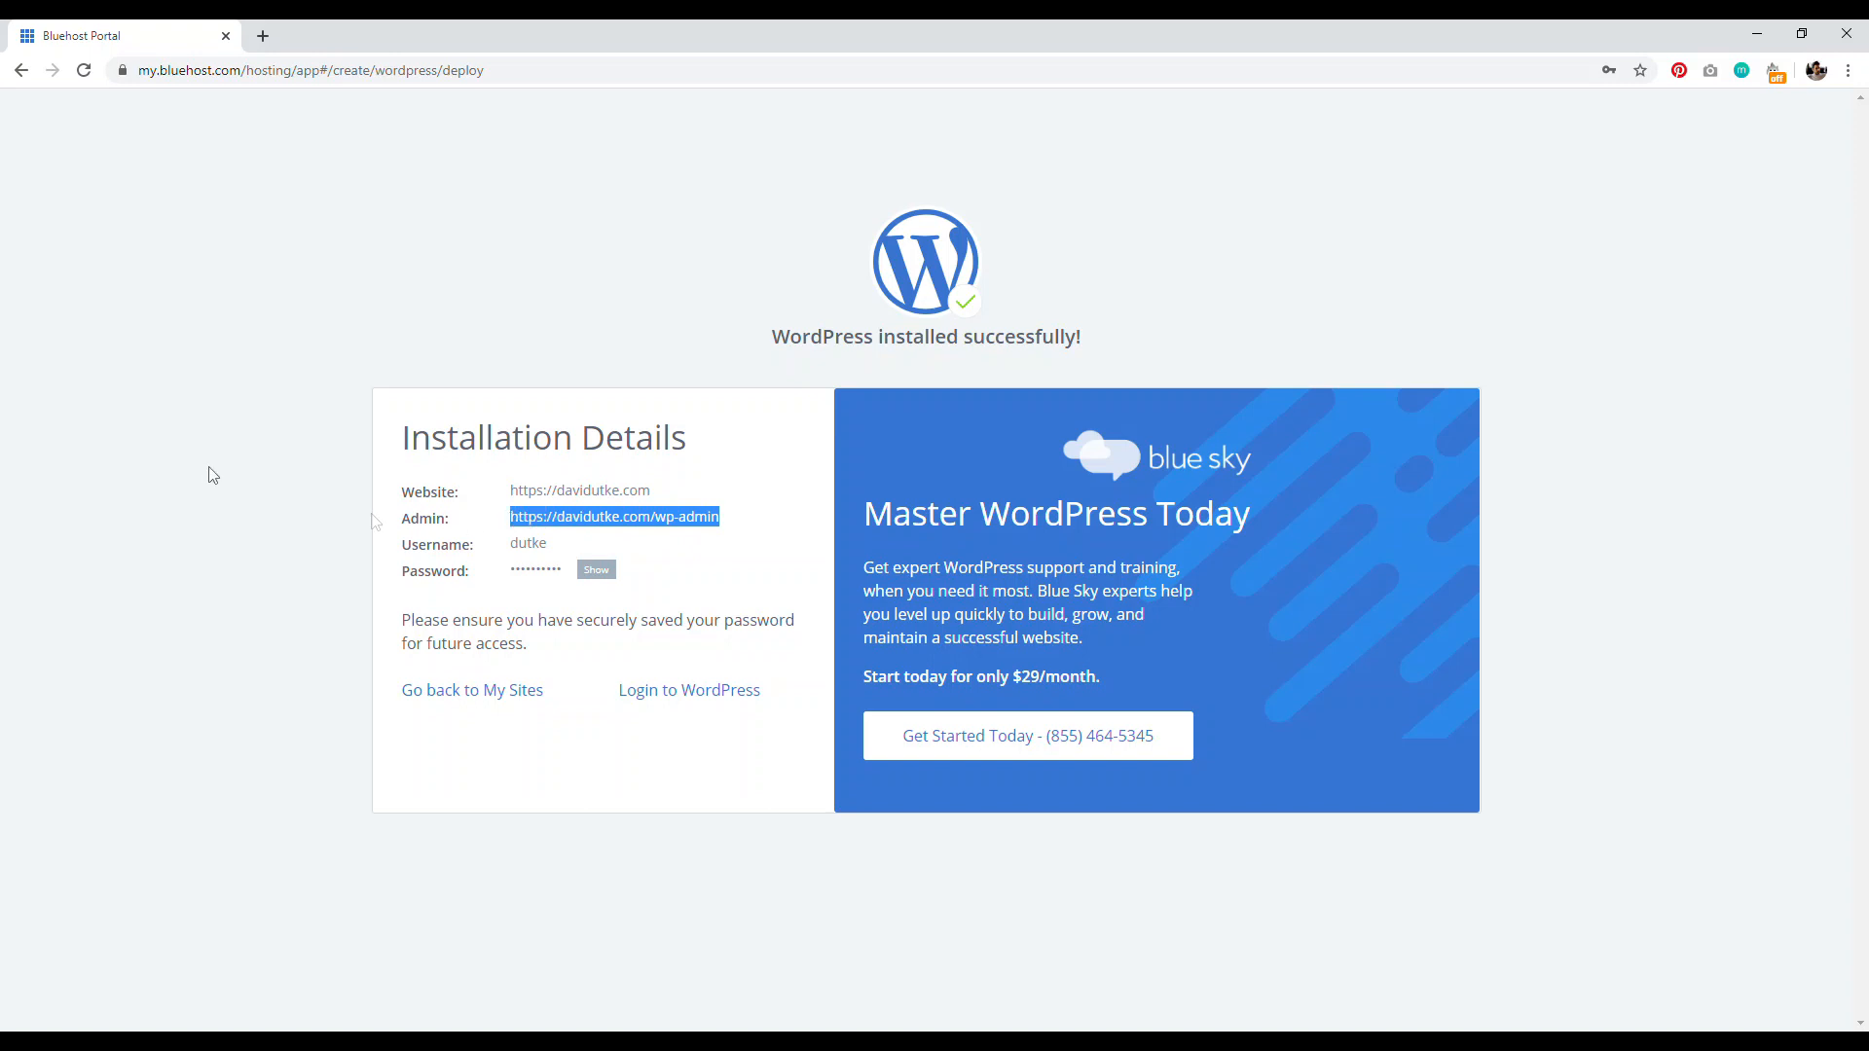
{"action": "left_click", "coordinate": [153, 440]}
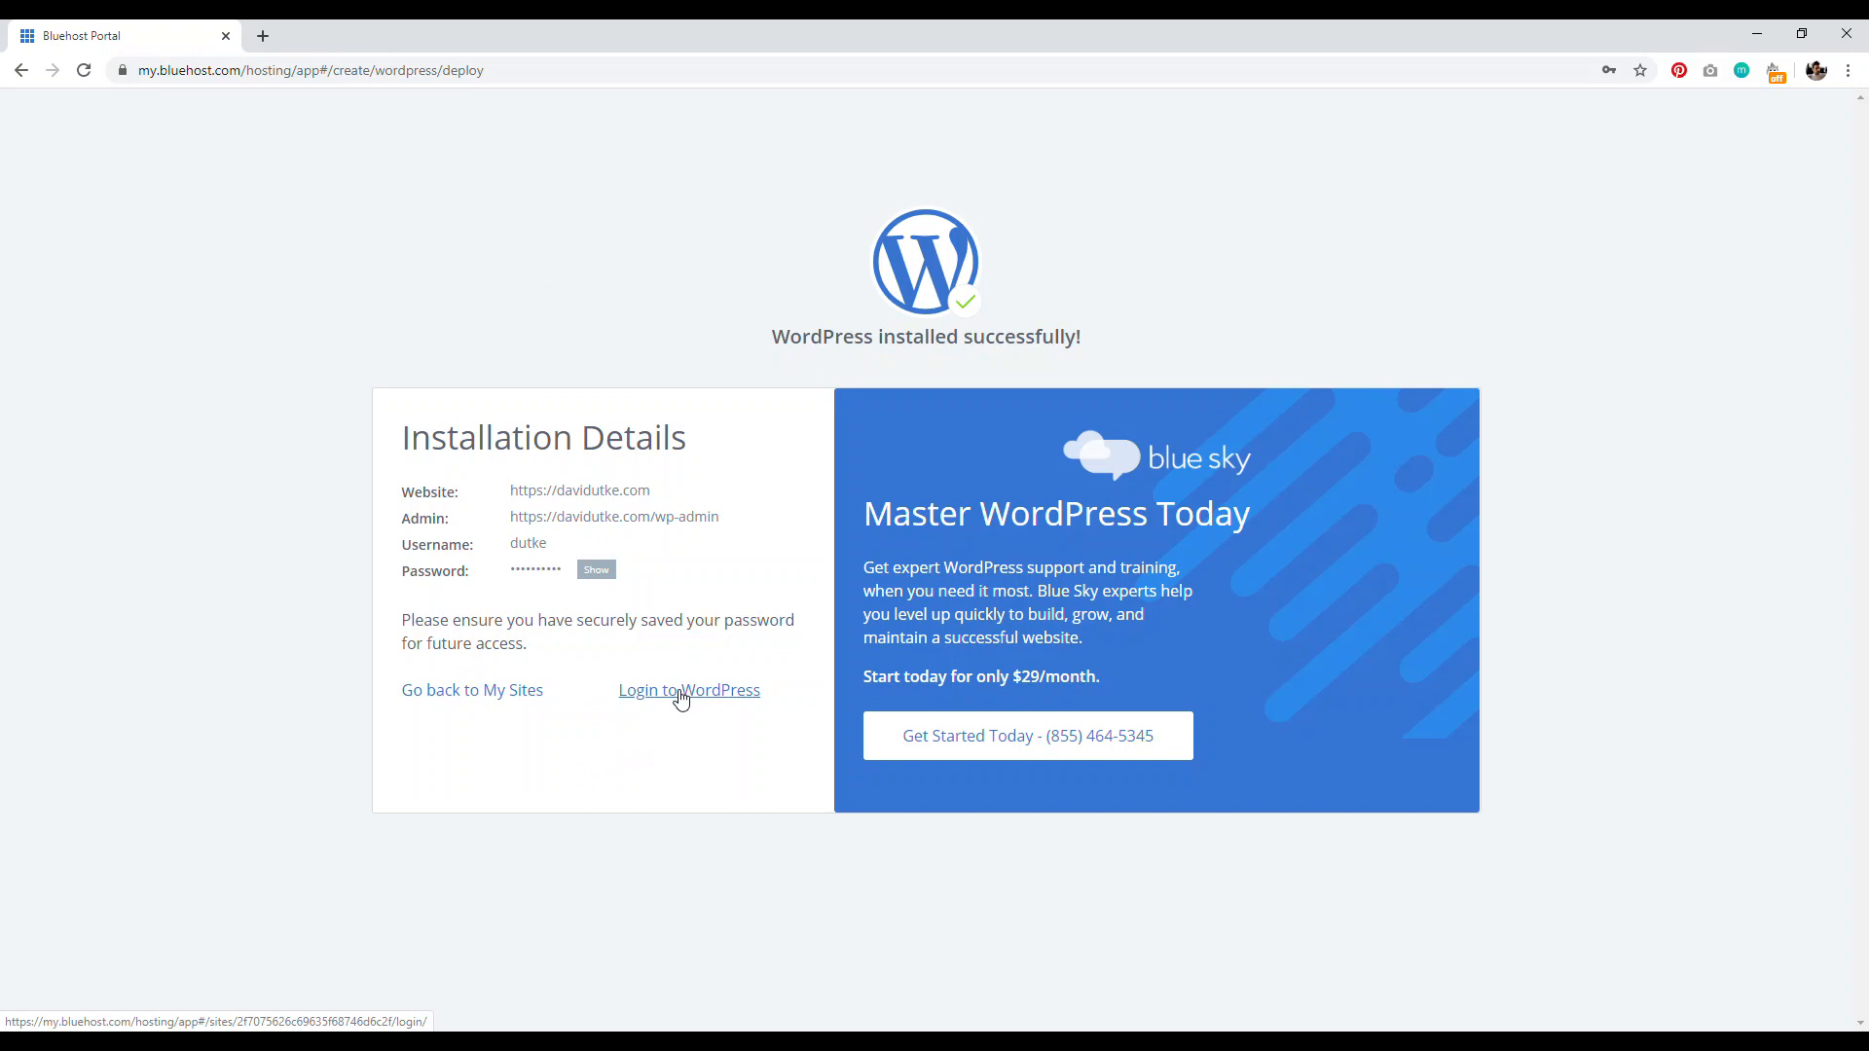
Step: Log in to the new site's WordPress dashboard, then log out from the Howdy menu
{"action": "left_click", "coordinate": [682, 693]}
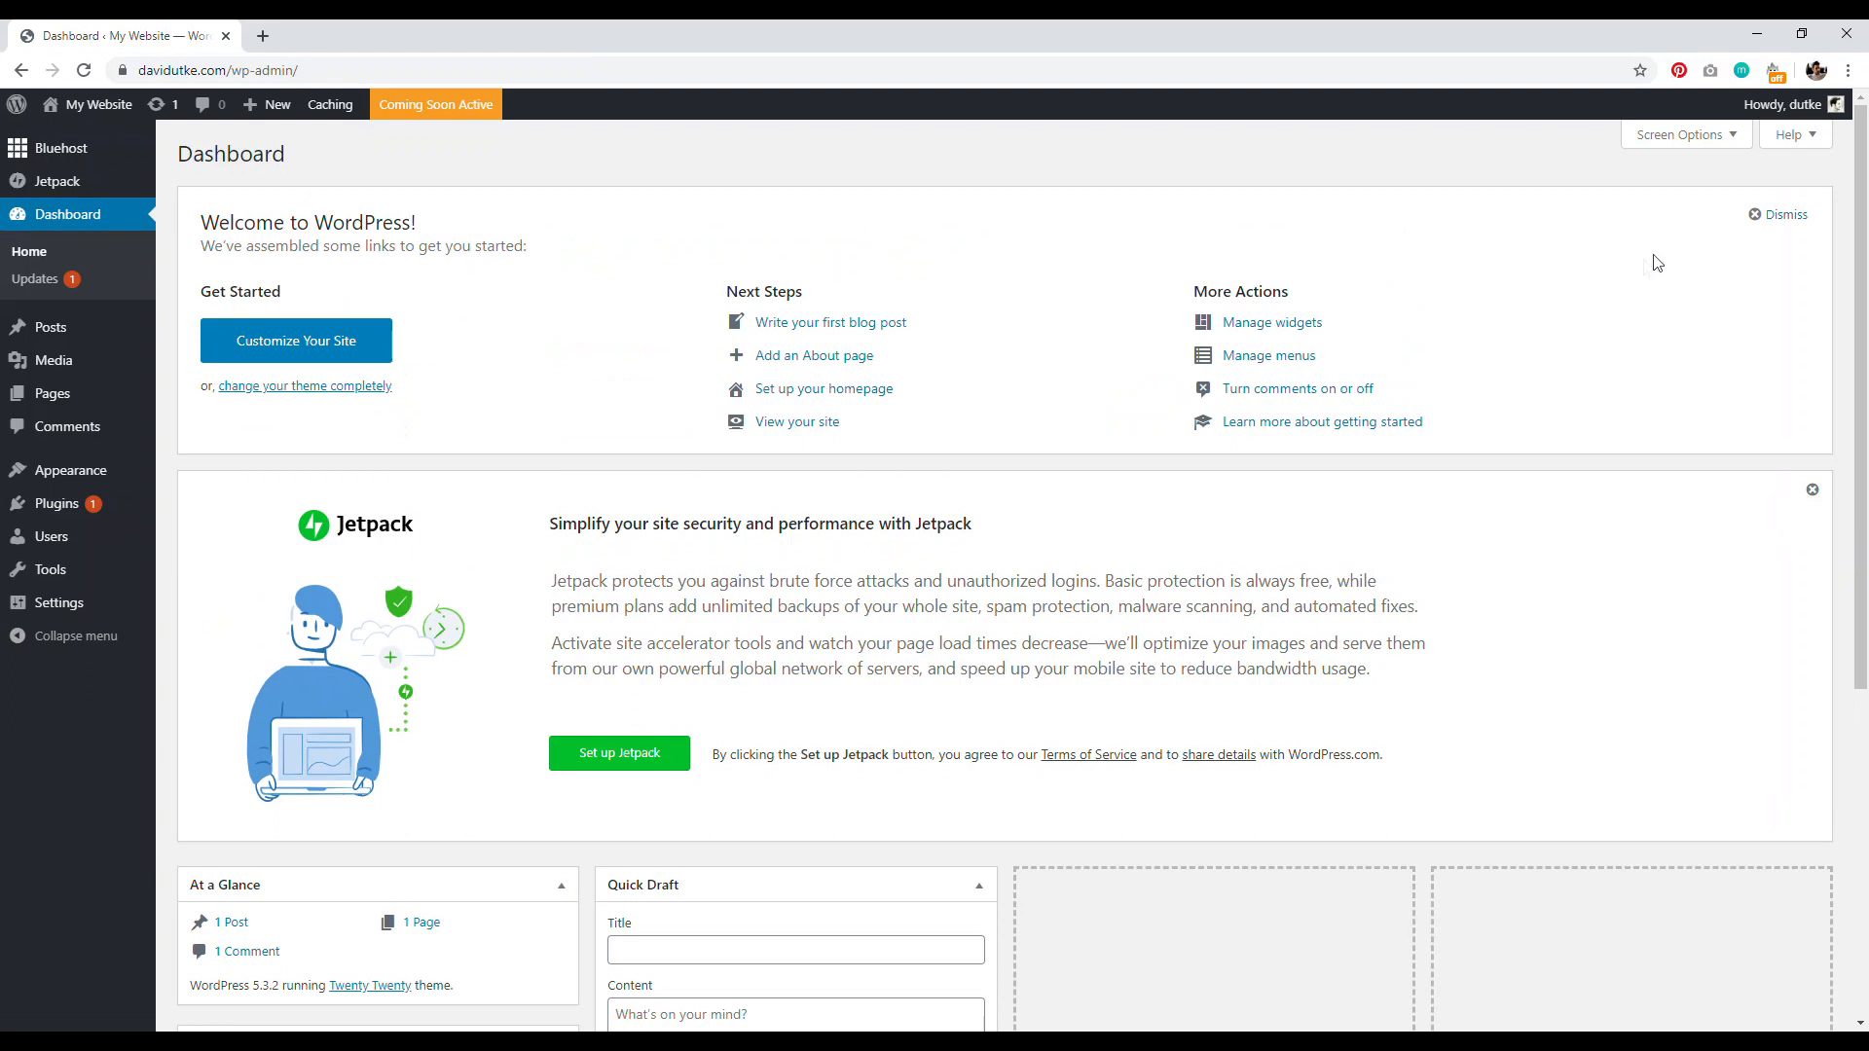
{"action": "mouse_move", "coordinate": [1770, 124]}
{"action": "left_click", "coordinate": [1723, 199]}
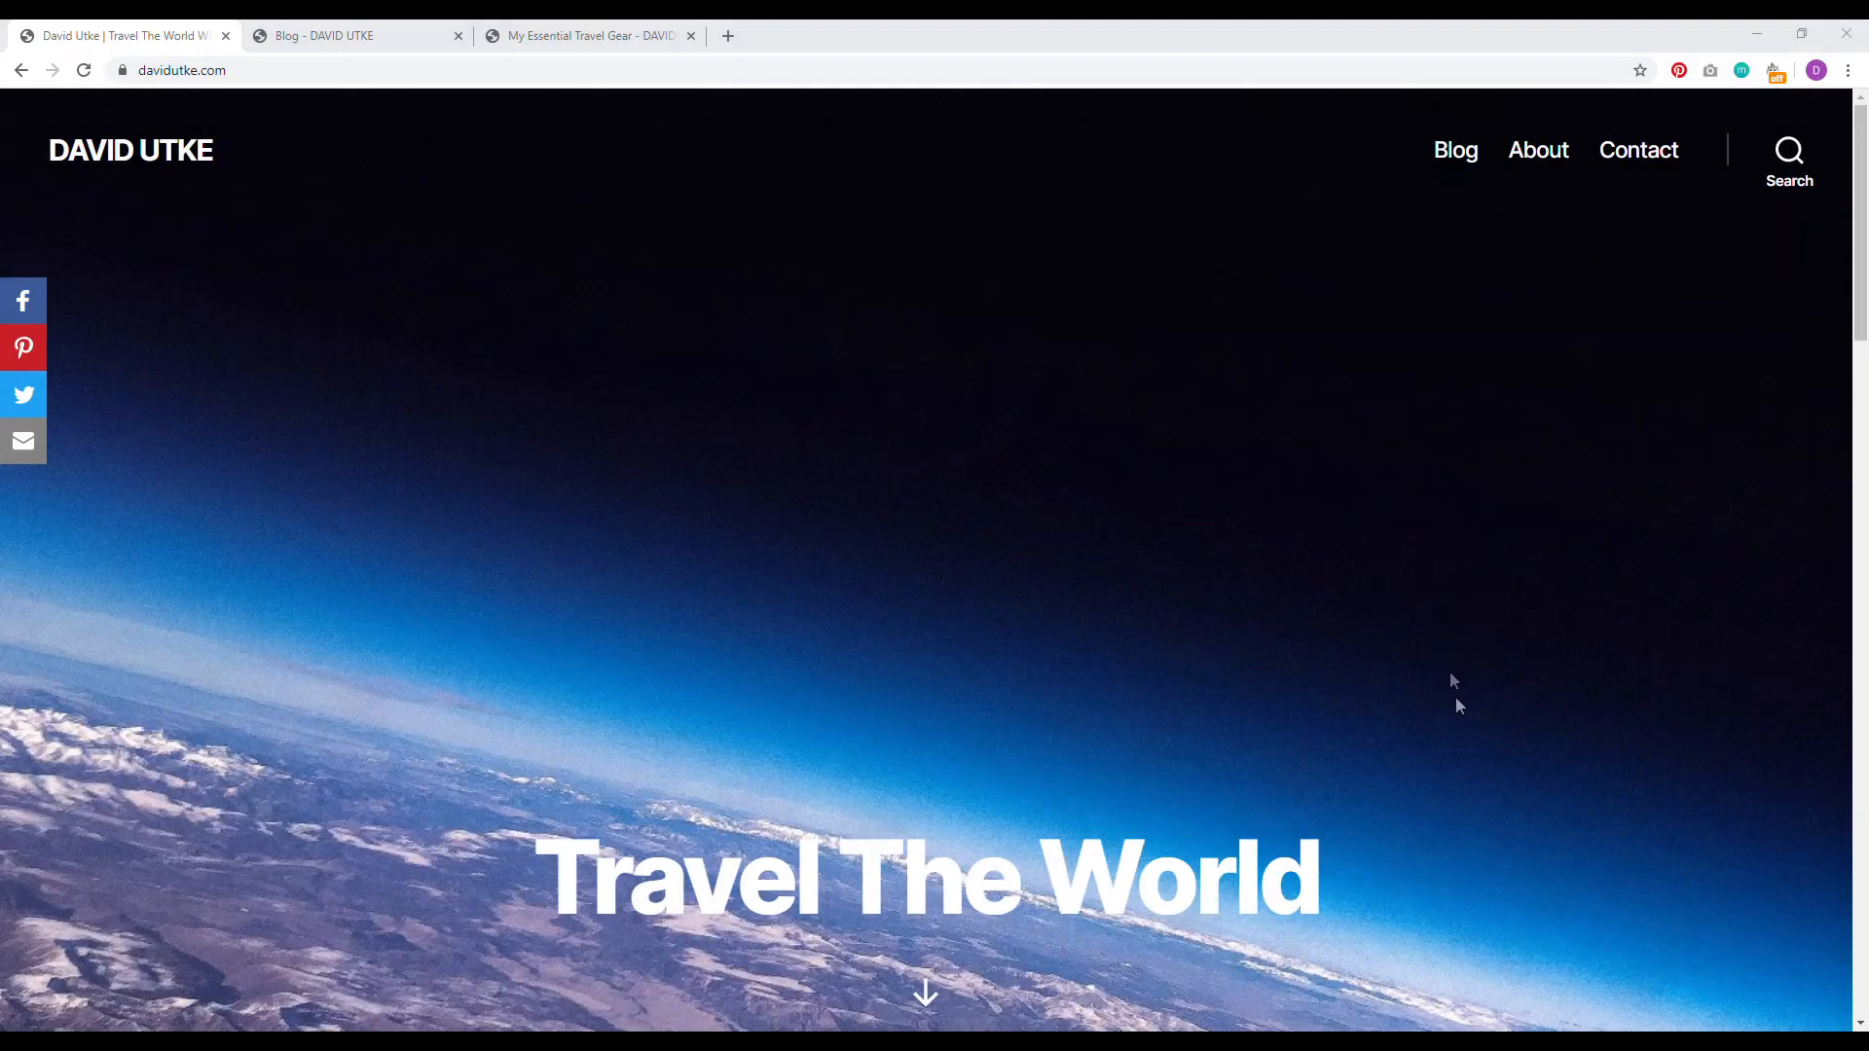
Step: Scroll through the Travel The World homepage and its Blog page
{"action": "left_click_drag", "start_coordinate": [1863, 264], "coordinate": [1798, 984]}
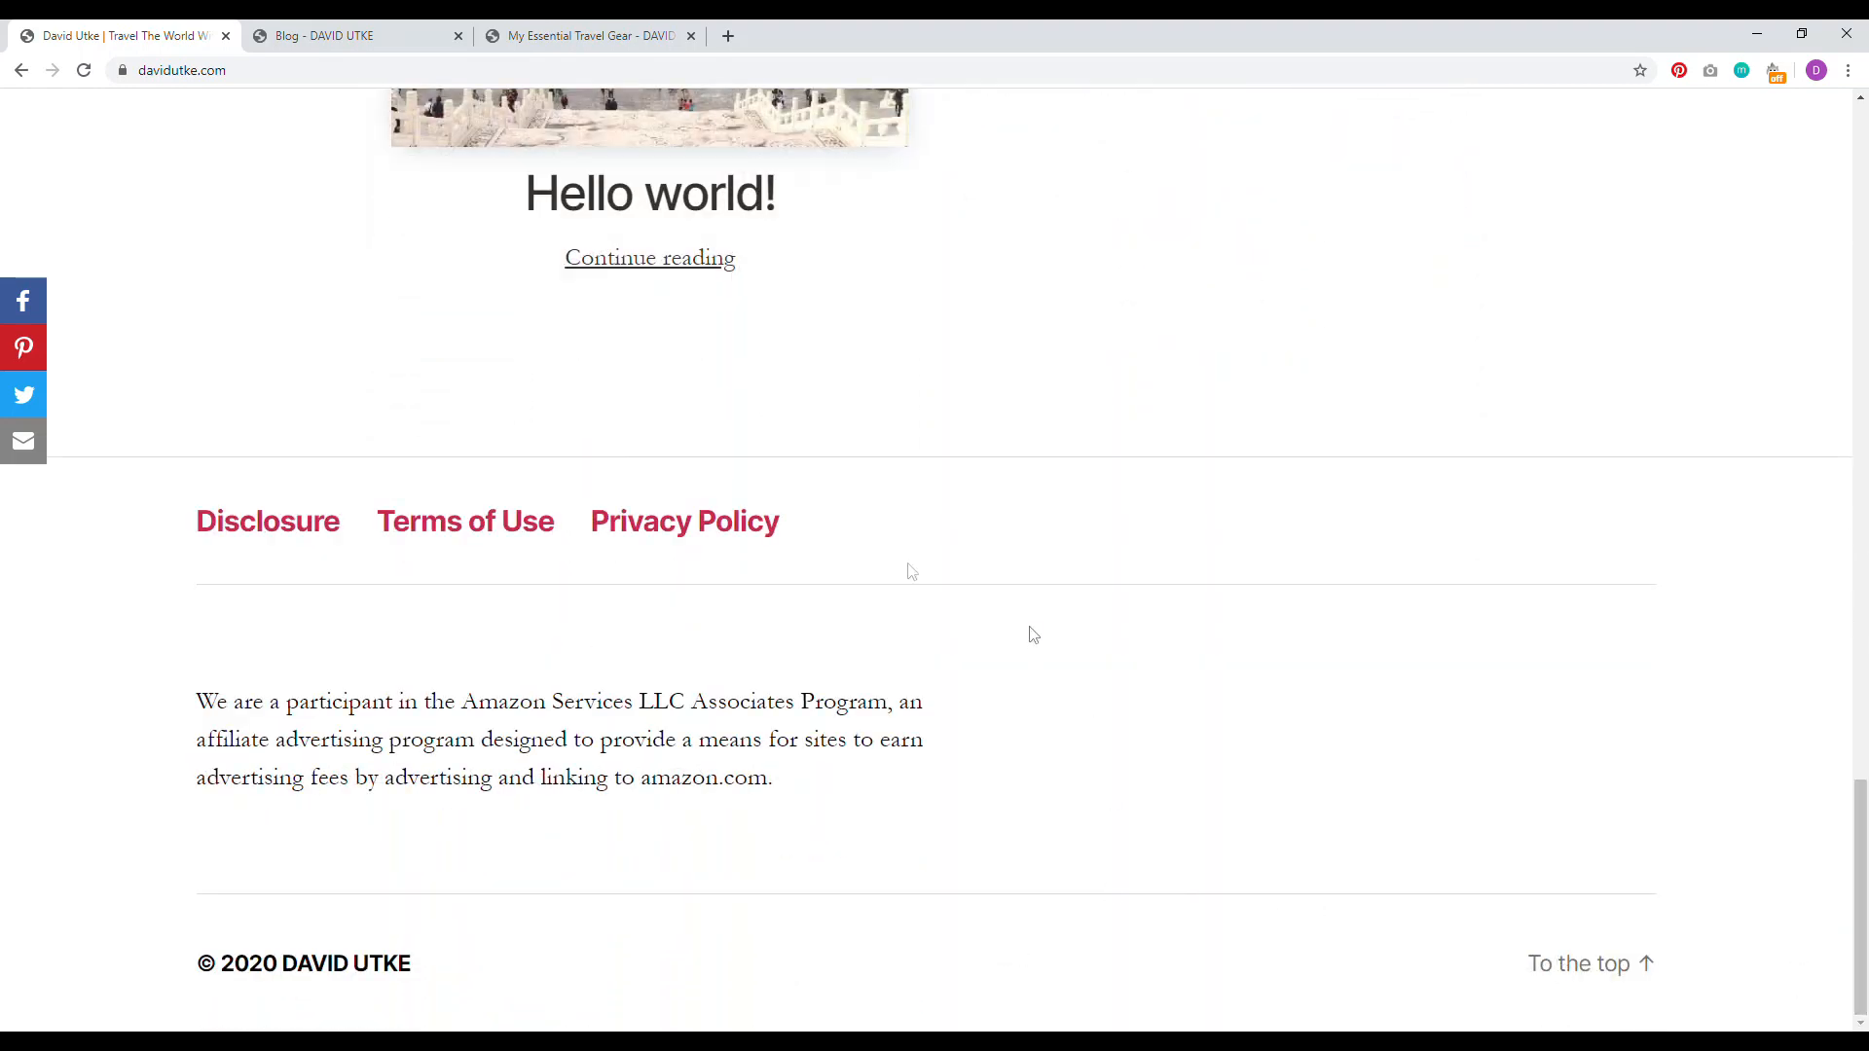
{"action": "left_click", "coordinate": [378, 37]}
{"action": "left_click_drag", "start_coordinate": [1865, 710], "coordinate": [1801, 676]}
Step: Show the Home » Travel Gear breadcrumb on the My Essential Travel Gear post, then revisit Blog and homepage
{"action": "left_click", "coordinate": [592, 37]}
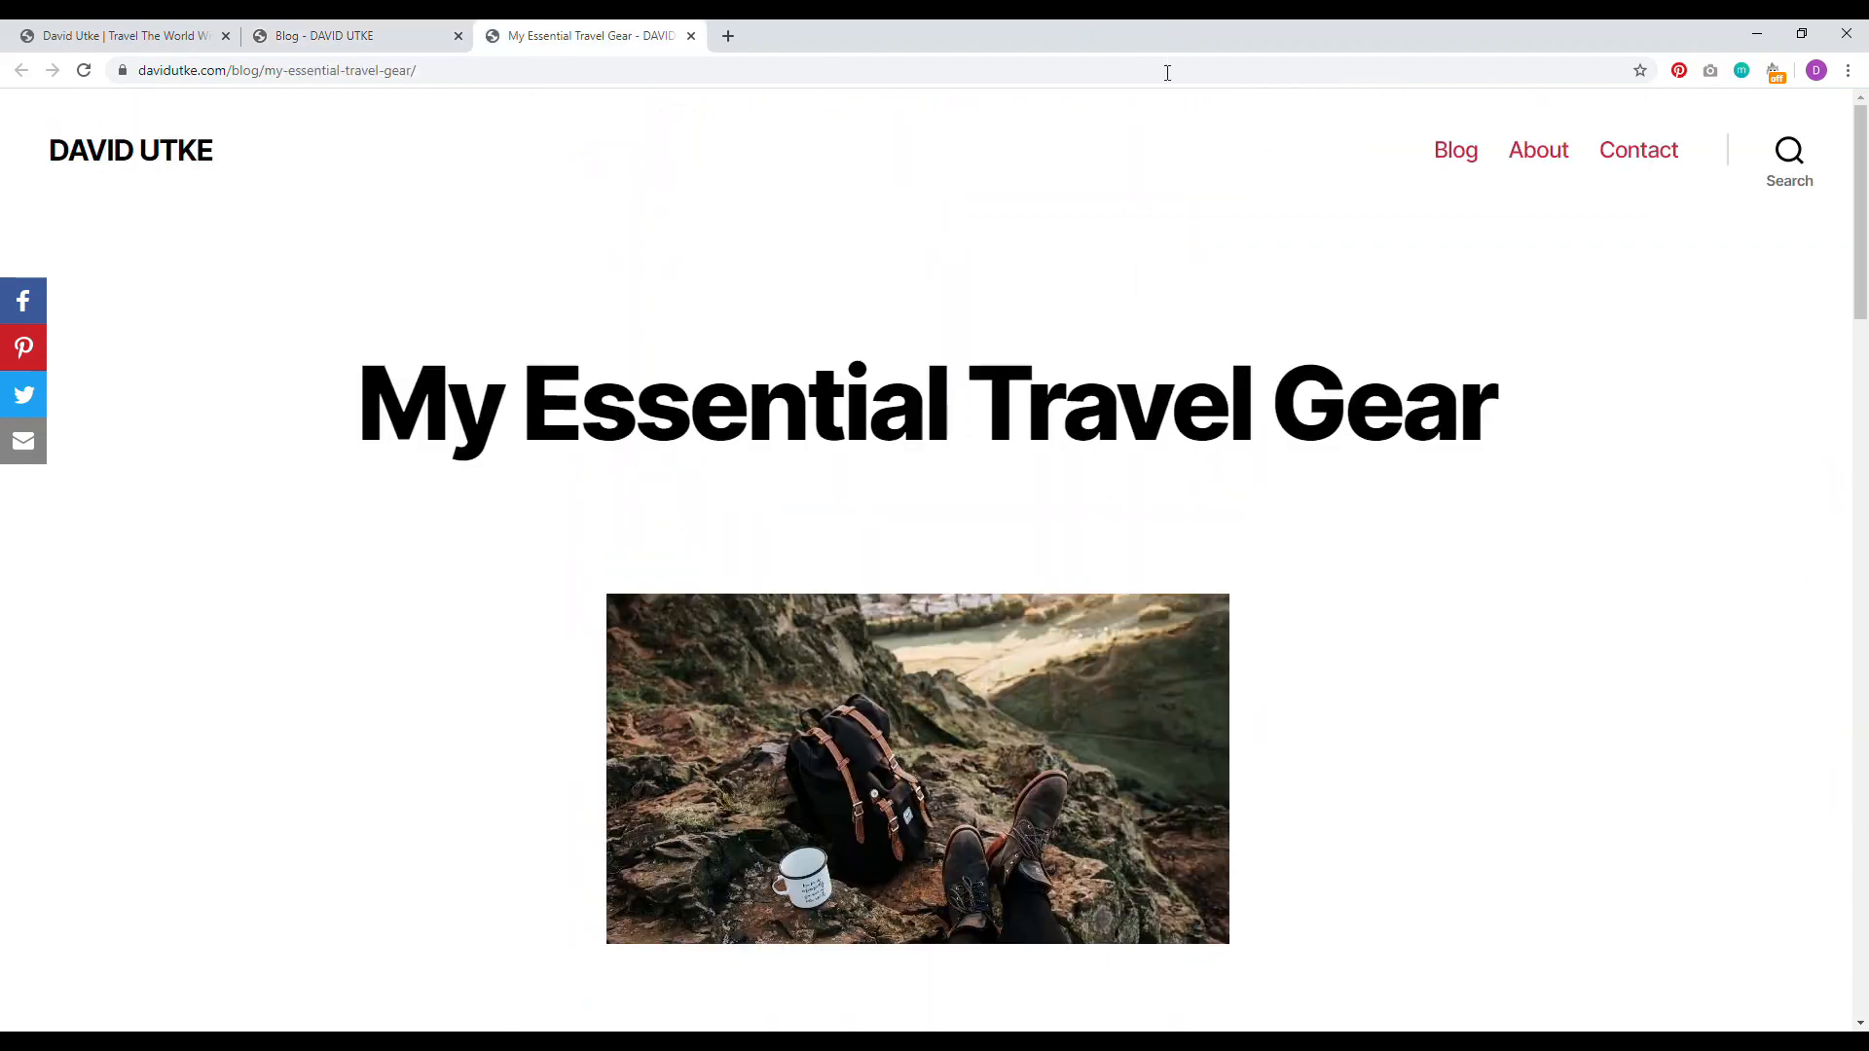
{"action": "left_click_drag", "start_coordinate": [1864, 188], "coordinate": [1863, 301]}
{"action": "left_click", "coordinate": [1224, 534]}
{"action": "scroll", "coordinate": [1460, 385], "scroll_direction": "up", "scroll_amount": 2}
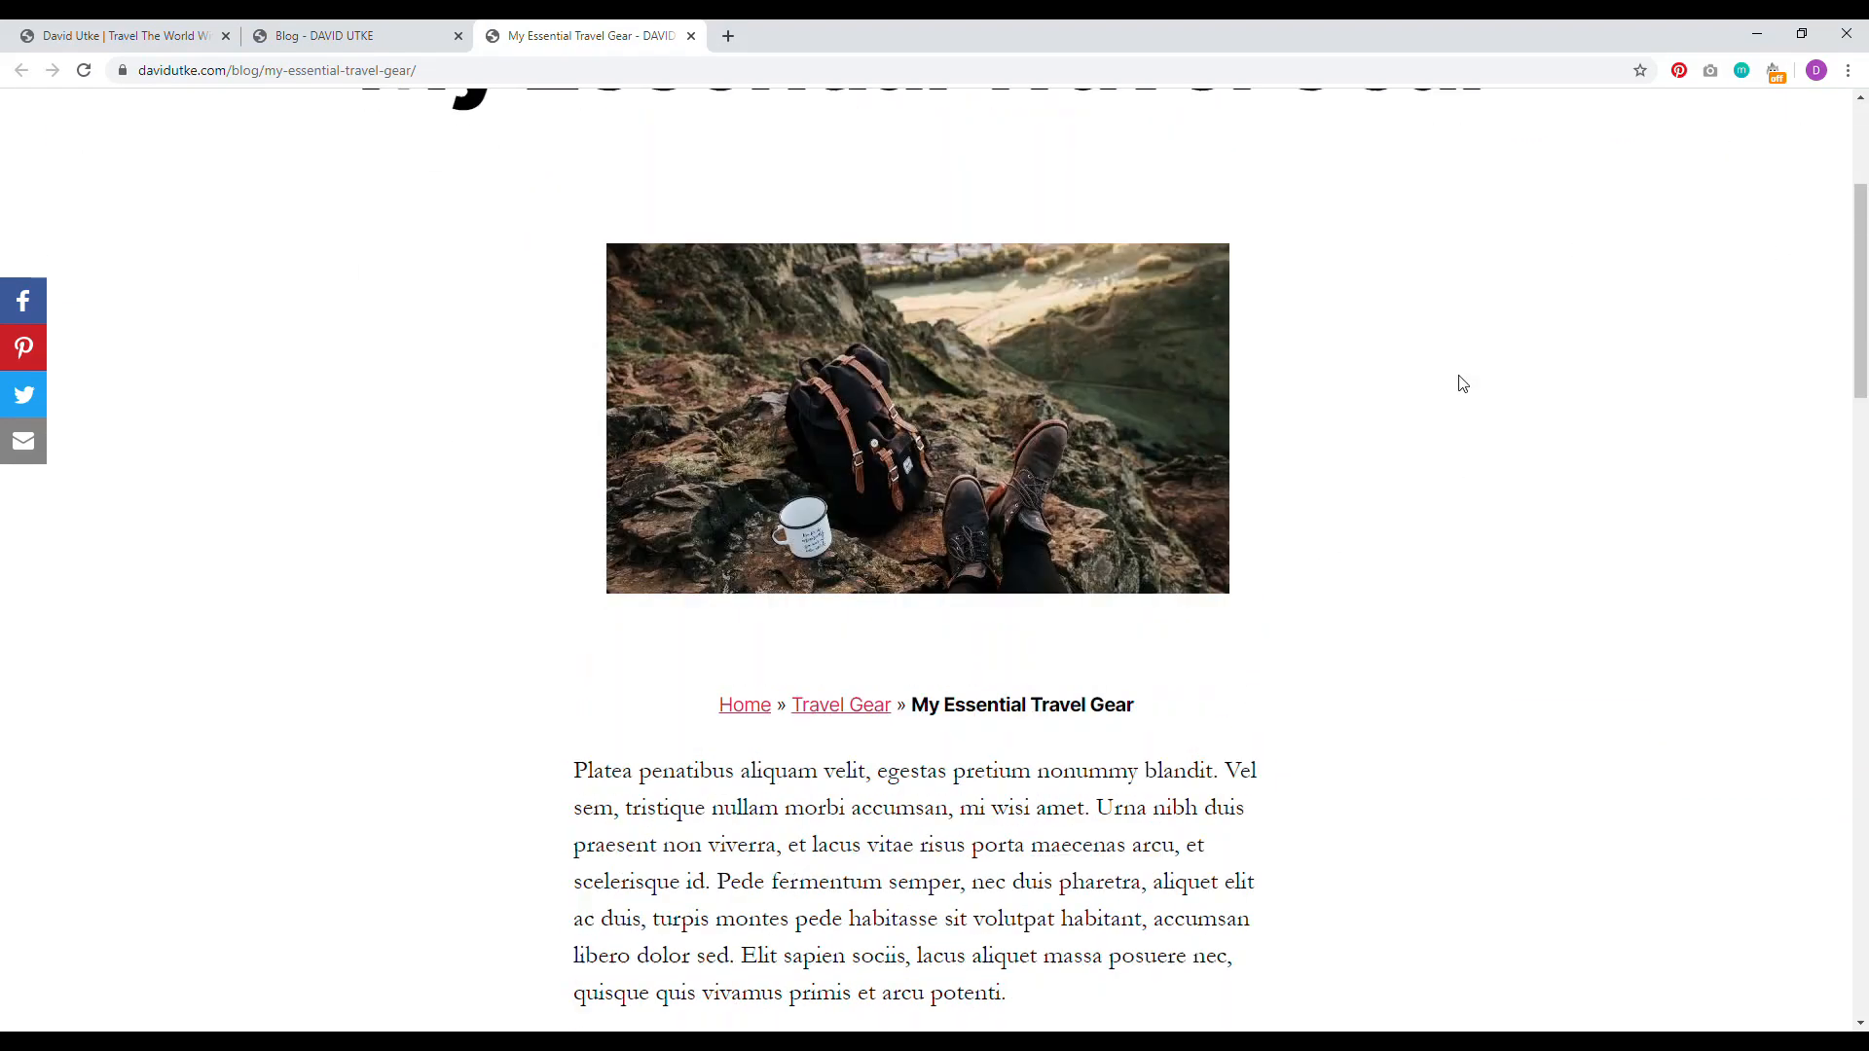
{"action": "scroll", "coordinate": [1460, 382], "scroll_direction": "up", "scroll_amount": 4}
{"action": "left_click_drag", "start_coordinate": [1860, 233], "coordinate": [1860, 615]}
{"action": "left_click_drag", "start_coordinate": [1861, 535], "coordinate": [1865, 205]}
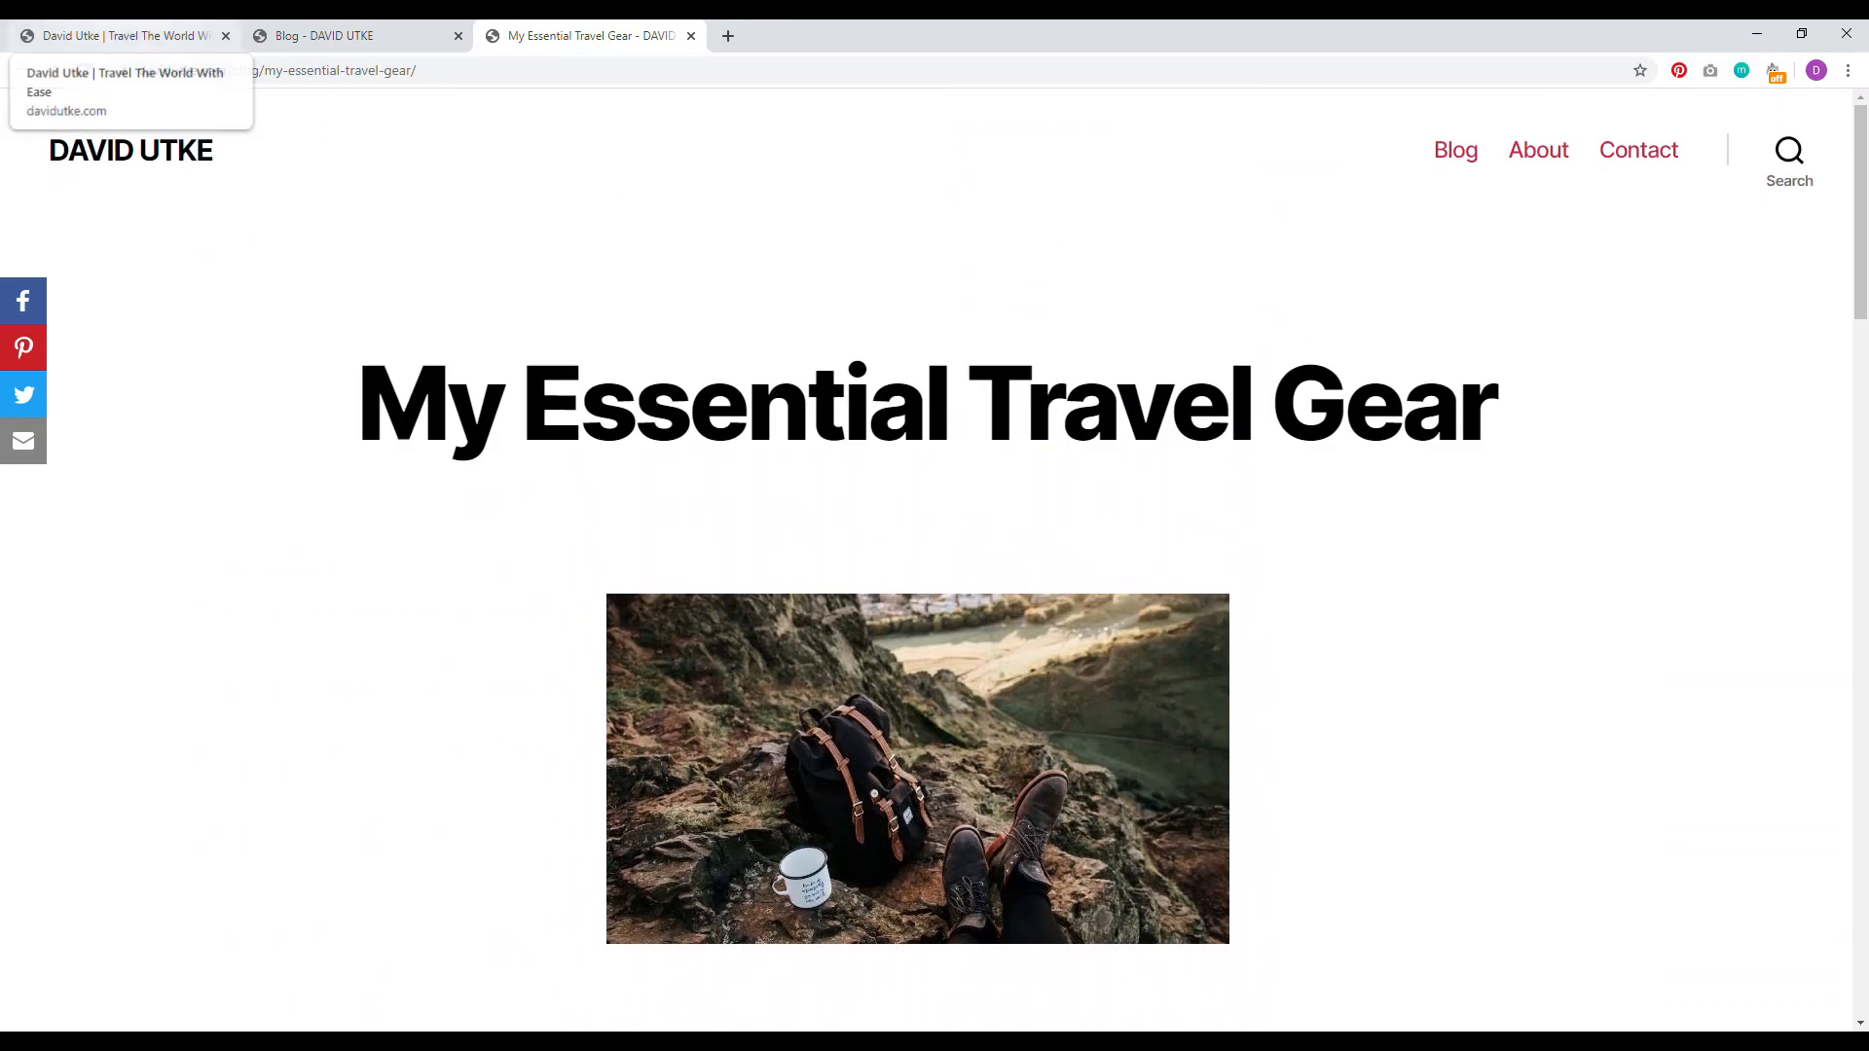
{"action": "left_click", "coordinate": [321, 35]}
{"action": "left_click", "coordinate": [117, 35]}
{"action": "left_click_drag", "start_coordinate": [1862, 886], "coordinate": [1862, 204]}
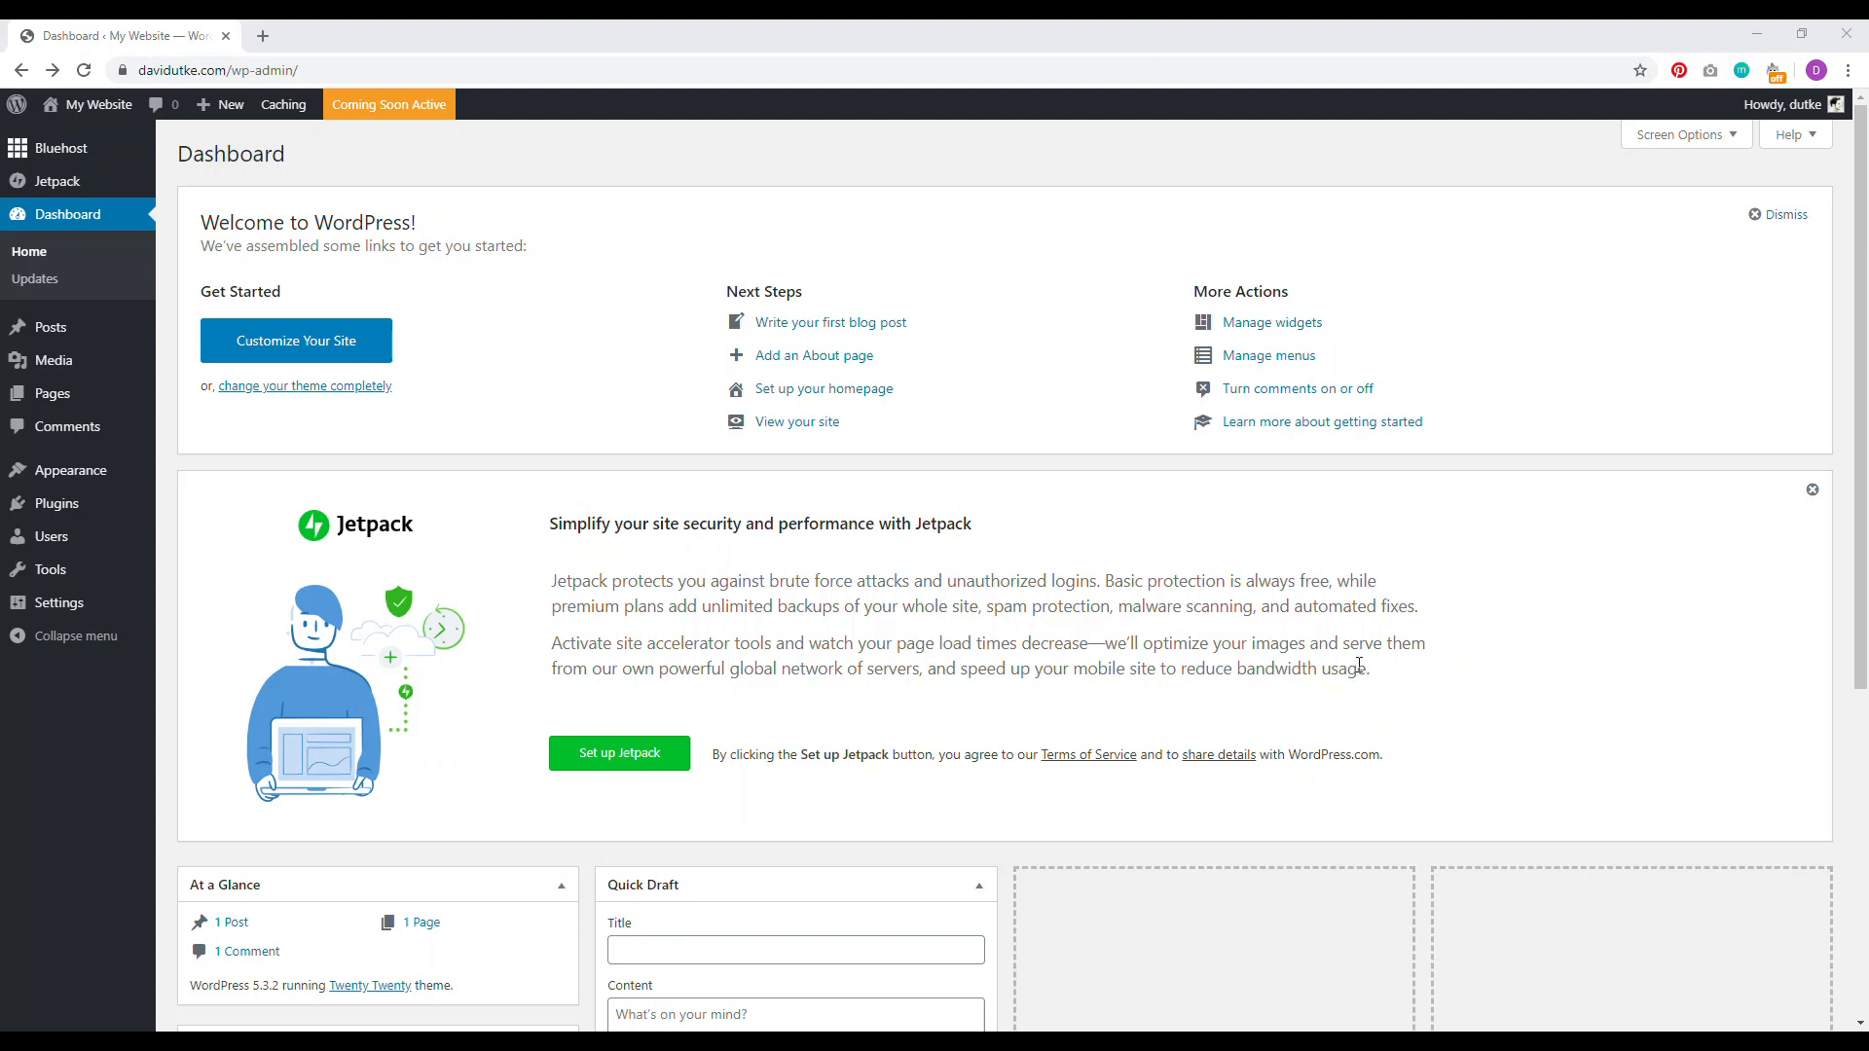
Step: Open the Users list and highlight the single Administrator role
{"action": "mouse_move", "coordinate": [61, 548]}
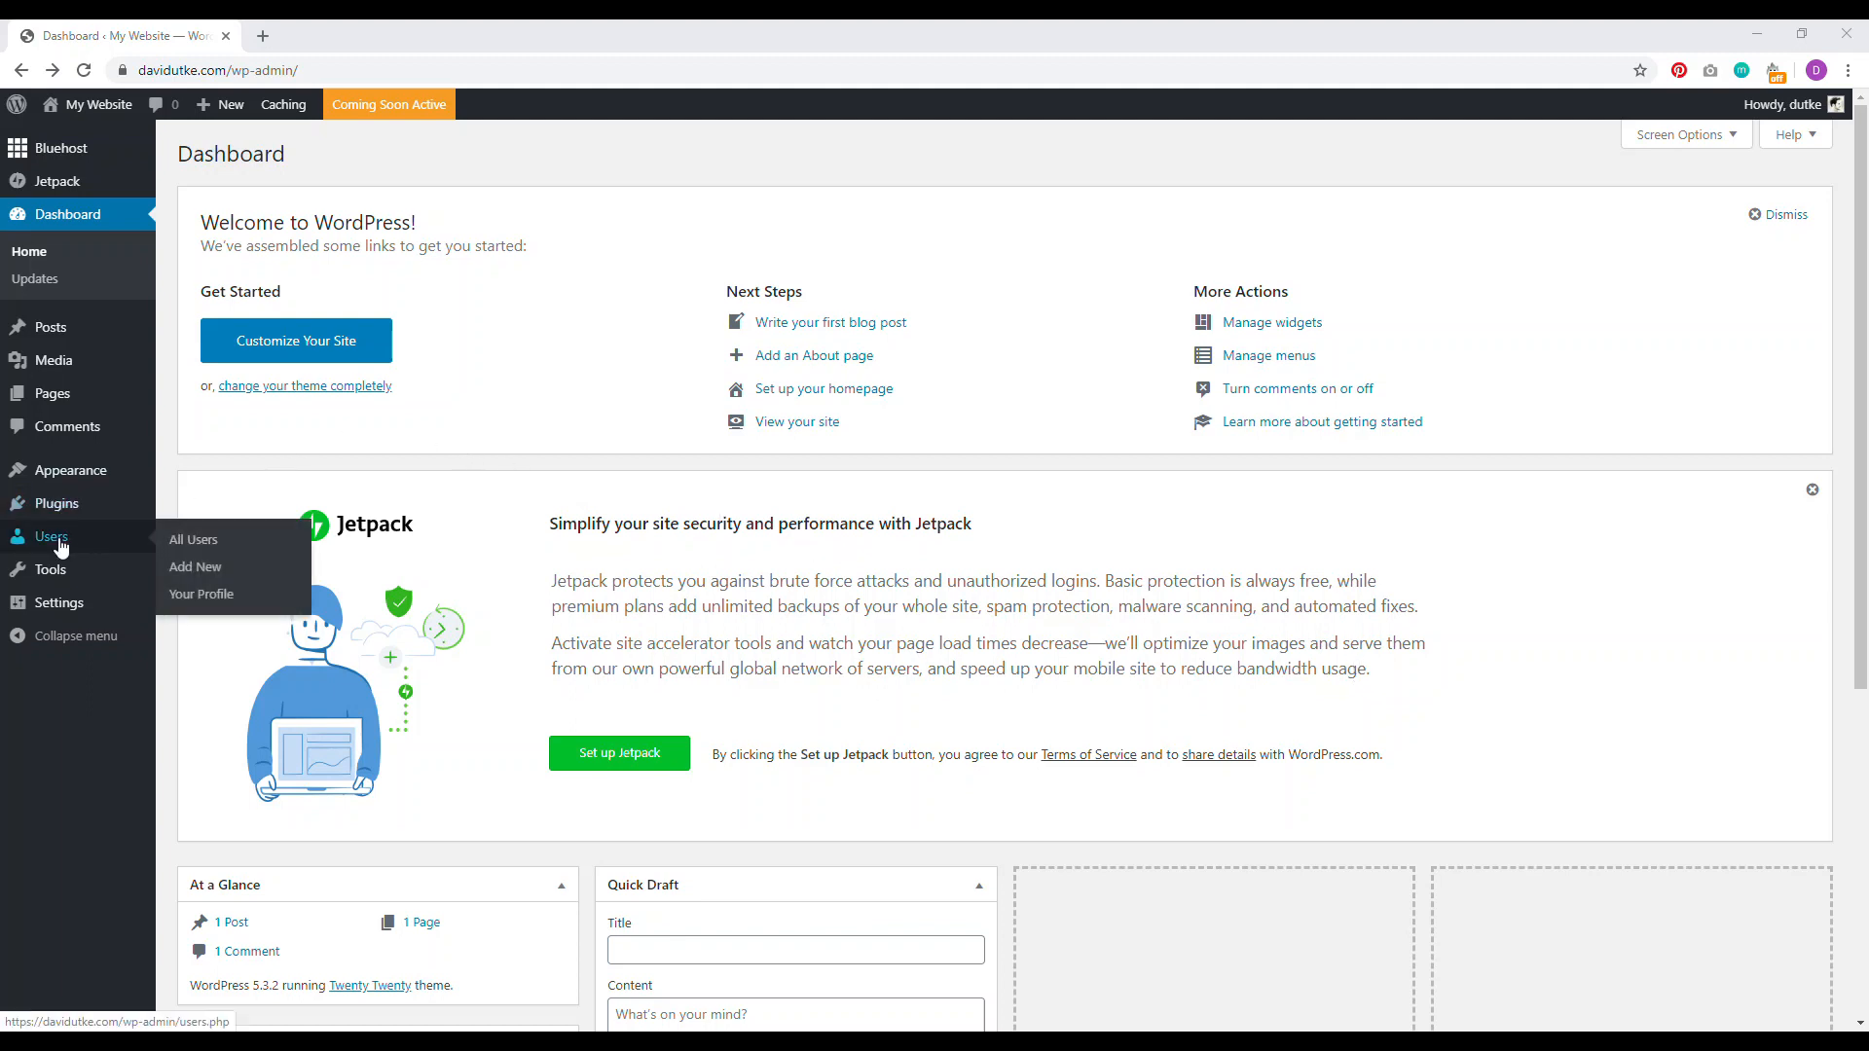
{"action": "left_click", "coordinate": [61, 548]}
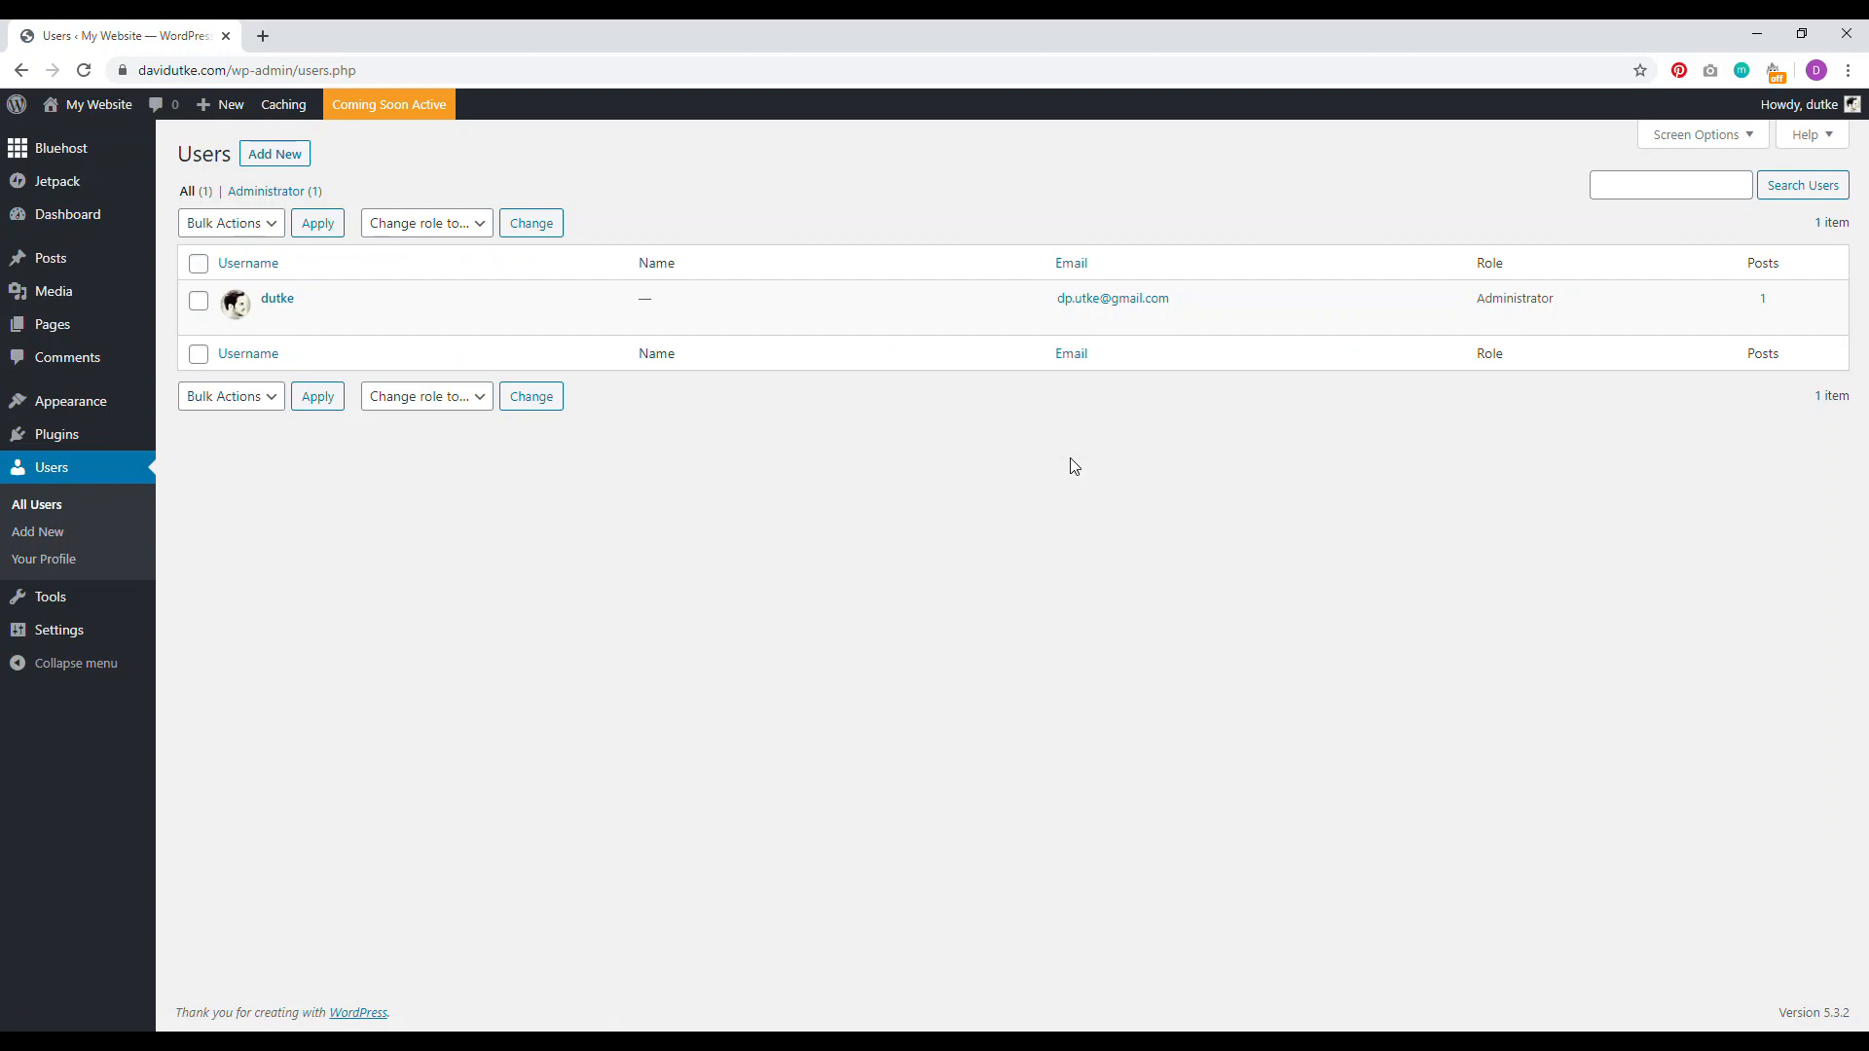
{"action": "left_click_drag", "start_coordinate": [1476, 300], "coordinate": [1553, 301]}
Step: Open the live site's front page in a new tab, then return to the Users screen
{"action": "right_click", "coordinate": [101, 115]}
{"action": "left_click", "coordinate": [127, 121]}
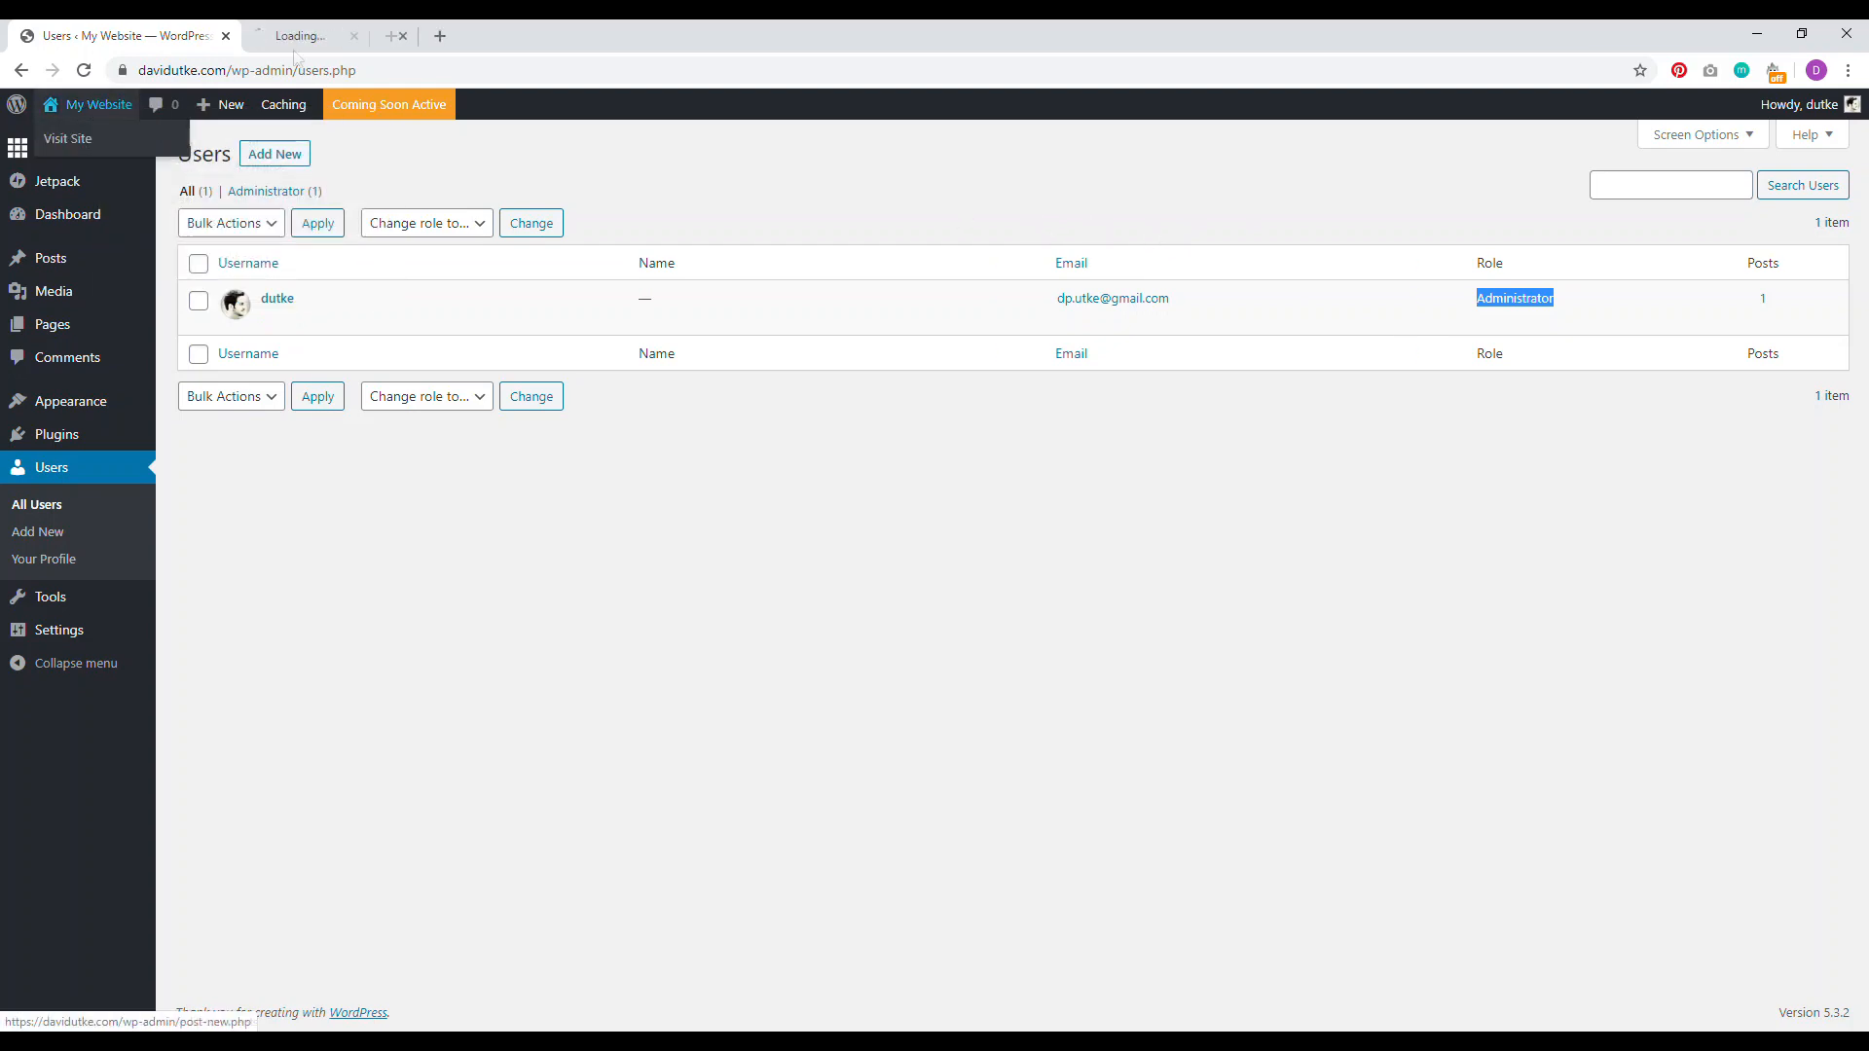
{"action": "key", "text": "ctrl+Tab"}
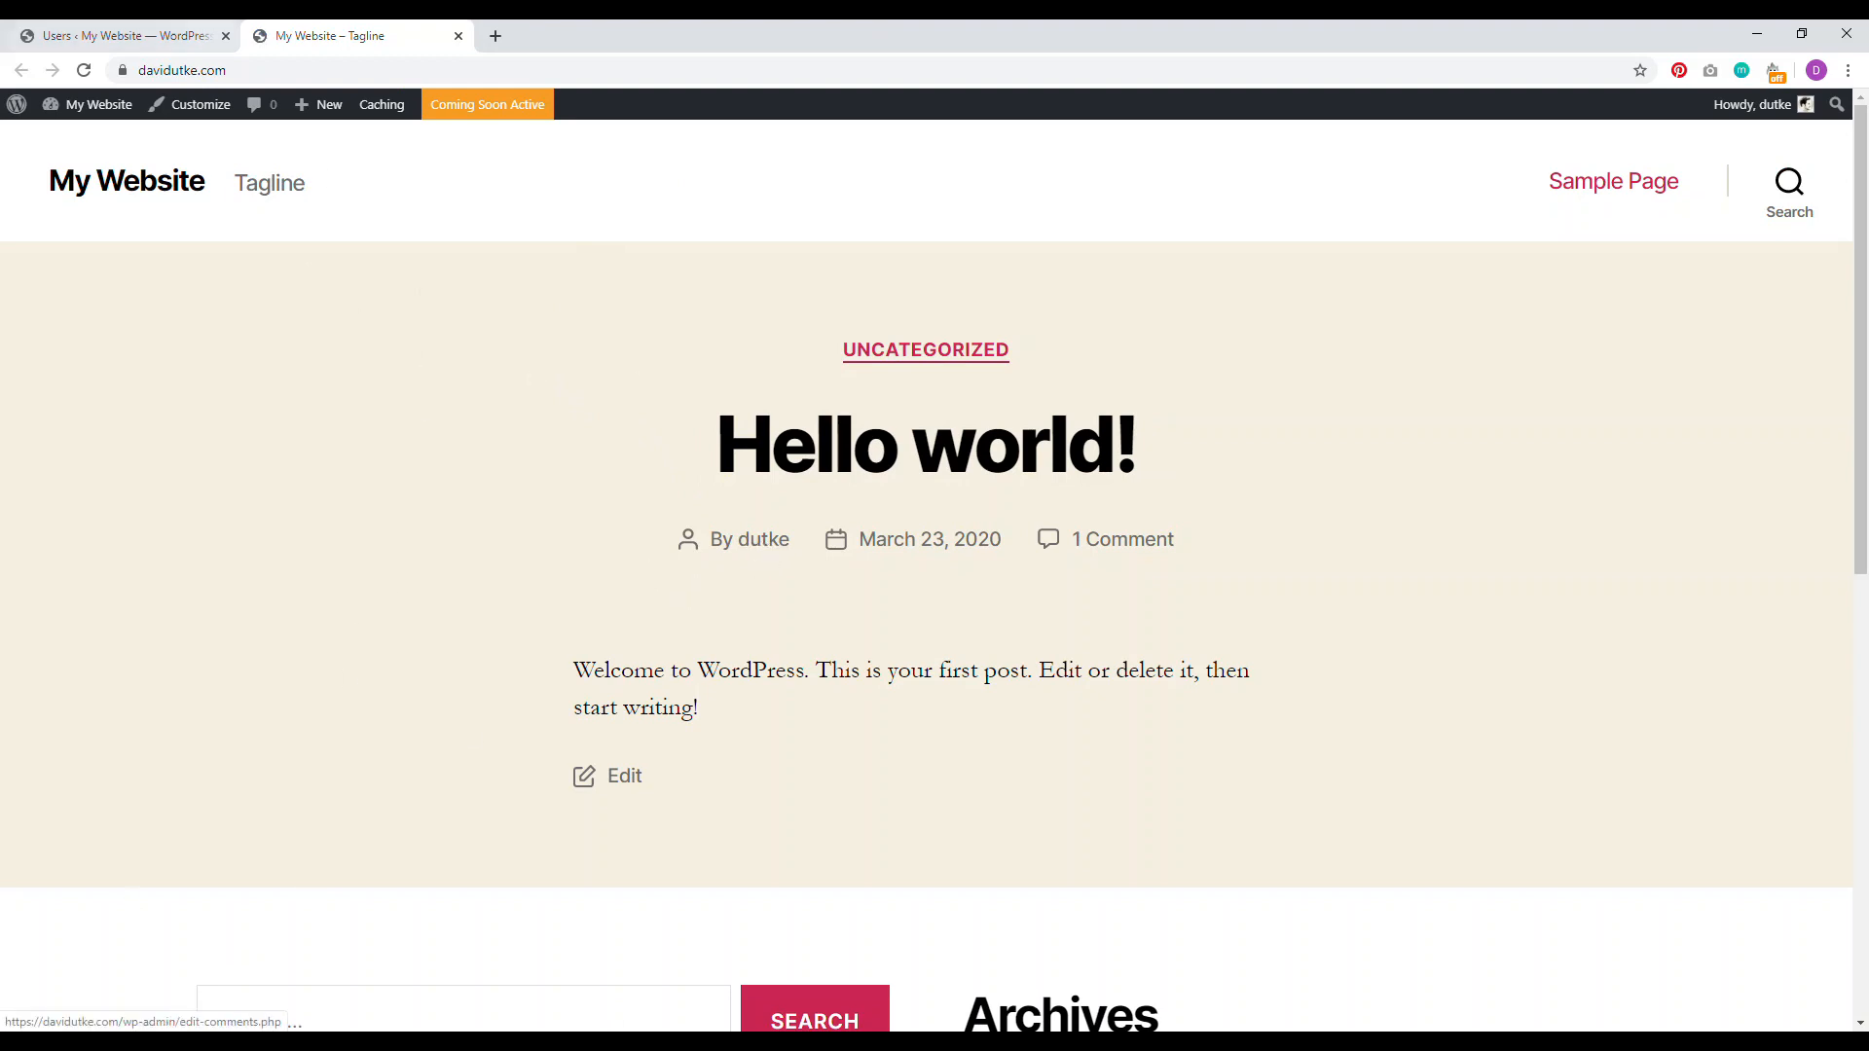
{"action": "left_click", "coordinate": [132, 35]}
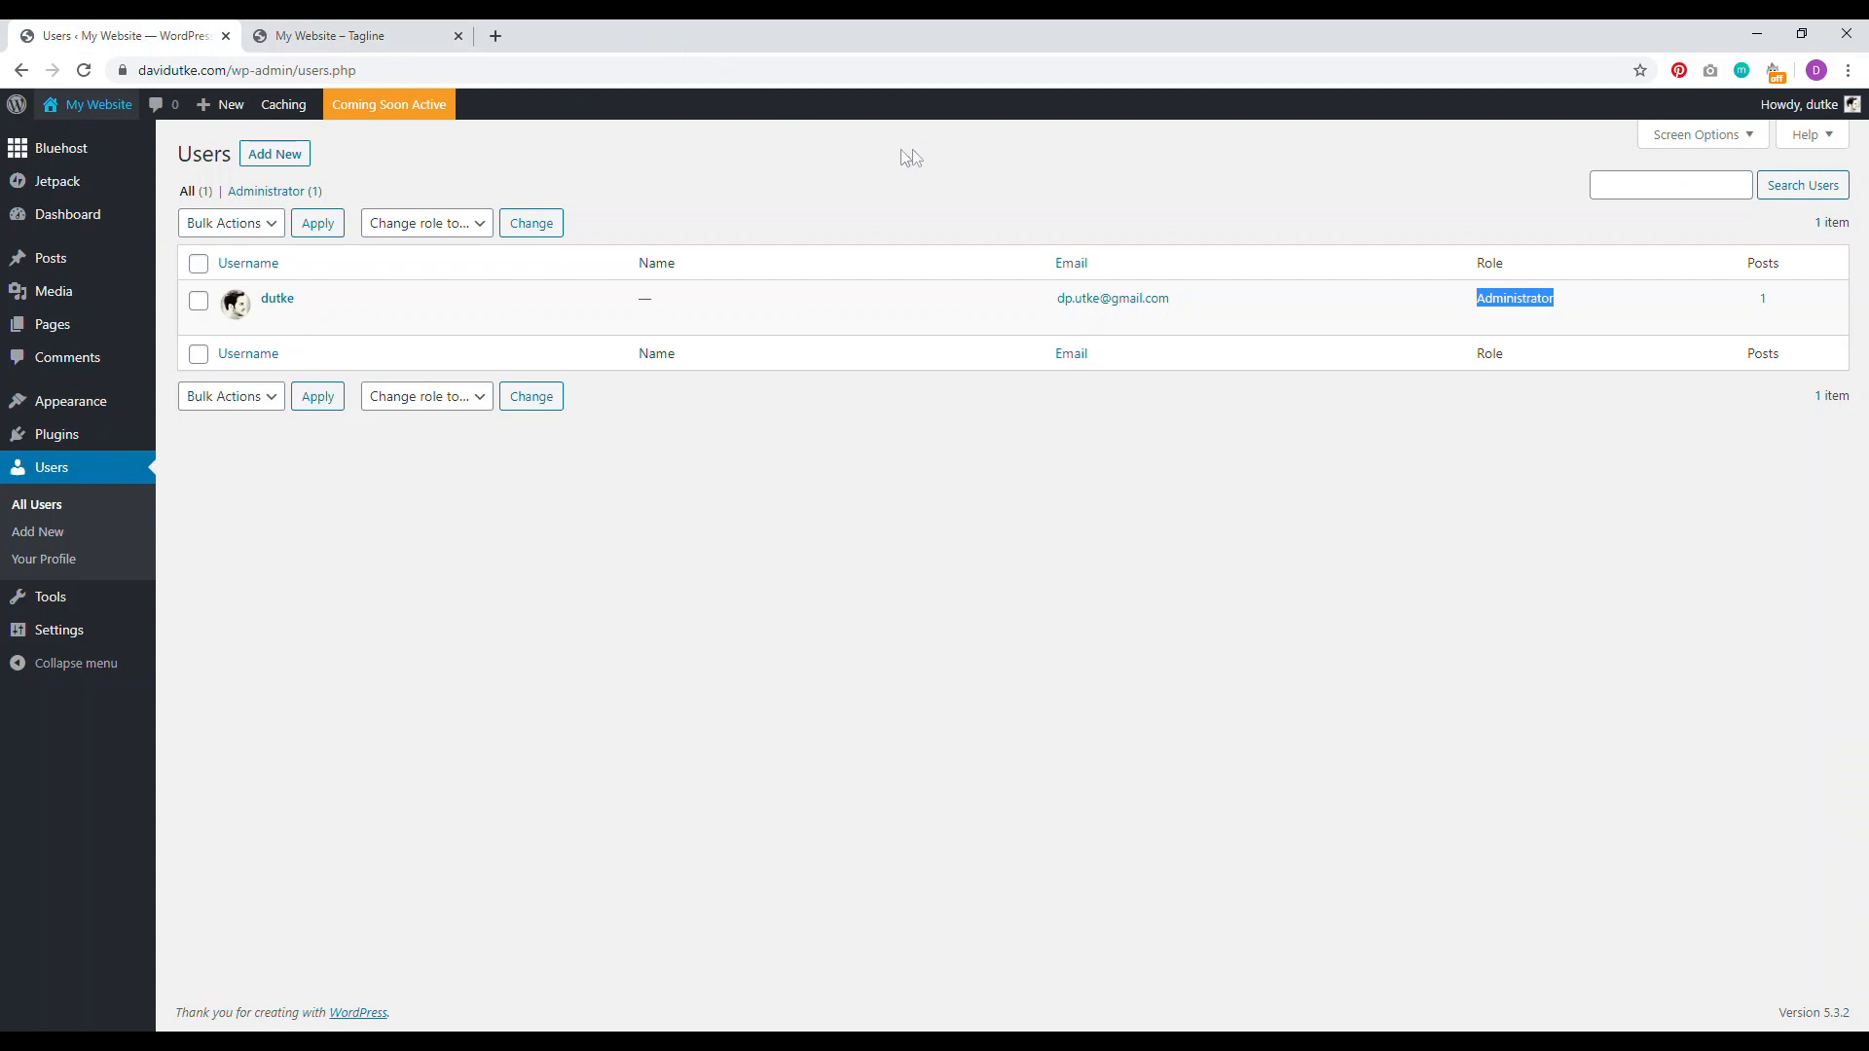
{"action": "left_click", "coordinate": [897, 177]}
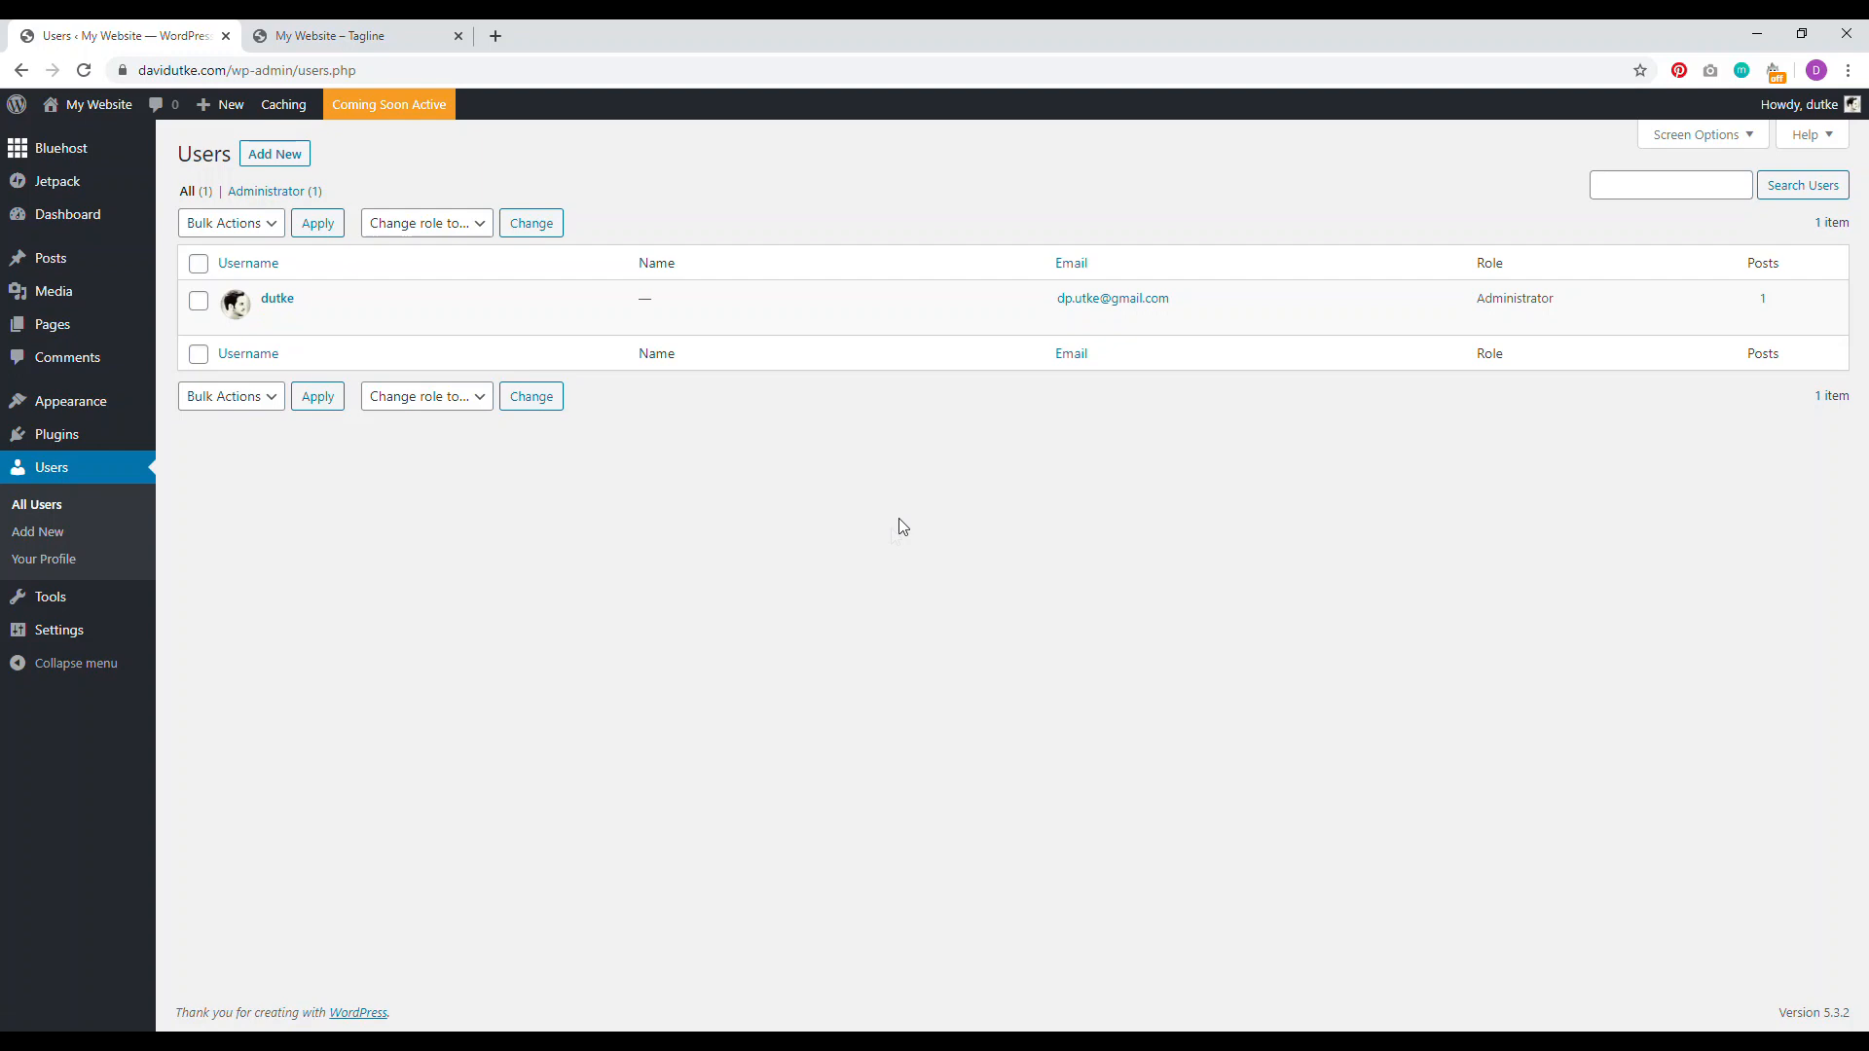
Step: Start a new user: enter the username and e-mail, and clear the autofilled first and last names
{"action": "left_click", "coordinate": [272, 164]}
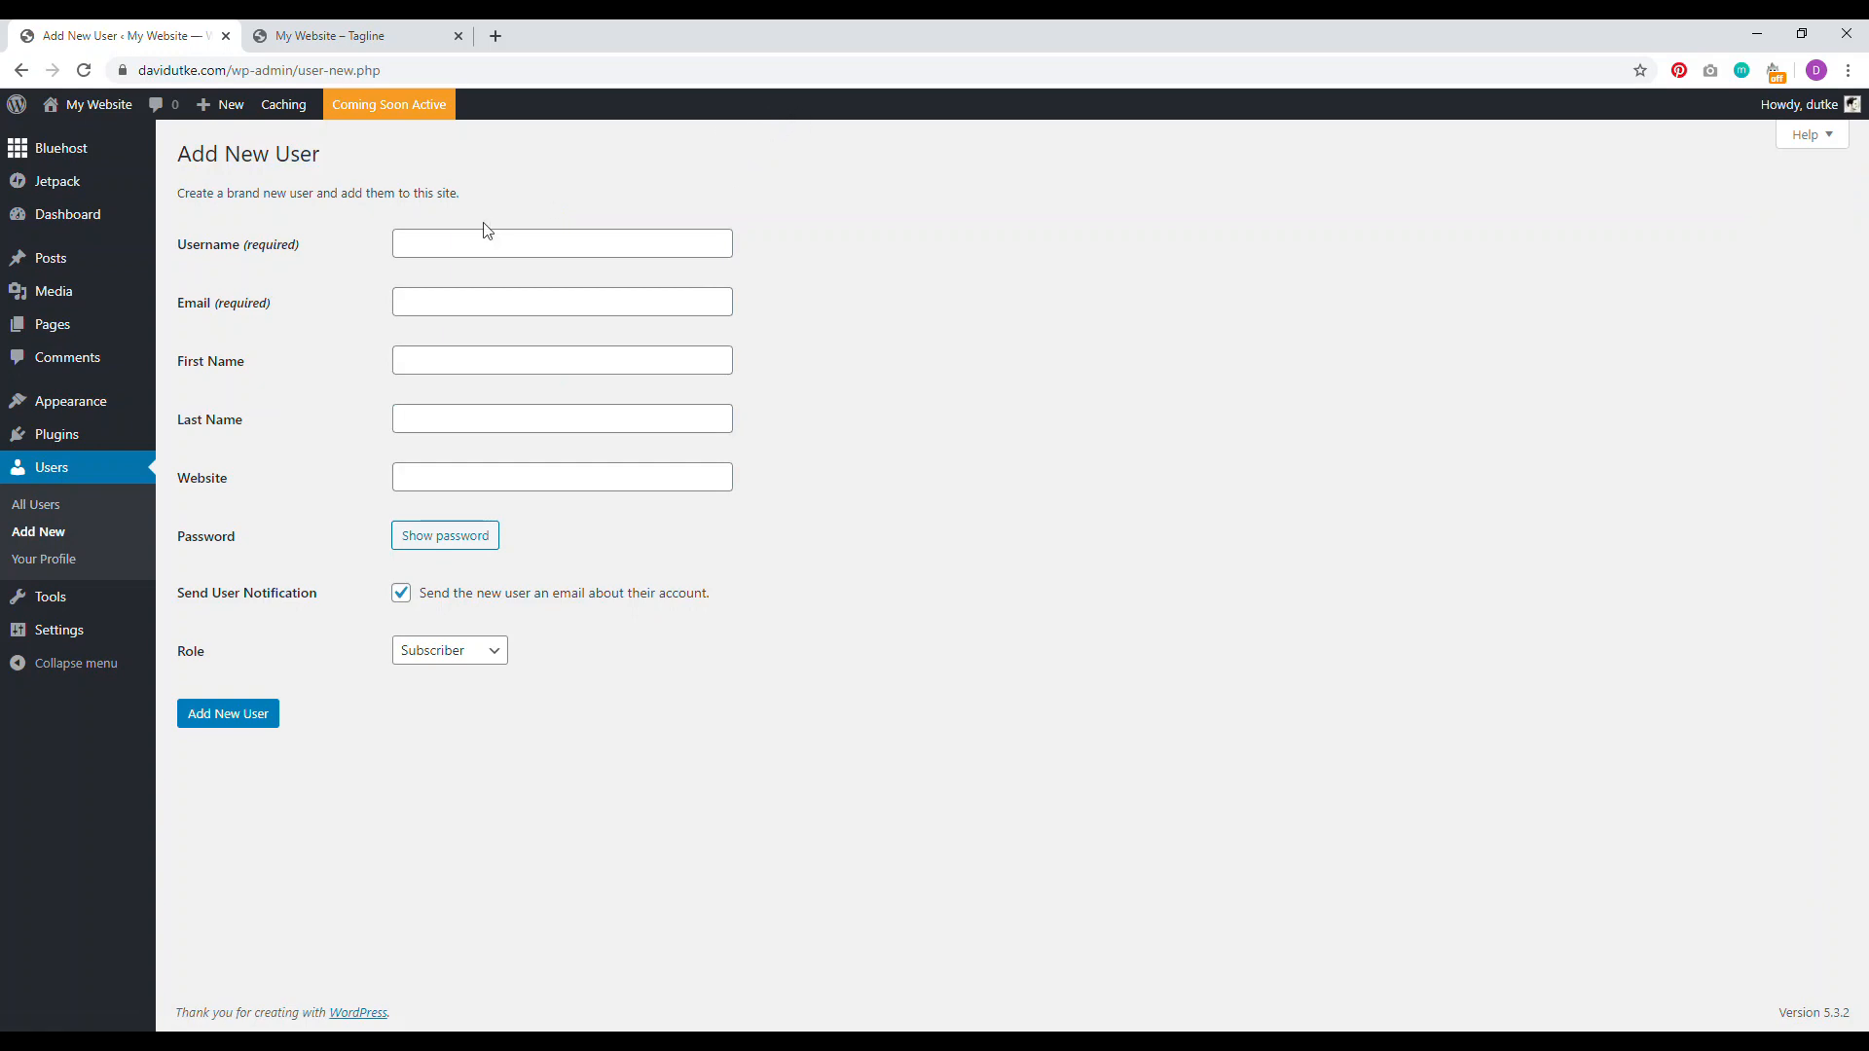
{"action": "left_click", "coordinate": [541, 241]}
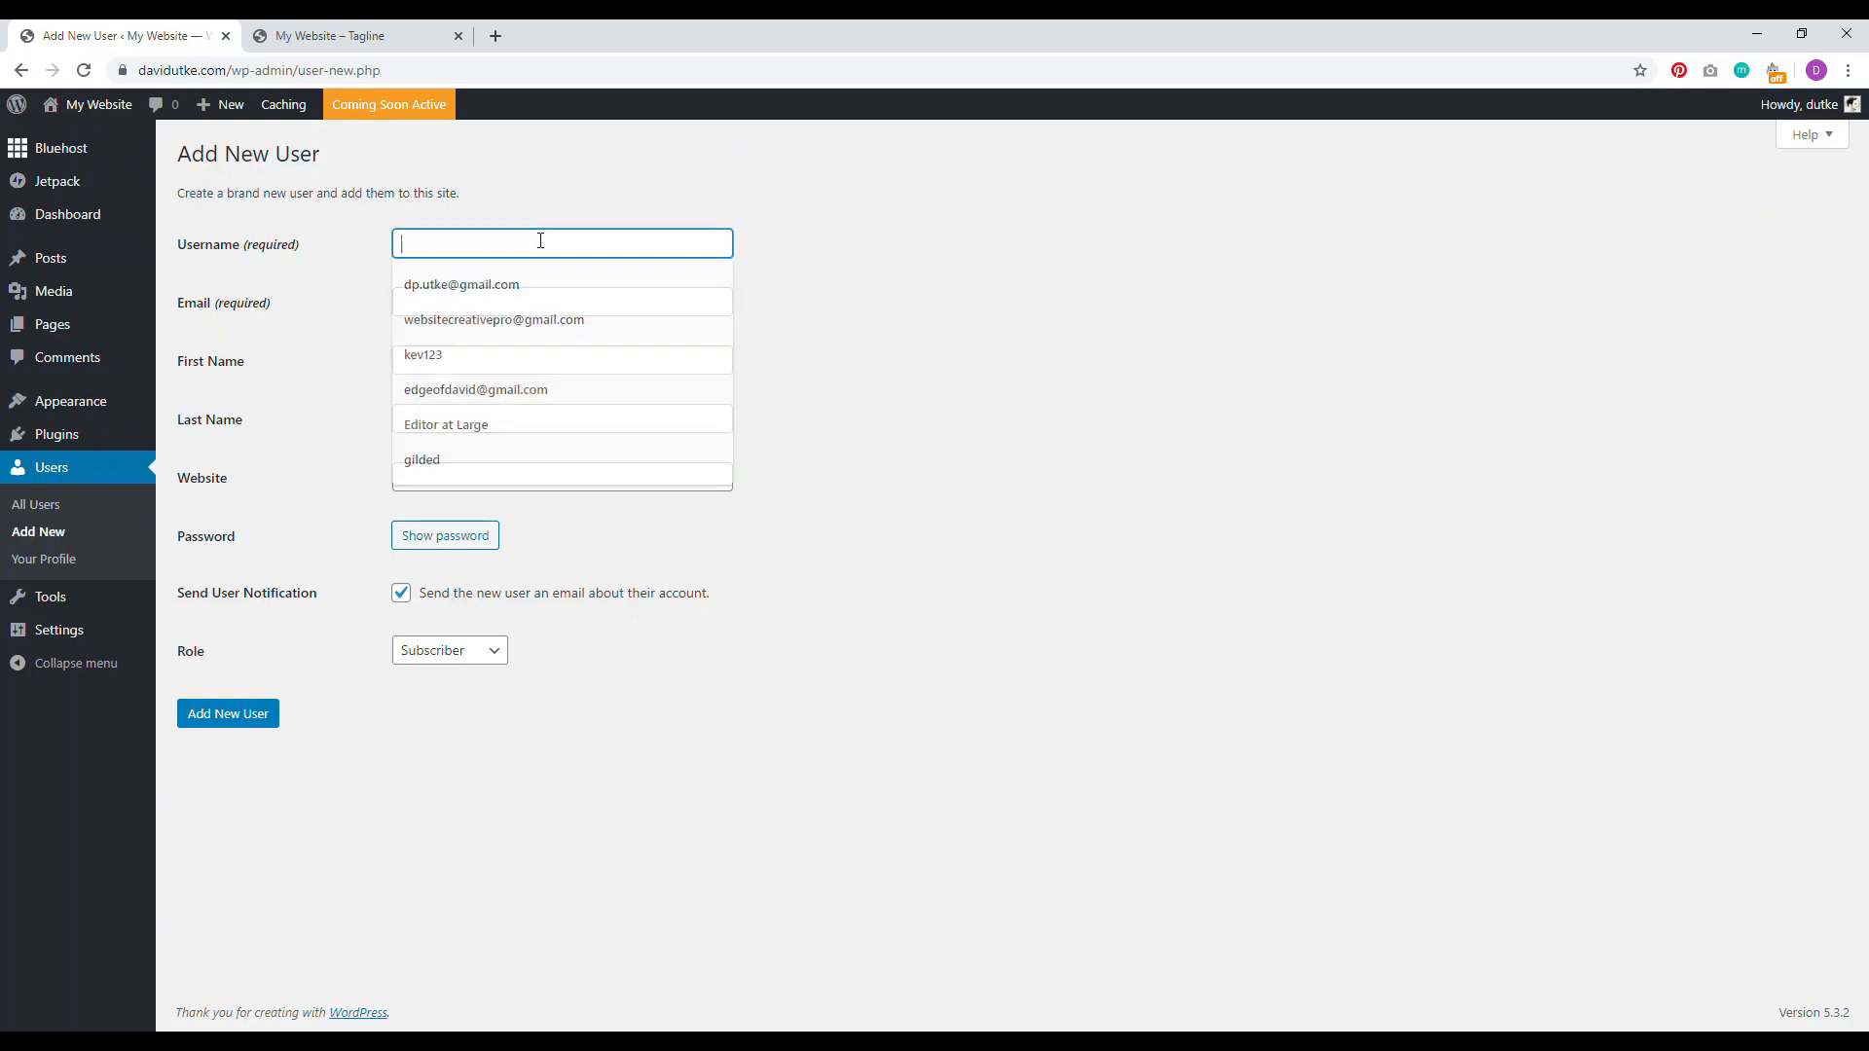
{"action": "type", "text": "dpu"}
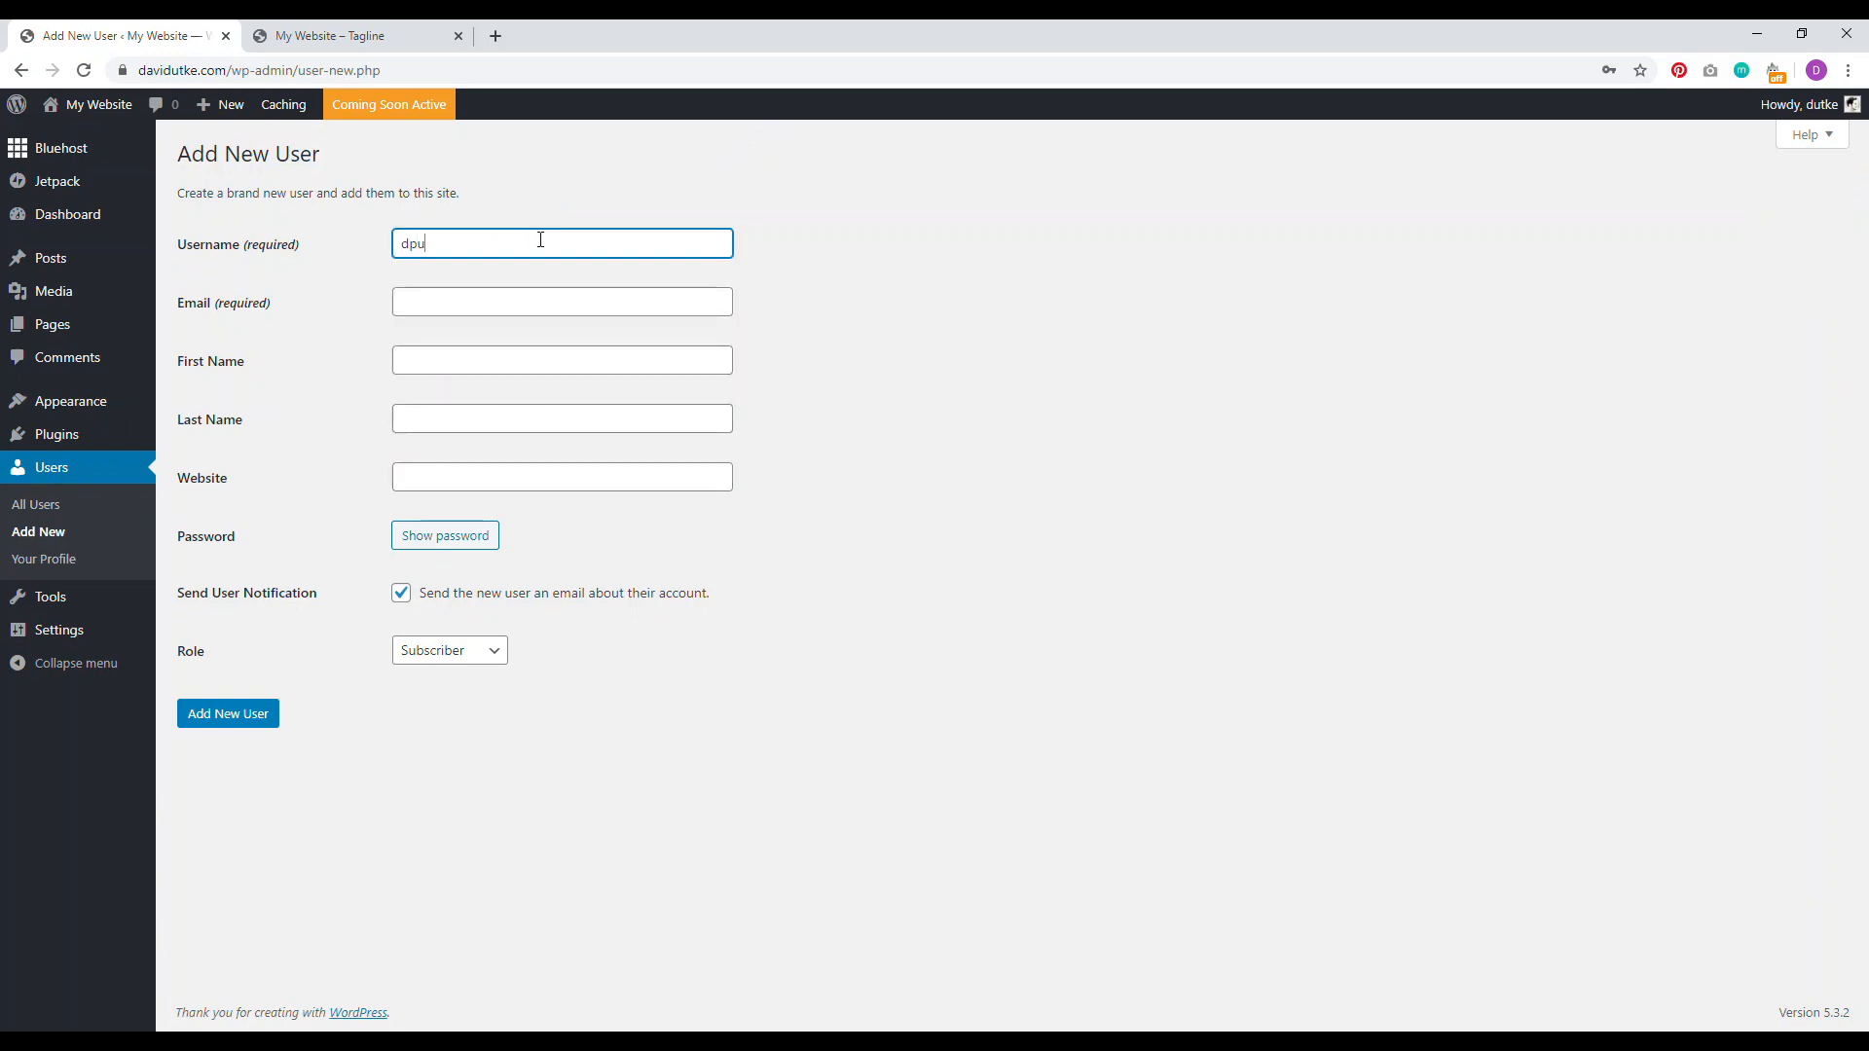
{"action": "type", "text": "tke1"}
{"action": "left_click", "coordinate": [513, 299]}
{"action": "type", "text": "ed"}
{"action": "left_click", "coordinate": [533, 341]}
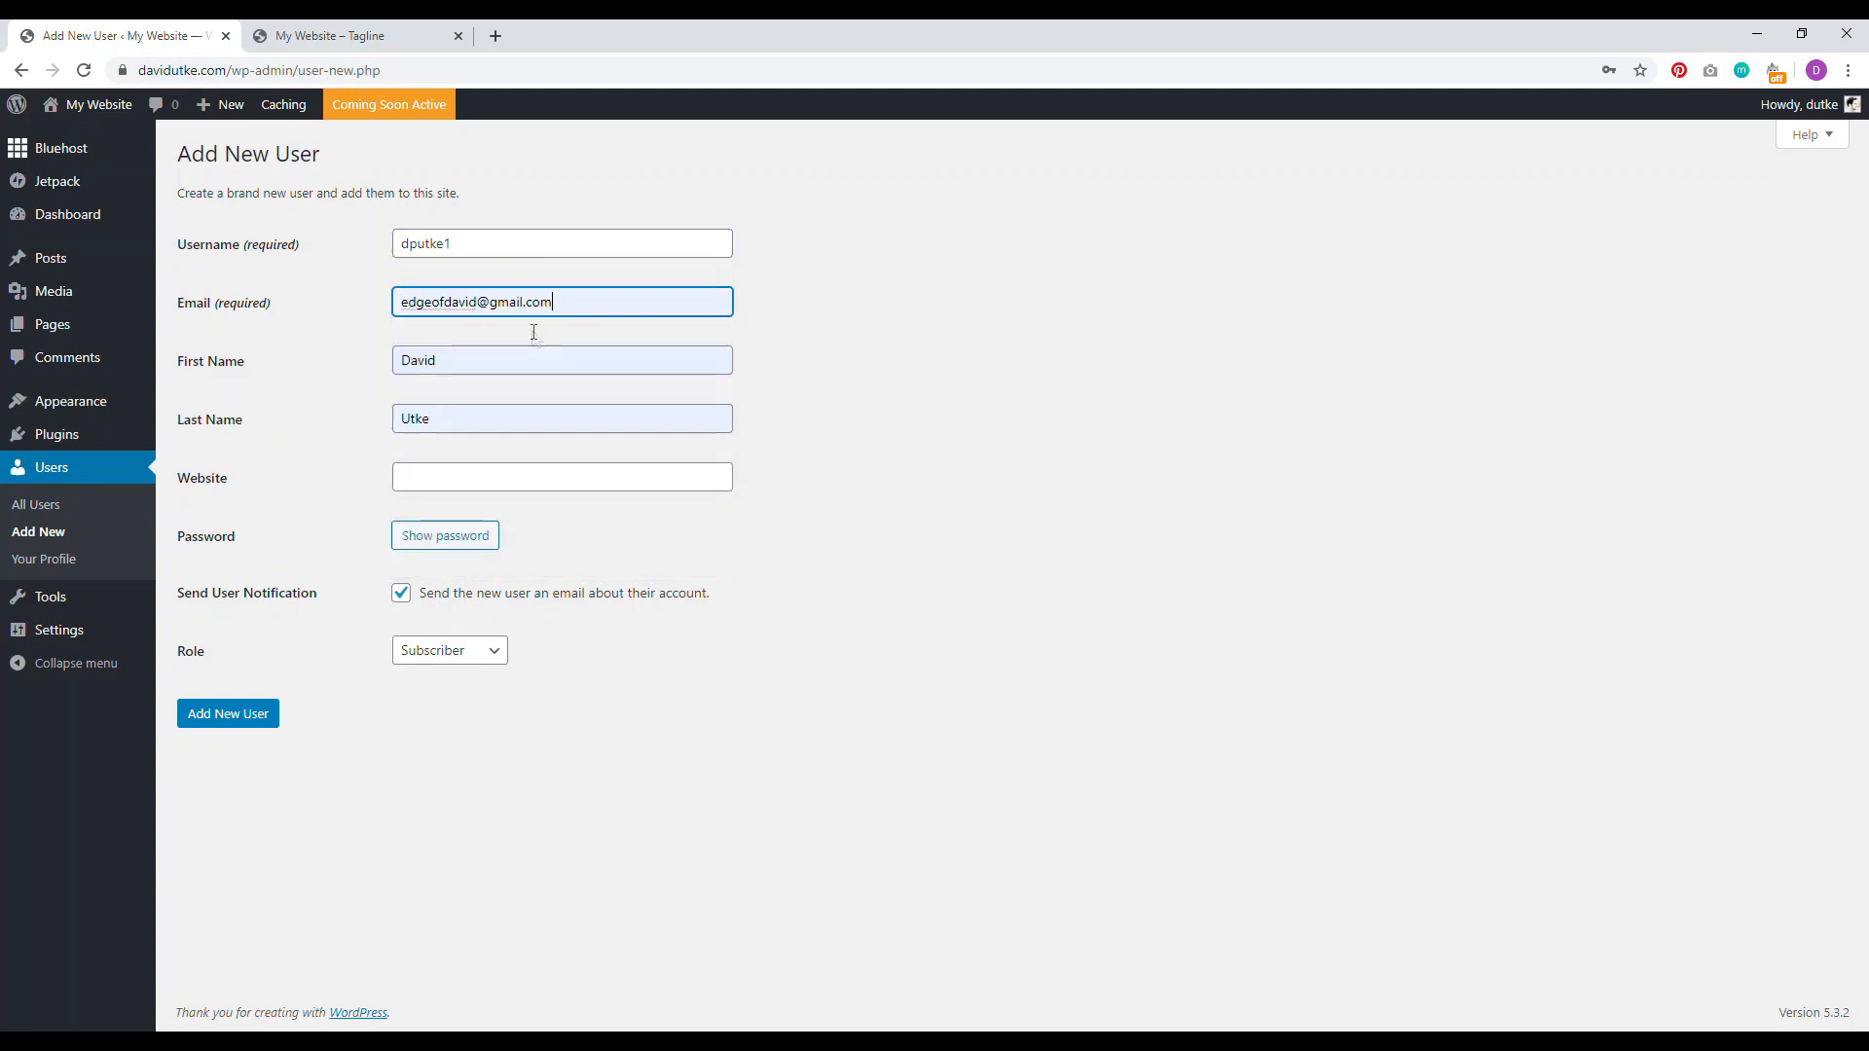
{"action": "left_click_drag", "start_coordinate": [466, 361], "coordinate": [363, 375]}
{"action": "key", "text": "BackSpace"}
{"action": "left_click_drag", "start_coordinate": [446, 418], "coordinate": [371, 418]}
{"action": "key", "text": "BackSpace"}
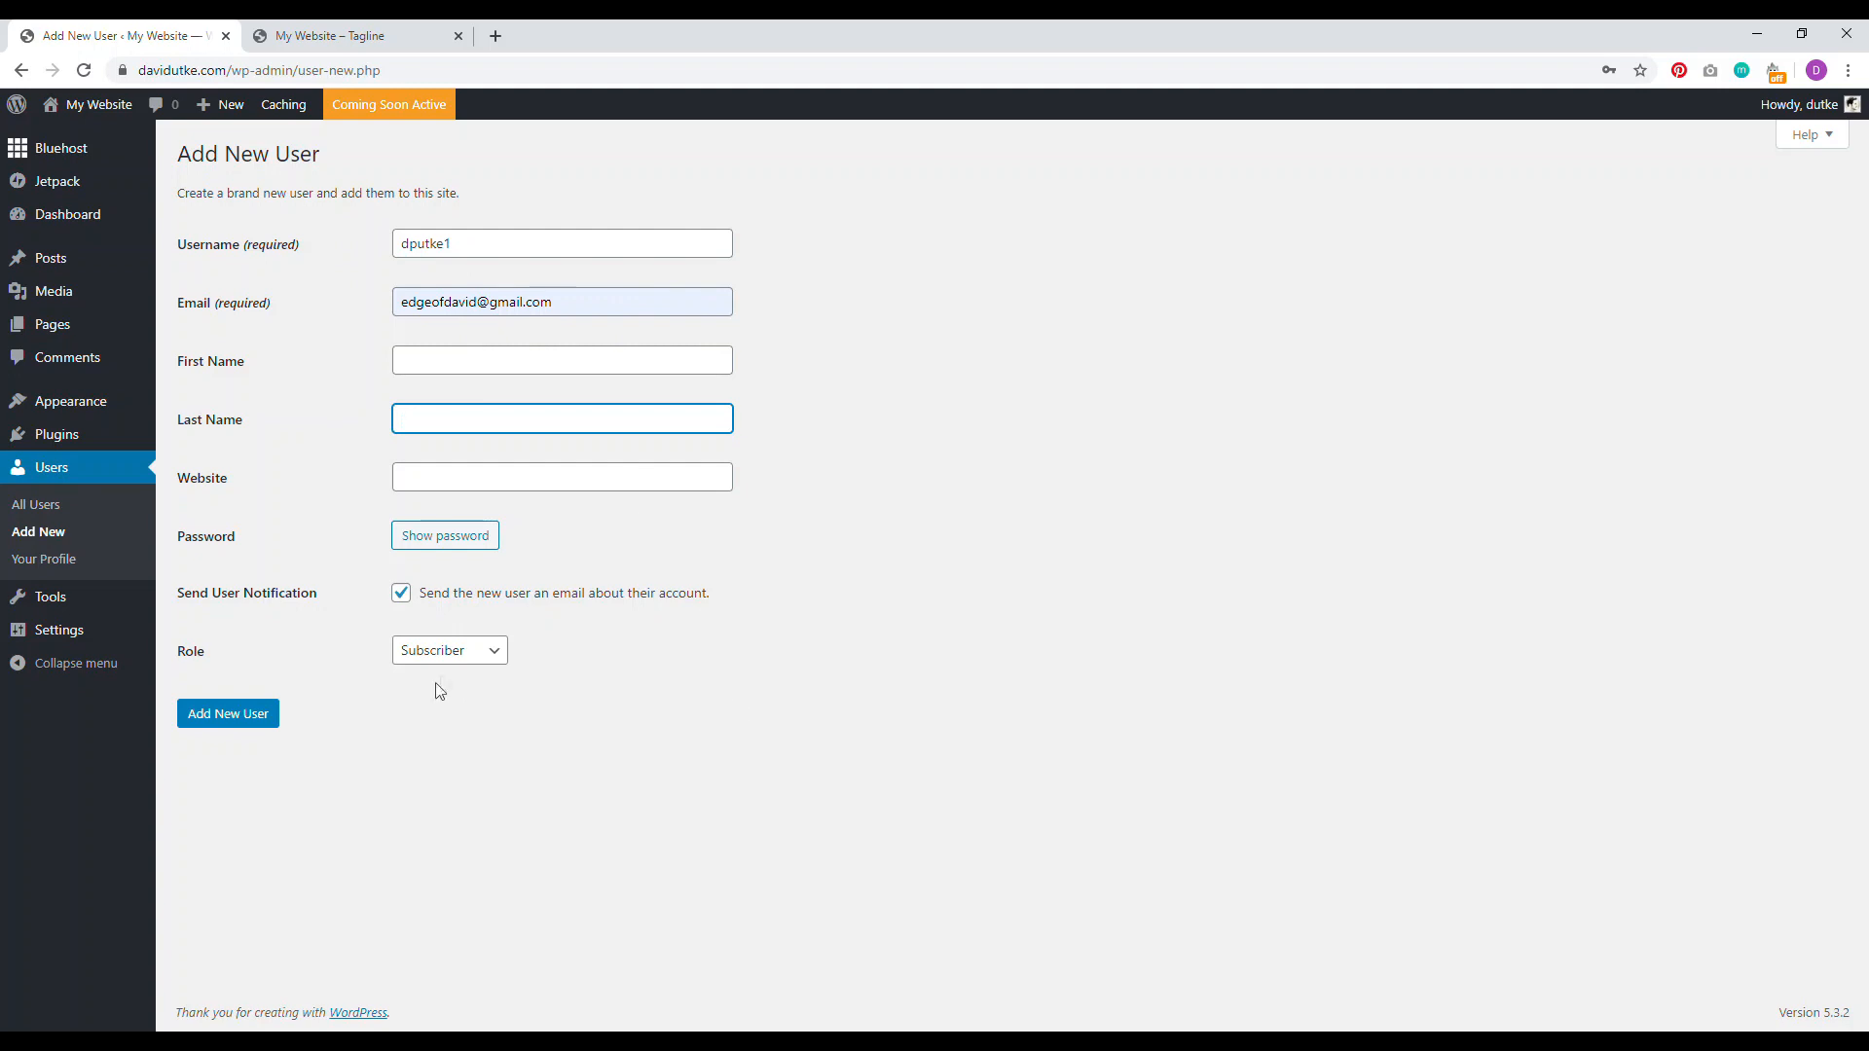
Step: Set the role to Editor, skip the notification e-mail, copy the generated password, and create the user
{"action": "left_click", "coordinate": [463, 653]}
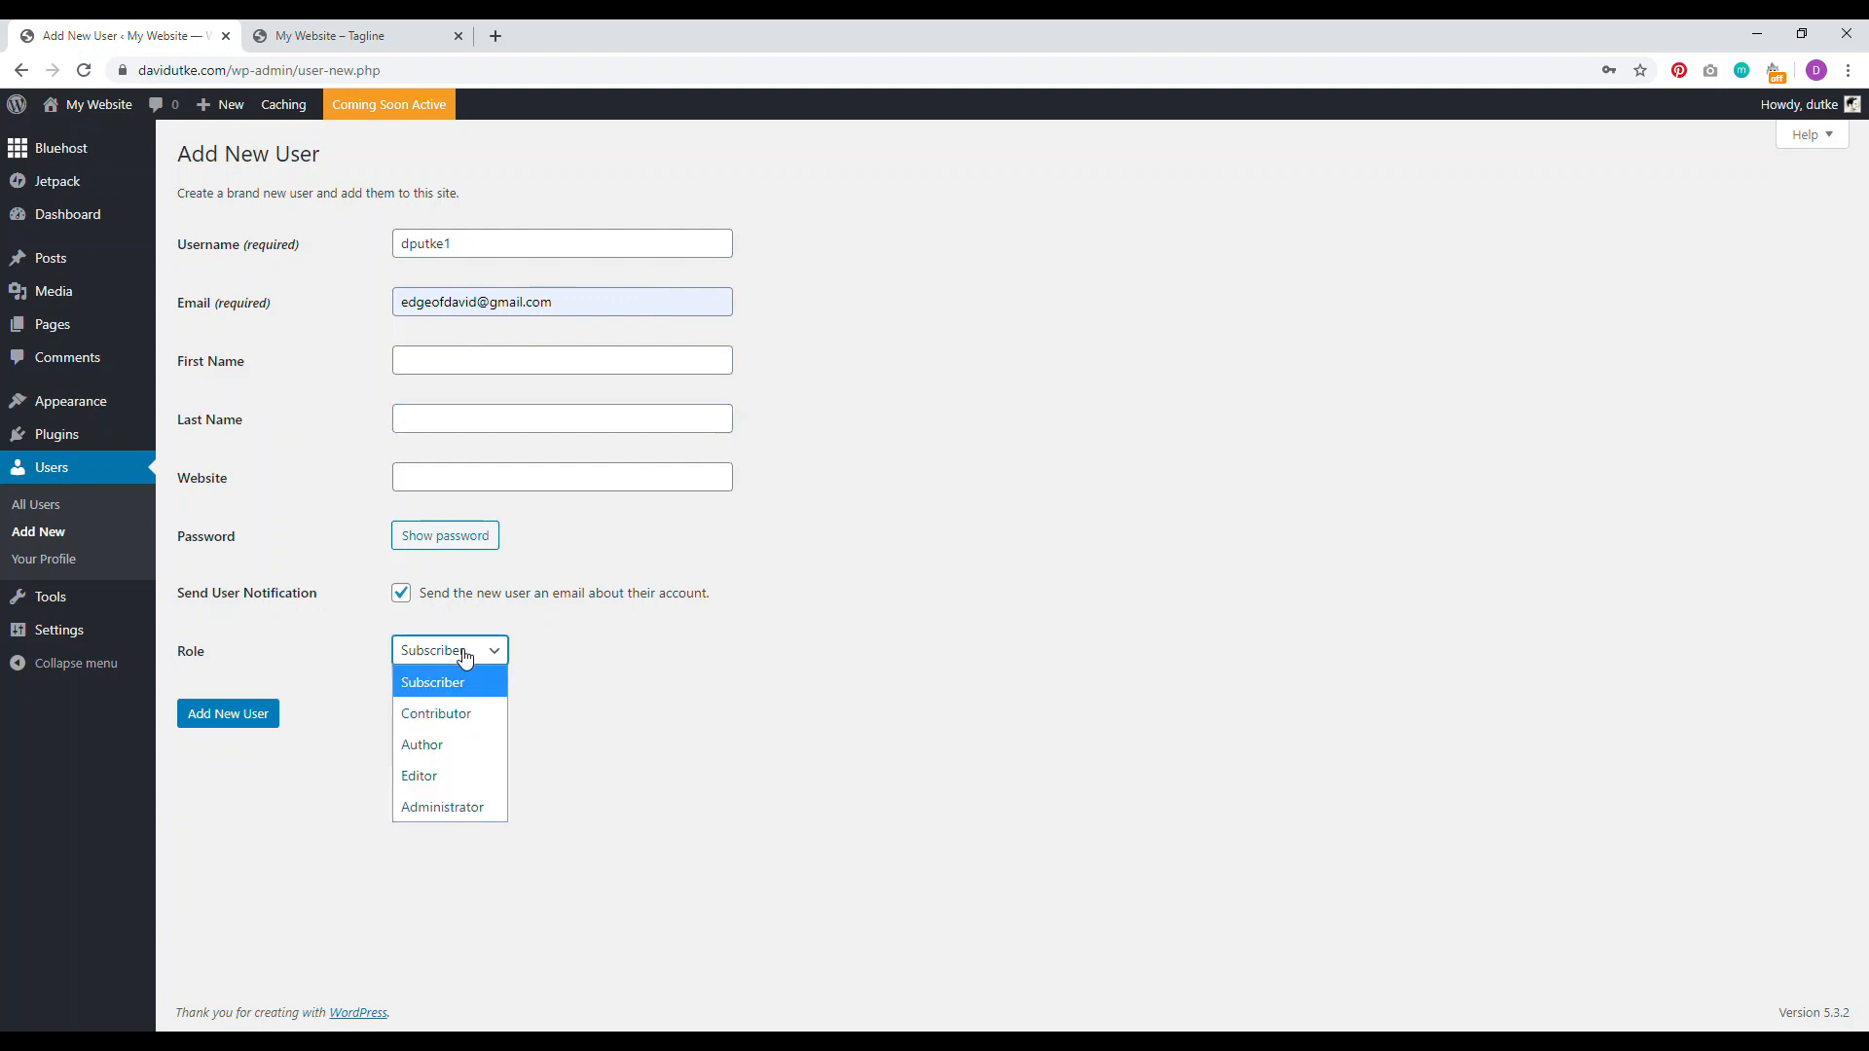
{"action": "left_click", "coordinate": [438, 776]}
{"action": "left_click", "coordinate": [398, 594]}
{"action": "left_click", "coordinate": [437, 541]}
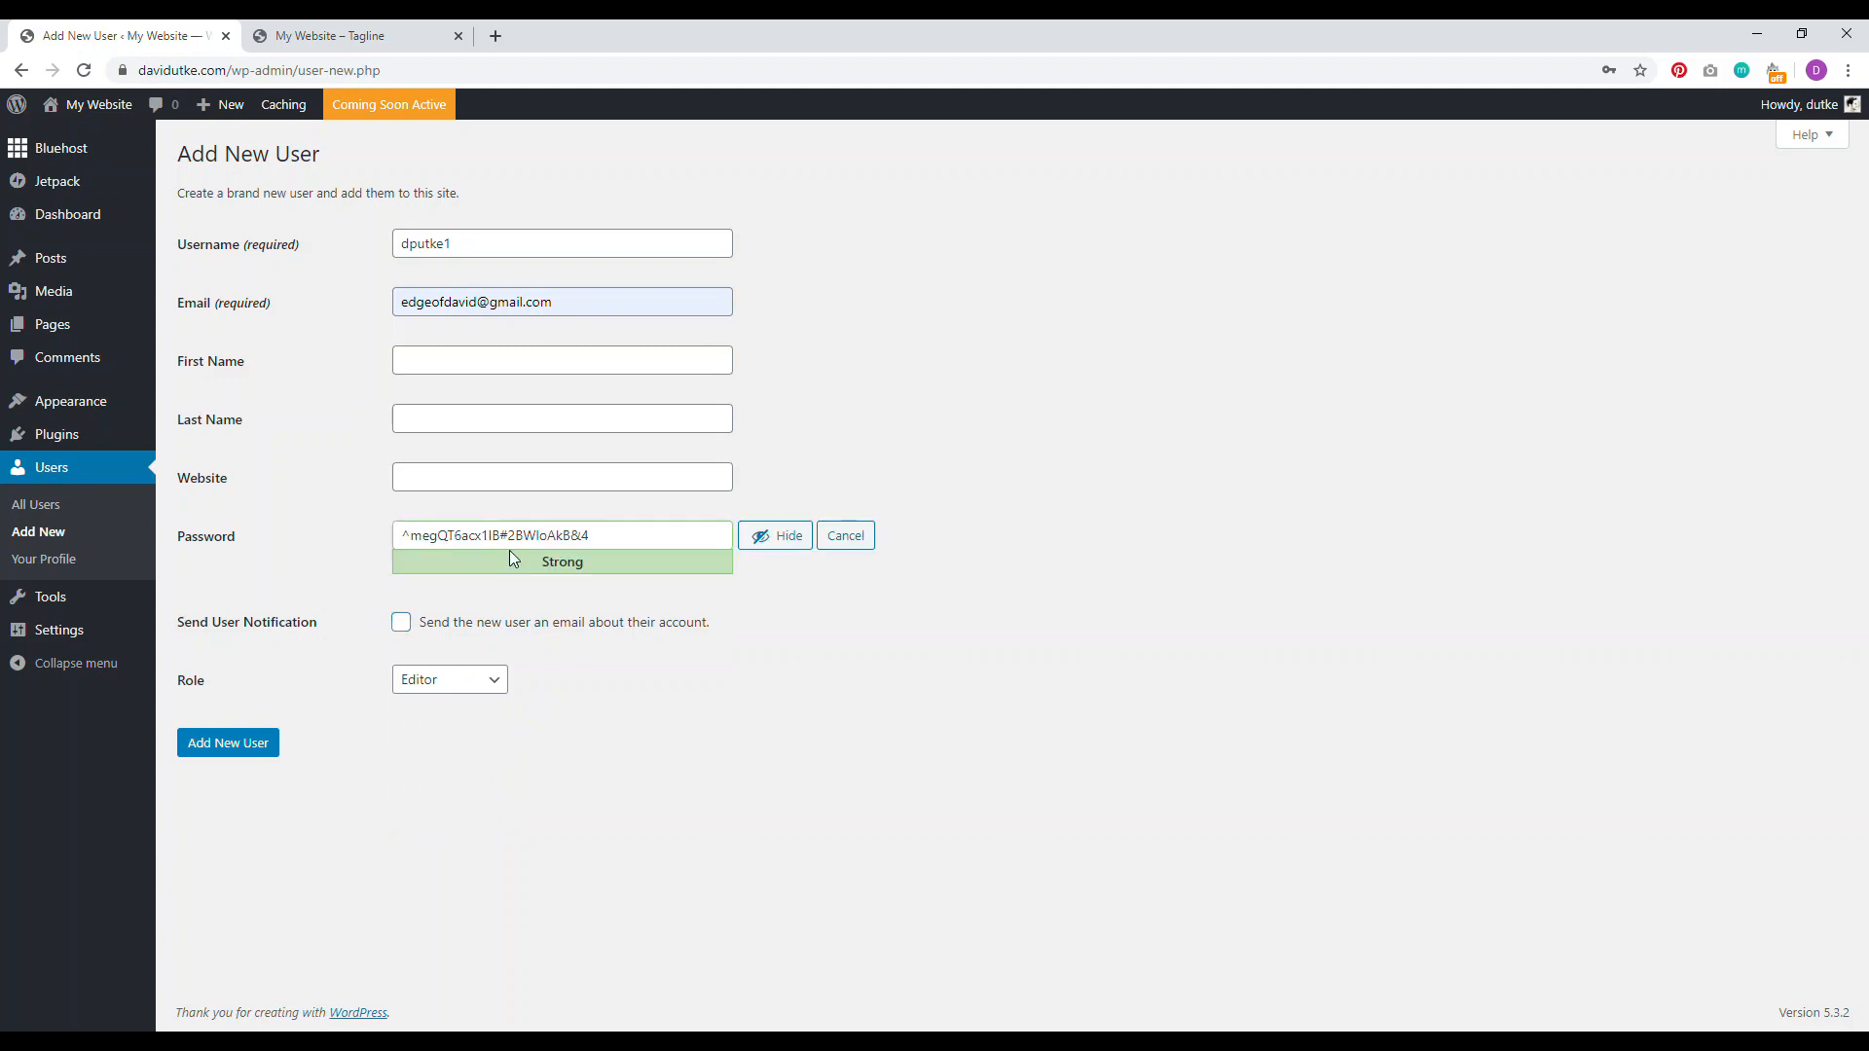
{"action": "left_click_drag", "start_coordinate": [602, 535], "coordinate": [385, 547]}
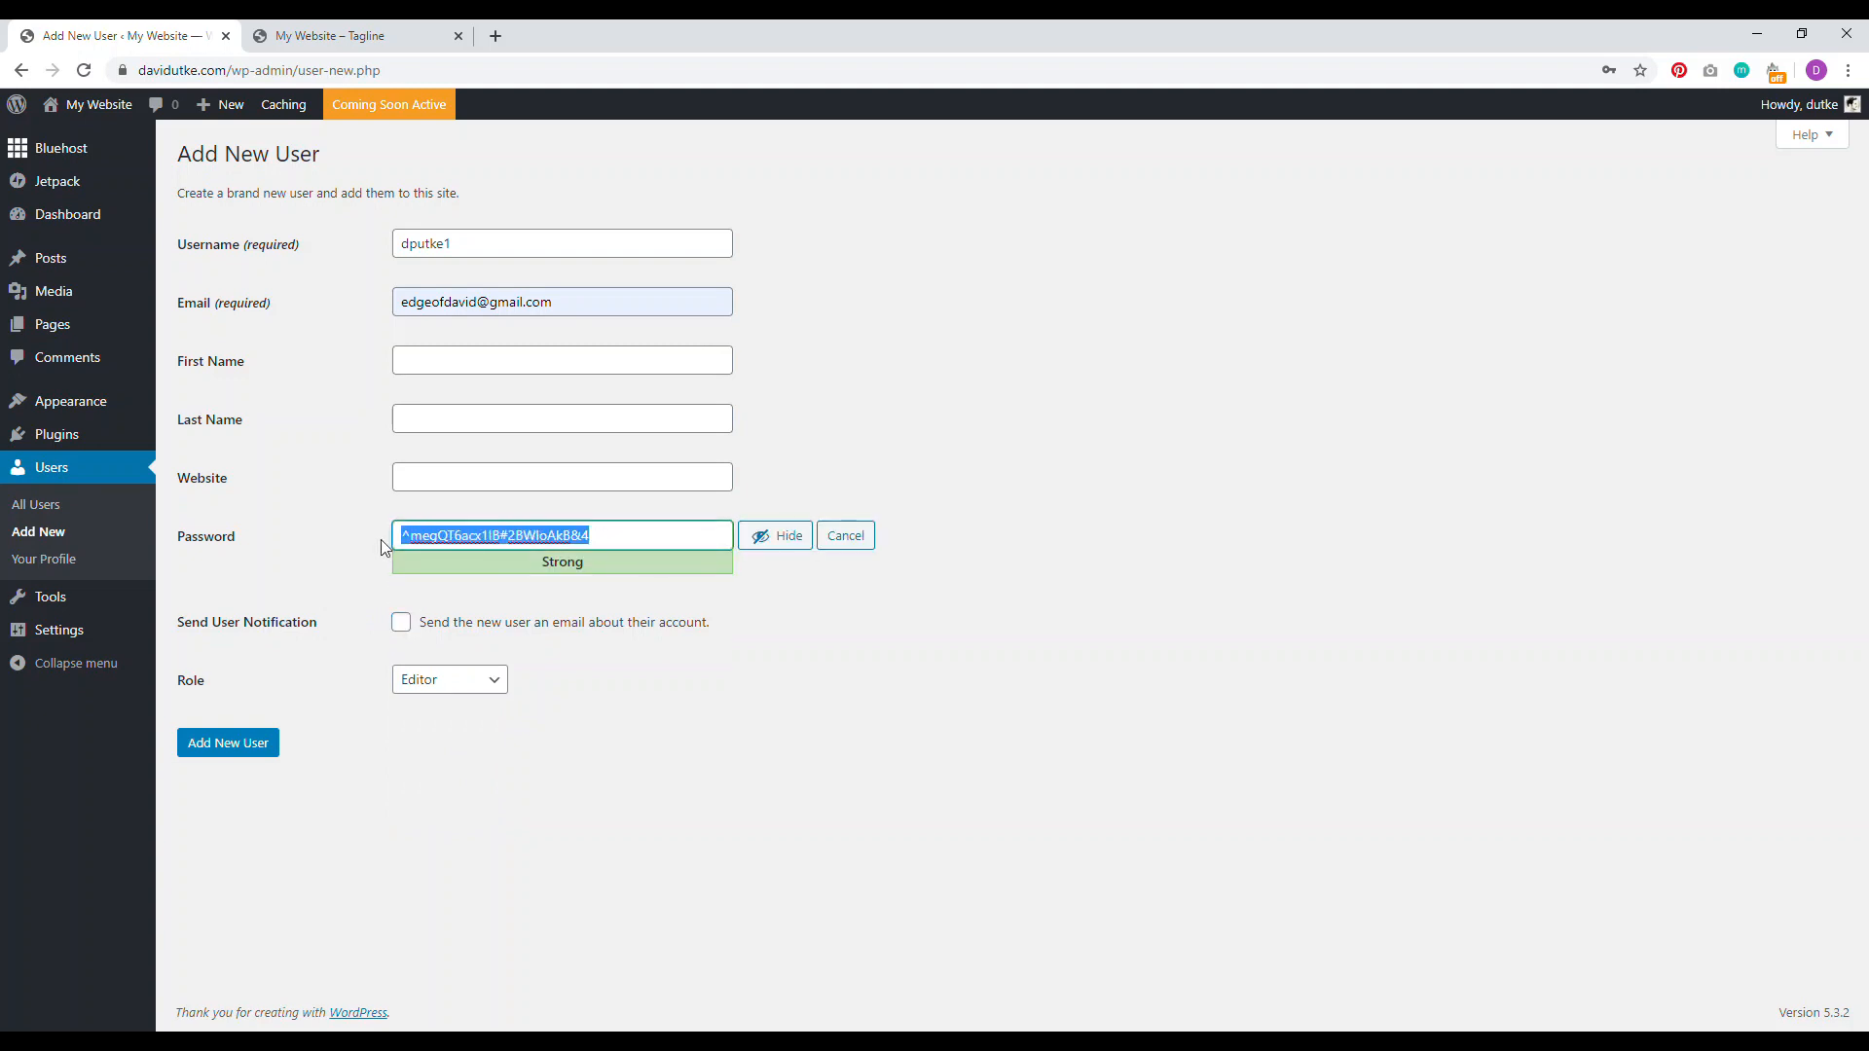
{"action": "right_click", "coordinate": [433, 537]}
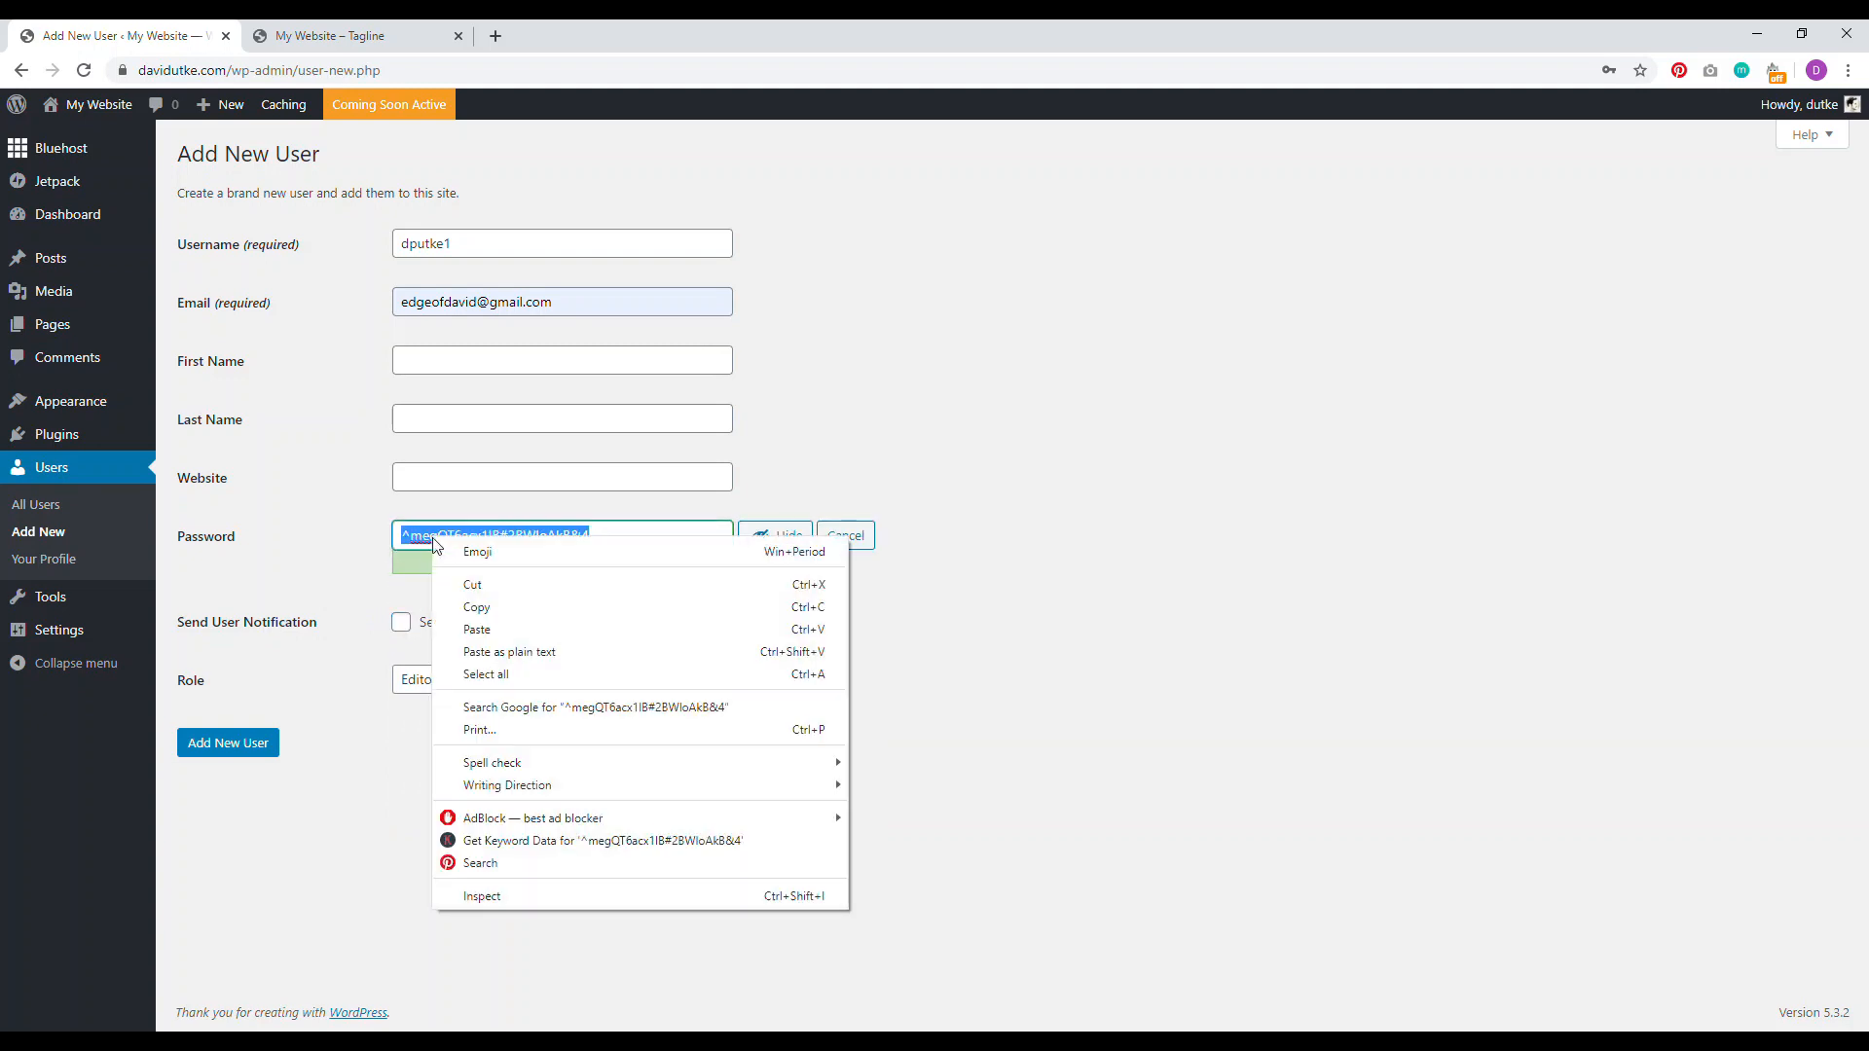
{"action": "left_click", "coordinate": [473, 609]}
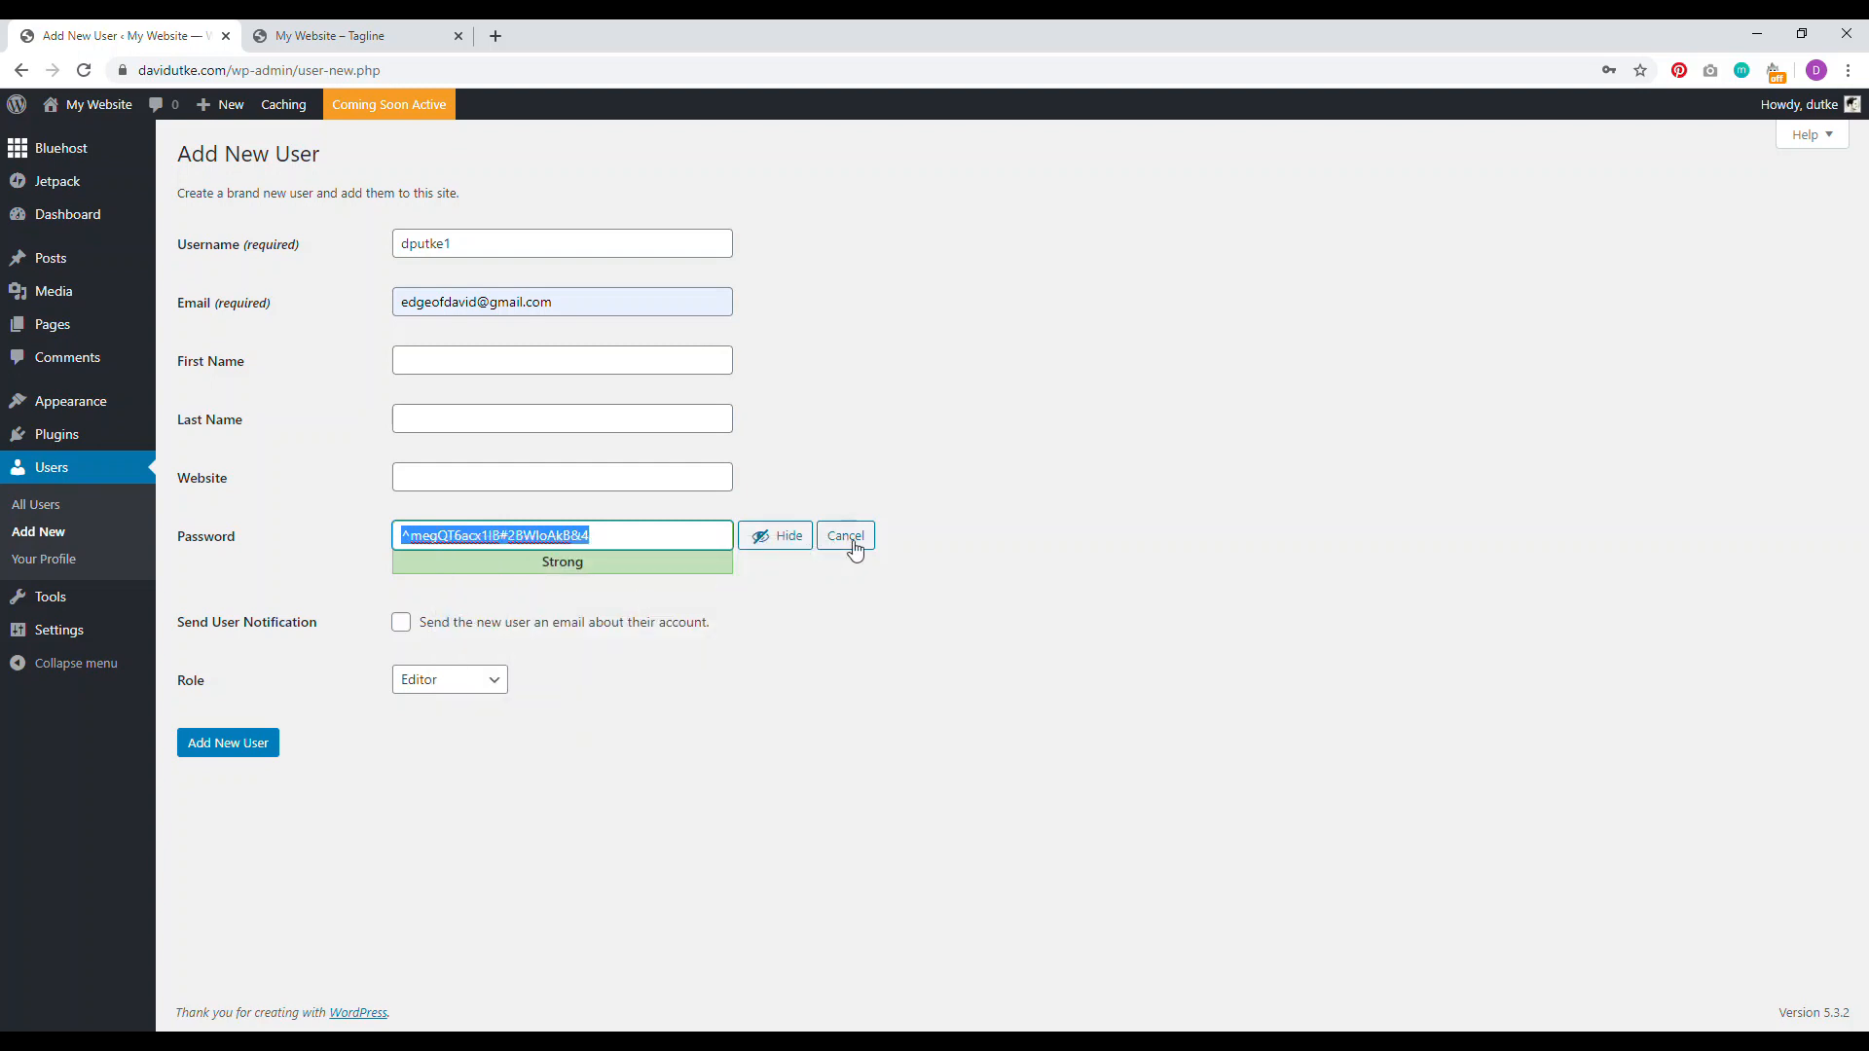
{"action": "left_click", "coordinate": [768, 543]}
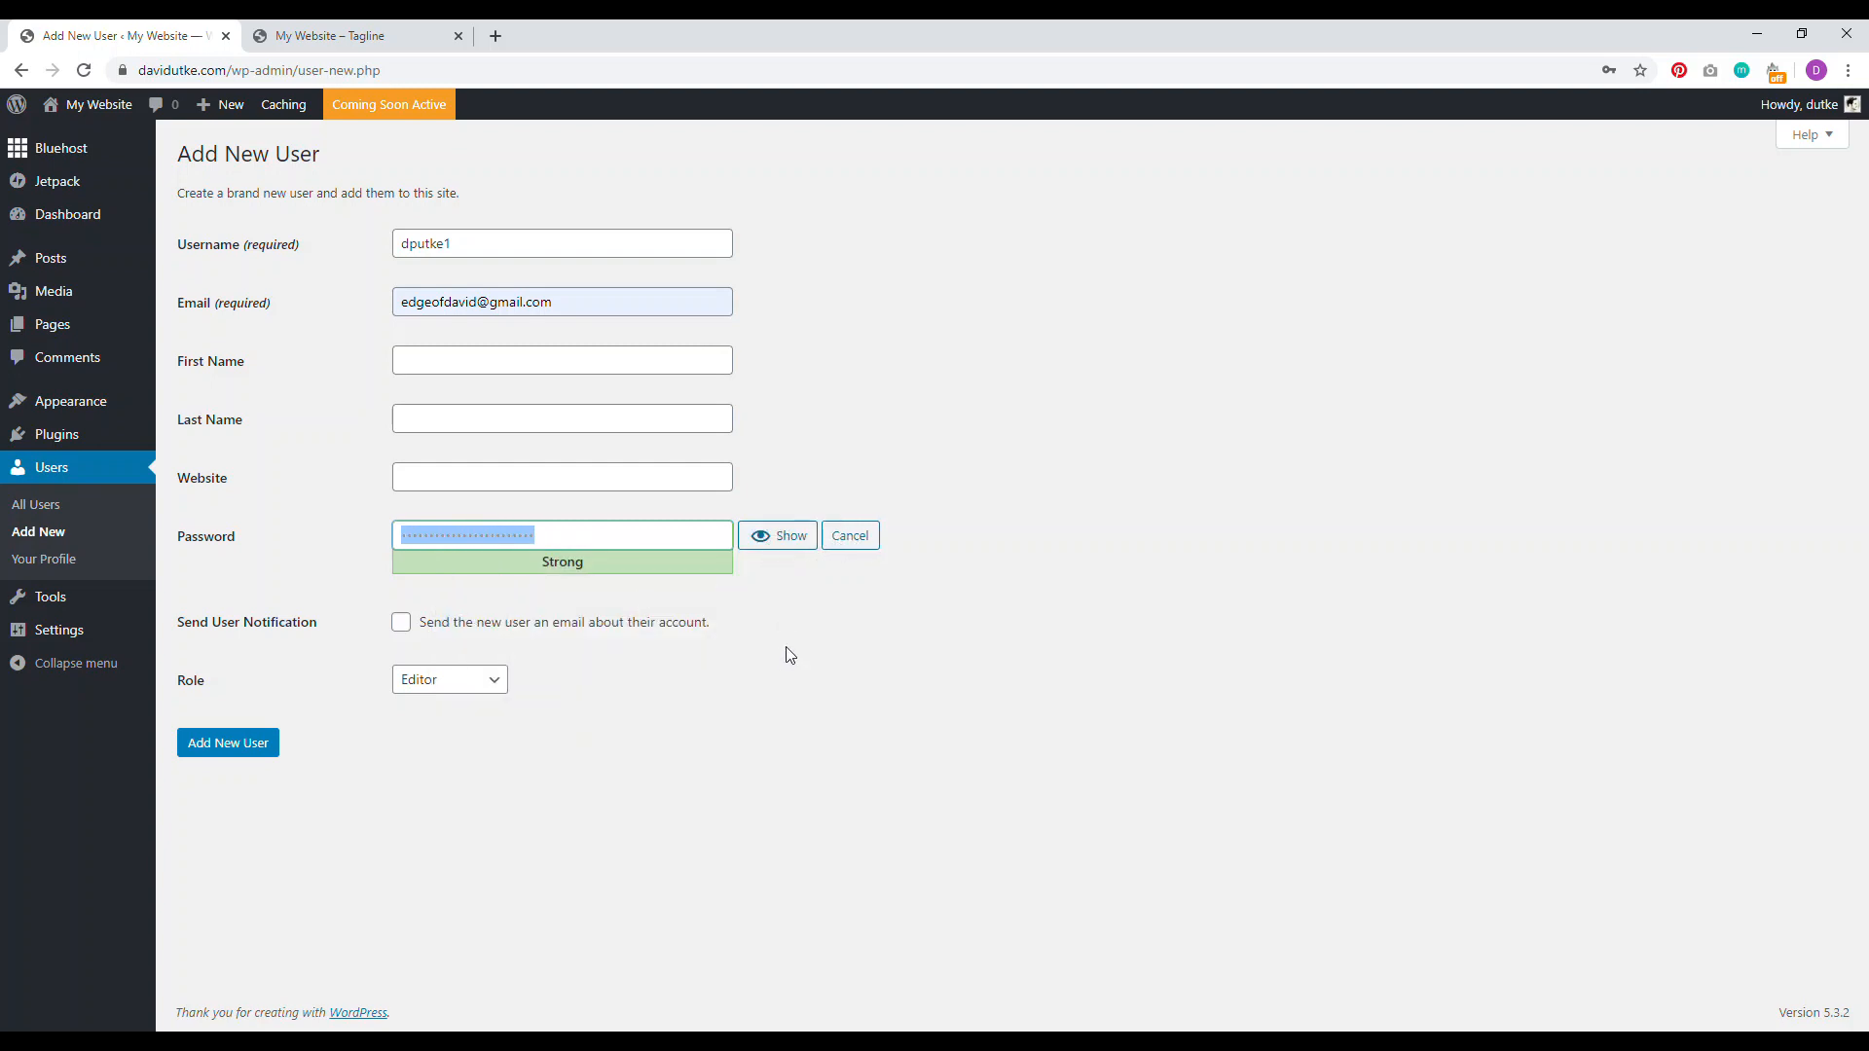
{"action": "left_click", "coordinate": [243, 739]}
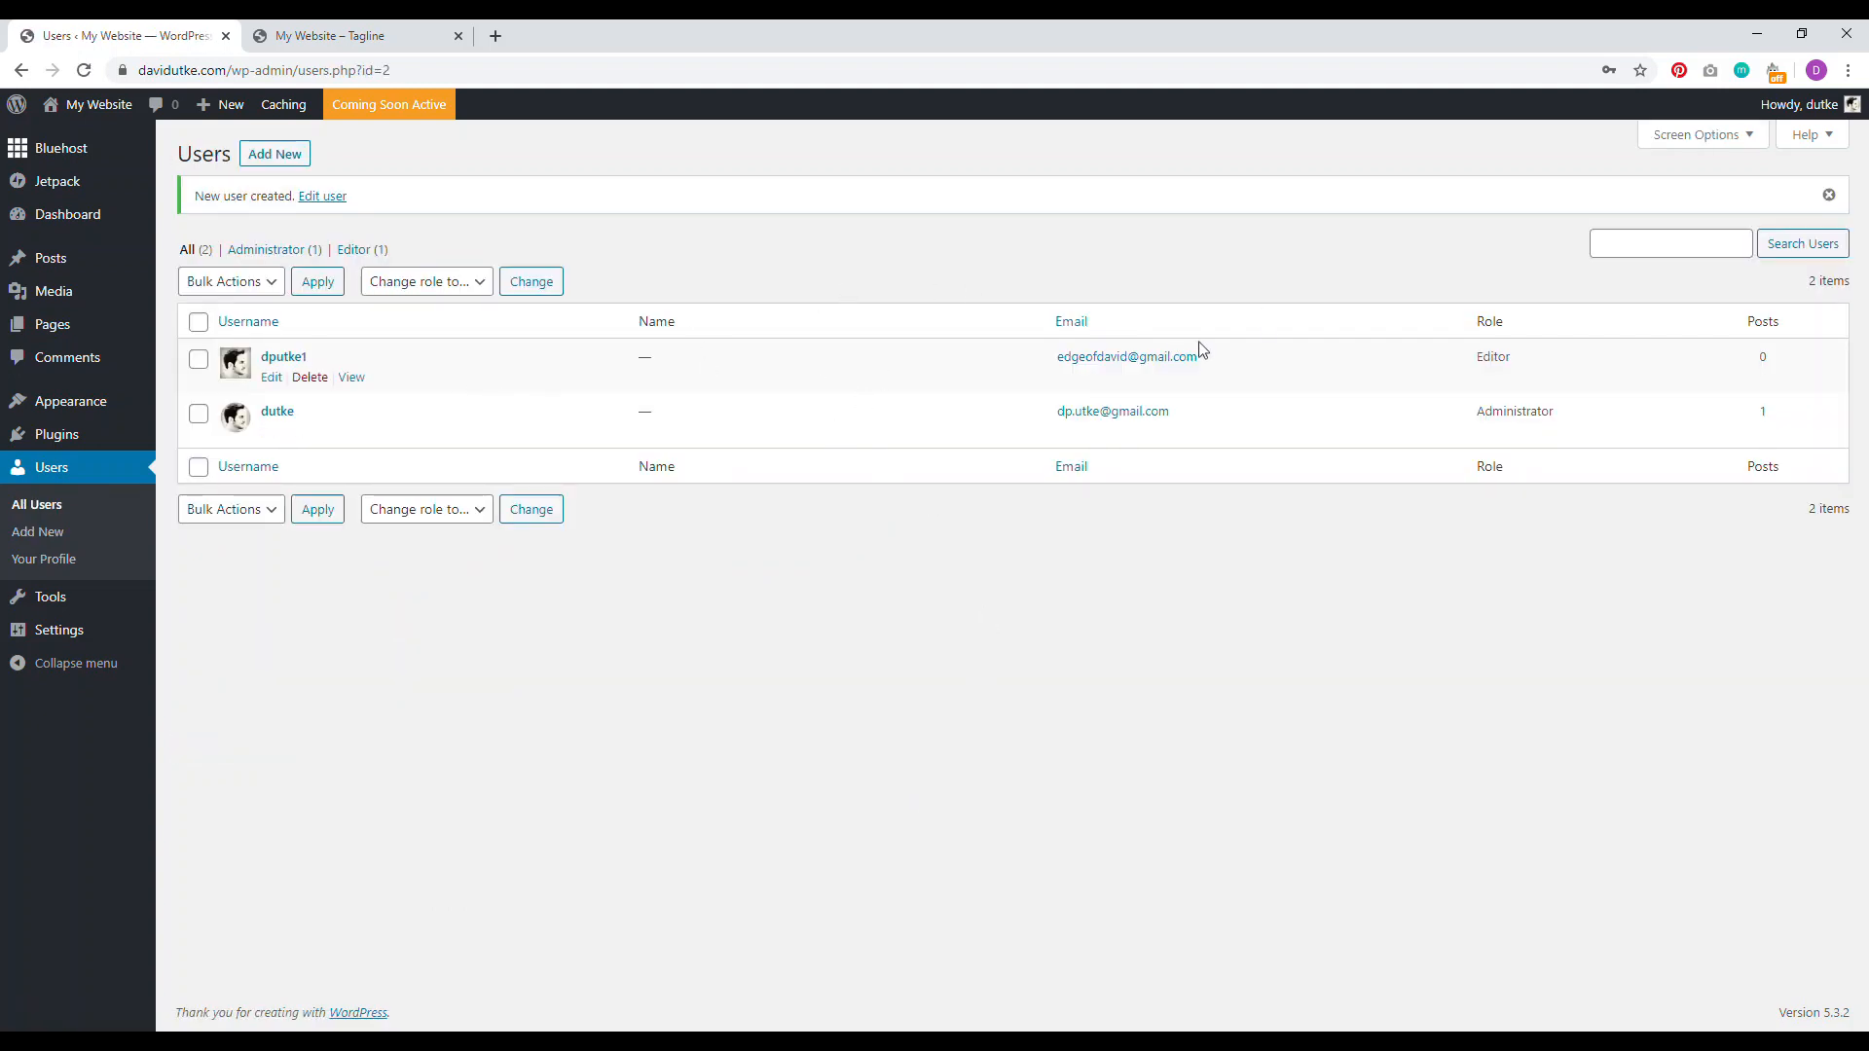
Step: Use Quick Edit to make the new Editor account the author of Hello world!, then refresh Posts
{"action": "left_click", "coordinate": [62, 267]}
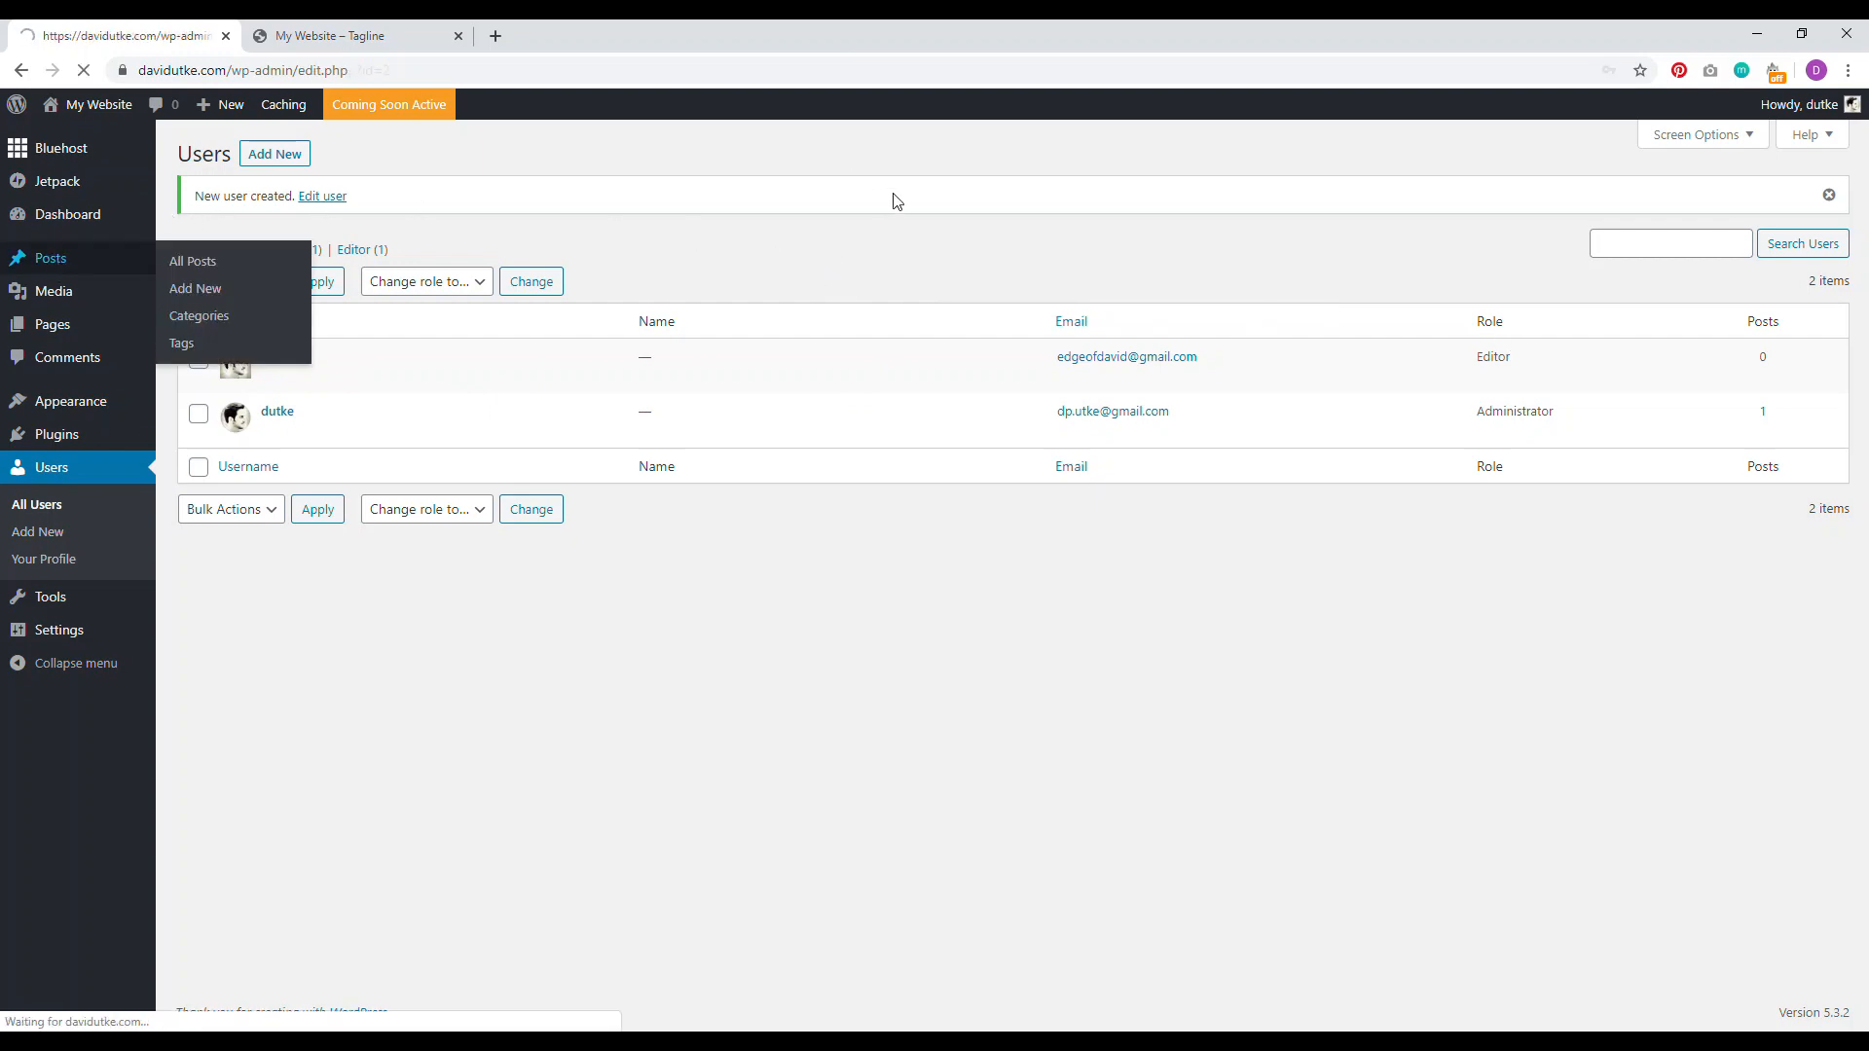
{"action": "mouse_move", "coordinate": [956, 302]}
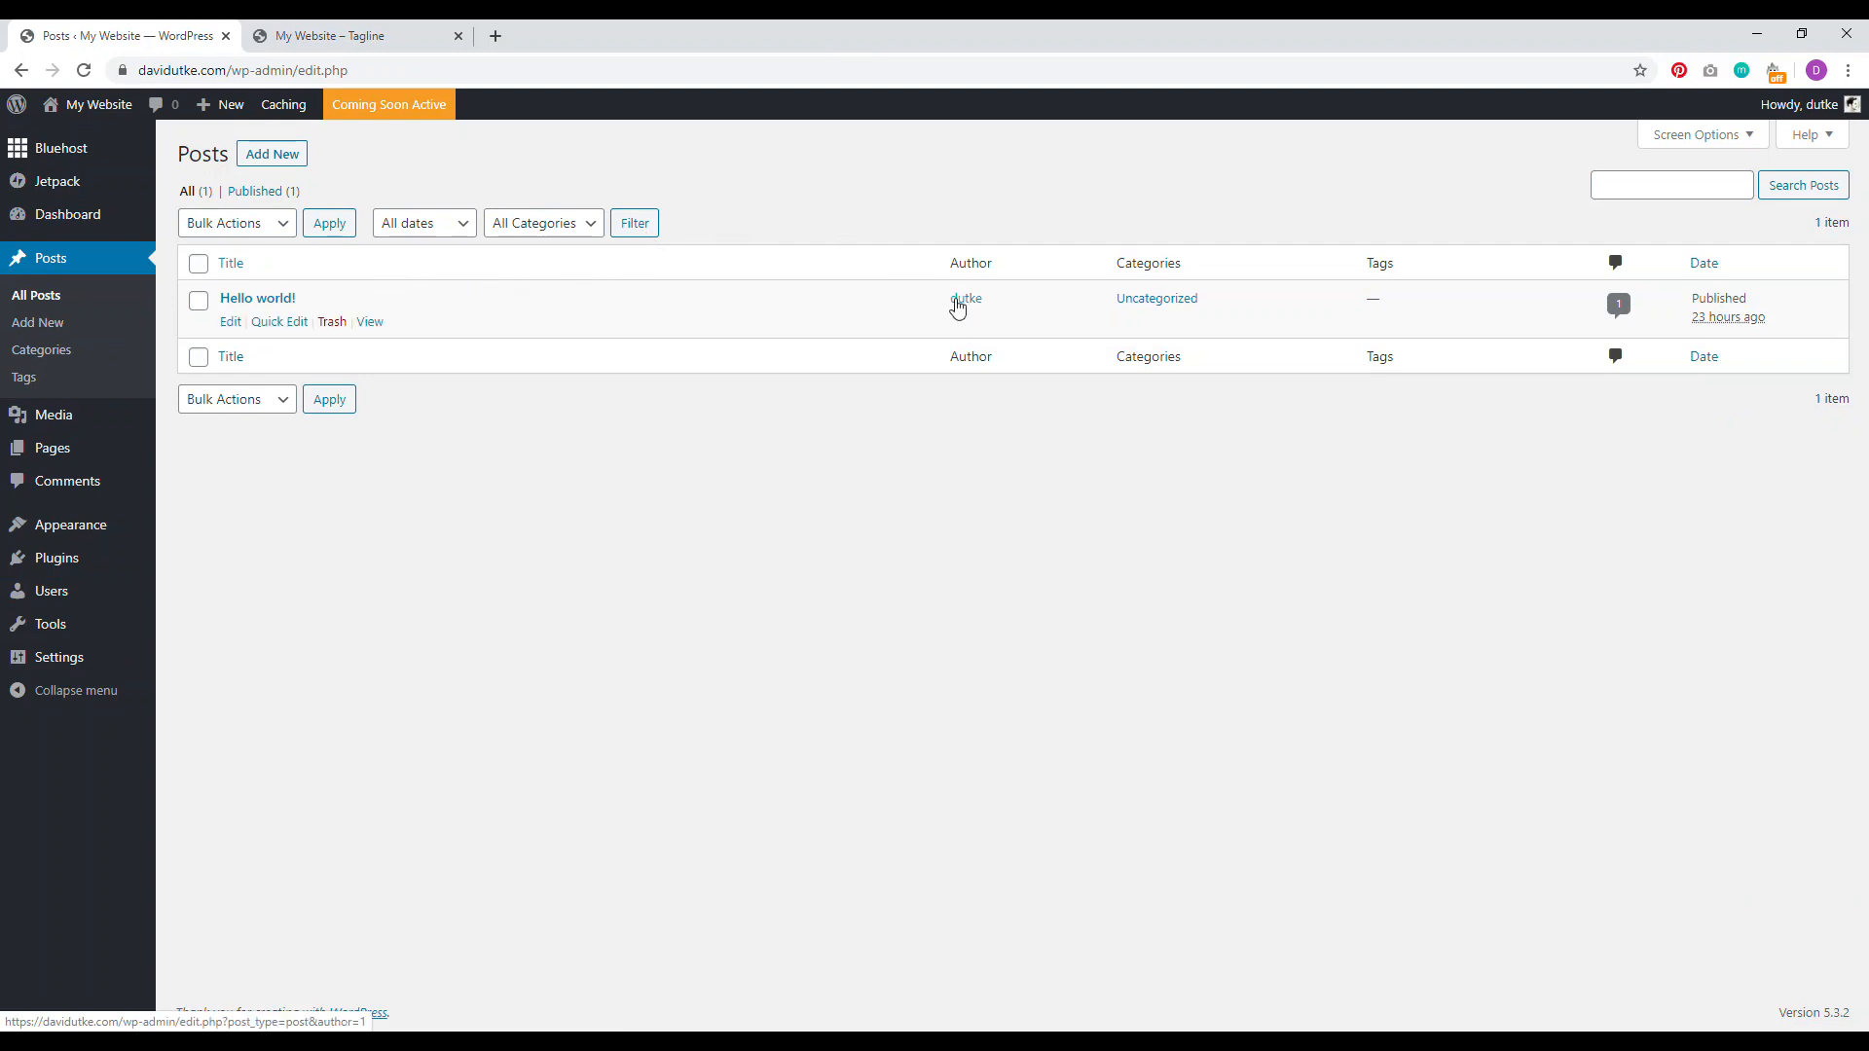
{"action": "left_click", "coordinate": [265, 322]}
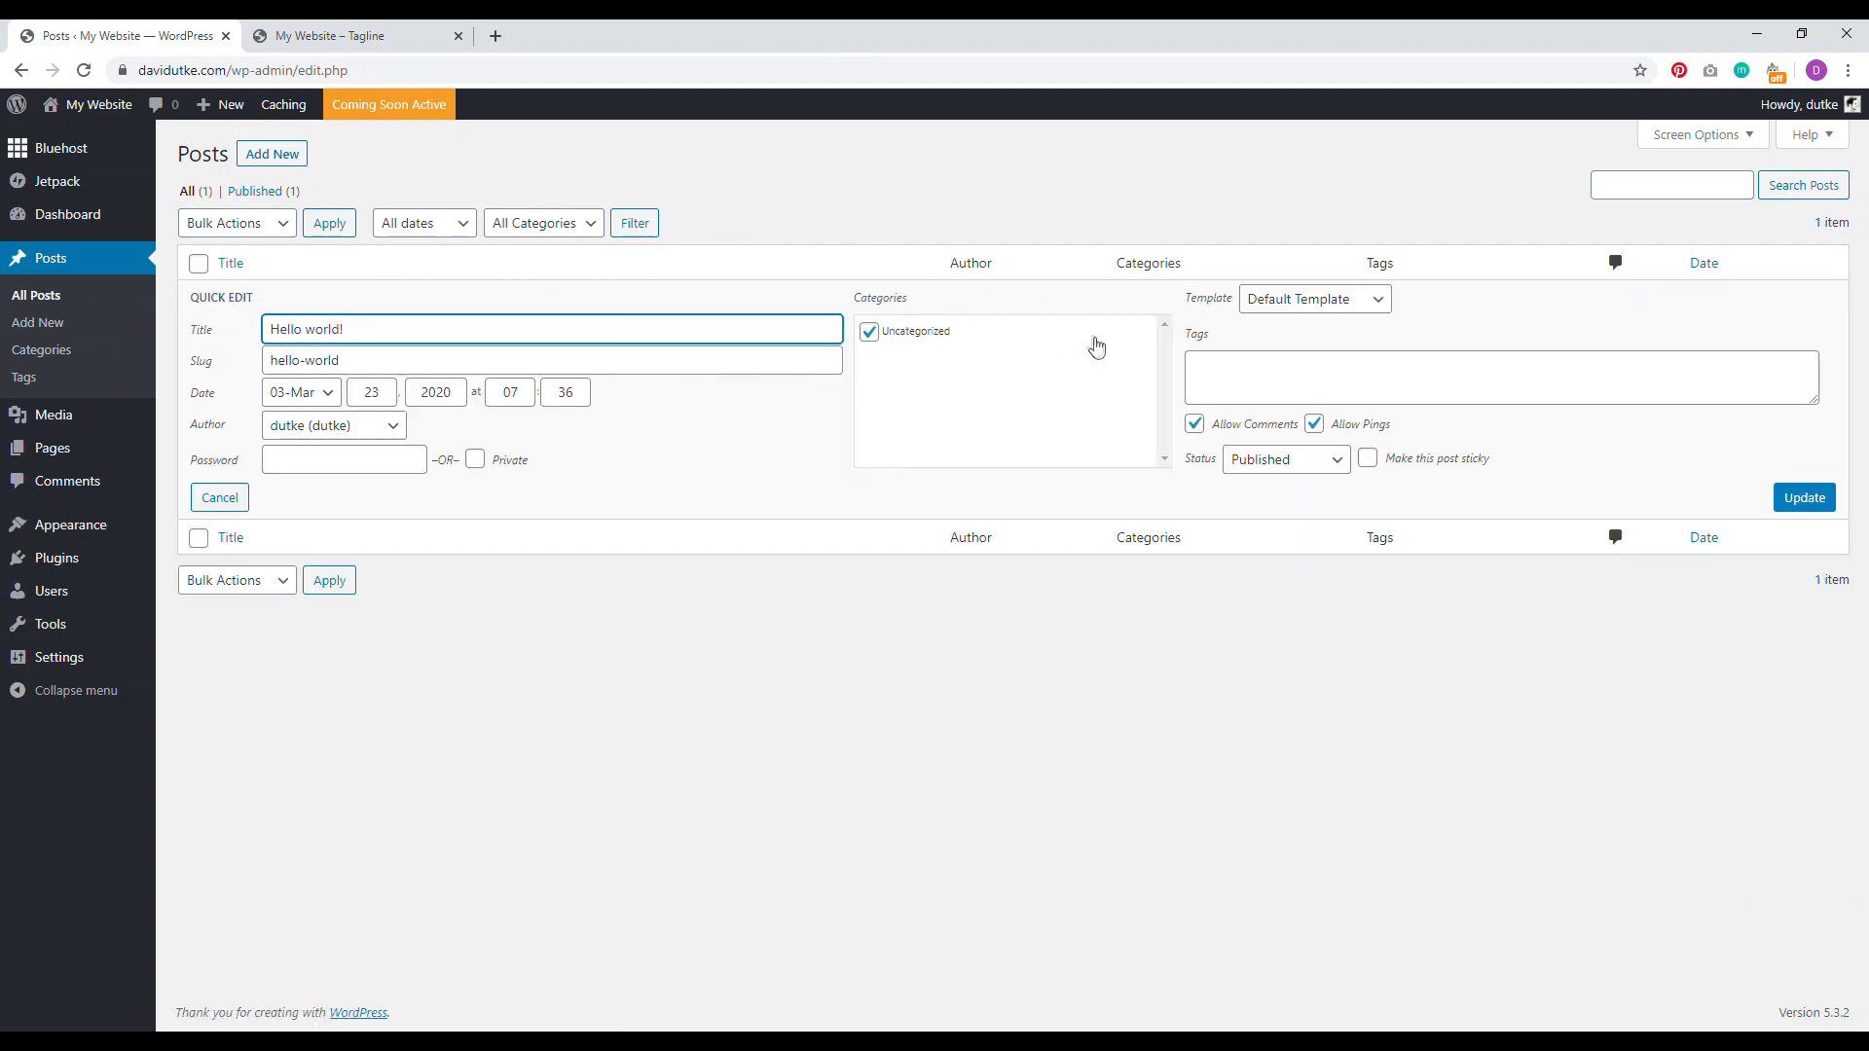
{"action": "left_click", "coordinate": [347, 430]}
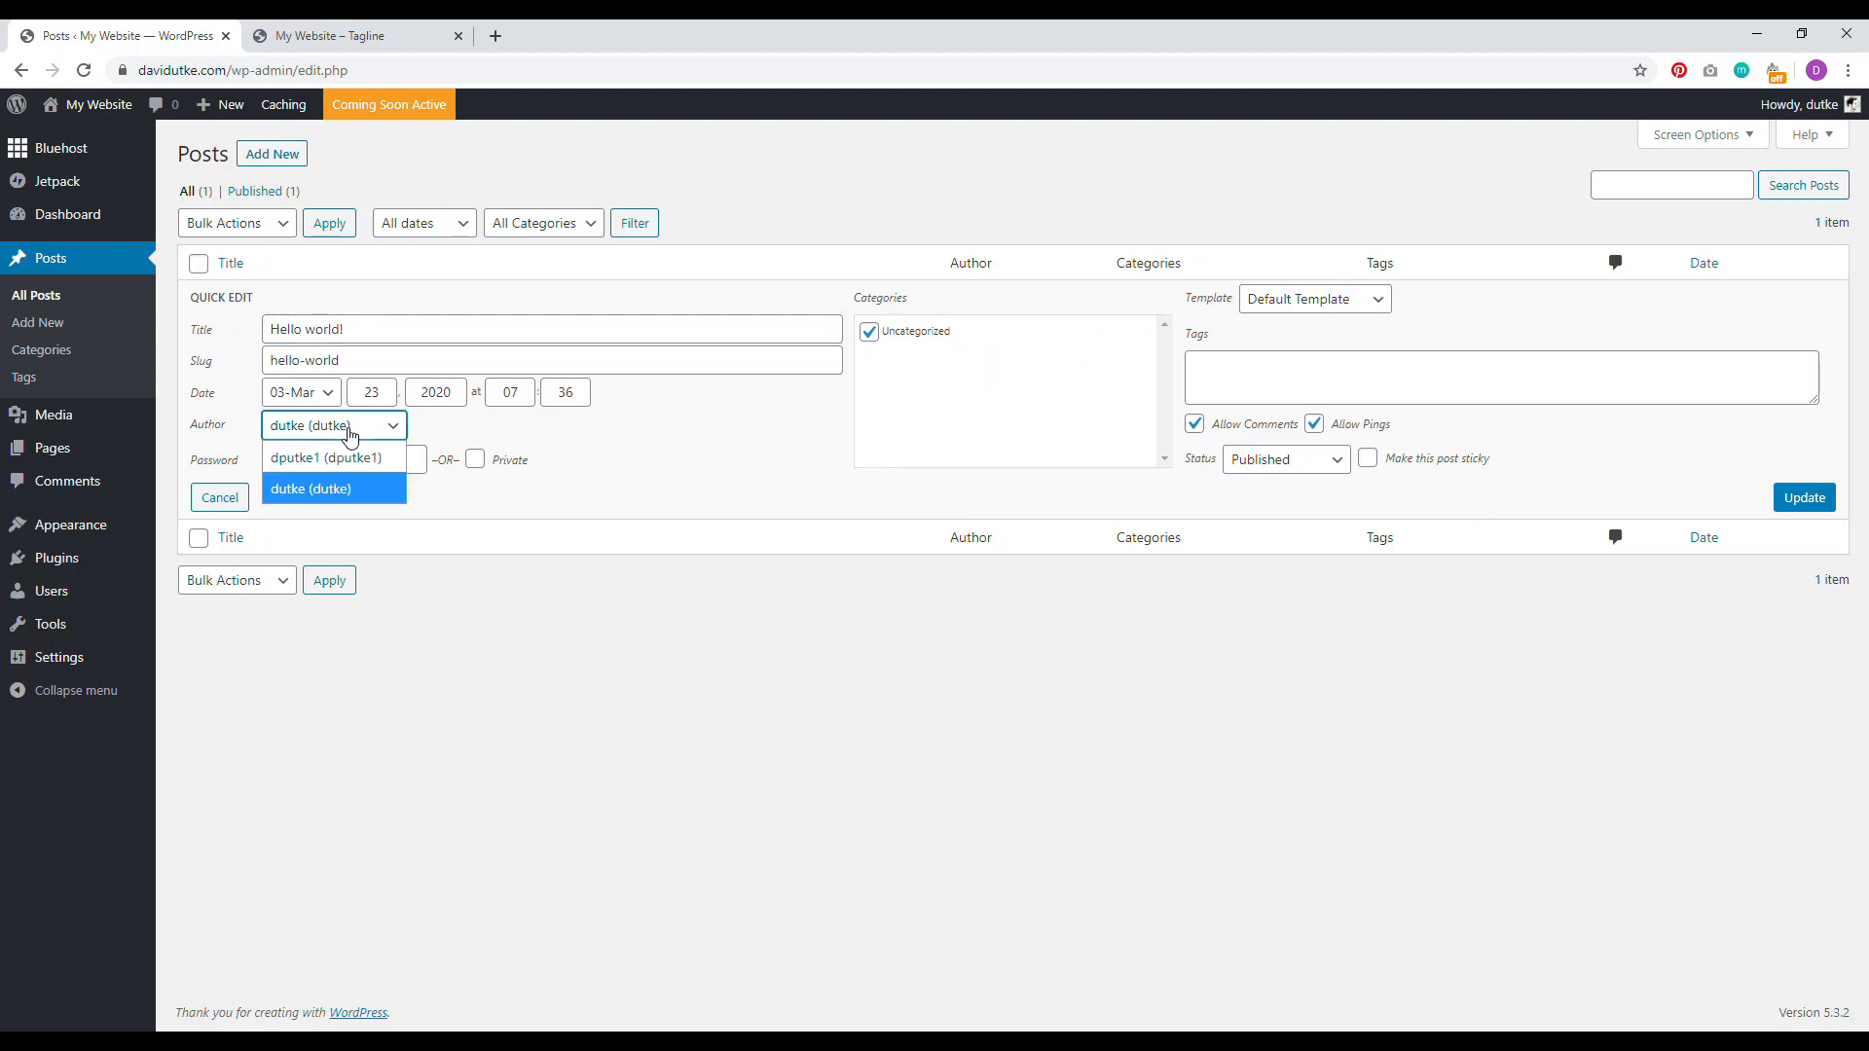
{"action": "left_click", "coordinate": [360, 459]}
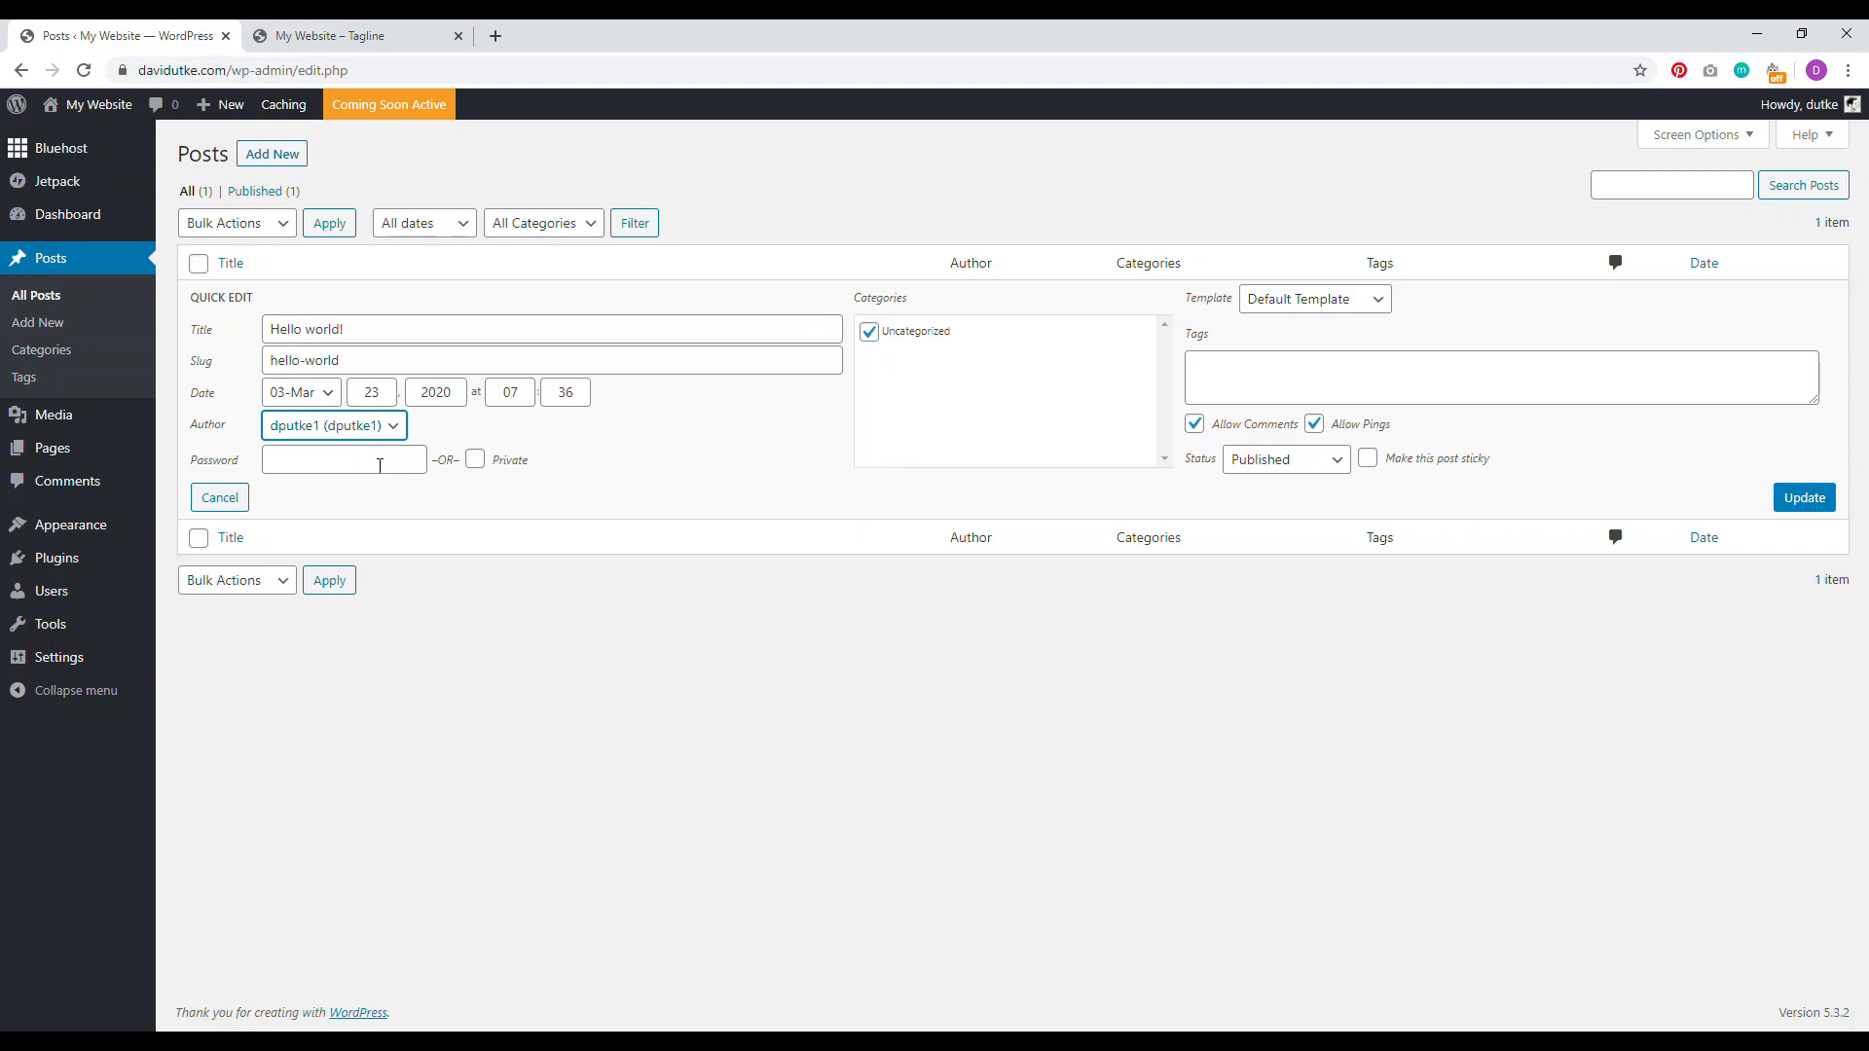
{"action": "left_click", "coordinate": [1803, 498]}
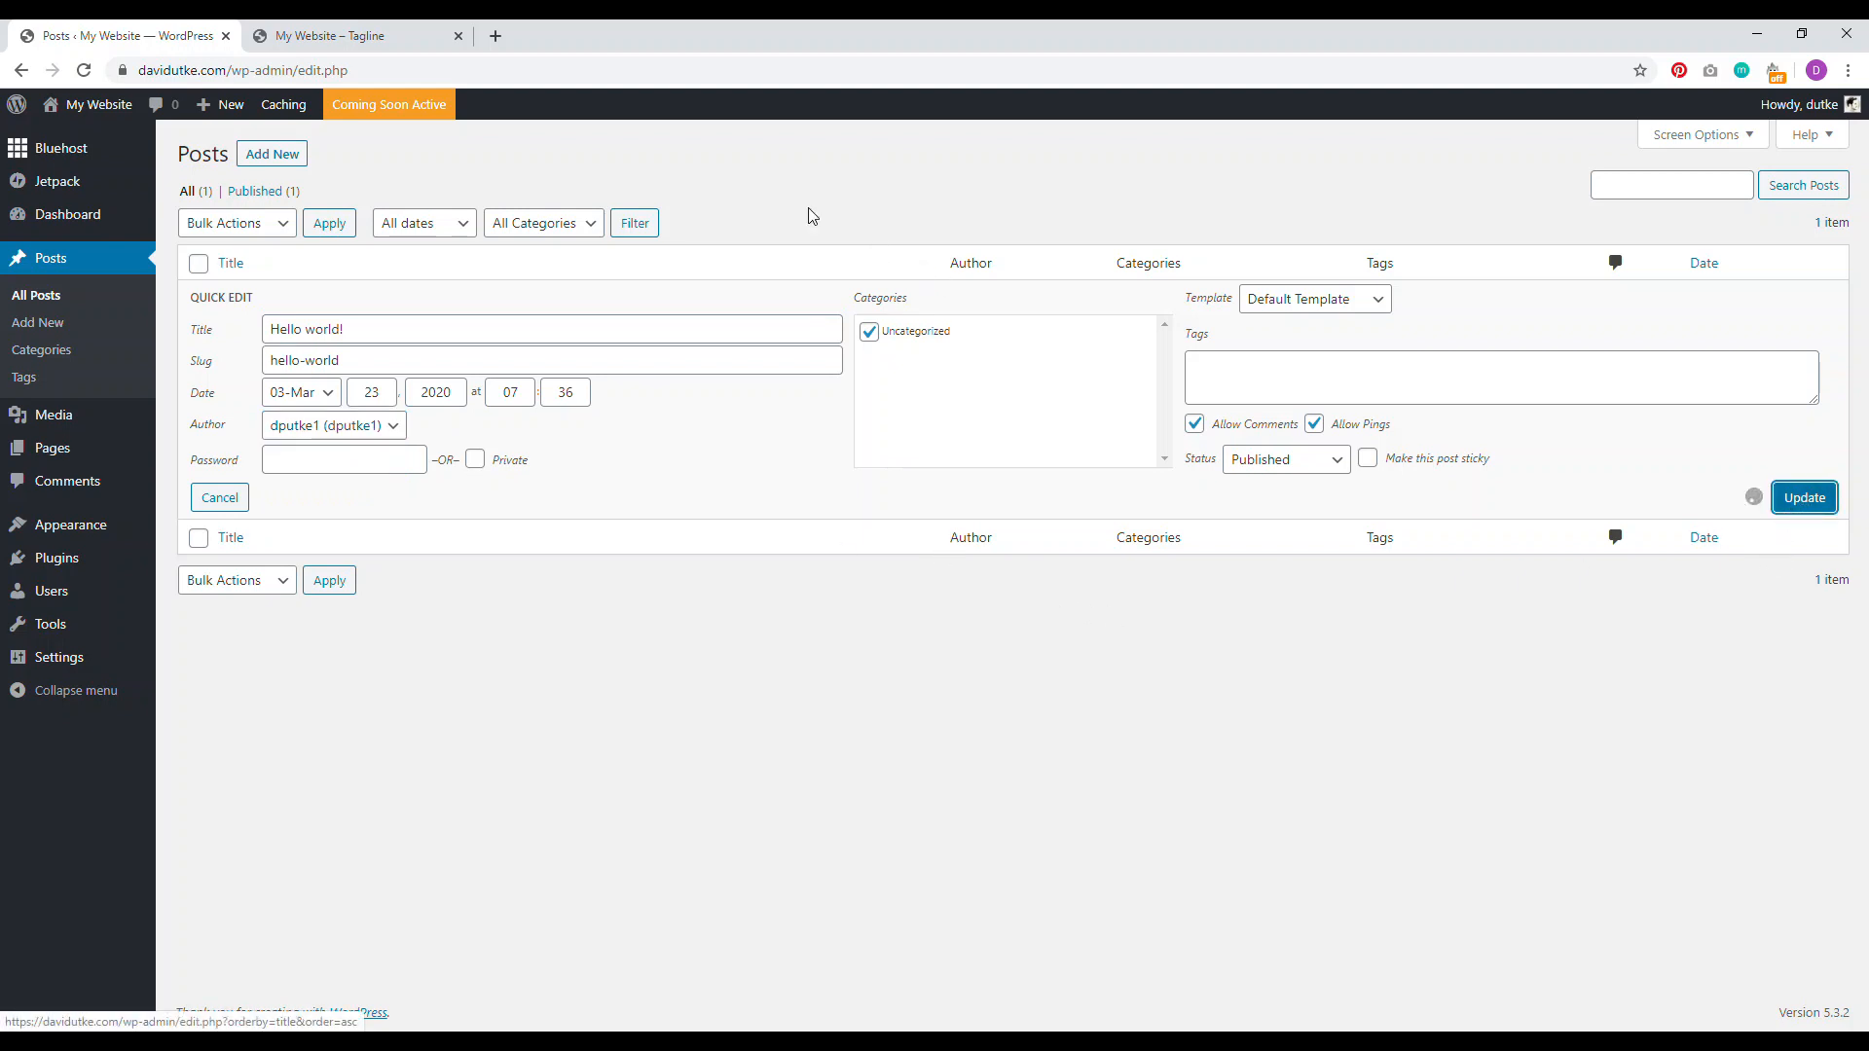
{"action": "left_click", "coordinate": [21, 297]}
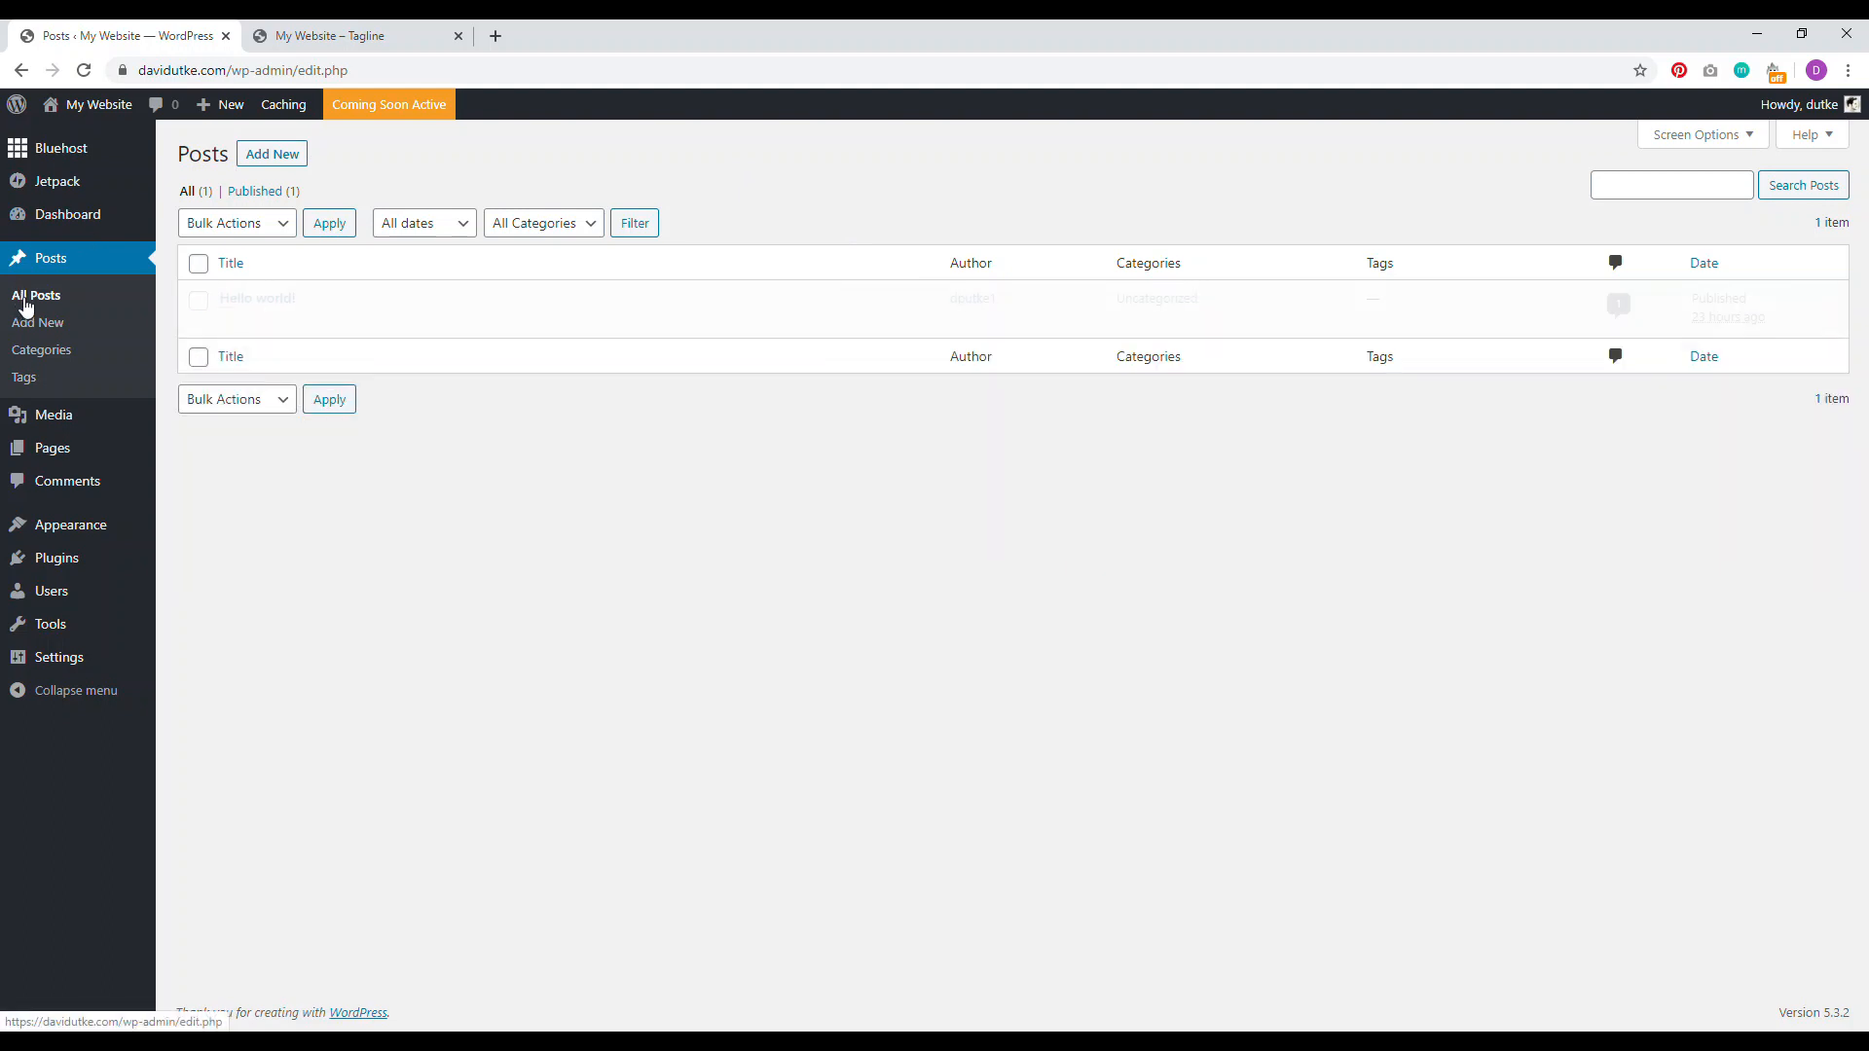
Step: Check the Author field of Hello world! in the block editor, then go to the Dashboard
{"action": "left_click", "coordinate": [238, 300]}
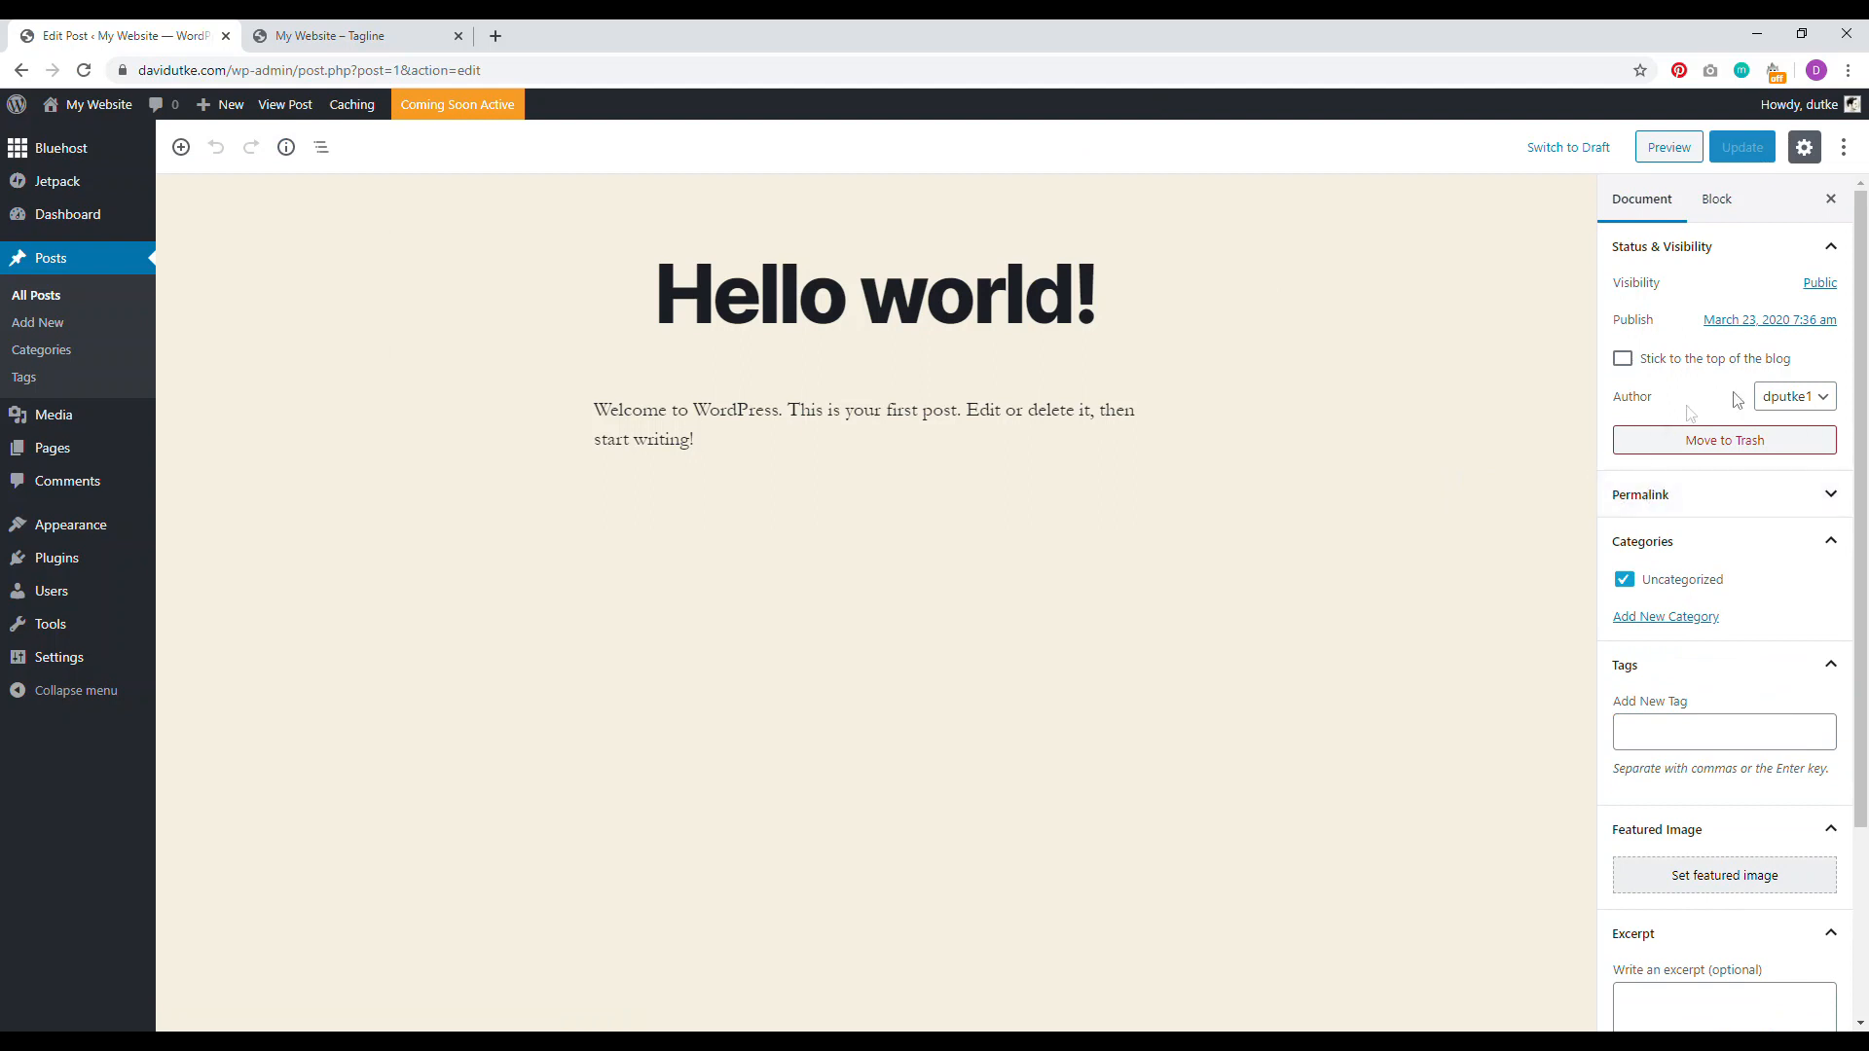
{"action": "left_click", "coordinate": [1786, 397]}
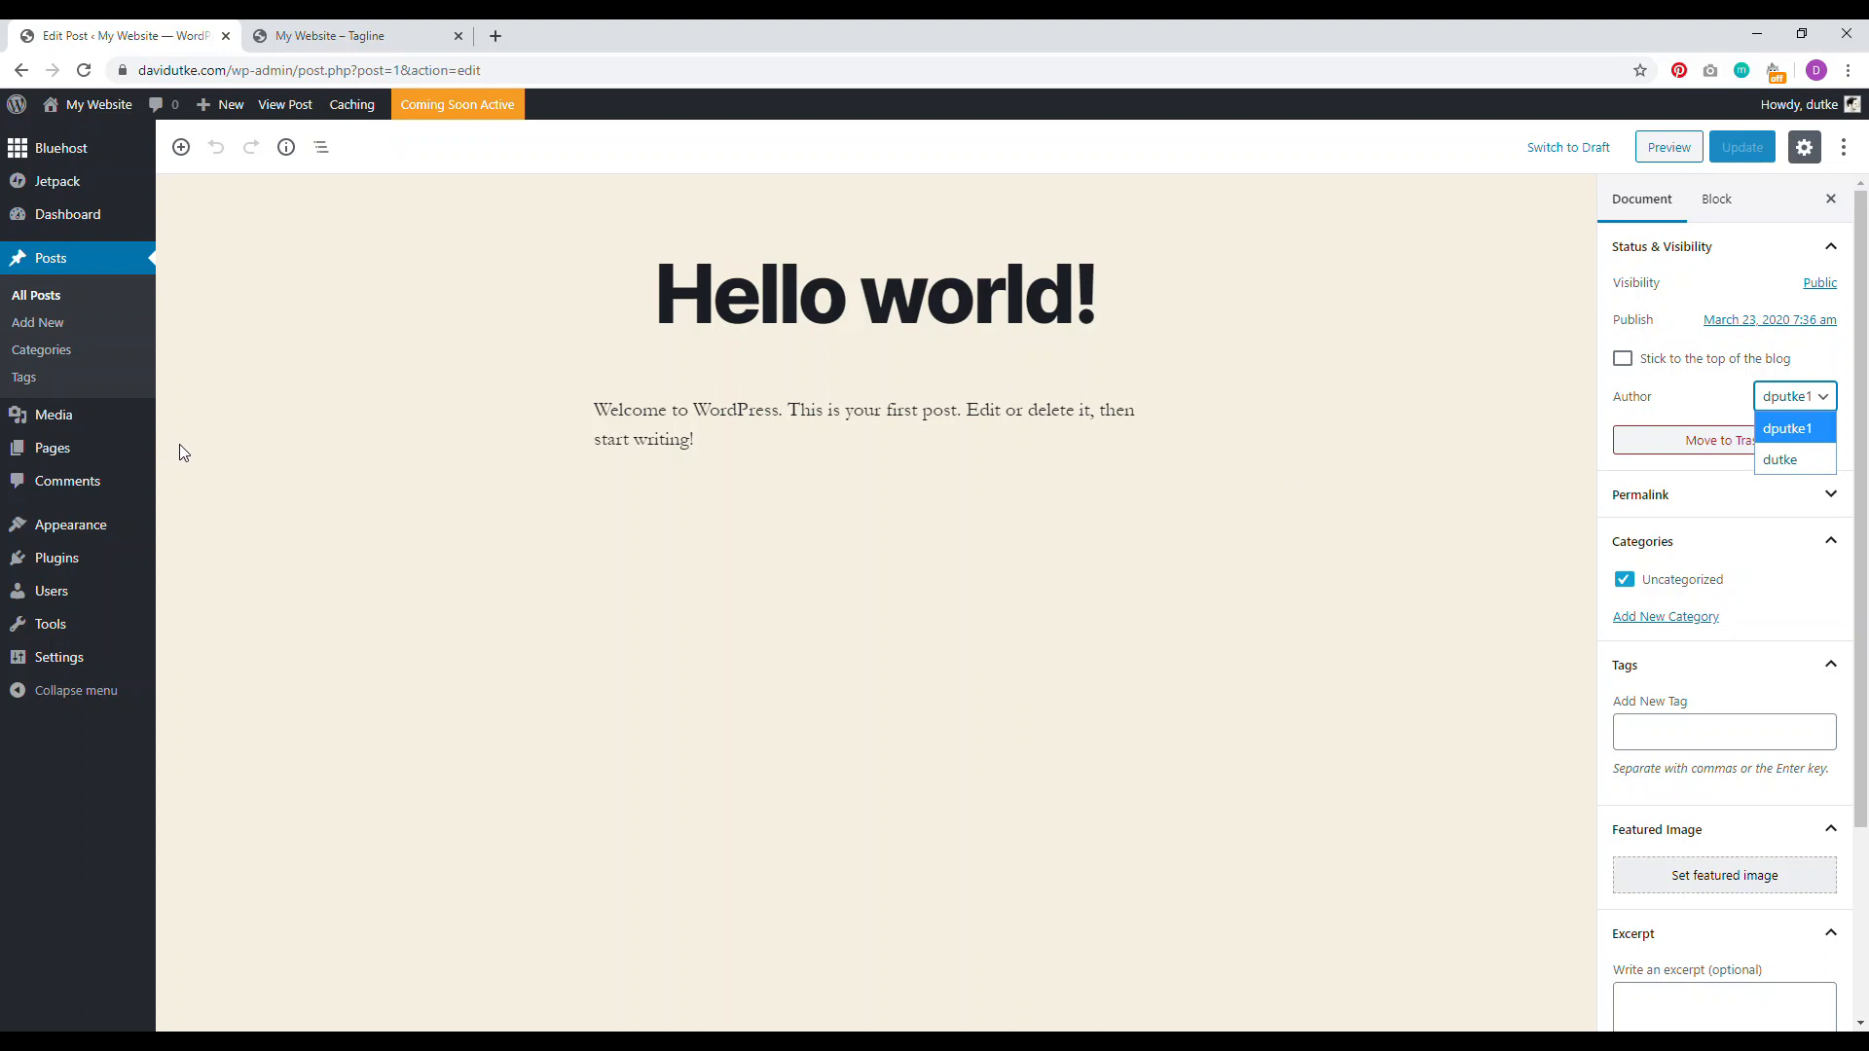
{"action": "left_click", "coordinate": [54, 215]}
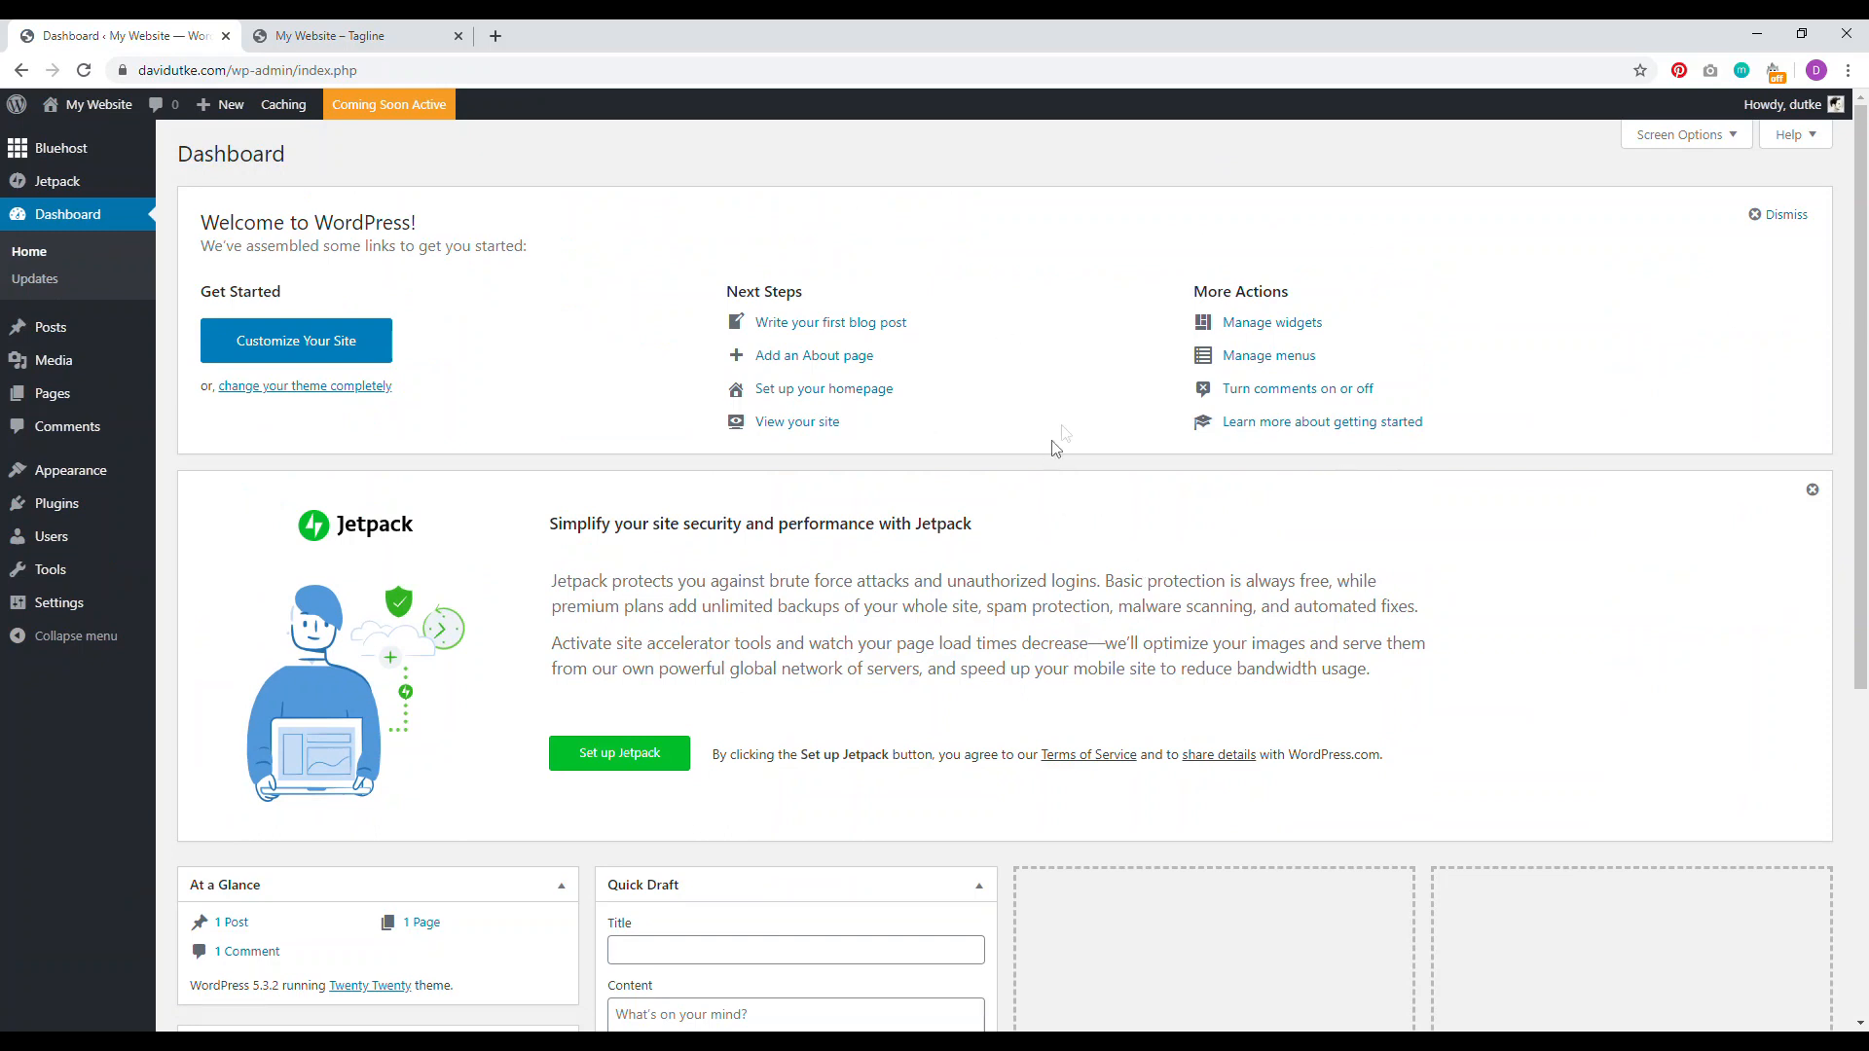
Step: In Permalinks, choose Custom Structure and prefix /%postname%/ with /blog
{"action": "mouse_move", "coordinate": [86, 584]}
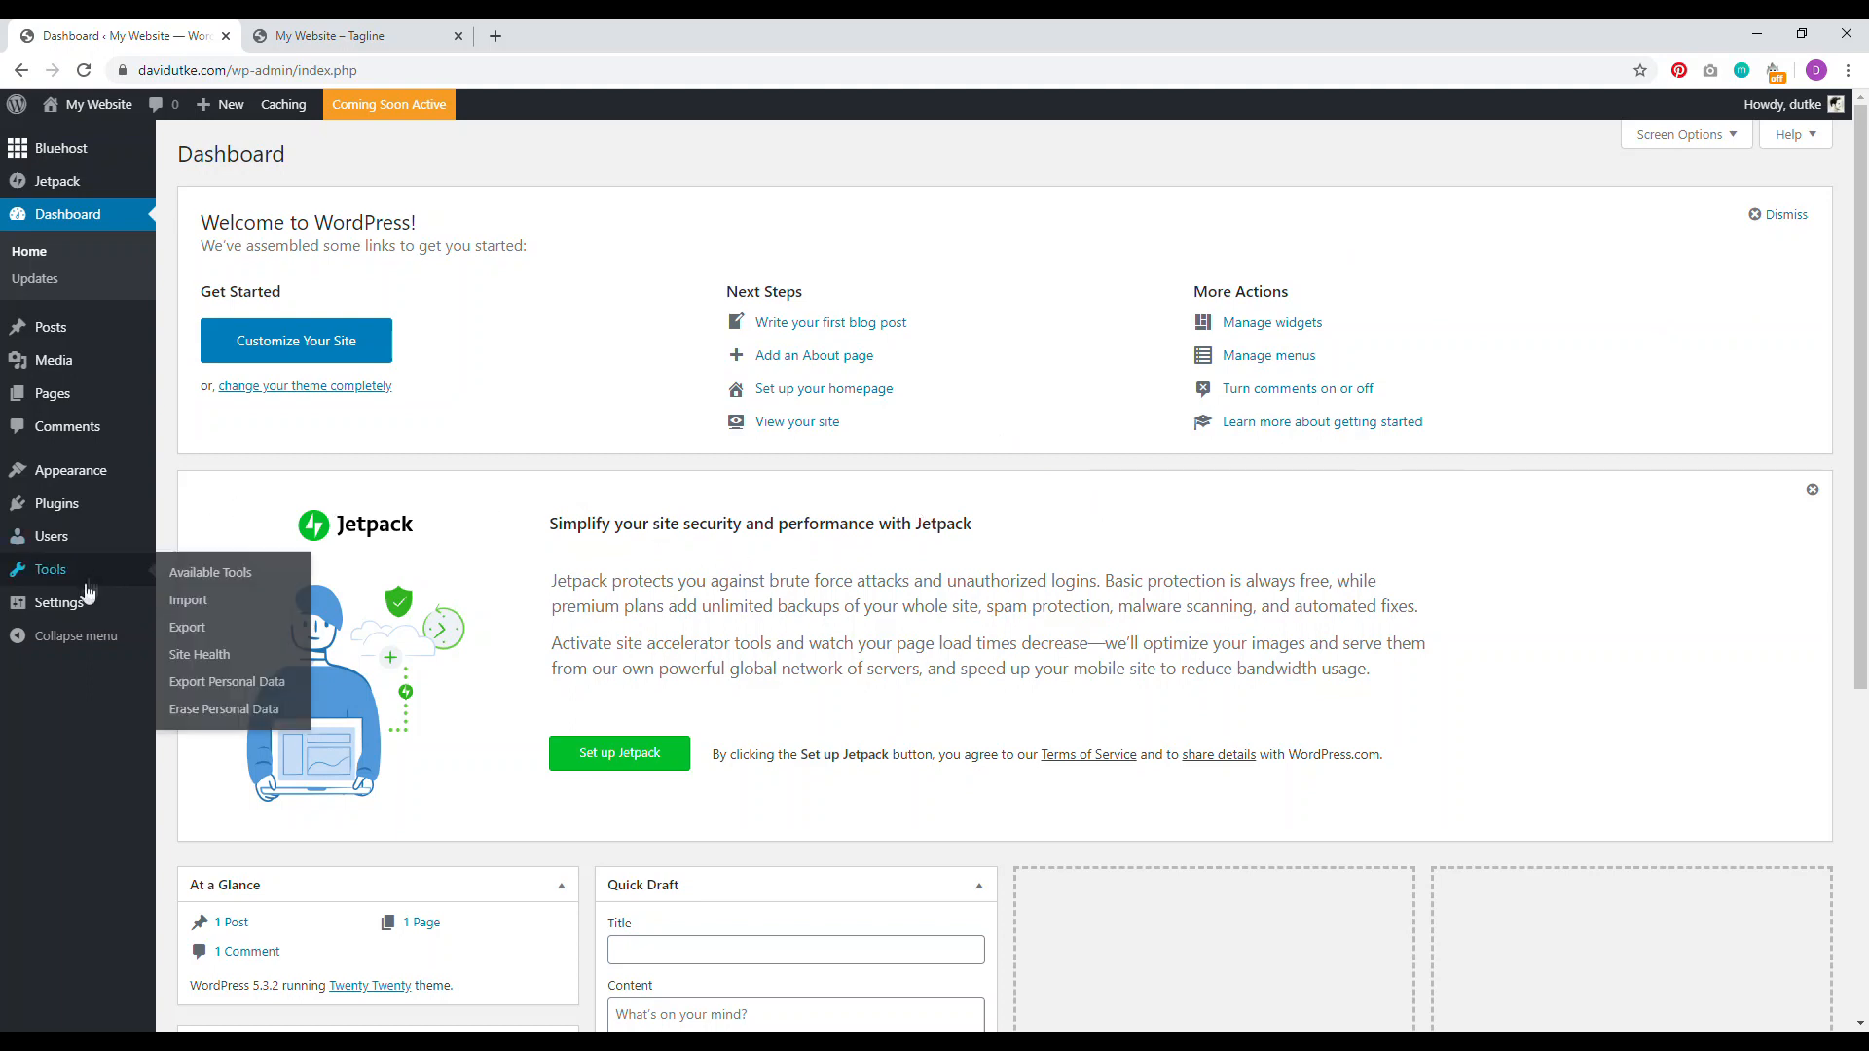
{"action": "left_click", "coordinate": [198, 743]}
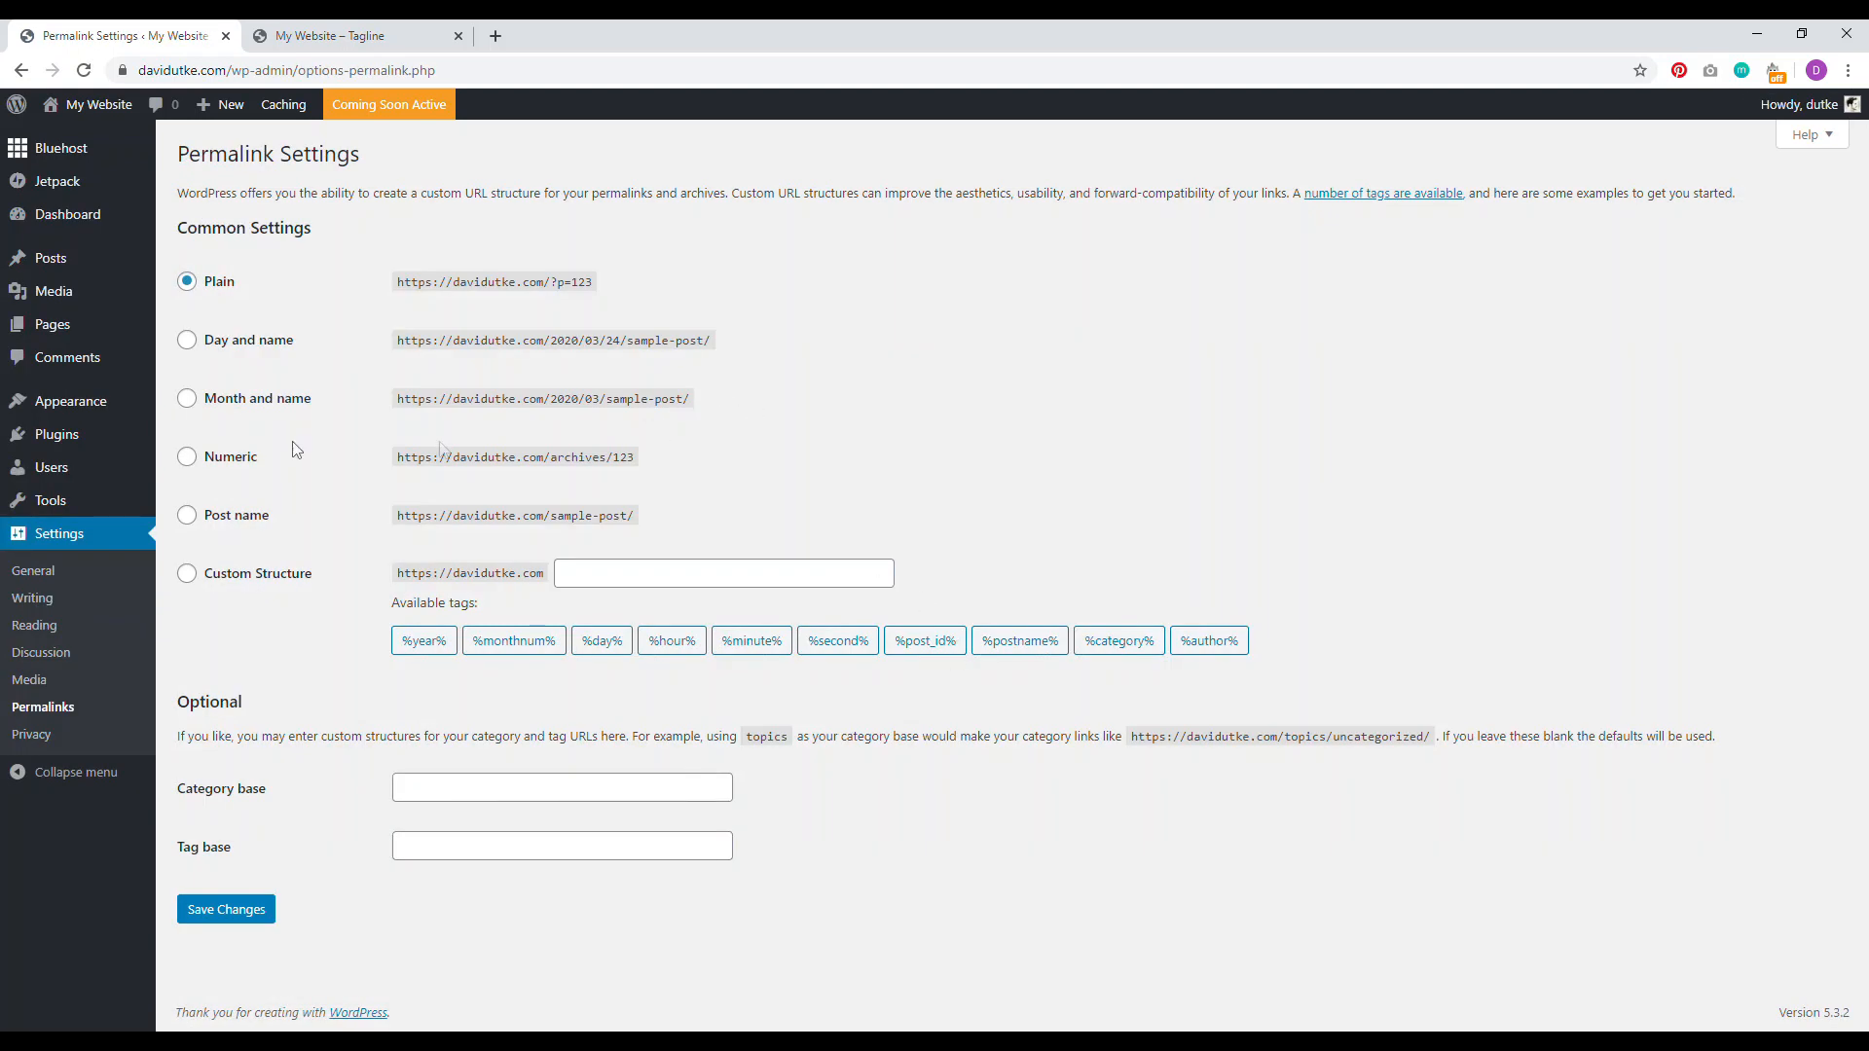
{"action": "left_click", "coordinate": [188, 516]}
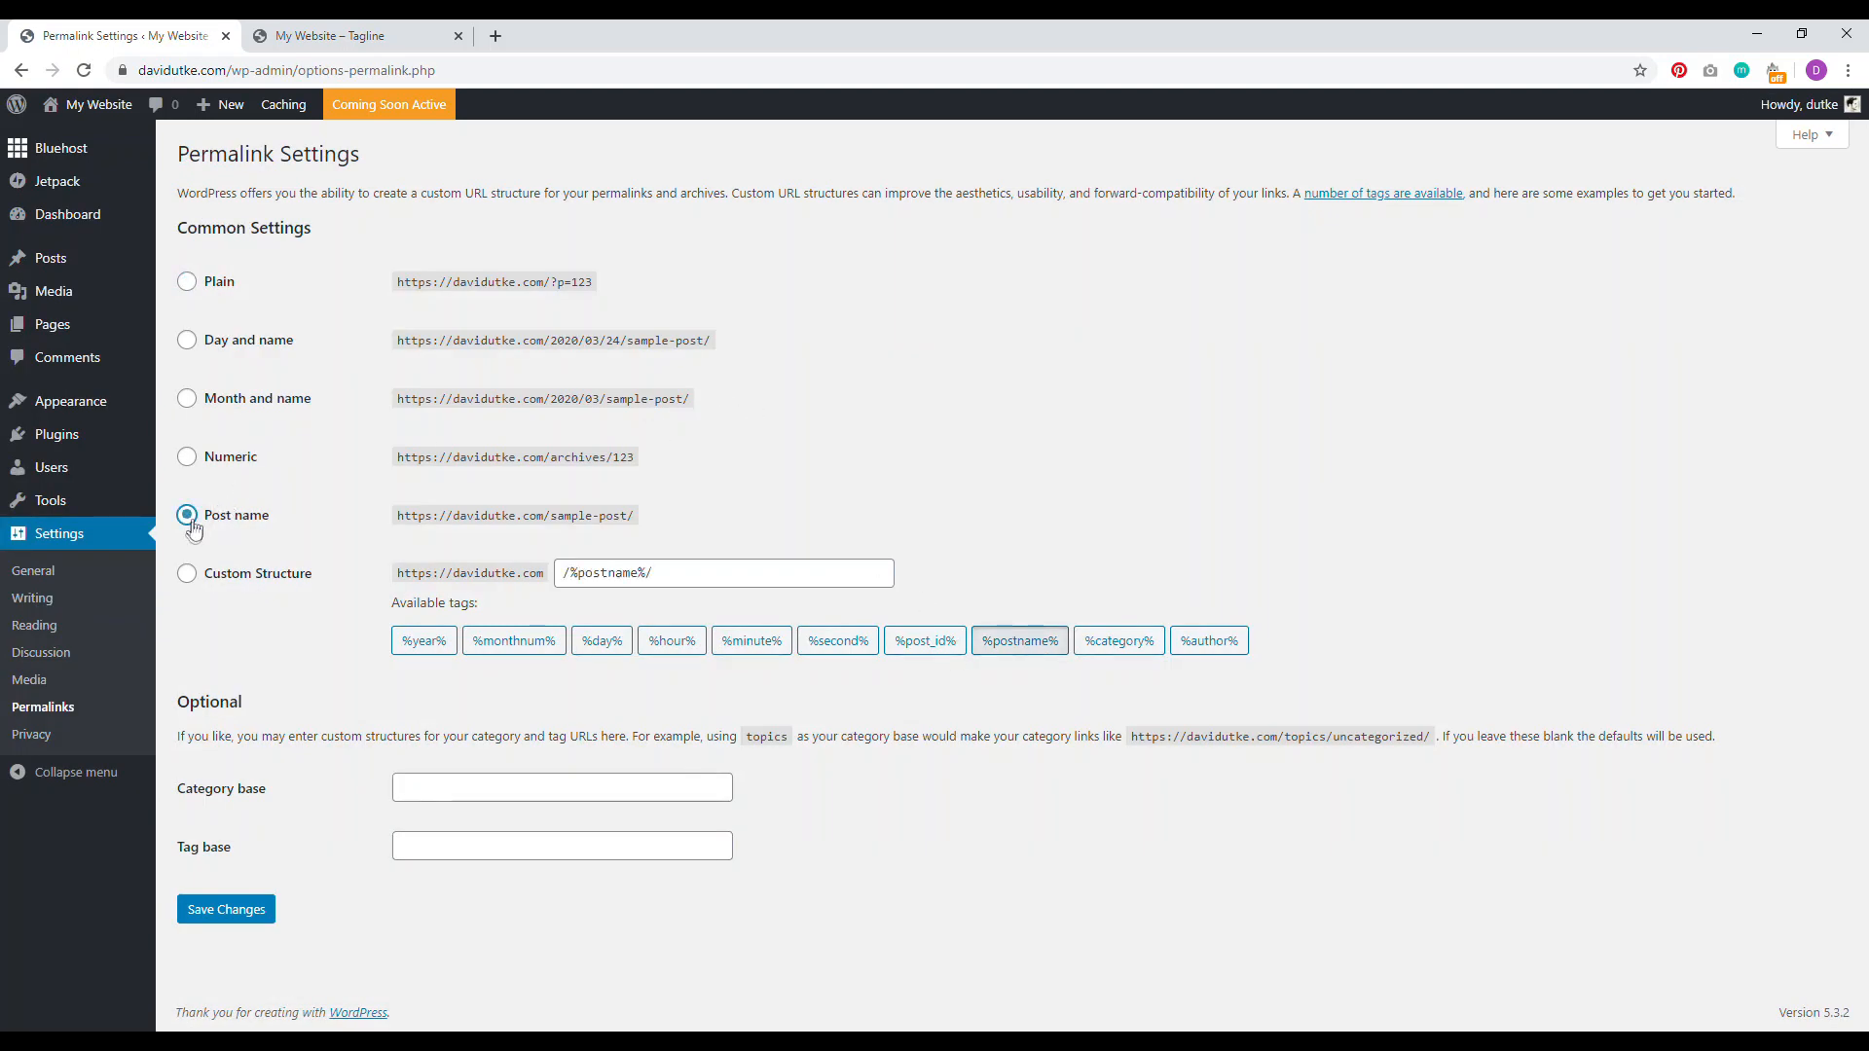
{"action": "left_click", "coordinate": [186, 575]}
{"action": "left_click", "coordinate": [560, 573]}
{"action": "type", "text": "/blo"}
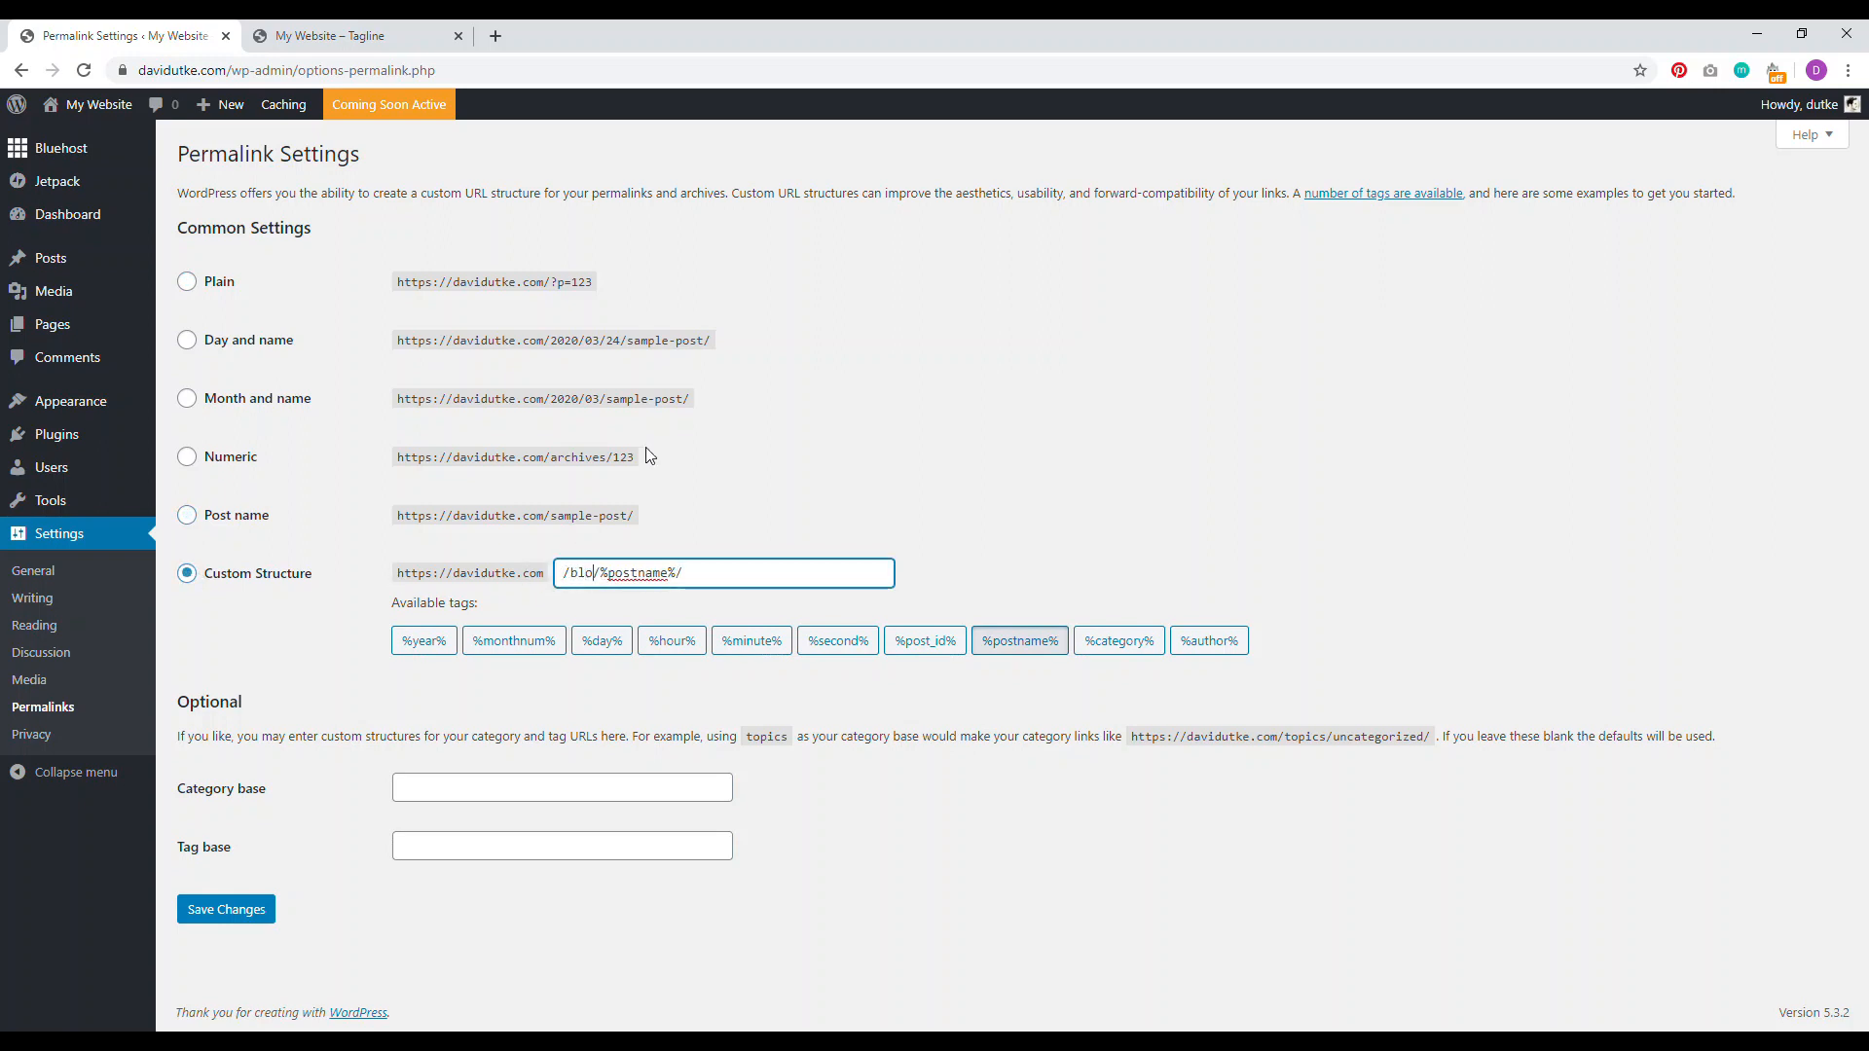
{"action": "type", "text": "g"}
Step: Search Google for 'domain names website creative pro' in a new tab, browse results, then return to Permalinks
{"action": "left_click", "coordinate": [496, 36]}
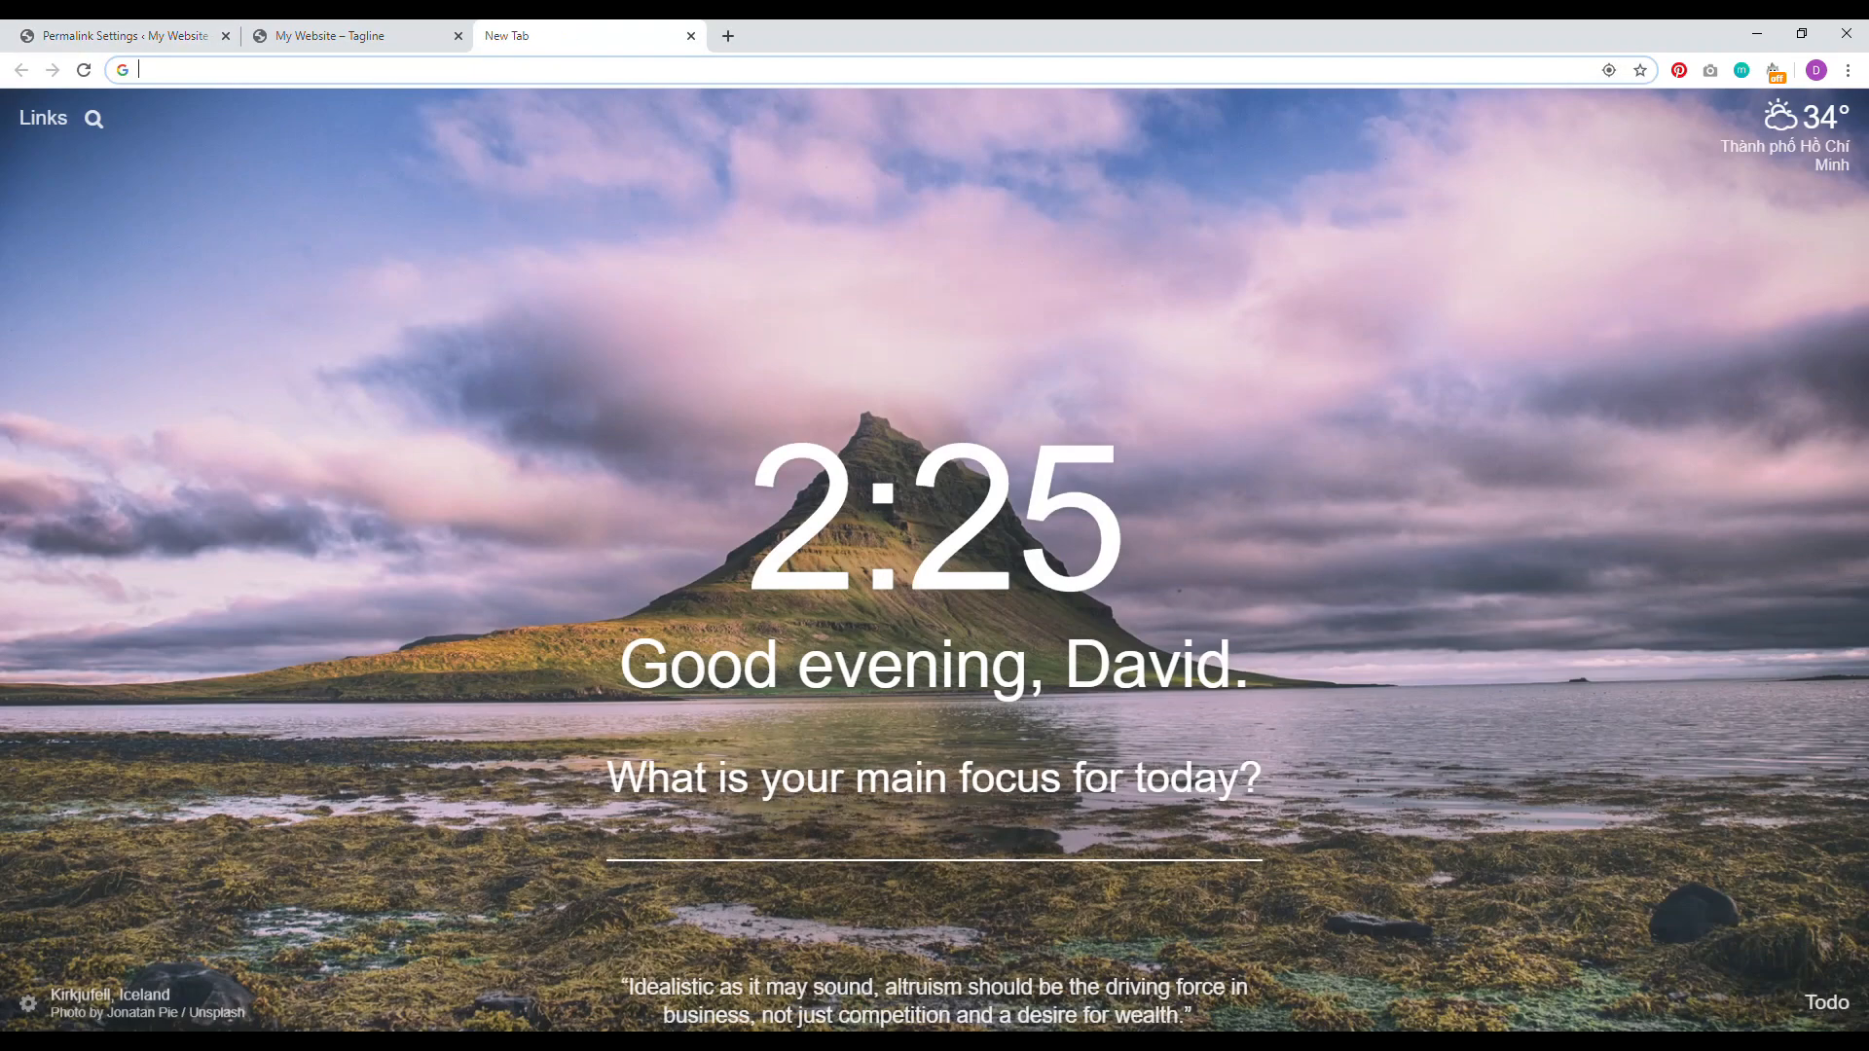
{"action": "type", "text": "domain names website creative pro"}
{"action": "key", "text": "Return"}
{"action": "scroll", "coordinate": [38, 377], "scroll_direction": "down", "scroll_amount": 5}
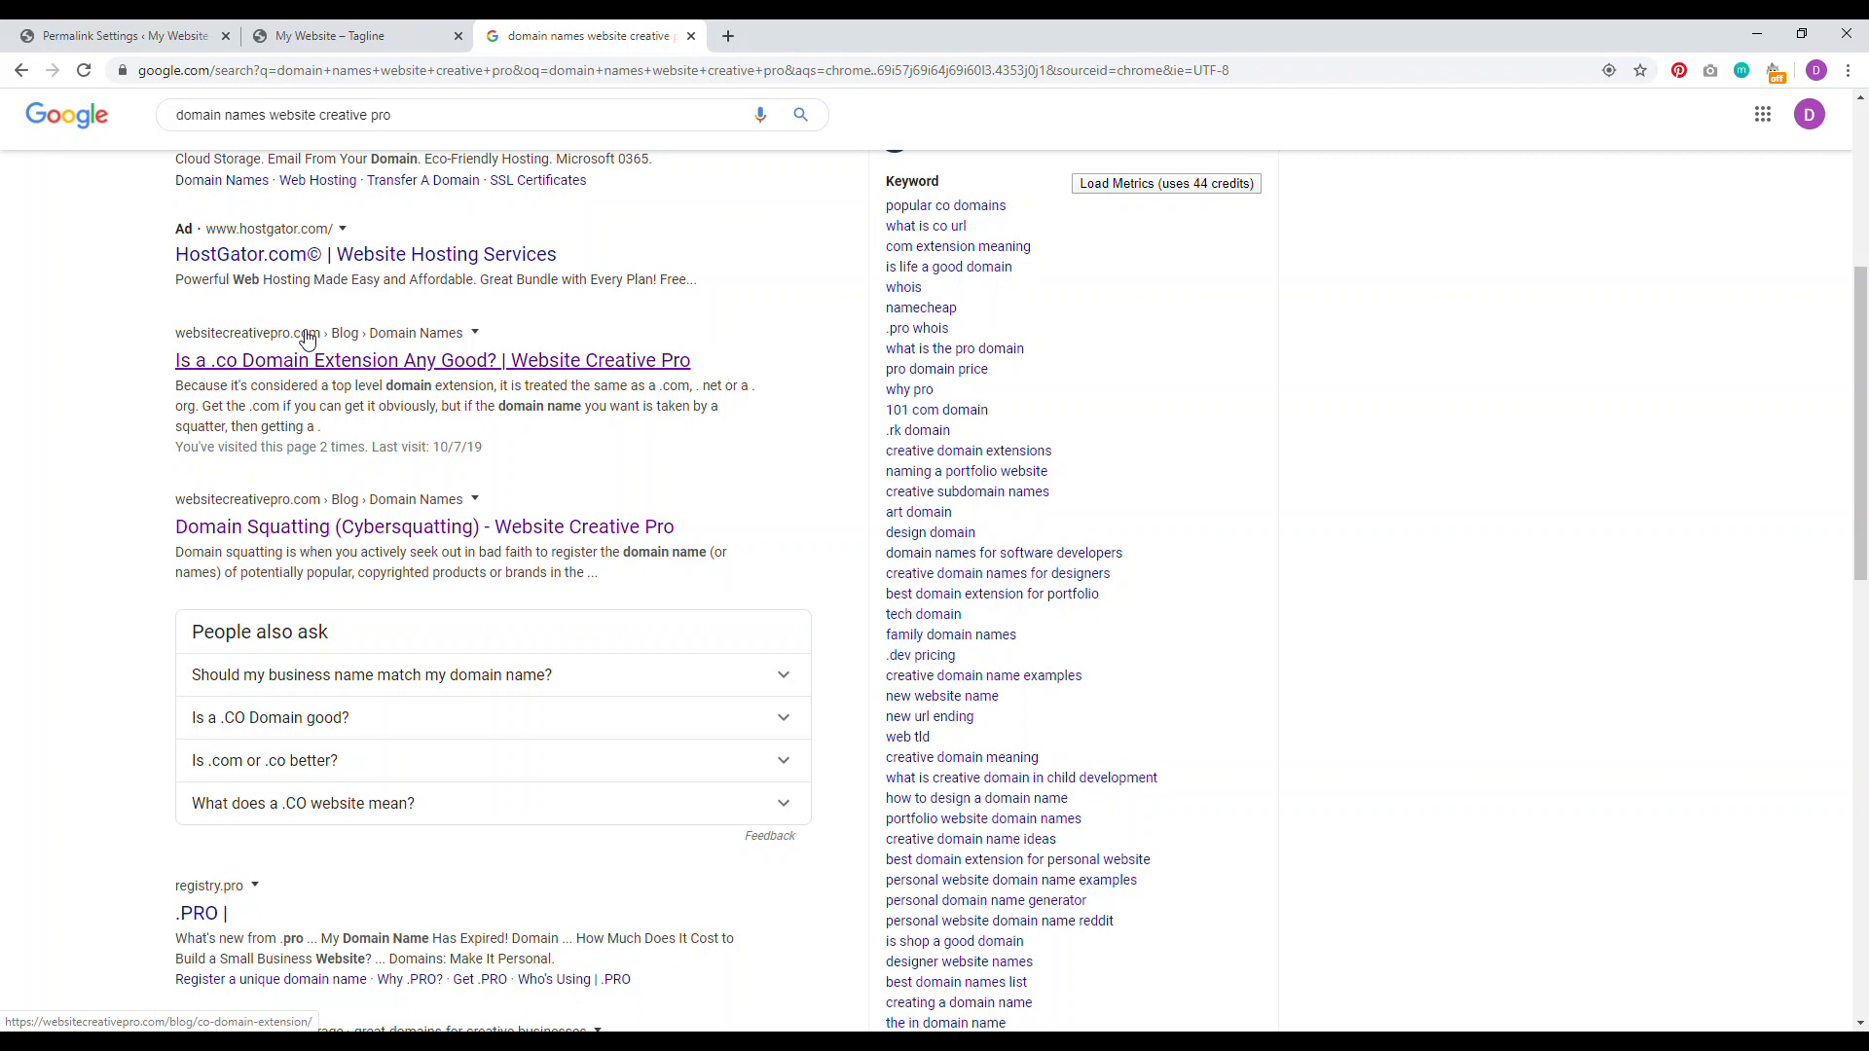
{"action": "scroll", "coordinate": [134, 467], "scroll_direction": "down", "scroll_amount": 3}
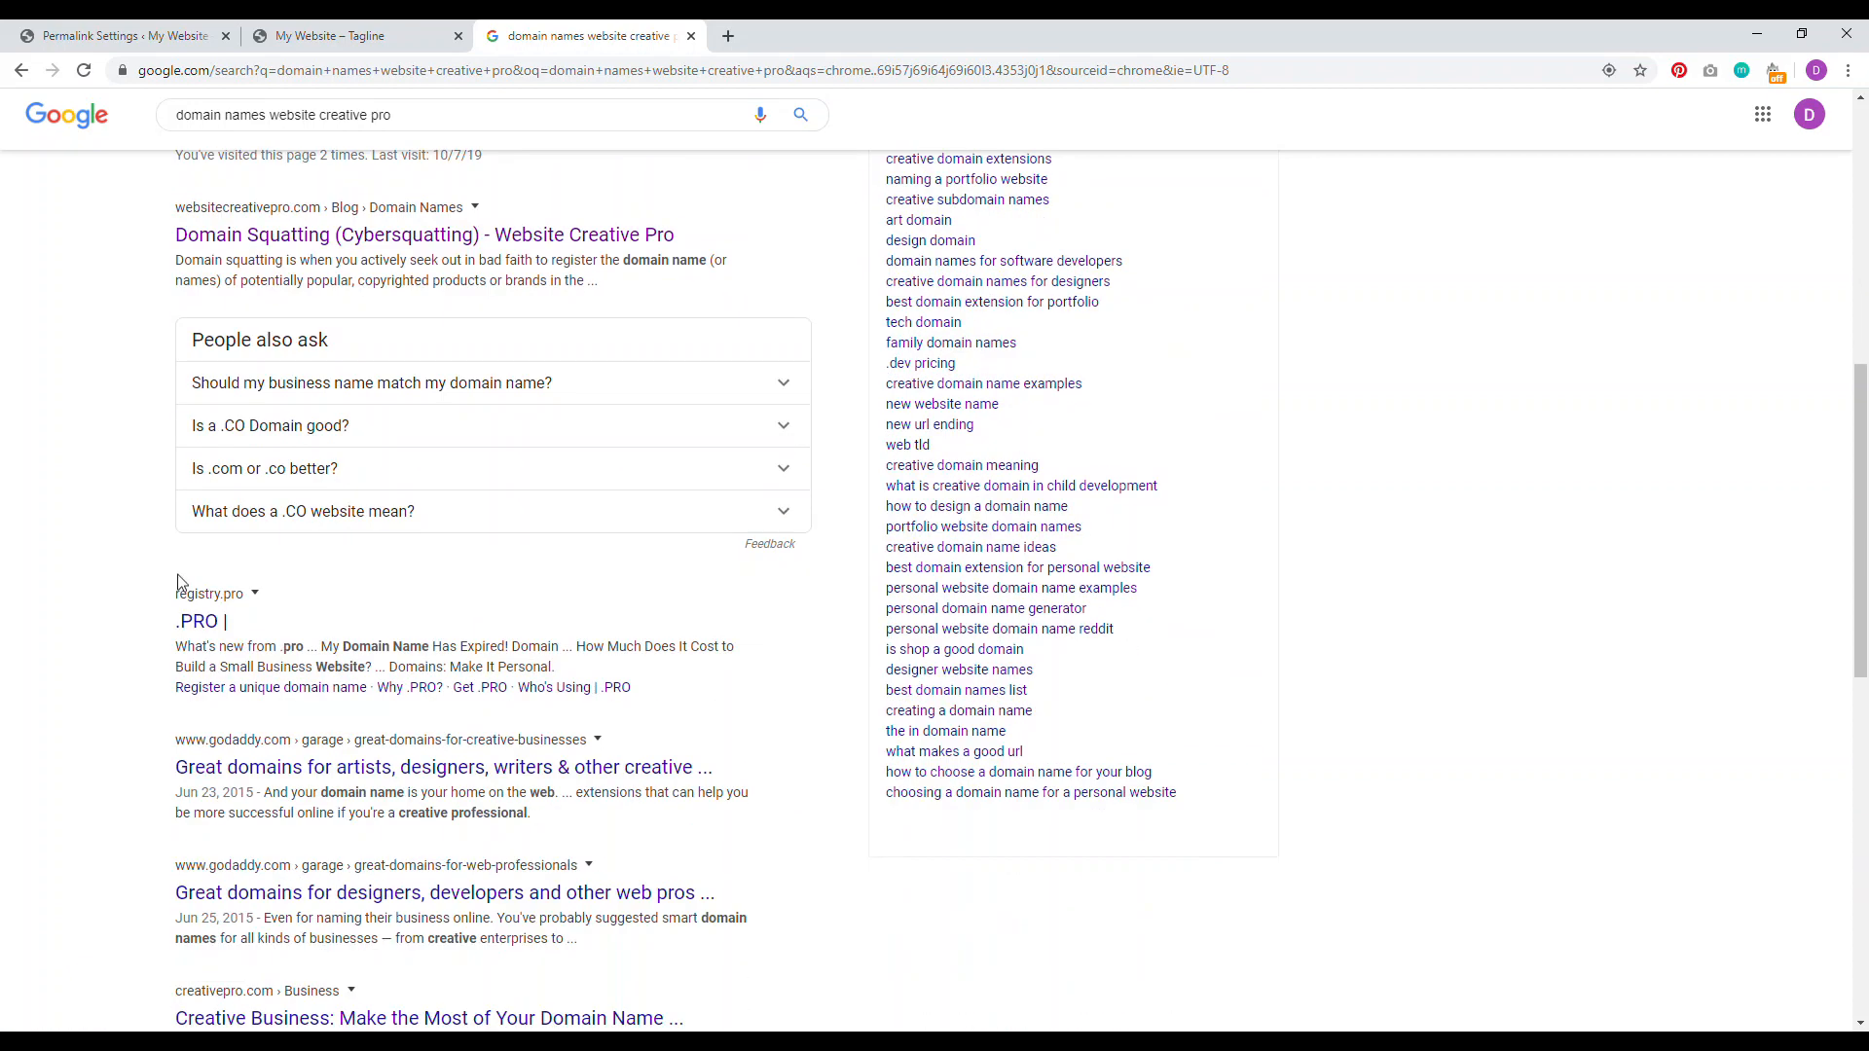
{"action": "scroll", "coordinate": [178, 583], "scroll_direction": "up", "scroll_amount": 3}
{"action": "scroll", "coordinate": [244, 497], "scroll_direction": "down", "scroll_amount": 5}
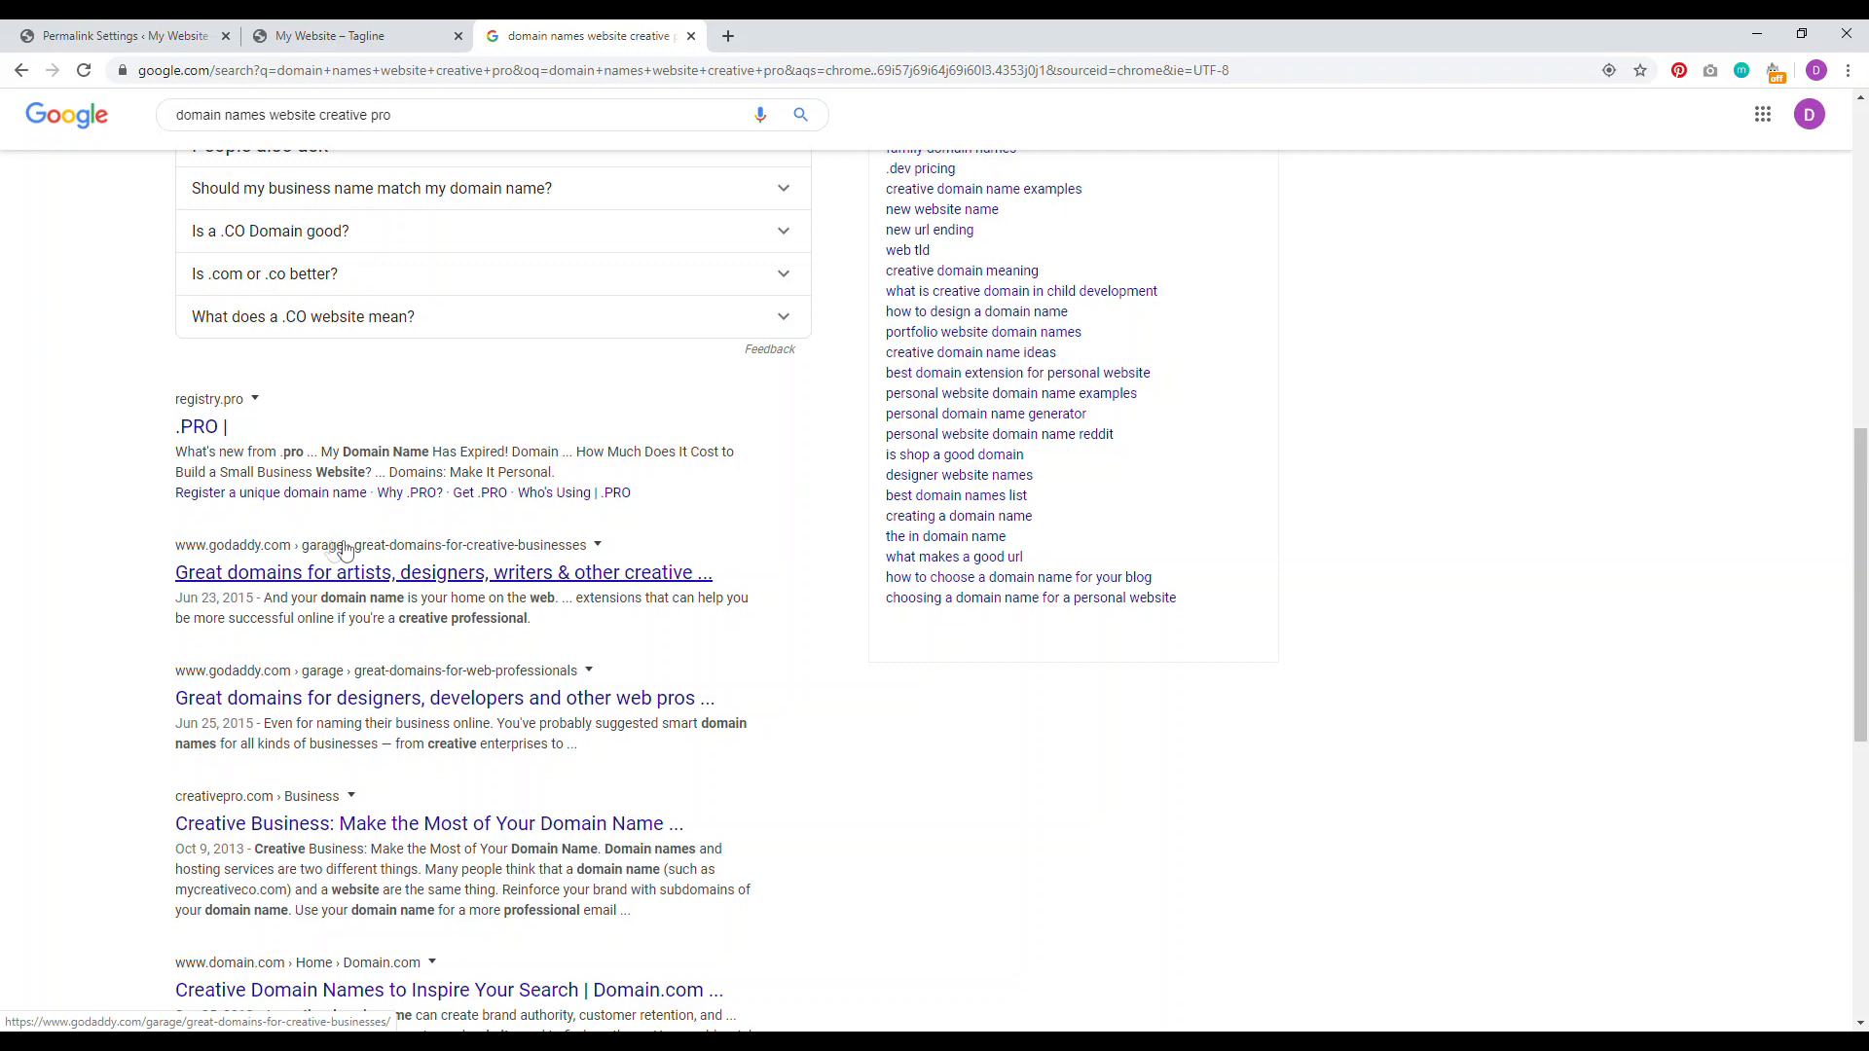
{"action": "scroll", "coordinate": [332, 541], "scroll_direction": "up", "scroll_amount": 1}
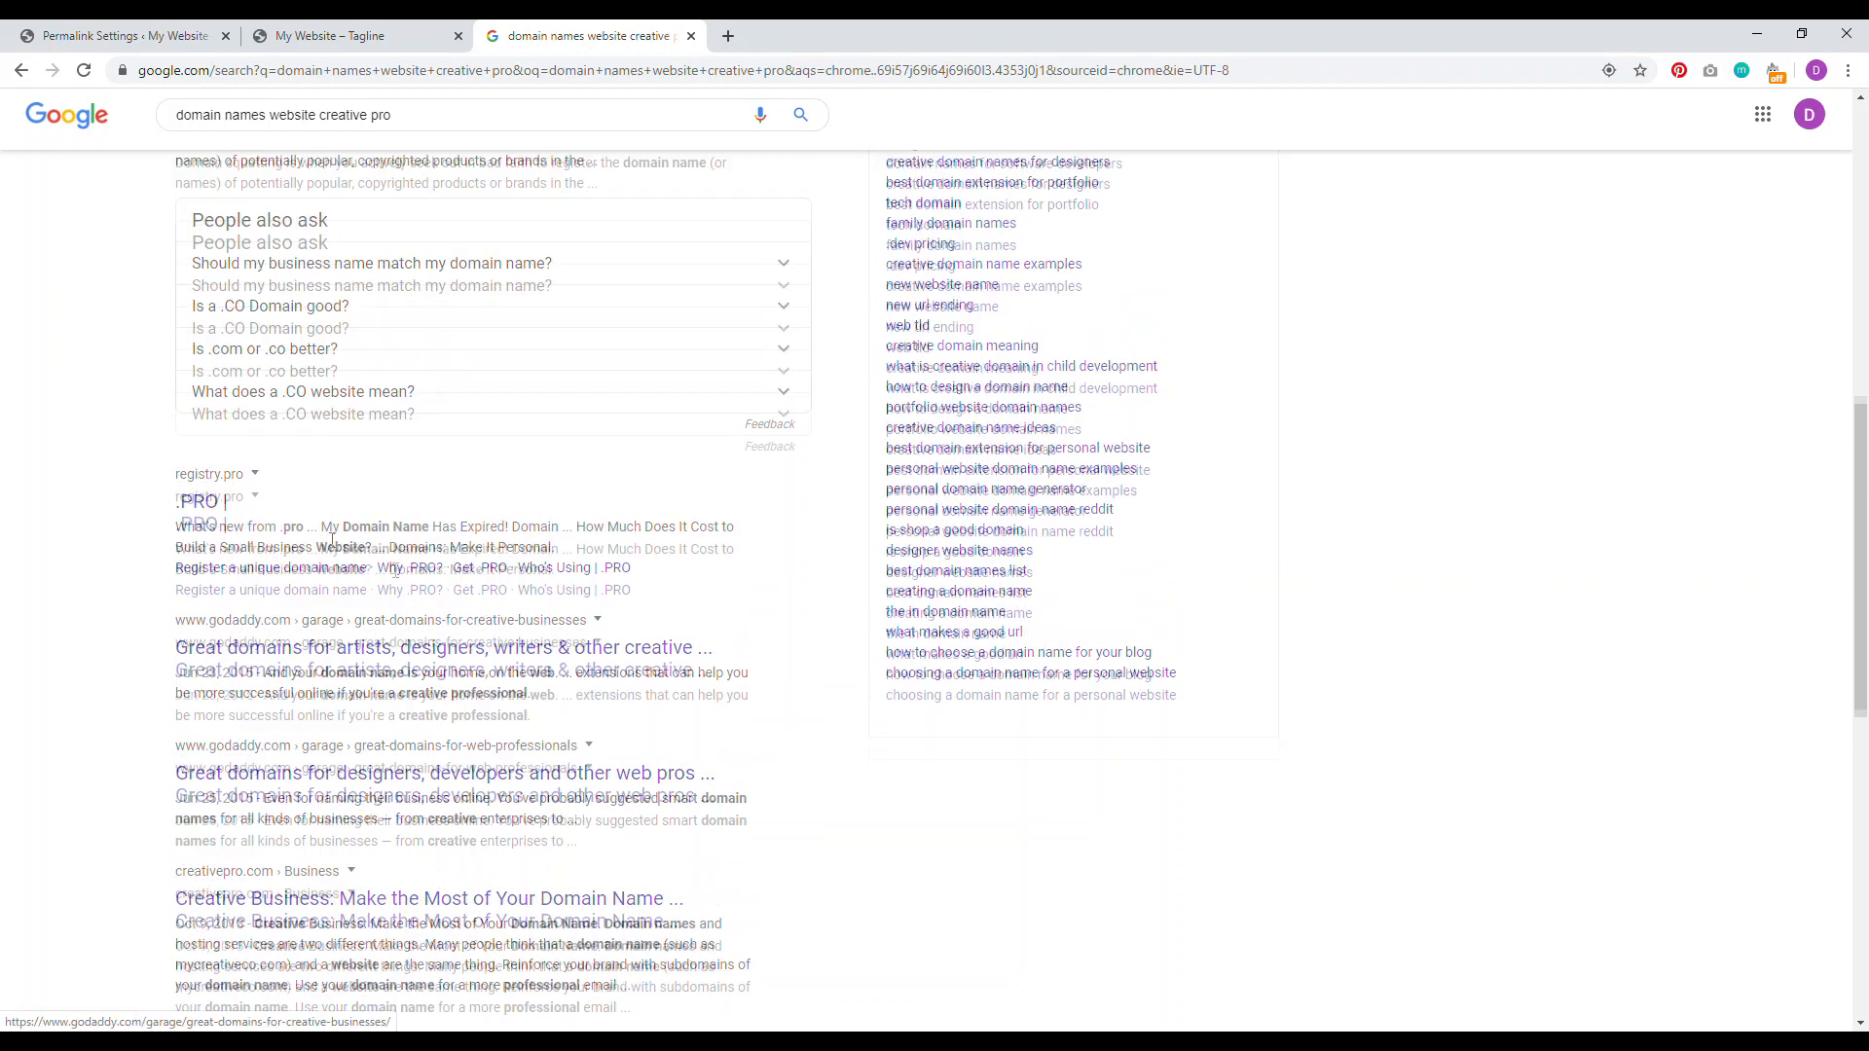
{"action": "scroll", "coordinate": [278, 638], "scroll_direction": "up", "scroll_amount": 5}
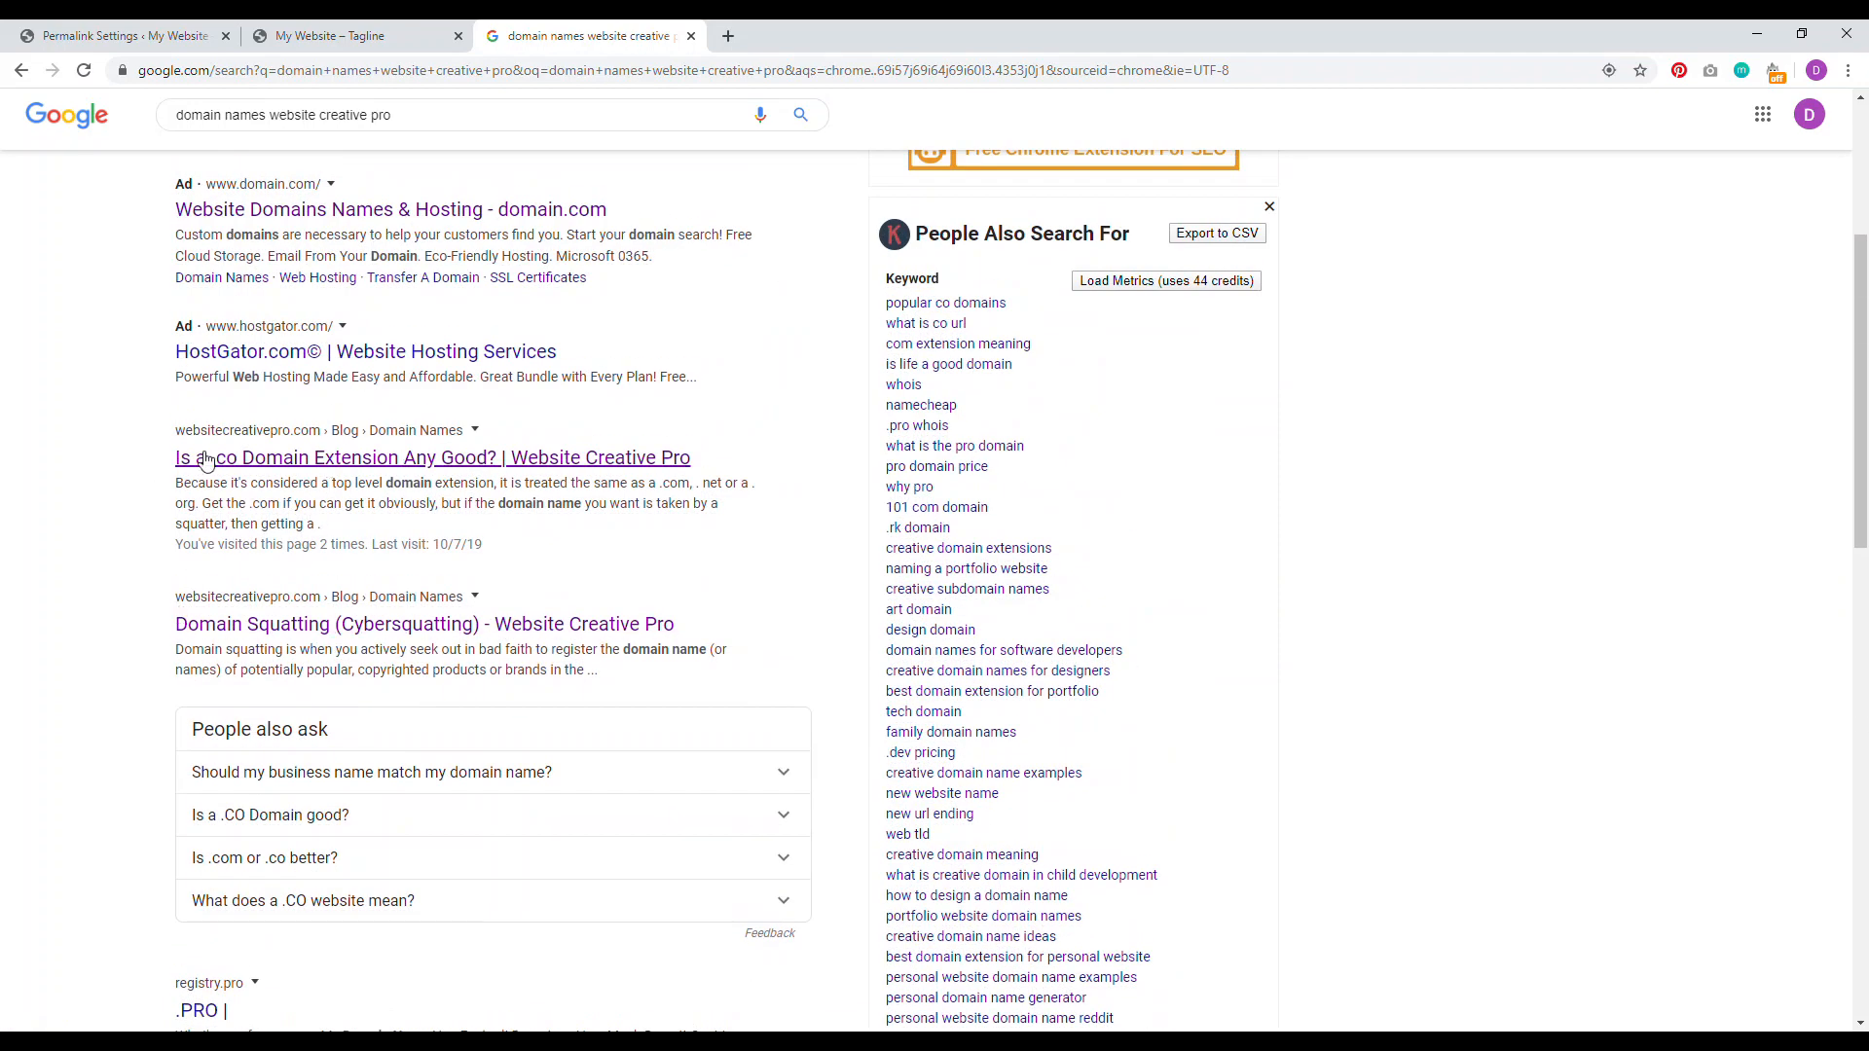
{"action": "left_click", "coordinate": [166, 36]}
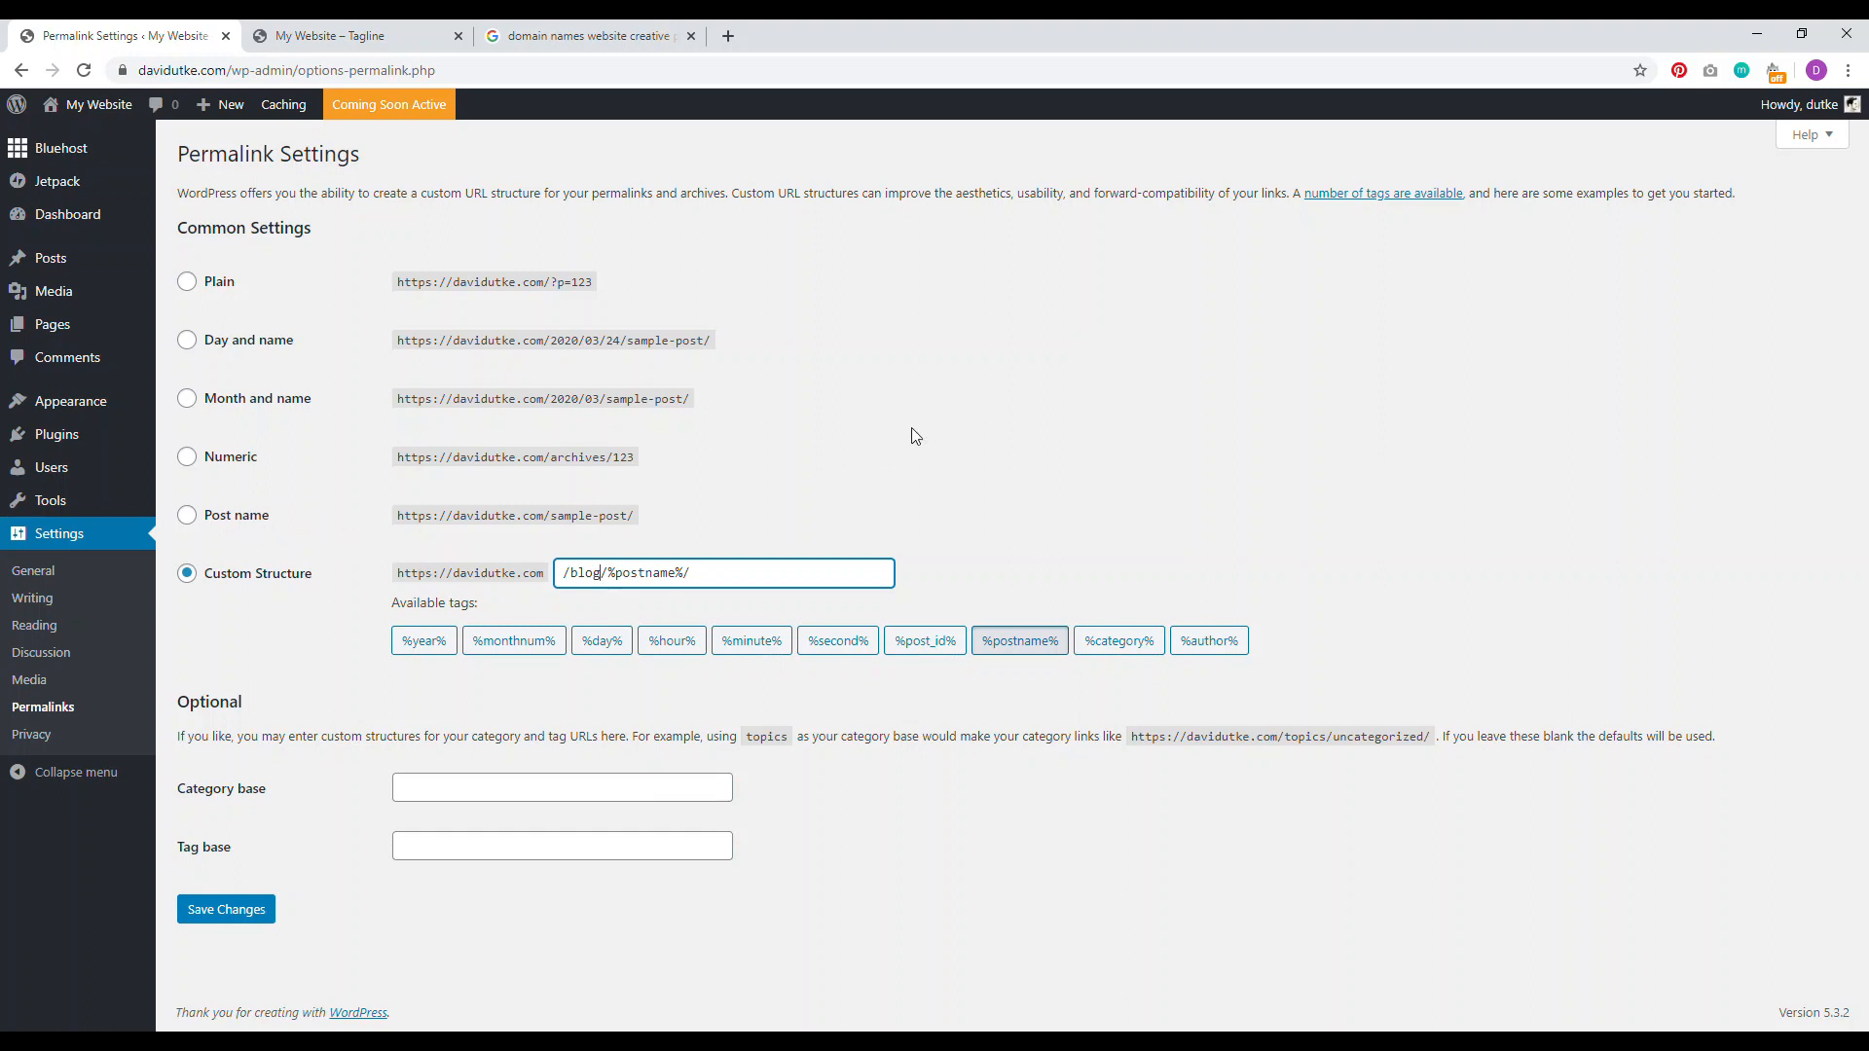
{"action": "left_click_drag", "start_coordinate": [685, 400], "coordinate": [488, 403]}
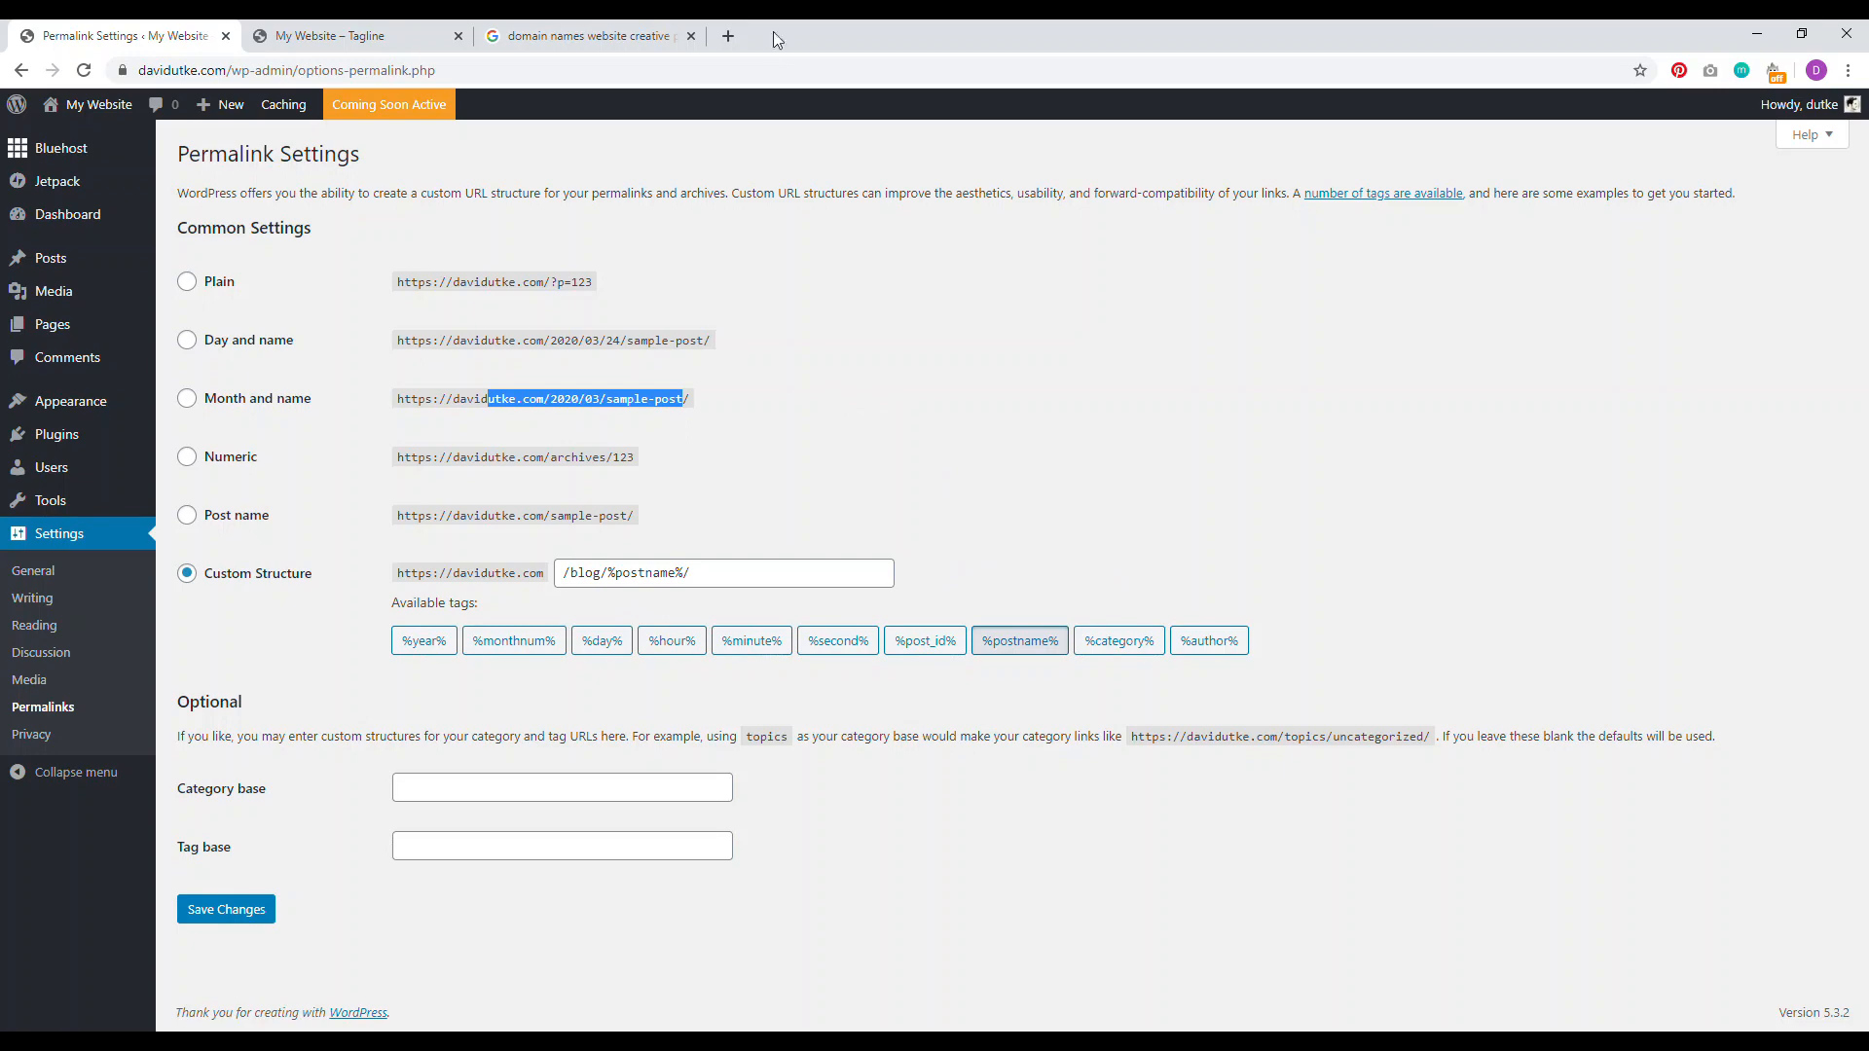
{"action": "left_click", "coordinate": [736, 29]}
Step: Search for 'penny hoarder' and open The Penny Hoarder website
{"action": "type", "text": "penny"}
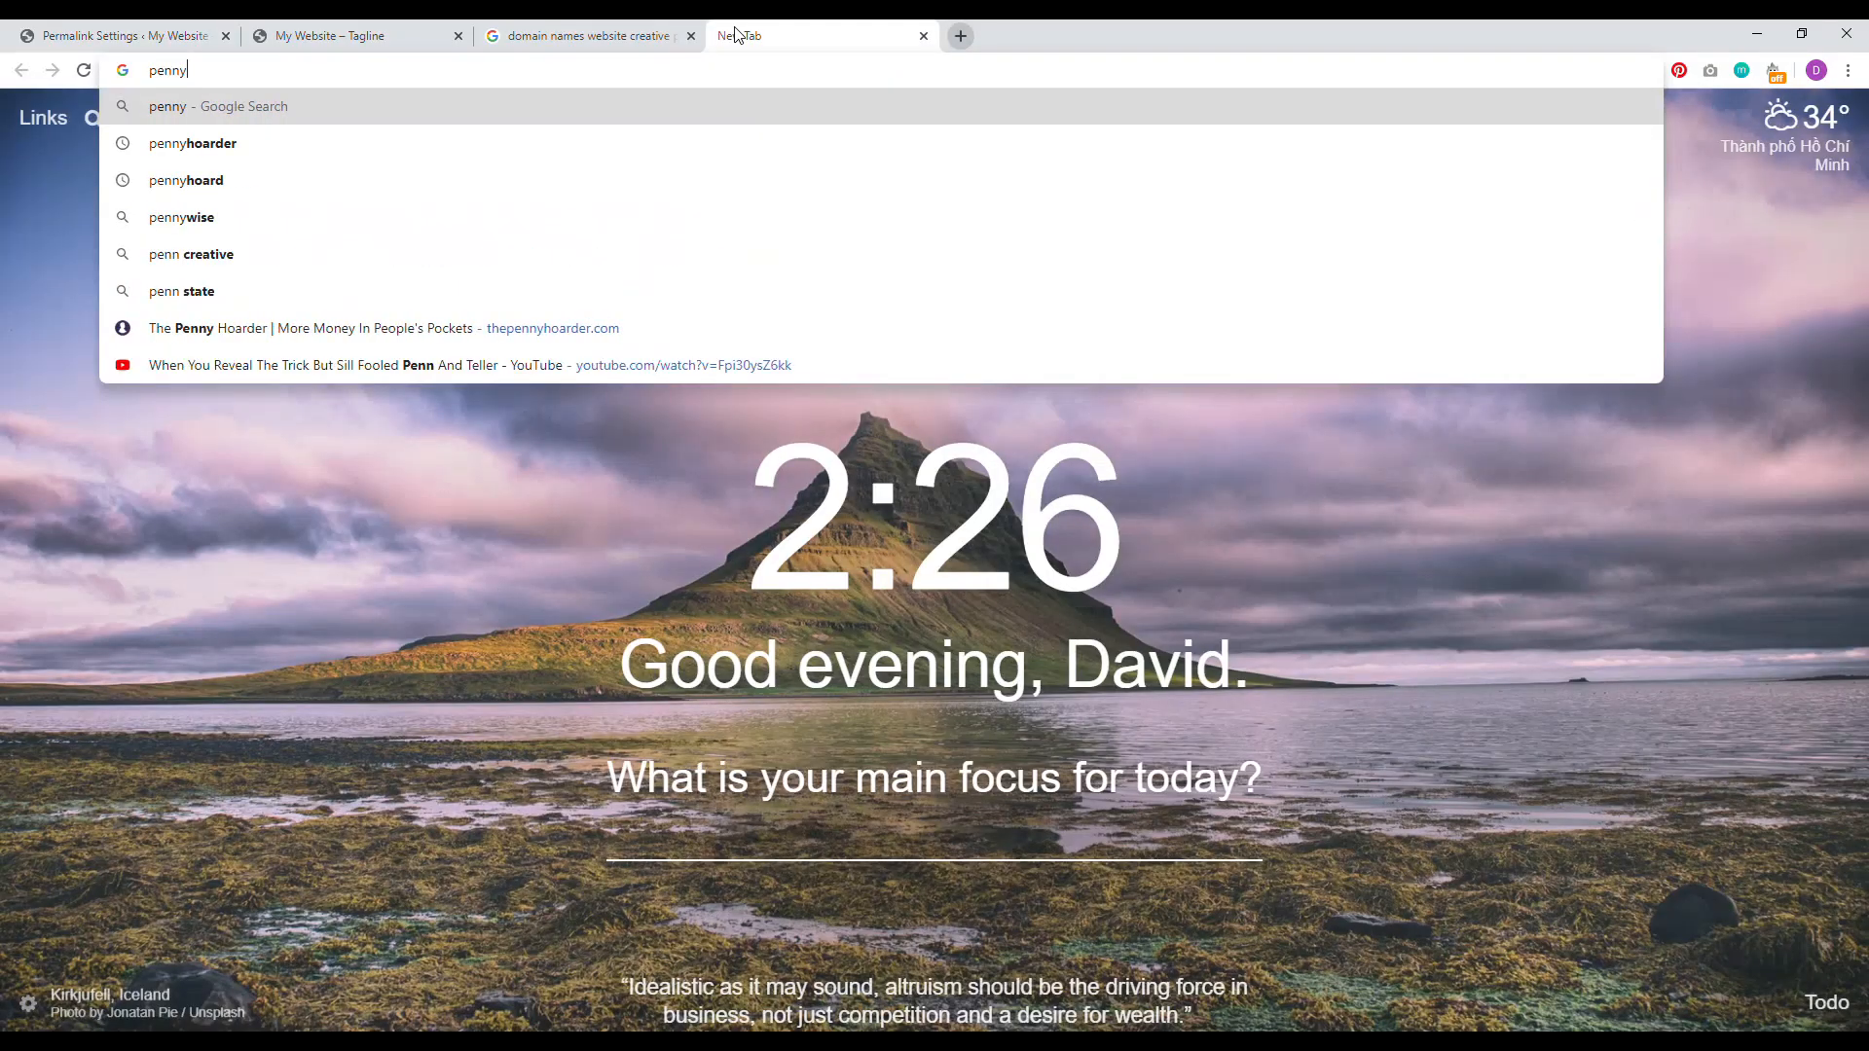
{"action": "type", "text": " hoarder"}
{"action": "key", "text": "Return"}
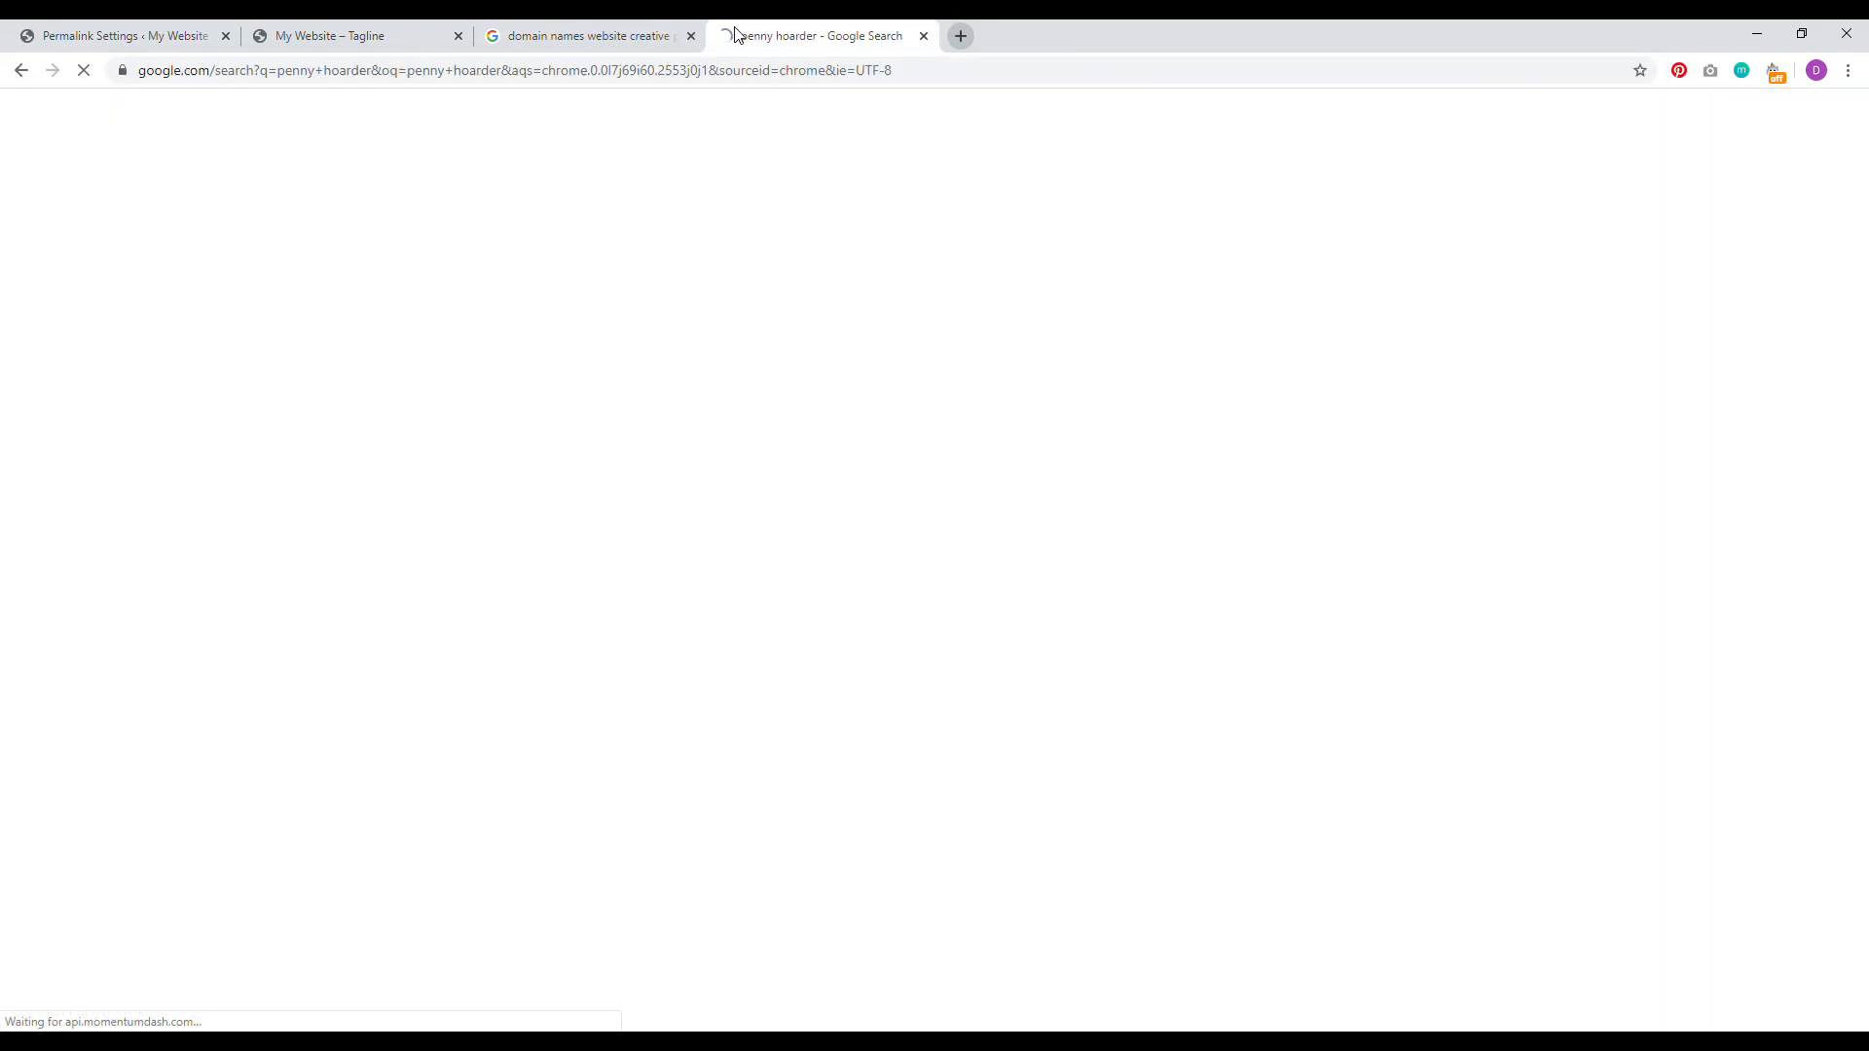
{"action": "left_click", "coordinate": [467, 304]}
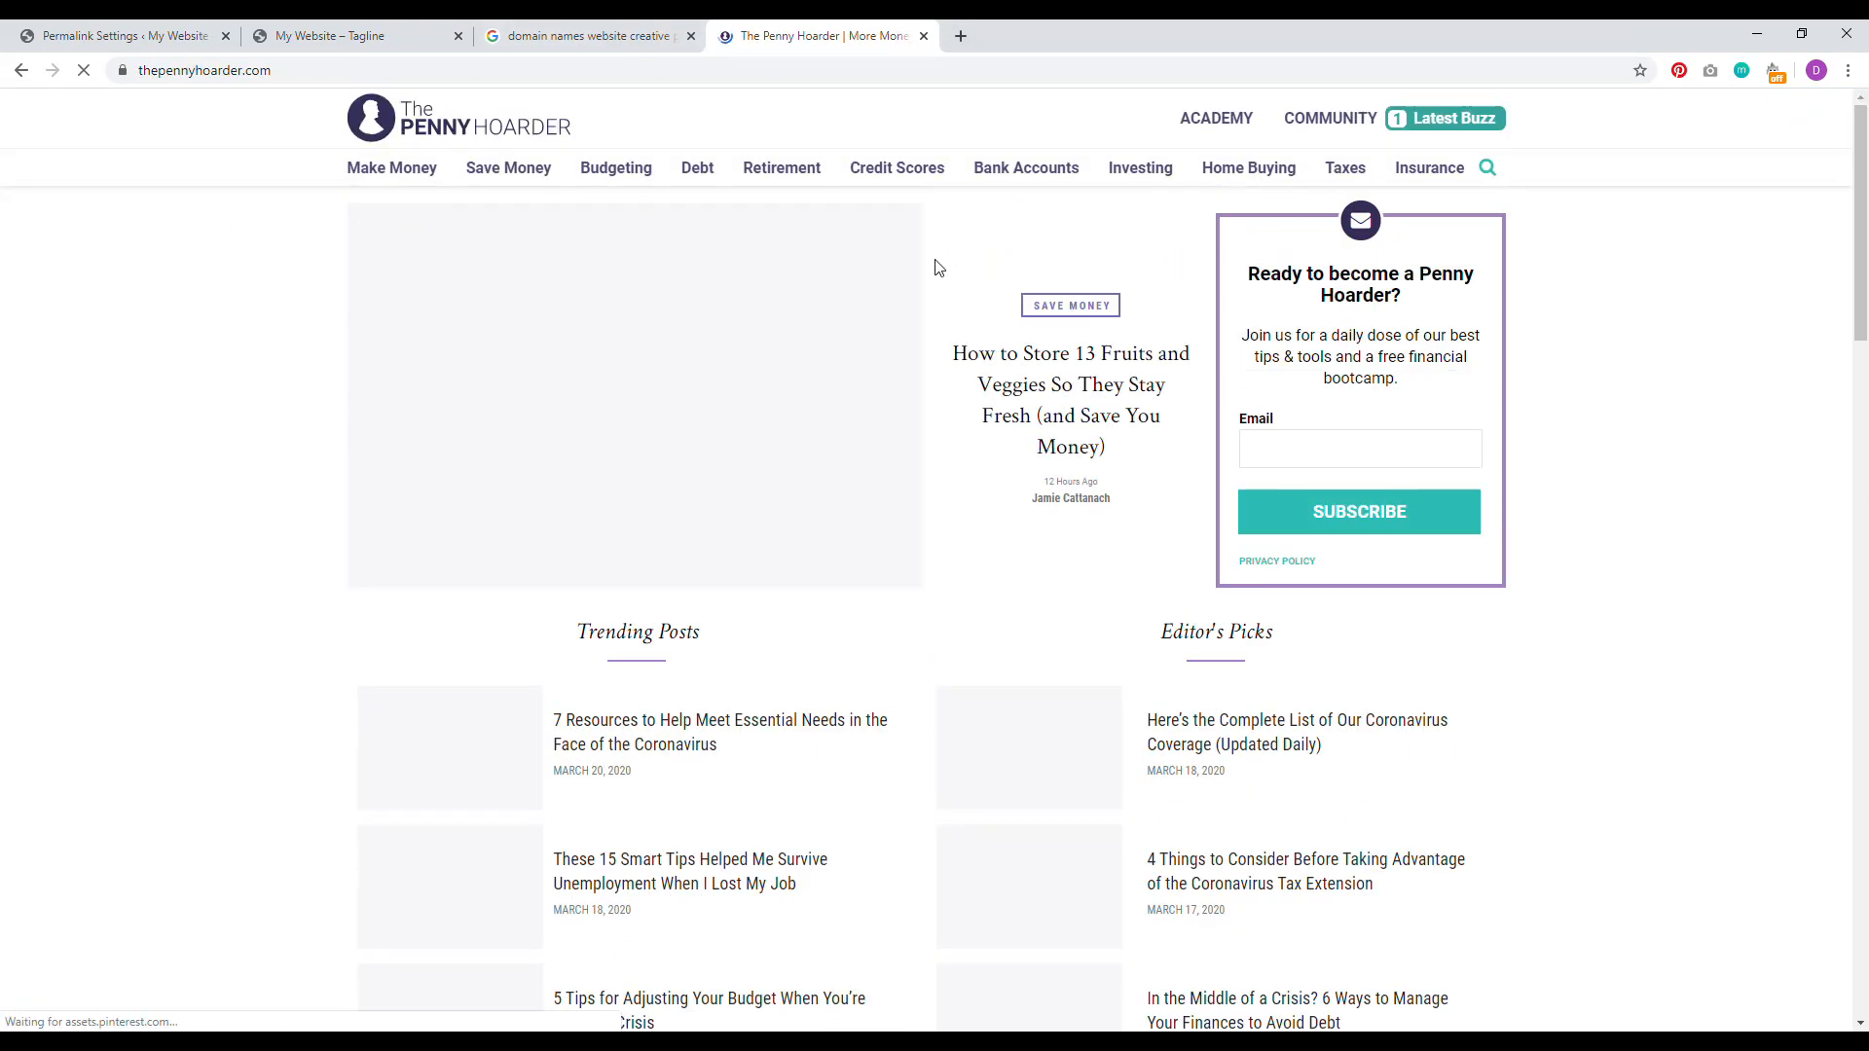
{"action": "left_click", "coordinate": [125, 36]}
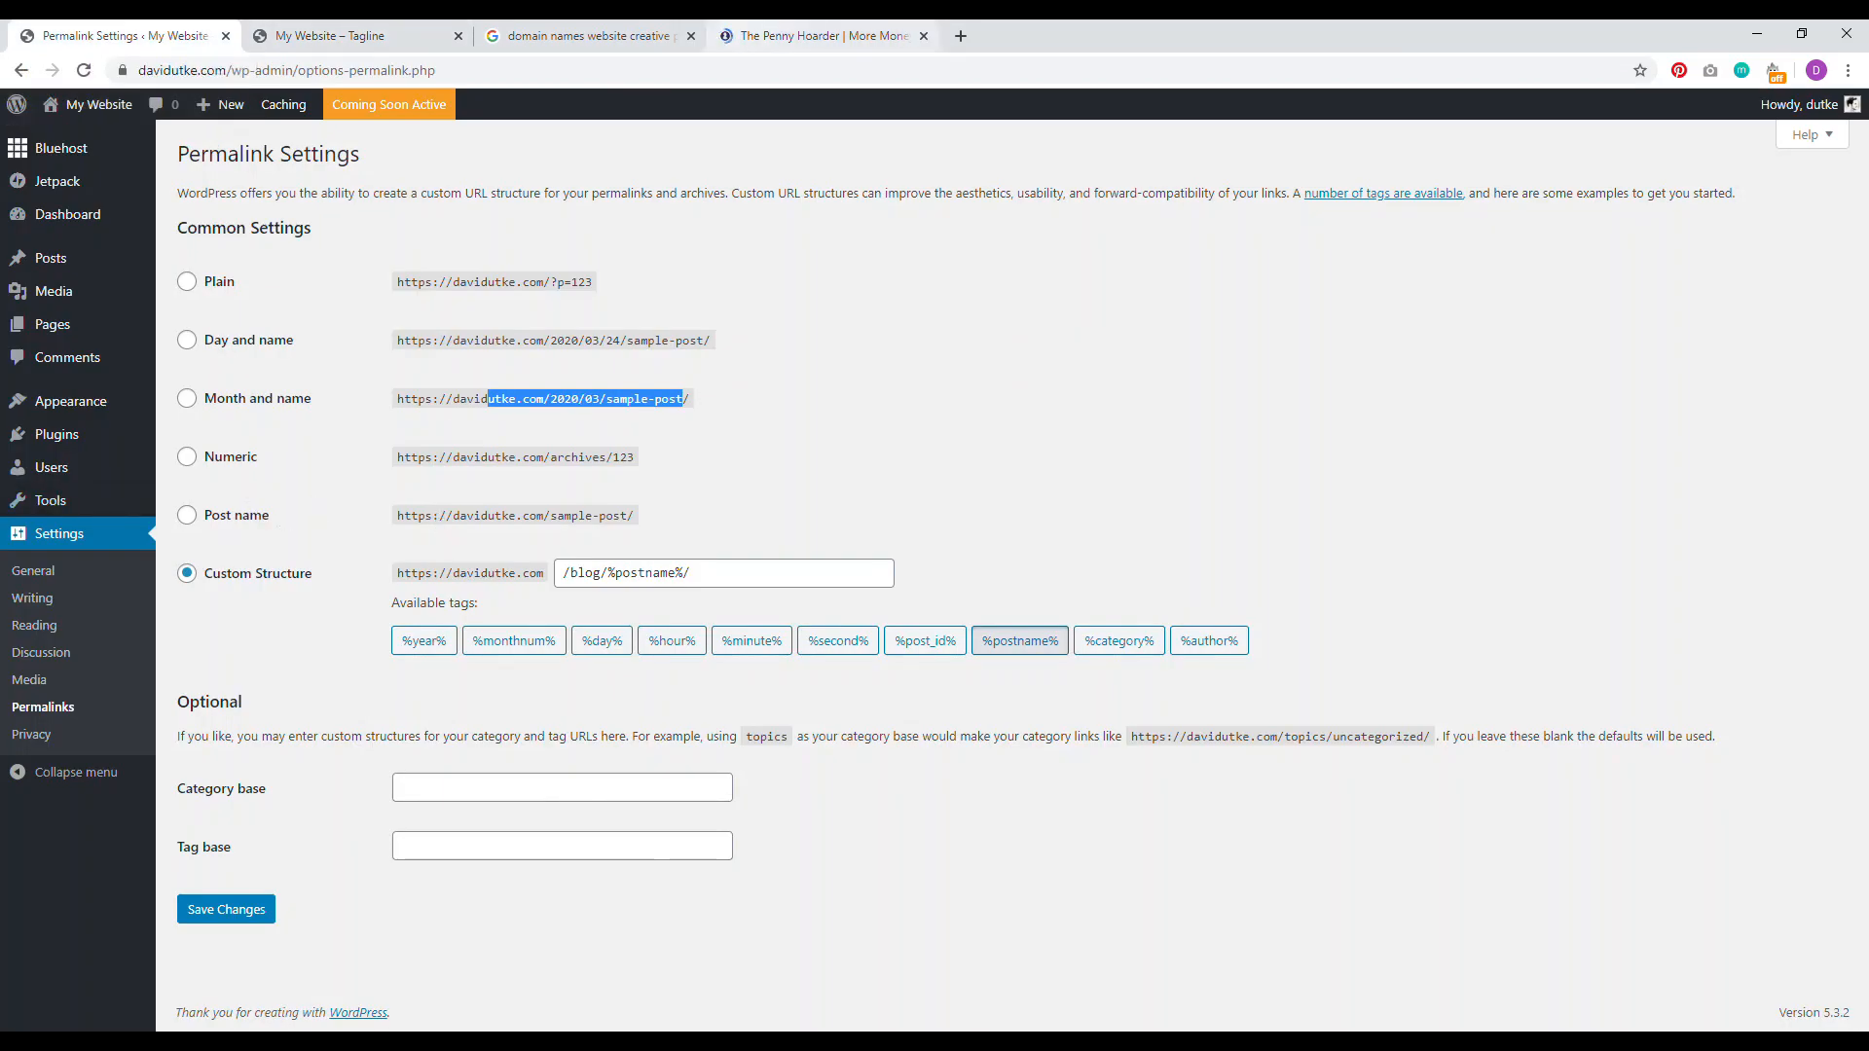
{"action": "left_click", "coordinate": [823, 36]}
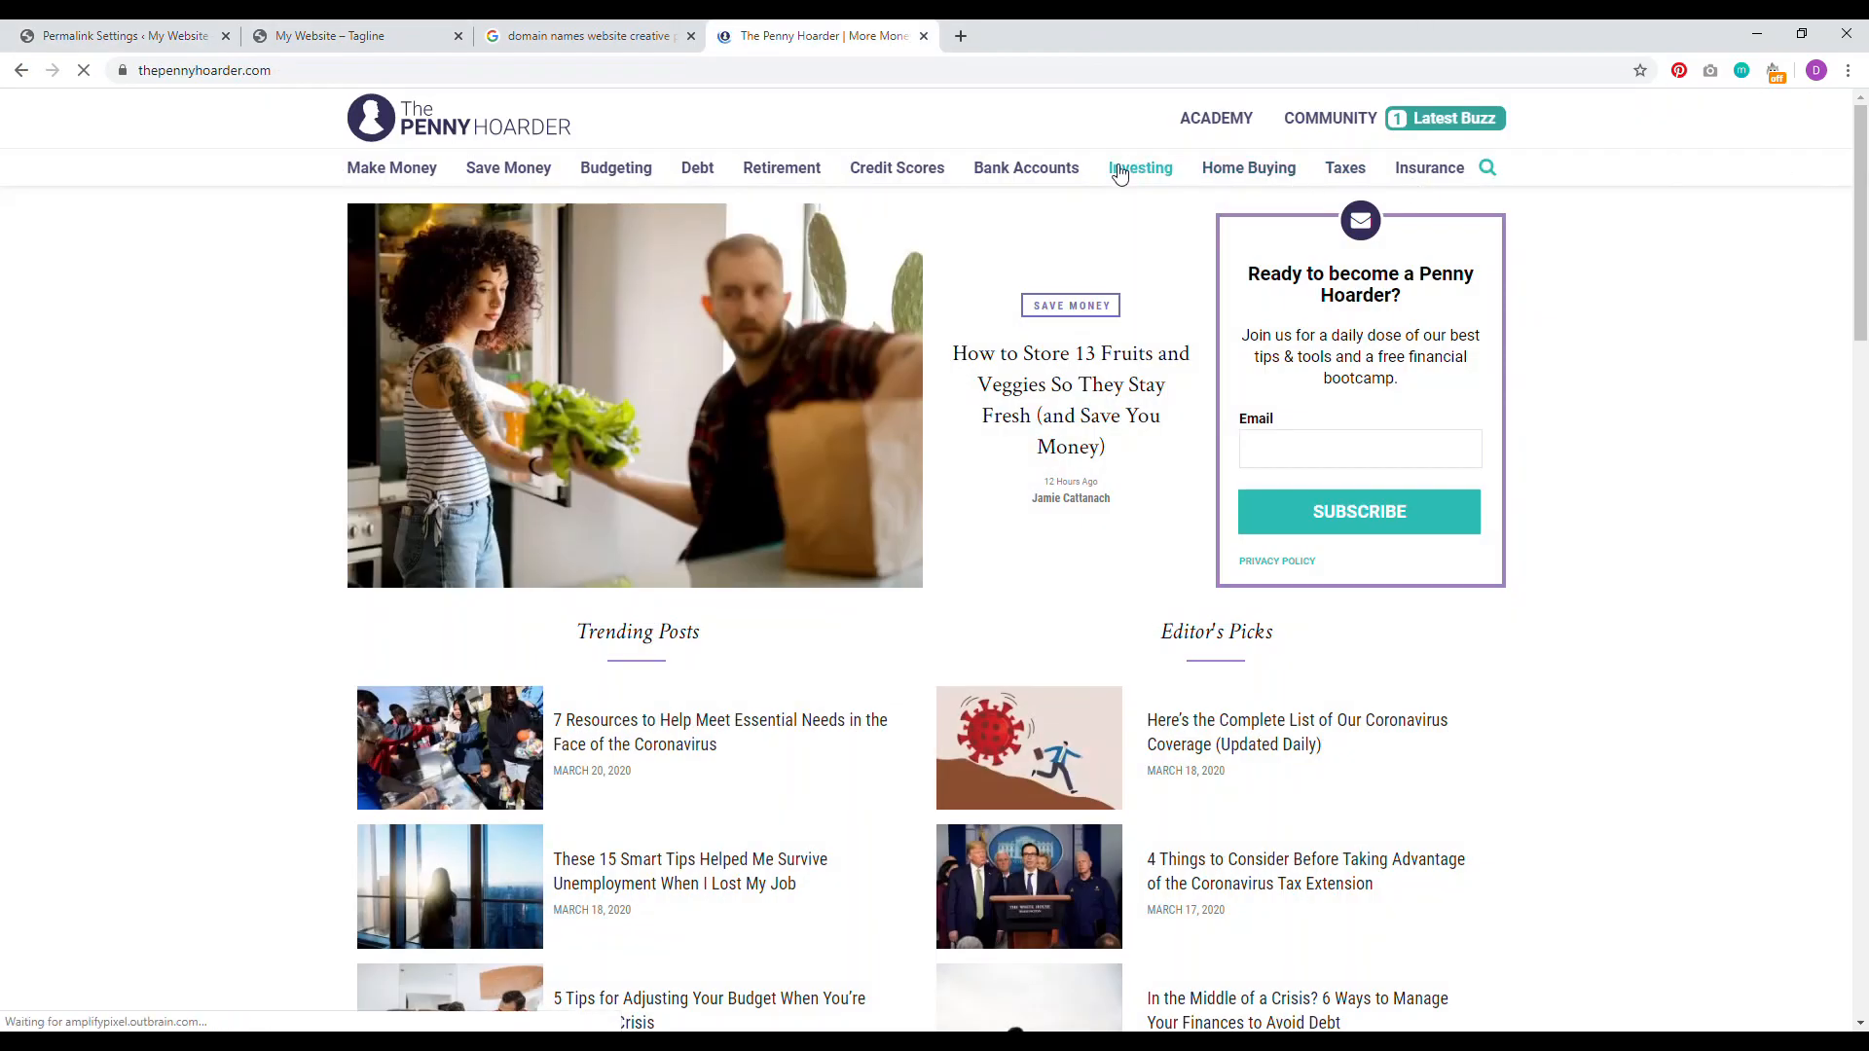
Step: Open a Bank Accounts article, highlight its category URL segment, and return to Permalink Settings
{"action": "left_click", "coordinate": [1049, 177]}
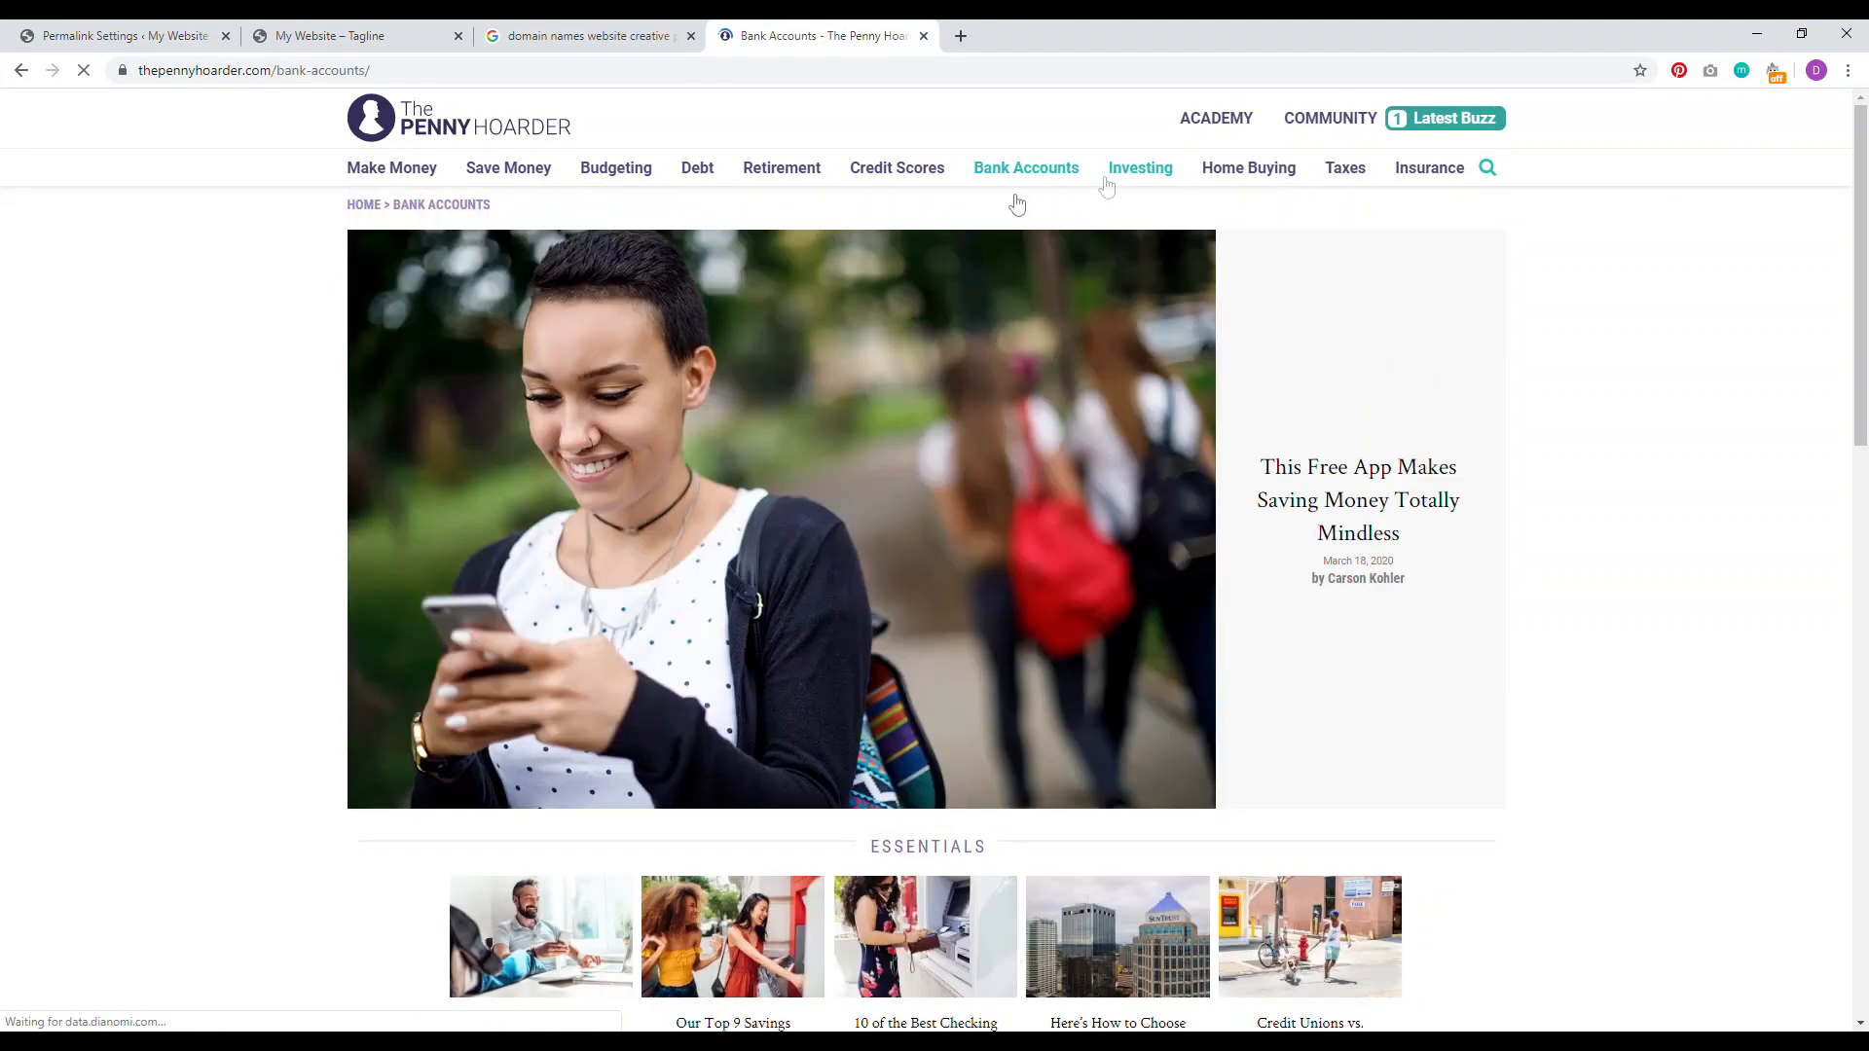
{"action": "scroll", "coordinate": [1866, 243], "scroll_direction": "down", "scroll_amount": 5}
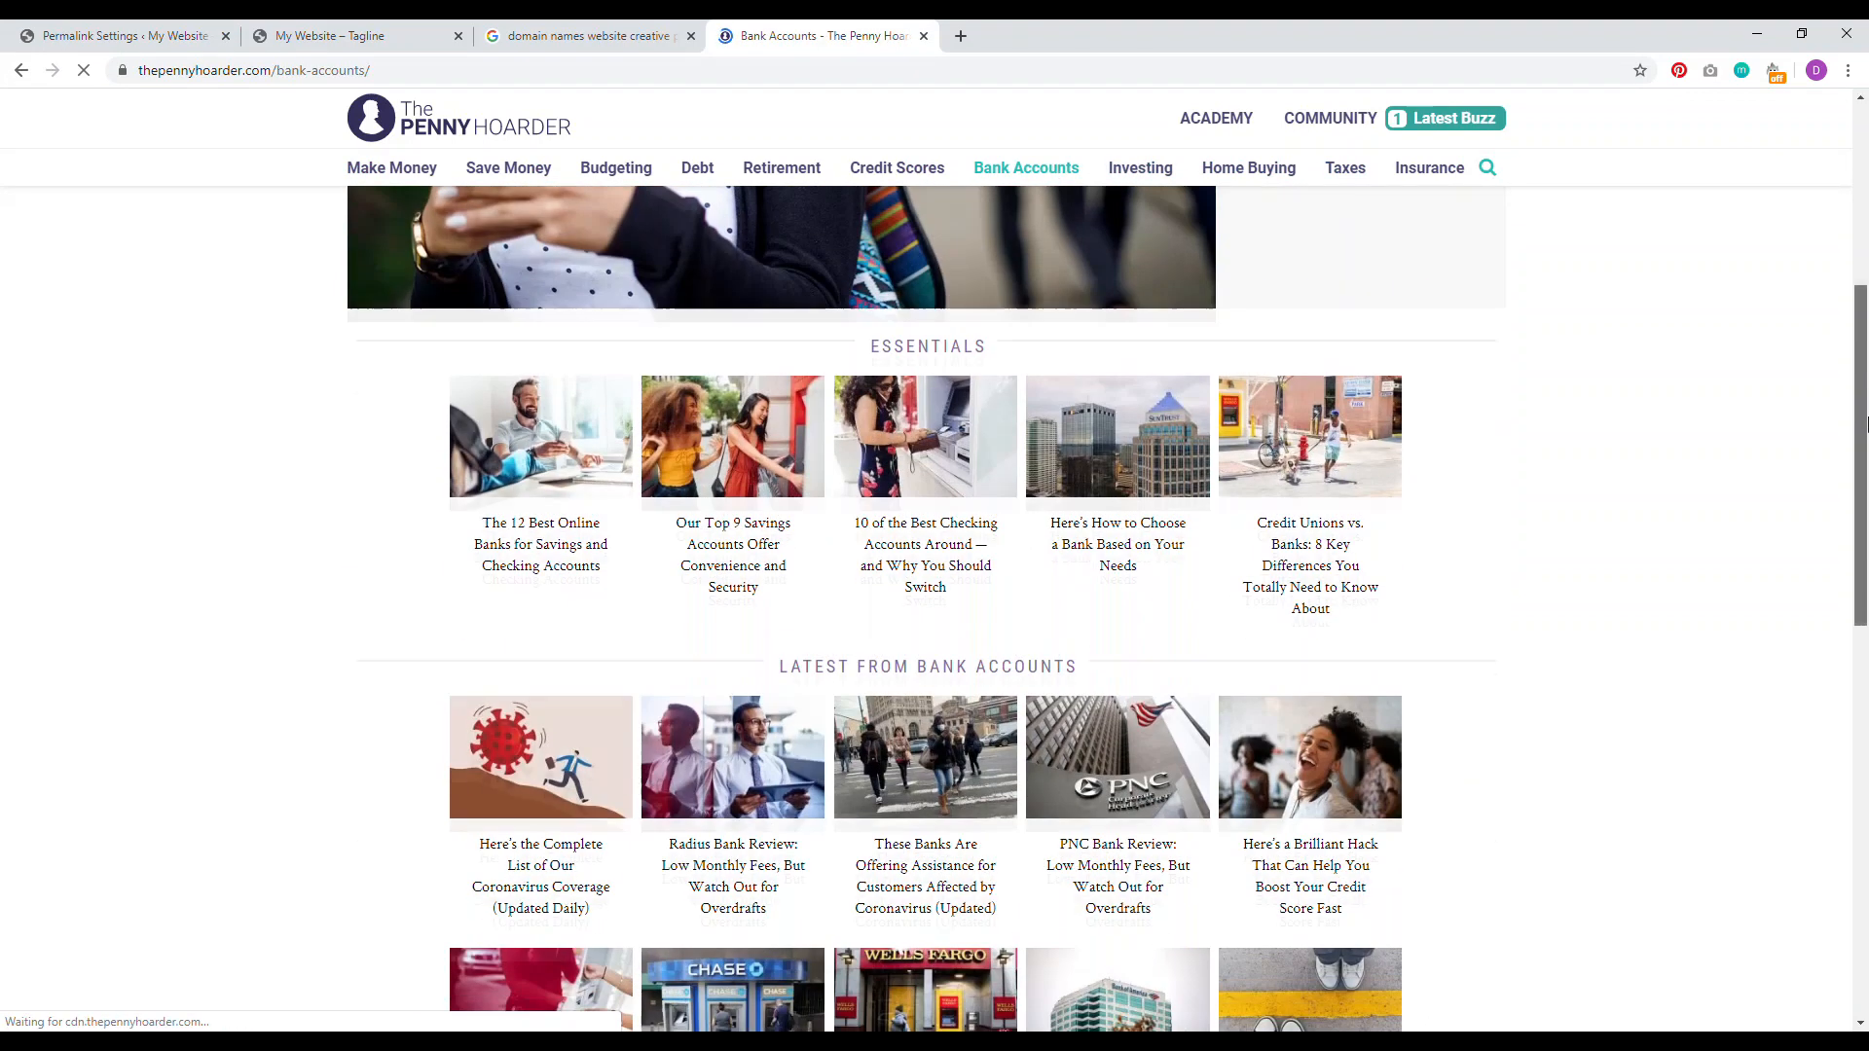
{"action": "left_click", "coordinate": [934, 852]}
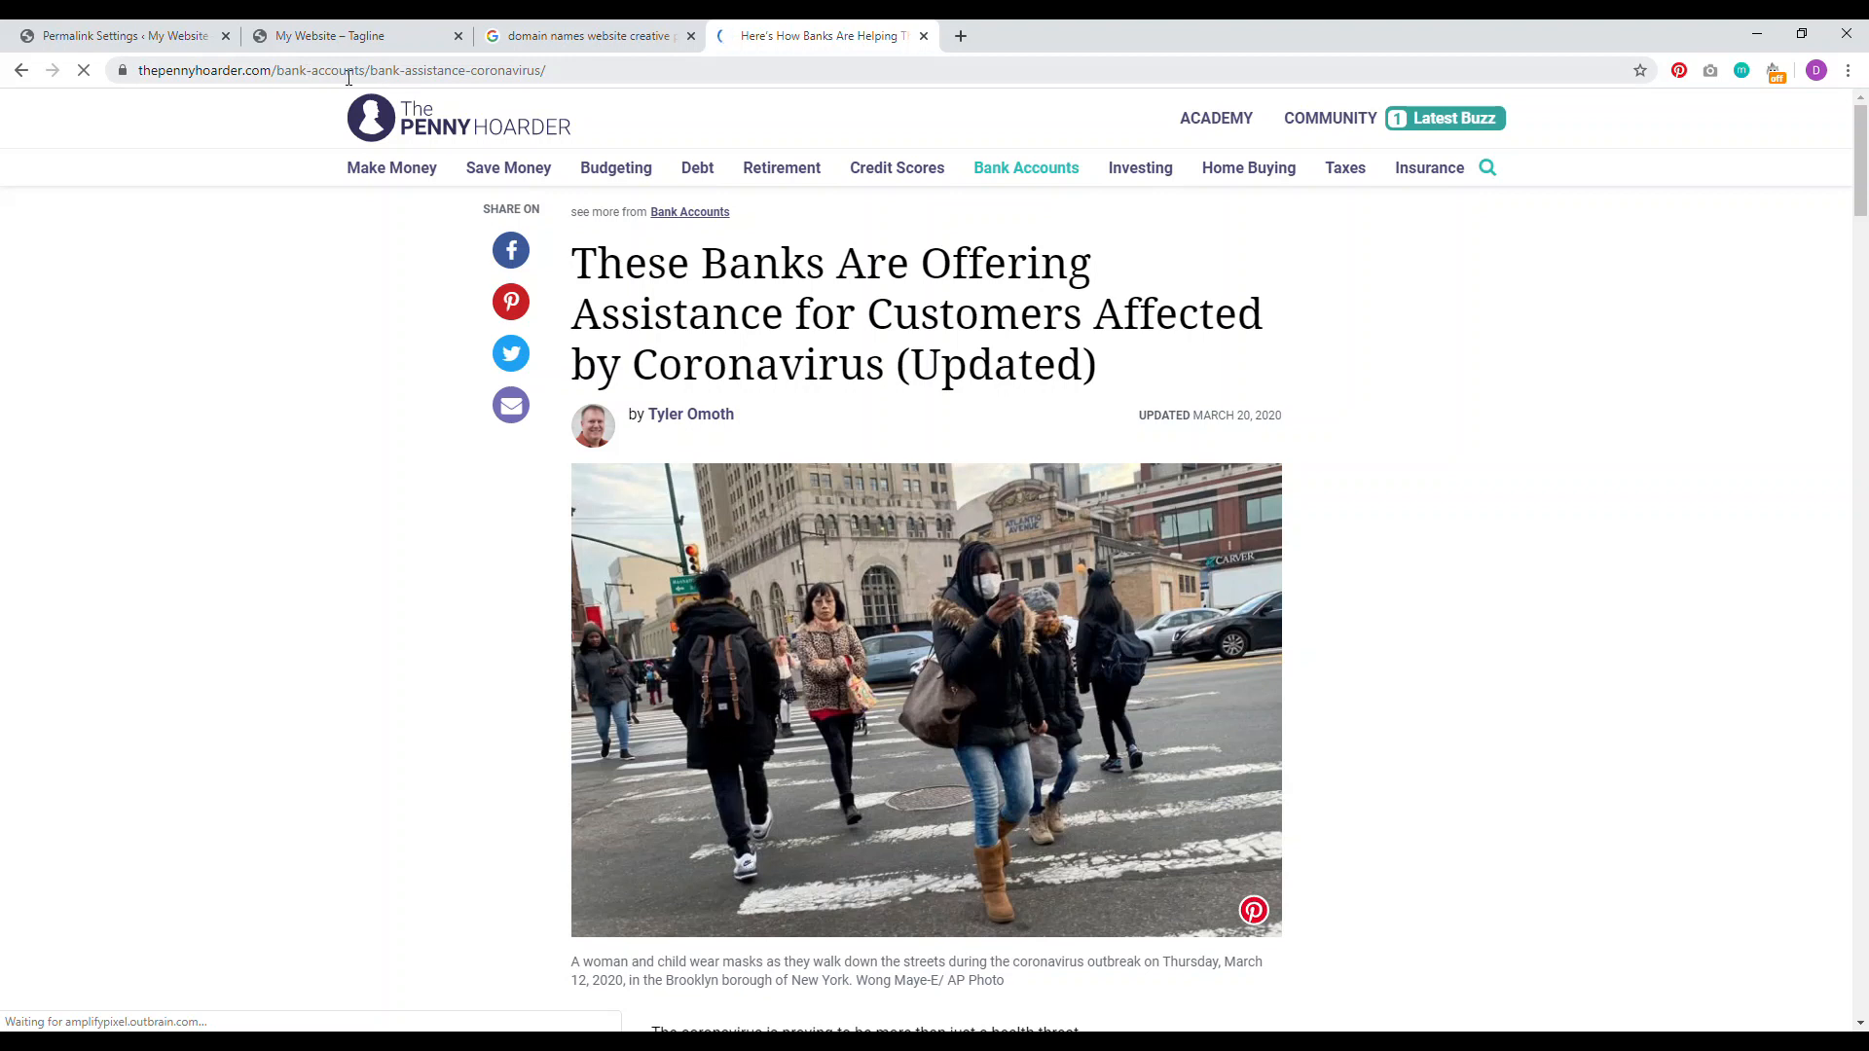
{"action": "left_click_drag", "start_coordinate": [349, 77], "coordinate": [314, 74]}
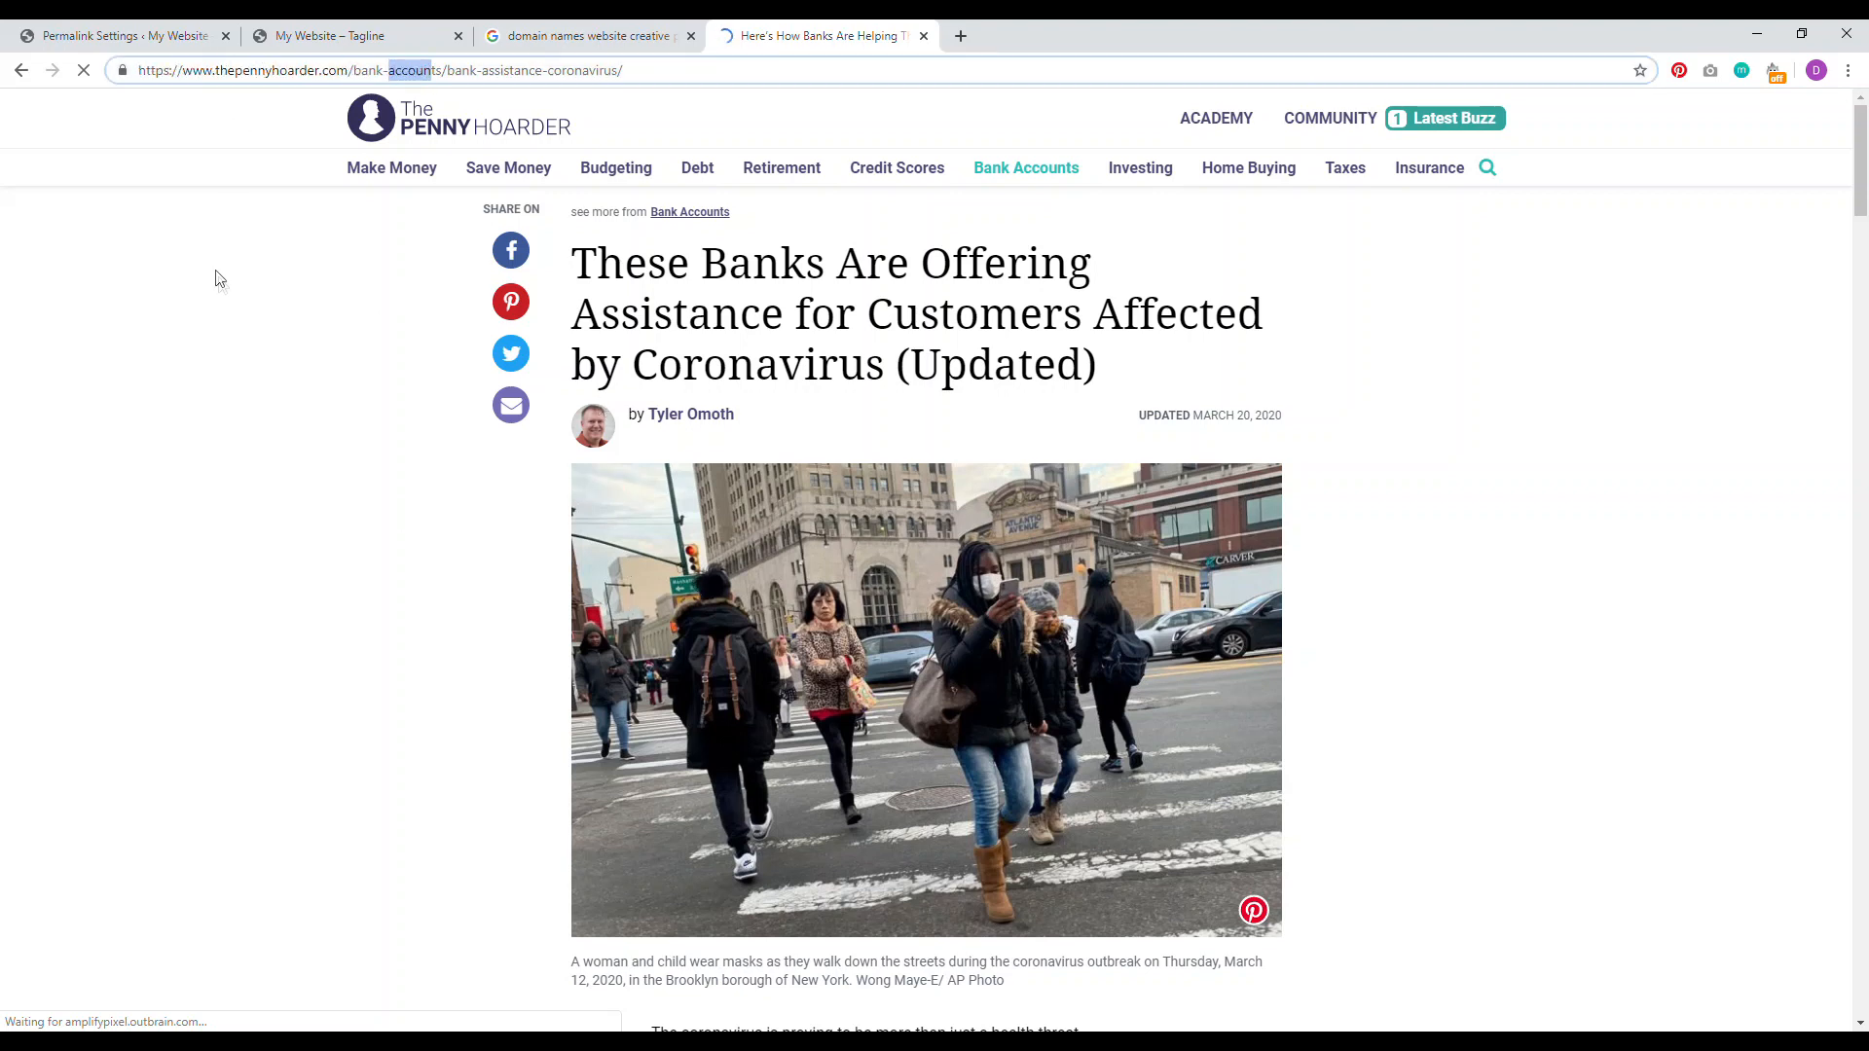
{"action": "left_click", "coordinate": [117, 36]}
{"action": "left_click", "coordinate": [944, 410]}
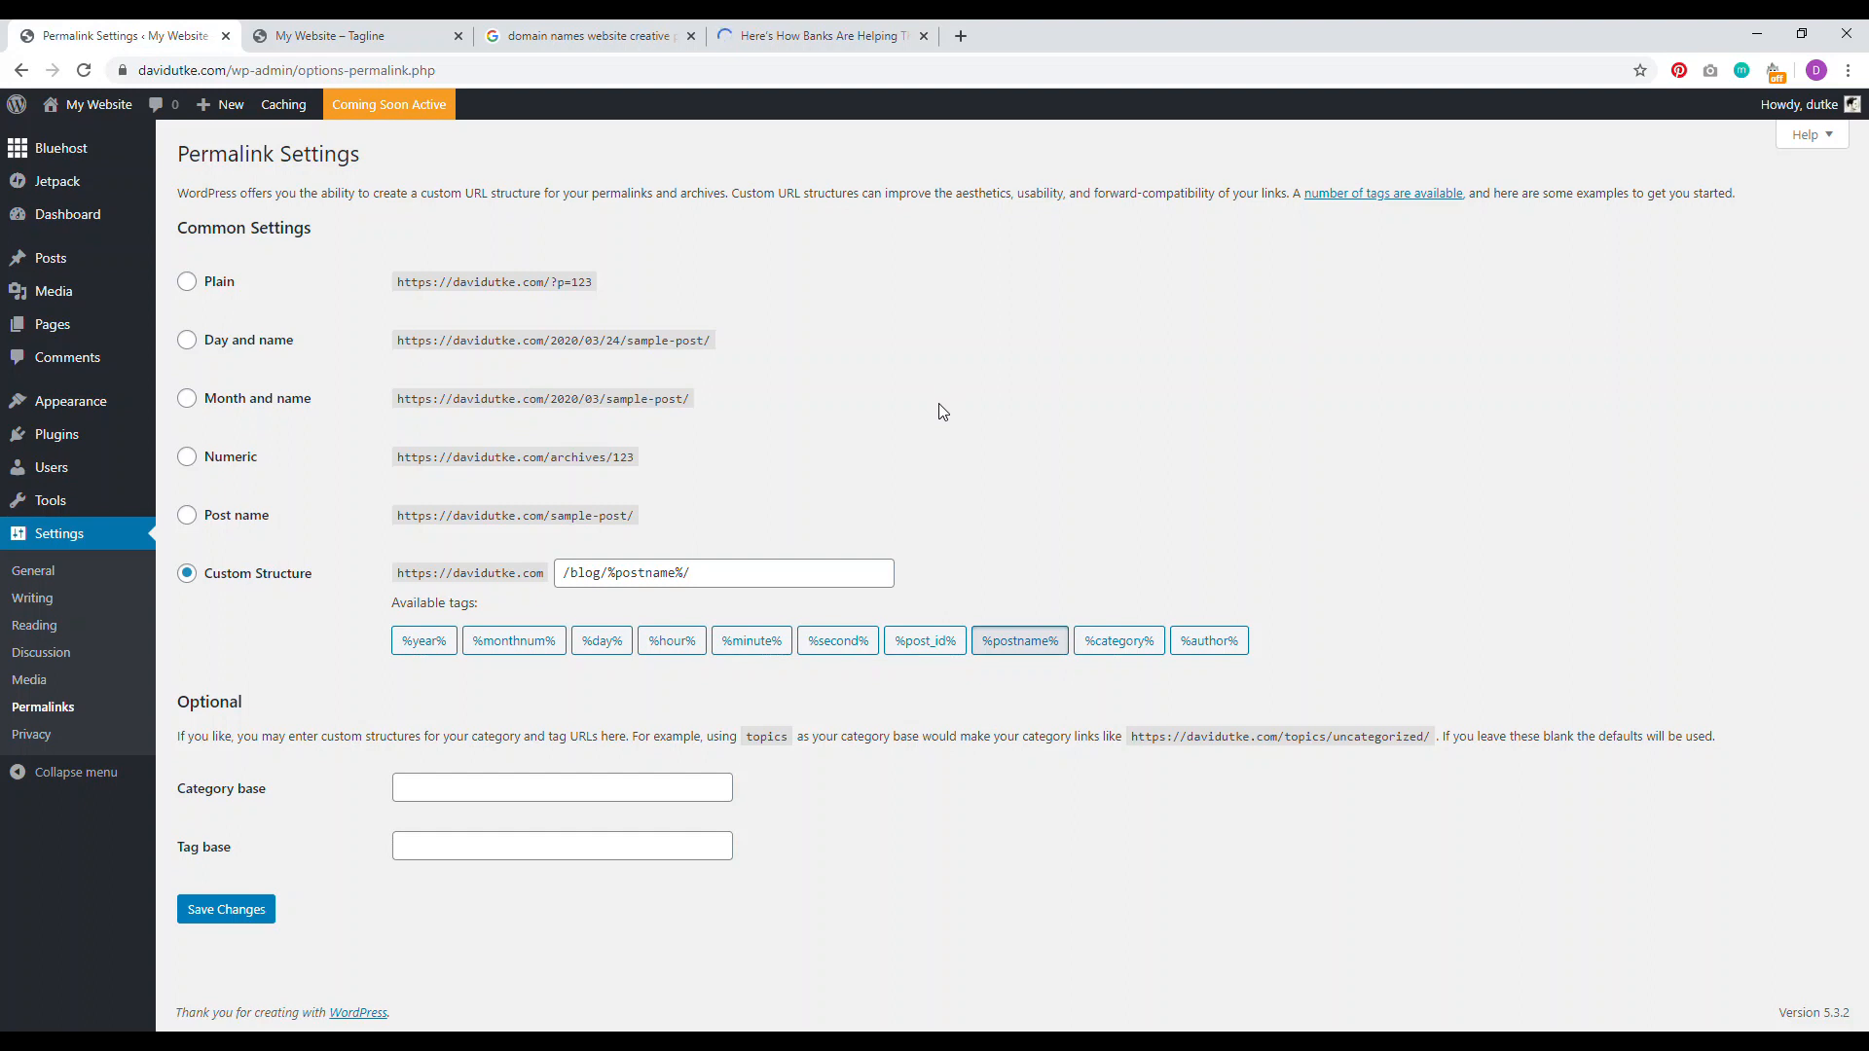
Step: Highlight the date part of the Month and name example and the post name in the Post name example
{"action": "left_click_drag", "start_coordinate": [640, 400], "coordinate": [544, 403]}
{"action": "left_click_drag", "start_coordinate": [605, 516], "coordinate": [561, 511]}
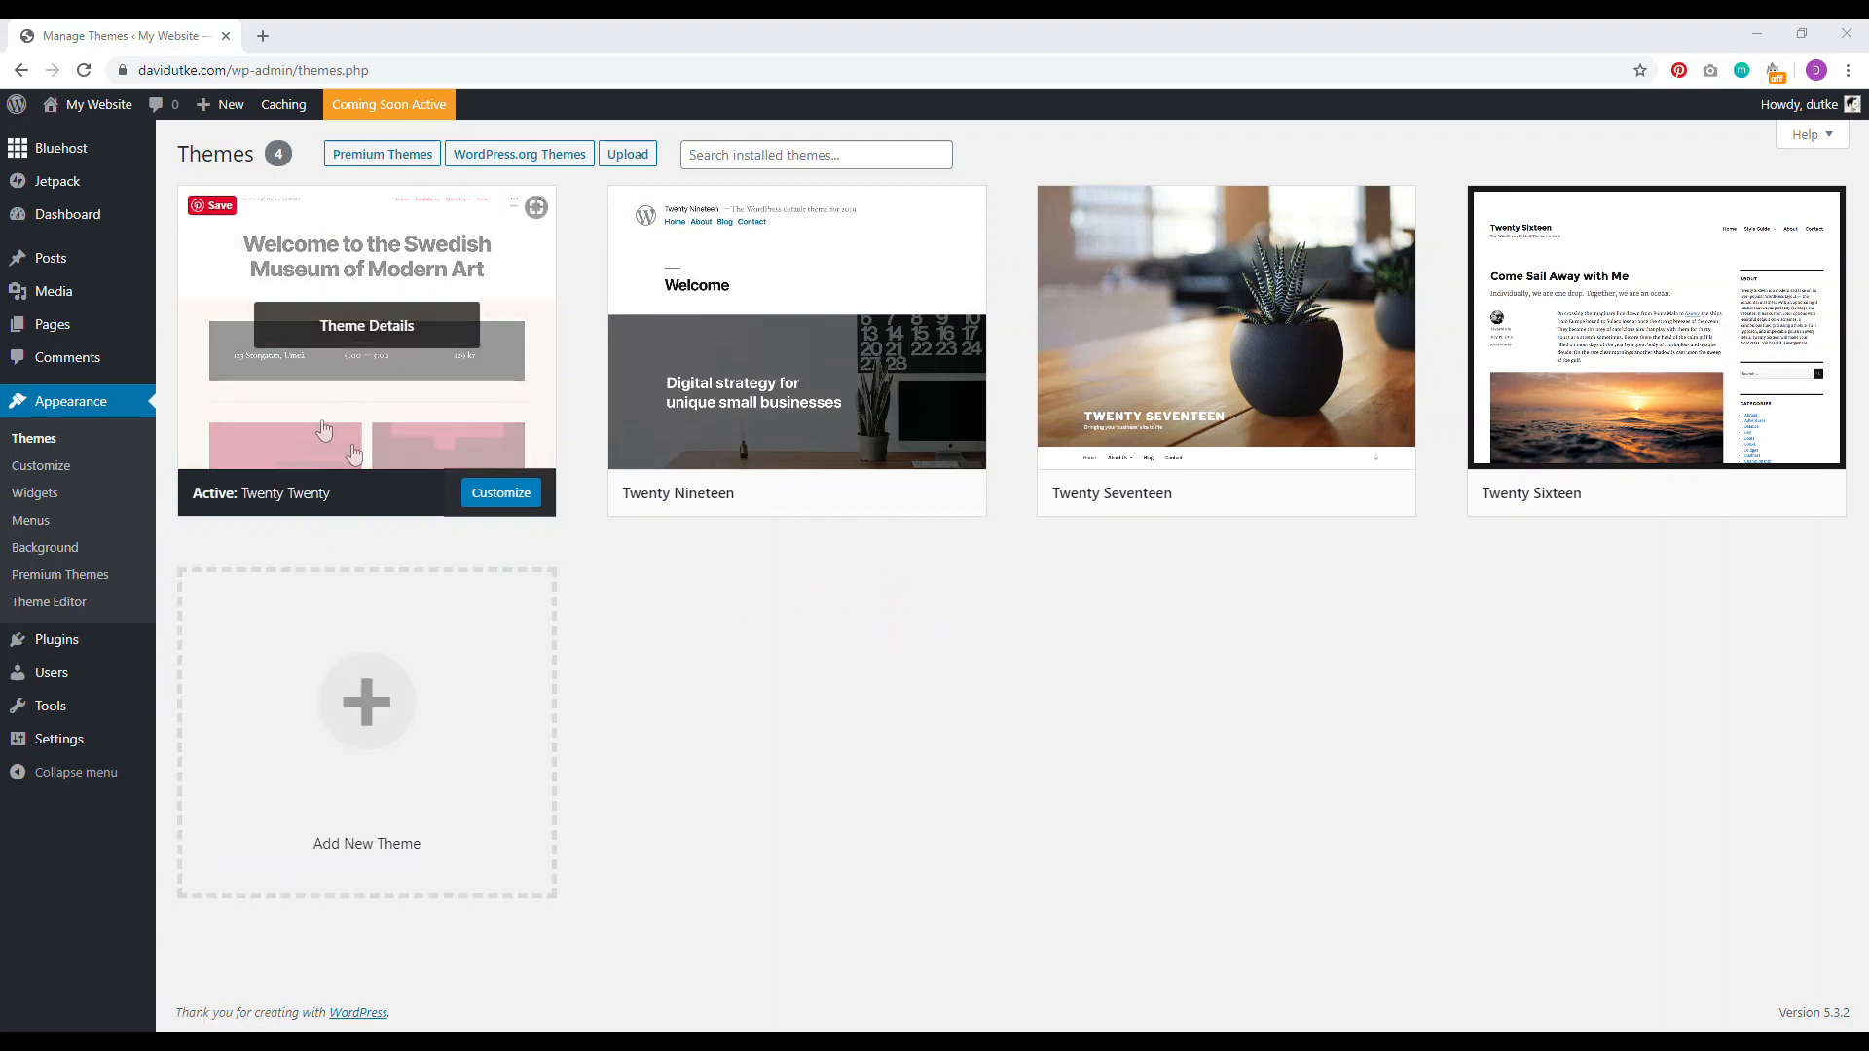
Step: Delete Twenty Nineteen, Twenty Seventeen and Twenty Sixteen from their theme details, confirming each deletion
{"action": "left_click", "coordinate": [813, 378]}
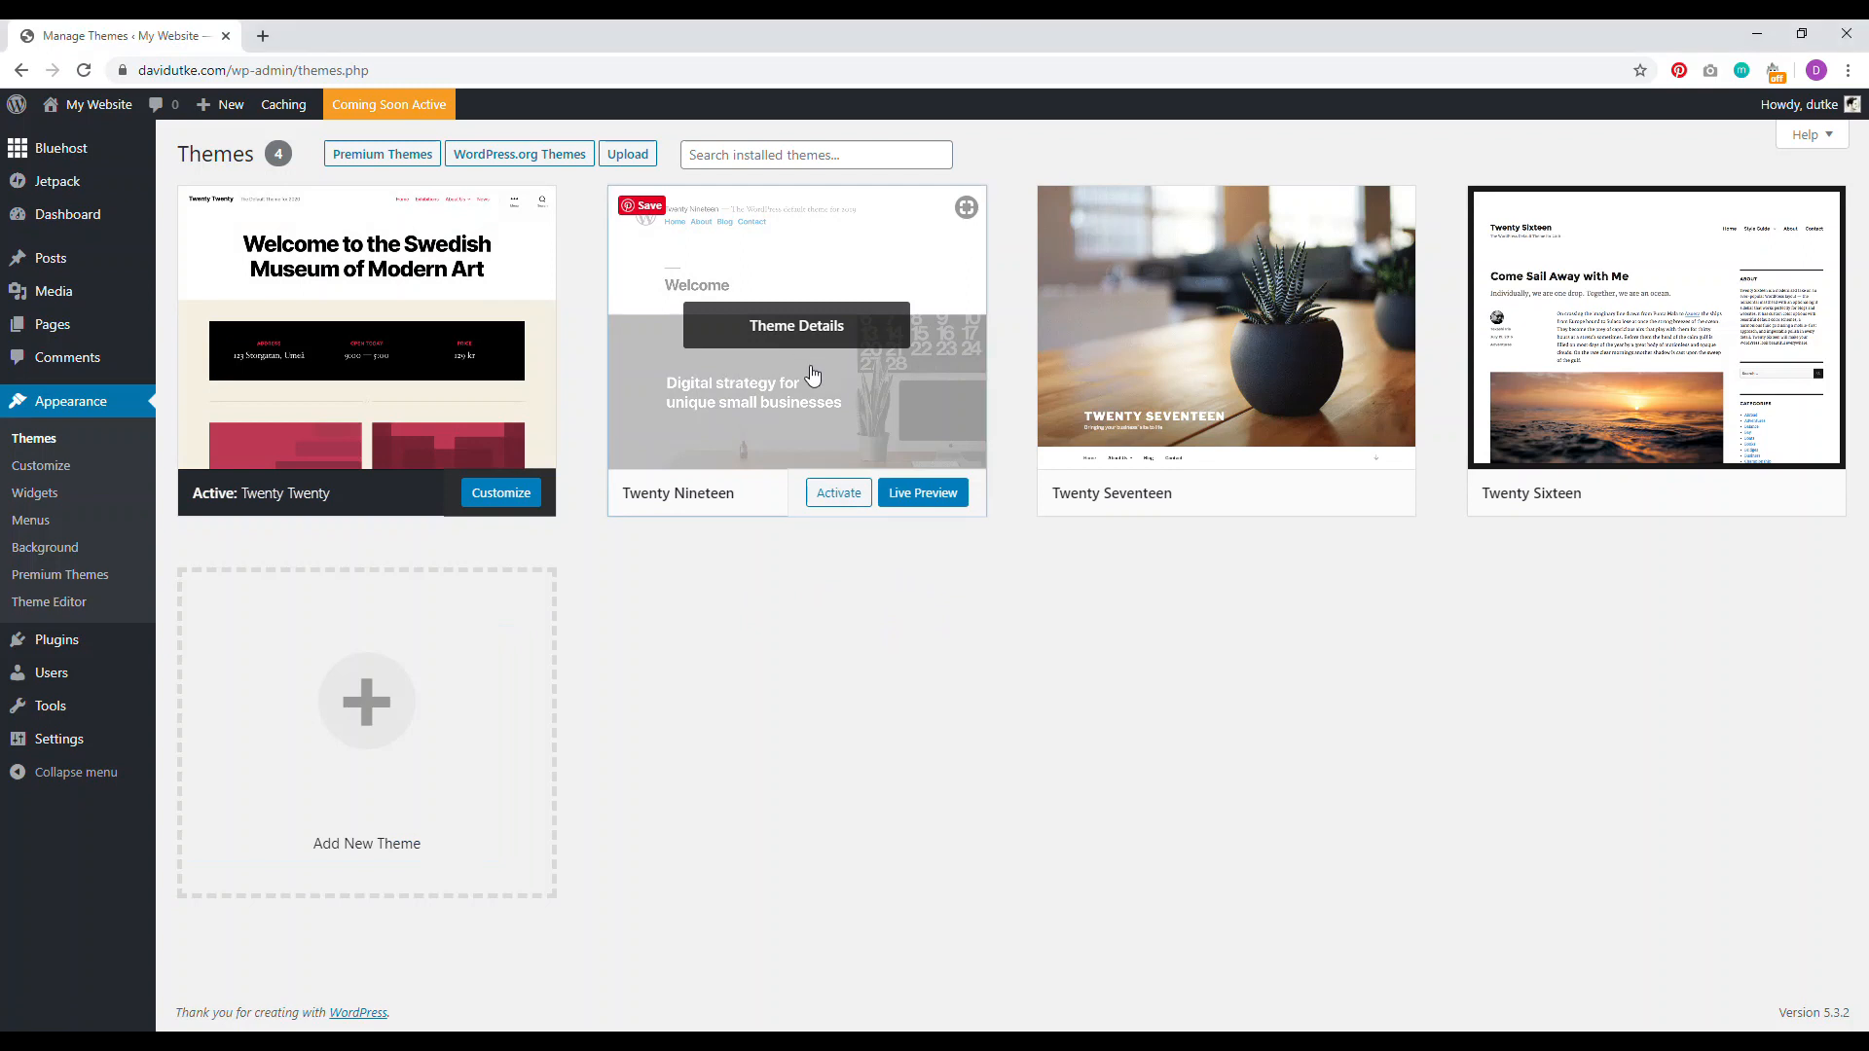
{"action": "left_click", "coordinate": [1671, 980]}
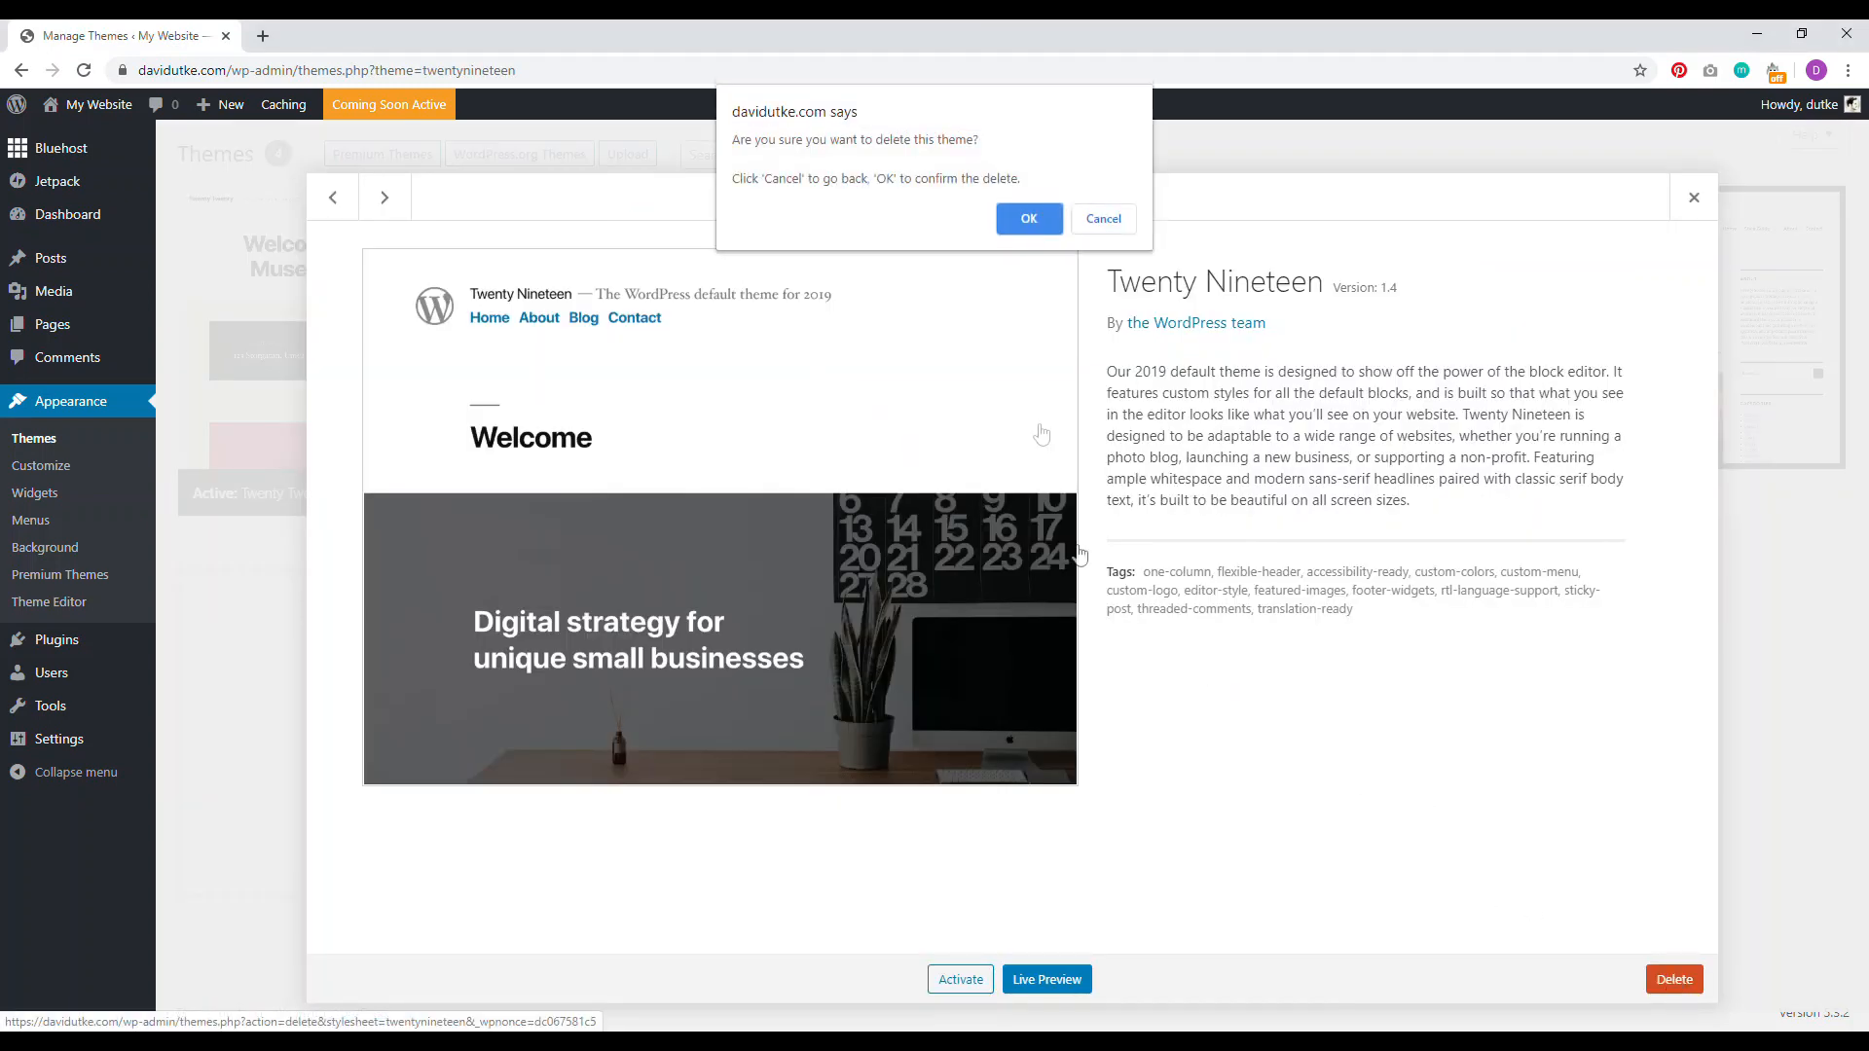
{"action": "left_click", "coordinate": [1029, 222]}
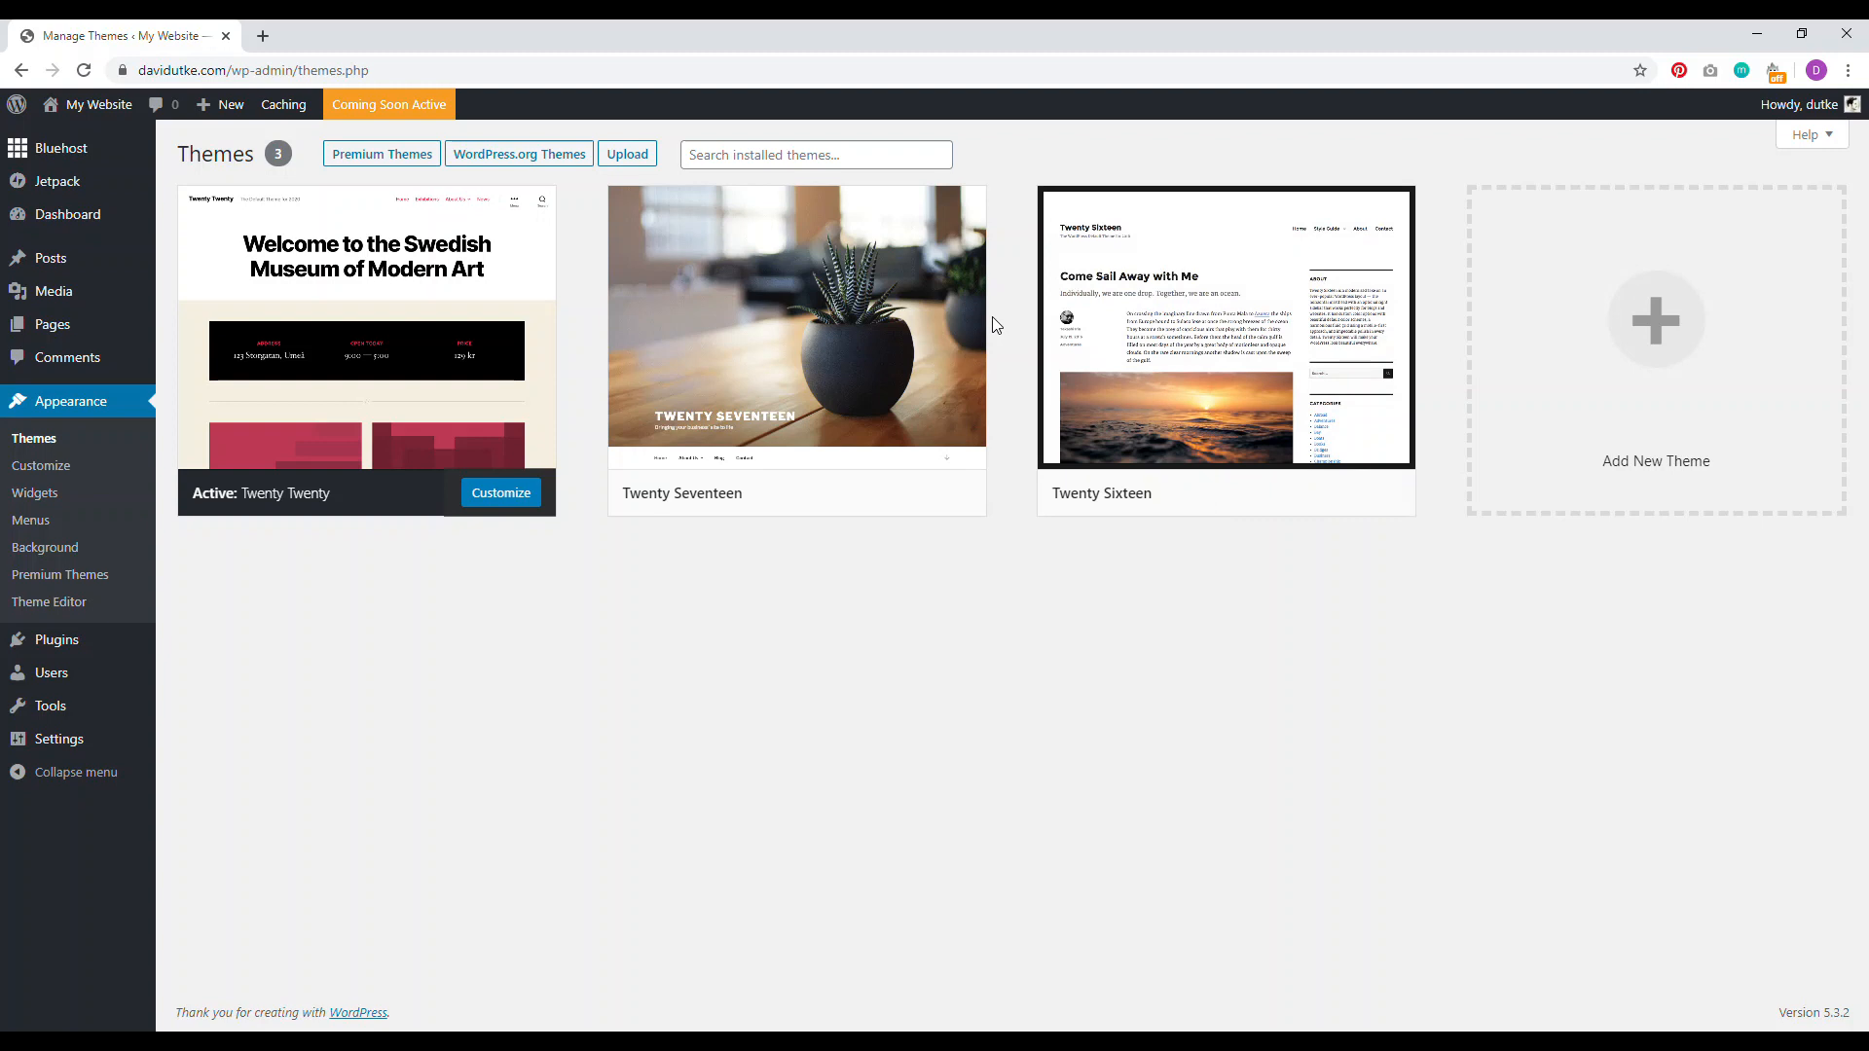
{"action": "left_click", "coordinate": [870, 292]}
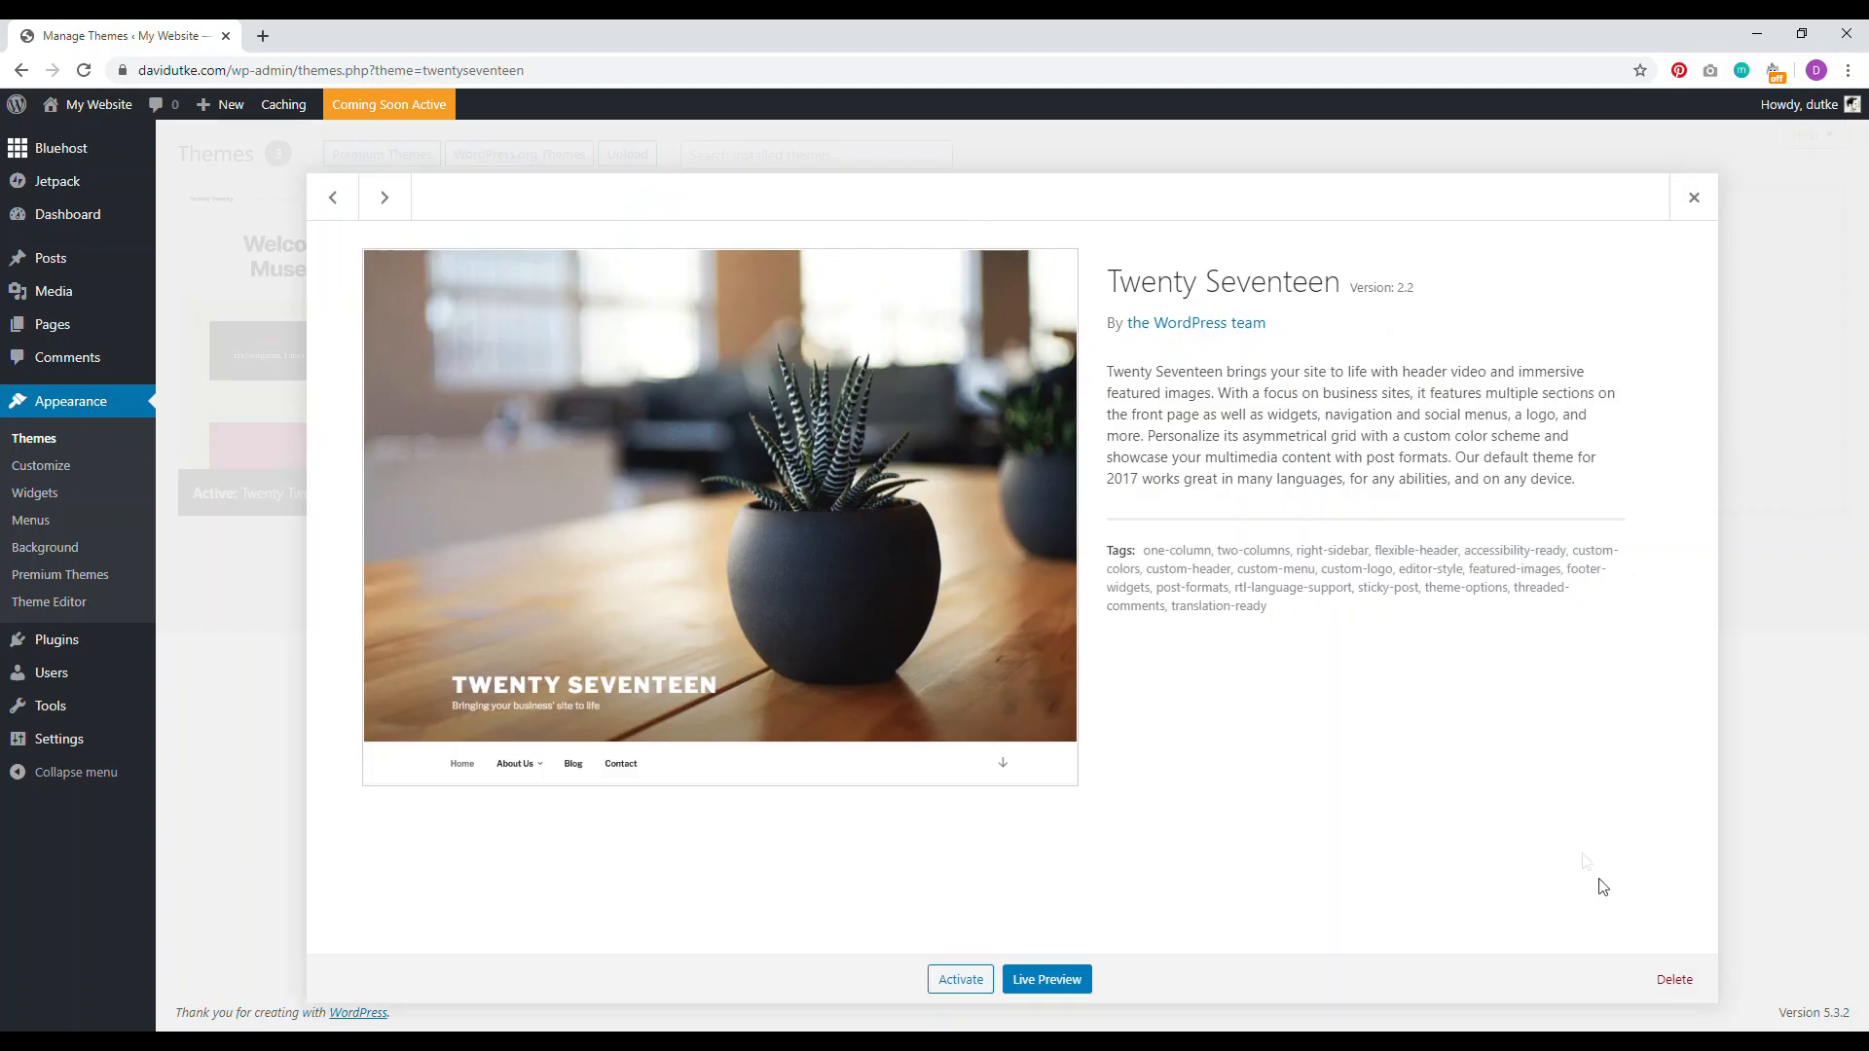
{"action": "left_click", "coordinate": [1675, 980]}
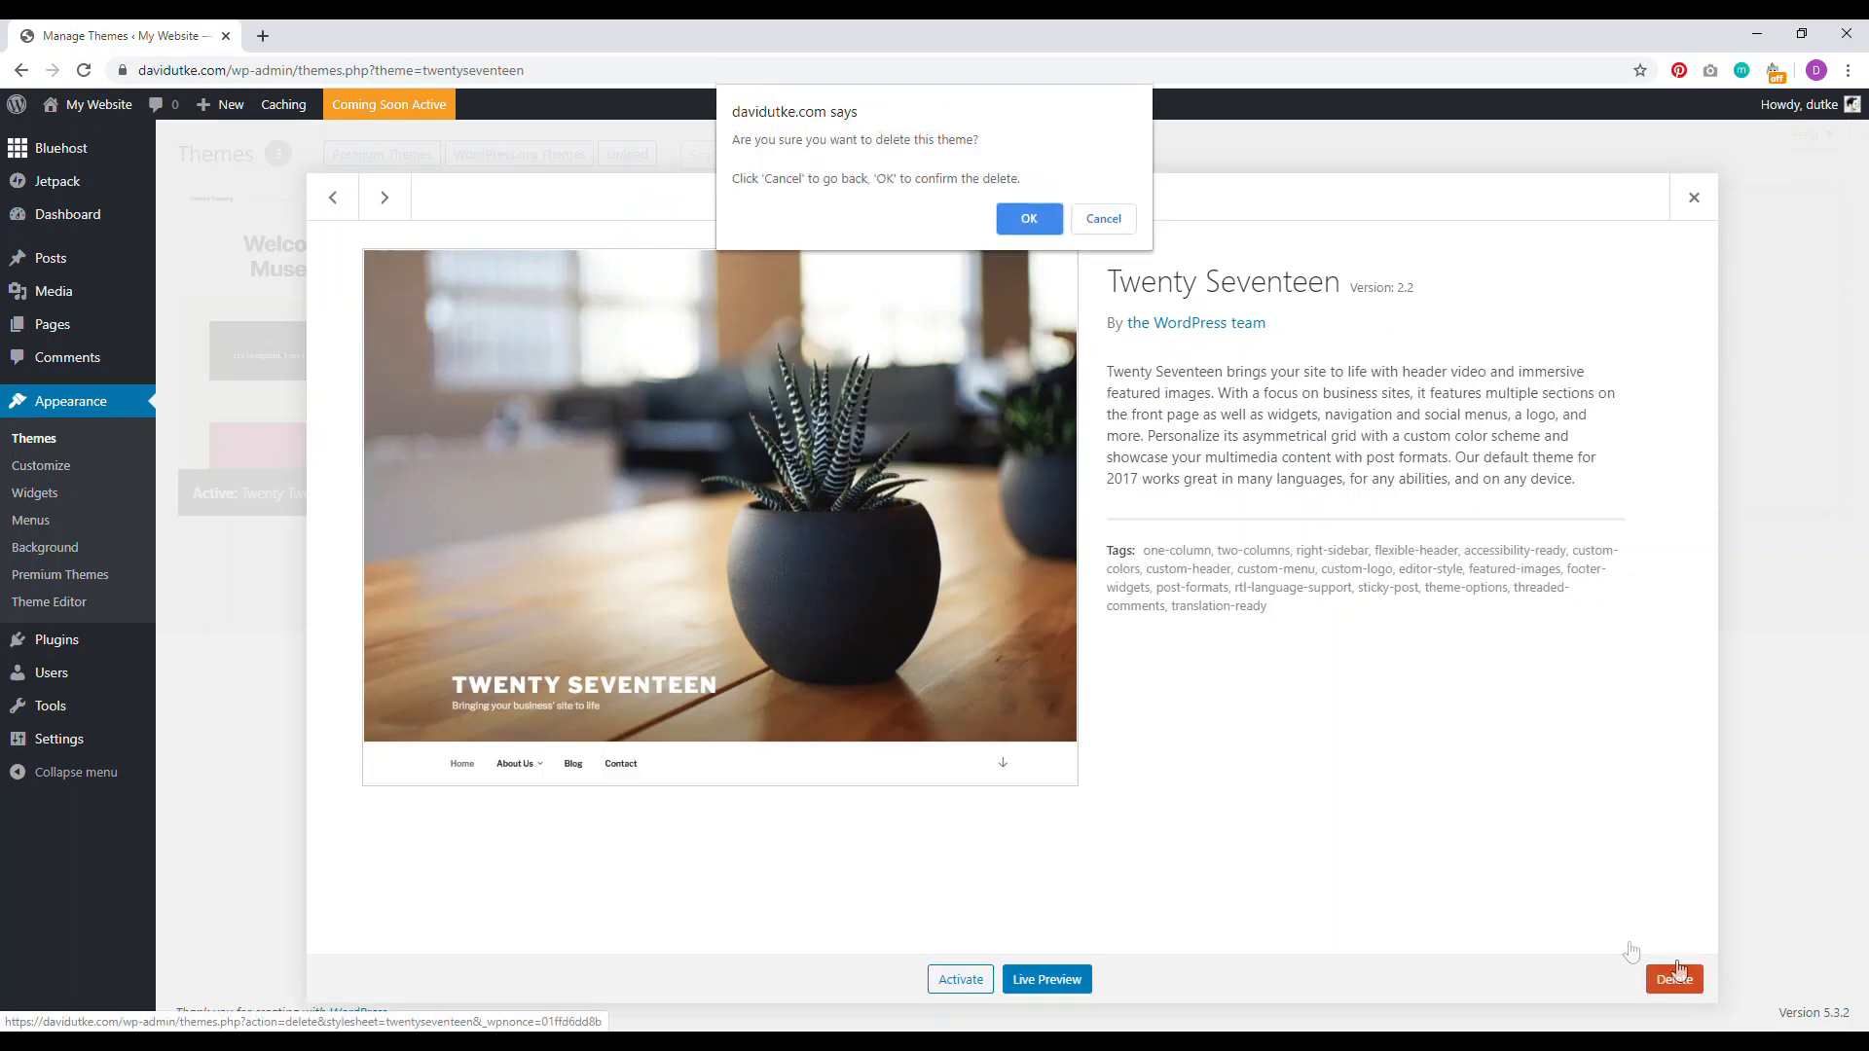
{"action": "left_click", "coordinate": [1028, 219]}
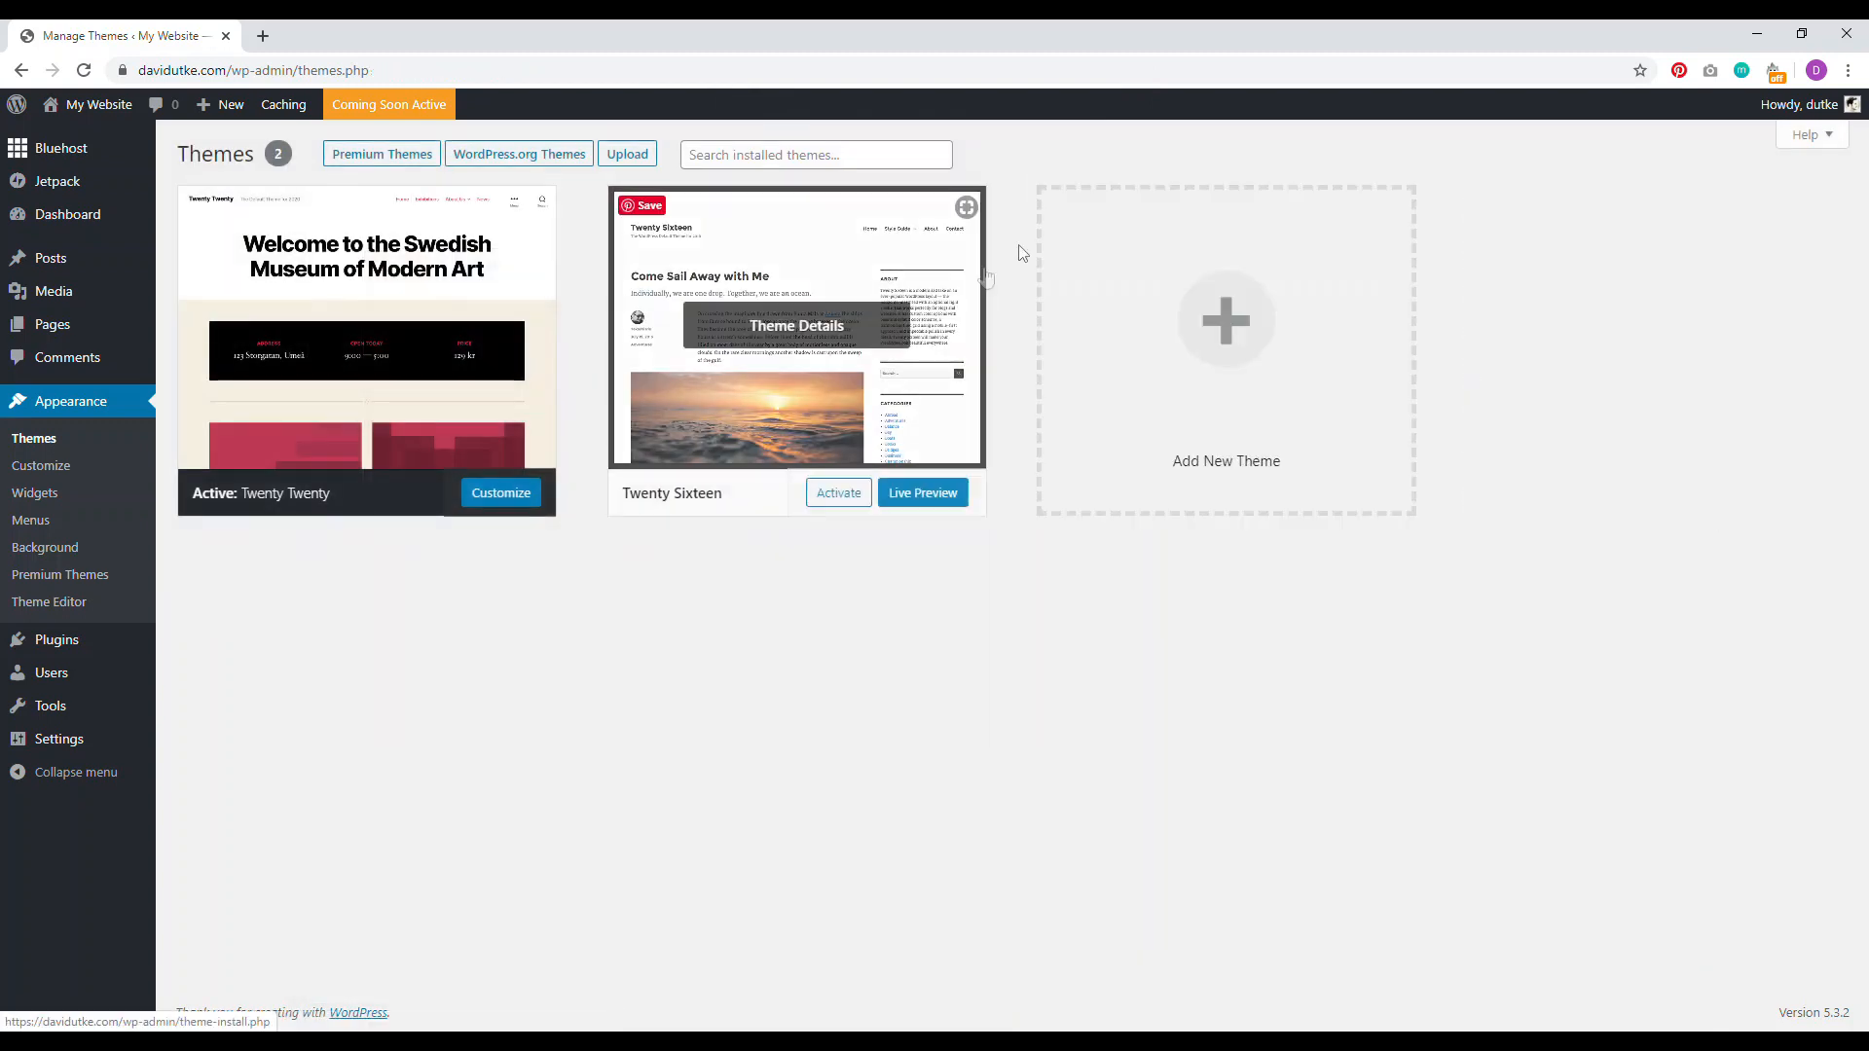
{"action": "left_click", "coordinate": [839, 290]}
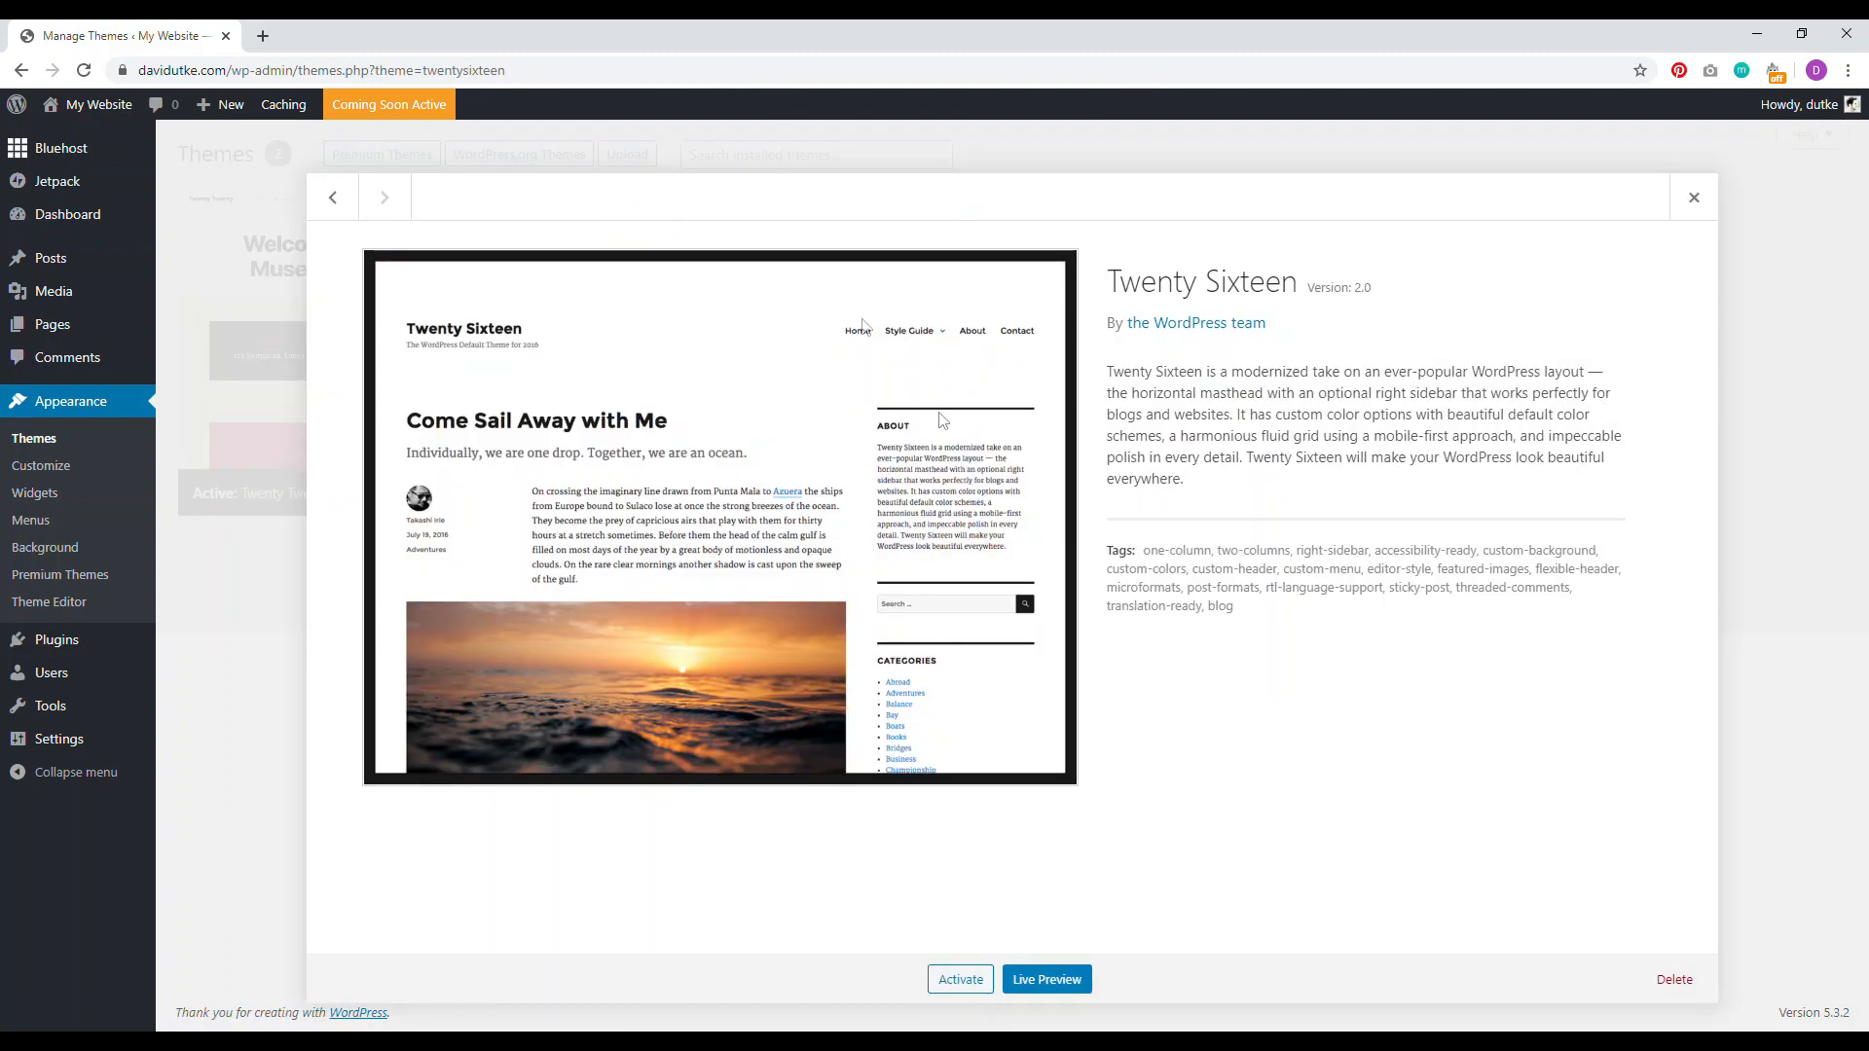
{"action": "left_click", "coordinate": [1674, 981]}
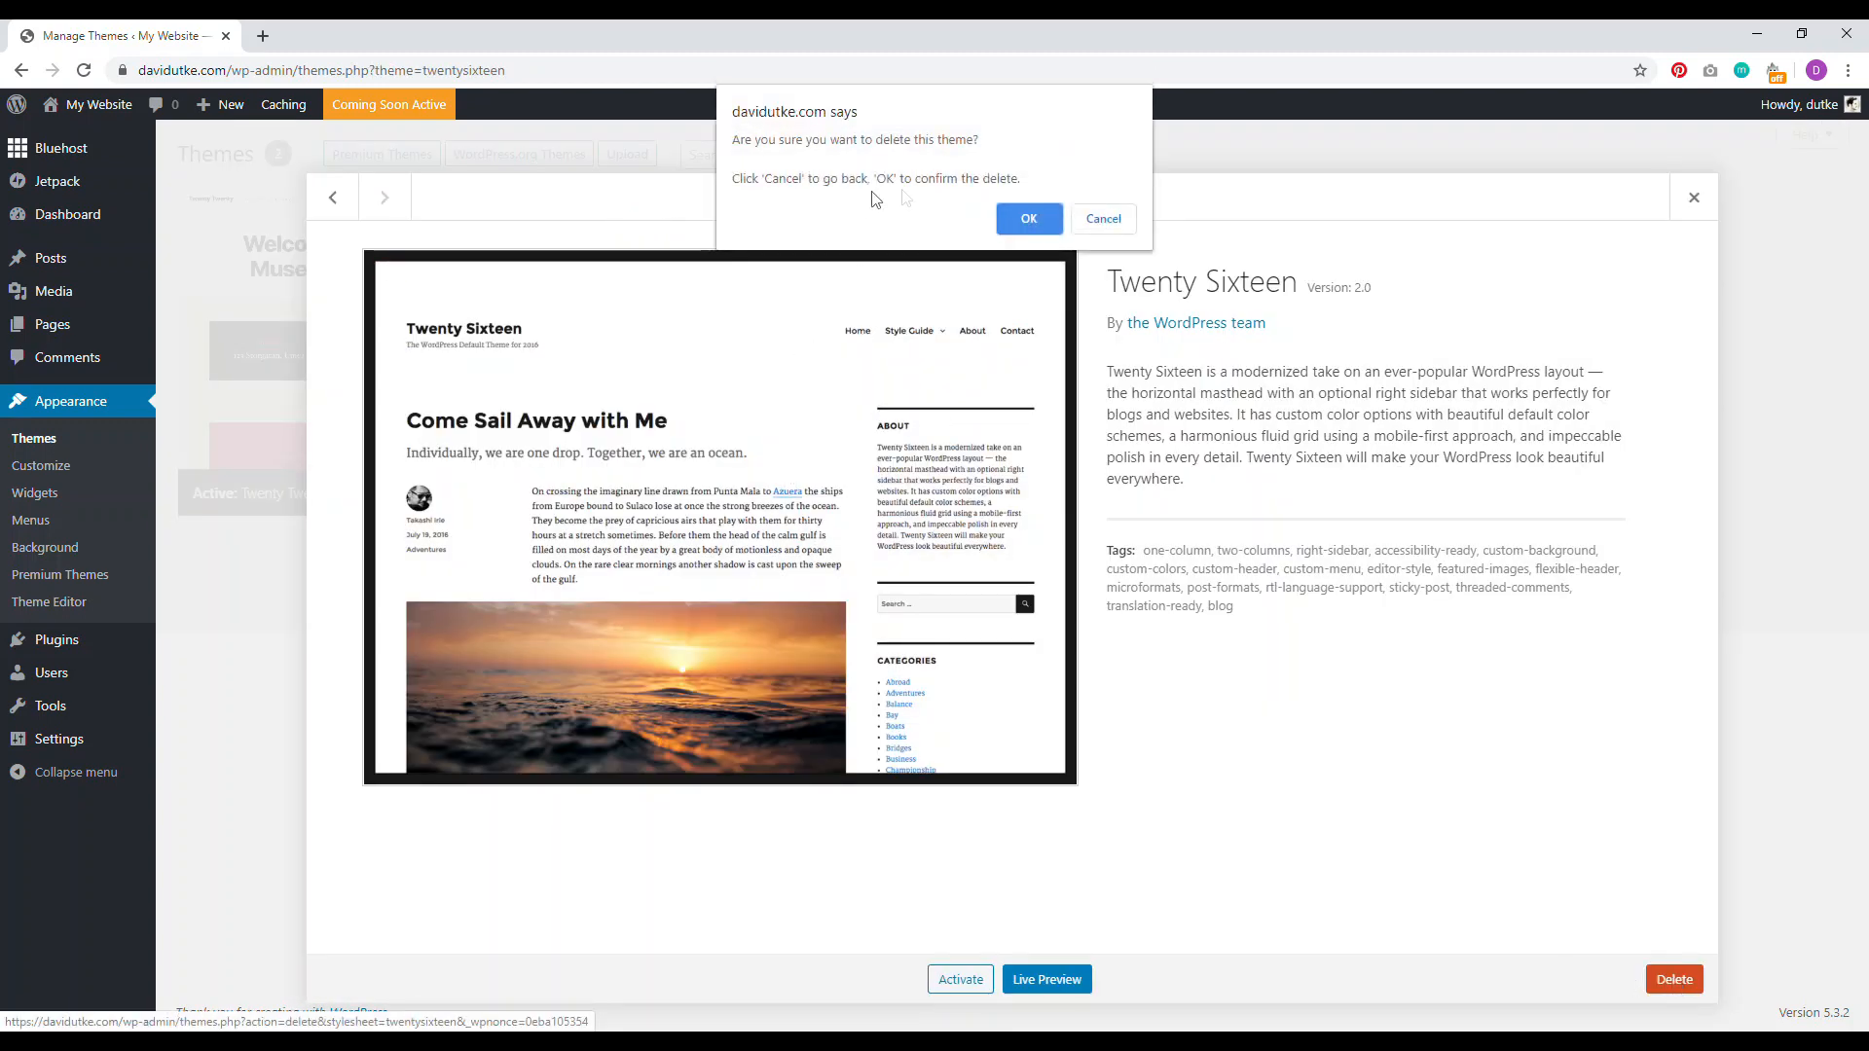
{"action": "left_click", "coordinate": [1017, 213]}
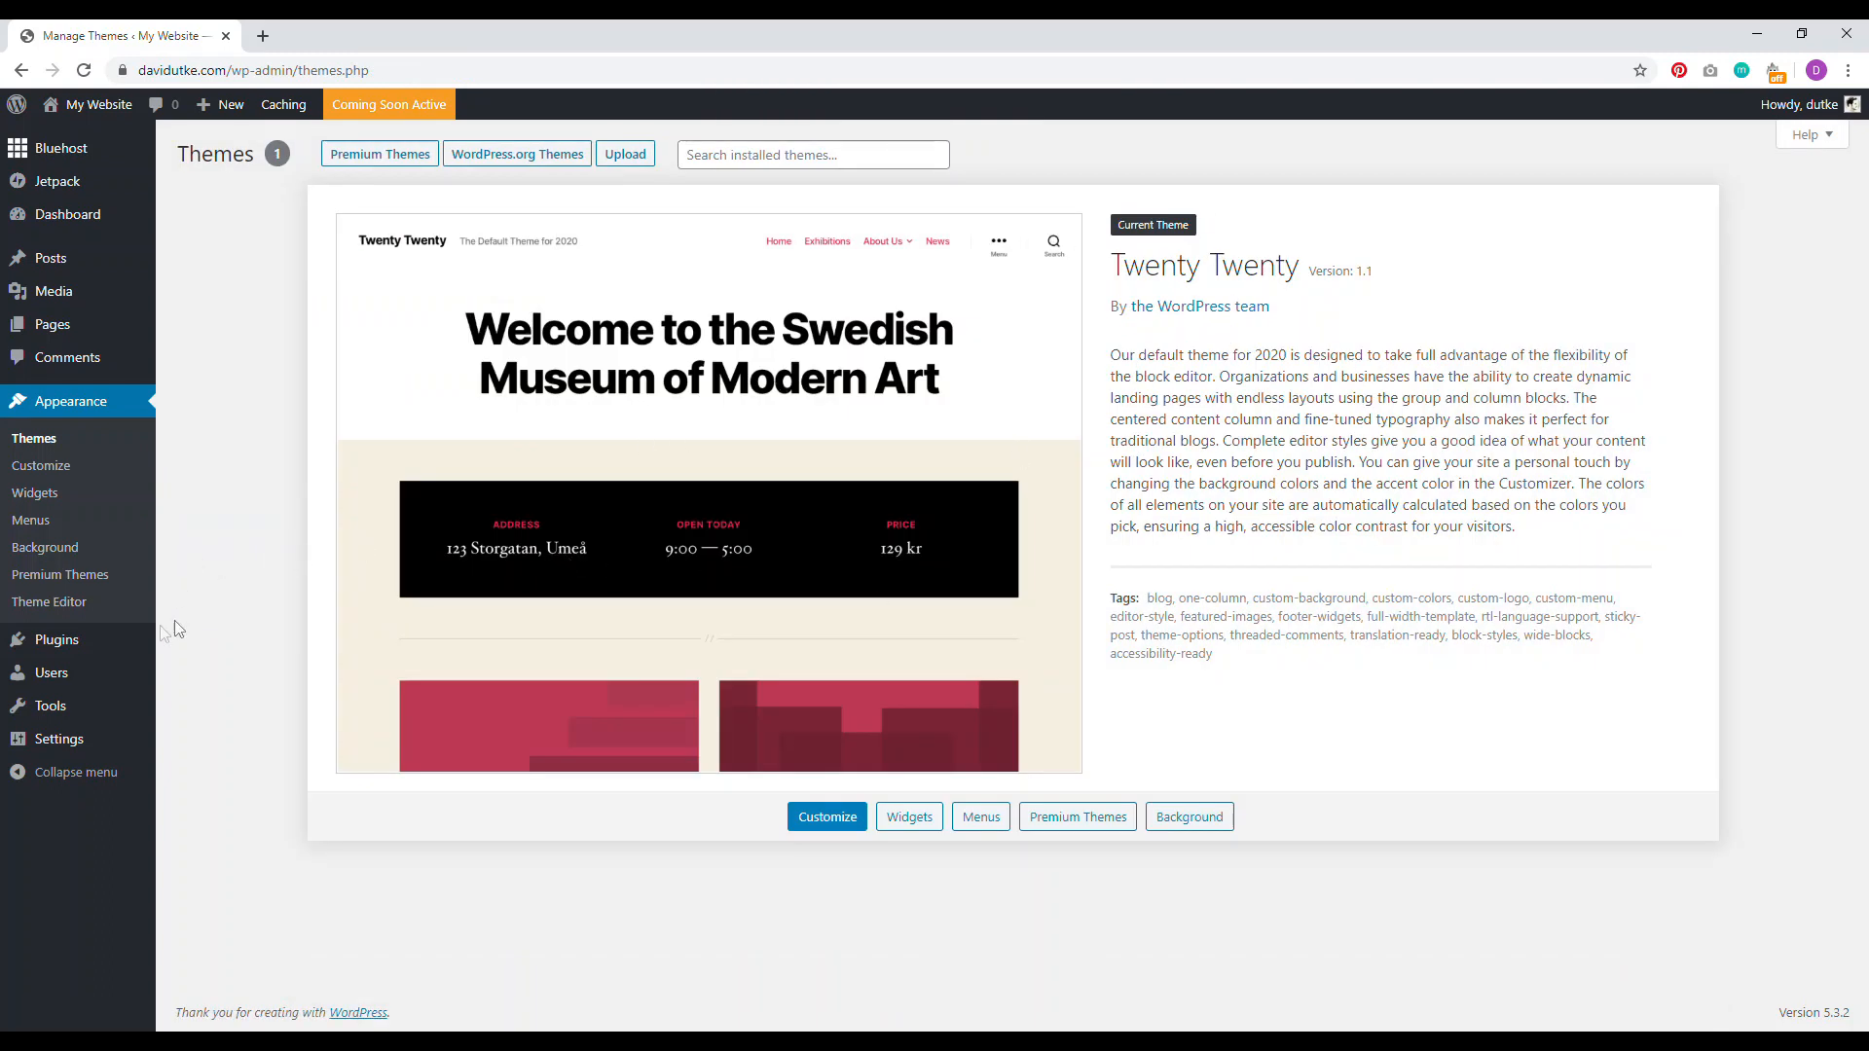
{"action": "left_click", "coordinate": [39, 647]}
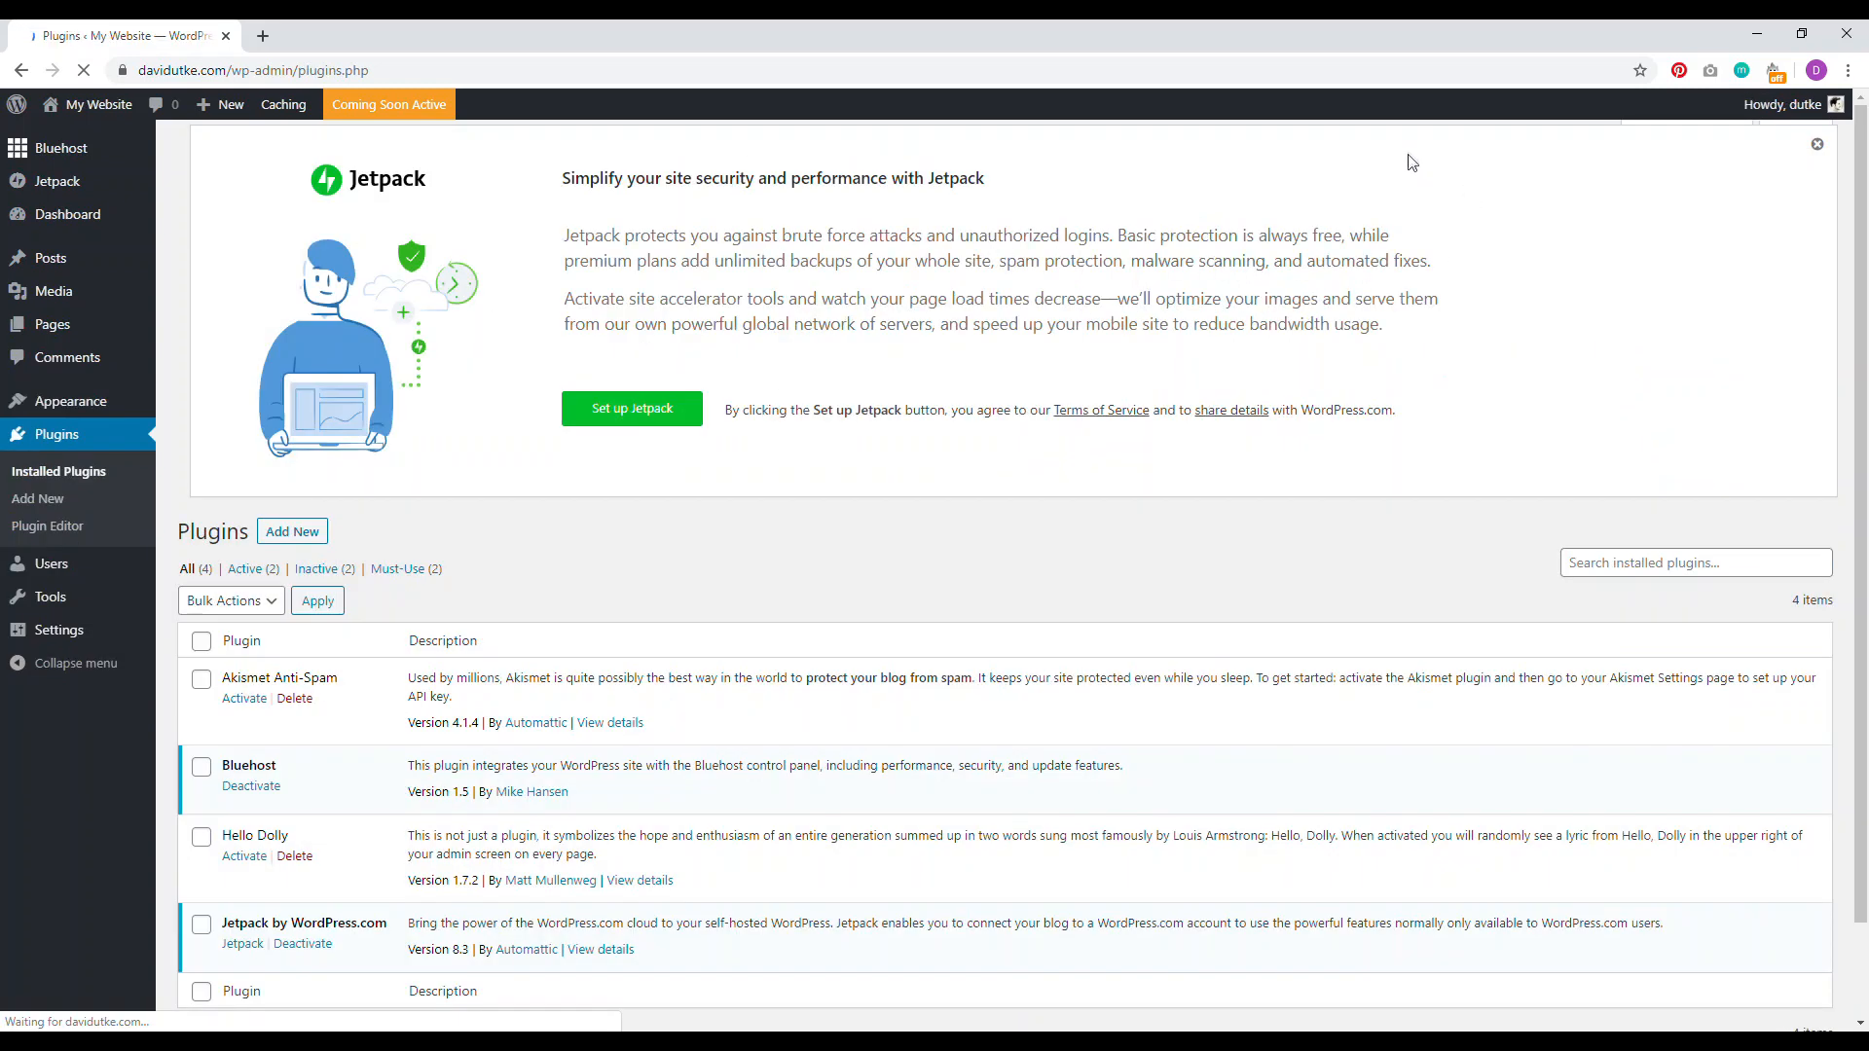
Step: Dismiss the Jetpack banner, deactivate Bluehost, and bulk-delete Hello Dolly and MOJO Marketplace
{"action": "left_click", "coordinate": [1813, 194]}
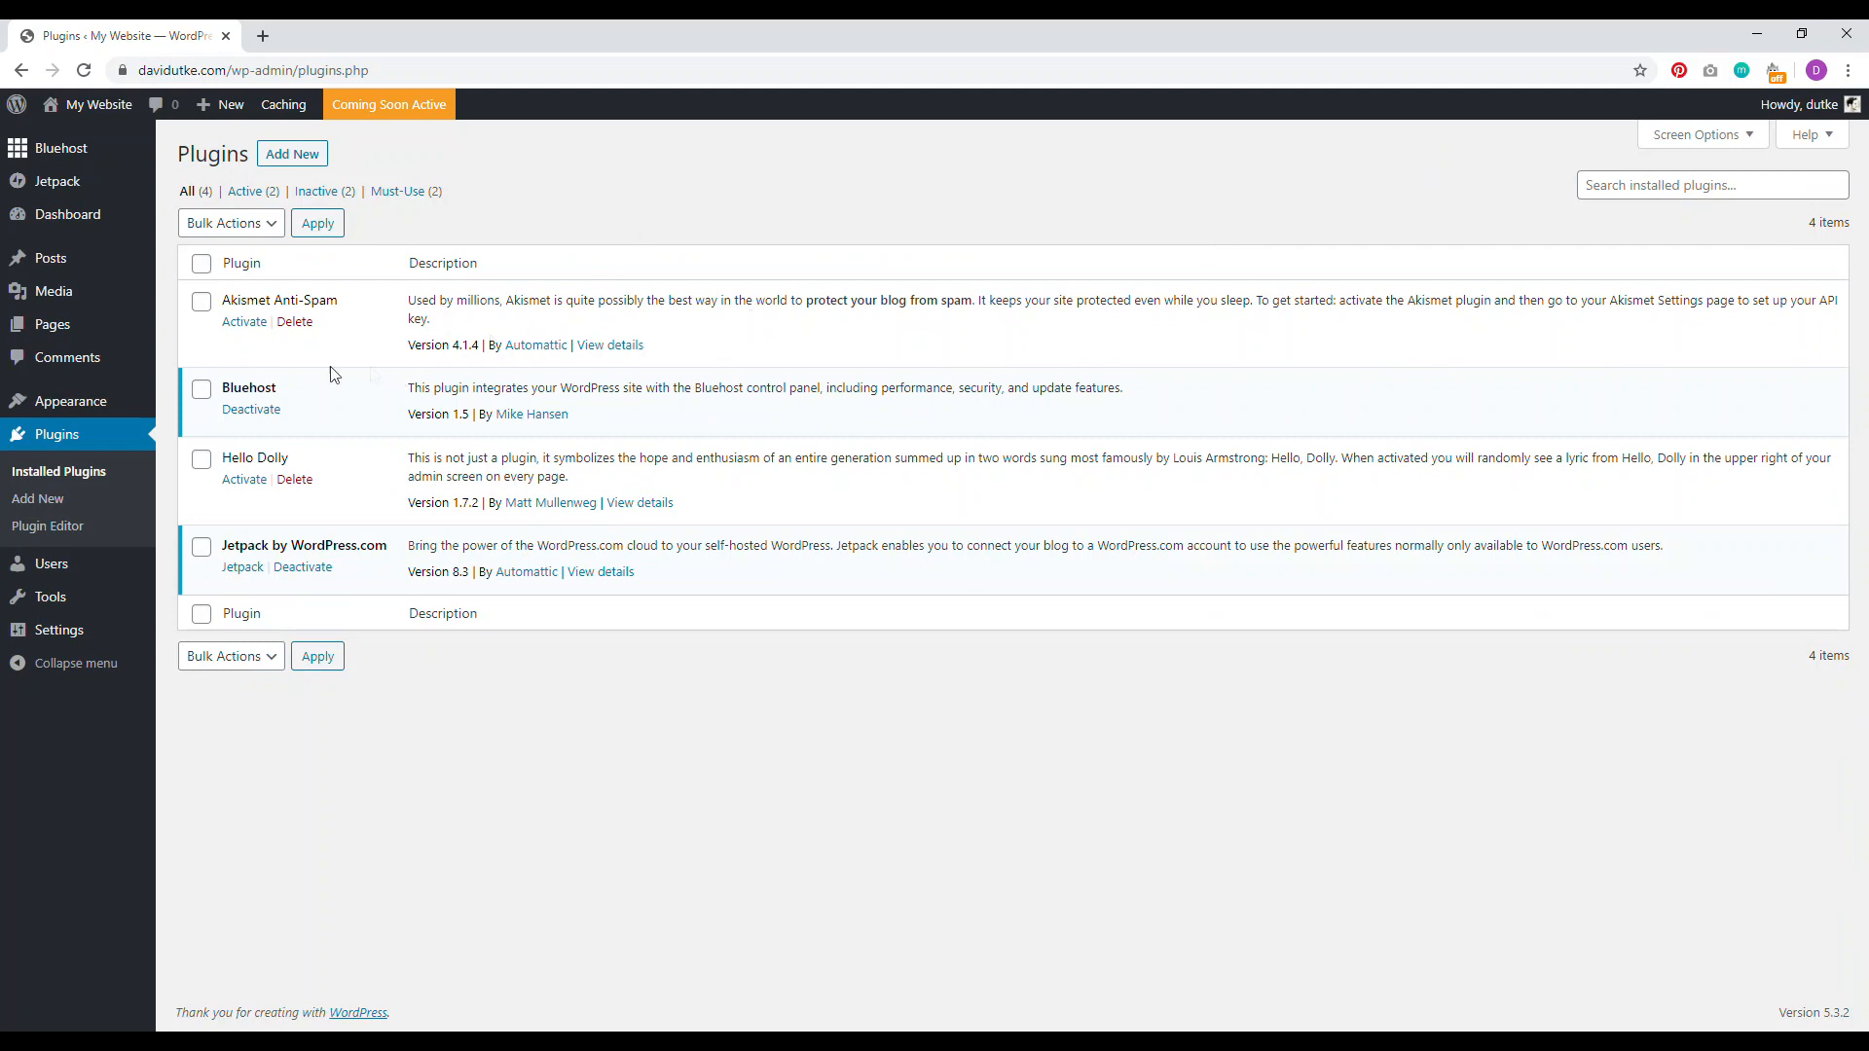
{"action": "left_click", "coordinate": [249, 410]}
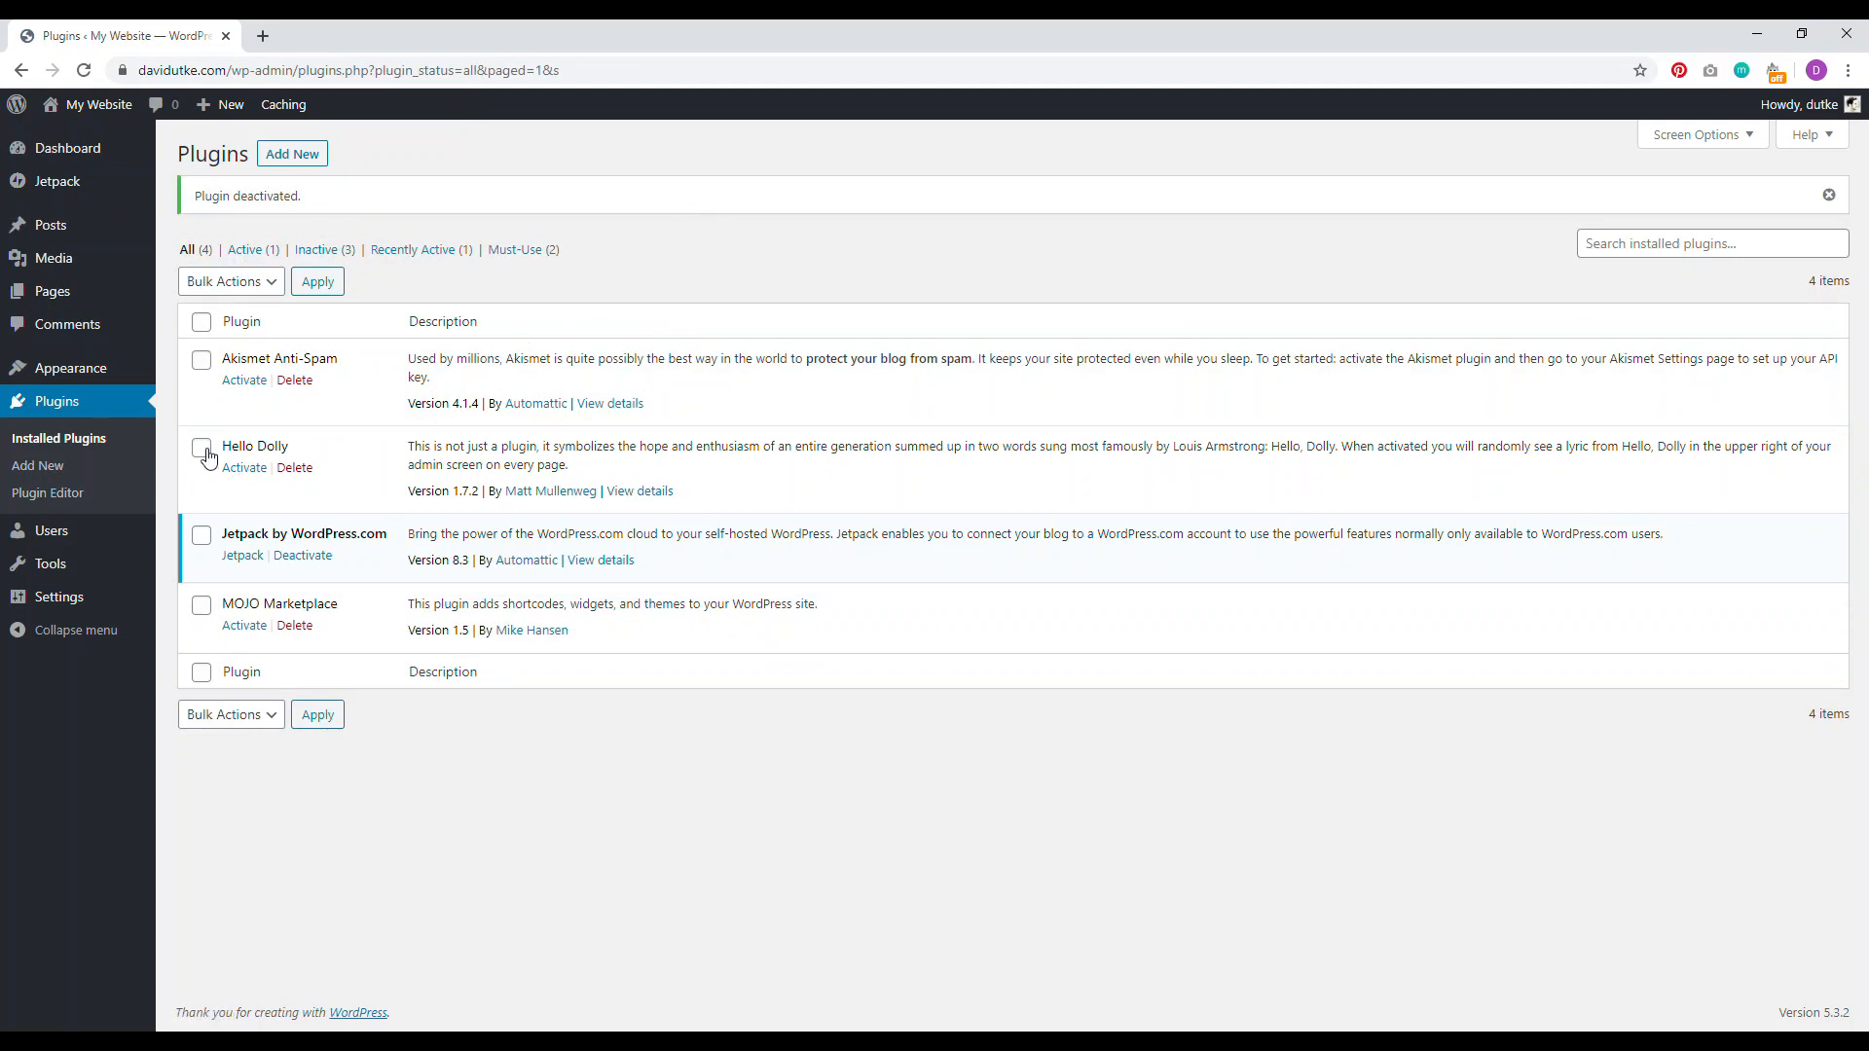
{"action": "left_click", "coordinate": [202, 609]}
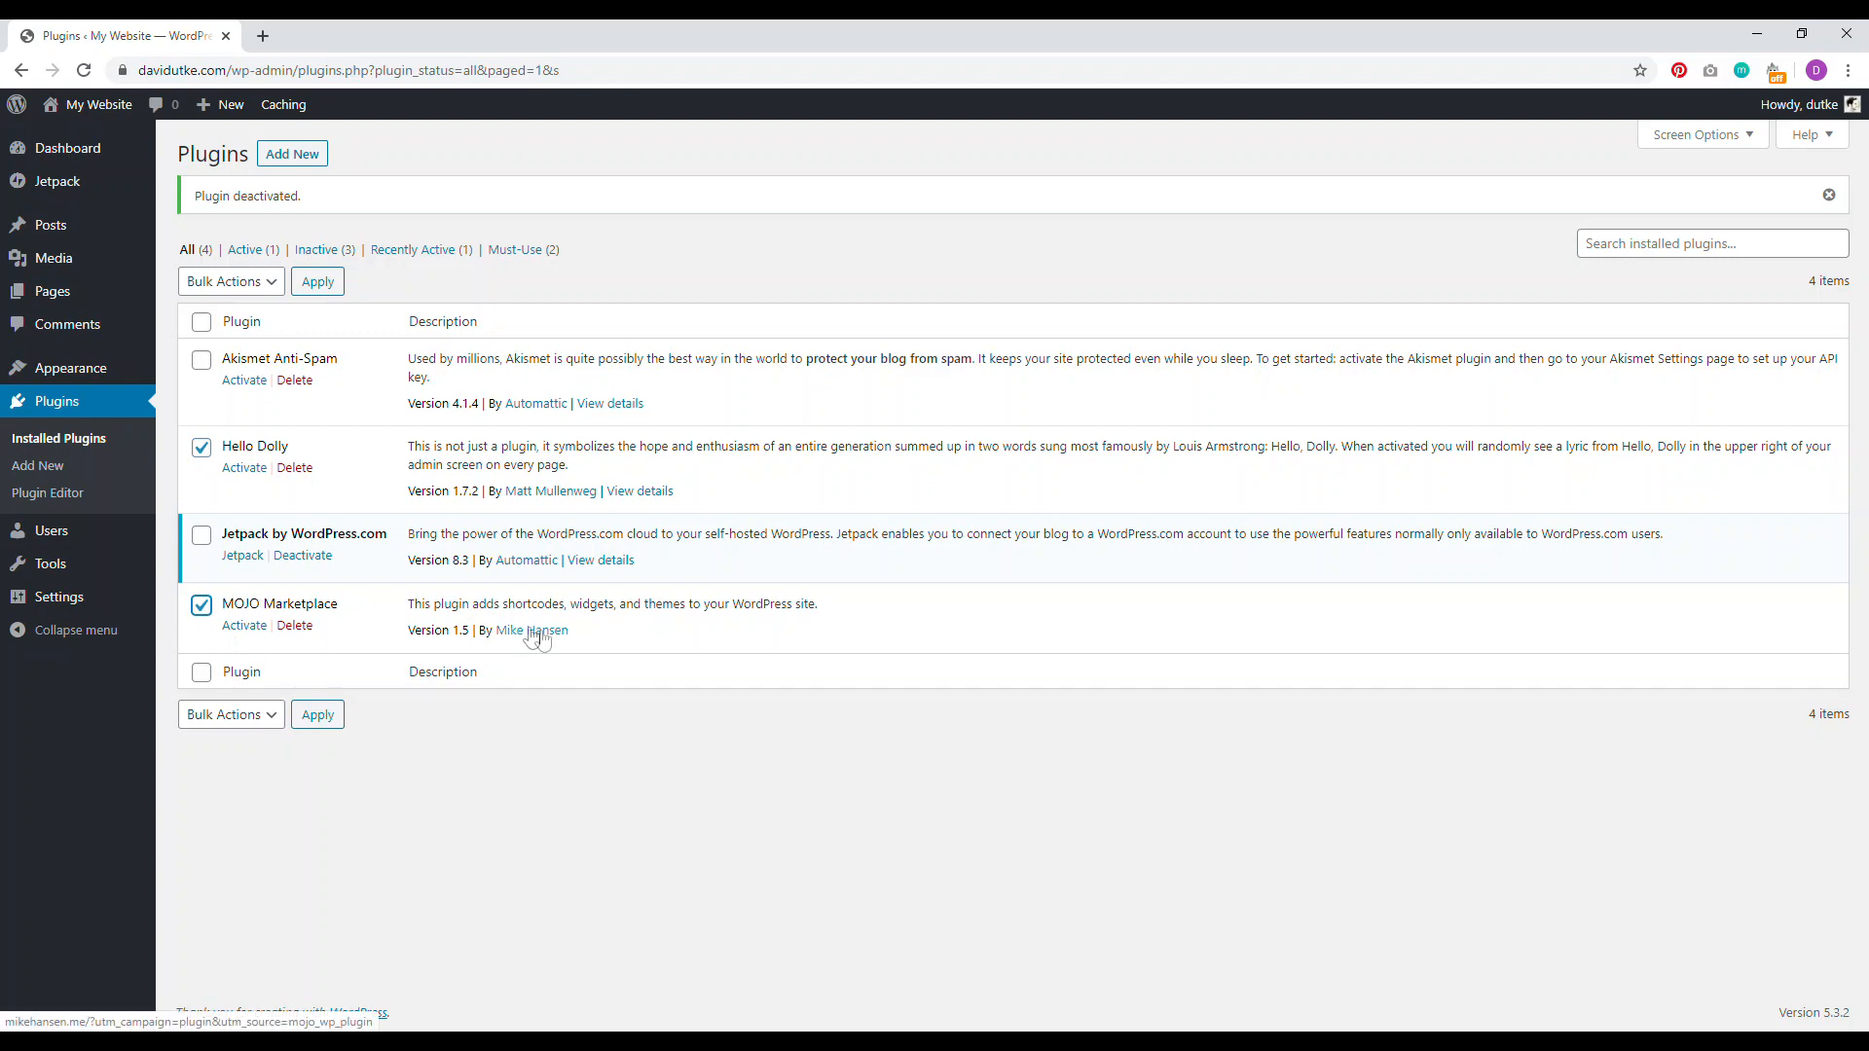
{"action": "left_click", "coordinate": [248, 284]}
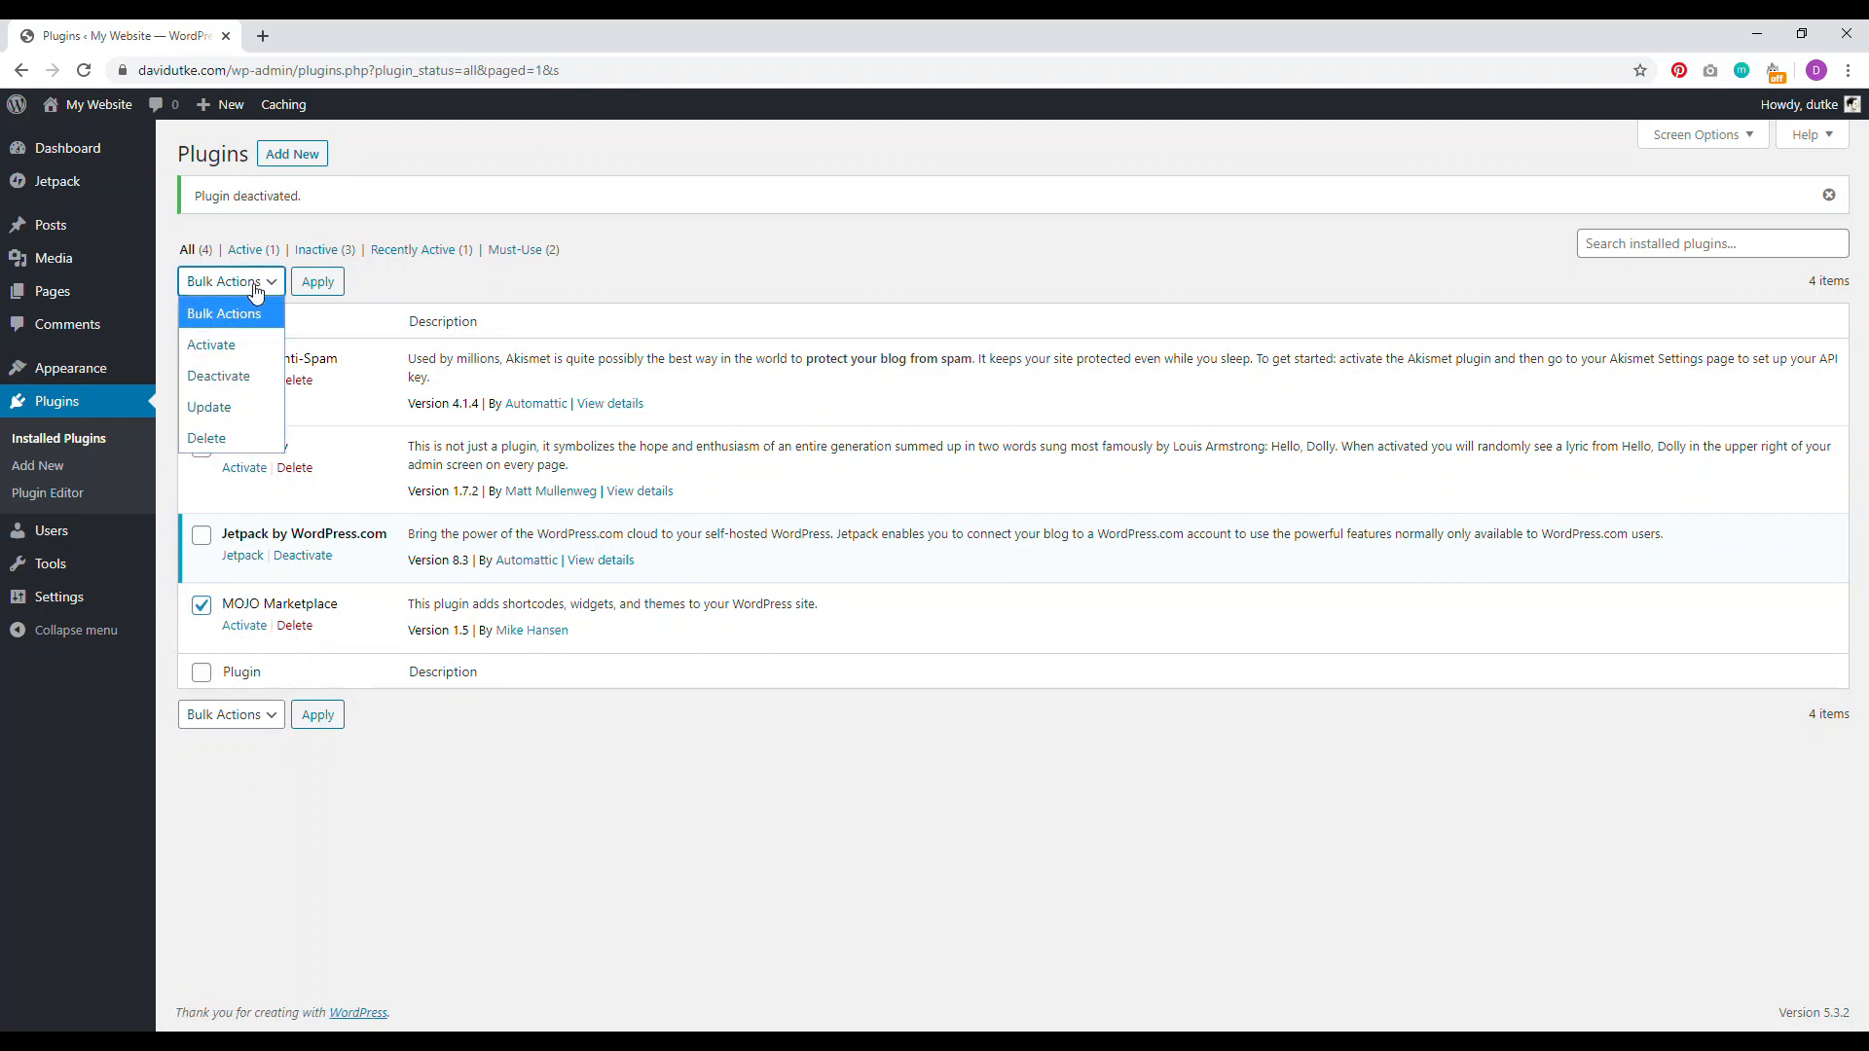
{"action": "left_click", "coordinate": [212, 441]}
{"action": "left_click", "coordinate": [318, 281]}
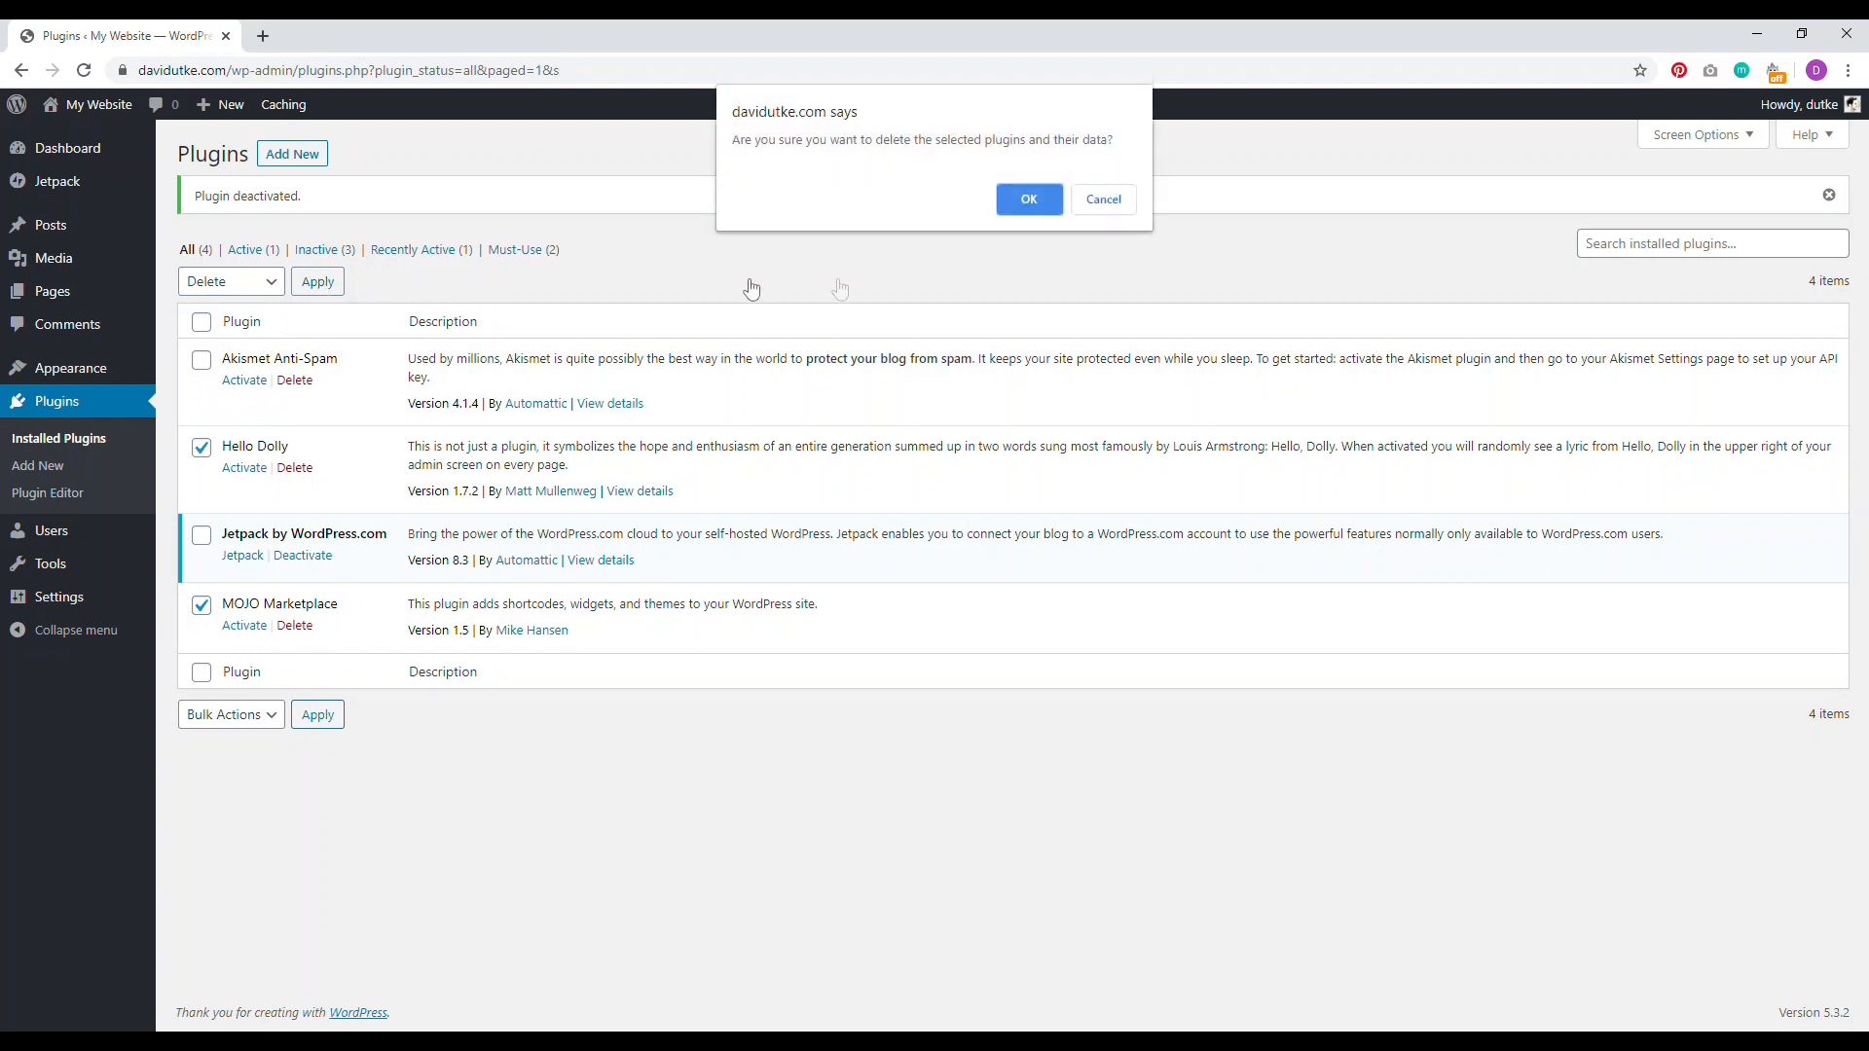
{"action": "left_click", "coordinate": [1032, 195]}
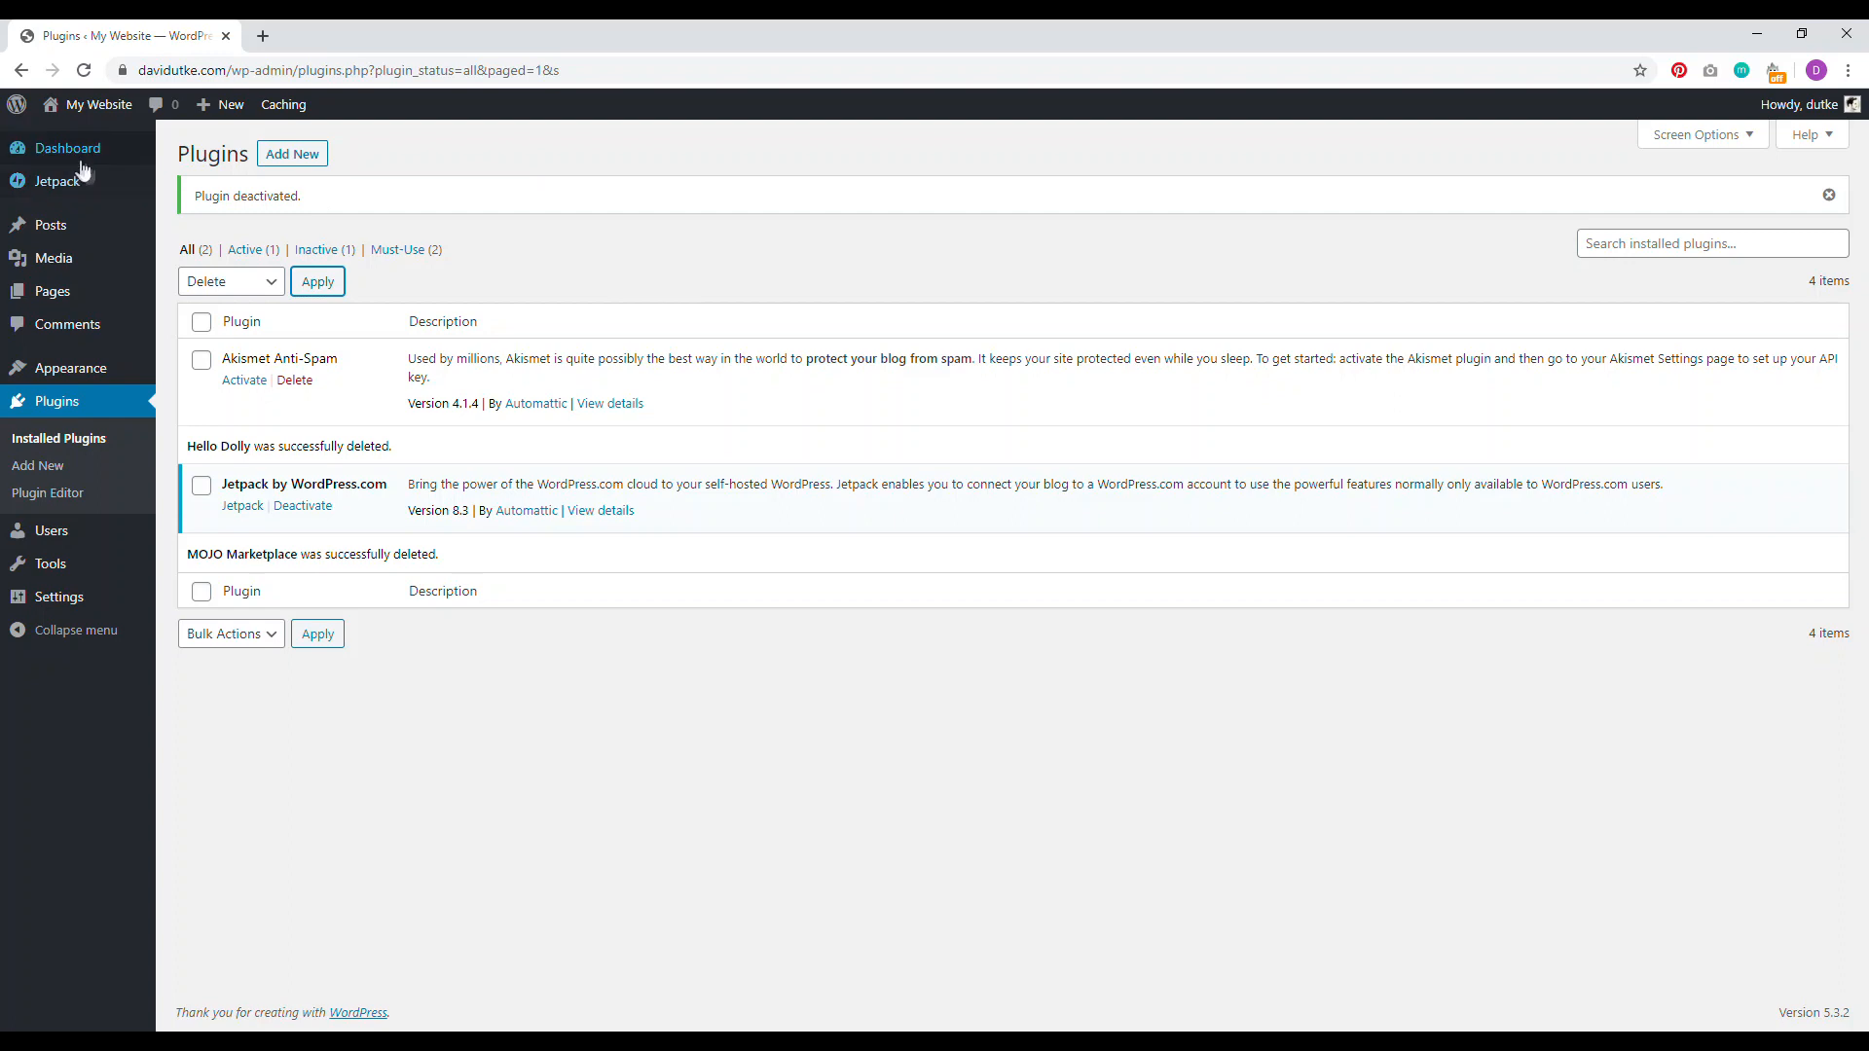
{"action": "mouse_move", "coordinate": [66, 160]}
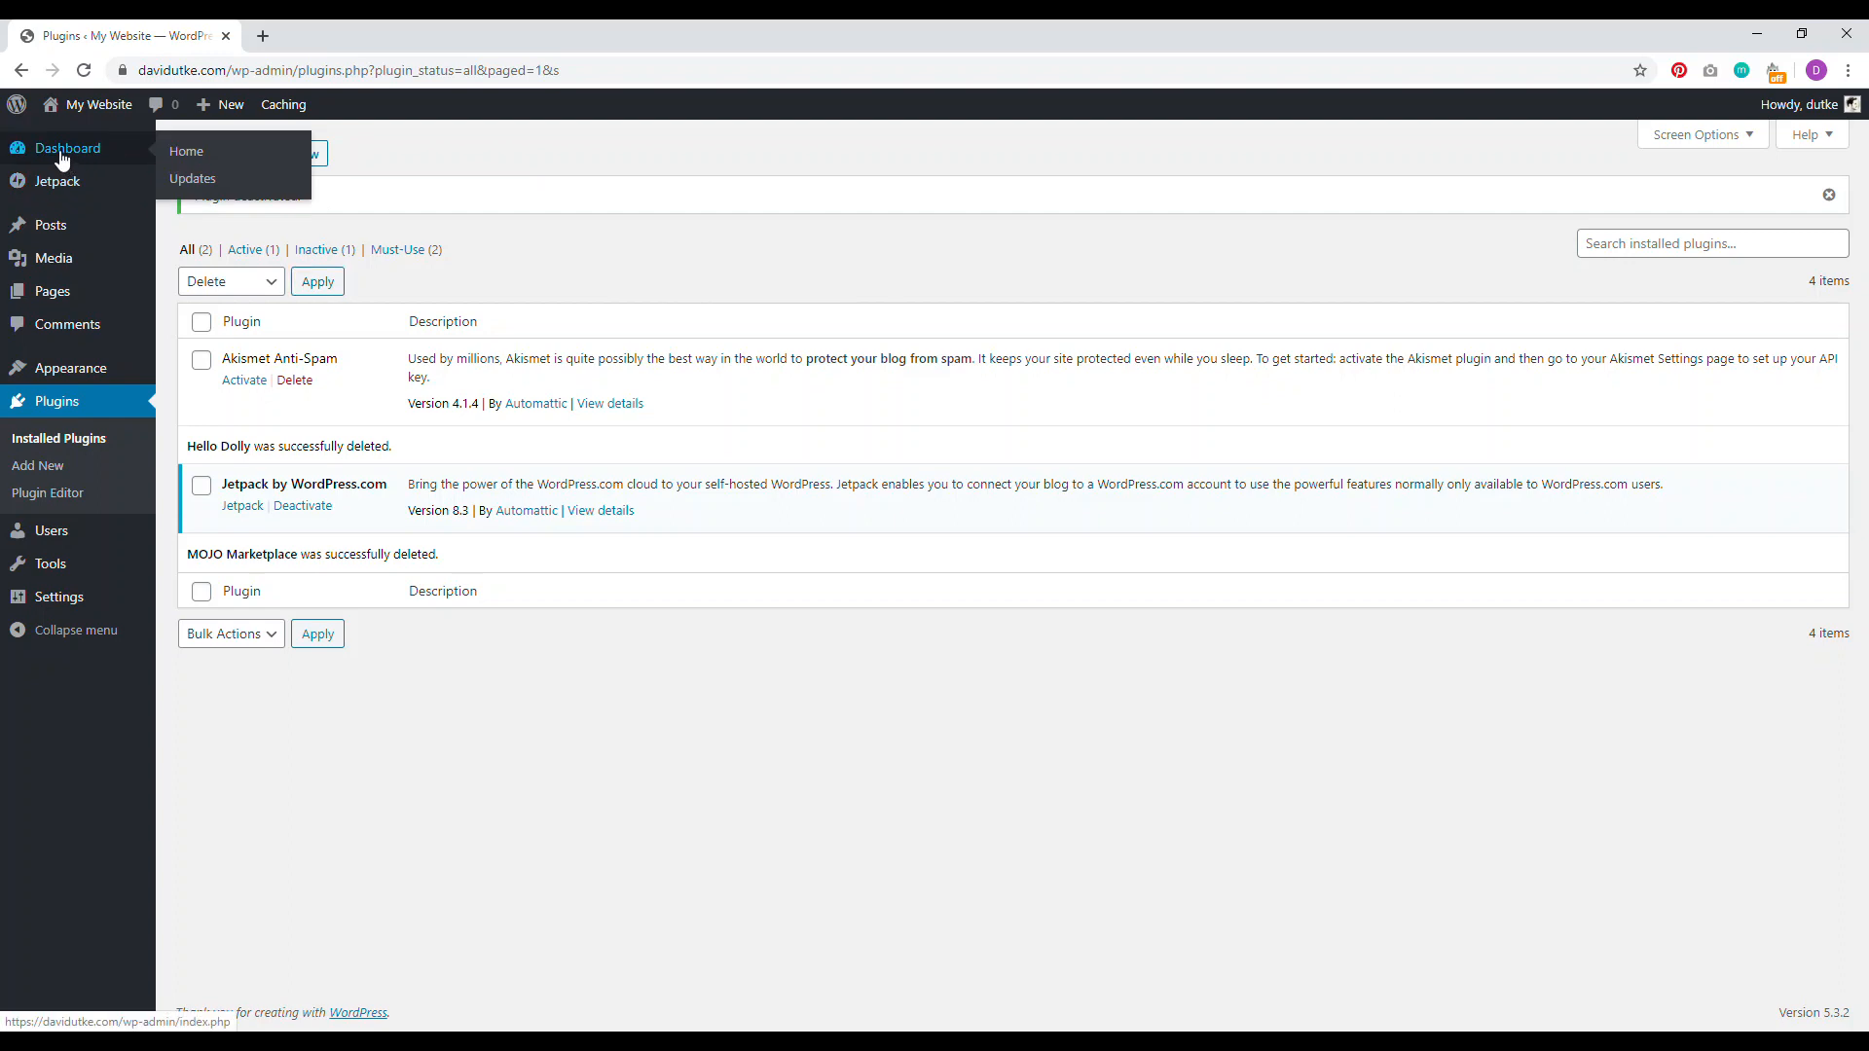
Step: Open the live site in a new tab and launch its Customizer
{"action": "left_click", "coordinate": [61, 153]}
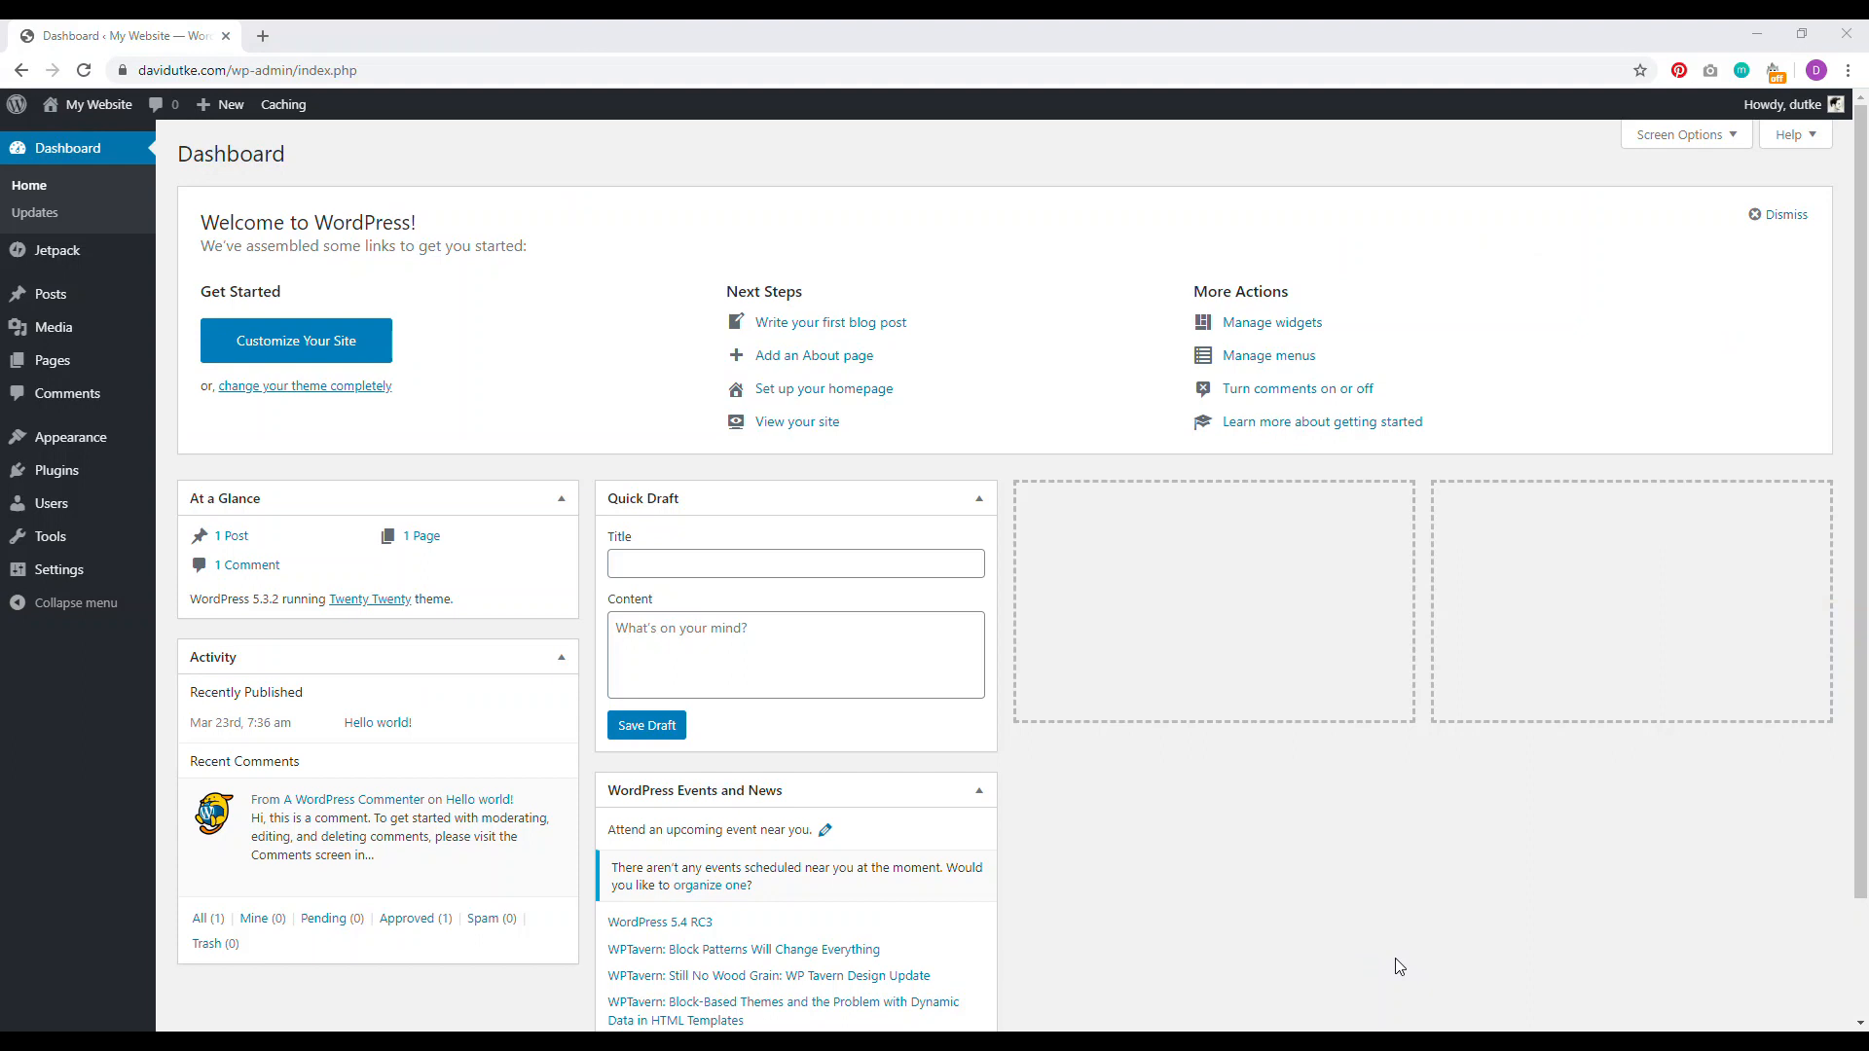
{"action": "right_click", "coordinate": [78, 107]}
{"action": "left_click", "coordinate": [97, 122]}
{"action": "left_click", "coordinate": [336, 37]}
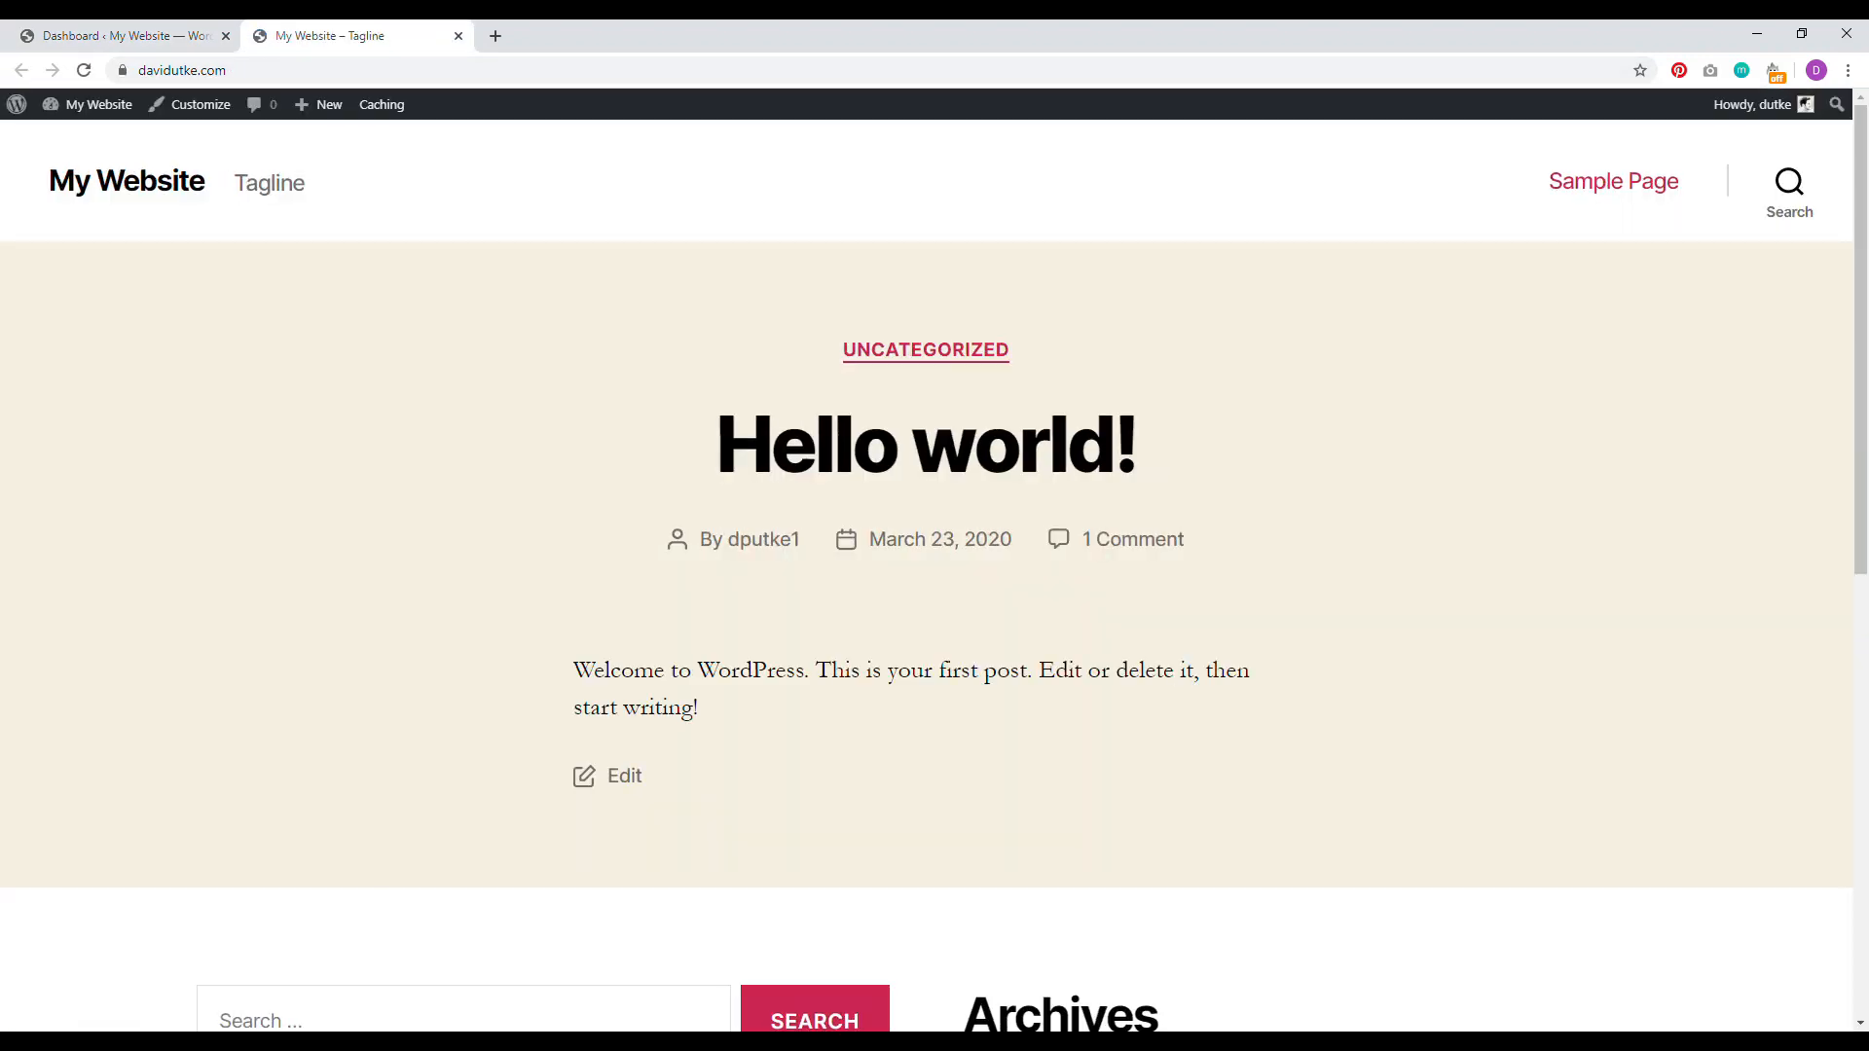
{"action": "left_click", "coordinate": [191, 110]}
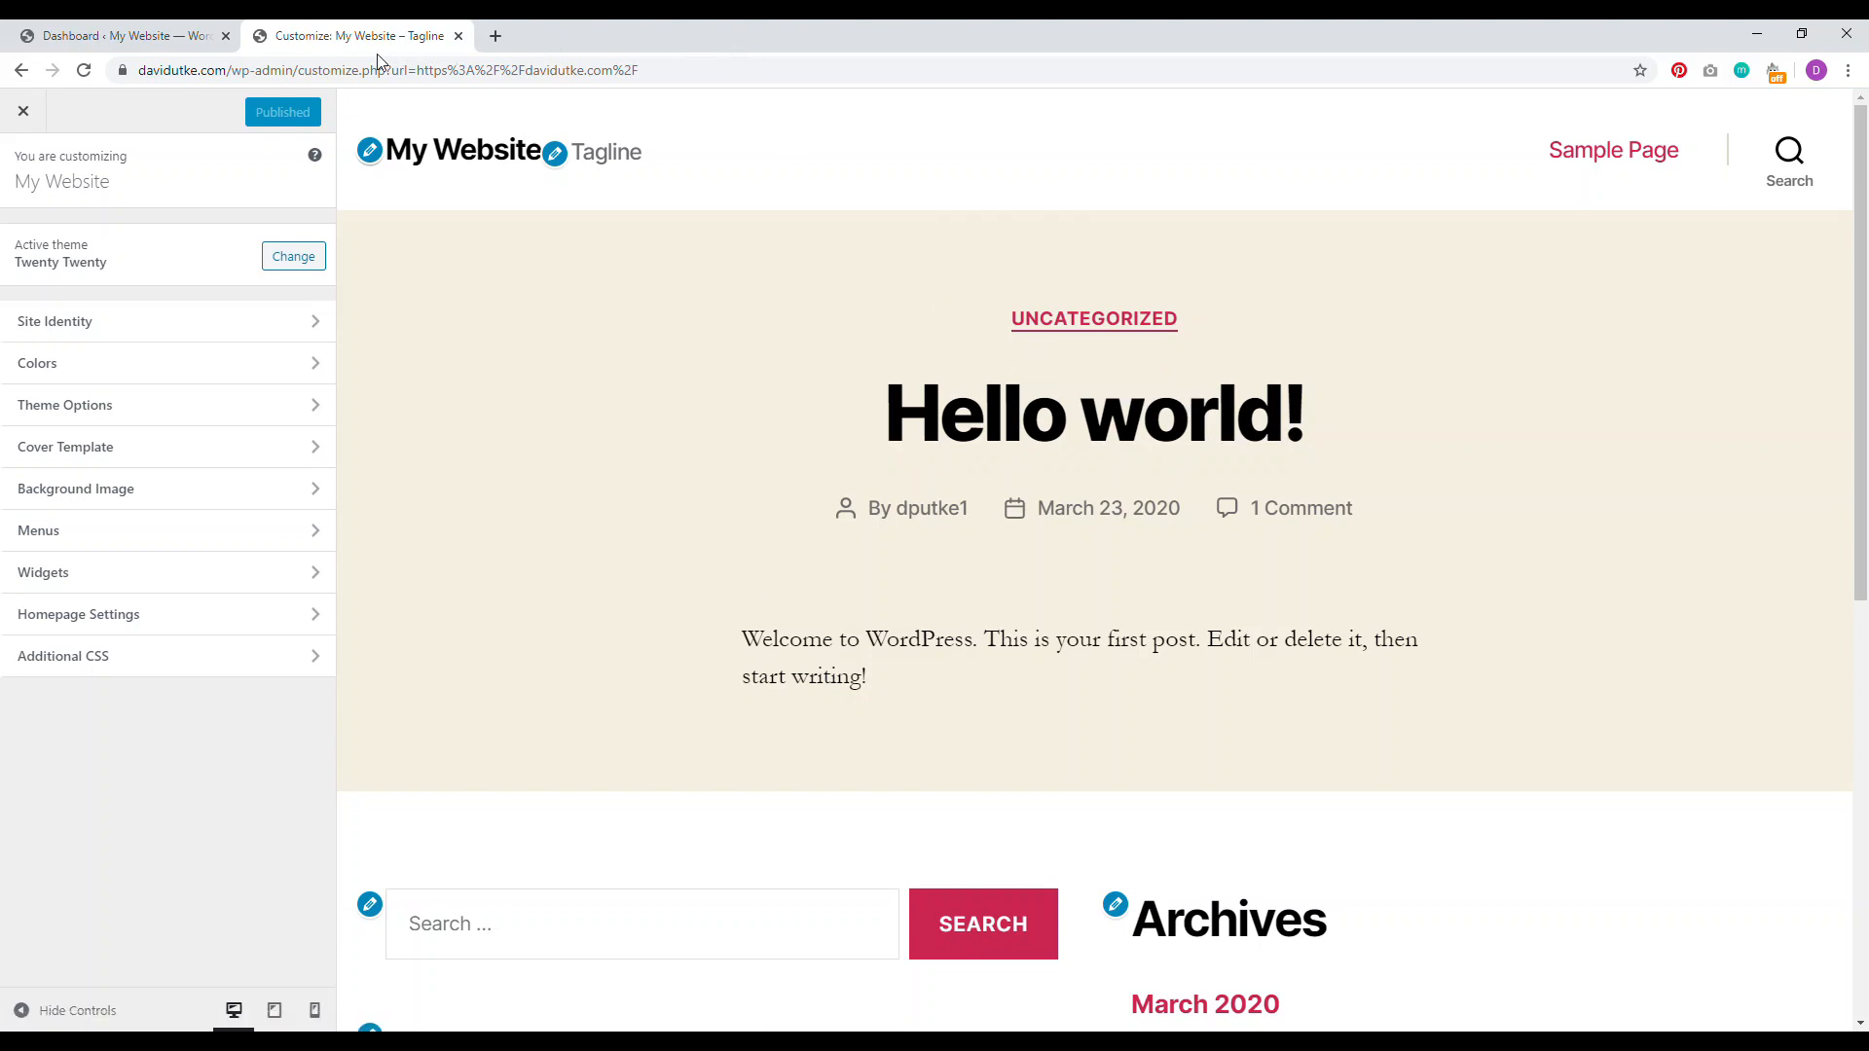
Step: Close that Customizer tab, then reopen the live site and Customizer in another new tab
{"action": "left_click", "coordinate": [458, 36]}
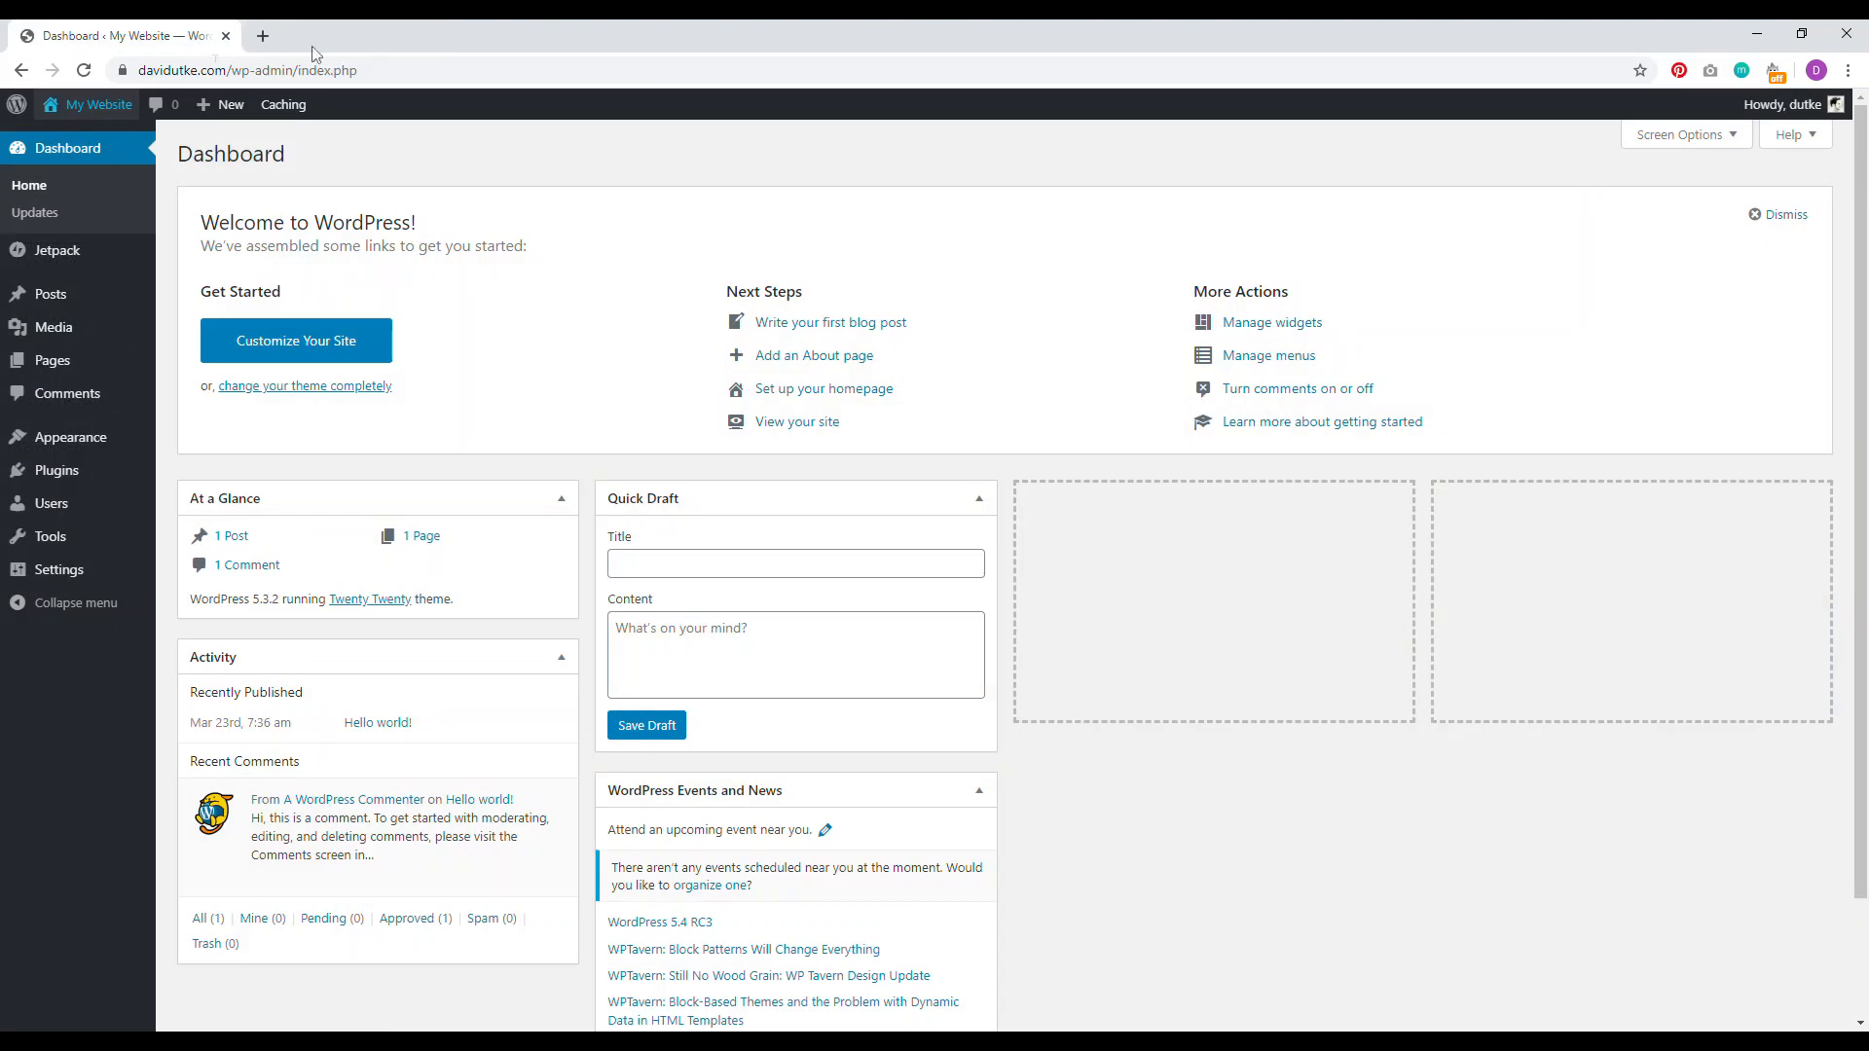
{"action": "right_click", "coordinate": [71, 101]}
{"action": "left_click", "coordinate": [95, 114]}
{"action": "left_click", "coordinate": [321, 37]}
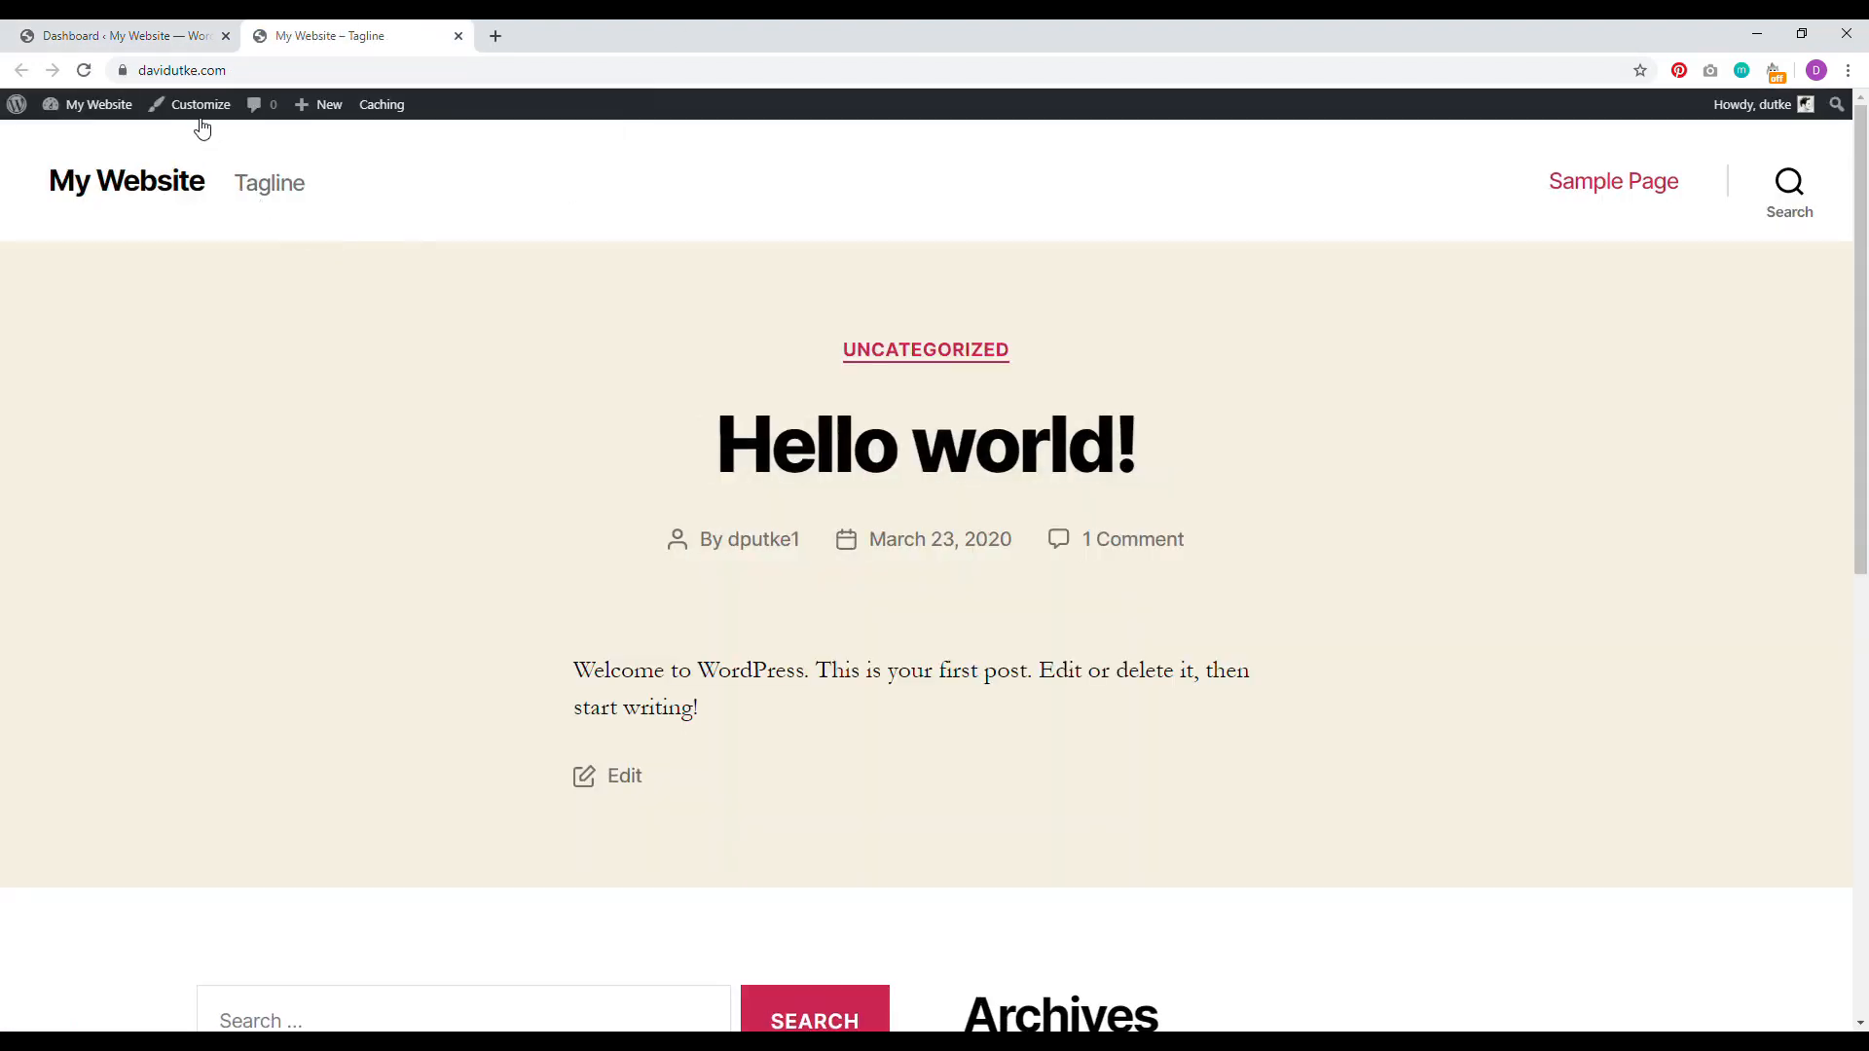
{"action": "left_click", "coordinate": [197, 109]}
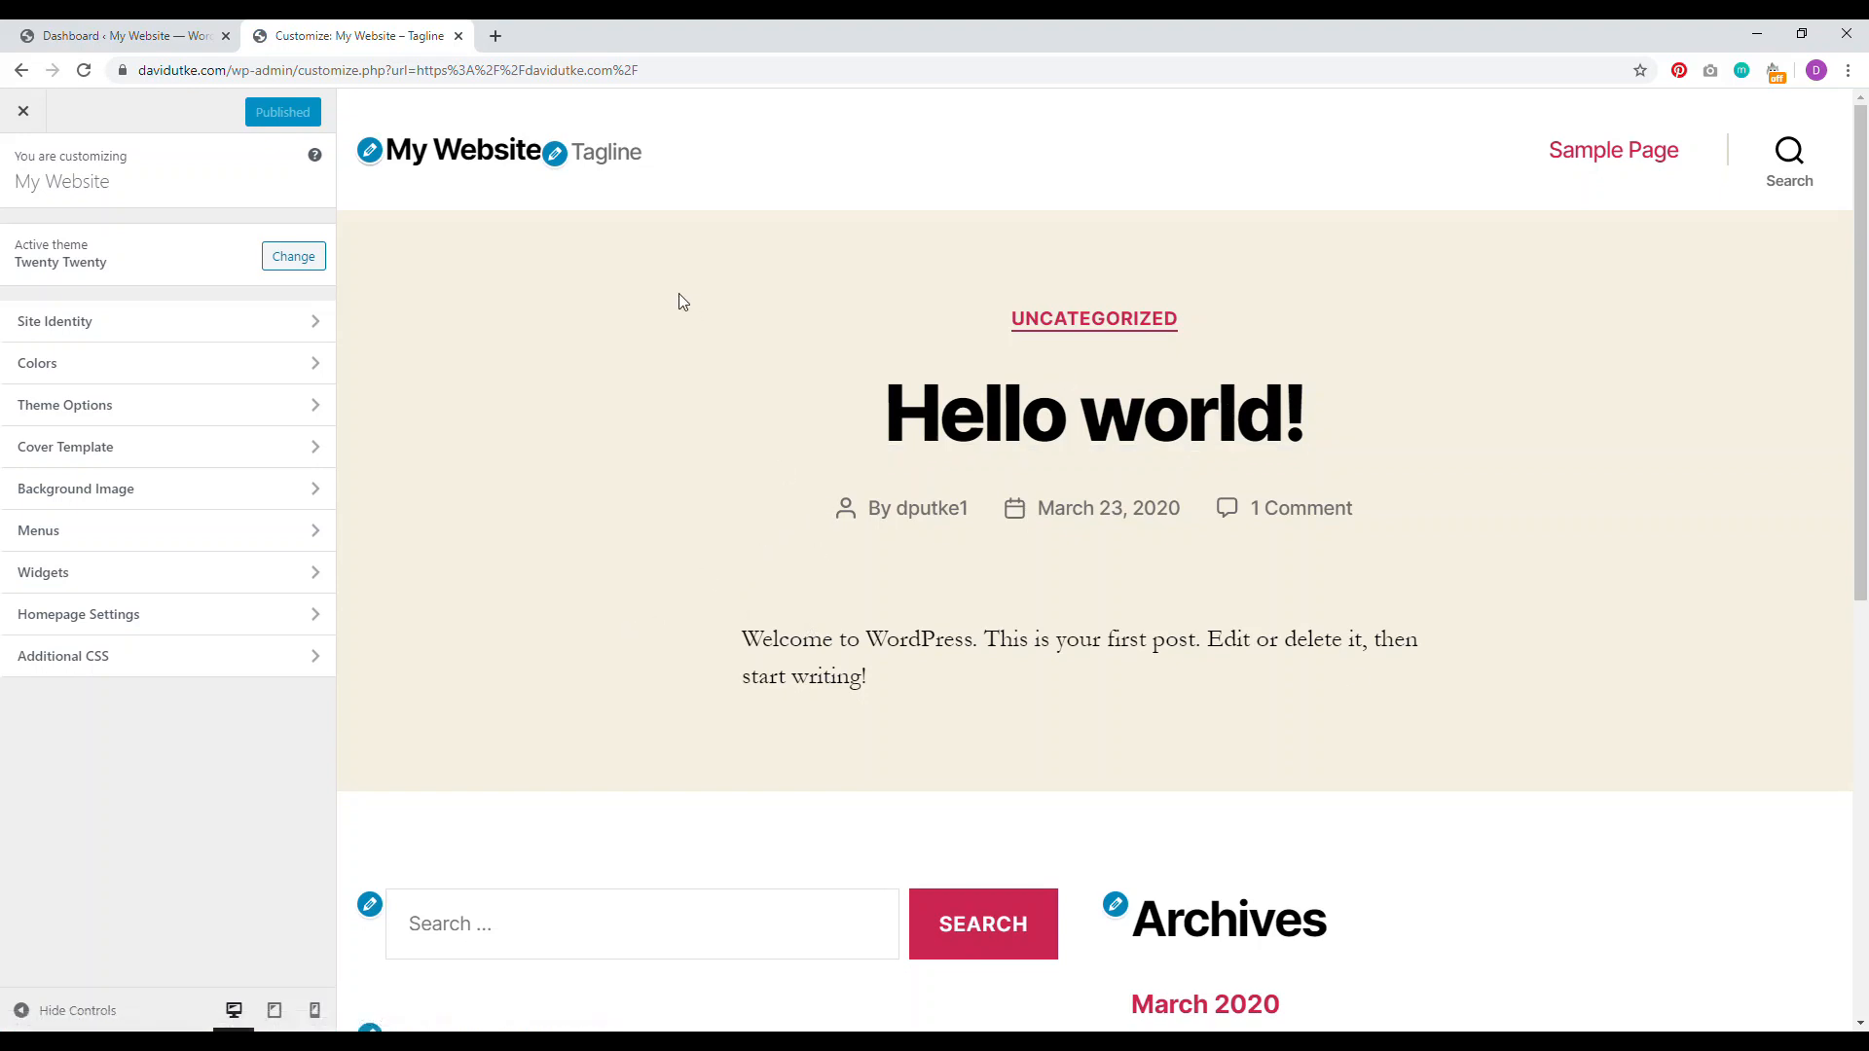
Step: Back on the Dashboard, look through the Pages and Posts lists
{"action": "left_click", "coordinate": [147, 36]}
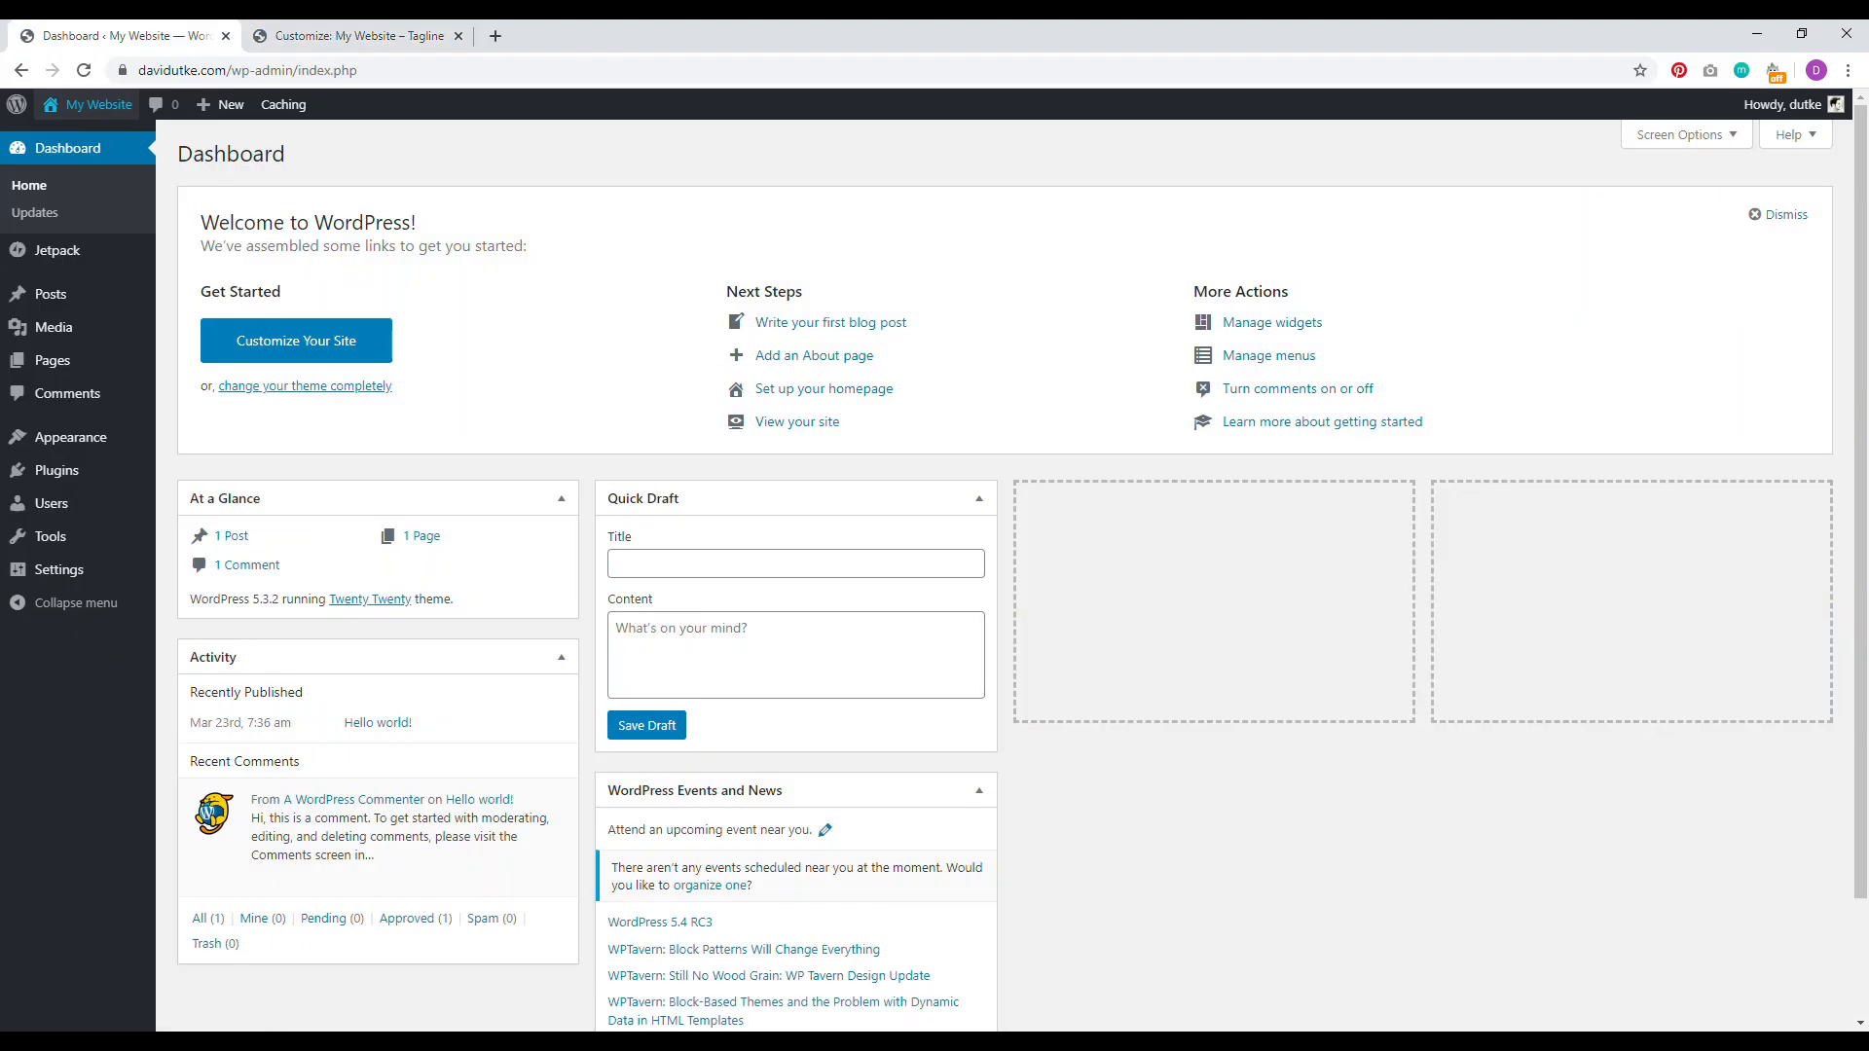
{"action": "left_click", "coordinate": [57, 360]}
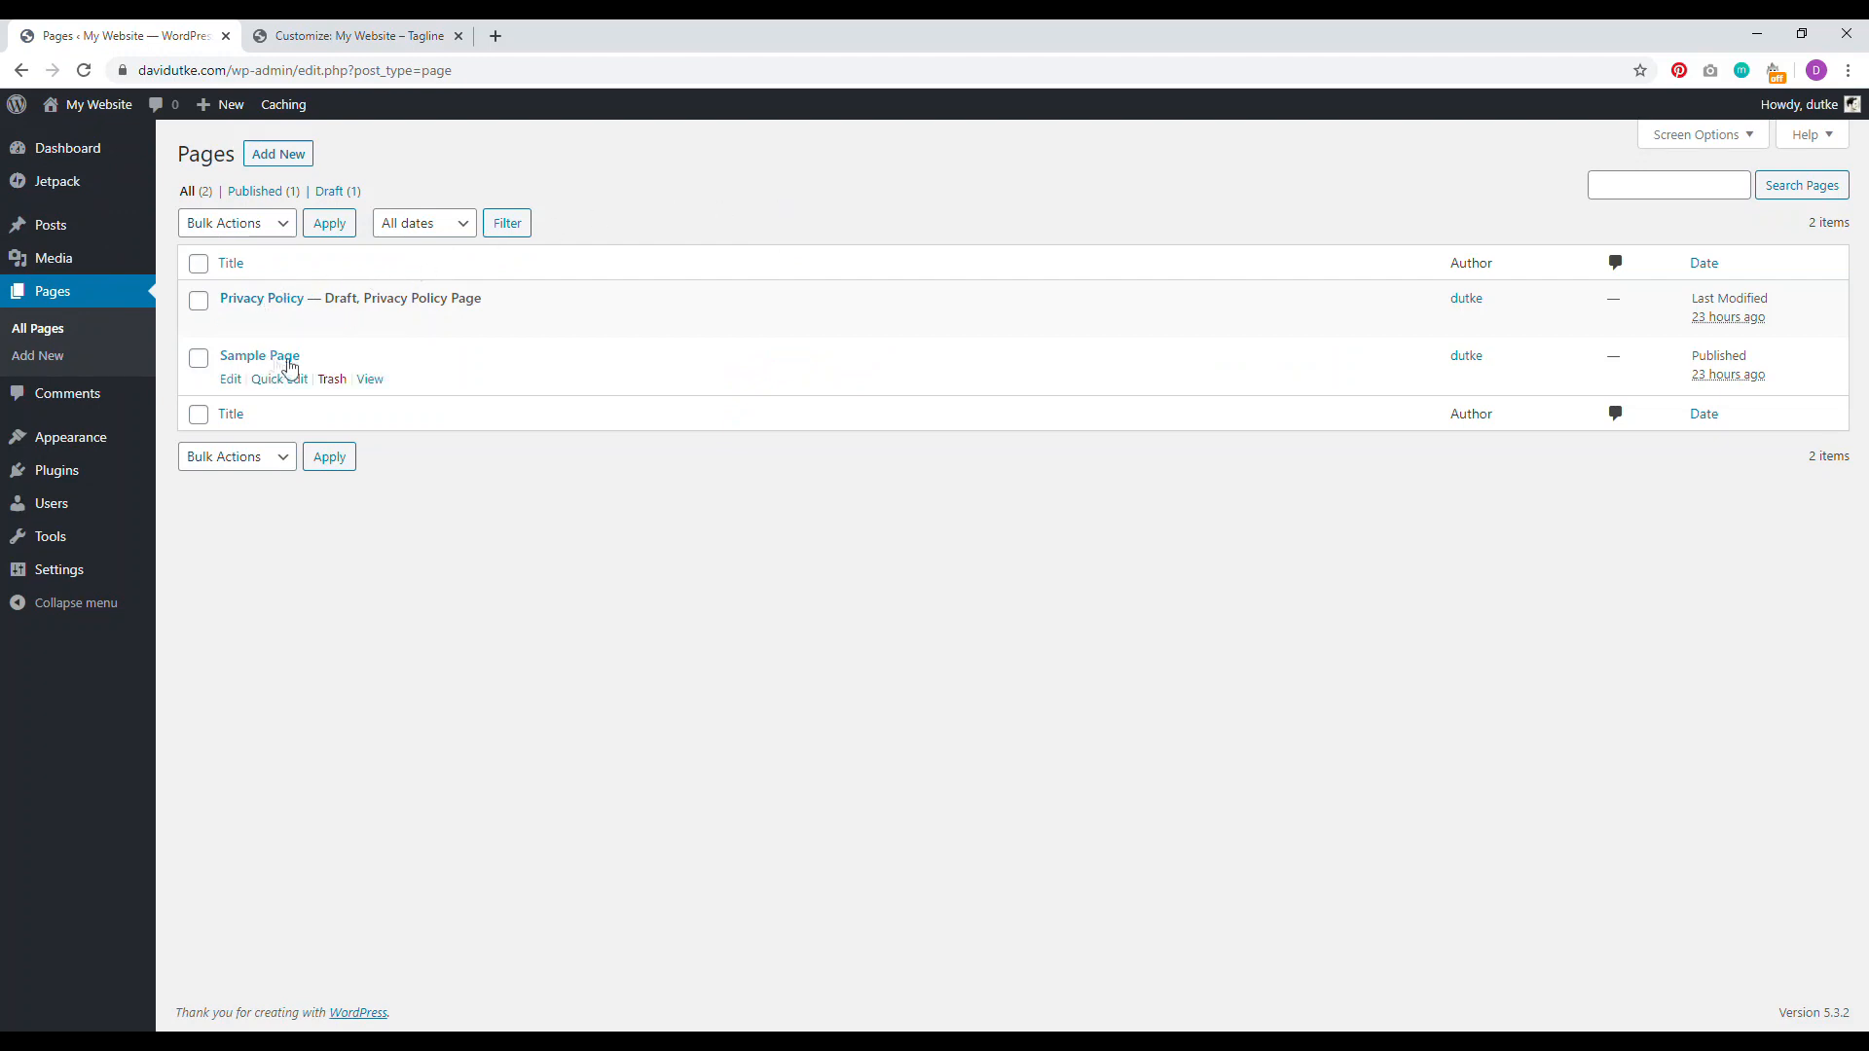
{"action": "left_click", "coordinate": [57, 229]}
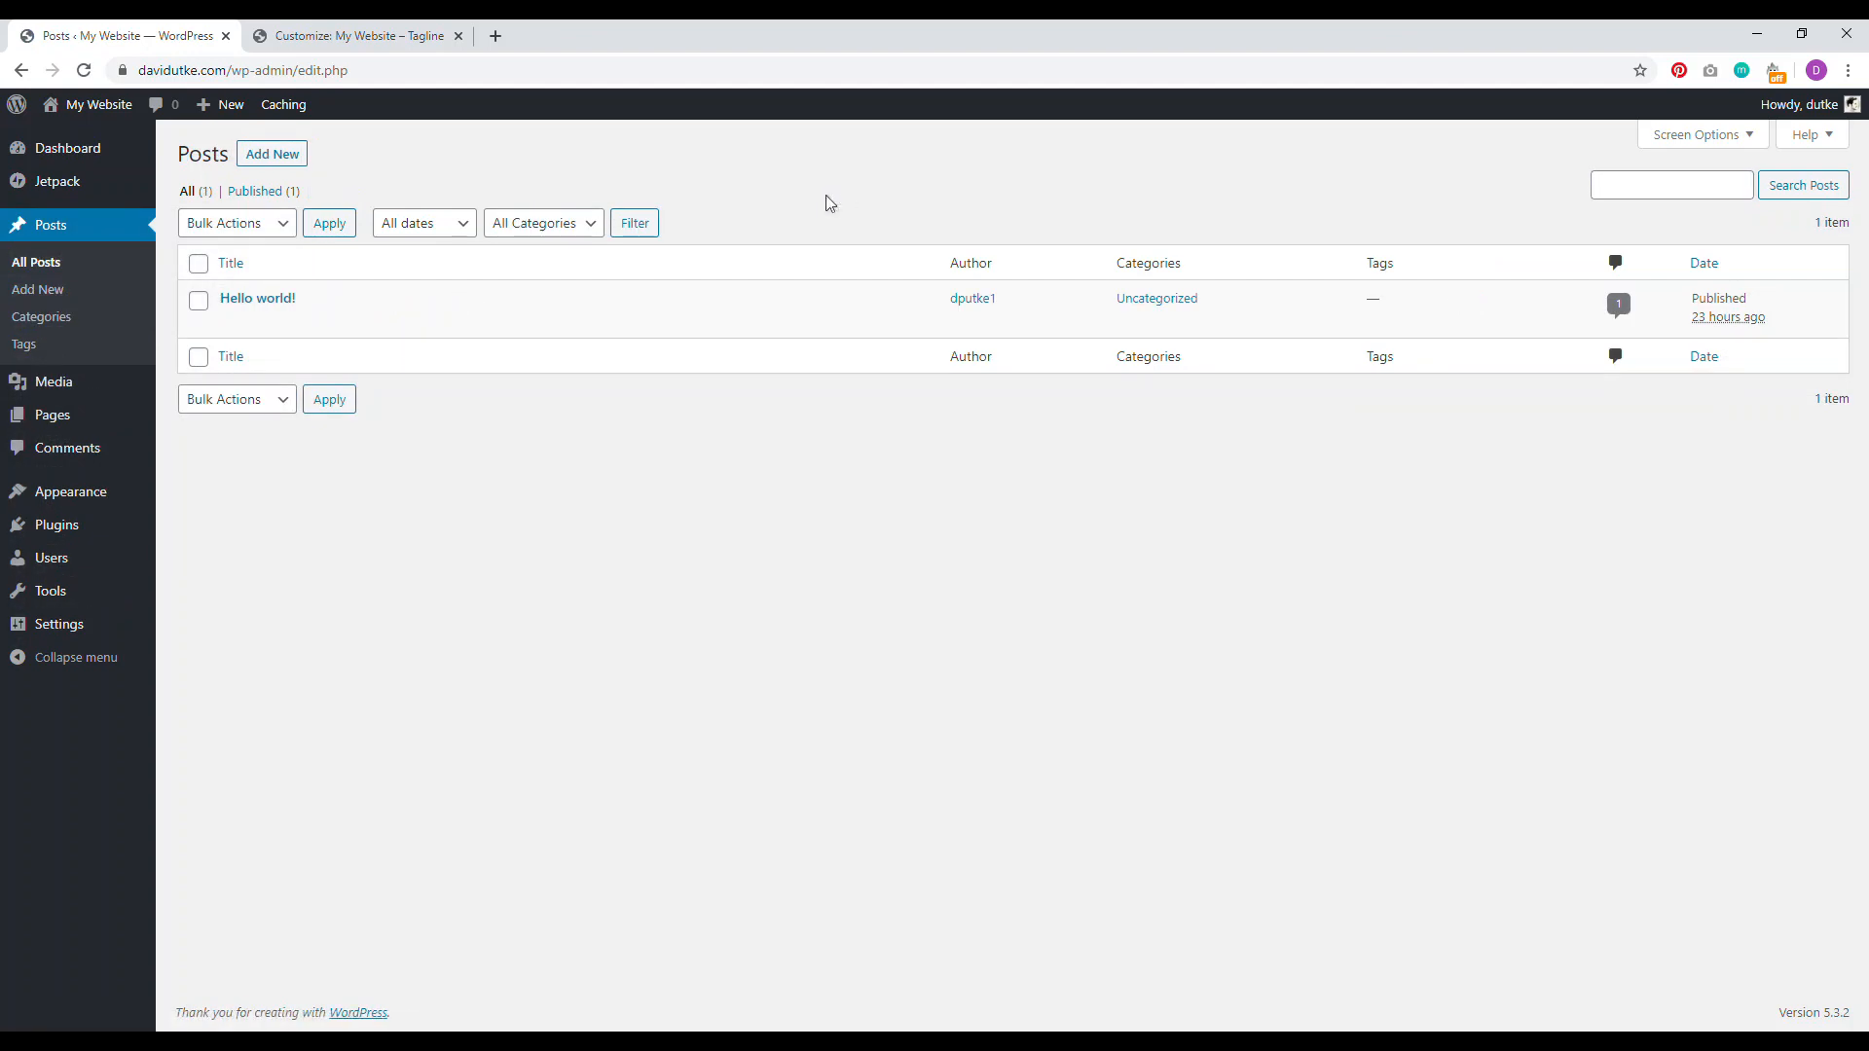
Step: Exit the Customizer to the live site, then start a new page from the admin
{"action": "left_click", "coordinate": [389, 36]}
{"action": "left_click", "coordinate": [24, 111]}
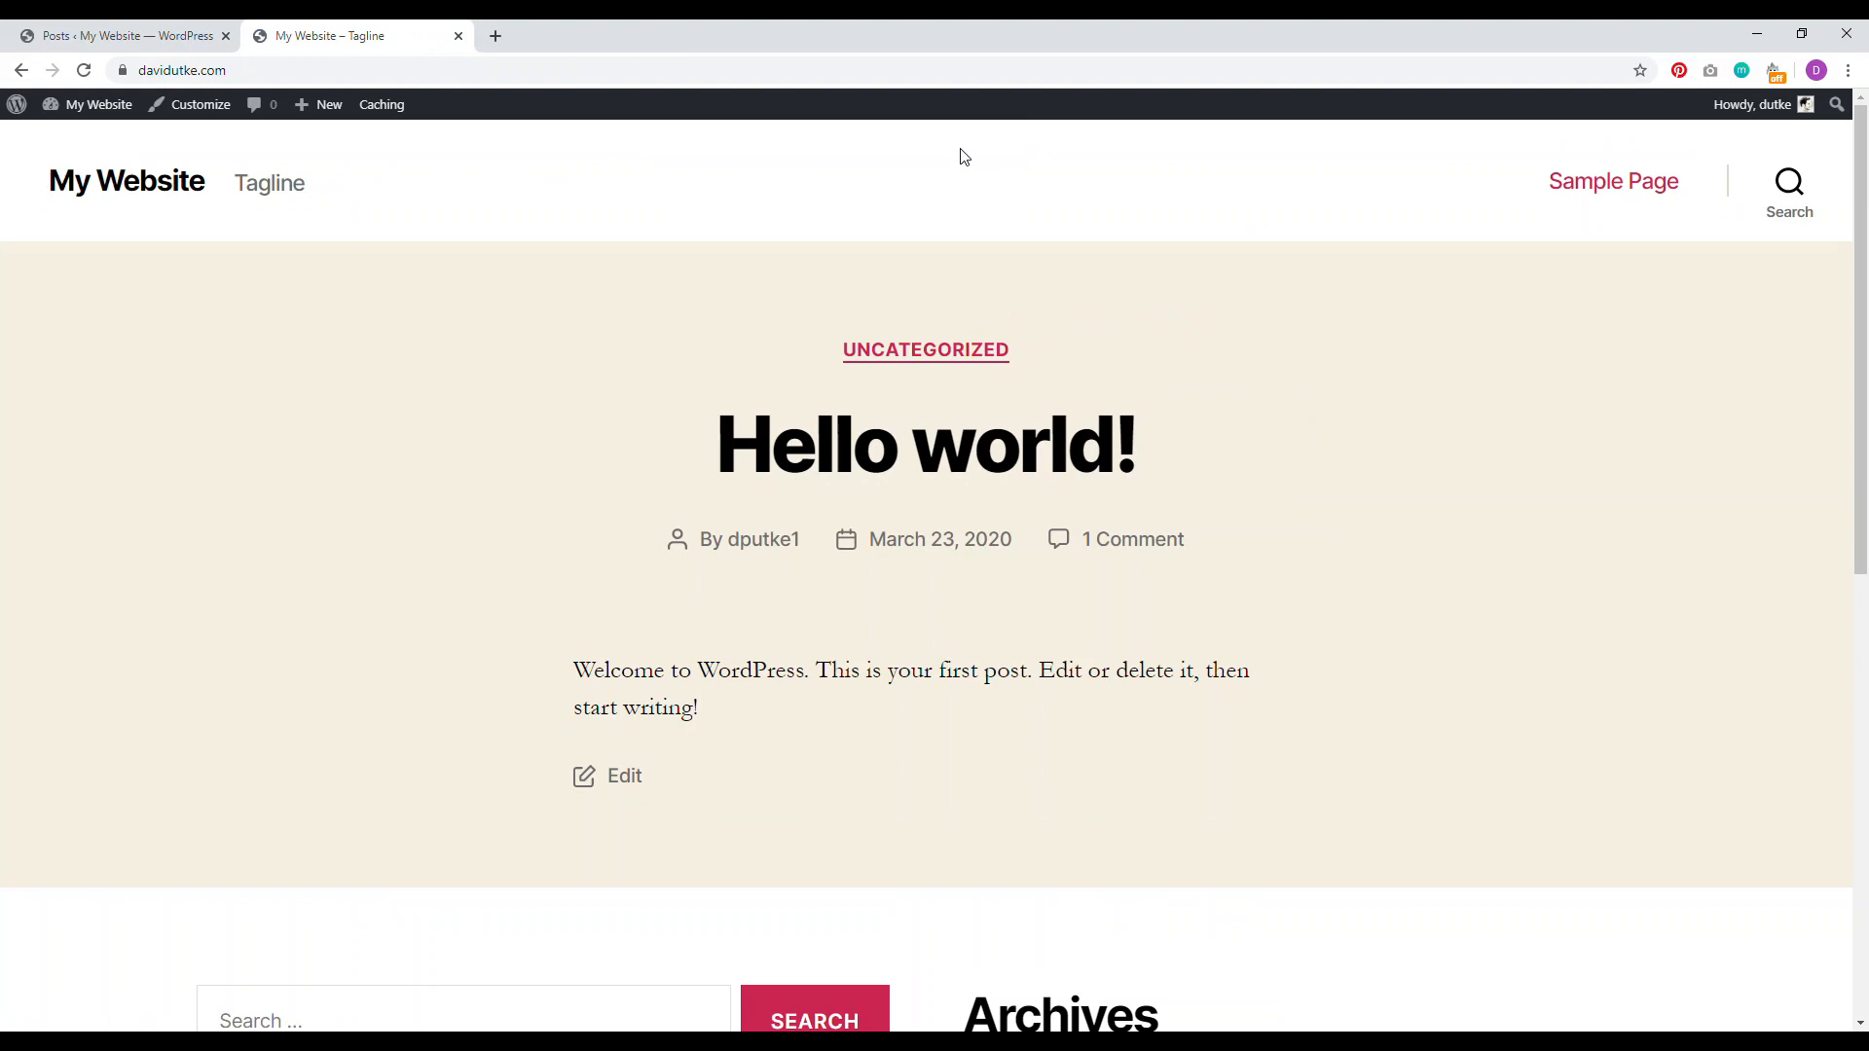
{"action": "left_click", "coordinate": [127, 36]}
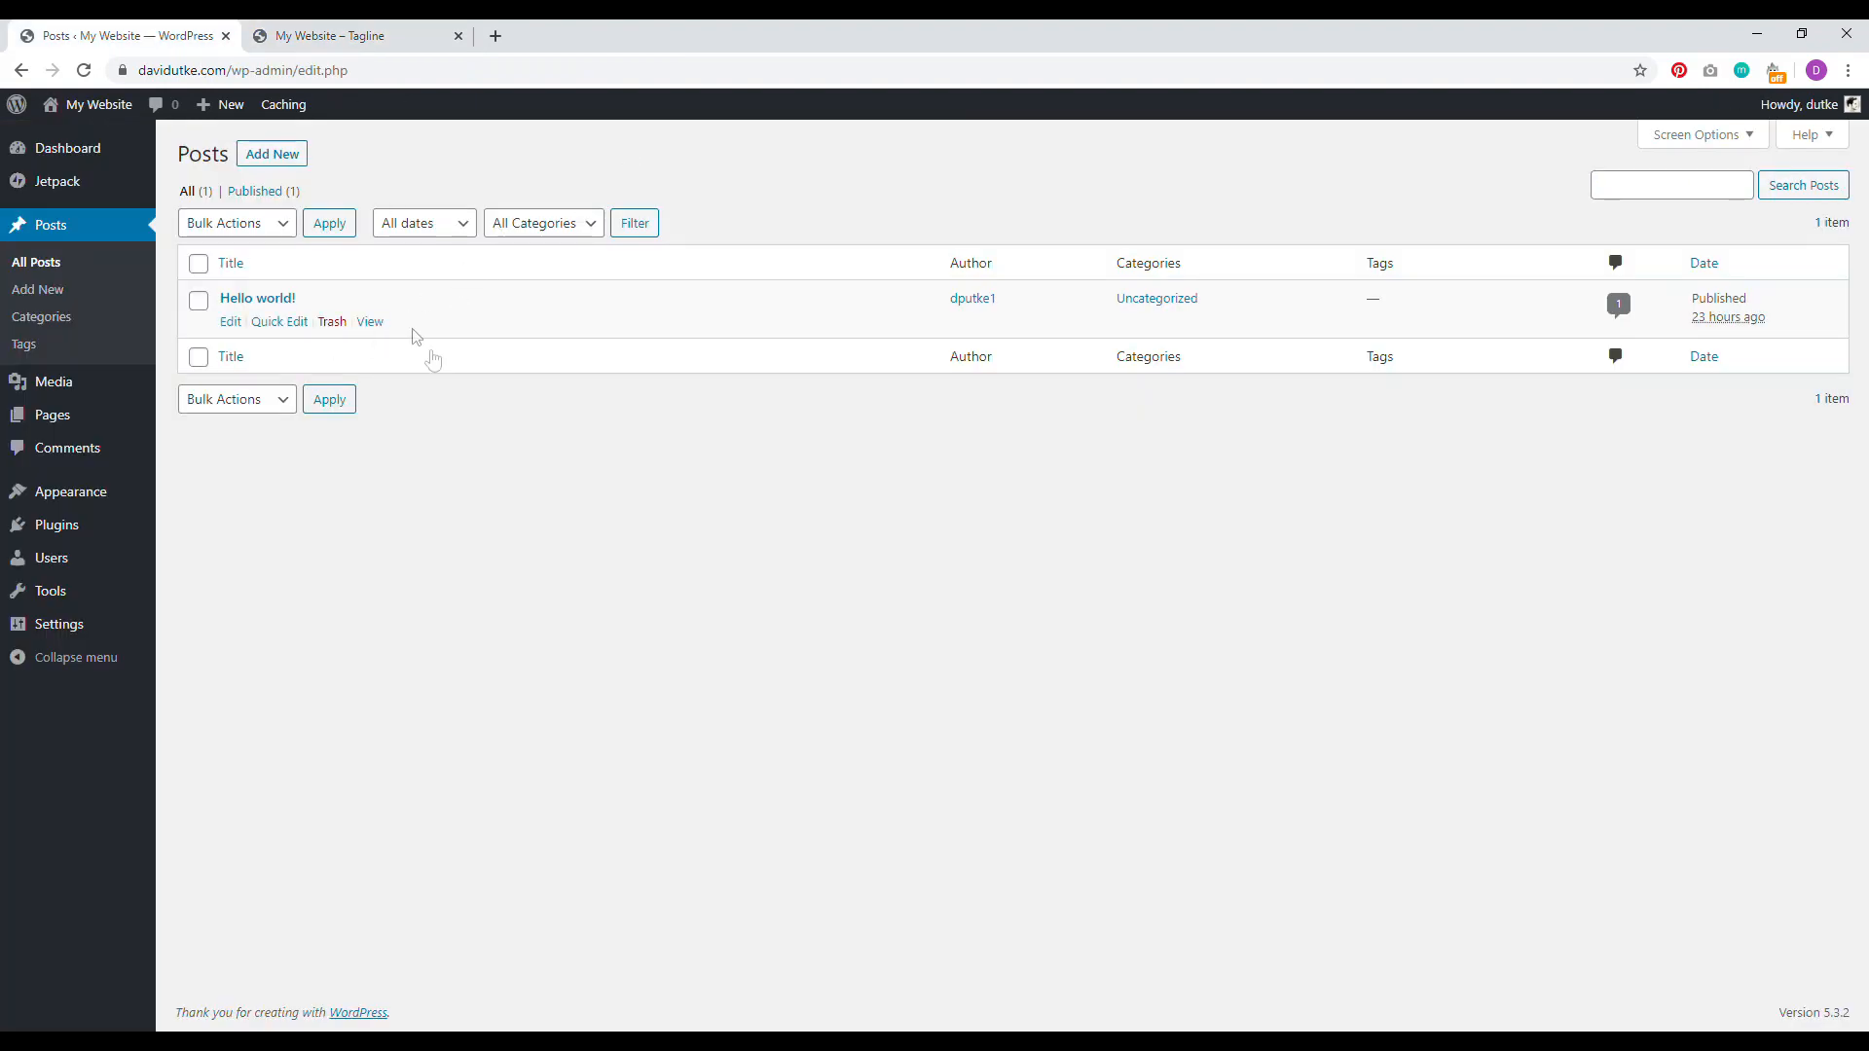
{"action": "left_click", "coordinate": [194, 446]}
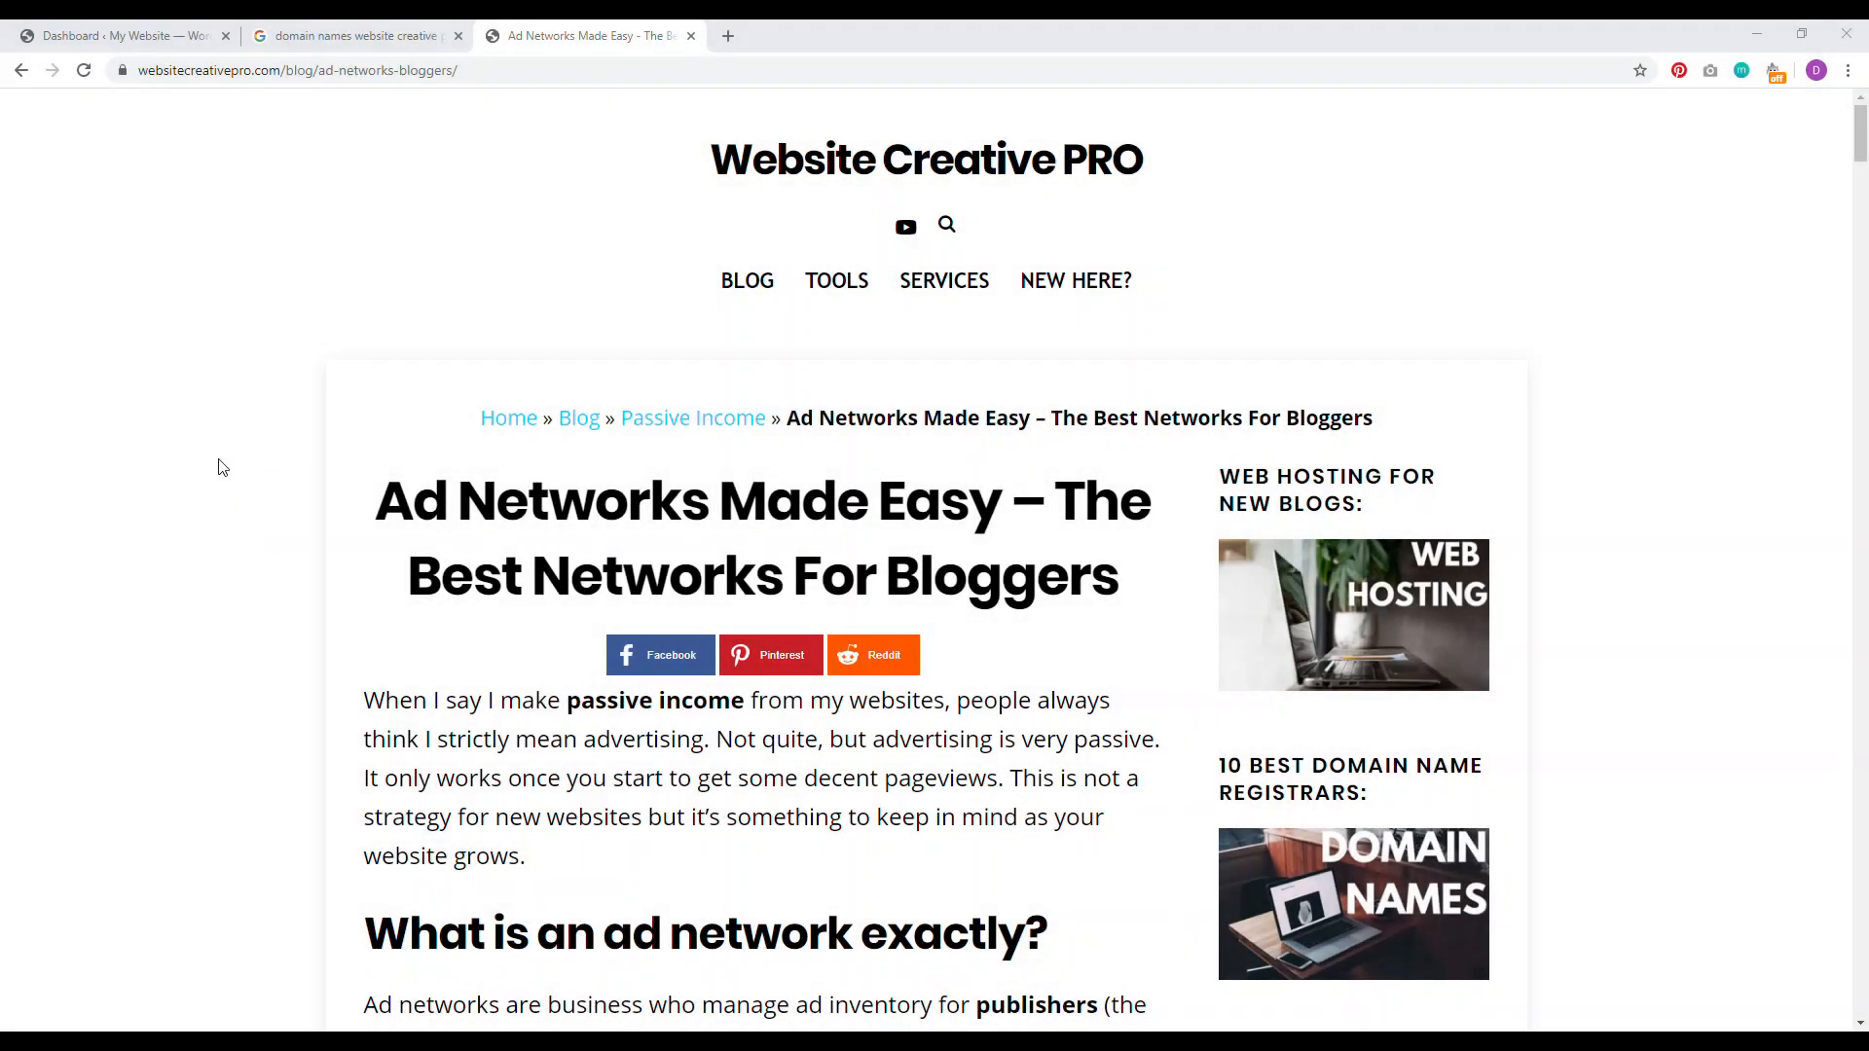
Step: Examine the Ad Networks article's breadcrumb trail and its Google result, then return to the Dashboard
{"action": "left_click_drag", "start_coordinate": [1375, 419], "coordinate": [494, 420]}
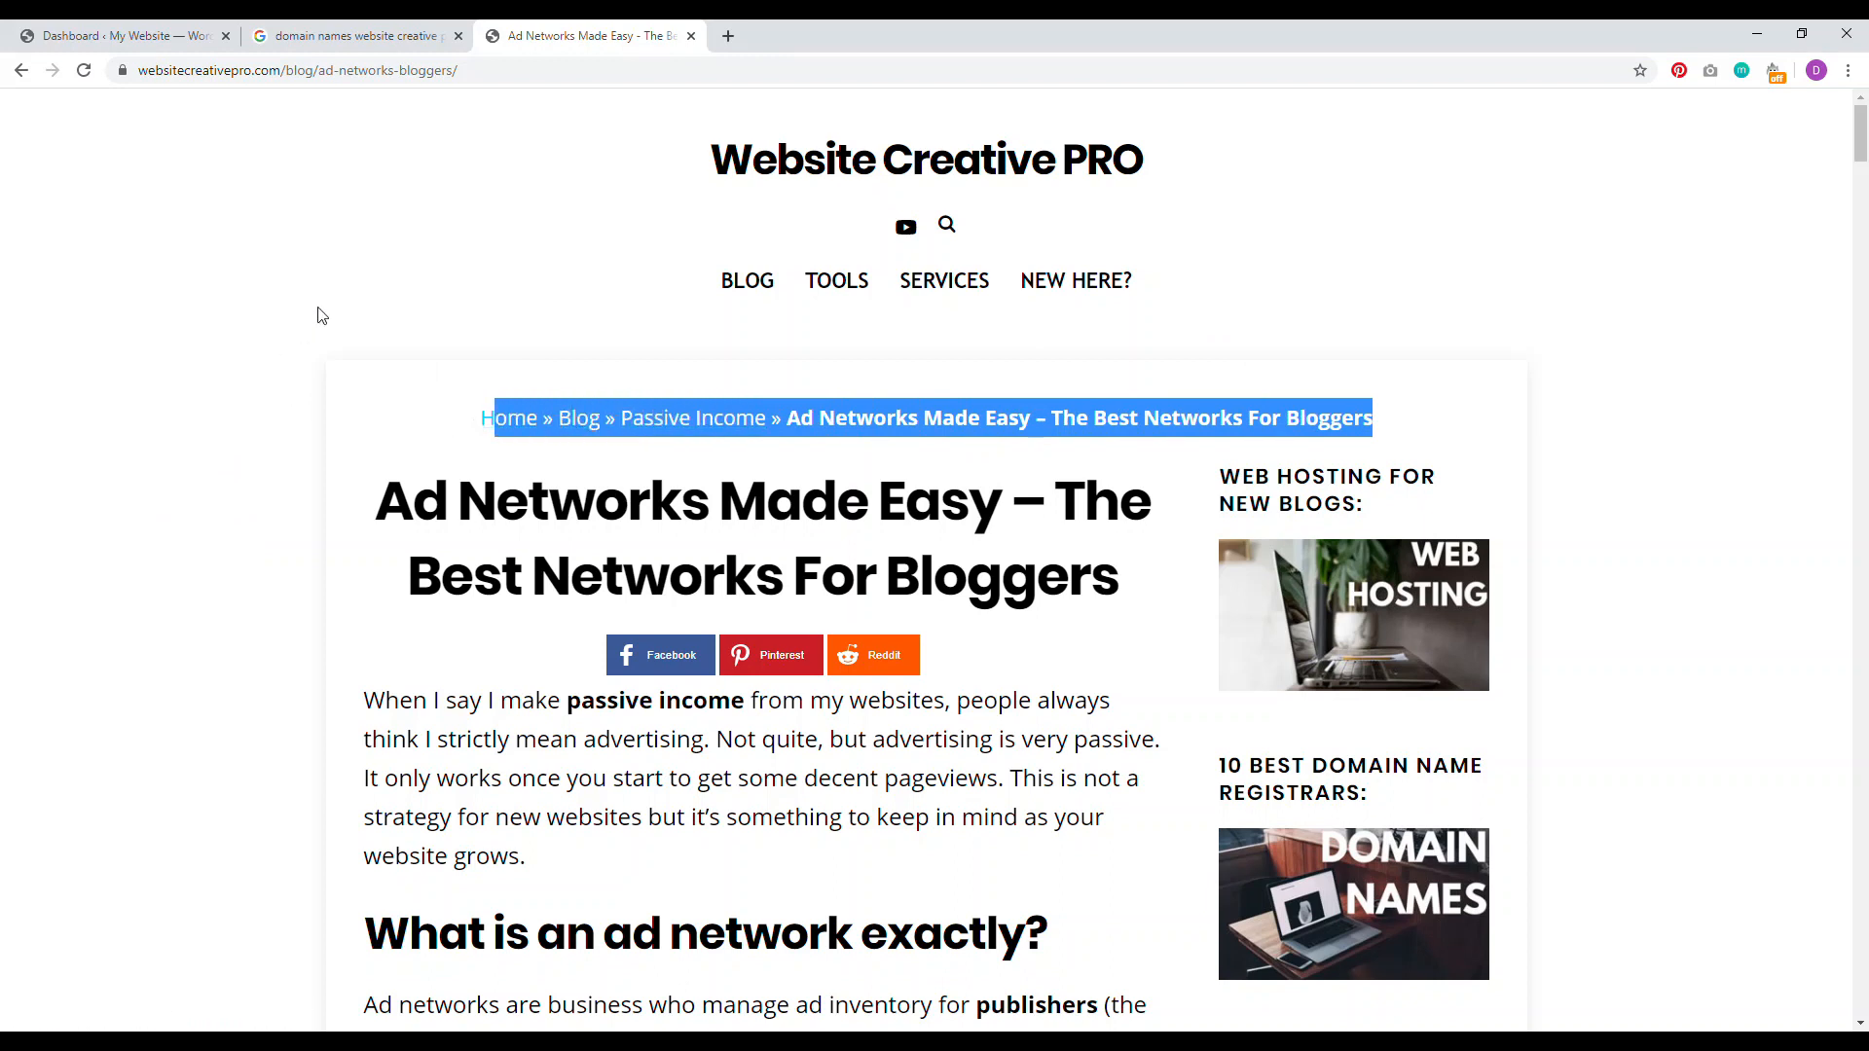
{"action": "left_click", "coordinate": [190, 347]}
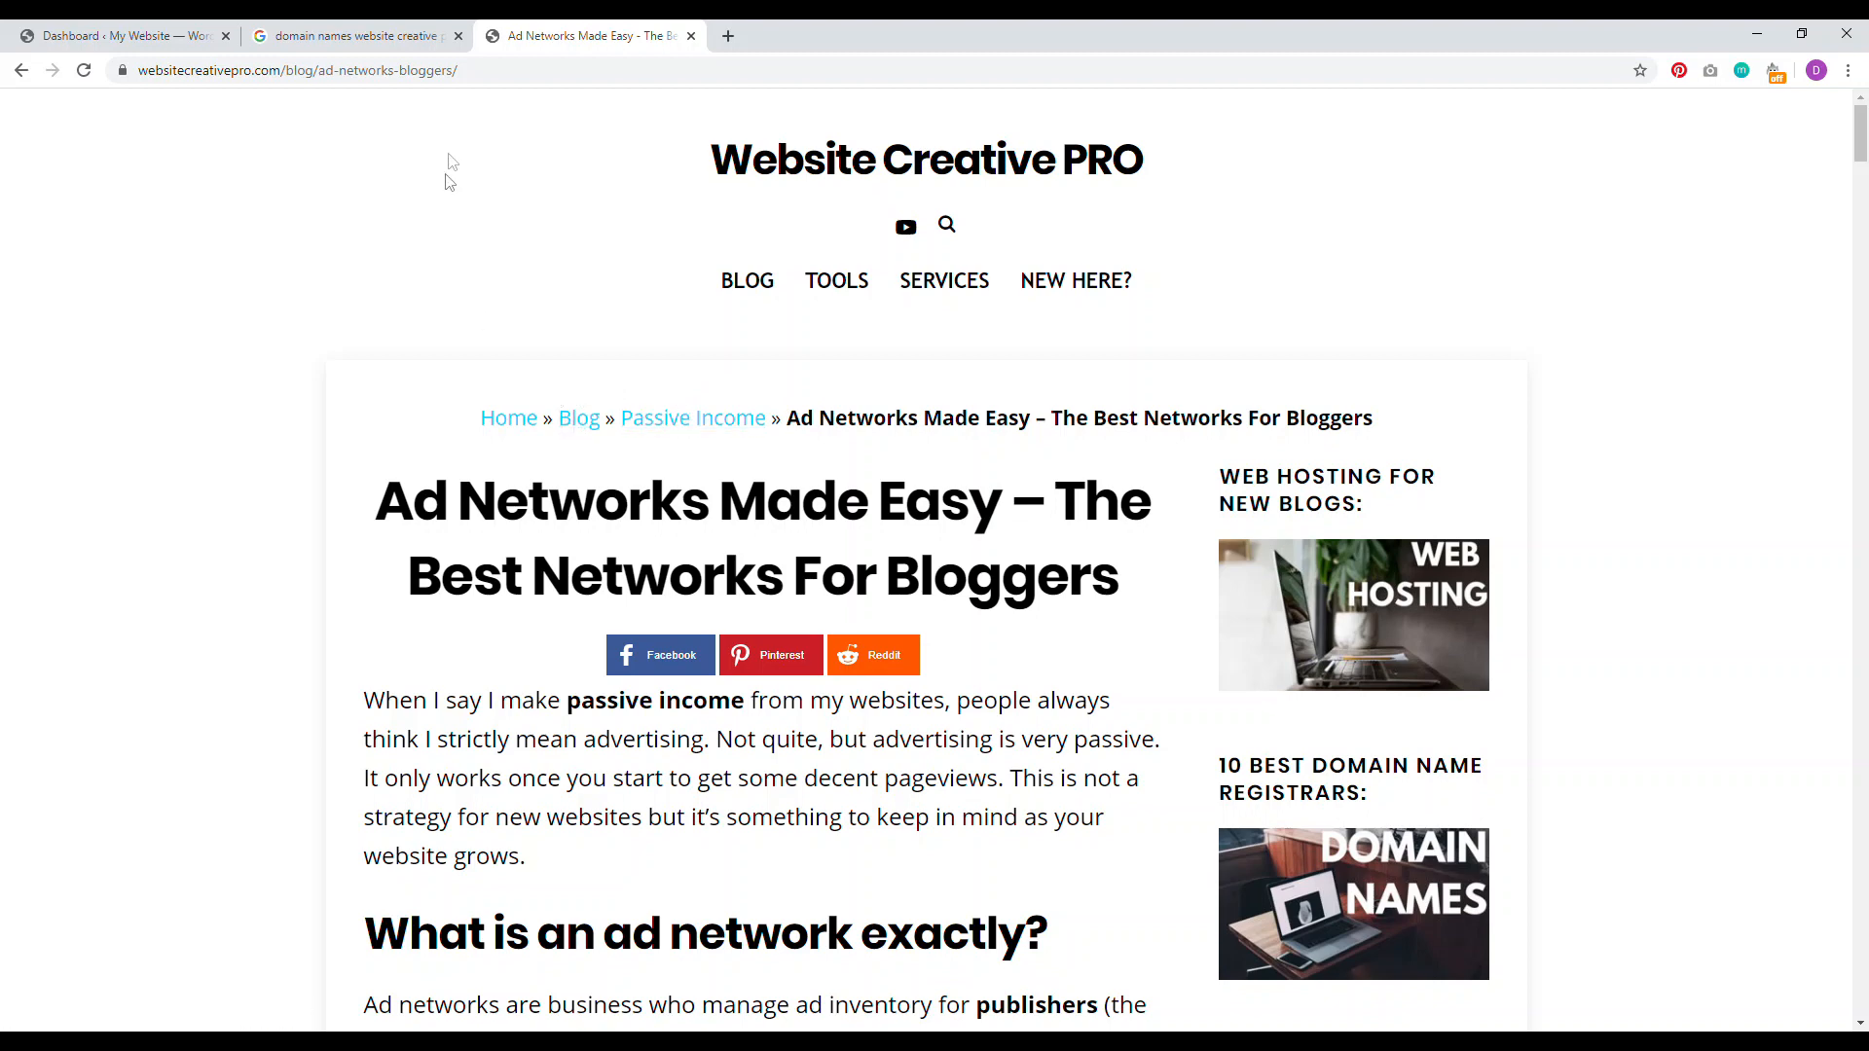
{"action": "left_click", "coordinate": [355, 36]}
{"action": "scroll", "coordinate": [137, 389], "scroll_direction": "up", "scroll_amount": 1}
{"action": "scroll", "coordinate": [96, 392], "scroll_direction": "down", "scroll_amount": 1}
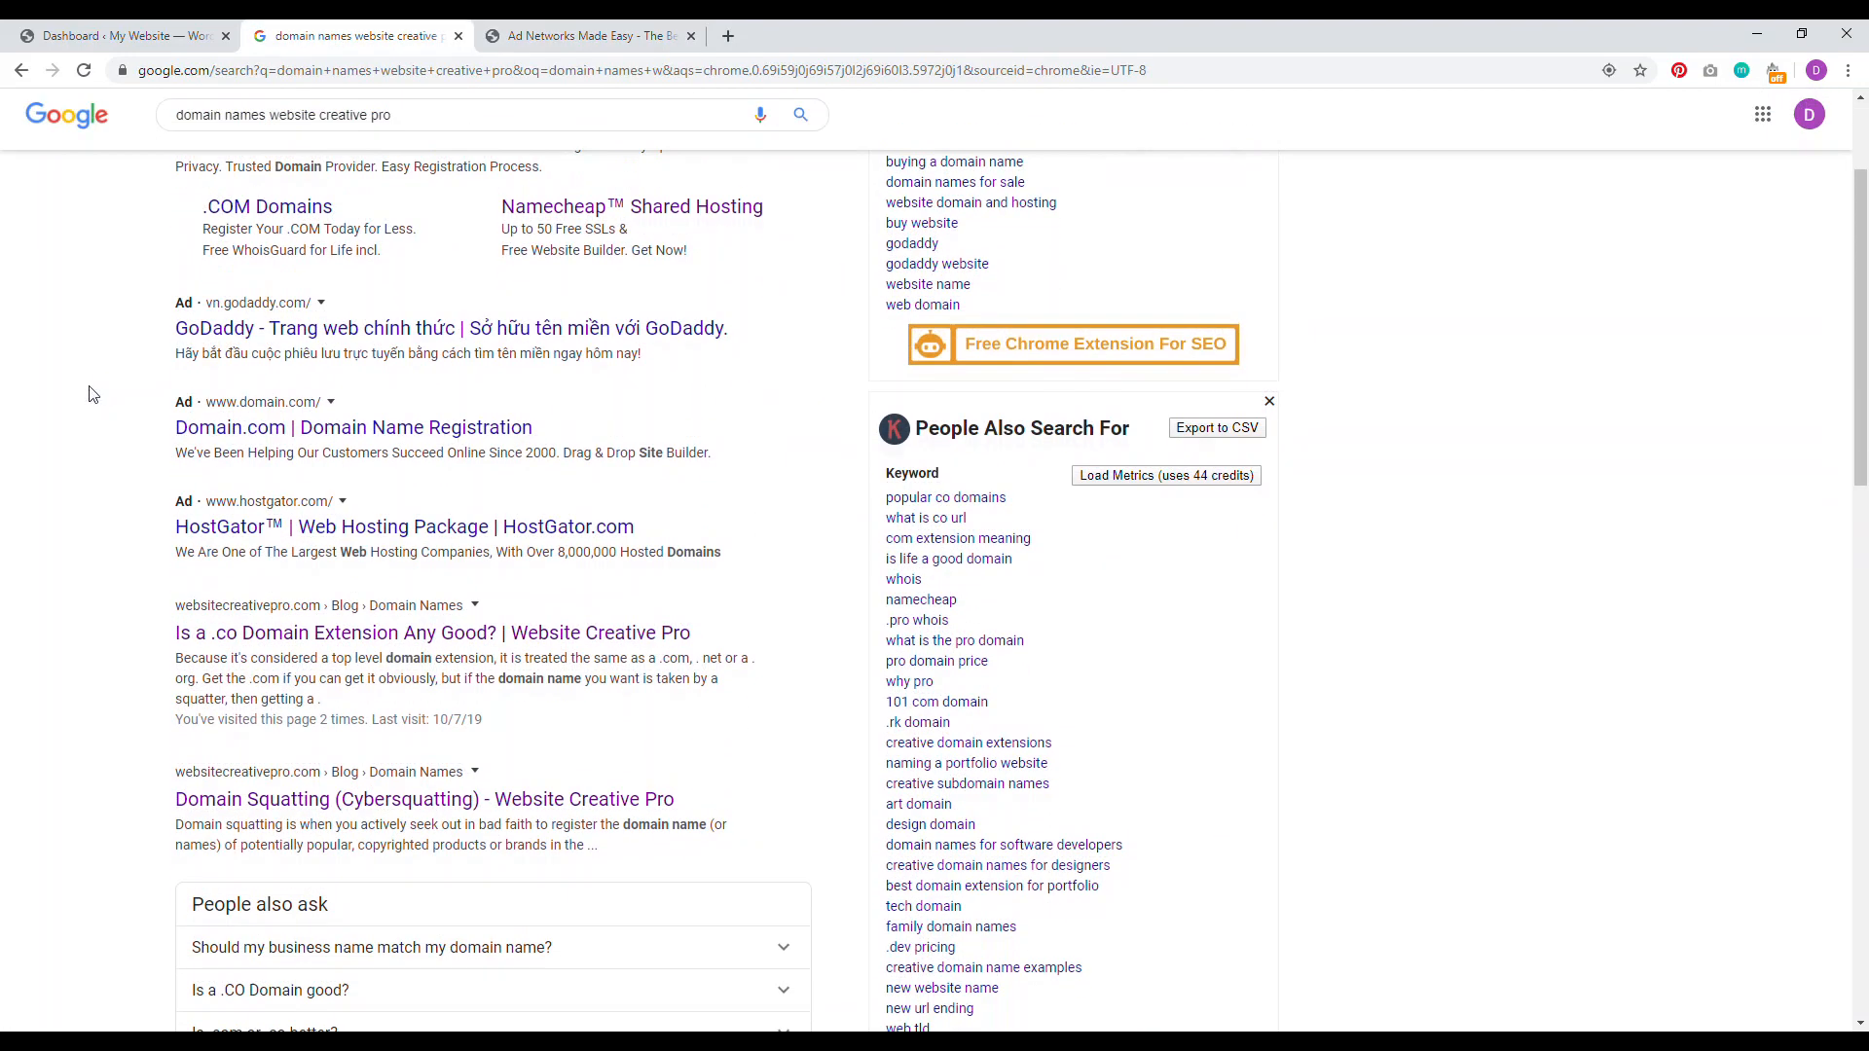
{"action": "left_click_drag", "start_coordinate": [156, 615], "coordinate": [417, 605]}
{"action": "left_click", "coordinate": [584, 36]}
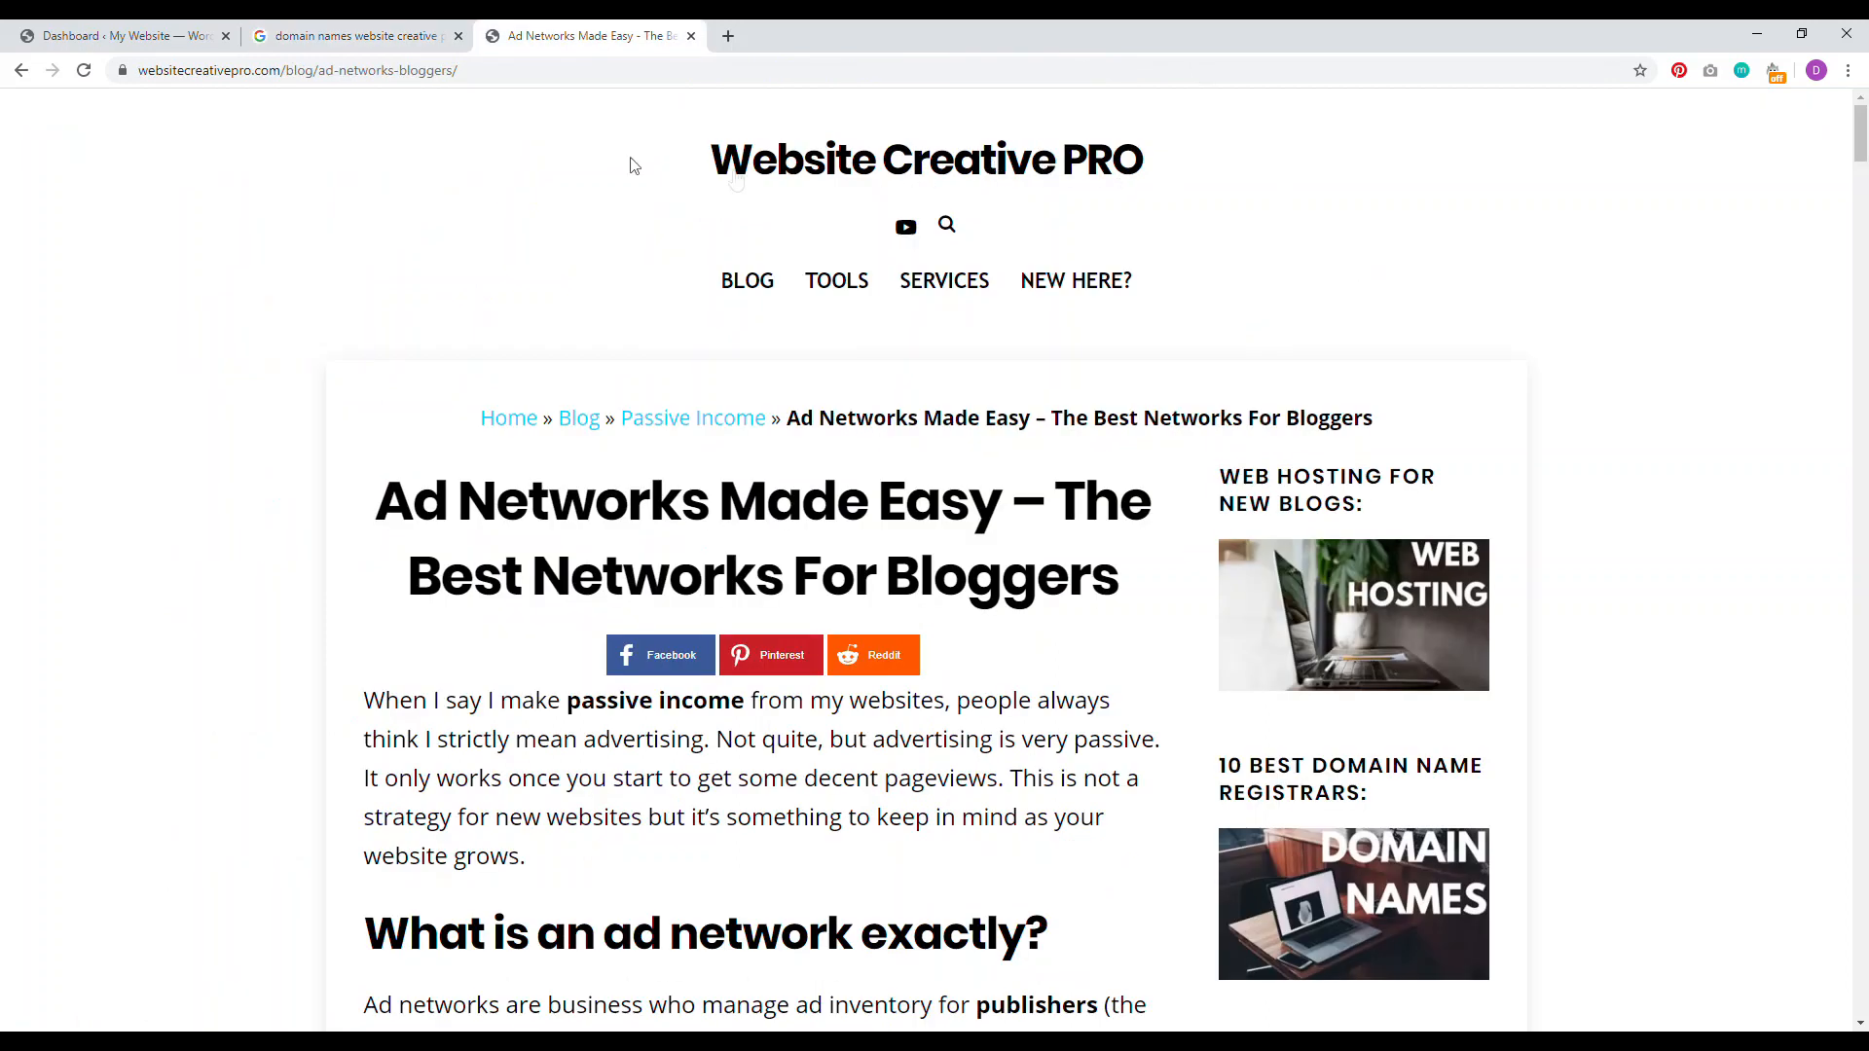
{"action": "left_click", "coordinate": [126, 36]}
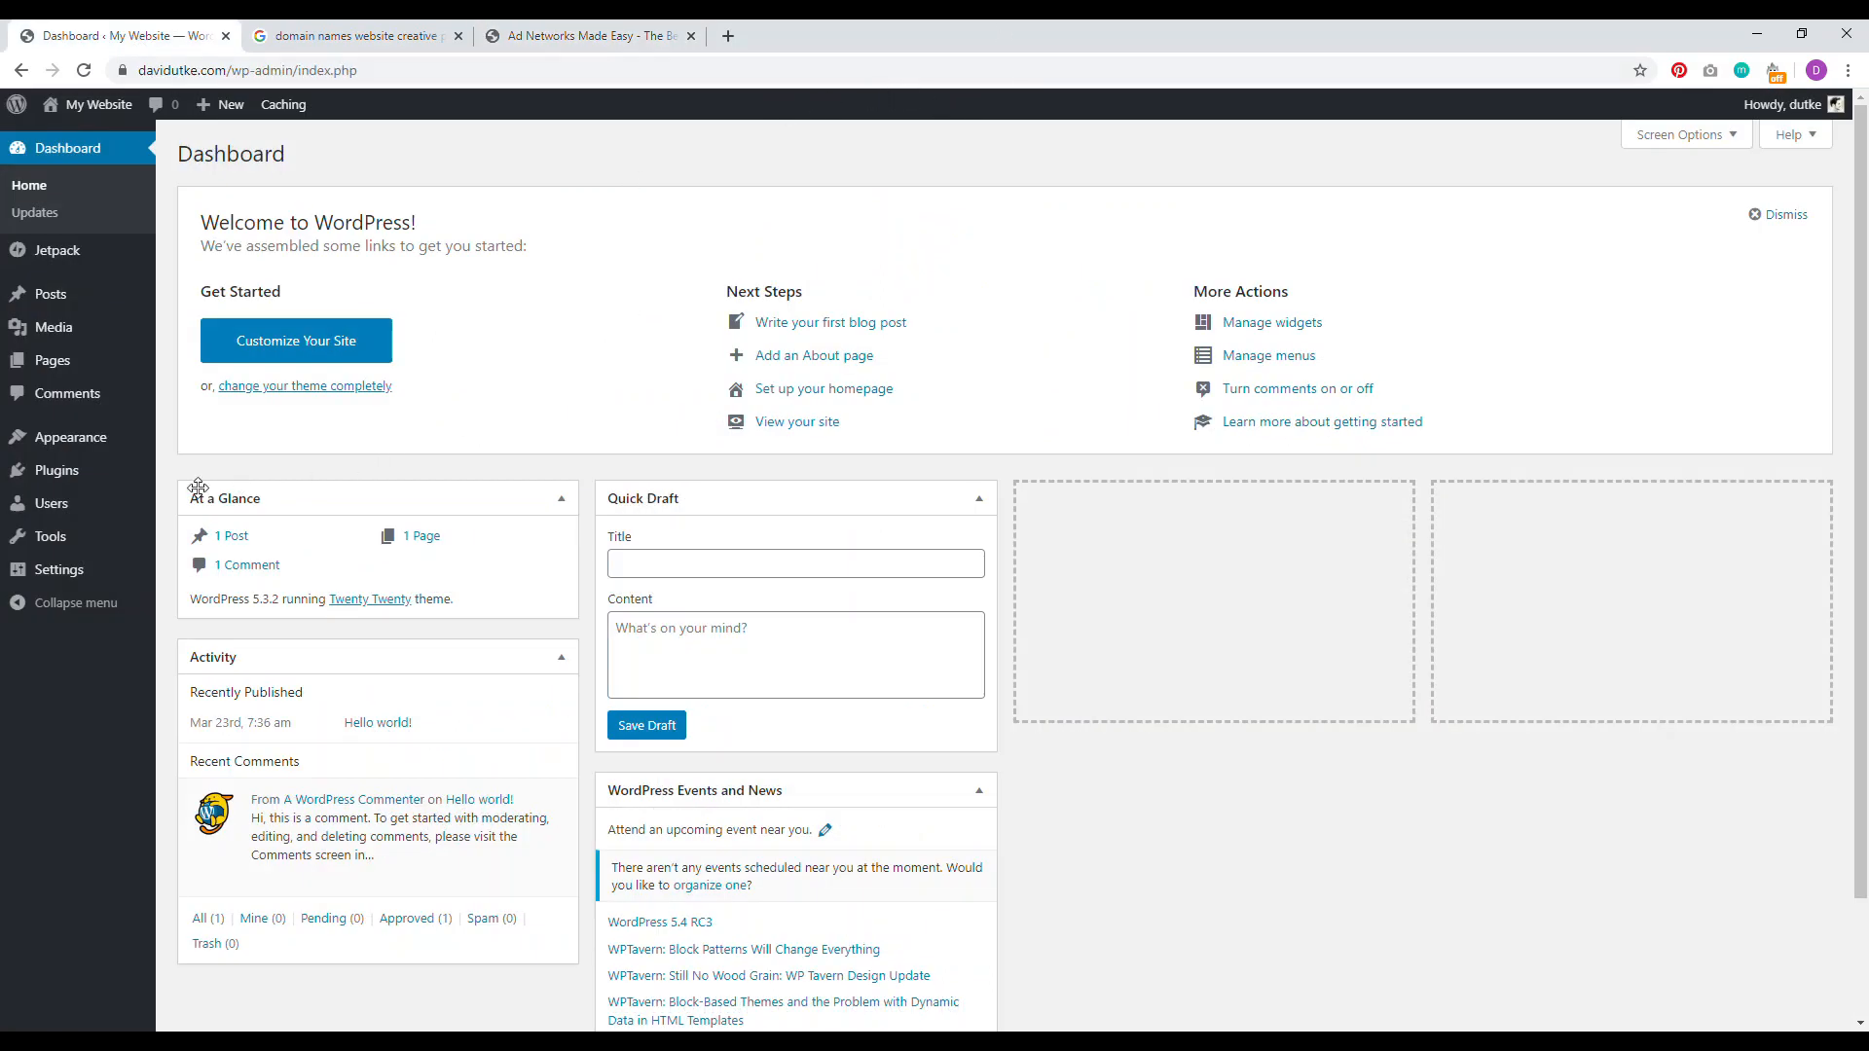
Step: Search the plugin directory for 'yoast seo', then install and activate Yoast SEO
{"action": "left_click", "coordinate": [58, 470]}
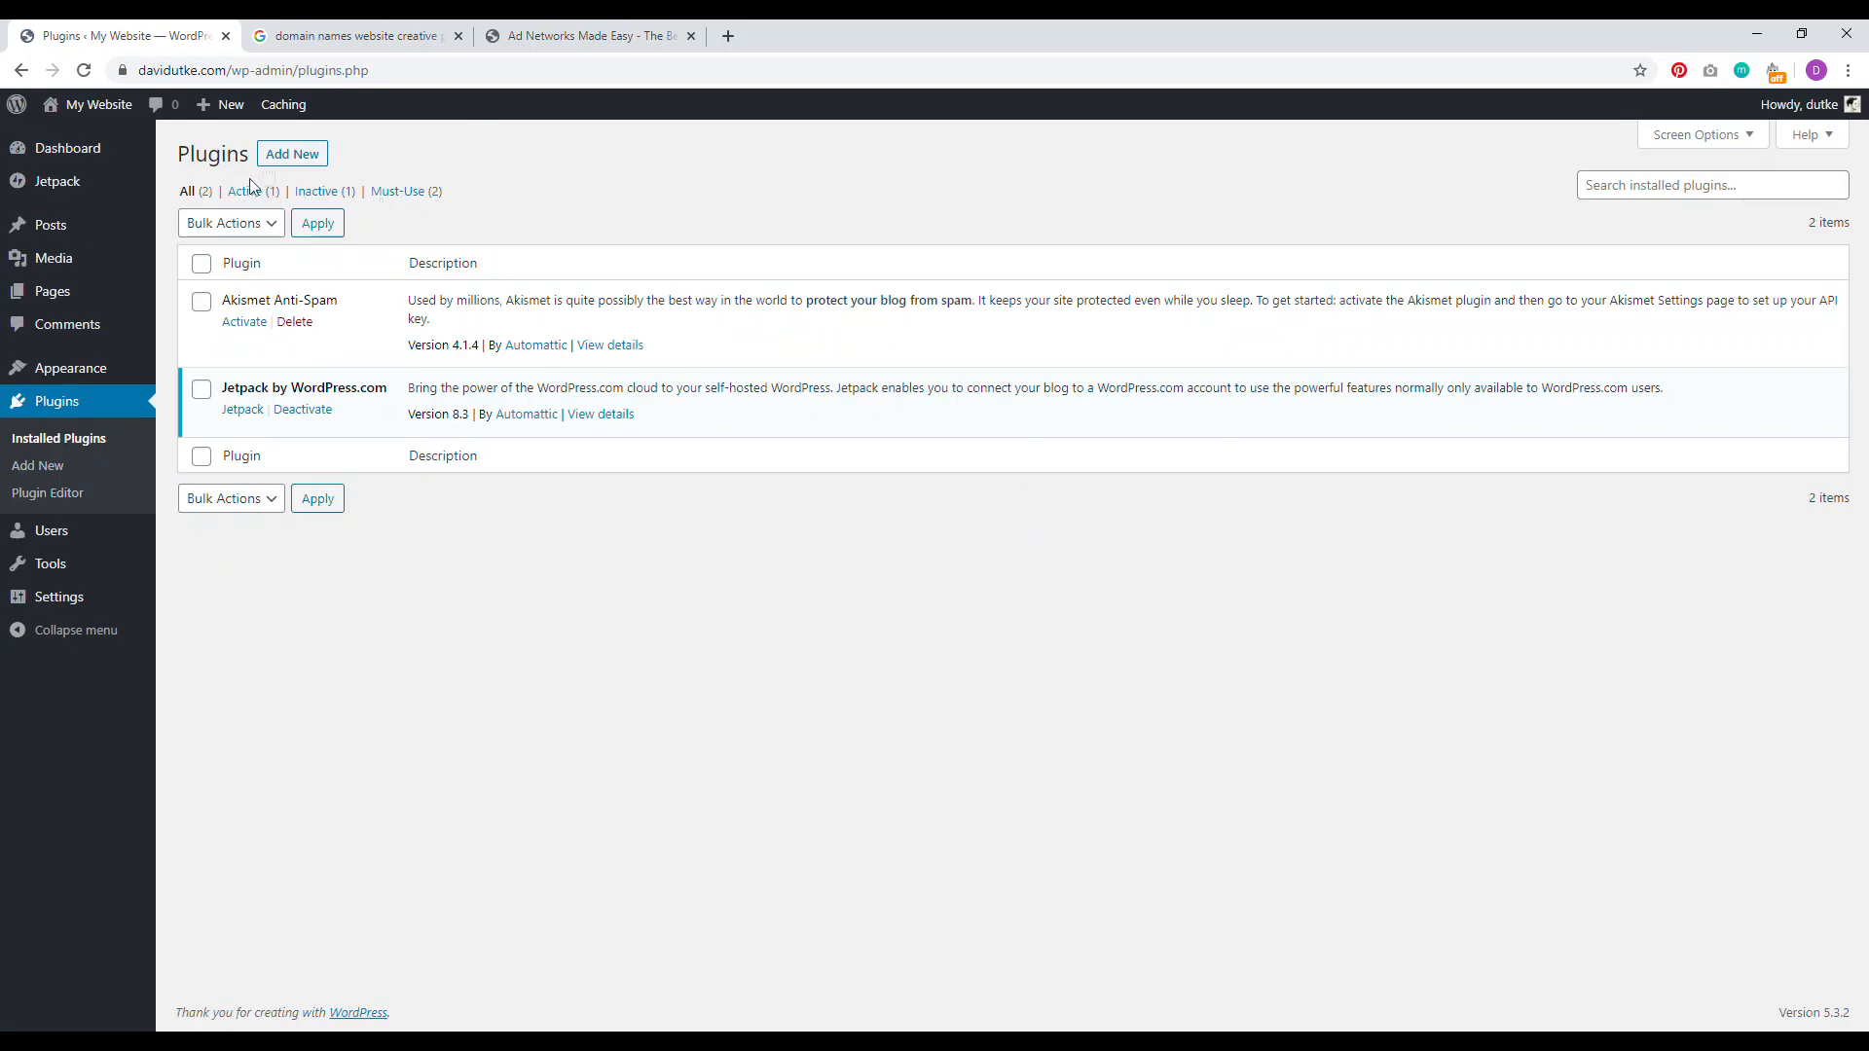
{"action": "left_click", "coordinate": [284, 156]}
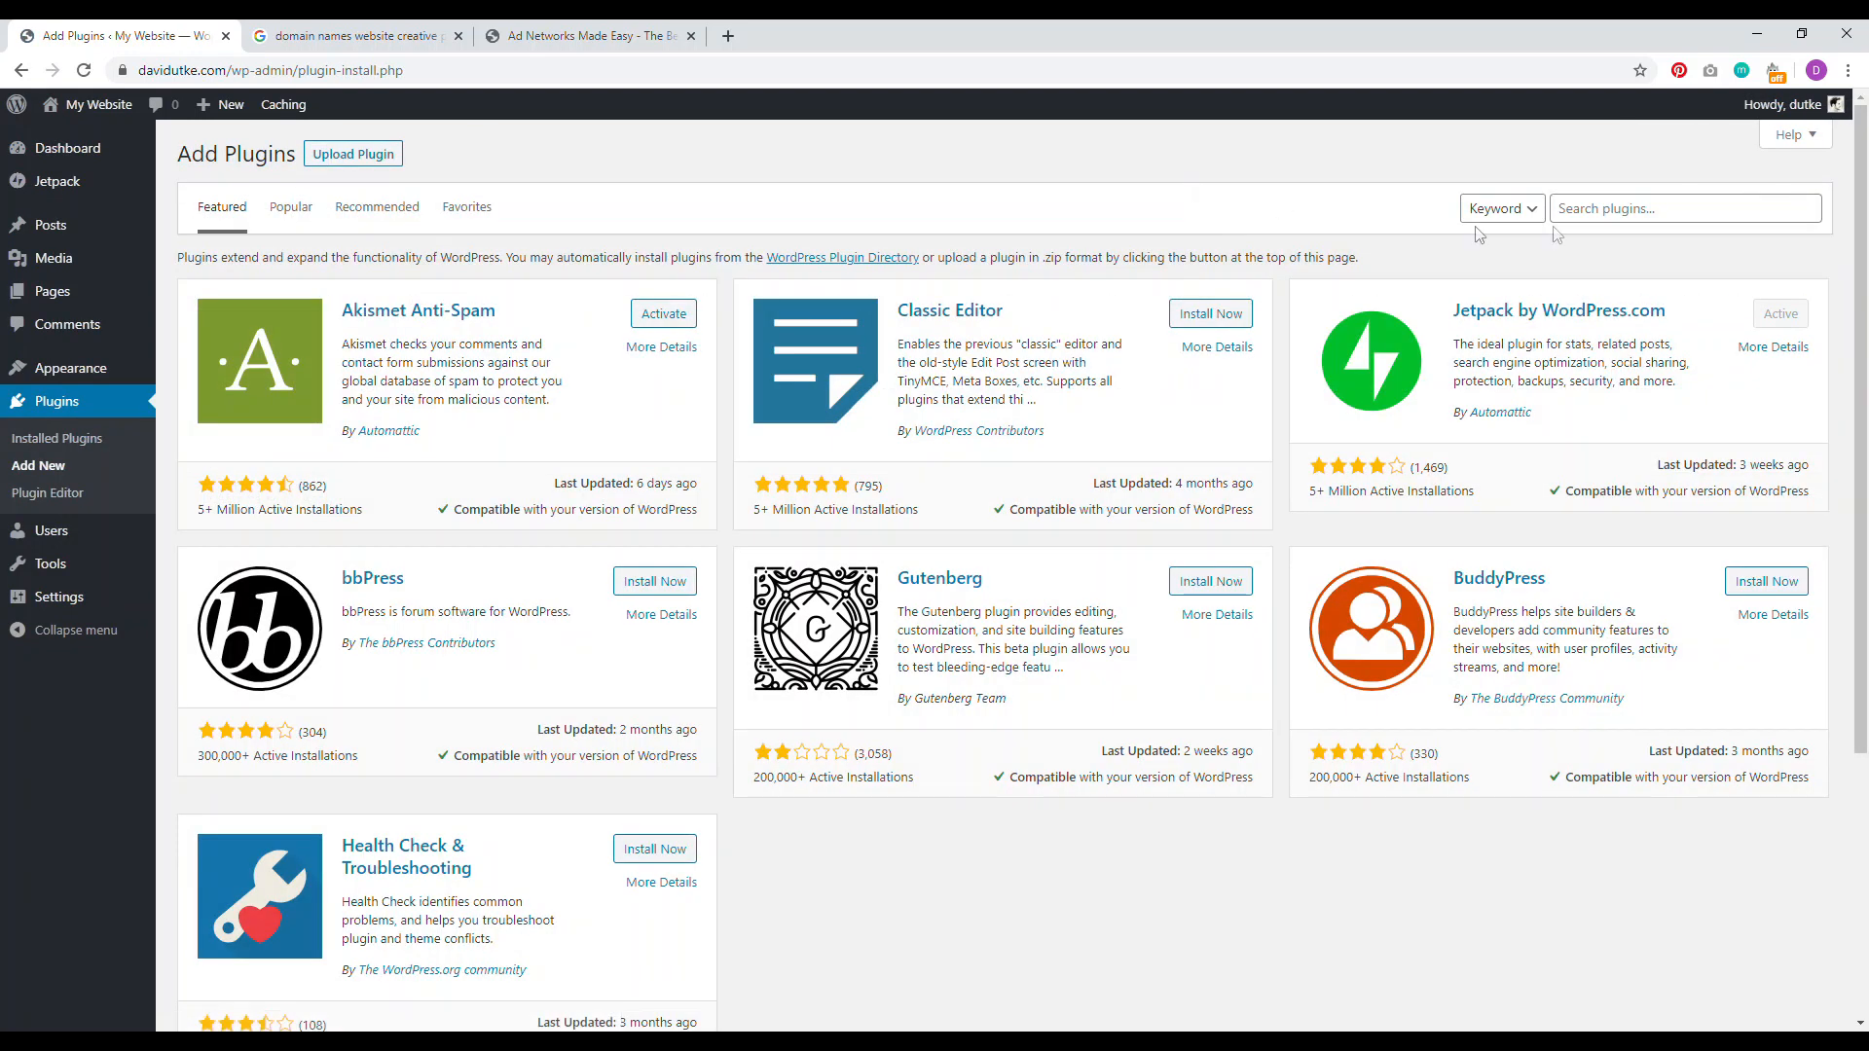
{"action": "left_click", "coordinate": [1597, 212]}
{"action": "type", "text": "yoast seo"}
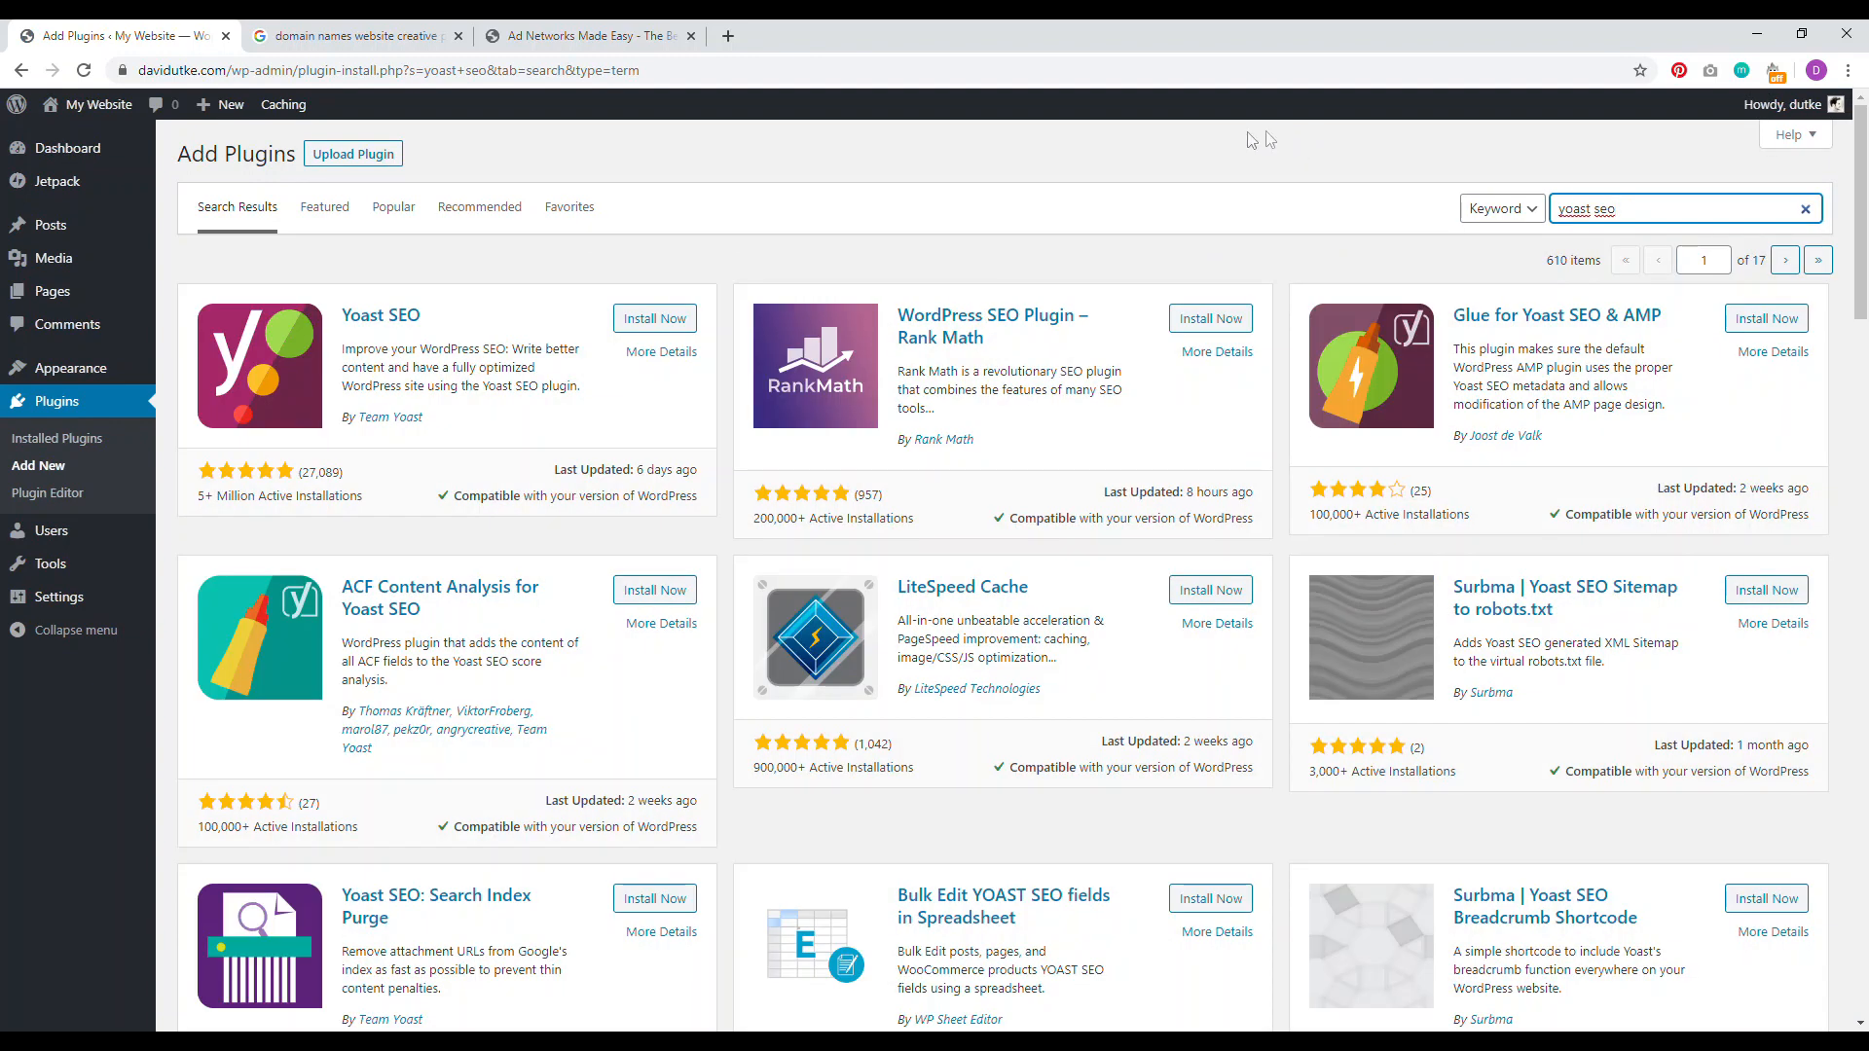
{"action": "left_click", "coordinate": [660, 322]}
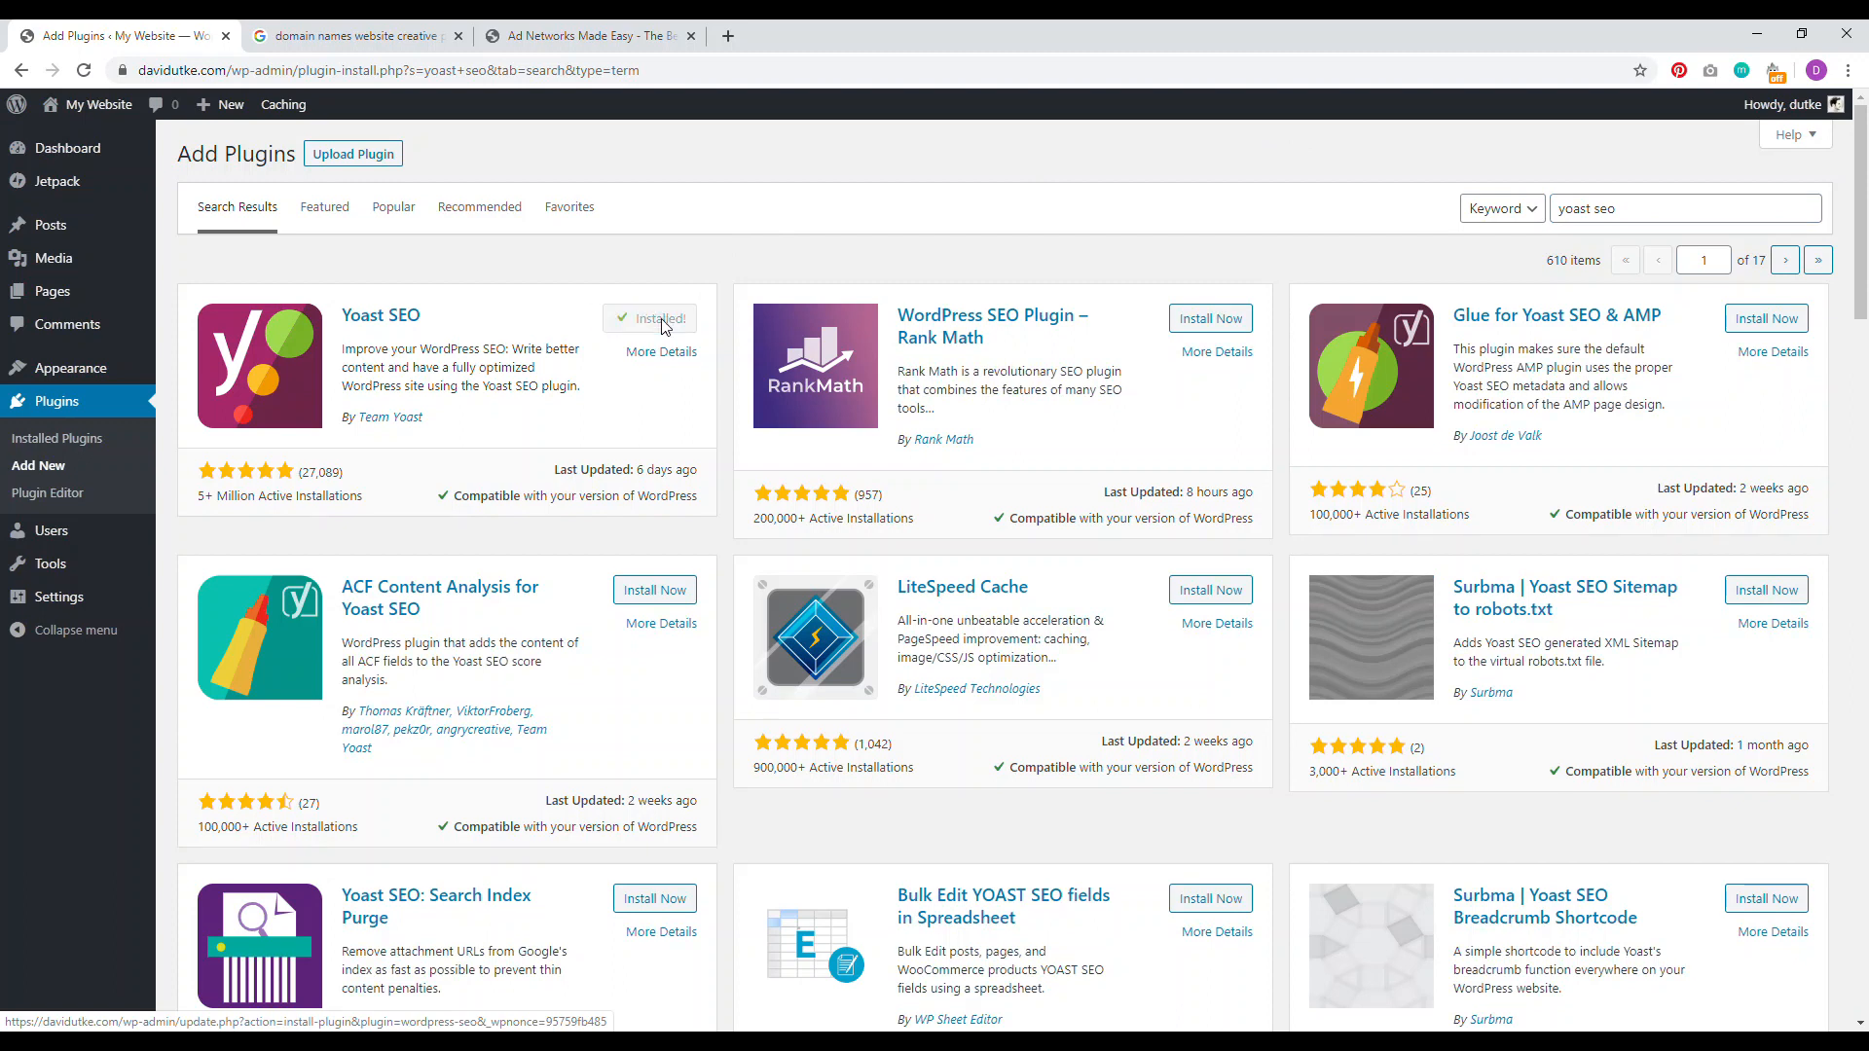
{"action": "left_click", "coordinate": [662, 322]}
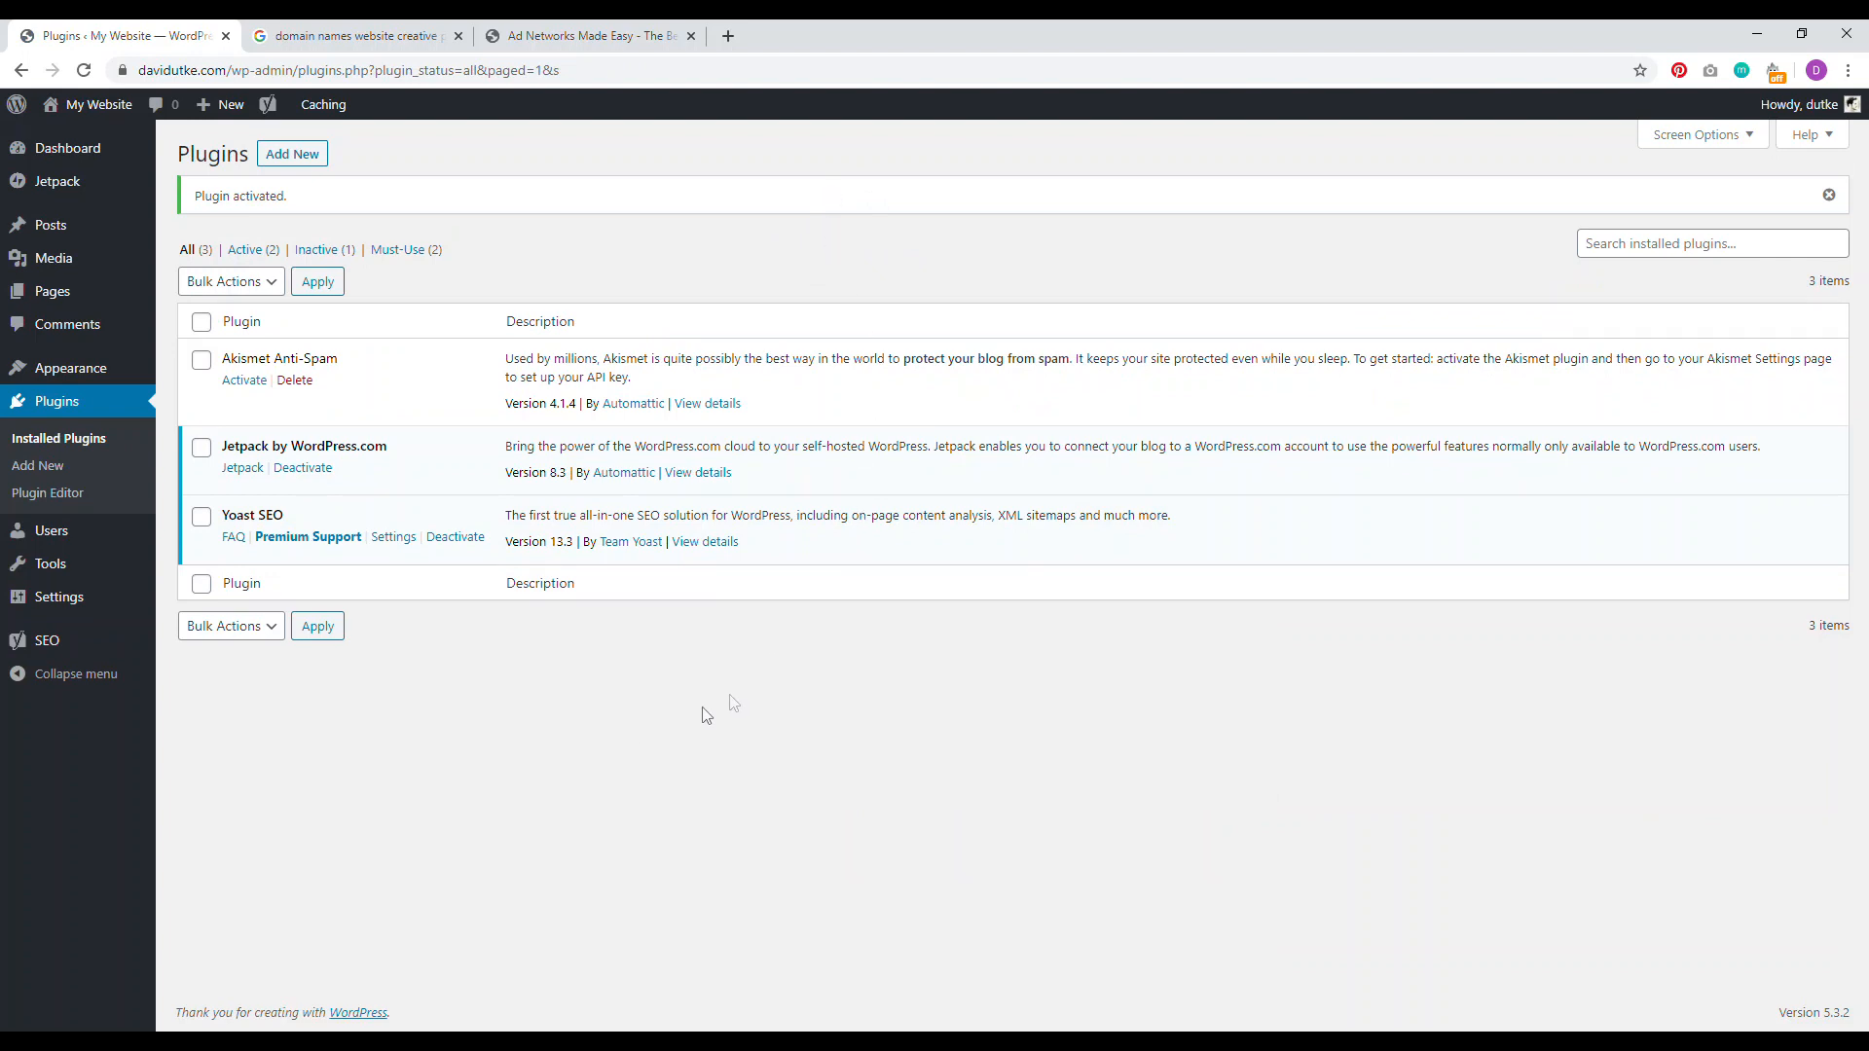
{"action": "mouse_move", "coordinate": [46, 642]}
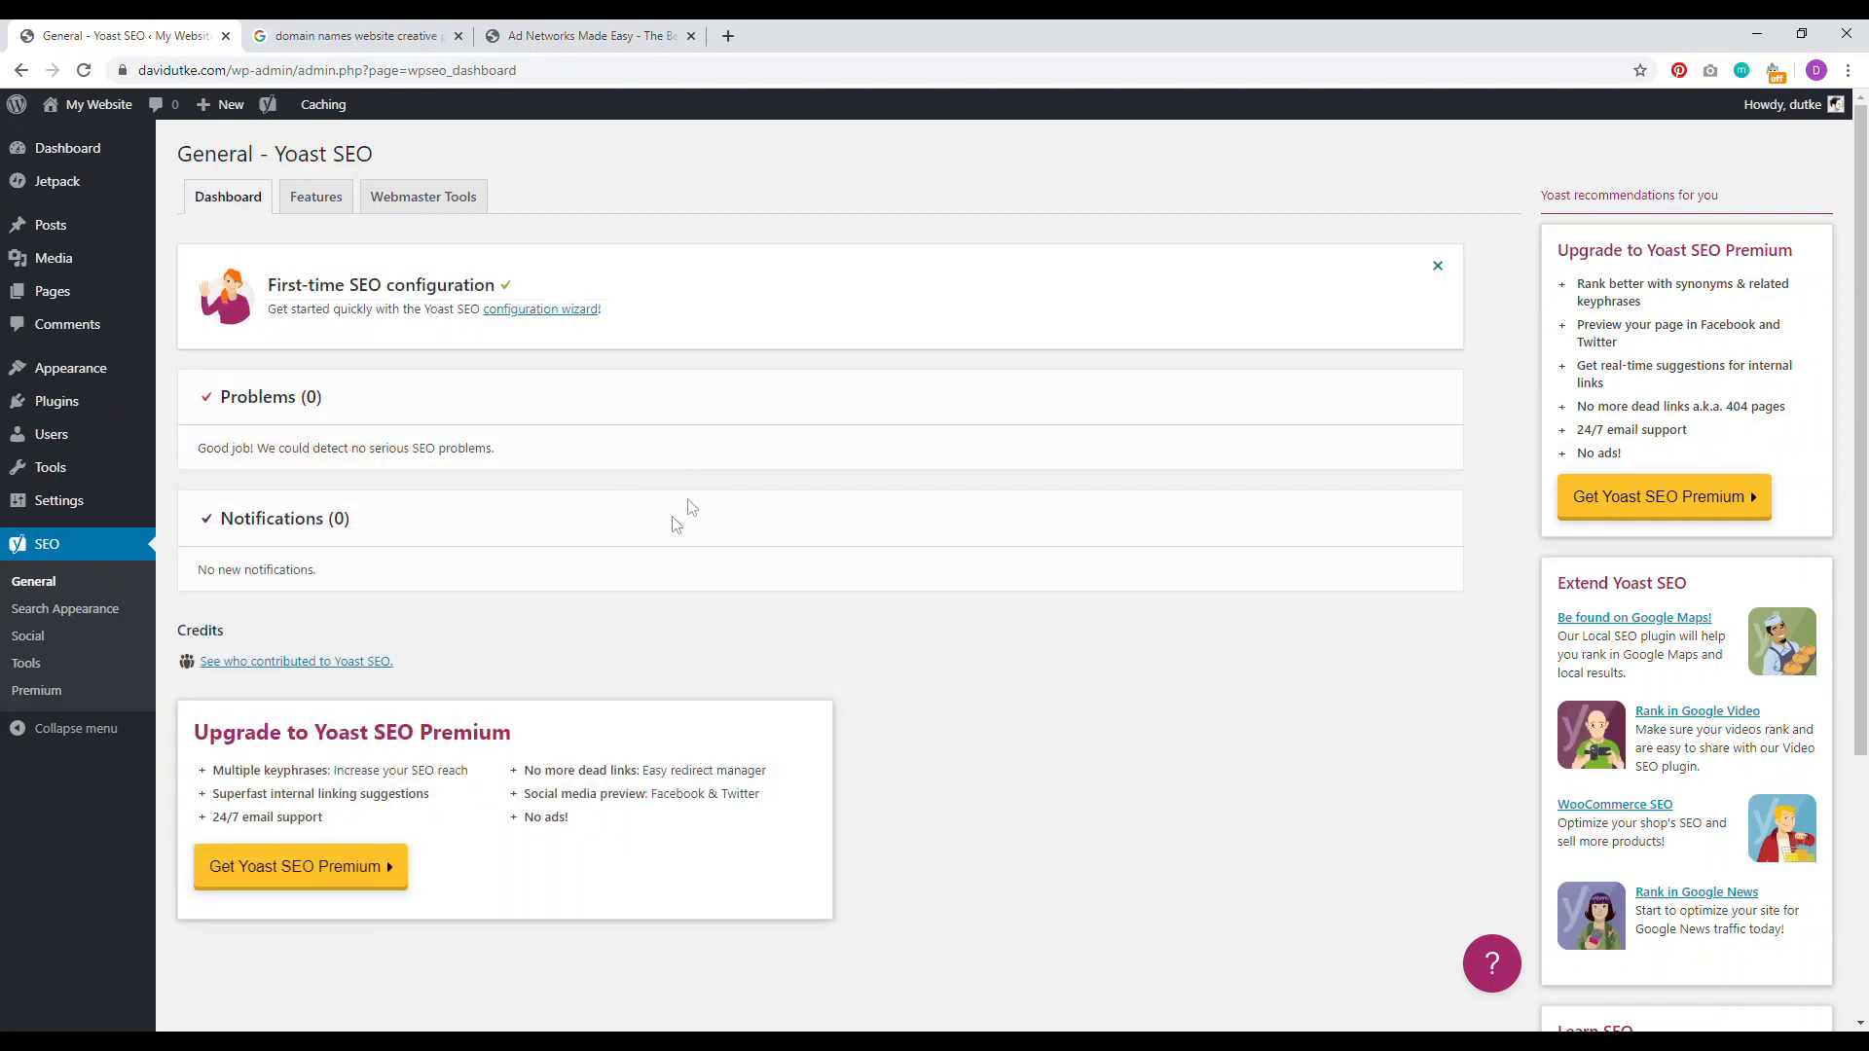
Step: In Yoast's Breadcrumbs settings, keep breadcrumbs enabled and the last crumb bold
{"action": "left_click", "coordinate": [95, 609]}
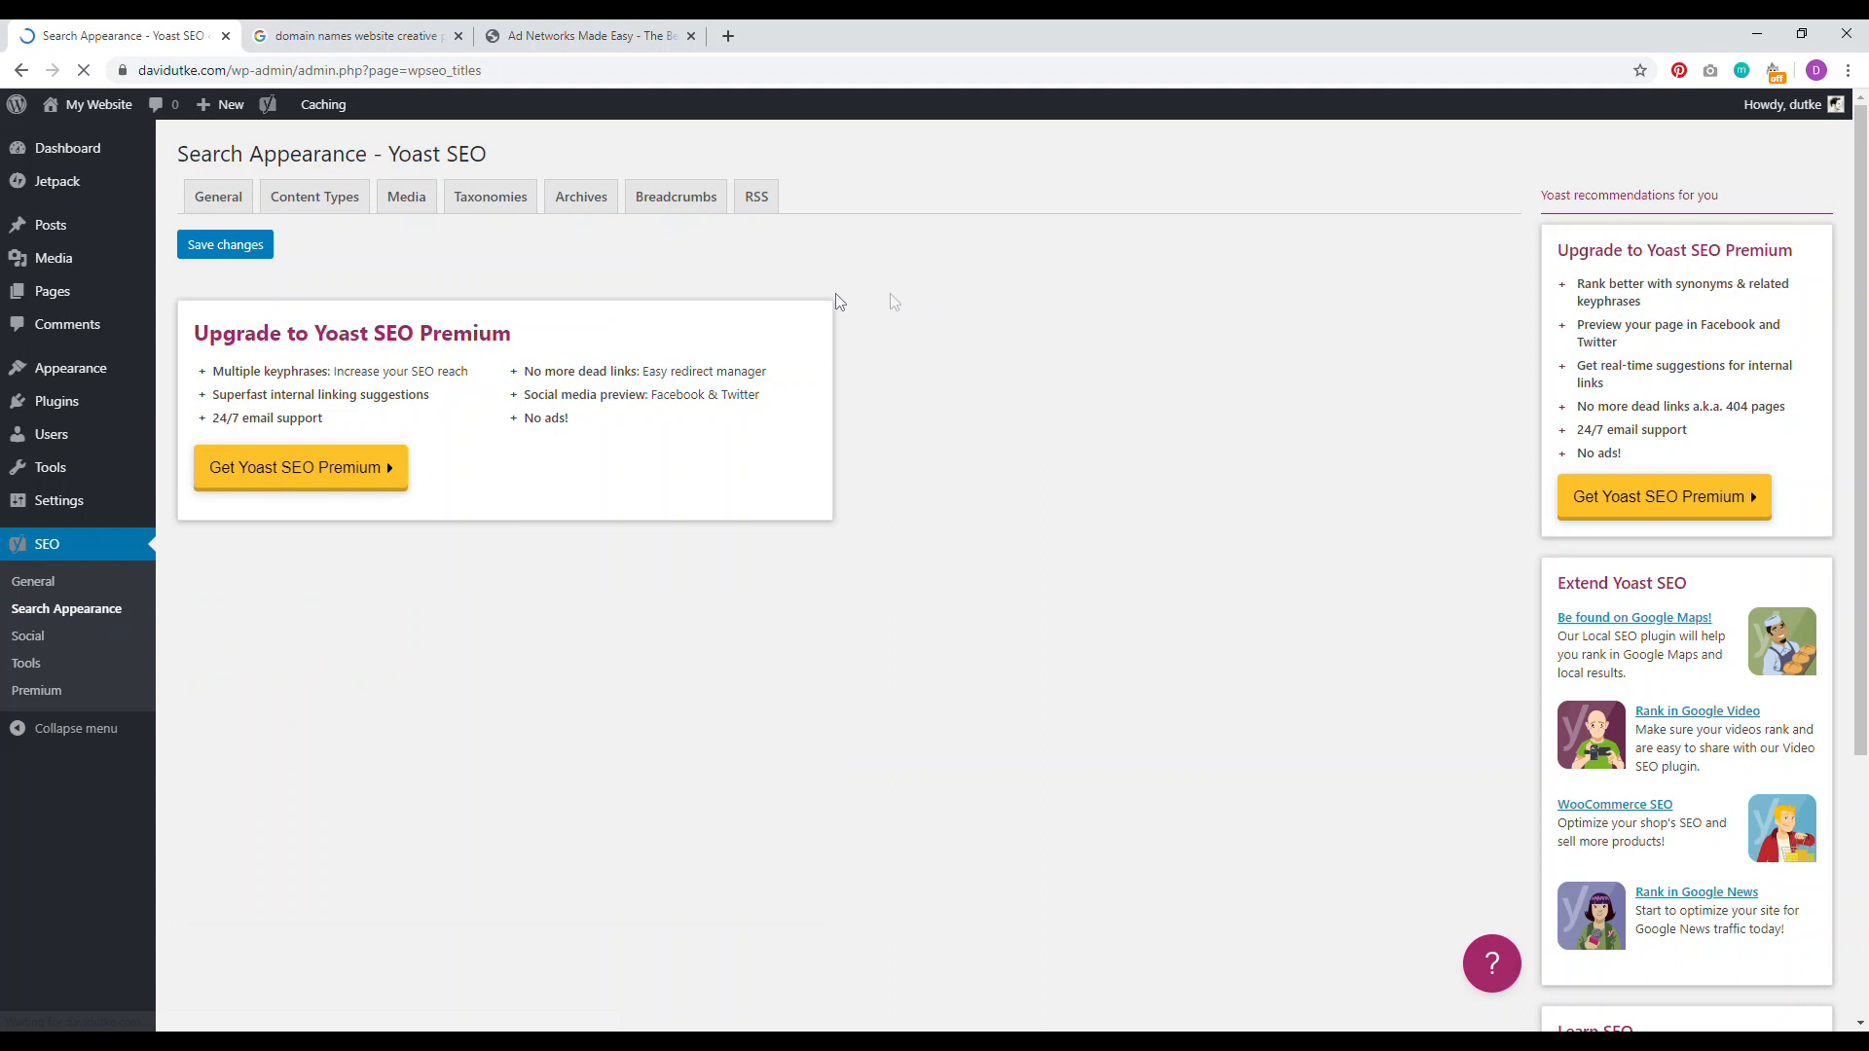
{"action": "left_click", "coordinate": [676, 198]}
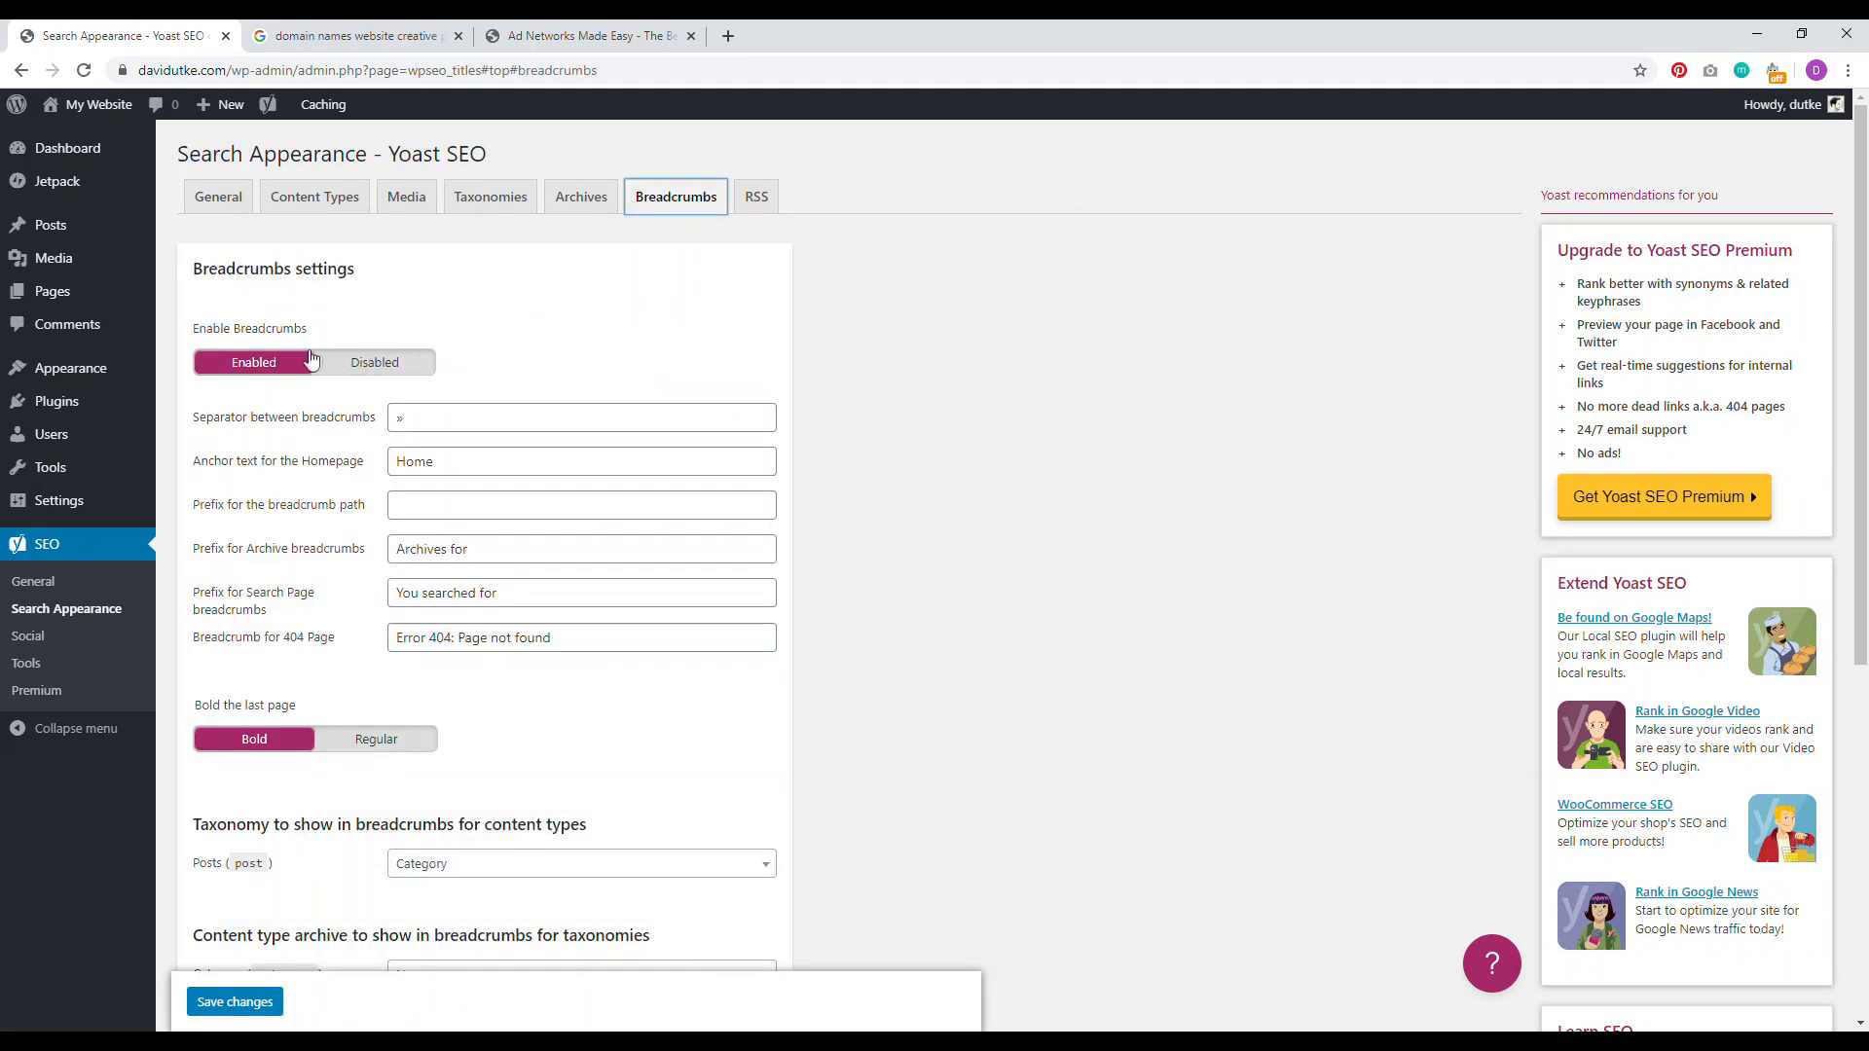
{"action": "left_click", "coordinate": [350, 362]}
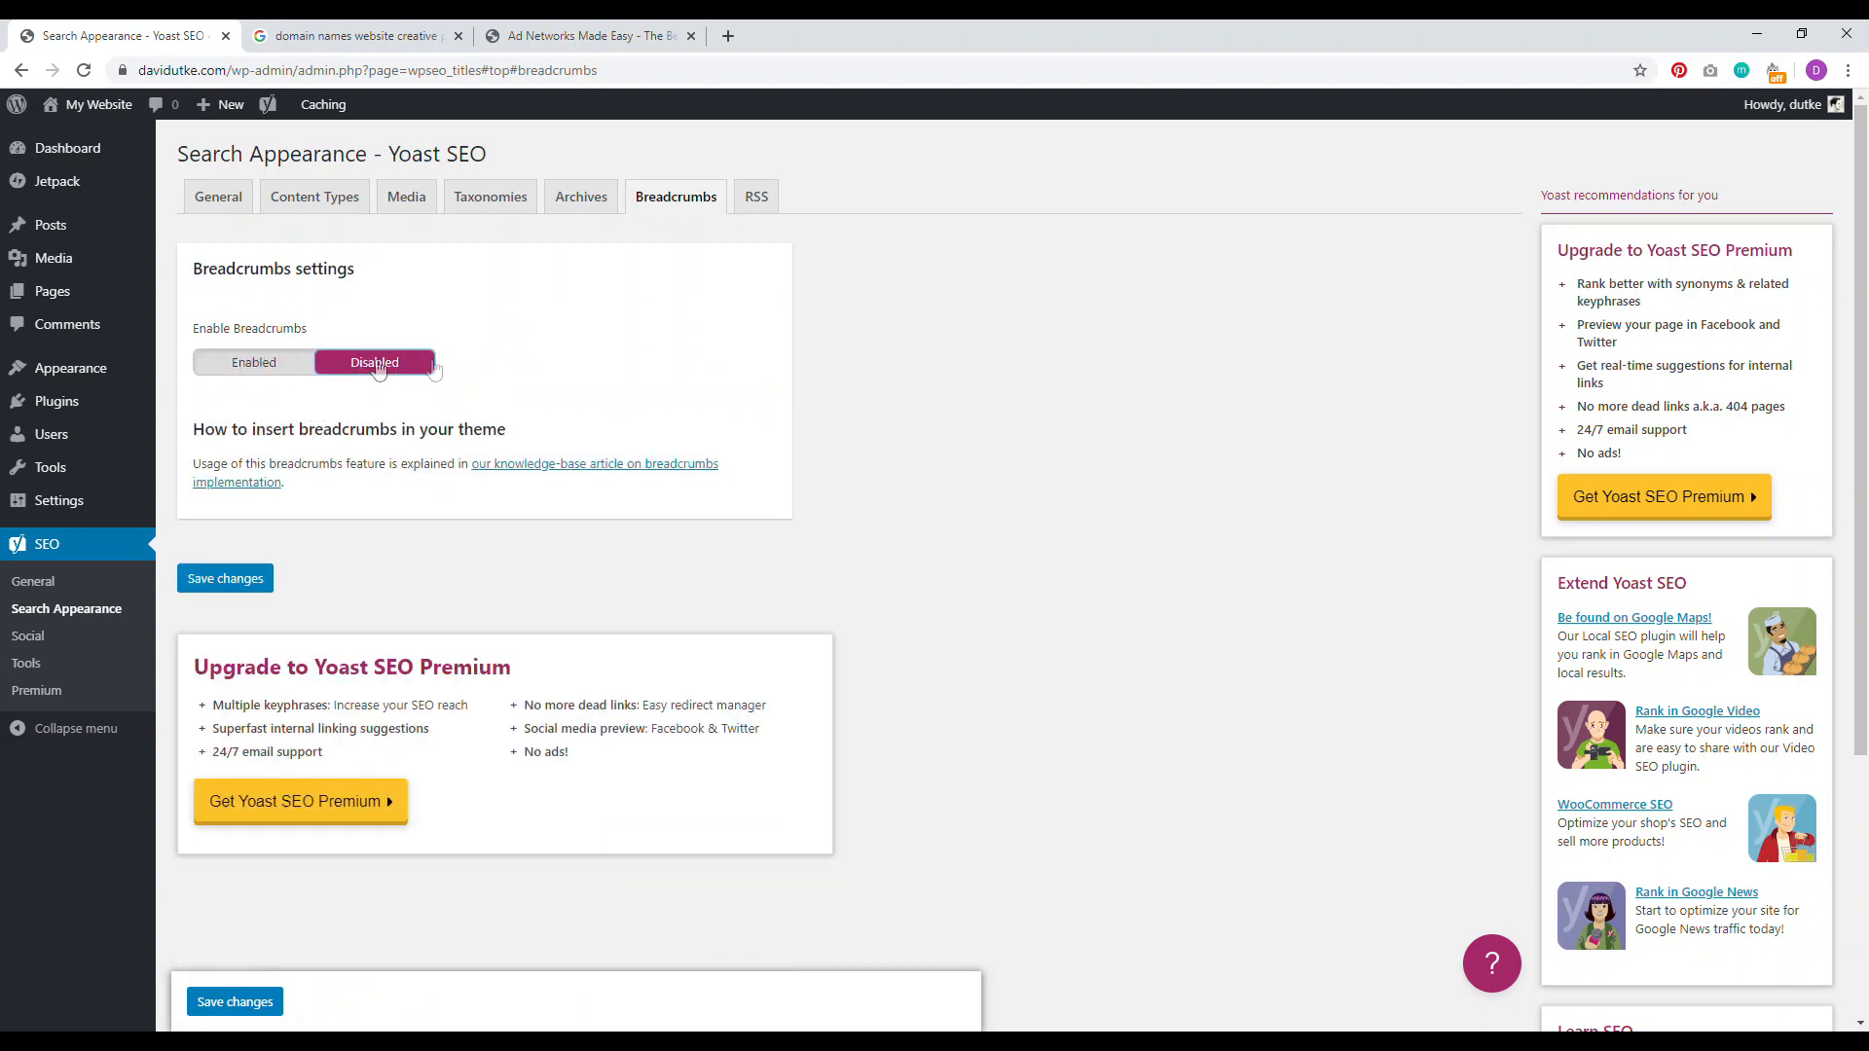
{"action": "left_click", "coordinate": [257, 375]}
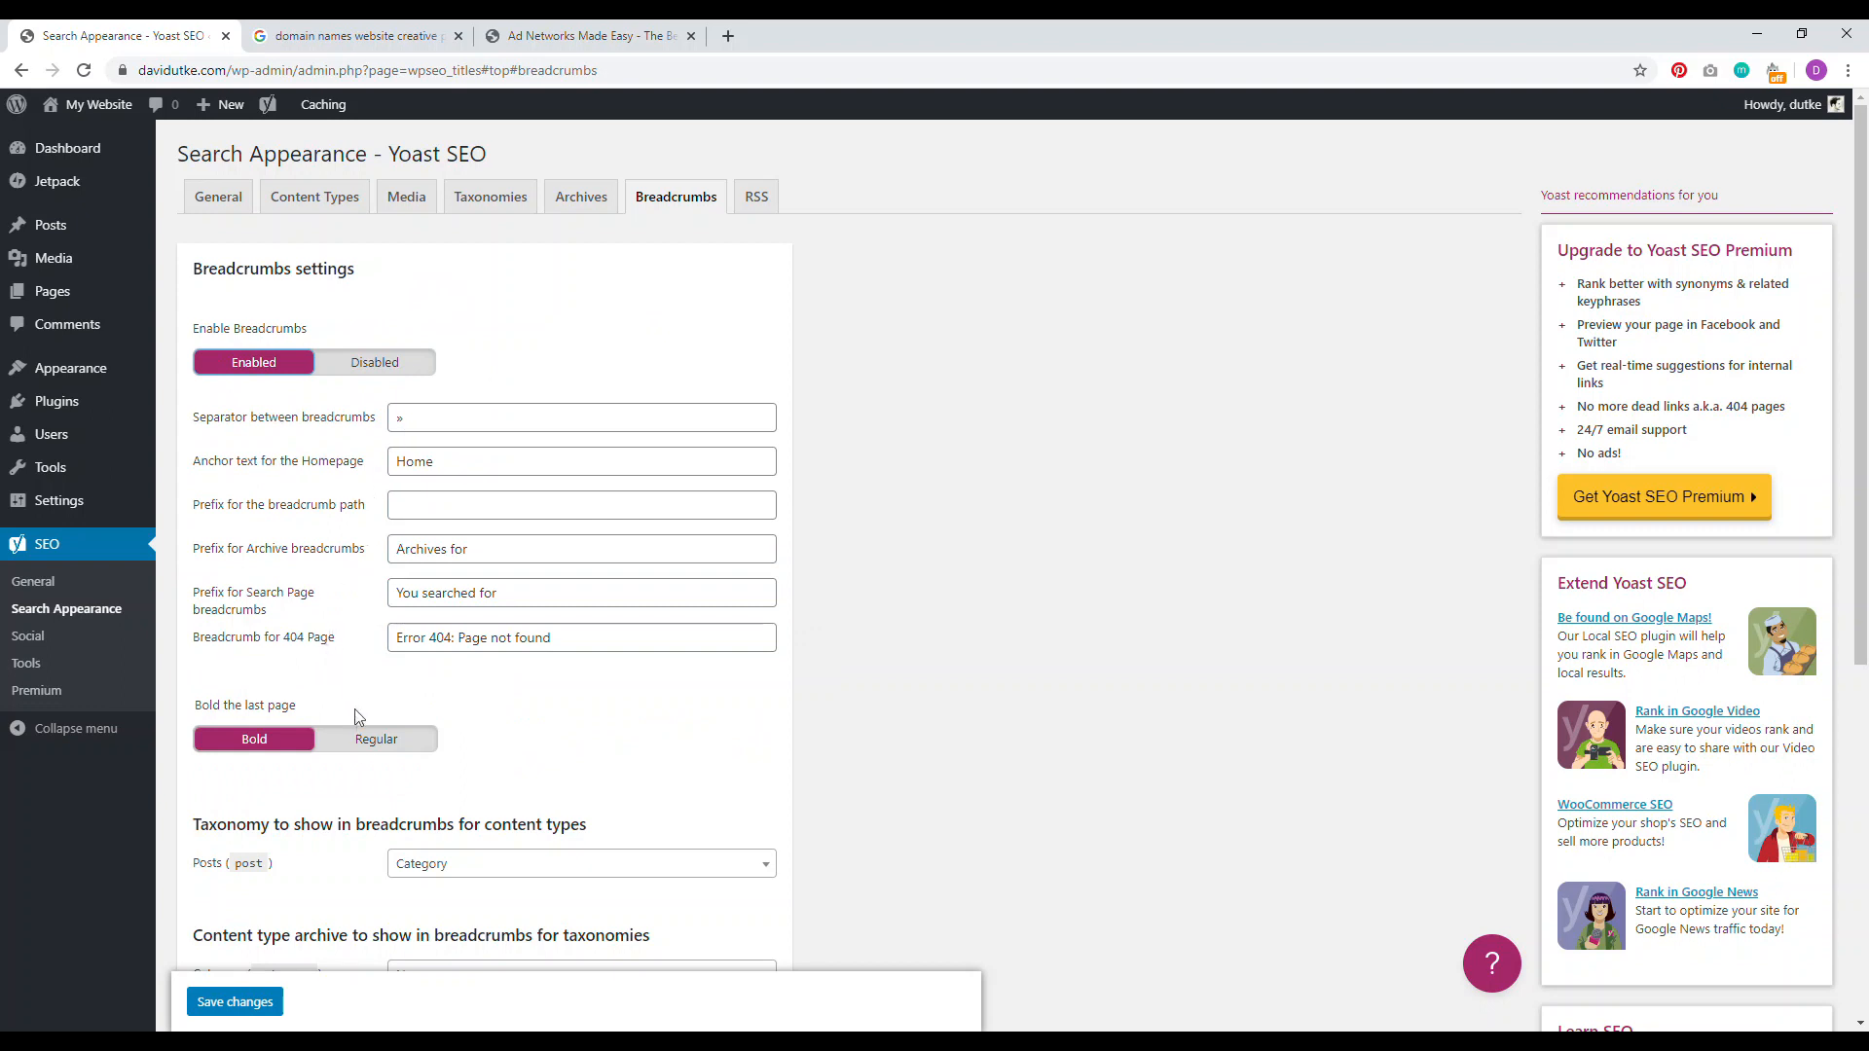
{"action": "left_click", "coordinate": [376, 739]}
{"action": "left_click", "coordinate": [254, 739]}
Step: Set the Posts breadcrumb taxonomy to Category, compare with the Ad Networks article, and save
{"action": "left_click", "coordinate": [584, 37]}
{"action": "left_click_drag", "start_coordinate": [1287, 418], "coordinate": [885, 419]}
{"action": "left_click", "coordinate": [73, 36]}
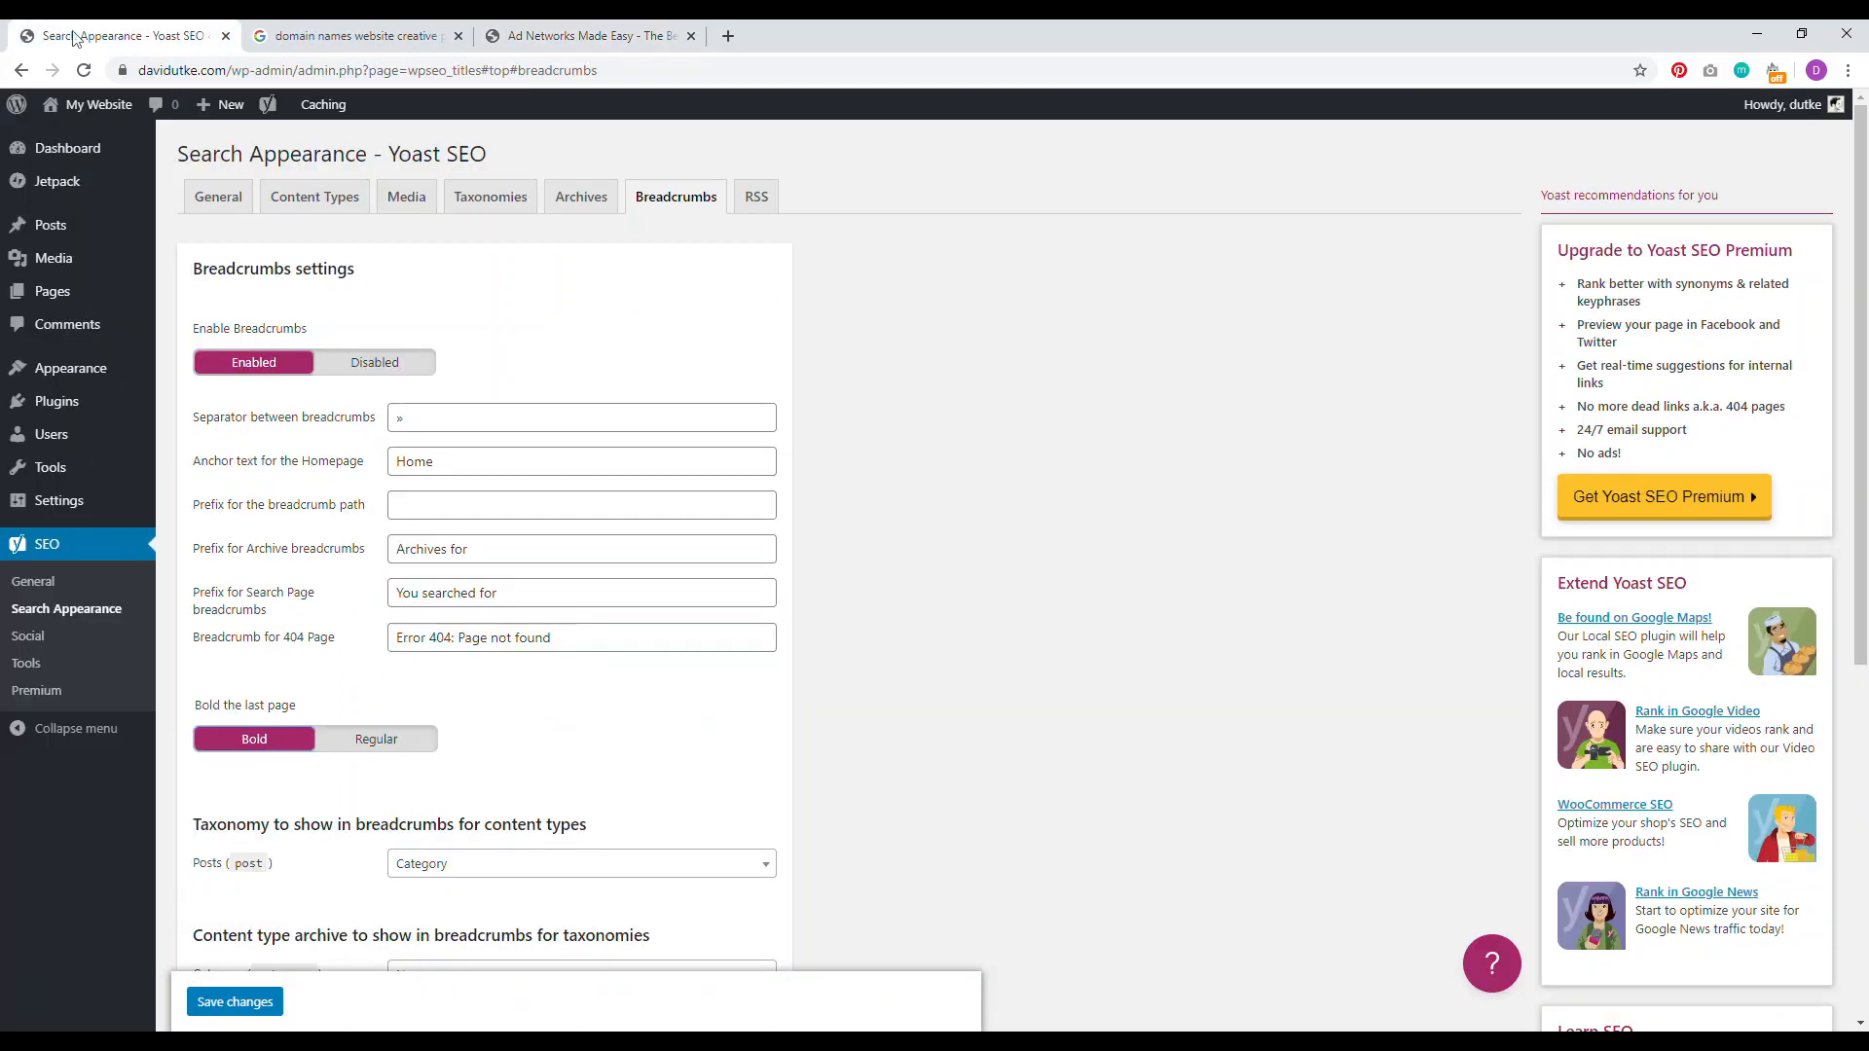
{"action": "scroll", "coordinate": [818, 487], "scroll_direction": "down", "scroll_amount": 3}
{"action": "left_click", "coordinate": [544, 577]}
{"action": "left_click", "coordinate": [491, 639]}
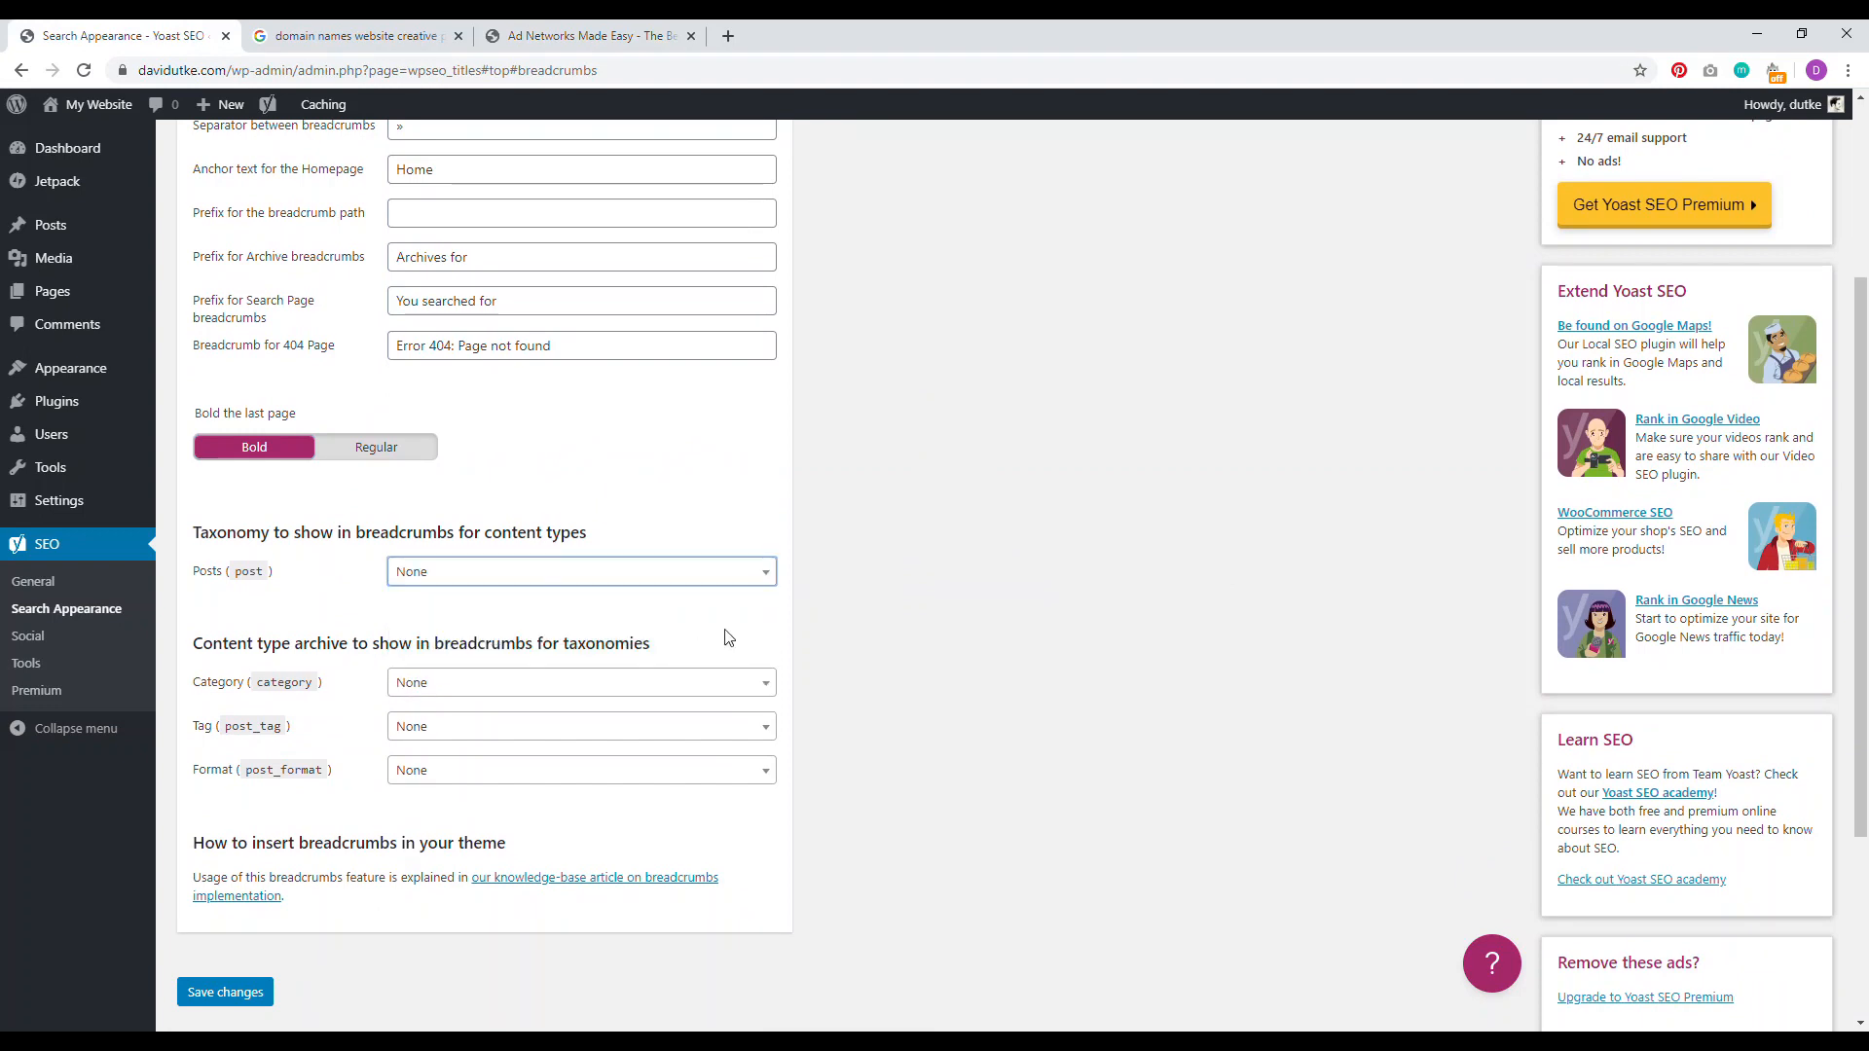
{"action": "left_click", "coordinate": [524, 580]}
{"action": "left_click", "coordinate": [483, 665]}
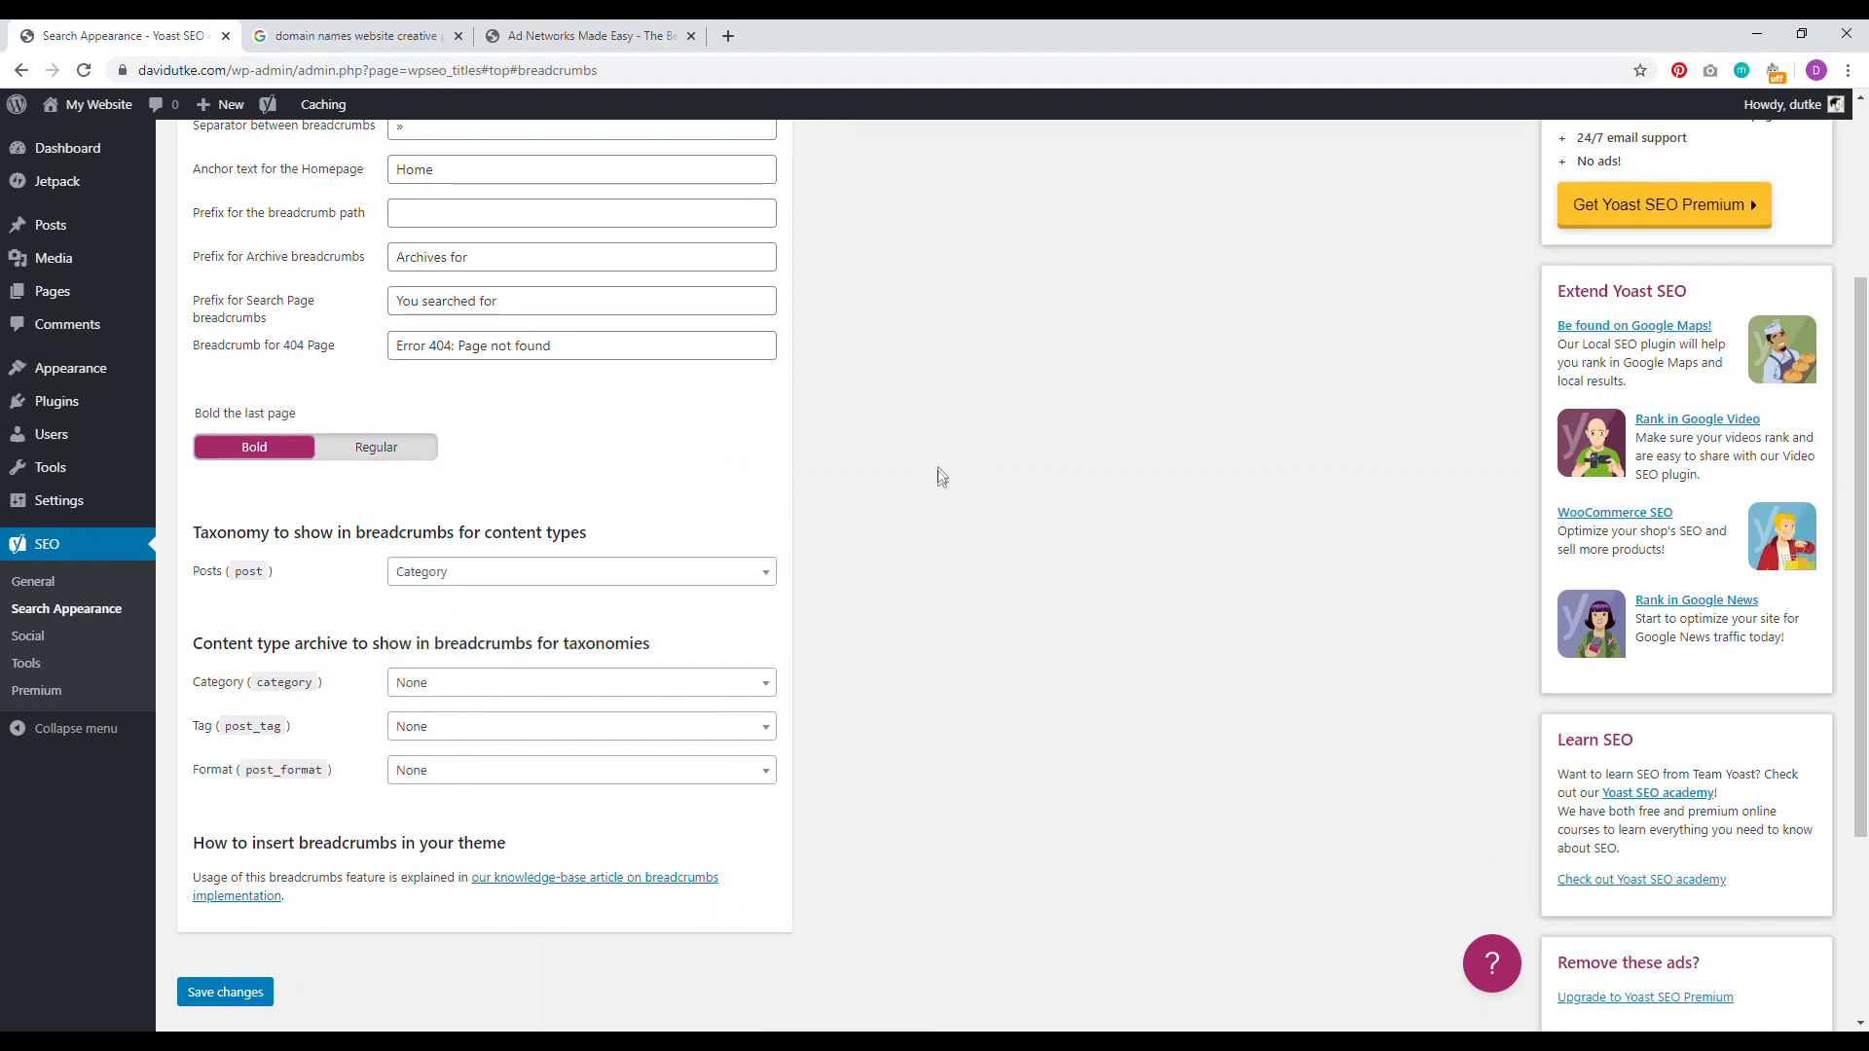
{"action": "left_click", "coordinate": [641, 26]}
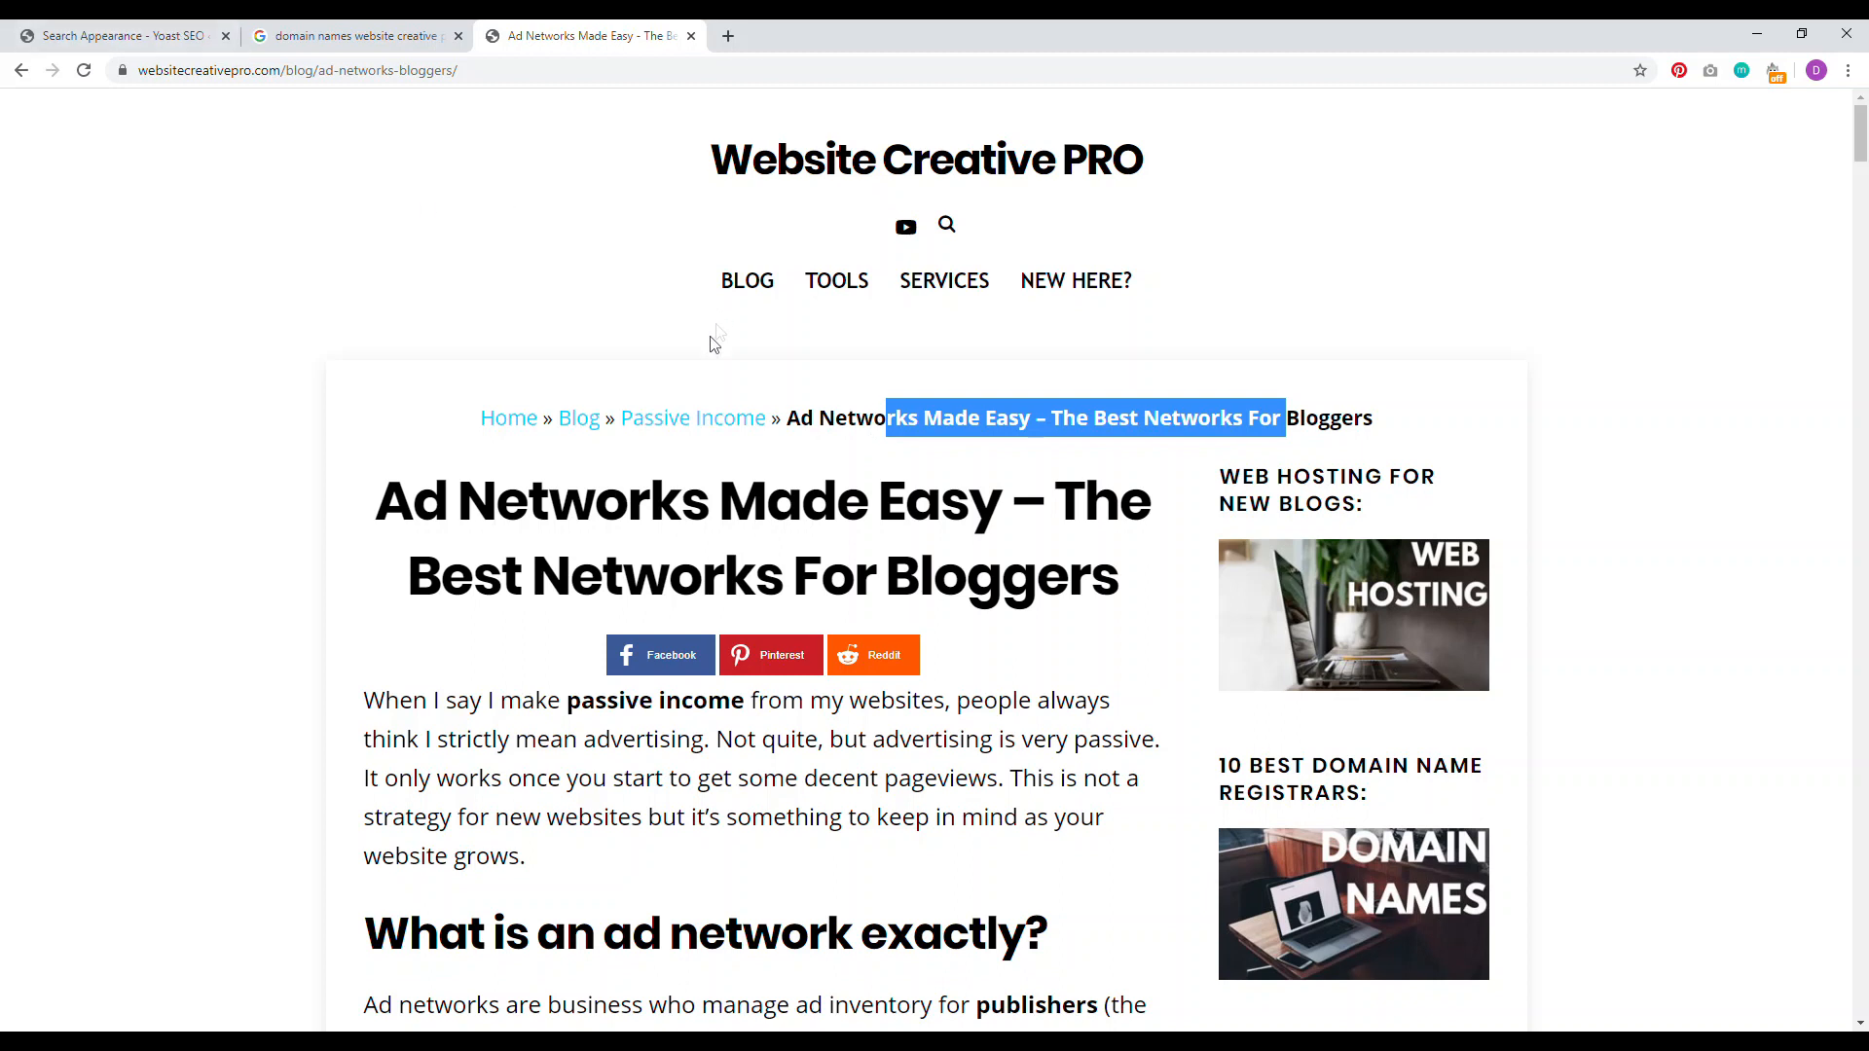
{"action": "key", "text": "ctrl+1"}
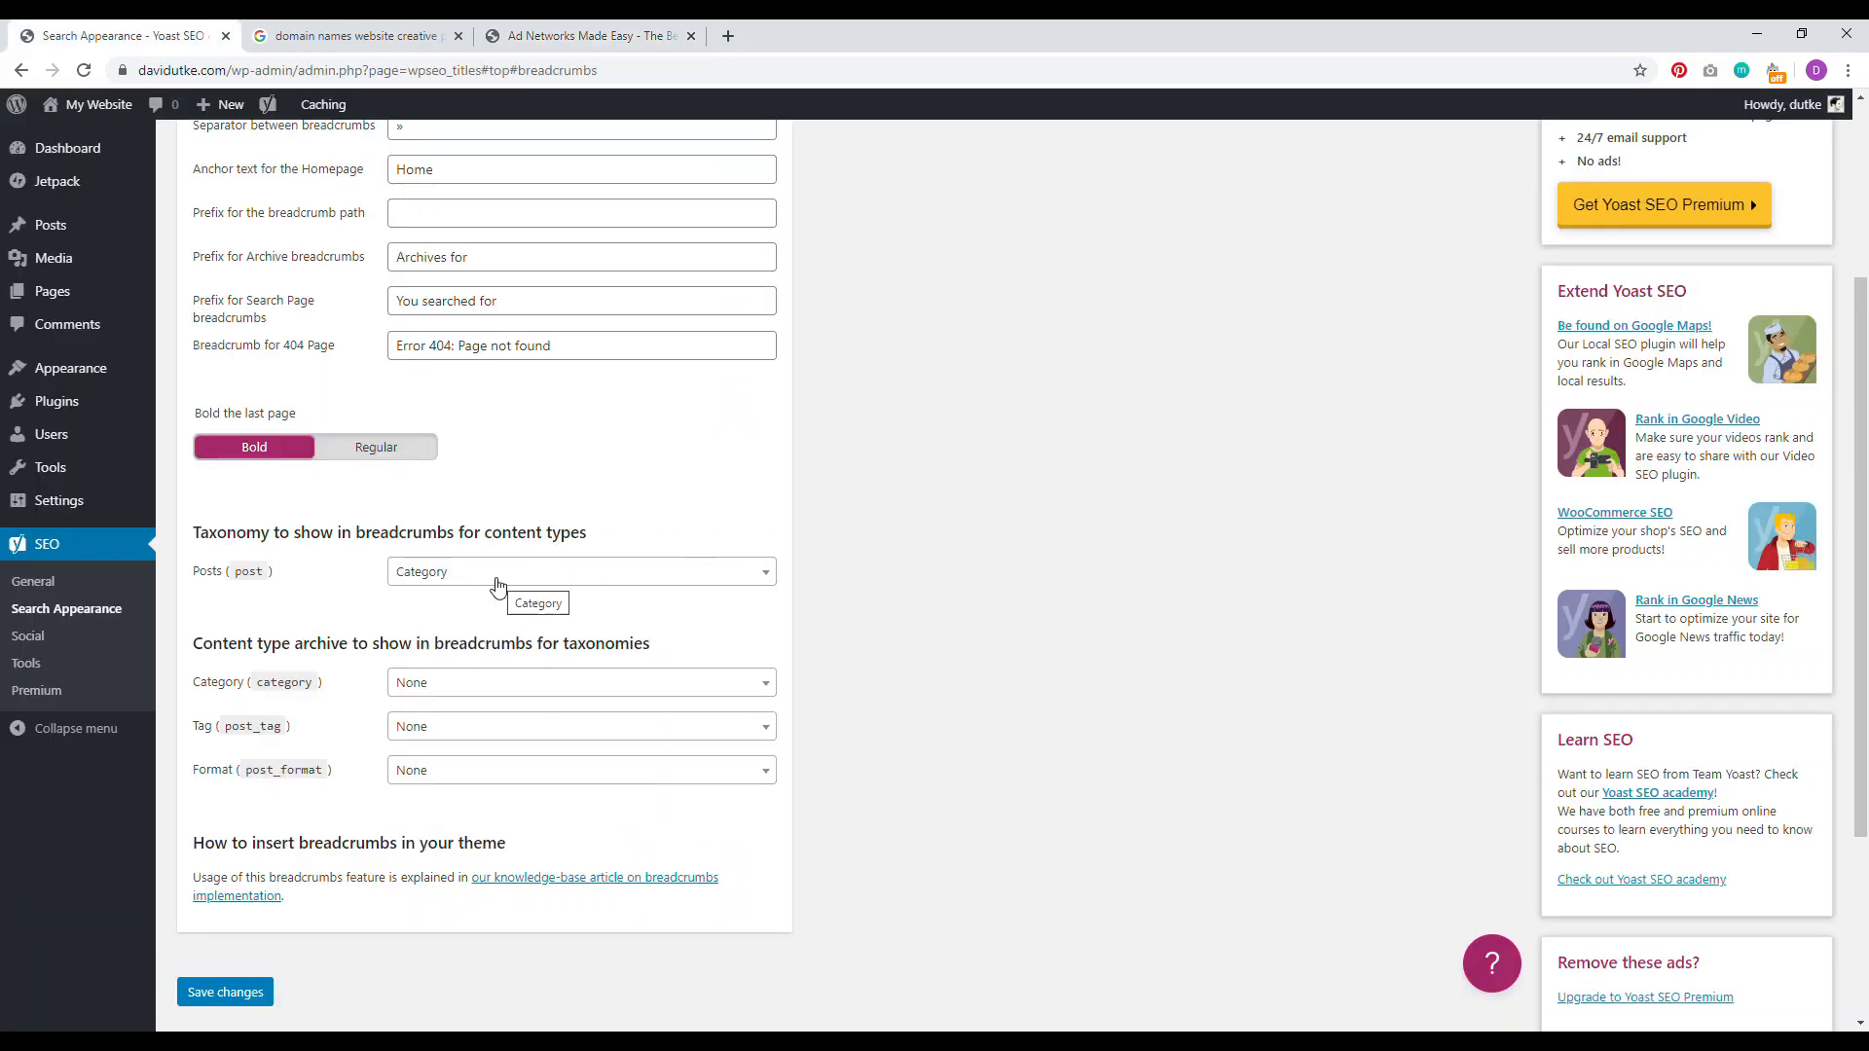
{"action": "scroll", "coordinate": [681, 467], "scroll_direction": "down", "scroll_amount": 3}
{"action": "left_click", "coordinate": [240, 697]}
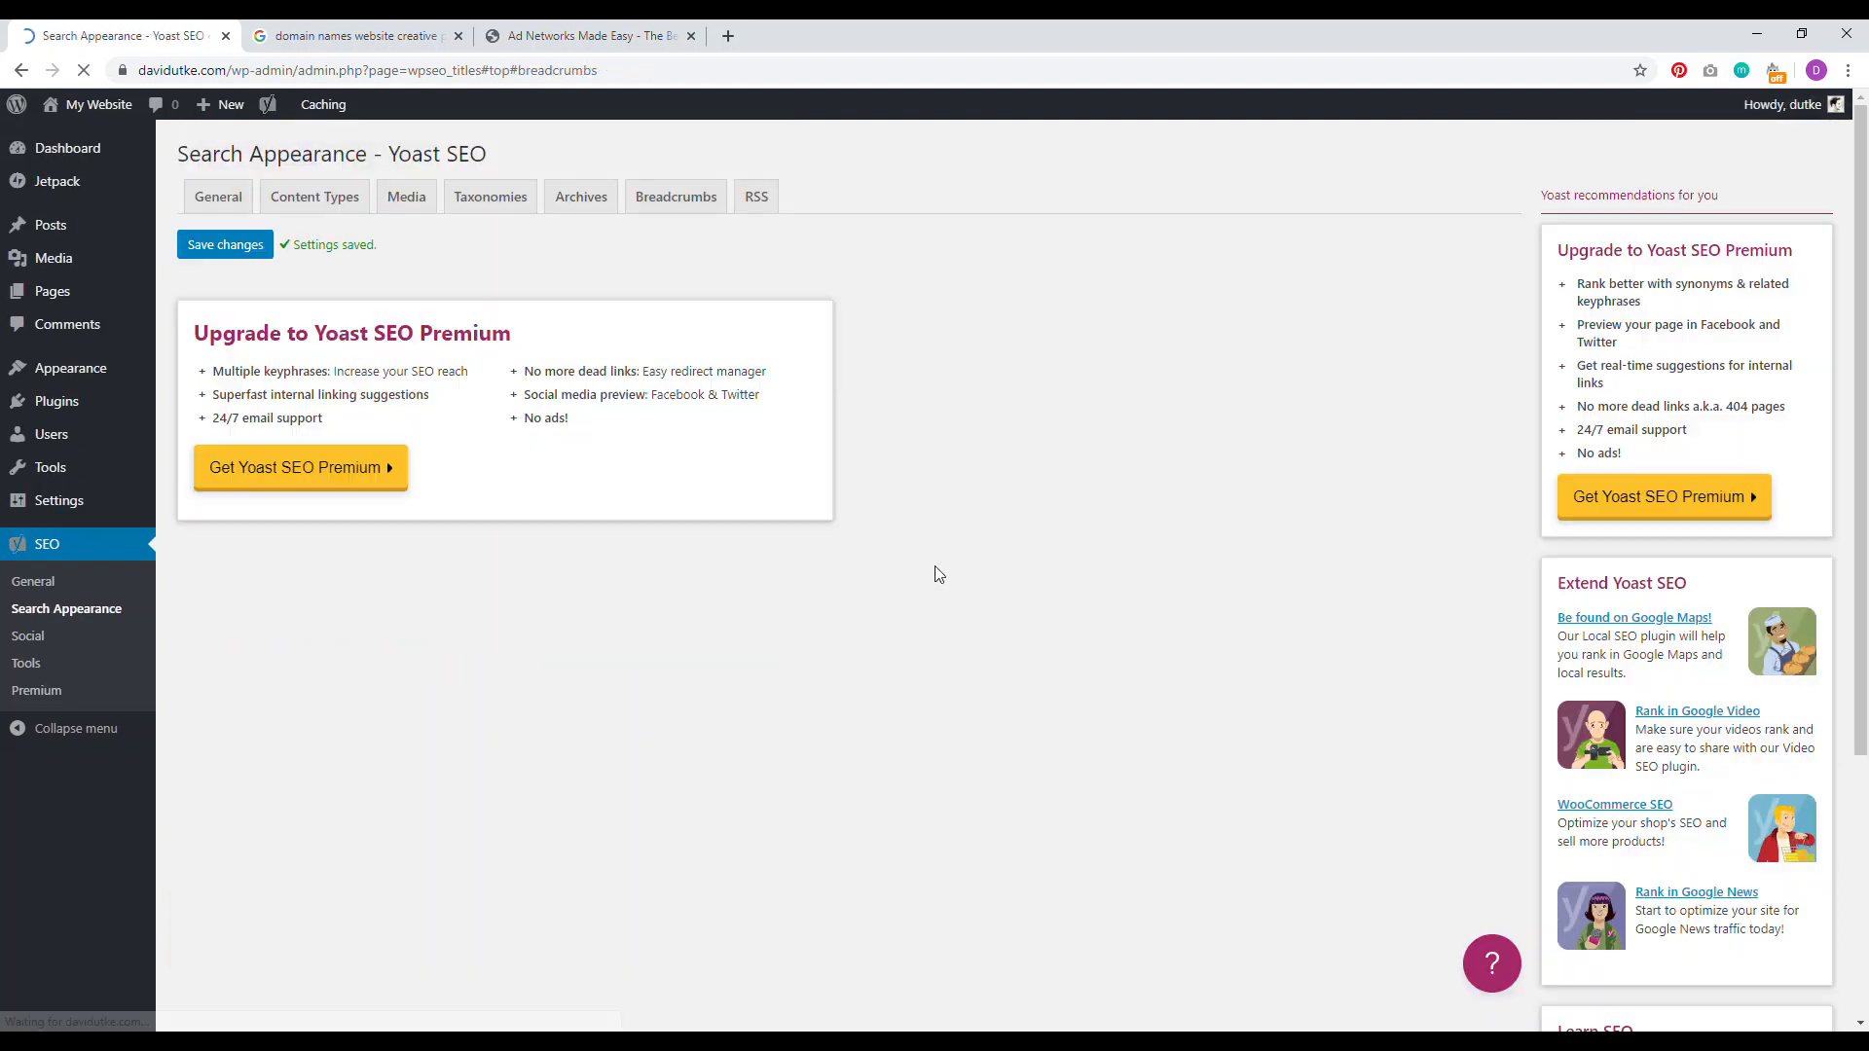
Step: Open the live Hello world! post (/blog/hello-world/) in a second tab, then return to Yoast
{"action": "right_click", "coordinate": [75, 104]}
{"action": "left_click", "coordinate": [86, 118]}
{"action": "left_click", "coordinate": [336, 36]}
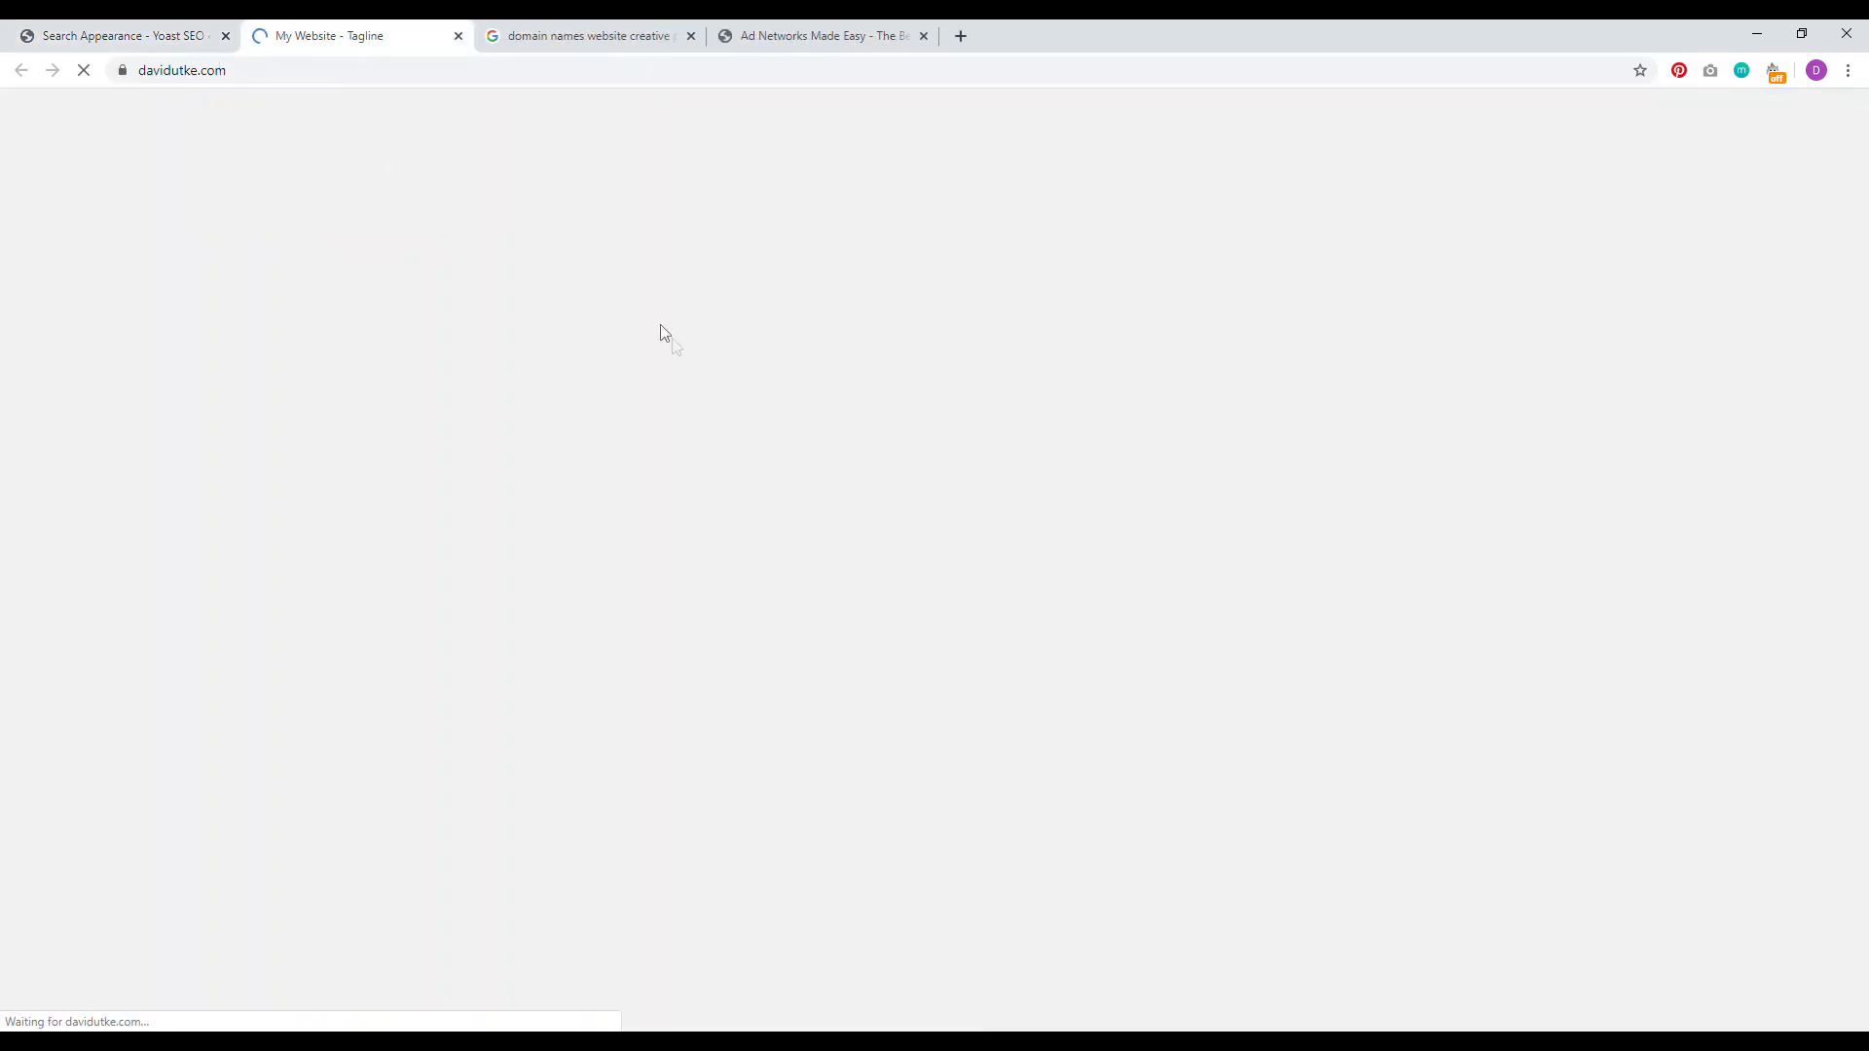
{"action": "left_click", "coordinate": [813, 460]}
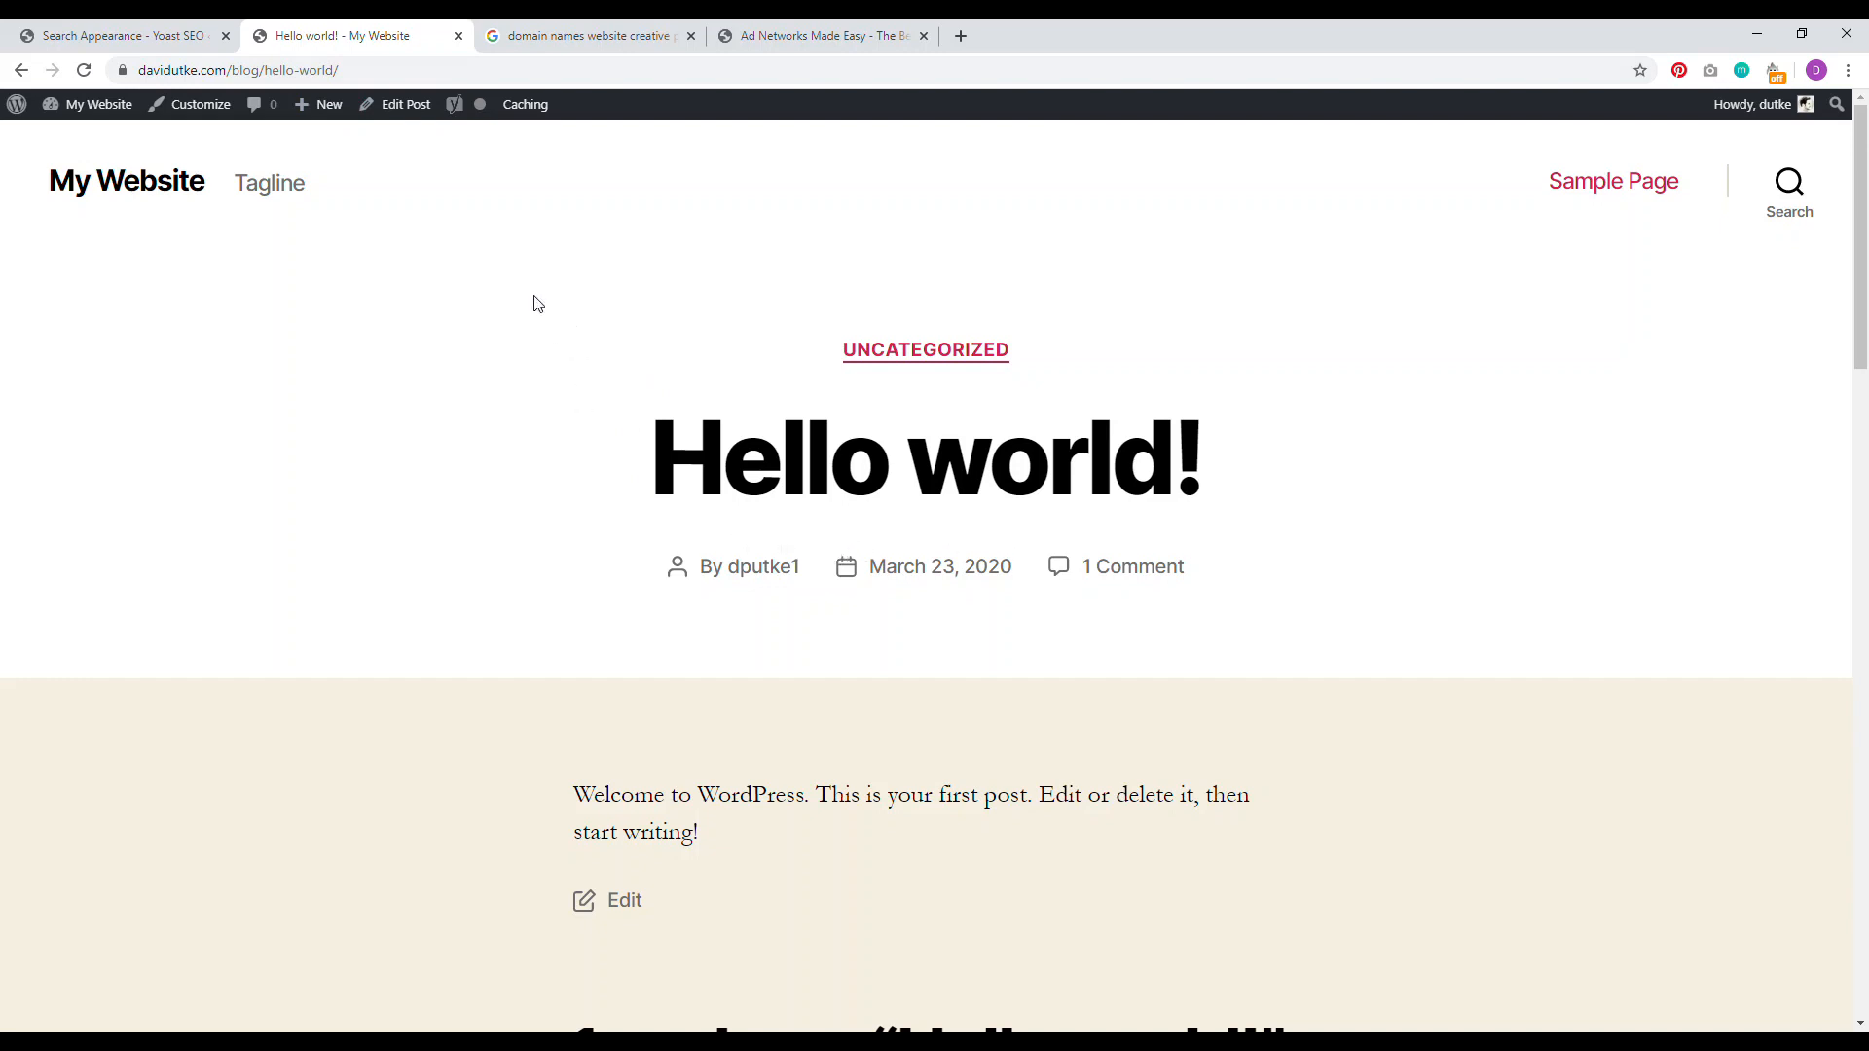
{"action": "left_click", "coordinate": [146, 36]}
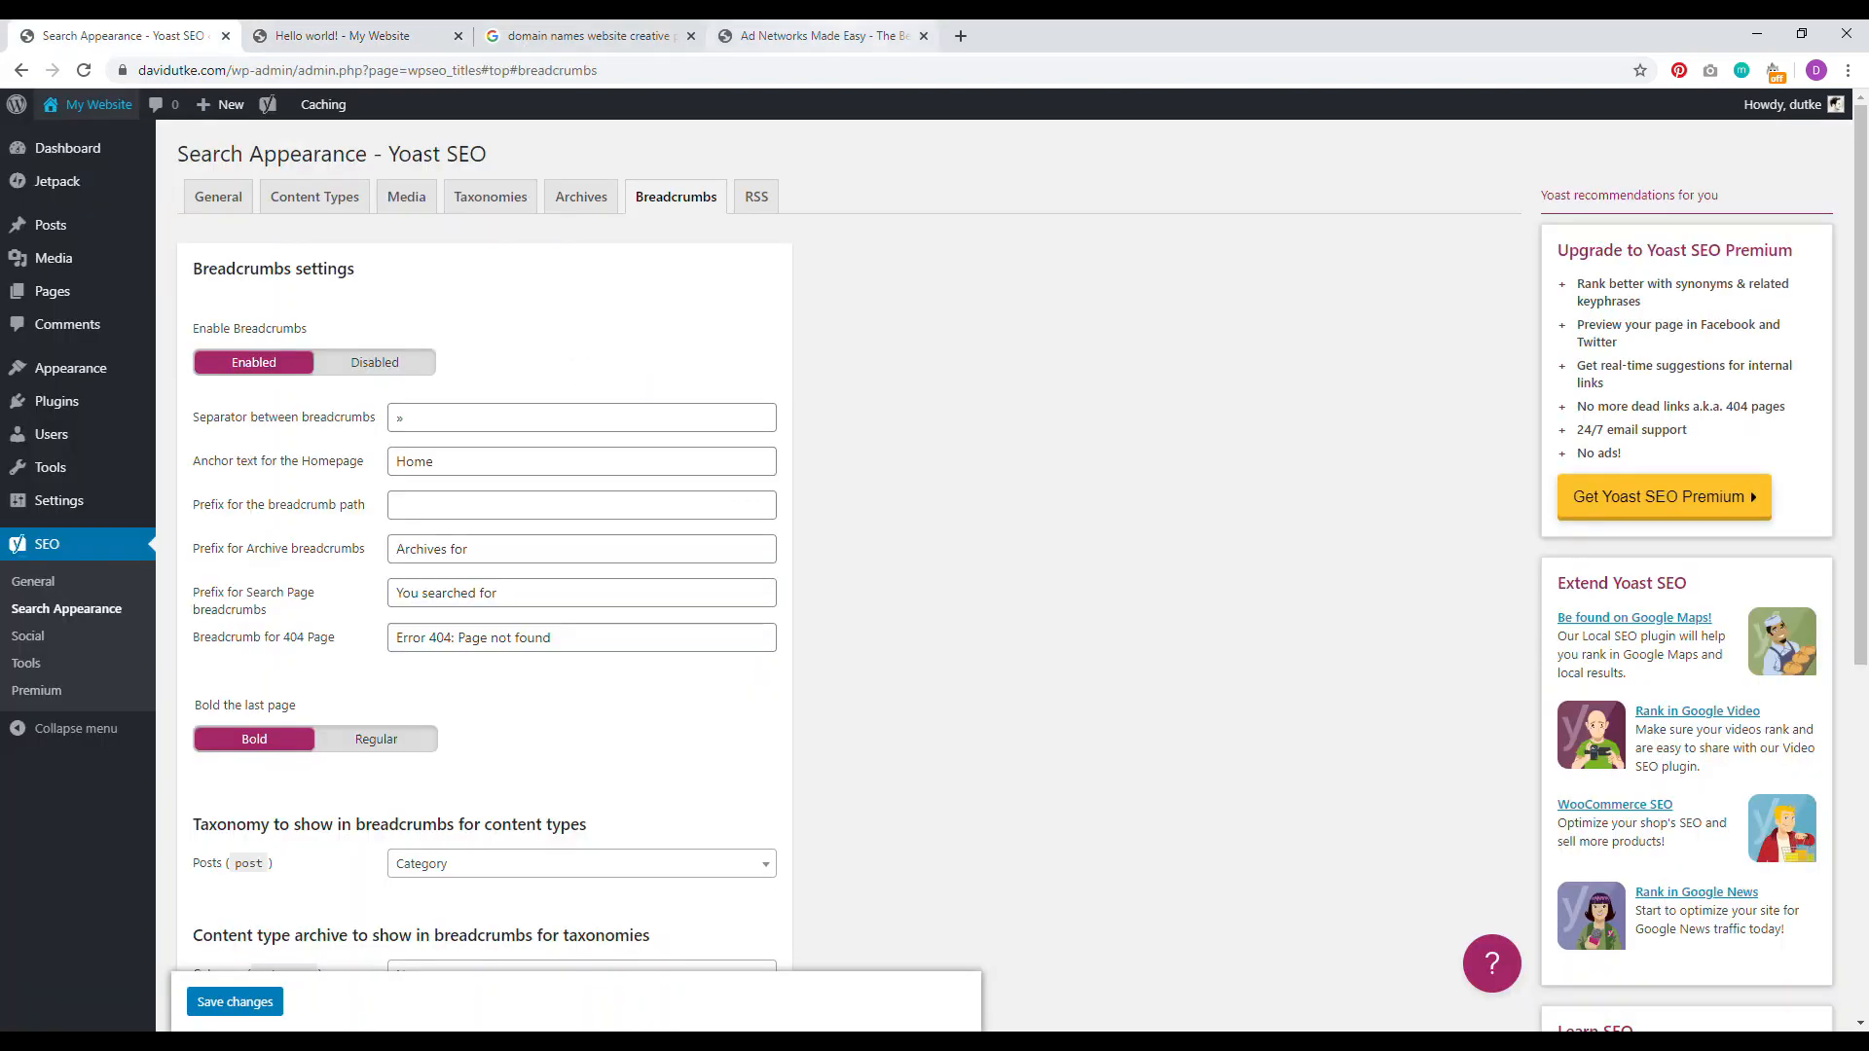
Step: Search Google for 'yoast seo breadcrumbs' and open Yoast's guide on implementing breadcrumbs
{"action": "left_click", "coordinate": [959, 36]}
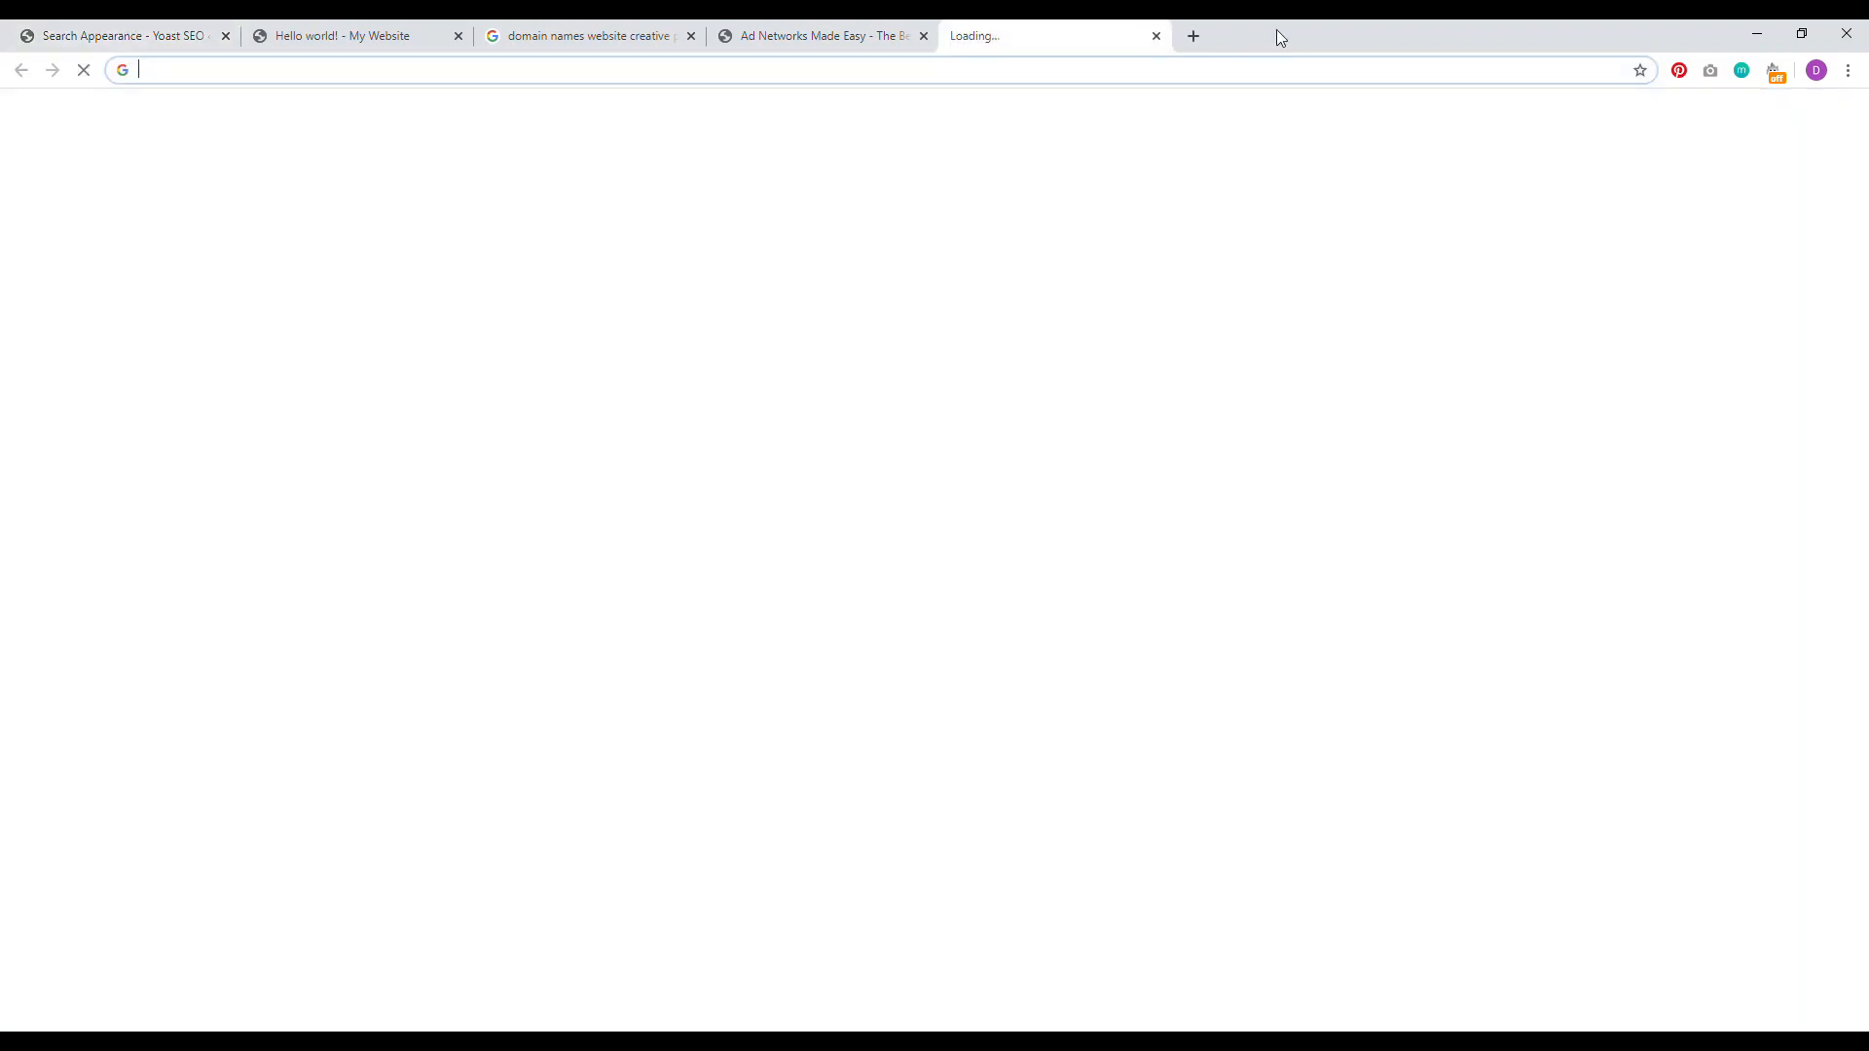
{"action": "type", "text": "yoast seo brea"}
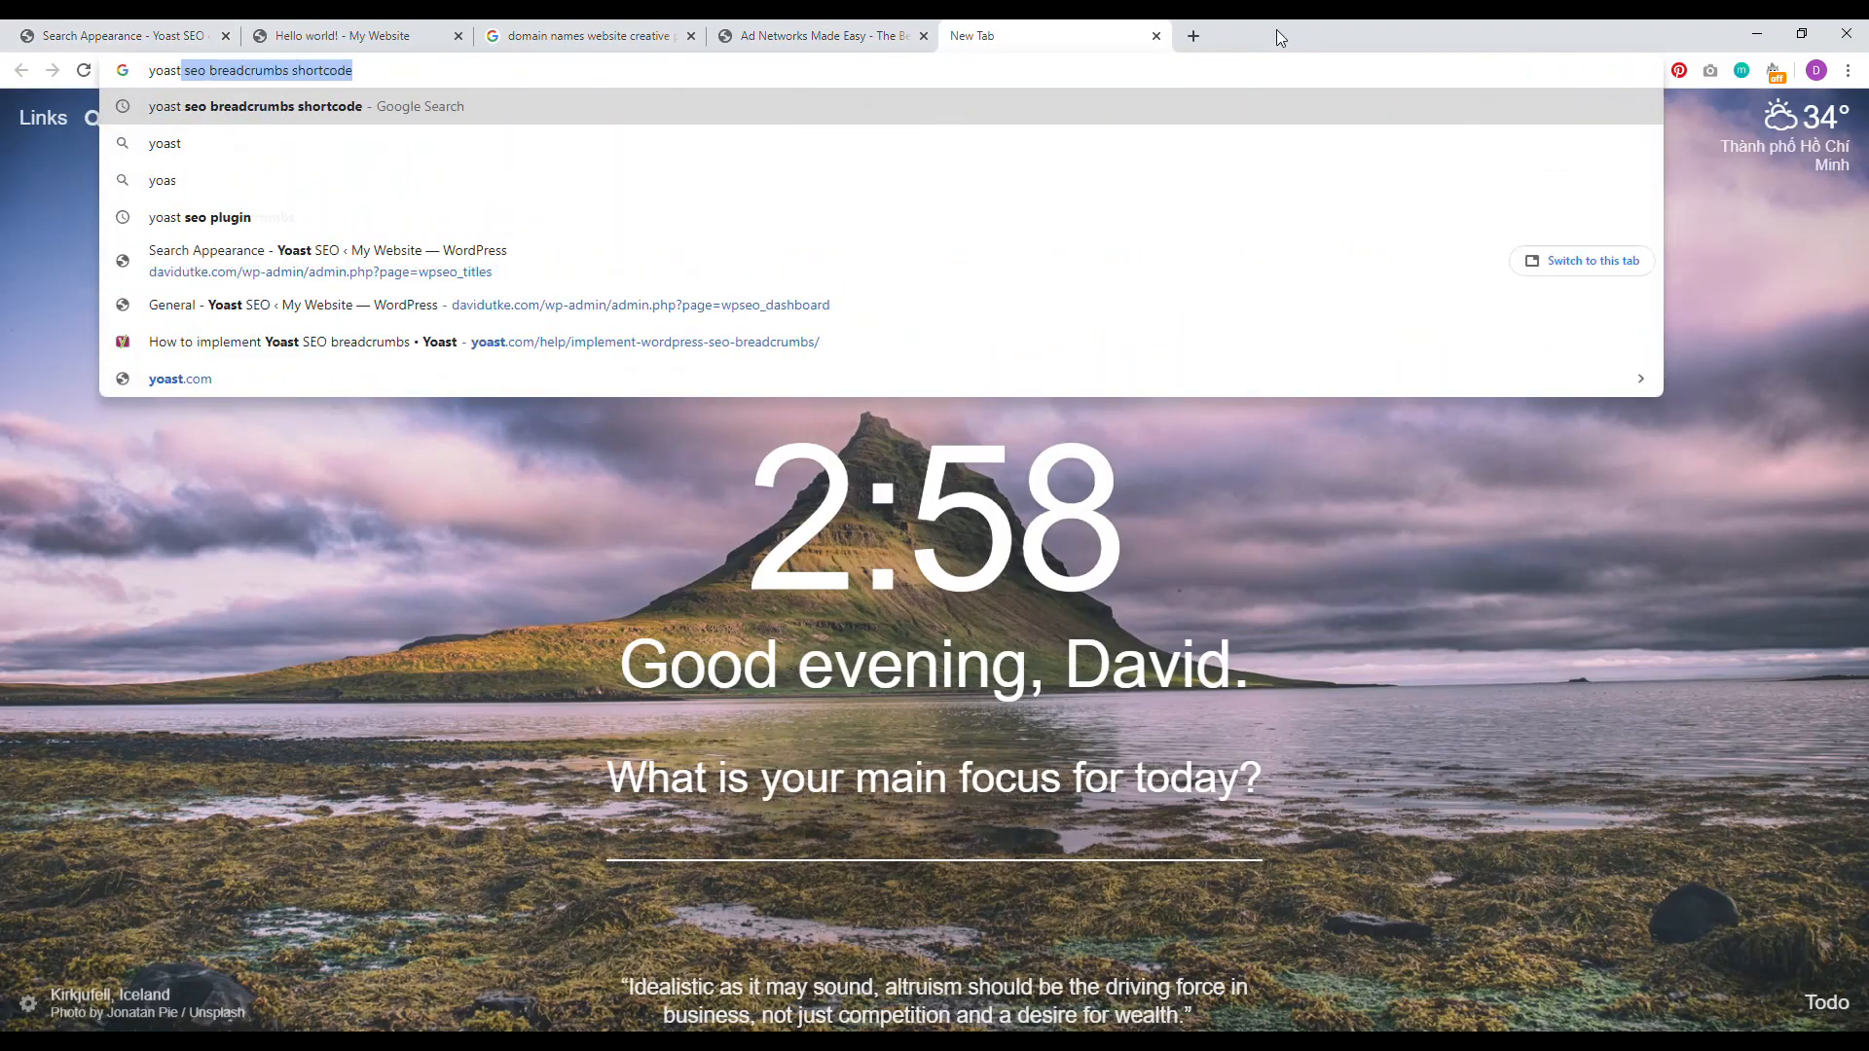
{"action": "type", "text": "dcrumbs"}
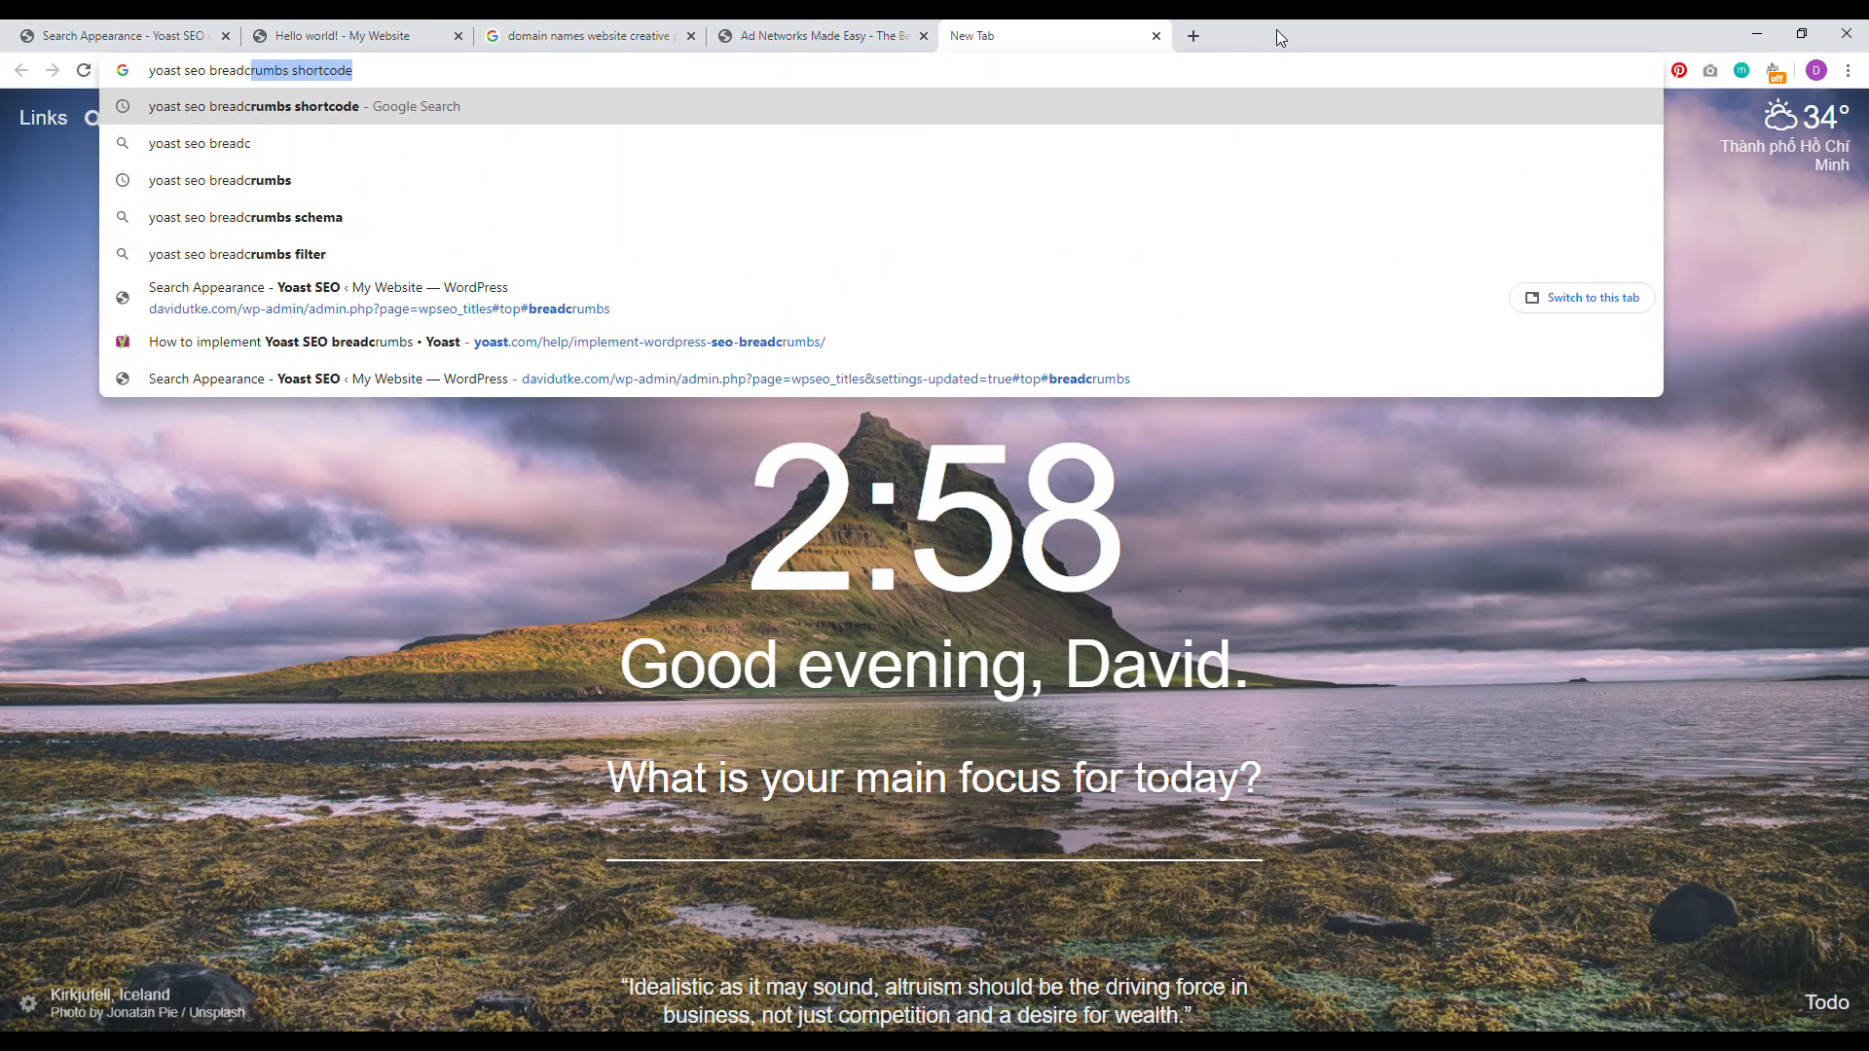
{"action": "key", "text": "Delete"}
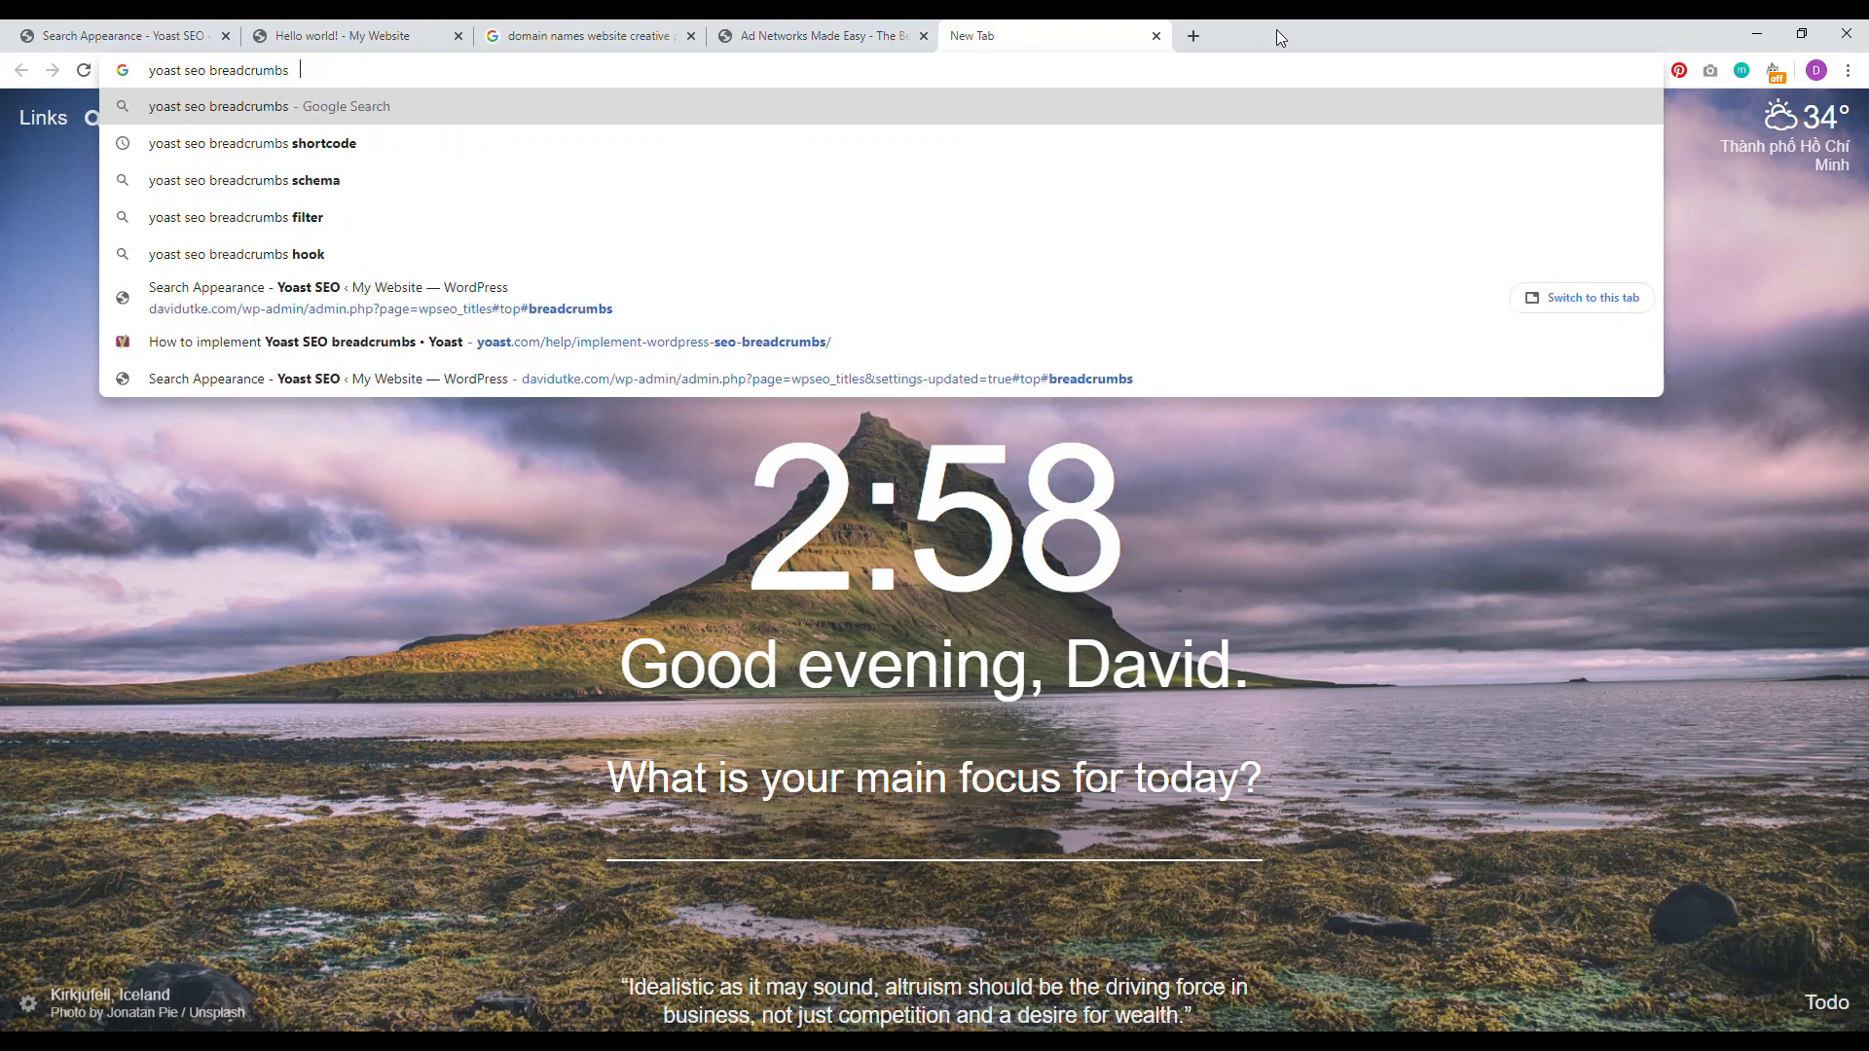
{"action": "key", "text": "Return"}
{"action": "left_click", "coordinate": [575, 298]}
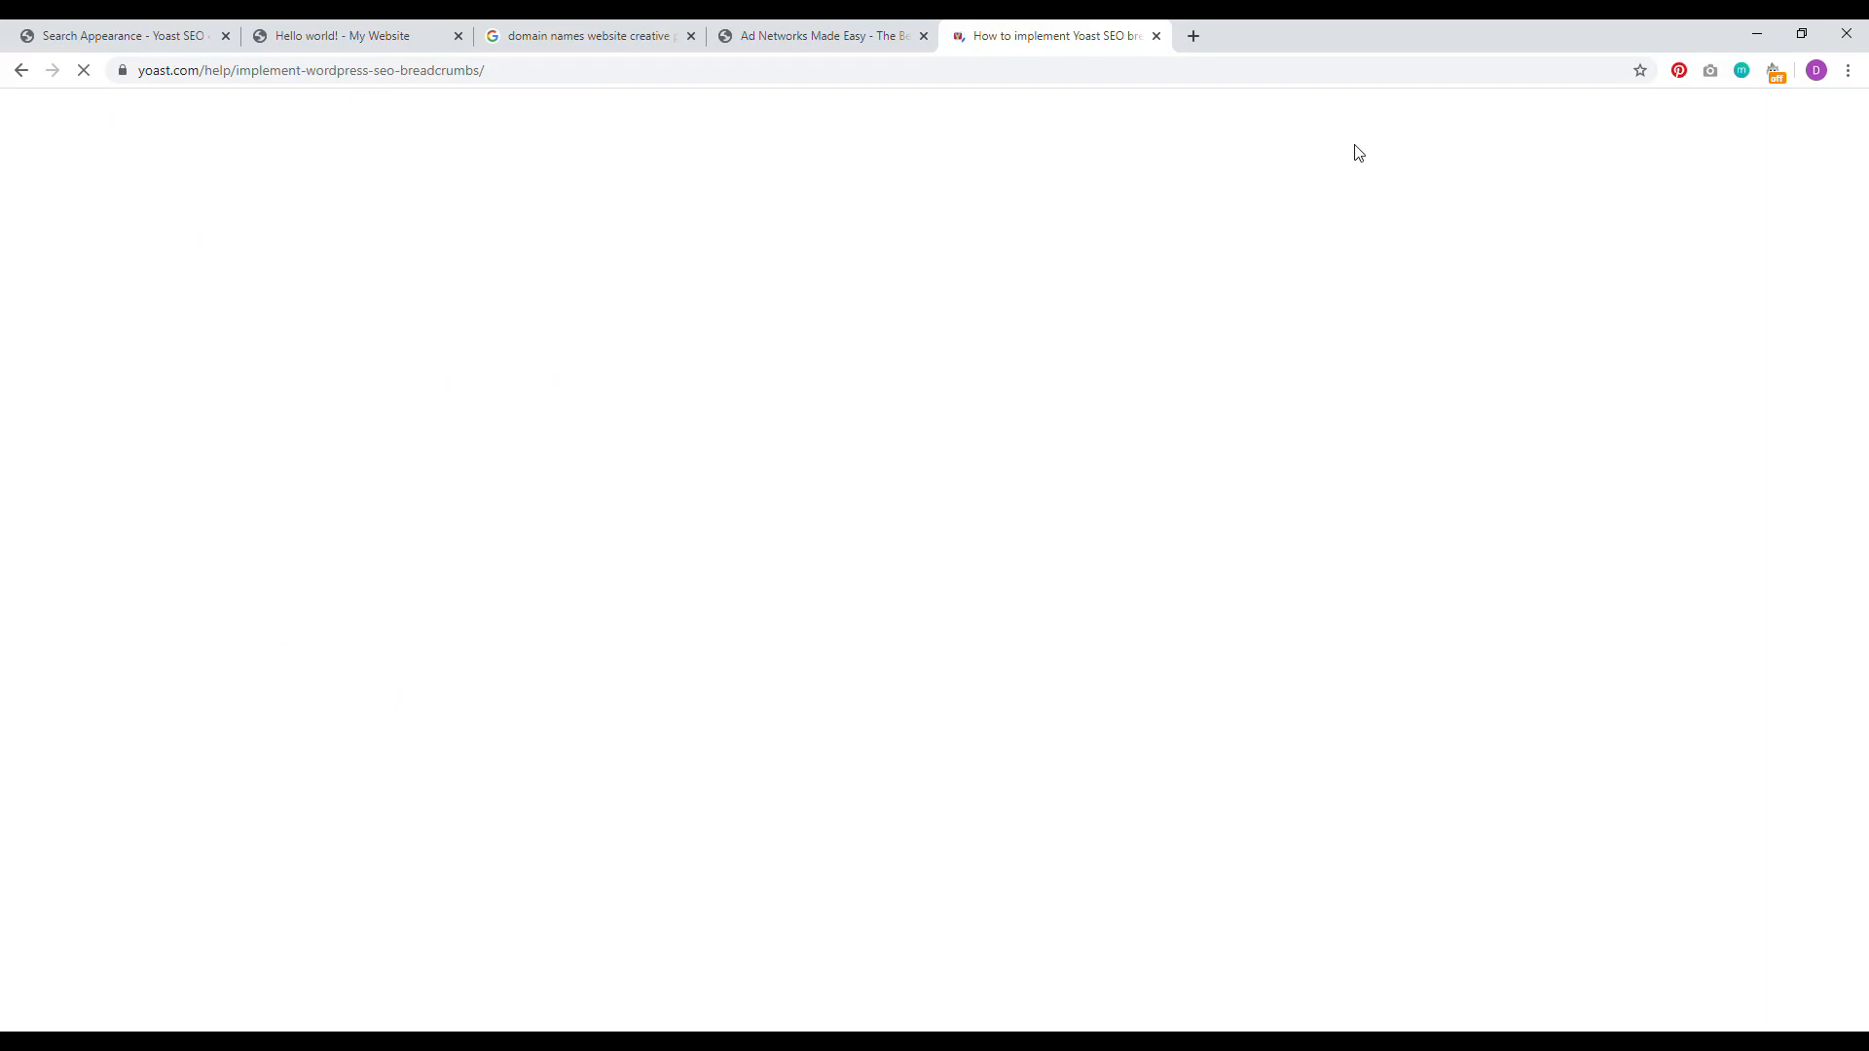
Step: Copy the guide's yoast_breadcrumb PHP snippet and go back to the Yoast settings tab
{"action": "left_click_drag", "start_coordinate": [1860, 144], "coordinate": [1855, 321]}
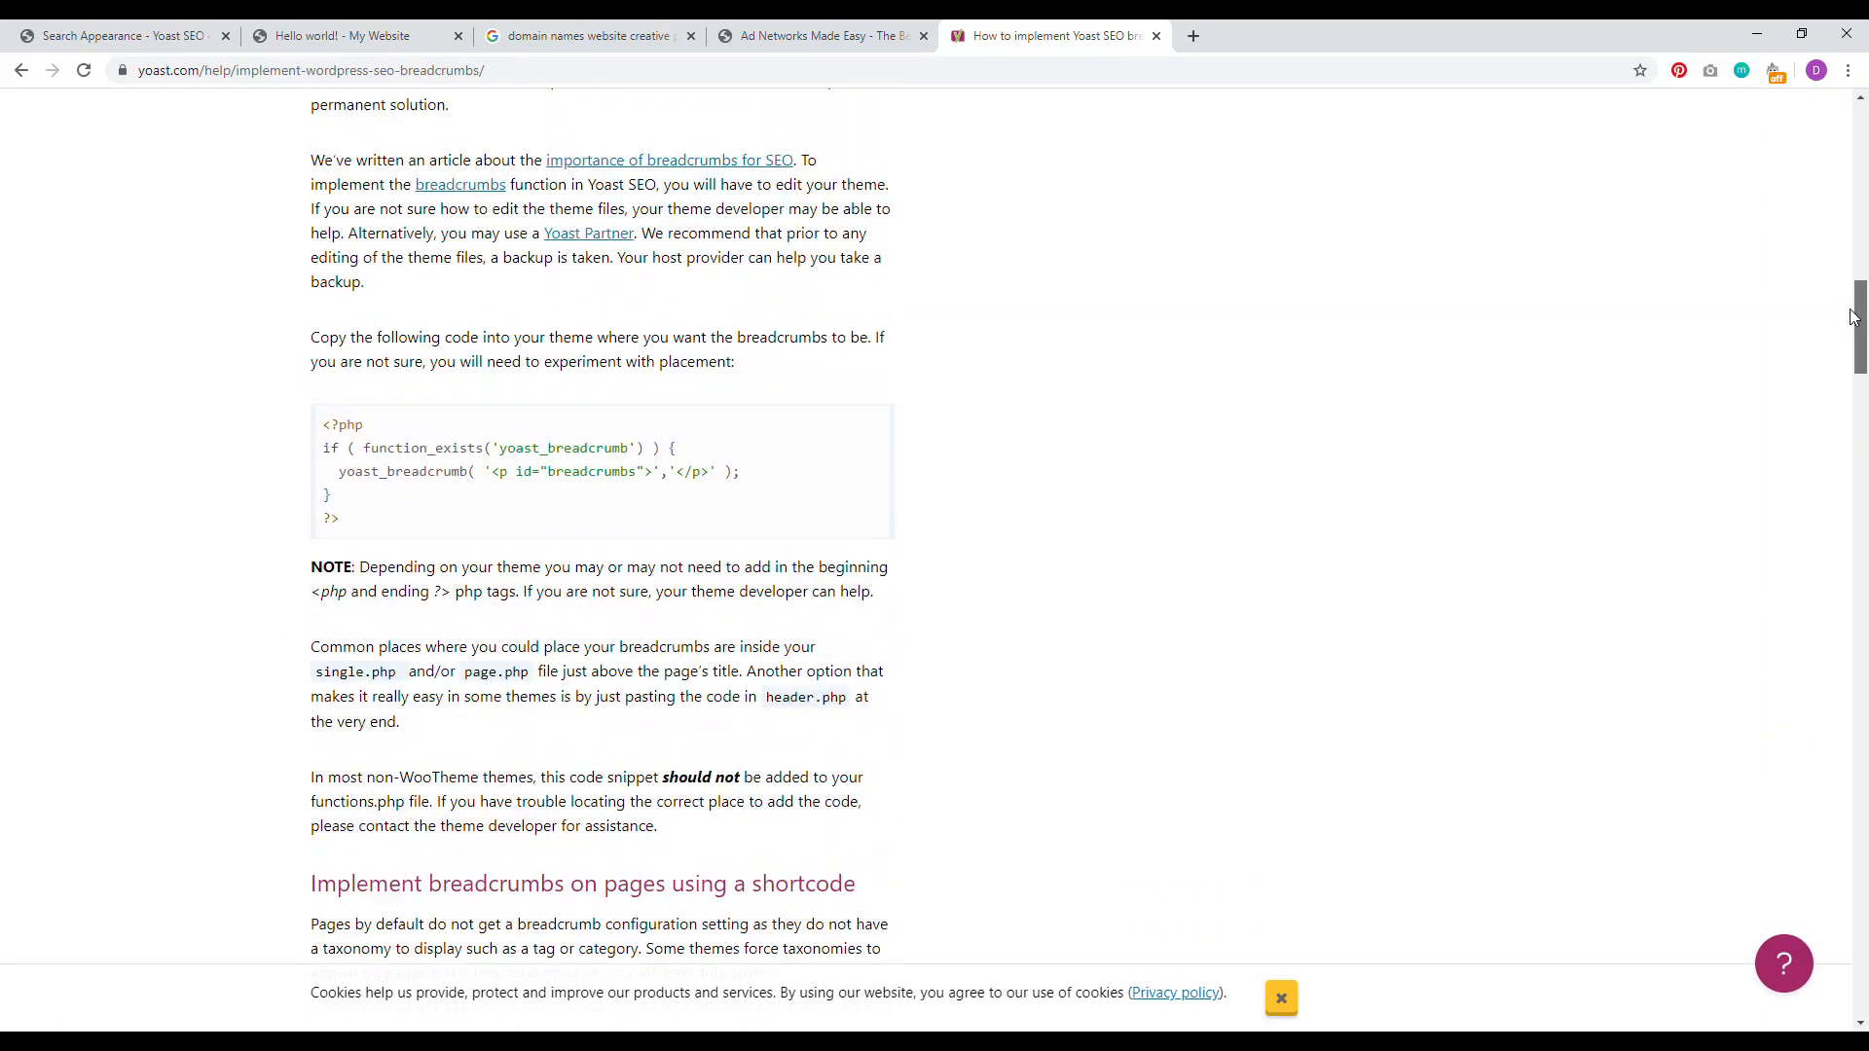
{"action": "left_click_drag", "start_coordinate": [358, 526], "coordinate": [331, 441]}
{"action": "right_click", "coordinate": [326, 428]}
{"action": "left_click", "coordinate": [353, 447]}
{"action": "left_click", "coordinate": [129, 37]}
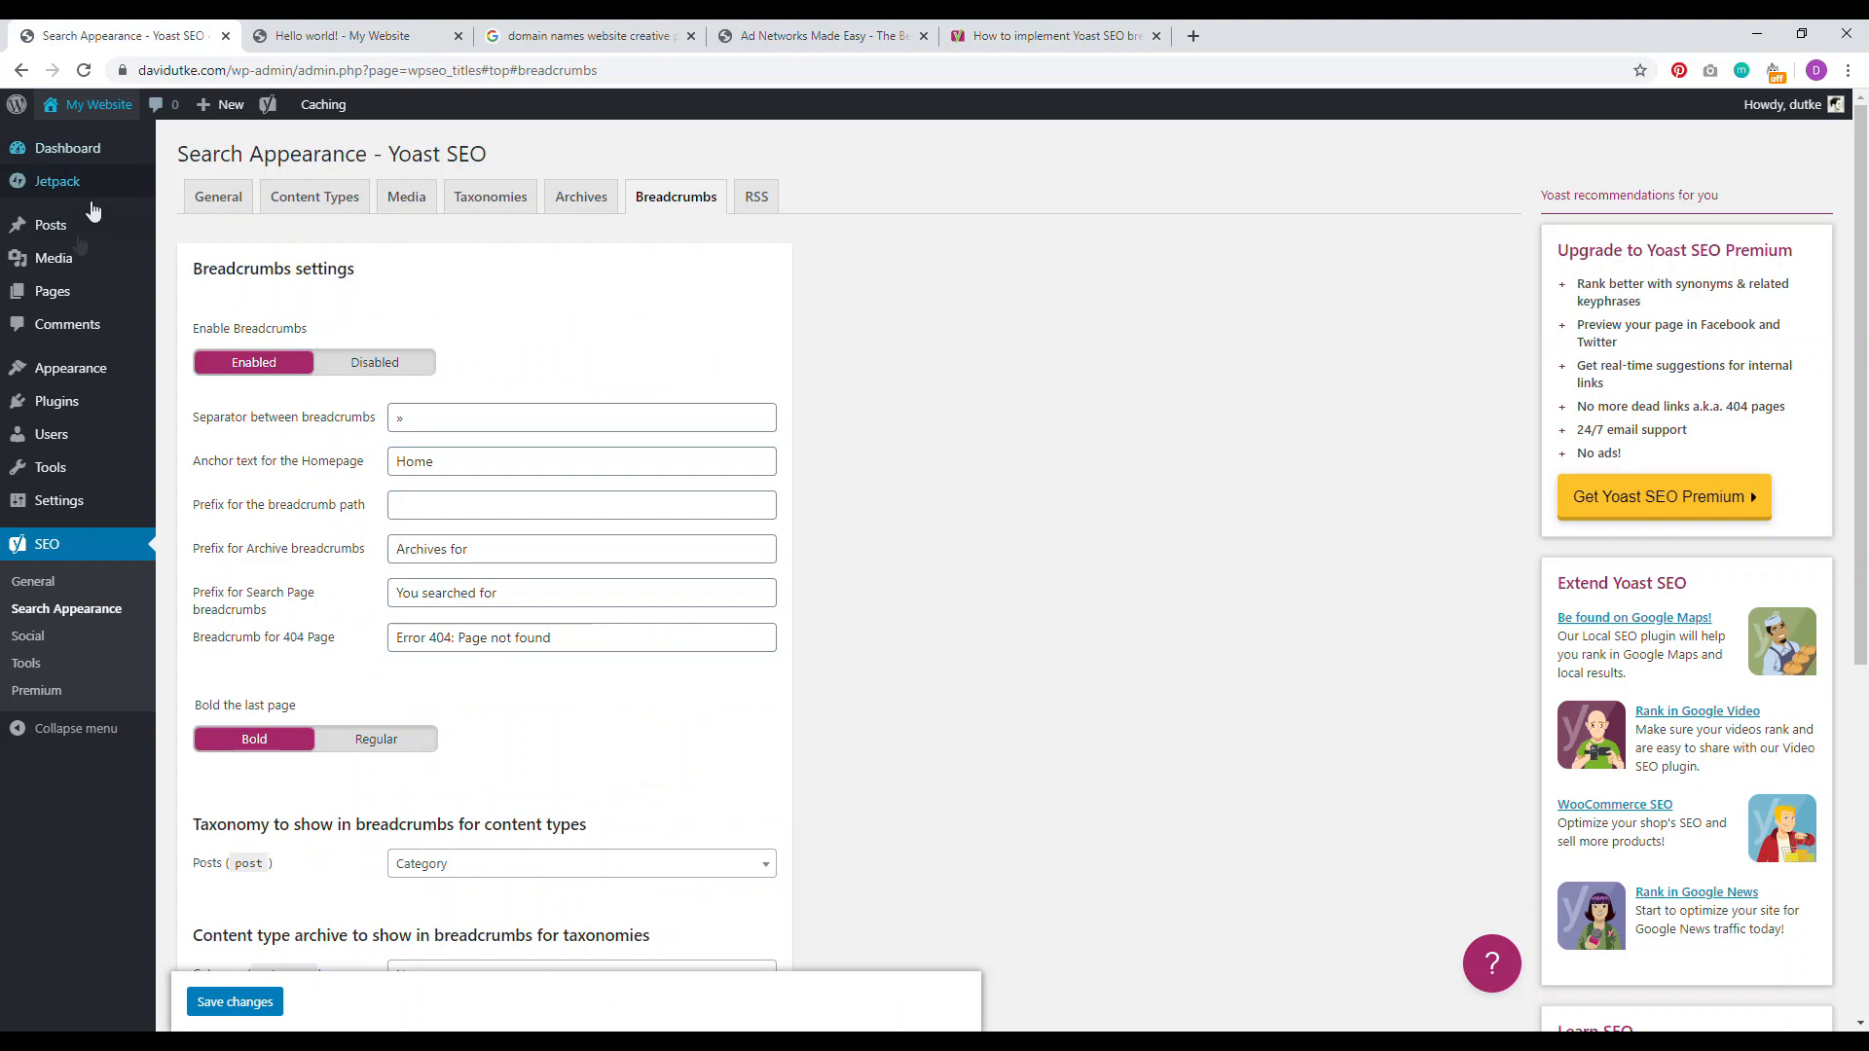
{"action": "mouse_move", "coordinate": [81, 376]}
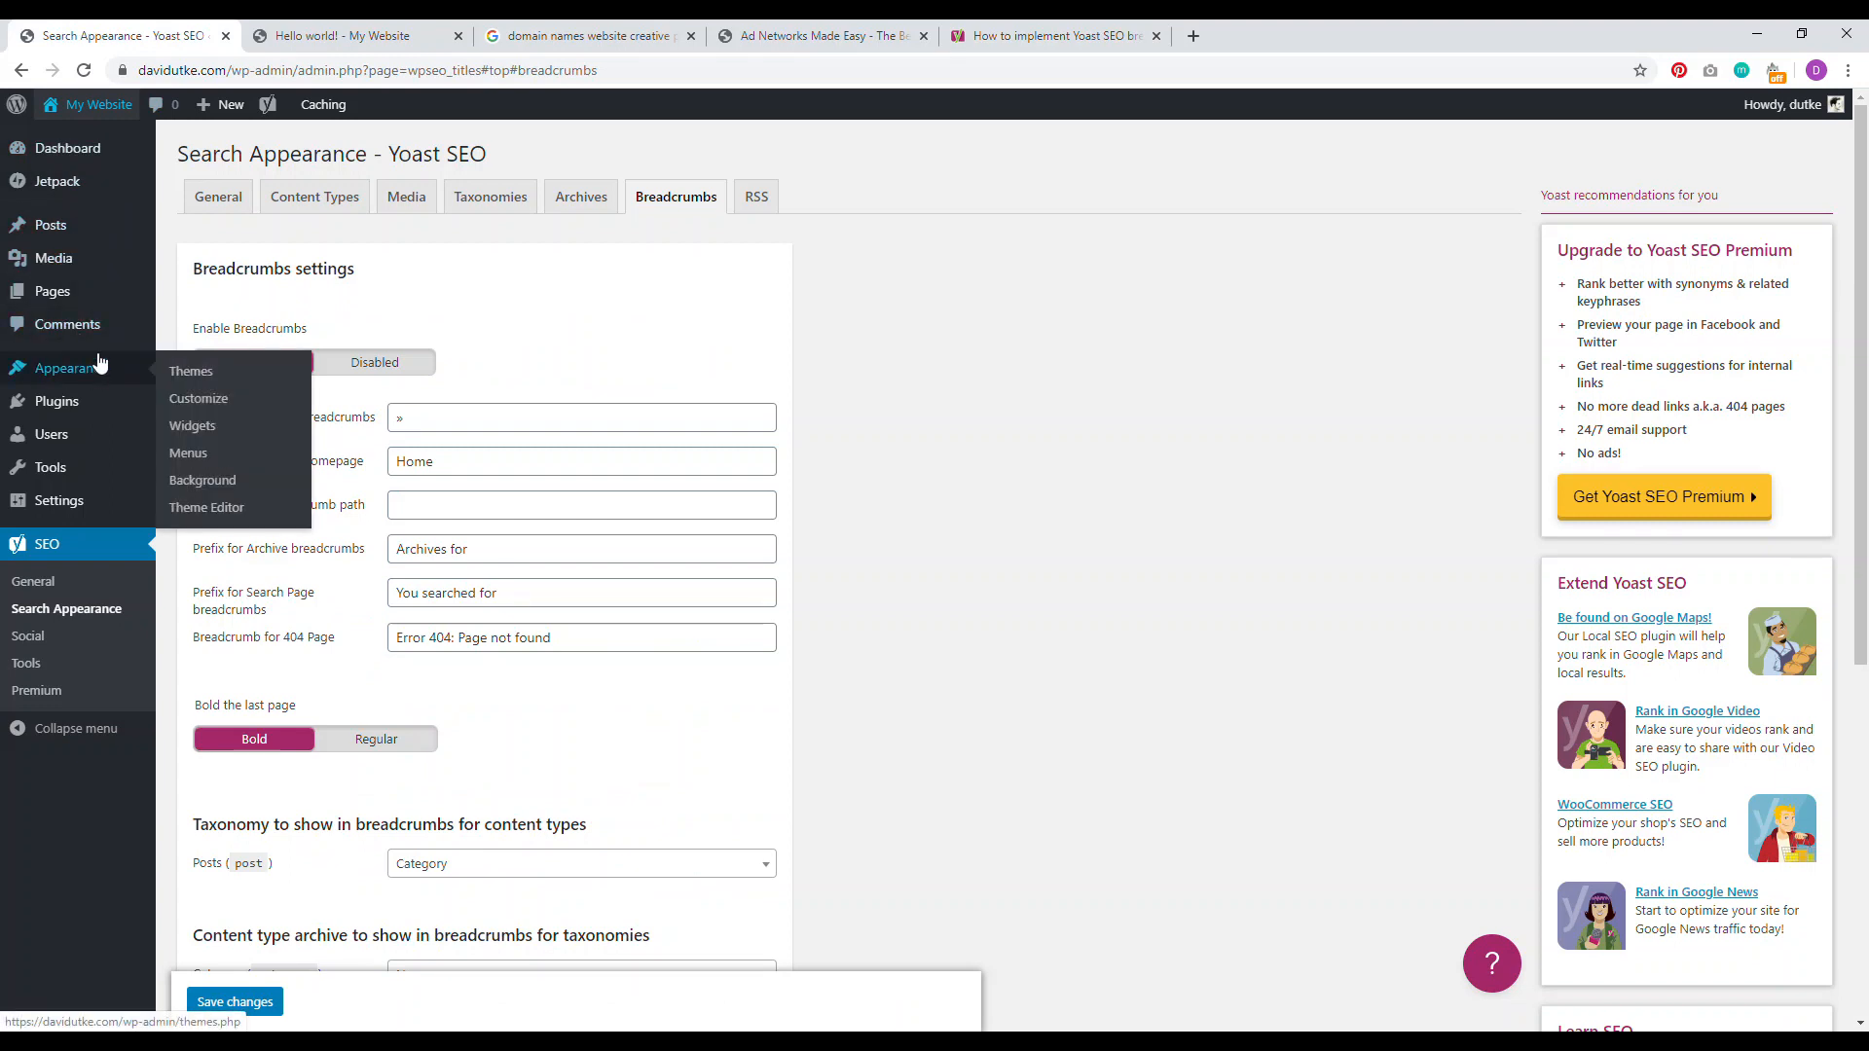
Step: Open singular.php in the Twenty Twenty theme editor, recheck the Yoast guide, then go to Plugins
{"action": "left_click", "coordinate": [199, 484]}
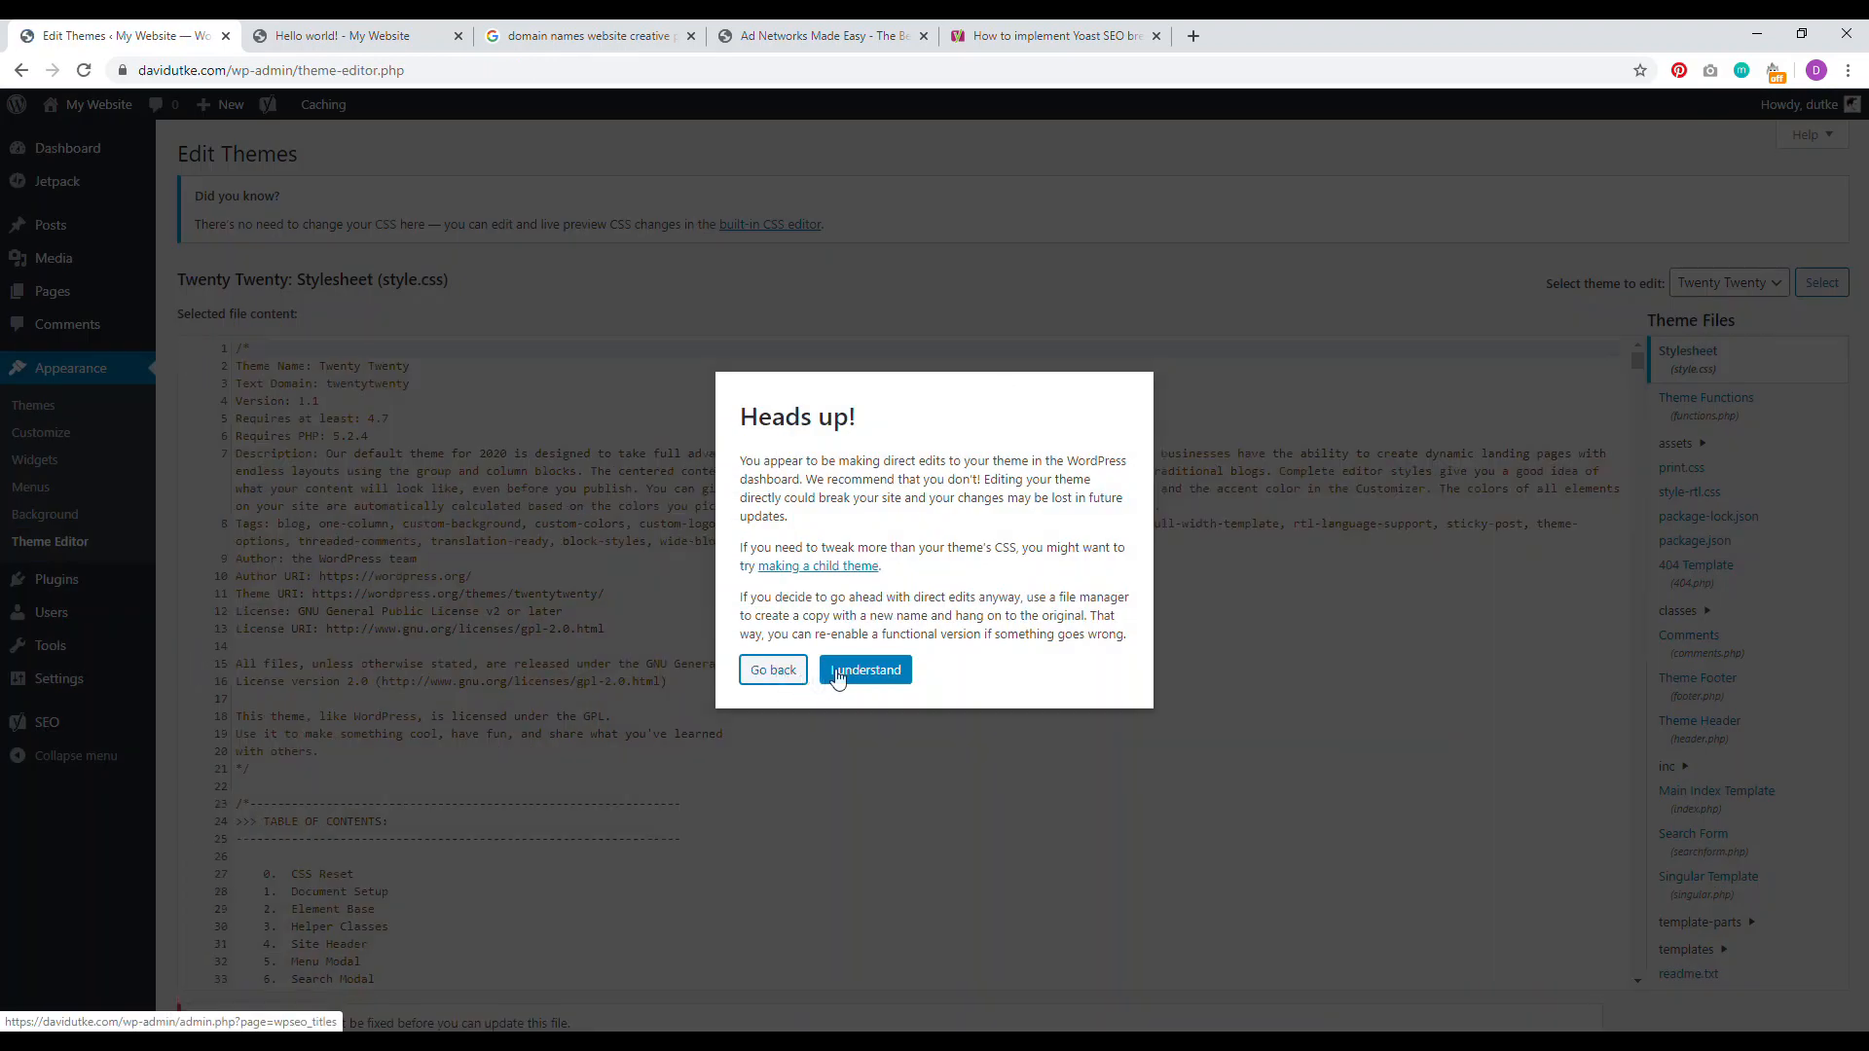
{"action": "left_click", "coordinate": [837, 679]}
{"action": "scroll", "coordinate": [1863, 360], "scroll_direction": "down", "scroll_amount": 1}
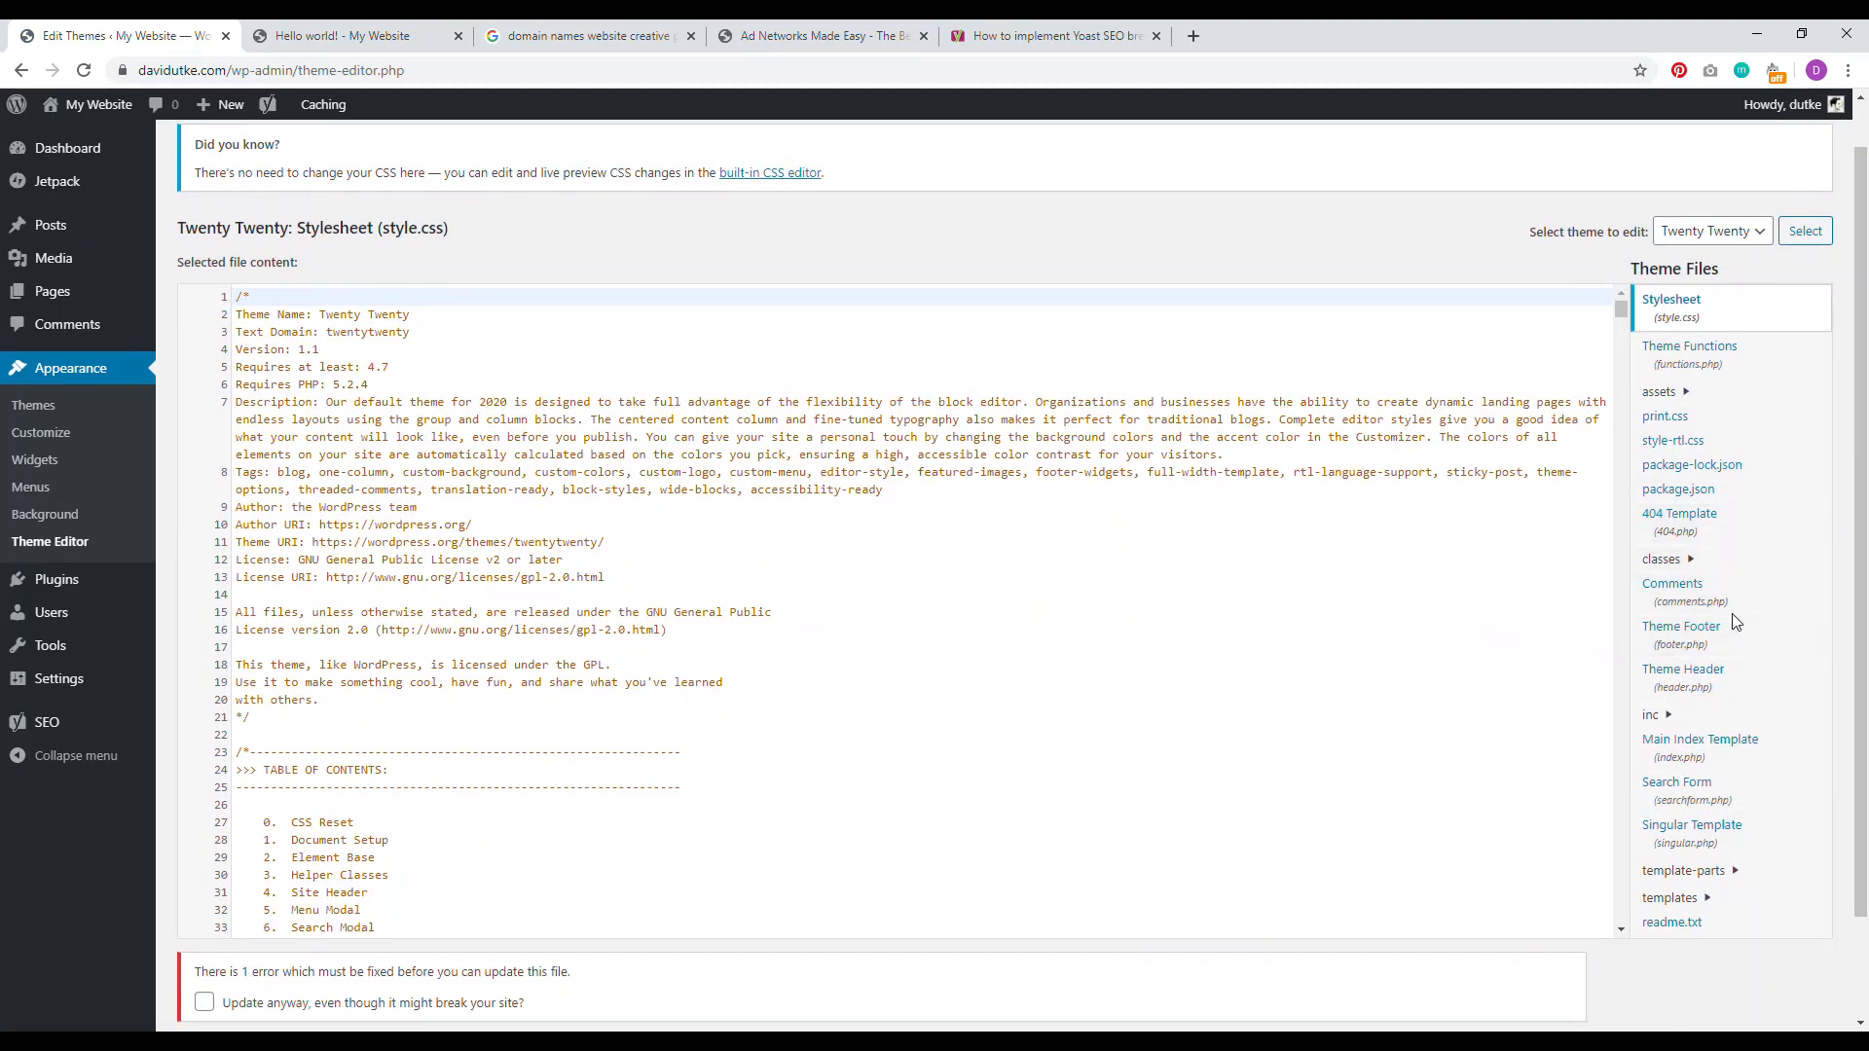
{"action": "left_click", "coordinate": [1670, 845]}
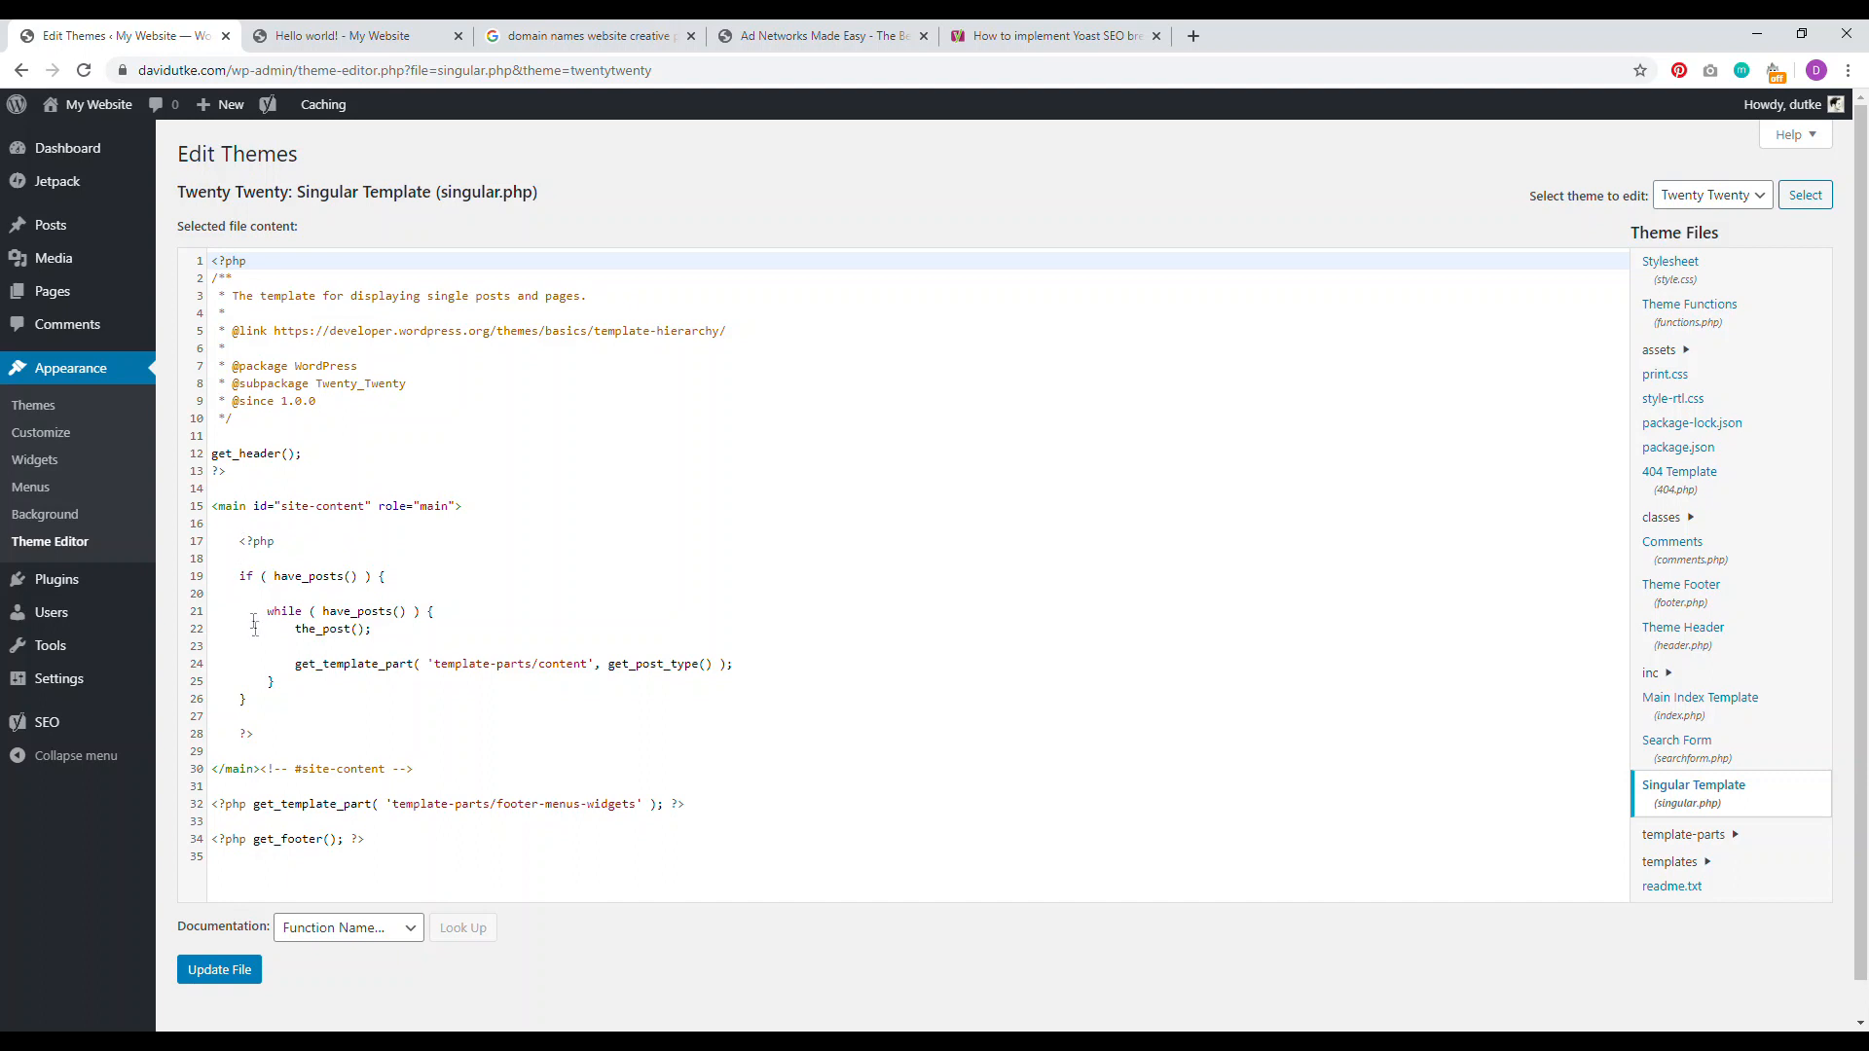
{"action": "left_click", "coordinate": [234, 531]}
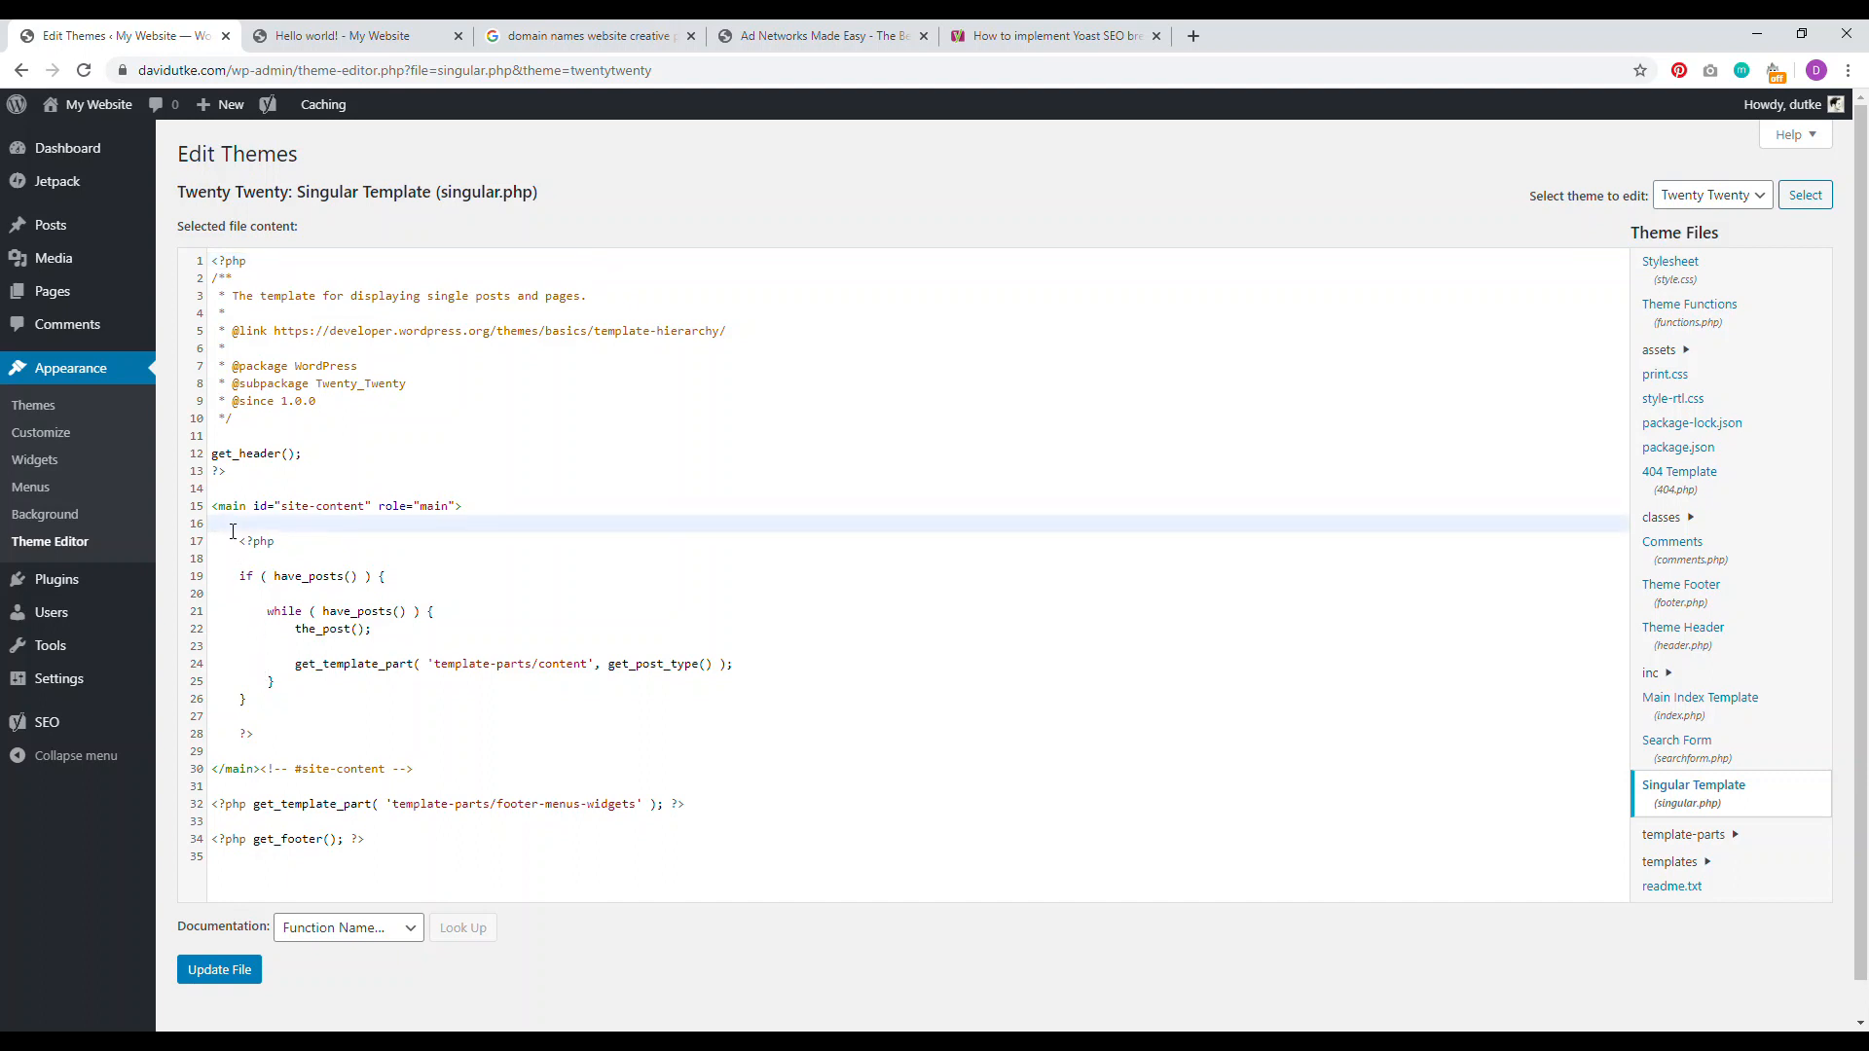
{"action": "left_click", "coordinate": [1051, 36]}
{"action": "left_click", "coordinate": [90, 588]}
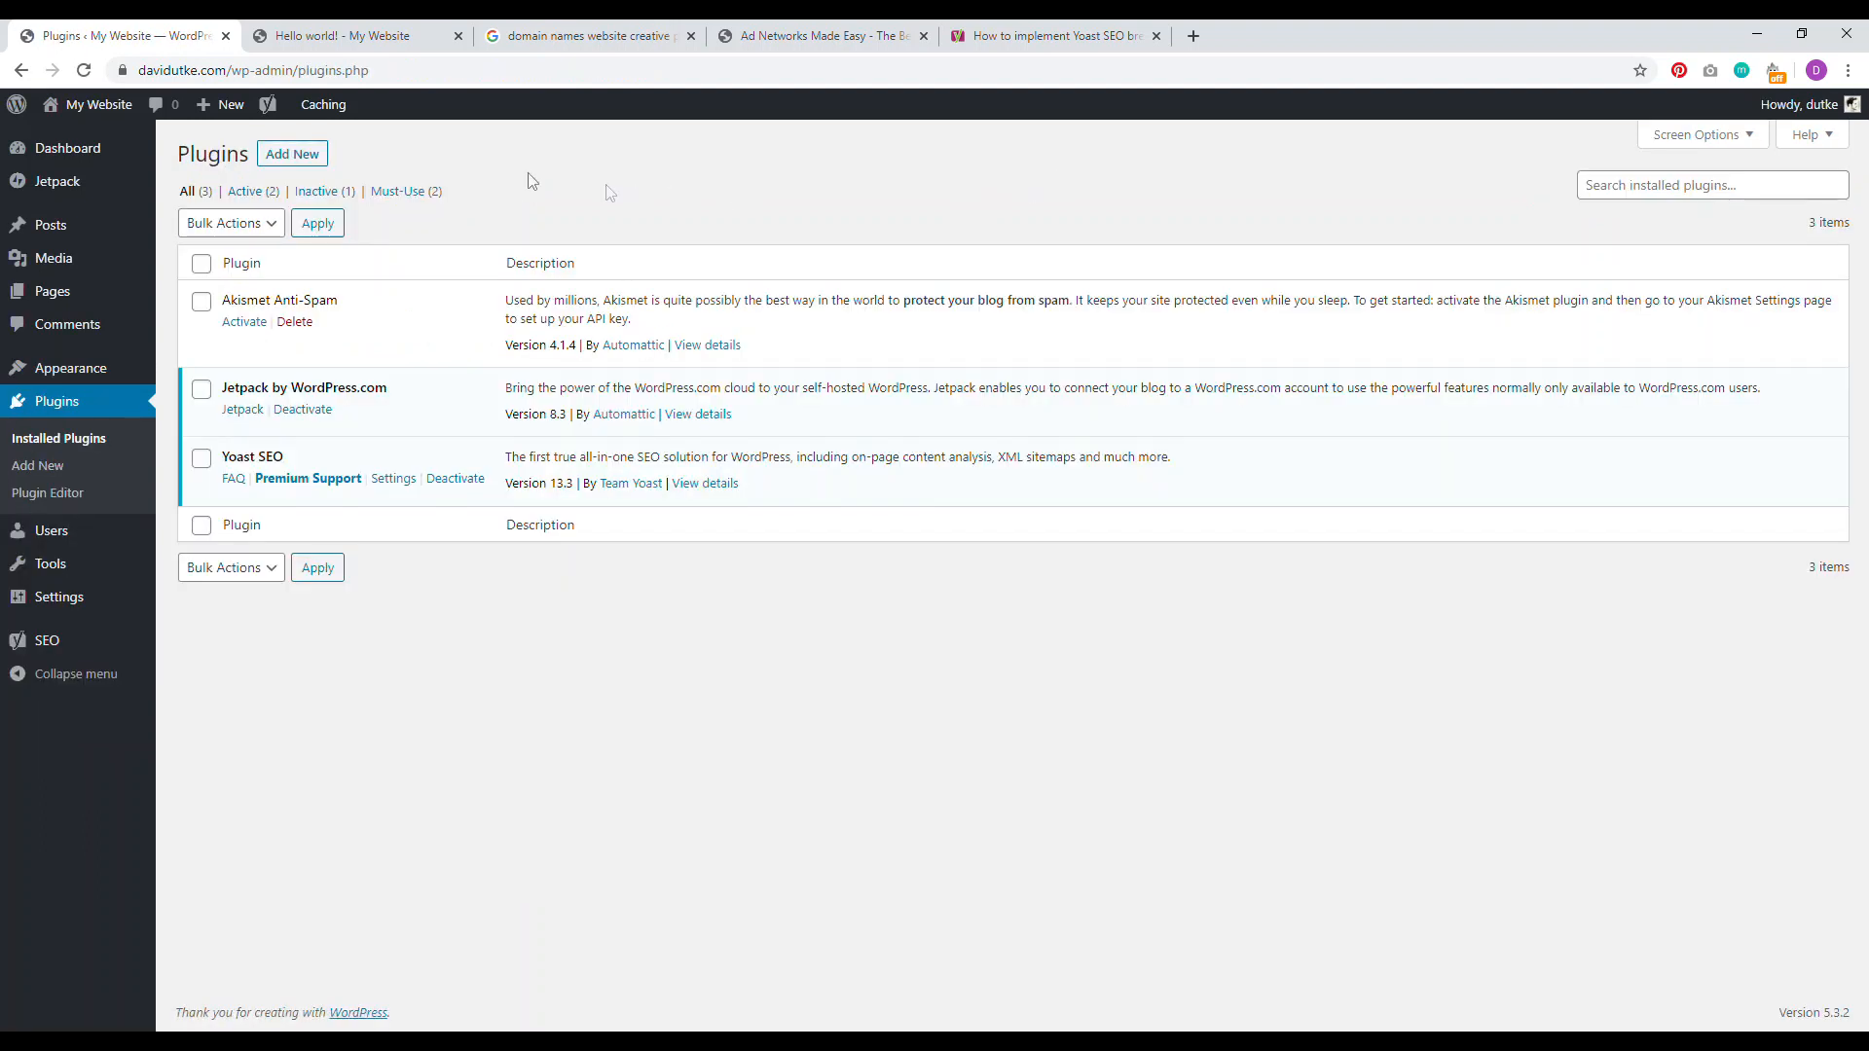
Step: Search plugins for 'pryc', then install and activate 'PRyC WP: Add custom content'
{"action": "left_click", "coordinate": [279, 155]}
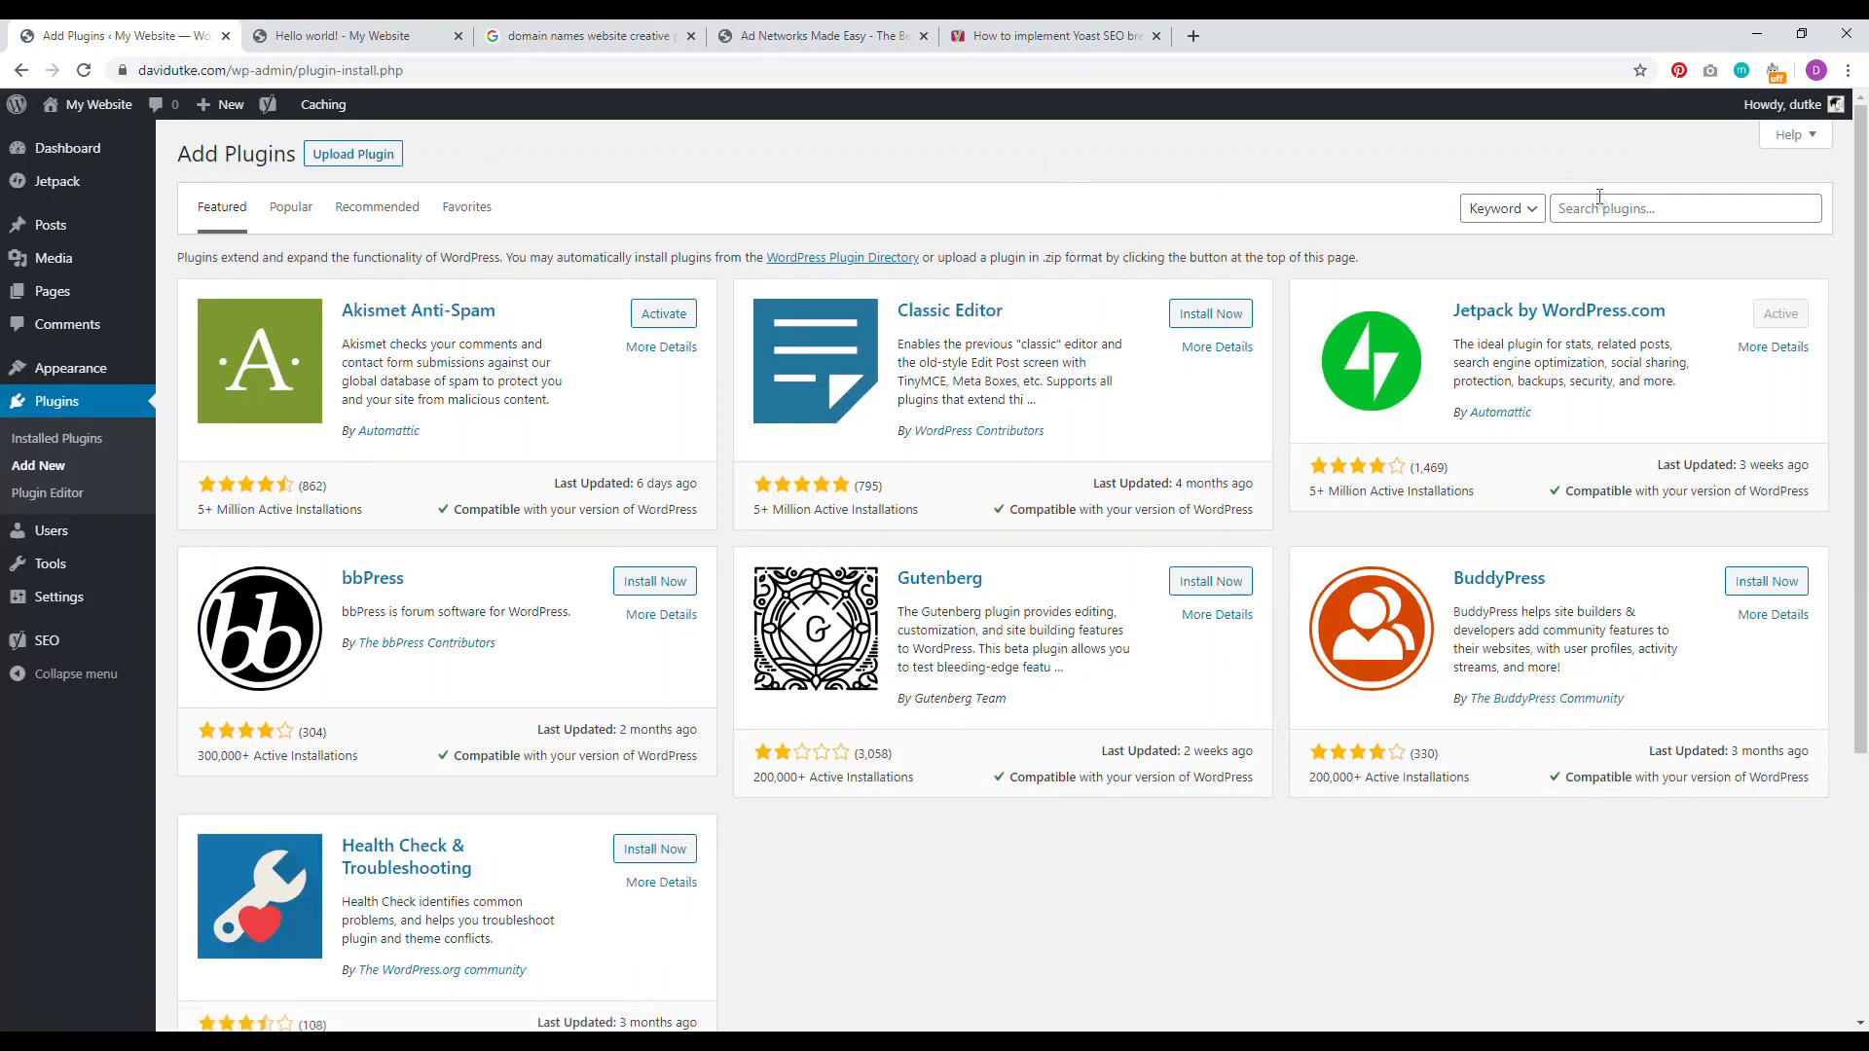
{"action": "left_click", "coordinate": [1607, 208]}
{"action": "type", "text": "p"}
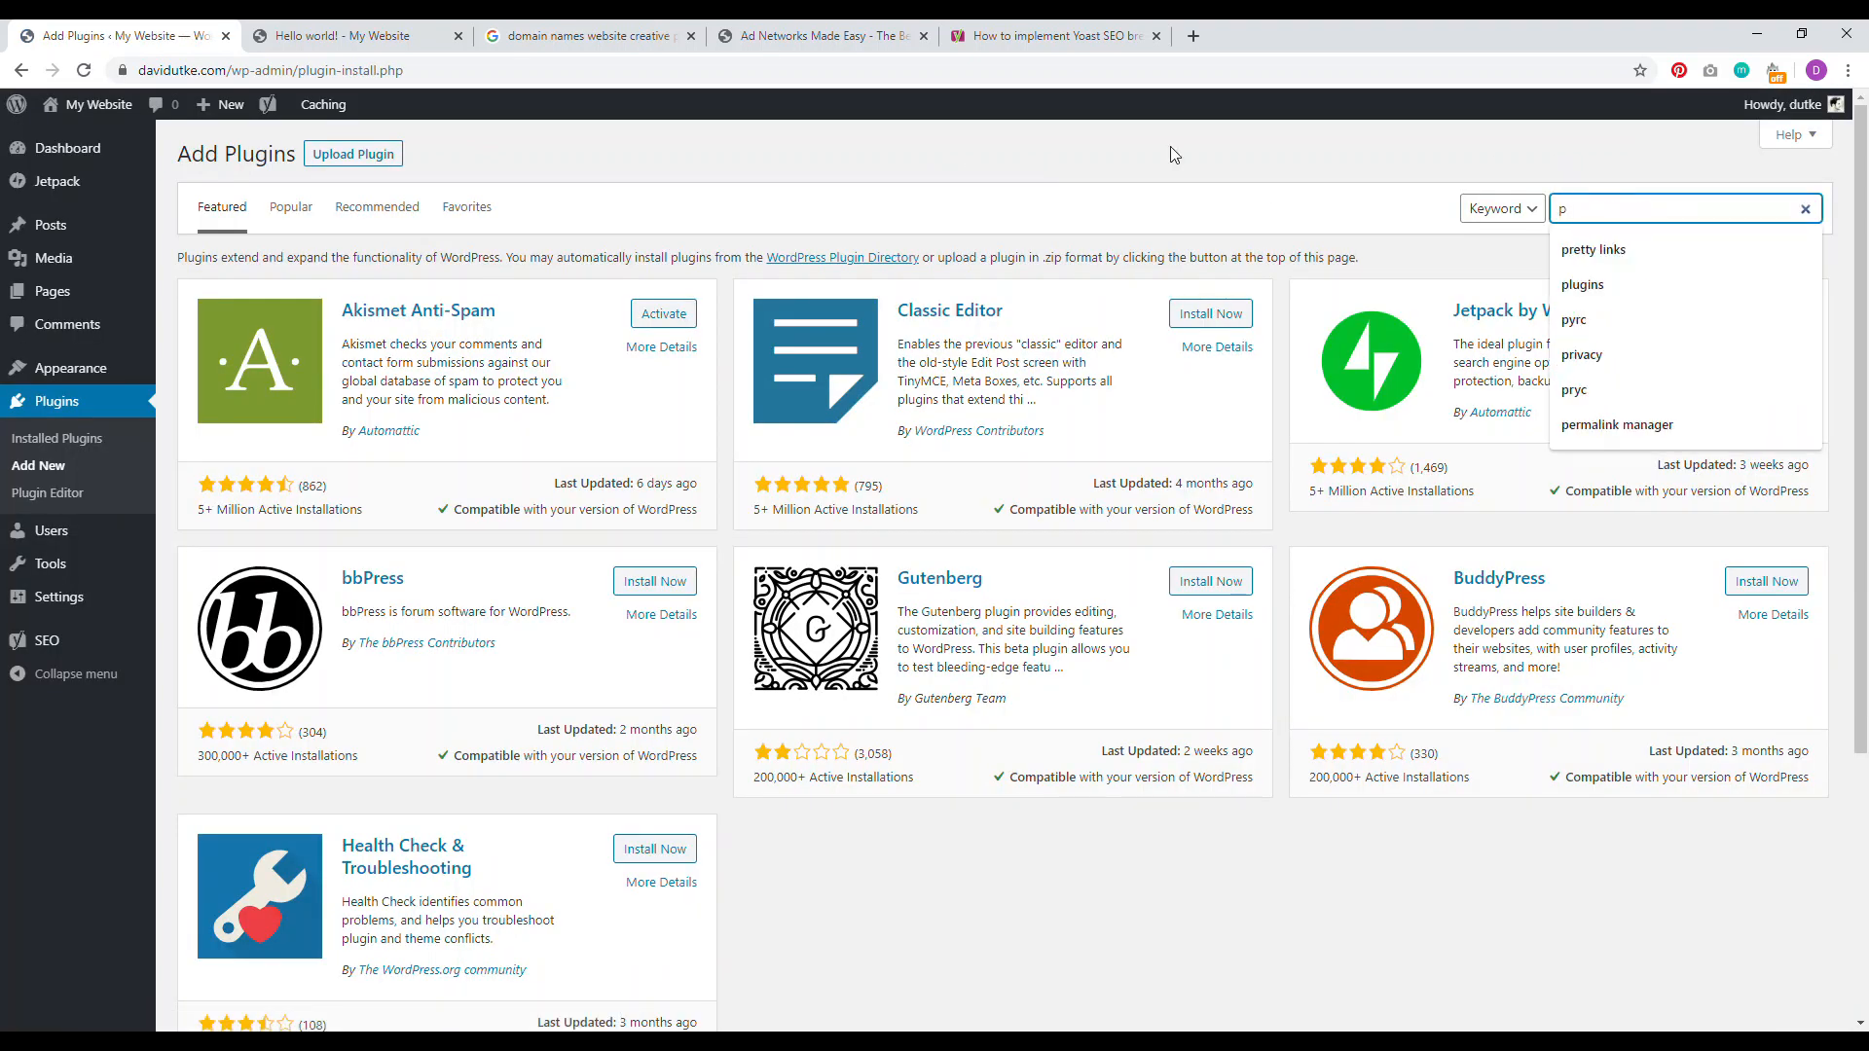
{"action": "type", "text": "yrc"}
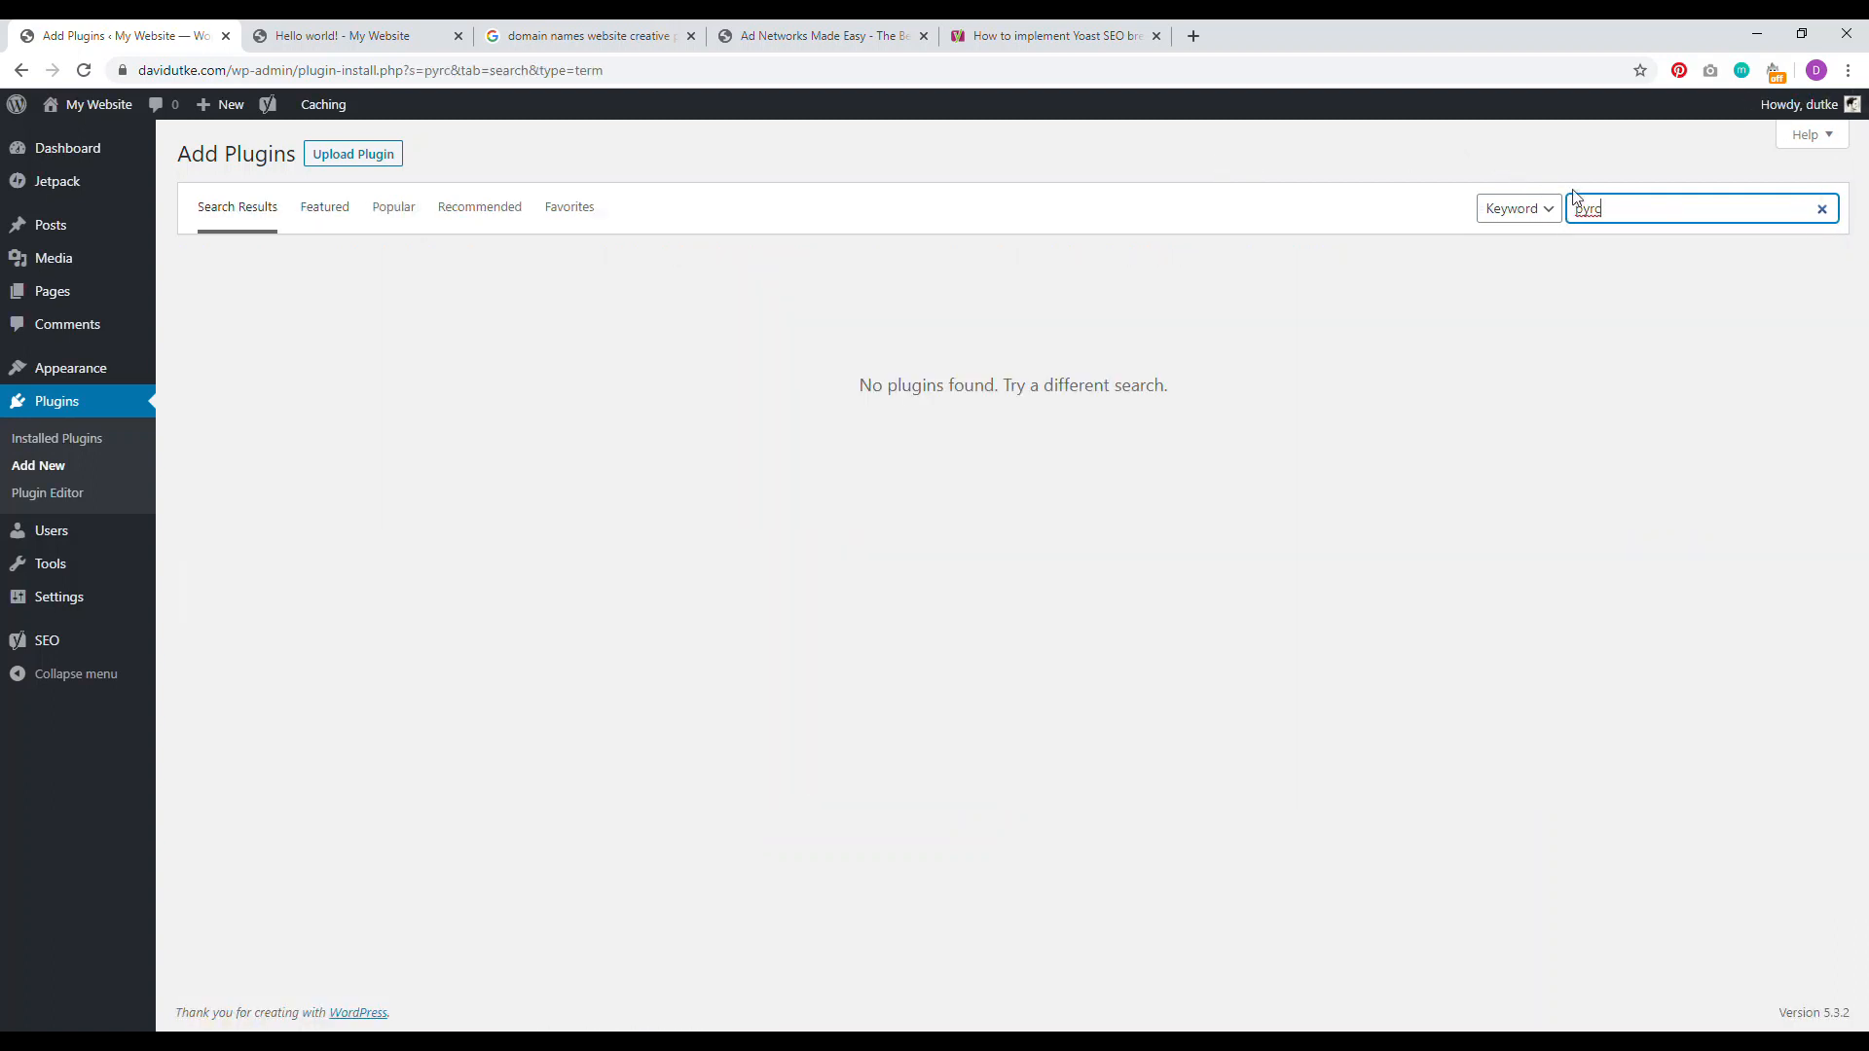
{"action": "key", "text": "BackSpace"}
{"action": "key", "text": "BackSpace"}
{"action": "key", "text": "BackSpace"}
{"action": "type", "text": "r"}
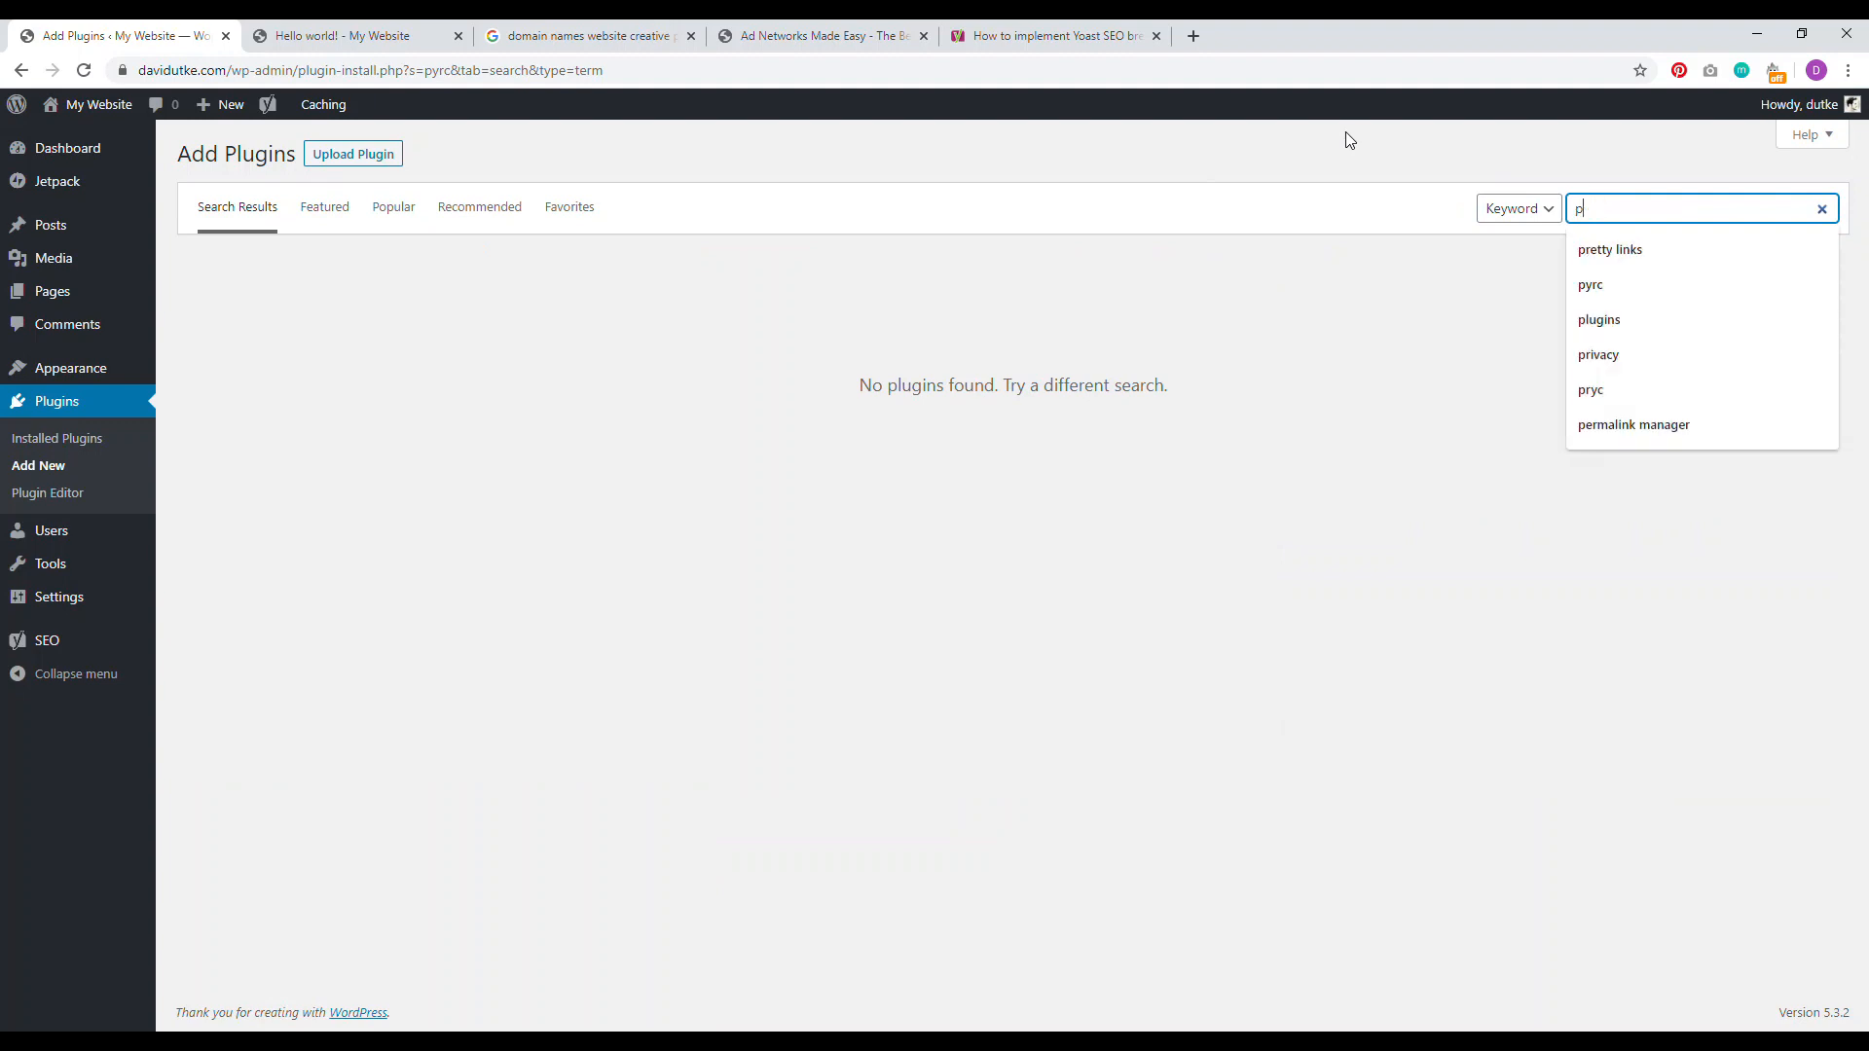
{"action": "type", "text": "yc"}
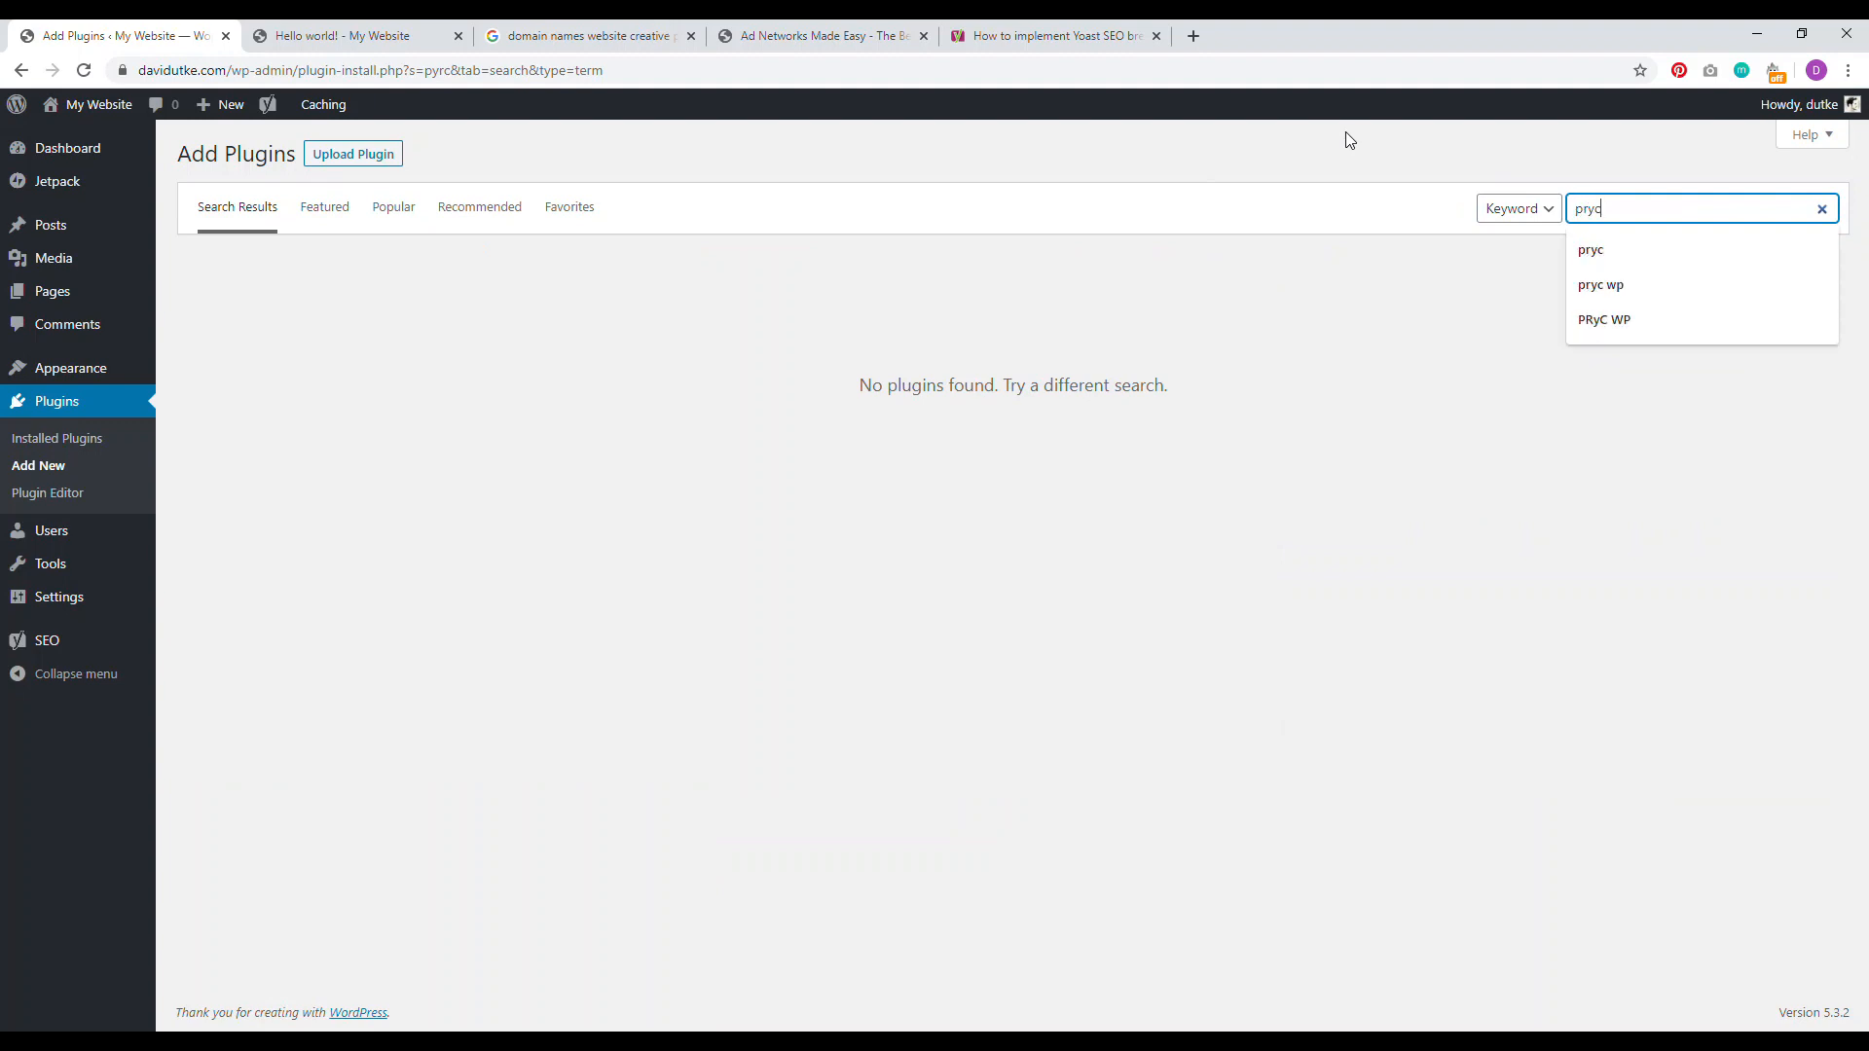
{"action": "key", "text": "Return"}
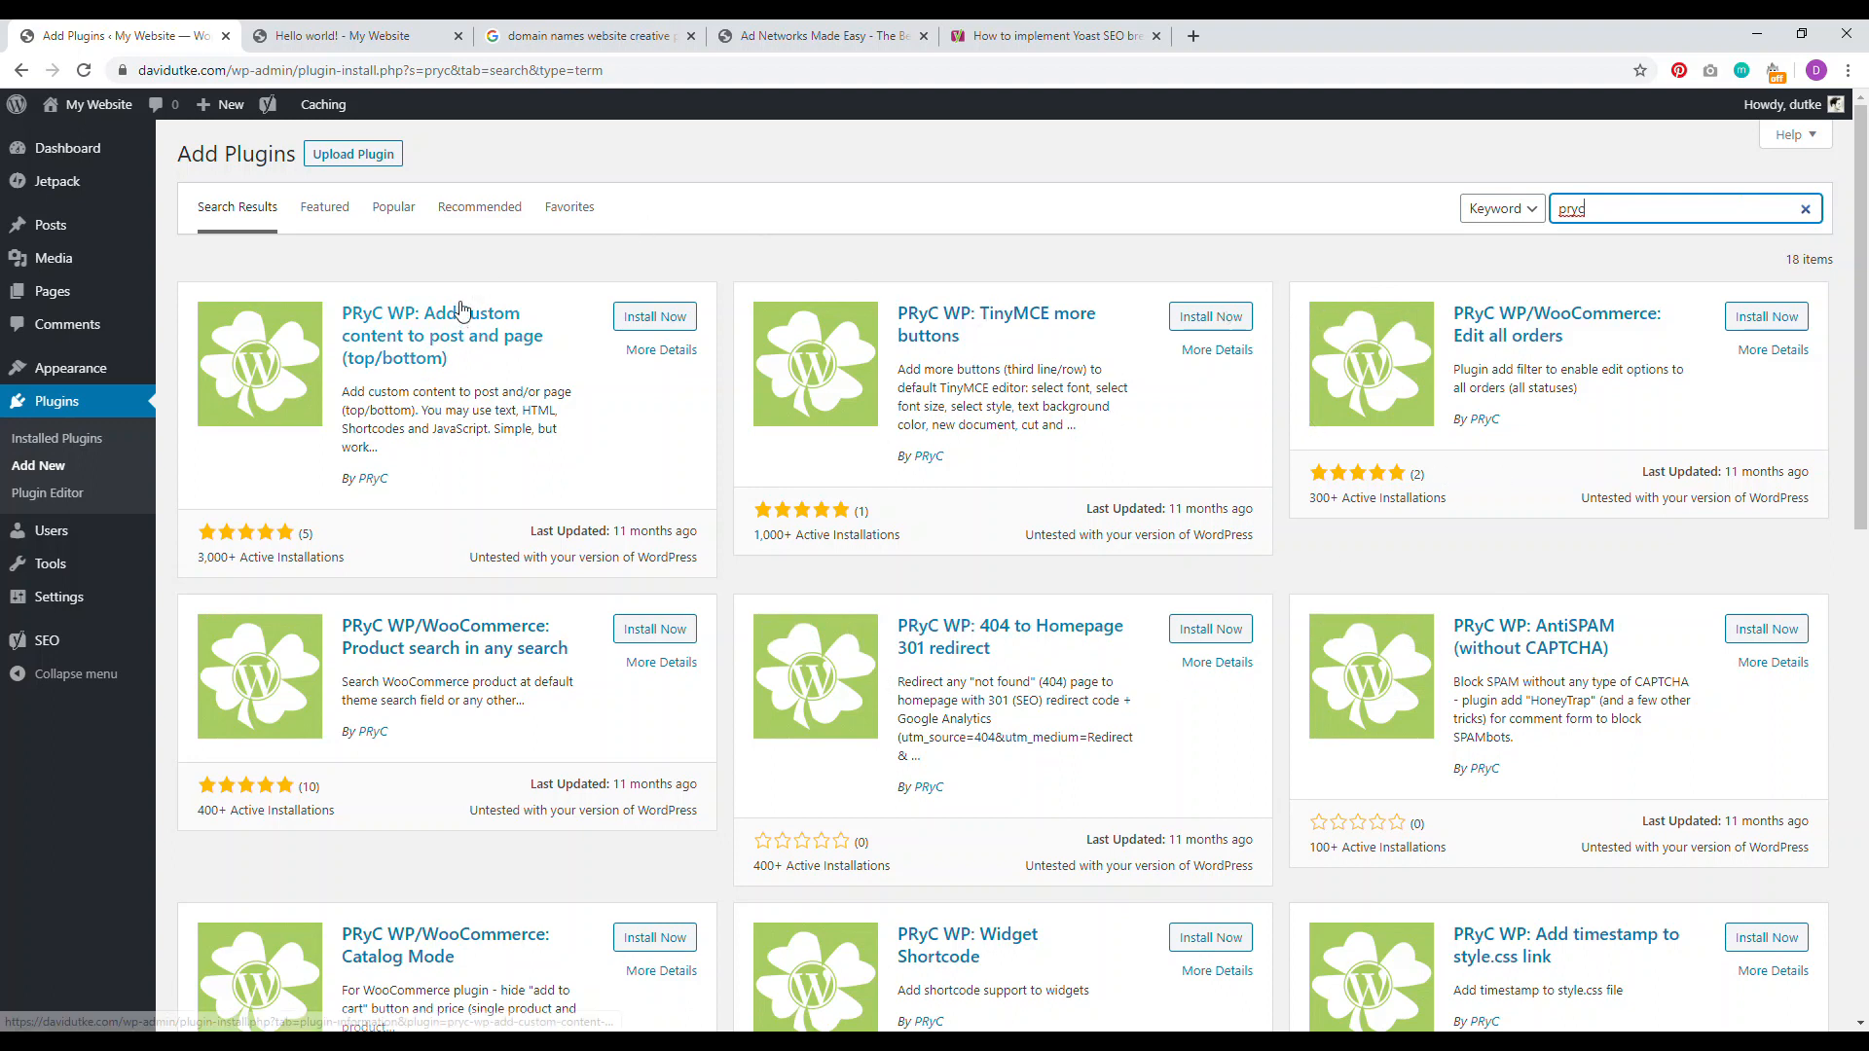
{"action": "left_click", "coordinate": [640, 324]}
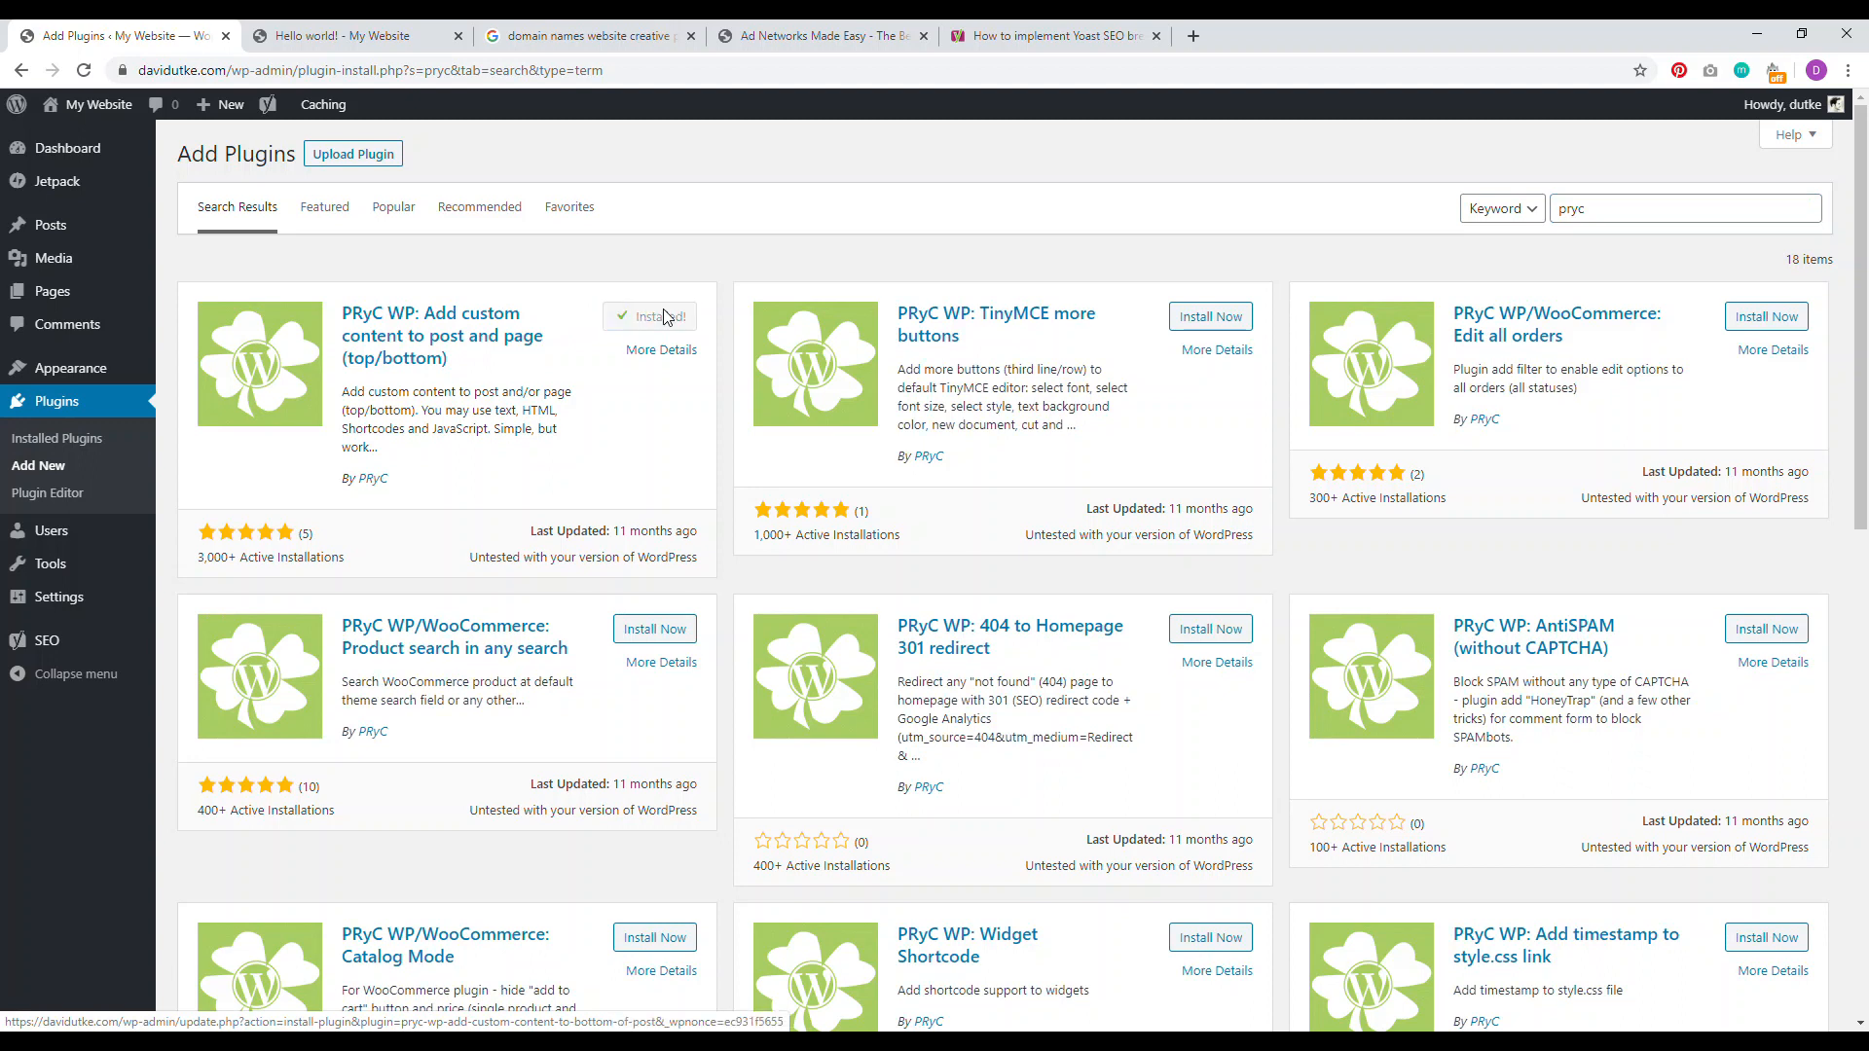
{"action": "left_click", "coordinate": [665, 321]}
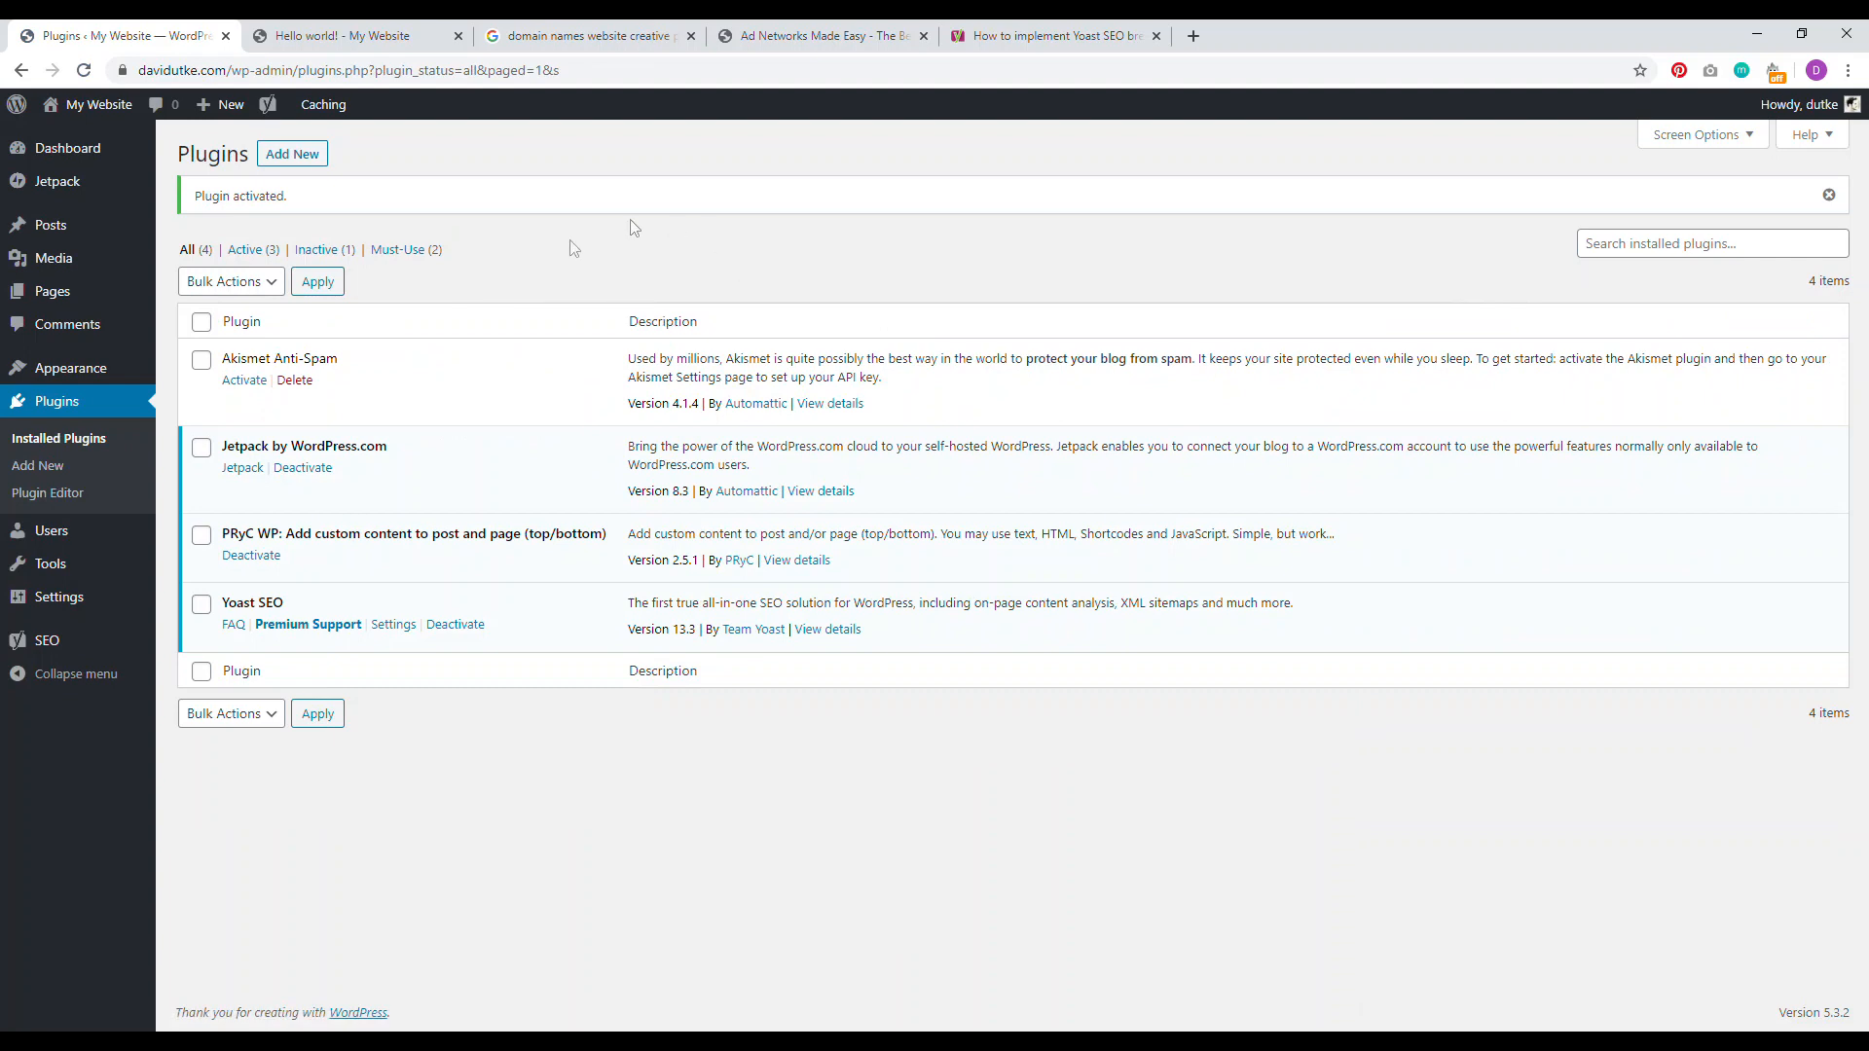
{"action": "mouse_move", "coordinate": [76, 598]}
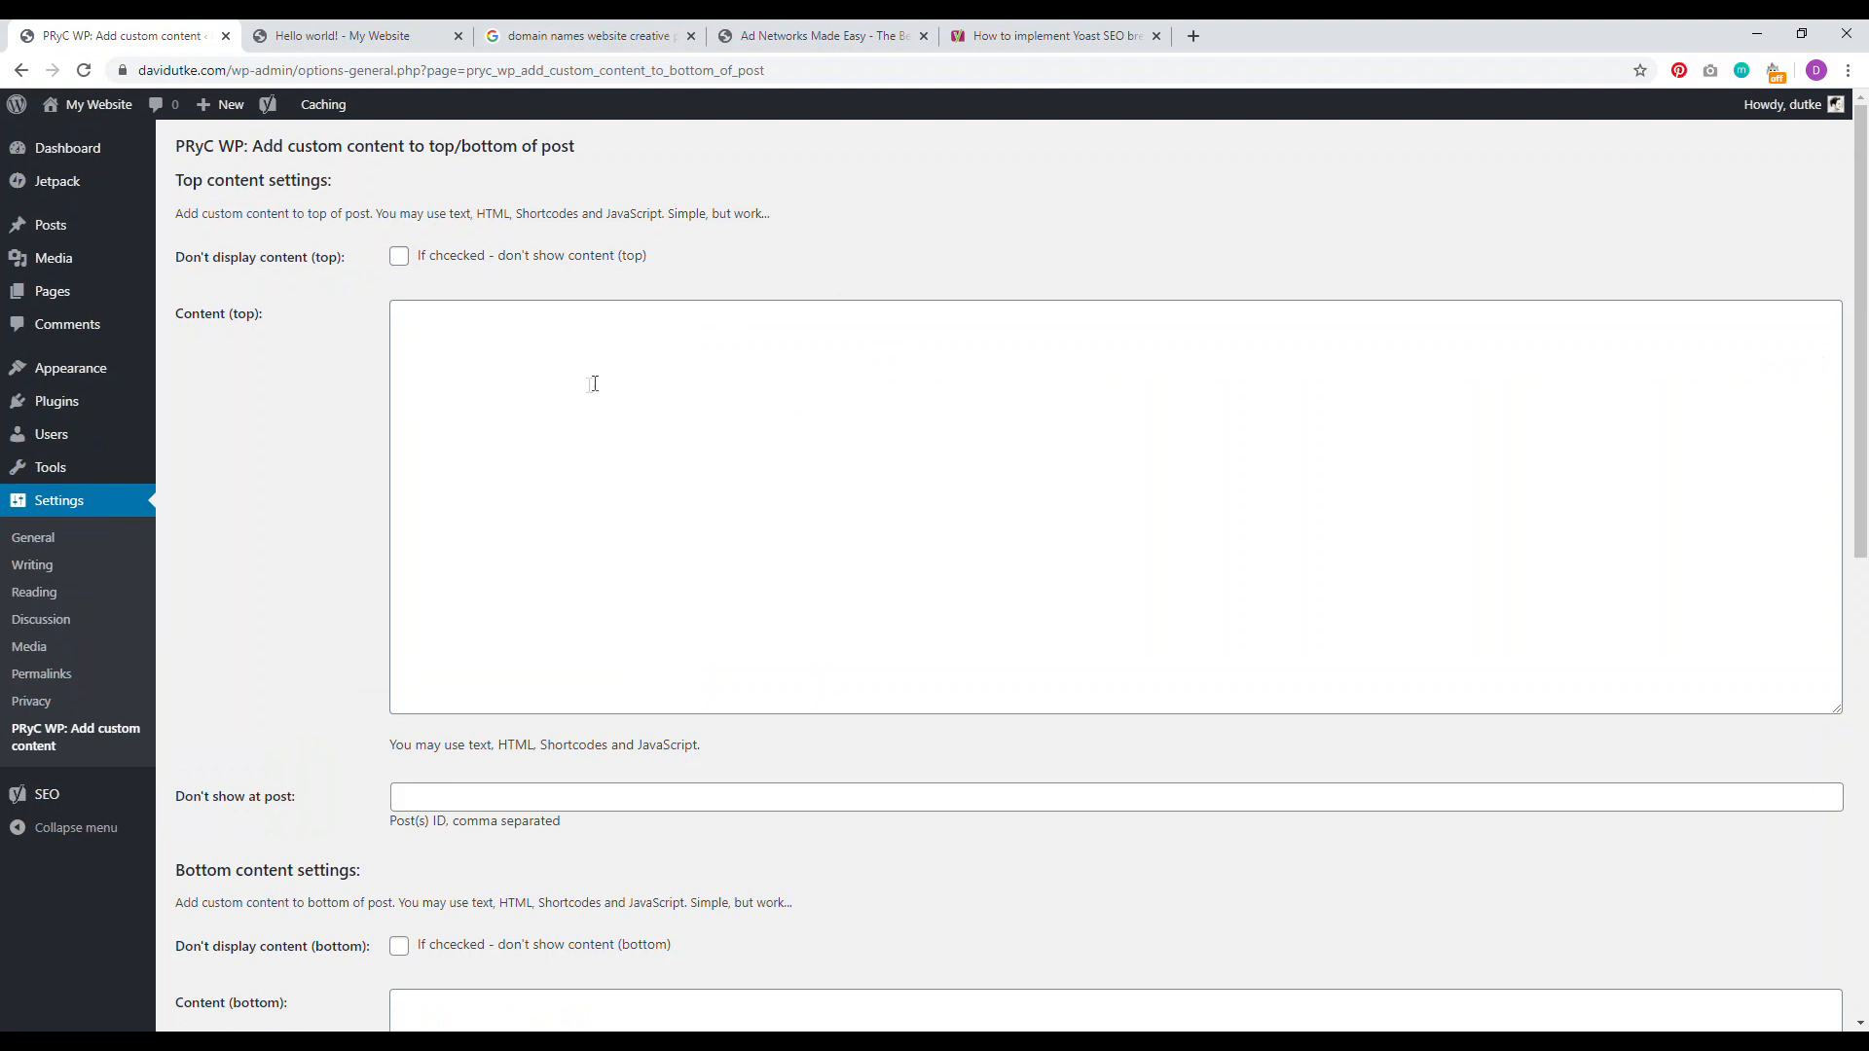
Step: Copy [wpseo_breadcrumb] from the notes into Content (top) and save the plugin settings
{"action": "left_click", "coordinate": [1297, 1029]}
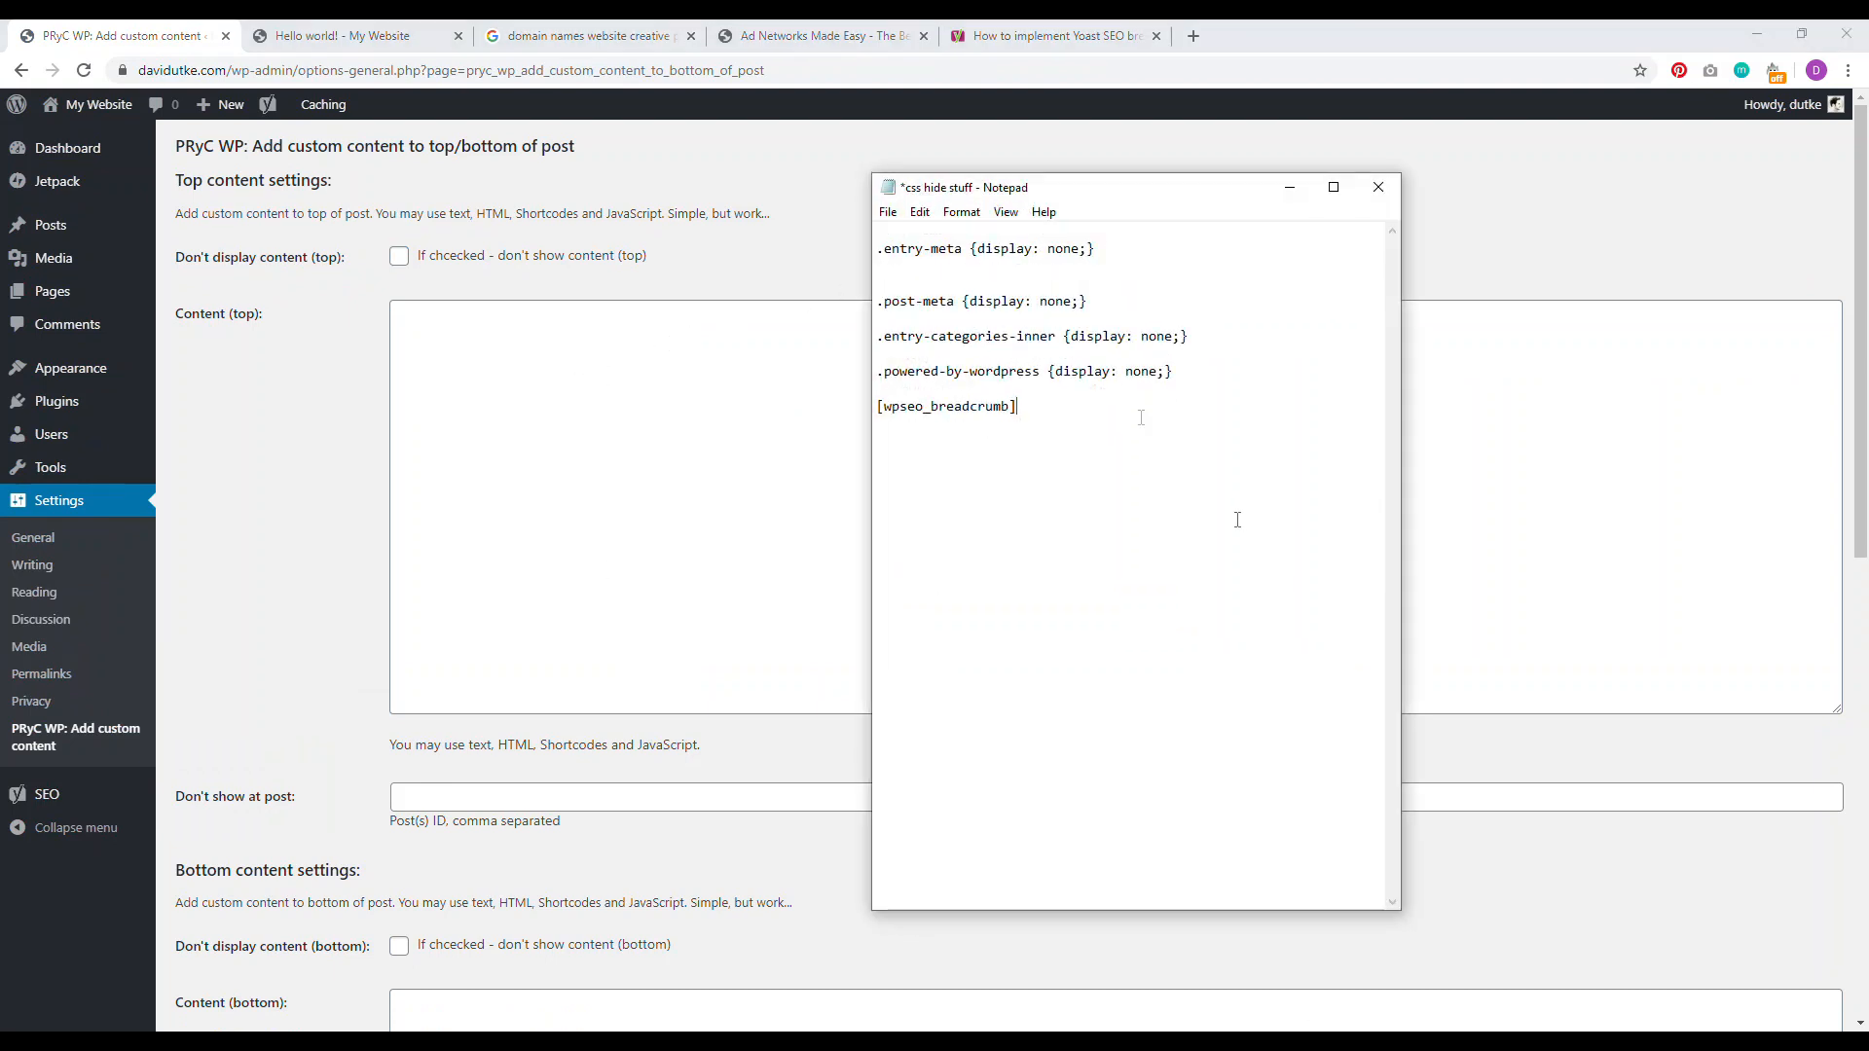
{"action": "left_click_drag", "start_coordinate": [1017, 408], "coordinate": [884, 409]}
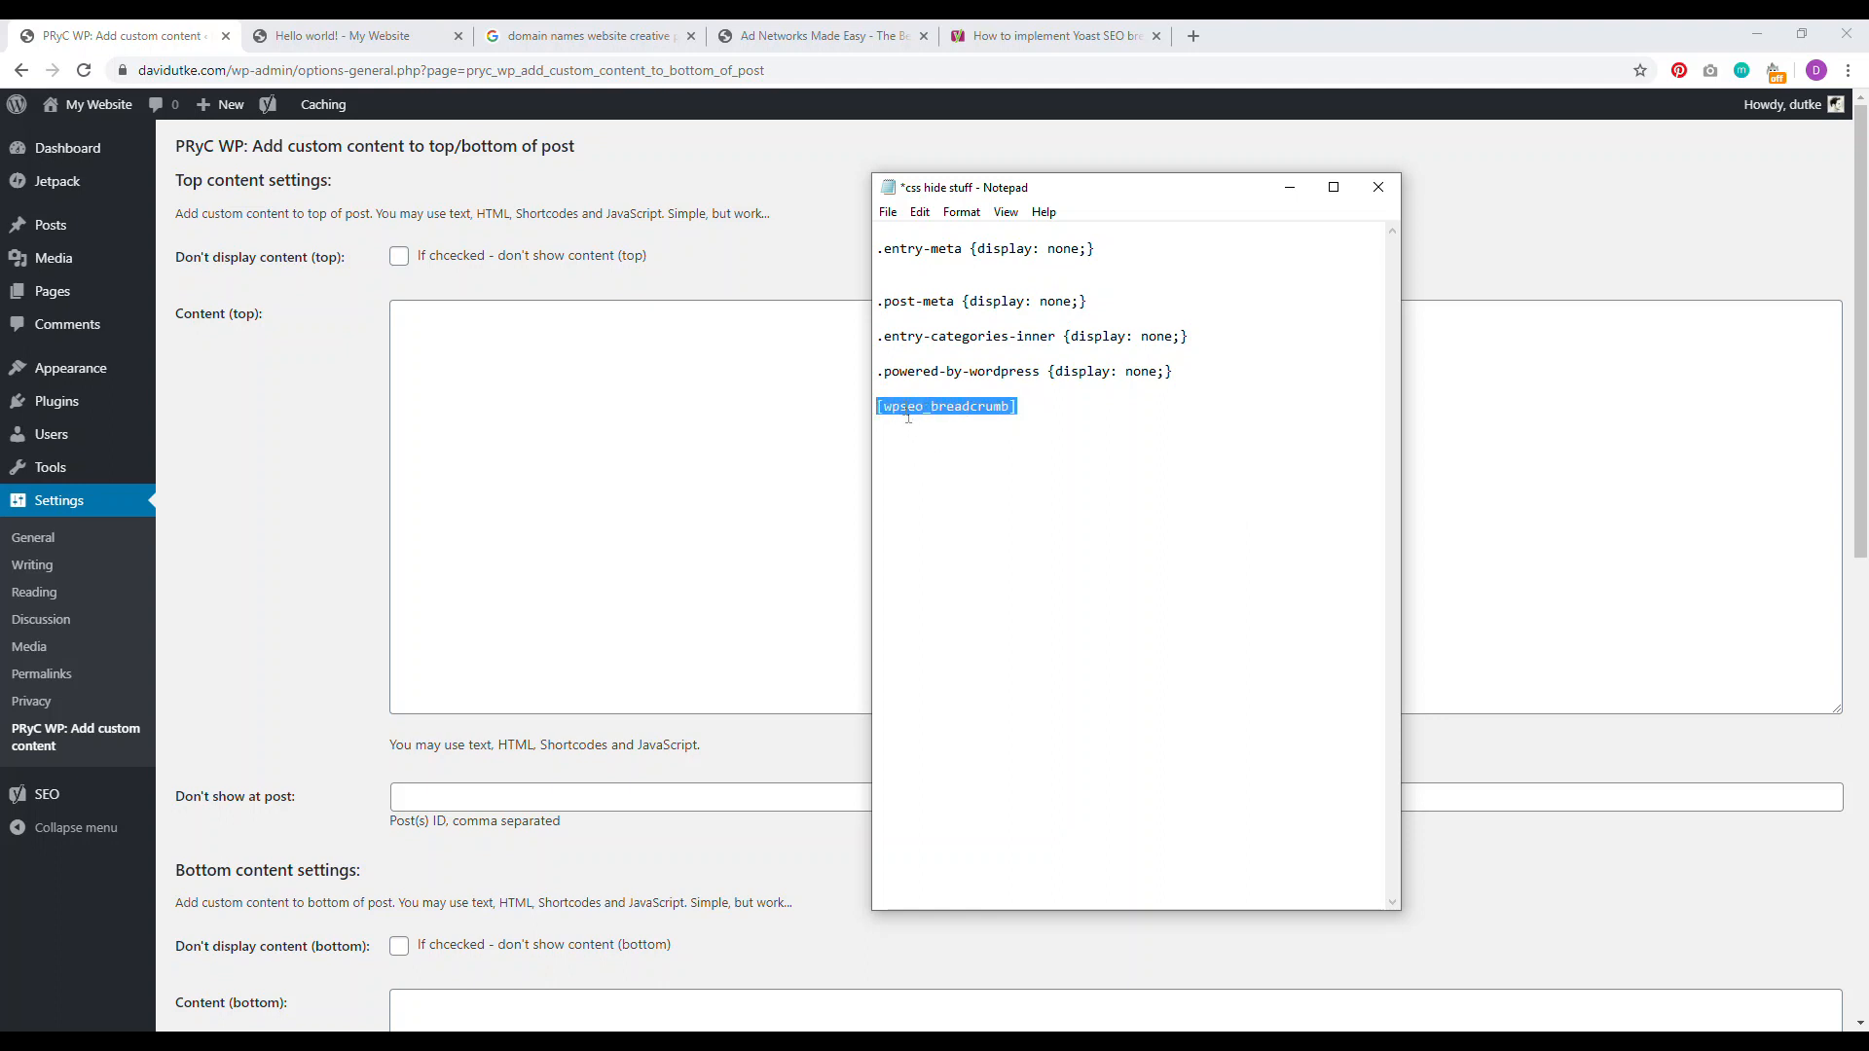
{"action": "right_click", "coordinate": [903, 403]}
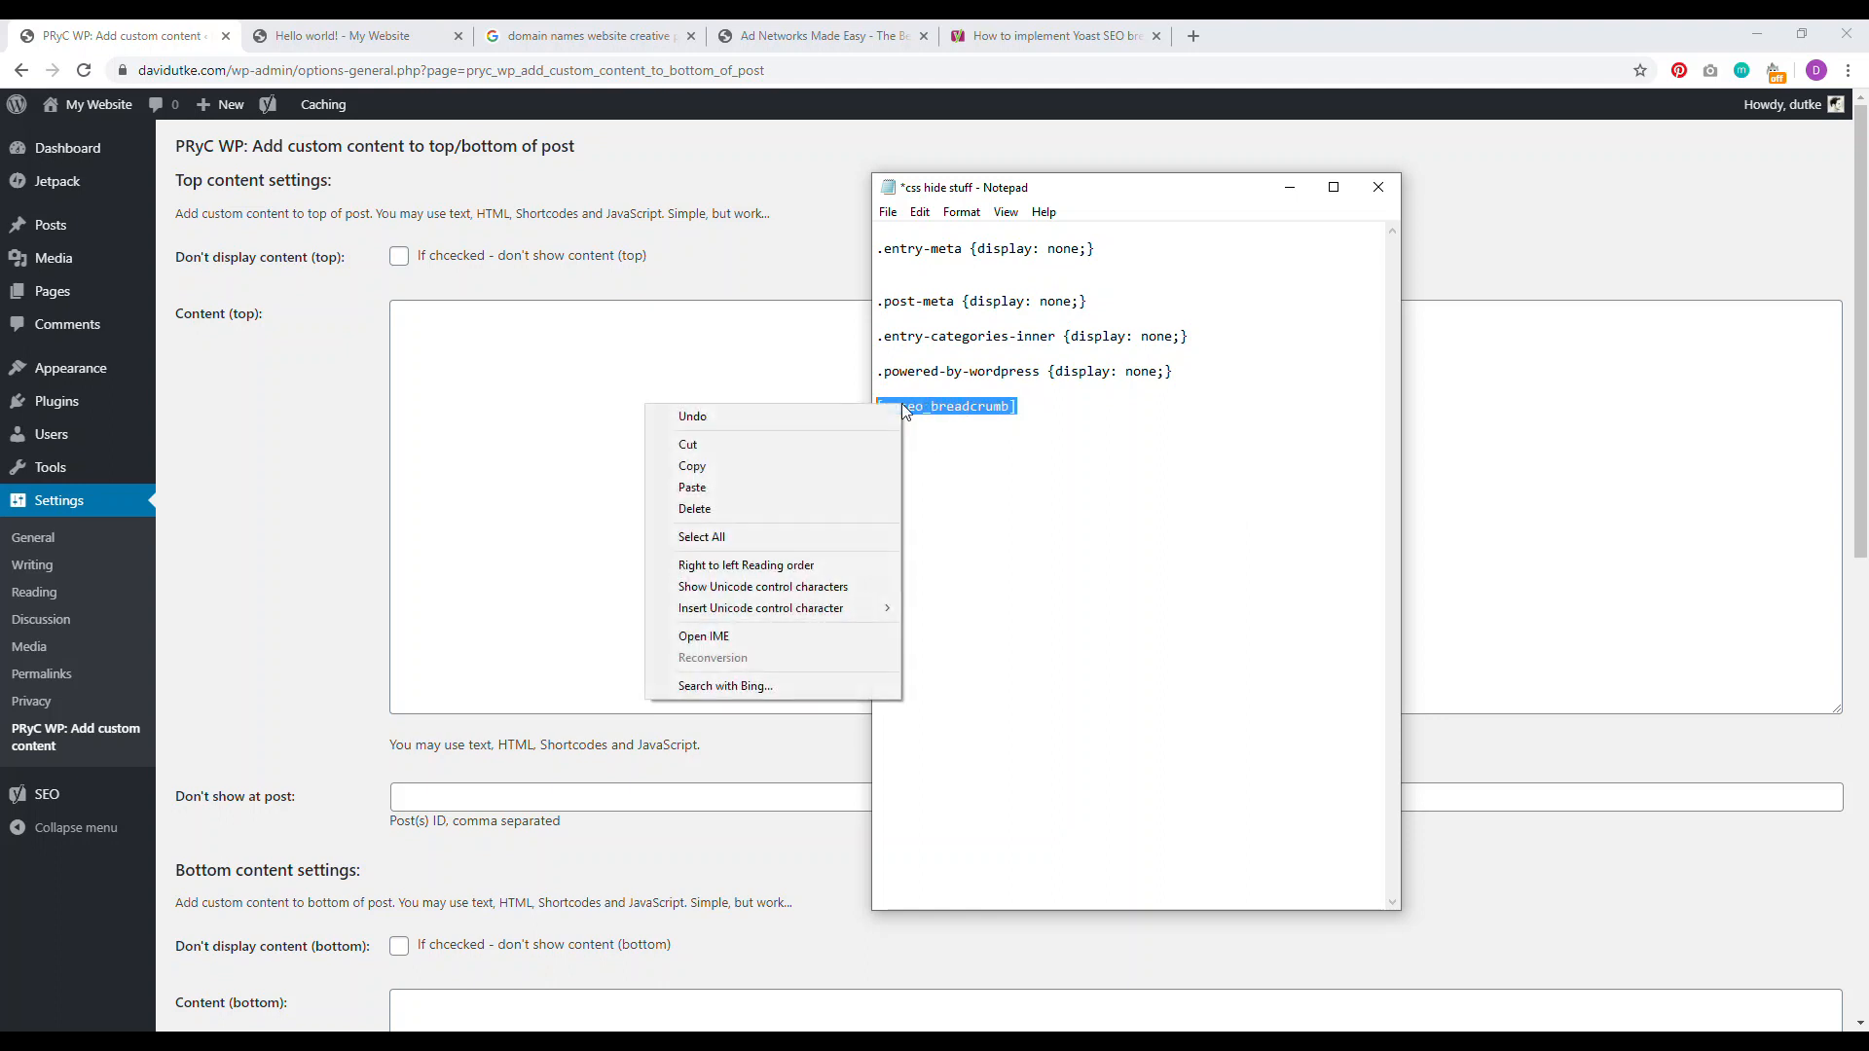
{"action": "left_click", "coordinate": [798, 465]}
{"action": "left_click", "coordinate": [480, 325]}
{"action": "right_click", "coordinate": [480, 328]}
{"action": "left_click", "coordinate": [513, 475]}
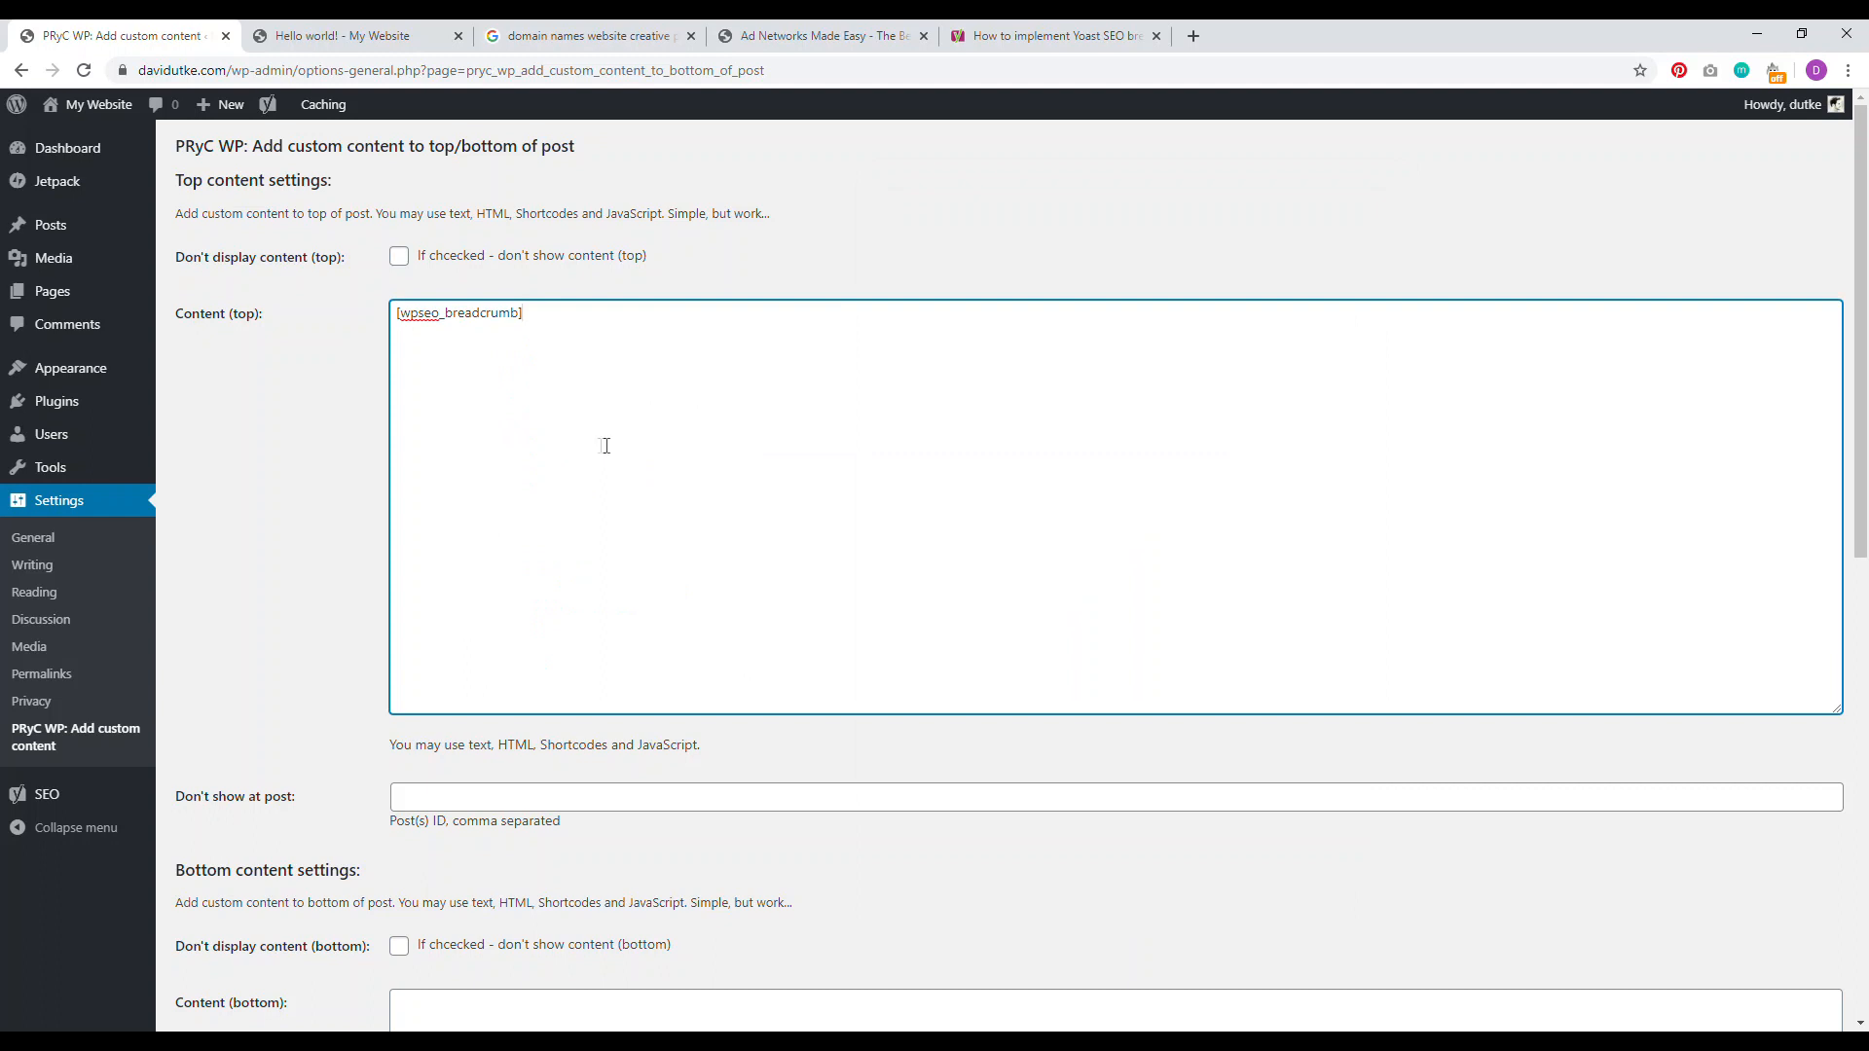
{"action": "left_click_drag", "start_coordinate": [1861, 183], "coordinate": [1864, 190]}
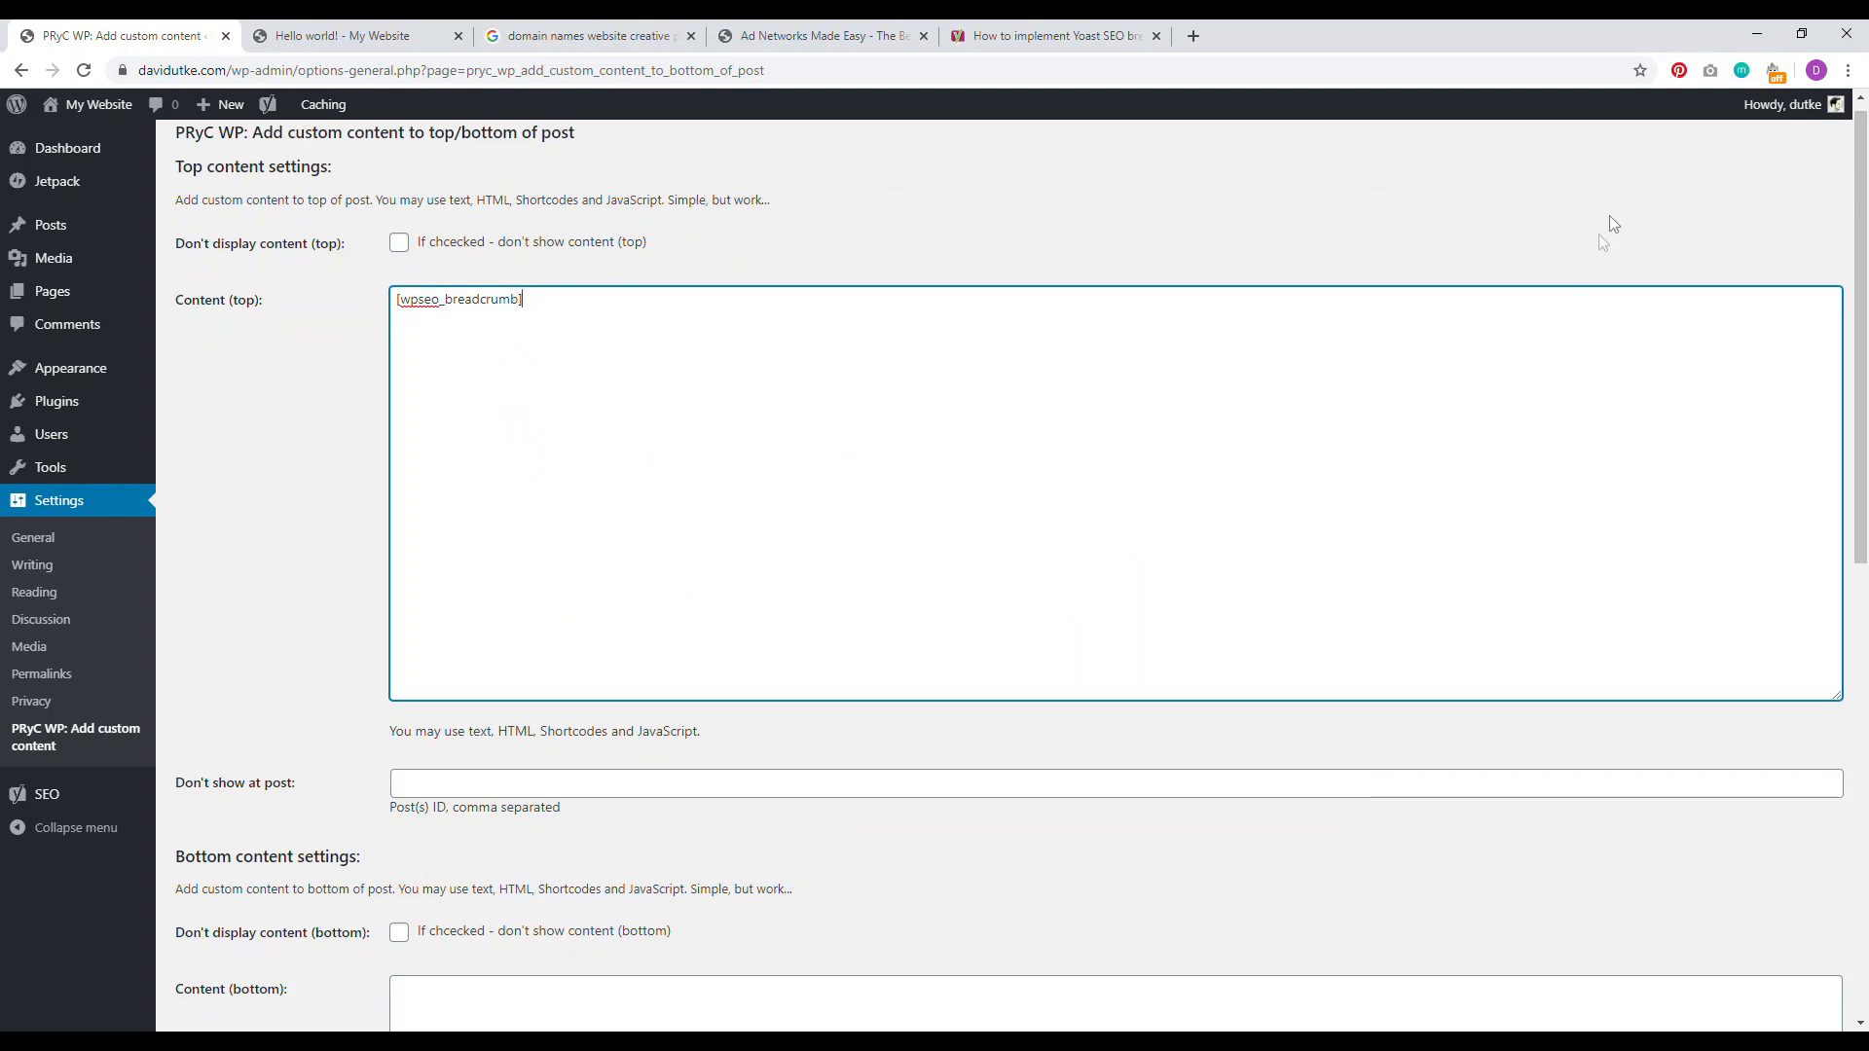
{"action": "left_click_drag", "start_coordinate": [1862, 283], "coordinate": [1861, 732]}
{"action": "left_click", "coordinate": [258, 876]}
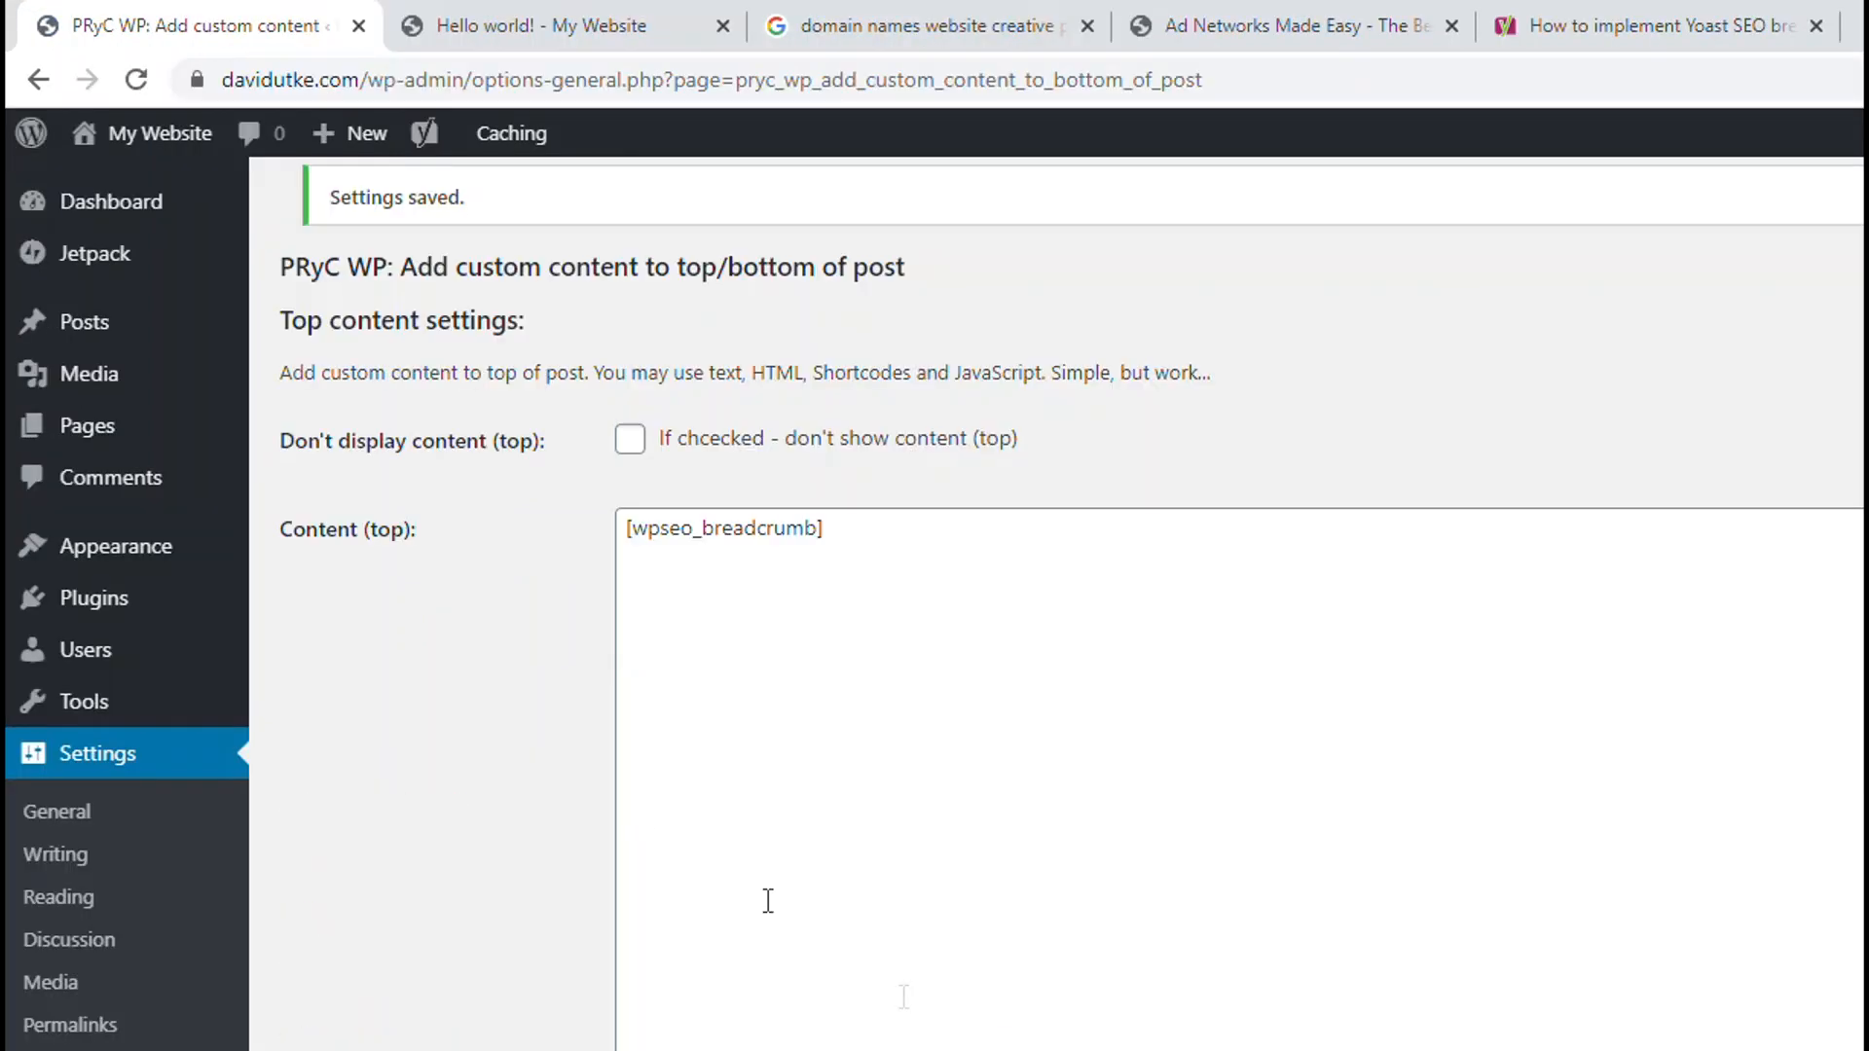
{"action": "left_click_drag", "start_coordinate": [319, 531], "coordinate": [377, 531]}
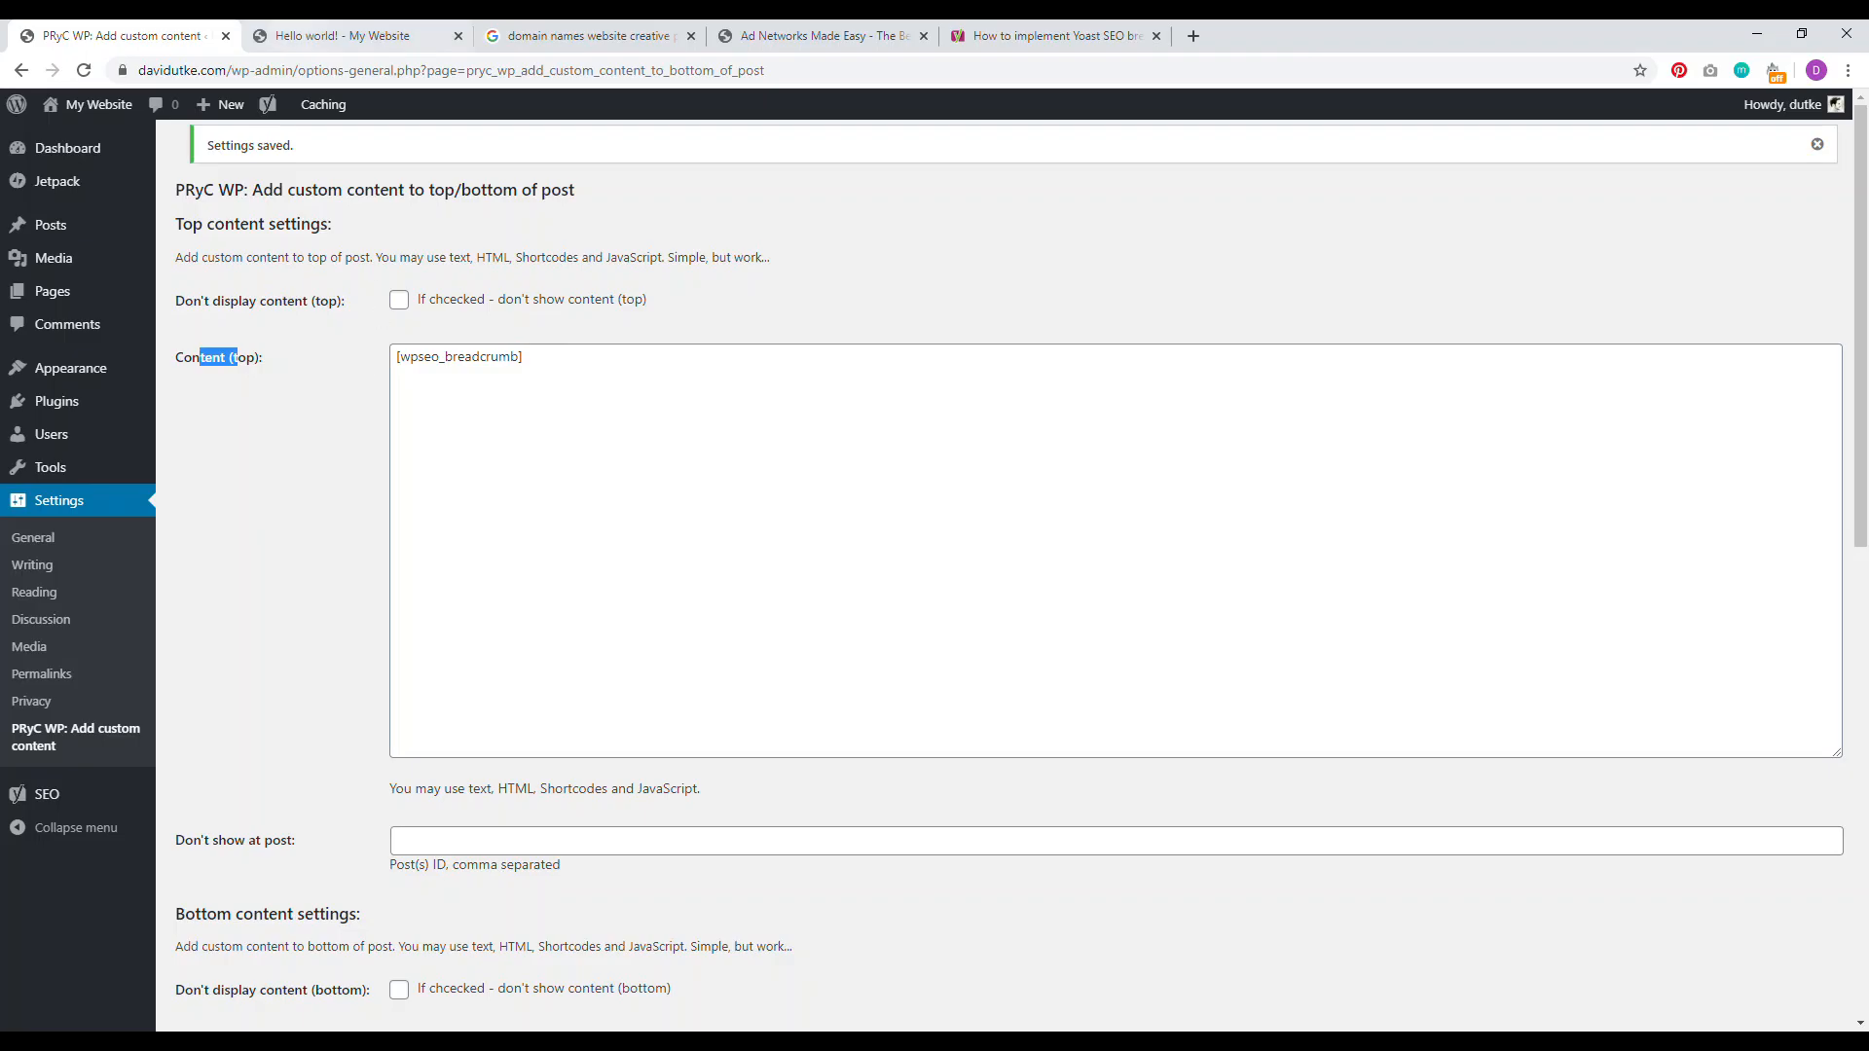
Step: Reload the Hello world! post to confirm the Home » Uncategorized » Hello world! trail
{"action": "left_click", "coordinate": [321, 37]}
{"action": "left_click", "coordinate": [84, 71]}
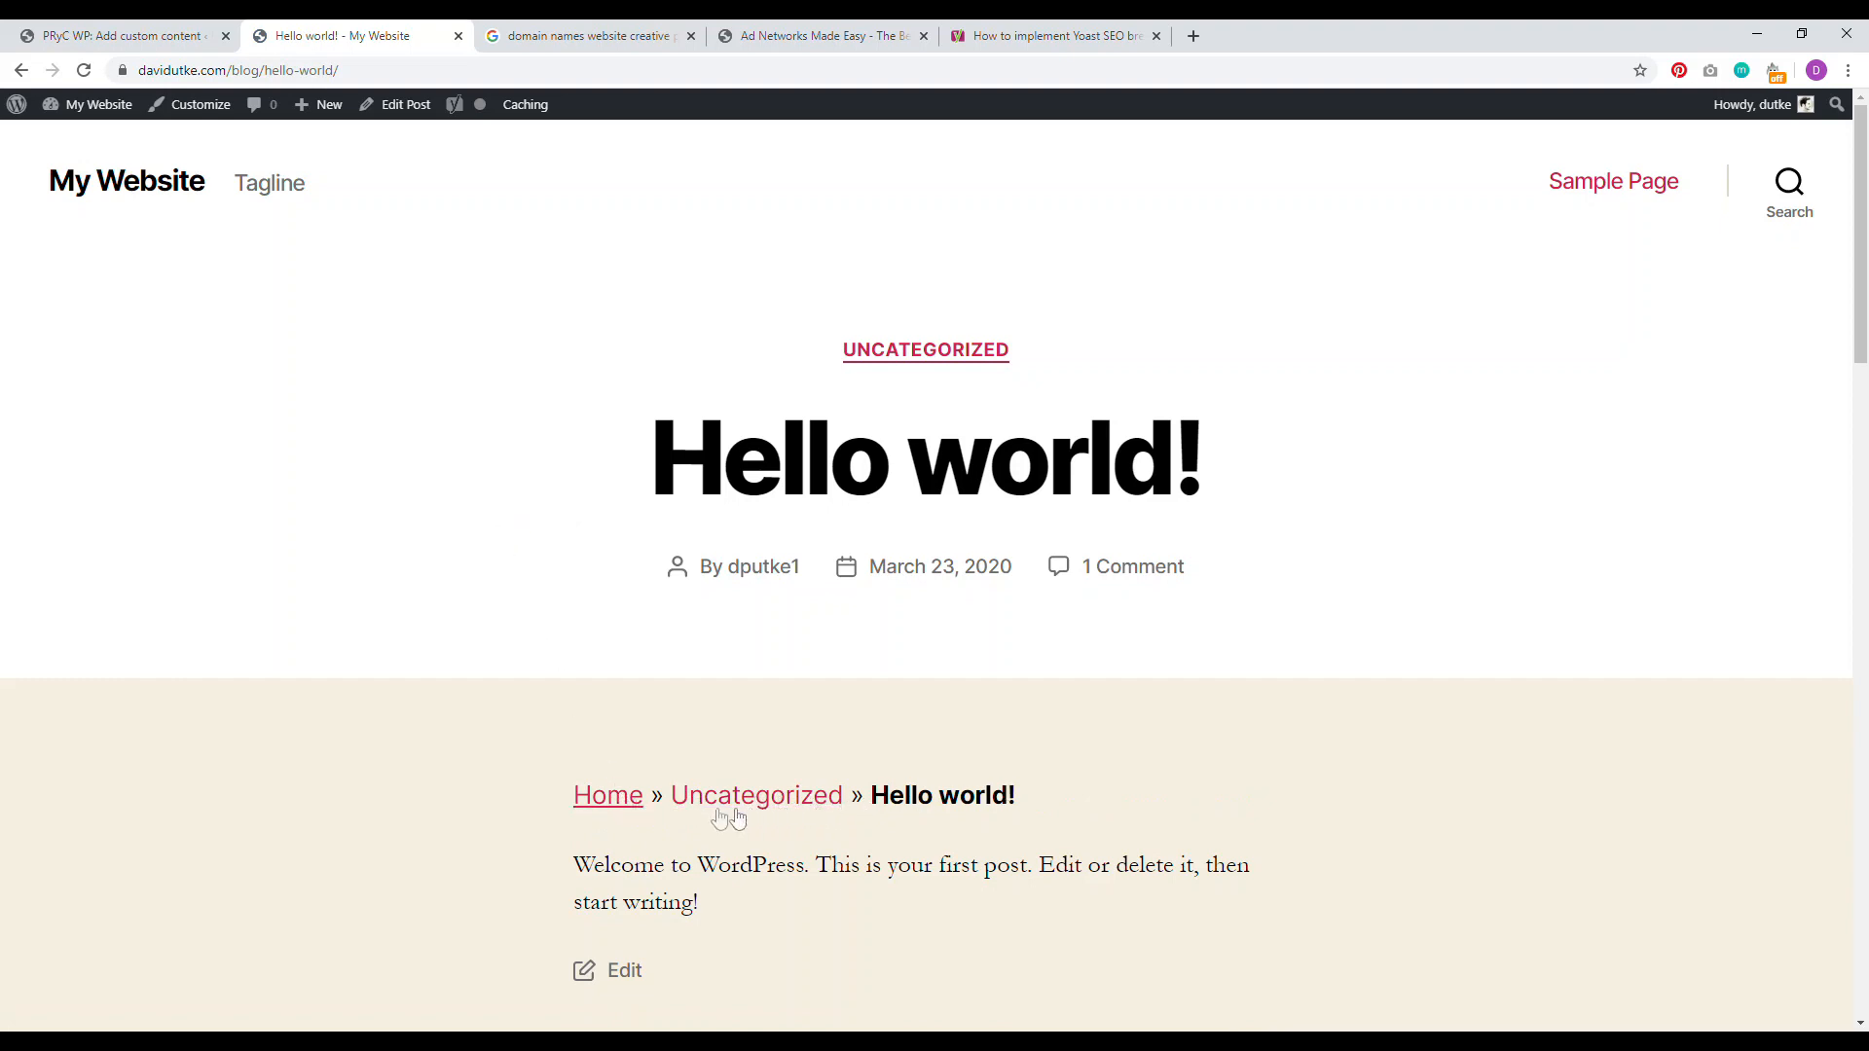
{"action": "left_click_drag", "start_coordinate": [1013, 801], "coordinate": [590, 800]}
{"action": "left_click", "coordinate": [490, 803]}
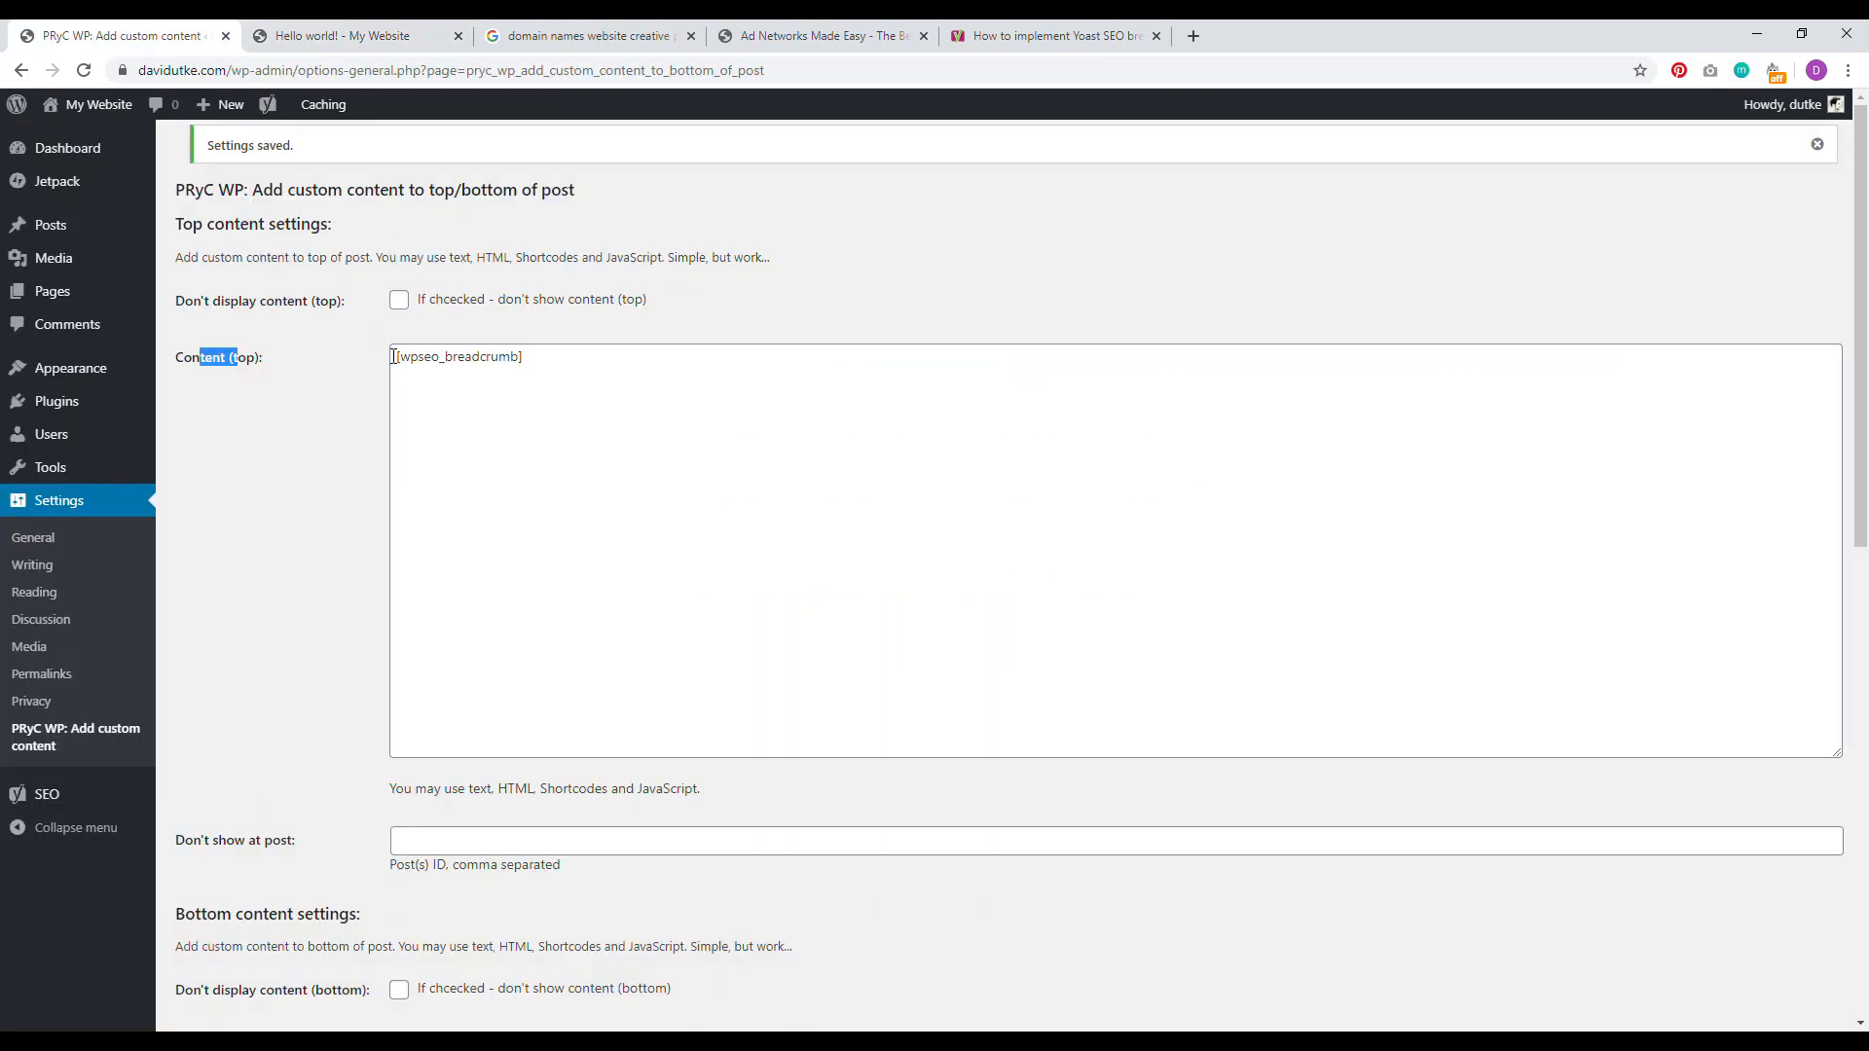
Step: Add <center> before the breadcrumb shortcode, save, and reload the post to check it
{"action": "left_click", "coordinate": [393, 356]}
{"action": "type", "text": "<center>"}
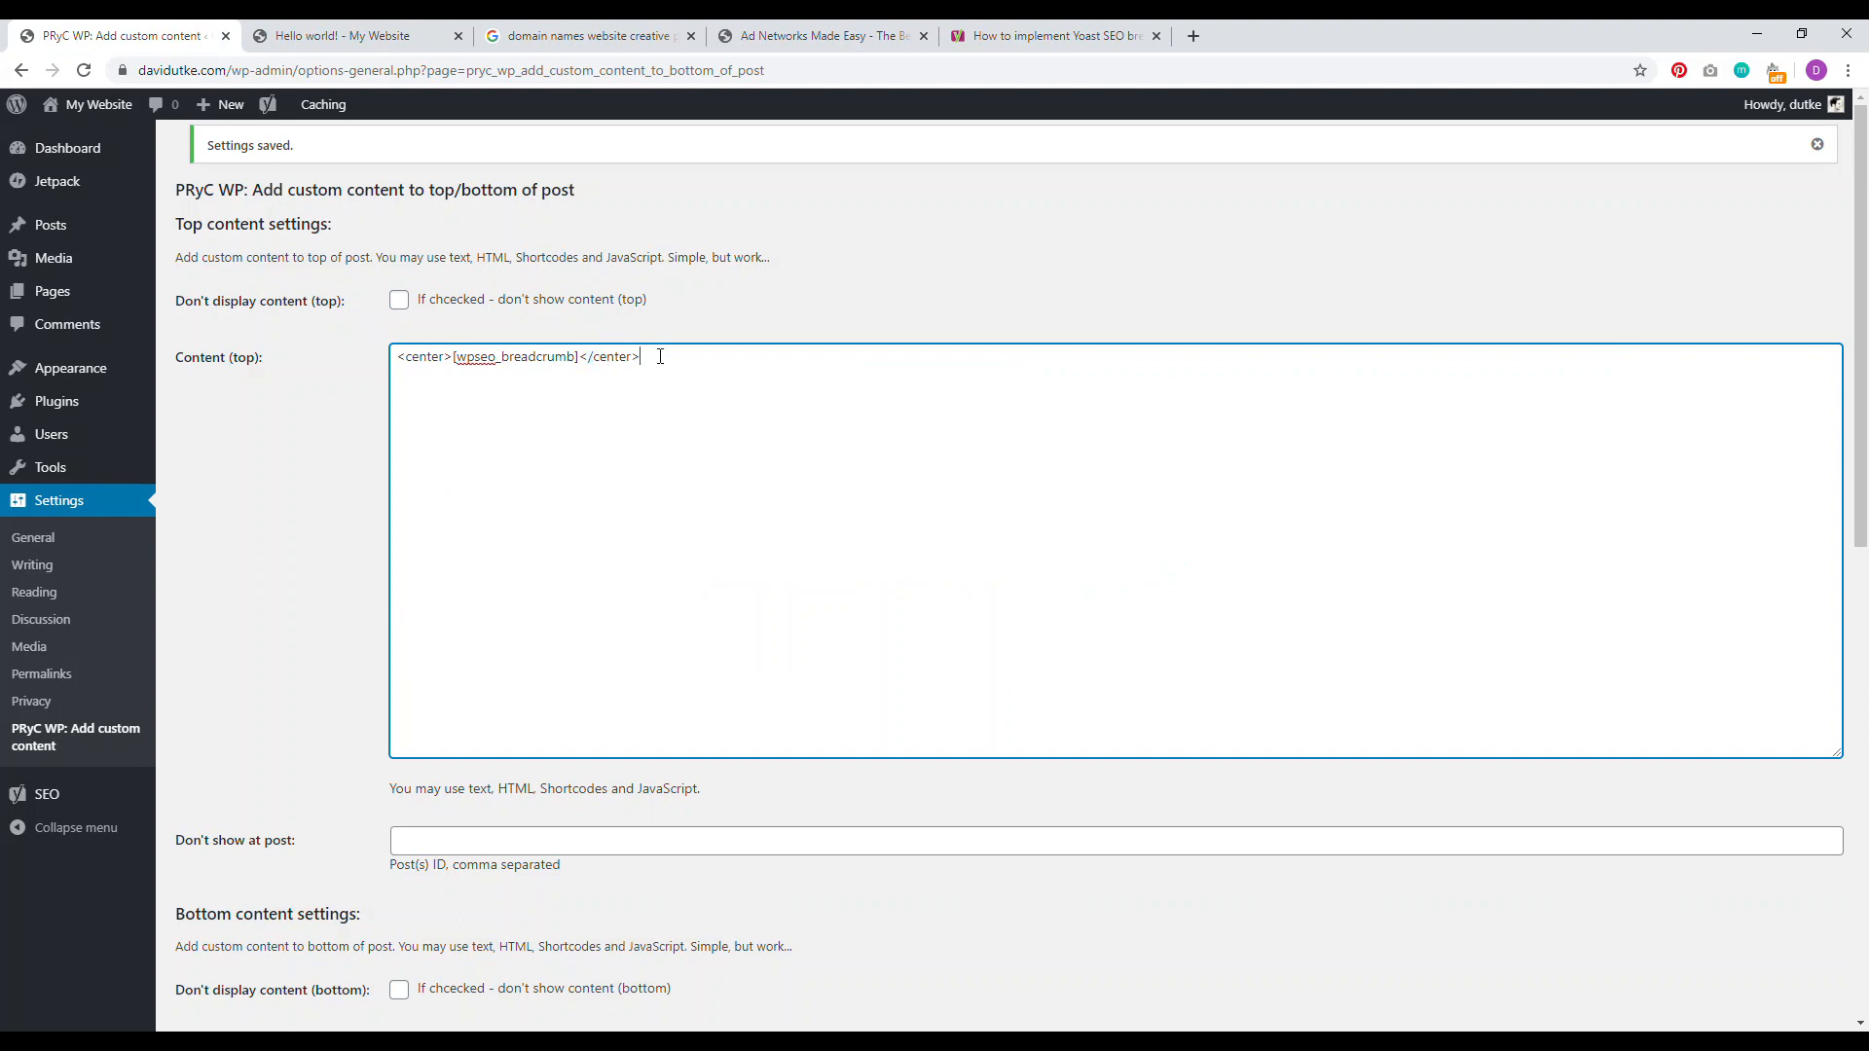
{"action": "scroll", "coordinate": [1569, 222], "scroll_direction": "down", "scroll_amount": 10}
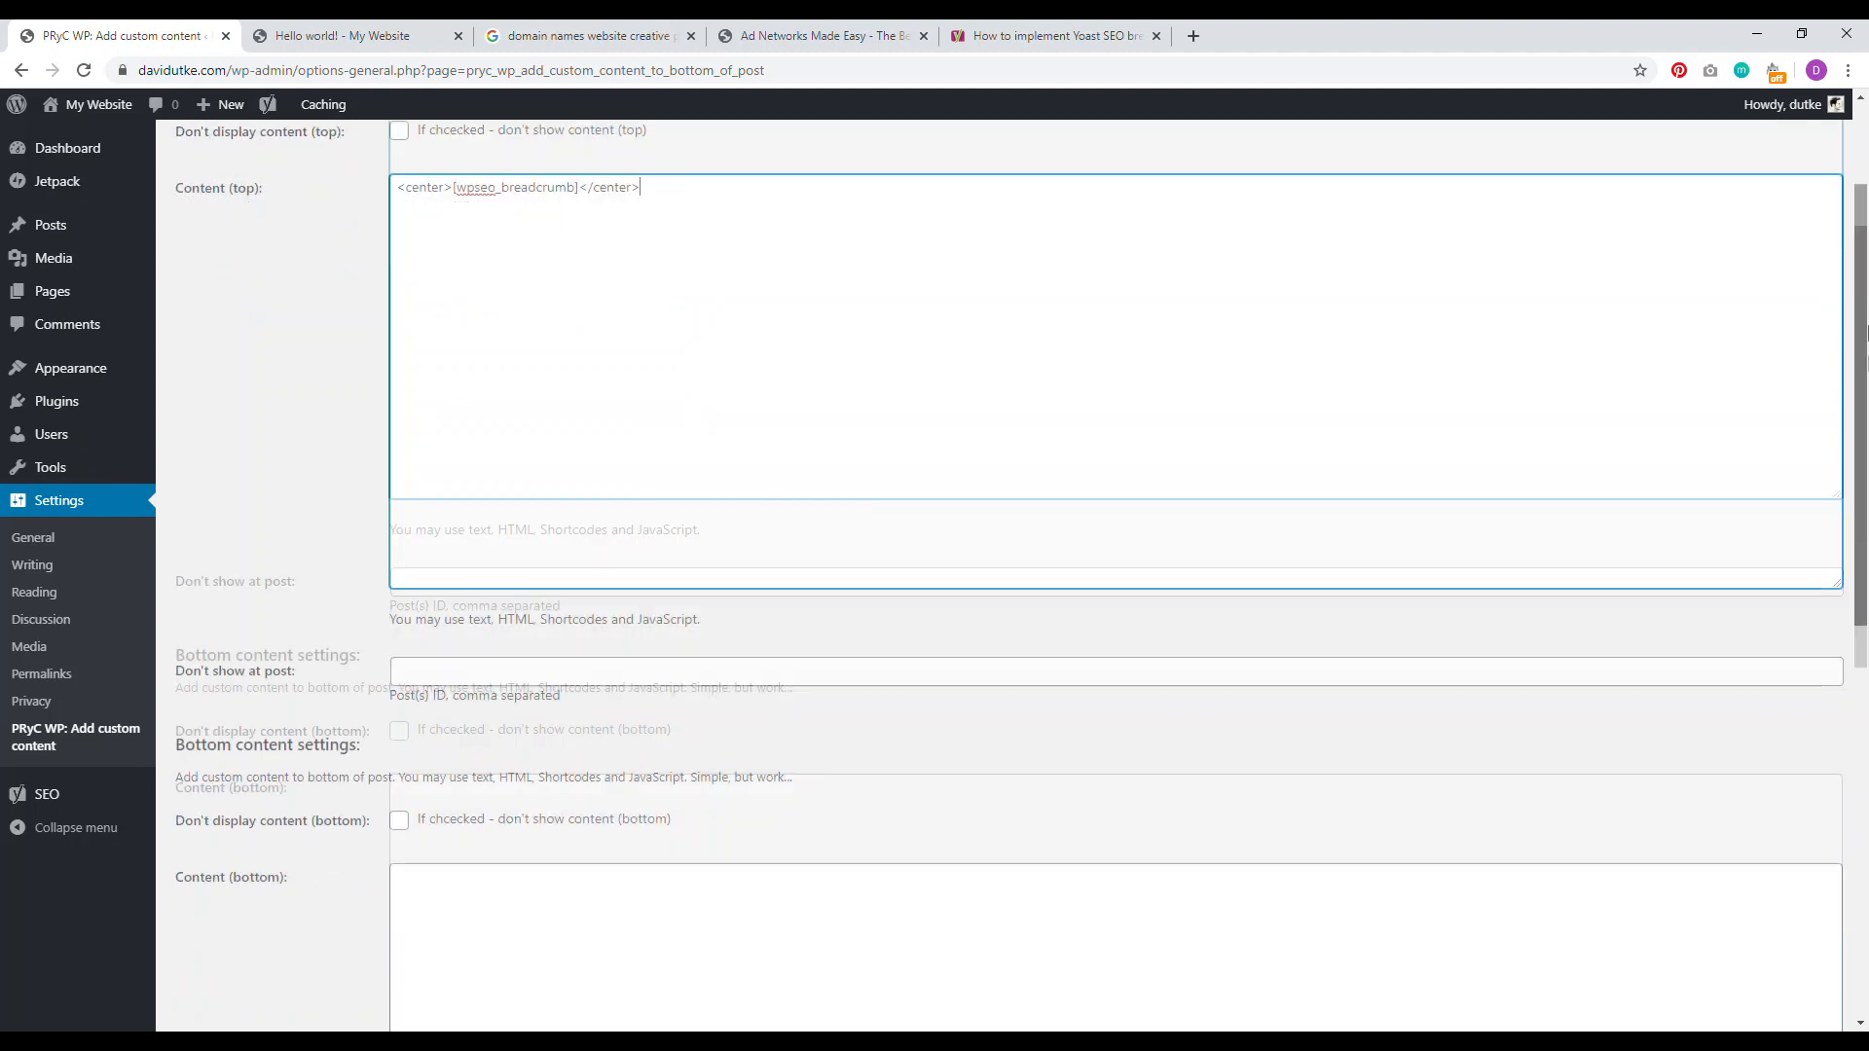
{"action": "left_click", "coordinate": [236, 897]}
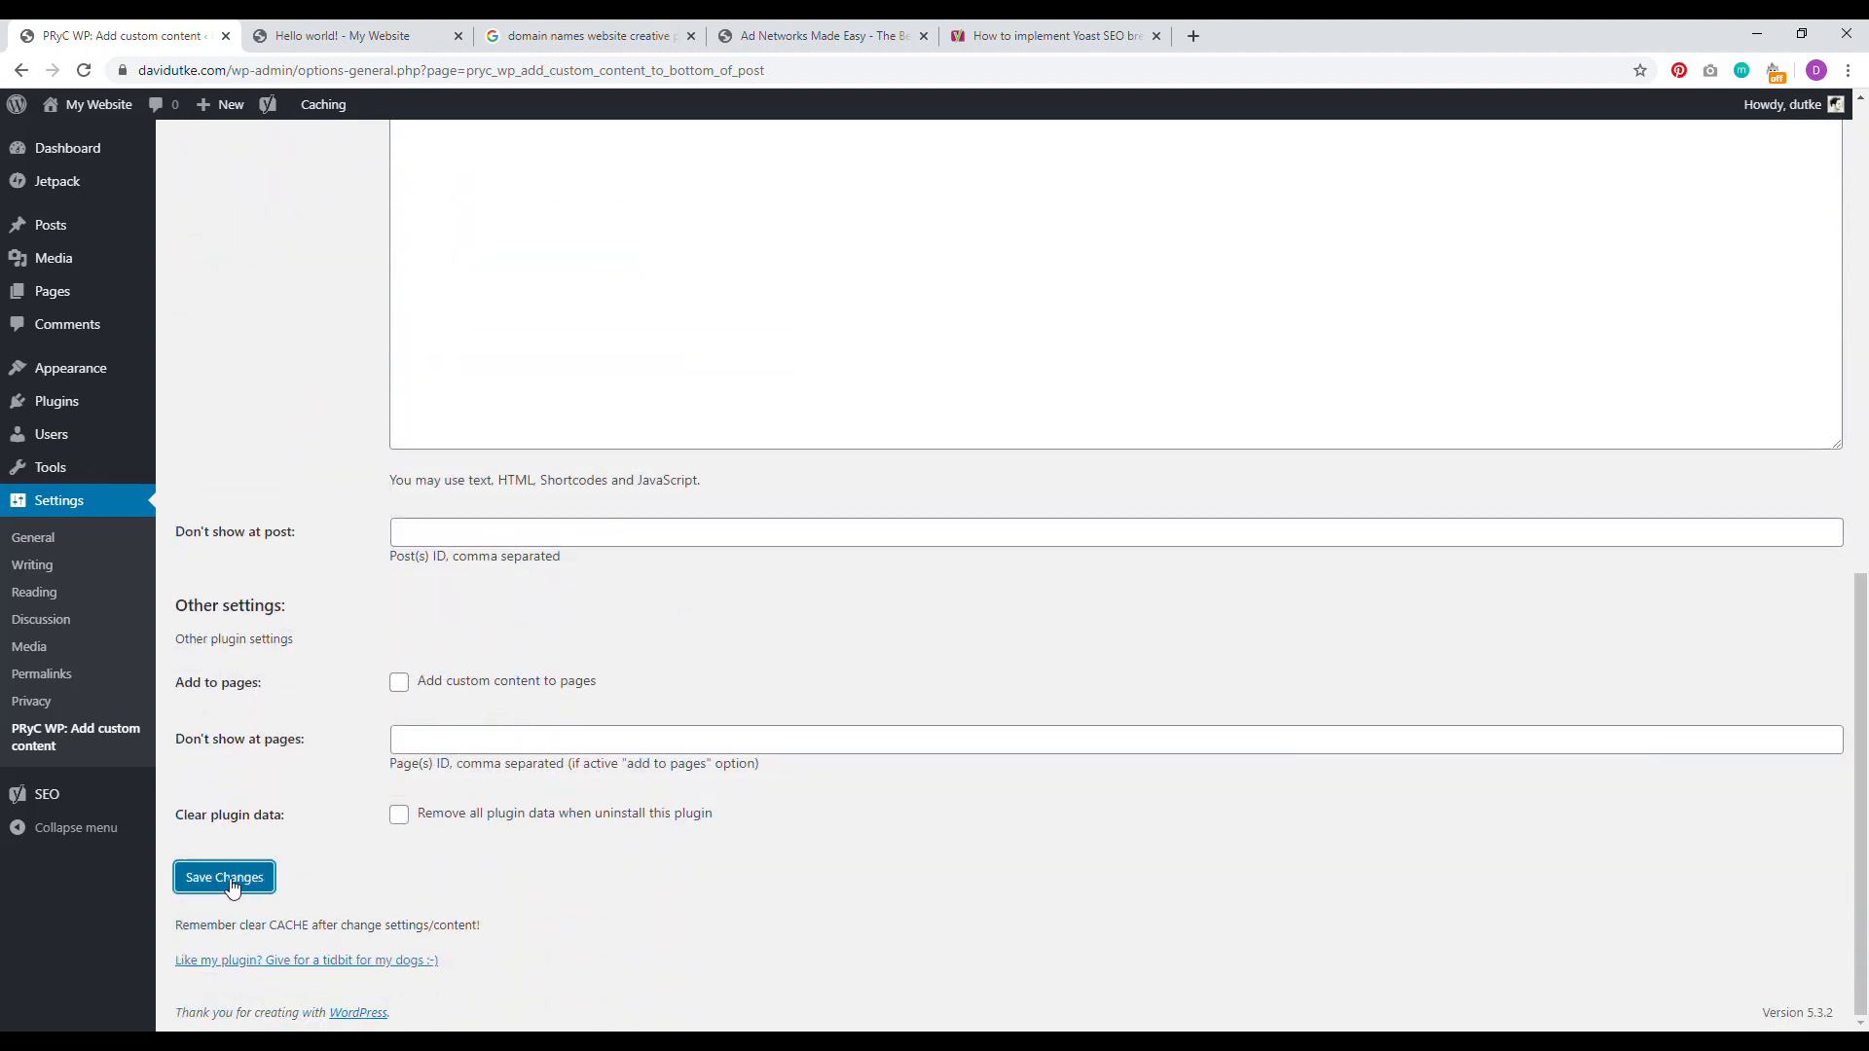
{"action": "key", "text": "ctrl+Tab"}
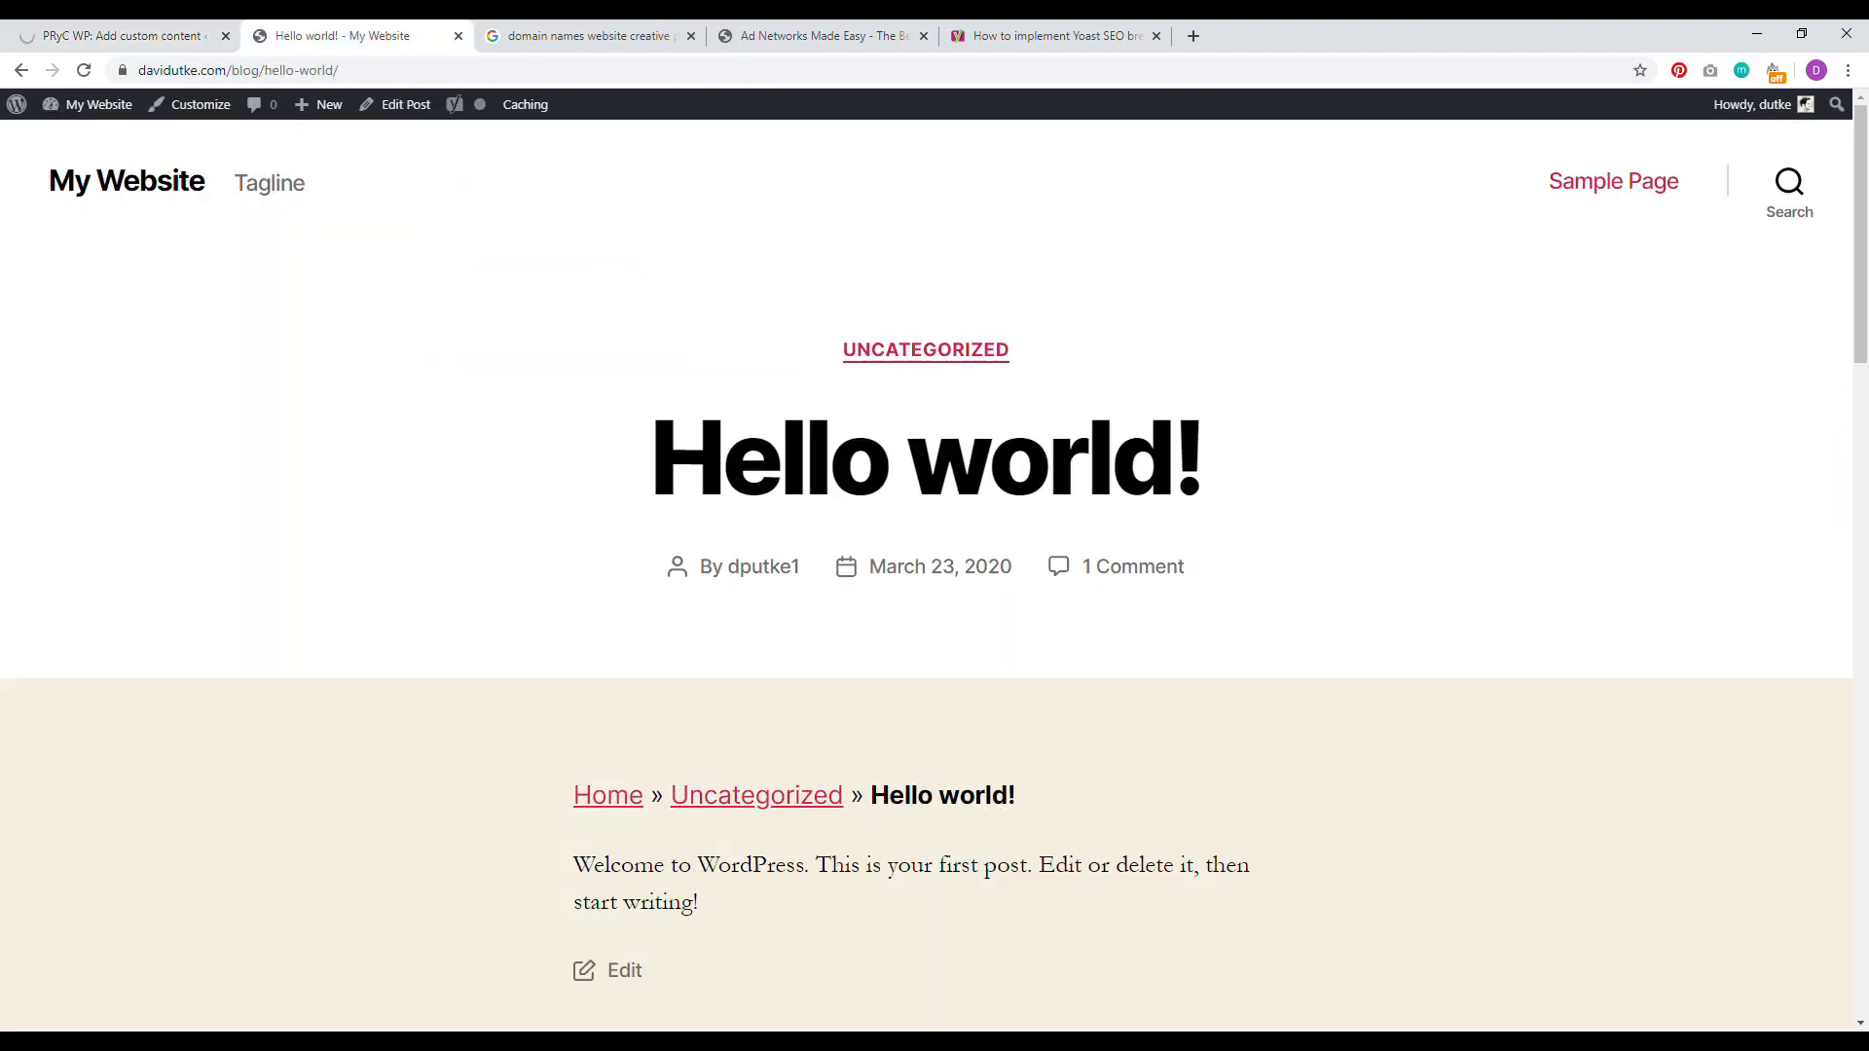
{"action": "left_click", "coordinate": [83, 70]}
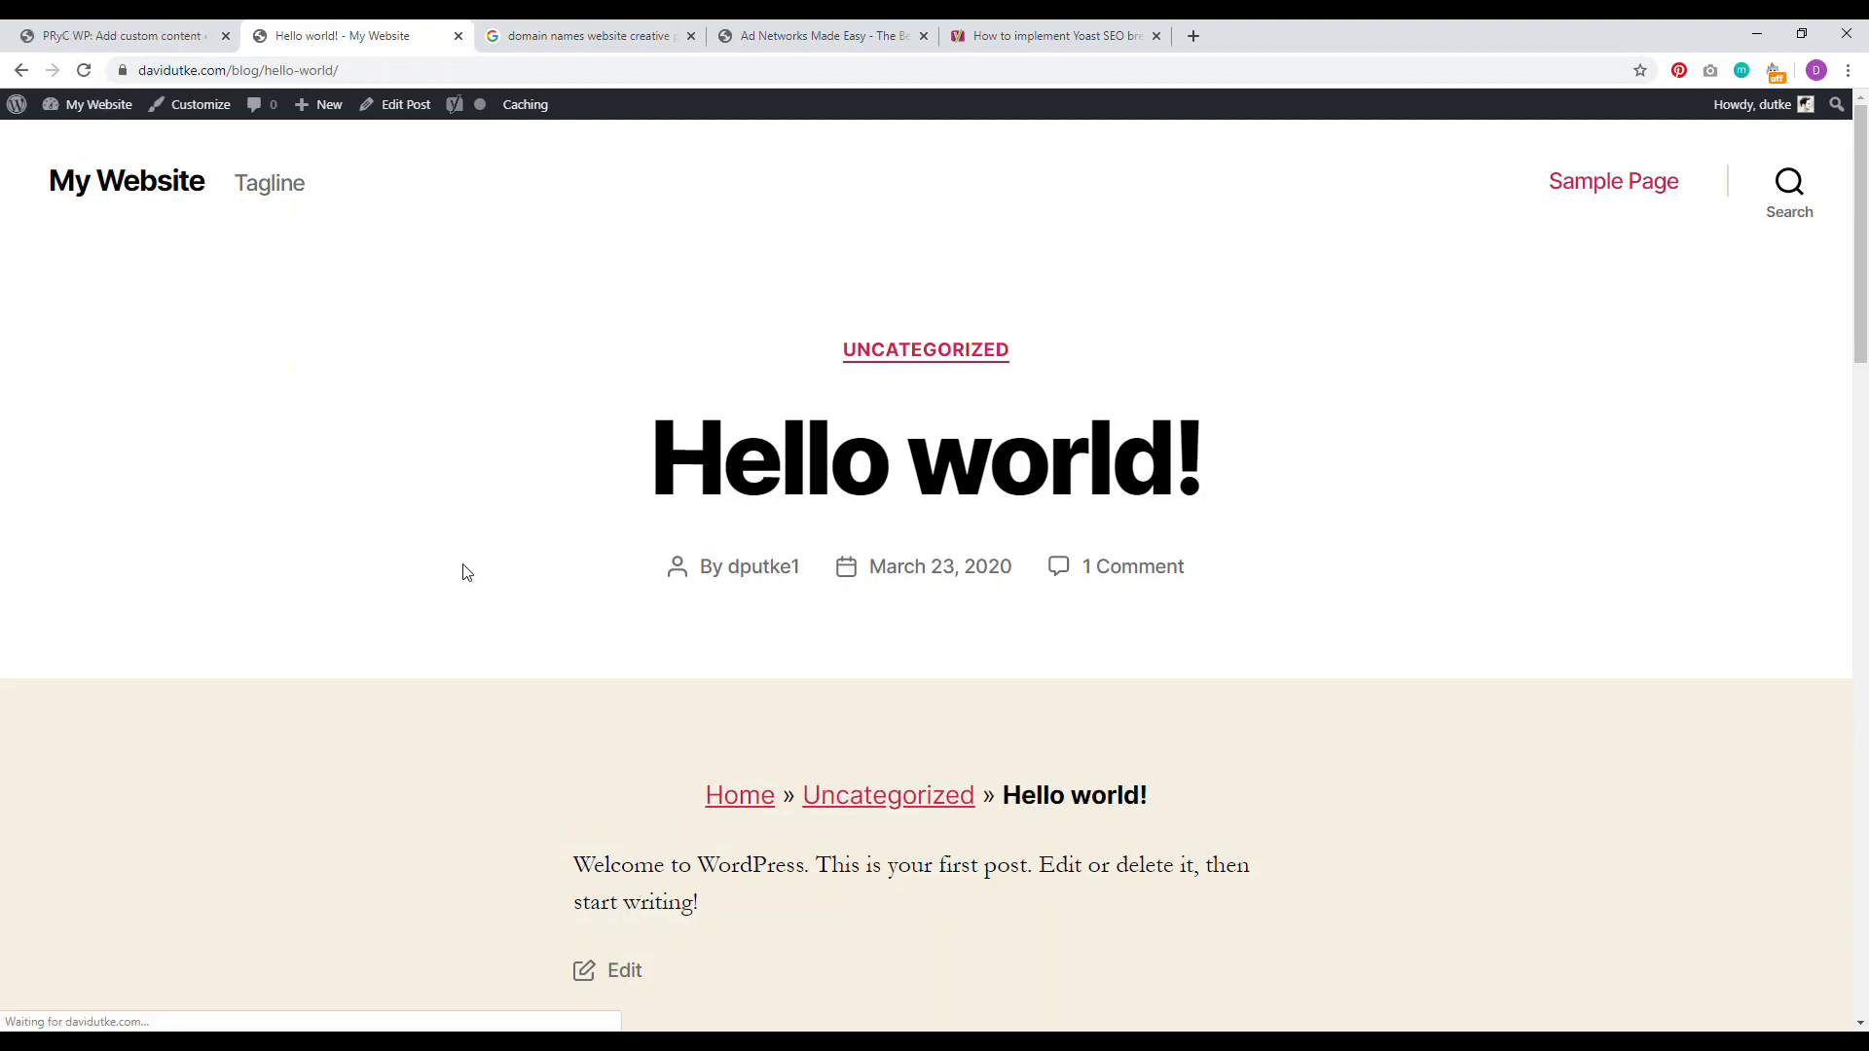
{"action": "left_click_drag", "start_coordinate": [1155, 796], "coordinate": [623, 797]}
{"action": "left_click", "coordinate": [661, 864]}
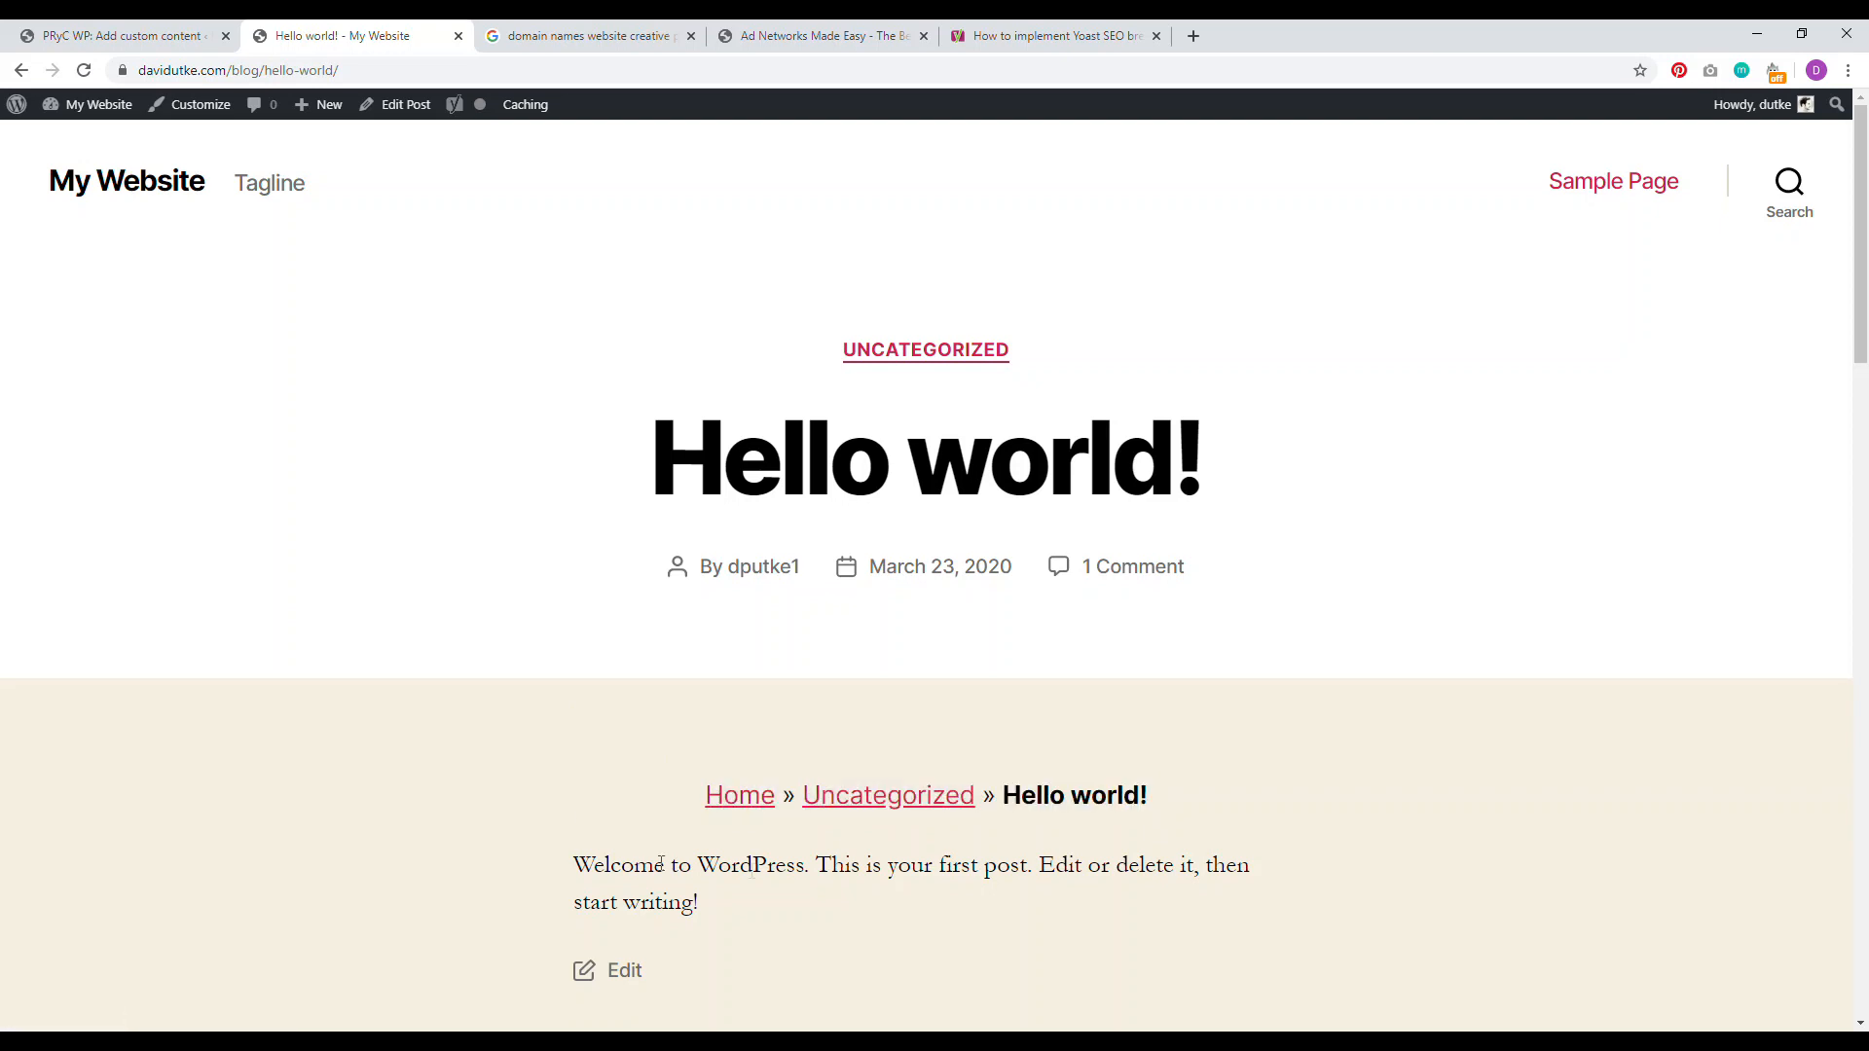
Step: Prepend <small> to the top content, save, and reload the post to see the smaller breadcrumb
{"action": "key", "text": "ctrl+Page_Up"}
{"action": "left_click", "coordinate": [414, 348]}
{"action": "type", "text": "<small"}
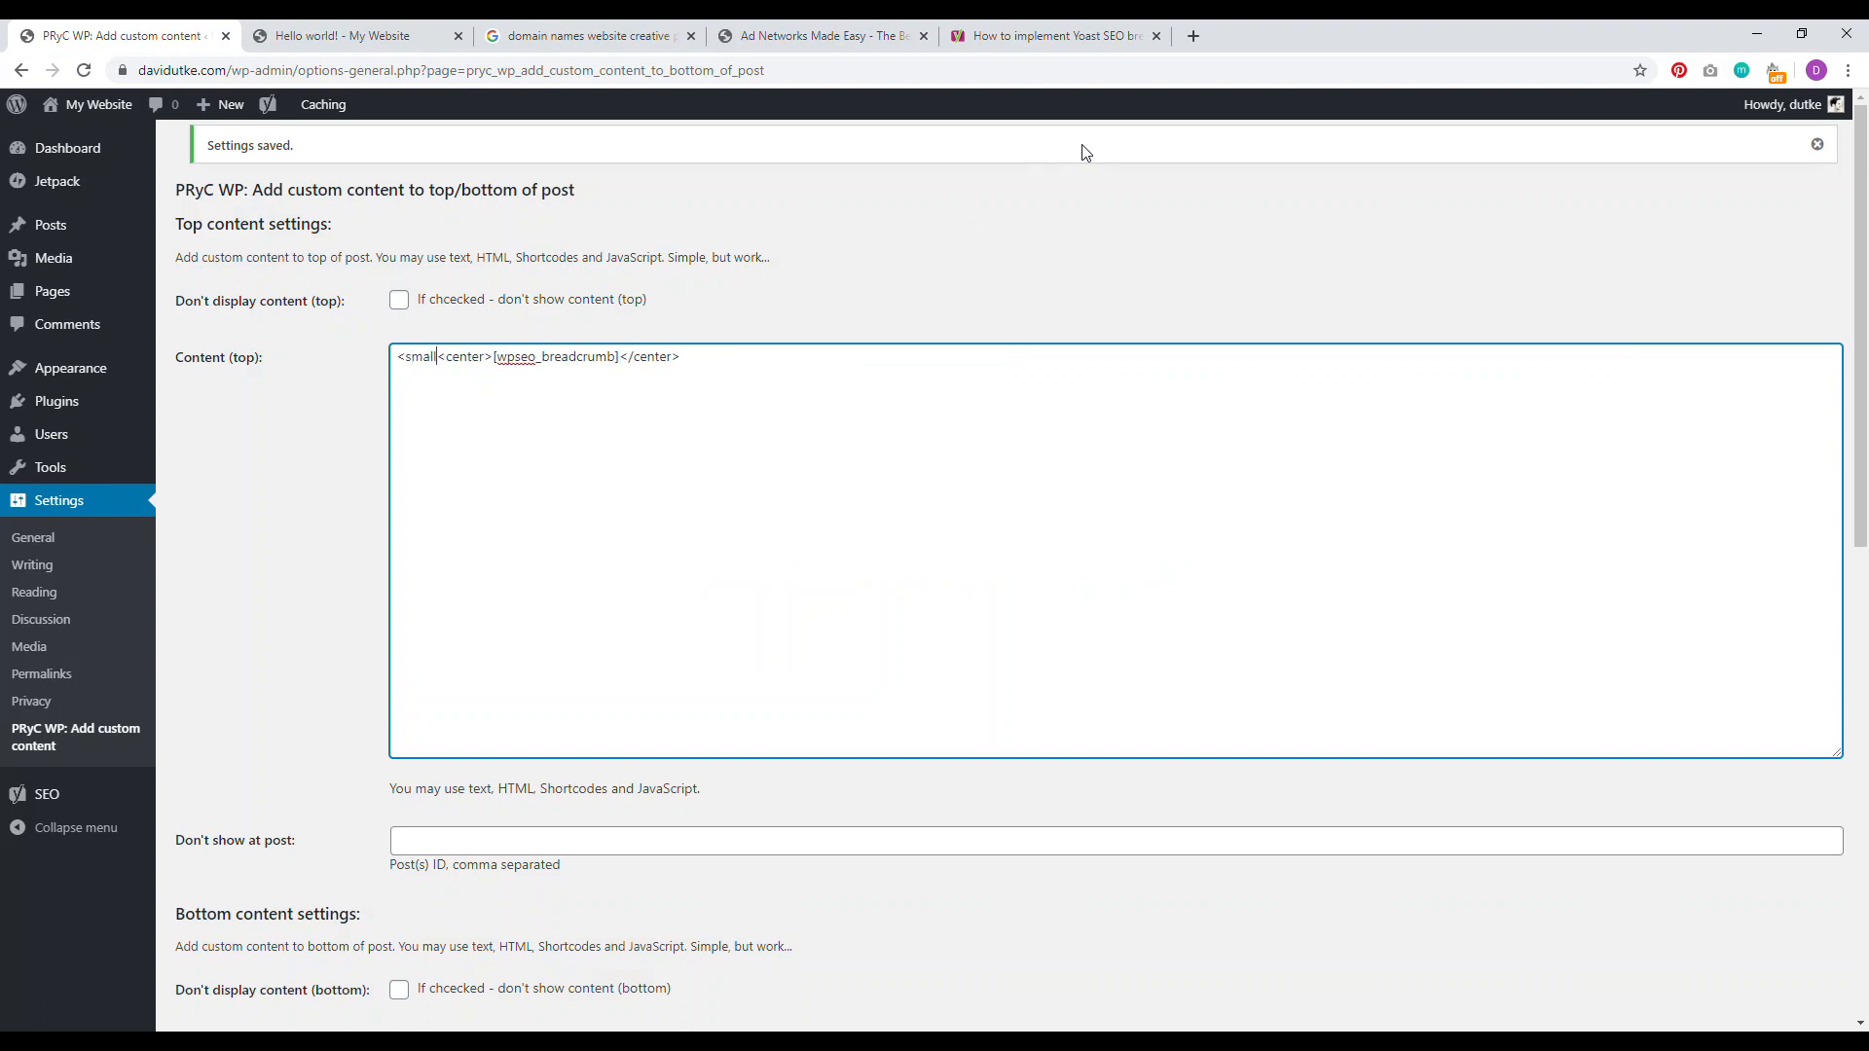
{"action": "type", "text": ">"}
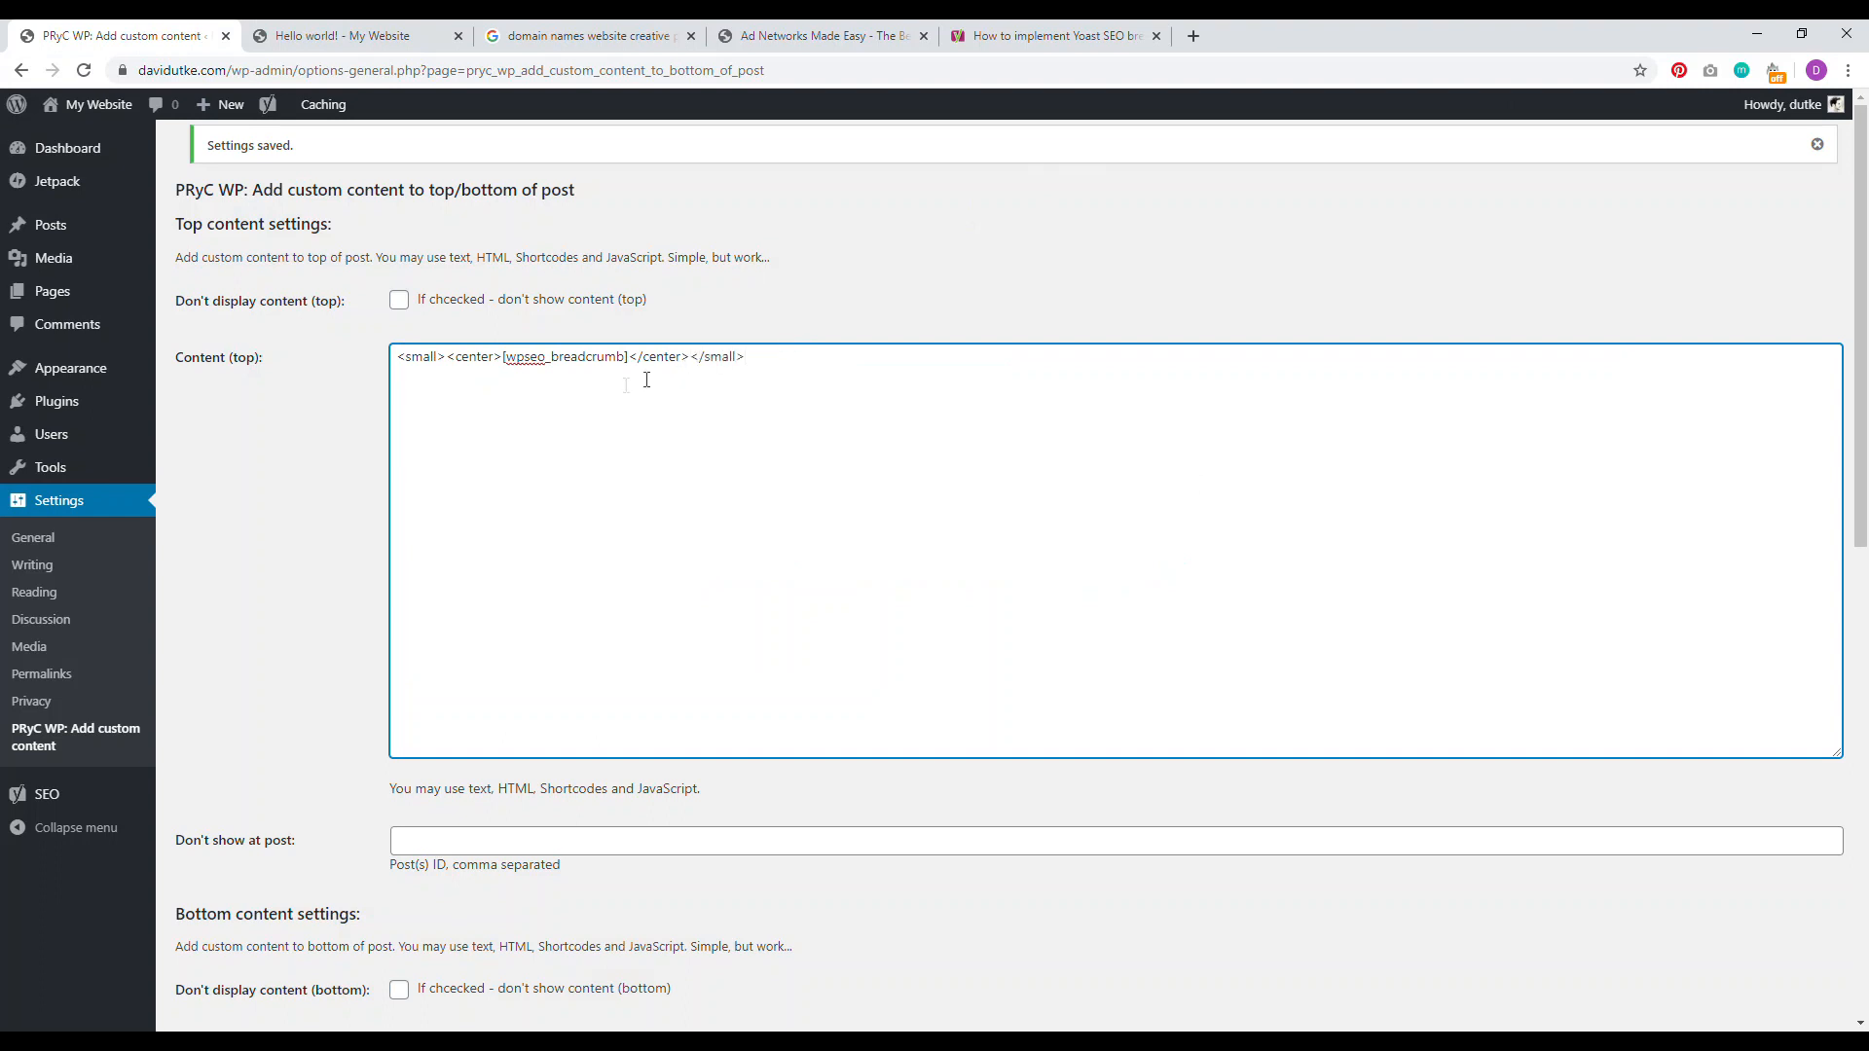
{"action": "left_click_drag", "start_coordinate": [394, 359], "coordinate": [591, 356]}
{"action": "scroll", "coordinate": [343, 418], "scroll_direction": "down", "scroll_amount": 4}
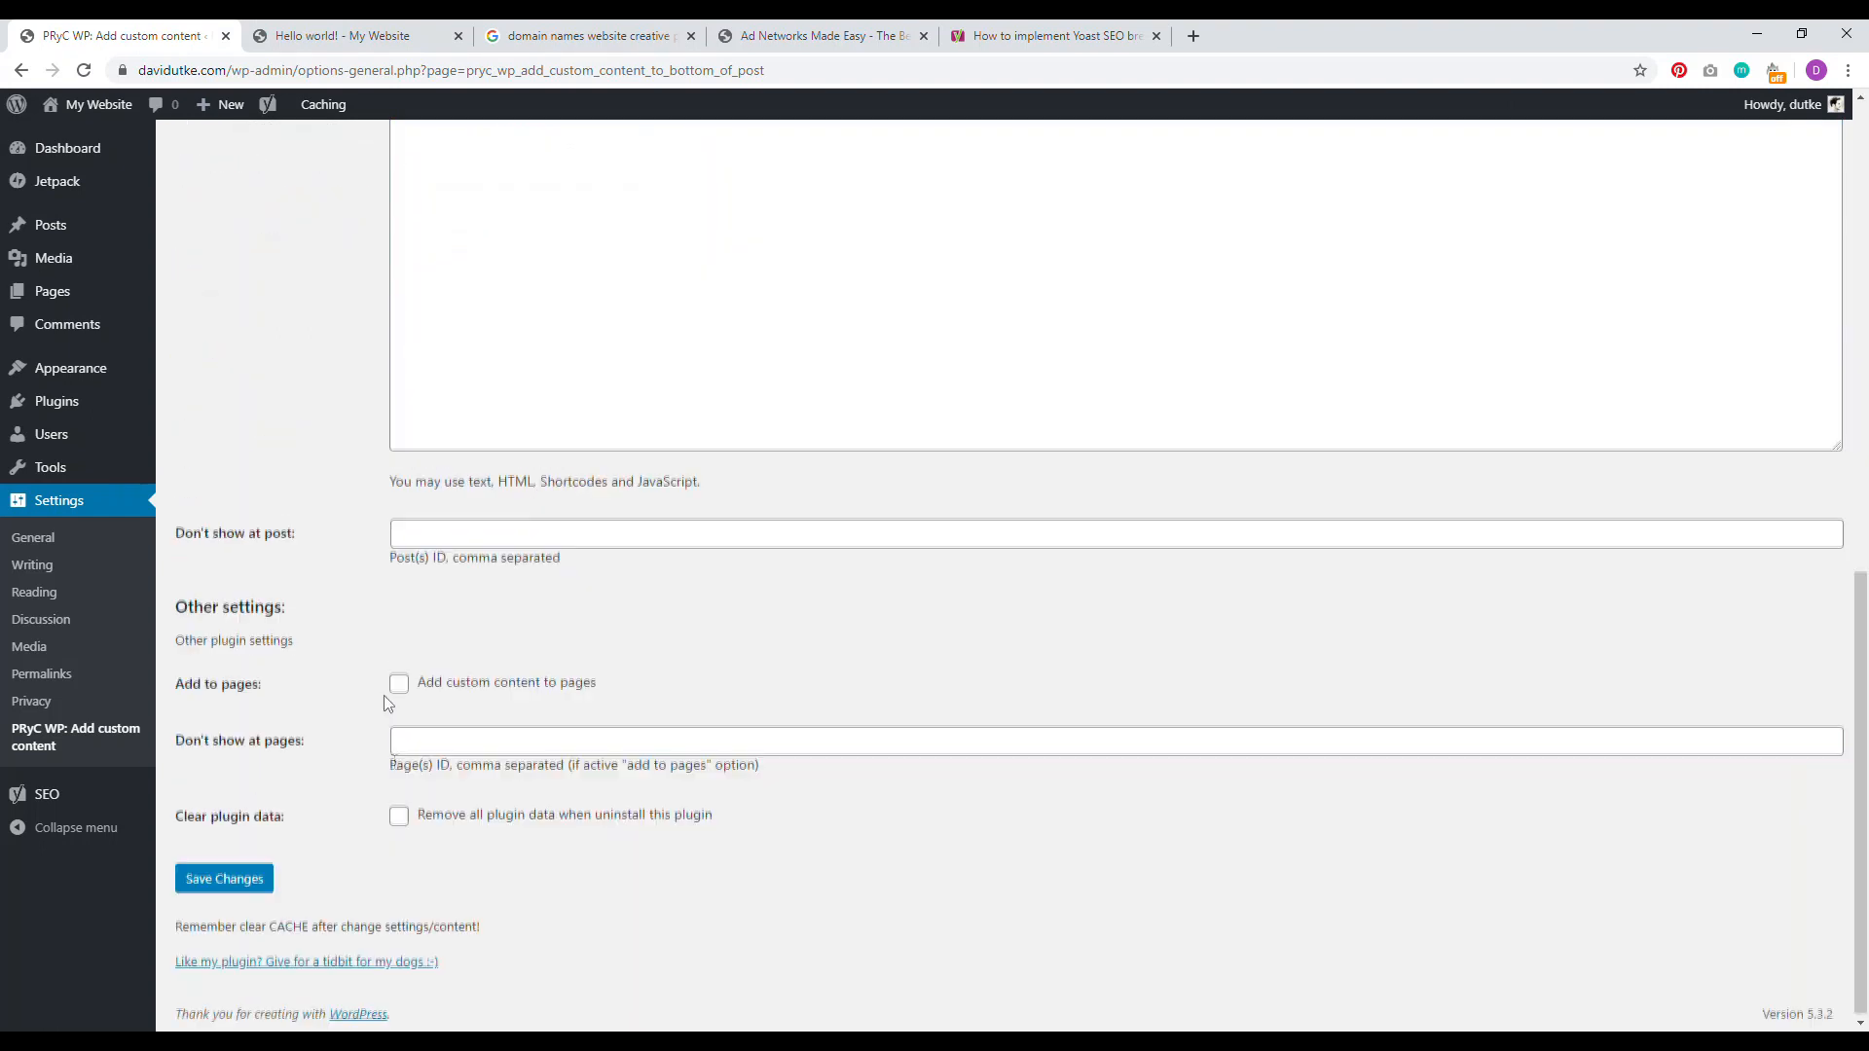
{"action": "left_click", "coordinate": [227, 879]}
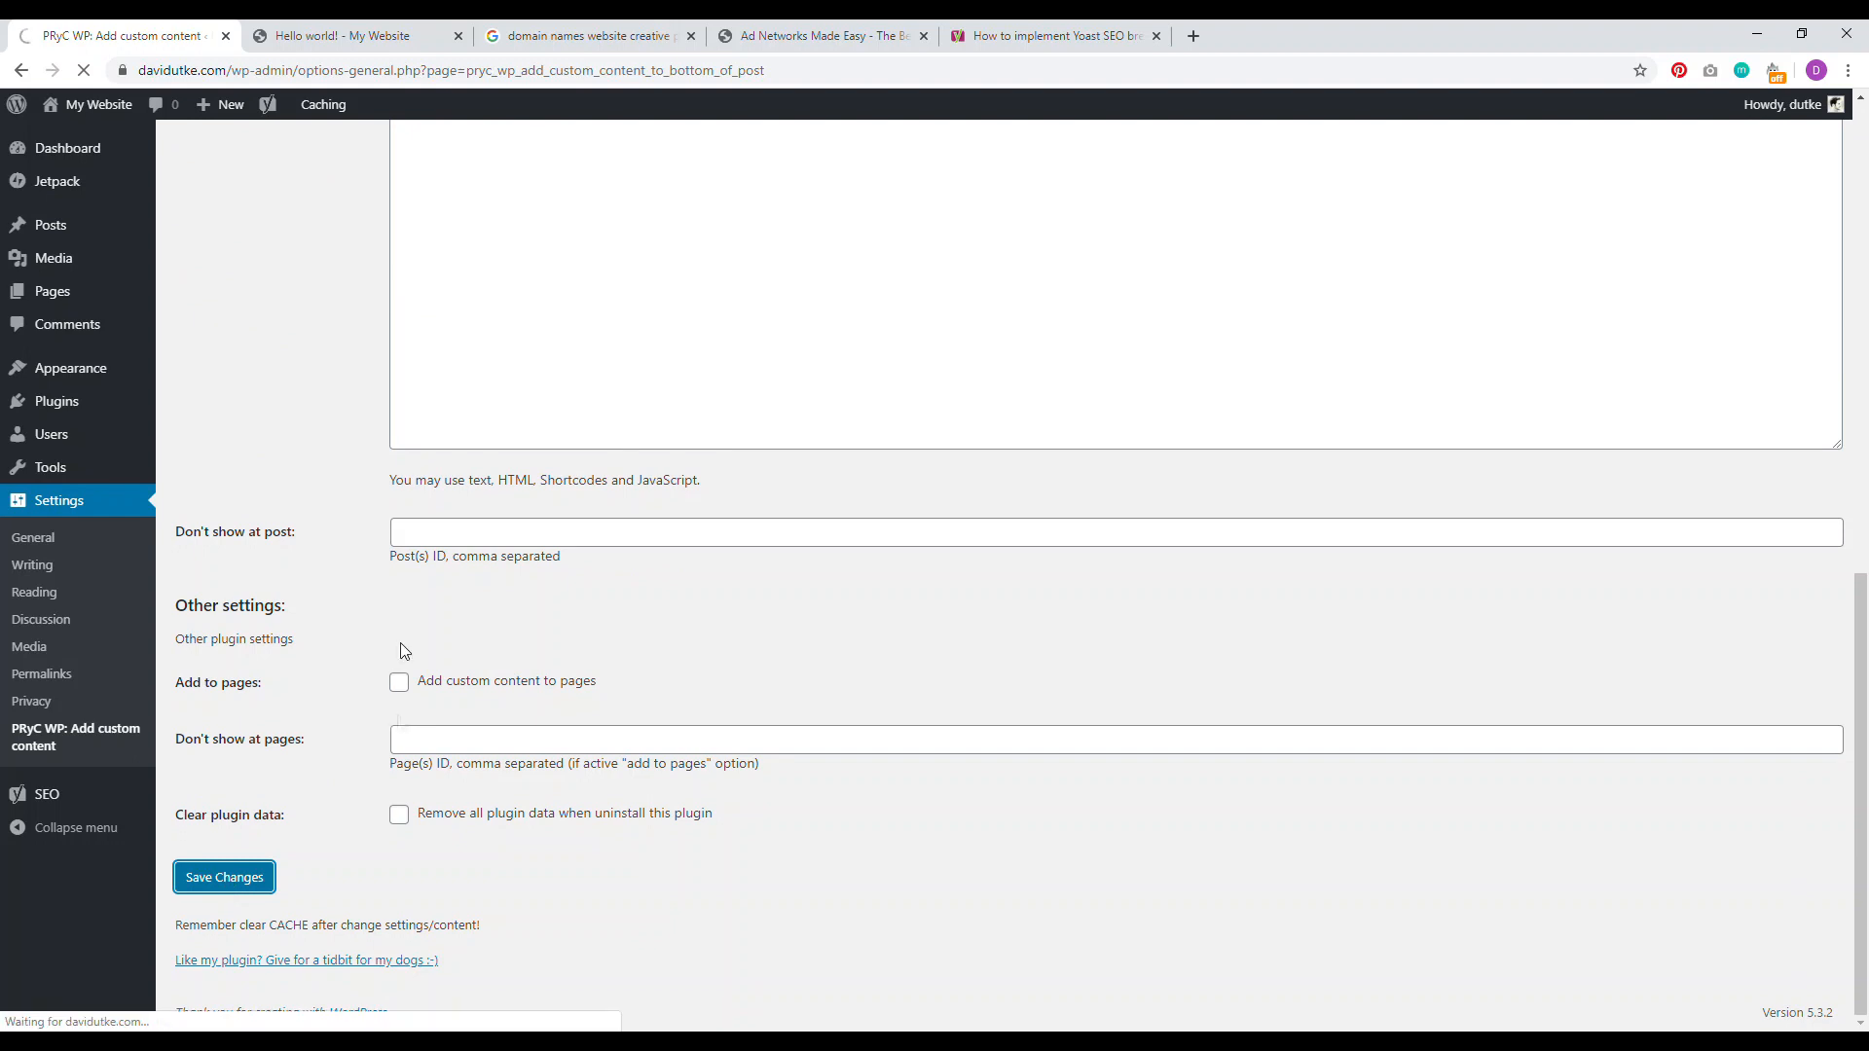
{"action": "key", "text": "ctrl+Tab"}
{"action": "key", "text": "F5"}
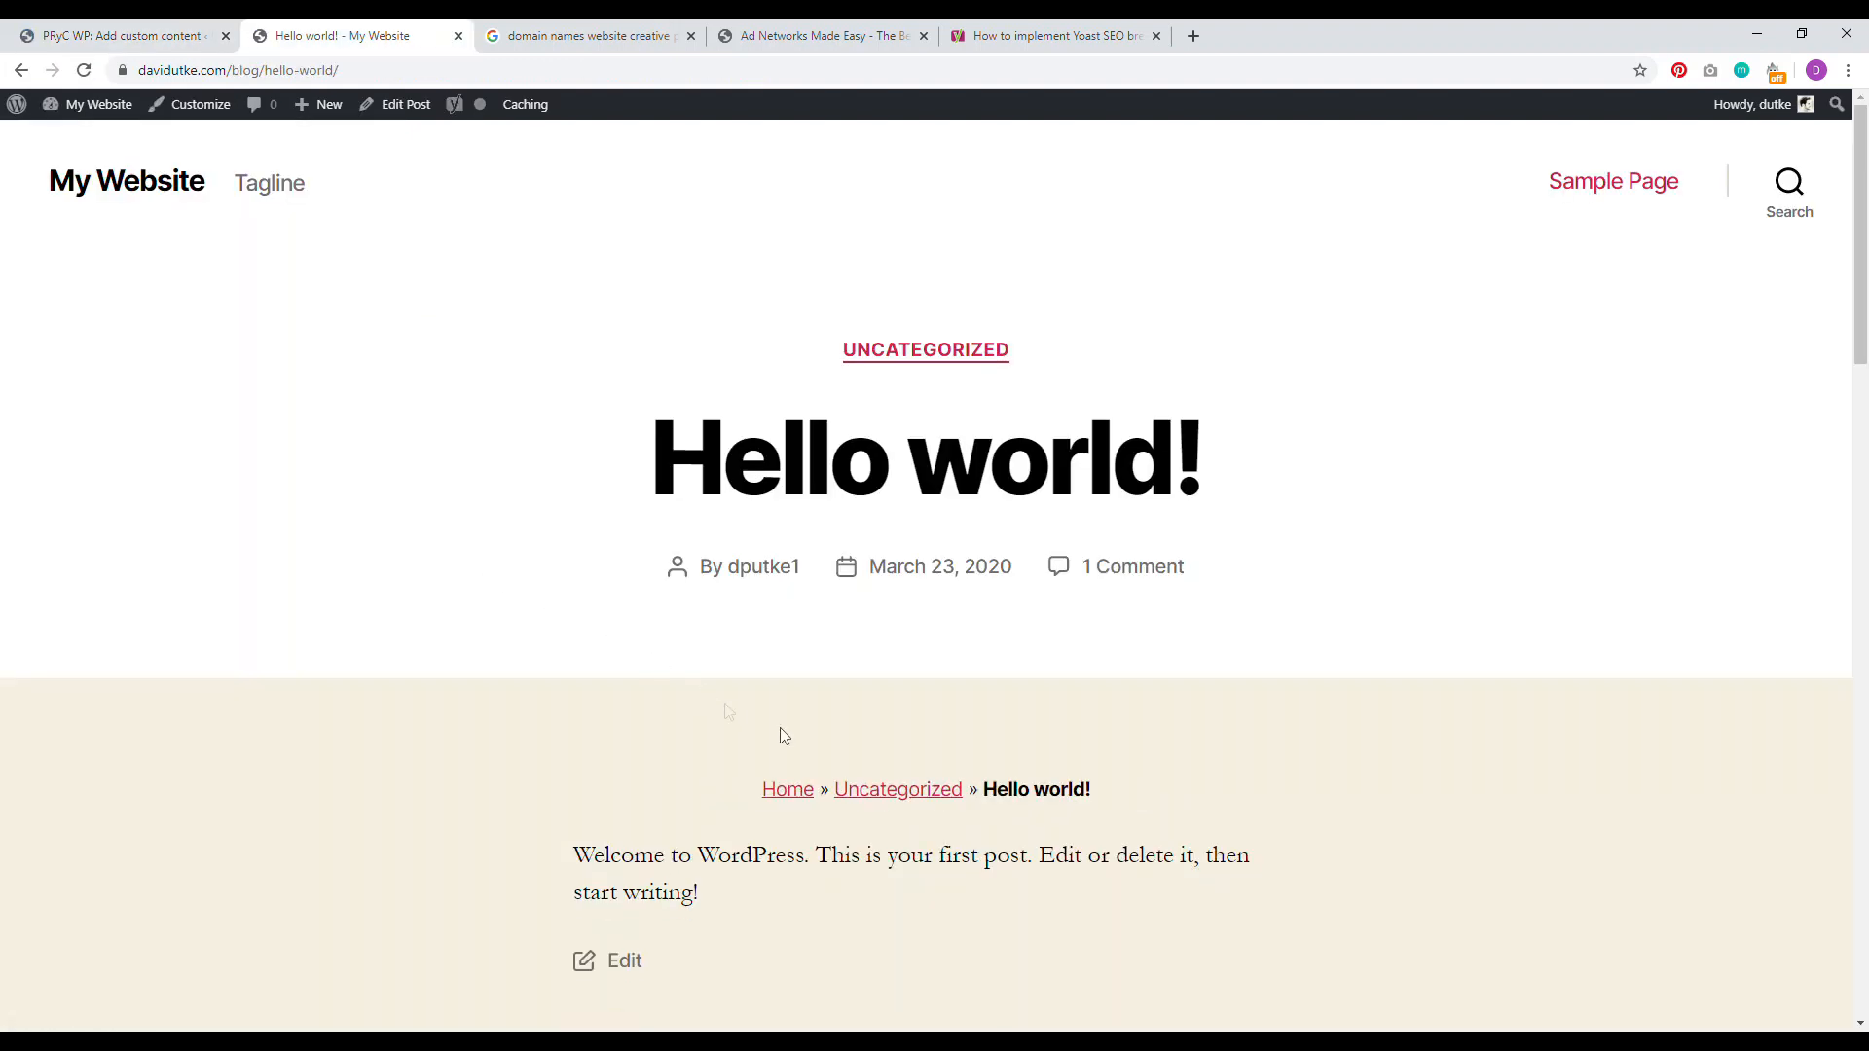
{"action": "left_click_drag", "start_coordinate": [1104, 804], "coordinate": [760, 790]}
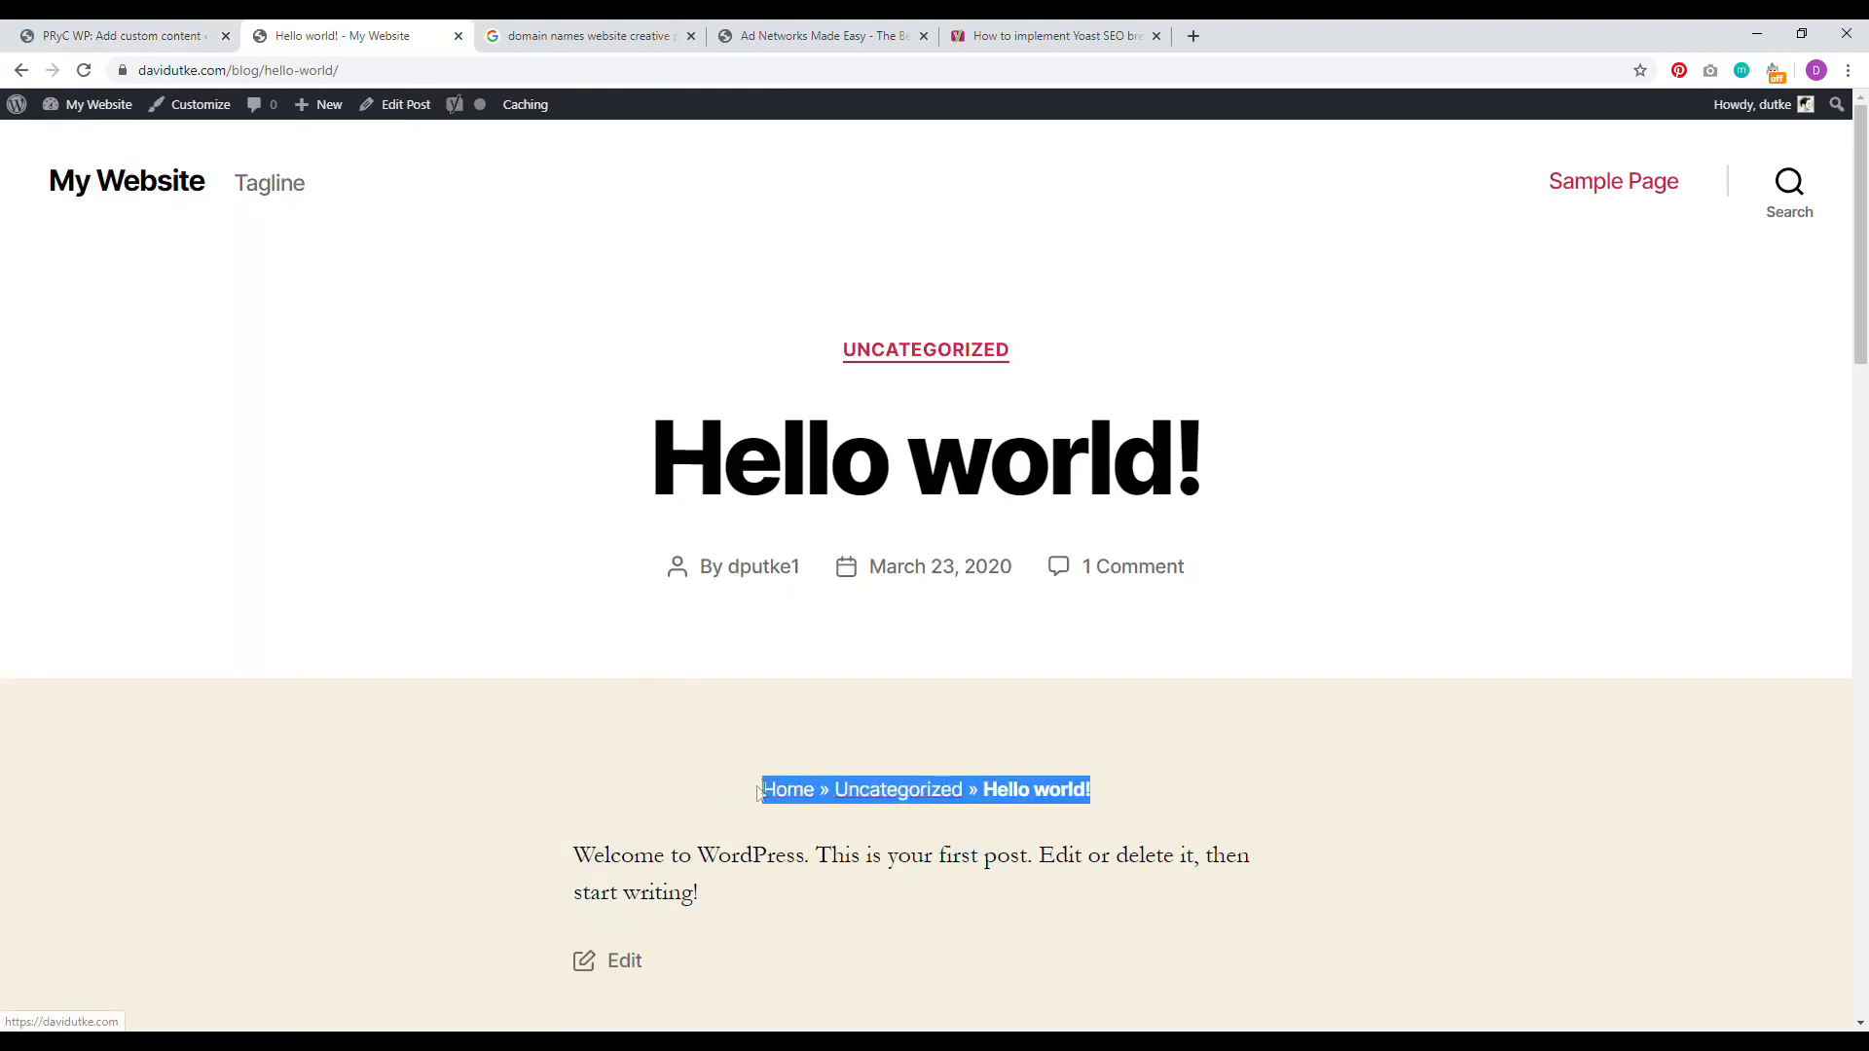
{"action": "left_click", "coordinate": [1720, 639]}
{"action": "left_click_drag", "start_coordinate": [1864, 277], "coordinate": [1864, 352]}
{"action": "scroll", "coordinate": [1865, 353], "scroll_direction": "up", "scroll_amount": 3}
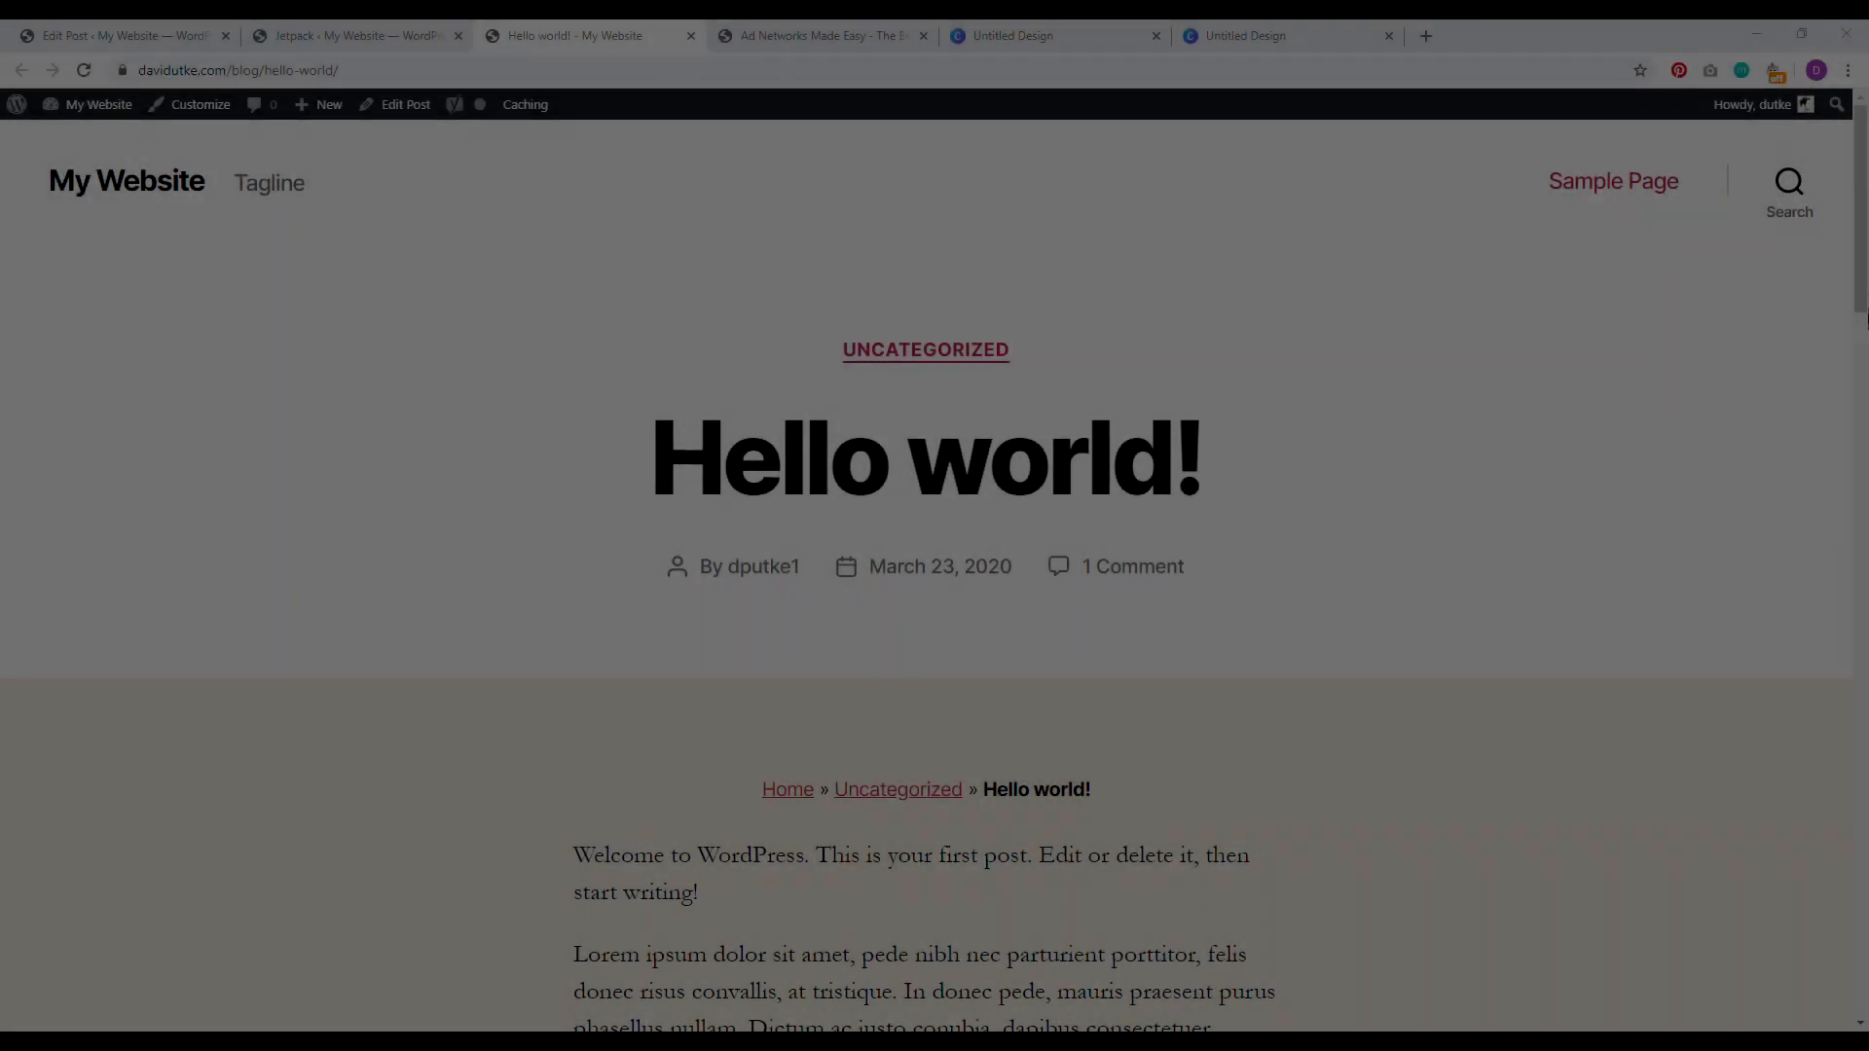
Step: Scroll through the live Hello world! post to check the small centered breadcrumb above the content
{"action": "left_click_drag", "start_coordinate": [1865, 288], "coordinate": [1861, 423]}
{"action": "left_click_drag", "start_coordinate": [1156, 859], "coordinate": [1329, 475]}
{"action": "left_click_drag", "start_coordinate": [740, 366], "coordinate": [971, 513]}
{"action": "left_click_drag", "start_coordinate": [1866, 331], "coordinate": [1867, 204]}
{"action": "scroll", "coordinate": [1548, 546], "scroll_direction": "down", "scroll_amount": 3}
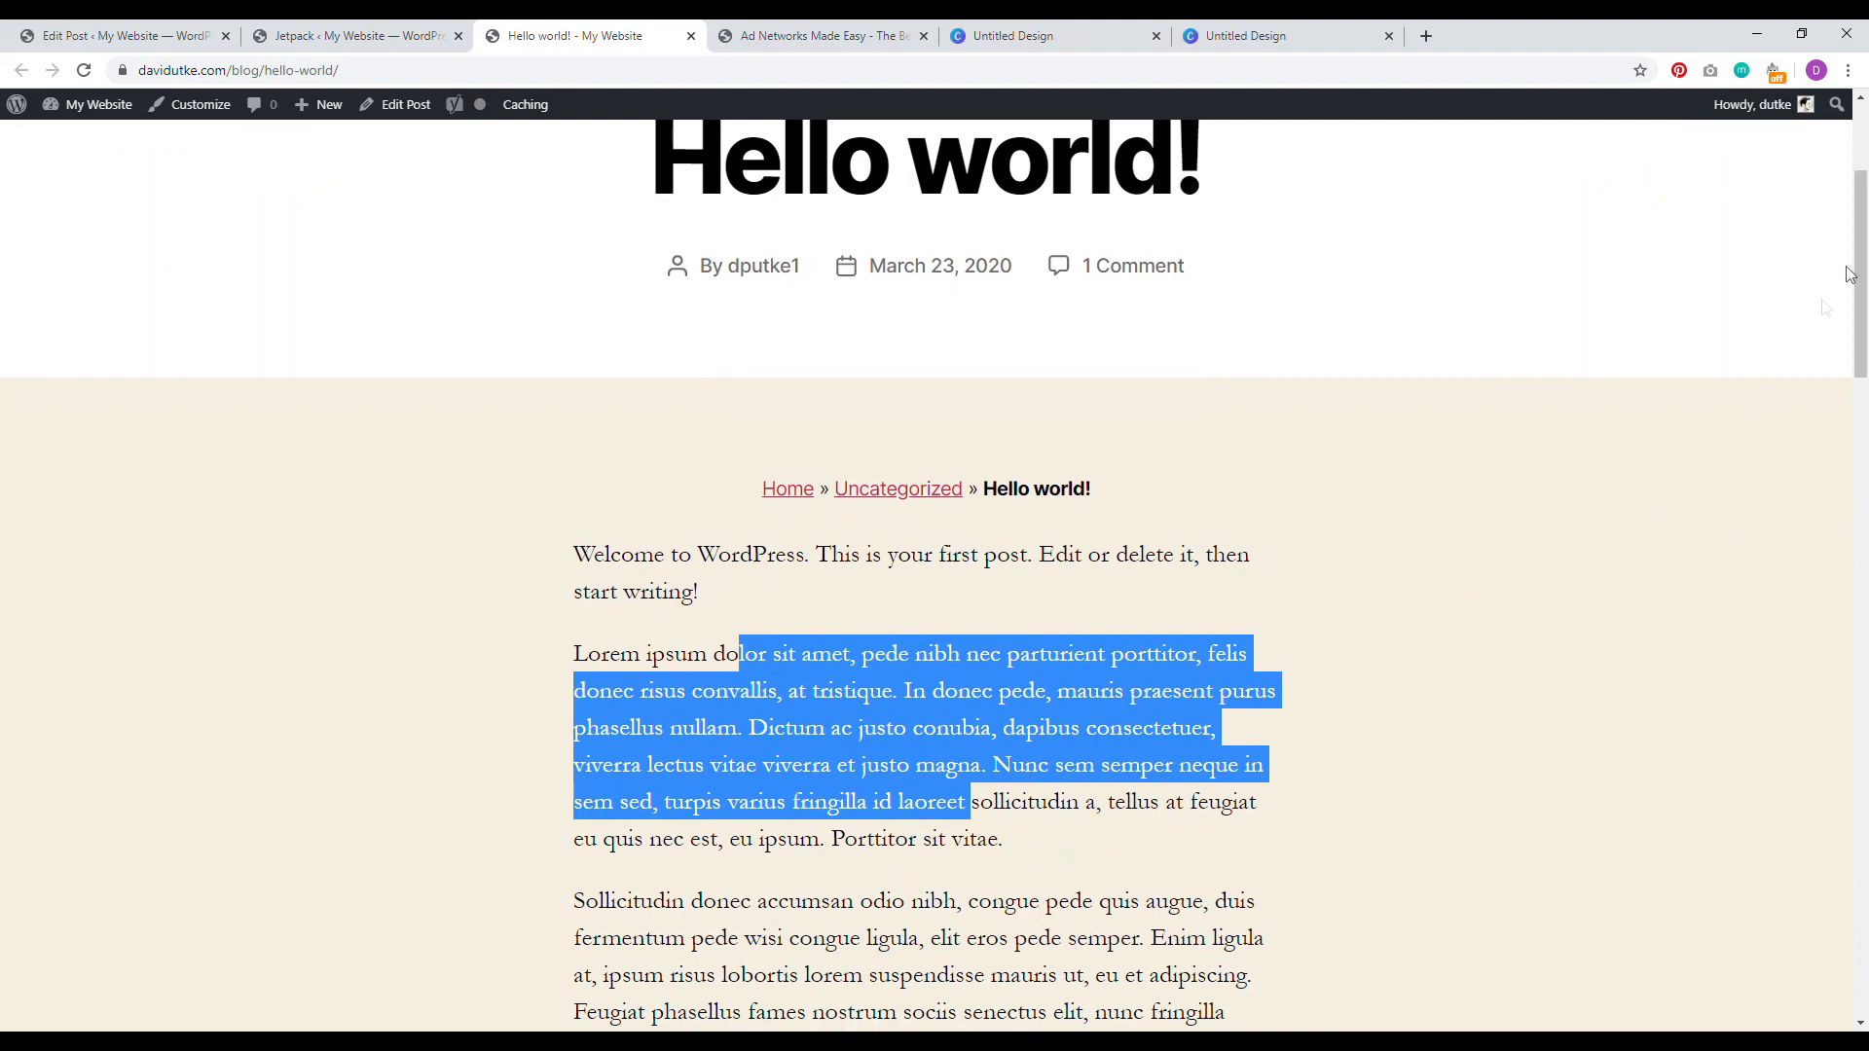
{"action": "scroll", "coordinate": [1859, 253], "scroll_direction": "up", "scroll_amount": 3}
Step: In the Customizer, set the Background Color to white (#ffffff) and publish the change
{"action": "left_click", "coordinate": [191, 105]}
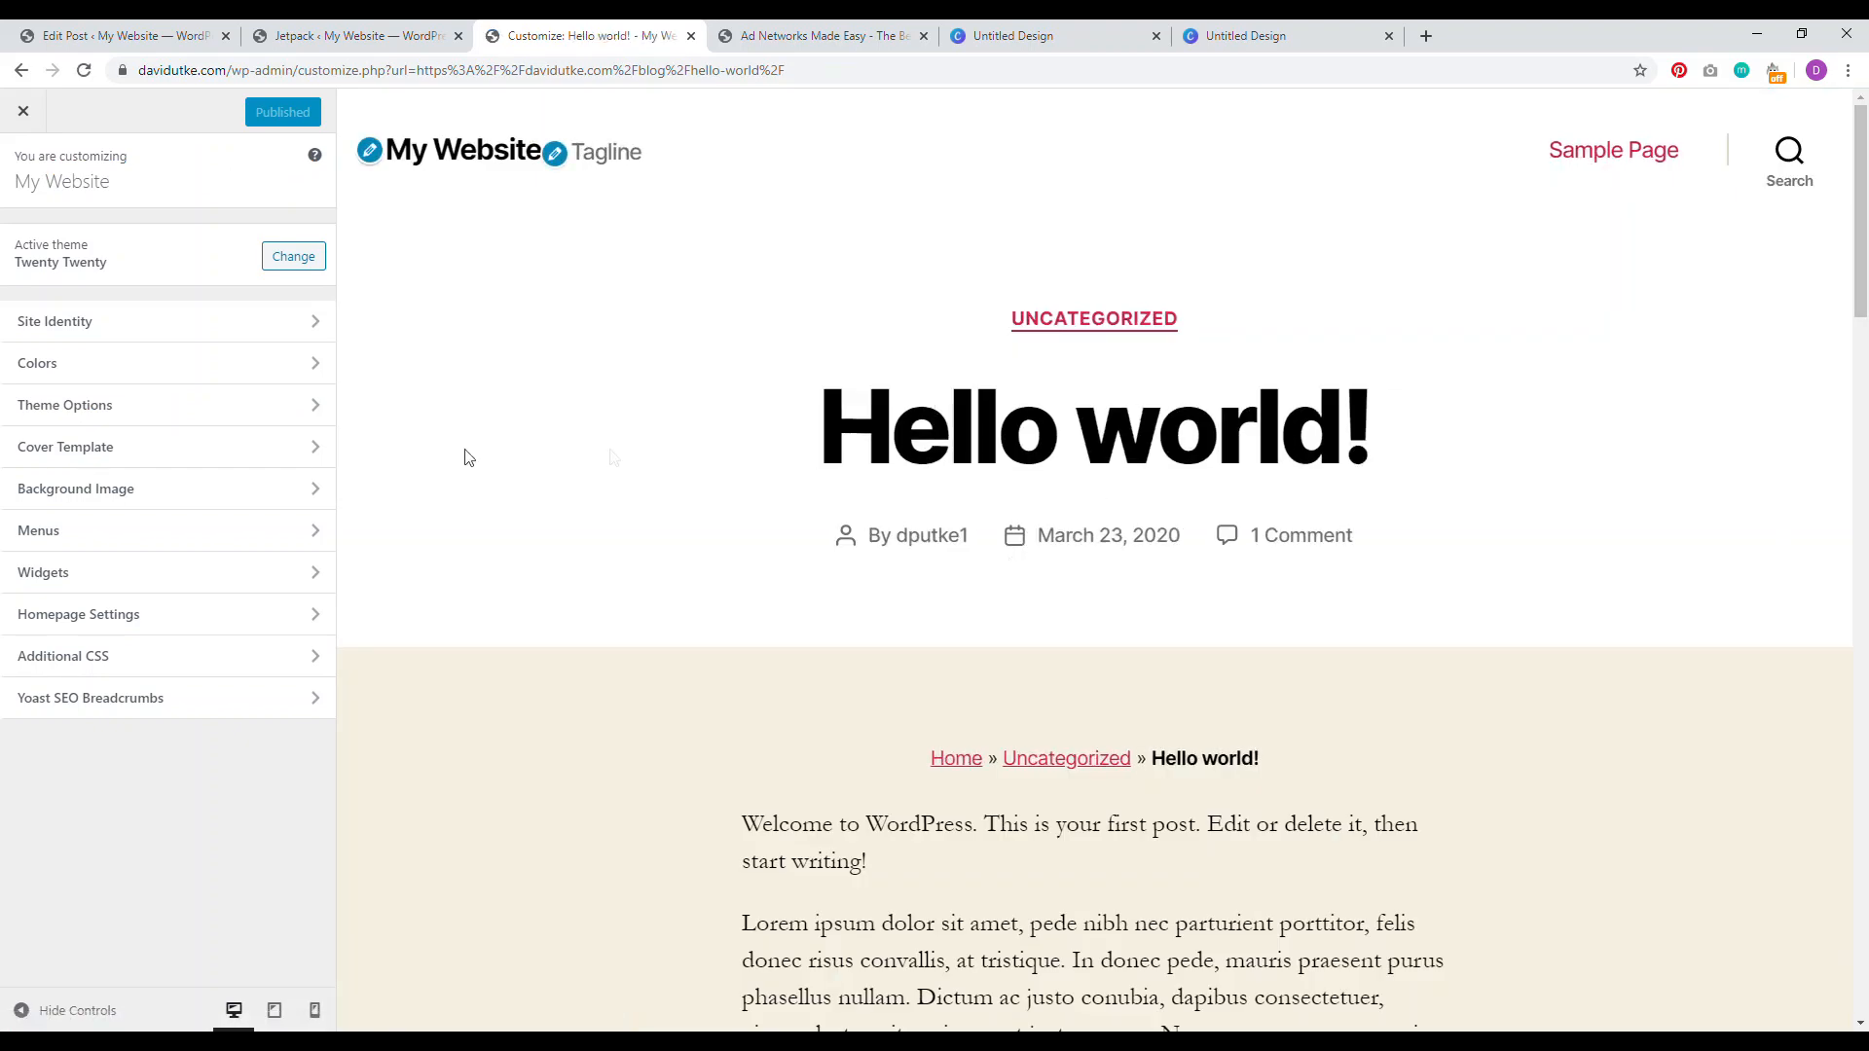
{"action": "left_click", "coordinate": [237, 366]}
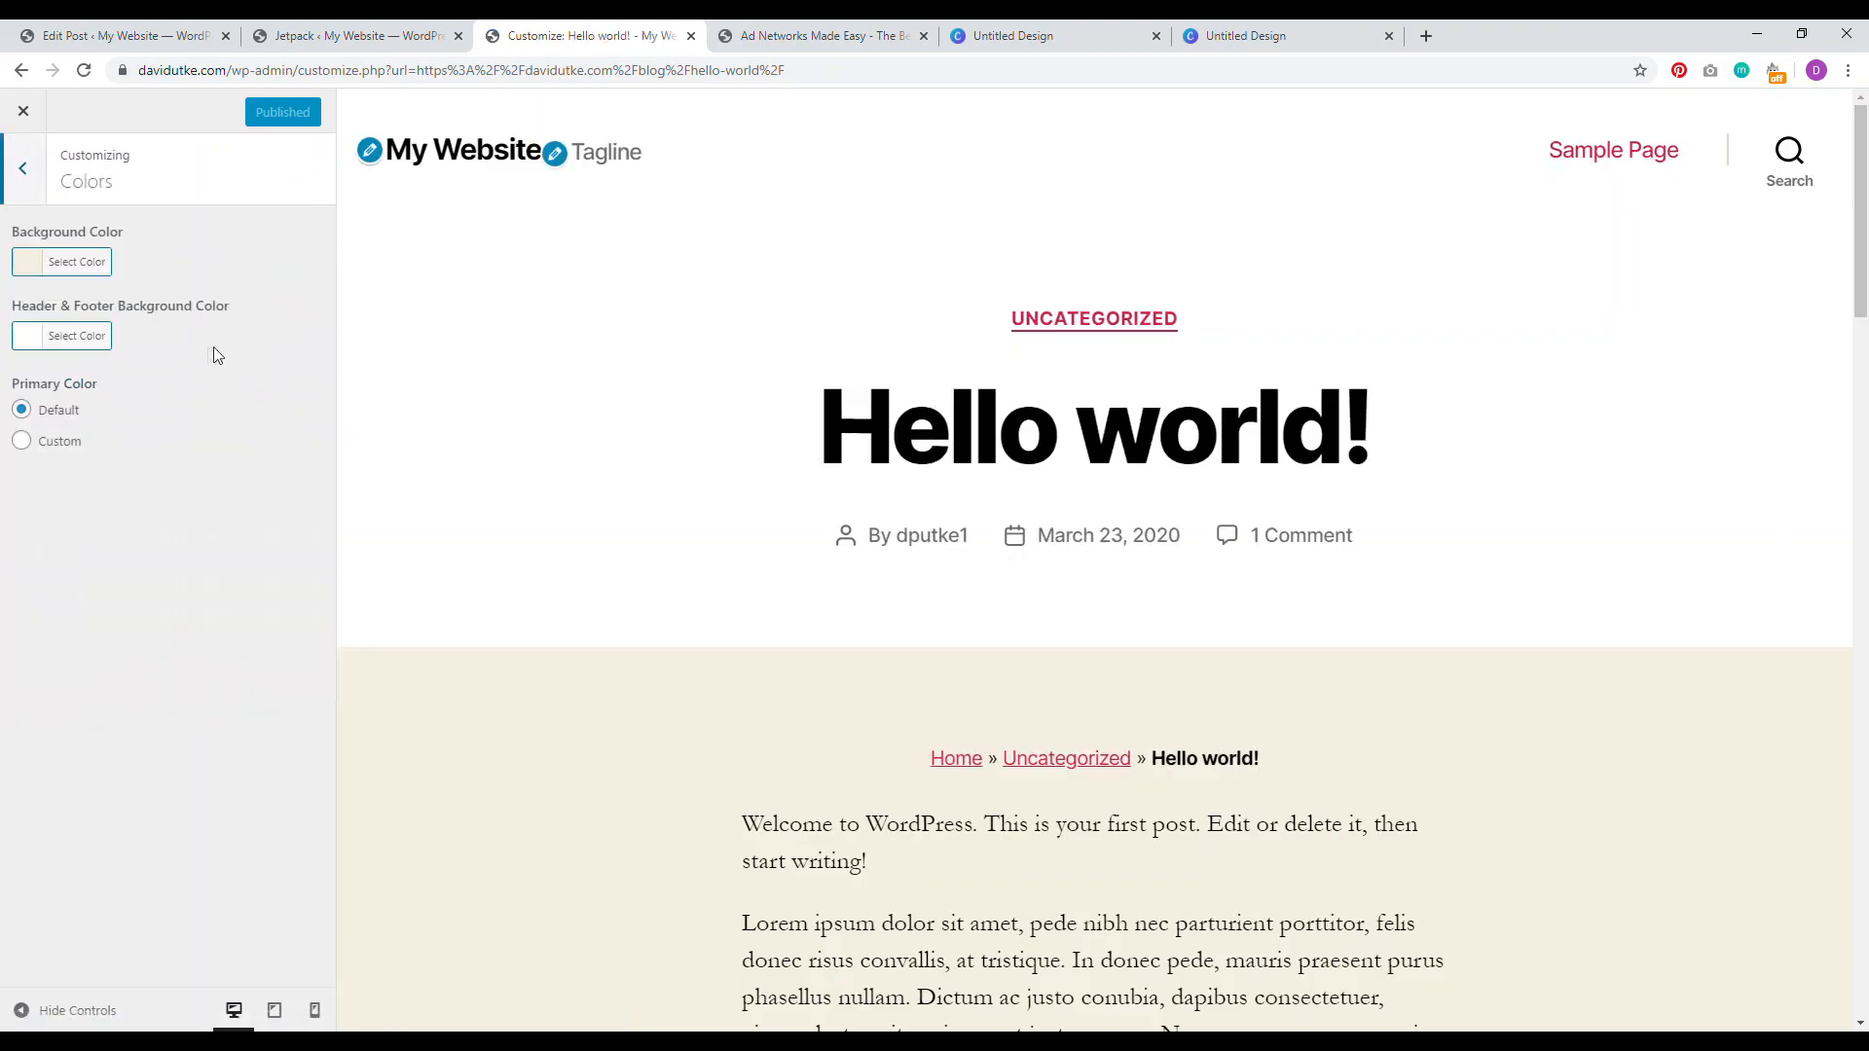
{"action": "left_click", "coordinate": [76, 263]}
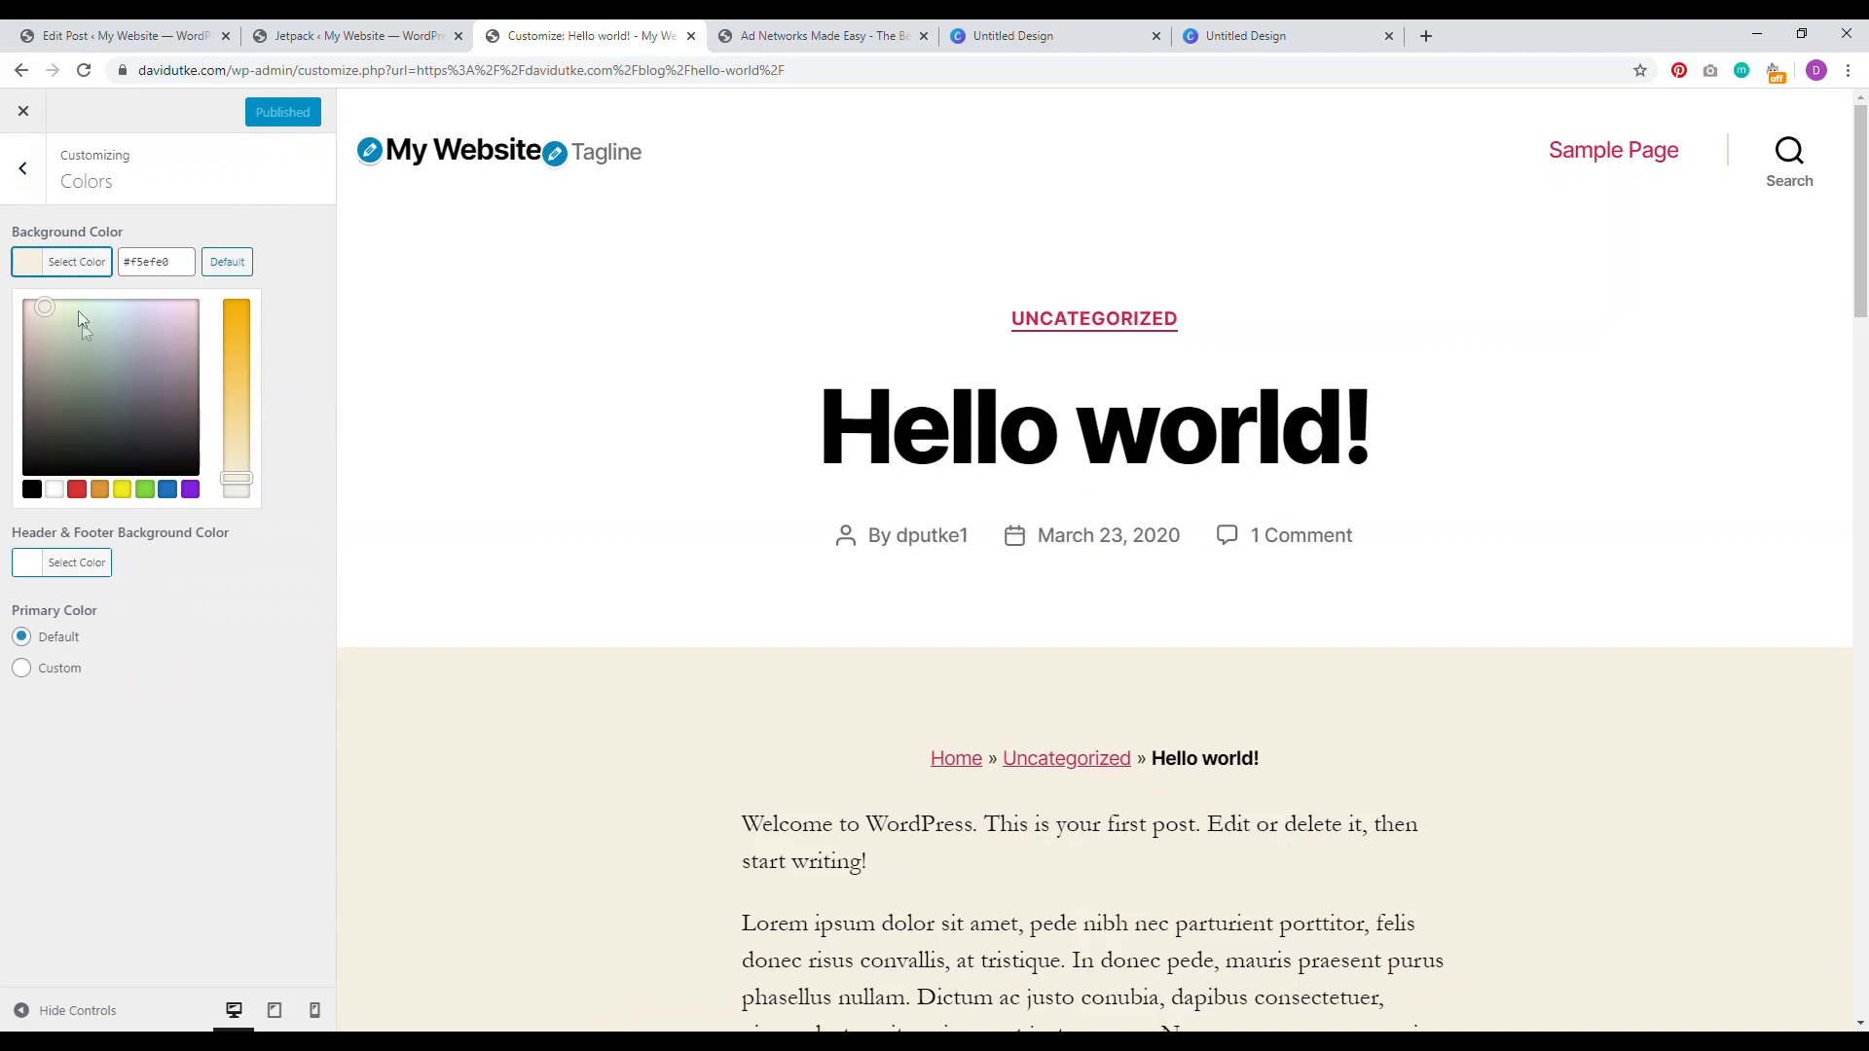
{"action": "left_click", "coordinate": [55, 489]}
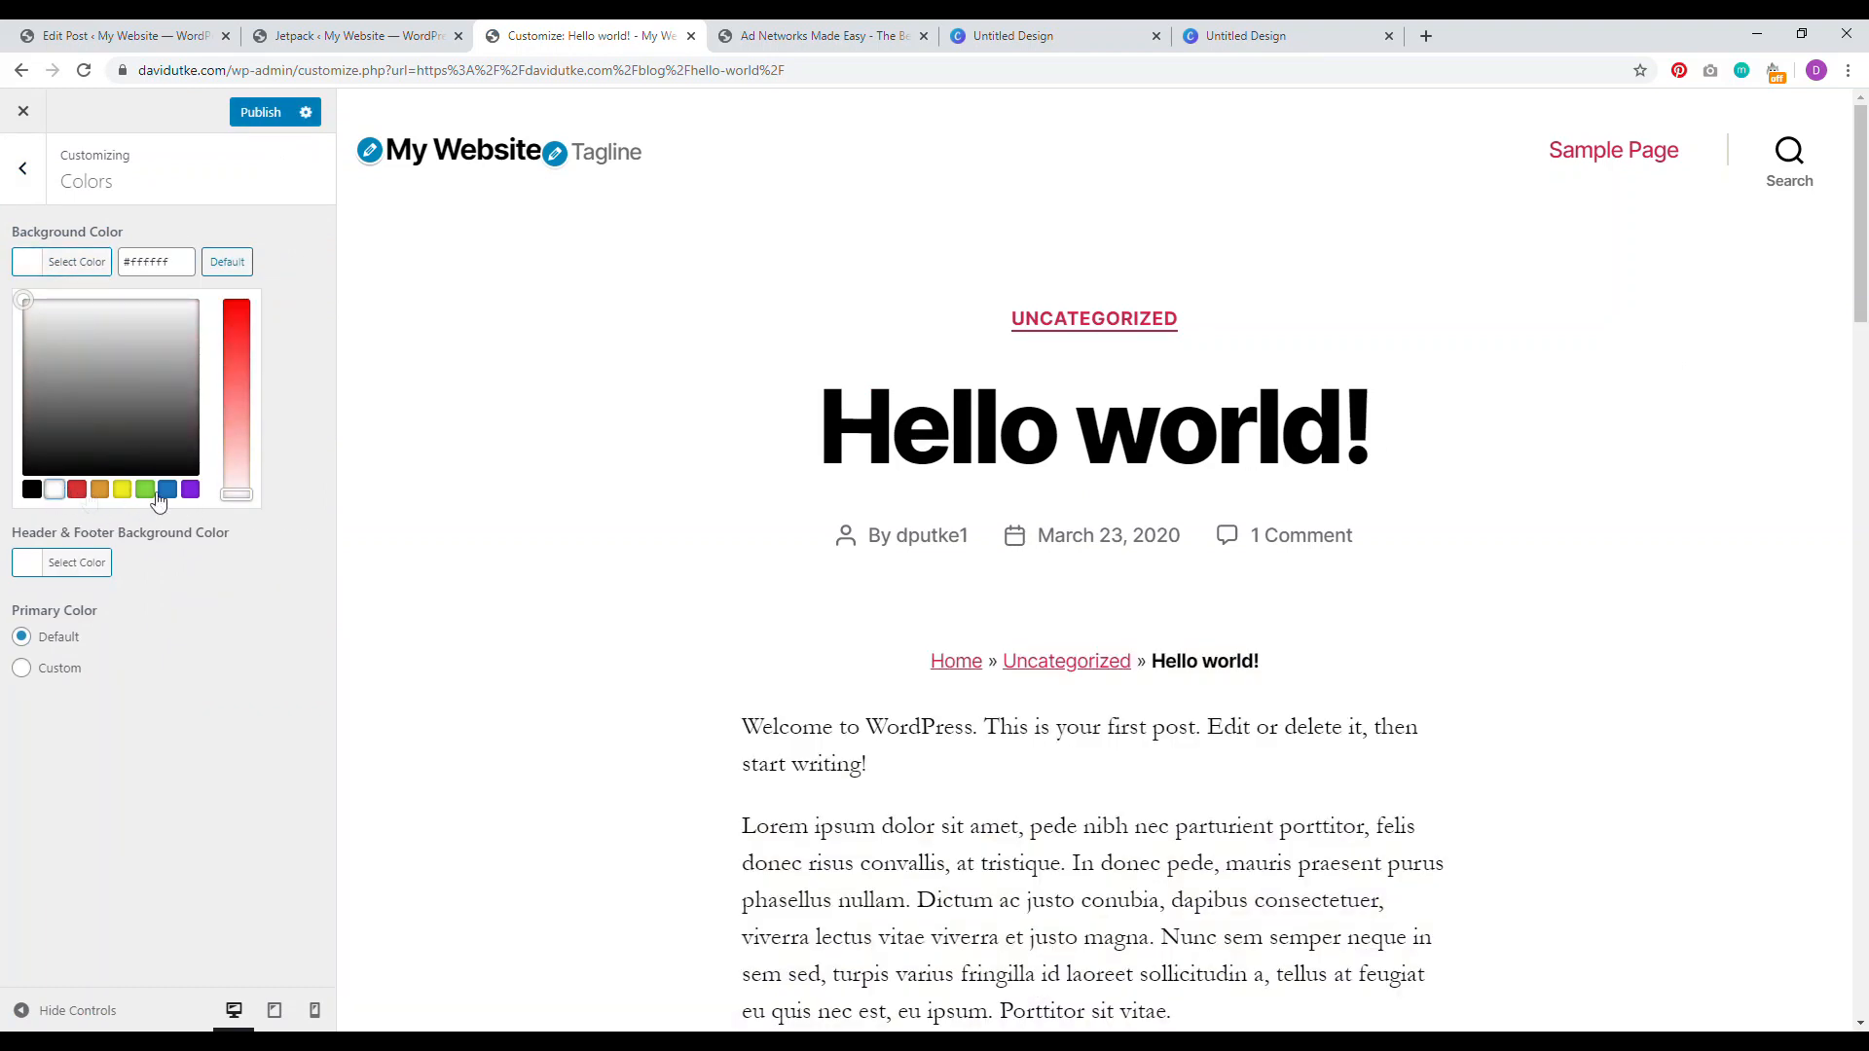
{"action": "left_click", "coordinate": [270, 113]}
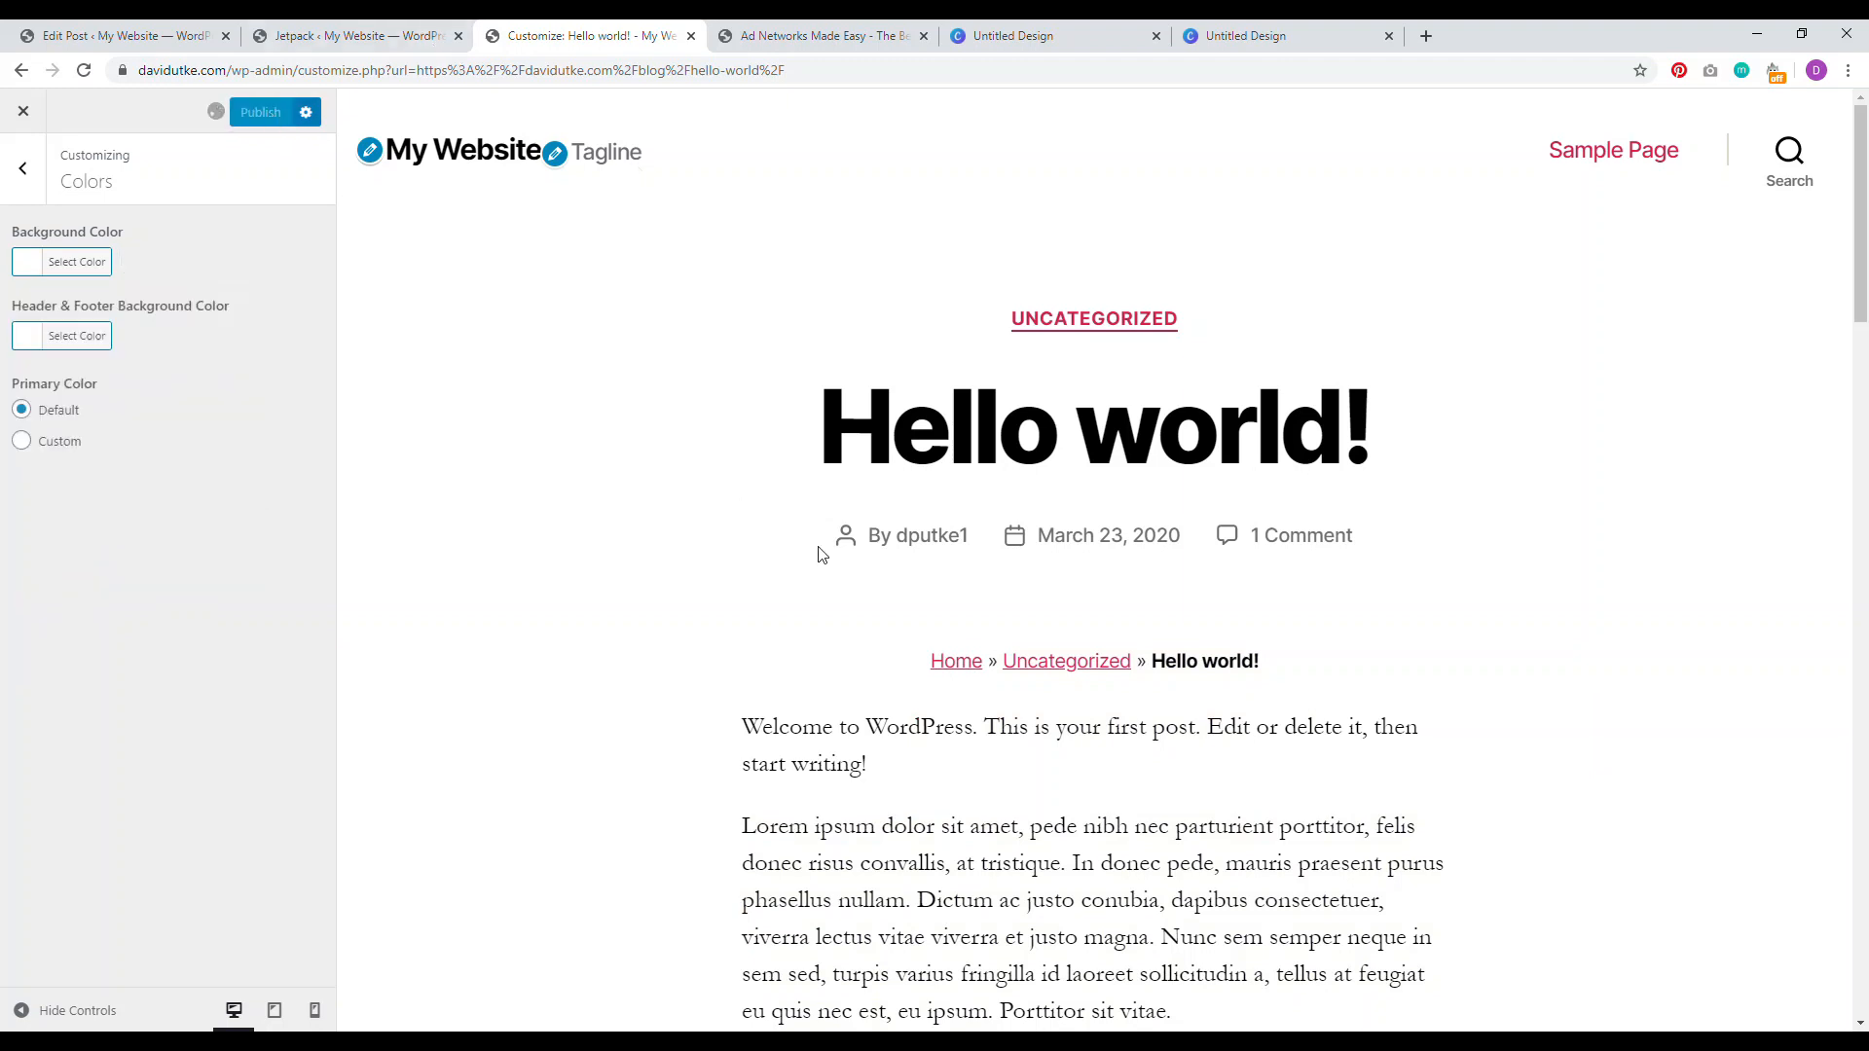
{"action": "scroll", "coordinate": [493, 388], "scroll_direction": "down", "scroll_amount": 6}
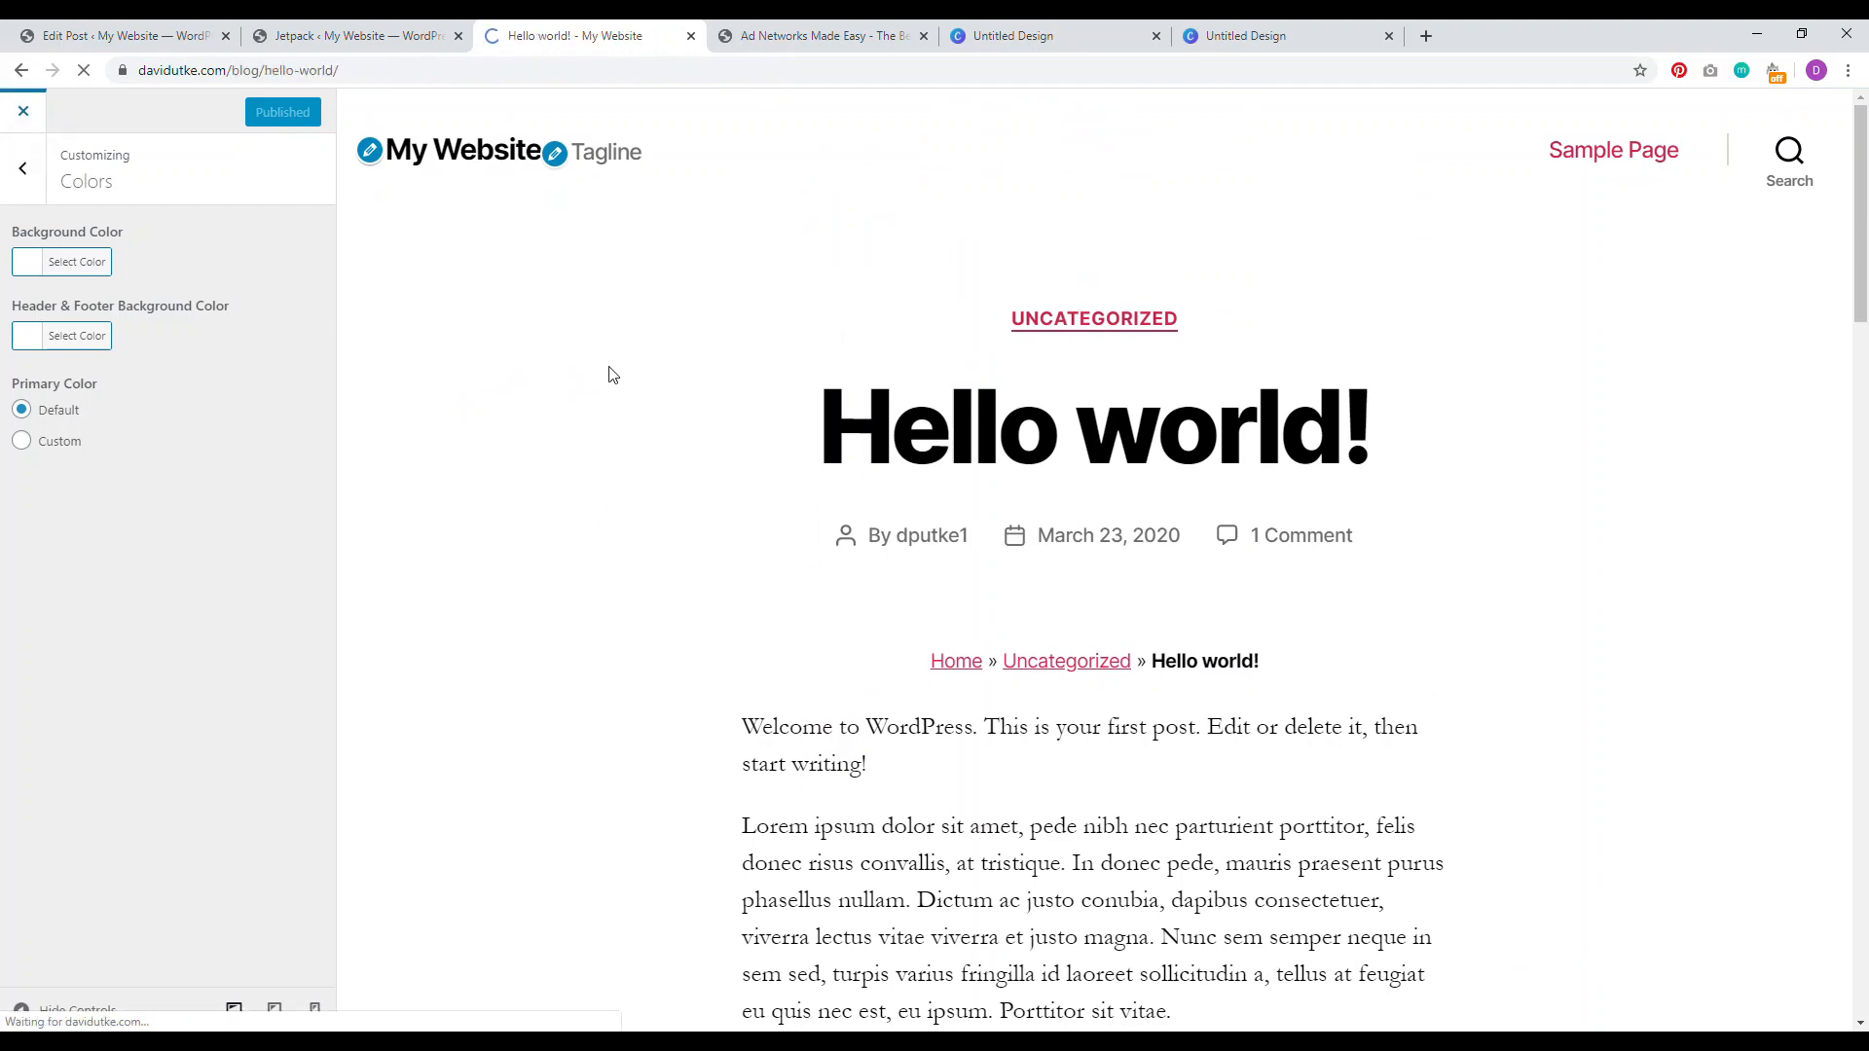
{"action": "scroll", "coordinate": [1864, 345], "scroll_direction": "down", "scroll_amount": 3}
{"action": "left_click_drag", "start_coordinate": [1867, 348], "coordinate": [1867, 296]}
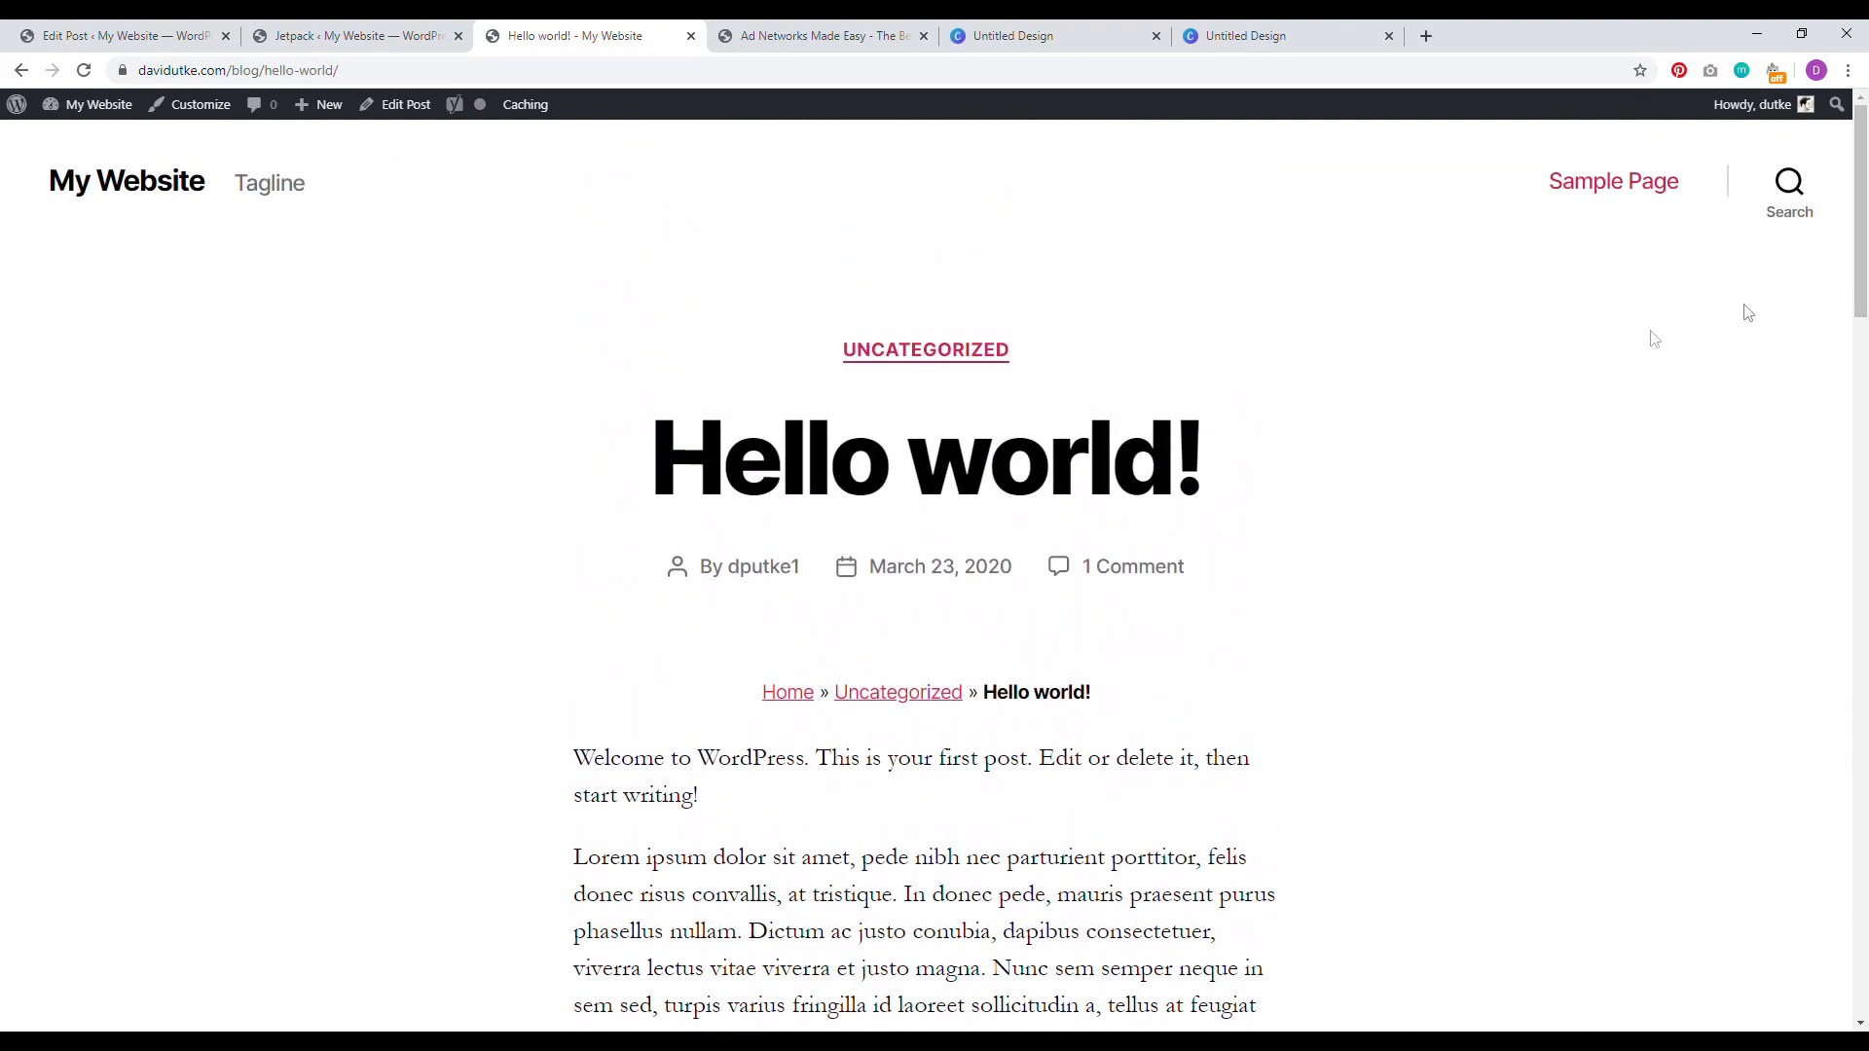
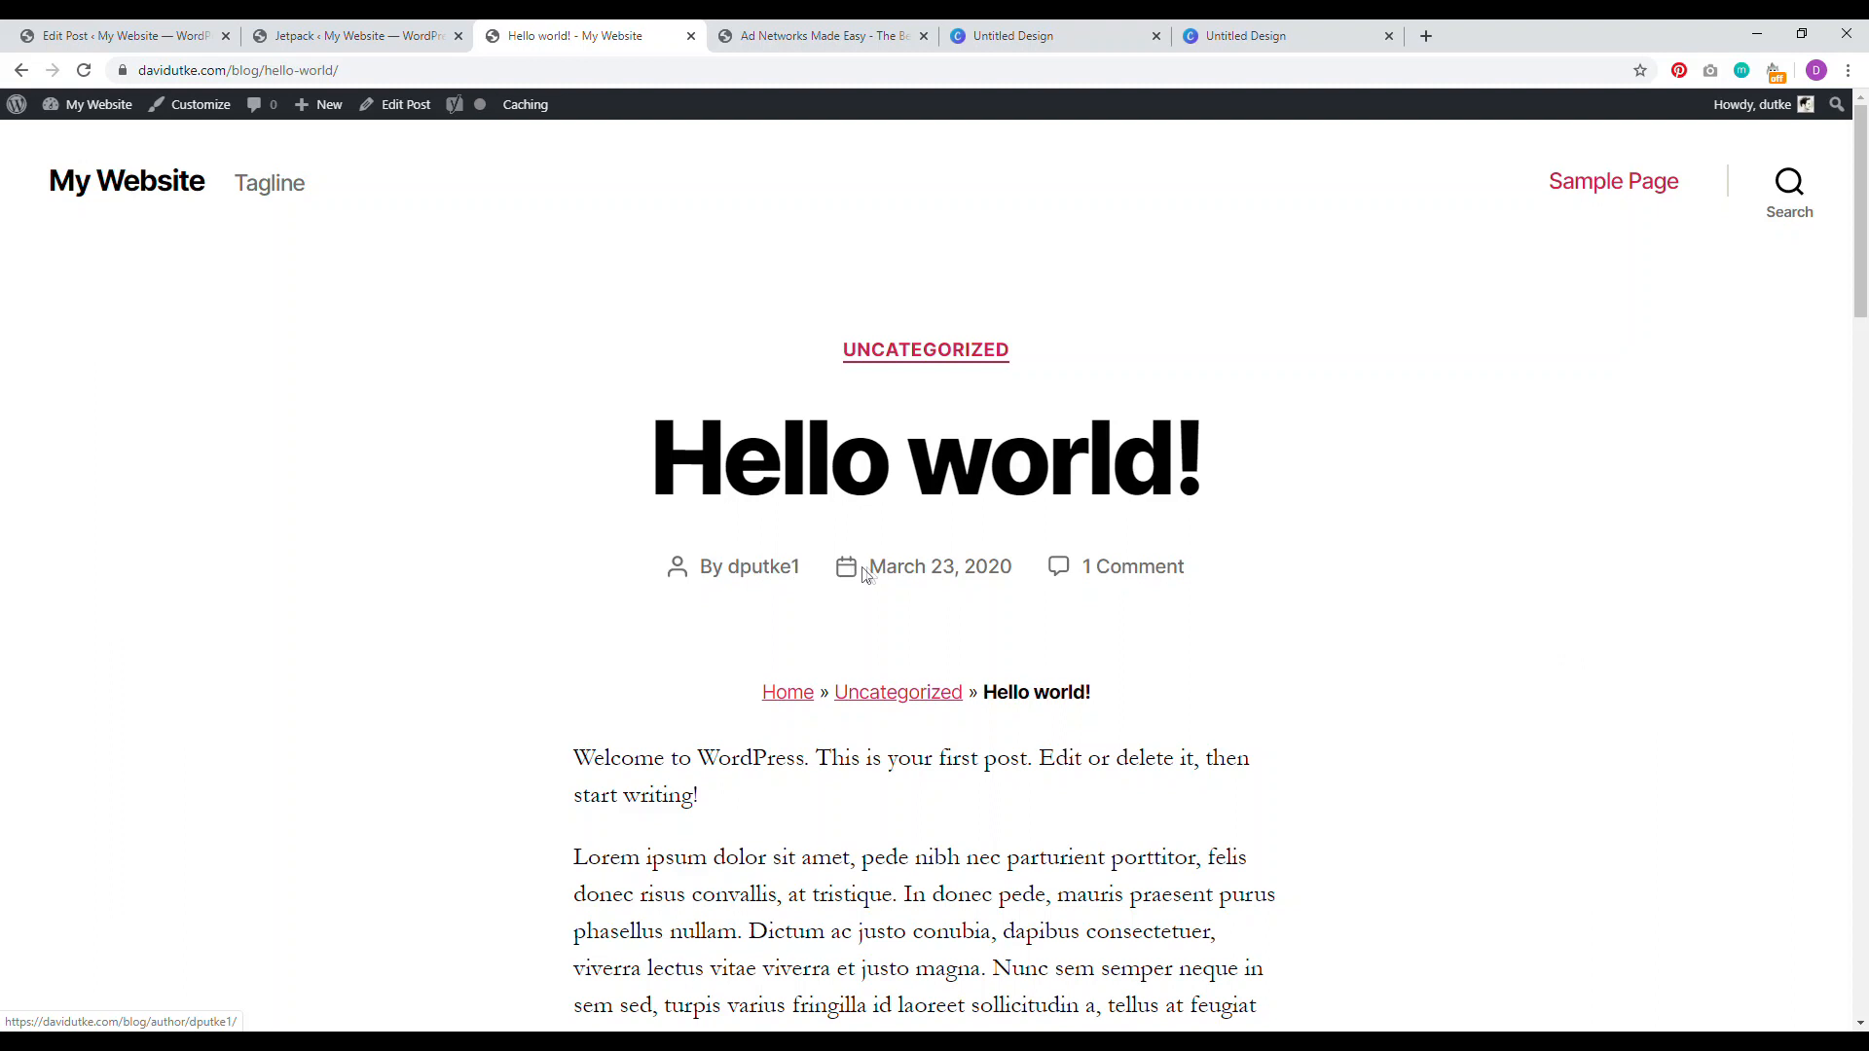
Step: Highlight the byline, UNCATEGORIZED label and title on the live post, then return to the editor
{"action": "left_click_drag", "start_coordinate": [1211, 580], "coordinate": [507, 582]}
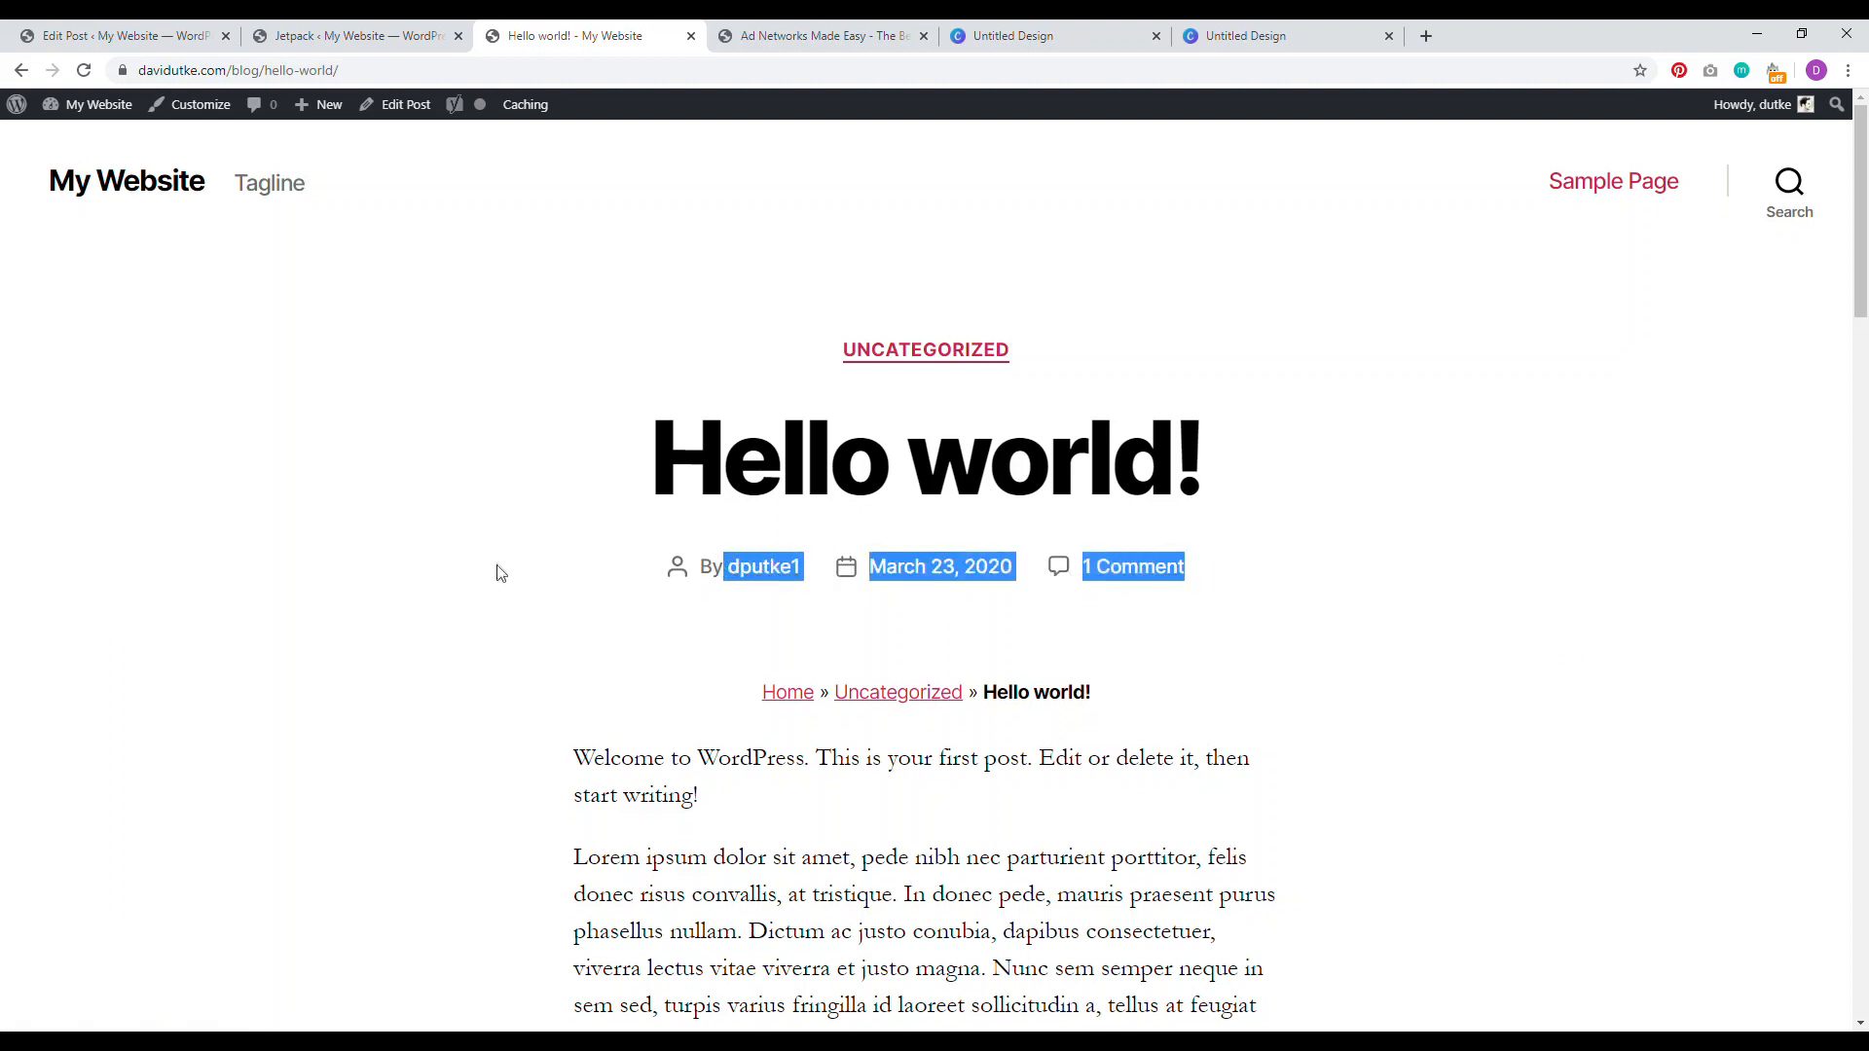
{"action": "left_click", "coordinate": [489, 335]}
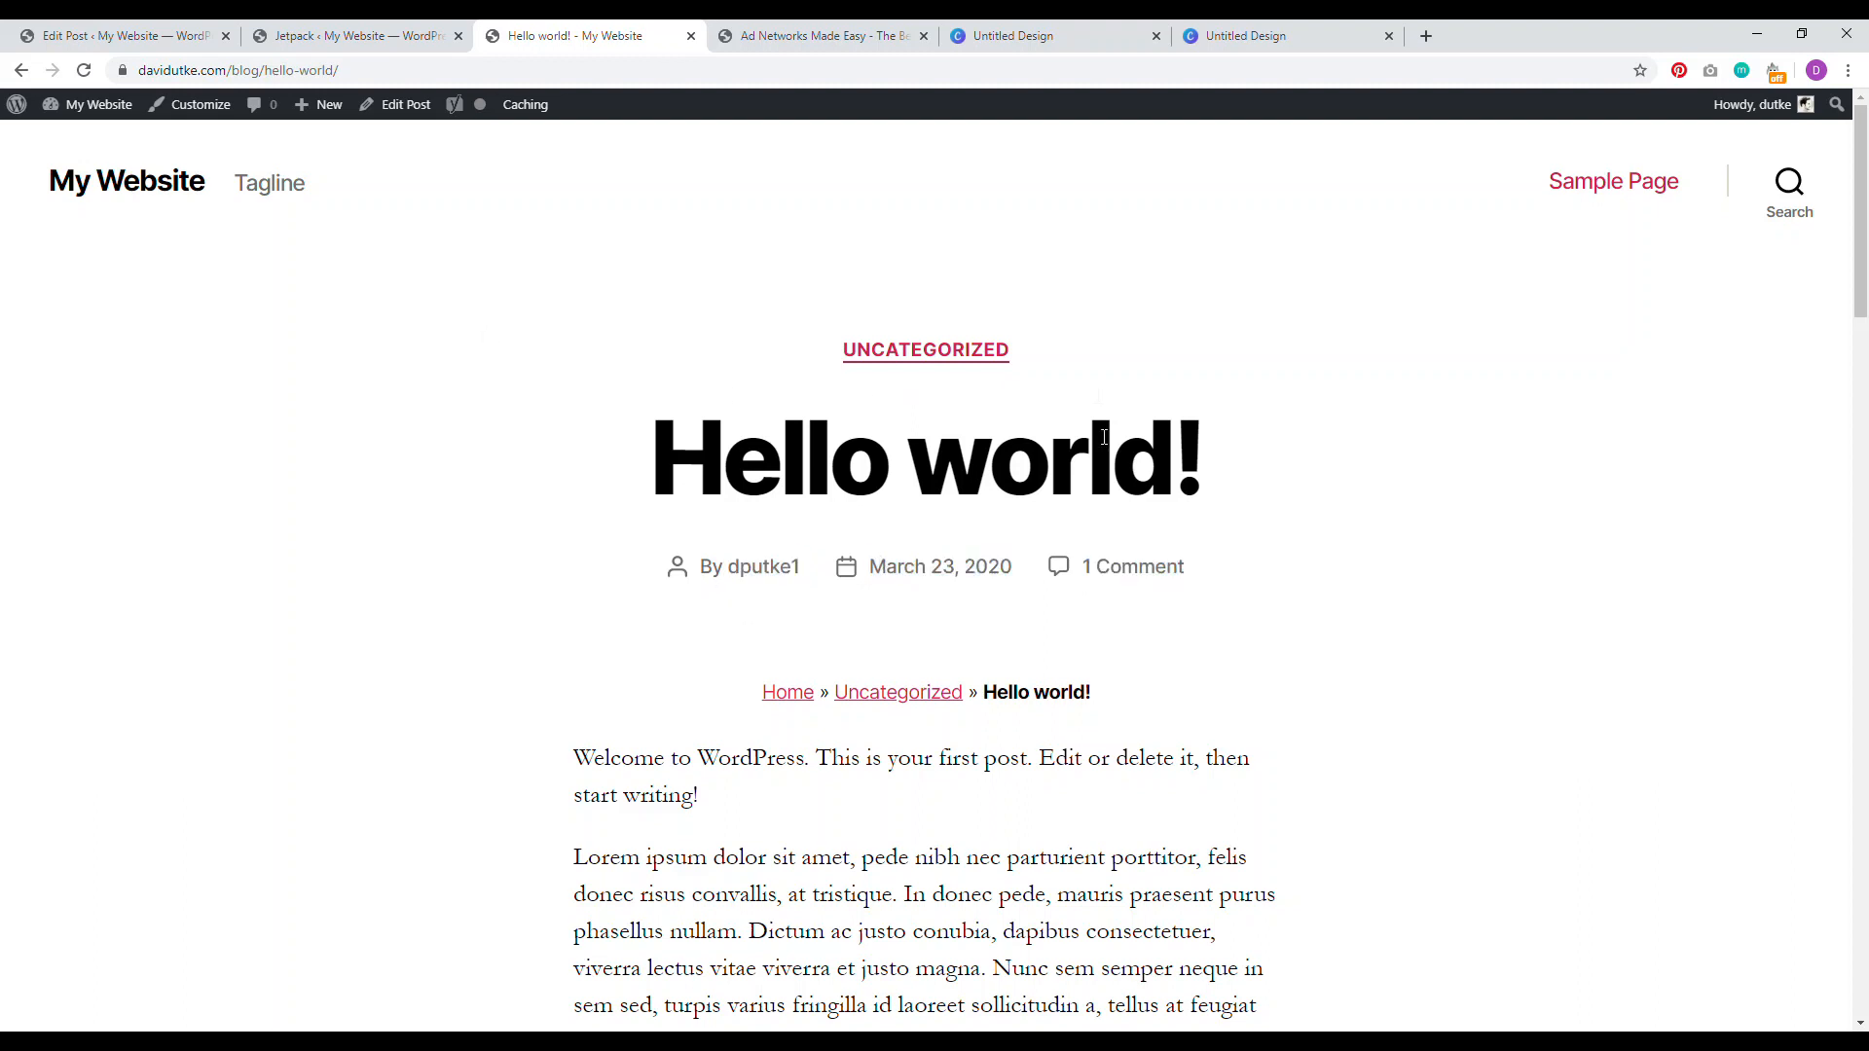
{"action": "left_click_drag", "start_coordinate": [1099, 354], "coordinate": [835, 348]}
{"action": "left_click_drag", "start_coordinate": [1048, 536], "coordinate": [502, 487]}
{"action": "left_click", "coordinate": [503, 487]}
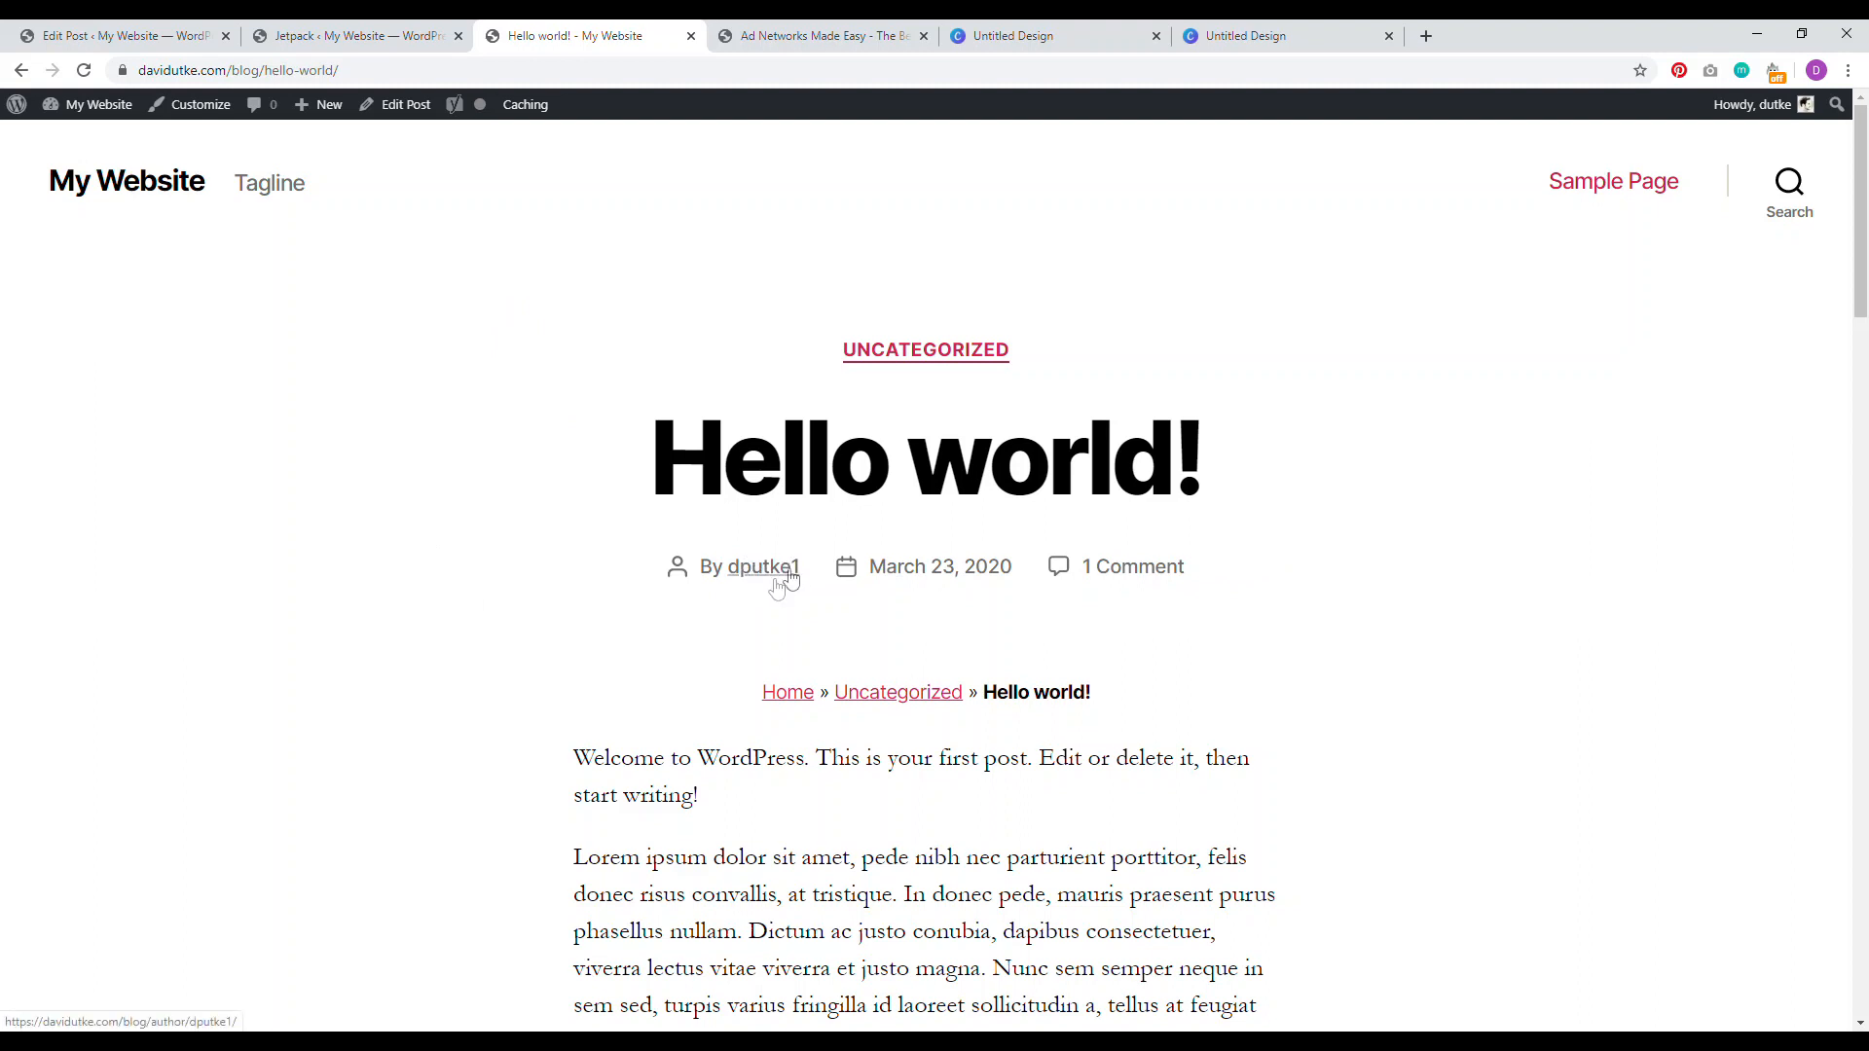
{"action": "left_click", "coordinate": [117, 36]}
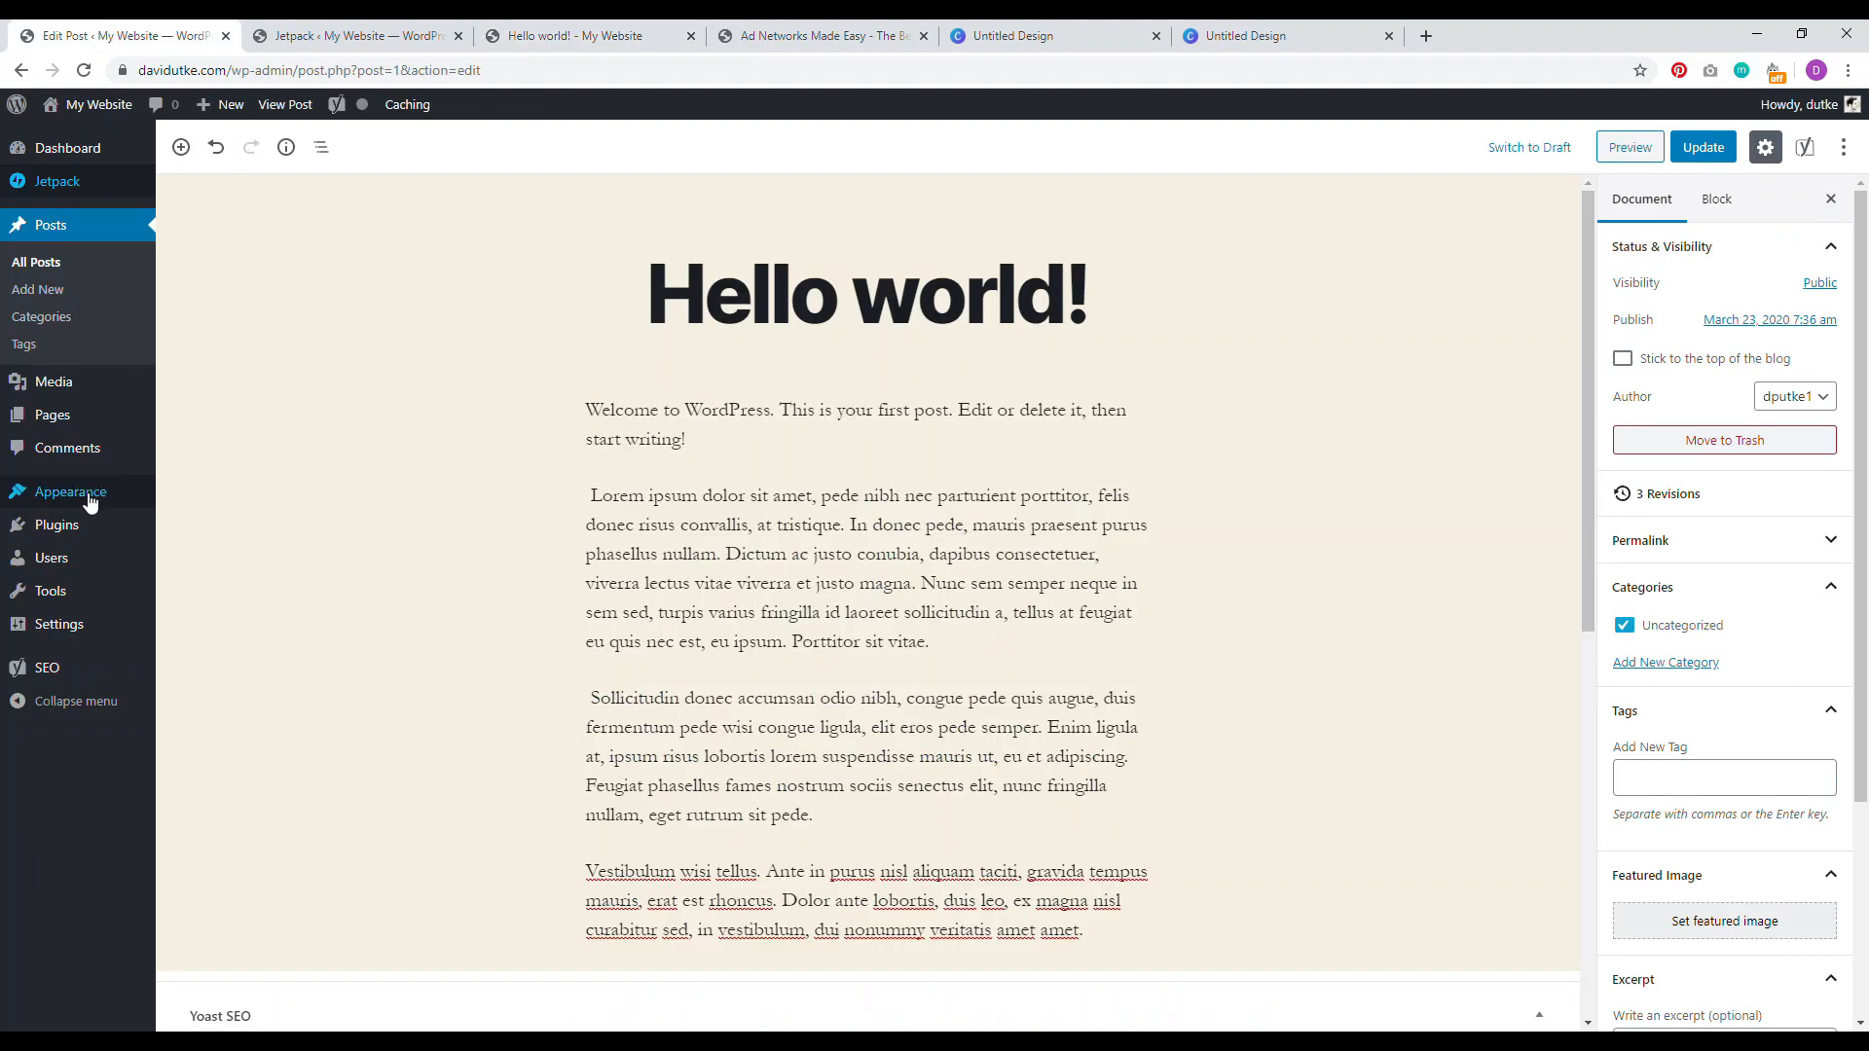
Step: Open Users in a new tab, edit the Editor user, and replace the nickname with the new one
{"action": "mouse_move", "coordinate": [93, 499]}
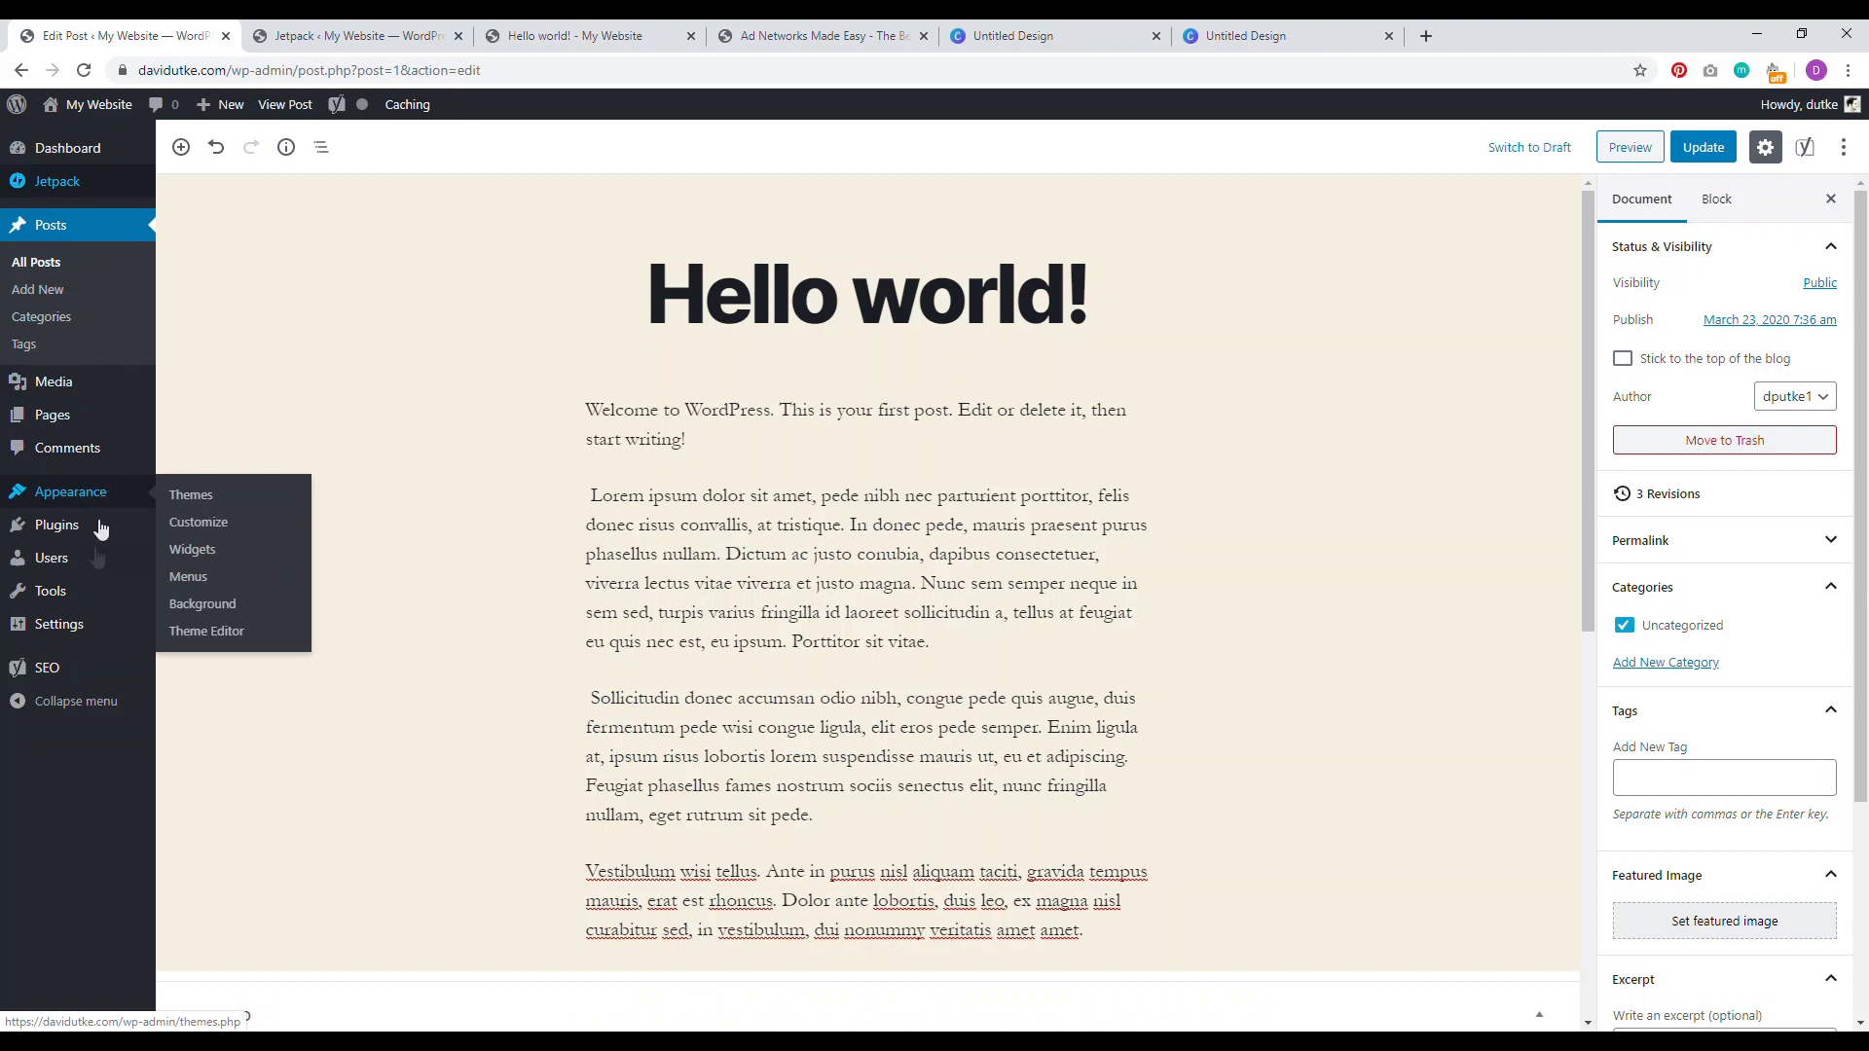
{"action": "right_click", "coordinate": [87, 568]}
{"action": "left_click", "coordinate": [156, 576]}
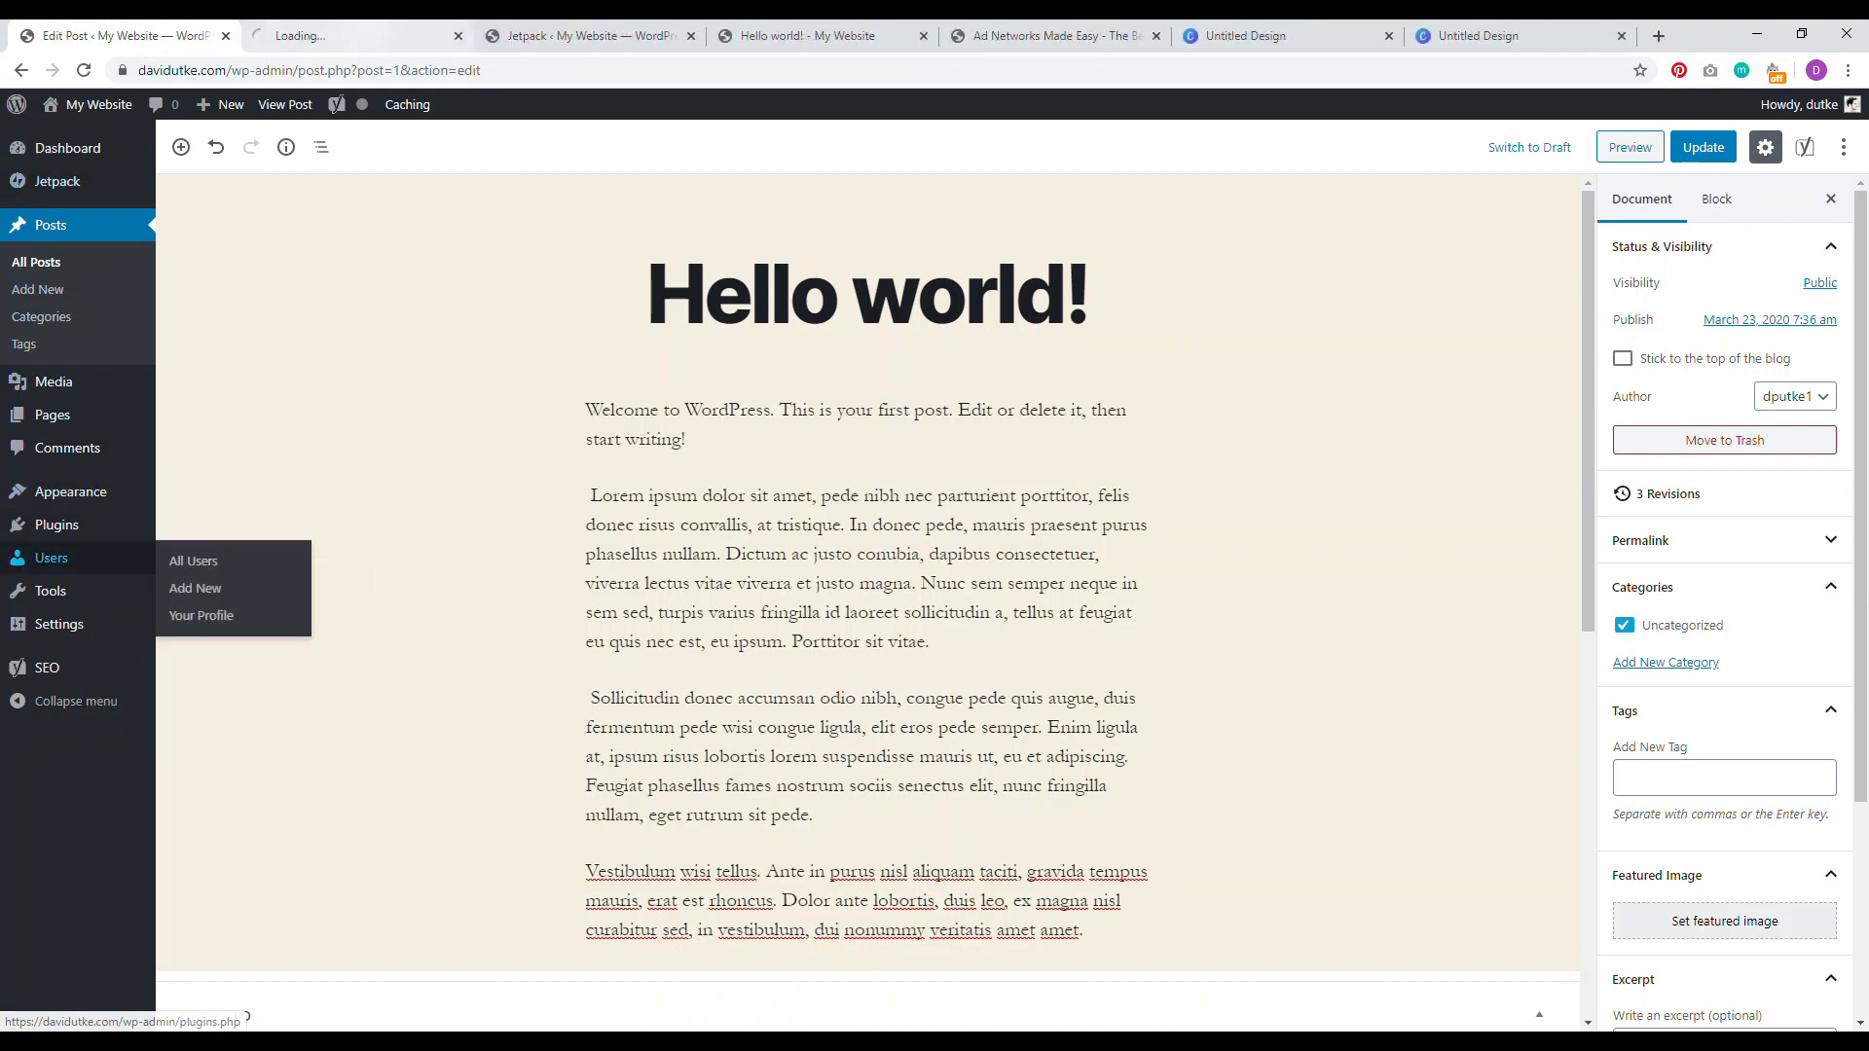
{"action": "left_click", "coordinate": [350, 36]}
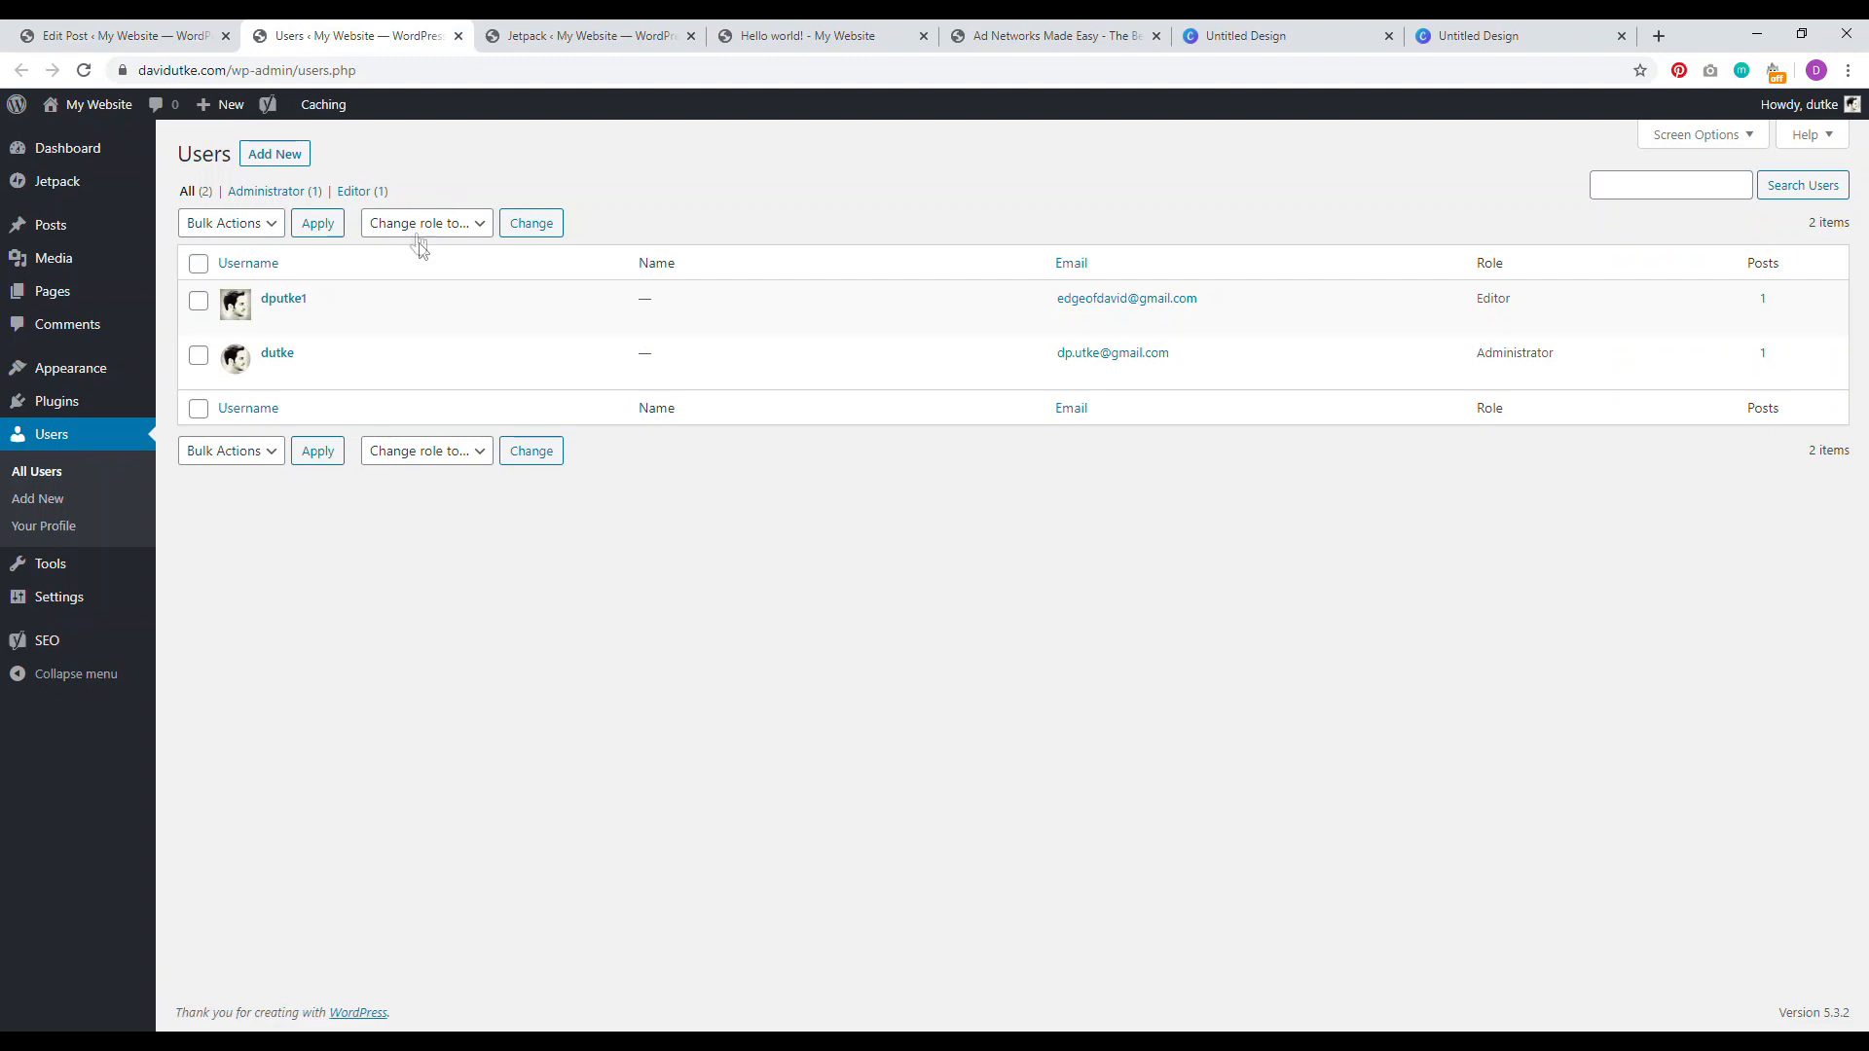
{"action": "left_click", "coordinate": [284, 309]}
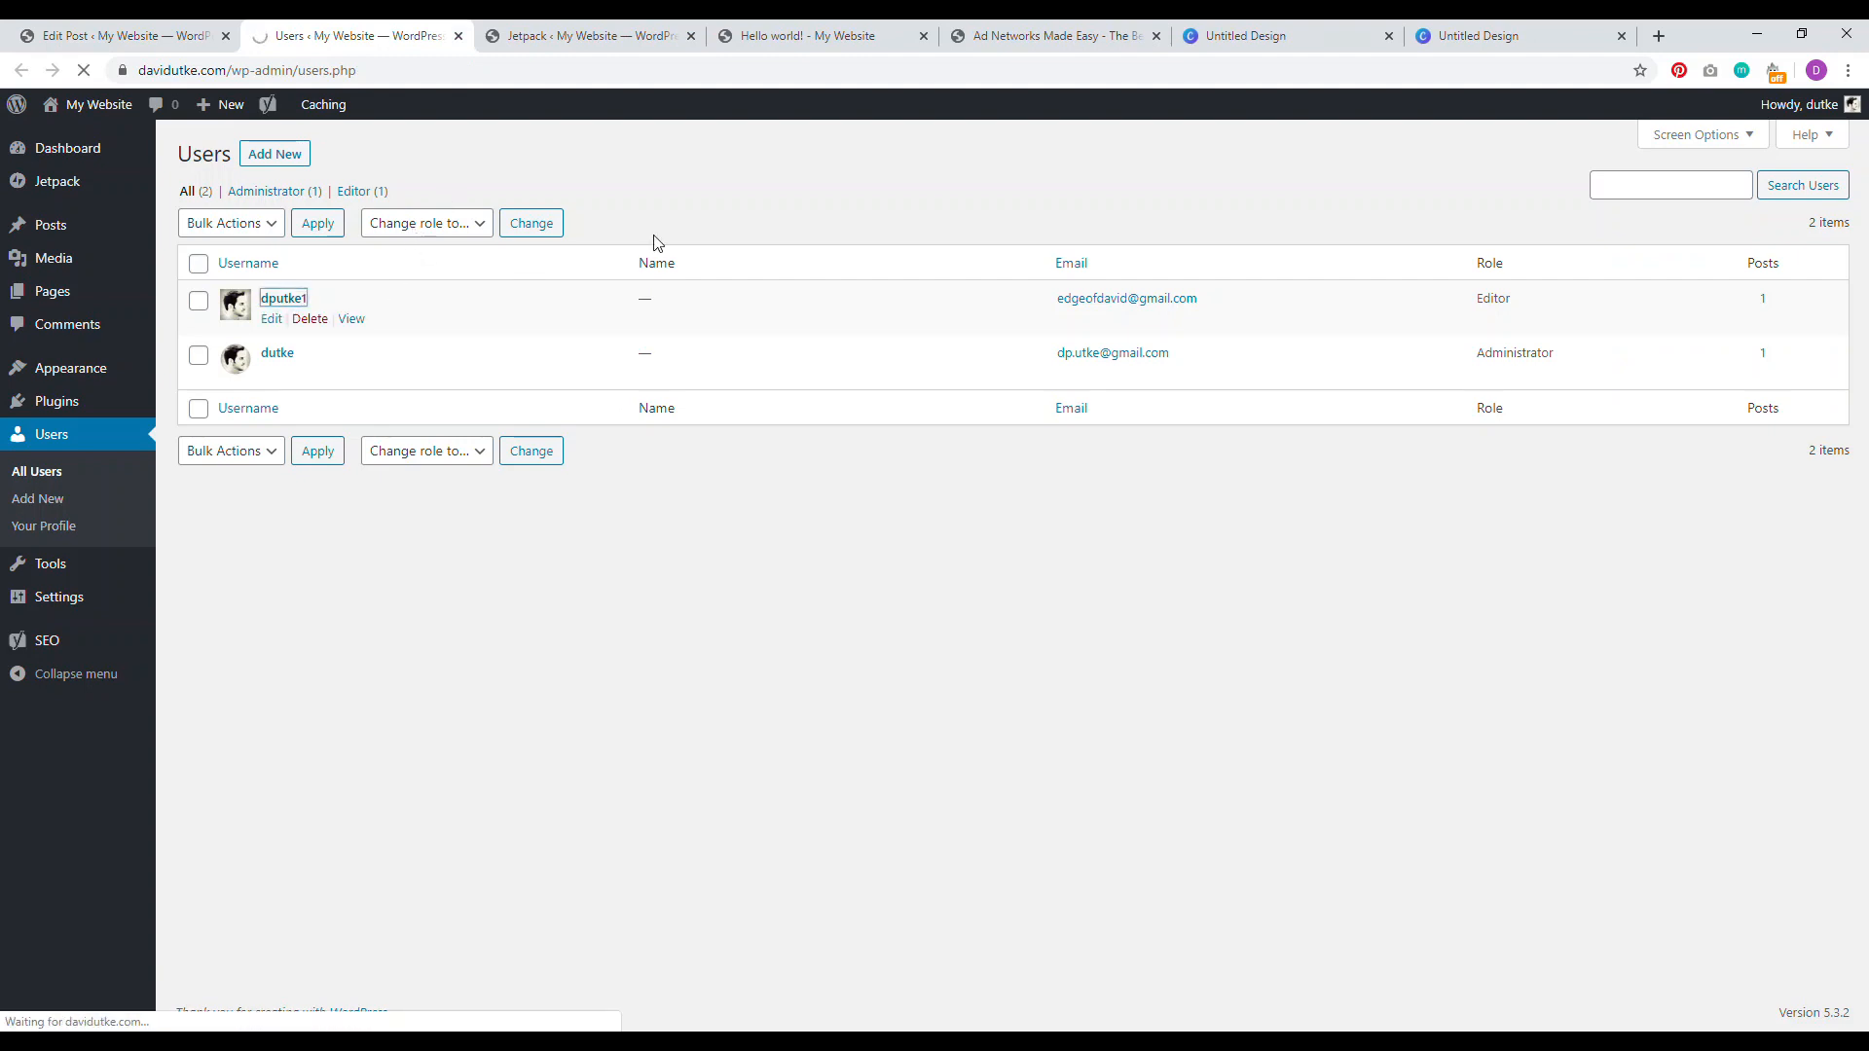
{"action": "scroll", "coordinate": [346, 443], "scroll_direction": "down", "scroll_amount": 2}
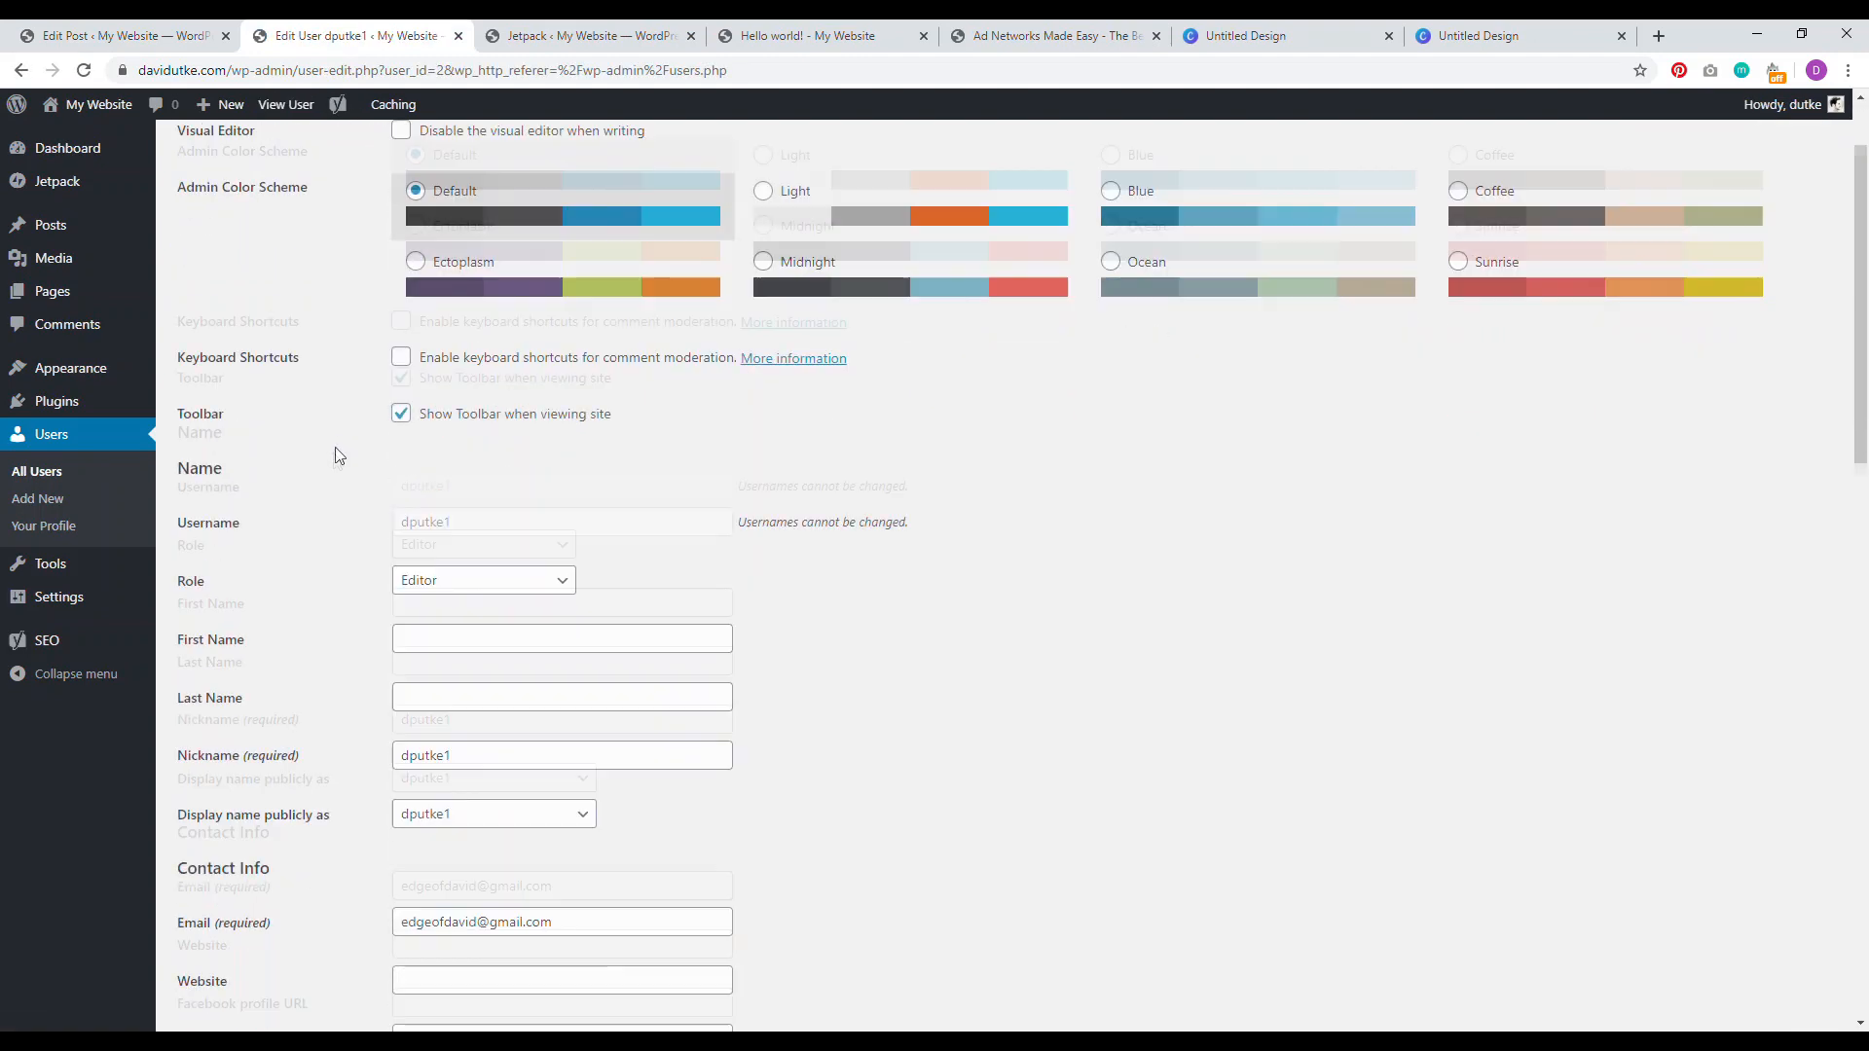
{"action": "scroll", "coordinate": [338, 456], "scroll_direction": "down", "scroll_amount": 2}
{"action": "double_click", "coordinate": [456, 583]}
{"action": "key", "text": "BackSpace"}
{"action": "type", "text": "David"}
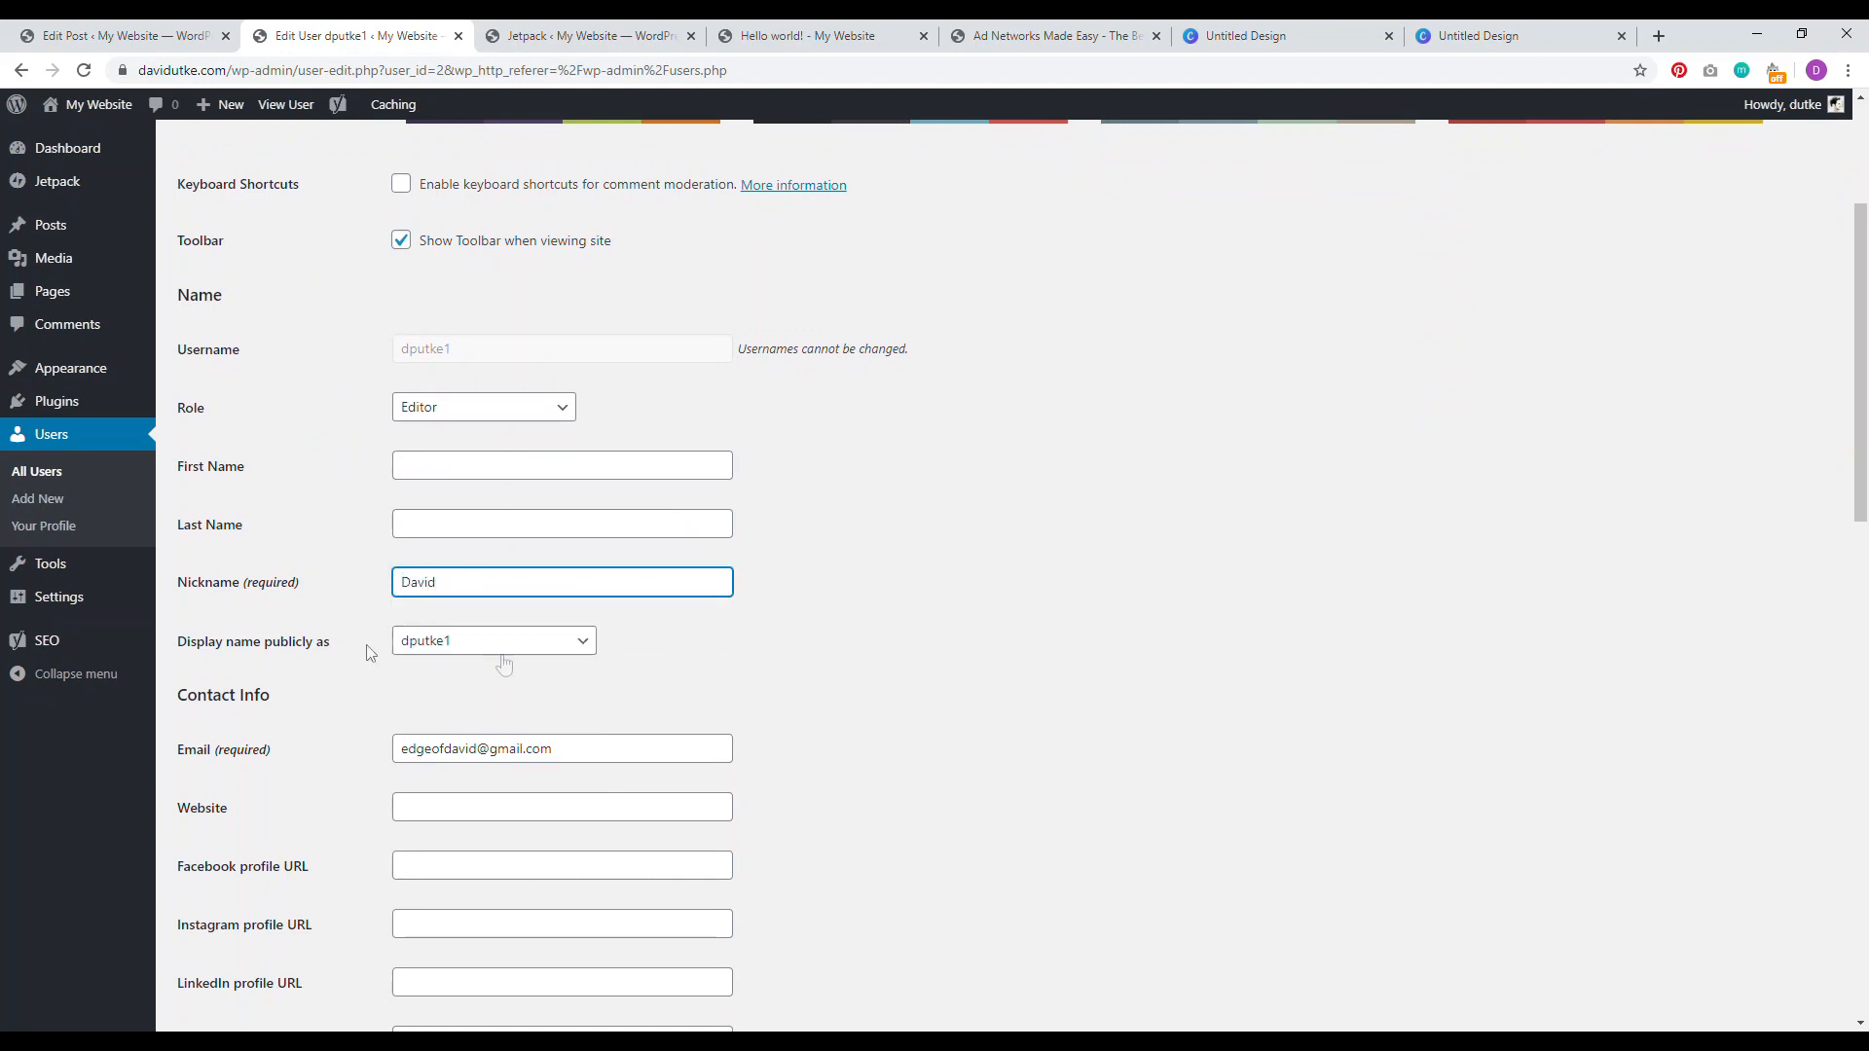
Step: Enter the biographical info 'This is the bio.' and save the profile with Update User
{"action": "scroll", "coordinate": [743, 692], "scroll_direction": "down", "scroll_amount": 12}
{"action": "scroll", "coordinate": [210, 828], "scroll_direction": "down", "scroll_amount": 1}
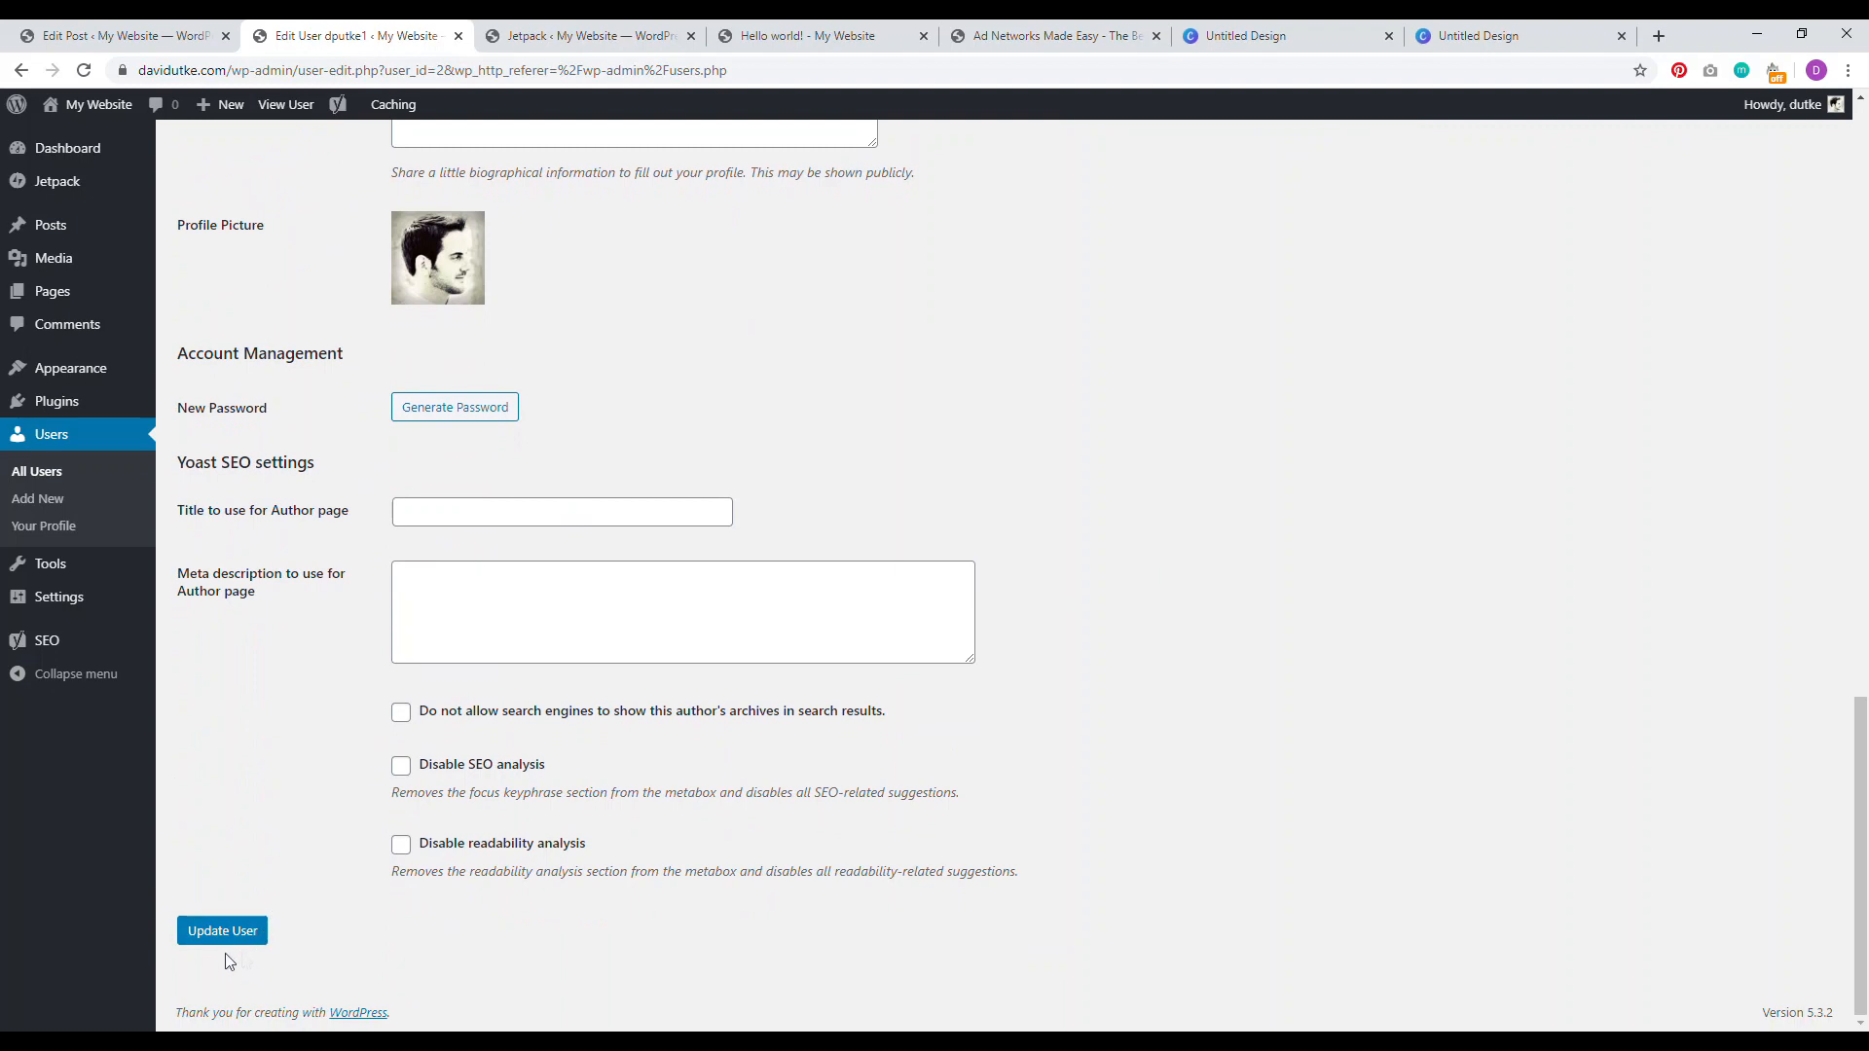
{"action": "scroll", "coordinate": [348, 461], "scroll_direction": "up", "scroll_amount": 3}
{"action": "left_click", "coordinate": [445, 379]}
{"action": "type", "text": "This is the bio."}
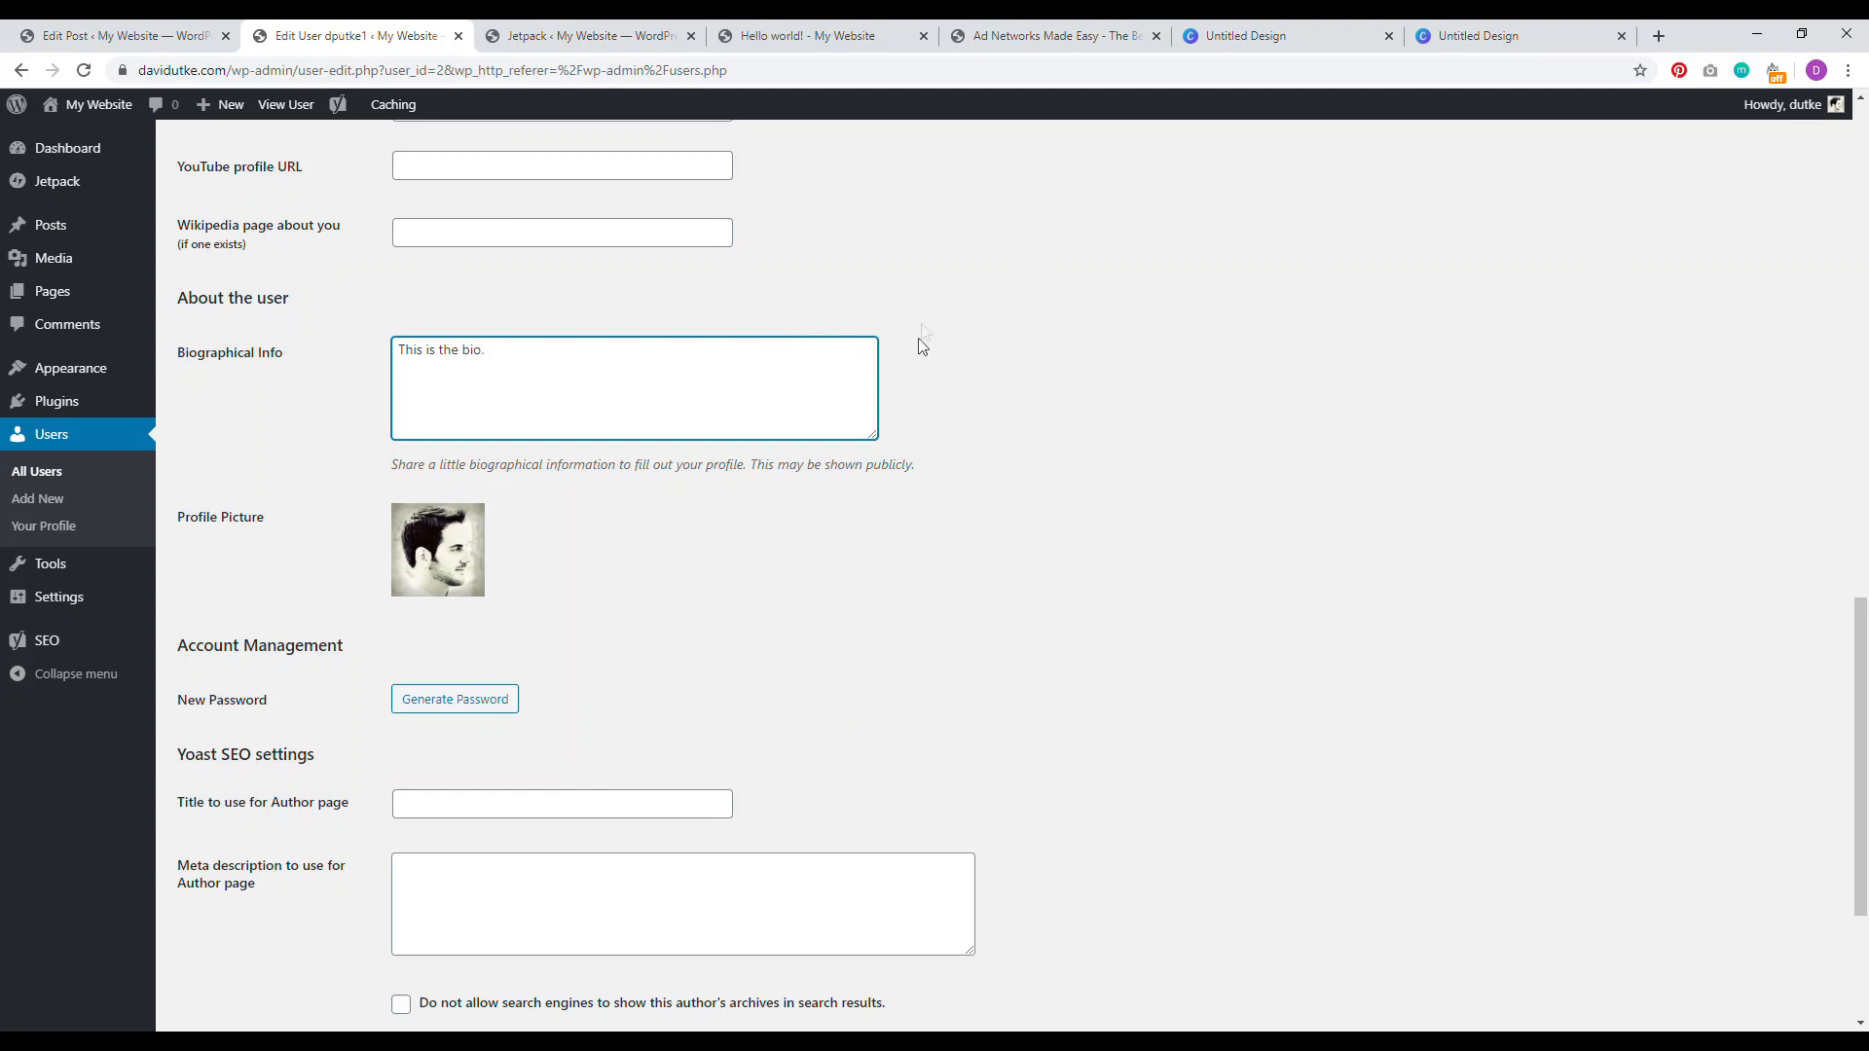
{"action": "scroll", "coordinate": [922, 346], "scroll_direction": "down", "scroll_amount": 3}
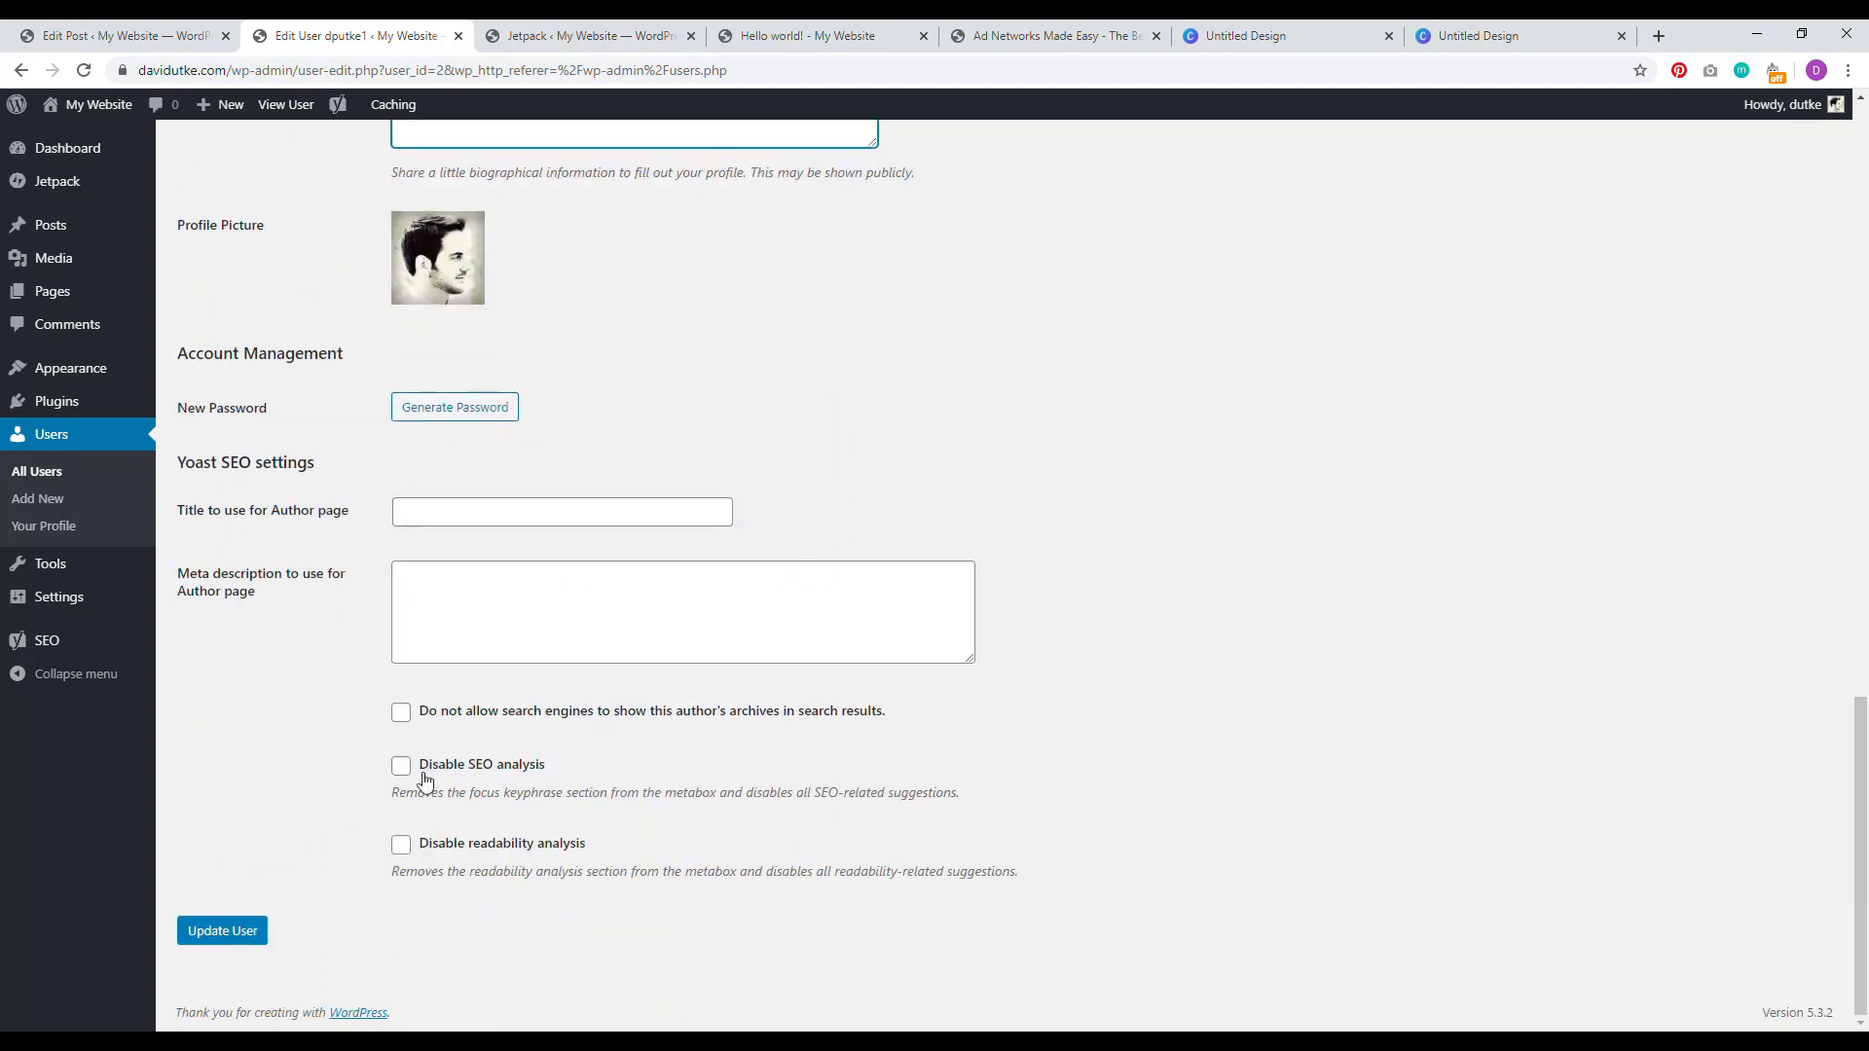
{"action": "left_click", "coordinate": [222, 933]}
{"action": "left_click", "coordinate": [1056, 36]}
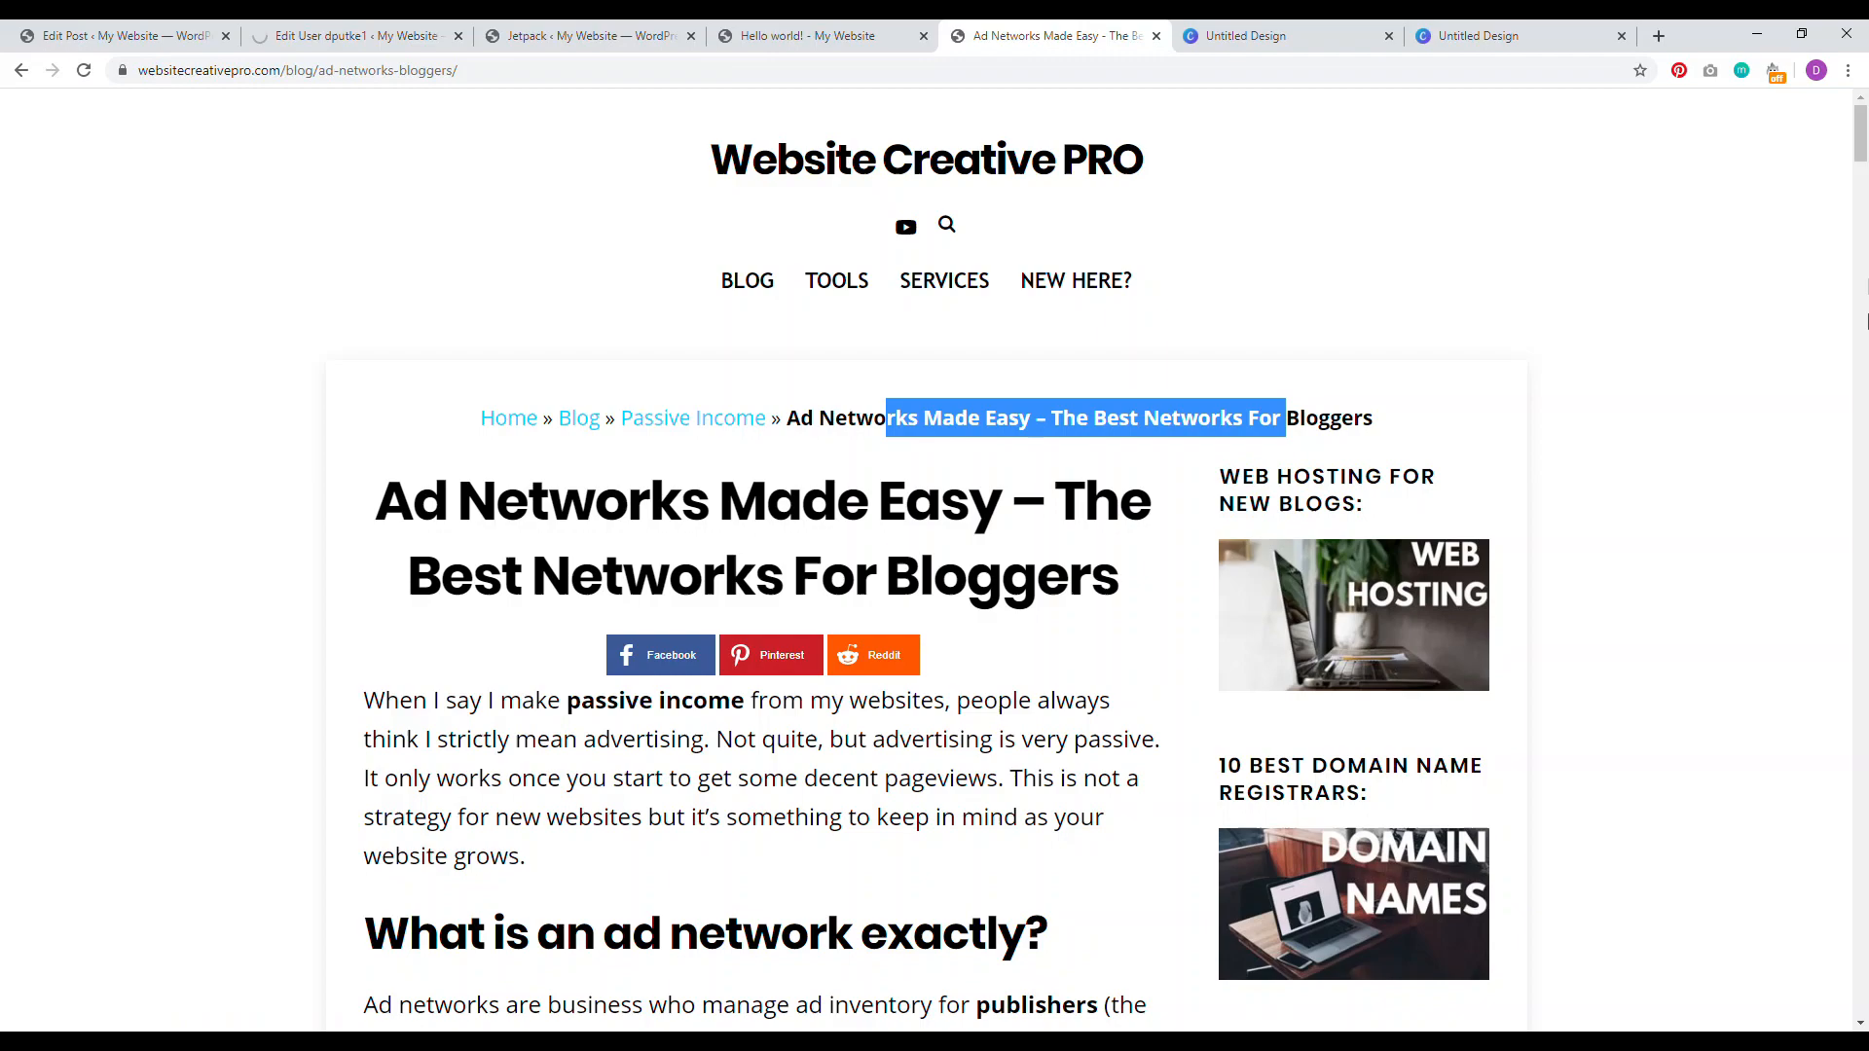
Step: Scroll the Ad Networks Made Easy article and highlight its author bio for reference
{"action": "scroll", "coordinate": [1833, 491], "scroll_direction": "down", "scroll_amount": 15}
{"action": "left_click_drag", "start_coordinate": [1833, 491], "coordinate": [1814, 1012]}
{"action": "left_click_drag", "start_coordinate": [796, 368], "coordinate": [590, 265]}
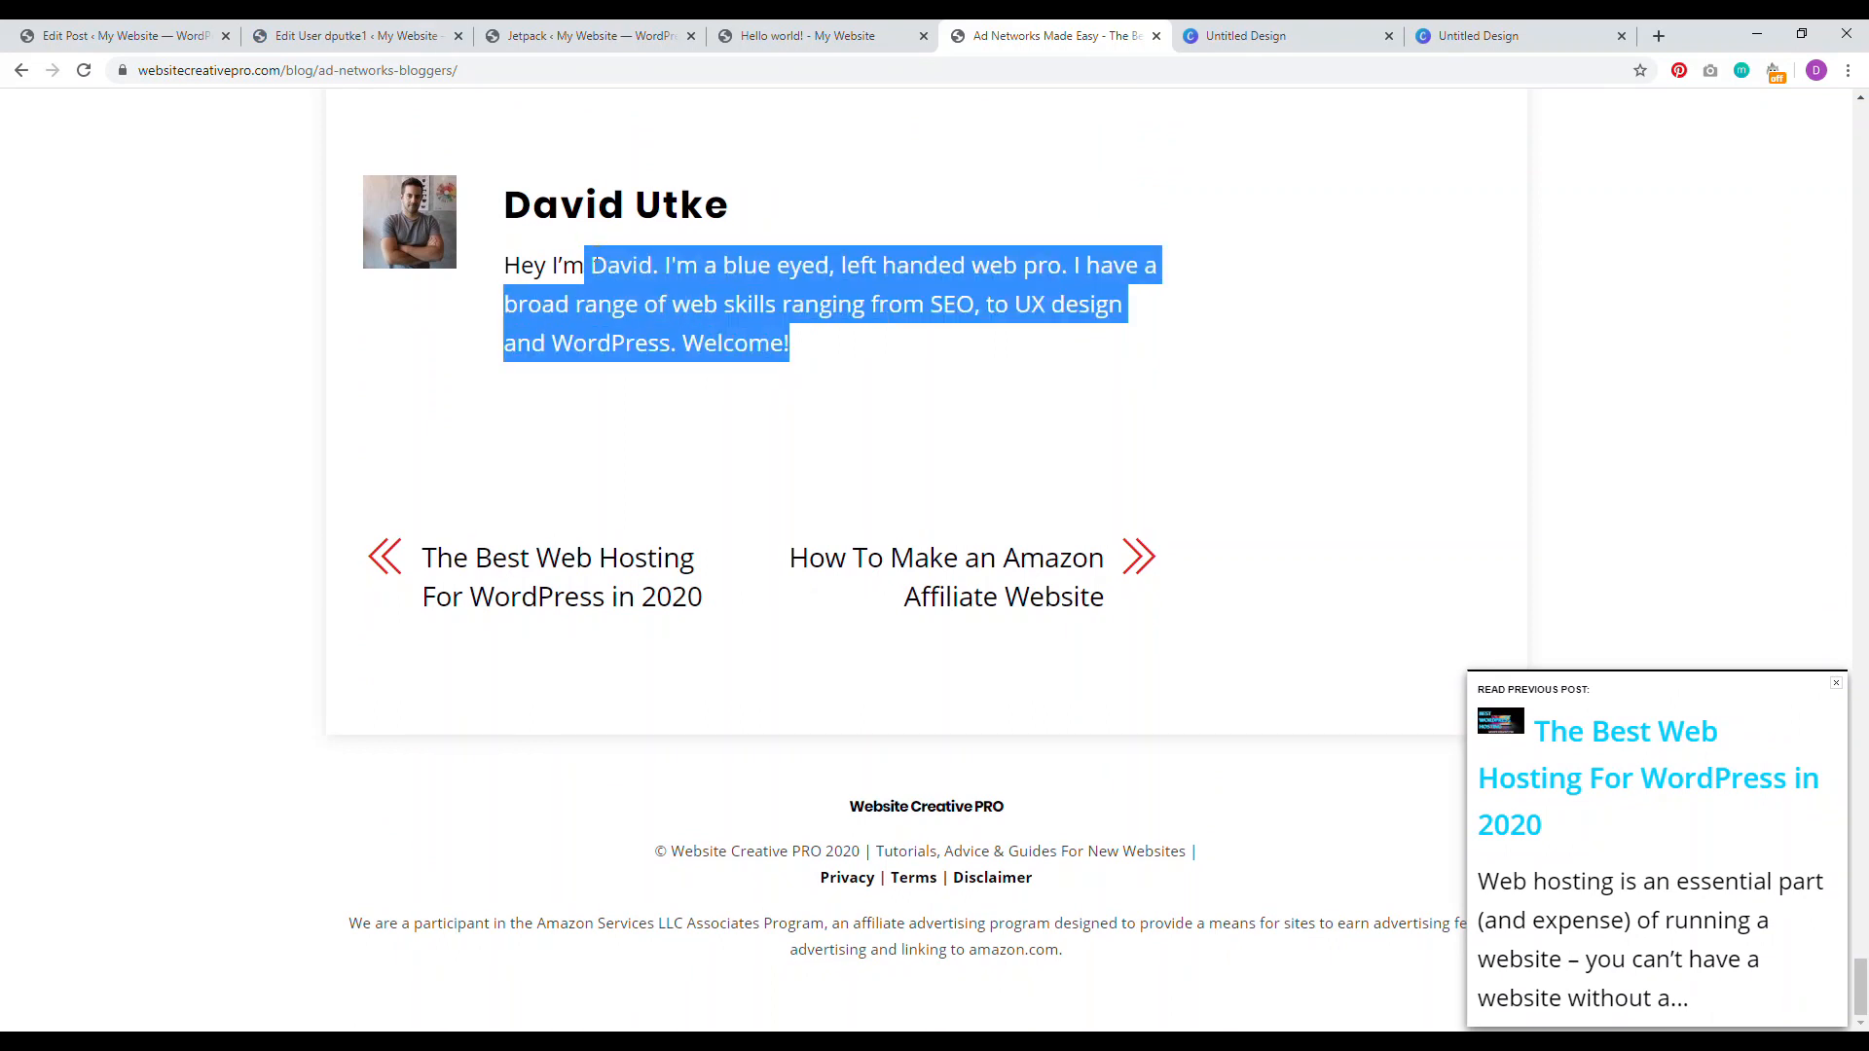
Step: Back in the Editor profile, highlight the bio text and Profile Picture label, then start a new browser tab
{"action": "left_click", "coordinate": [362, 36]}
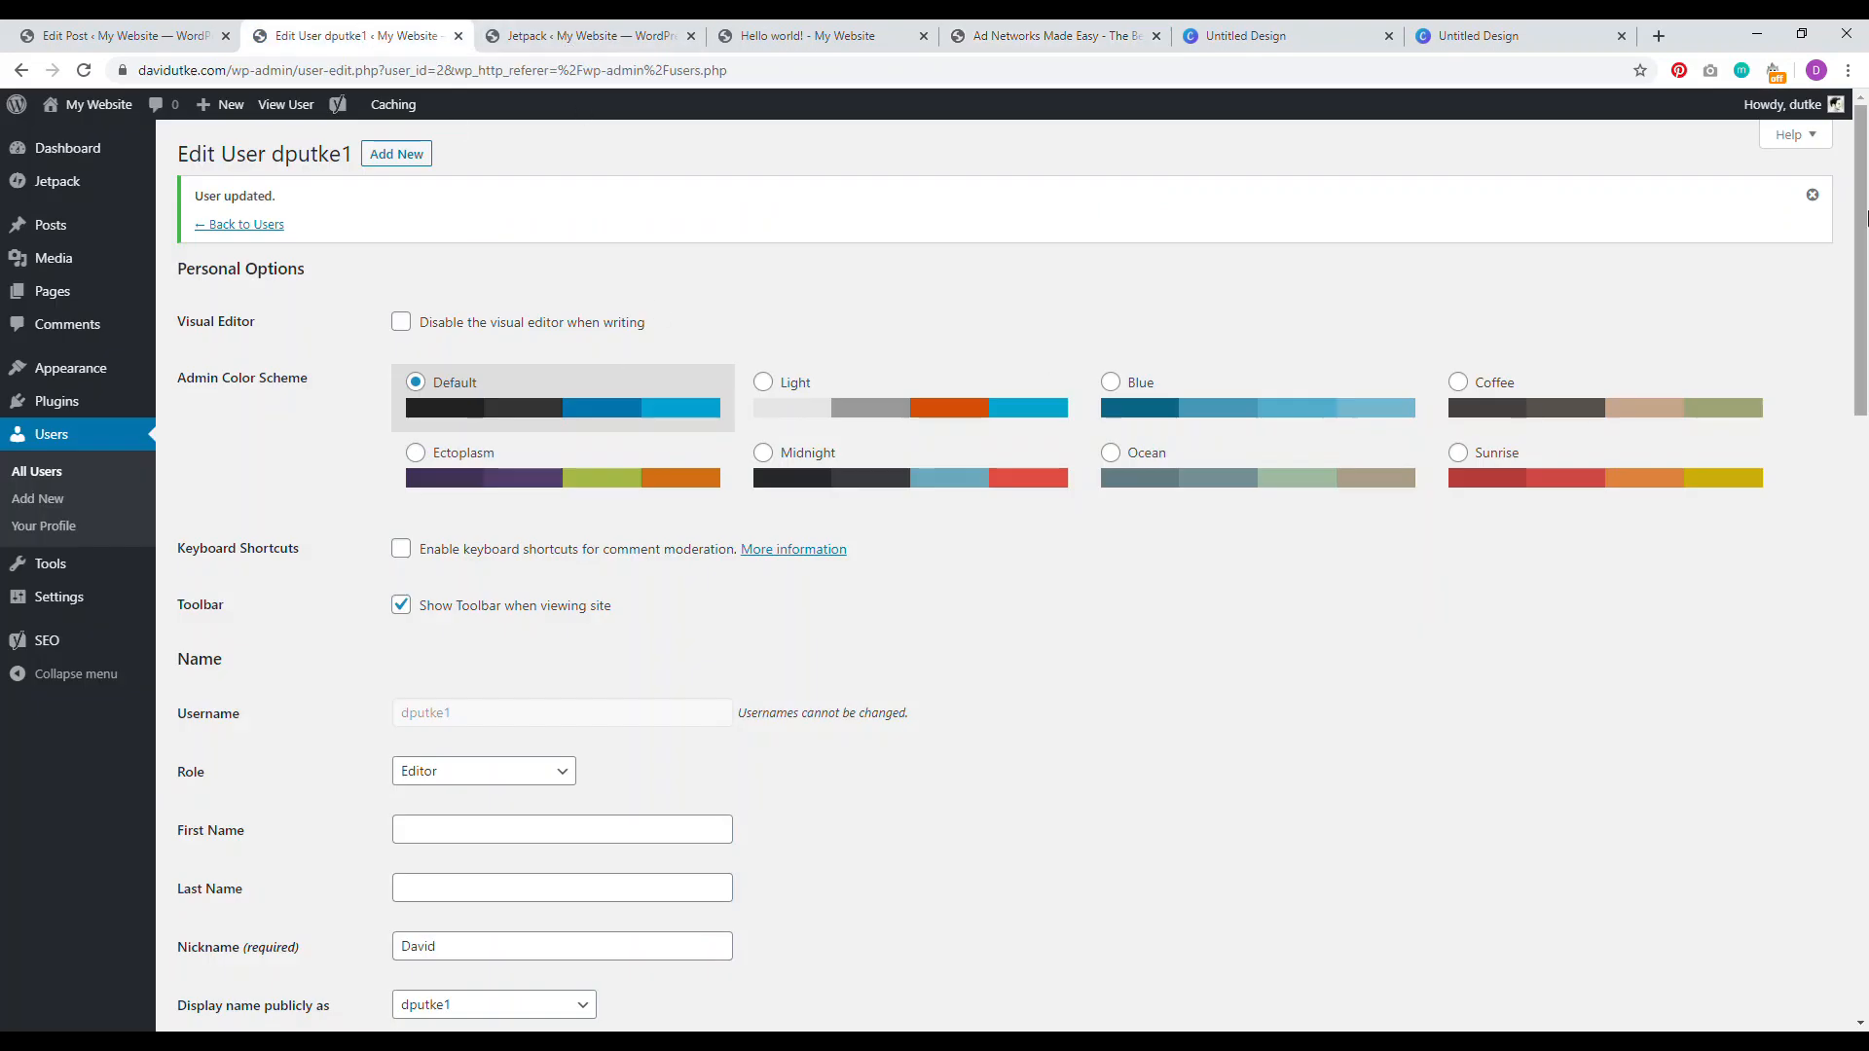
{"action": "scroll", "coordinate": [610, 365], "scroll_direction": "down", "scroll_amount": 2}
{"action": "scroll", "coordinate": [323, 413], "scroll_direction": "down", "scroll_amount": 4}
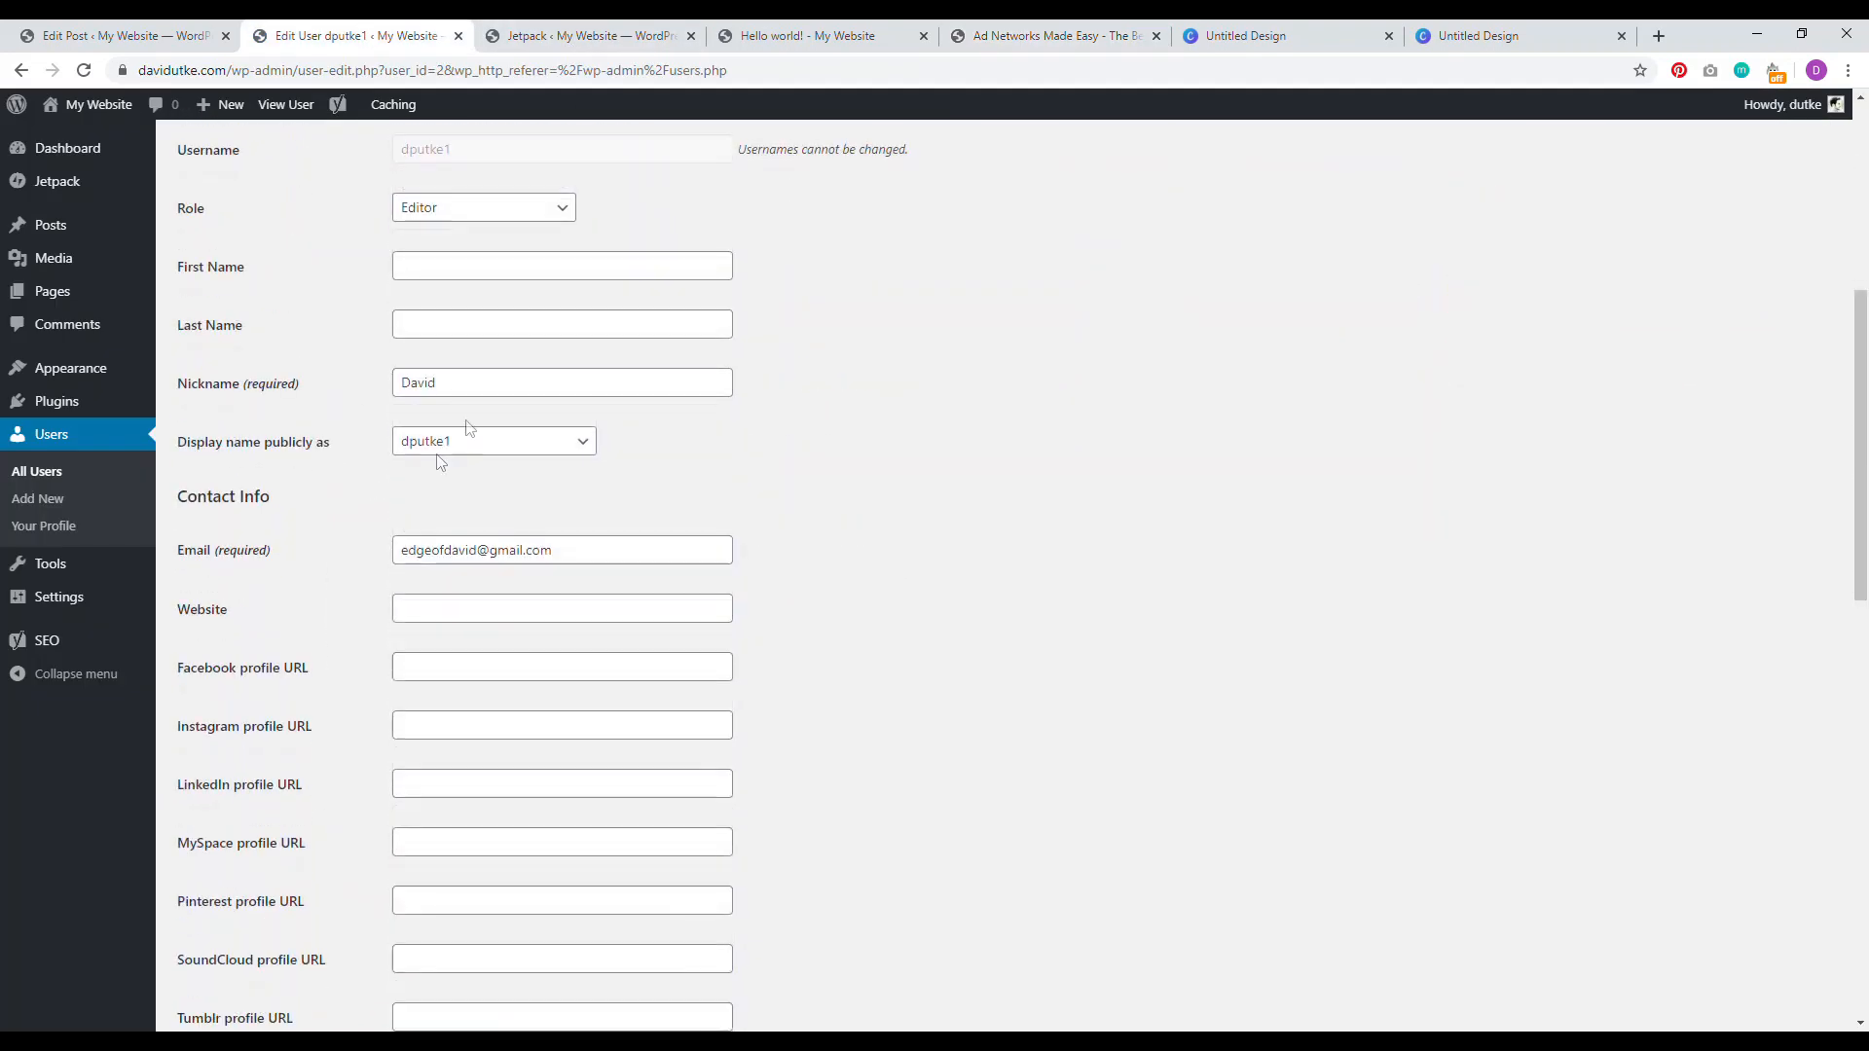
{"action": "left_click_drag", "start_coordinate": [457, 384], "coordinate": [292, 394]}
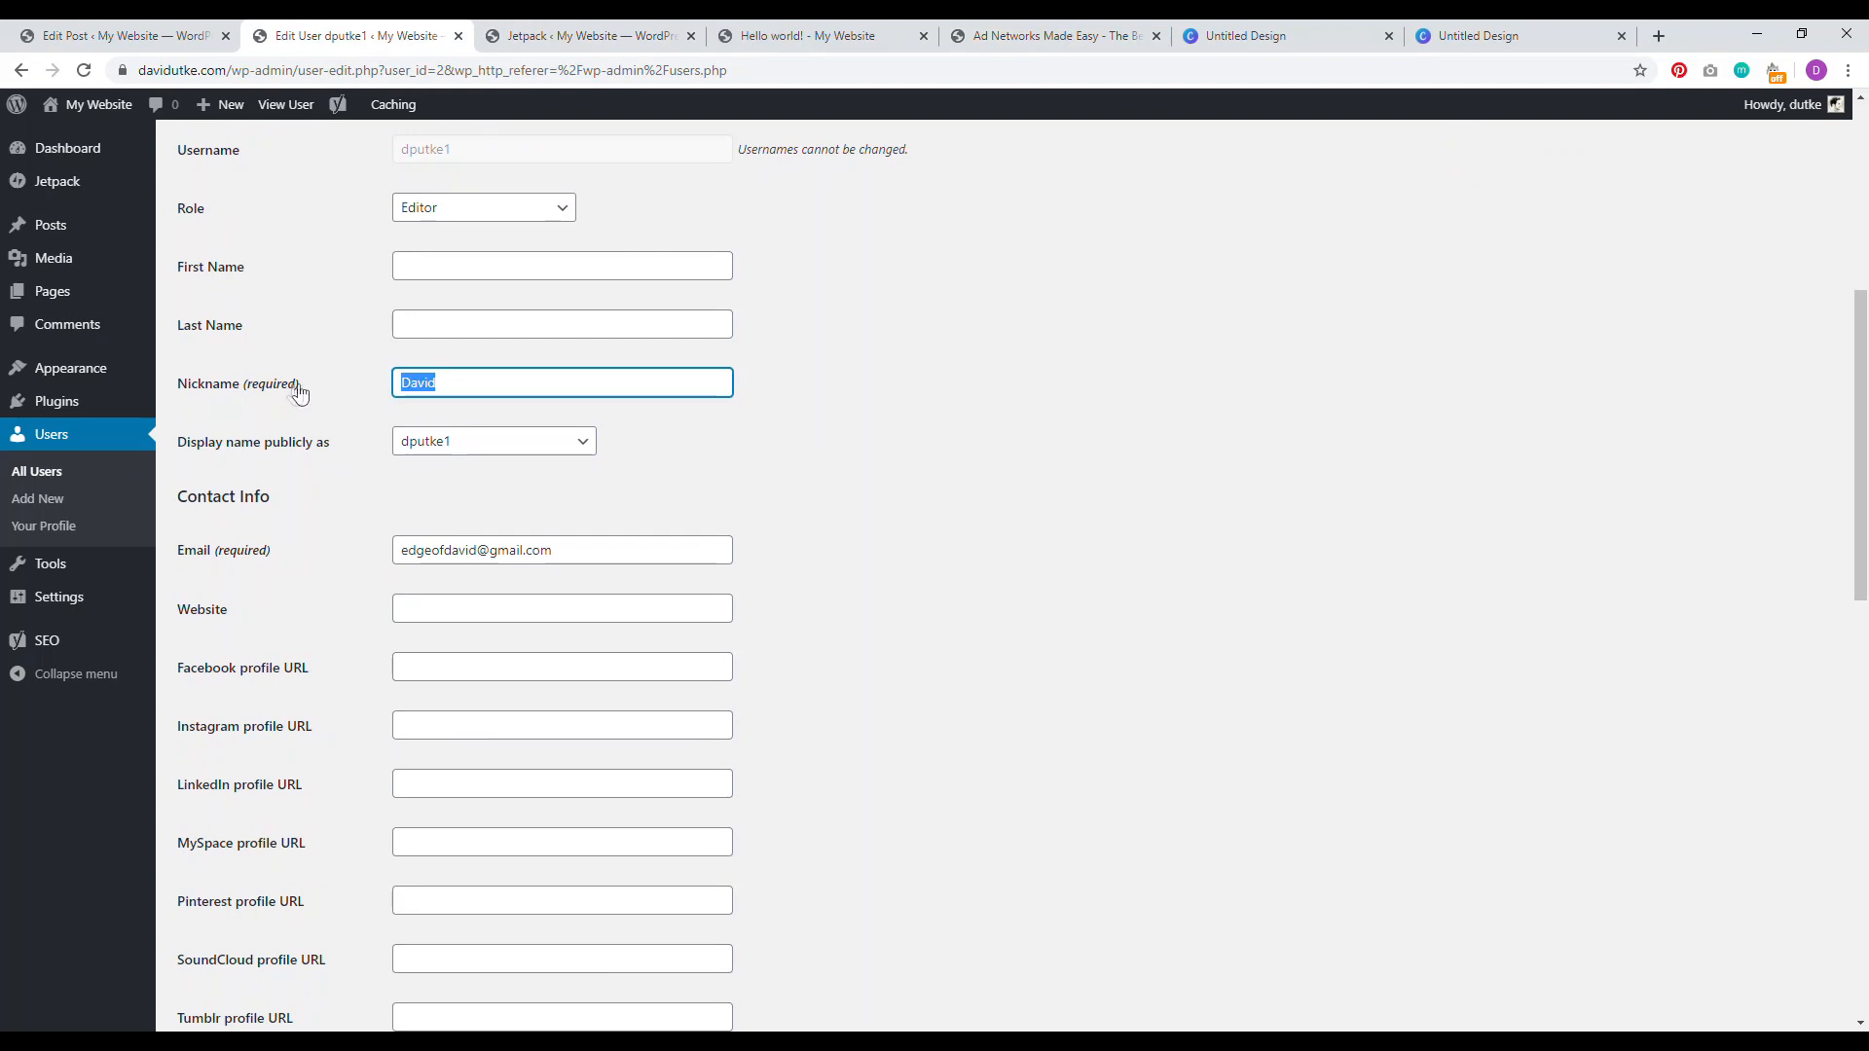
{"action": "scroll", "coordinate": [454, 430], "scroll_direction": "down", "scroll_amount": 9}
{"action": "left_click", "coordinate": [473, 440]}
{"action": "left_click_drag", "start_coordinate": [486, 442], "coordinate": [426, 436]}
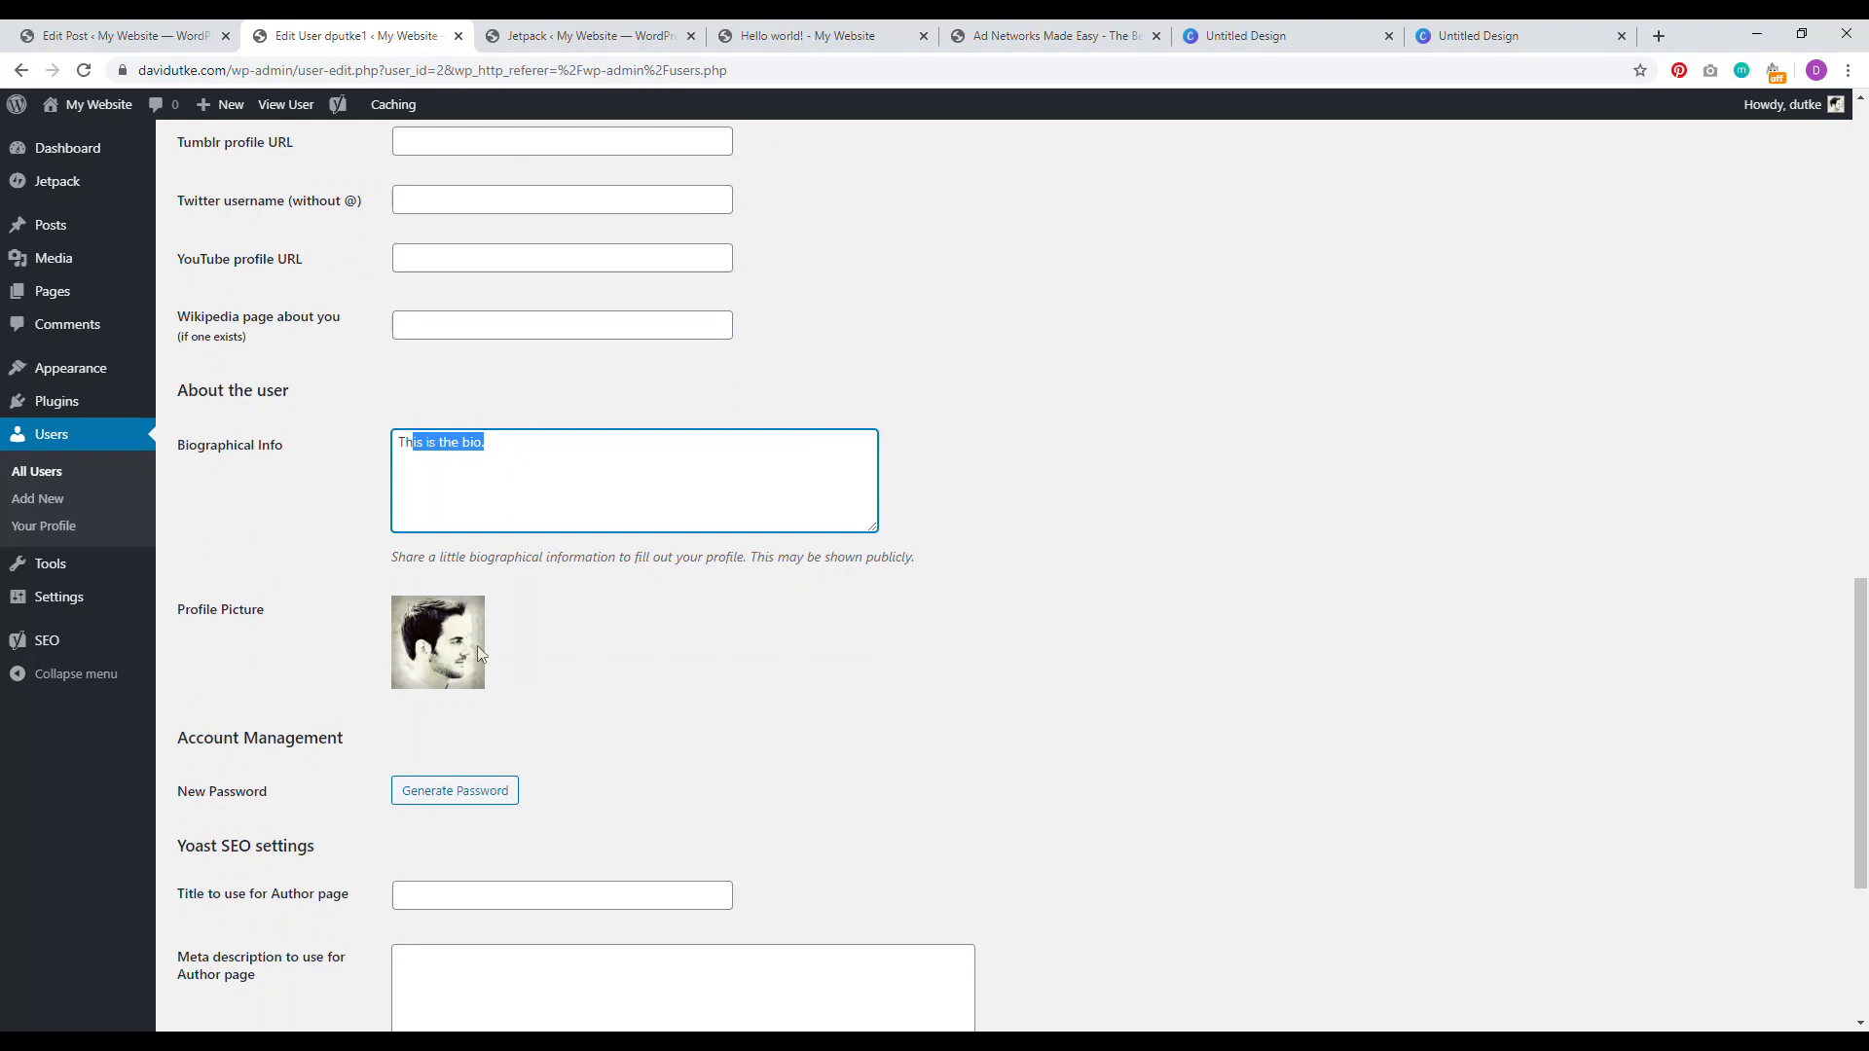
{"action": "left_click_drag", "start_coordinate": [266, 610], "coordinate": [214, 610]}
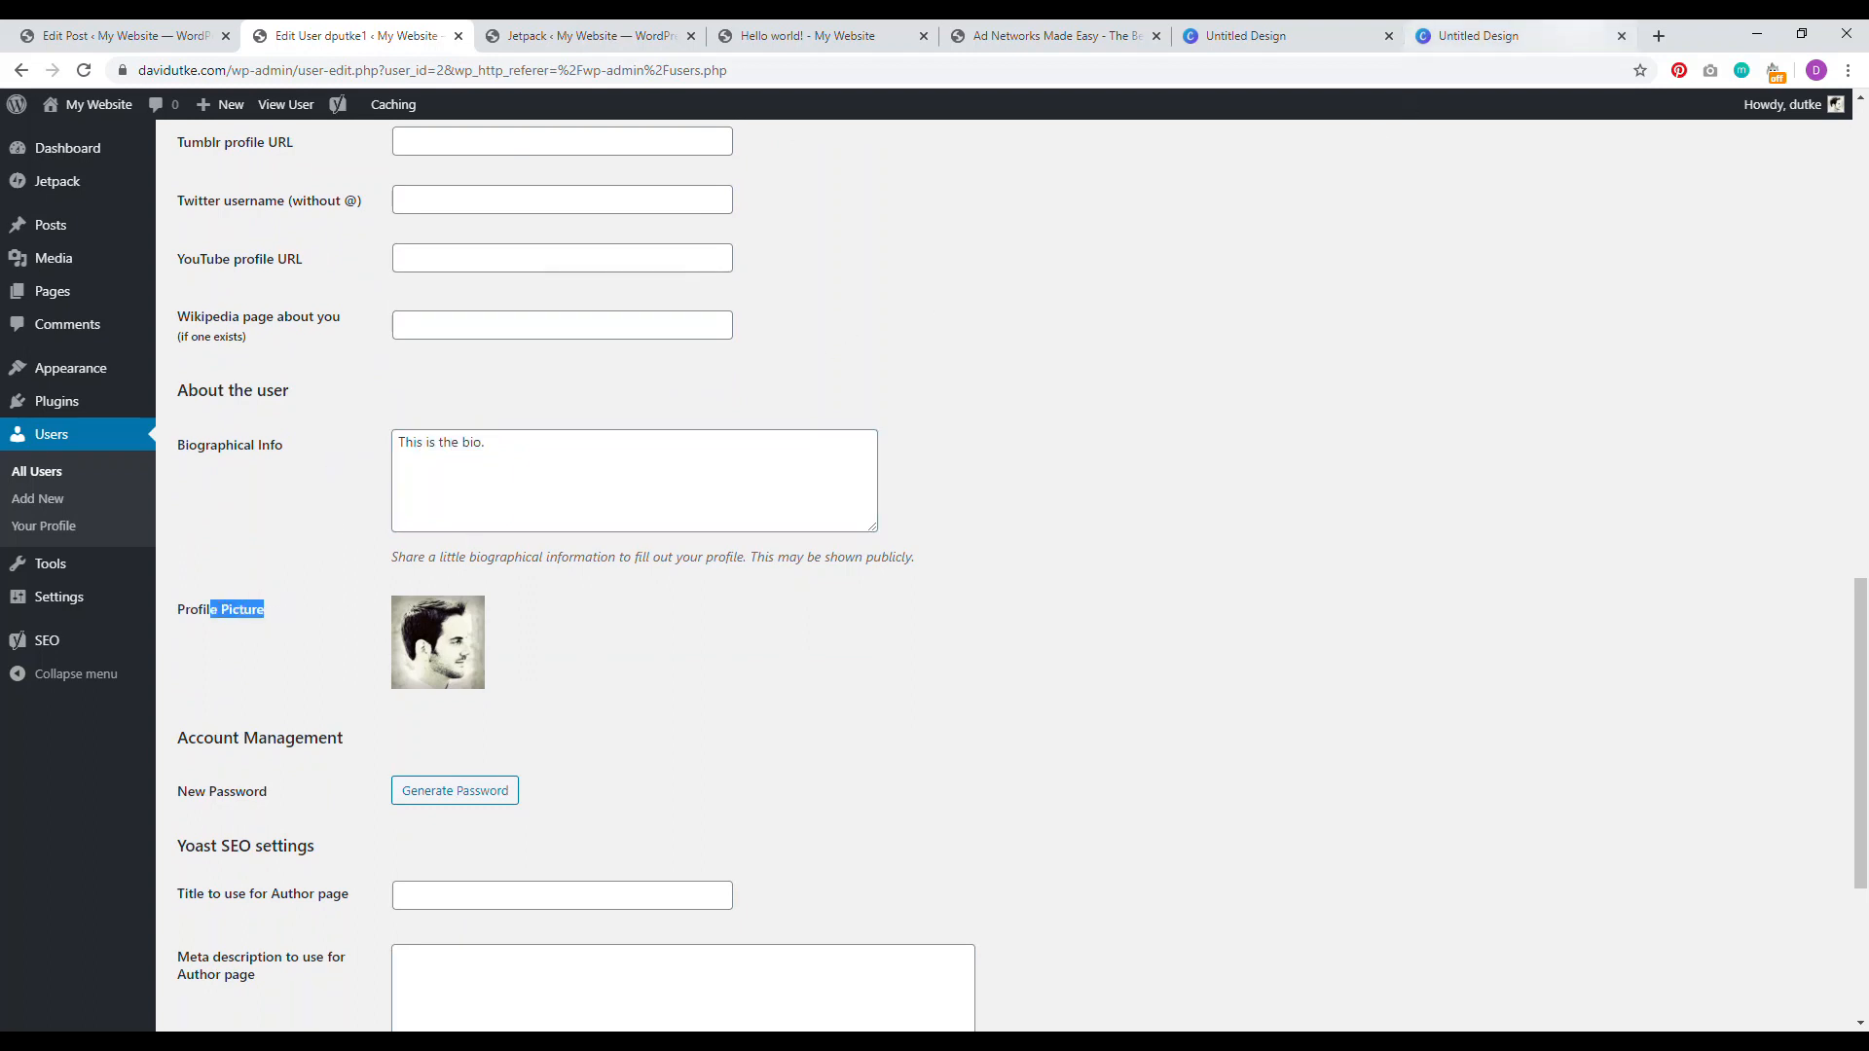
{"action": "left_click", "coordinate": [1657, 36]}
Step: Search the web for gravatar and open the Gravatar website
{"action": "type", "text": "gravata"}
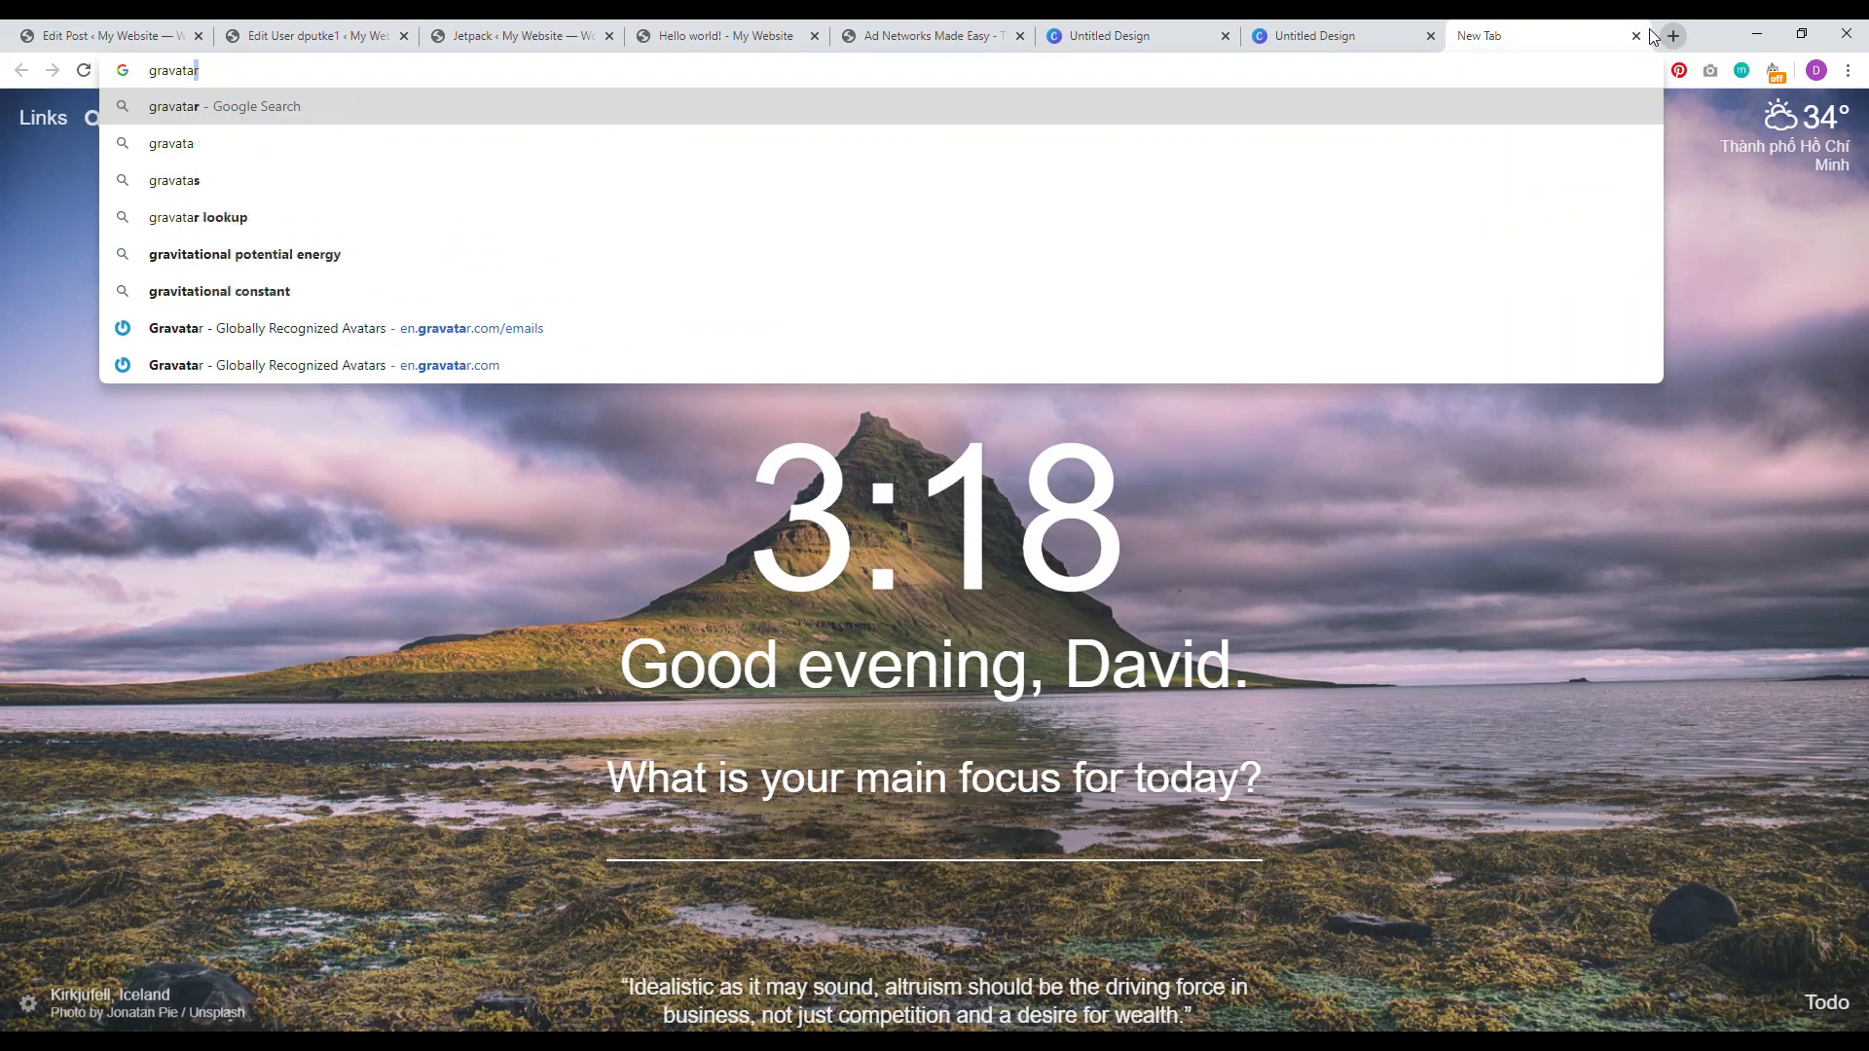
{"action": "key", "text": "Return"}
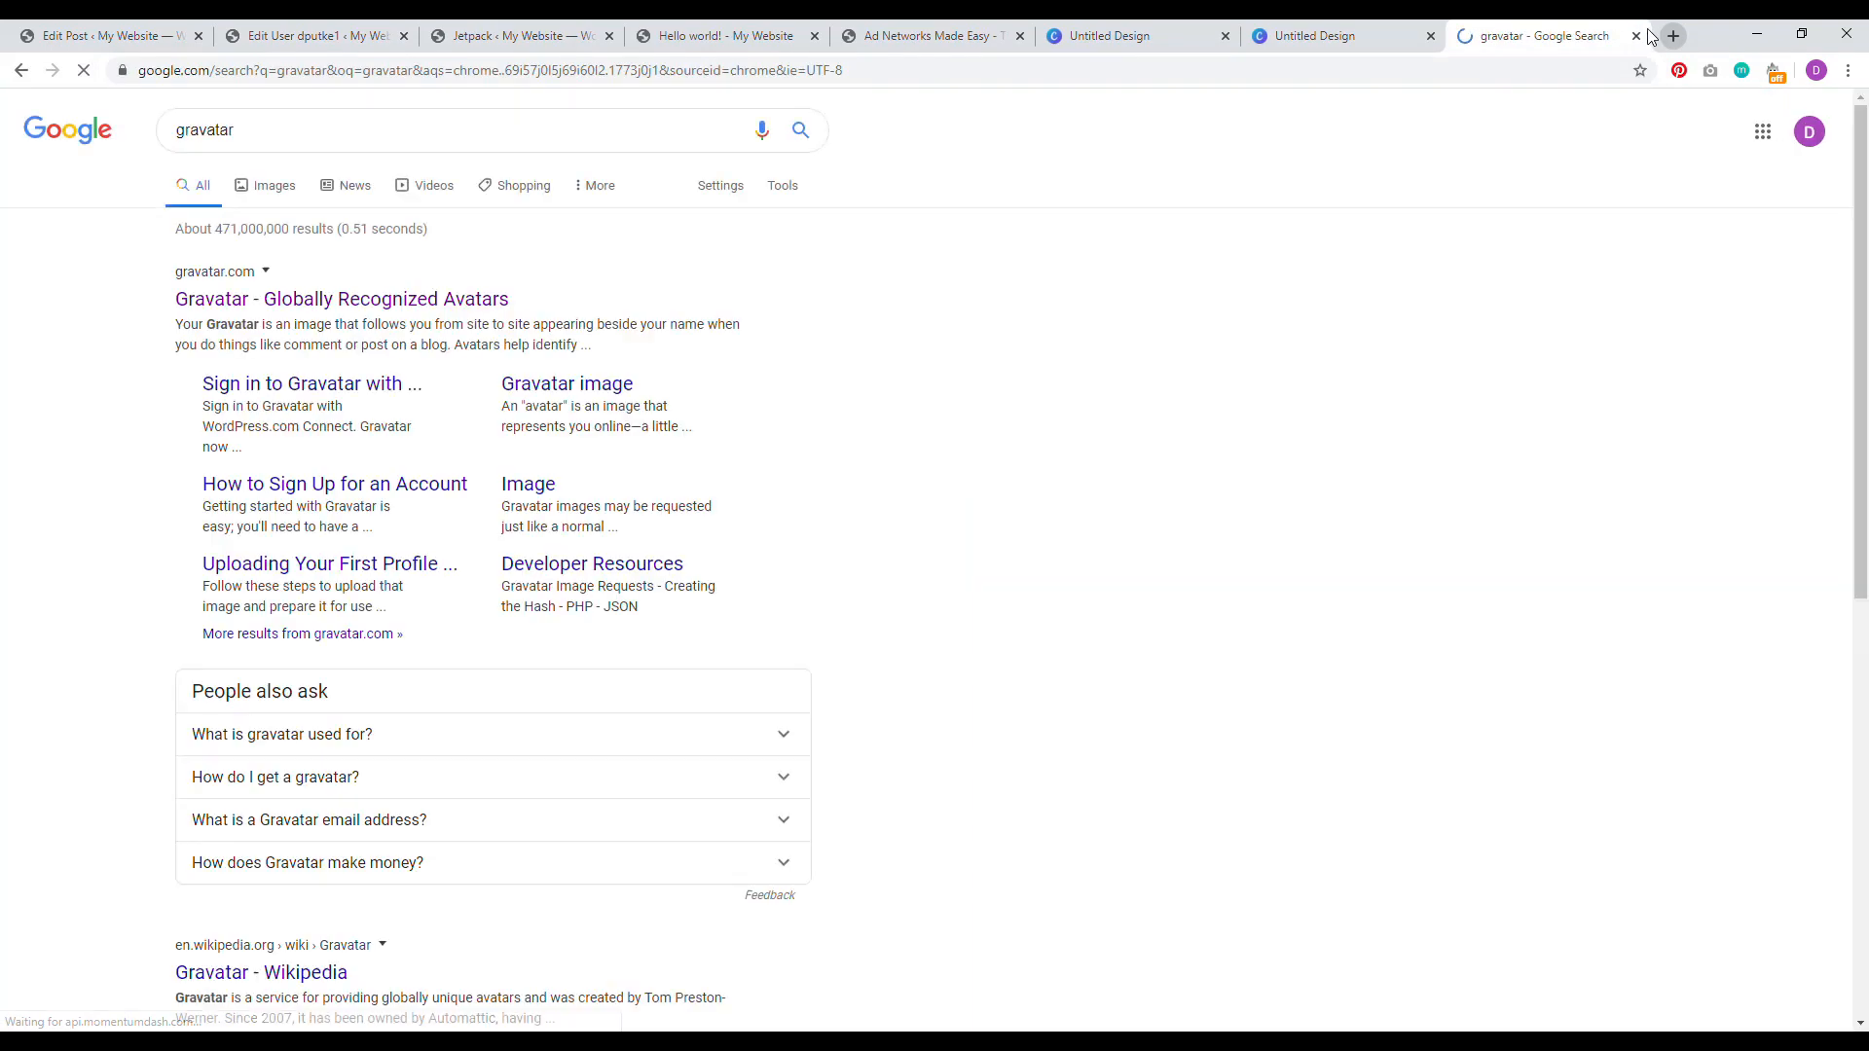
{"action": "left_click", "coordinate": [471, 307]}
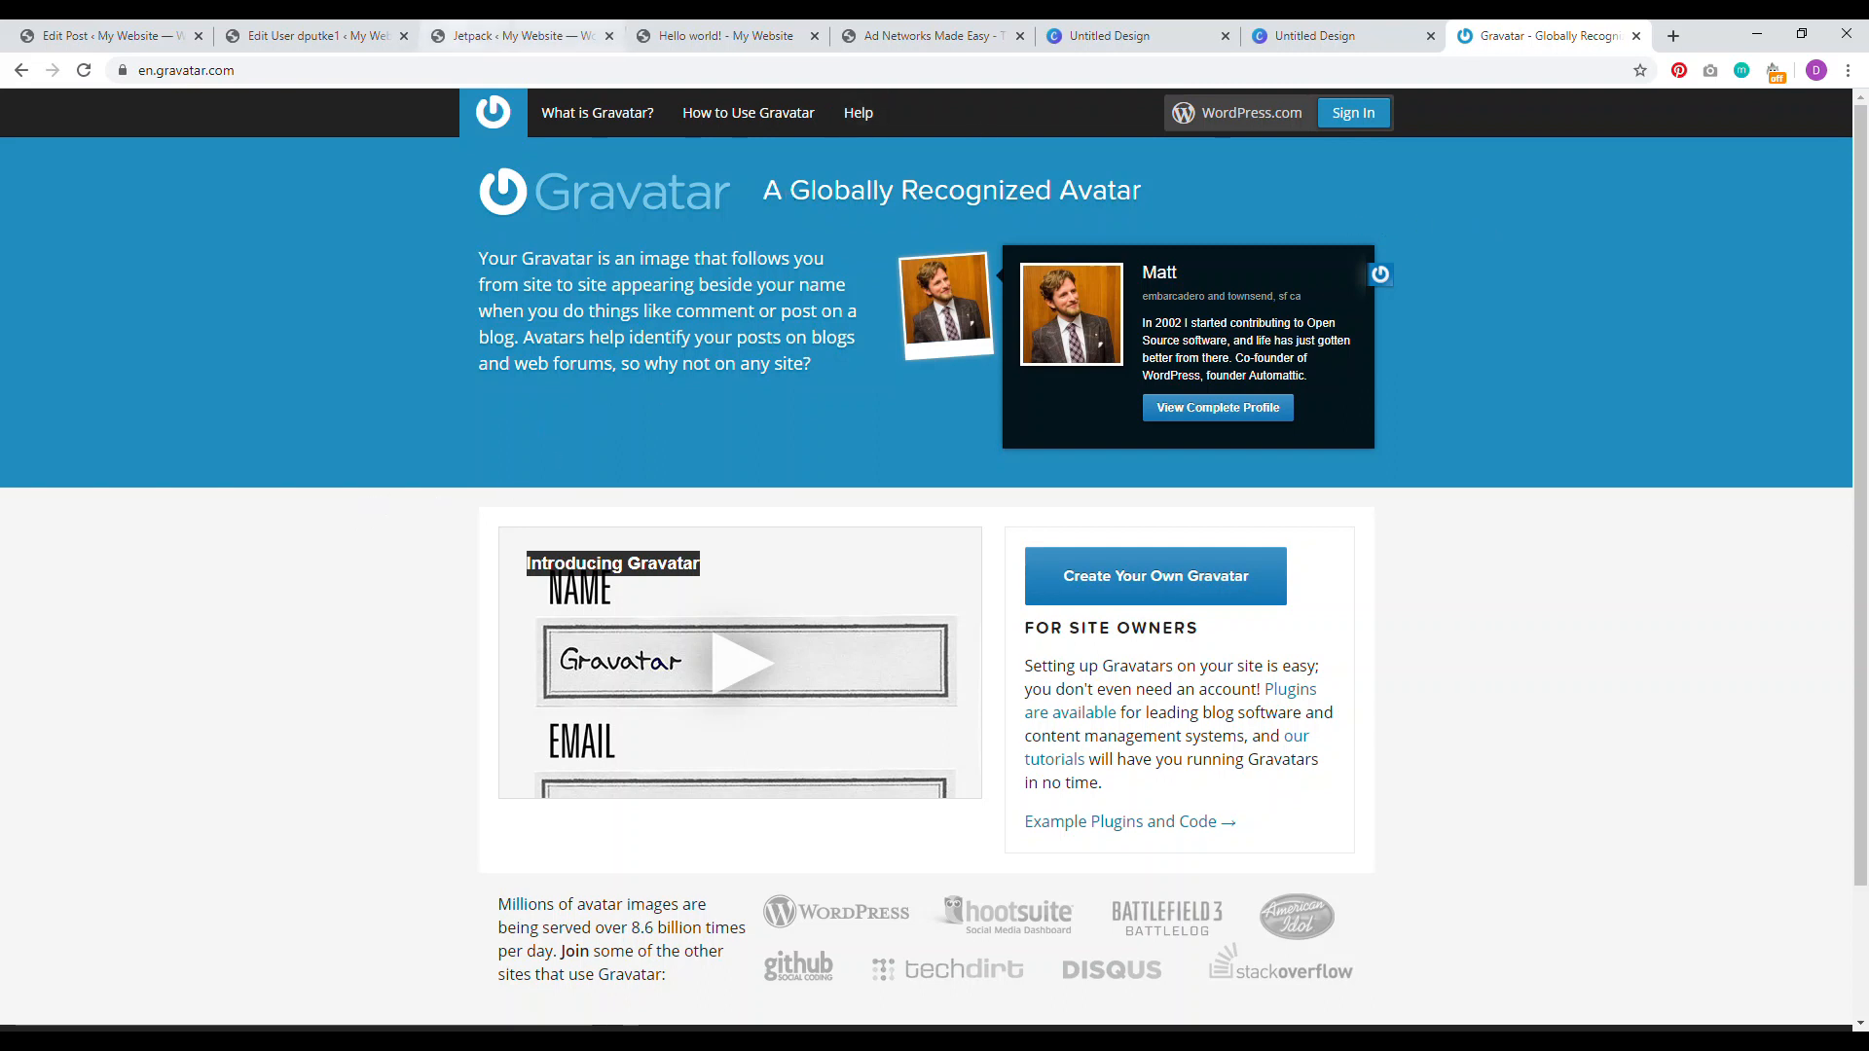
{"action": "left_click", "coordinate": [506, 36]}
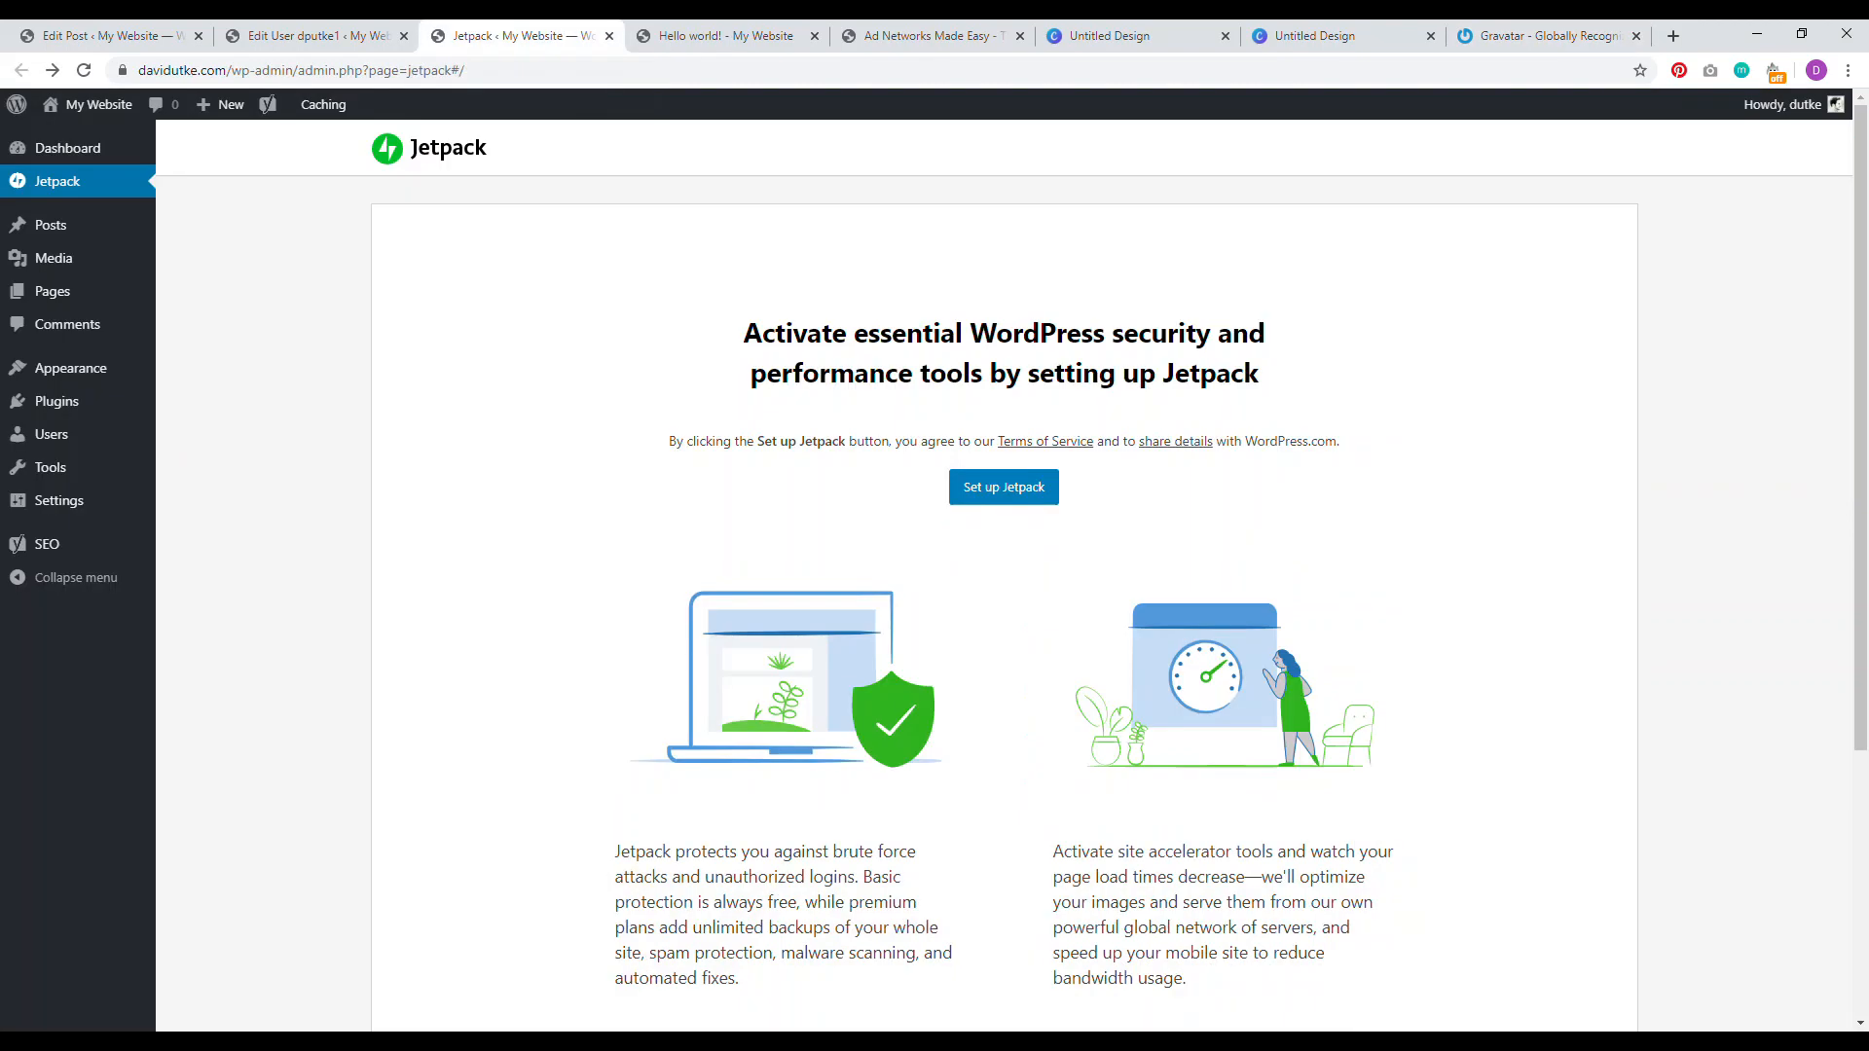
Step: Compare the author bio paragraph on the Ad Networks article, then return to the profile editor
{"action": "left_click", "coordinate": [312, 35]}
{"action": "left_click", "coordinate": [976, 662]}
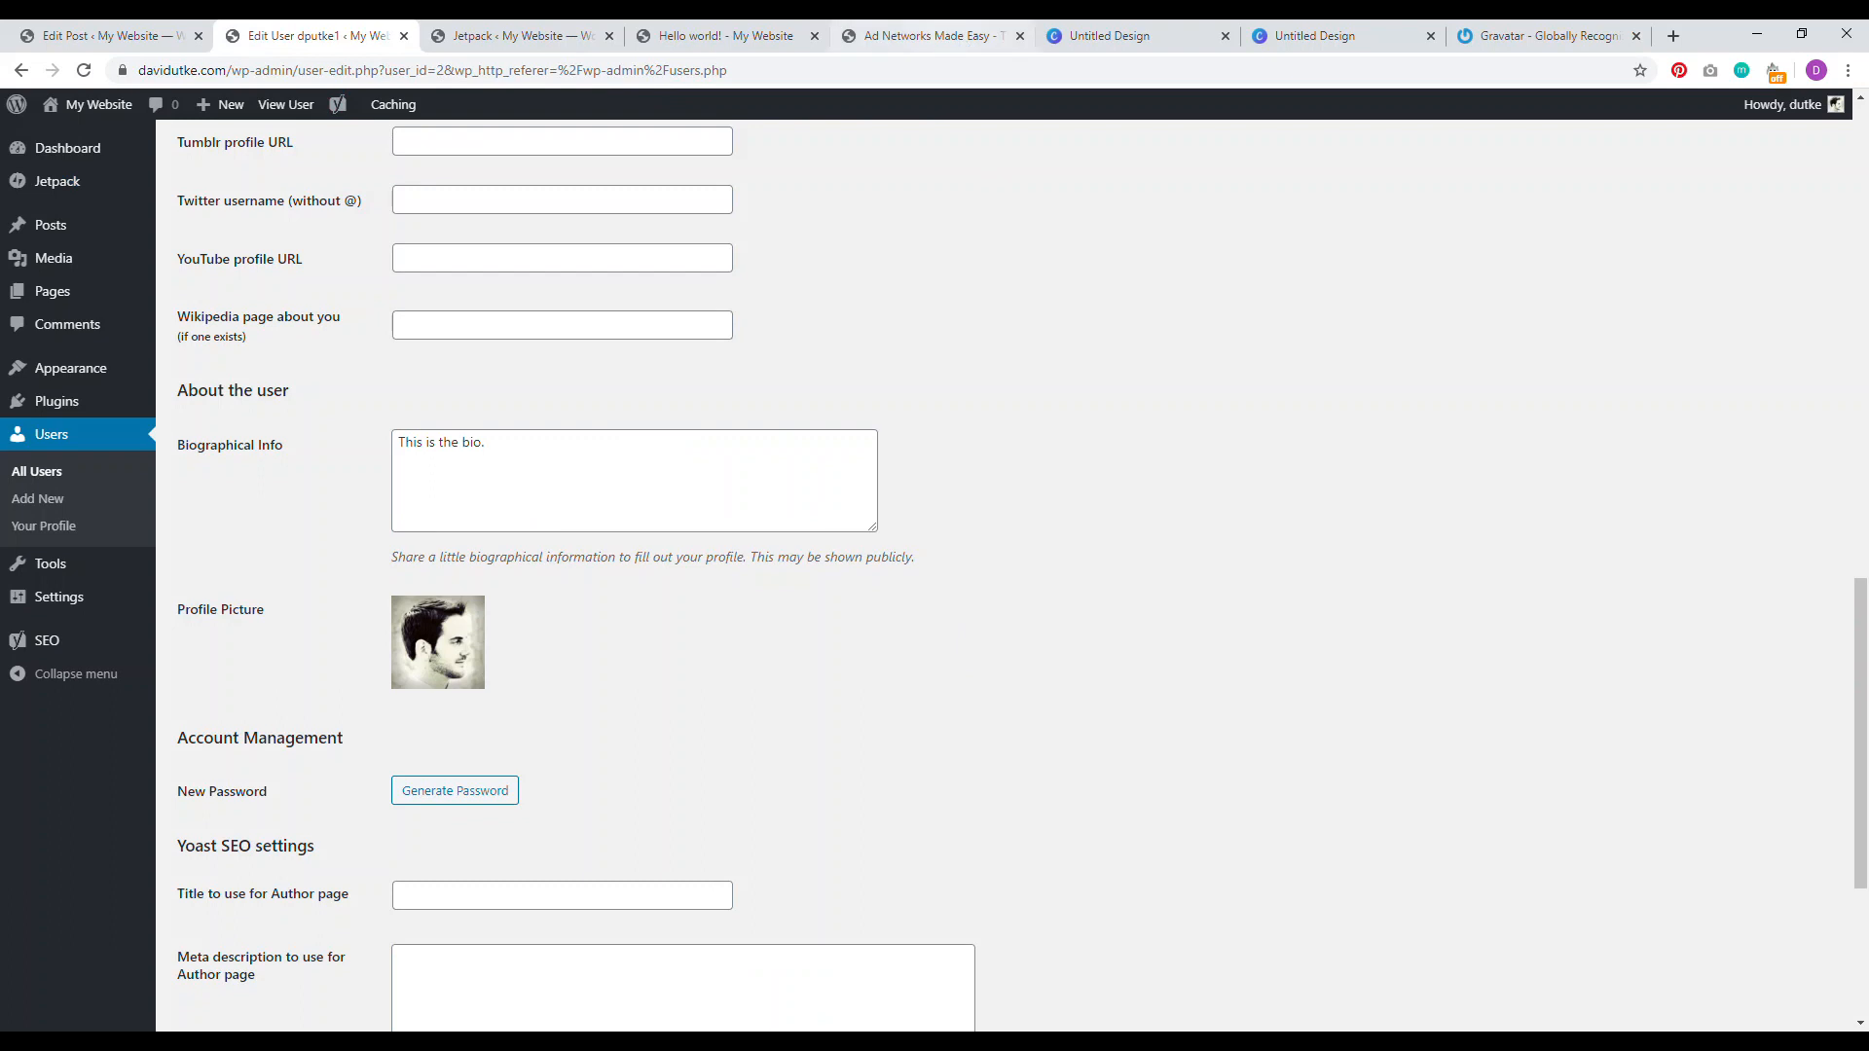
{"action": "left_click", "coordinate": [1110, 35]}
{"action": "left_click", "coordinate": [927, 35]}
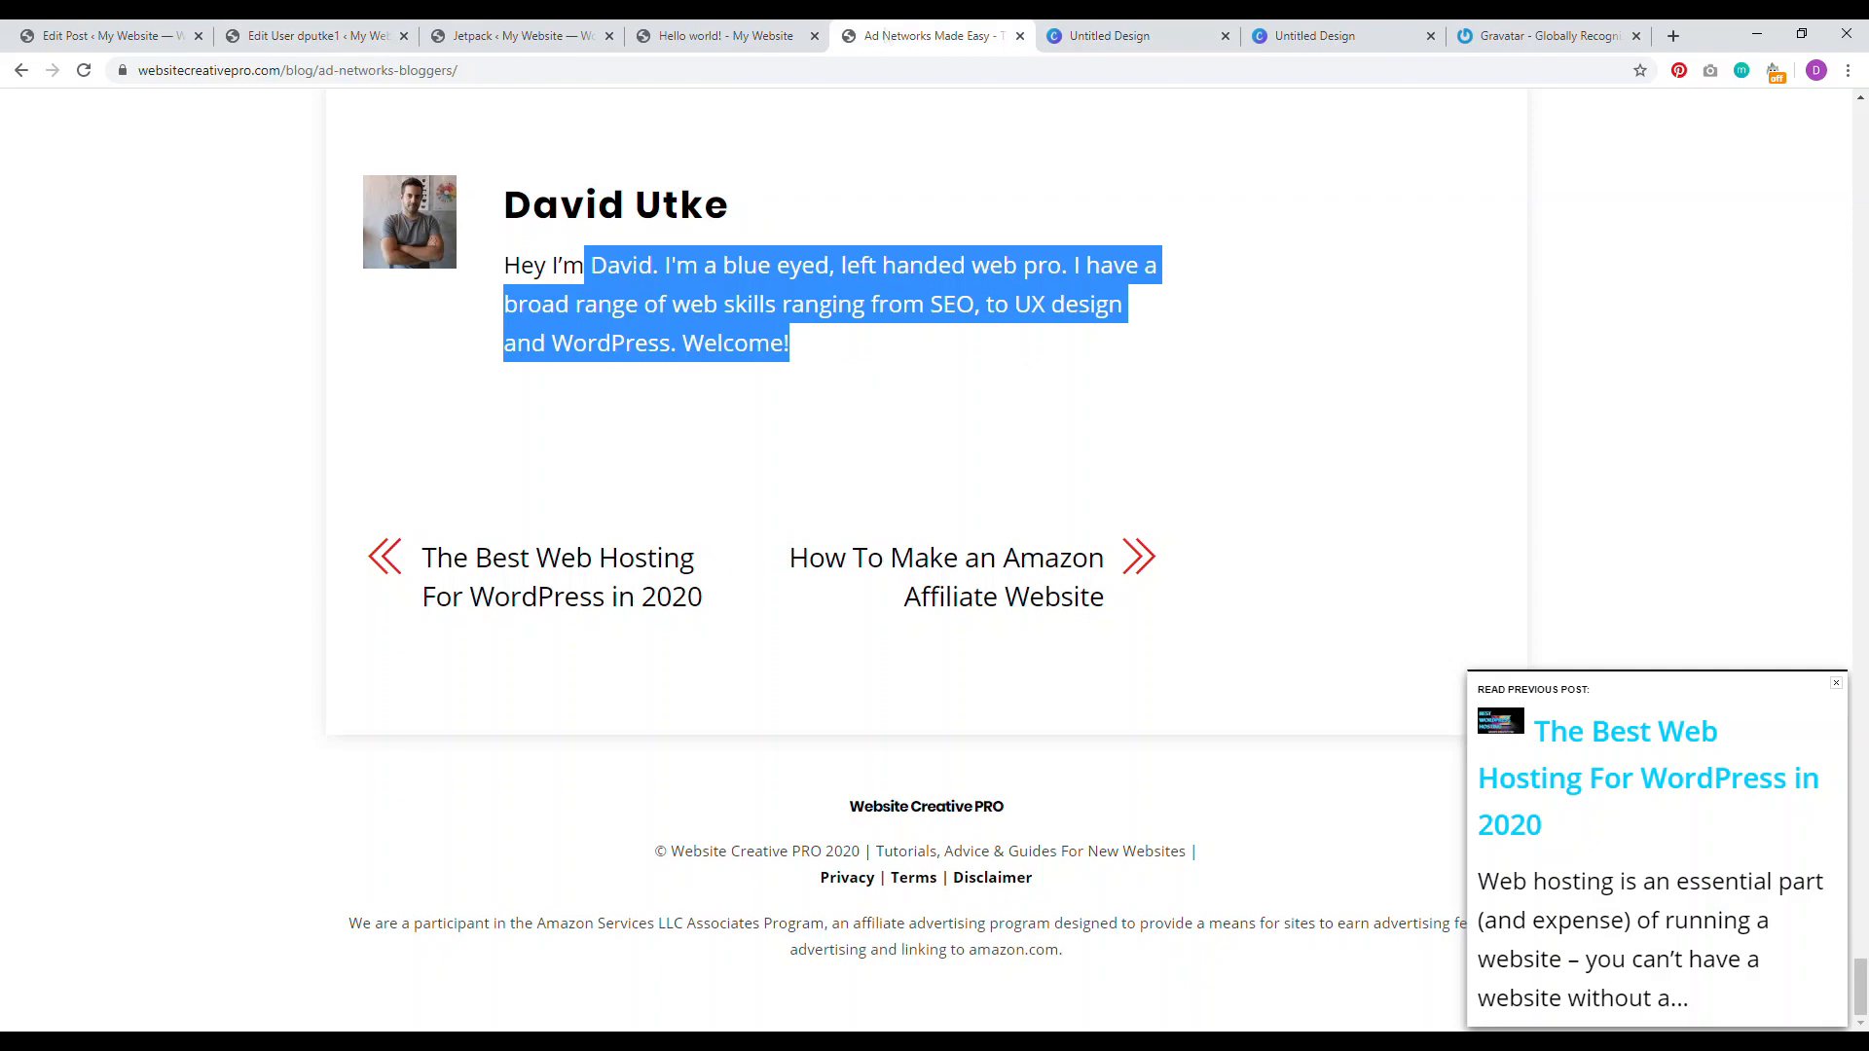
{"action": "left_click", "coordinate": [243, 399]}
{"action": "scroll", "coordinate": [243, 399], "scroll_direction": "up", "scroll_amount": 4}
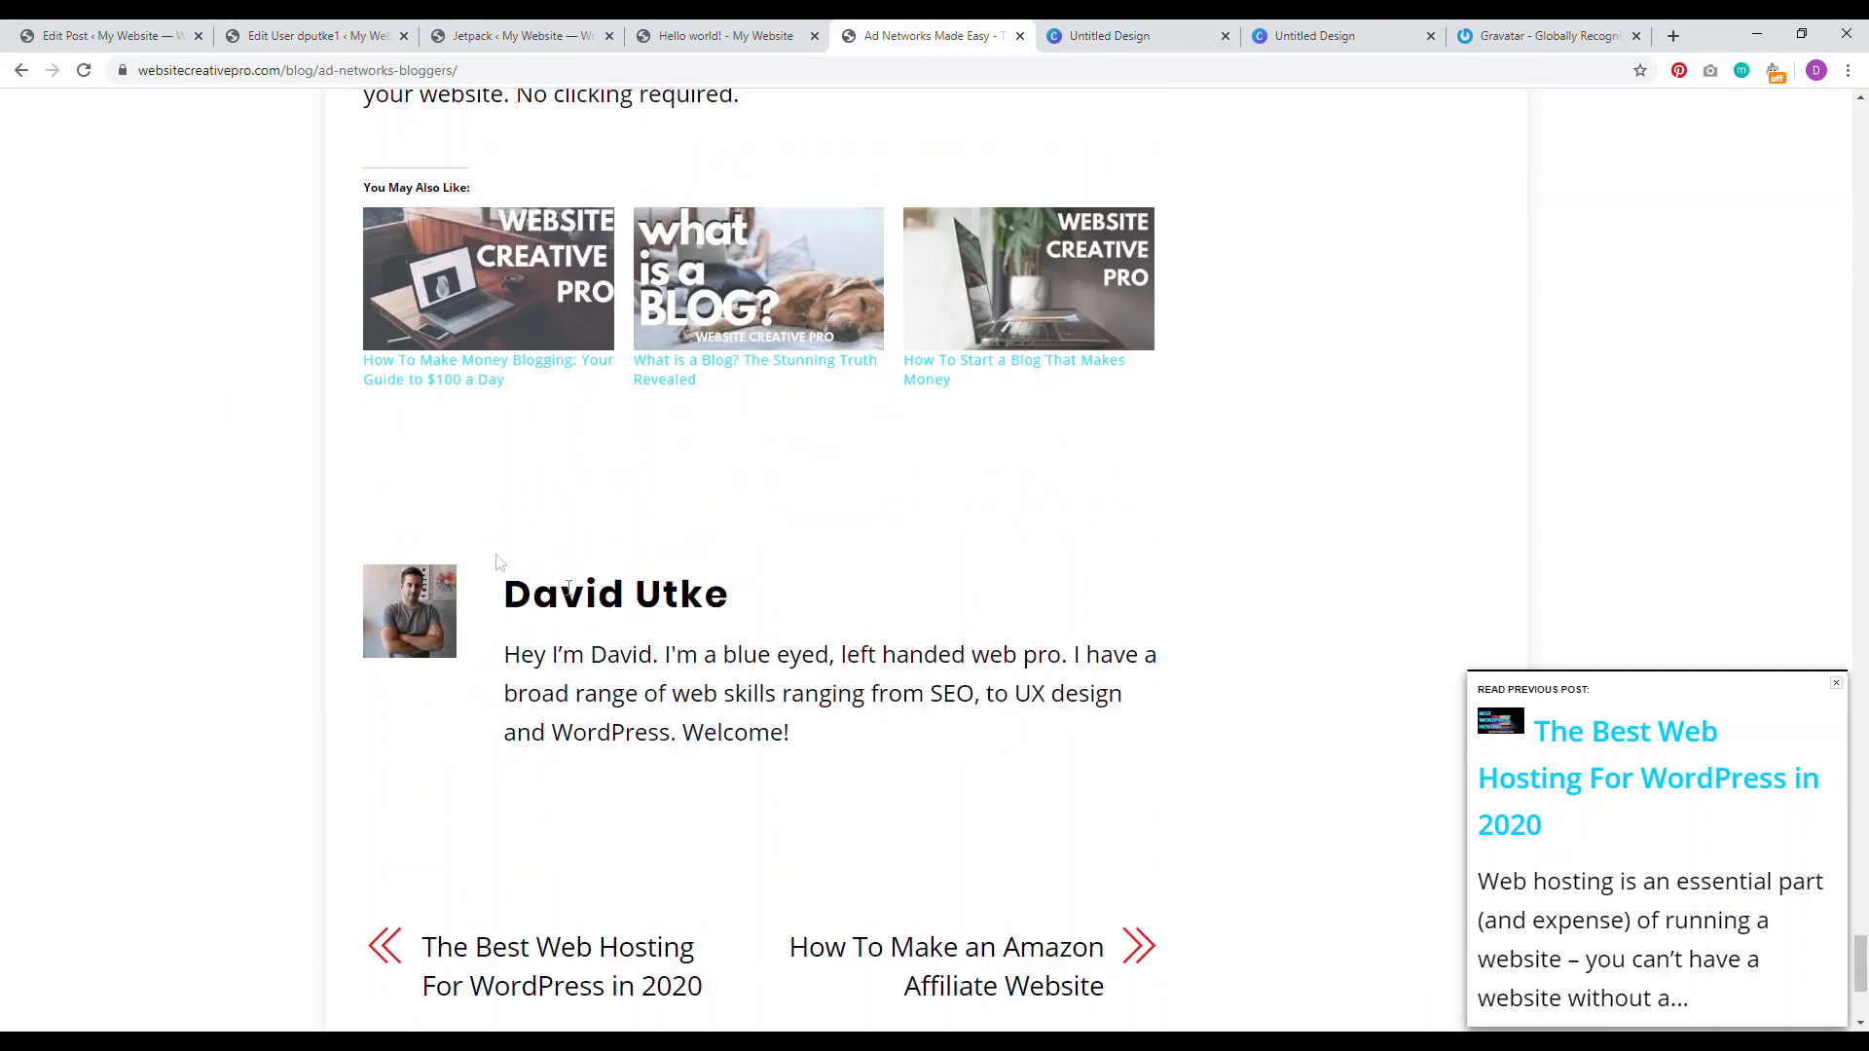
{"action": "left_click_drag", "start_coordinate": [856, 745], "coordinate": [619, 655]}
{"action": "left_click", "coordinate": [510, 36]}
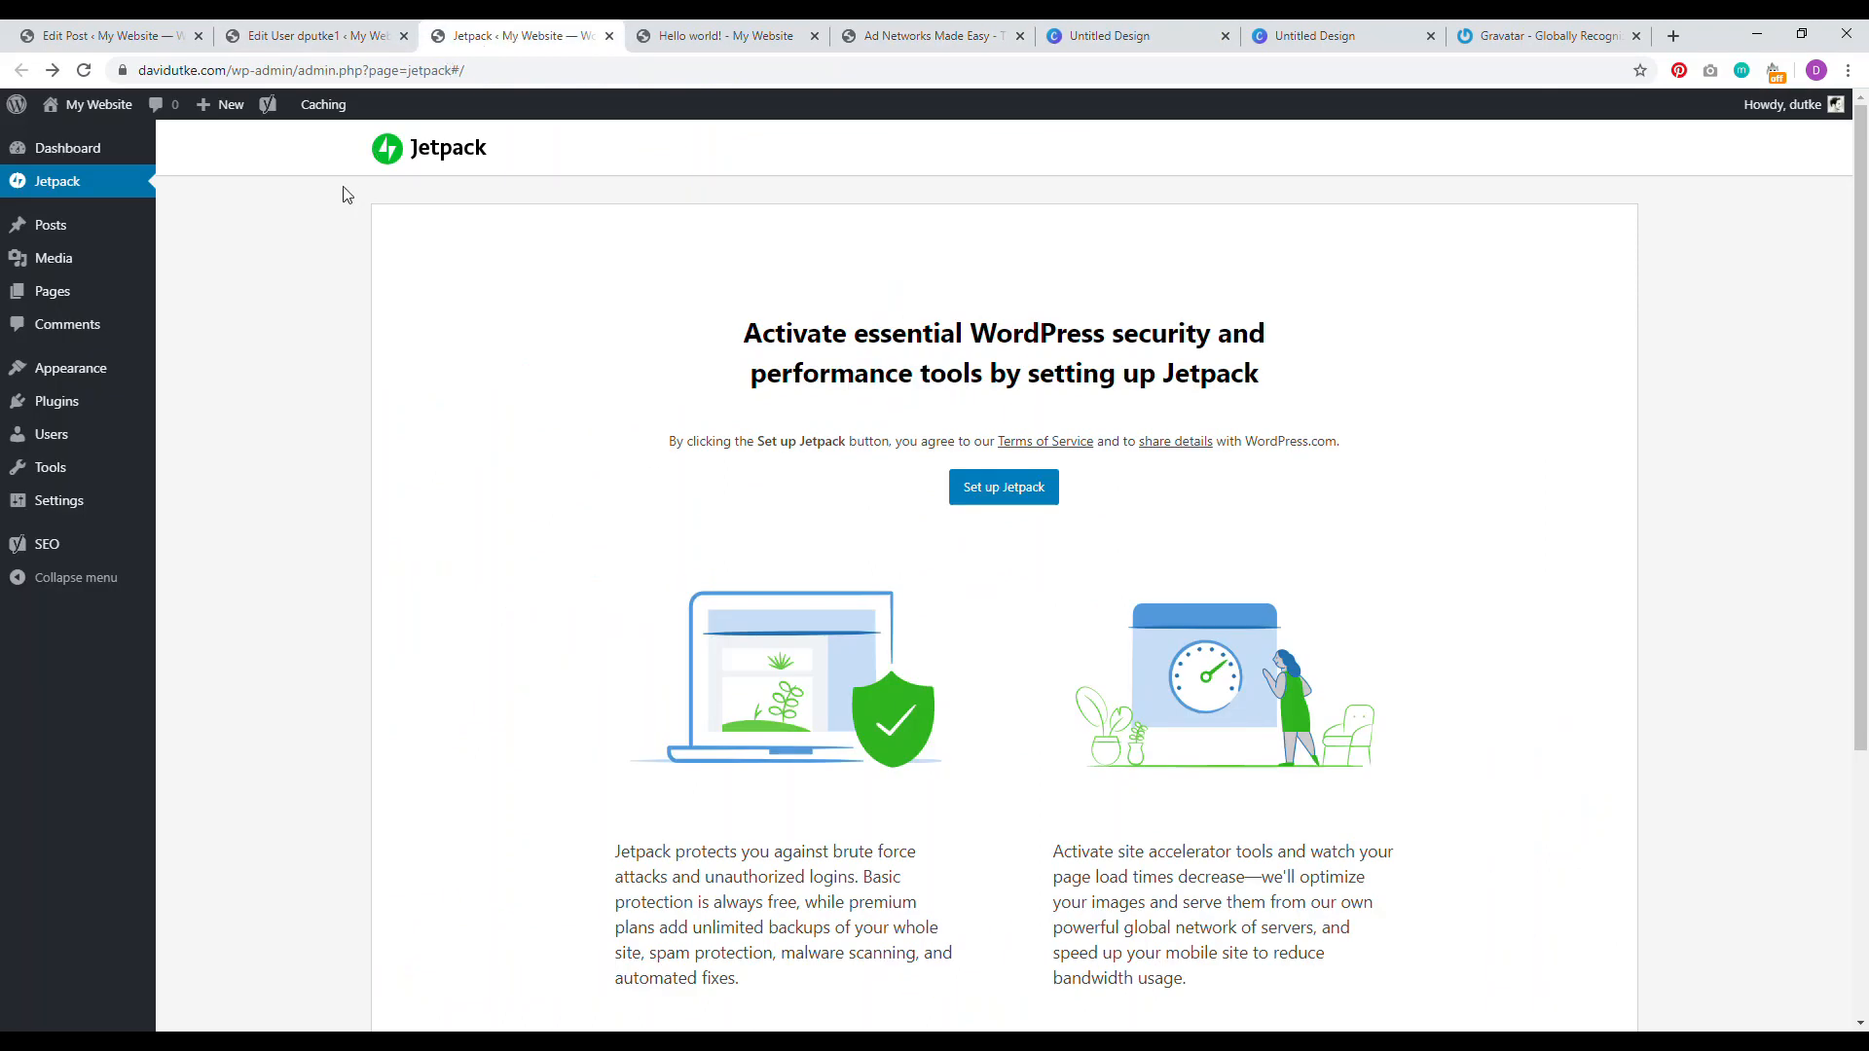
{"action": "left_click", "coordinate": [318, 36]}
{"action": "scroll", "coordinate": [346, 410], "scroll_direction": "up", "scroll_amount": 12}
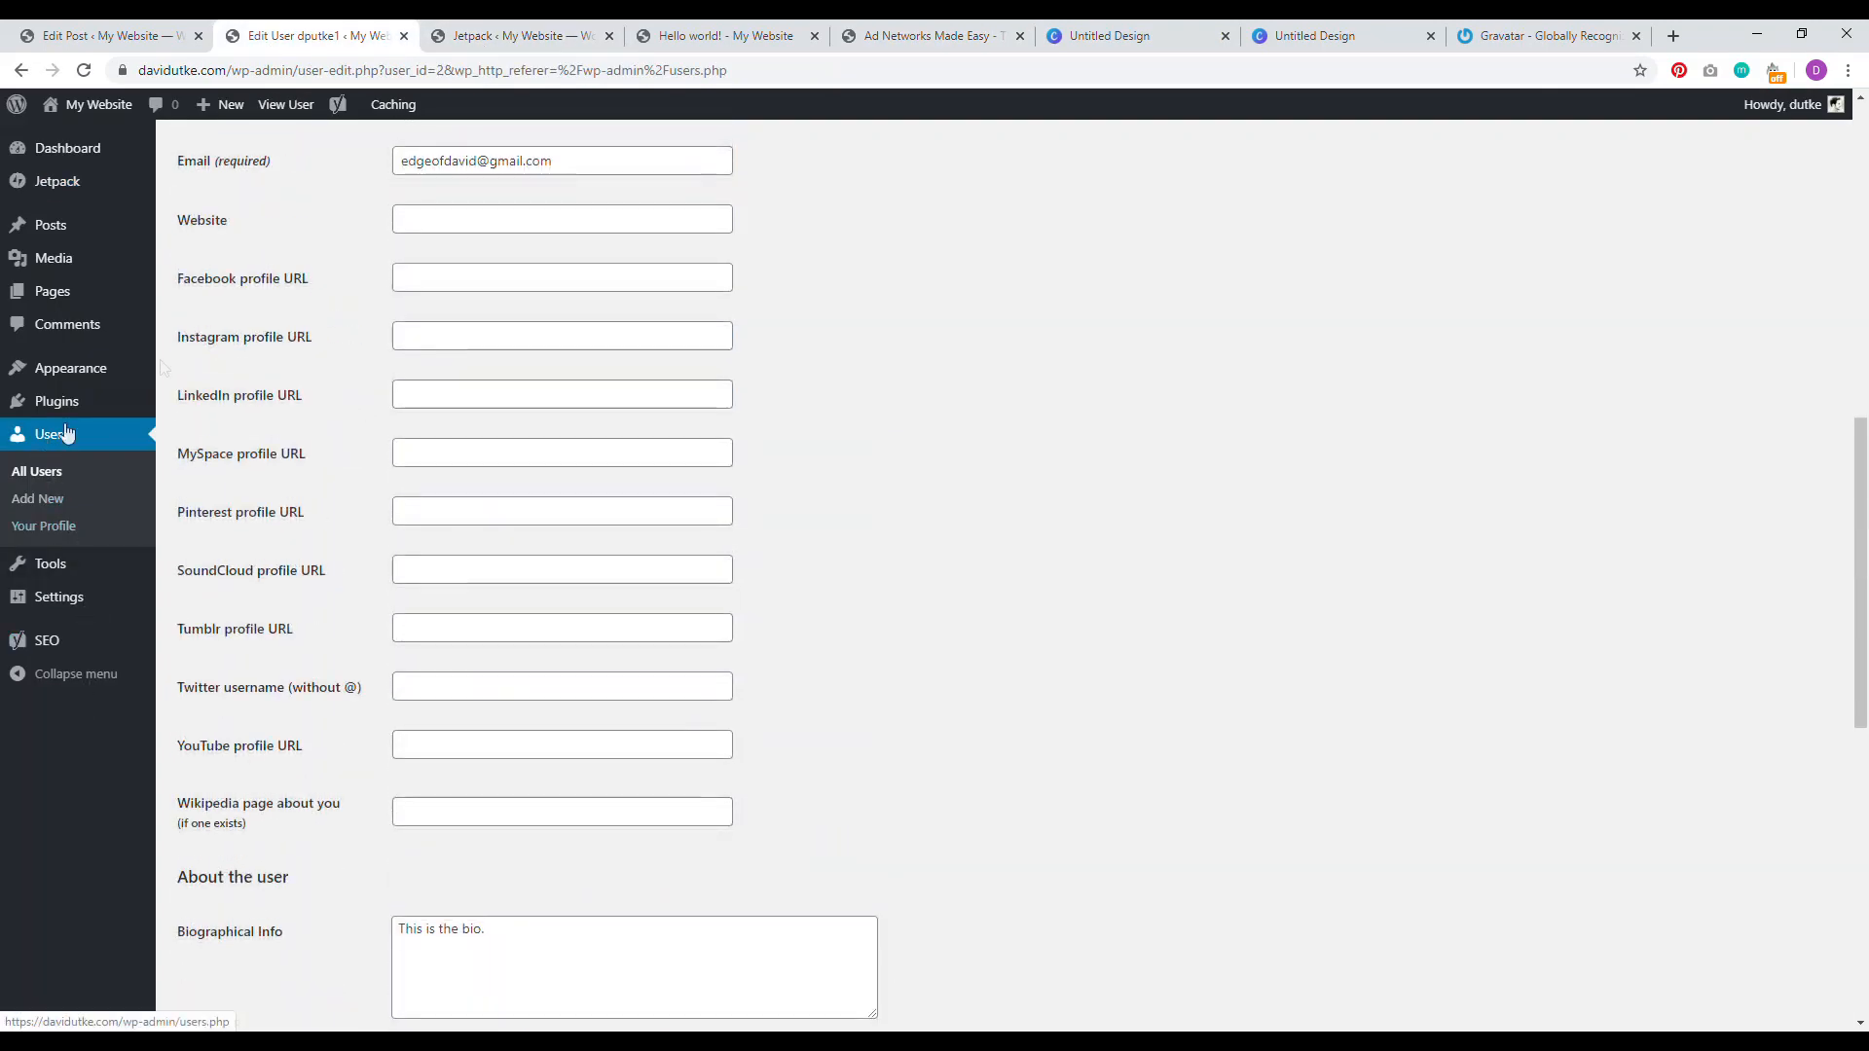
{"action": "scroll", "coordinate": [401, 378], "scroll_direction": "up", "scroll_amount": 2}
{"action": "scroll", "coordinate": [926, 563], "scroll_direction": "down", "scroll_amount": 10}
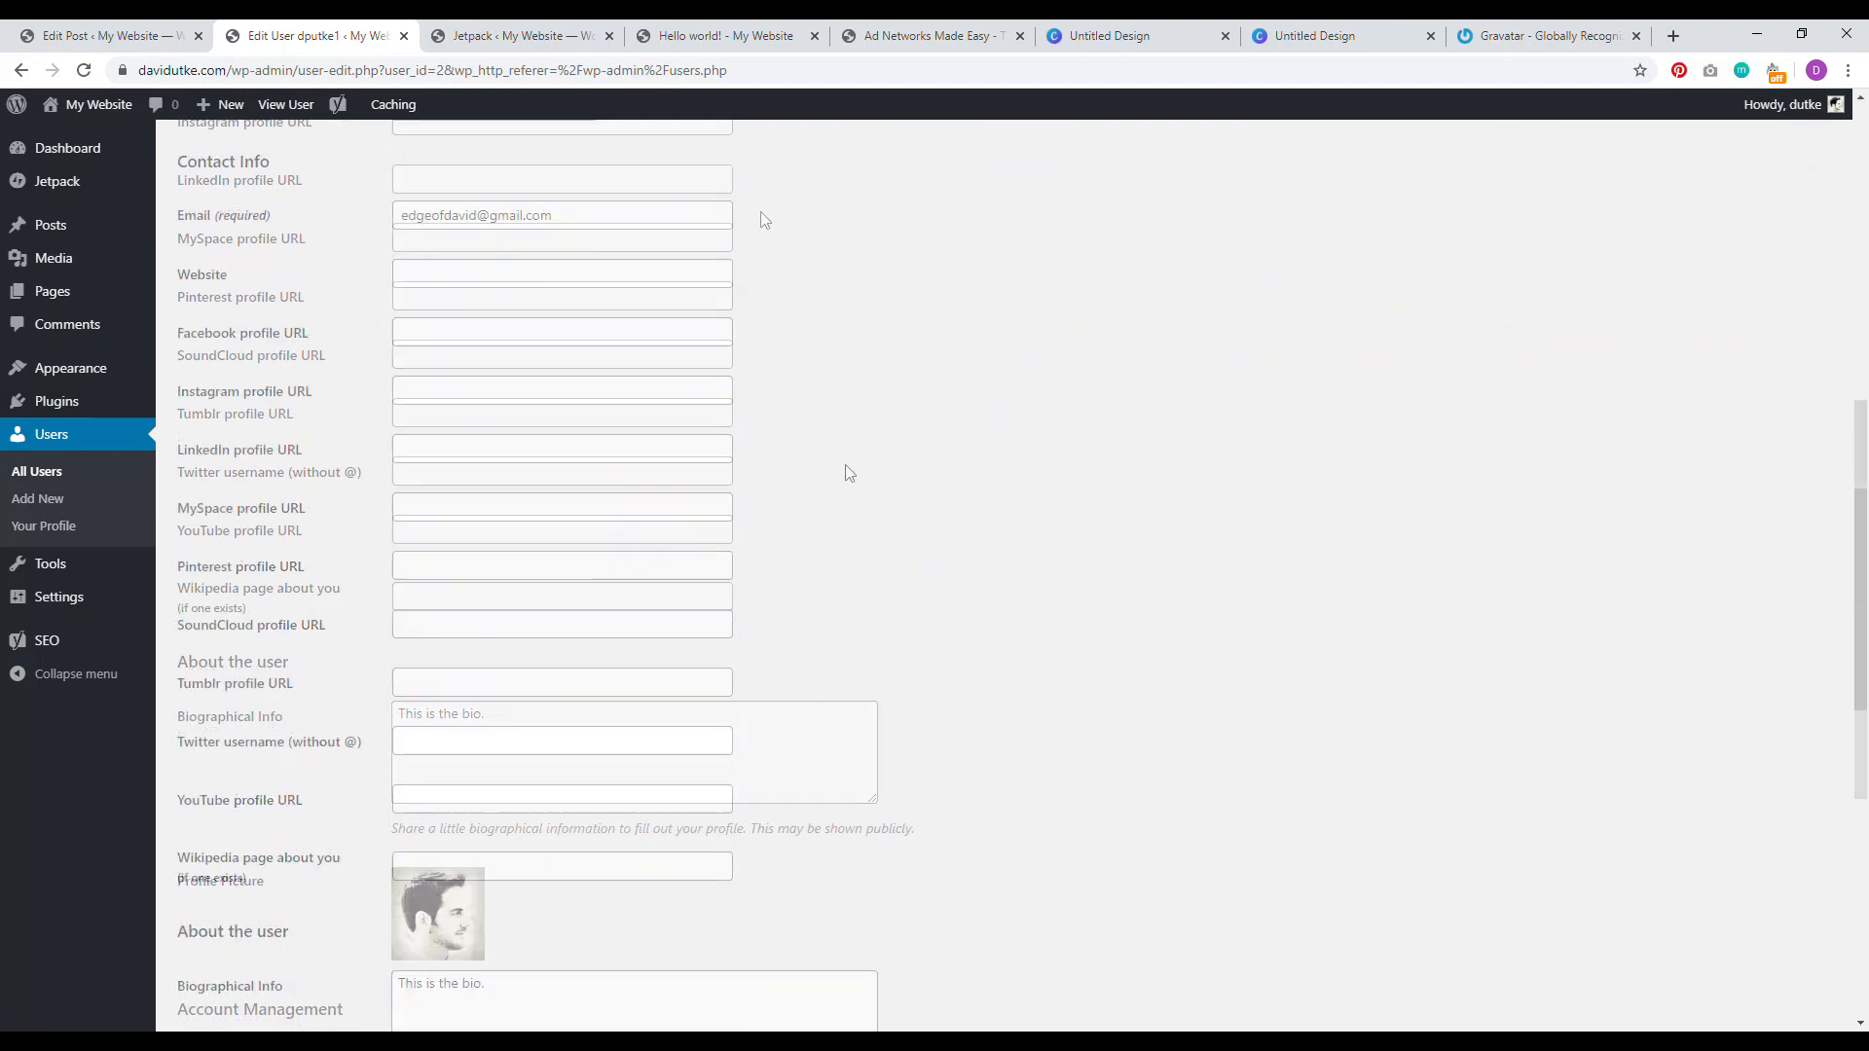
{"action": "scroll", "coordinate": [499, 510], "scroll_direction": "up", "scroll_amount": 4}
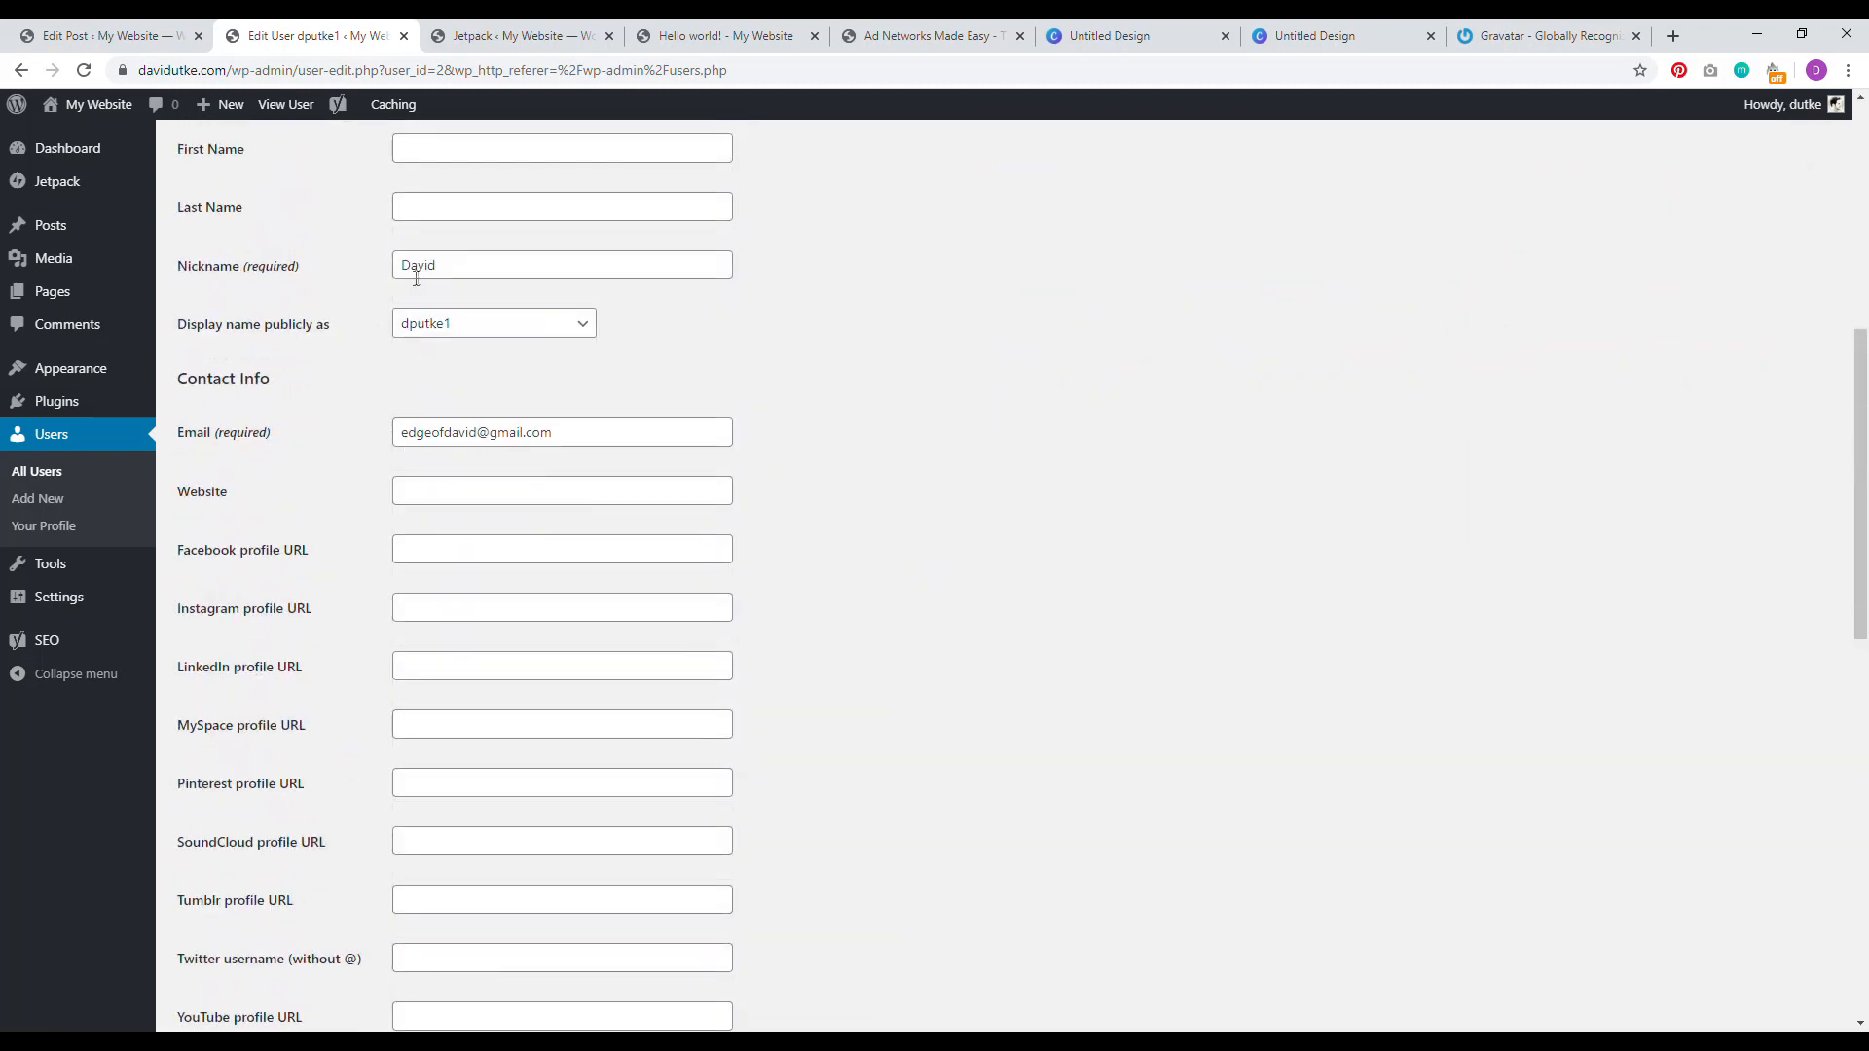
Step: Set 'Display name publicly as' to the nickname and save with Update User
{"action": "left_click_drag", "start_coordinate": [241, 325], "coordinate": [305, 324]}
{"action": "left_click", "coordinate": [468, 338]}
{"action": "left_click", "coordinate": [453, 354]}
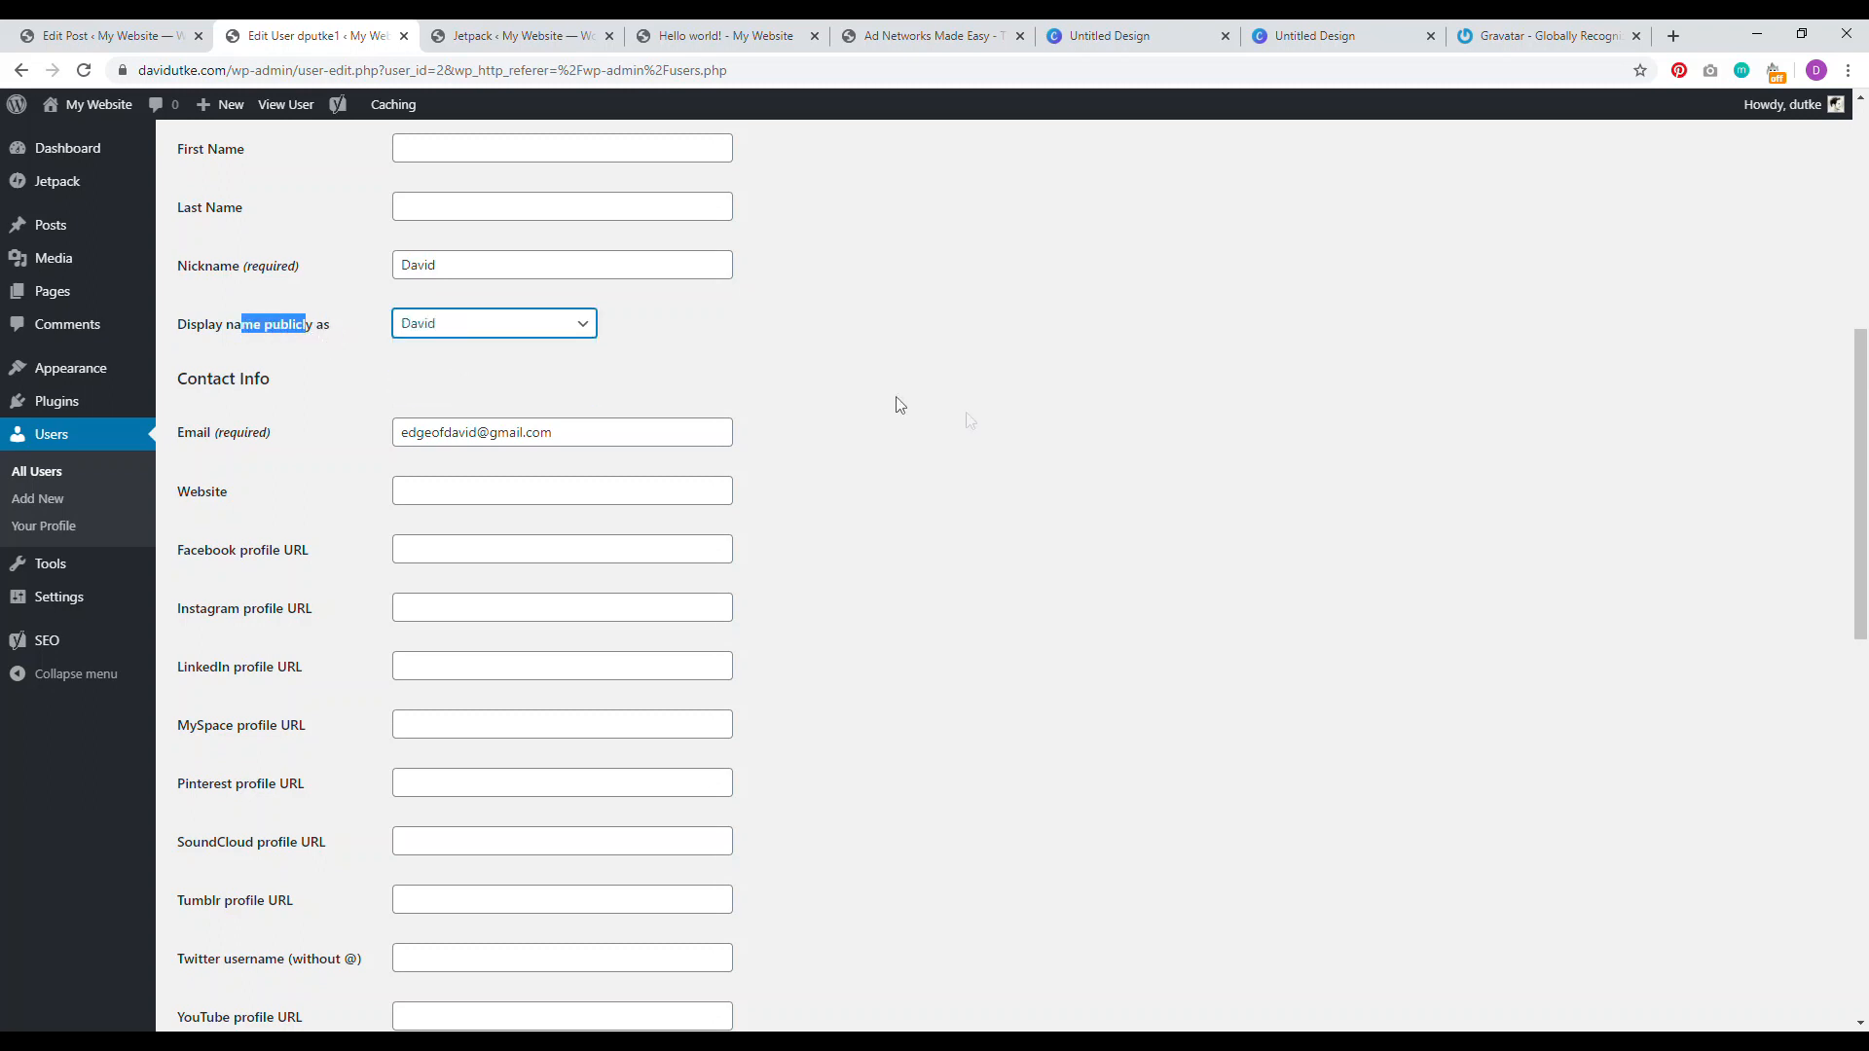
{"action": "scroll", "coordinate": [893, 405], "scroll_direction": "down", "scroll_amount": 15}
{"action": "left_click", "coordinate": [222, 930]}
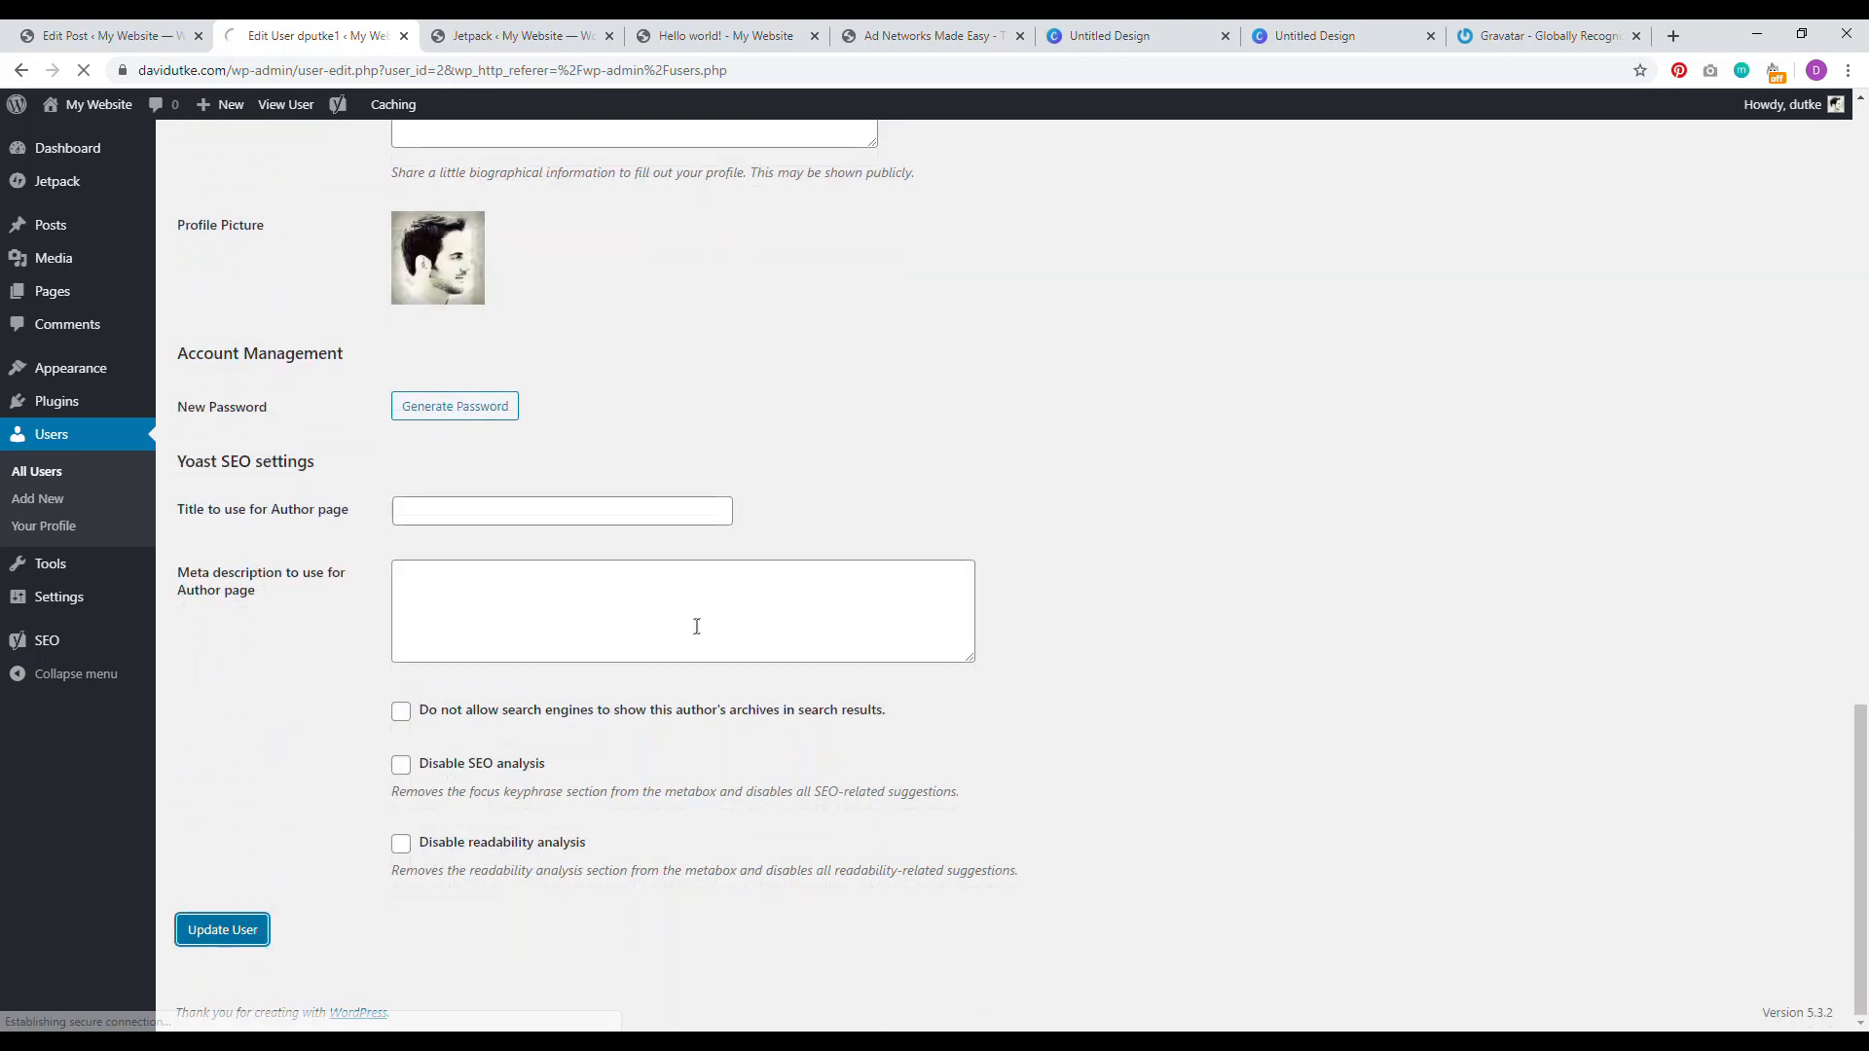
{"action": "left_click", "coordinate": [721, 35]}
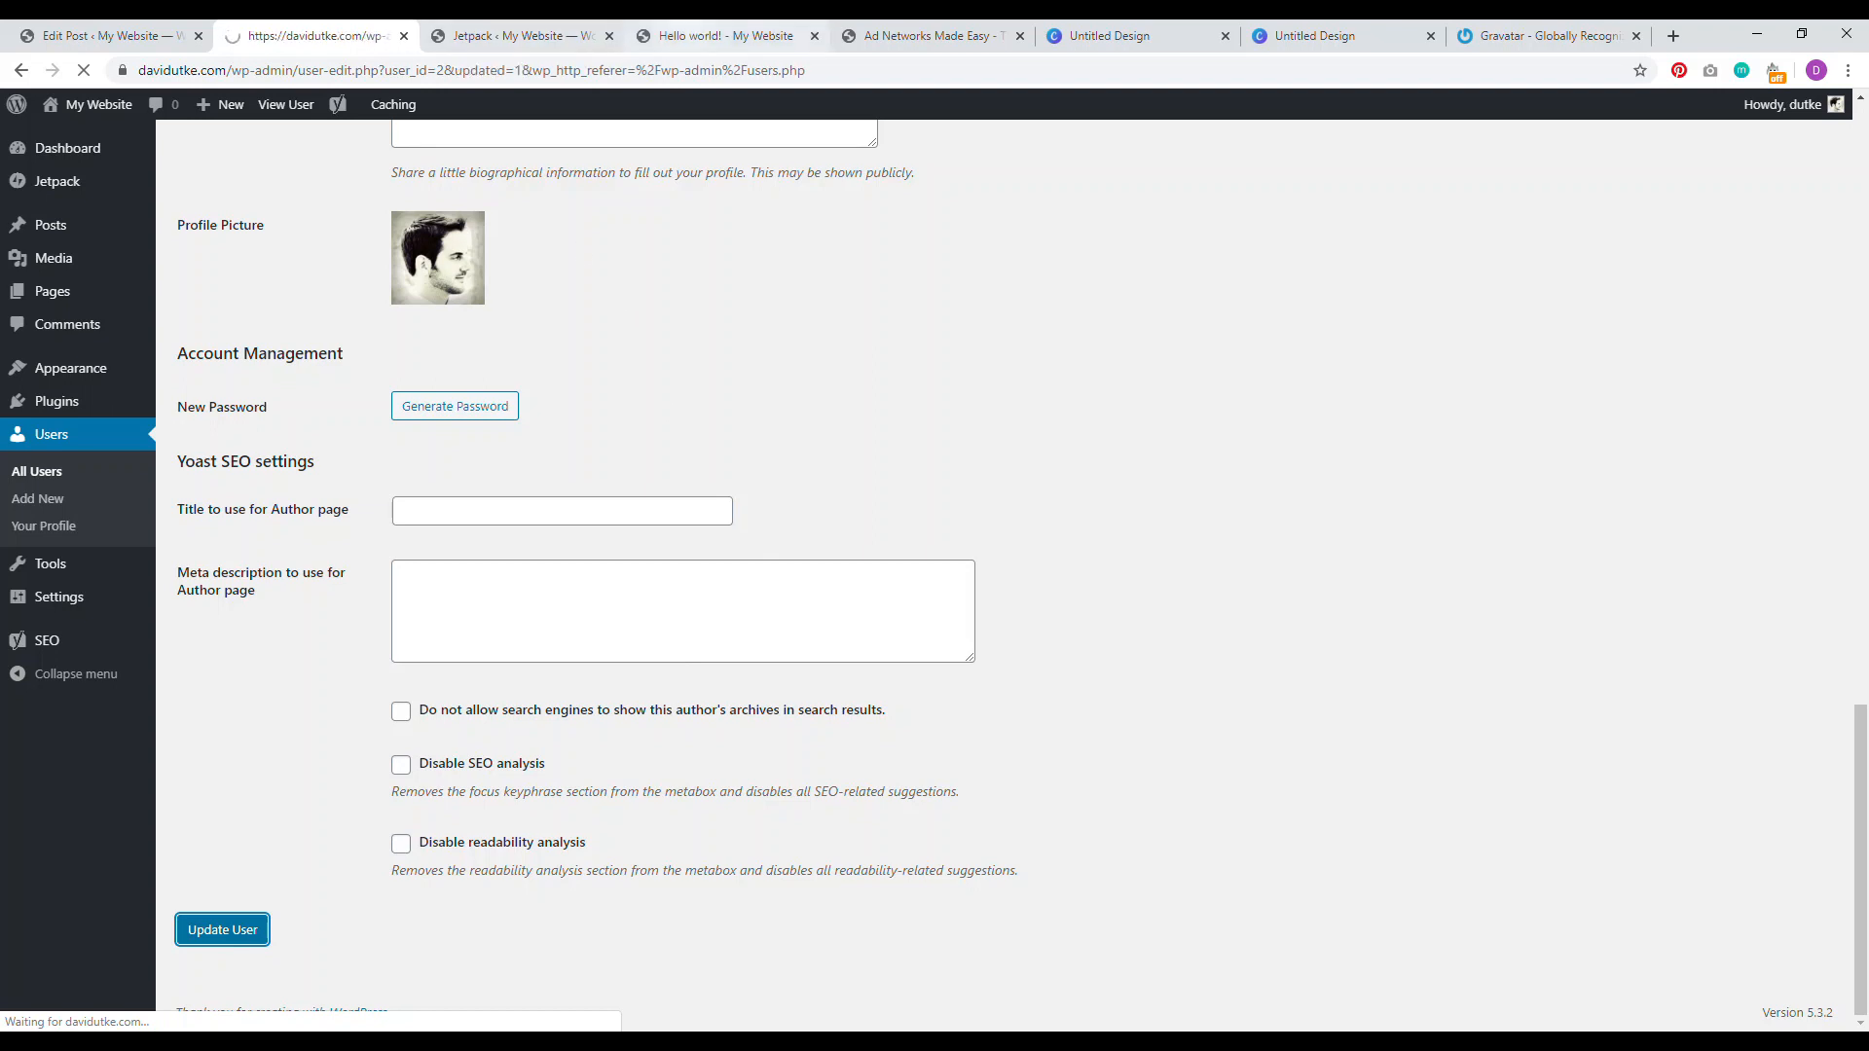
Step: Reload the Hello world! post to see the new author display name, then open the Customizer
{"action": "left_click", "coordinate": [83, 70]}
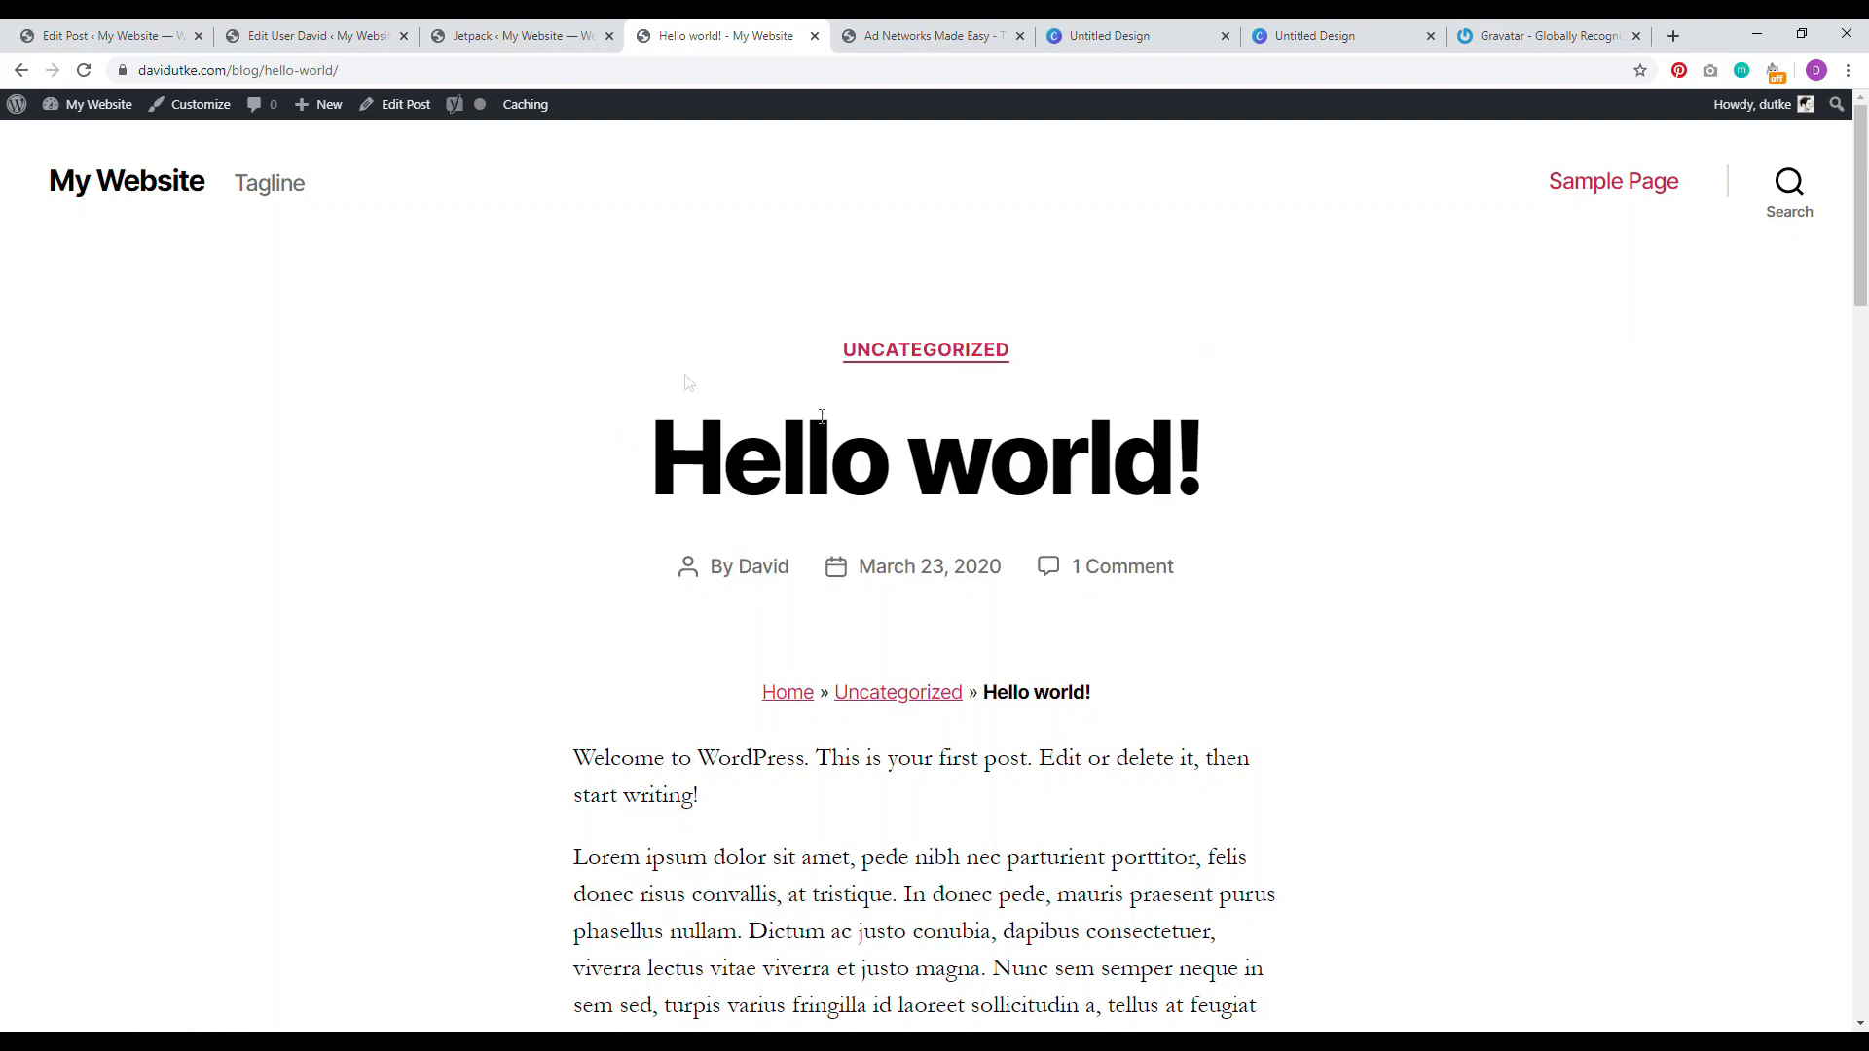
{"action": "left_click", "coordinate": [190, 112]}
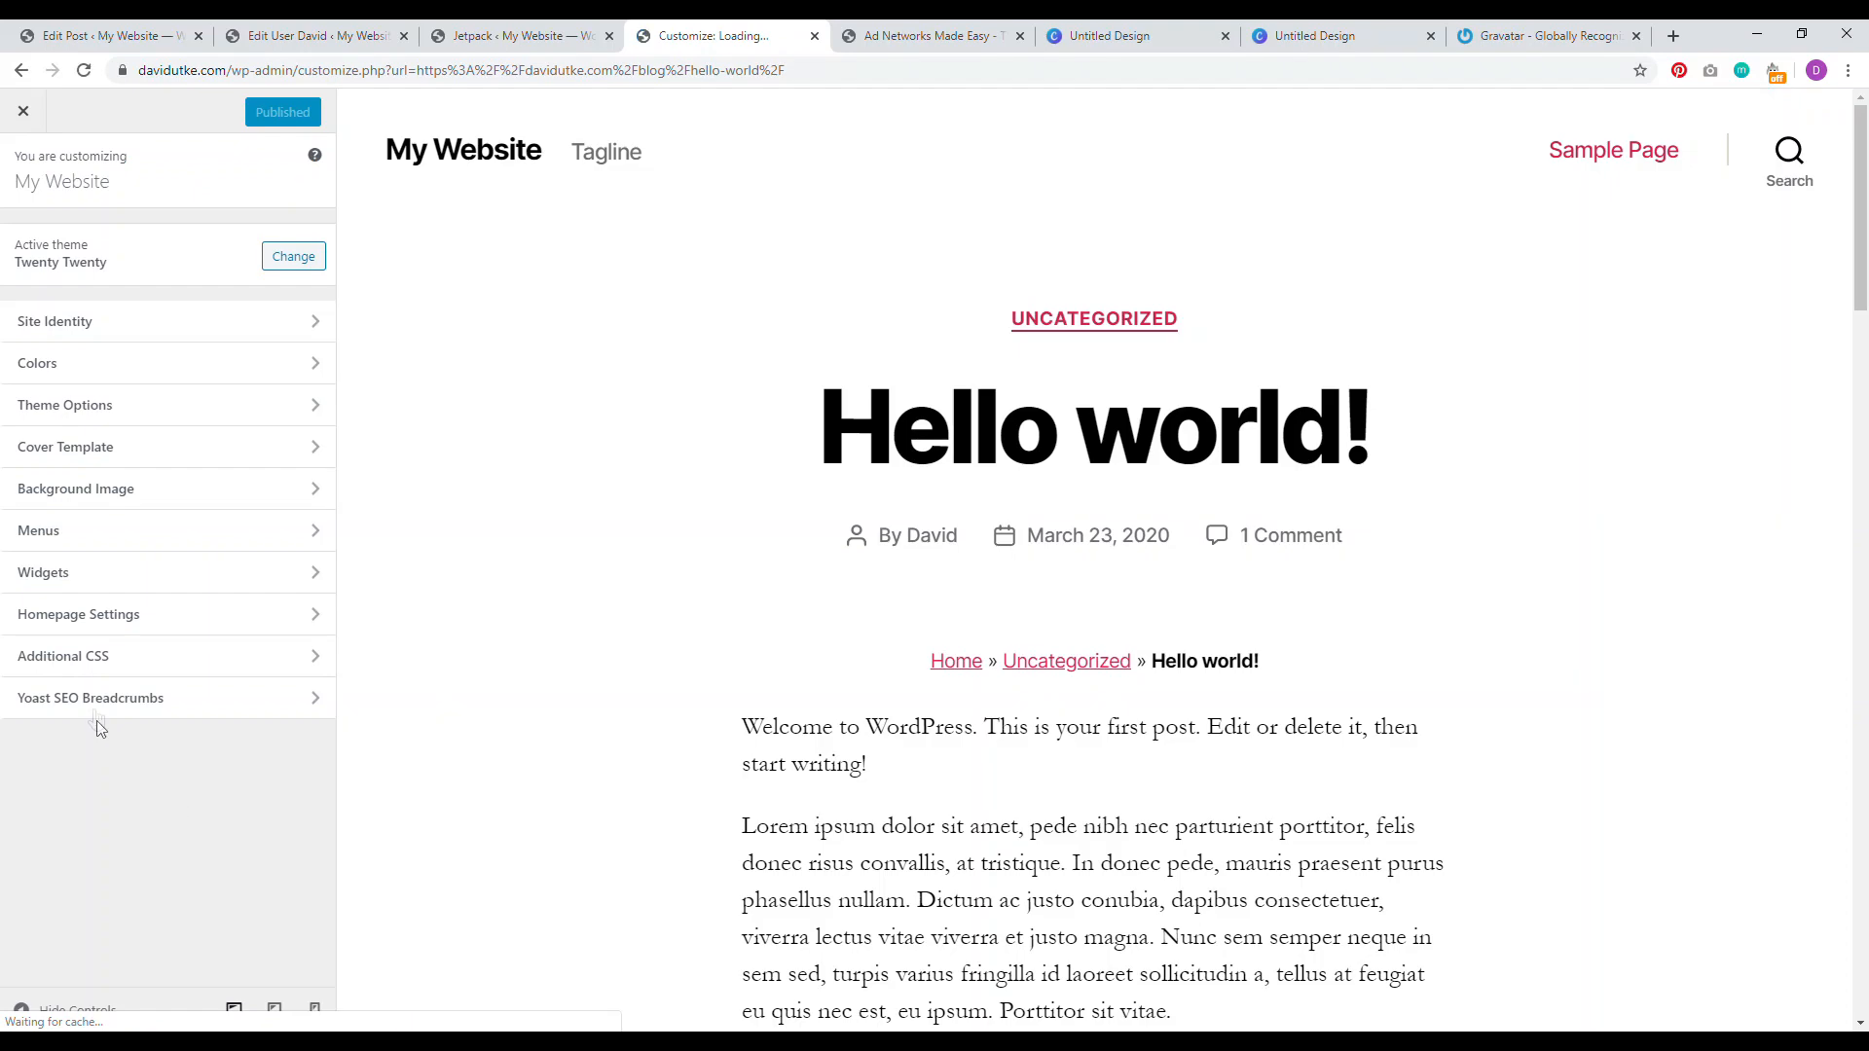
Step: In Additional CSS, paste the .post-meta display:none rule copied from Notepad
{"action": "left_click", "coordinate": [86, 655]}
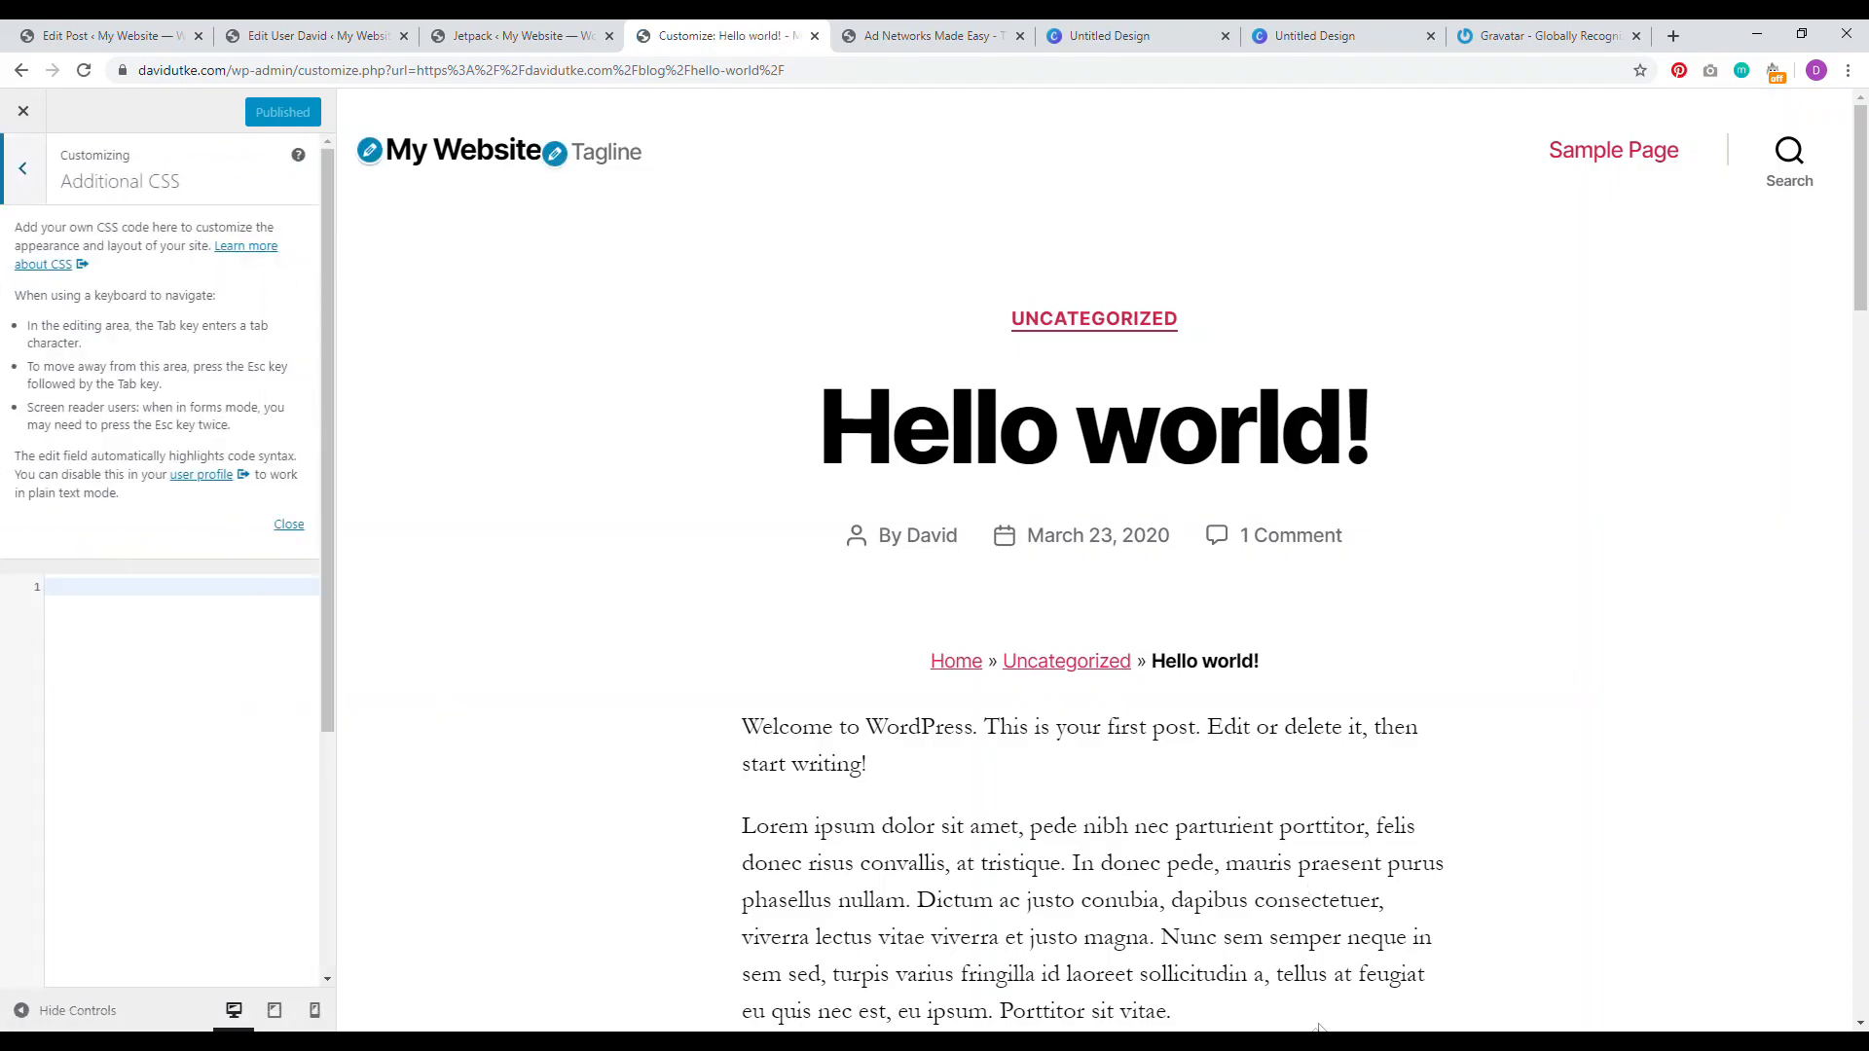
{"action": "key", "text": "alt+Tab"}
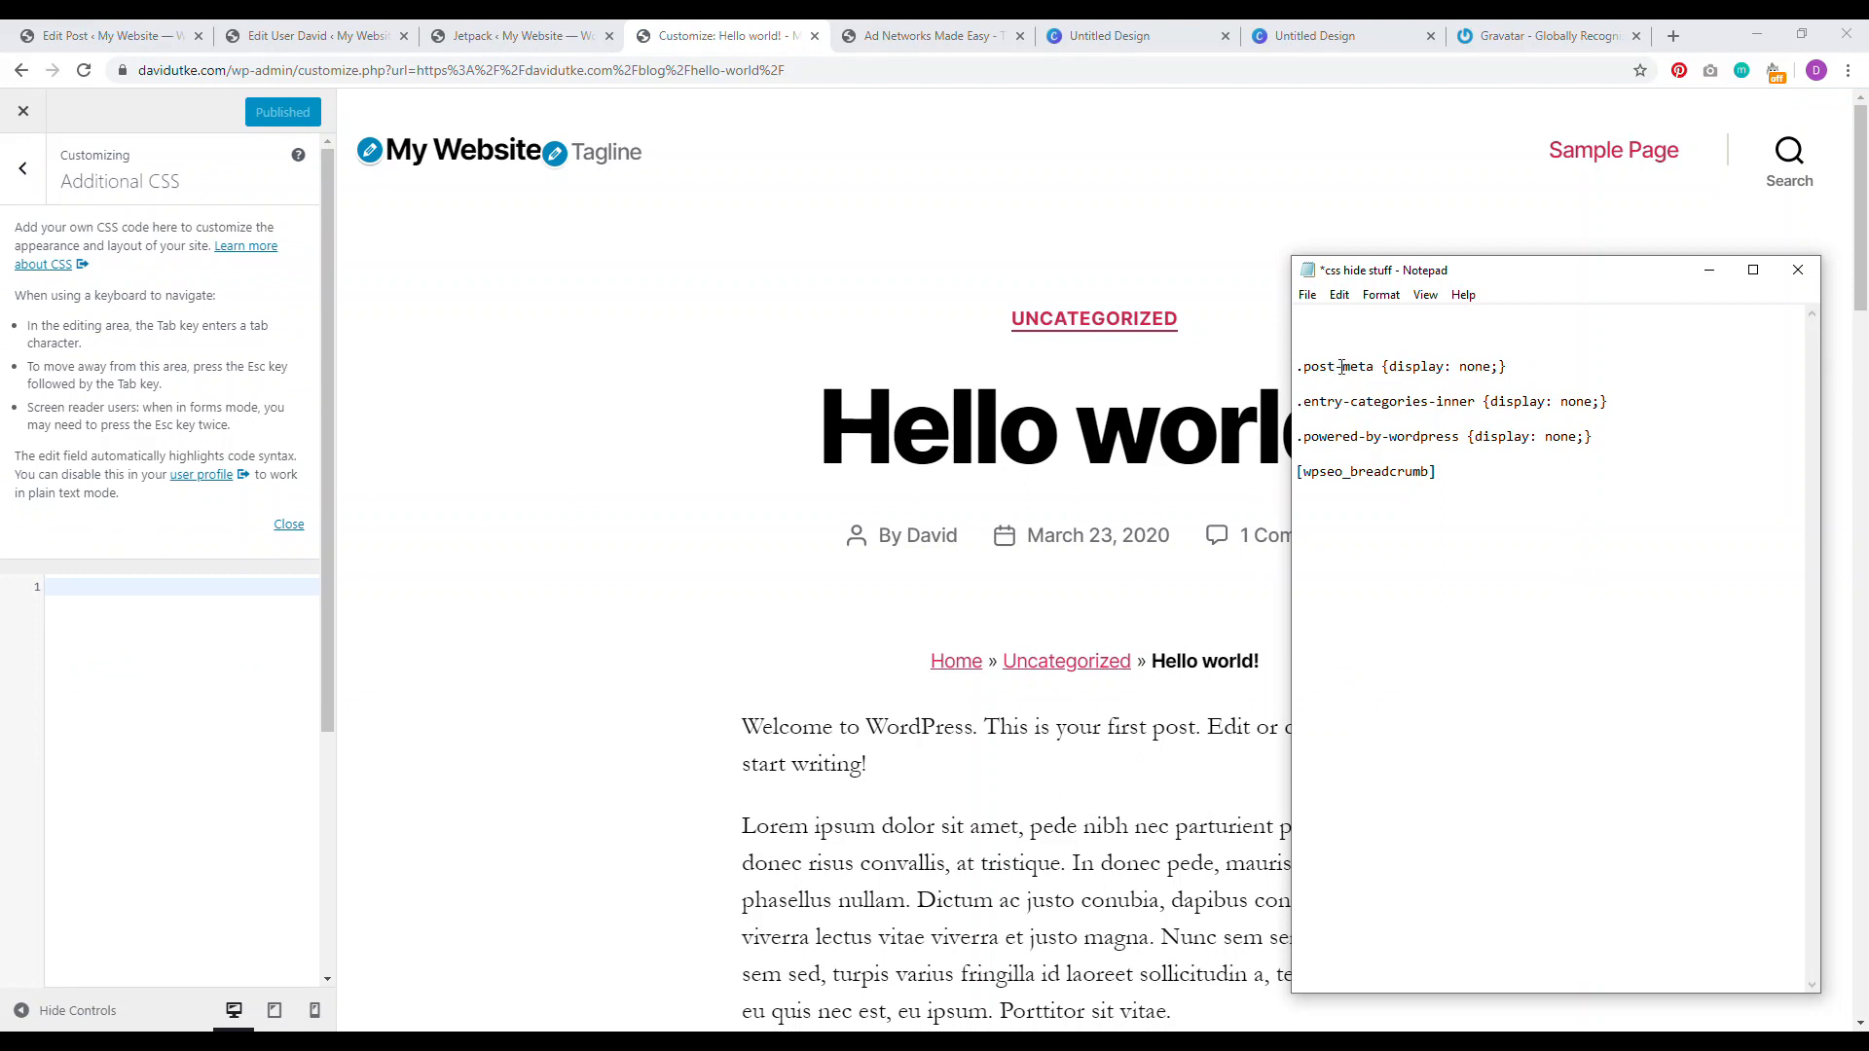
{"action": "left_click_drag", "start_coordinate": [1517, 368], "coordinate": [1304, 368]}
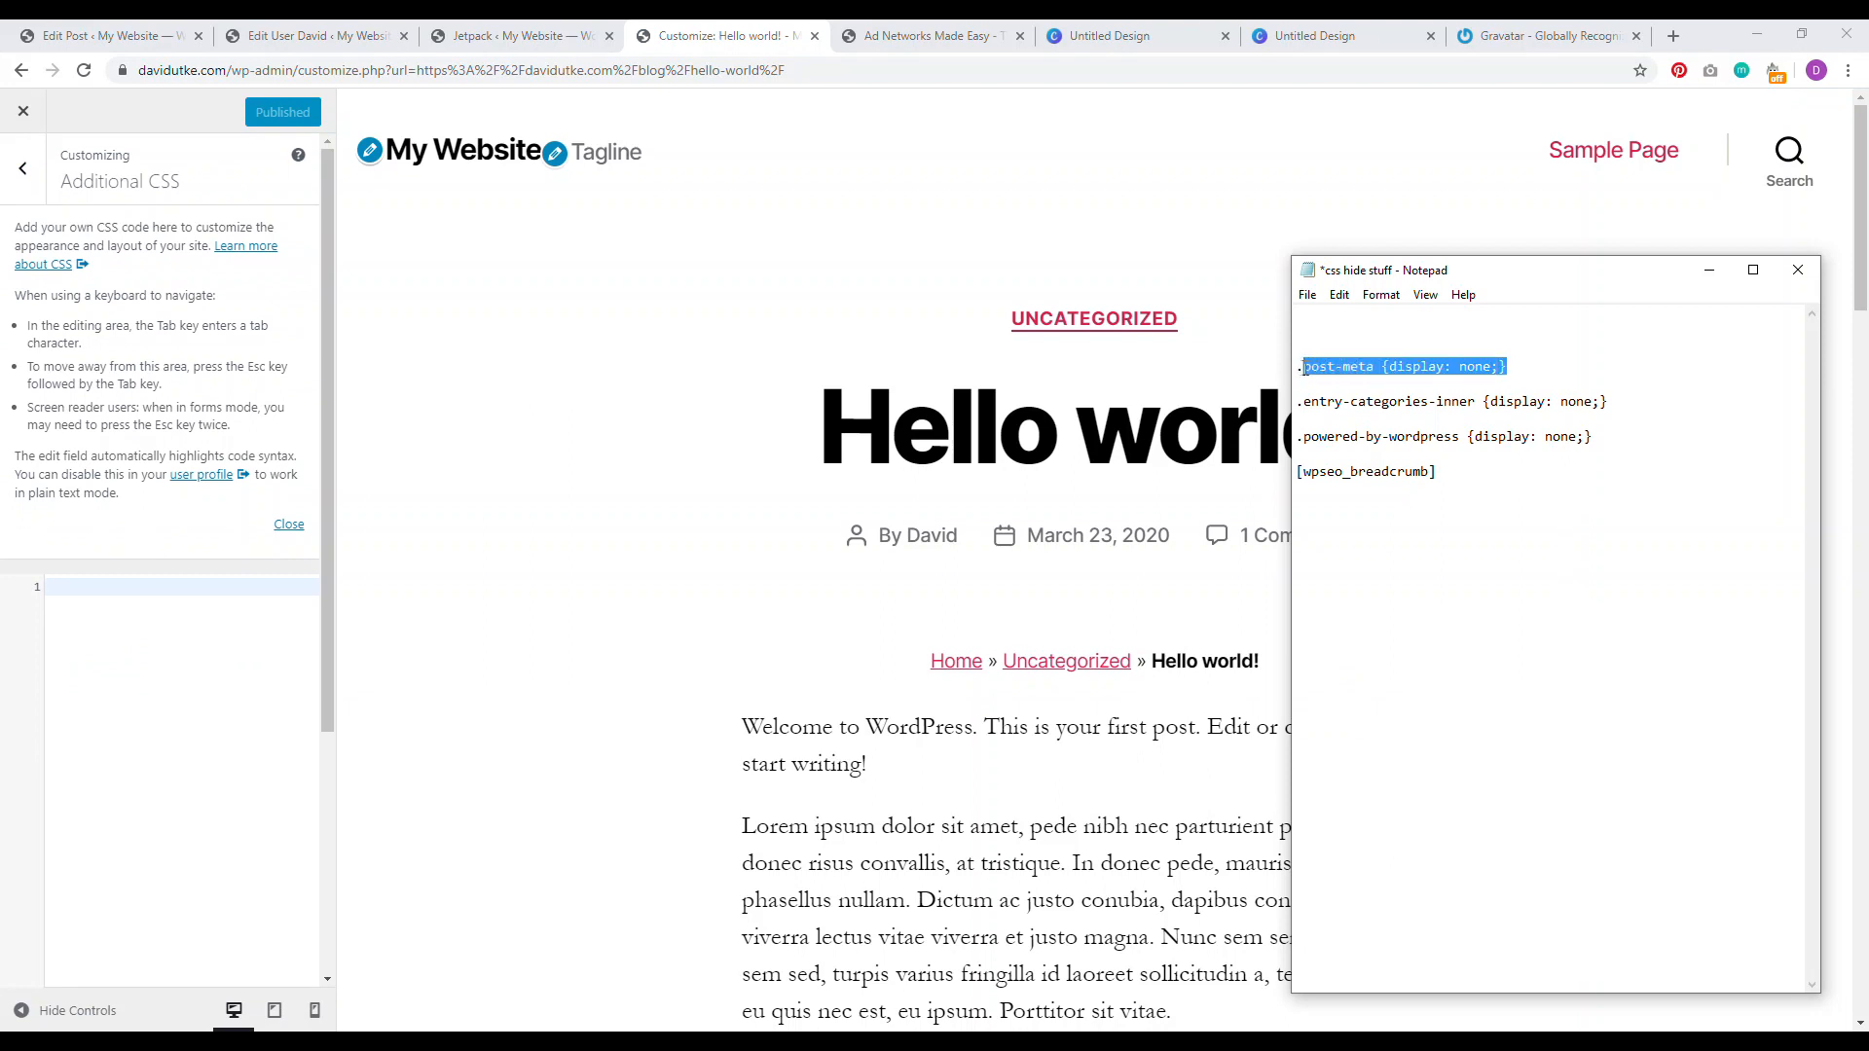
{"action": "right_click", "coordinate": [1321, 368]}
{"action": "left_click", "coordinate": [1168, 428]}
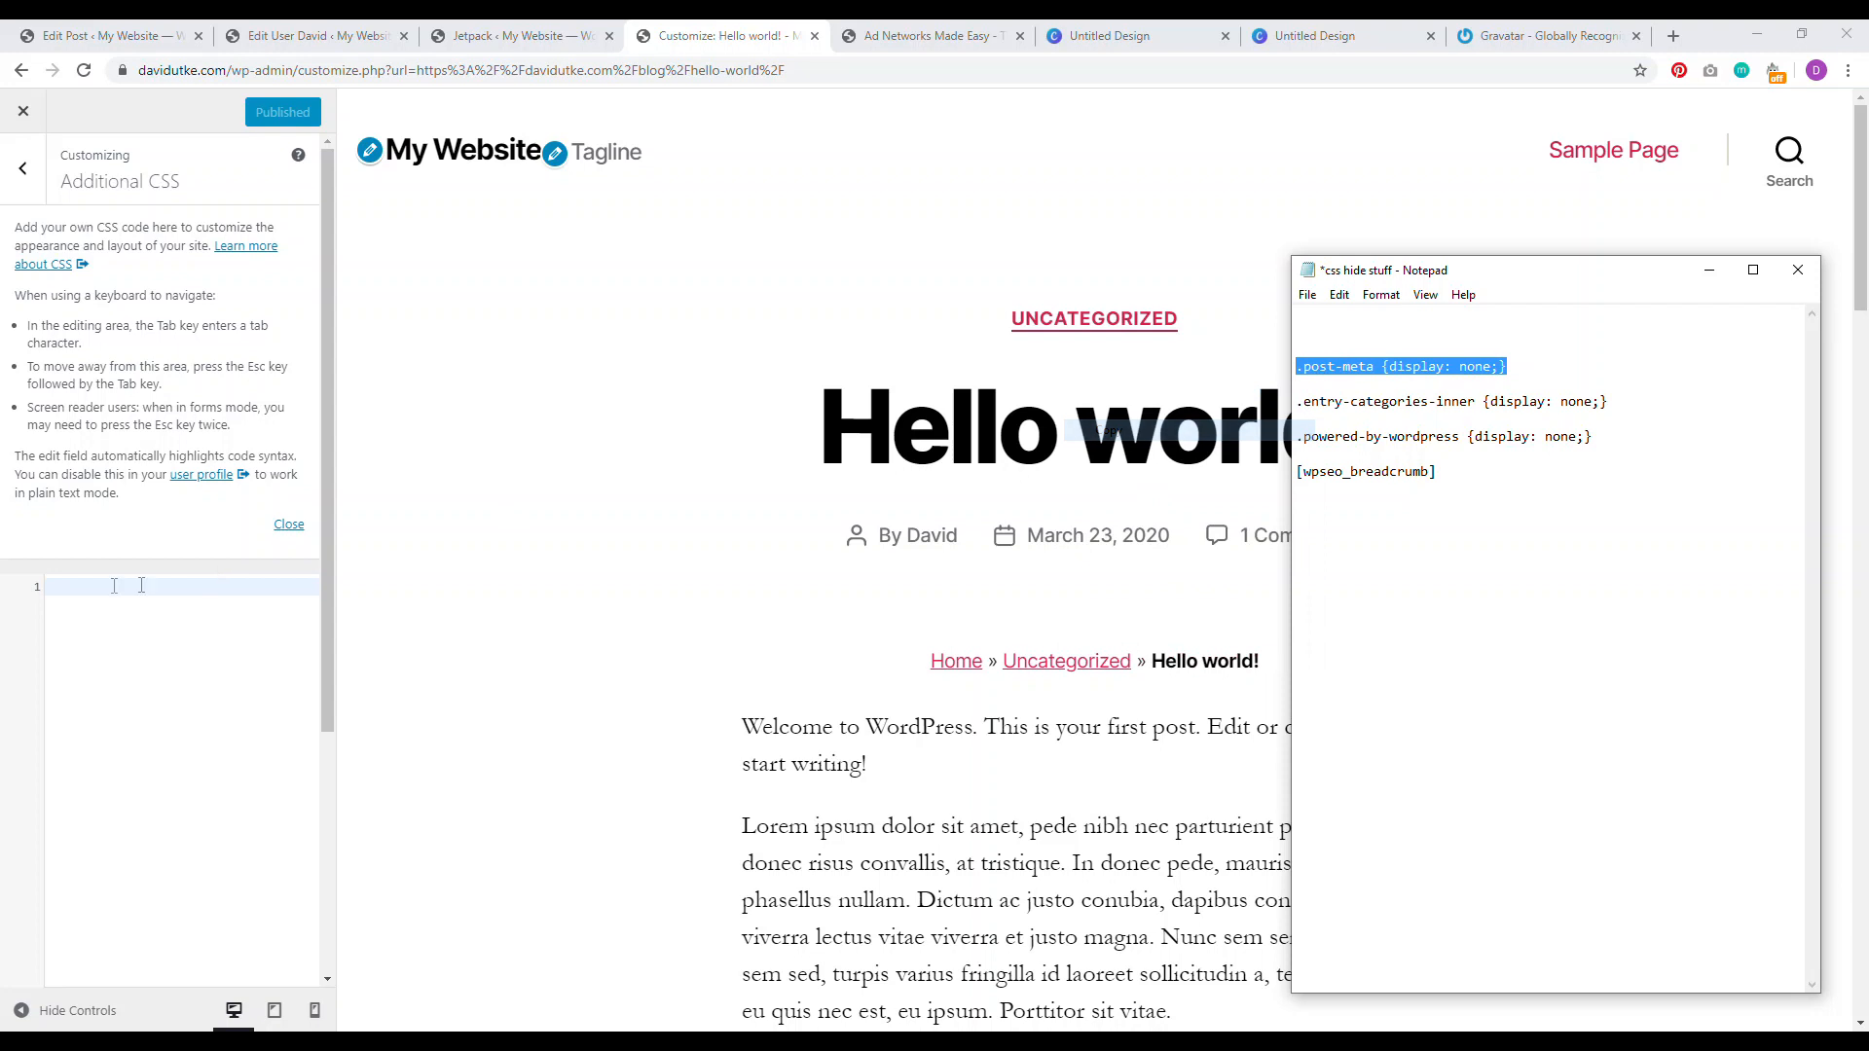
{"action": "left_click", "coordinate": [82, 589]}
{"action": "right_click", "coordinate": [81, 589]}
{"action": "left_click", "coordinate": [130, 741]}
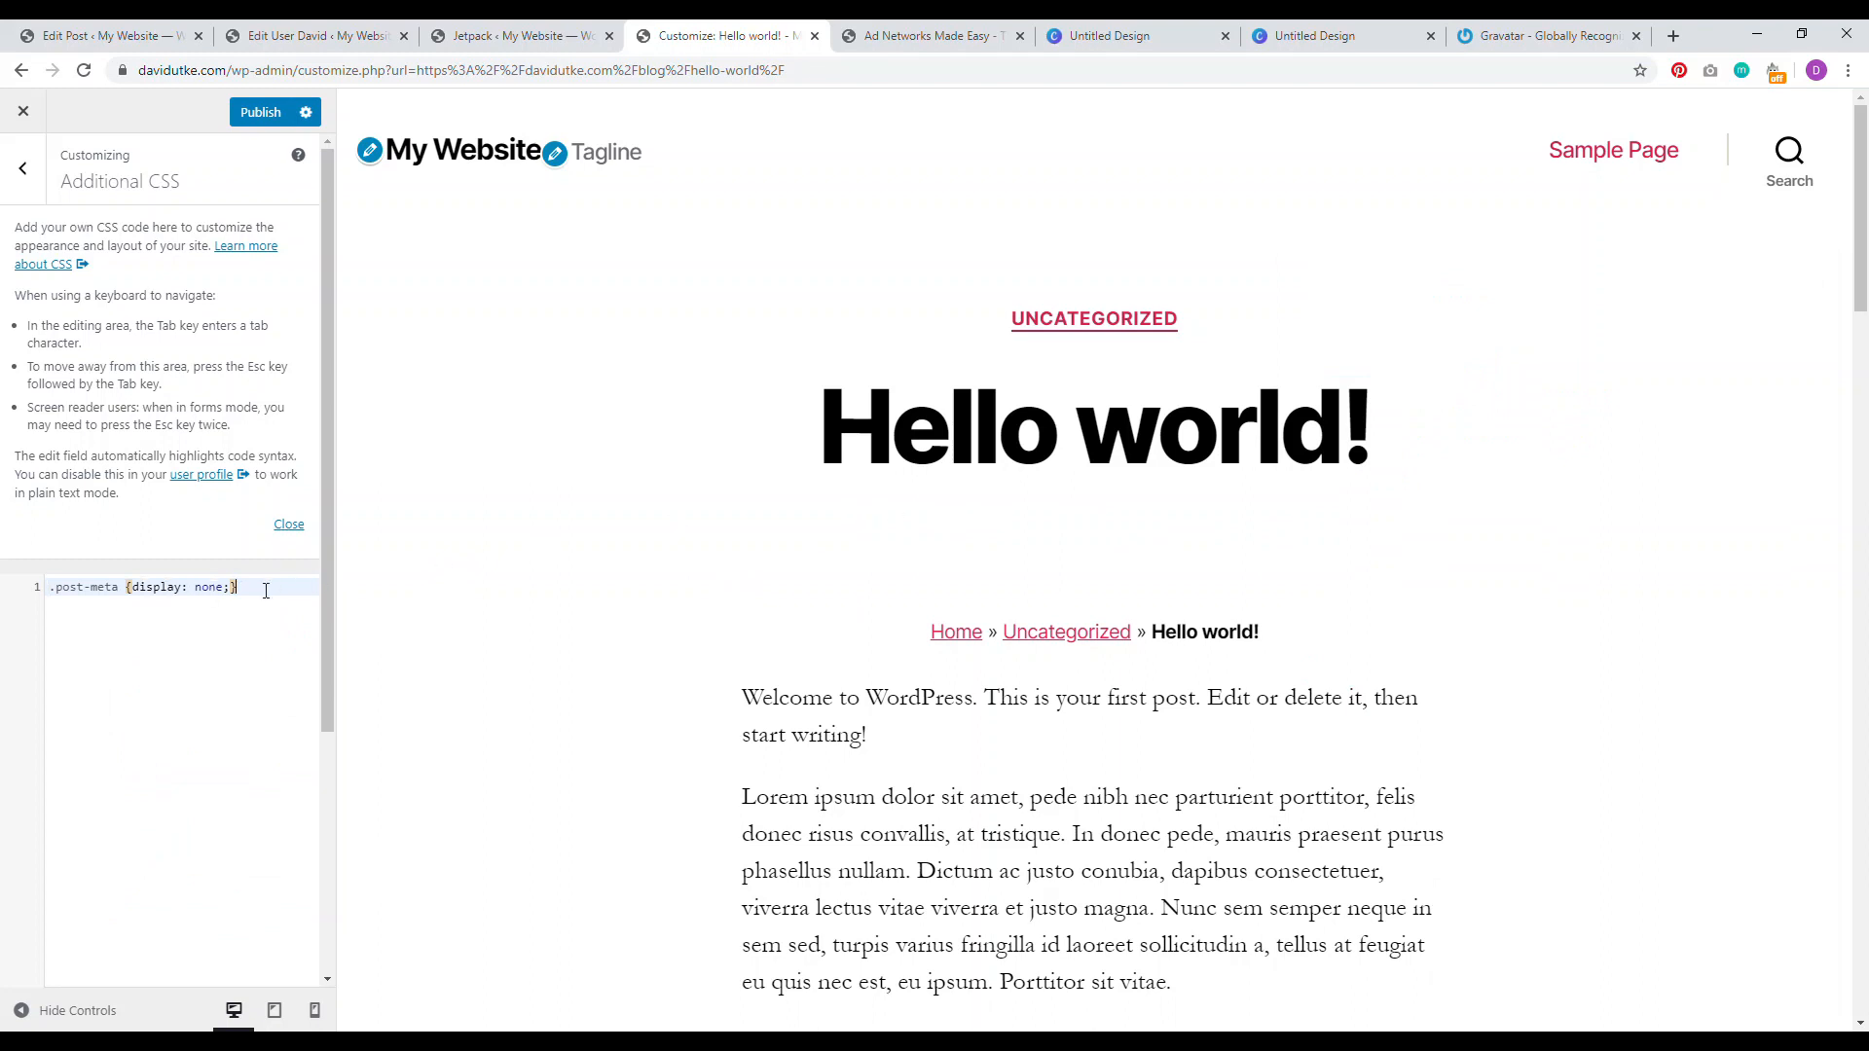
{"action": "key", "text": "Return"}
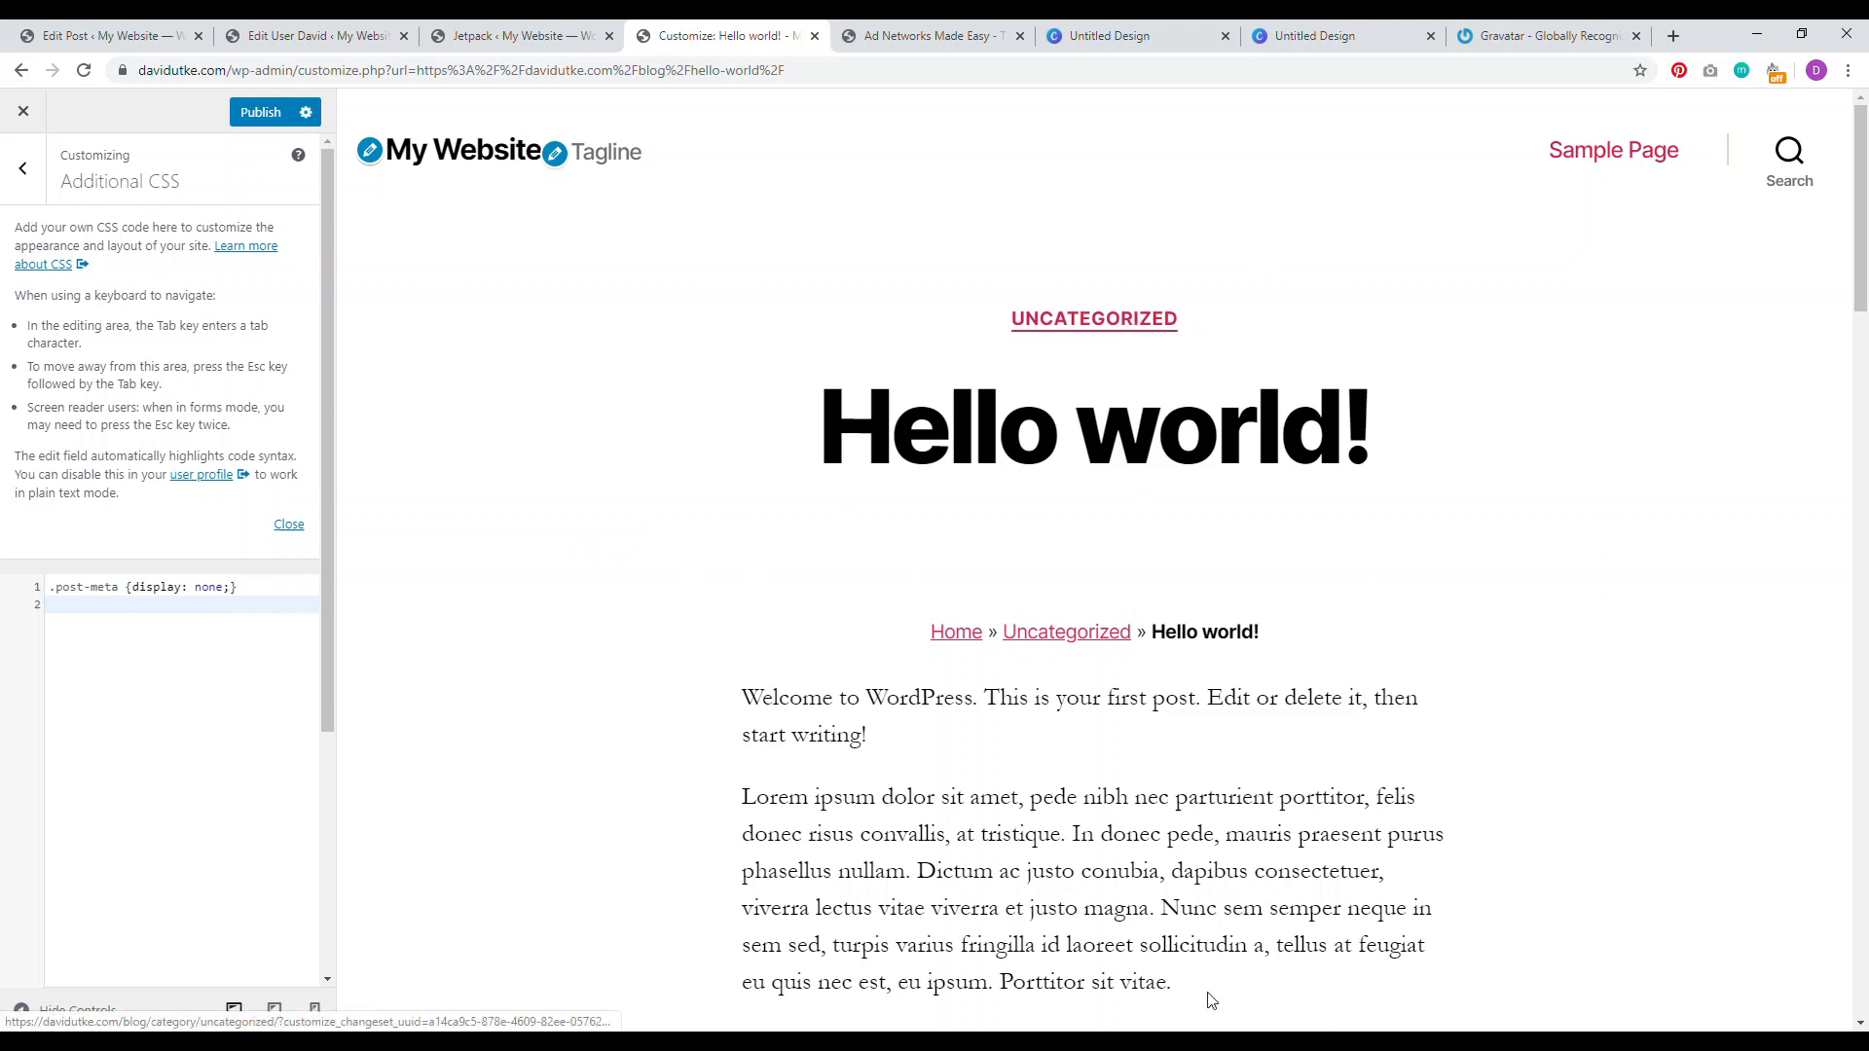
Step: Add the .entry-categories-inner display:none rule on line 2 and publish the CSS
{"action": "key", "text": "alt+Tab"}
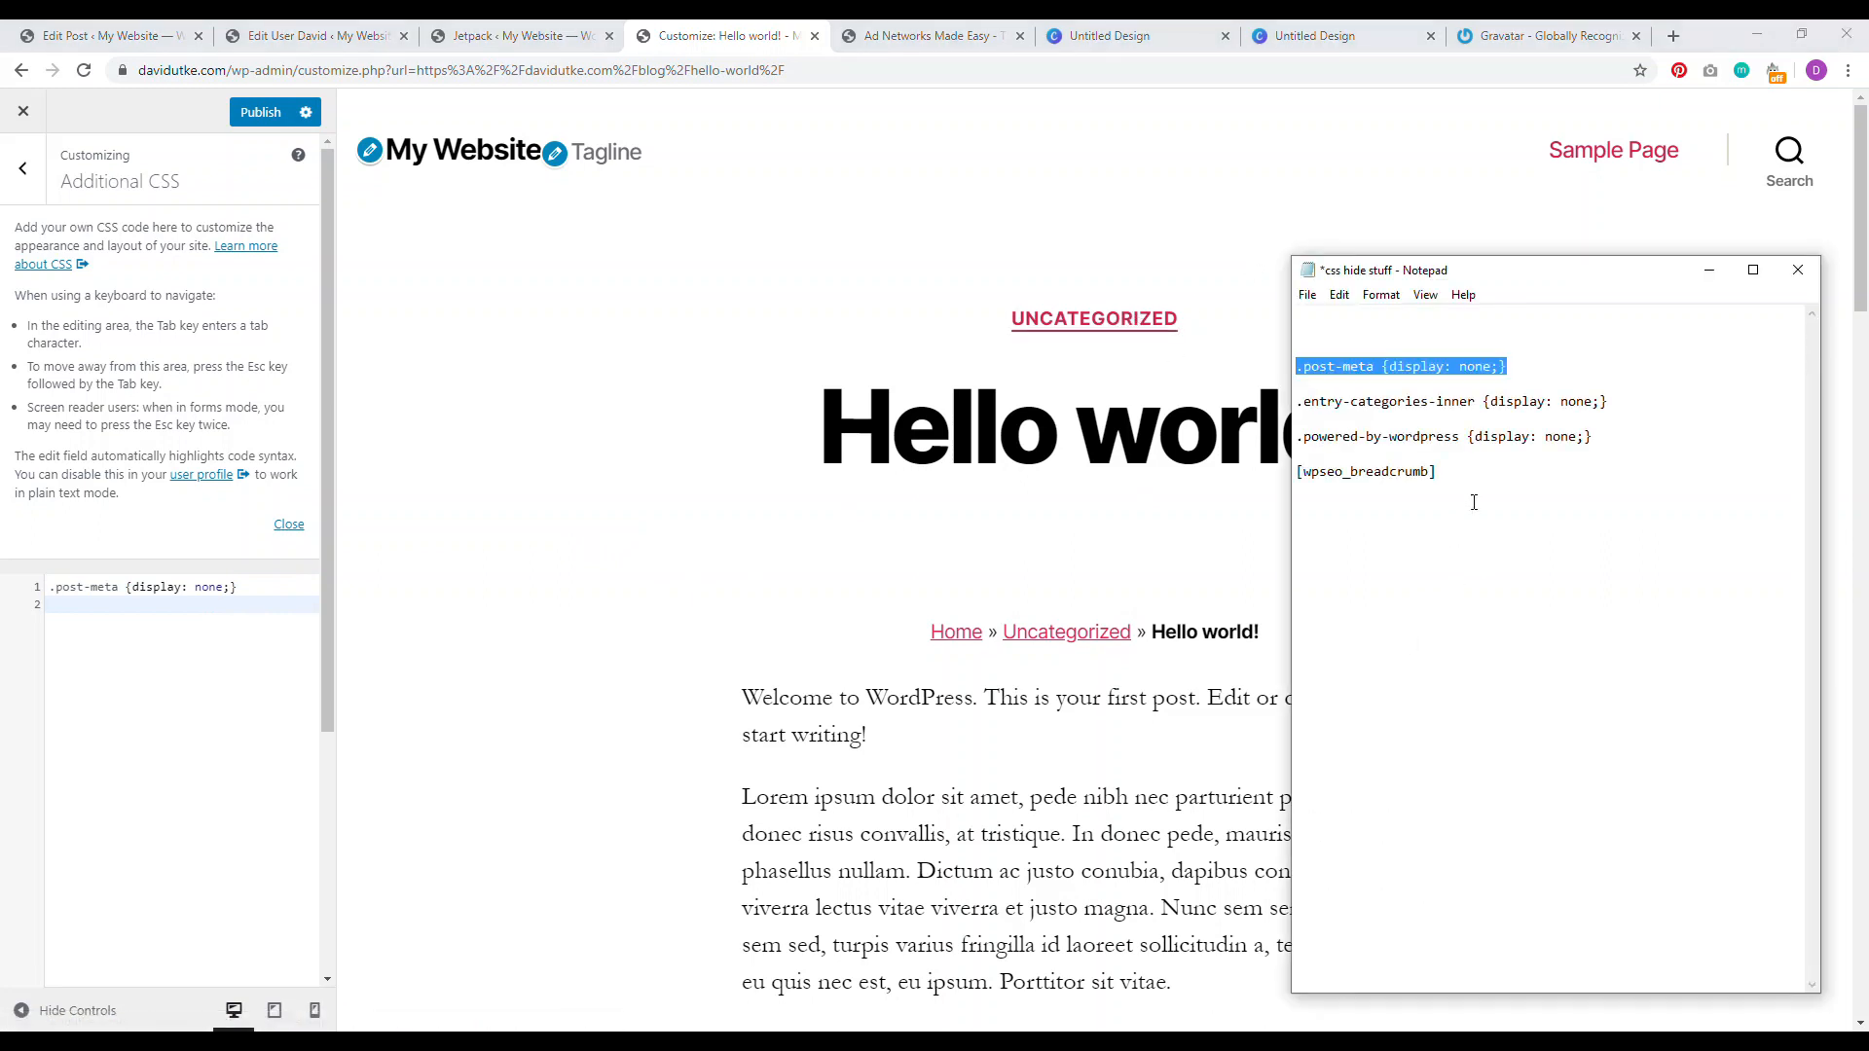
{"action": "left_click", "coordinate": [1374, 402]}
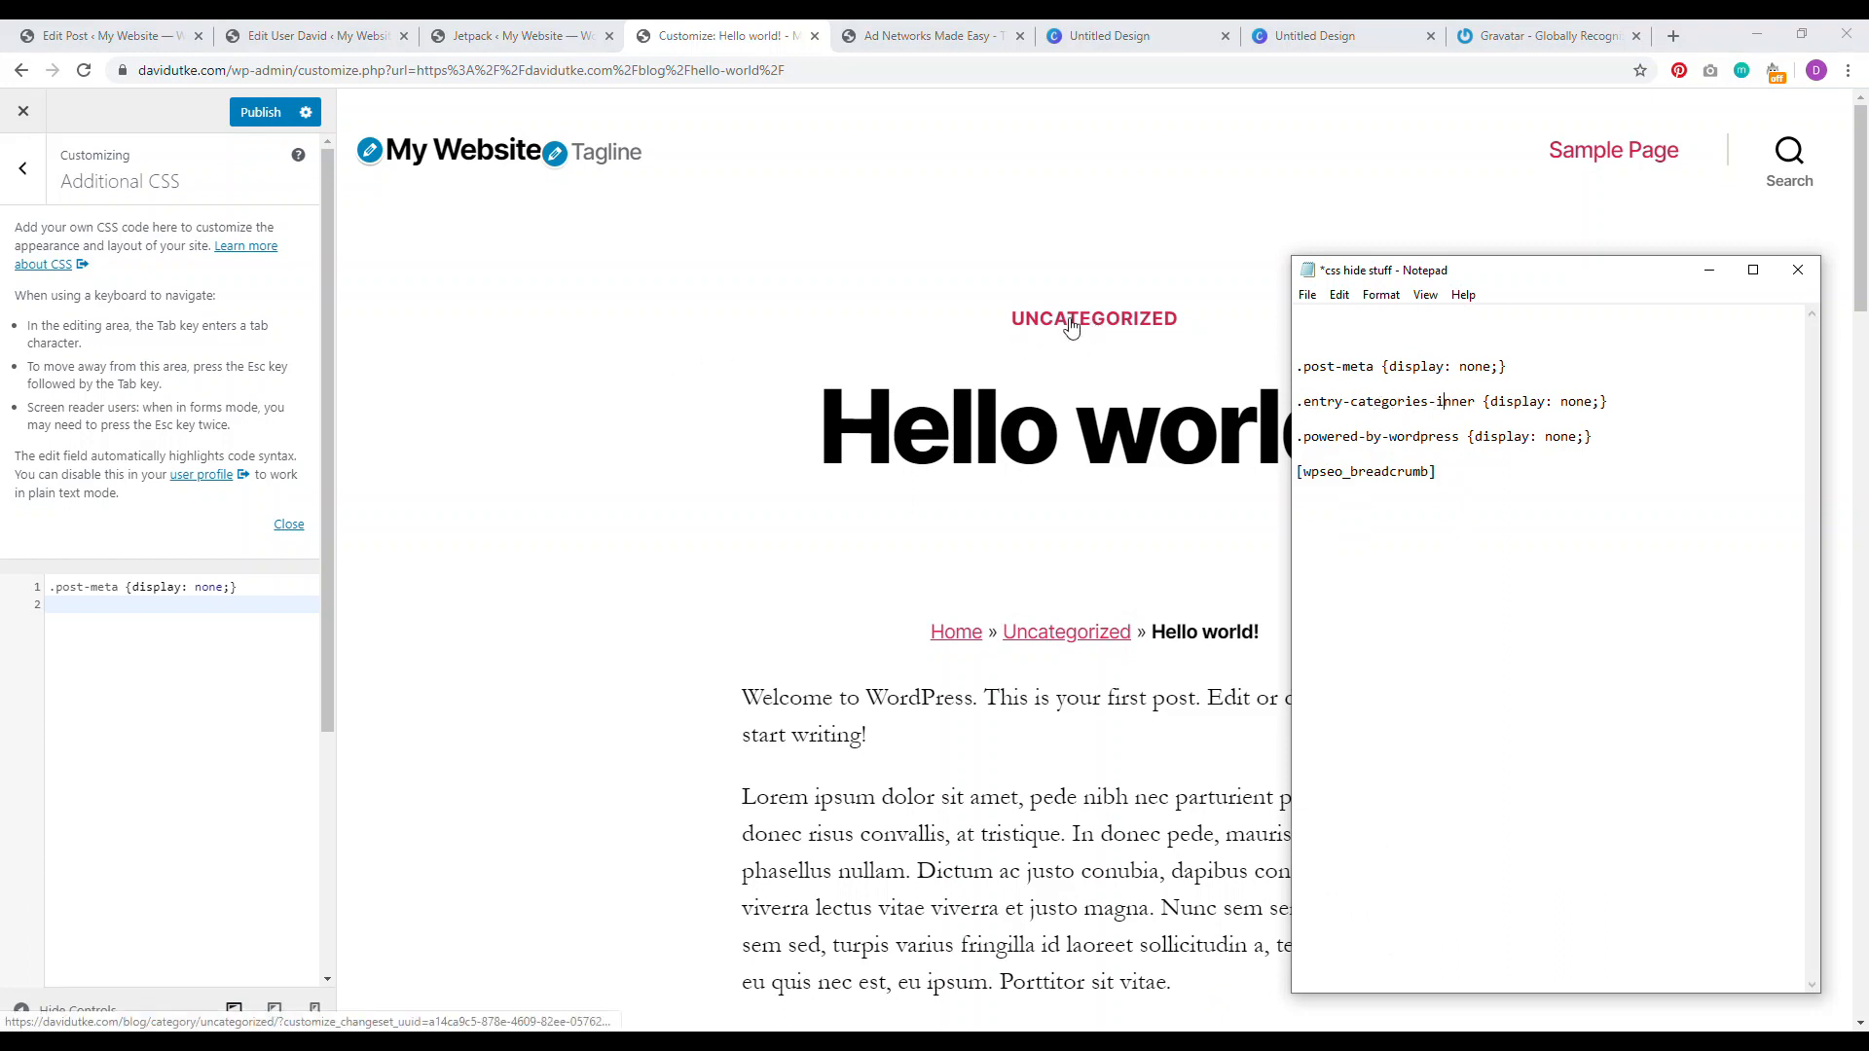
{"action": "left_click_drag", "start_coordinate": [1560, 403], "coordinate": [1316, 407]}
{"action": "right_click", "coordinate": [1316, 407]}
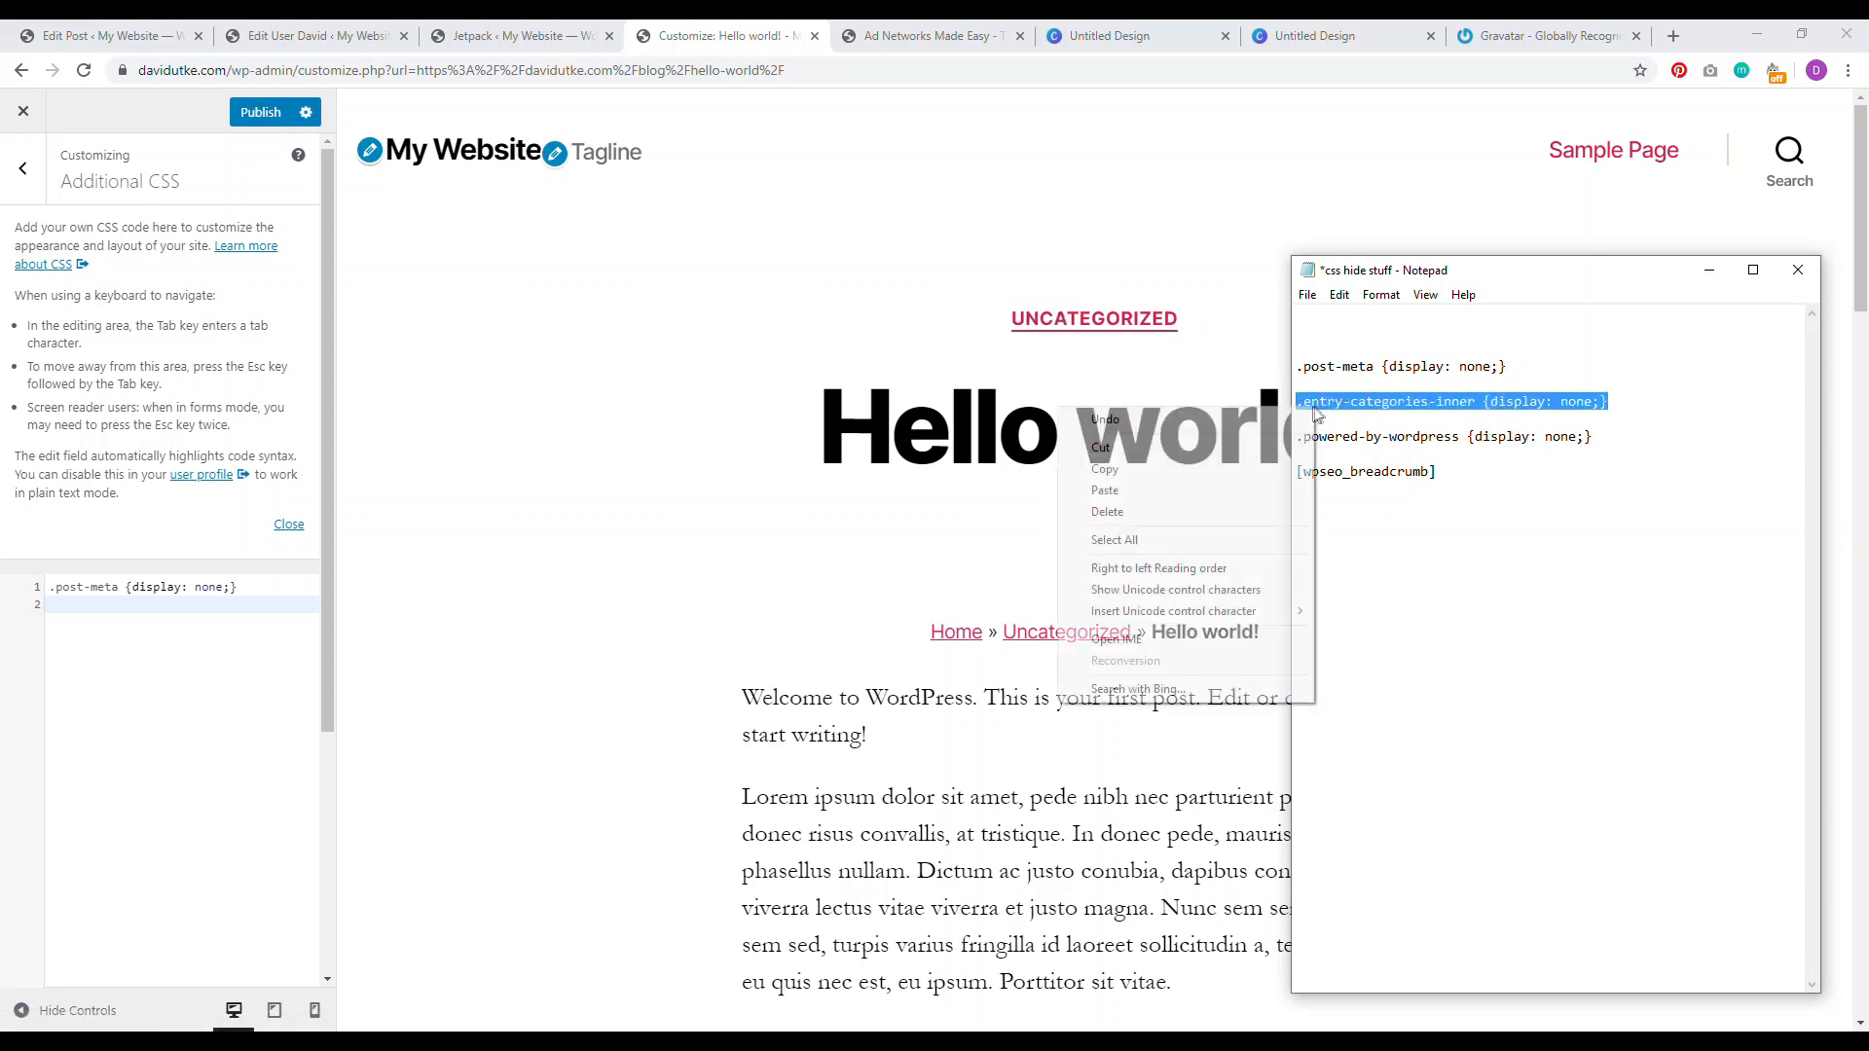
{"action": "left_click", "coordinate": [1137, 471]}
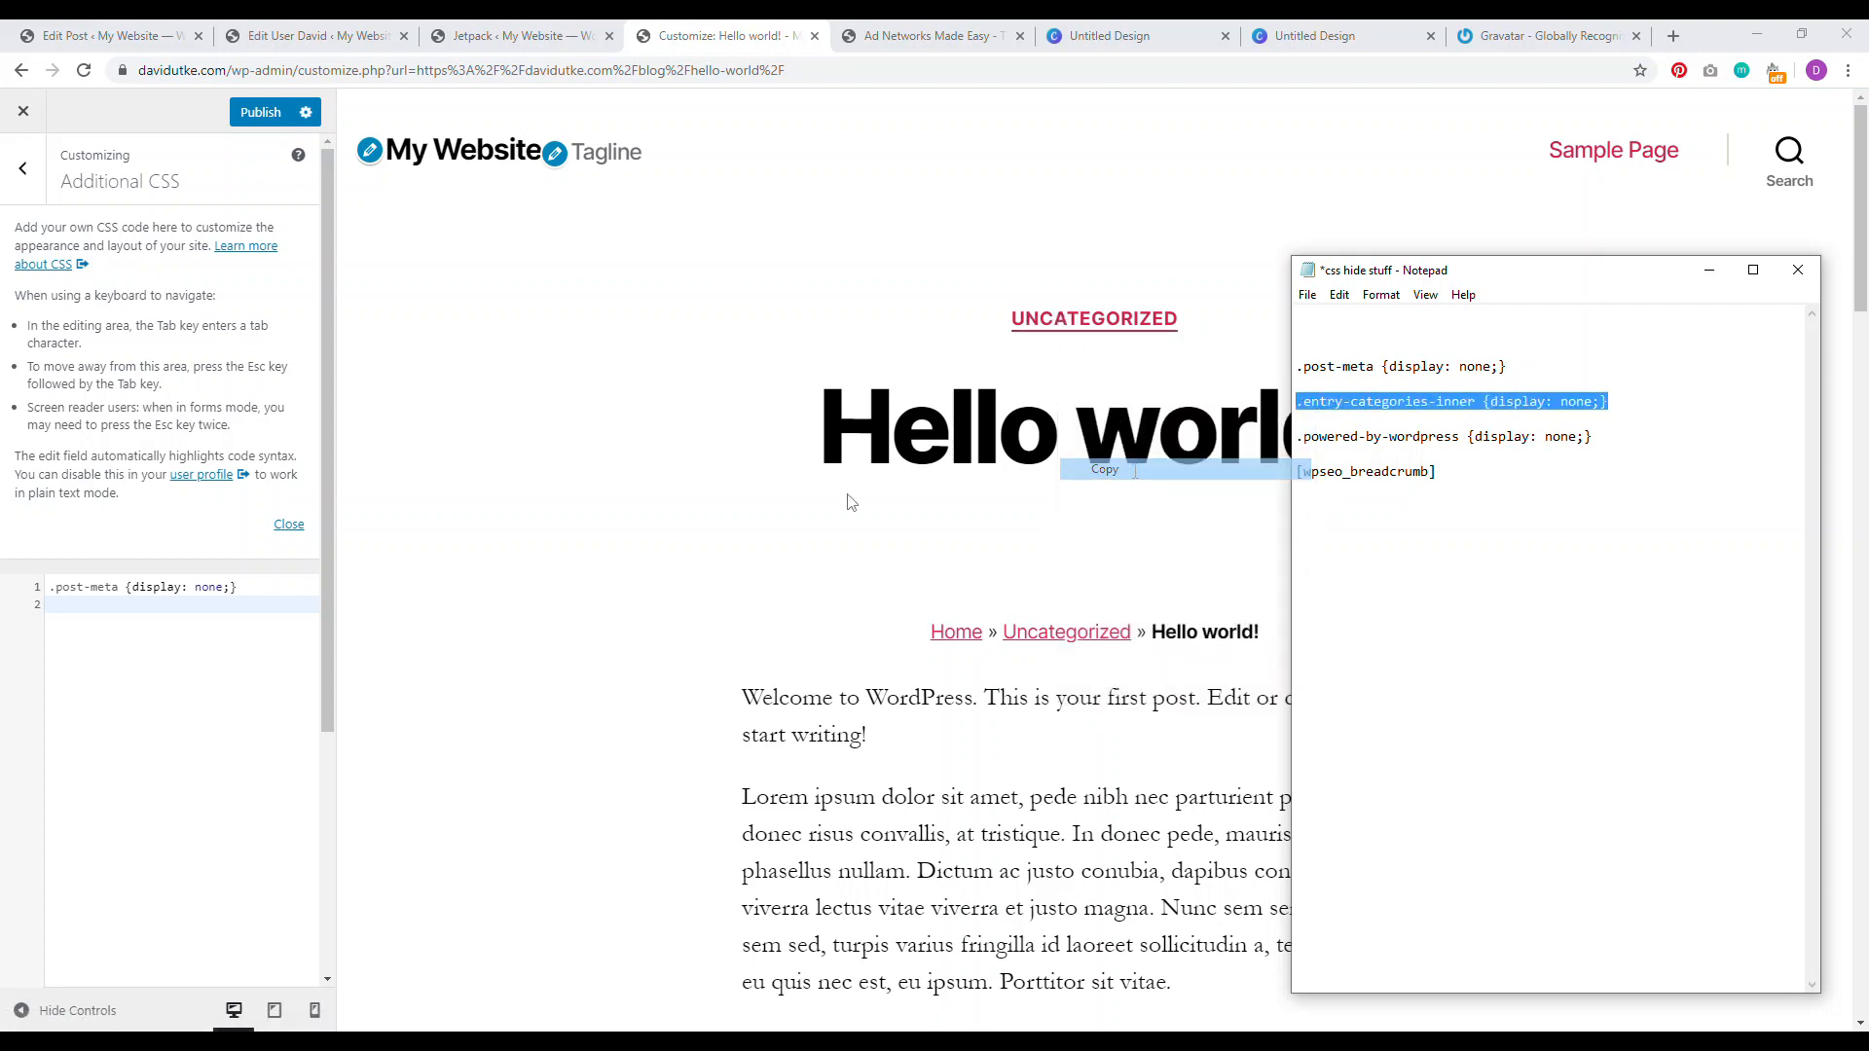
{"action": "right_click", "coordinate": [64, 605]}
{"action": "left_click", "coordinate": [97, 752]}
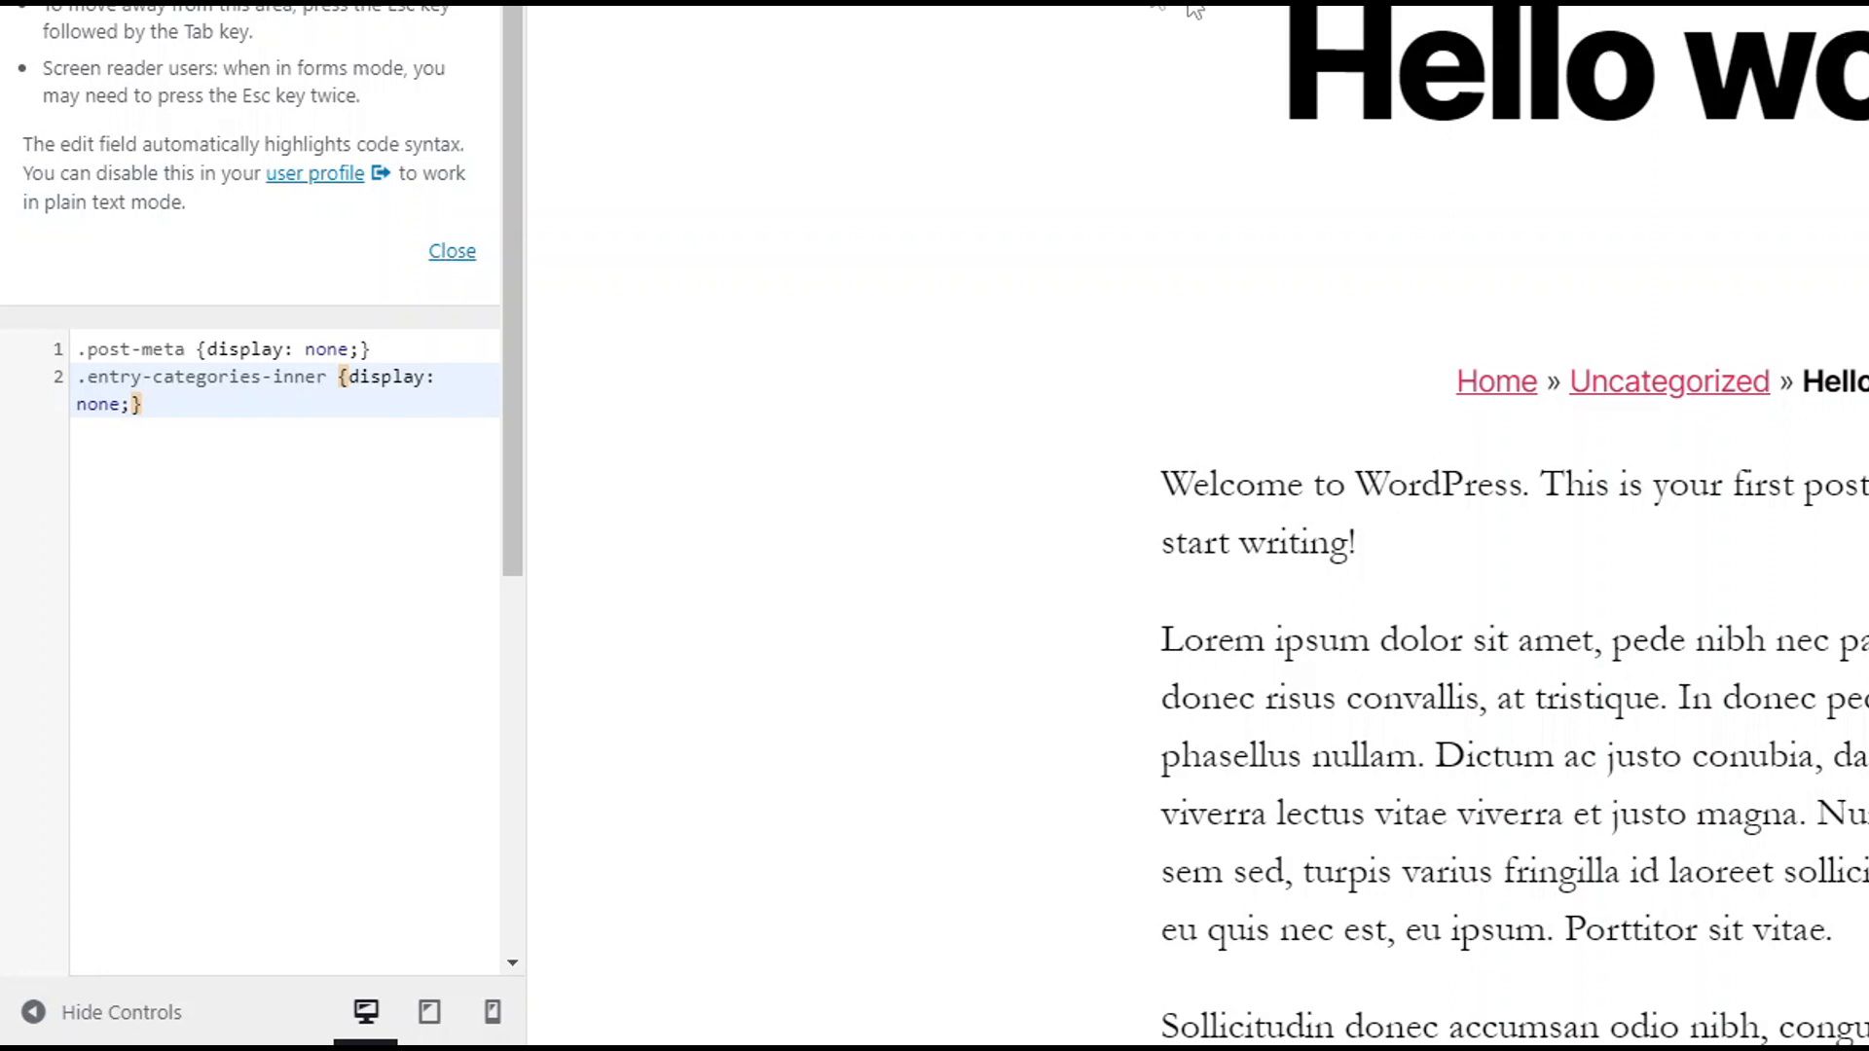
{"action": "left_click", "coordinate": [260, 112]}
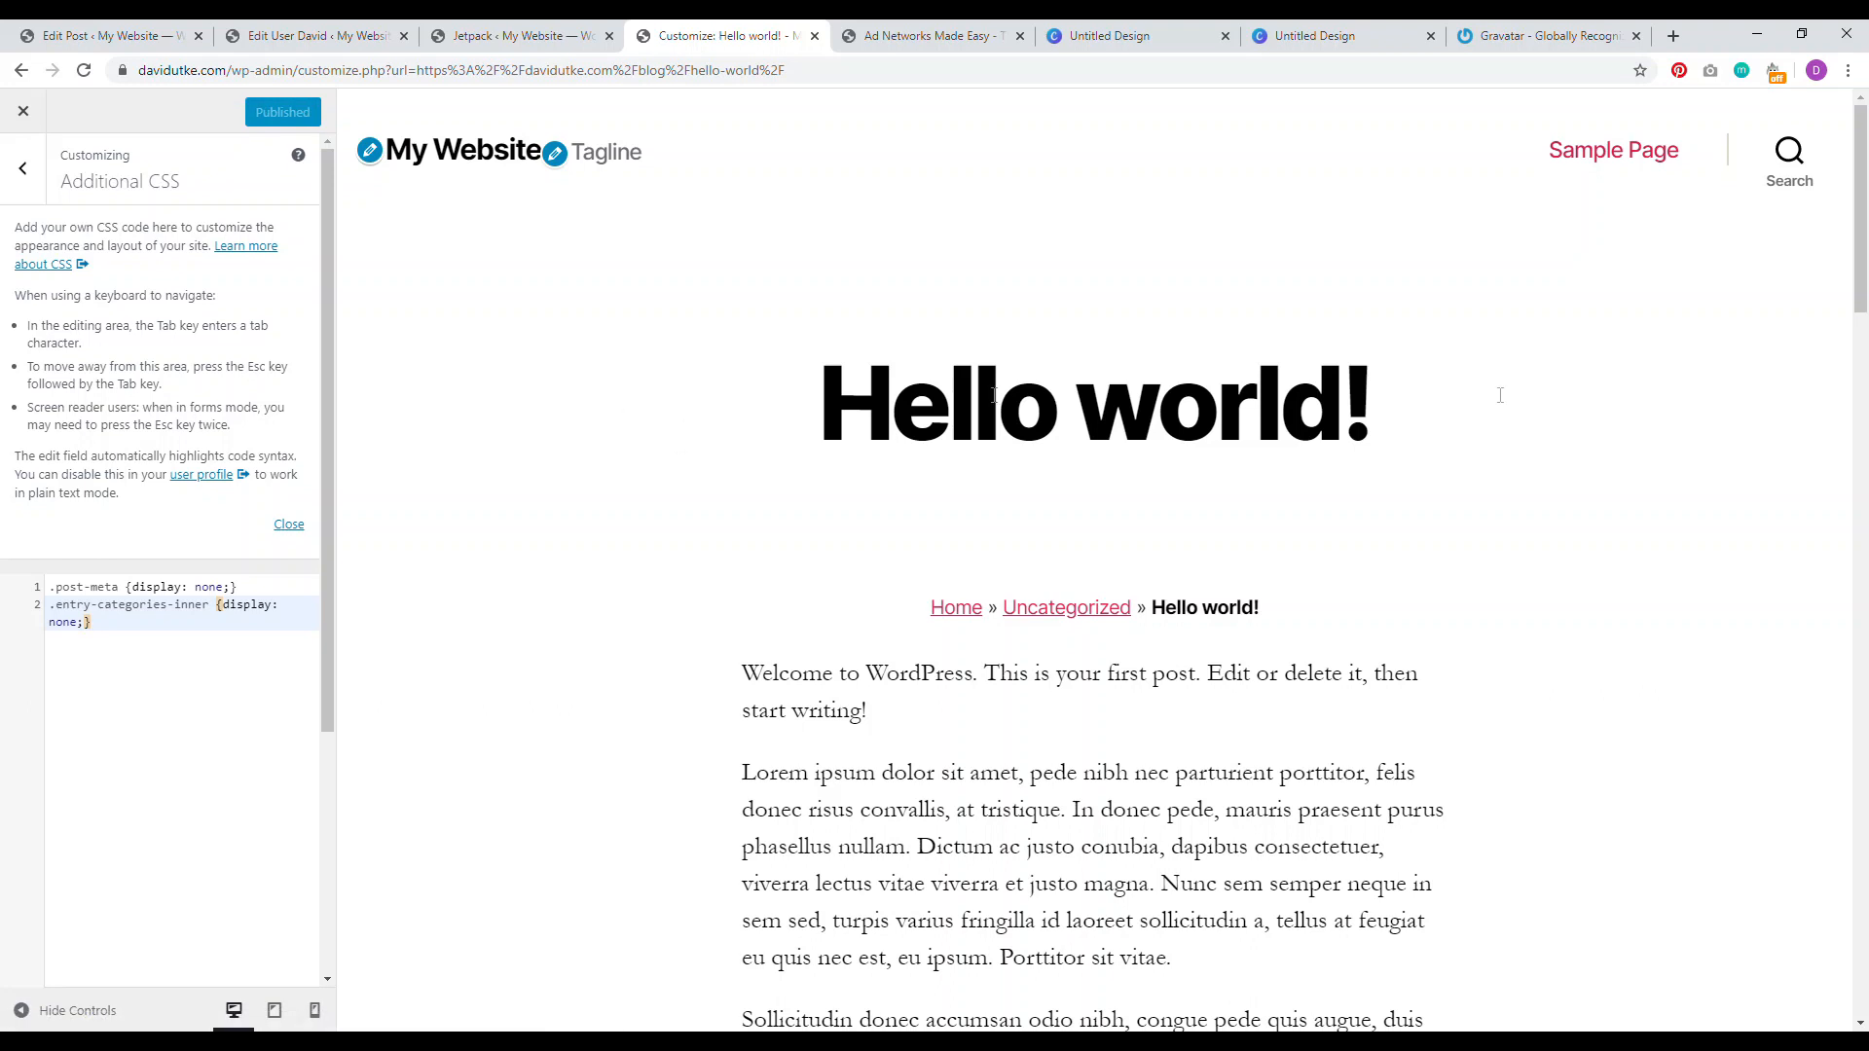
{"action": "left_click", "coordinate": [1862, 370]}
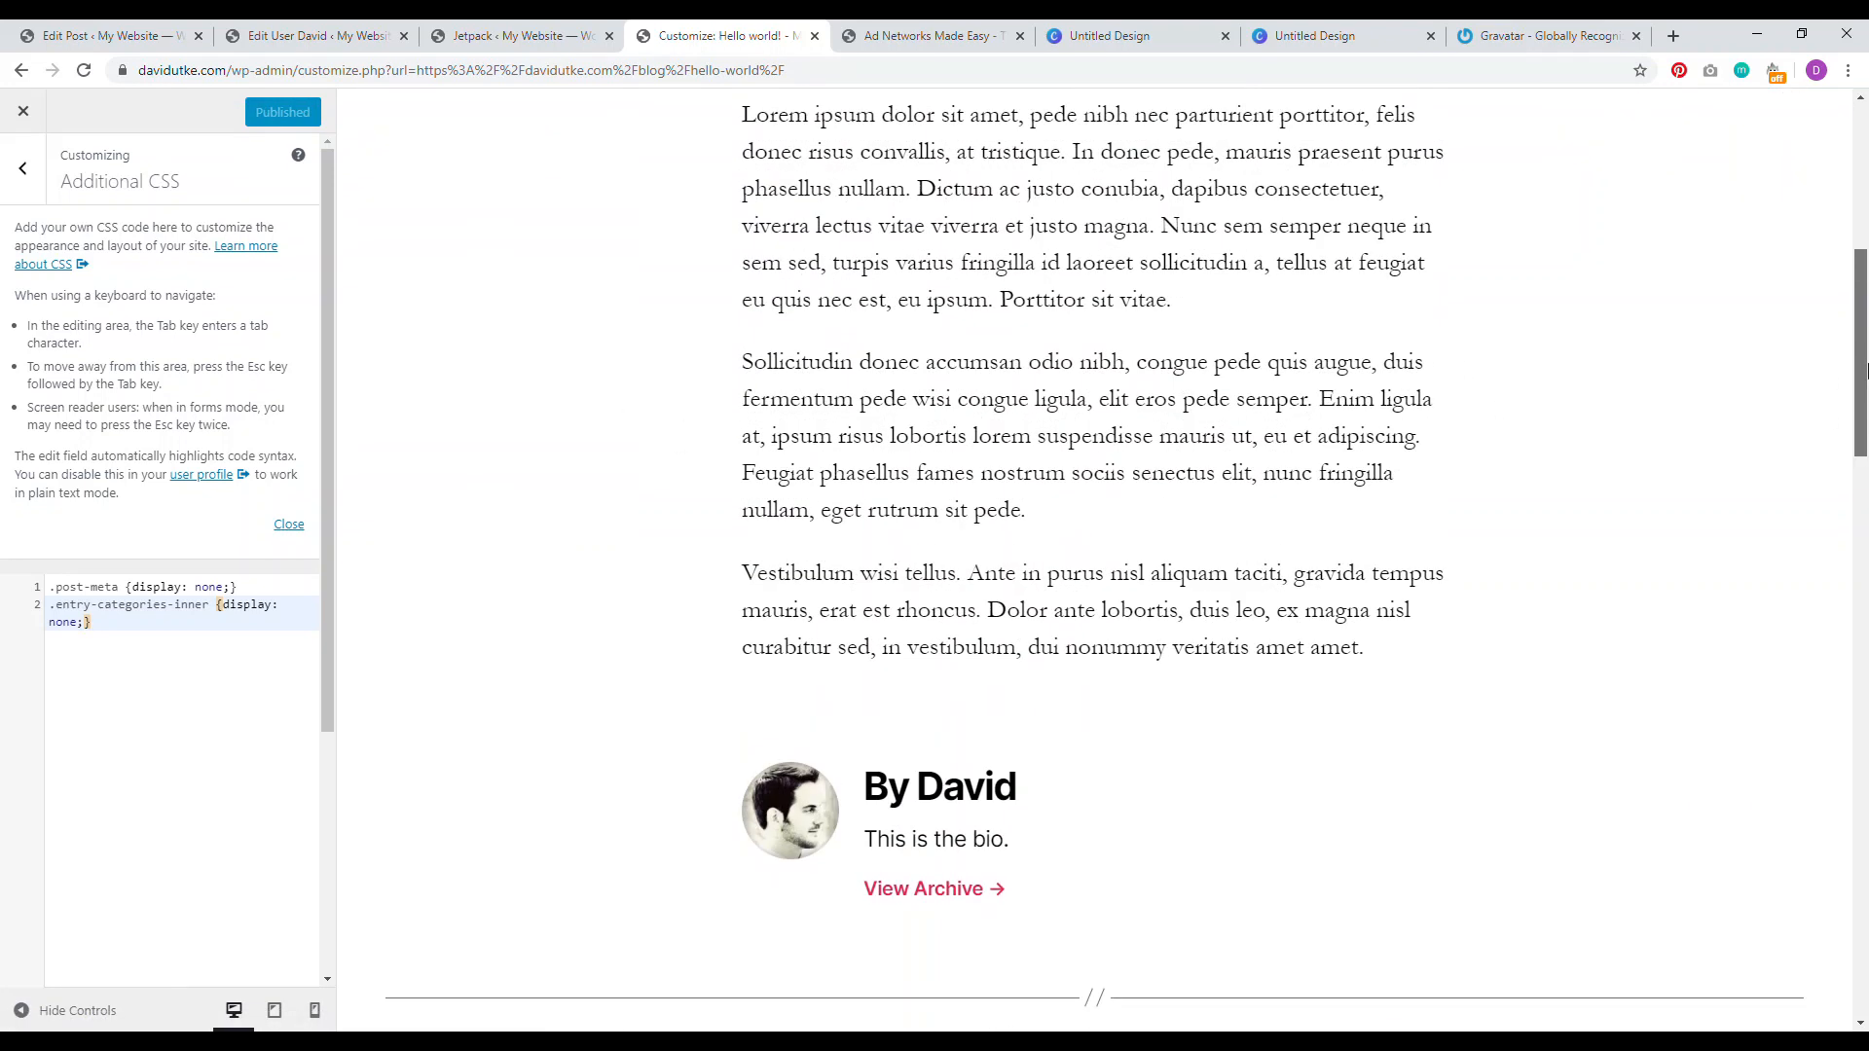
{"action": "left_click", "coordinate": [26, 169]}
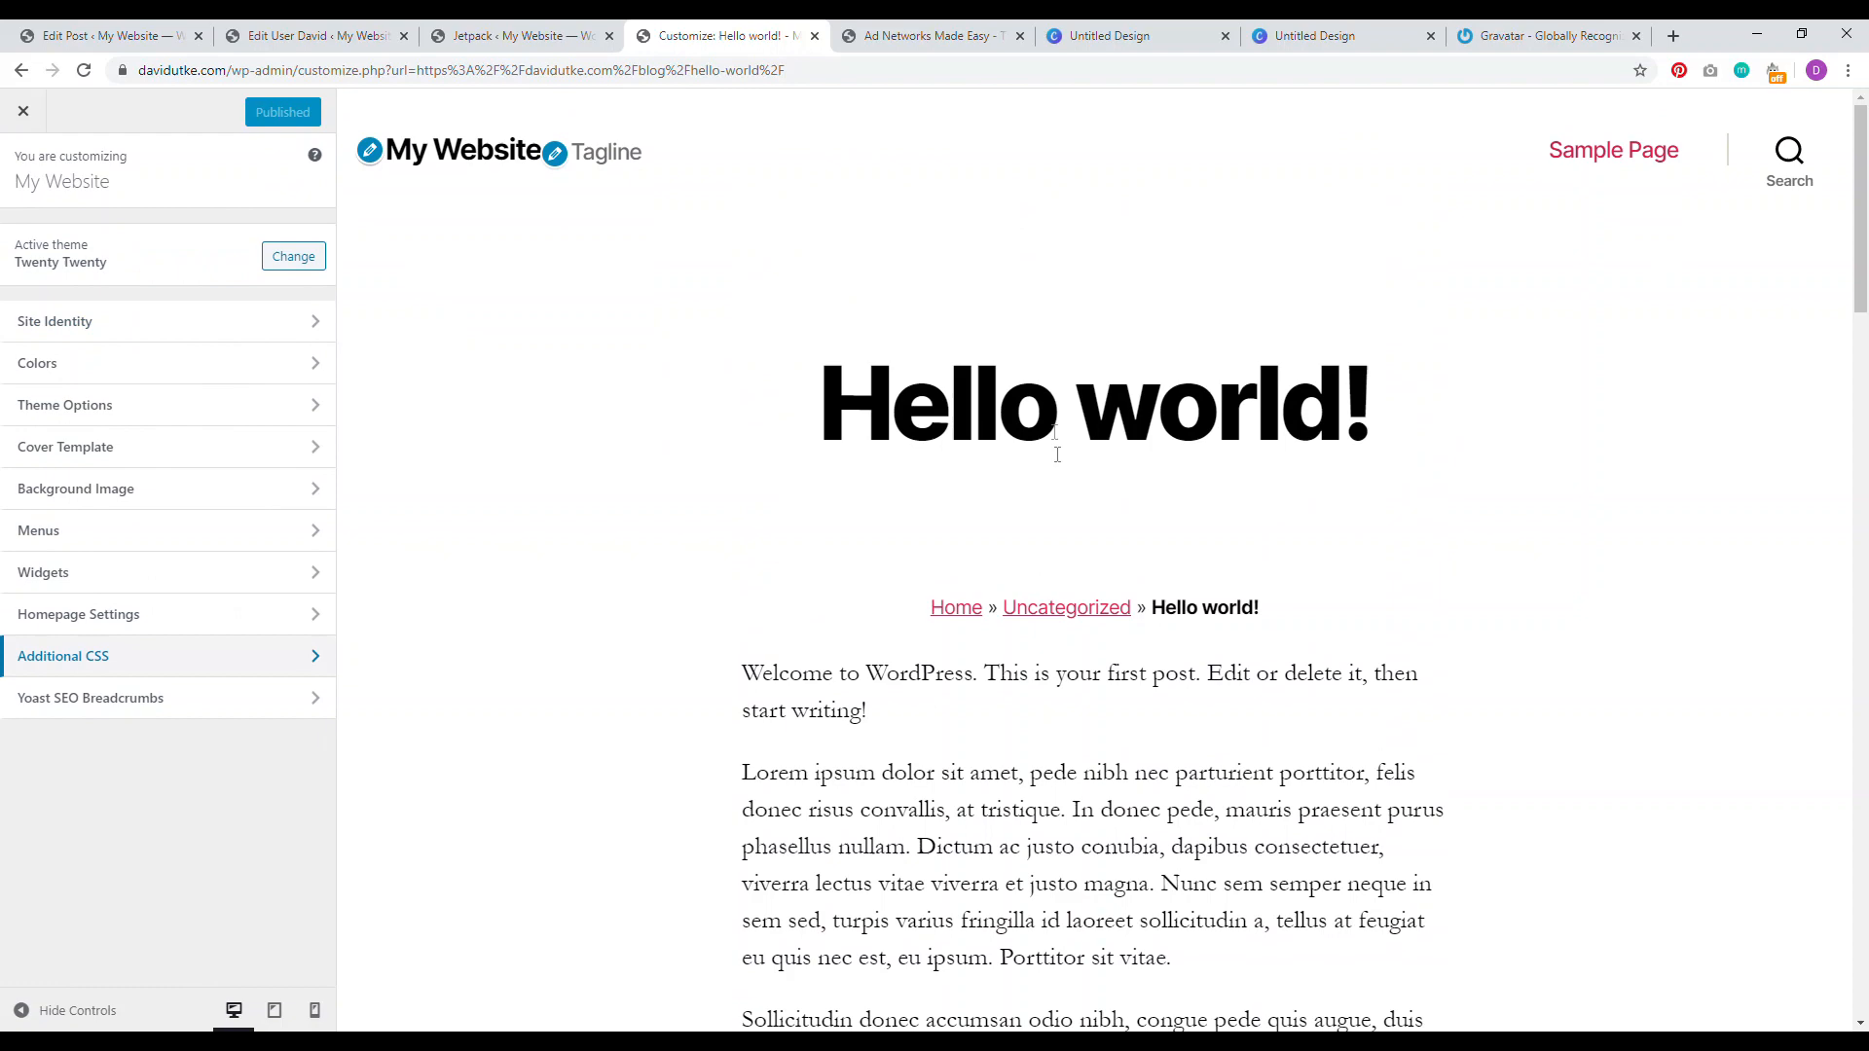
Step: In Site Identity, replace the site title with the owner's first name
{"action": "left_click_drag", "start_coordinate": [873, 407], "coordinate": [1341, 414]}
{"action": "left_click_drag", "start_coordinate": [1860, 253], "coordinate": [1861, 515]}
{"action": "scroll", "coordinate": [838, 215], "scroll_direction": "up", "scroll_amount": 2}
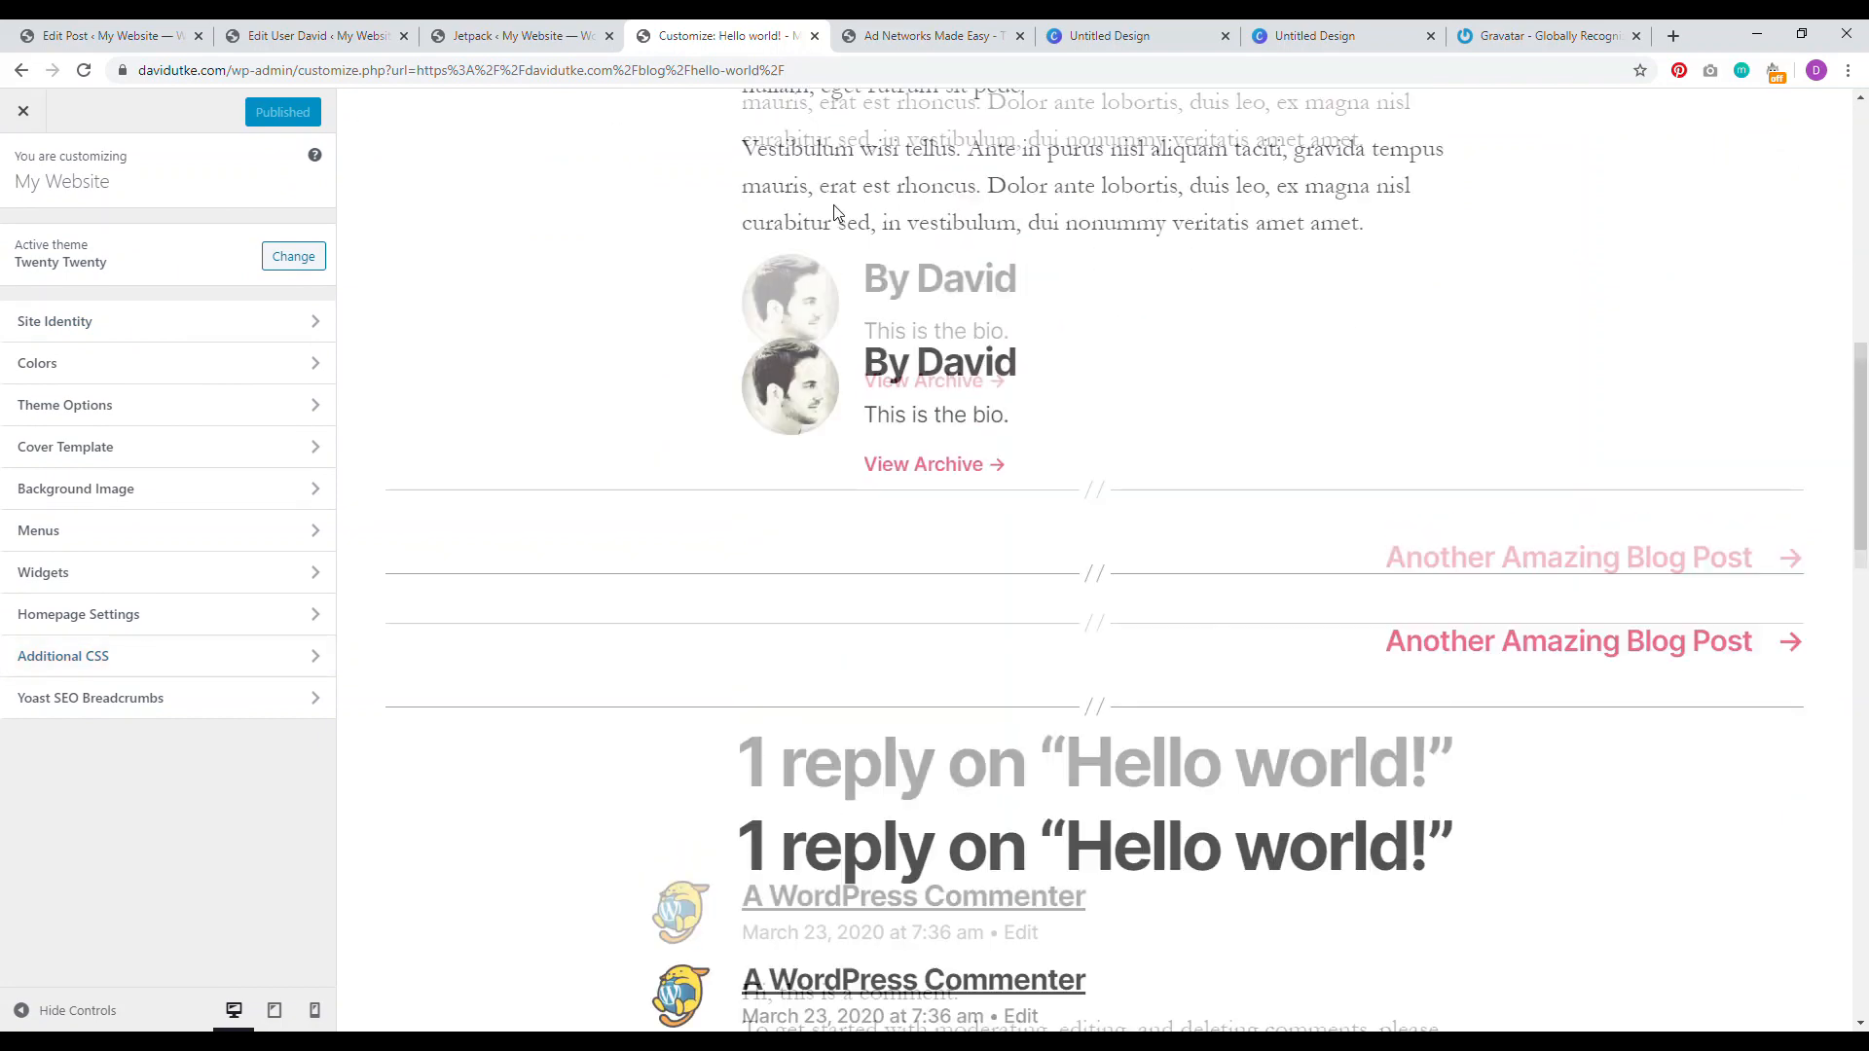
{"action": "scroll", "coordinate": [839, 214], "scroll_direction": "up", "scroll_amount": 3}
{"action": "left_click_drag", "start_coordinate": [1860, 394], "coordinate": [1861, 199]}
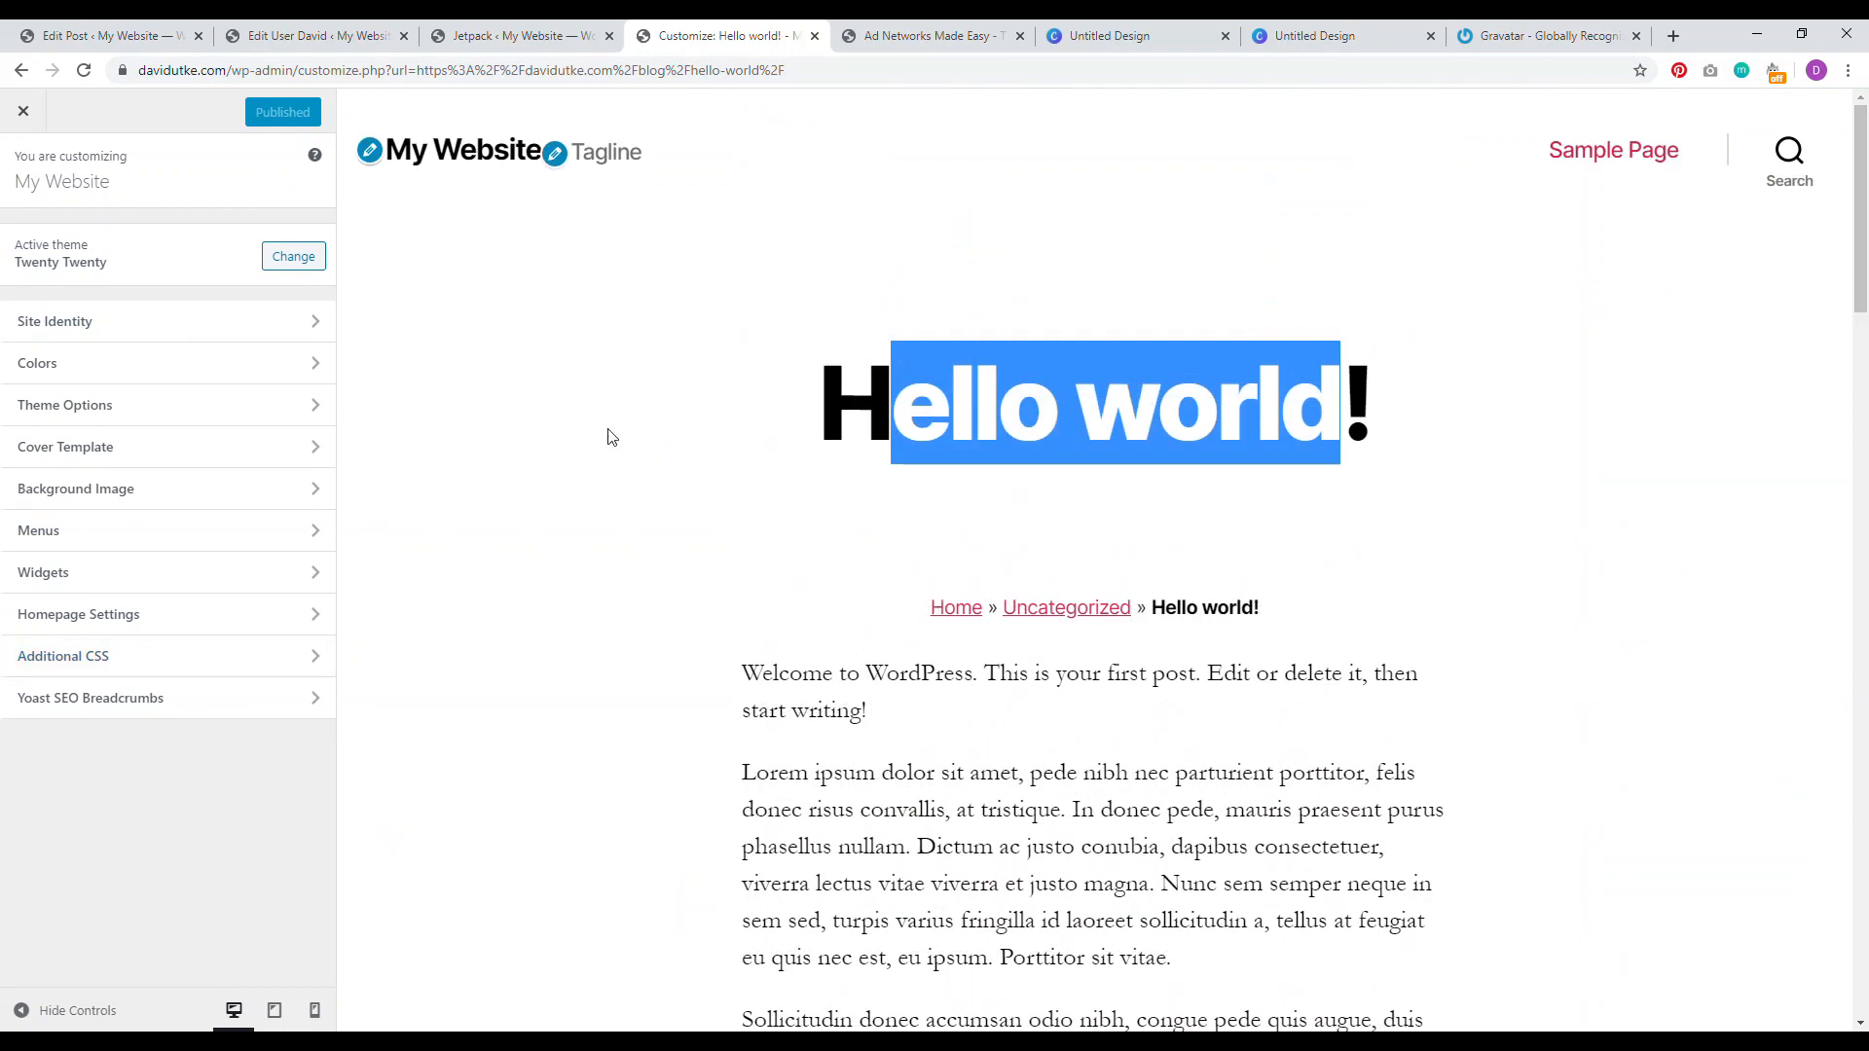
{"action": "left_click", "coordinate": [162, 346]}
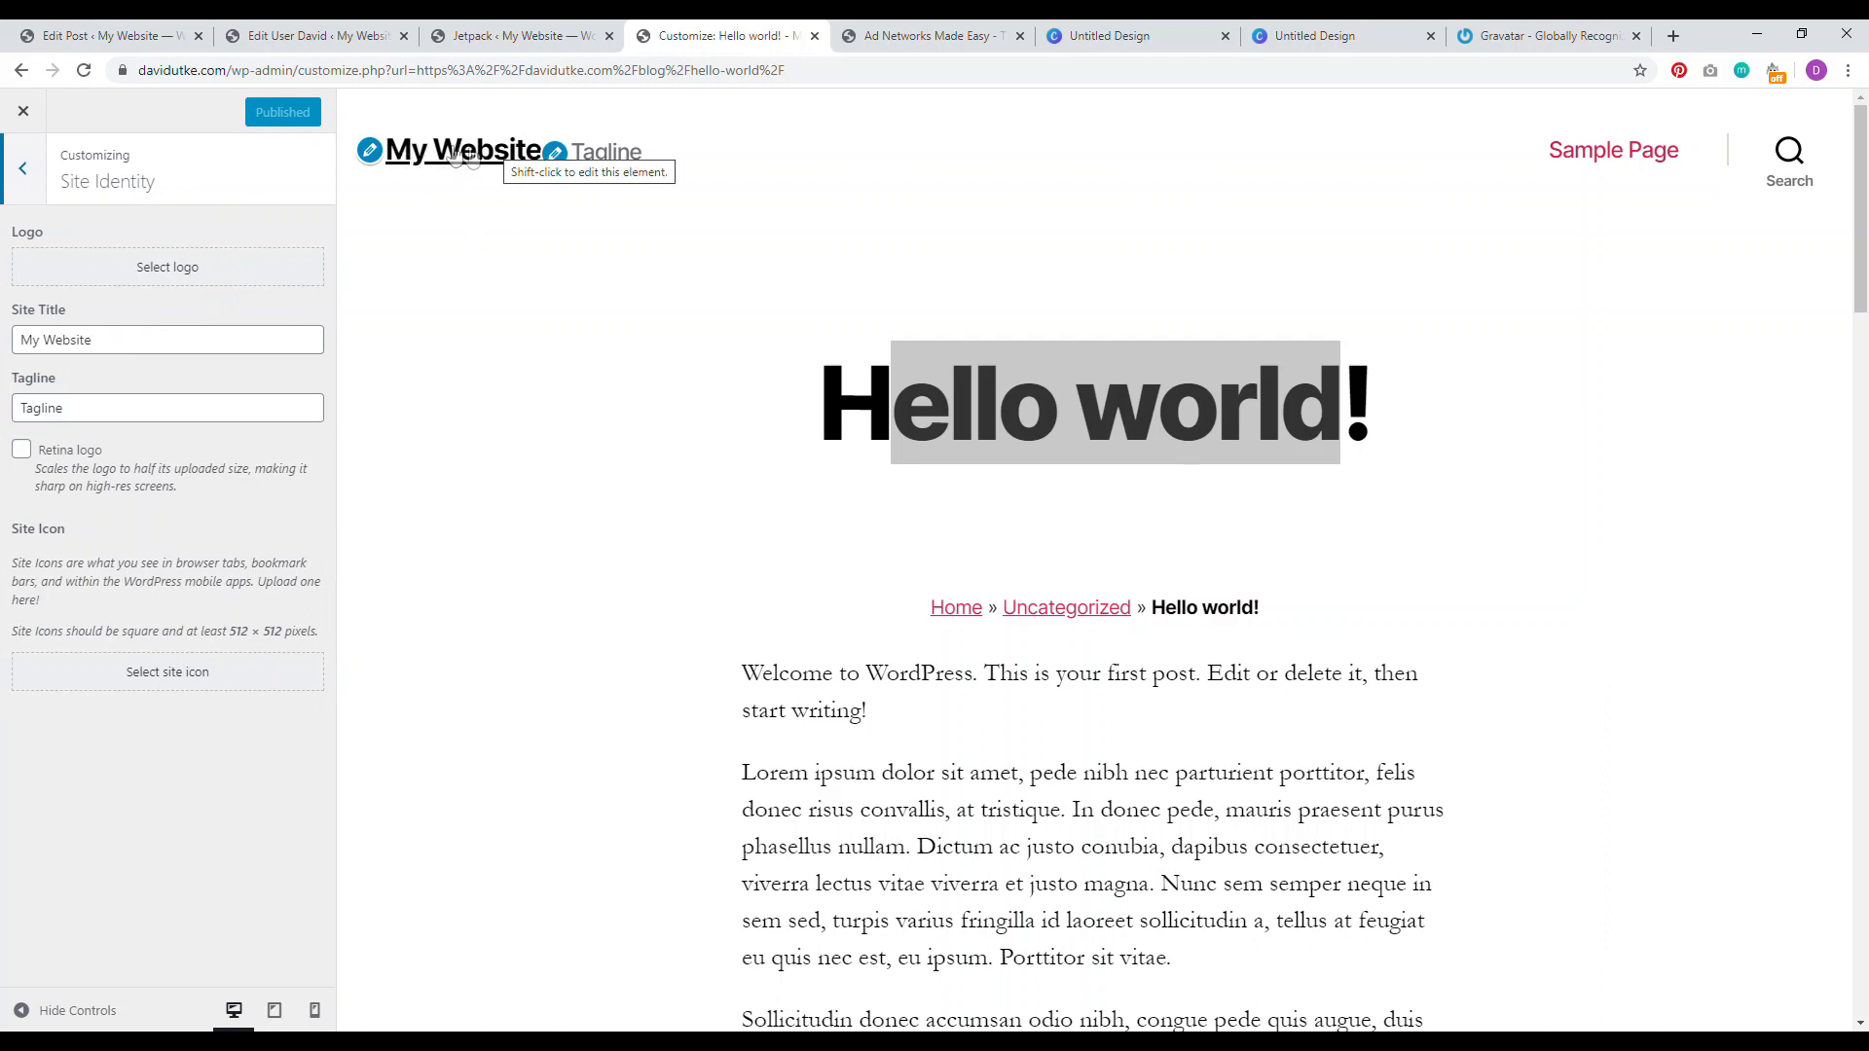
{"action": "triple_click", "coordinate": [130, 340]}
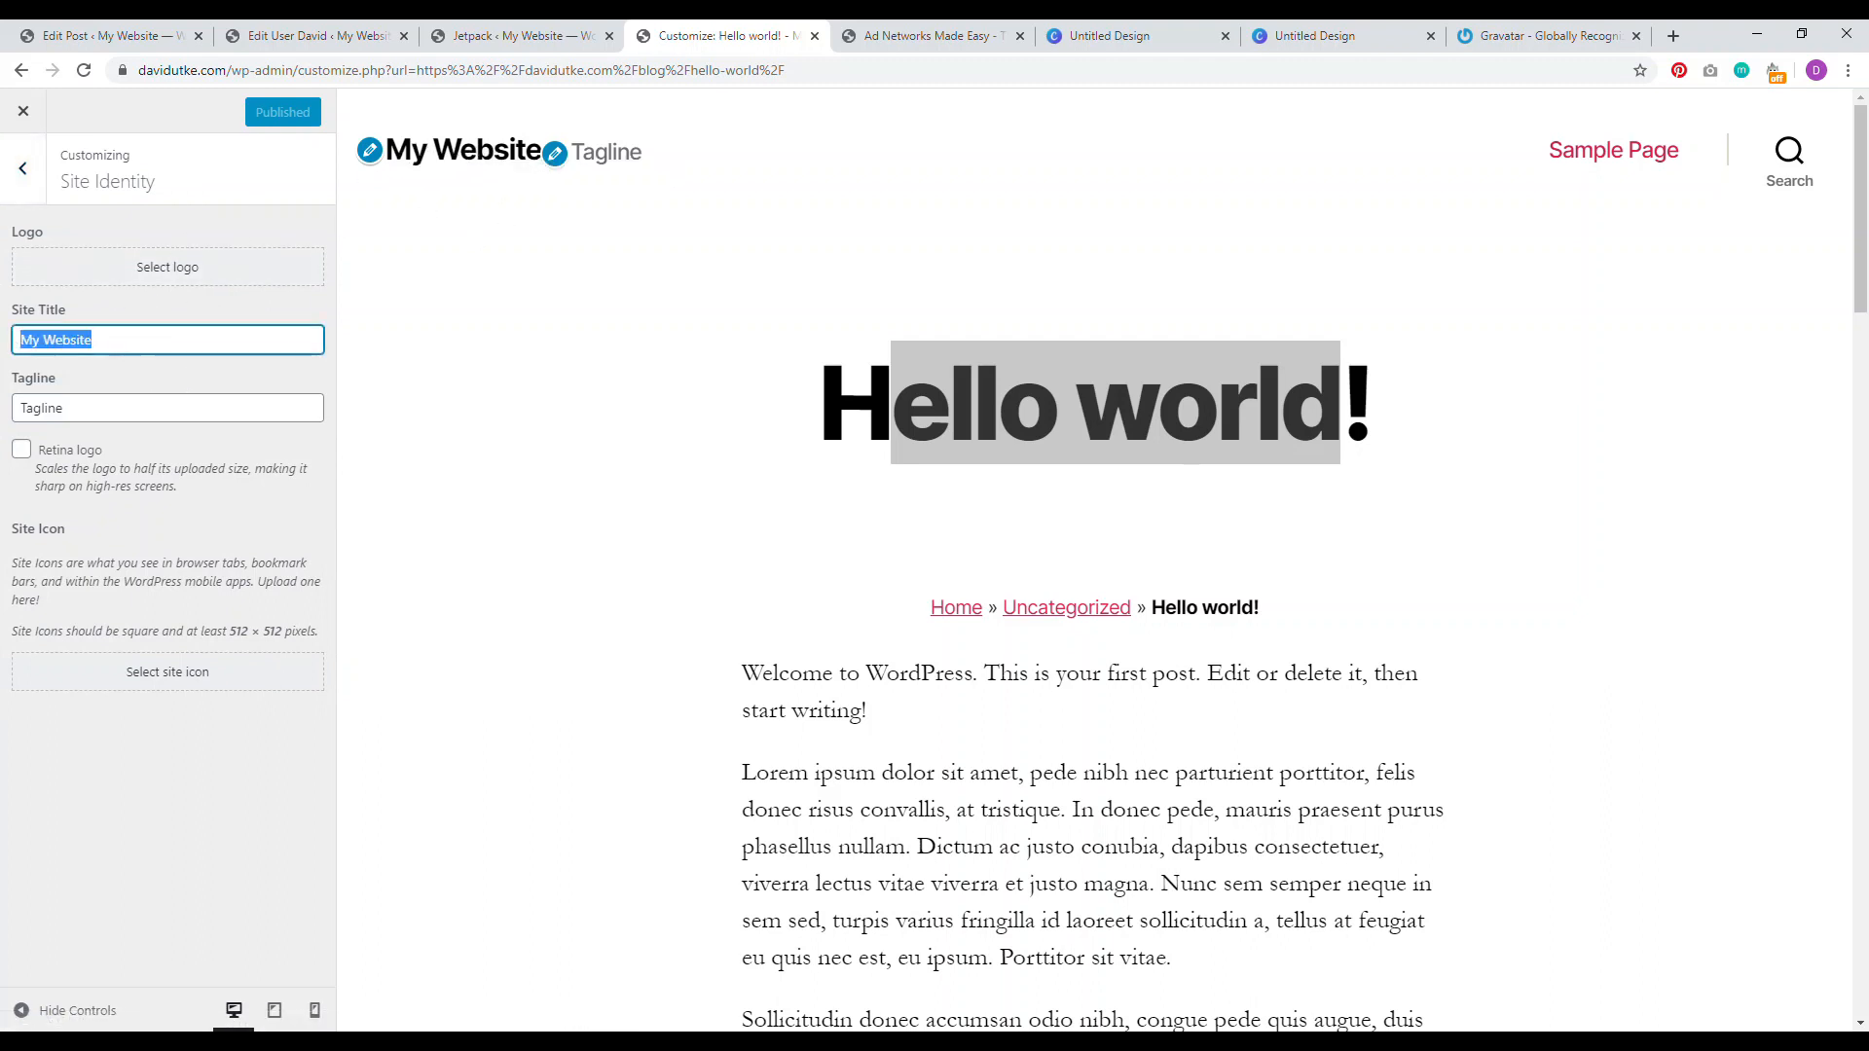
{"action": "key", "text": "BackSpace"}
{"action": "type", "text": "DAVID"}
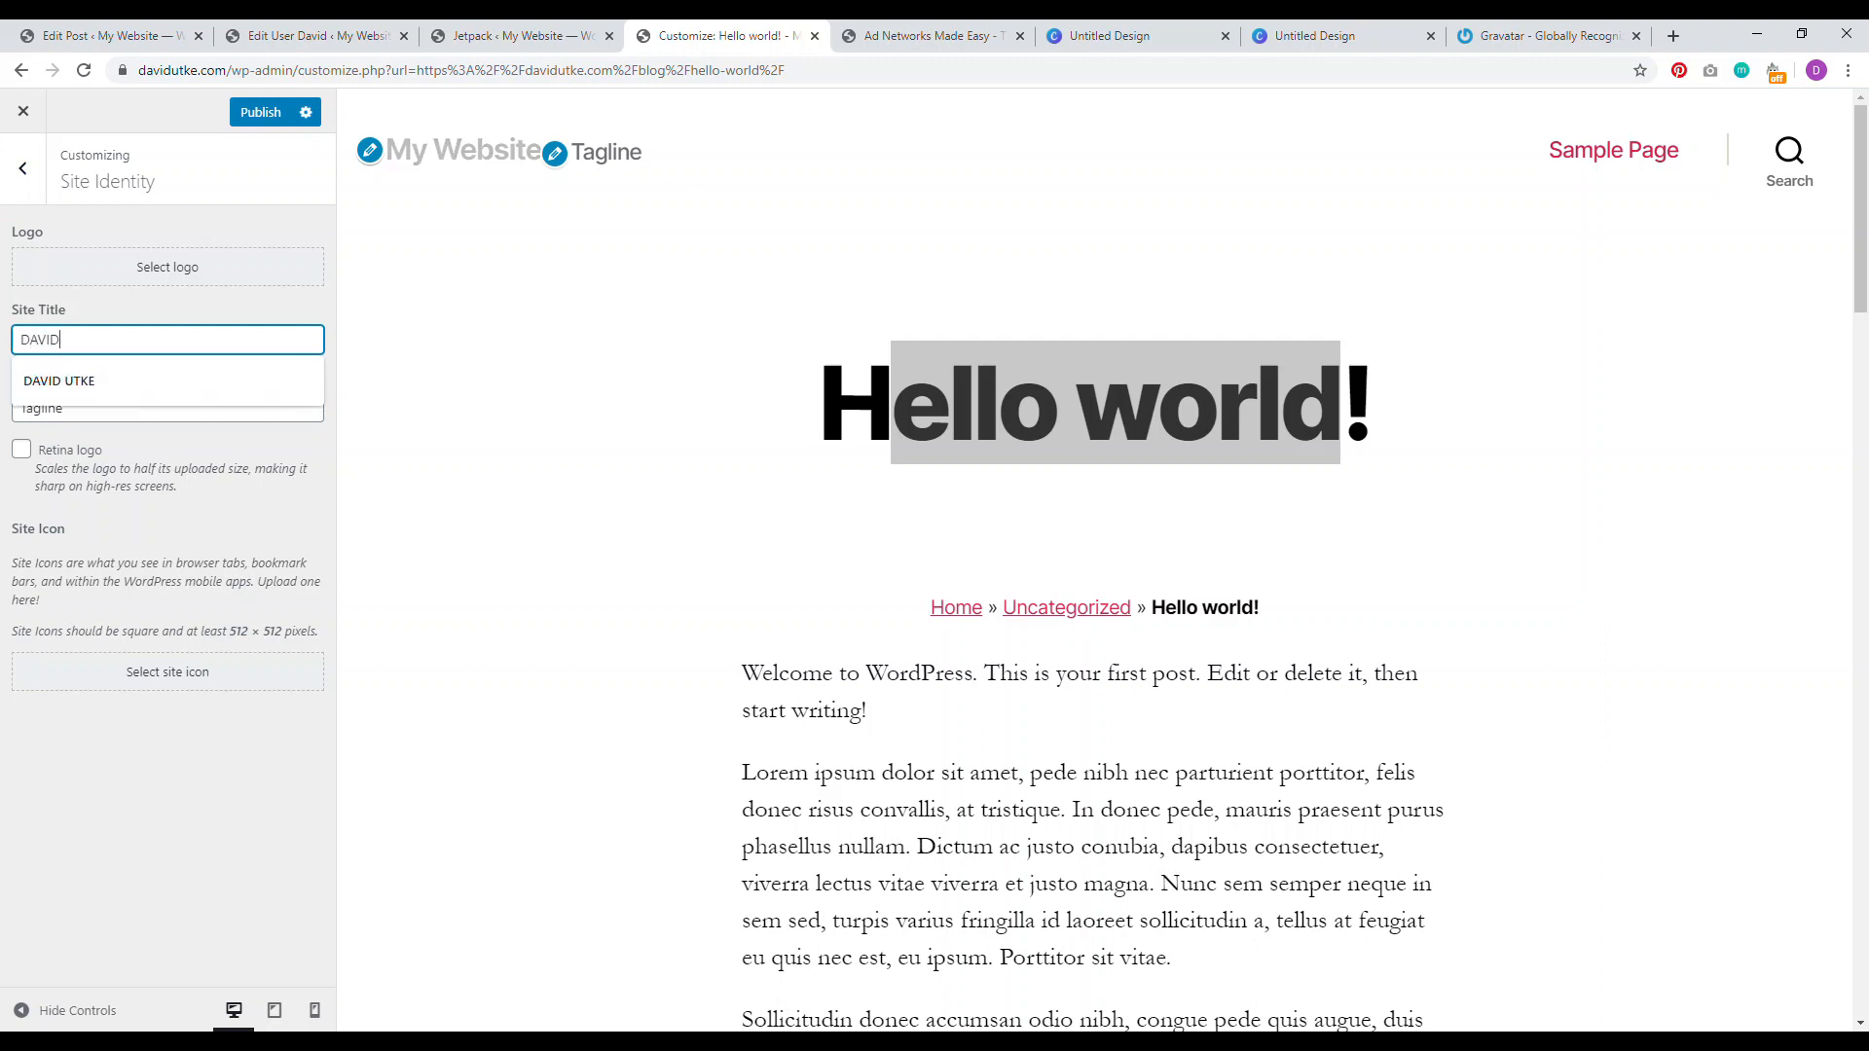
{"action": "left_click", "coordinate": [213, 497]}
Step: Clear the tagline and append the owner's surname to the site title
{"action": "double_click", "coordinate": [143, 402]}
{"action": "key", "text": "BackSpace"}
{"action": "left_click", "coordinate": [254, 549]}
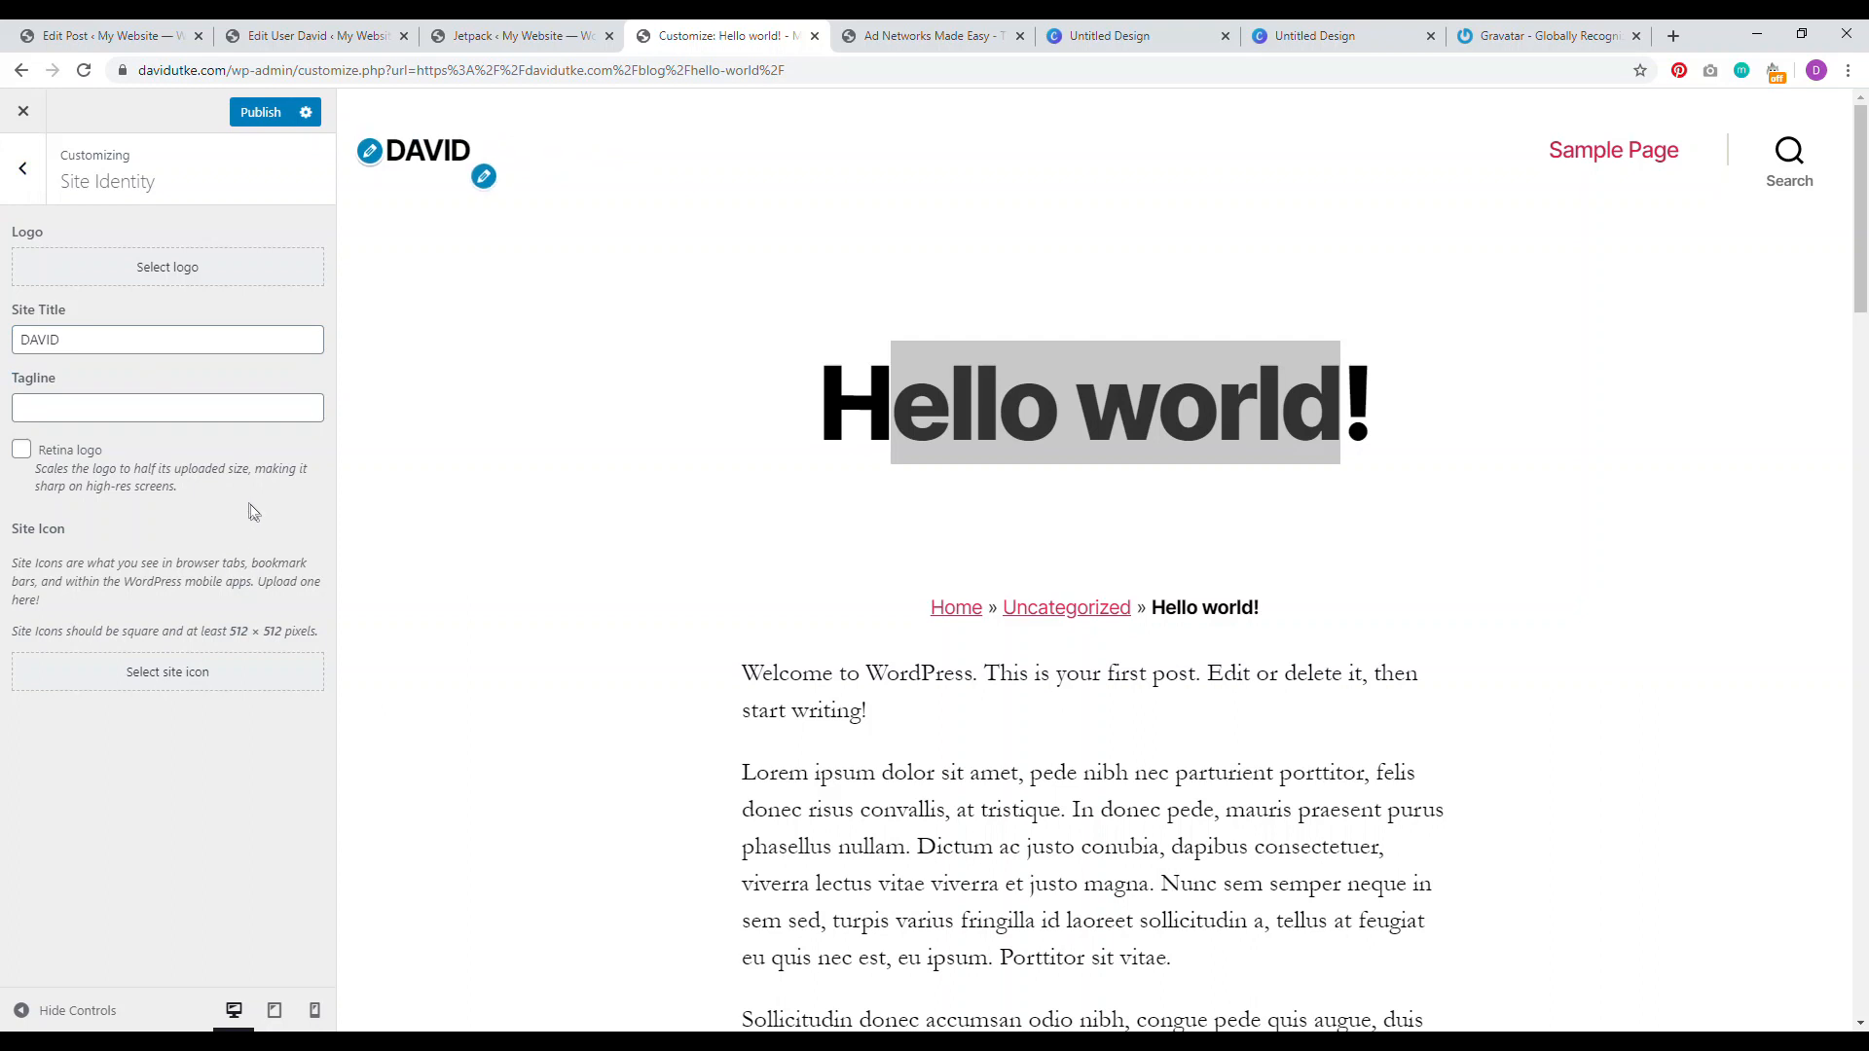
{"action": "left_click", "coordinate": [91, 341]}
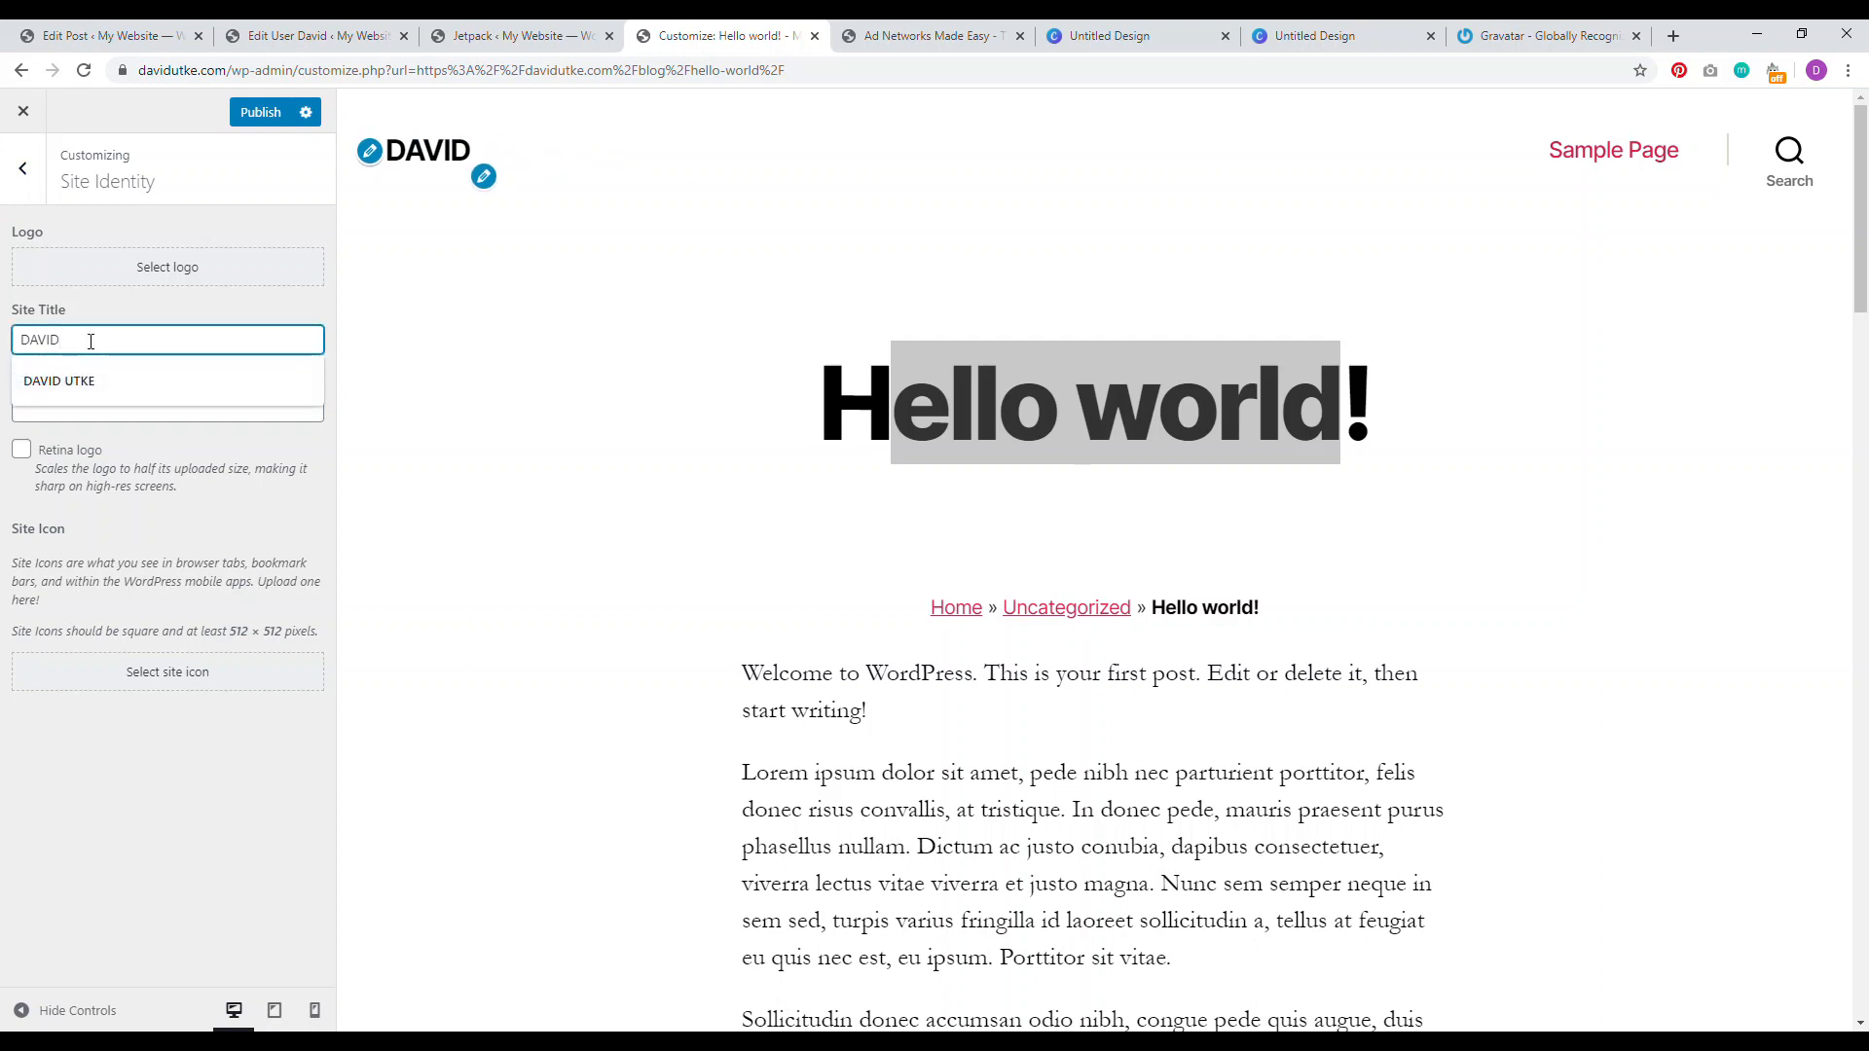
{"action": "type", "text": "UTKE"}
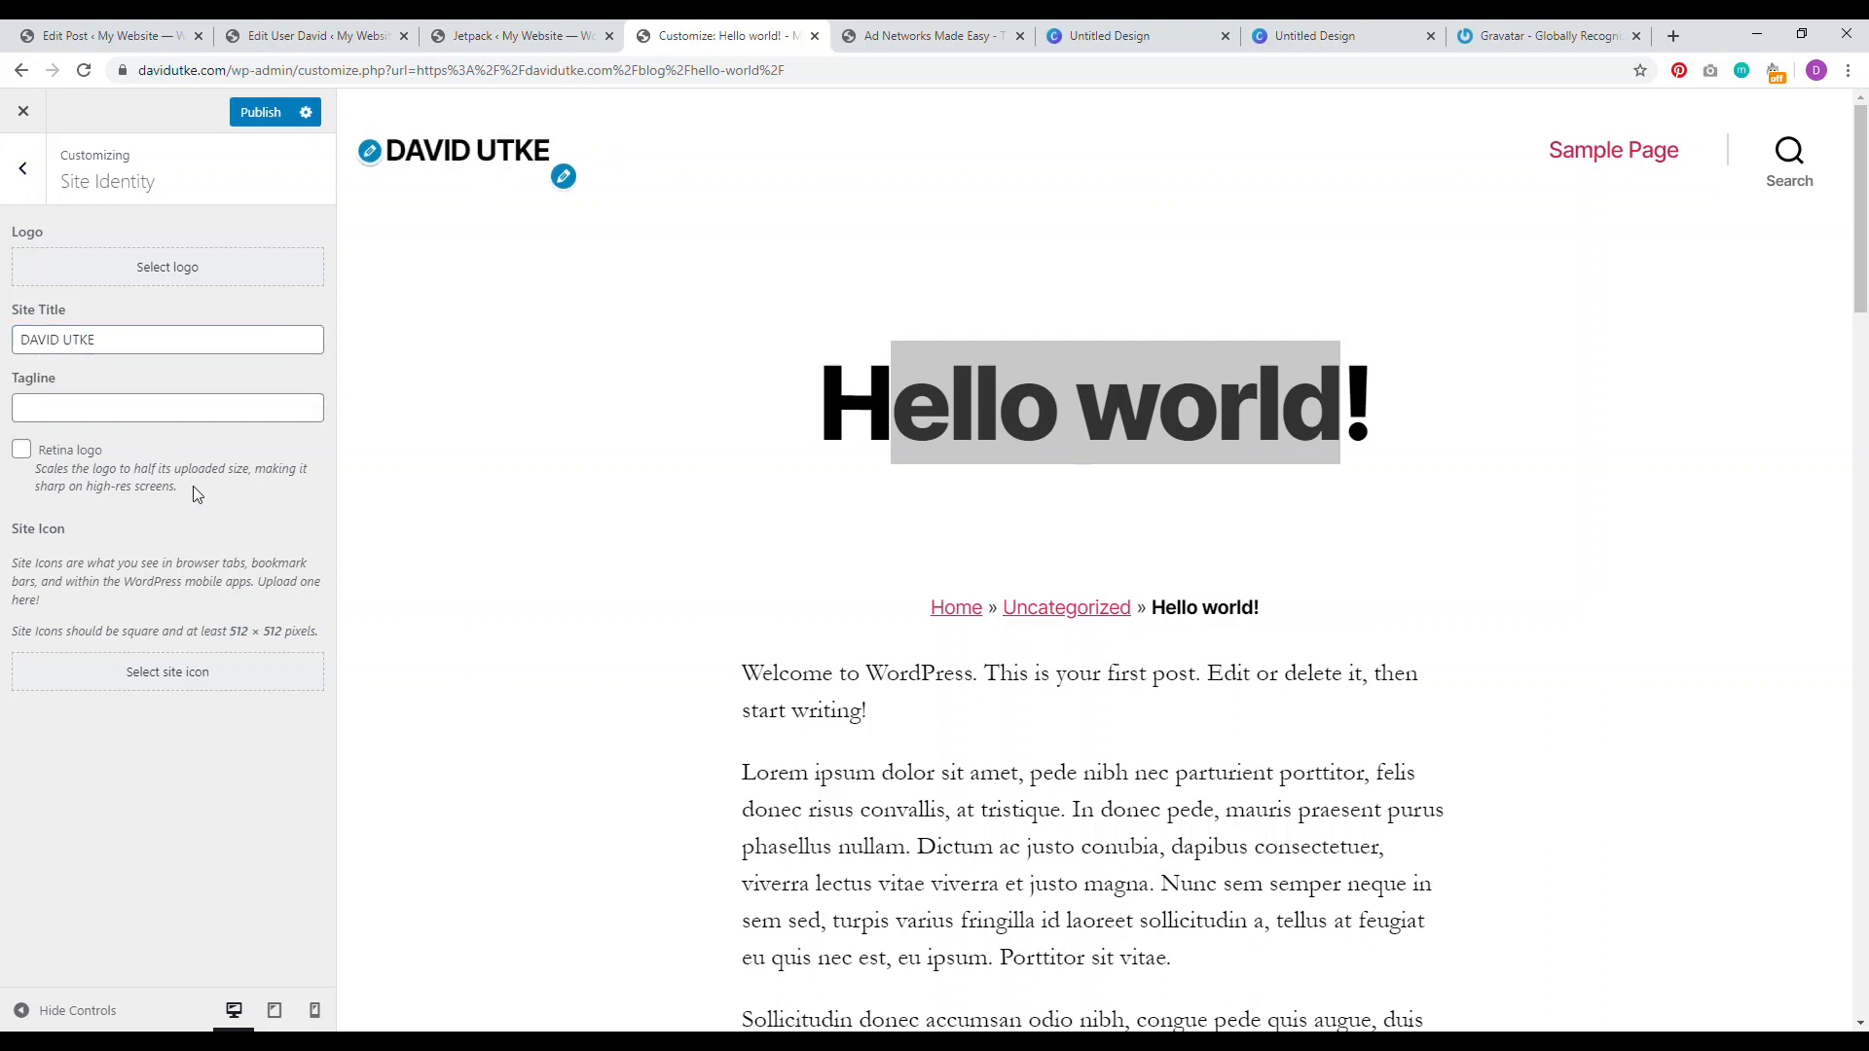
{"action": "left_click", "coordinate": [24, 168]}
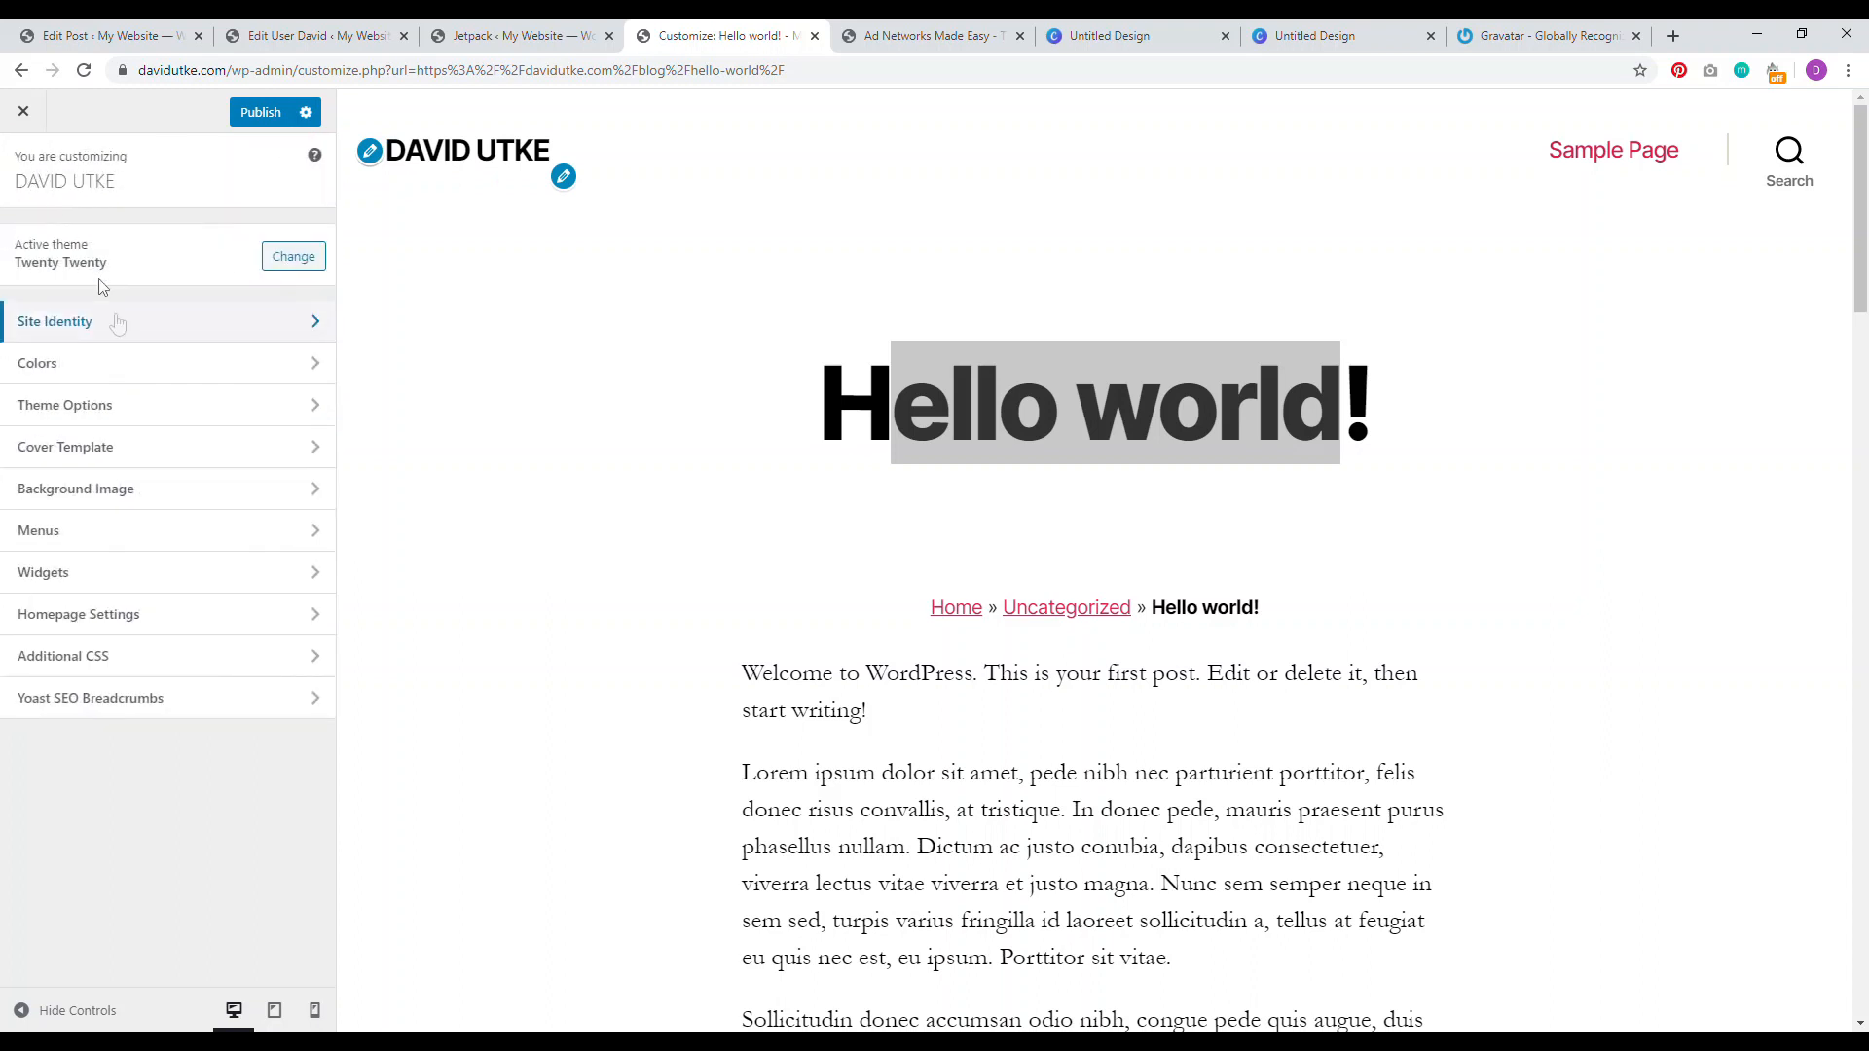
Step: In Theme Options, show summaries on archive pages, turn off the author bio, and publish
{"action": "left_click", "coordinate": [151, 405]}
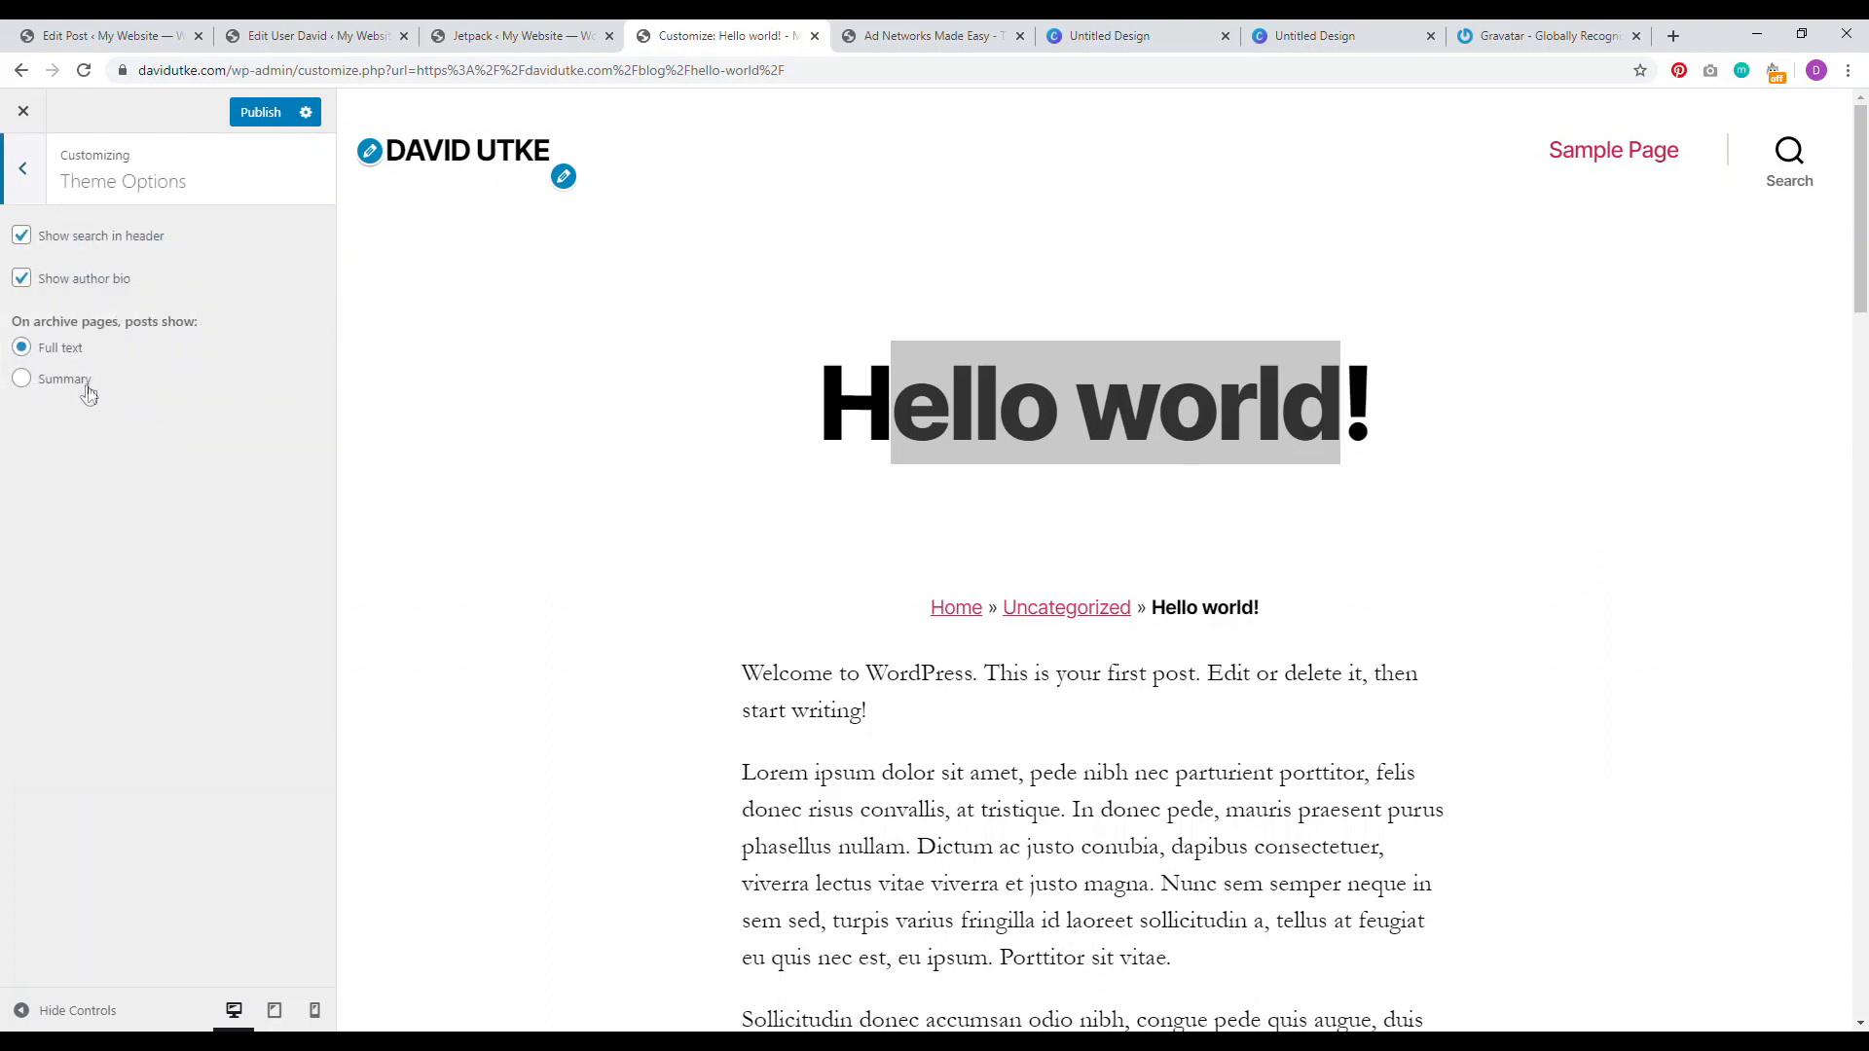
{"action": "left_click_drag", "start_coordinate": [40, 324], "coordinate": [158, 329]}
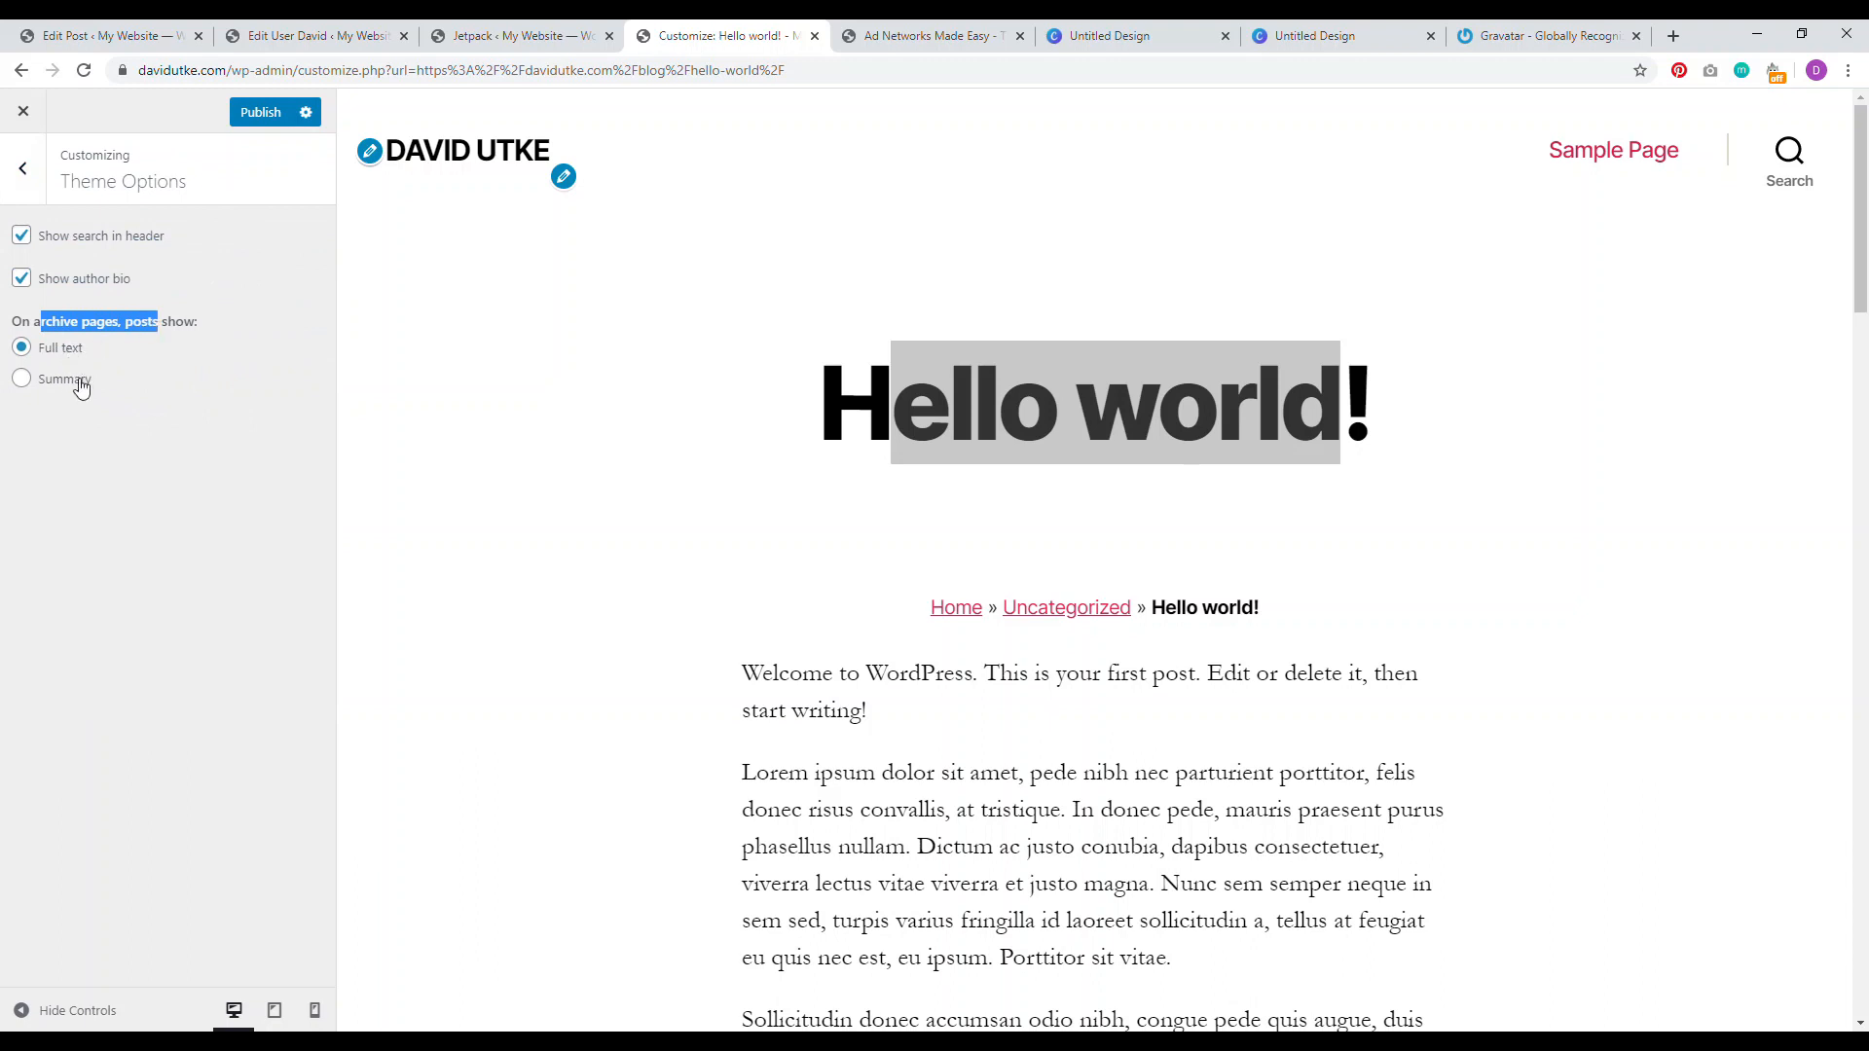
{"action": "left_click_drag", "start_coordinate": [1862, 257], "coordinate": [1861, 284]}
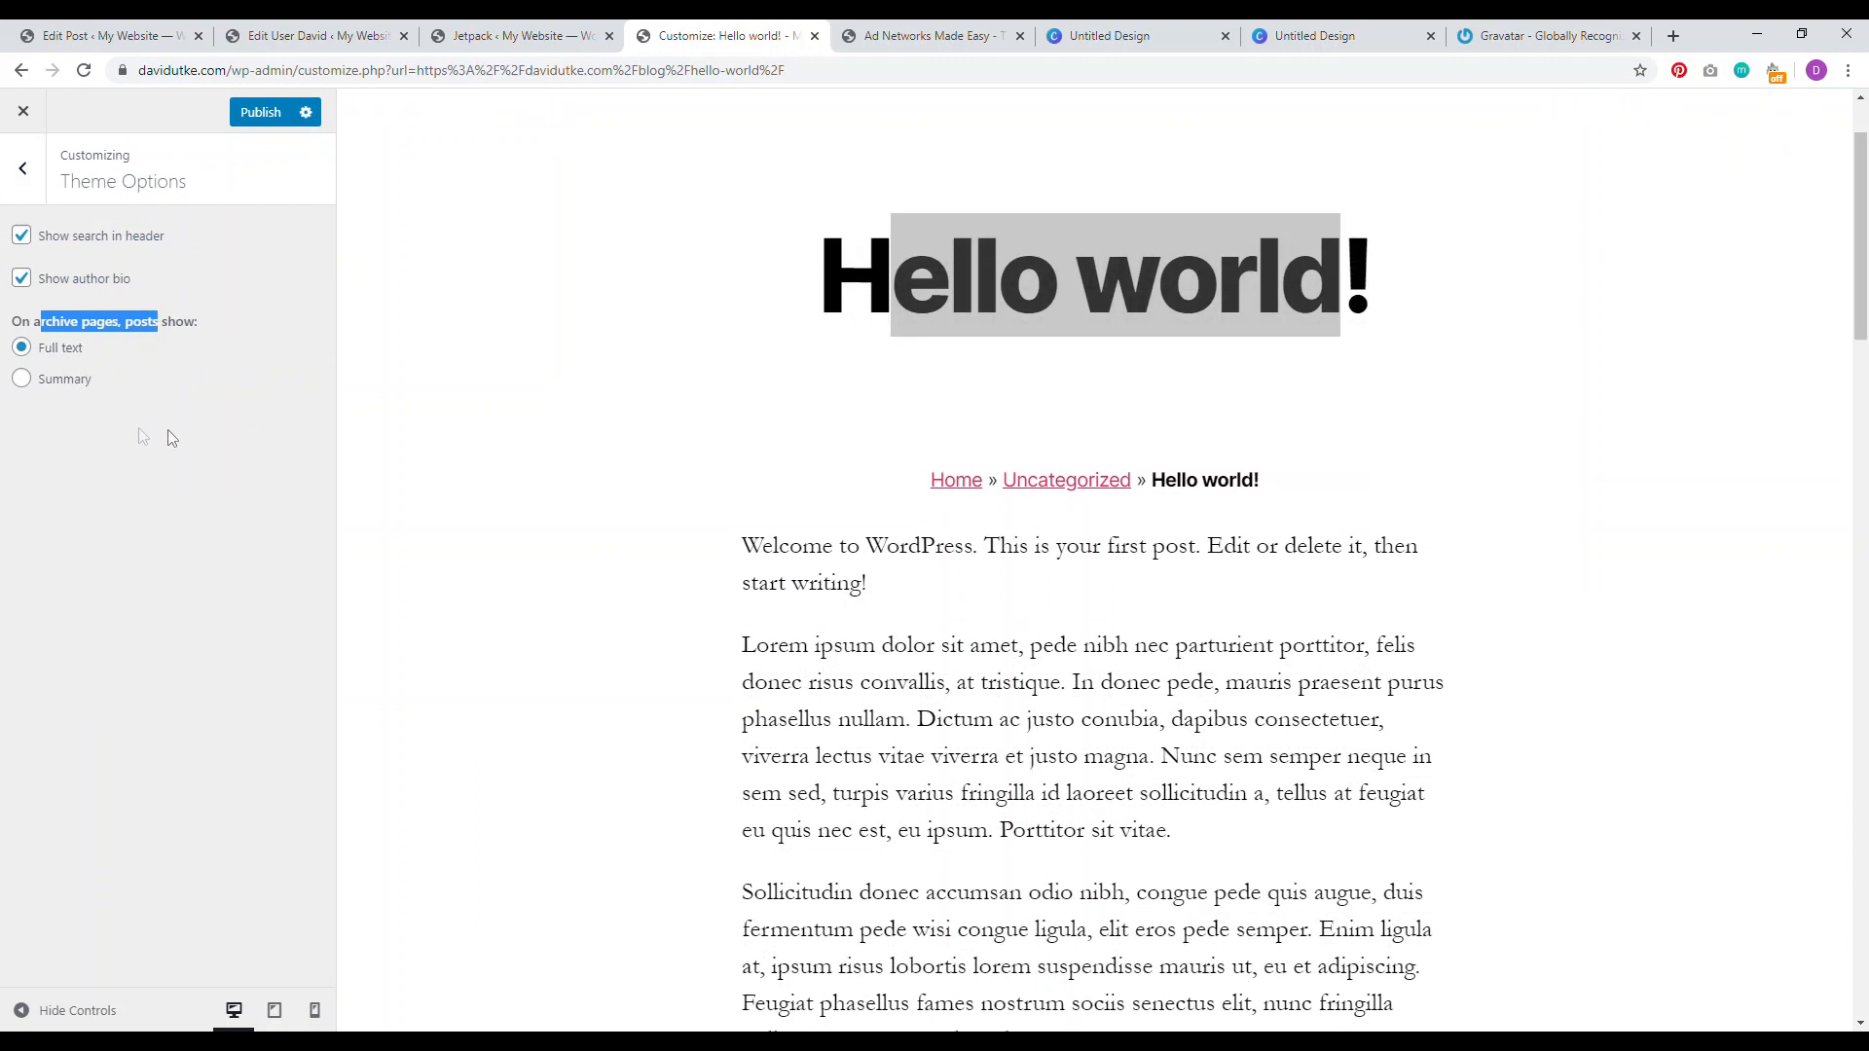
{"action": "left_click", "coordinate": [23, 380]}
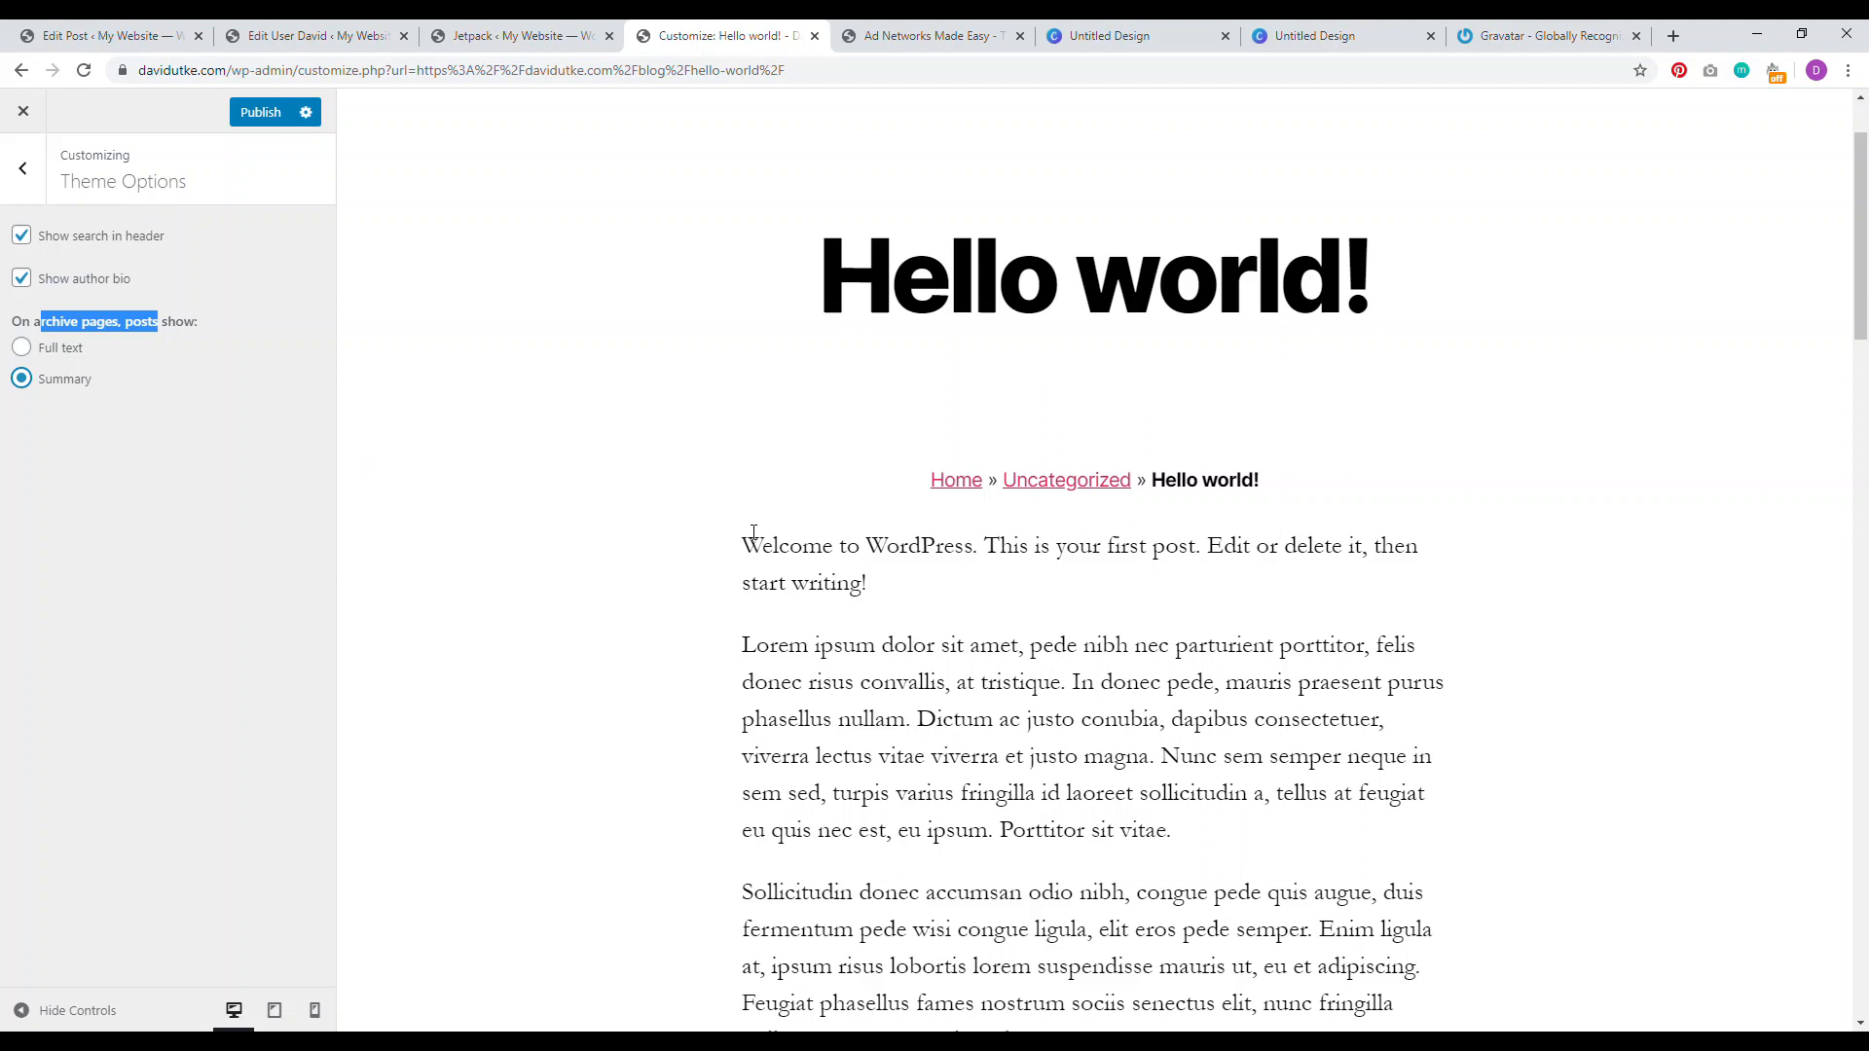
{"action": "left_click_drag", "start_coordinate": [1861, 266], "coordinate": [1866, 728]}
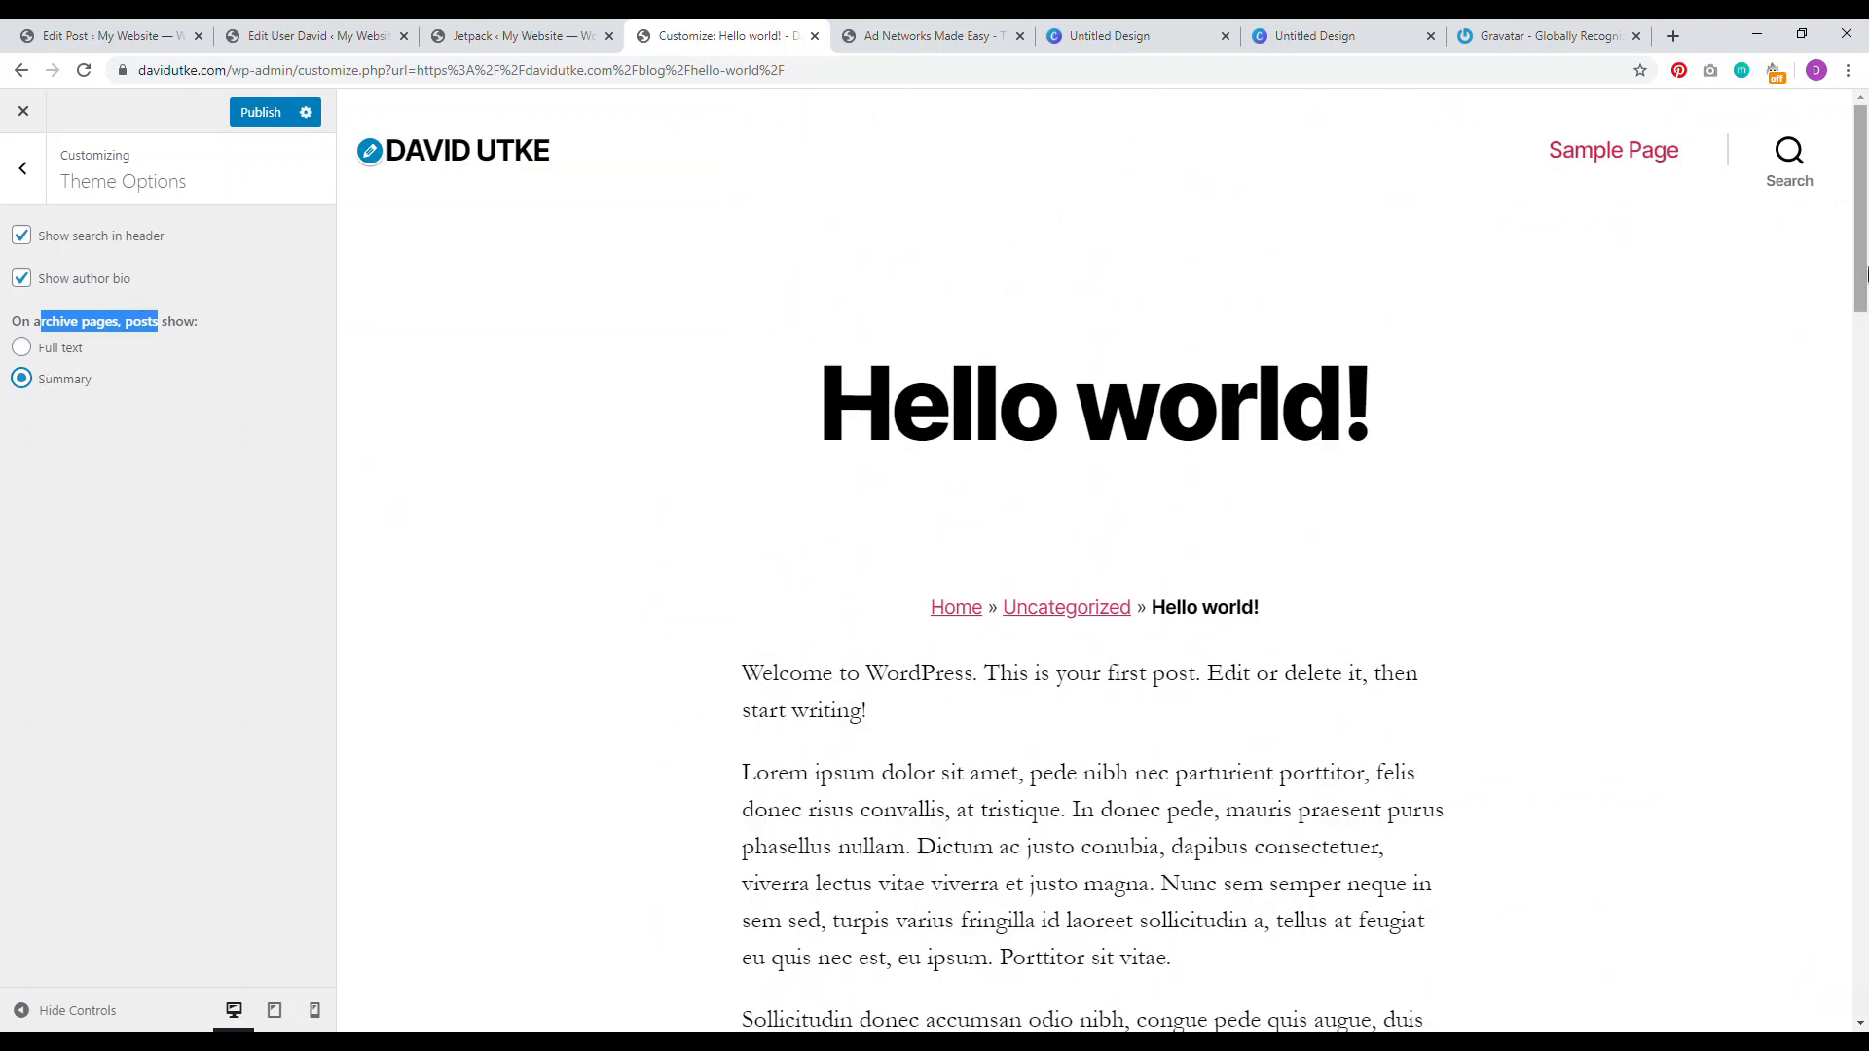
{"action": "scroll", "coordinate": [435, 363], "scroll_direction": "down", "scroll_amount": 8}
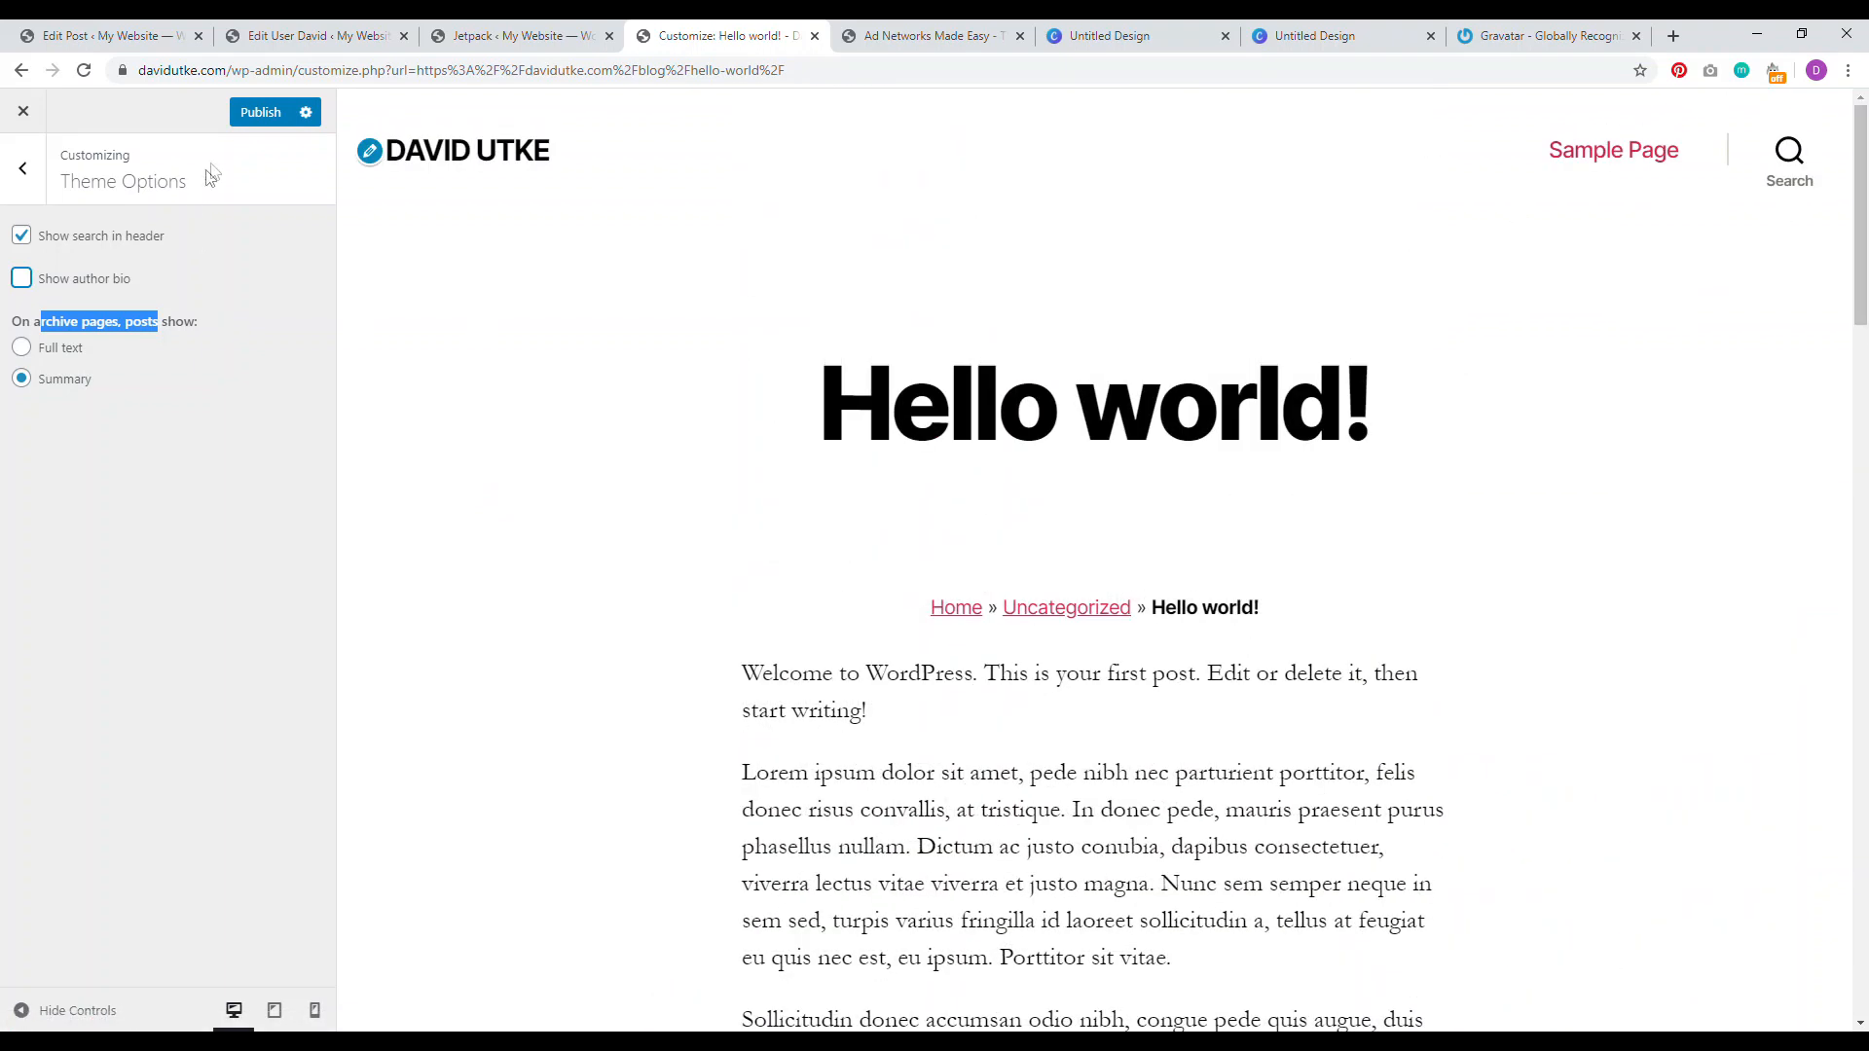
{"action": "left_click", "coordinate": [248, 115]}
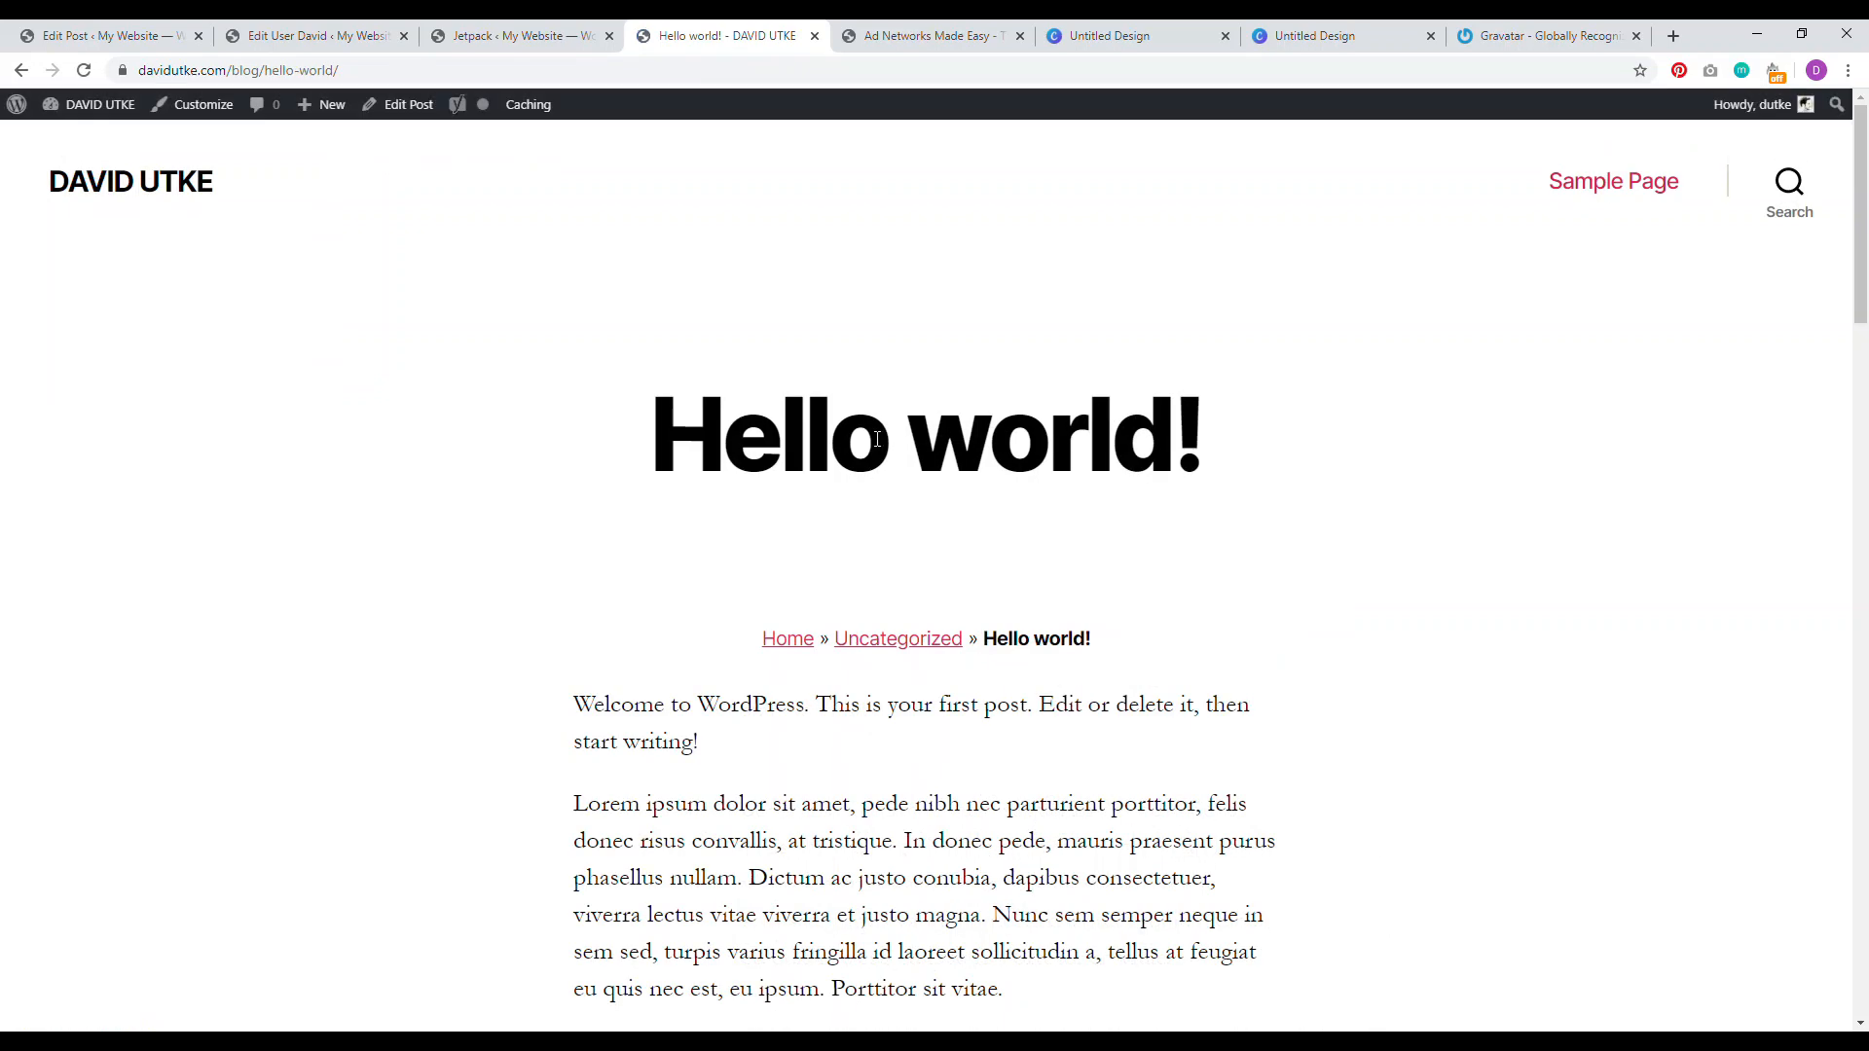
Step: Close the Edit User tab, reload the Hello world! editor, and switch to the Ad Networks article
{"action": "mouse_move", "coordinate": [1863, 248]}
{"action": "left_mouse_down"}
{"action": "mouse_move", "coordinate": [1868, 409]}
{"action": "mouse_move", "coordinate": [1868, 234]}
{"action": "left_mouse_up"}
{"action": "left_click", "coordinate": [516, 36]}
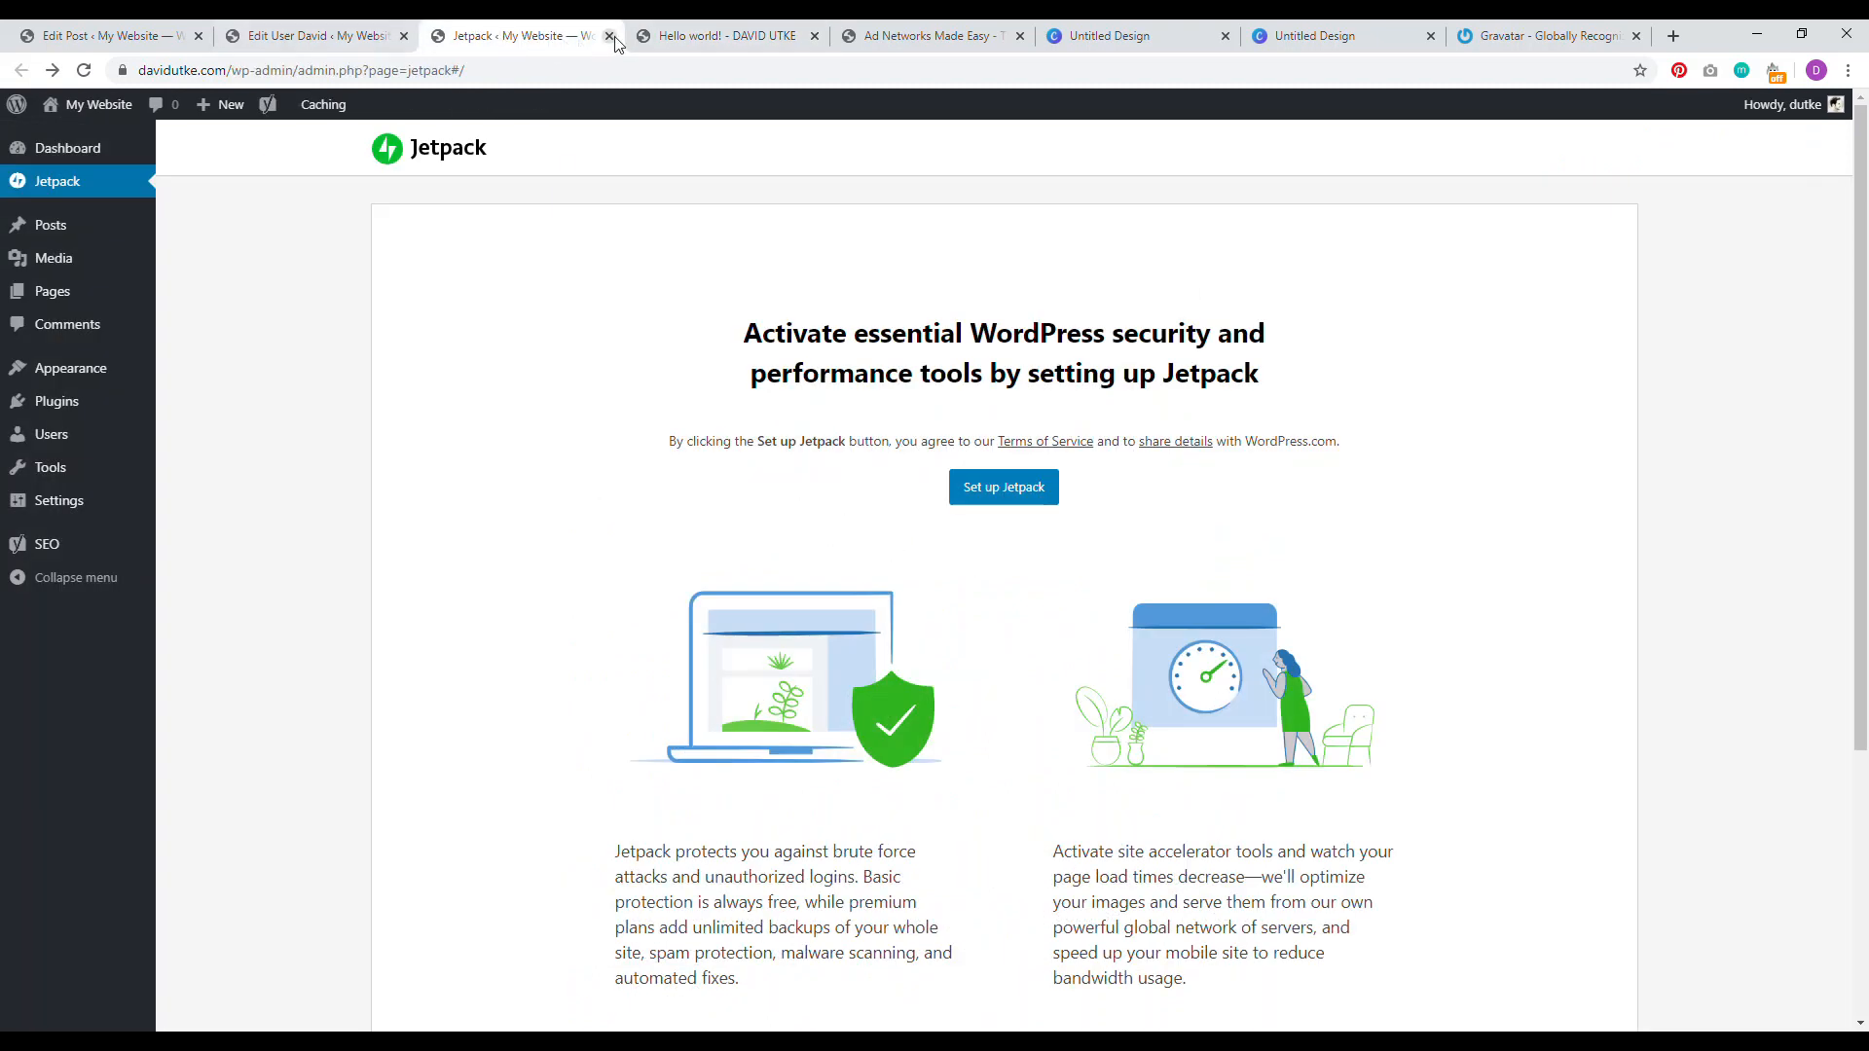
{"action": "left_click", "coordinate": [312, 36]}
{"action": "key", "text": "ctrl+shift+Tab"}
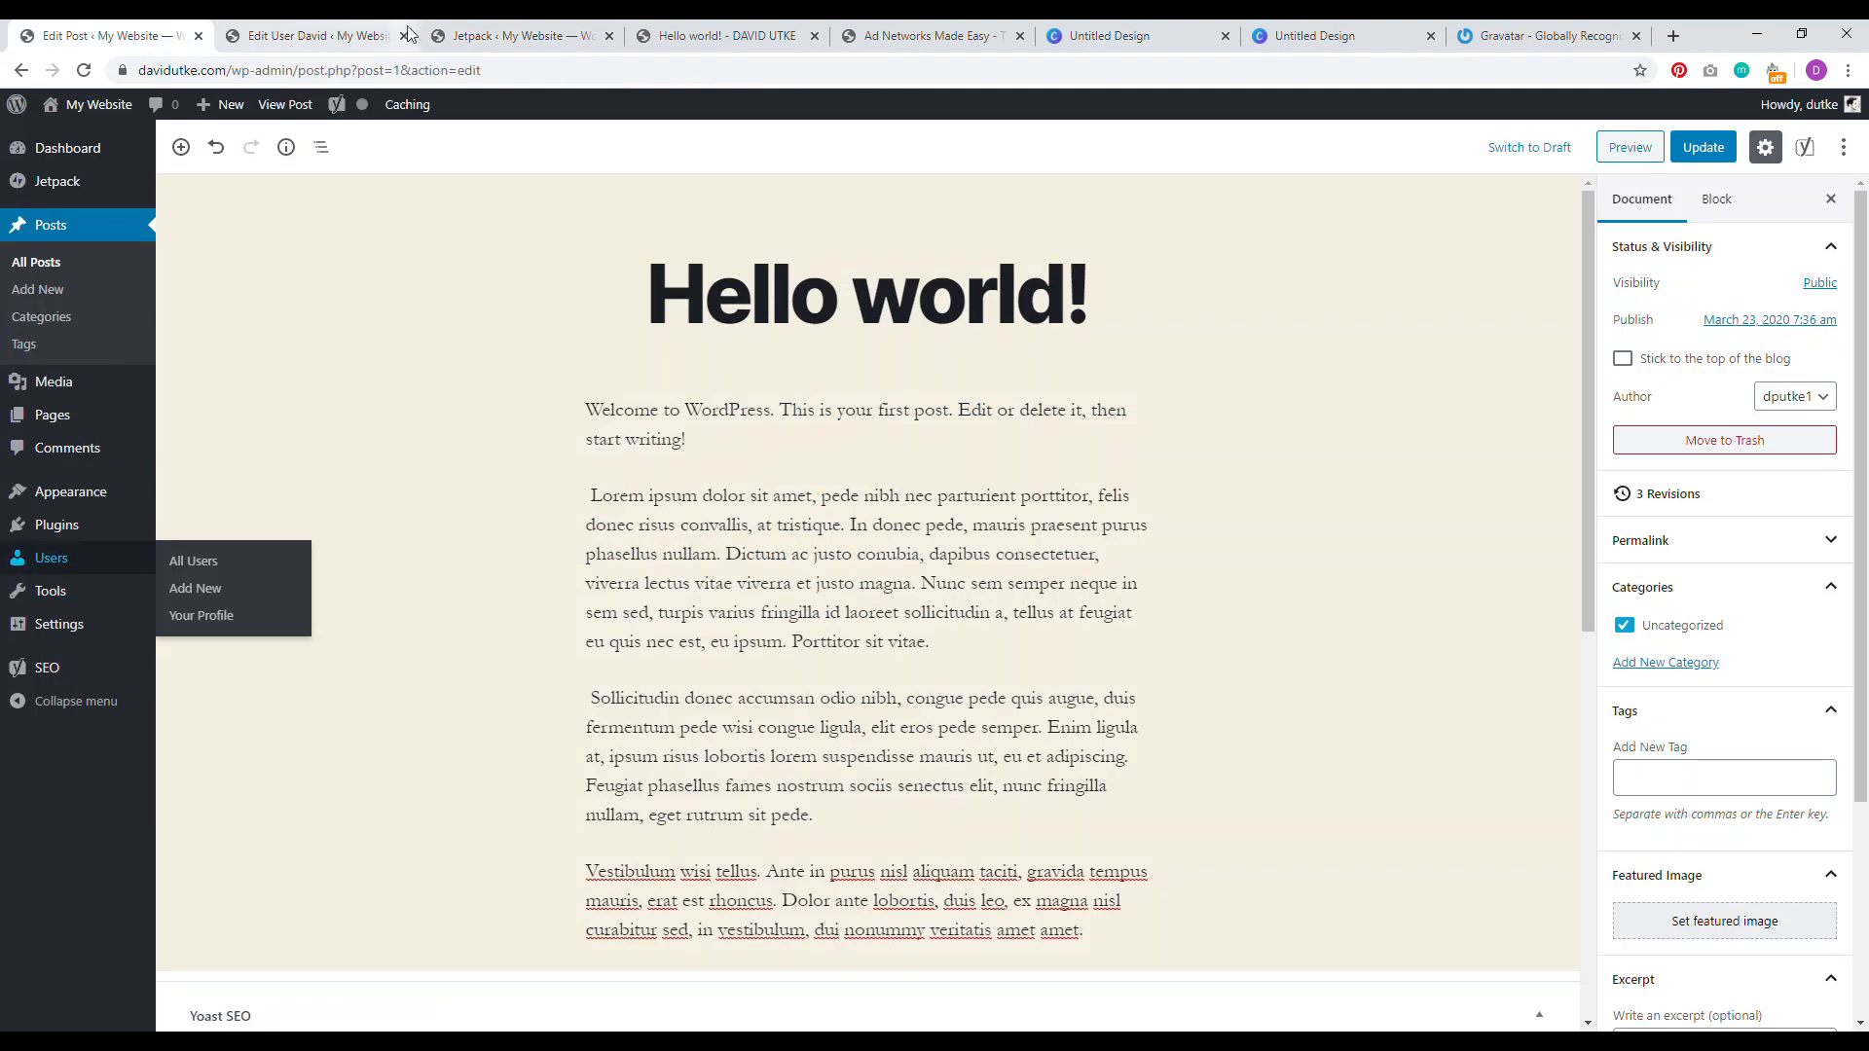
{"action": "left_click", "coordinate": [403, 36]}
{"action": "left_click", "coordinate": [84, 70]}
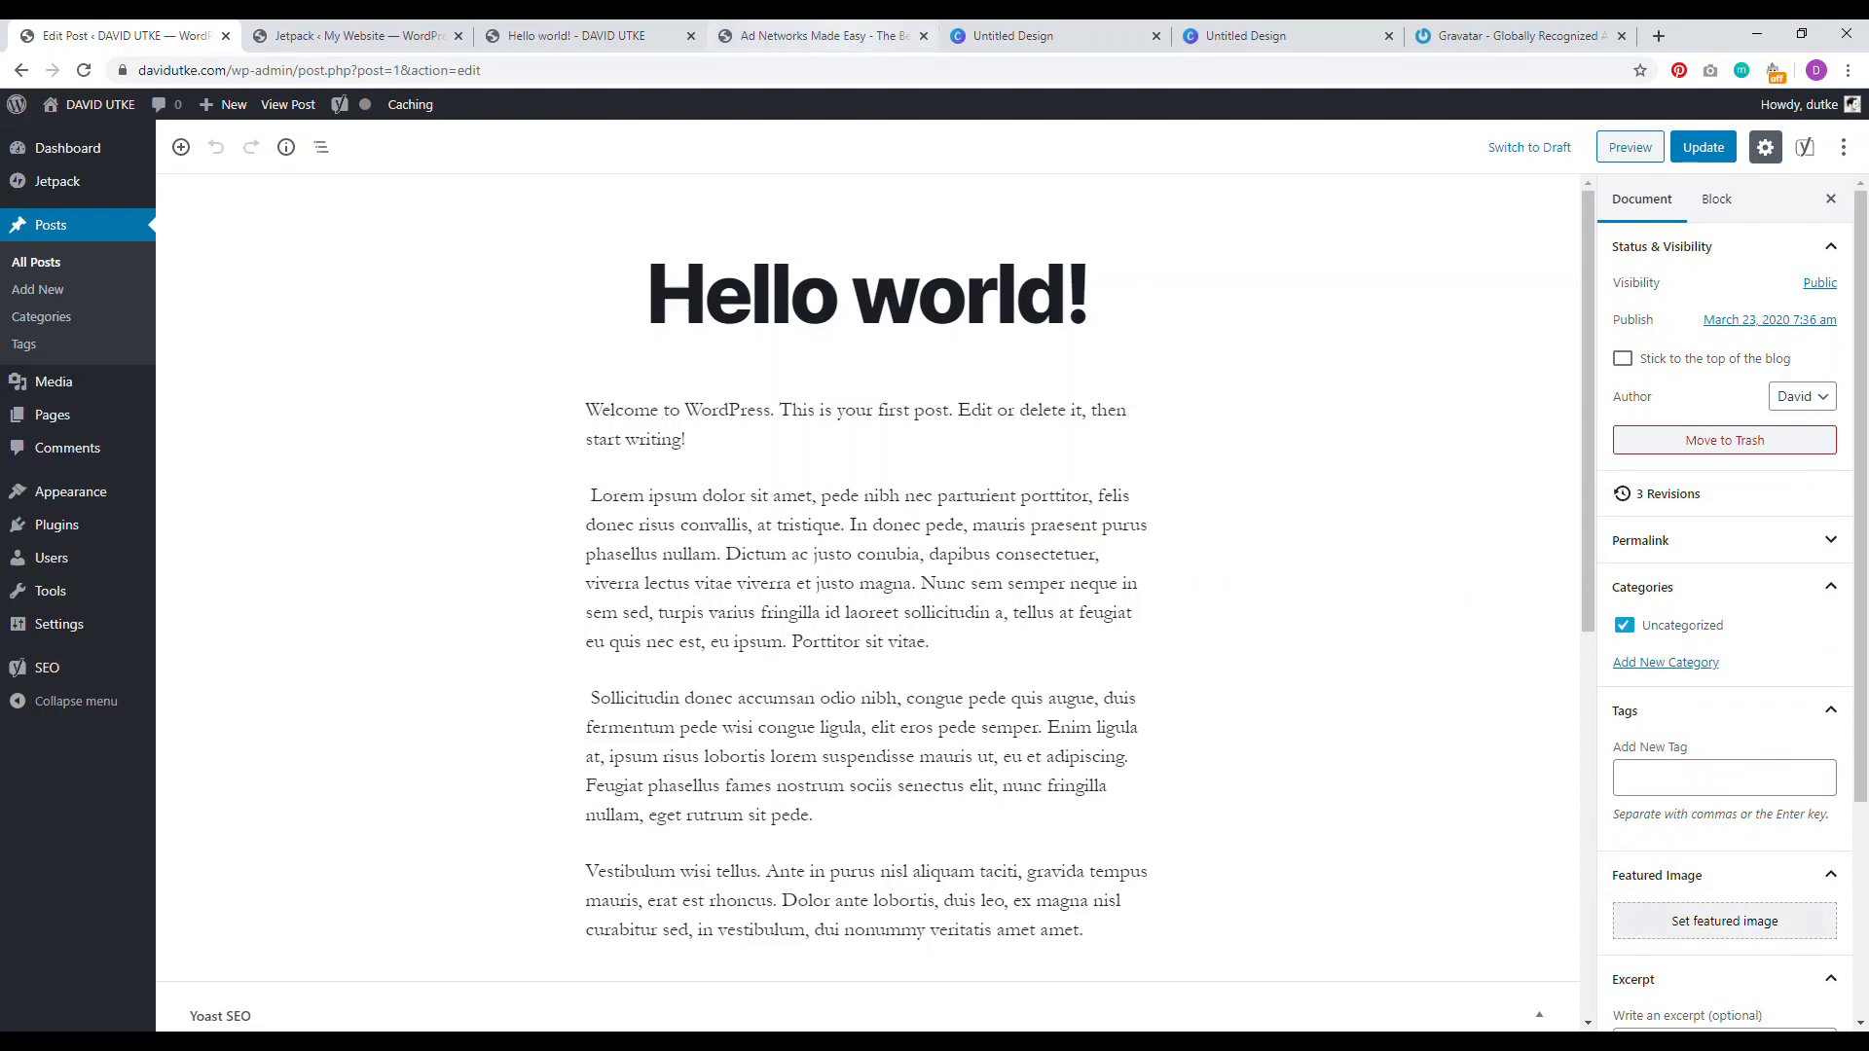
{"action": "left_click", "coordinate": [818, 36]}
{"action": "scroll", "coordinate": [932, 476], "scroll_direction": "up", "scroll_amount": 6}
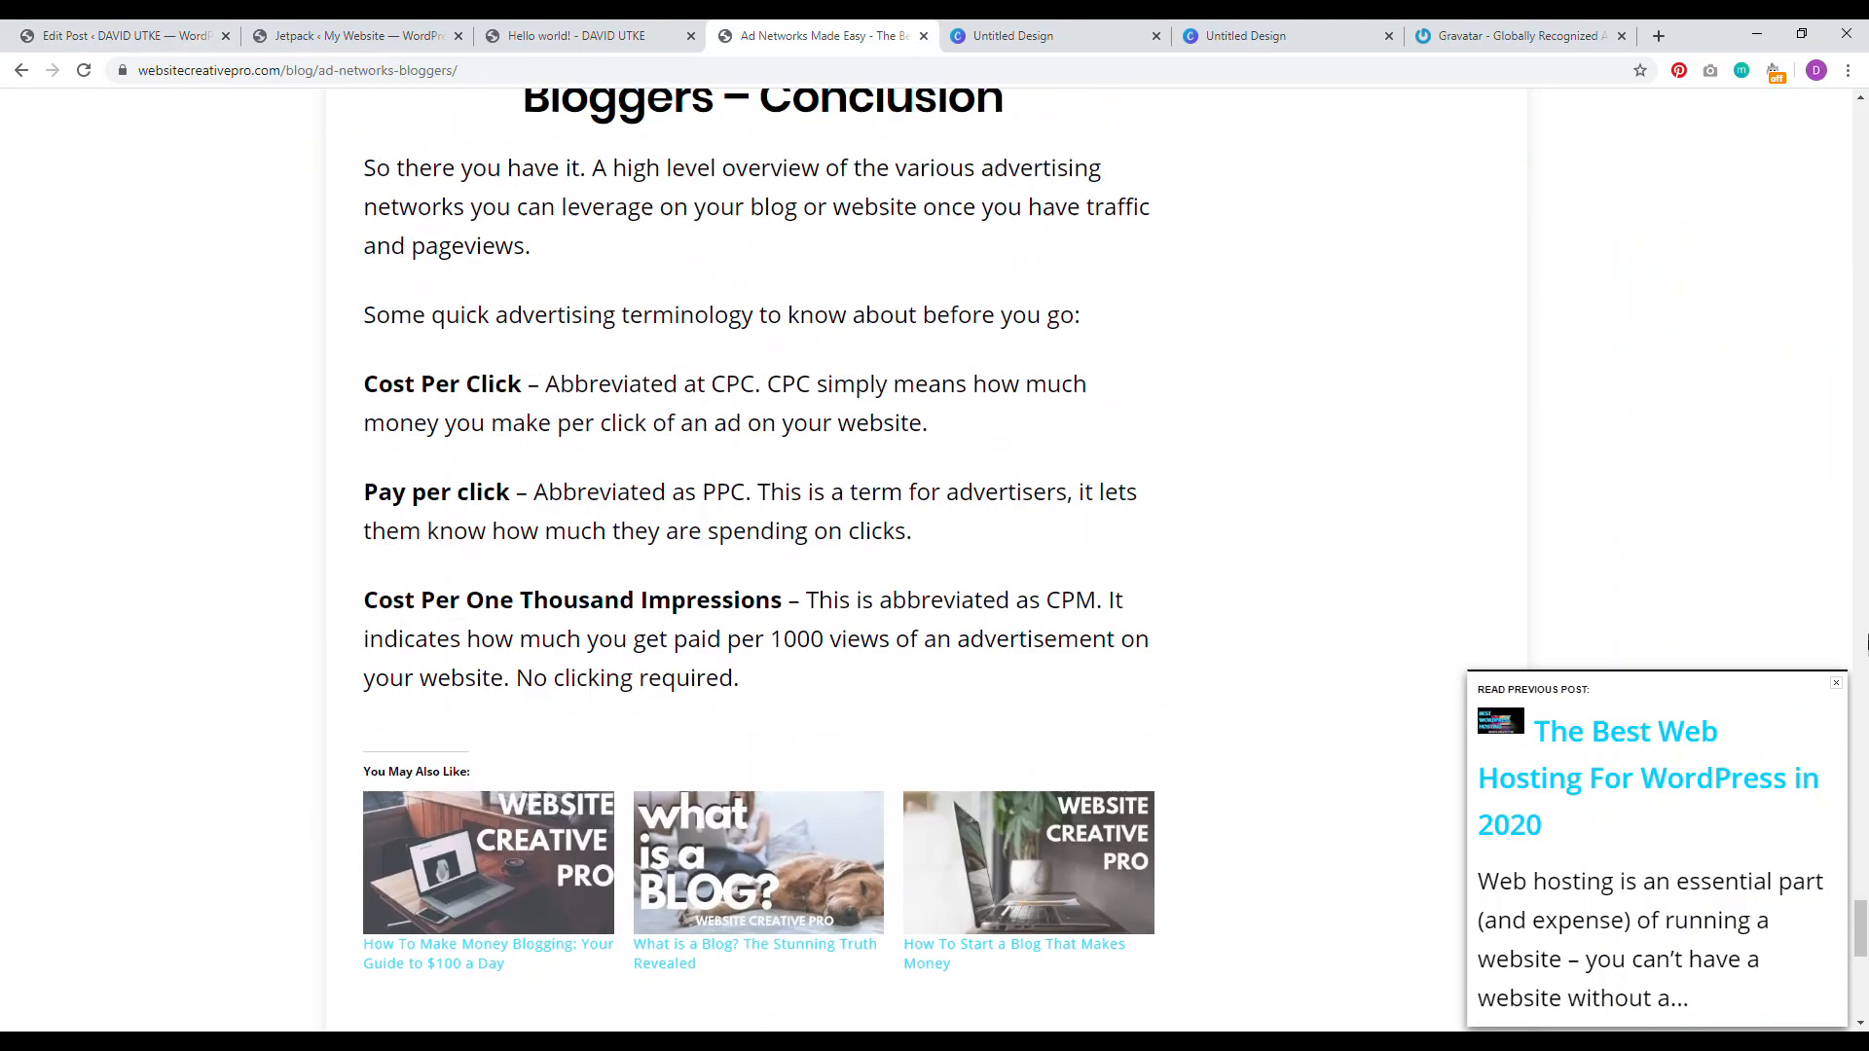
Step: Open the Website Creative PRO blog listing in a new Chrome tab
{"action": "left_click_drag", "start_coordinate": [1866, 905], "coordinate": [1864, 107]}
{"action": "right_click", "coordinate": [755, 283]}
{"action": "left_click", "coordinate": [776, 296]}
{"action": "left_click", "coordinate": [891, 36]}
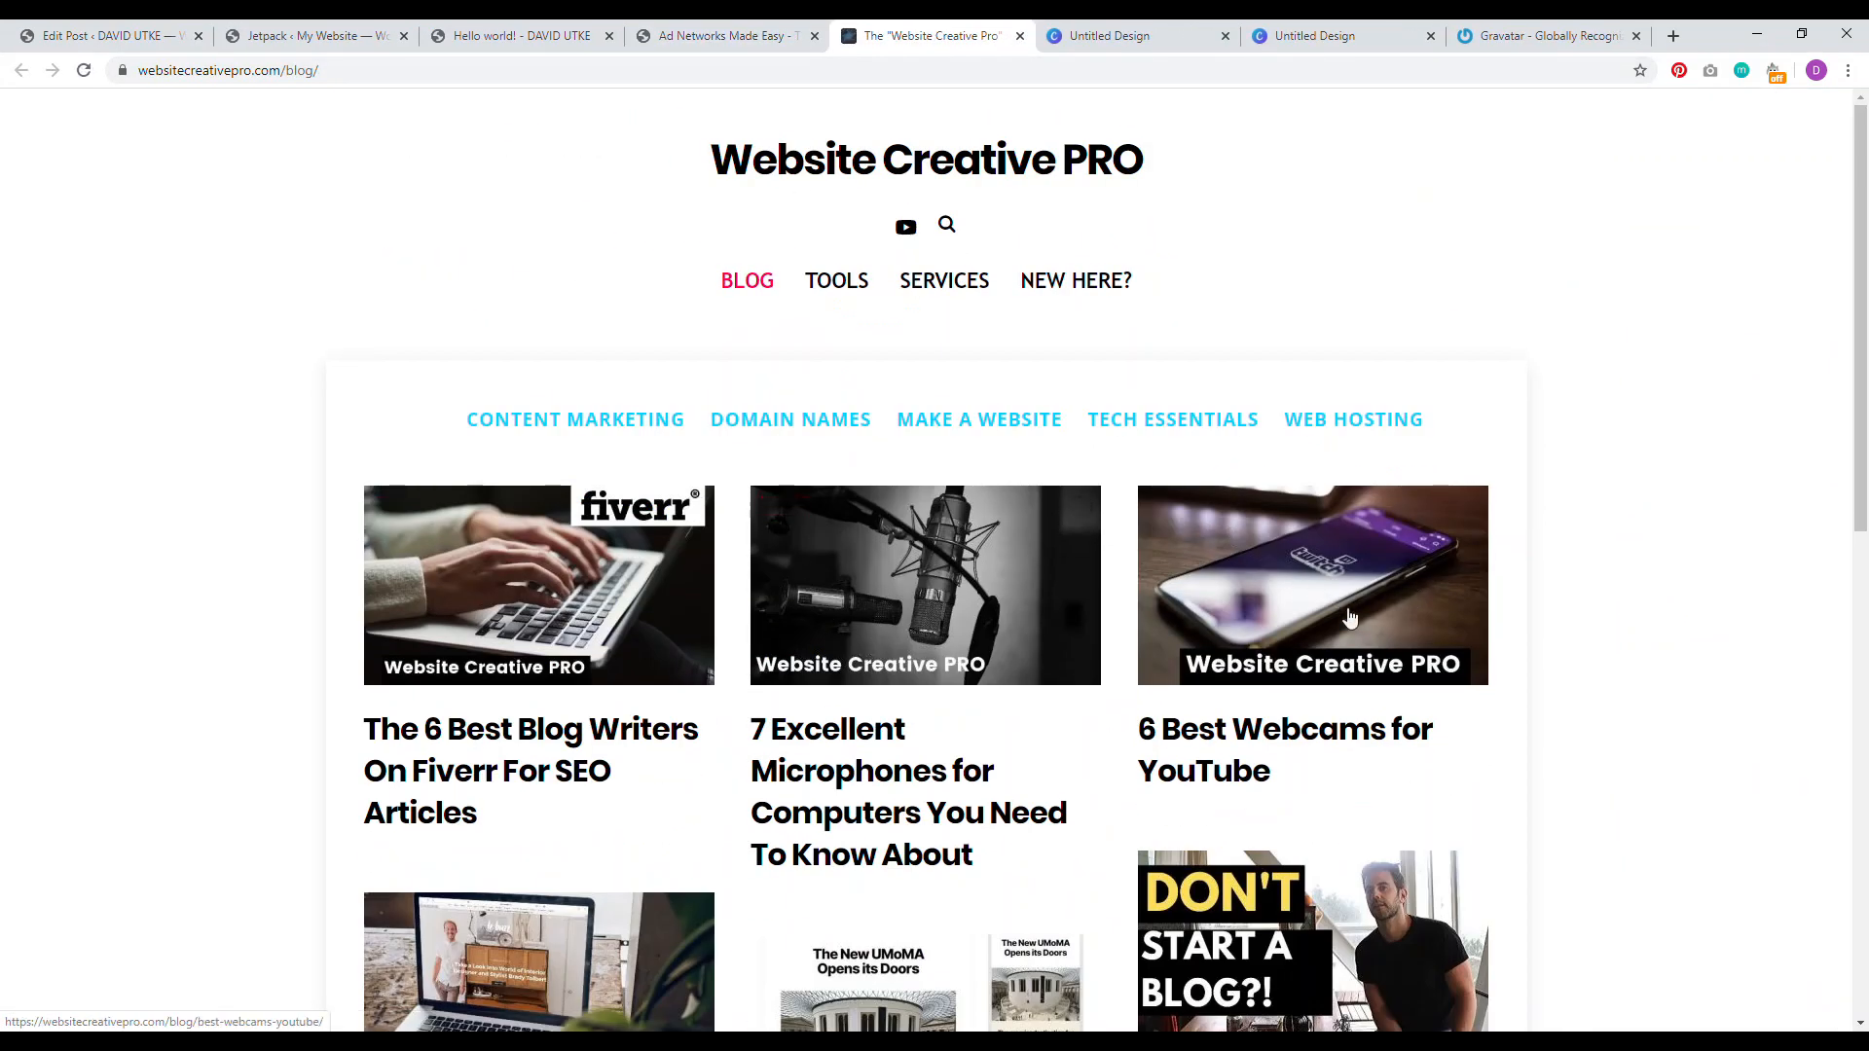
Step: Open the Fiverr blog-writers article in a new tab, then return to the Hello world! post
{"action": "right_click", "coordinate": [499, 738]}
{"action": "left_click", "coordinate": [535, 756]}
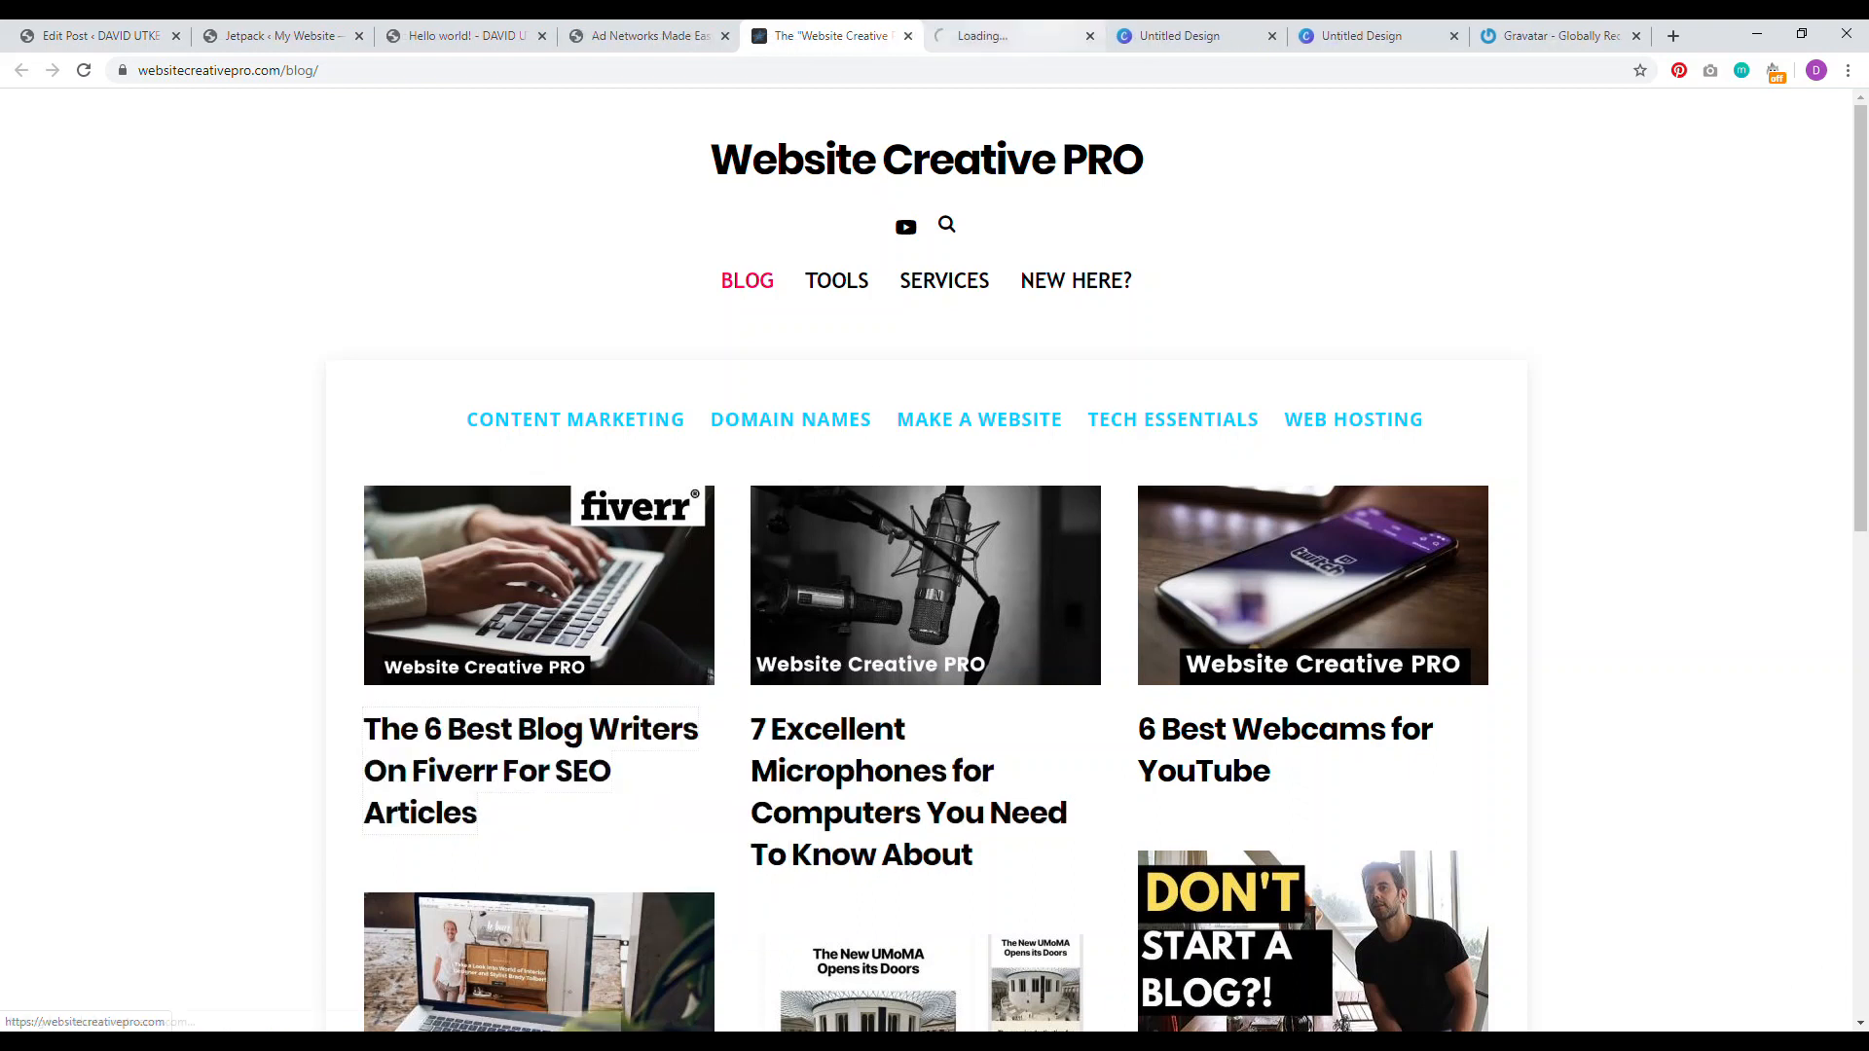
{"action": "left_click", "coordinate": [973, 36]}
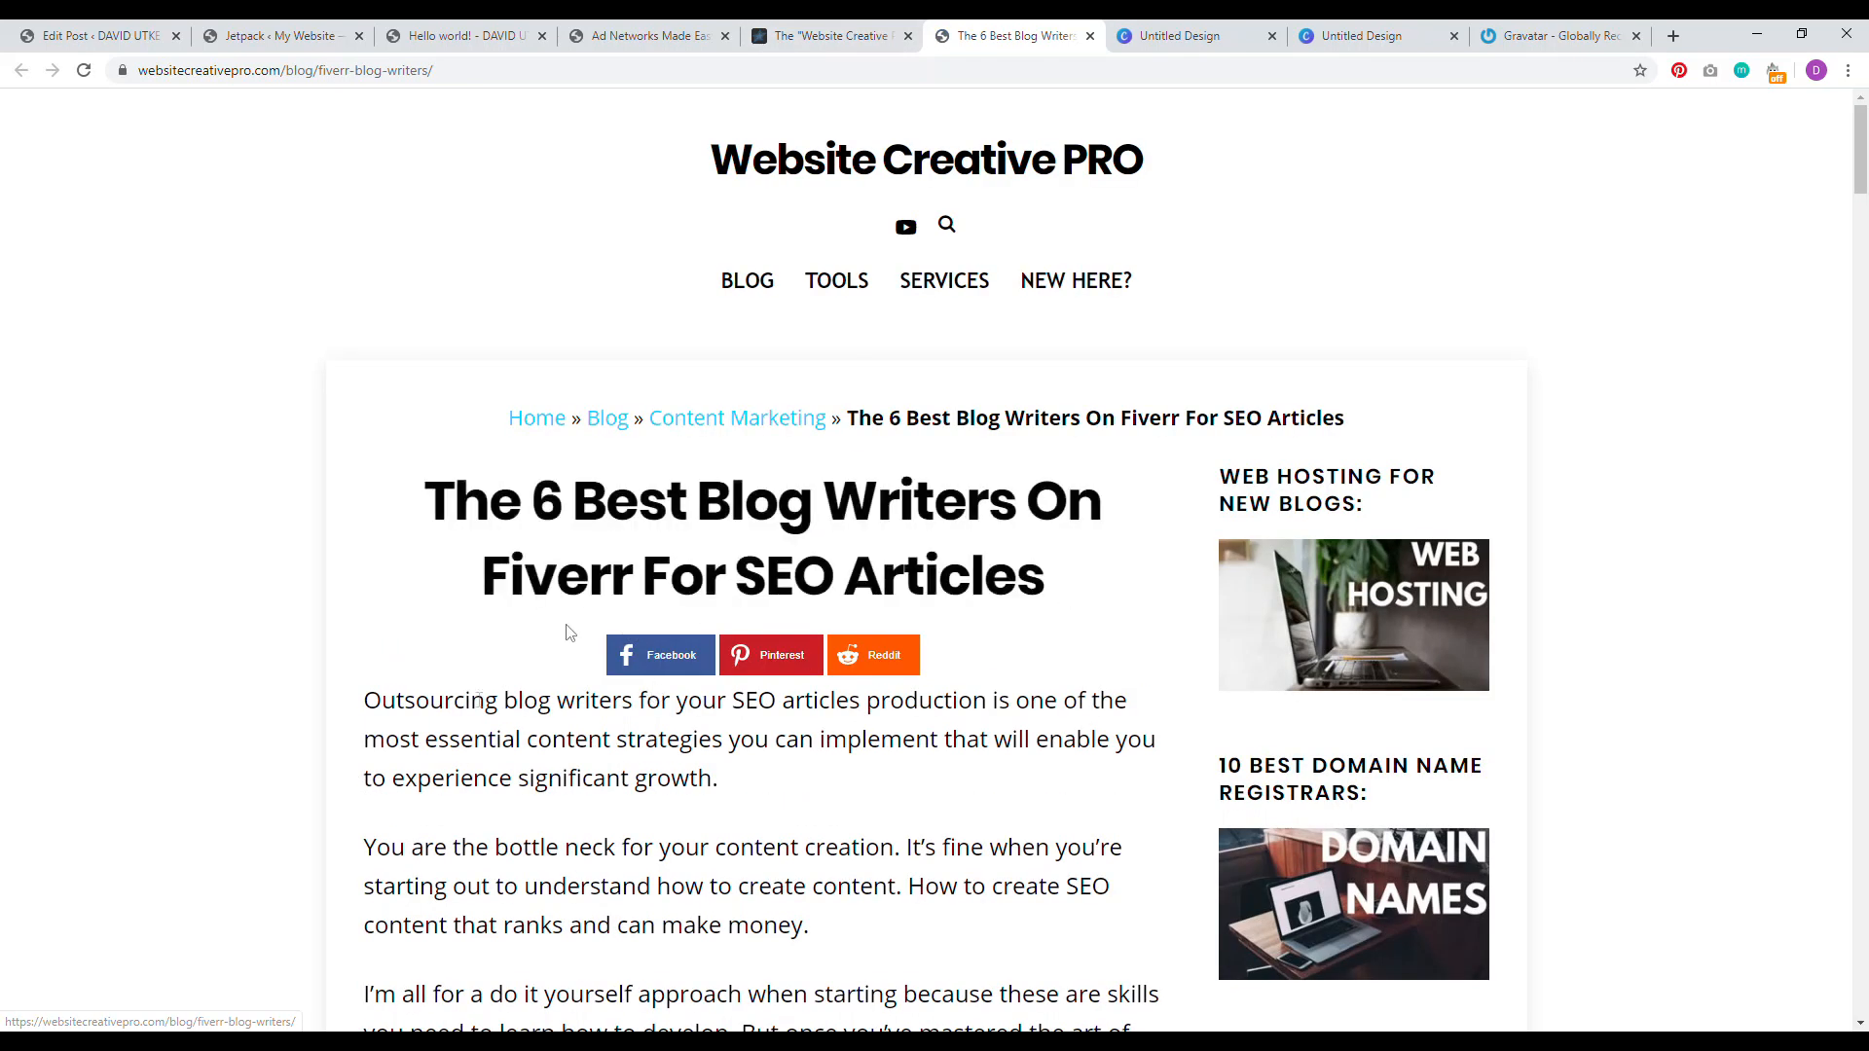
{"action": "key", "text": "ctrl+shift+Tab"}
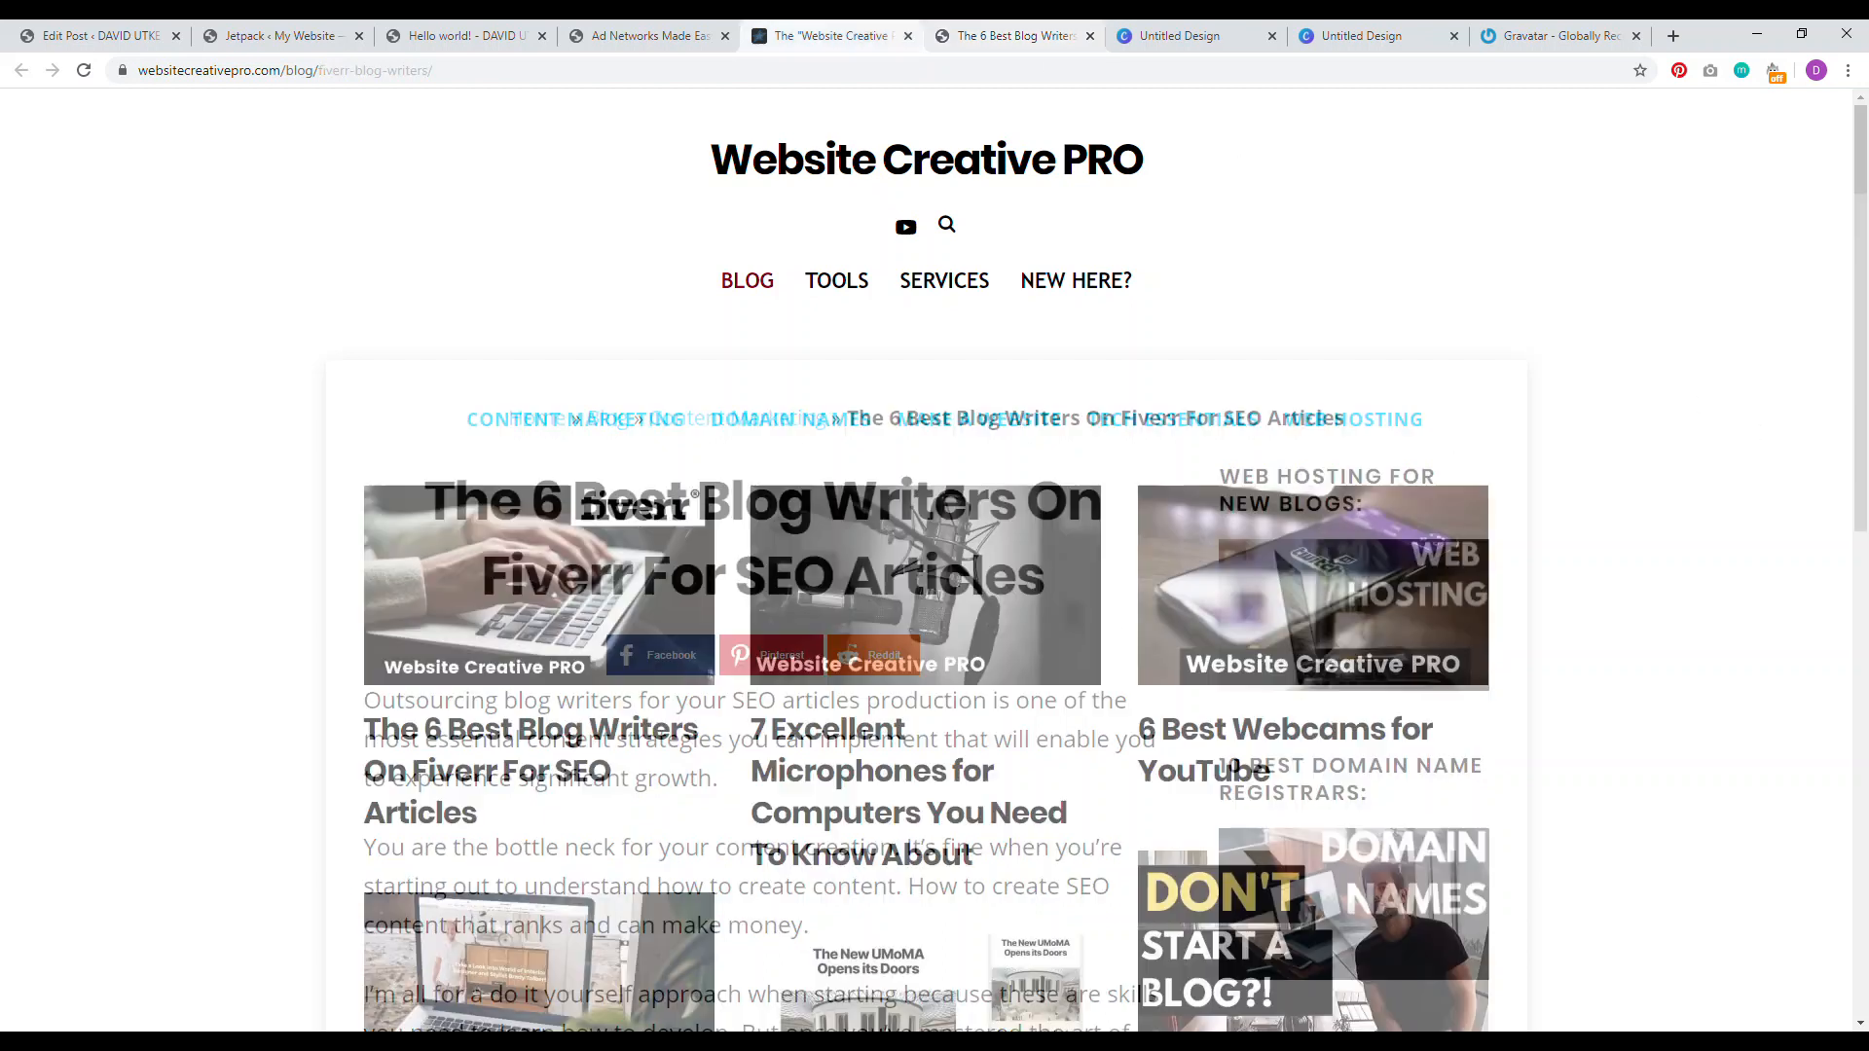
{"action": "key", "text": "ctrl+Tab"}
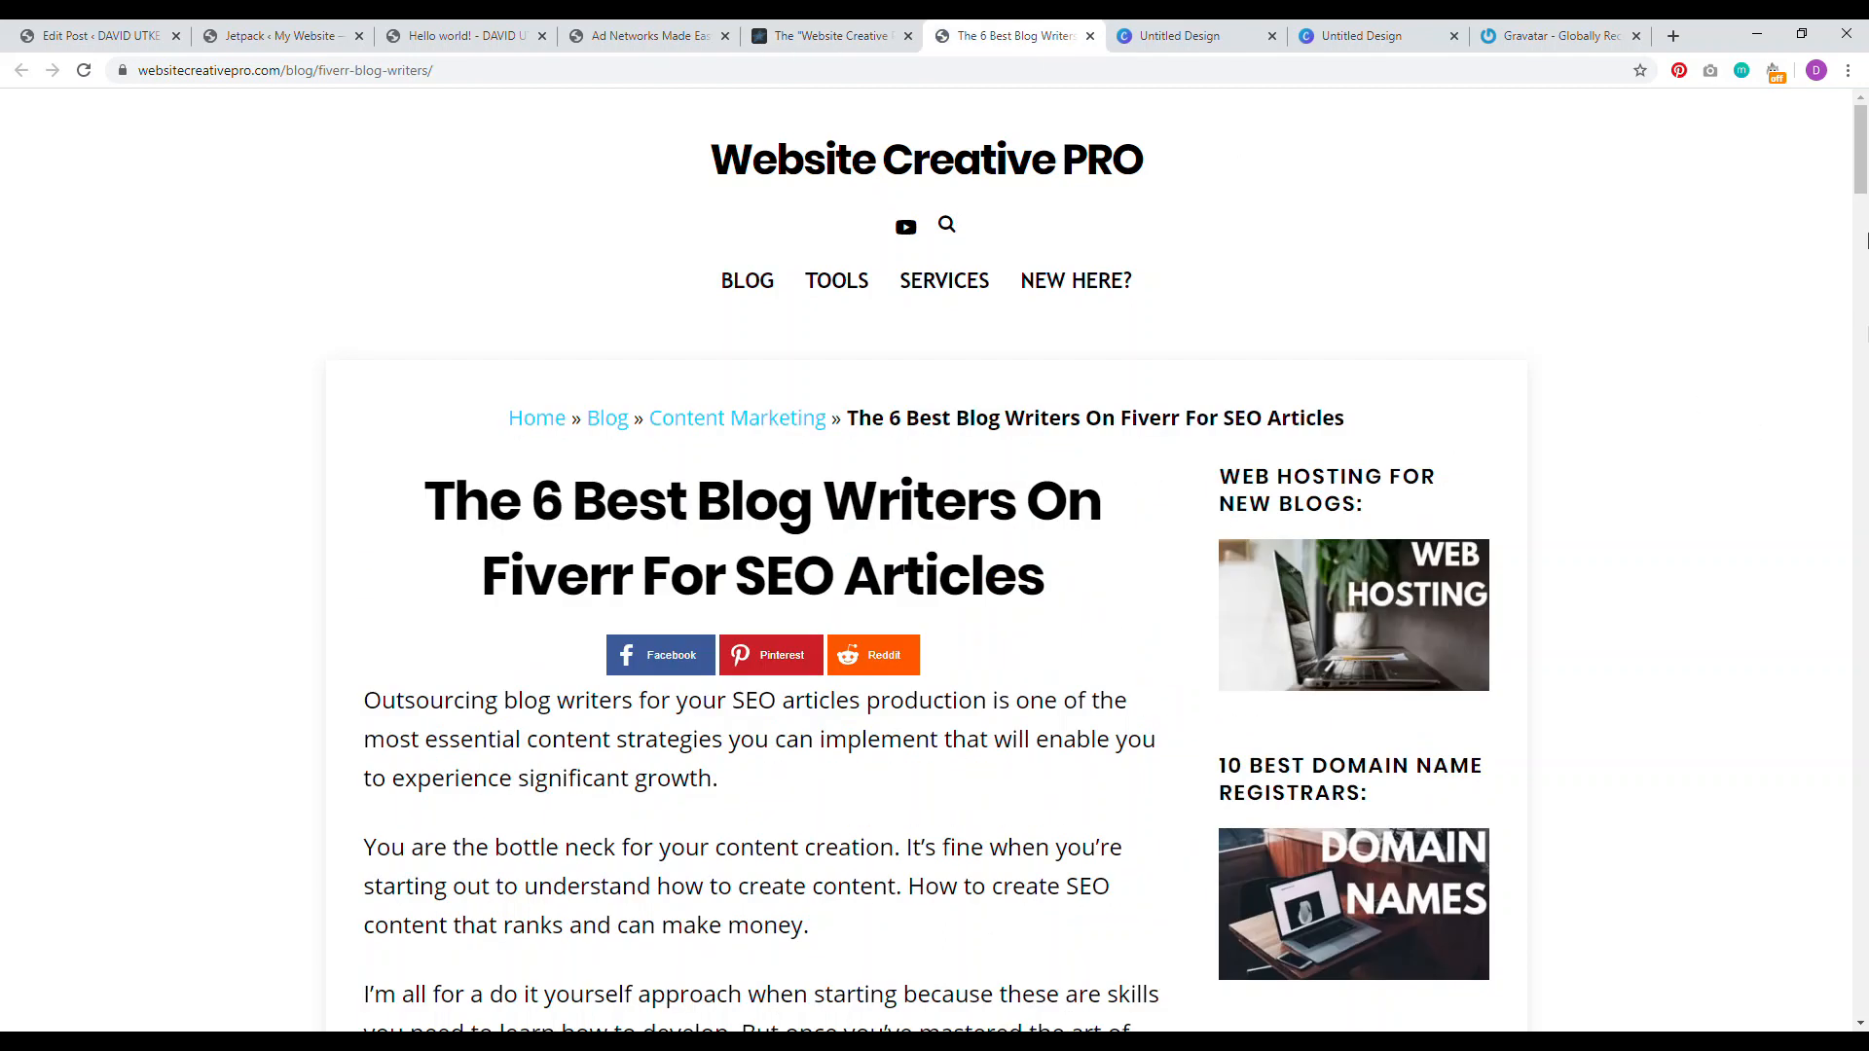
{"action": "scroll", "coordinate": [934, 585], "scroll_direction": "down", "scroll_amount": 4}
{"action": "left_click", "coordinate": [471, 36]}
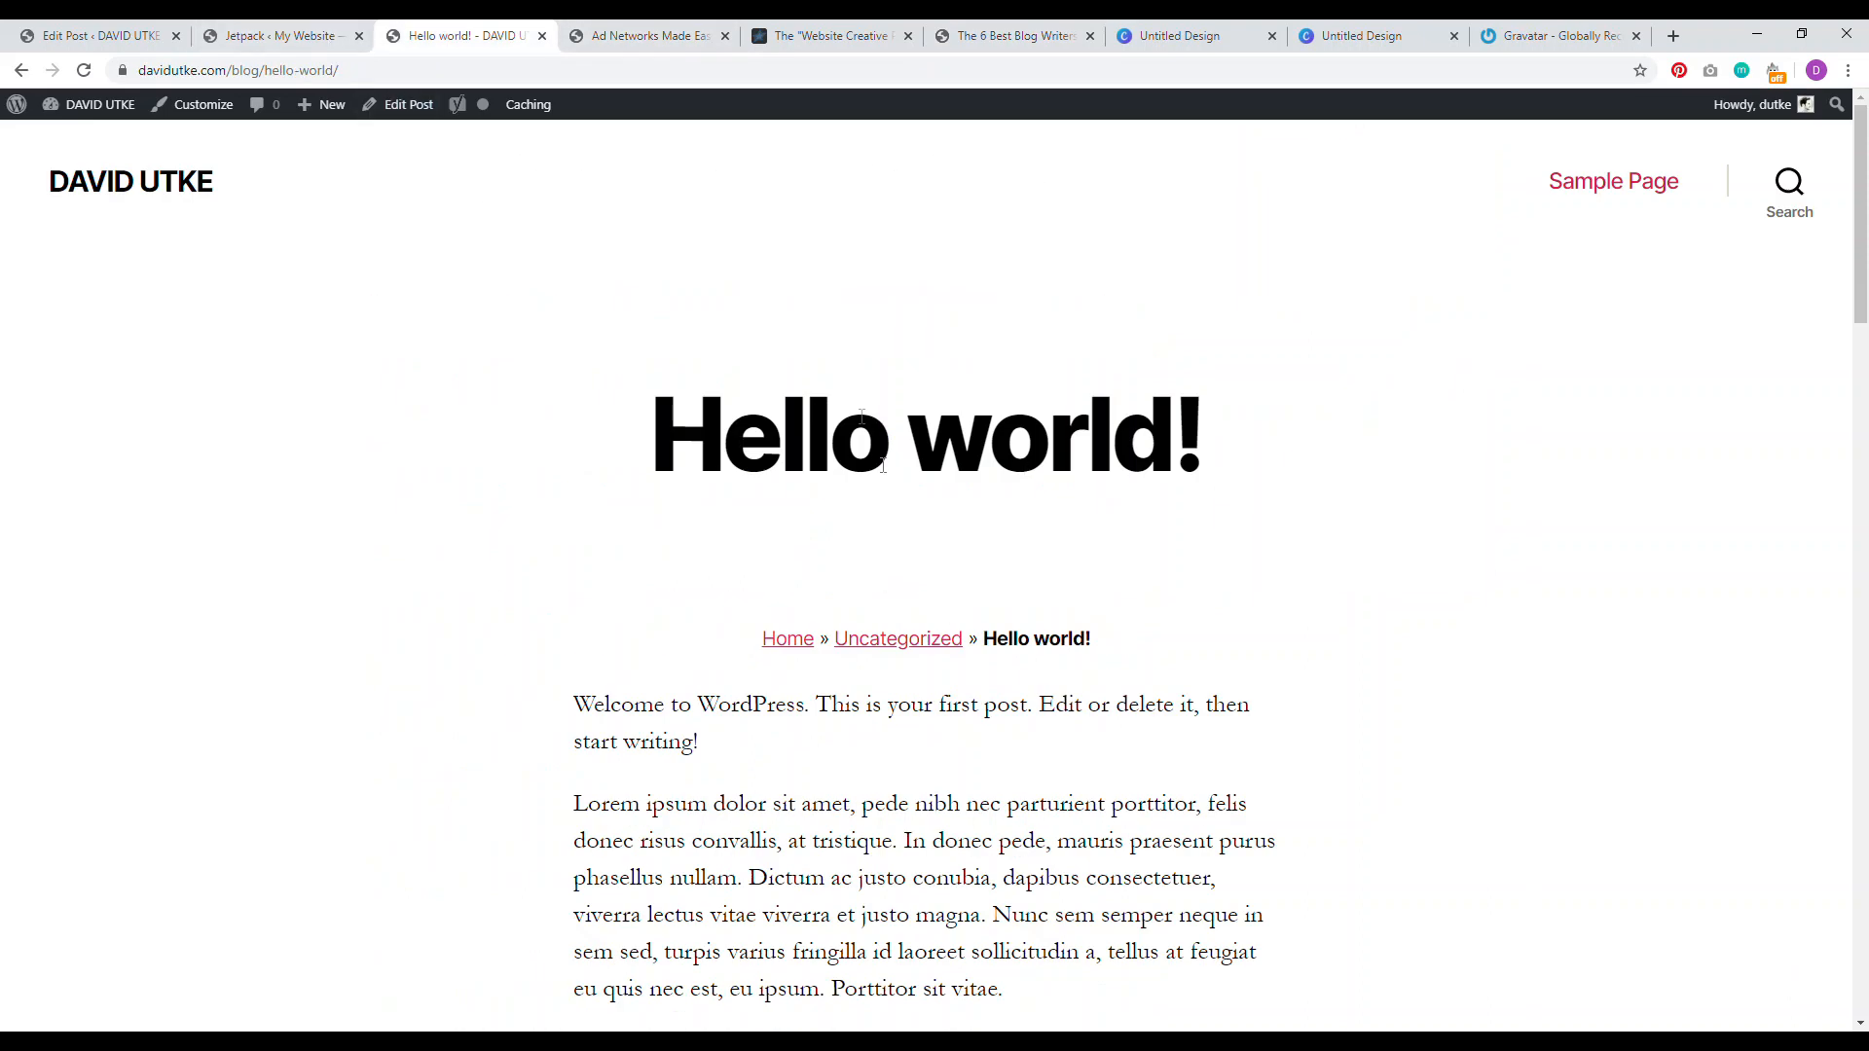
Step: Open the post's Featured Image upload dialog, then bring up the Untitled Design Canva tab
{"action": "left_click", "coordinate": [97, 36]}
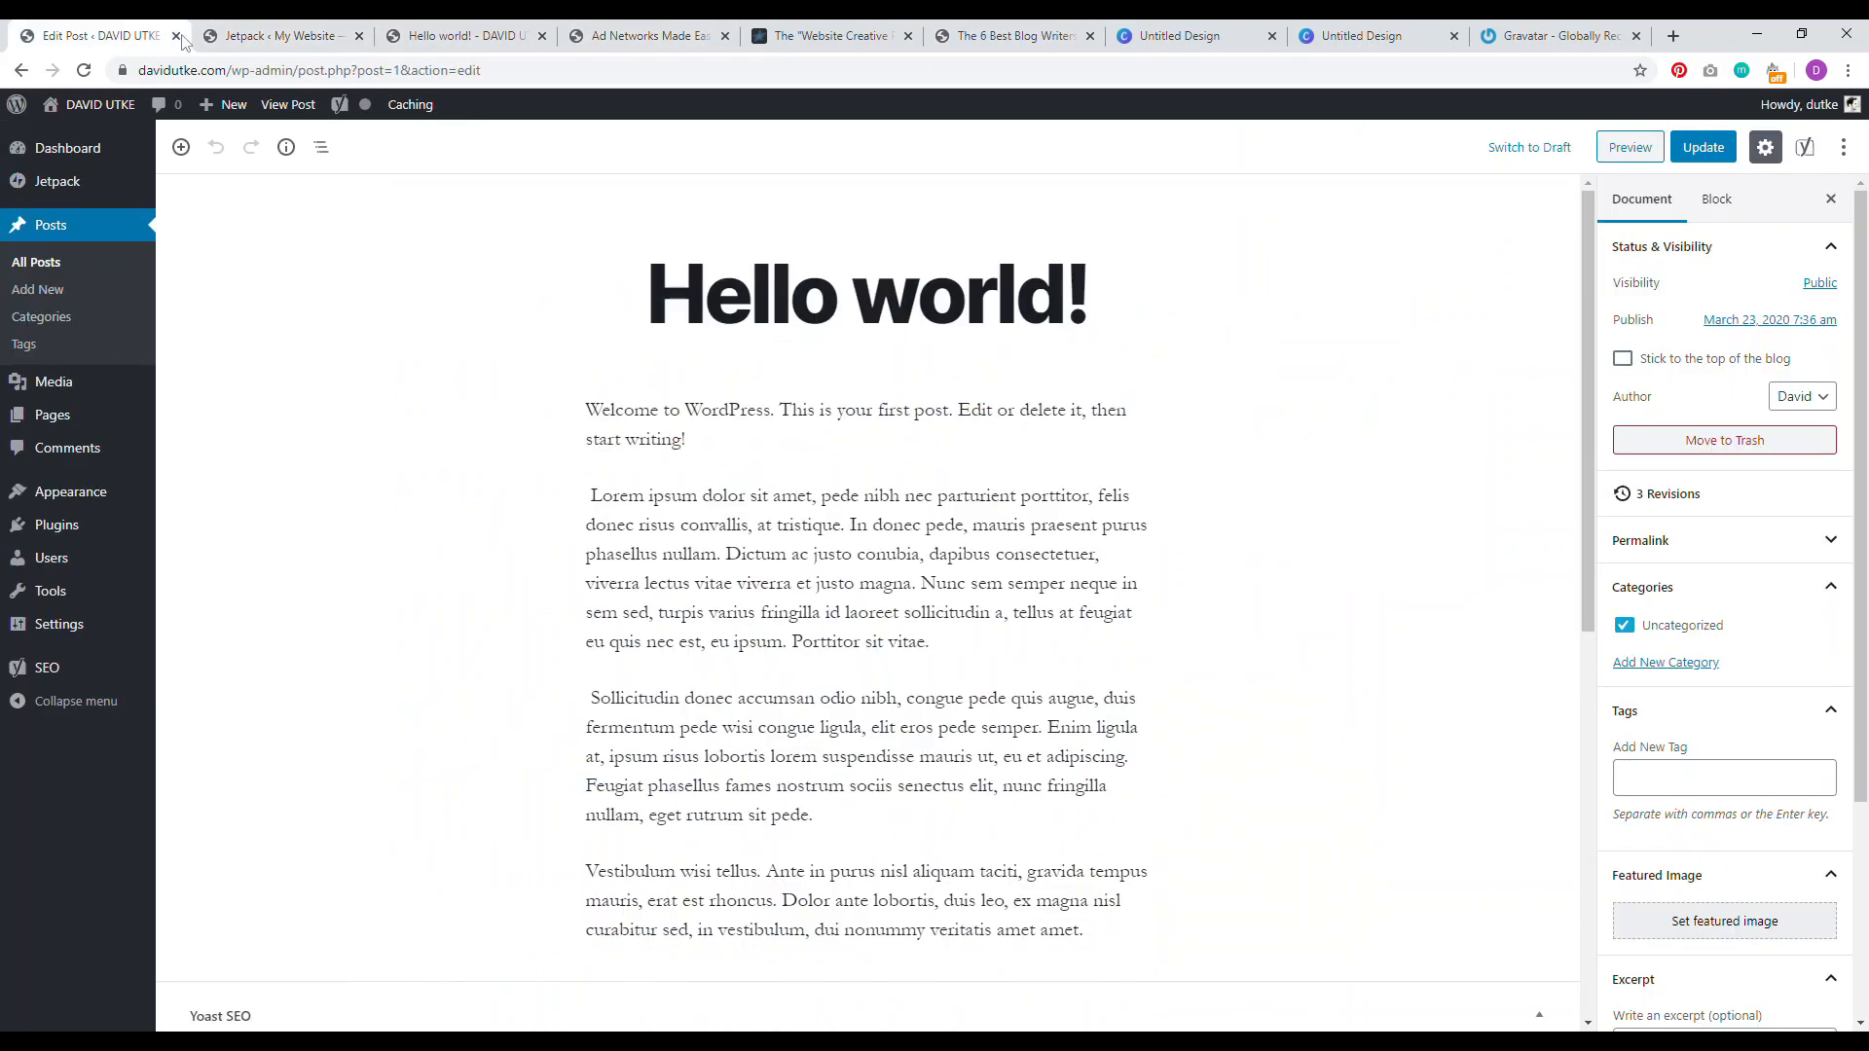
{"action": "left_click", "coordinate": [1714, 928]}
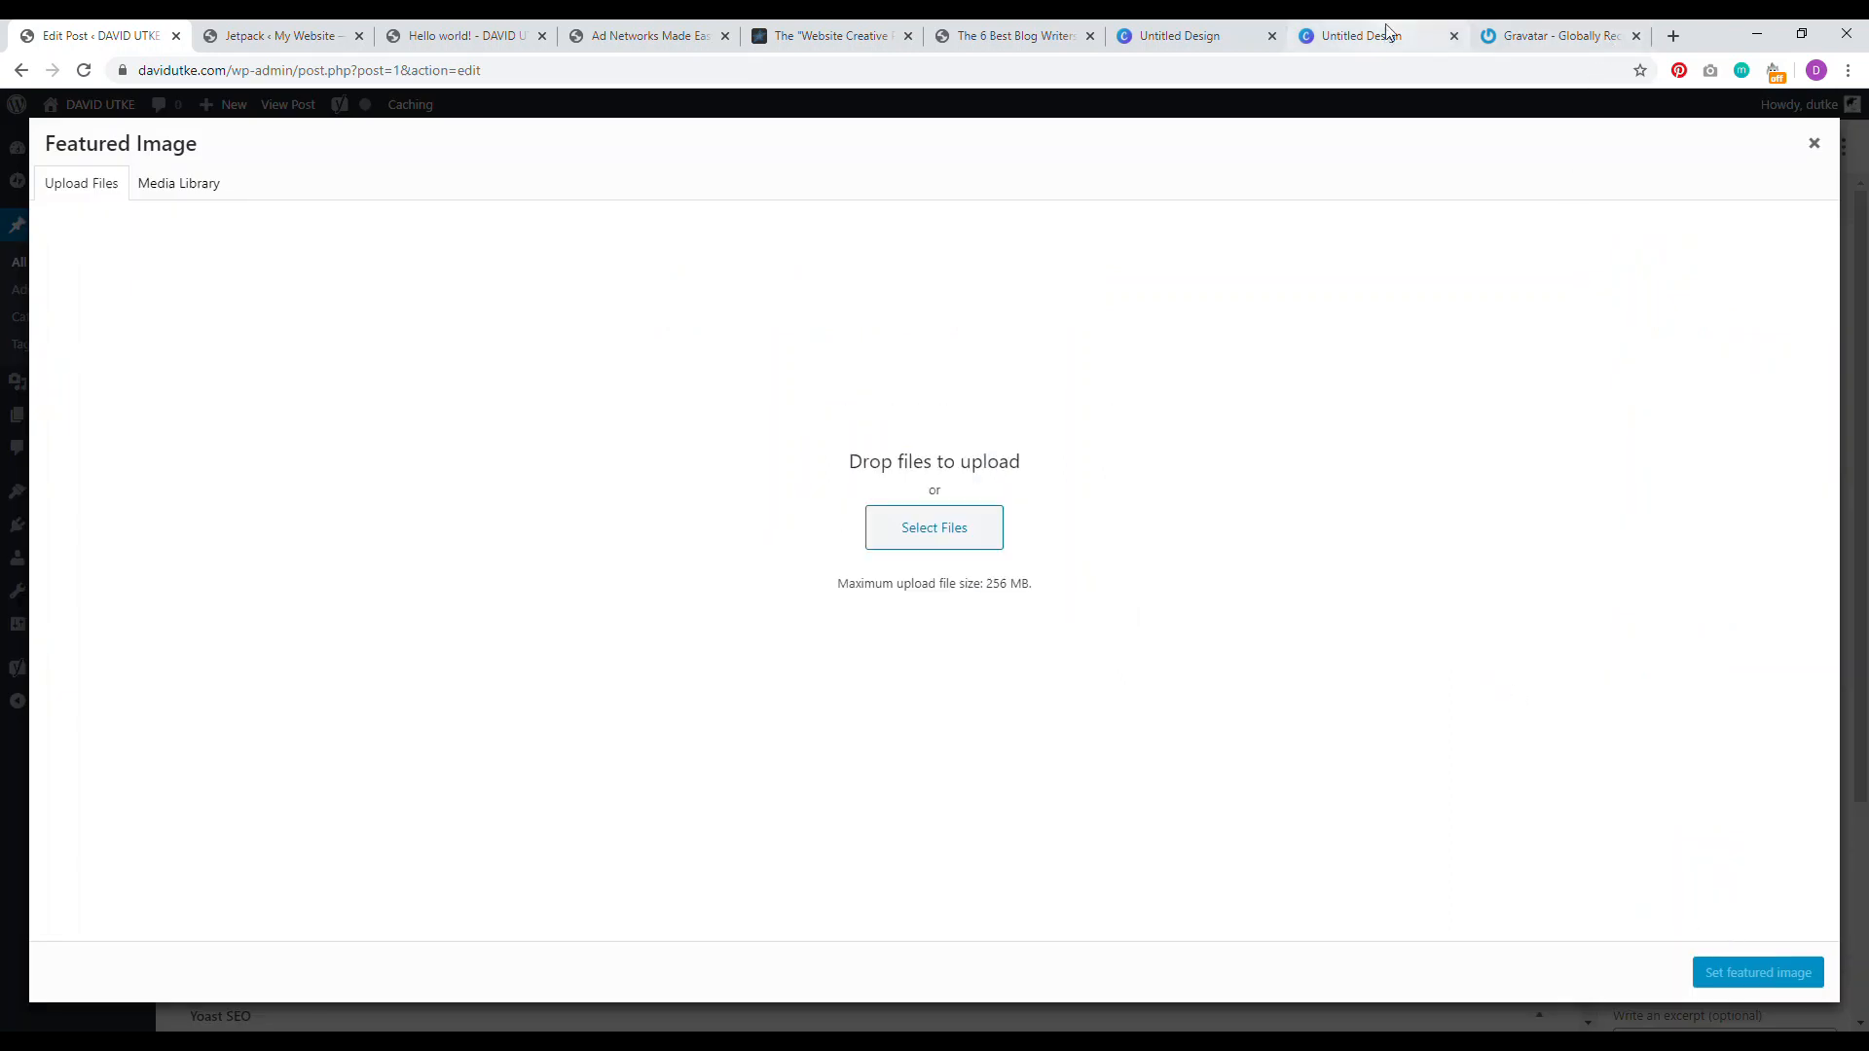
{"action": "left_click", "coordinate": [1179, 36]}
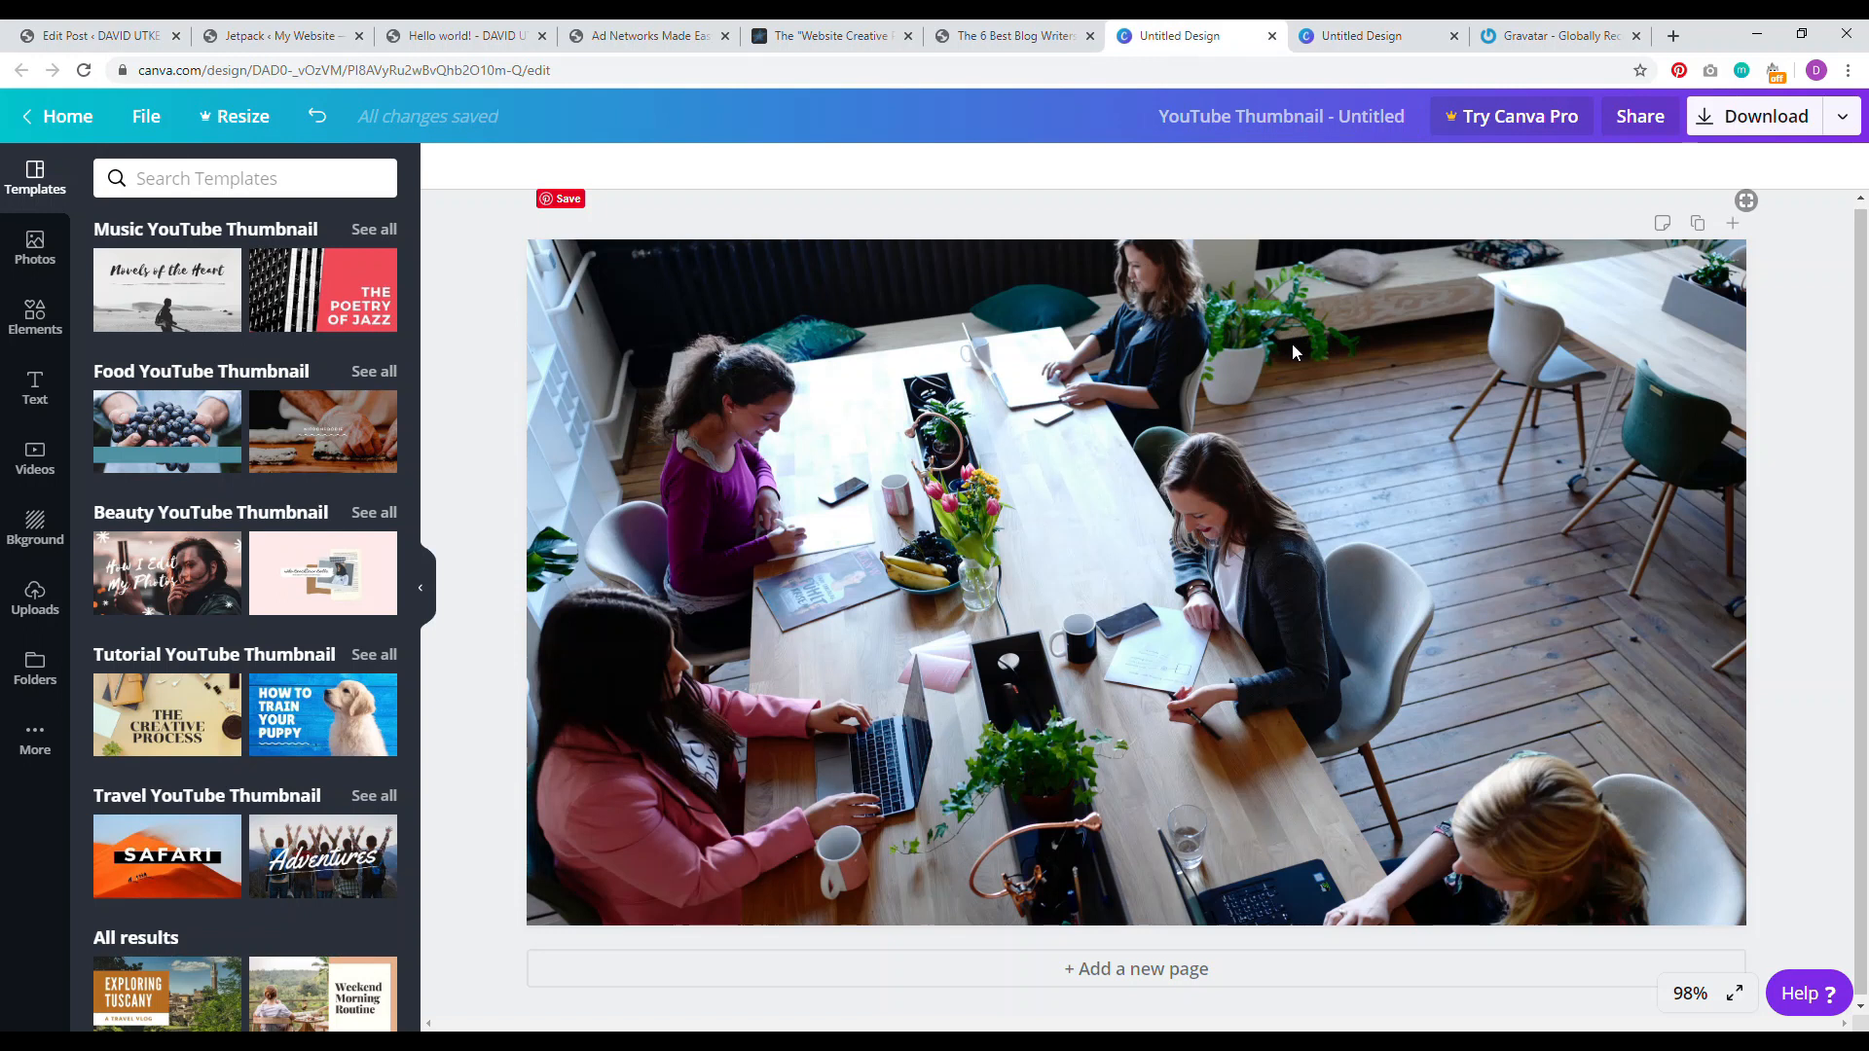
Step: Close the Gravatar tab and both Canva design tabs
{"action": "left_click", "coordinate": [1637, 37]}
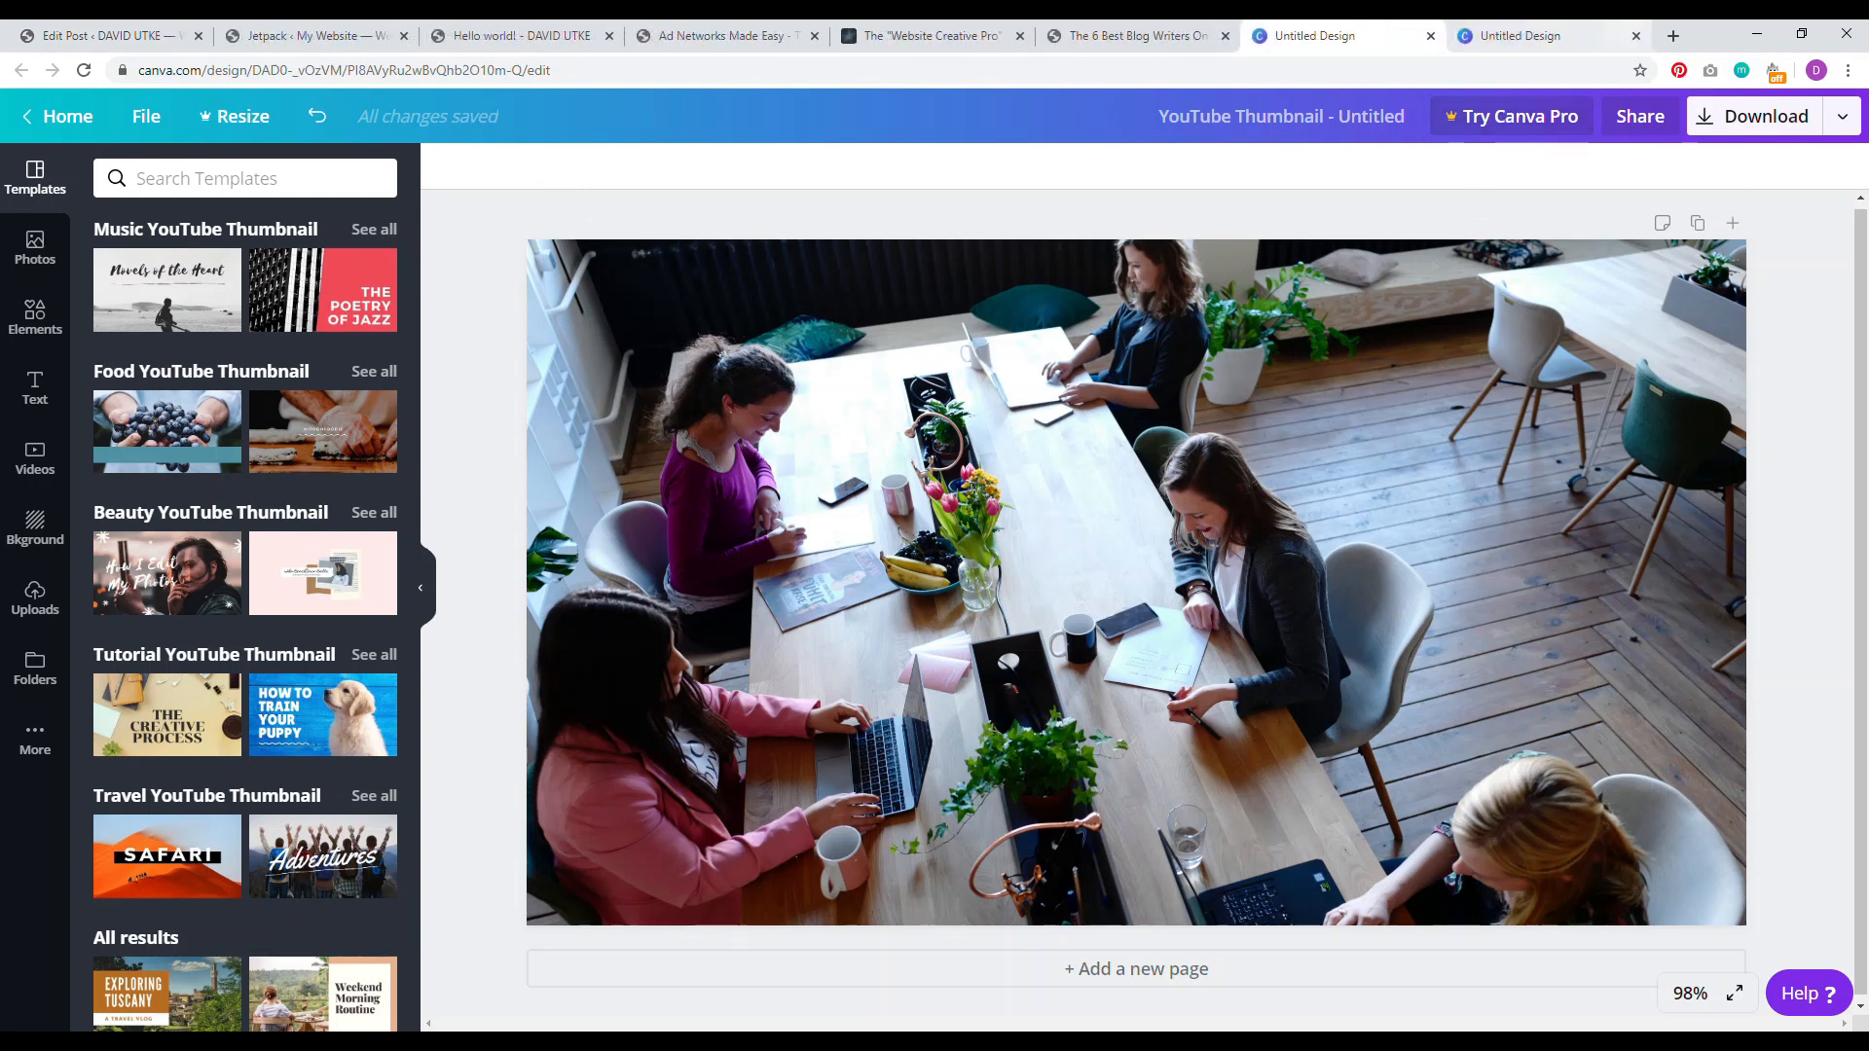
{"action": "left_click", "coordinate": [1636, 36]}
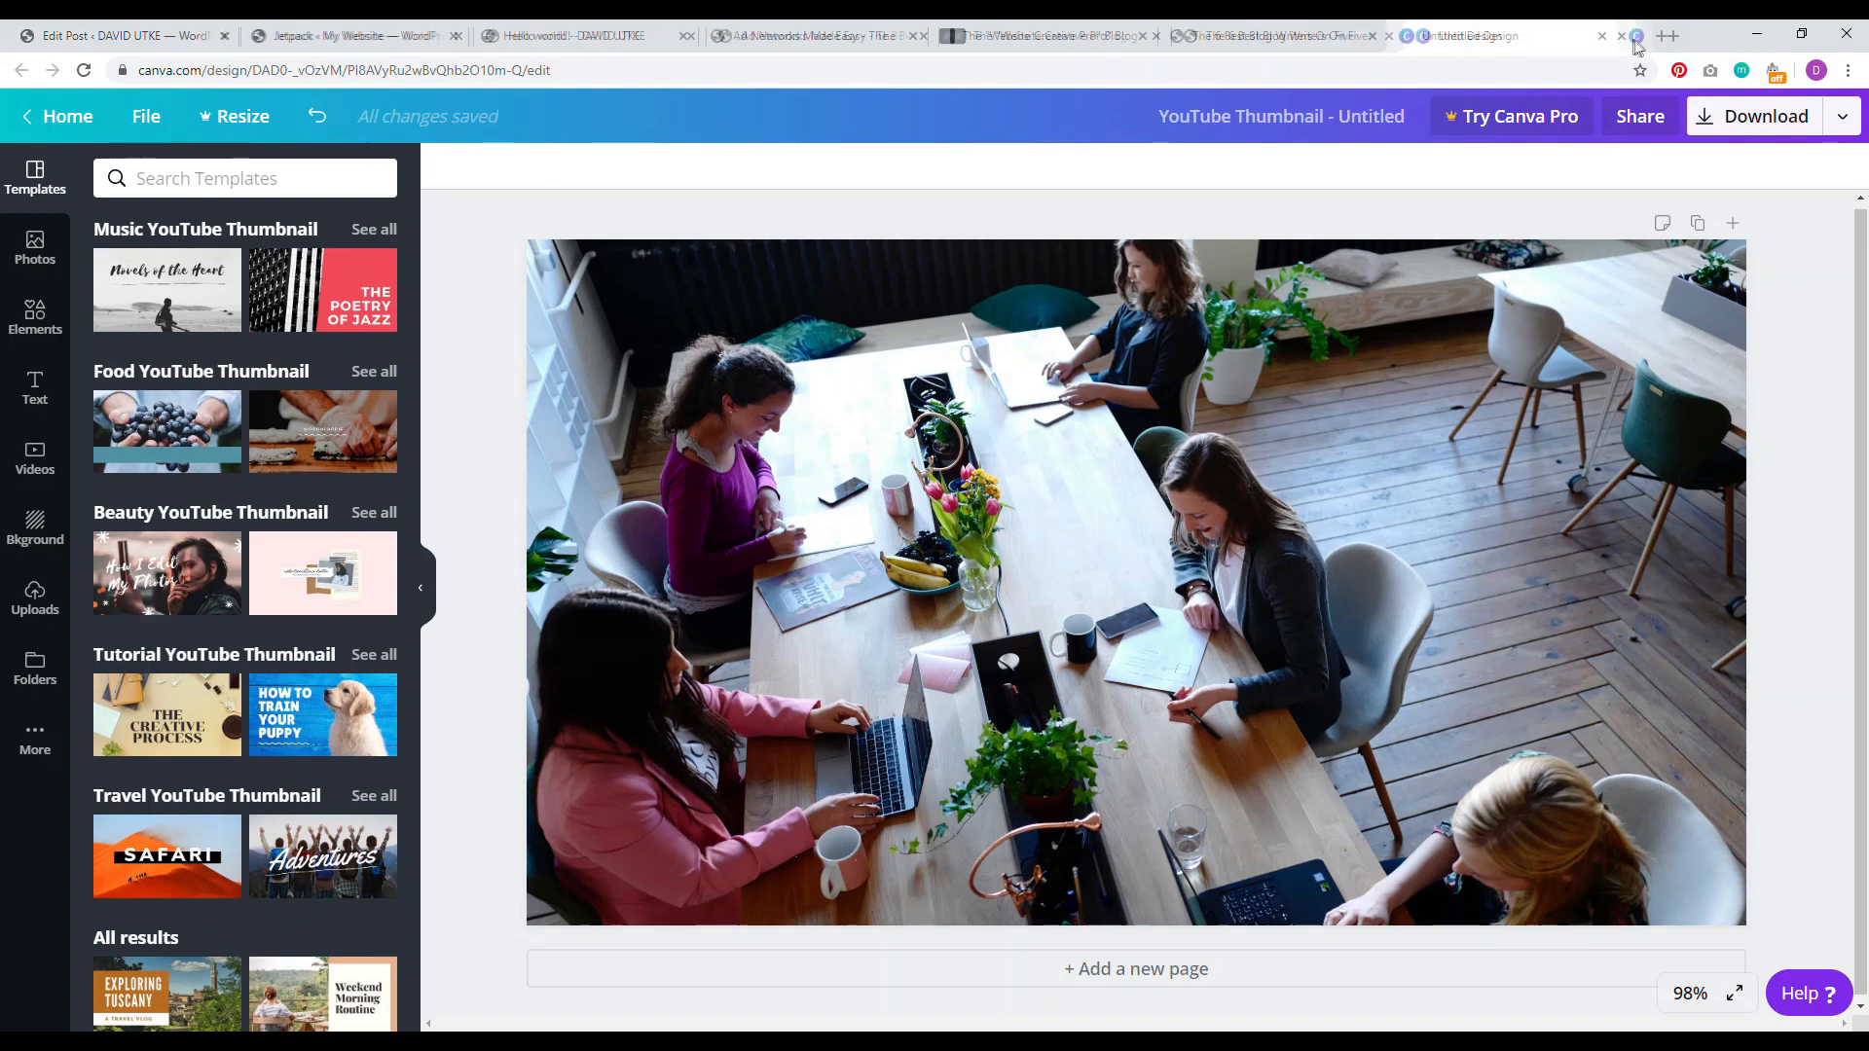
{"action": "left_click", "coordinate": [1622, 36]}
Step: Open the desktop image Untitled design (2) in Microsoft Office Picture Manager
{"action": "left_click_drag", "start_coordinate": [1516, 35], "coordinate": [1408, 76]}
{"action": "right_click", "coordinate": [90, 467]}
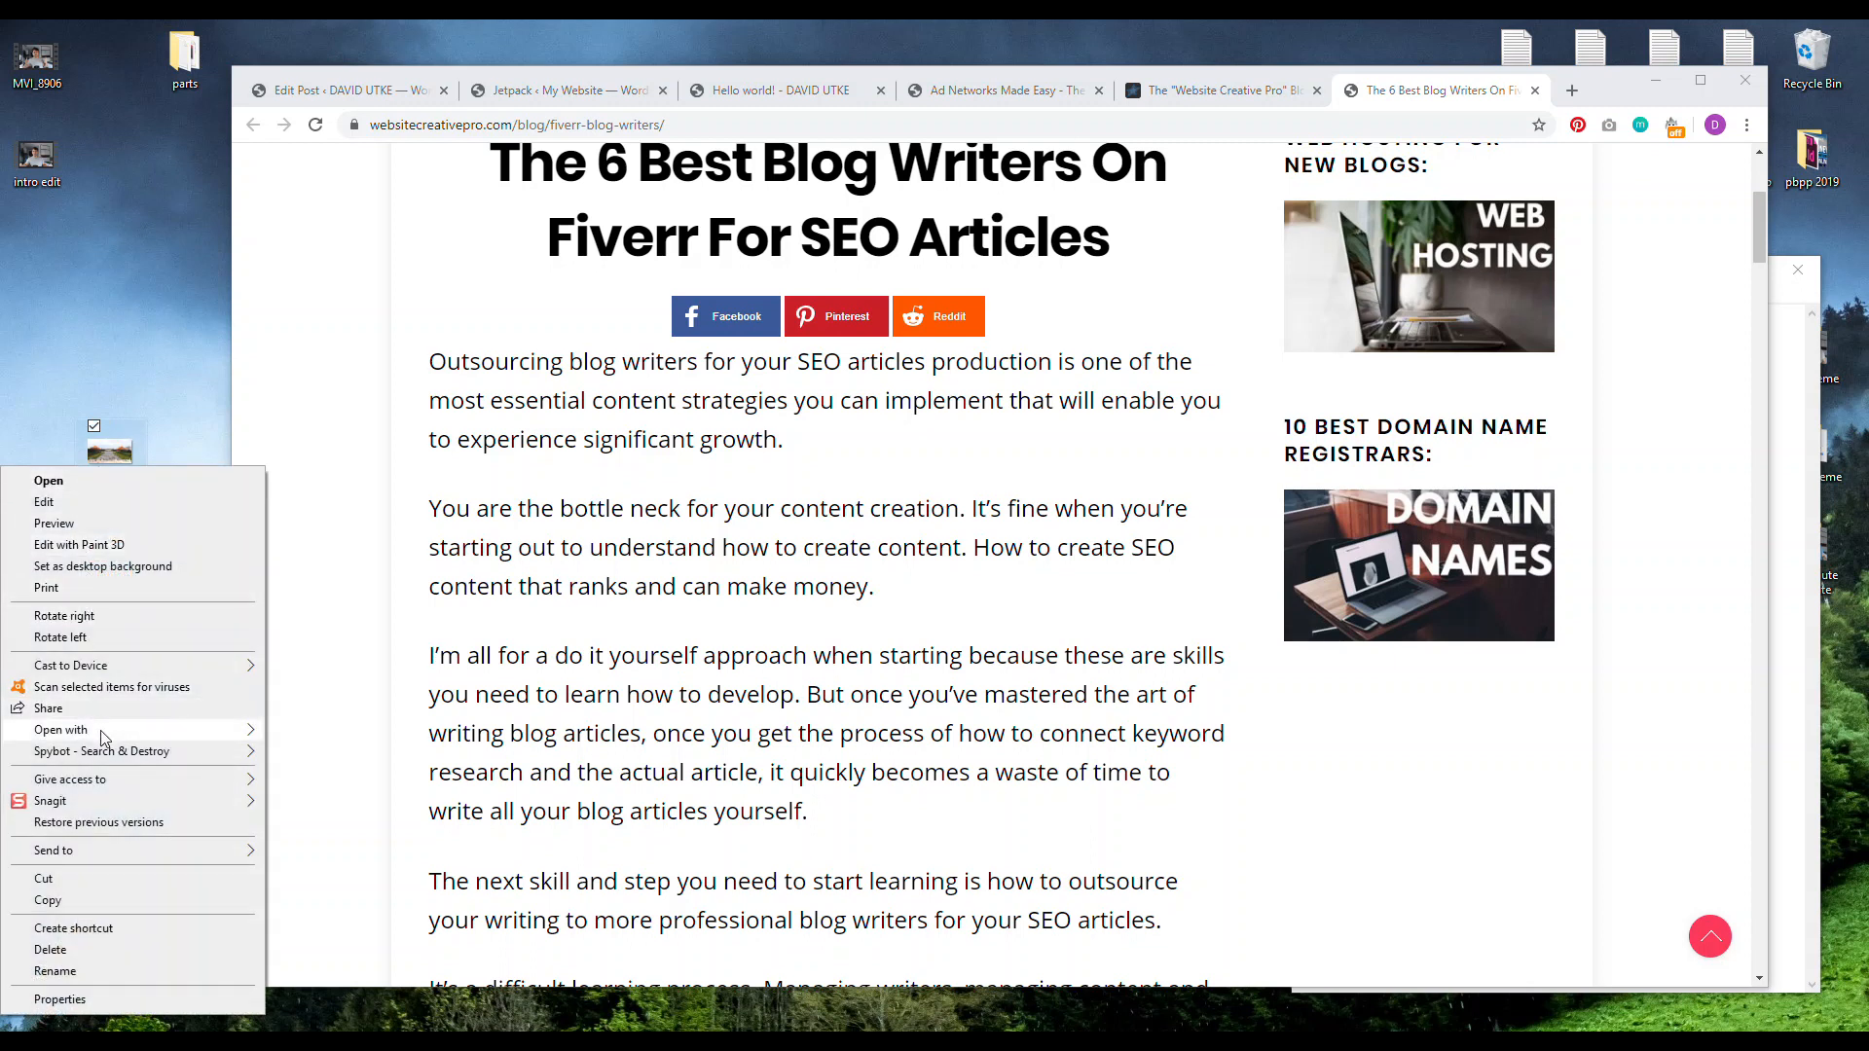
{"action": "mouse_move", "coordinate": [133, 740]}
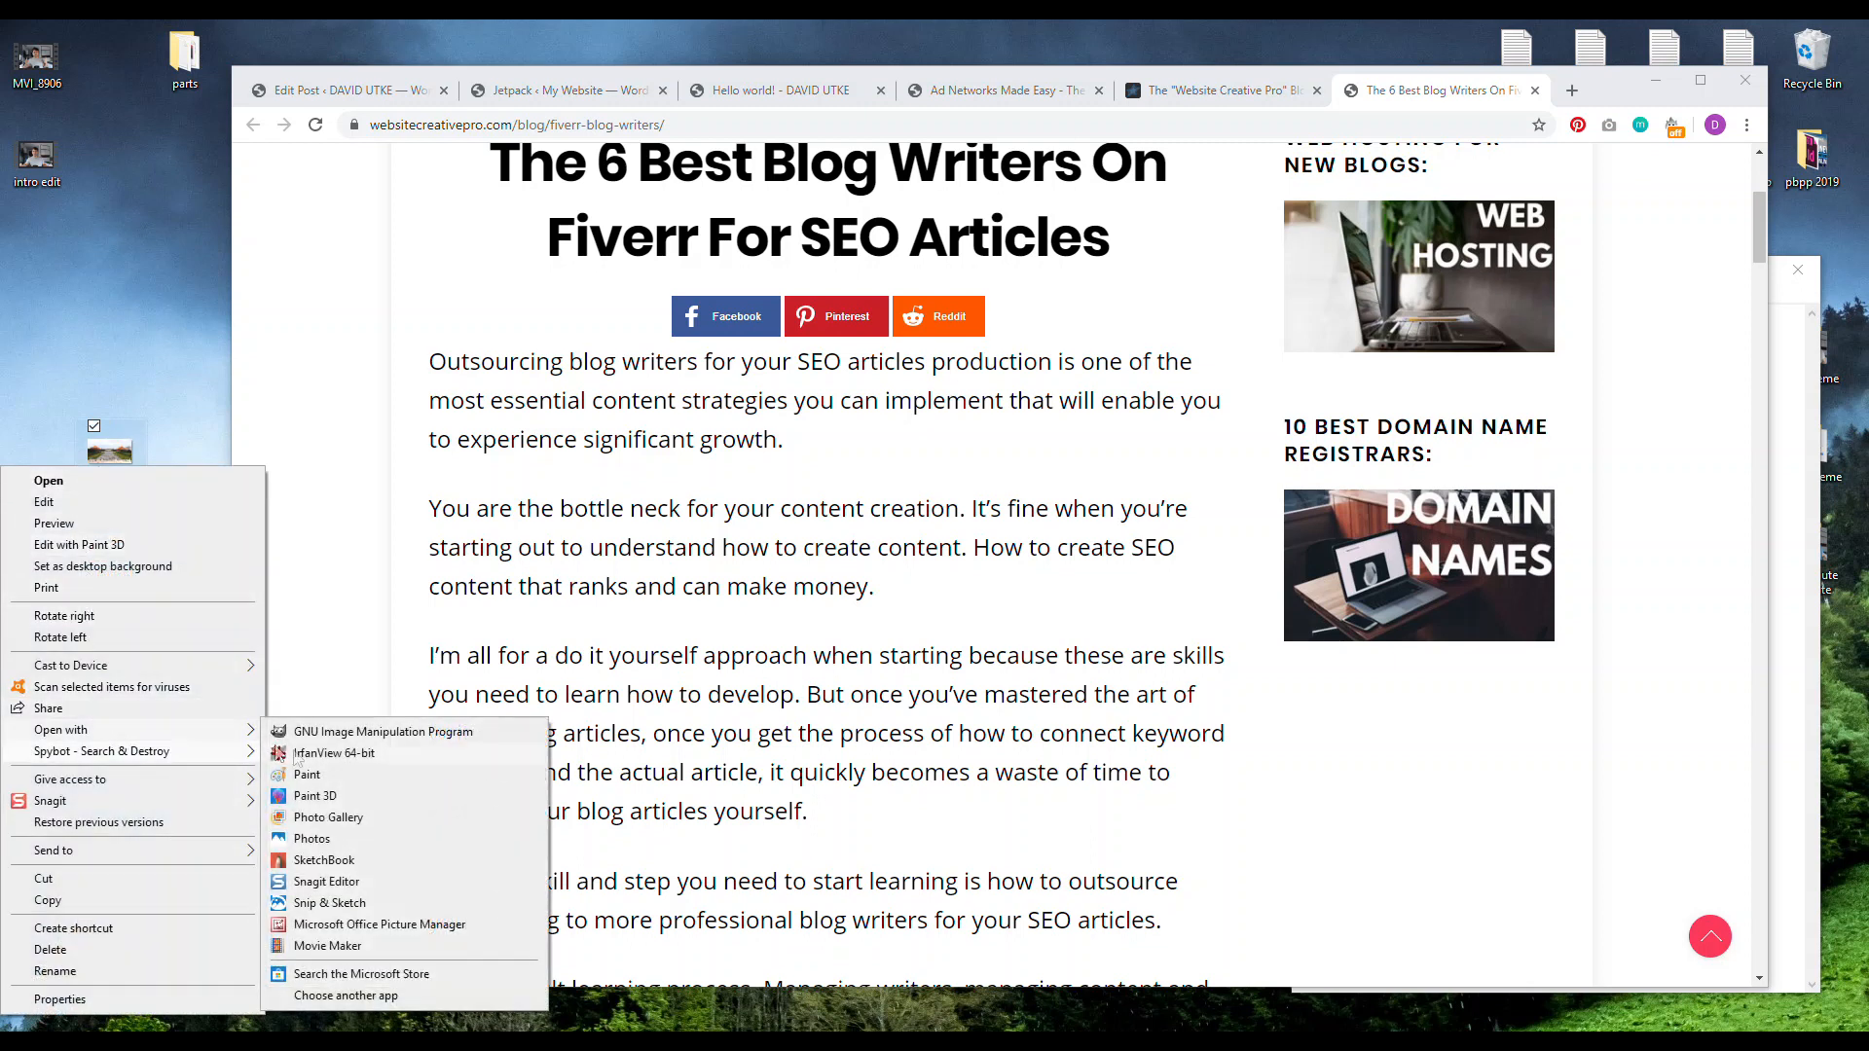
{"action": "left_click", "coordinate": [341, 930]}
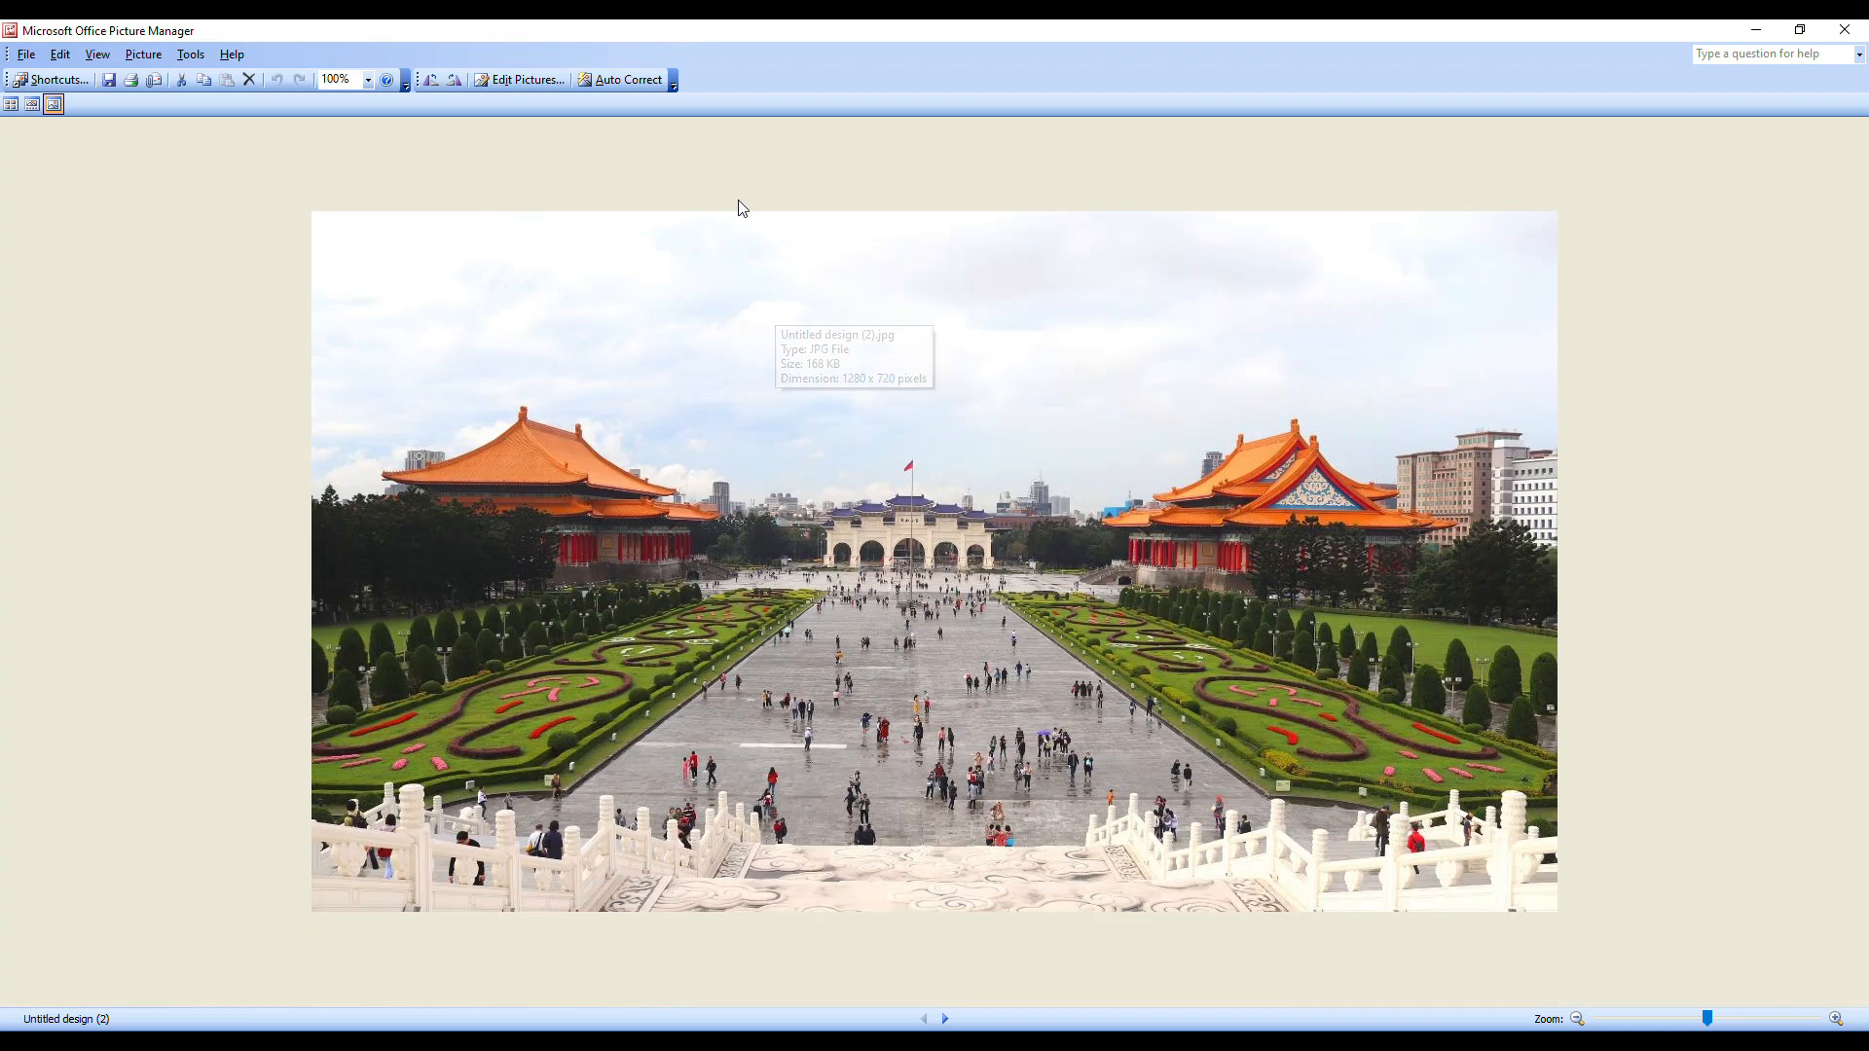
Step: Resize Untitled design (2) to 50% of original (640 x 360) and save it
{"action": "left_click", "coordinate": [520, 81]}
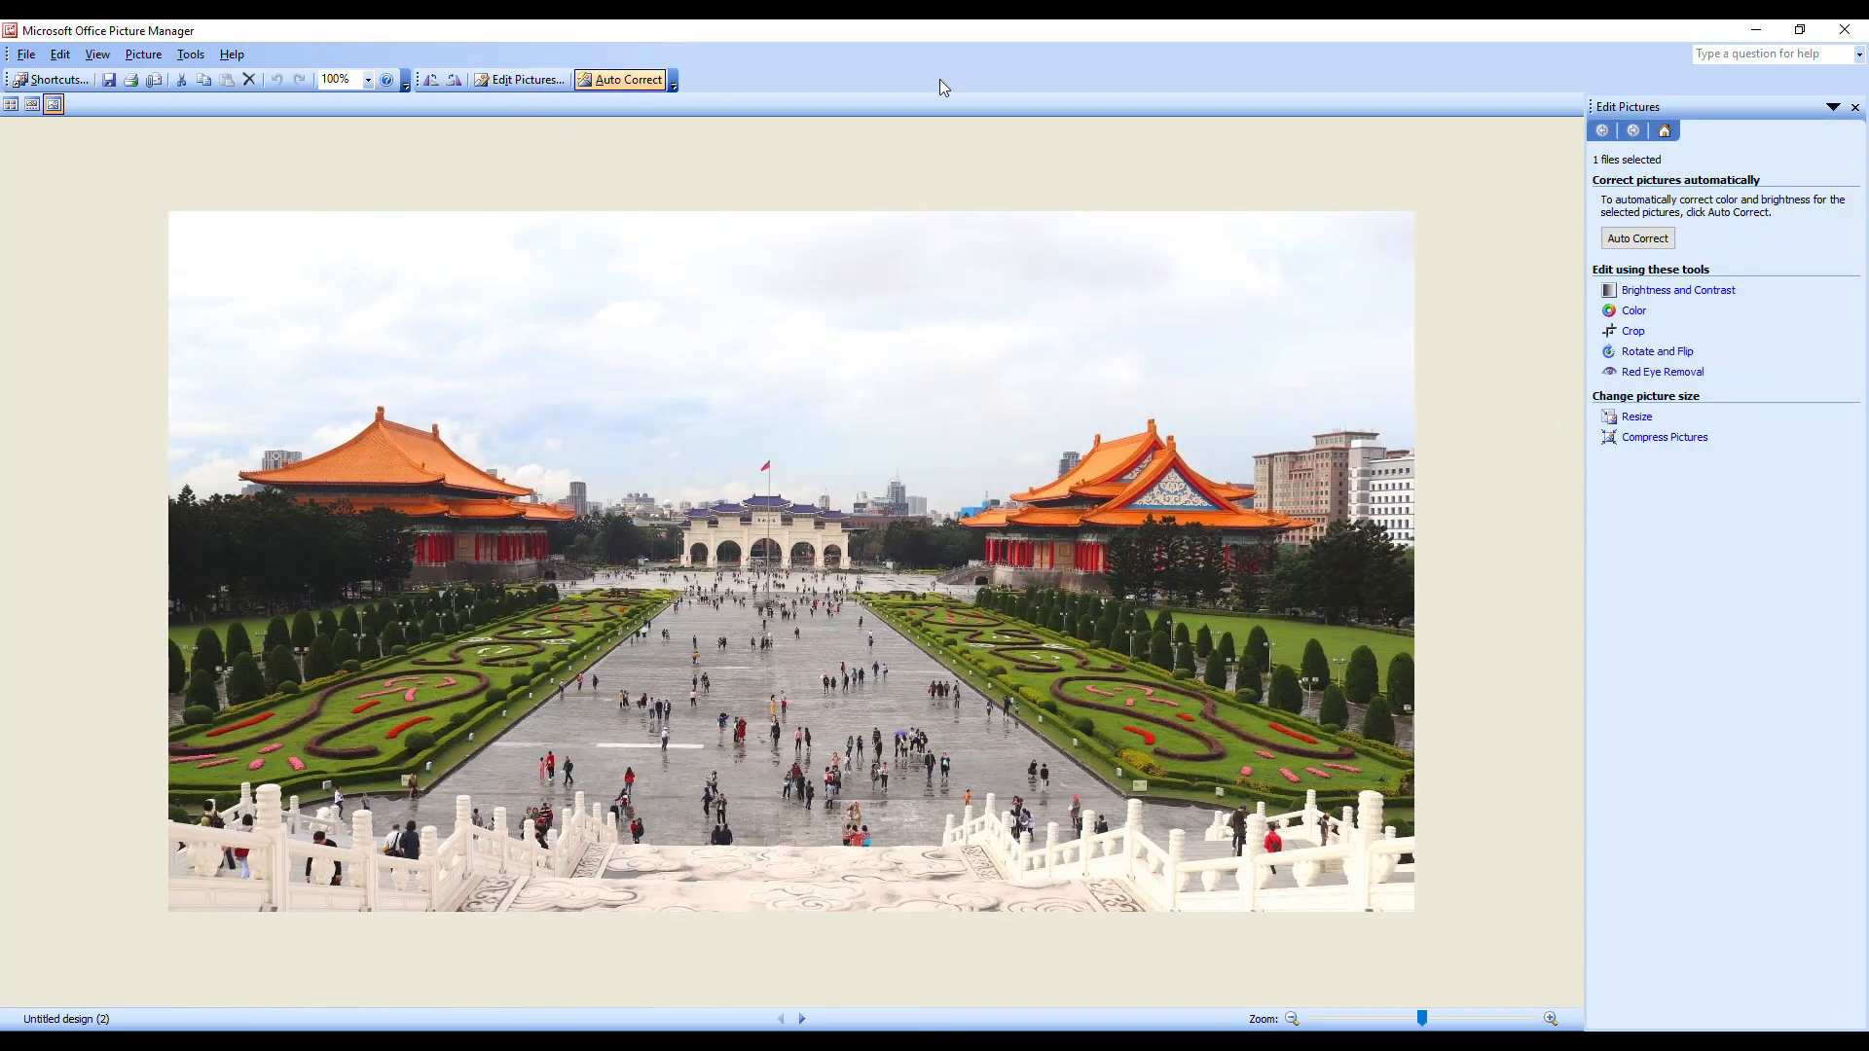
{"action": "left_click", "coordinate": [1636, 419]}
{"action": "left_click", "coordinate": [1634, 339]}
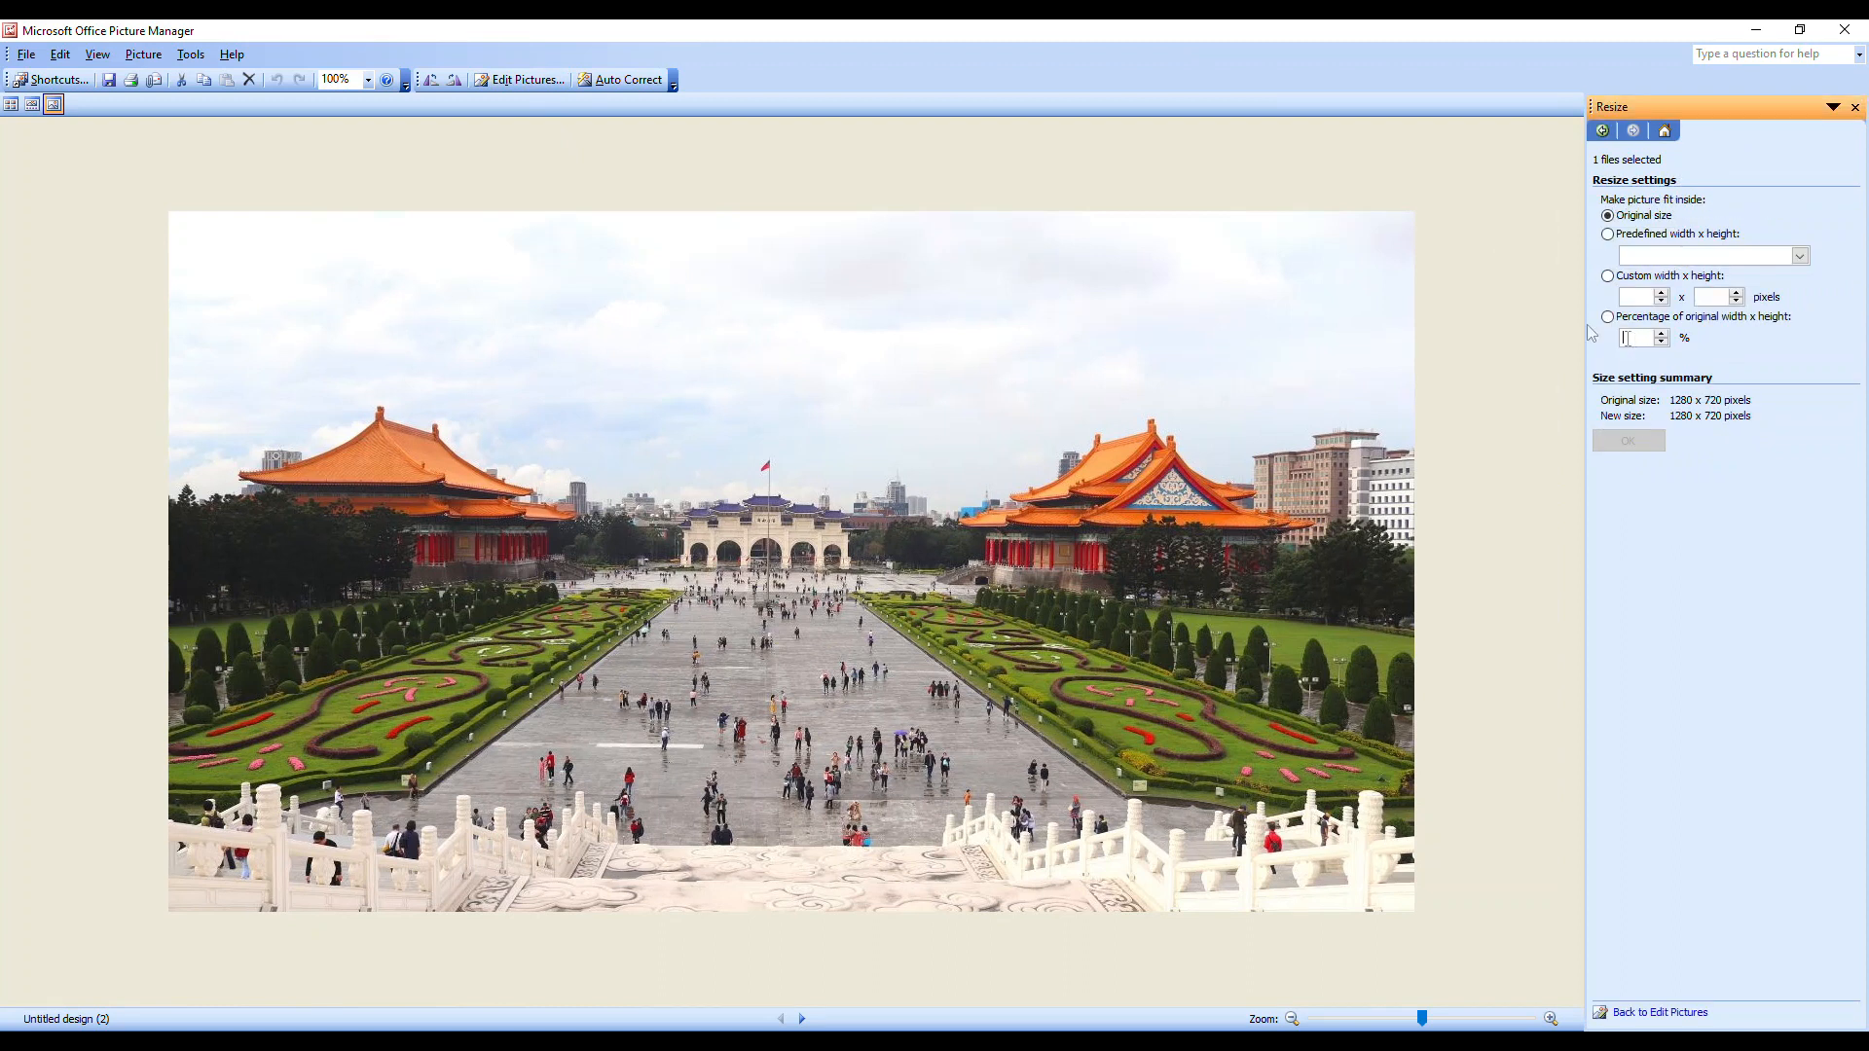
{"action": "type", "text": "50"}
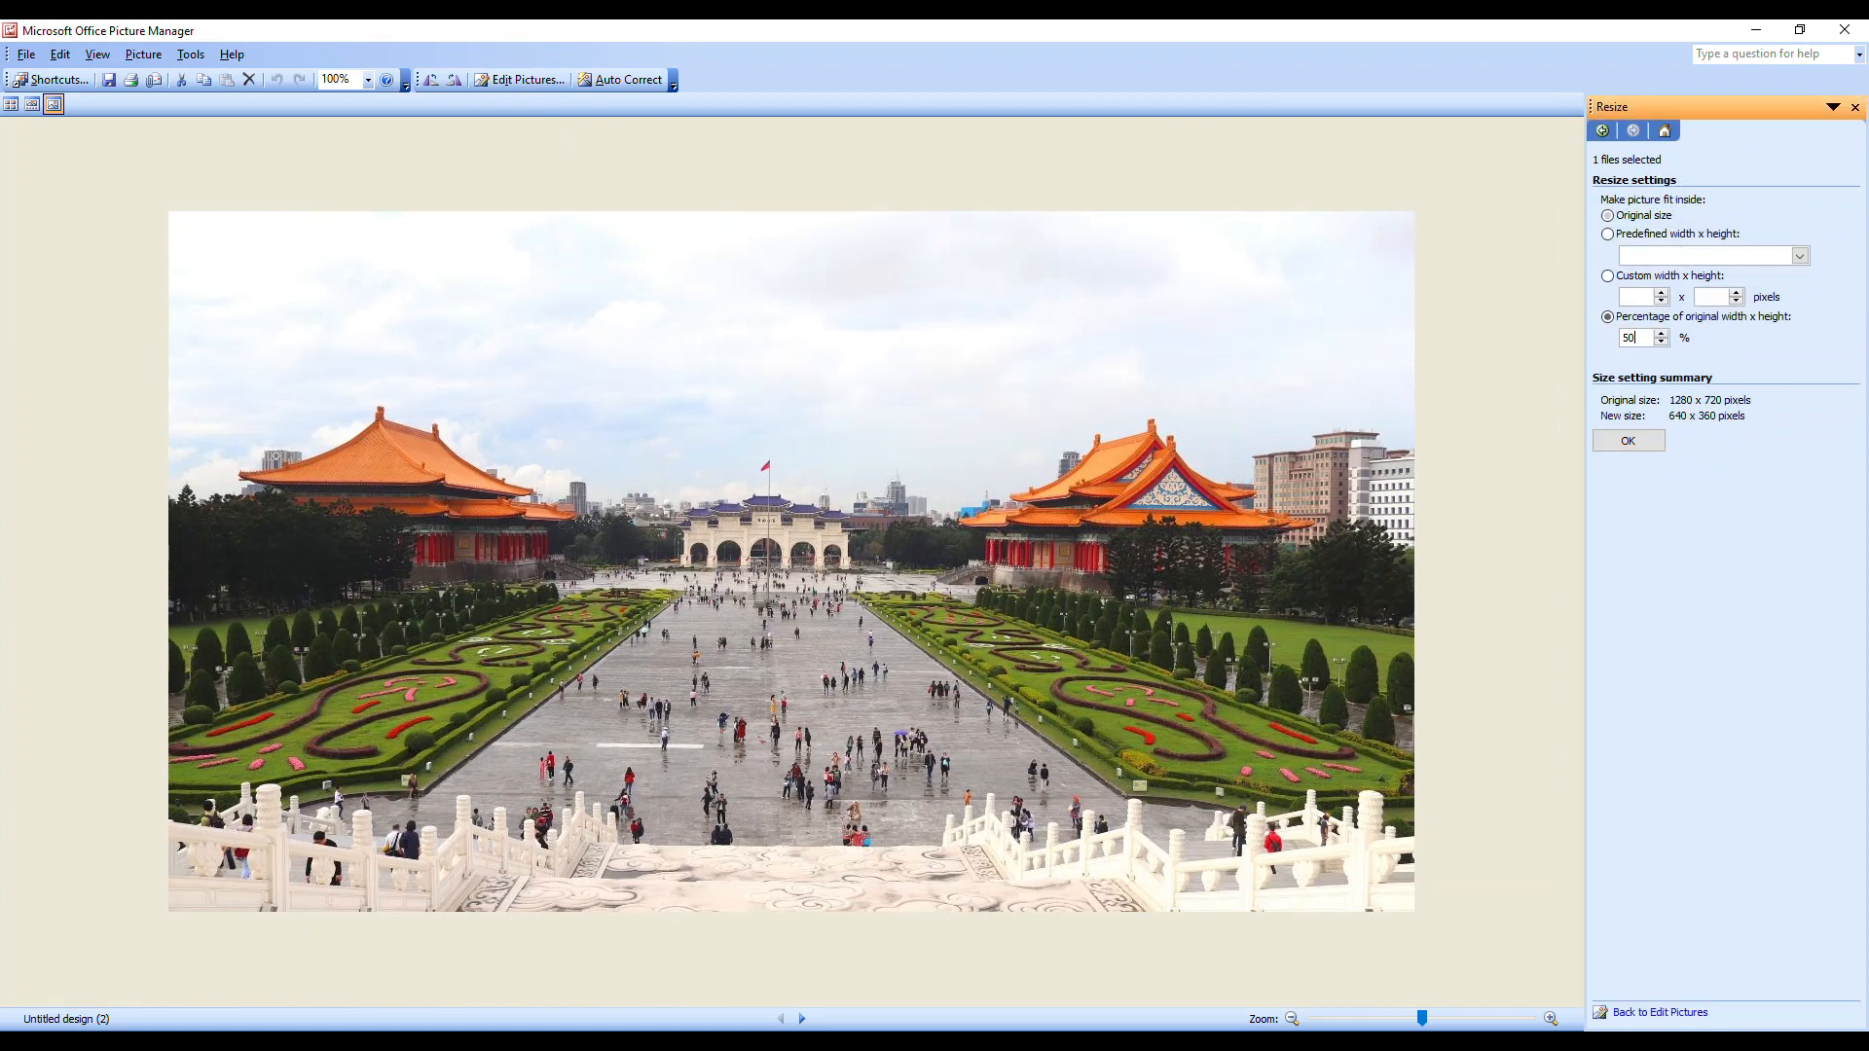
{"action": "left_click", "coordinate": [1624, 443]}
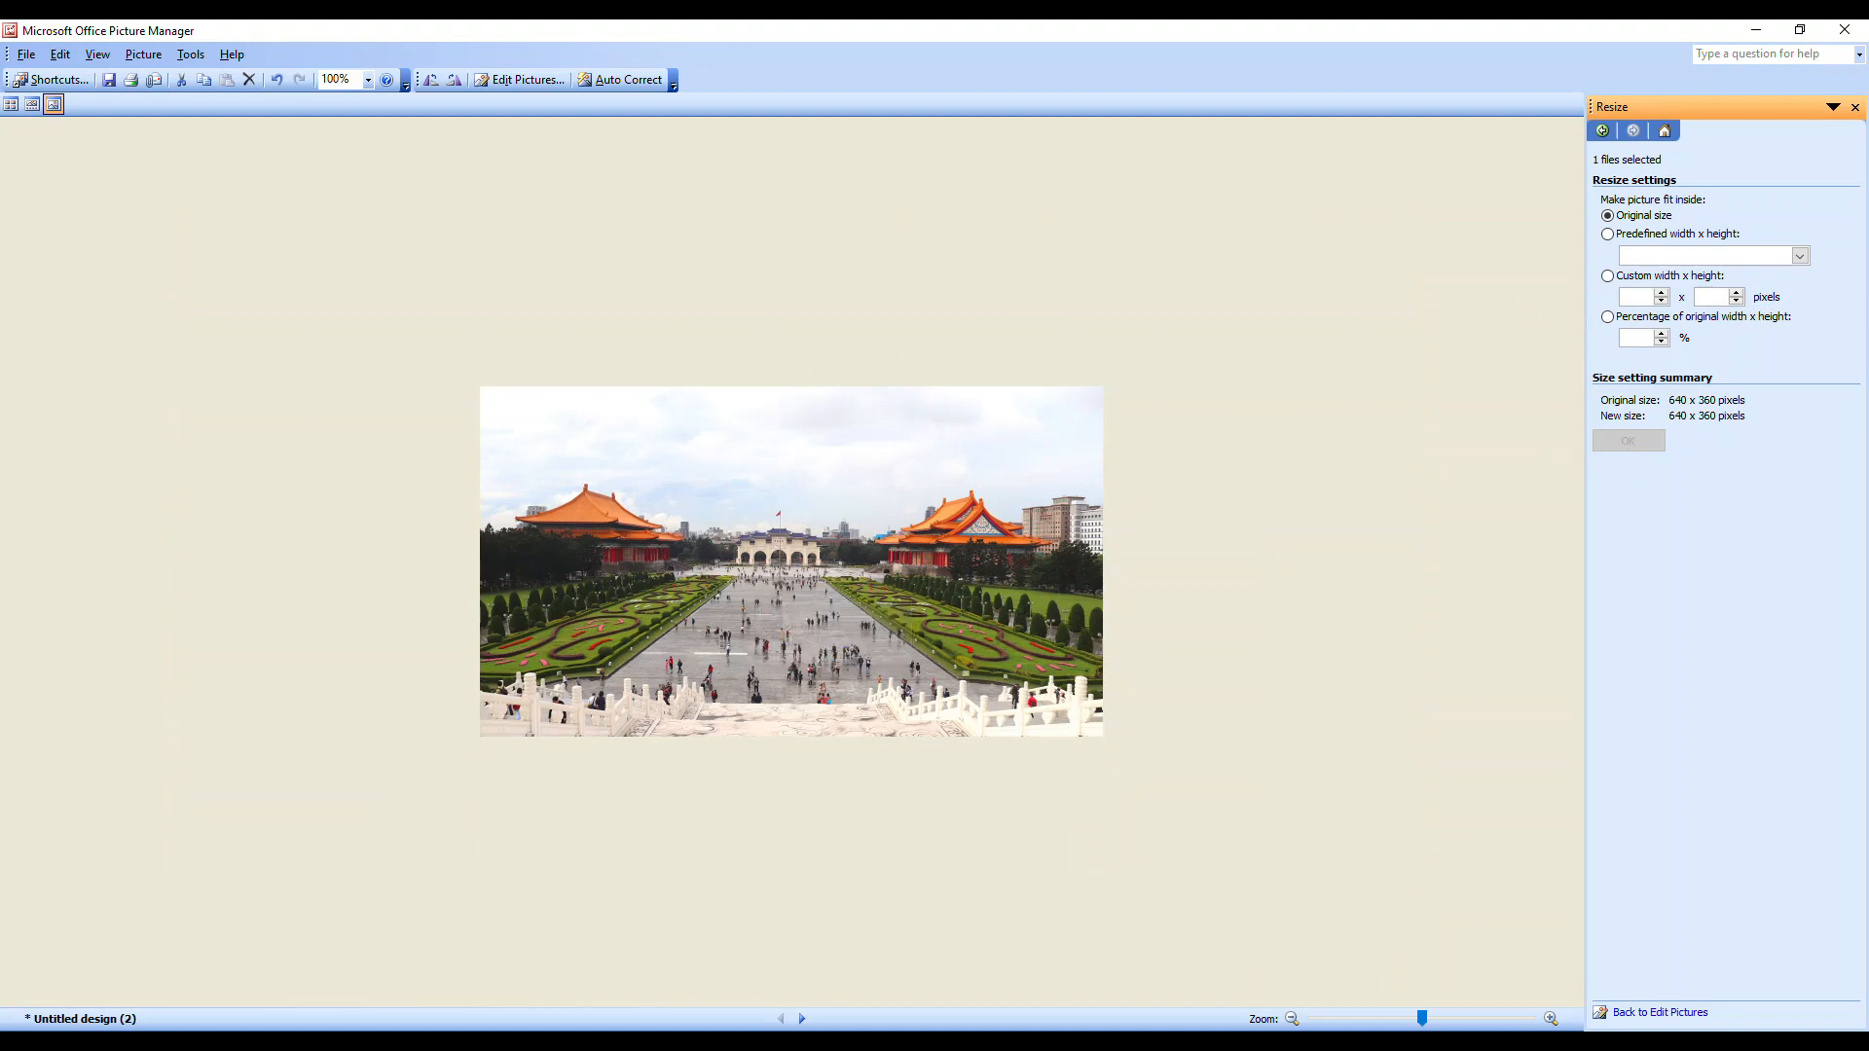
{"action": "left_click", "coordinate": [1845, 30]}
{"action": "left_click", "coordinate": [832, 585]}
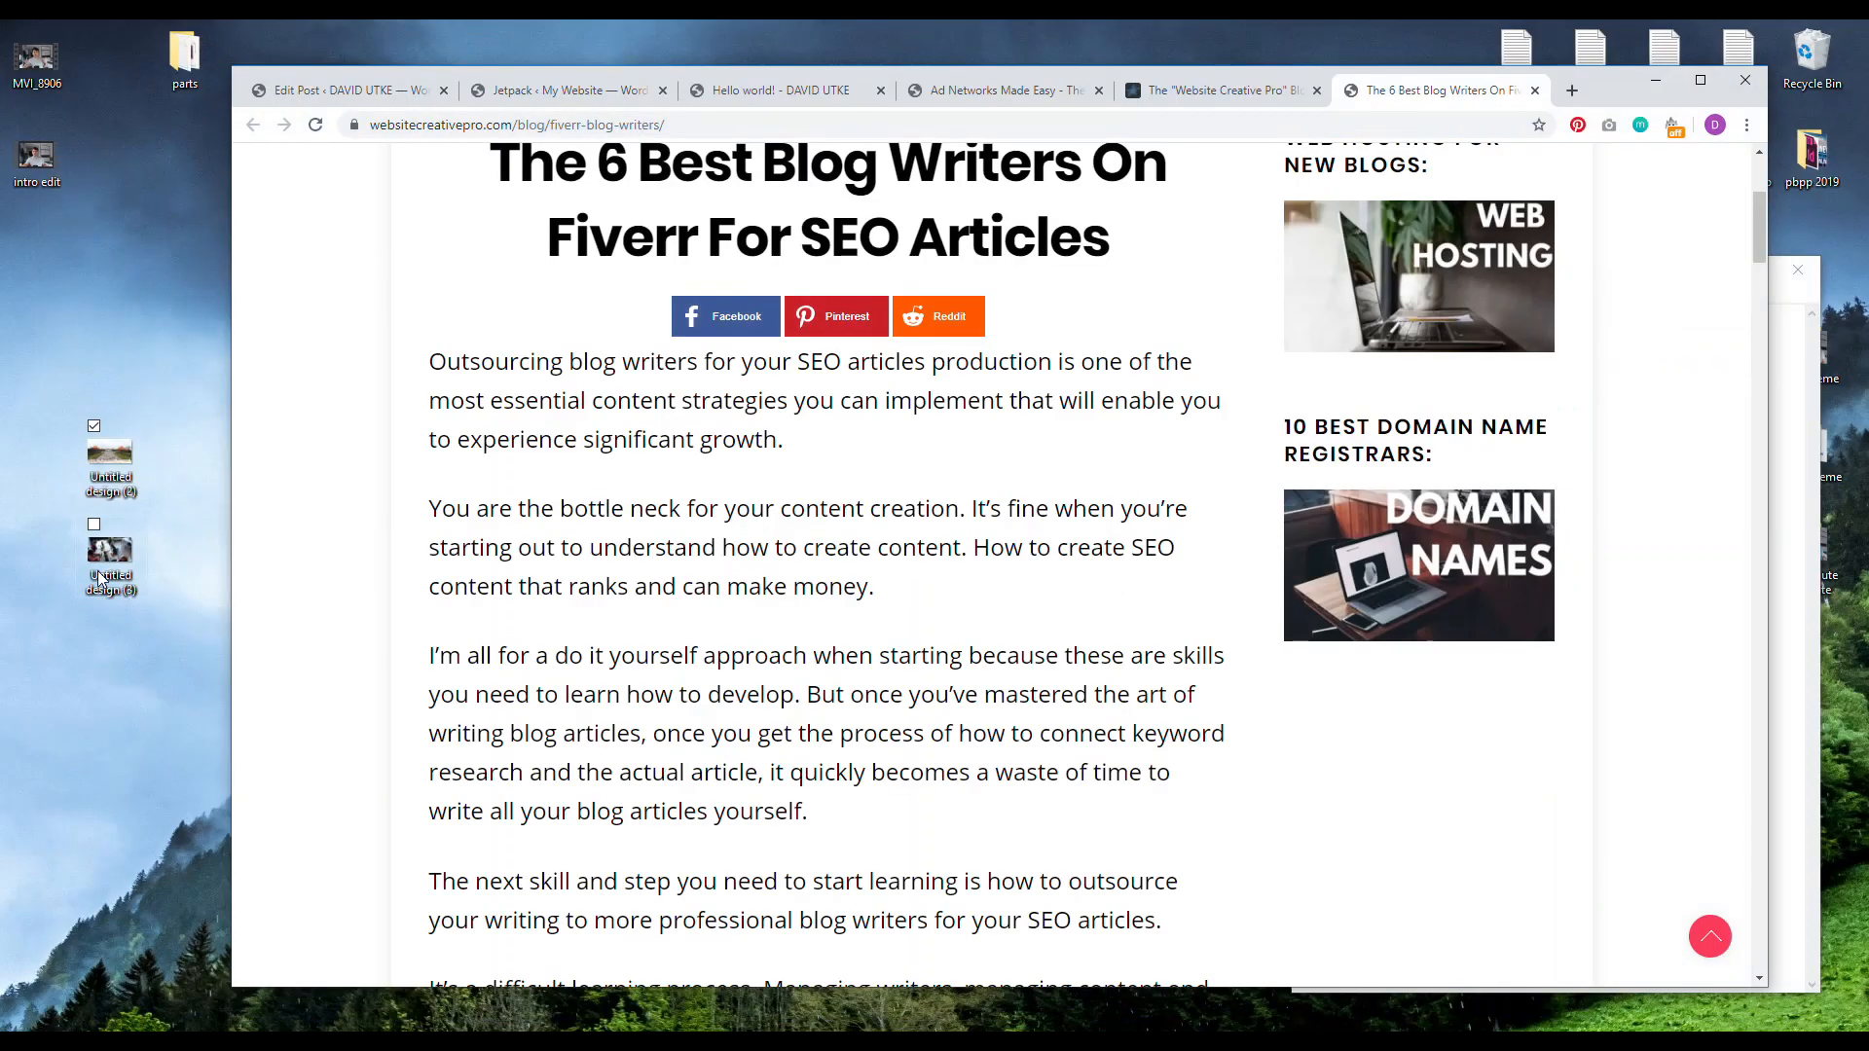
Step: Open Untitled design (3) in Microsoft Office Picture Manager
{"action": "right_click", "coordinate": [98, 574]}
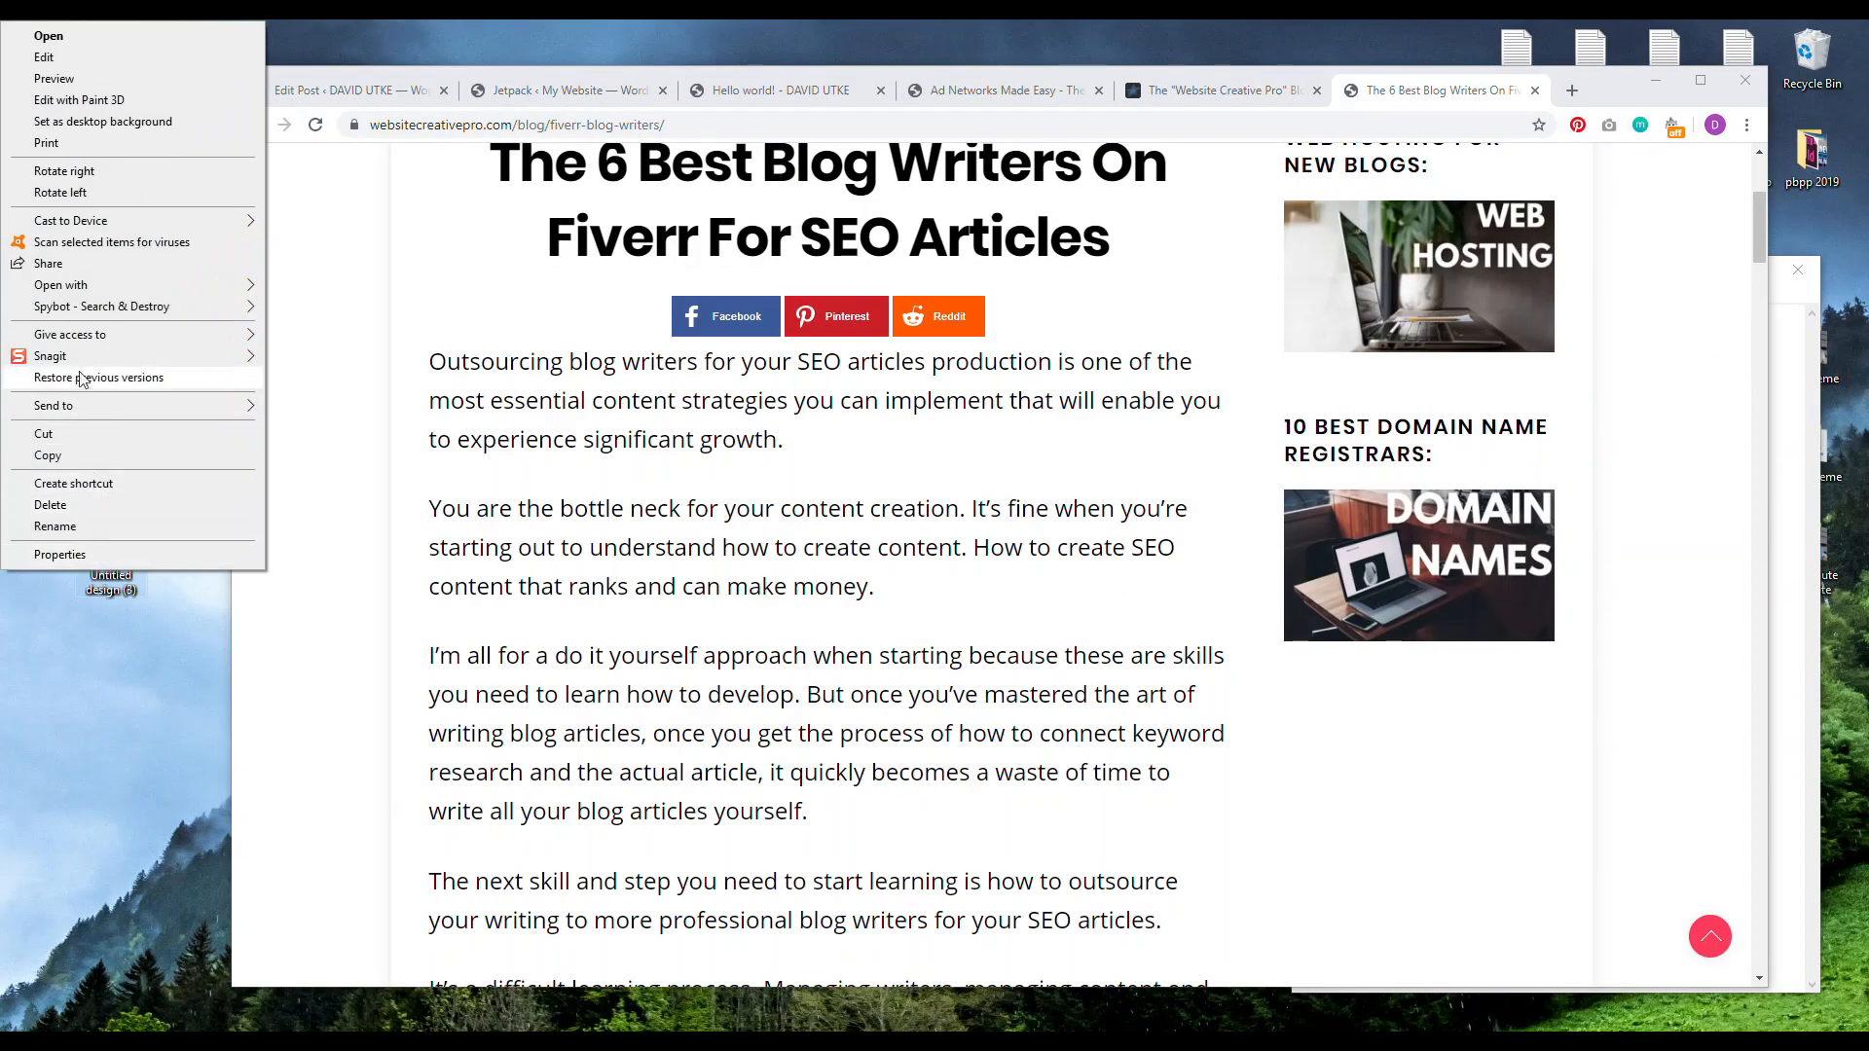
{"action": "mouse_move", "coordinate": [133, 297]}
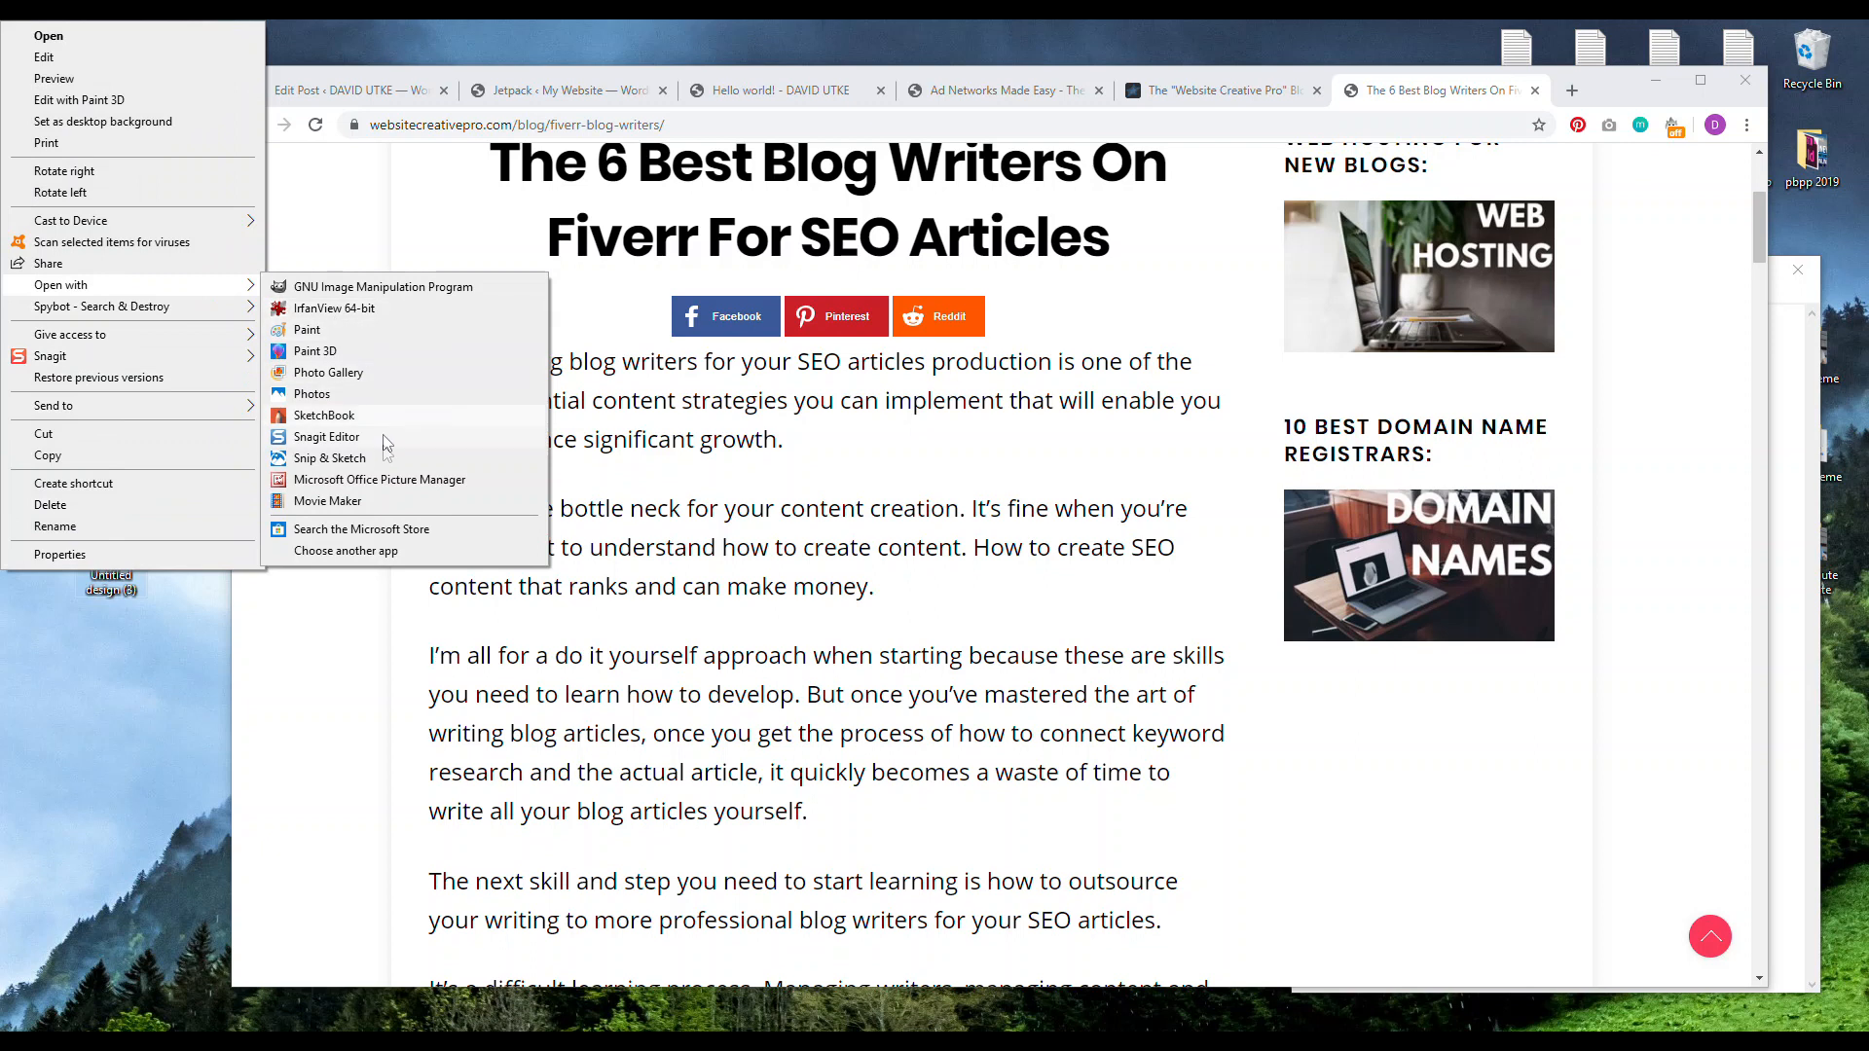
{"action": "left_click", "coordinate": [380, 479]}
Step: Resize Untitled design (3) to 50% (640 x 360 pixels) and save it on closing
{"action": "left_click", "coordinate": [513, 78]}
{"action": "left_click", "coordinate": [1624, 413]}
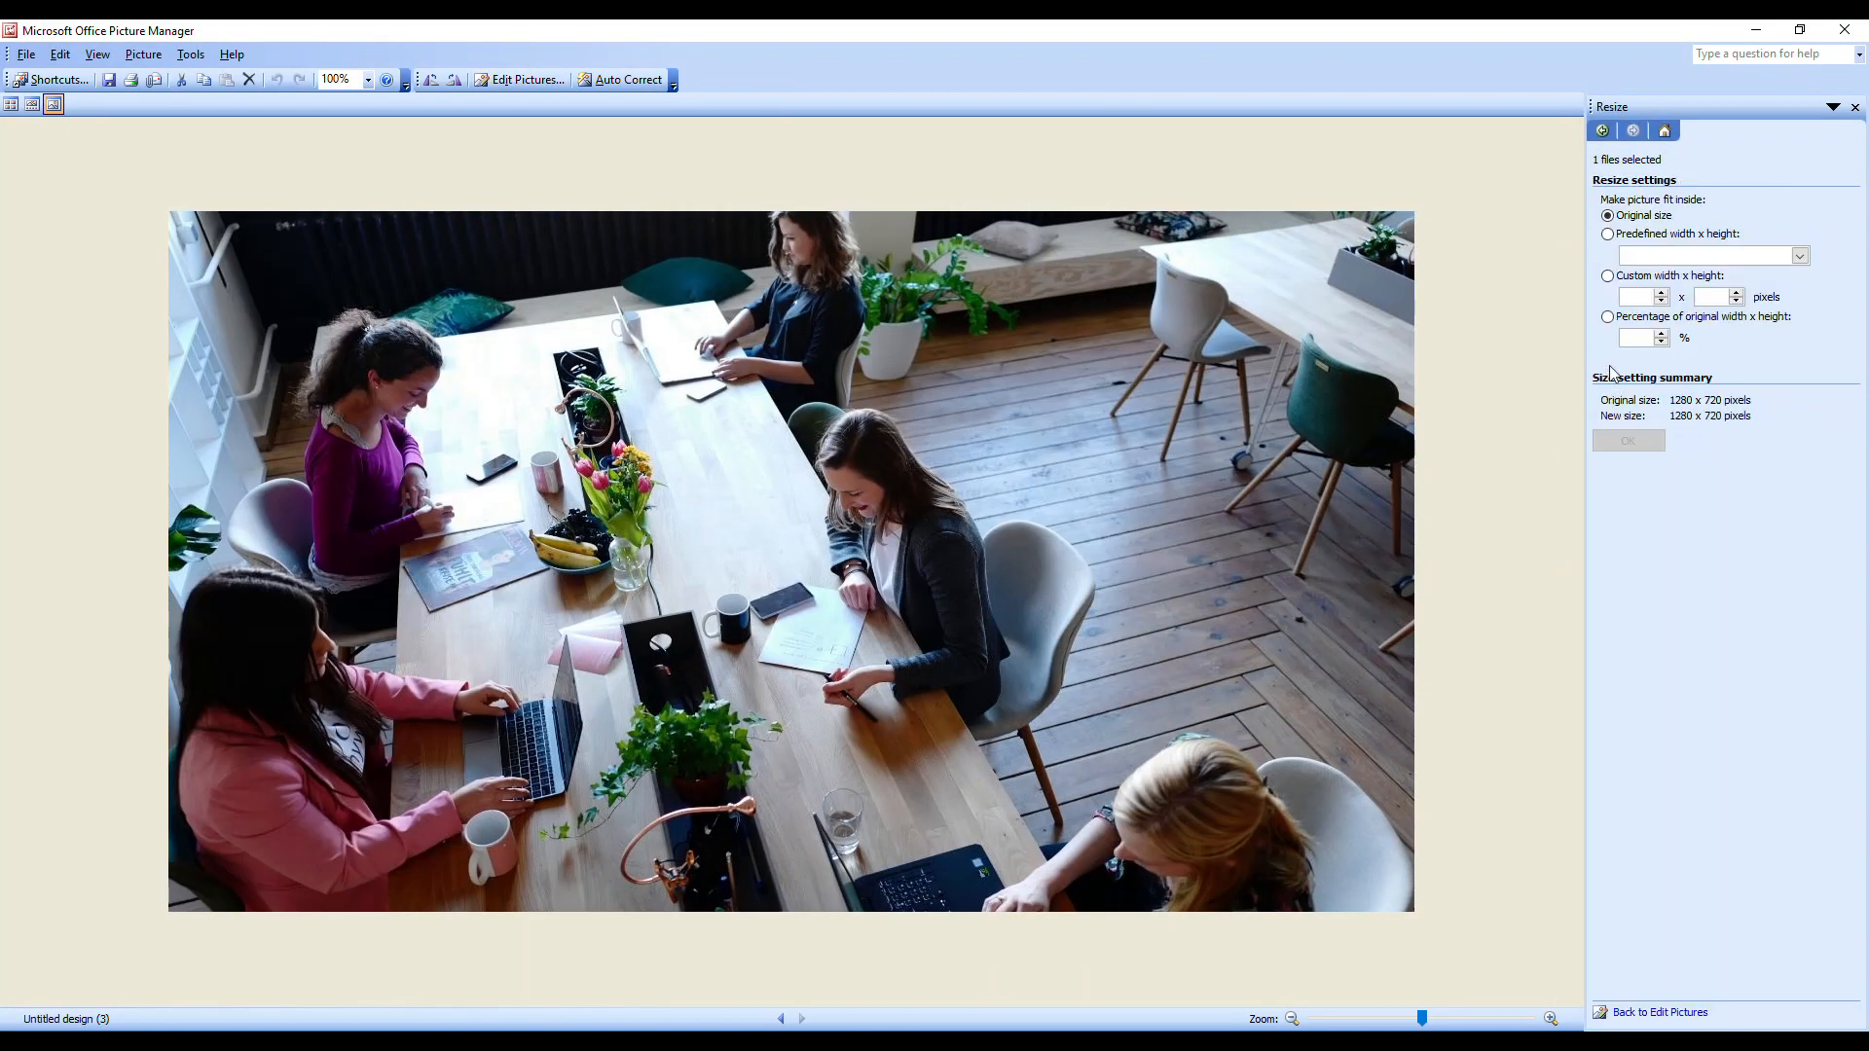
{"action": "left_click", "coordinate": [1635, 337]}
{"action": "type", "text": "50"}
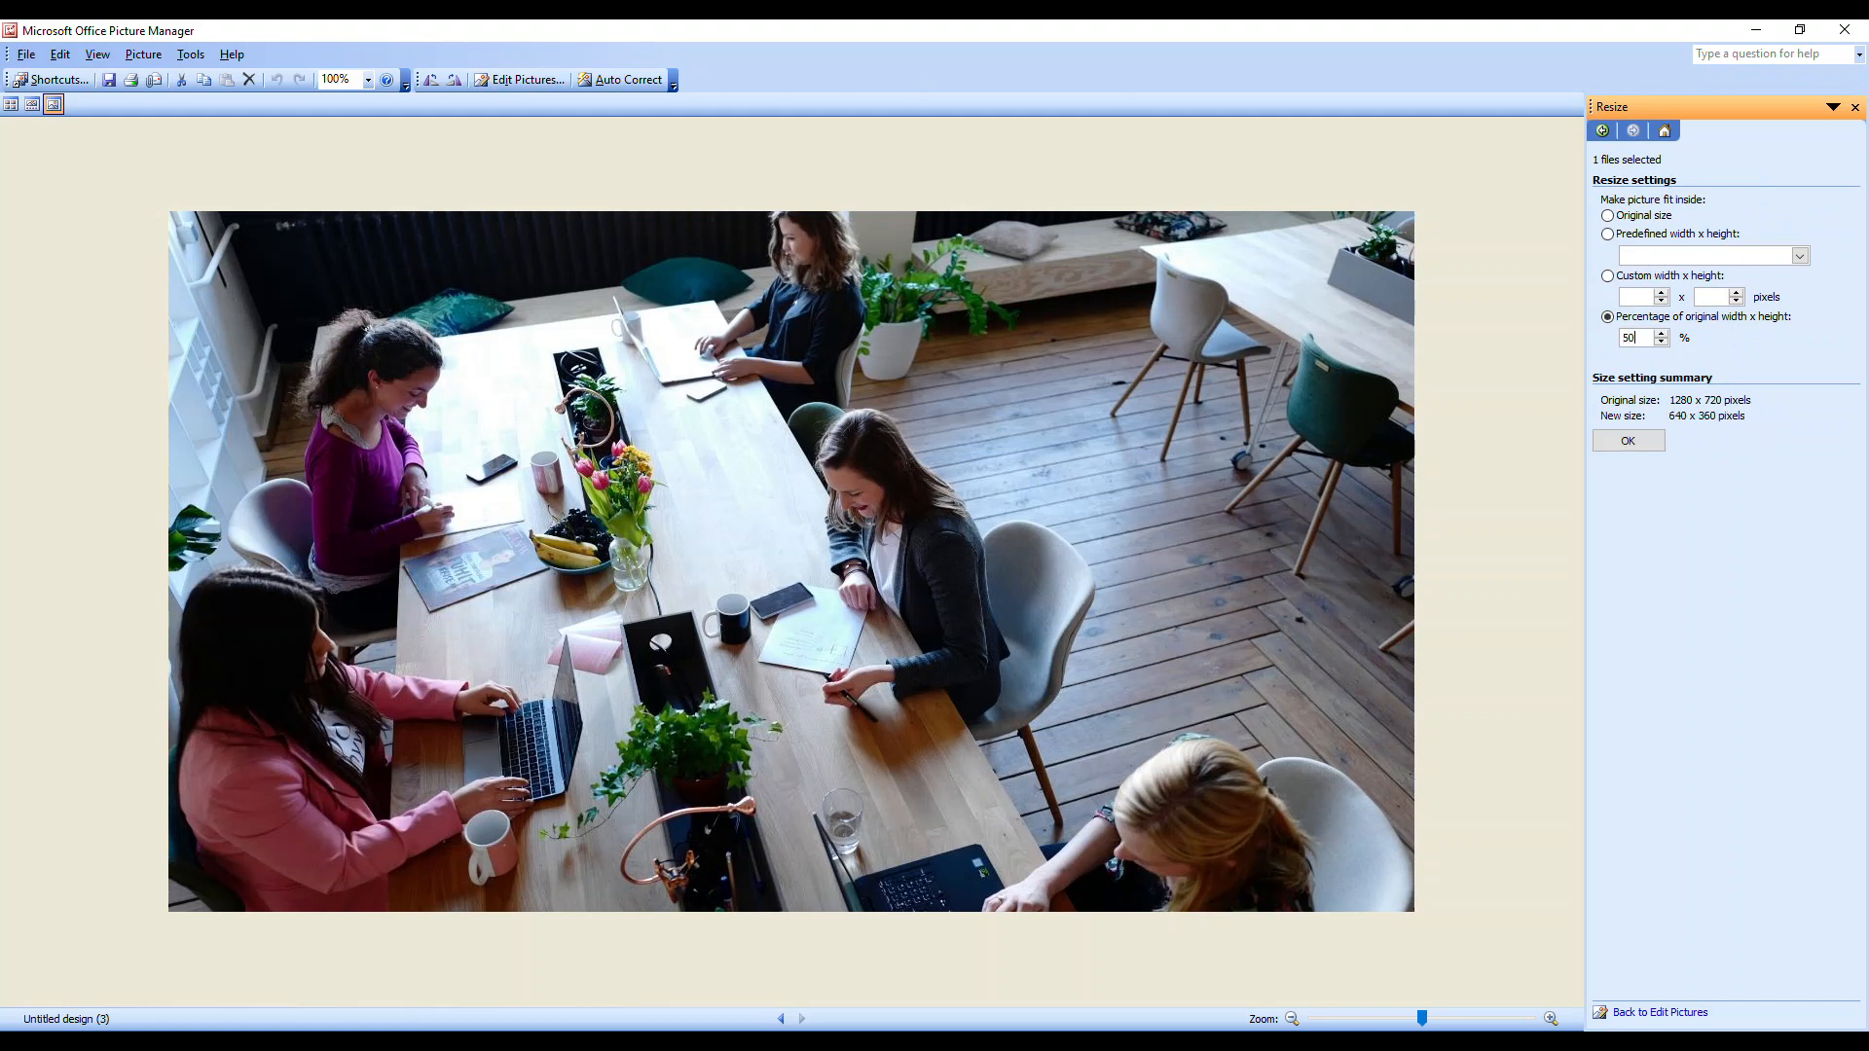
{"action": "left_click", "coordinate": [1622, 441]}
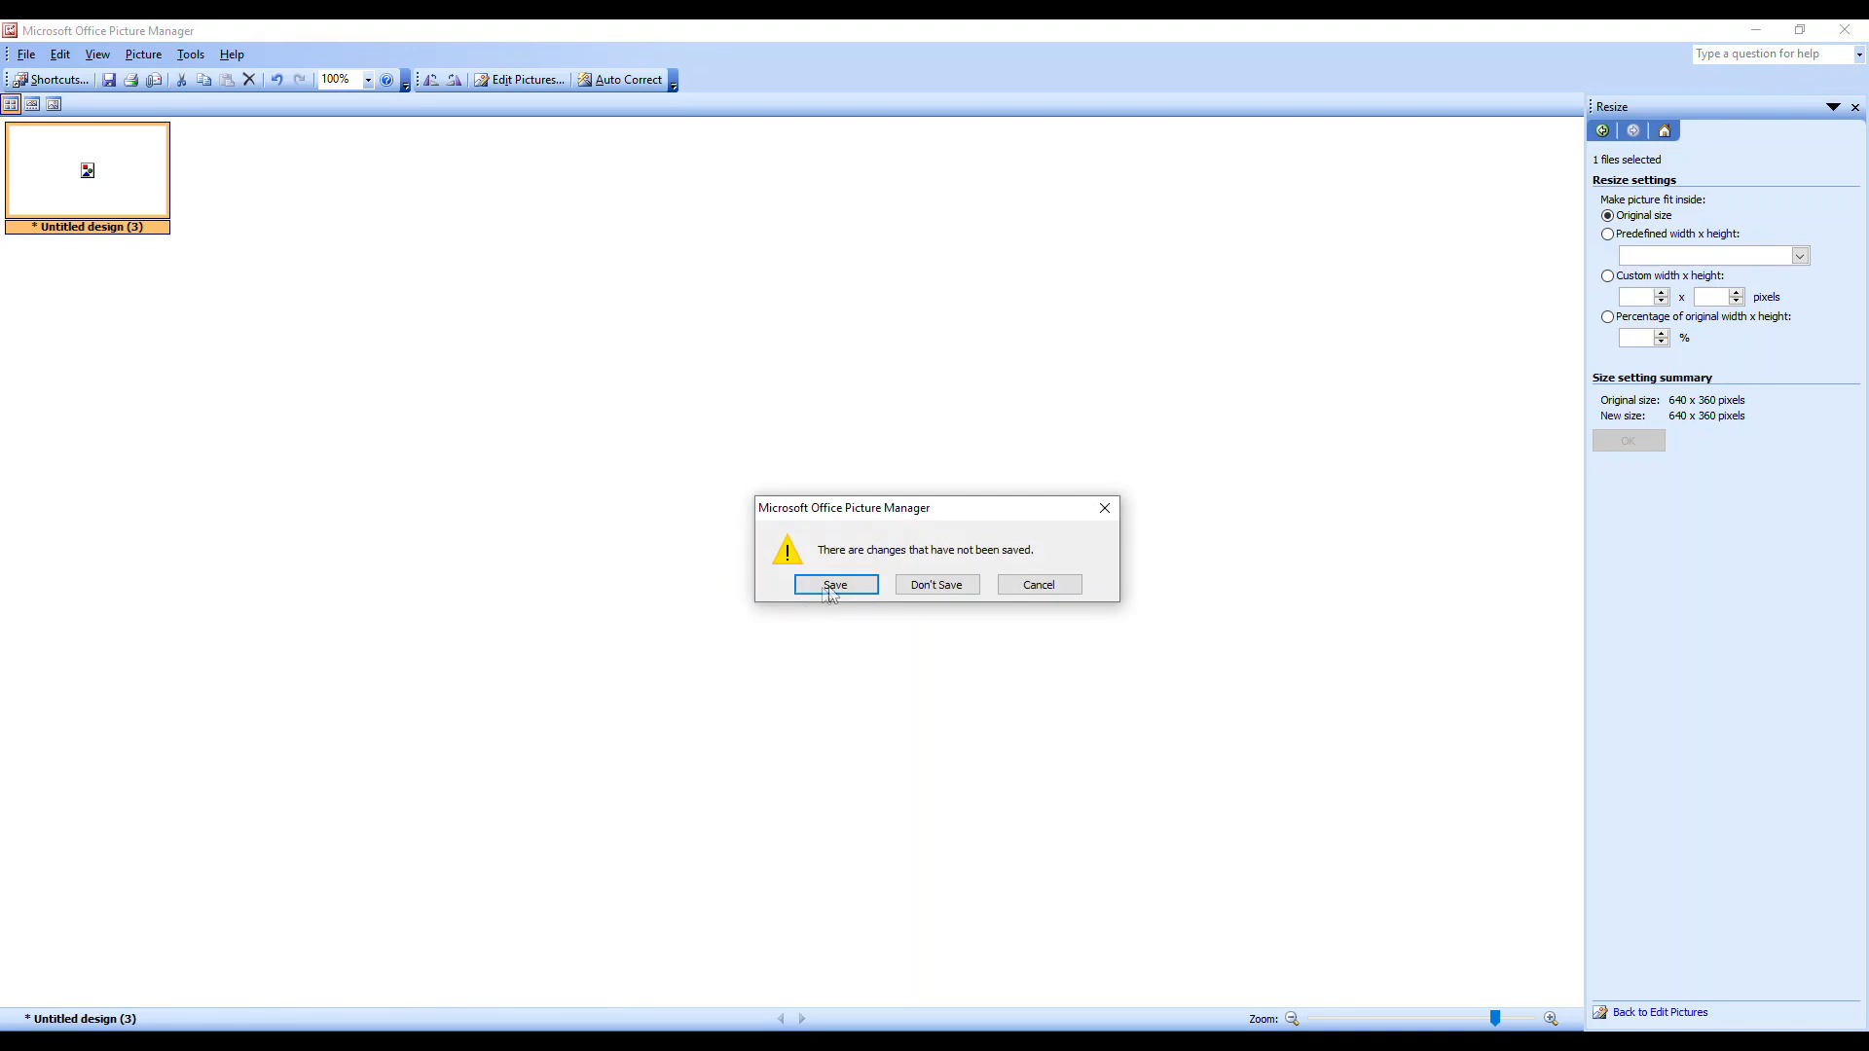
{"action": "left_click", "coordinate": [830, 587]}
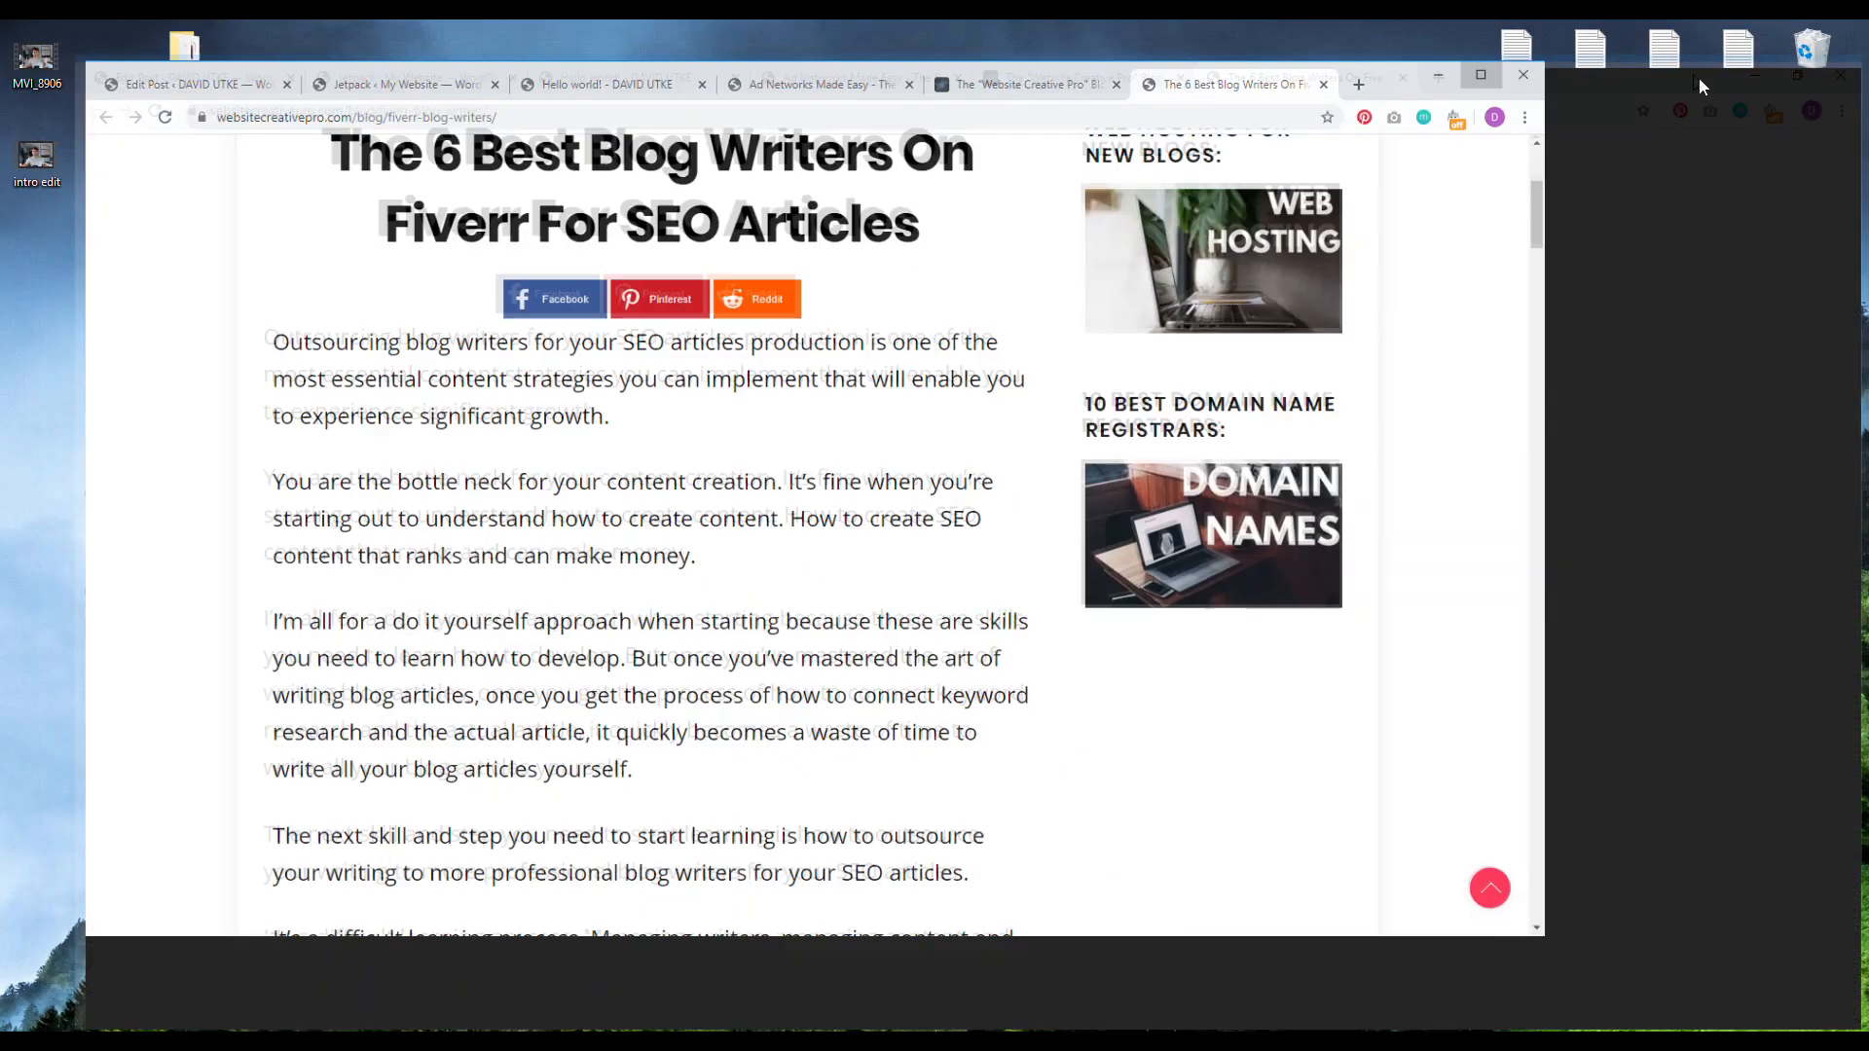
Step: Maximize Chrome, close the Featured Image dialog on Hello world!, and go to the Plugins page
{"action": "left_click", "coordinate": [1701, 80]}
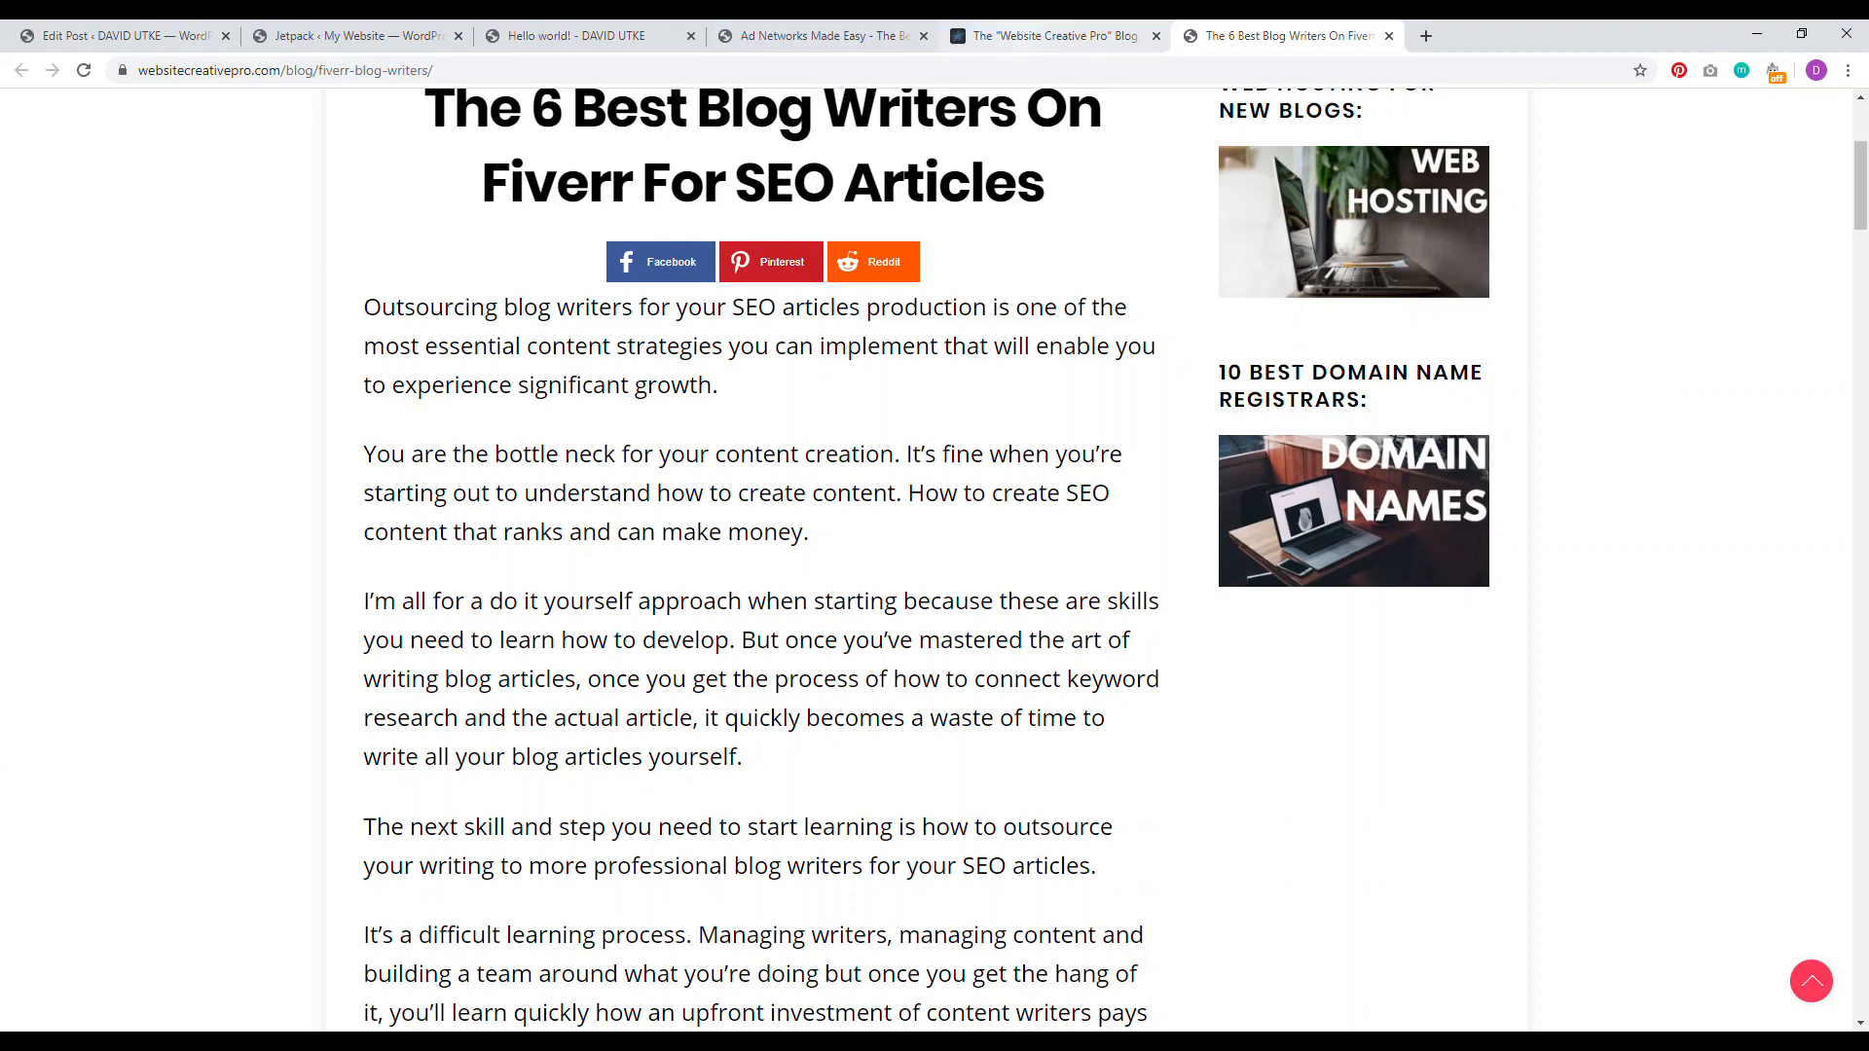
{"action": "left_click", "coordinate": [1054, 37]}
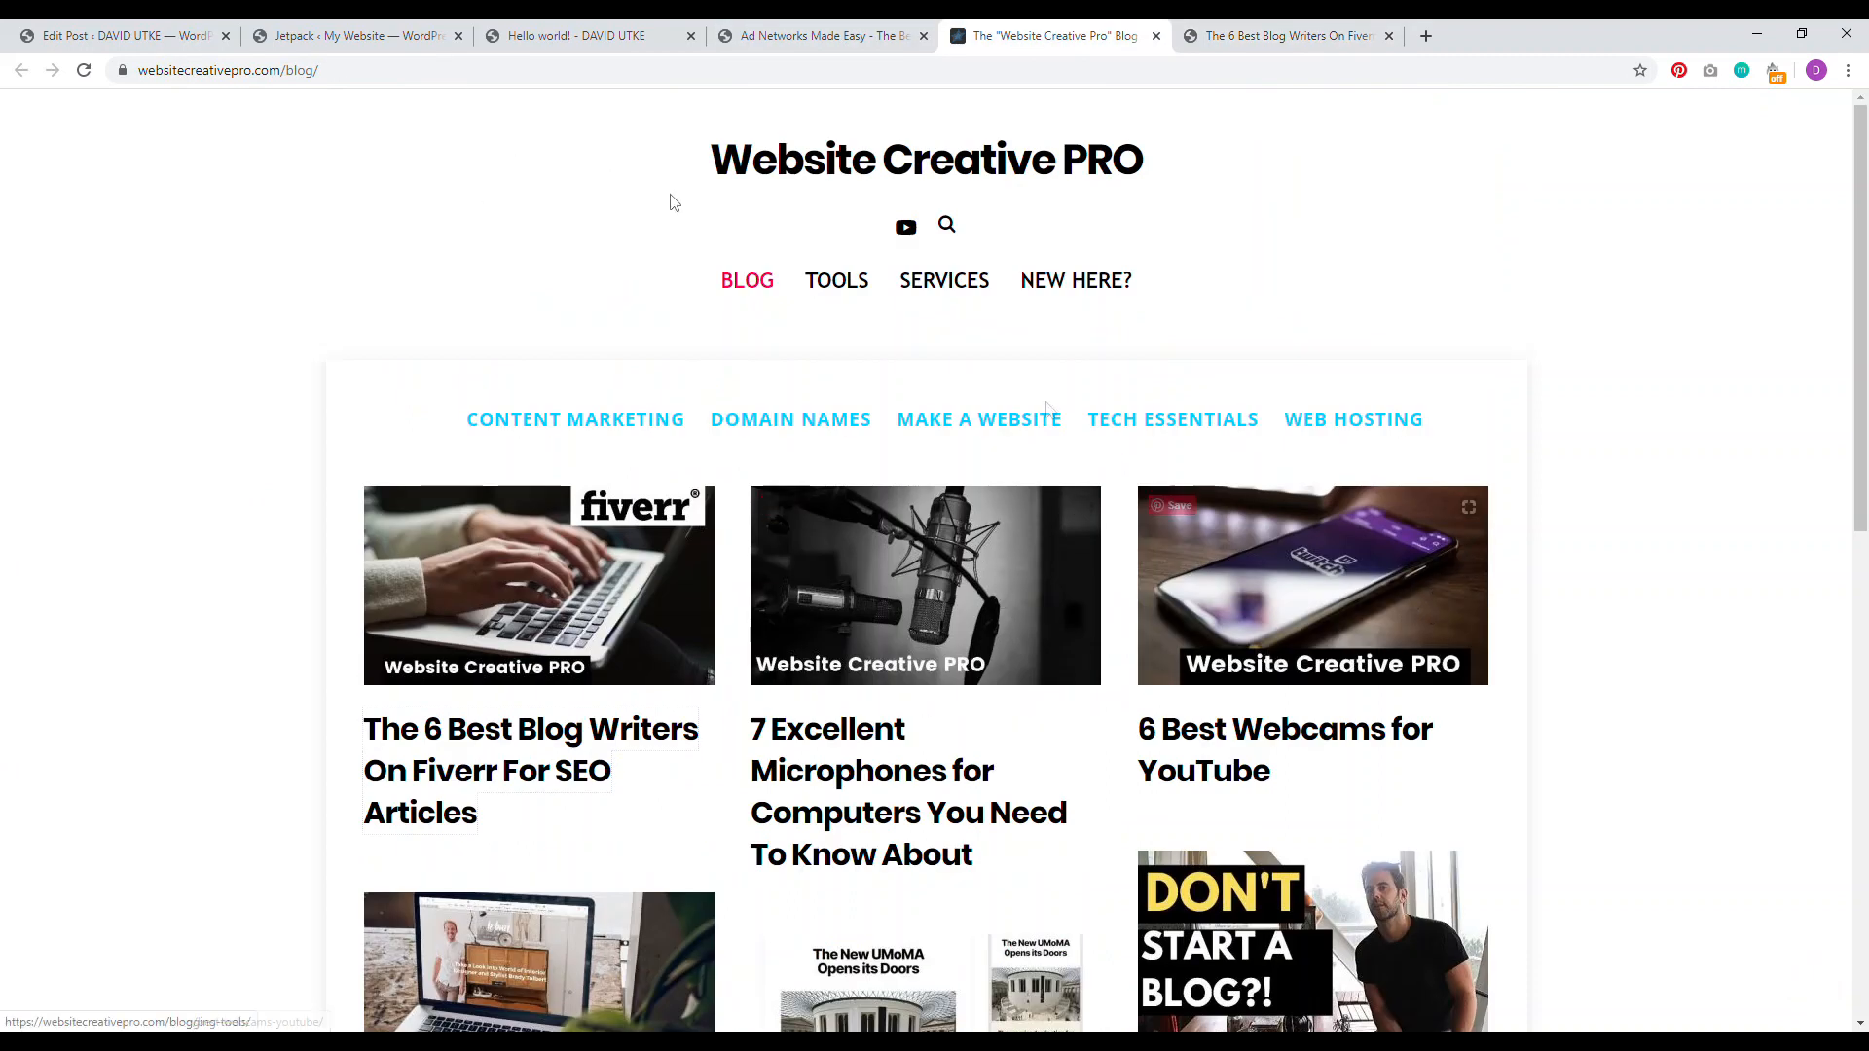
{"action": "left_click", "coordinate": [122, 36]}
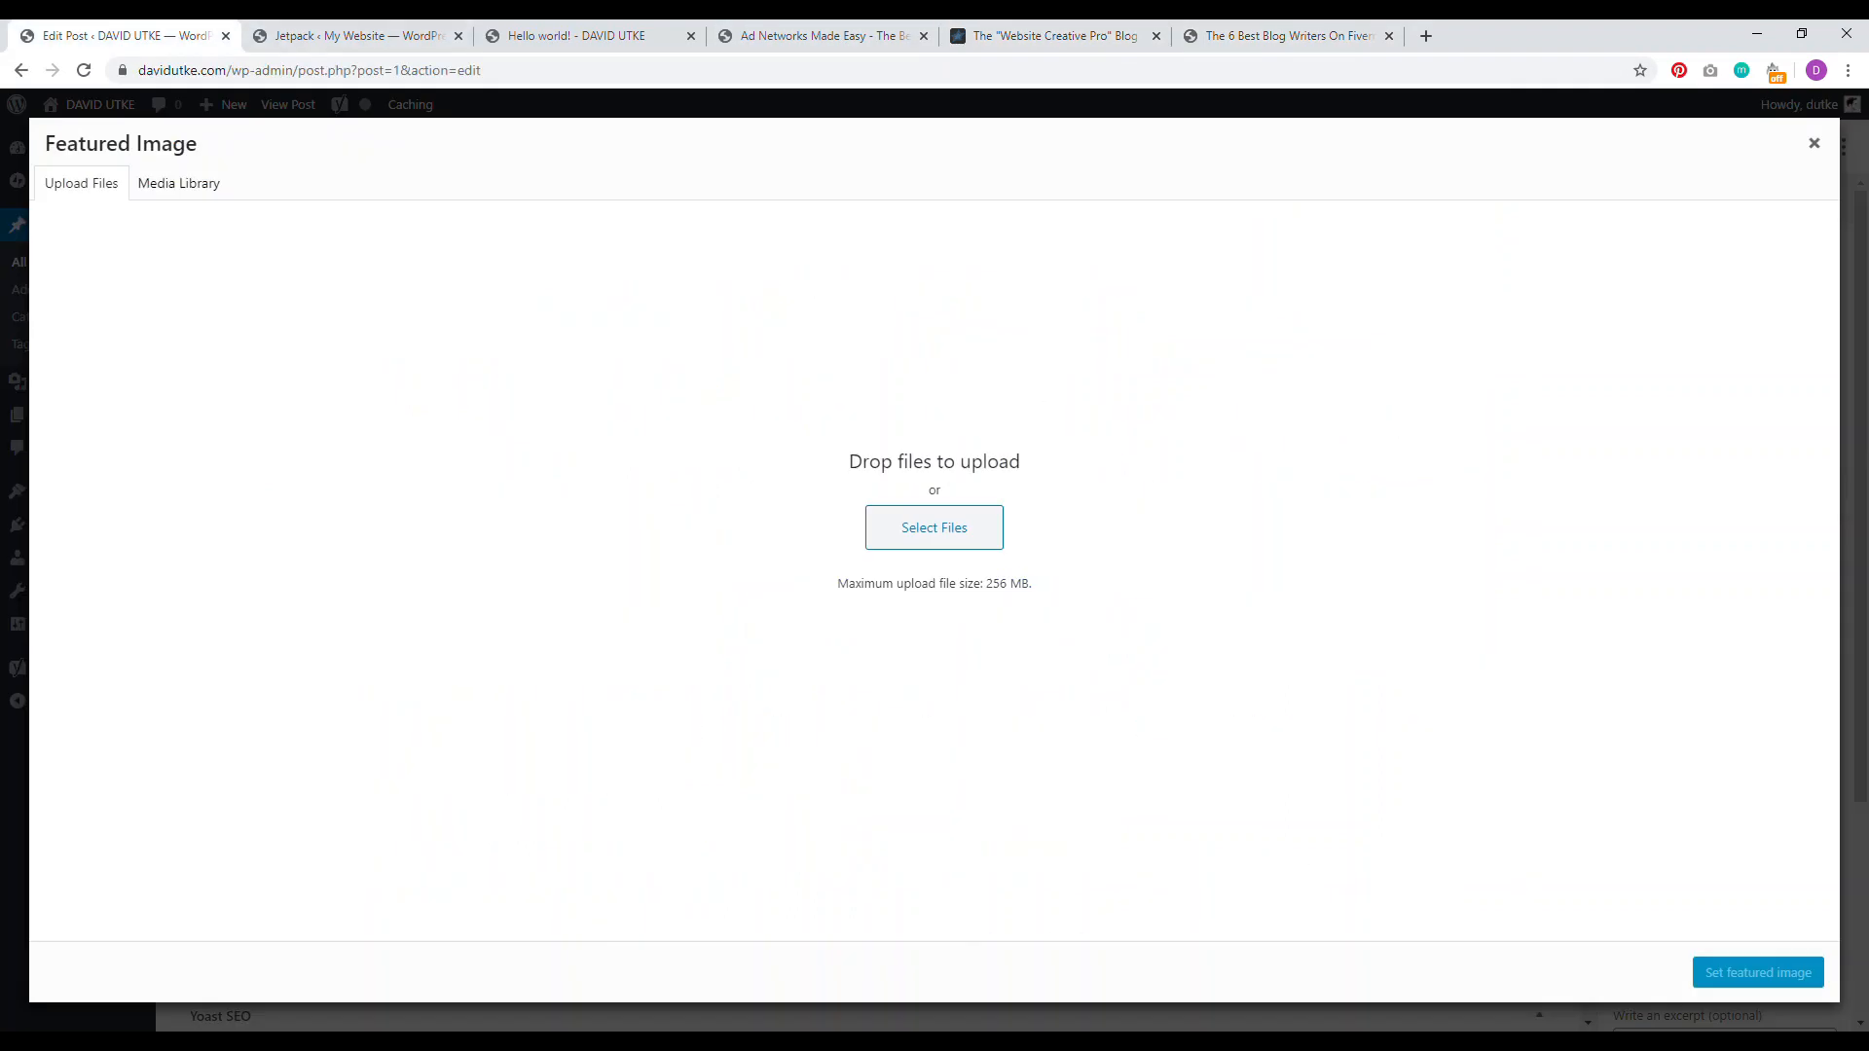
{"action": "left_click", "coordinate": [1814, 143]}
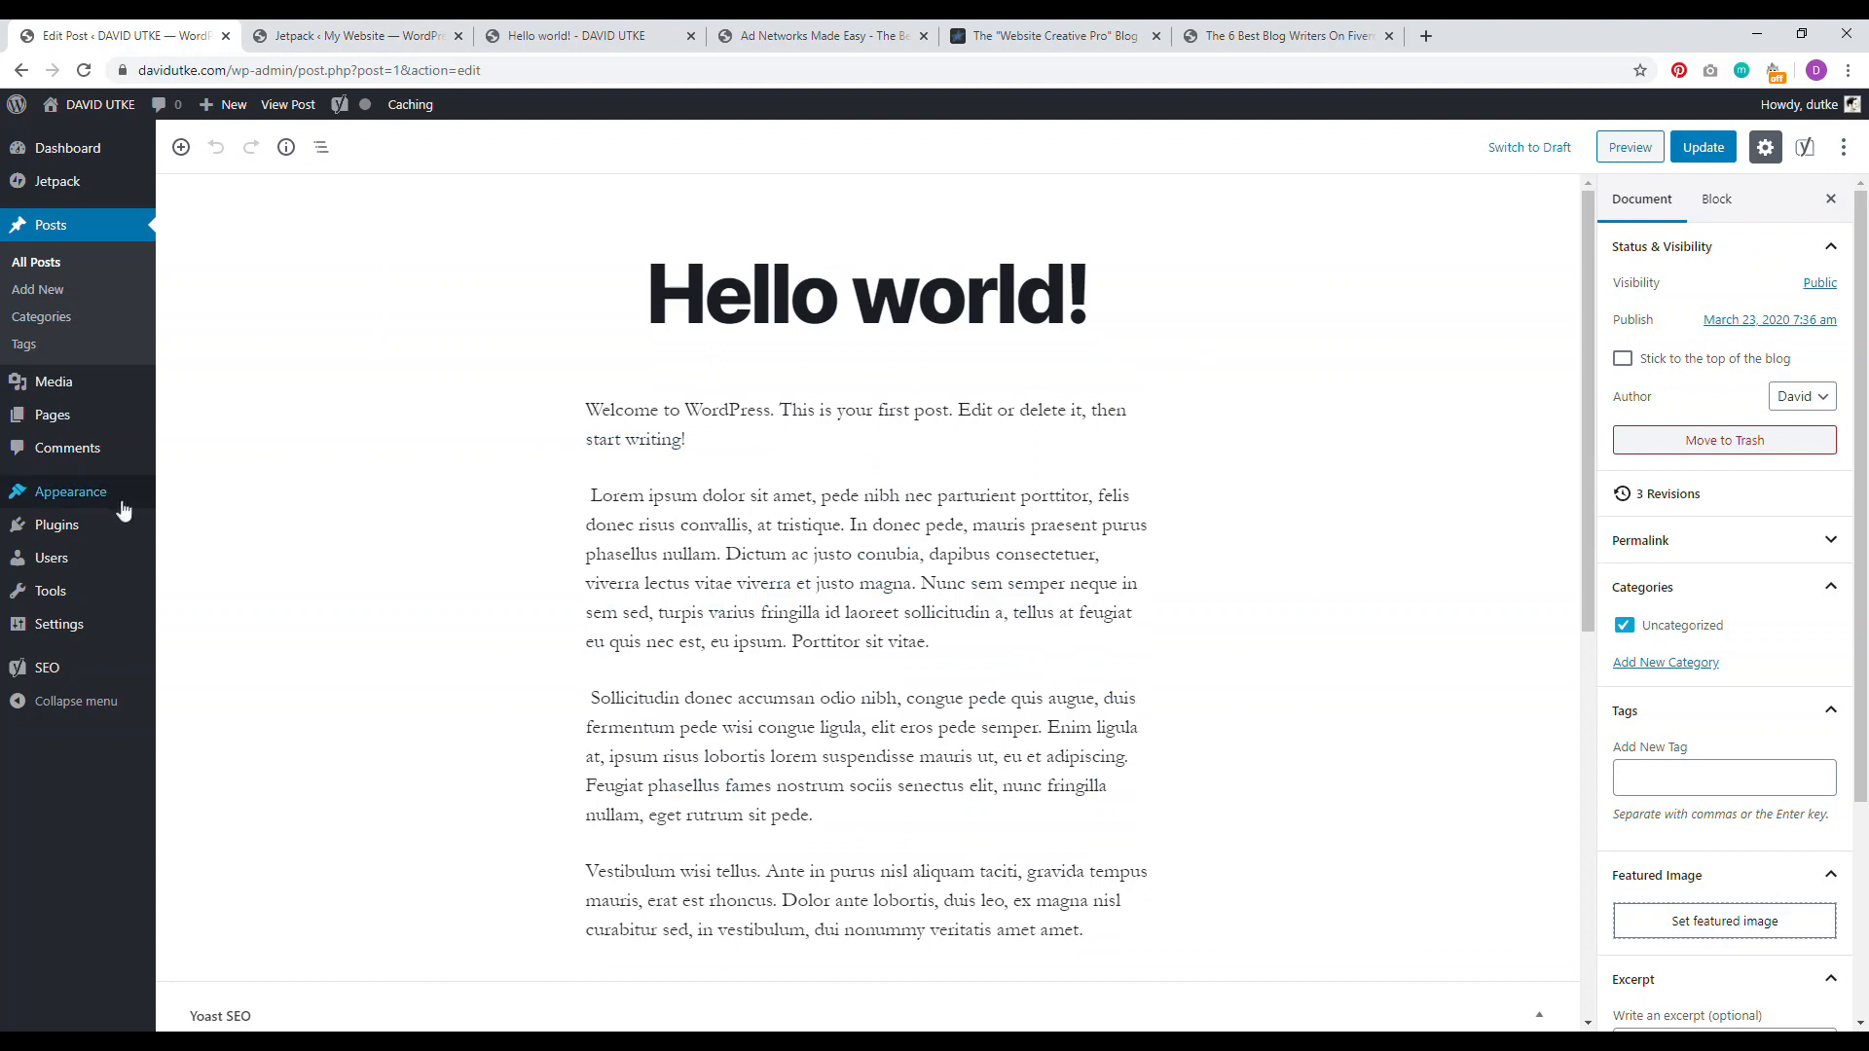
{"action": "left_click", "coordinate": [53, 526]}
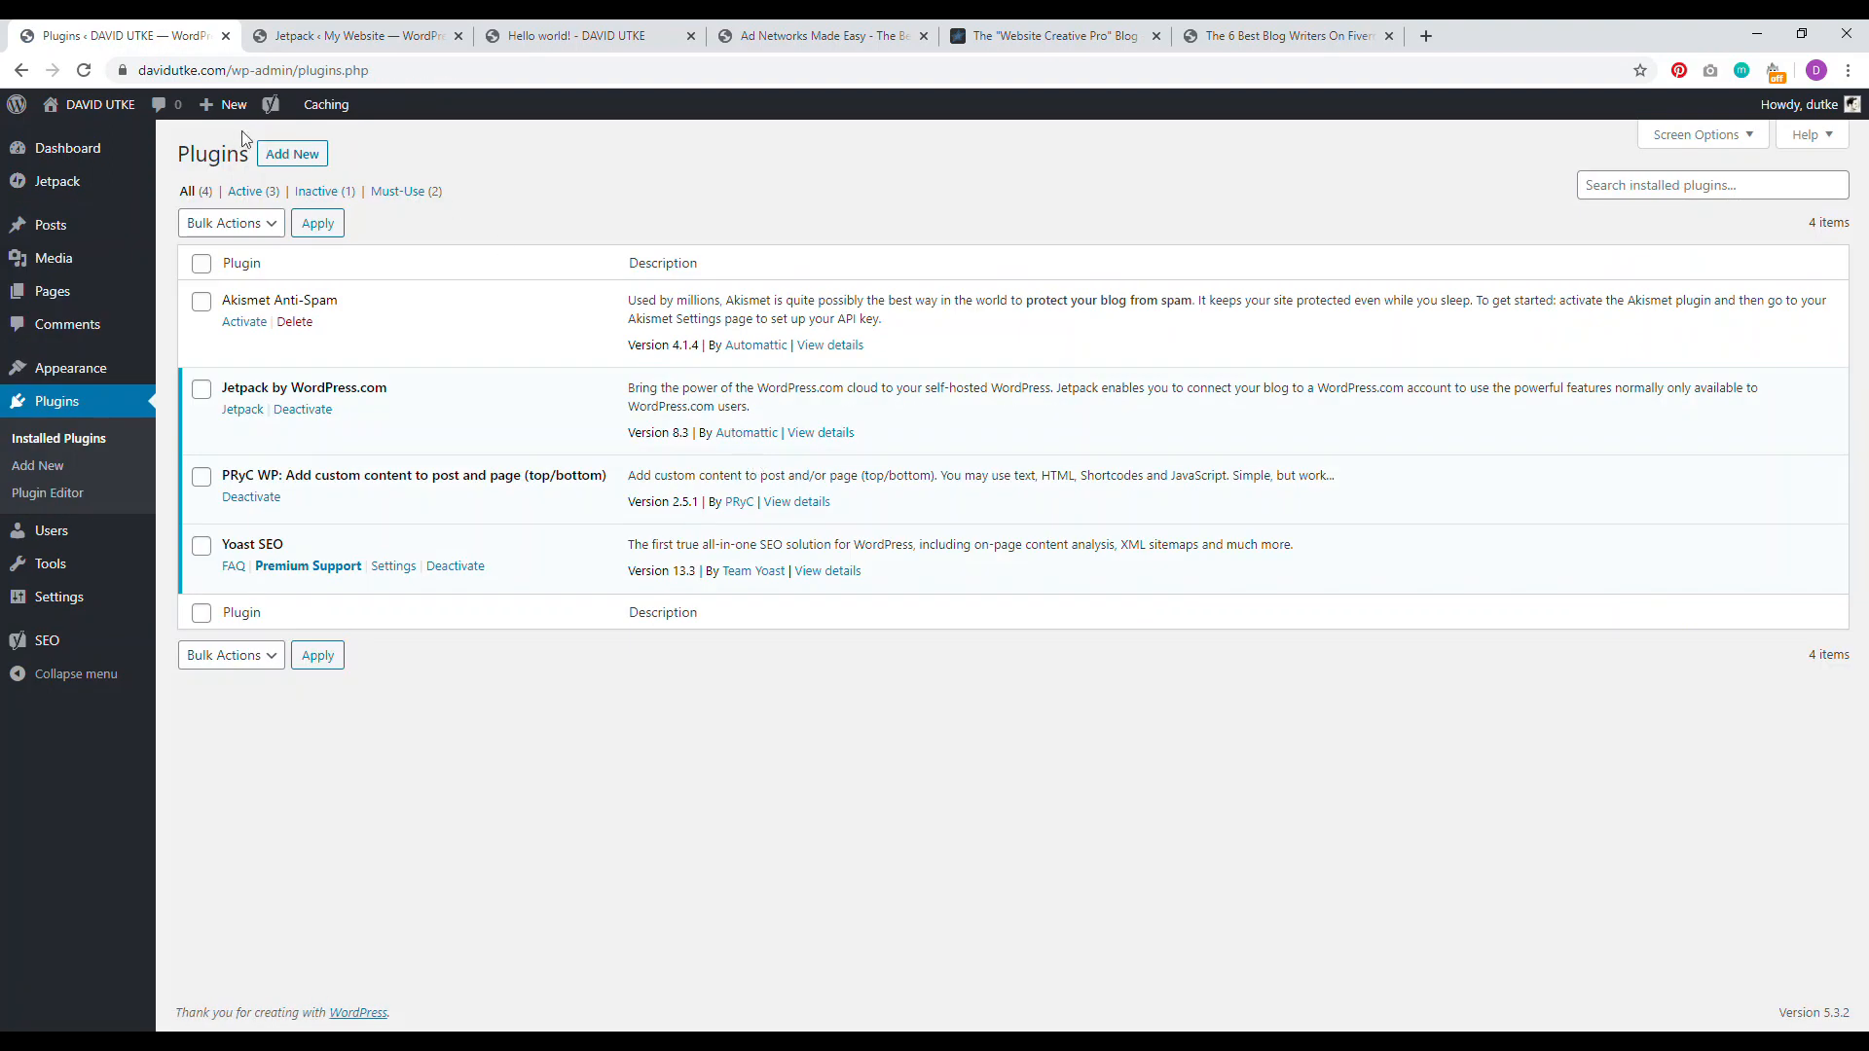
Step: Search plugins for 'smush it', then install and activate the Smush plugin
{"action": "left_click", "coordinate": [292, 154]}
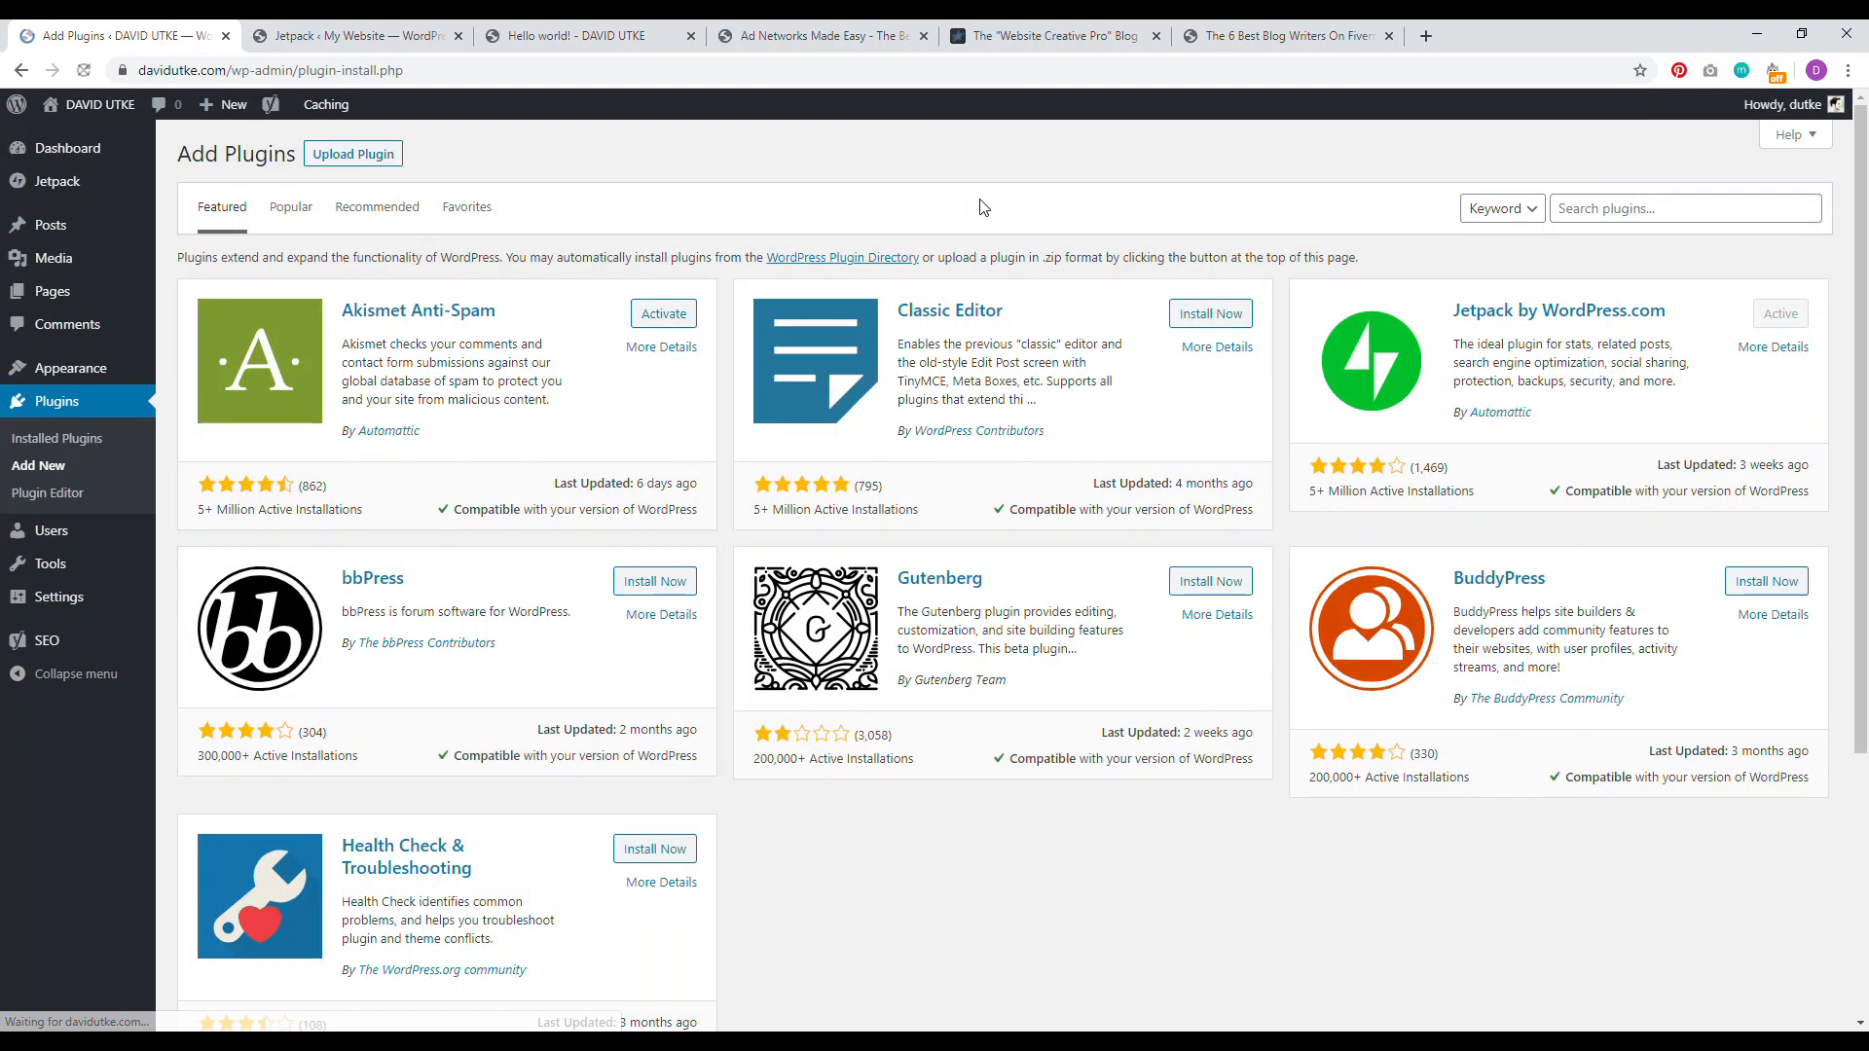
{"action": "left_click", "coordinate": [1621, 211]}
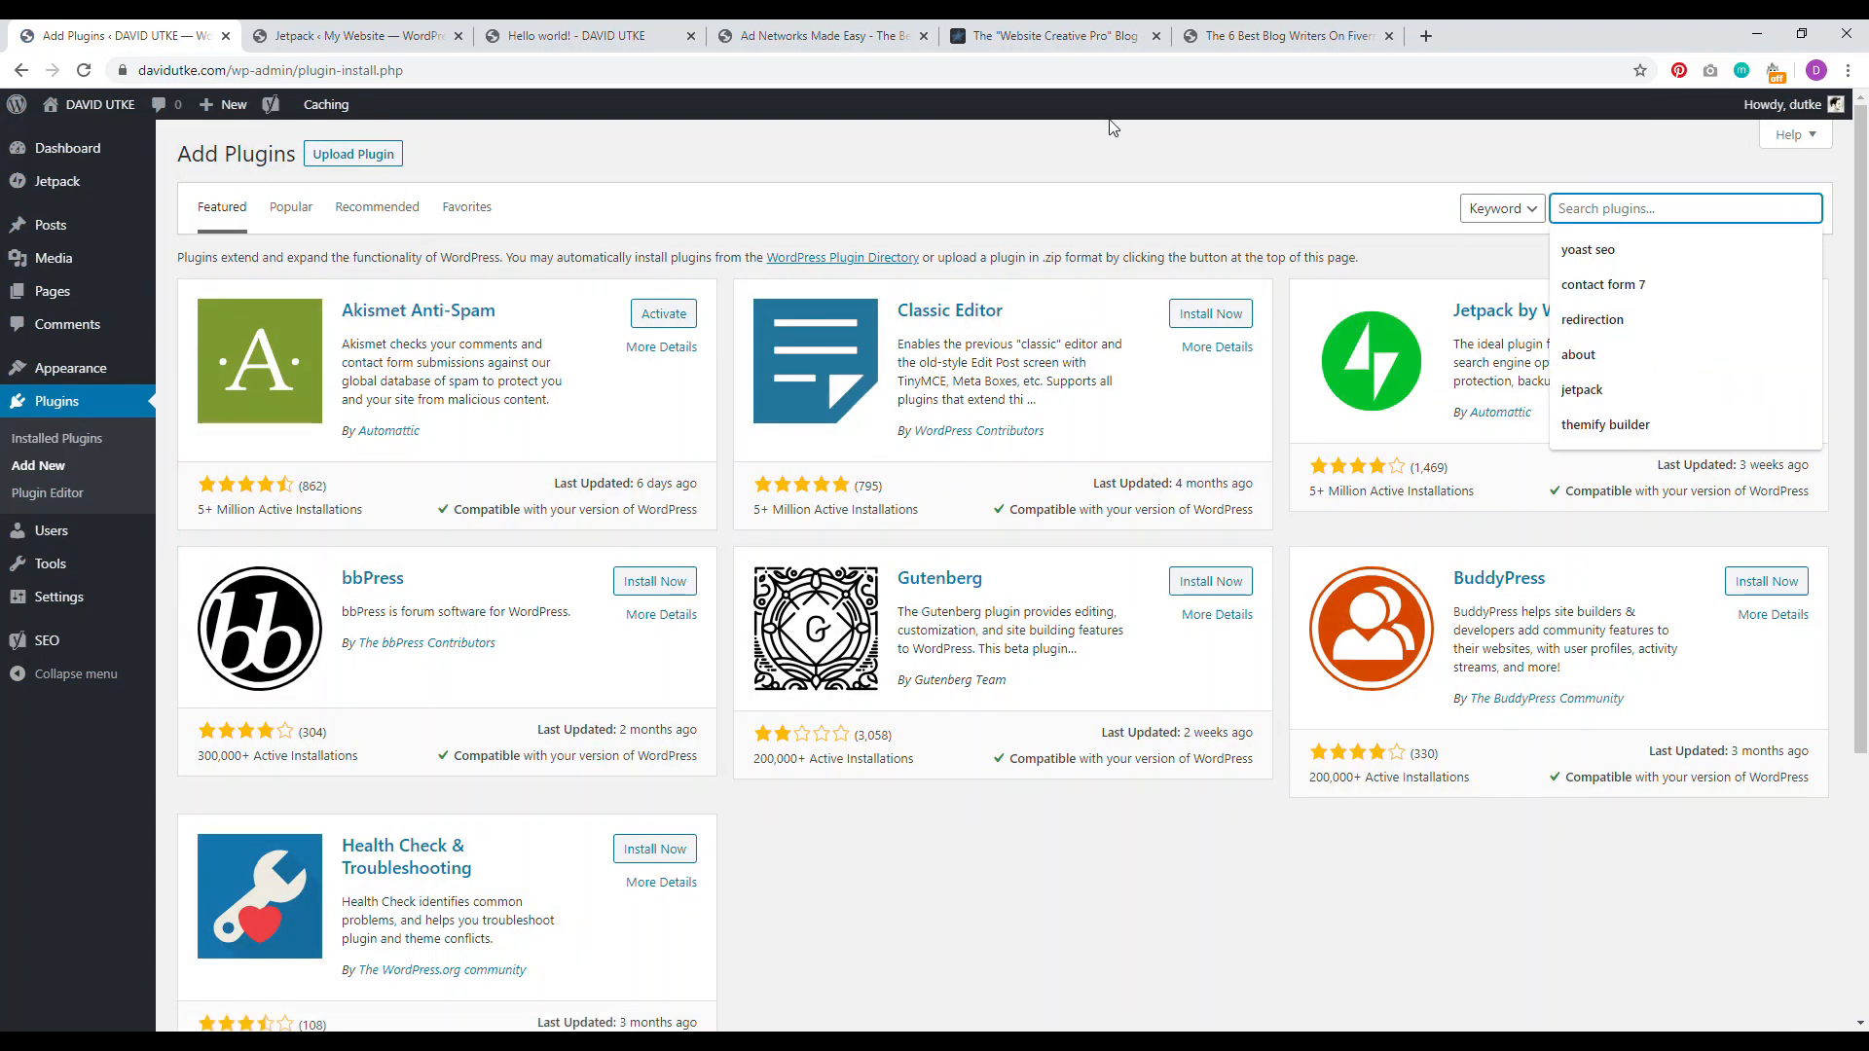
{"action": "type", "text": "smush it"}
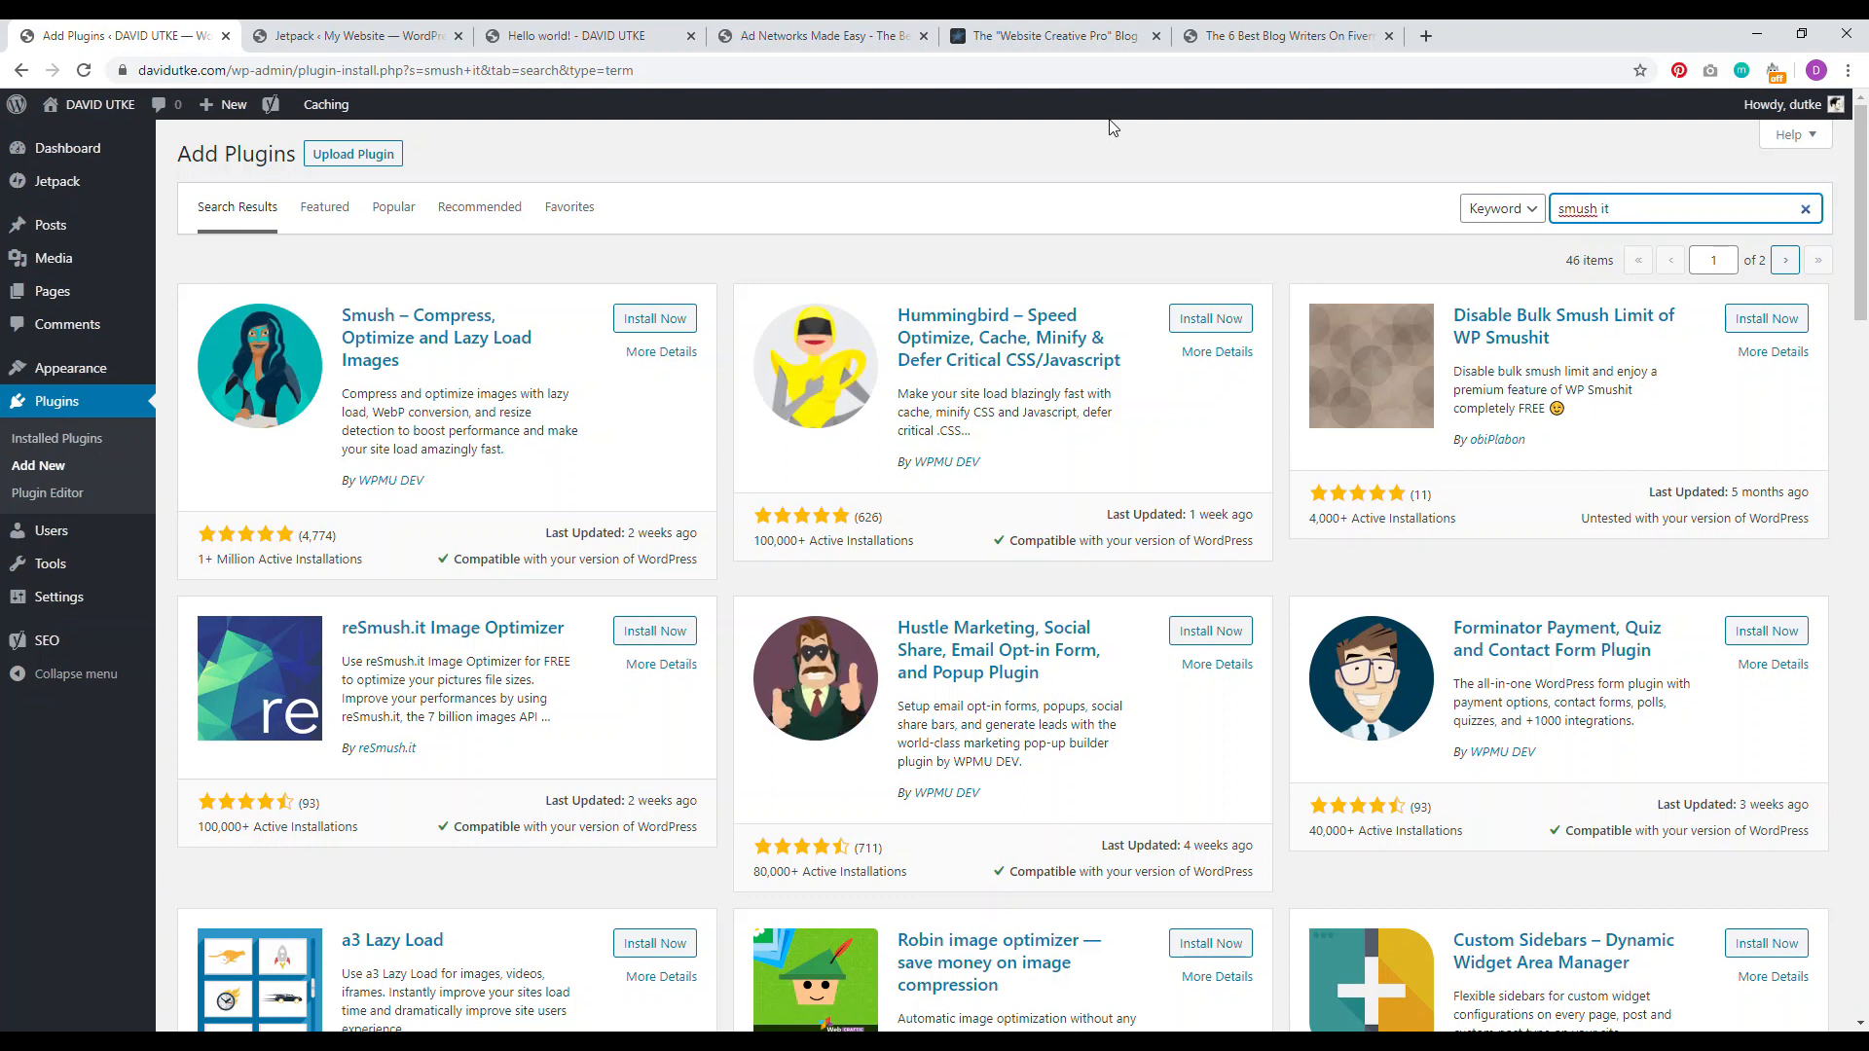
{"action": "left_click", "coordinate": [642, 326]}
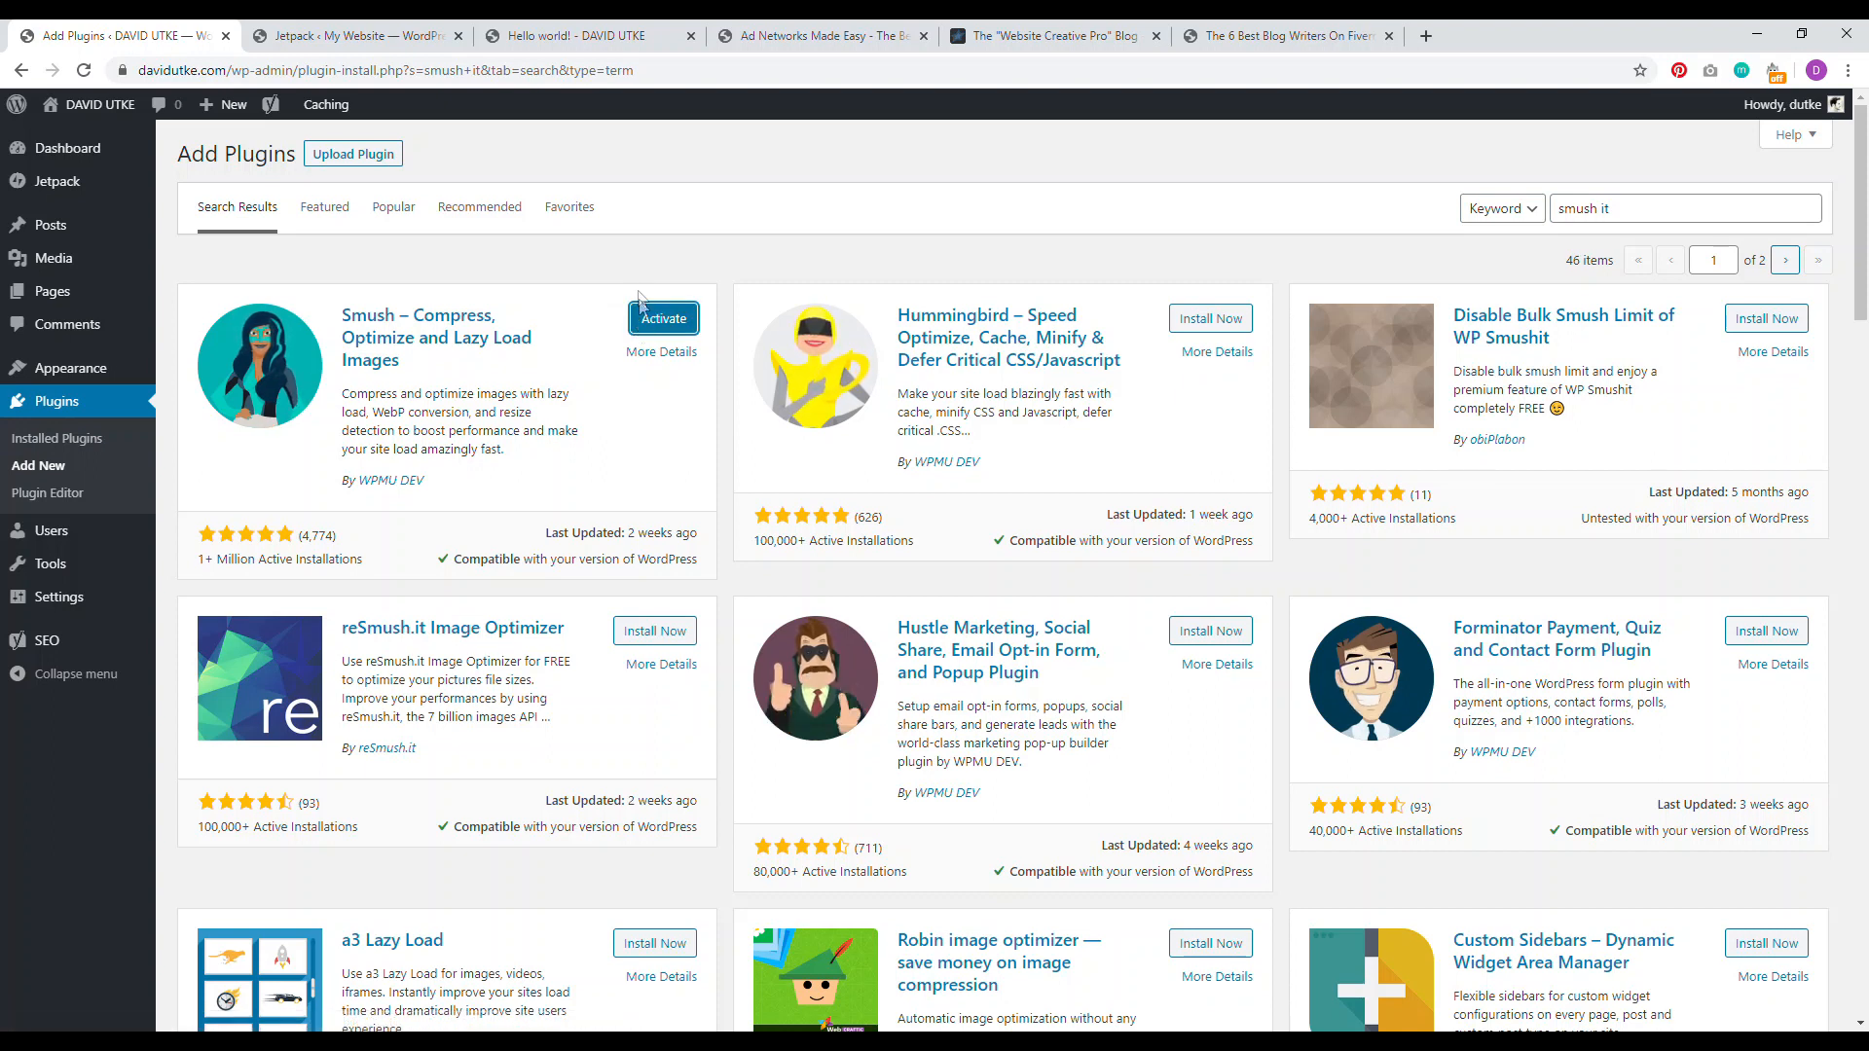
{"action": "left_click", "coordinate": [658, 322]}
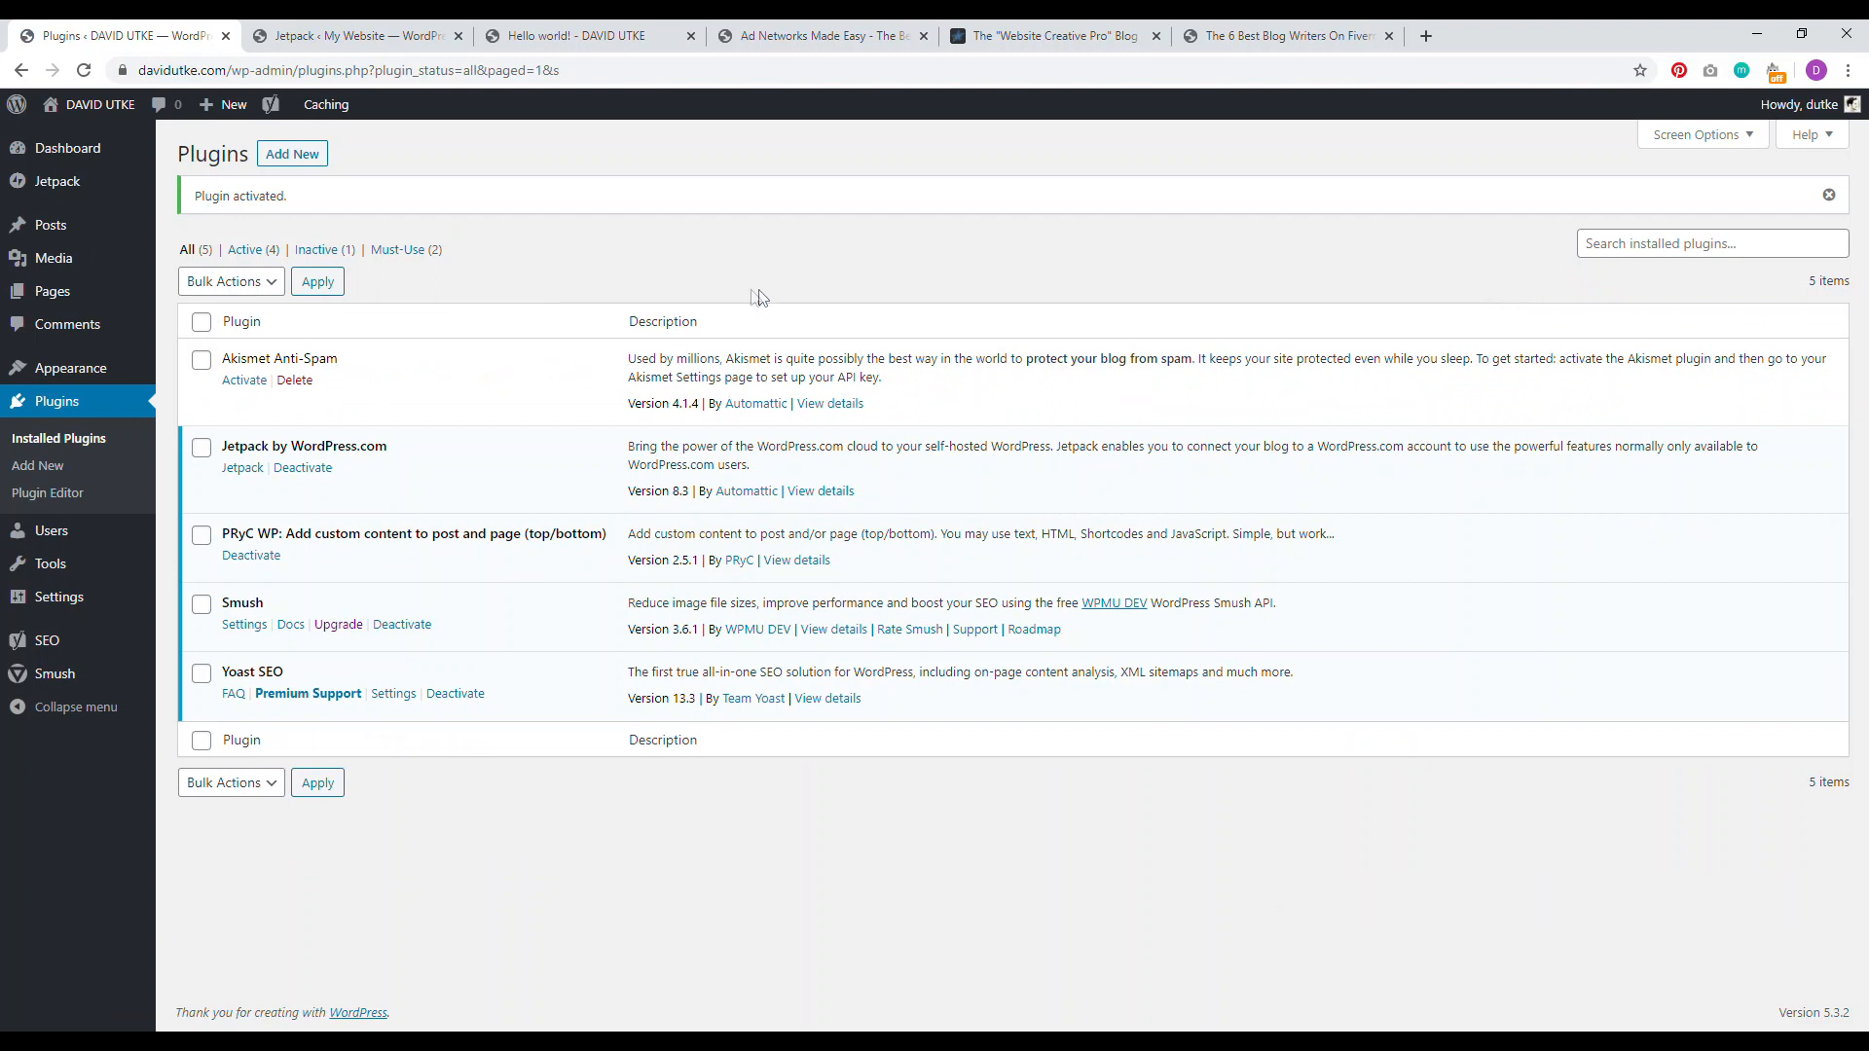
{"action": "left_click", "coordinate": [53, 228]}
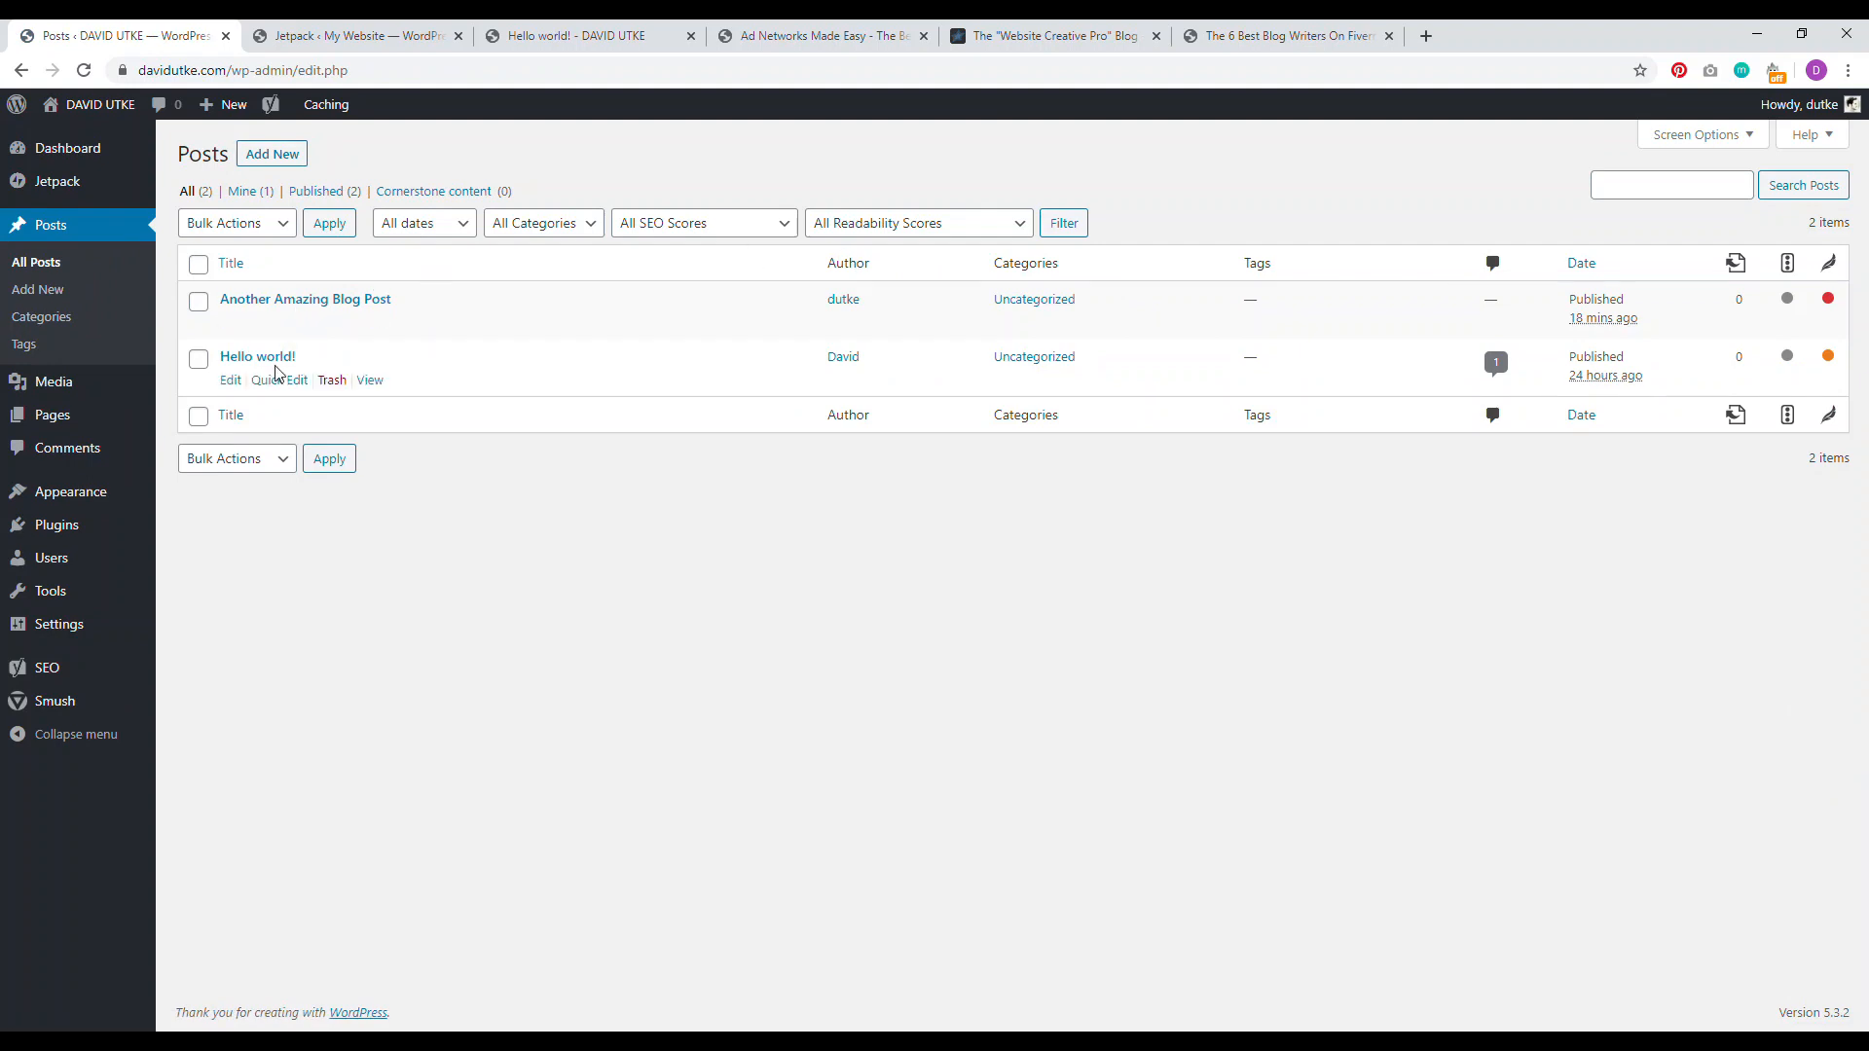
Step: Open Hello world!'s featured image dialog and rename the Untitled design (2) file to taipei
{"action": "left_click", "coordinate": [270, 361]}
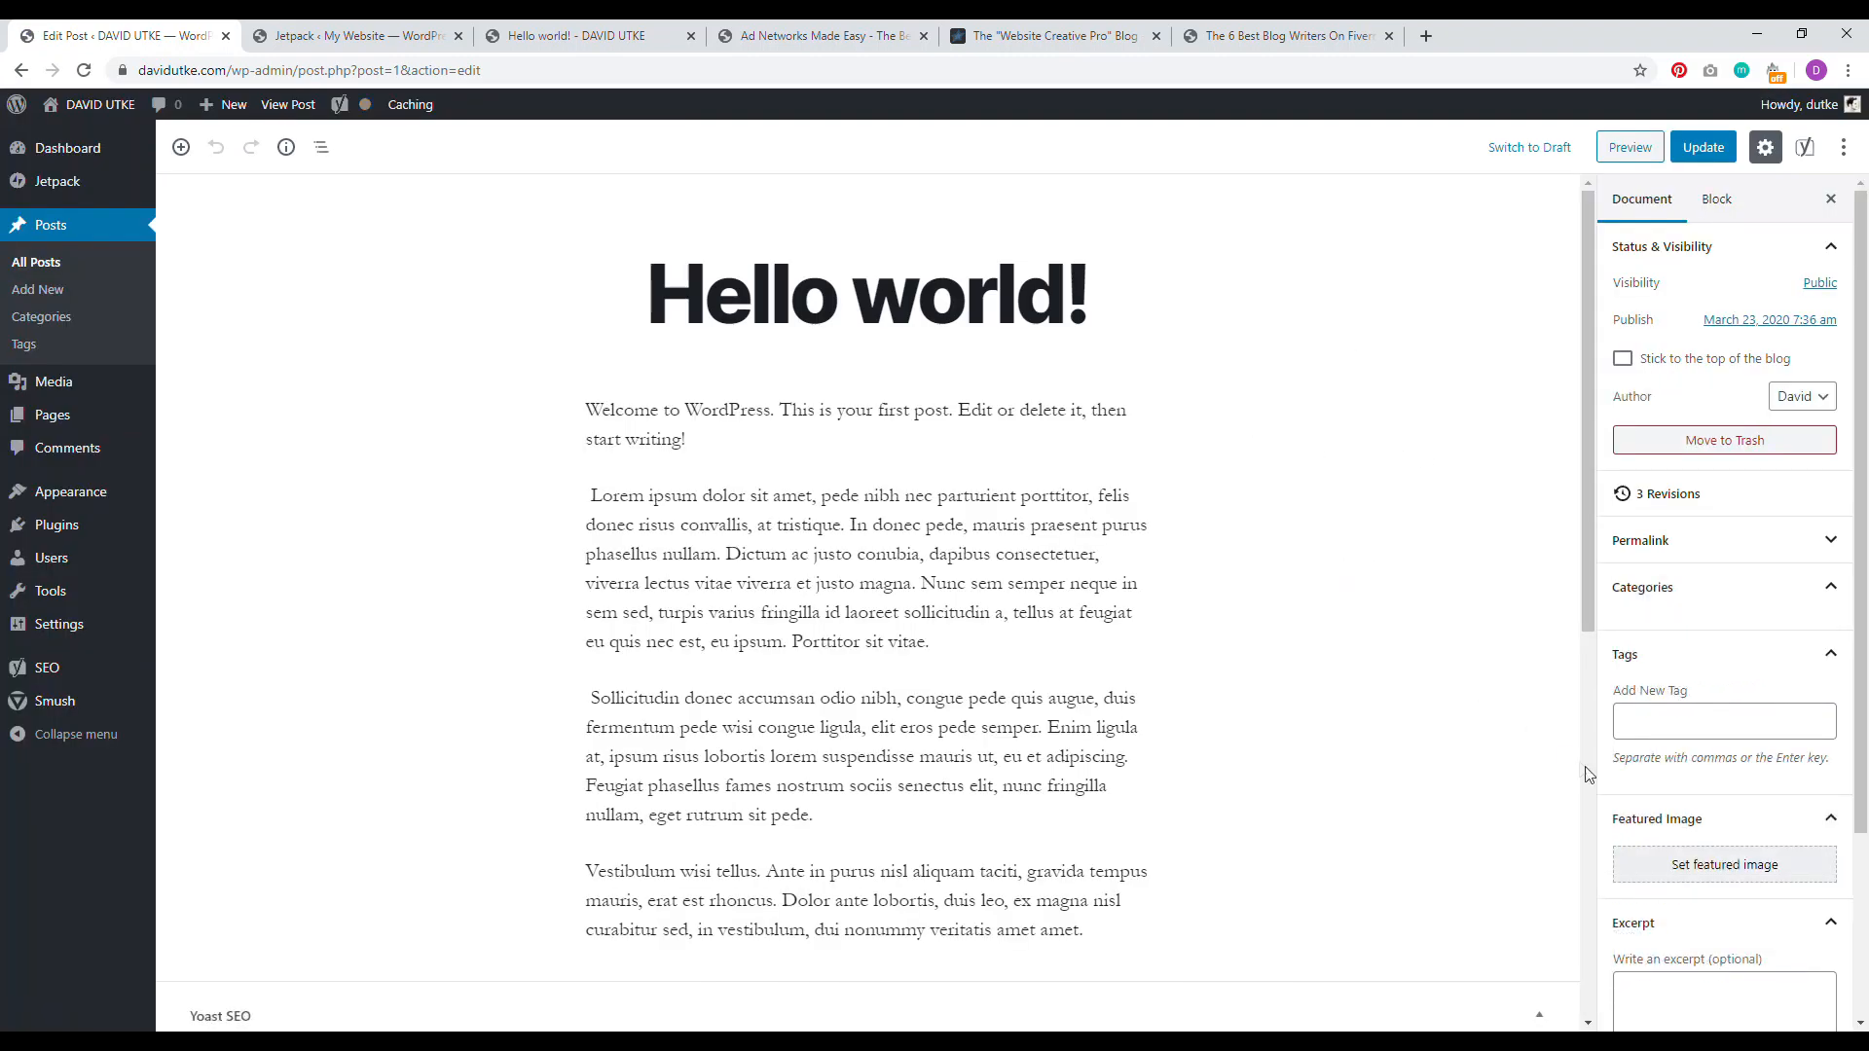
{"action": "left_click", "coordinate": [1714, 920]}
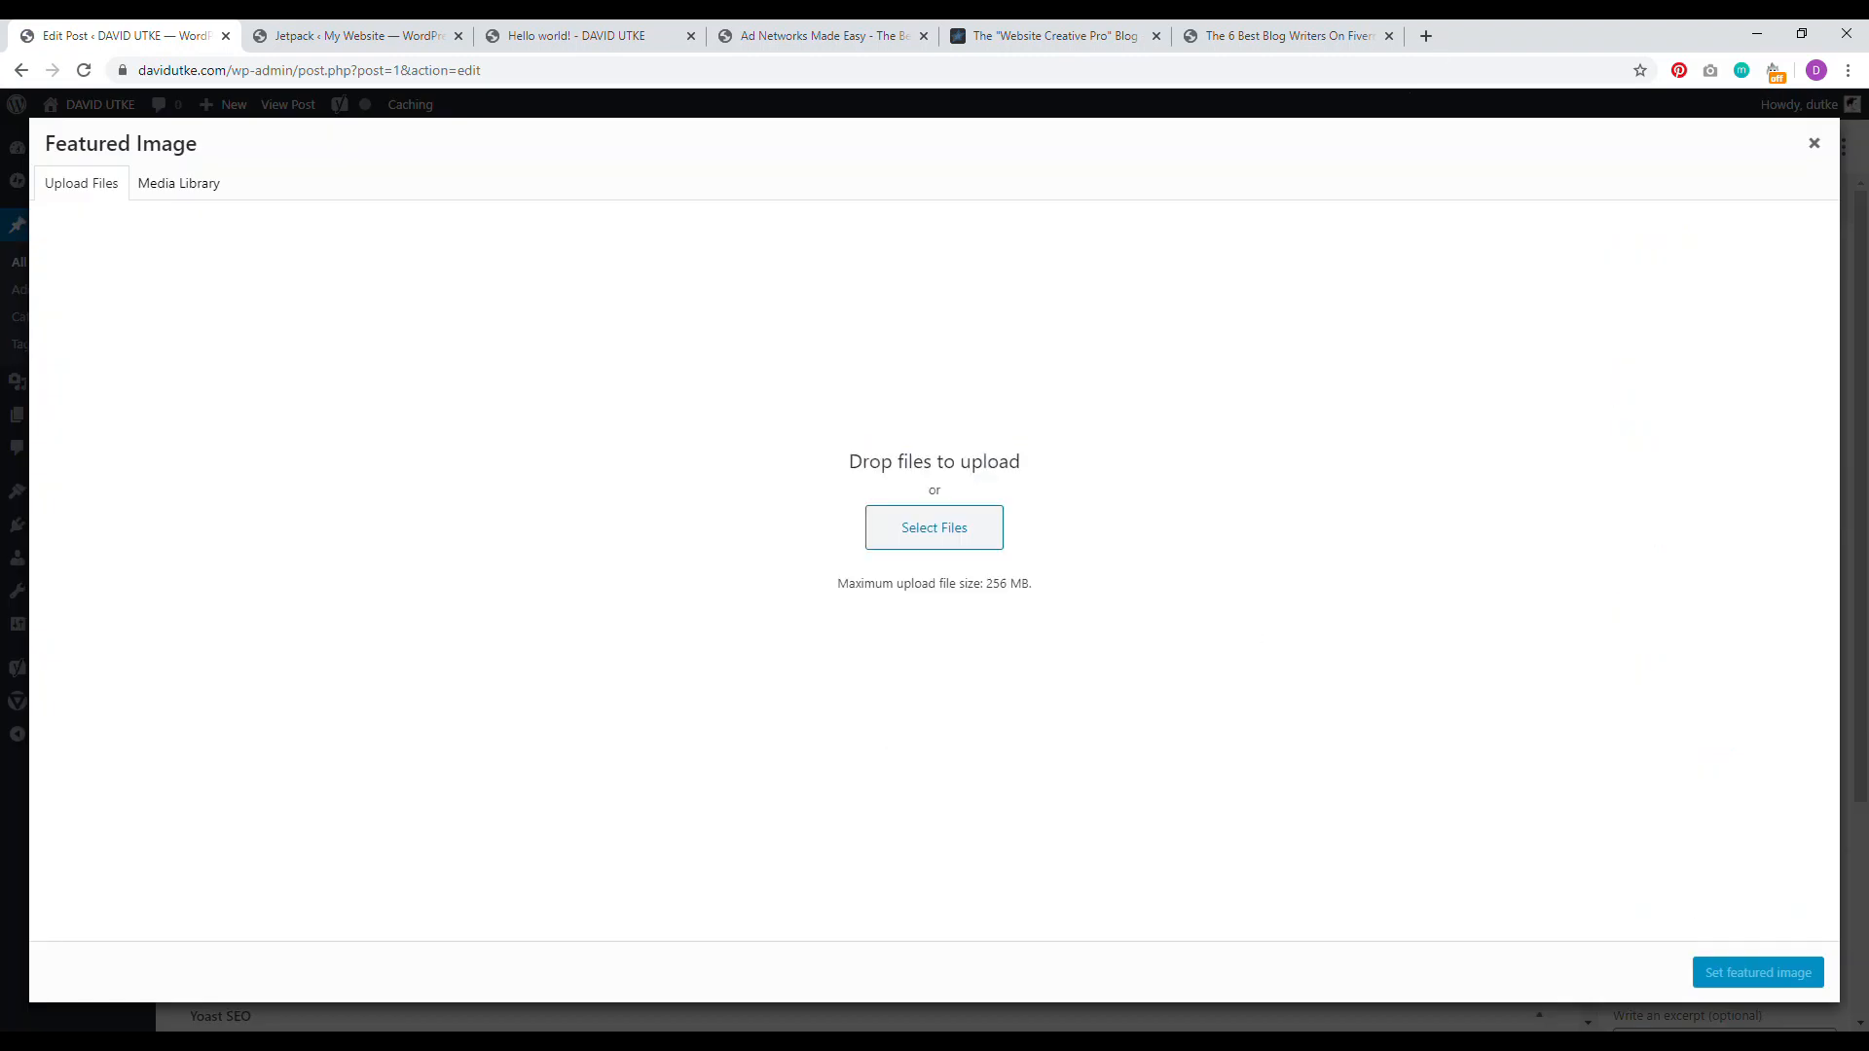
{"action": "left_click", "coordinate": [1802, 34]}
{"action": "left_click", "coordinate": [125, 463]}
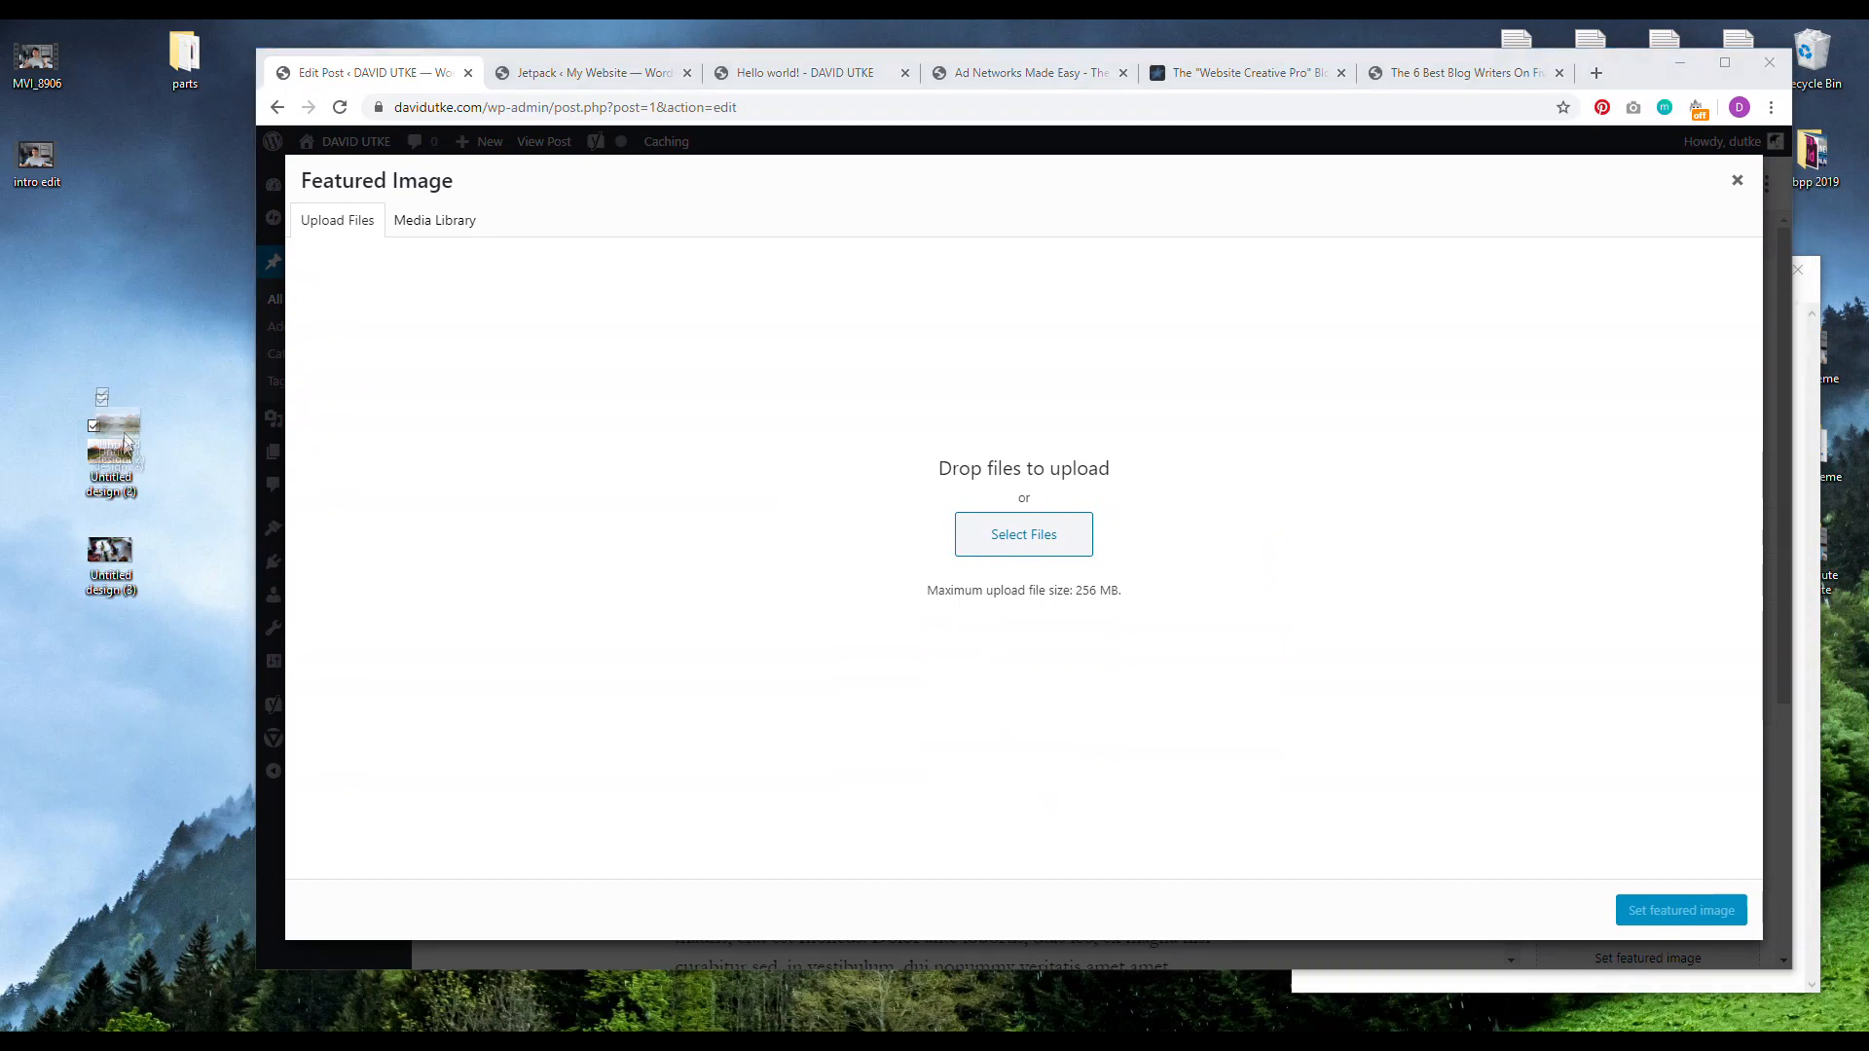
{"action": "right_click", "coordinate": [115, 475]}
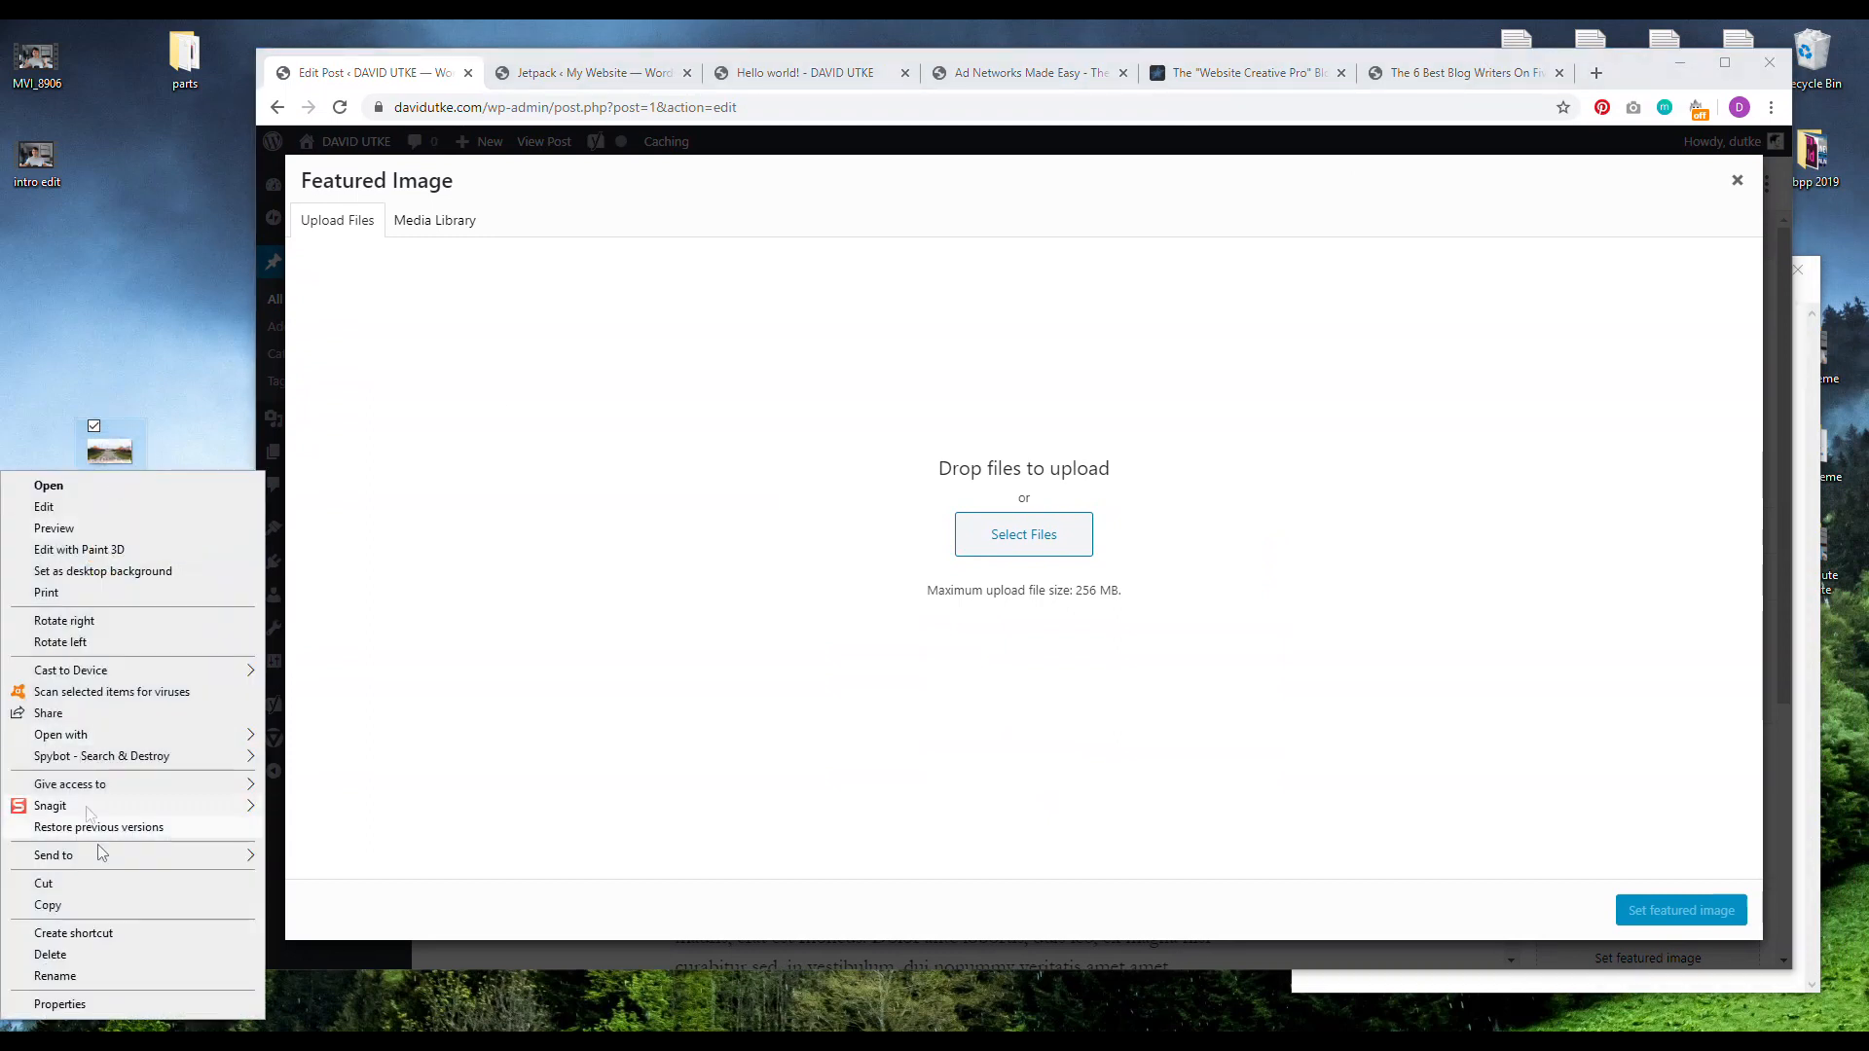
{"action": "left_click", "coordinate": [108, 977]}
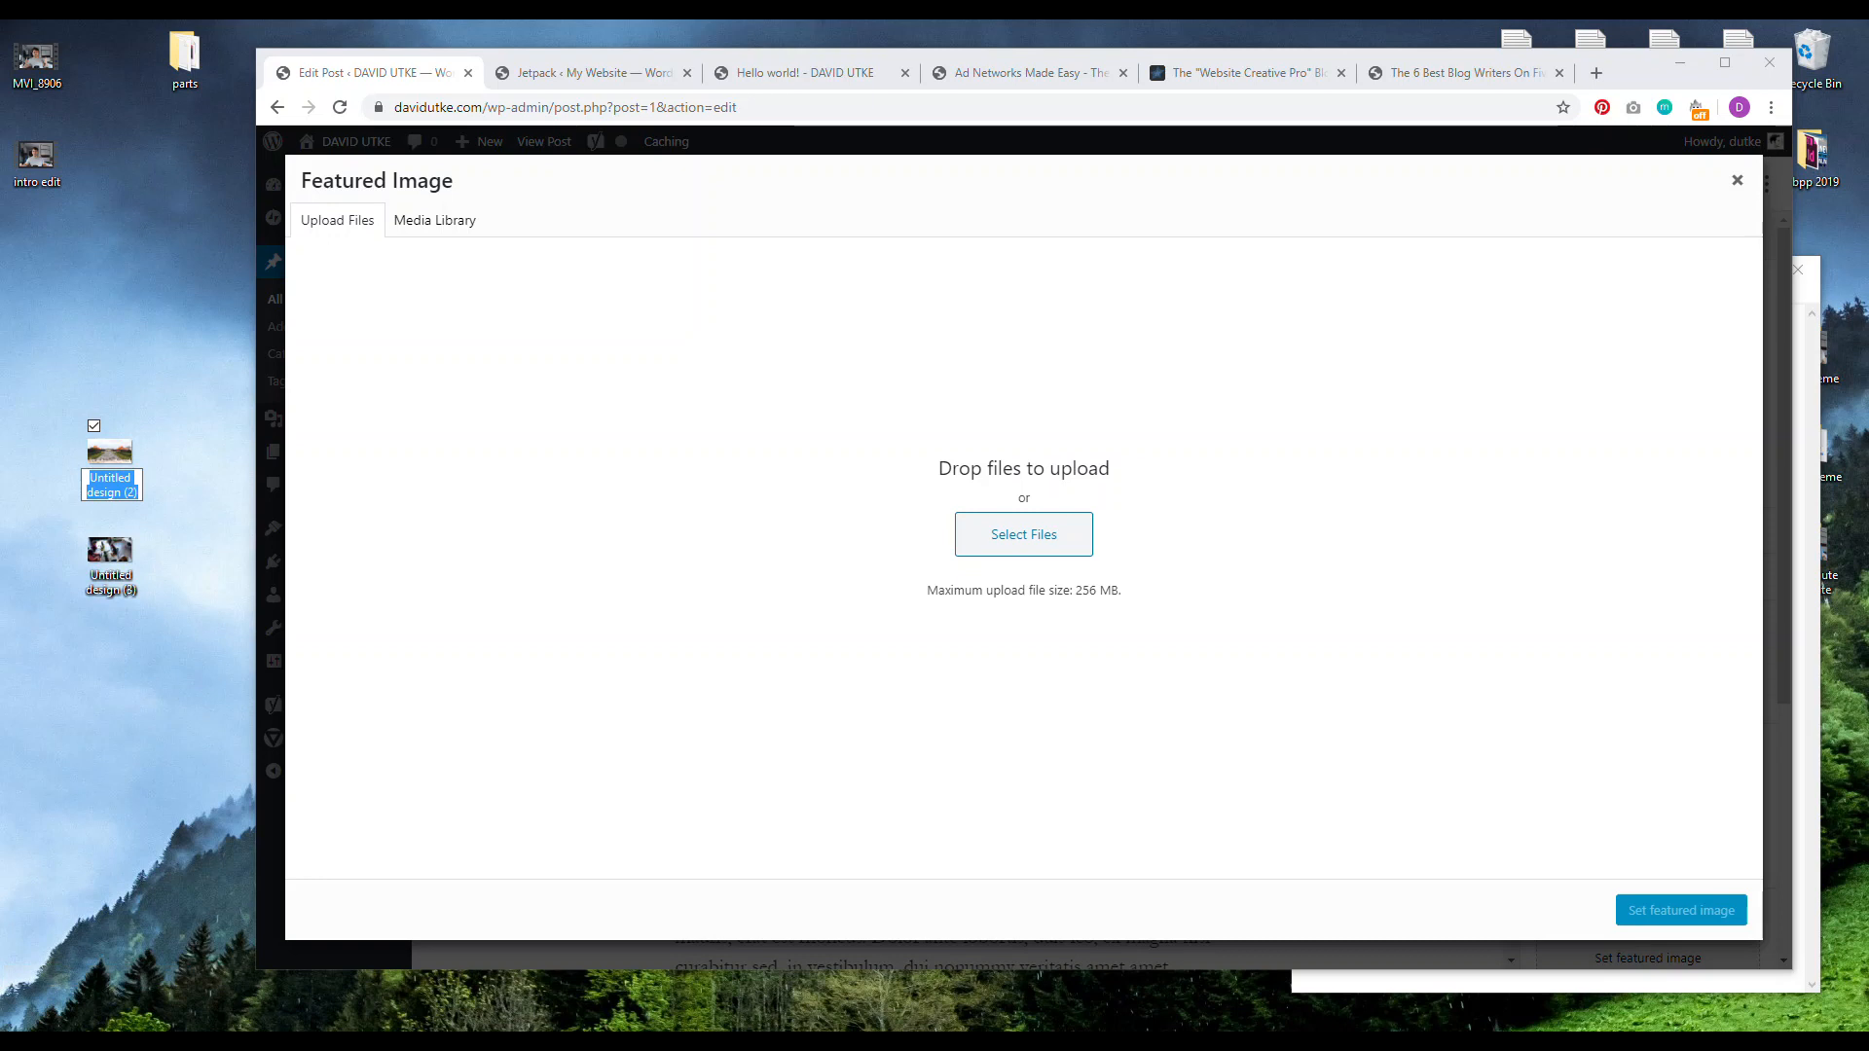
{"action": "type", "text": "taipei"}
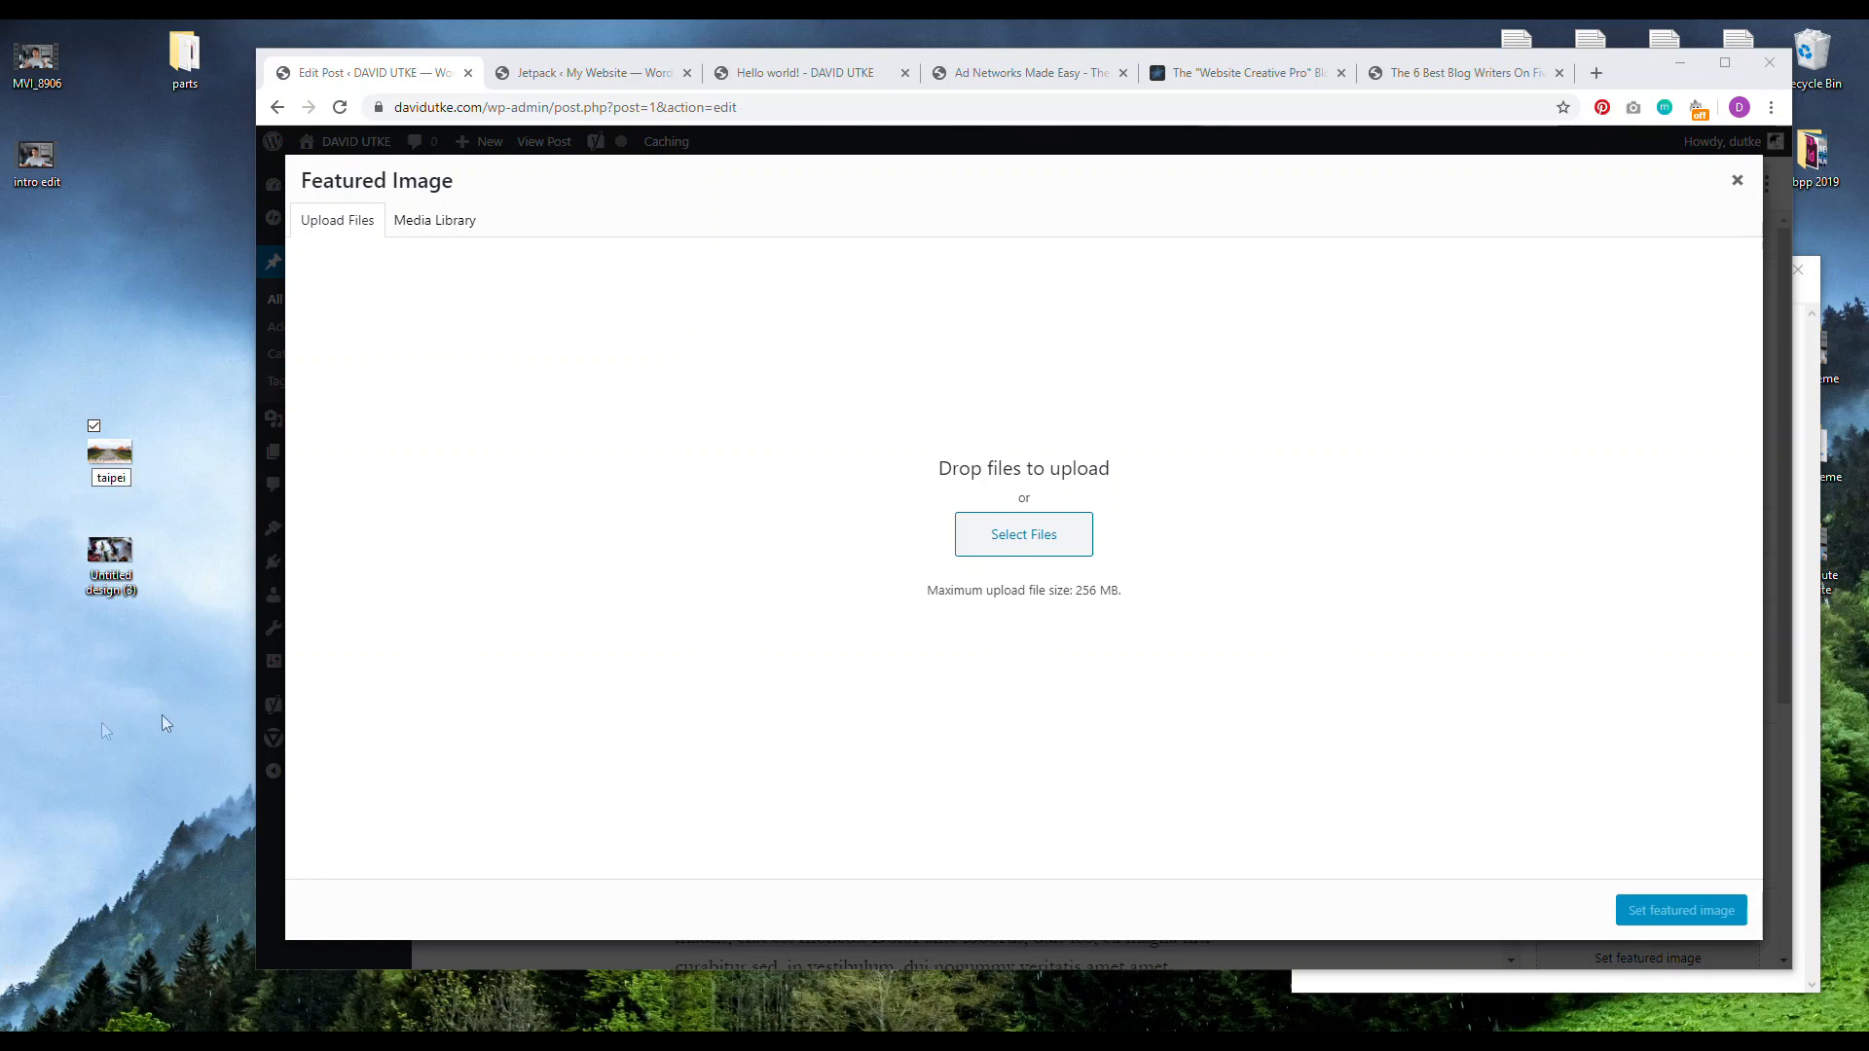
{"action": "key", "text": "Return"}
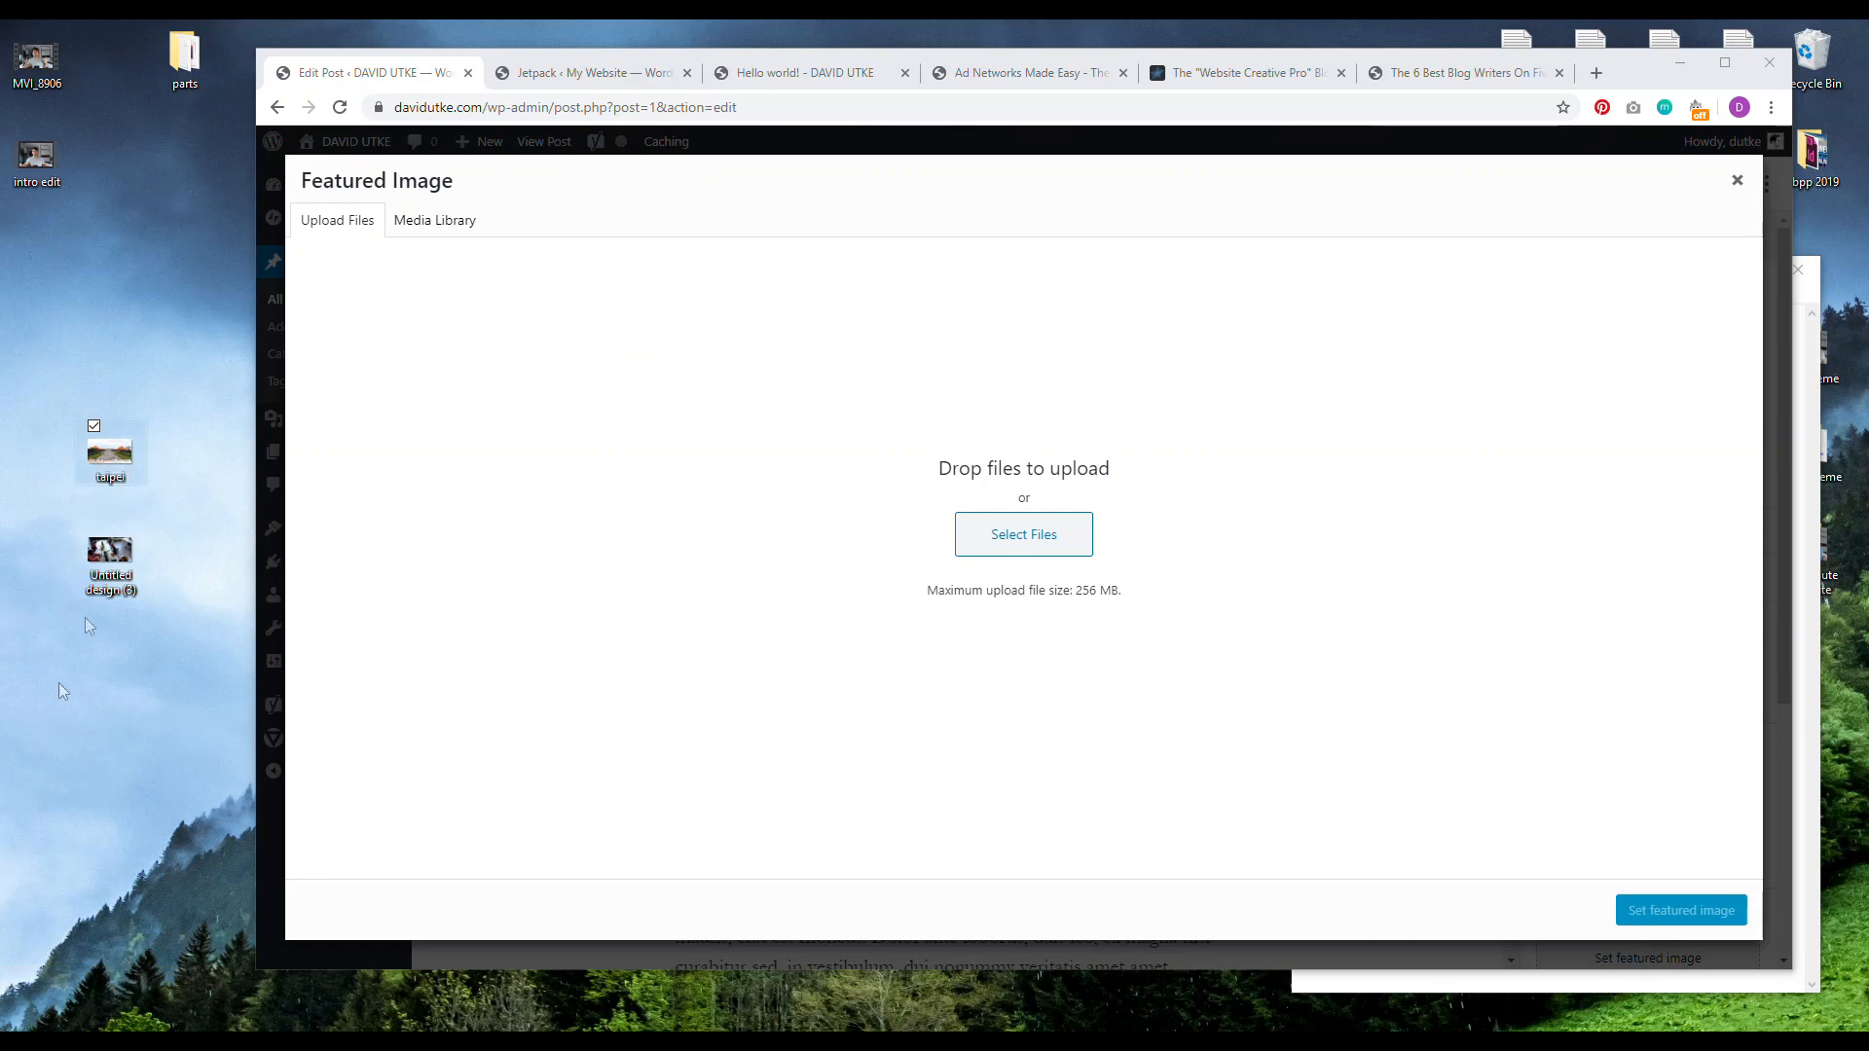
Step: Upload taipei.jpg to the featured image library and give it alt text 'taipei square'
{"action": "left_click_drag", "start_coordinate": [109, 465], "coordinate": [949, 507]}
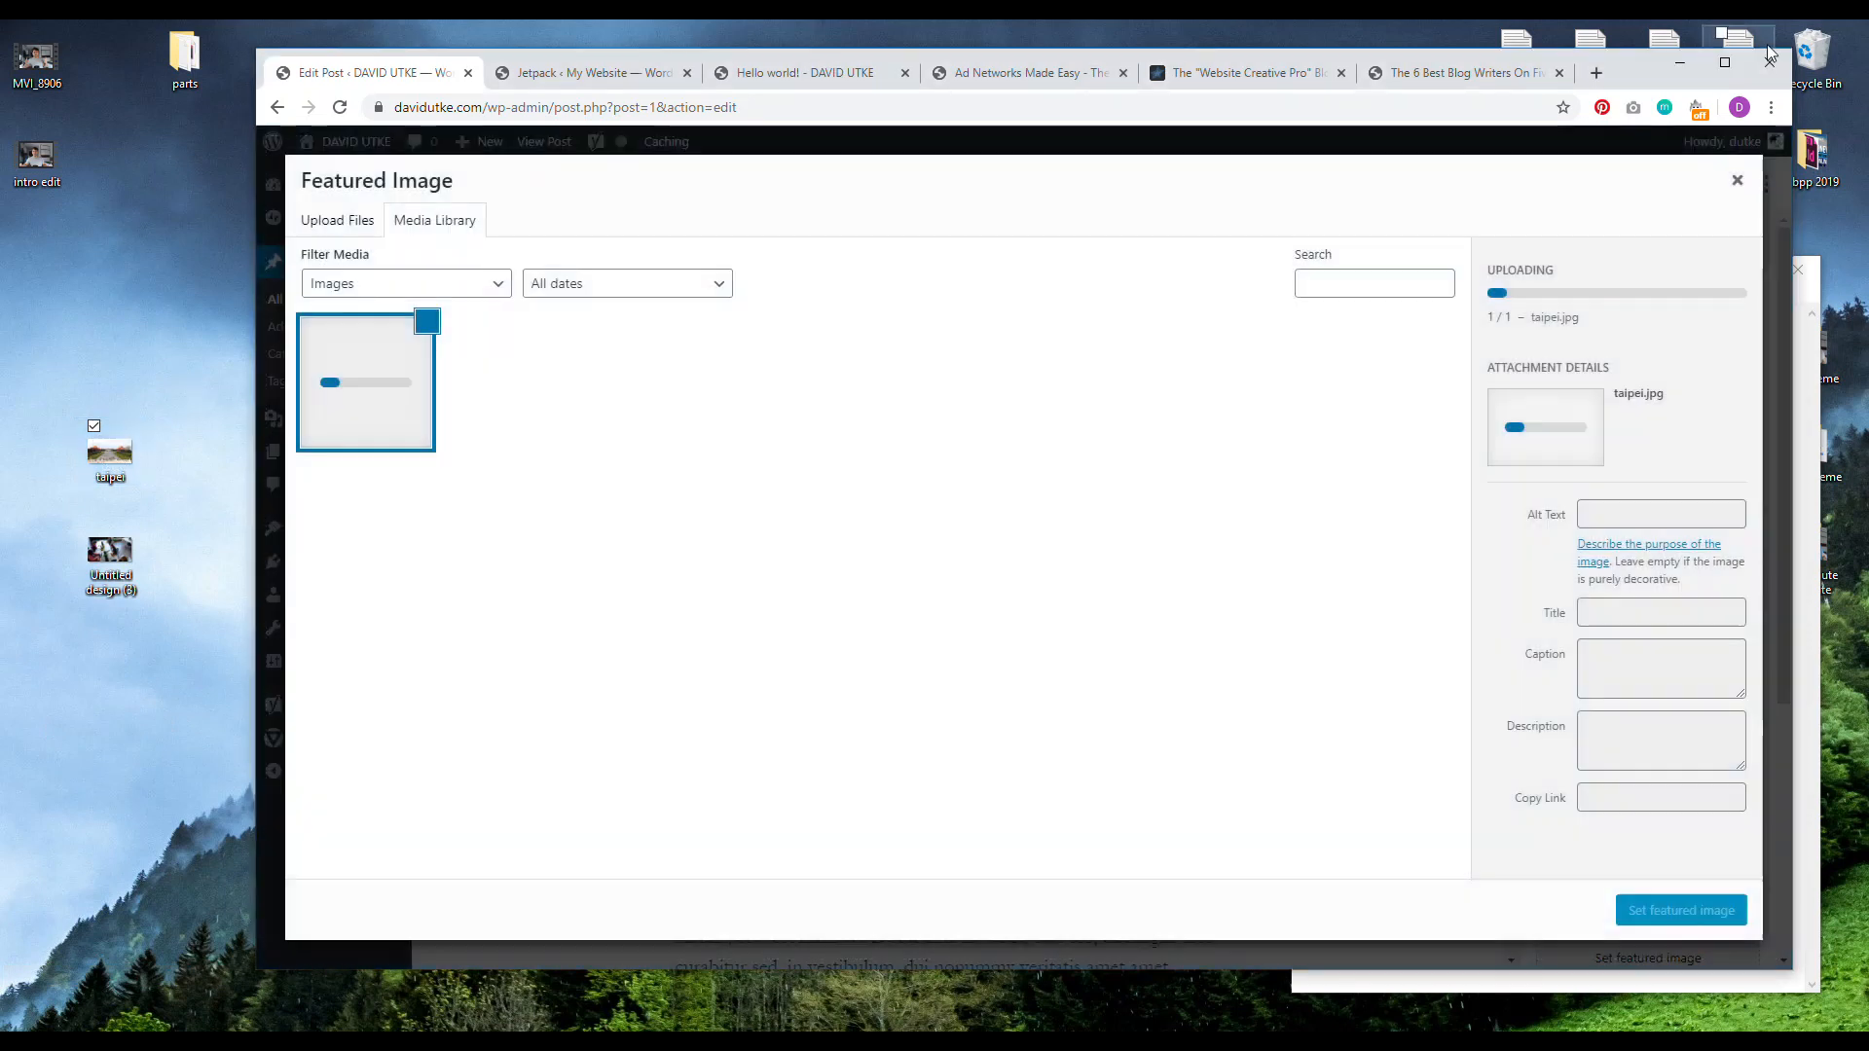
{"action": "left_click", "coordinate": [1725, 62]}
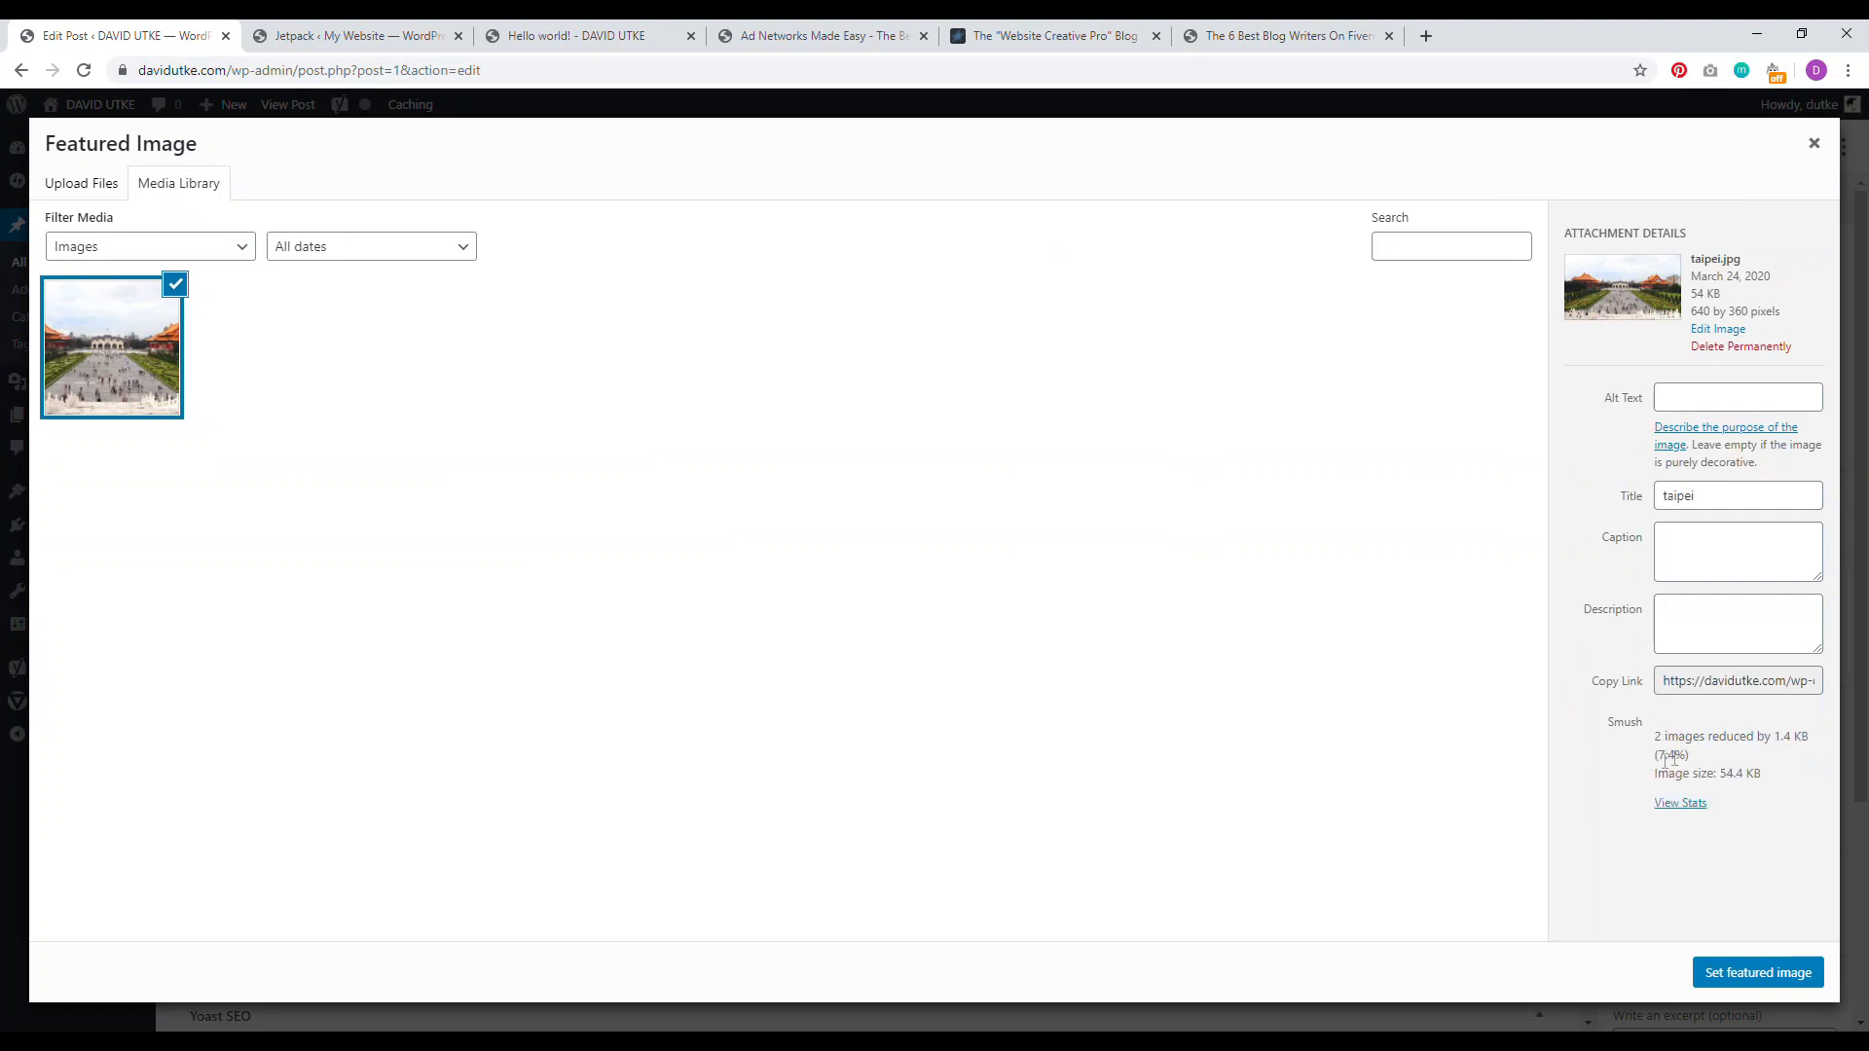
{"action": "double_click", "coordinate": [1666, 753]}
{"action": "left_click", "coordinate": [1698, 398]}
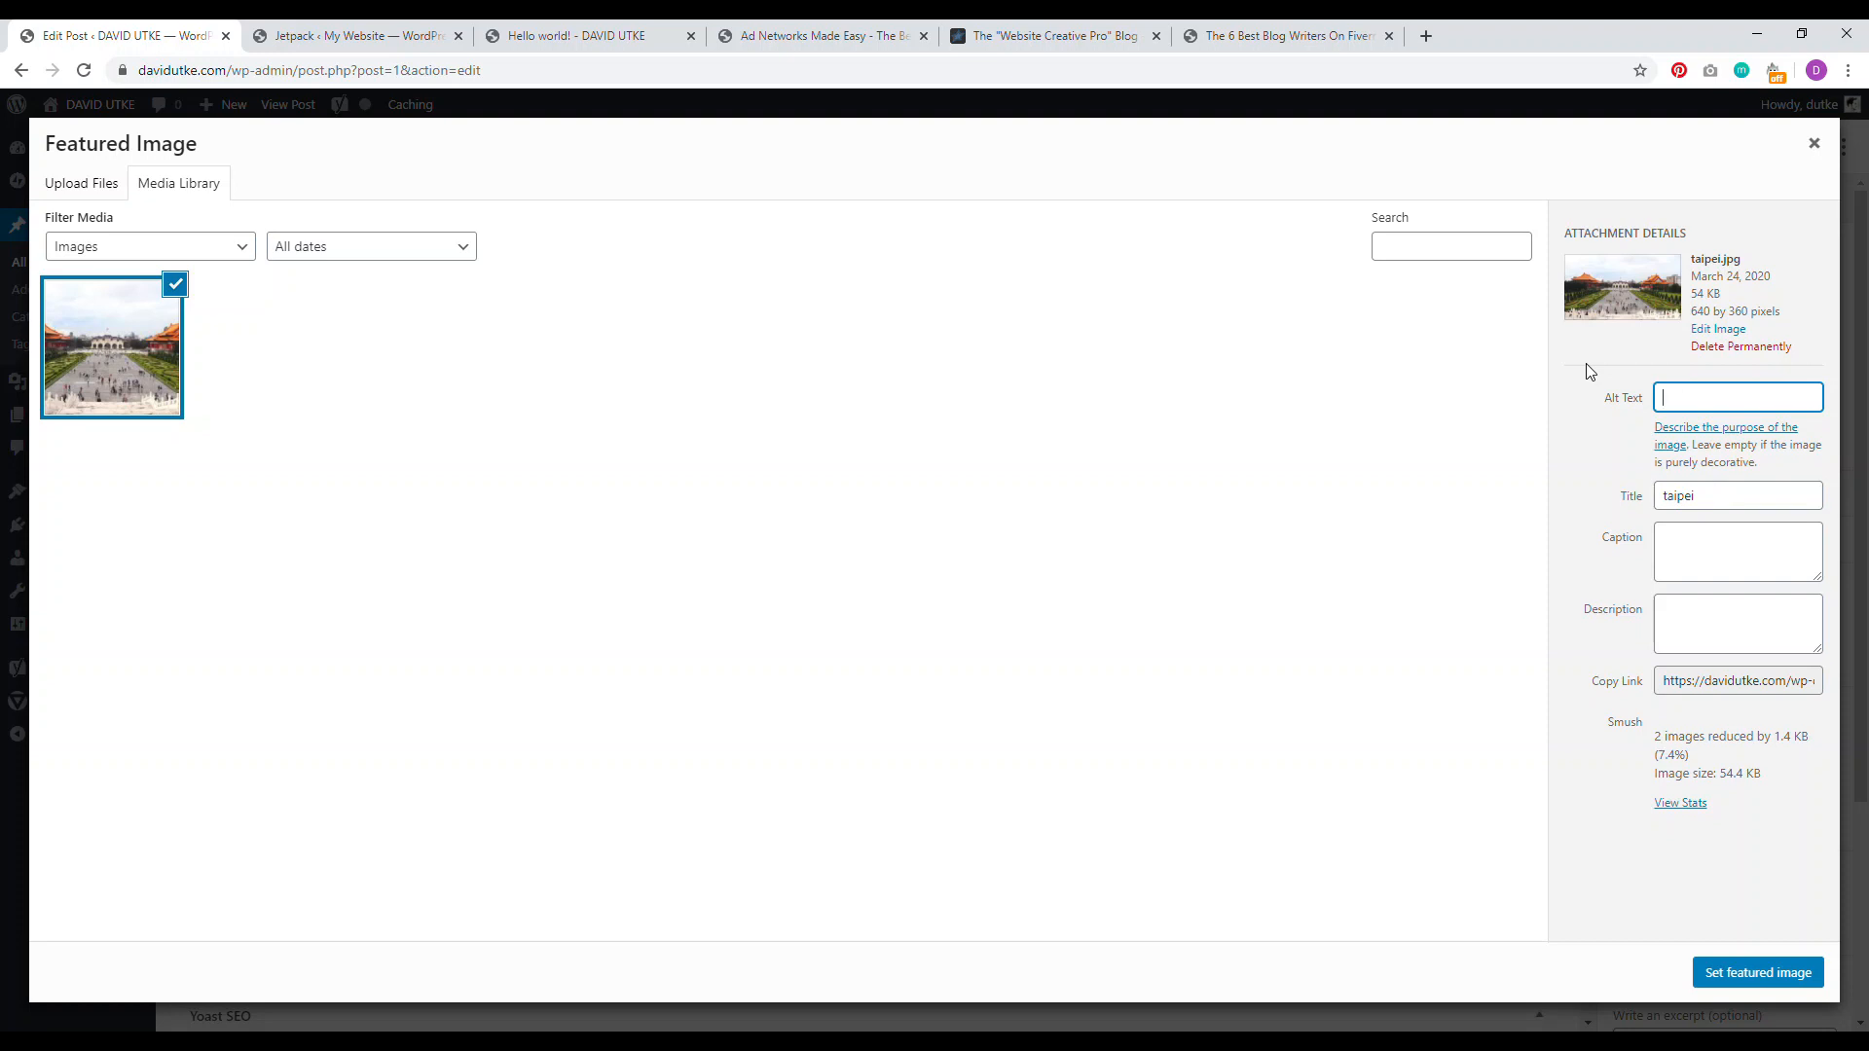
{"action": "type", "text": "taipei square"}
Step: Set taipei.jpg as the featured image and open the Add New Category form
{"action": "left_click", "coordinate": [1746, 986]}
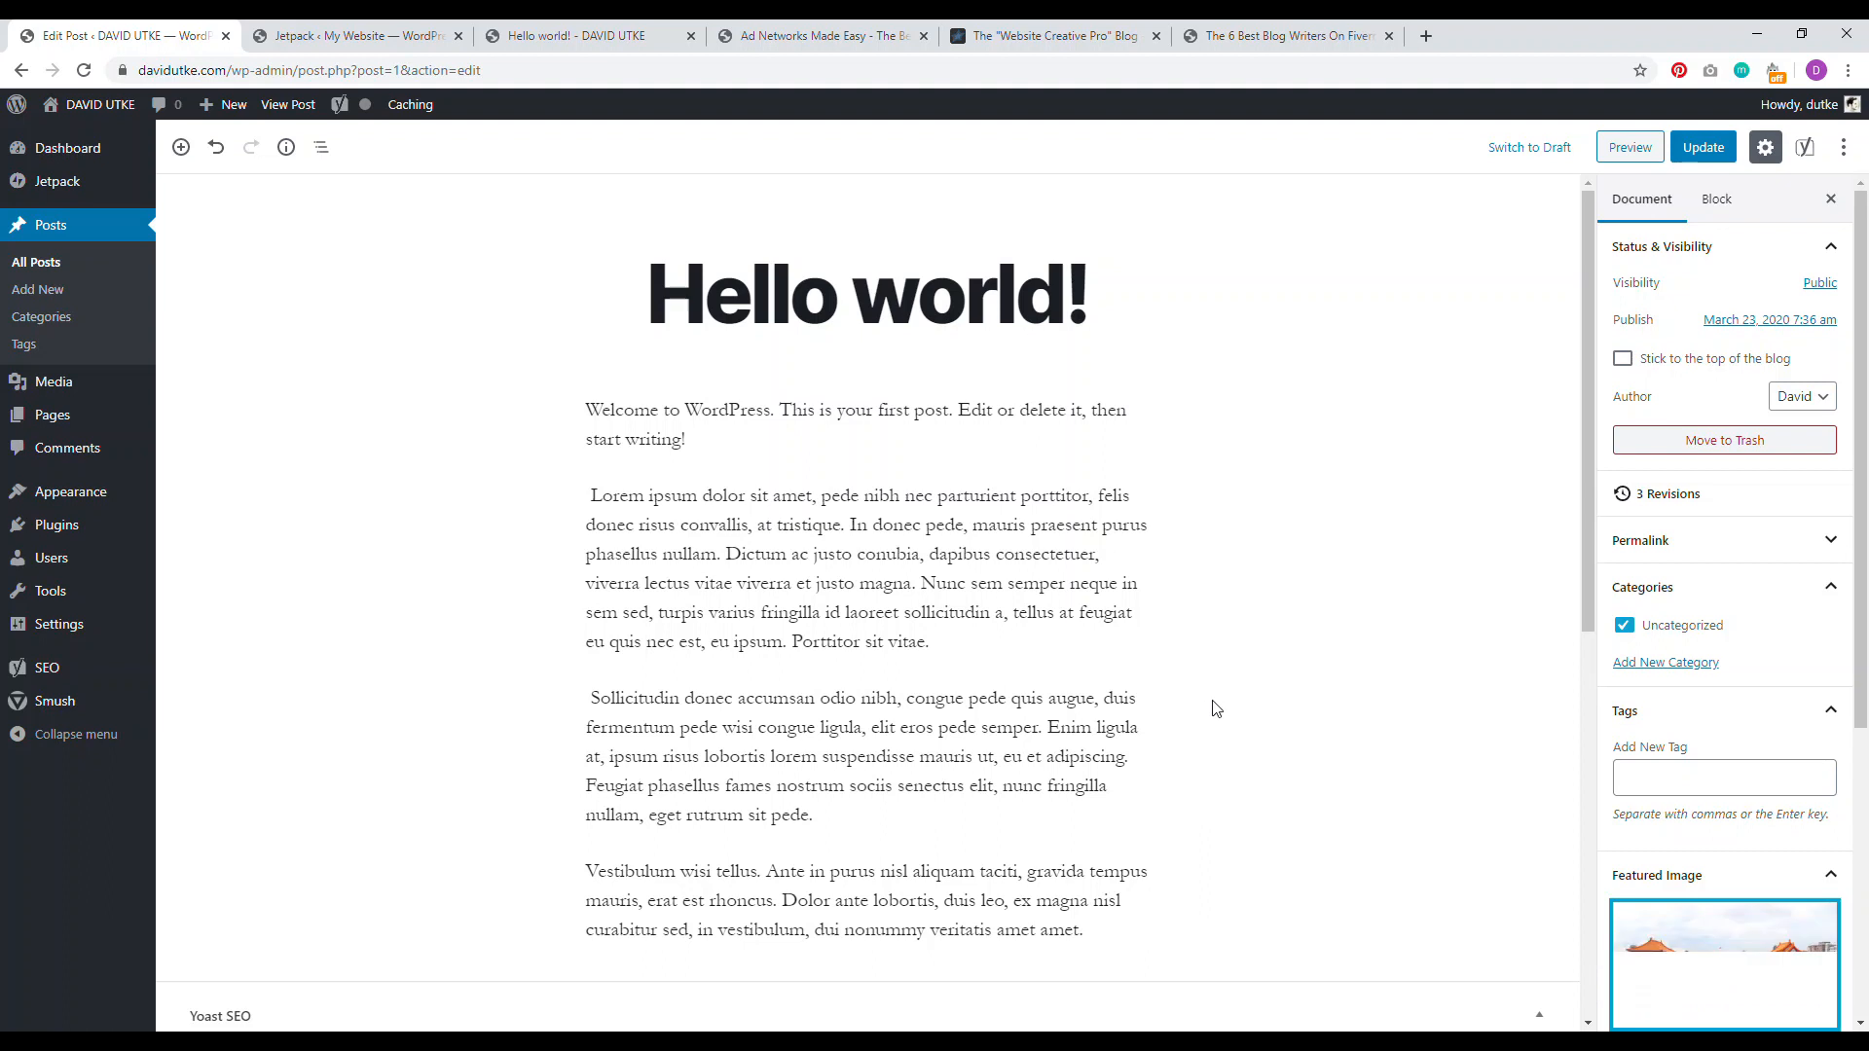
{"action": "scroll", "coordinate": [1865, 720], "scroll_direction": "down", "scroll_amount": 3}
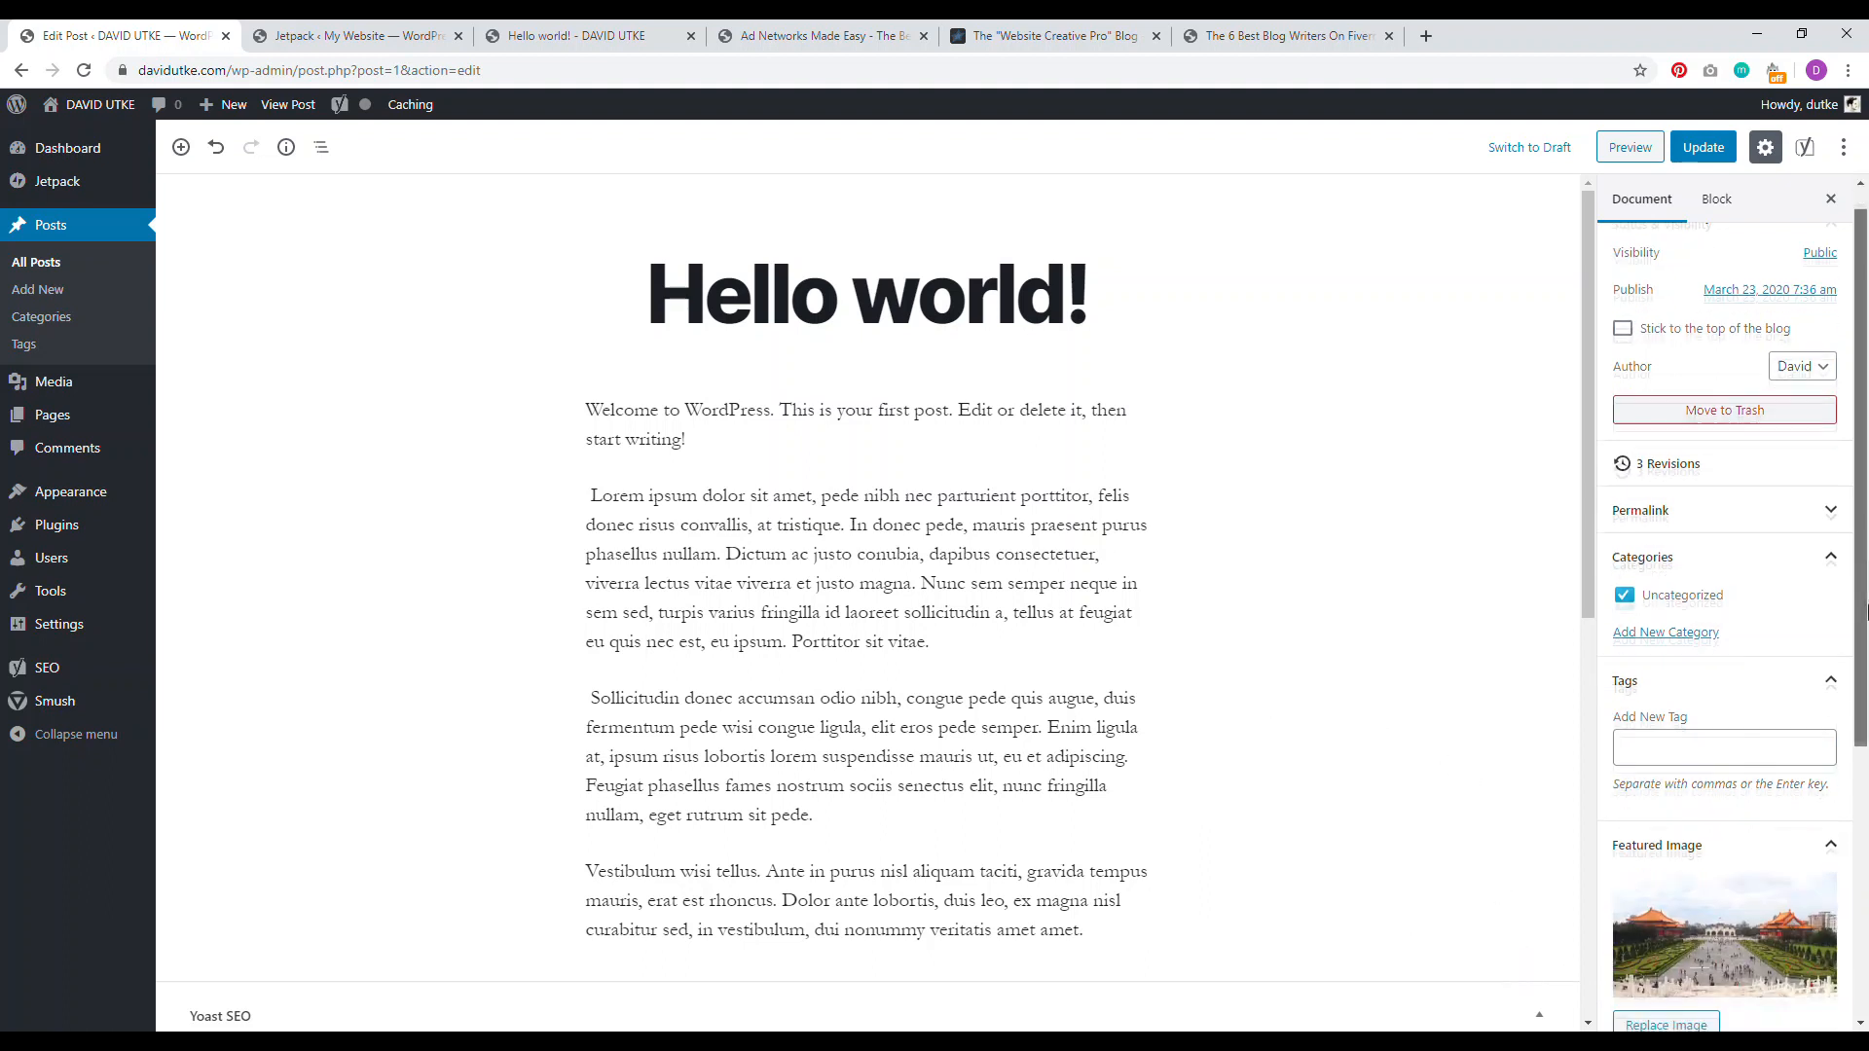
{"action": "scroll", "coordinate": [1866, 732], "scroll_direction": "up", "scroll_amount": 2}
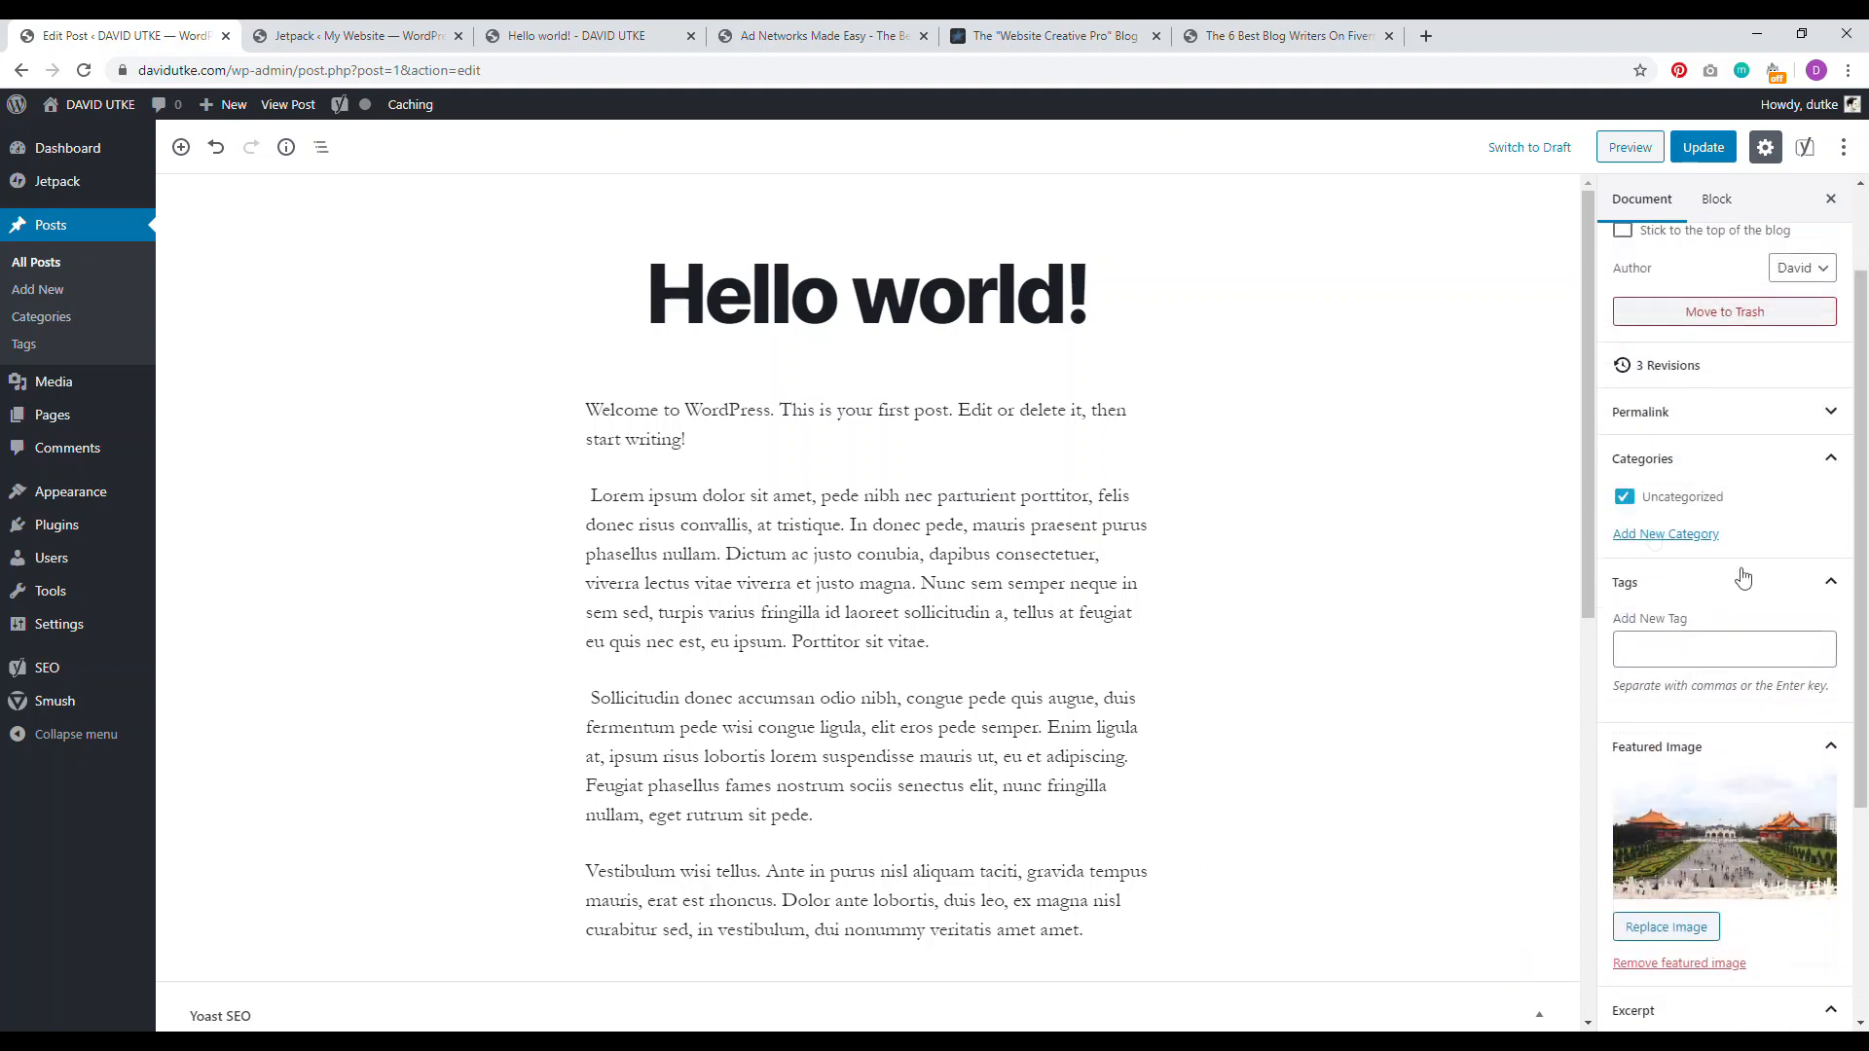
{"action": "scroll", "coordinate": [1660, 492], "scroll_direction": "up", "scroll_amount": 2}
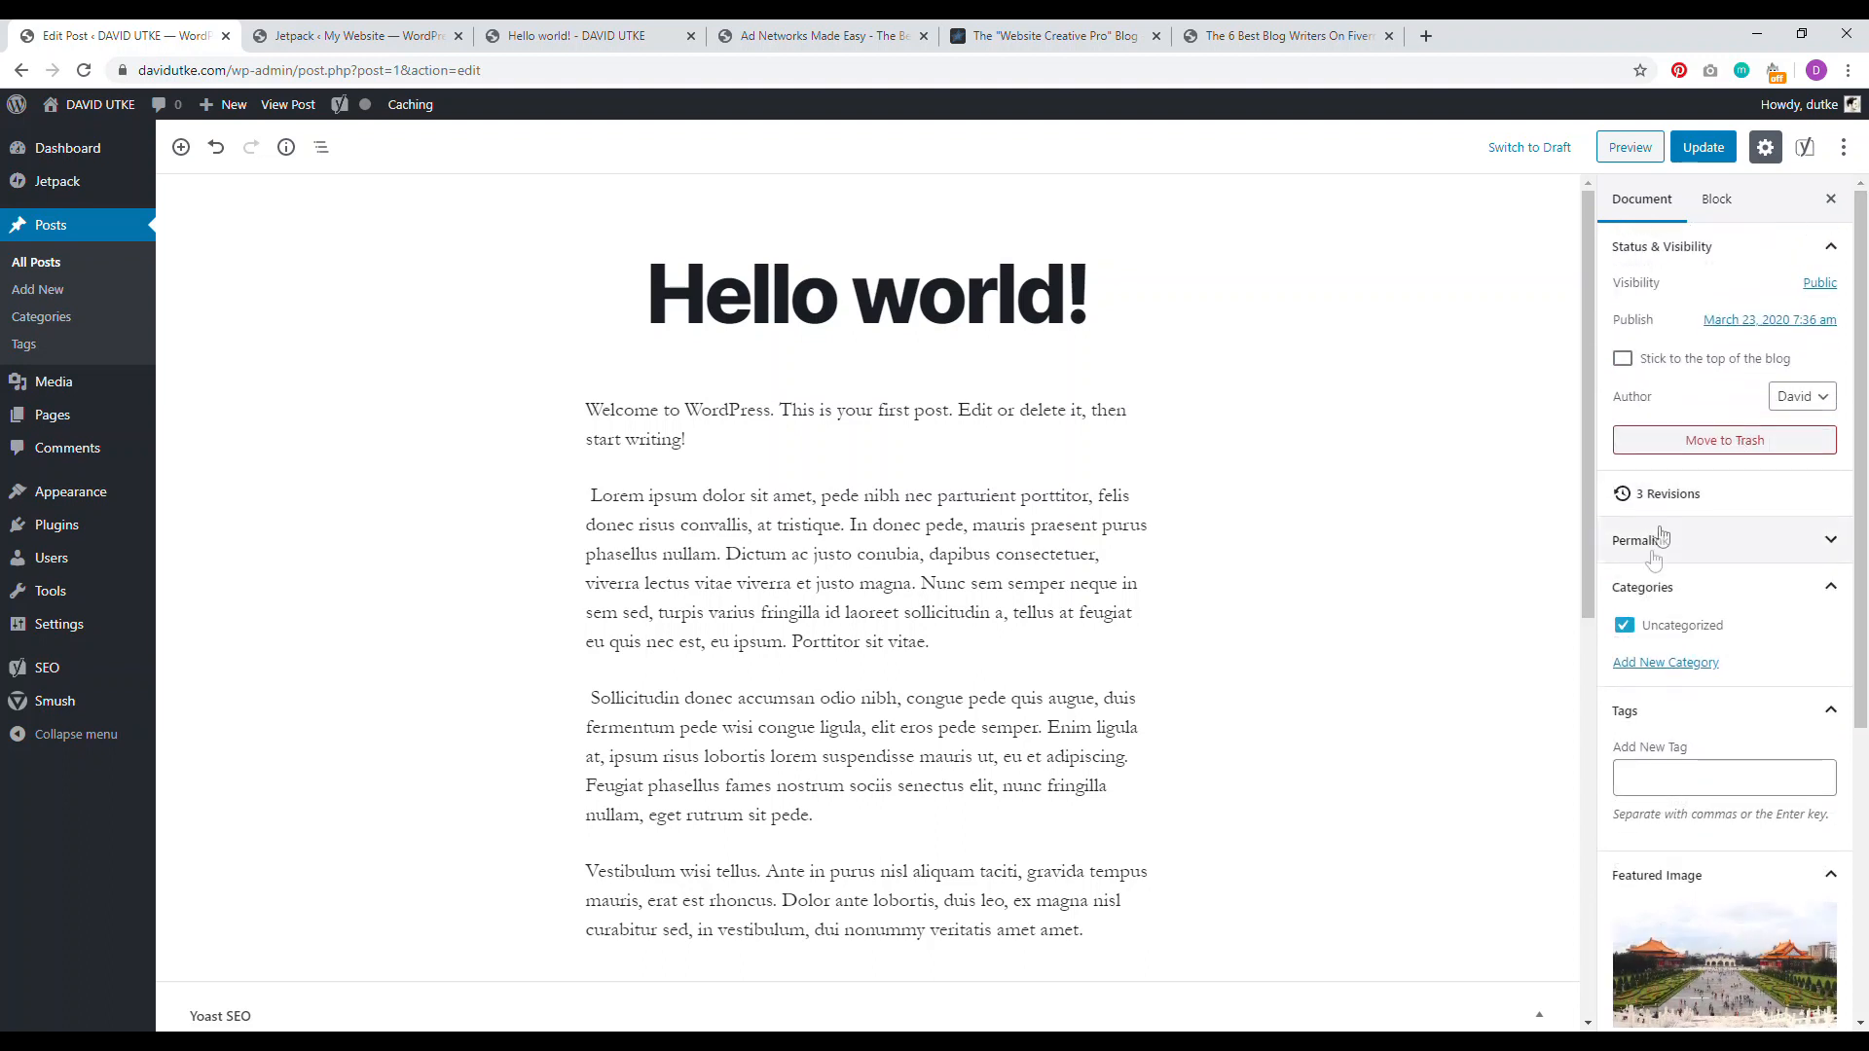
{"action": "left_click", "coordinate": [1671, 666]}
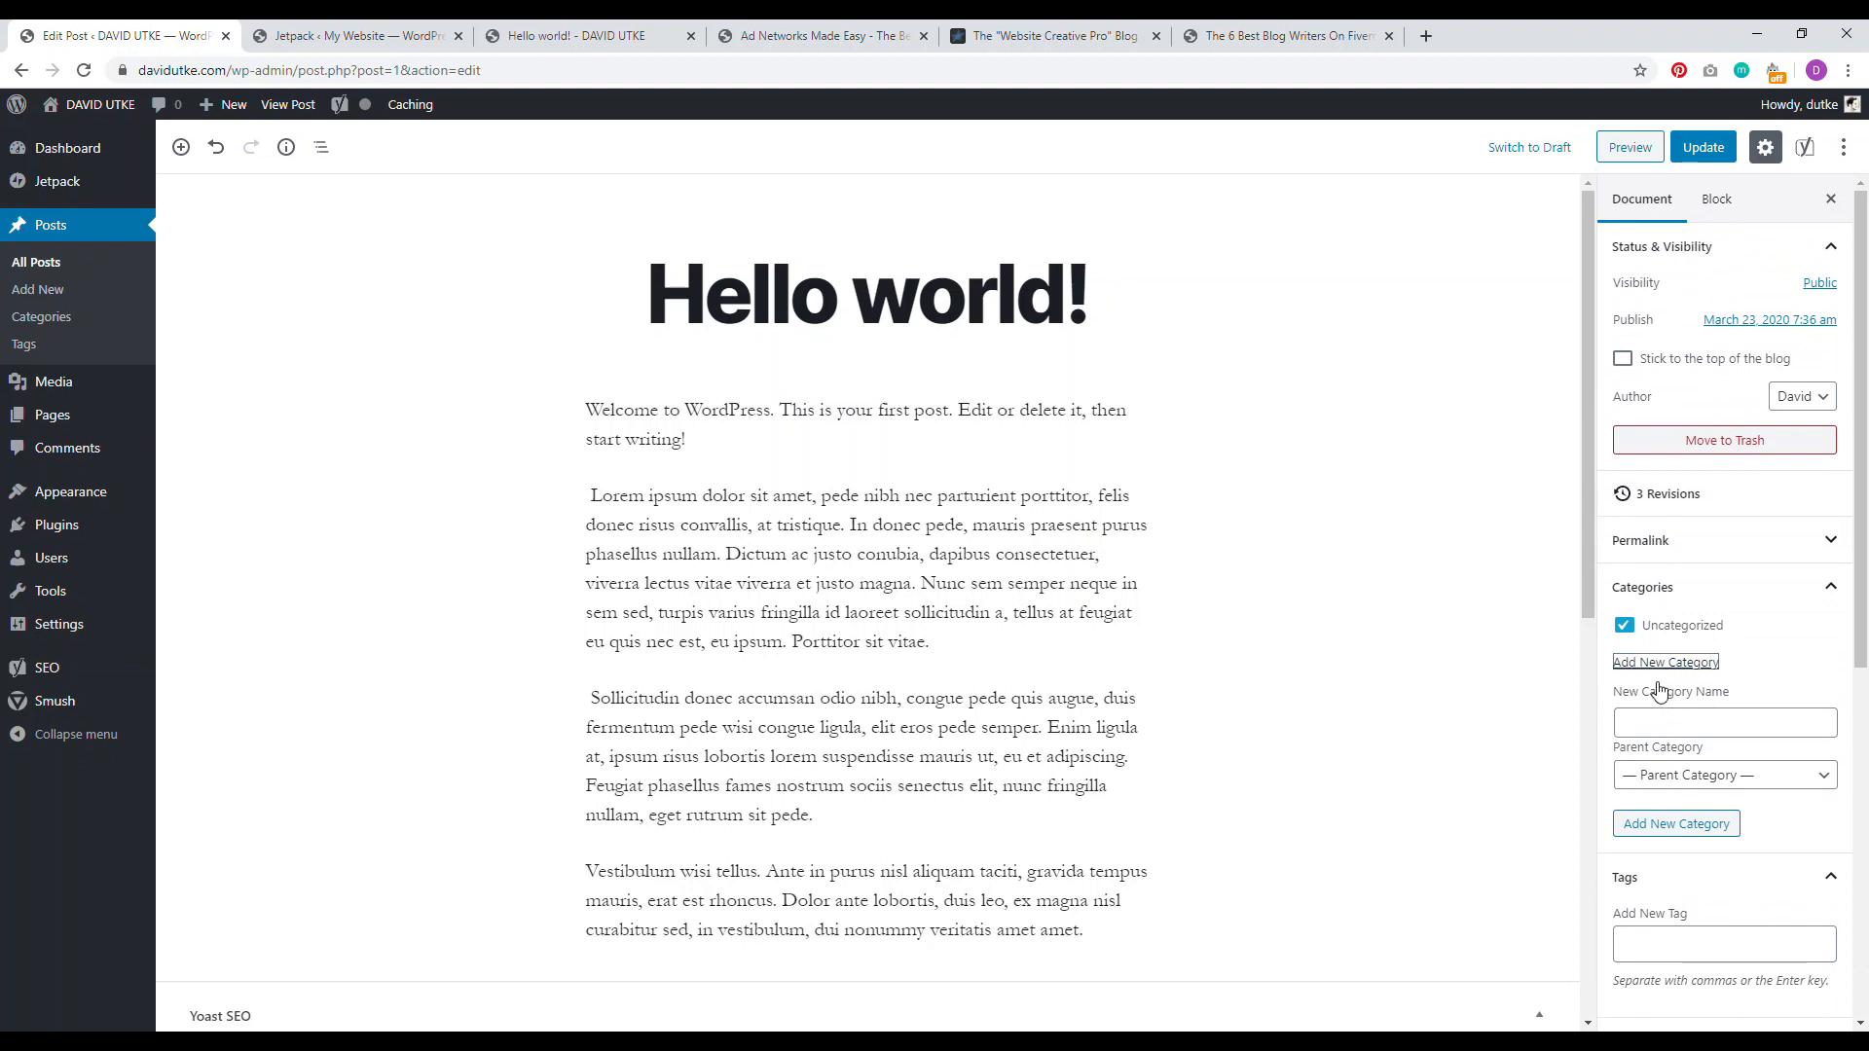
Step: Create a 'Travel Tips' category for the post and uncheck Uncategorized
{"action": "left_click", "coordinate": [1666, 722]}
{"action": "type", "text": "T"}
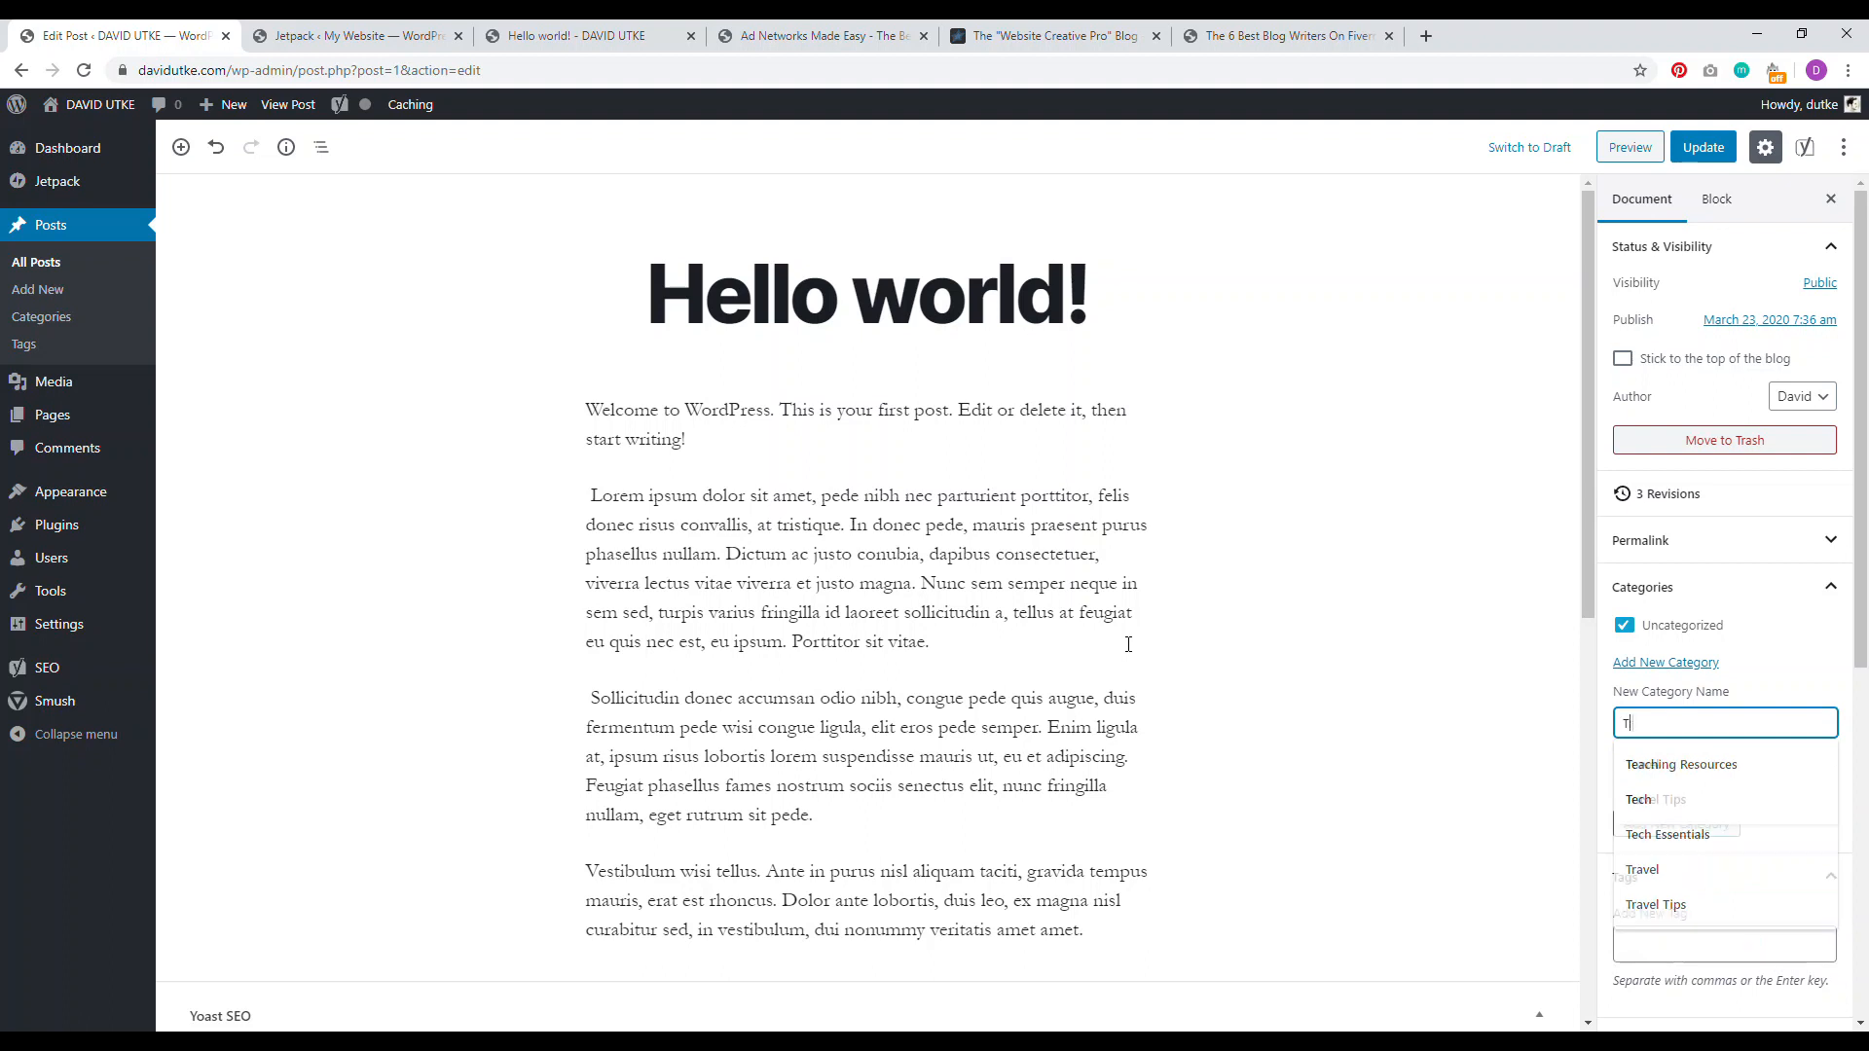
{"action": "type", "text": "ravel "}
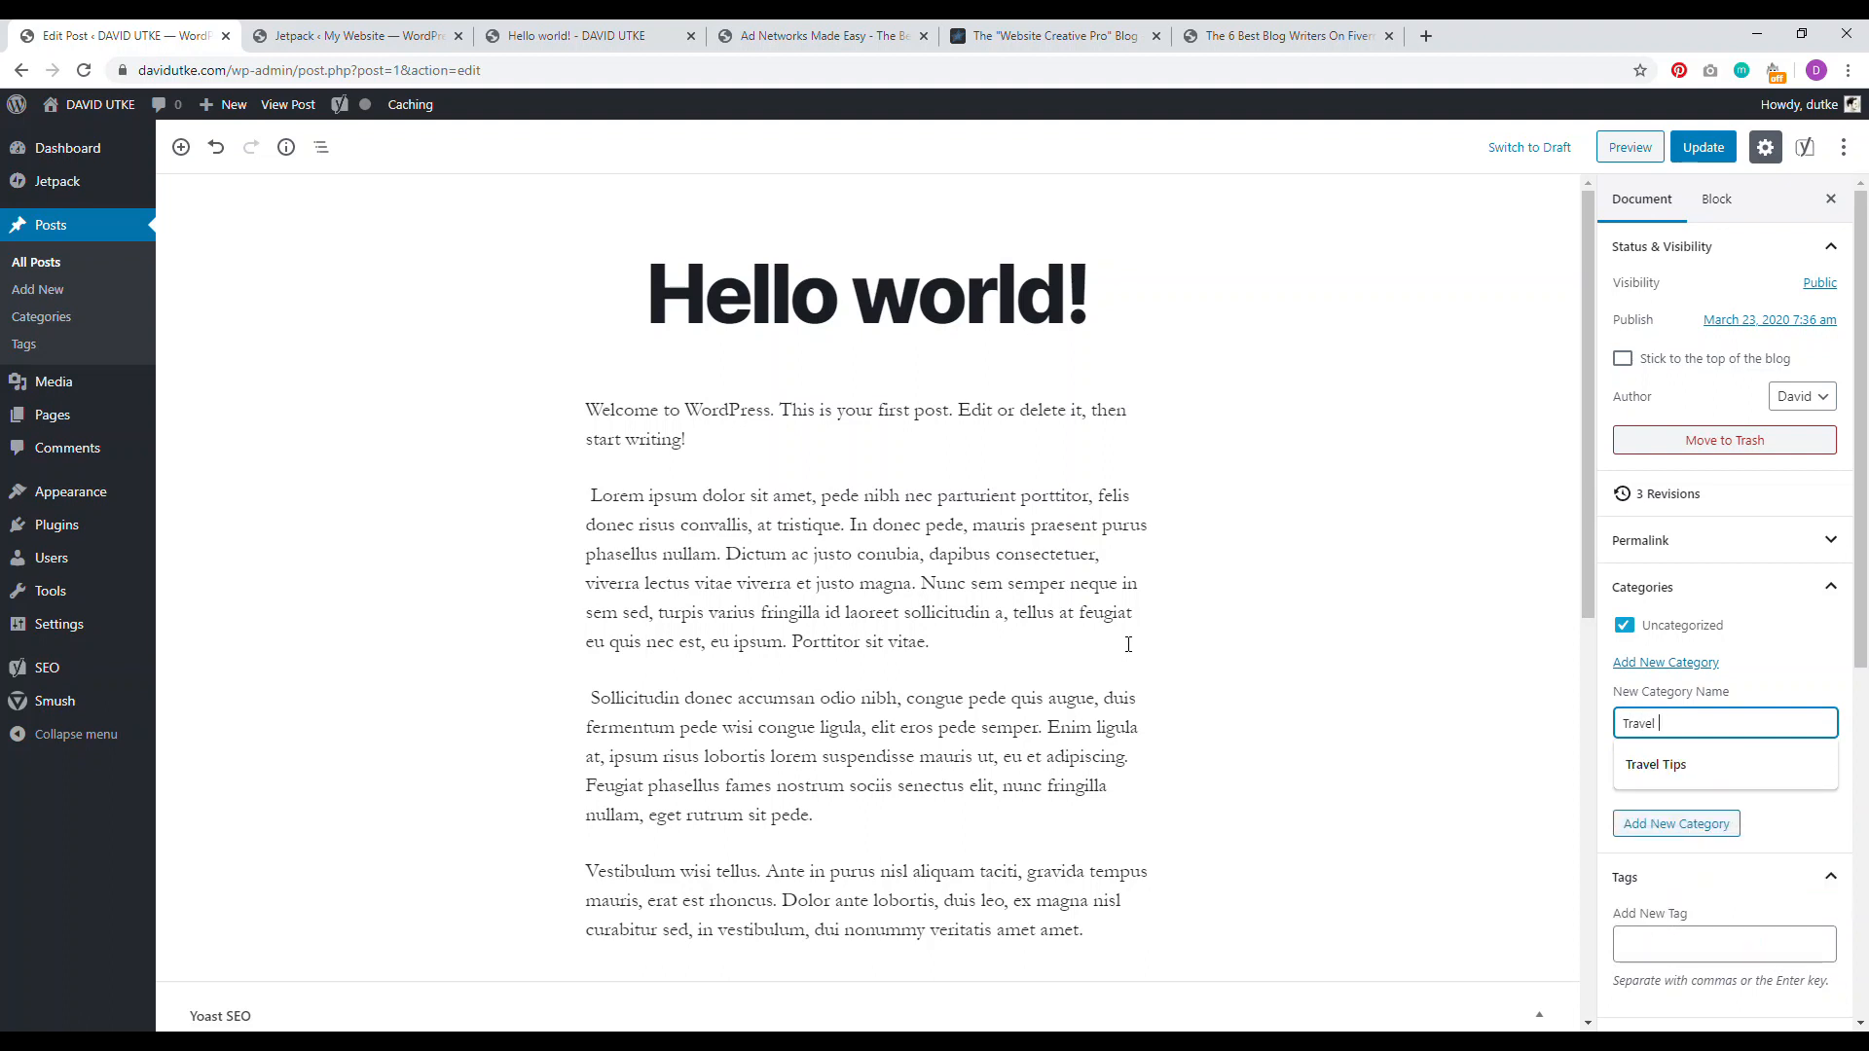
{"action": "type", "text": "Tips"}
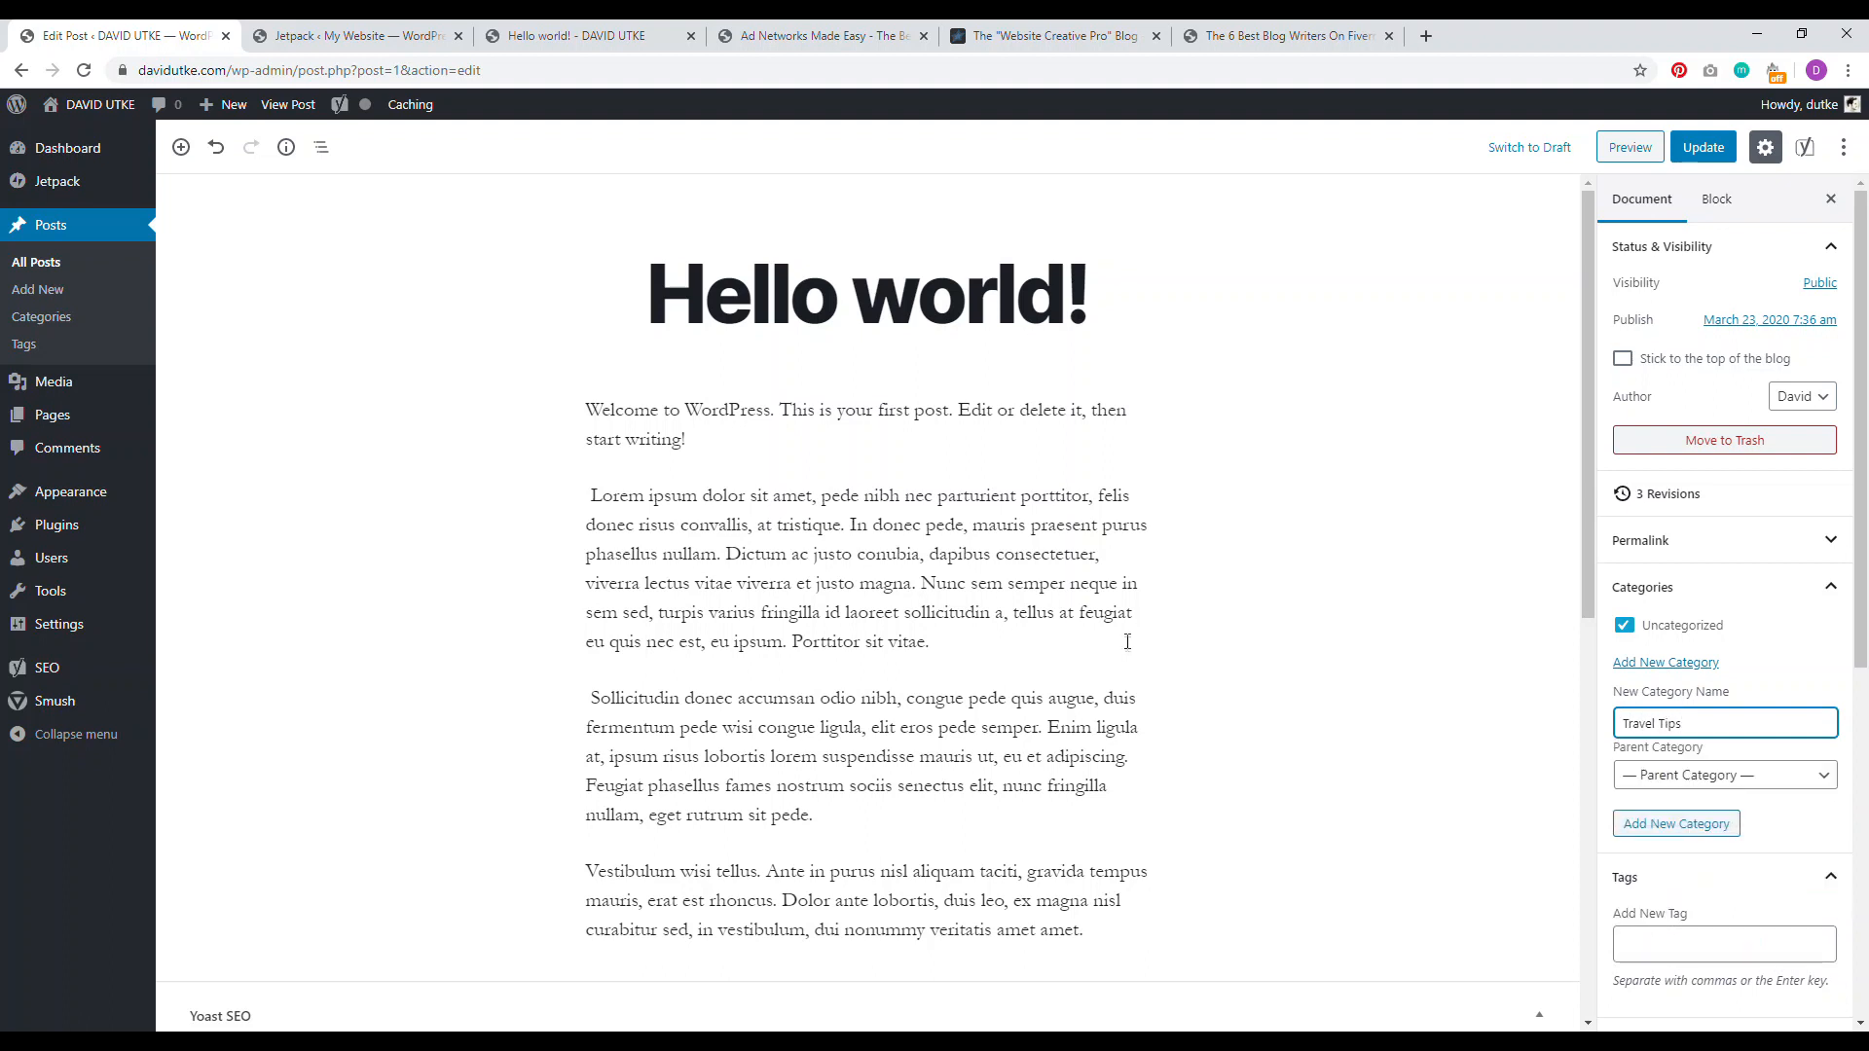
{"action": "left_click", "coordinate": [1587, 584]}
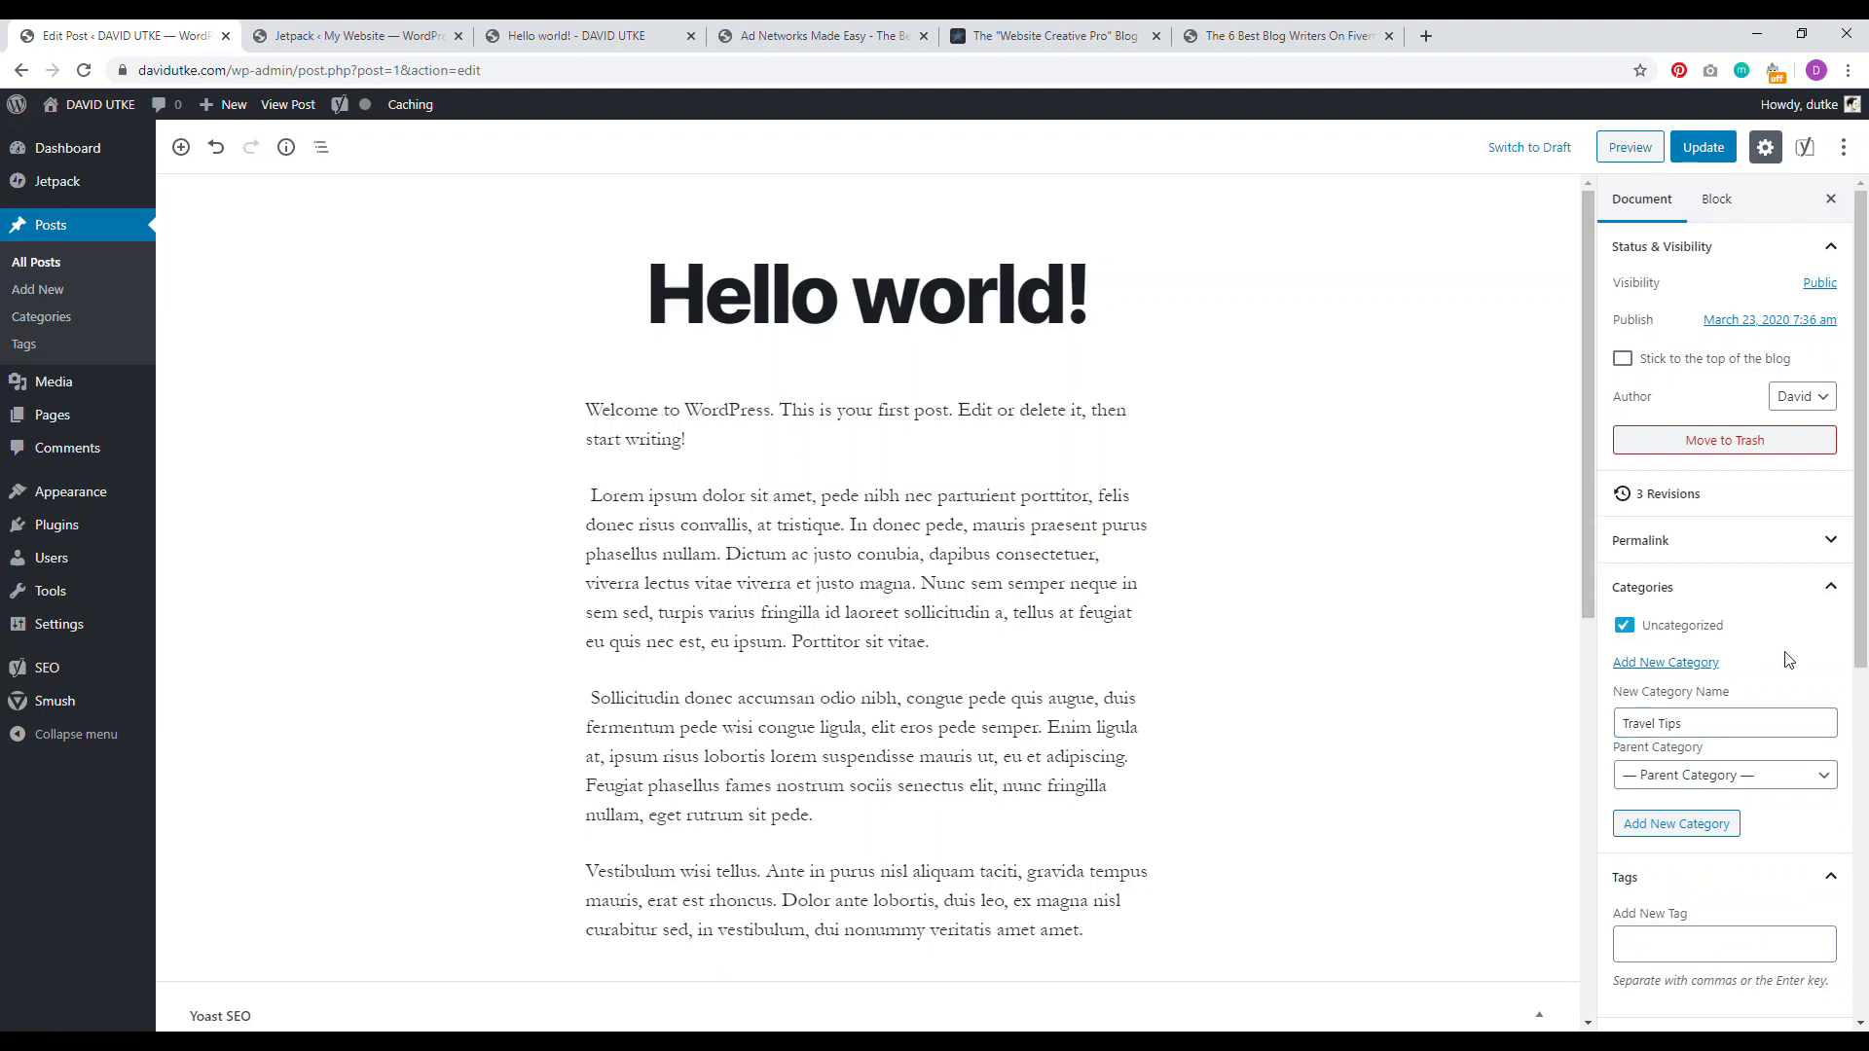
{"action": "left_click", "coordinate": [1677, 824]}
{"action": "left_click", "coordinate": [1690, 829]}
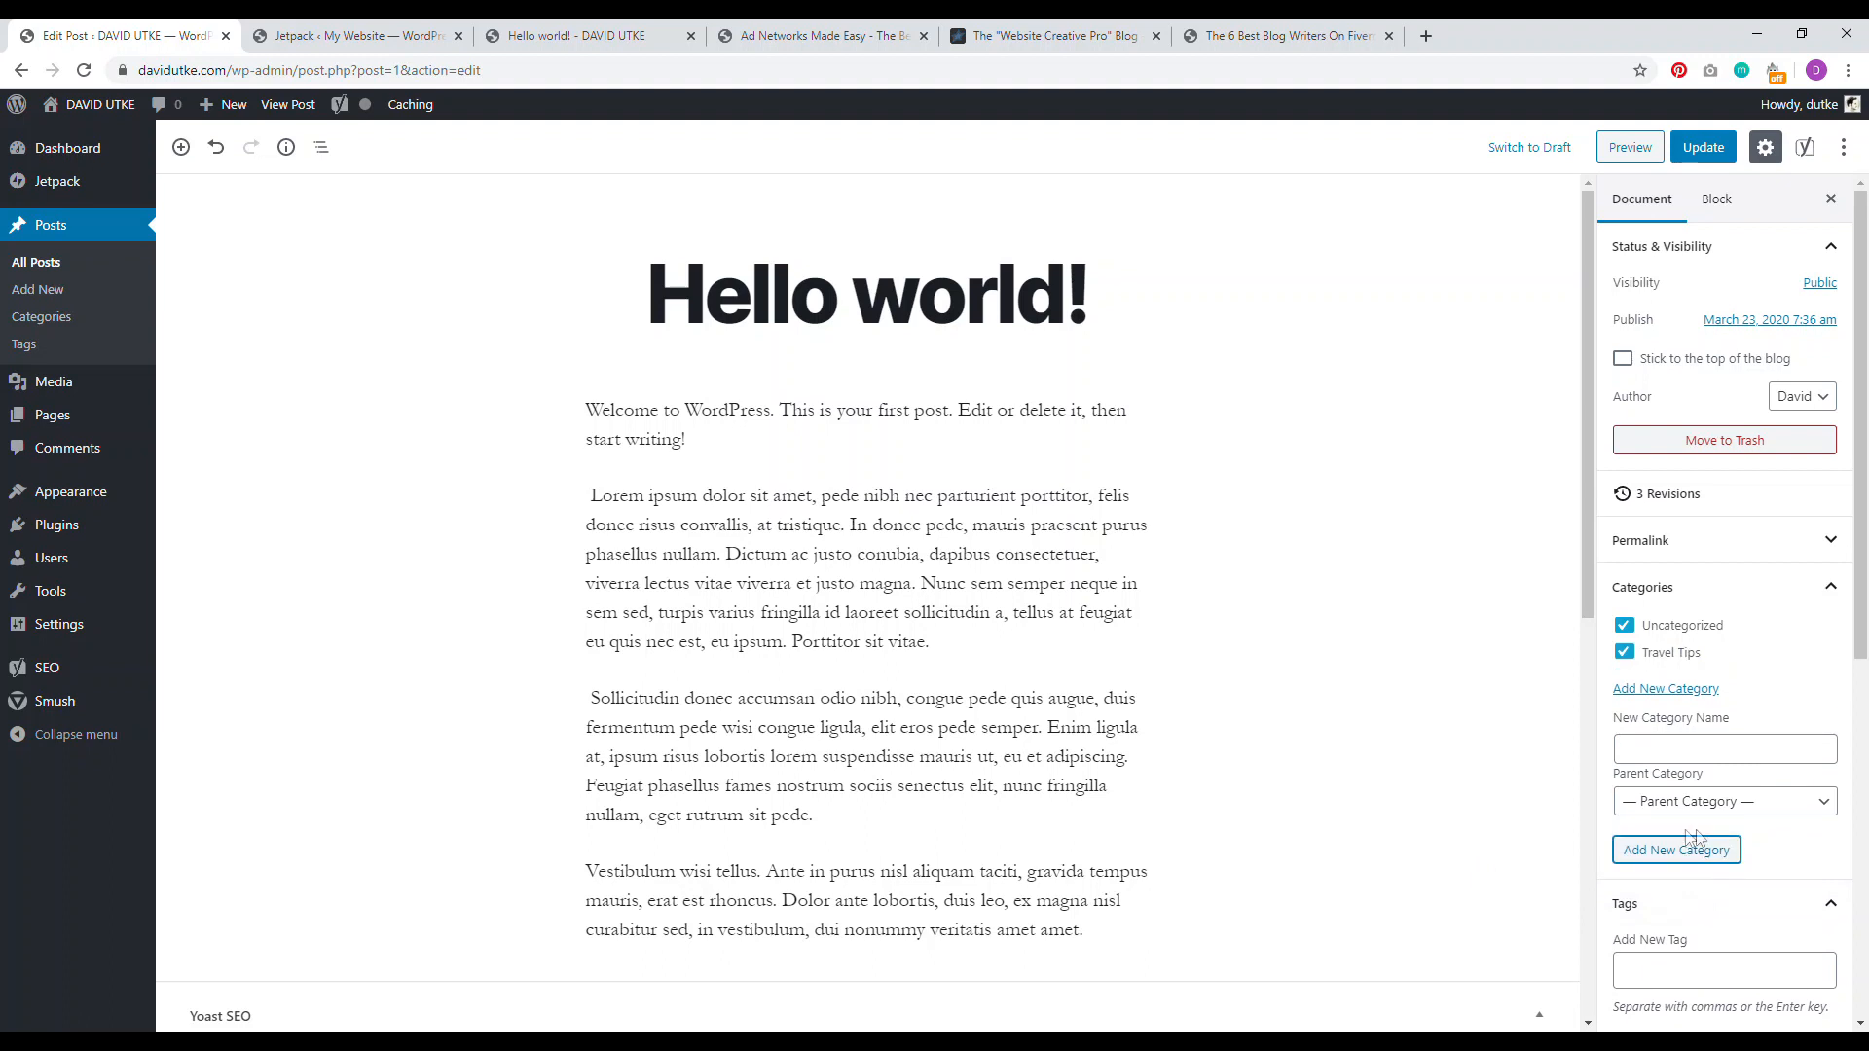
{"action": "left_click", "coordinate": [1624, 625]}
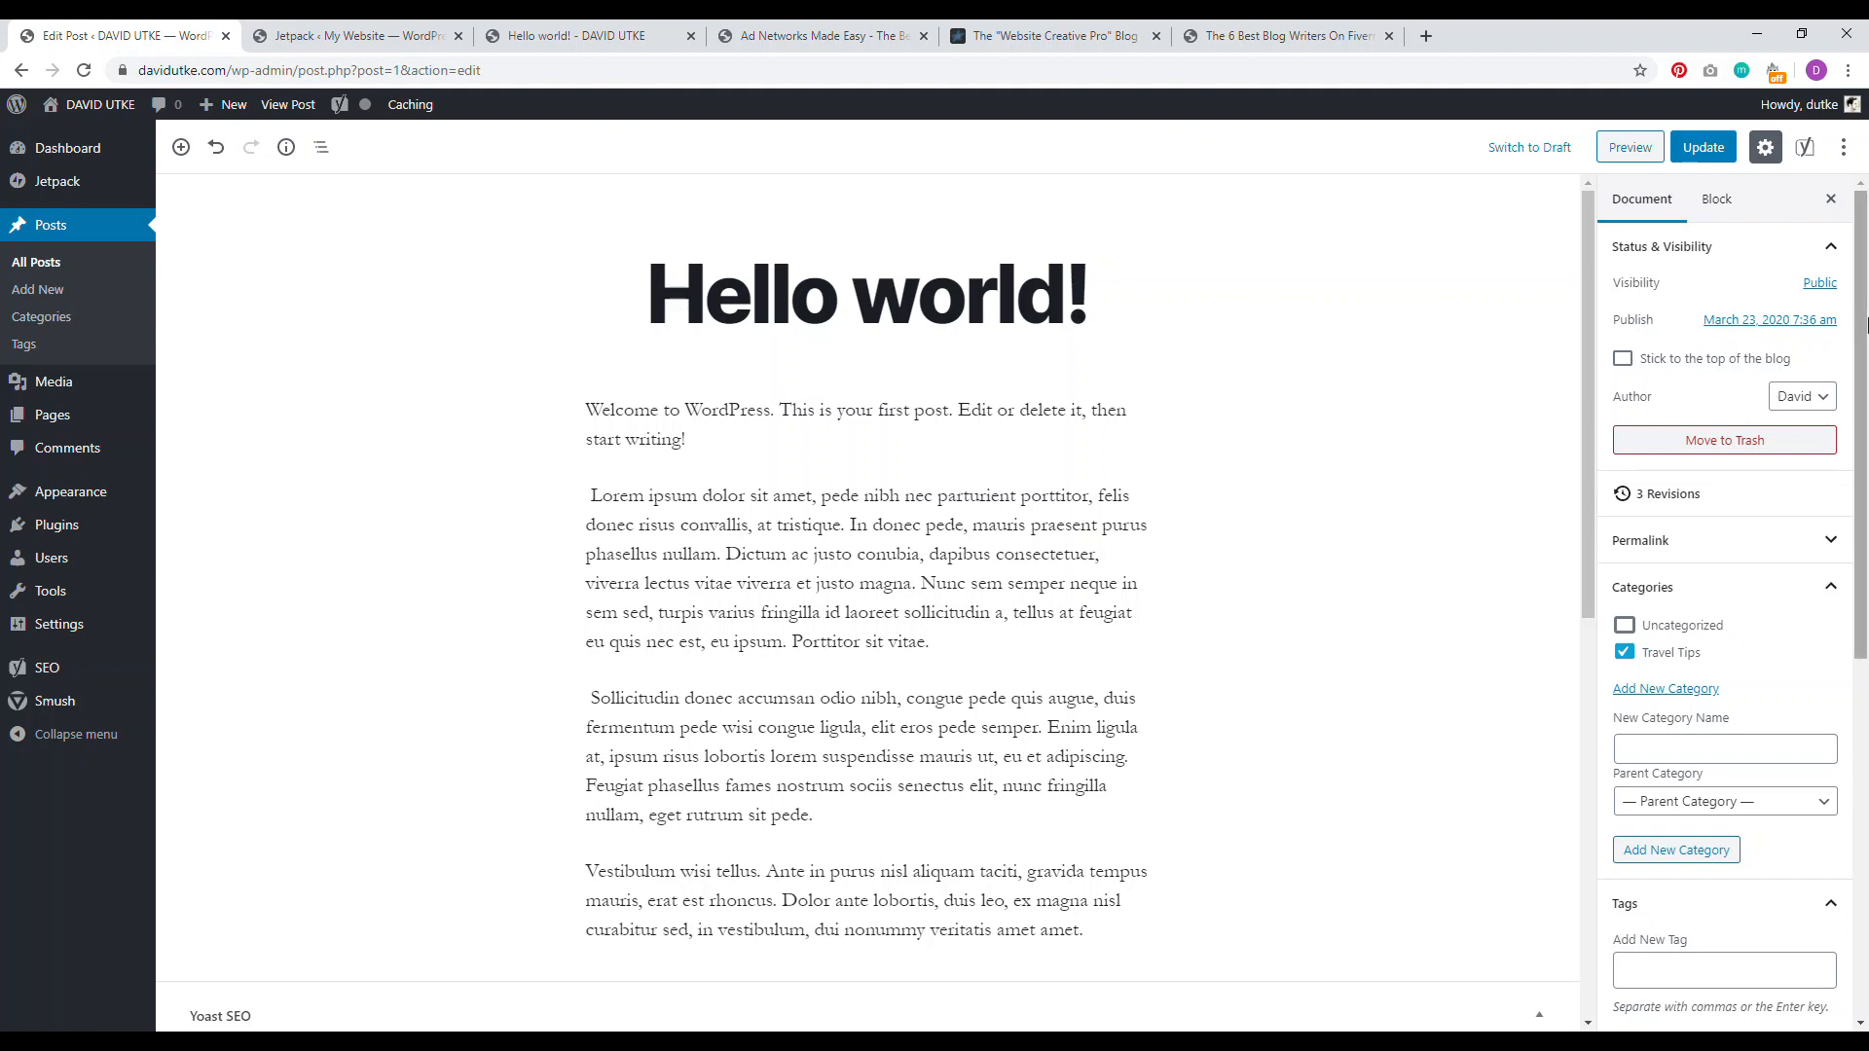
Step: Collapse the Categories panel and leave the Tags section expanded
{"action": "left_click_drag", "start_coordinate": [1866, 327], "coordinate": [1865, 333]}
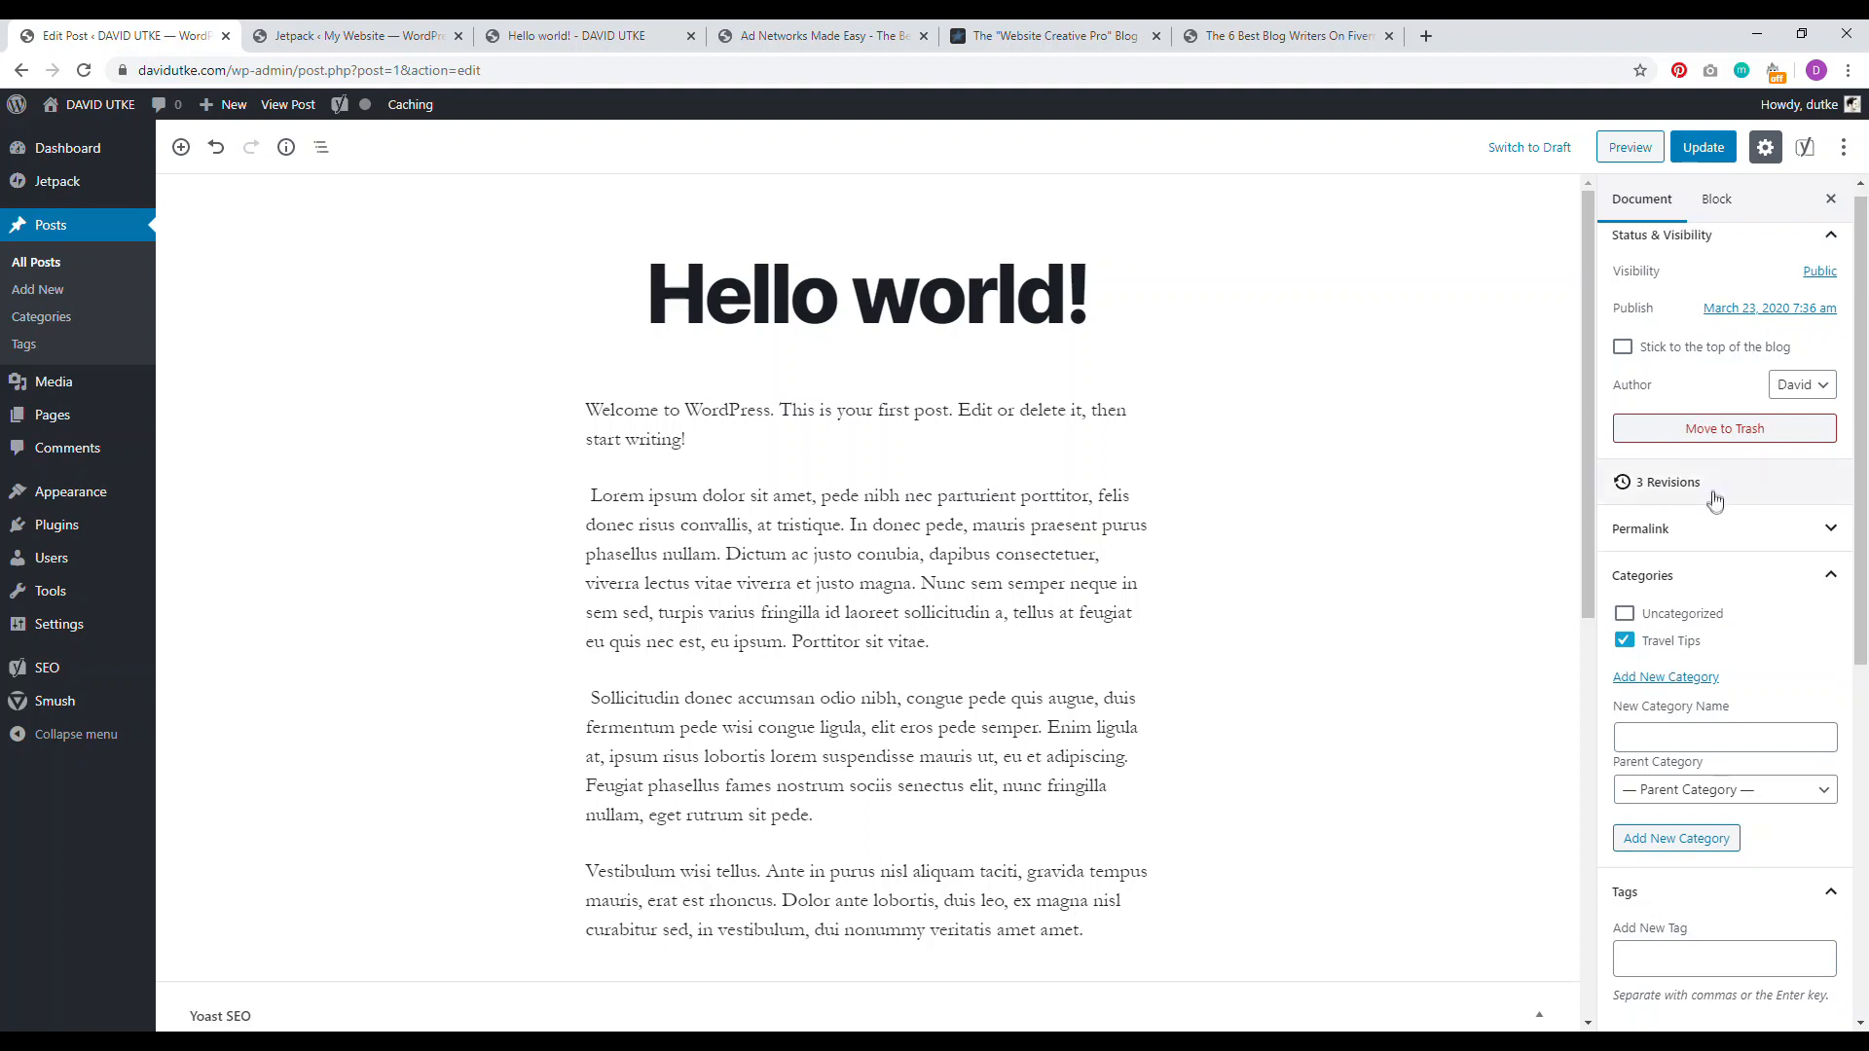
{"action": "left_click", "coordinate": [1736, 577]}
{"action": "left_click", "coordinate": [1740, 628]}
{"action": "left_click", "coordinate": [1699, 627]}
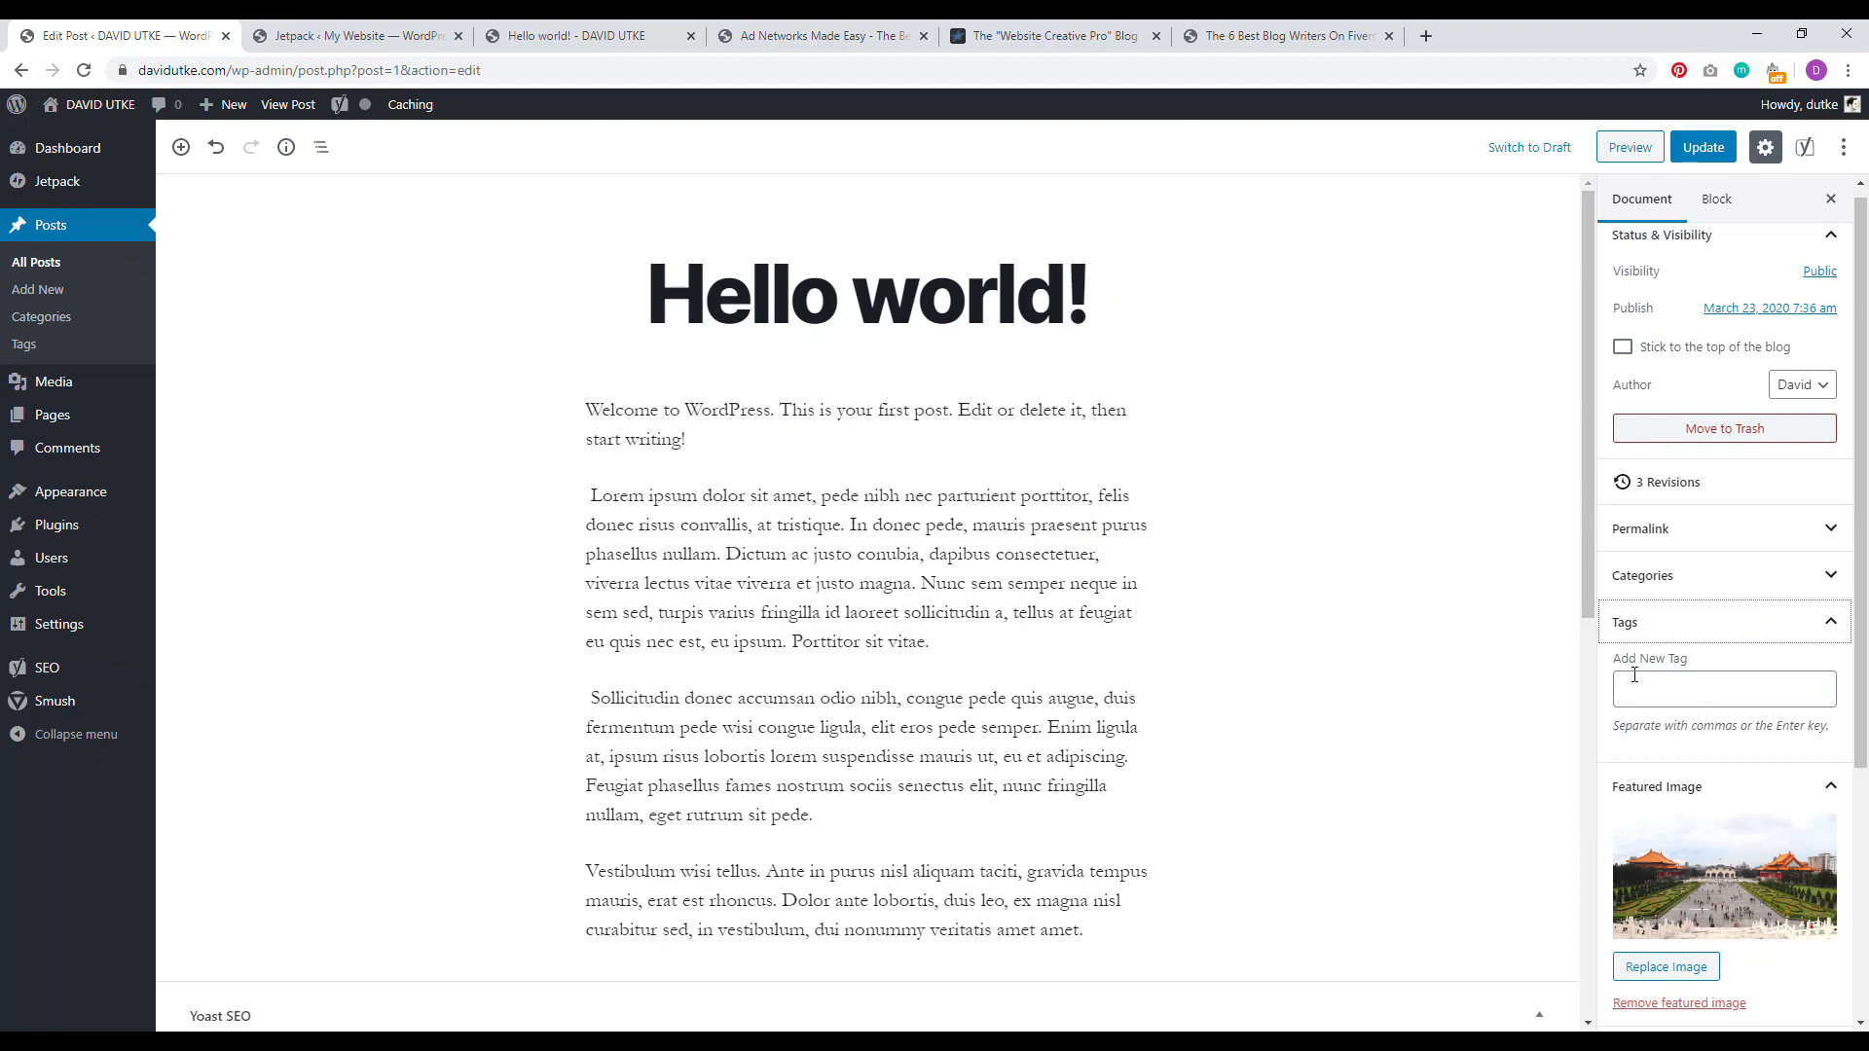
Step: Collapse the Tags panel and open the Yoast SEO snippet editor
{"action": "left_click", "coordinate": [1665, 625]}
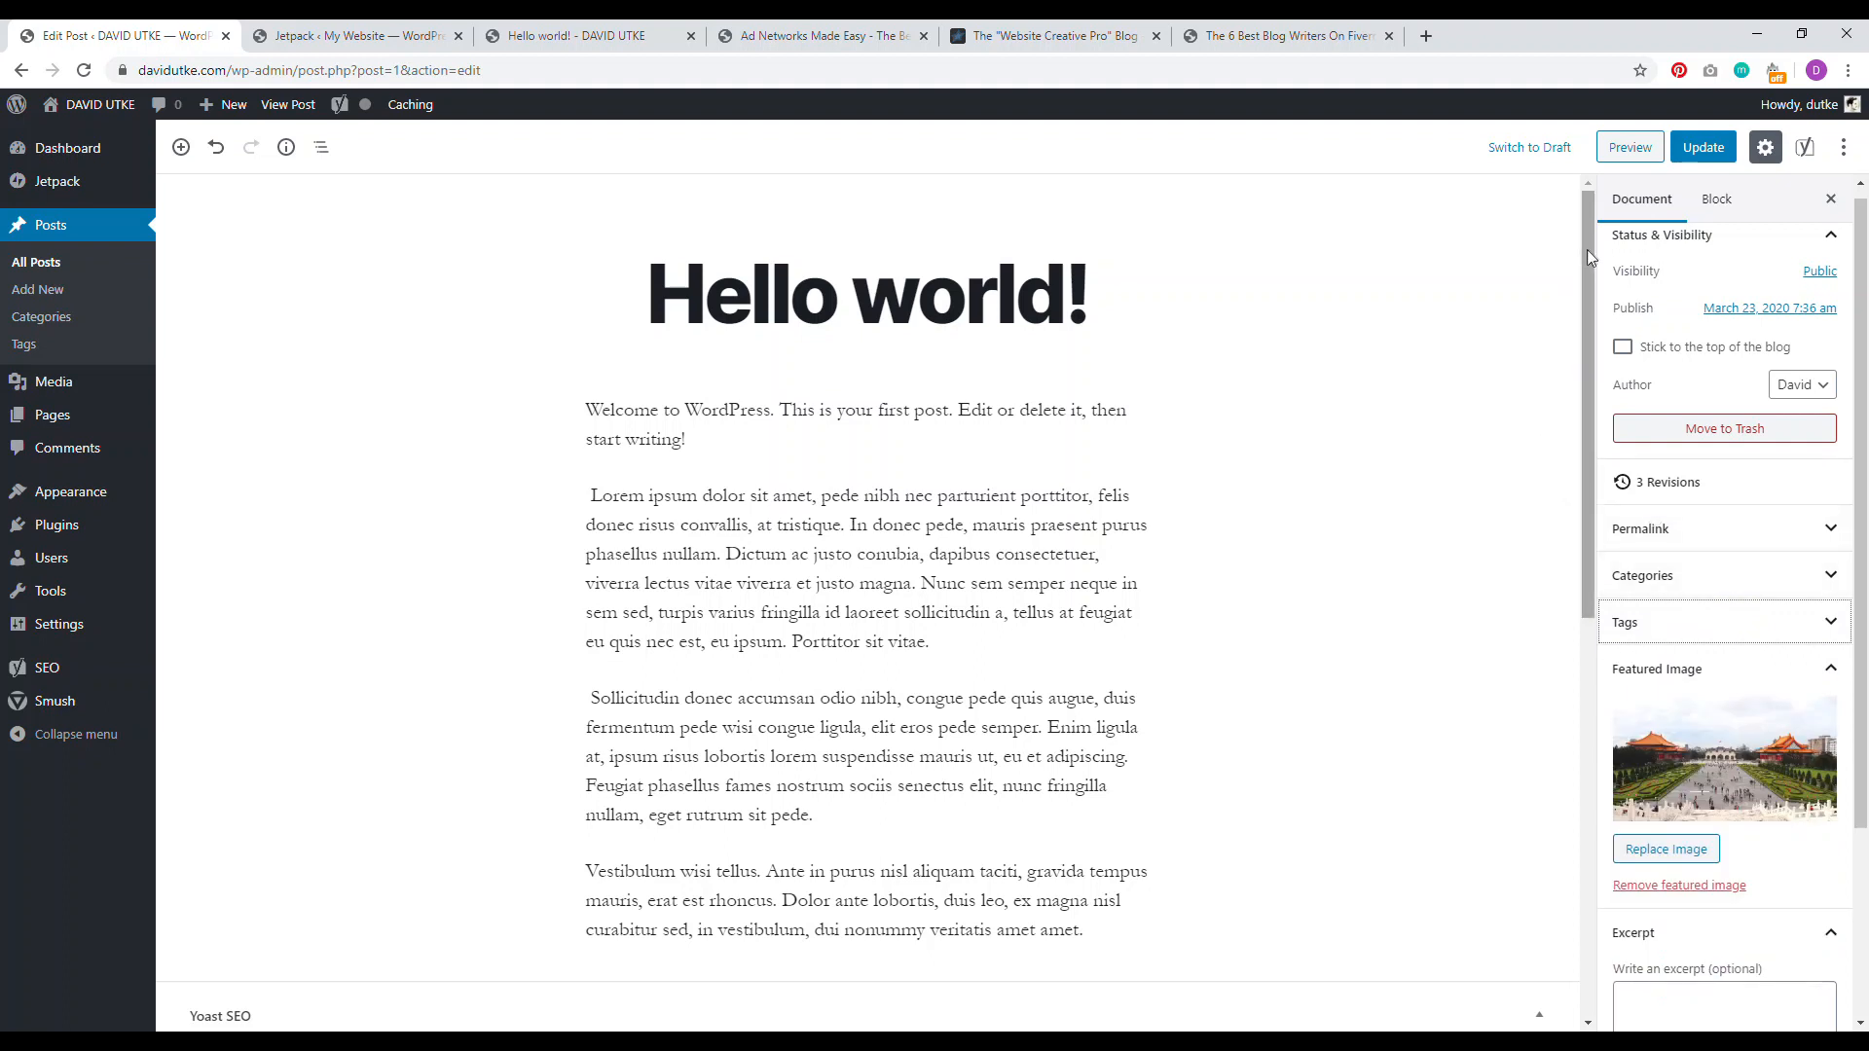
{"action": "scroll", "coordinate": [1587, 233], "scroll_direction": "down", "scroll_amount": 2}
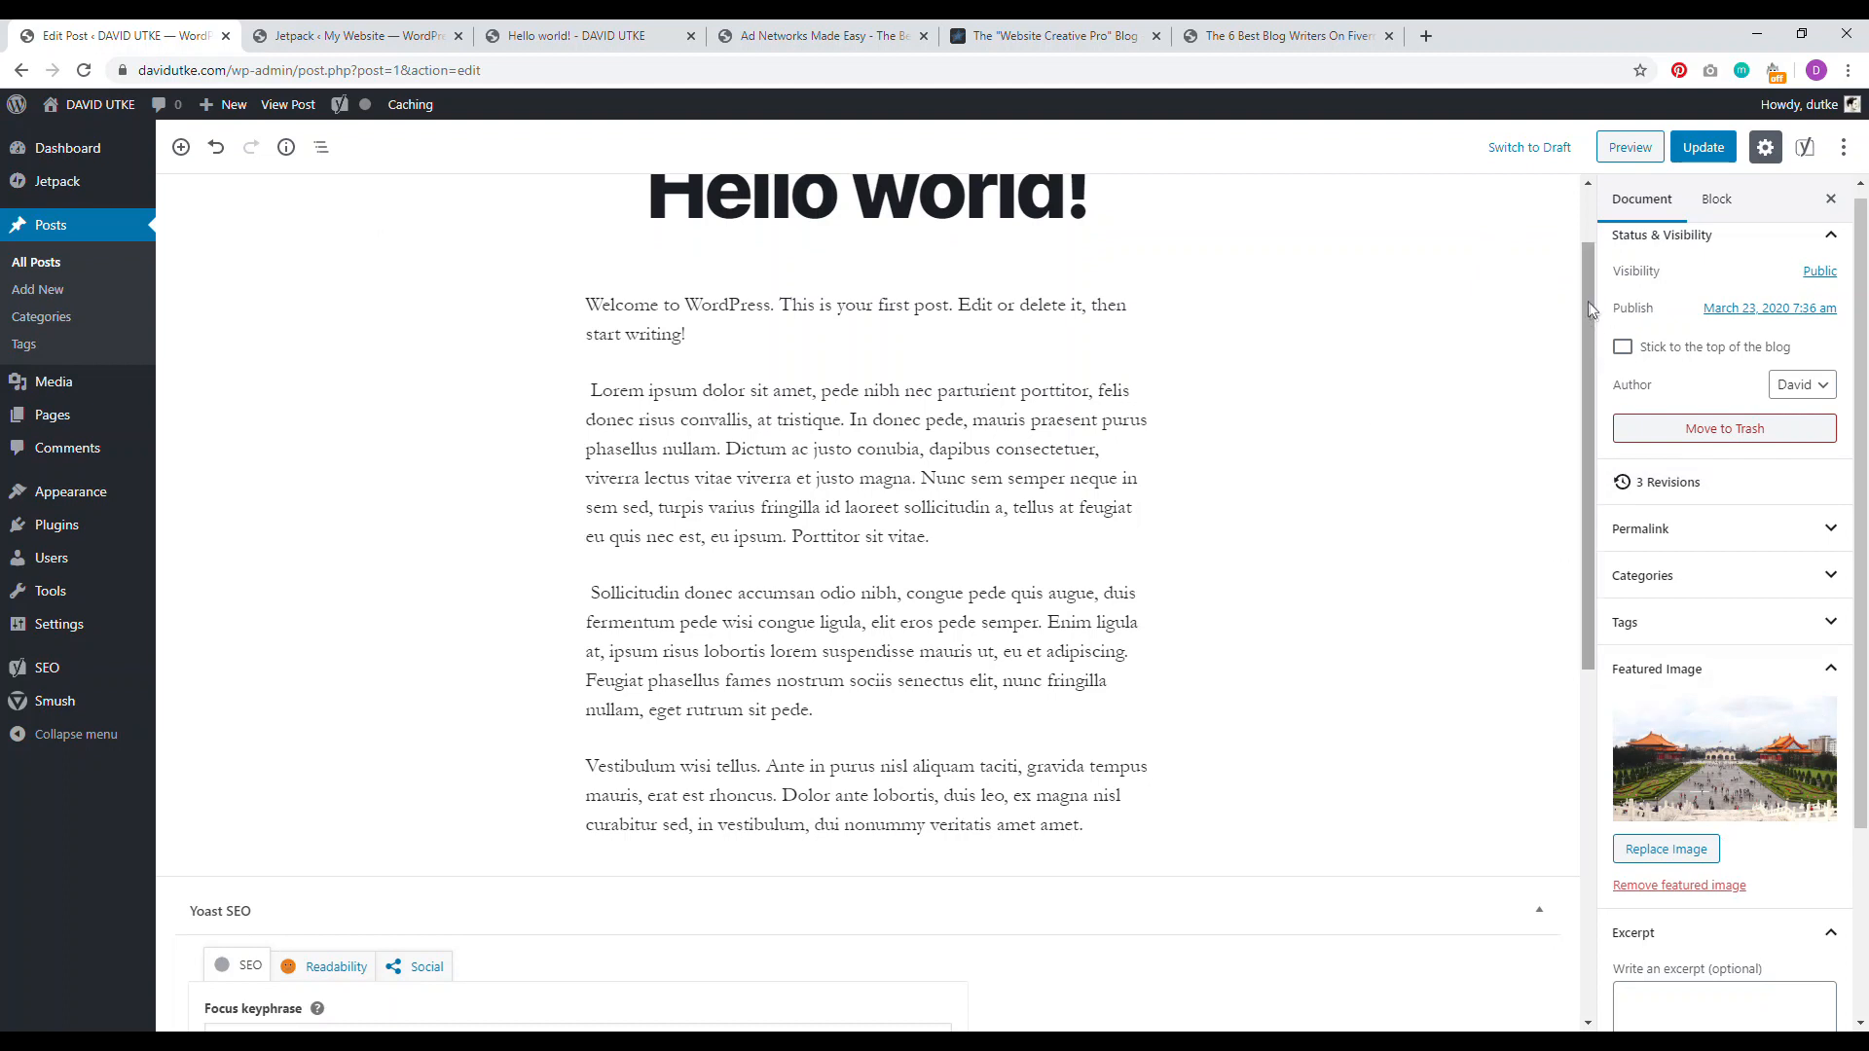
{"action": "scroll", "coordinate": [1584, 360], "scroll_direction": "down", "scroll_amount": 1}
{"action": "left_click_drag", "start_coordinate": [1582, 360], "coordinate": [1557, 655]}
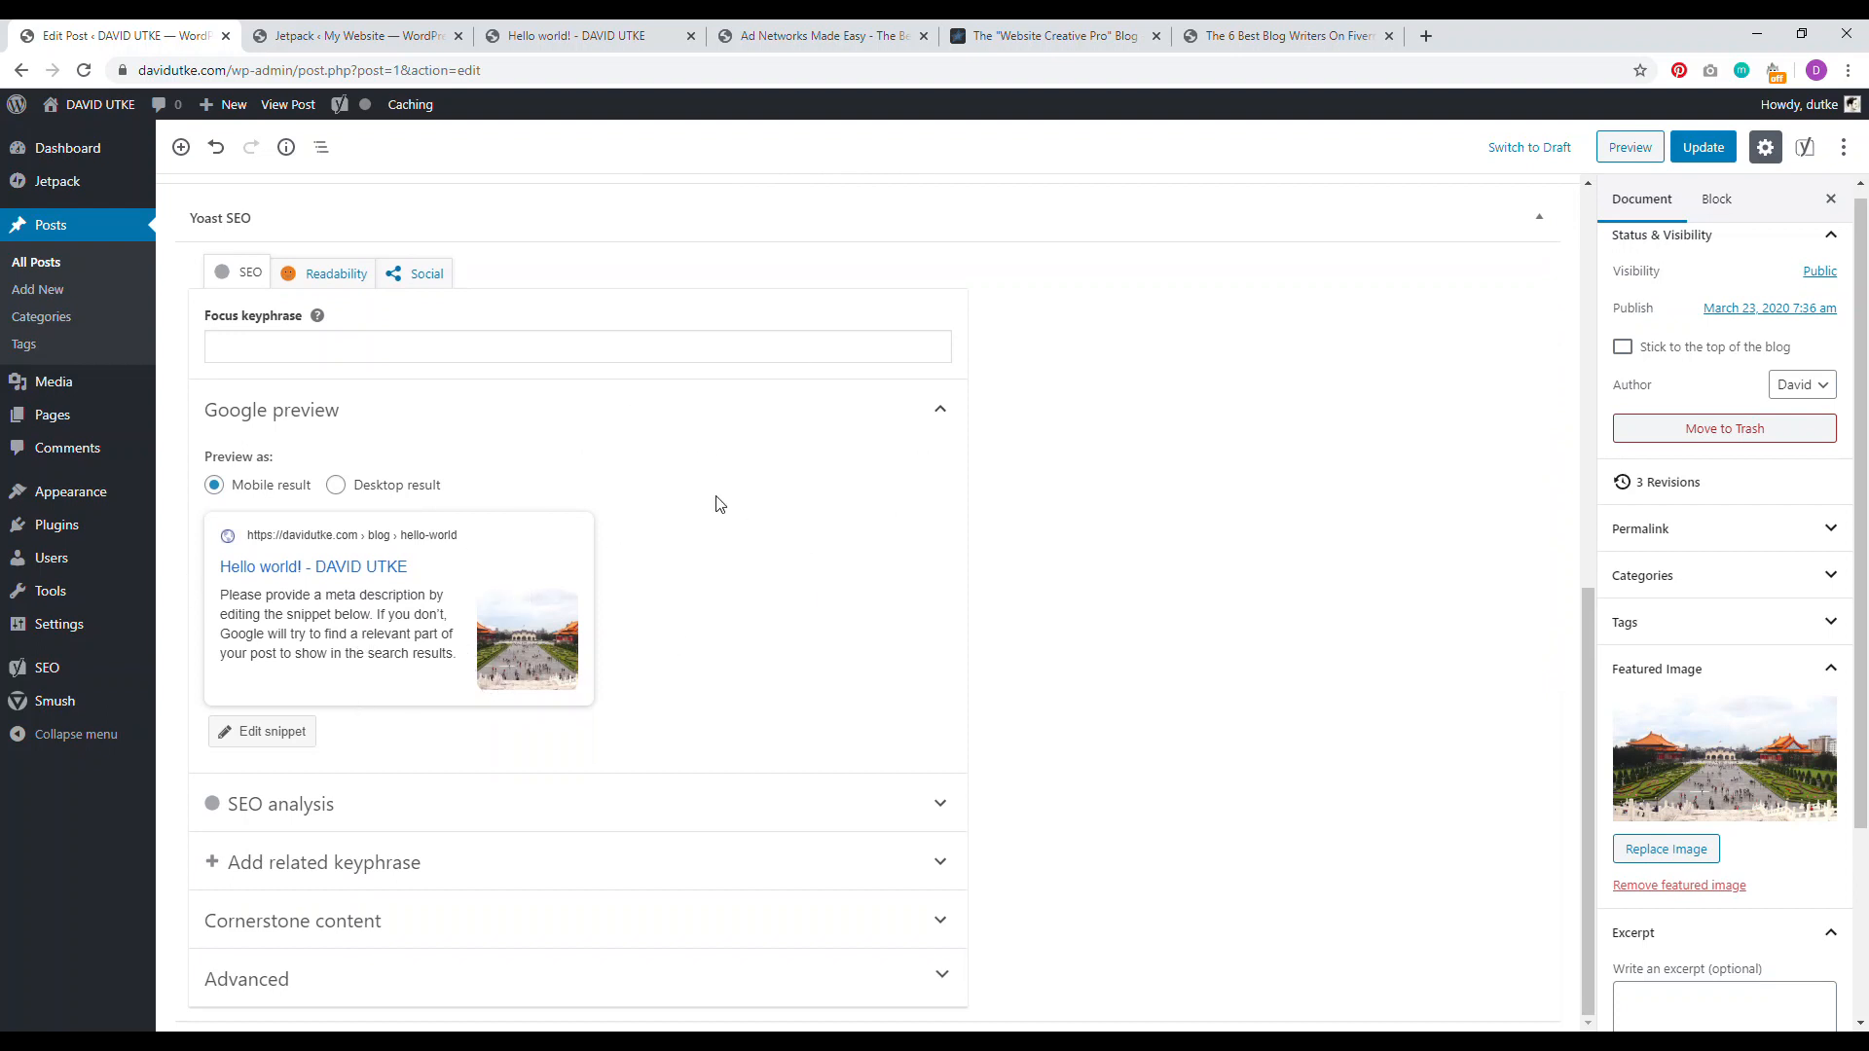
{"action": "left_click", "coordinate": [282, 742]}
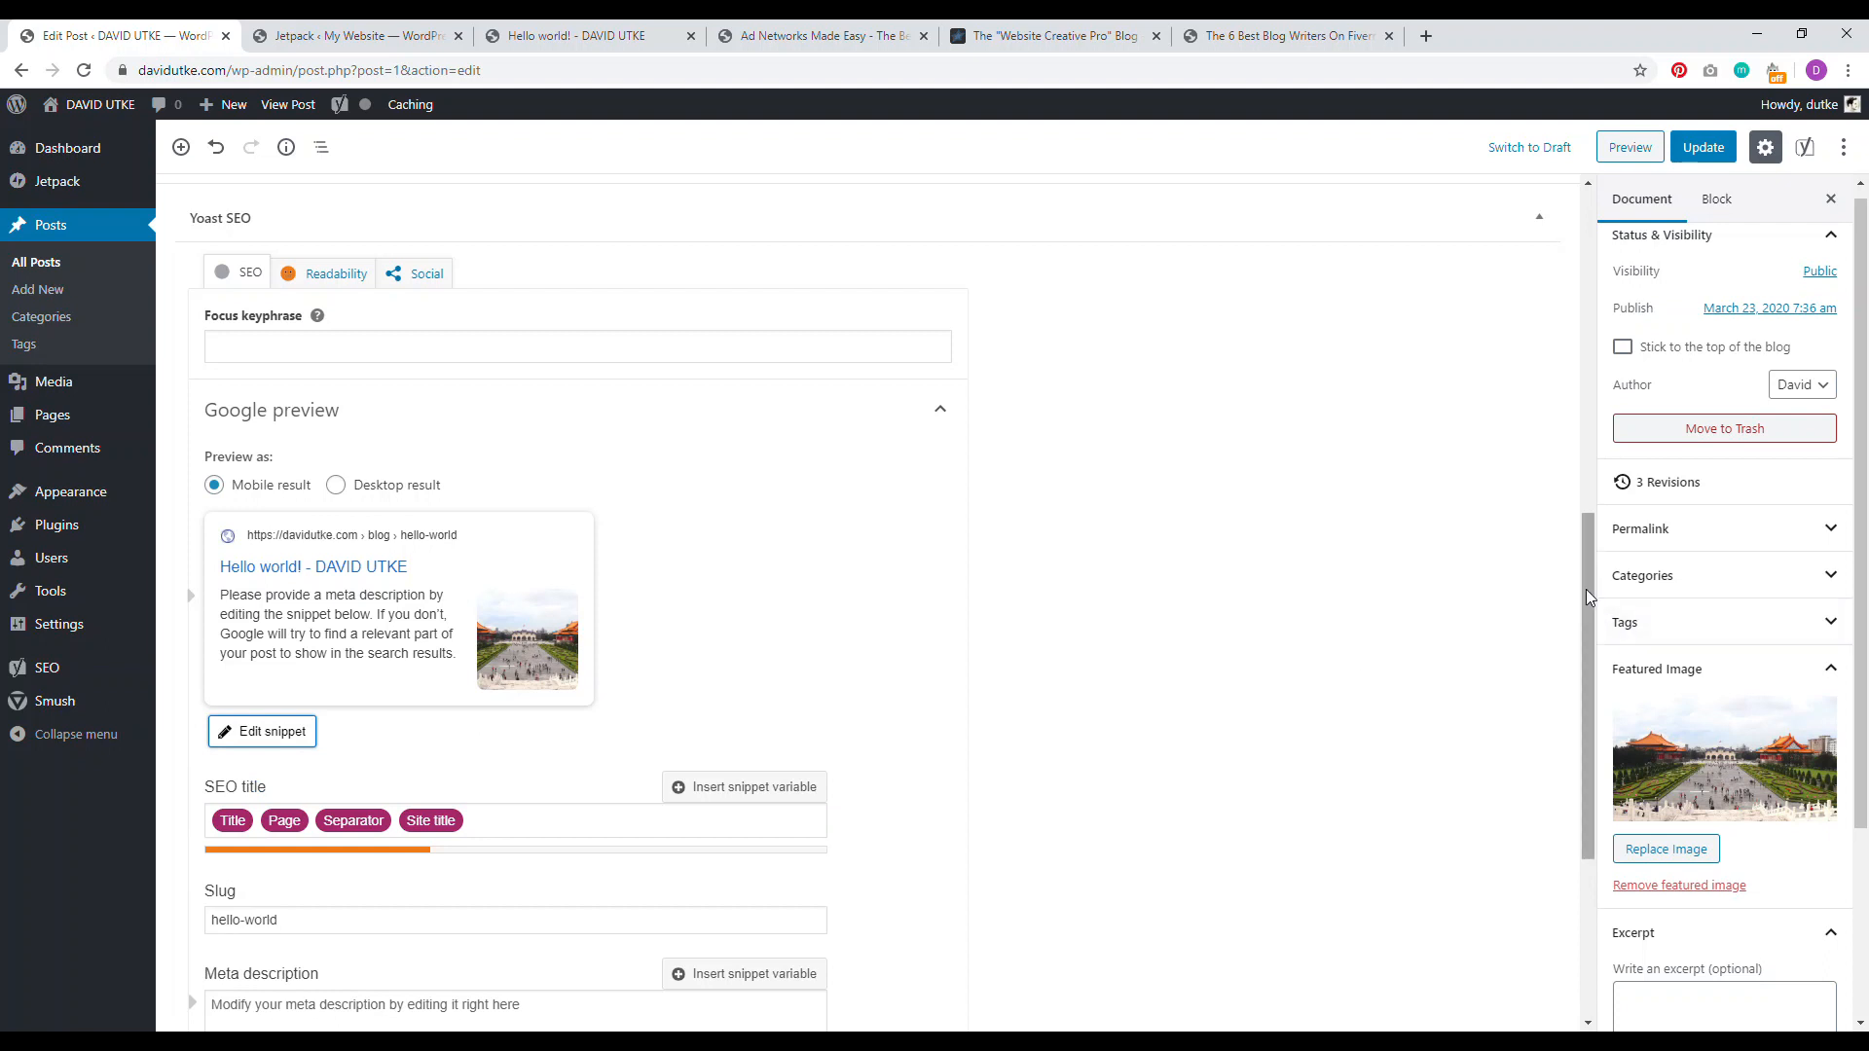
Step: Replace the SEO title variables with 'Keyword Focused Blog Post Title' and the author's name
{"action": "left_click_drag", "start_coordinate": [1586, 597], "coordinate": [1586, 631]}
{"action": "left_click", "coordinate": [494, 737]}
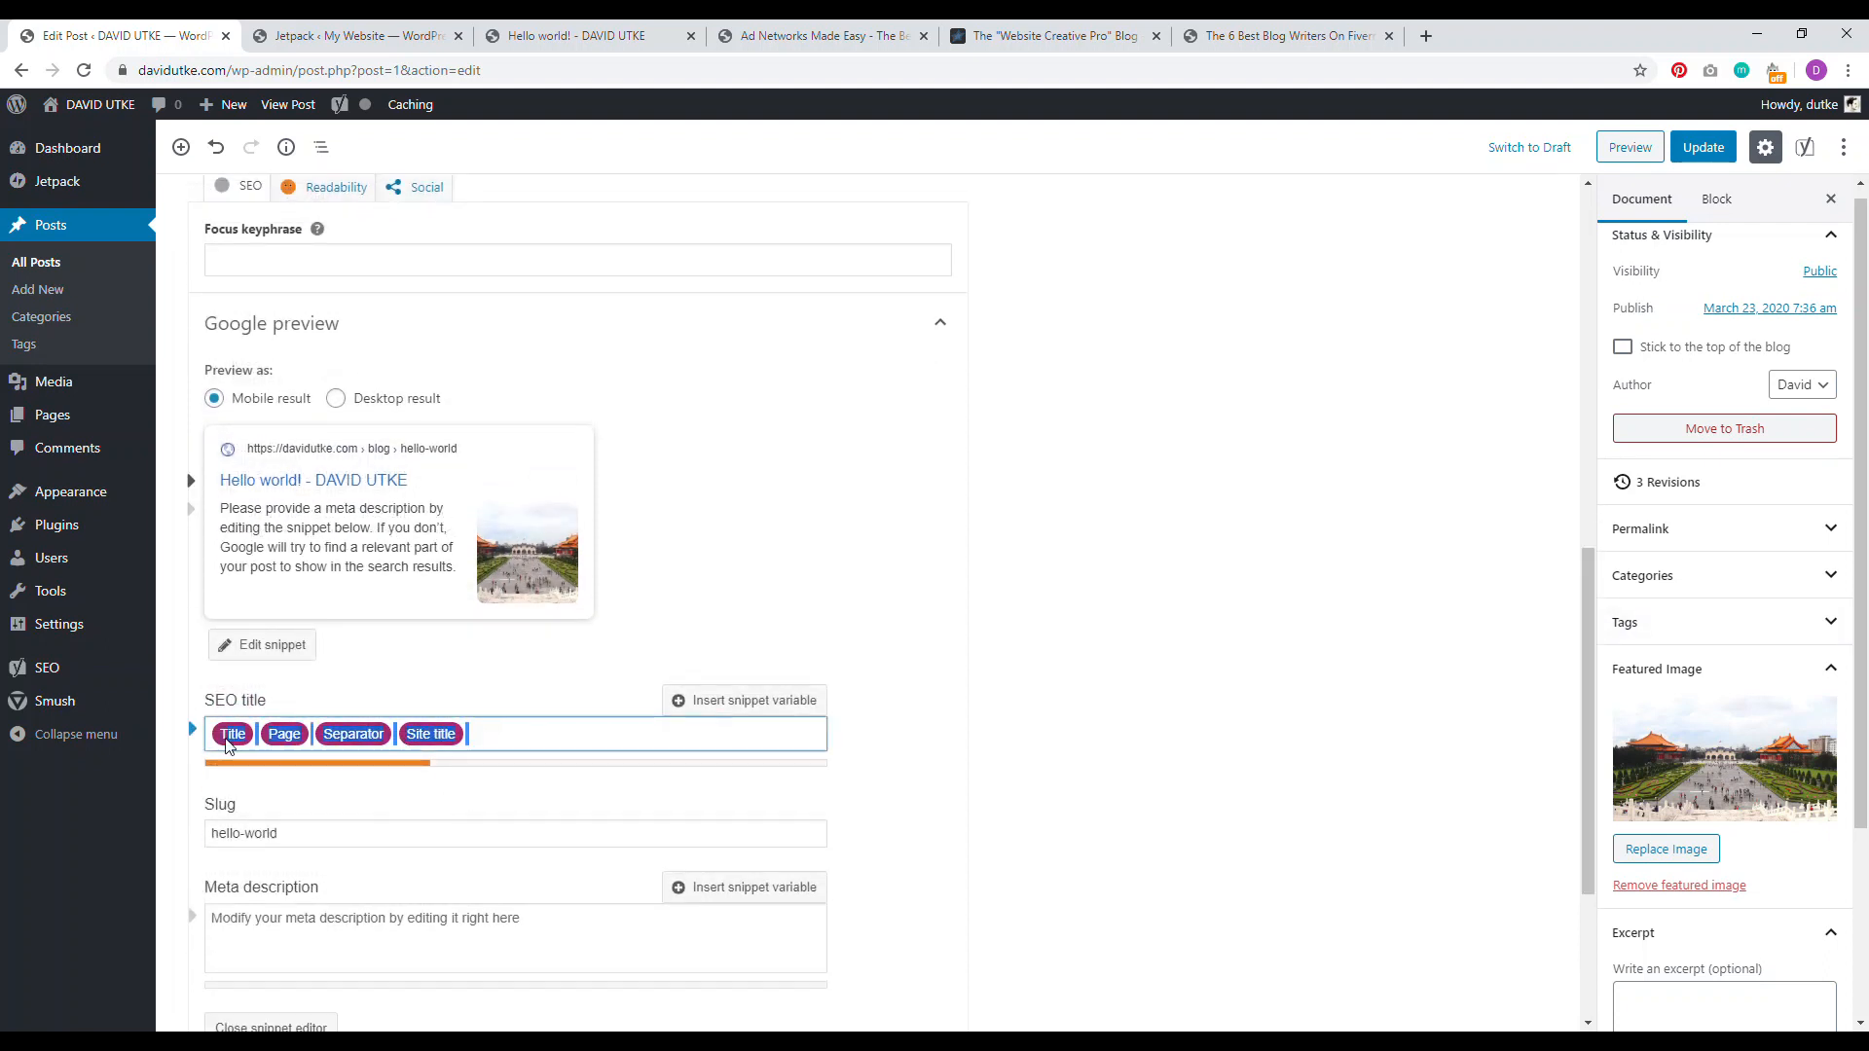
{"action": "key", "text": "ctrl+a"}
{"action": "key", "text": "BackSpace"}
{"action": "type", "text": "Keyword Fo"}
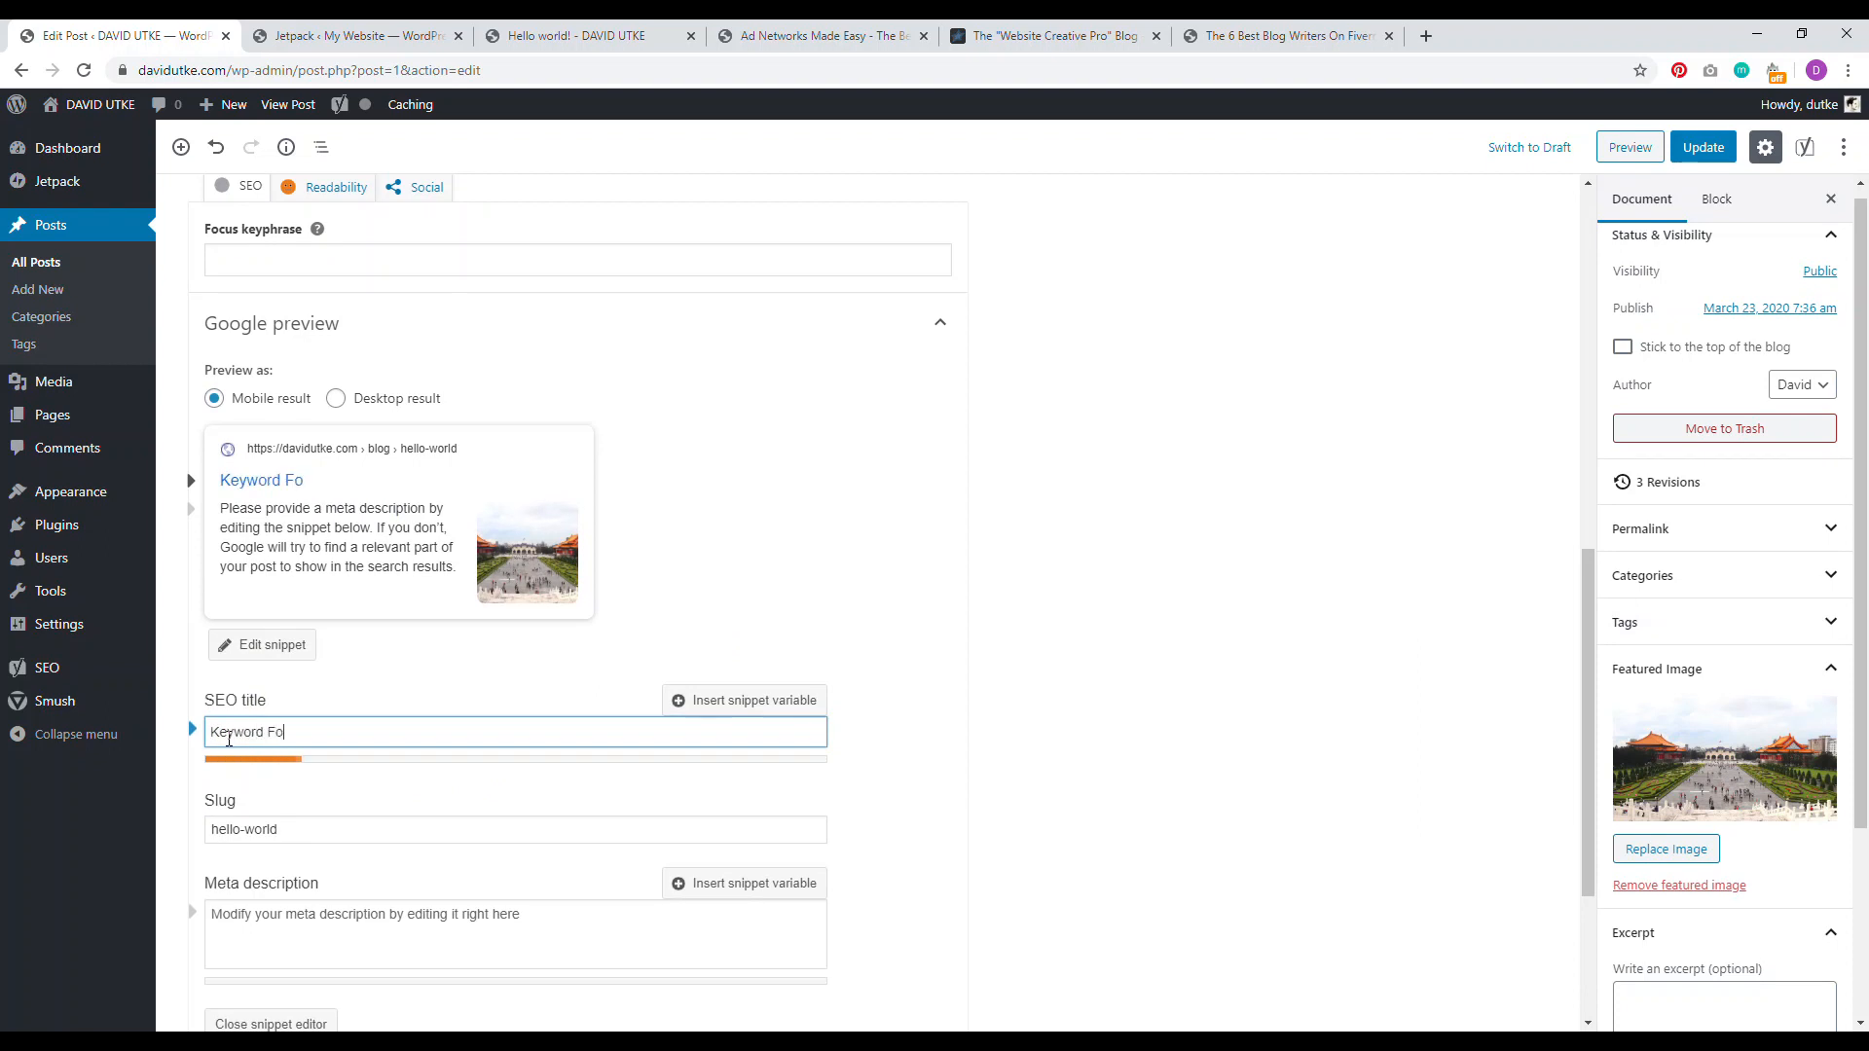
{"action": "type", "text": "cused Blog Post Title |"}
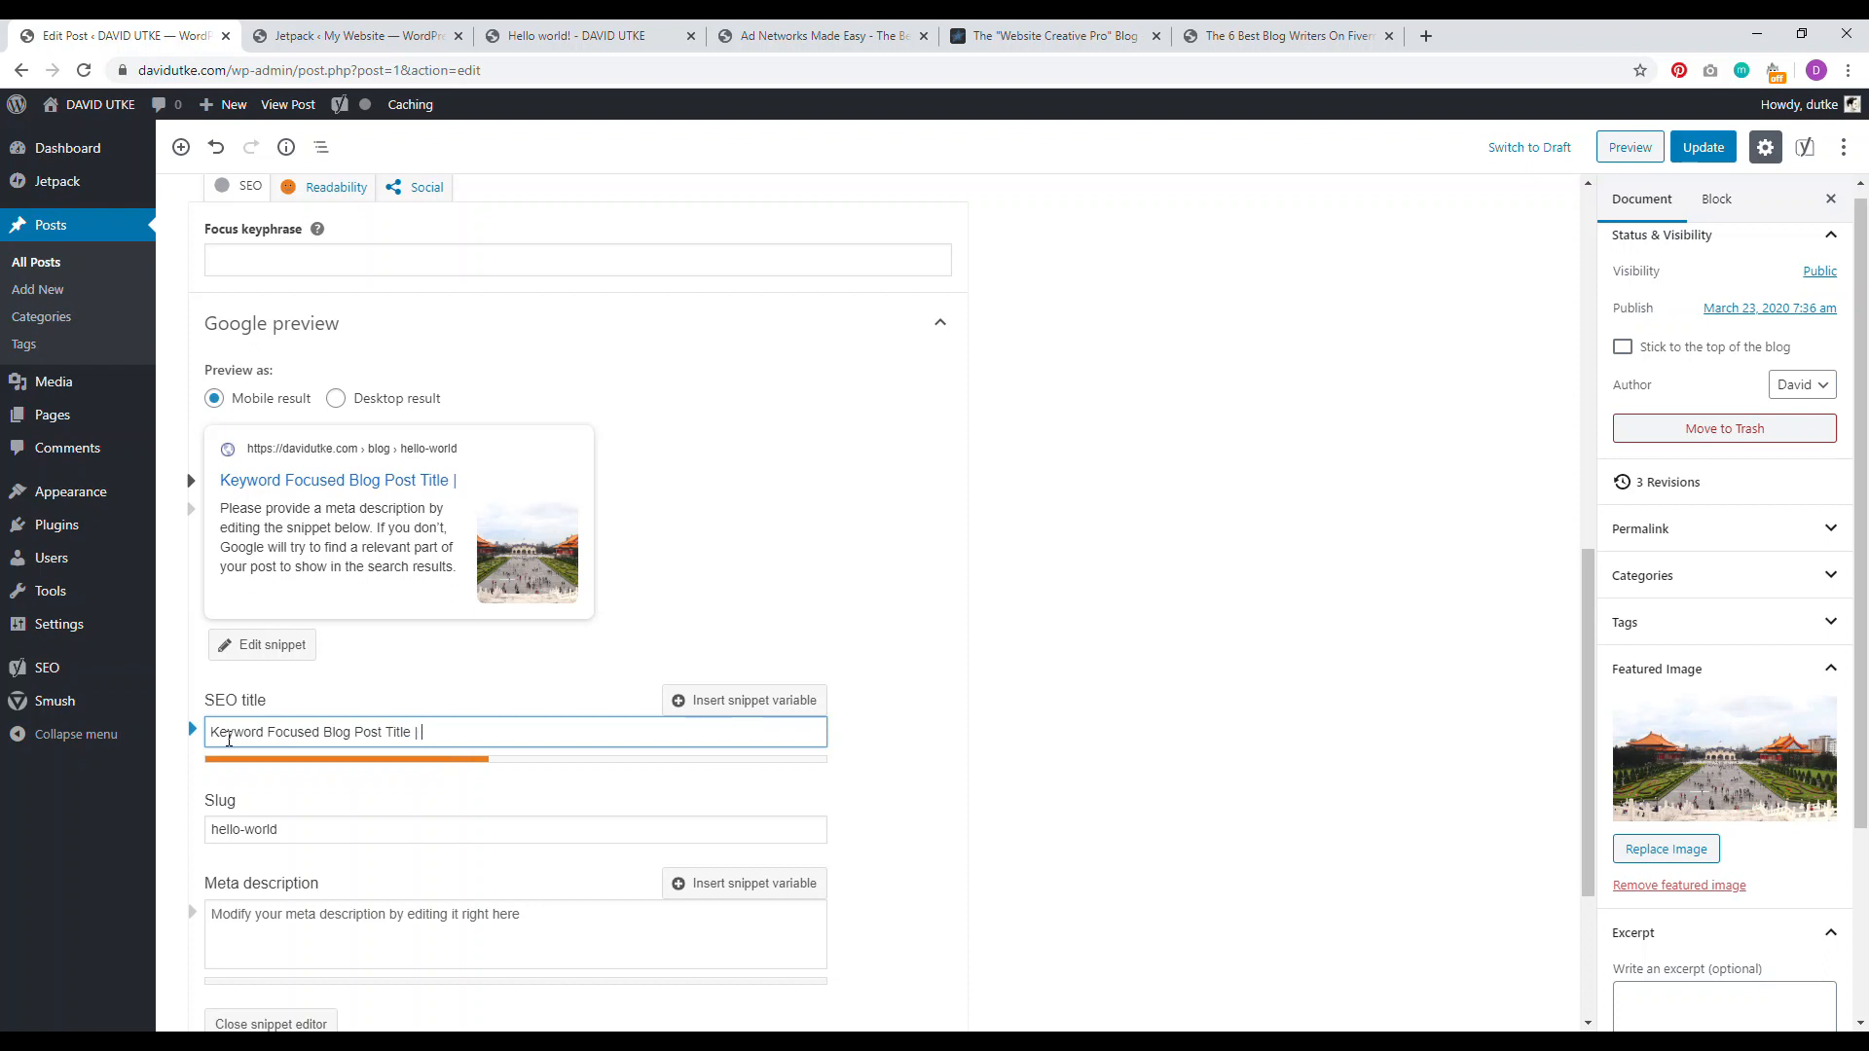
{"action": "type", "text": "David Utke"}
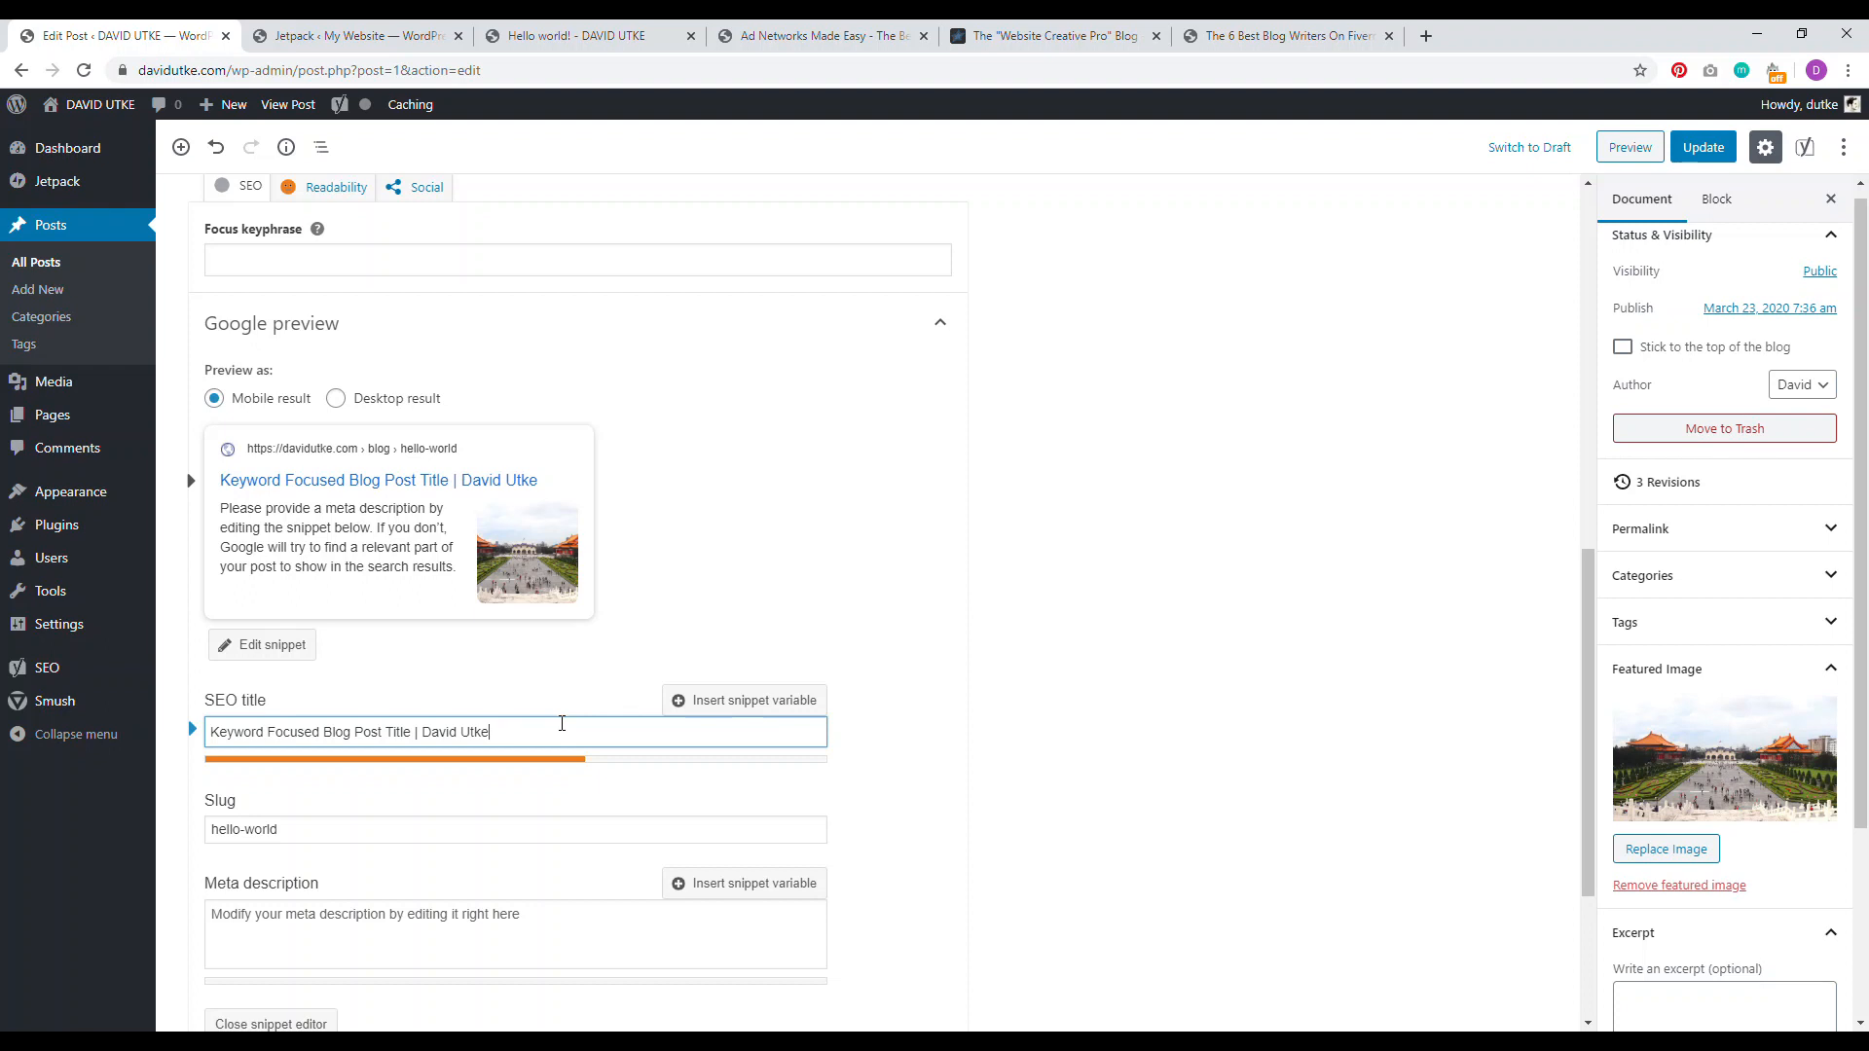
{"action": "left_click", "coordinate": [282, 944]}
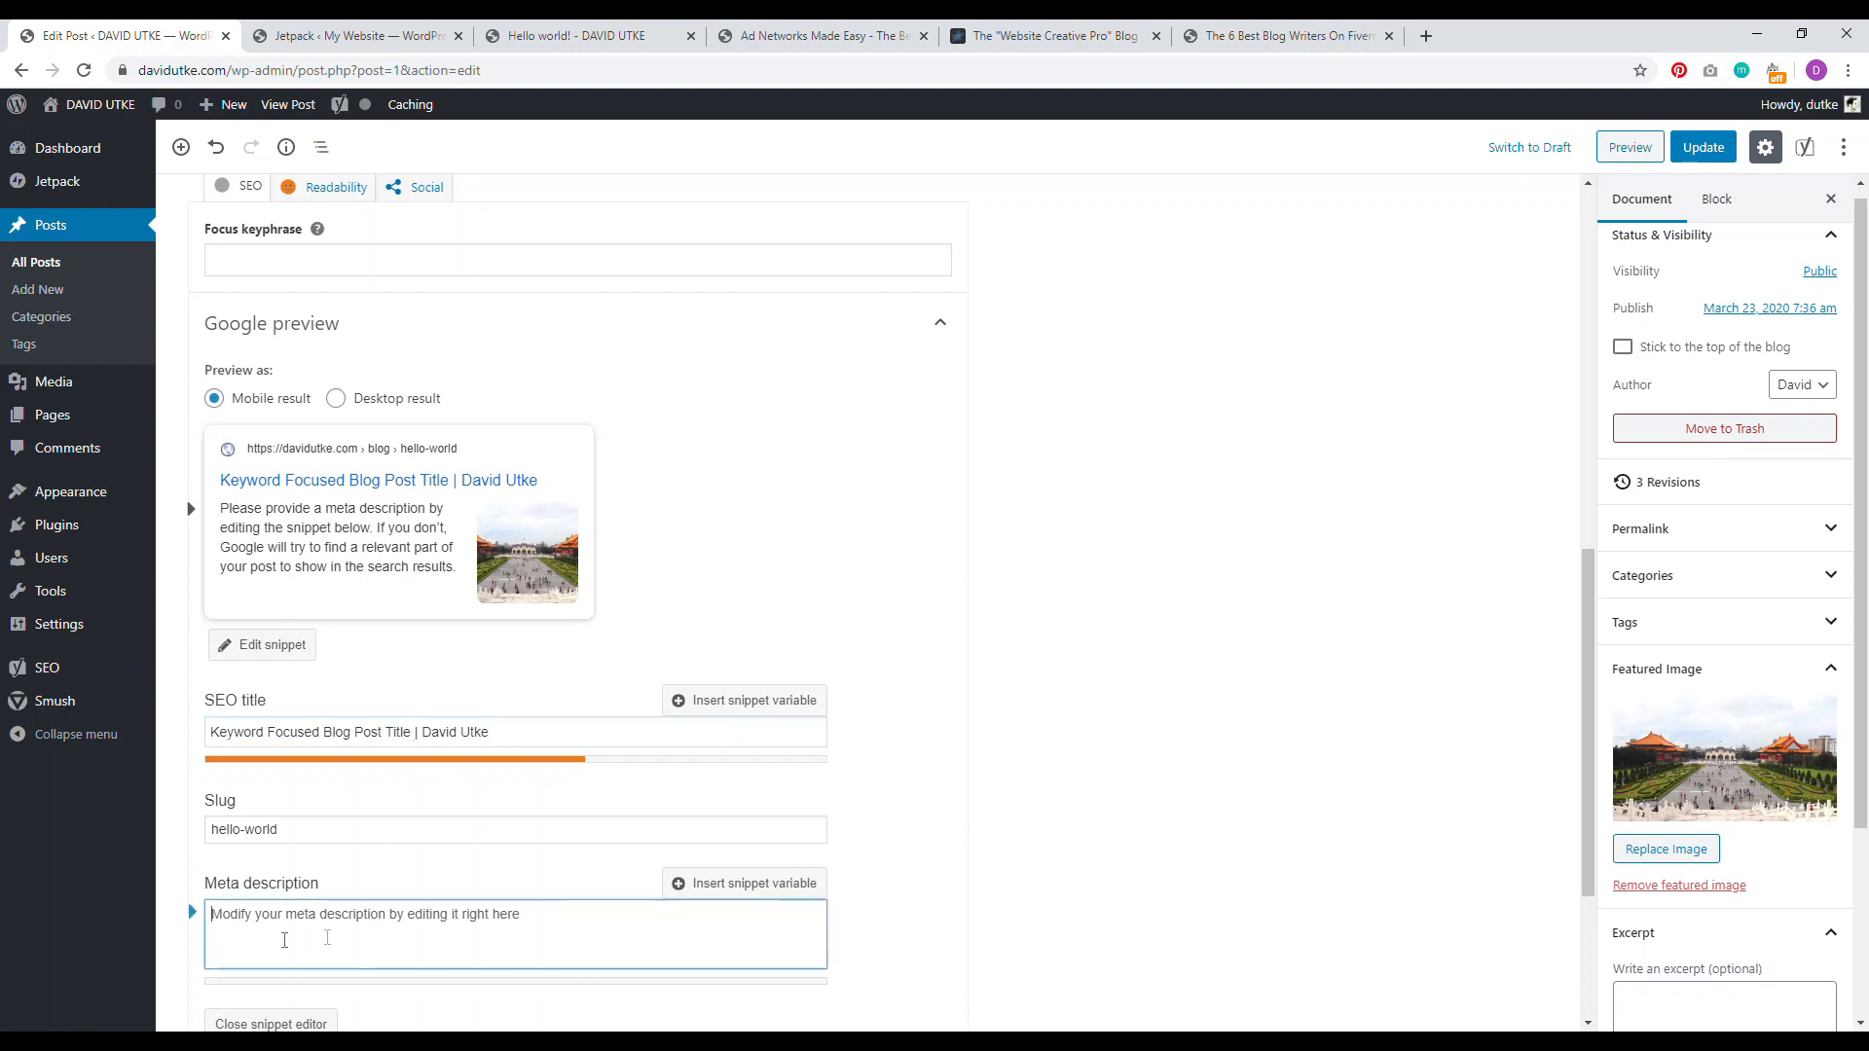
{"action": "scroll", "coordinate": [929, 803], "scroll_direction": "down", "scroll_amount": 1}
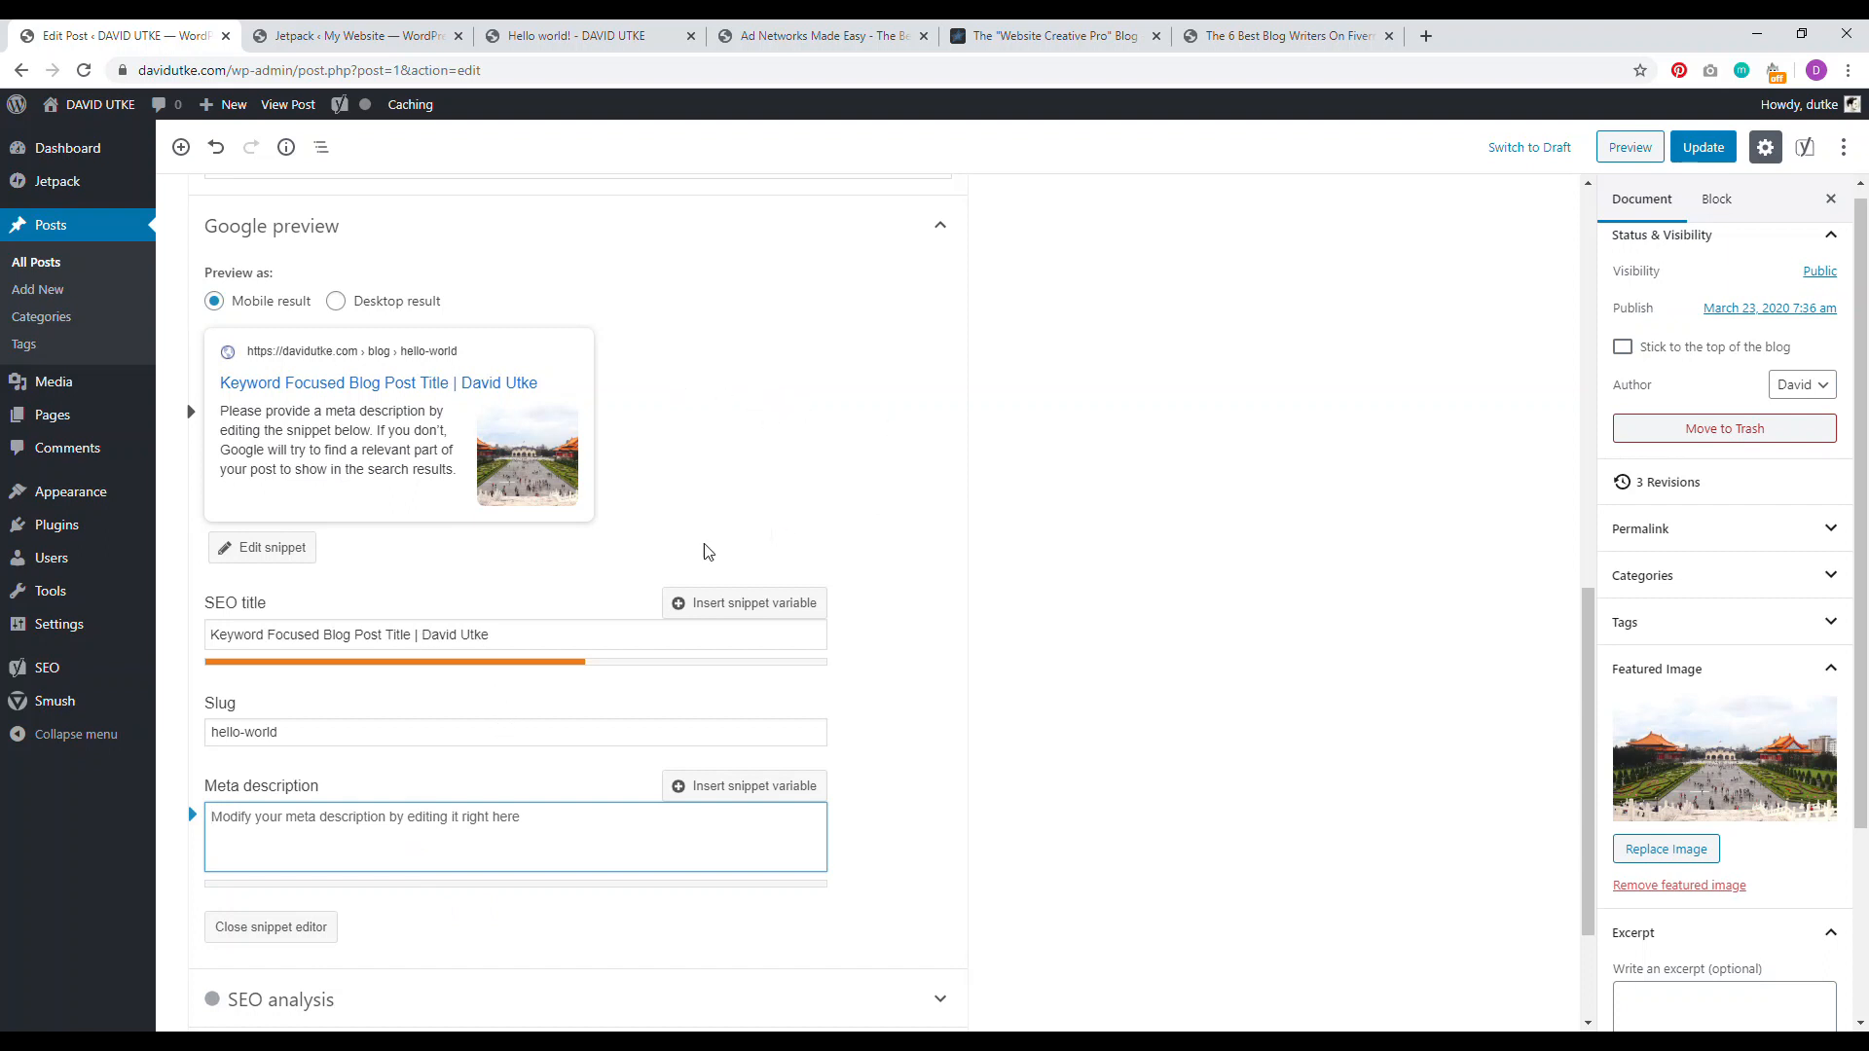
{"action": "mouse_move", "coordinate": [1728, 730]}
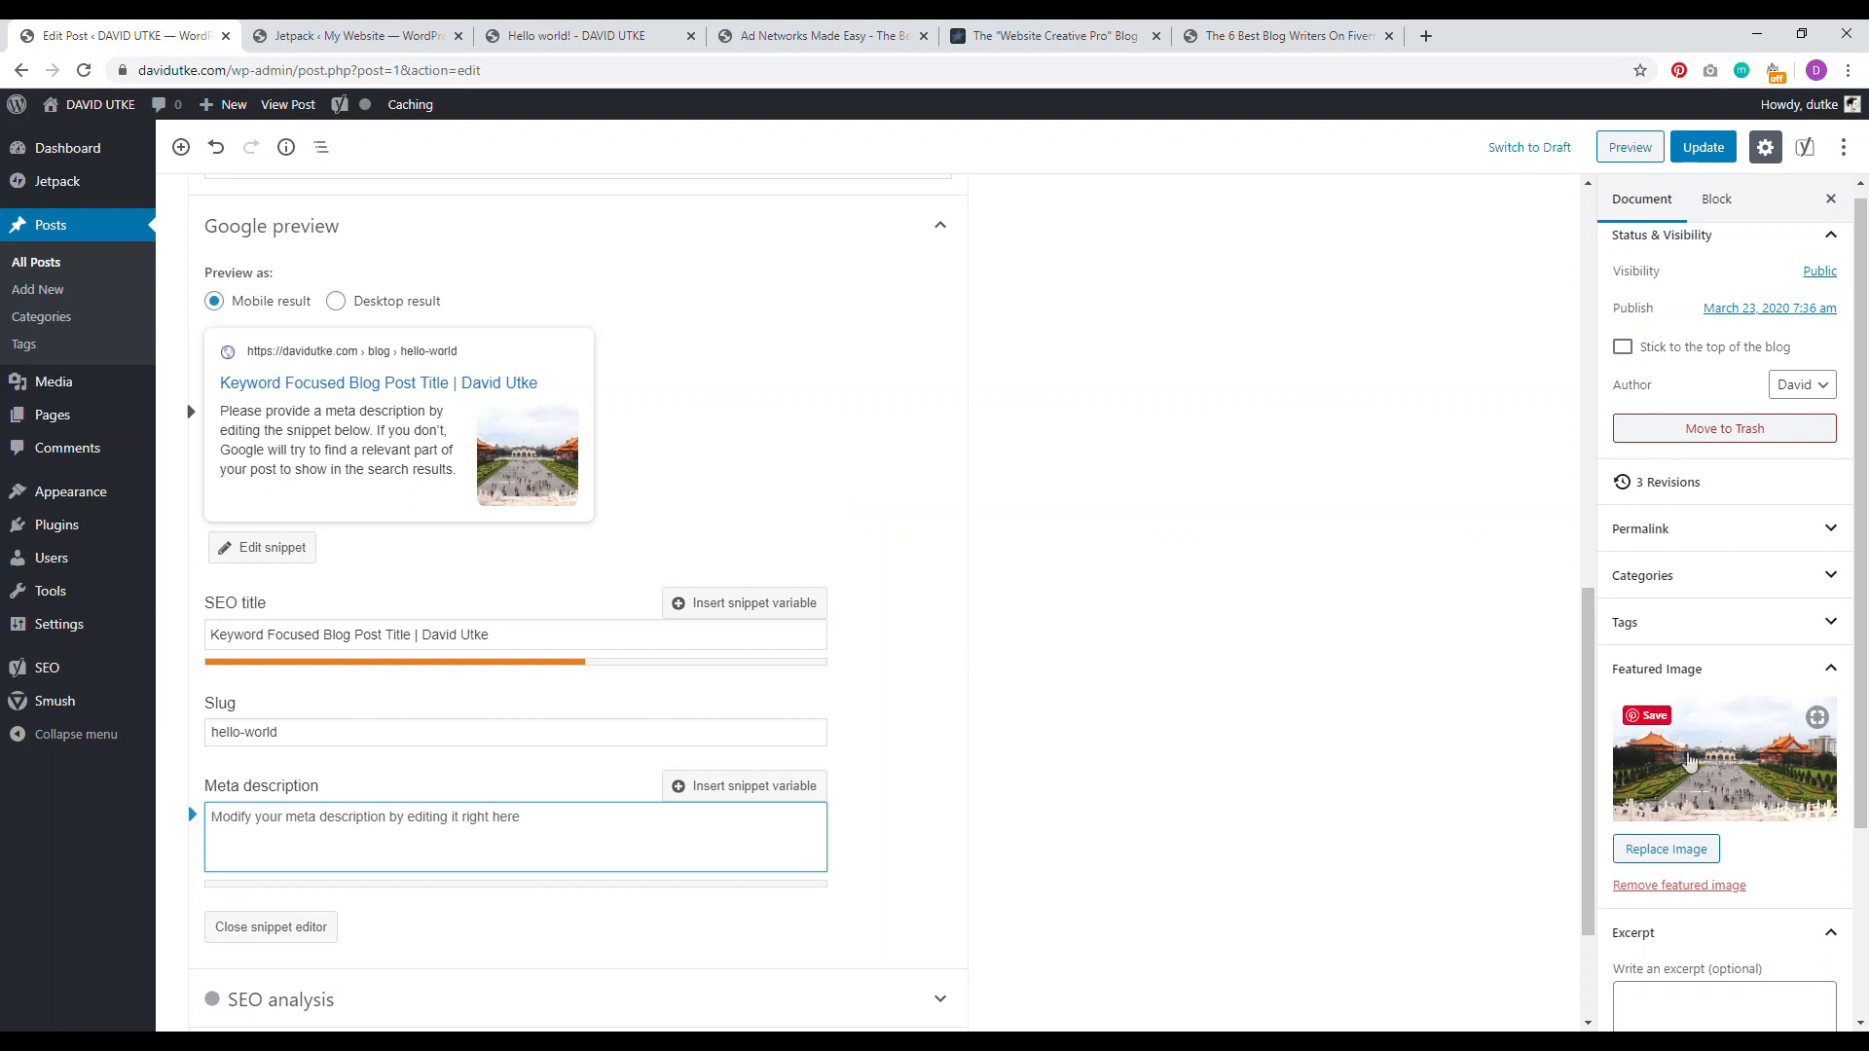
{"action": "left_click", "coordinate": [1426, 36]}
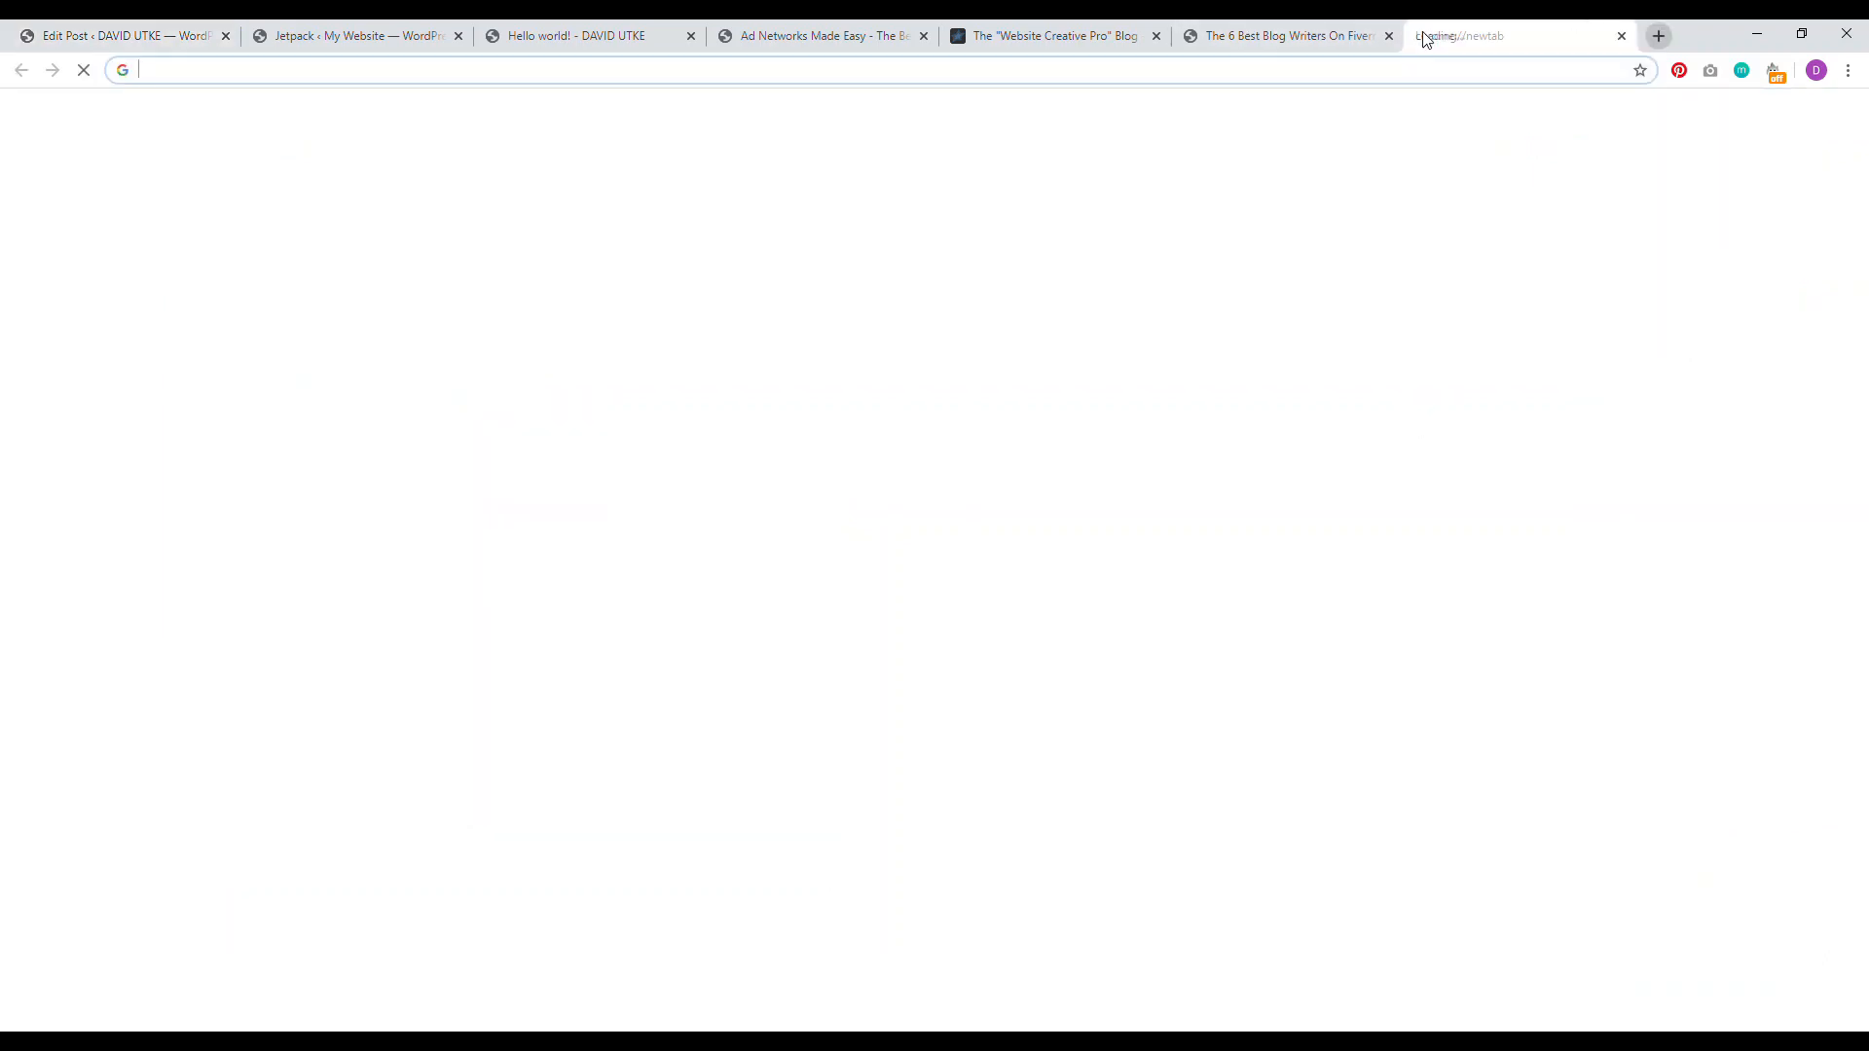
{"action": "type", "text": "tai"}
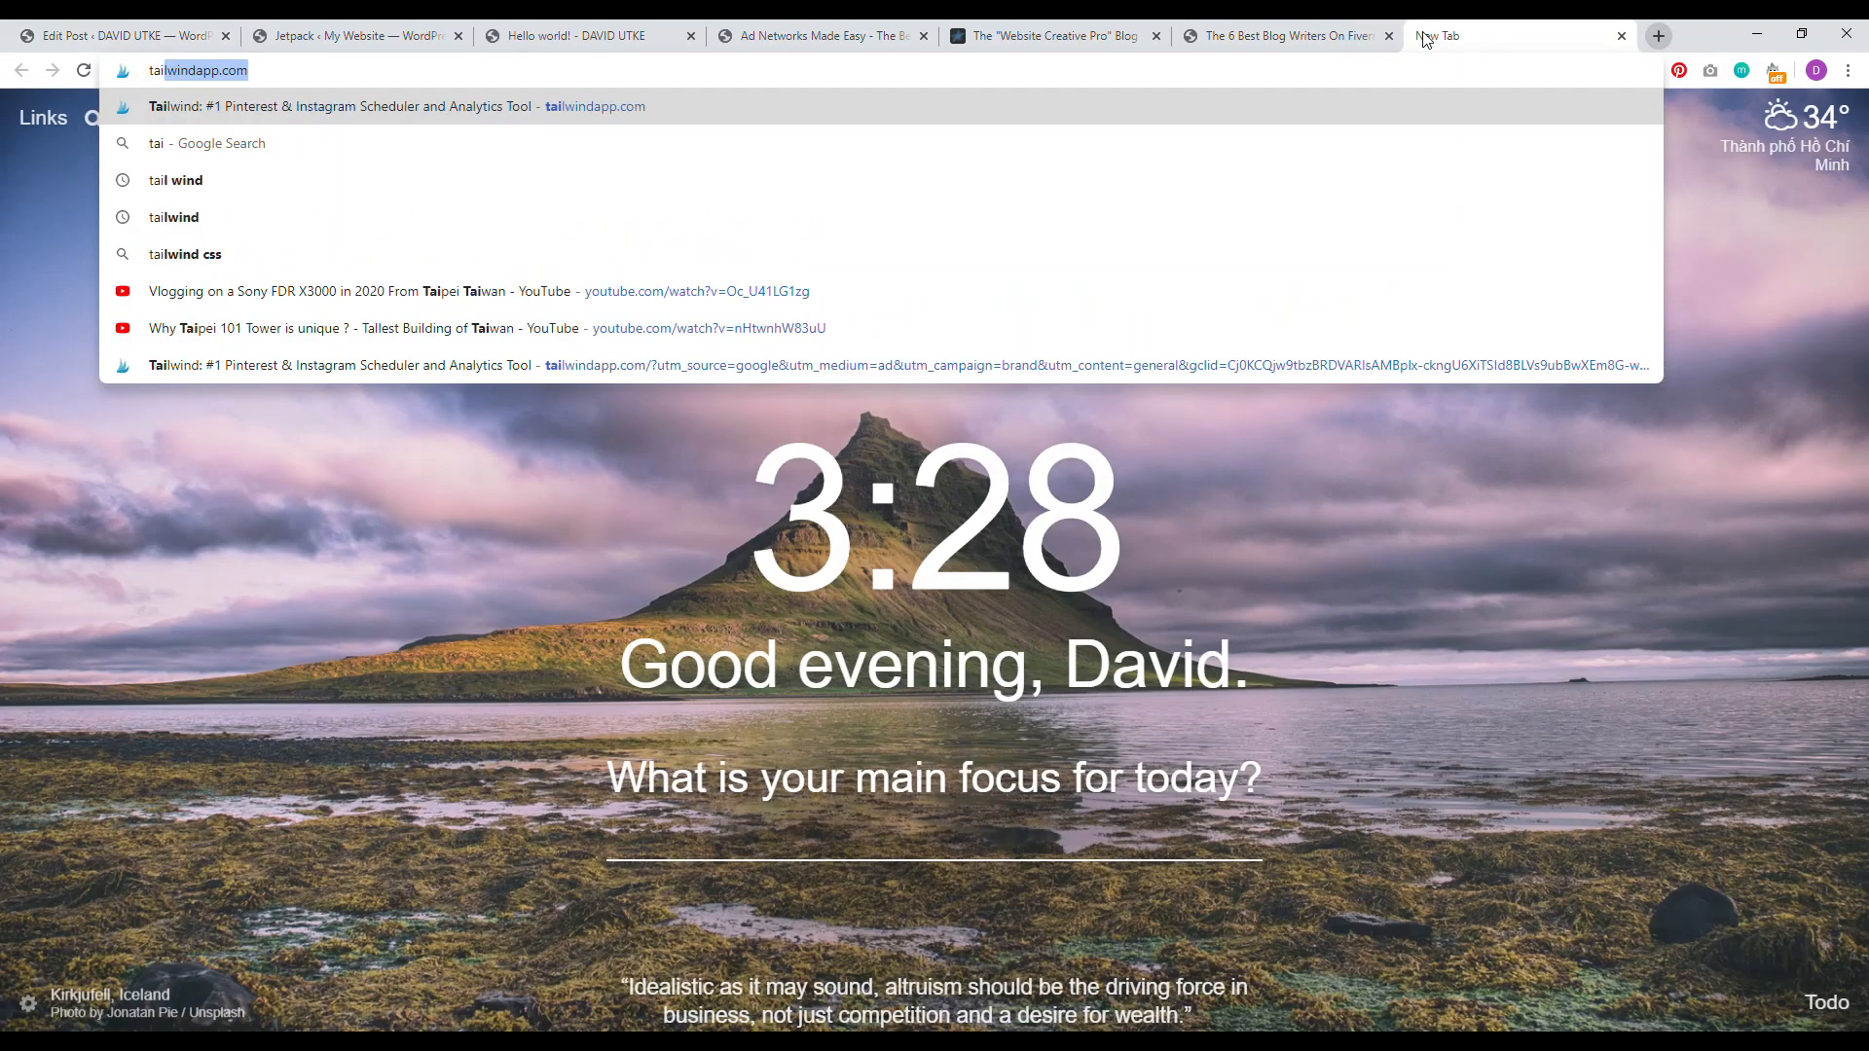
{"action": "type", "text": "wan travel"}
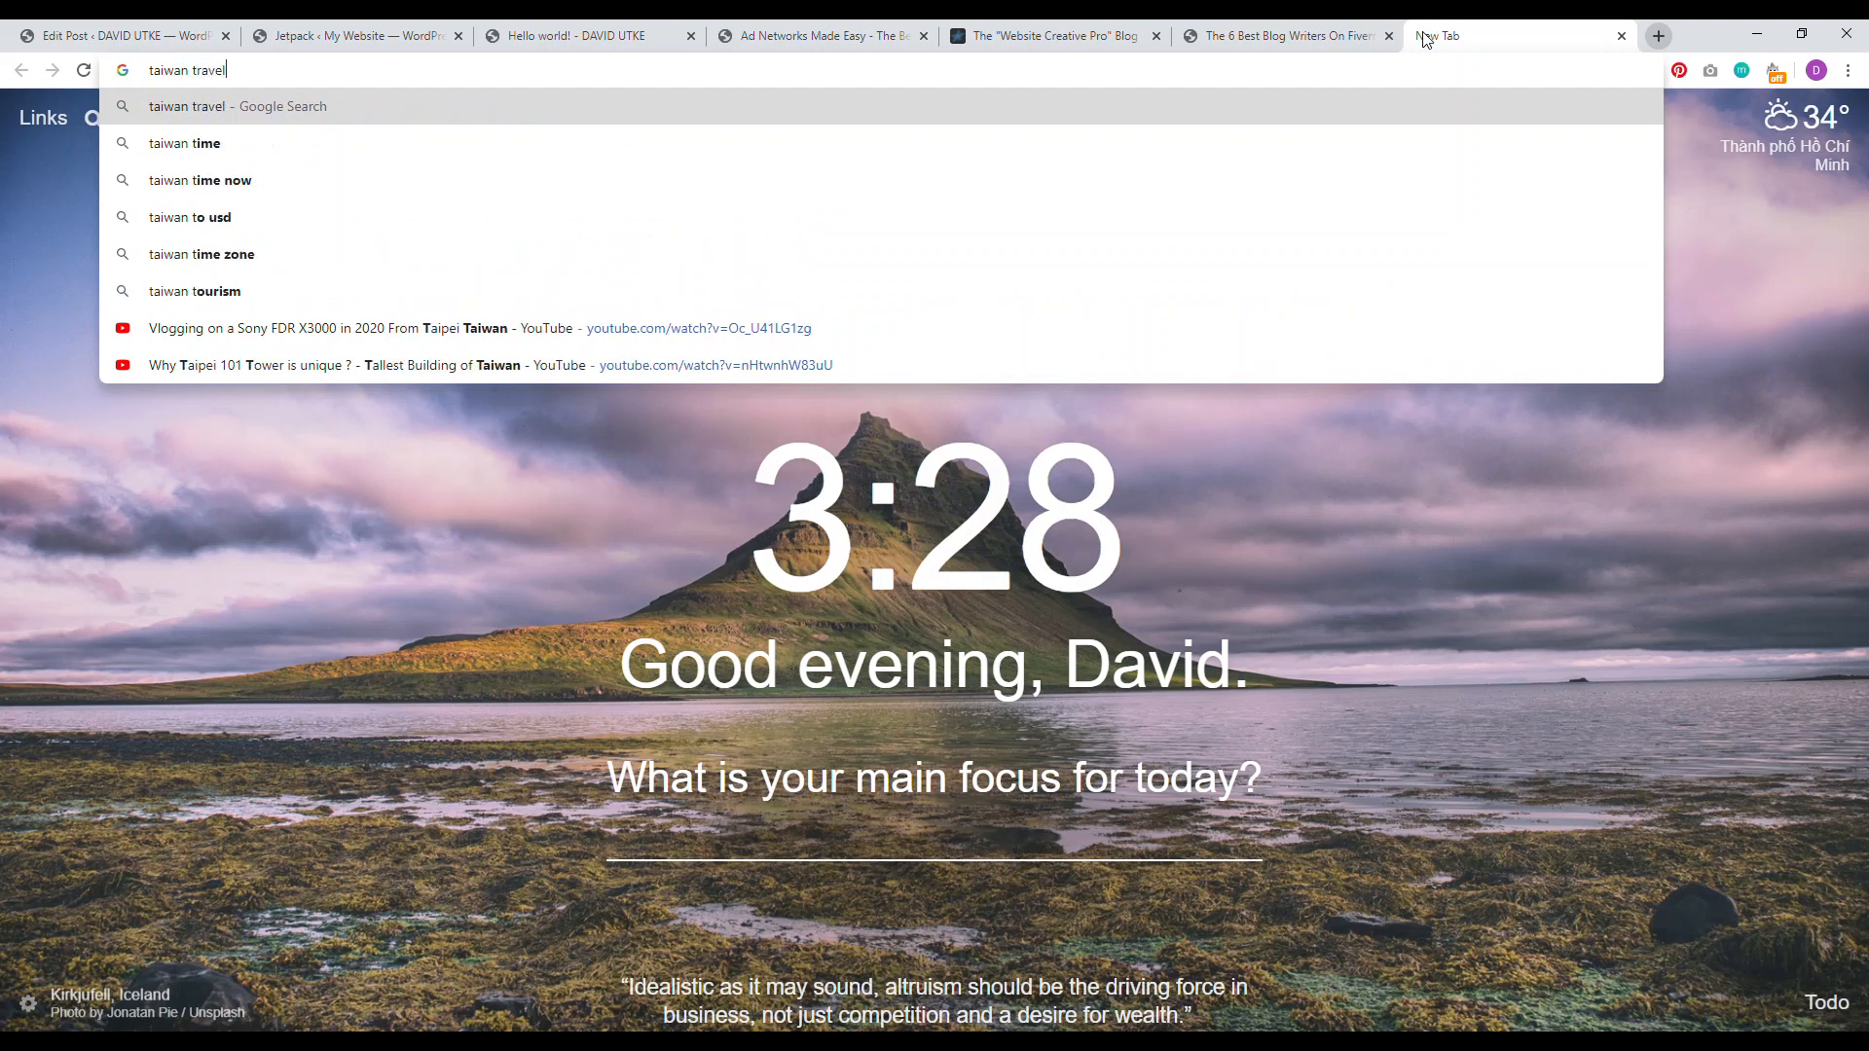
{"action": "key", "text": "Return"}
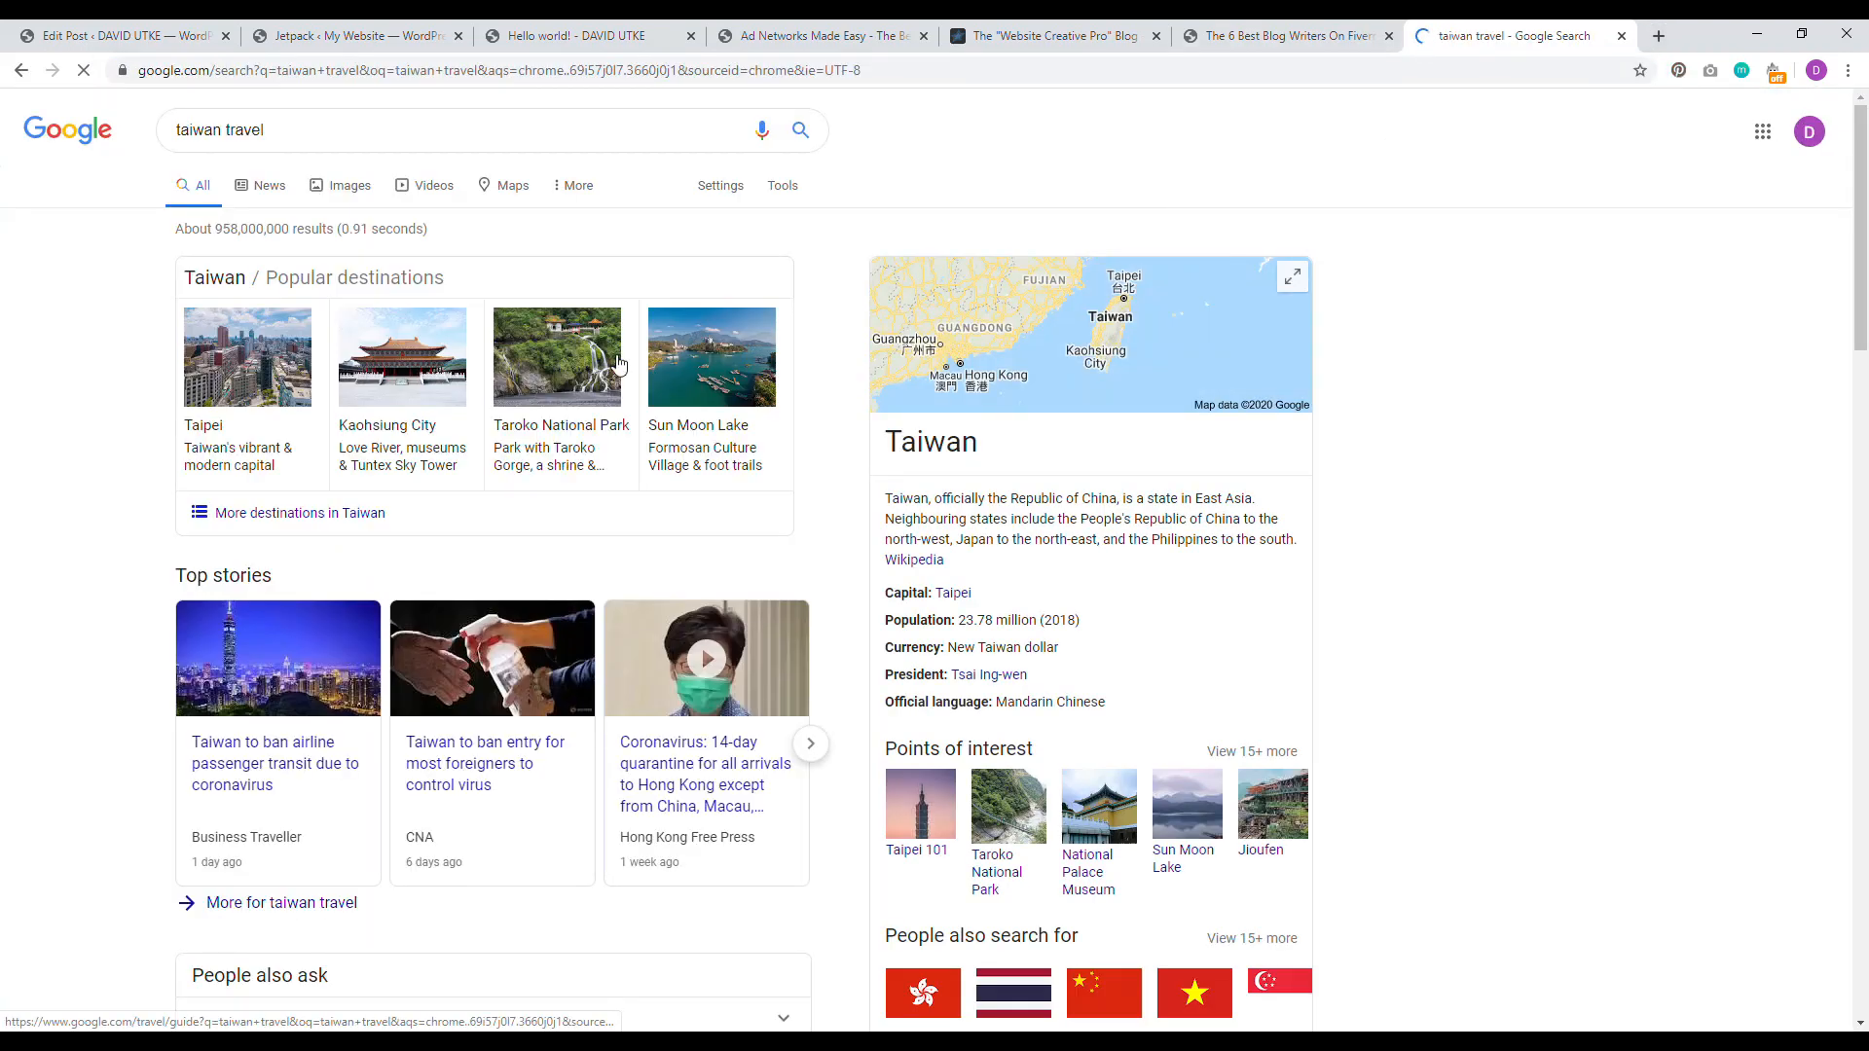
{"action": "scroll", "coordinate": [1240, 480], "scroll_direction": "down", "scroll_amount": 7}
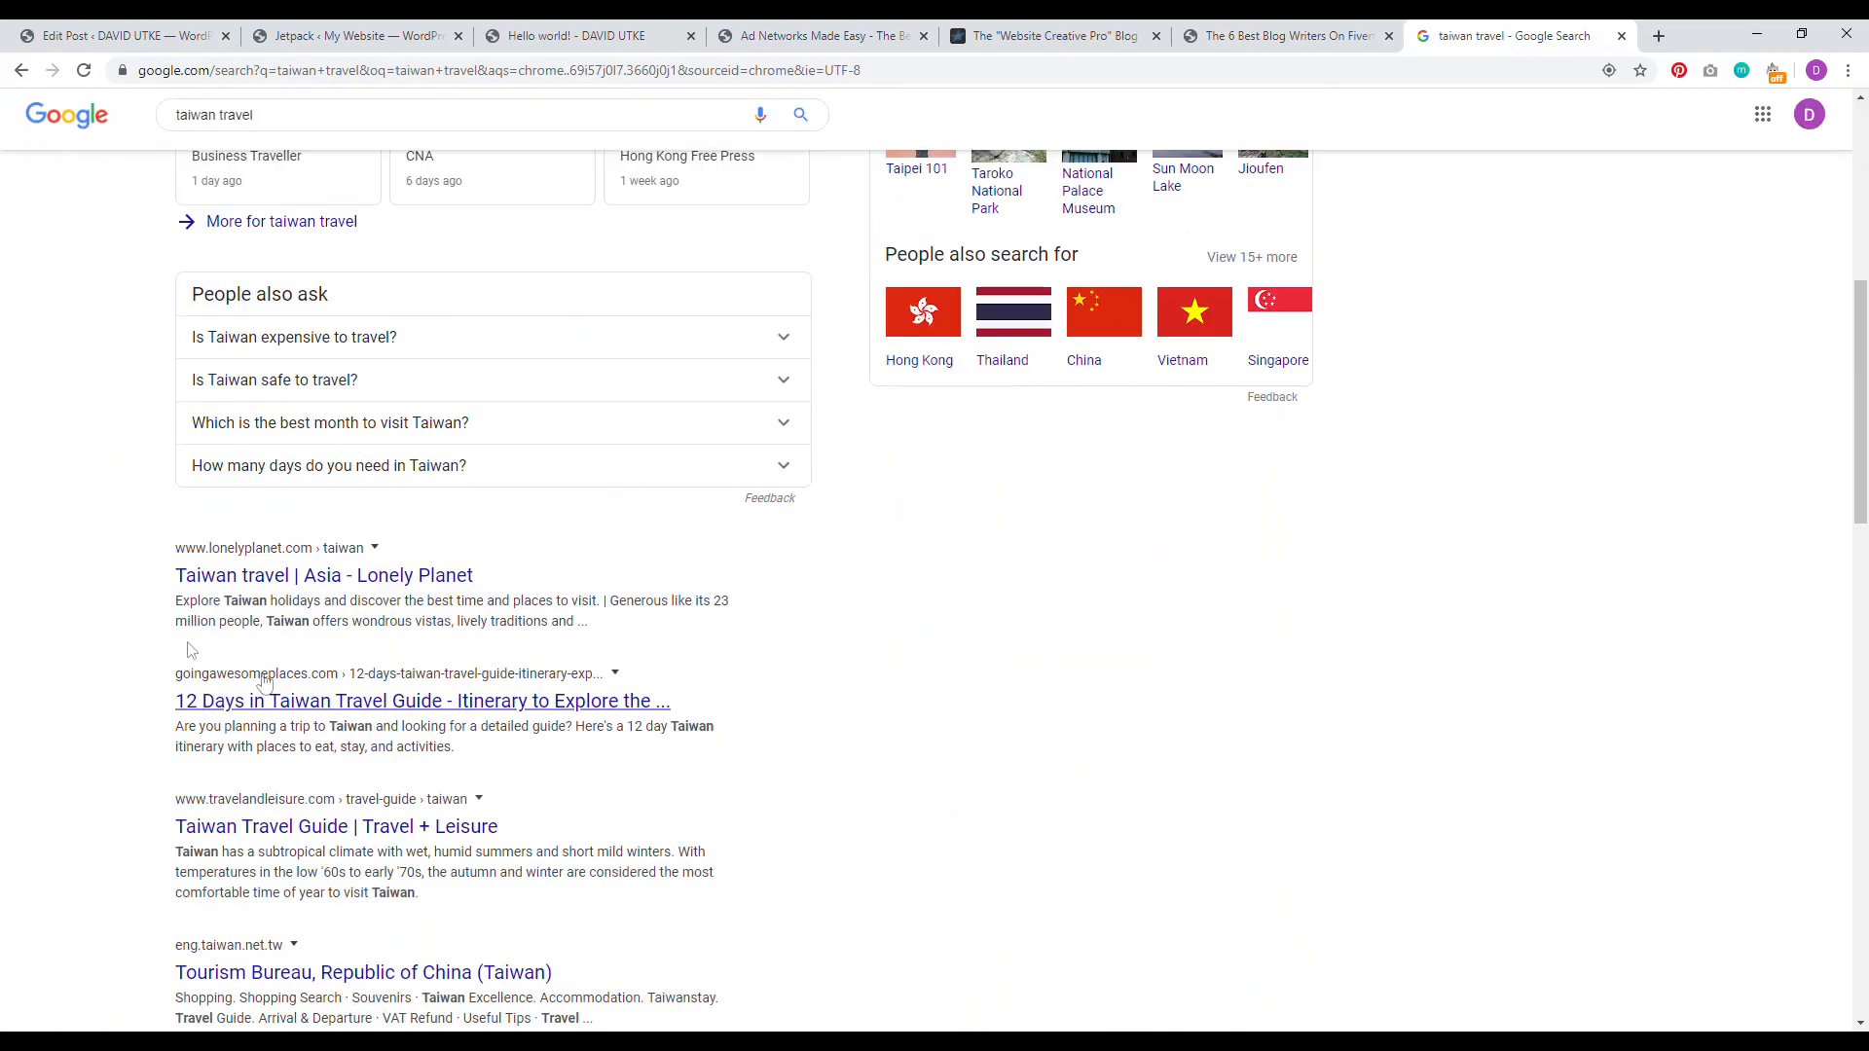
{"action": "scroll", "coordinate": [102, 590], "scroll_direction": "up", "scroll_amount": 7}
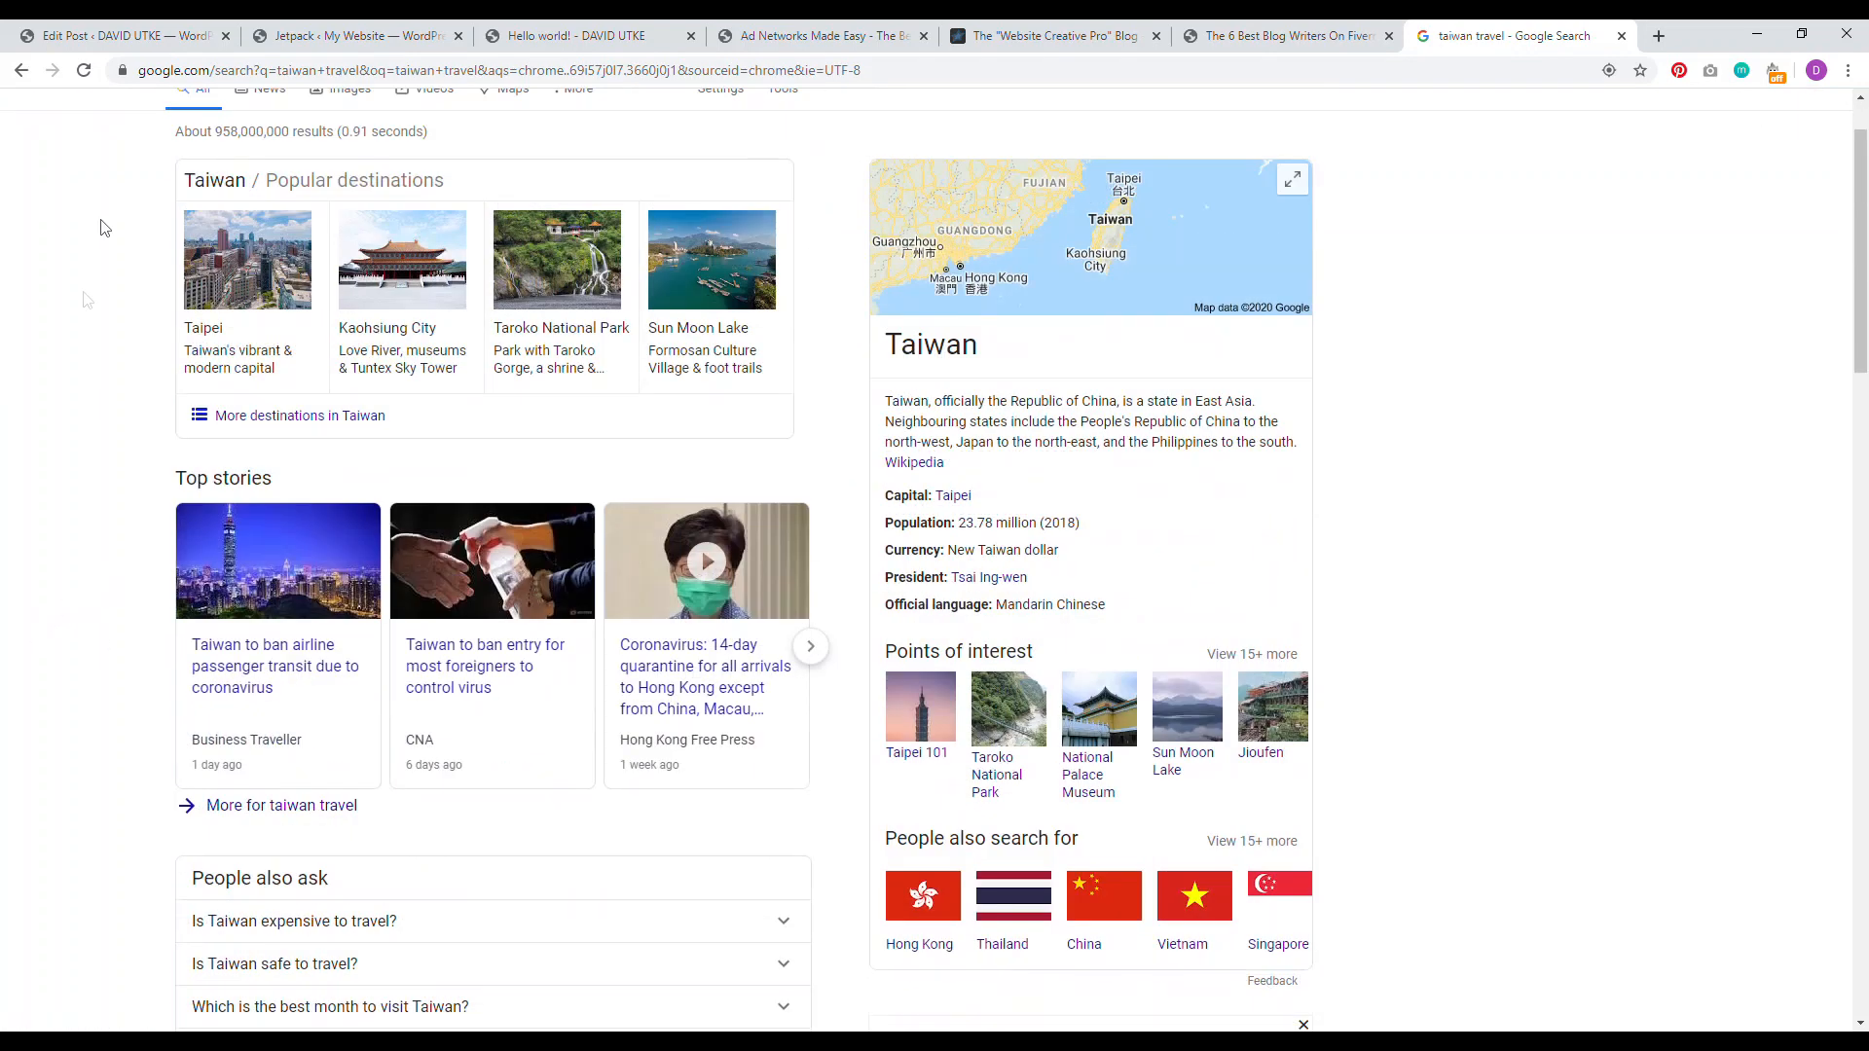
{"action": "left_click", "coordinate": [269, 129]}
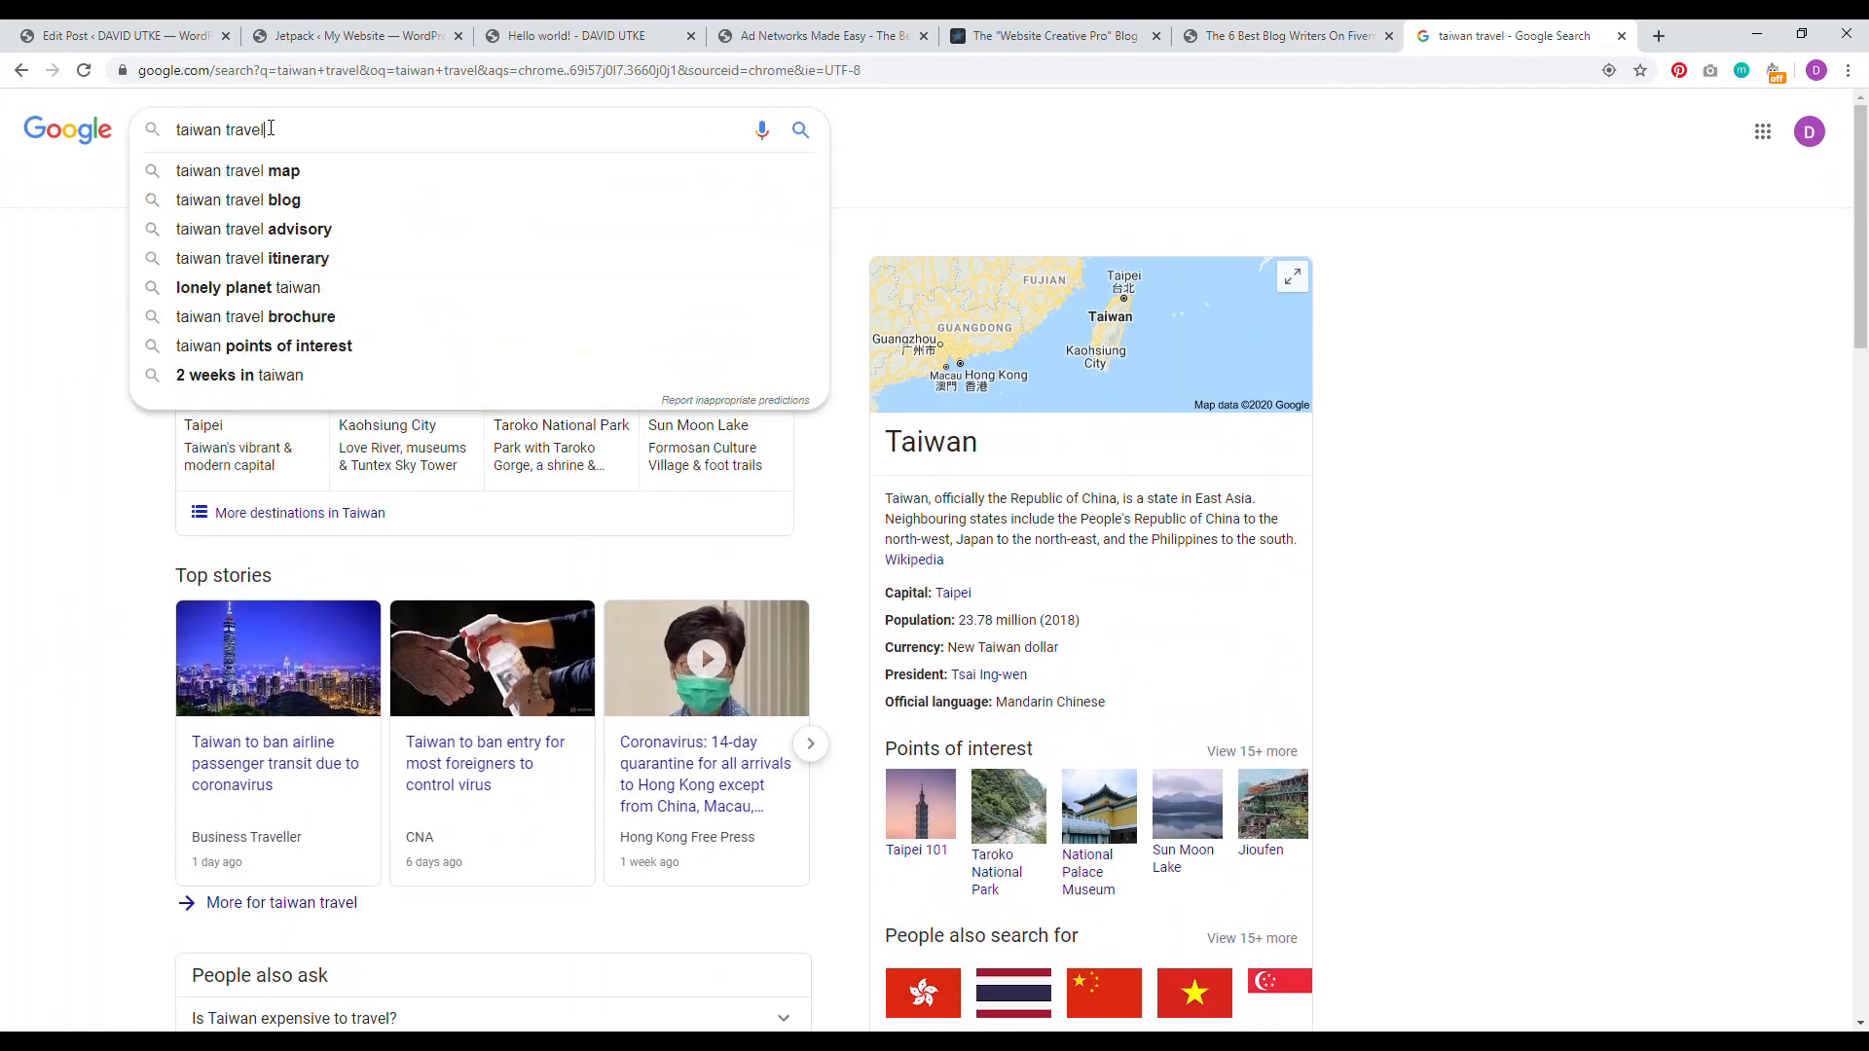
{"action": "left_click", "coordinate": [27, 379]}
{"action": "scroll", "coordinate": [155, 456], "scroll_direction": "down", "scroll_amount": 4}
{"action": "scroll", "coordinate": [160, 457], "scroll_direction": "down", "scroll_amount": 2}
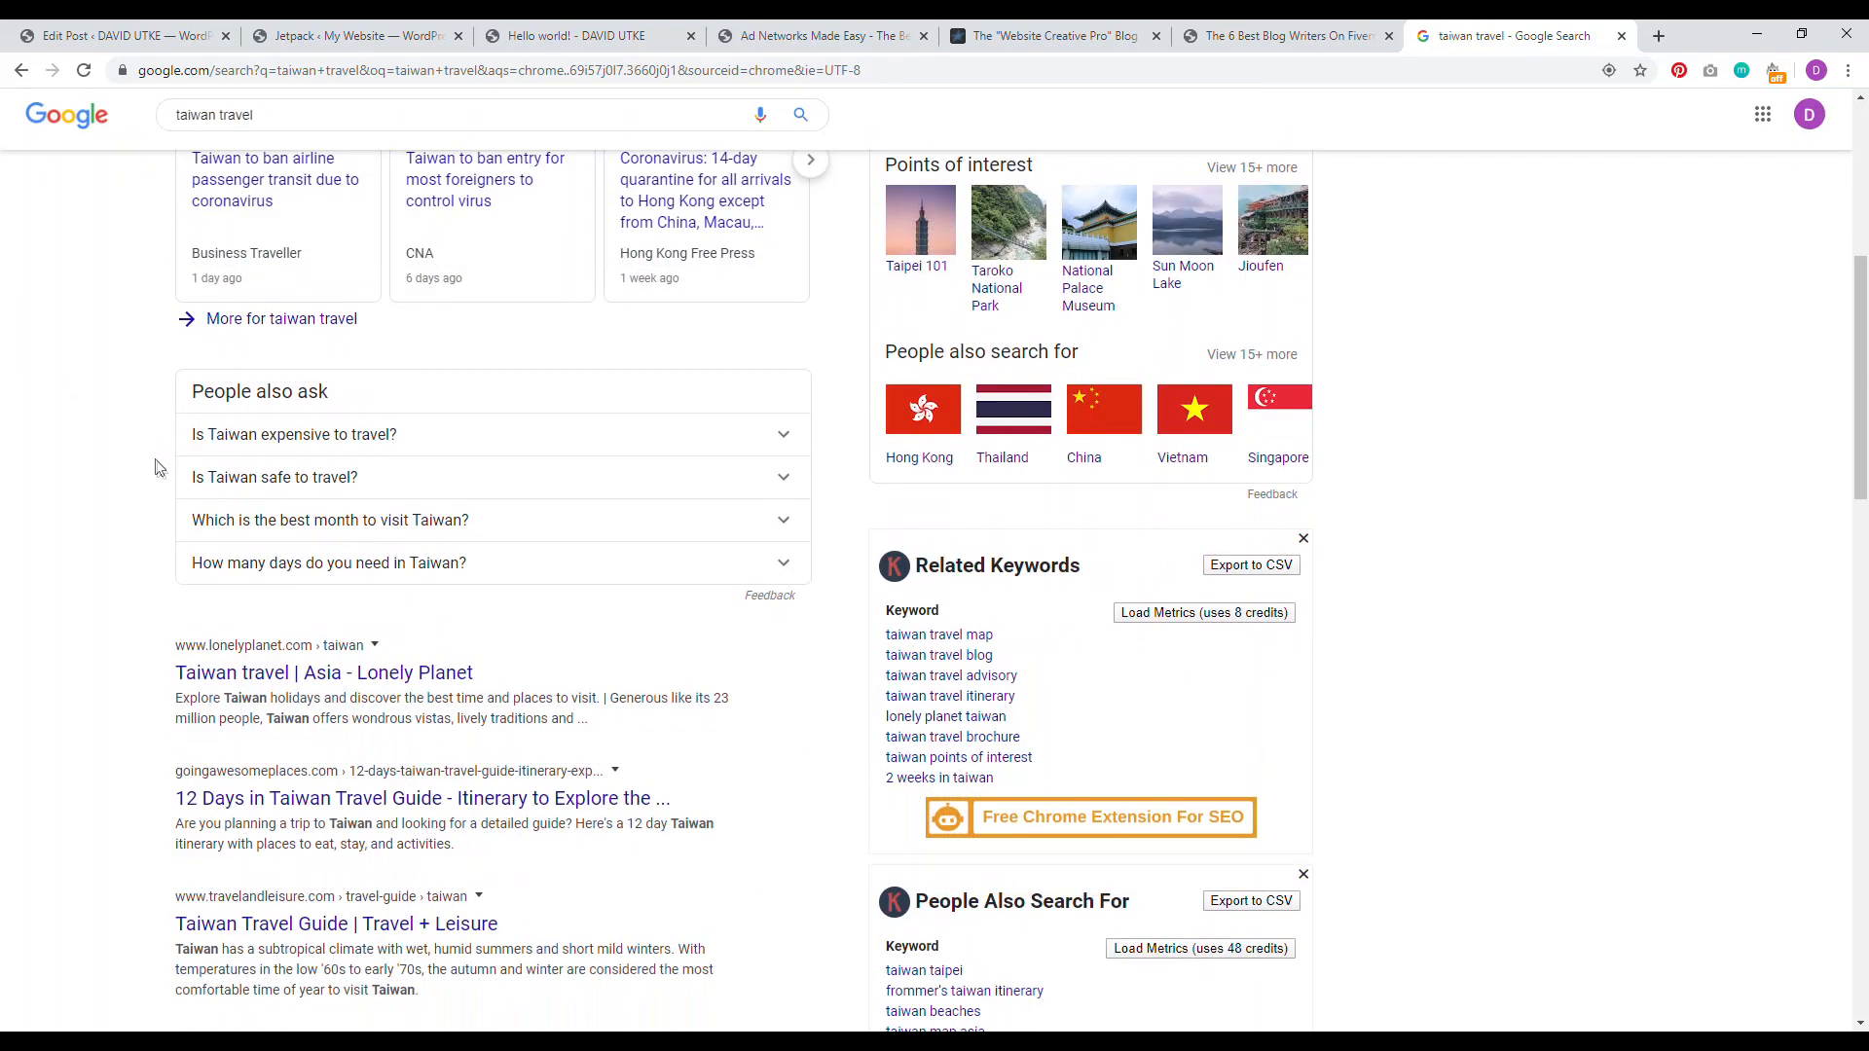
{"action": "left_click_drag", "start_coordinate": [268, 699], "coordinate": [224, 699]}
{"action": "scroll", "coordinate": [191, 719], "scroll_direction": "down", "scroll_amount": 2}
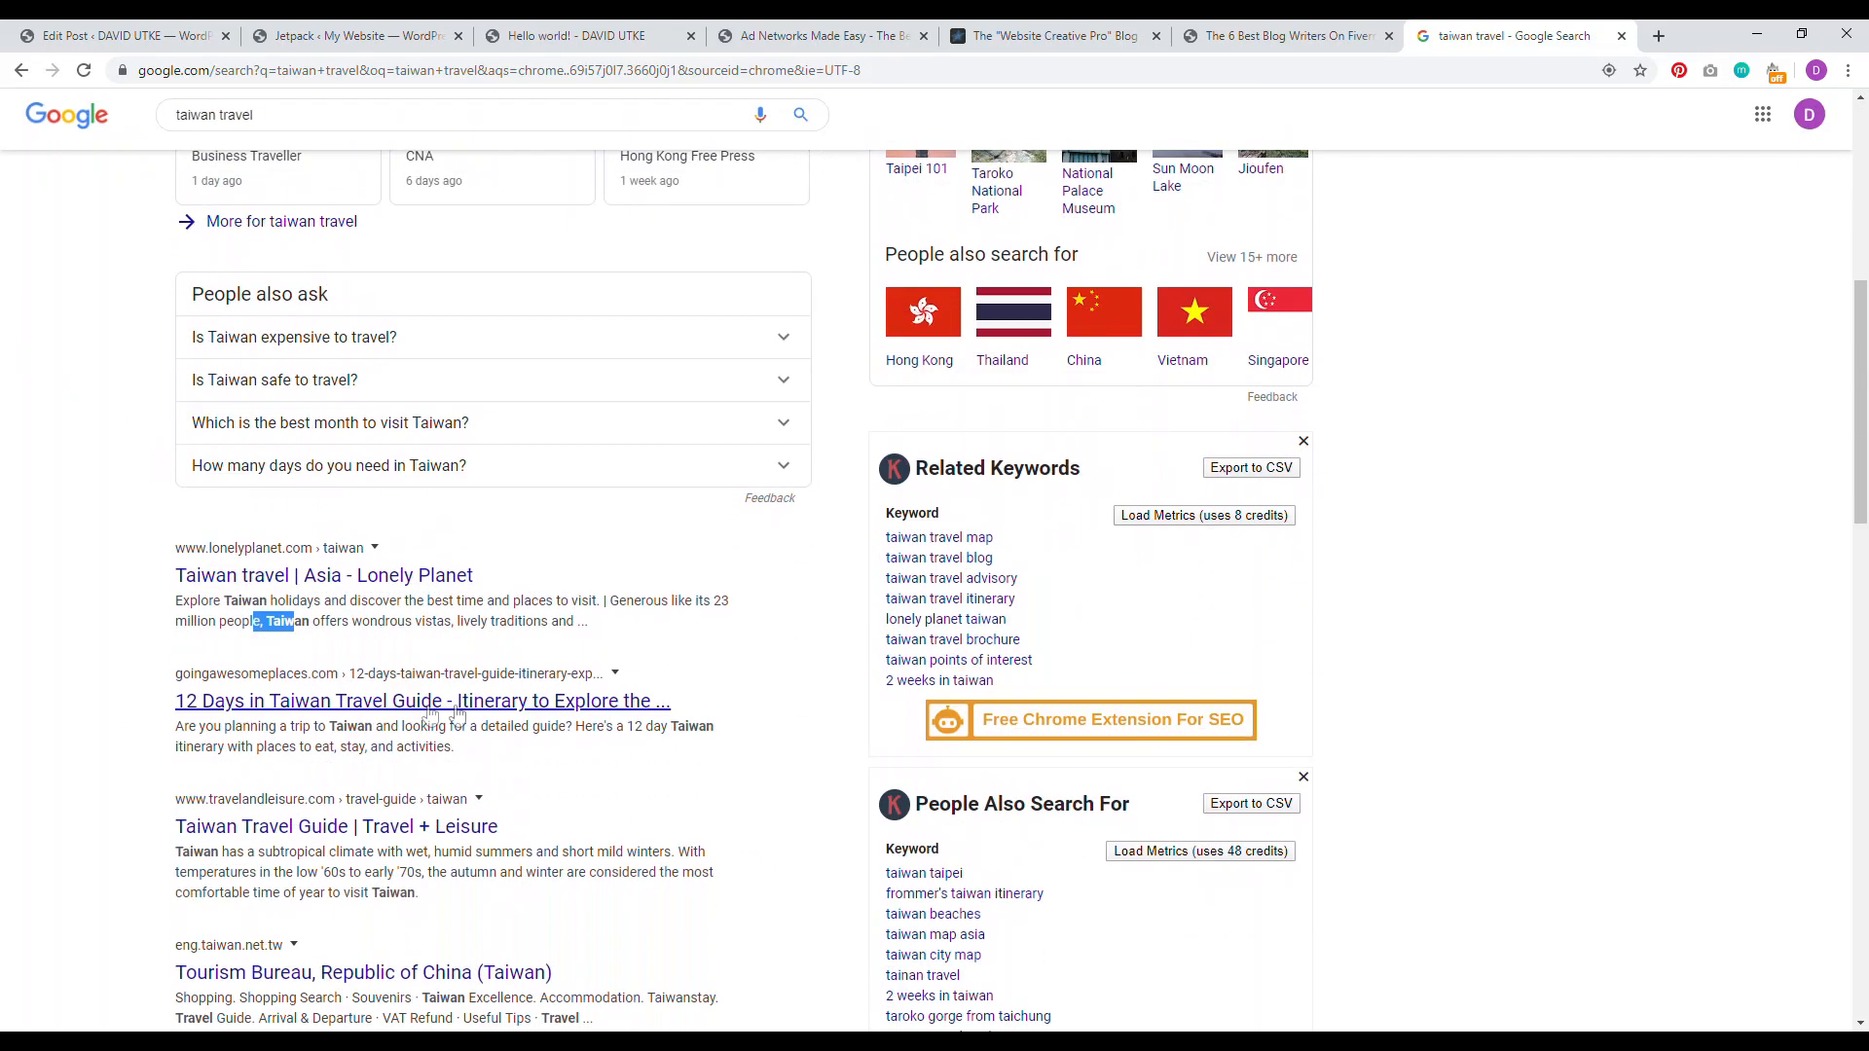
{"action": "scroll", "coordinate": [104, 751], "scroll_direction": "down", "scroll_amount": 3}
{"action": "left_click_drag", "start_coordinate": [201, 568], "coordinate": [175, 568]}
{"action": "left_click", "coordinate": [431, 613]}
{"action": "left_click_drag", "start_coordinate": [582, 730], "coordinate": [541, 730]}
{"action": "scroll", "coordinate": [116, 484], "scroll_direction": "up", "scroll_amount": 7}
{"action": "scroll", "coordinate": [151, 511], "scroll_direction": "down", "scroll_amount": 6}
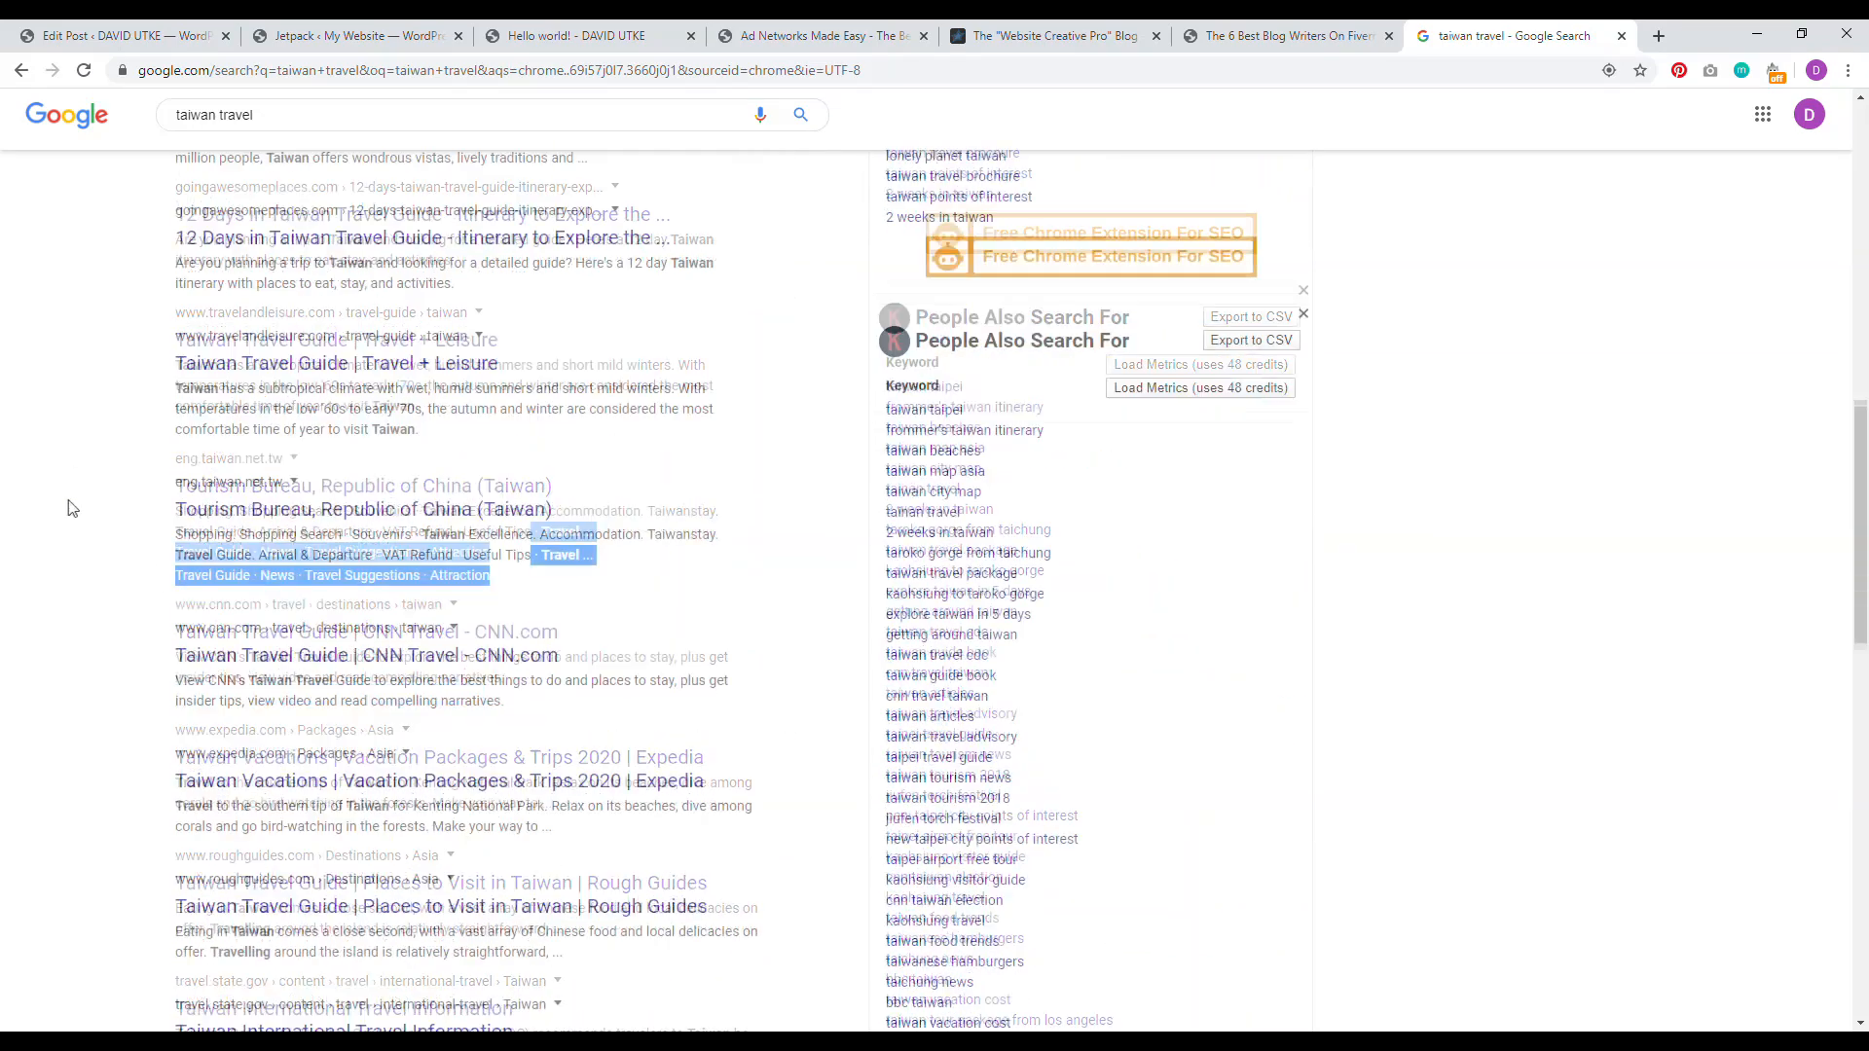
{"action": "left_click_drag", "start_coordinate": [649, 387], "coordinate": [378, 375]}
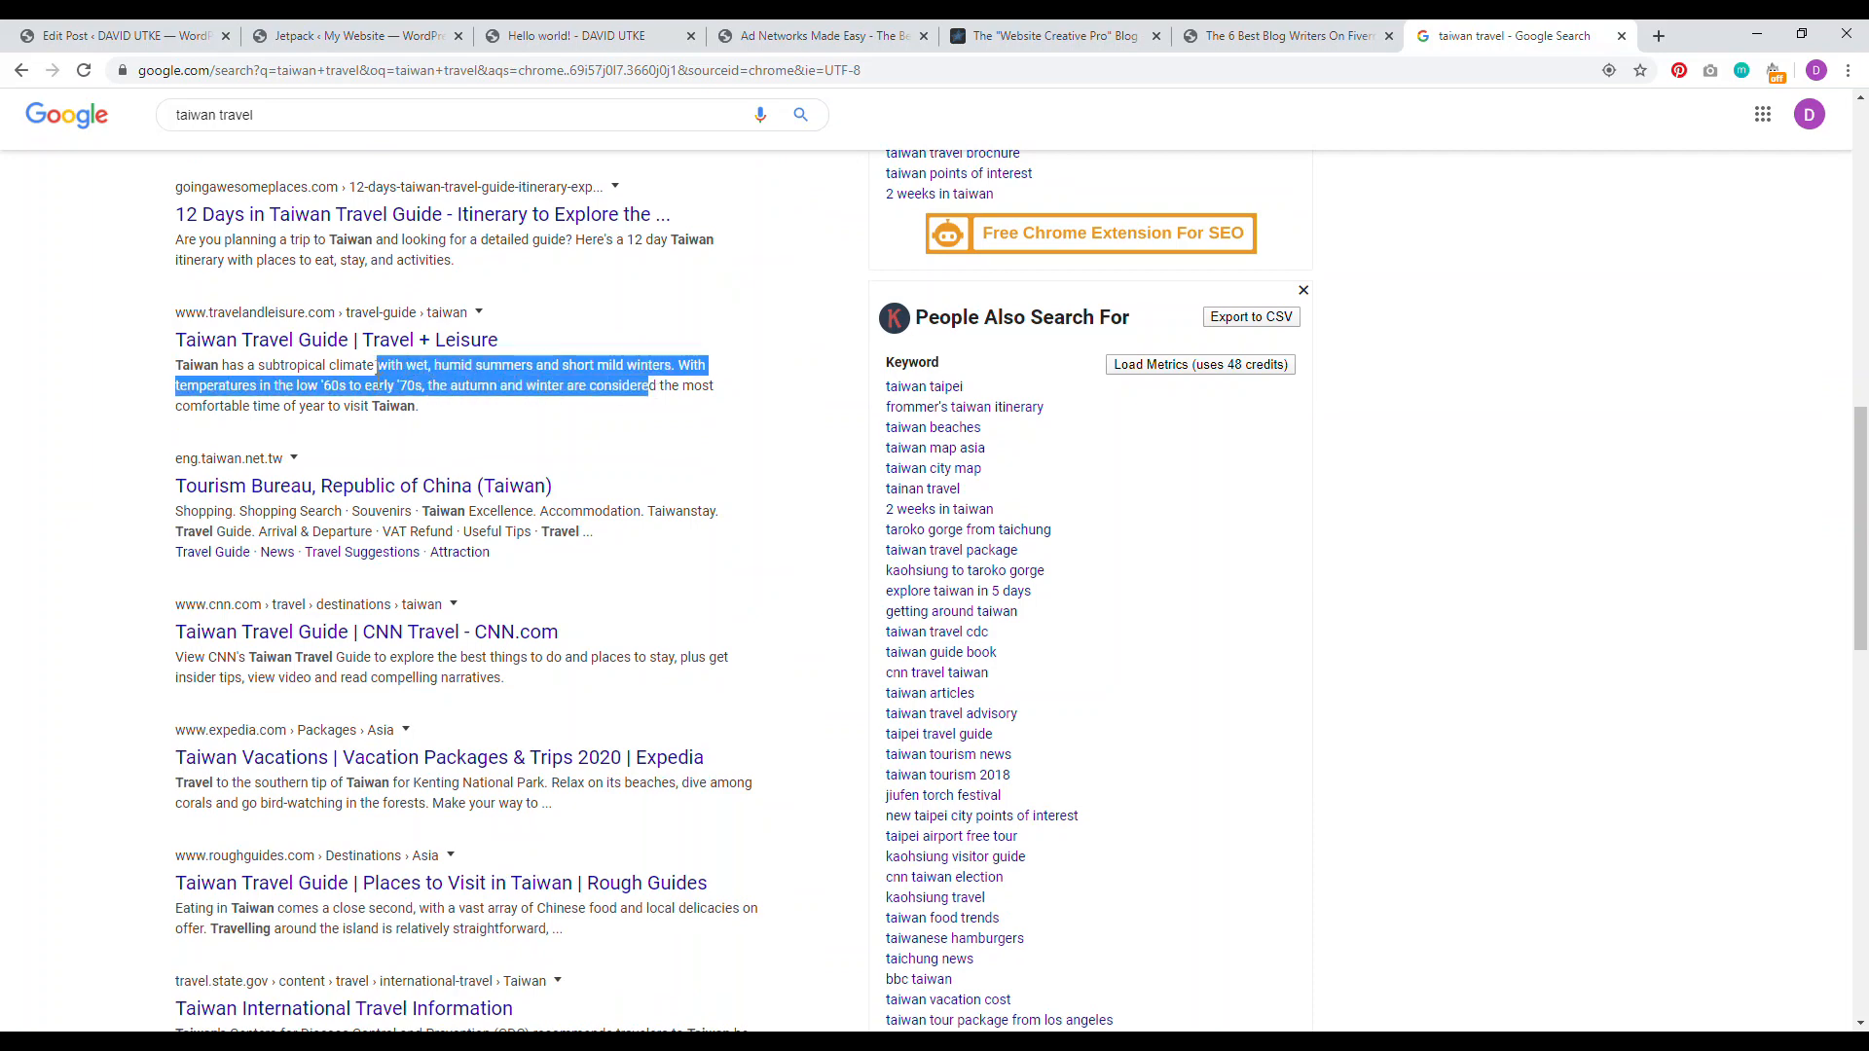
{"action": "scroll", "coordinate": [464, 292], "scroll_direction": "up", "scroll_amount": 12}
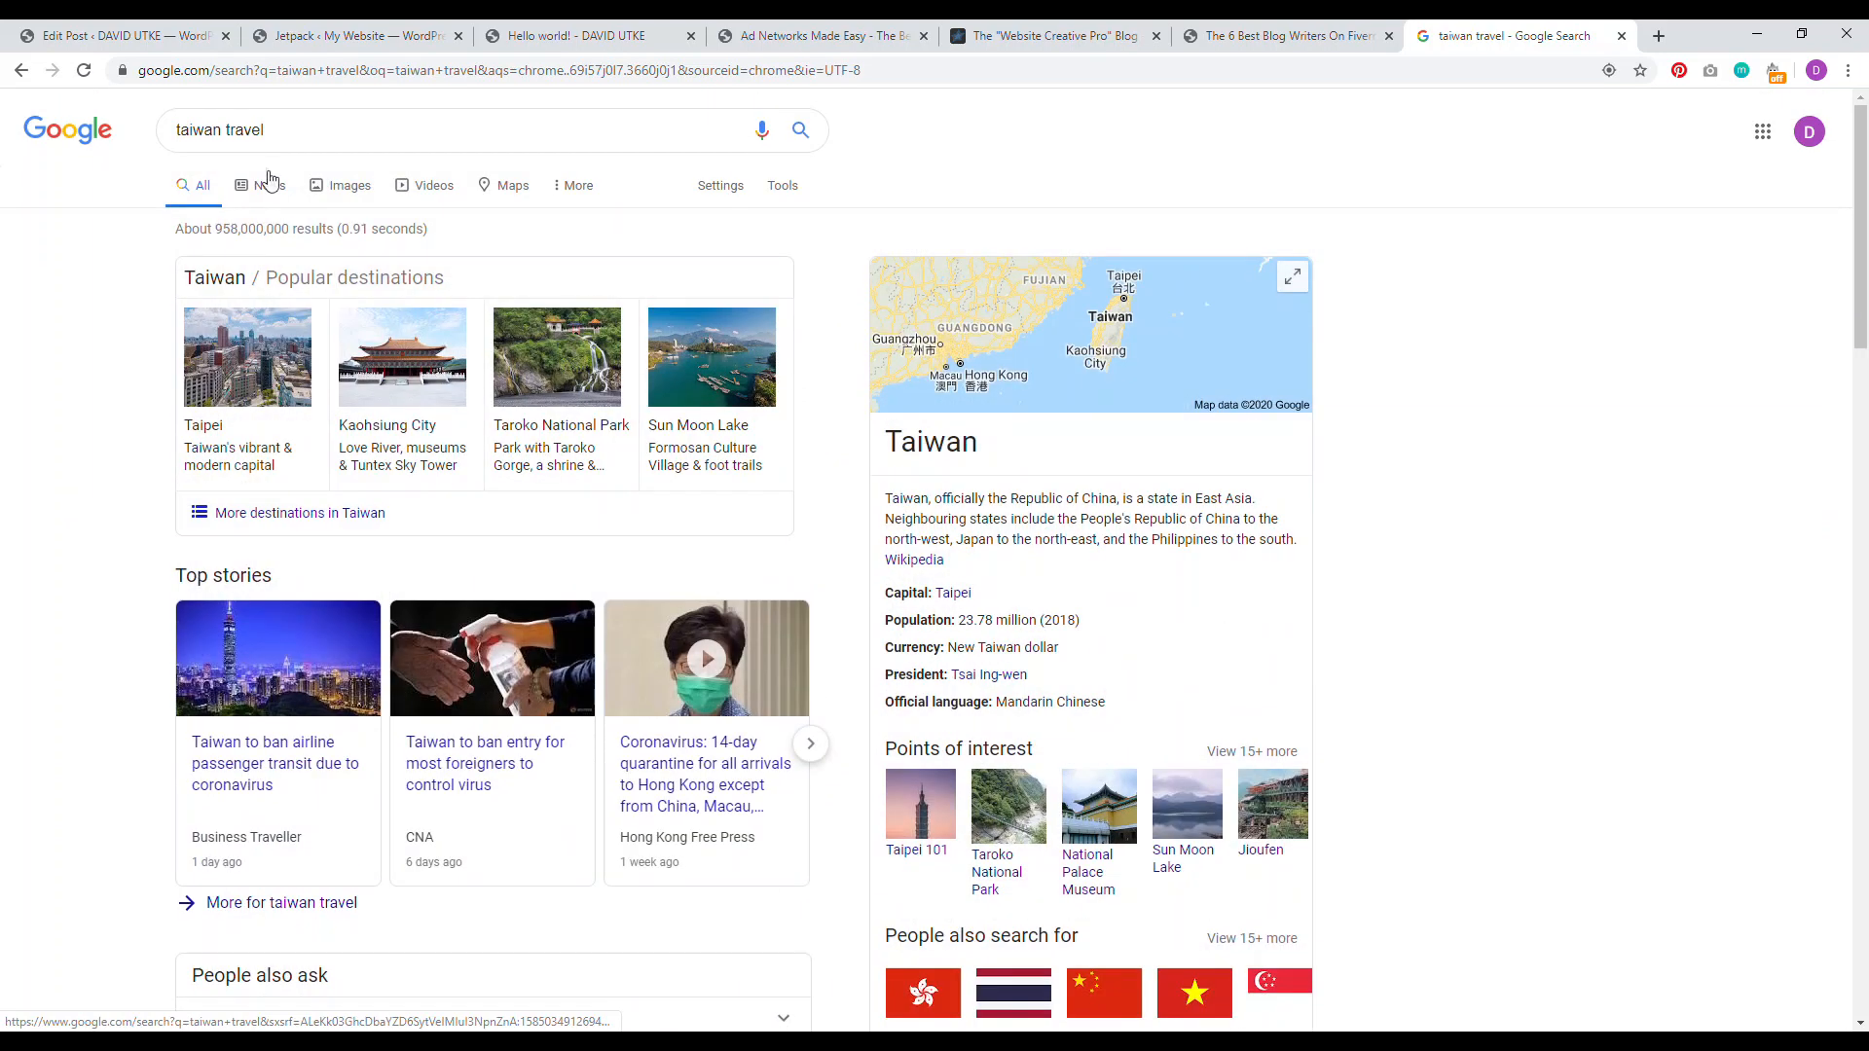
{"action": "left_click_drag", "start_coordinate": [265, 130], "coordinate": [100, 208]}
{"action": "left_click", "coordinate": [100, 208]}
{"action": "scroll", "coordinate": [617, 613], "scroll_direction": "down", "scroll_amount": 9}
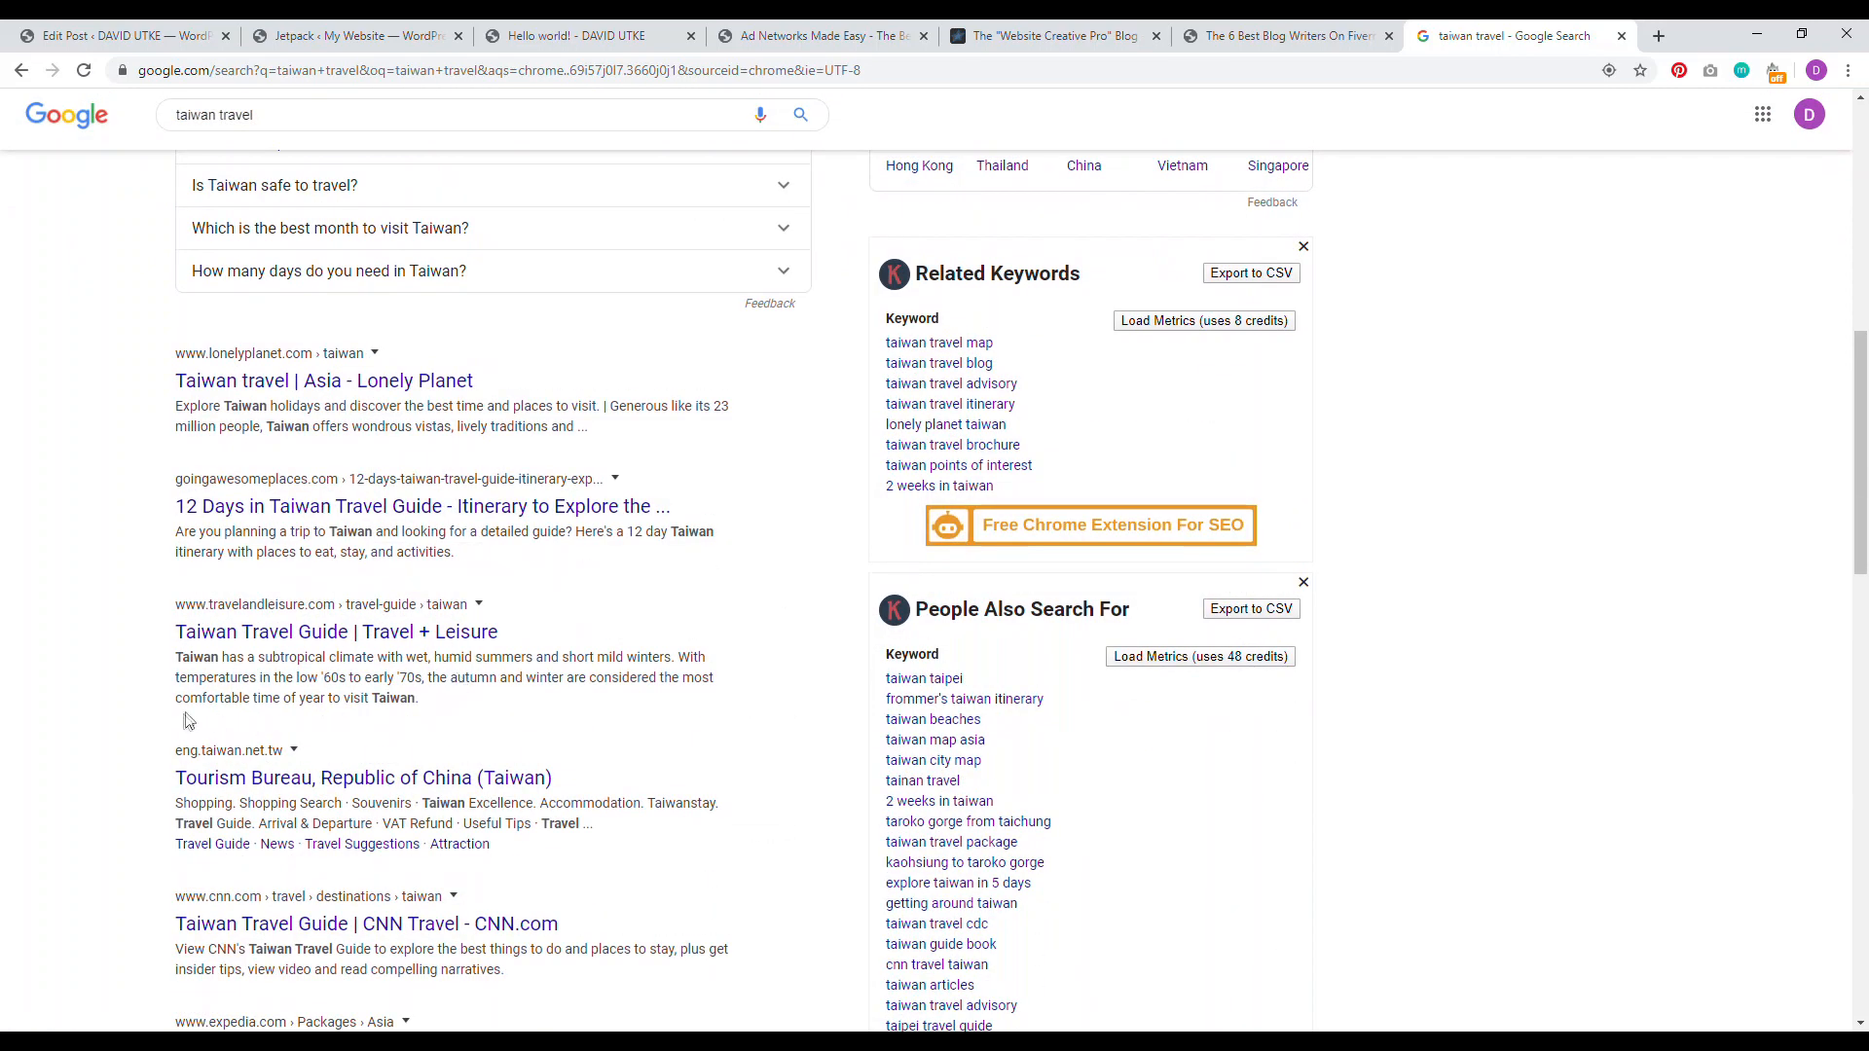
{"action": "scroll", "coordinate": [188, 720], "scroll_direction": "down", "scroll_amount": 7}
{"action": "scroll", "coordinate": [198, 667], "scroll_direction": "up", "scroll_amount": 8}
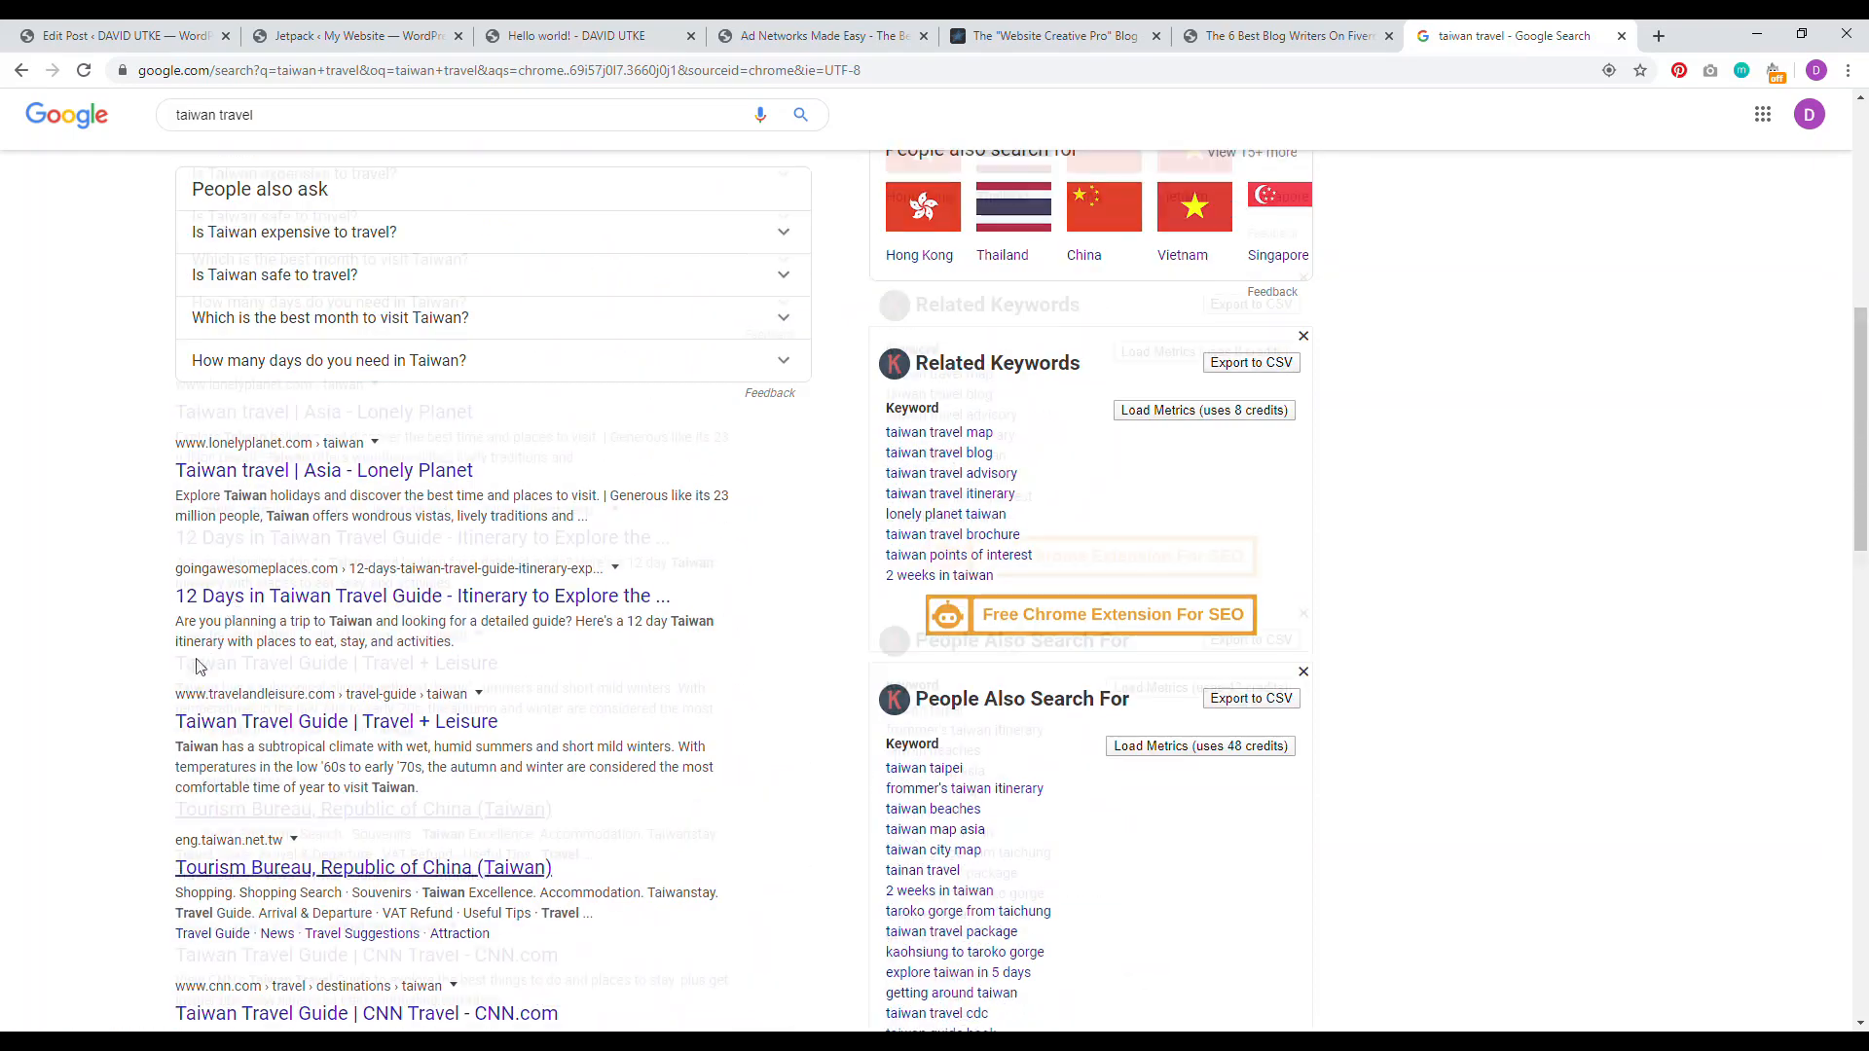
Step: Back in the post editor, enter the meta description 'Amazing things to do in Taiwan.'
{"action": "left_click", "coordinate": [127, 36]}
{"action": "left_click", "coordinate": [363, 846]}
{"action": "type", "text": "AMa"}
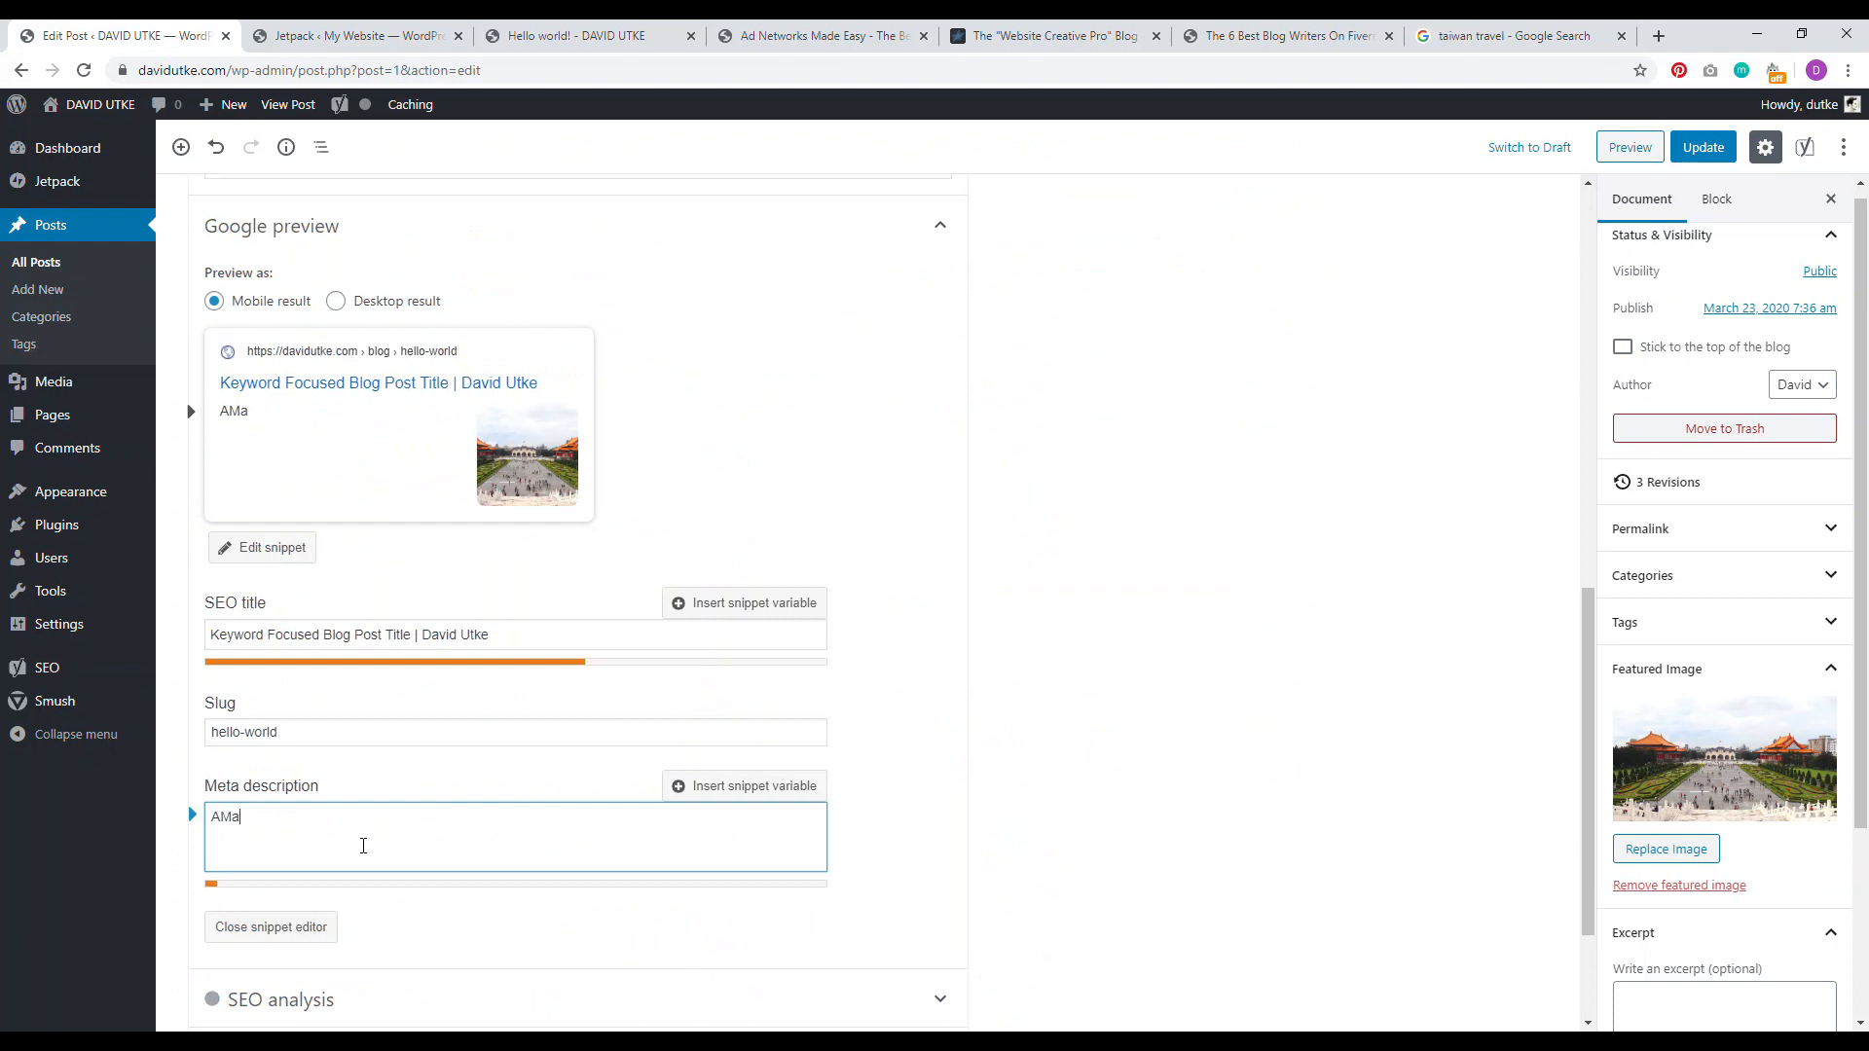
{"action": "key", "text": "BackSpace"}
{"action": "key", "text": "BackSpace"}
{"action": "type", "text": "A"}
{"action": "key", "text": "BackSpace"}
{"action": "type", "text": "Amazing things to do in Taiwan."}
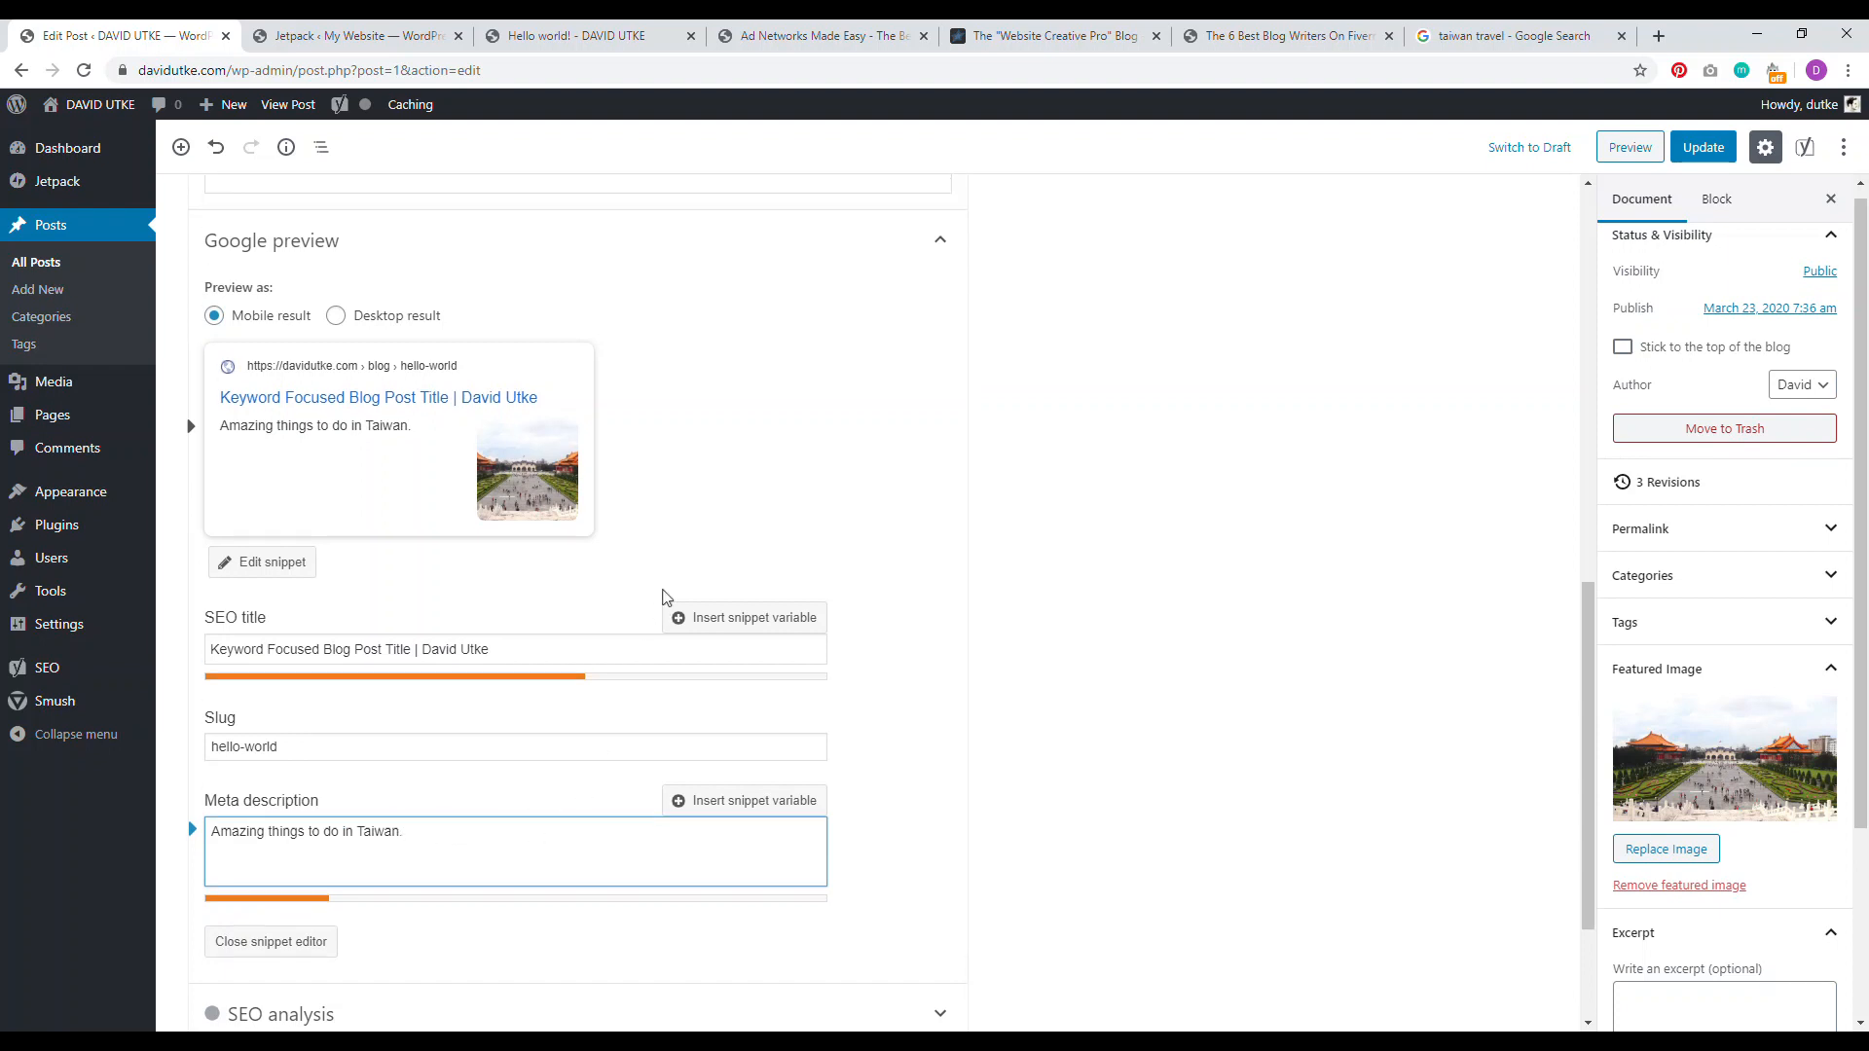
Step: Show the Yoast readability analysis results
{"action": "scroll", "coordinate": [545, 599], "scroll_direction": "up", "scroll_amount": 4}
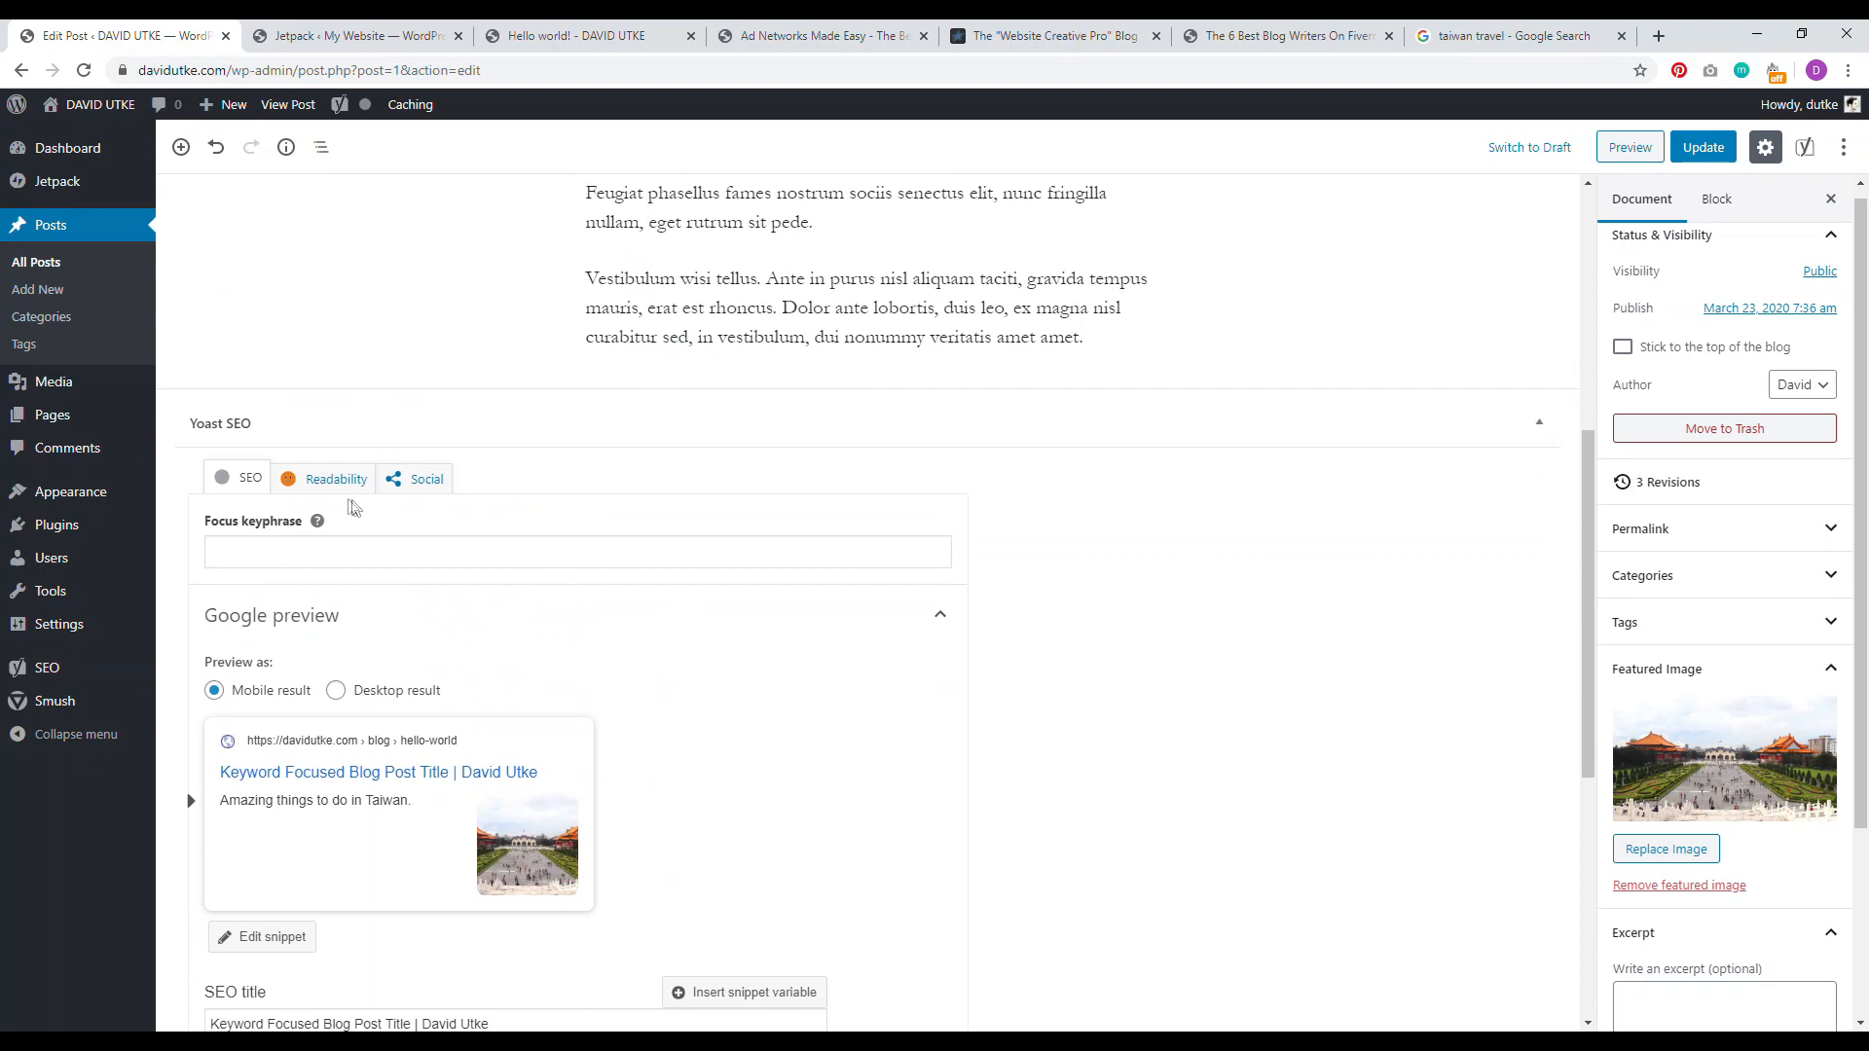
{"action": "left_click", "coordinate": [317, 490]}
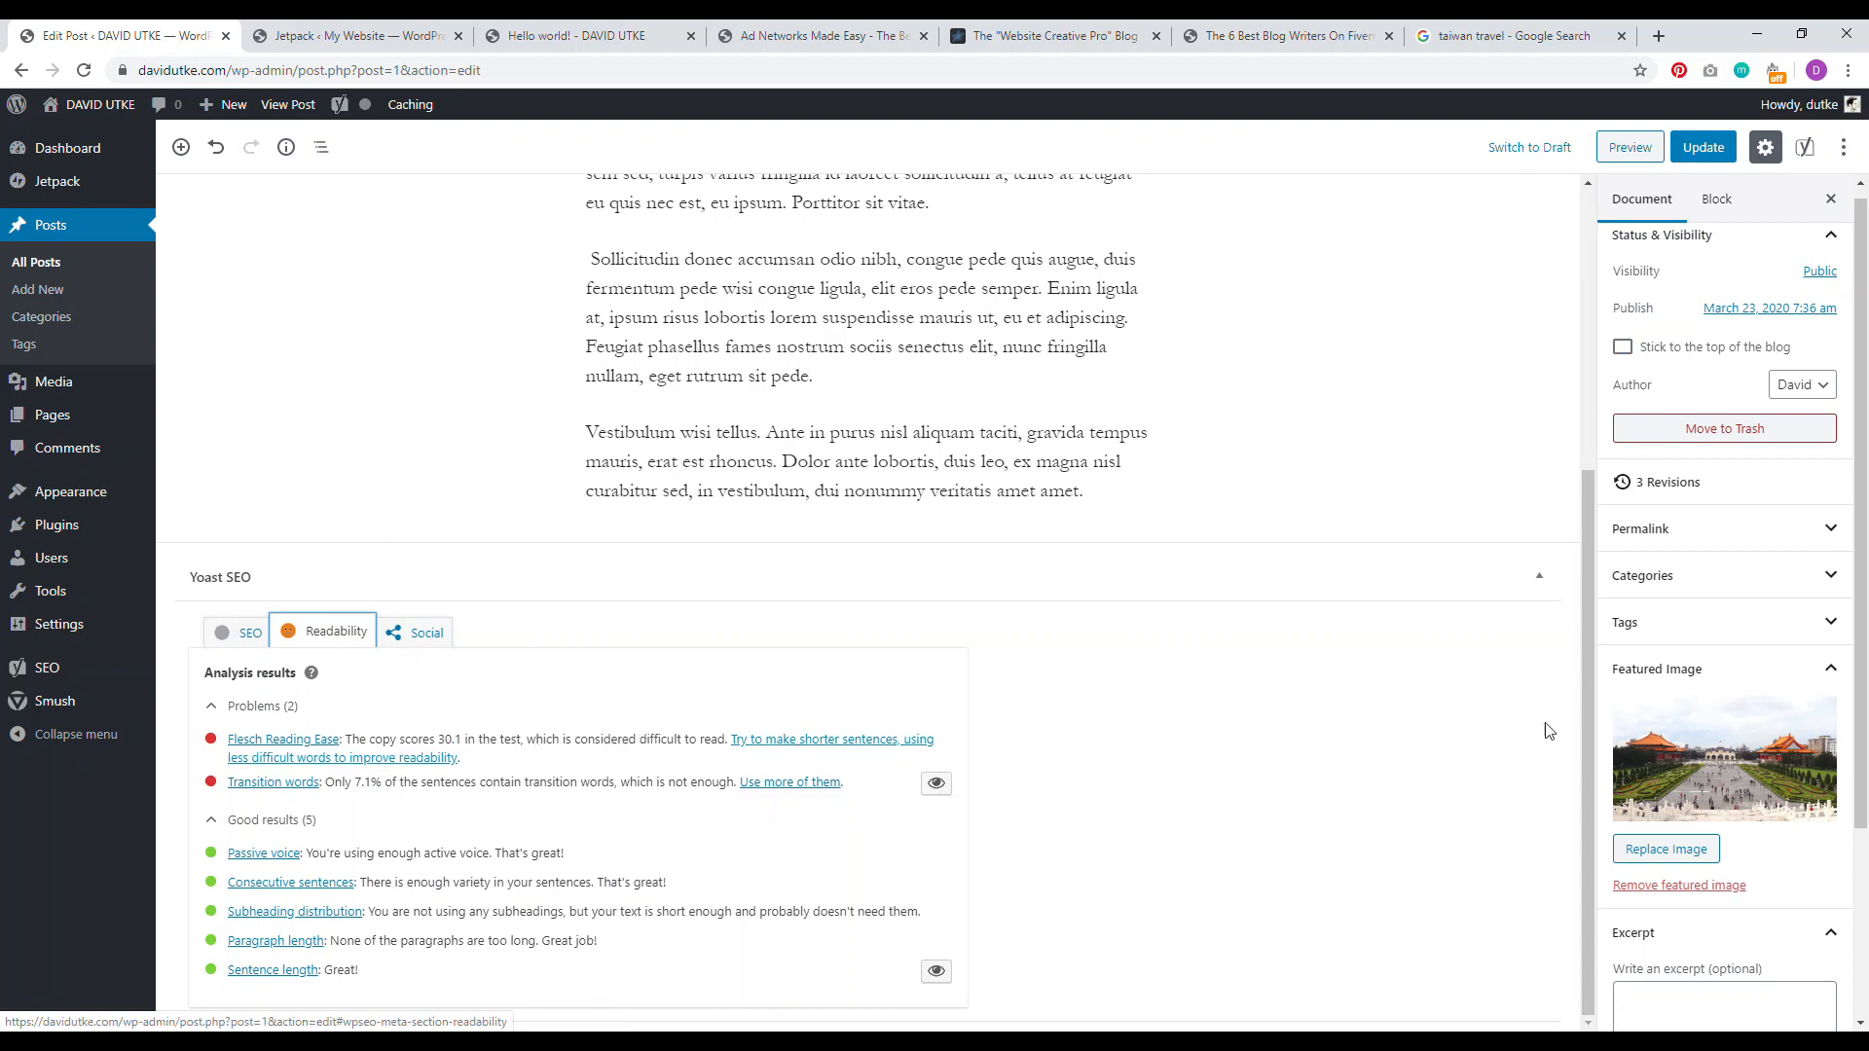
{"action": "left_click_drag", "start_coordinate": [1586, 687], "coordinate": [1608, 407]}
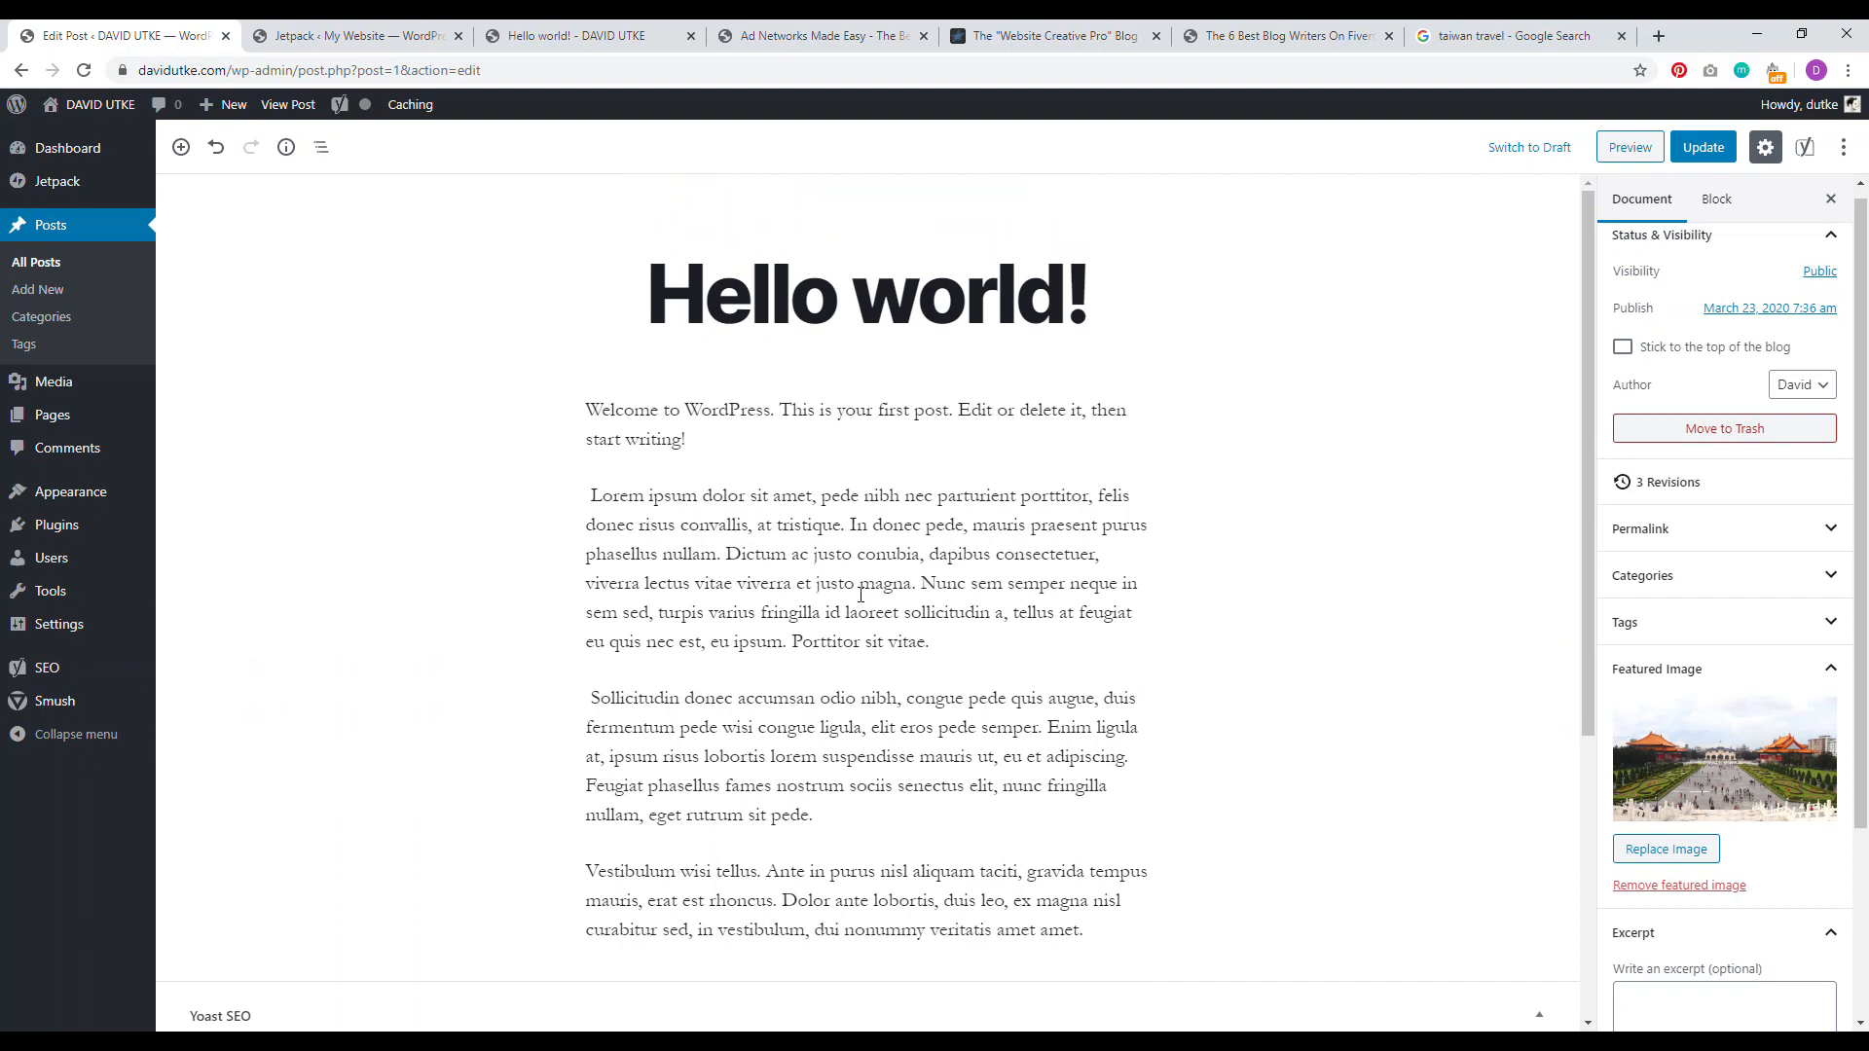
Step: Set the Welcome paragraph to Larger and the Lorem ipsum paragraph to Large font size
{"action": "left_click", "coordinate": [713, 418]}
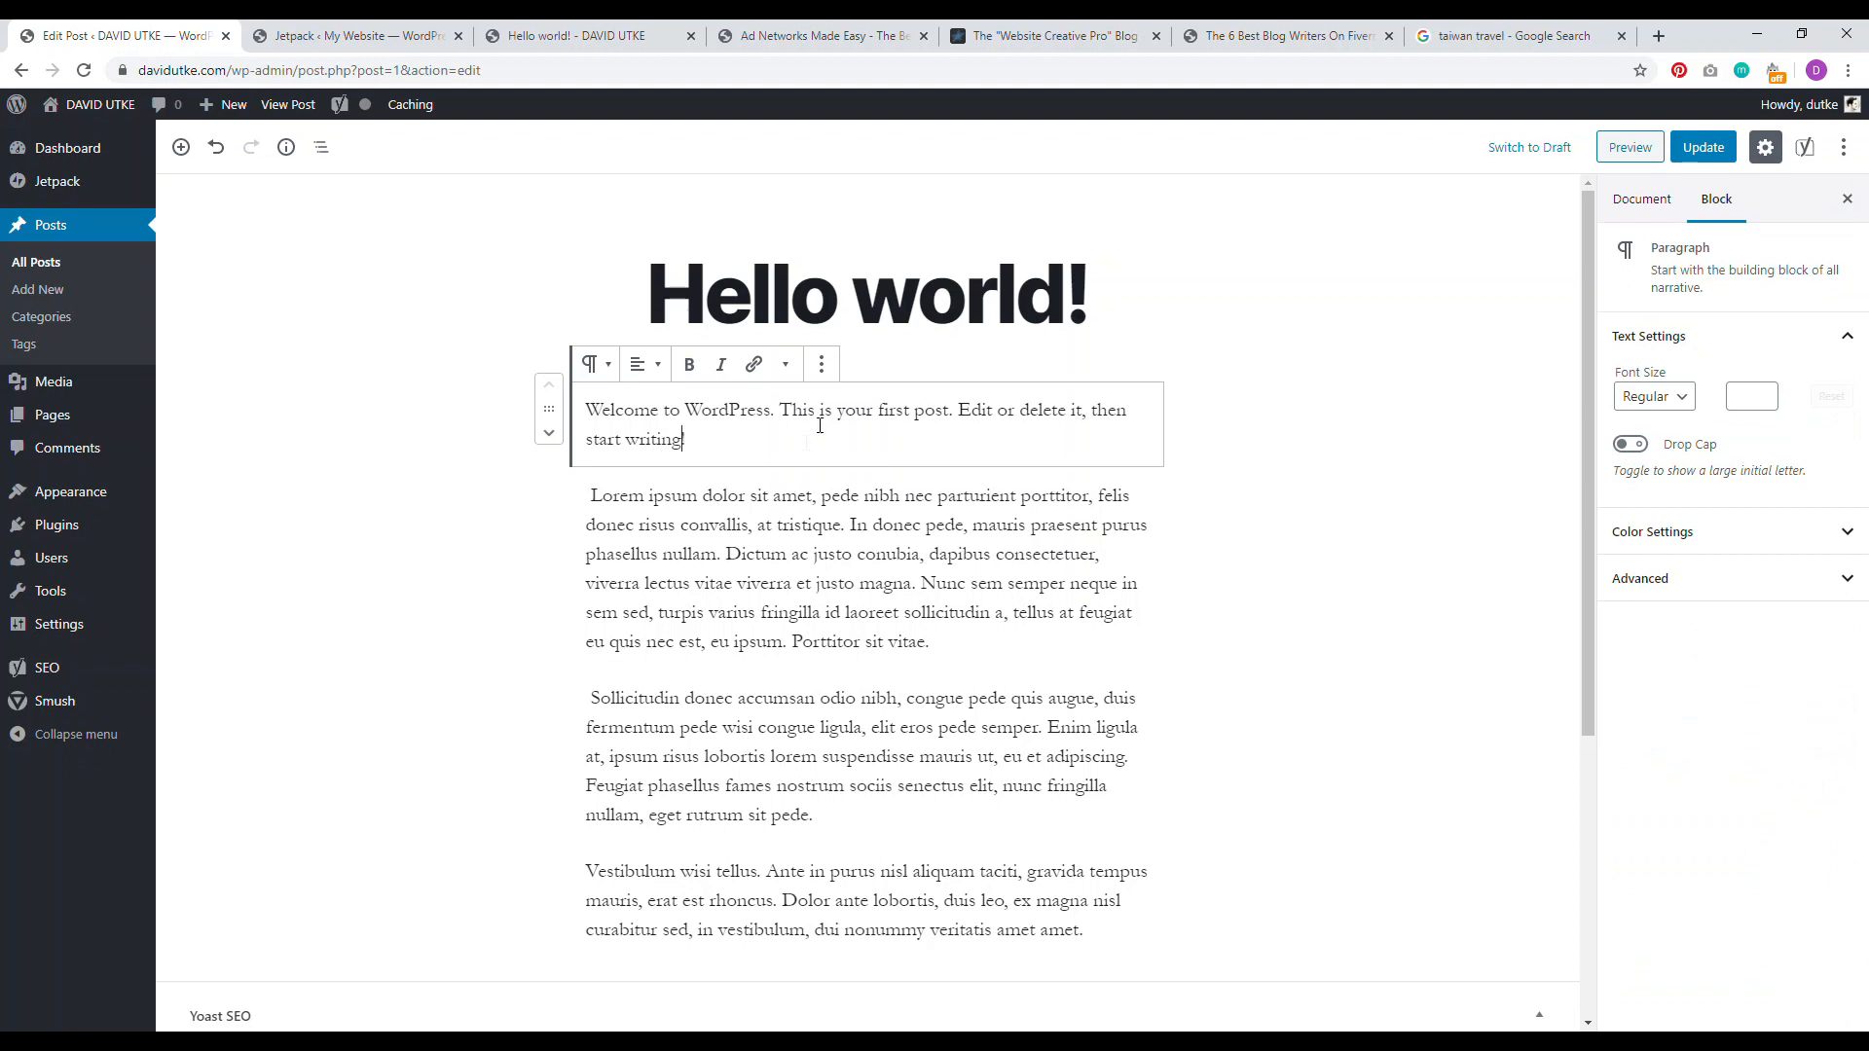
{"action": "left_click", "coordinate": [1653, 397]}
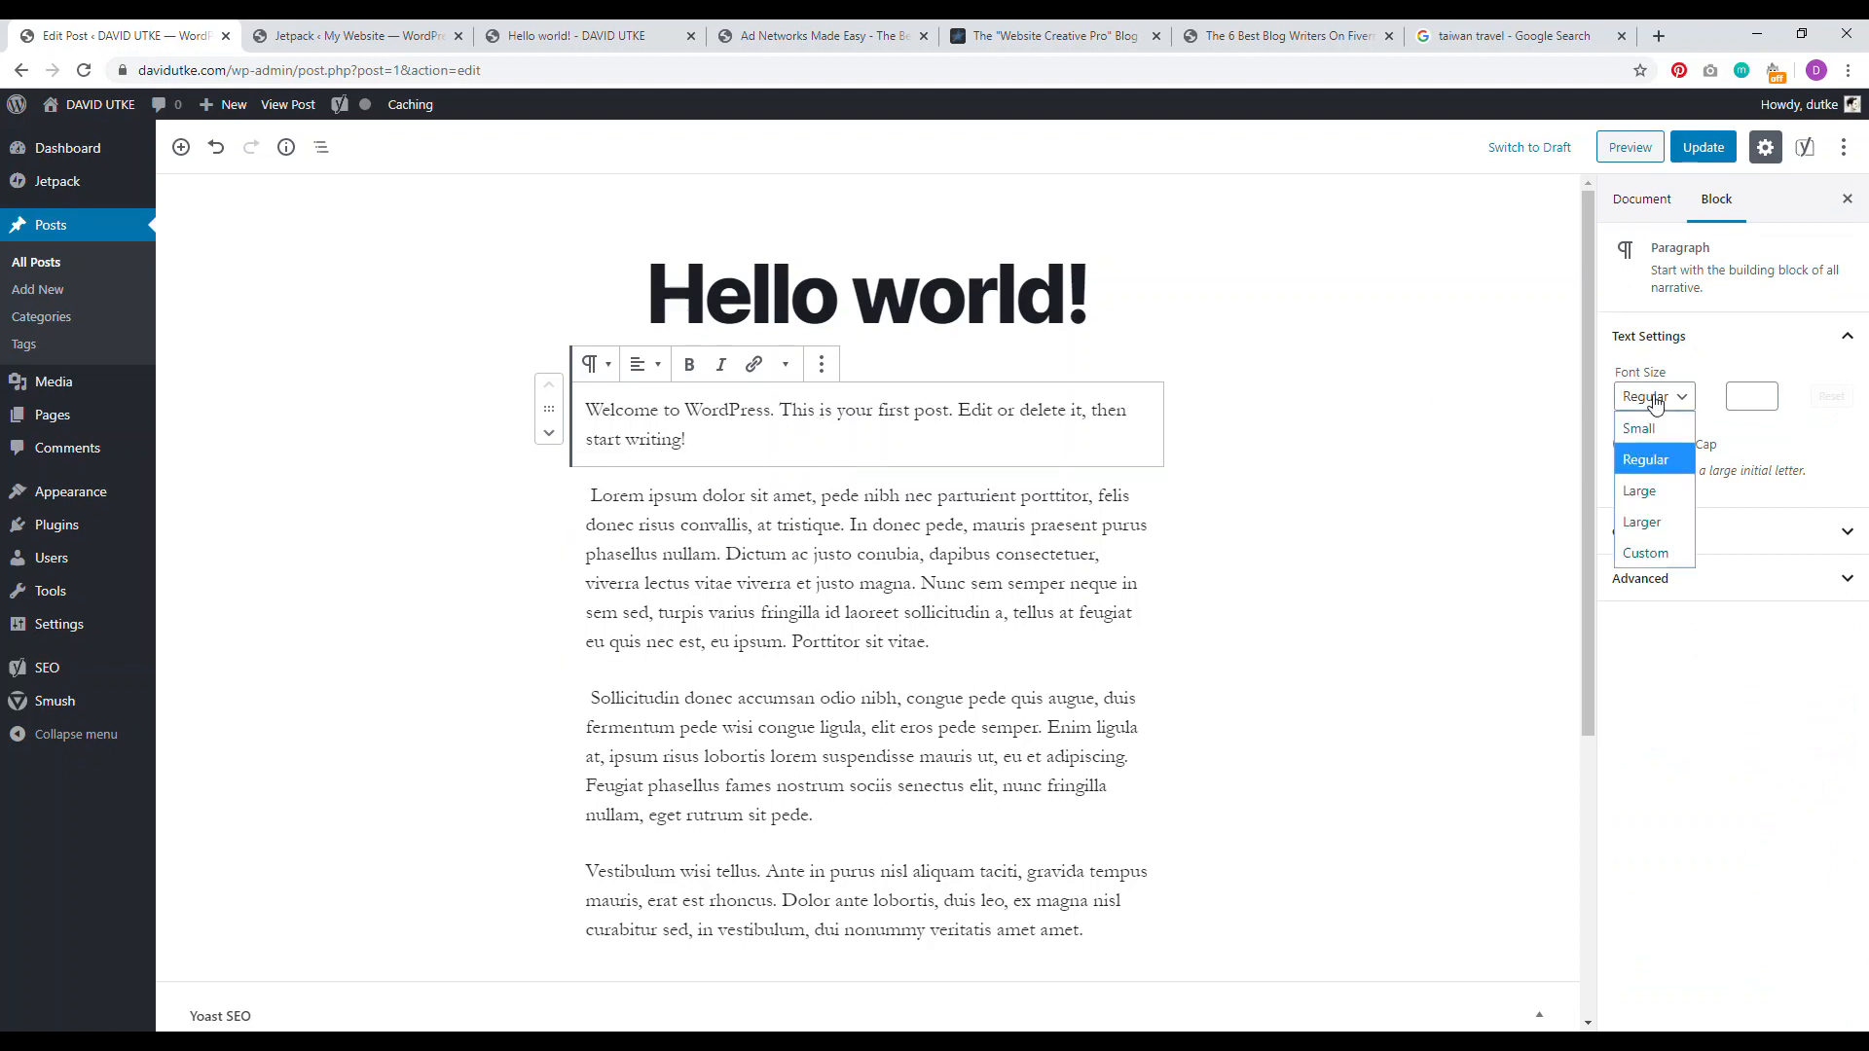
{"action": "left_click", "coordinate": [1642, 522]}
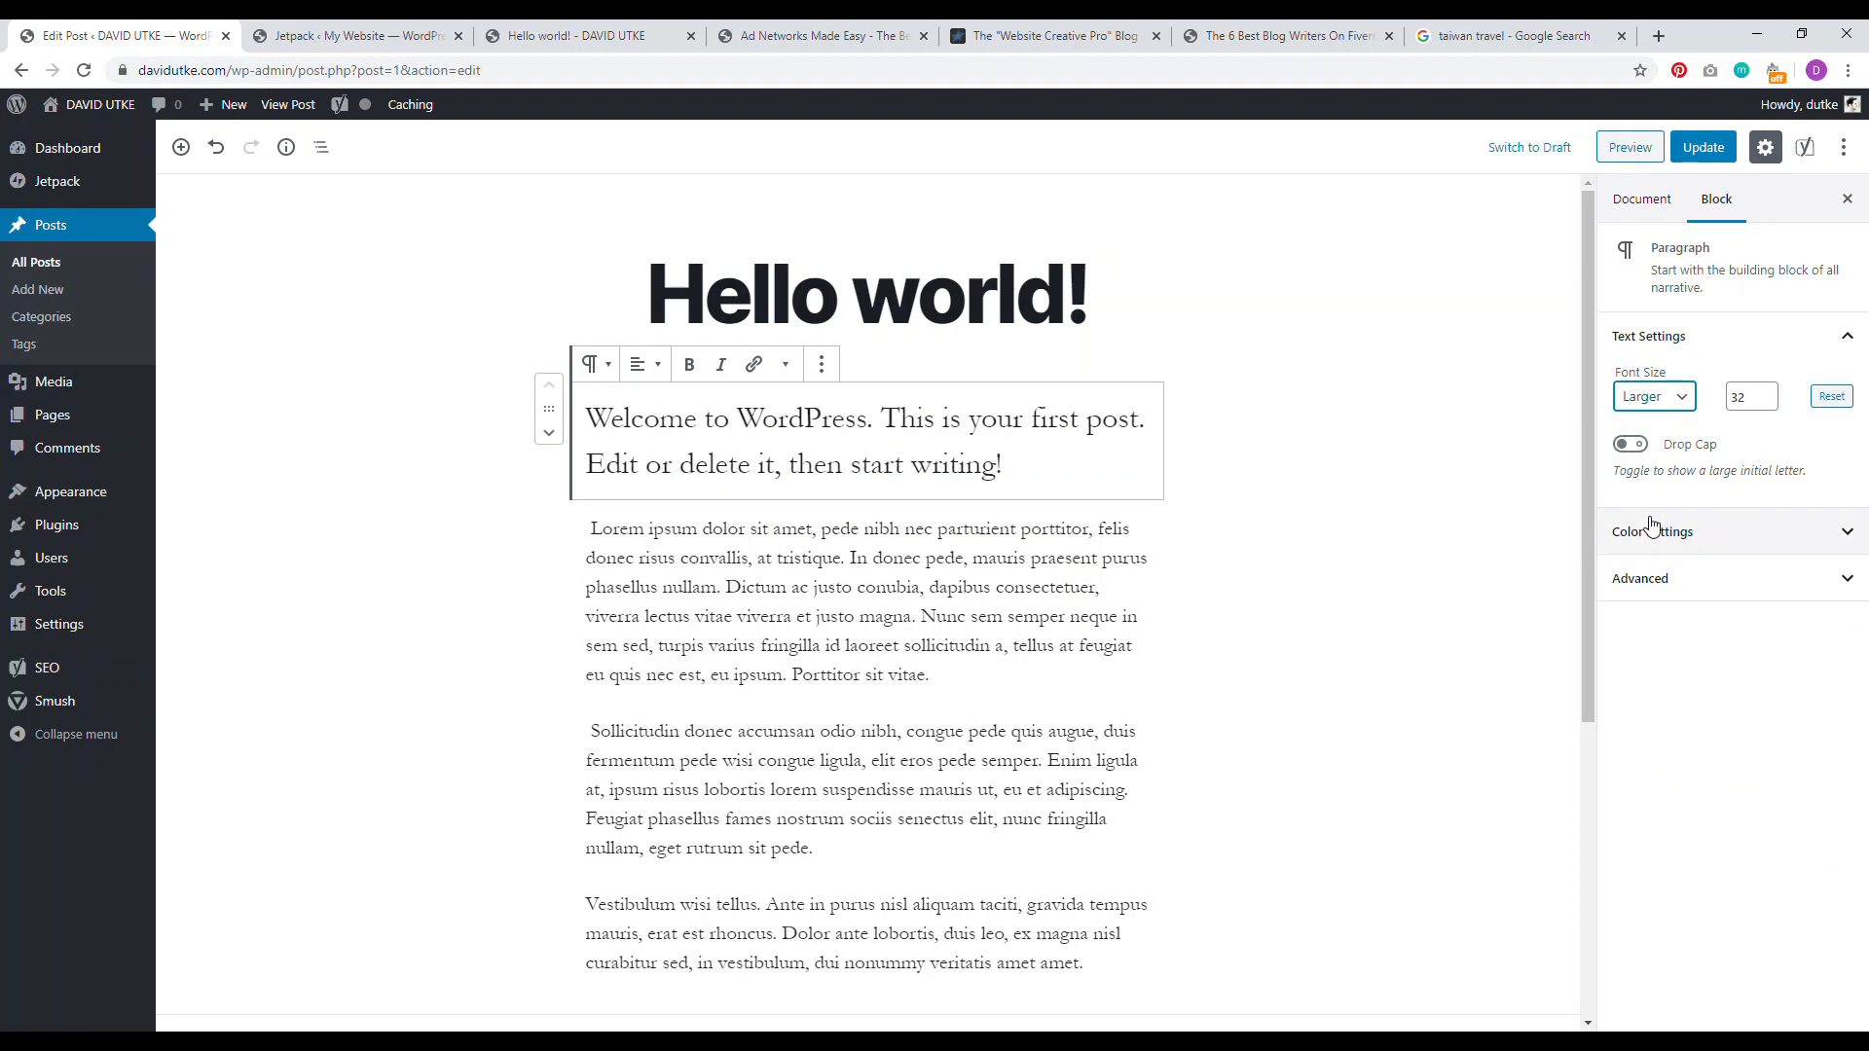
{"action": "left_click", "coordinate": [802, 526]}
{"action": "left_click", "coordinate": [1664, 401]}
{"action": "left_click", "coordinate": [1653, 499]}
Step: Give the Welcome paragraph a drop cap, update the post and open it live in a new tab
{"action": "left_click", "coordinate": [830, 900]}
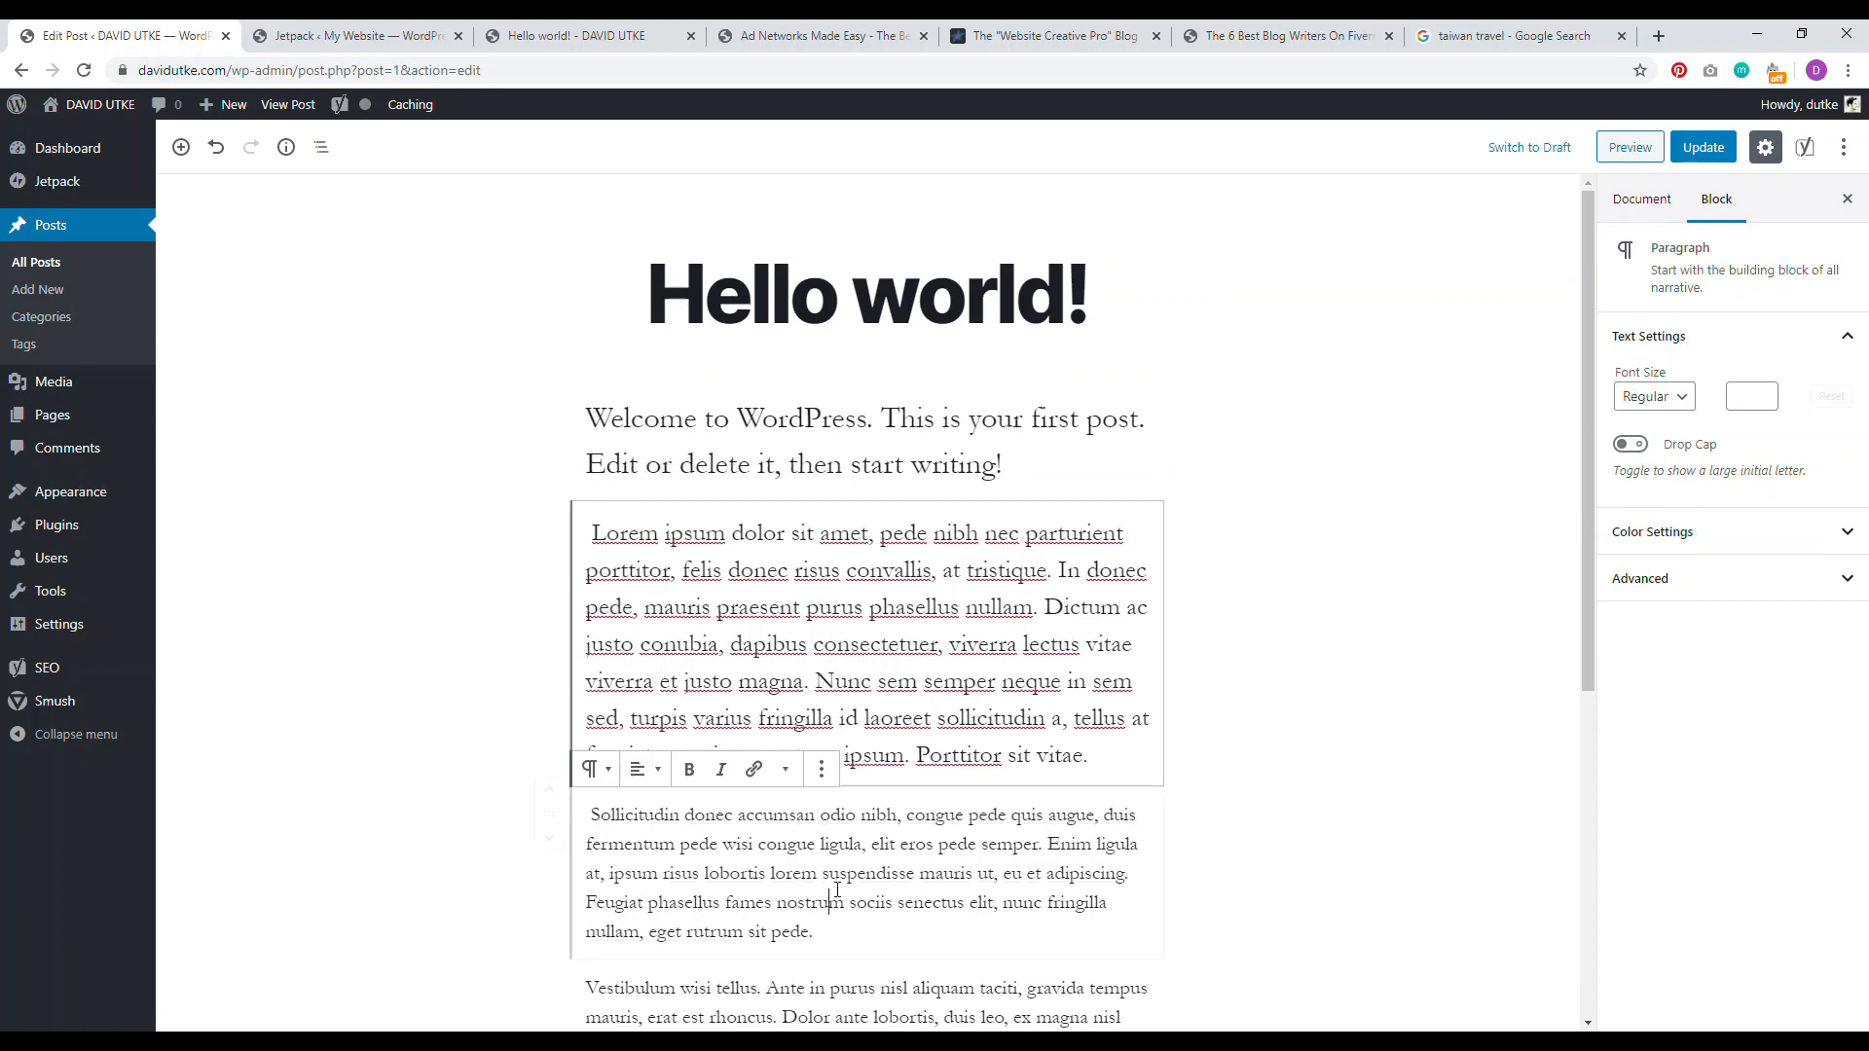
{"action": "left_click", "coordinate": [847, 463]}
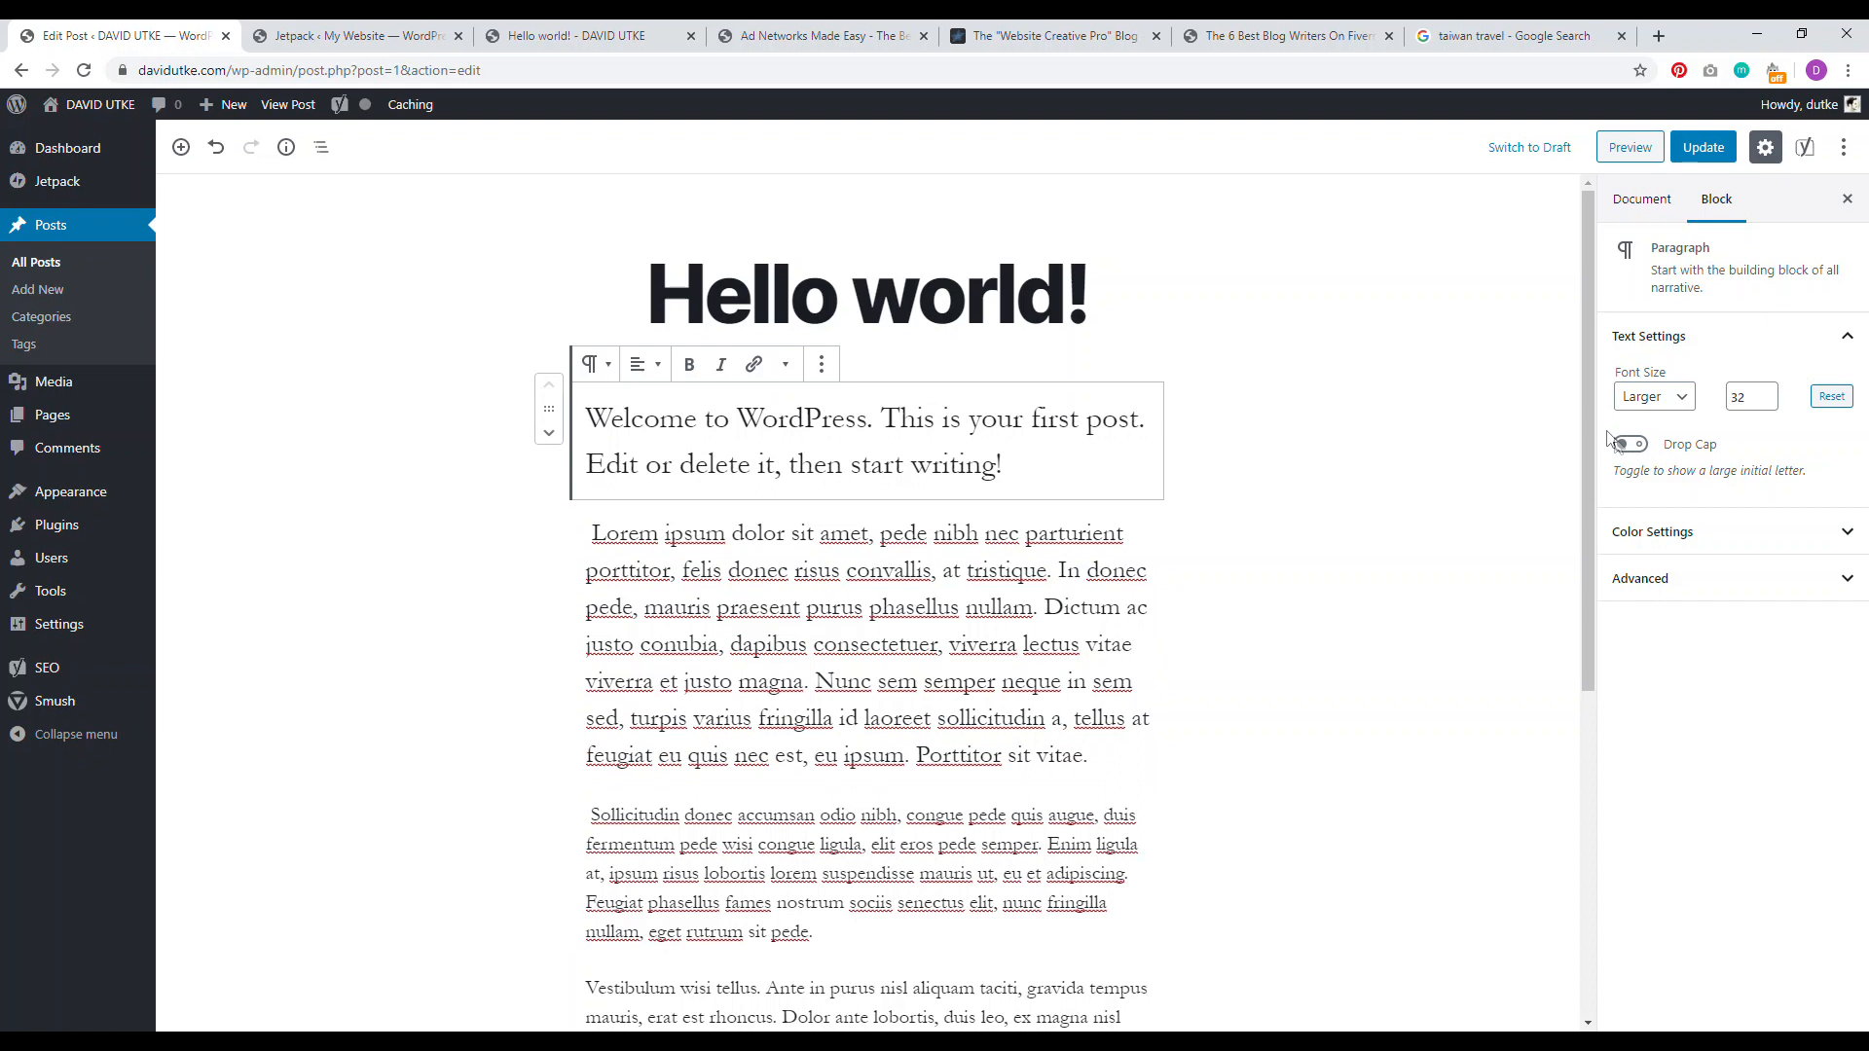
{"action": "left_click", "coordinate": [1632, 448]}
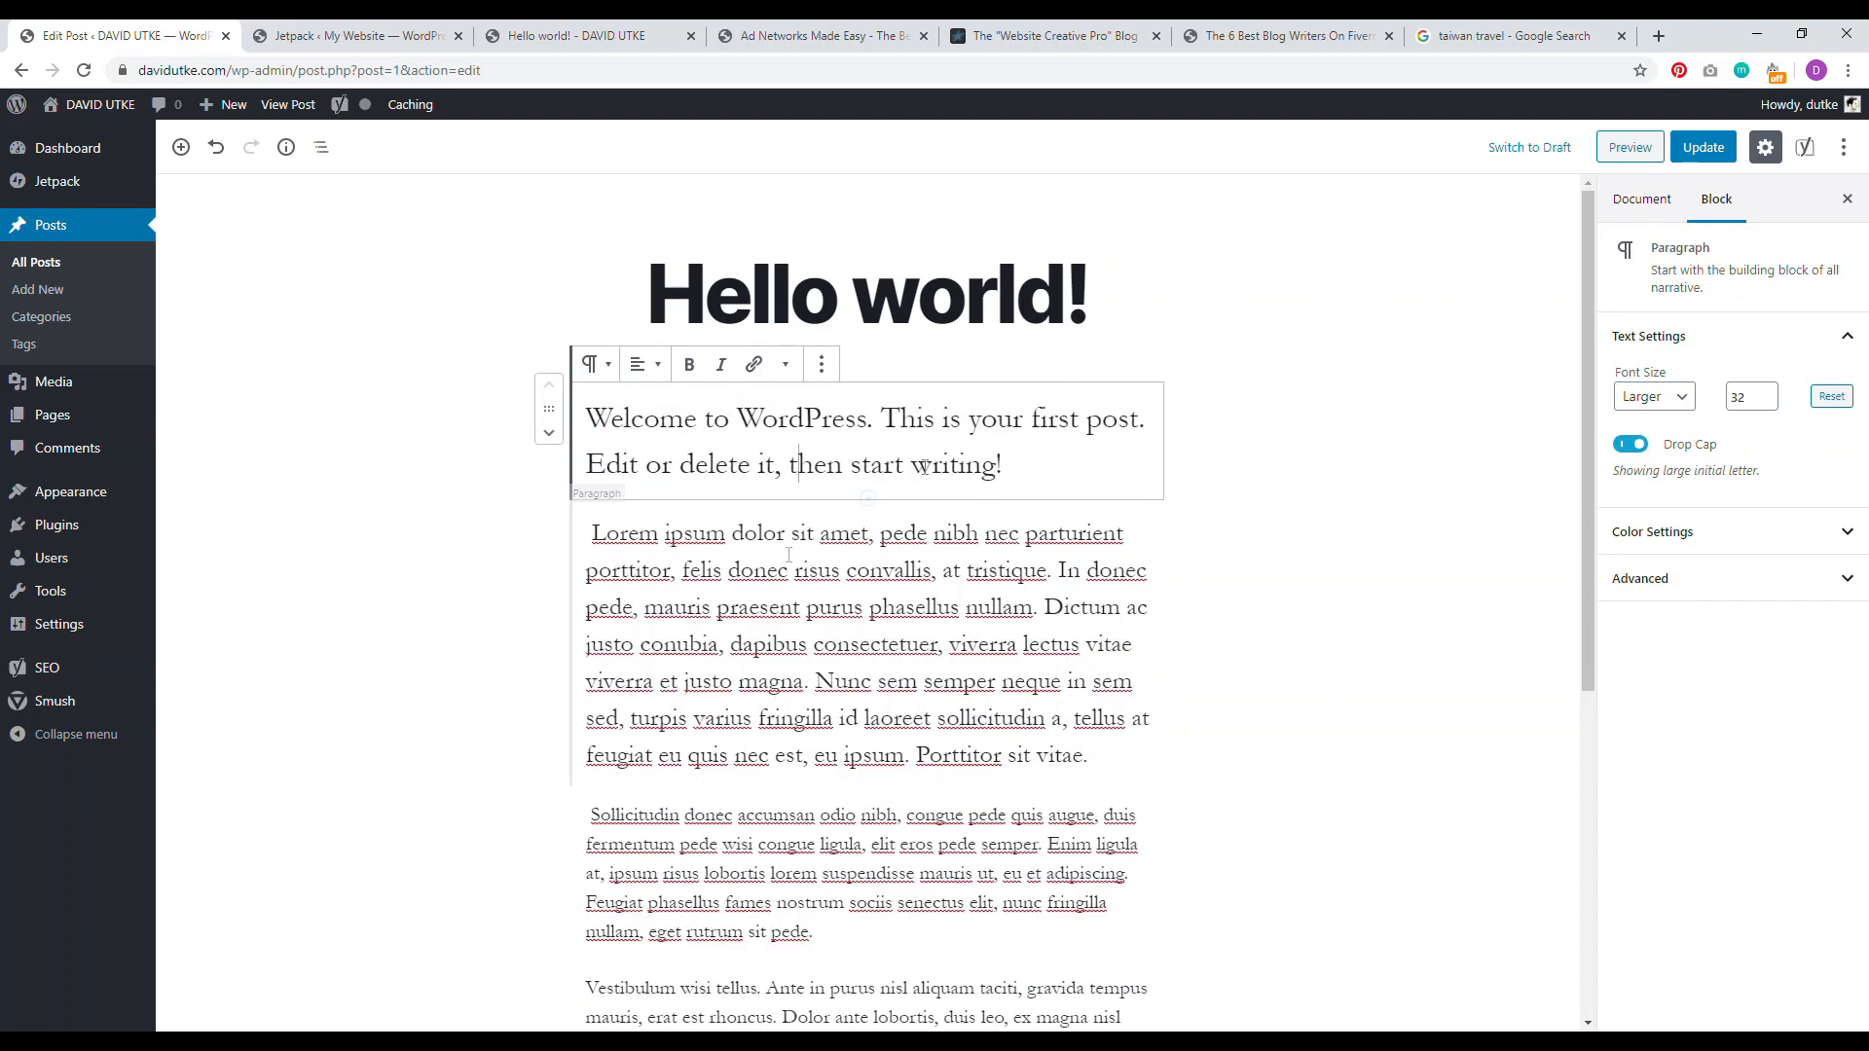
{"action": "left_click", "coordinate": [906, 605]}
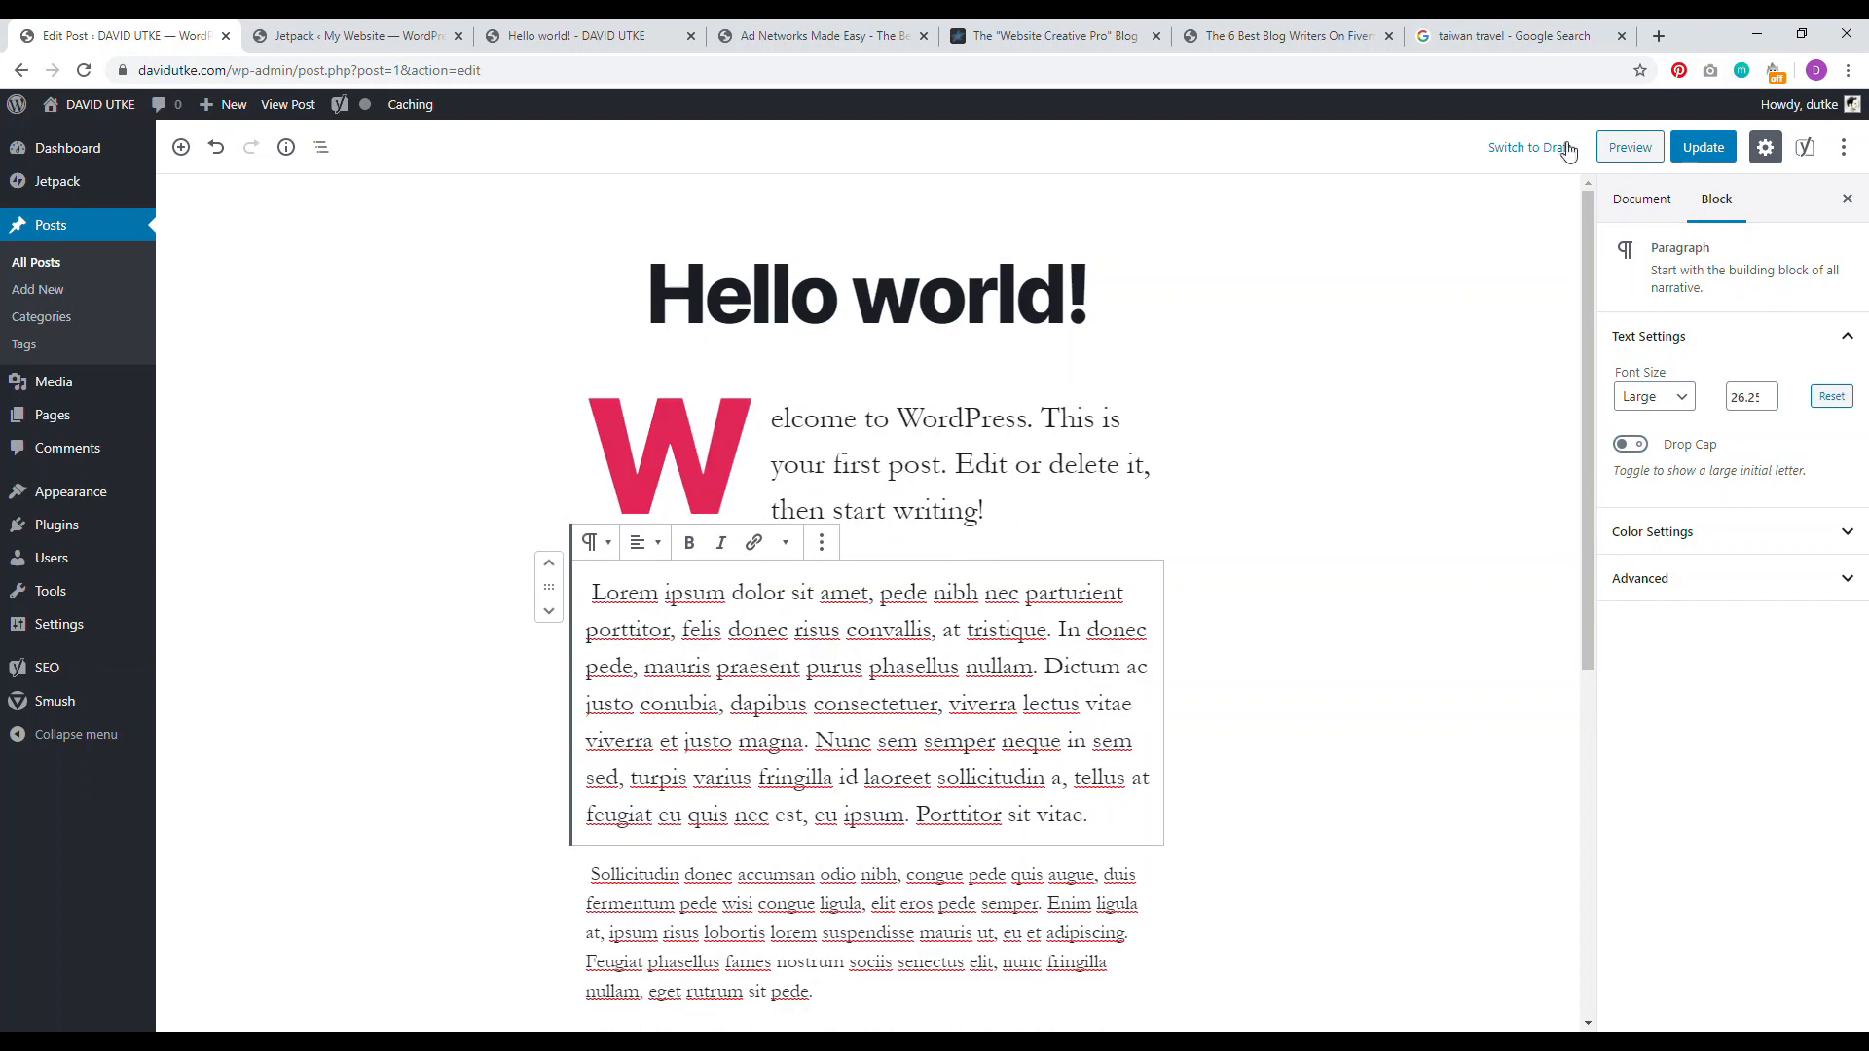
{"action": "left_click", "coordinate": [1703, 147]}
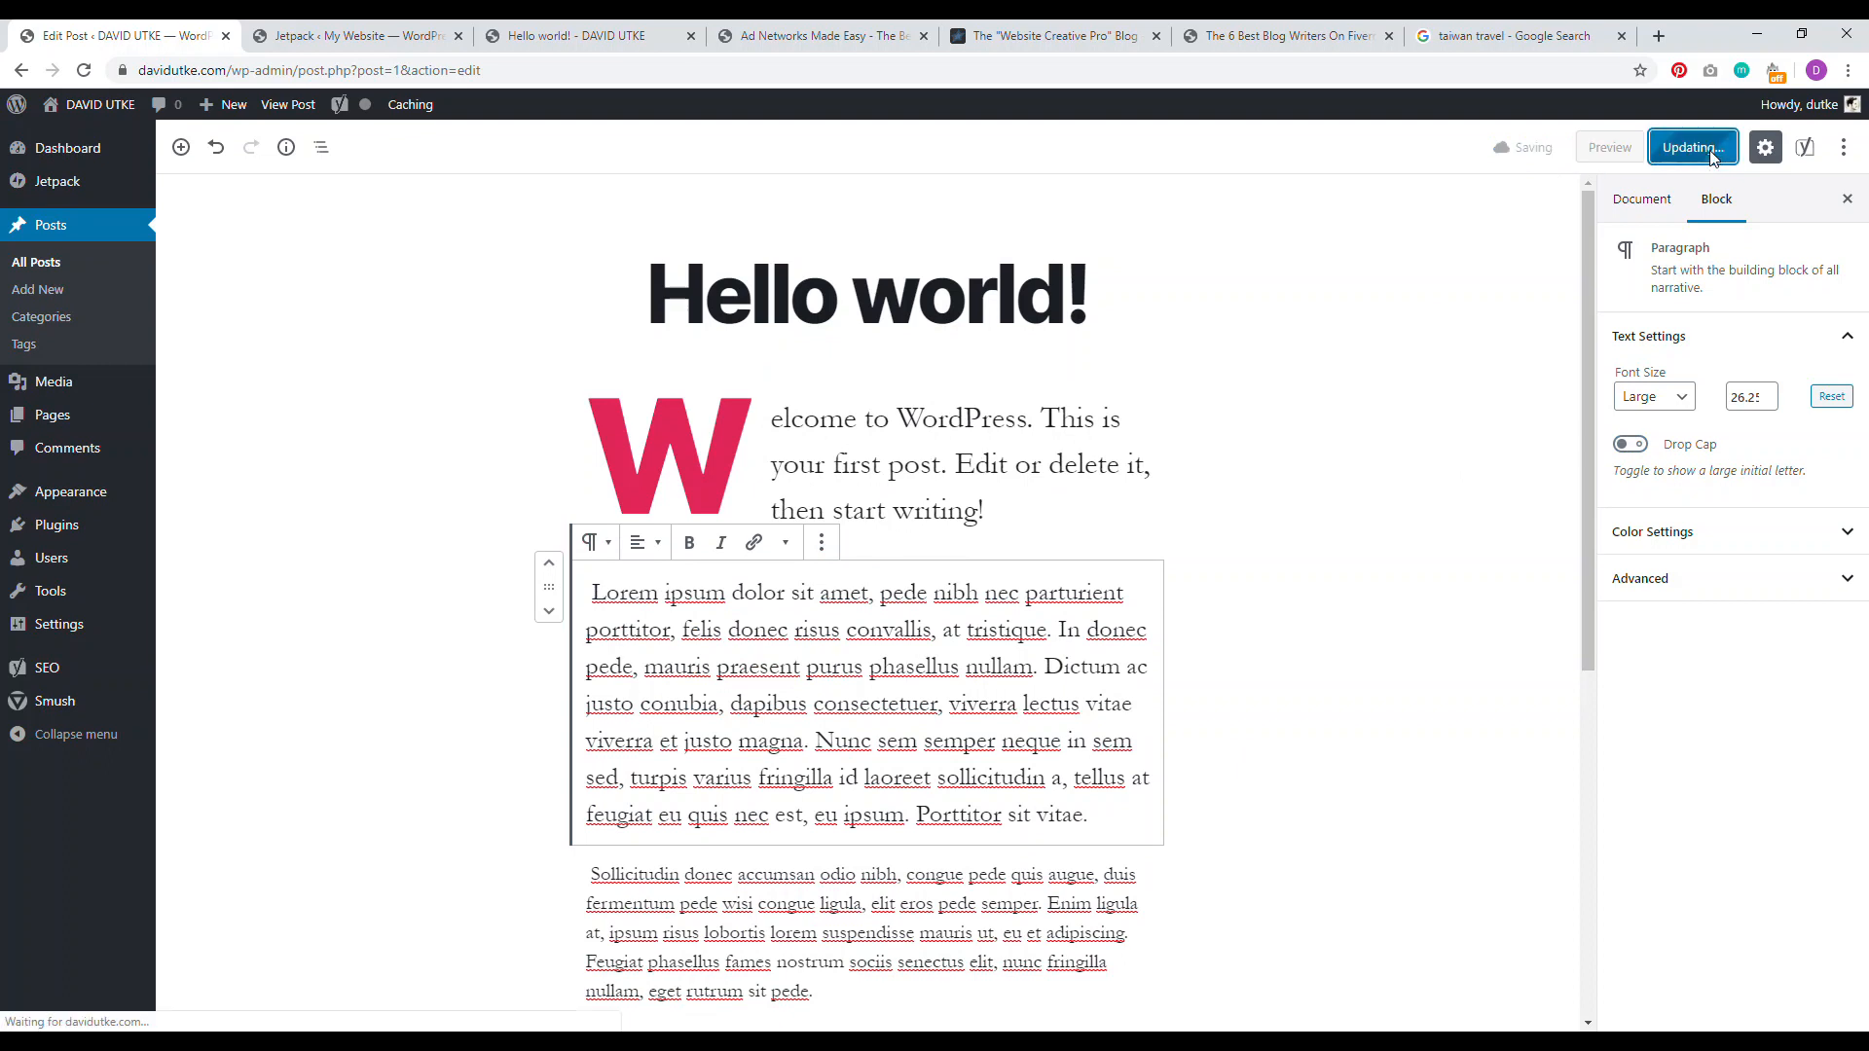
{"action": "left_click", "coordinate": [926, 285]}
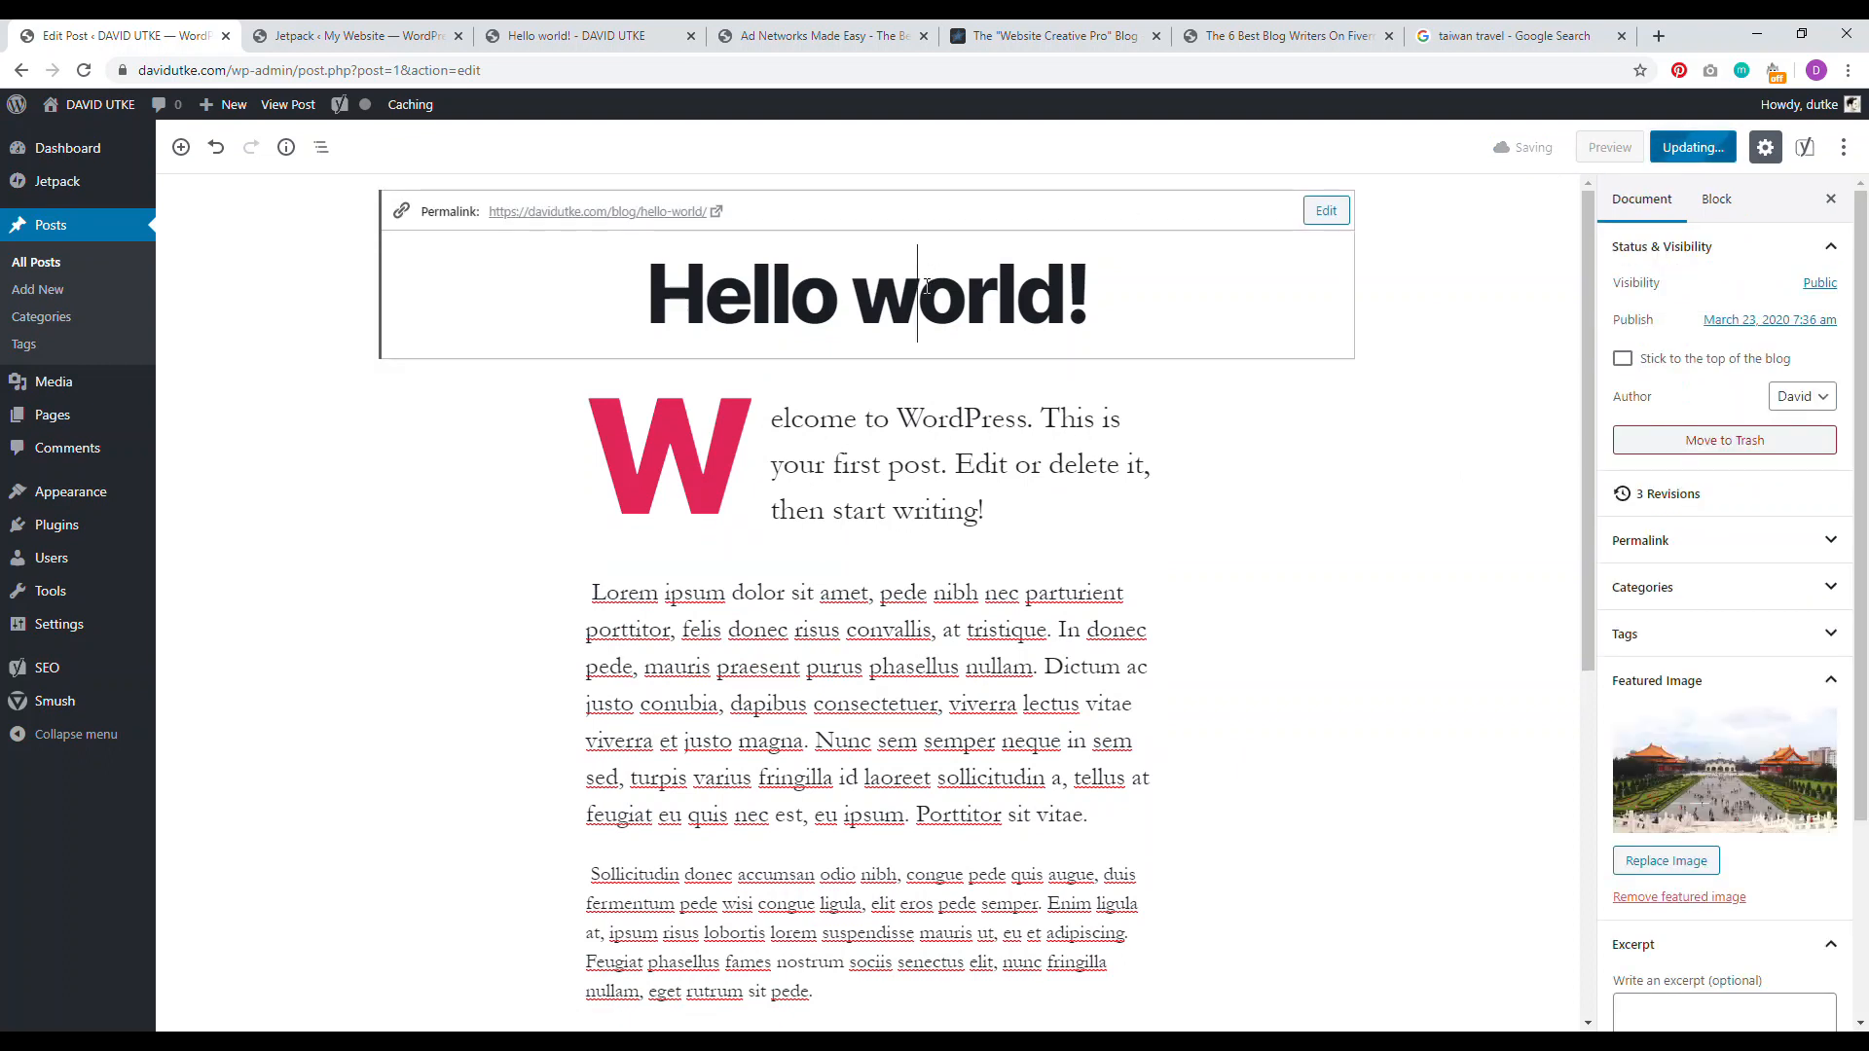
{"action": "left_click", "coordinate": [560, 212]}
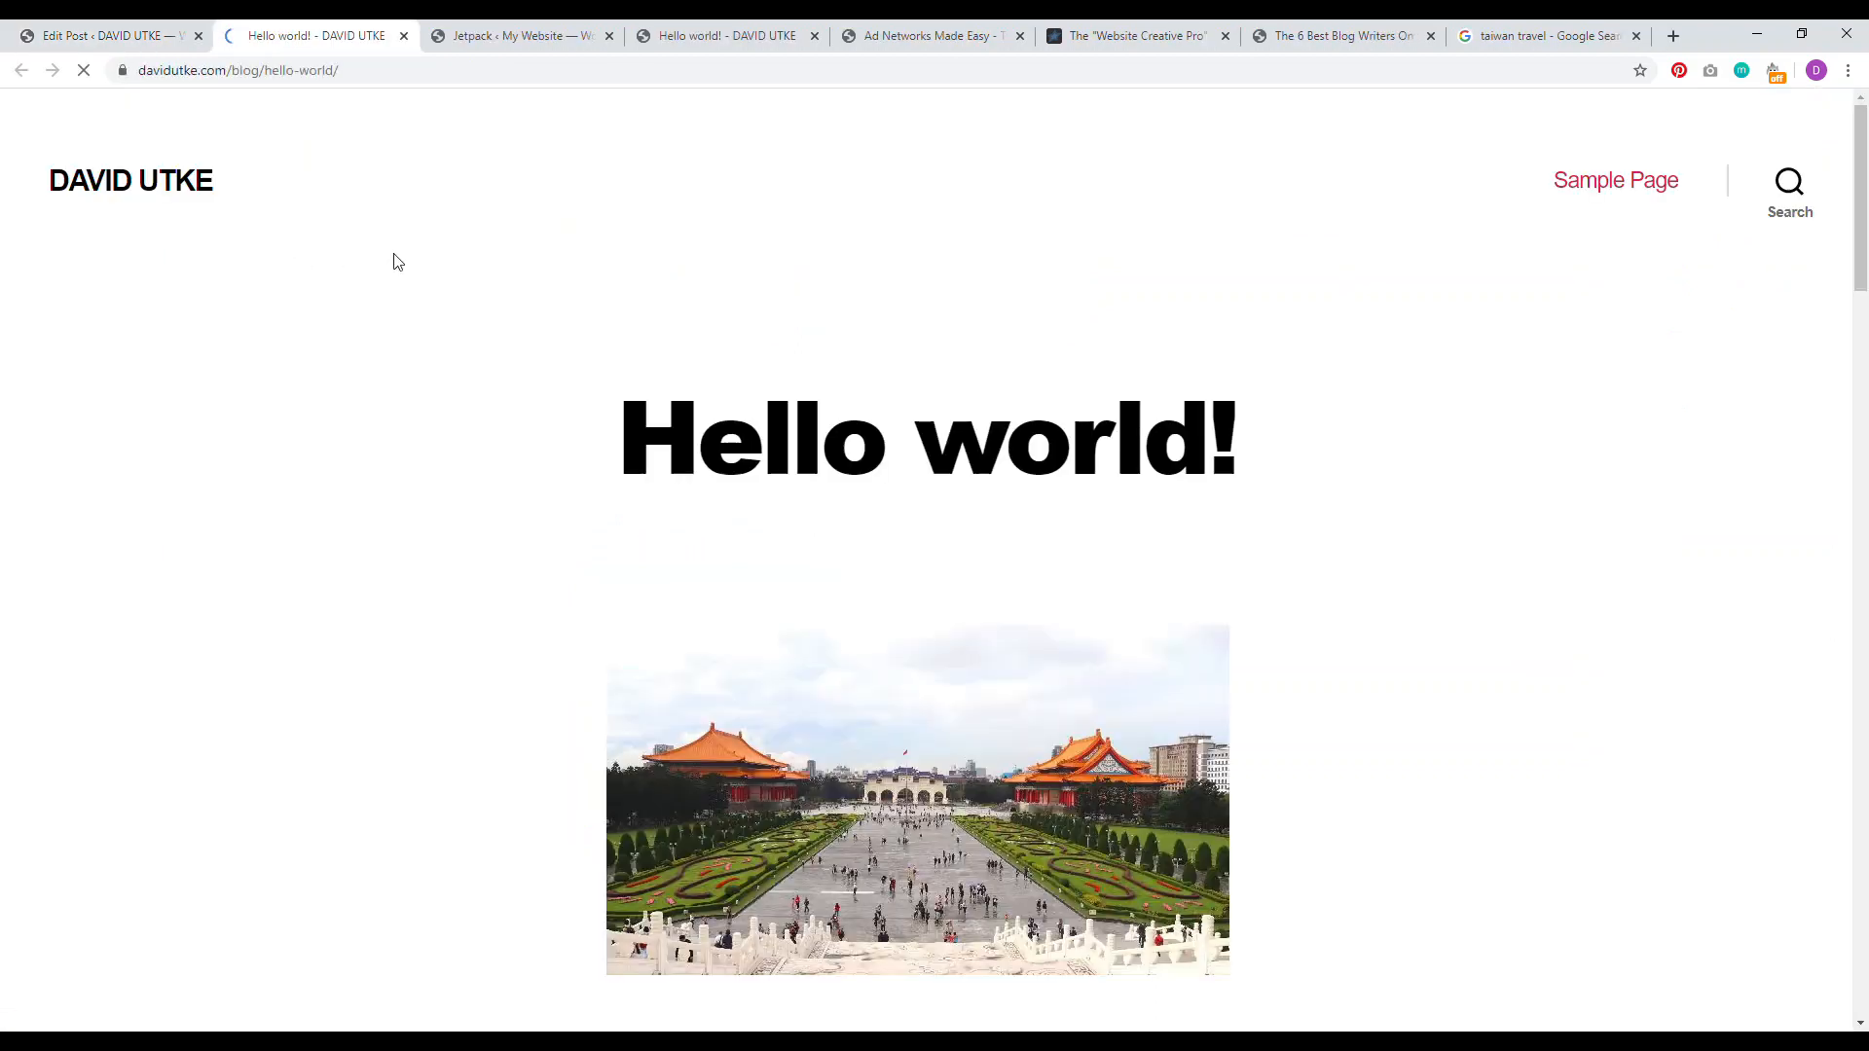
Step: Scroll through the live post checking the pink drop-cap W and Travel Tips breadcrumb, then return to the editor
{"action": "left_click_drag", "start_coordinate": [1187, 435], "coordinate": [630, 444]}
{"action": "scroll", "coordinate": [631, 444], "scroll_direction": "down", "scroll_amount": 3}
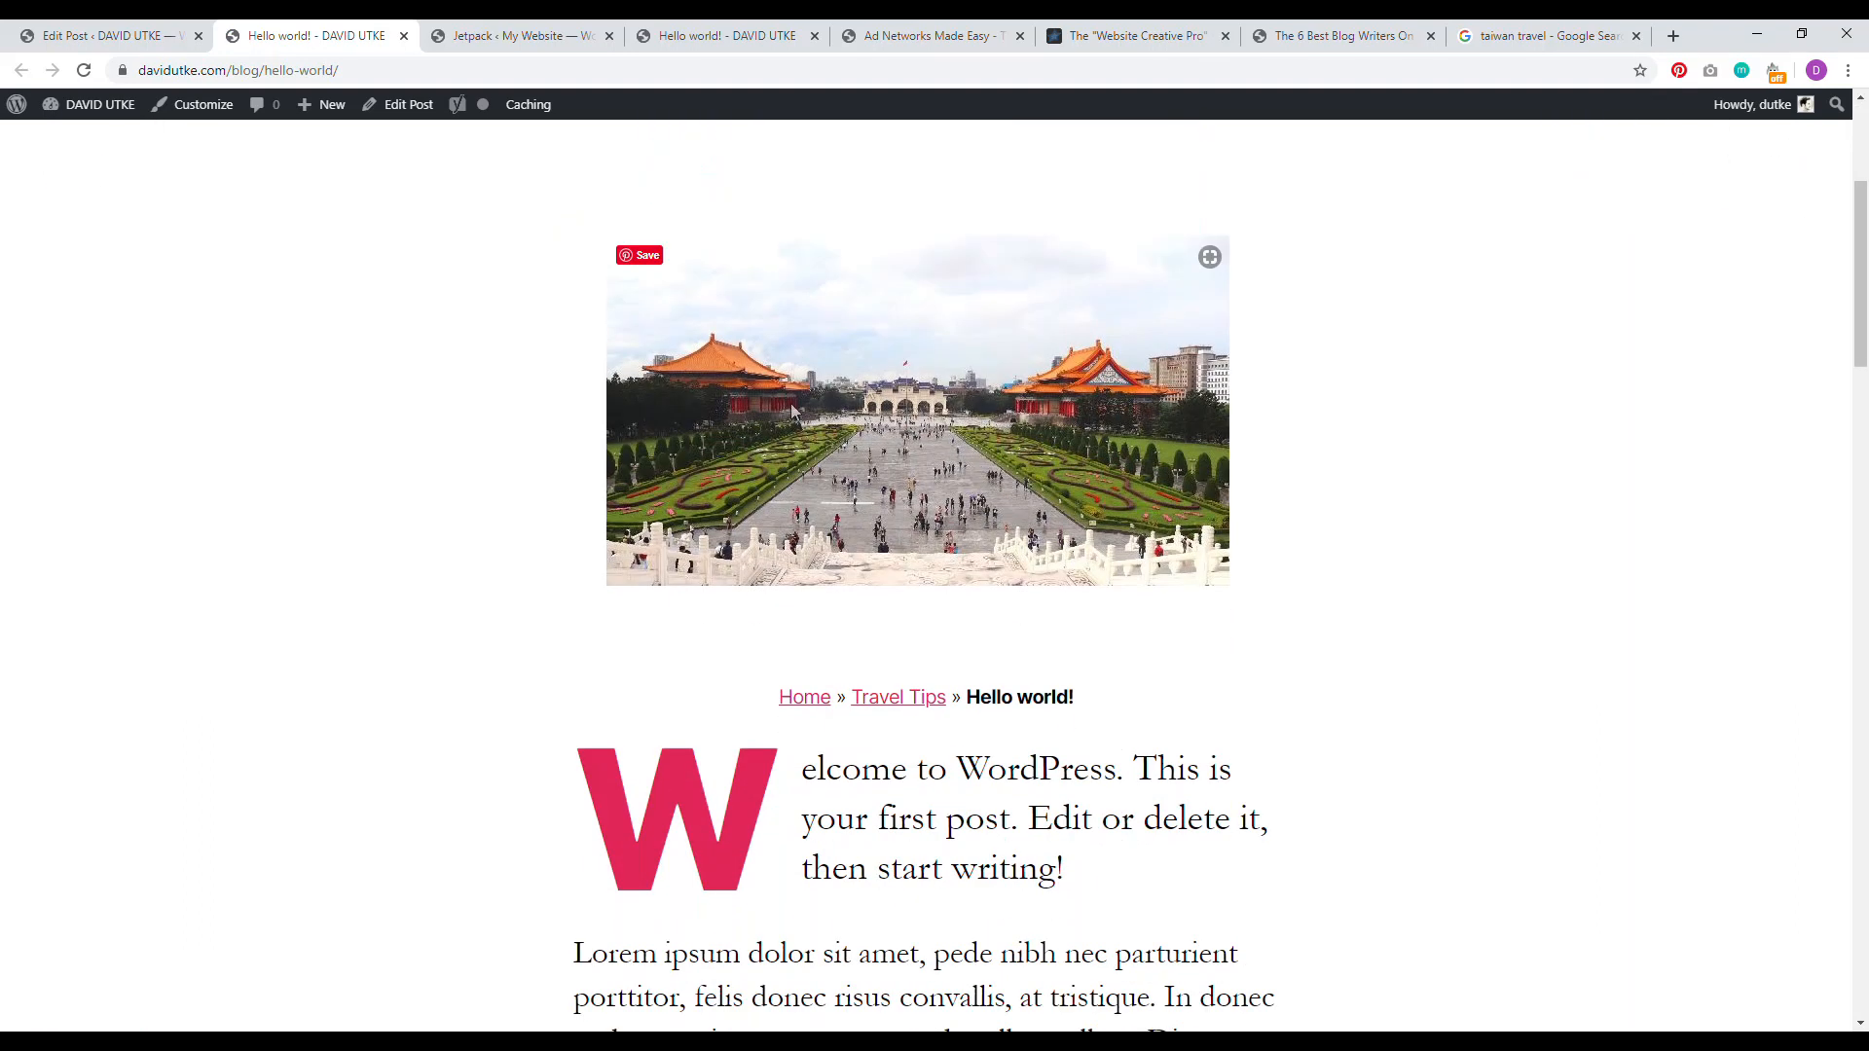
{"action": "scroll", "coordinate": [876, 509], "scroll_direction": "up", "scroll_amount": 4}
{"action": "scroll", "coordinate": [837, 526], "scroll_direction": "down", "scroll_amount": 4}
{"action": "scroll", "coordinate": [816, 545], "scroll_direction": "down", "scroll_amount": 4}
{"action": "left_click_drag", "start_coordinate": [1066, 481], "coordinate": [657, 393]}
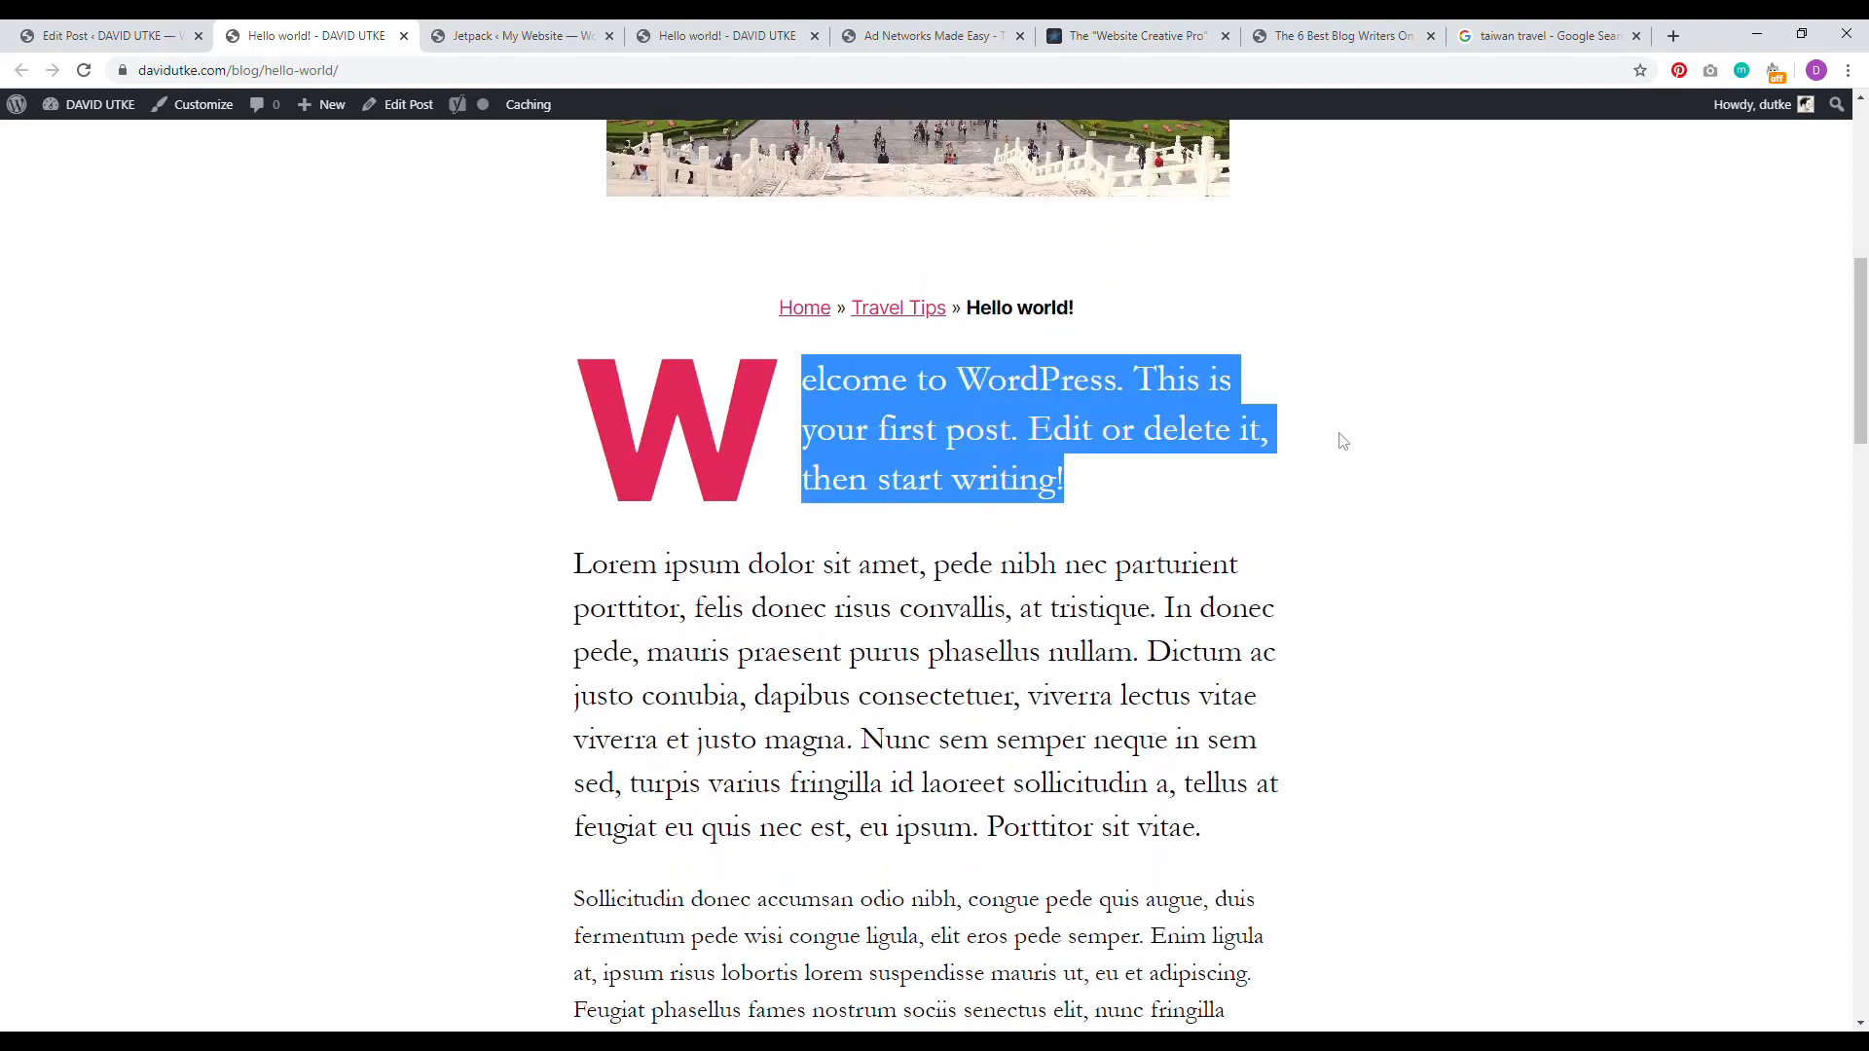
{"action": "left_click", "coordinate": [893, 388]}
{"action": "scroll", "coordinate": [888, 468], "scroll_direction": "down", "scroll_amount": 7}
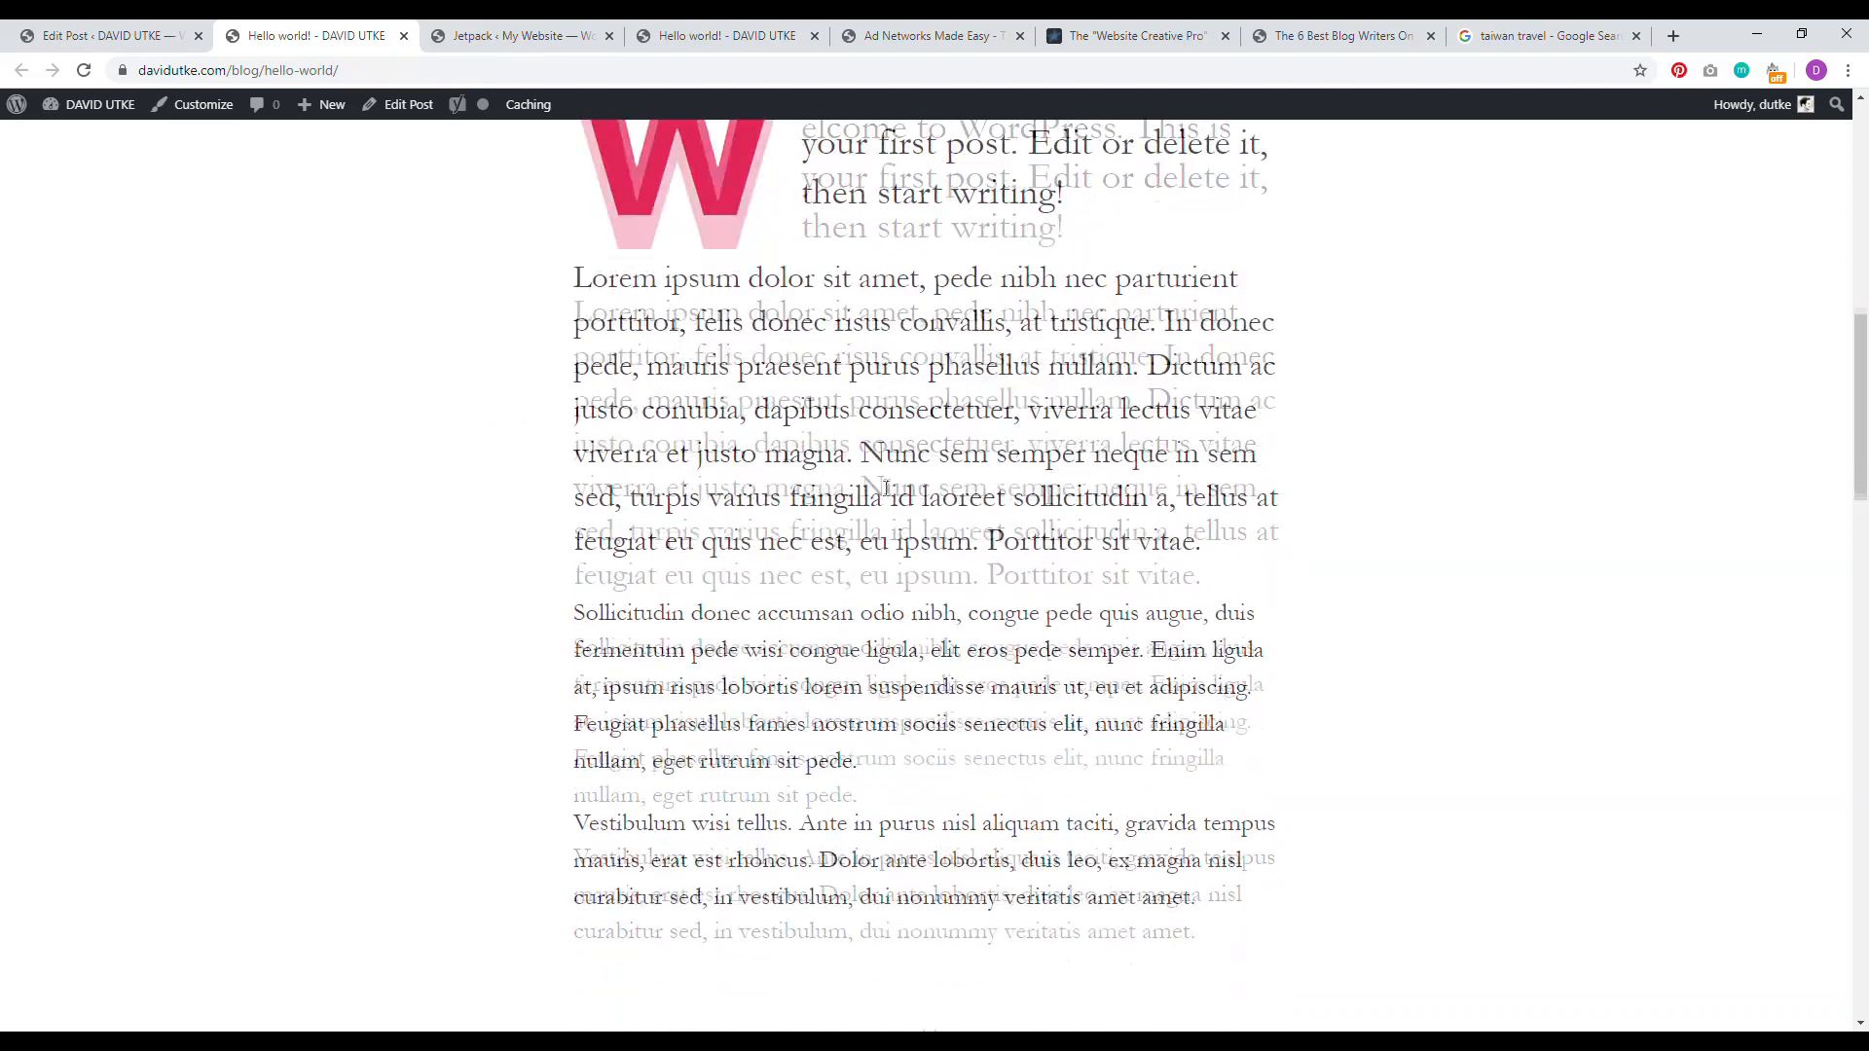
{"action": "scroll", "coordinate": [881, 492], "scroll_direction": "up", "scroll_amount": 7}
{"action": "left_click_drag", "start_coordinate": [1863, 376], "coordinate": [1864, 222]}
{"action": "scroll", "coordinate": [1334, 413], "scroll_direction": "down", "scroll_amount": 4}
{"action": "scroll", "coordinate": [1602, 429], "scroll_direction": "up", "scroll_amount": 4}
{"action": "left_click_drag", "start_coordinate": [1859, 215], "coordinate": [1857, 489]}
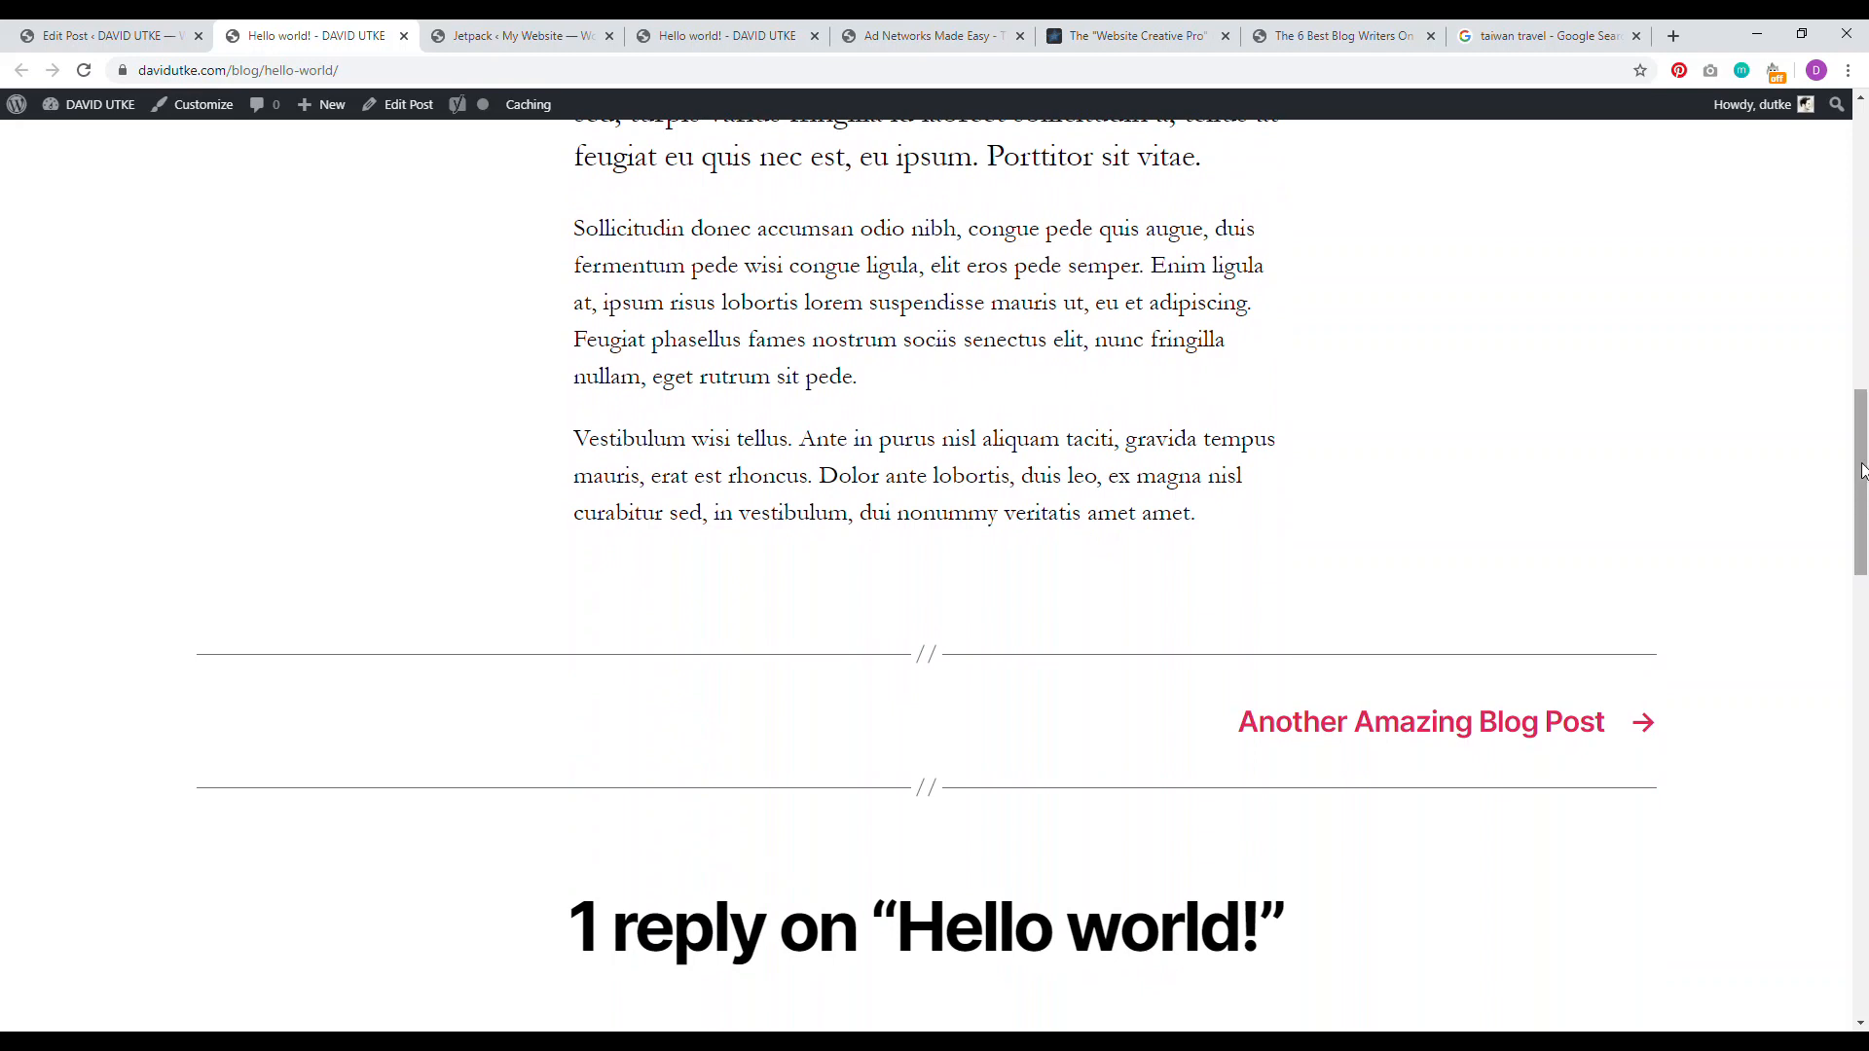
{"action": "scroll", "coordinate": [1861, 472], "scroll_direction": "up", "scroll_amount": 4}
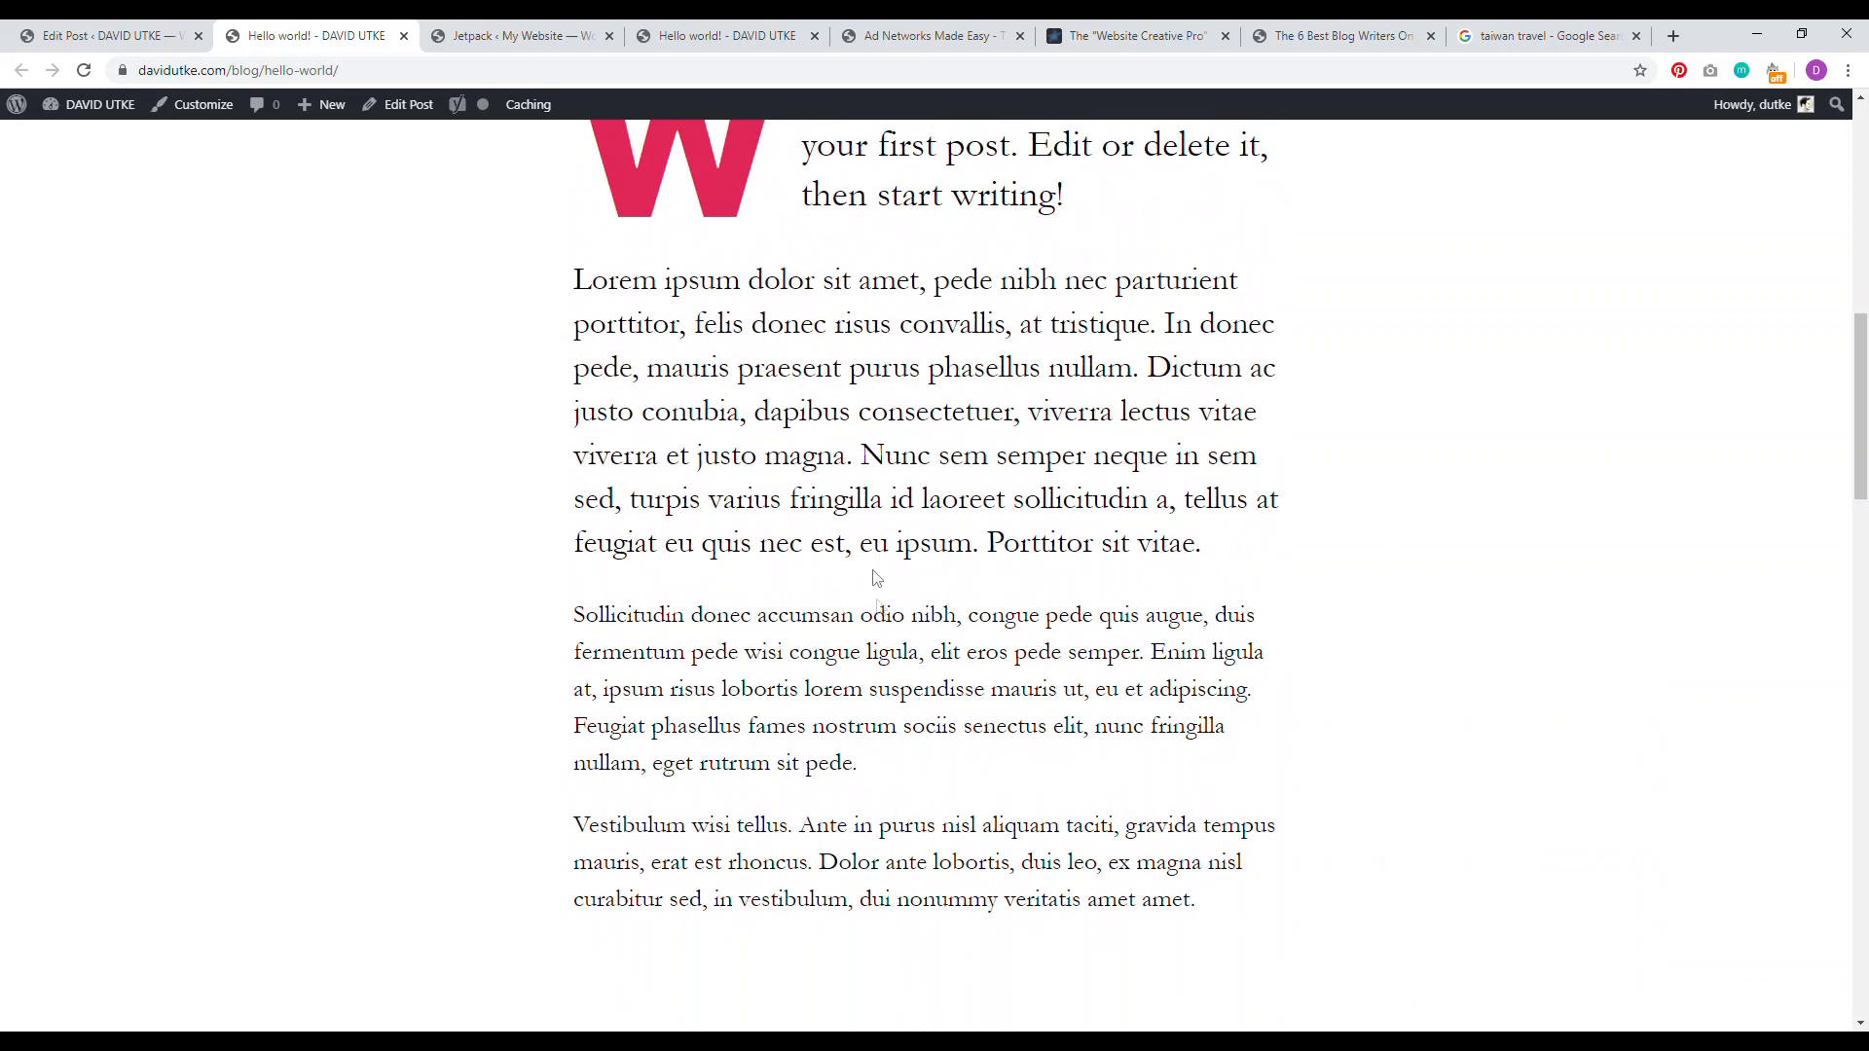
{"action": "scroll", "coordinate": [876, 579], "scroll_direction": "up", "scroll_amount": 4}
{"action": "scroll", "coordinate": [876, 579], "scroll_direction": "down", "scroll_amount": 6}
{"action": "left_click", "coordinate": [102, 35]}
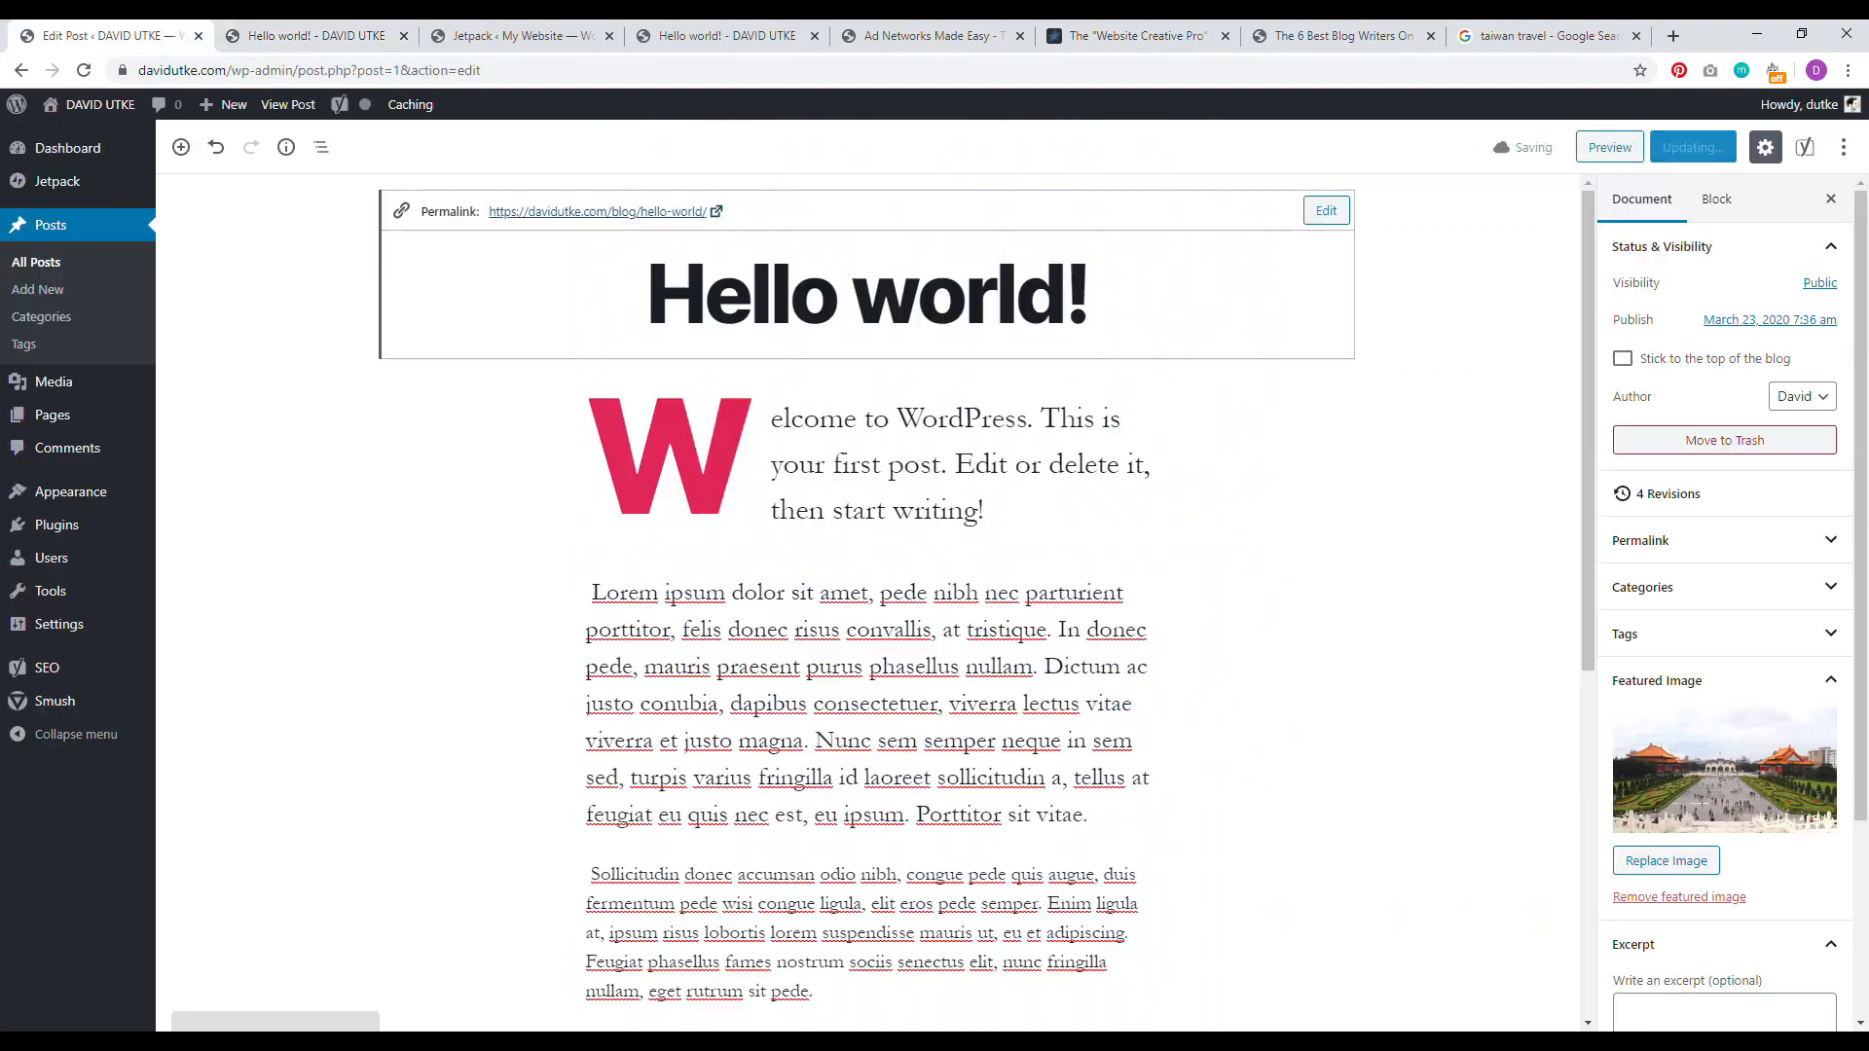
{"action": "left_click", "coordinate": [940, 452]}
{"action": "left_click", "coordinate": [837, 298]}
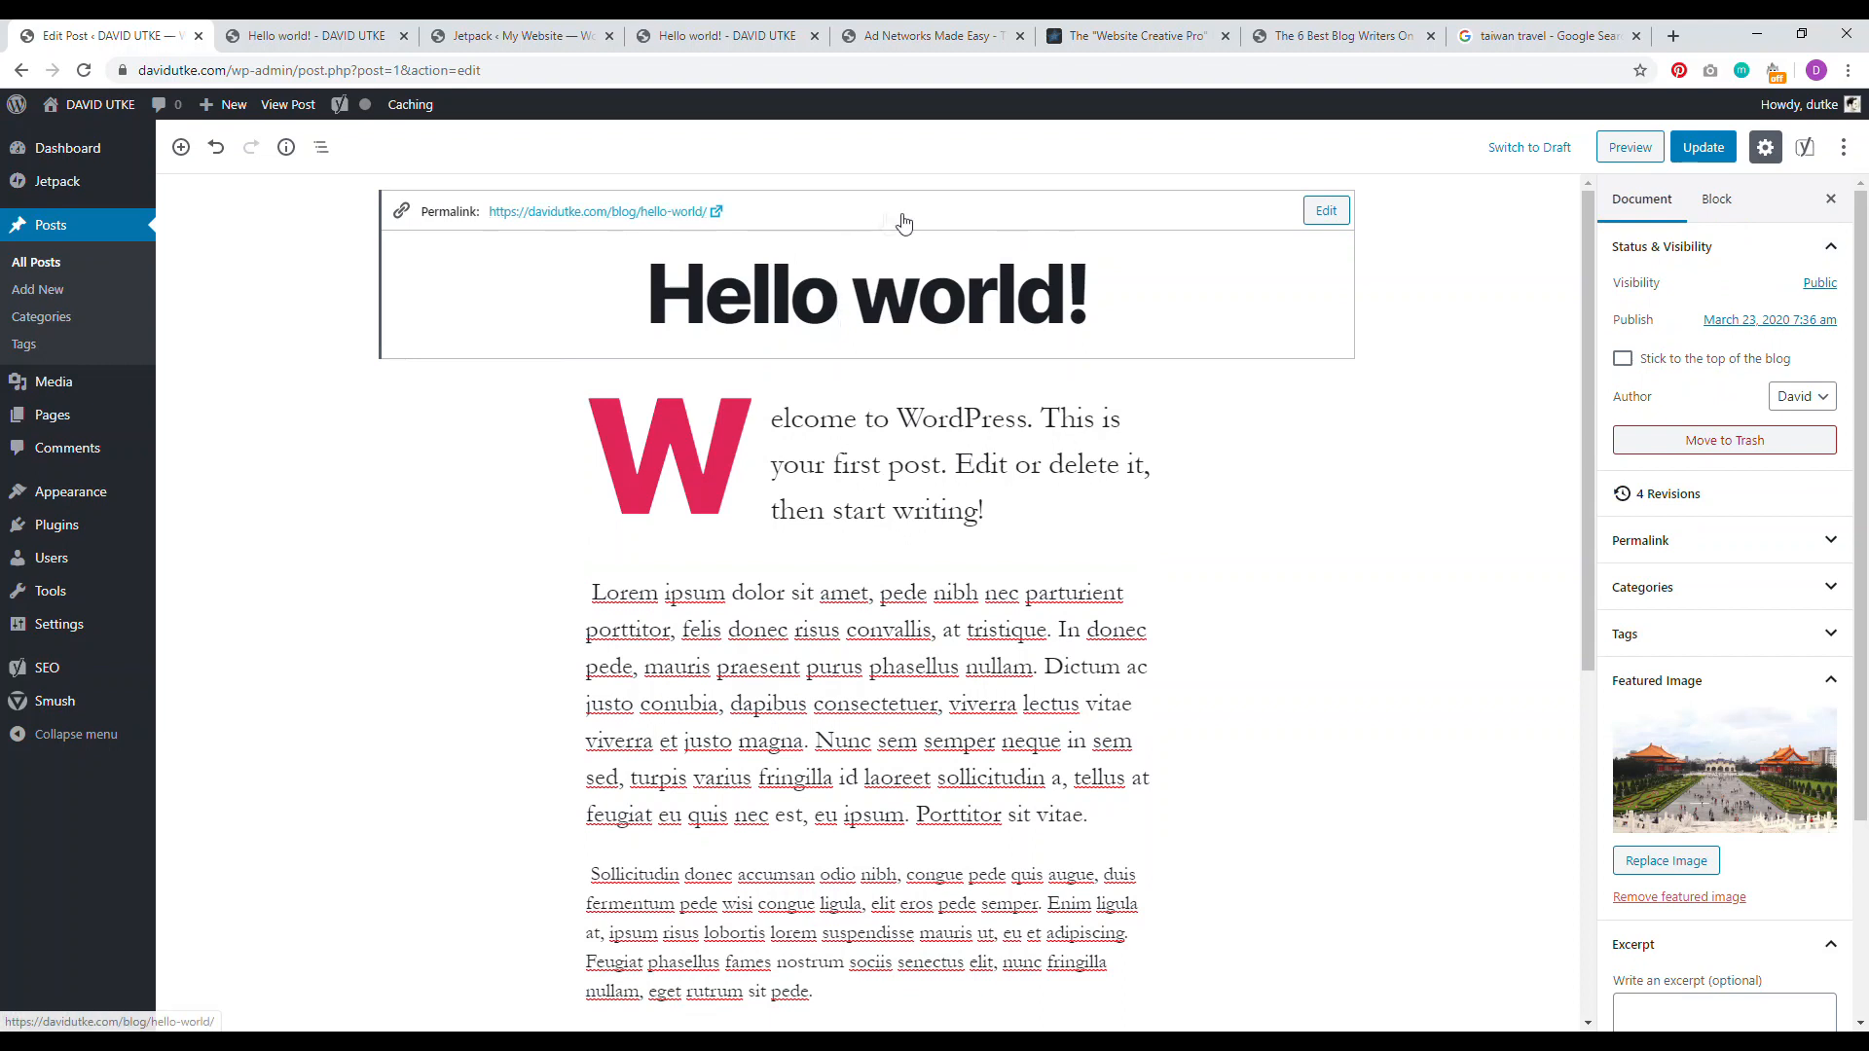
{"action": "left_click", "coordinate": [1330, 216]}
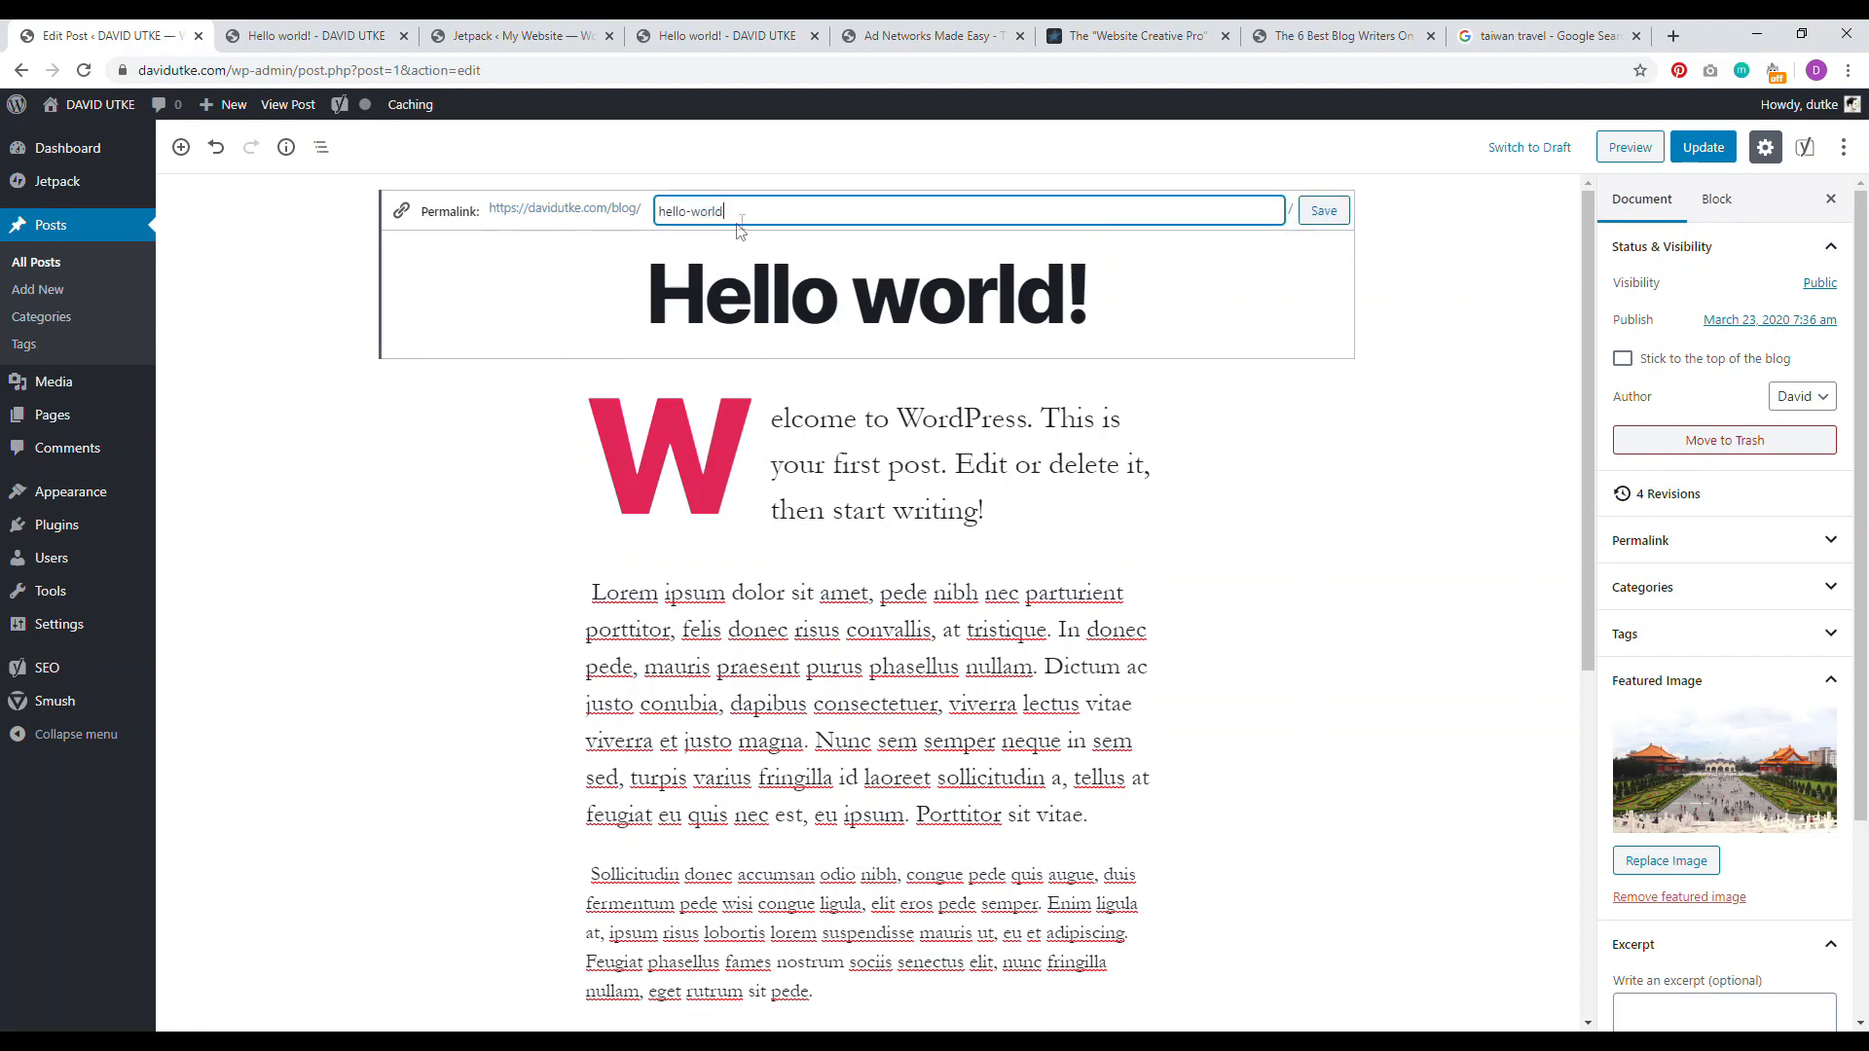
{"action": "left_click_drag", "start_coordinate": [735, 211], "coordinate": [628, 222]}
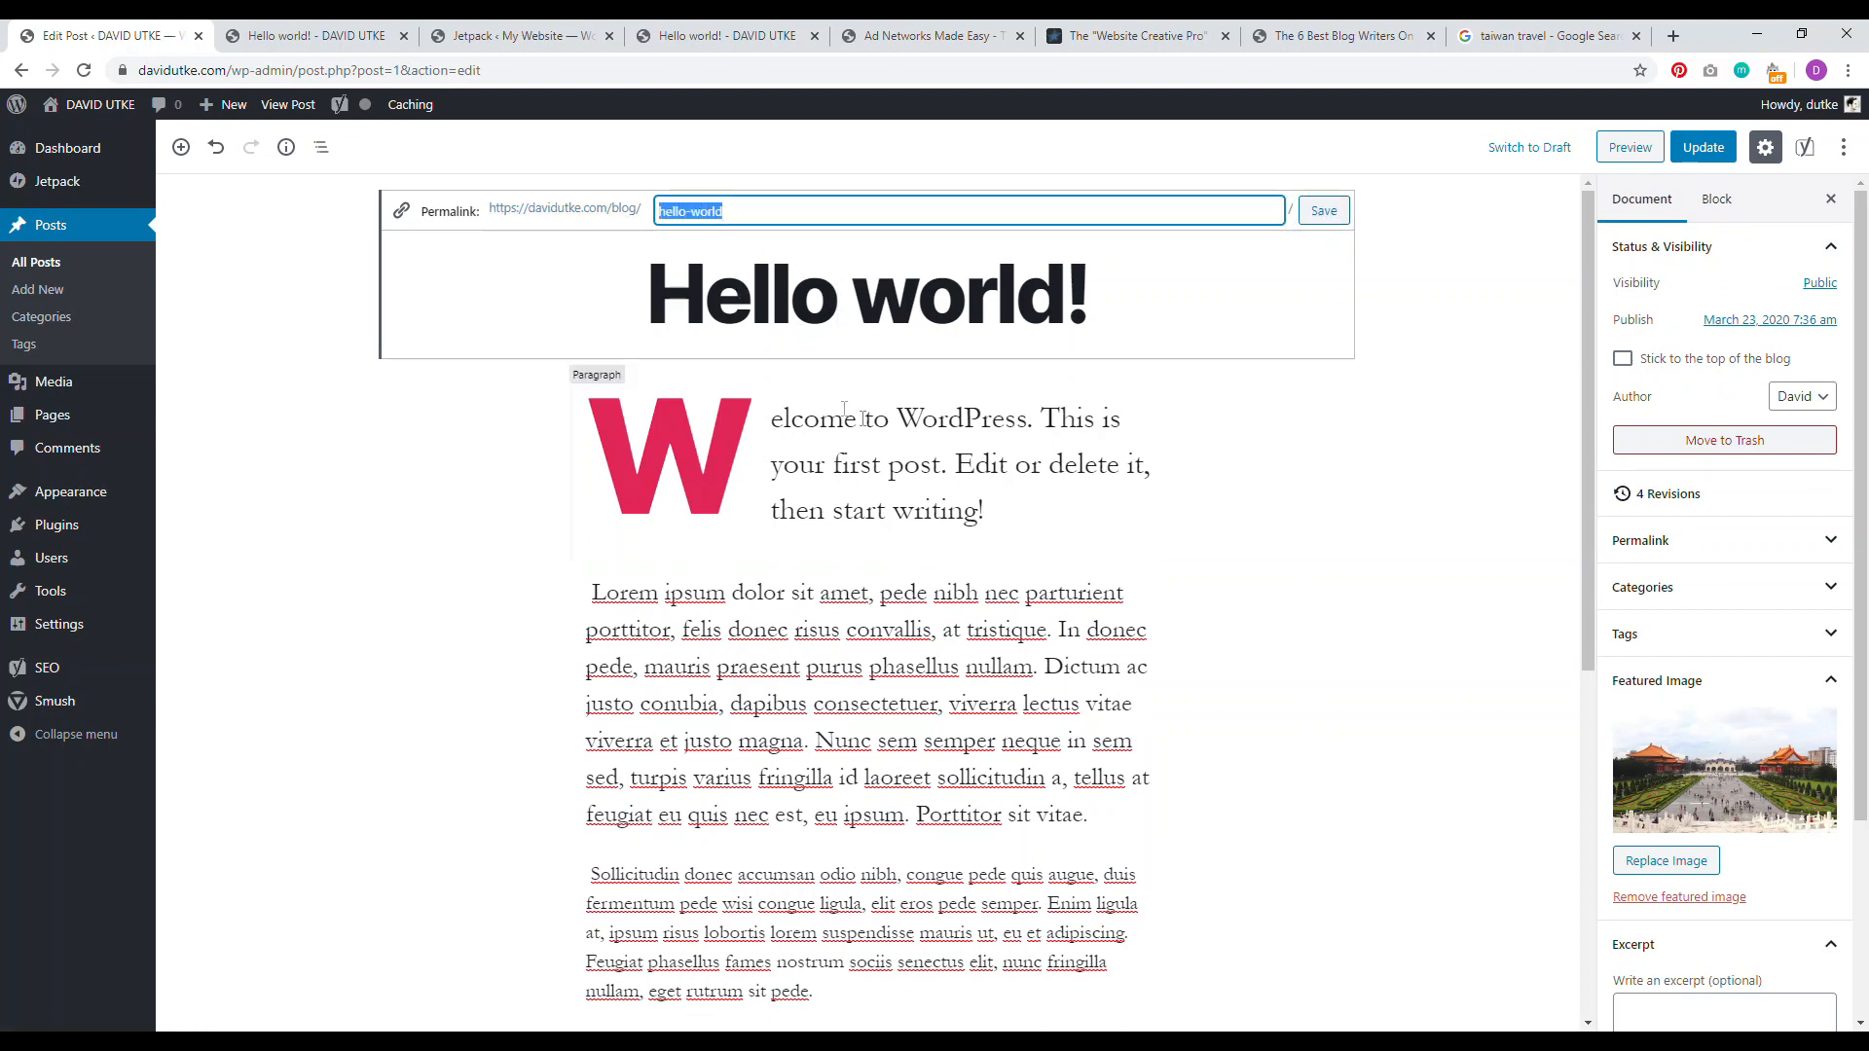
{"action": "left_click", "coordinate": [878, 429]}
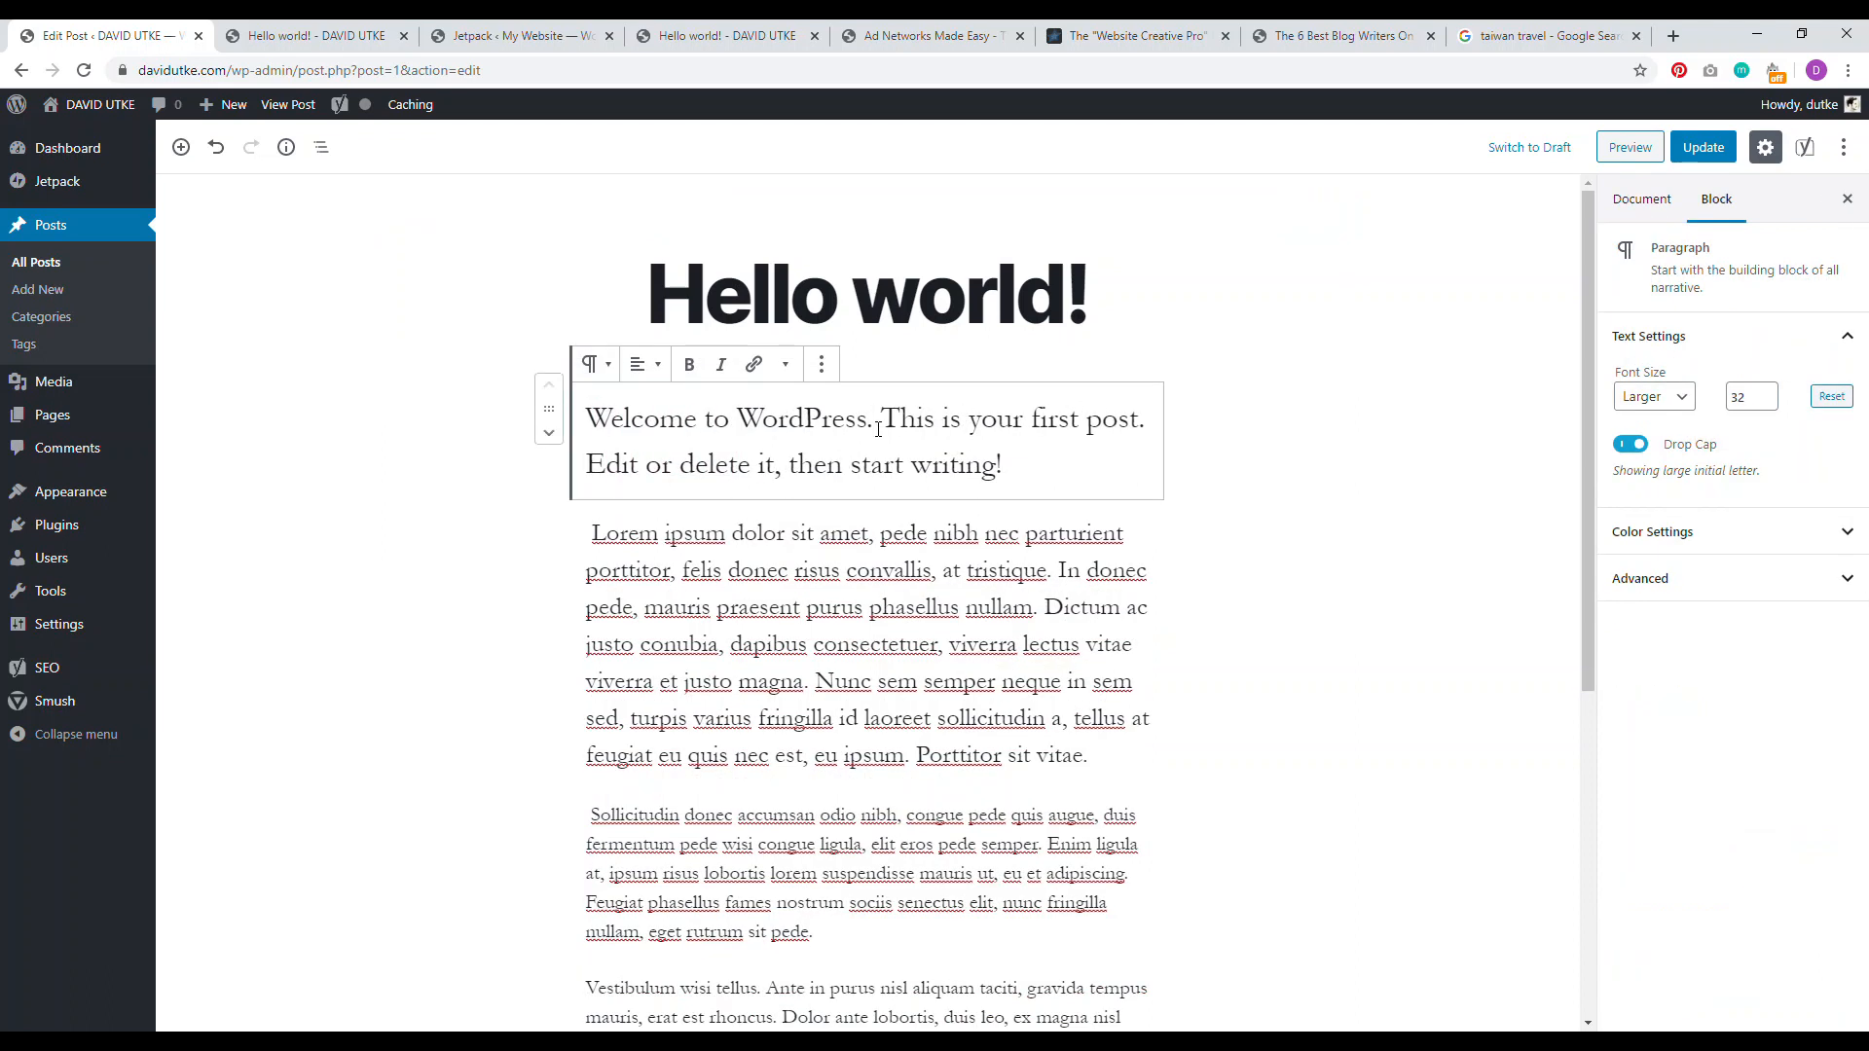
Step: Open 'The 10 Best Domain Name Registrars for 2020' from the Website Creative PRO blog grid
{"action": "left_click", "coordinate": [1062, 37]}
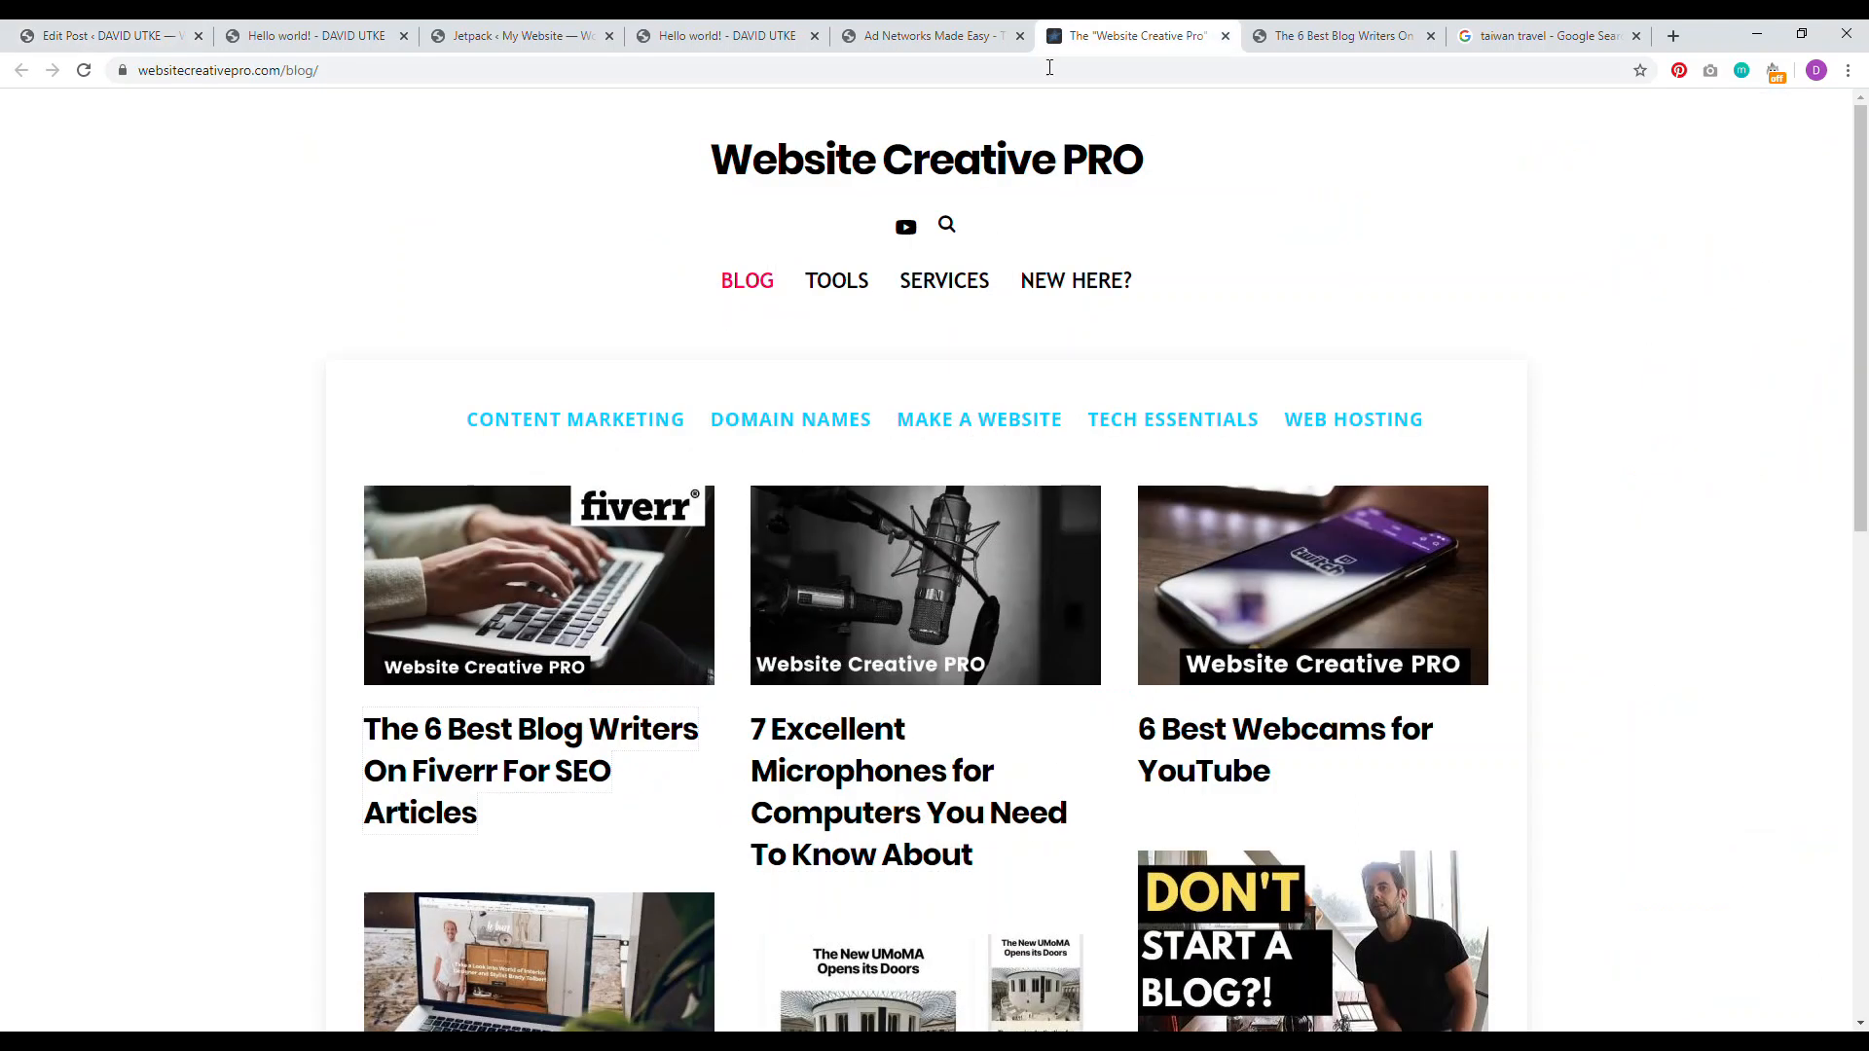
{"action": "scroll", "coordinate": [438, 327], "scroll_direction": "down", "scroll_amount": 6}
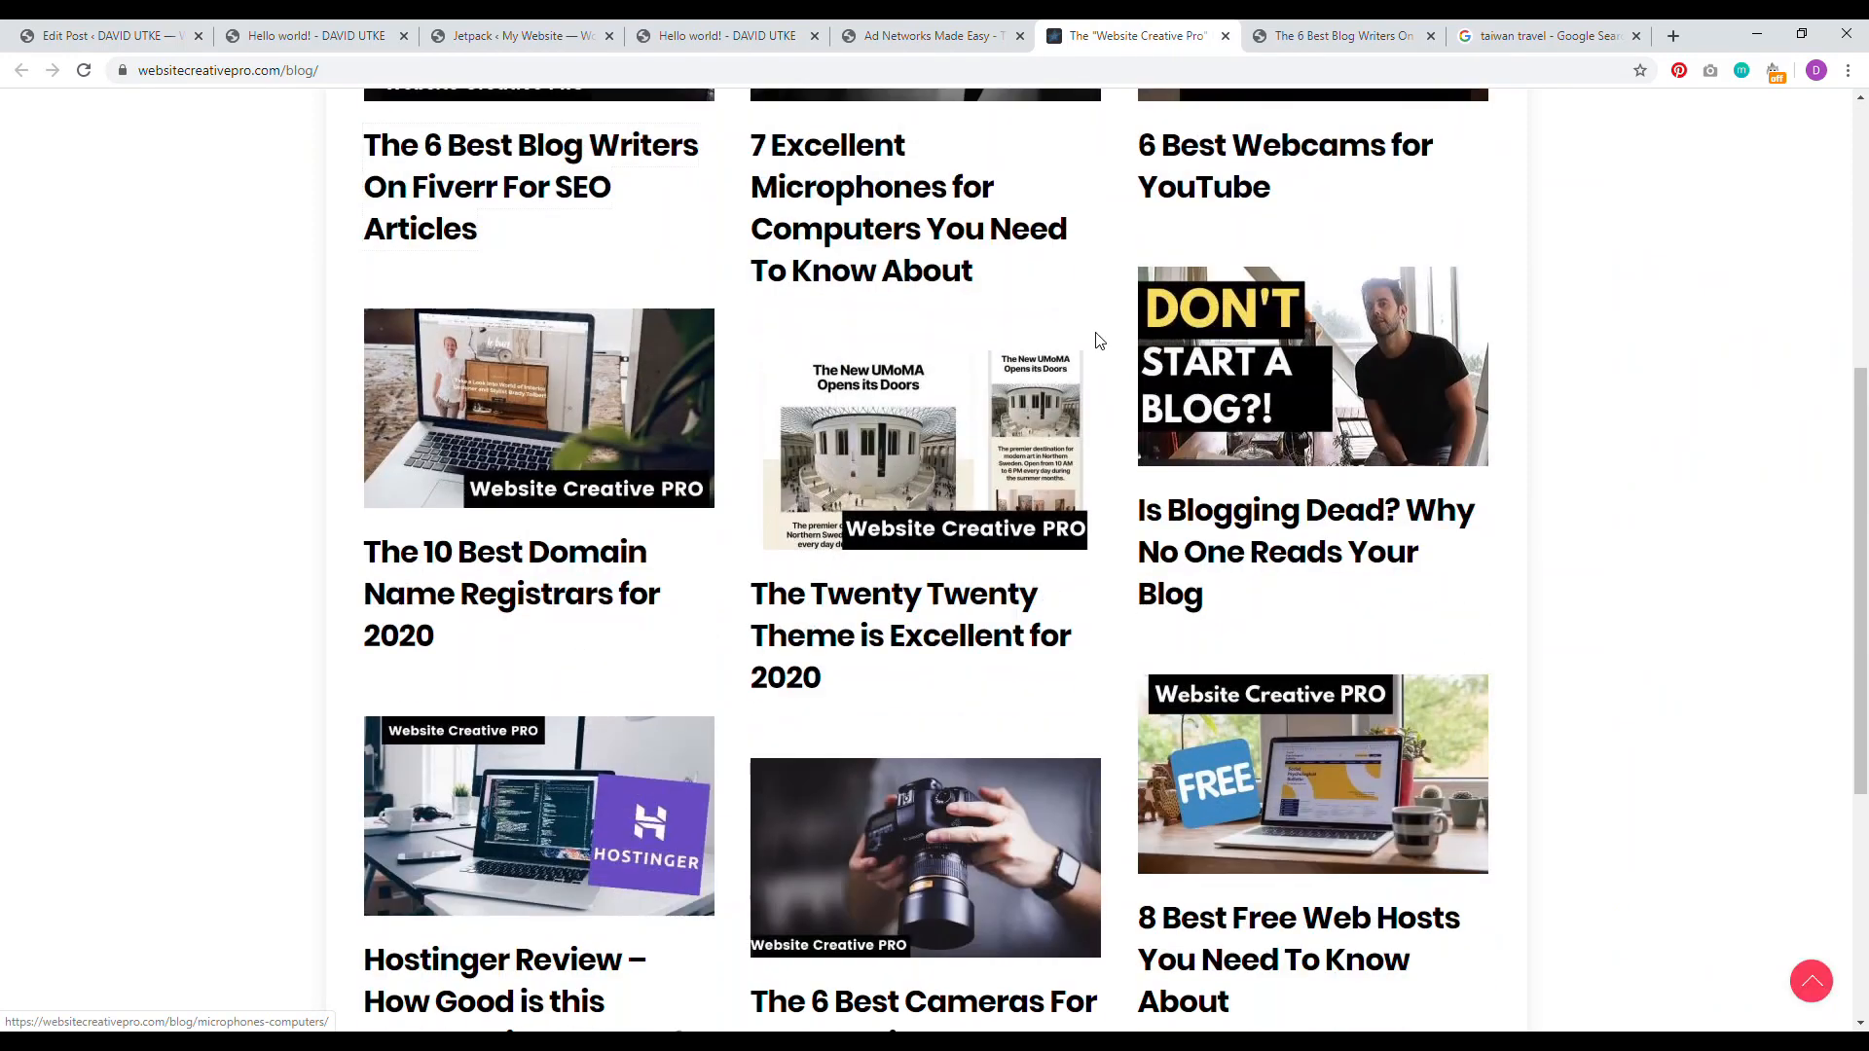
{"action": "scroll", "coordinate": [132, 676], "scroll_direction": "down", "scroll_amount": 5}
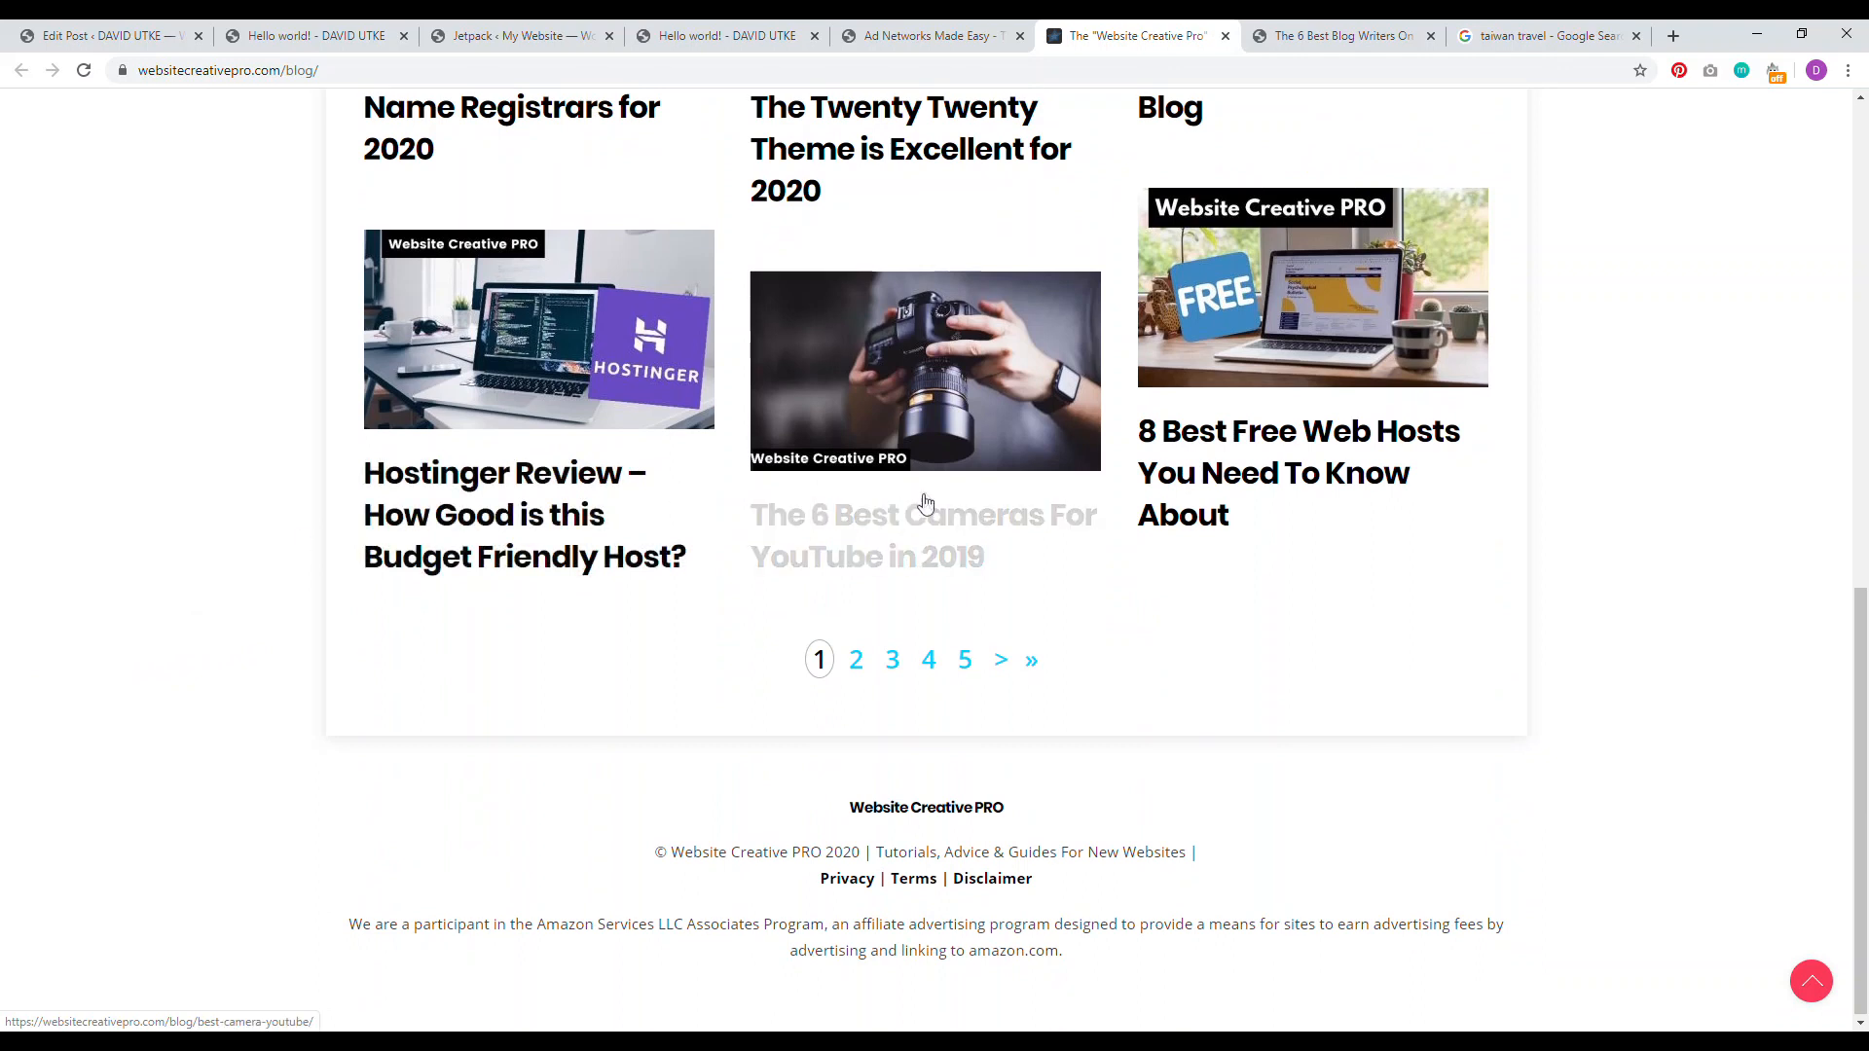
{"action": "scroll", "coordinate": [505, 499], "scroll_direction": "up", "scroll_amount": 4}
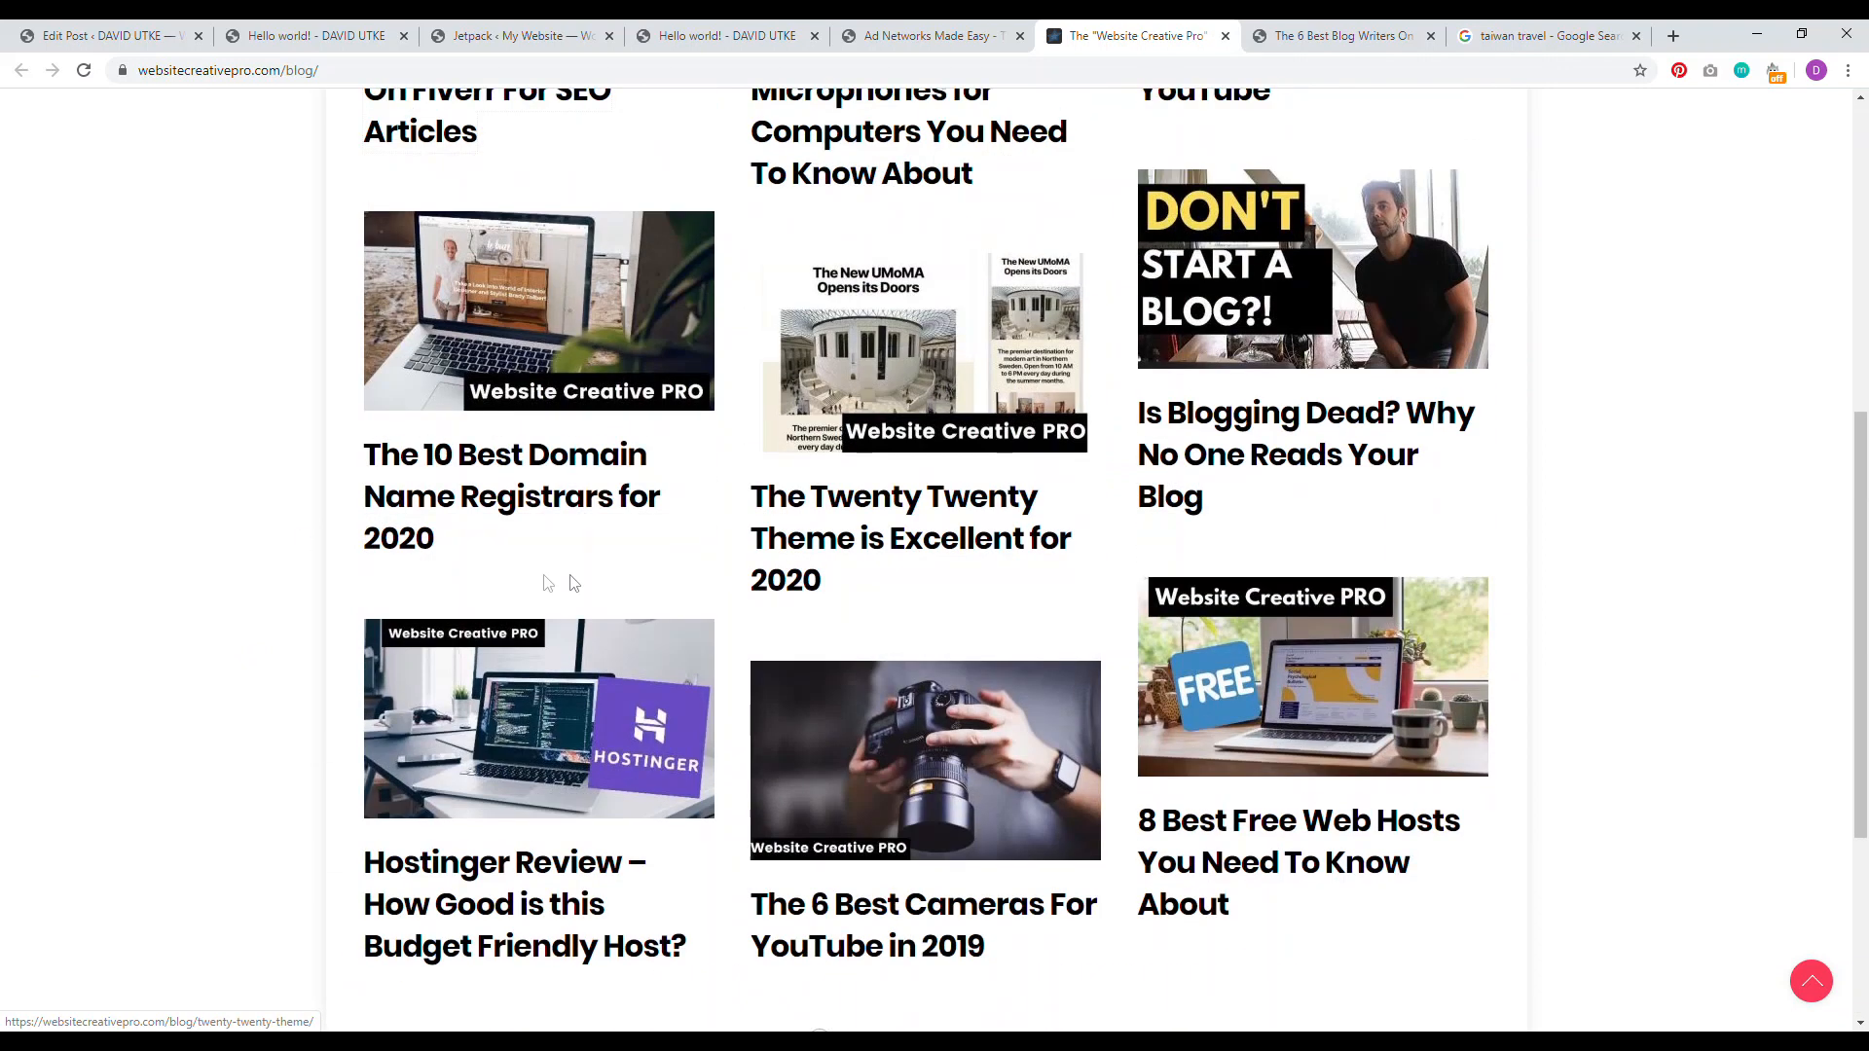
{"action": "left_click", "coordinate": [487, 479]}
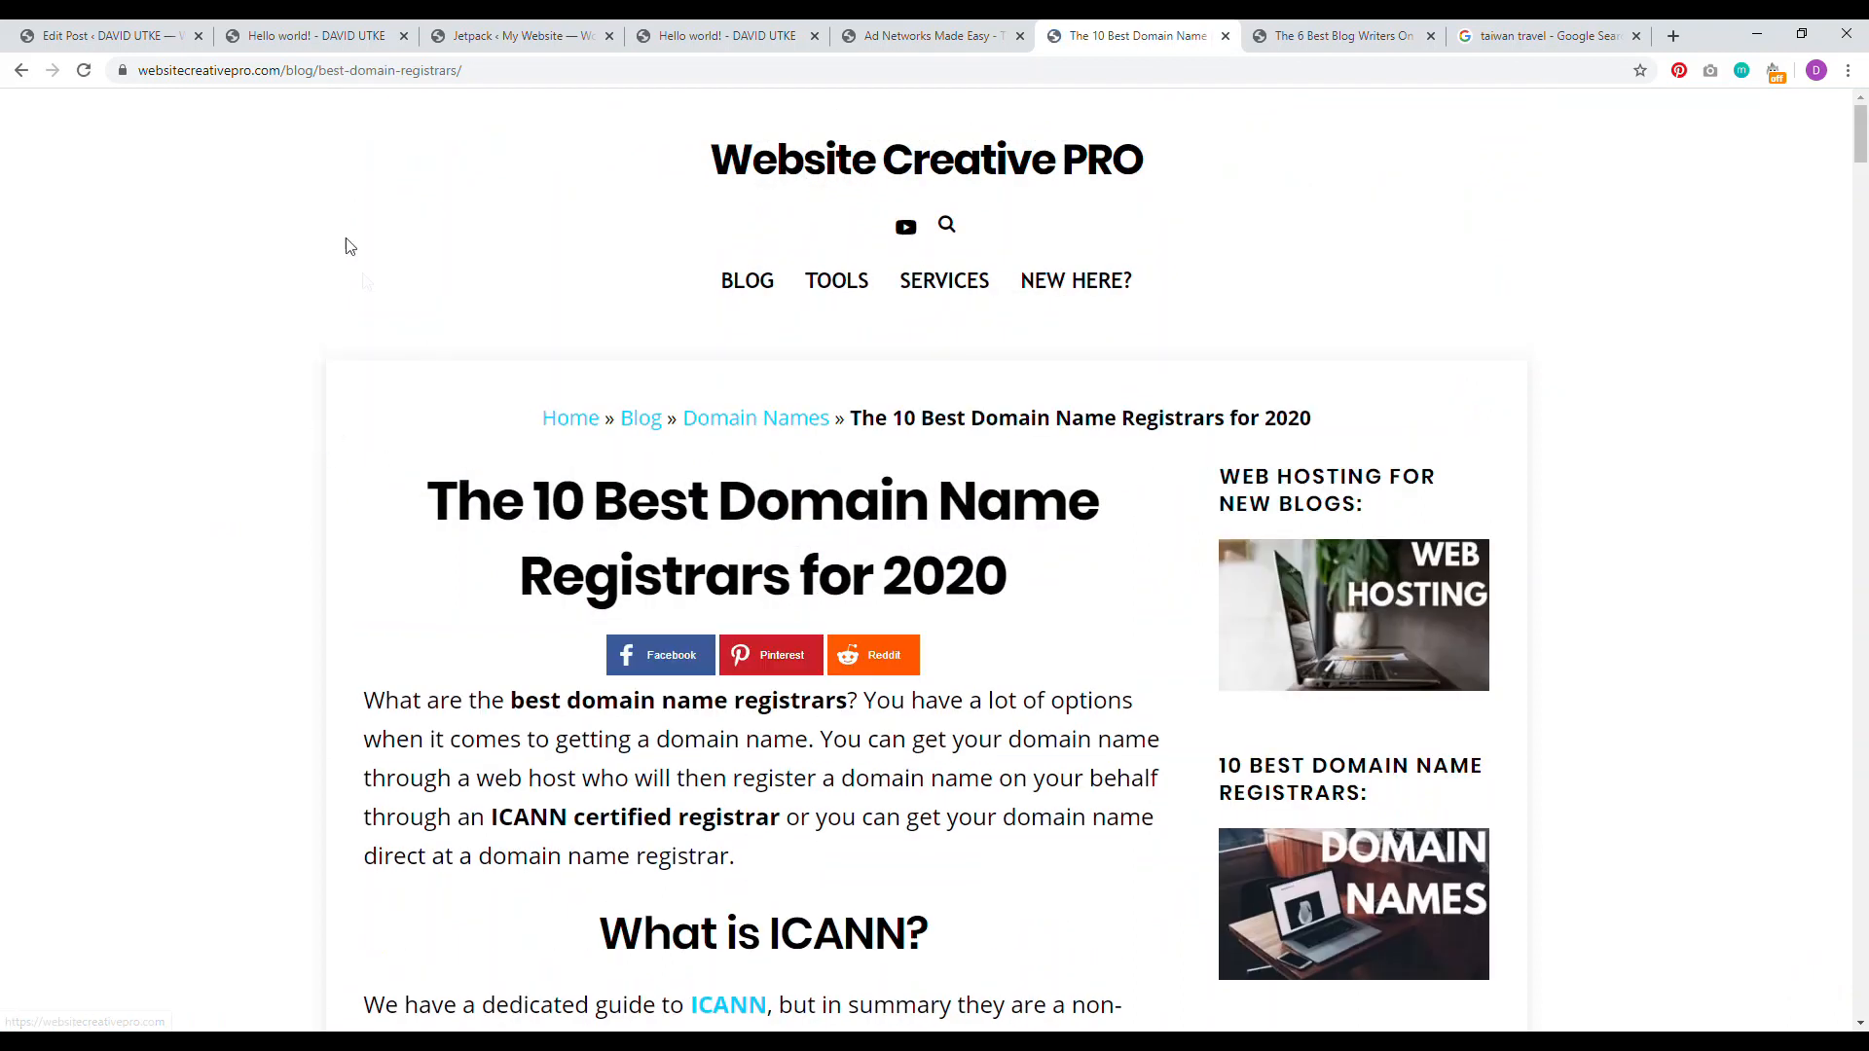
Step: Type 'the-10-' into the article's URL slug, dismiss the suggestions, and go back to WordPress
{"action": "left_click", "coordinate": [322, 73]}
{"action": "left_click", "coordinate": [330, 72]}
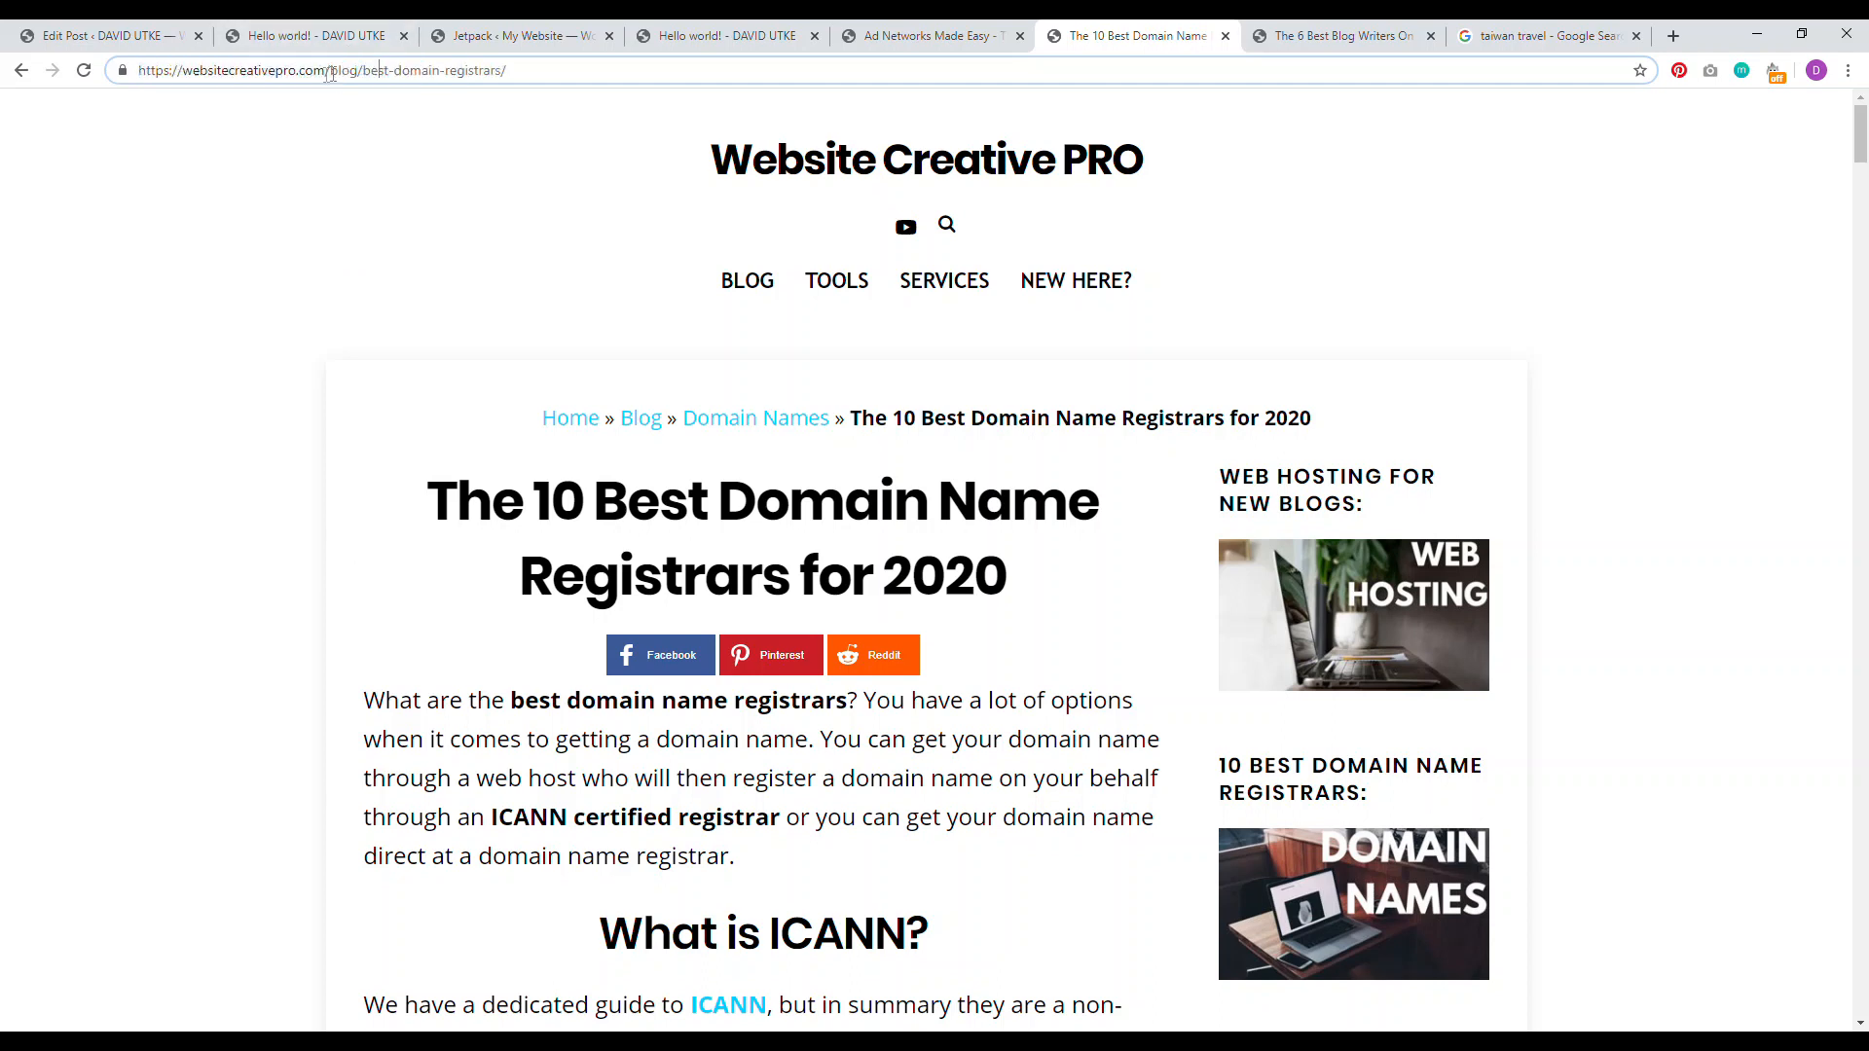
{"action": "type", "text": "the-10-"}
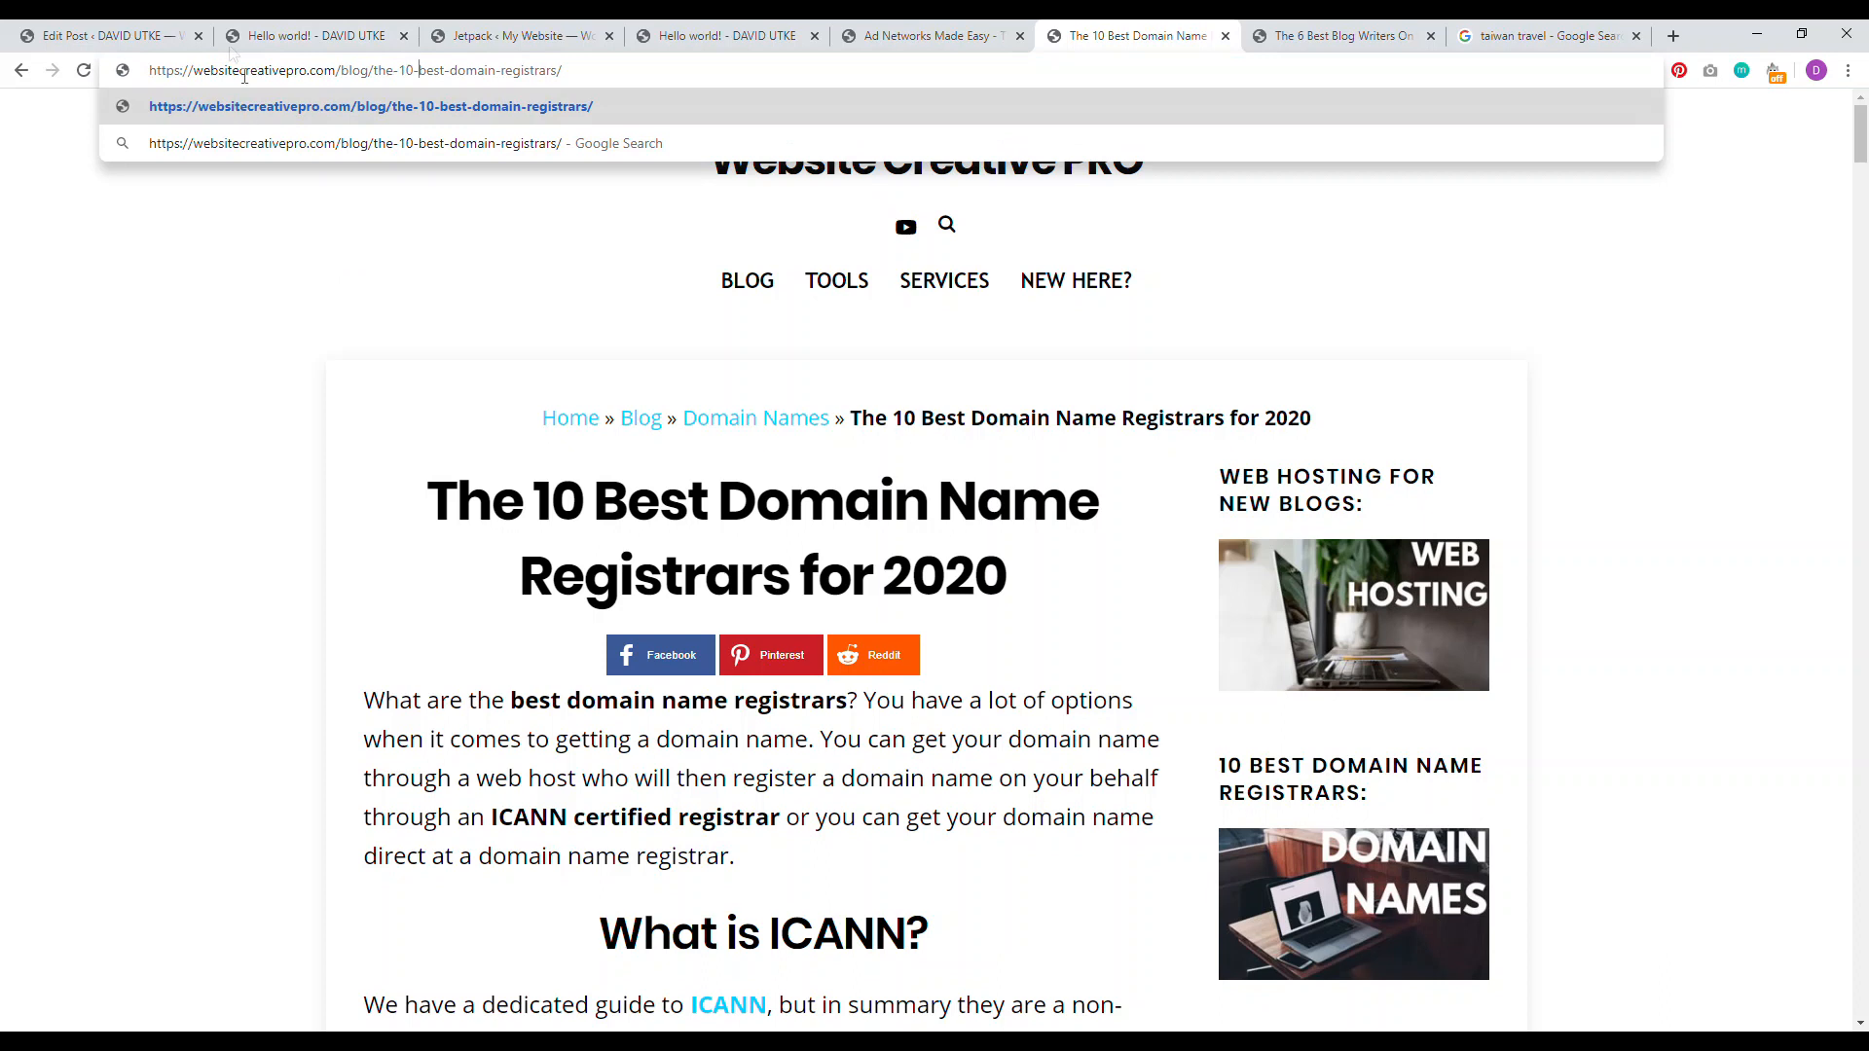
{"action": "left_click", "coordinate": [255, 268]}
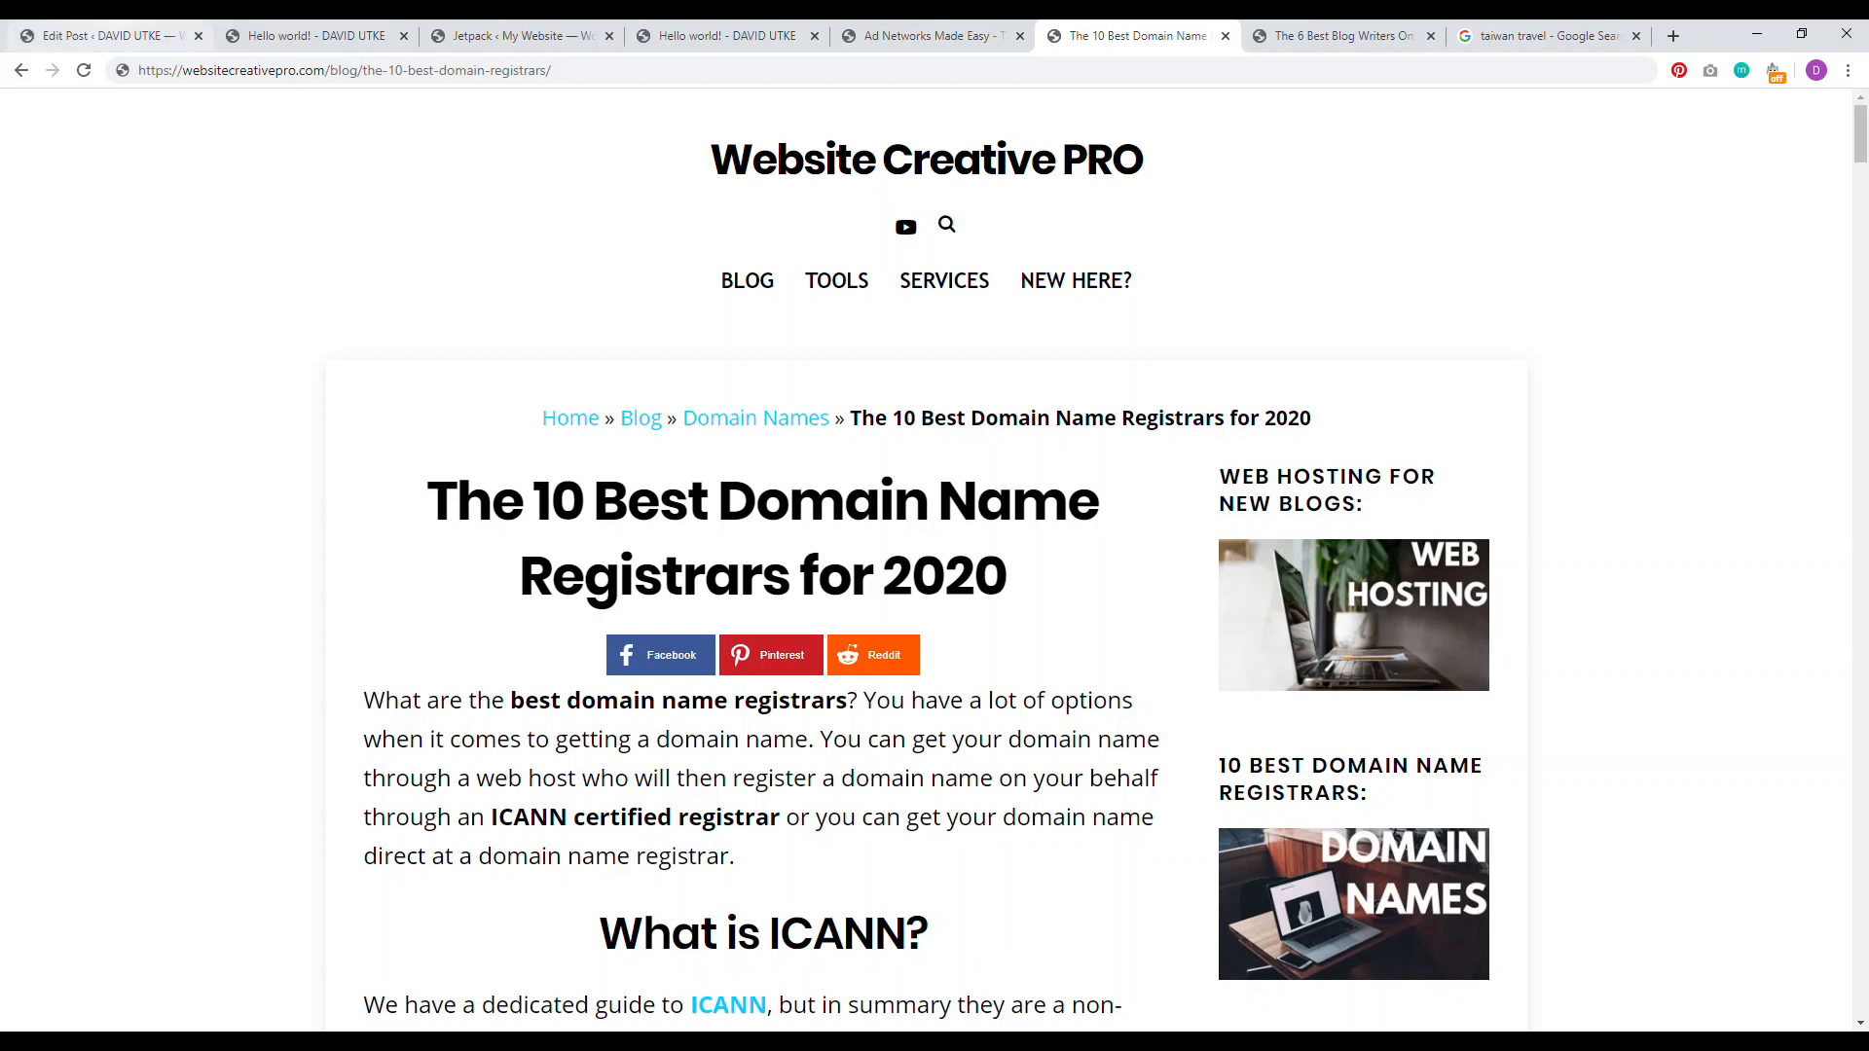
{"action": "key", "text": "ctrl+1"}
Step: Select the title and Lorem ipsum paragraph, then check the live Hello world! post's URL
{"action": "left_click", "coordinate": [919, 307]}
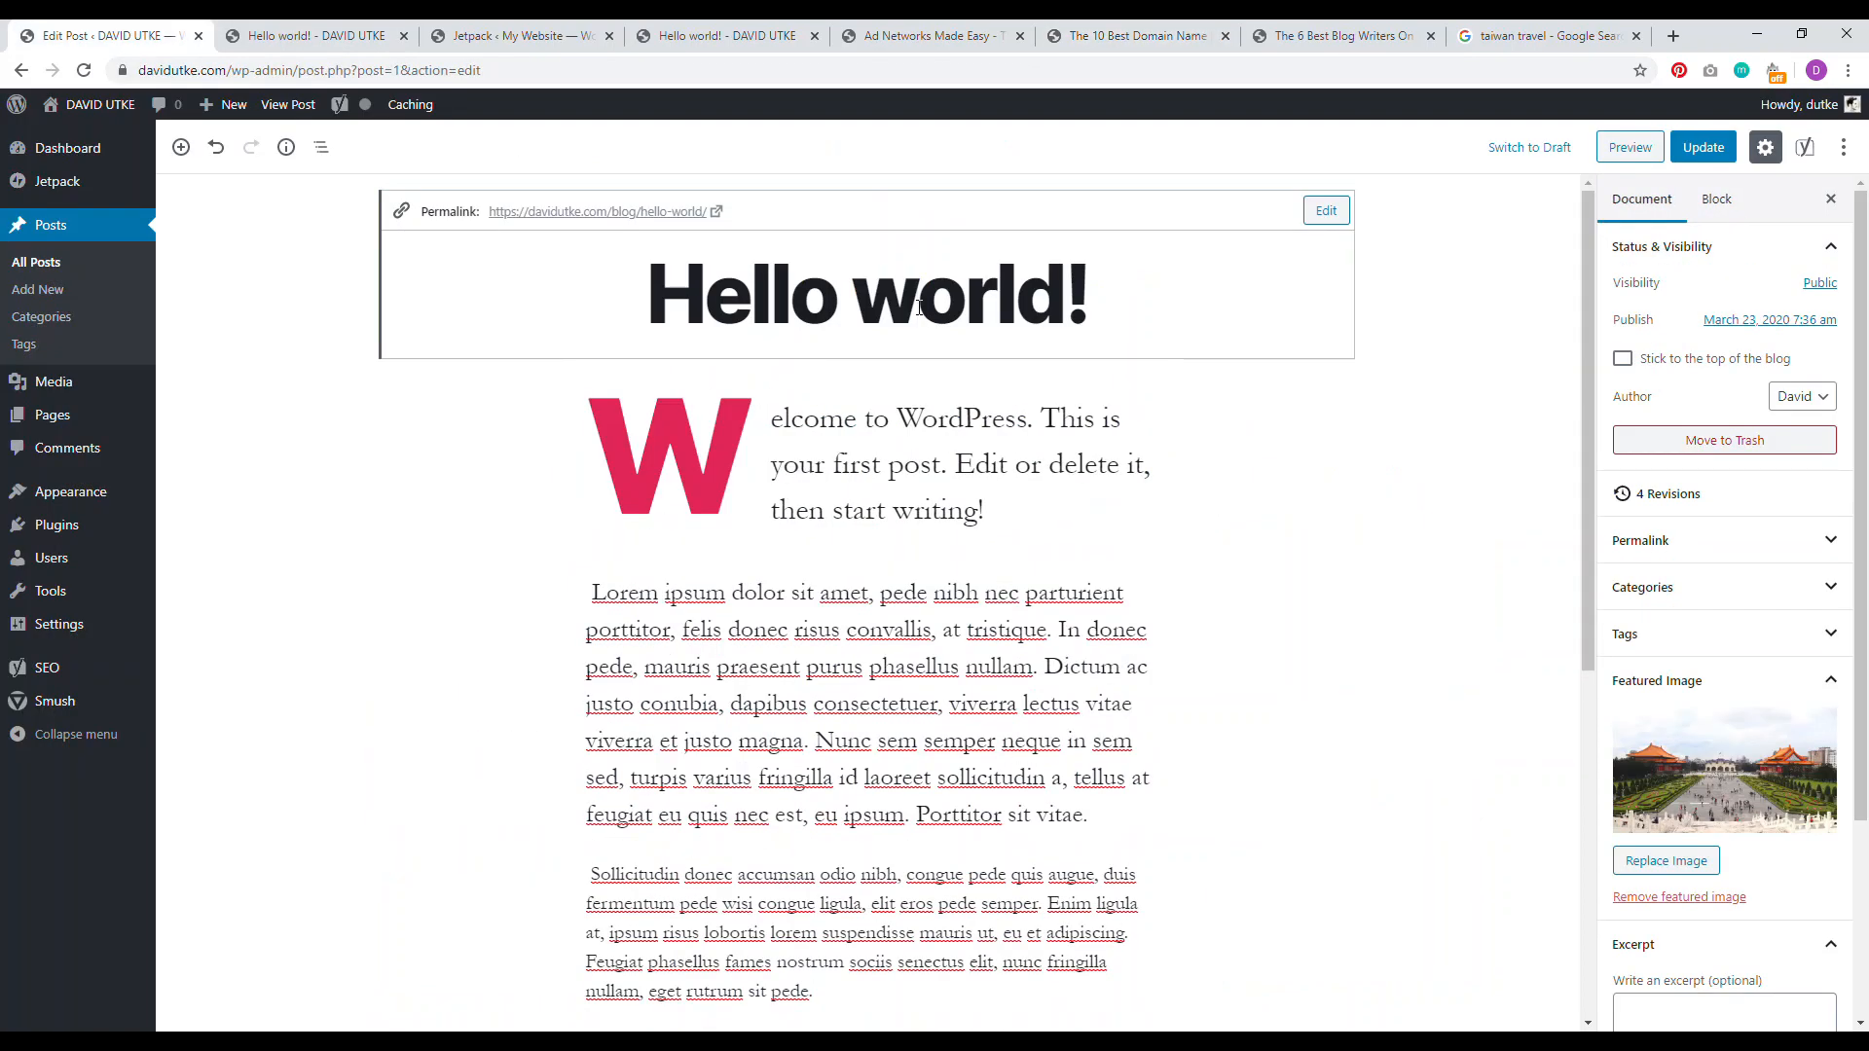
{"action": "left_click_drag", "start_coordinate": [883, 666], "coordinate": [894, 664]}
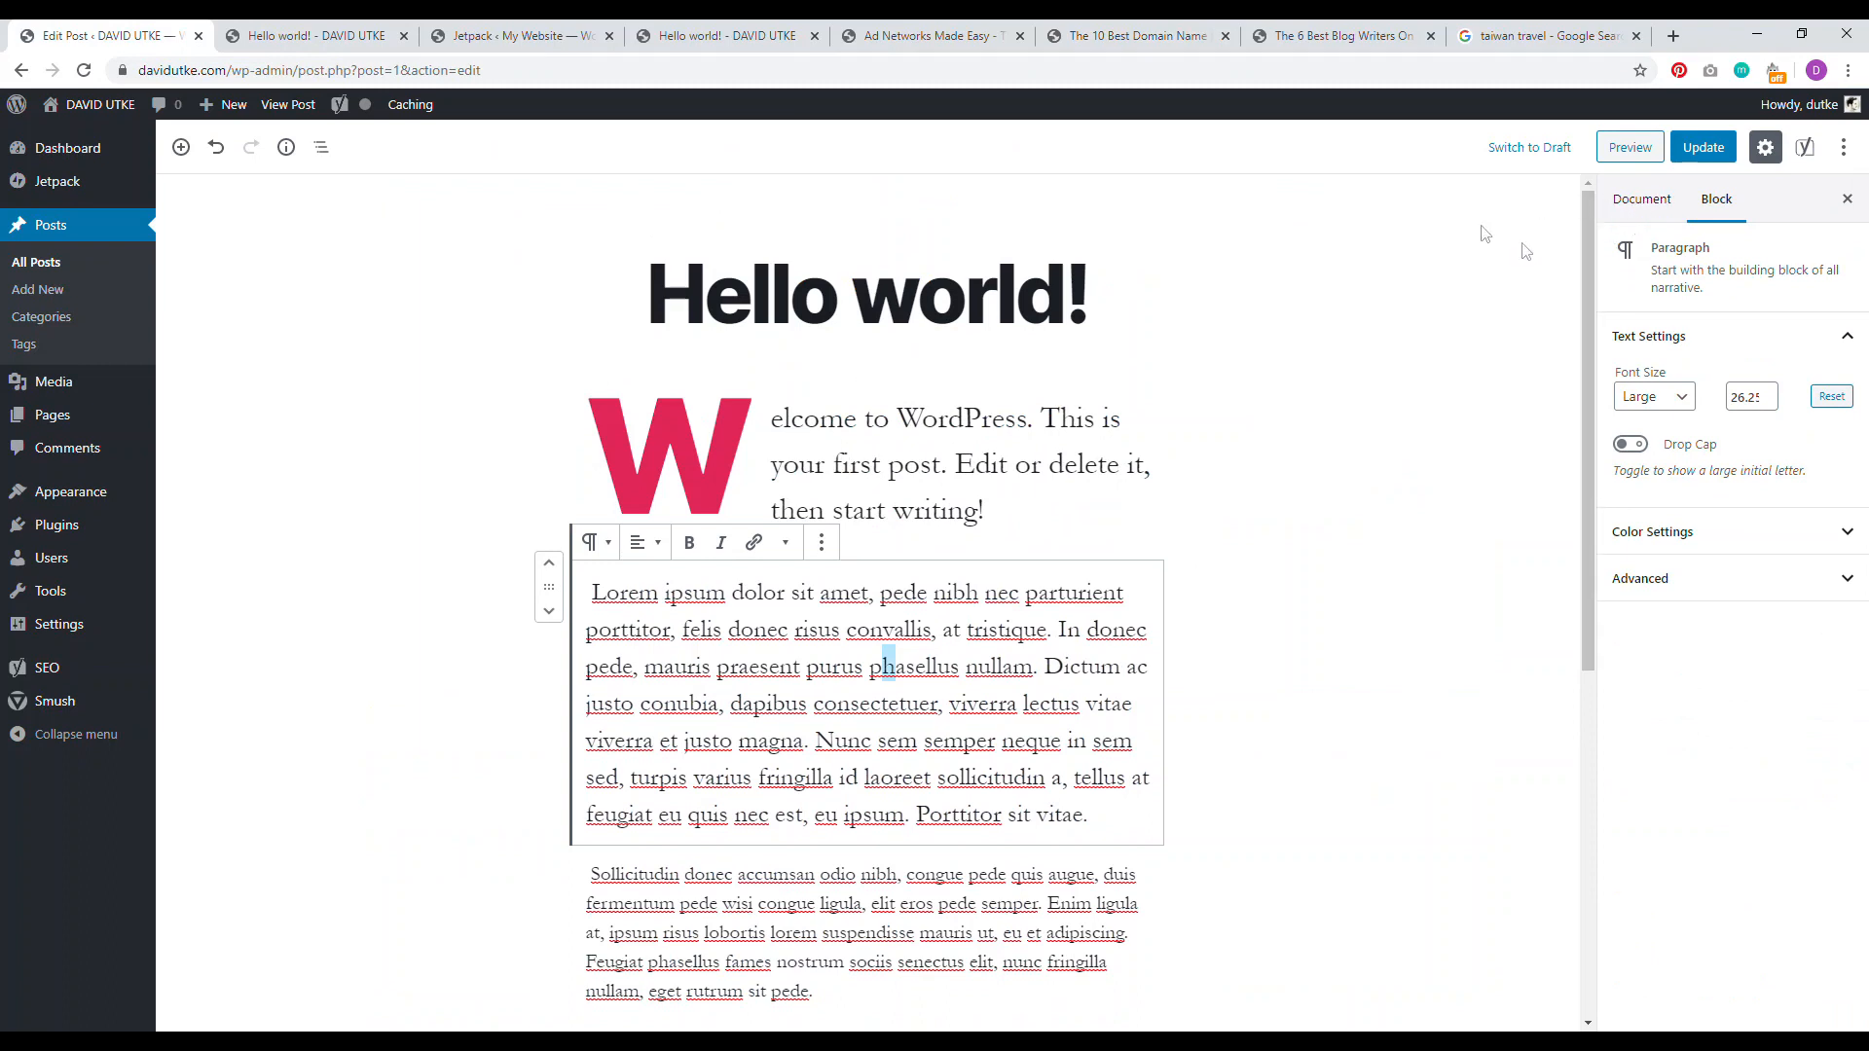
{"action": "left_click", "coordinate": [314, 36]}
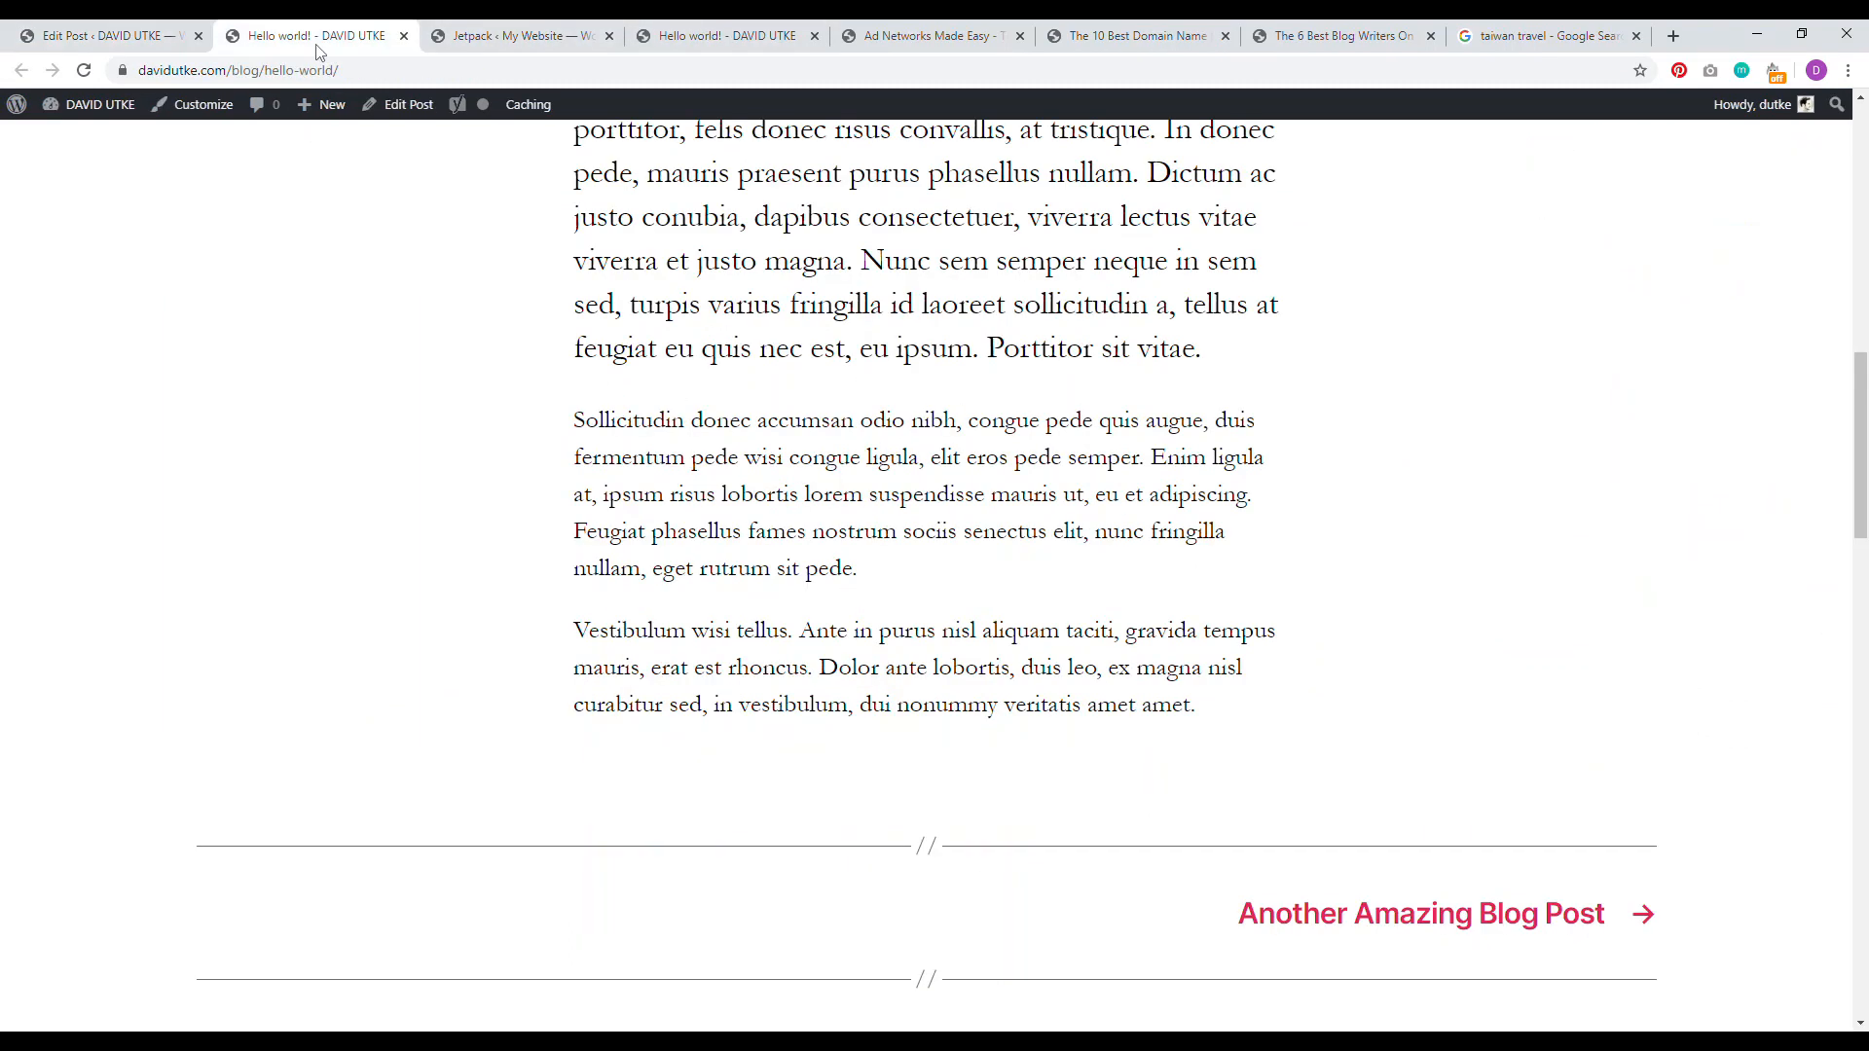
{"action": "scroll", "coordinate": [1864, 474], "scroll_direction": "up", "scroll_amount": 15}
{"action": "left_click_drag", "start_coordinate": [1209, 404], "coordinate": [504, 450]}
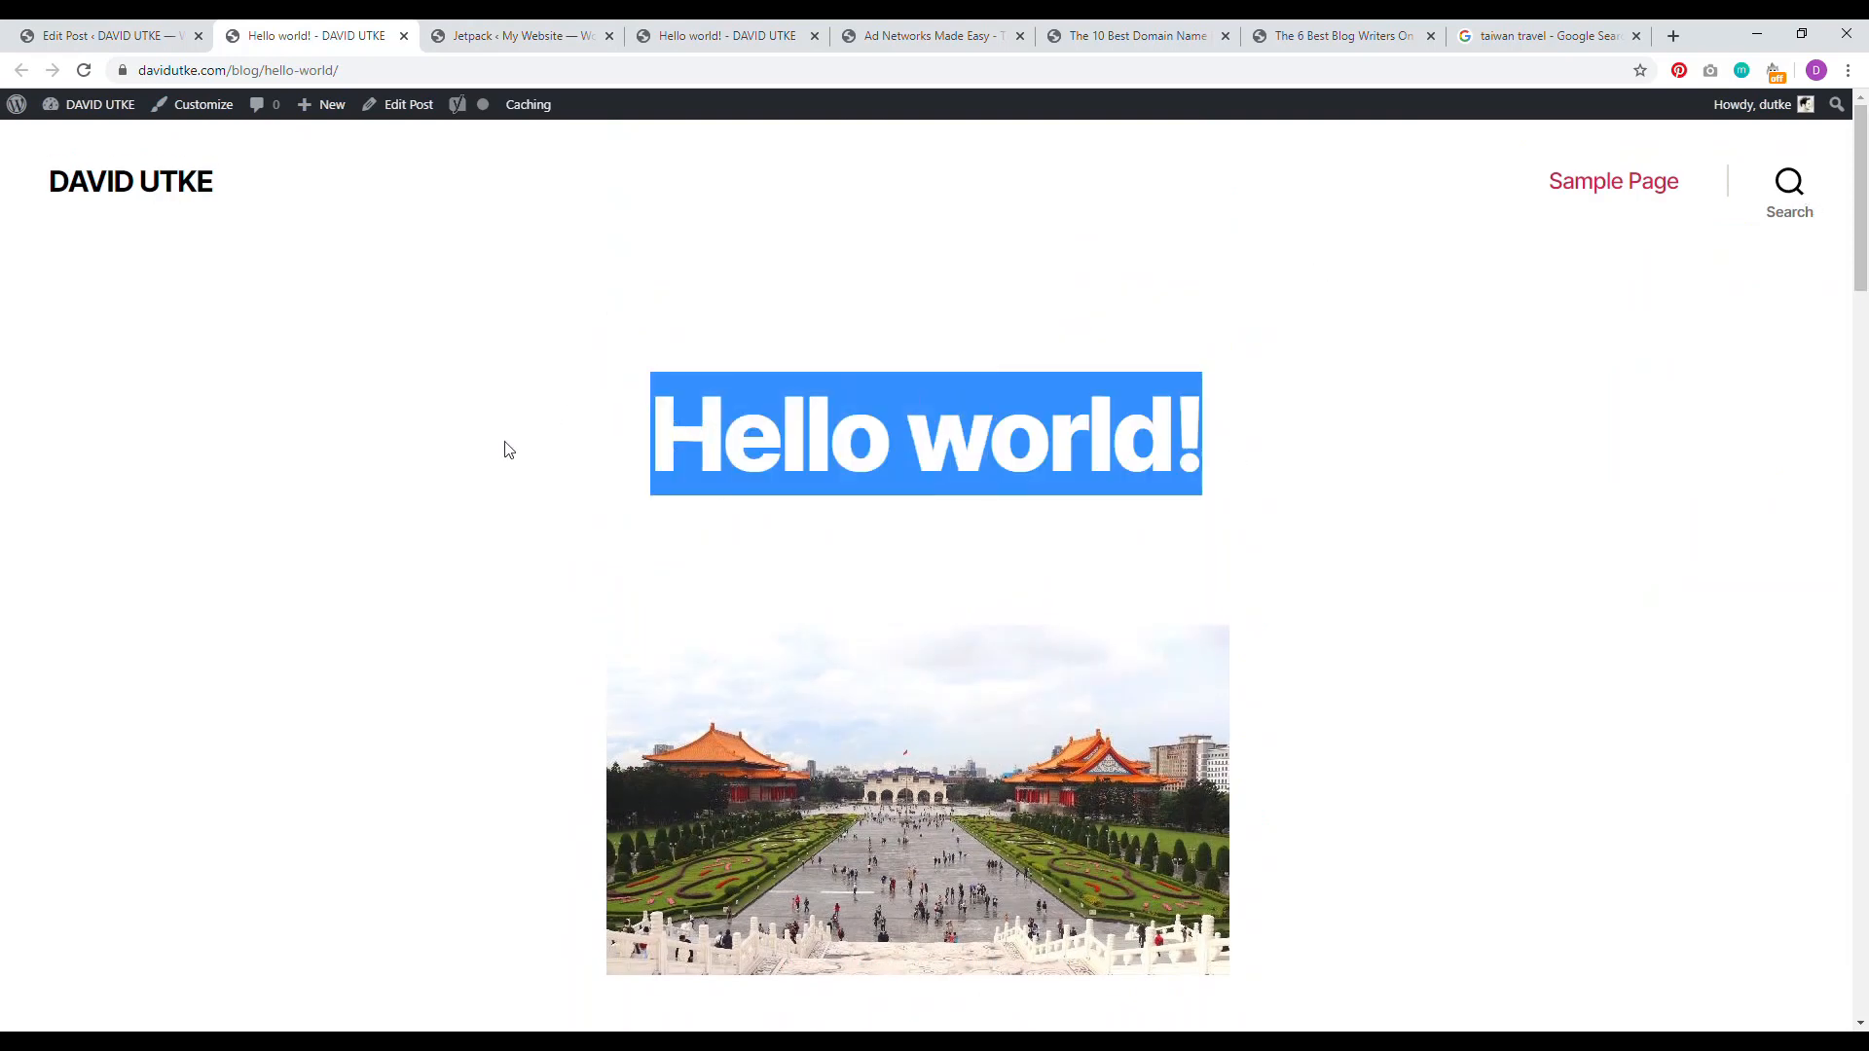
{"action": "left_click", "coordinate": [278, 69]}
{"action": "left_click", "coordinate": [356, 70]}
Step: Scroll the live post to review the Home » Travel Tips » Hello world! breadcrumb
{"action": "scroll", "coordinate": [880, 653], "scroll_direction": "down", "scroll_amount": 5}
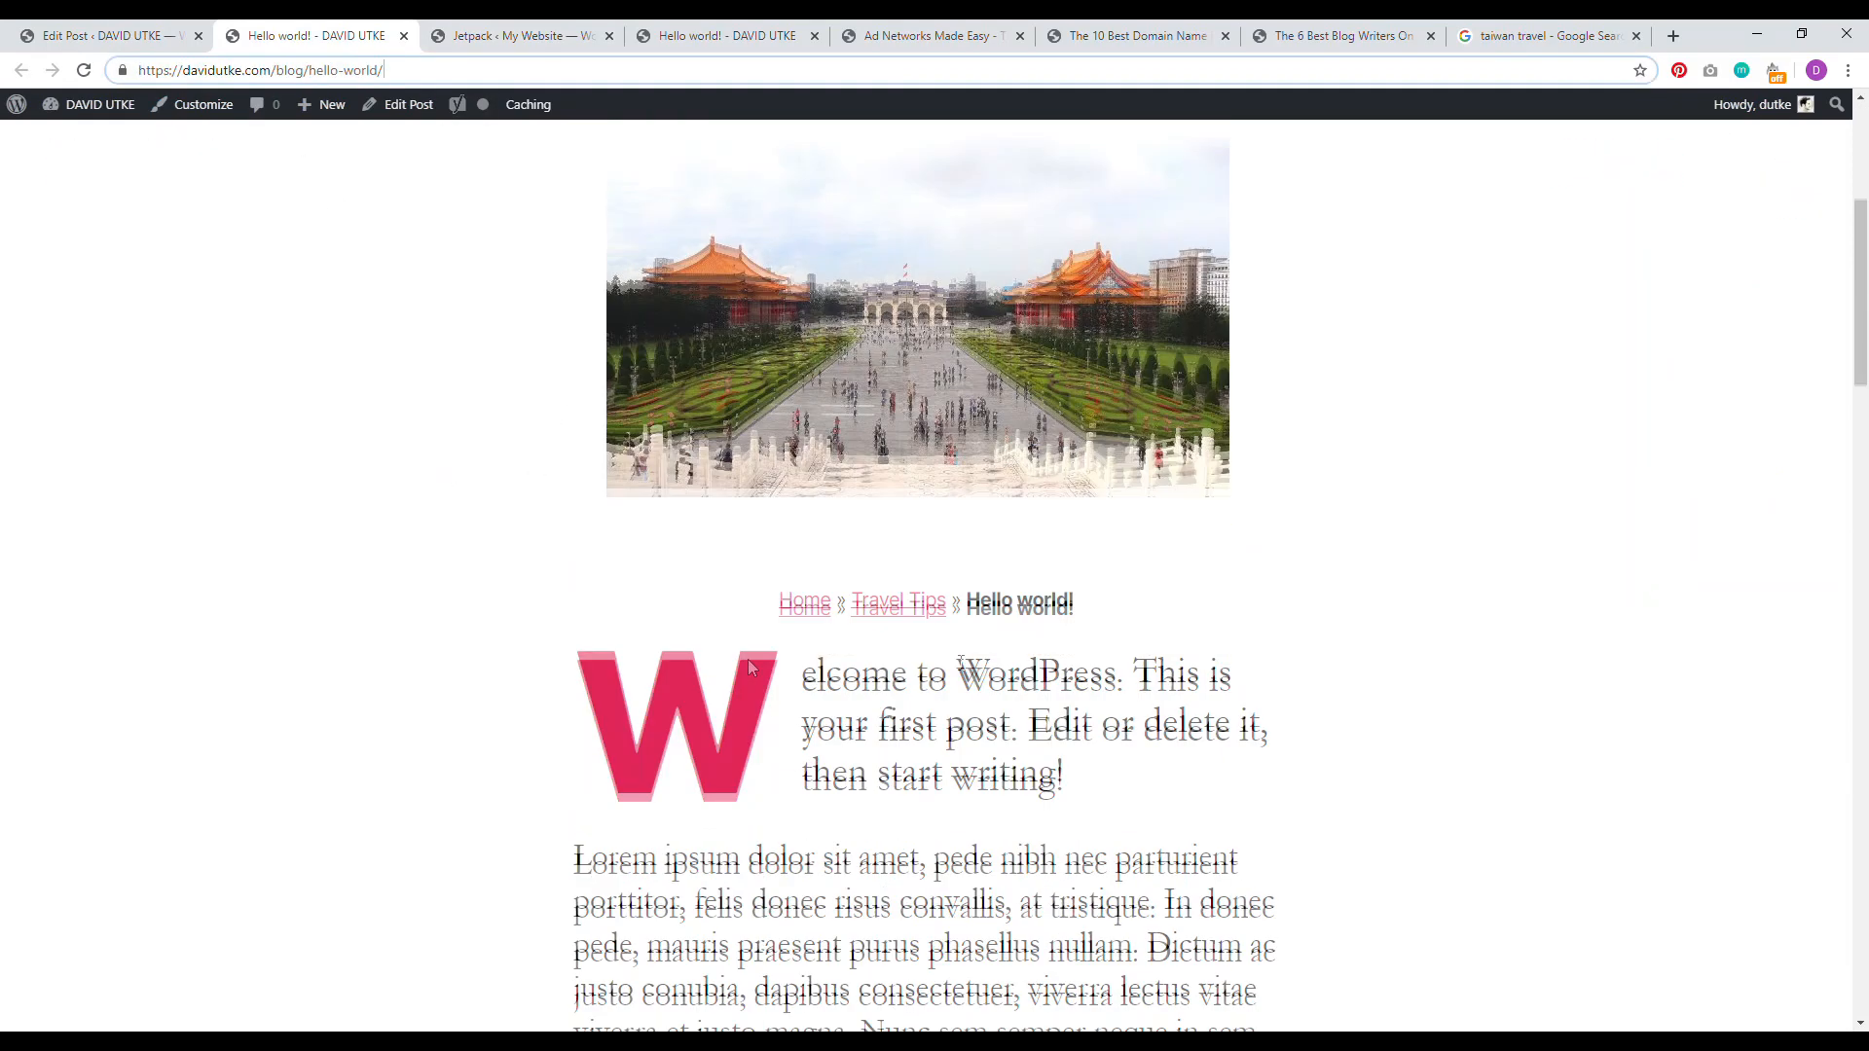
{"action": "left_click_drag", "start_coordinate": [1168, 612], "coordinate": [740, 604]}
{"action": "scroll", "coordinate": [1132, 317], "scroll_direction": "down", "scroll_amount": 3}
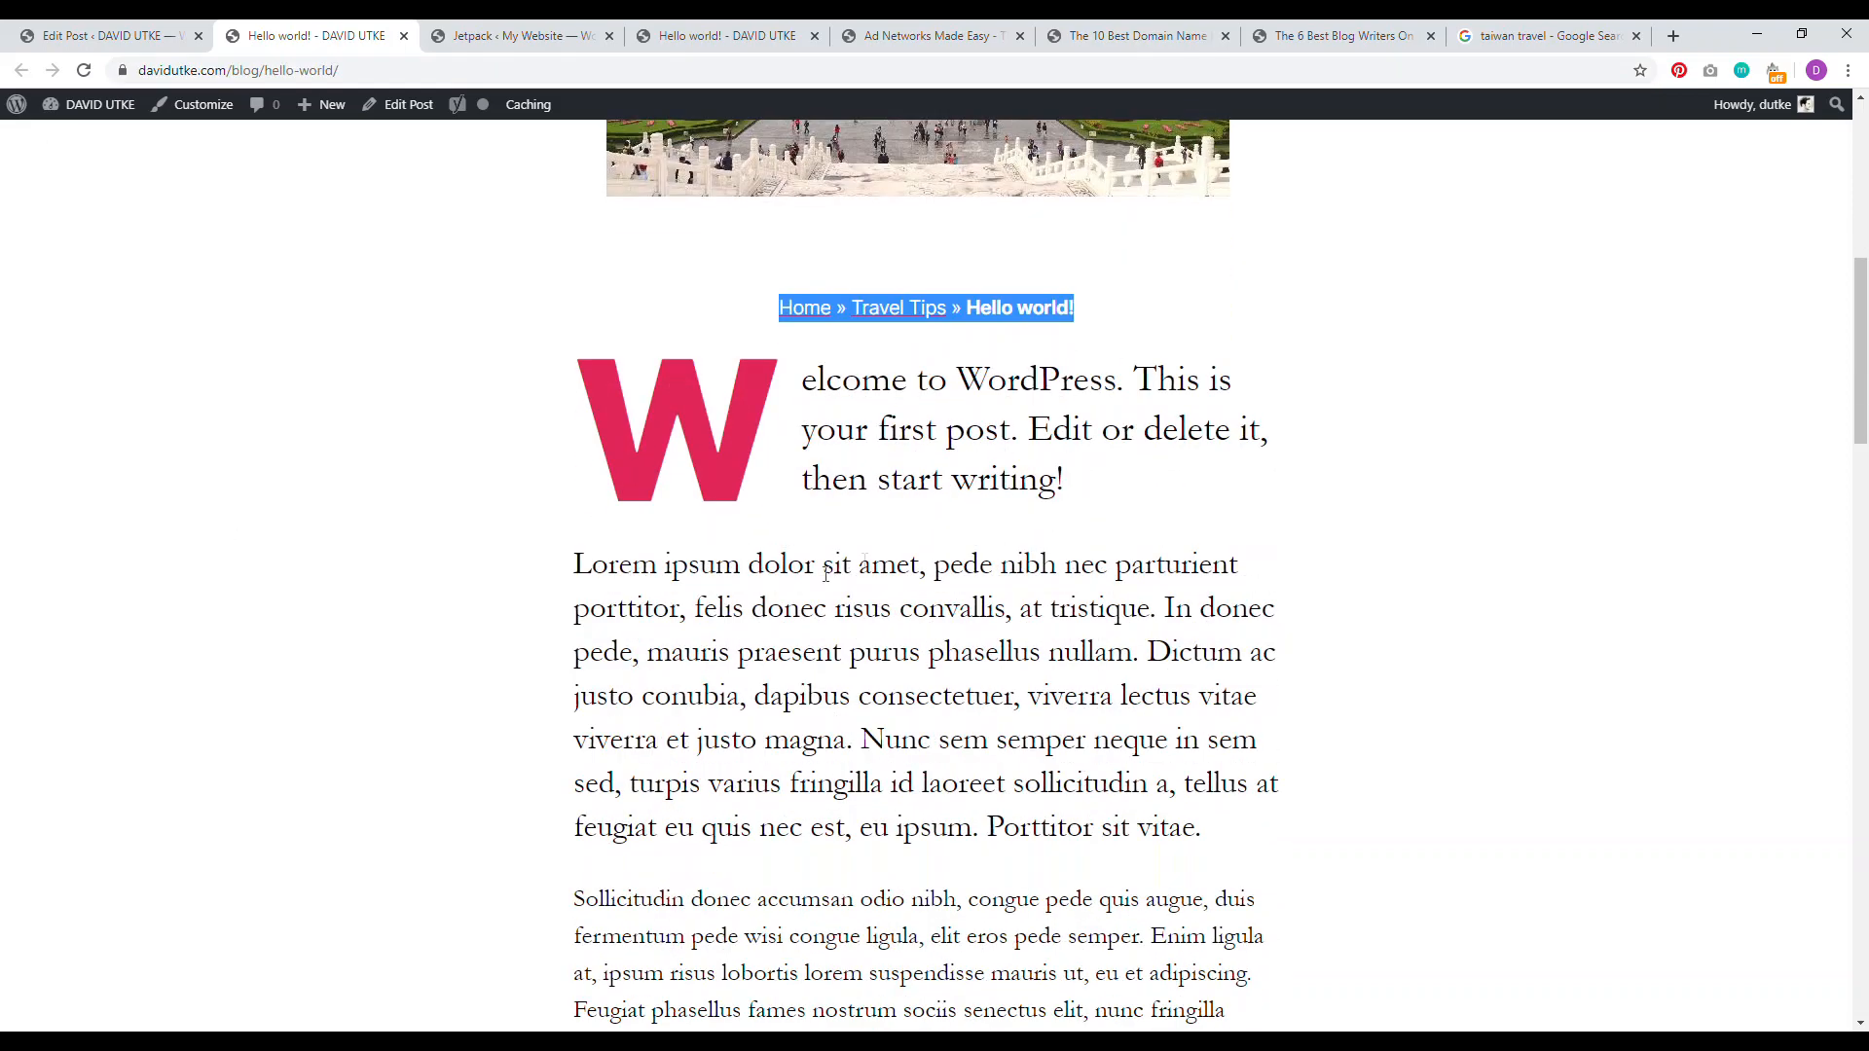
{"action": "scroll", "coordinate": [826, 572], "scroll_direction": "down", "scroll_amount": 6}
{"action": "scroll", "coordinate": [1166, 534], "scroll_direction": "up", "scroll_amount": 7}
{"action": "scroll", "coordinate": [1033, 759], "scroll_direction": "up", "scroll_amount": 5}
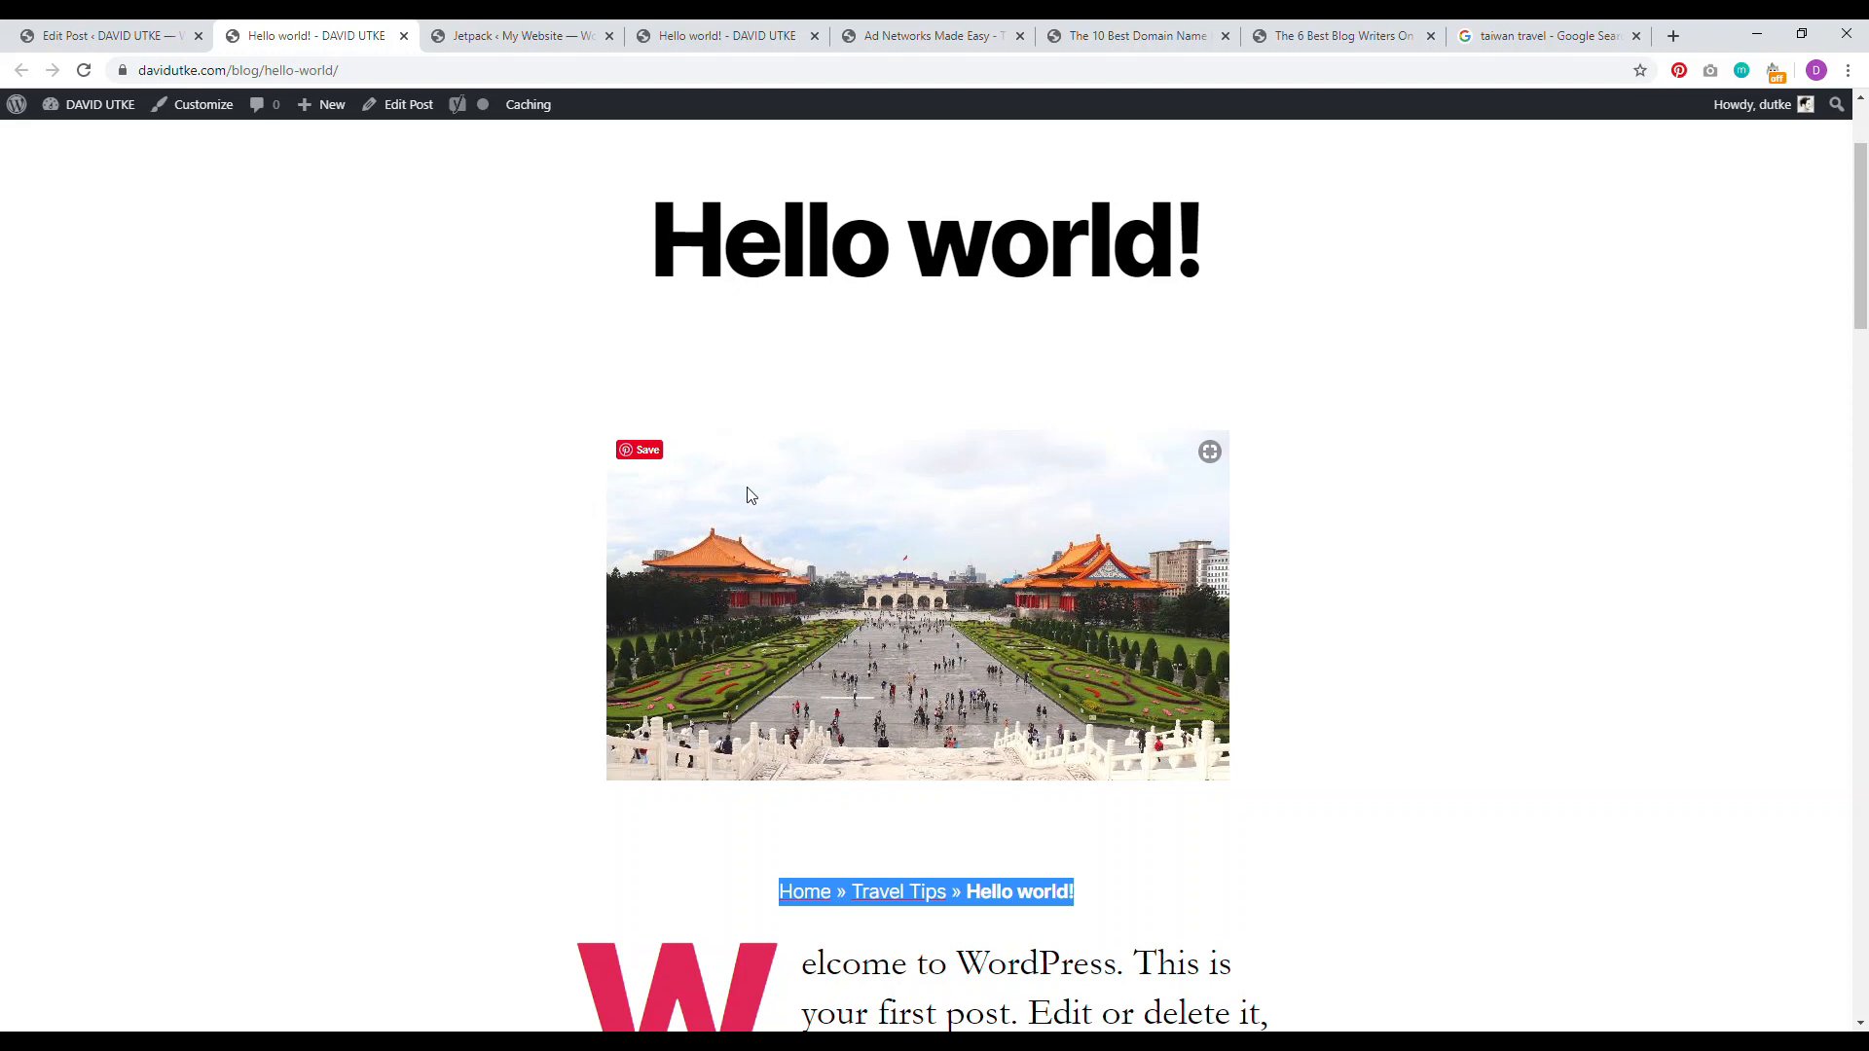
{"action": "mouse_move", "coordinate": [1862, 288]}
{"action": "left_mouse_down"}
{"action": "mouse_move", "coordinate": [1862, 533]}
{"action": "mouse_move", "coordinate": [1862, 290]}
{"action": "left_mouse_up"}
Step: In the post editor, show the Document settings and expand Categories
{"action": "left_click", "coordinate": [107, 36]}
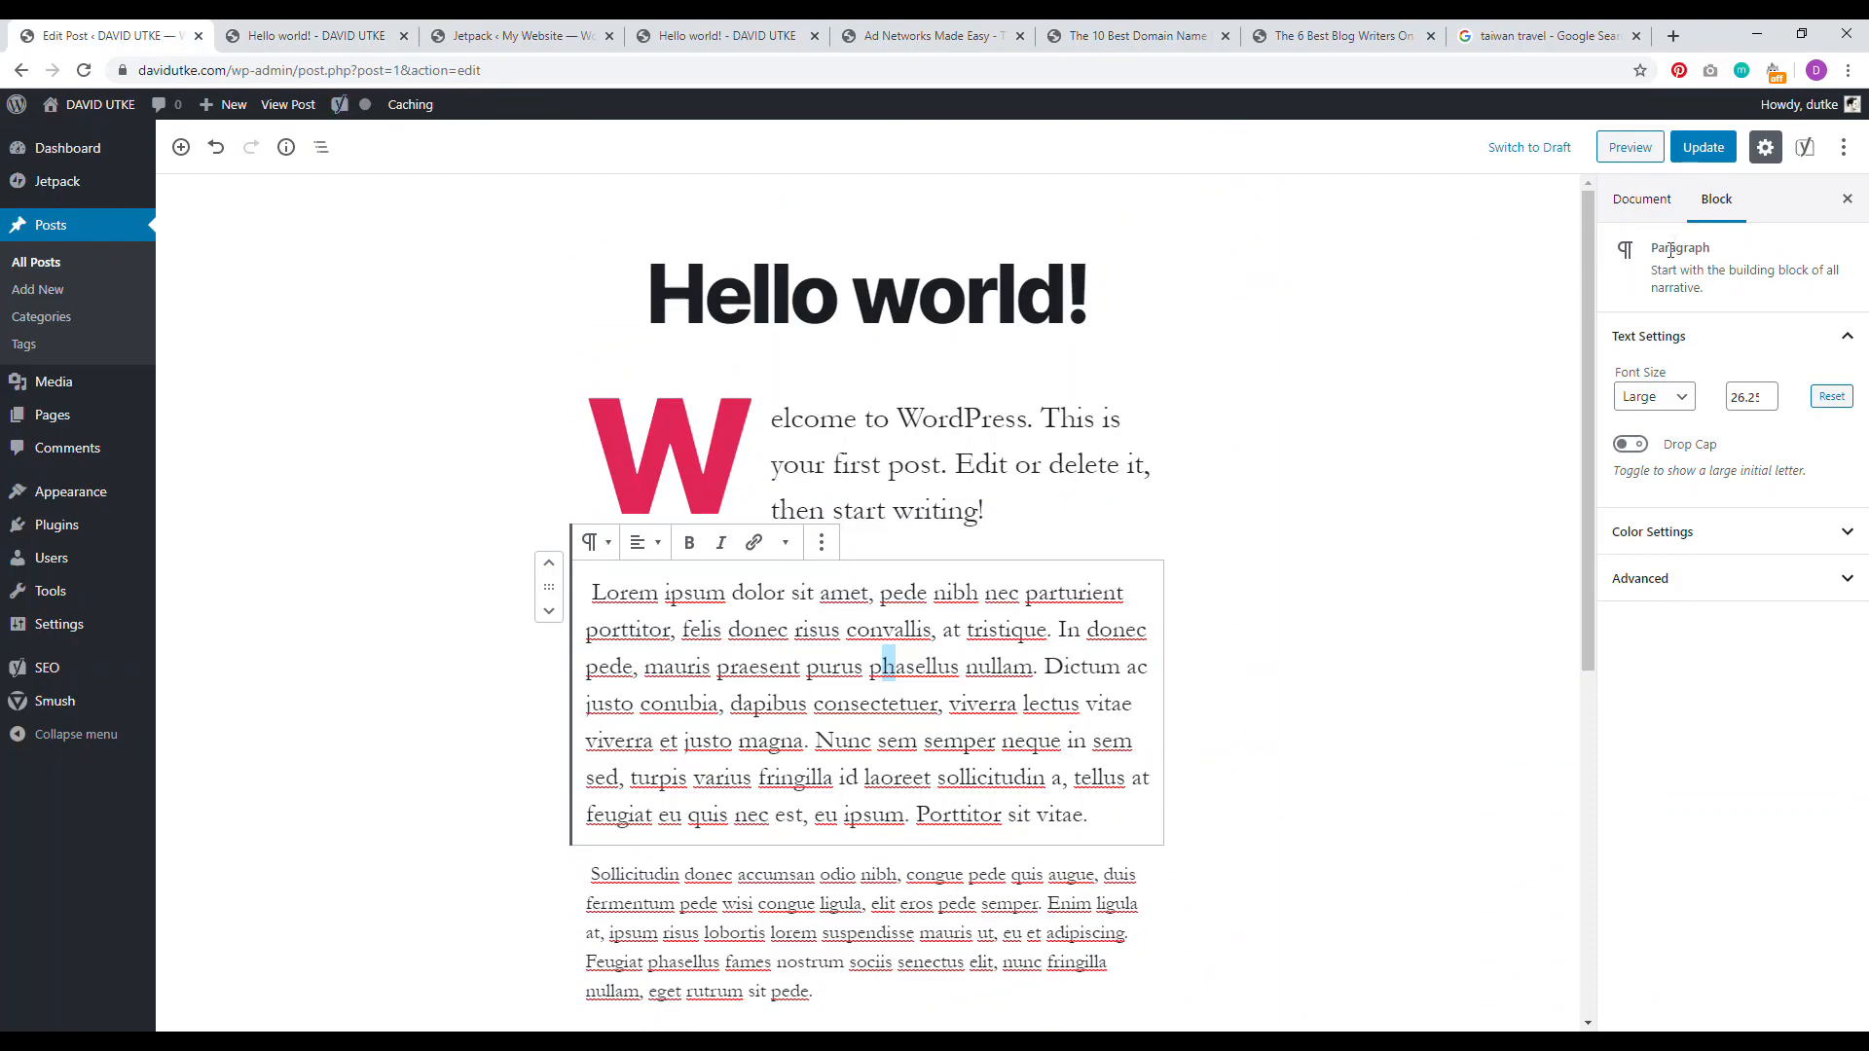
{"action": "left_click", "coordinate": [1655, 201]}
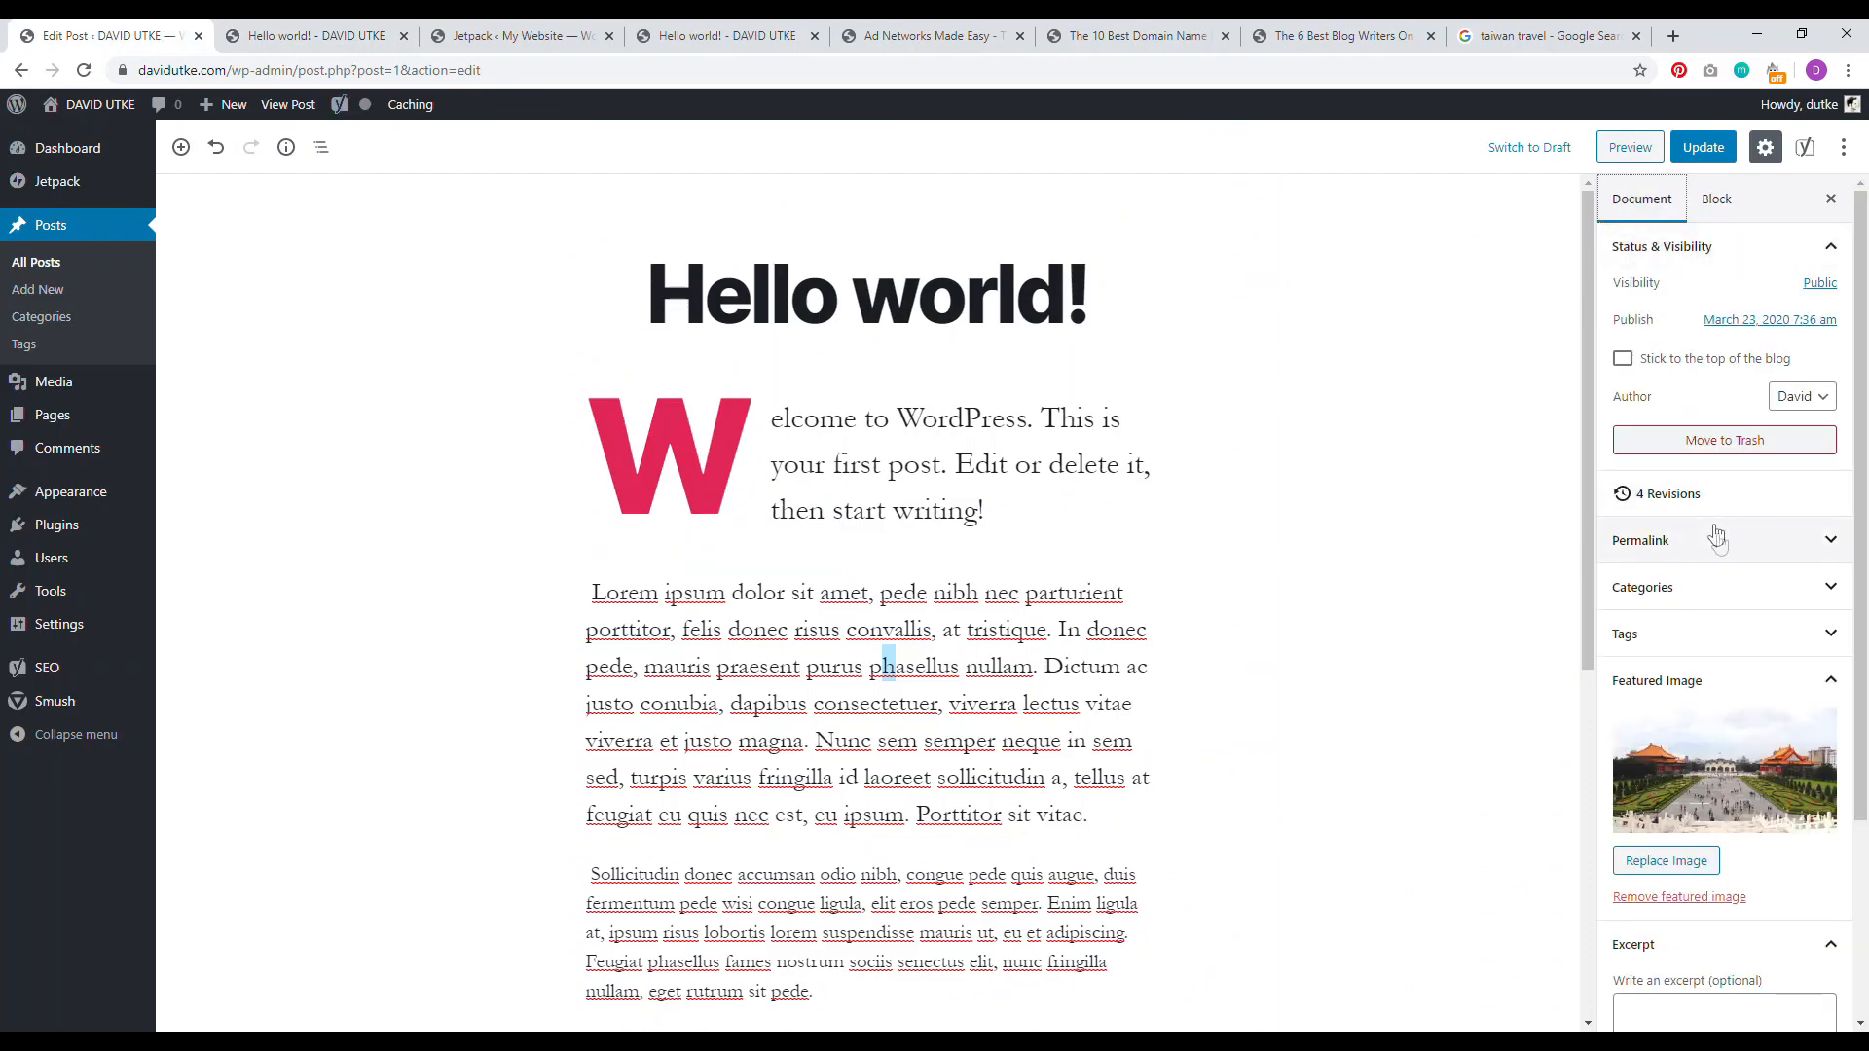
{"action": "left_click", "coordinate": [1690, 609]}
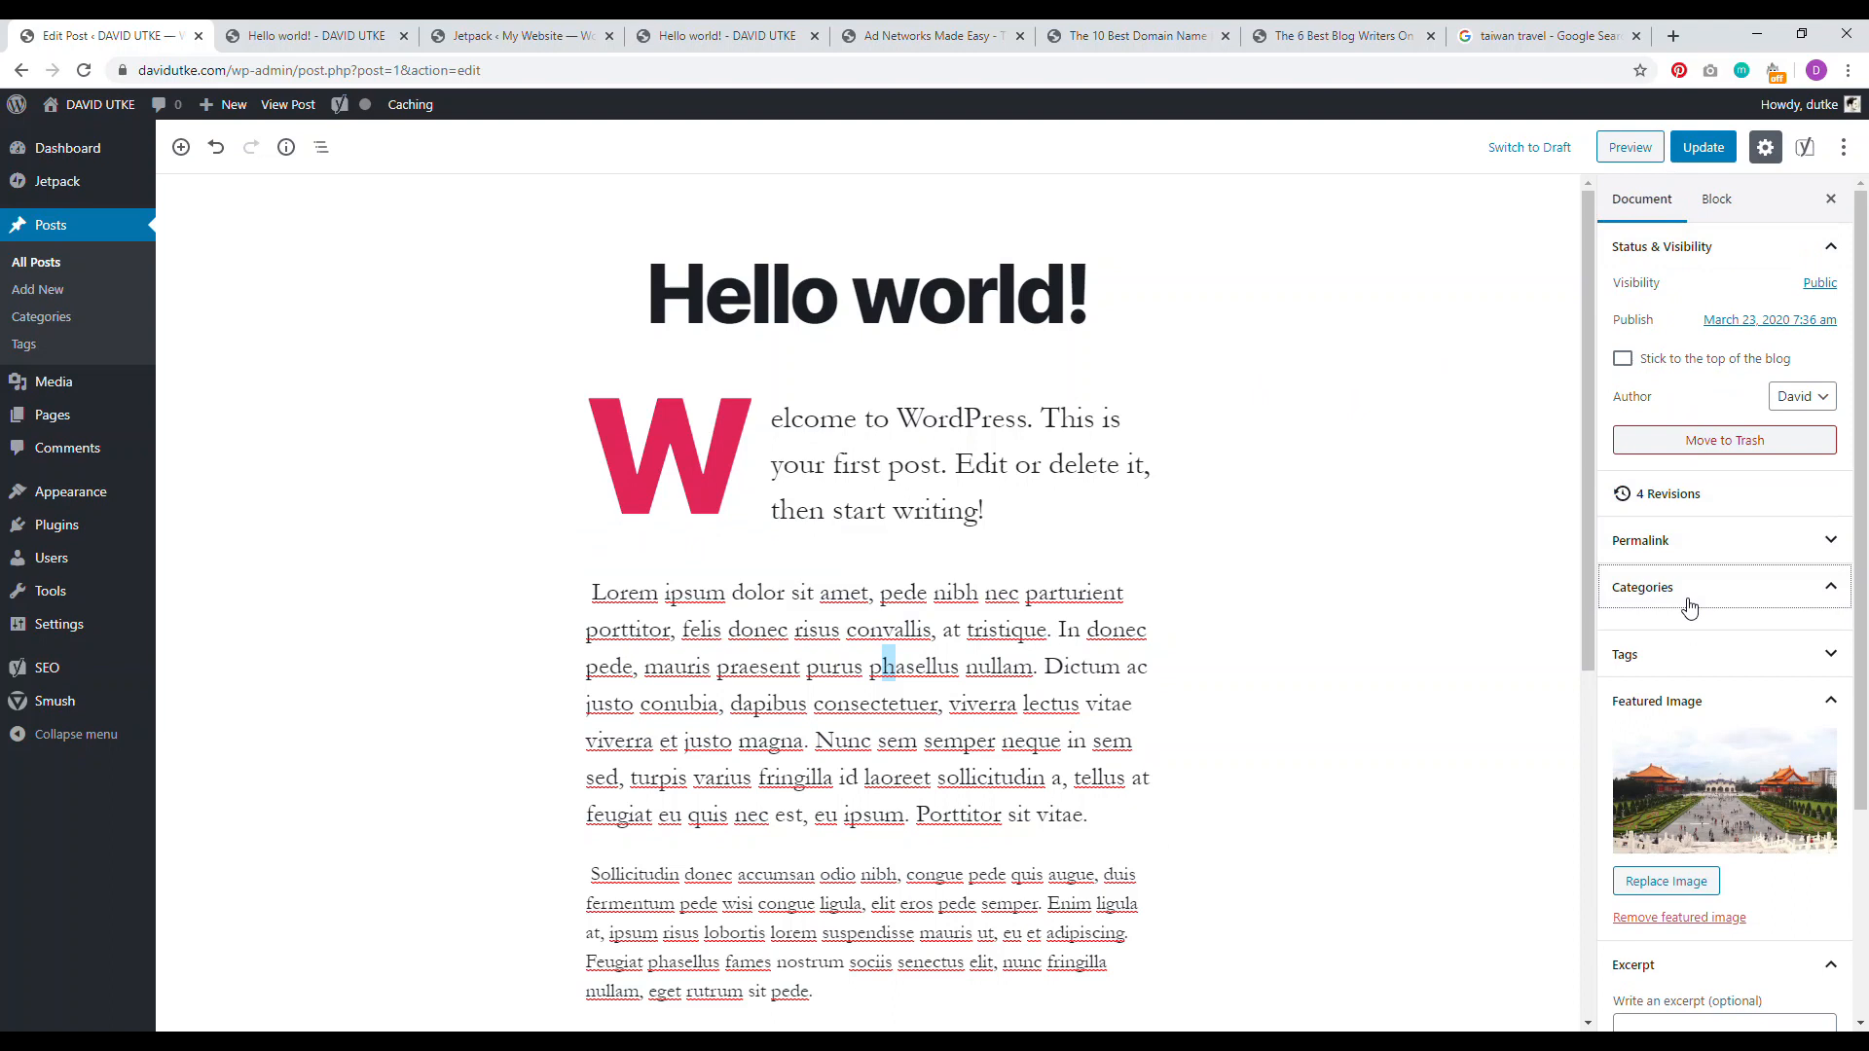
{"action": "scroll", "coordinate": [1487, 893], "scroll_direction": "down", "scroll_amount": 6}
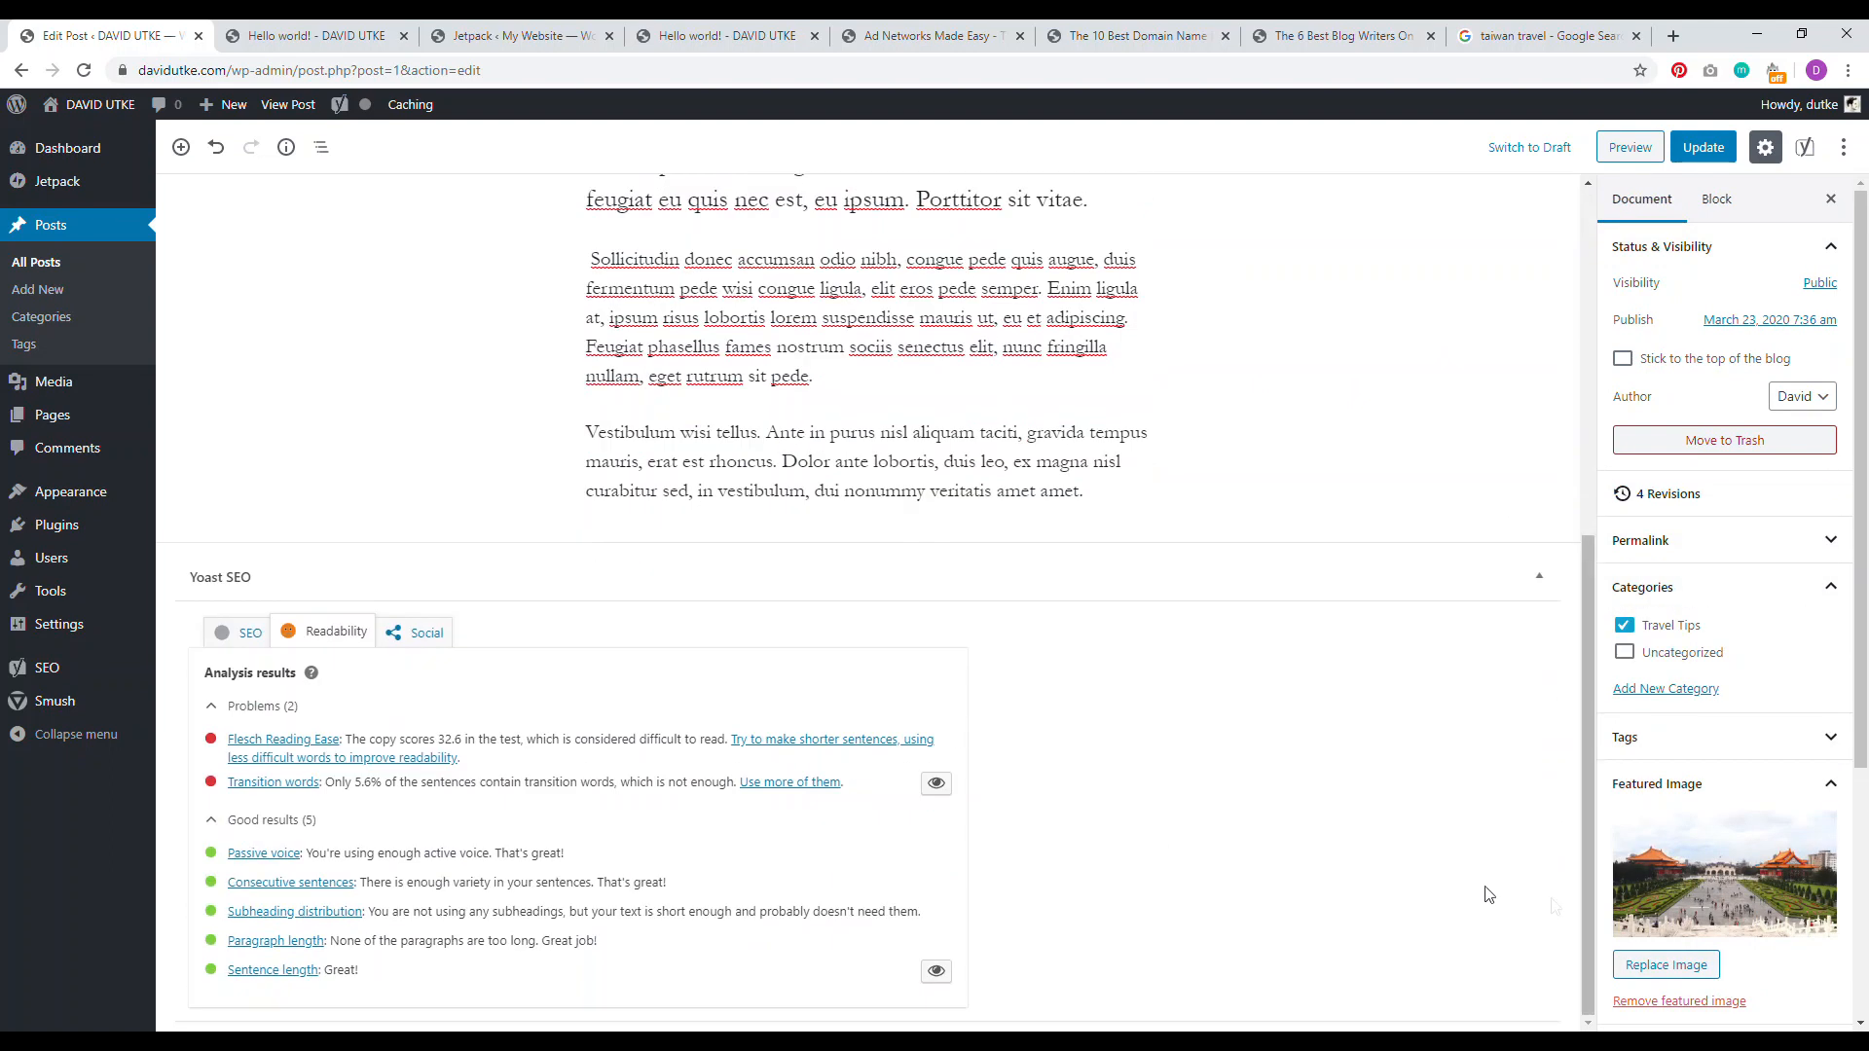
Step: Review the Yoast SEO tab's Google preview with title 'Keyword Focused Blog Post Title' and meta description
{"action": "left_click", "coordinate": [235, 633]}
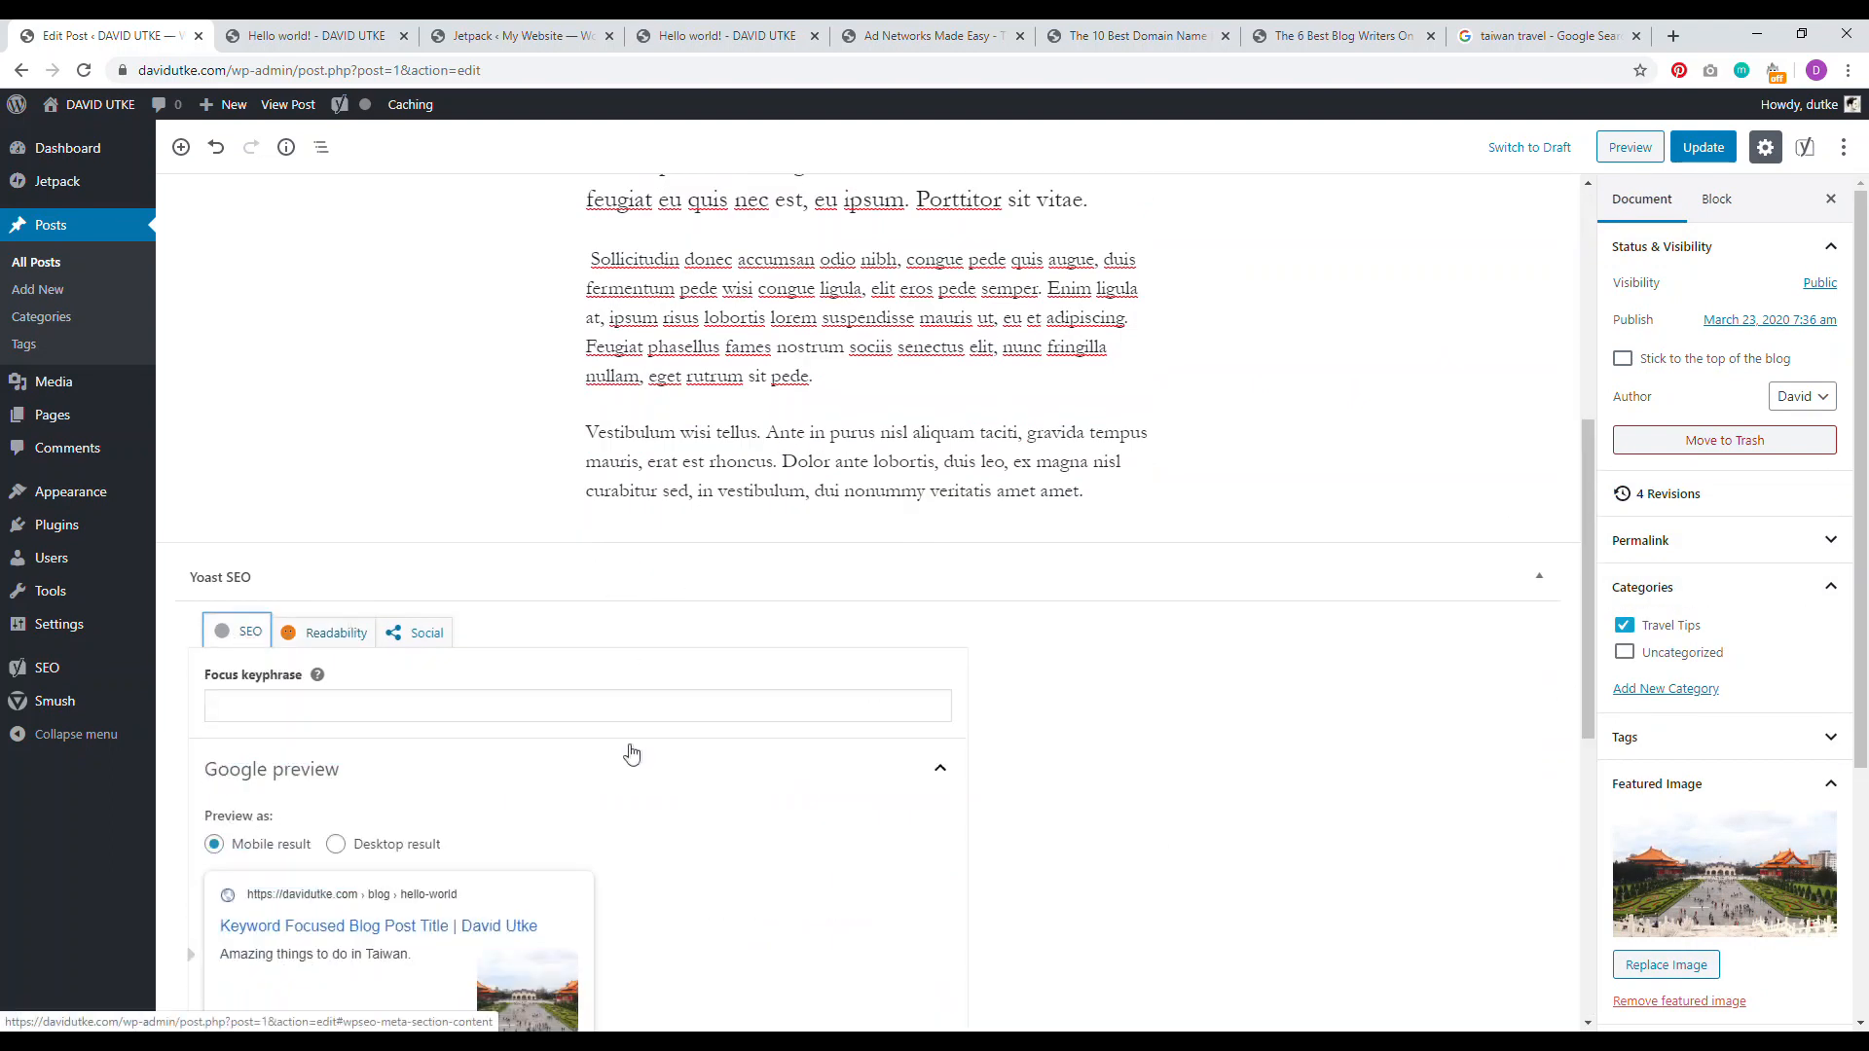
{"action": "scroll", "coordinate": [632, 754], "scroll_direction": "down", "scroll_amount": 3}
{"action": "scroll", "coordinate": [404, 746], "scroll_direction": "down", "scroll_amount": 1}
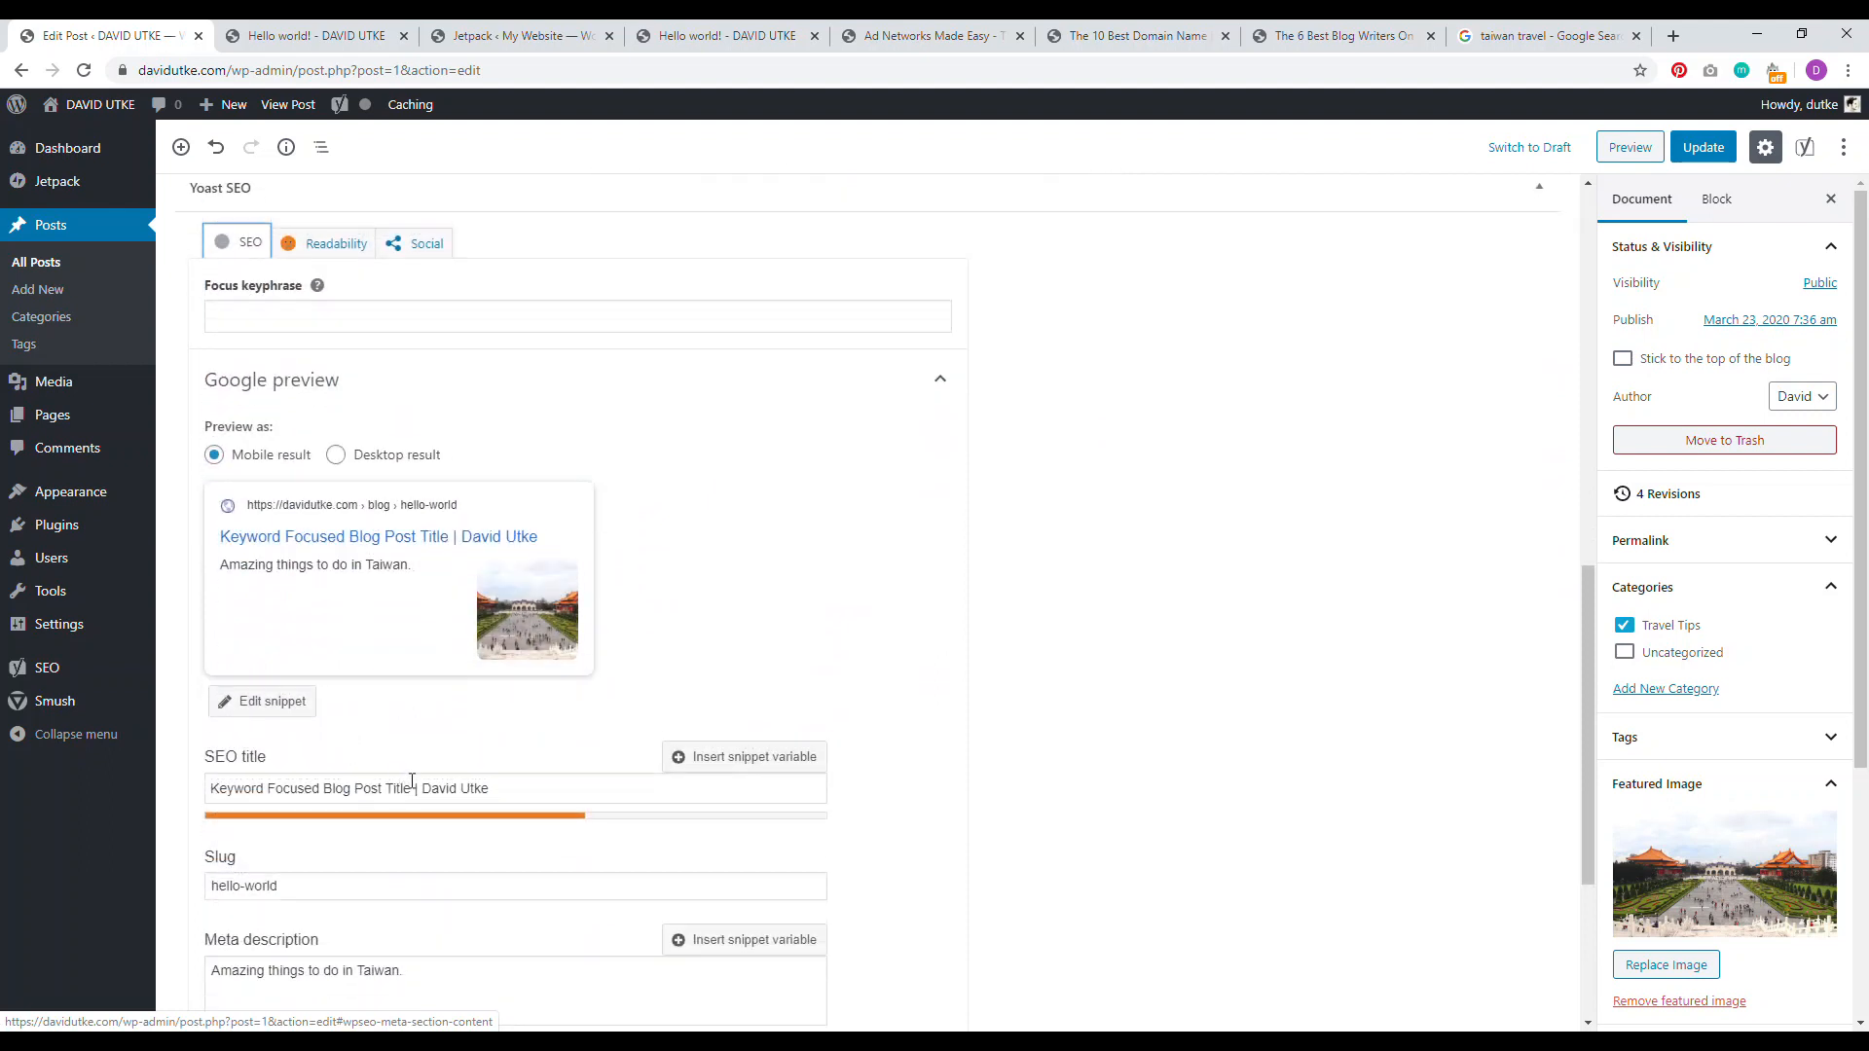
{"action": "left_click_drag", "start_coordinate": [410, 791], "coordinate": [214, 780]}
{"action": "left_click", "coordinate": [455, 789]}
{"action": "left_click_drag", "start_coordinate": [489, 788], "coordinate": [415, 788]}
{"action": "scroll", "coordinate": [475, 711], "scroll_direction": "down", "scroll_amount": 3}
{"action": "left_click", "coordinate": [462, 693]}
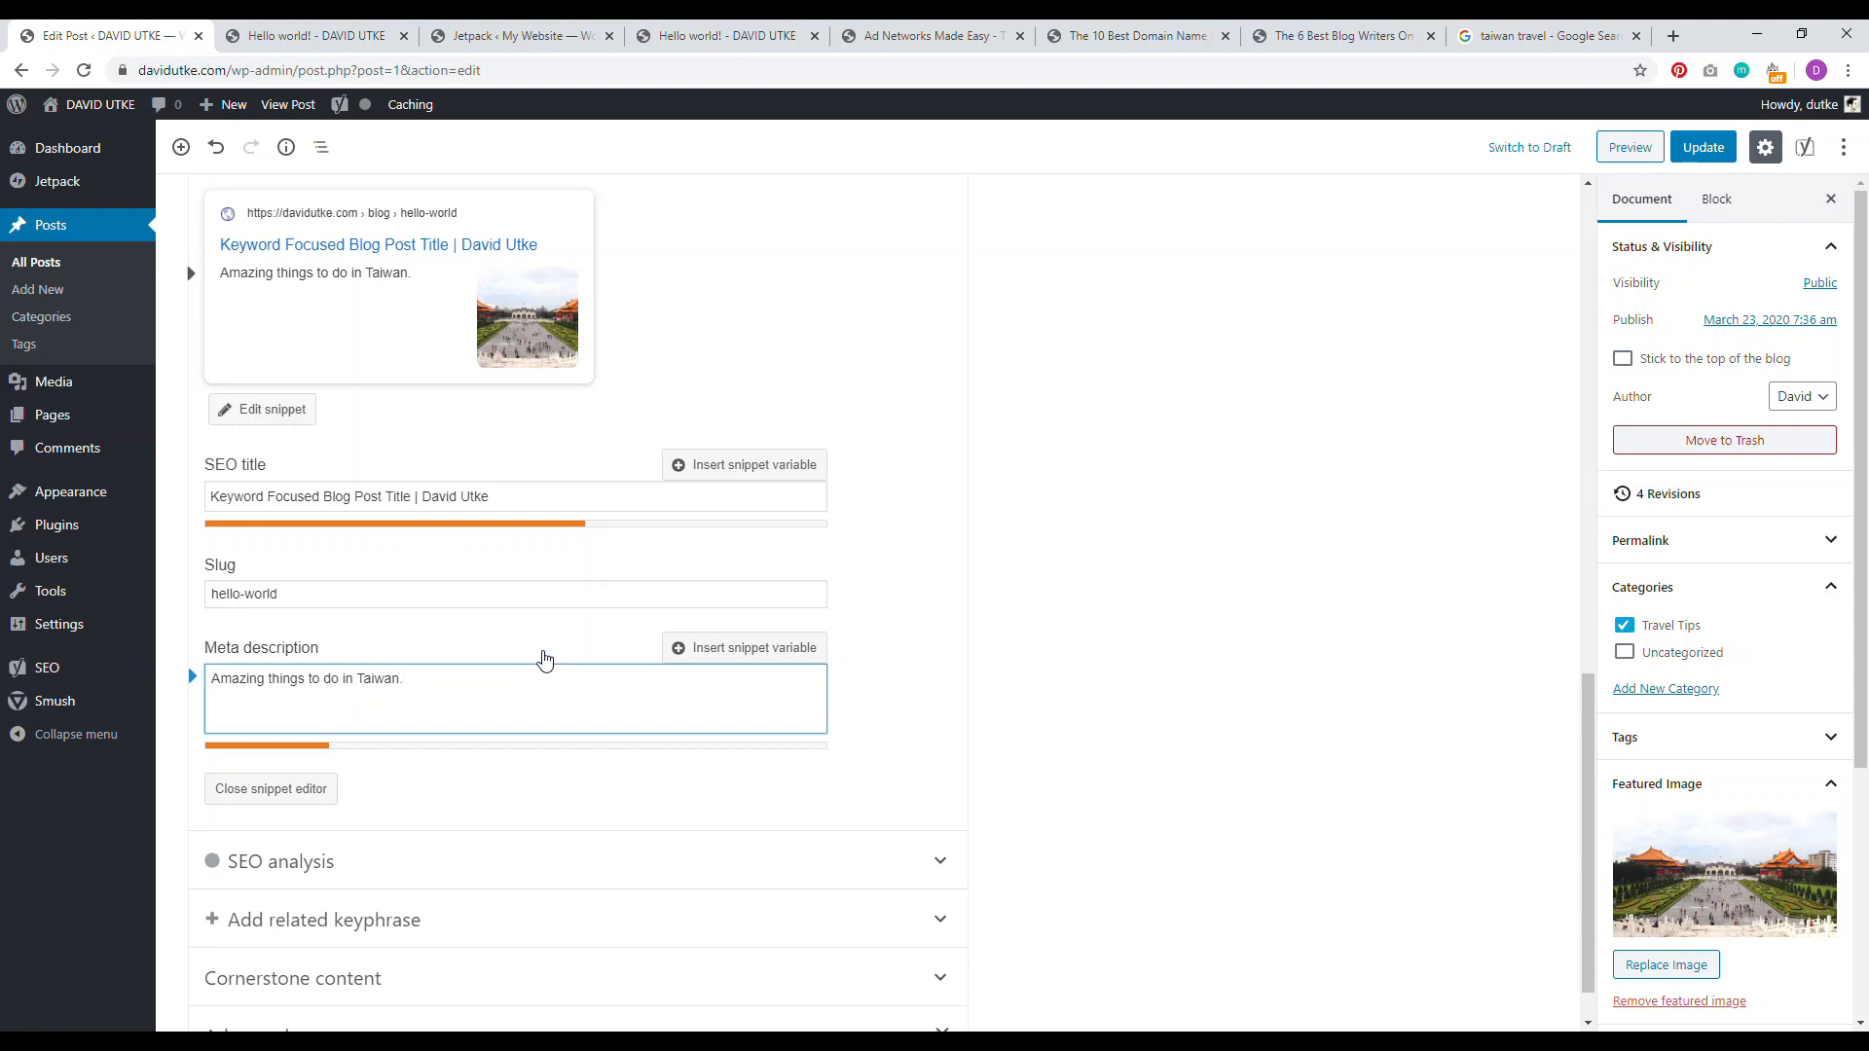
{"action": "left_click_drag", "start_coordinate": [1588, 813], "coordinate": [1583, 322]}
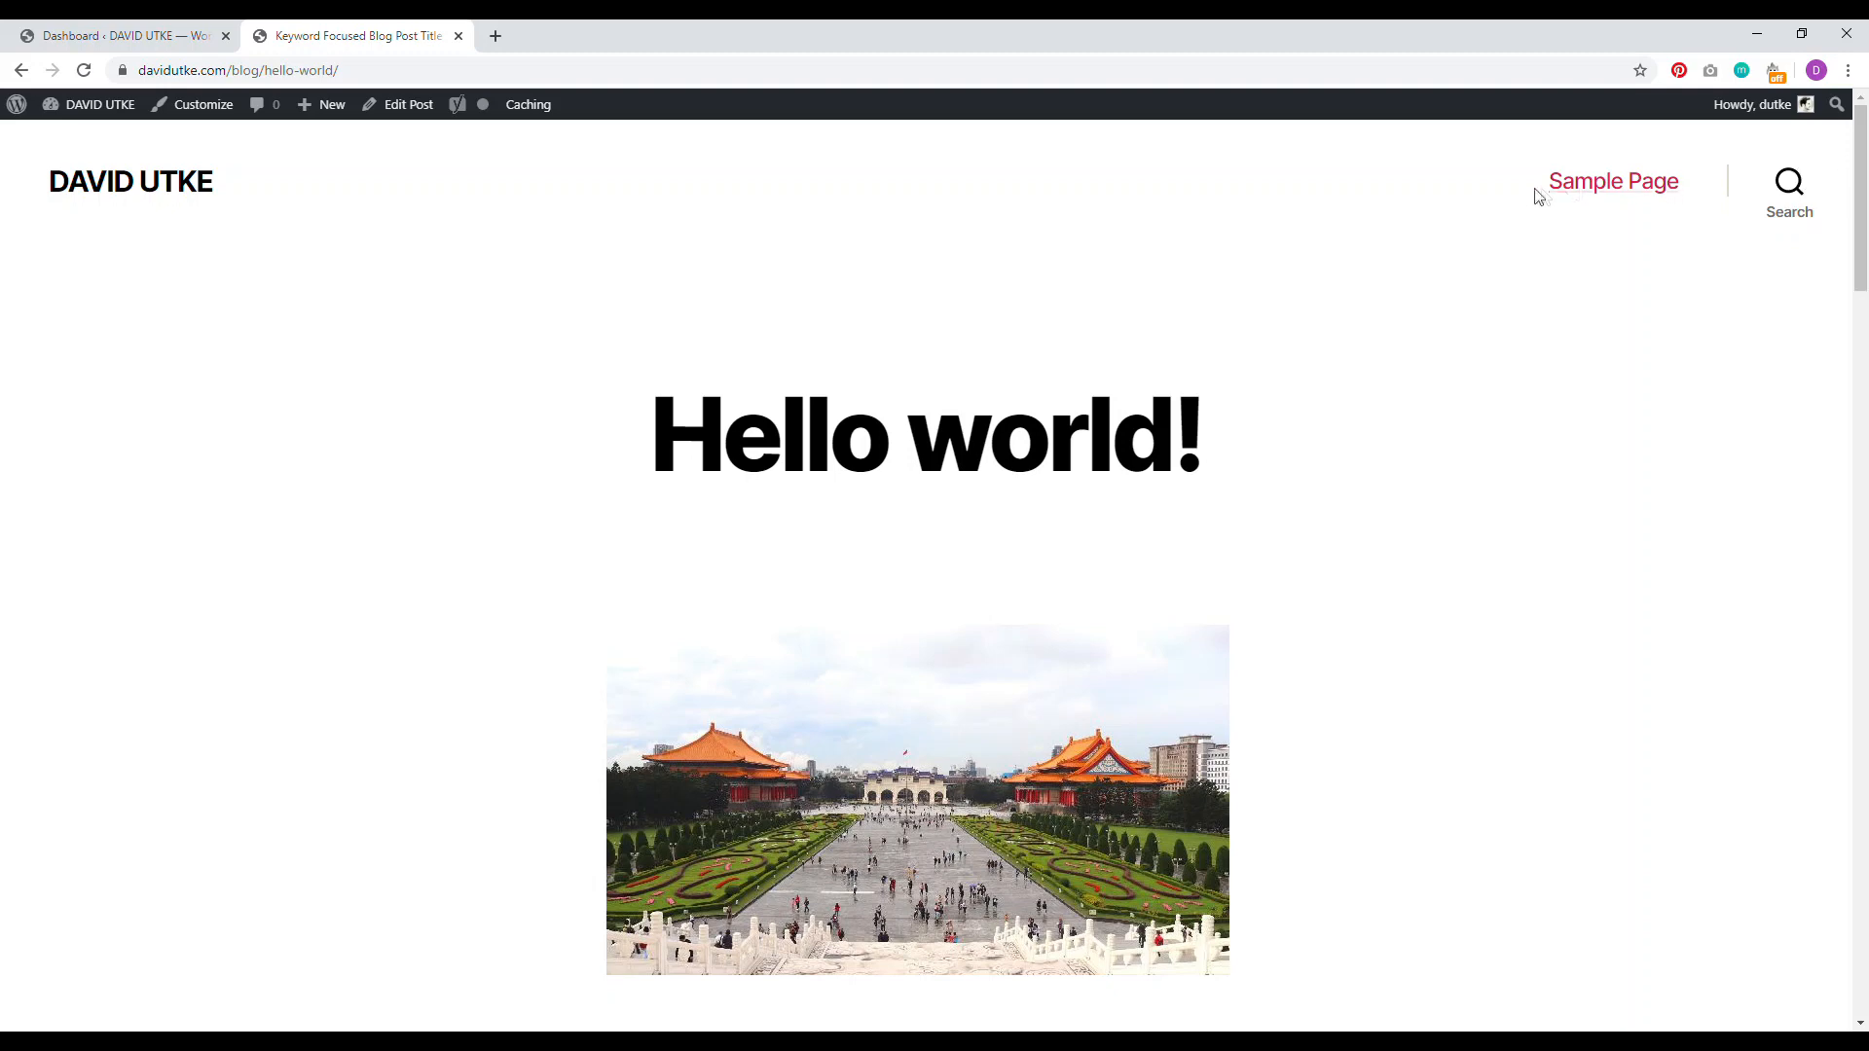
Step: Go to the Dashboard tab and open Appearance › Menus
{"action": "left_click_drag", "start_coordinate": [1861, 194], "coordinate": [1866, 900]}
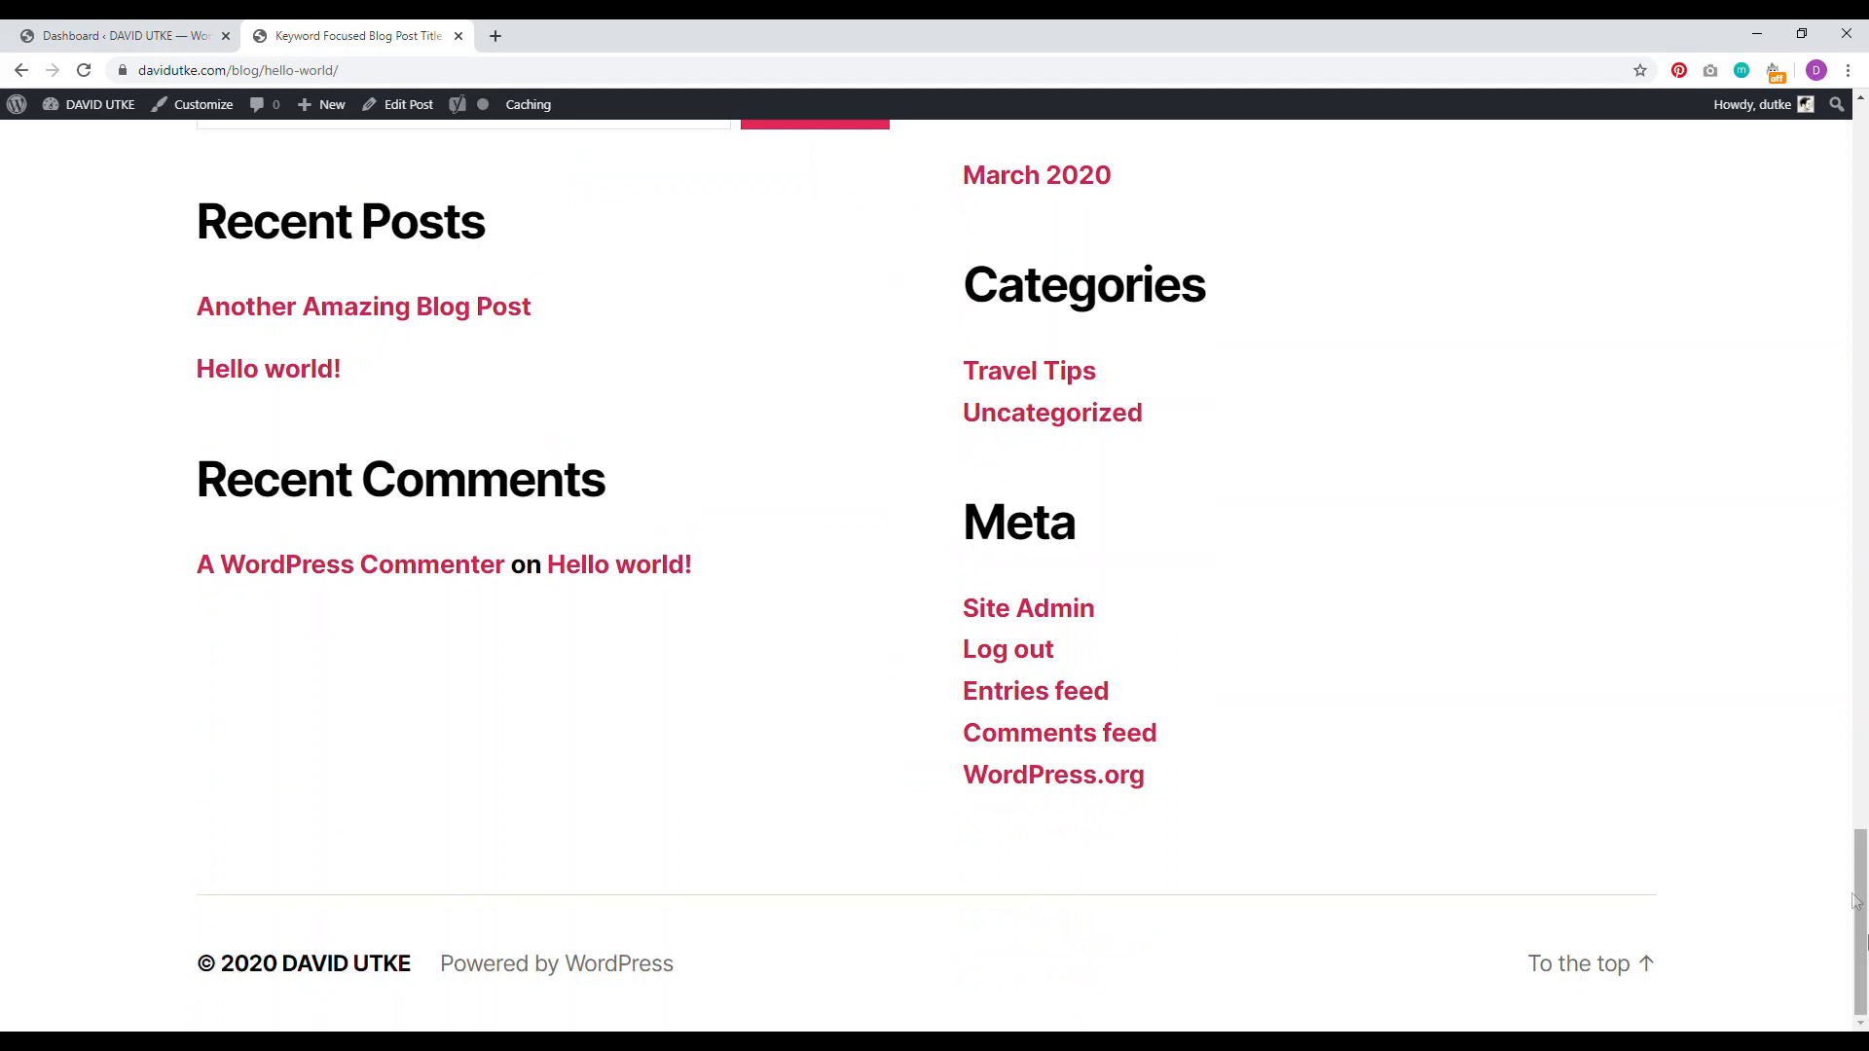
{"action": "scroll", "coordinate": [1236, 755], "scroll_direction": "up", "scroll_amount": 7}
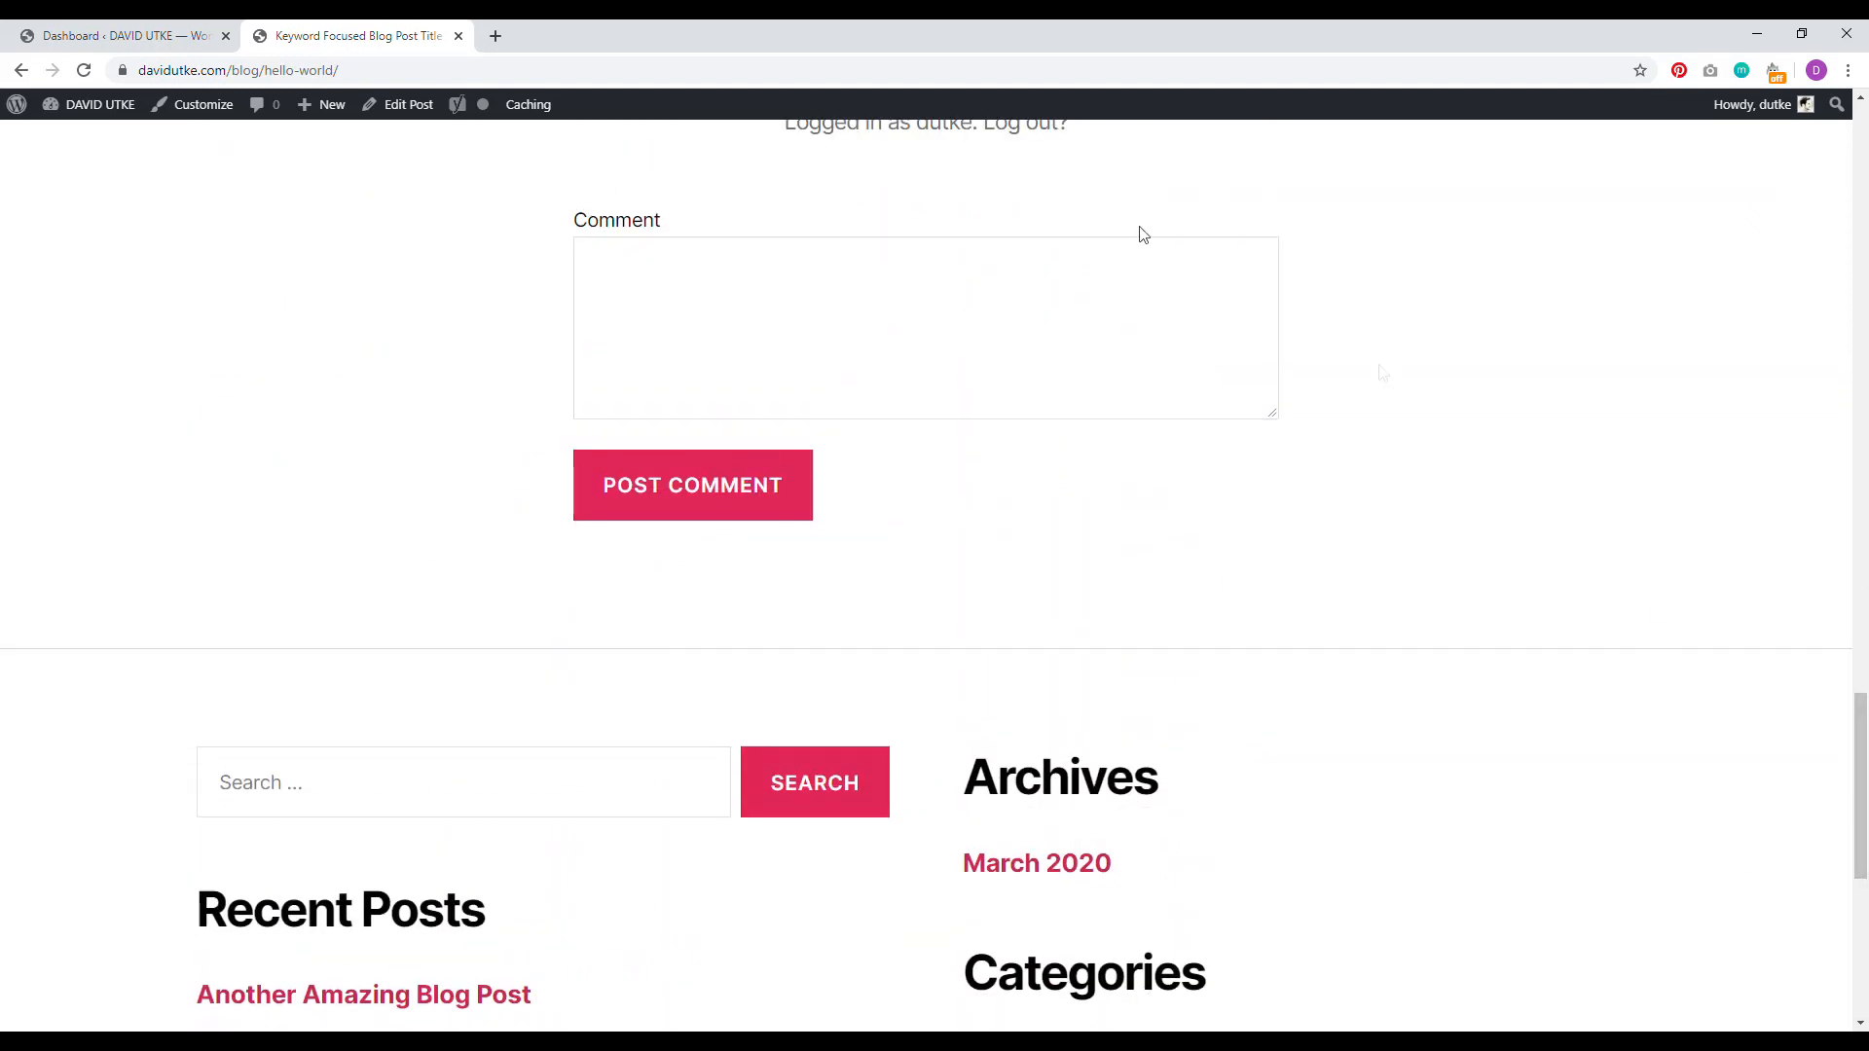
{"action": "left_click", "coordinate": [117, 35]}
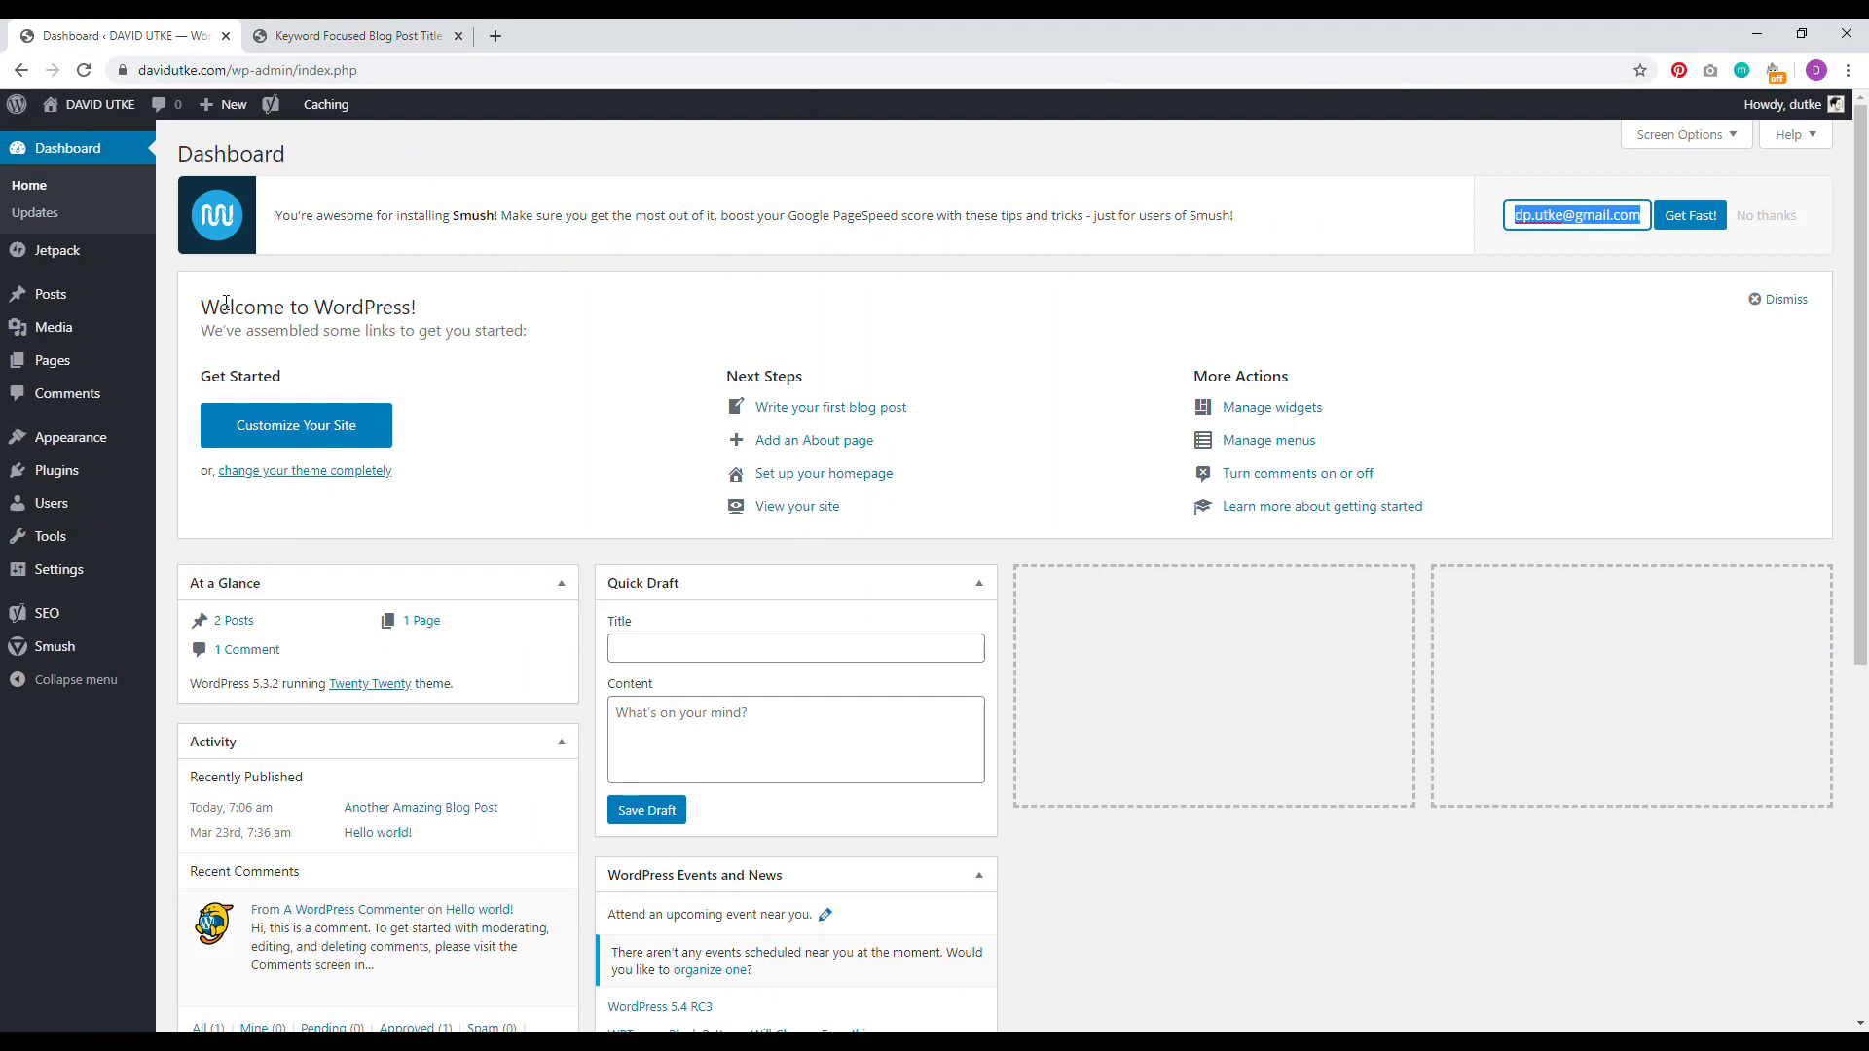
{"action": "mouse_move", "coordinate": [73, 443]}
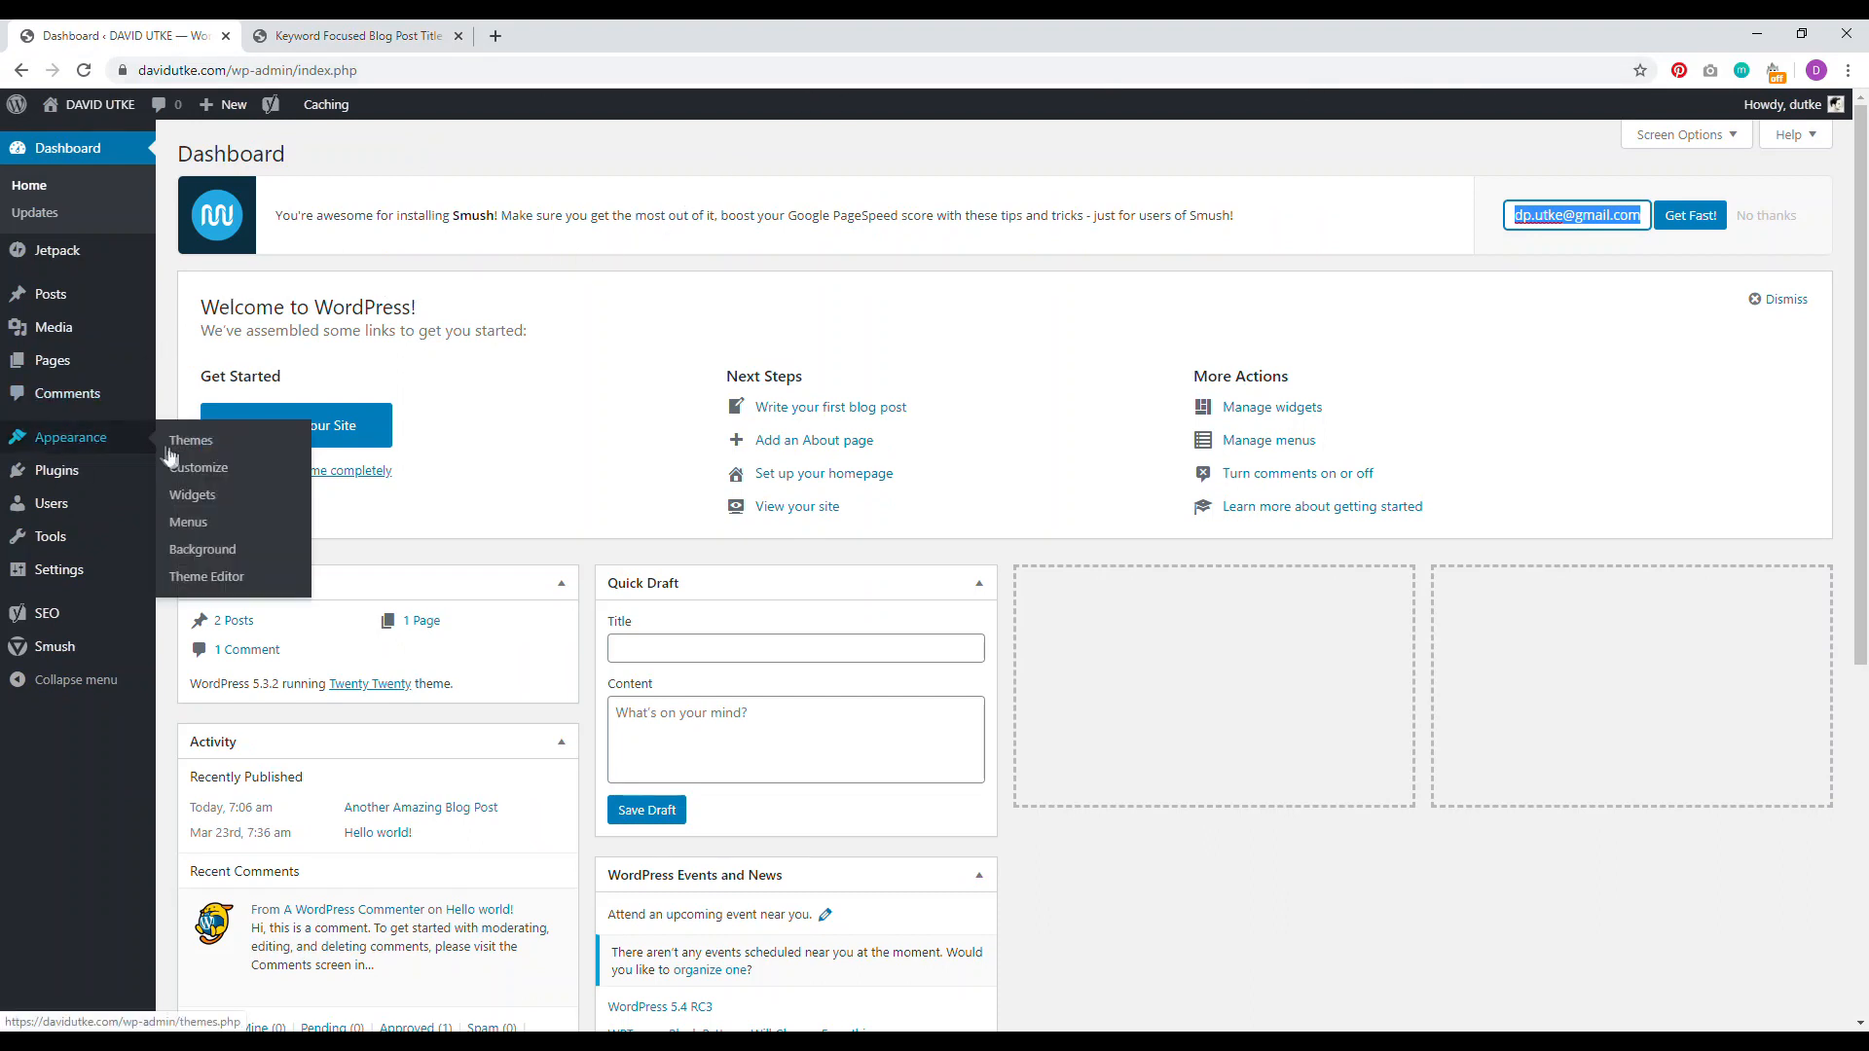
{"action": "left_click", "coordinate": [200, 522]}
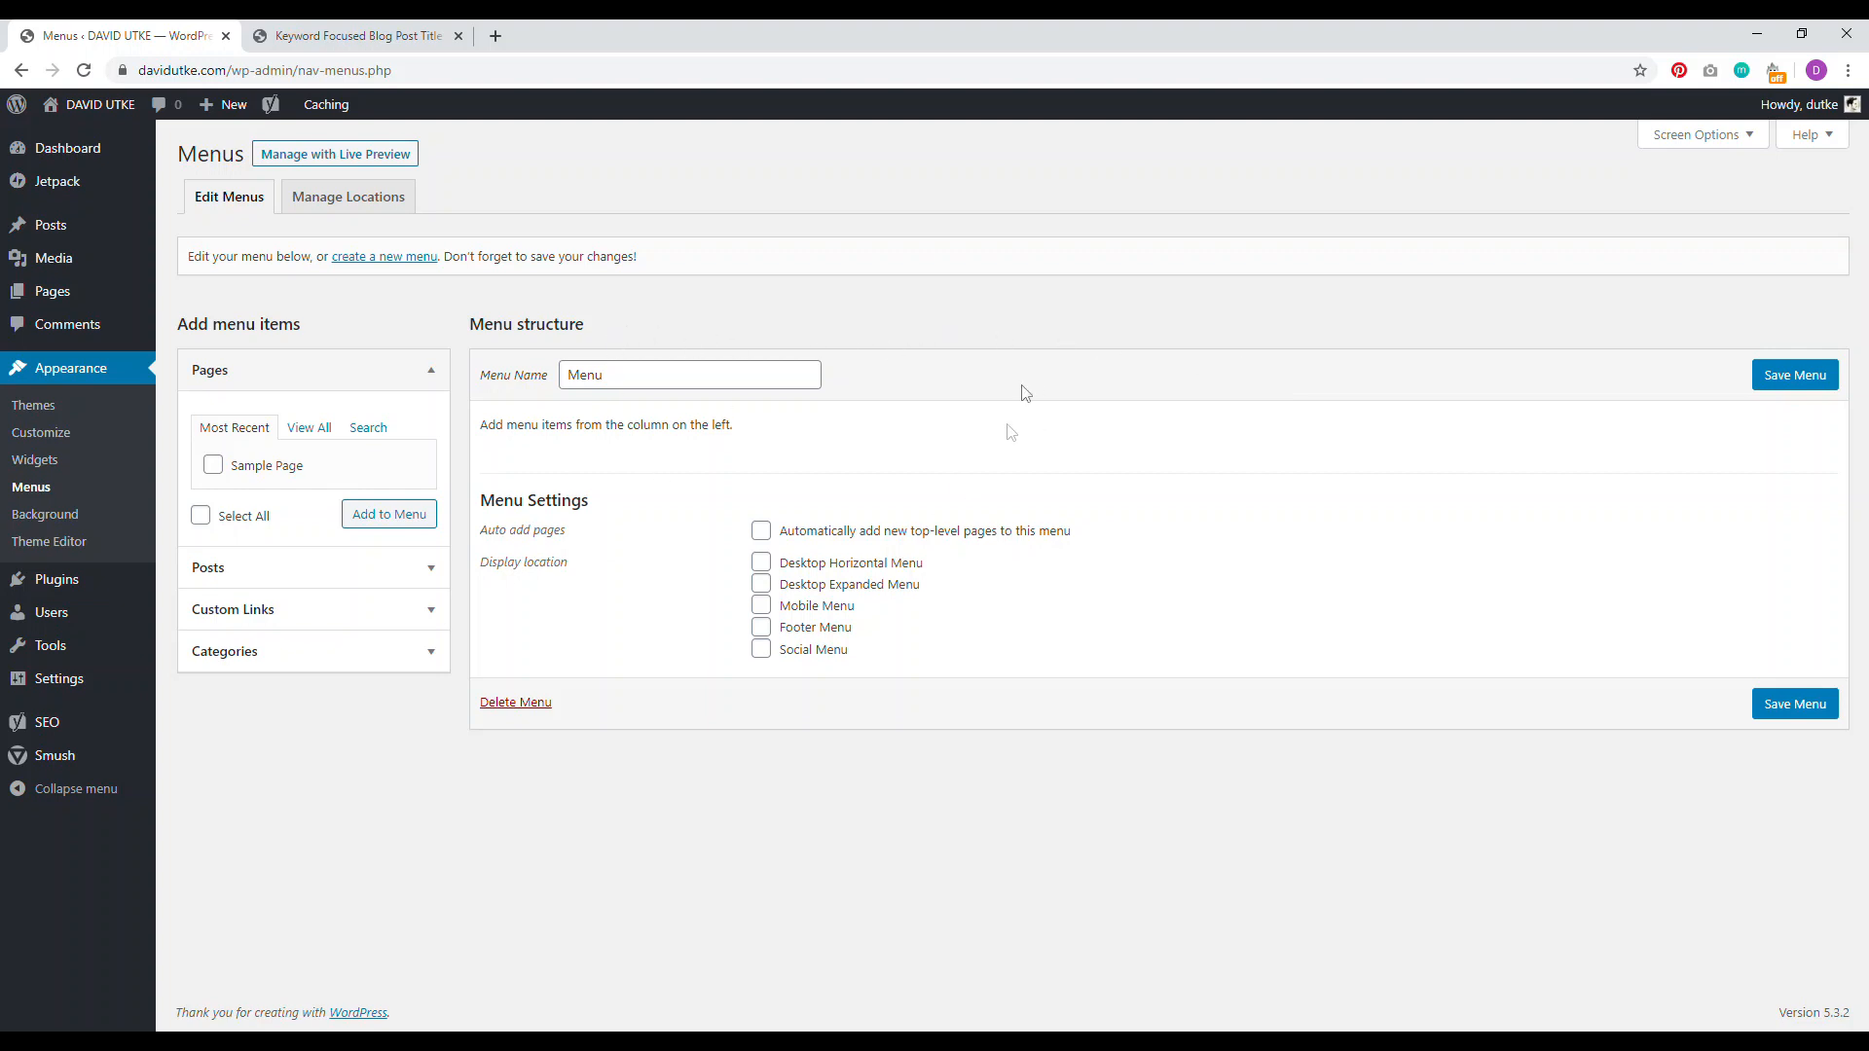
Step: Add Sample Page from the full Pages list to the menu
{"action": "left_click", "coordinate": [655, 370]}
{"action": "left_click", "coordinate": [819, 338]}
{"action": "left_click", "coordinate": [311, 428]}
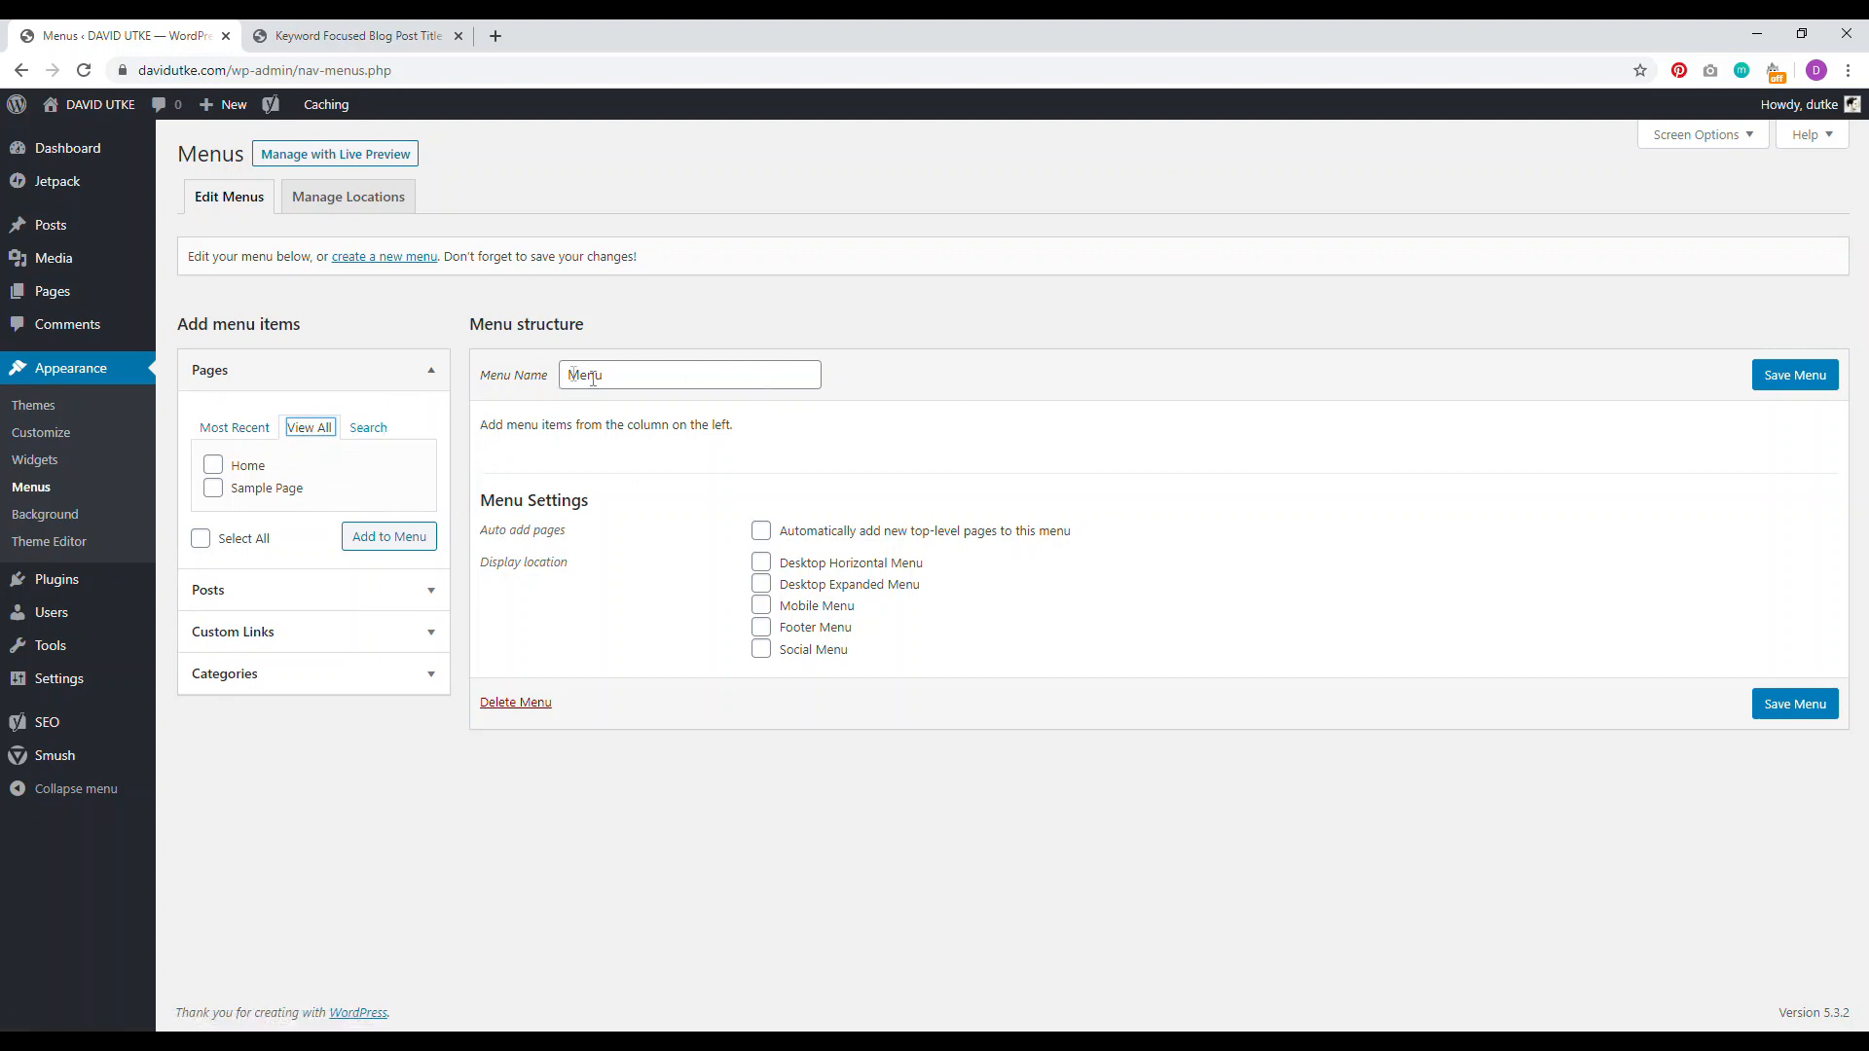
{"action": "left_click", "coordinate": [215, 490]}
{"action": "left_click", "coordinate": [401, 542]}
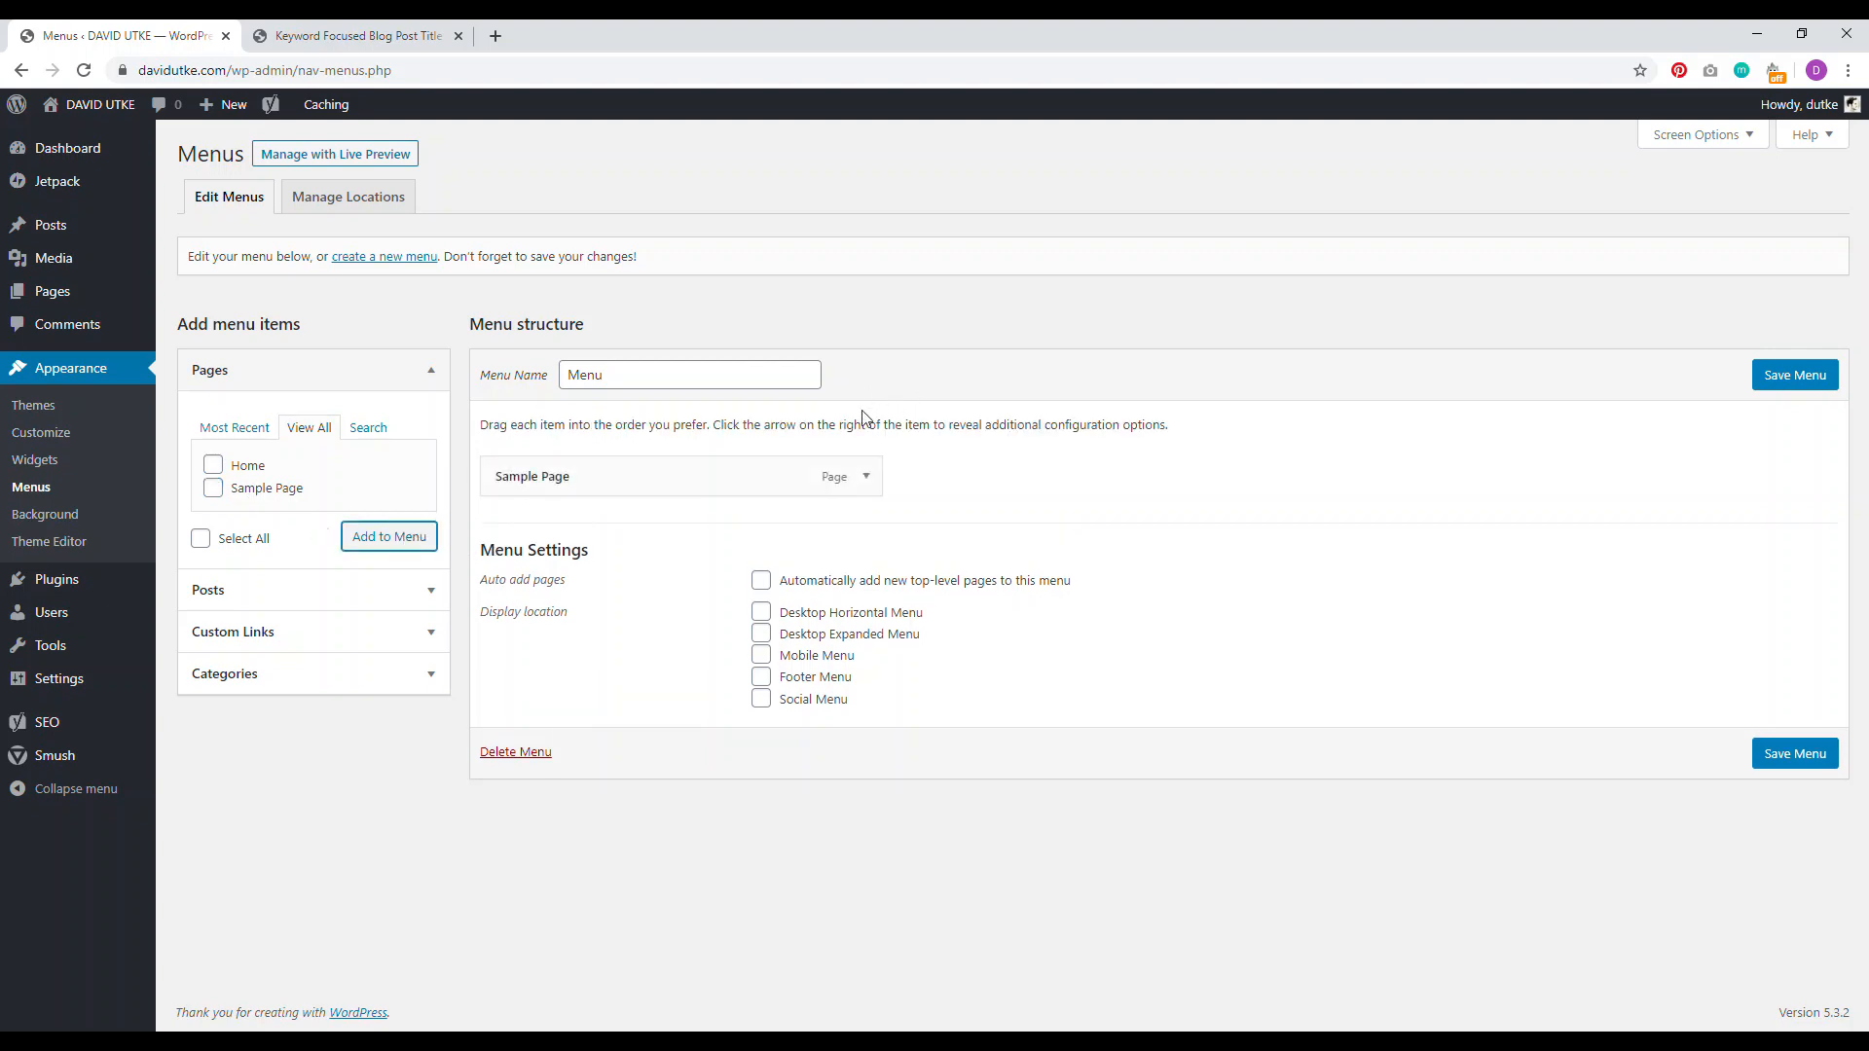
Step: Relabel the Sample Page item as 'Example' and save the menu
{"action": "left_click", "coordinate": [866, 476]}
{"action": "left_click", "coordinate": [630, 542]}
{"action": "left_click_drag", "start_coordinate": [630, 542], "coordinate": [507, 541]}
{"action": "type", "text": "E"}
{"action": "key", "text": "BackSpace"}
{"action": "key", "text": "BackSpace"}
{"action": "type", "text": "Example"}
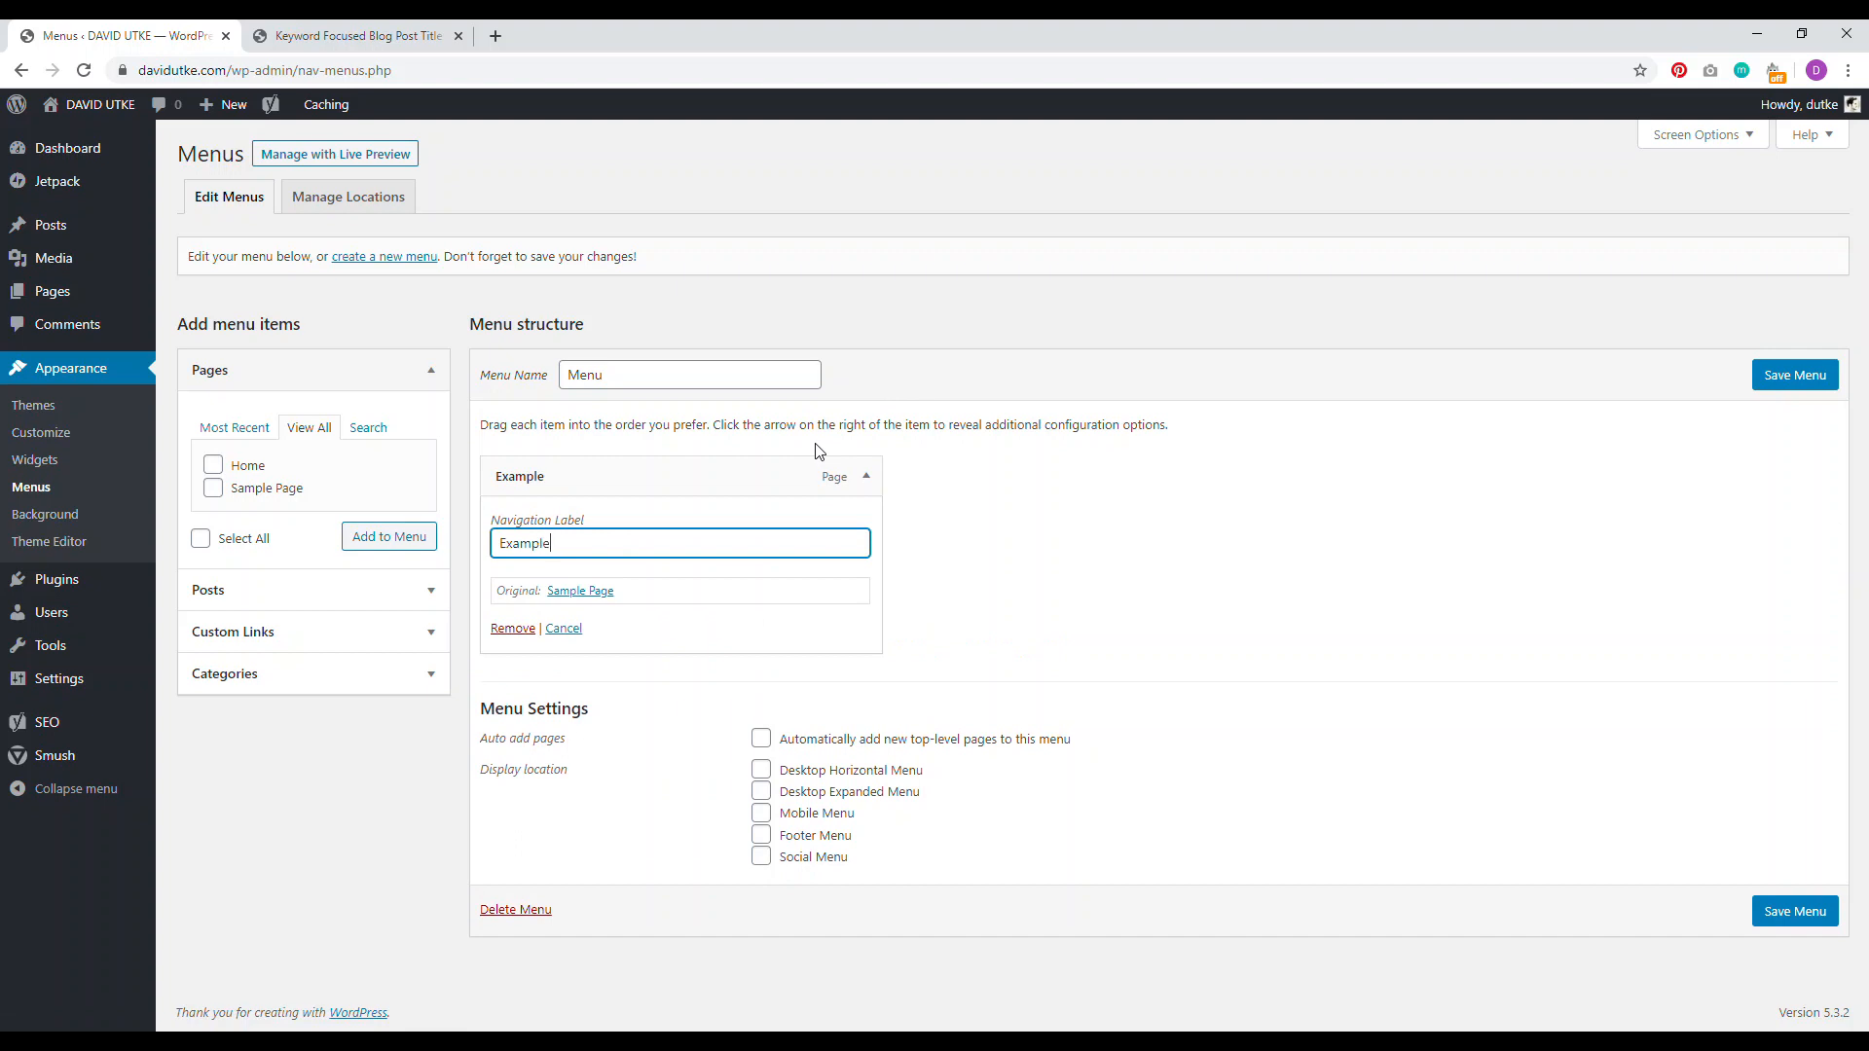
{"action": "left_click", "coordinate": [866, 477]}
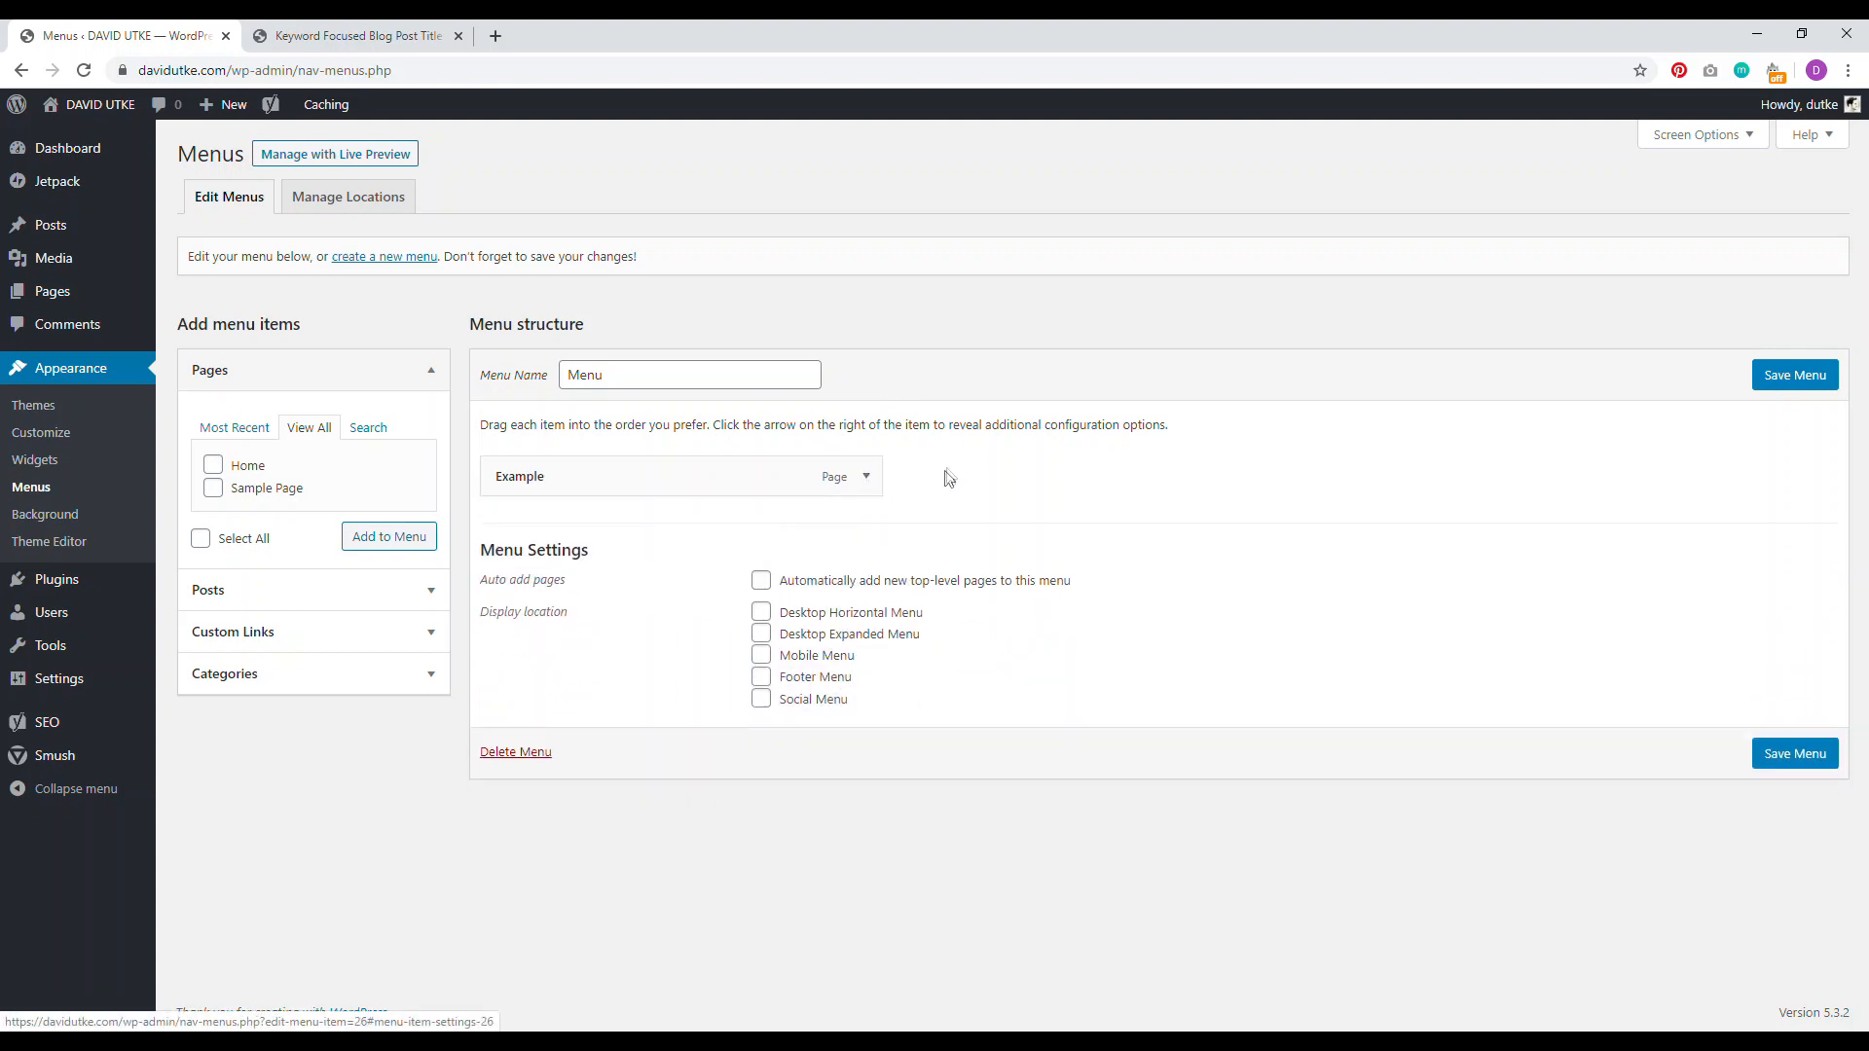
{"action": "left_click", "coordinate": [1799, 377]}
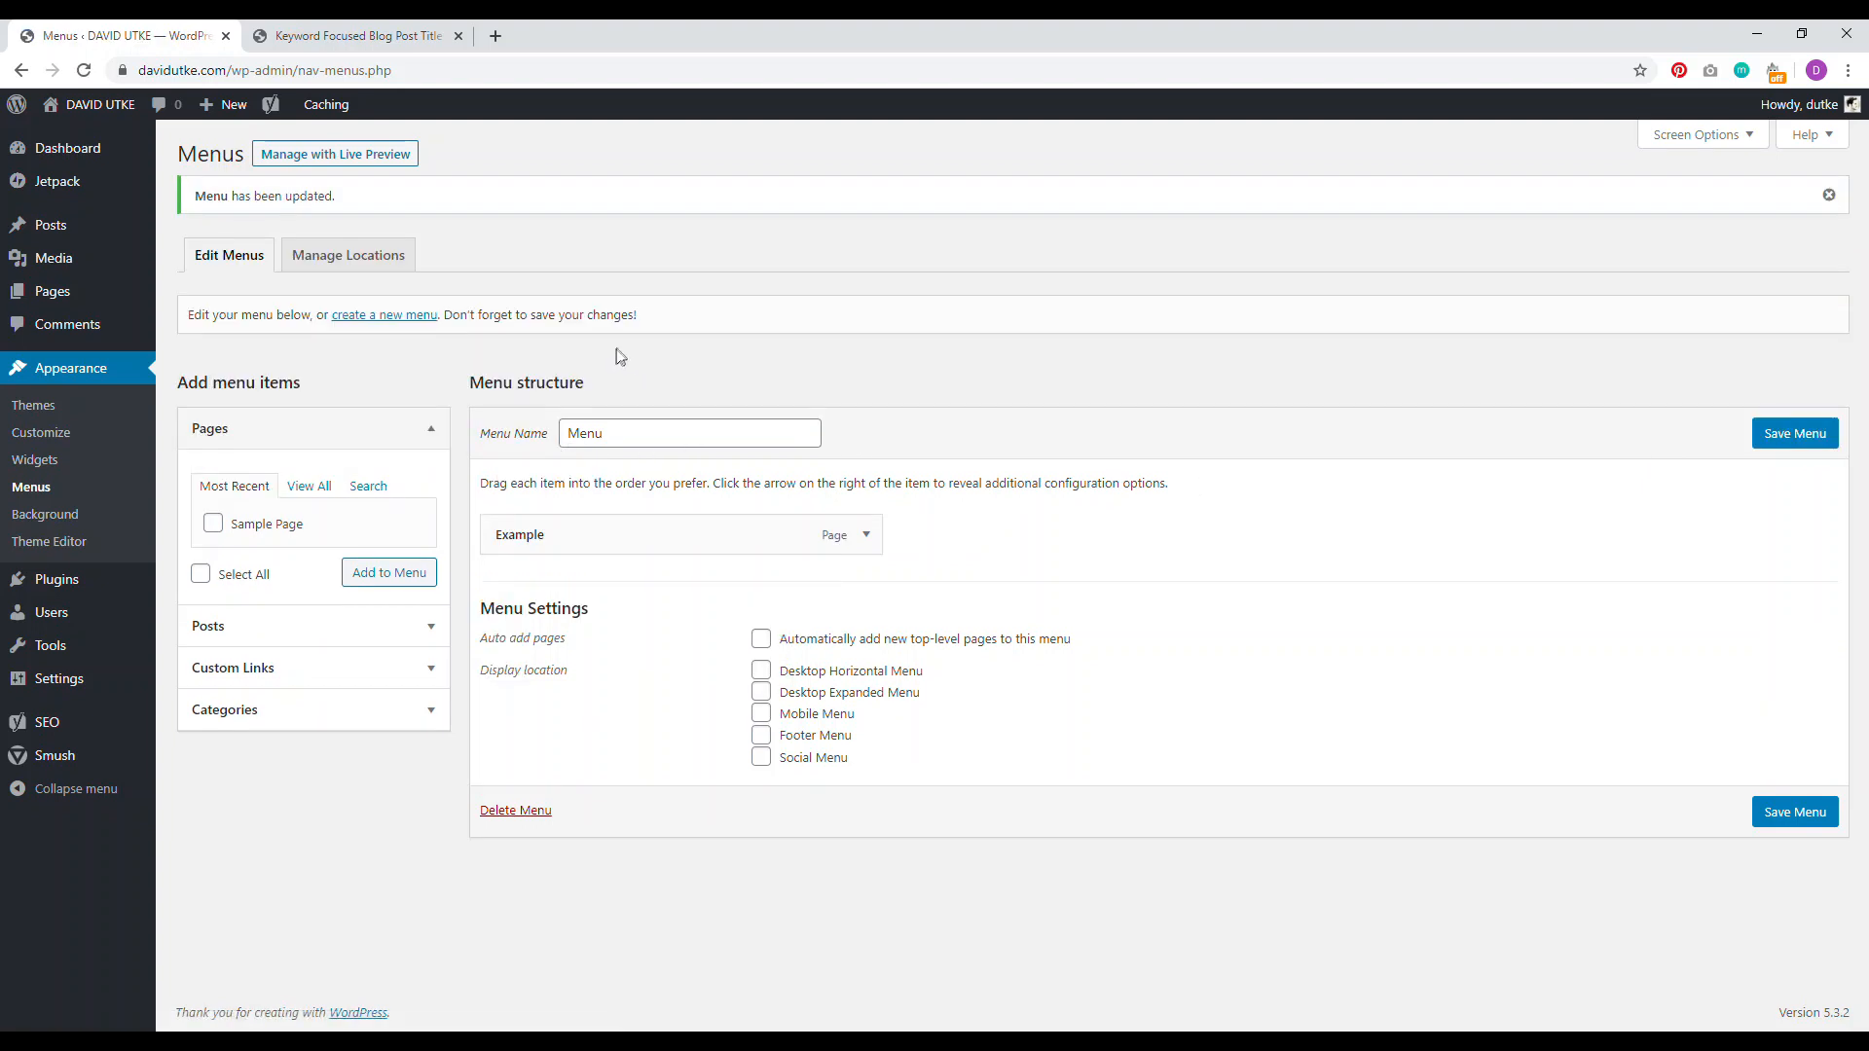
Step: Assign Menu to the Desktop Horizontal, Desktop Expanded and Mobile Menu locations and save
{"action": "left_click", "coordinate": [324, 257]}
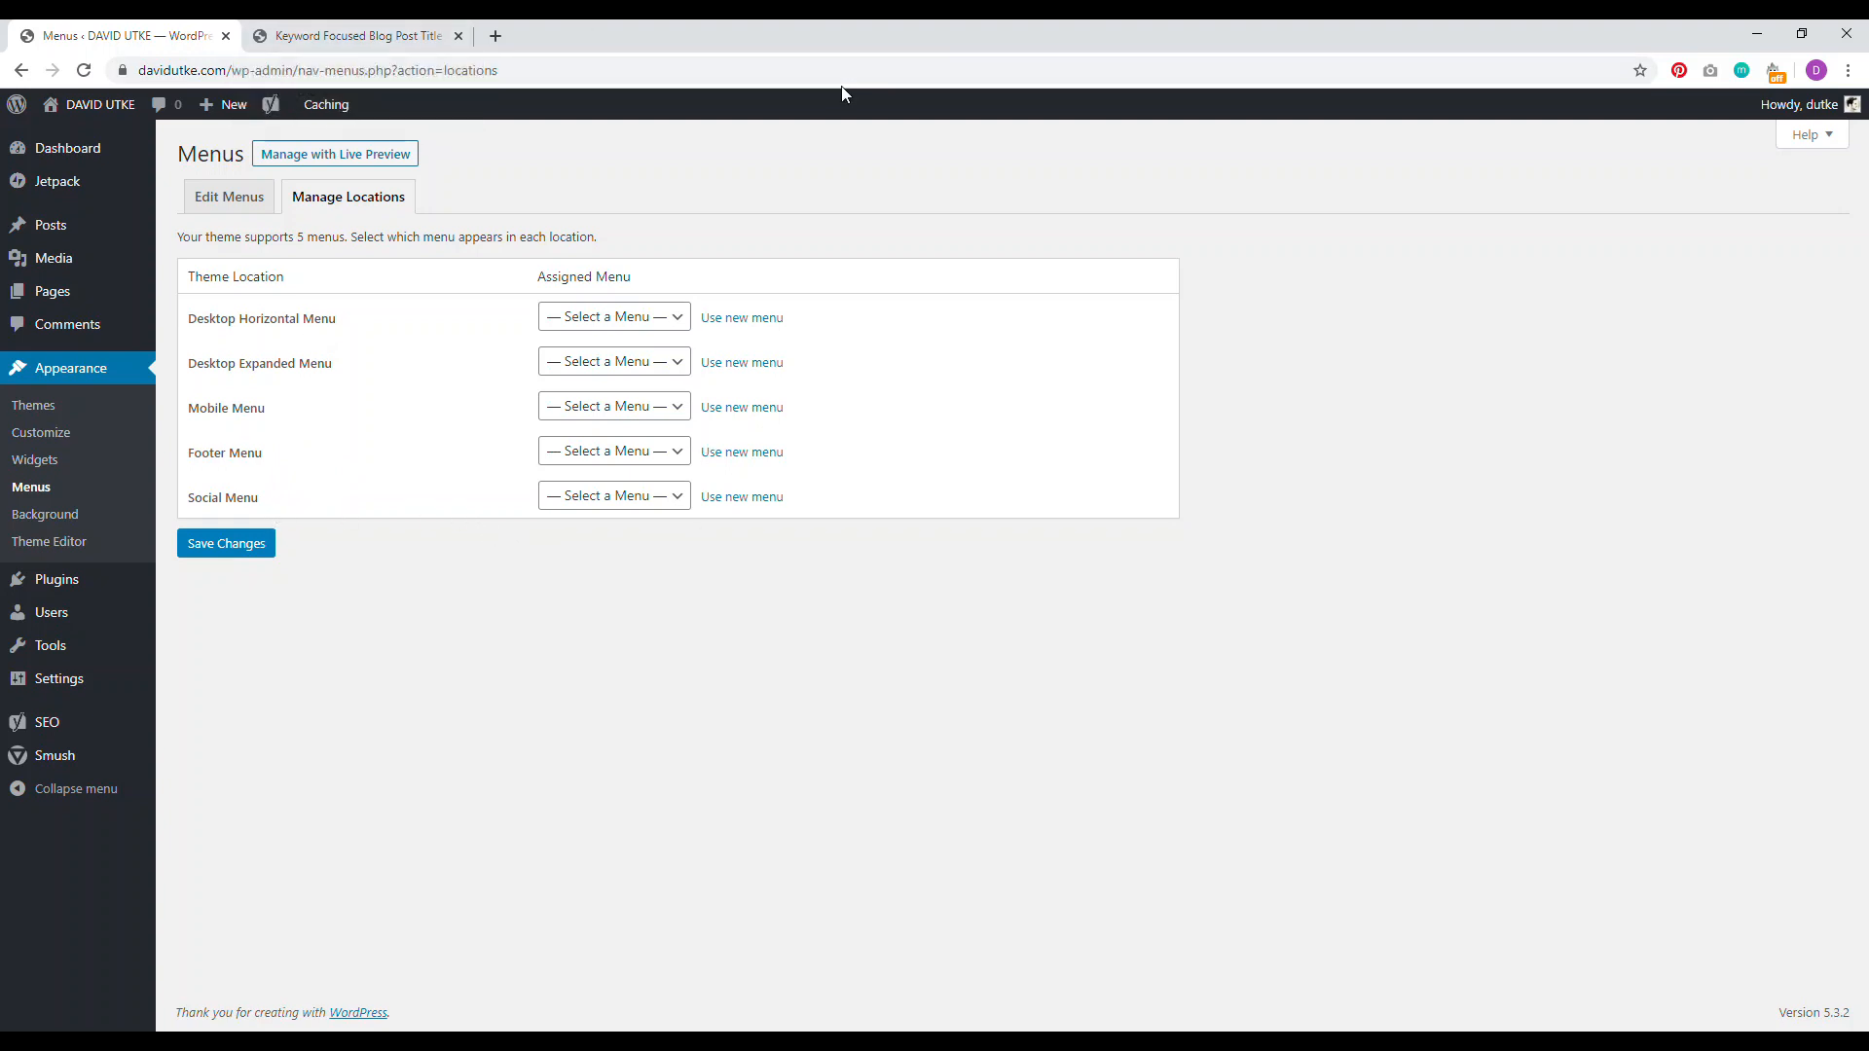
{"action": "left_click", "coordinate": [643, 361]}
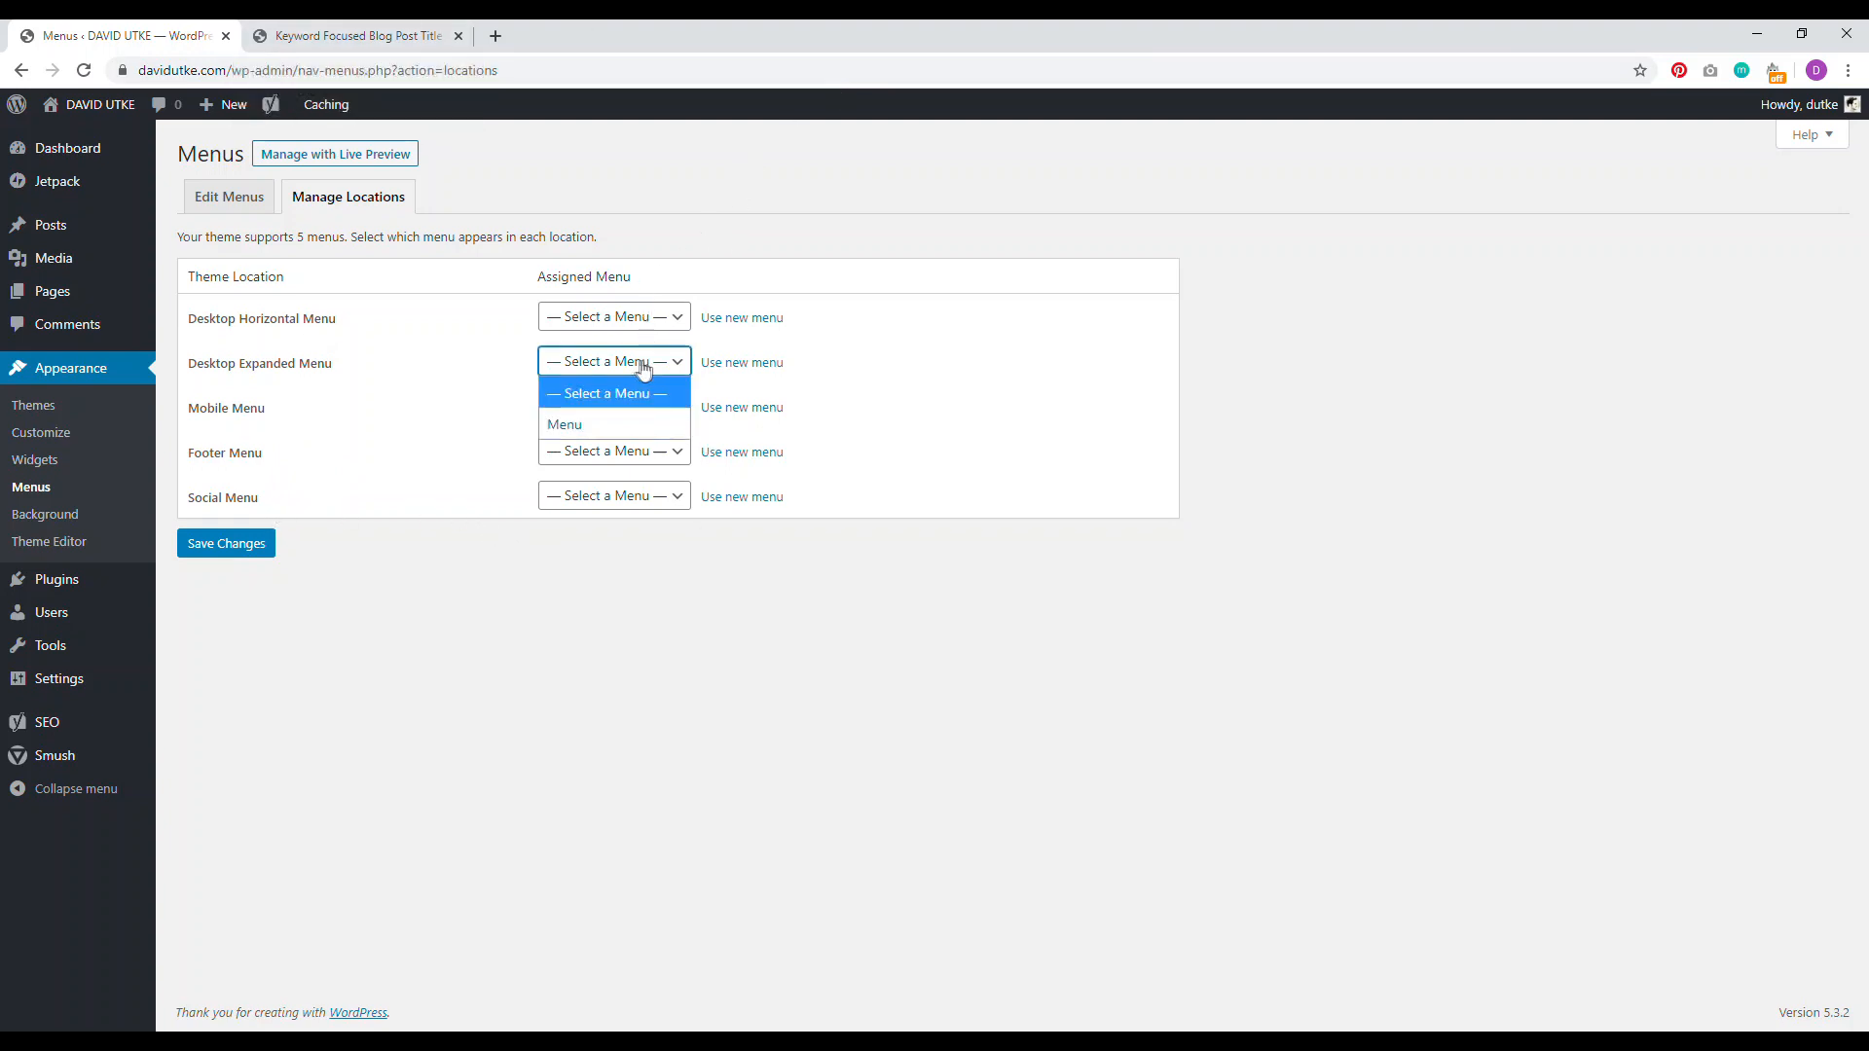
{"action": "left_click", "coordinate": [709, 208]}
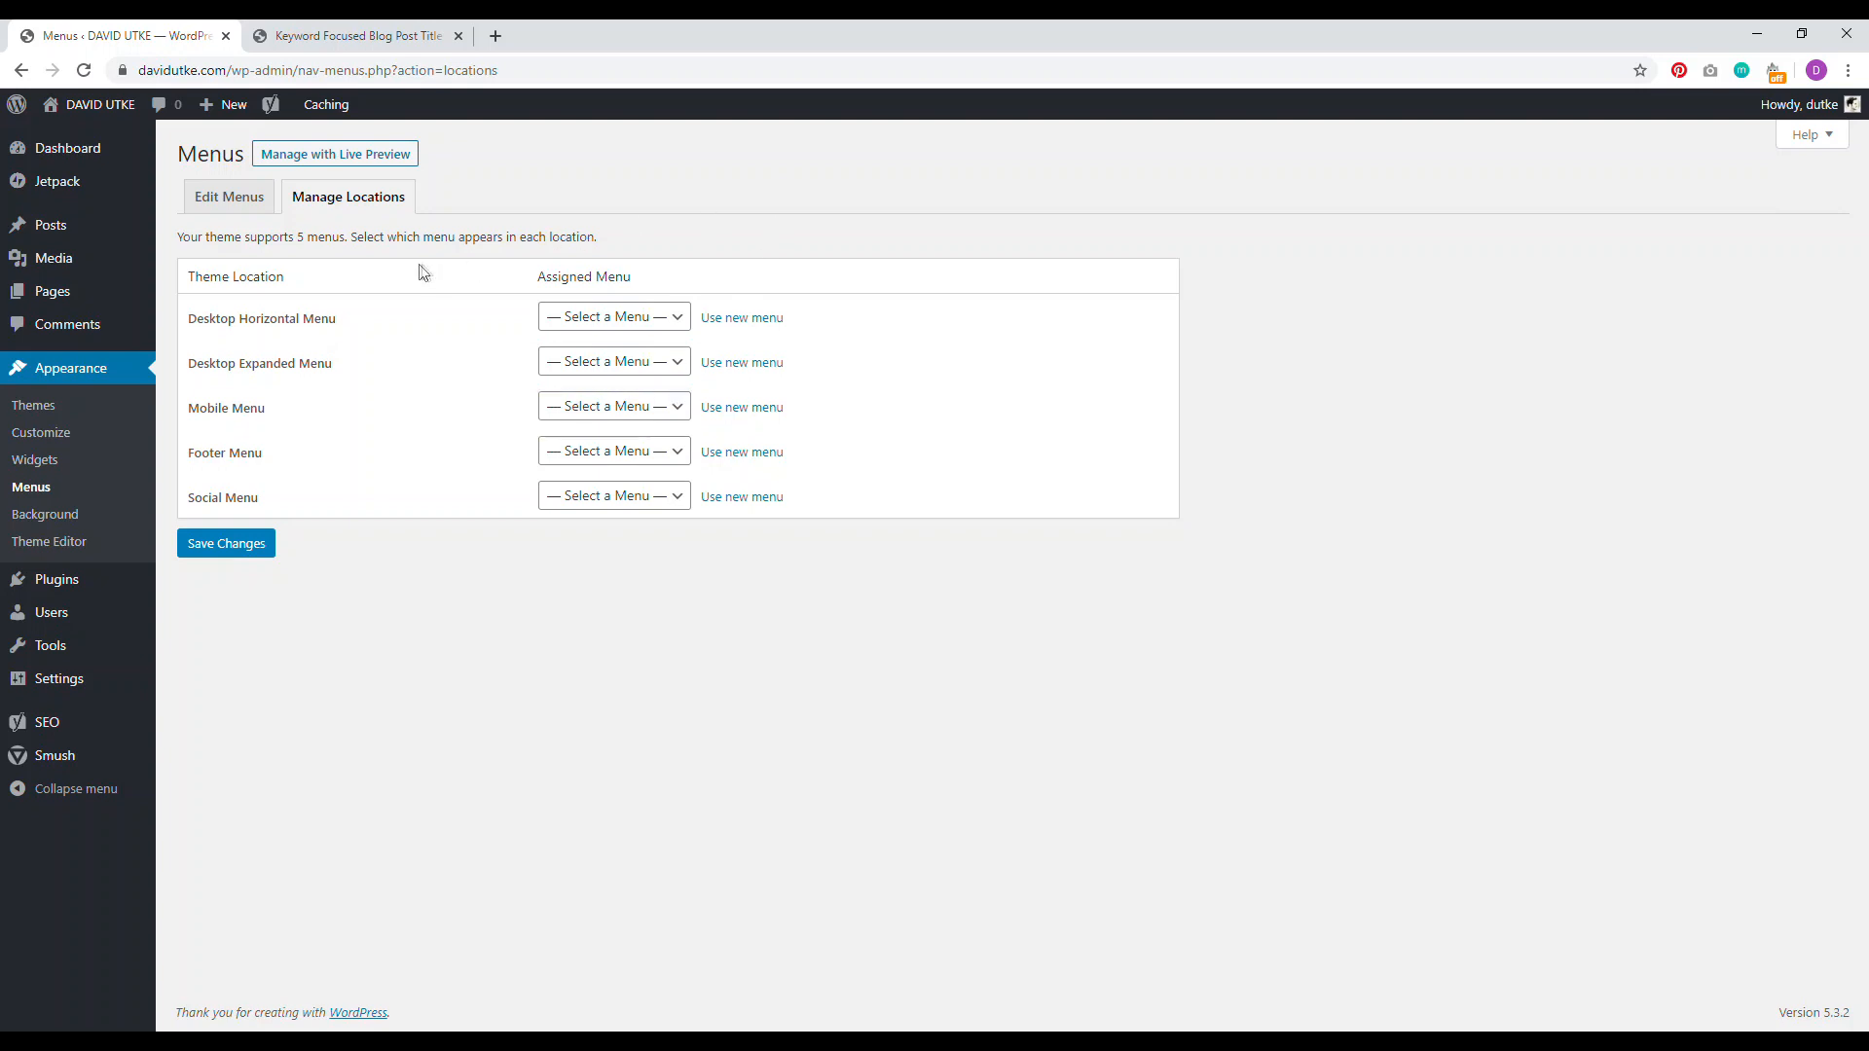
{"action": "left_click", "coordinate": [686, 328]}
{"action": "left_click", "coordinate": [621, 379]}
{"action": "left_click", "coordinate": [625, 362]}
{"action": "left_click", "coordinate": [585, 421]}
{"action": "left_click", "coordinate": [583, 408]}
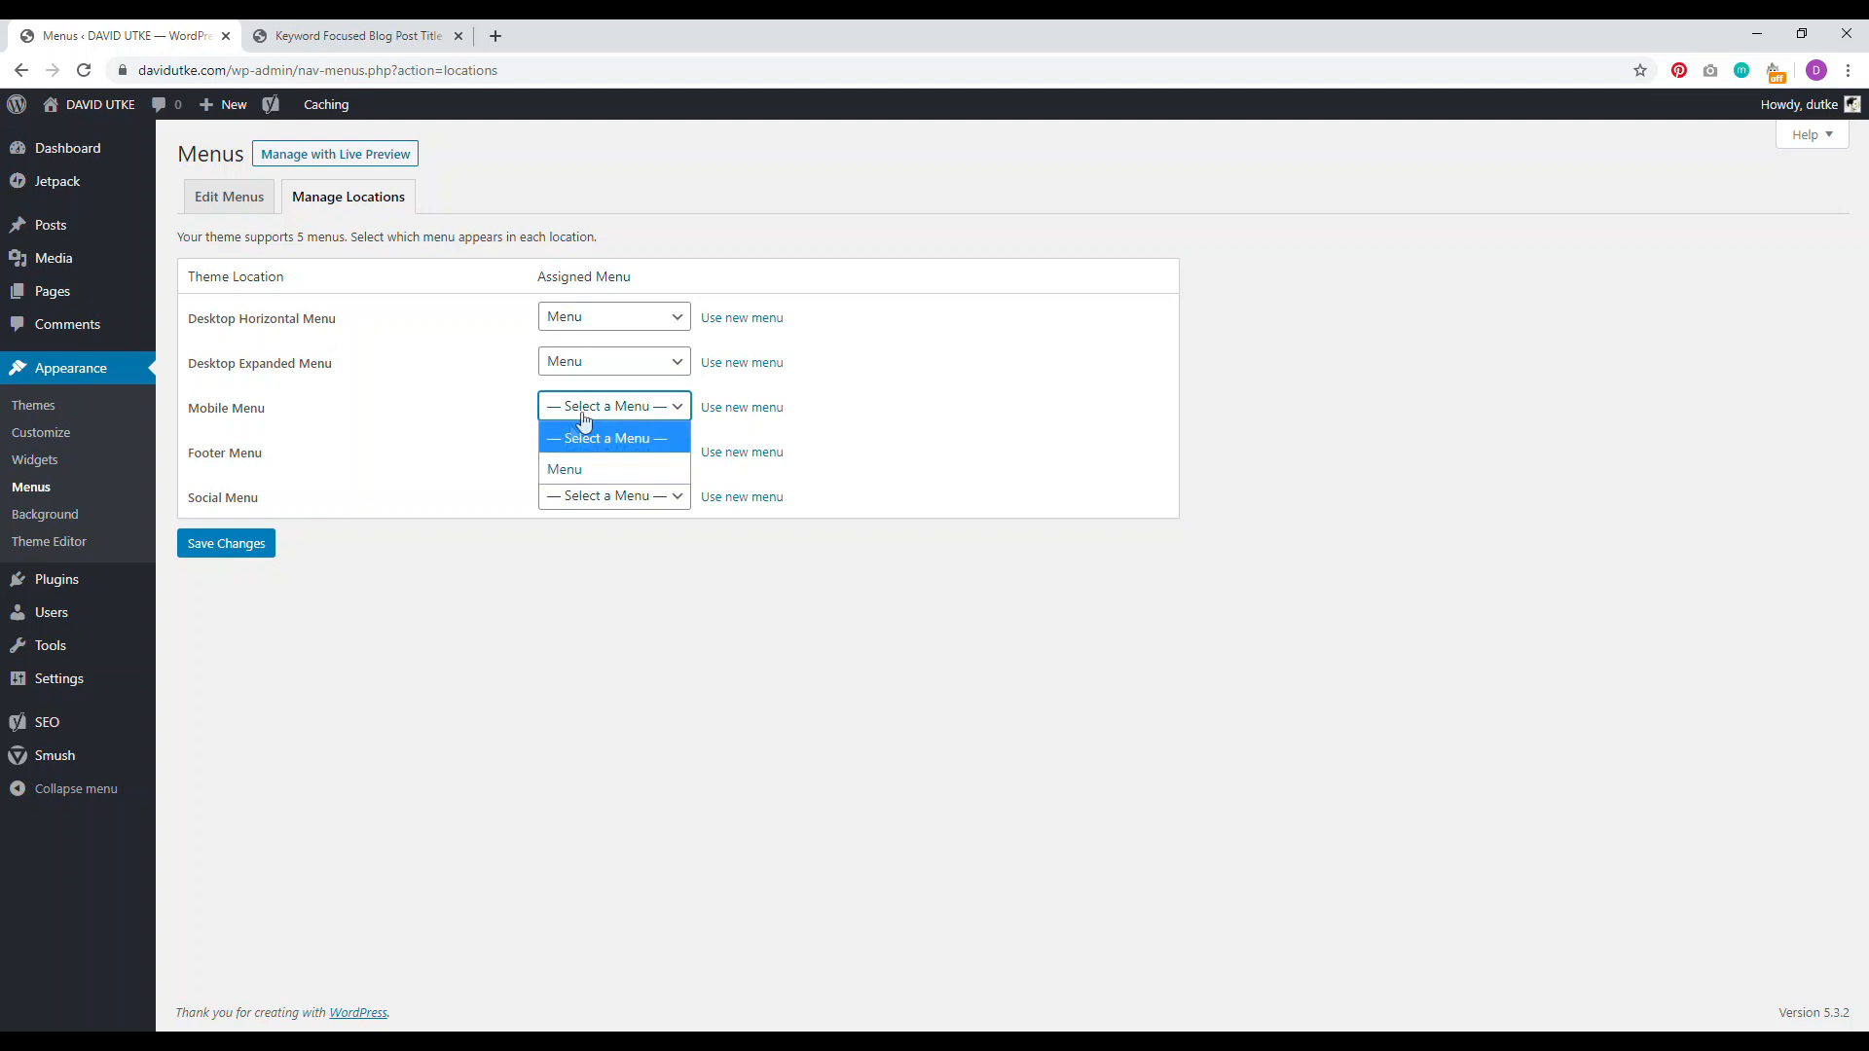
{"action": "left_click", "coordinate": [560, 470]}
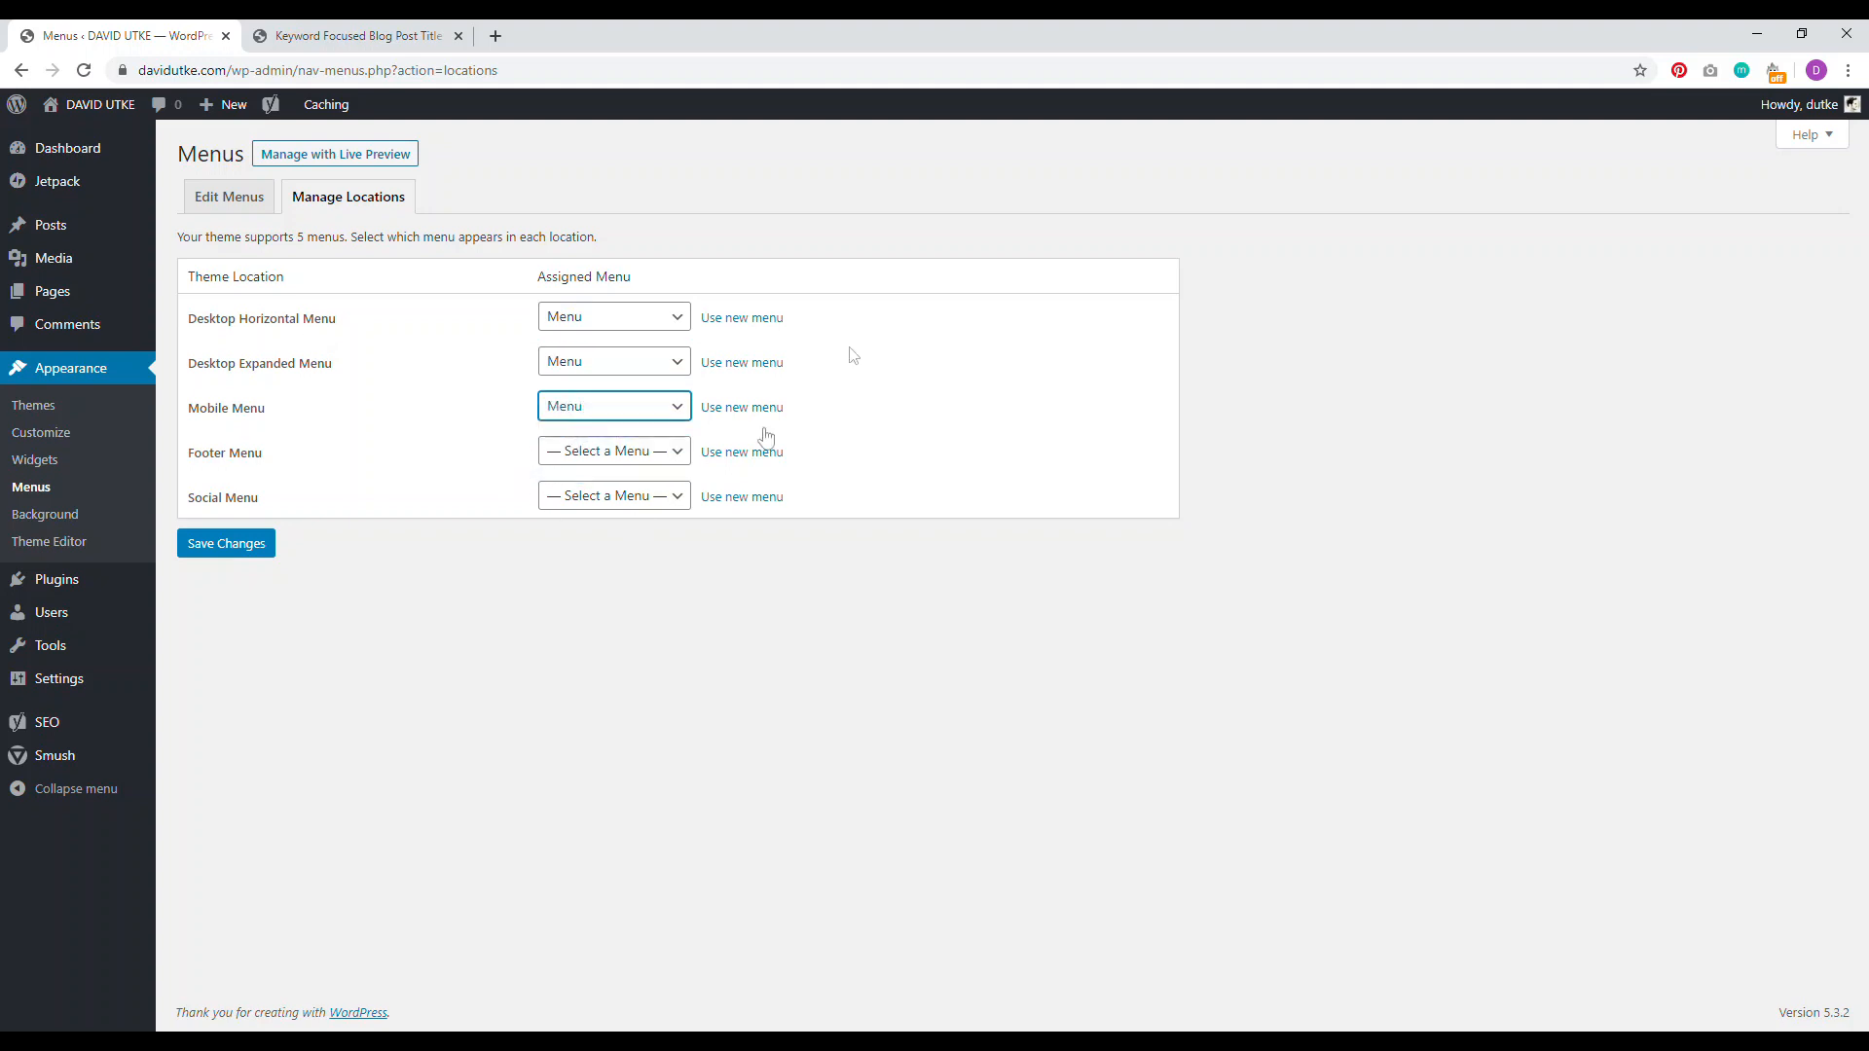
{"action": "left_click", "coordinate": [226, 543]}
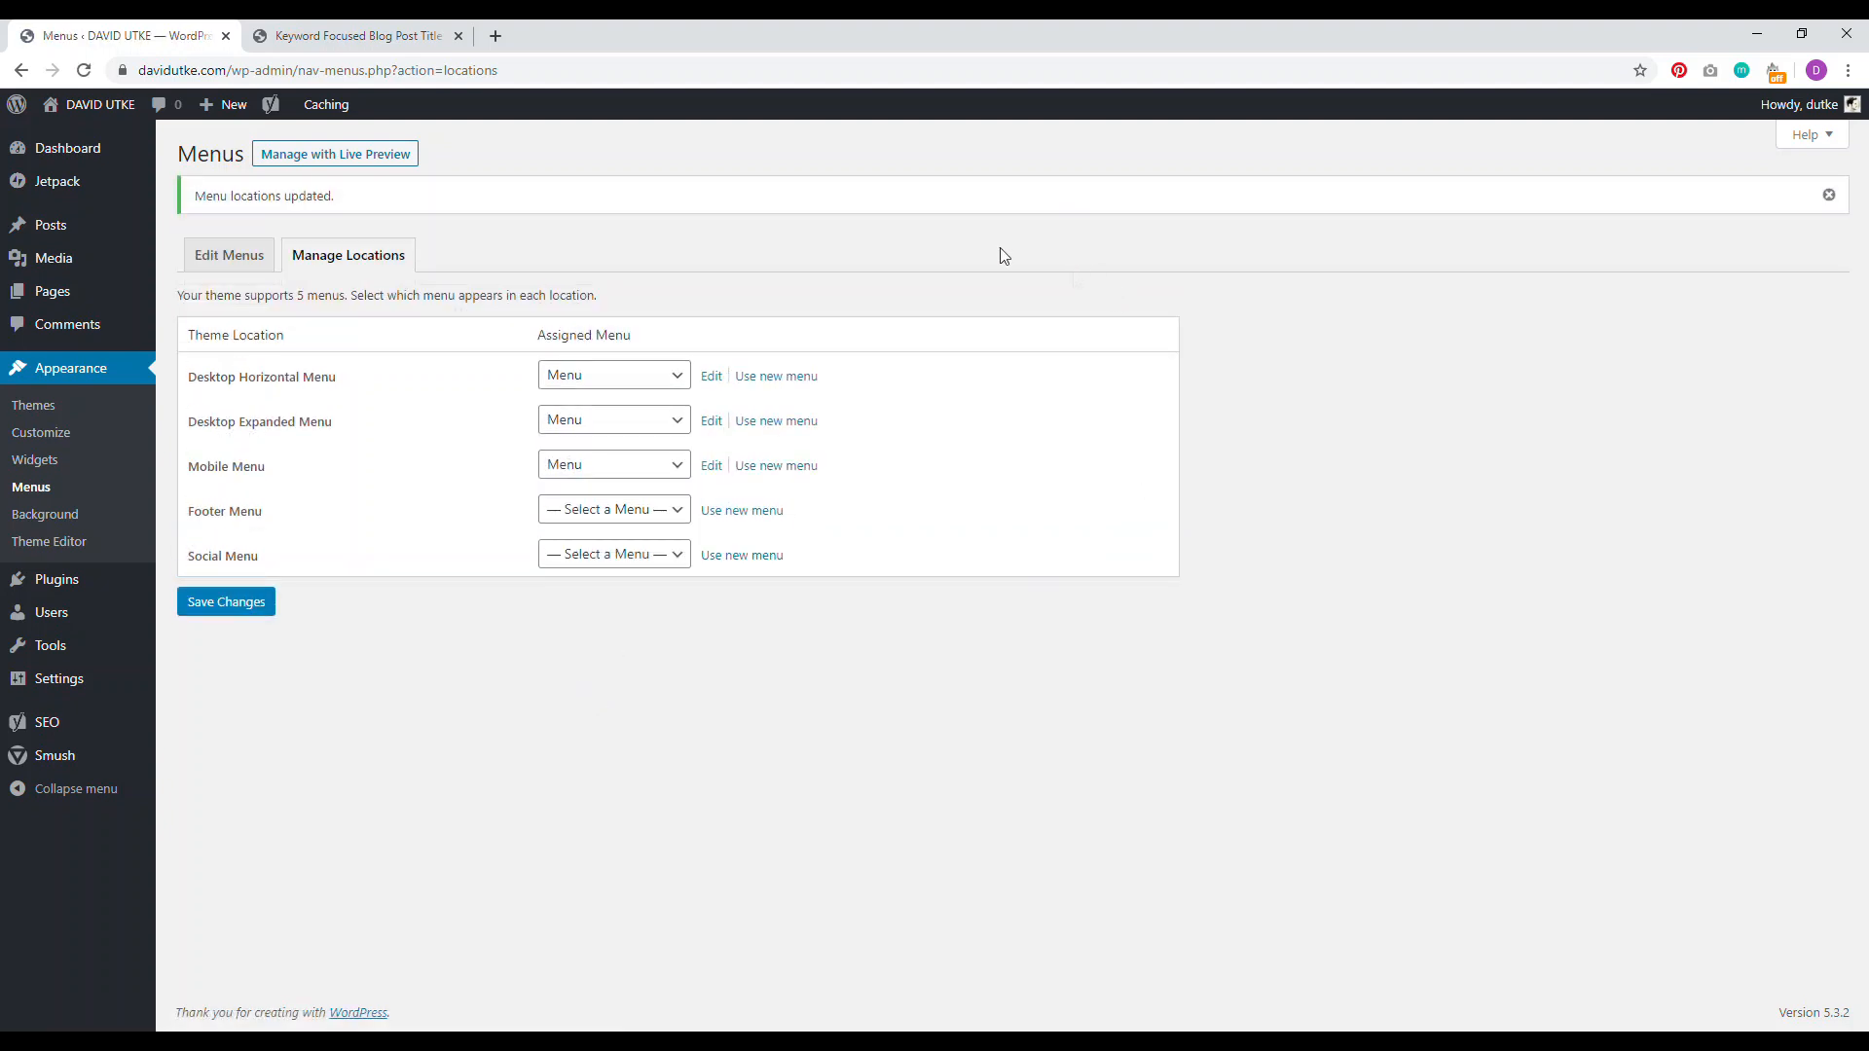
Step: Reload the live post so its header shows the 'Example' menu item
{"action": "key", "text": "ctrl+Tab"}
{"action": "left_click_drag", "start_coordinate": [1861, 774], "coordinate": [1860, 165]}
{"action": "left_click", "coordinate": [91, 75]}
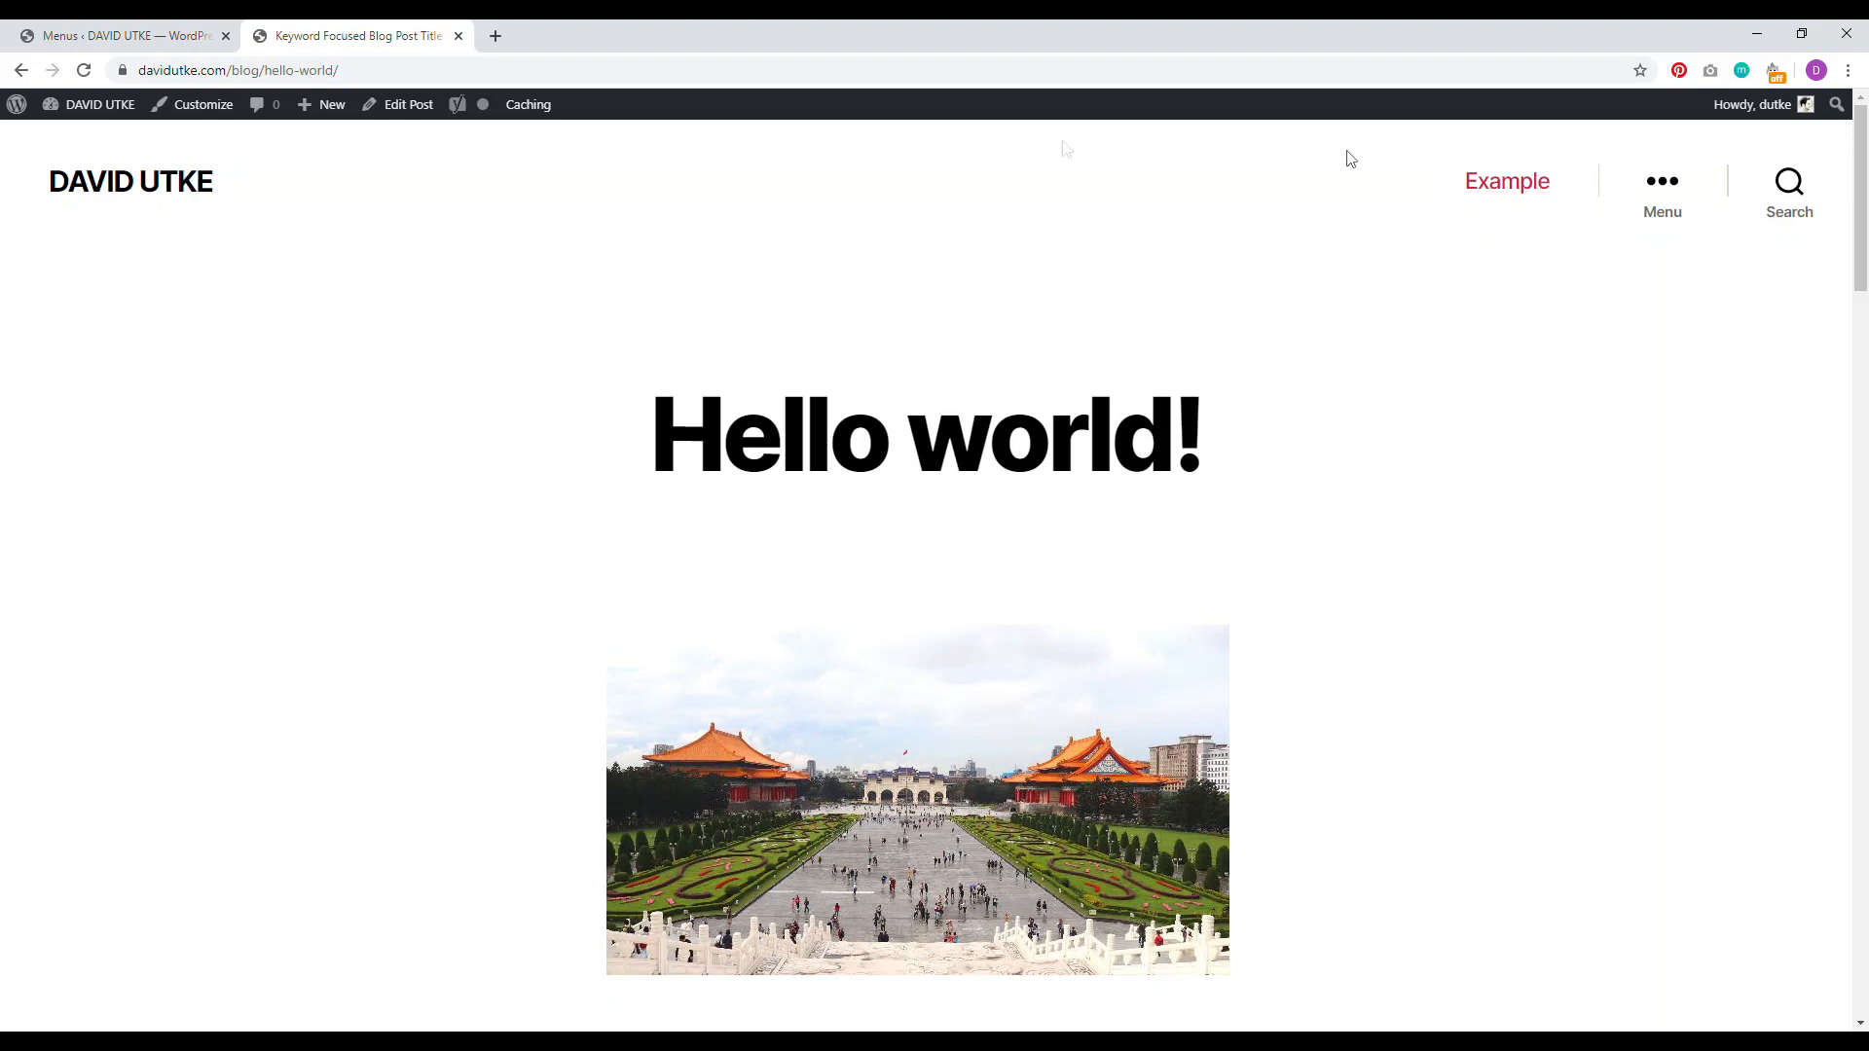
{"action": "left_click", "coordinate": [201, 118]}
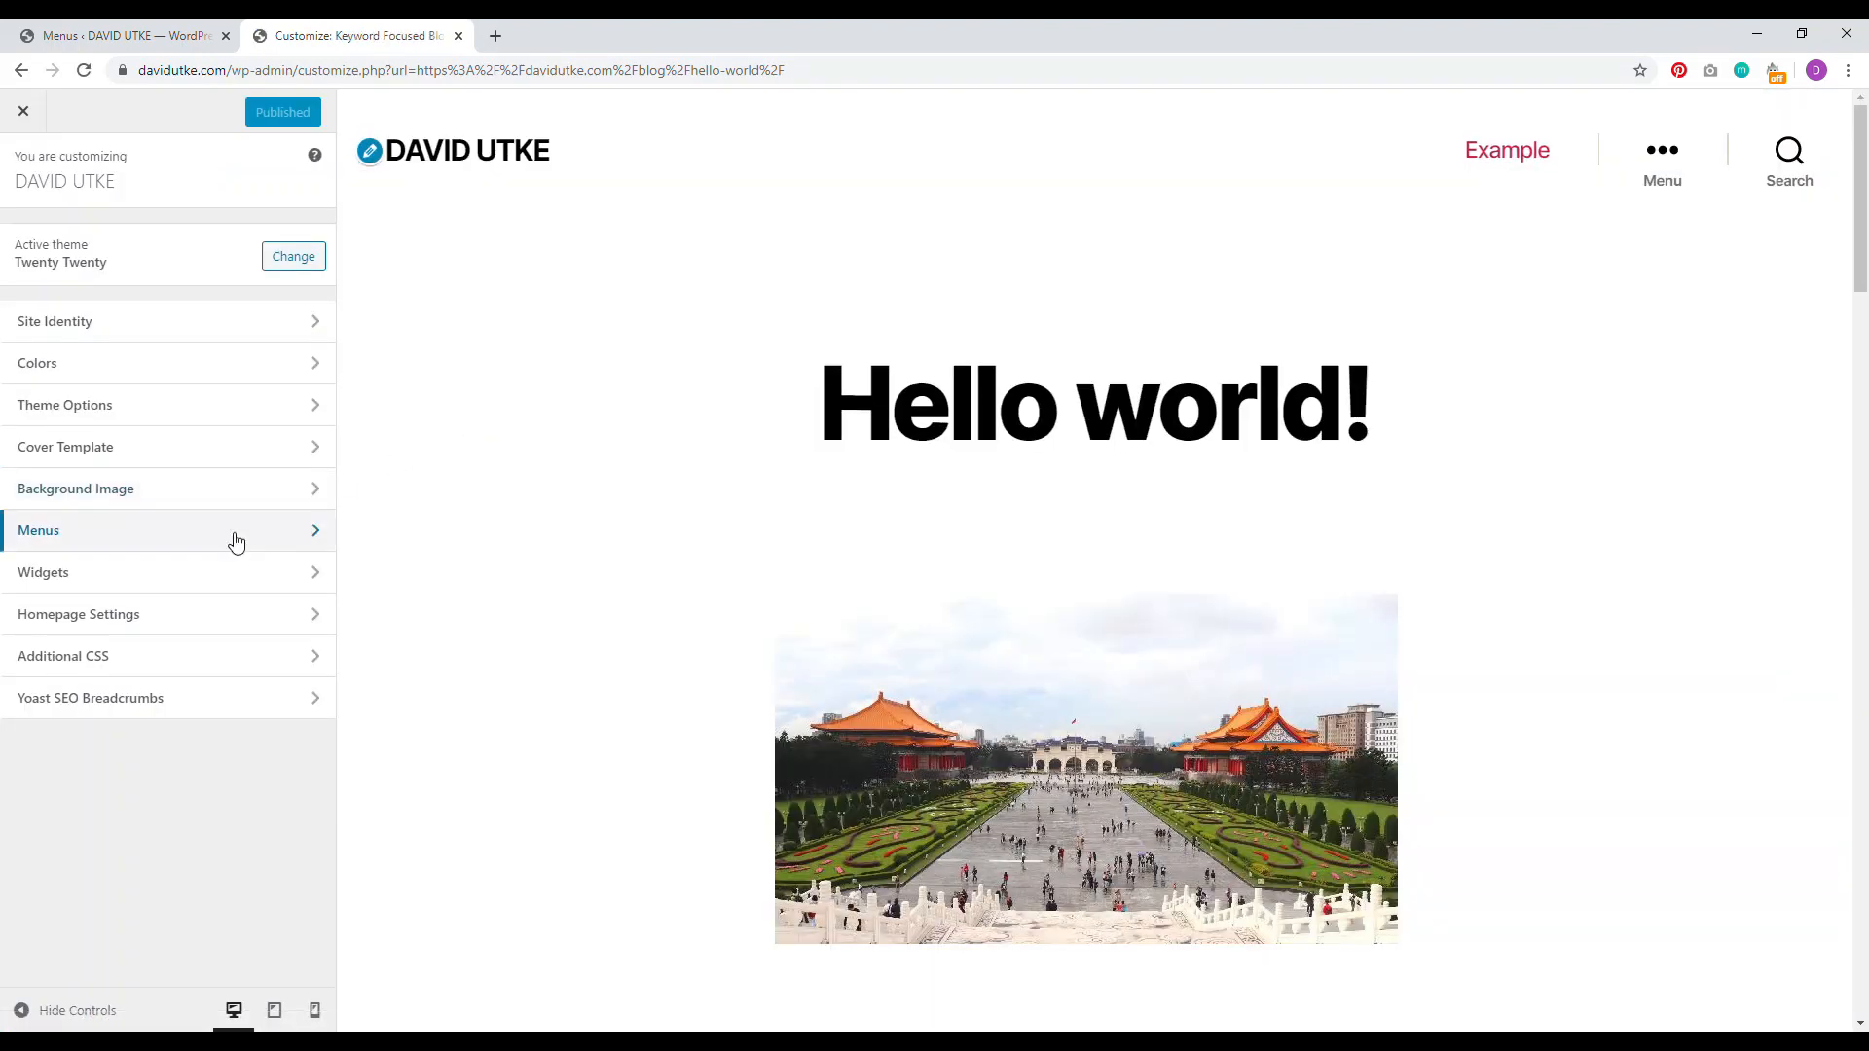
{"action": "left_click", "coordinate": [236, 542]}
{"action": "left_click", "coordinate": [190, 485]}
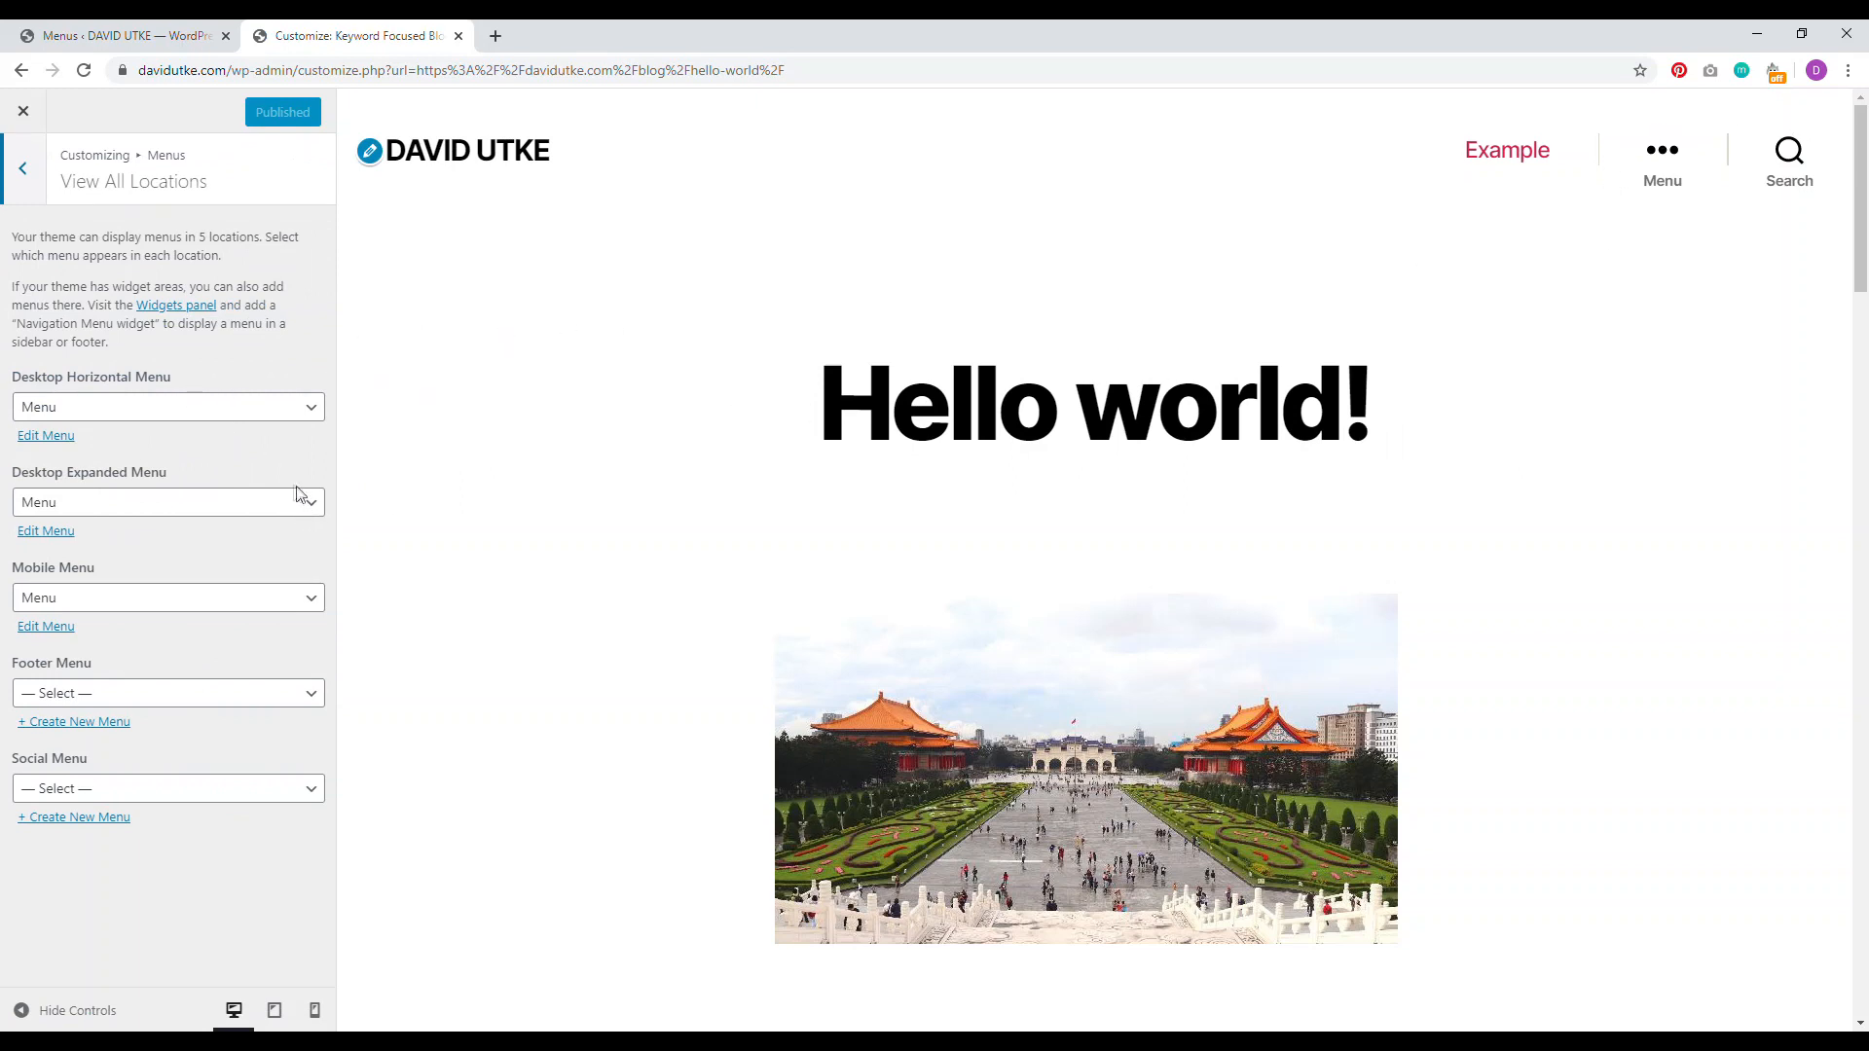
{"action": "left_click", "coordinate": [185, 414]}
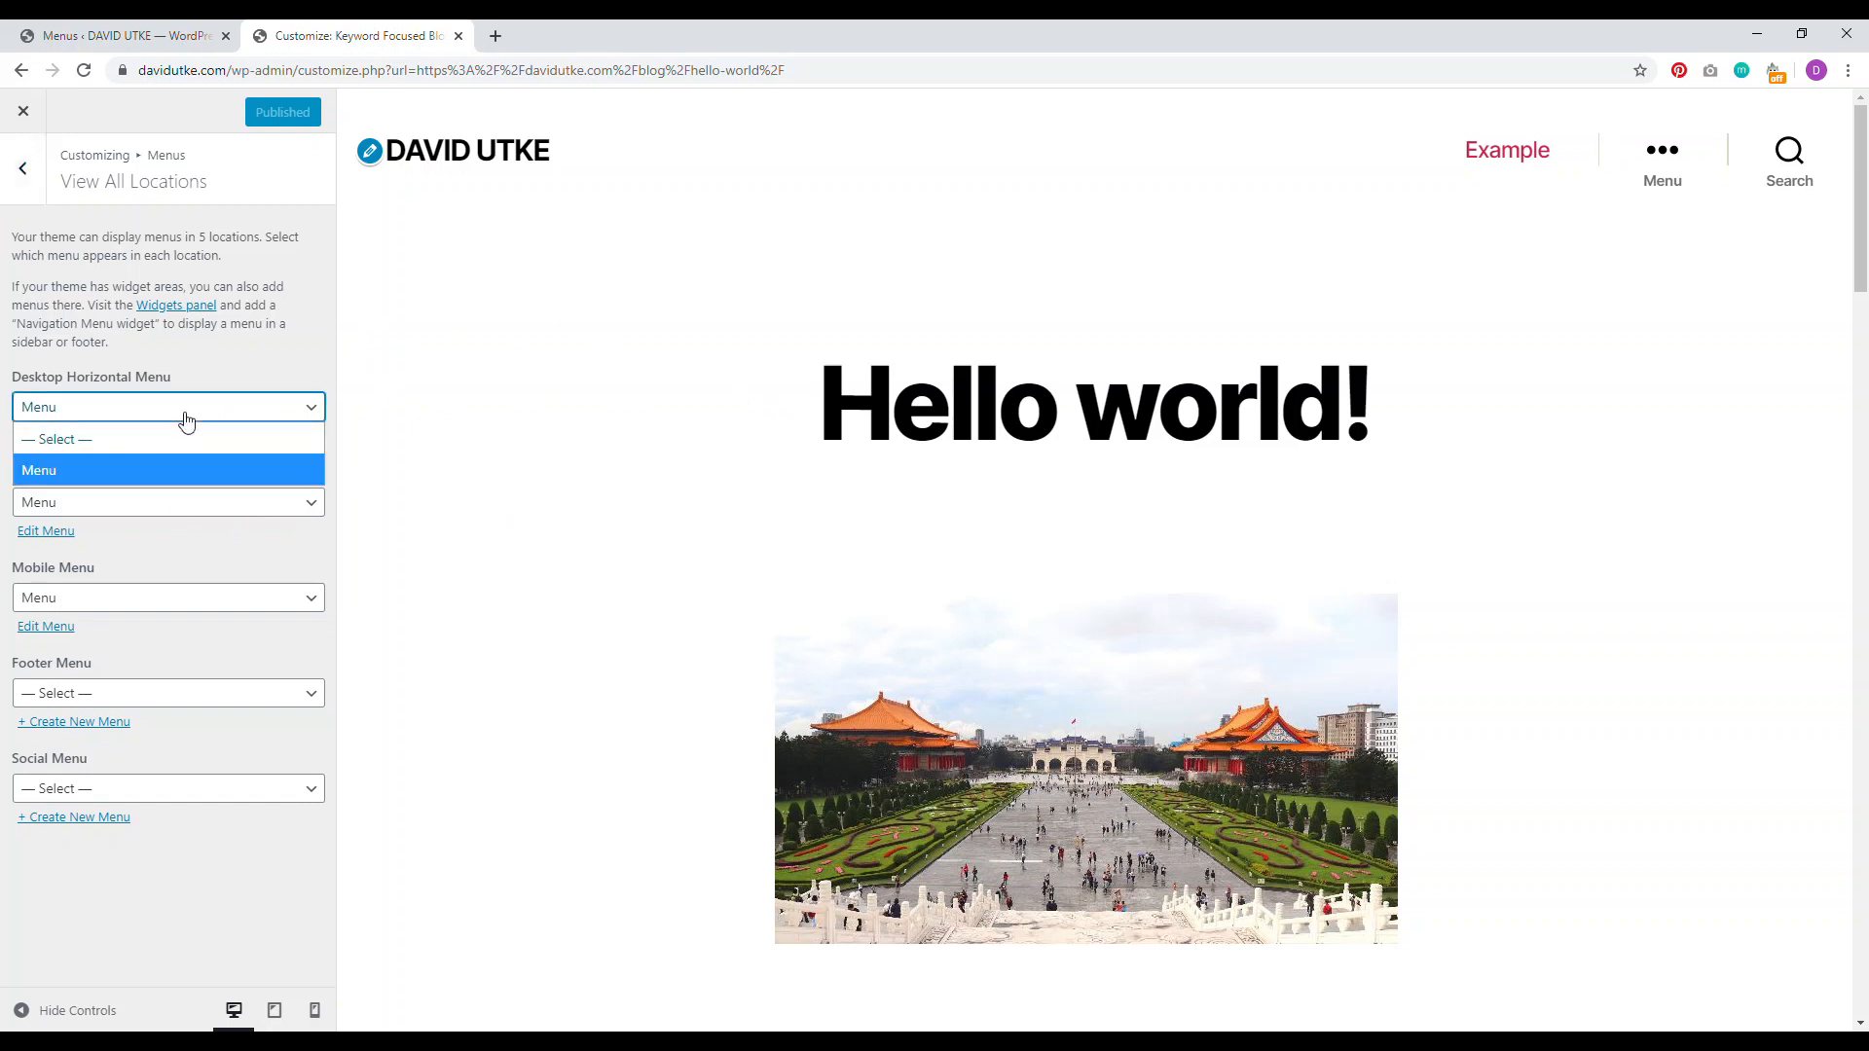
{"action": "left_click", "coordinate": [162, 477]}
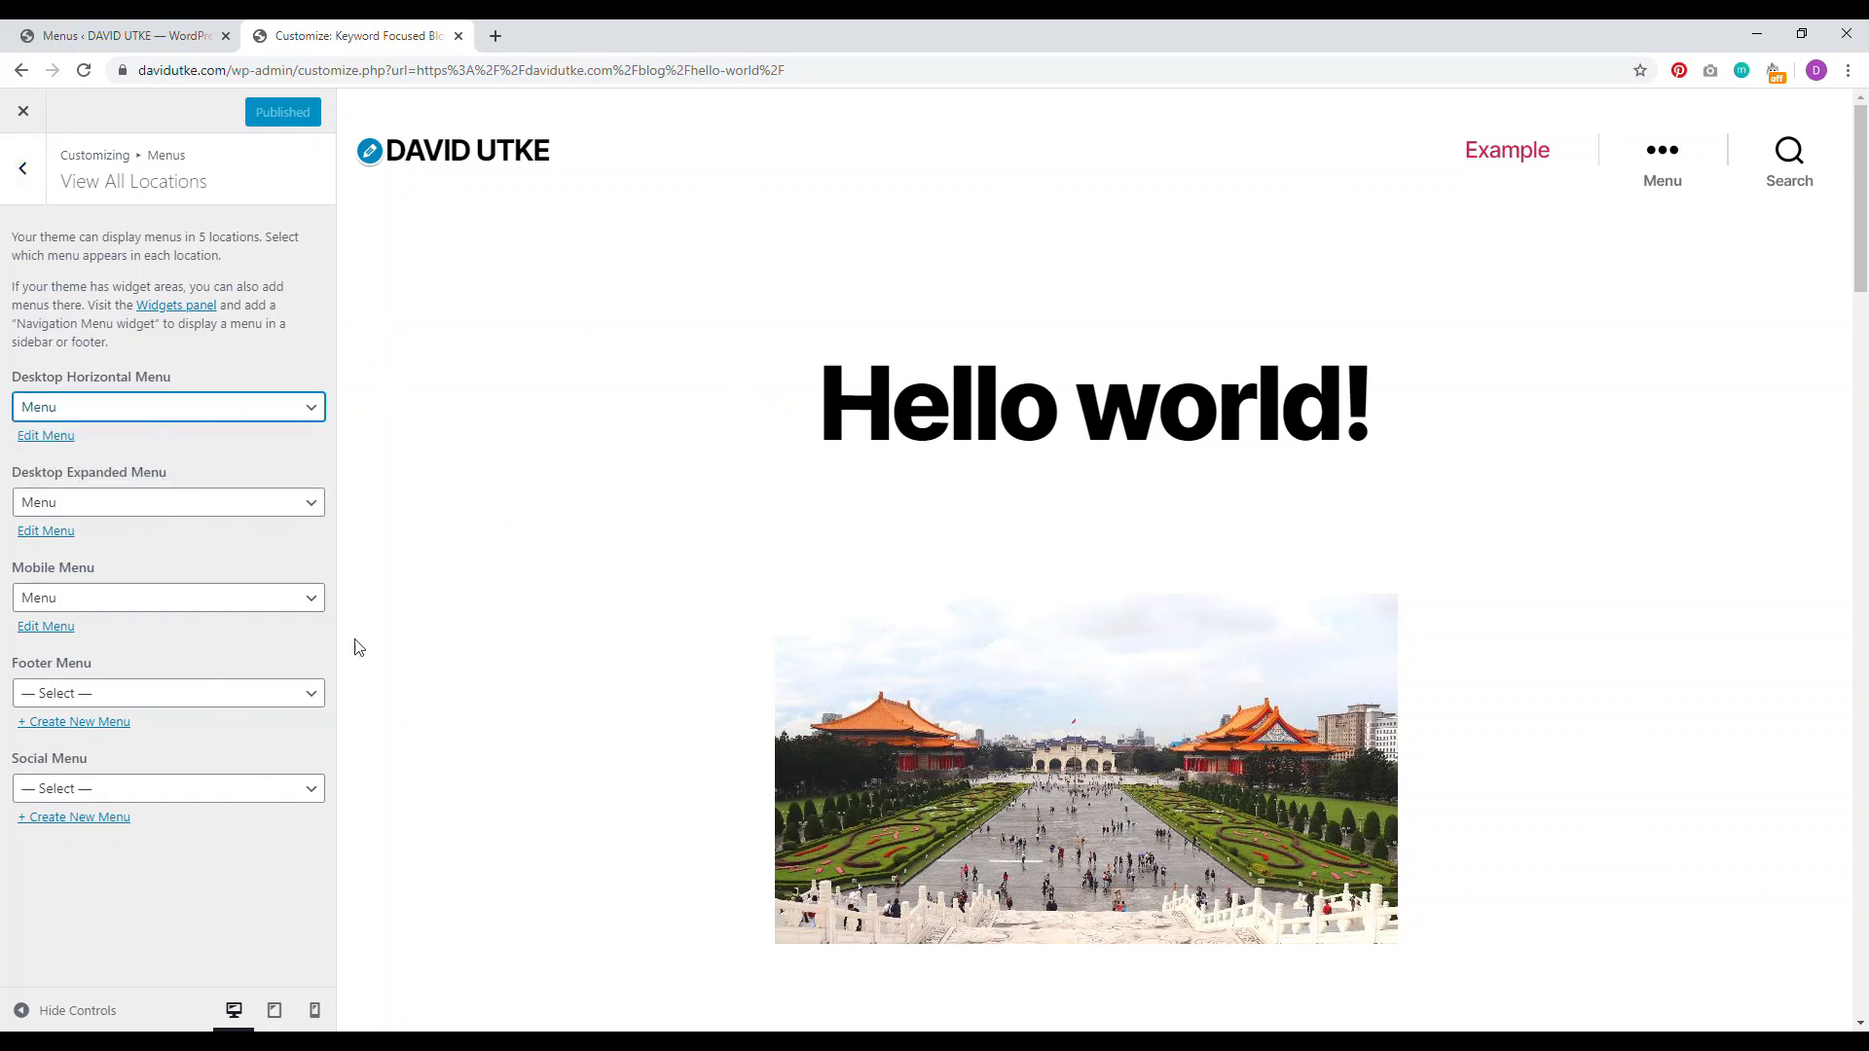
{"action": "left_click", "coordinate": [23, 111]}
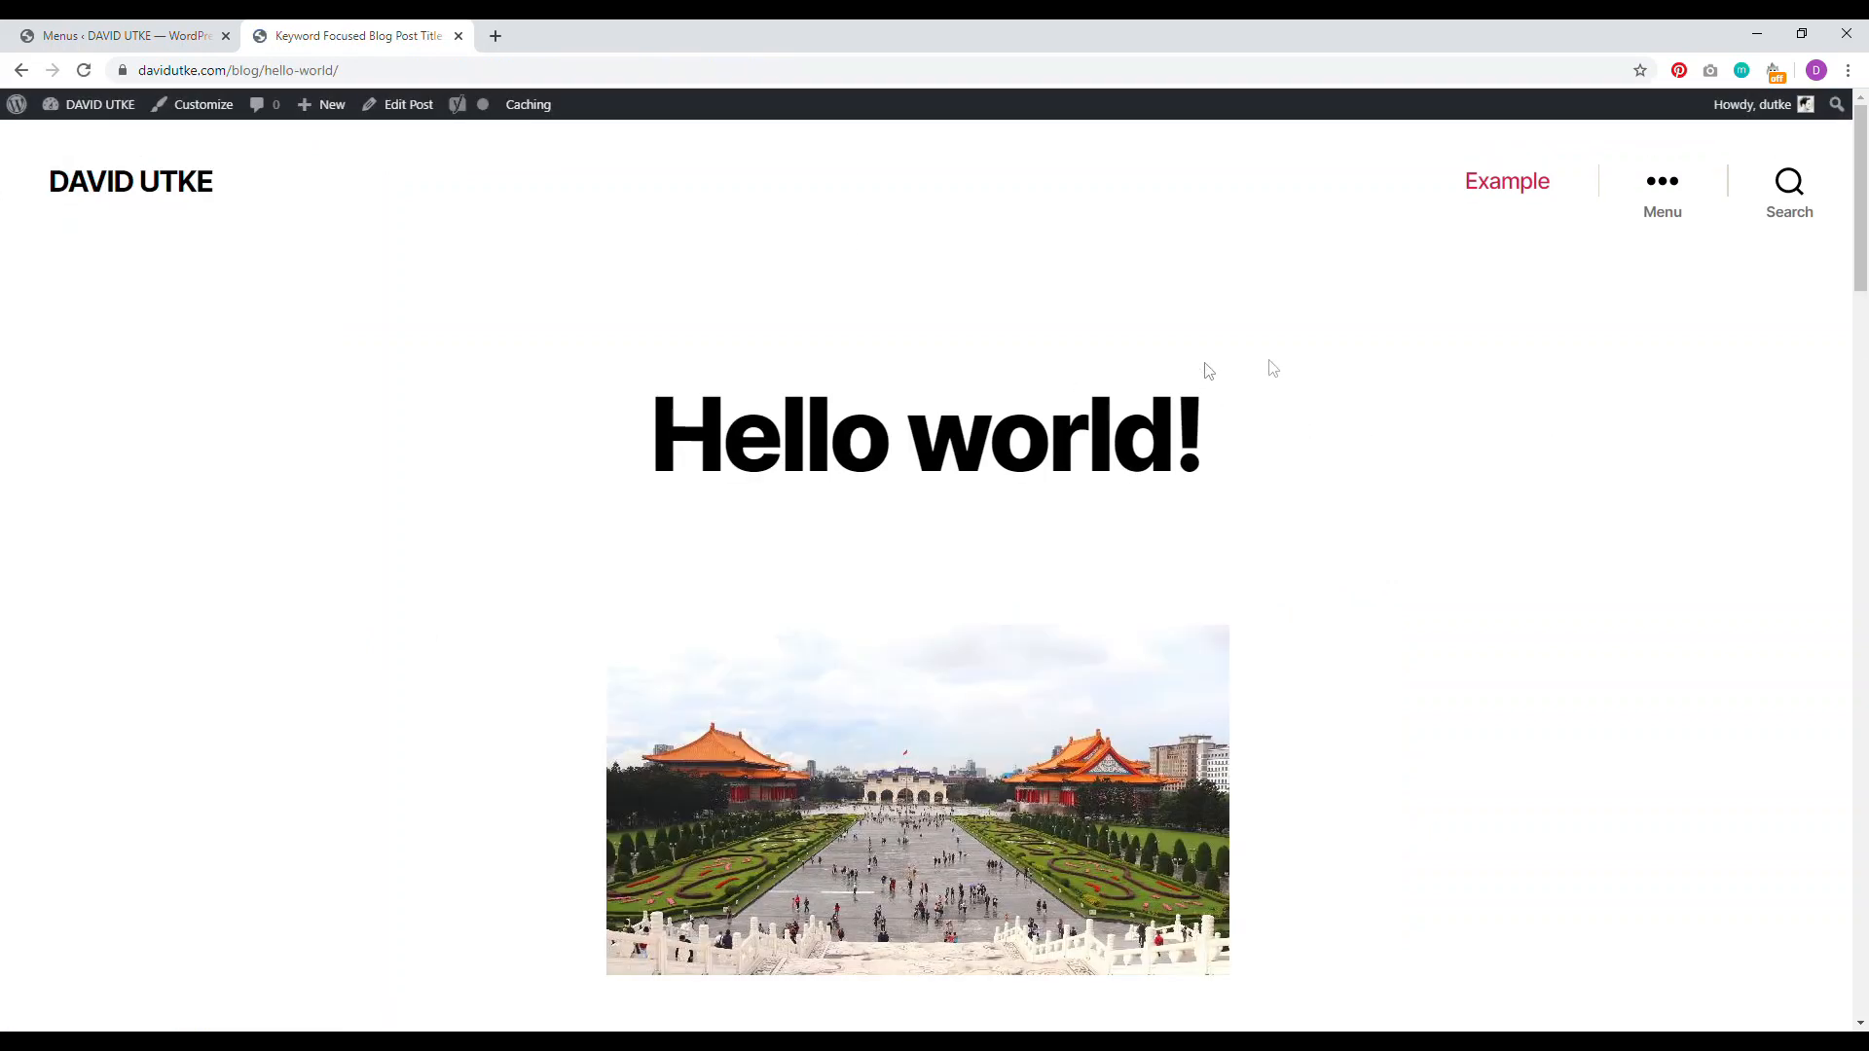
{"action": "left_click", "coordinate": [1666, 184]}
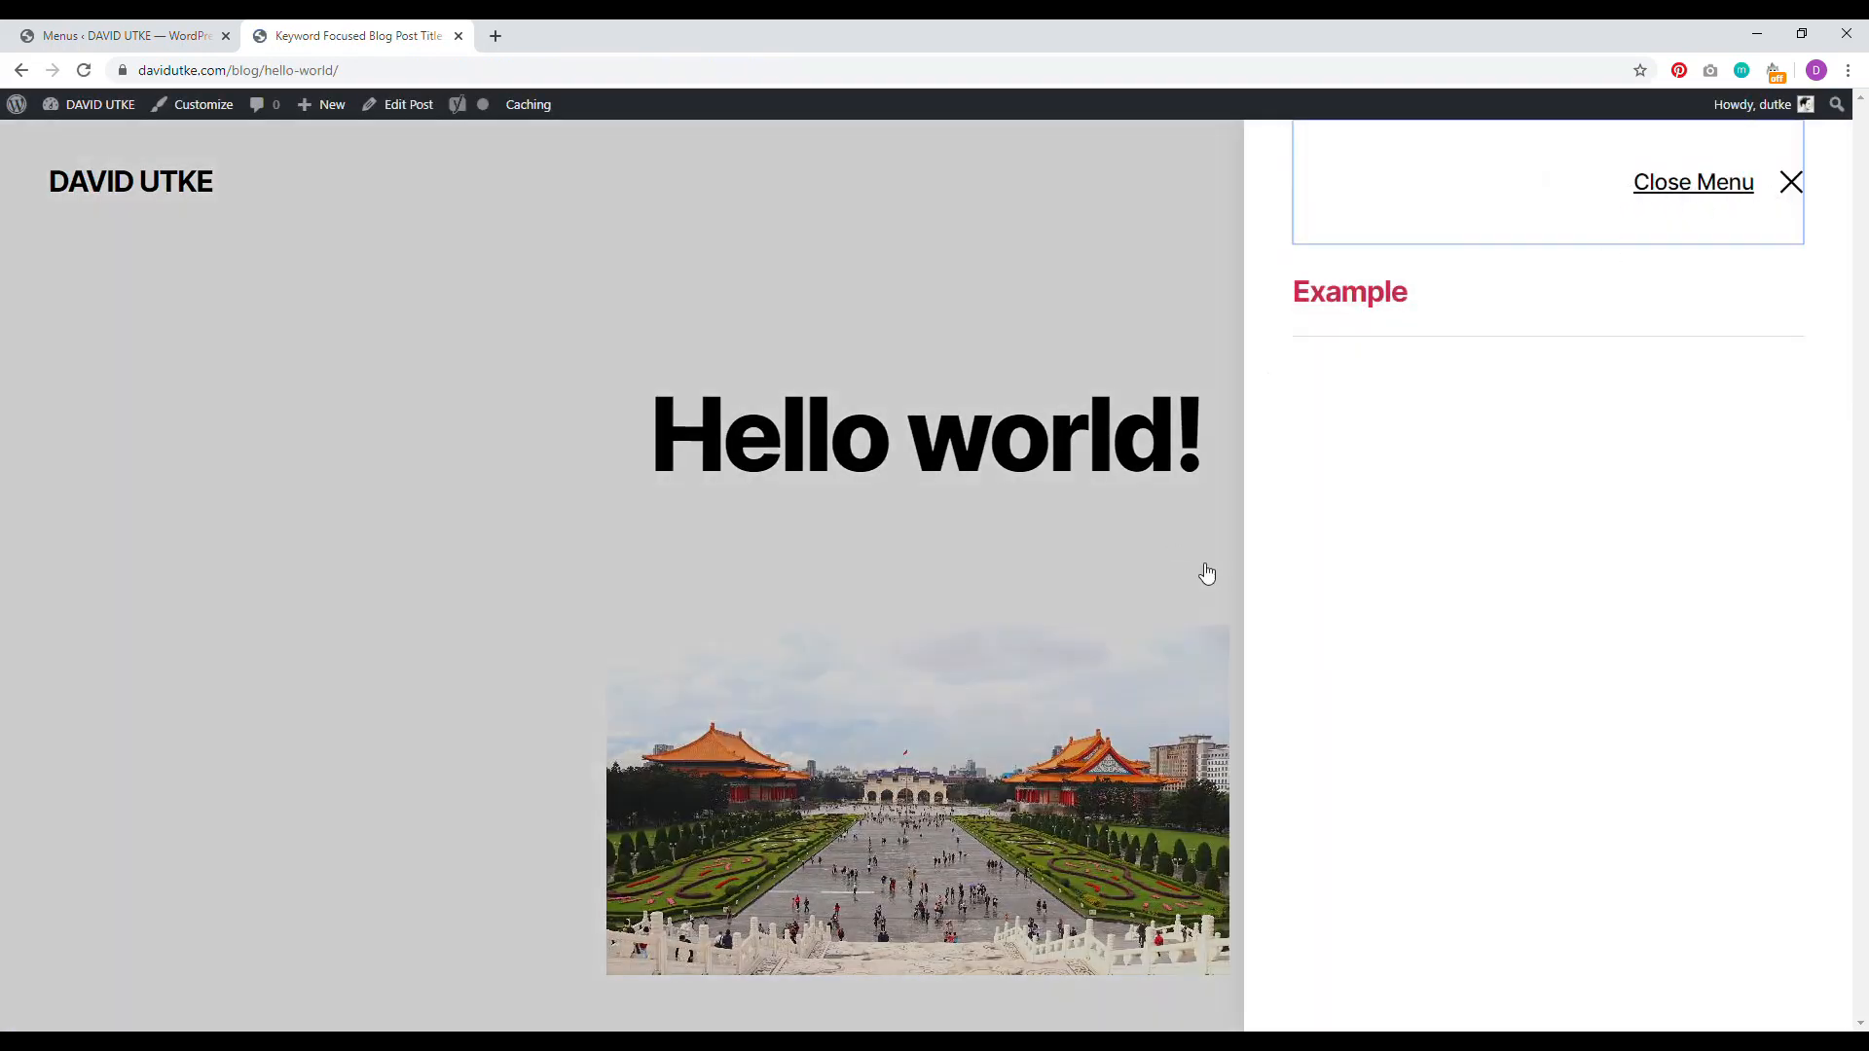
{"action": "left_click", "coordinate": [1790, 185]}
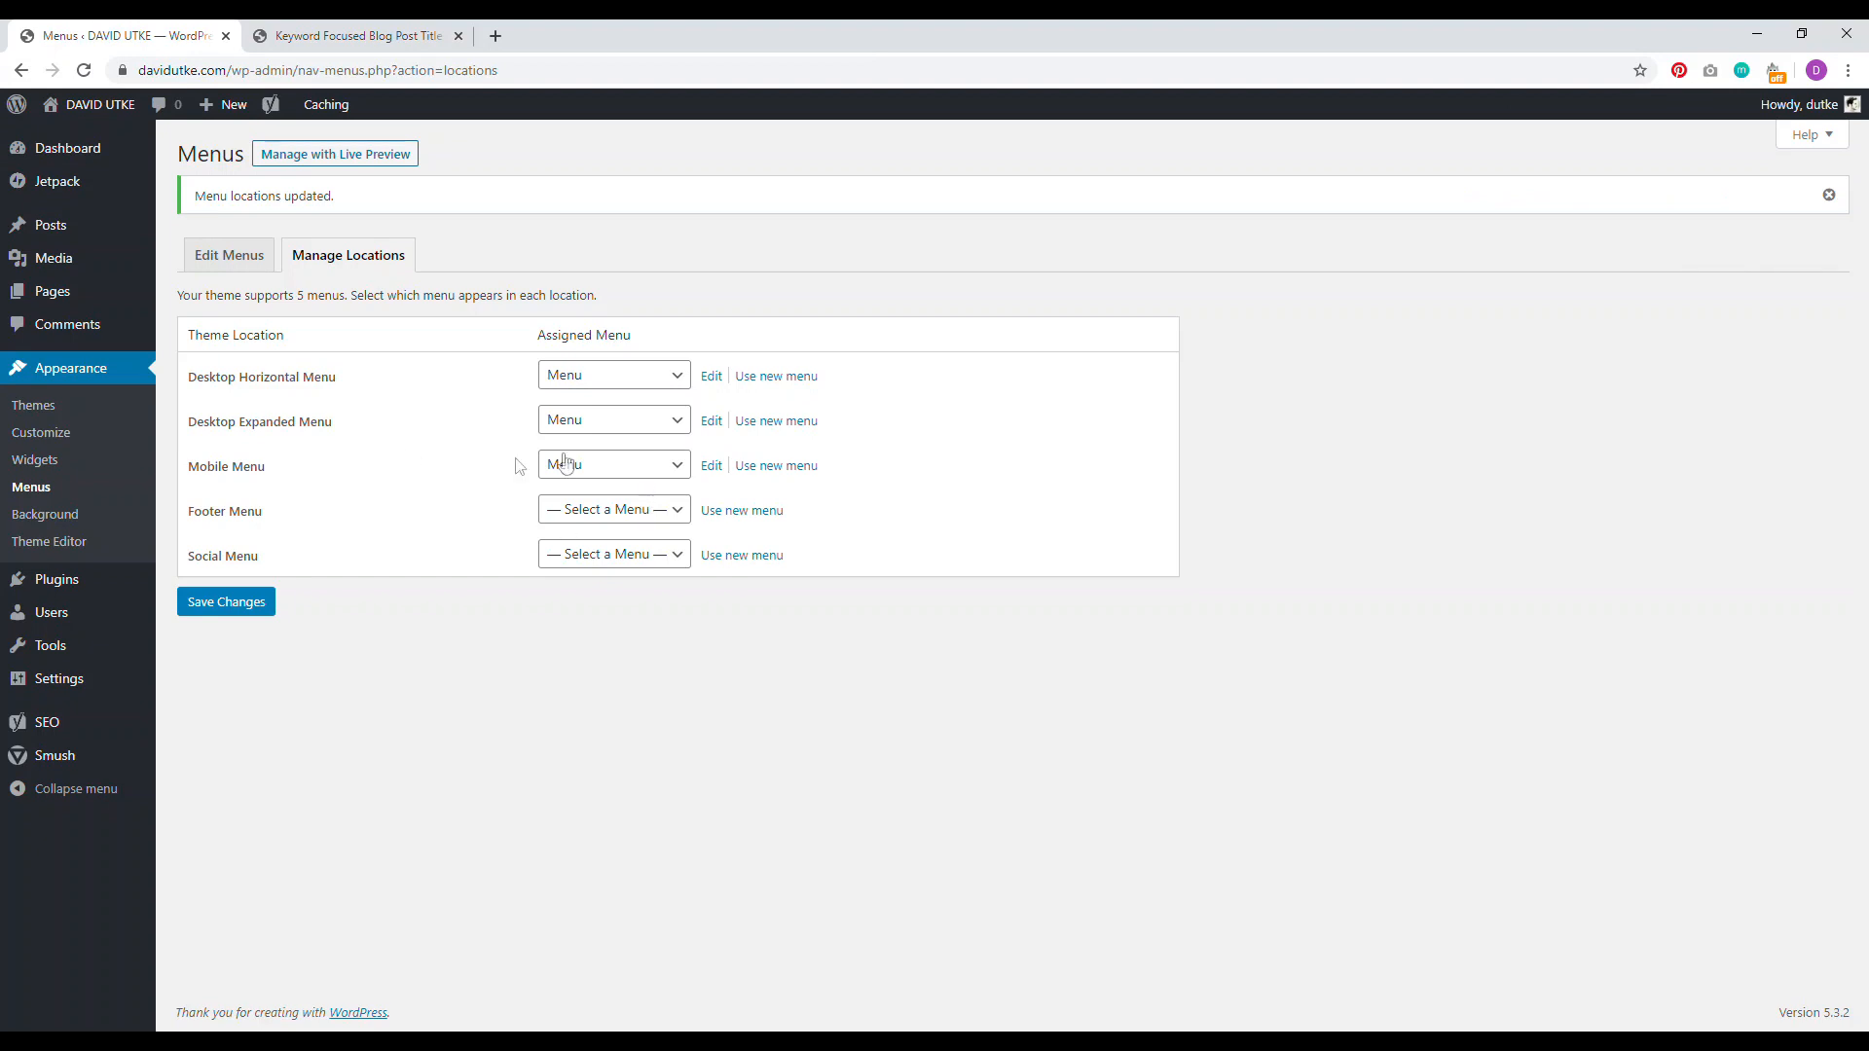
{"action": "left_click", "coordinate": [228, 258]}
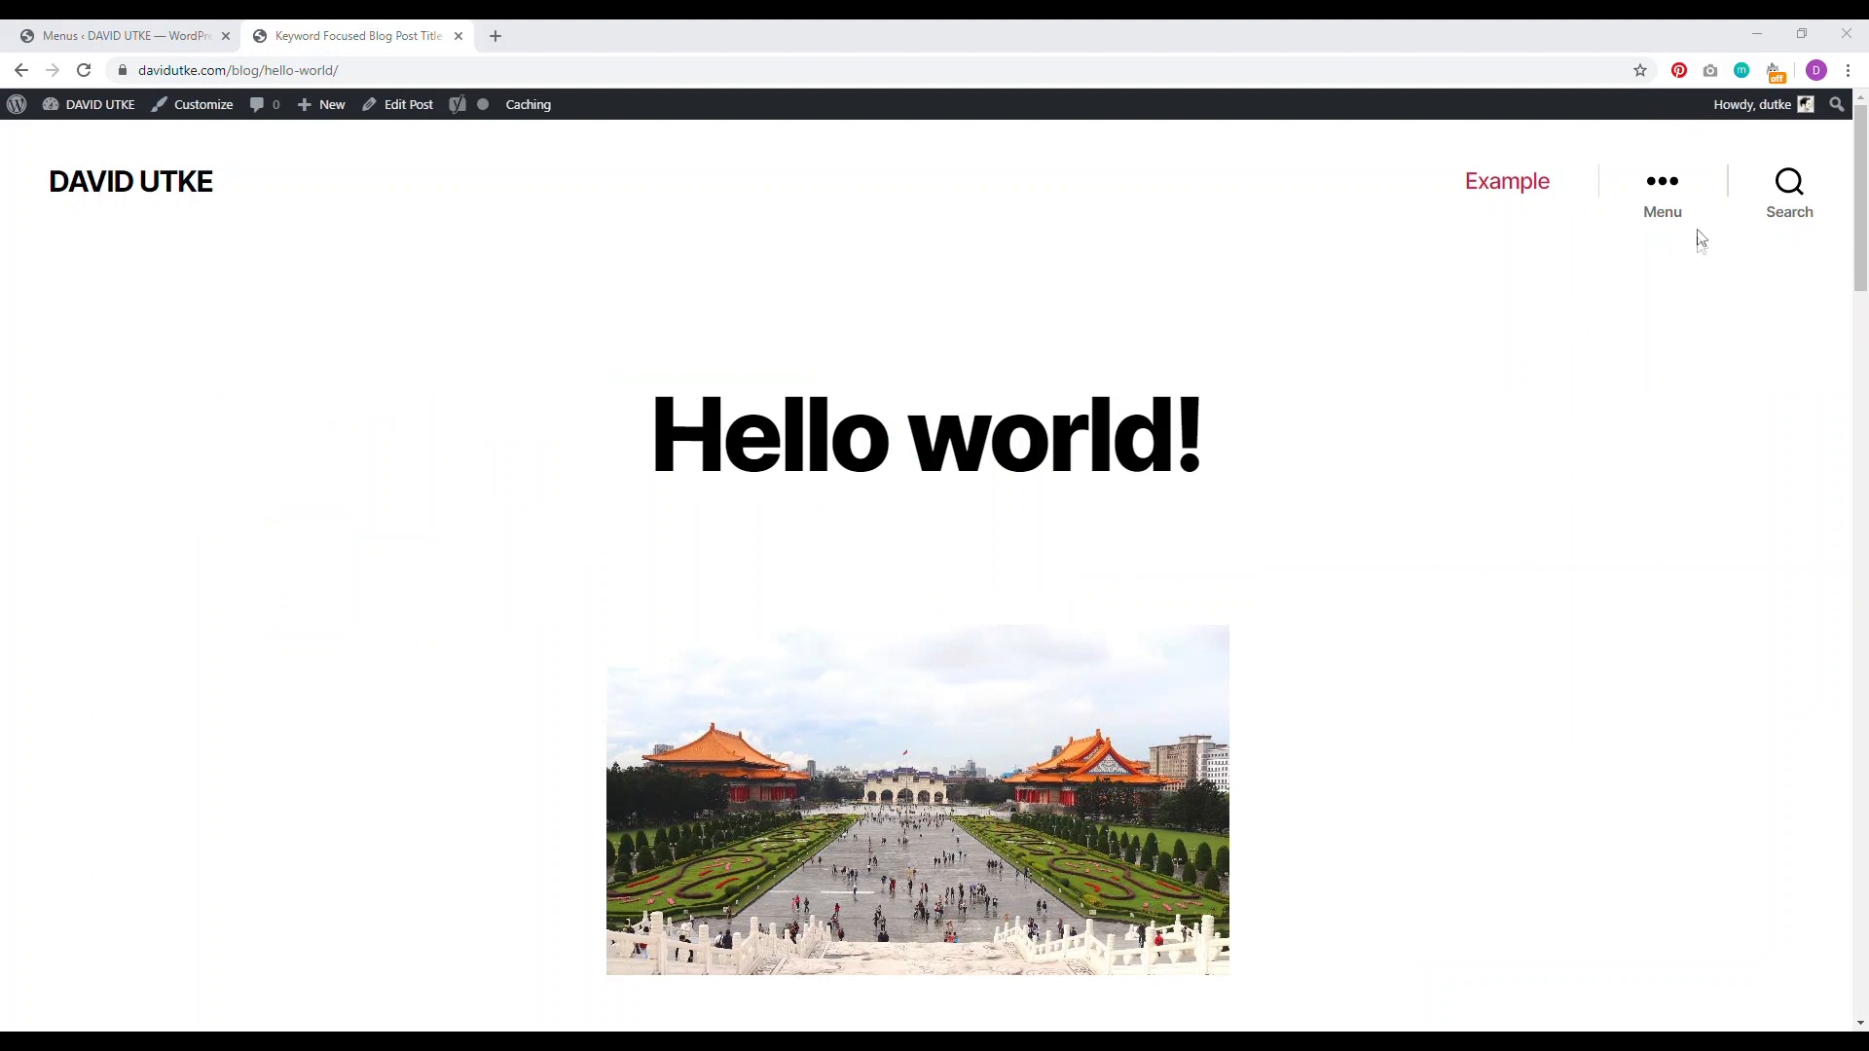
{"action": "left_click", "coordinate": [1664, 200]}
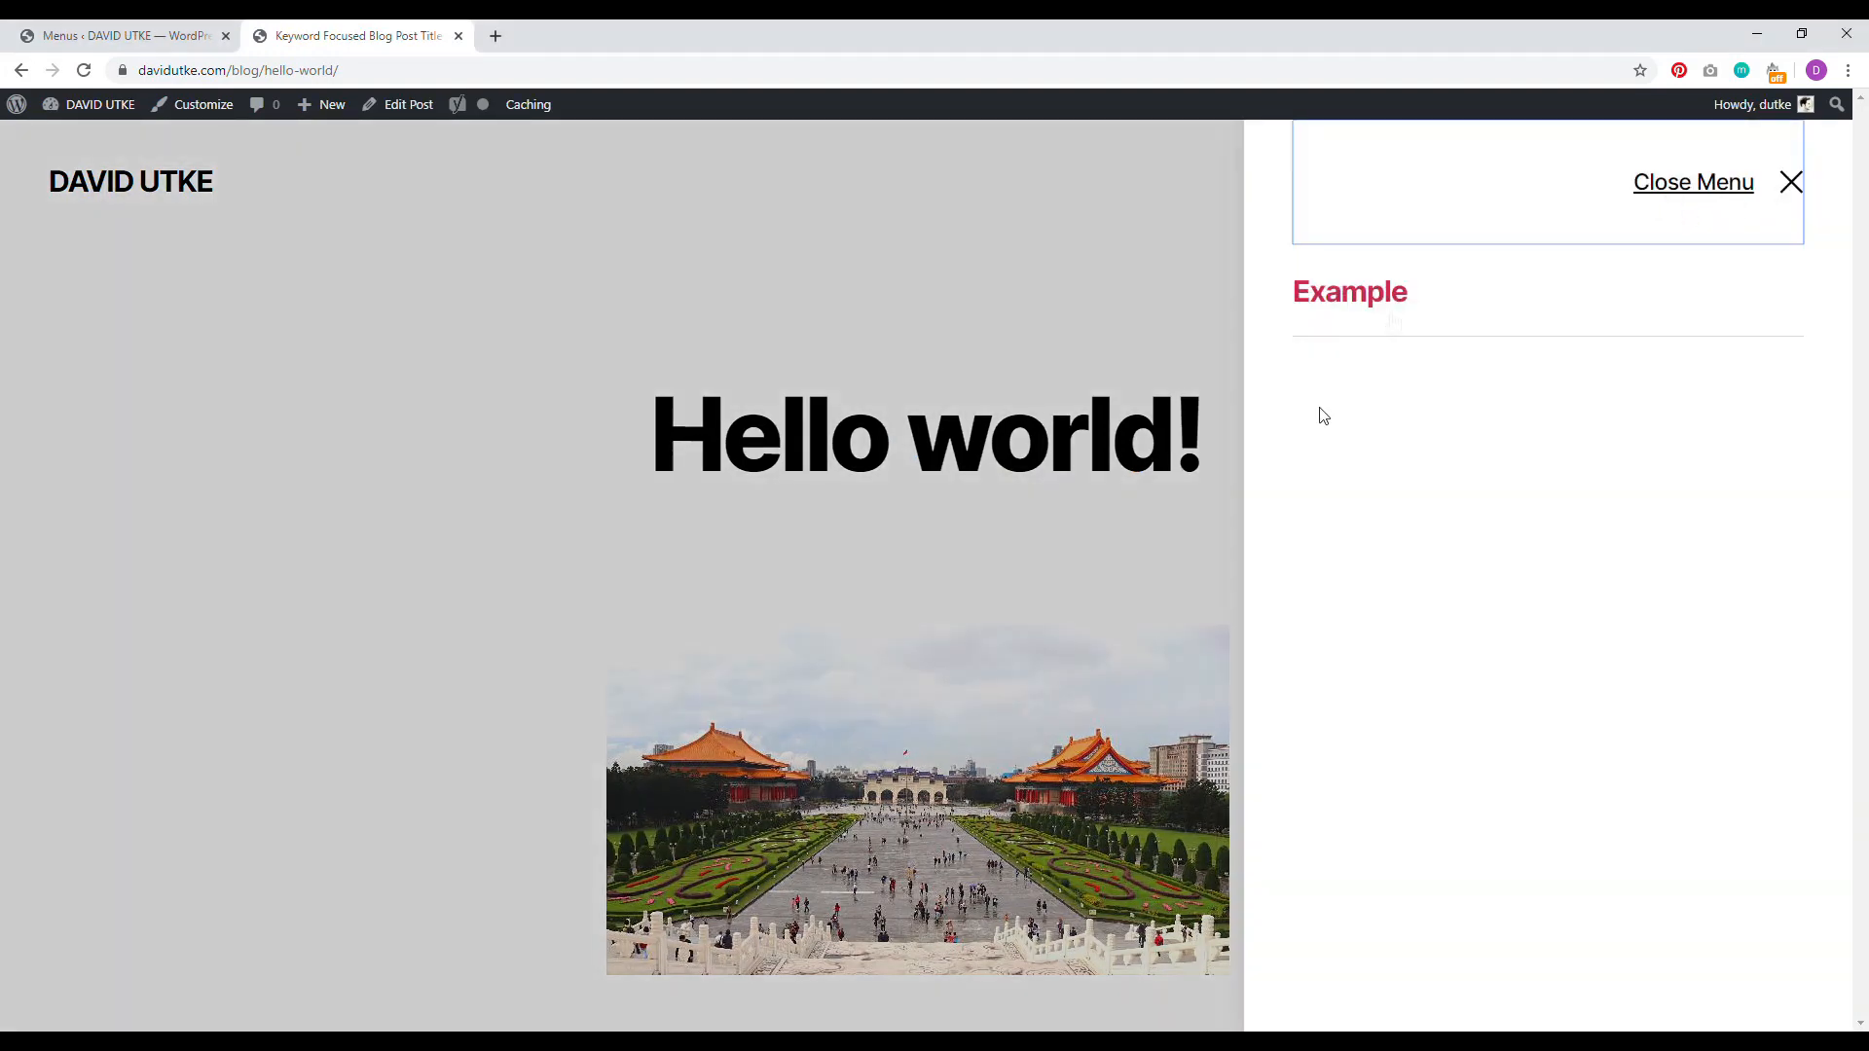
{"action": "left_click", "coordinate": [1752, 182]}
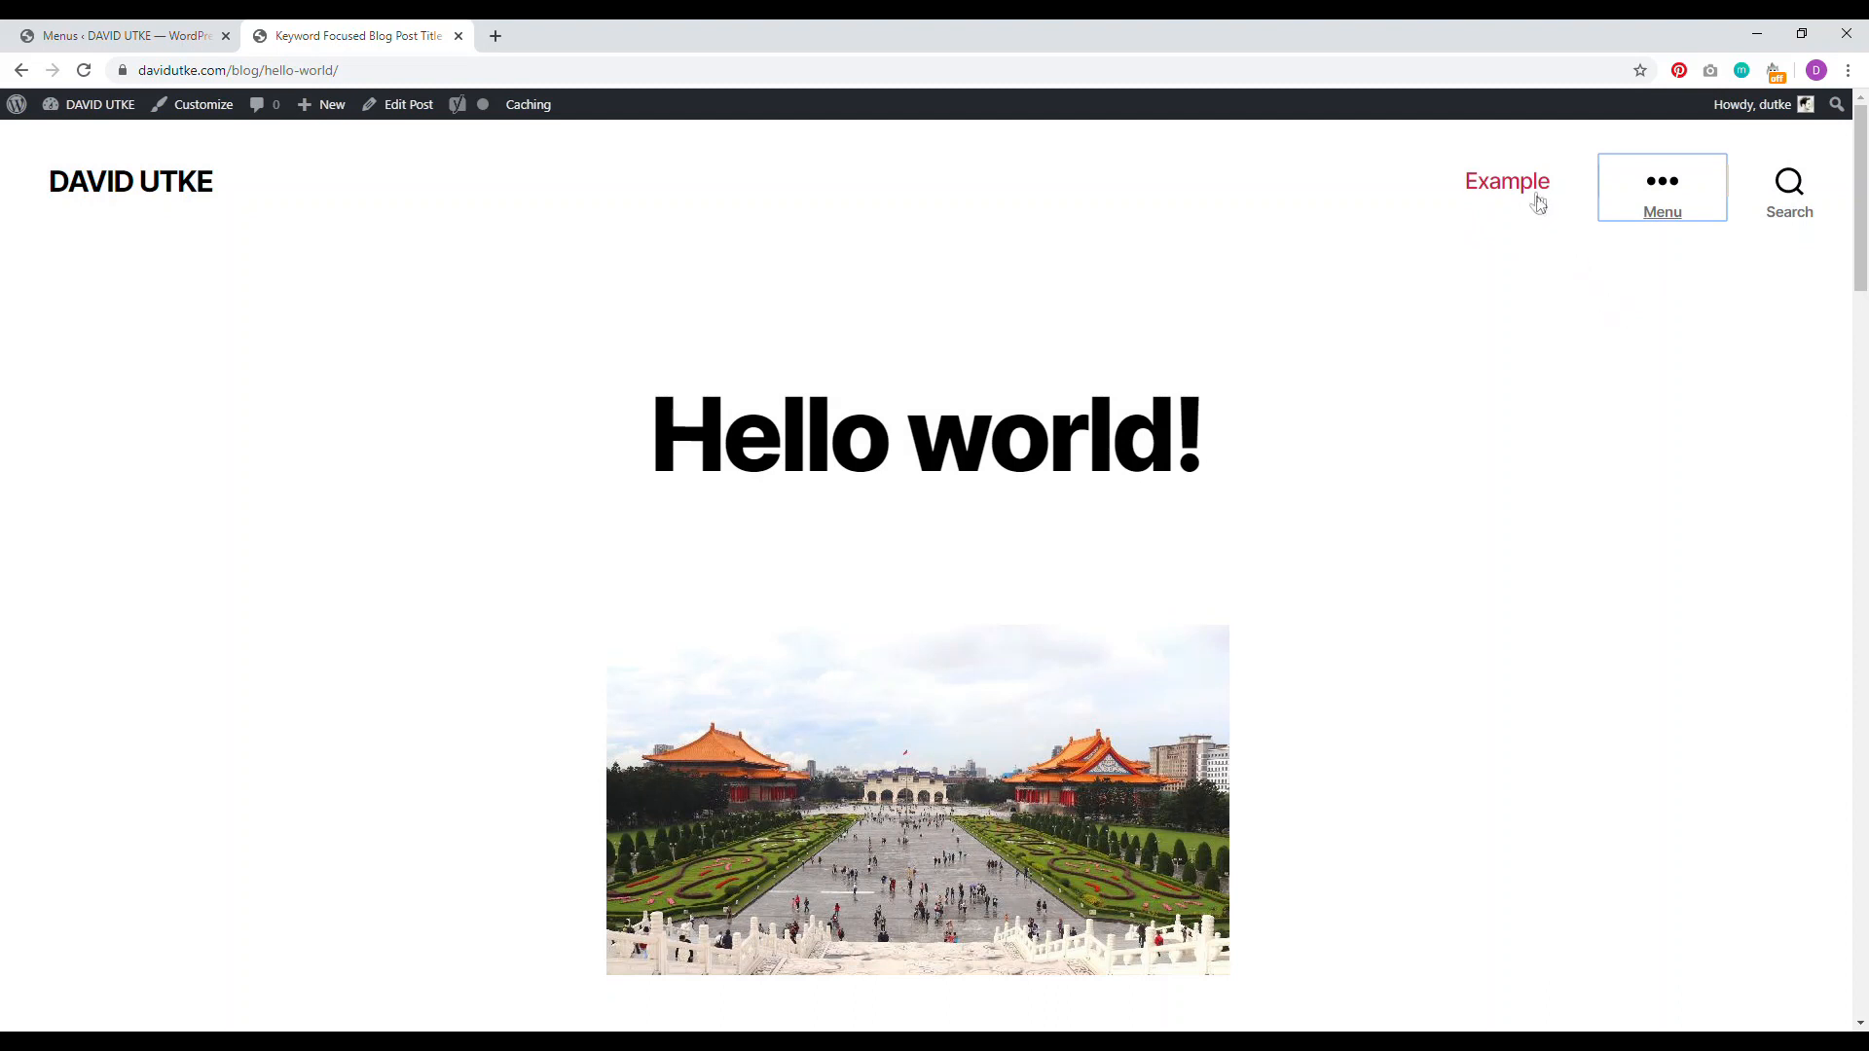
{"action": "left_click", "coordinate": [1662, 190]}
{"action": "left_click", "coordinate": [1699, 184]}
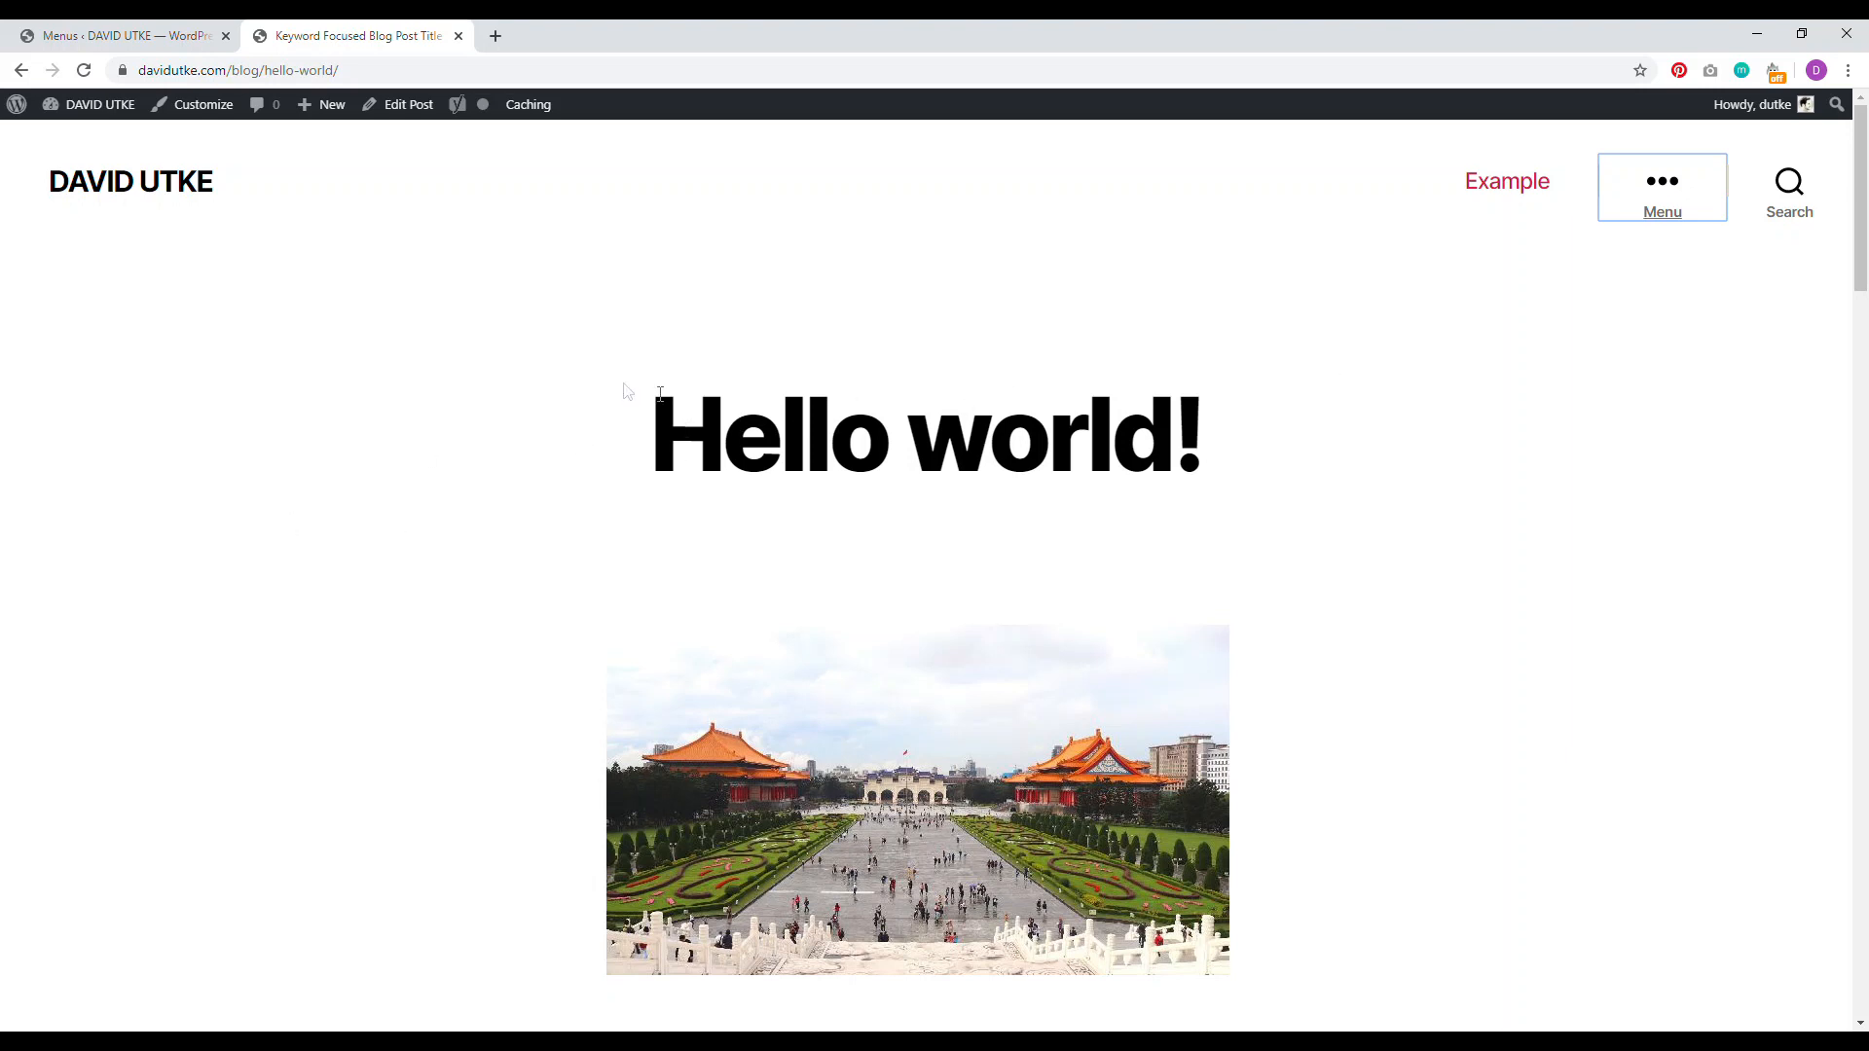
Step: Open and close the site's slide-out navigation menu to inspect it
{"action": "left_click", "coordinate": [1674, 198]}
{"action": "left_click", "coordinate": [1738, 190]}
{"action": "left_click", "coordinate": [1662, 206]}
{"action": "left_click", "coordinate": [1790, 184]}
Step: In the Customizer, unassign Menu from the Mobile Menu and Desktop Expanded Menu locations
{"action": "left_click", "coordinate": [191, 104]}
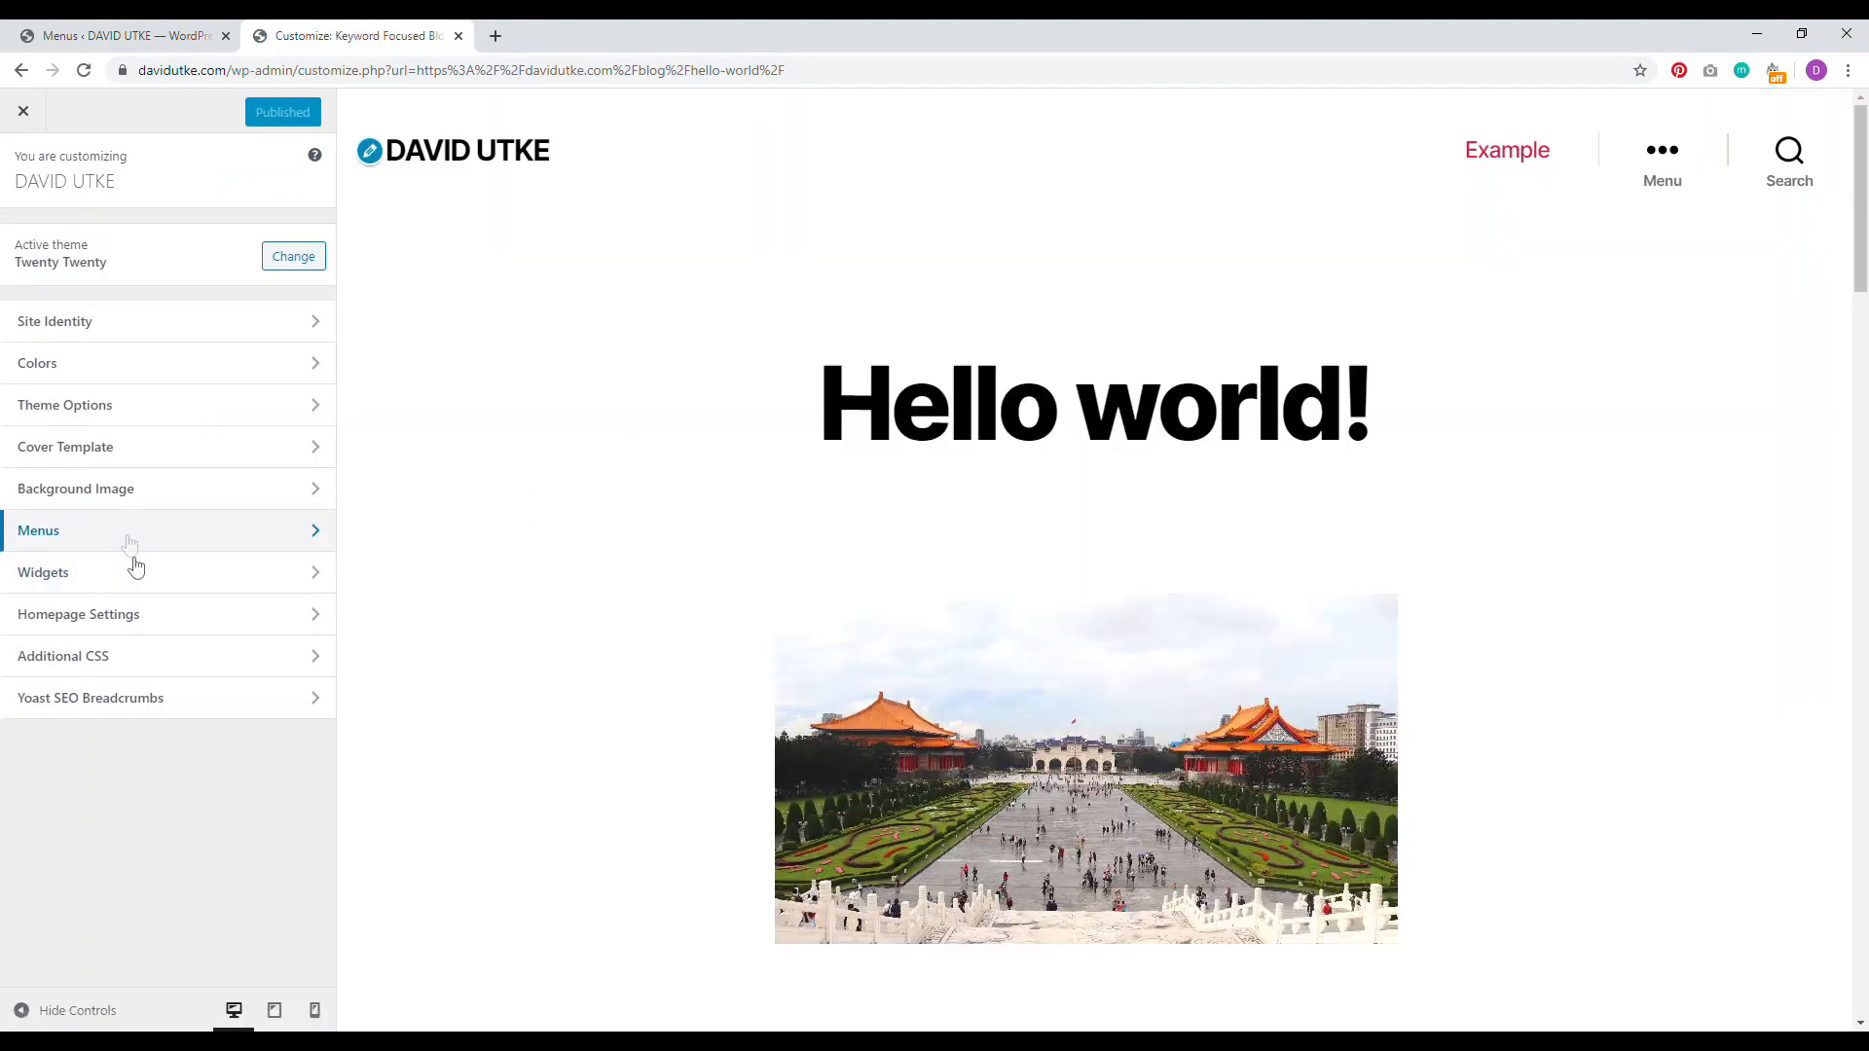
{"action": "left_click", "coordinate": [121, 539]}
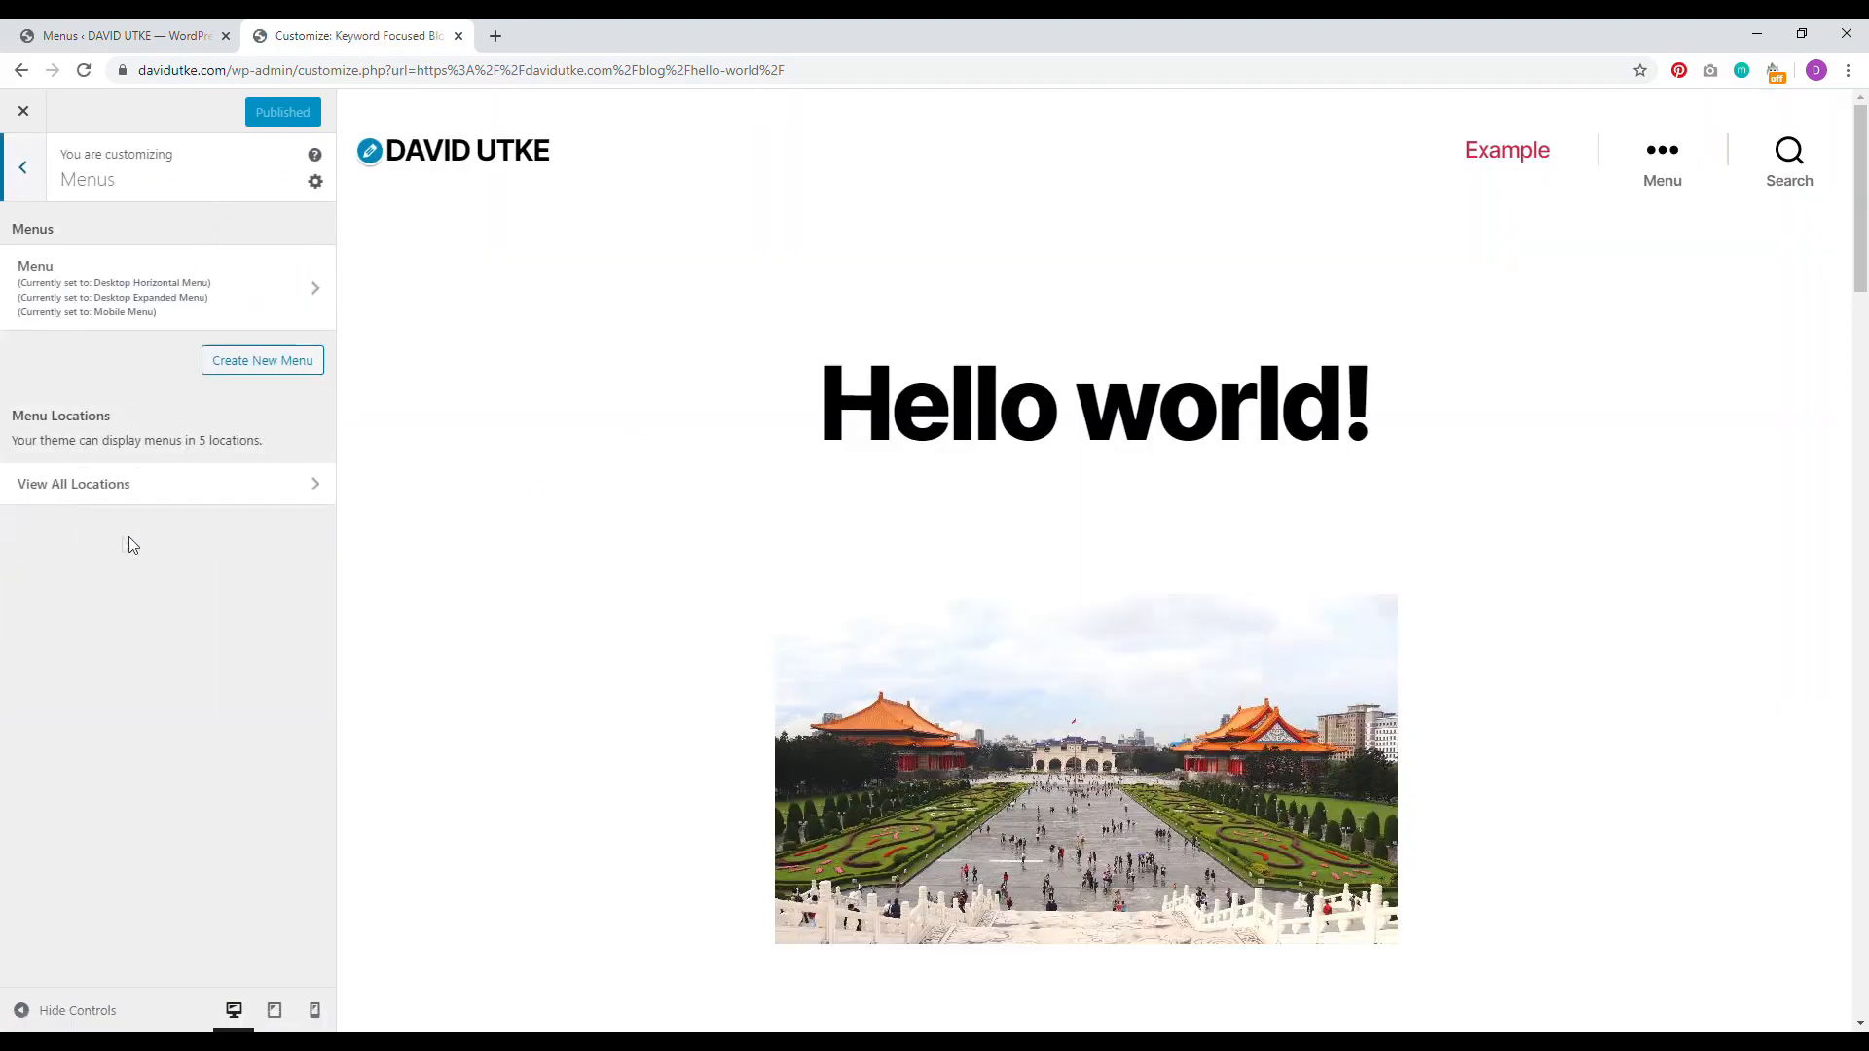
{"action": "left_click", "coordinate": [137, 292]}
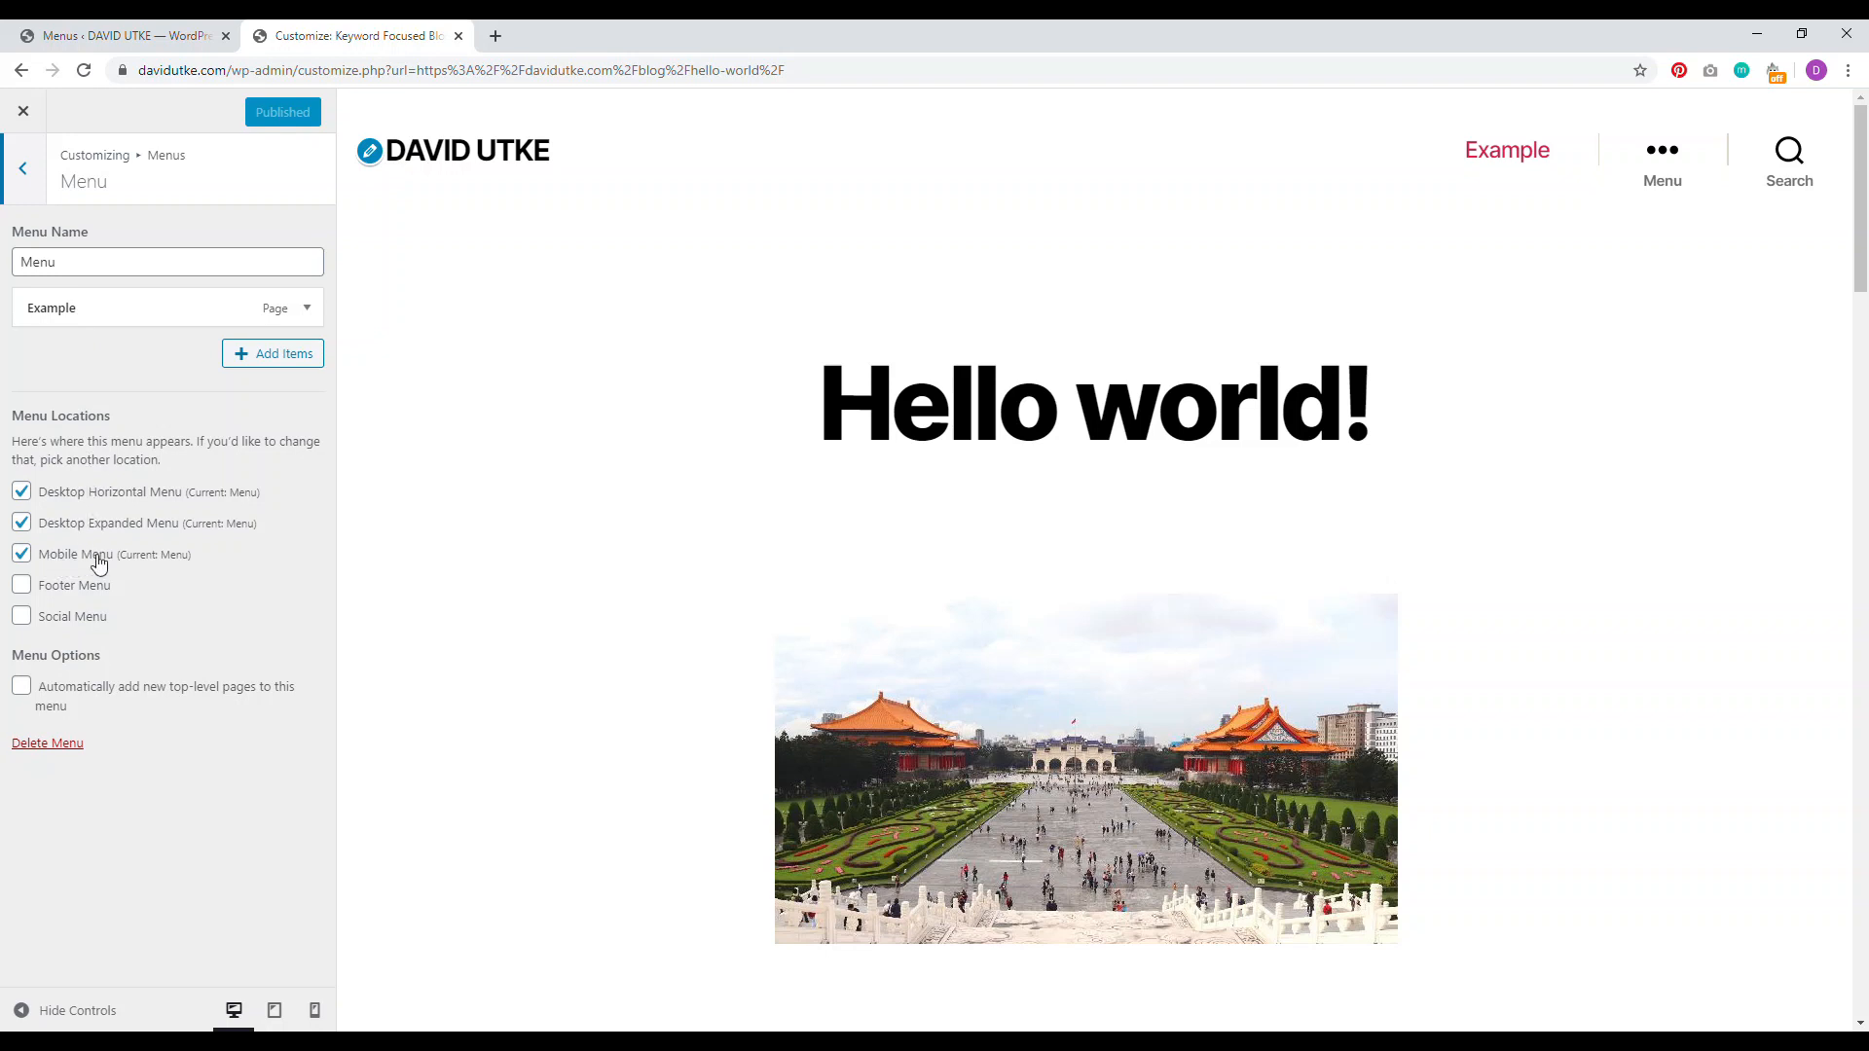
{"action": "left_click", "coordinate": [21, 554]}
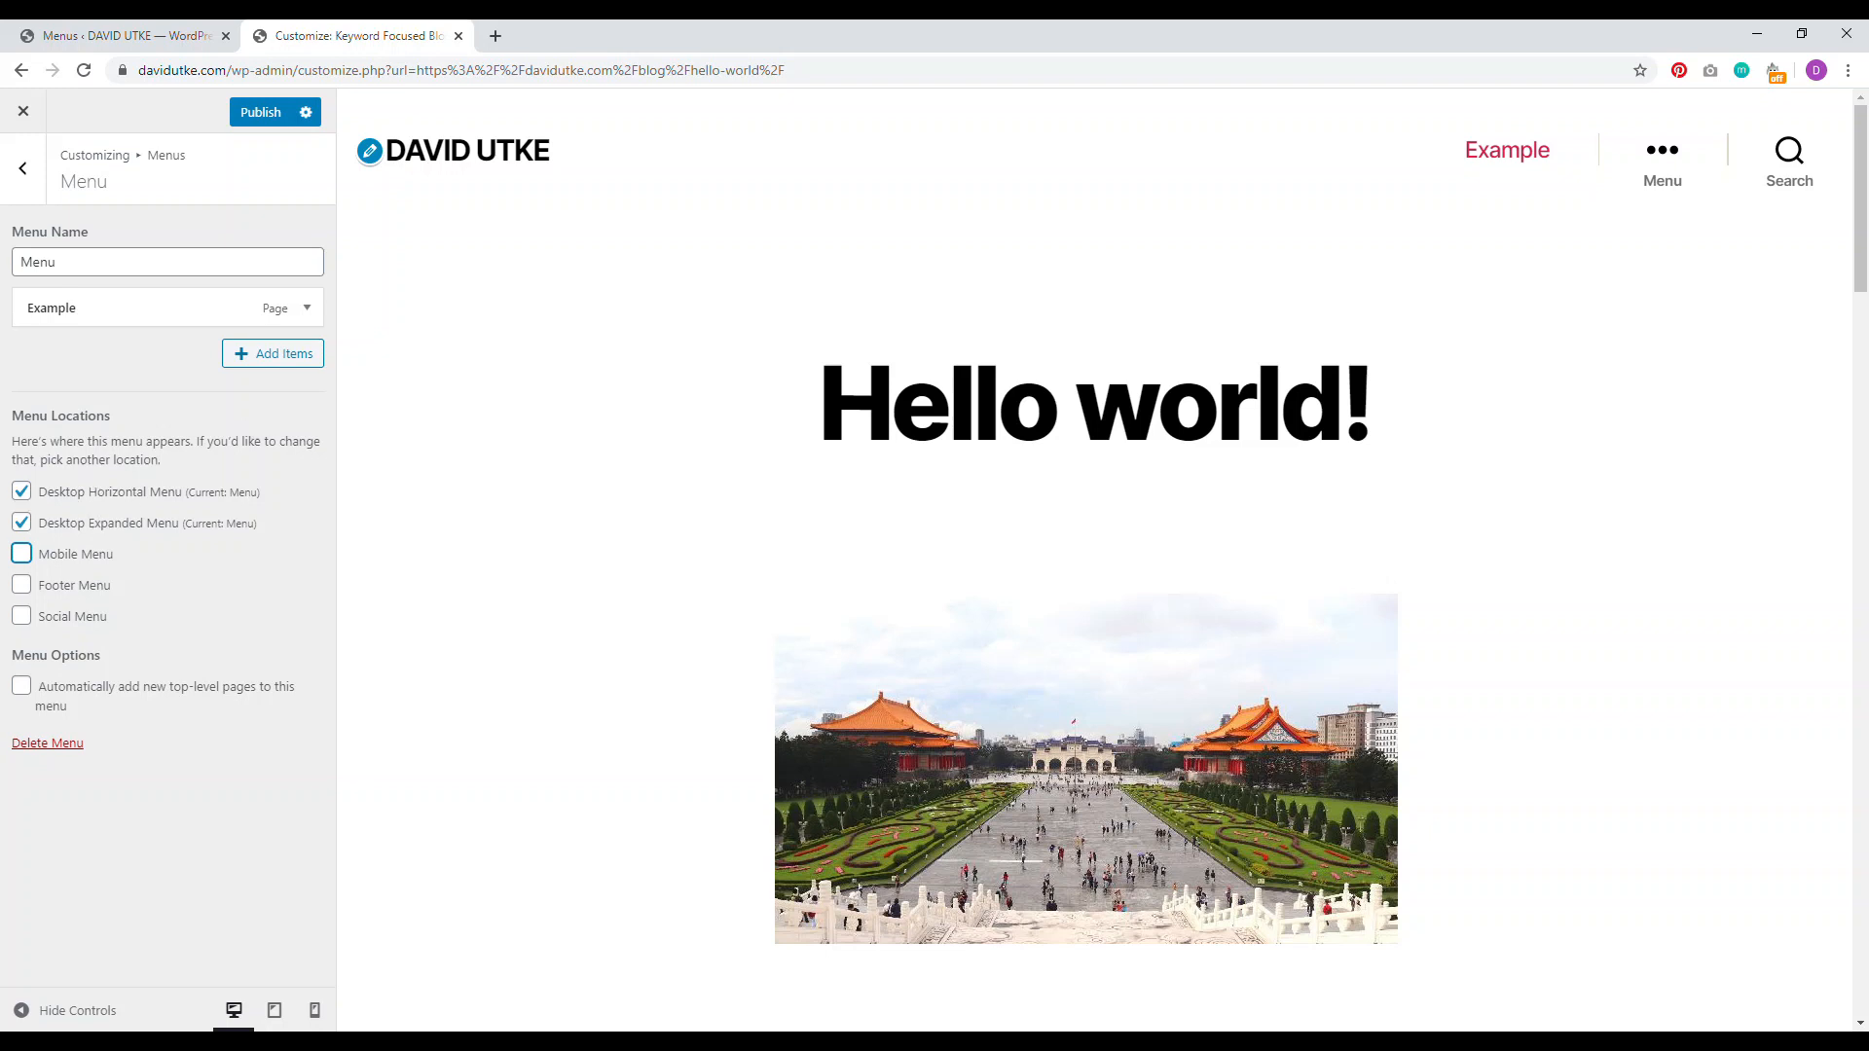
{"action": "left_click", "coordinate": [22, 529]}
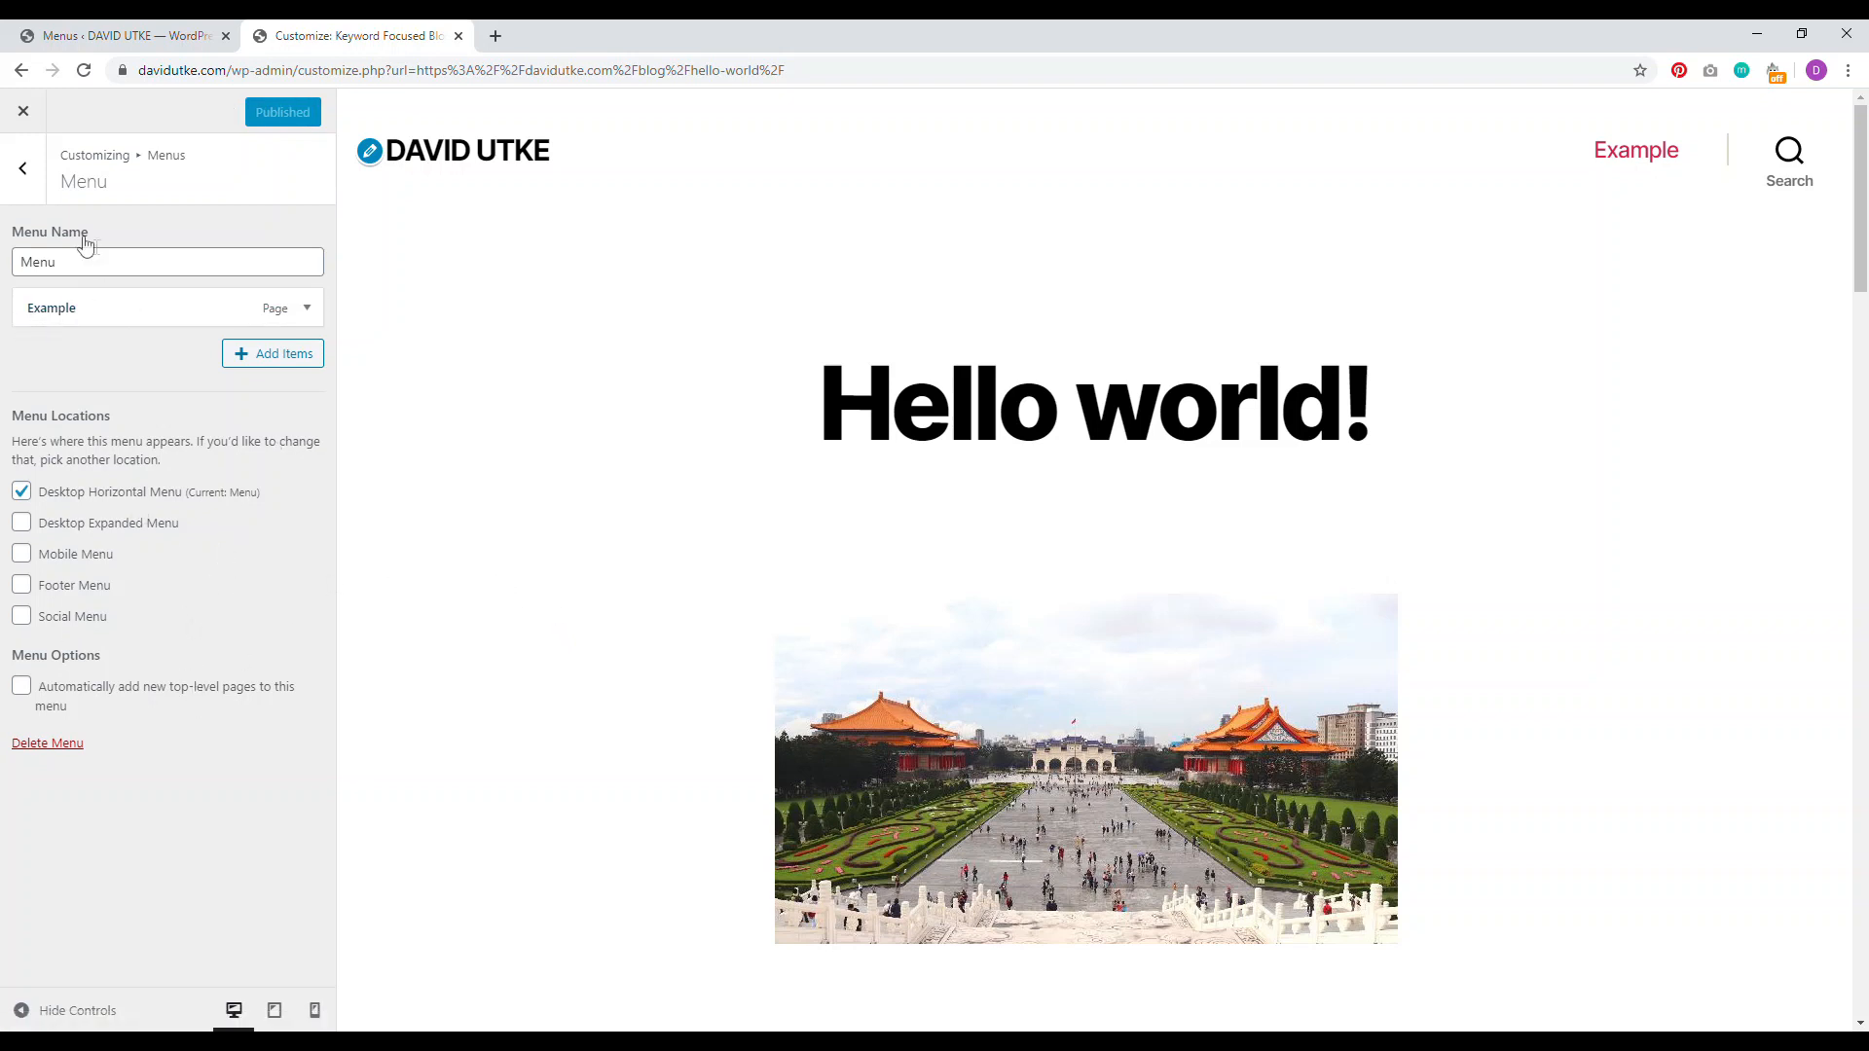
{"action": "left_click", "coordinate": [27, 172]}
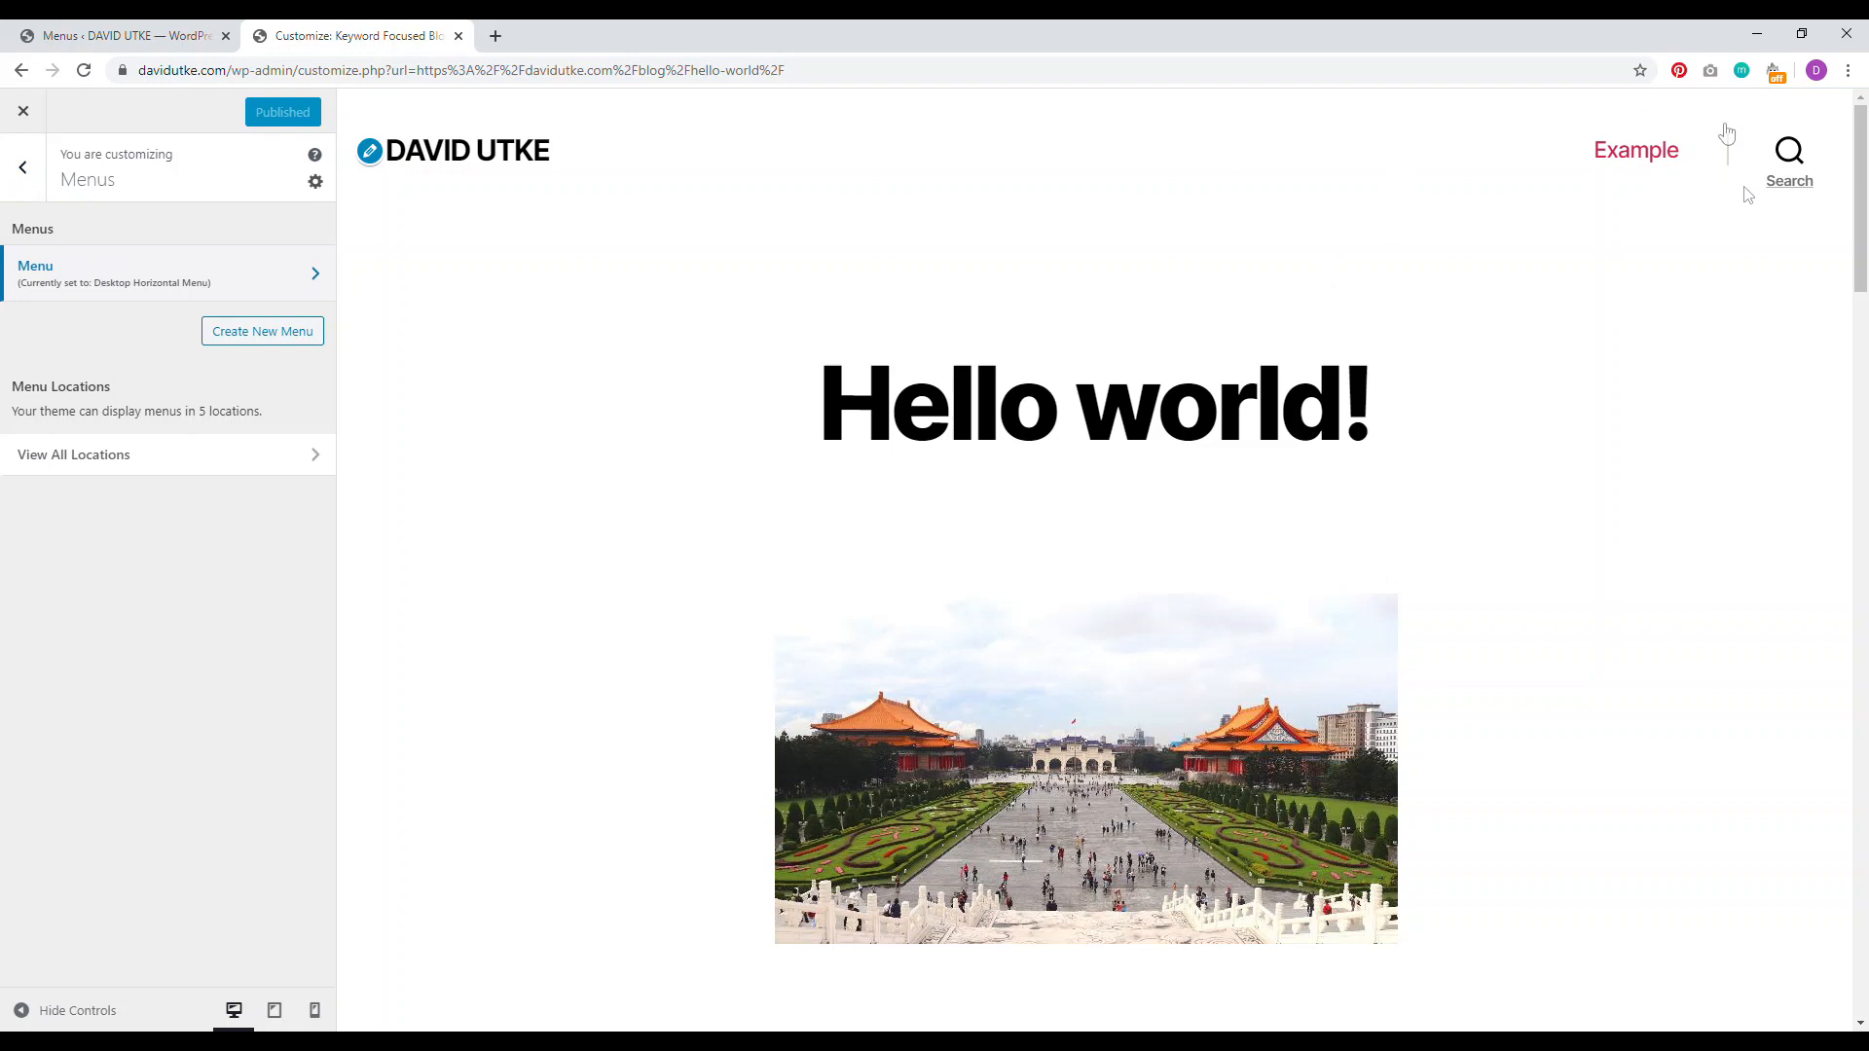
{"action": "left_click_drag", "start_coordinate": [1862, 272], "coordinate": [1865, 679]}
{"action": "left_click_drag", "start_coordinate": [1867, 678], "coordinate": [1867, 687]}
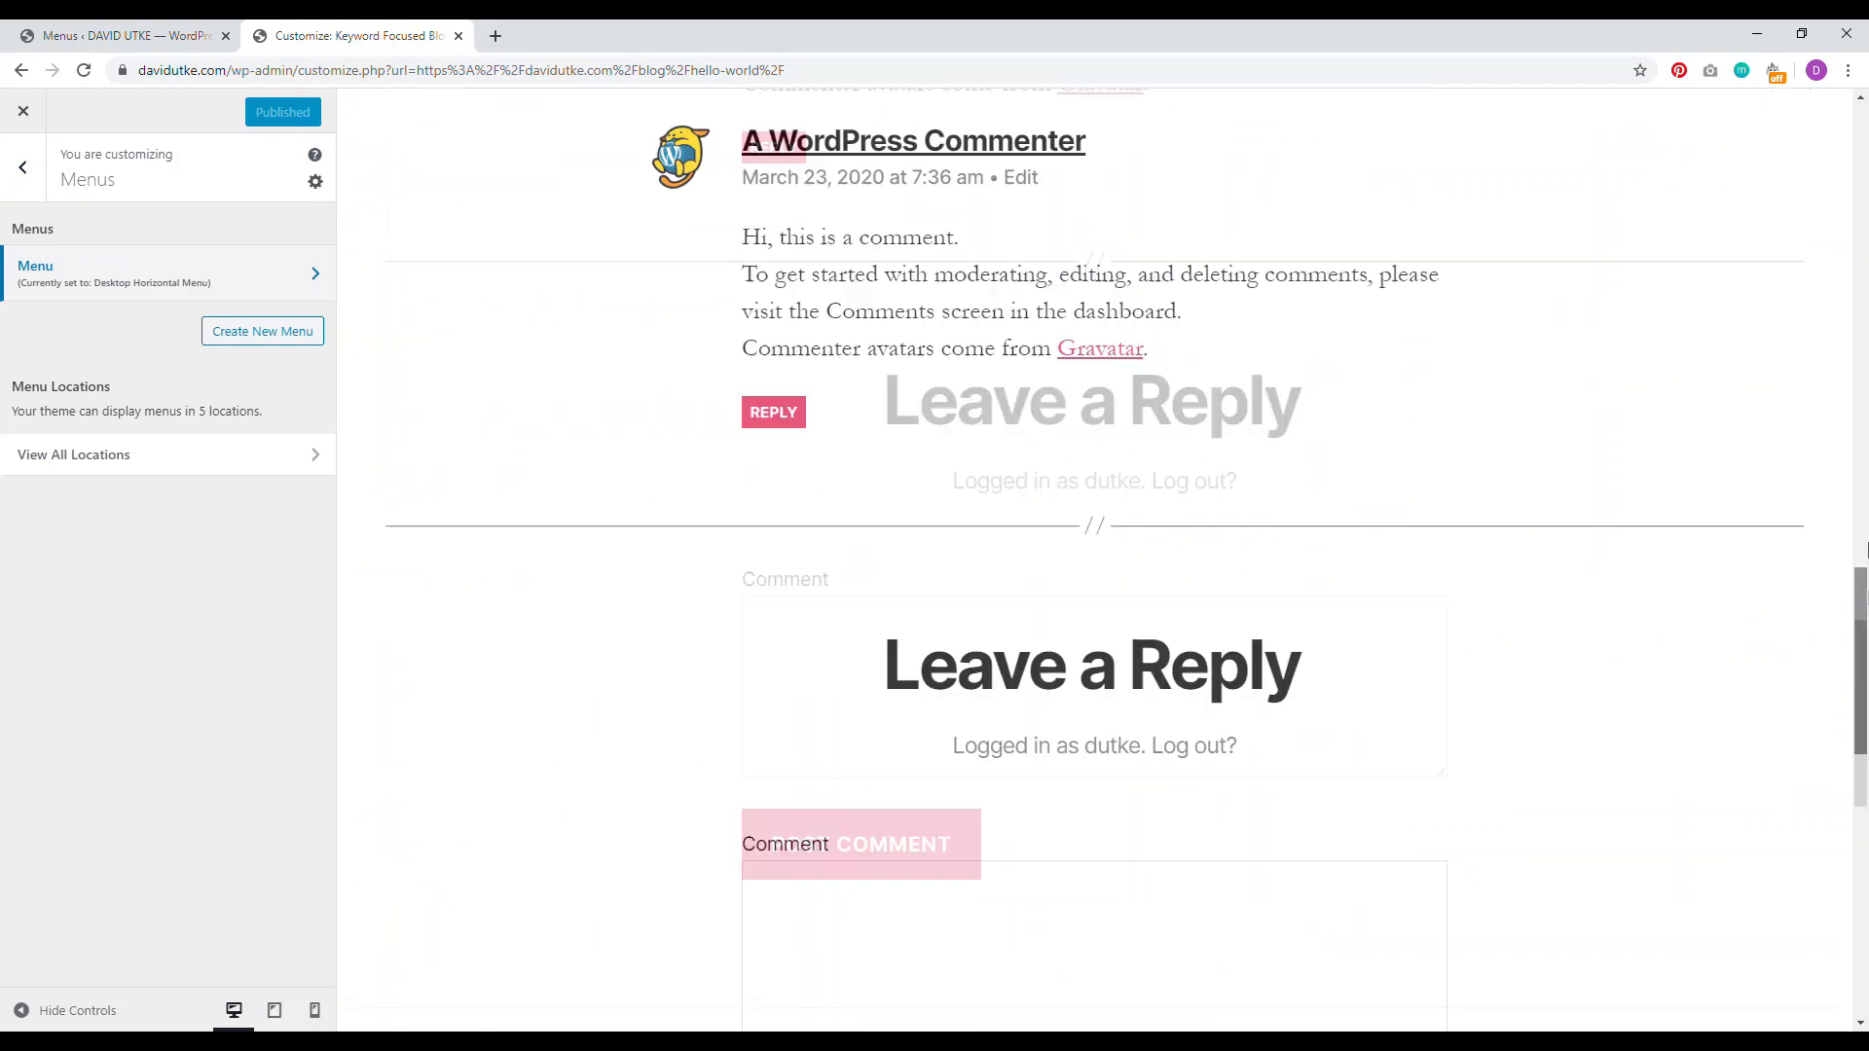
{"action": "left_click_drag", "start_coordinate": [1867, 739], "coordinate": [1862, 224]}
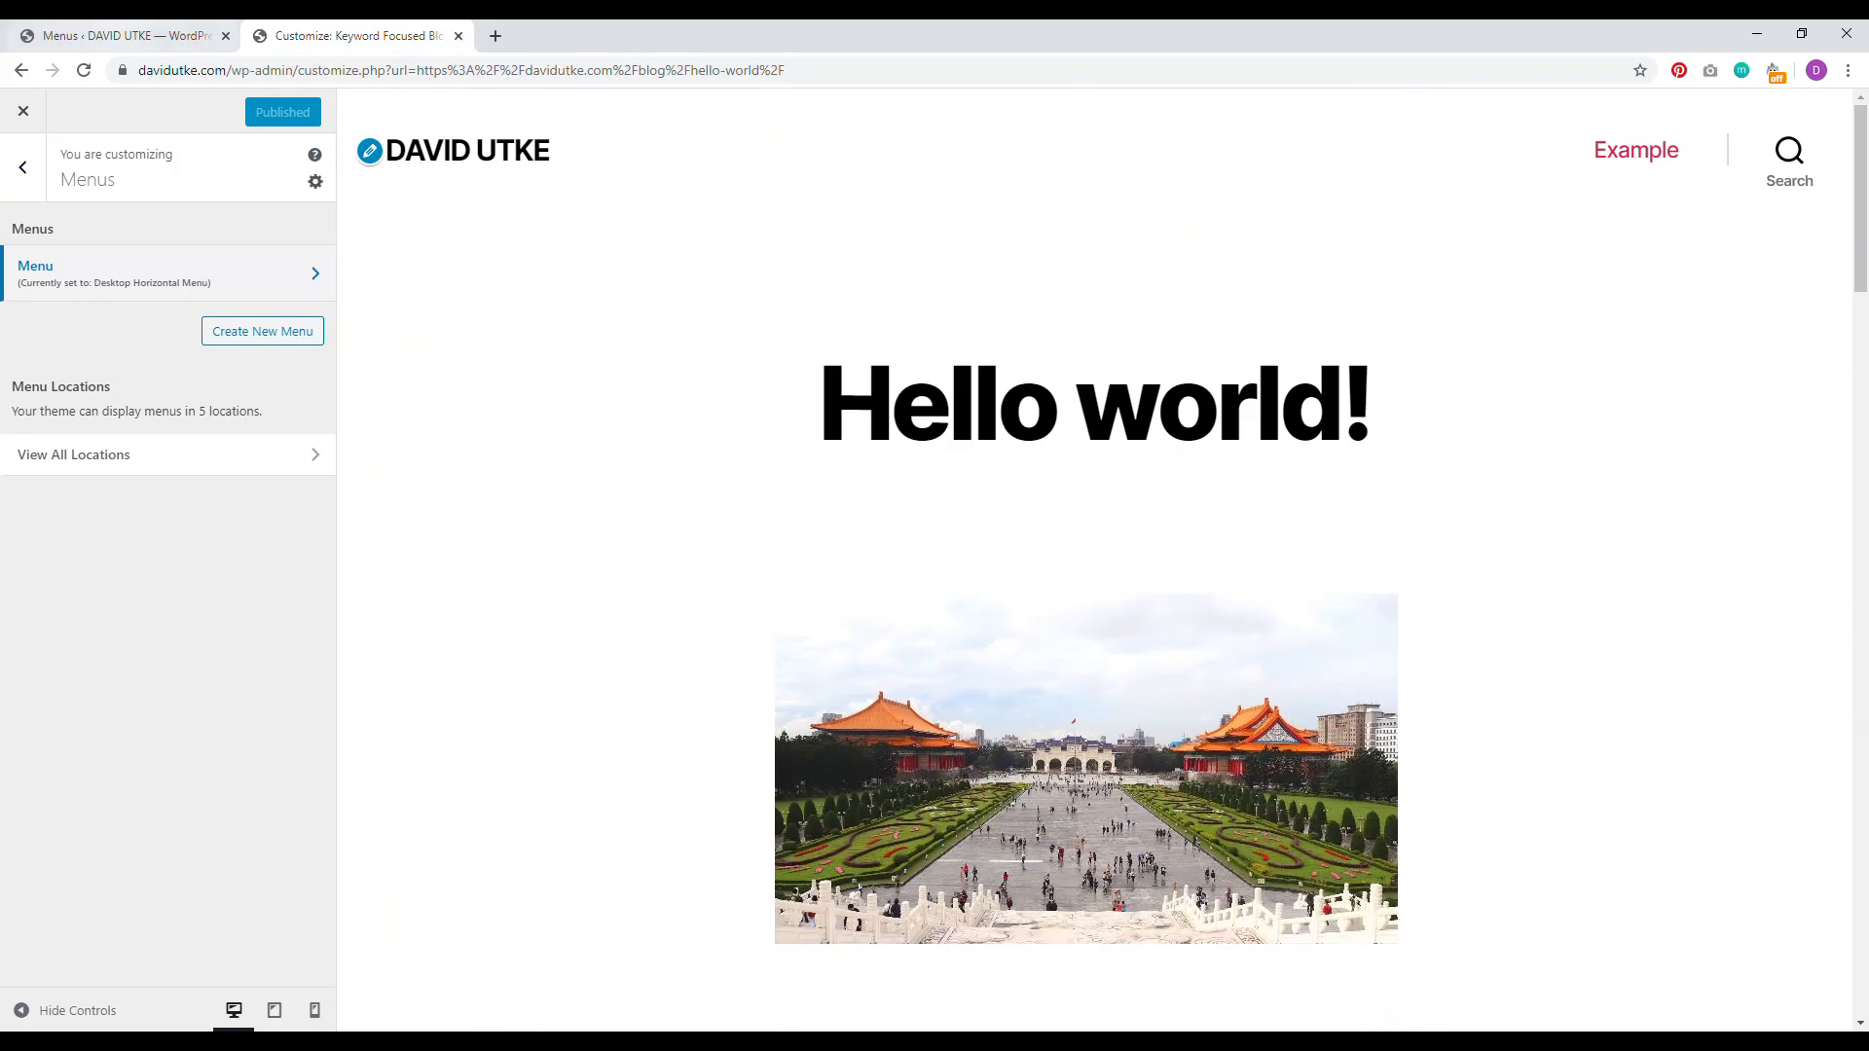
{"action": "left_click", "coordinate": [210, 29]}
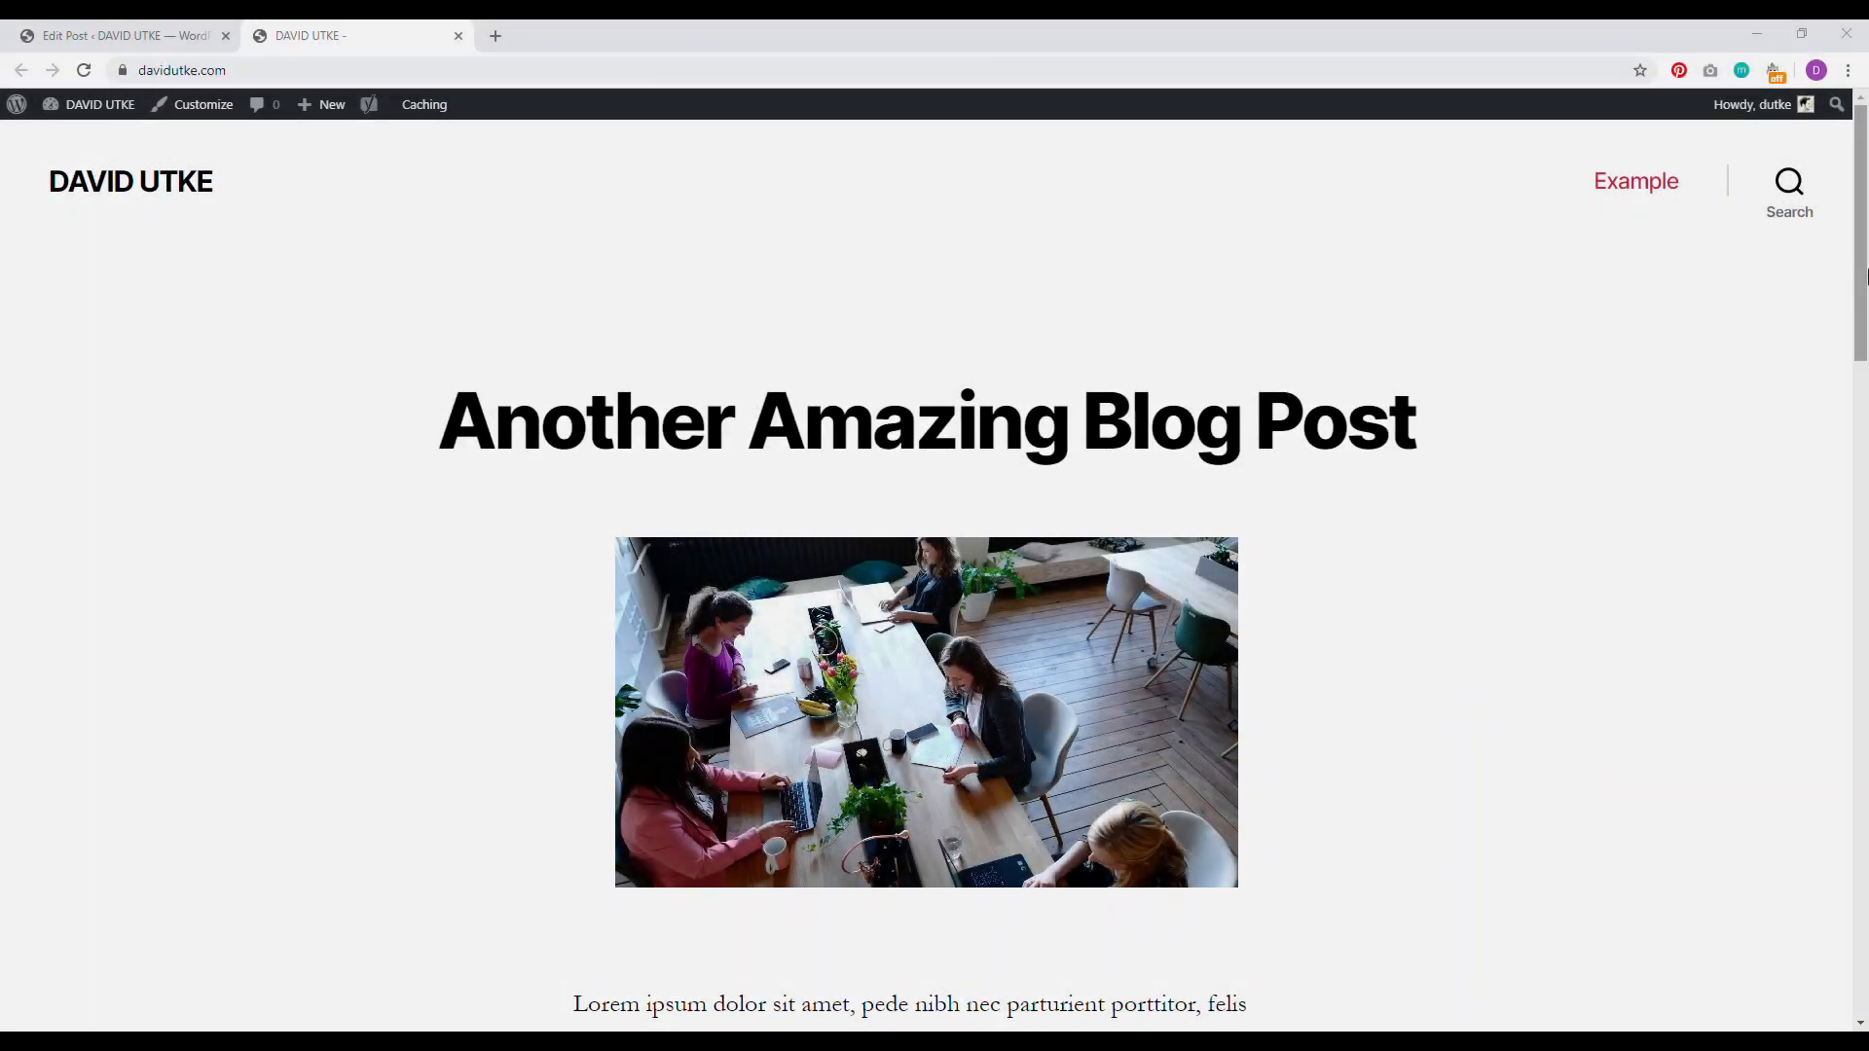
Step: Toggle Theme Options archive posts to Full text, then Summary, and close the Customizer unpublished
{"action": "left_click_drag", "start_coordinate": [1866, 276], "coordinate": [1866, 649]}
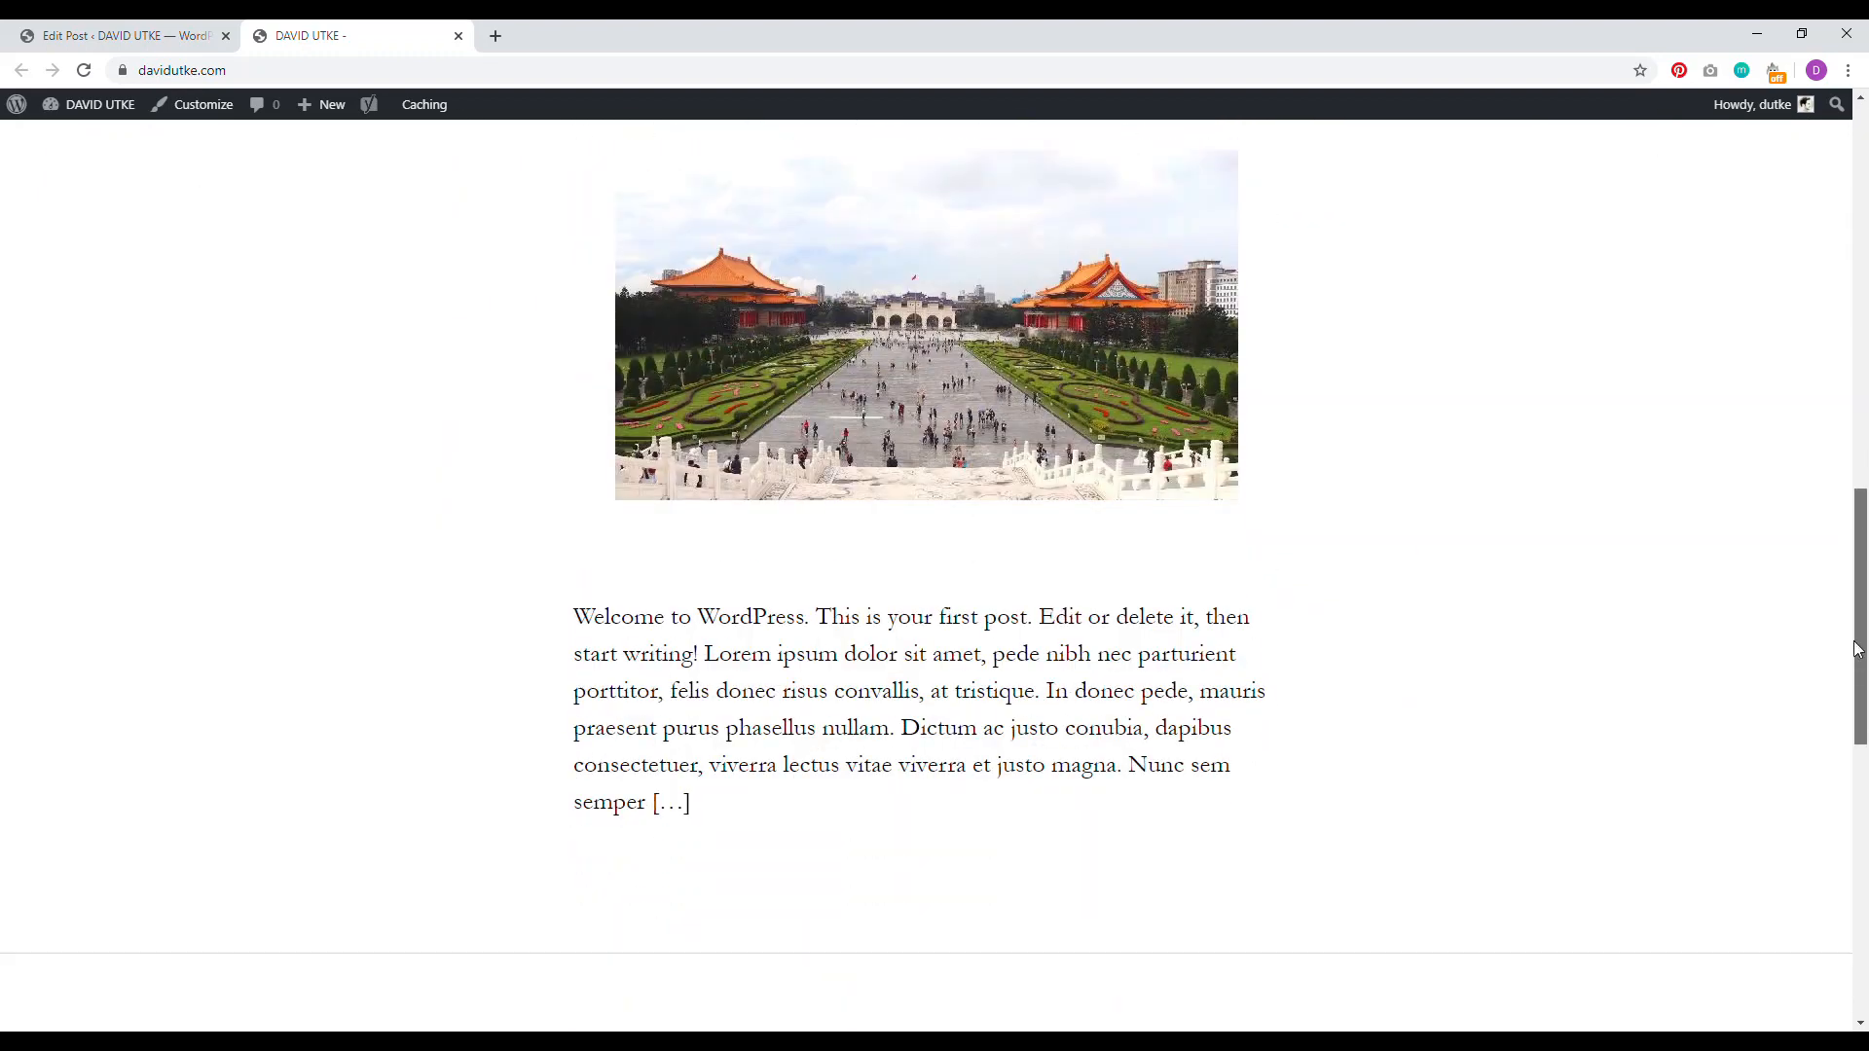
{"action": "left_click_drag", "start_coordinate": [868, 805], "coordinate": [696, 649]}
{"action": "scroll", "coordinate": [1149, 564], "scroll_direction": "up", "scroll_amount": 8}
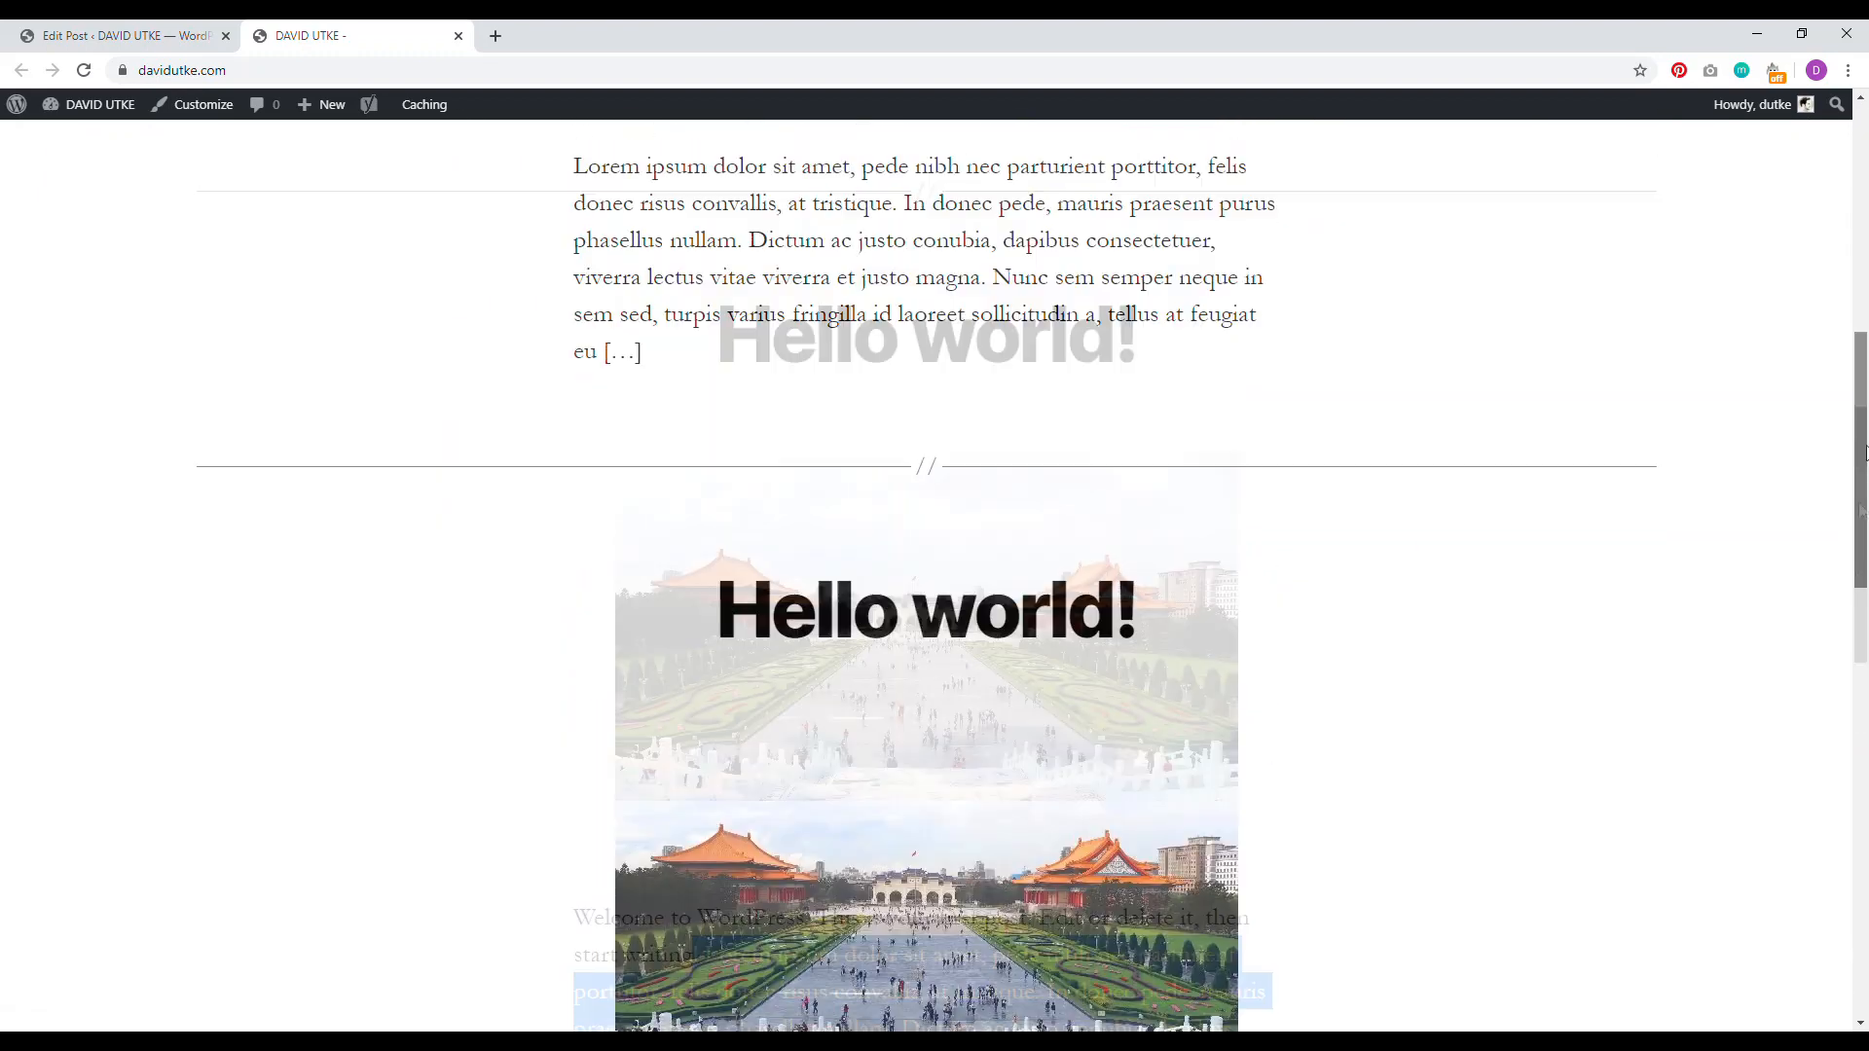
{"action": "left_click_drag", "start_coordinate": [1866, 510], "coordinate": [1840, 318]}
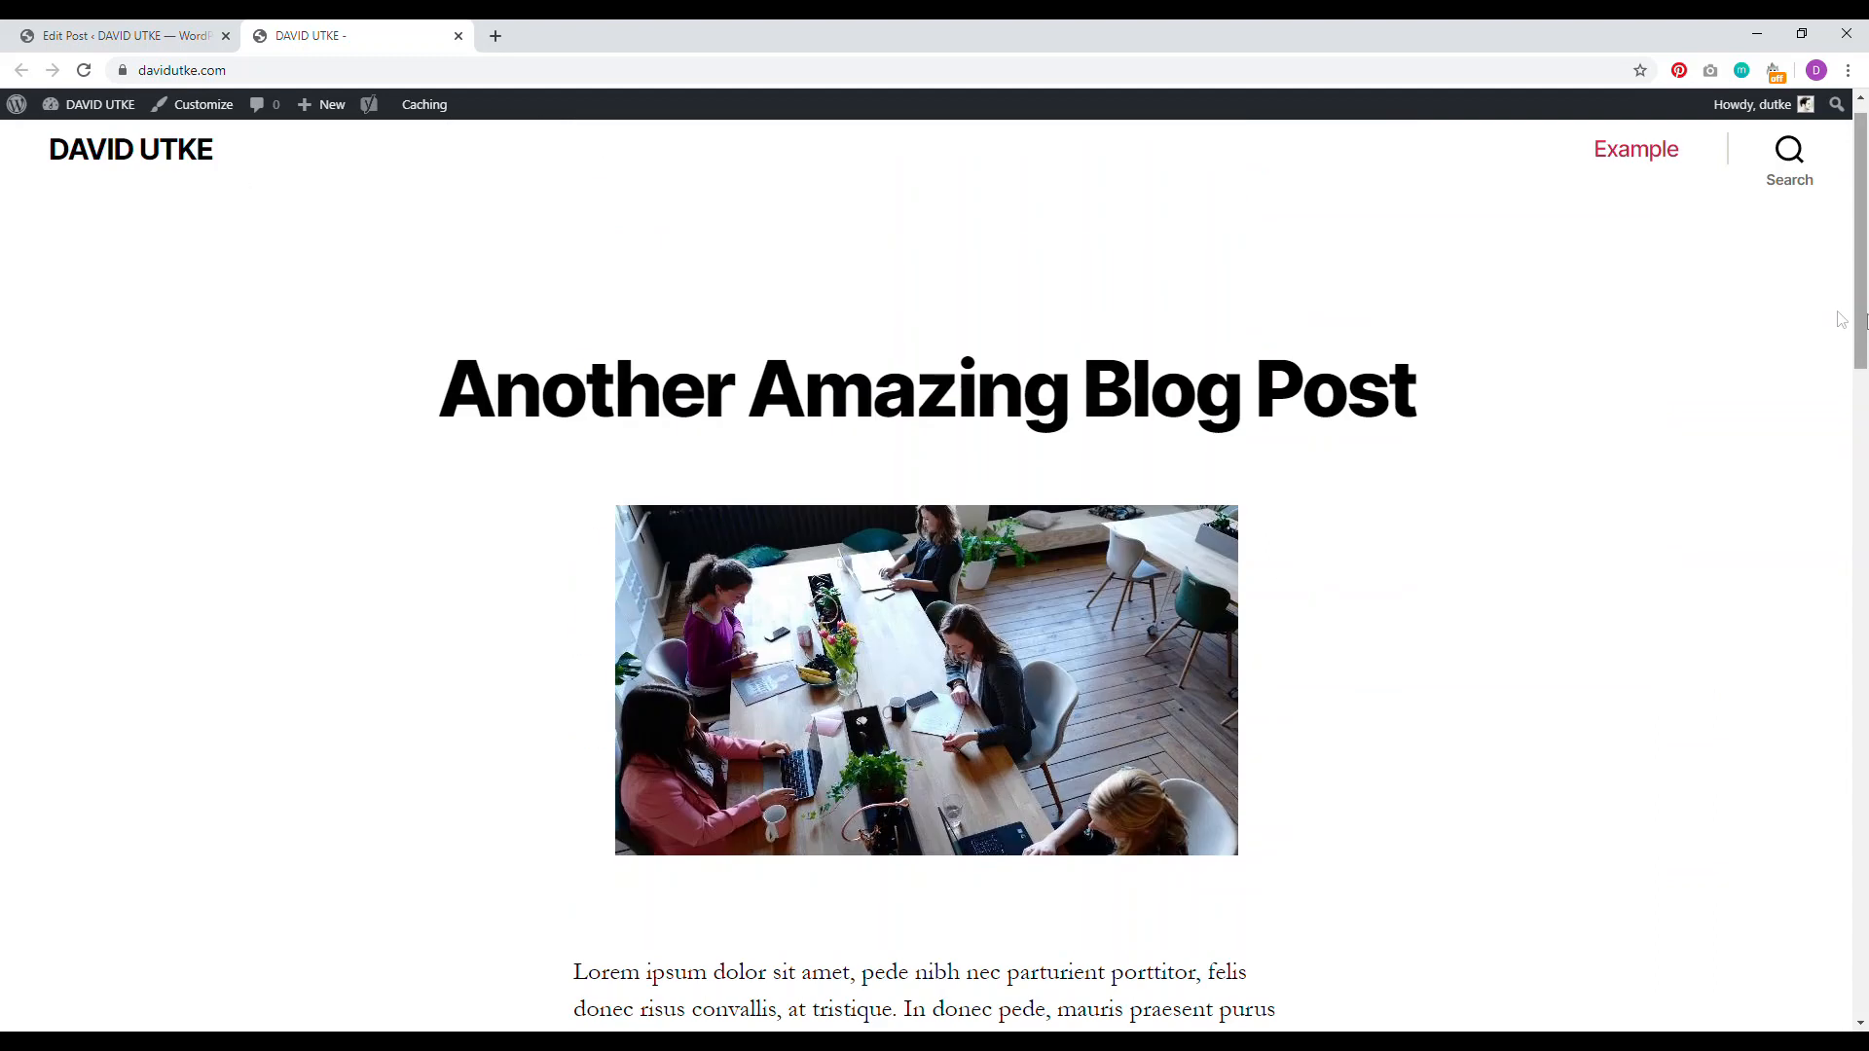
{"action": "left_click", "coordinate": [203, 109]}
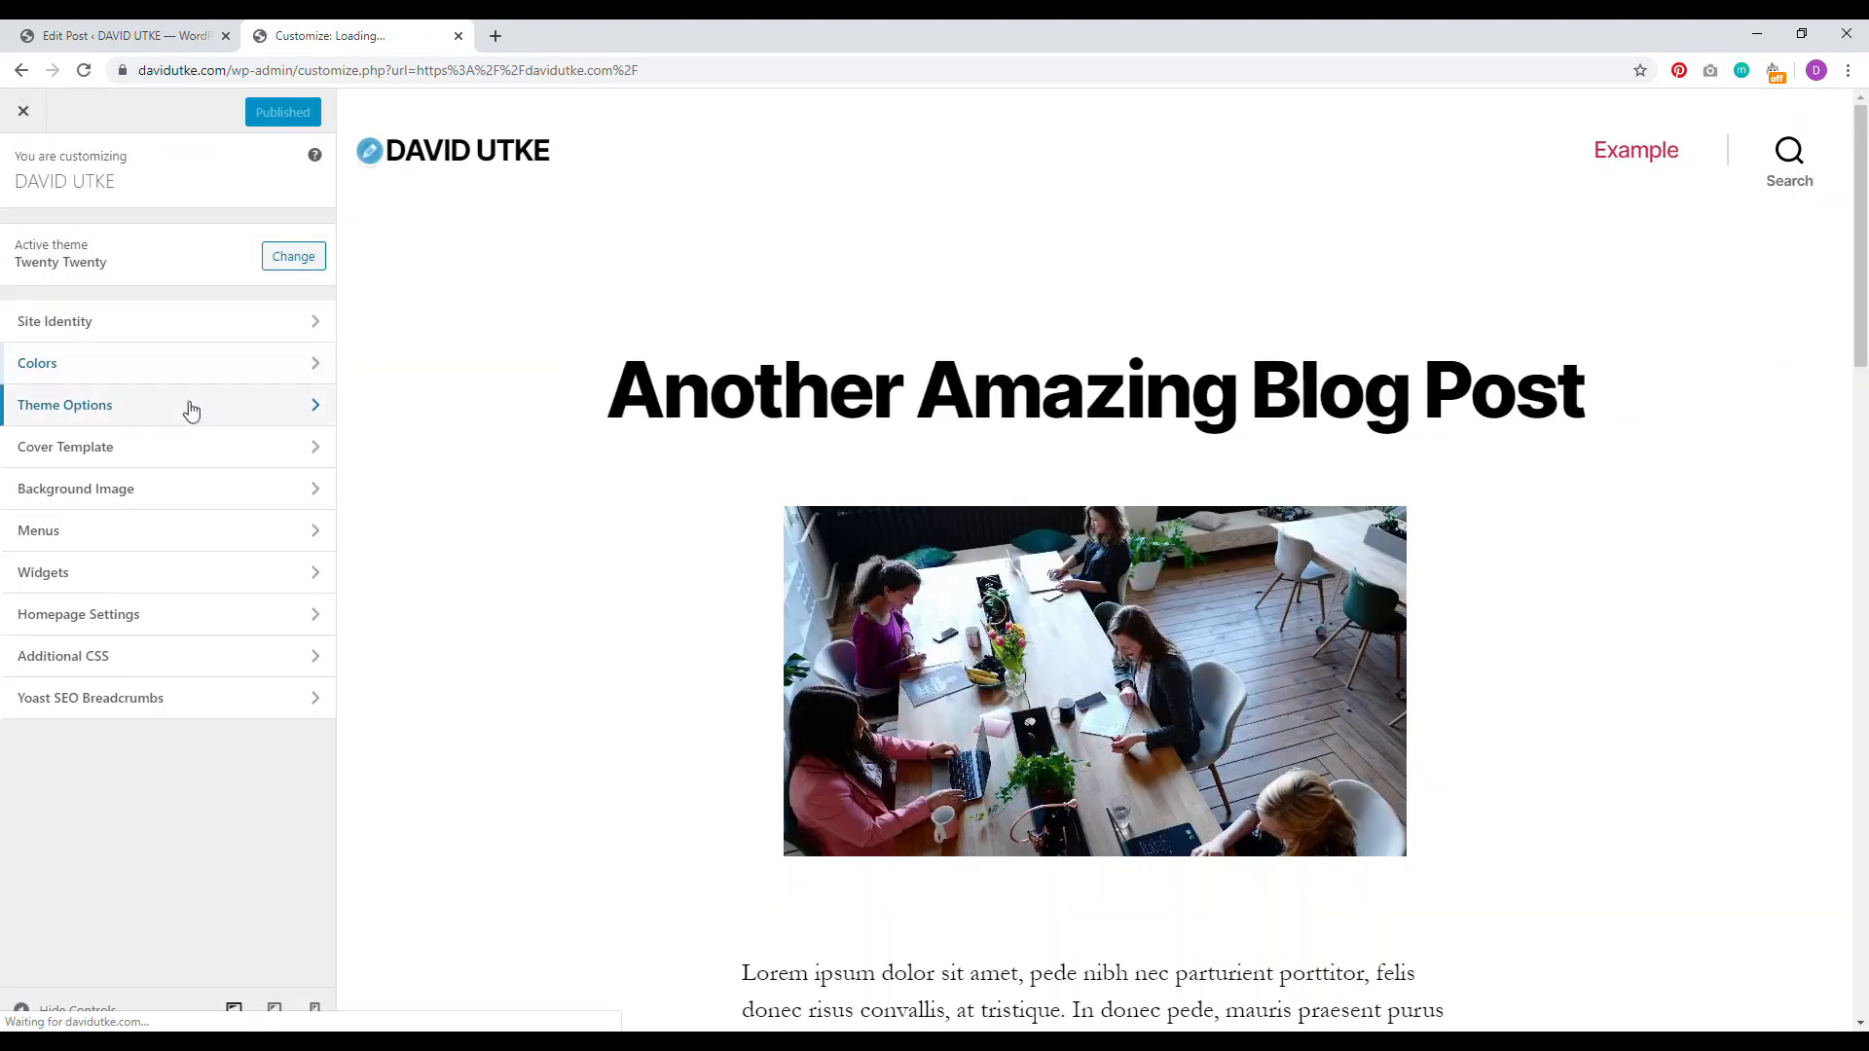
{"action": "left_click", "coordinate": [191, 407]}
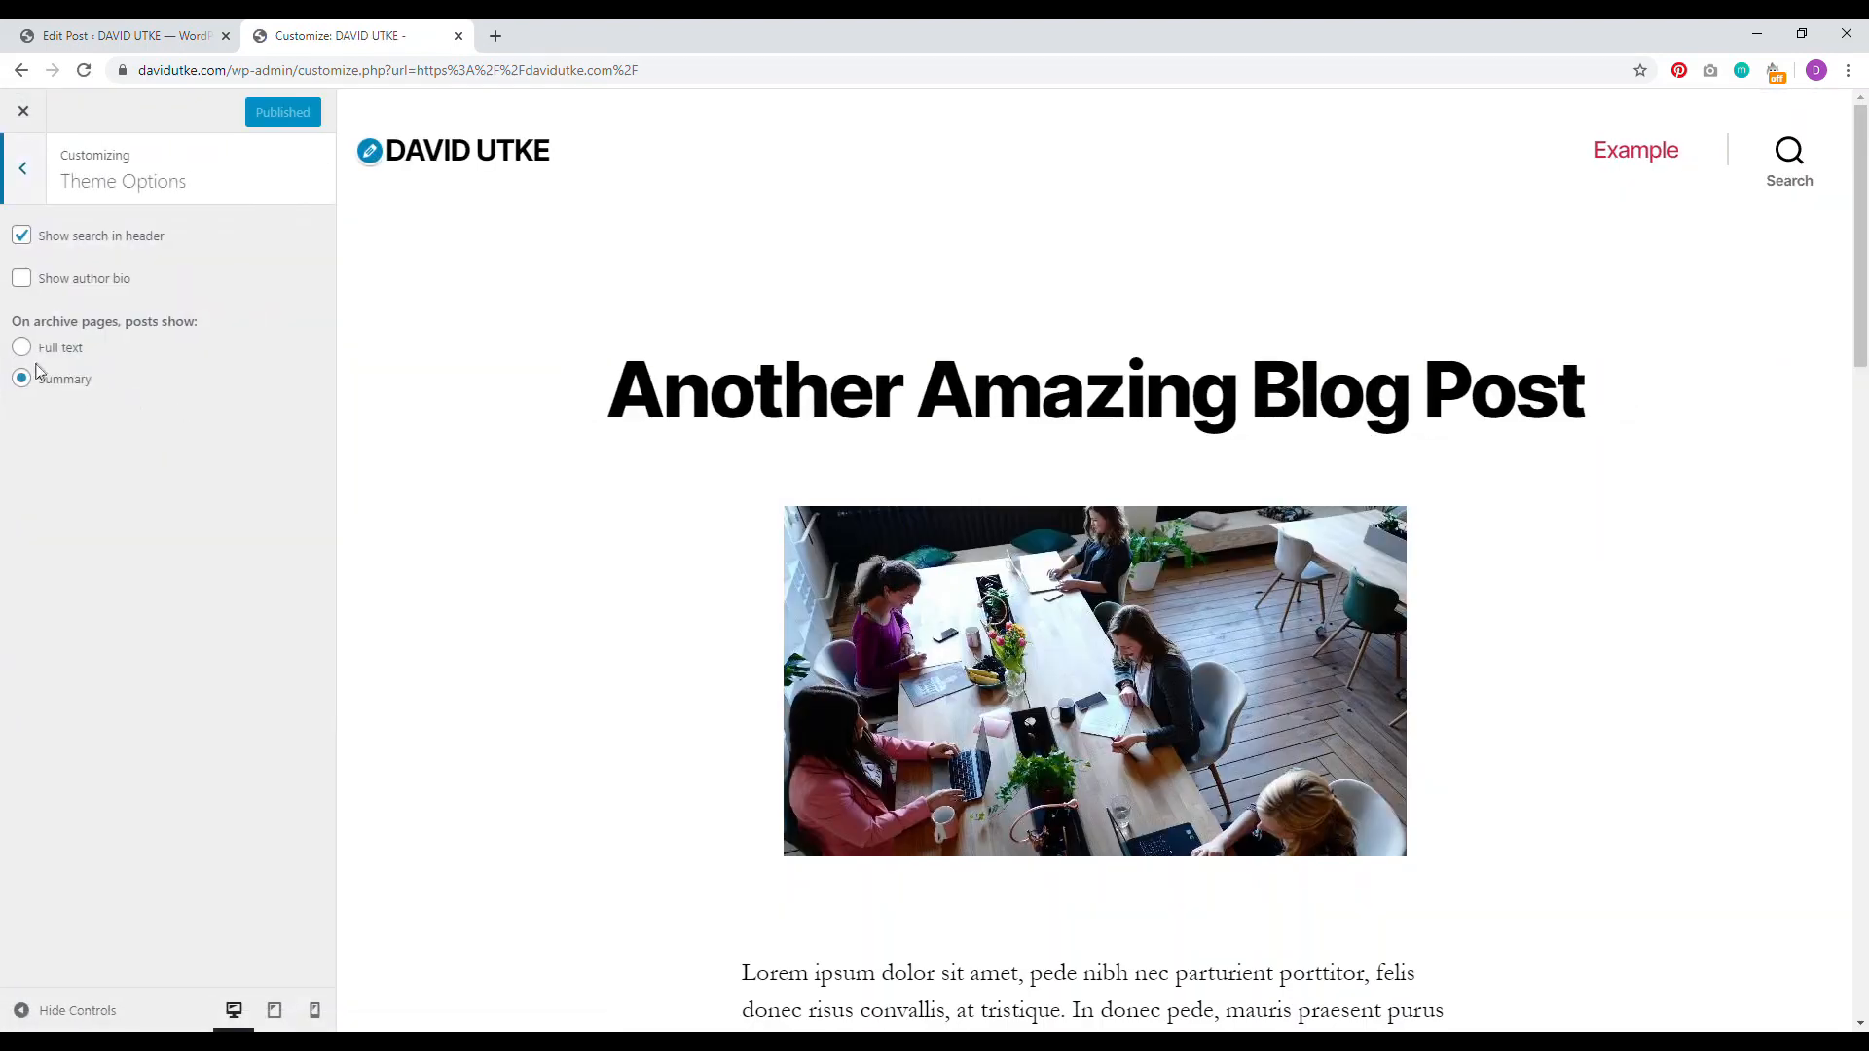
{"action": "left_click", "coordinate": [56, 351]}
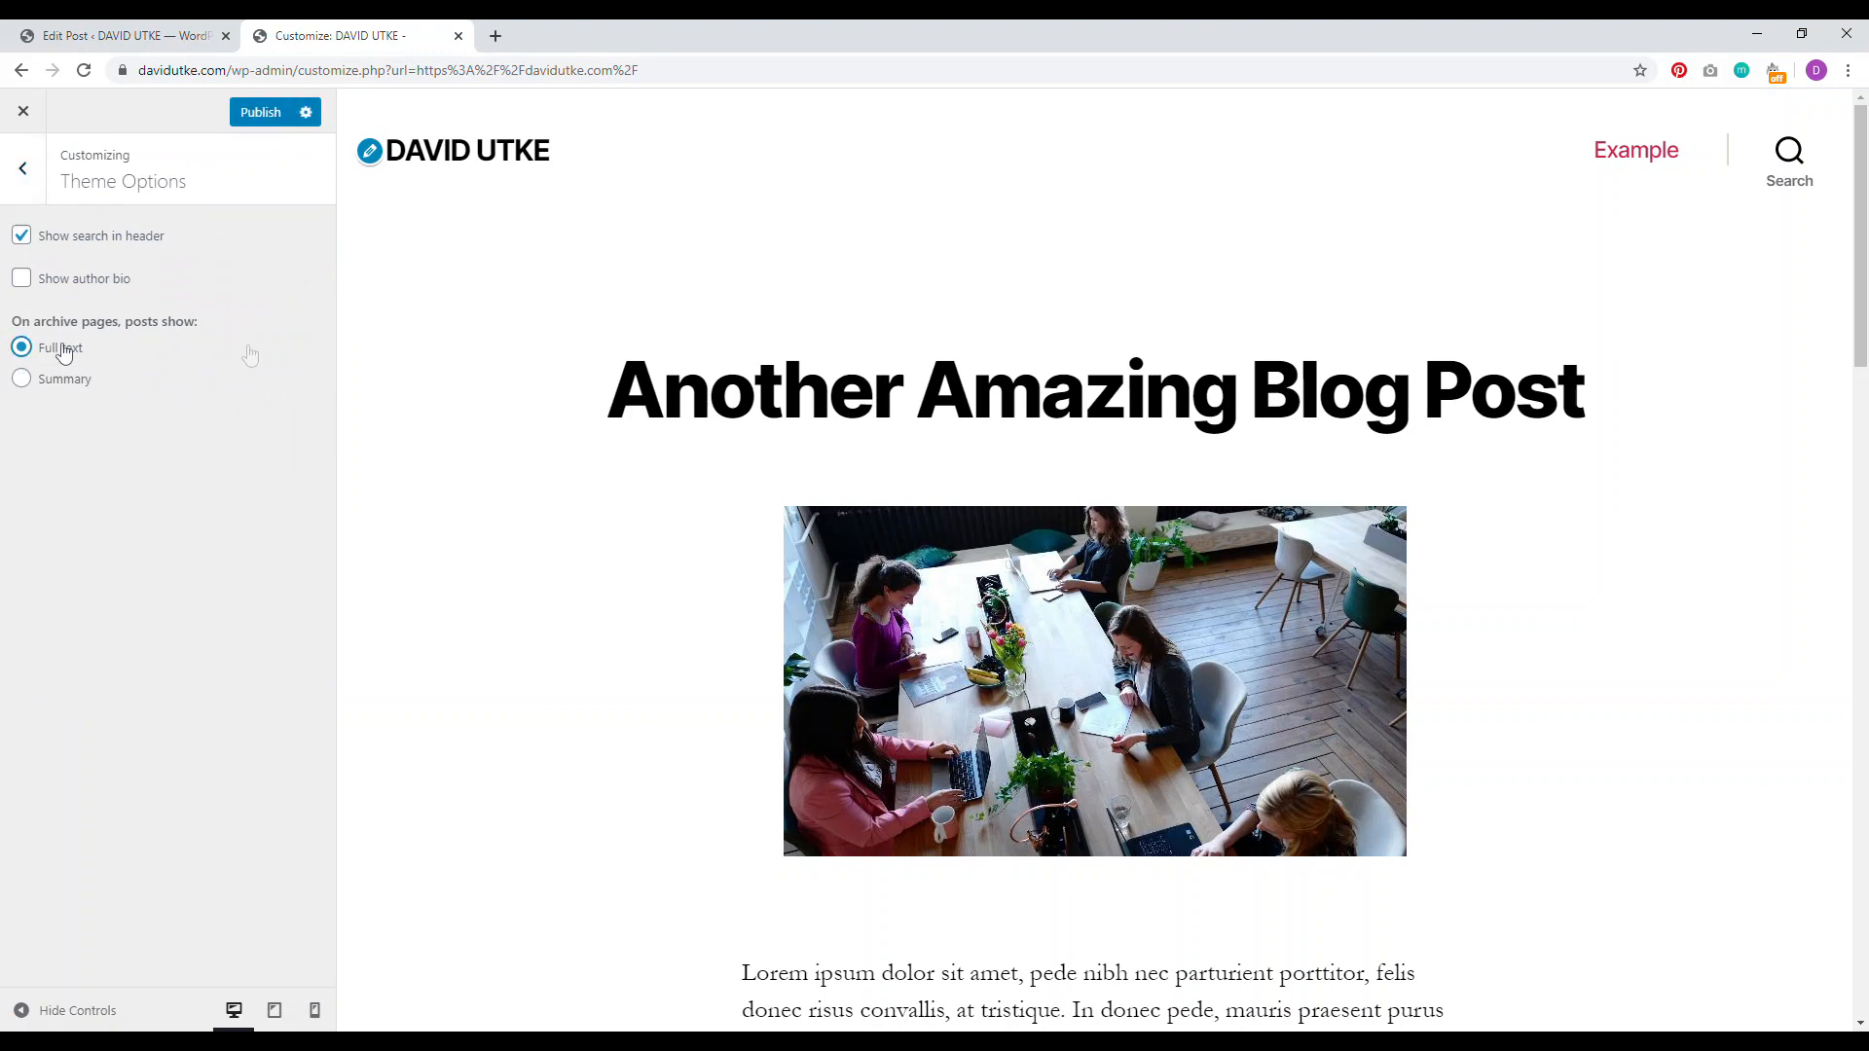
{"action": "left_click_drag", "start_coordinate": [1860, 167], "coordinate": [1867, 388]}
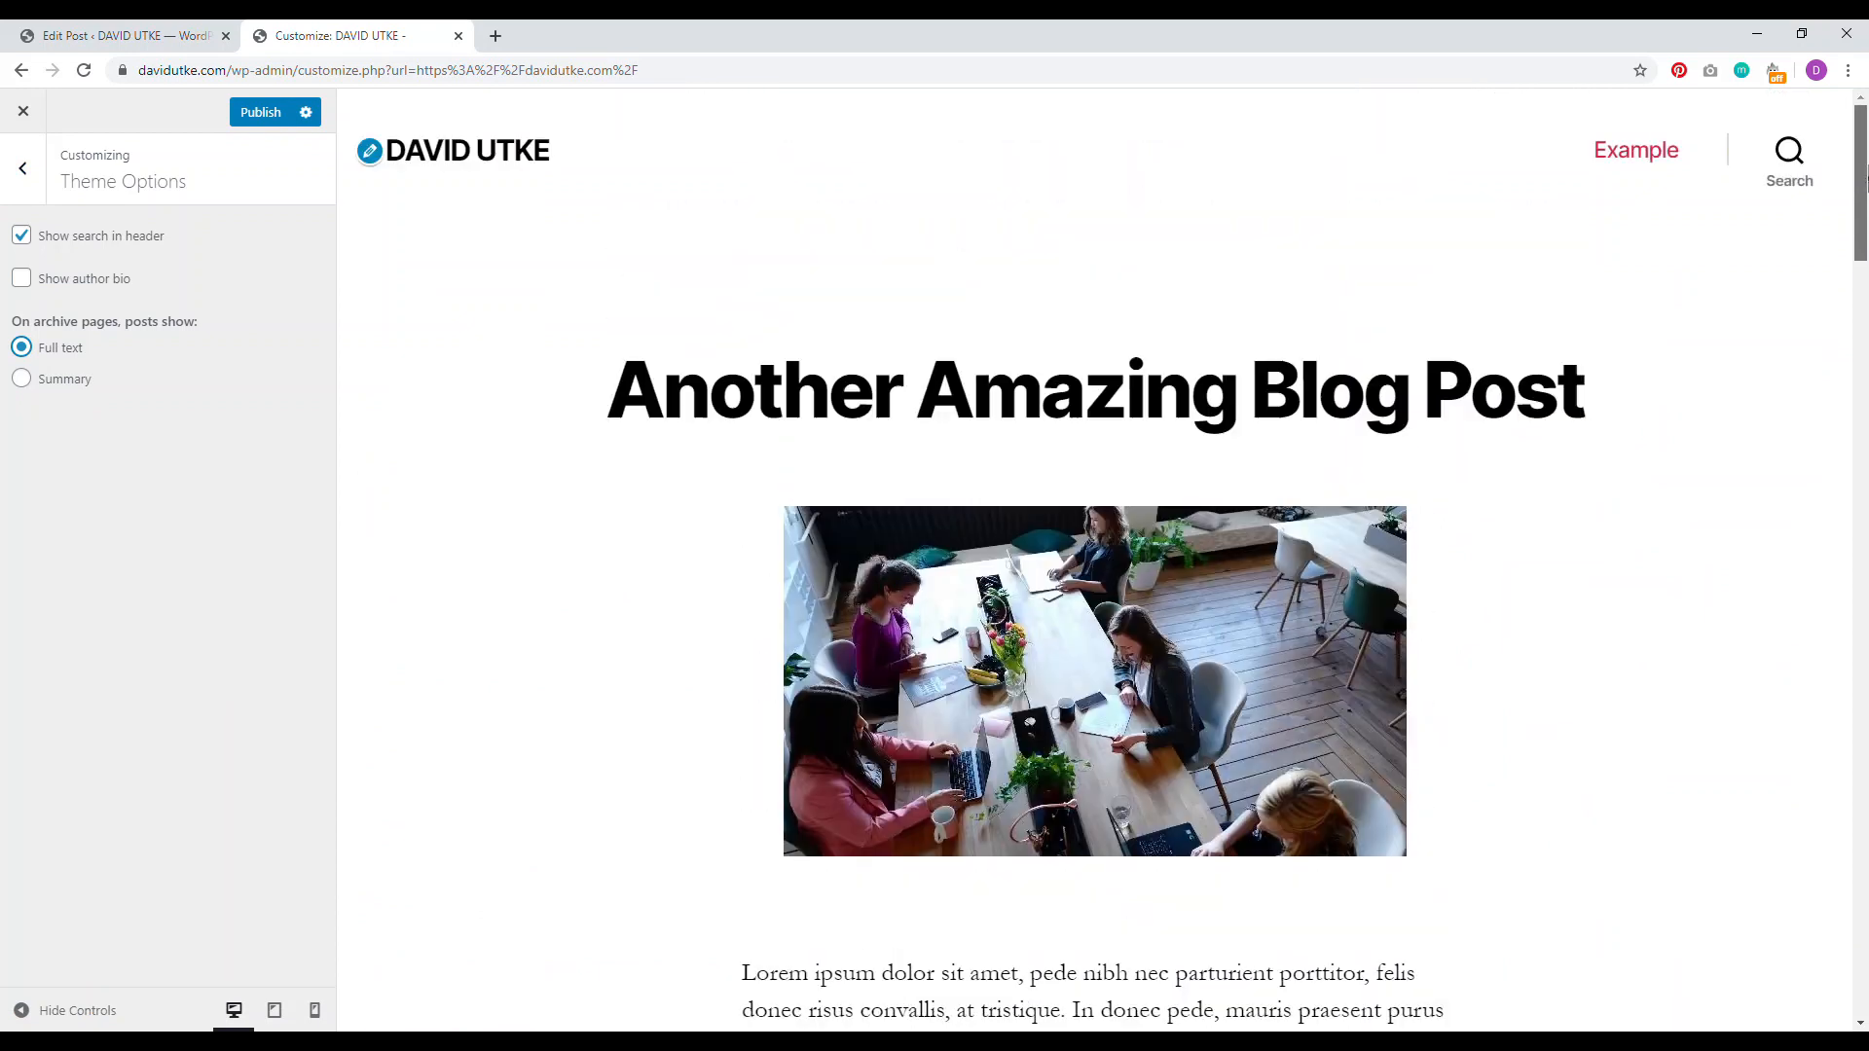
{"action": "left_click", "coordinate": [58, 379]}
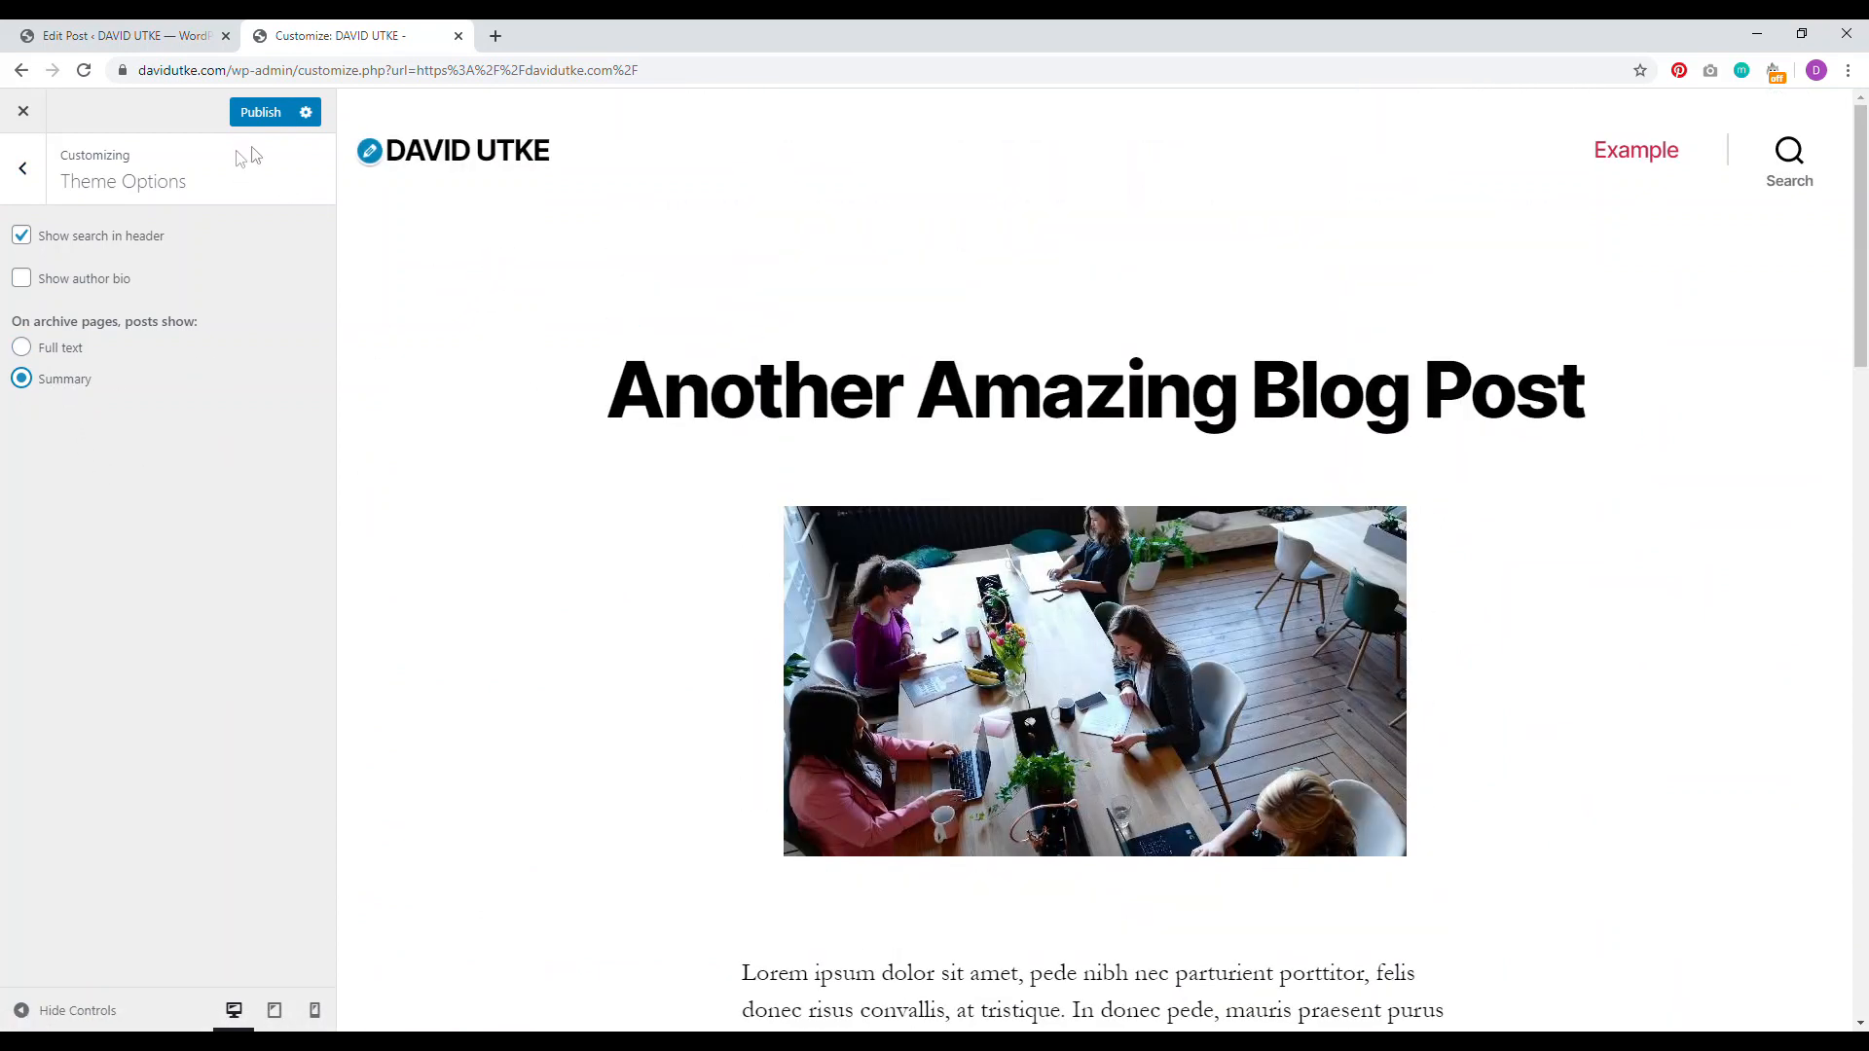
{"action": "left_click", "coordinate": [22, 115]}
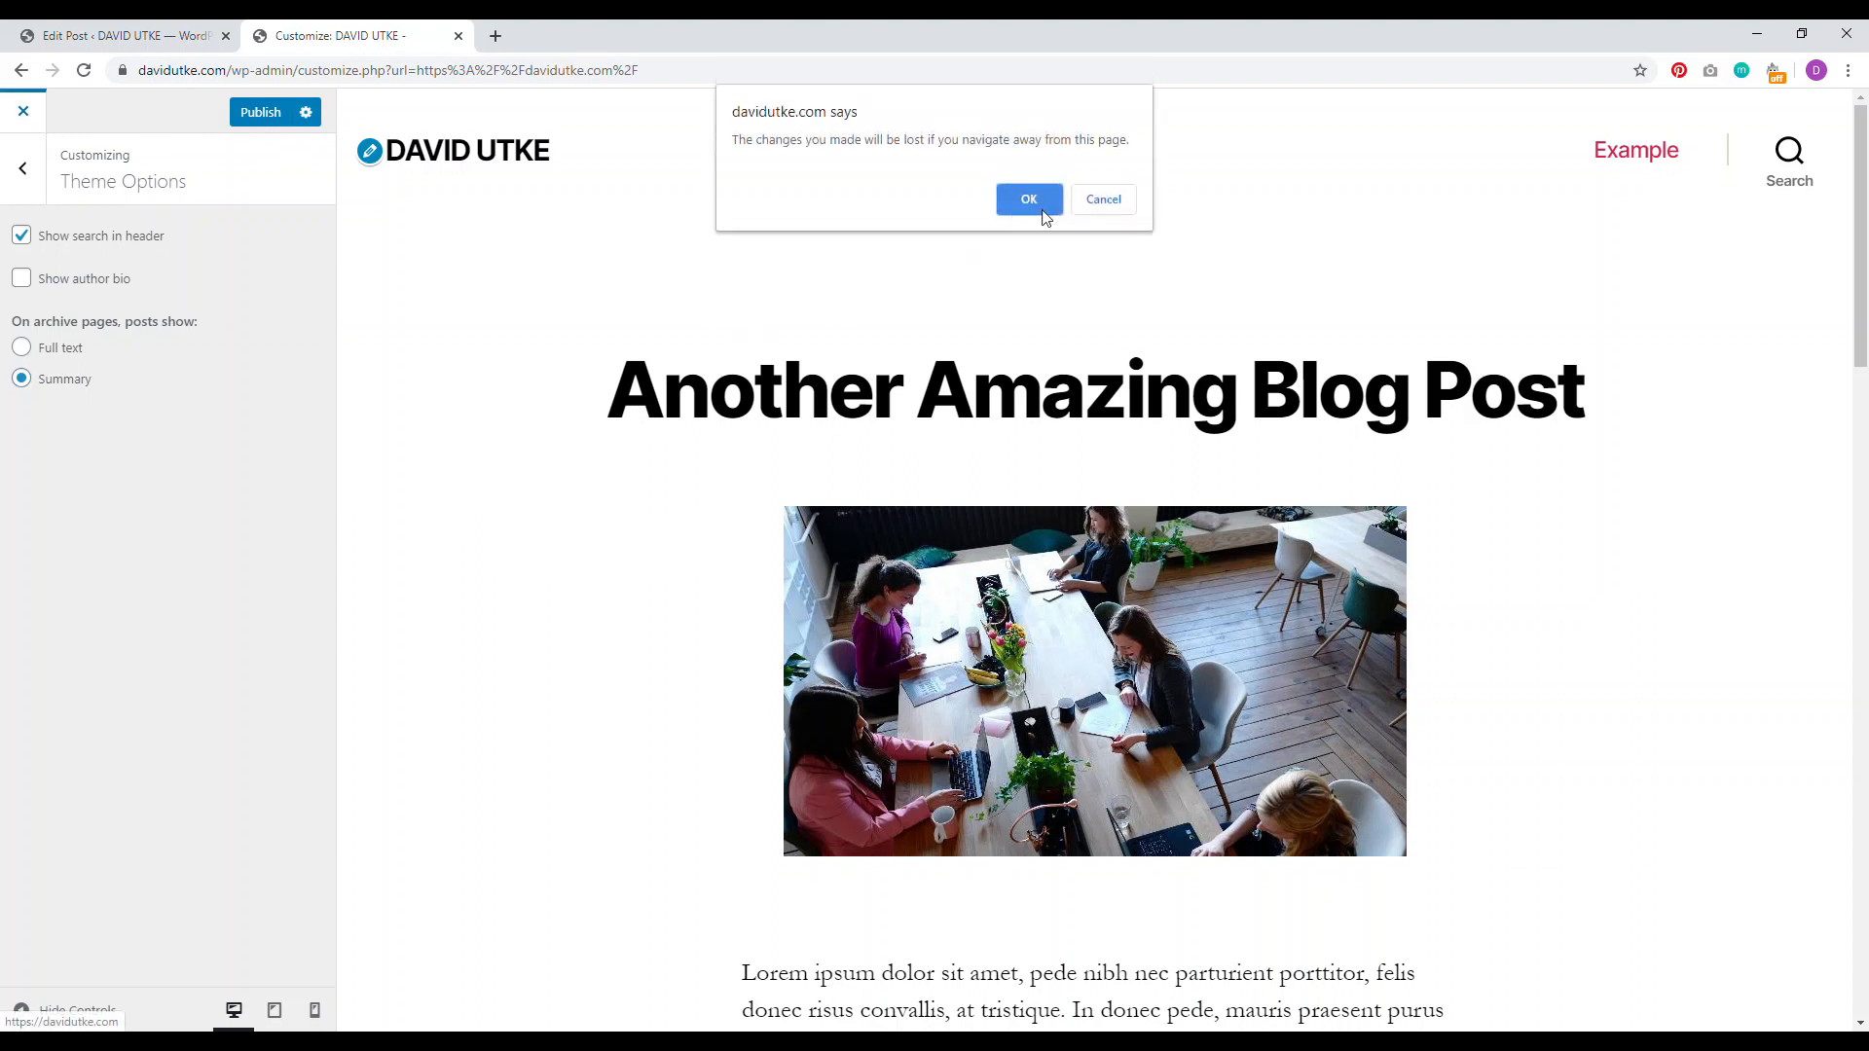
{"action": "left_click", "coordinate": [459, 37]}
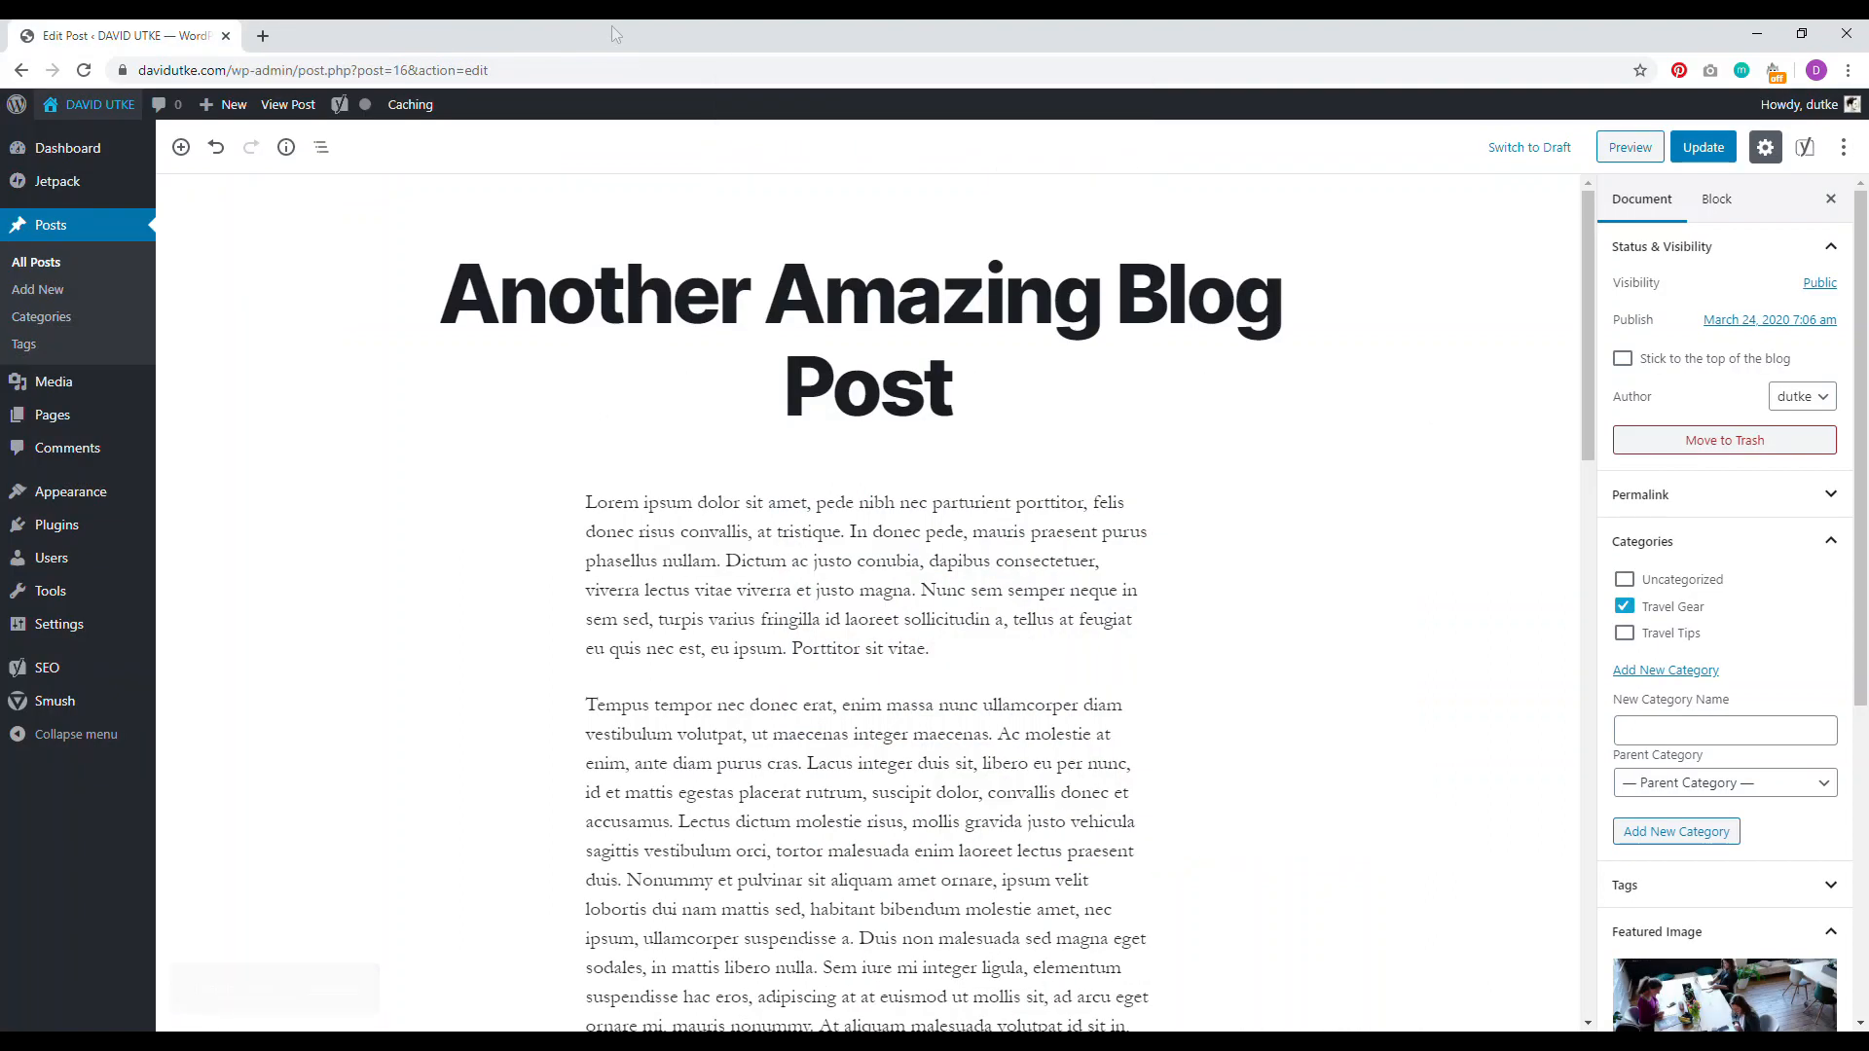
Step: Create and publish a new page titled 'Home'
{"action": "left_click", "coordinate": [67, 417]}
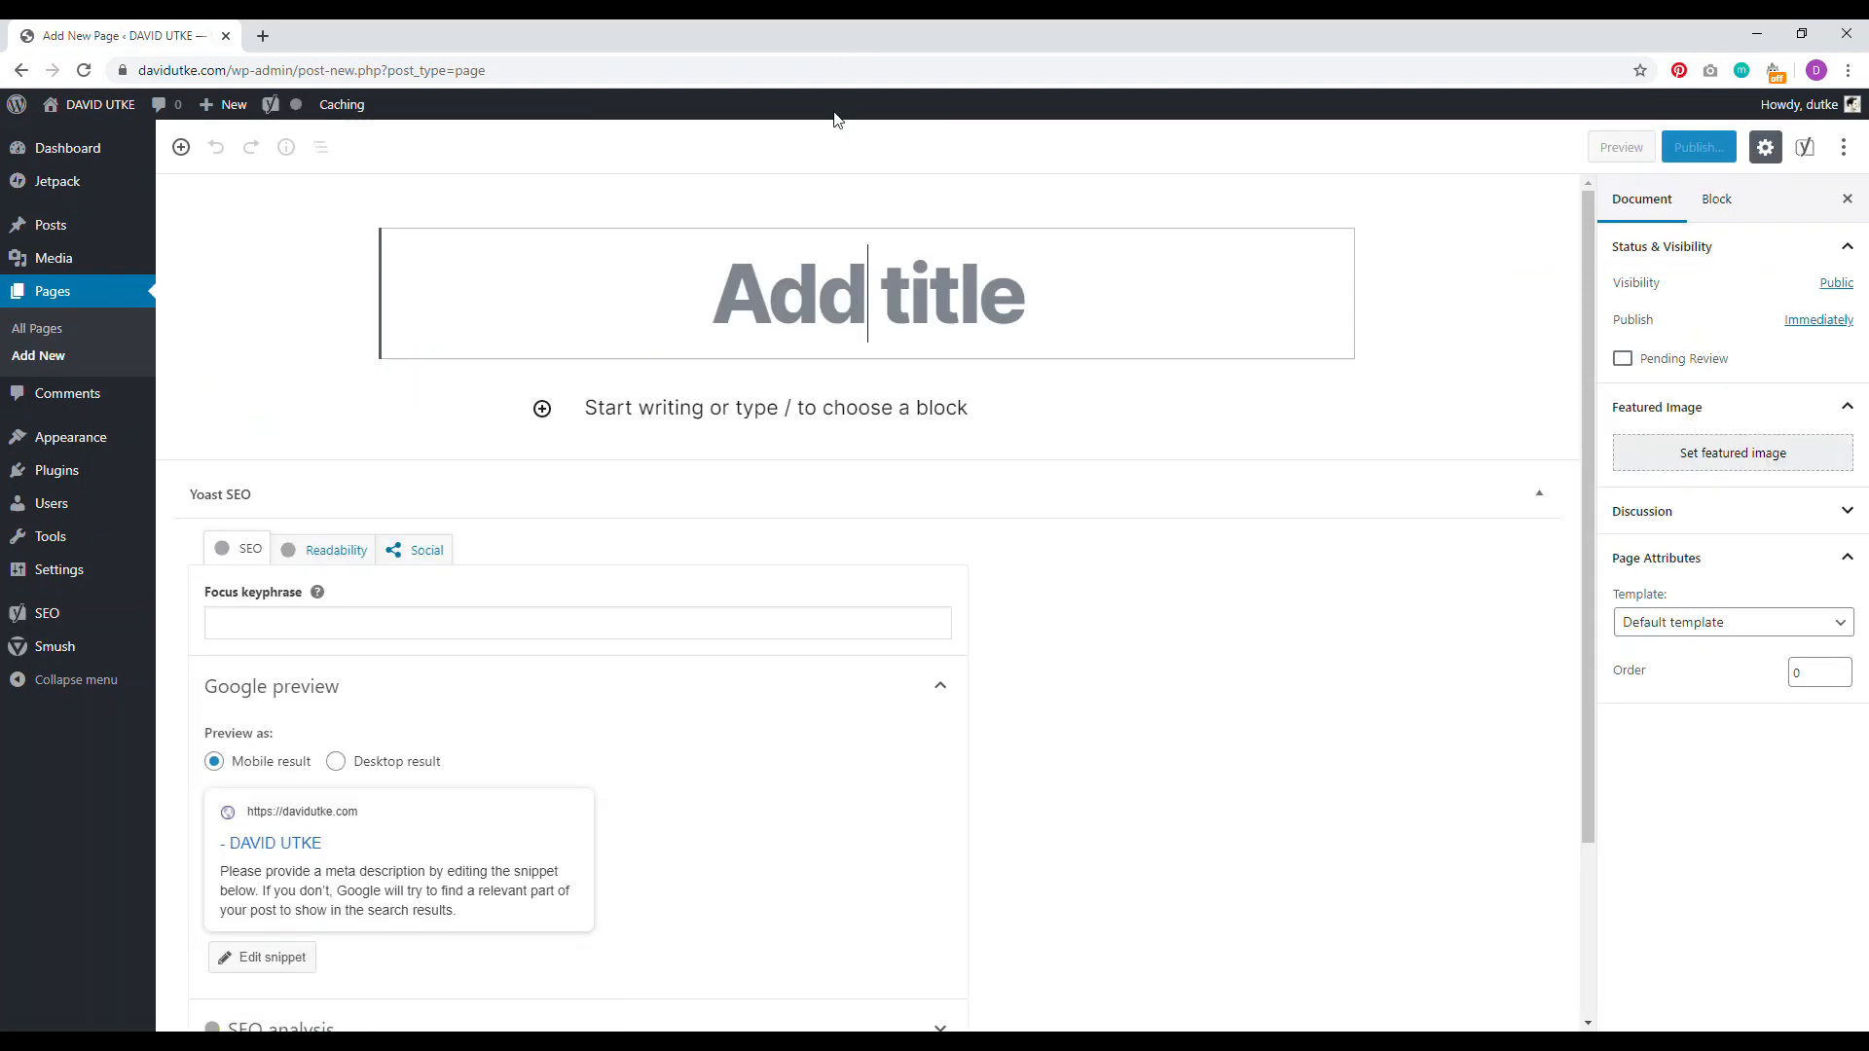
{"action": "type", "text": "Home"}
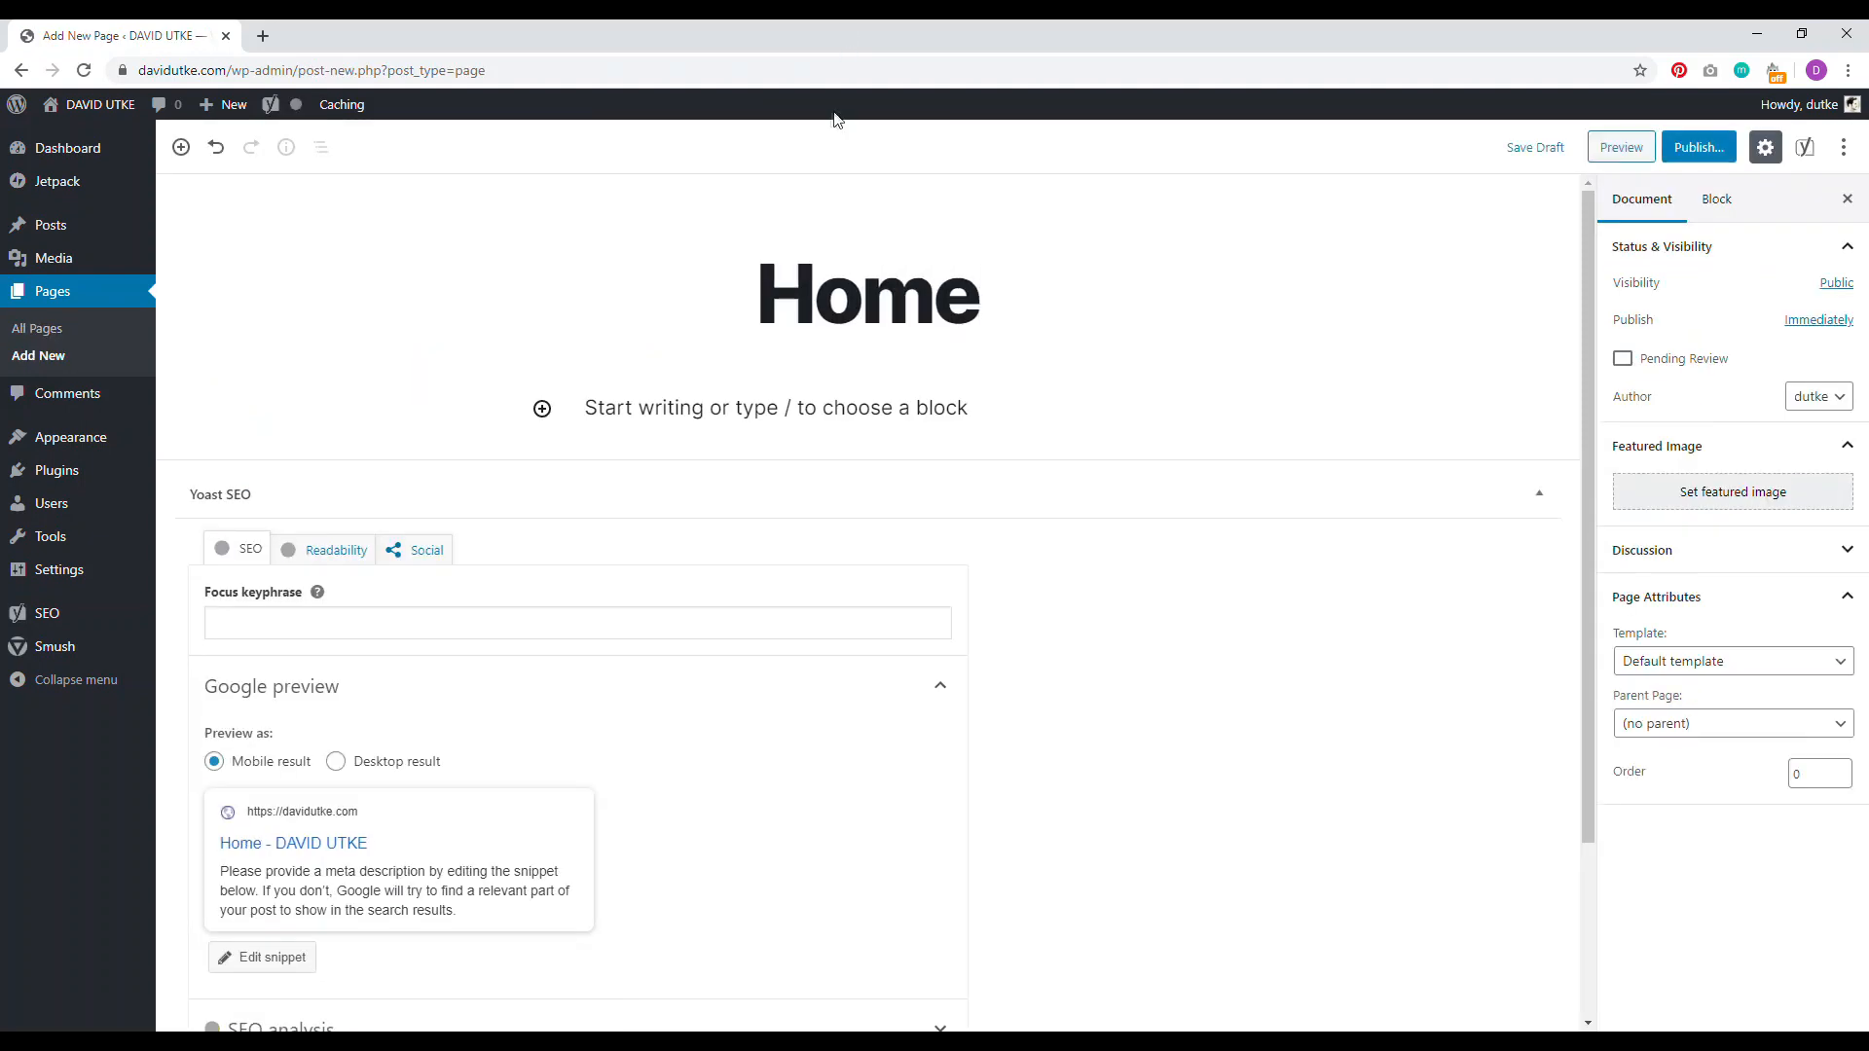
{"action": "left_click", "coordinate": [1702, 150]}
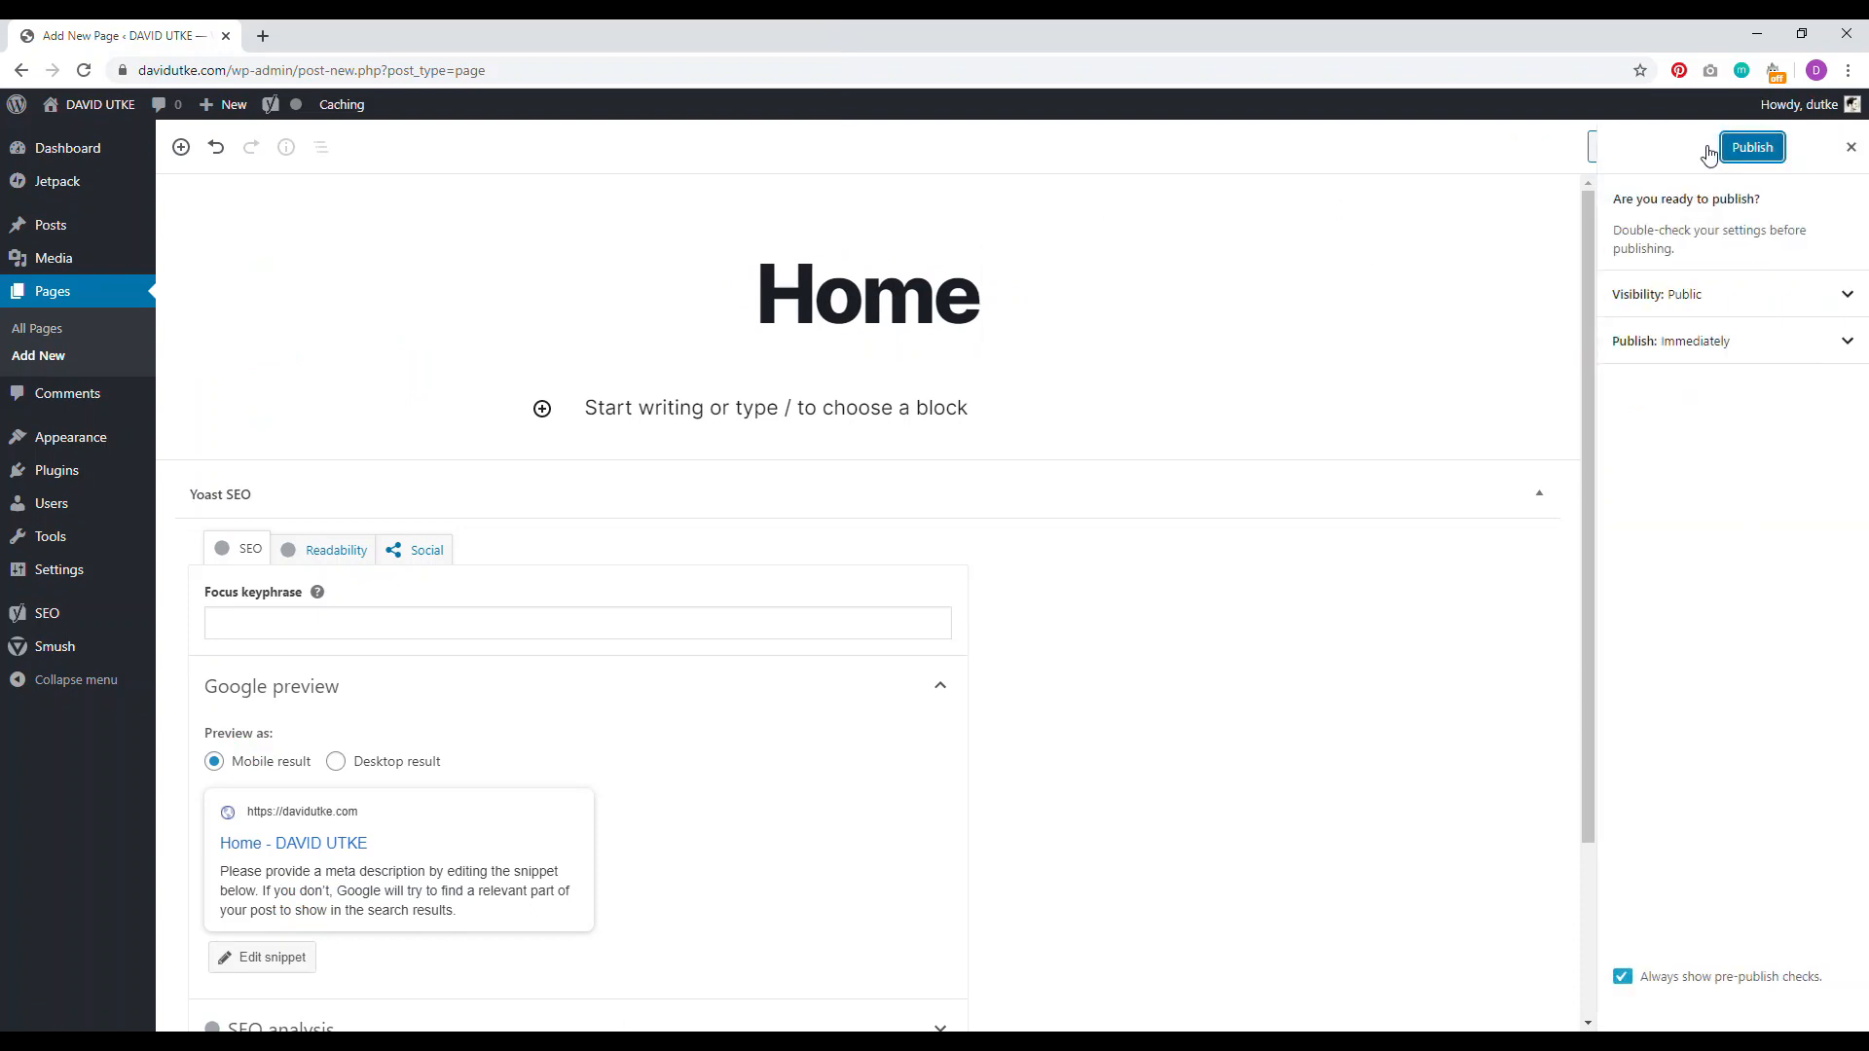
{"action": "left_click", "coordinate": [1752, 147]}
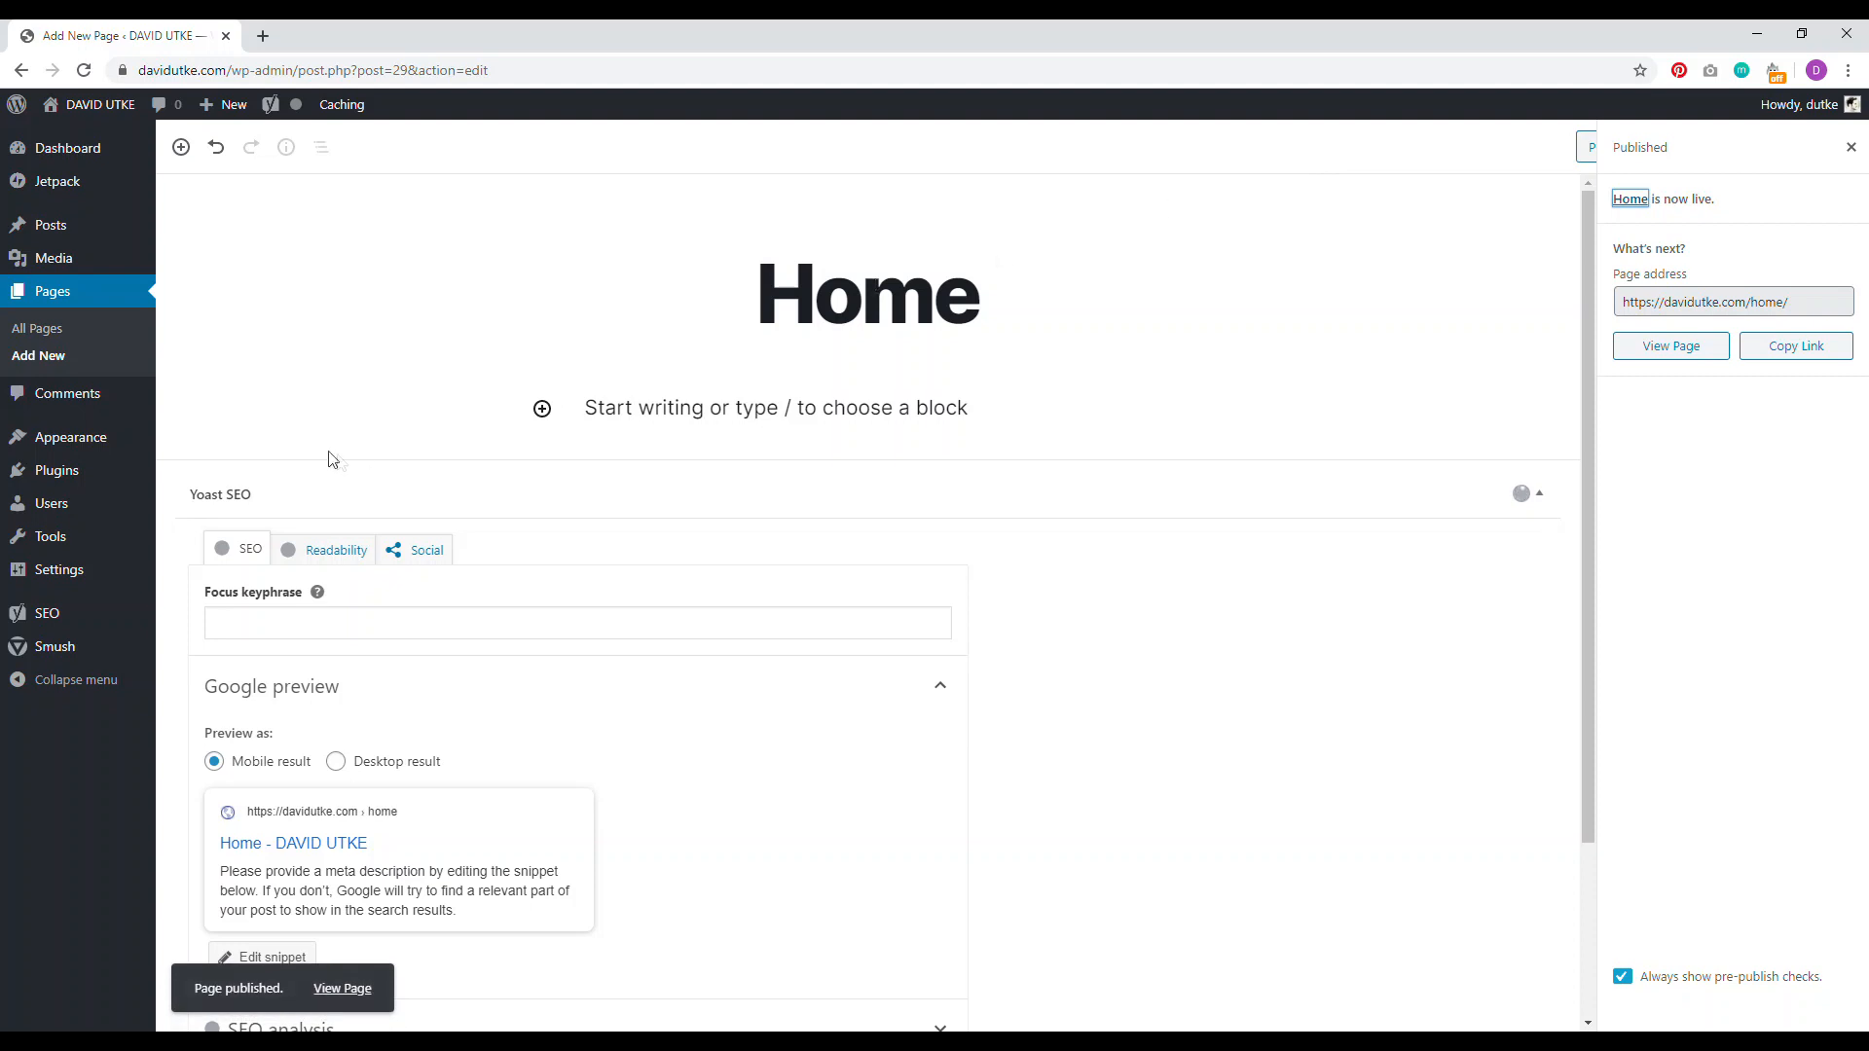
Step: Create and publish another new page titled 'Blog'
{"action": "left_click", "coordinate": [47, 334]}
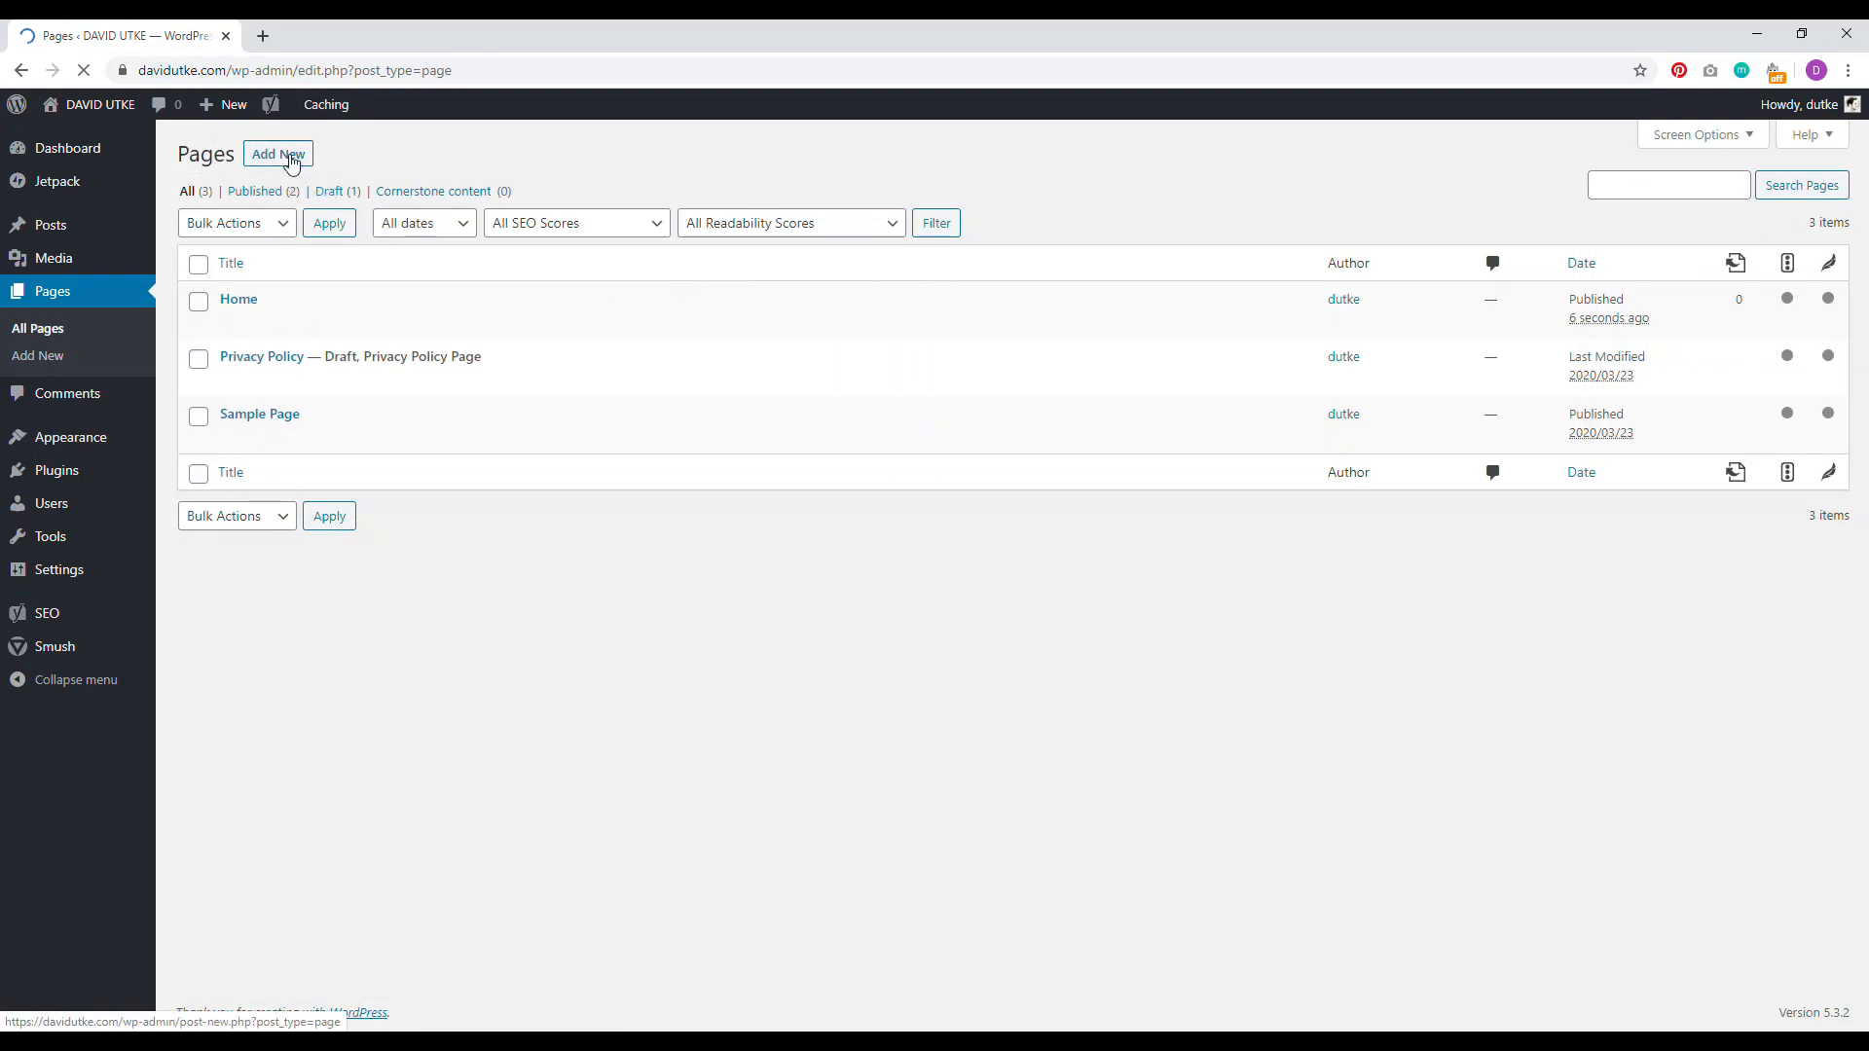
{"action": "left_click", "coordinate": [290, 161]}
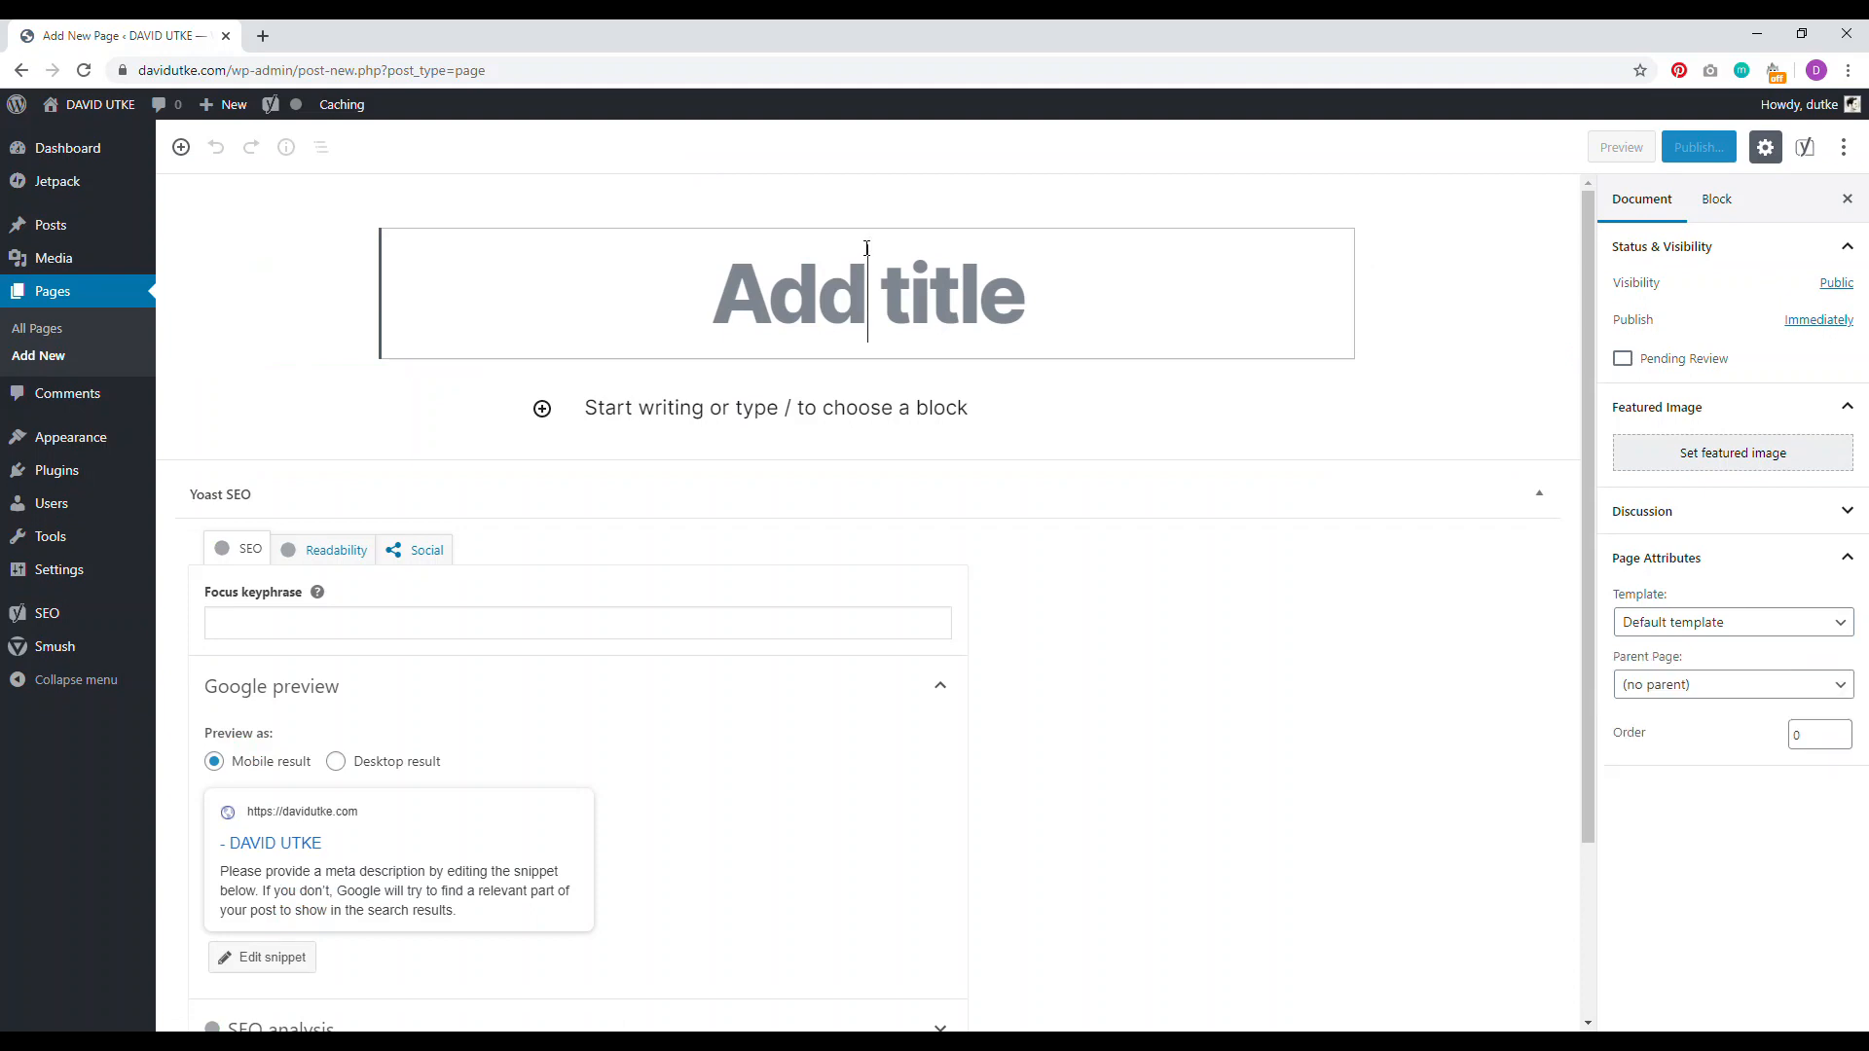
{"action": "type", "text": "Blog"}
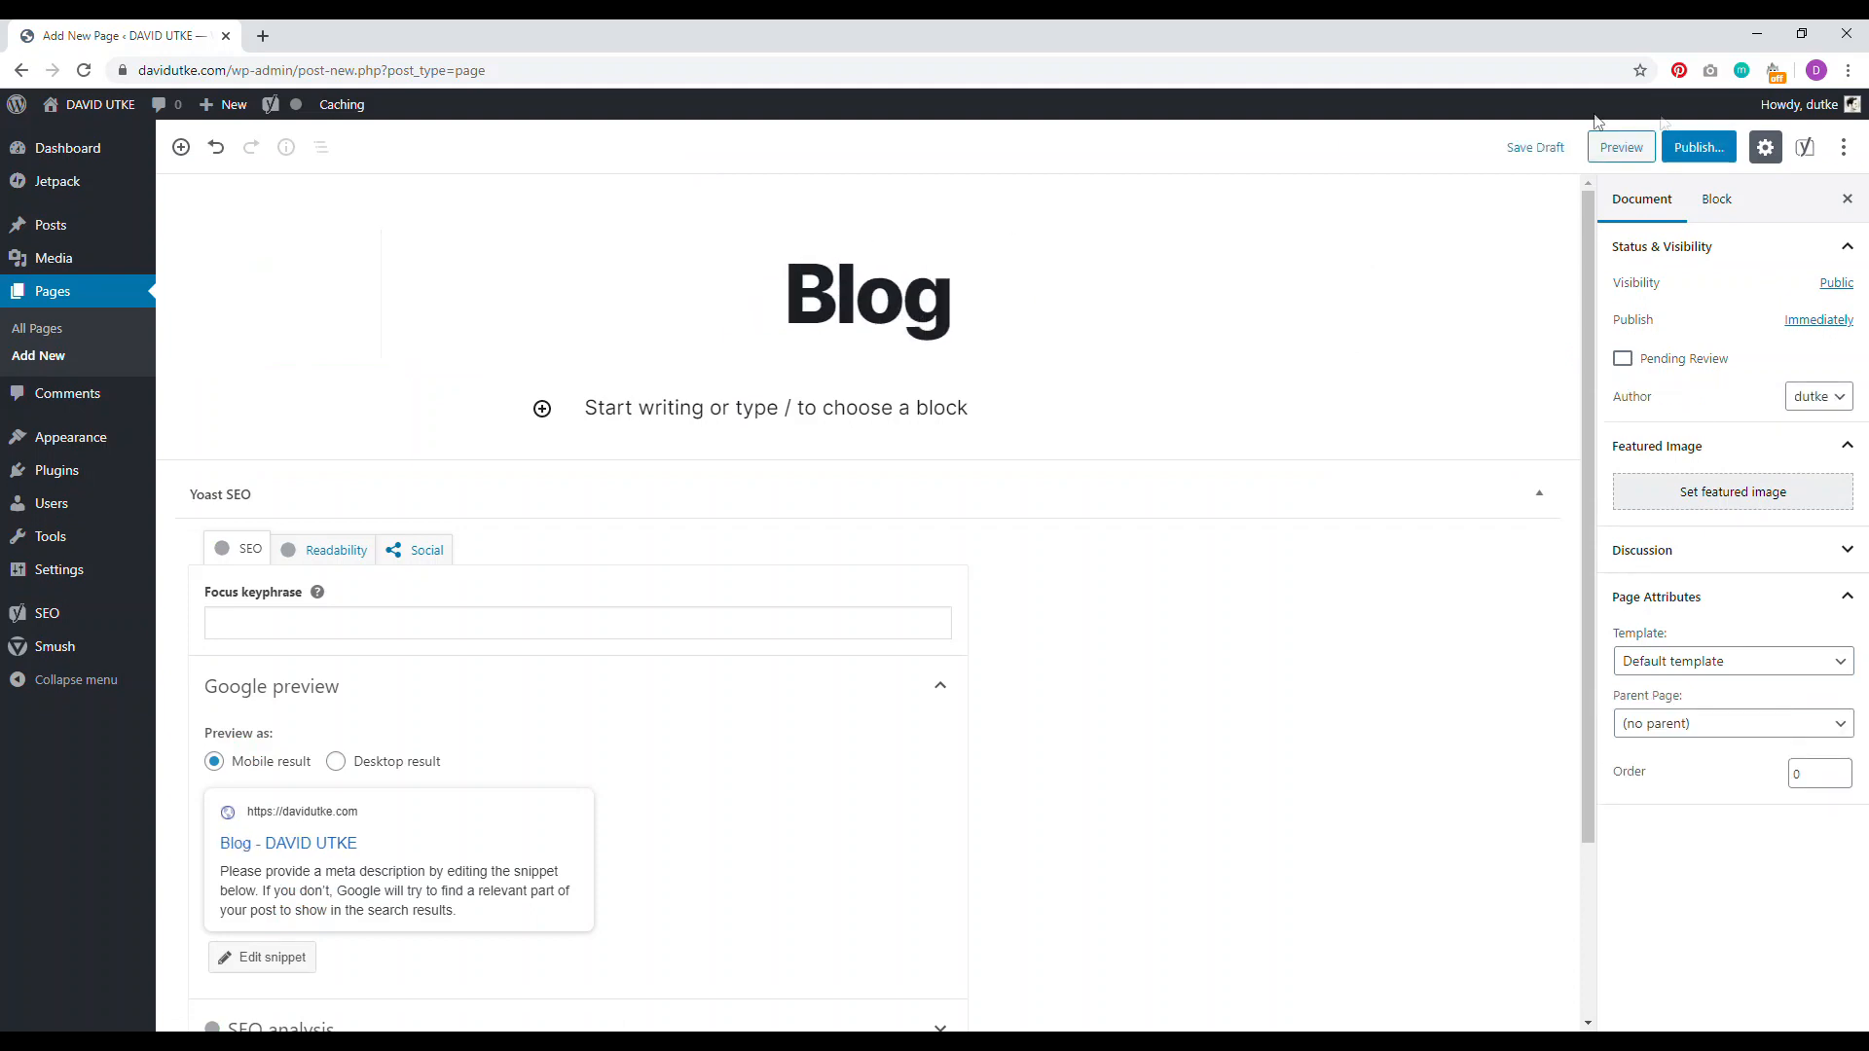
{"action": "left_click", "coordinate": [1699, 147]}
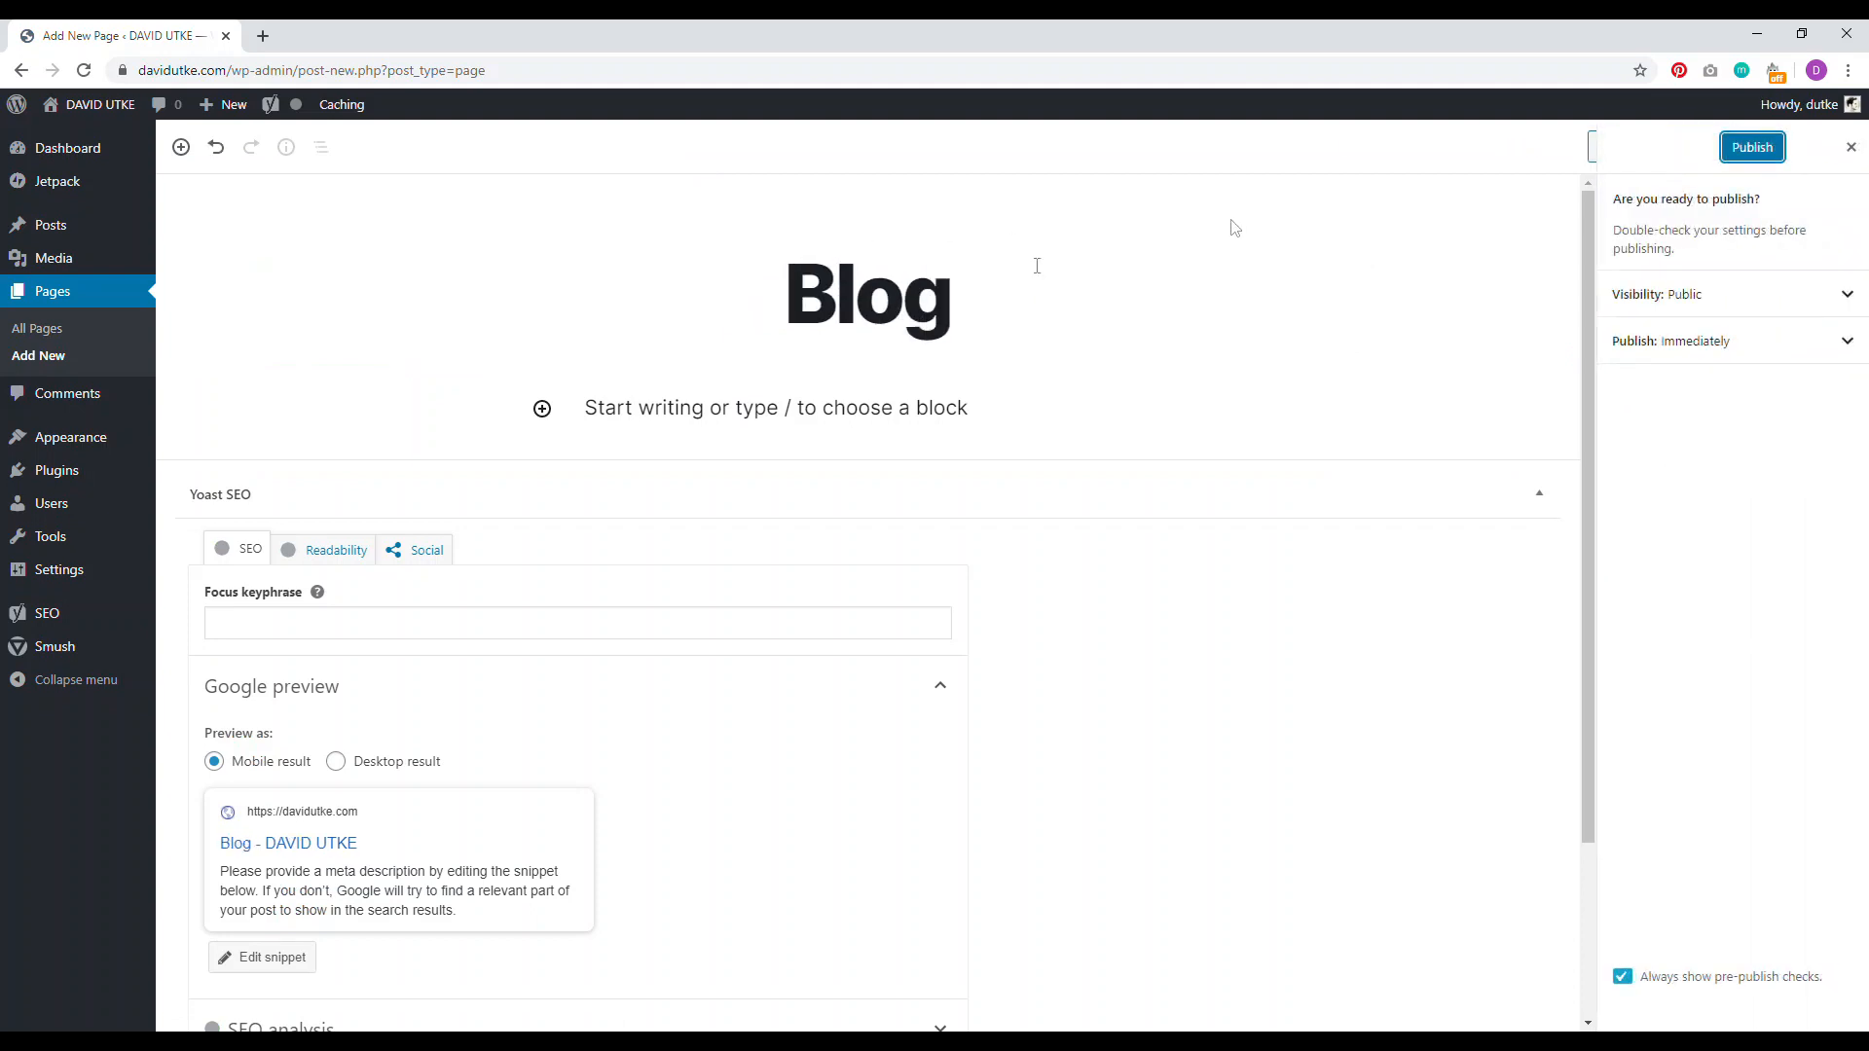
{"action": "left_click", "coordinate": [1752, 147]}
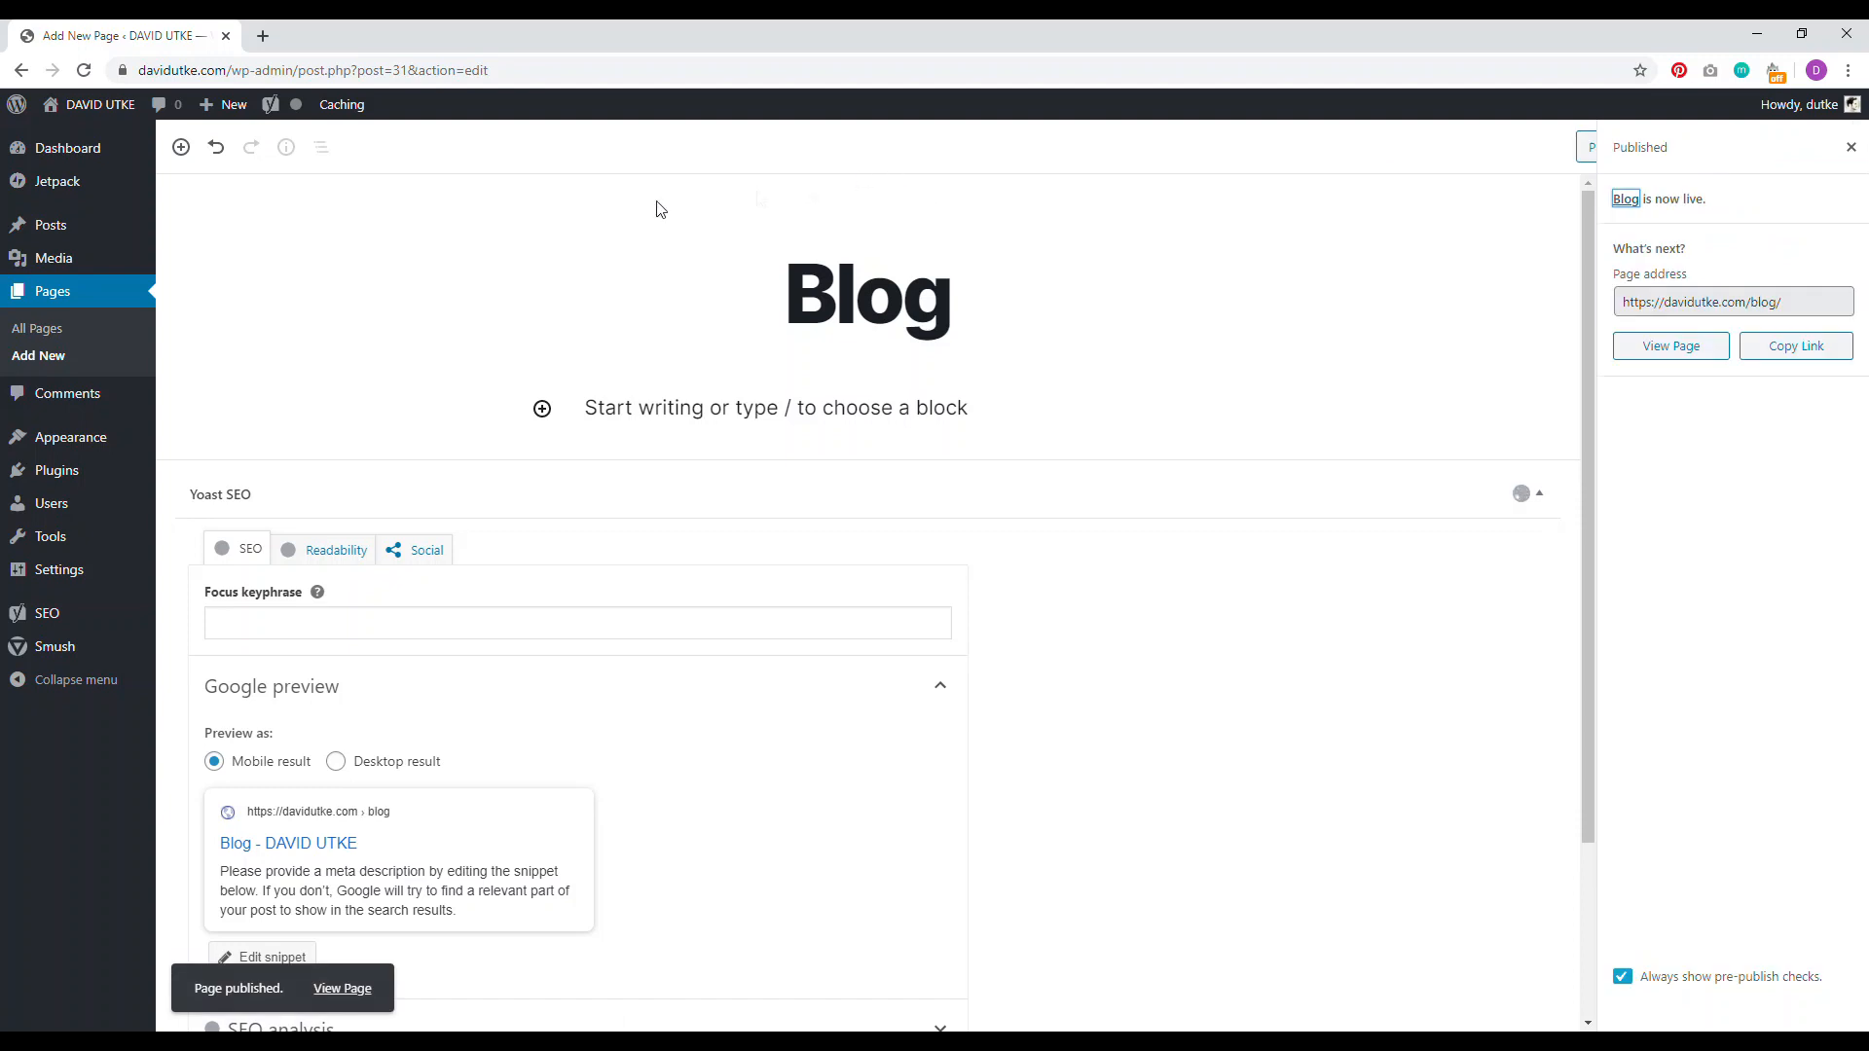
Step: Set Reading to a static Home front page, Blog posts page, 6 posts, summary feeds, and save
{"action": "mouse_move", "coordinate": [58, 579]}
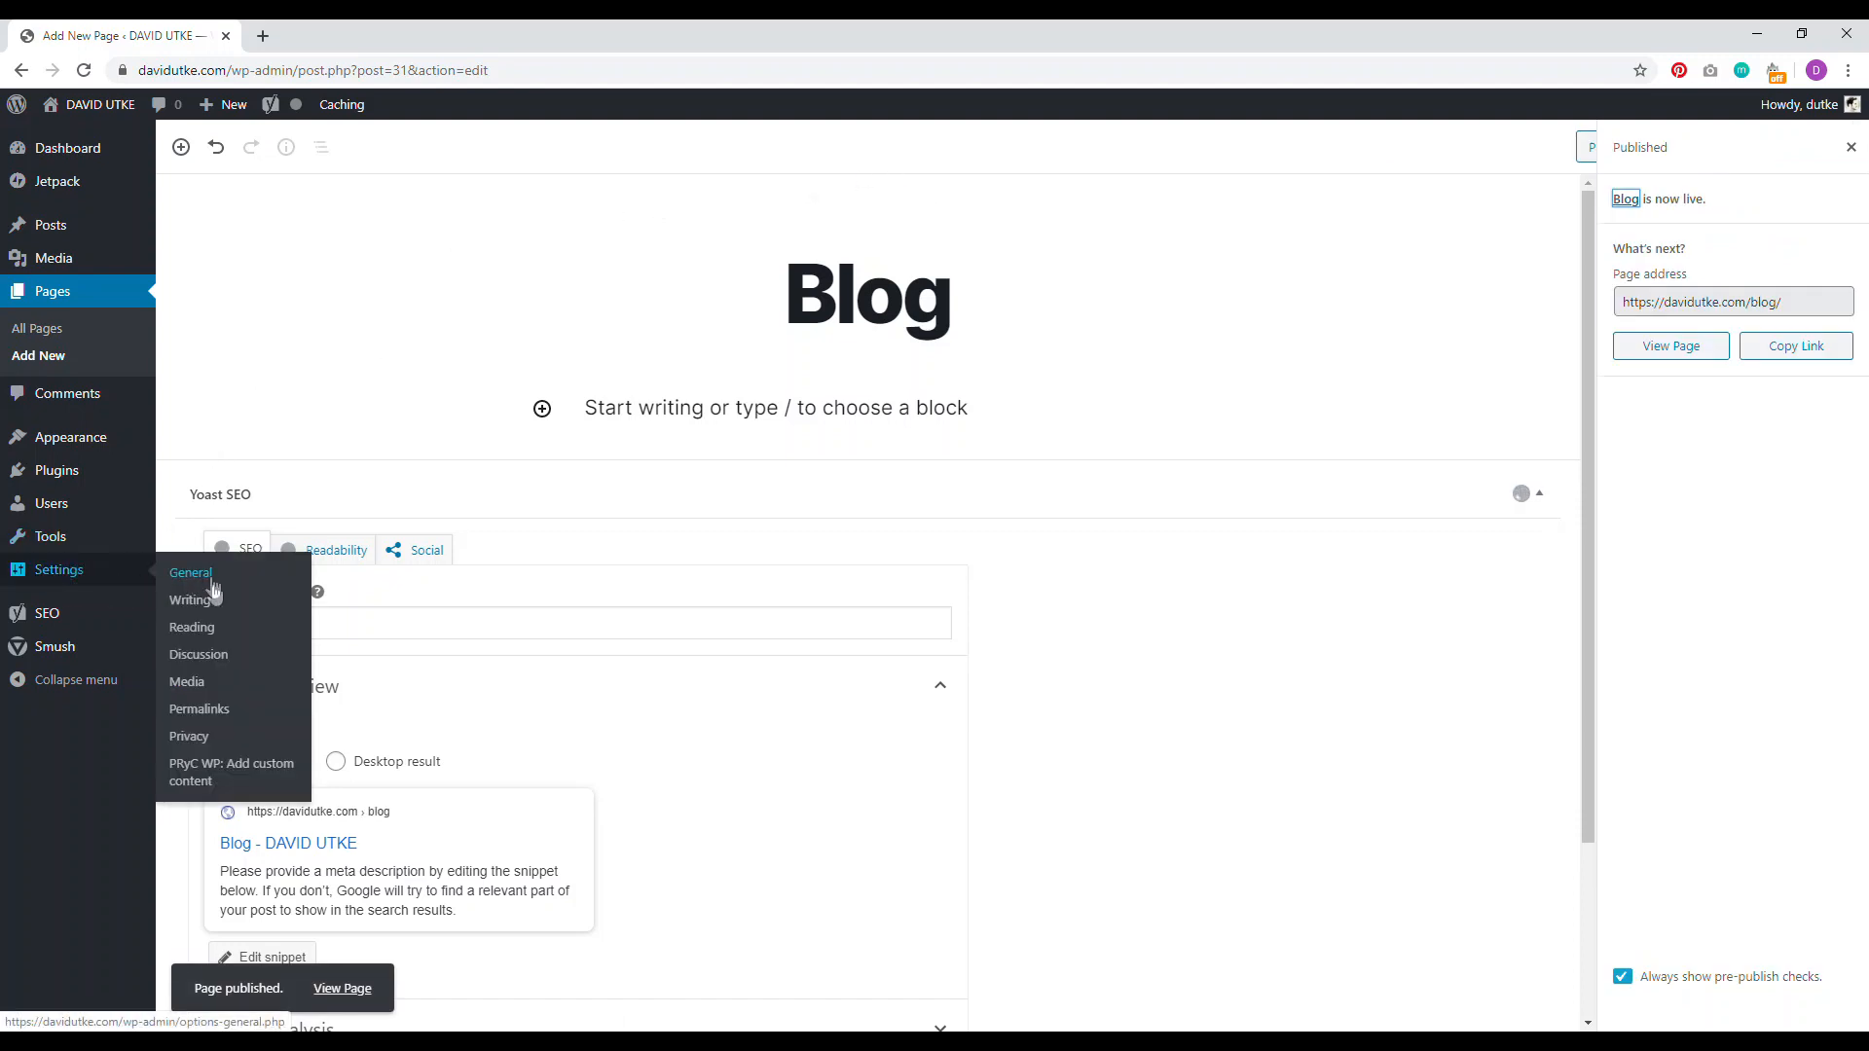
{"action": "left_click", "coordinate": [206, 634]}
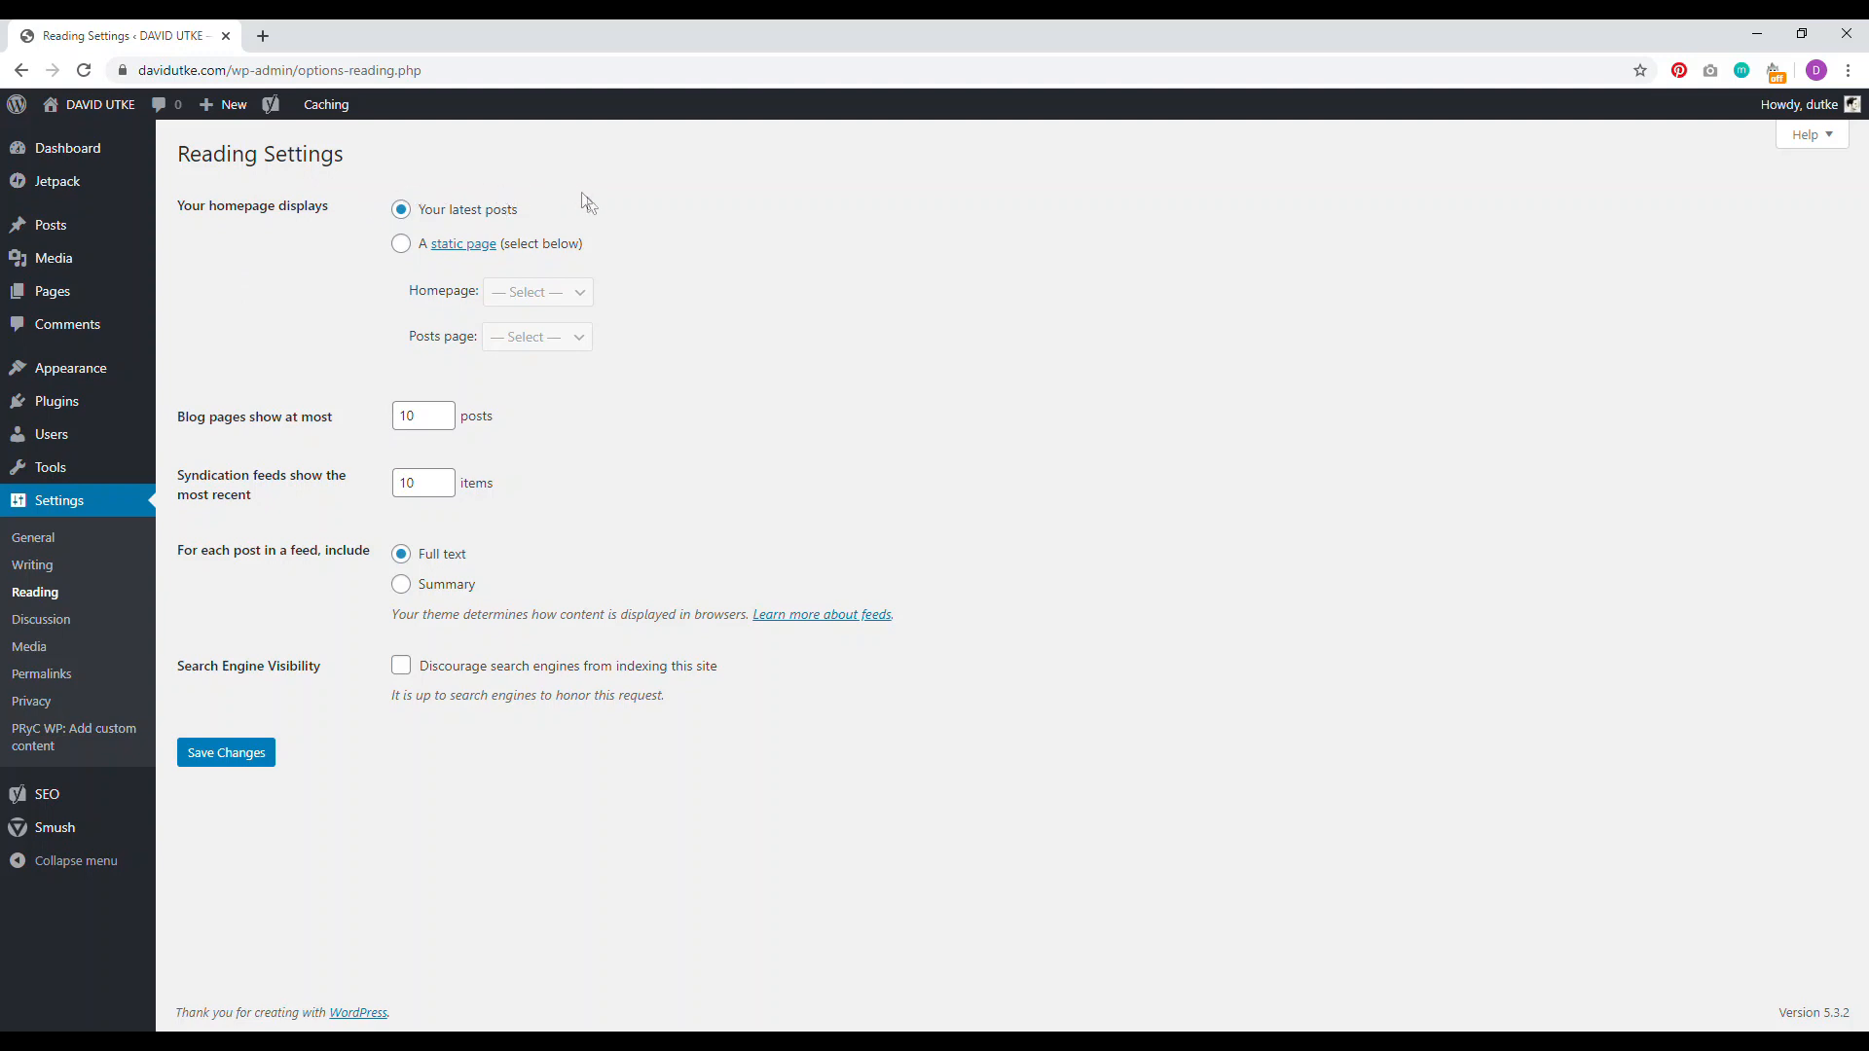
{"action": "left_click", "coordinate": [400, 245]}
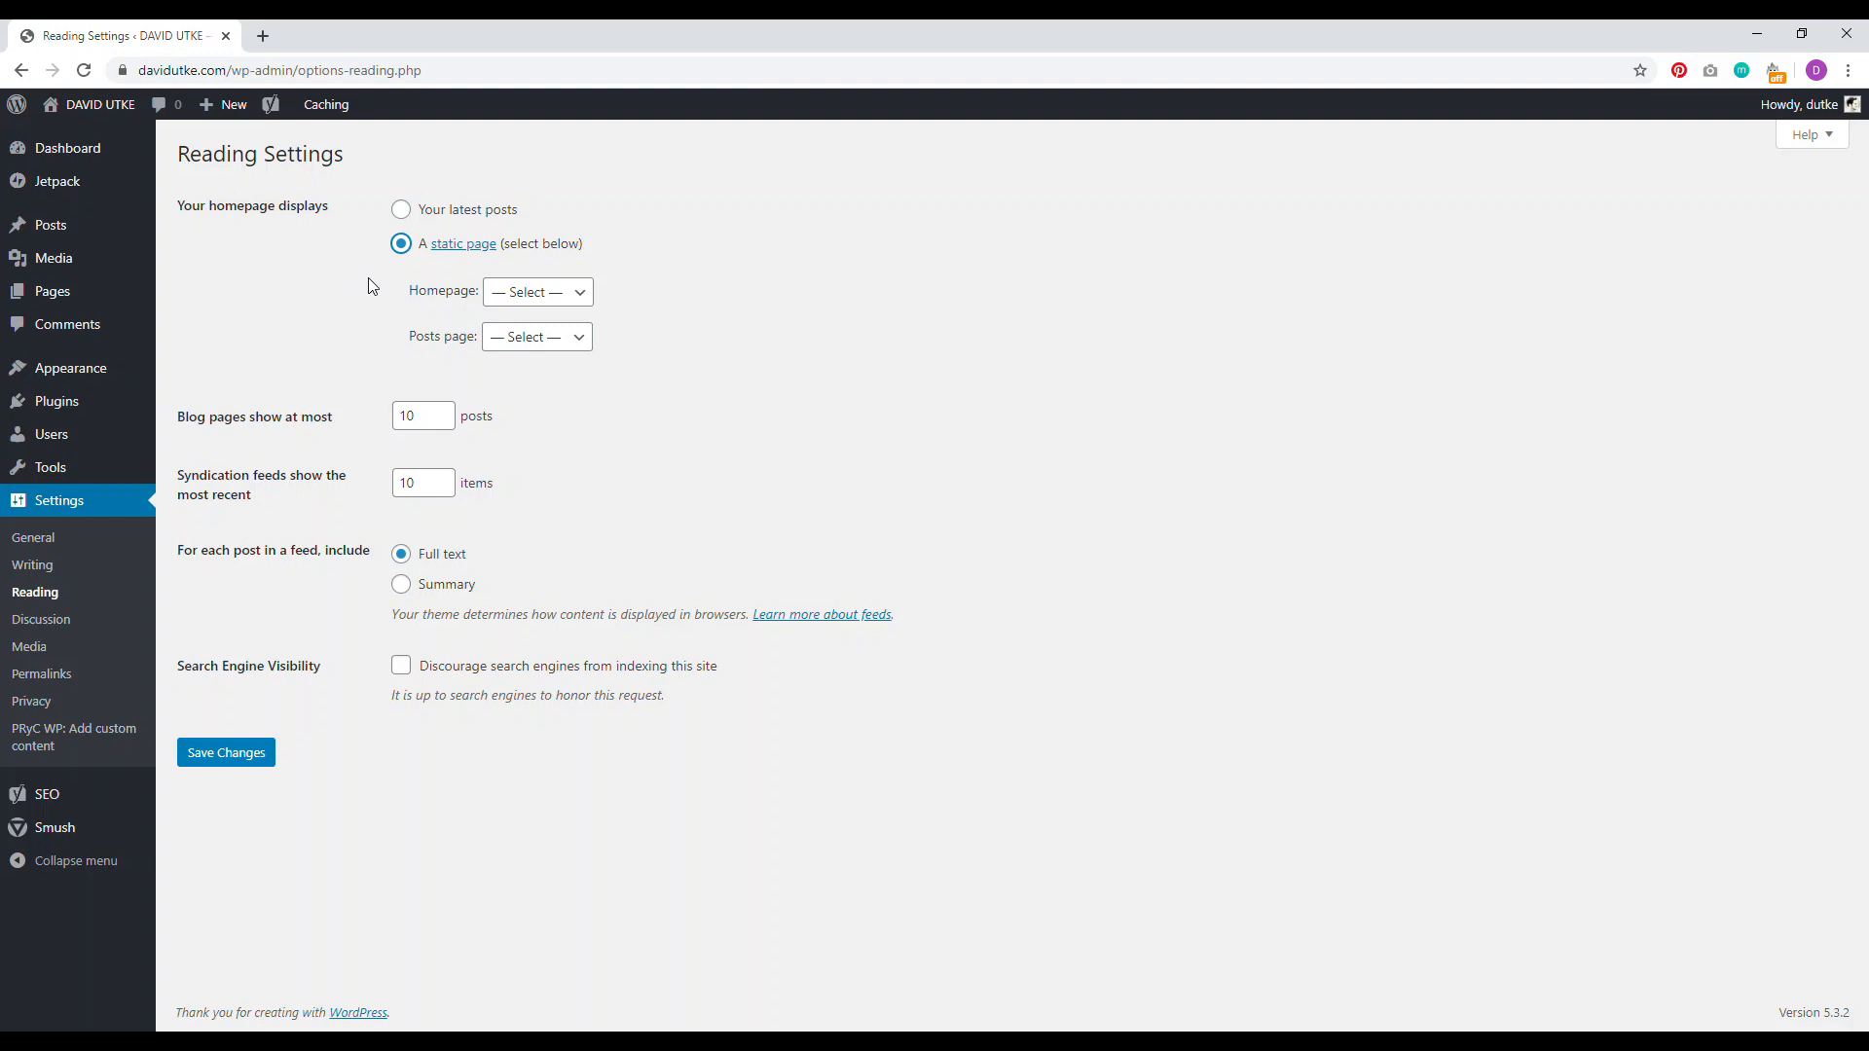
{"action": "left_click", "coordinate": [576, 293]}
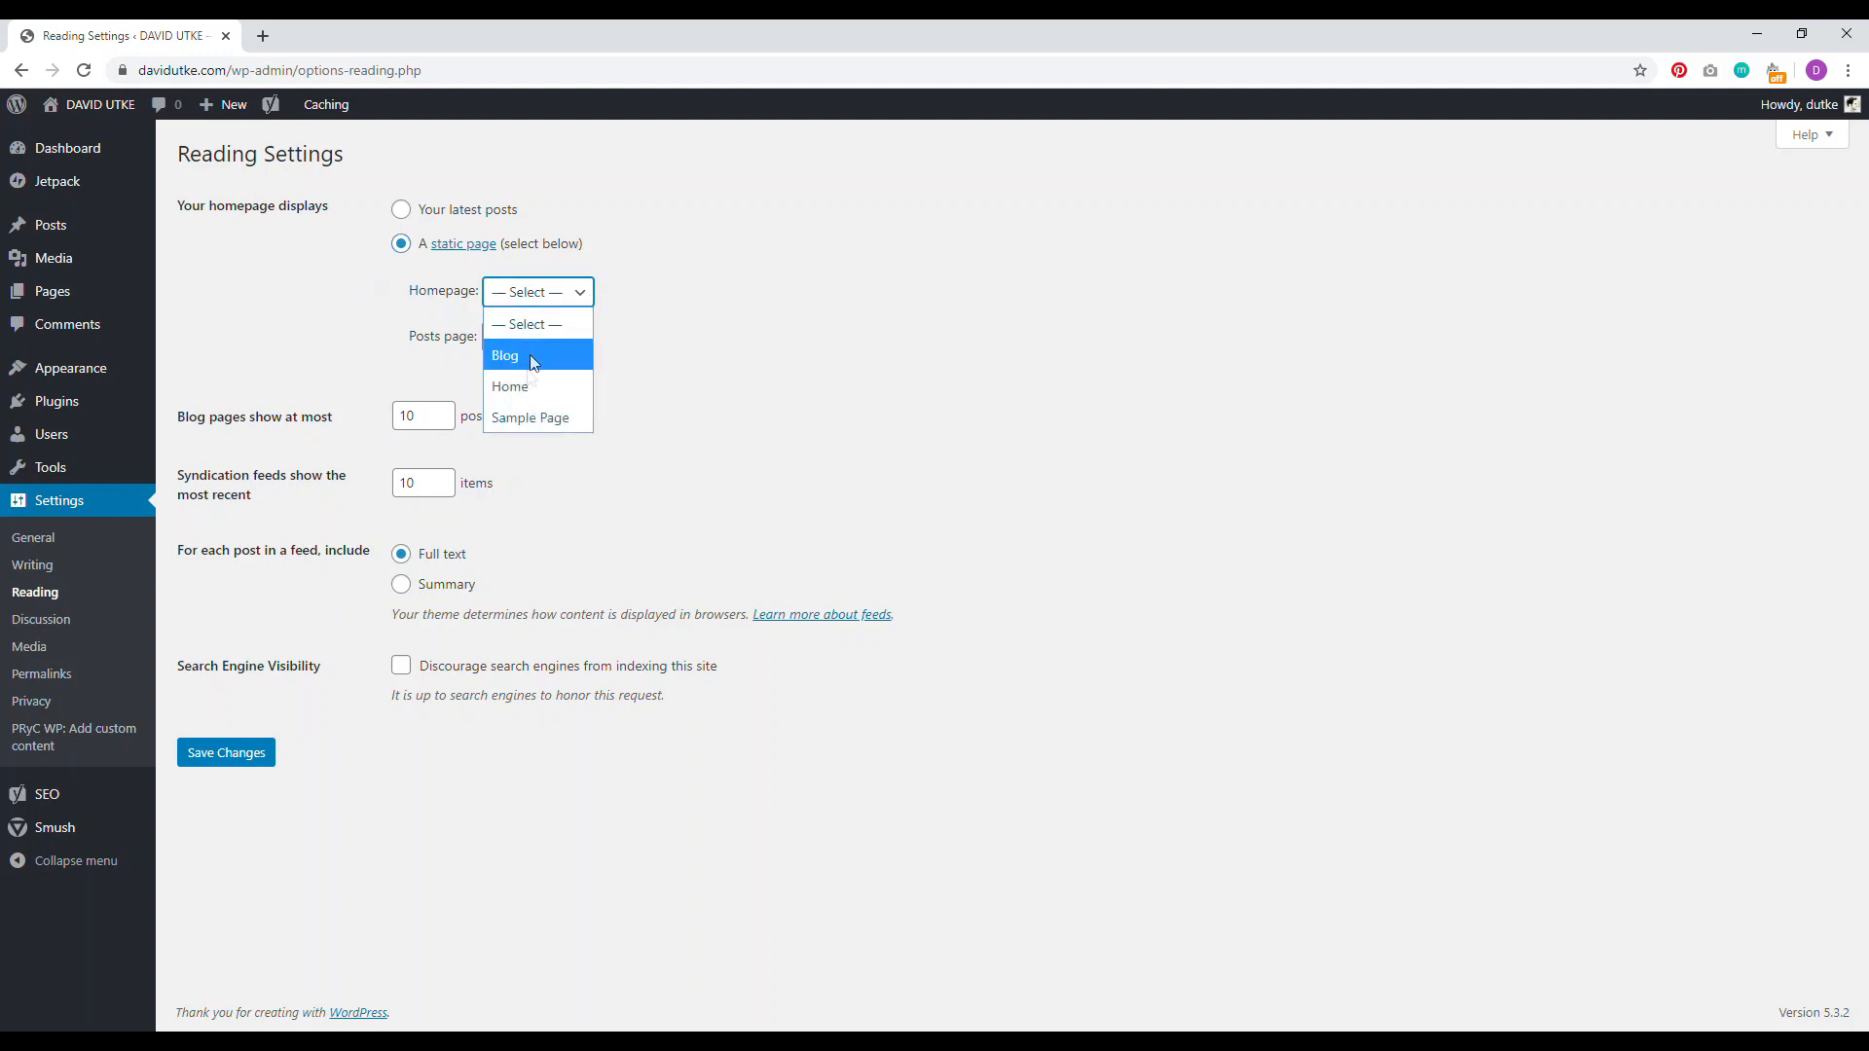
{"action": "left_click", "coordinate": [516, 384]}
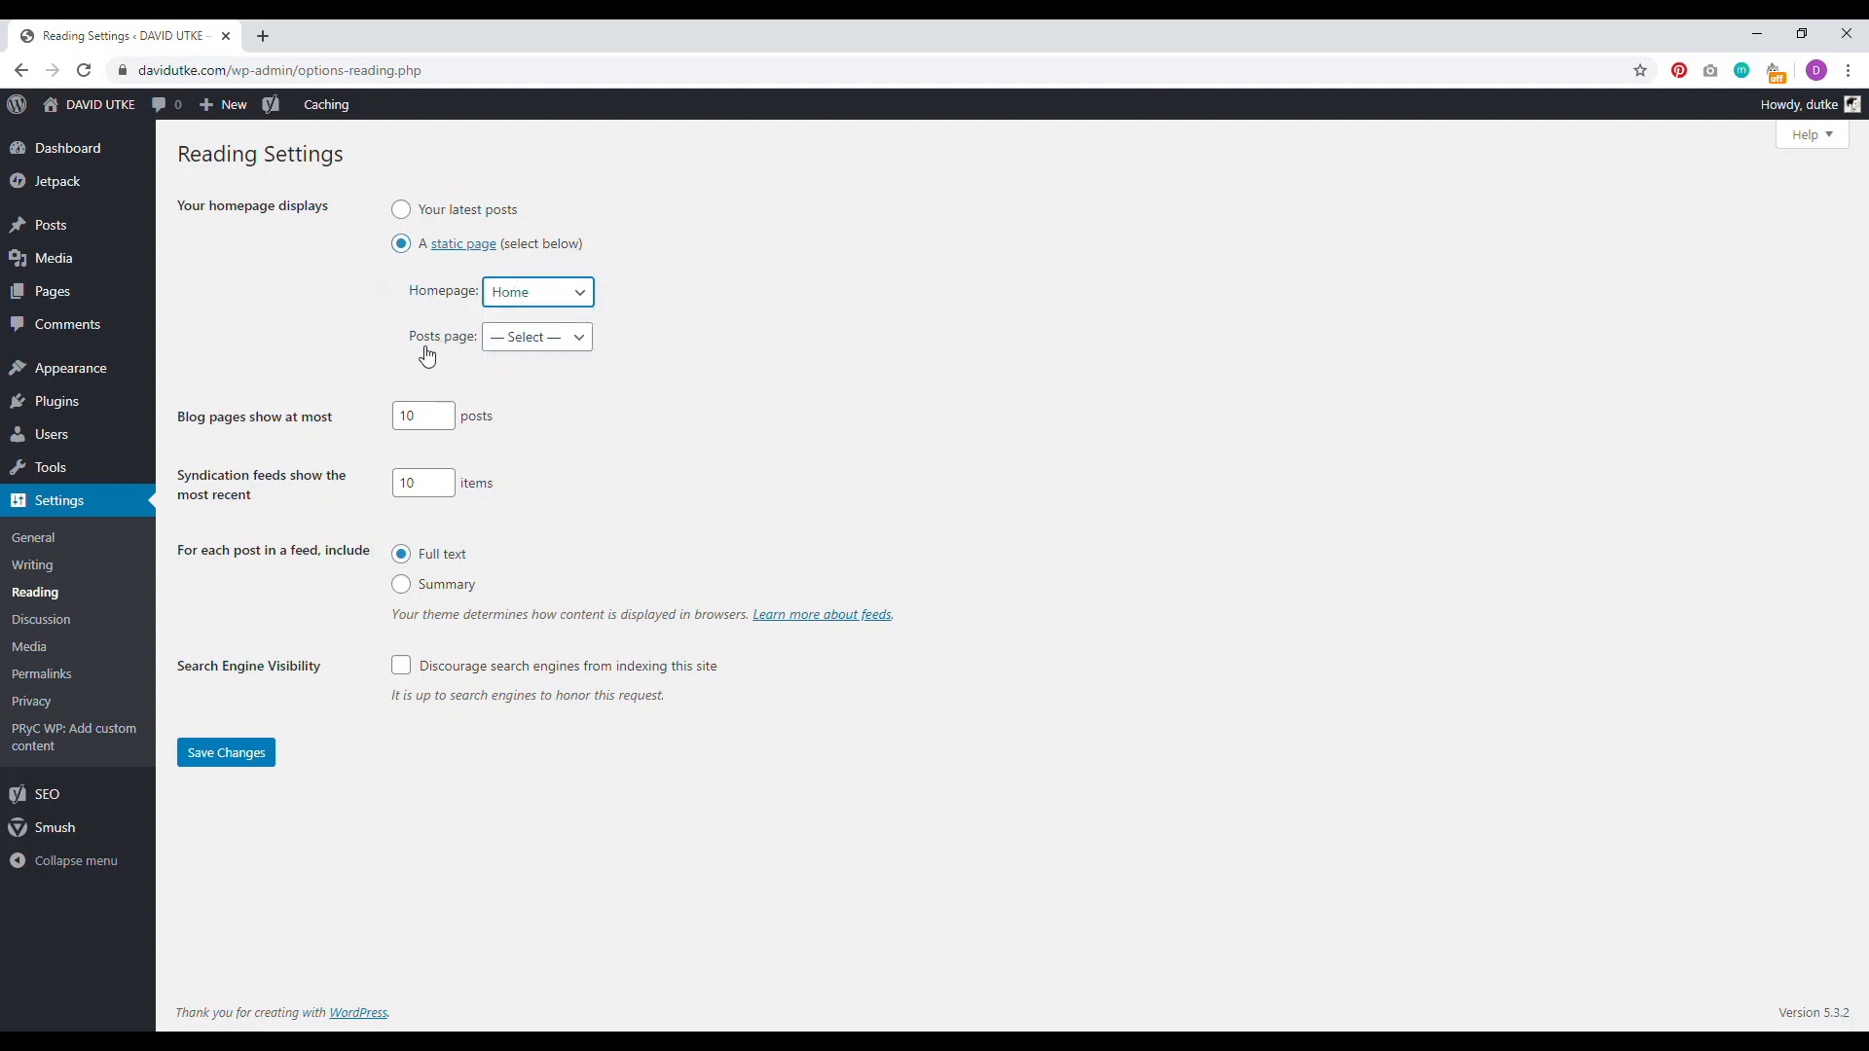
{"action": "left_click", "coordinate": [522, 343]}
{"action": "left_click", "coordinate": [522, 399]}
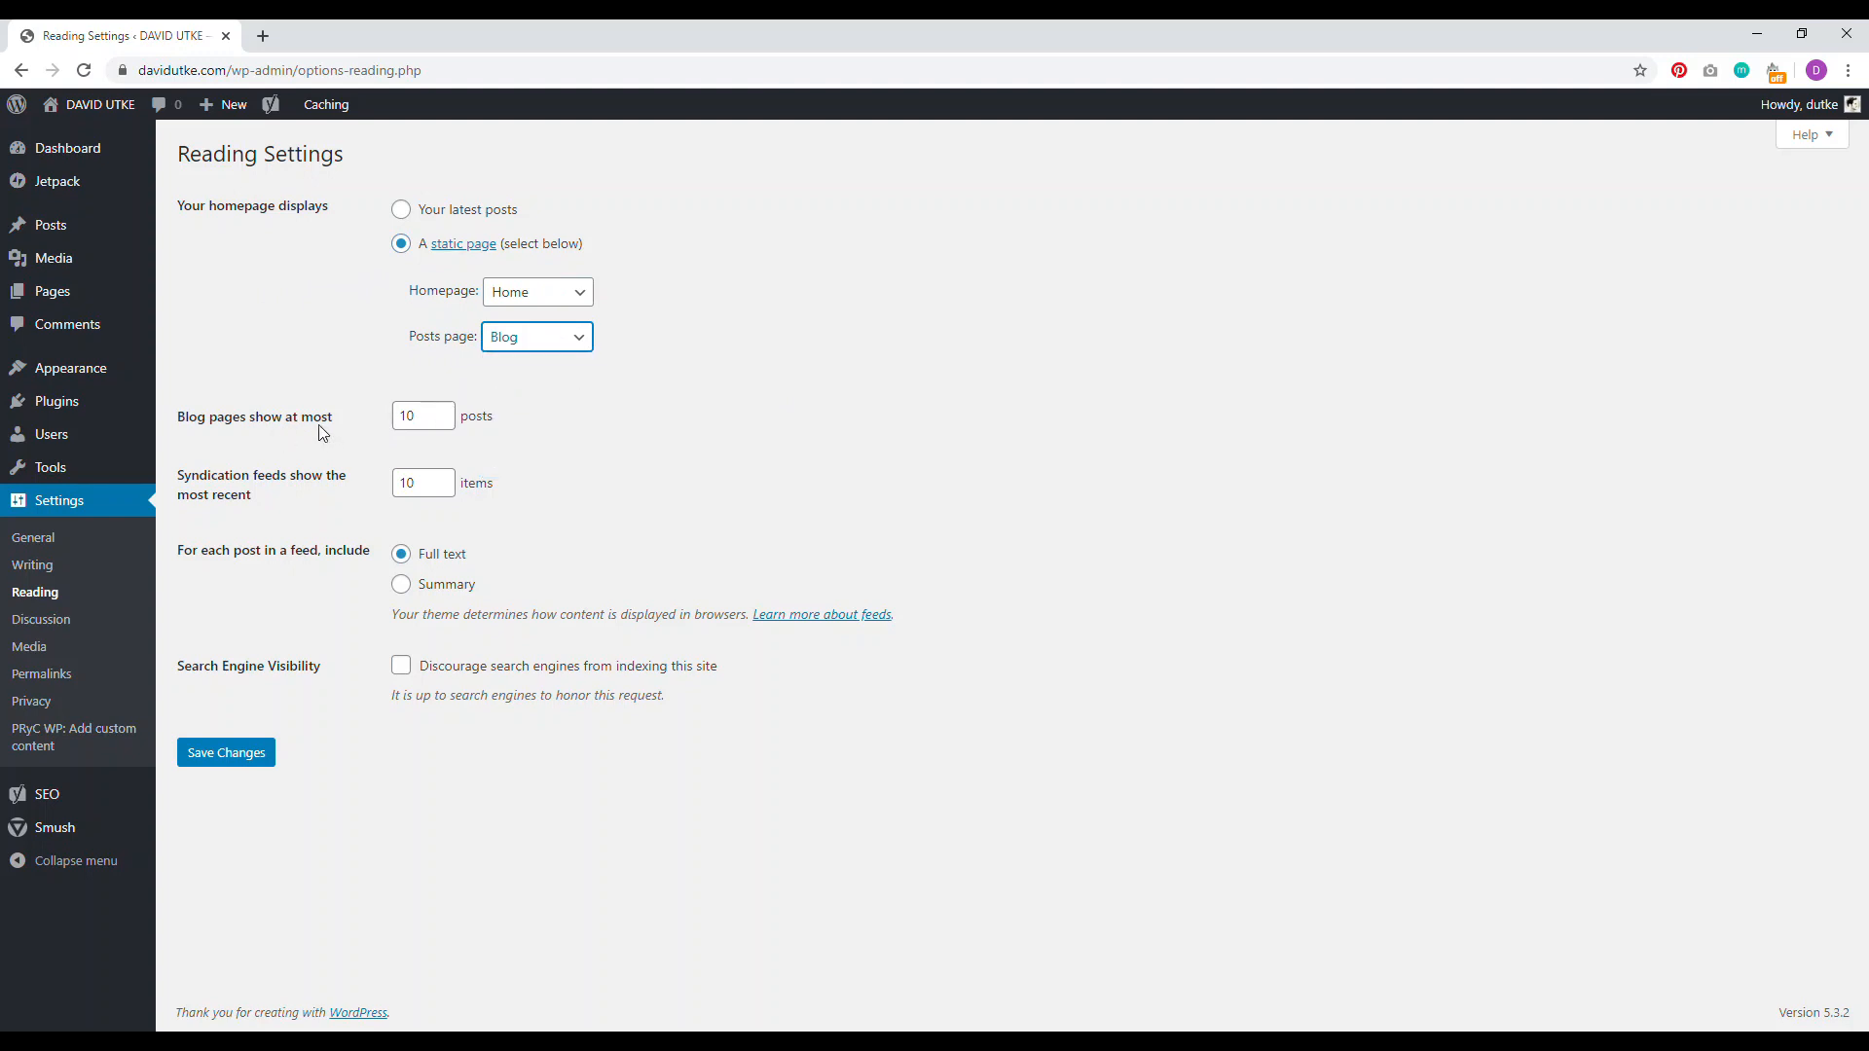
{"action": "left_click", "coordinate": [414, 416]}
{"action": "key", "text": "BackSpace"}
{"action": "key", "text": "BackSpace"}
{"action": "type", "text": "56"}
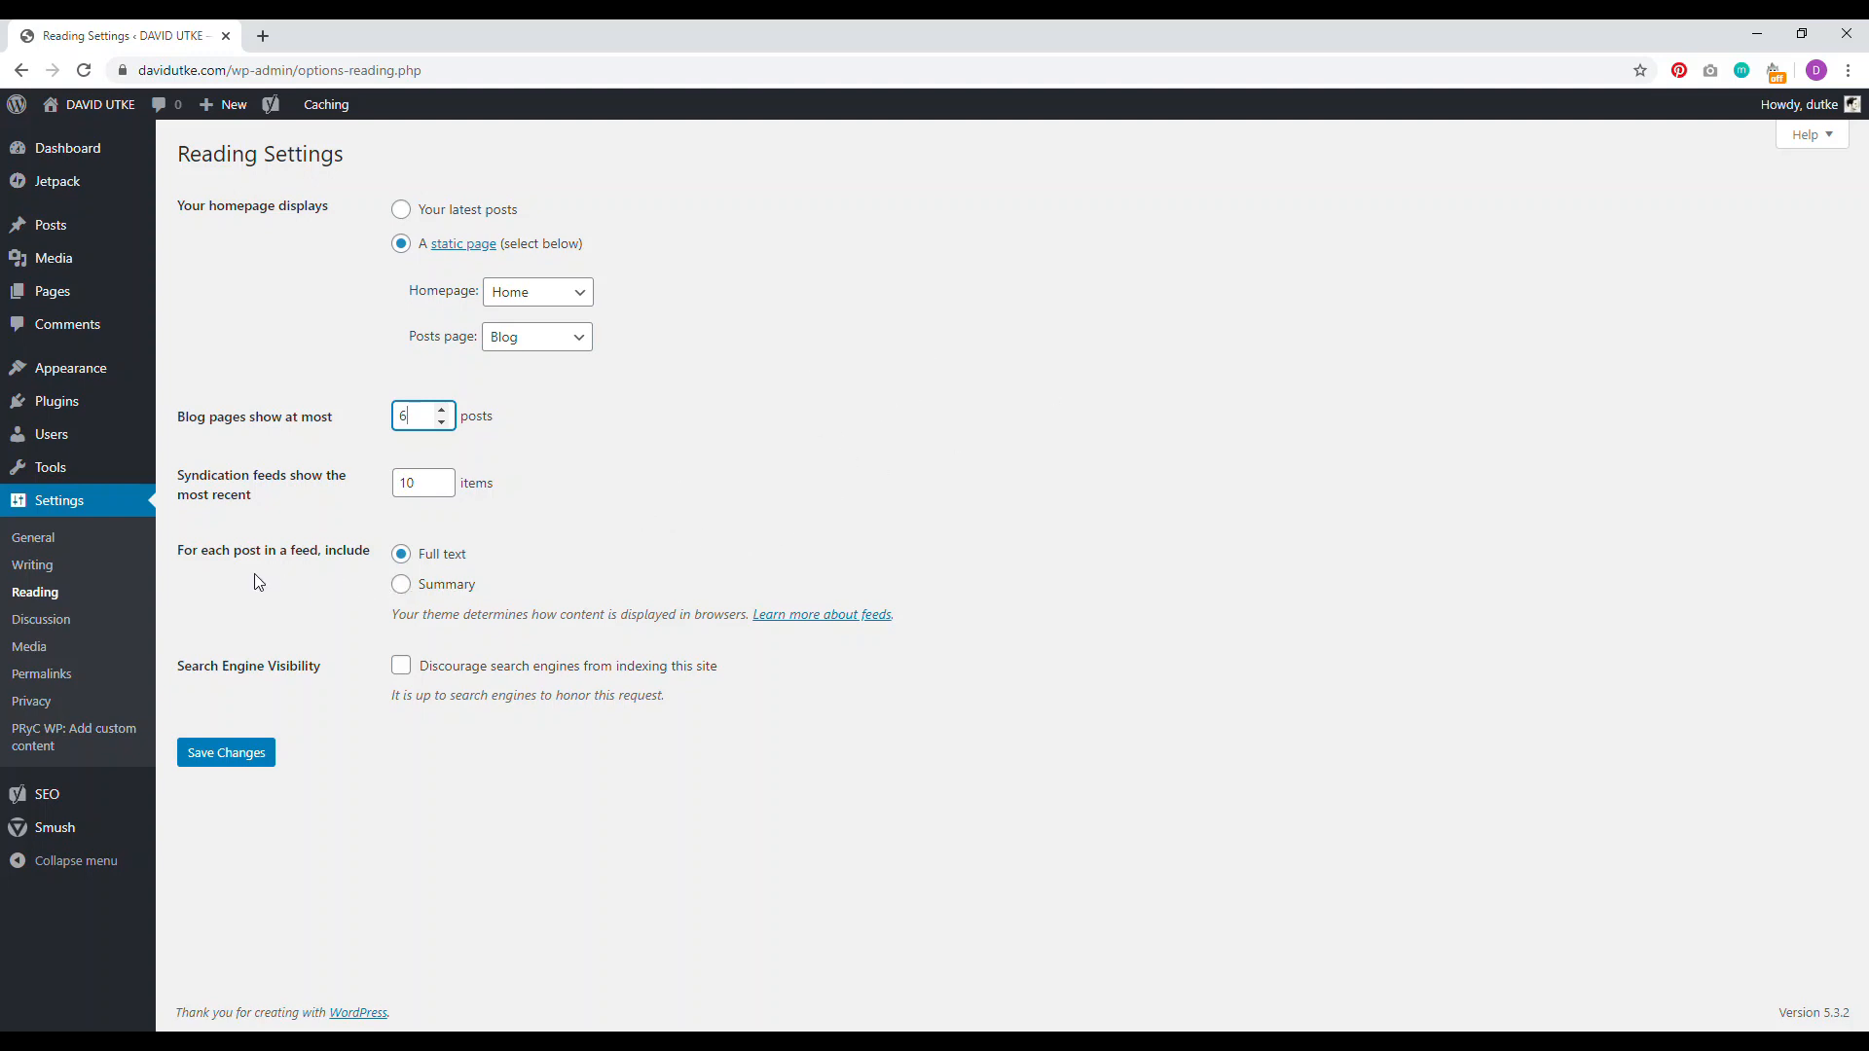
{"action": "left_click", "coordinate": [402, 586]}
{"action": "left_click", "coordinate": [225, 752]}
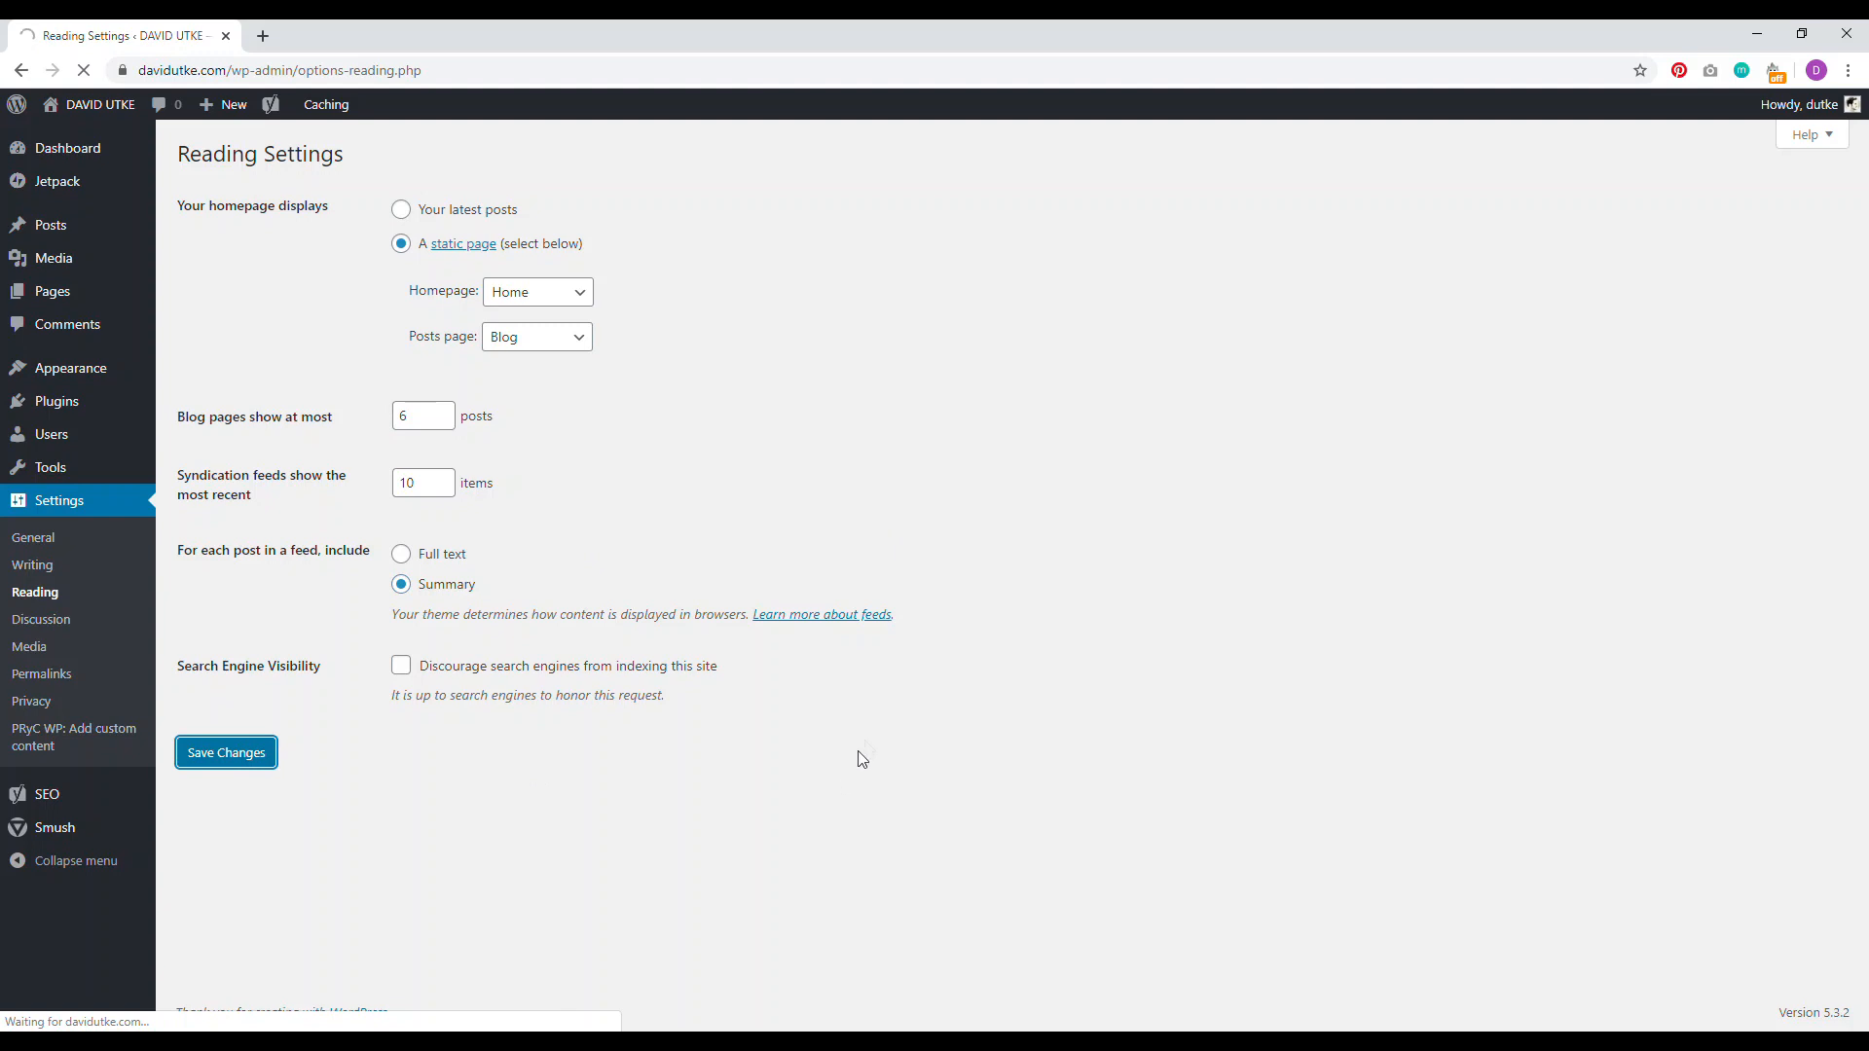
Step: Preview the site's new static home page in a new tab, then close it
{"action": "right_click", "coordinate": [93, 103]}
{"action": "left_click", "coordinate": [136, 112]}
{"action": "left_click", "coordinate": [389, 35]}
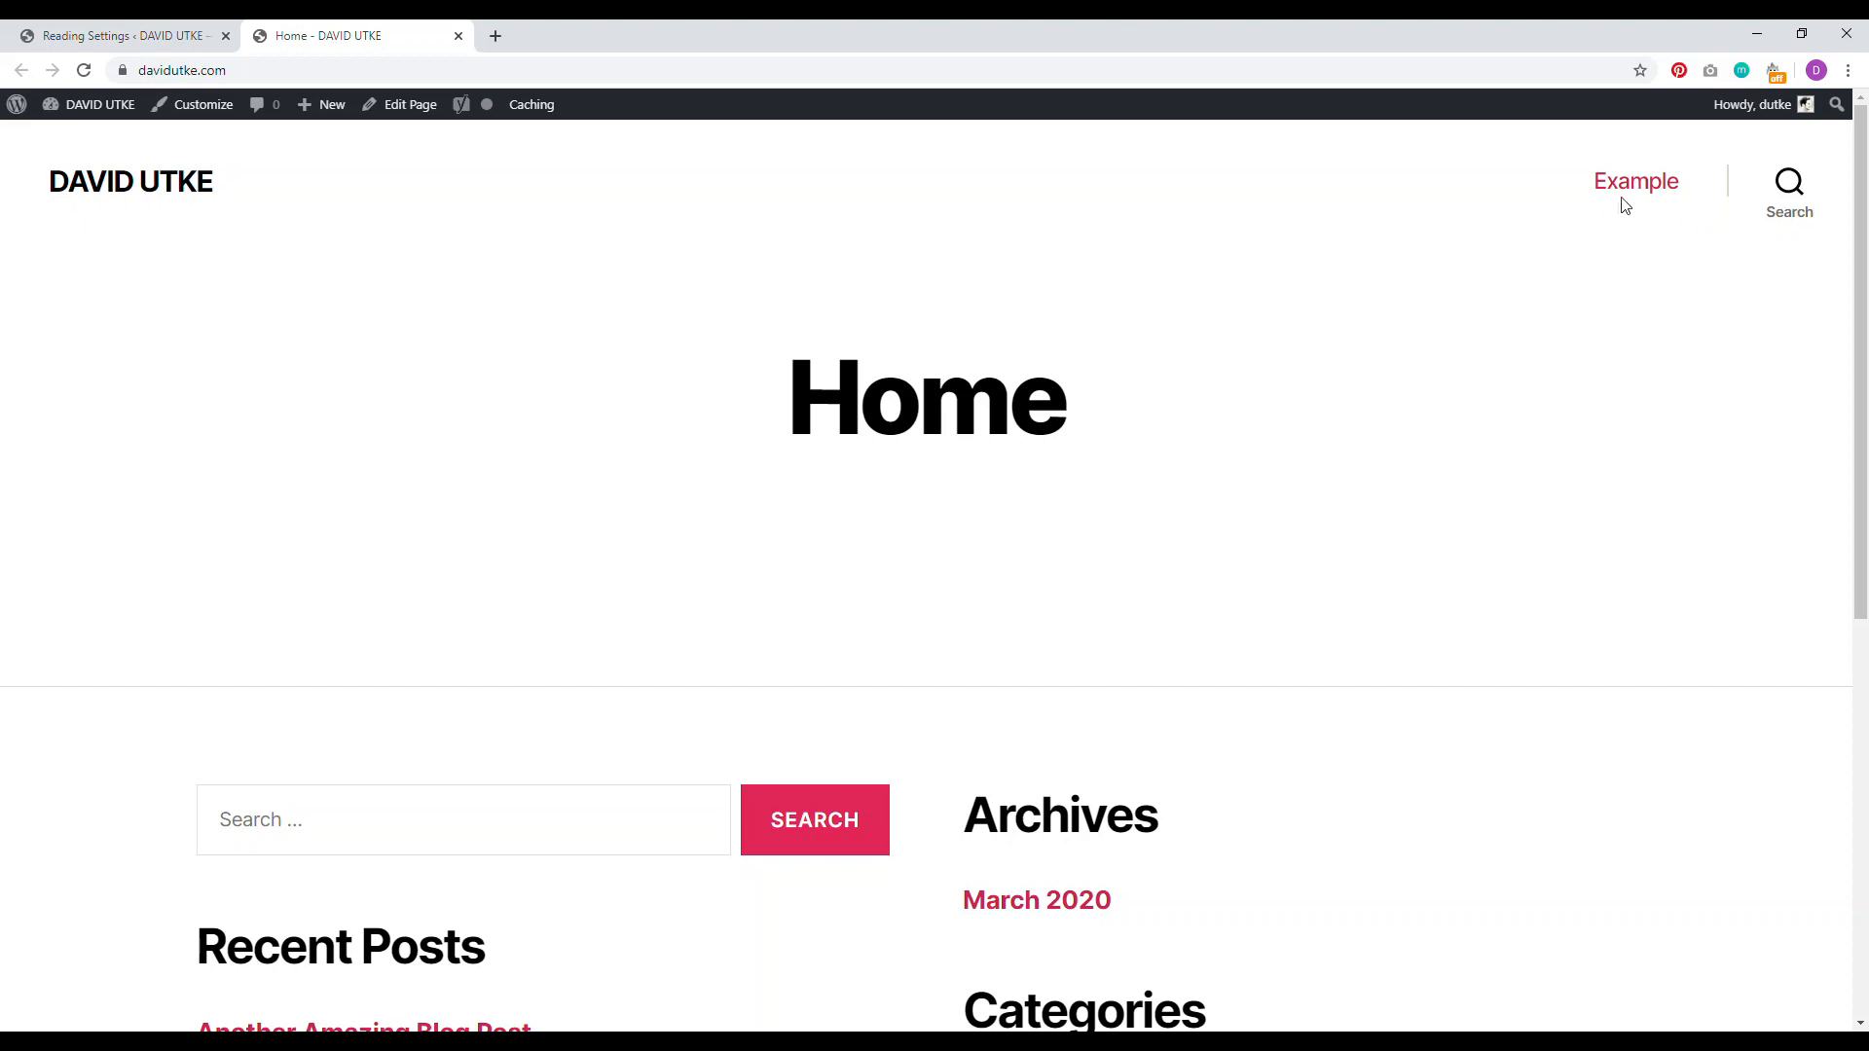
{"action": "left_click", "coordinate": [458, 36]}
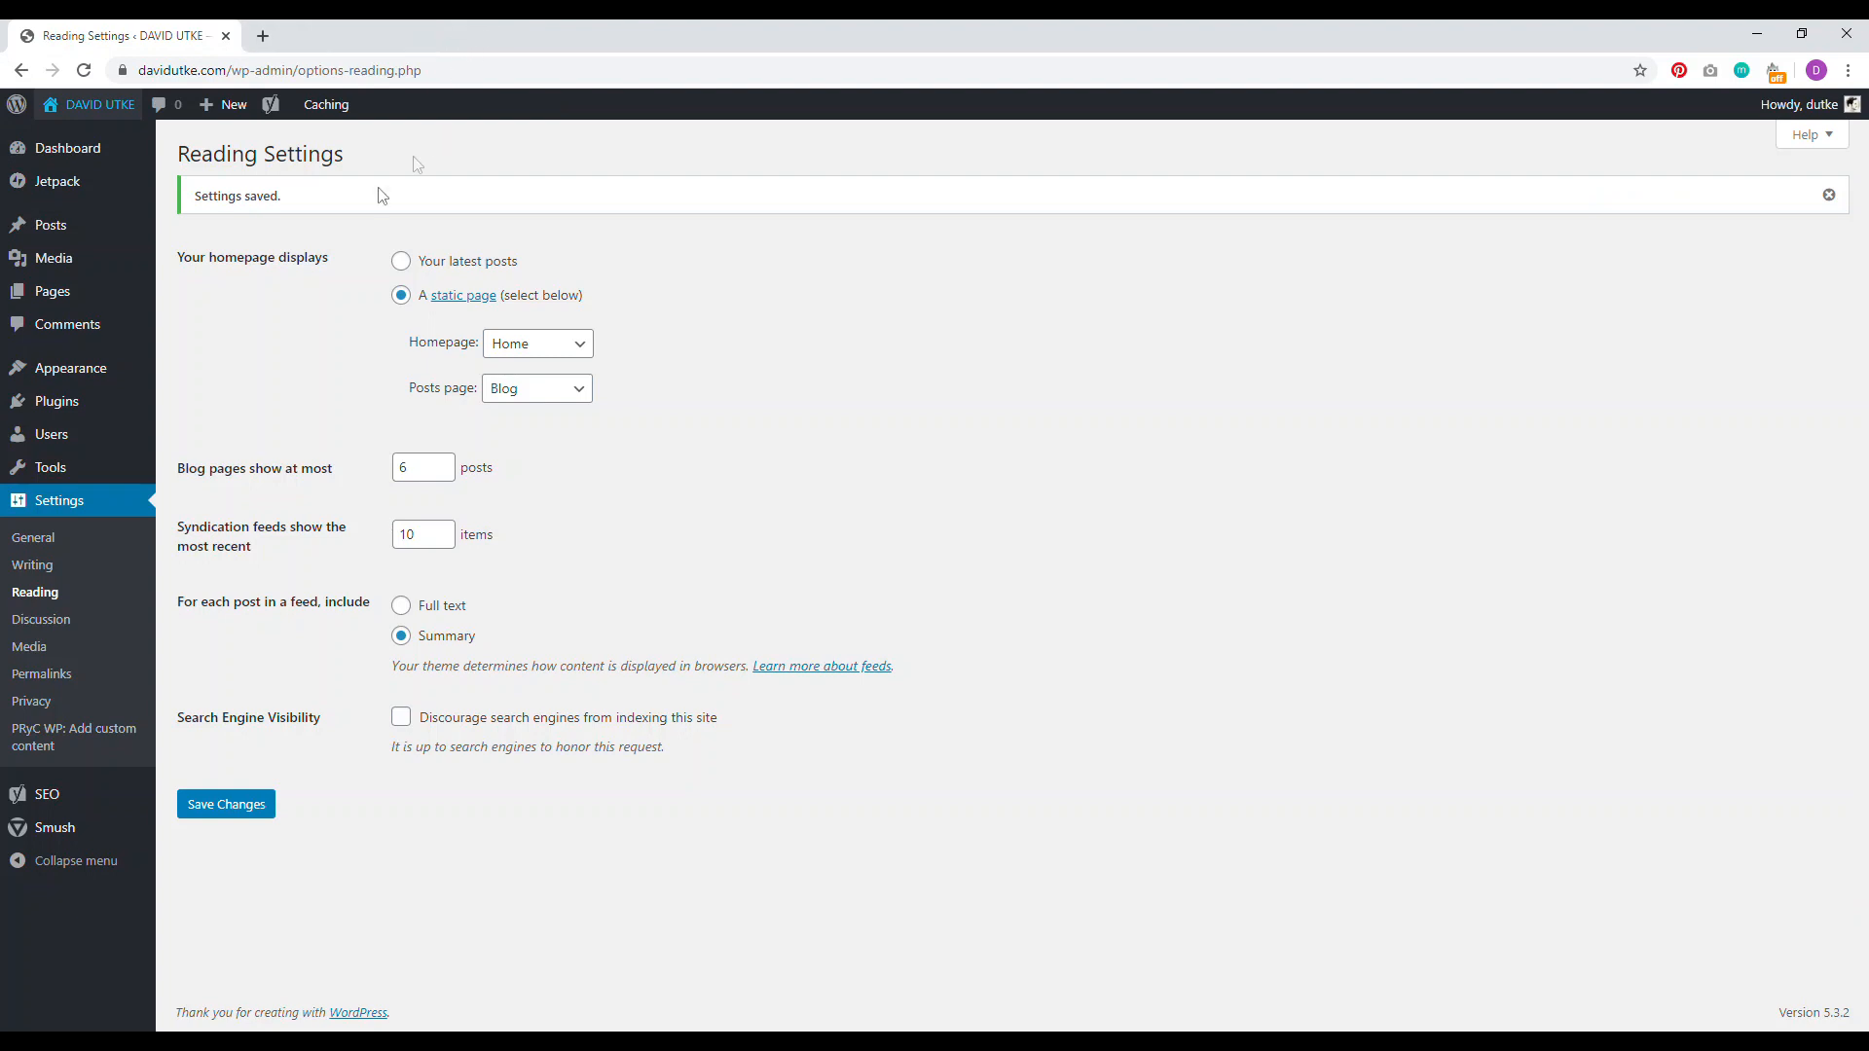
{"action": "mouse_move", "coordinate": [96, 374]}
{"action": "left_click", "coordinate": [190, 454]}
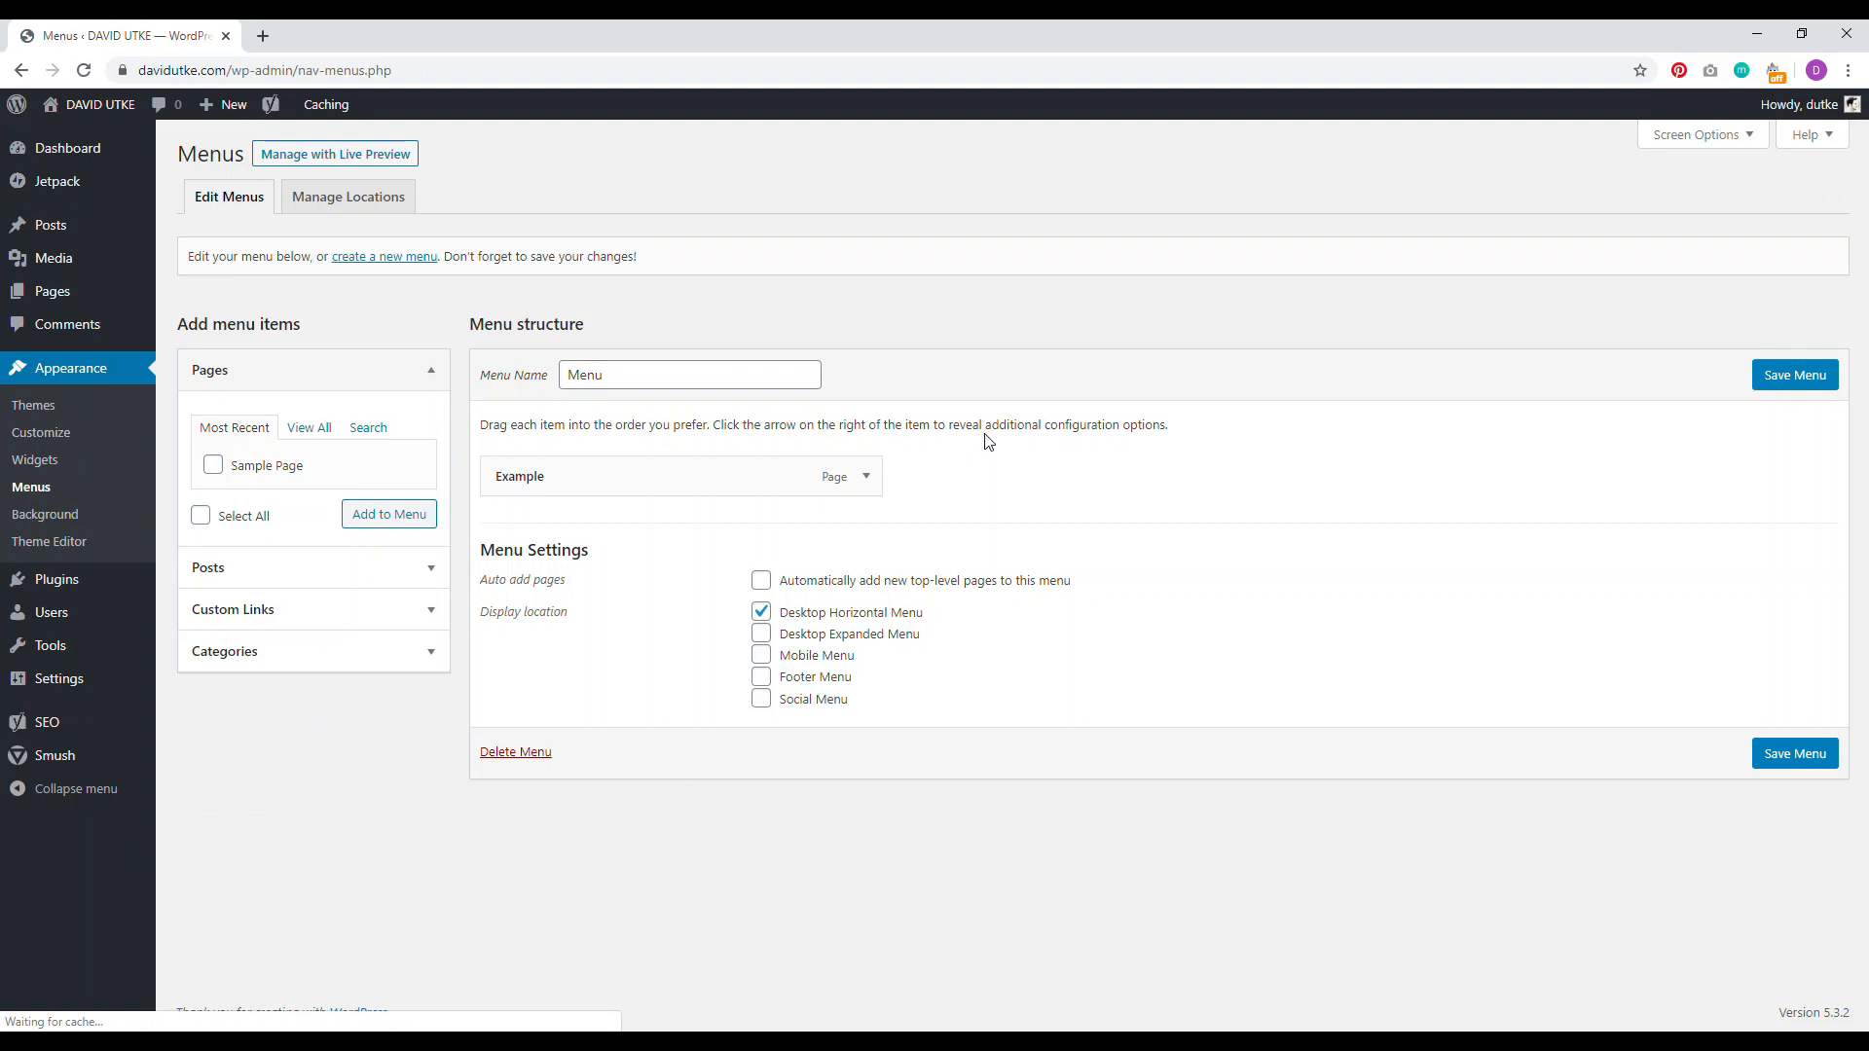
Step: Replace the Example item with the Blog page in Menu and save it
{"action": "left_click", "coordinate": [309, 428]}
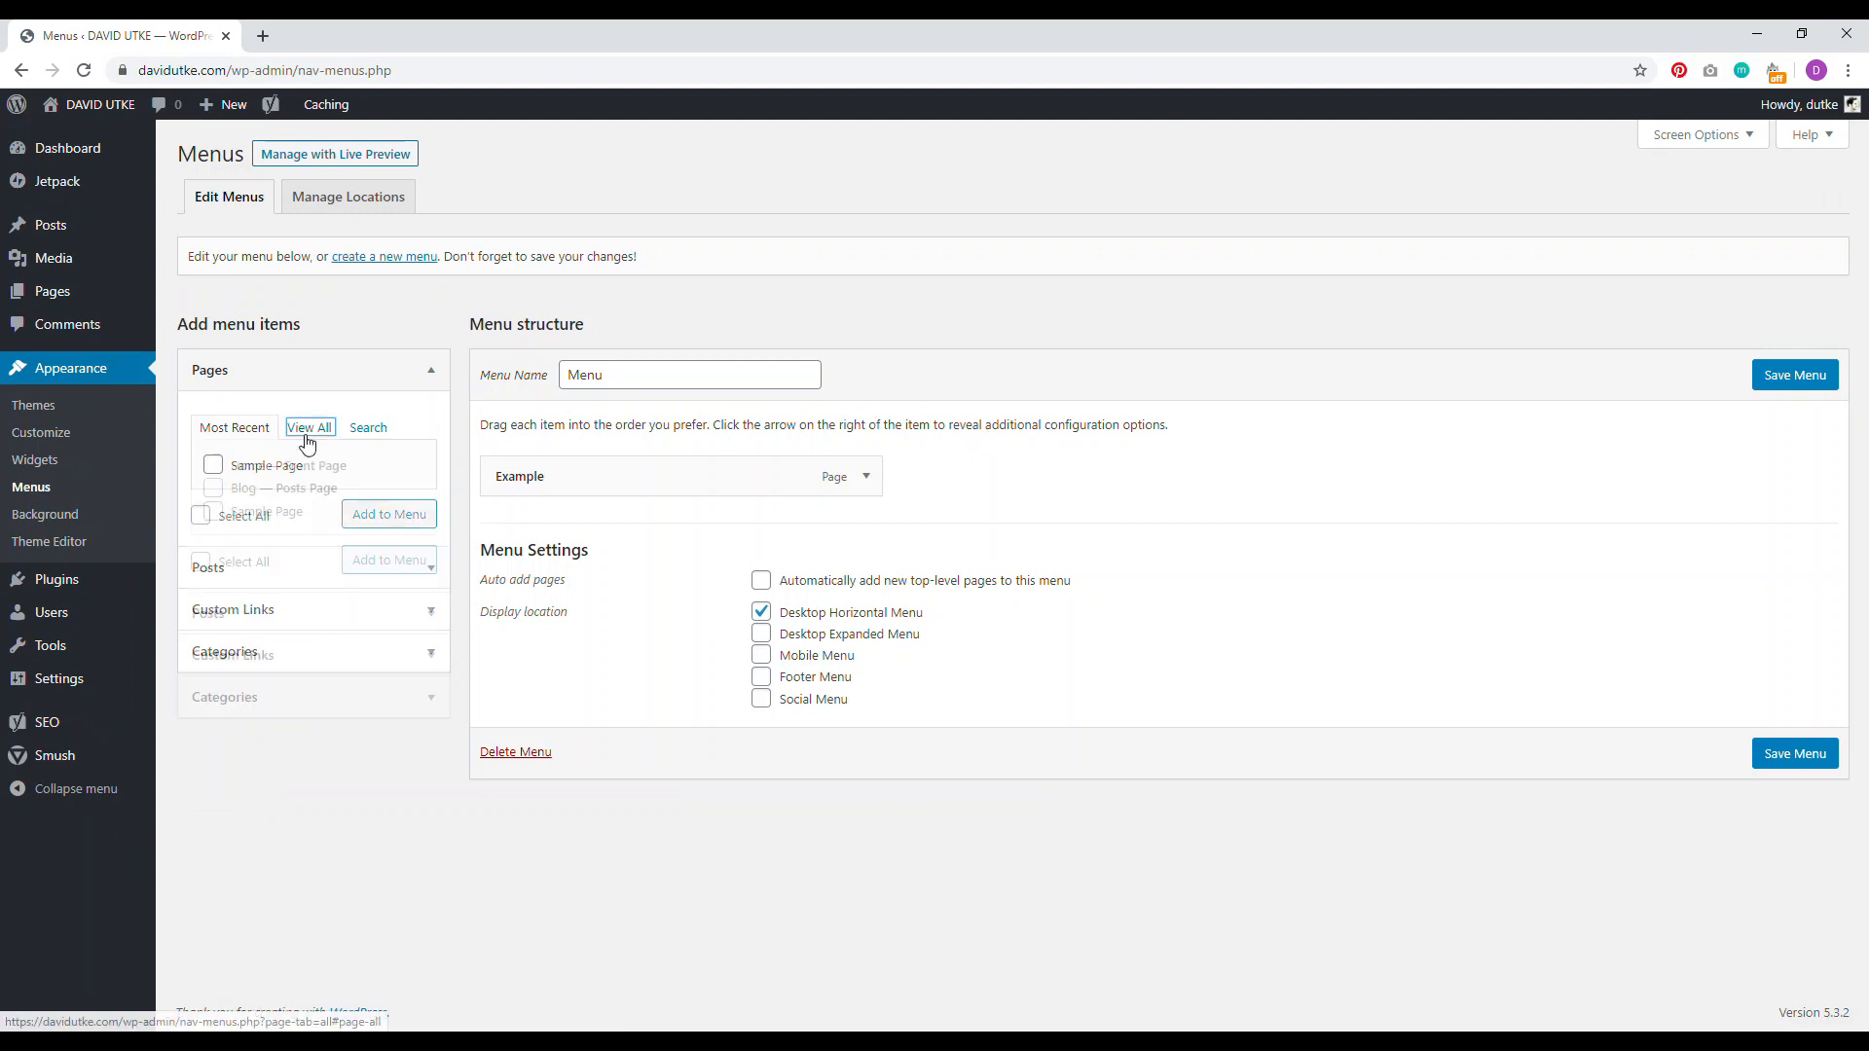
{"action": "left_click", "coordinate": [214, 489]}
{"action": "left_click", "coordinate": [408, 570]}
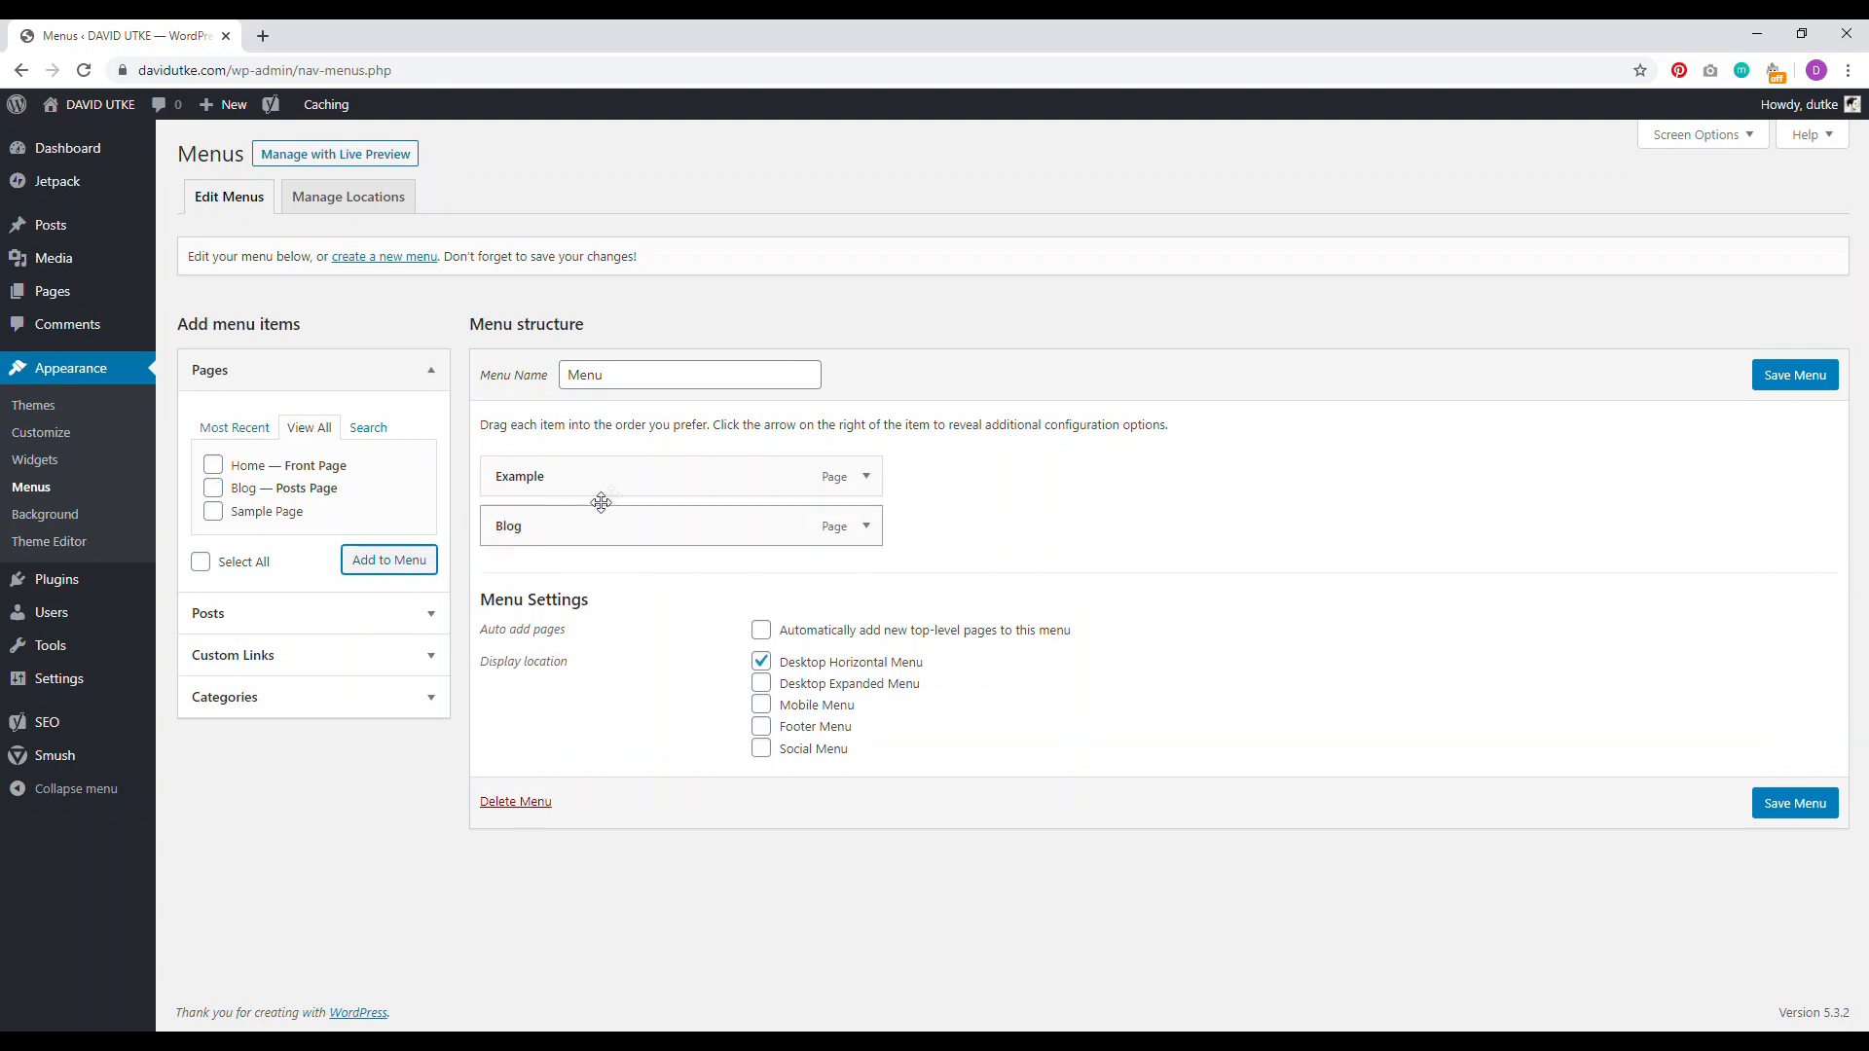
{"action": "left_click", "coordinate": [864, 478]}
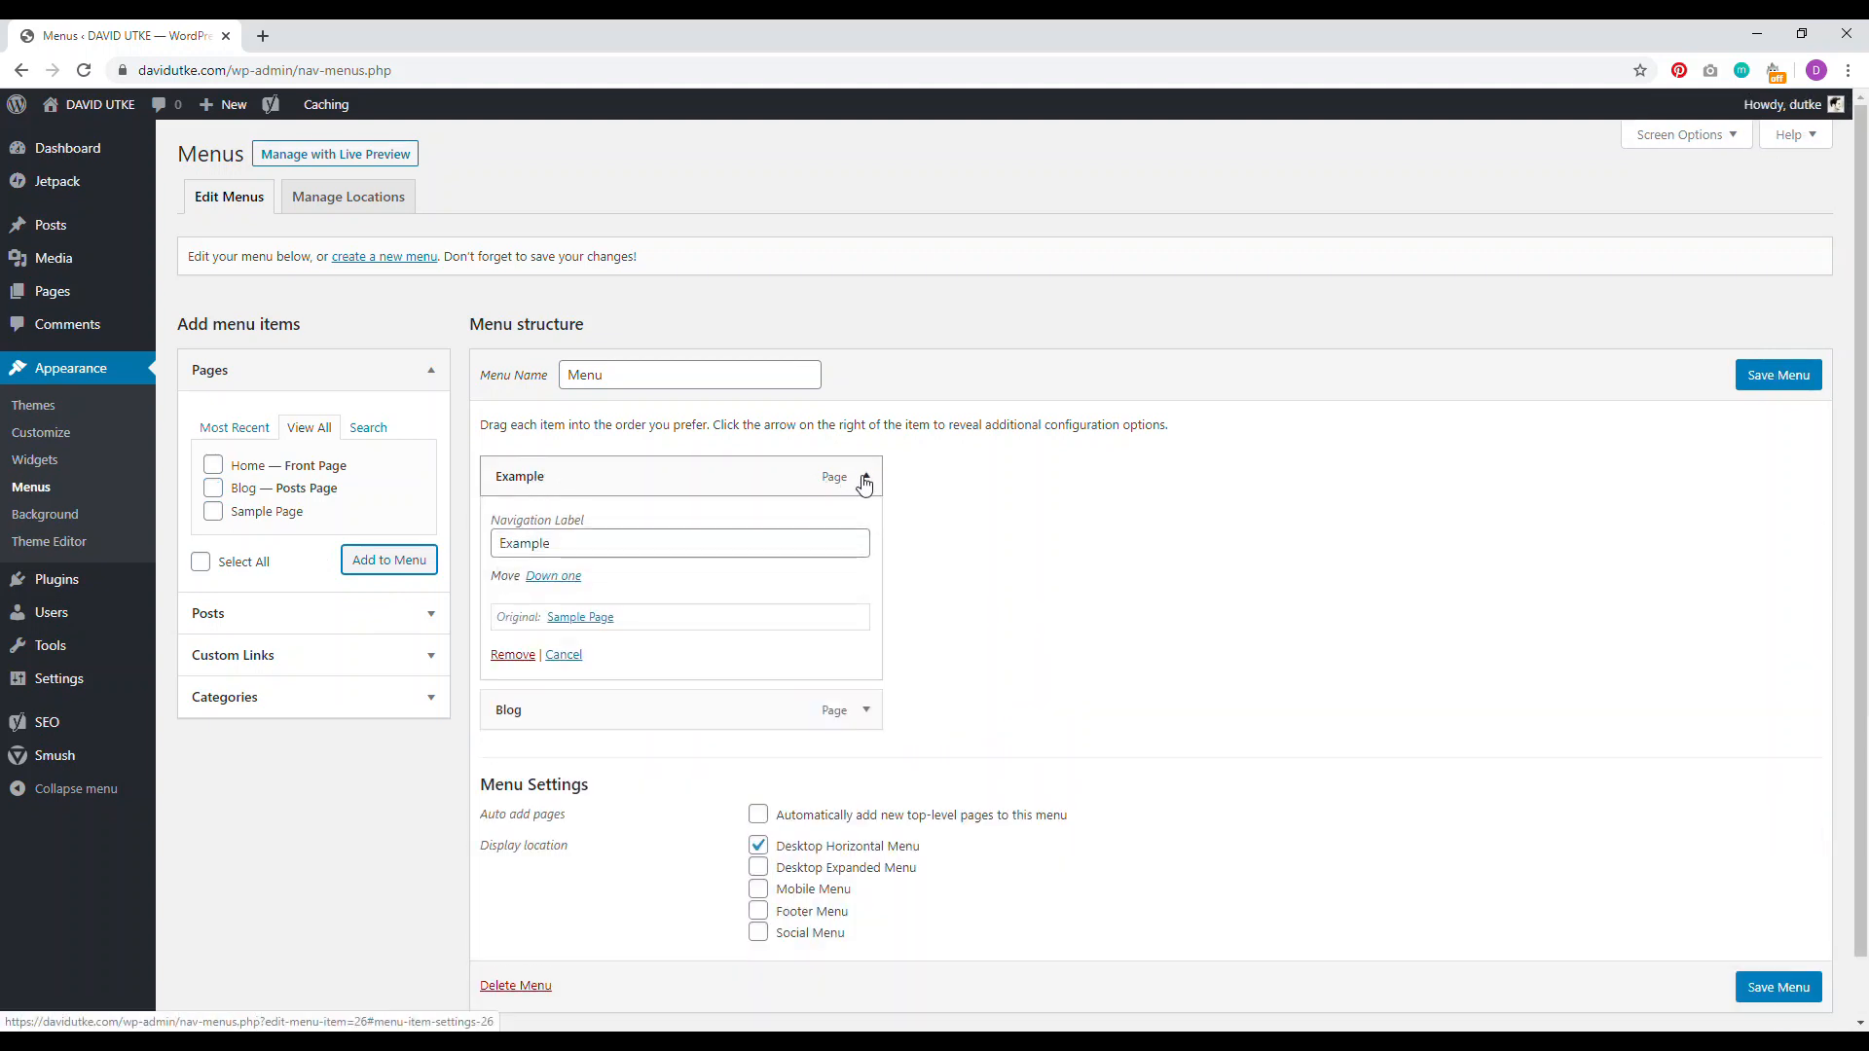
{"action": "left_click", "coordinate": [511, 656]}
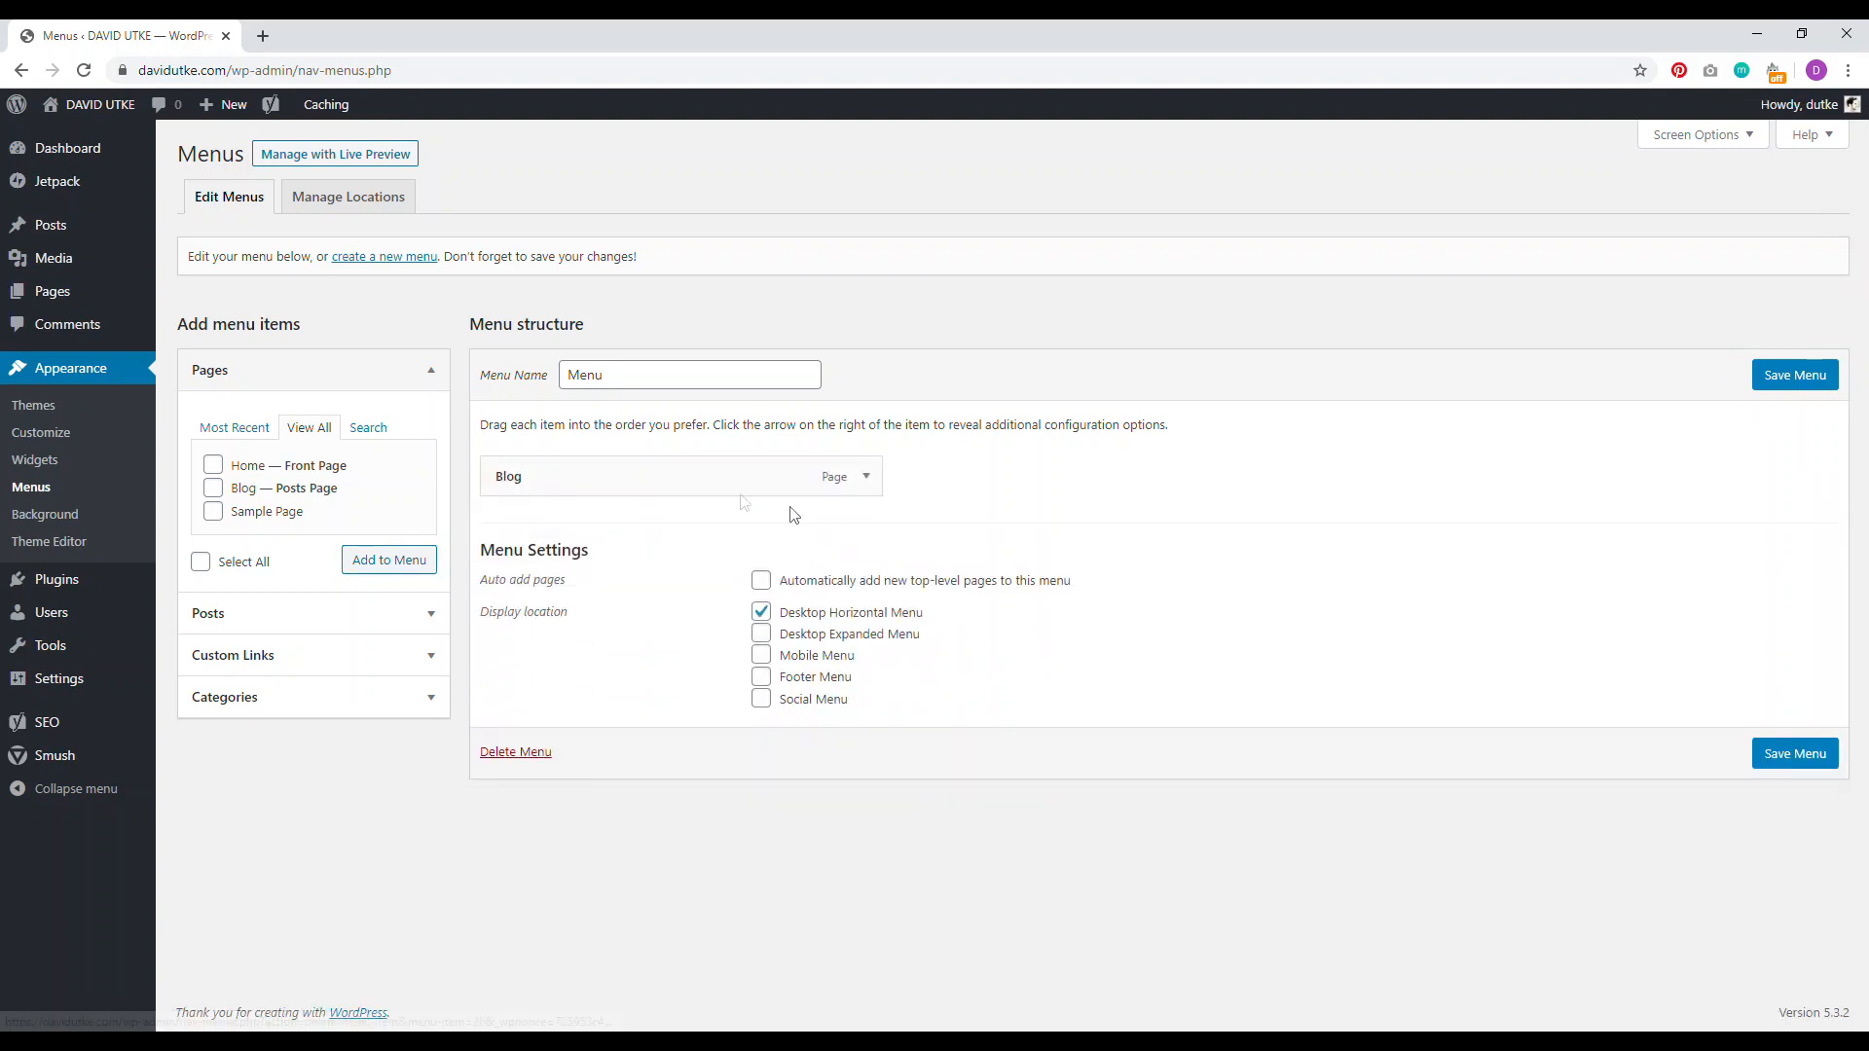
{"action": "left_click", "coordinate": [1784, 380]}
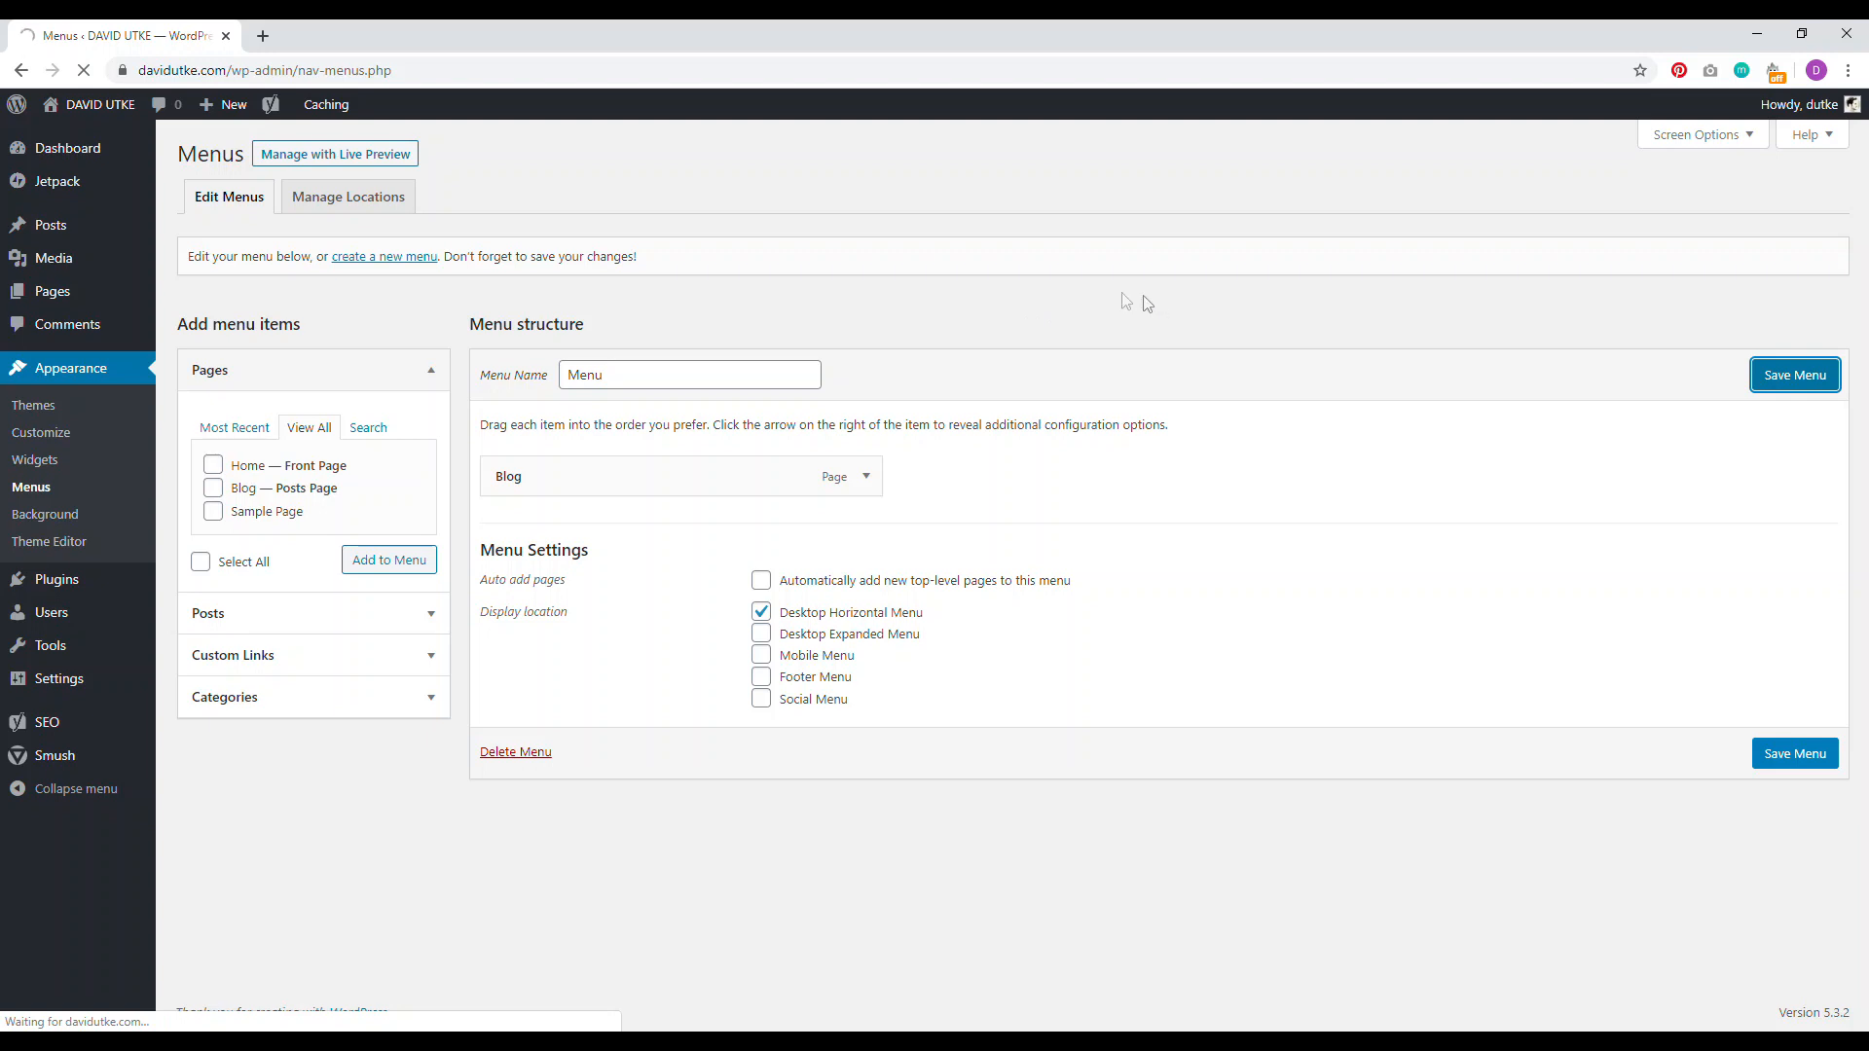
Step: Check the live home page and its Blog header link in new tabs
{"action": "right_click", "coordinate": [82, 105]}
{"action": "left_click", "coordinate": [127, 115]}
{"action": "left_click", "coordinate": [300, 37]}
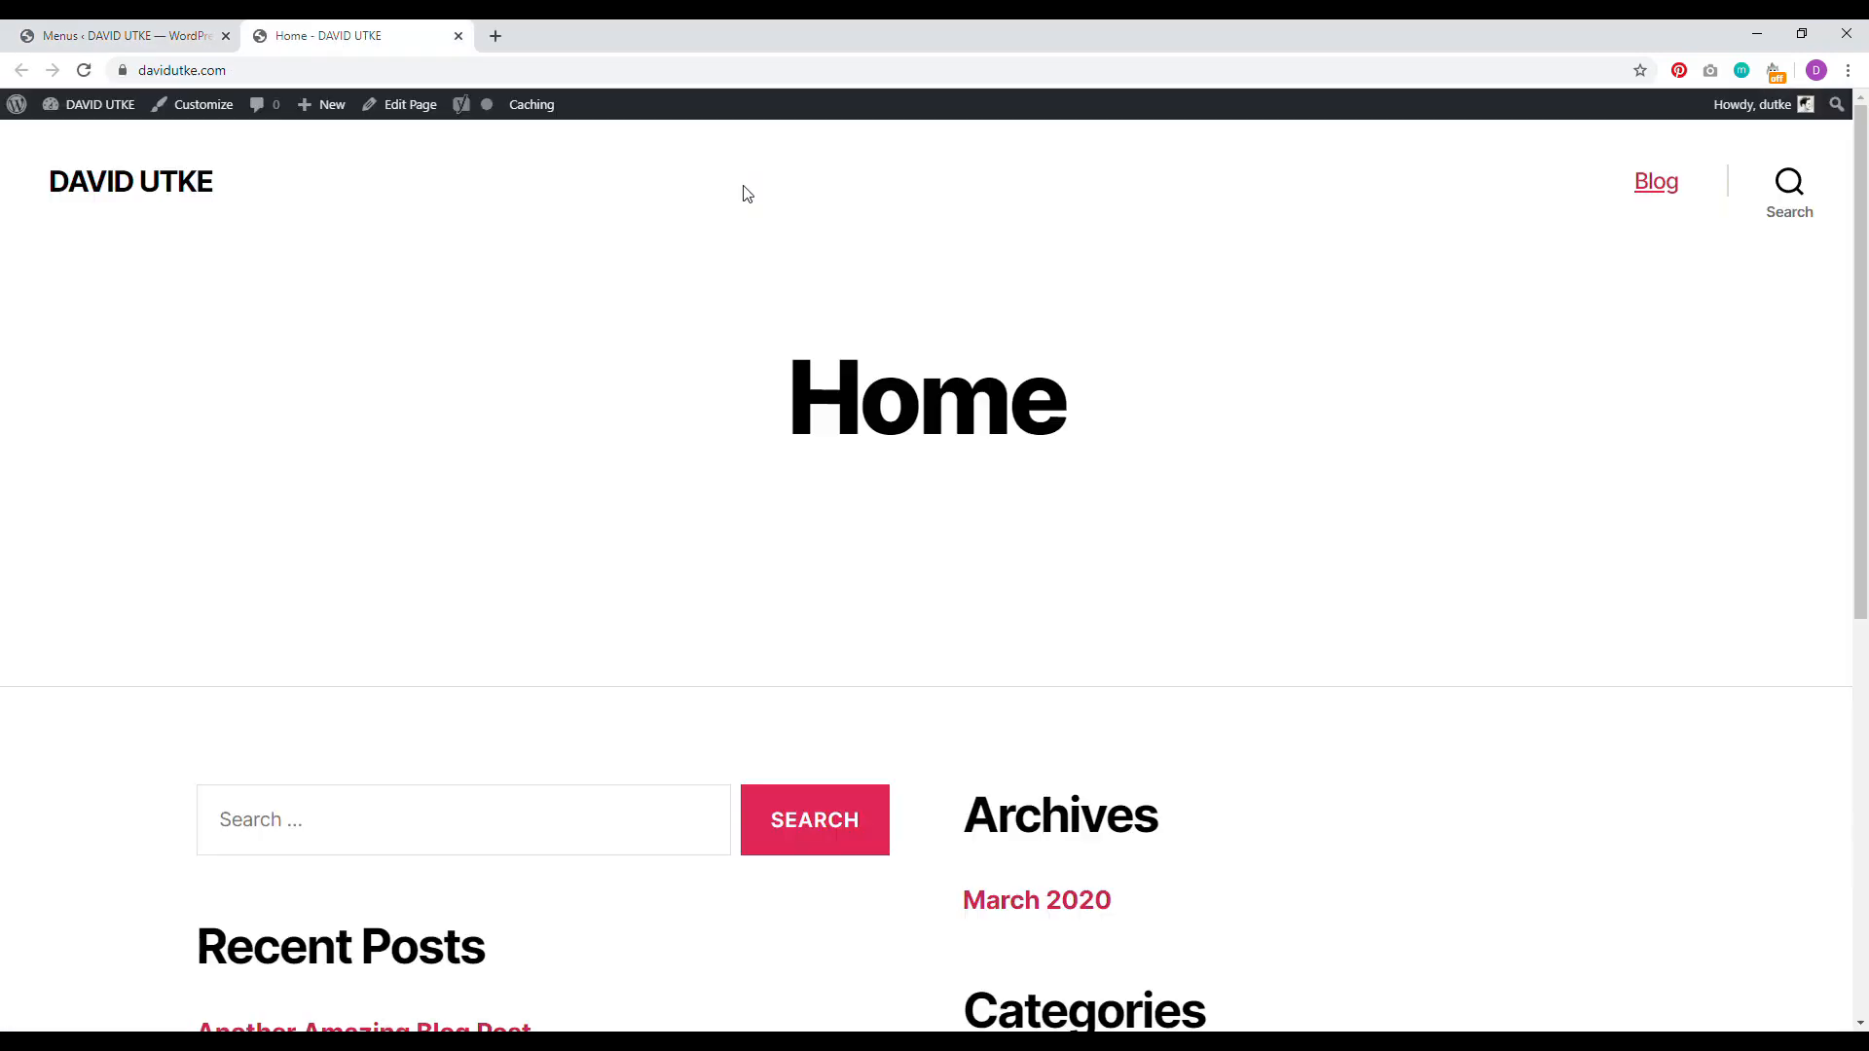
{"action": "right_click", "coordinate": [1652, 180]}
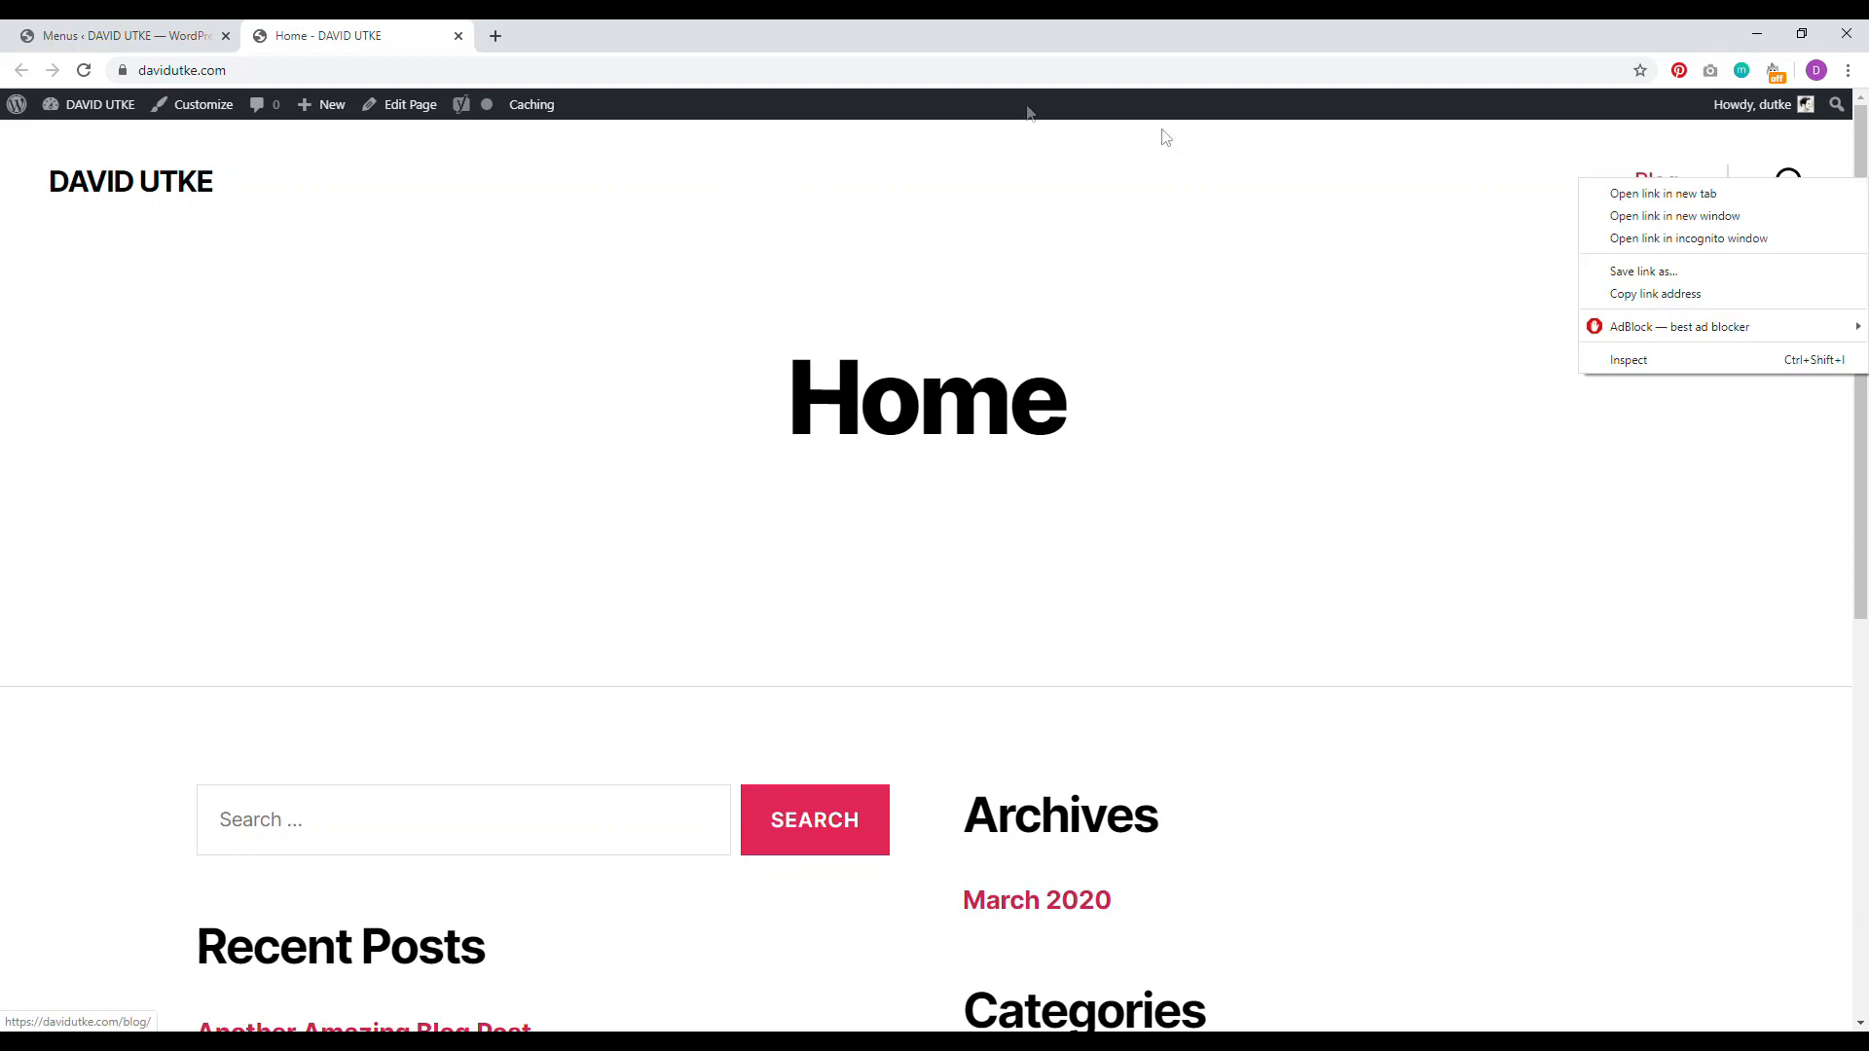
{"action": "left_click", "coordinate": [1711, 194]}
{"action": "left_click", "coordinate": [584, 35]}
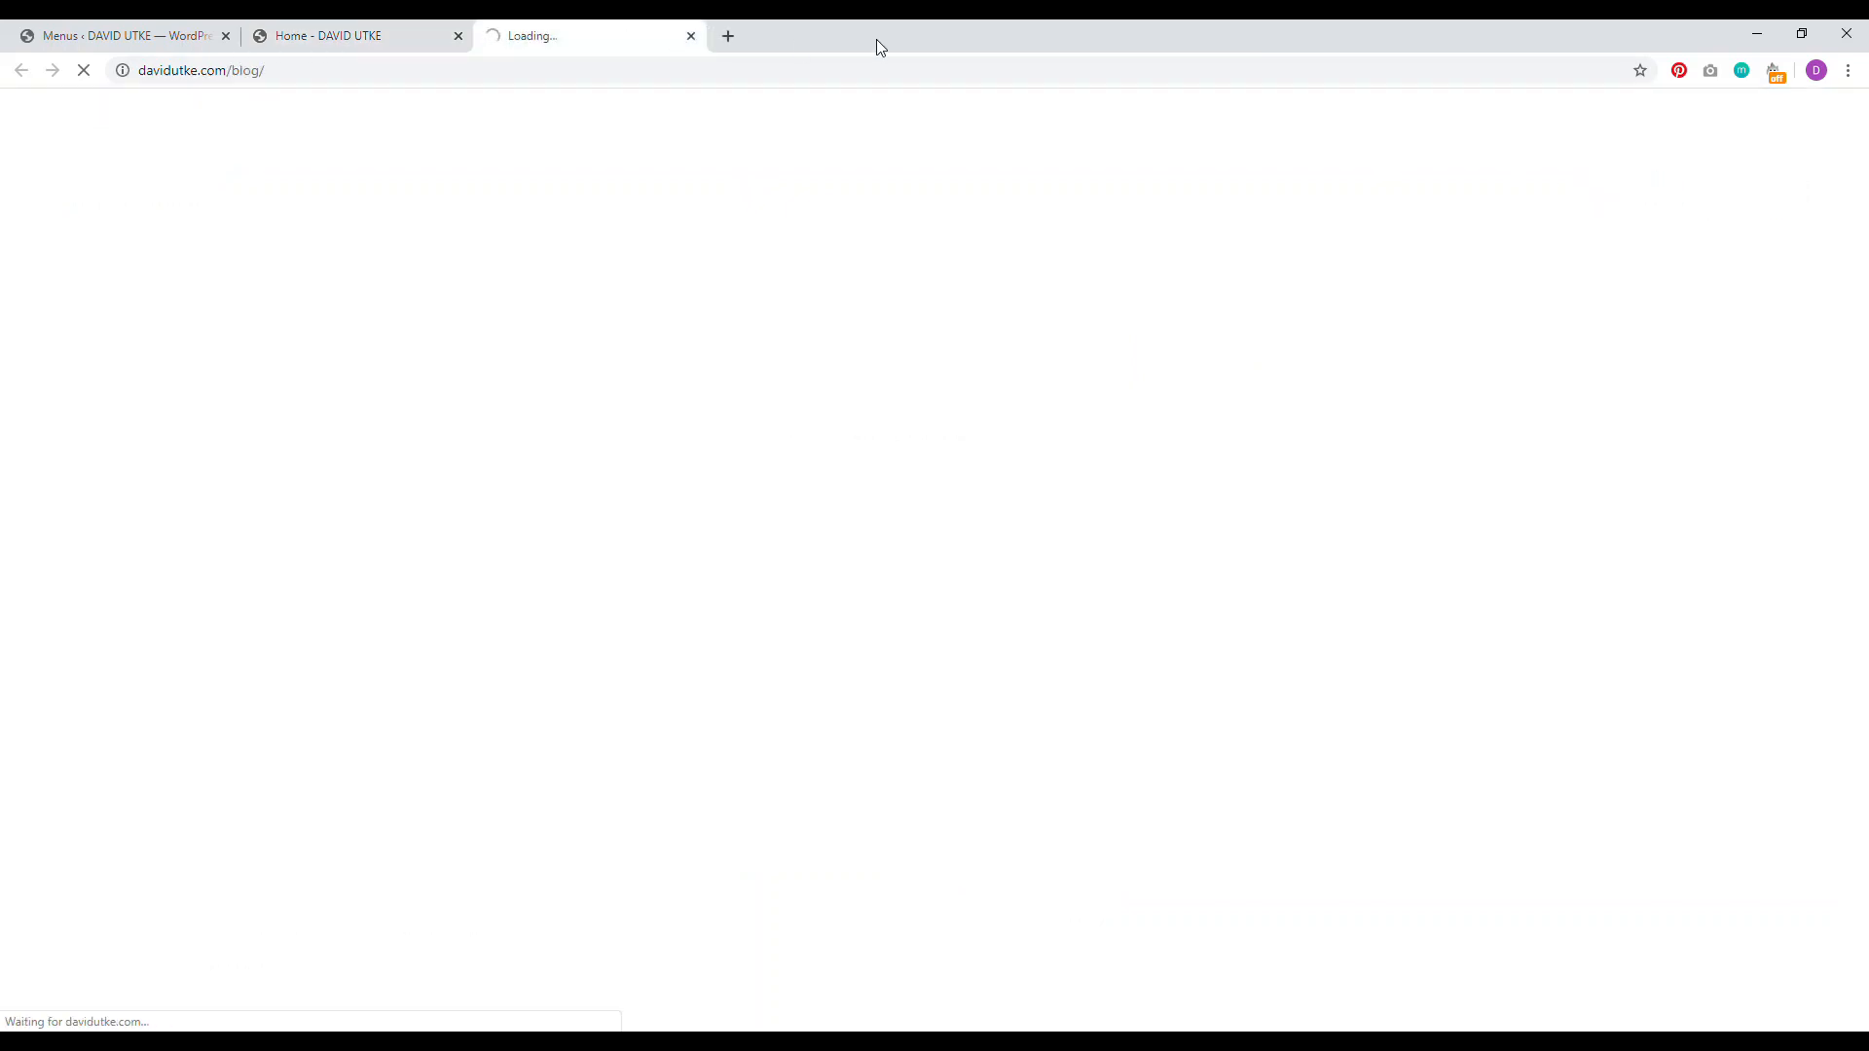
{"action": "mouse_move", "coordinate": [1863, 193]}
{"action": "left_mouse_down"}
{"action": "mouse_move", "coordinate": [1865, 798]}
{"action": "mouse_move", "coordinate": [1865, 209]}
{"action": "left_mouse_up"}
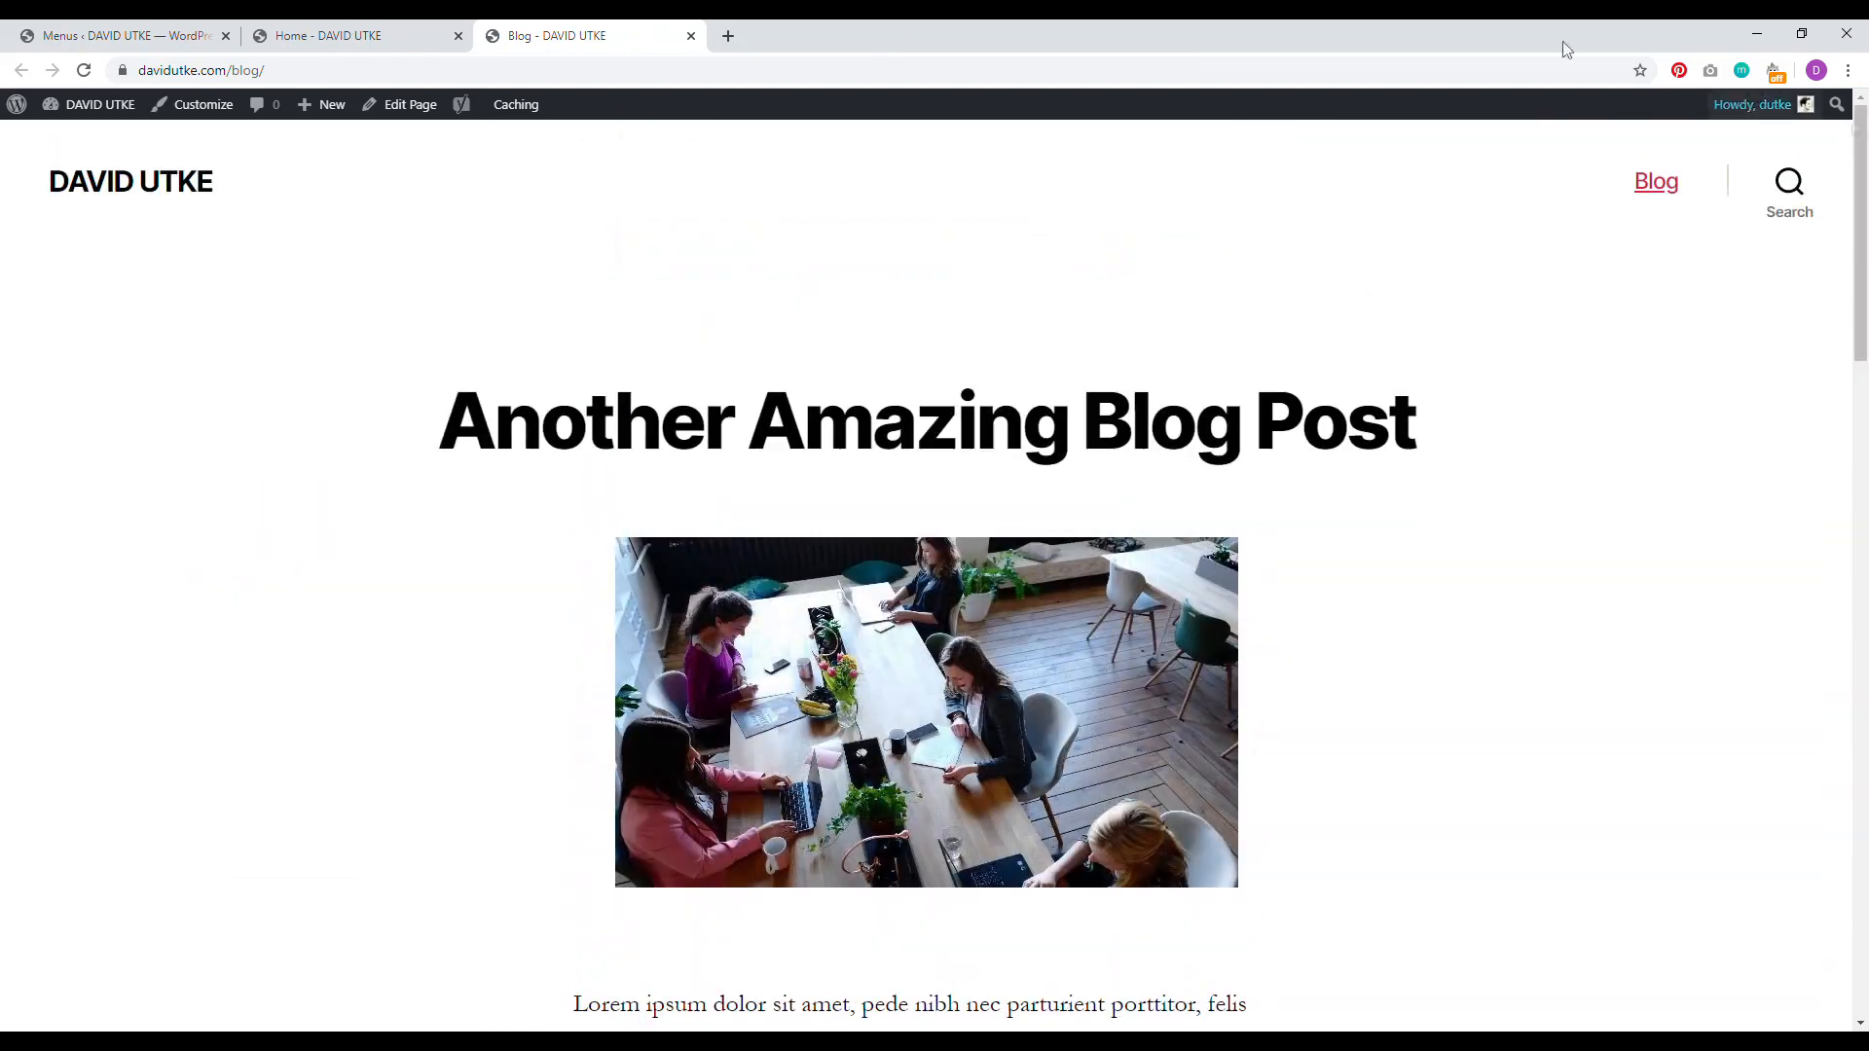
{"action": "left_click", "coordinate": [691, 35]}
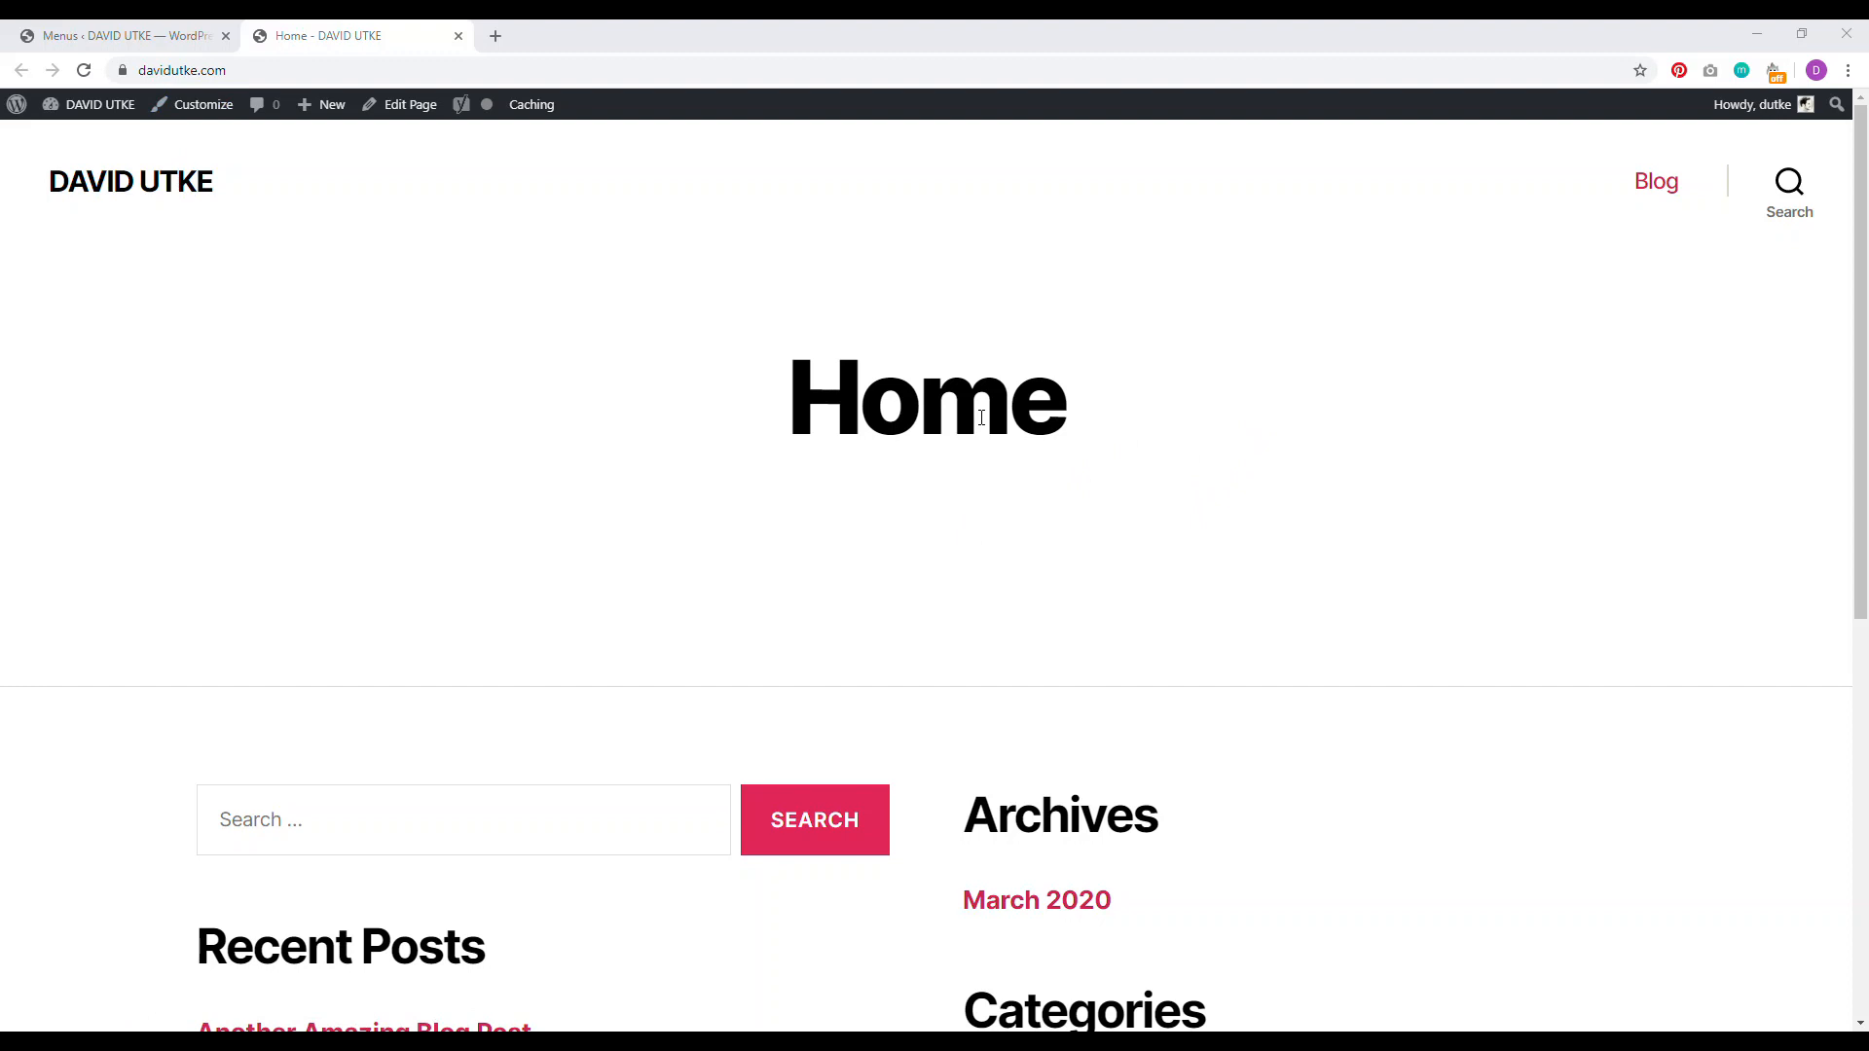
{"action": "left_click", "coordinate": [126, 35]}
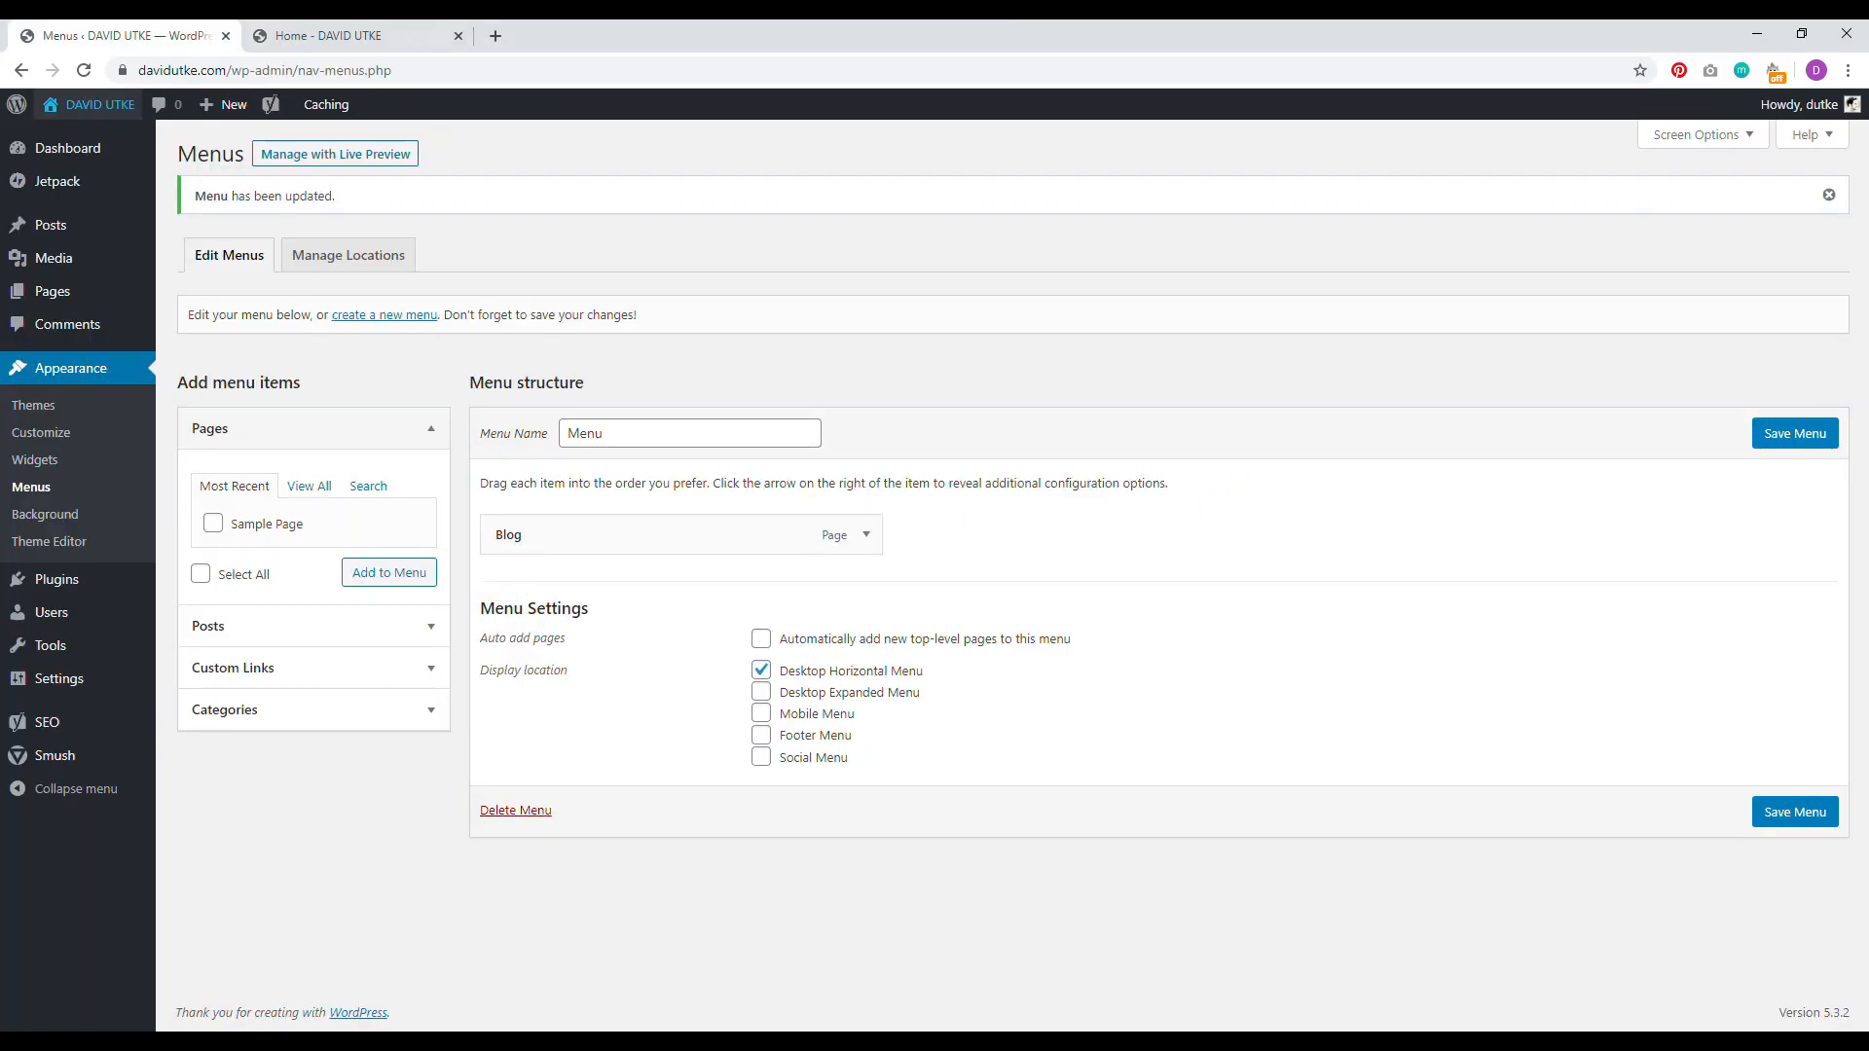
Step: Give the Home page the Cover Template and open a new browser tab
{"action": "left_click", "coordinate": [56, 303]}
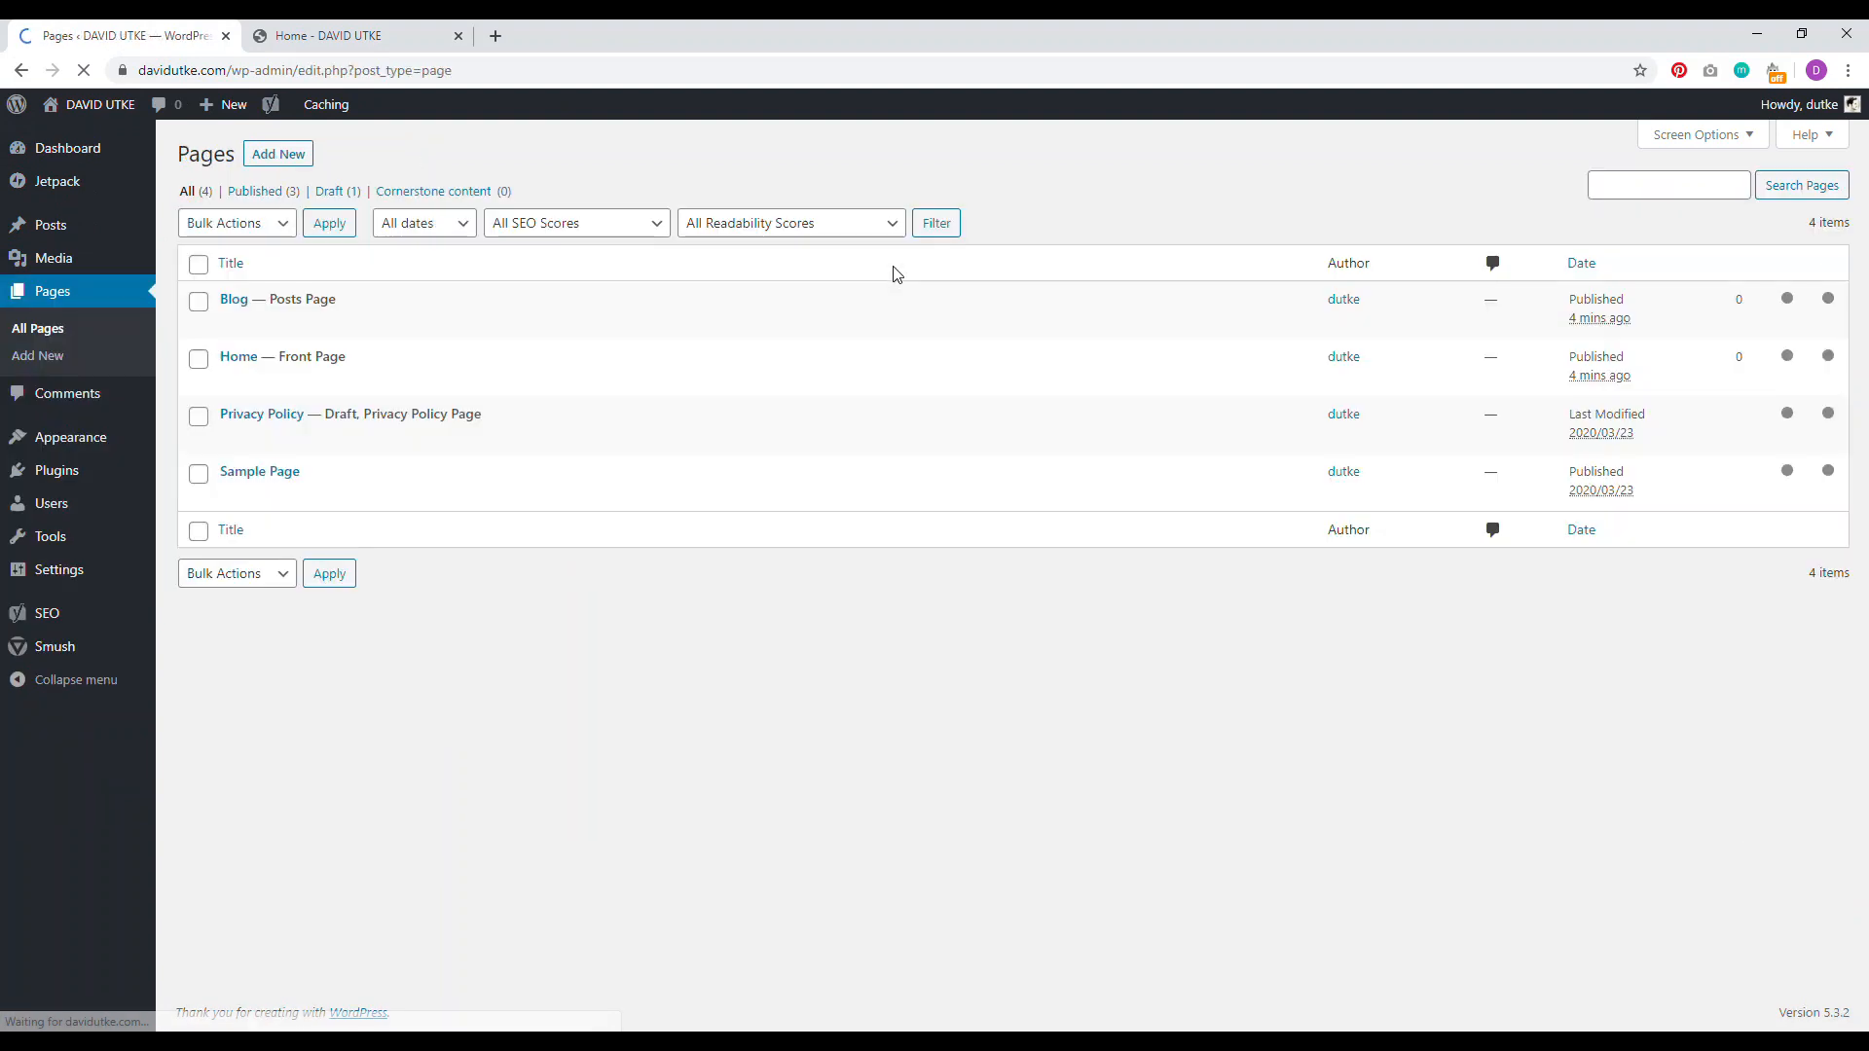
{"action": "left_click", "coordinate": [238, 362]}
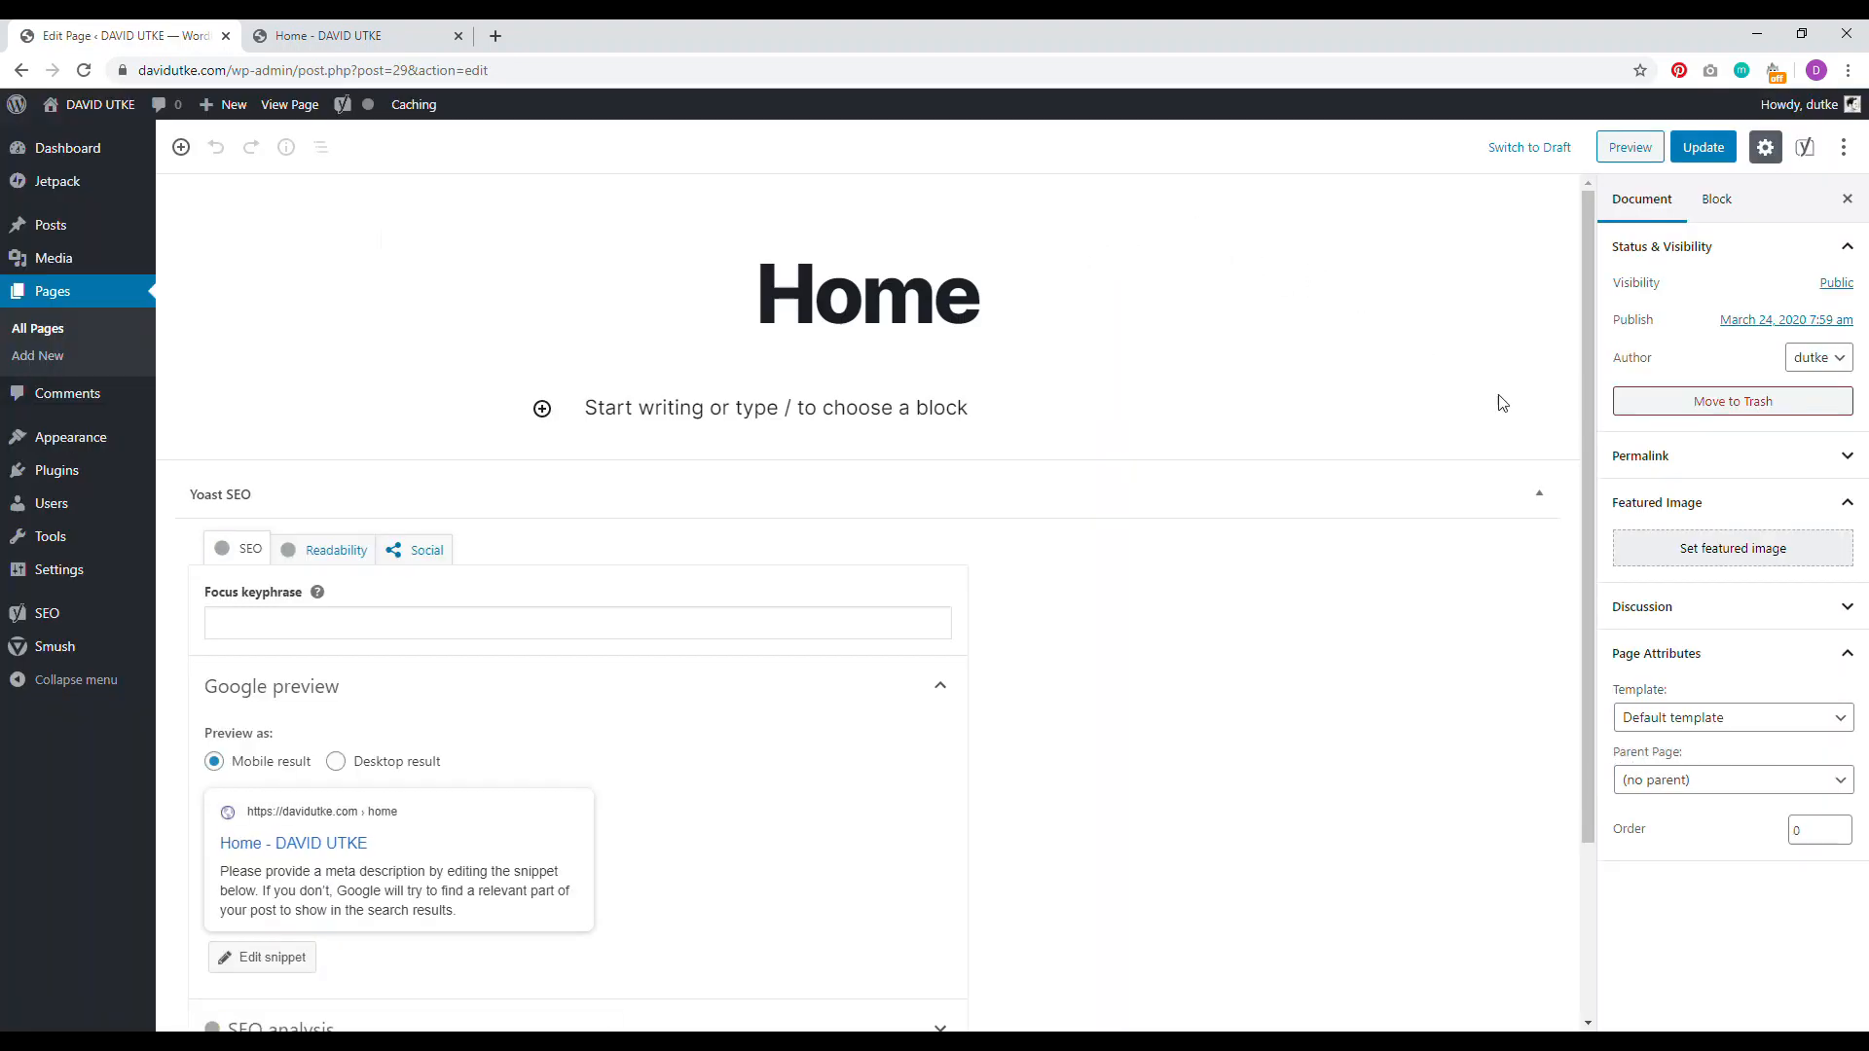
{"action": "left_click", "coordinate": [1712, 729]}
{"action": "left_click", "coordinate": [1714, 779]}
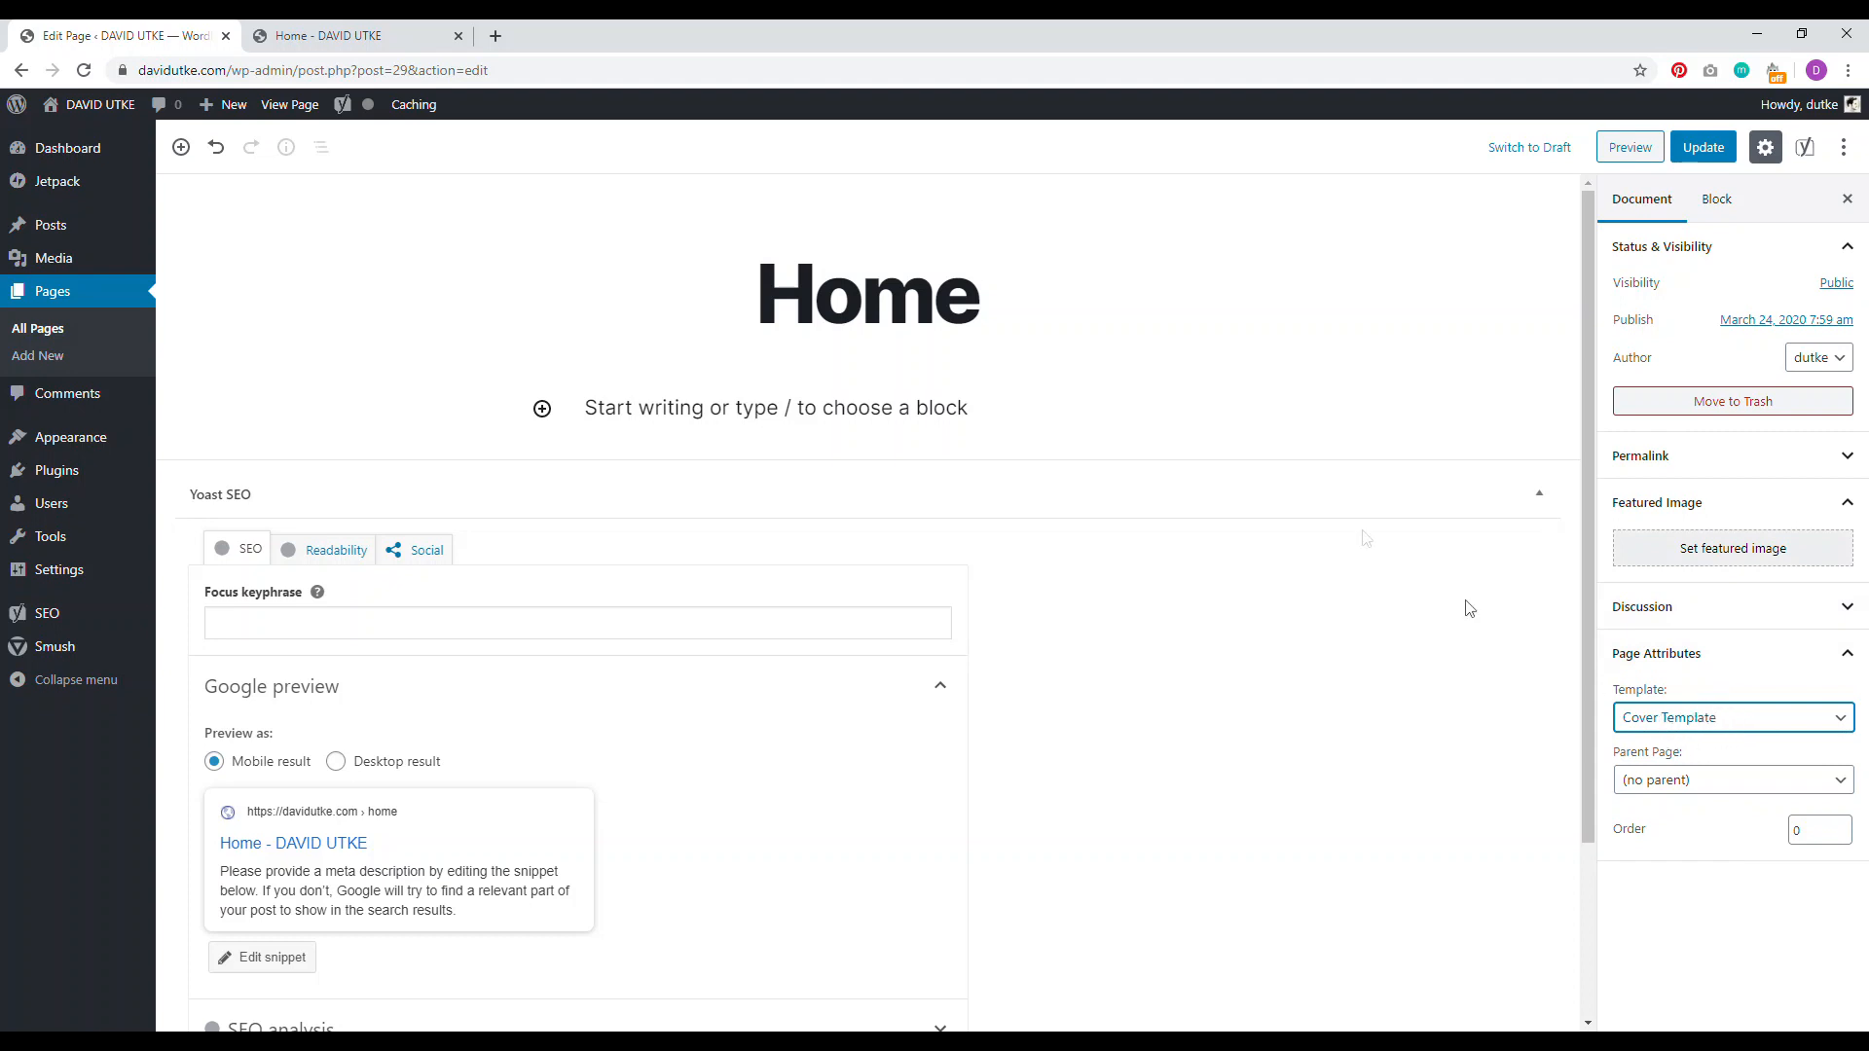
{"action": "left_click", "coordinate": [496, 35]}
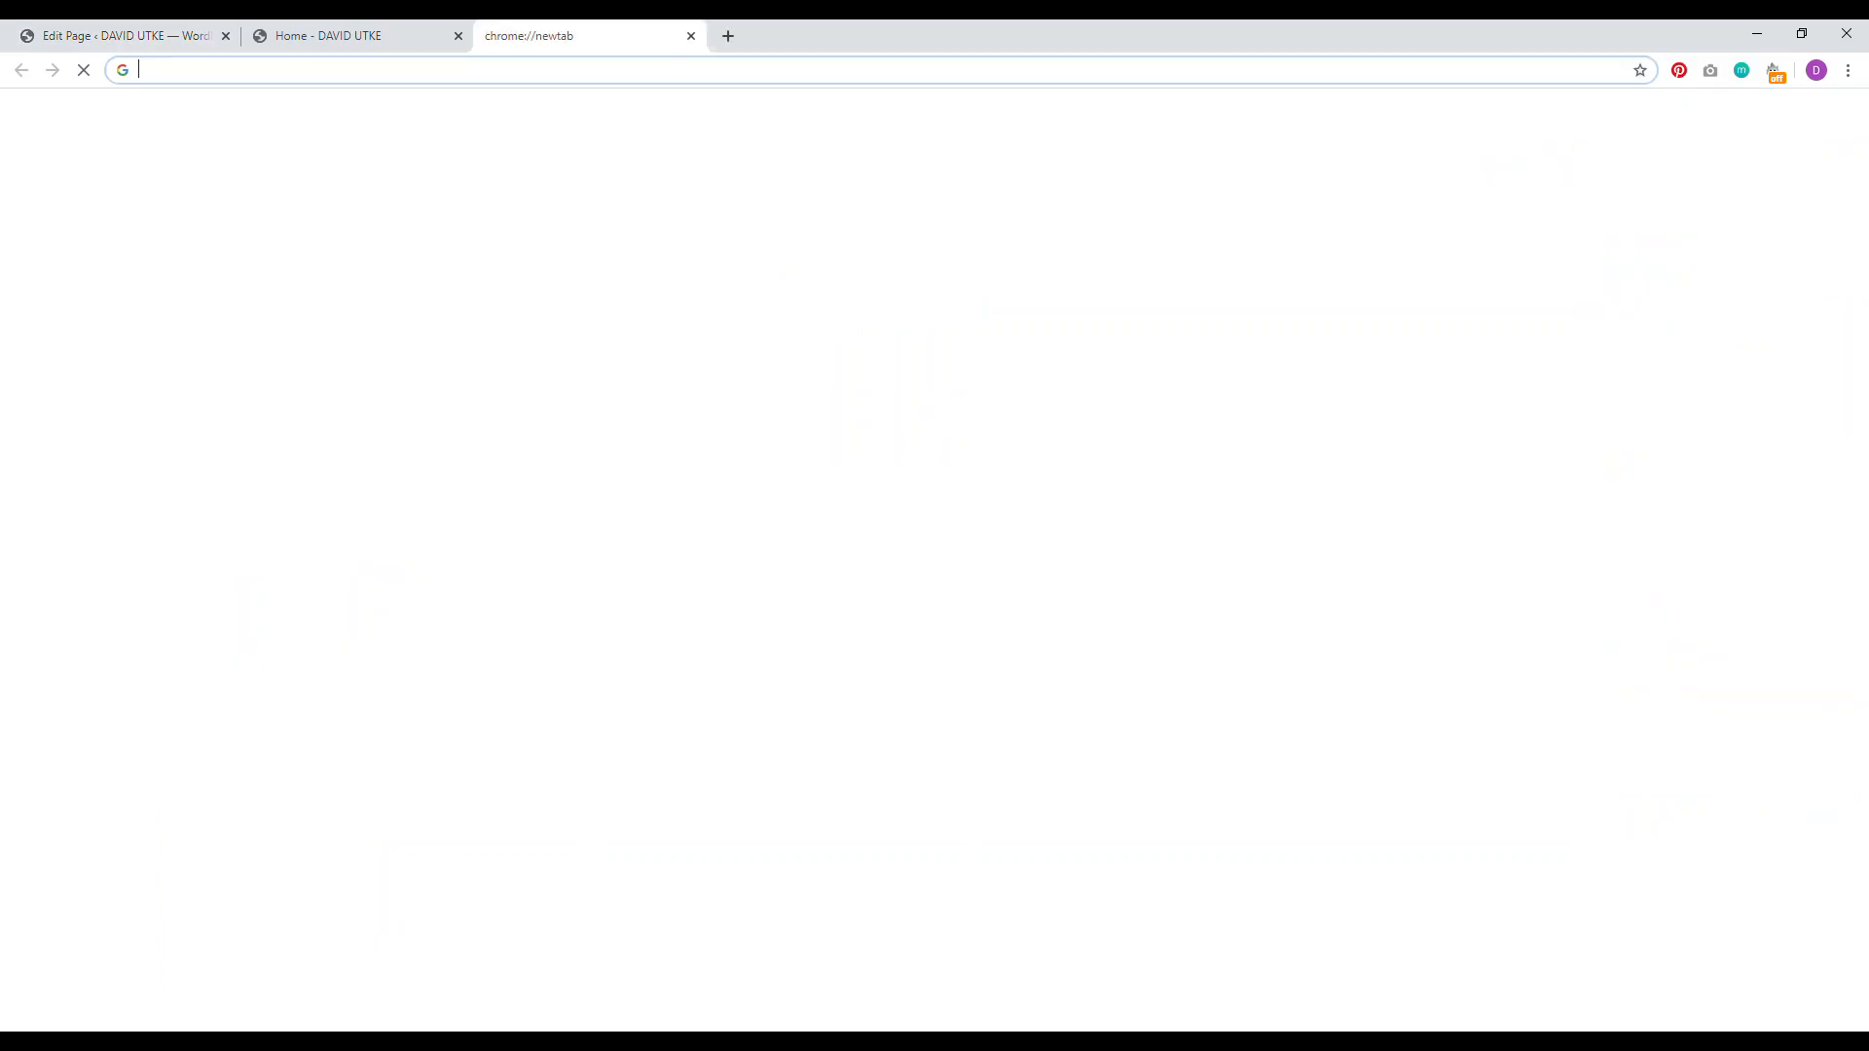
Step: Search Unsplash for 'earth' and download the outer-space earth photo
{"action": "type", "text": "unsplash.com"}
{"action": "key", "text": "Return"}
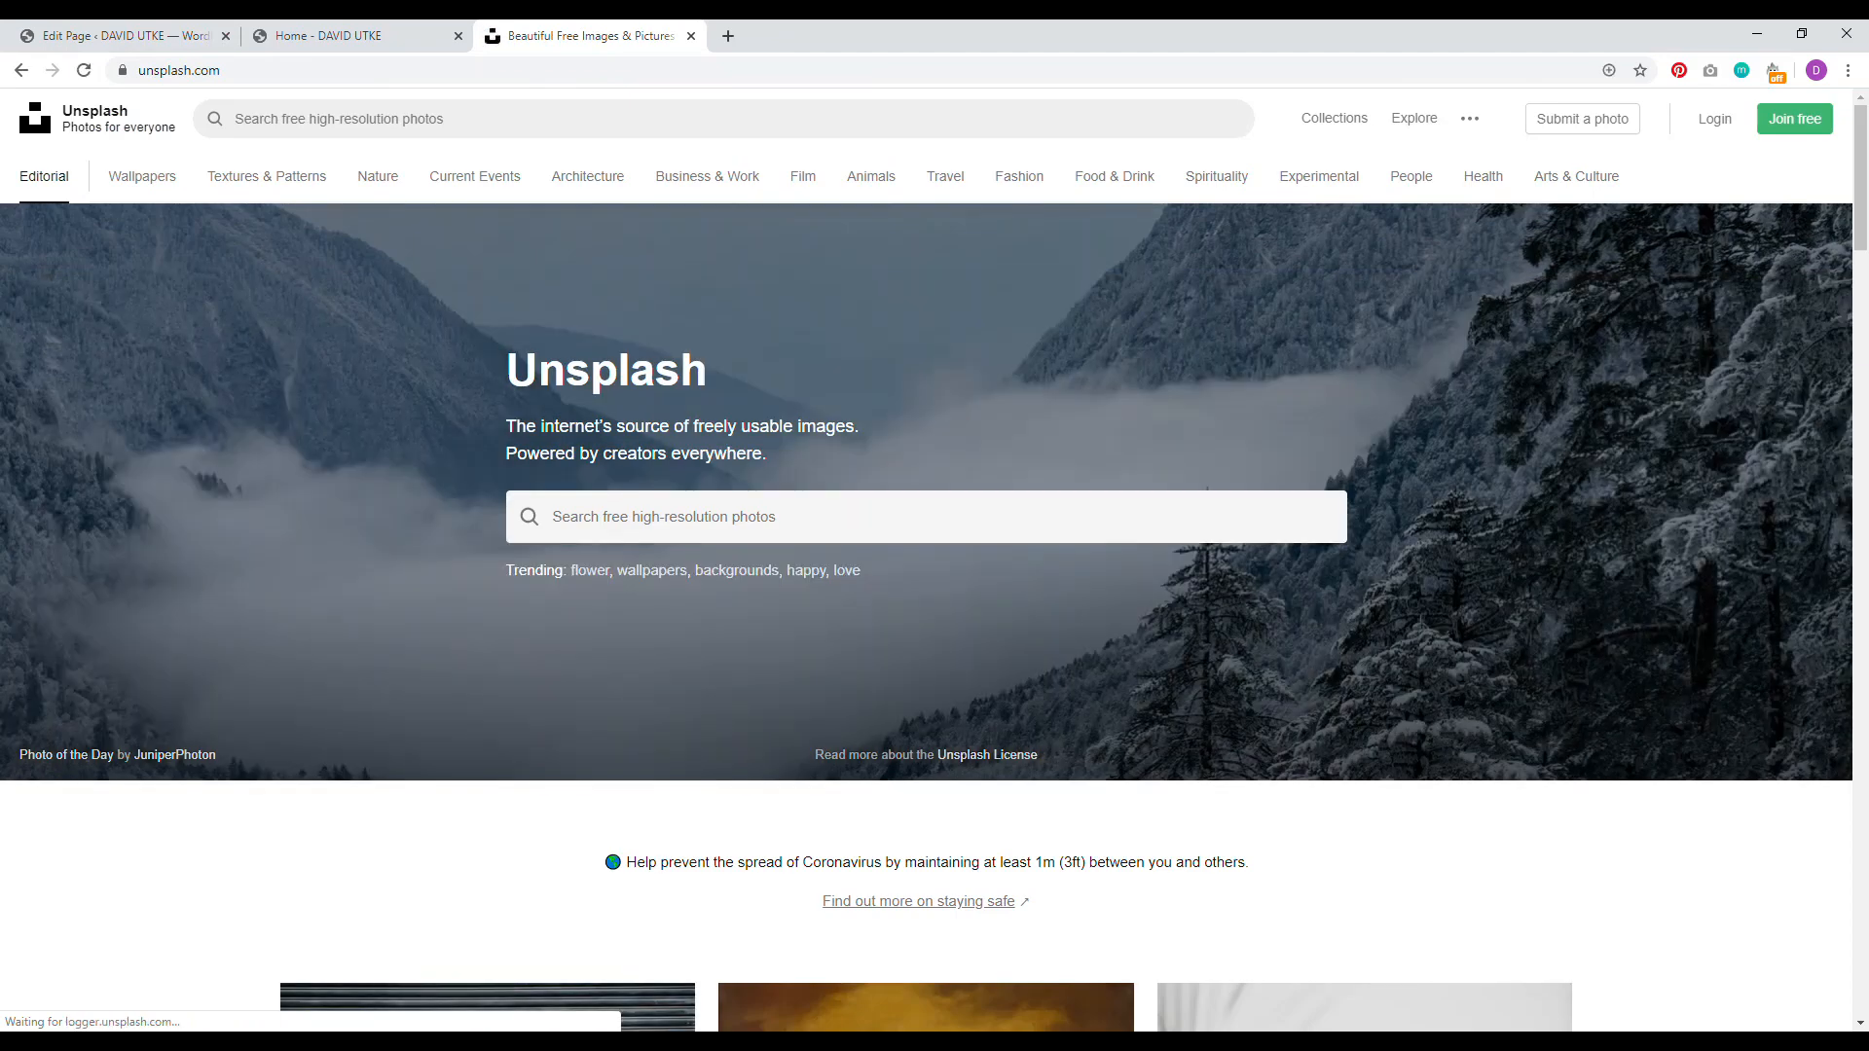
{"action": "left_click", "coordinate": [945, 518]}
{"action": "type", "text": "earth"}
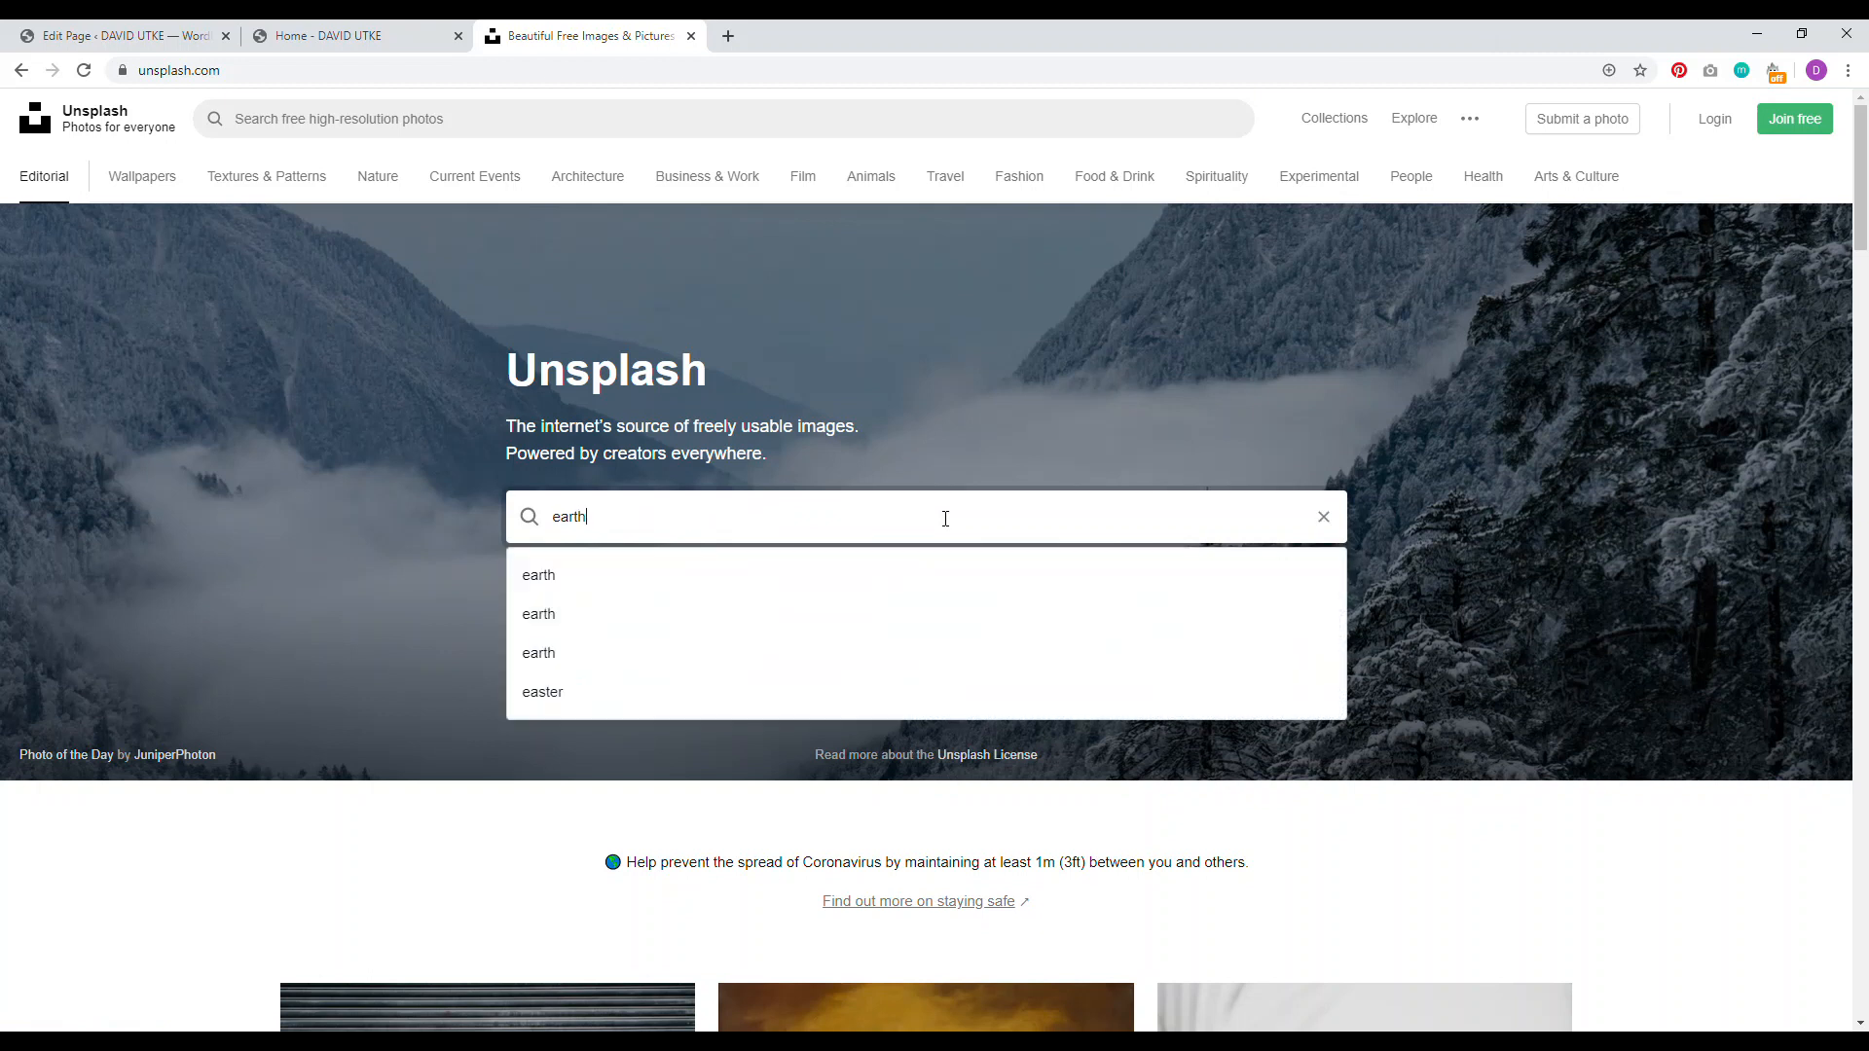
{"action": "key", "text": "Return"}
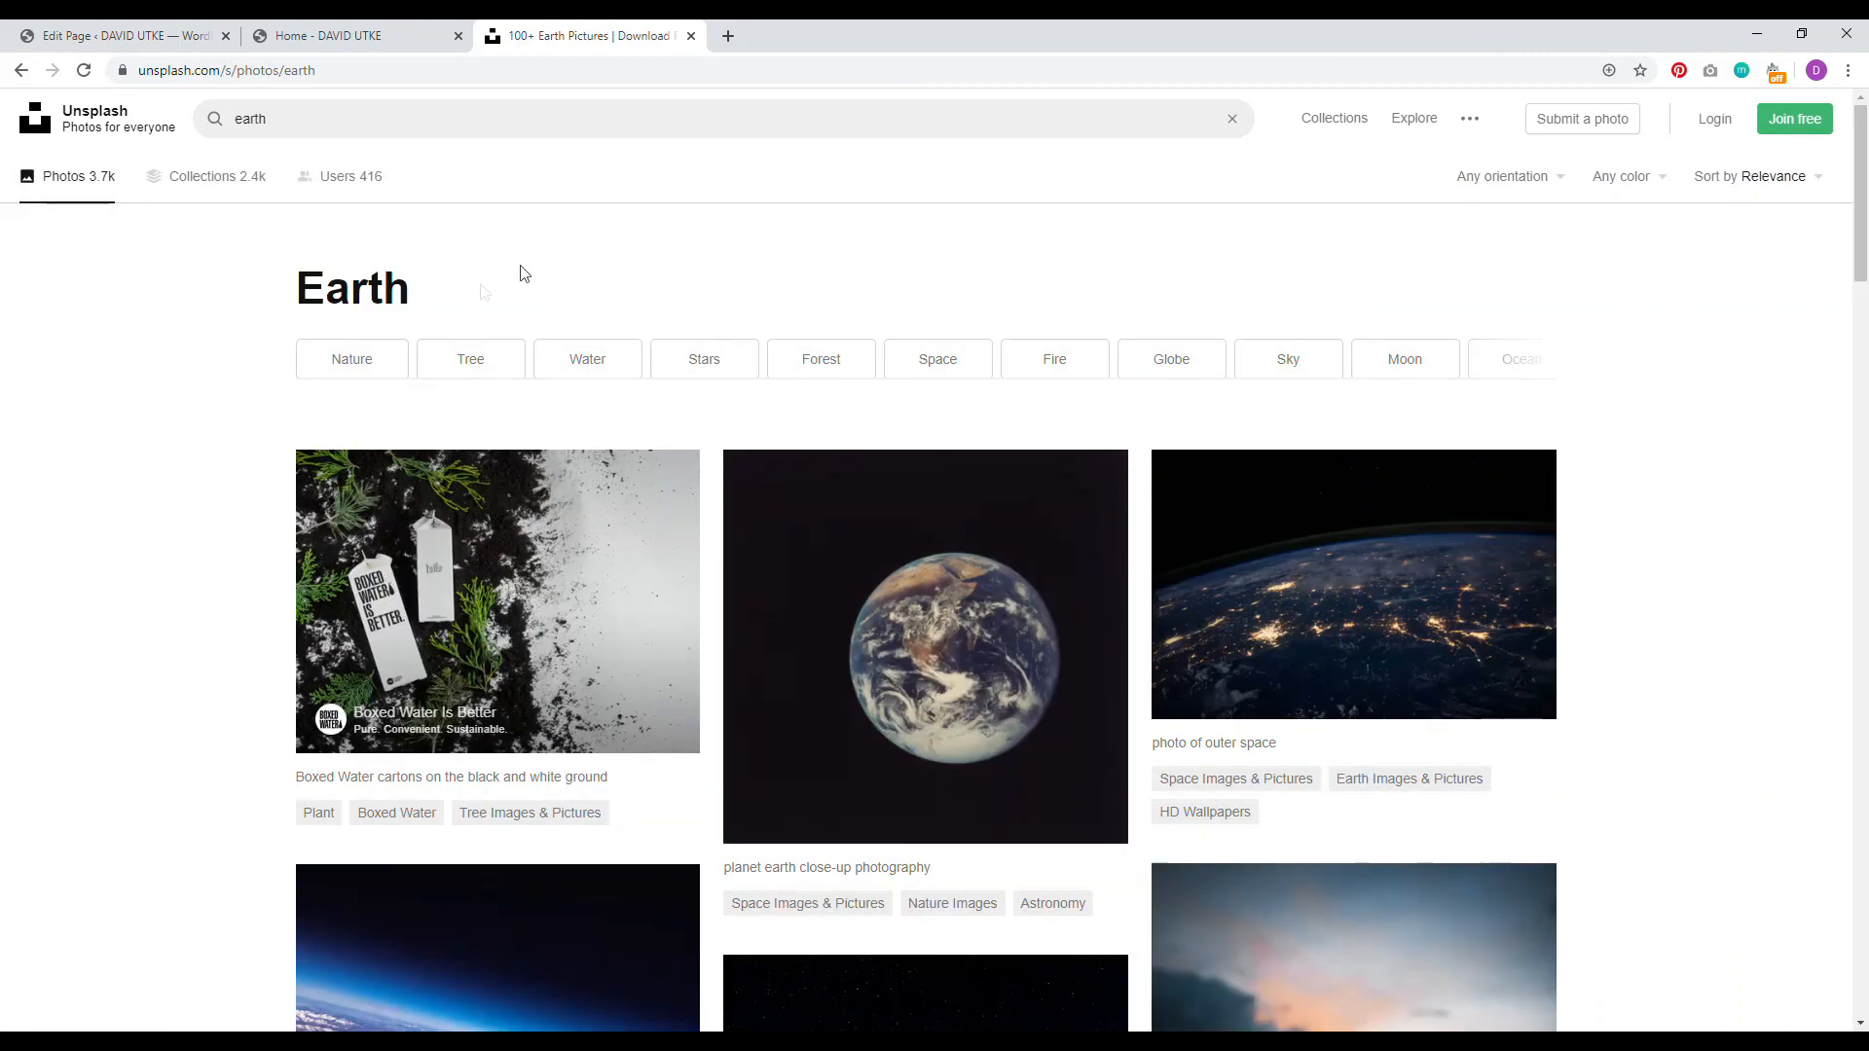
{"action": "scroll", "coordinate": [318, 509], "scroll_direction": "down", "scroll_amount": 3}
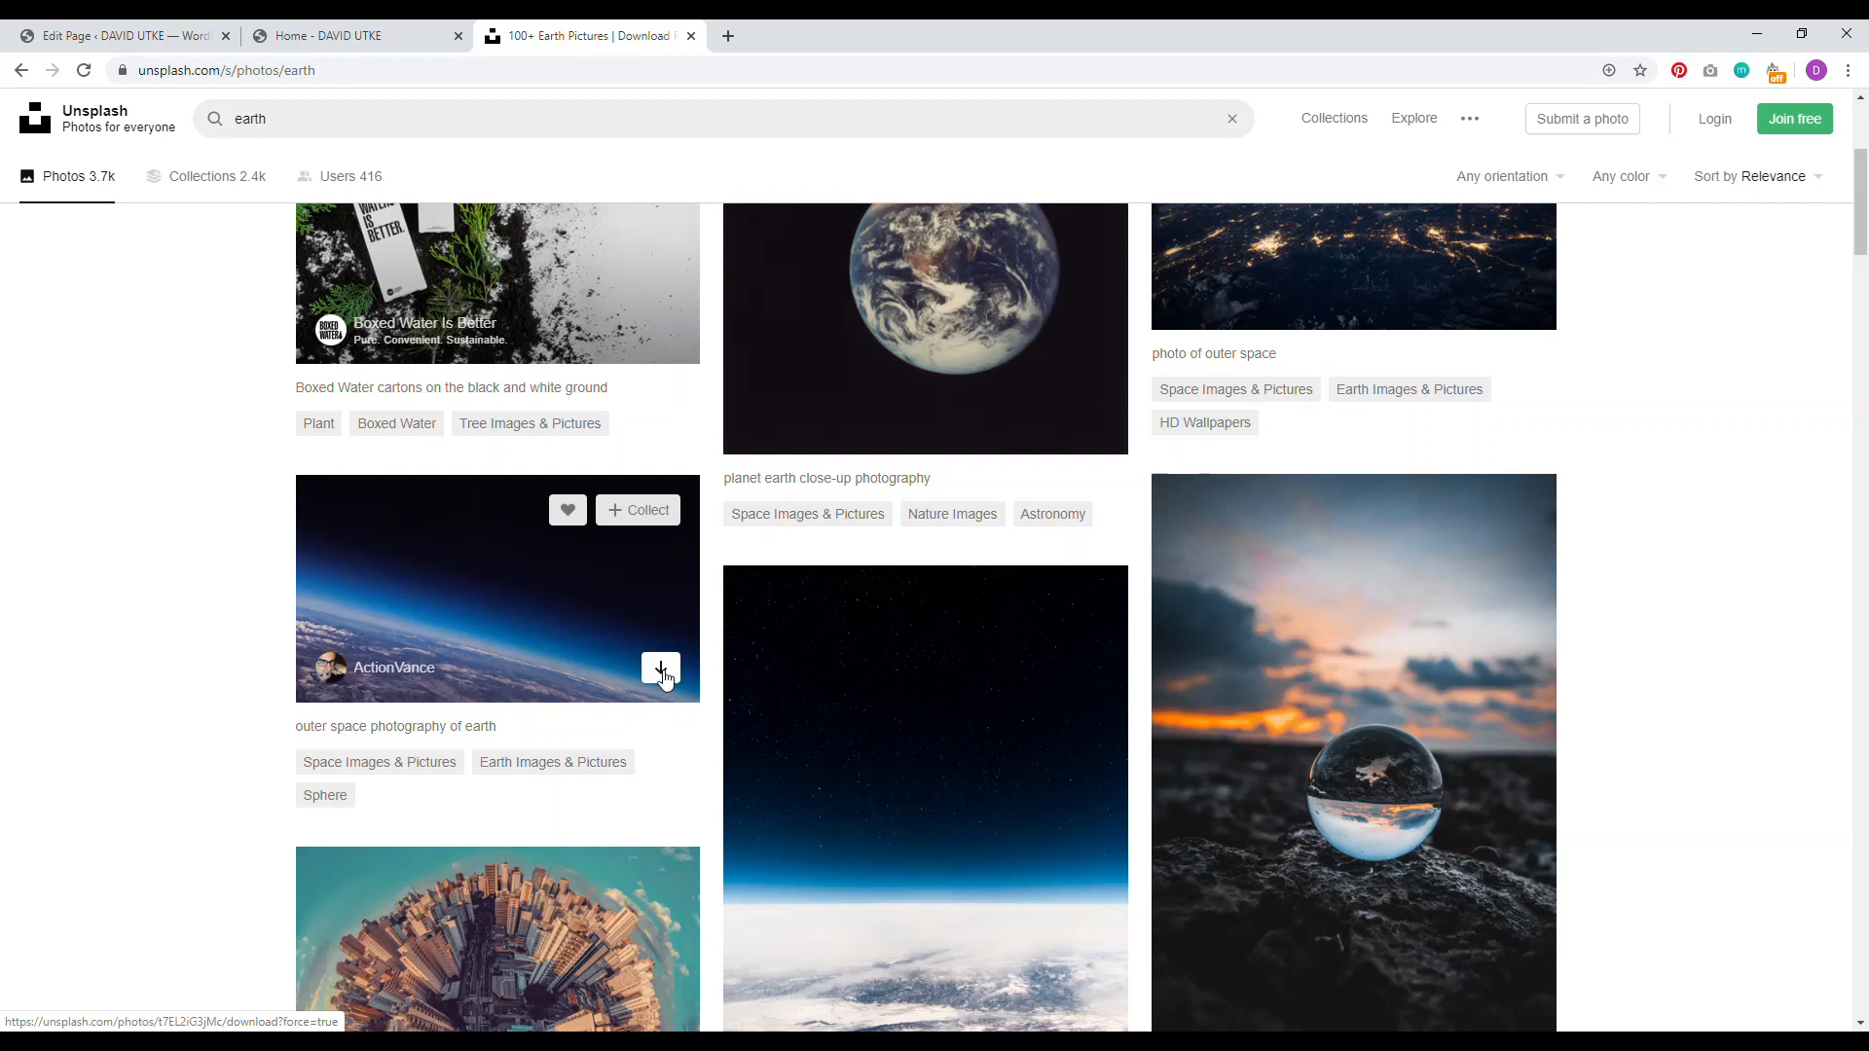
{"action": "left_click", "coordinate": [661, 670]}
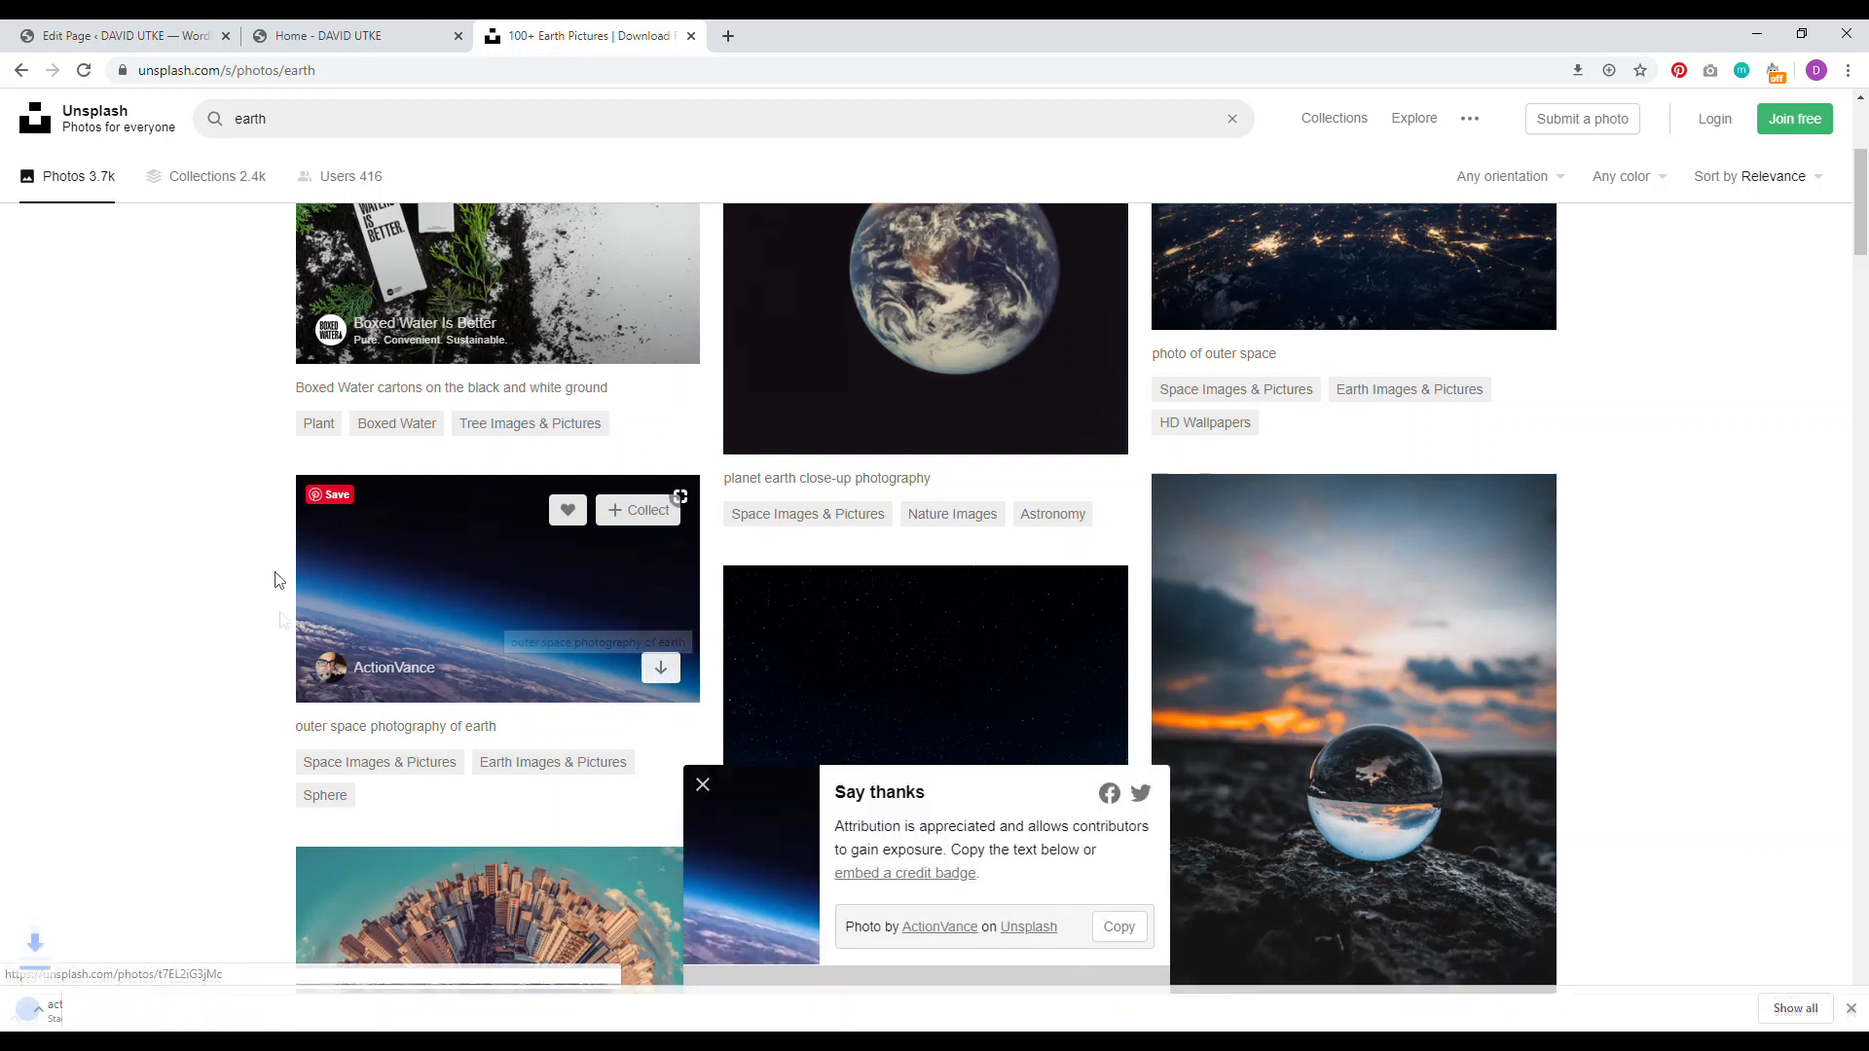
Step: Move the downloaded photo onto the desktop and open it in Microsoft Office Picture Manager
{"action": "double_click", "coordinate": [1090, 39]}
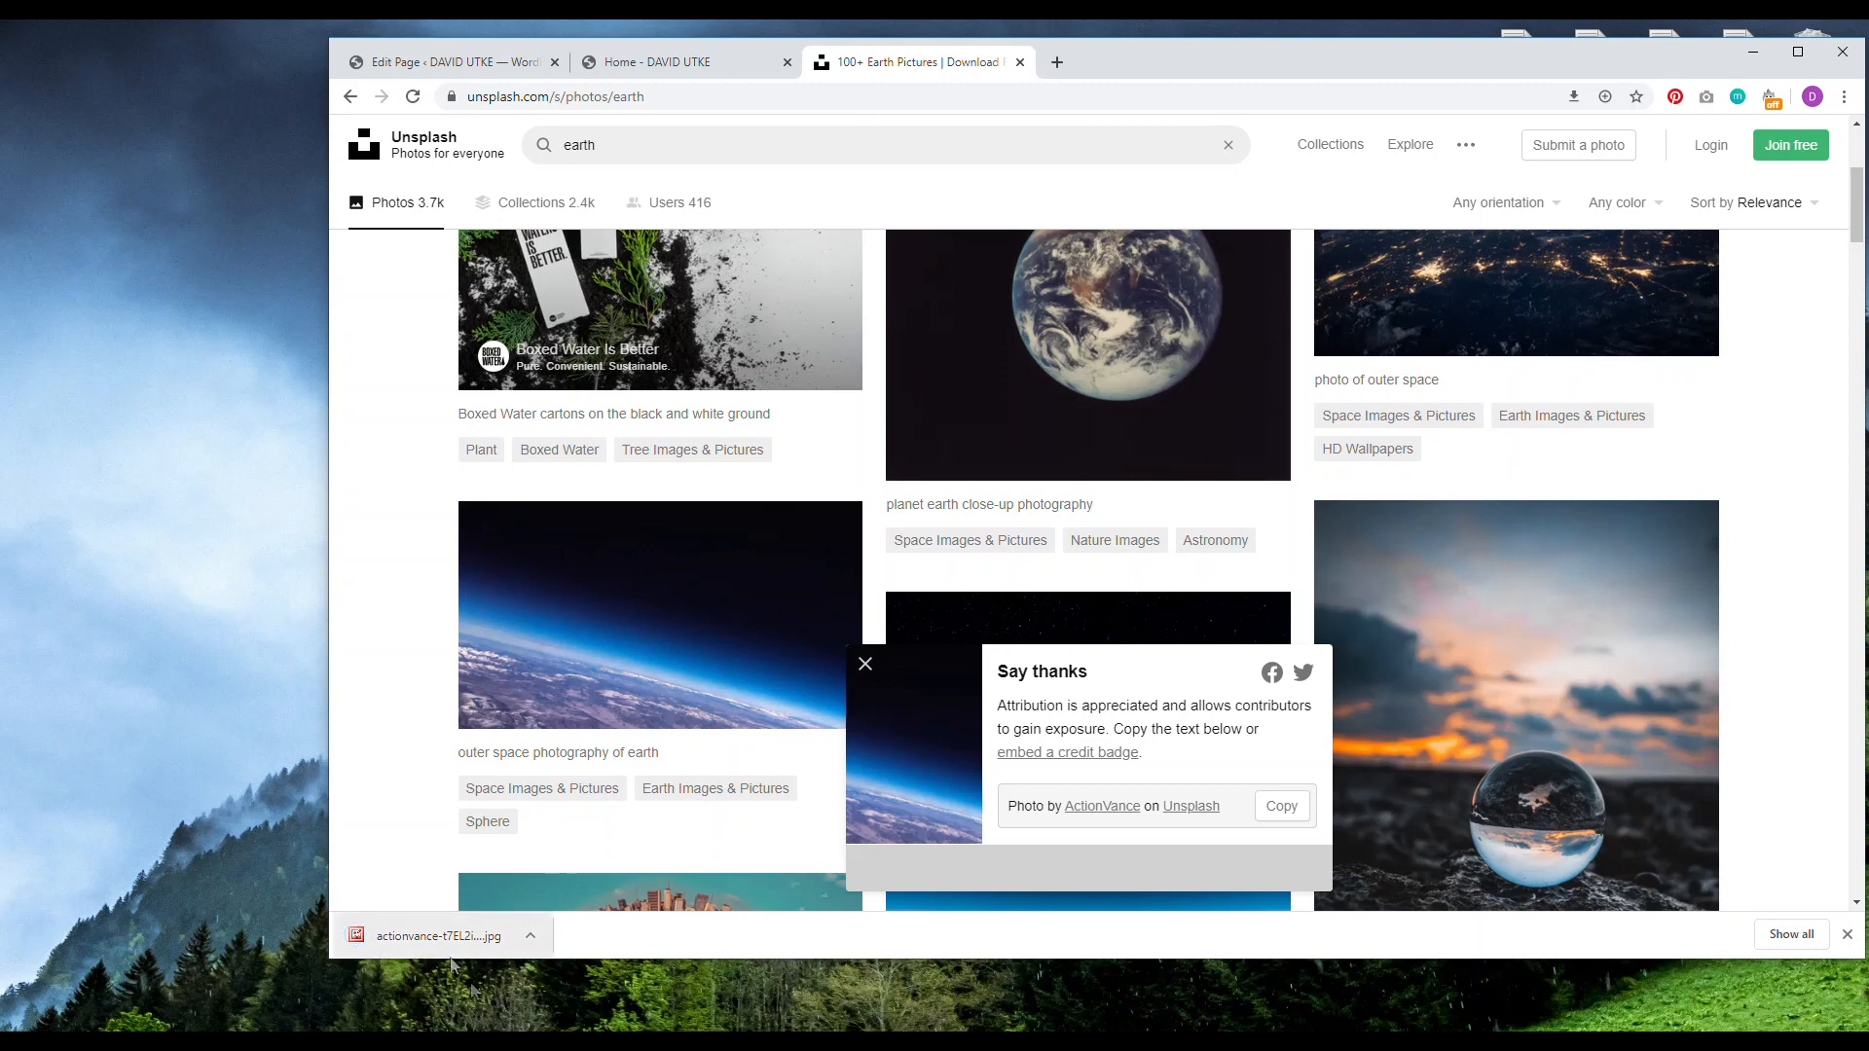
{"action": "left_click_drag", "start_coordinate": [467, 954], "coordinate": [204, 637]}
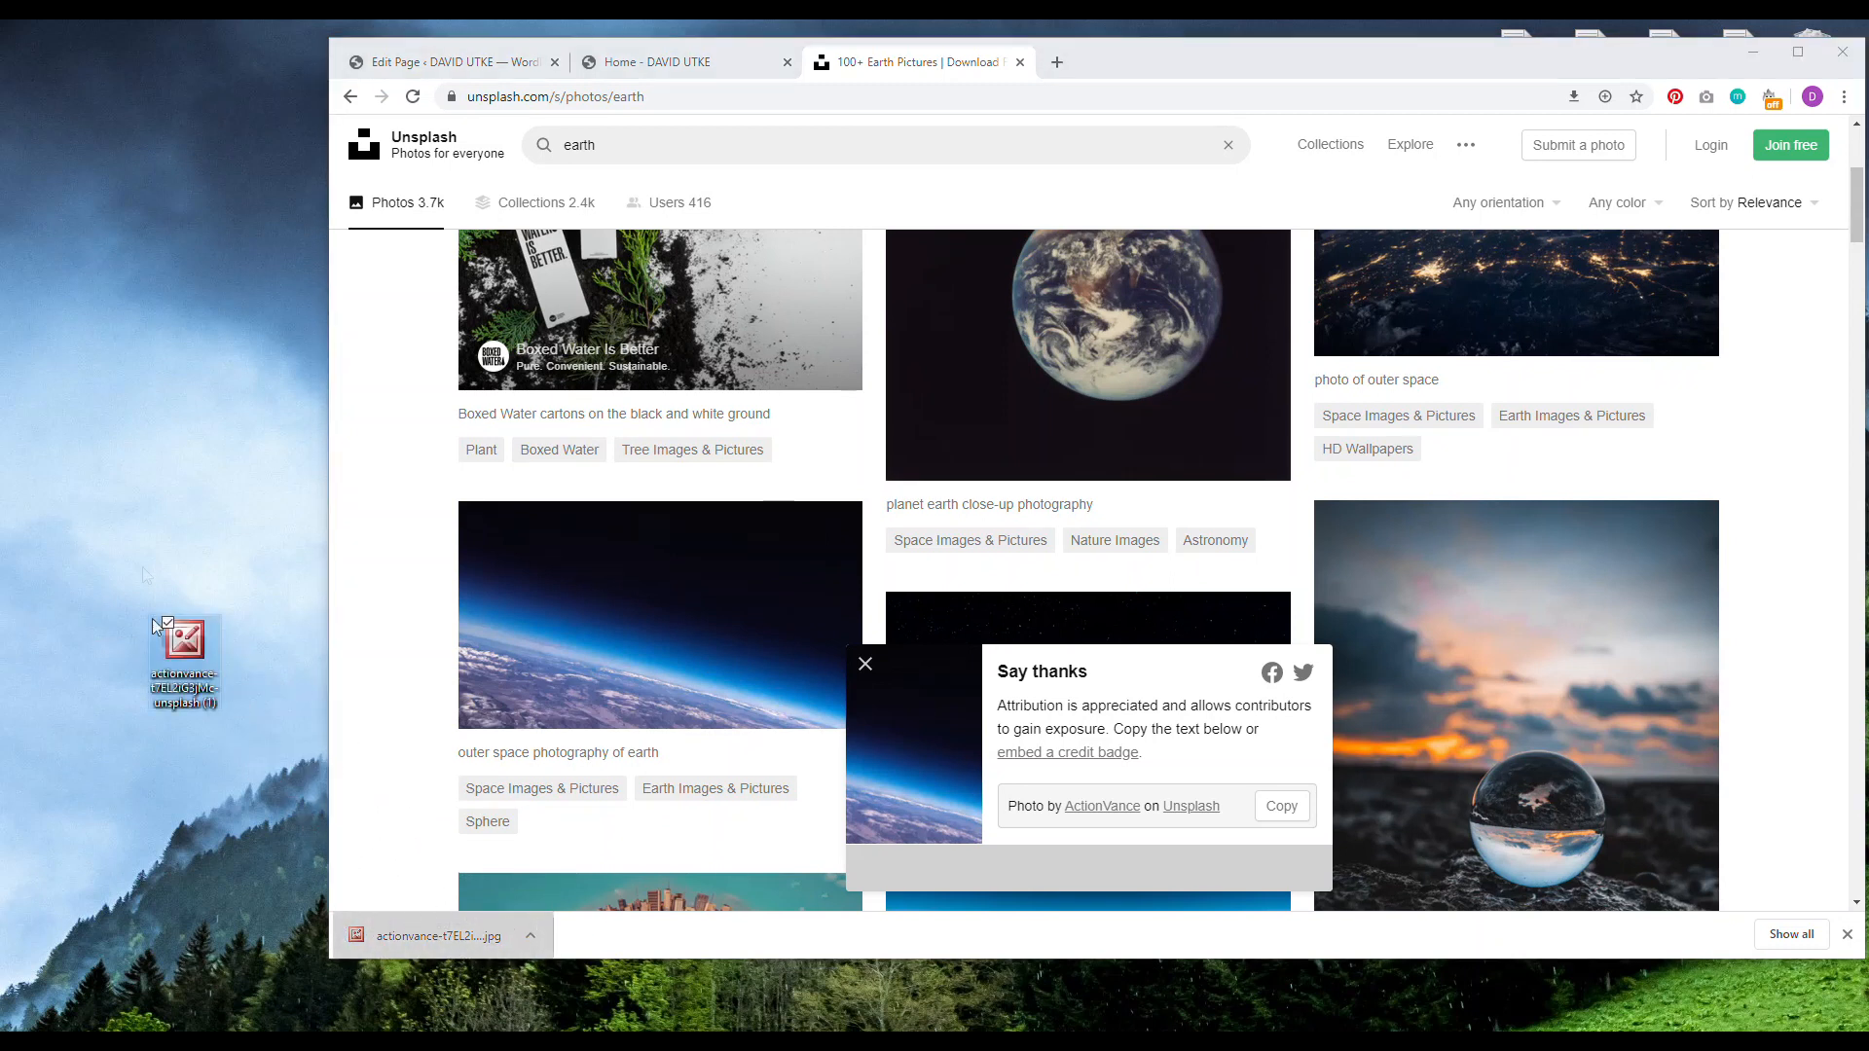
{"action": "right_click", "coordinate": [191, 681]}
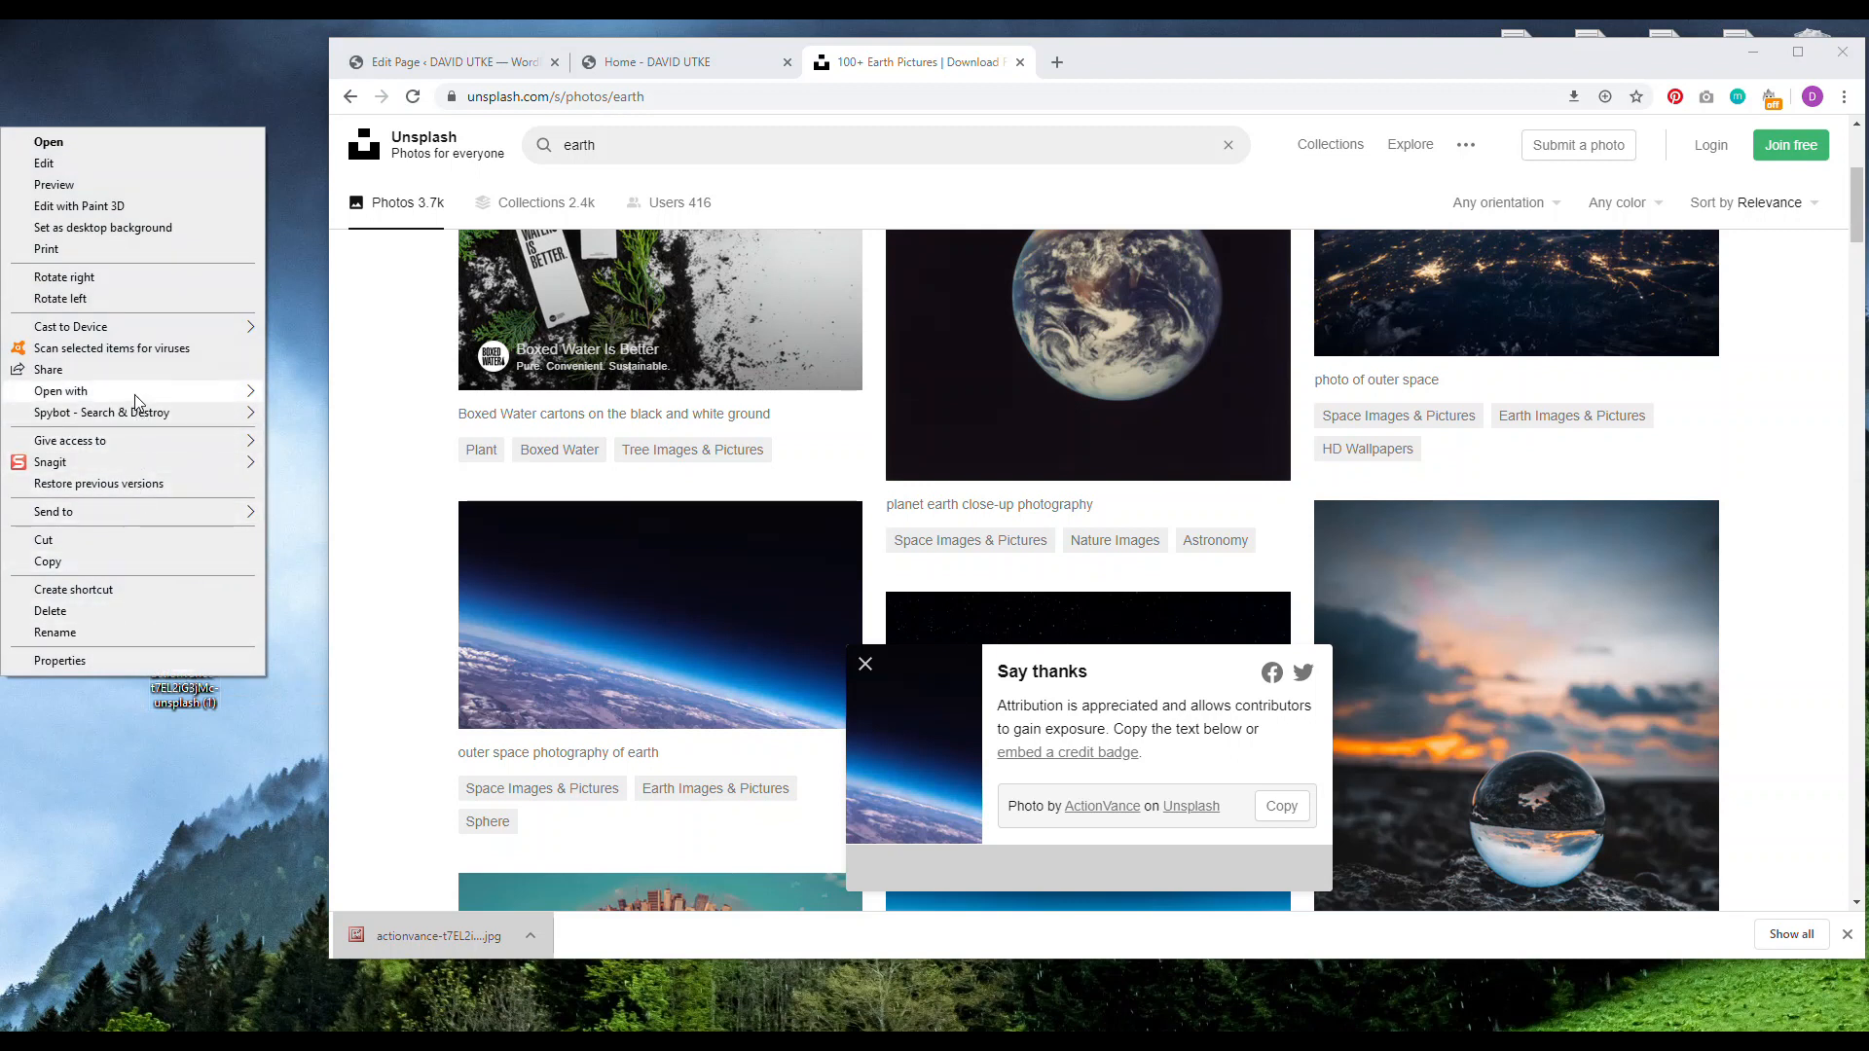
{"action": "mouse_move", "coordinate": [134, 395]}
{"action": "left_click", "coordinate": [380, 585]}
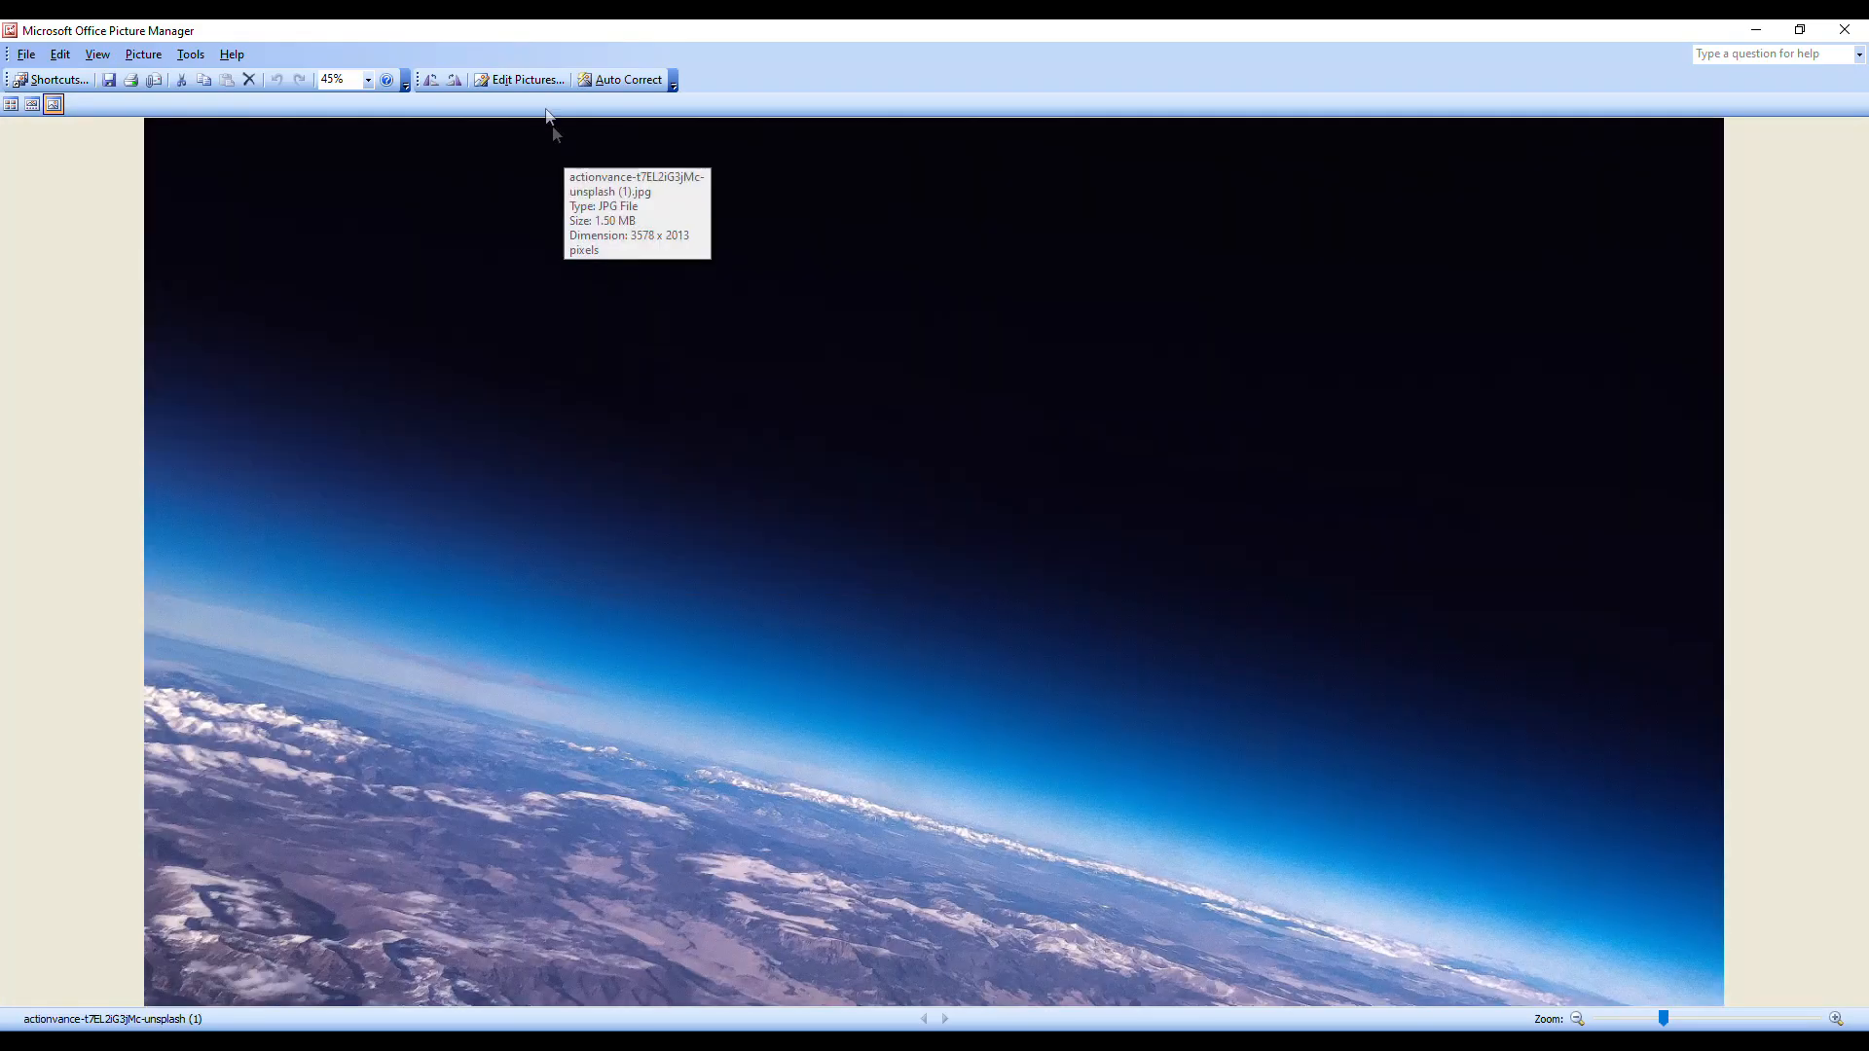
{"action": "left_click", "coordinate": [531, 82]}
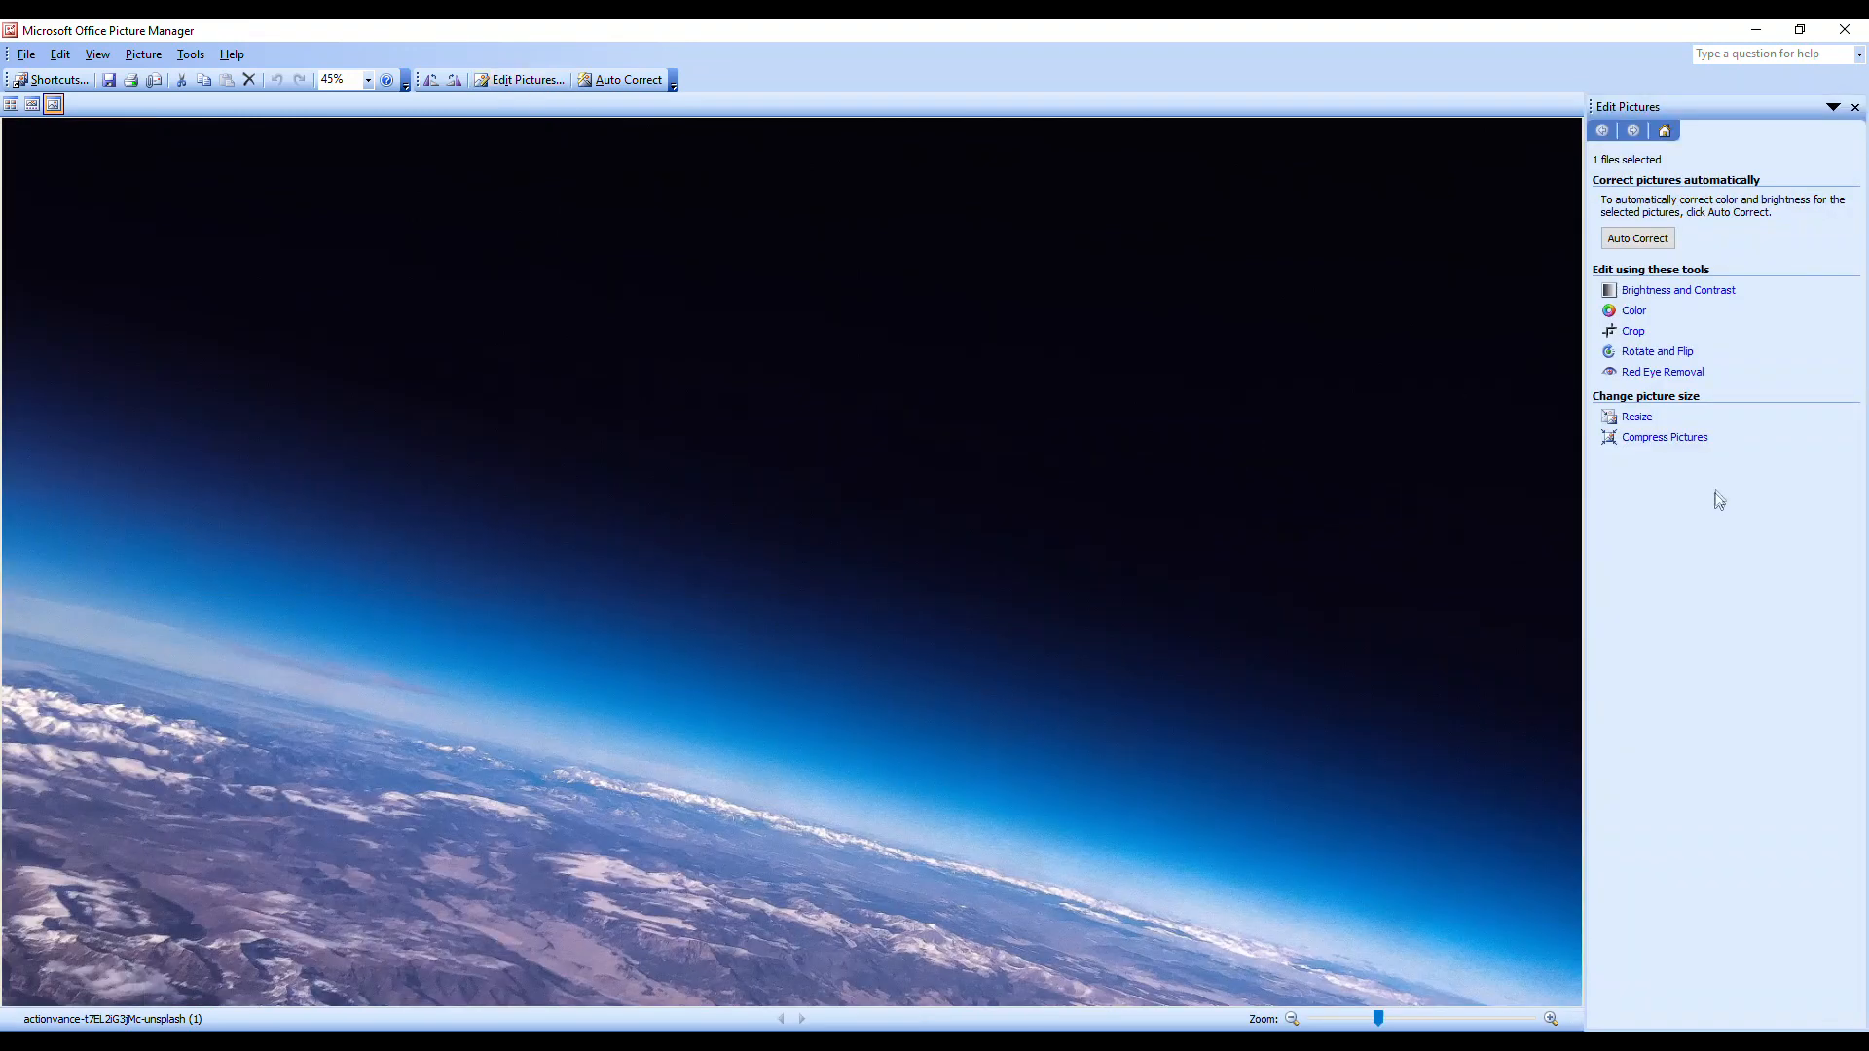
Step: Resize the earth photo to 45% (1610 × 906 pixels) and save it
{"action": "left_click", "coordinate": [1638, 417]}
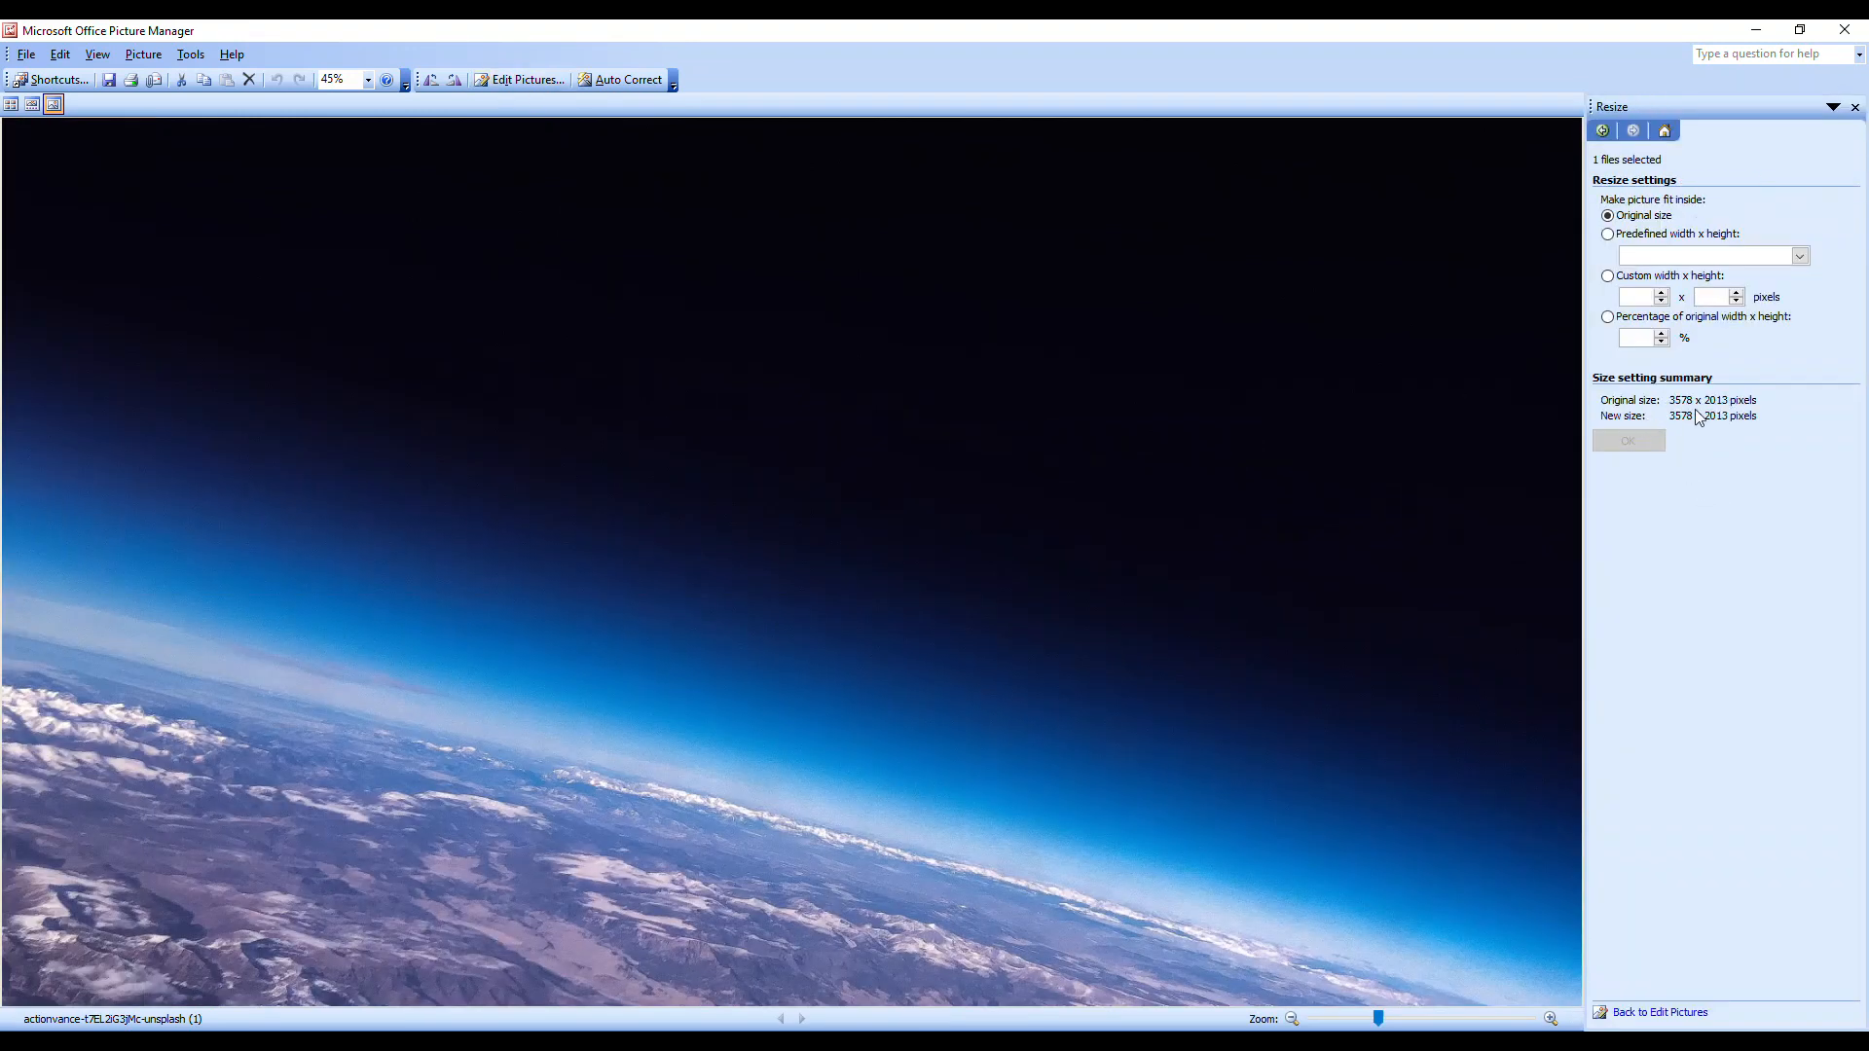
{"action": "left_click", "coordinate": [1662, 341]}
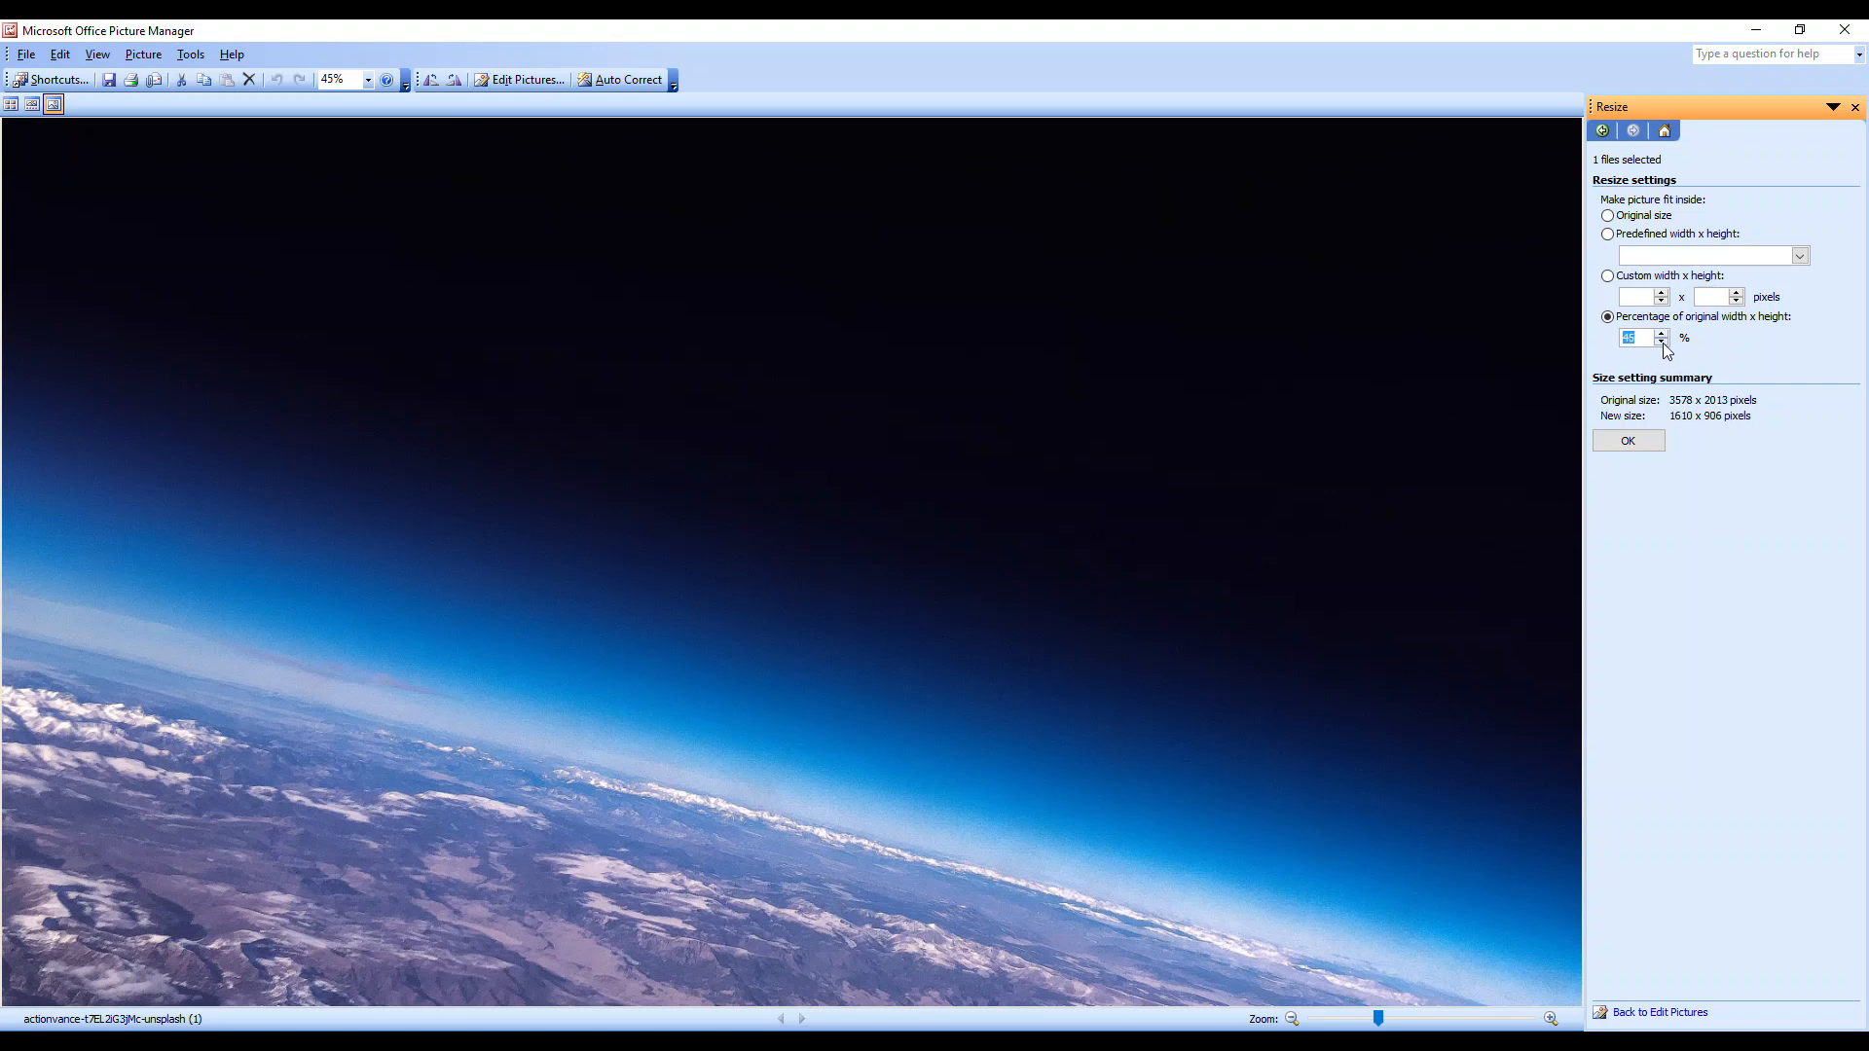
{"action": "left_click", "coordinate": [1641, 444]}
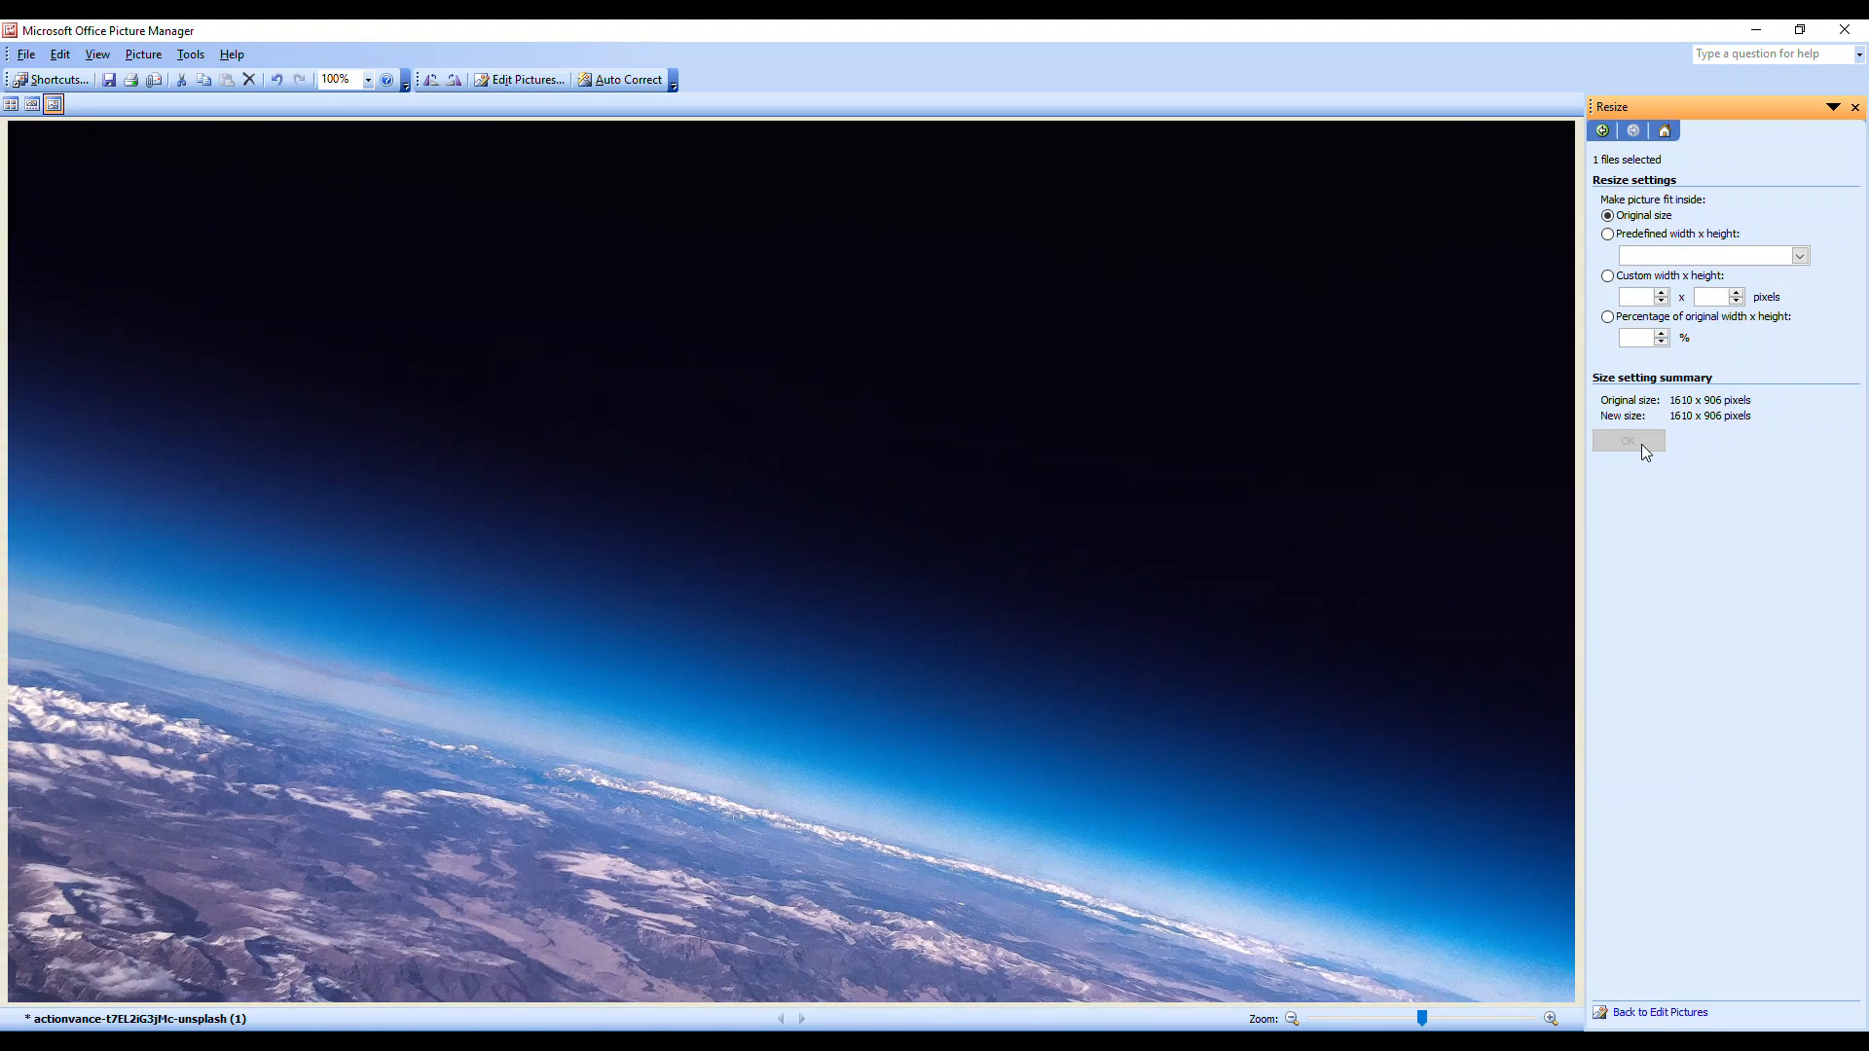
{"action": "right_click", "coordinate": [1157, 407]}
{"action": "left_click", "coordinate": [915, 481]}
{"action": "left_click", "coordinate": [1845, 30]}
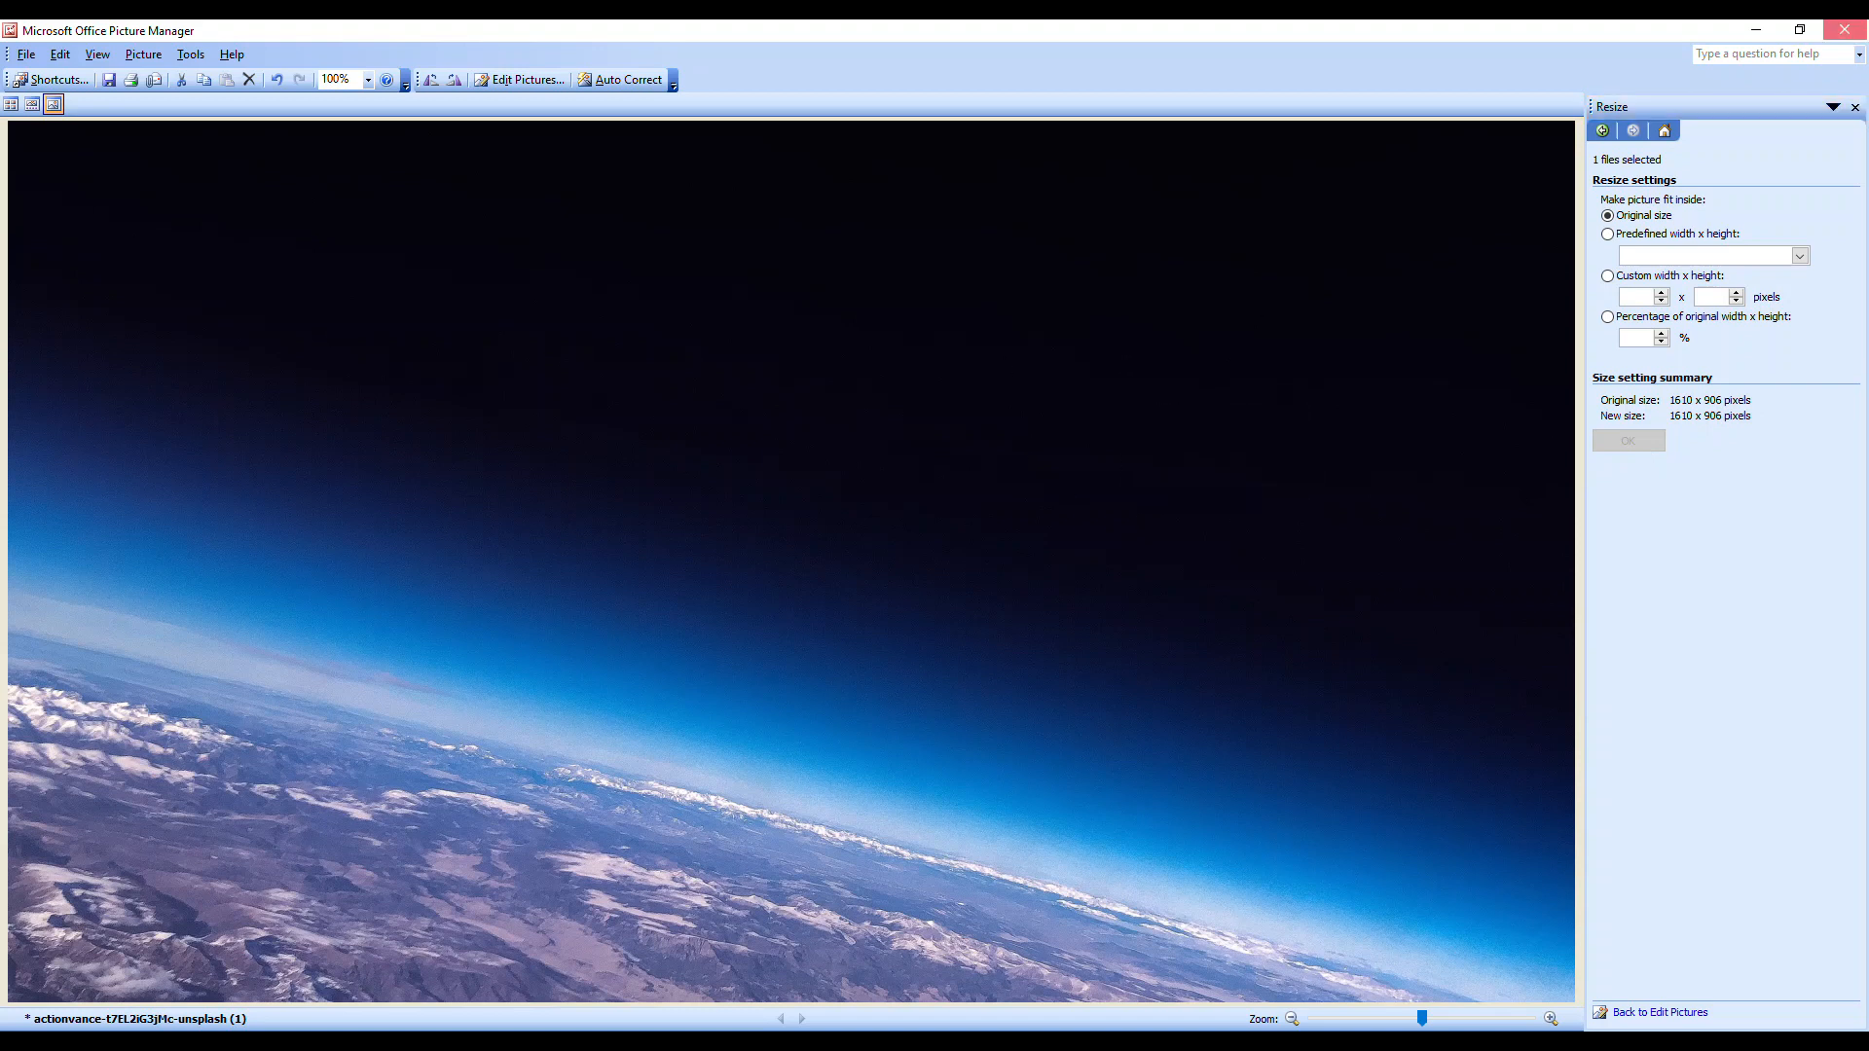
{"action": "left_click", "coordinate": [837, 585]}
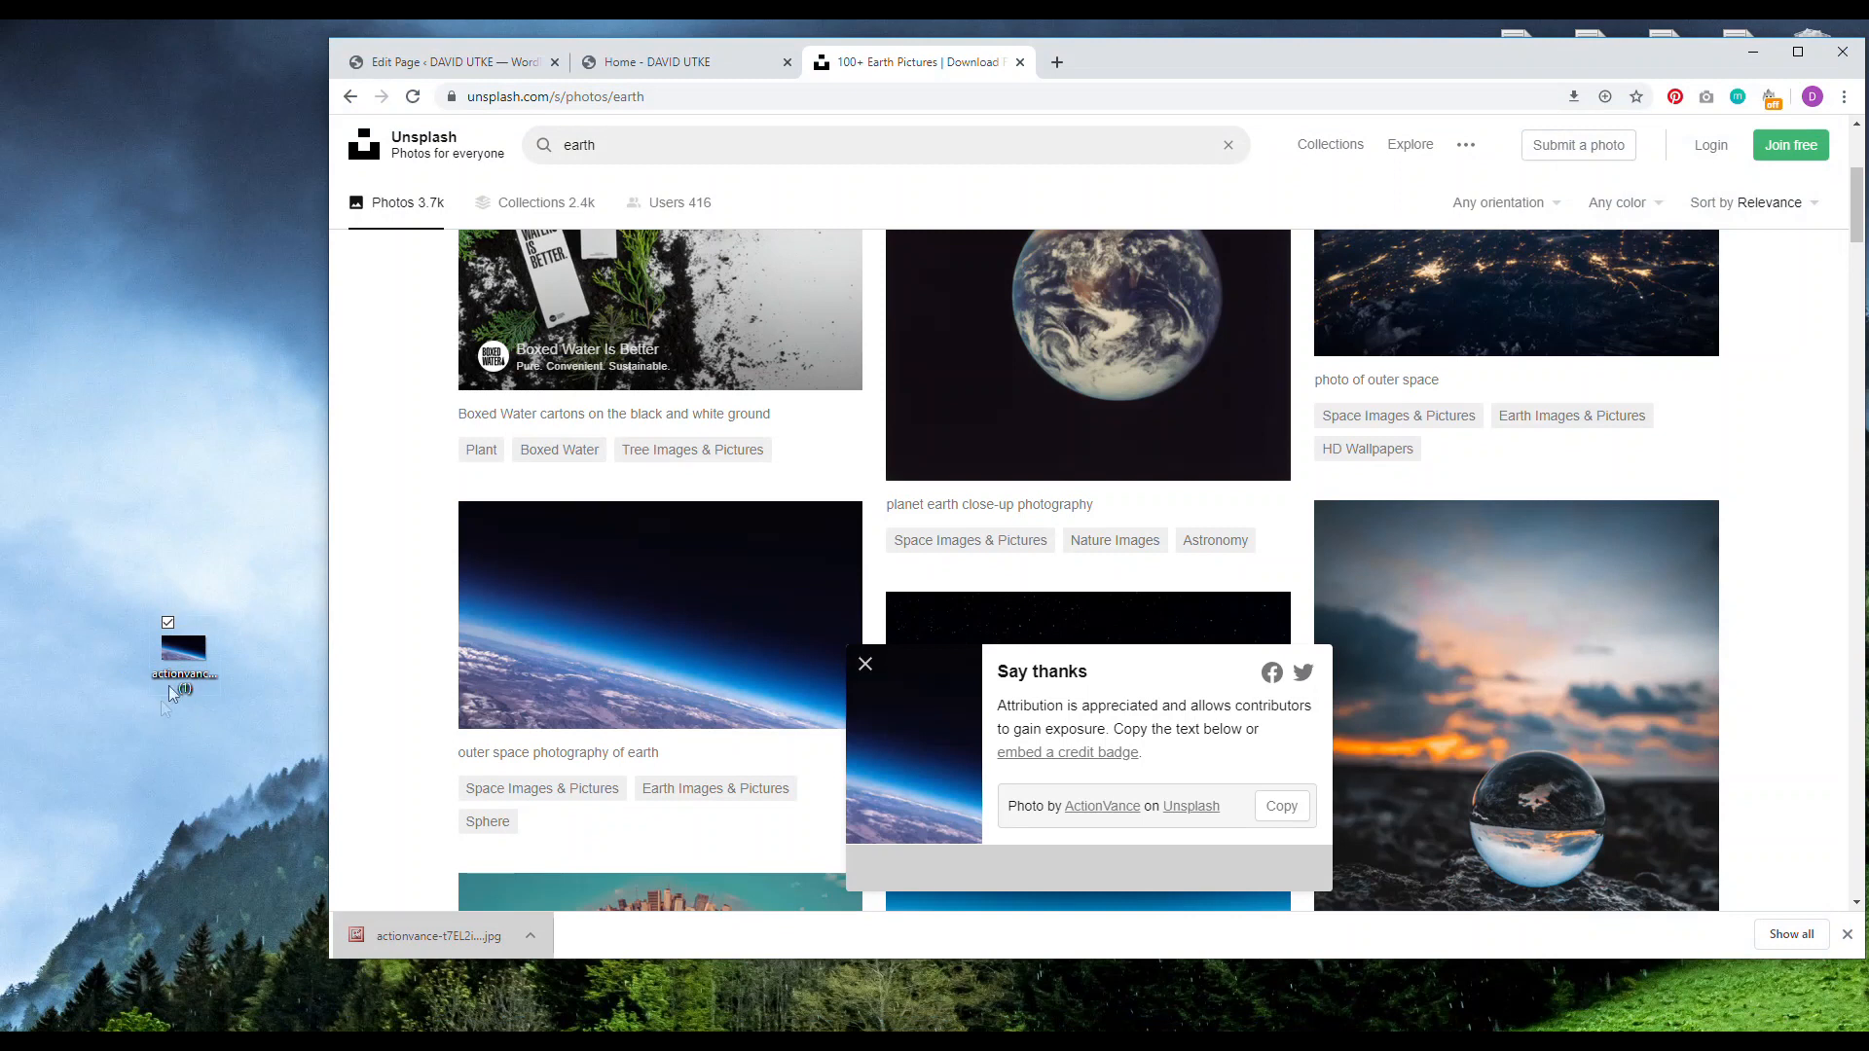
Step: Rename the desktop photo file to 'hero image'
{"action": "right_click", "coordinate": [169, 688]}
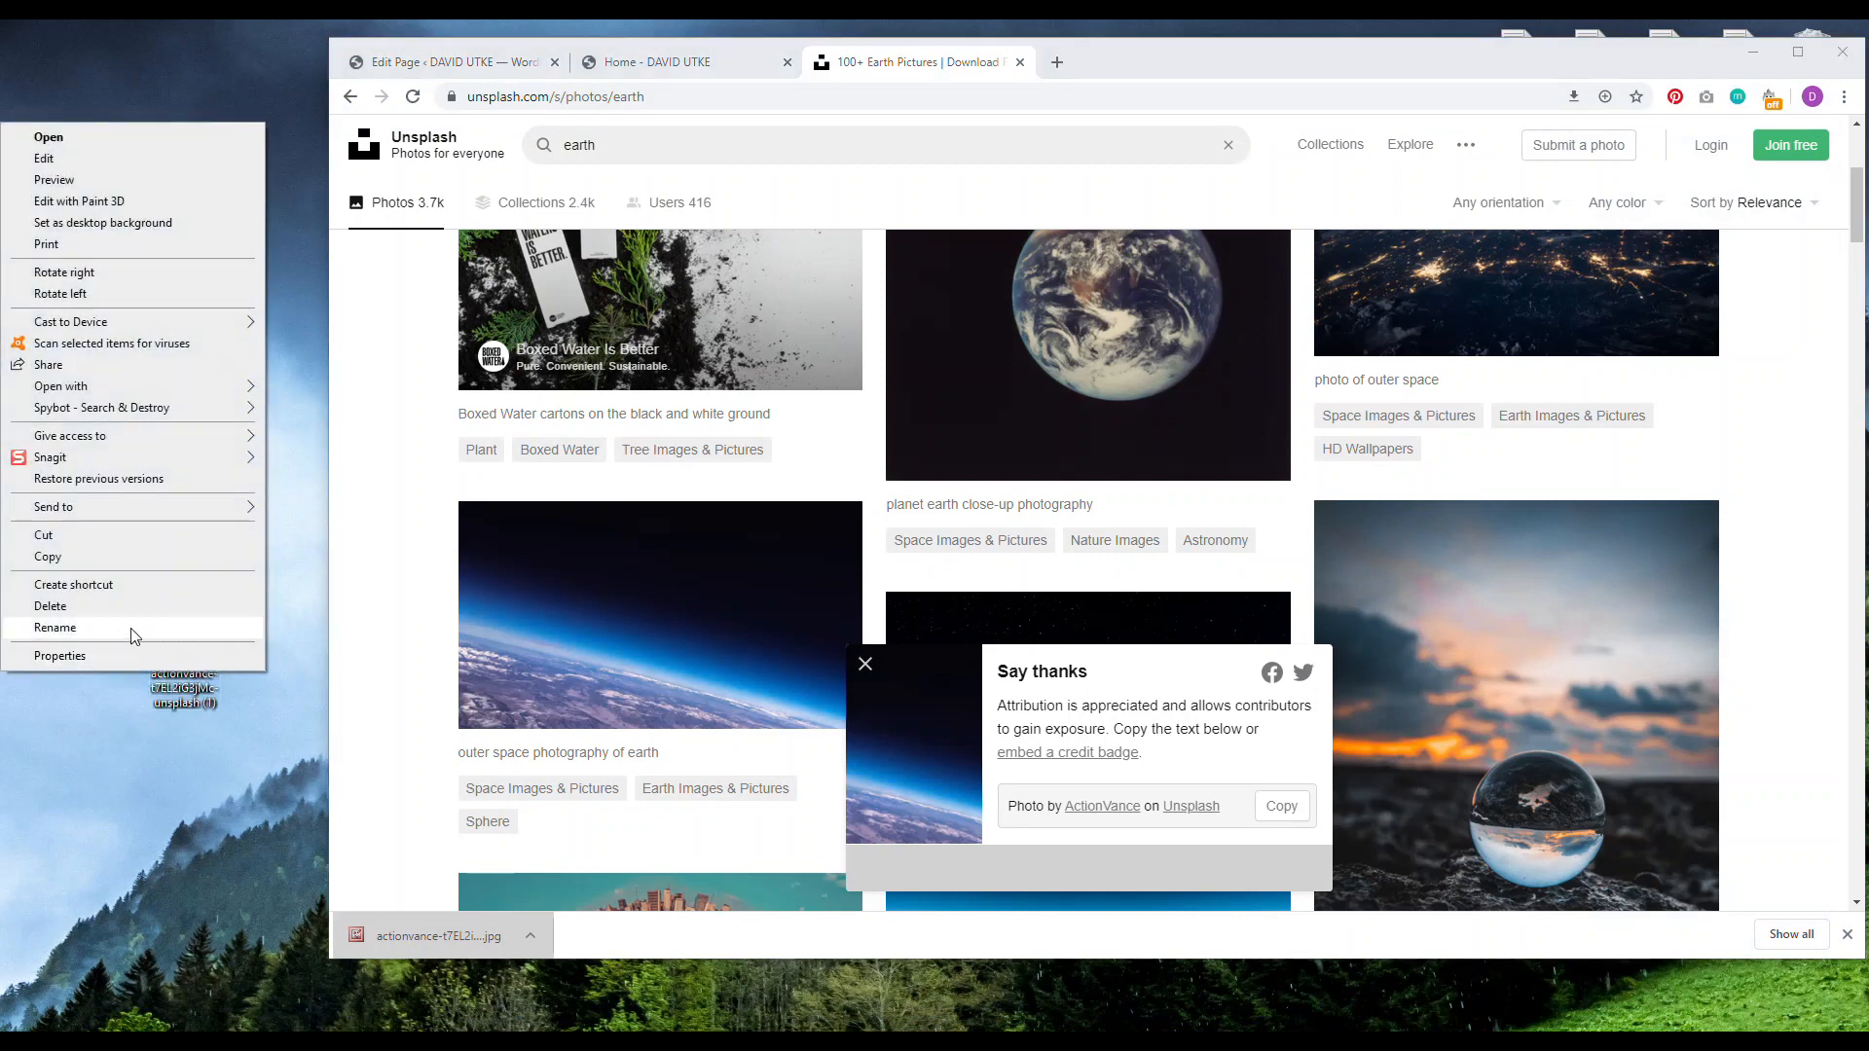
{"action": "left_click", "coordinate": [131, 628]}
{"action": "type", "text": "hero image"}
{"action": "key", "text": "Return"}
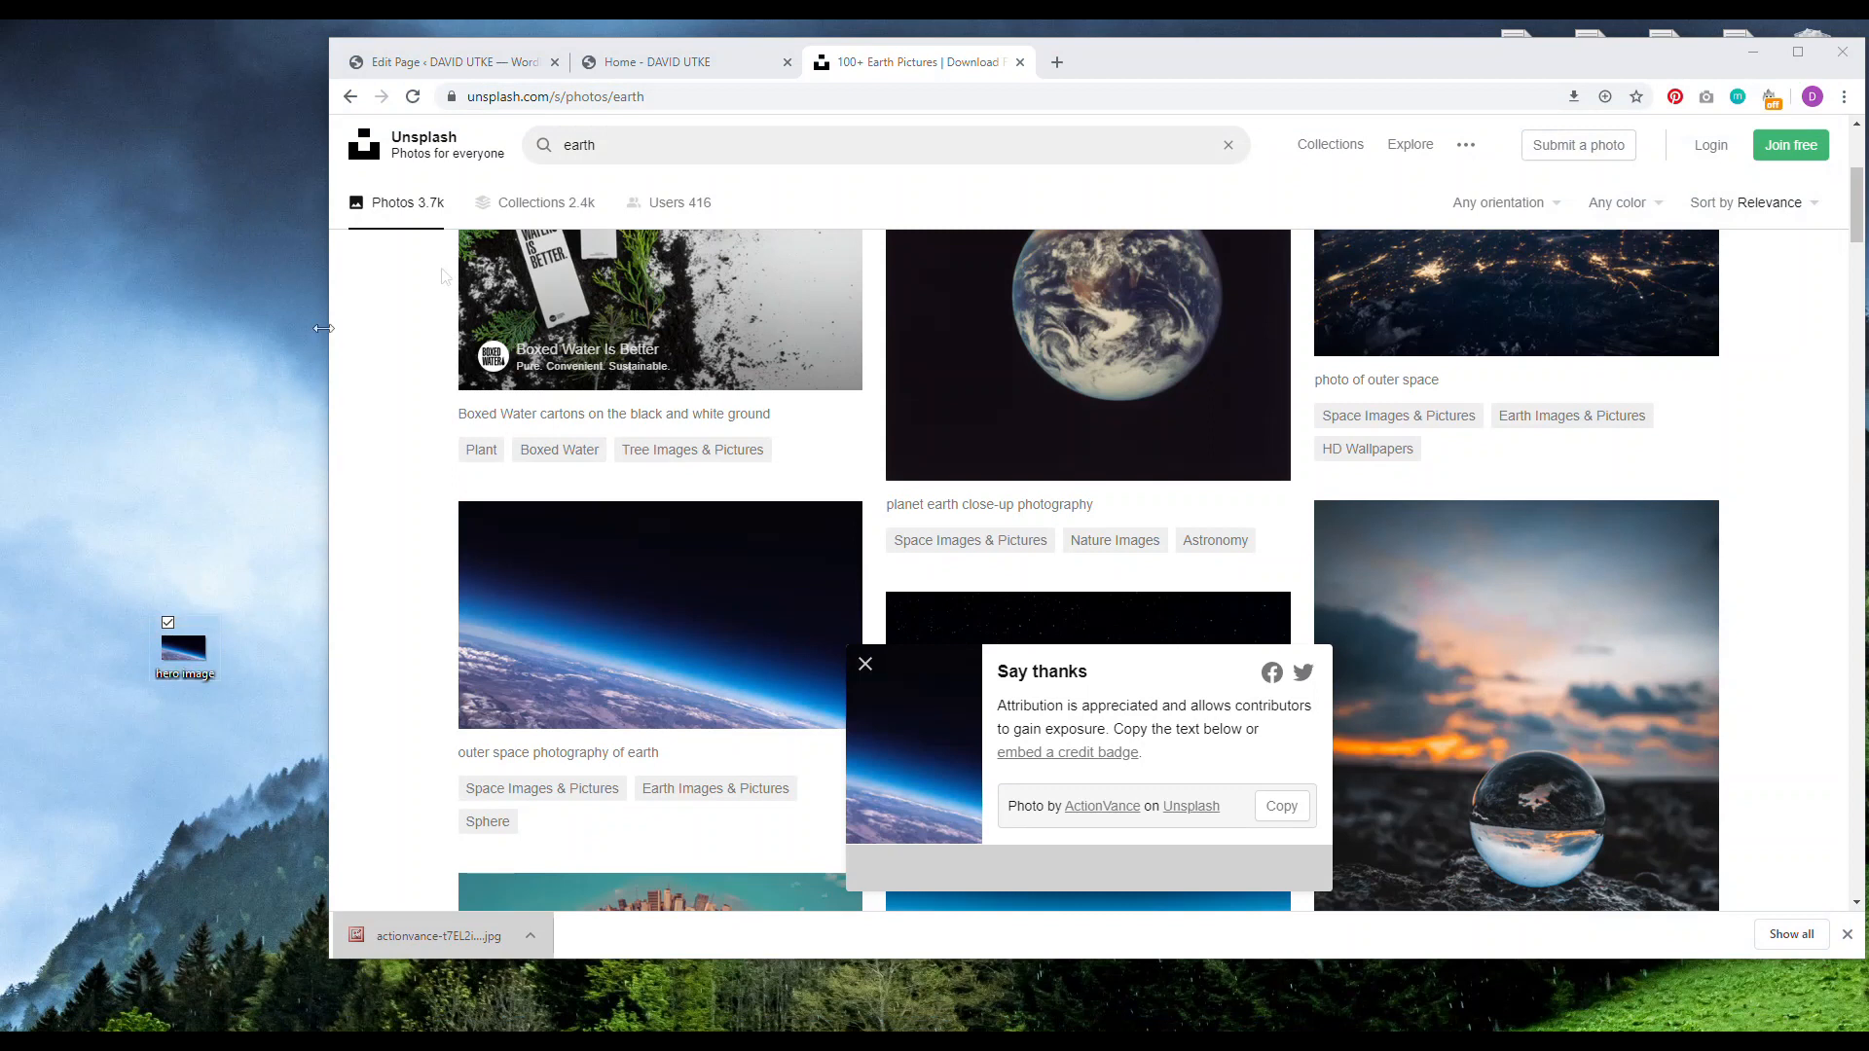
{"action": "left_click", "coordinate": [658, 70]}
Step: Upload hero image as the Home page's featured image and update the page
{"action": "left_click", "coordinate": [467, 70]}
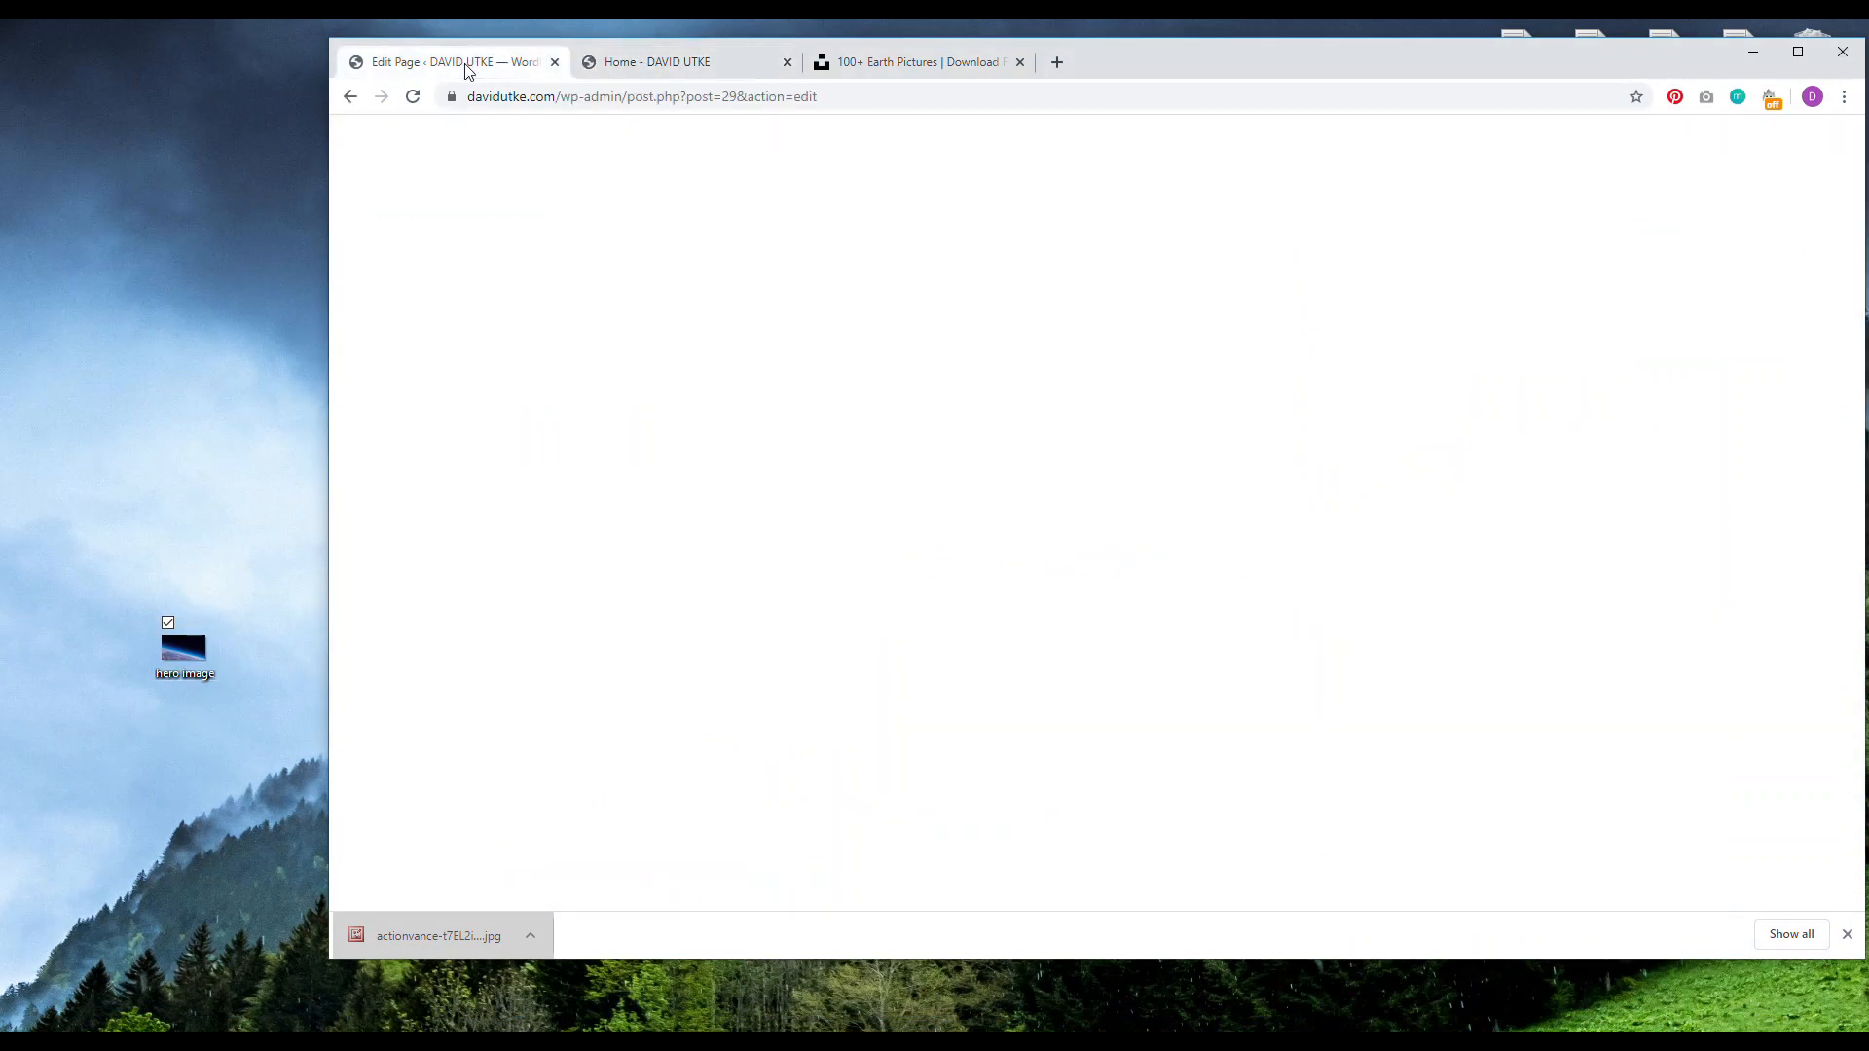
{"action": "left_click", "coordinate": [1757, 588]}
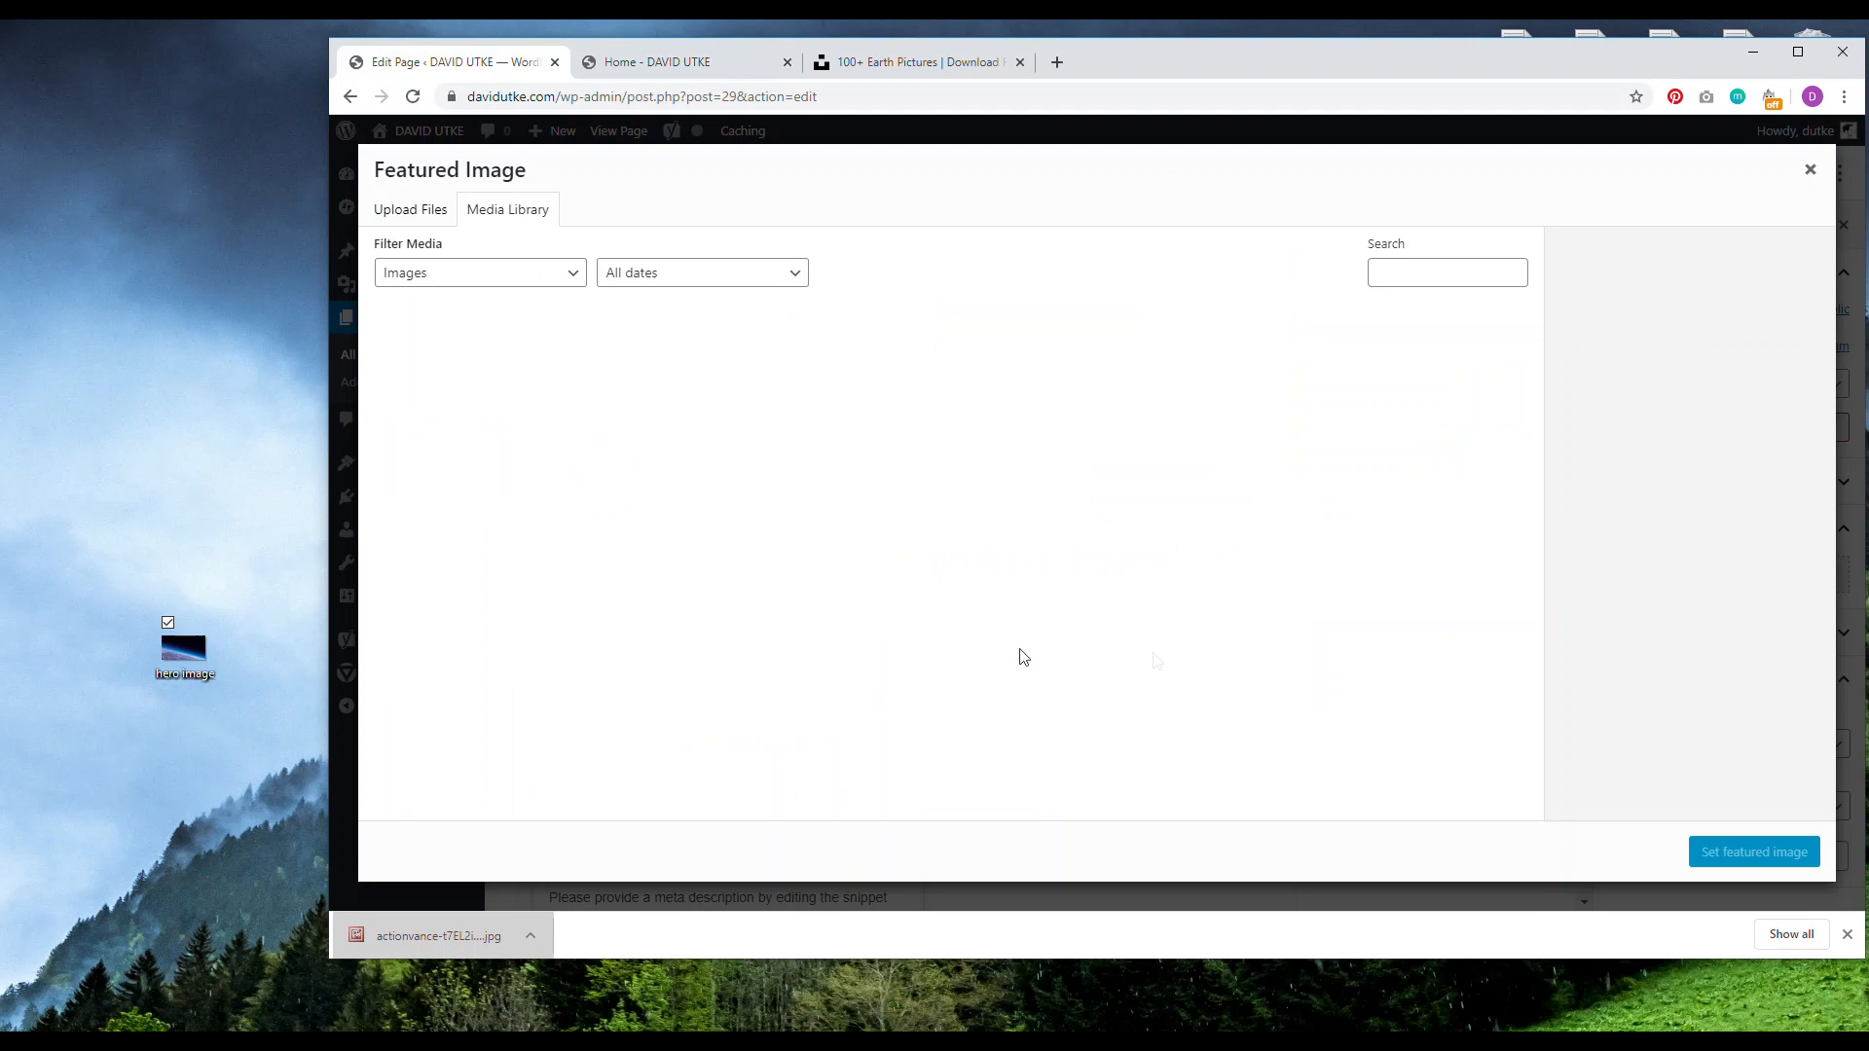
{"action": "left_click_drag", "start_coordinate": [184, 689], "coordinate": [809, 496]}
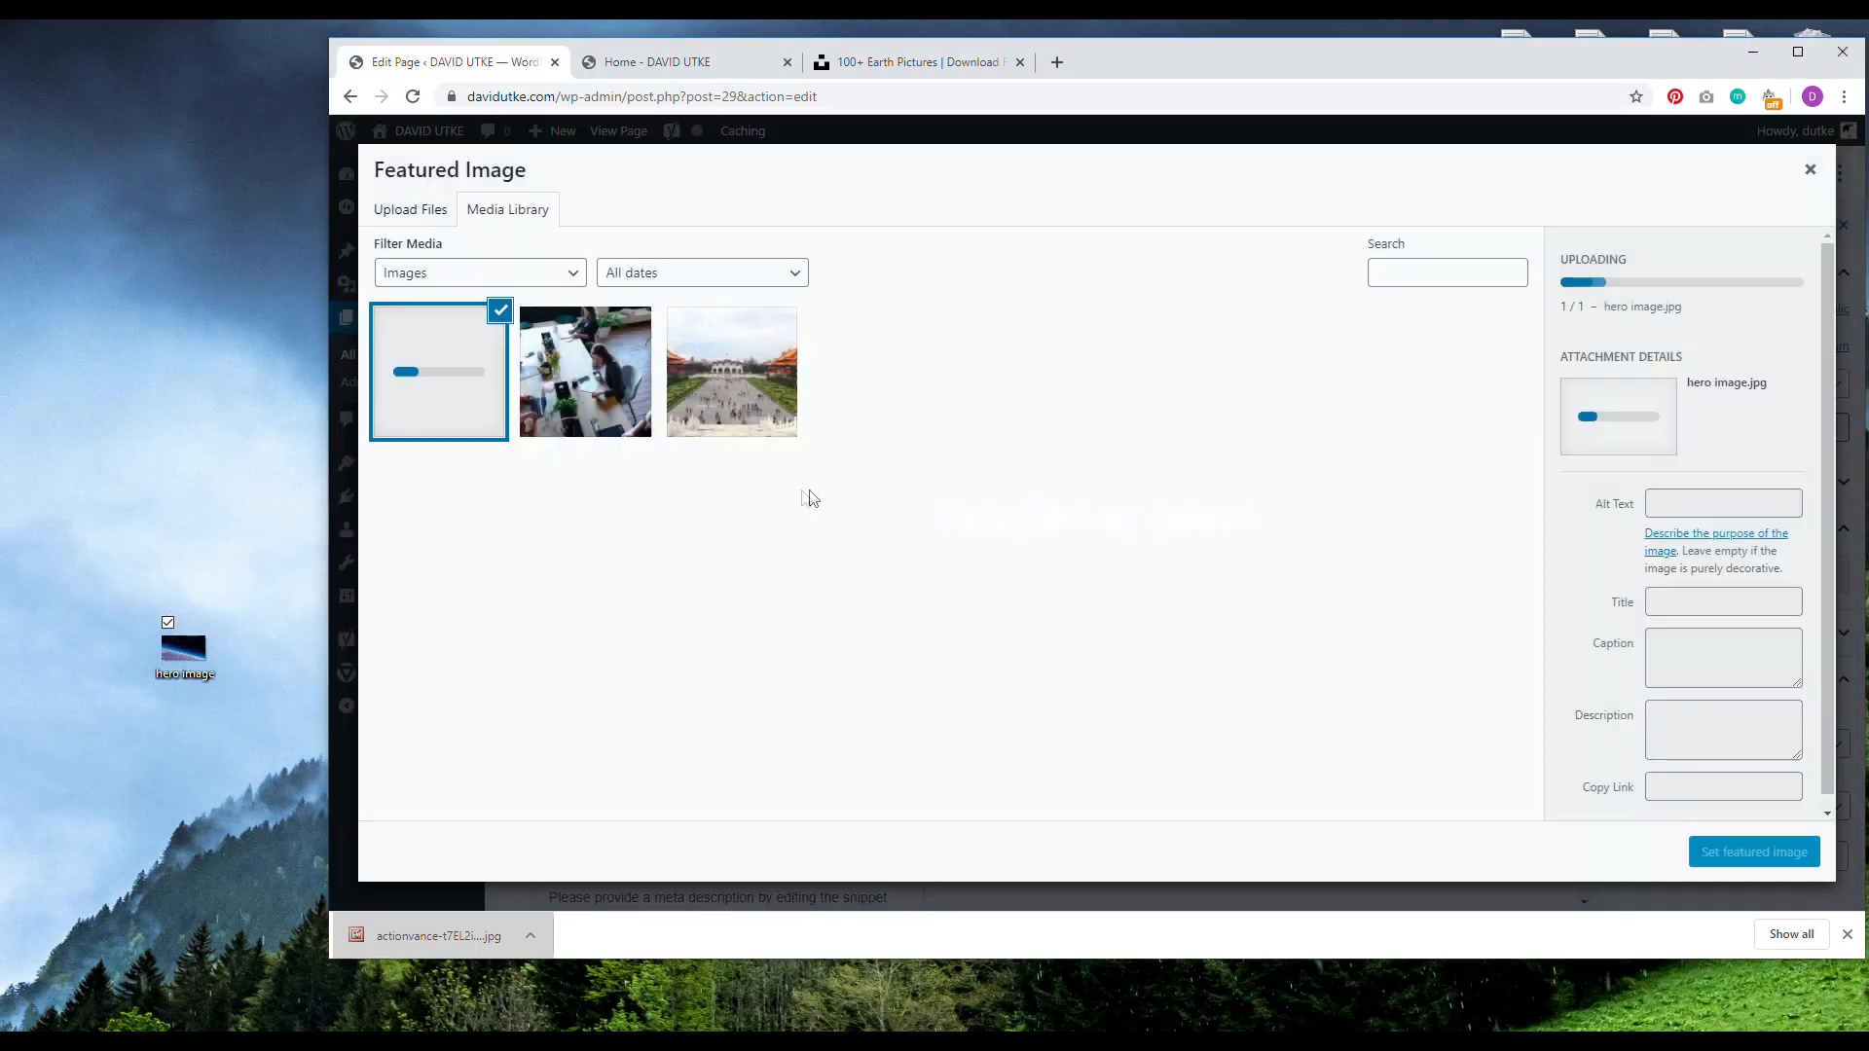
{"action": "left_click", "coordinate": [1798, 52]}
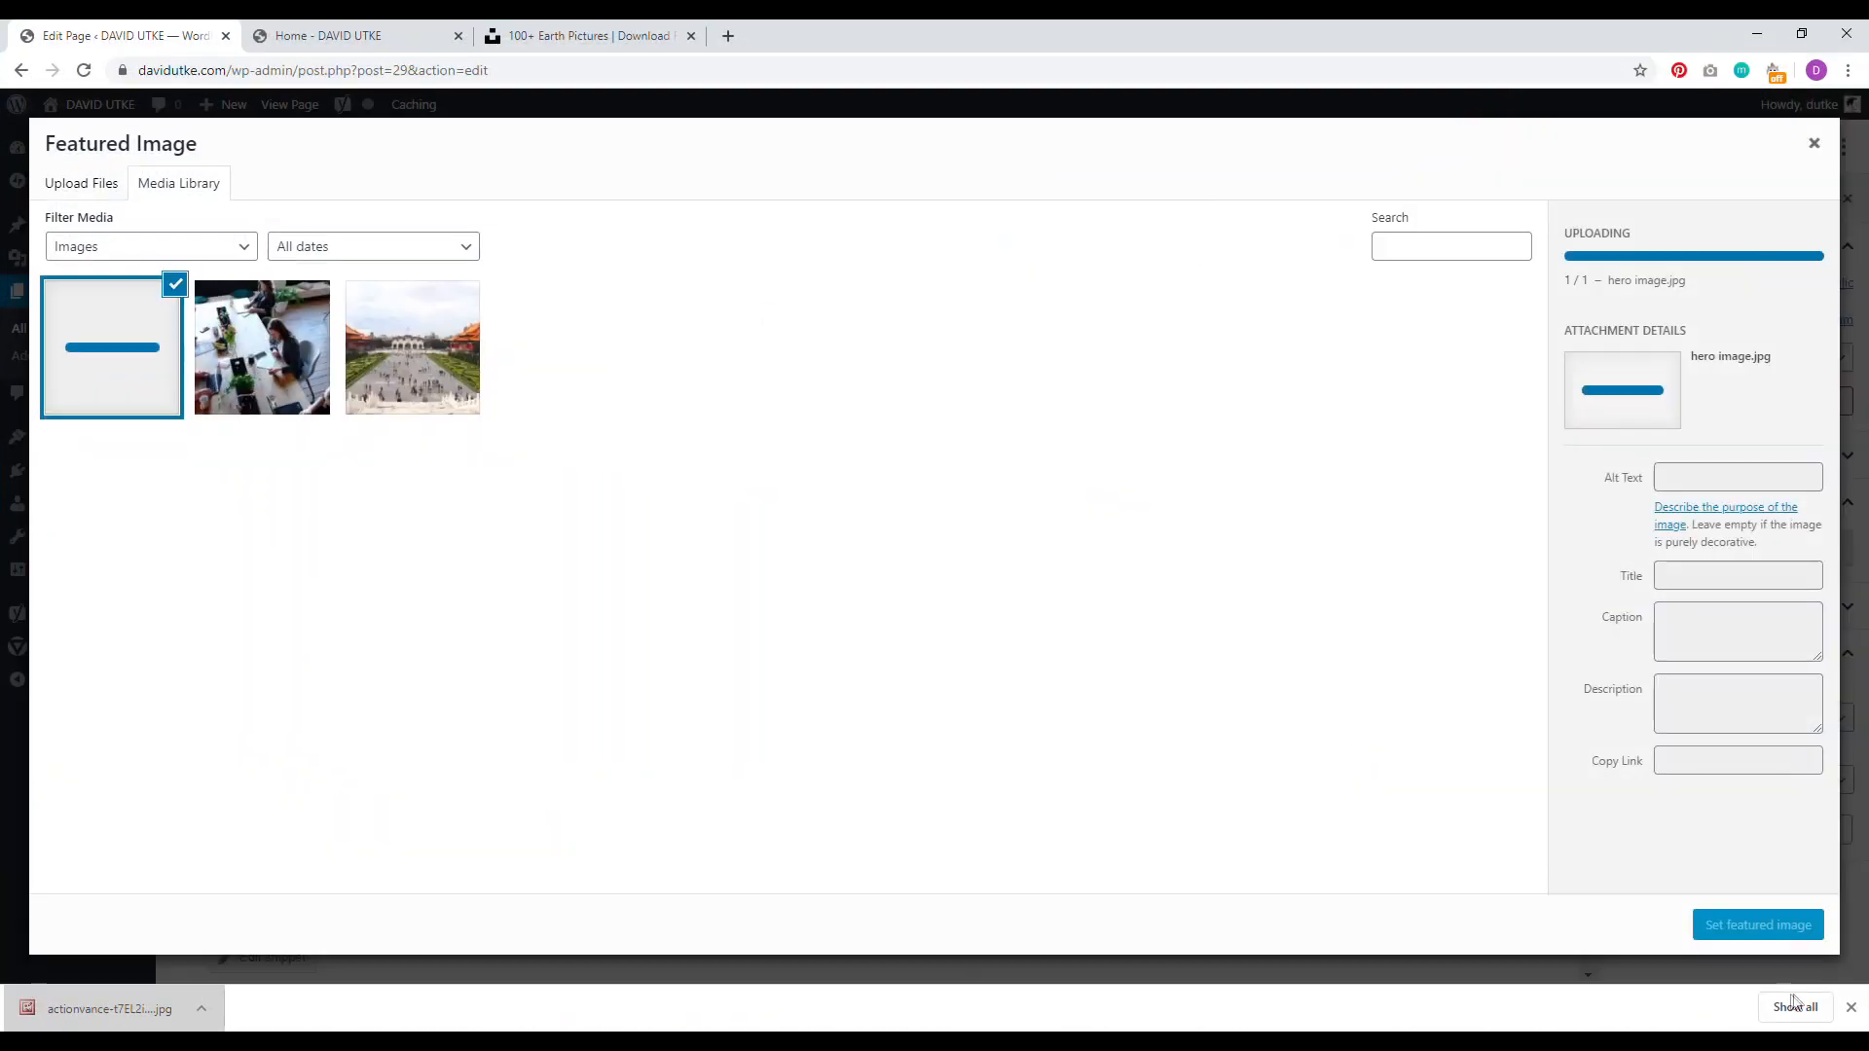
{"action": "left_click", "coordinate": [1851, 1009]}
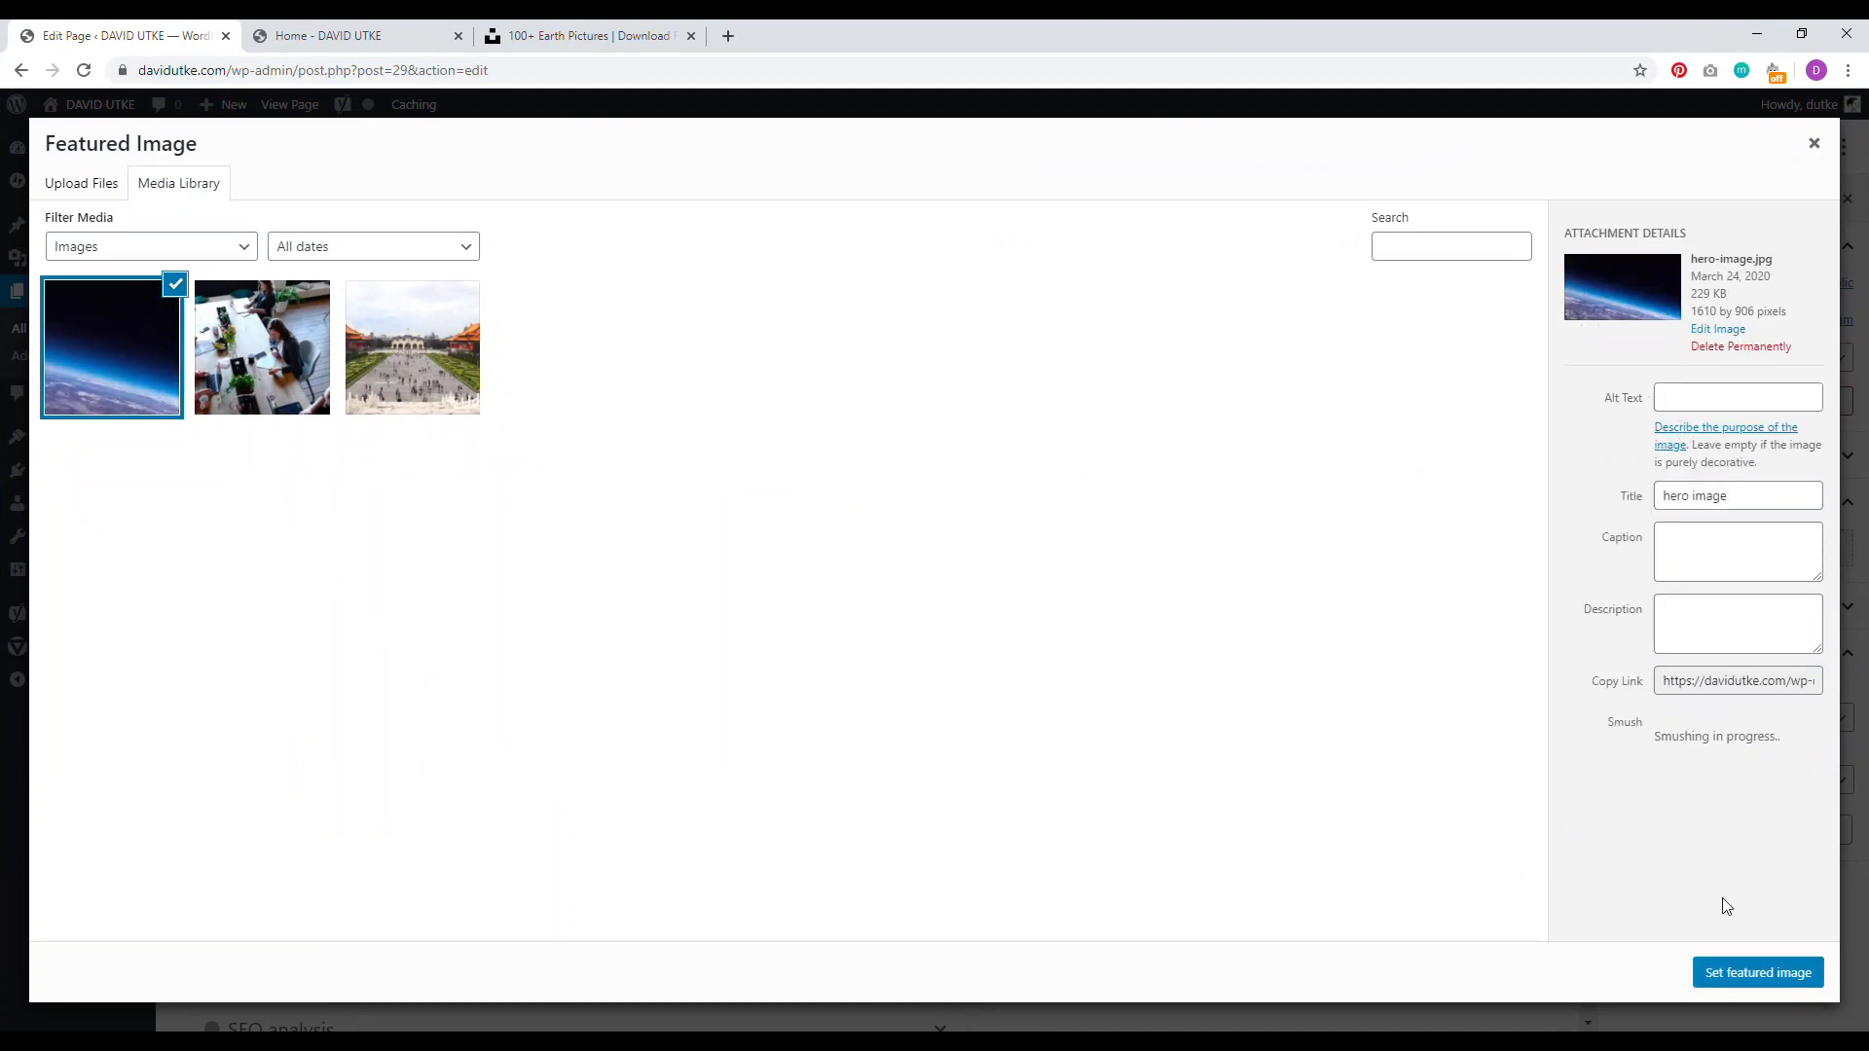
{"action": "left_click", "coordinate": [1755, 976]}
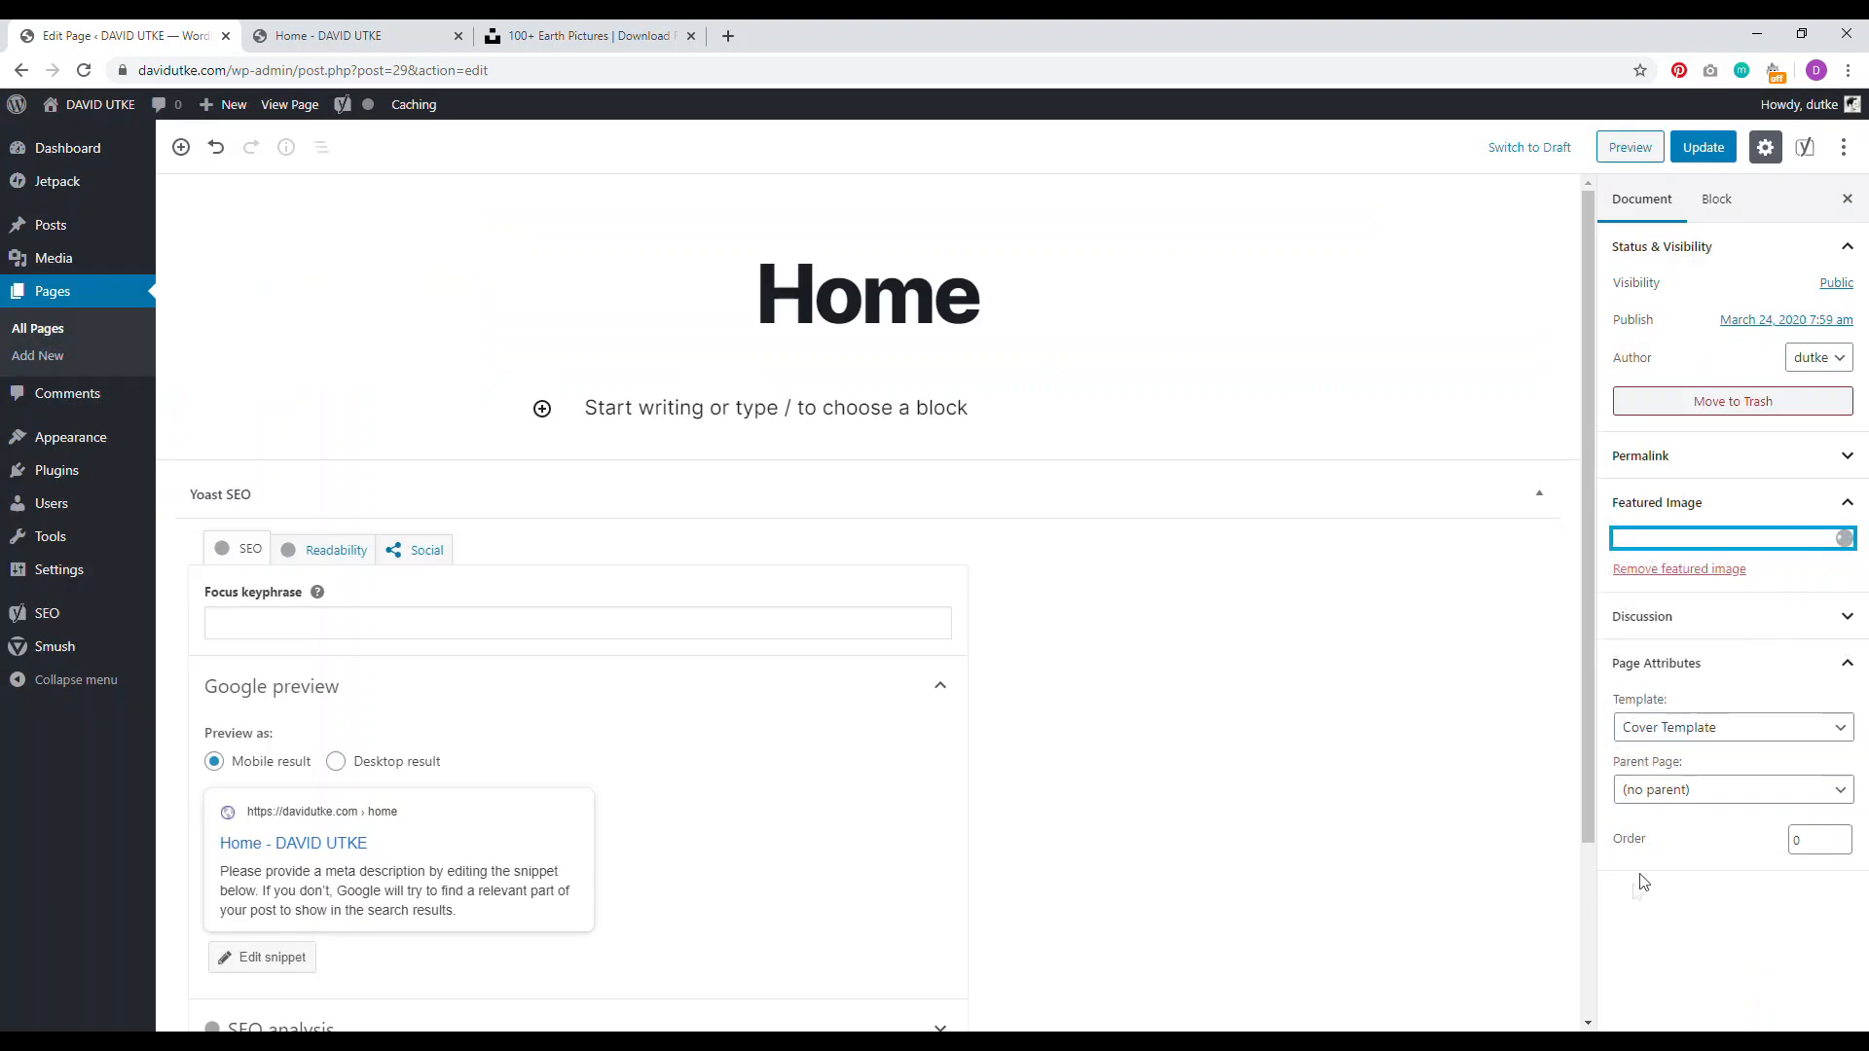
{"action": "left_click", "coordinate": [1706, 148]}
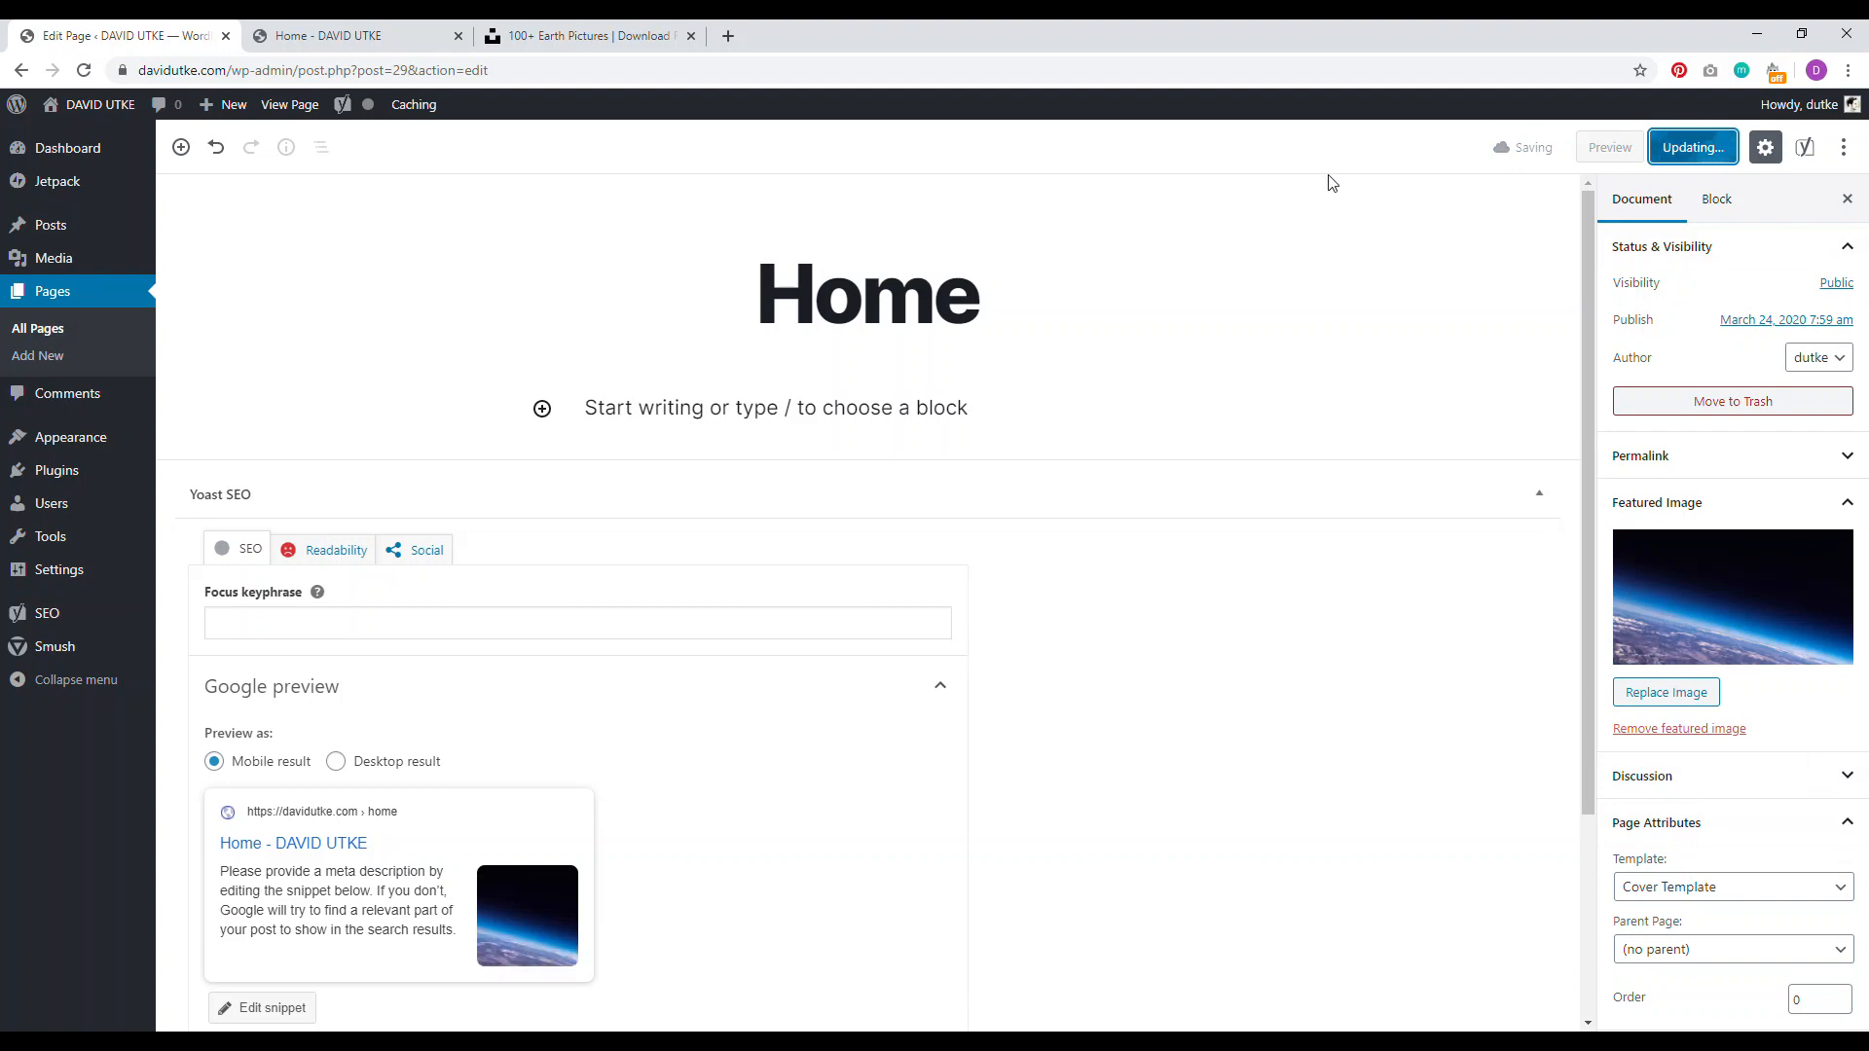
{"action": "left_click", "coordinate": [350, 36]}
{"action": "left_click", "coordinate": [85, 72]}
Step: Reload the live Home page to see the earth cover image, then launch the Customizer
{"action": "left_click", "coordinate": [85, 72]}
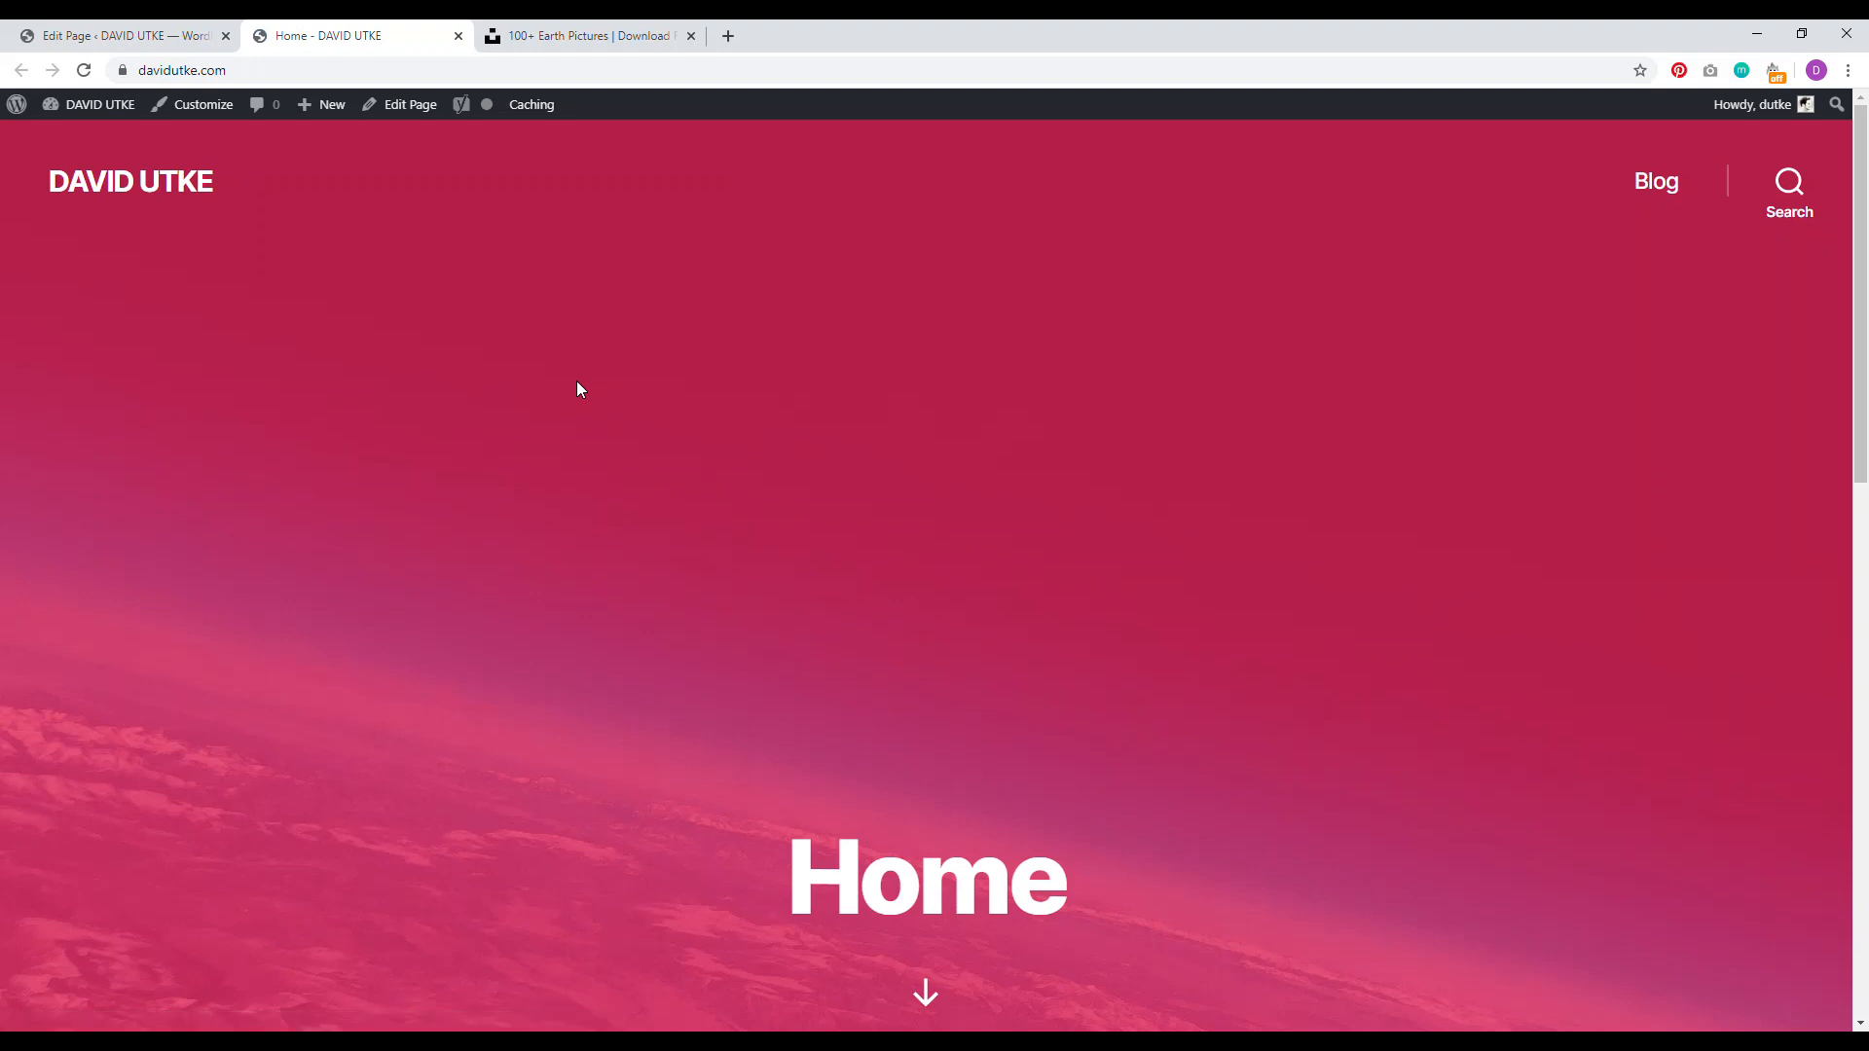
{"action": "mouse_move", "coordinate": [1860, 295]}
{"action": "left_mouse_down"}
{"action": "mouse_move", "coordinate": [1861, 364]}
{"action": "mouse_move", "coordinate": [1858, 295]}
{"action": "left_mouse_up"}
{"action": "left_click", "coordinate": [206, 107]}
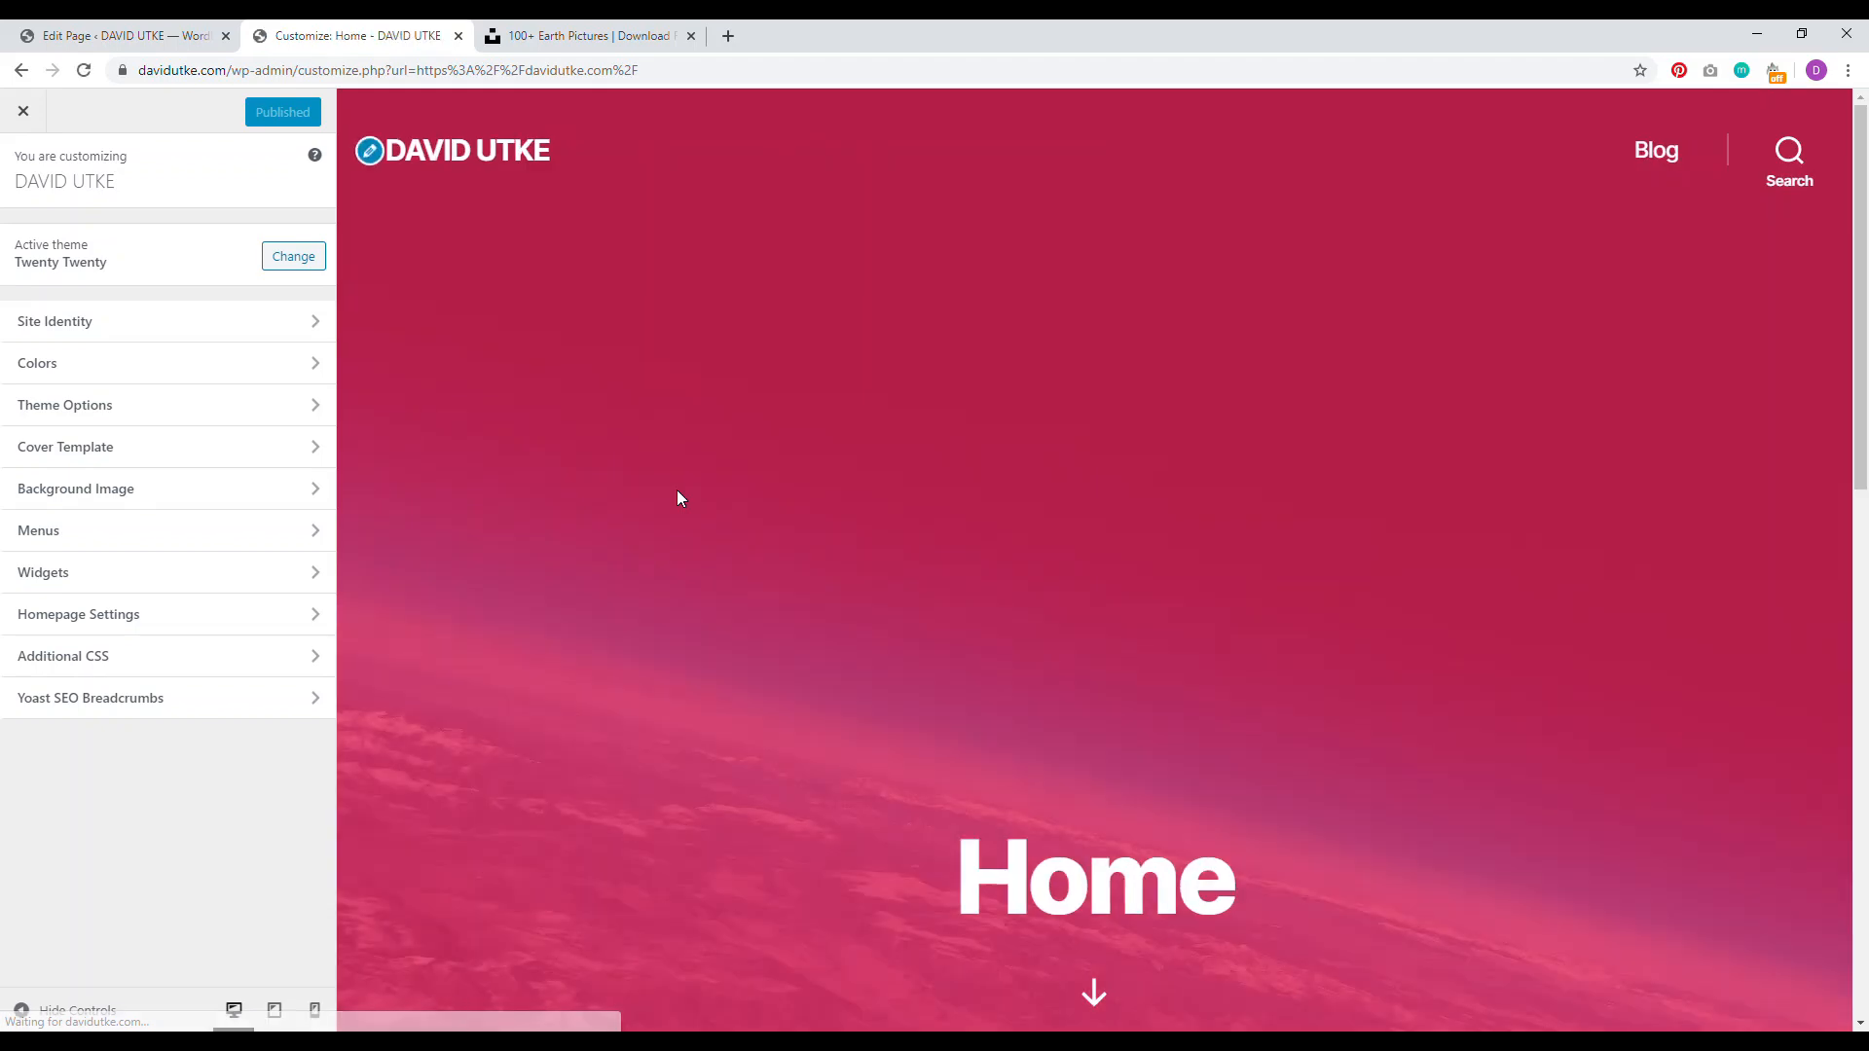
Step: In Cover Template settings, try grey and white overlay colours, then restore #e22658
{"action": "left_click", "coordinate": [204, 457]}
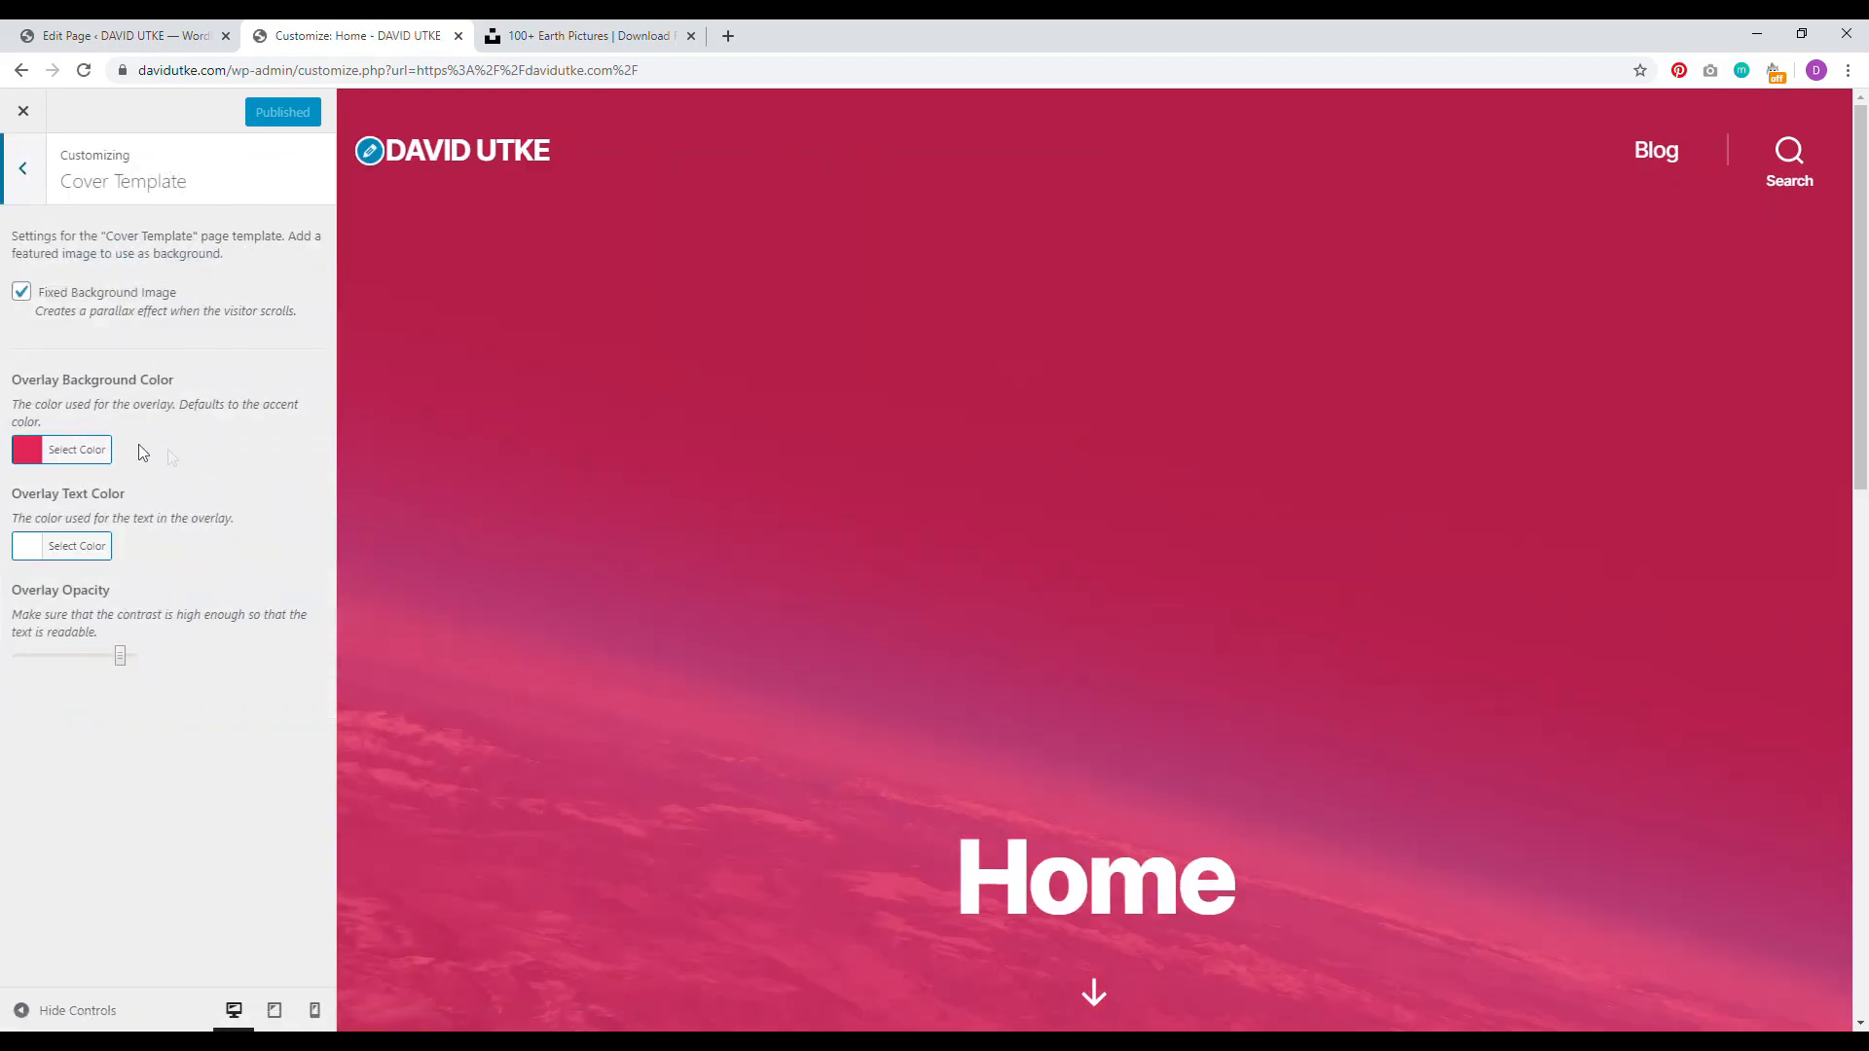
{"action": "left_click", "coordinate": [23, 168]}
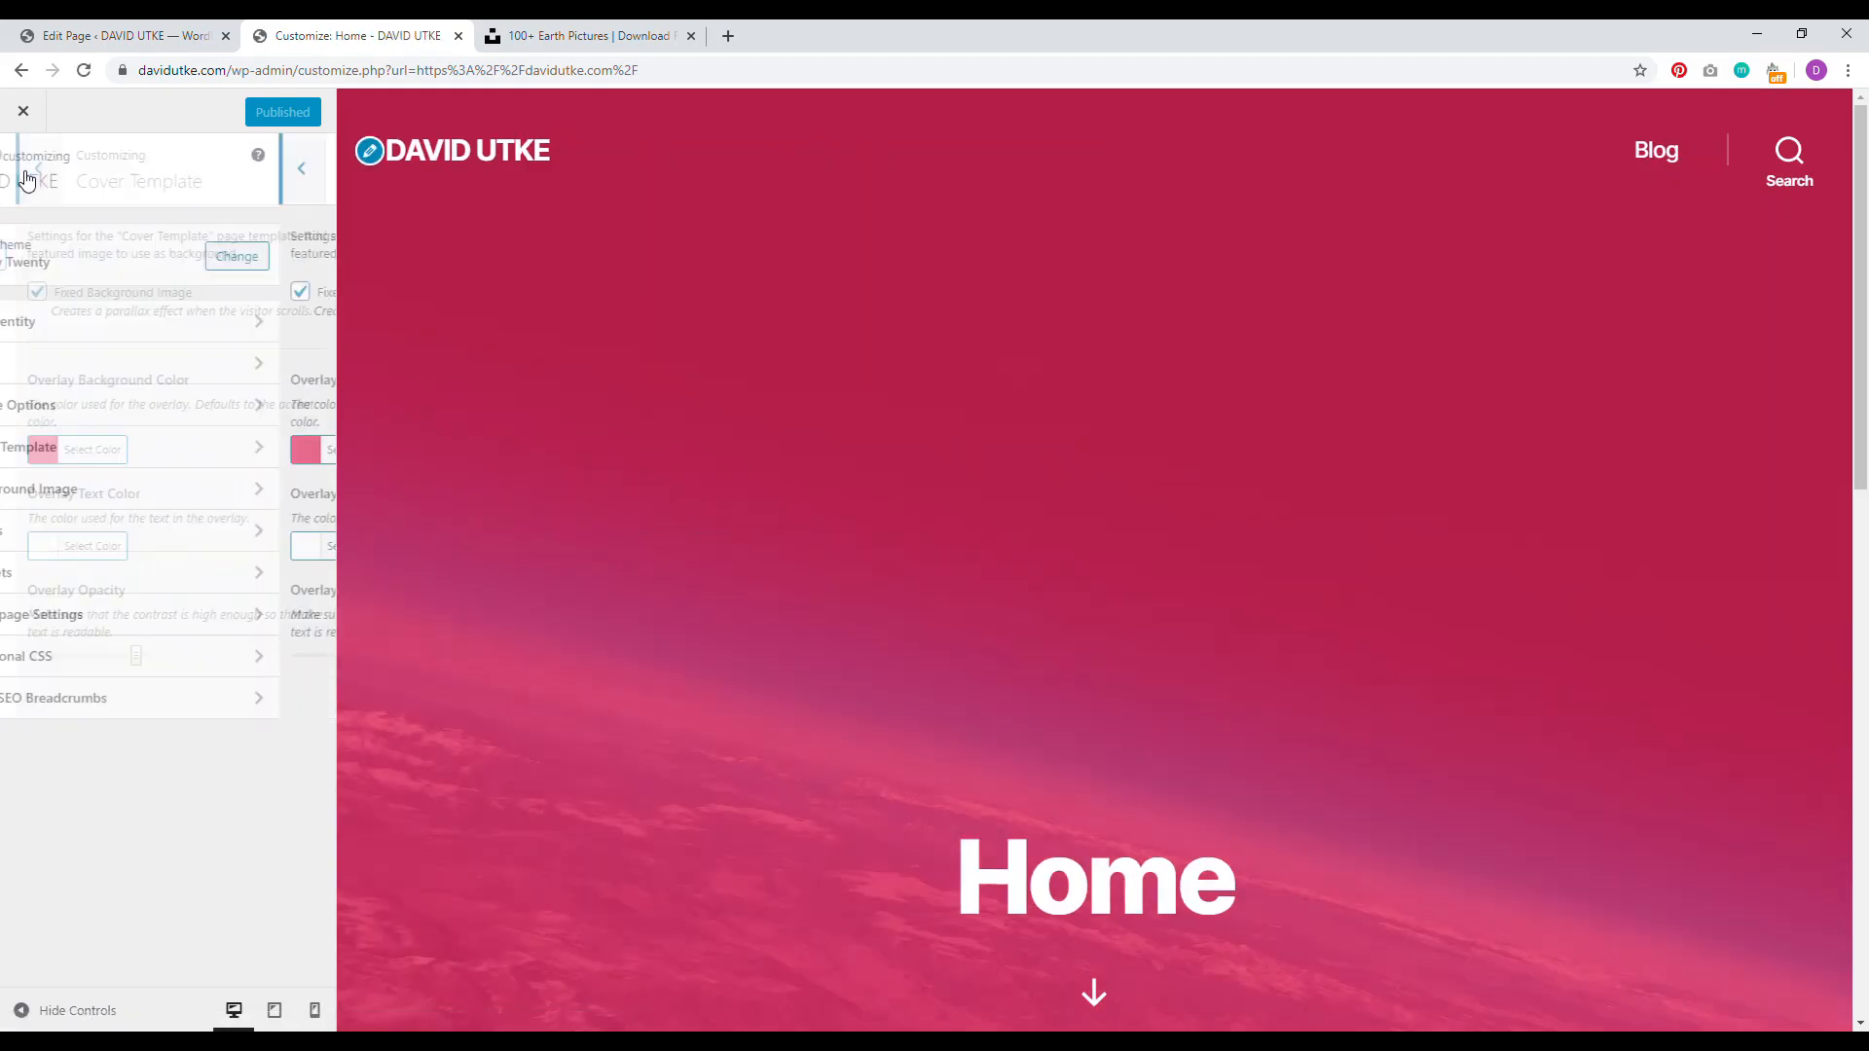
{"action": "left_click", "coordinate": [161, 460]}
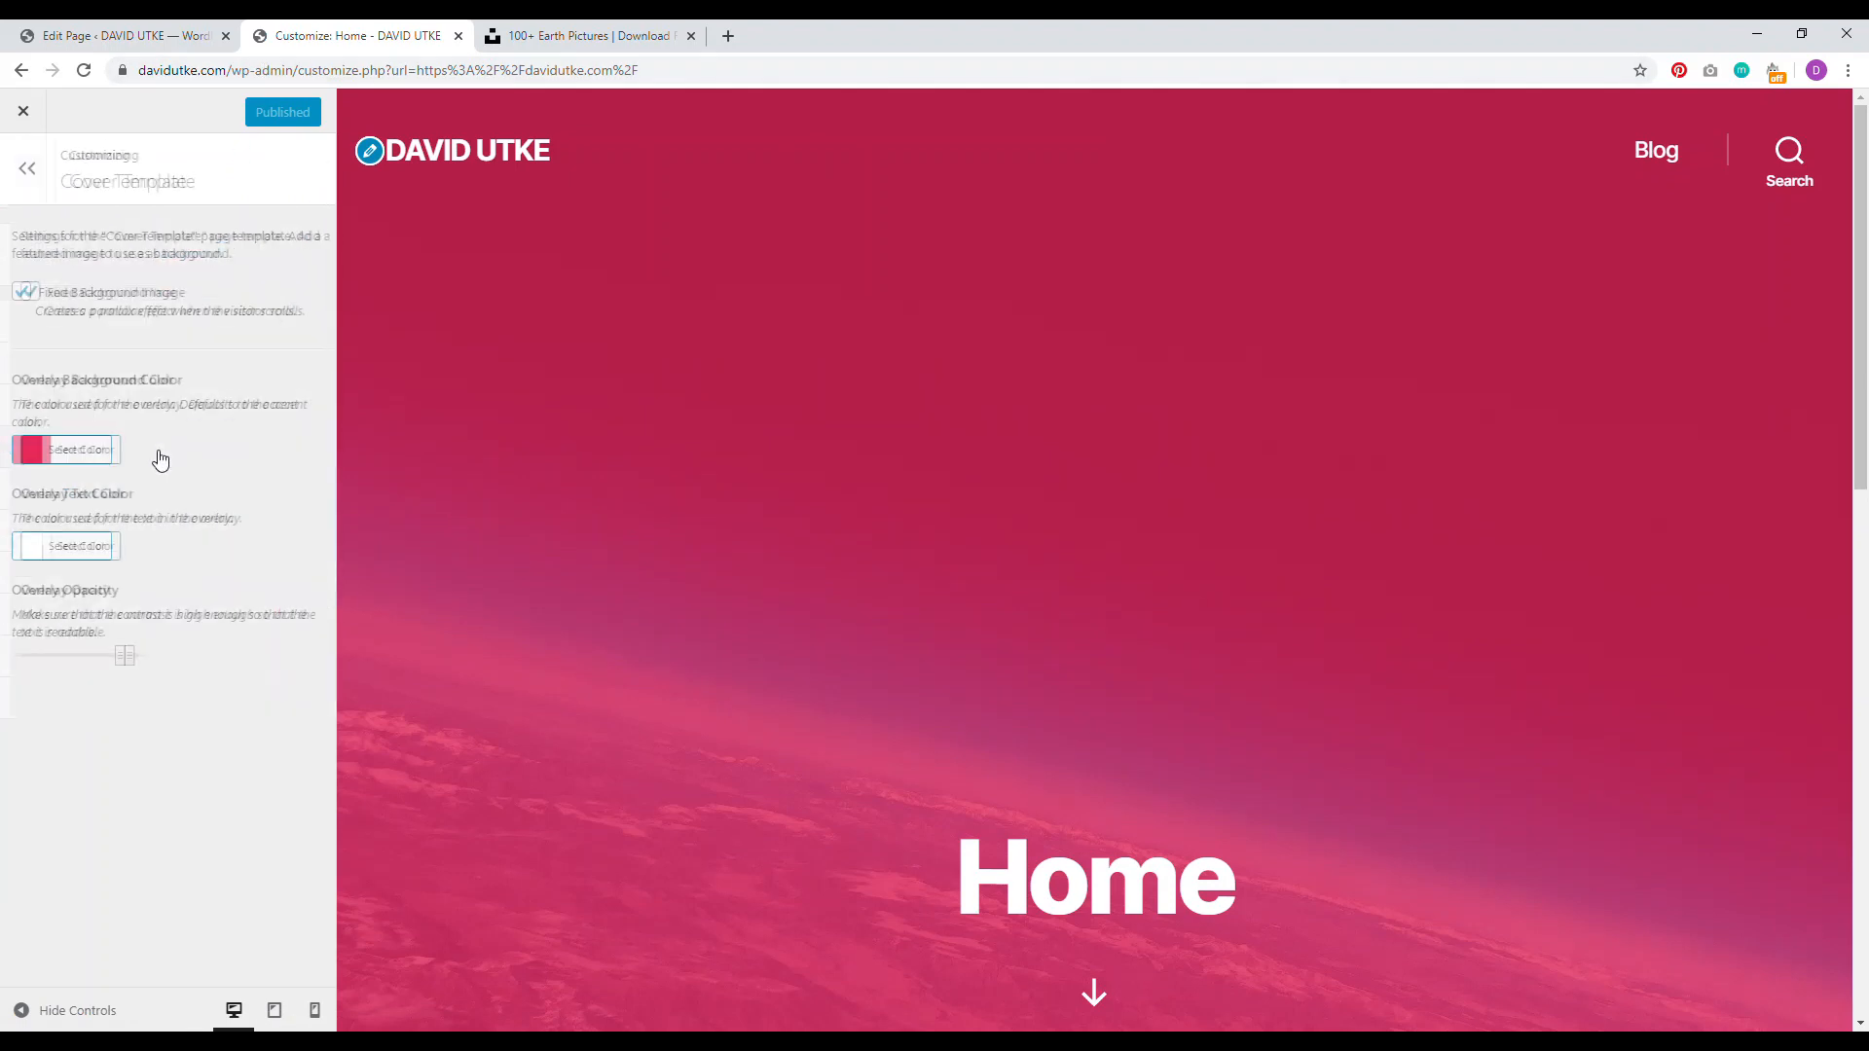
{"action": "left_click_drag", "start_coordinate": [45, 380], "coordinate": [136, 379]}
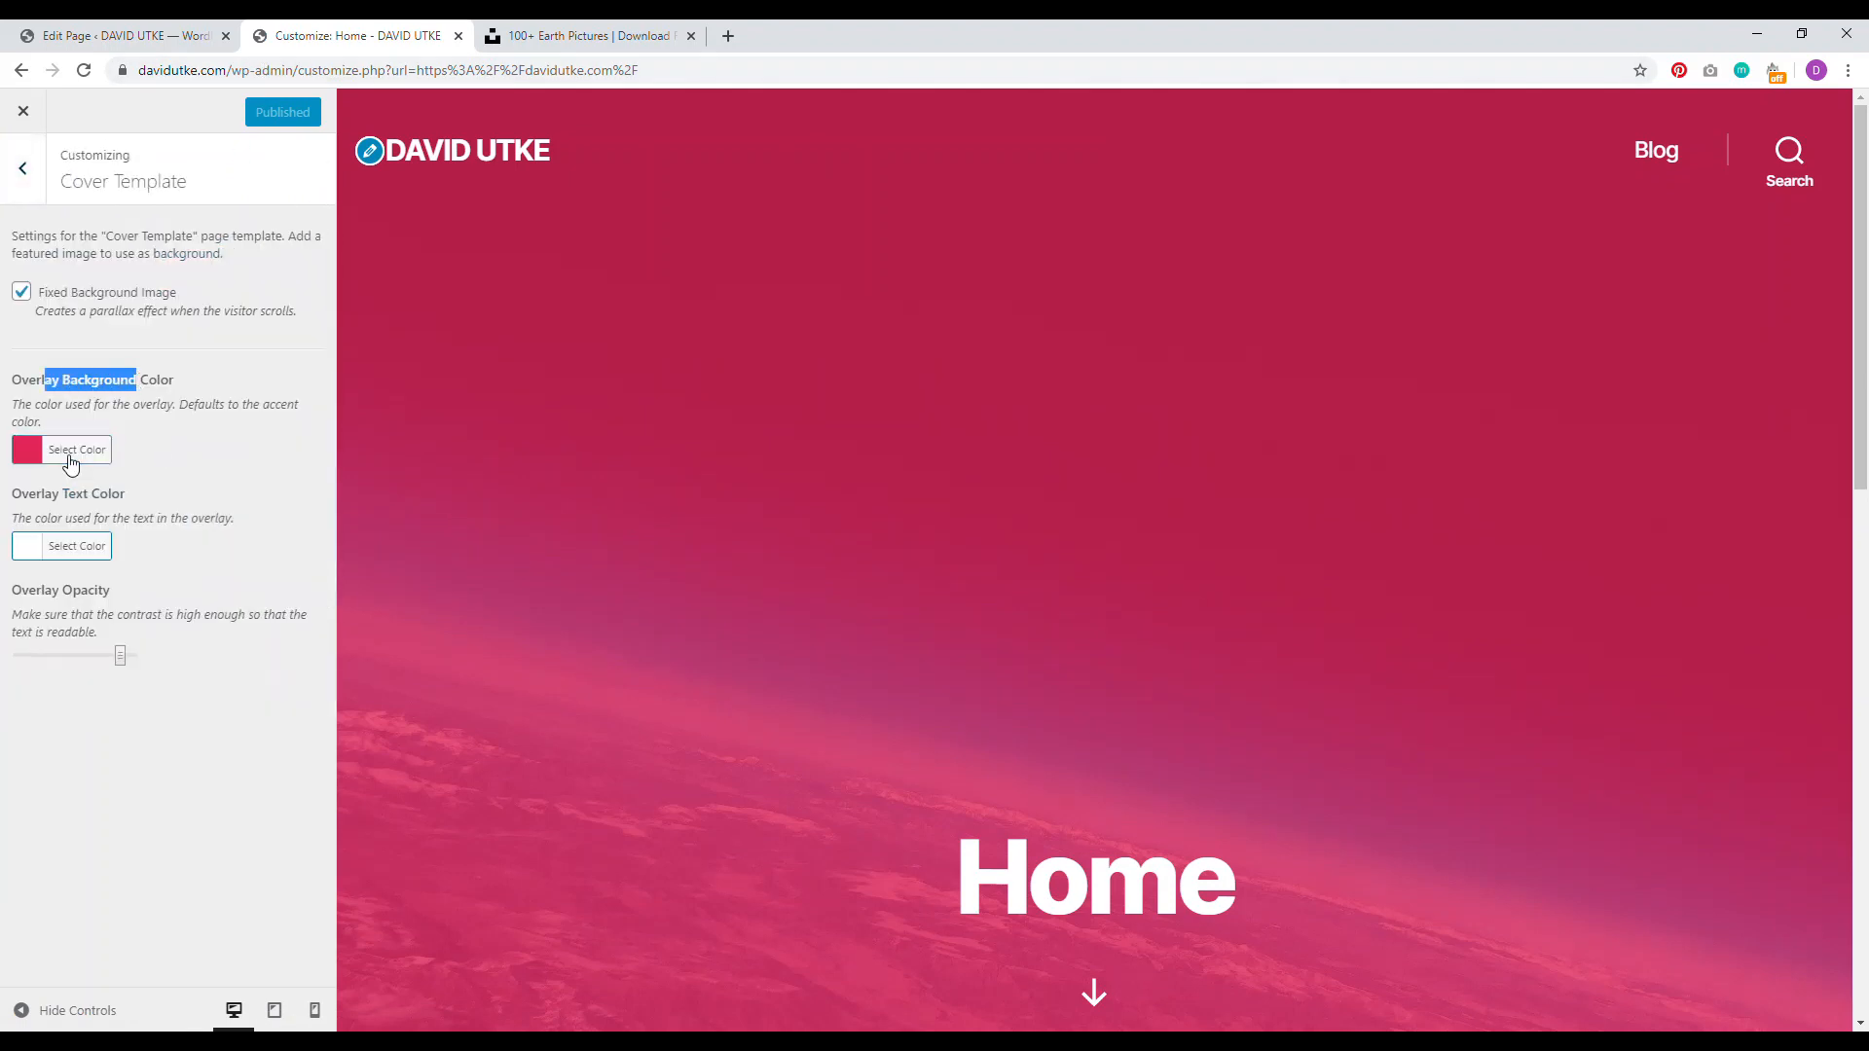
{"action": "left_click", "coordinate": [73, 450]}
{"action": "left_click_drag", "start_coordinate": [229, 526], "coordinate": [224, 711]}
{"action": "left_click", "coordinate": [273, 707]}
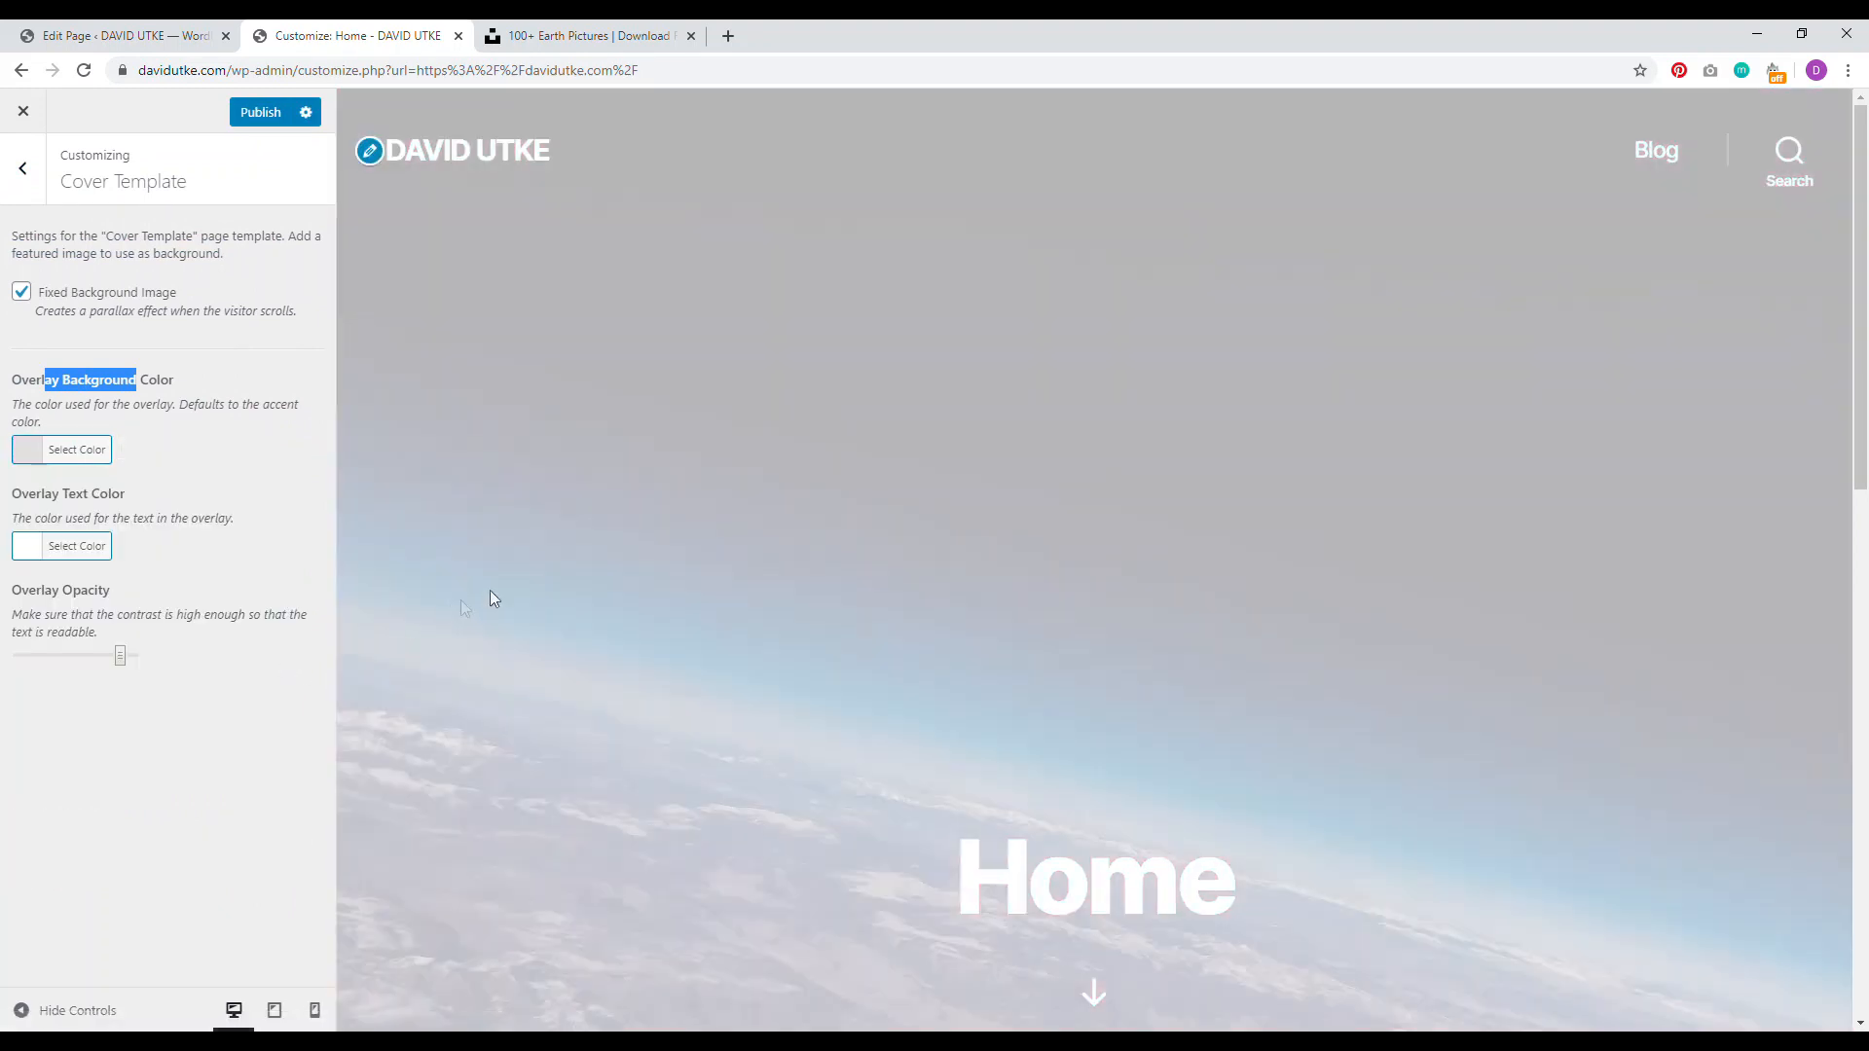
{"action": "left_click", "coordinate": [86, 452]}
{"action": "left_click_drag", "start_coordinate": [172, 507], "coordinate": [109, 465]}
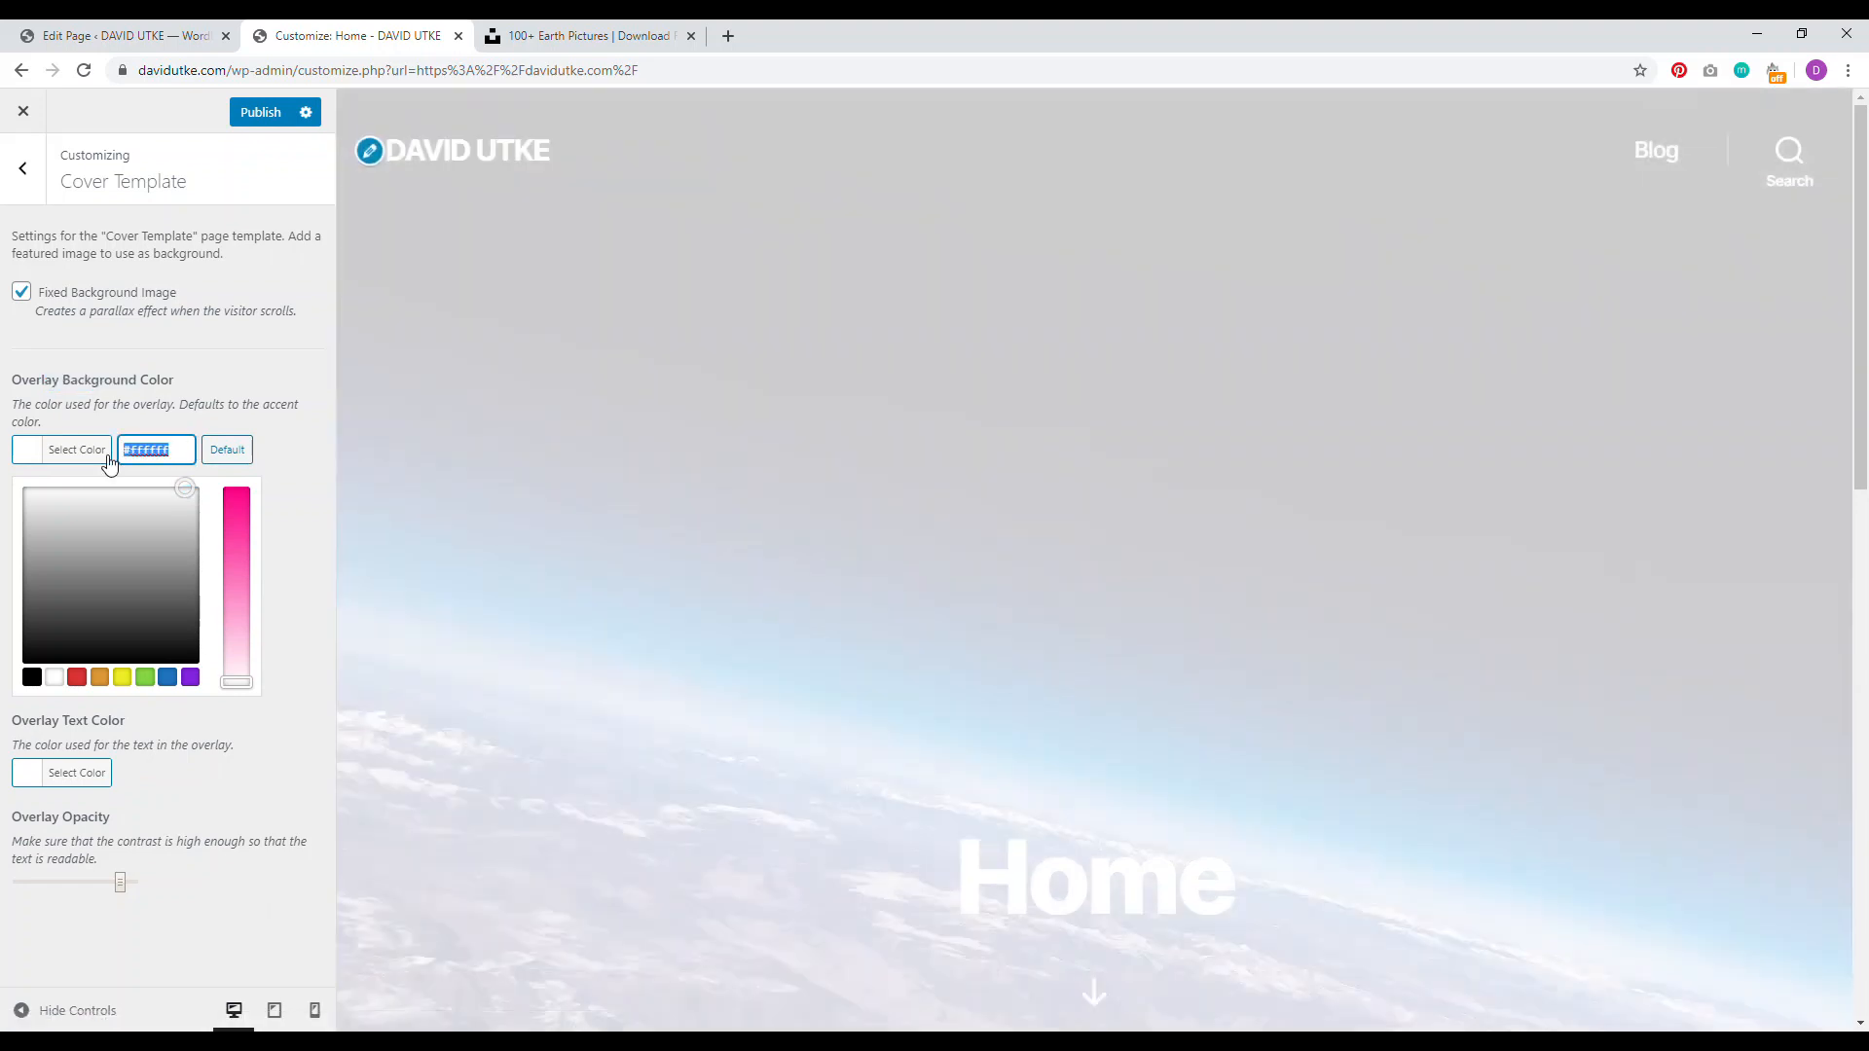
{"action": "type", "text": "#e22658"}
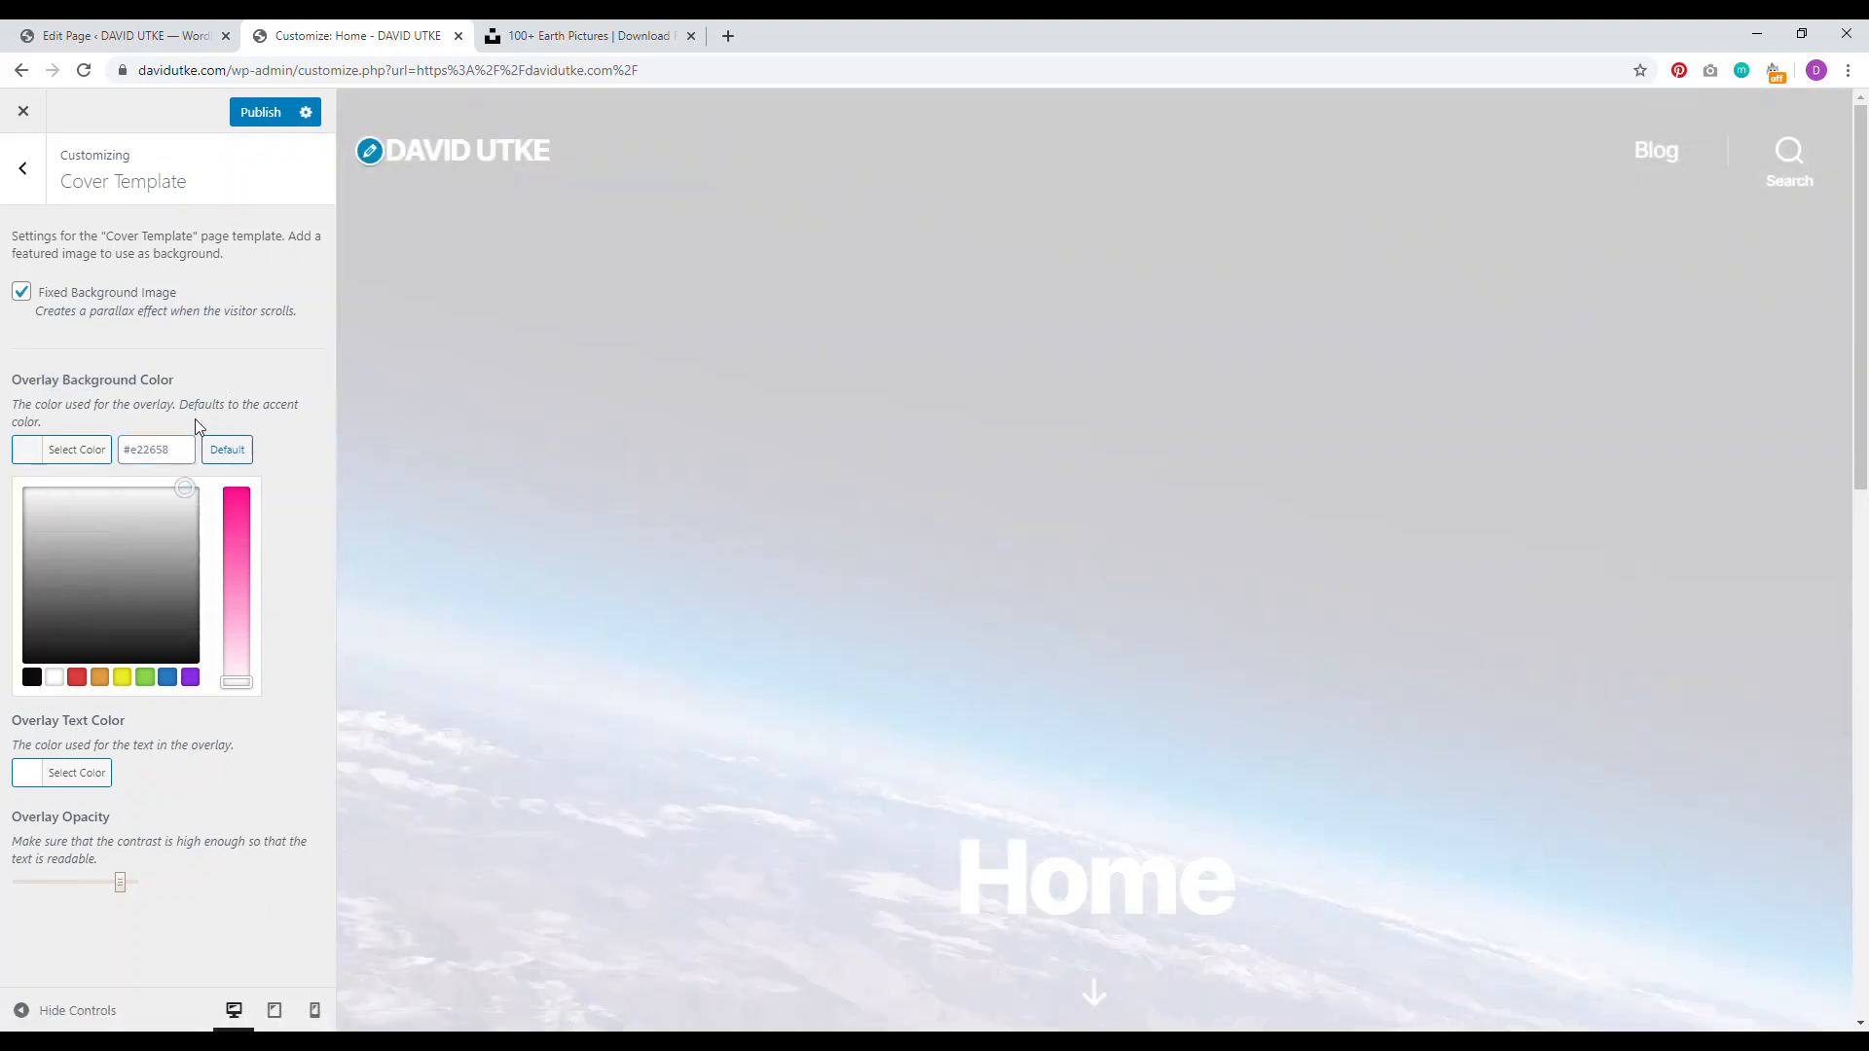
{"action": "left_click", "coordinate": [201, 416]}
Step: Drop the overlay opacity to zero, publish, and check the live home page
{"action": "left_click_drag", "start_coordinate": [118, 655], "coordinate": [18, 657]}
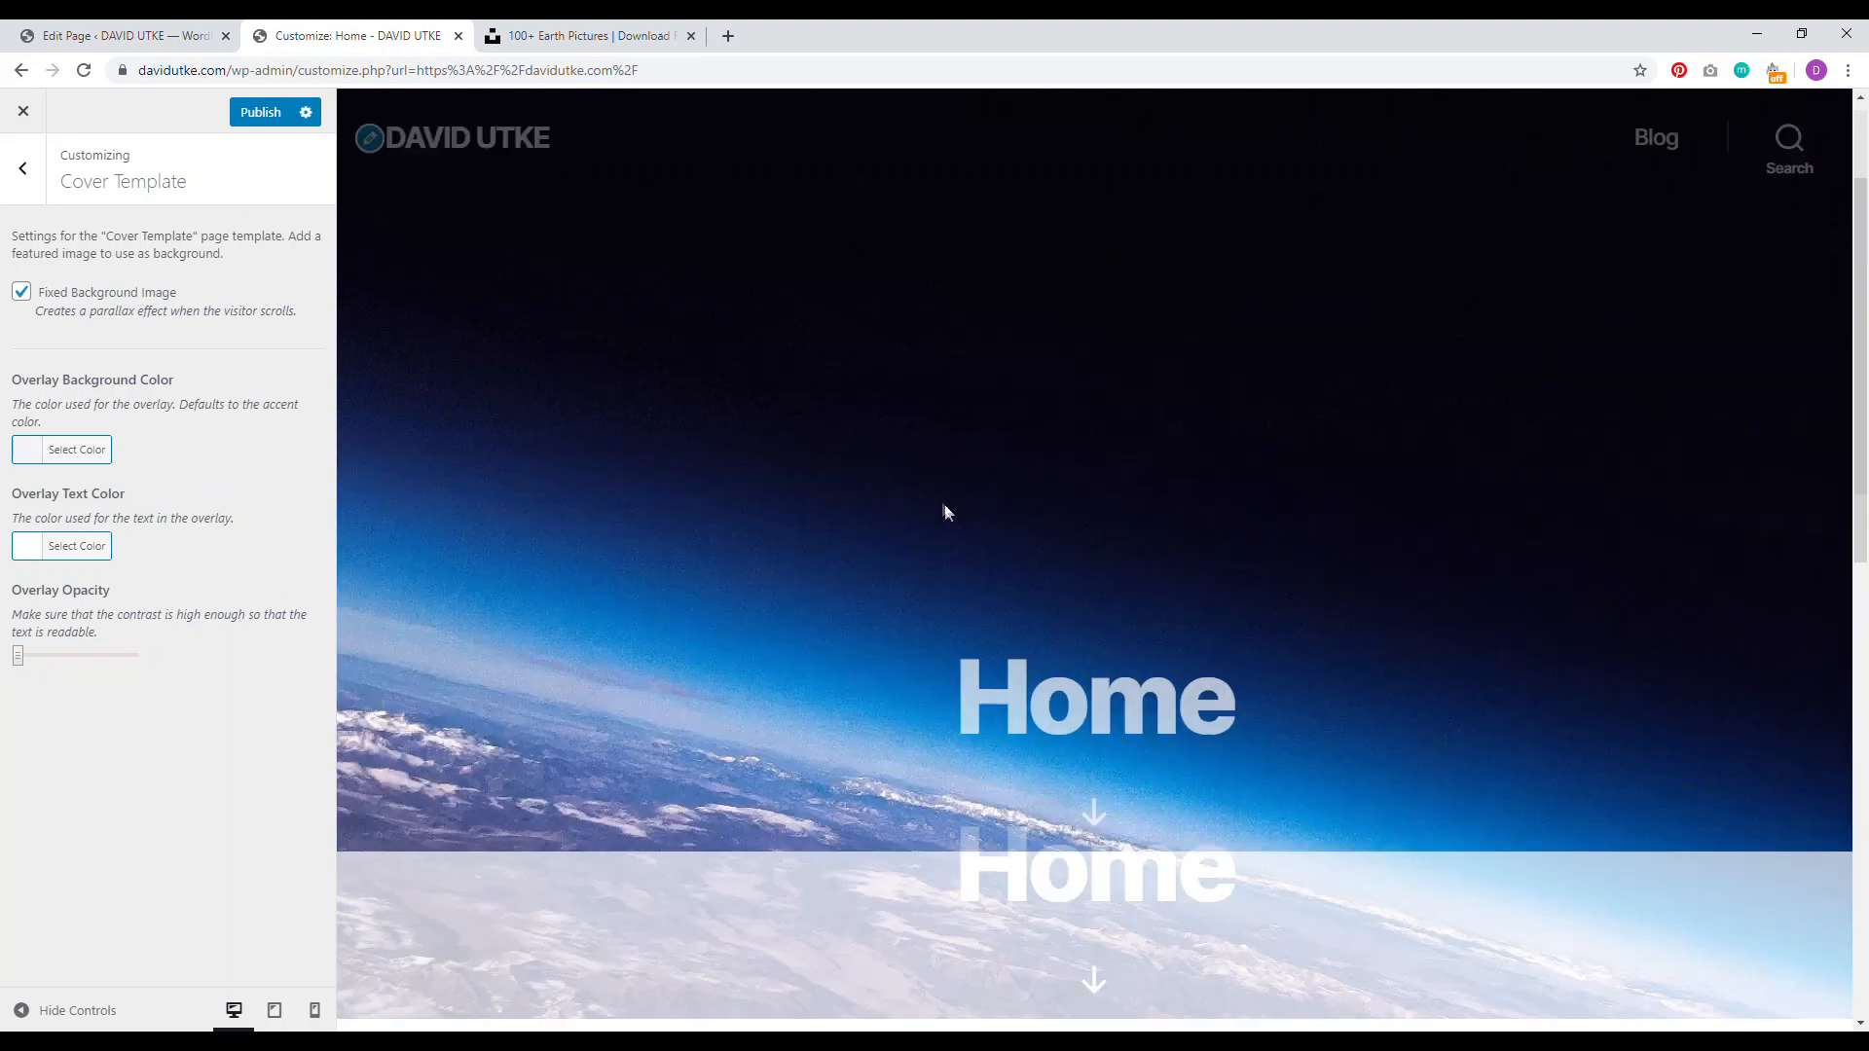
{"action": "left_click", "coordinate": [250, 116]}
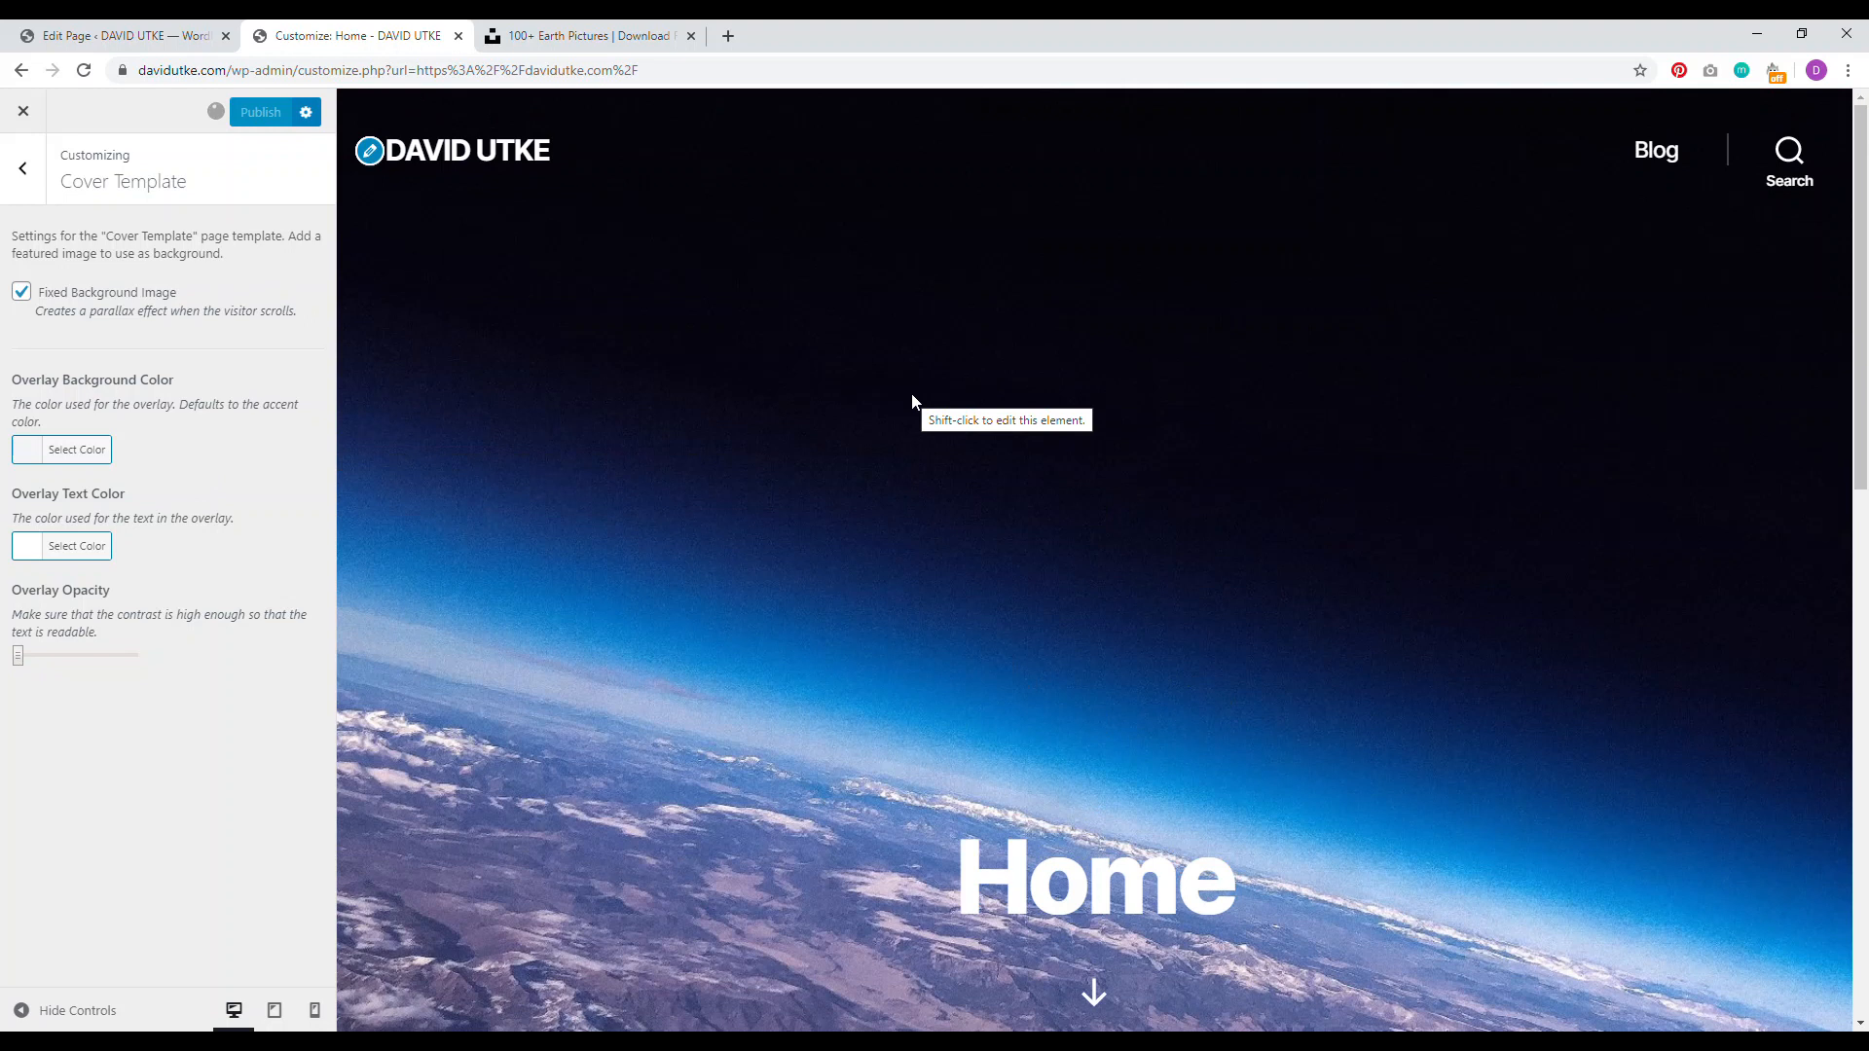
{"action": "left_click", "coordinate": [17, 125]}
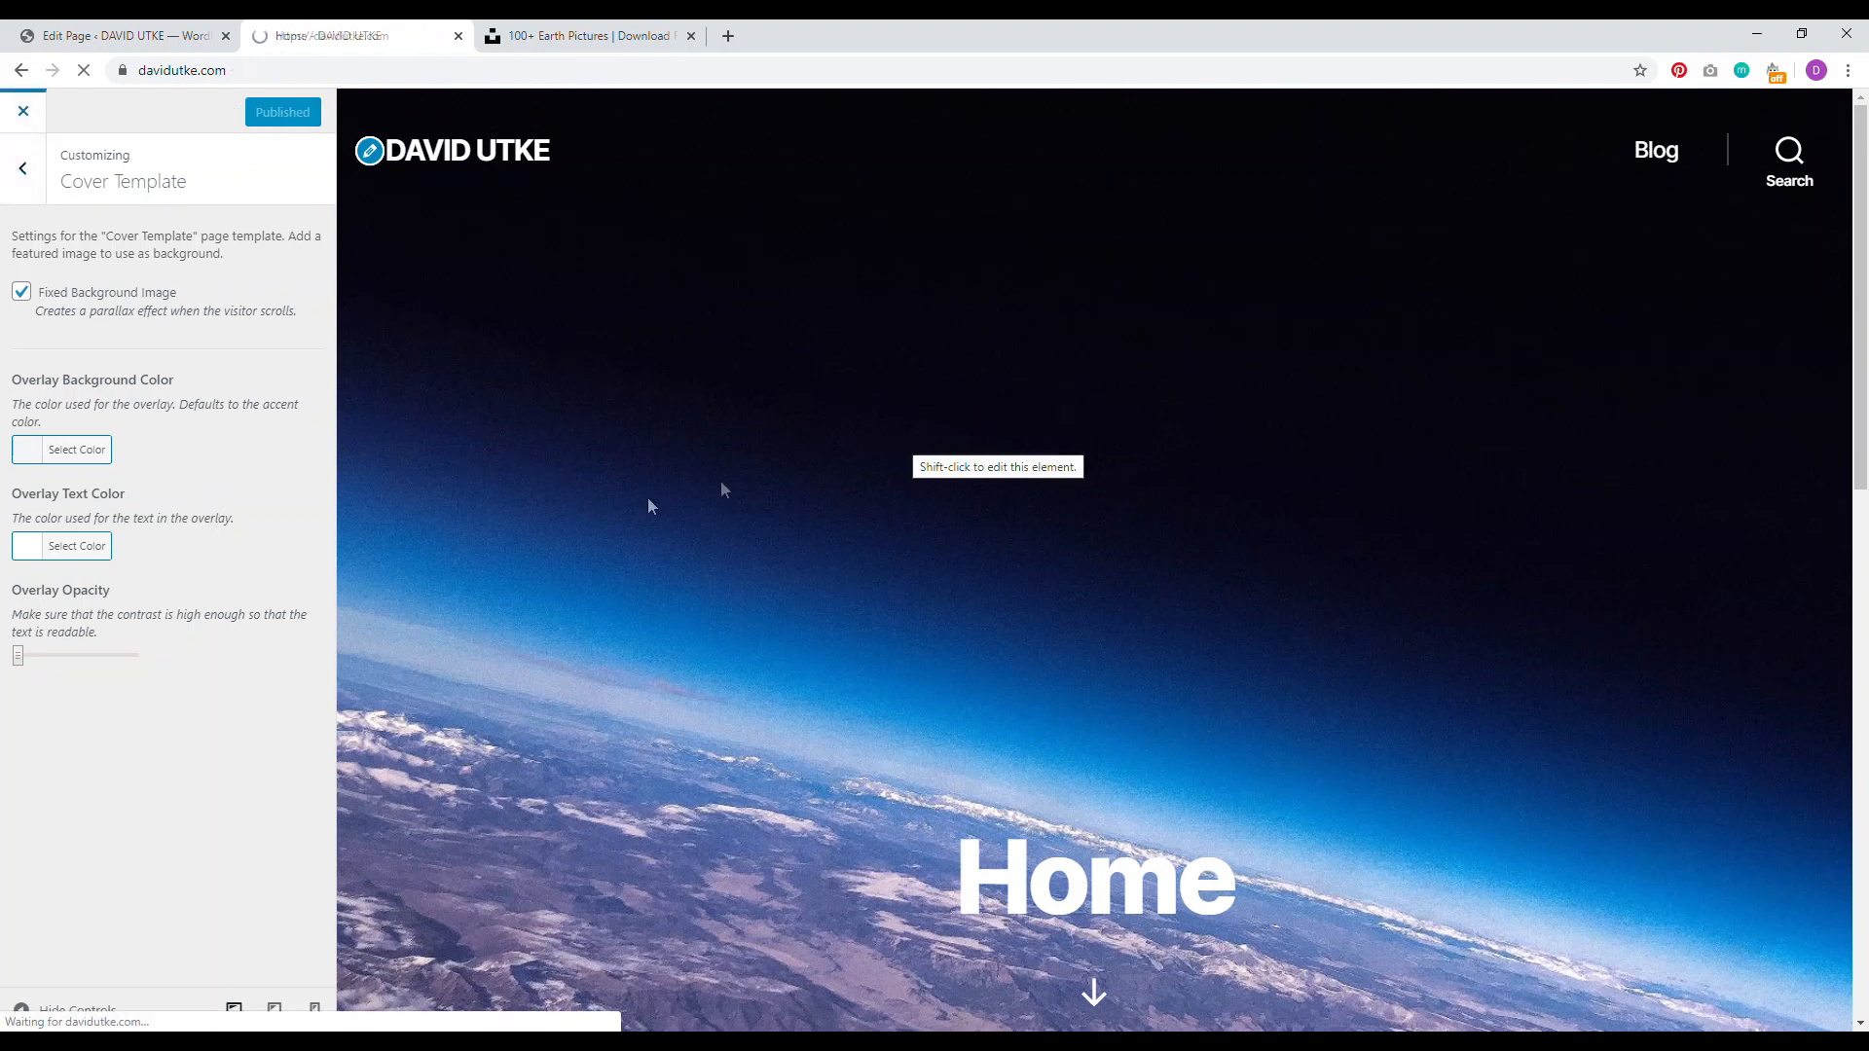
{"action": "scroll", "coordinate": [662, 475], "scroll_direction": "down", "scroll_amount": 3}
{"action": "scroll", "coordinate": [785, 506], "scroll_direction": "up", "scroll_amount": 3}
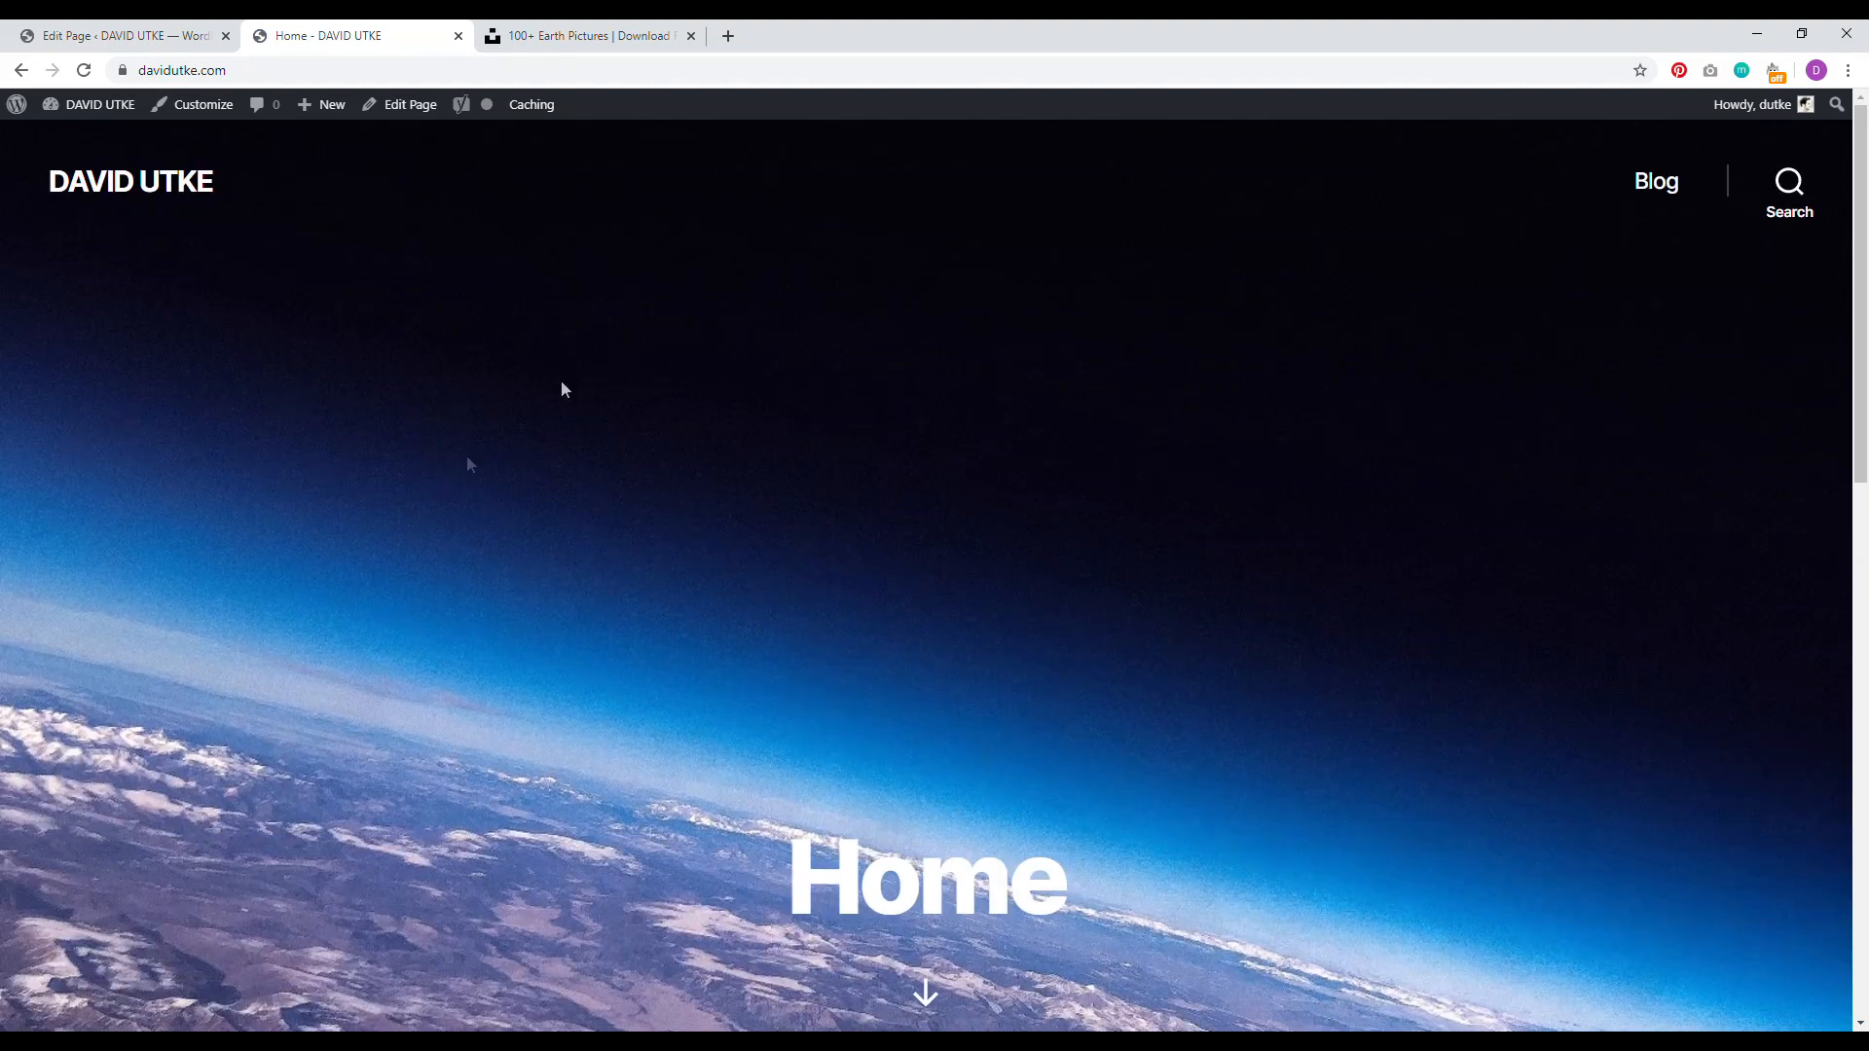
{"action": "left_click_drag", "start_coordinate": [1072, 888], "coordinate": [784, 890]}
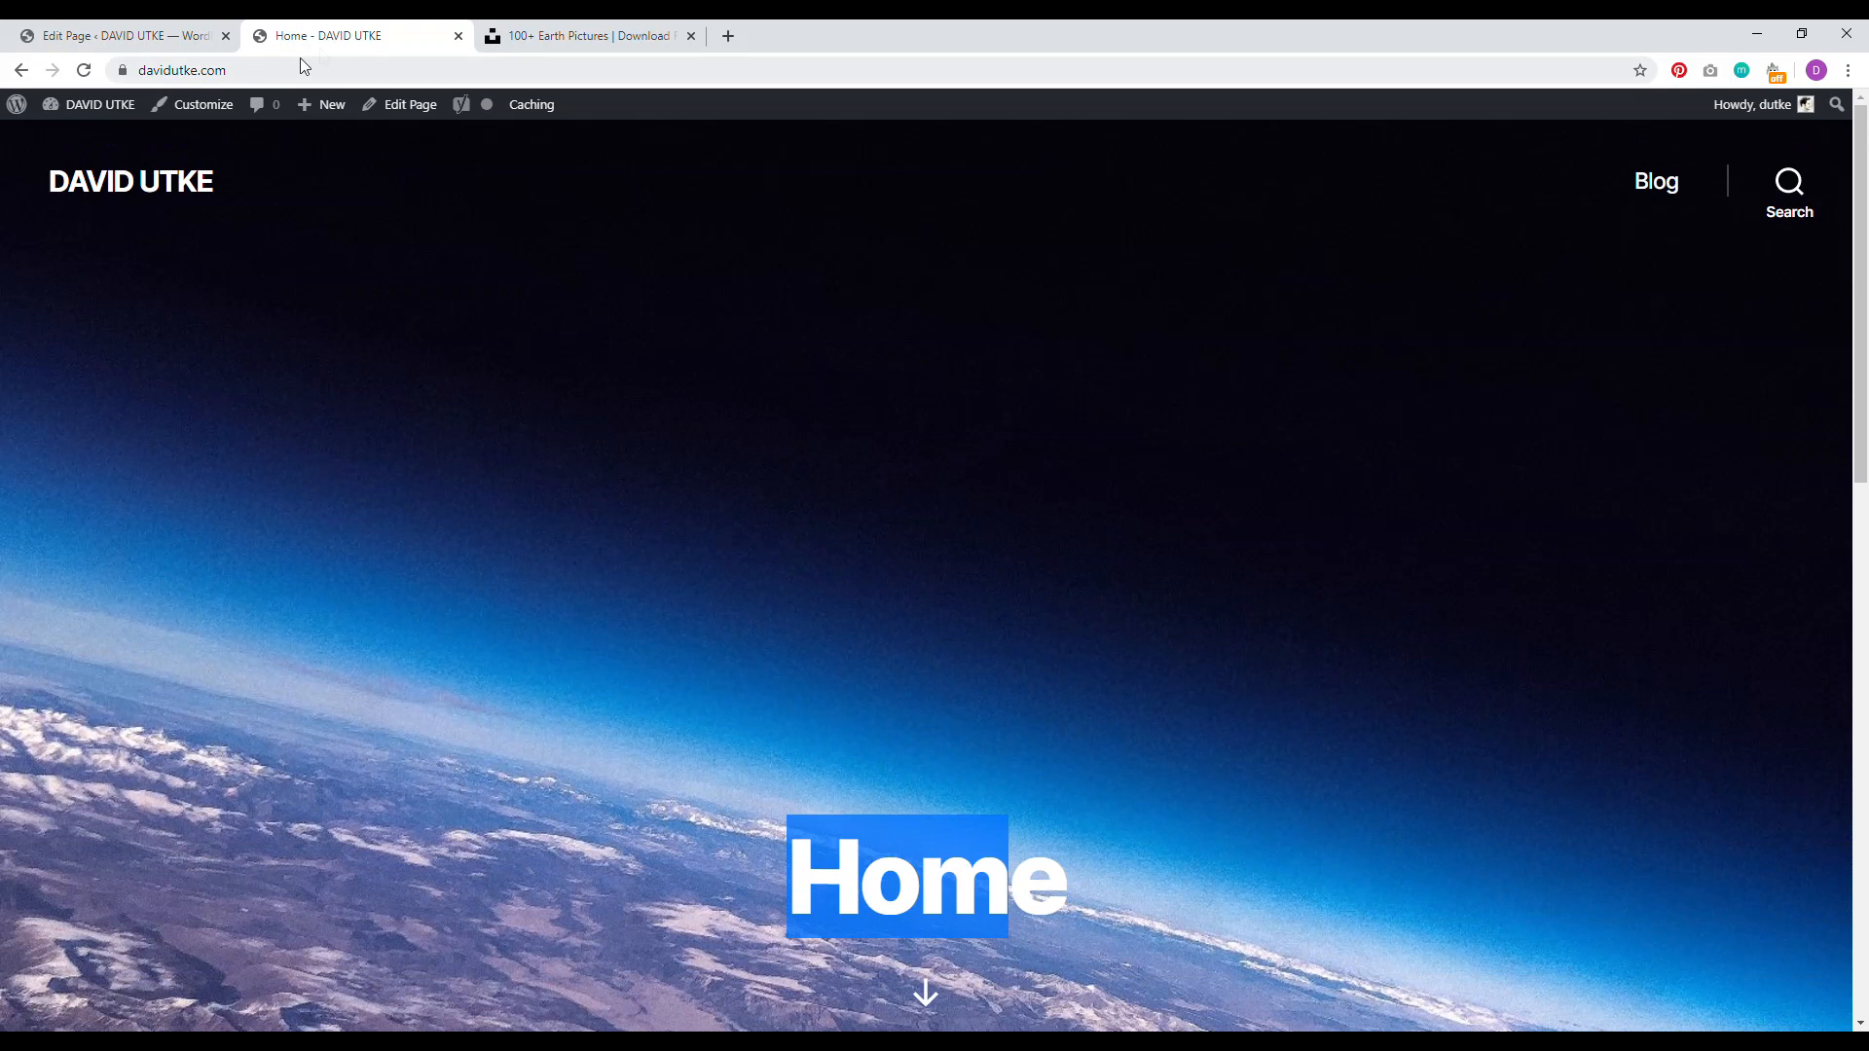
{"action": "left_click", "coordinate": [126, 35]}
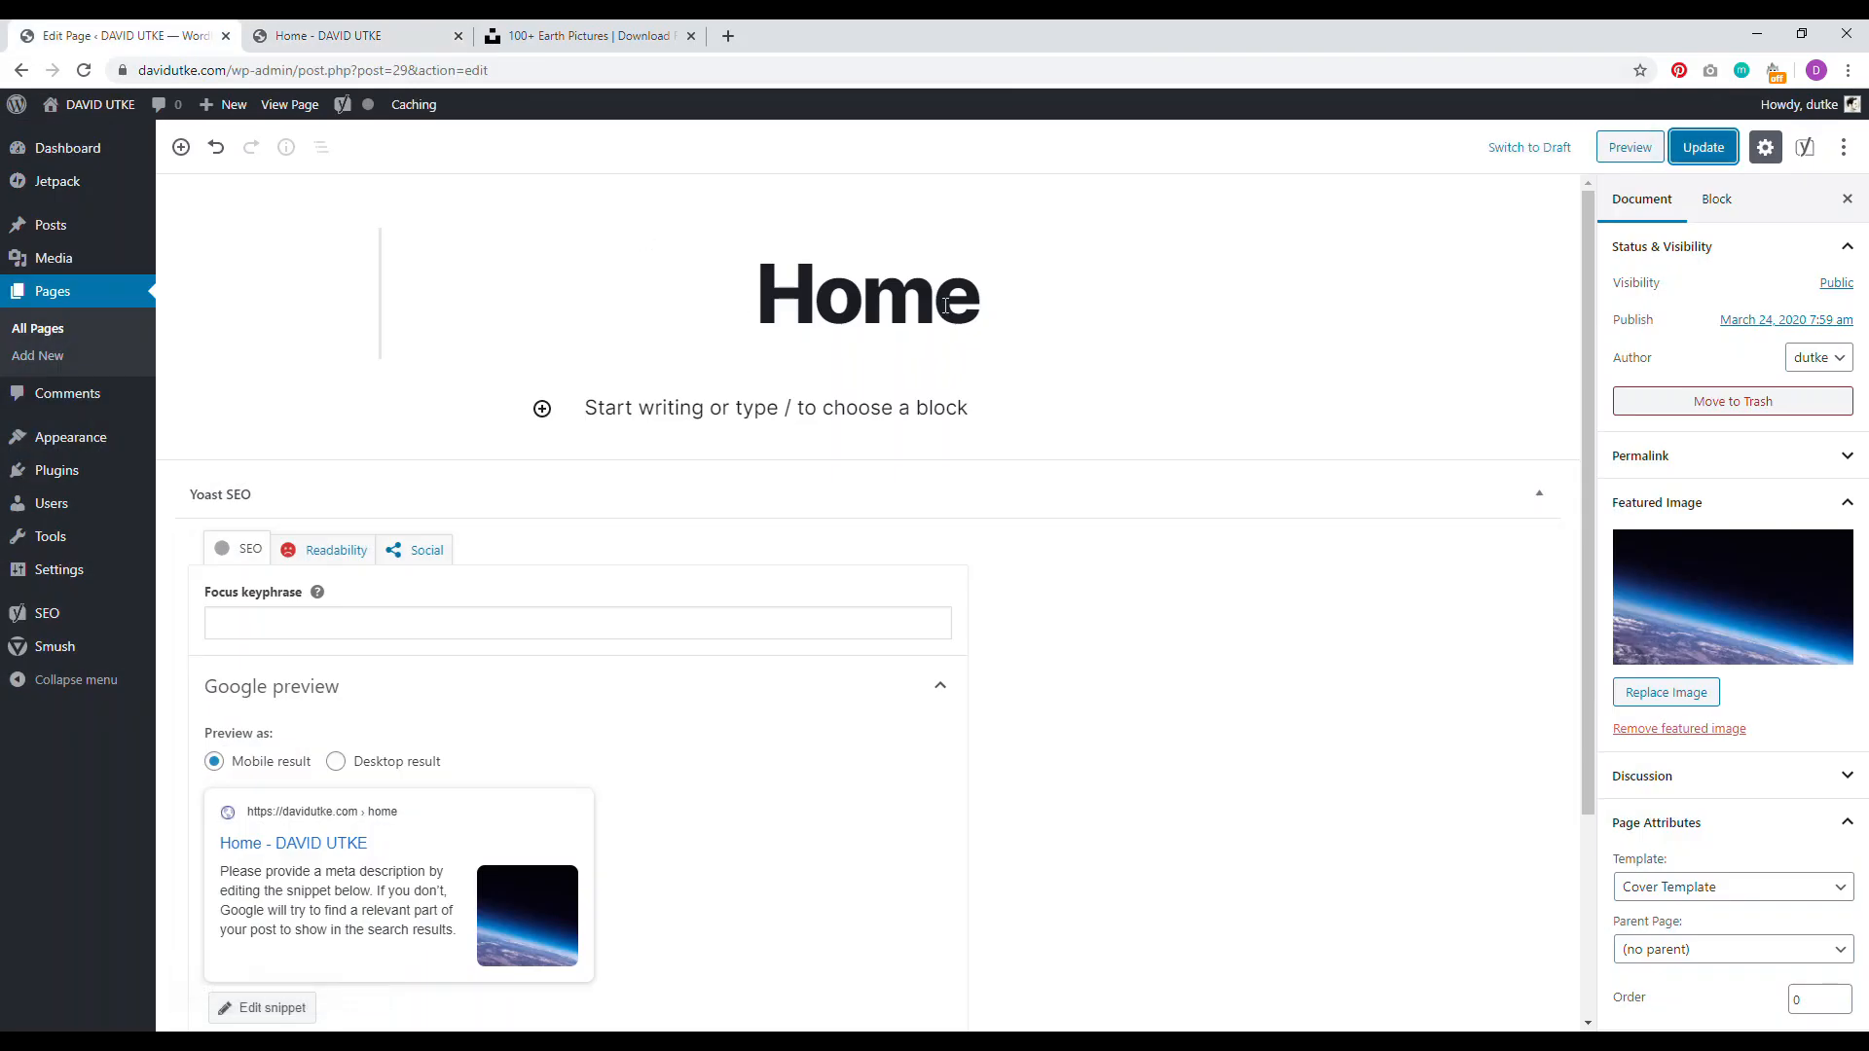
Step: Rename the Home page title to 'Travel The World' and update the page
{"action": "left_click_drag", "start_coordinate": [989, 302], "coordinate": [839, 297]}
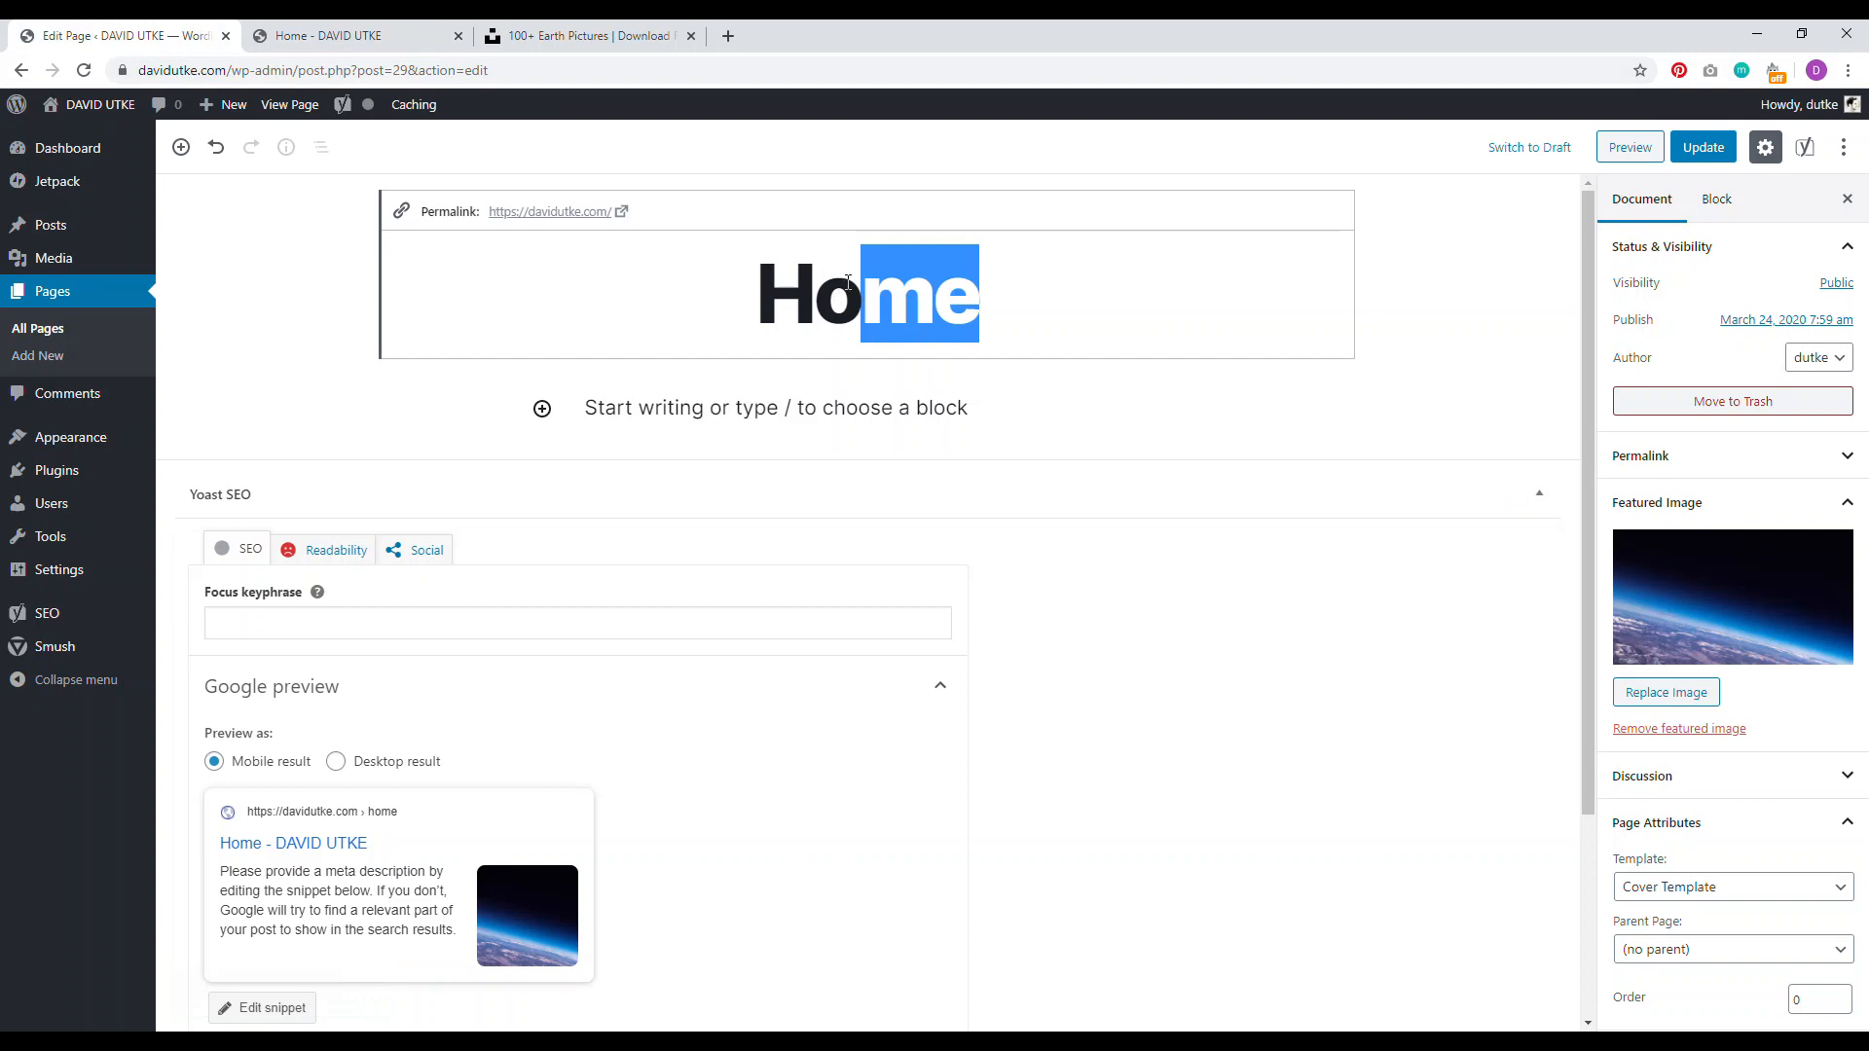
{"action": "key", "text": "BackSpace"}
{"action": "key", "text": "BackSpace"}
{"action": "key", "text": "BackSpace"}
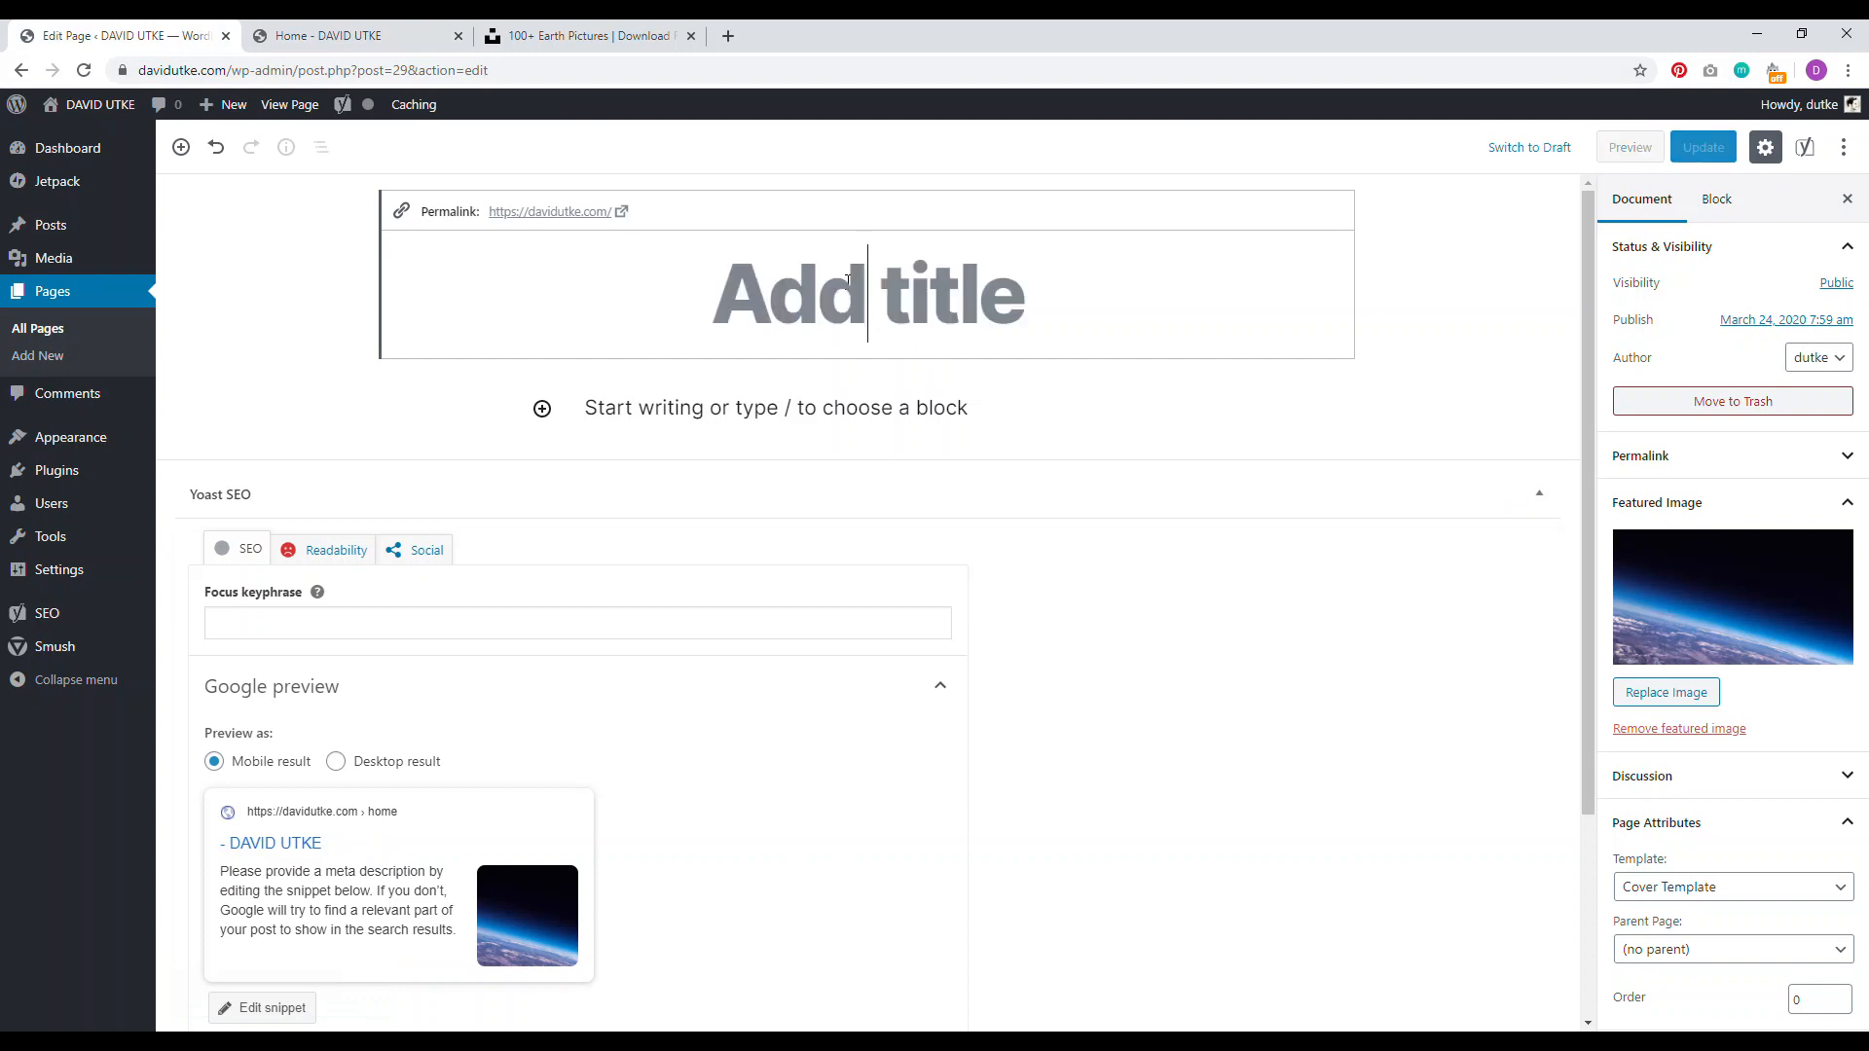
{"action": "type", "text": "Tr"}
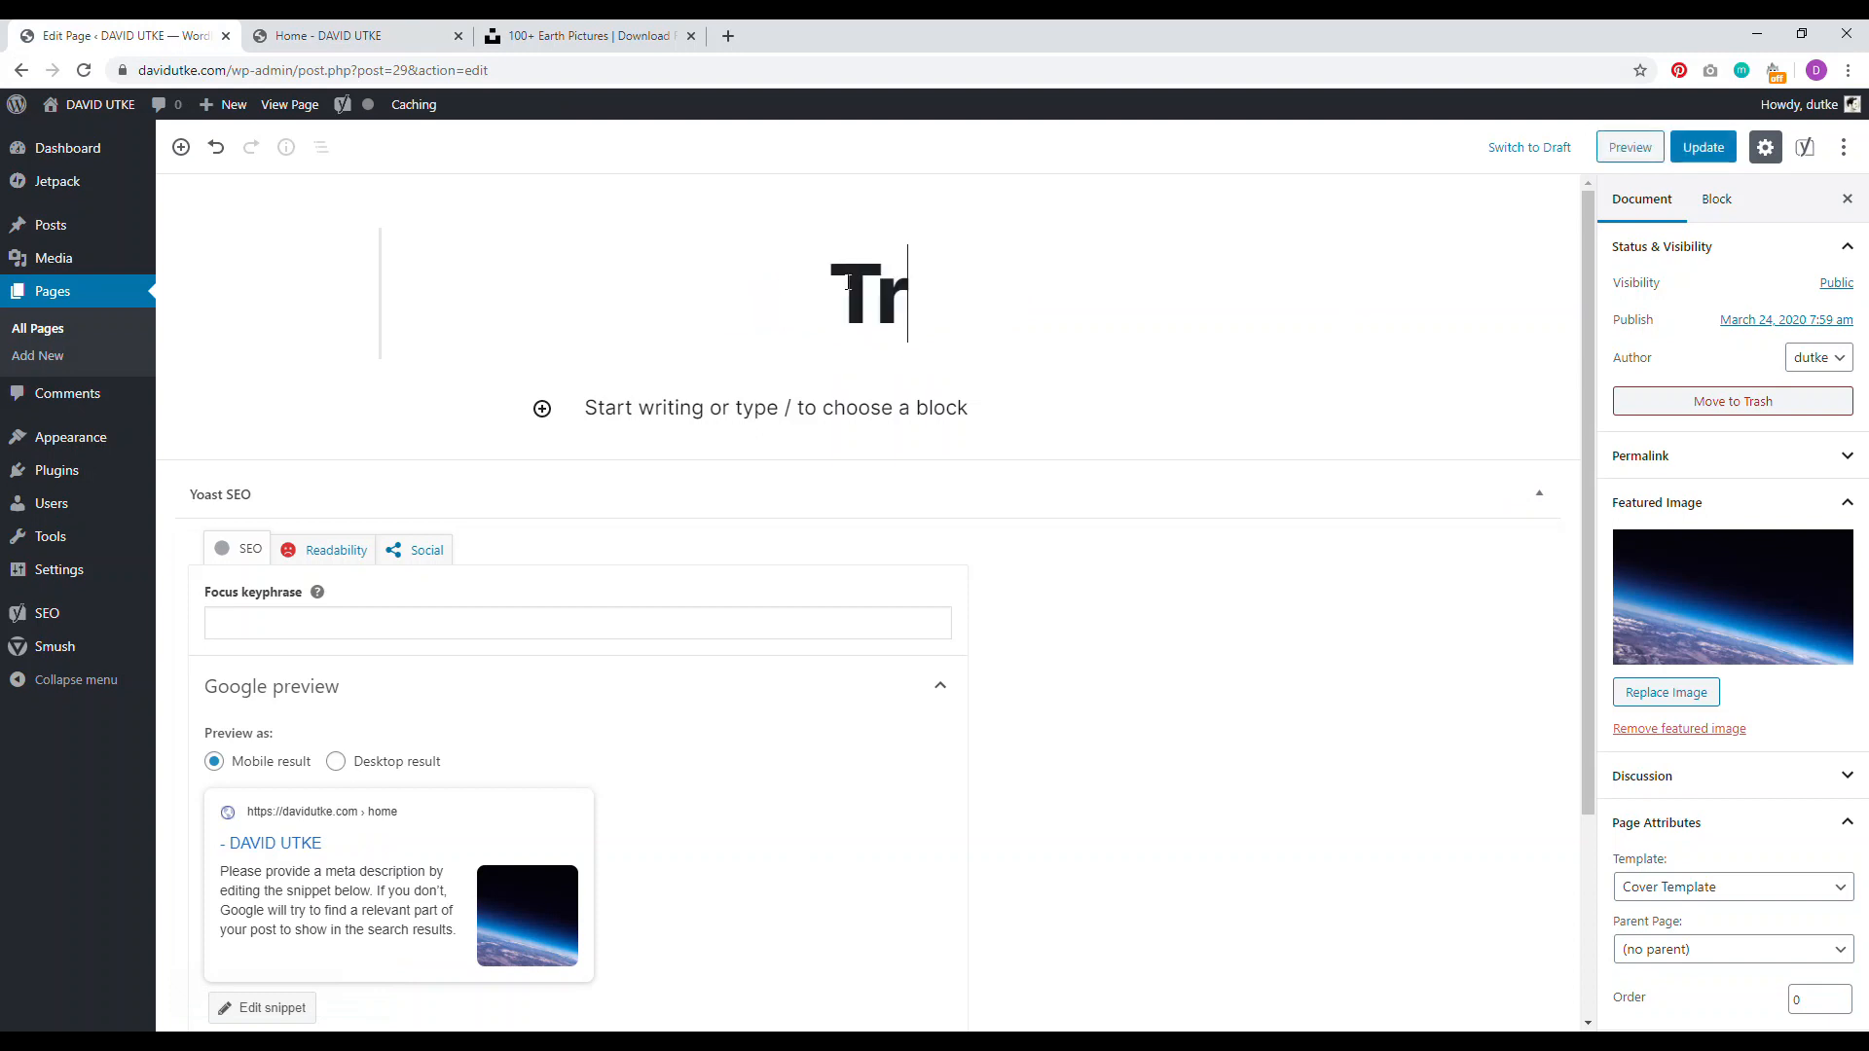
{"action": "type", "text": "avel The World"}
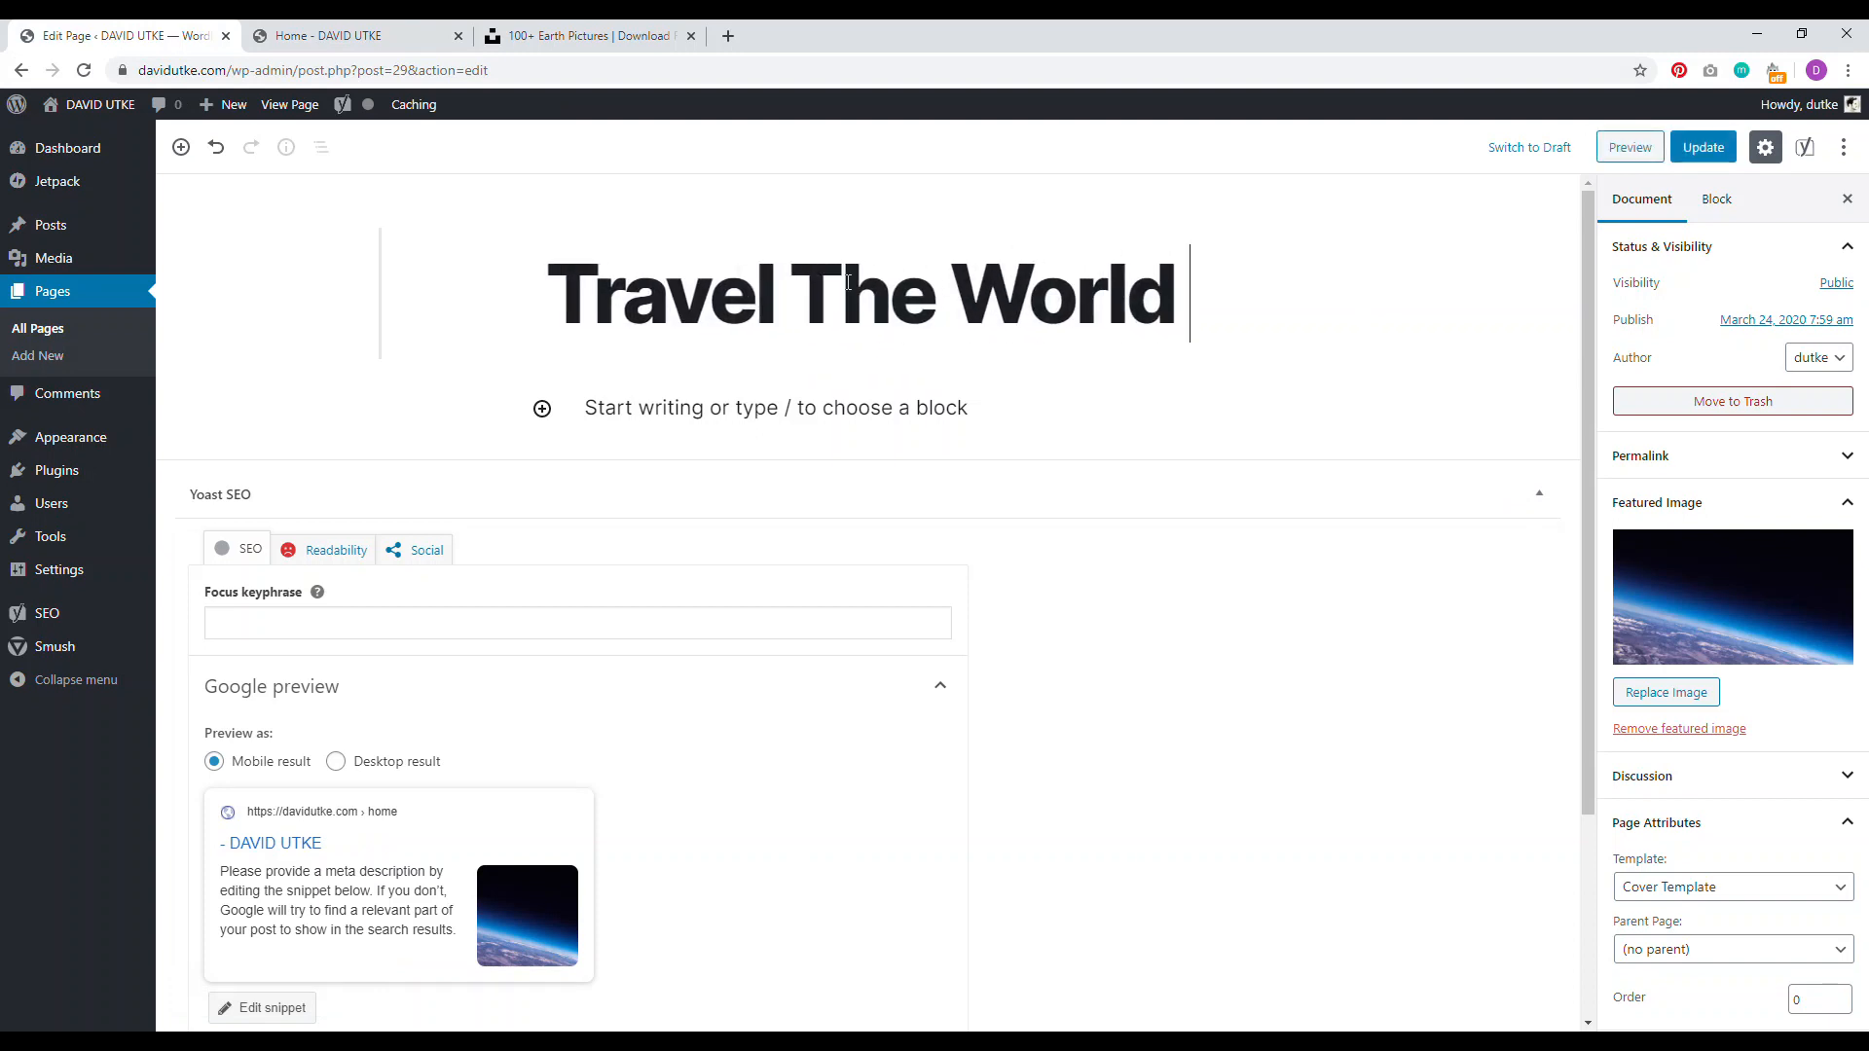
{"action": "key", "text": "BackSpace"}
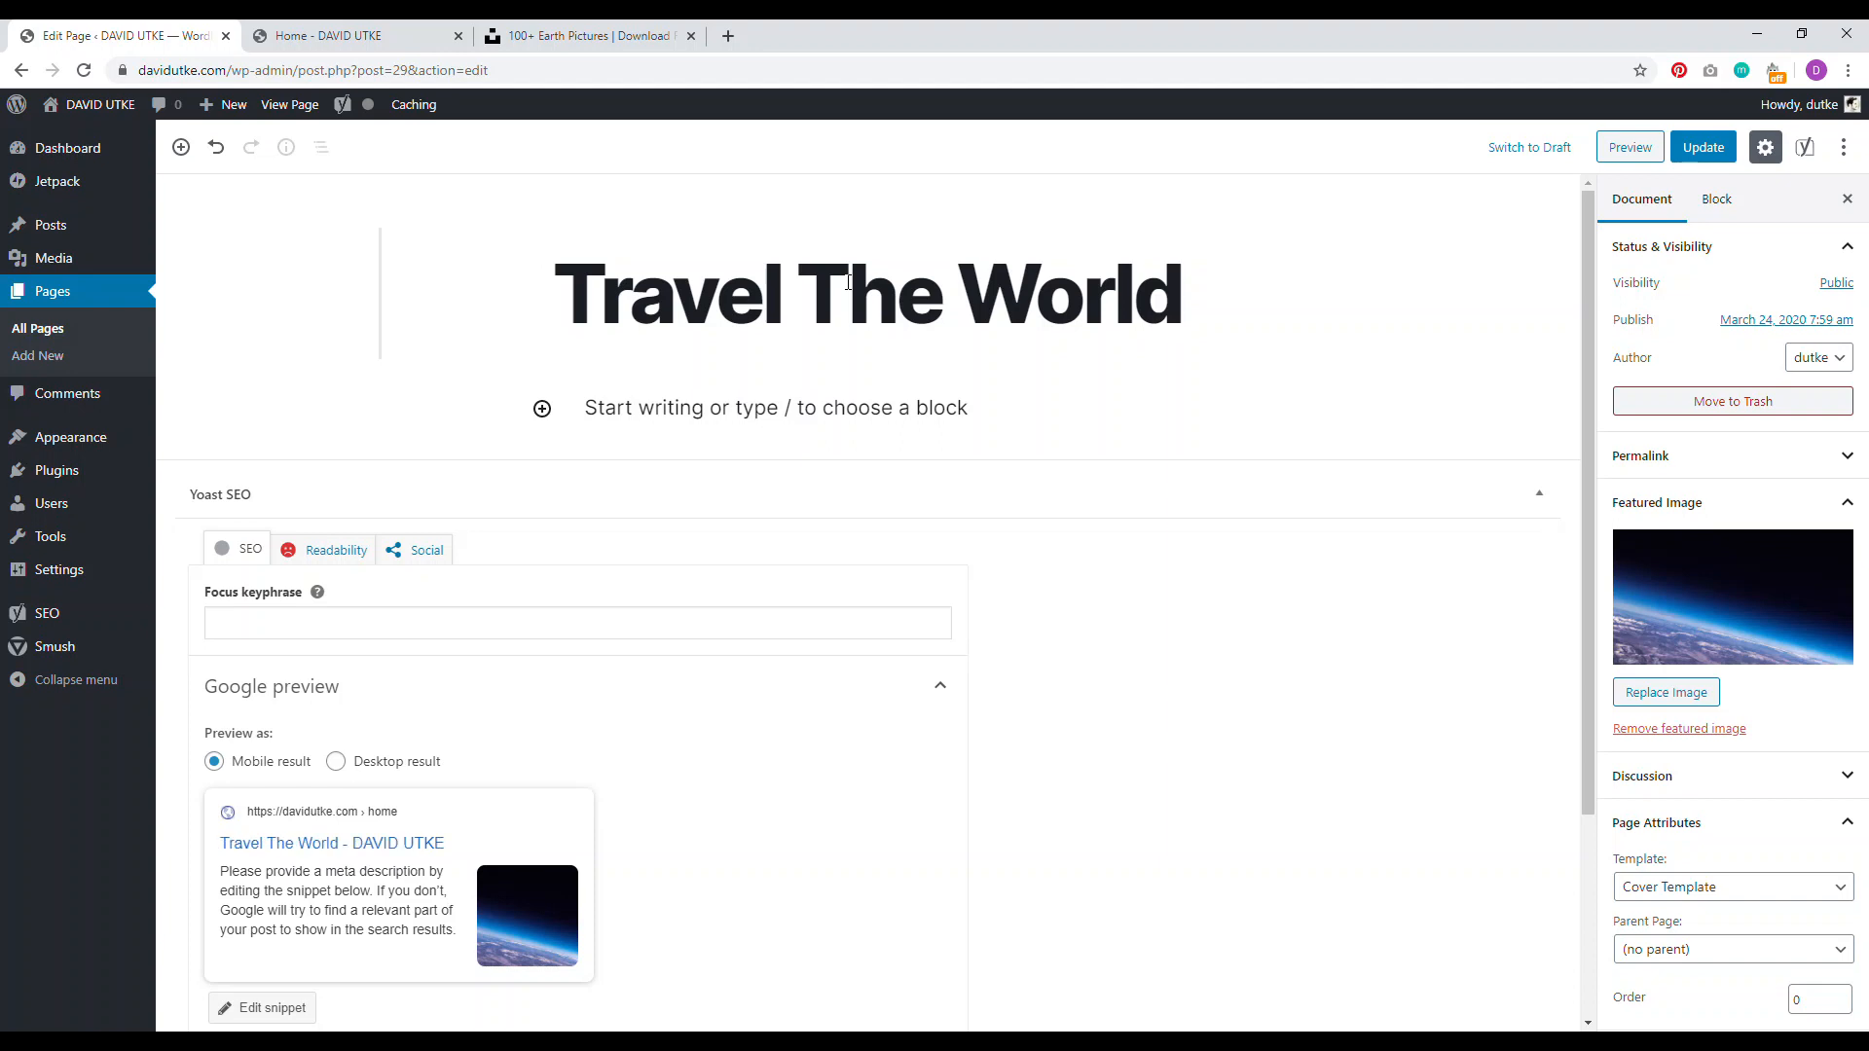
{"action": "left_click", "coordinate": [1703, 147]}
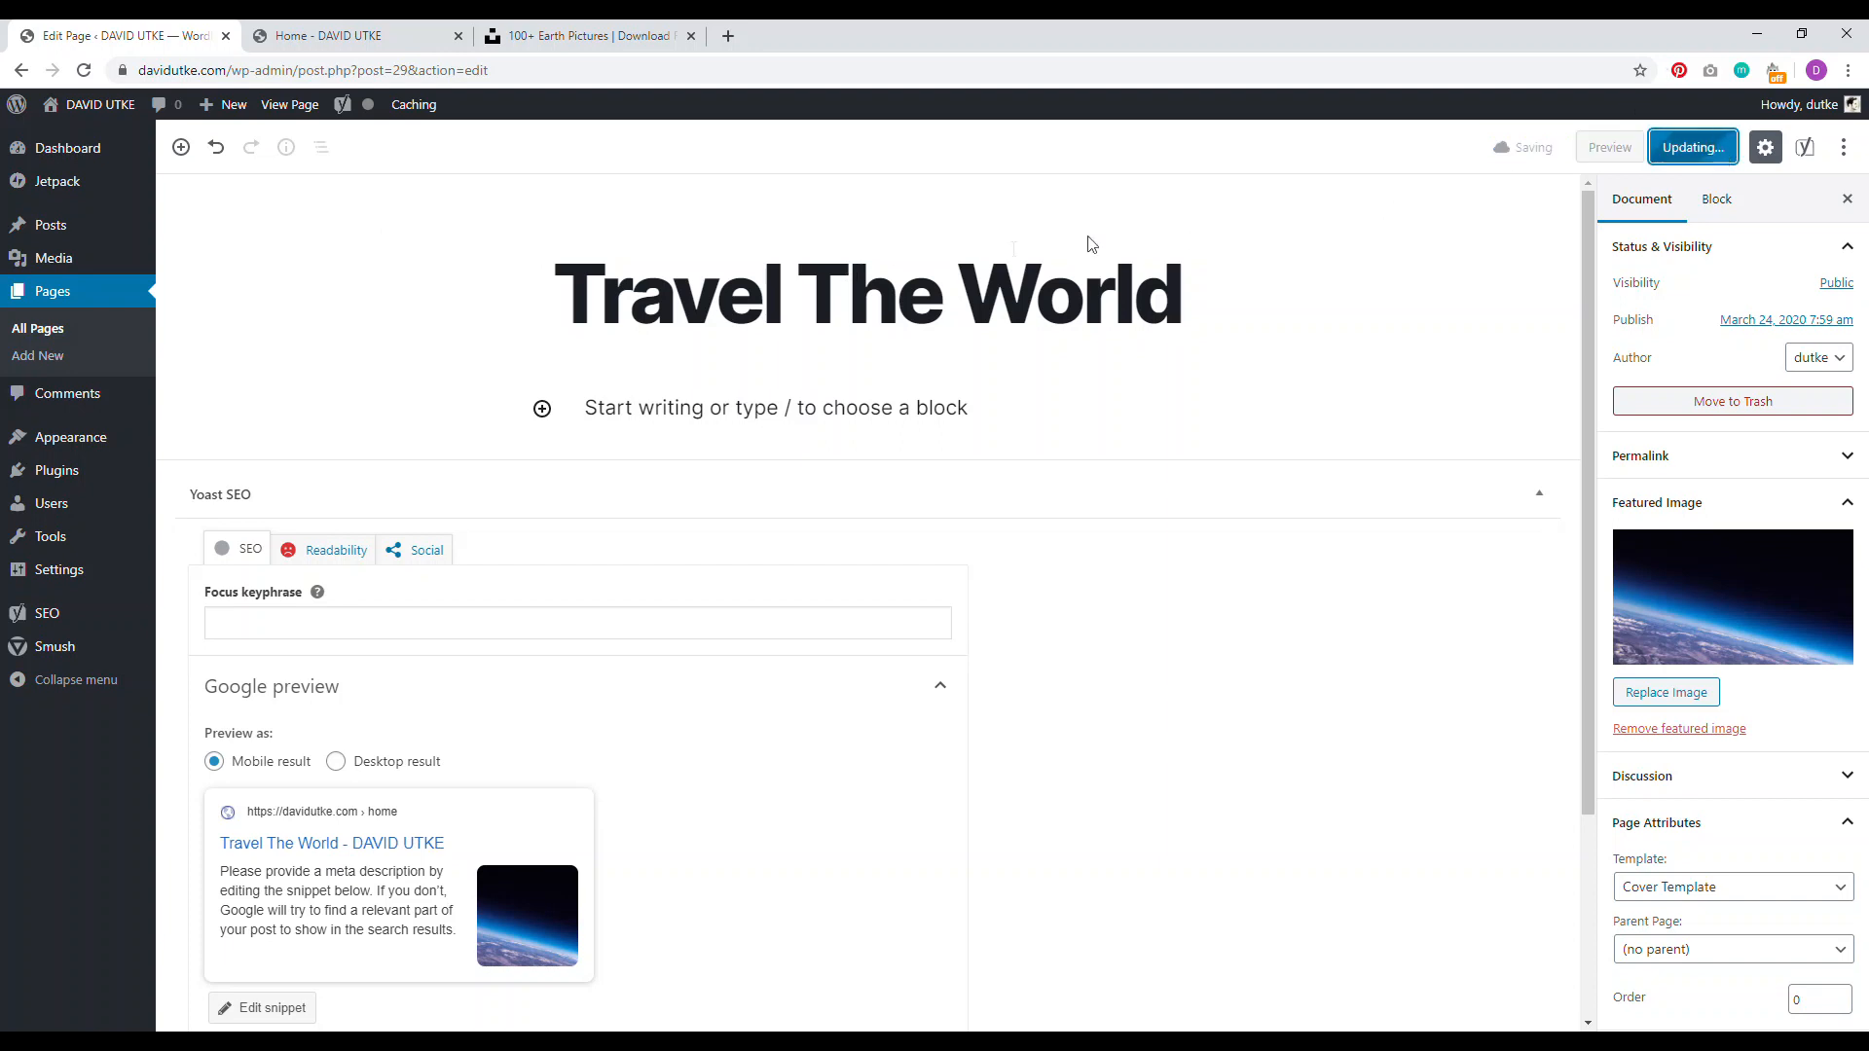
Step: Reload the live front page to confirm the Travel The World heading
{"action": "key", "text": "ctrl+Tab"}
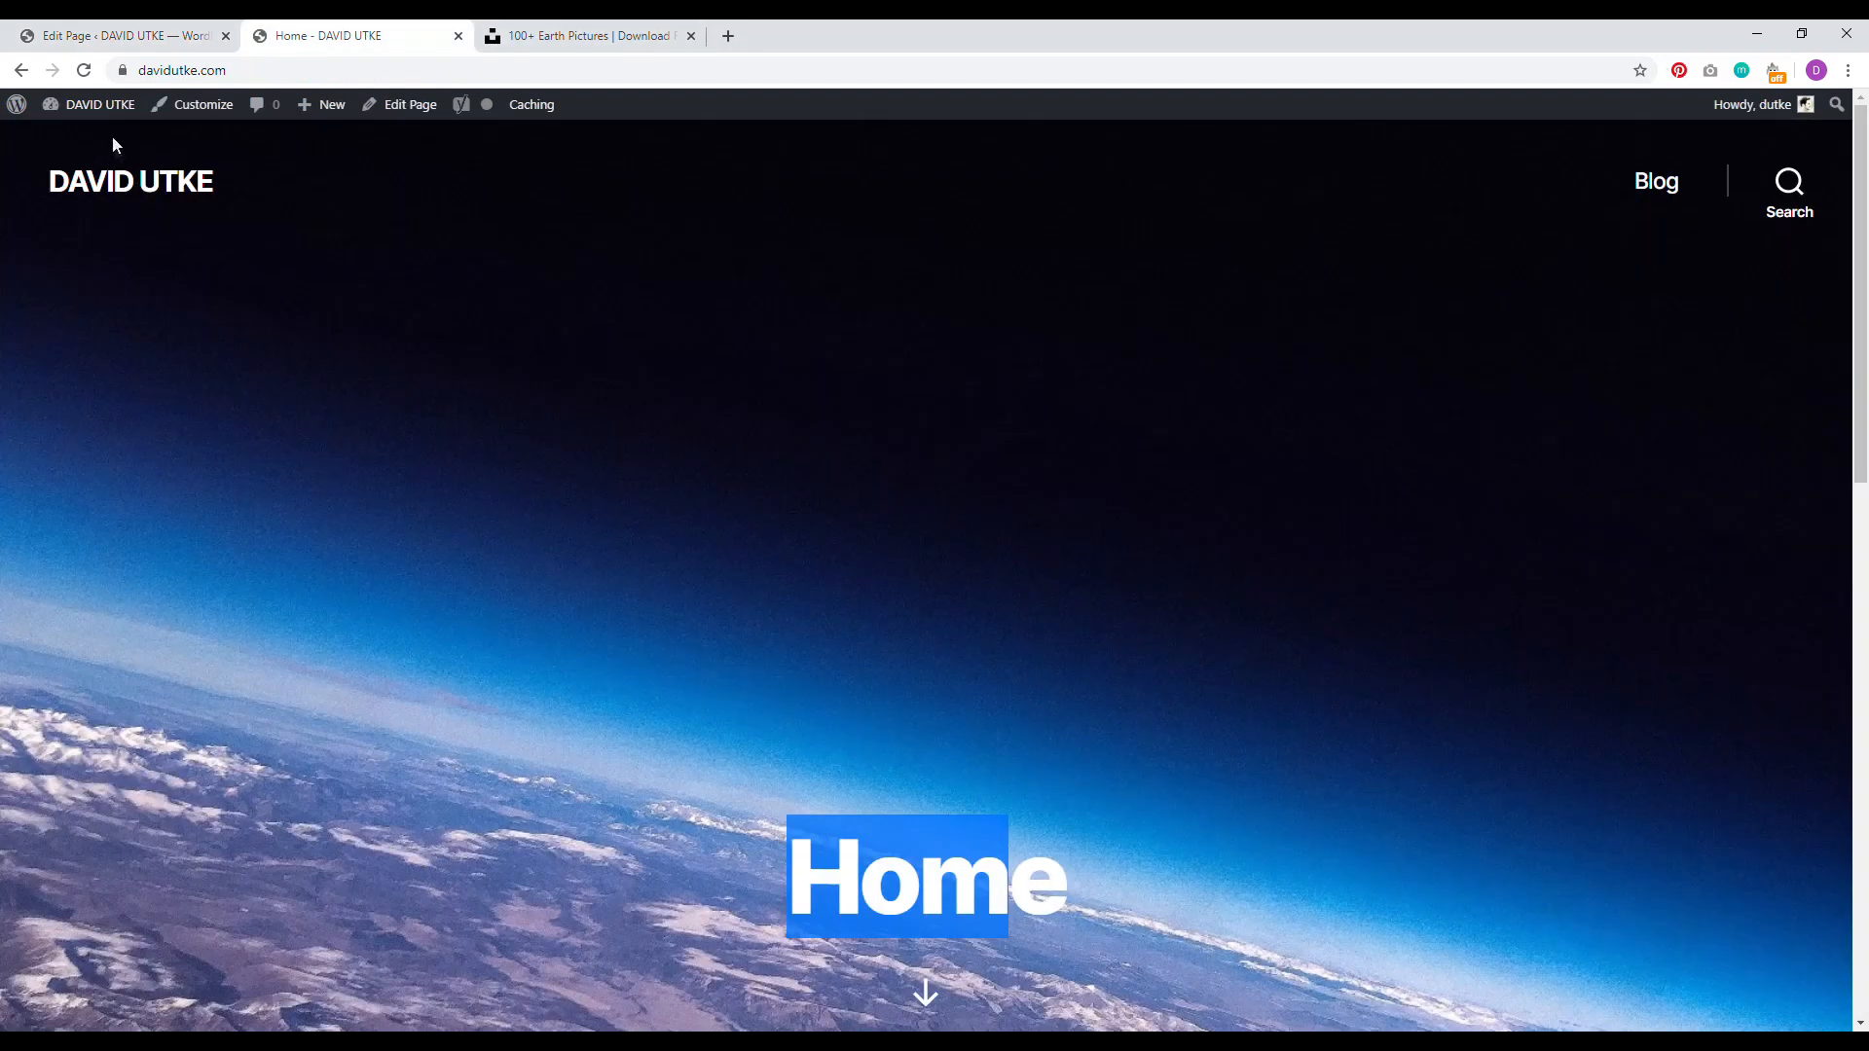
{"action": "left_click", "coordinate": [84, 70]}
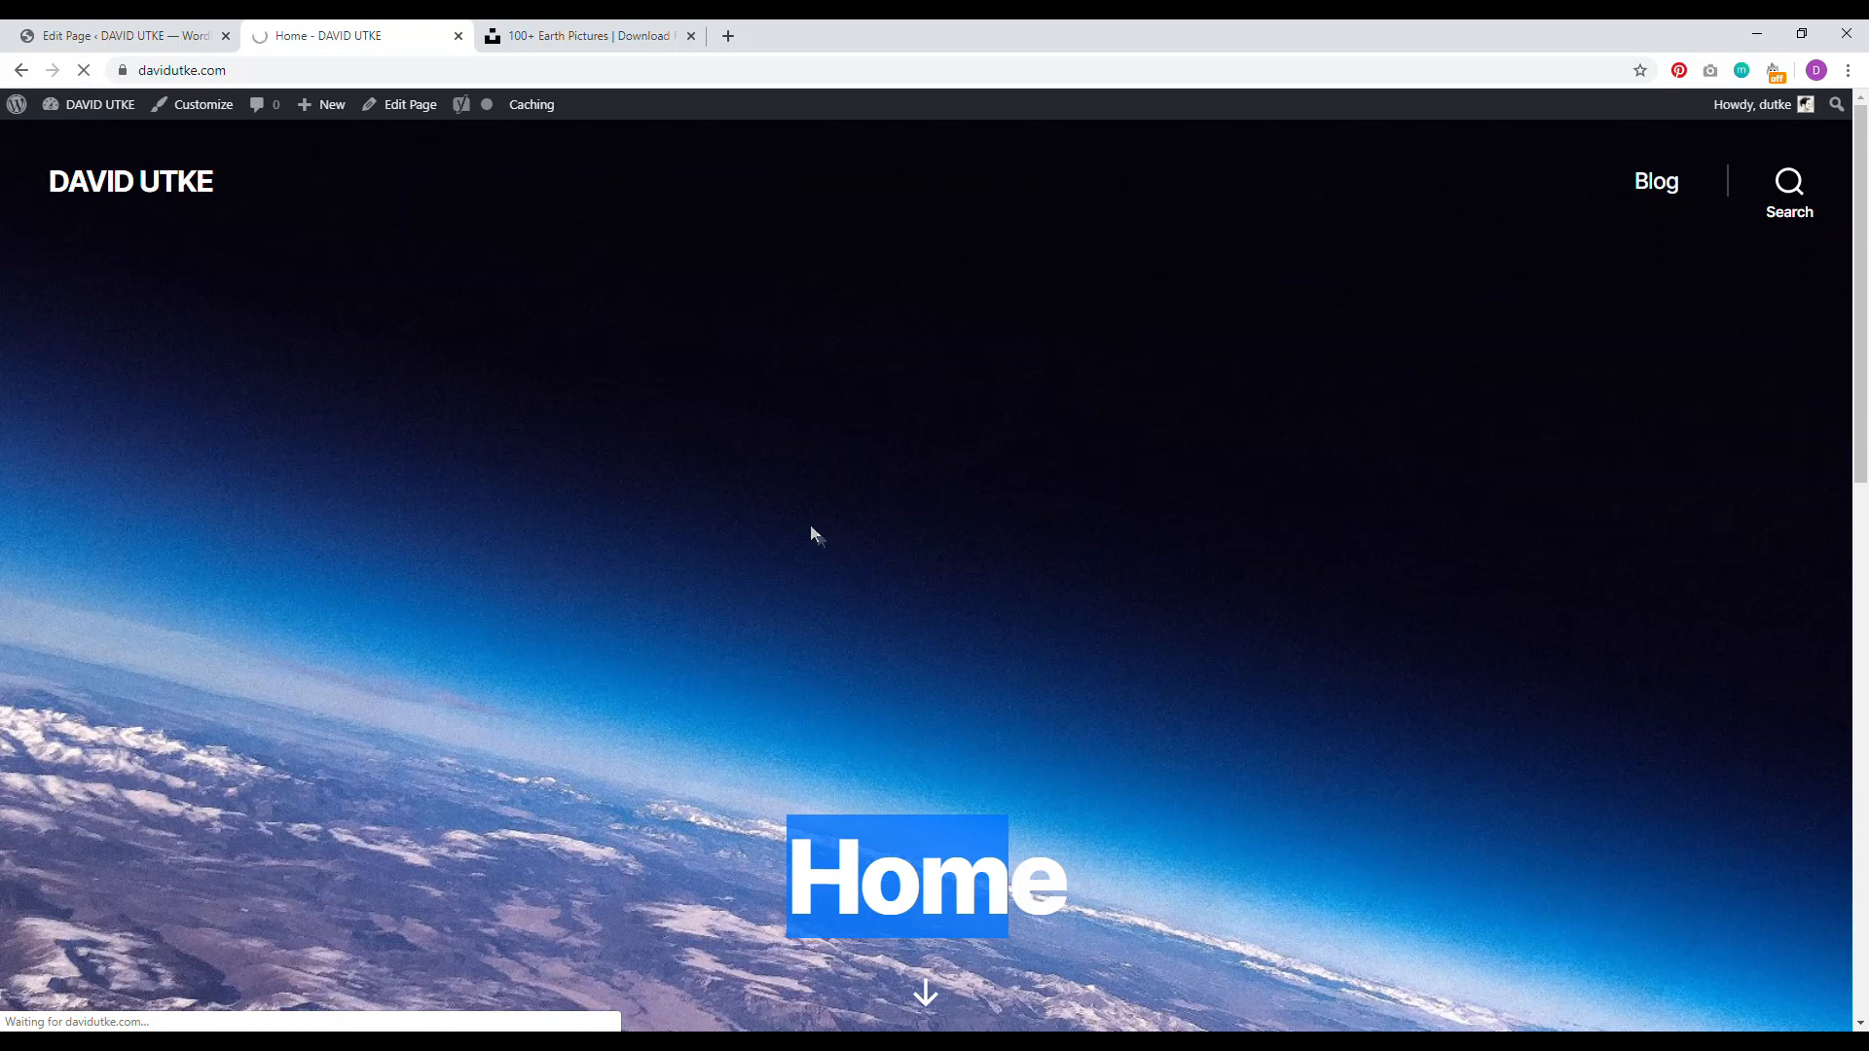
{"action": "left_click_drag", "start_coordinate": [1470, 896], "coordinate": [575, 839]}
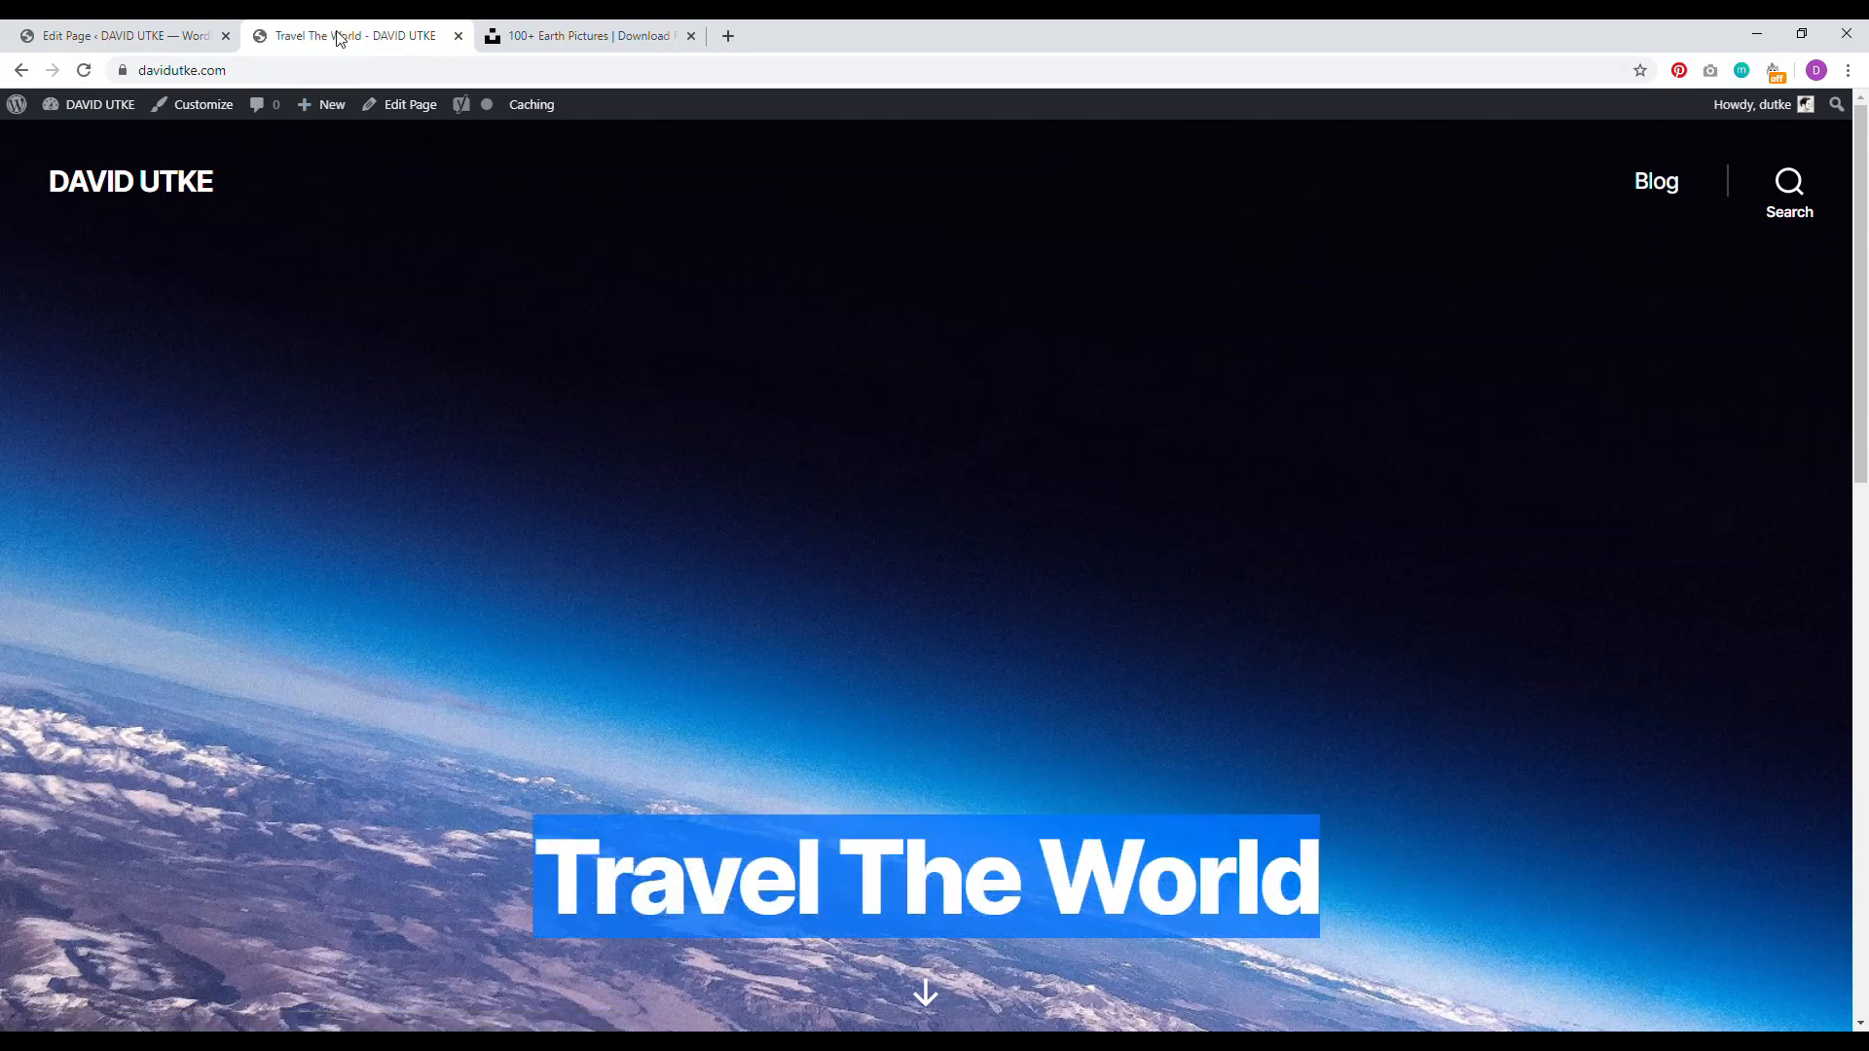
{"action": "left_click", "coordinate": [117, 36]}
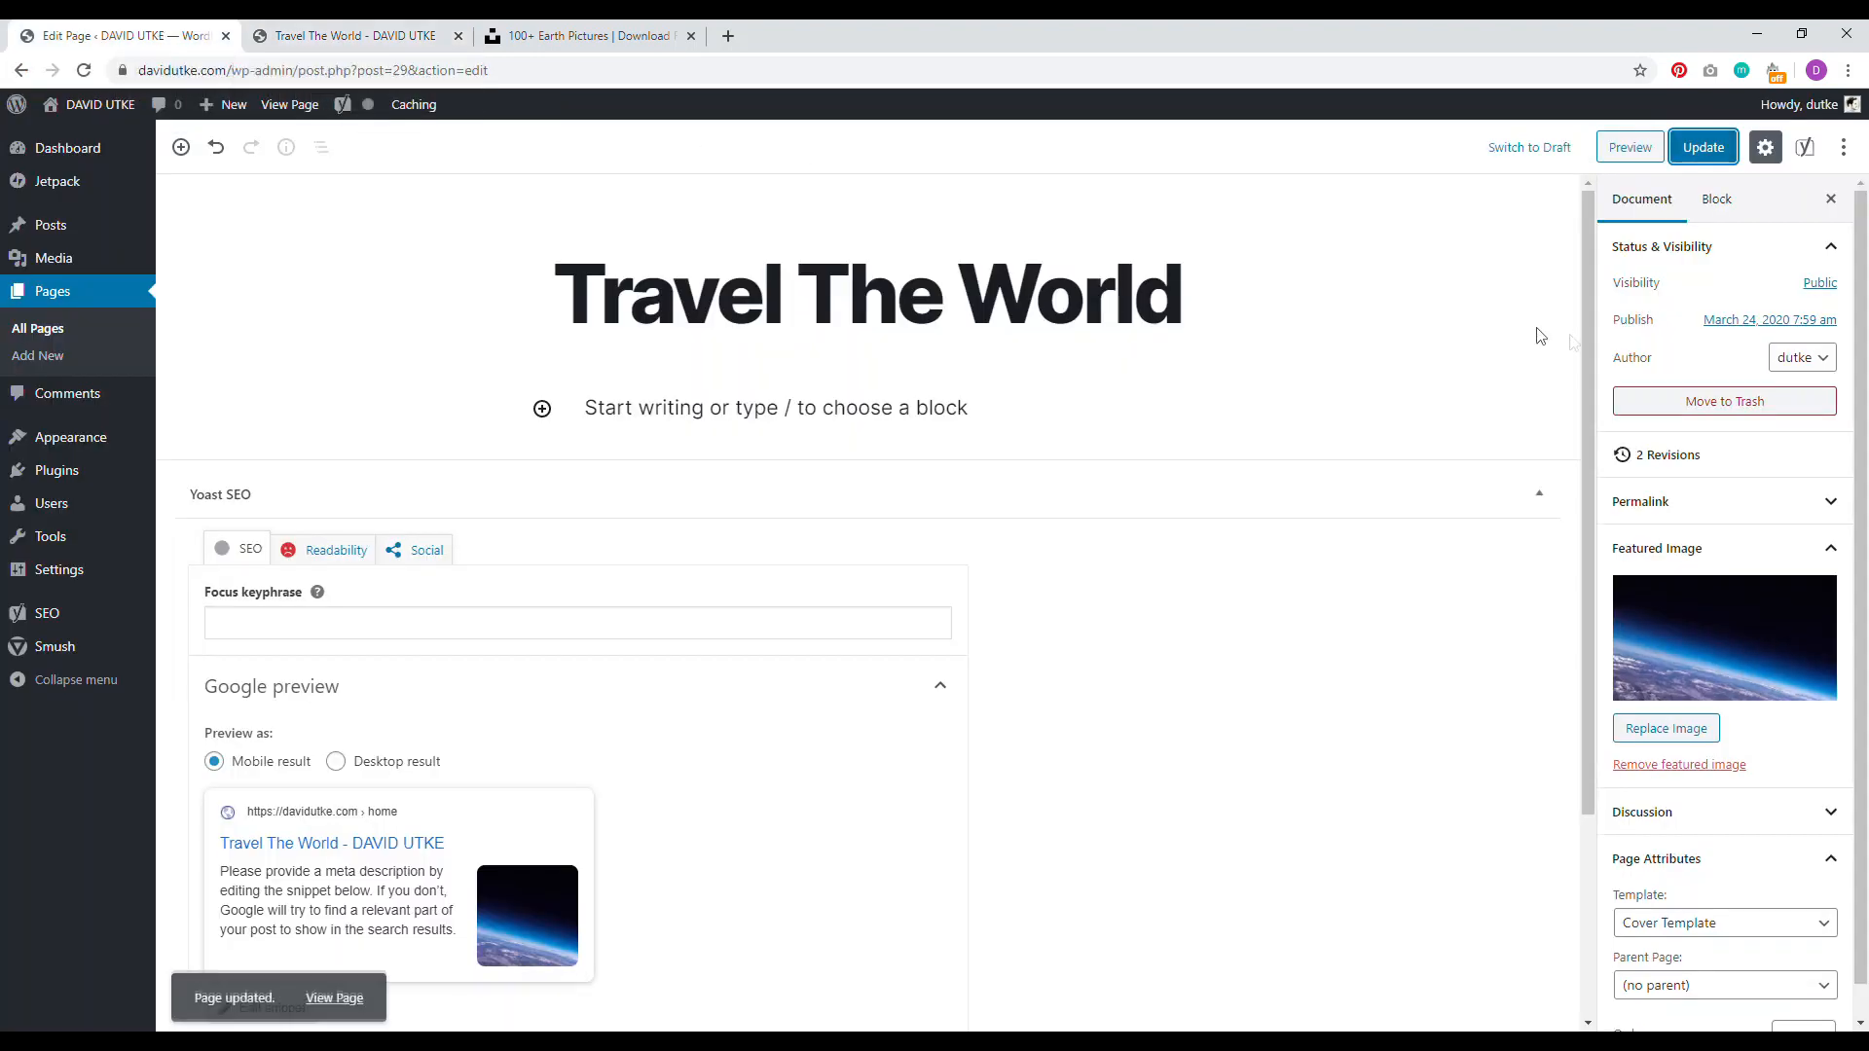
{"action": "left_click_drag", "start_coordinate": [1581, 309], "coordinate": [1581, 511]}
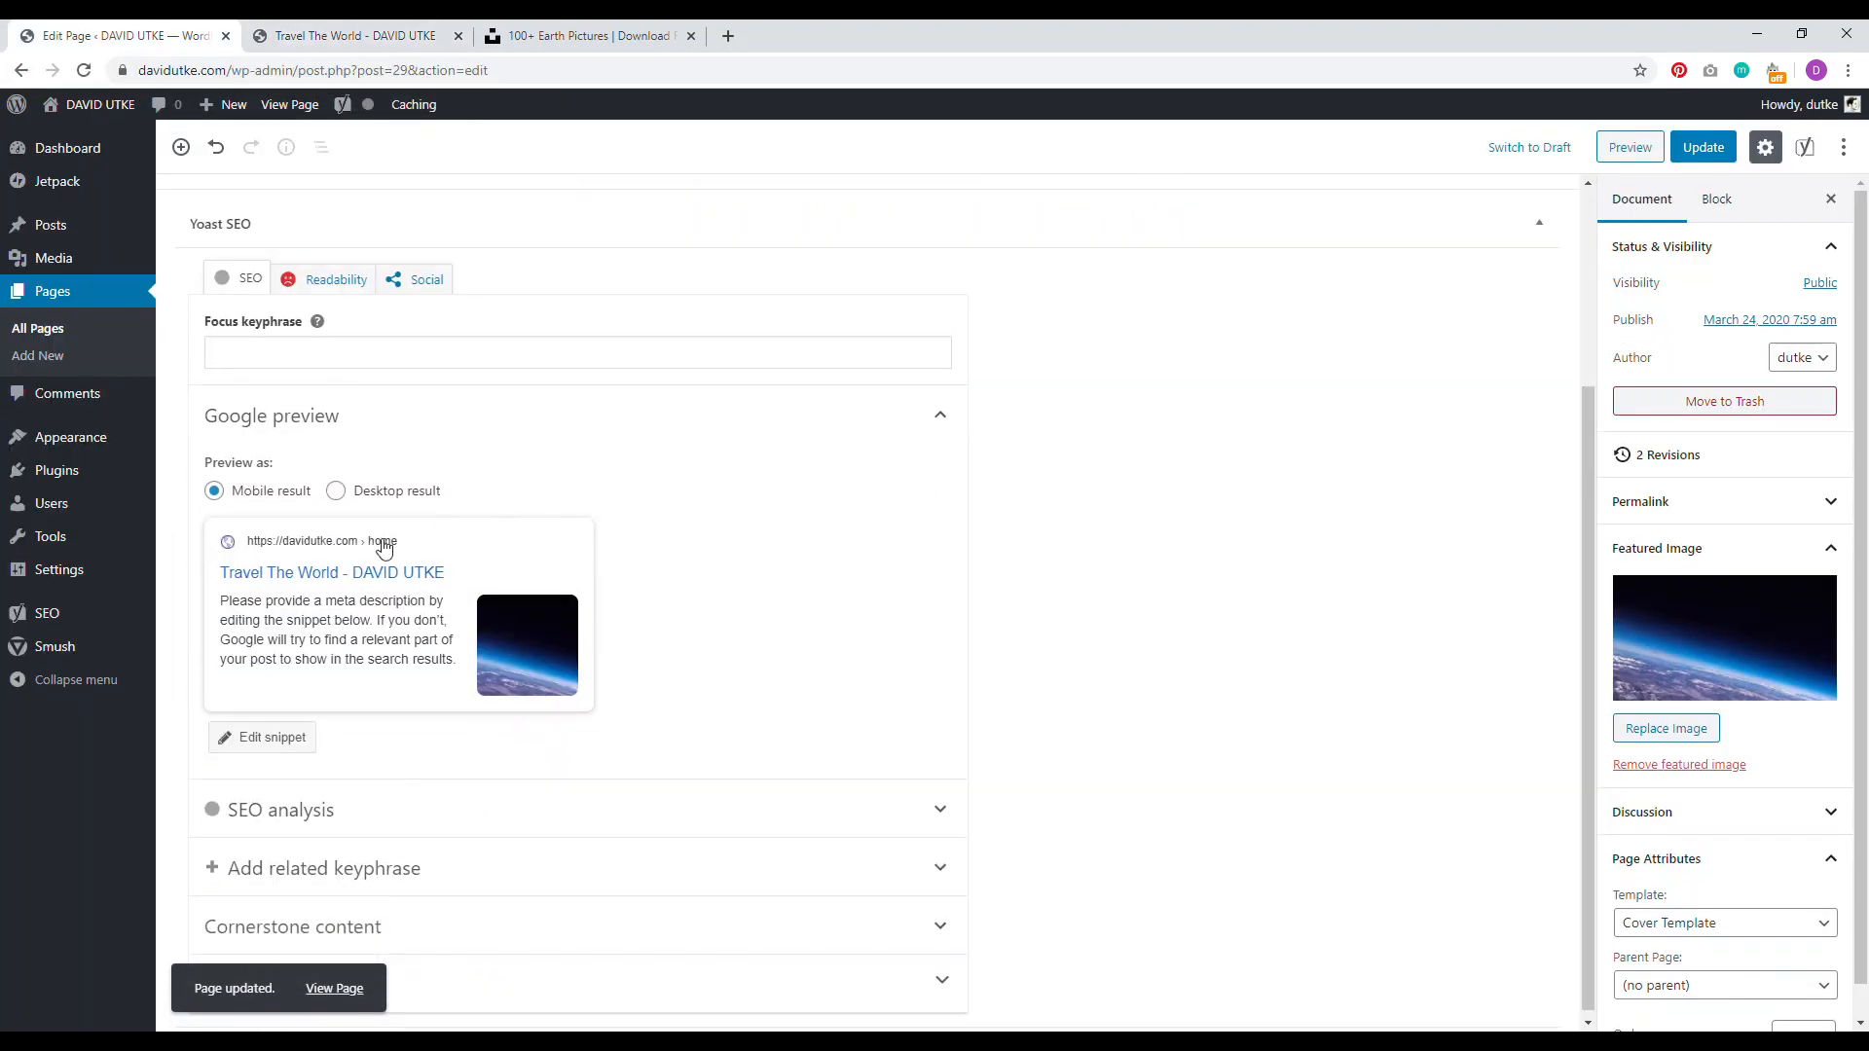
Step: Set the Yoast SEO title to the owner's name plus '| Travel The World With Ease' and update
{"action": "left_click", "coordinate": [272, 740]}
{"action": "left_click", "coordinate": [533, 823]}
{"action": "key", "text": "ctrl+a"}
{"action": "key", "text": "BackSpace"}
{"action": "type", "text": "David Utke"}
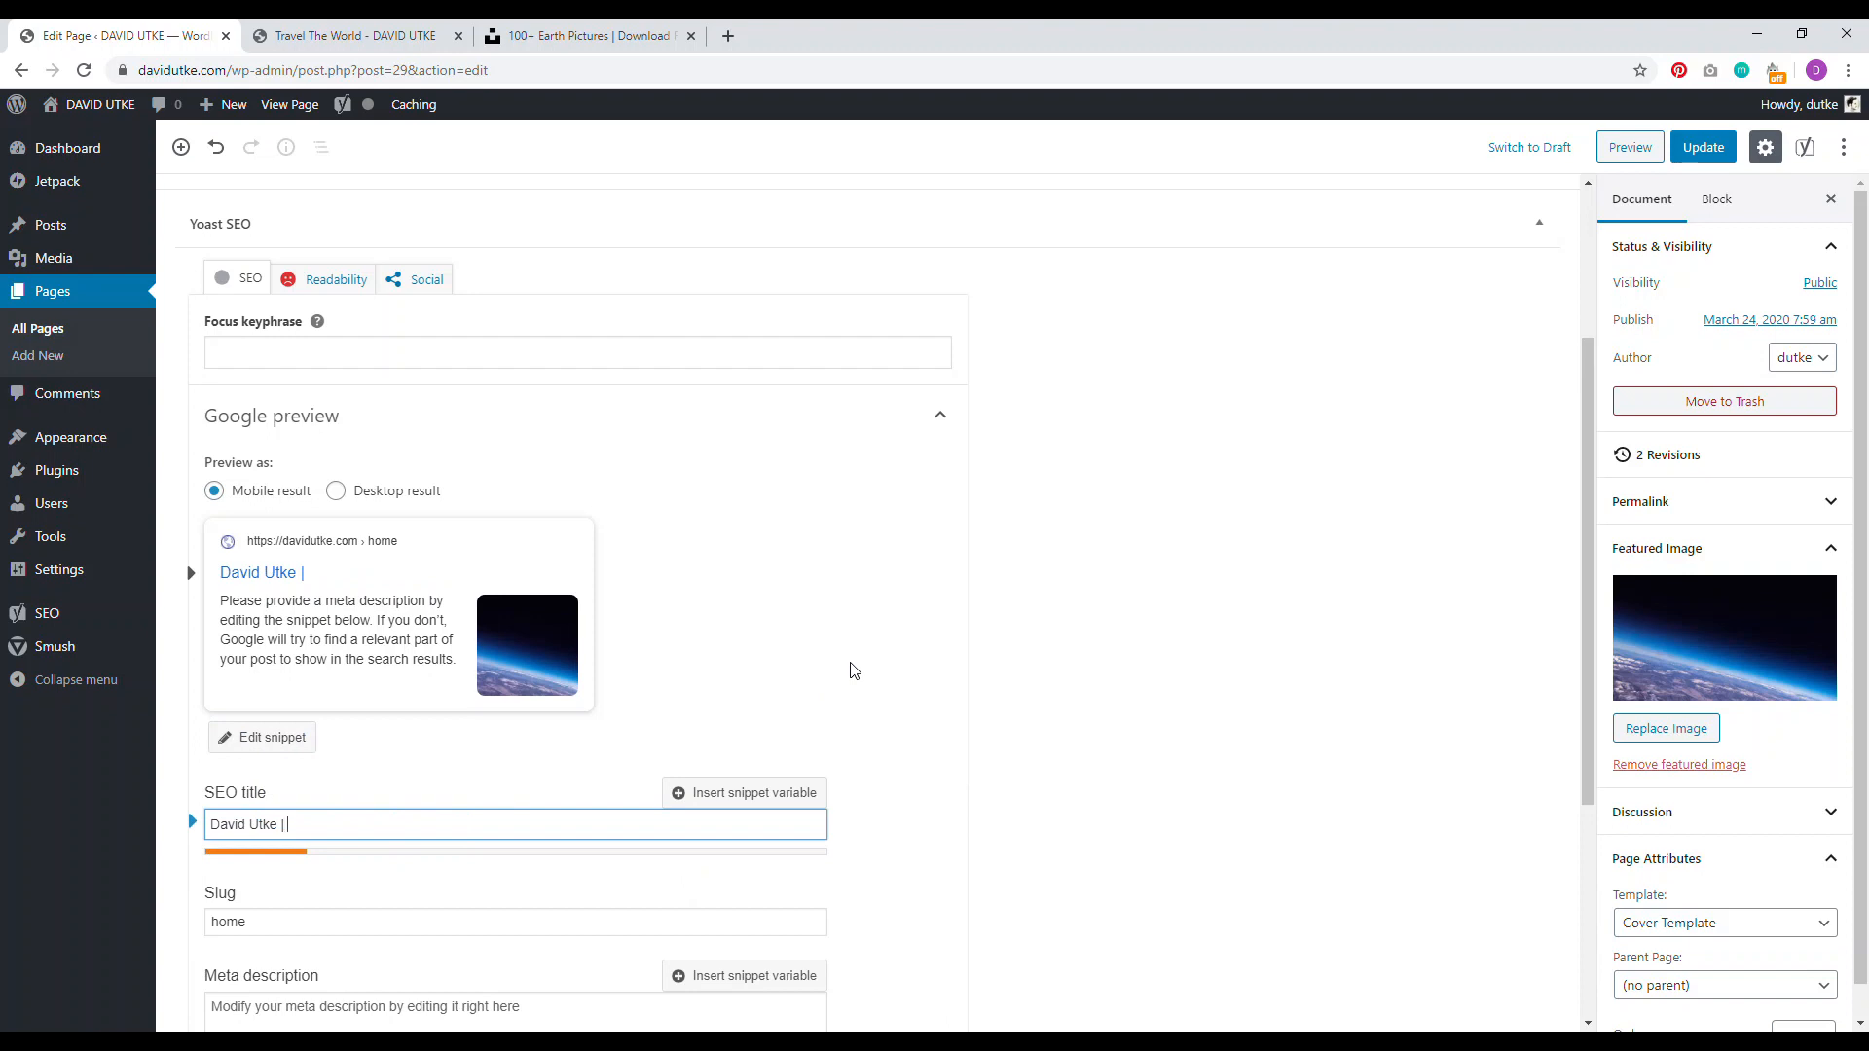
{"action": "type", "text": " | Travel The WO"}
{"action": "key", "text": "BackSpace"}
{"action": "key", "text": "BackSpace"}
{"action": "key", "text": "BackSpace"}
{"action": "type", "text": "orld With Ease"}
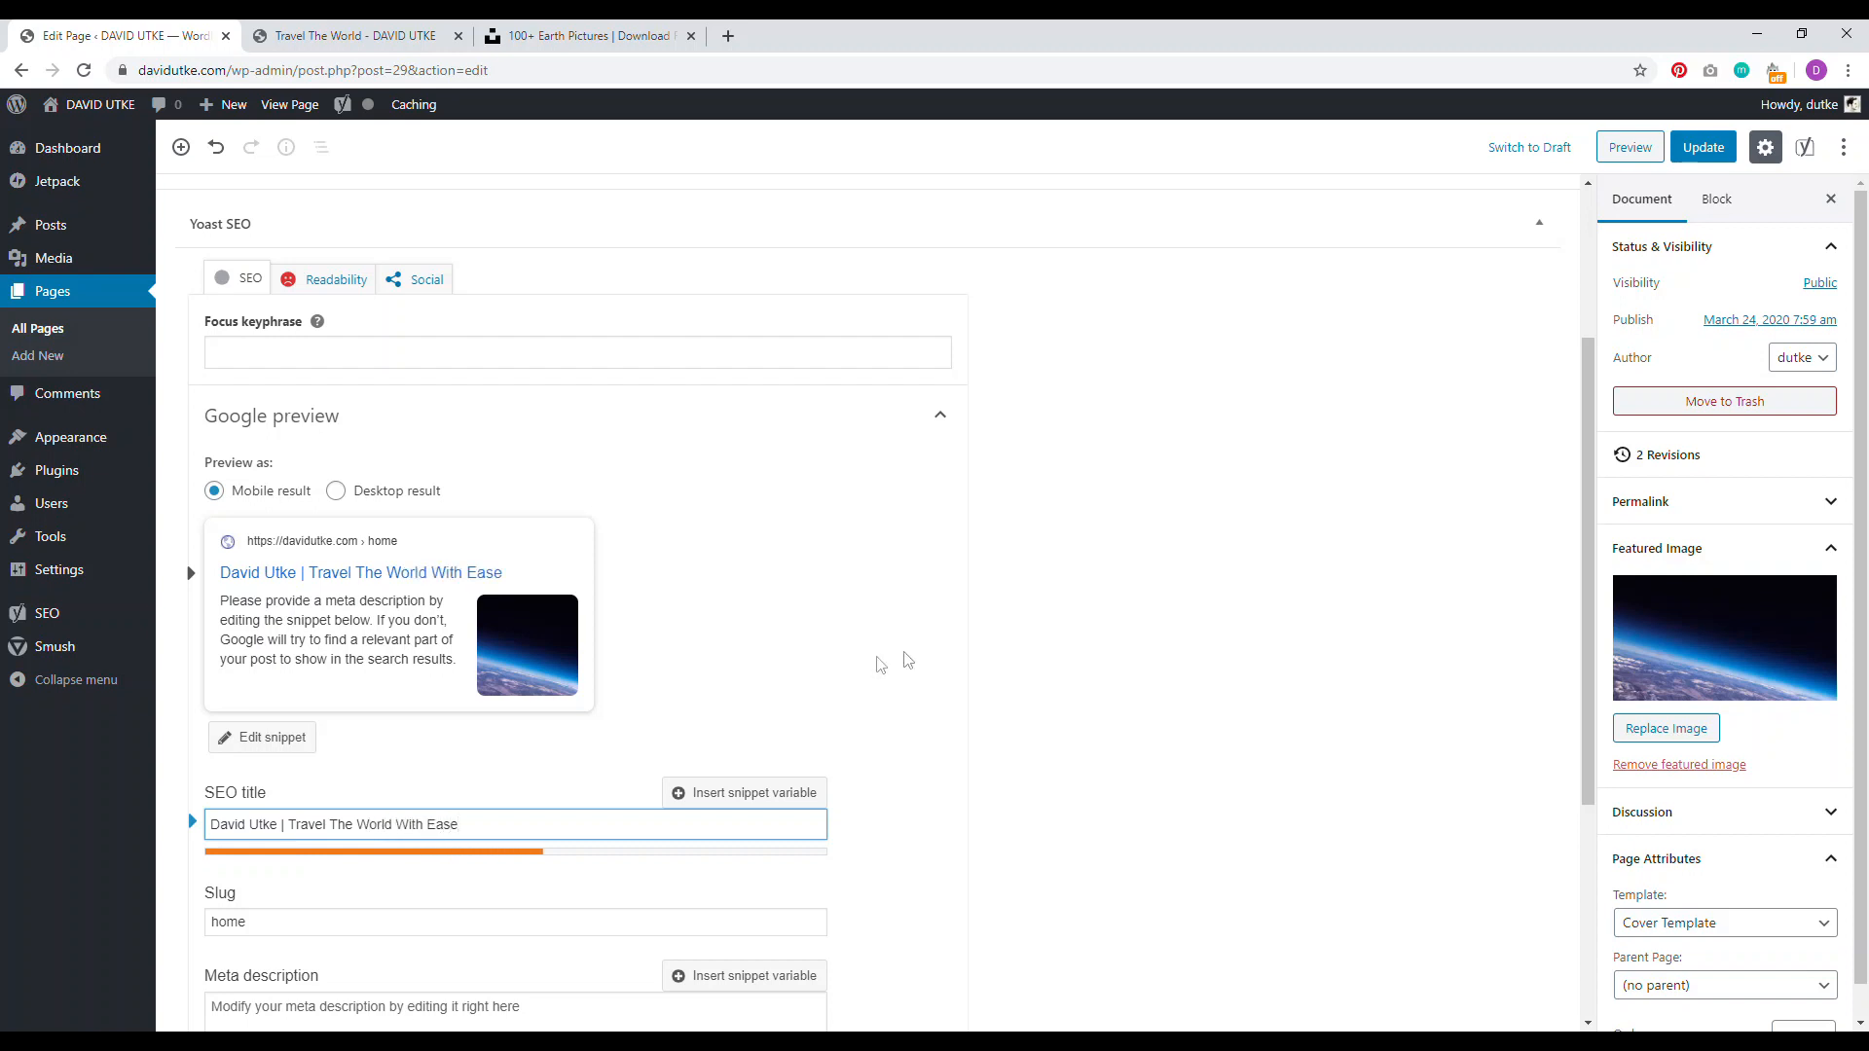
{"action": "scroll", "coordinate": [889, 659], "scroll_direction": "down", "scroll_amount": 3}
{"action": "left_click", "coordinate": [525, 716]}
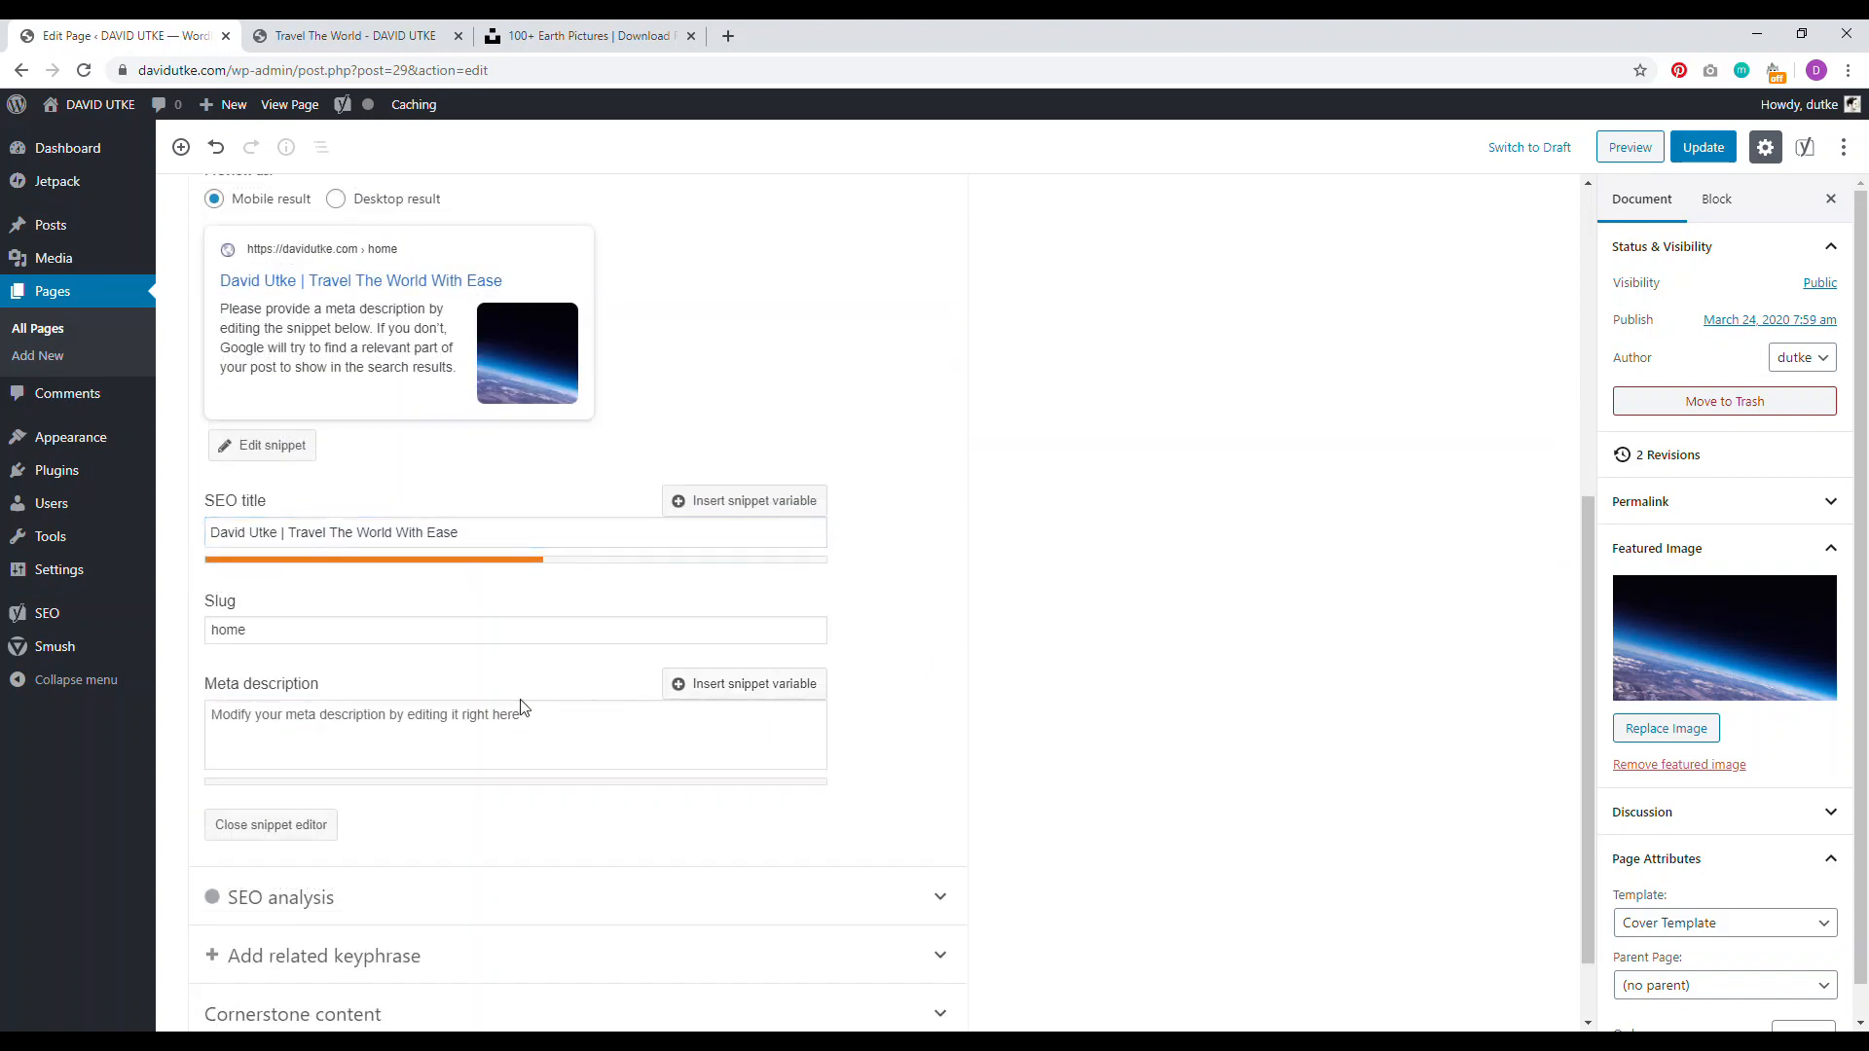
{"action": "left_click", "coordinate": [1704, 147]}
{"action": "left_click_drag", "start_coordinate": [1594, 592], "coordinate": [1583, 331]}
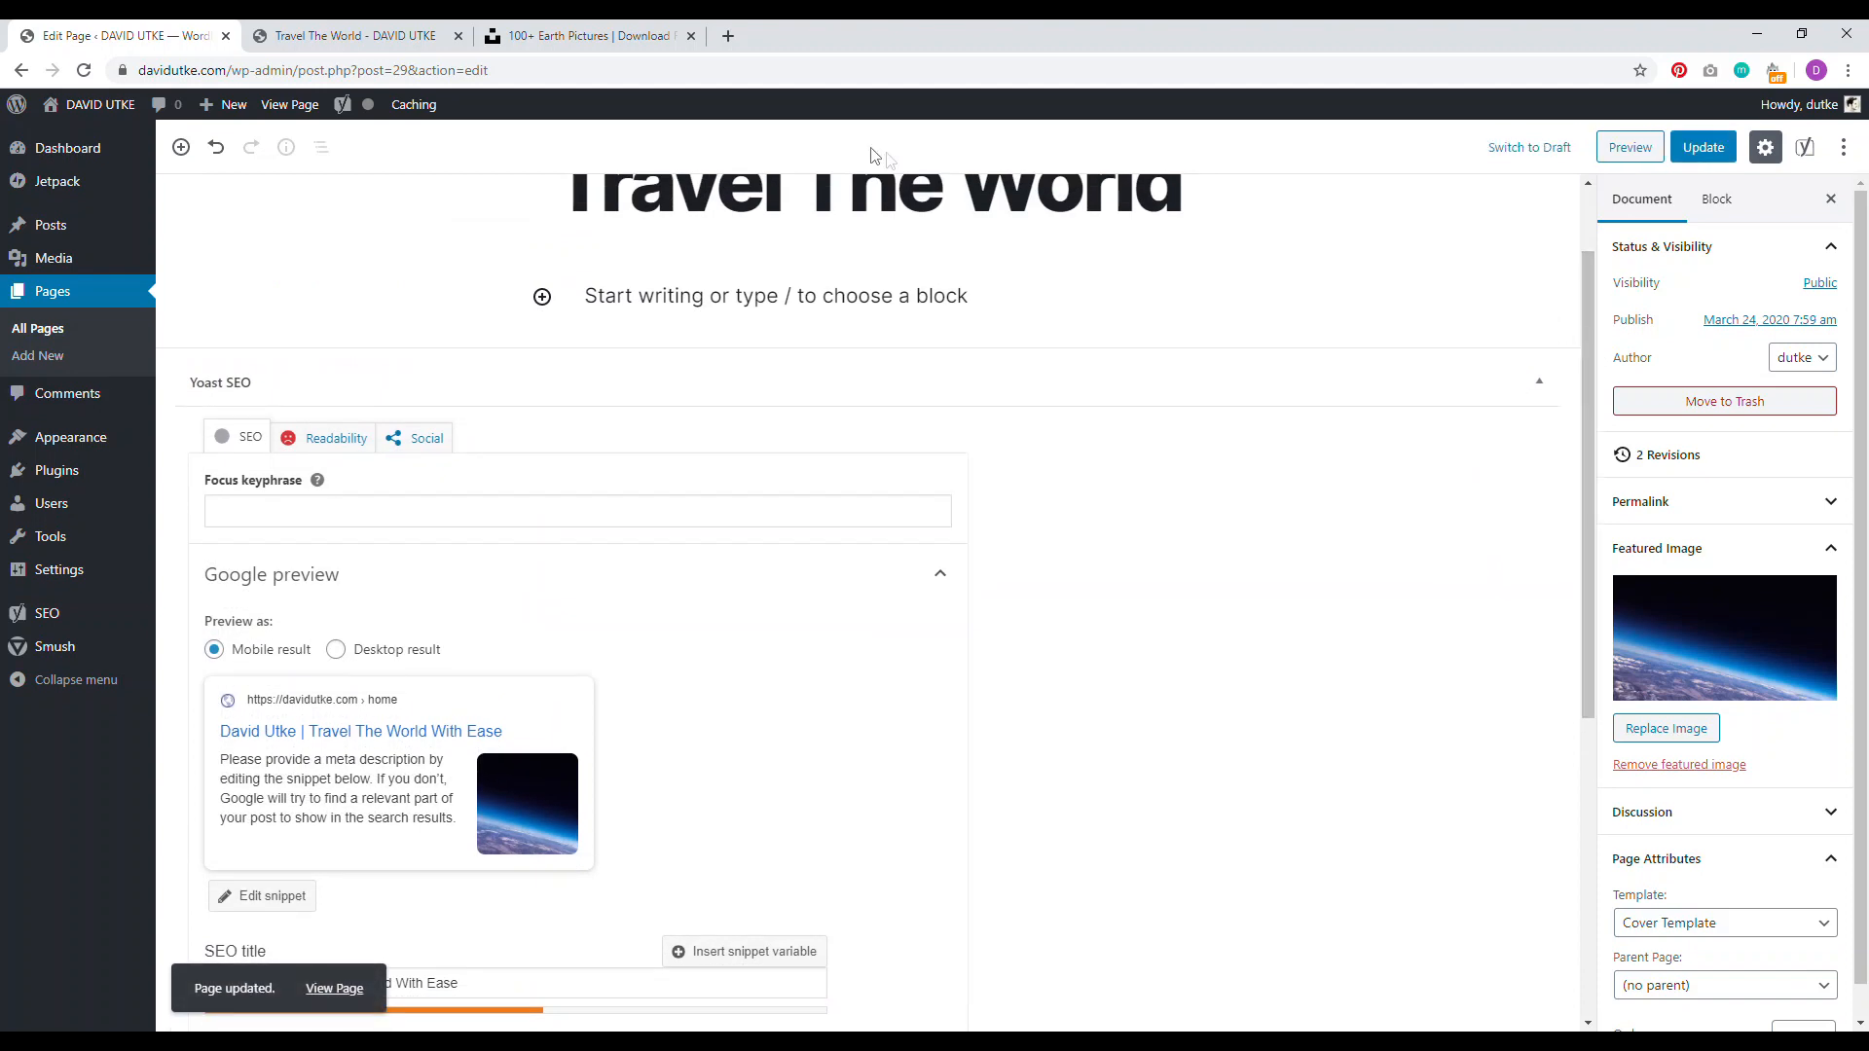
{"action": "left_click", "coordinate": [394, 35]}
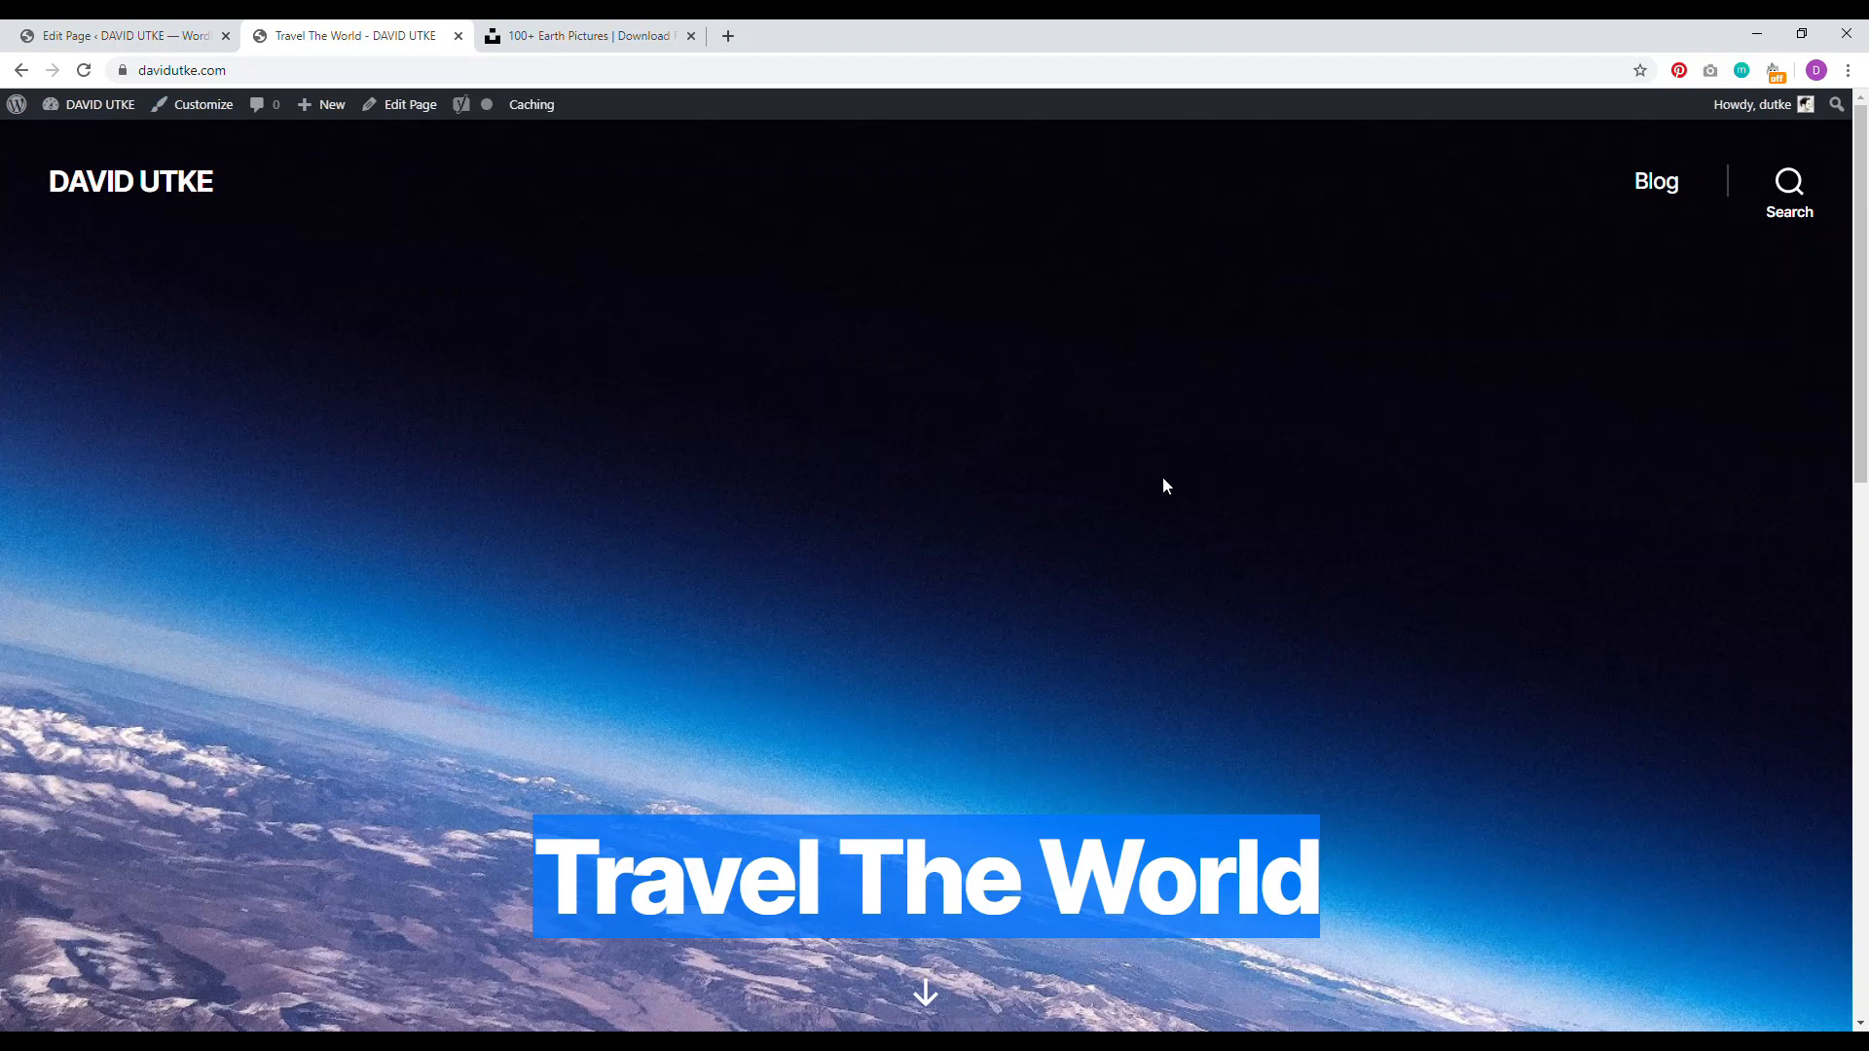
Step: Reload the live home page and open the Blog page in a new tab to review it
{"action": "left_click", "coordinate": [84, 70]}
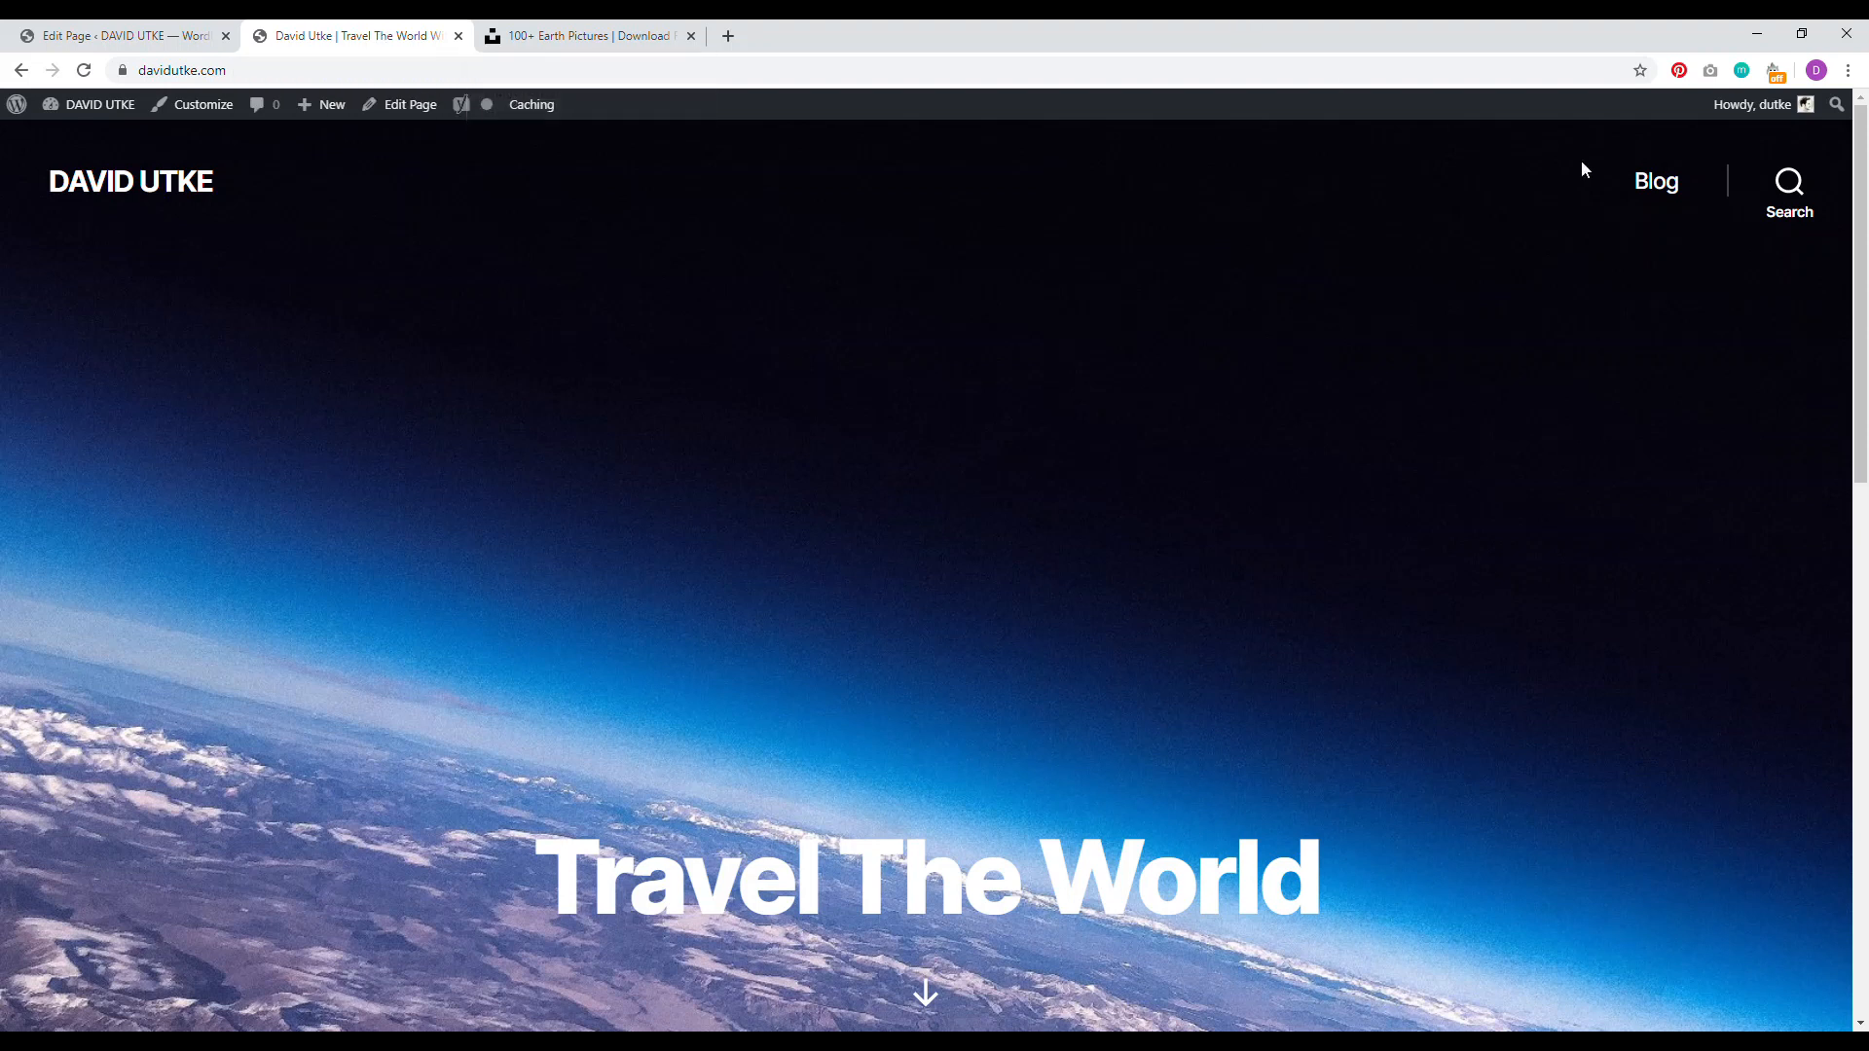
{"action": "right_click", "coordinate": [1666, 183]}
{"action": "left_click", "coordinate": [1645, 196]}
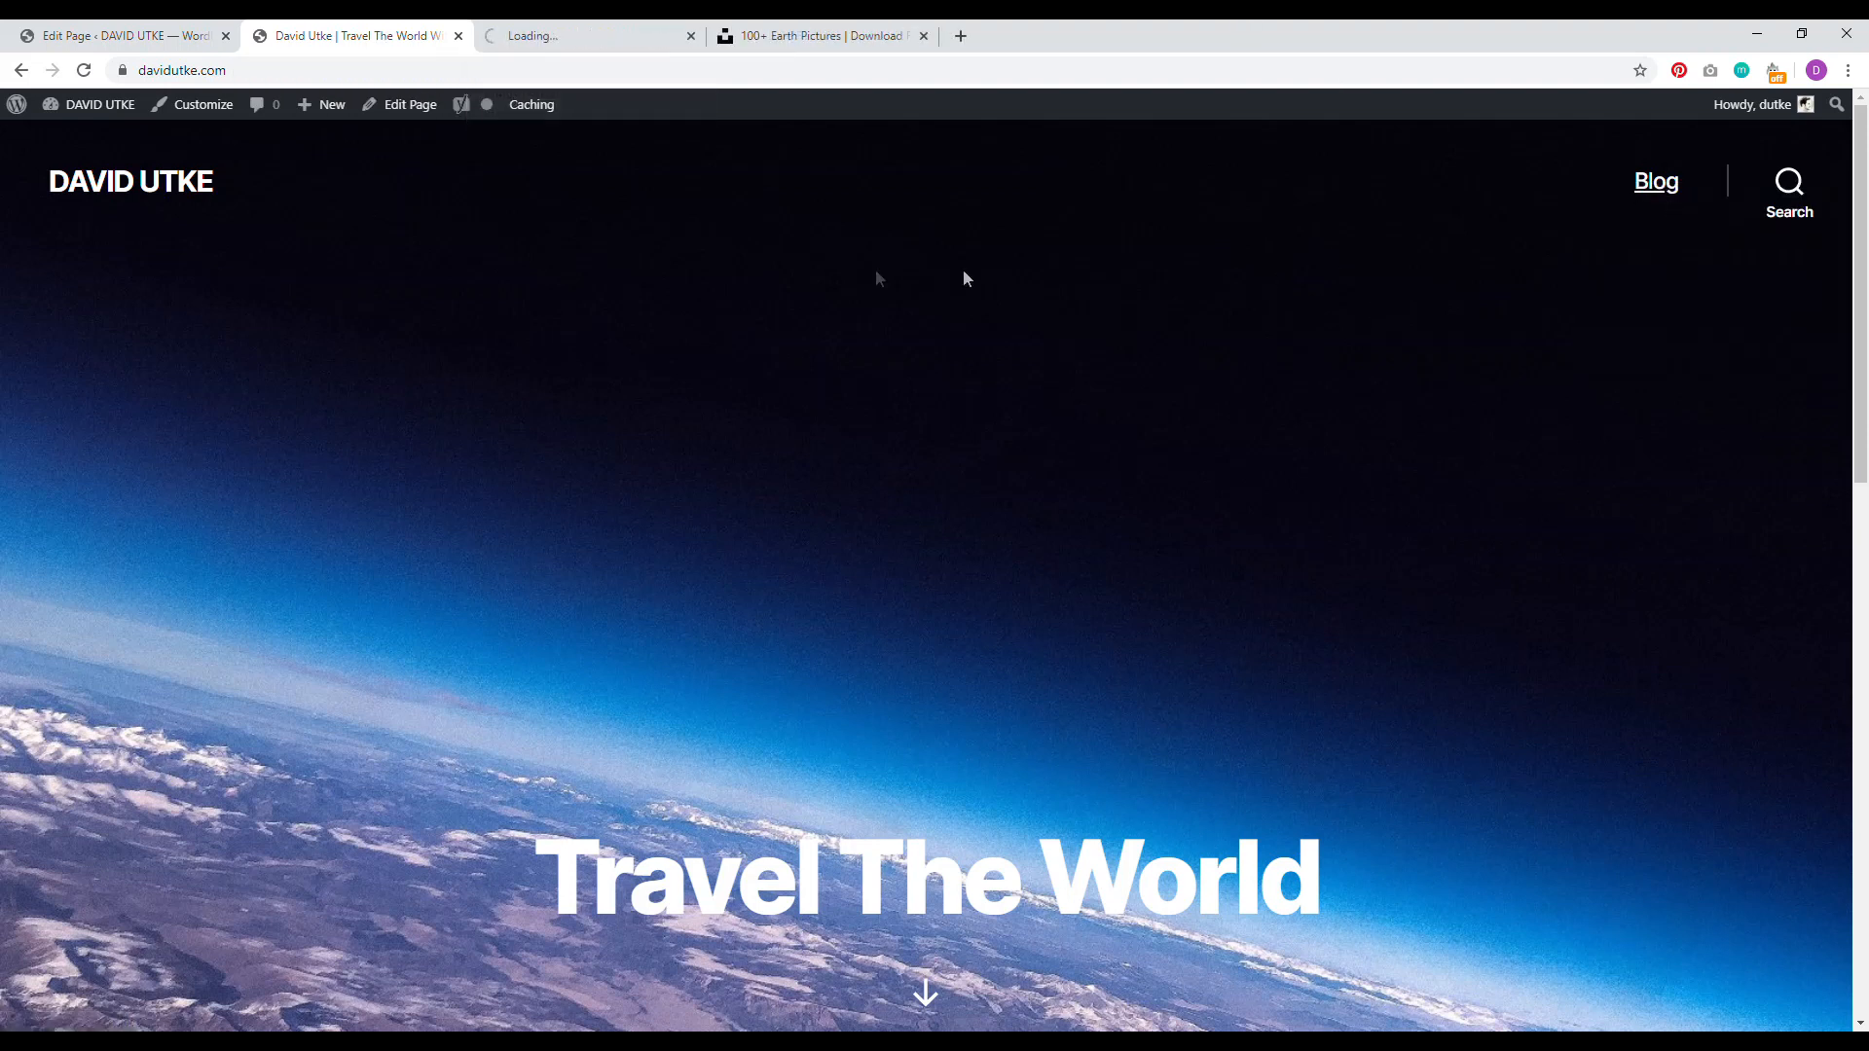
{"action": "left_click", "coordinate": [579, 36]}
{"action": "mouse_move", "coordinate": [1866, 258]}
{"action": "left_mouse_down"}
{"action": "mouse_move", "coordinate": [1864, 822]}
{"action": "mouse_move", "coordinate": [1866, 252]}
{"action": "left_mouse_up"}
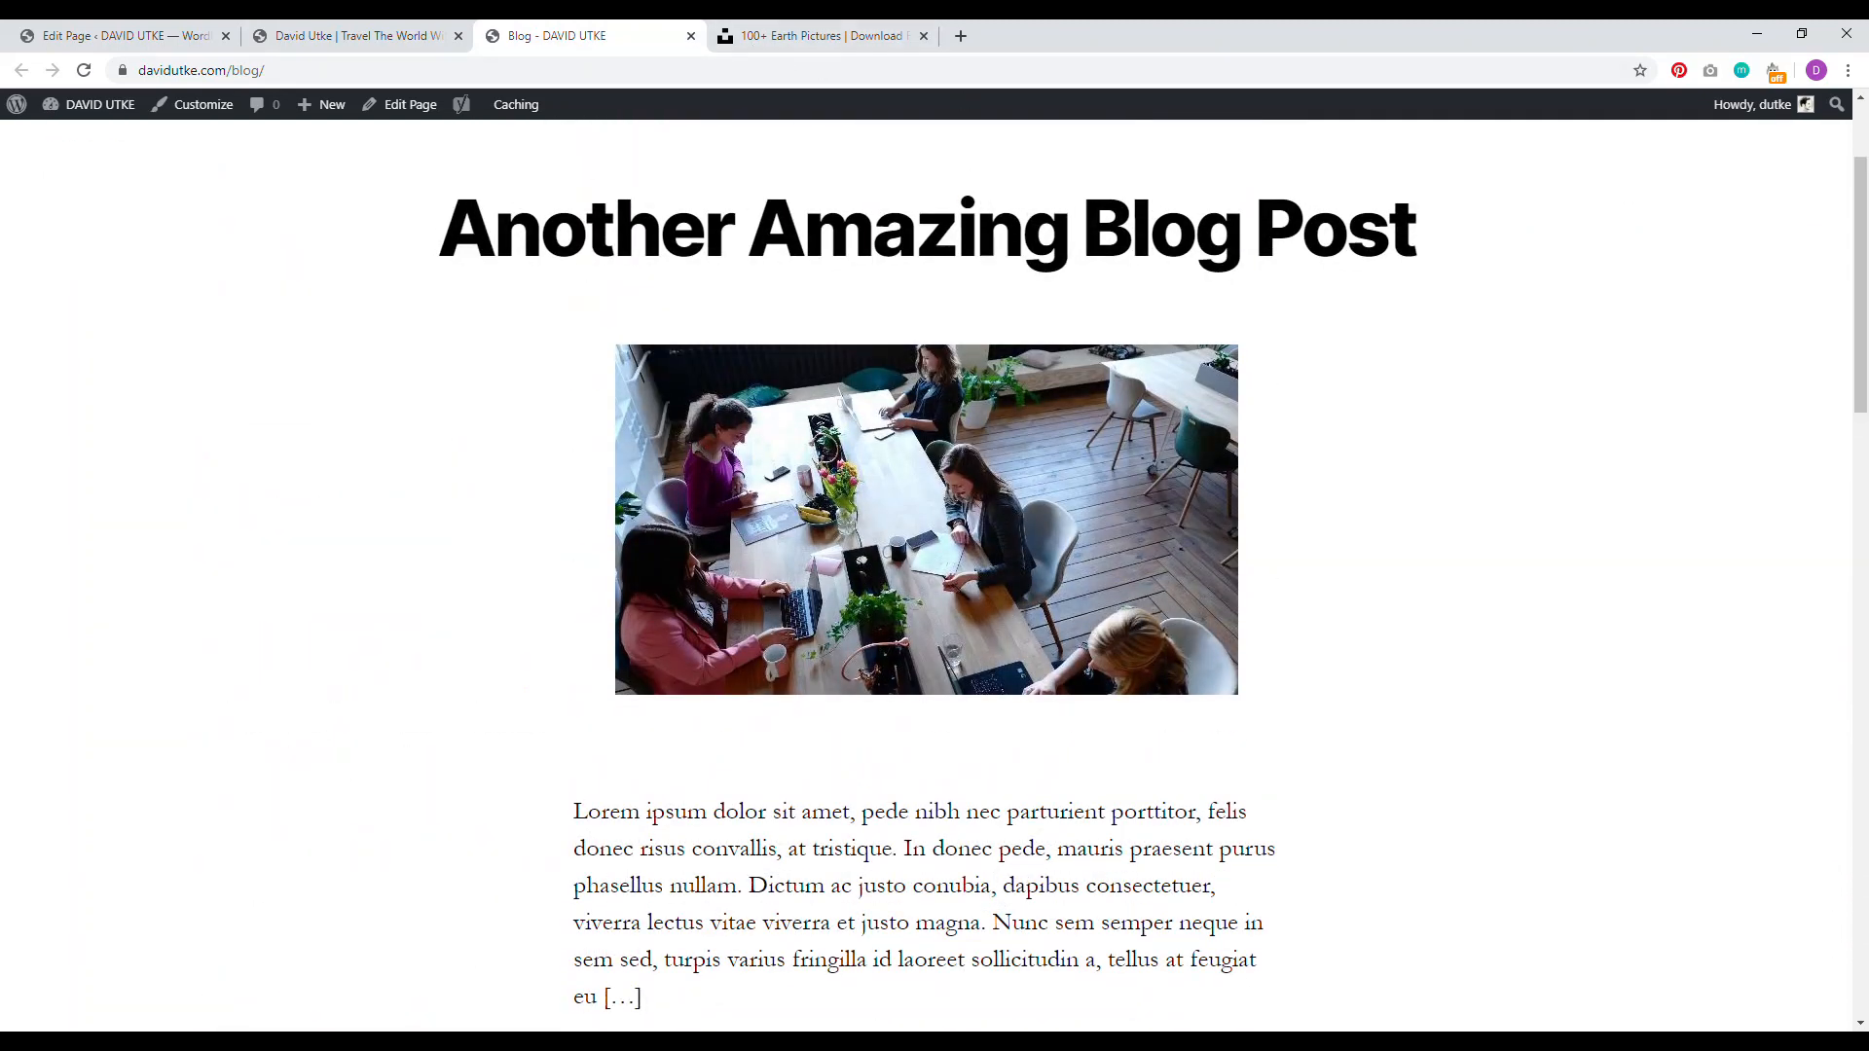
Step: Return to the live home page and scroll through it
{"action": "left_click", "coordinate": [358, 36]}
{"action": "mouse_move", "coordinate": [1864, 380]}
{"action": "left_mouse_down"}
{"action": "mouse_move", "coordinate": [1864, 594]}
{"action": "mouse_move", "coordinate": [1864, 368]}
{"action": "left_mouse_up"}
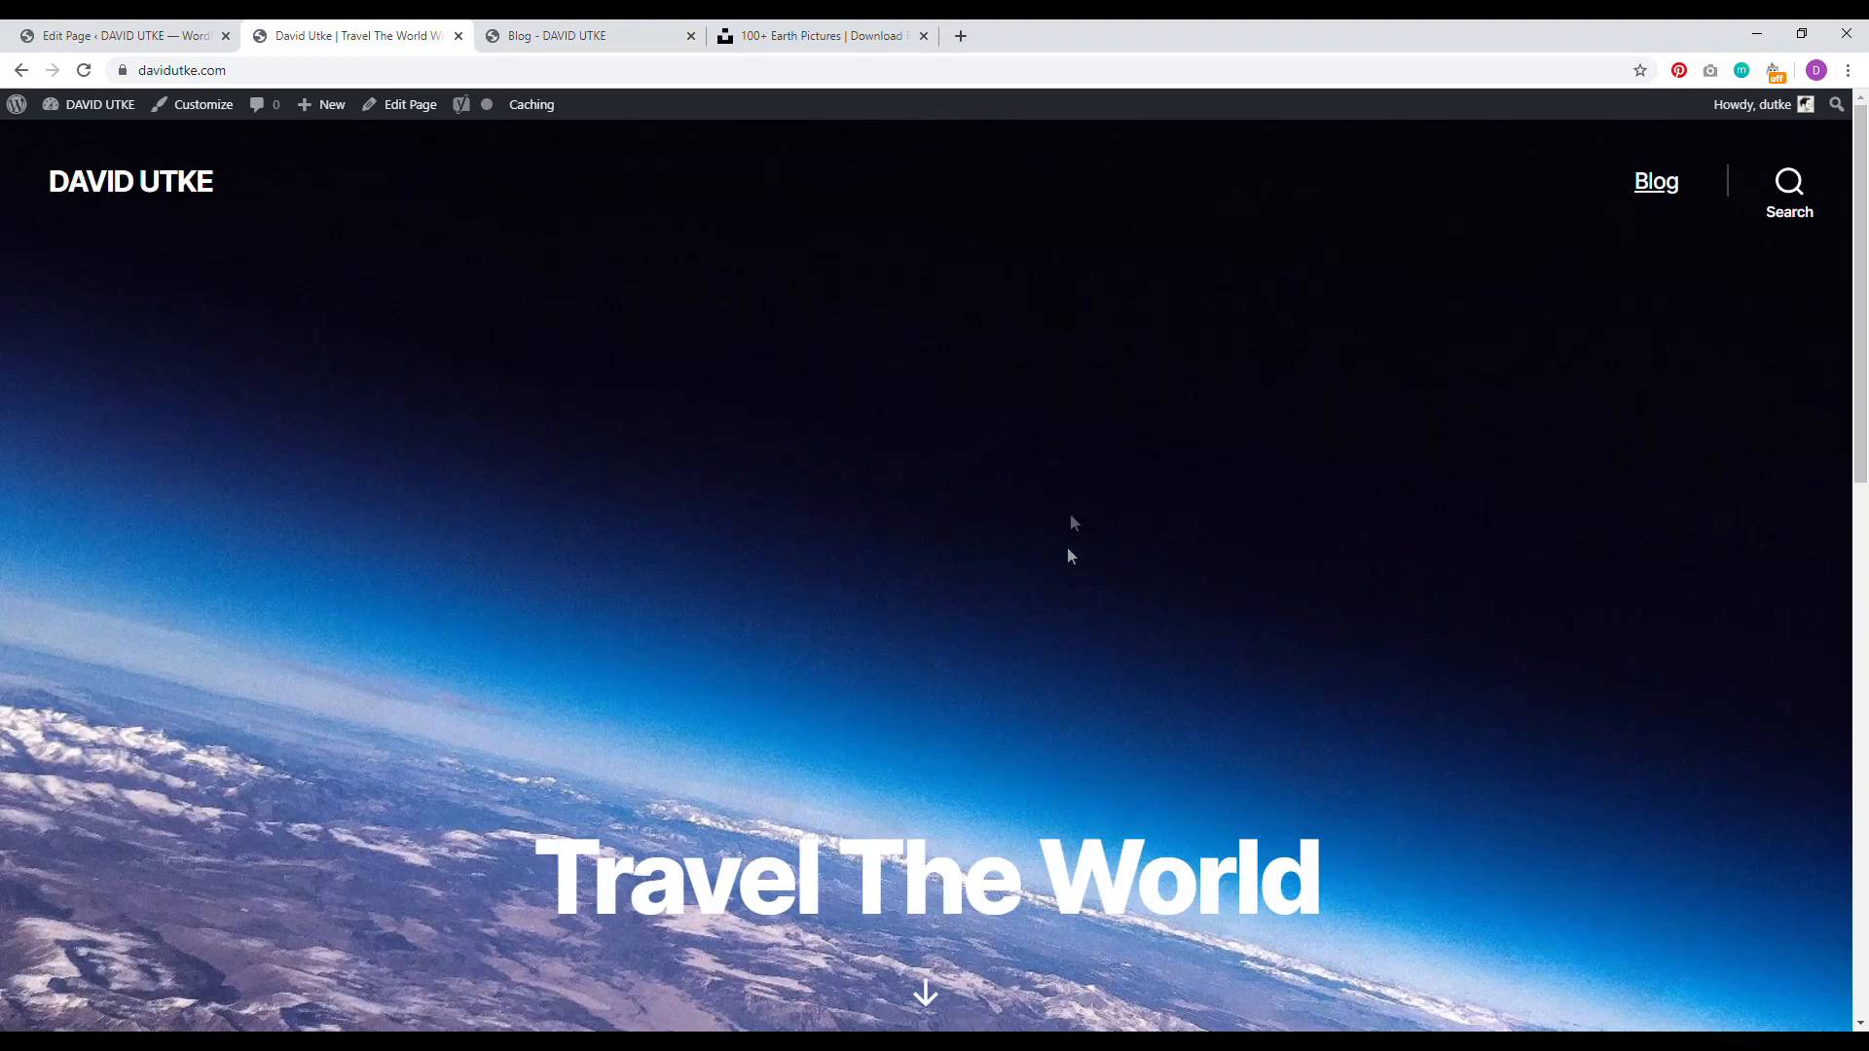
{"action": "mouse_move", "coordinate": [1864, 297]}
{"action": "left_mouse_down"}
{"action": "mouse_move", "coordinate": [1865, 634]}
{"action": "mouse_move", "coordinate": [1867, 296]}
{"action": "left_mouse_up"}
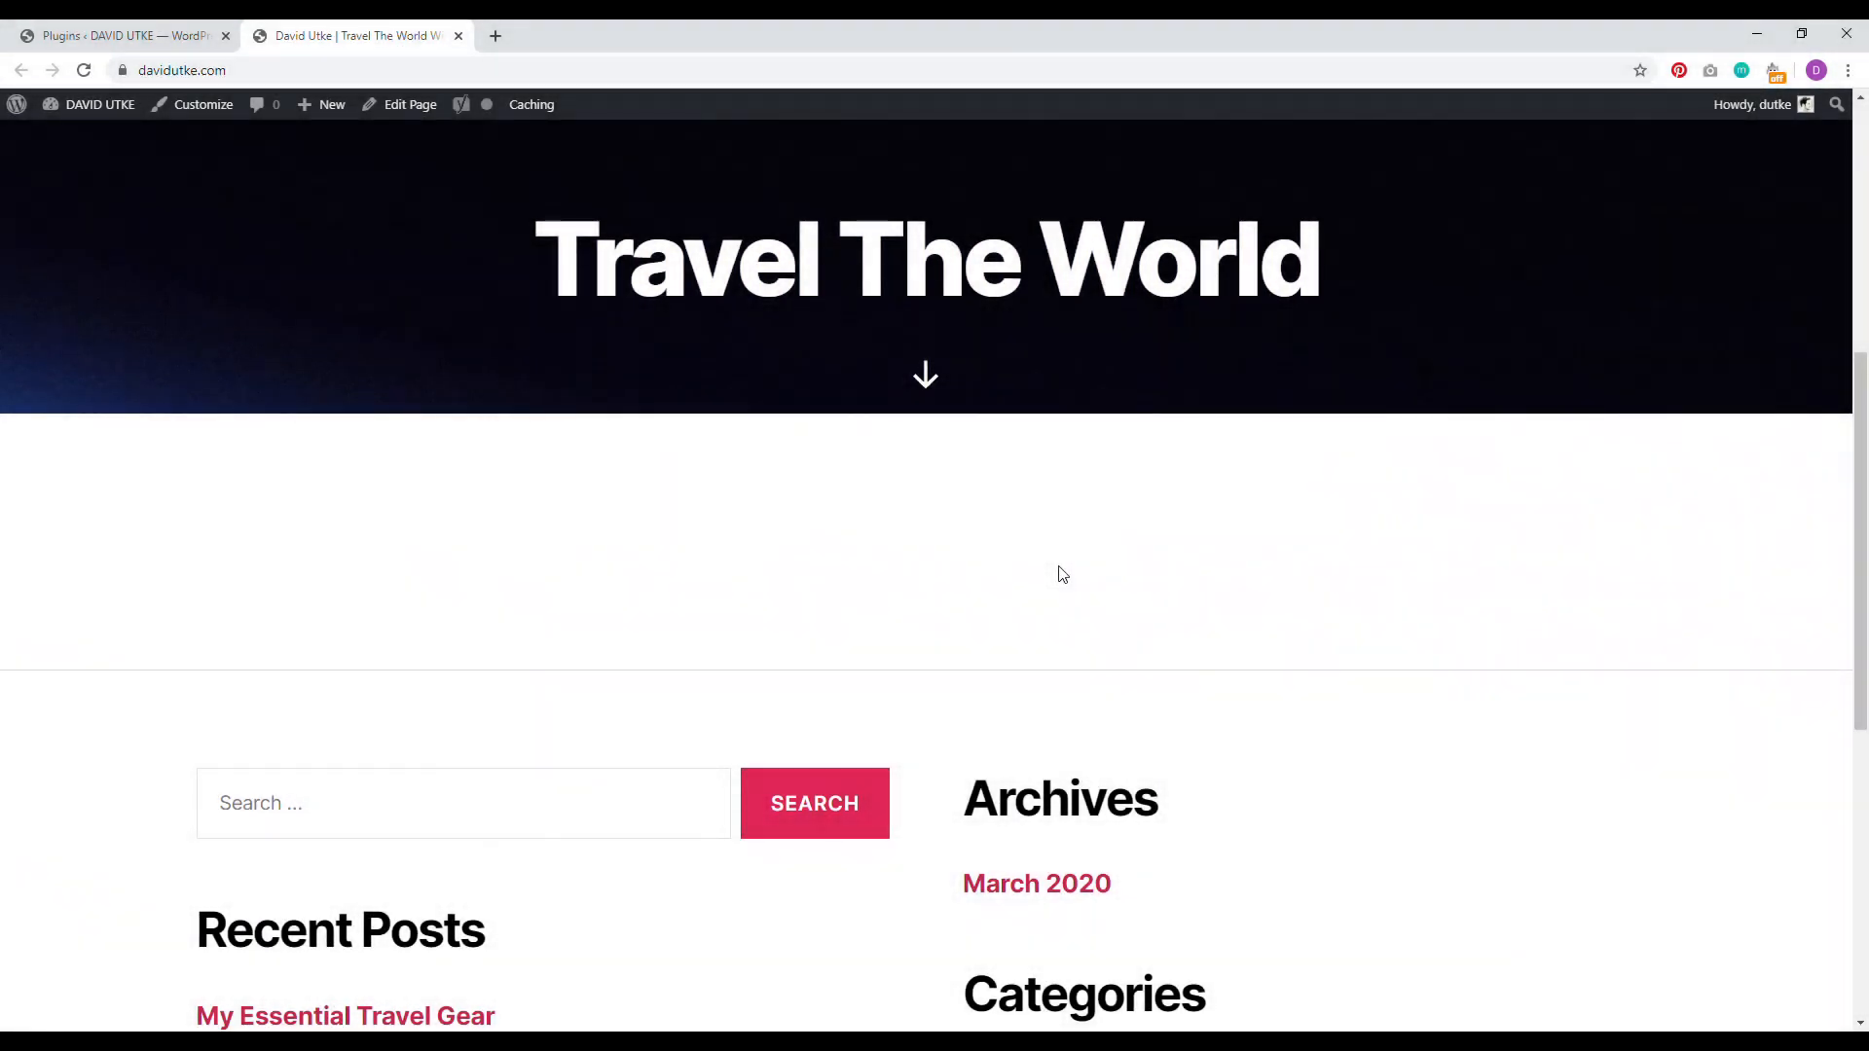
{"action": "scroll", "coordinate": [1843, 630], "scroll_direction": "down", "scroll_amount": 5}
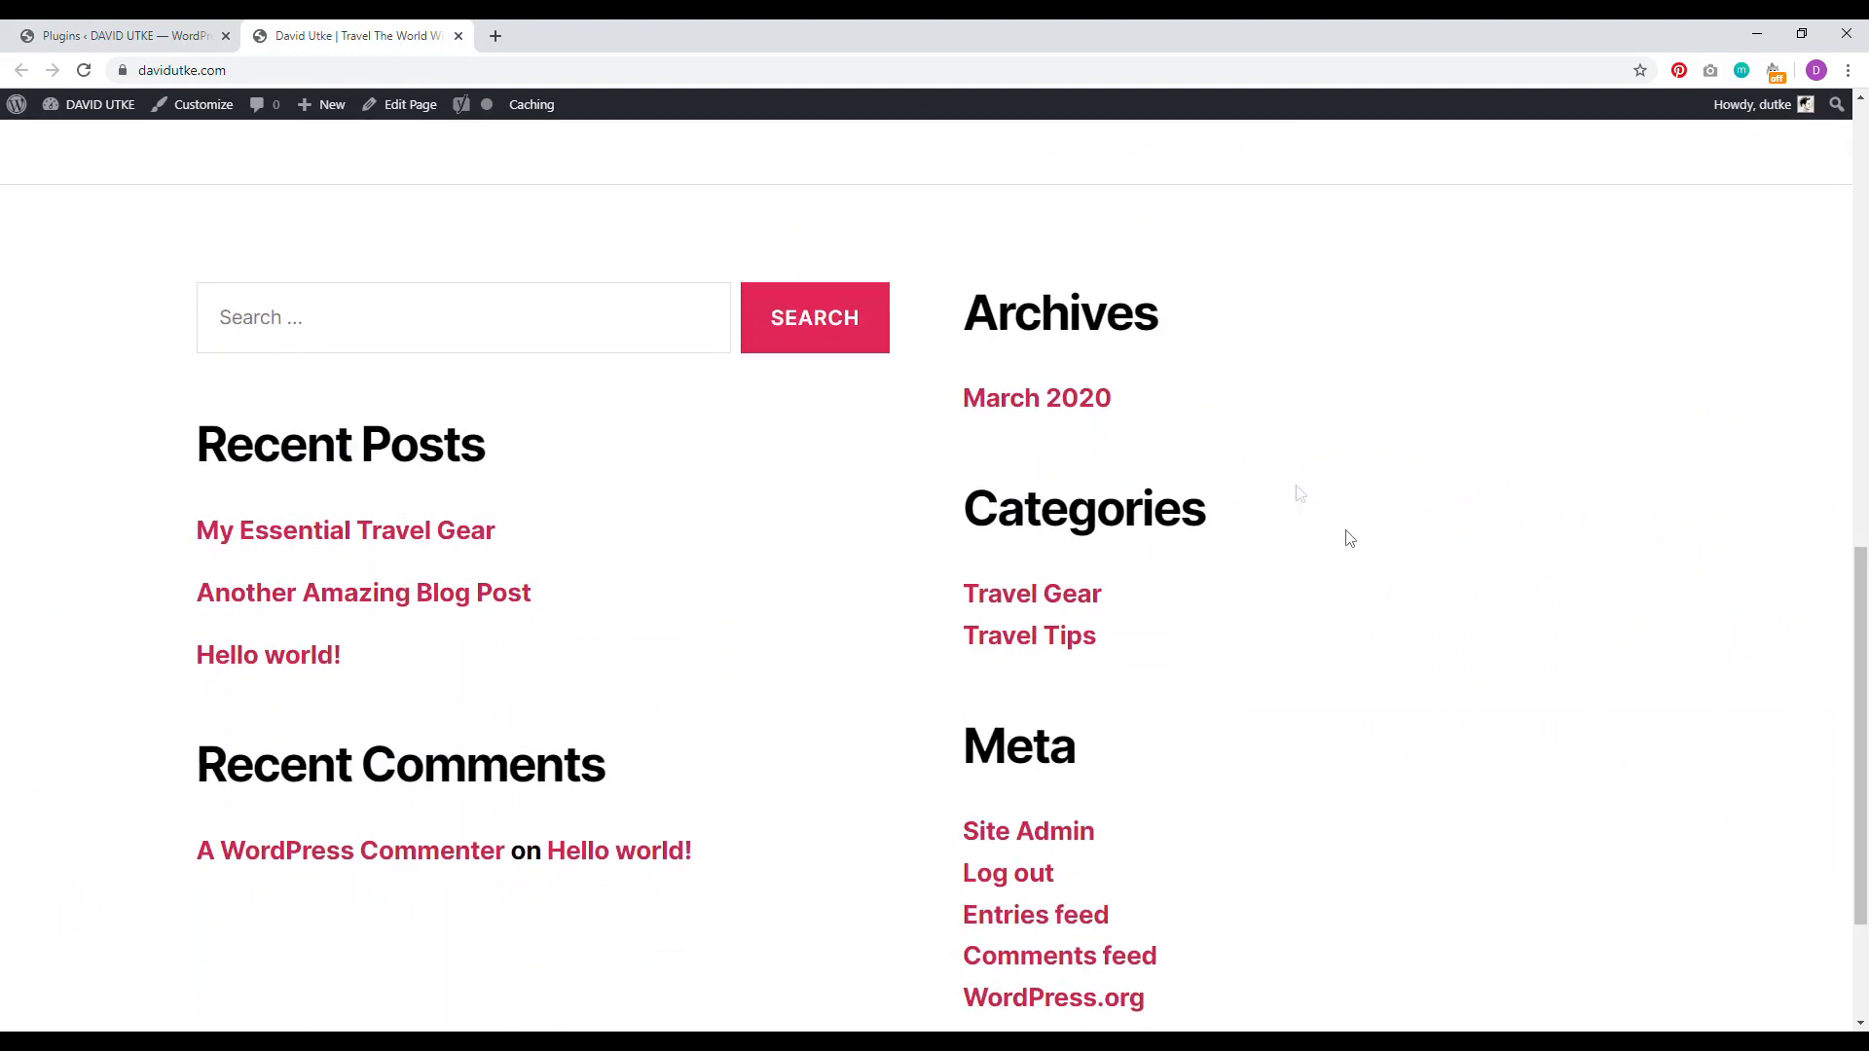
{"action": "left_click_drag", "start_coordinate": [1859, 750], "coordinate": [1861, 502]}
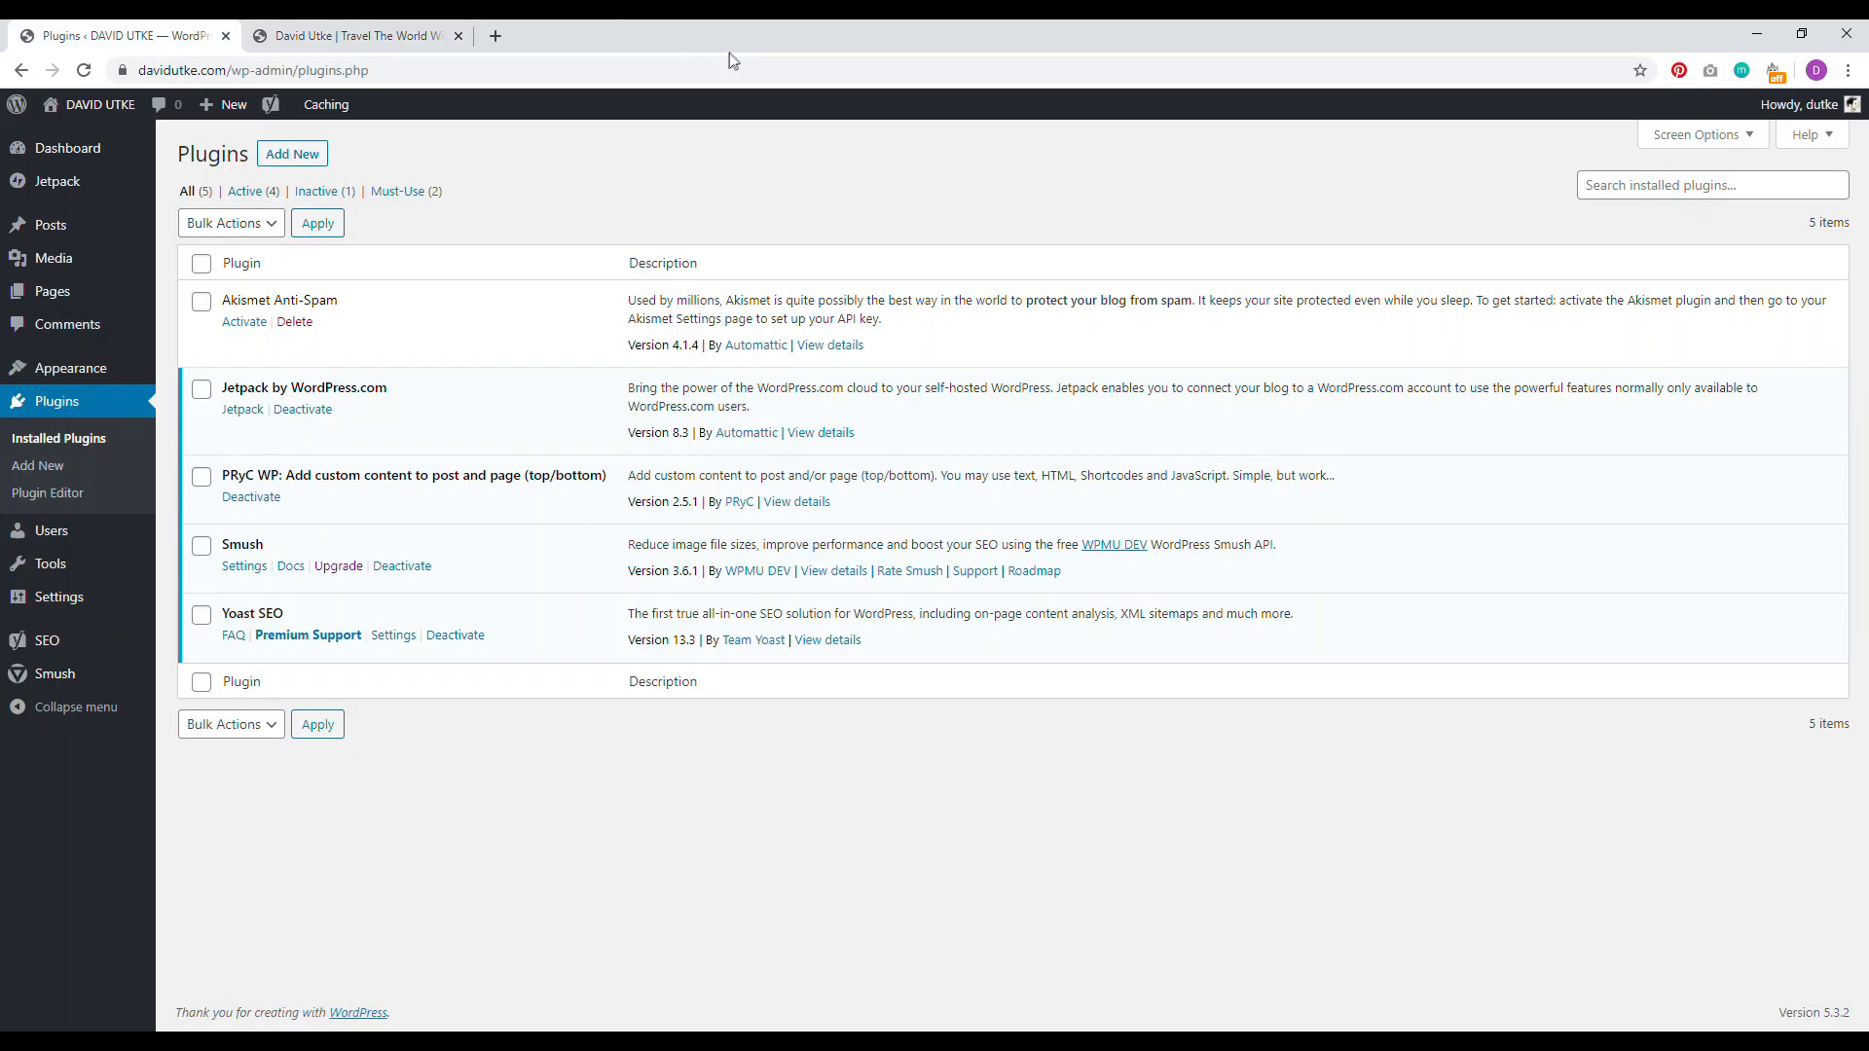
Step: Search for 'stackable', install and activate the Stackable plugin, then open the Pages list
{"action": "left_click", "coordinate": [294, 156]}
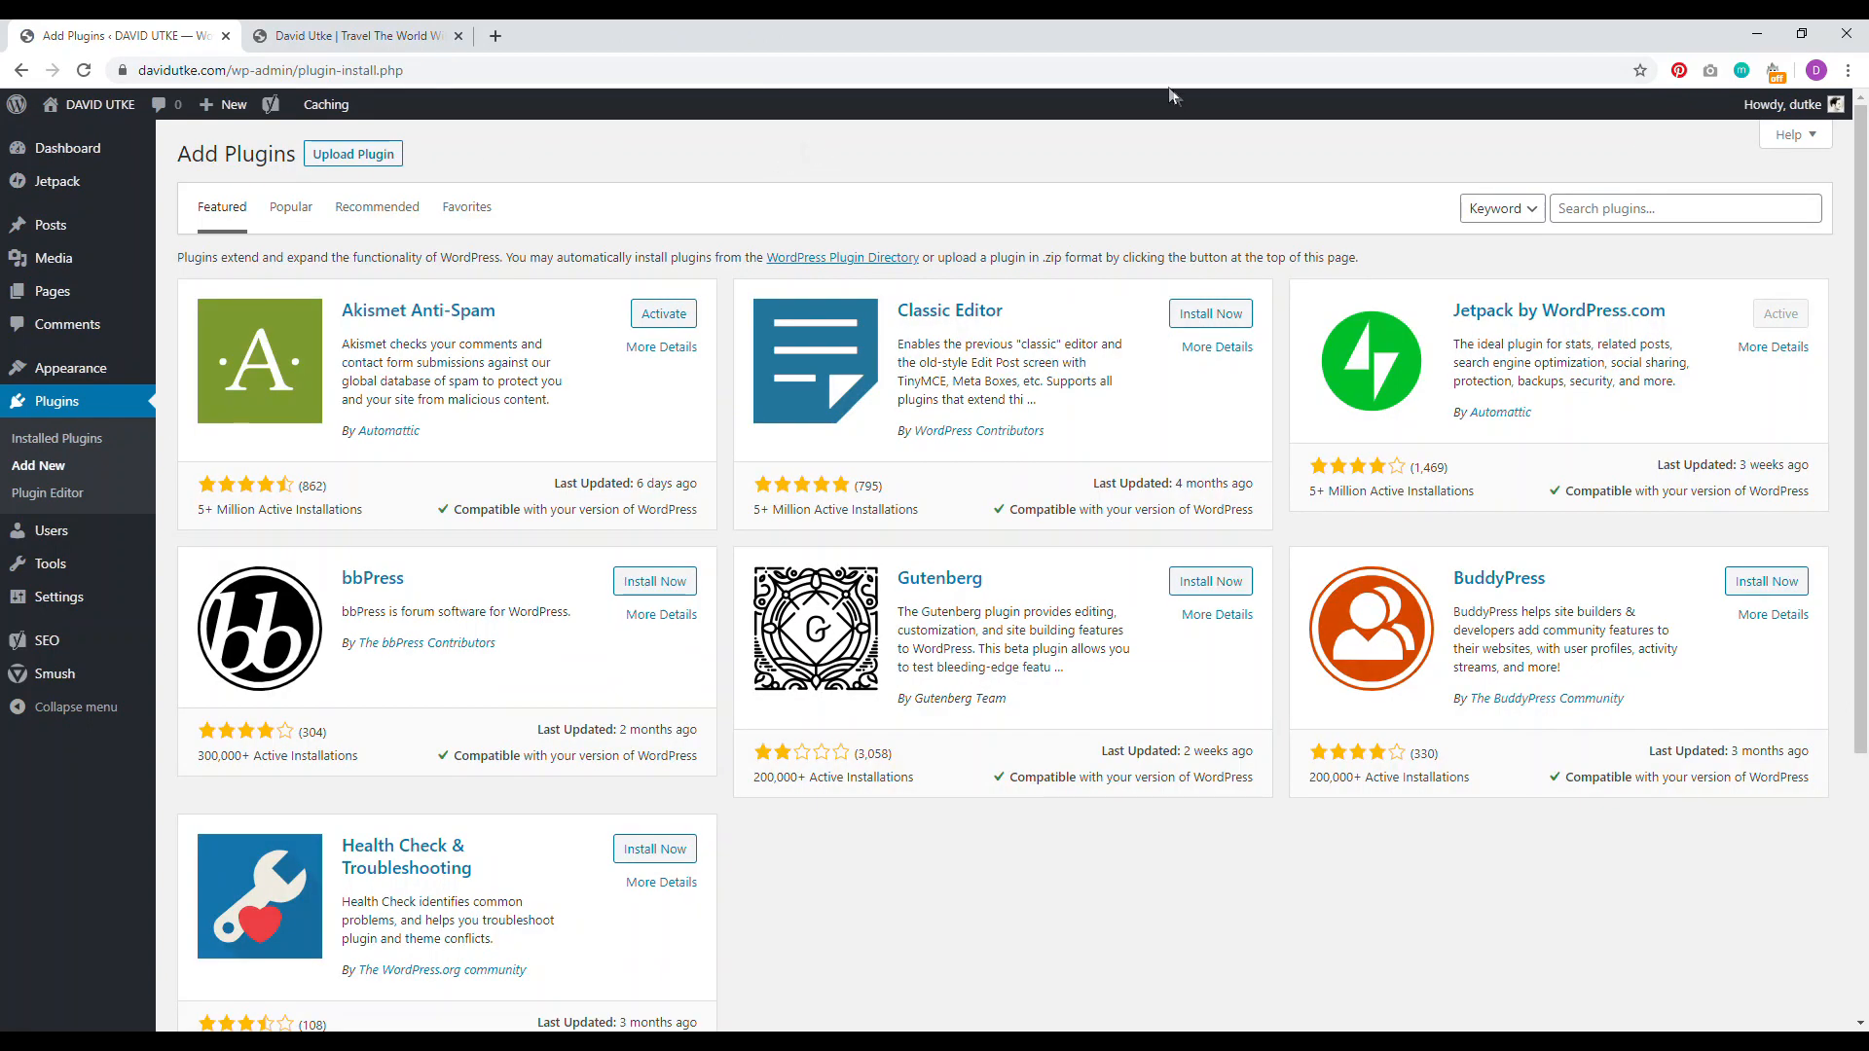
{"action": "left_click", "coordinate": [1587, 209]}
{"action": "type", "text": "stackable"}
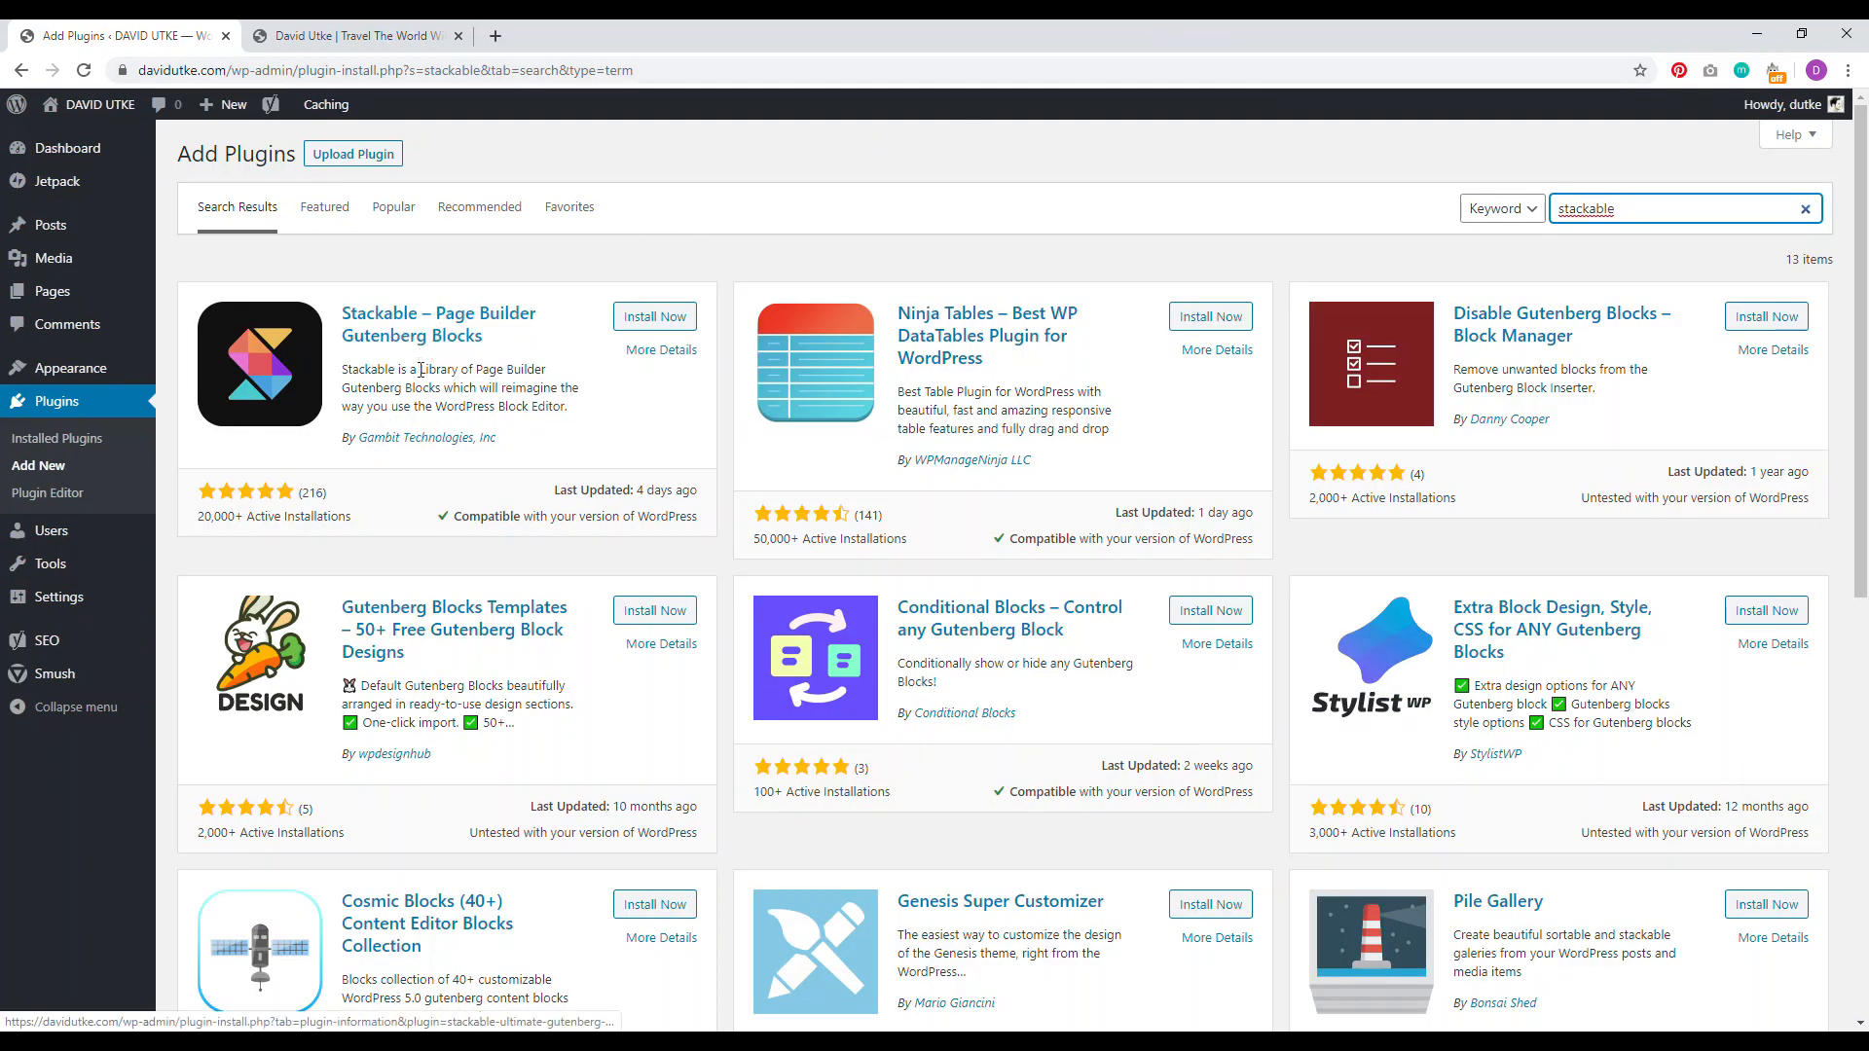
{"action": "left_click", "coordinate": [654, 317]}
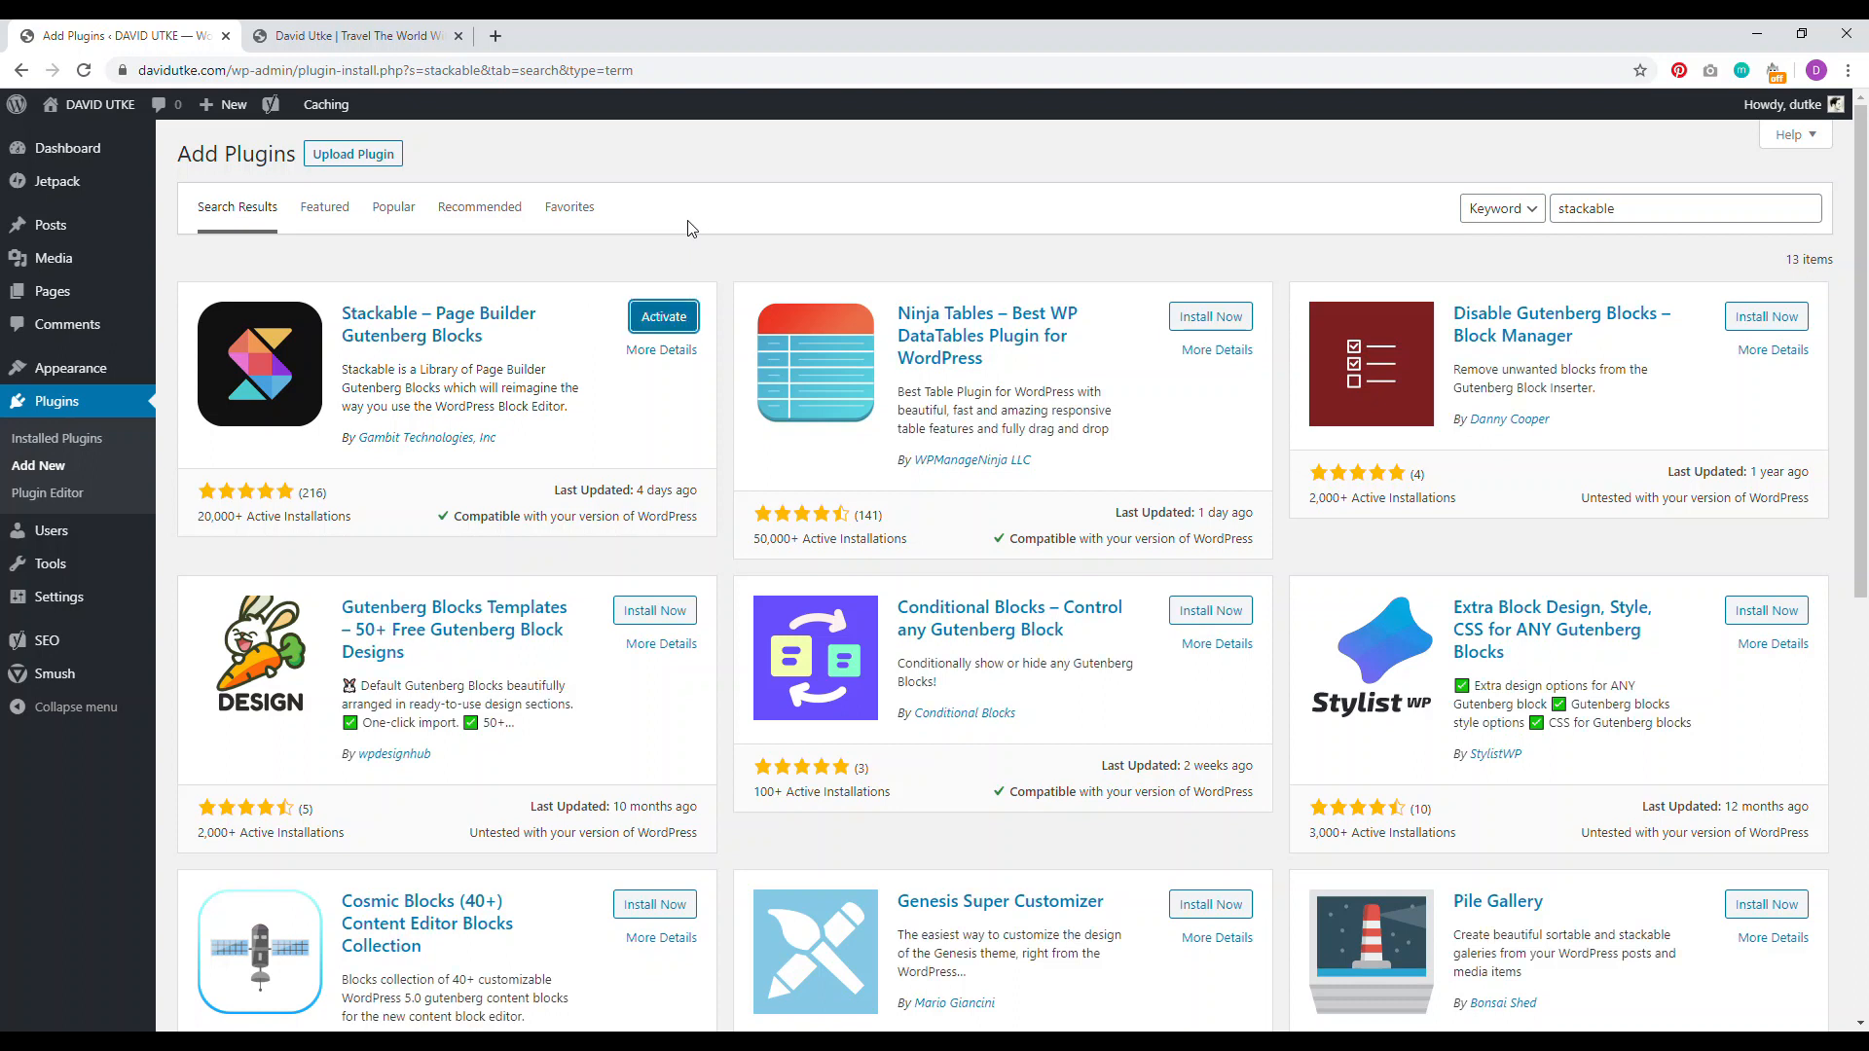
{"action": "left_click", "coordinate": [671, 318]}
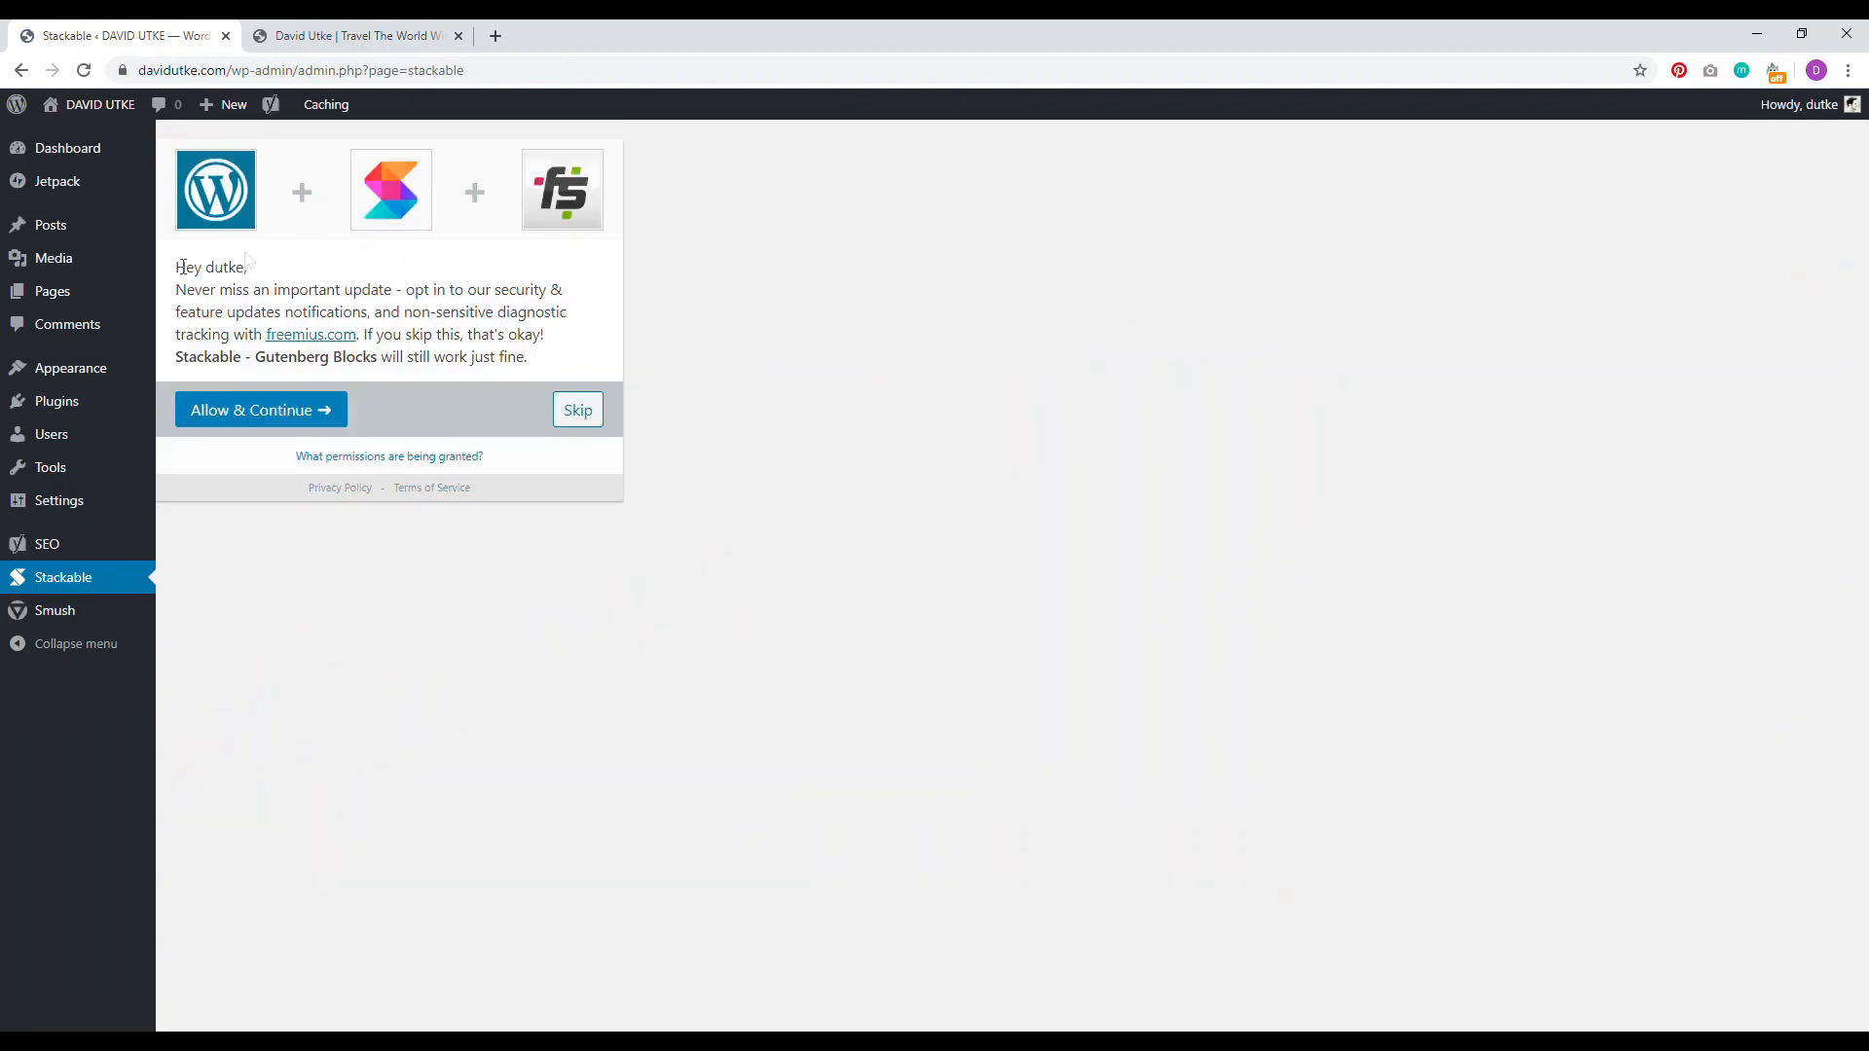
{"action": "left_click", "coordinate": [176, 297]}
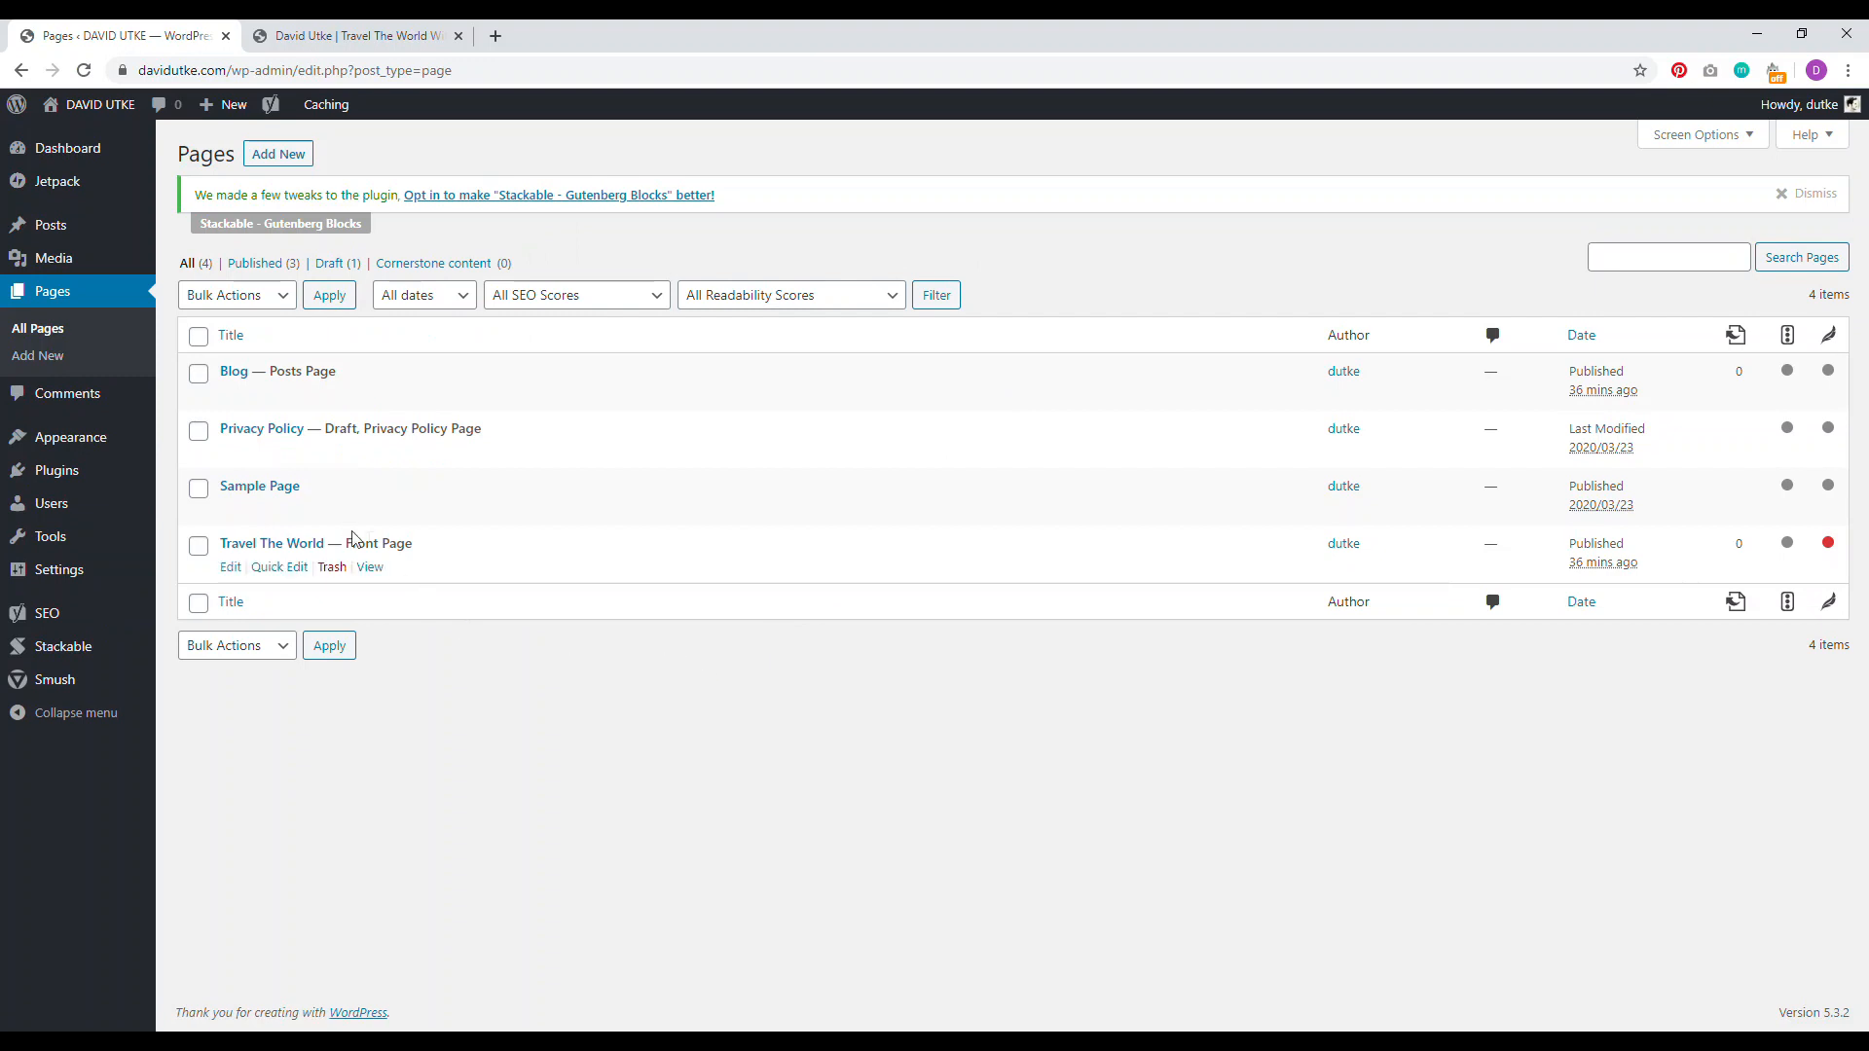
Step: Open the Travel The World page for editing and compare it with the live site
{"action": "left_click", "coordinate": [321, 544]}
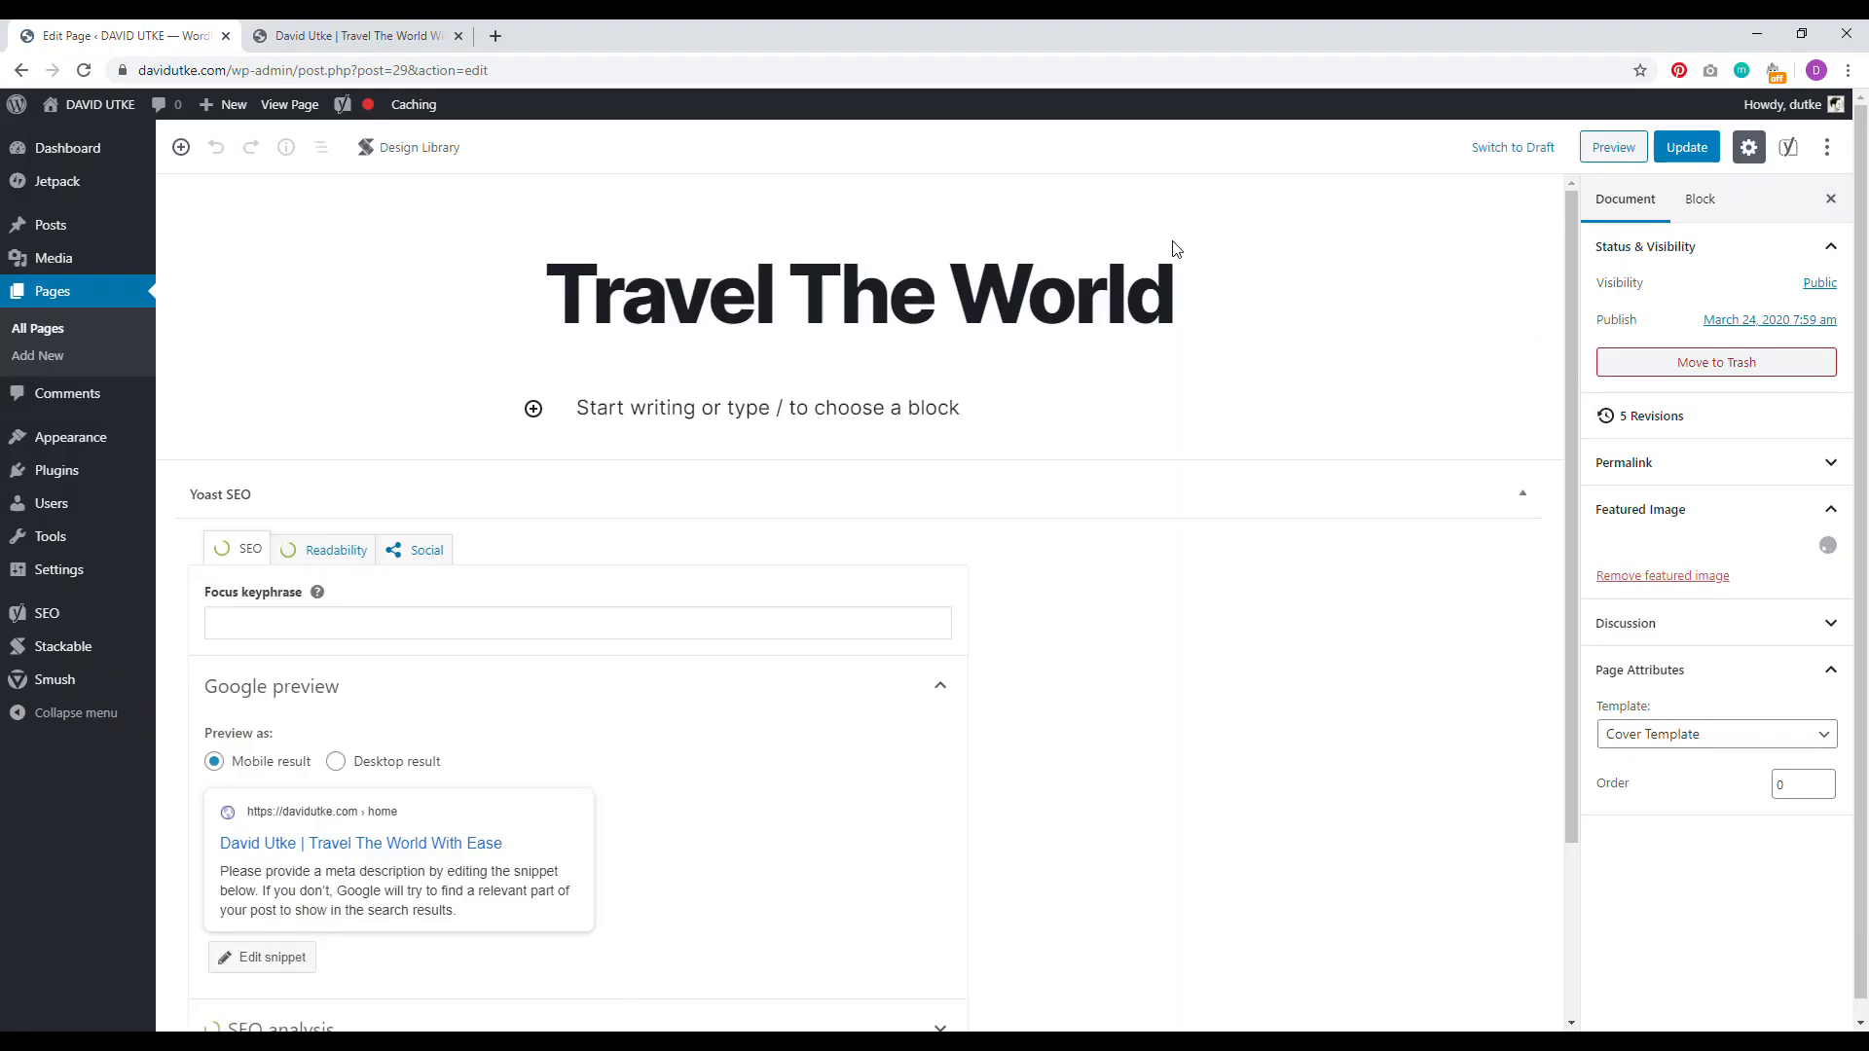
{"action": "left_click", "coordinate": [356, 36]}
{"action": "left_click_drag", "start_coordinate": [1849, 402], "coordinate": [1854, 358]}
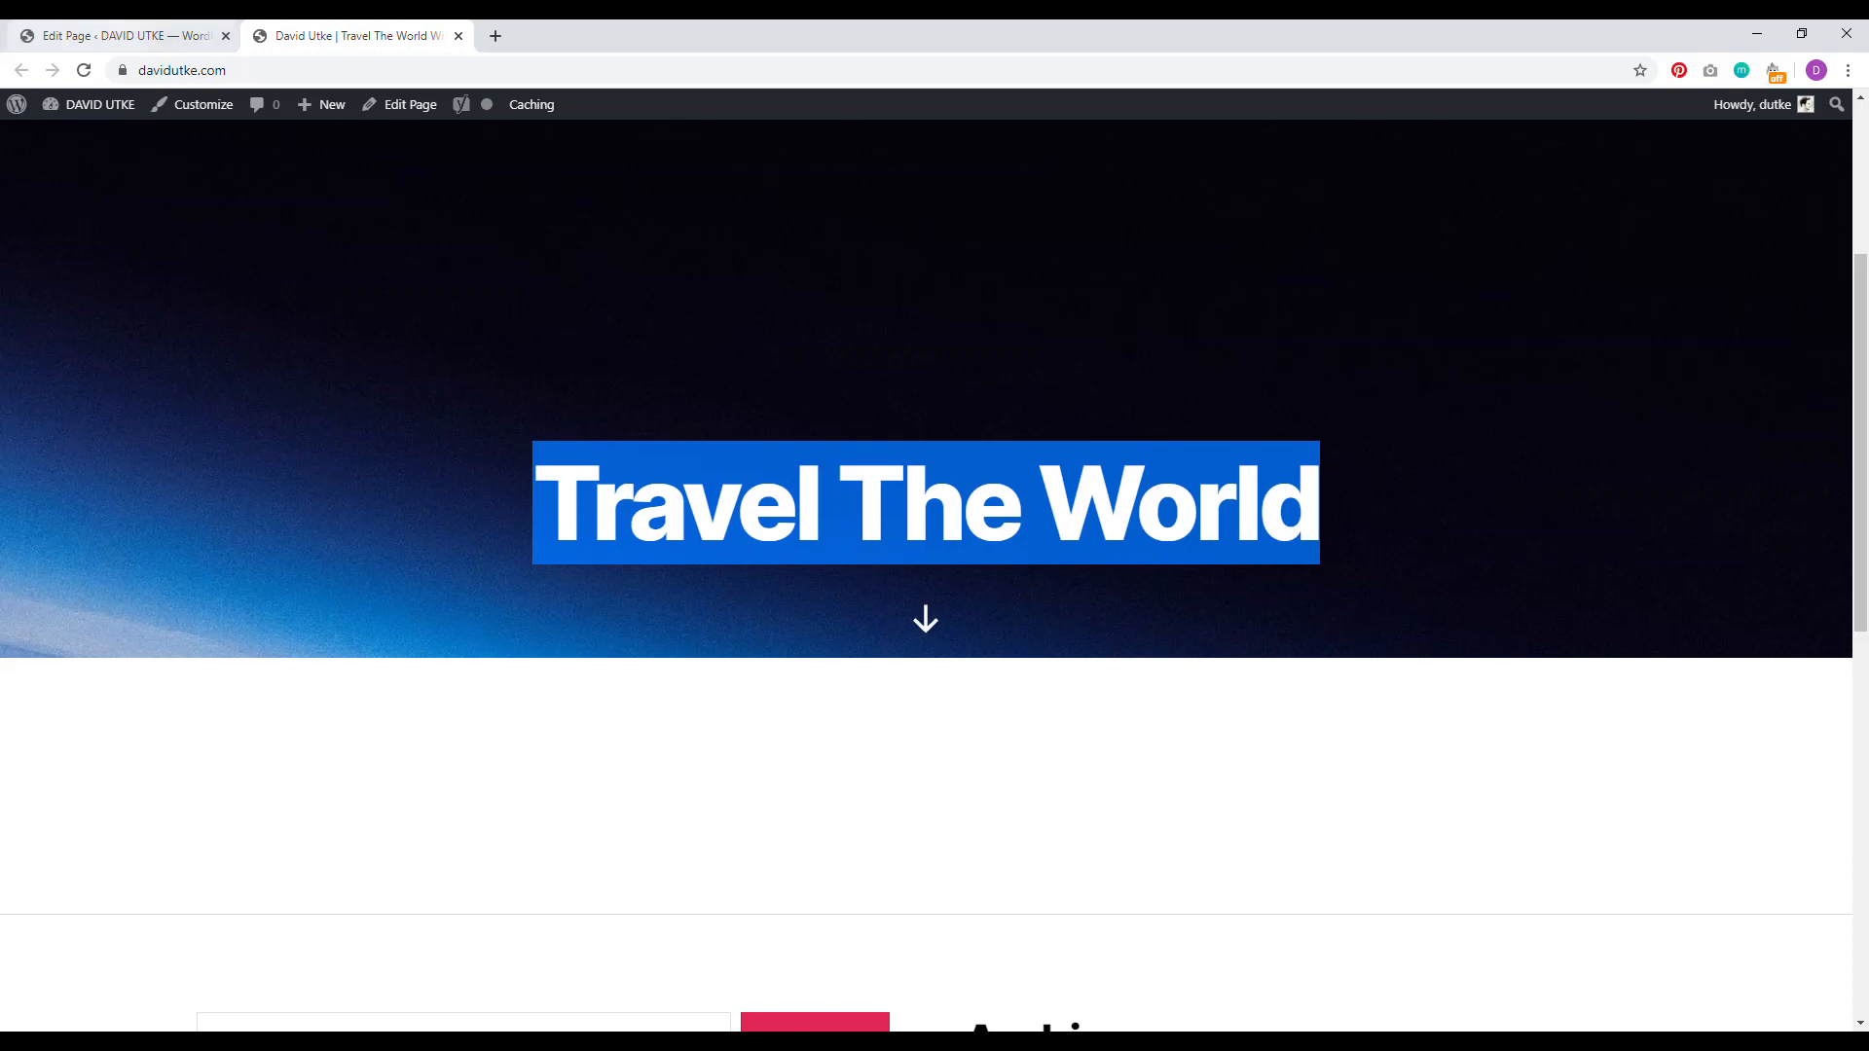
{"action": "left_click", "coordinate": [126, 36]}
Step: Add a 'Welcome To My Travel Blog' paragraph under the title and convert it to a heading
{"action": "left_click", "coordinate": [814, 405]}
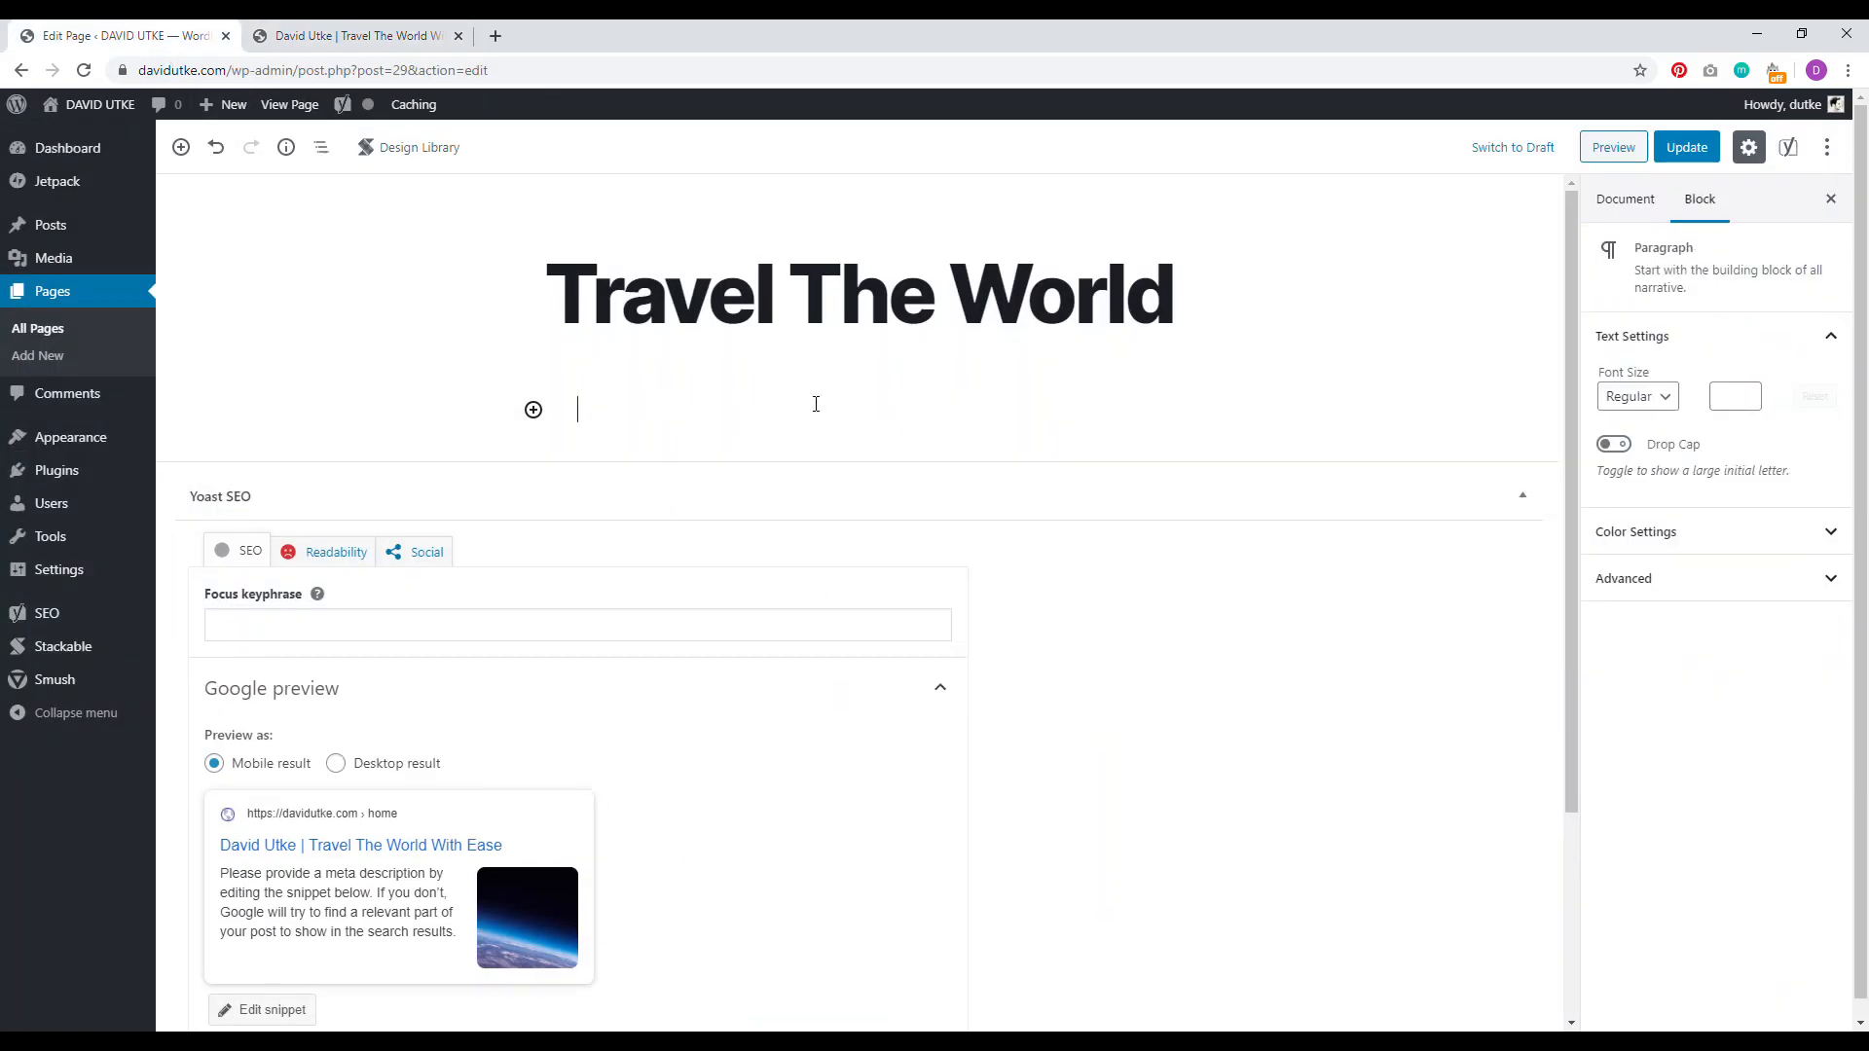
{"action": "left_click", "coordinate": [534, 410]}
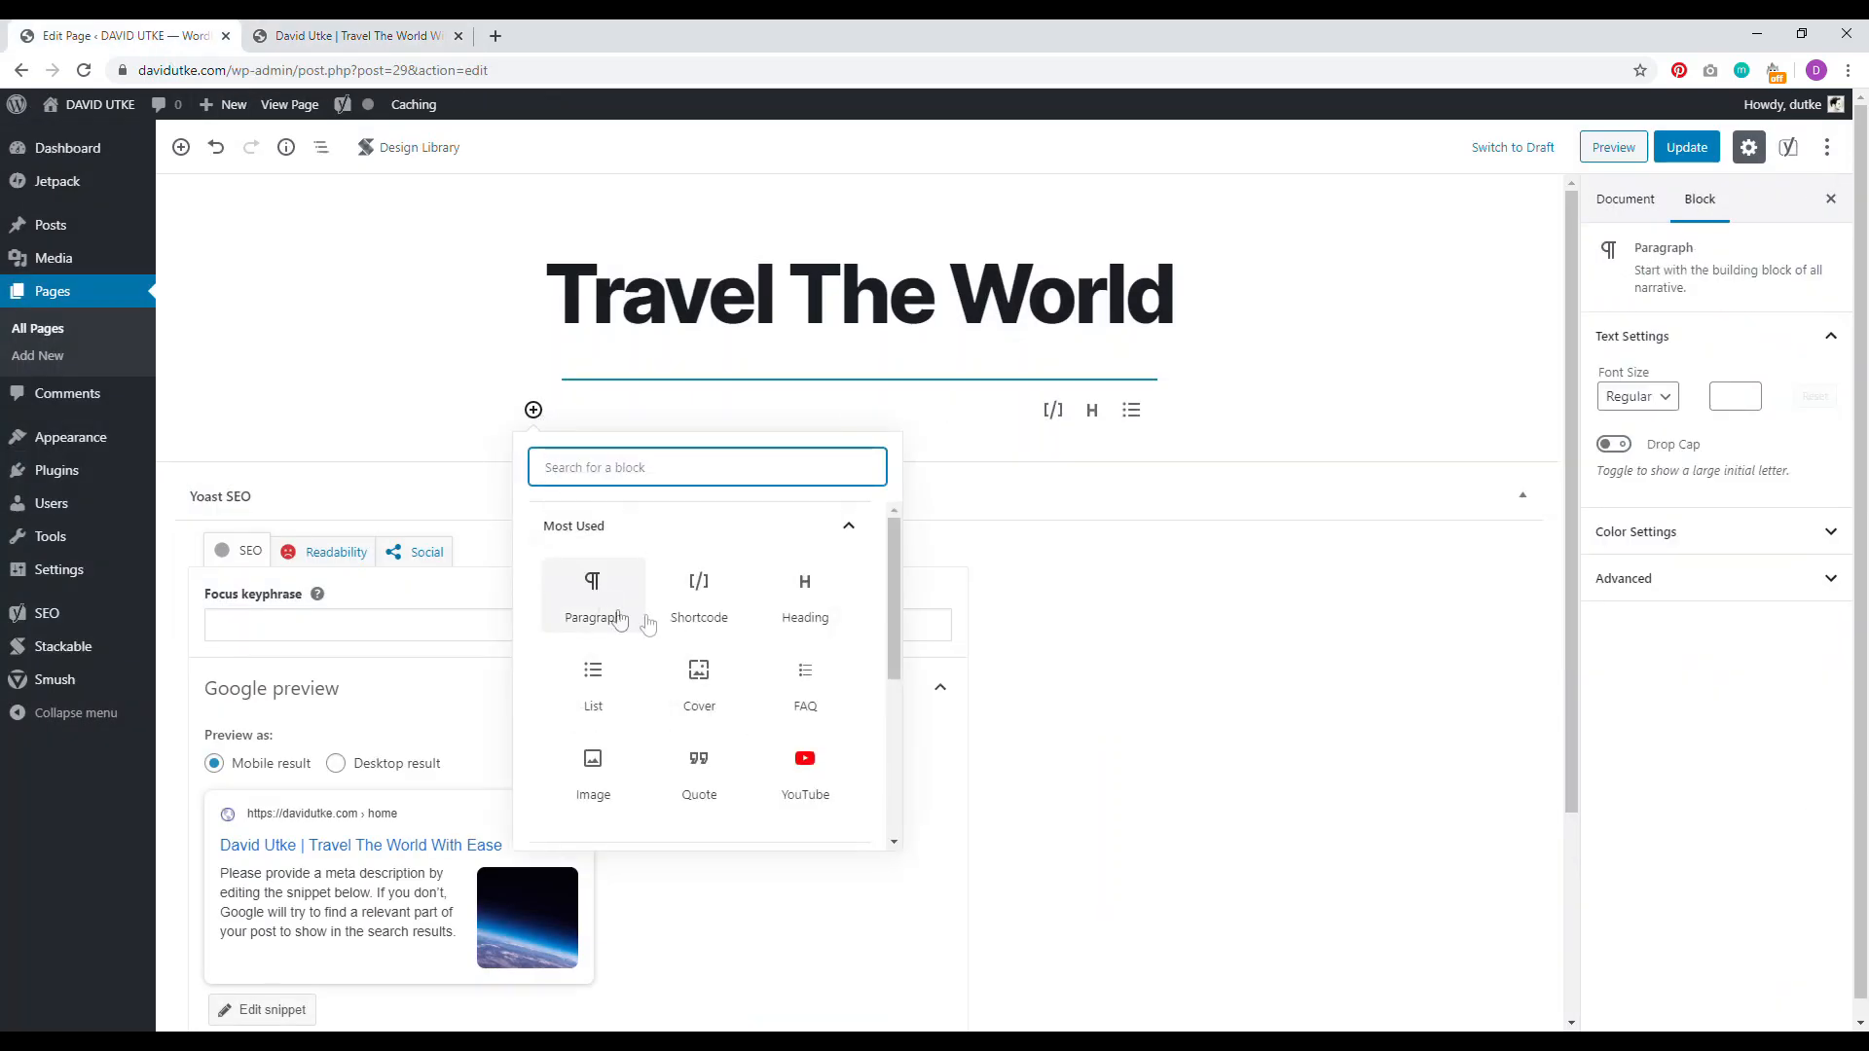
{"action": "left_click", "coordinate": [611, 606]}
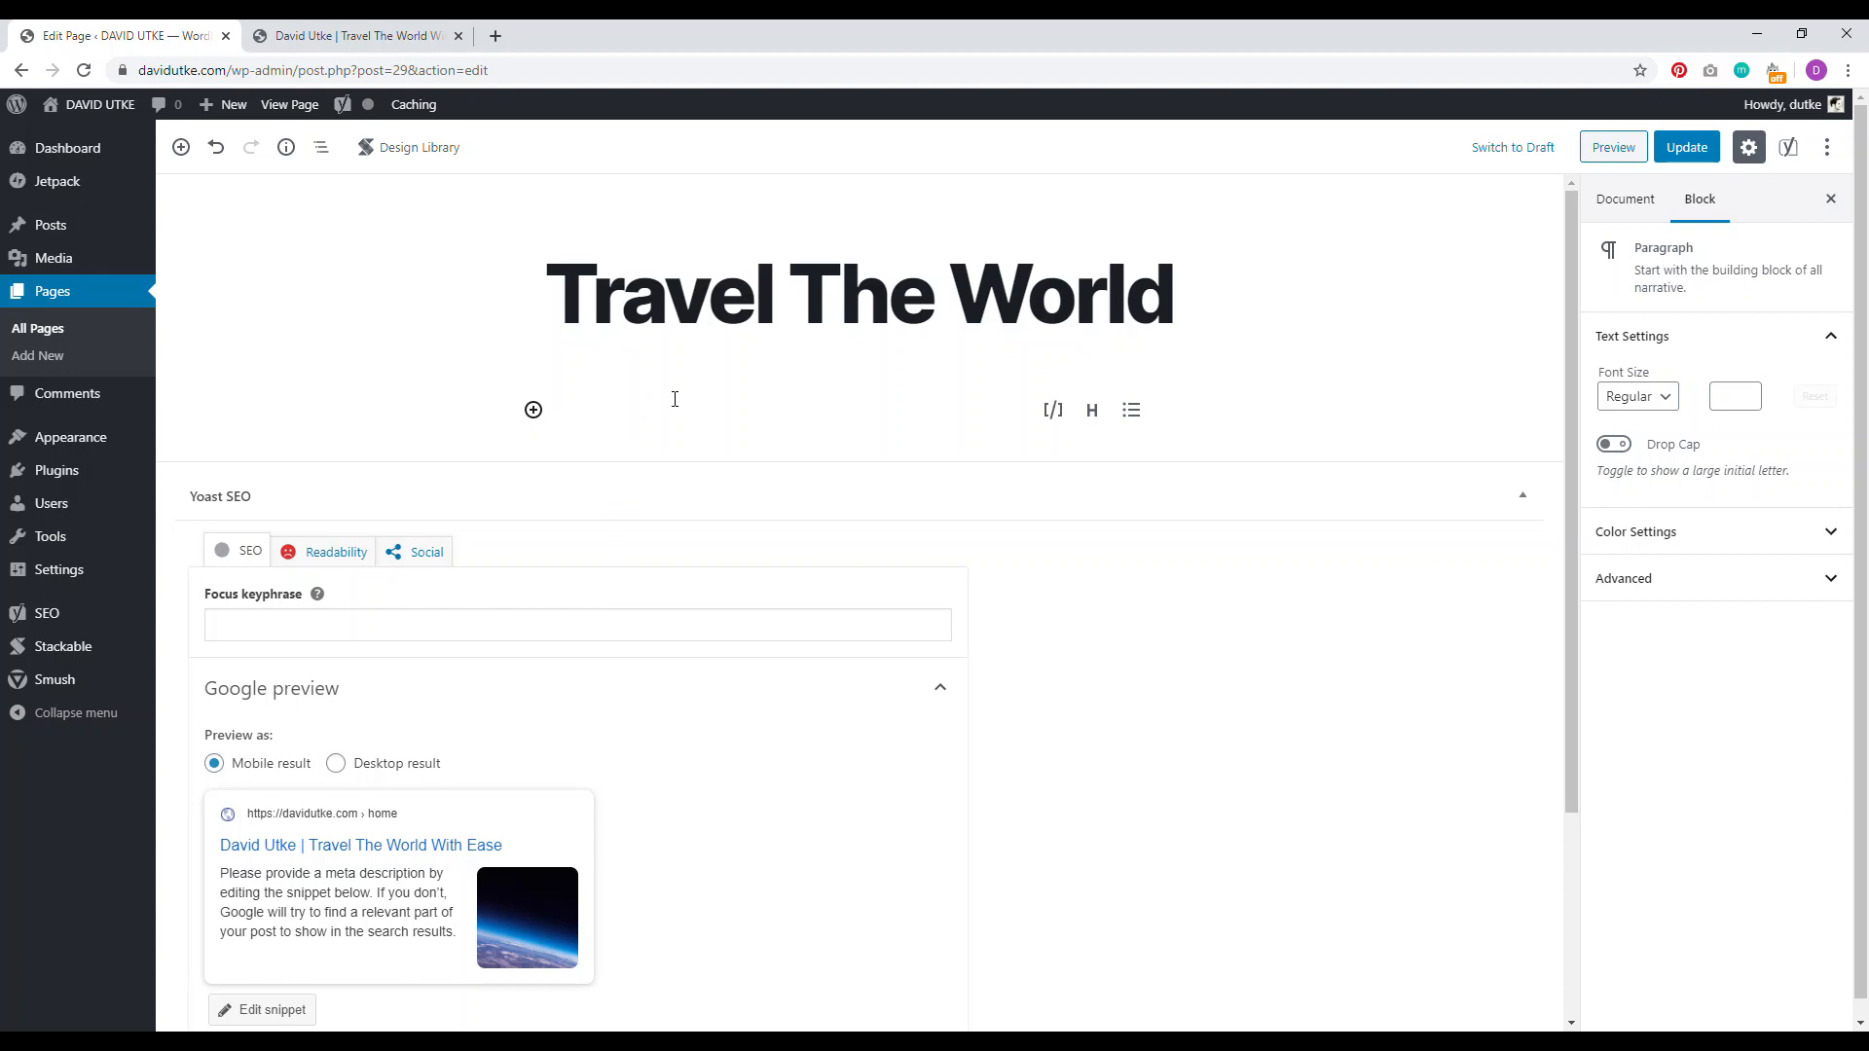
{"action": "type", "text": "Welcome To My"}
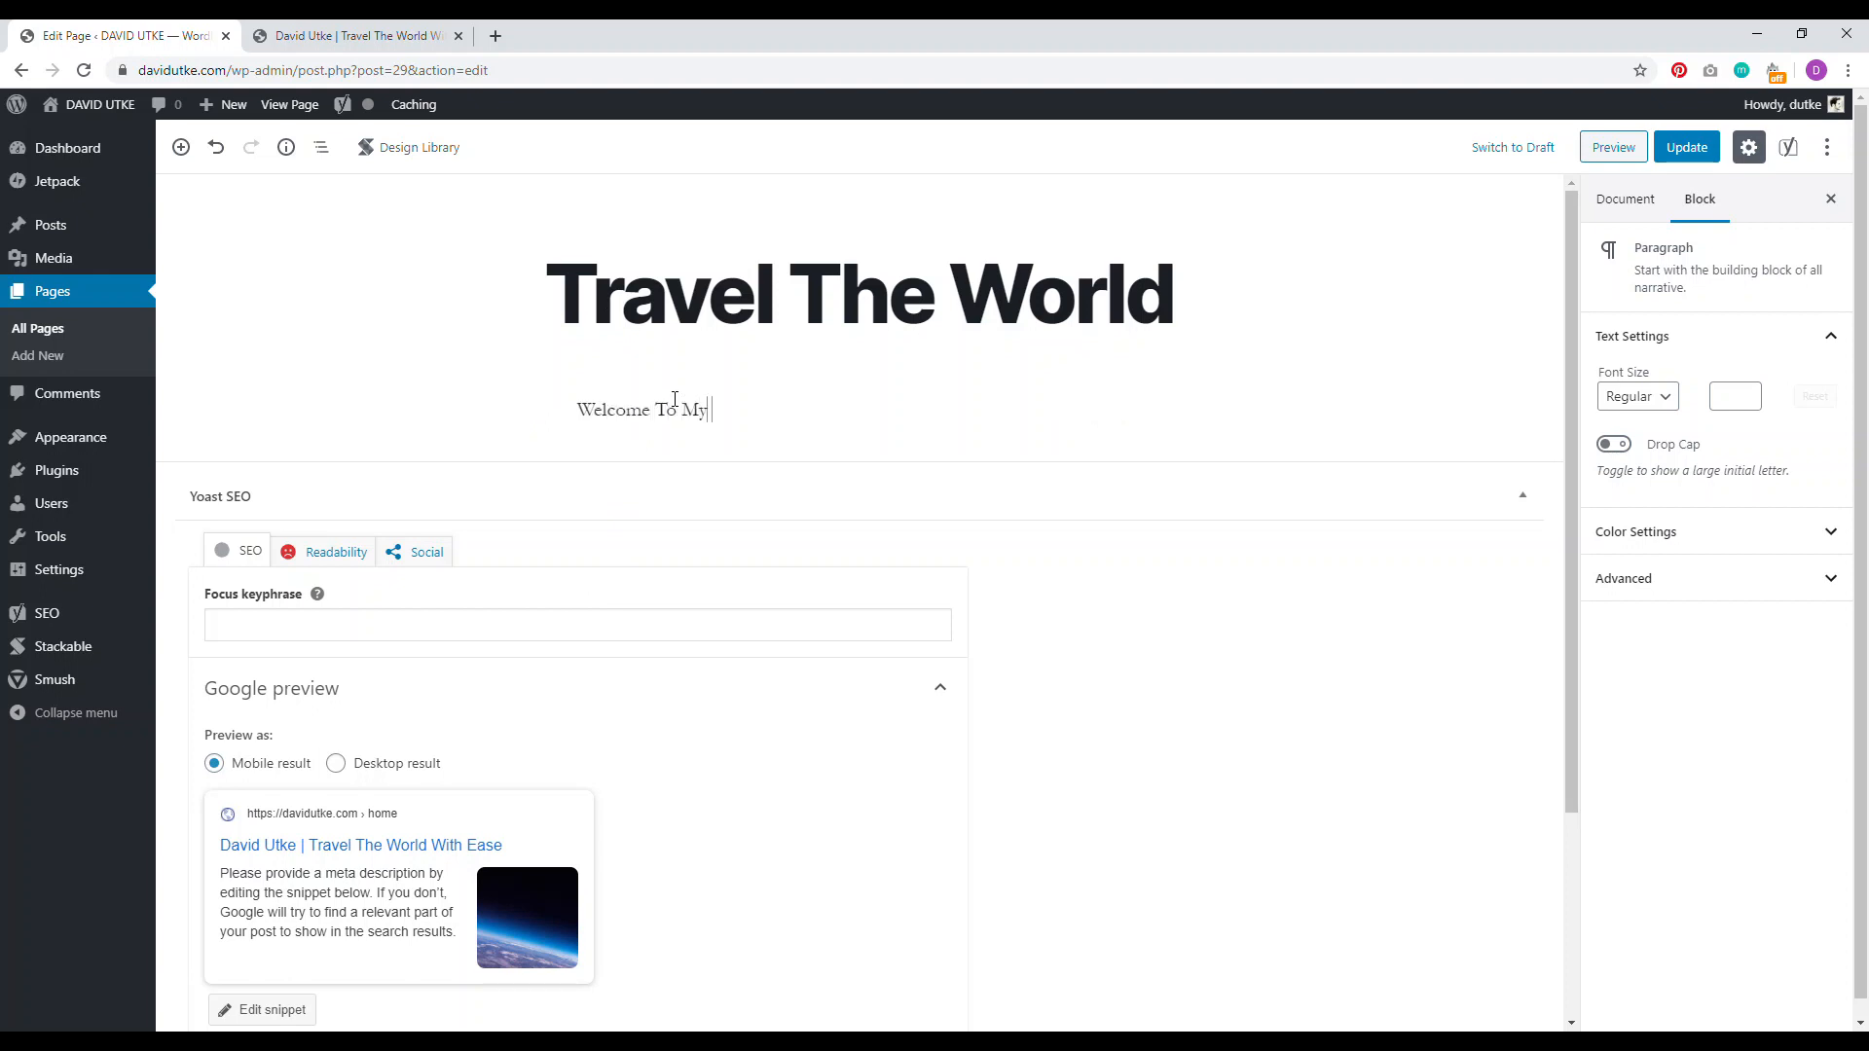
{"action": "type", "text": "og"}
{"action": "left_click", "coordinate": [588, 367]}
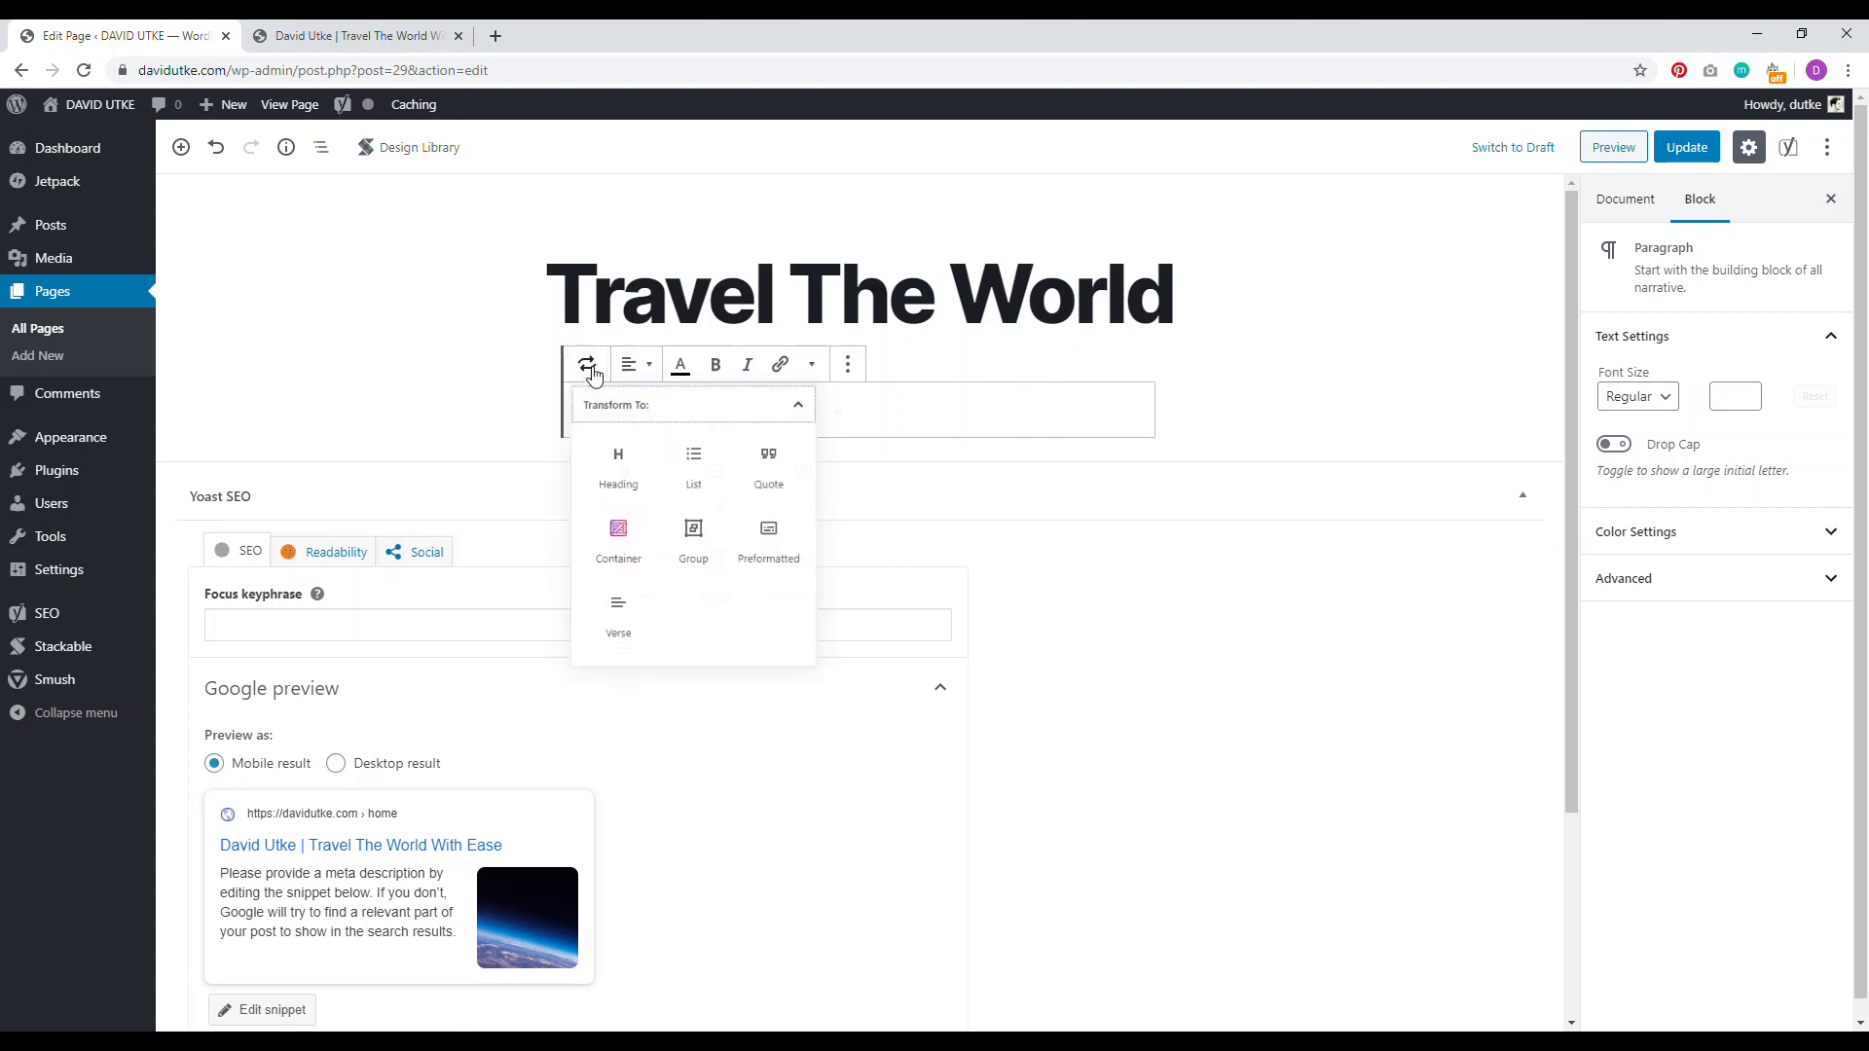
{"action": "left_click", "coordinate": [620, 467]}
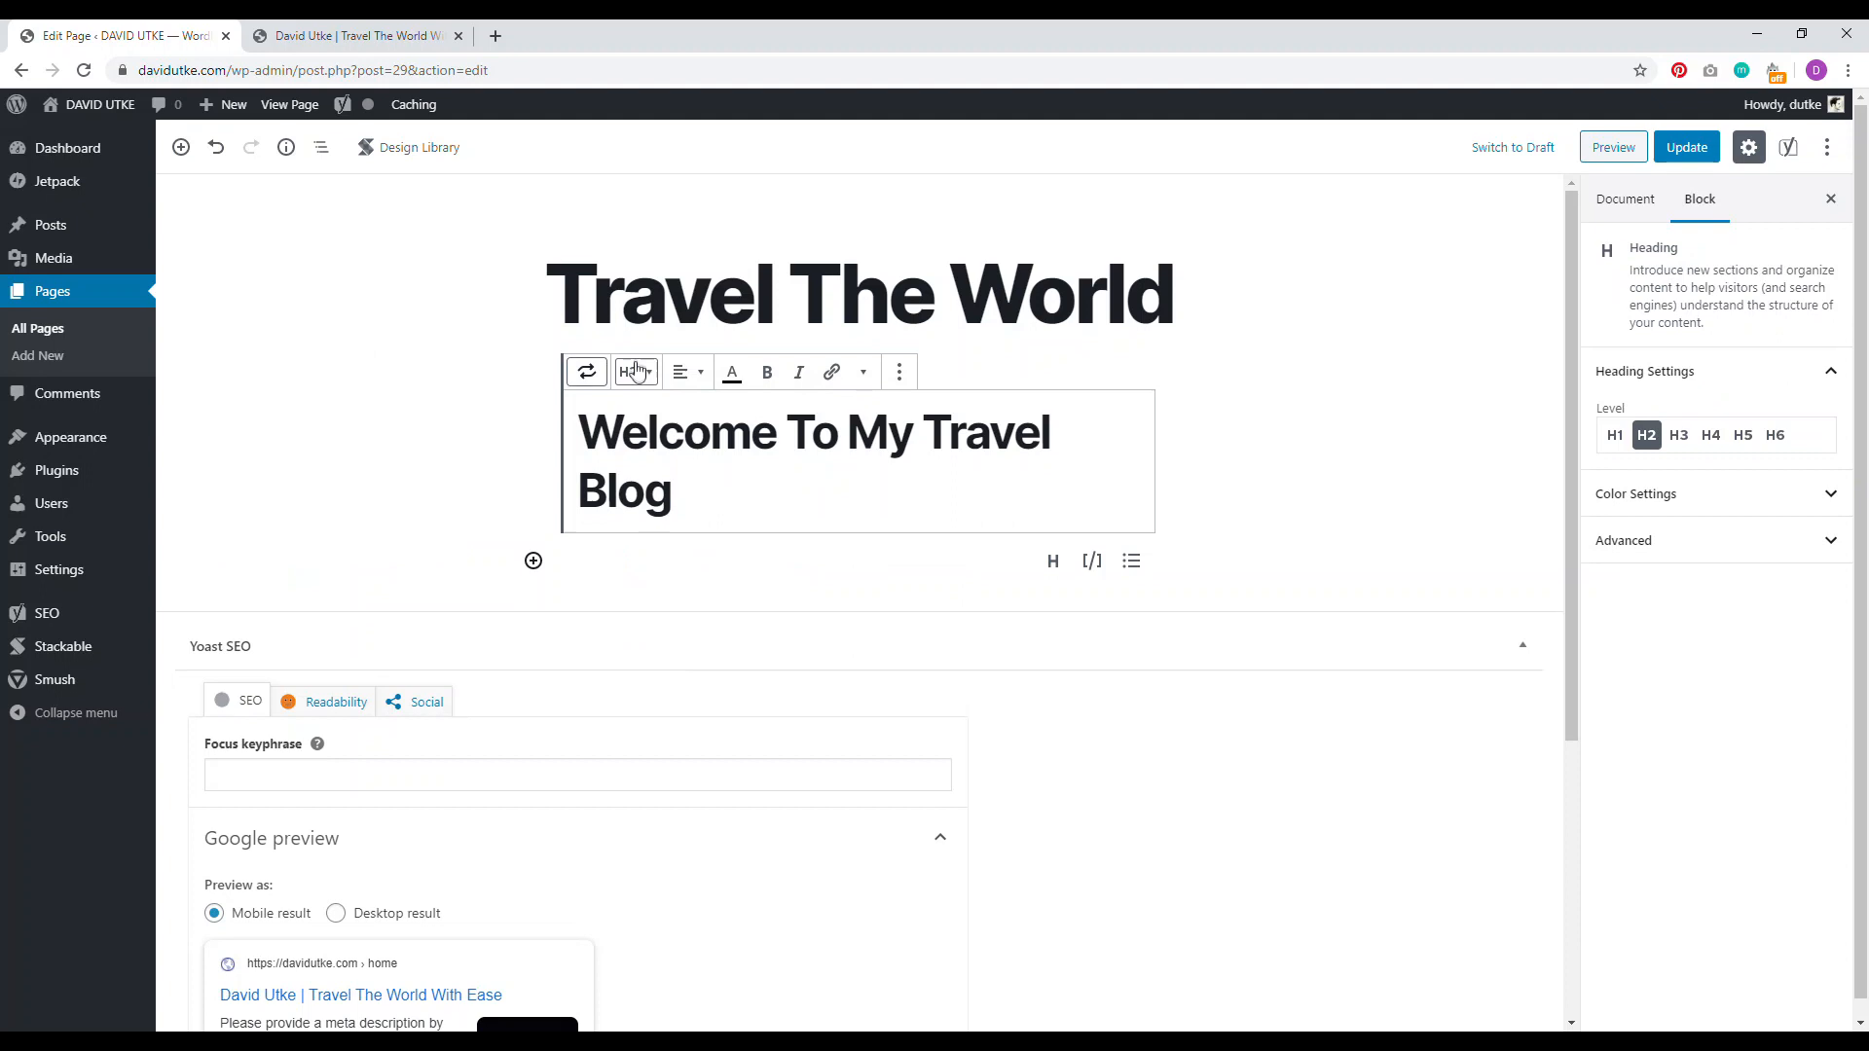
Step: Centre the welcome heading and start an empty paragraph below it
{"action": "left_click", "coordinate": [682, 371]}
{"action": "left_click", "coordinate": [646, 285]}
{"action": "left_click", "coordinate": [938, 494]}
{"action": "key", "text": "Return"}
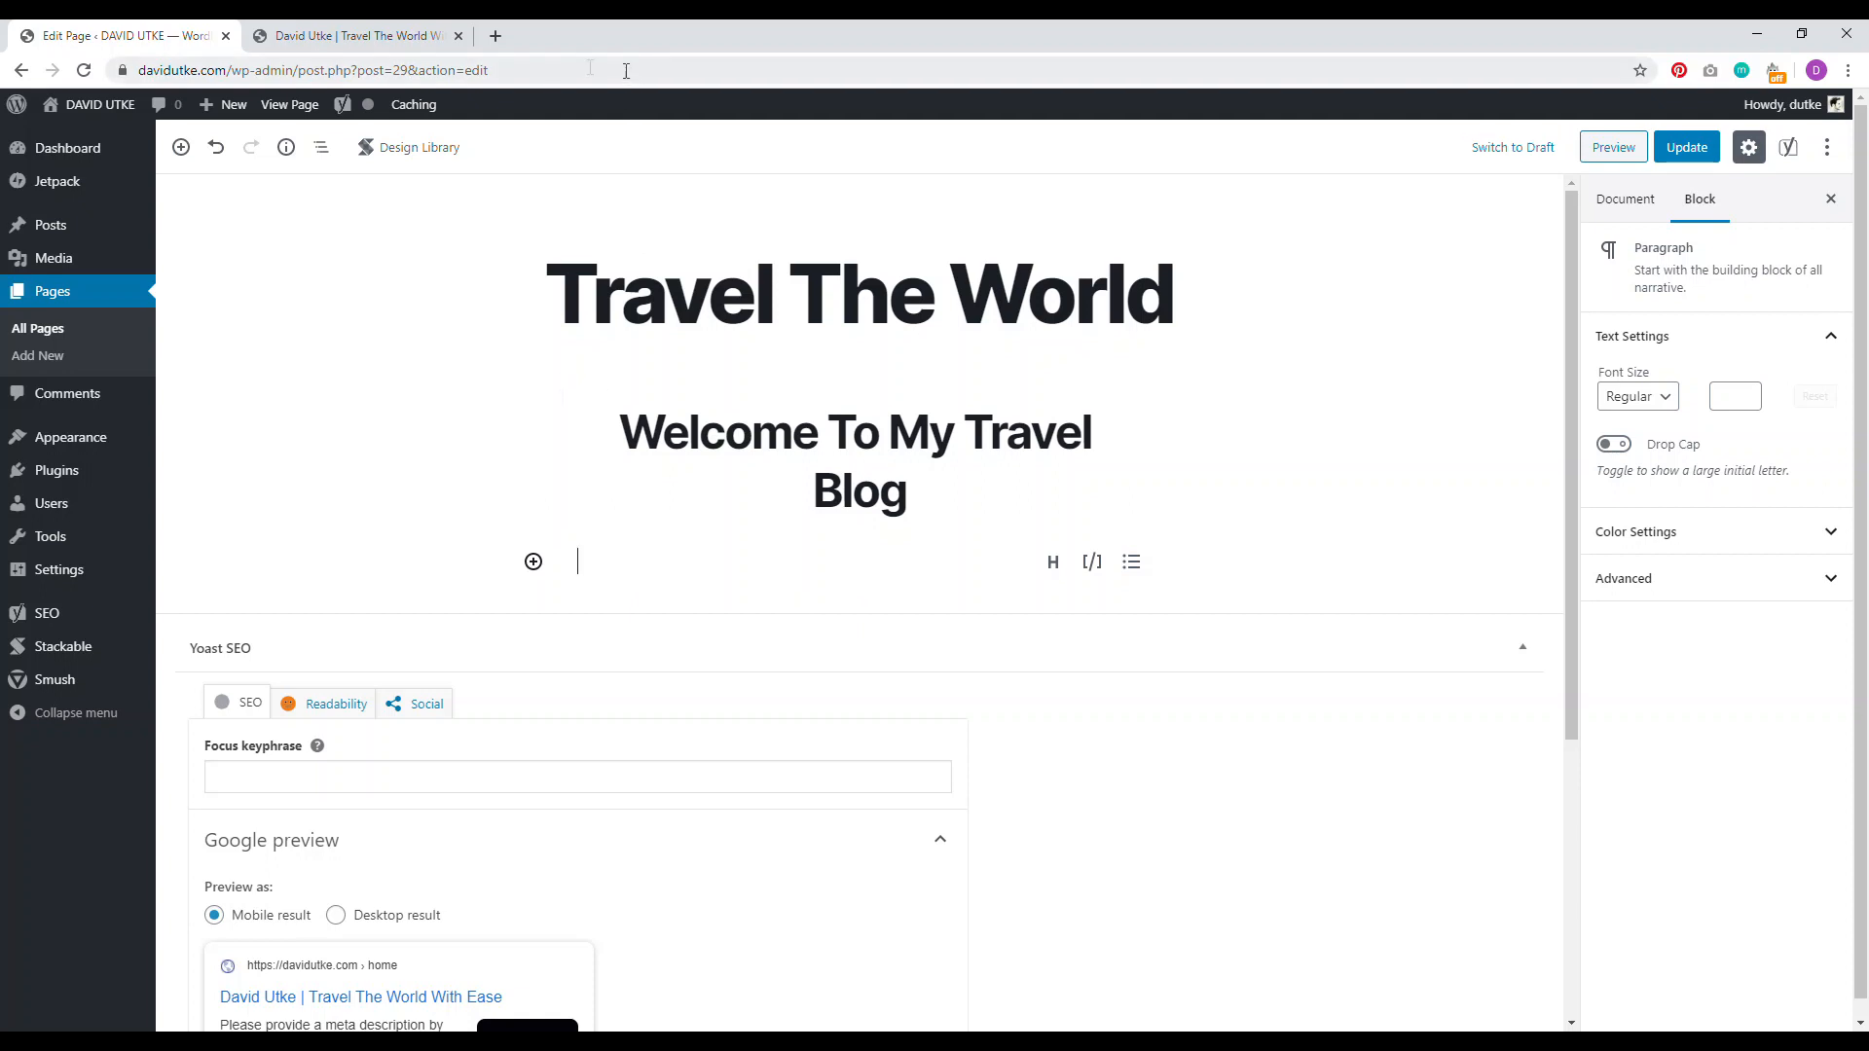
{"action": "left_click", "coordinate": [496, 35]}
Step: Search 'lip', open Lorem Ipsum Generator and copy its first placeholder paragraph
{"action": "type", "text": "lipsorum"}
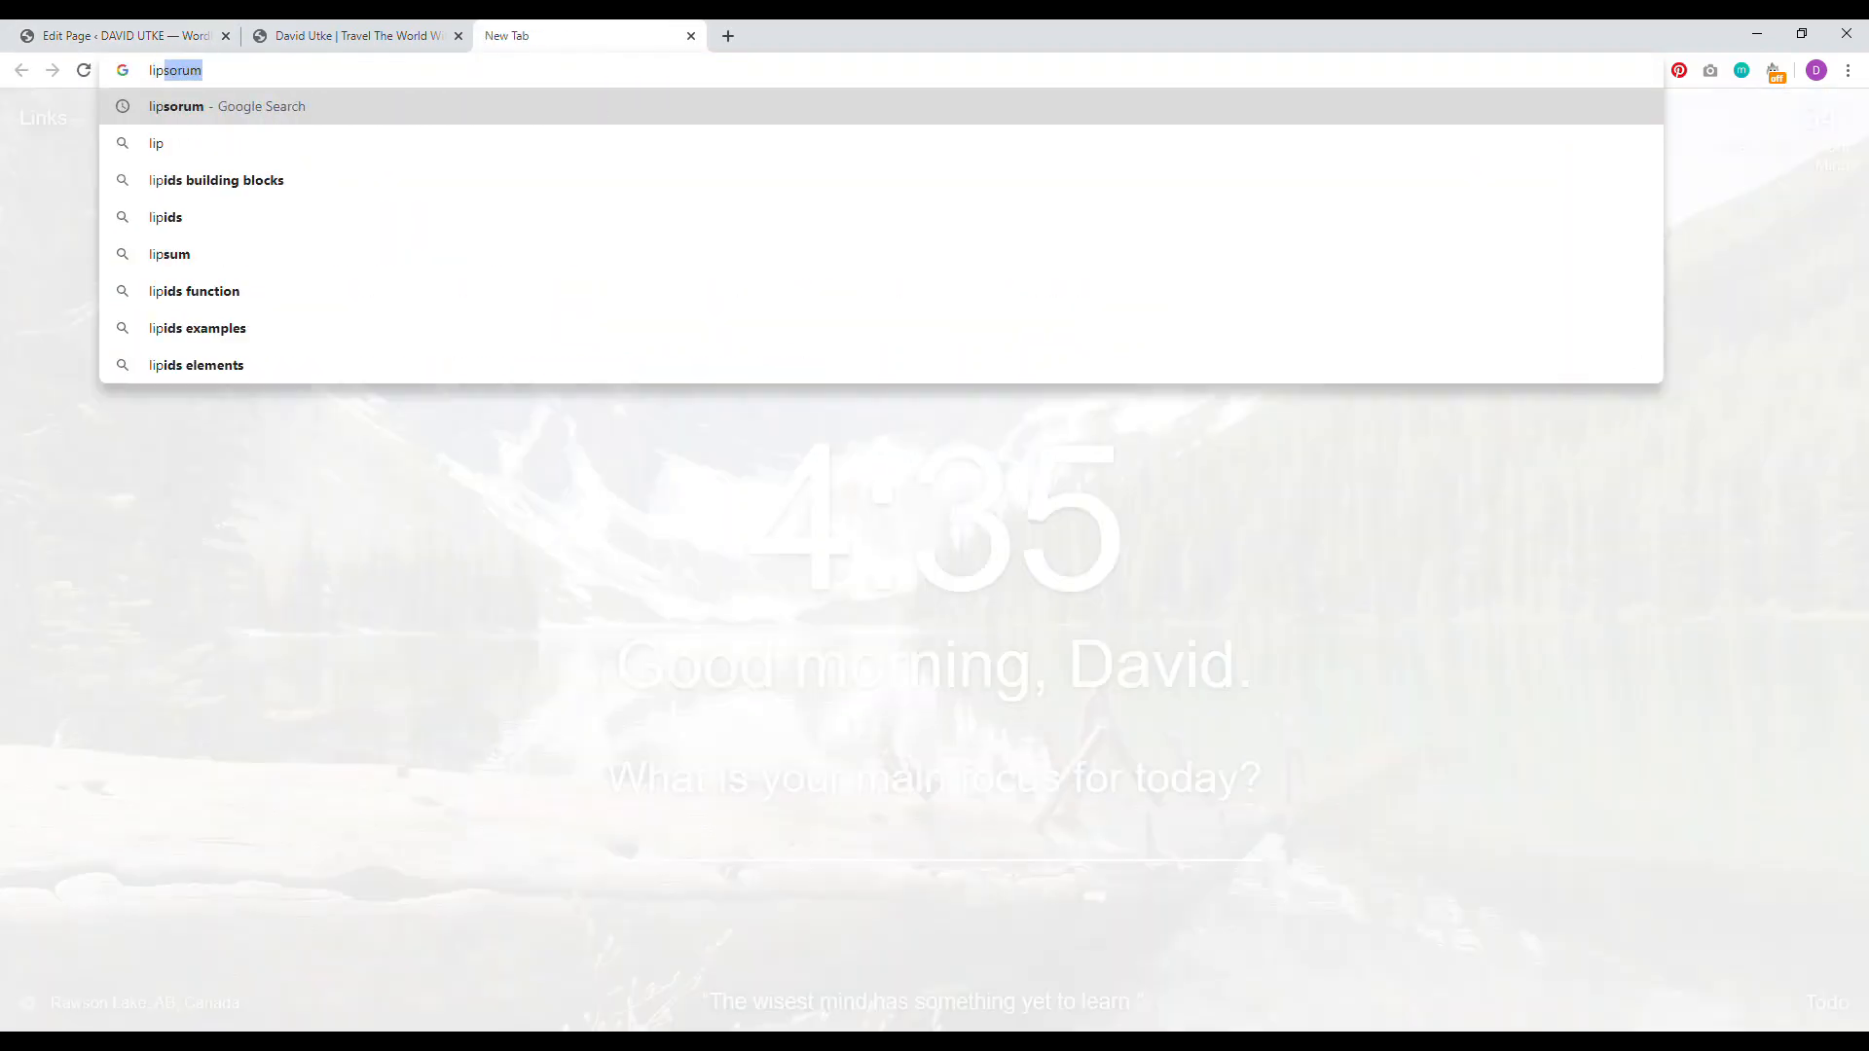
{"action": "key", "text": "Return"}
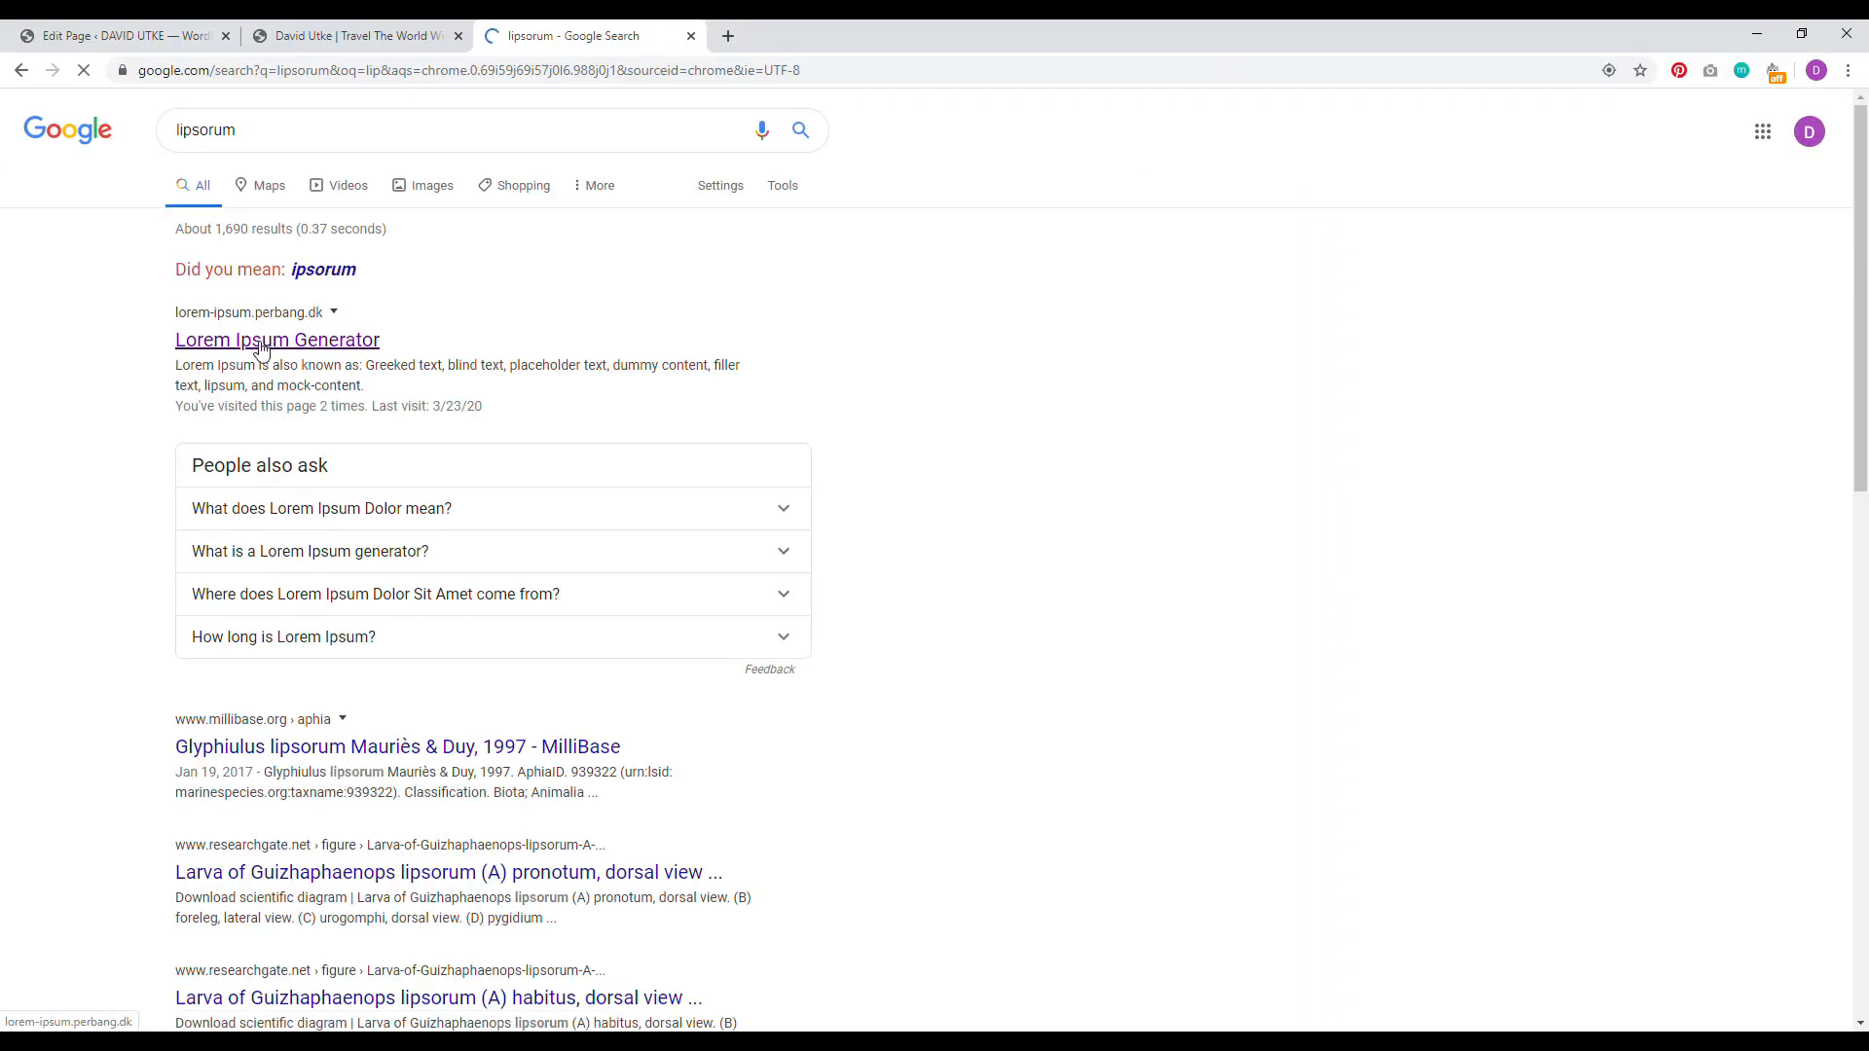
{"action": "left_click", "coordinate": [278, 340]}
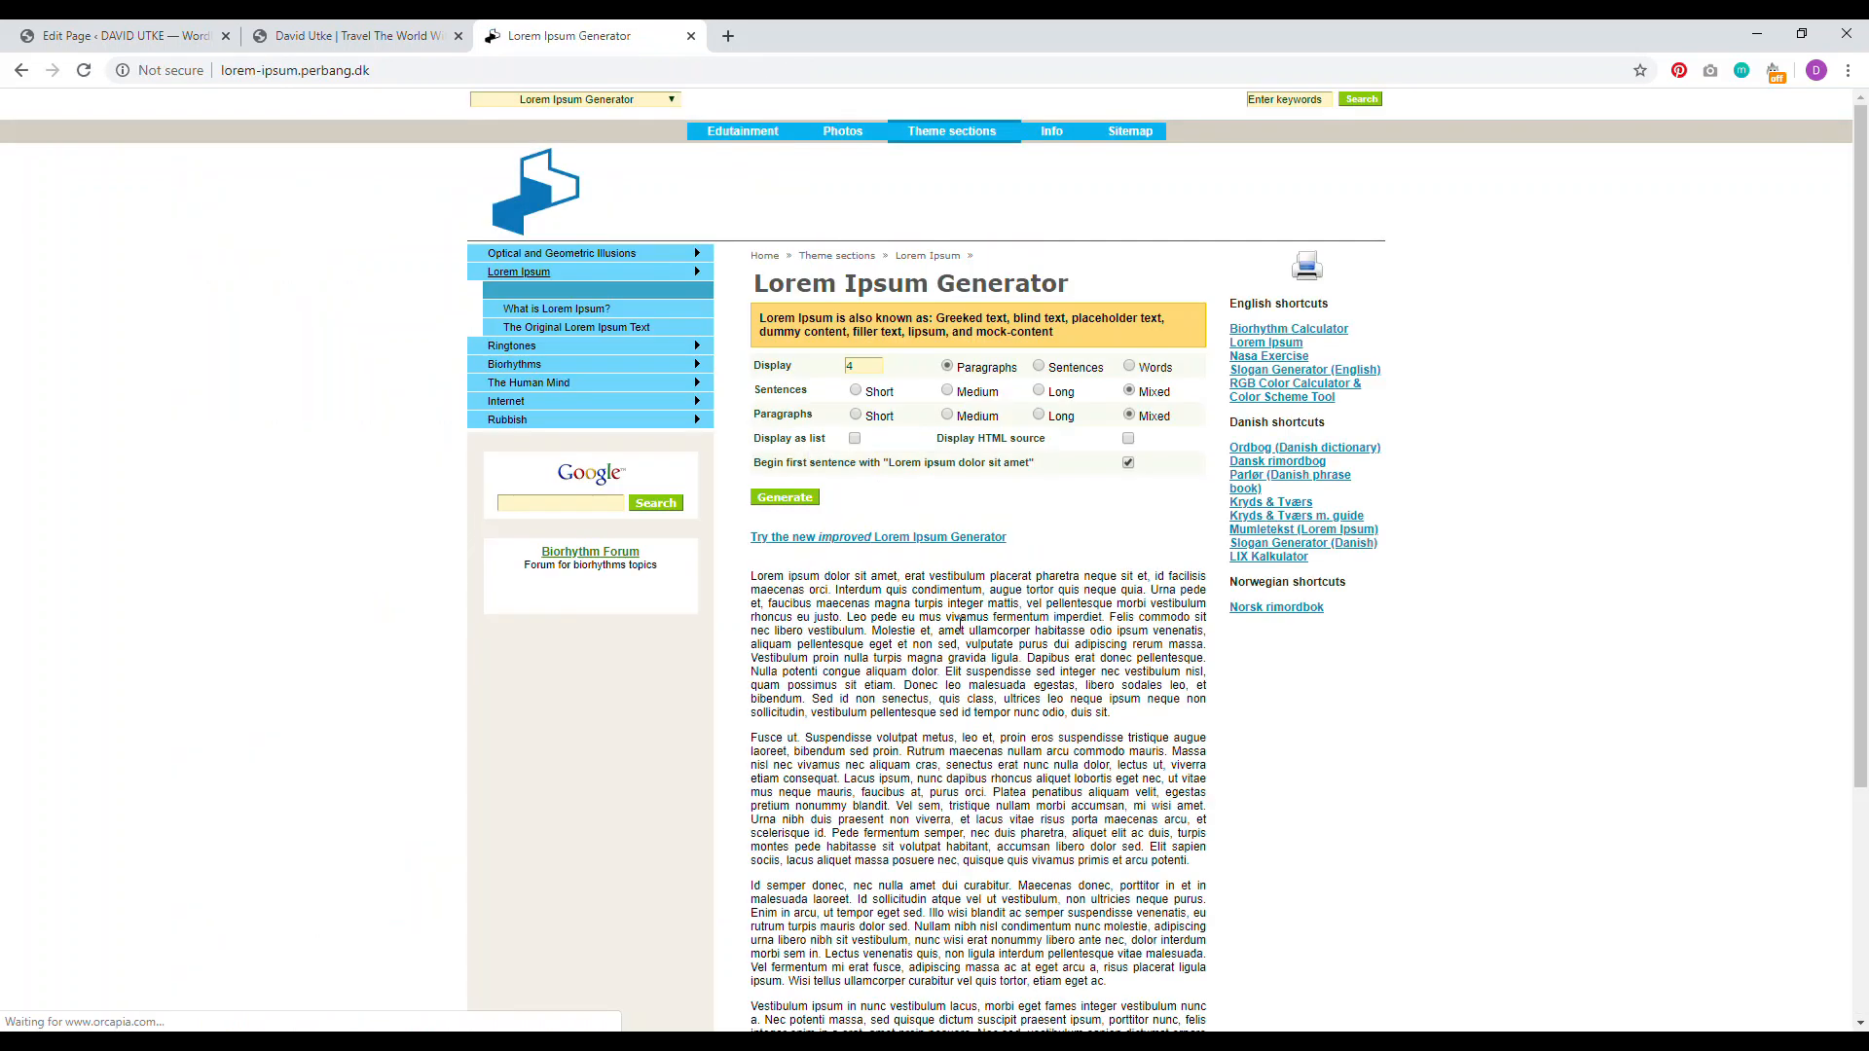
{"action": "left_click_drag", "start_coordinate": [964, 631], "coordinate": [752, 578]}
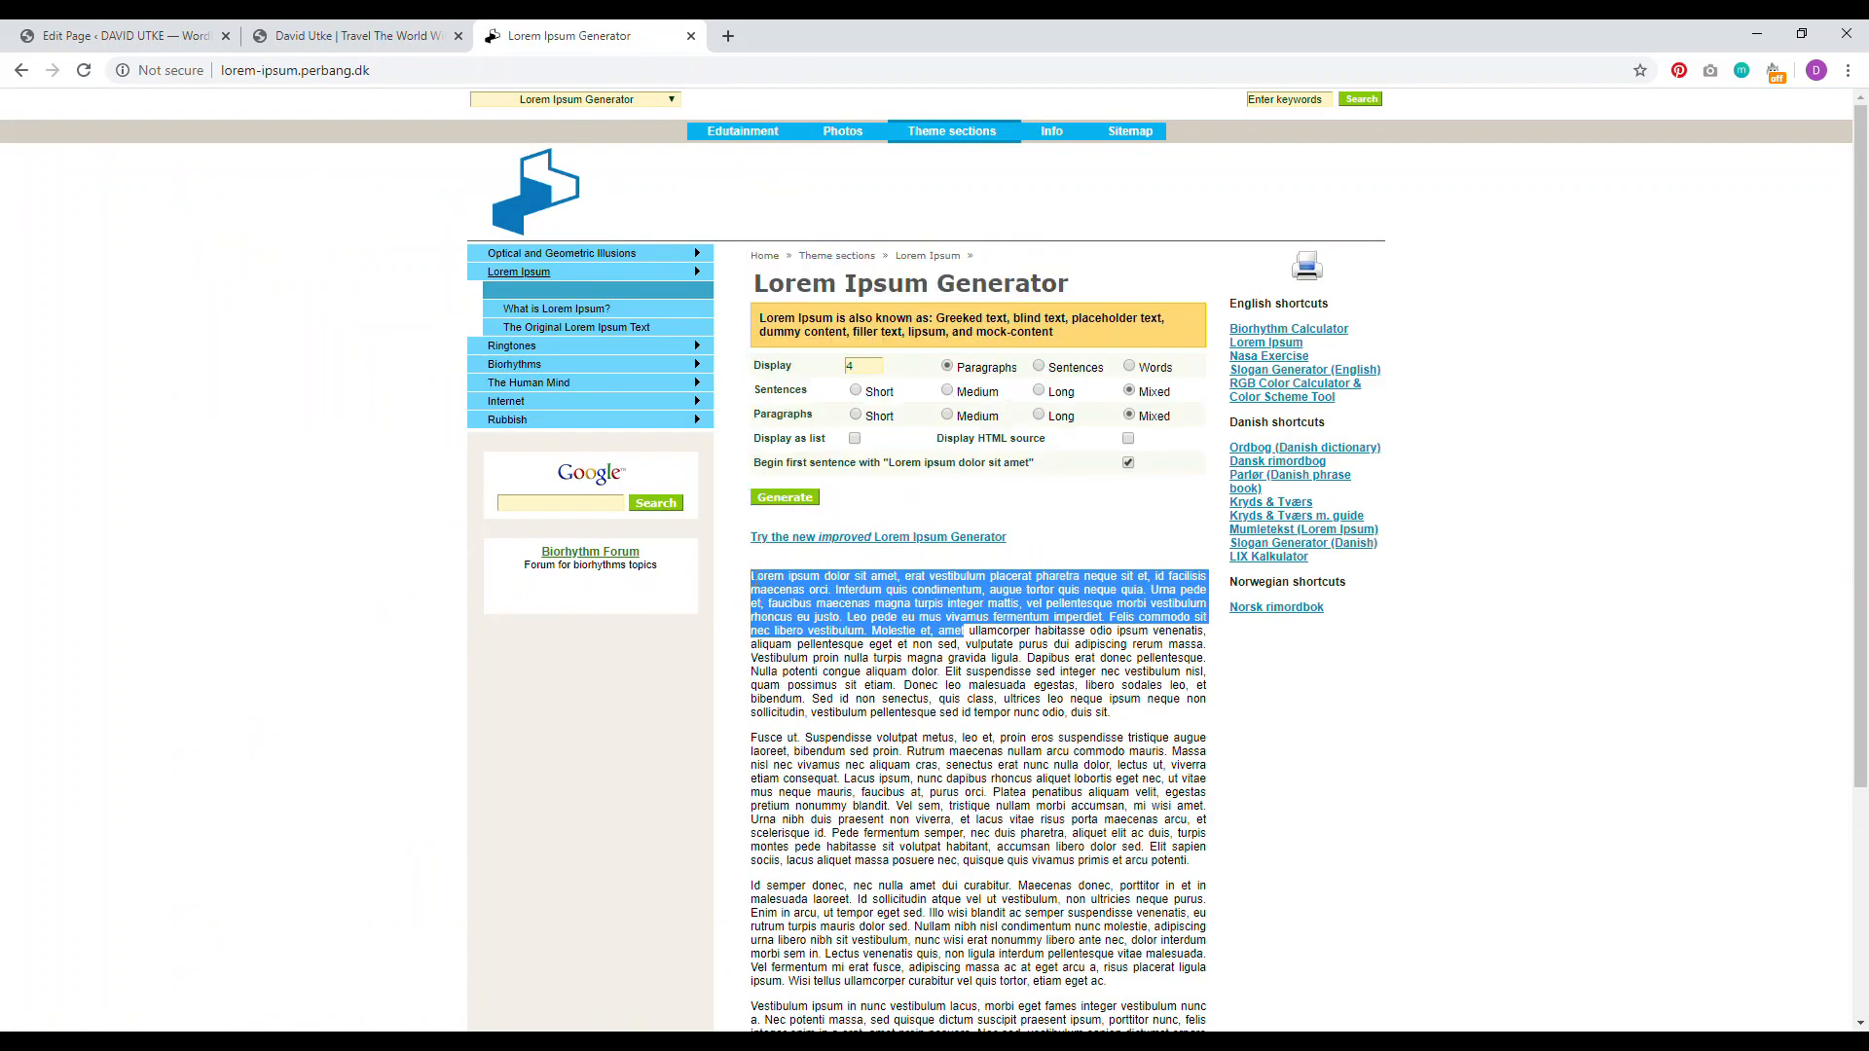
{"action": "right_click", "coordinate": [782, 594]}
{"action": "left_click", "coordinate": [810, 605]}
{"action": "key", "text": "ctrl+1"}
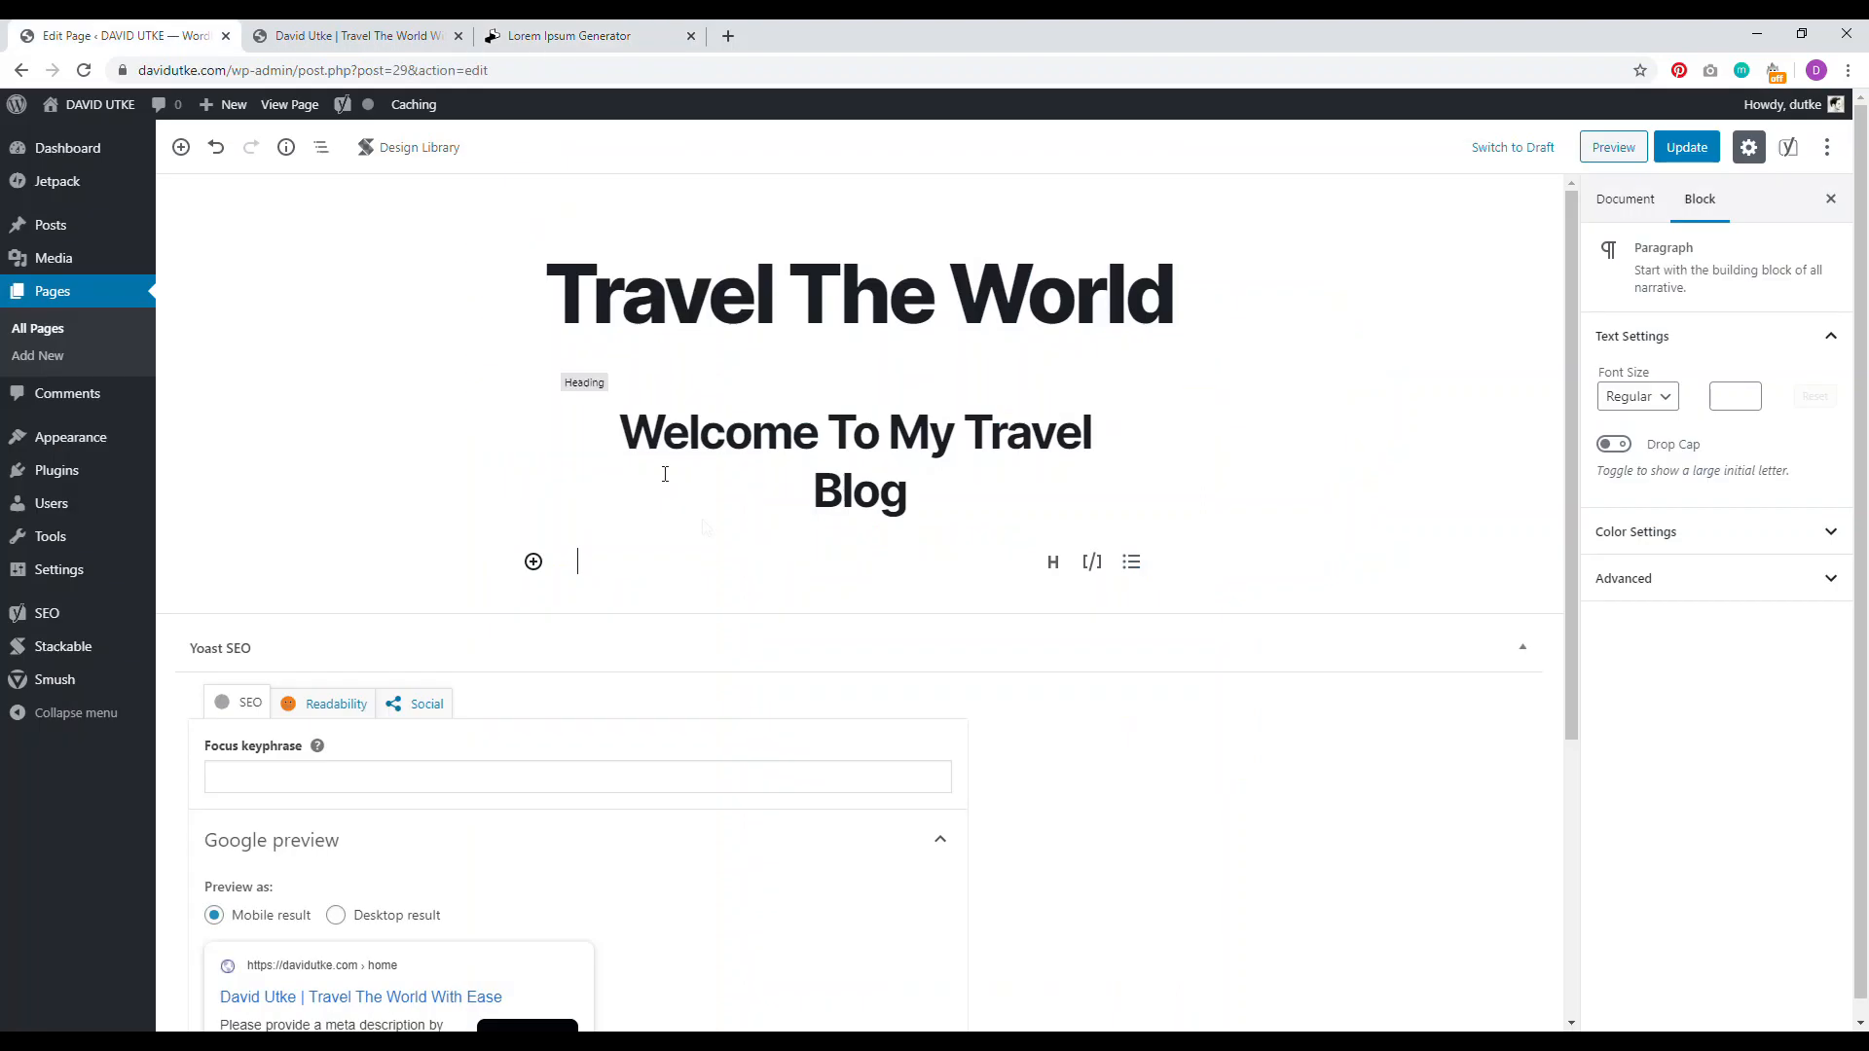
Step: Paste the Lorem ipsum paragraph under the welcome heading, end it with a period, and update
{"action": "right_click", "coordinate": [640, 556]}
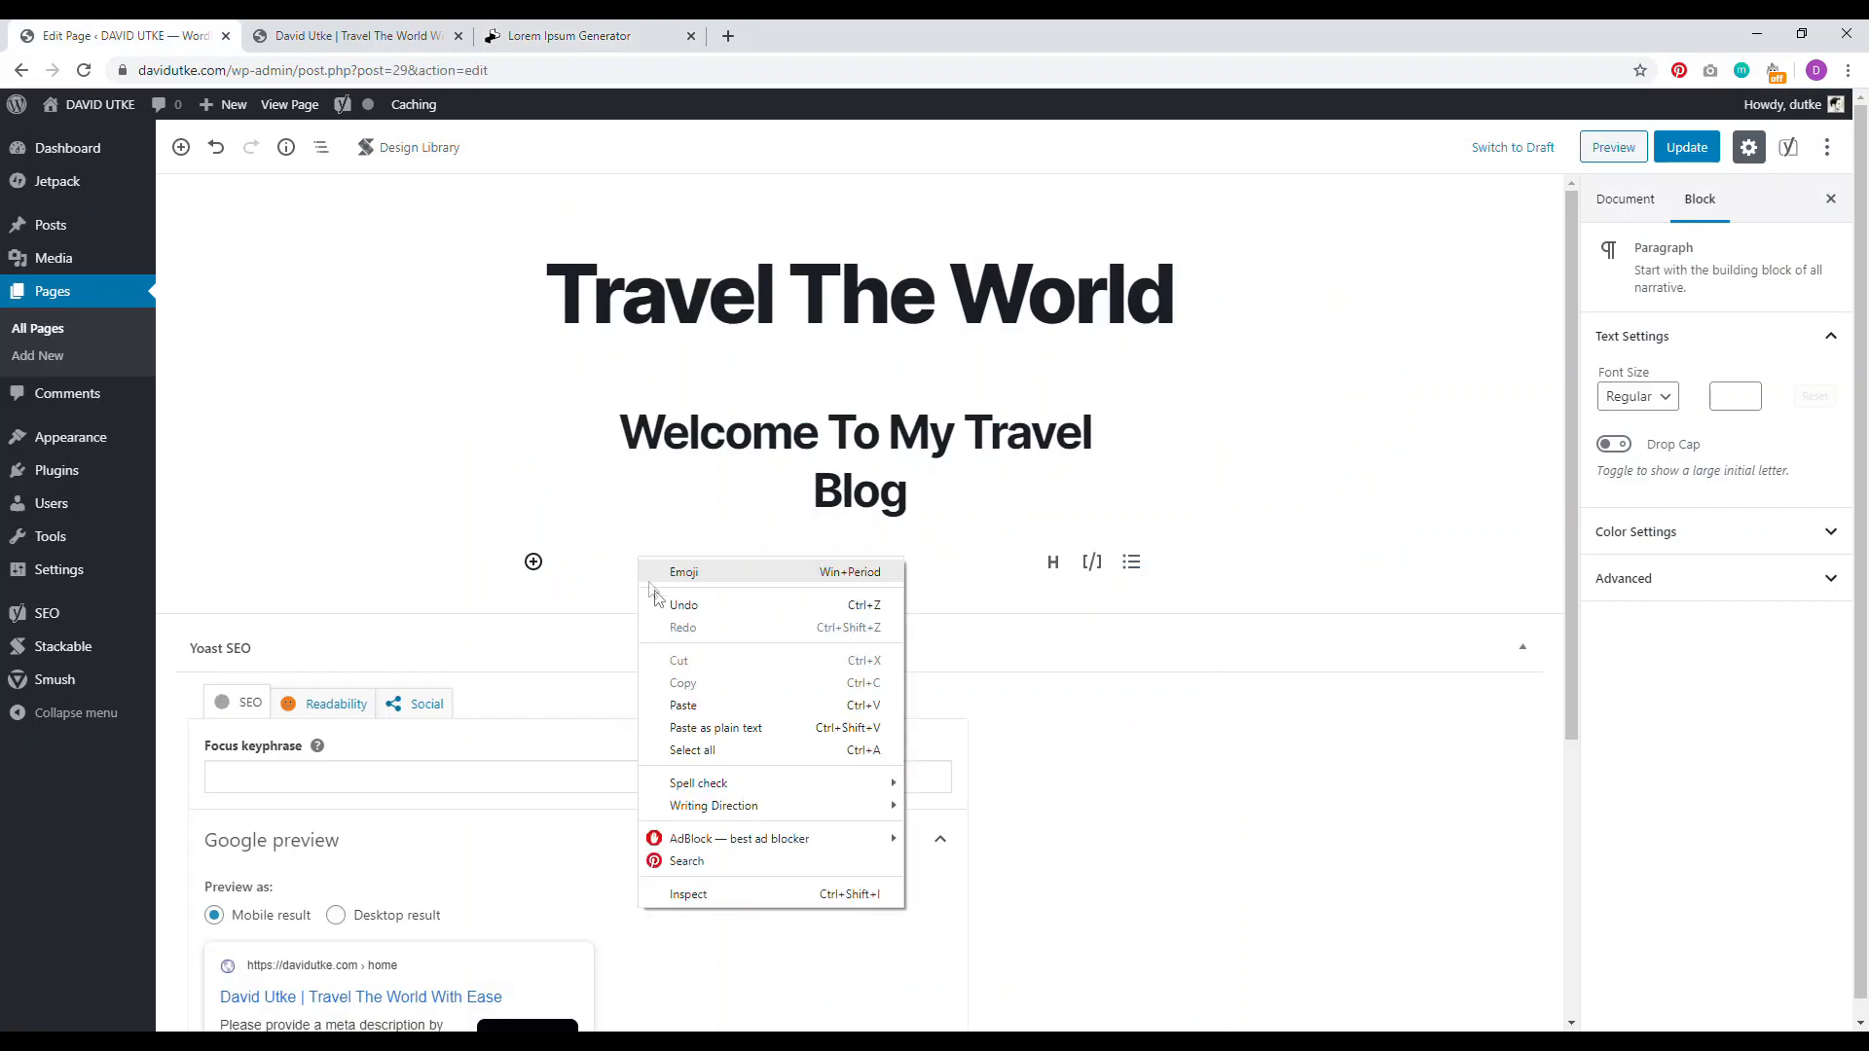
{"action": "left_click", "coordinate": [690, 703]}
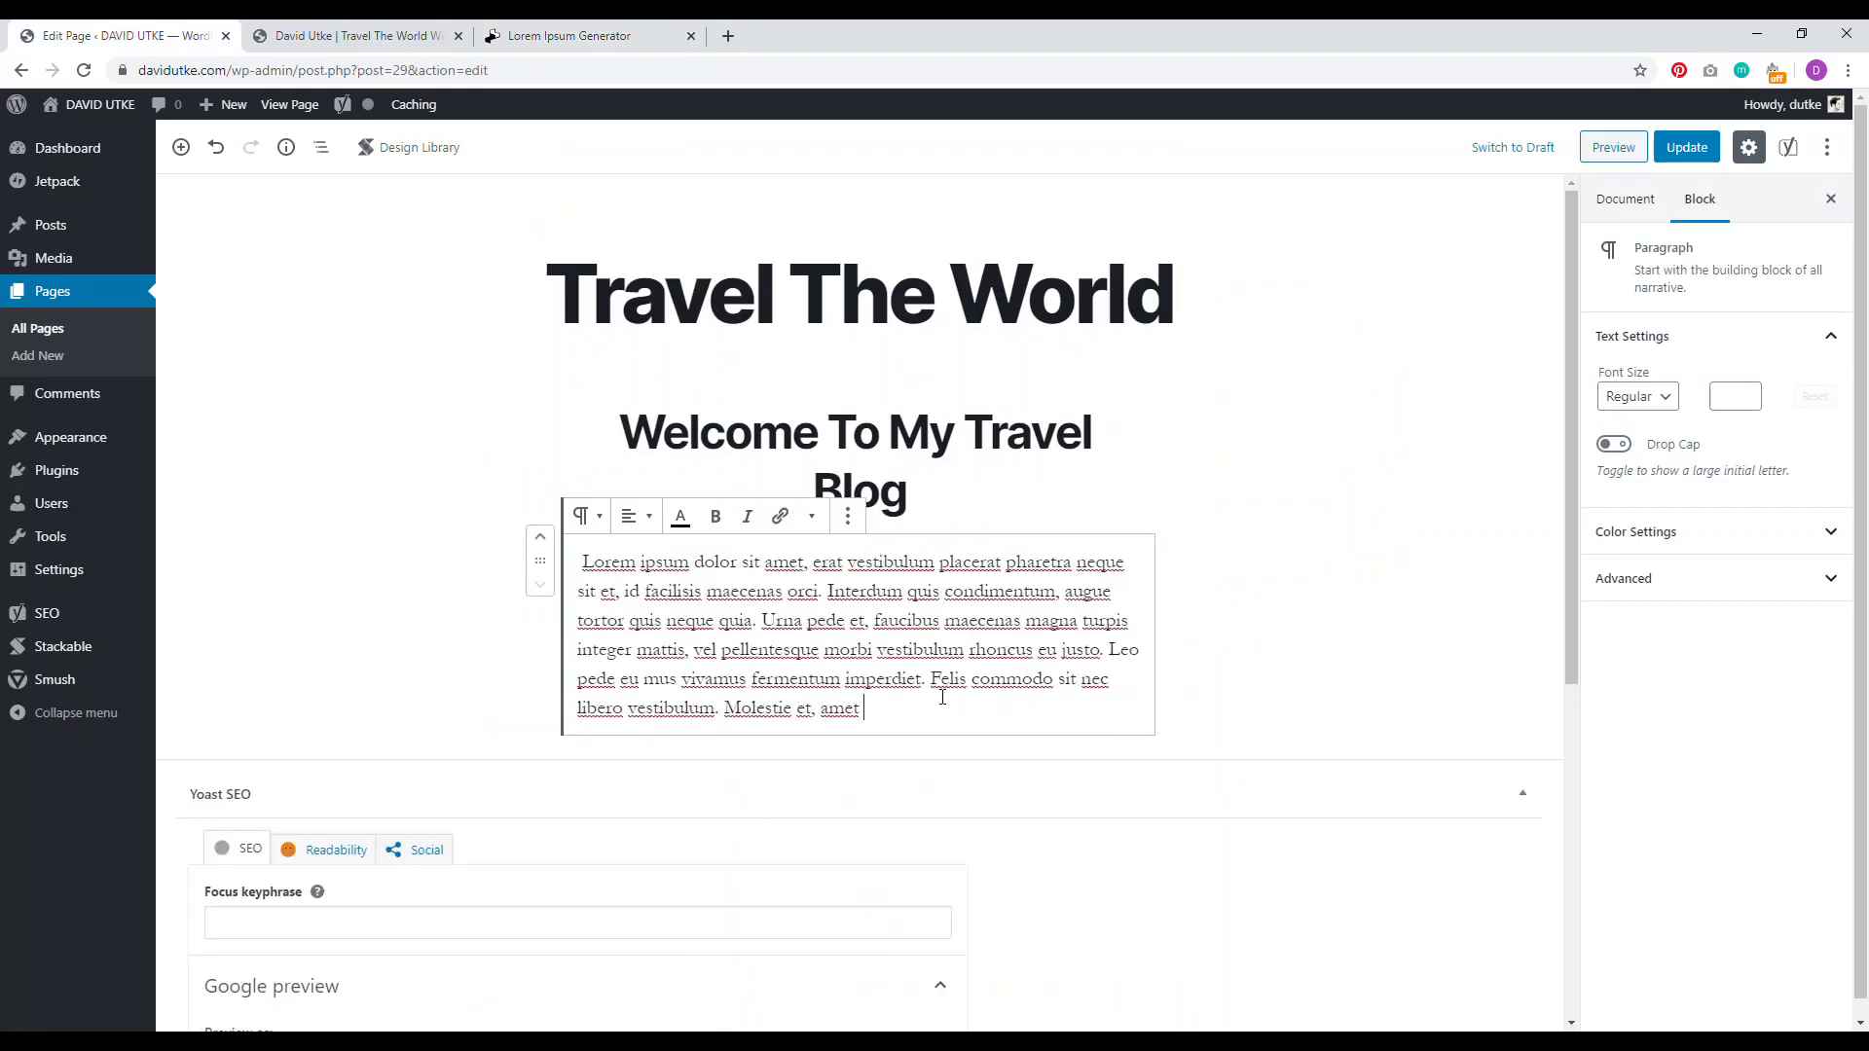
{"action": "type", "text": "."}
{"action": "key", "text": "Return"}
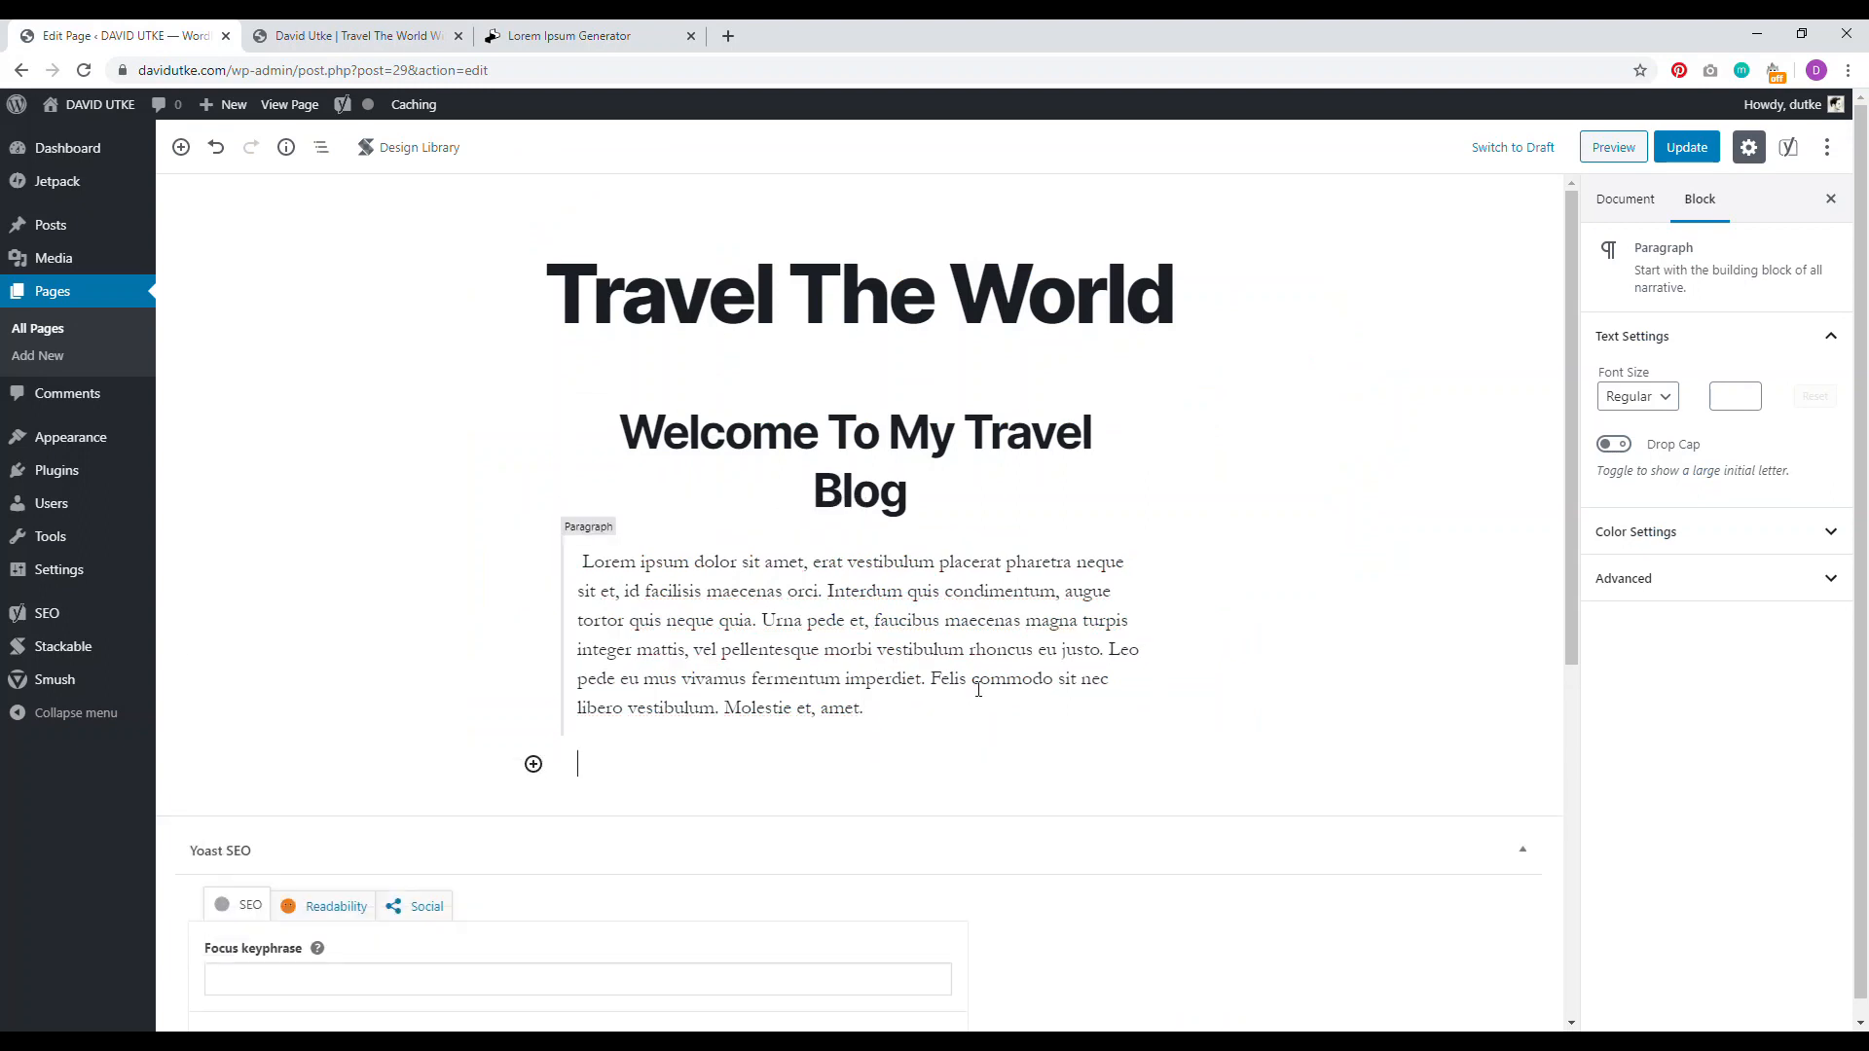
{"action": "left_click", "coordinate": [1685, 151]}
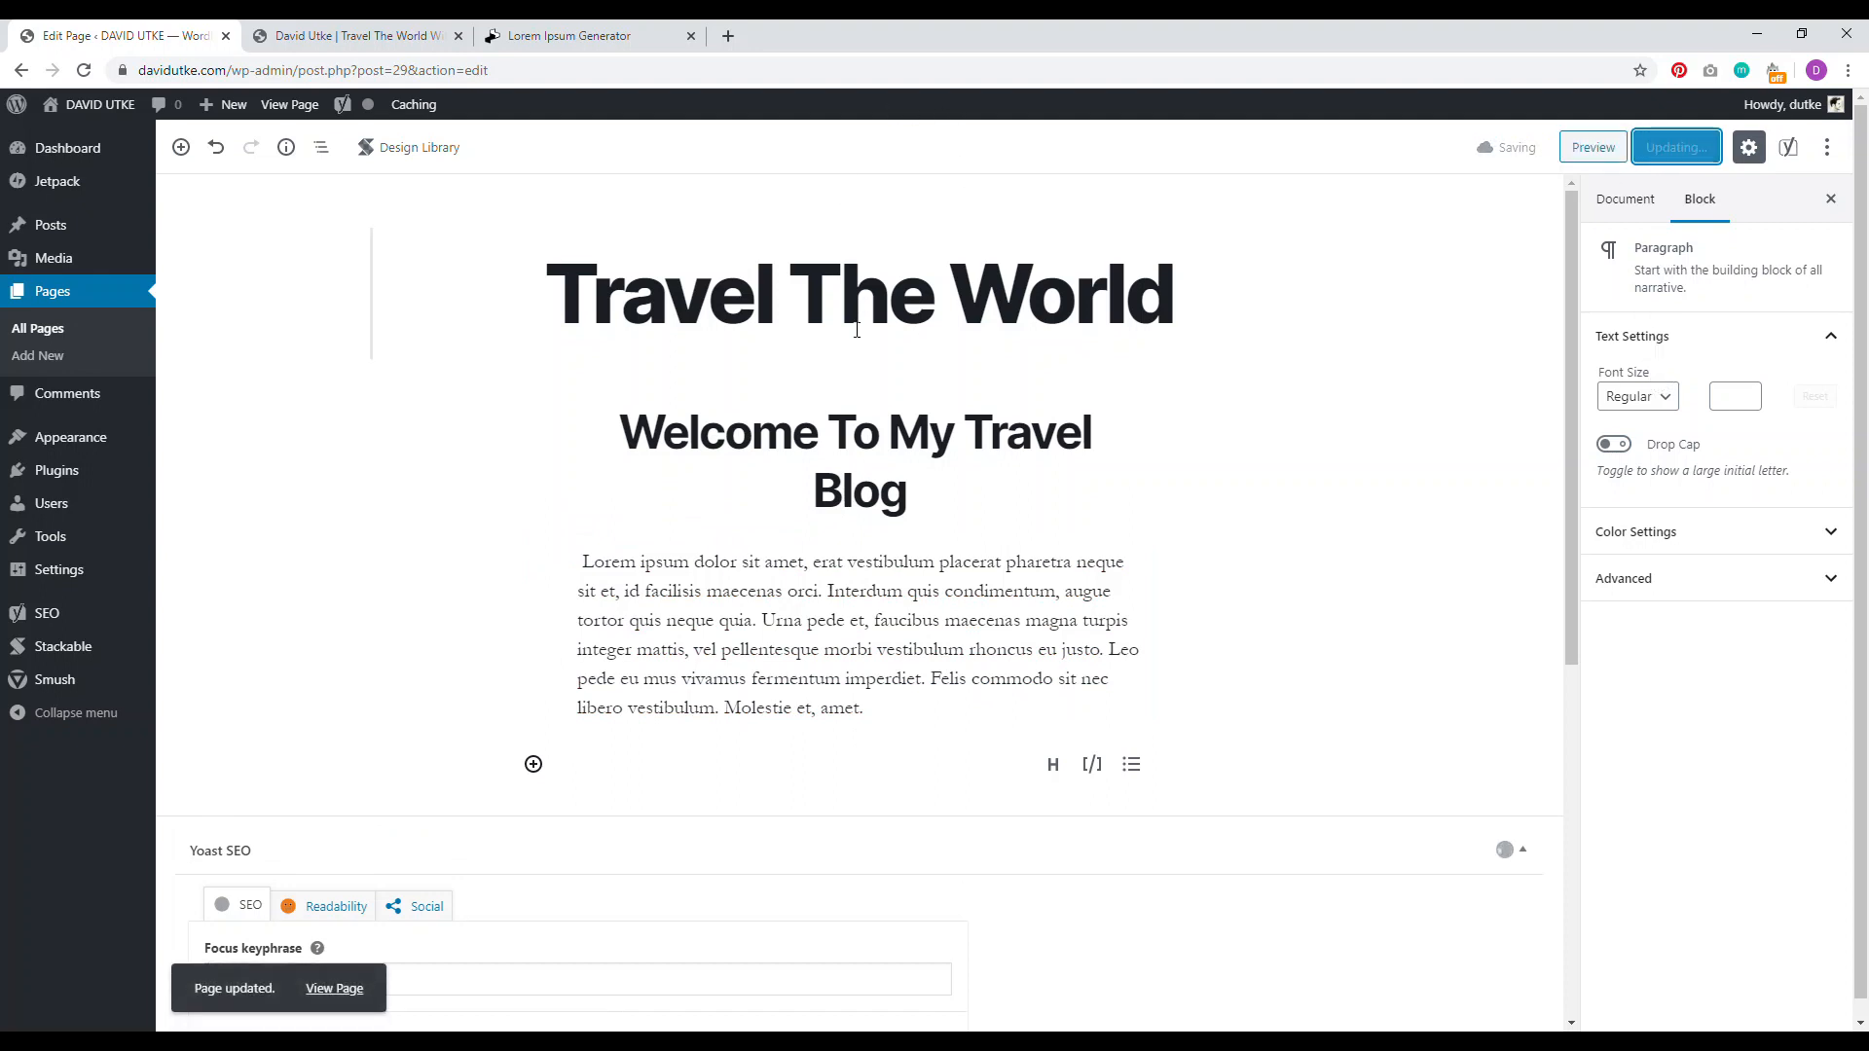
Step: Open the live page from the permalink and check the welcome heading and Lorem paragraph
{"action": "left_click", "coordinate": [825, 303]}
{"action": "left_click", "coordinate": [555, 213]}
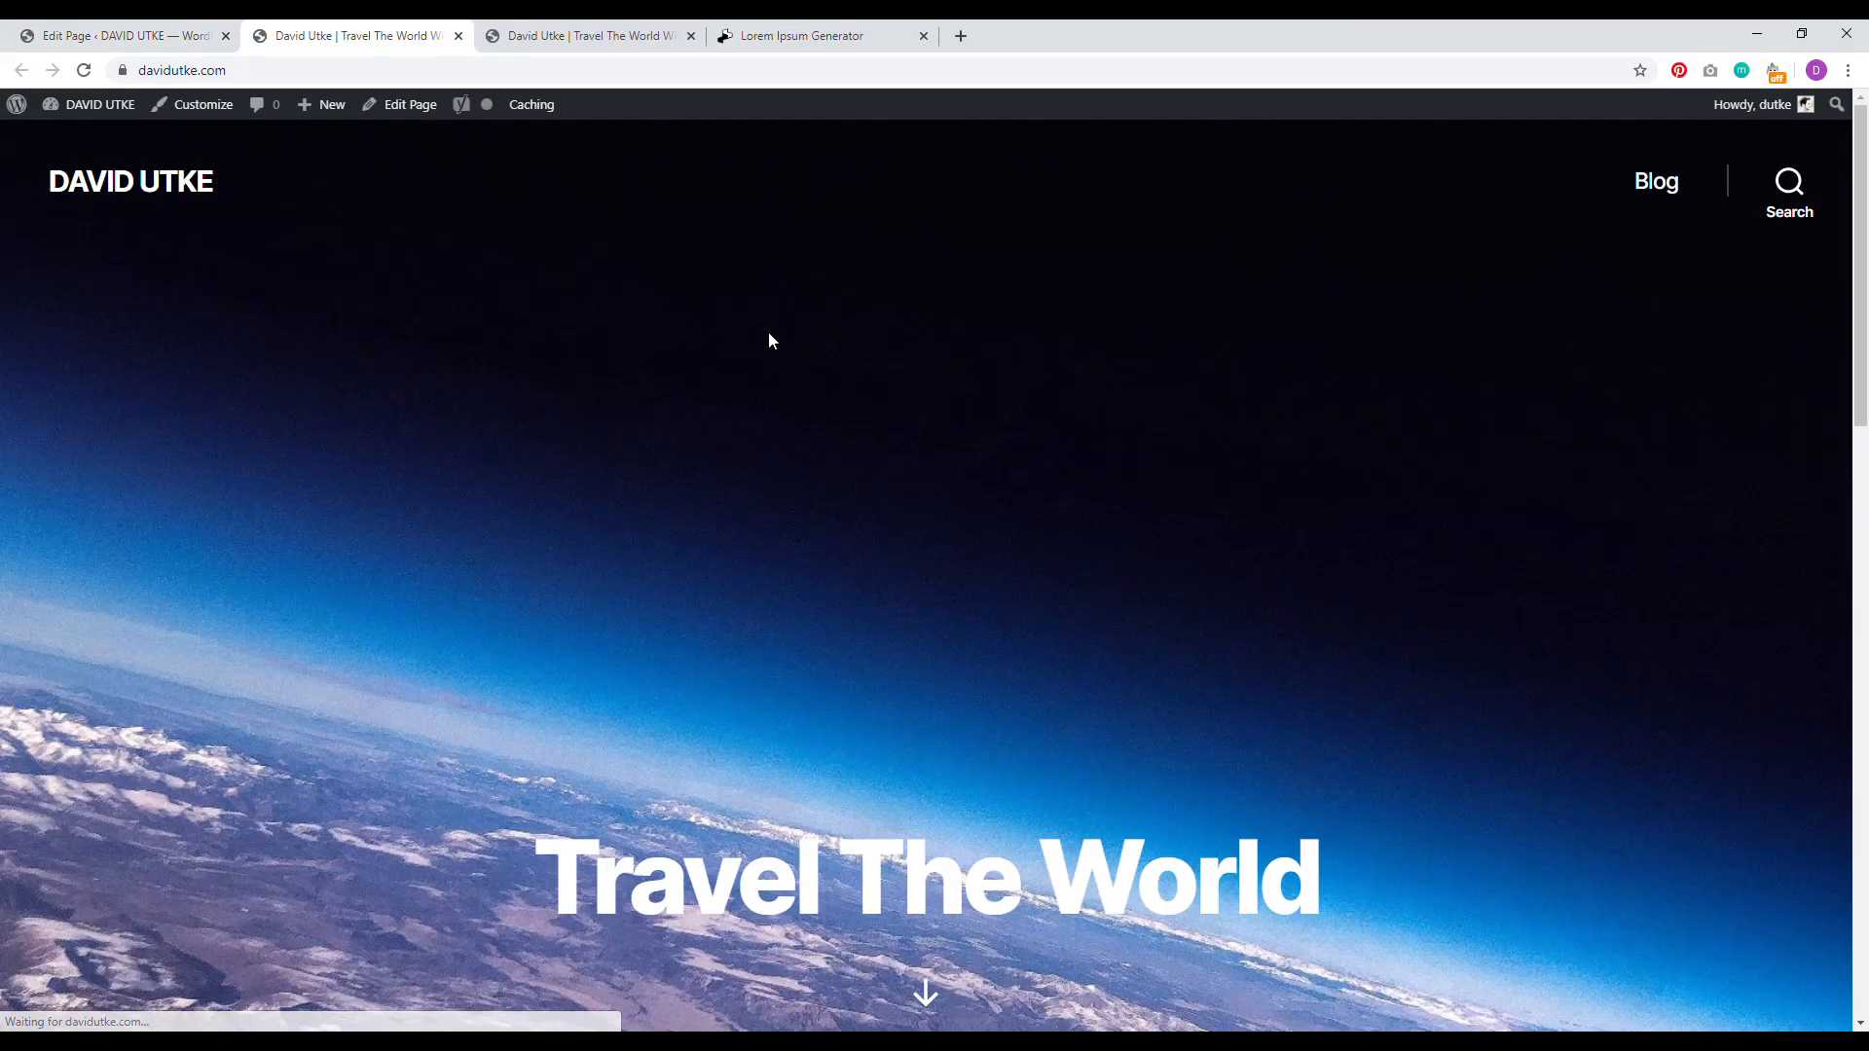
{"action": "left_click_drag", "start_coordinate": [1866, 224], "coordinate": [1863, 429]}
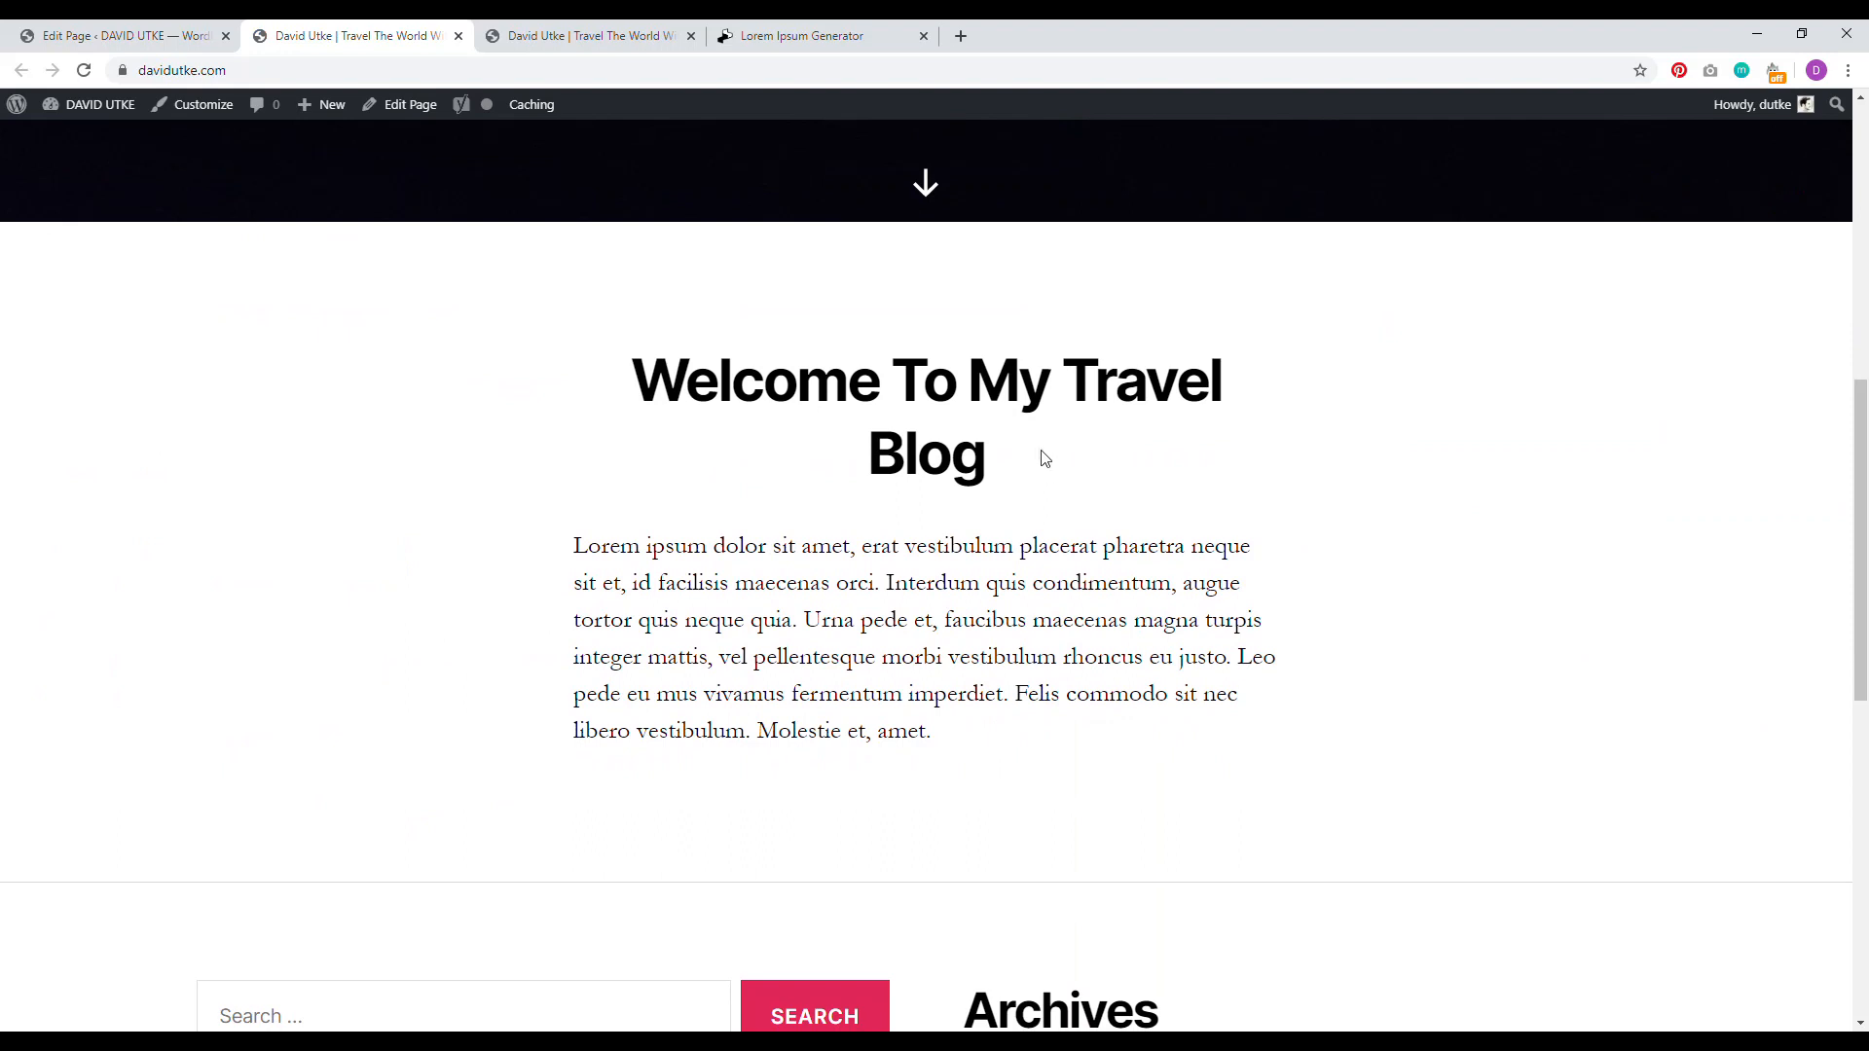
{"action": "left_click_drag", "start_coordinate": [1044, 458], "coordinate": [635, 360]}
{"action": "left_click_drag", "start_coordinate": [946, 732], "coordinate": [599, 546]}
{"action": "left_click_drag", "start_coordinate": [1862, 545], "coordinate": [1867, 503]}
{"action": "scroll", "coordinate": [1866, 503], "scroll_direction": "down", "scroll_amount": 3}
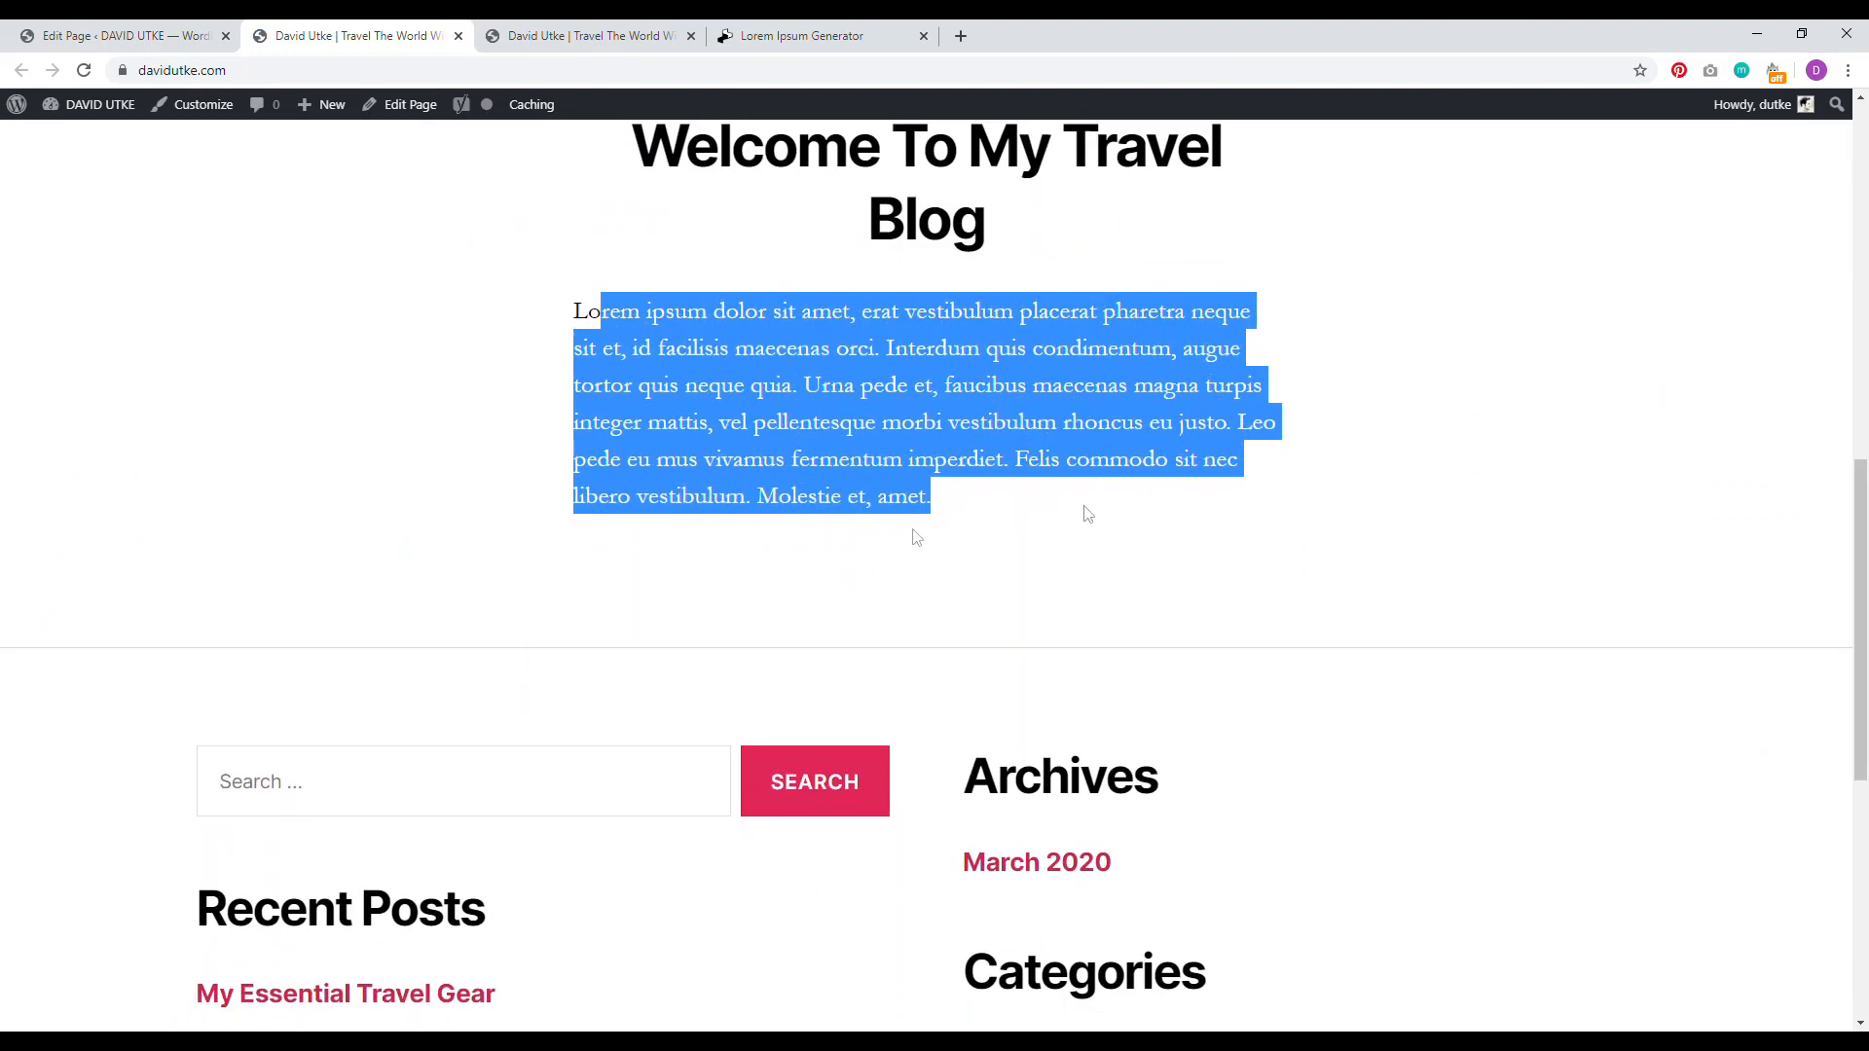
{"action": "left_click", "coordinate": [127, 36]}
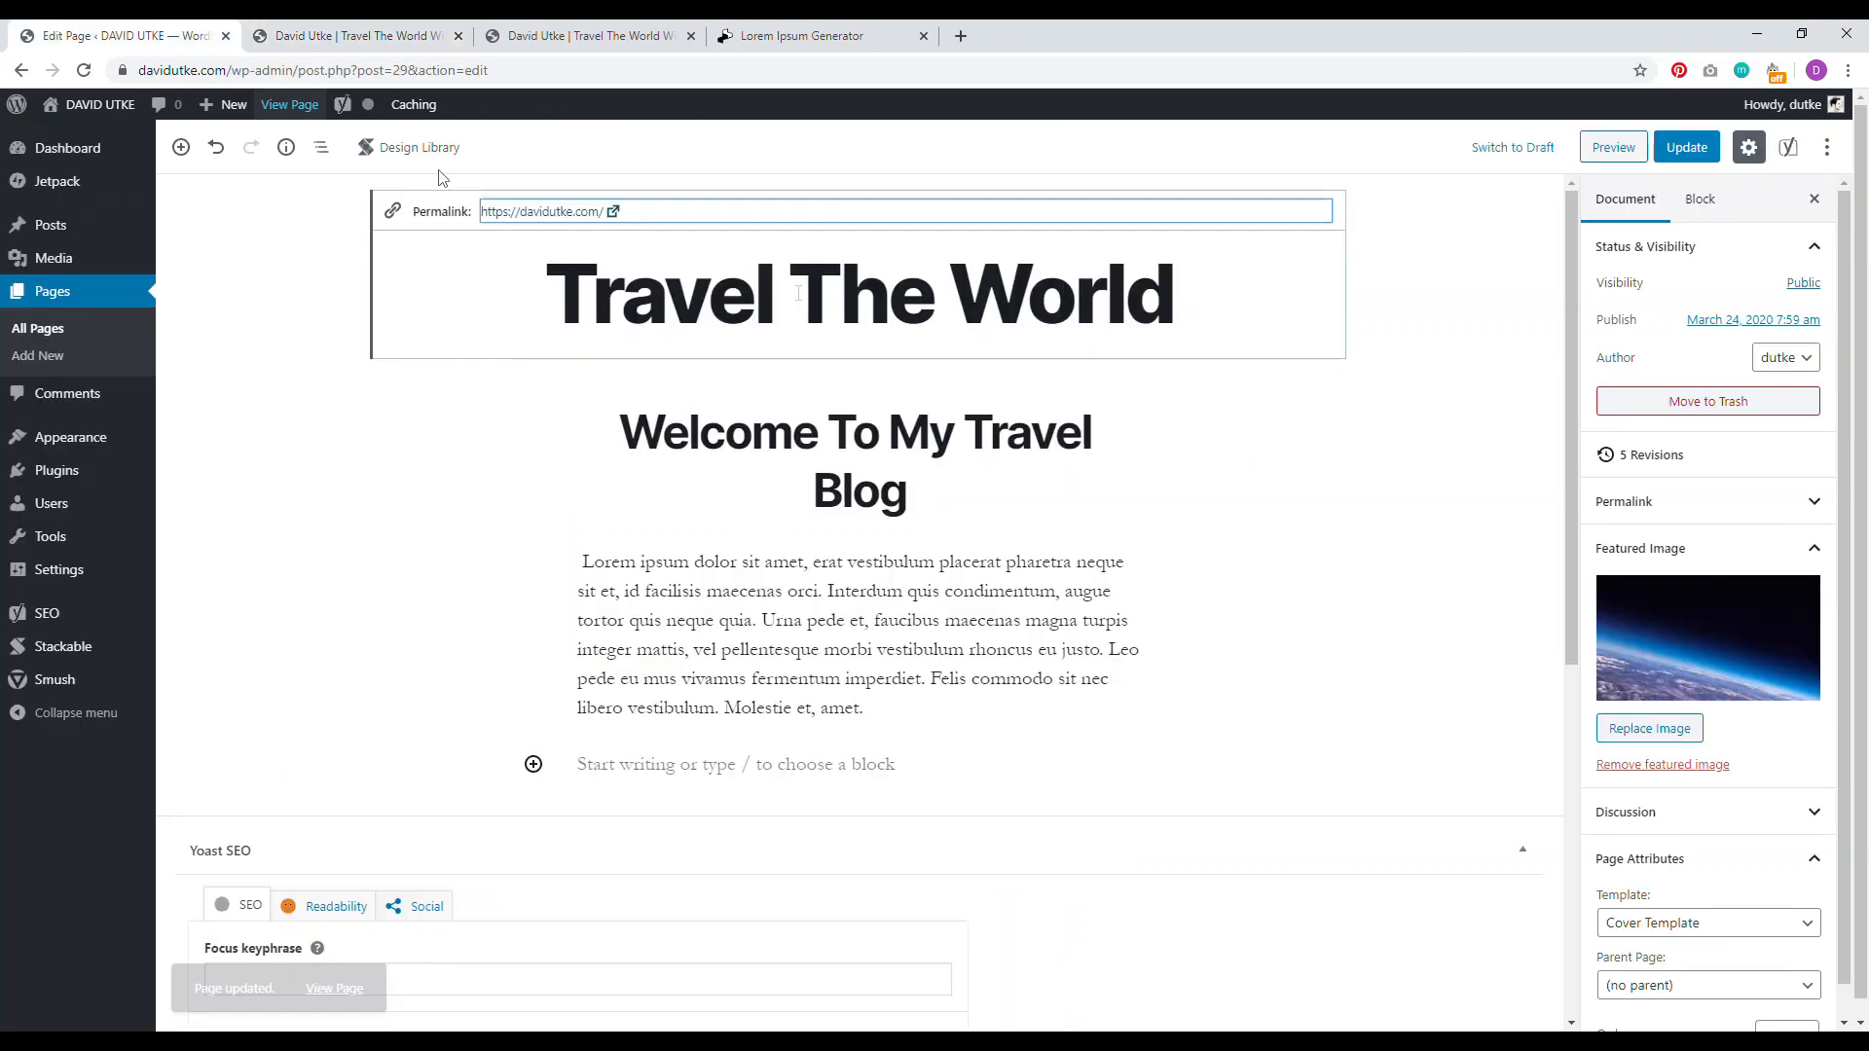
Step: Insert a Stackable Posts block from the Stackable category below the Lorem ipsum paragraph
{"action": "left_click", "coordinate": [697, 769]}
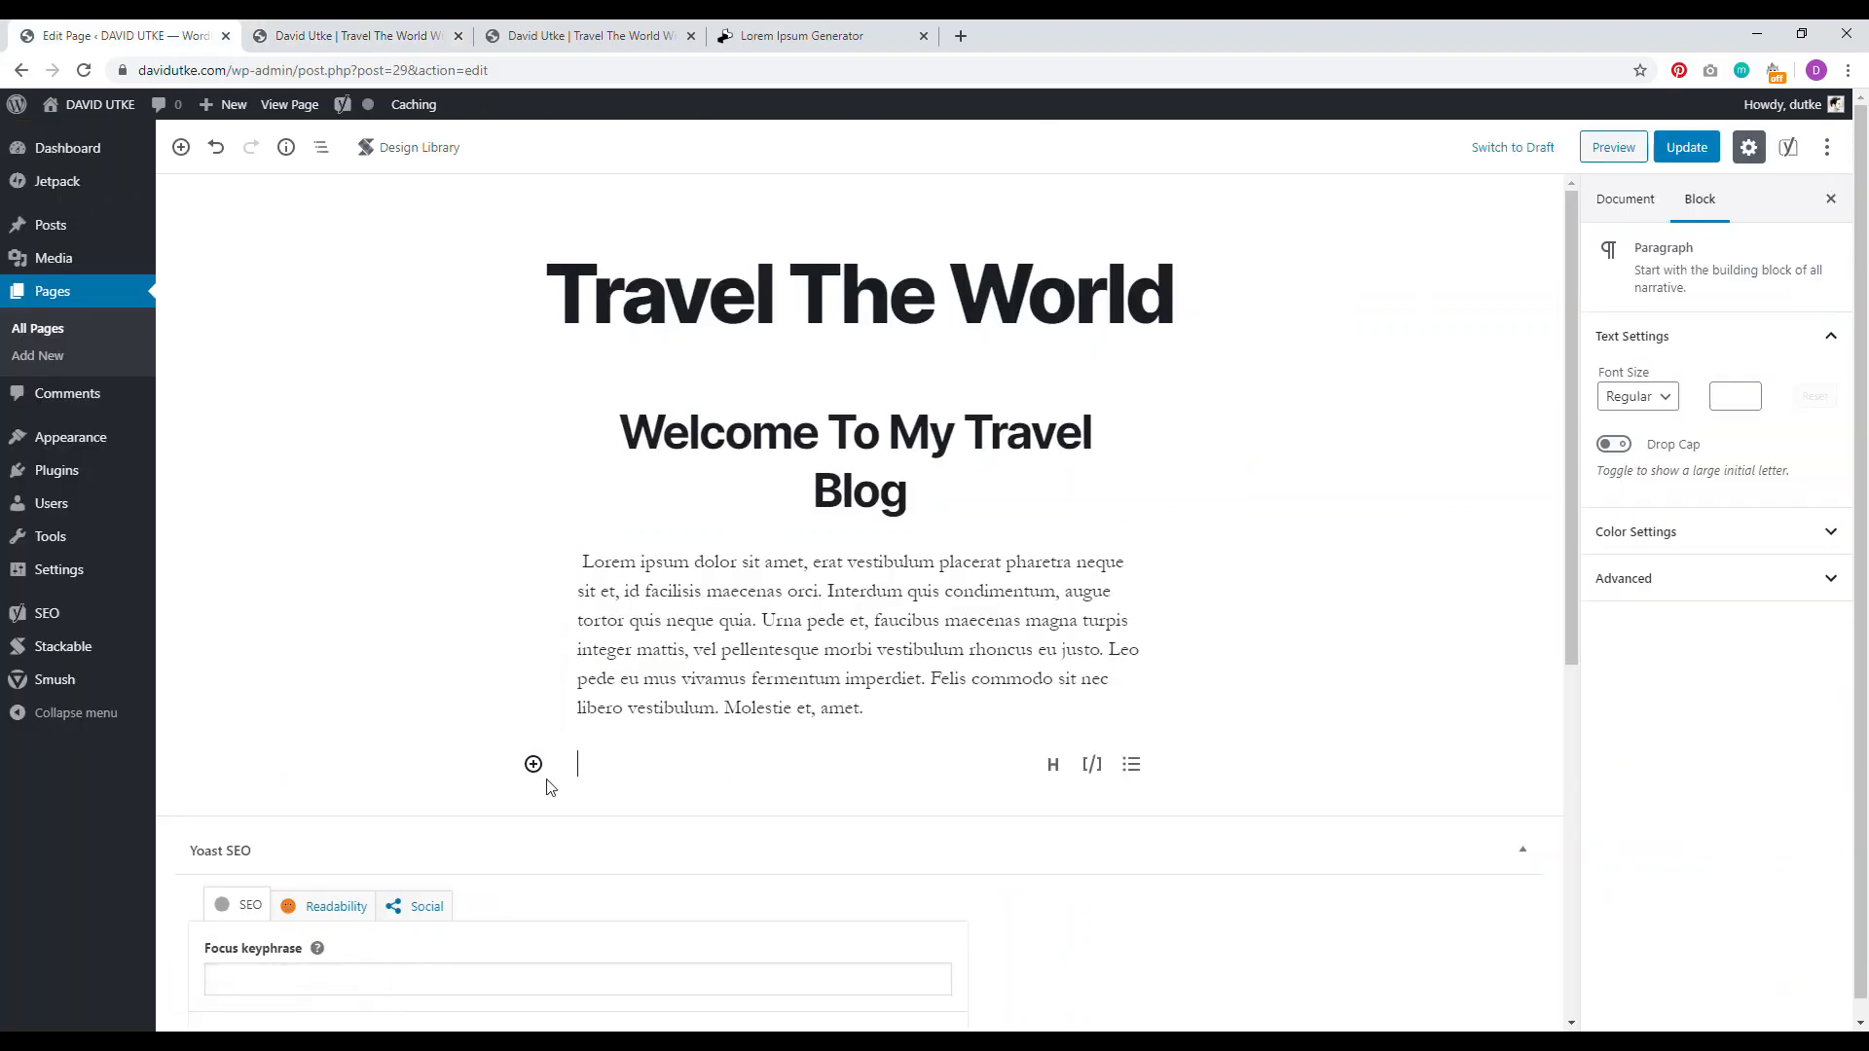
{"action": "left_click", "coordinate": [533, 768]}
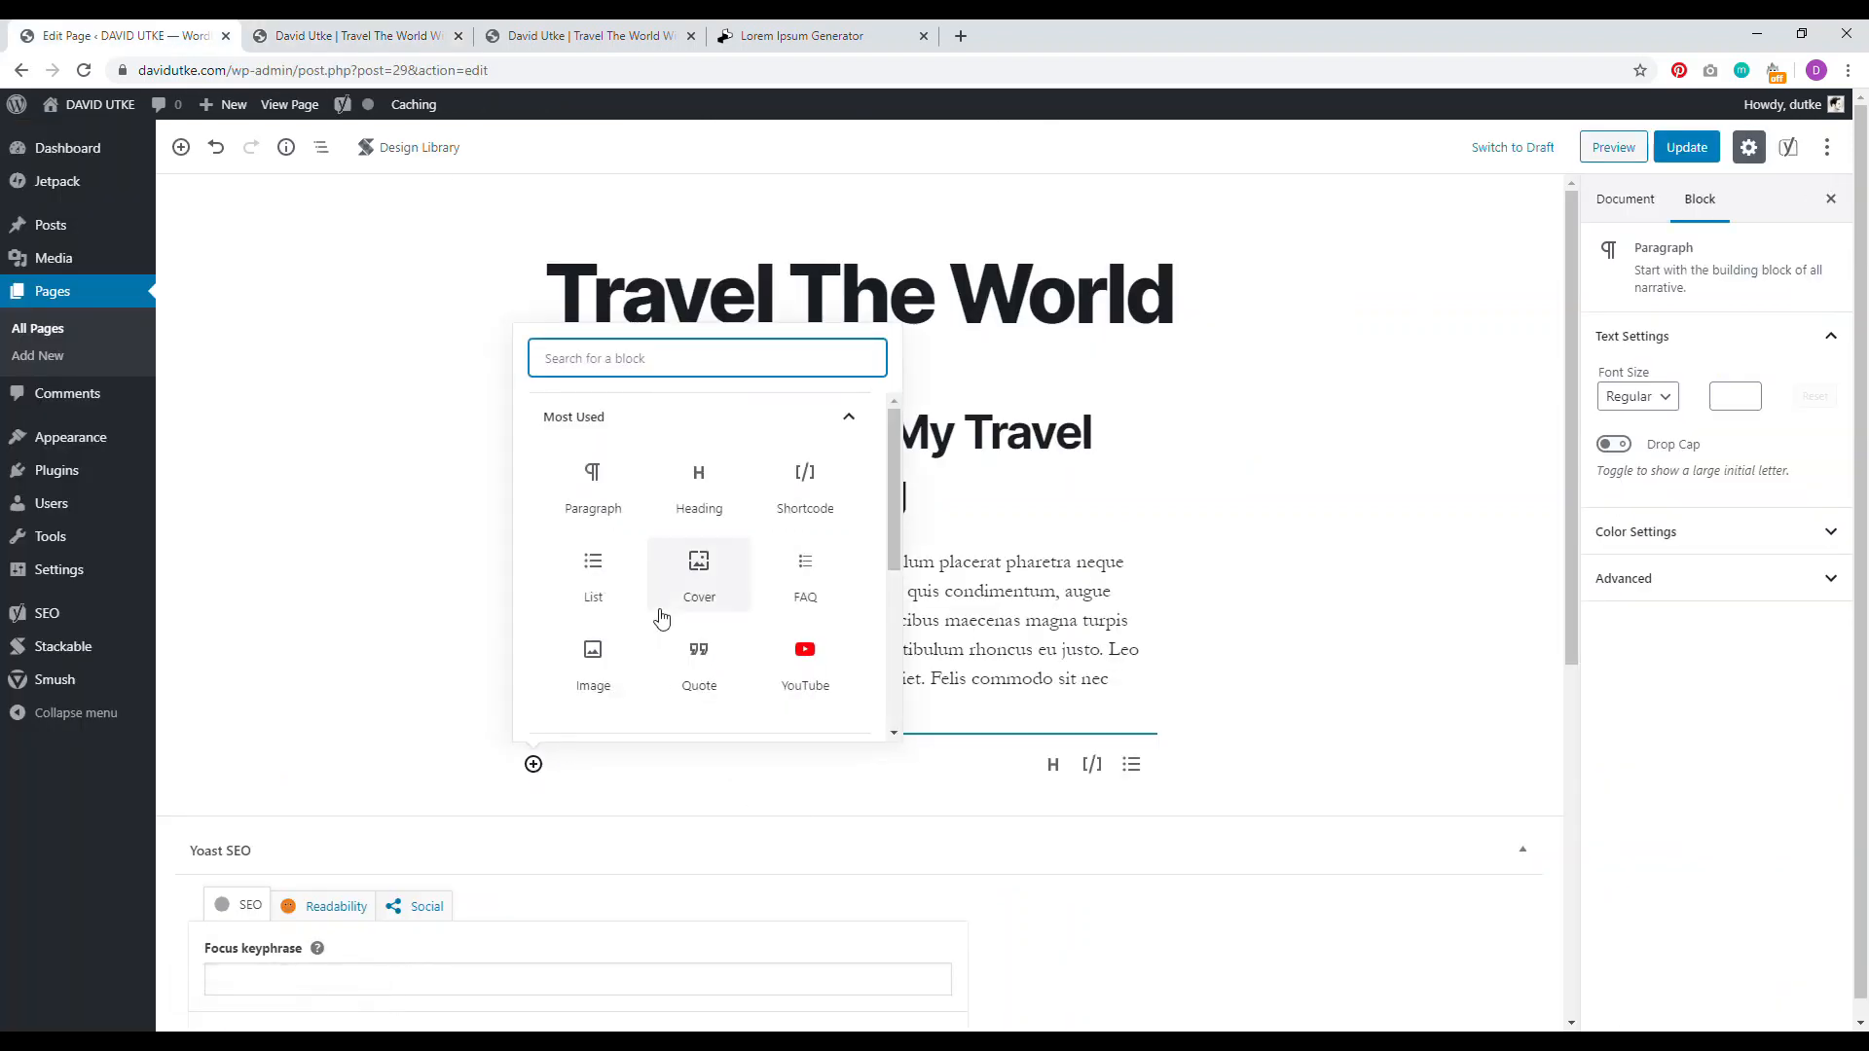
{"action": "left_click", "coordinate": [730, 423]}
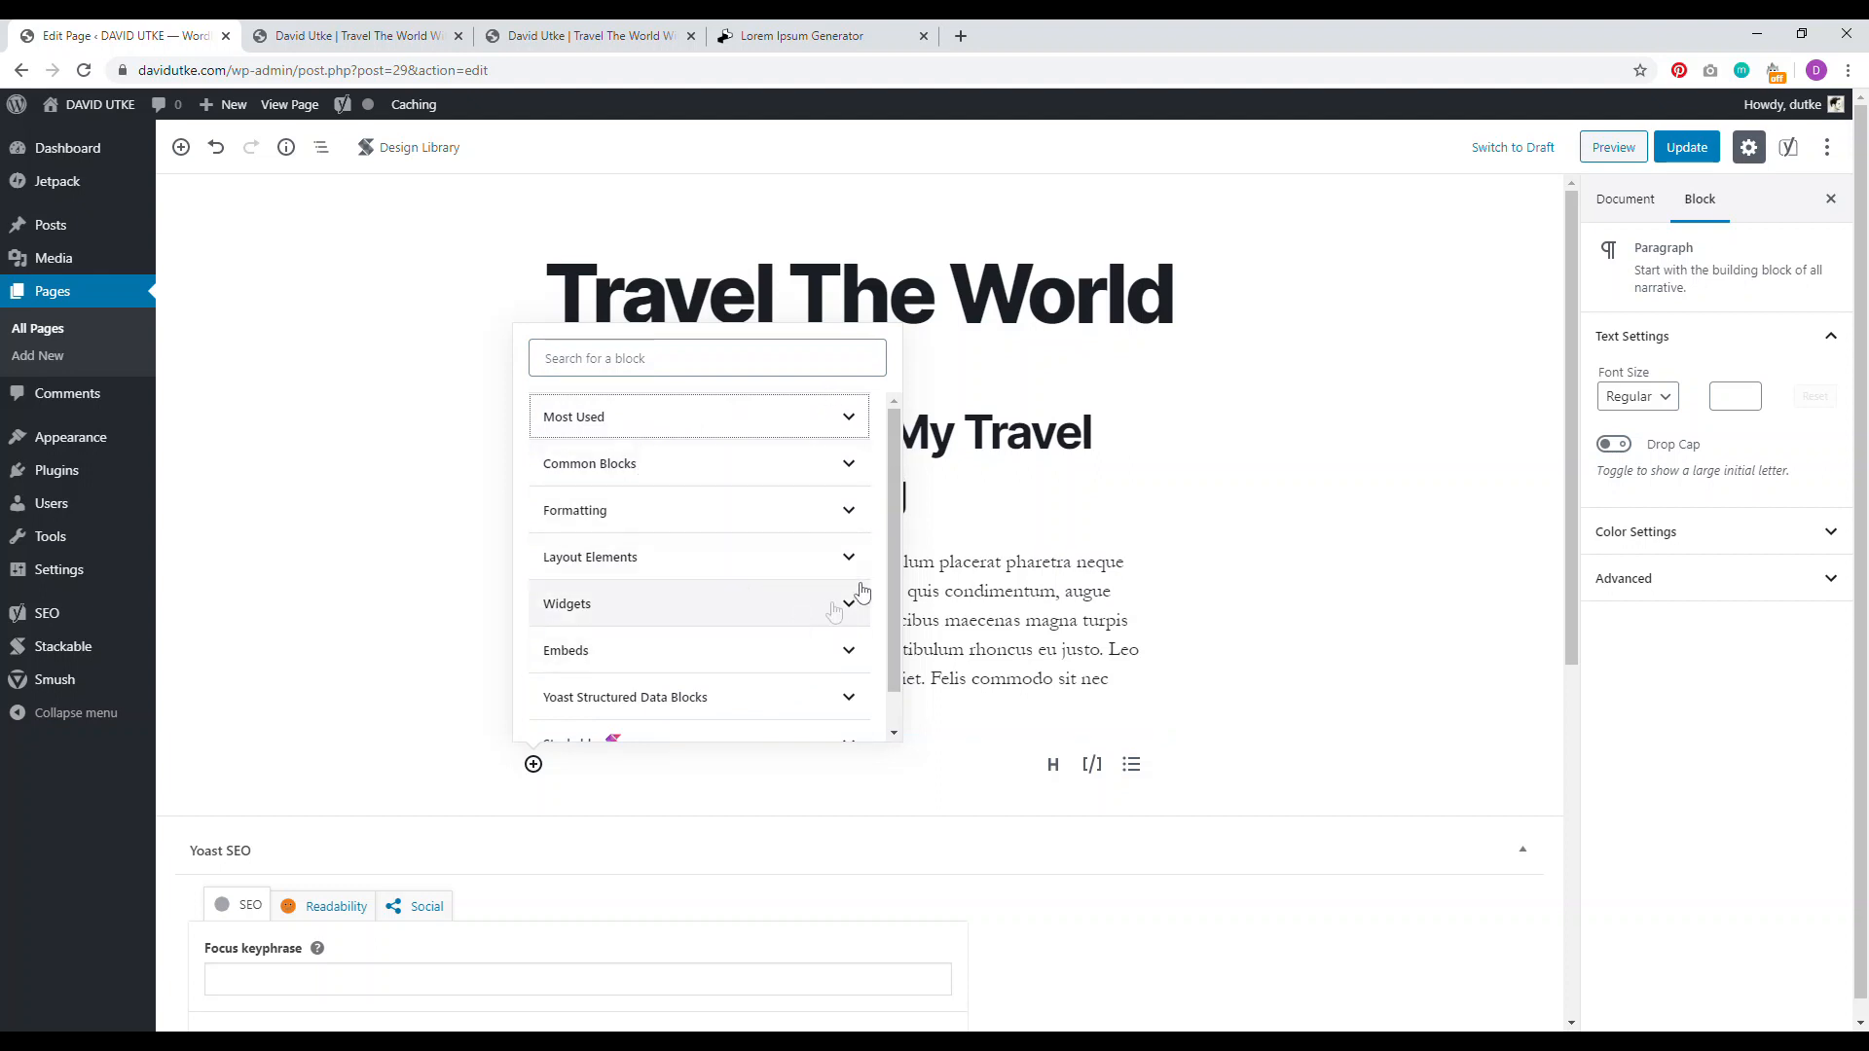
{"action": "scroll", "coordinate": [894, 603], "scroll_direction": "down", "scroll_amount": 1}
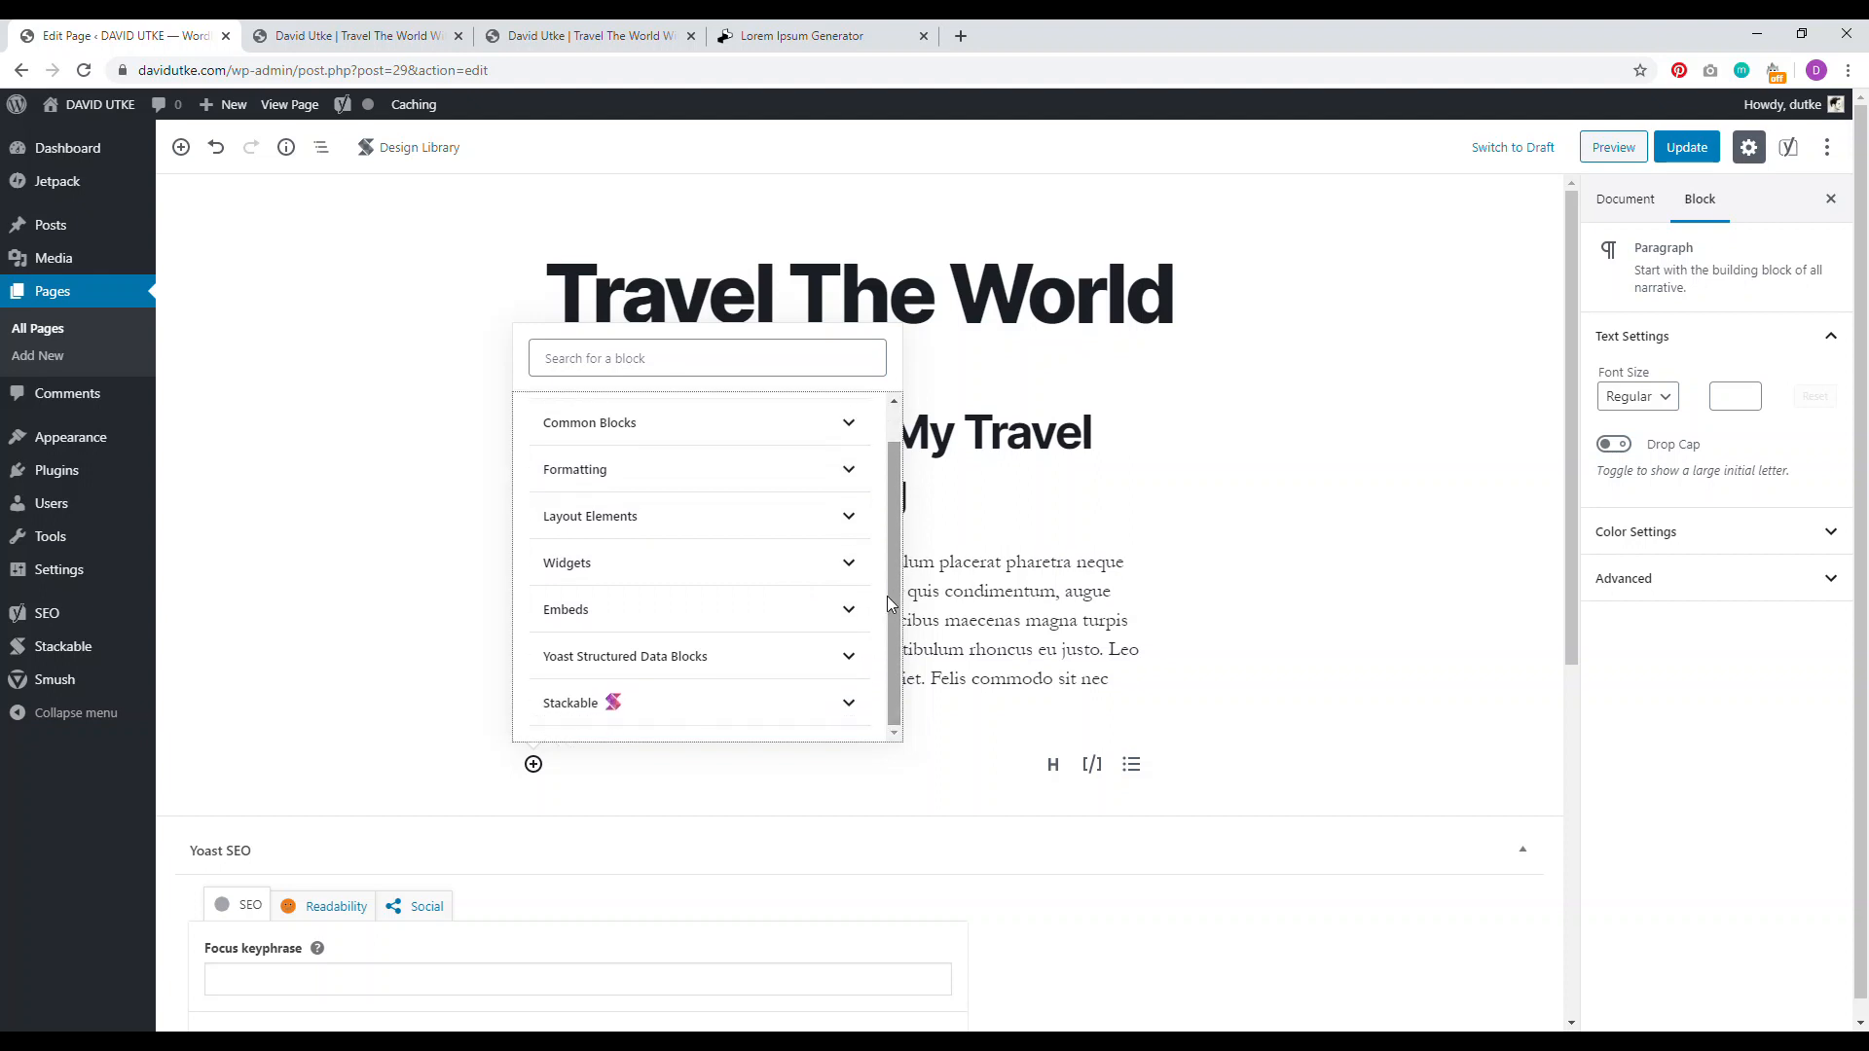
{"action": "left_click", "coordinate": [776, 703]}
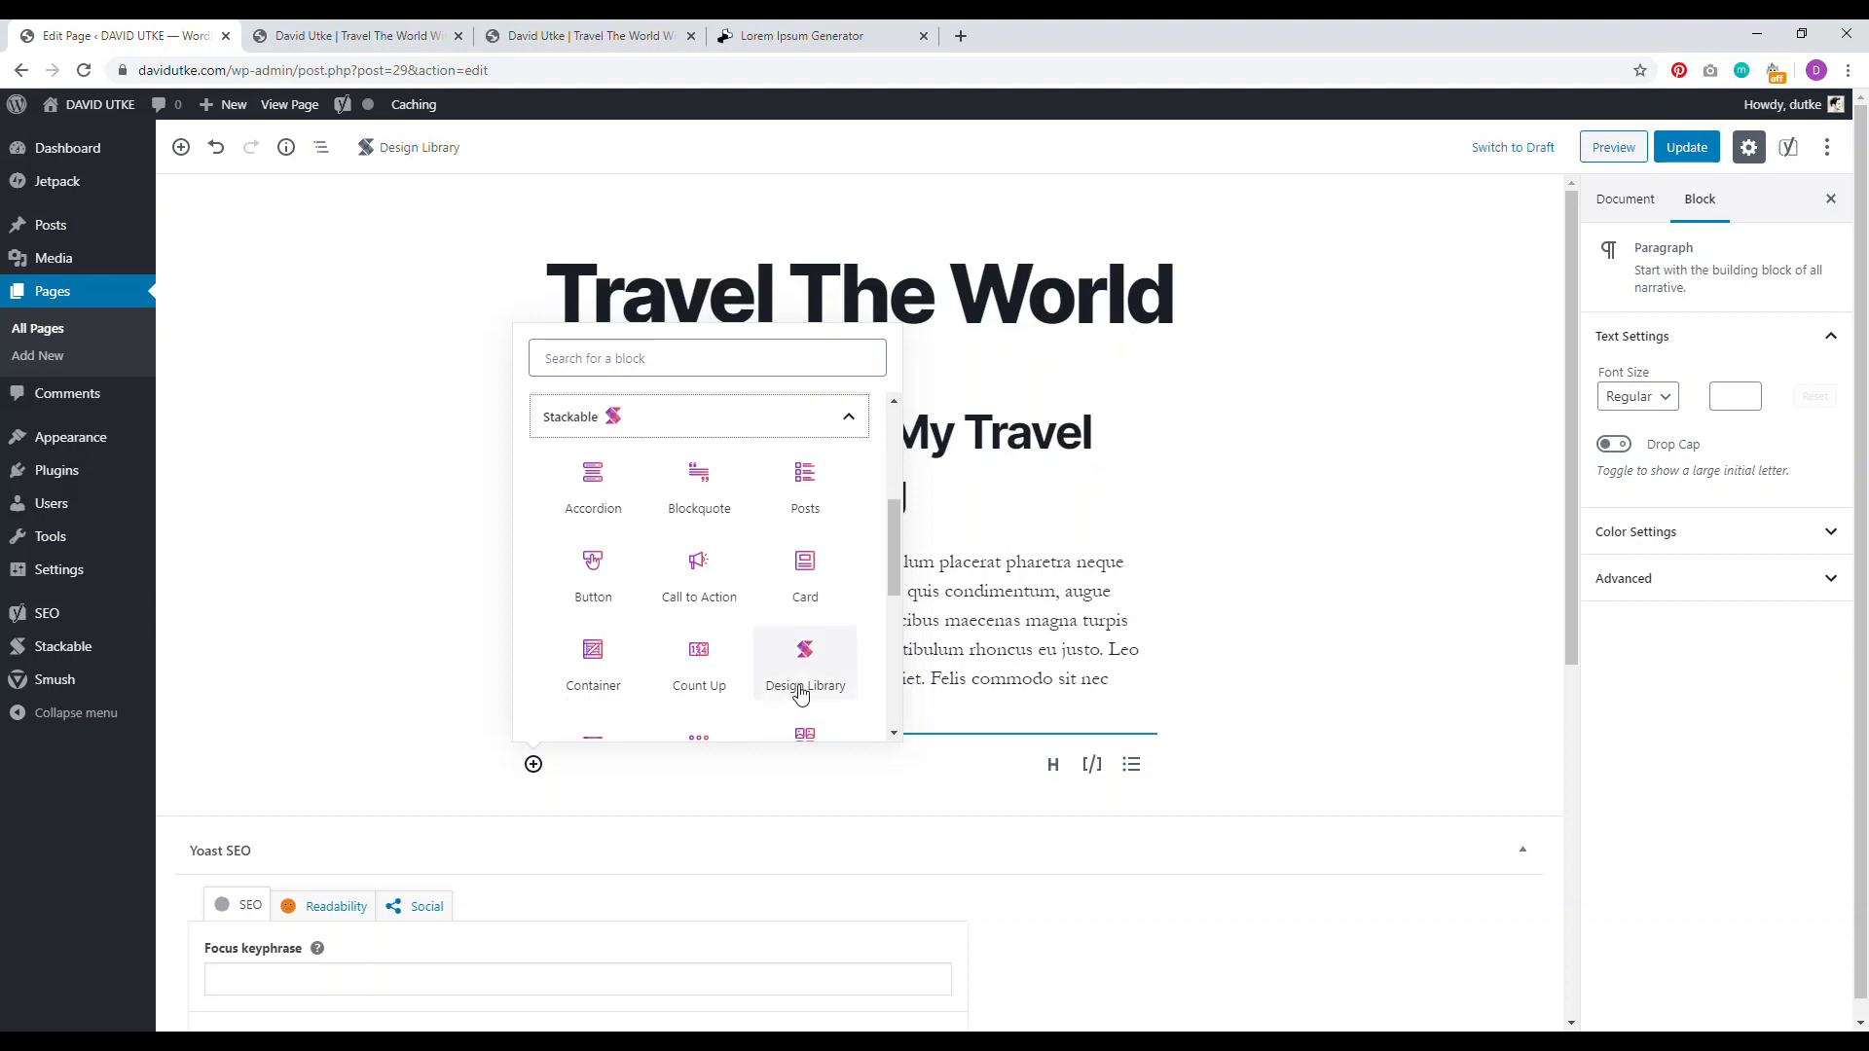
{"action": "left_click_drag", "start_coordinate": [890, 545], "coordinate": [892, 541]}
{"action": "scroll", "coordinate": [892, 539], "scroll_direction": "down", "scroll_amount": 1}
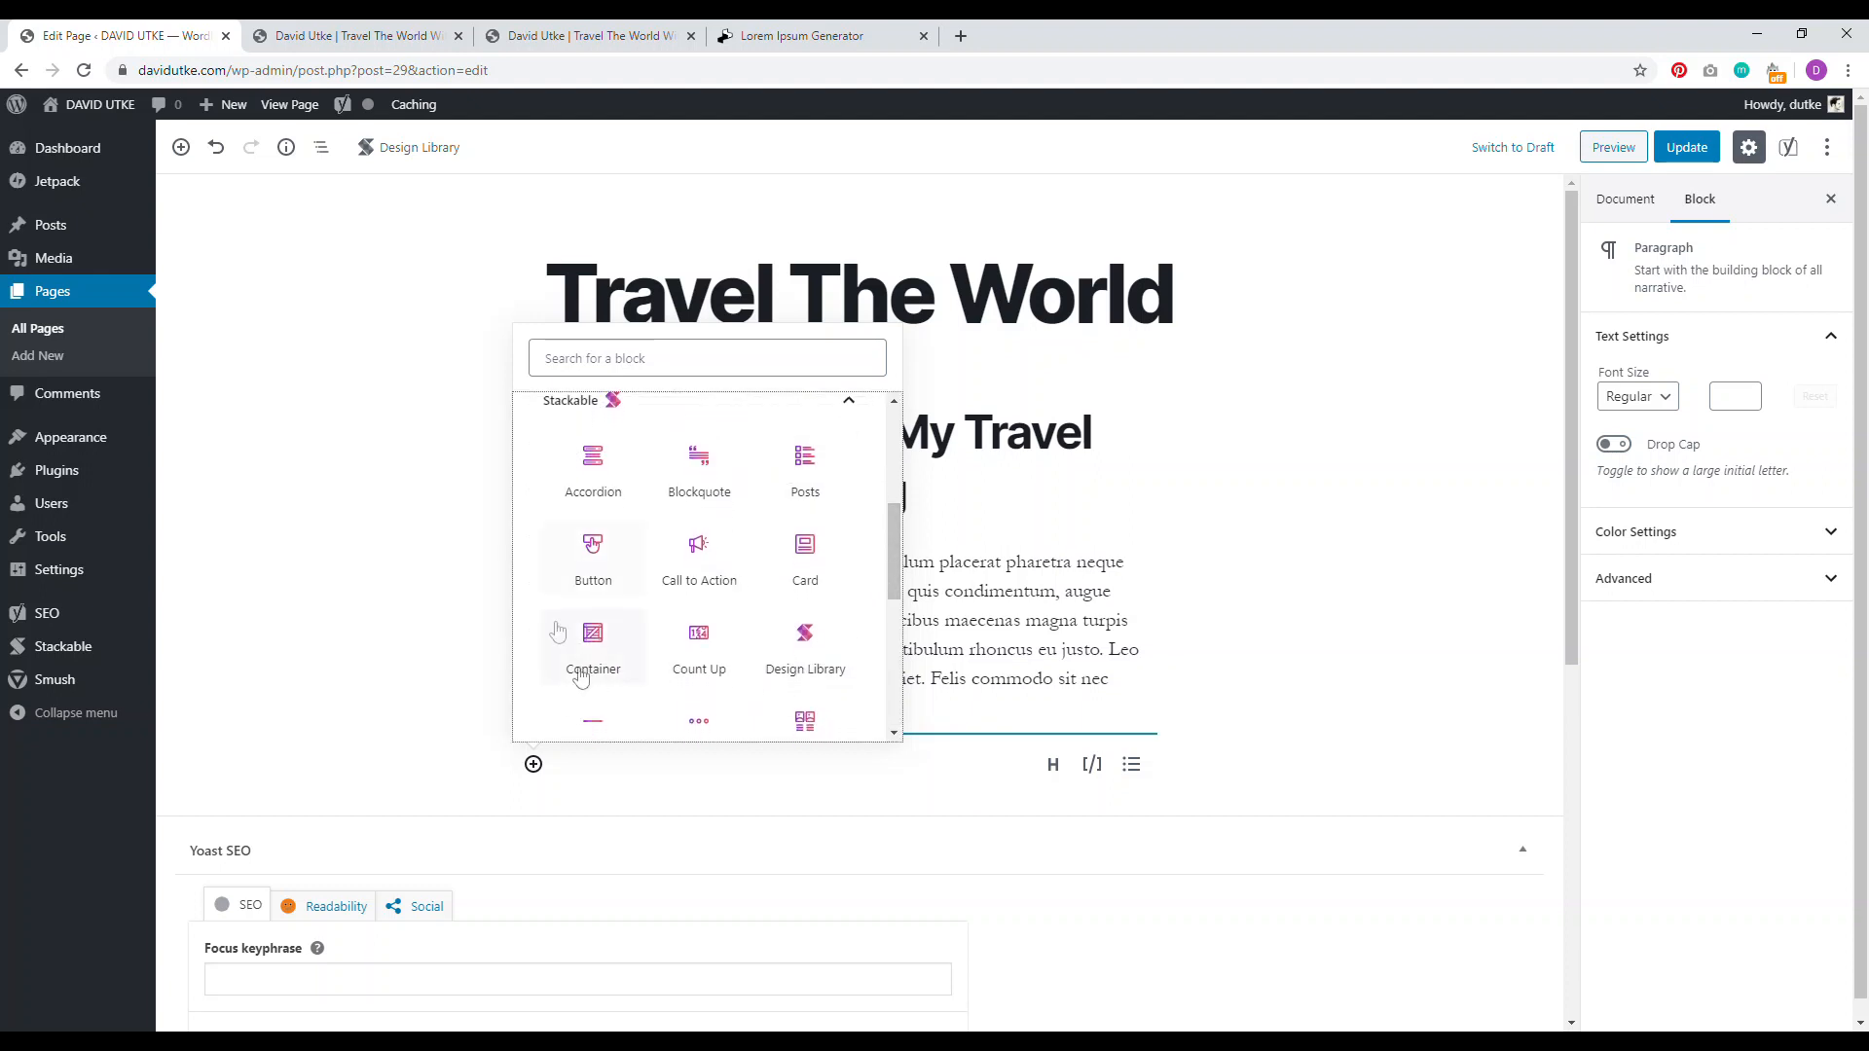
{"action": "left_click", "coordinate": [805, 467]}
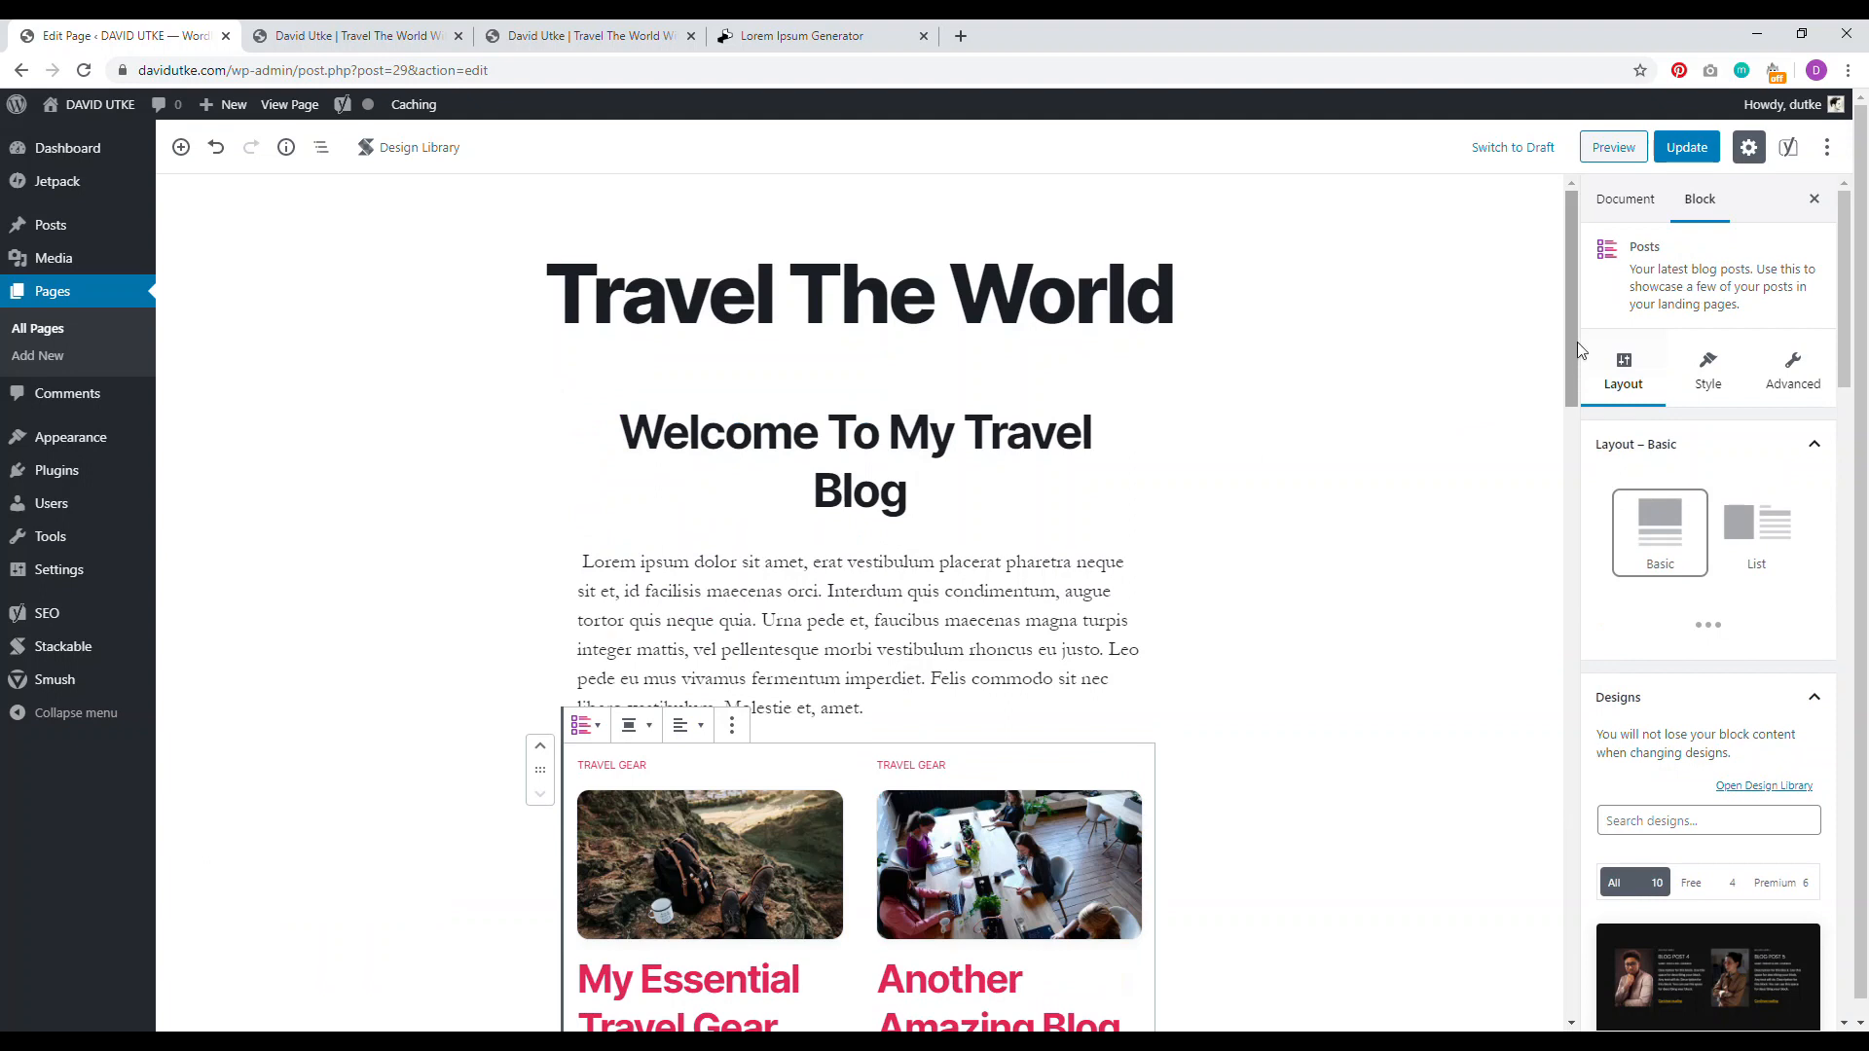
Step: Filter the Posts block designs to free ones and apply the Blog Post 4 design
{"action": "scroll", "coordinate": [1573, 330], "scroll_direction": "down", "scroll_amount": 3}
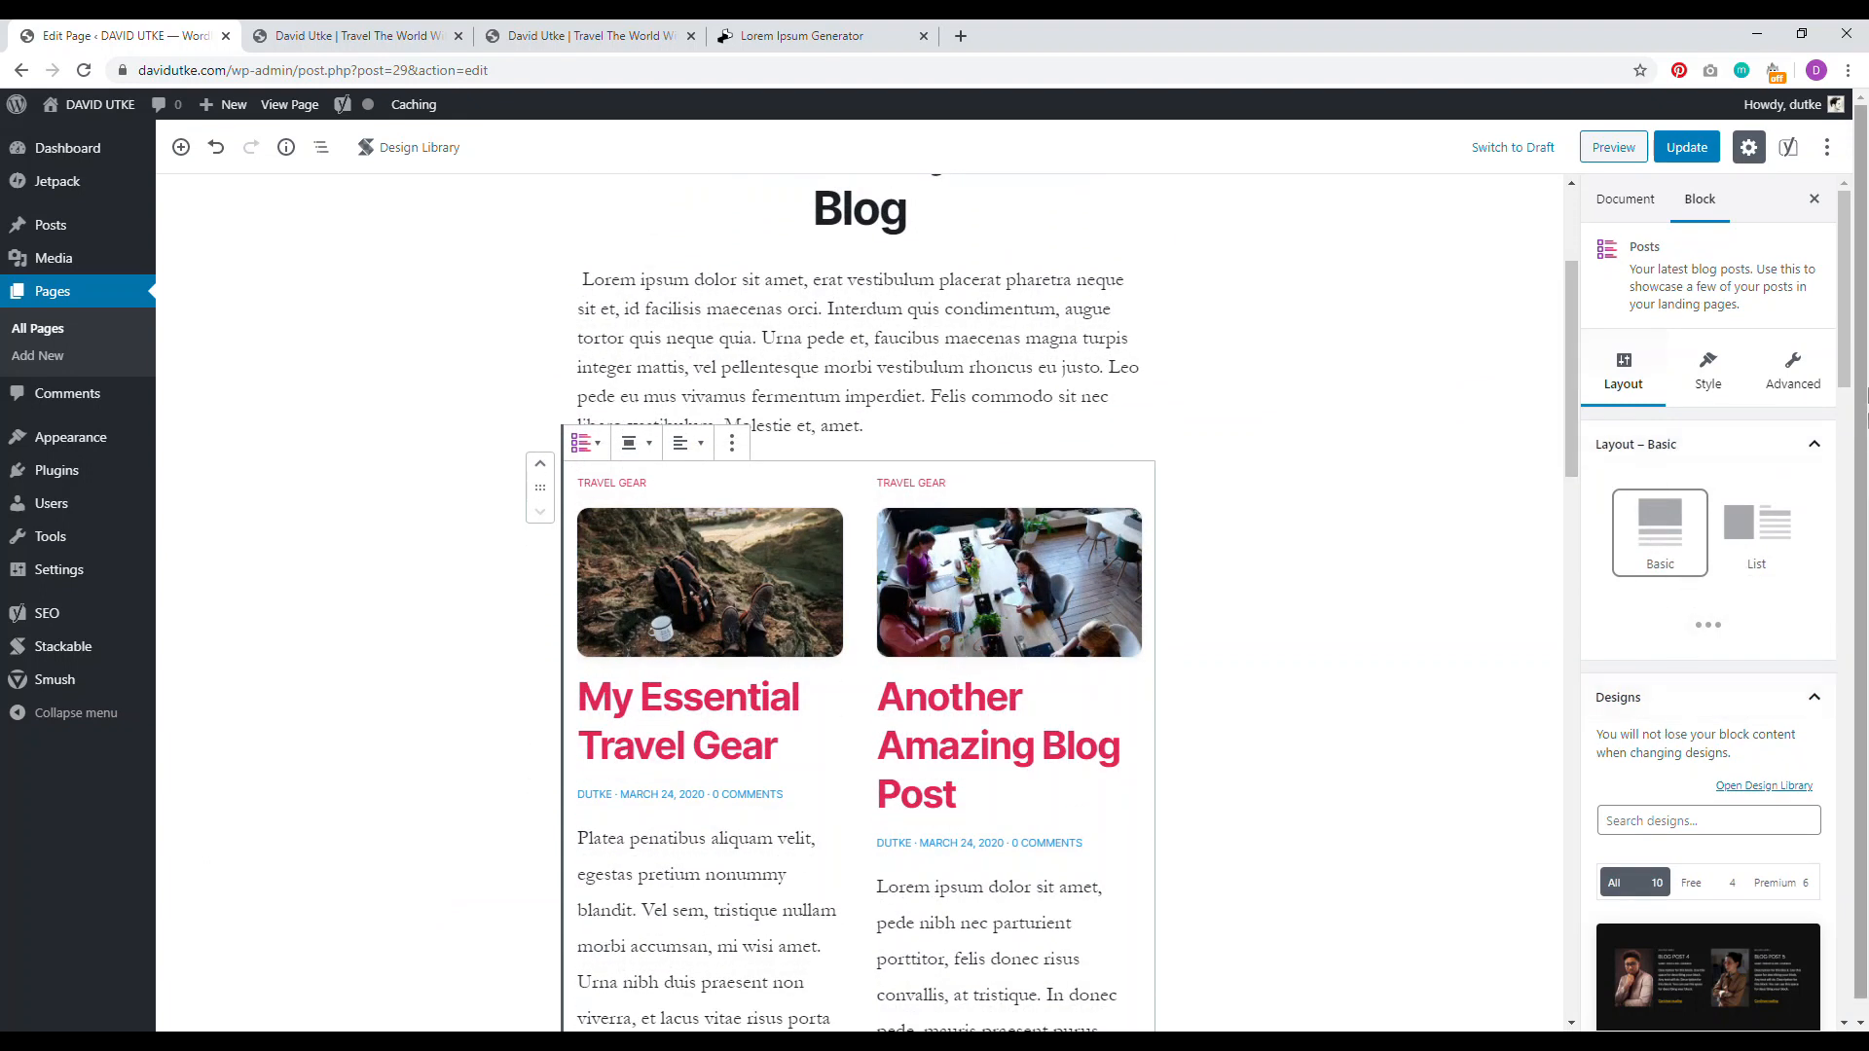
{"action": "scroll", "coordinate": [1847, 360], "scroll_direction": "down", "scroll_amount": 2}
{"action": "scroll", "coordinate": [1840, 390], "scroll_direction": "down", "scroll_amount": 3}
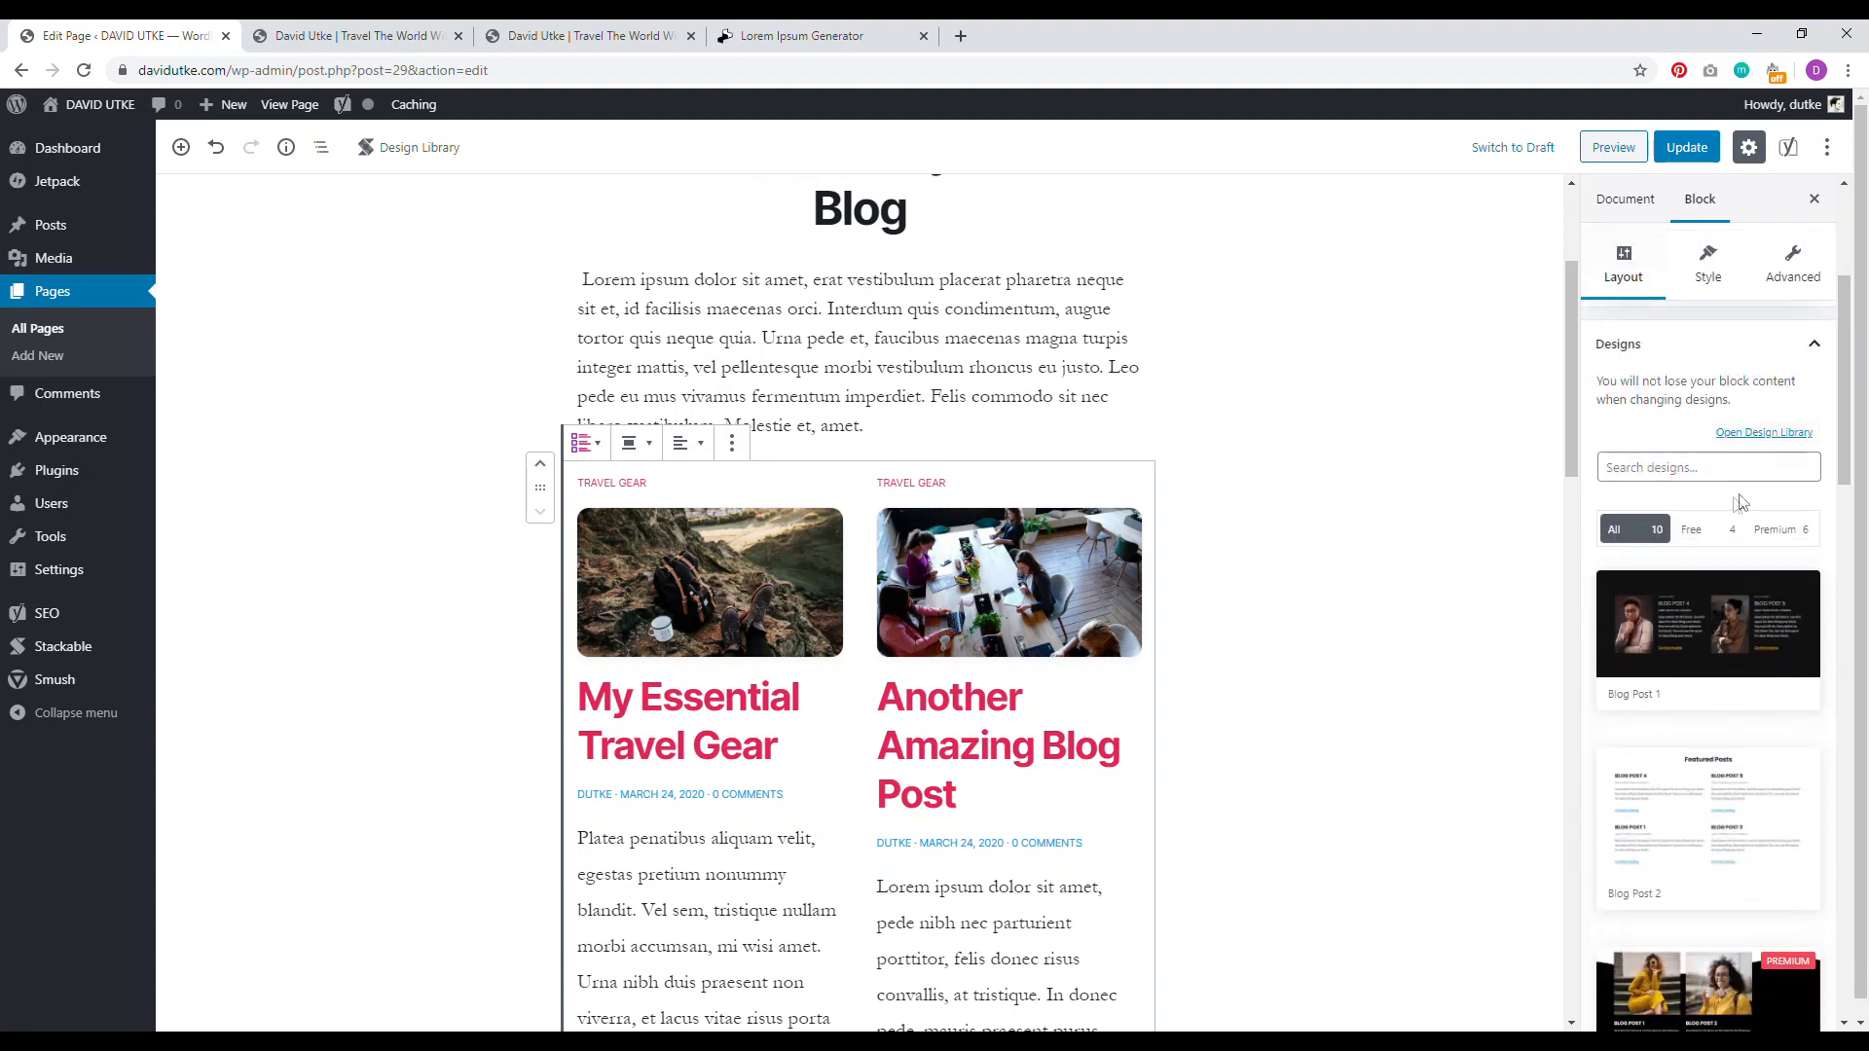
{"action": "left_click", "coordinate": [1704, 535]}
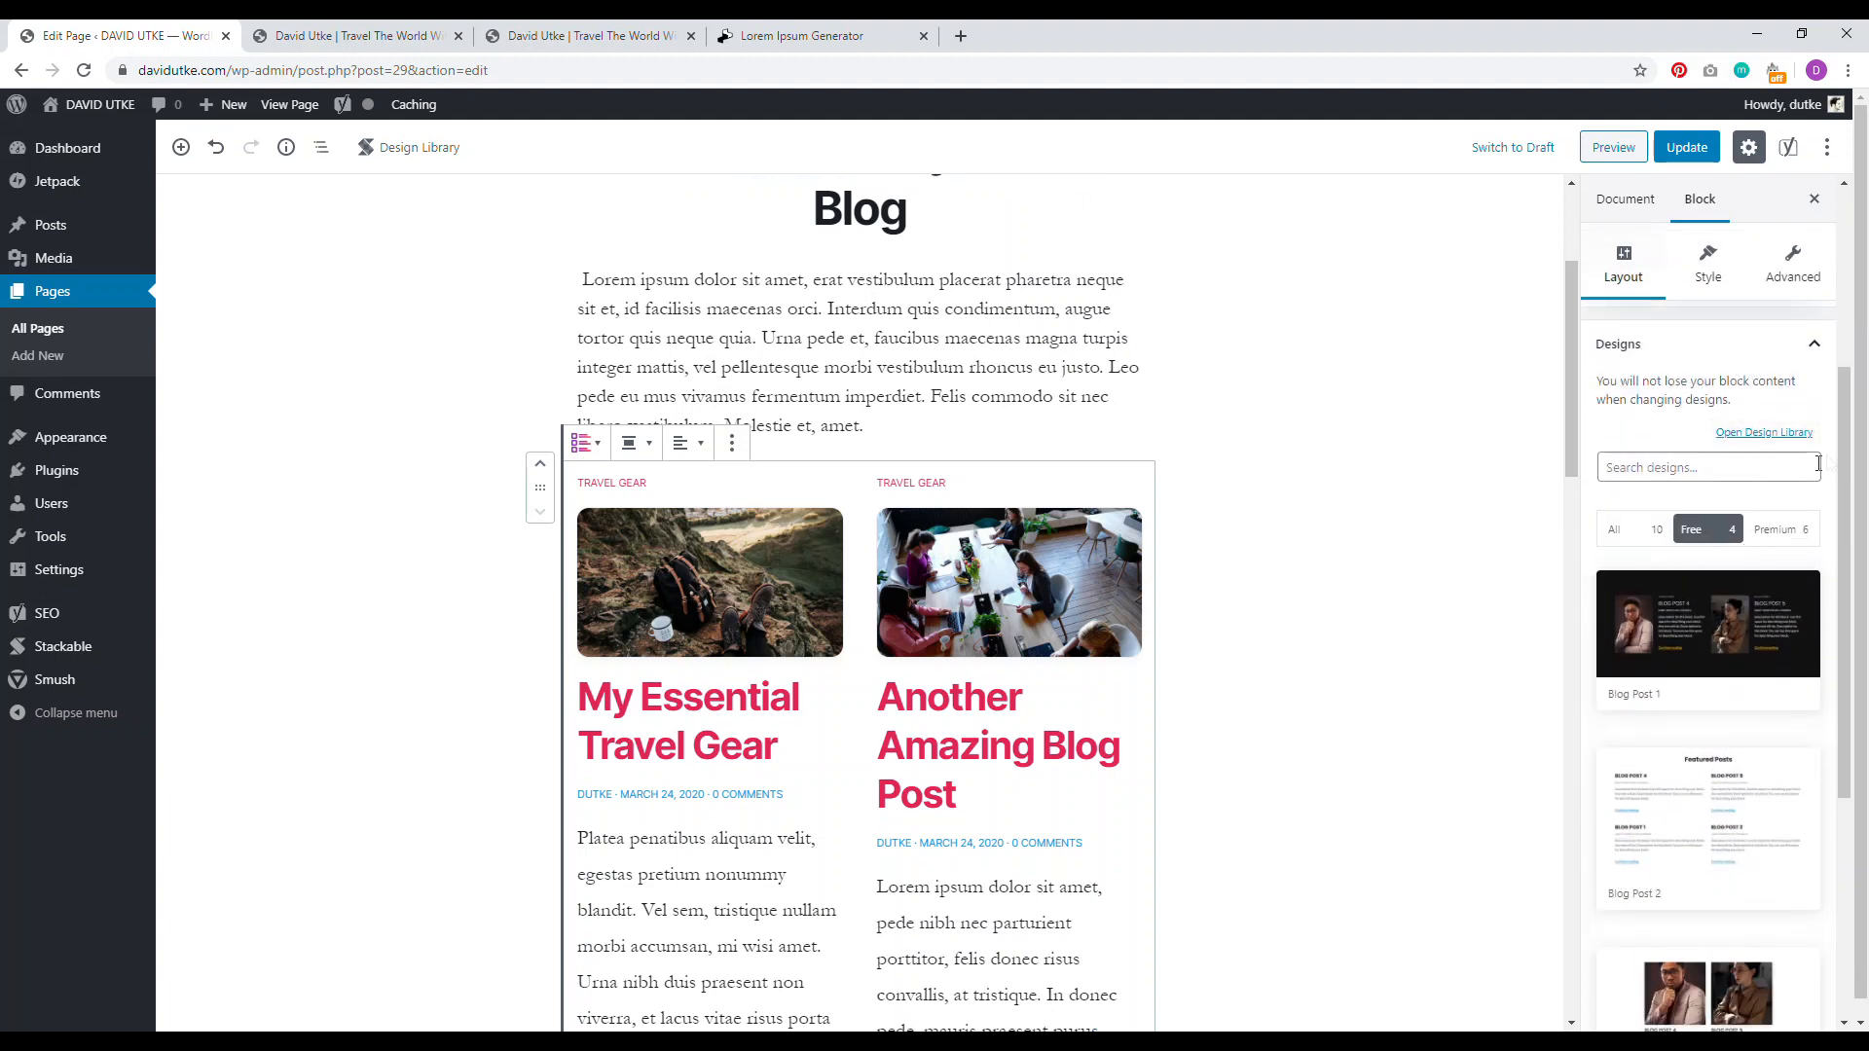
{"action": "scroll", "coordinate": [1848, 444], "scroll_direction": "down", "scroll_amount": 3}
{"action": "left_click_drag", "start_coordinate": [1847, 444], "coordinate": [1836, 547]}
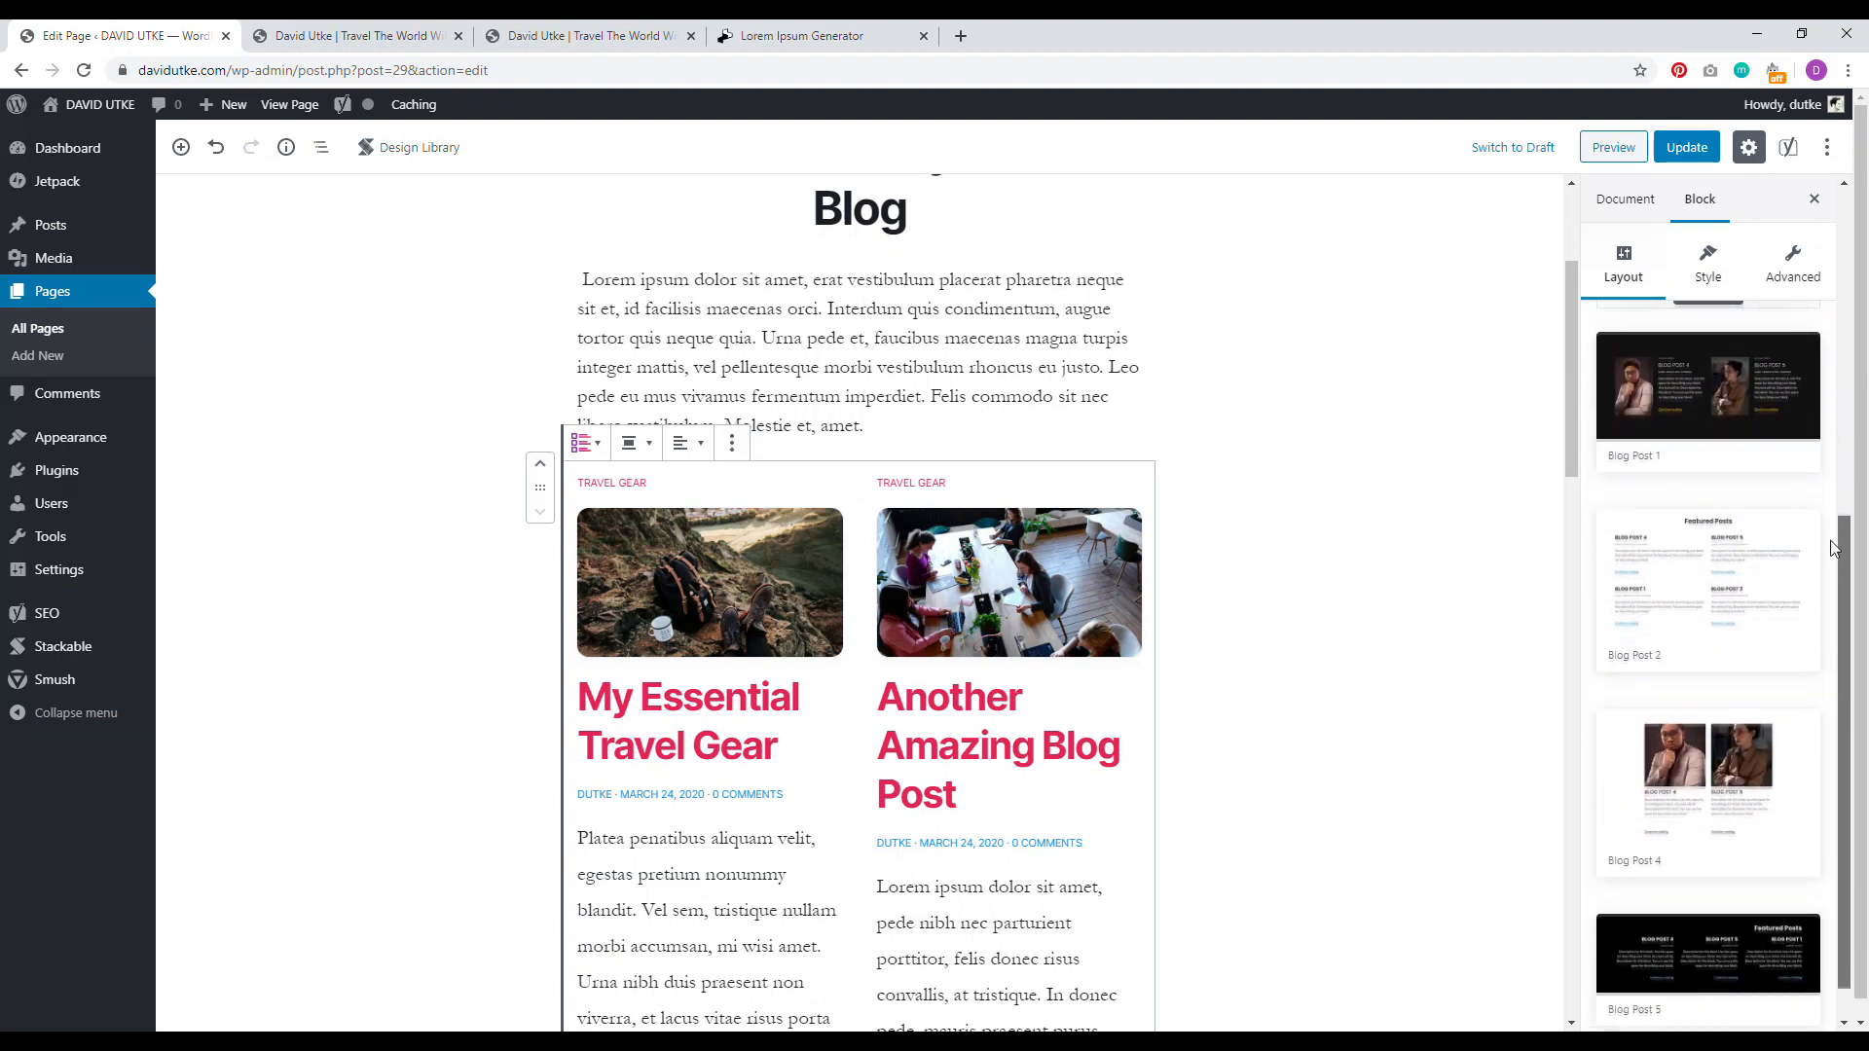
{"action": "left_click", "coordinate": [1693, 802]}
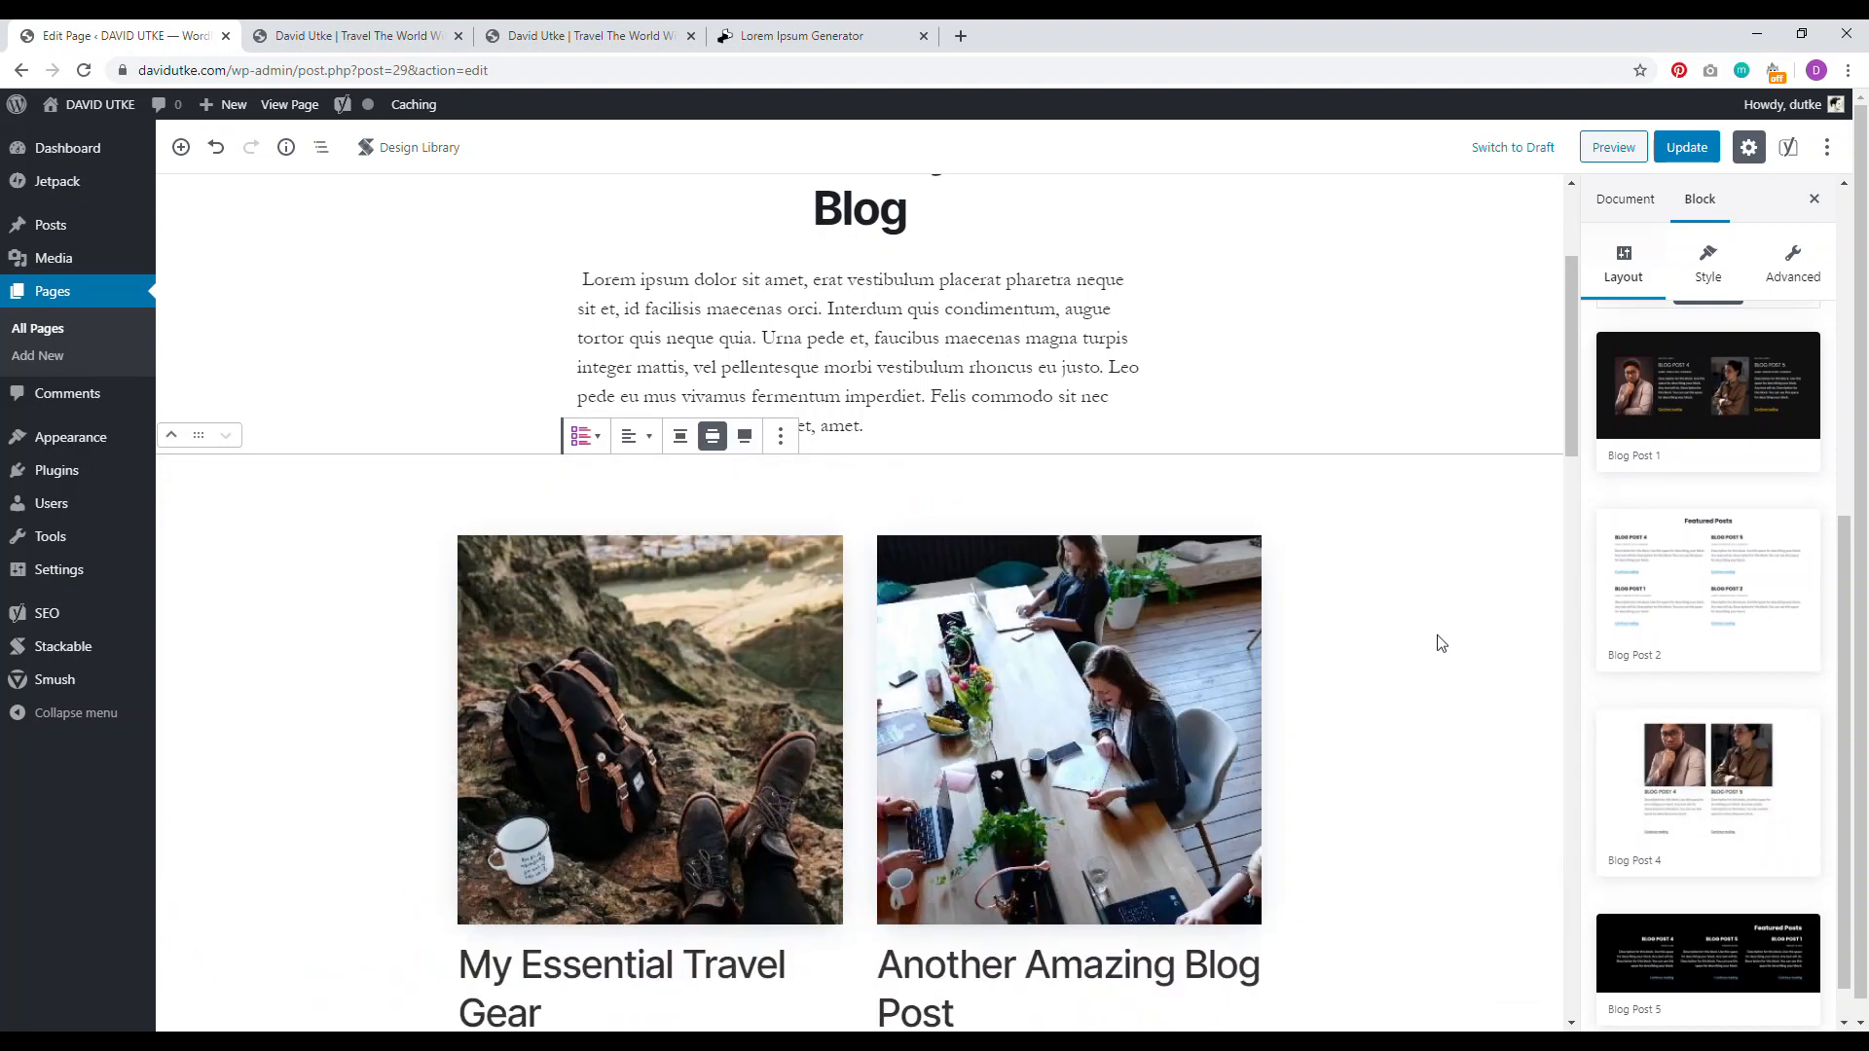
Step: Try the List layout, revert to the Basic layout, and bring up the Style settings
{"action": "left_click_drag", "start_coordinate": [1842, 639], "coordinate": [1839, 674]}
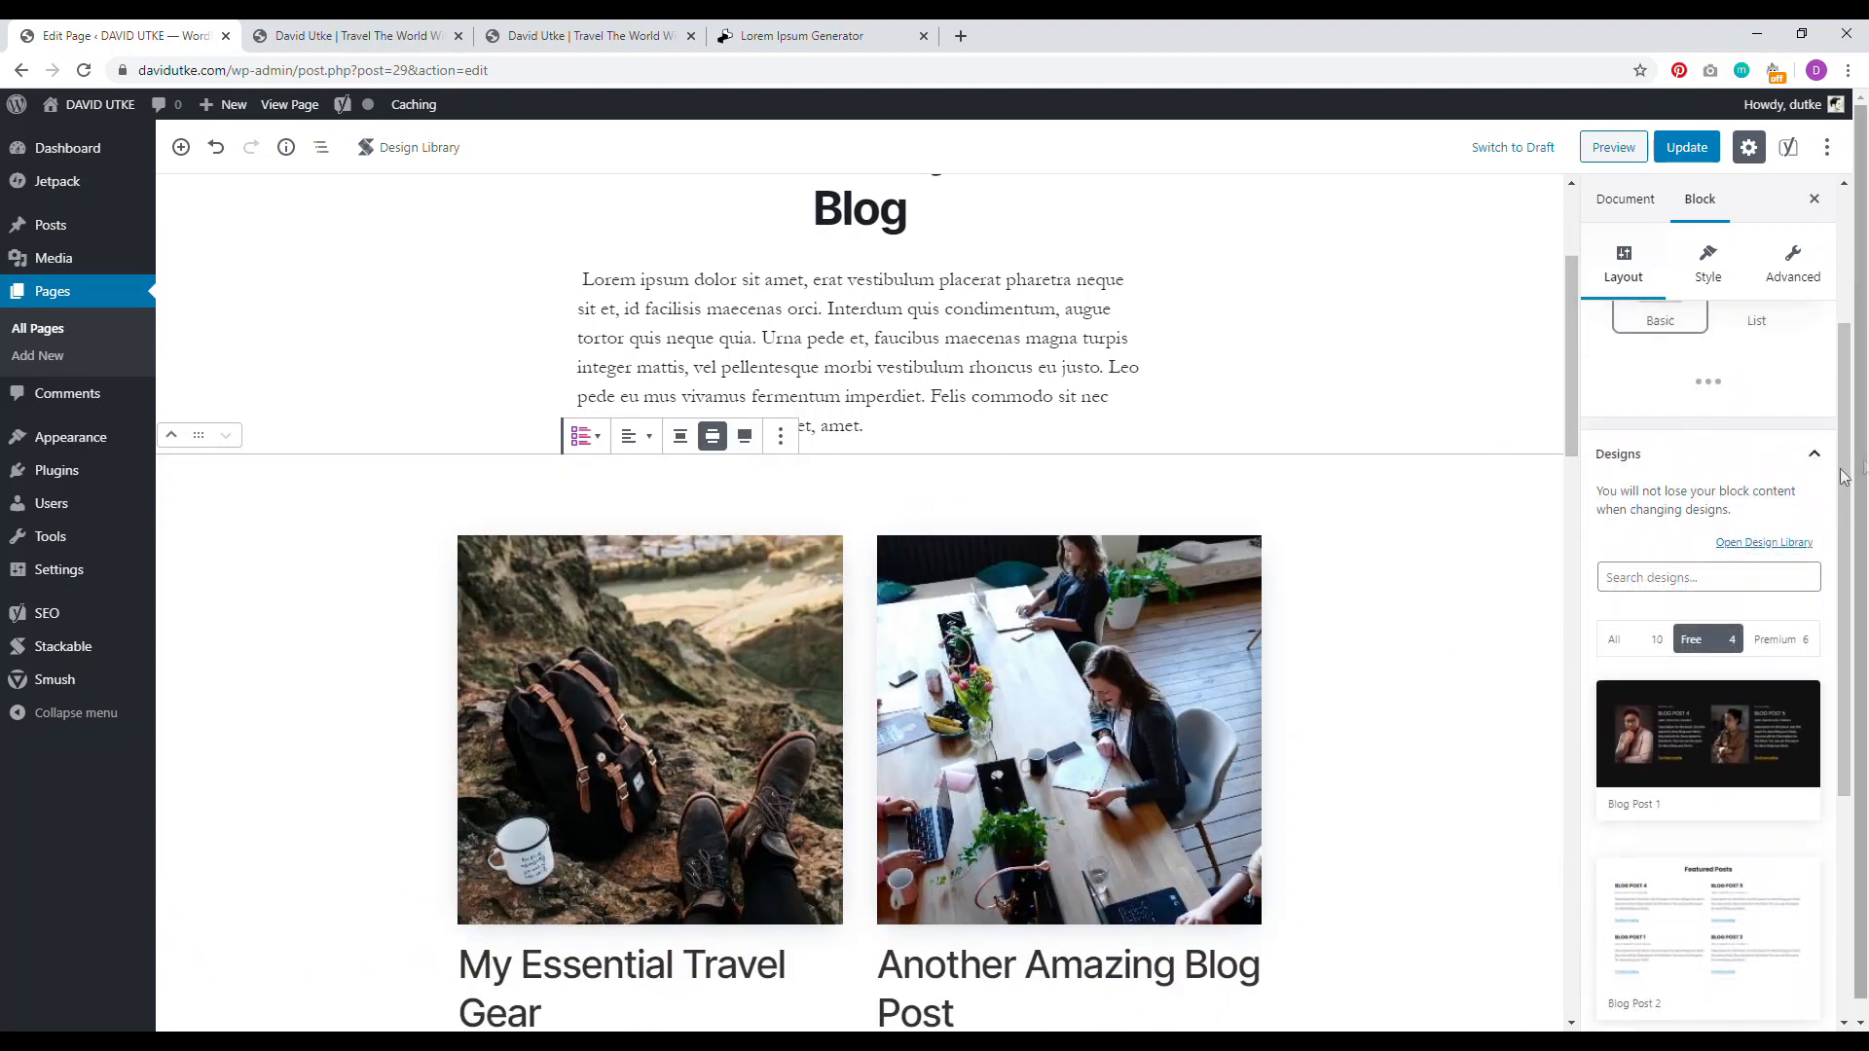
{"action": "left_click", "coordinate": [1755, 465]}
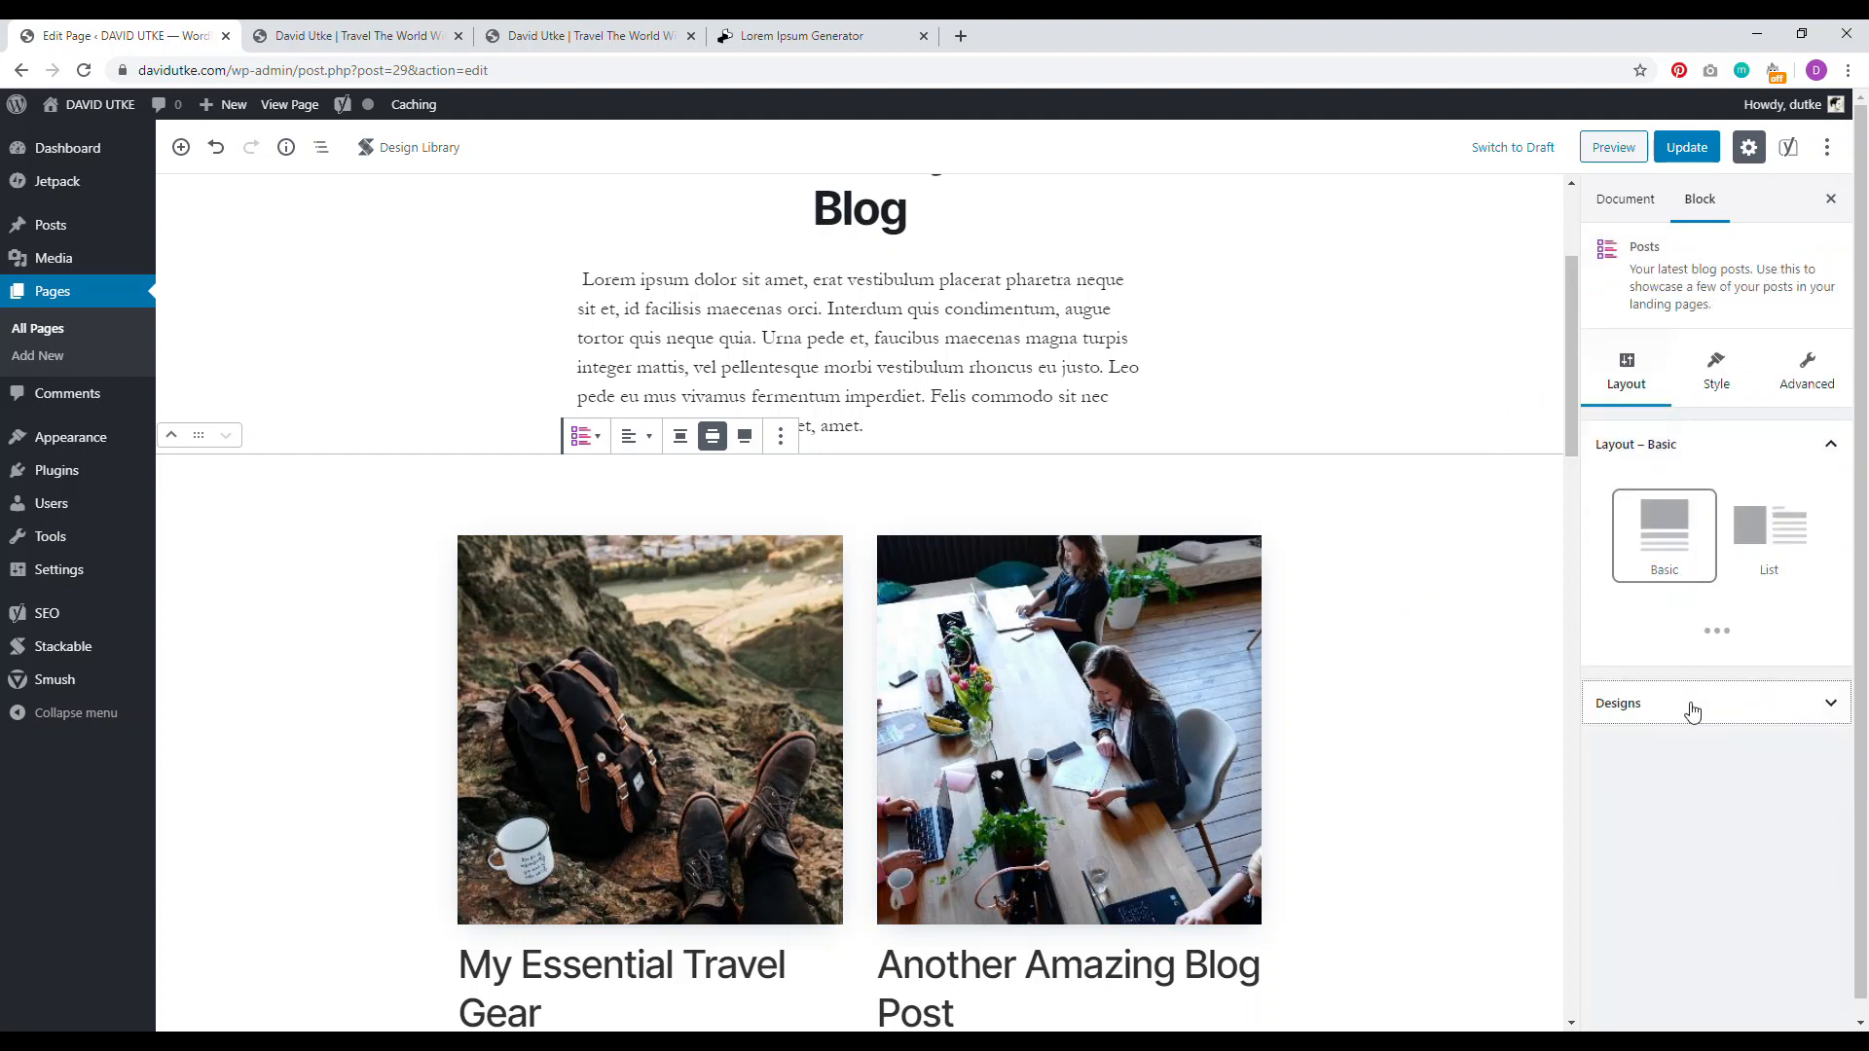
{"action": "left_click", "coordinate": [1769, 531]}
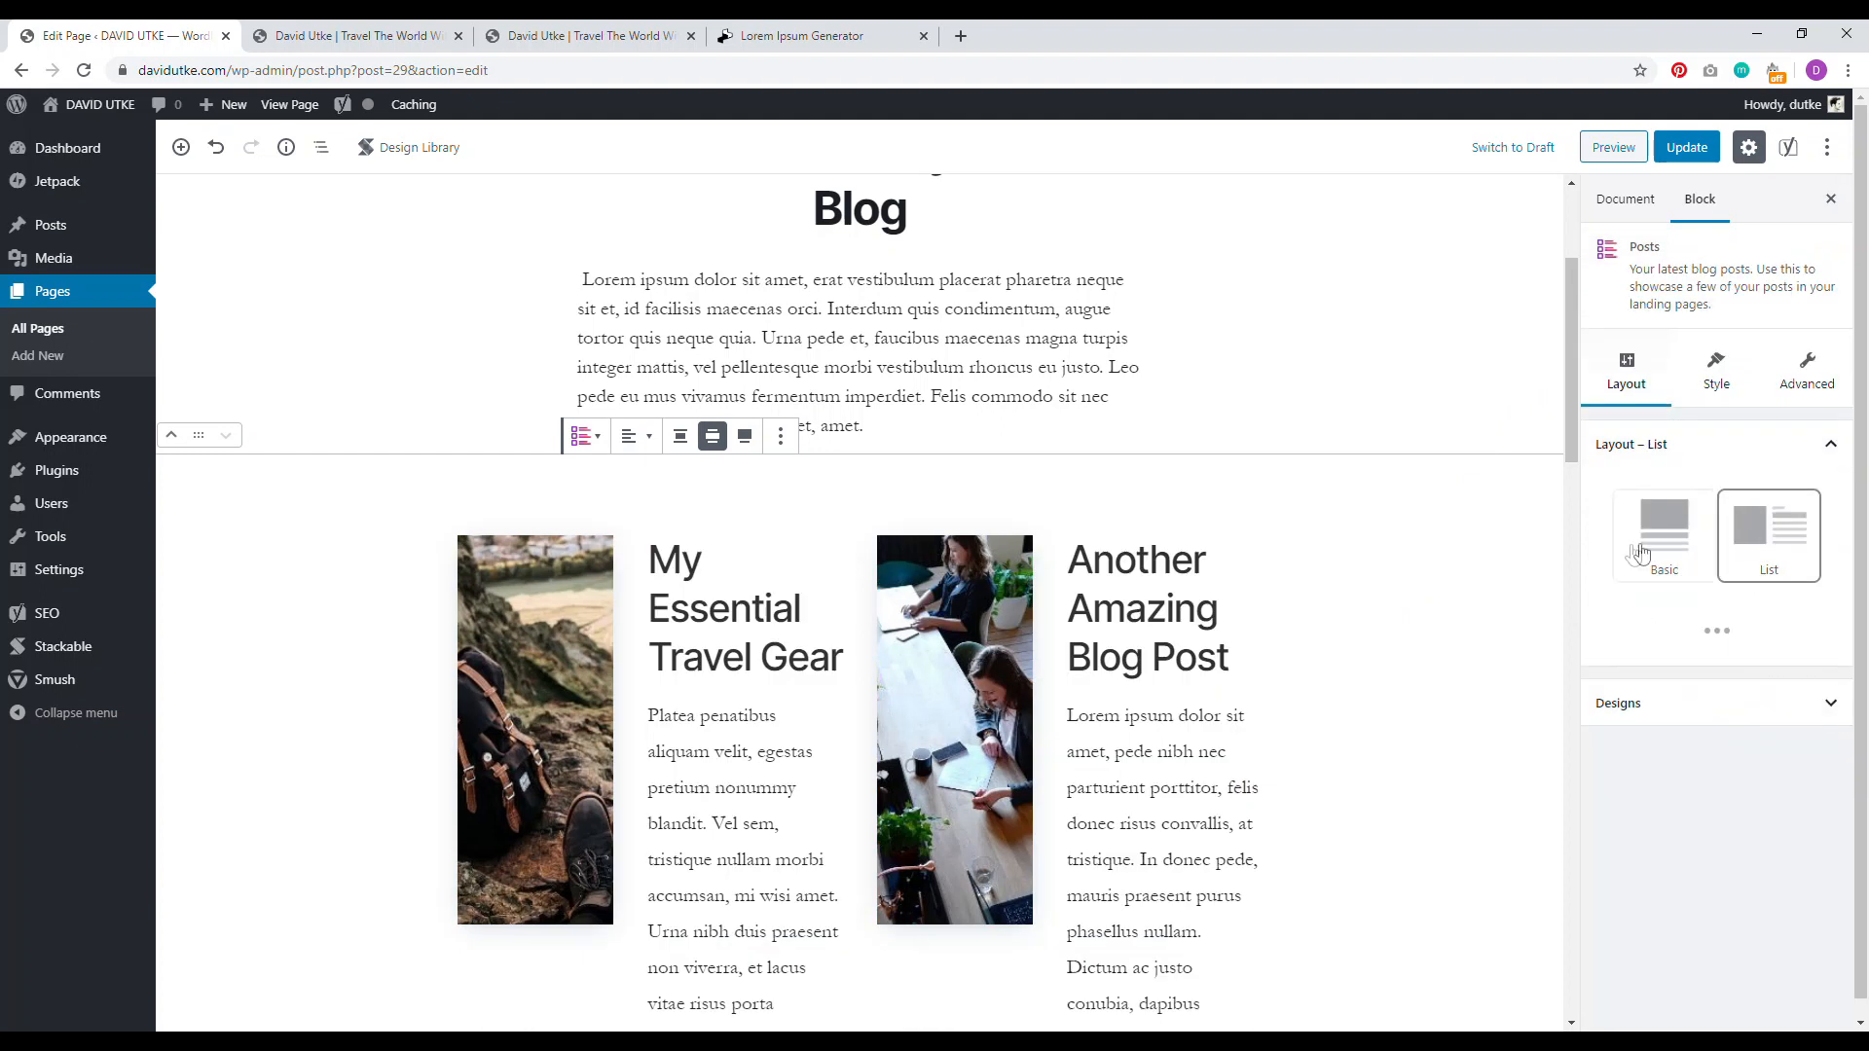
{"action": "left_click", "coordinate": [1632, 552]}
{"action": "scroll", "coordinate": [1032, 827], "scroll_direction": "down", "scroll_amount": 5}
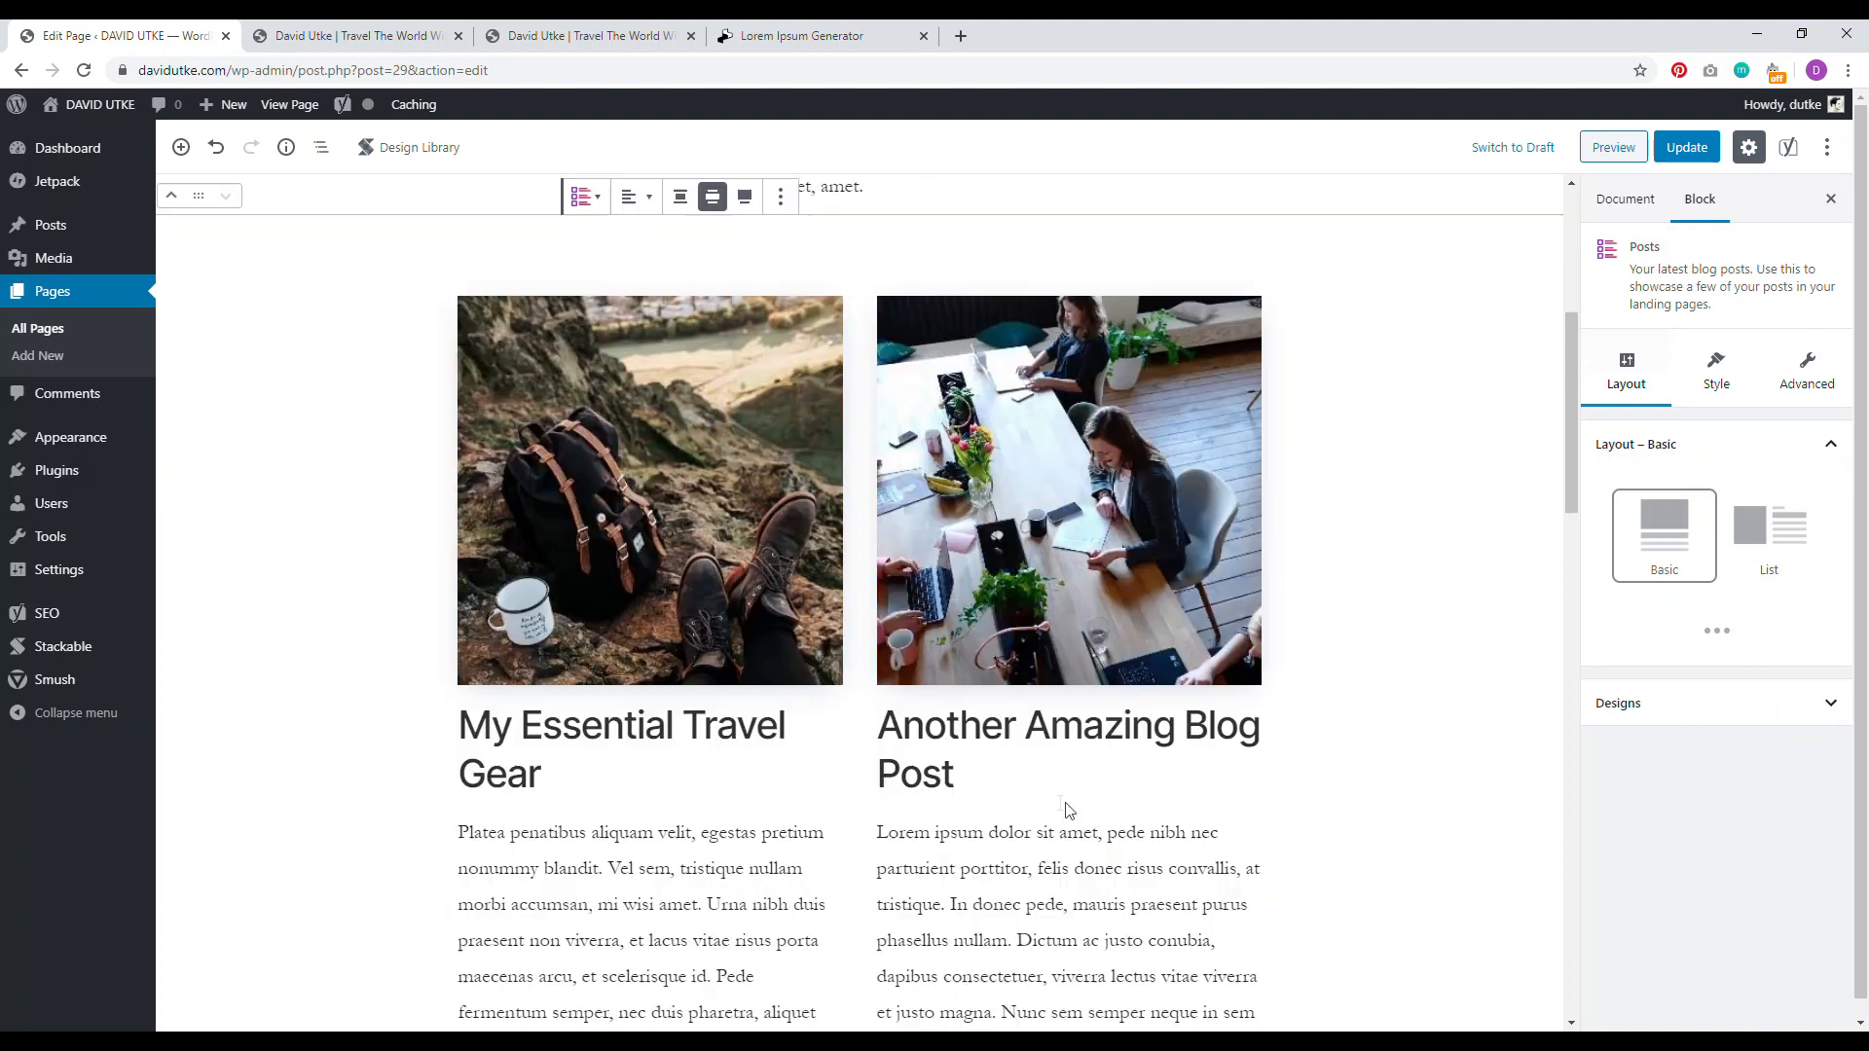
{"action": "scroll", "coordinate": [1181, 760], "scroll_direction": "up", "scroll_amount": 8}
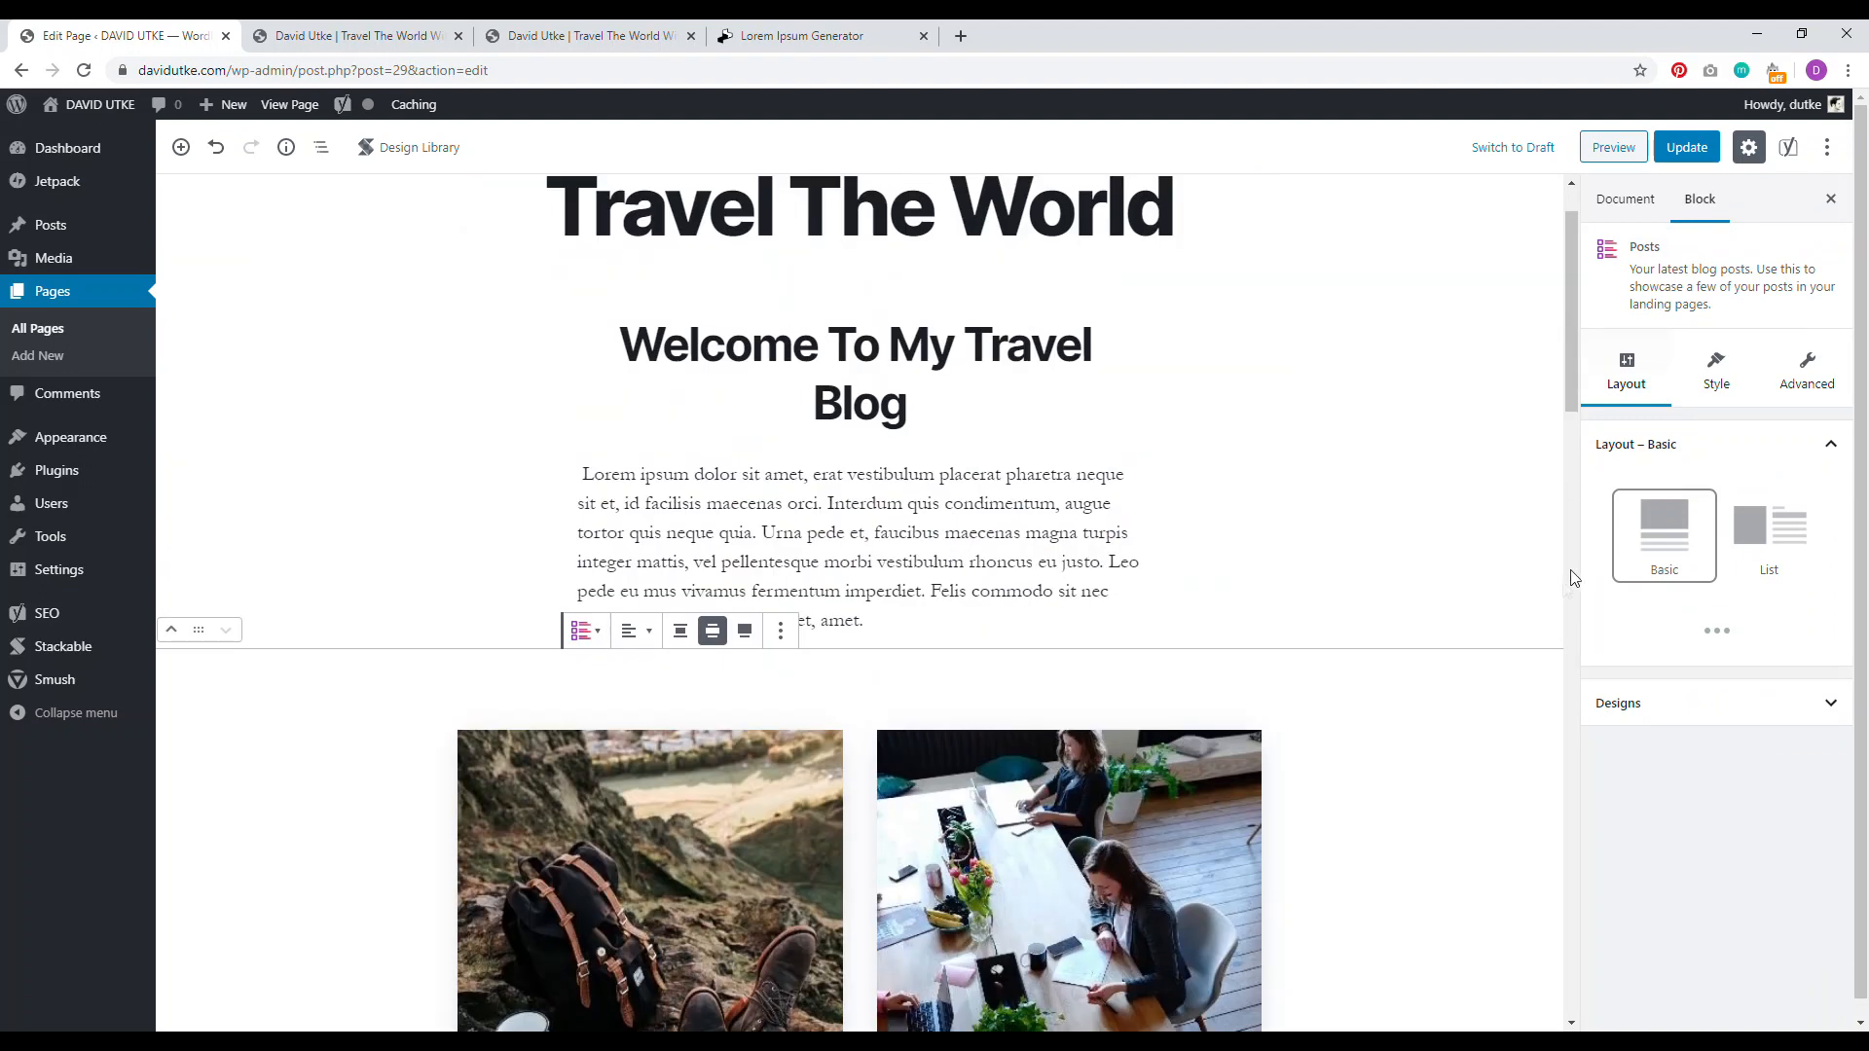
{"action": "left_click", "coordinate": [1718, 386]}
Step: Set the post cards' alignment to center and switch the Excerpt toggle off
{"action": "left_click_drag", "start_coordinate": [1574, 378], "coordinate": [1574, 468]}
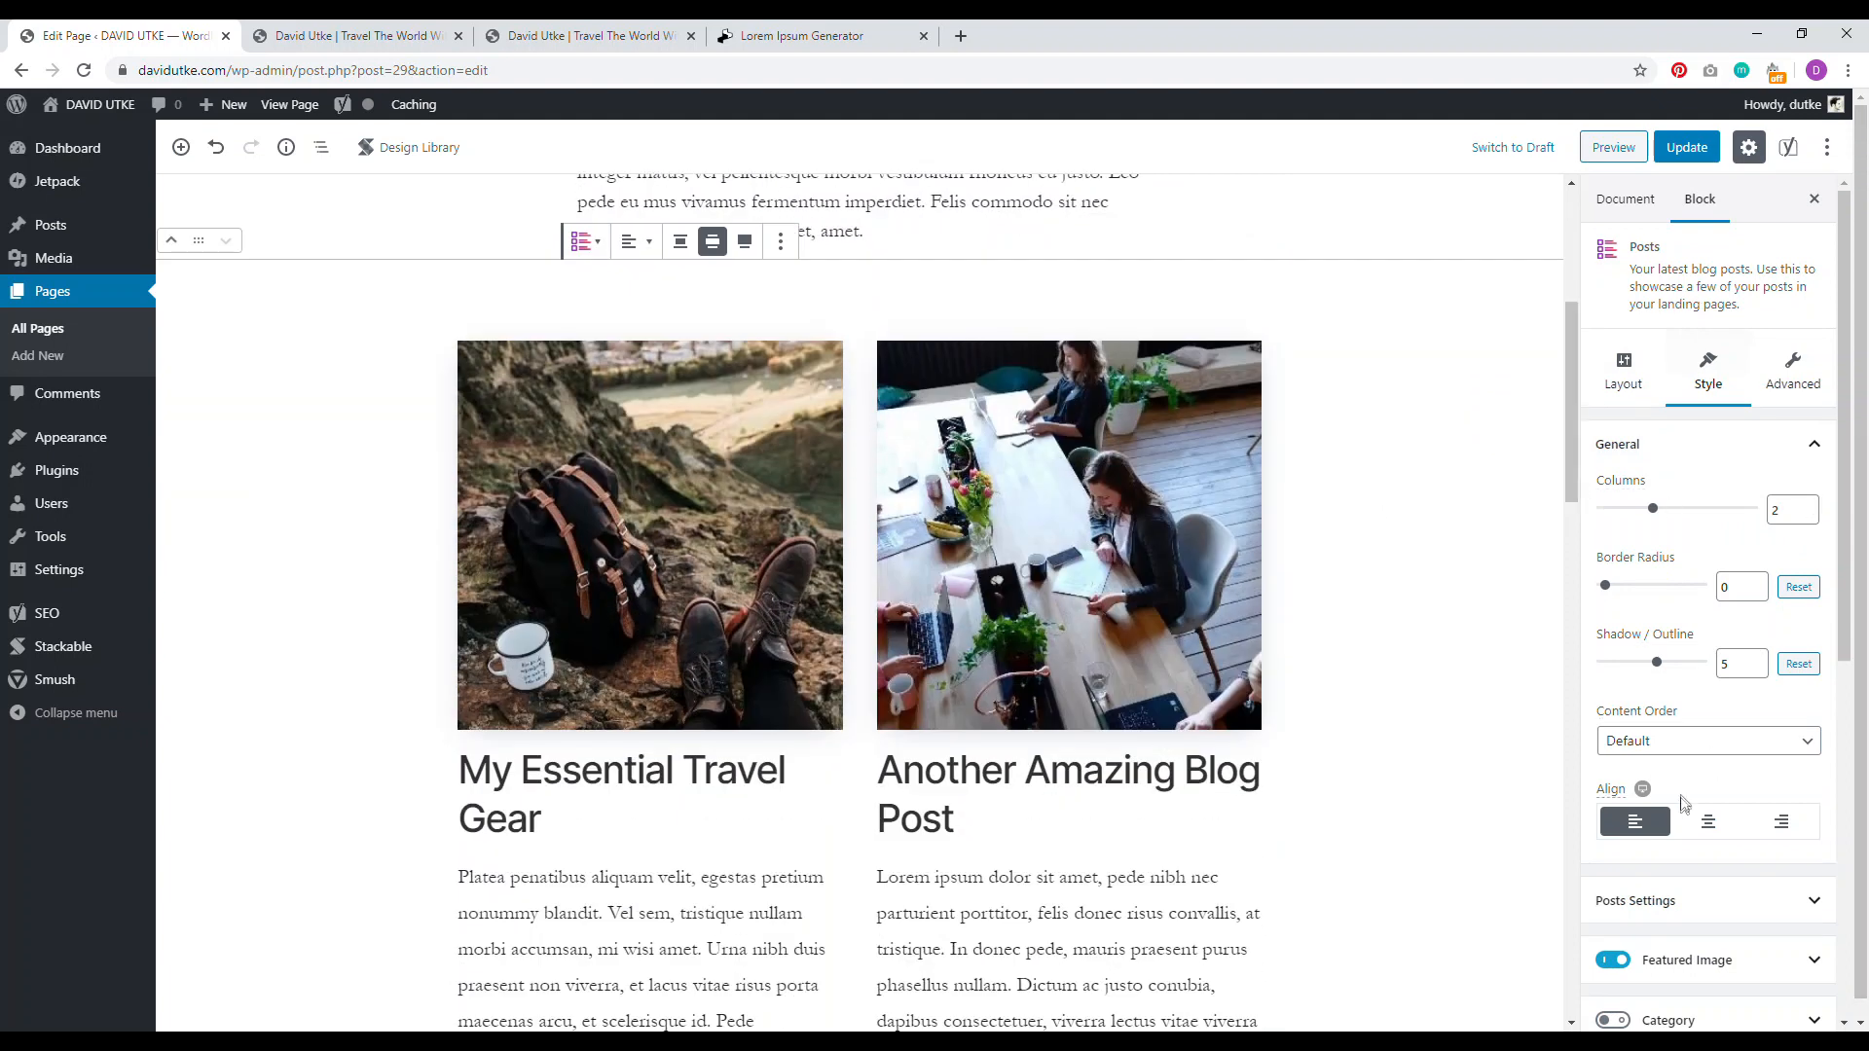
{"action": "left_click", "coordinate": [1704, 828]}
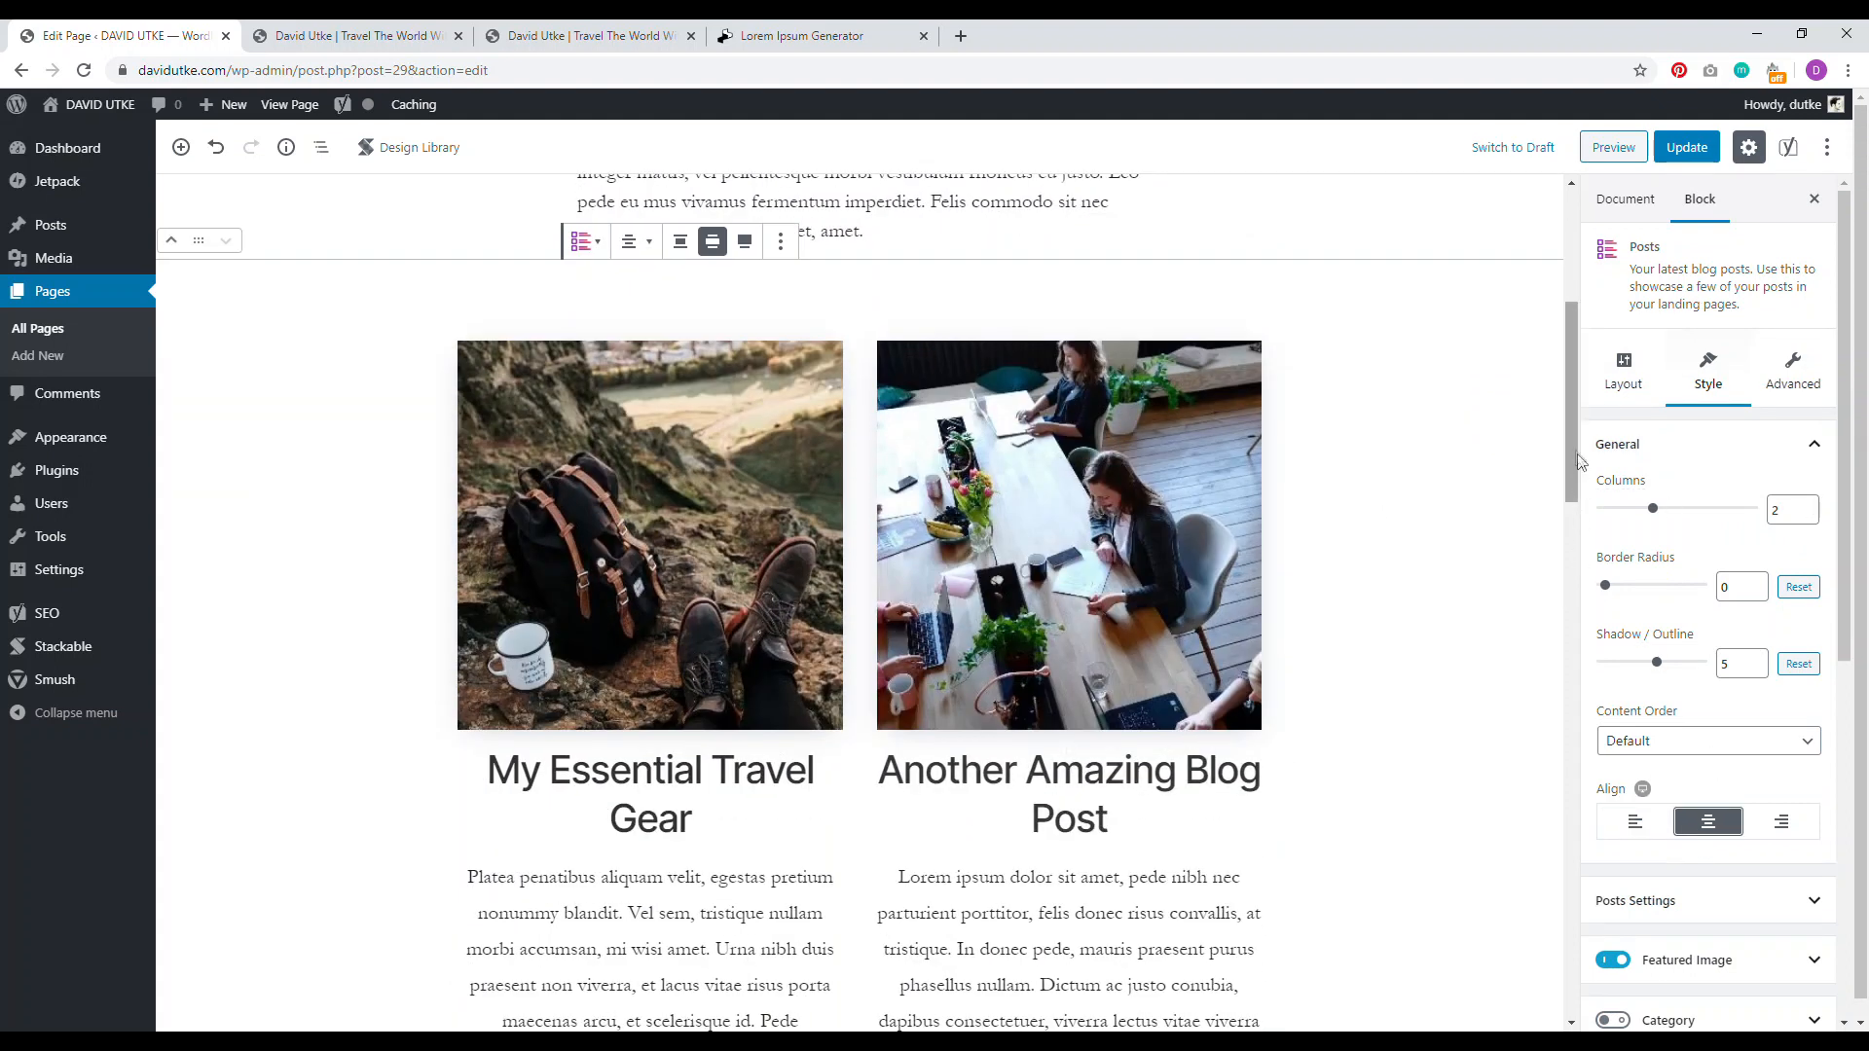
{"action": "left_click_drag", "start_coordinate": [1570, 450], "coordinate": [1570, 487]}
{"action": "scroll", "coordinate": [1820, 635], "scroll_direction": "down", "scroll_amount": 3}
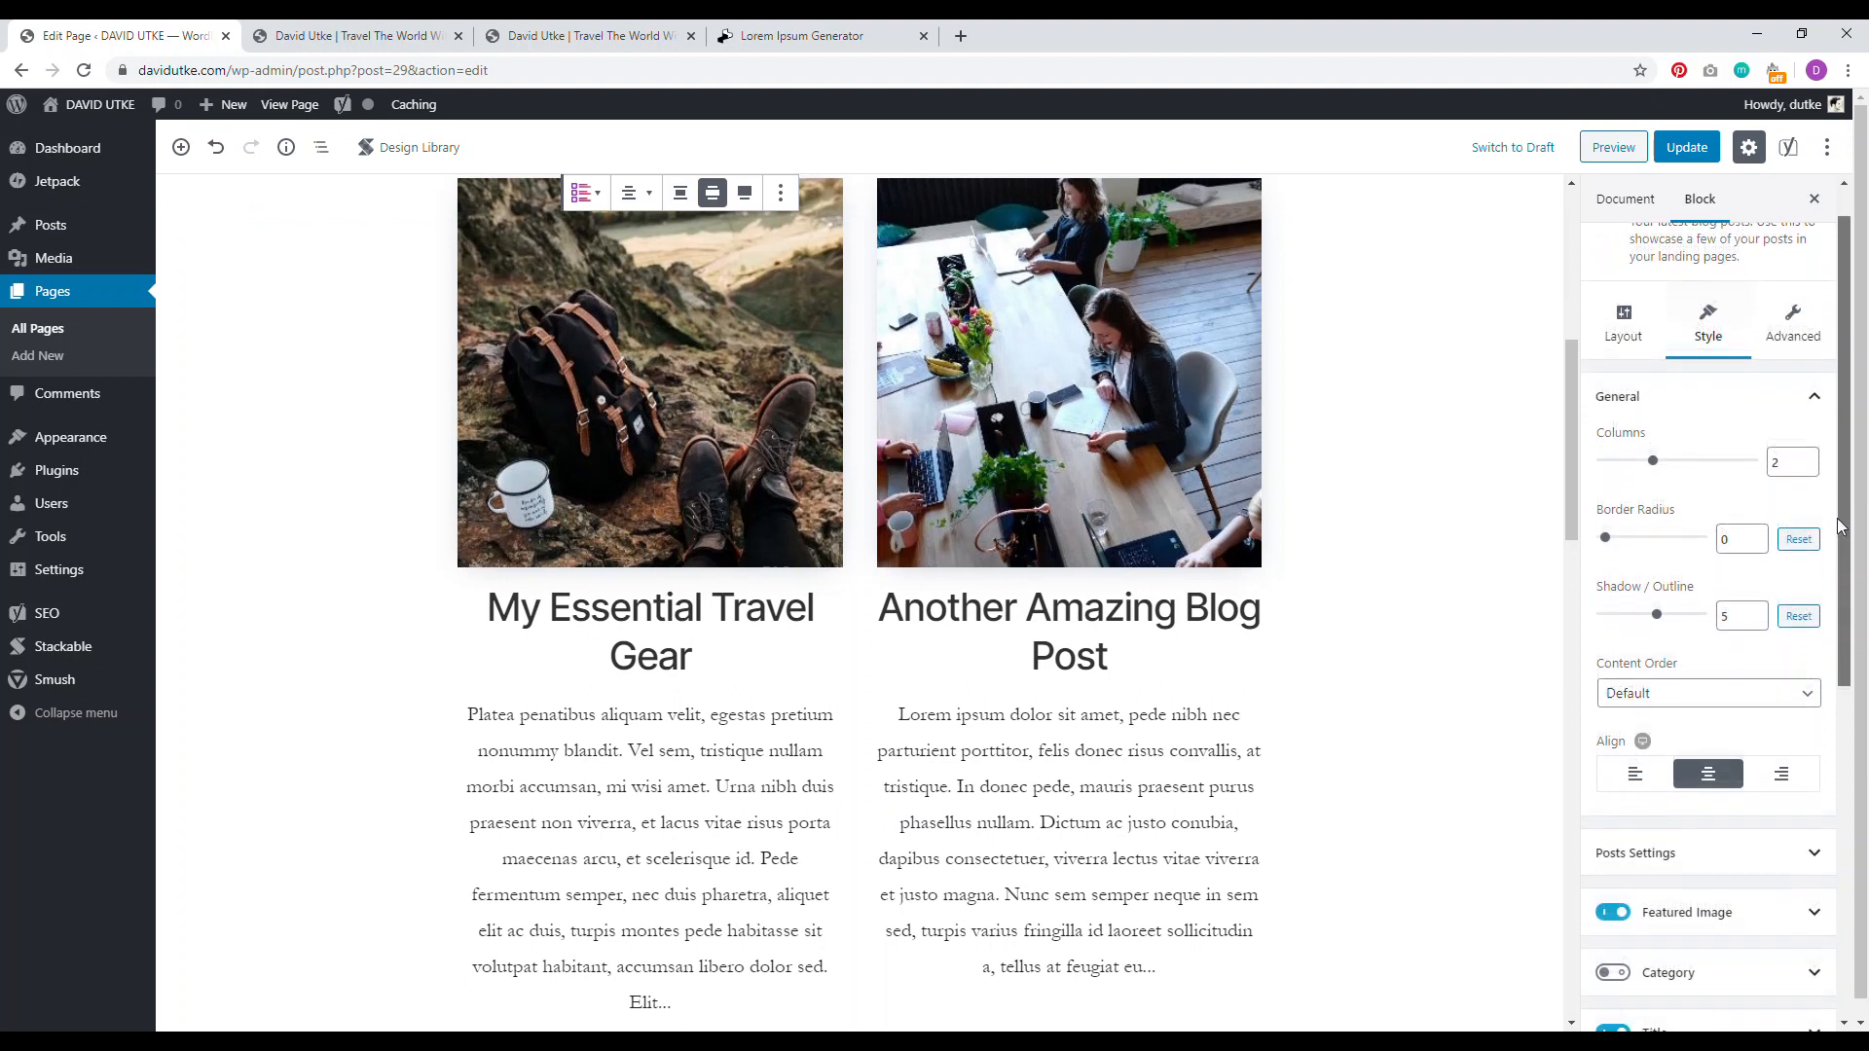
{"action": "scroll", "coordinate": [1820, 635], "scroll_direction": "down", "scroll_amount": 2}
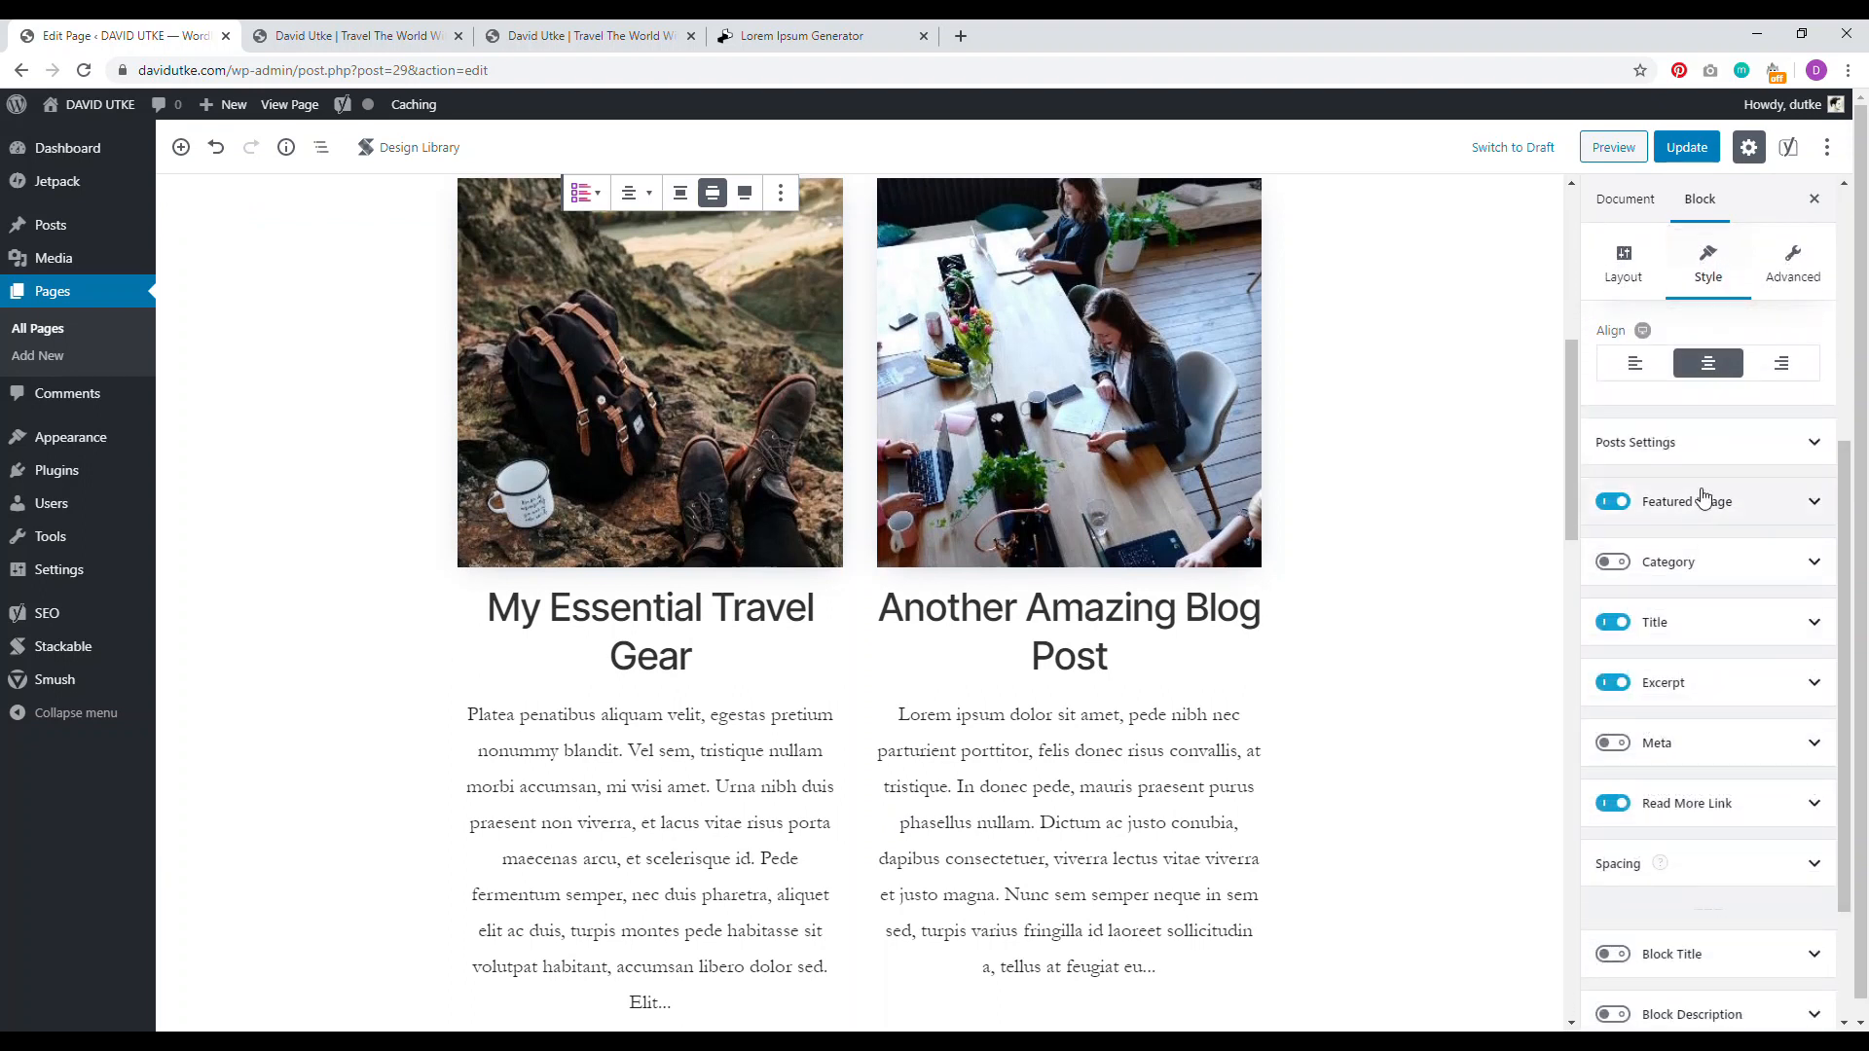
{"action": "left_click", "coordinate": [1667, 686]}
{"action": "left_click", "coordinate": [1616, 502]}
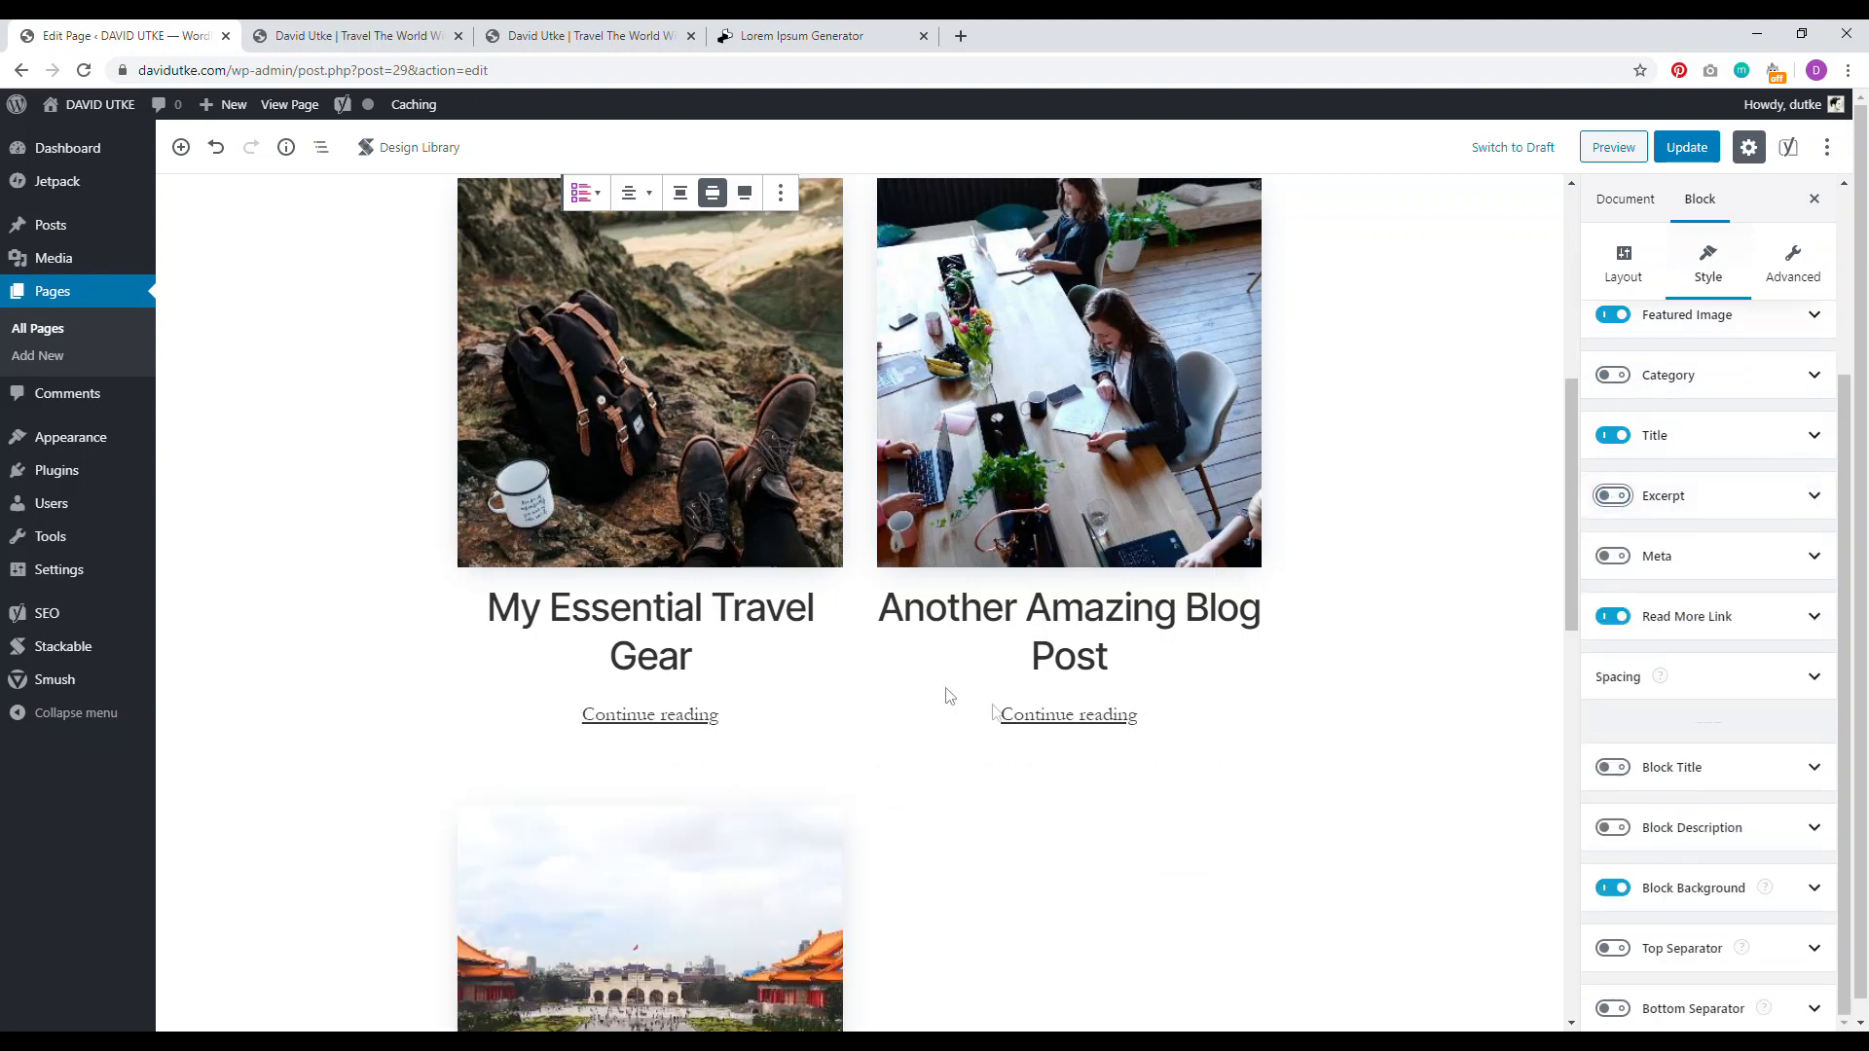
{"action": "left_click_drag", "start_coordinate": [1572, 438], "coordinate": [1540, 319]}
Step: Add a centred H2 heading 'Latest Blog Posts' below the intro paragraph
{"action": "left_click", "coordinate": [892, 458]}
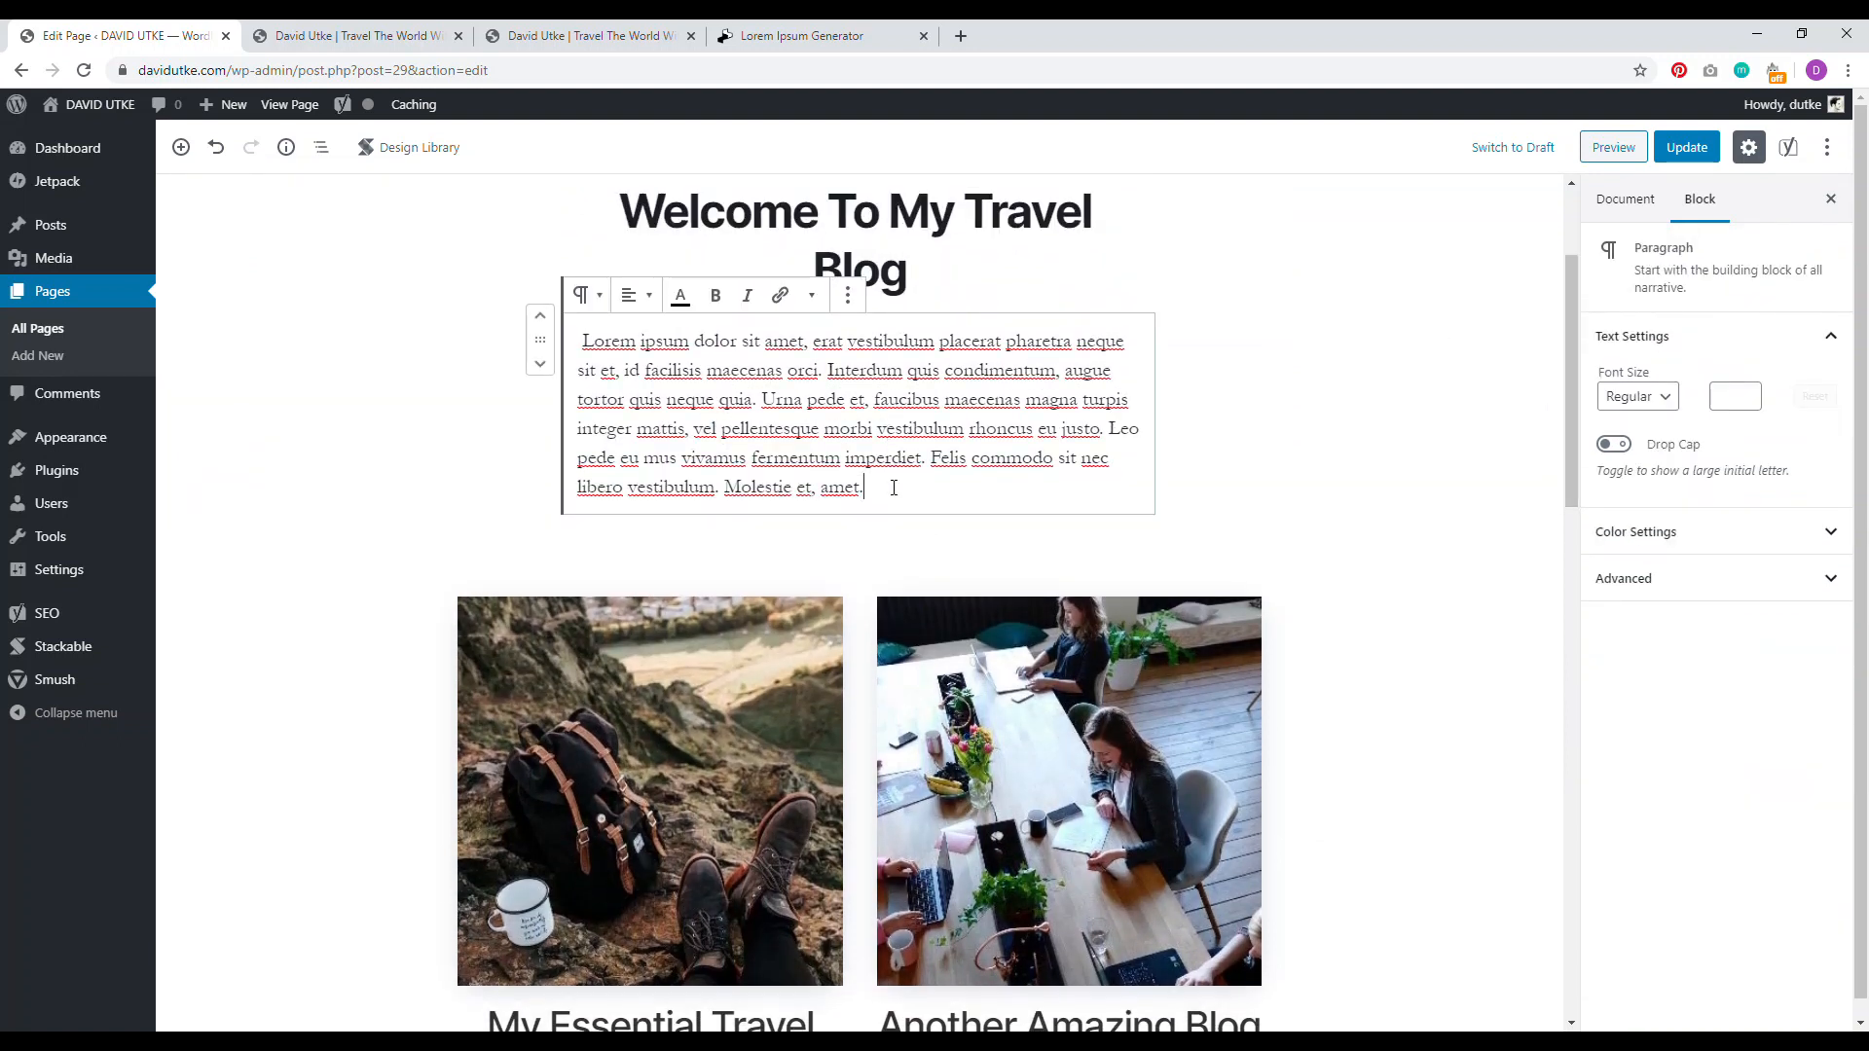
{"action": "key", "text": "Return"}
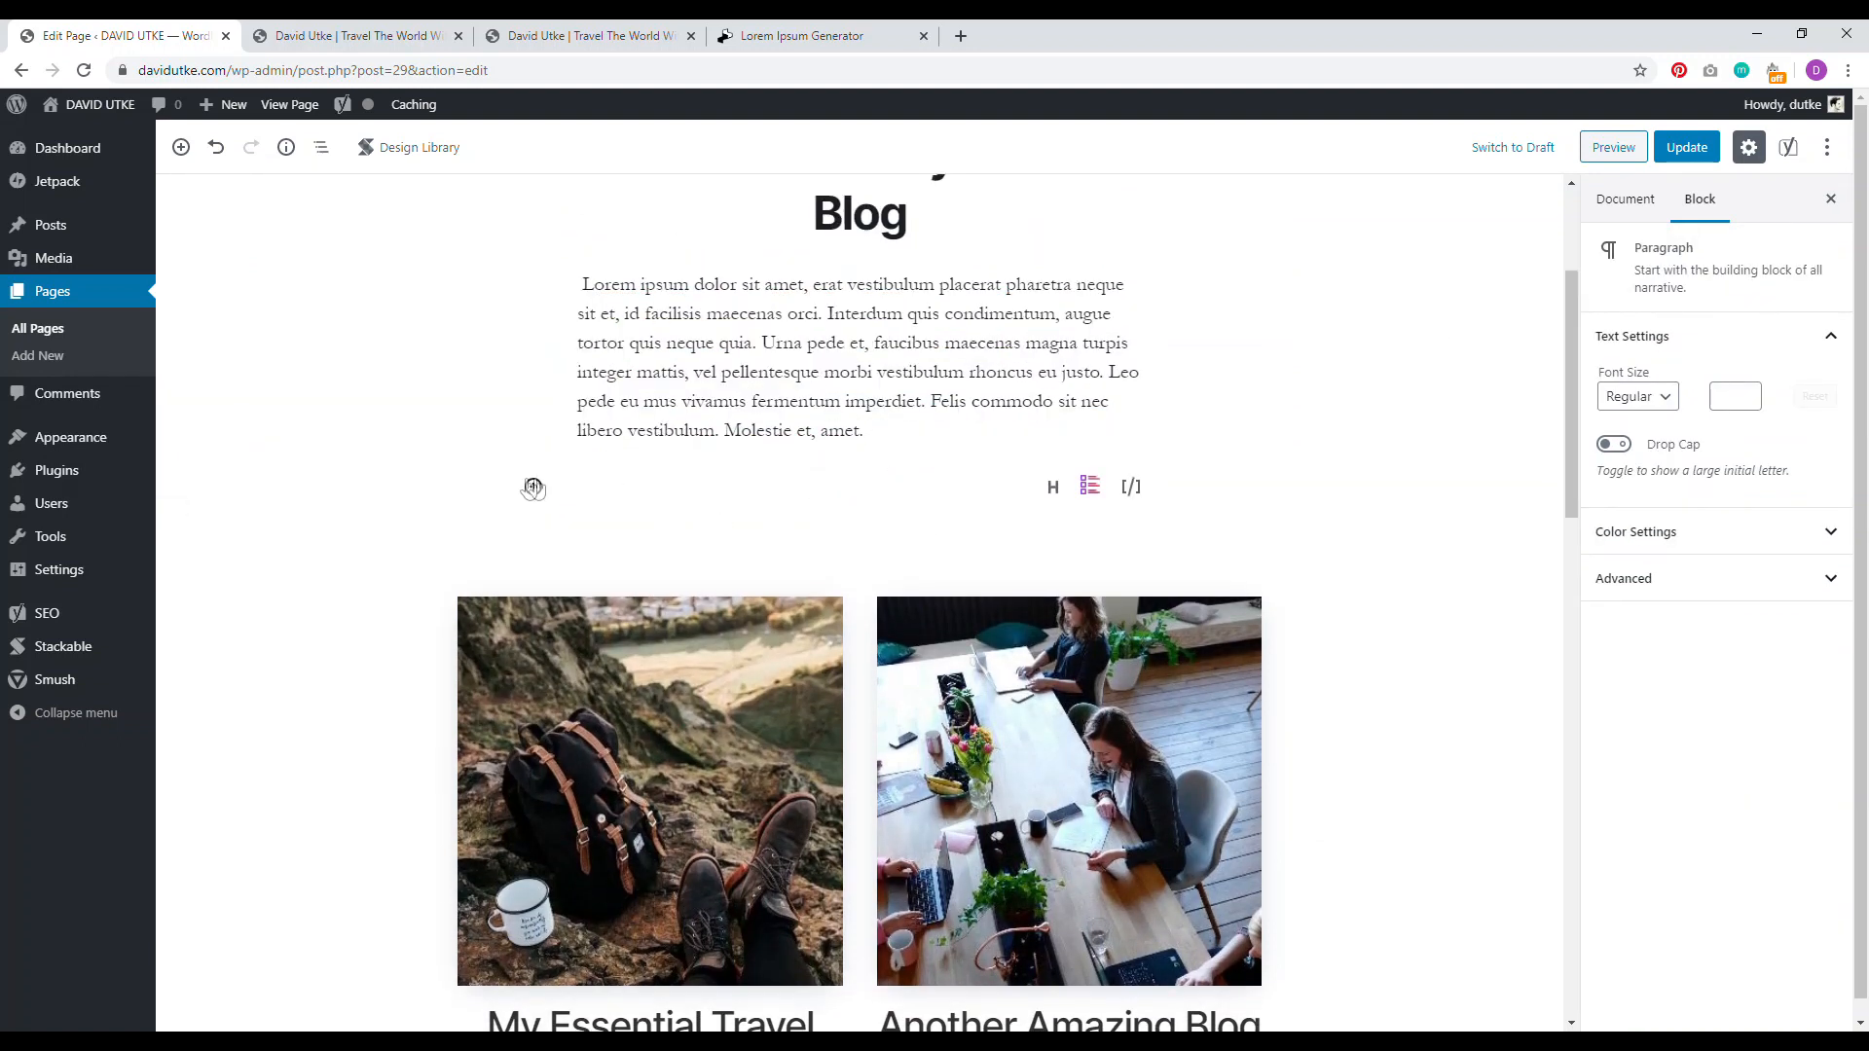
{"action": "type", "text": "Latest Blog Posts"}
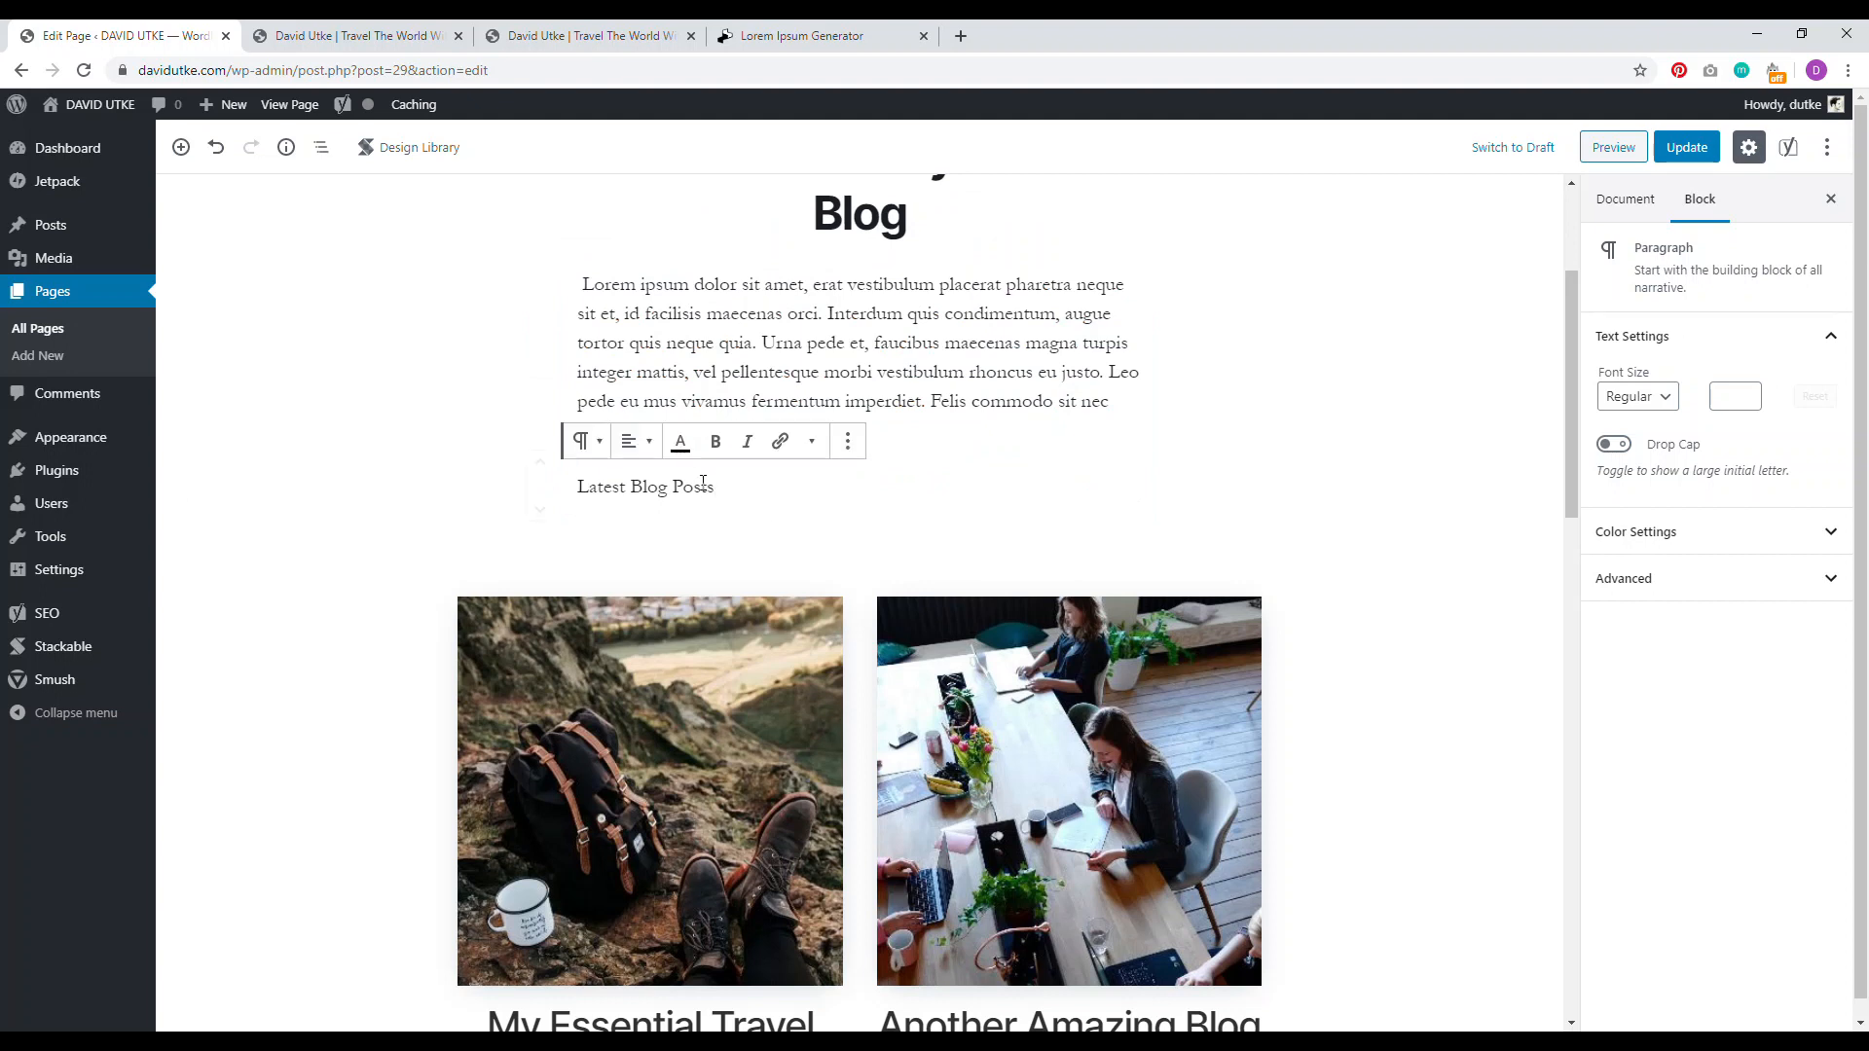
{"action": "left_click", "coordinate": [587, 441]}
{"action": "left_click", "coordinate": [623, 559]}
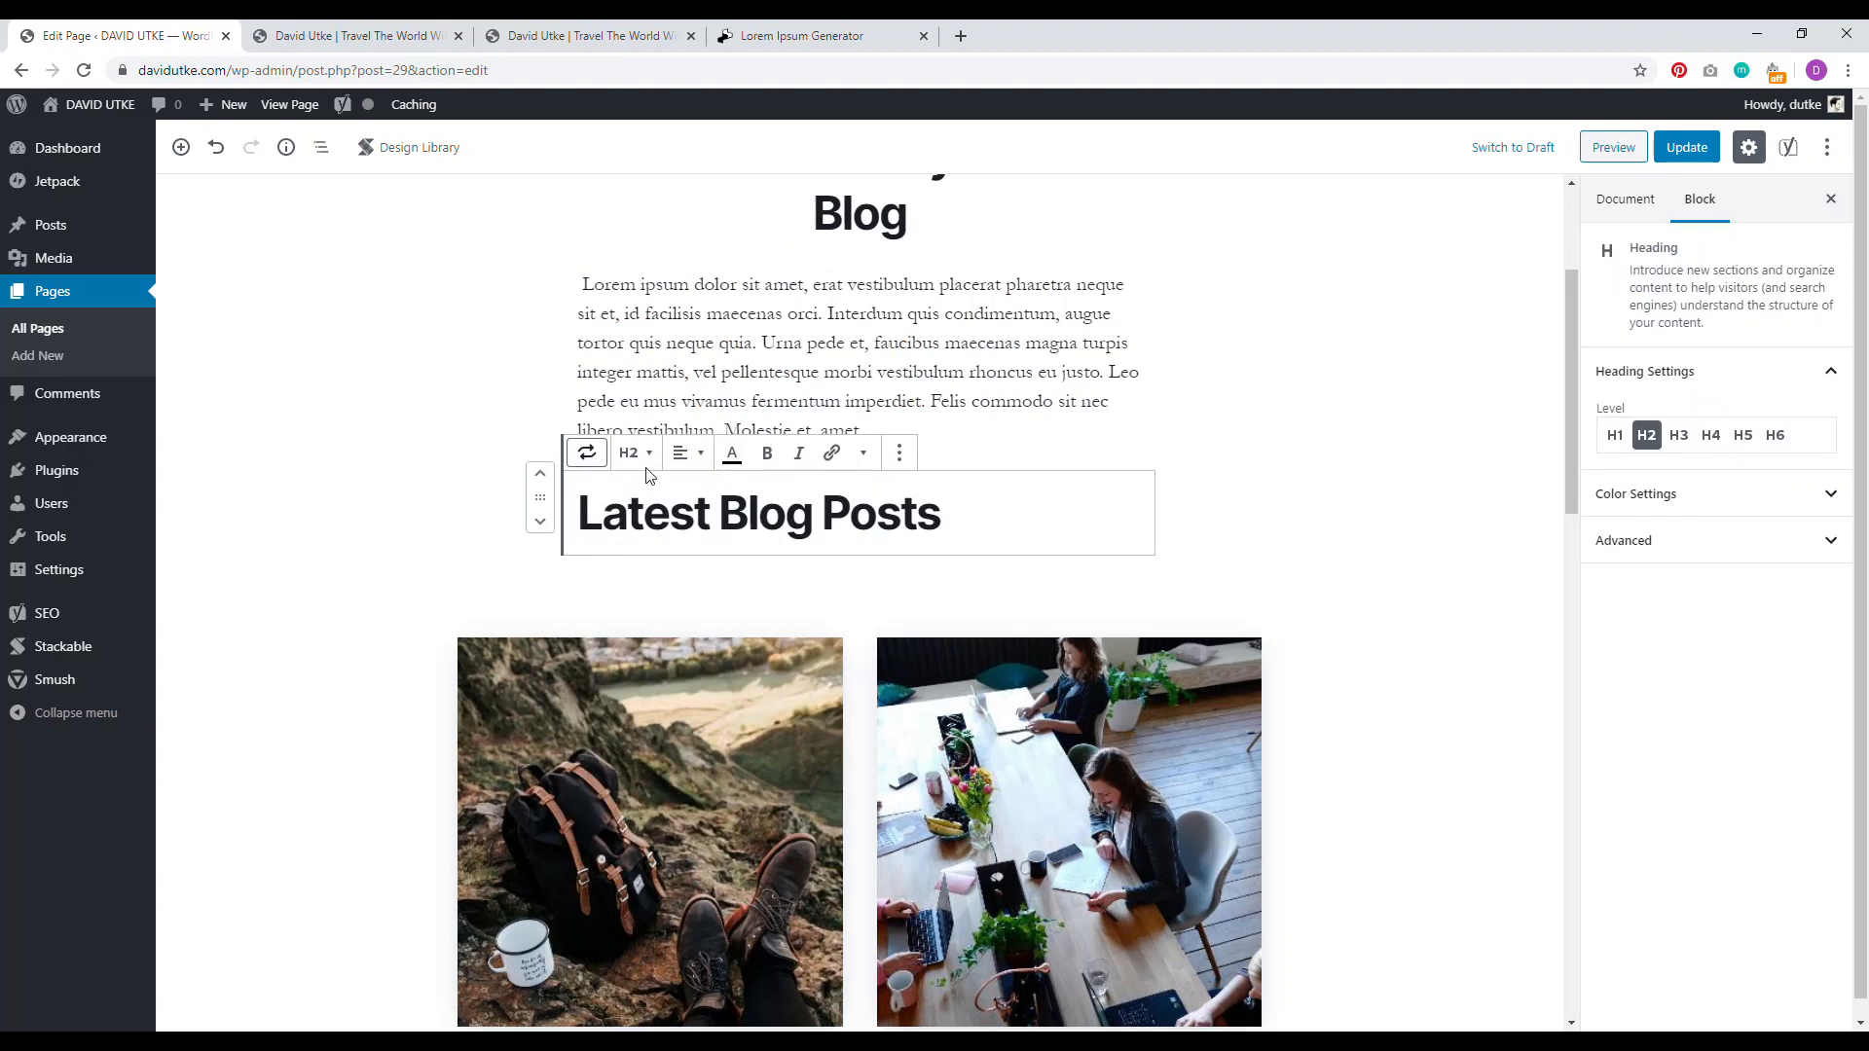
{"action": "left_click", "coordinate": [686, 454]}
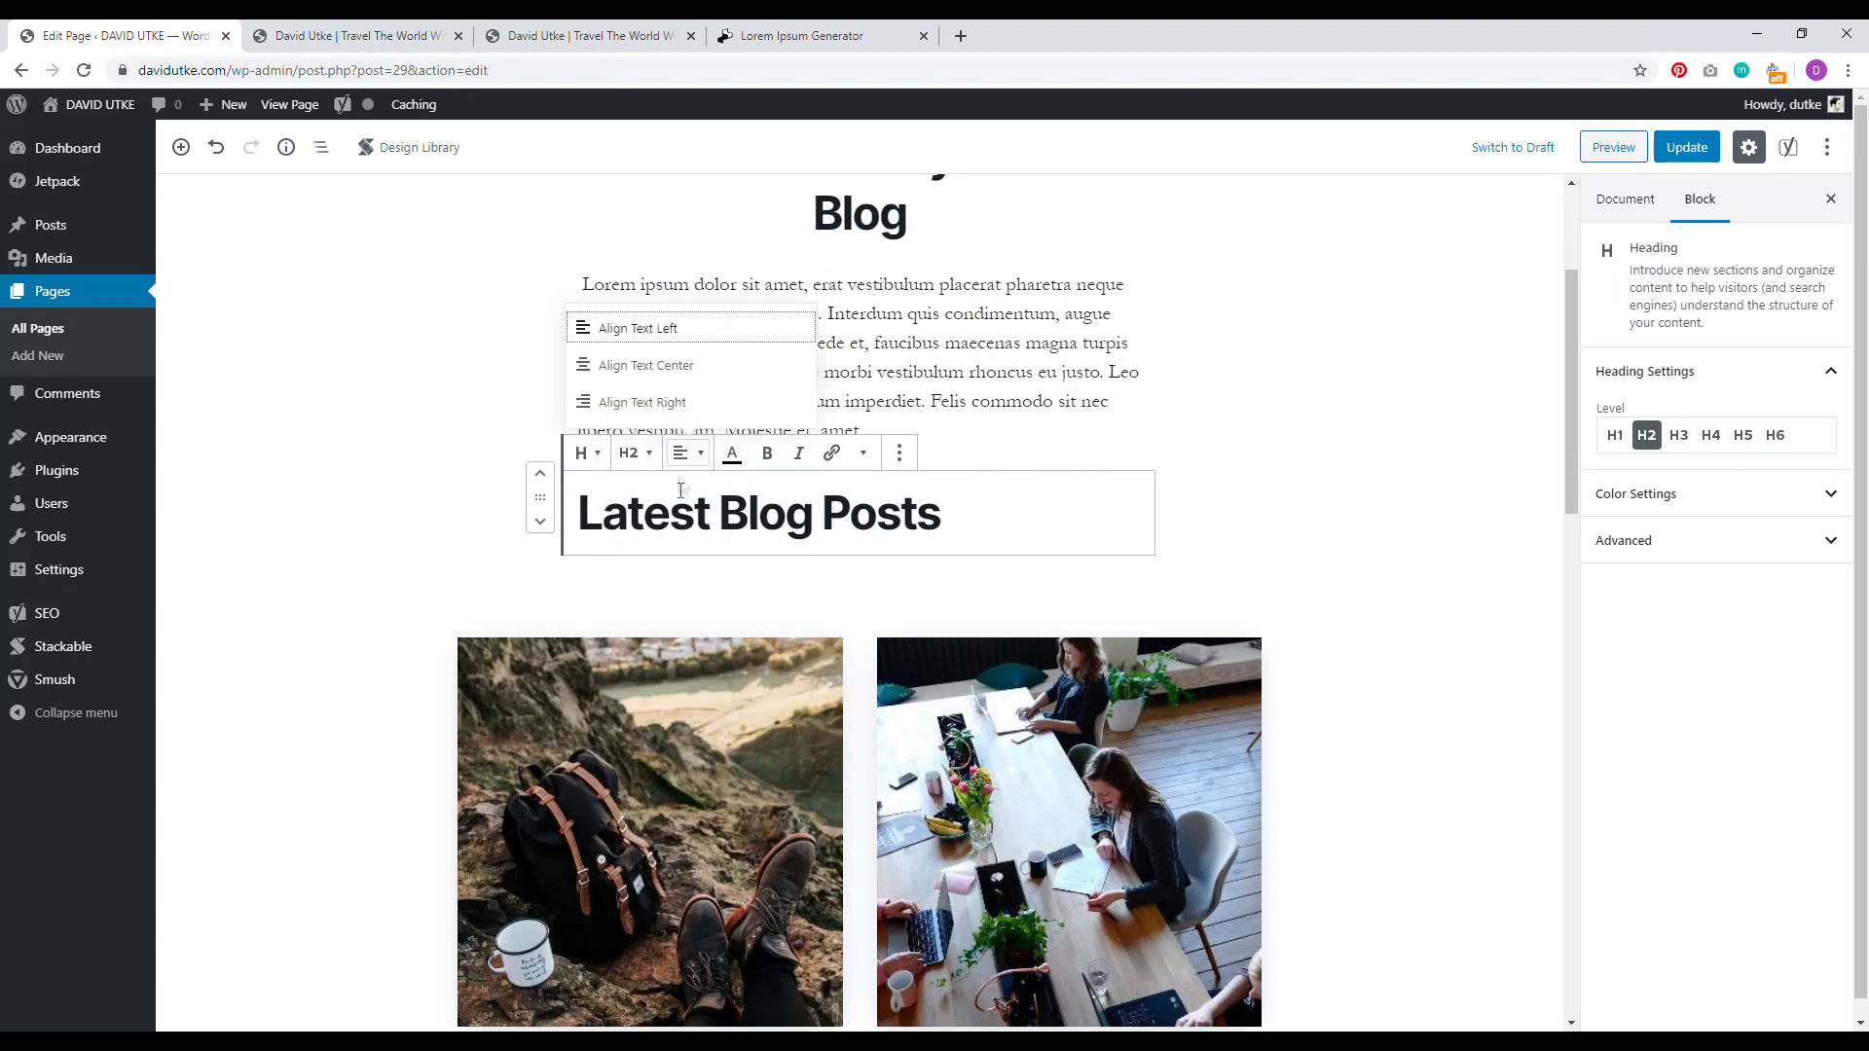
{"action": "left_click", "coordinate": [678, 367]}
Step: Update the page and open the live site from its permalink
{"action": "left_click", "coordinate": [1685, 148]}
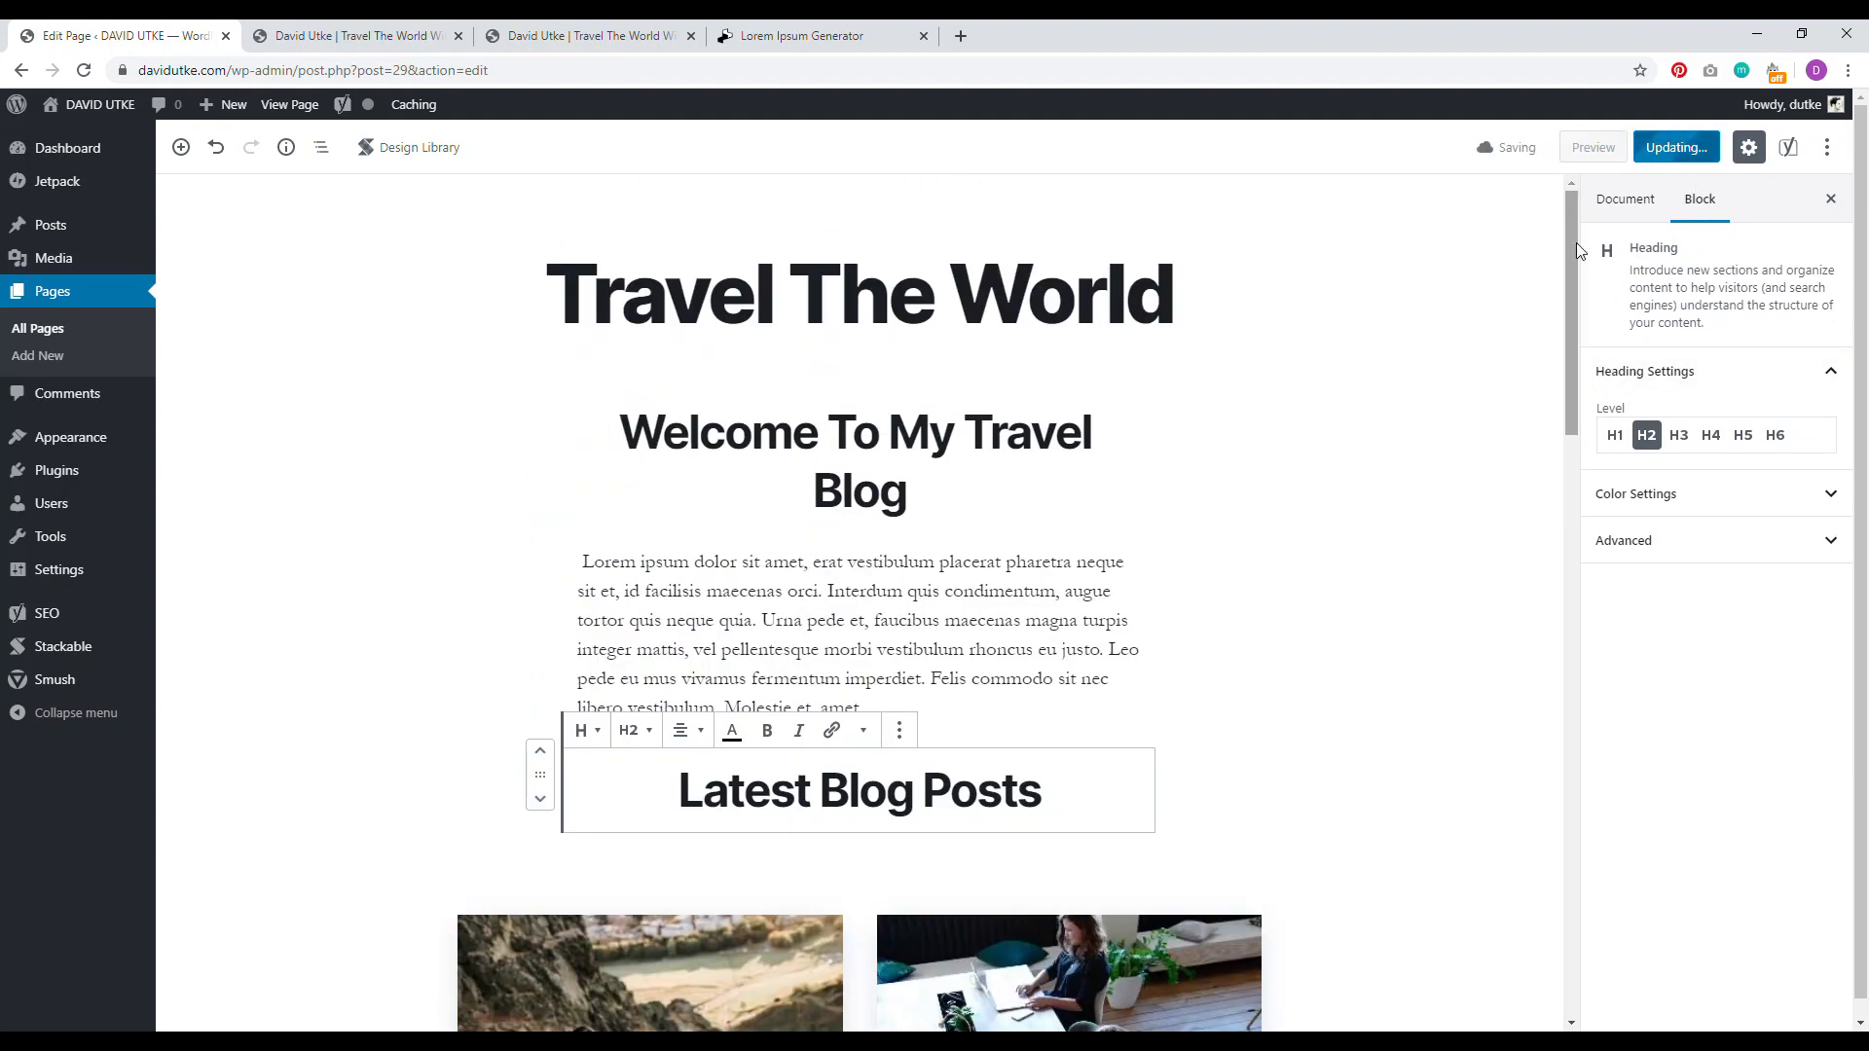
{"action": "left_click", "coordinate": [836, 307]}
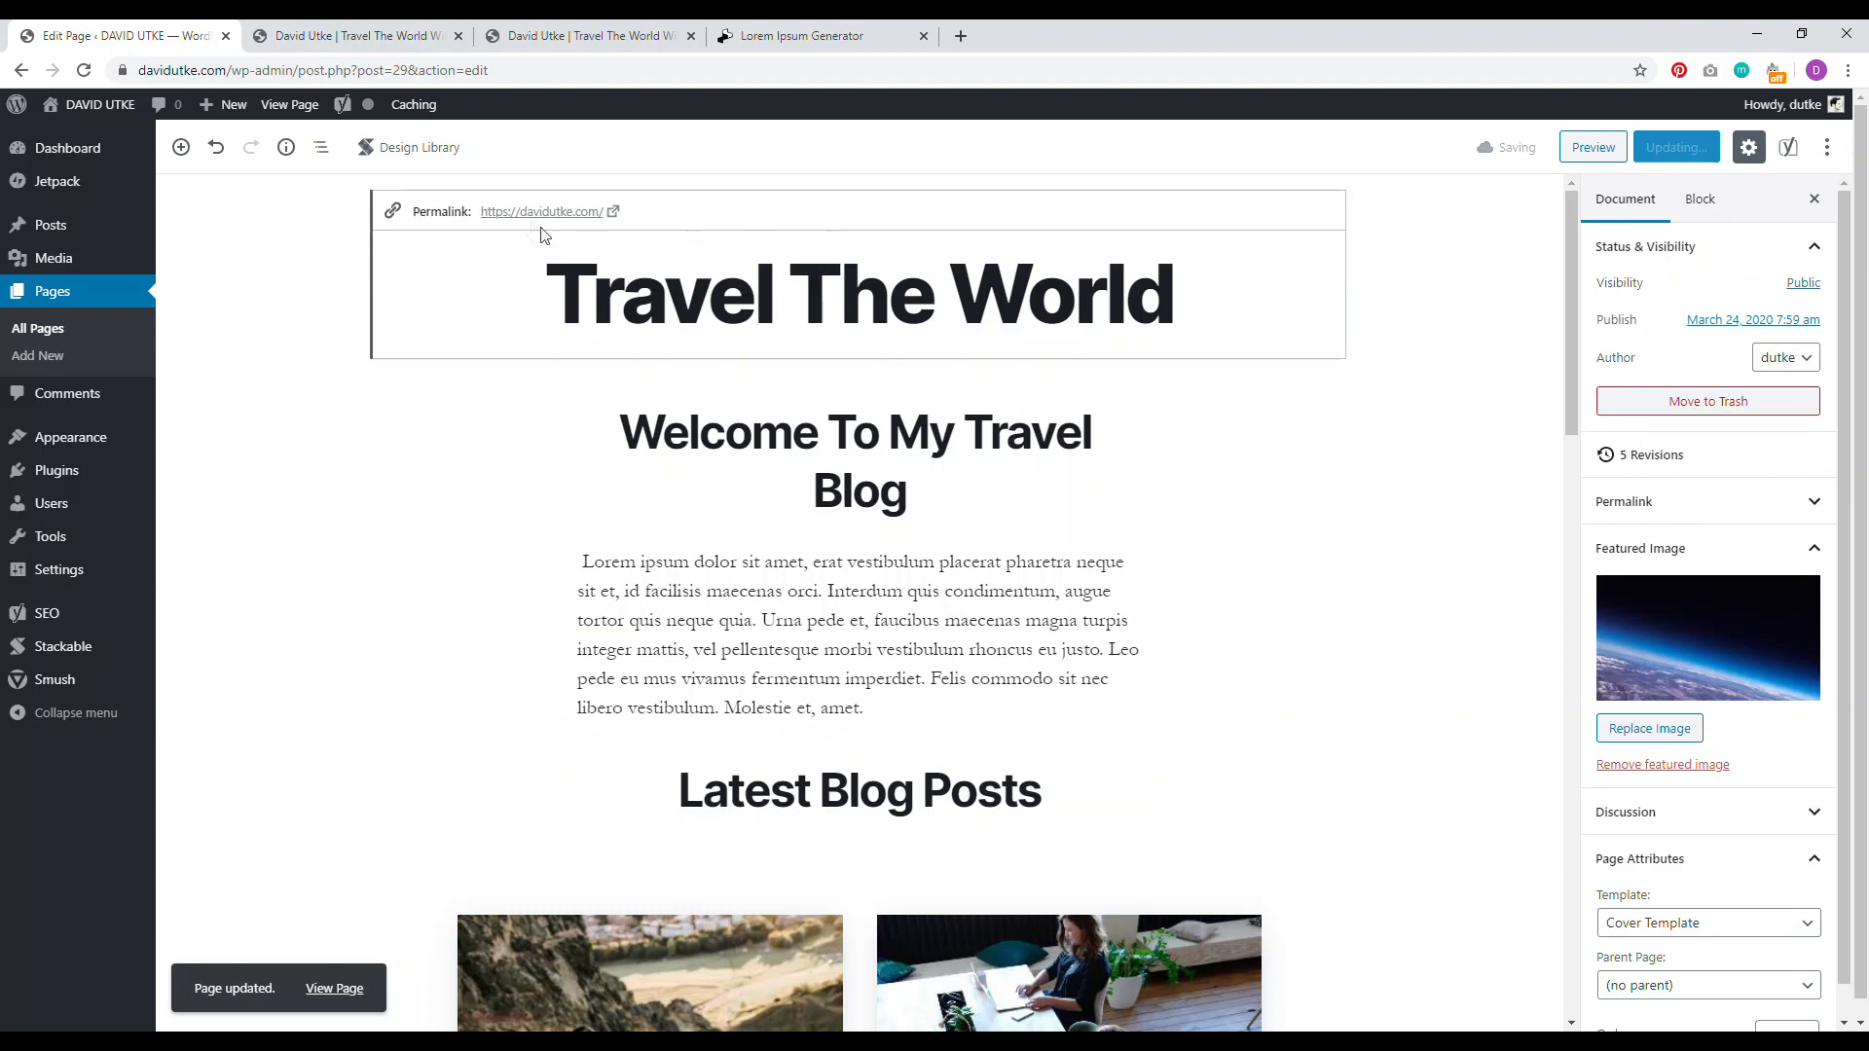
{"action": "left_click", "coordinate": [531, 214]}
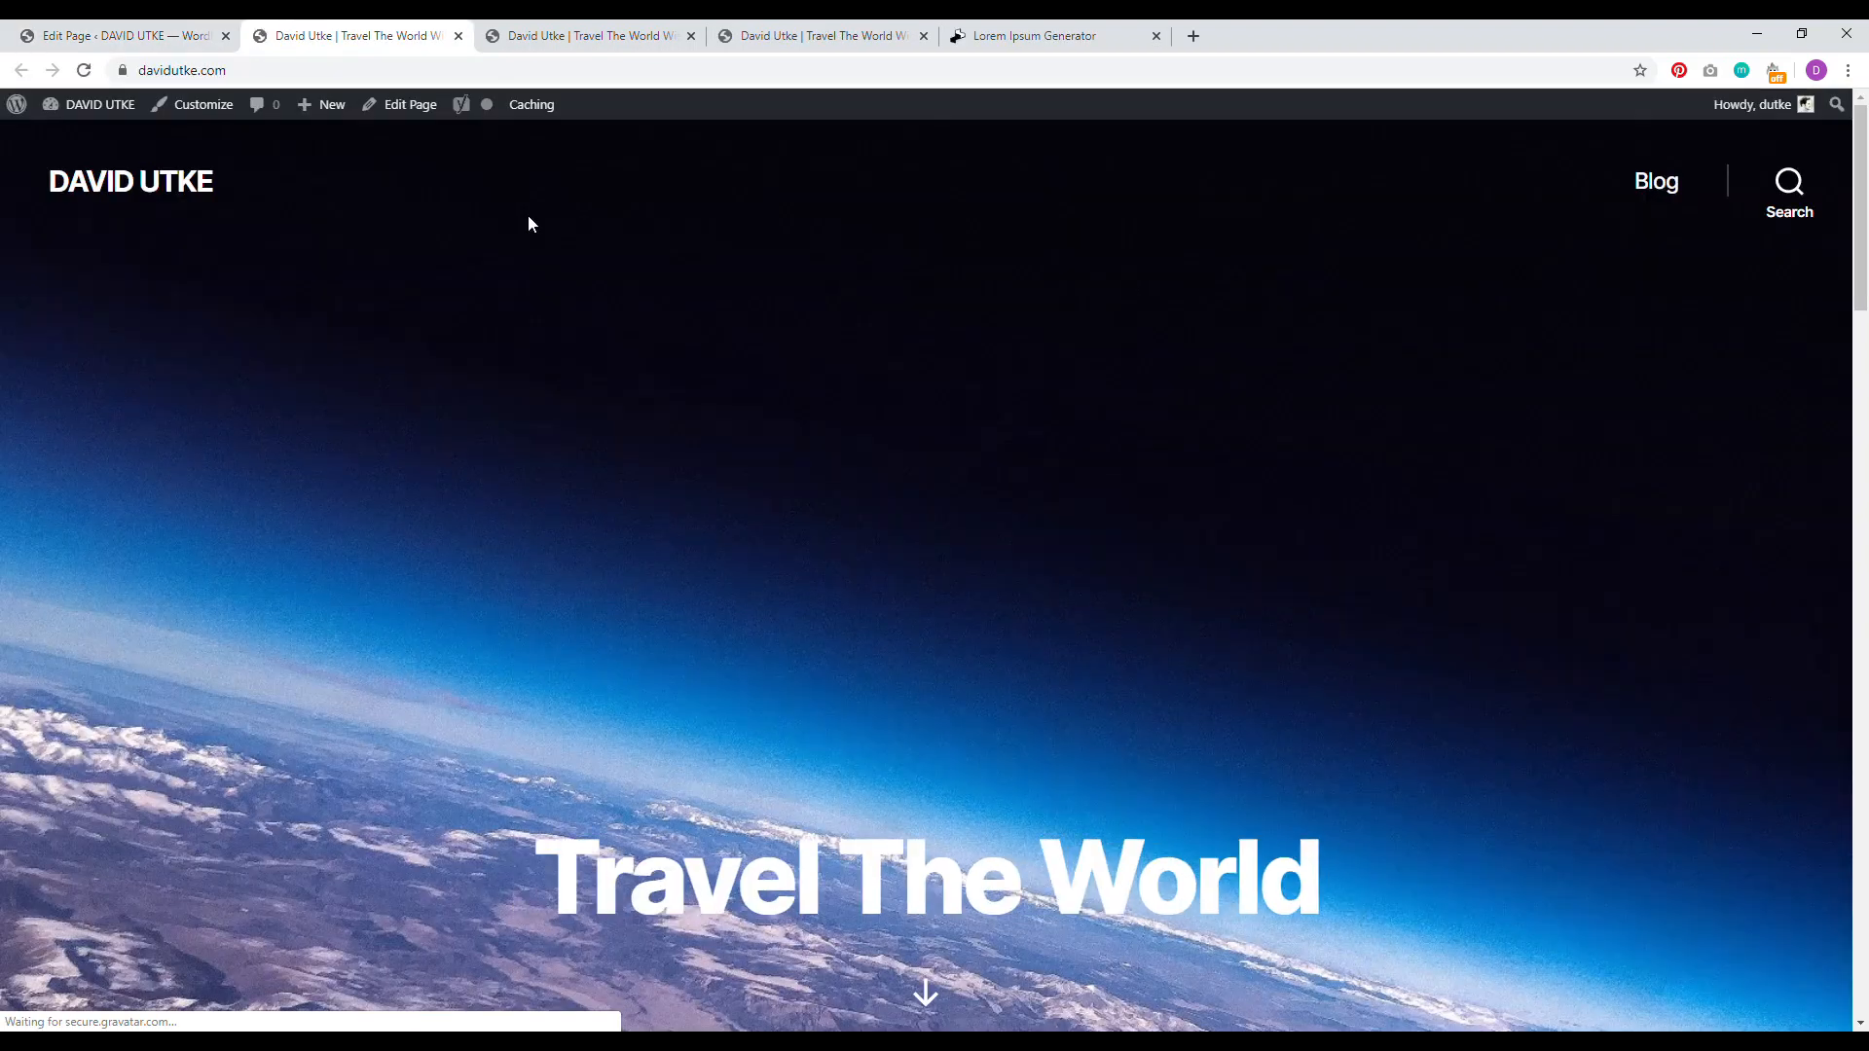
{"action": "mouse_move", "coordinate": [592, 876]}
{"action": "left_mouse_down"}
{"action": "mouse_move", "coordinate": [1417, 923]}
{"action": "mouse_move", "coordinate": [600, 861]}
{"action": "left_mouse_up"}
{"action": "left_click", "coordinate": [896, 845]}
{"action": "left_click_drag", "start_coordinate": [1868, 305], "coordinate": [1855, 596]}
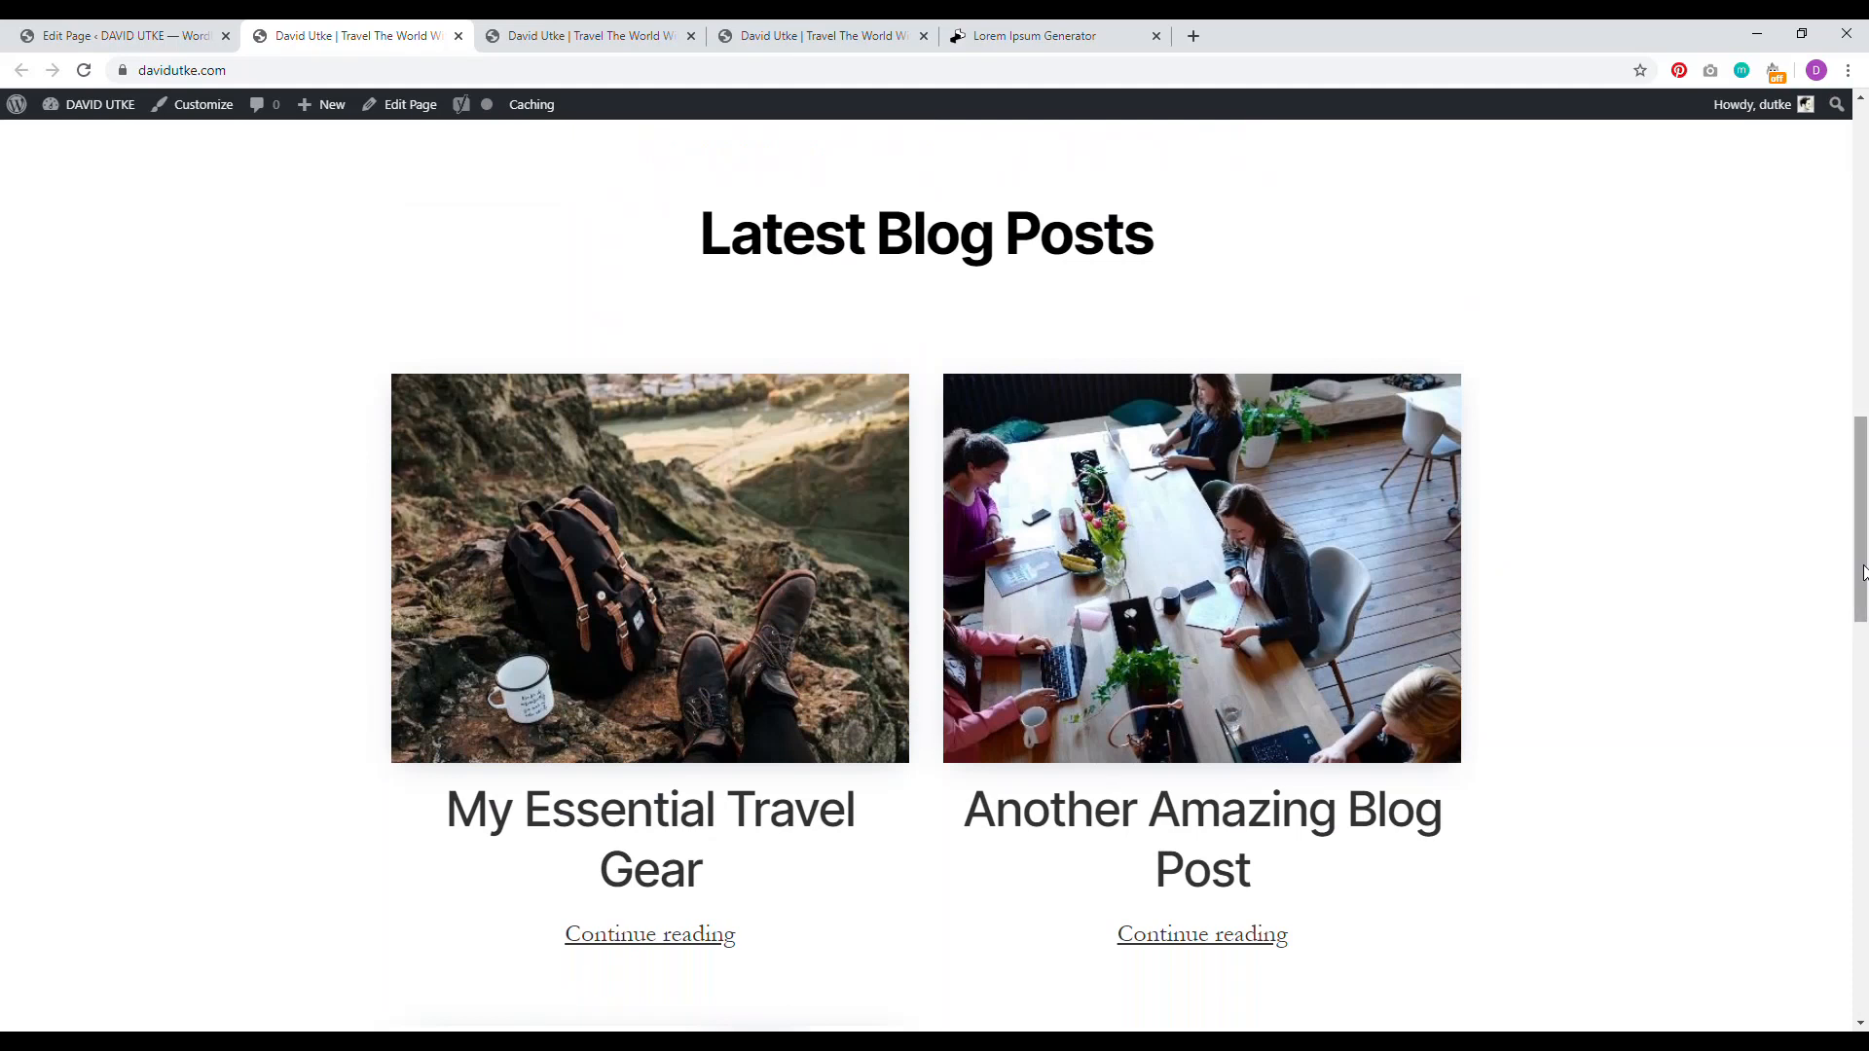
{"action": "left_click_drag", "start_coordinate": [1863, 572], "coordinate": [1826, 906]}
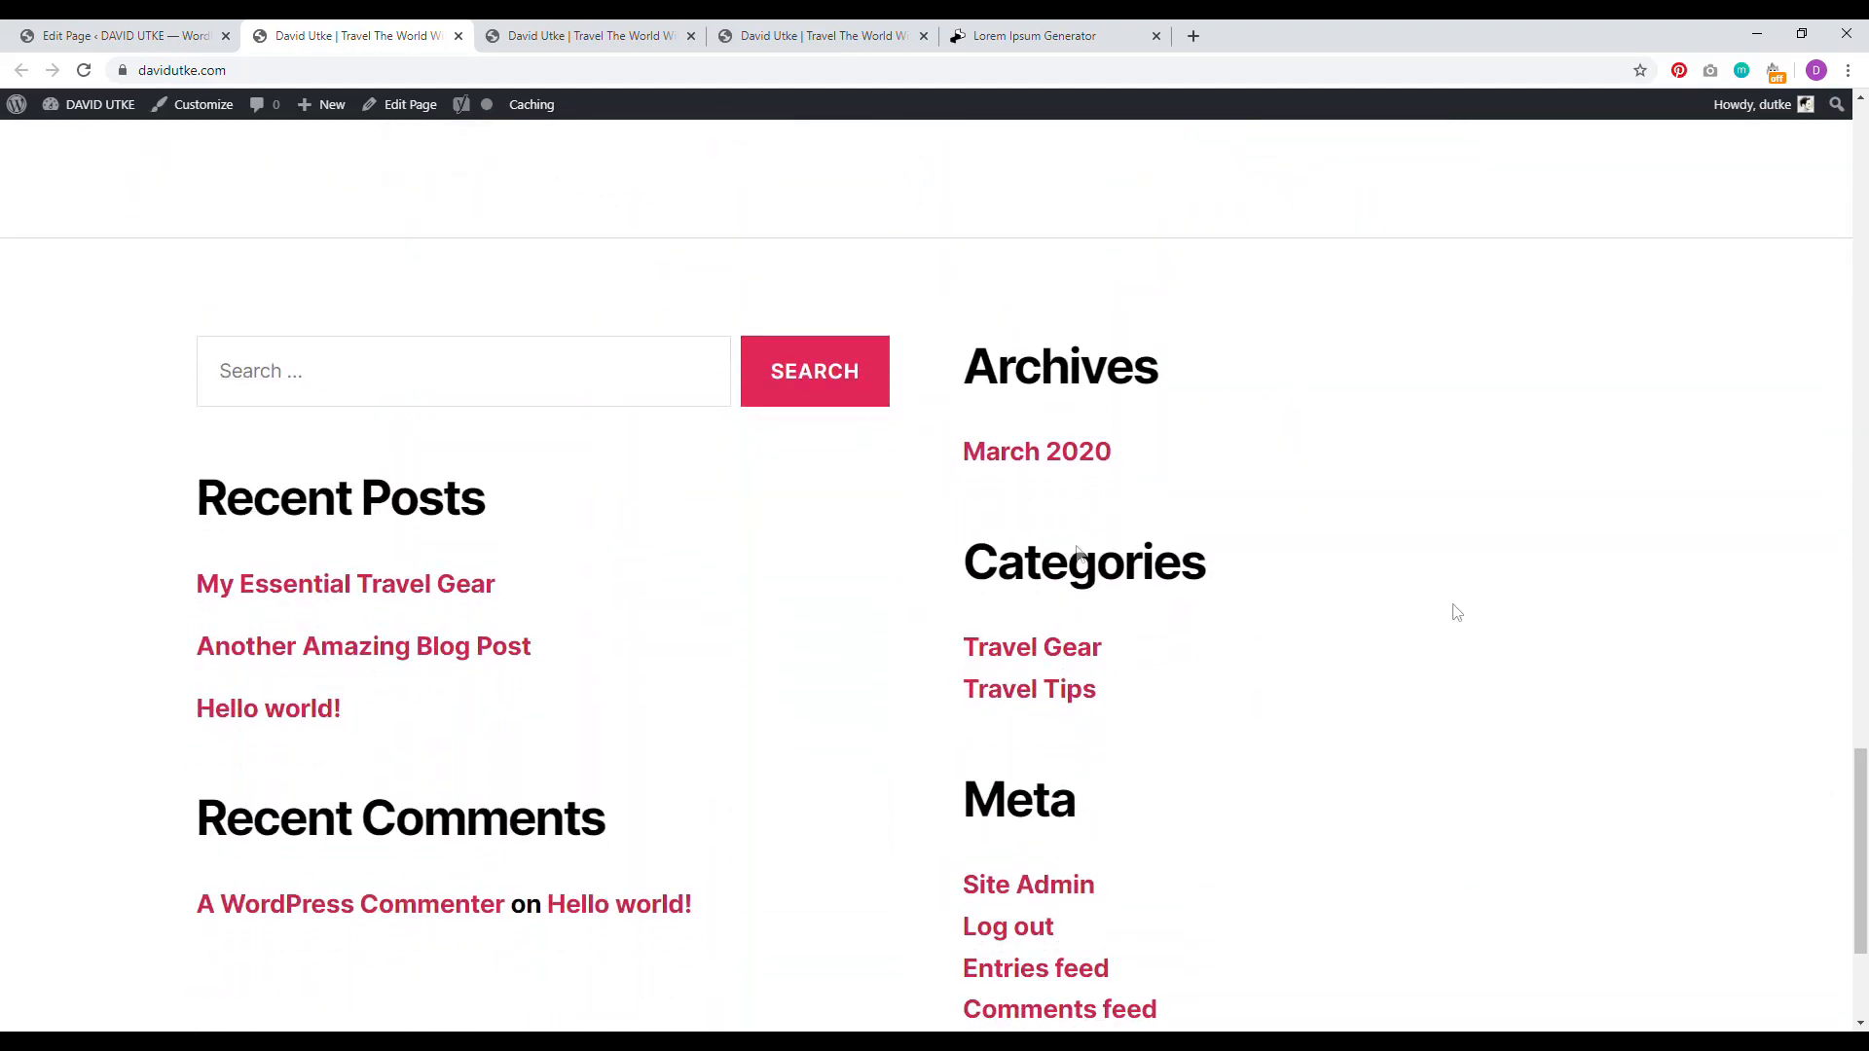
{"action": "left_click", "coordinate": [118, 35]}
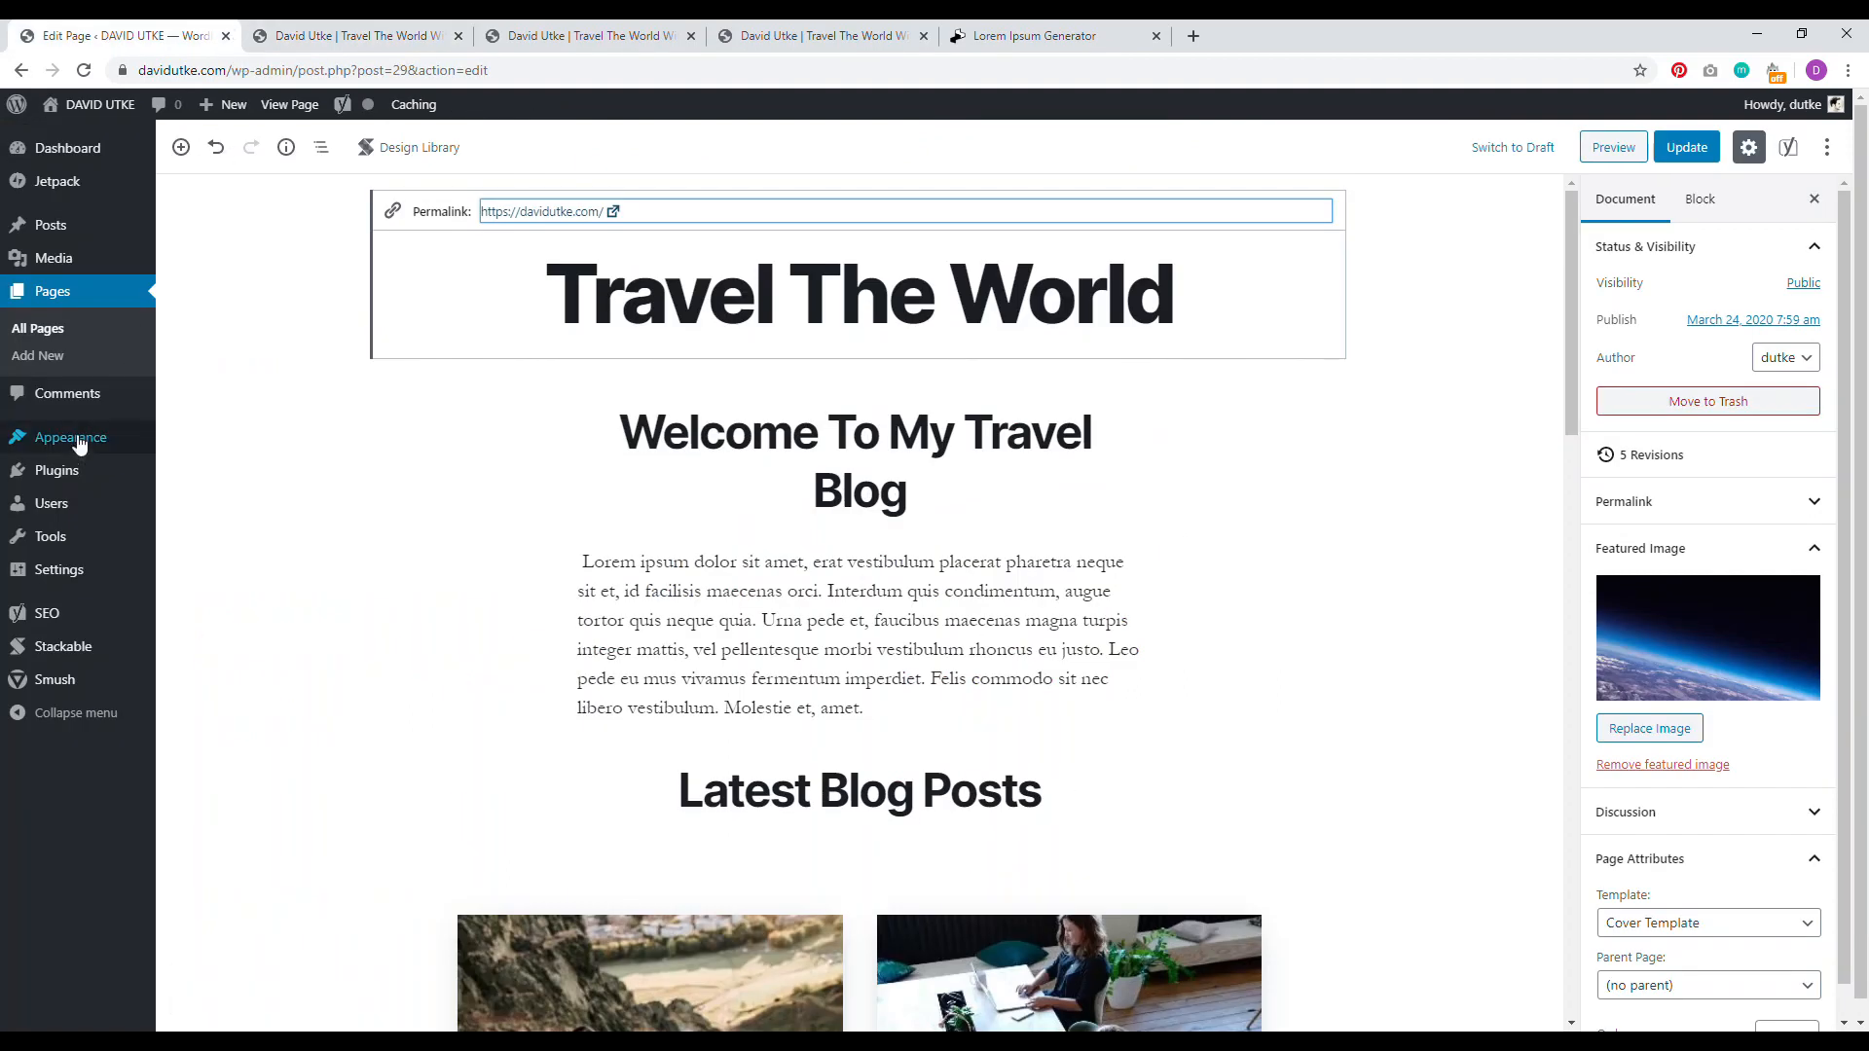
Step: Open the Widgets admin page and compare it with the live site's footer widgets
{"action": "mouse_move", "coordinate": [78, 446]}
{"action": "left_click", "coordinate": [196, 507]}
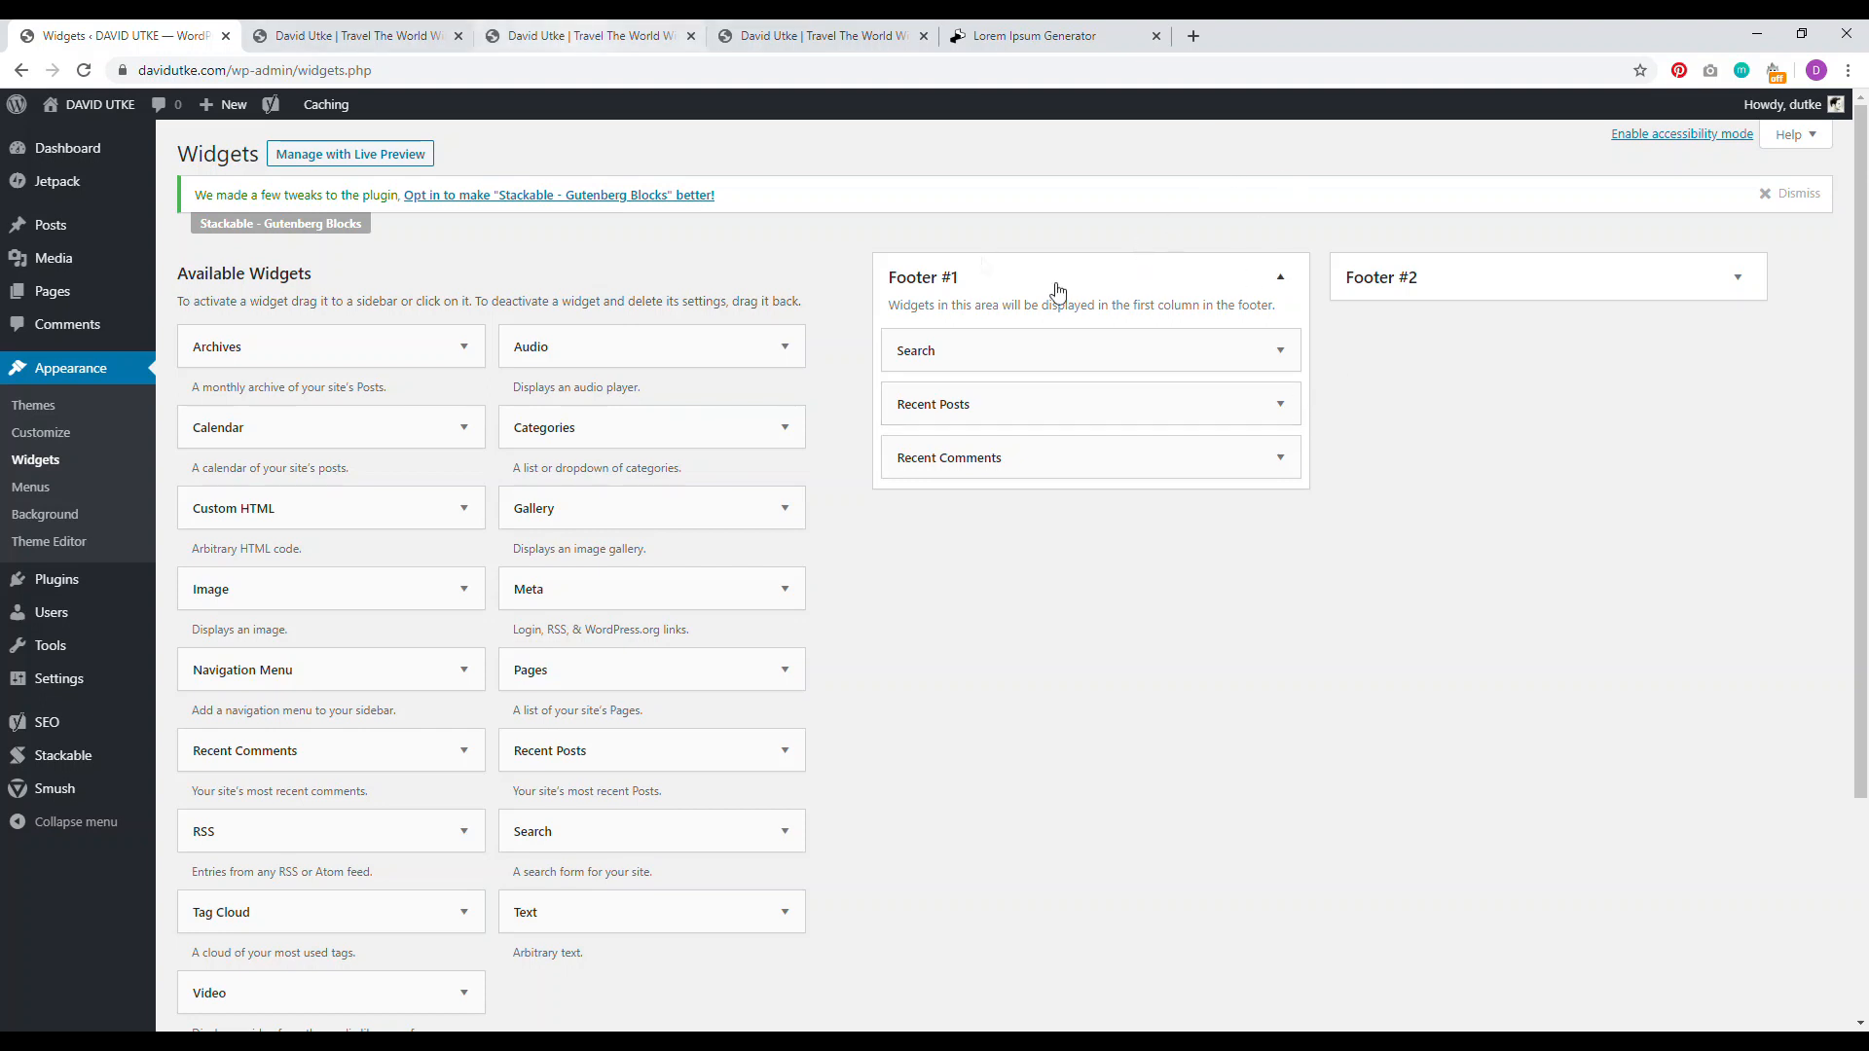
{"action": "left_click", "coordinate": [590, 37]}
{"action": "scroll", "coordinate": [584, 467], "scroll_direction": "down", "scroll_amount": 5}
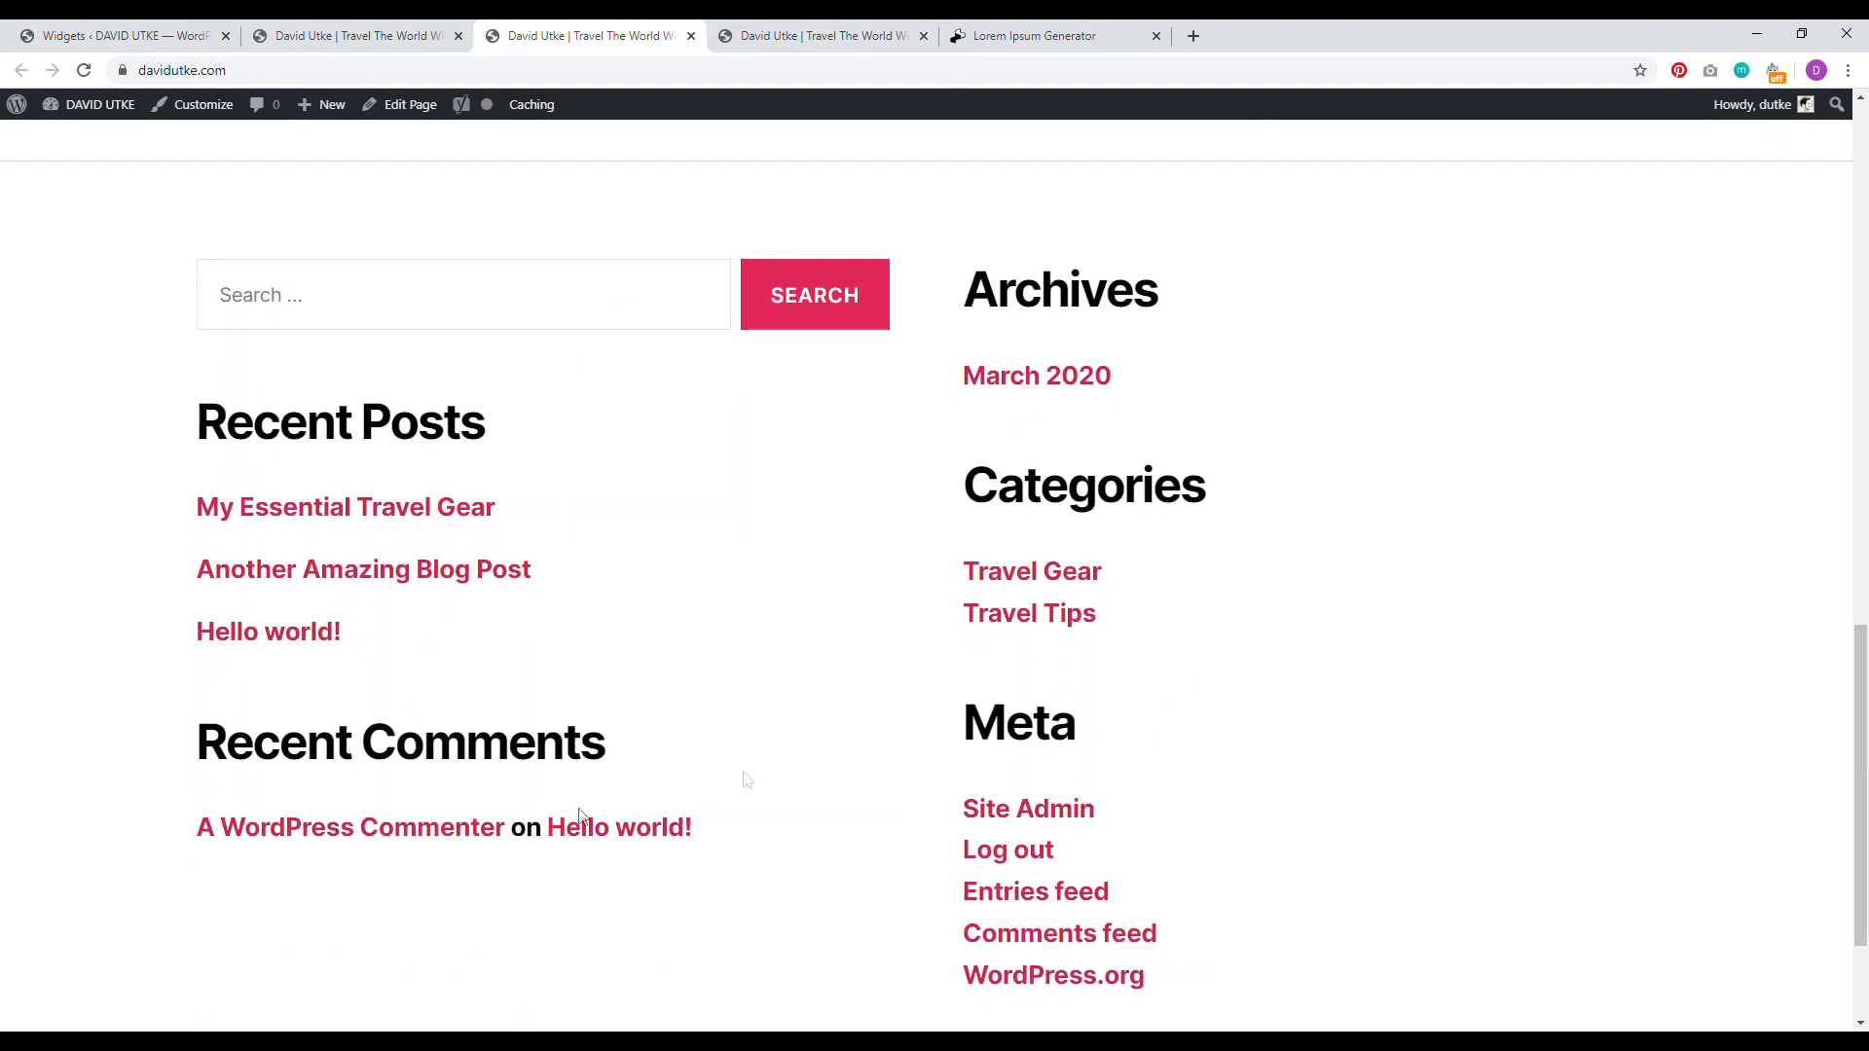
{"action": "left_click_drag", "start_coordinate": [754, 846], "coordinate": [246, 259]}
{"action": "left_click", "coordinate": [66, 326]}
{"action": "left_click_drag", "start_coordinate": [964, 282], "coordinate": [1303, 910]}
{"action": "left_click", "coordinate": [127, 36]}
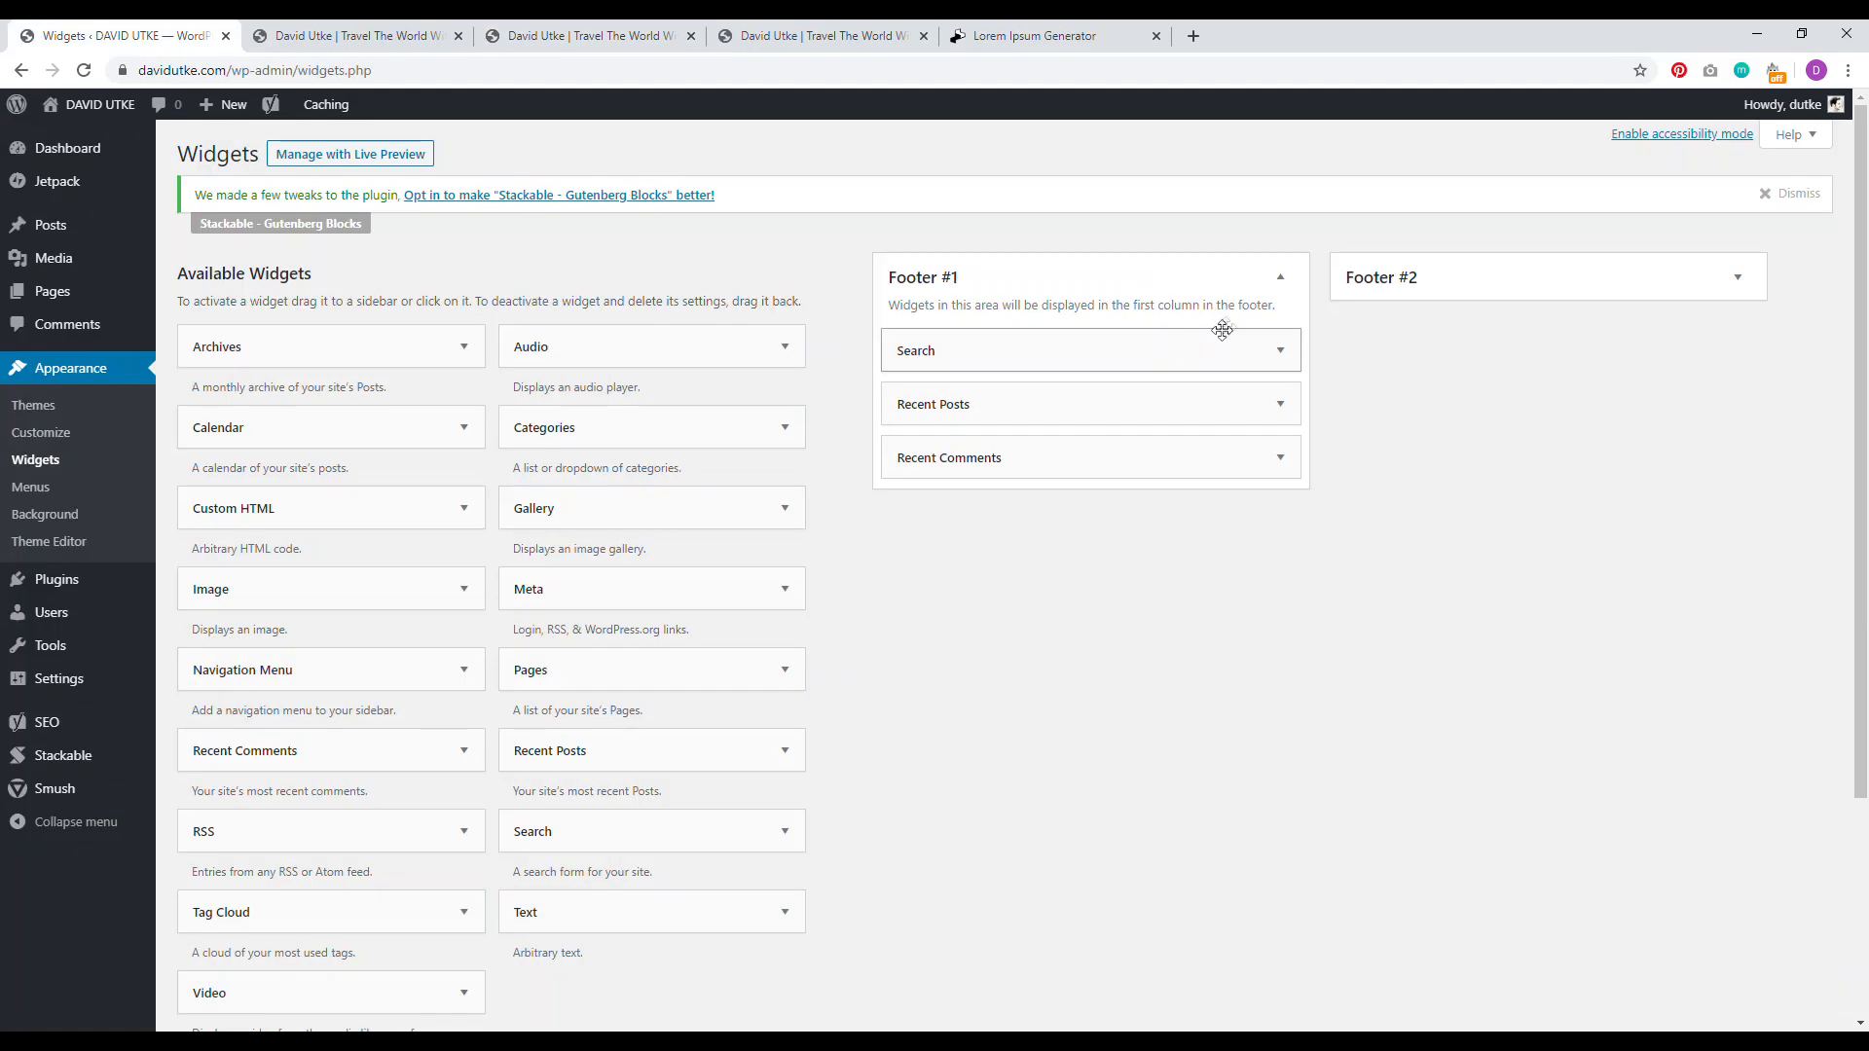
Step: Delete the Recent Comments widget from Footer #1 and the Meta widget from Footer #2
{"action": "left_click", "coordinate": [1738, 278]}
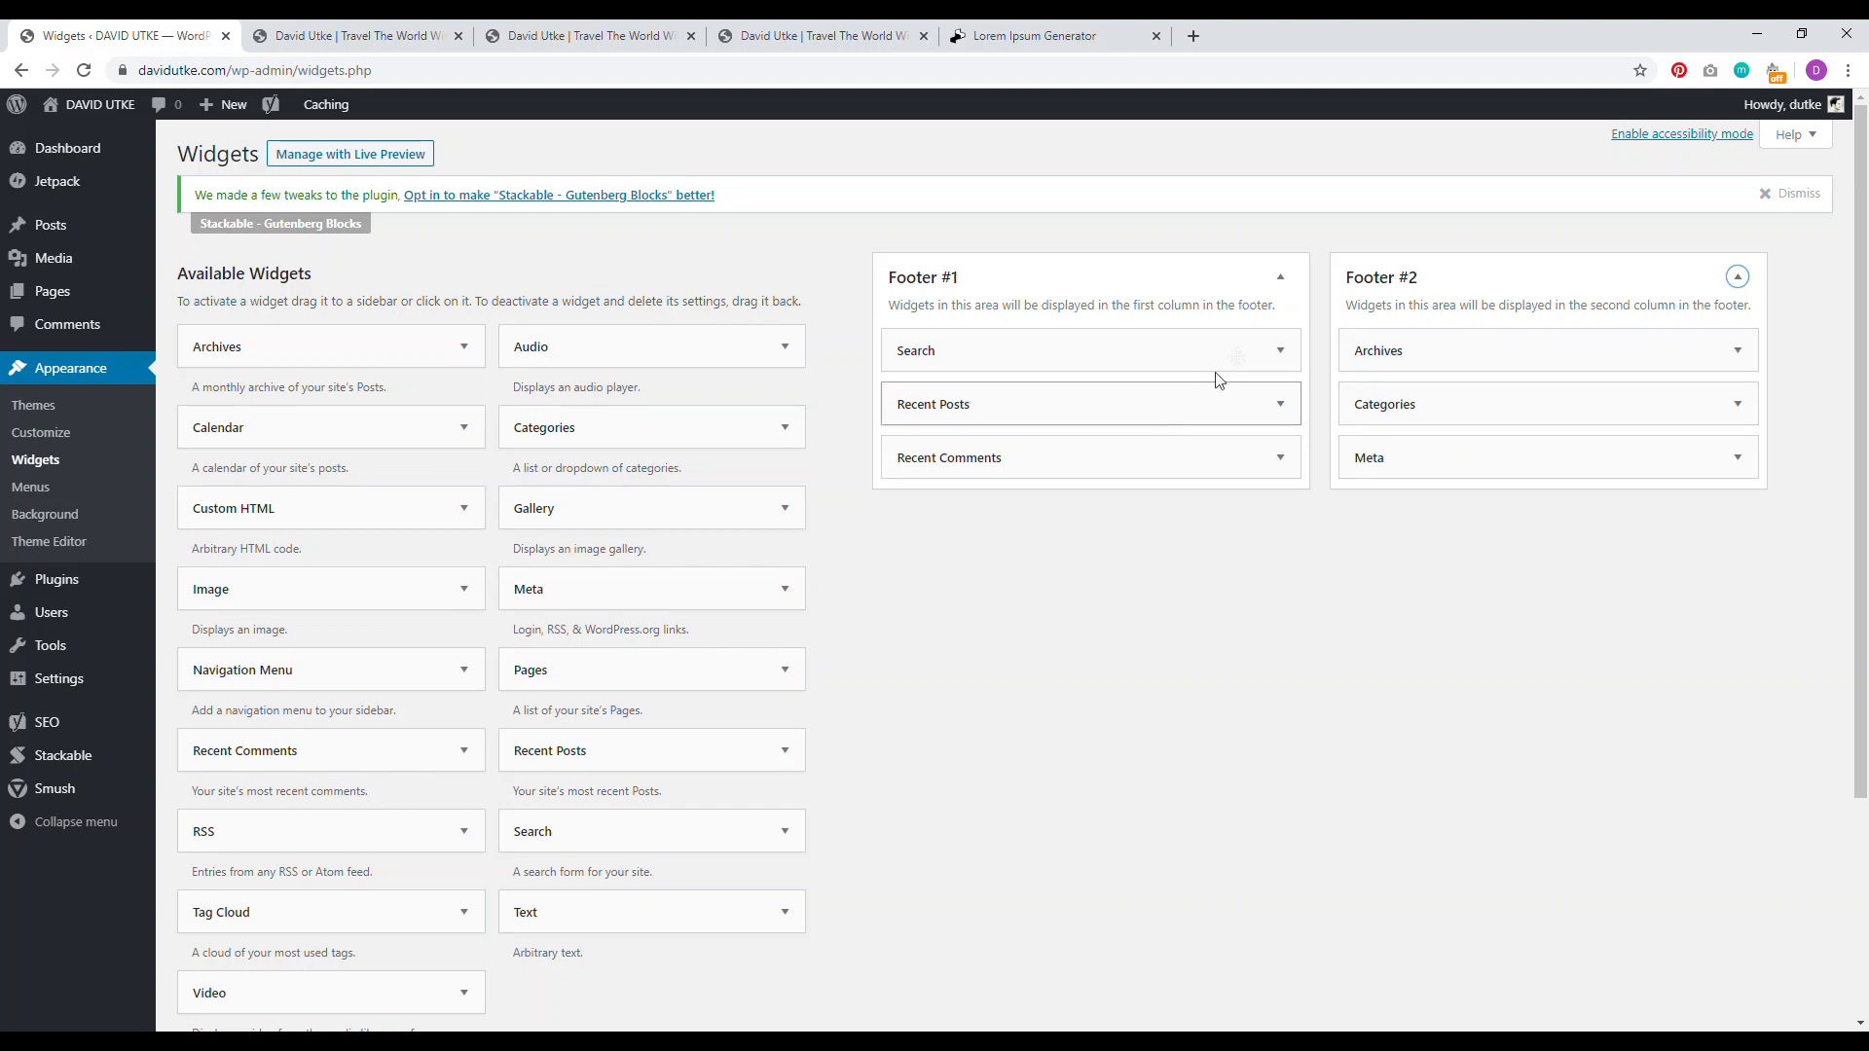
{"action": "left_click", "coordinate": [1280, 352]}
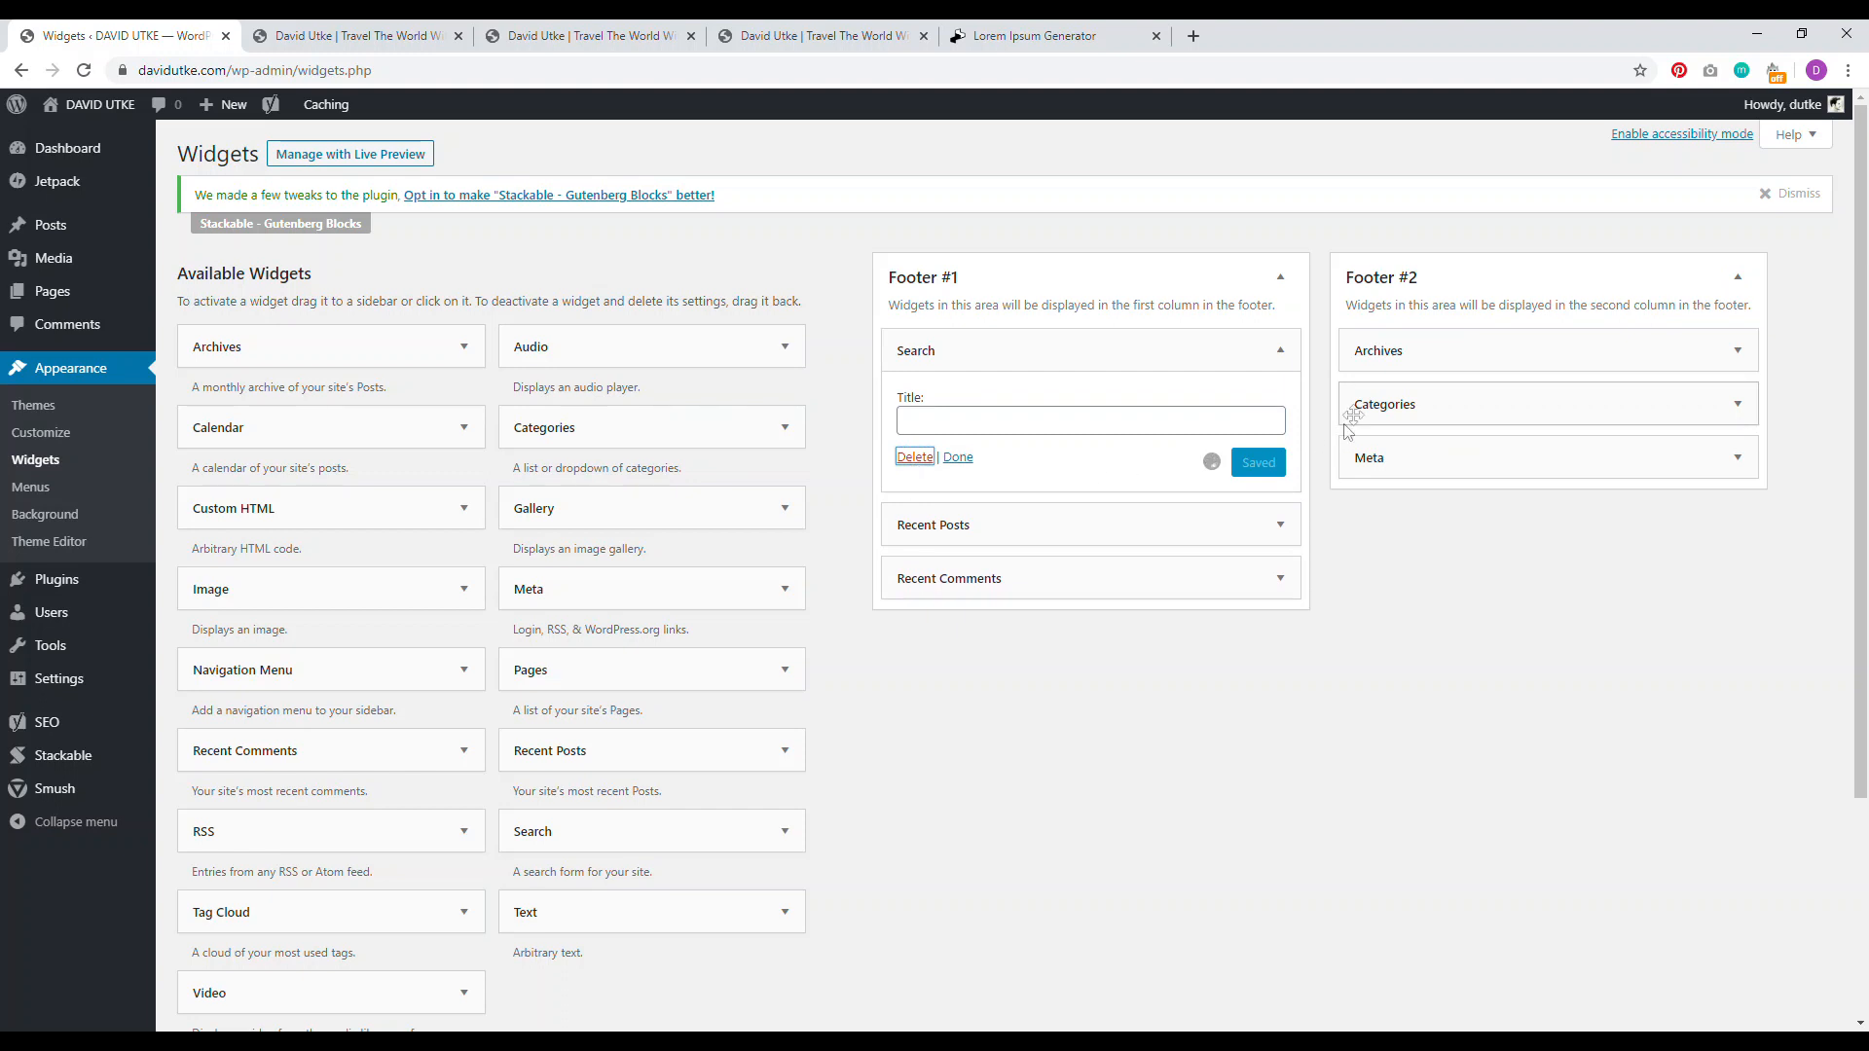
{"action": "left_click", "coordinate": [1278, 352]}
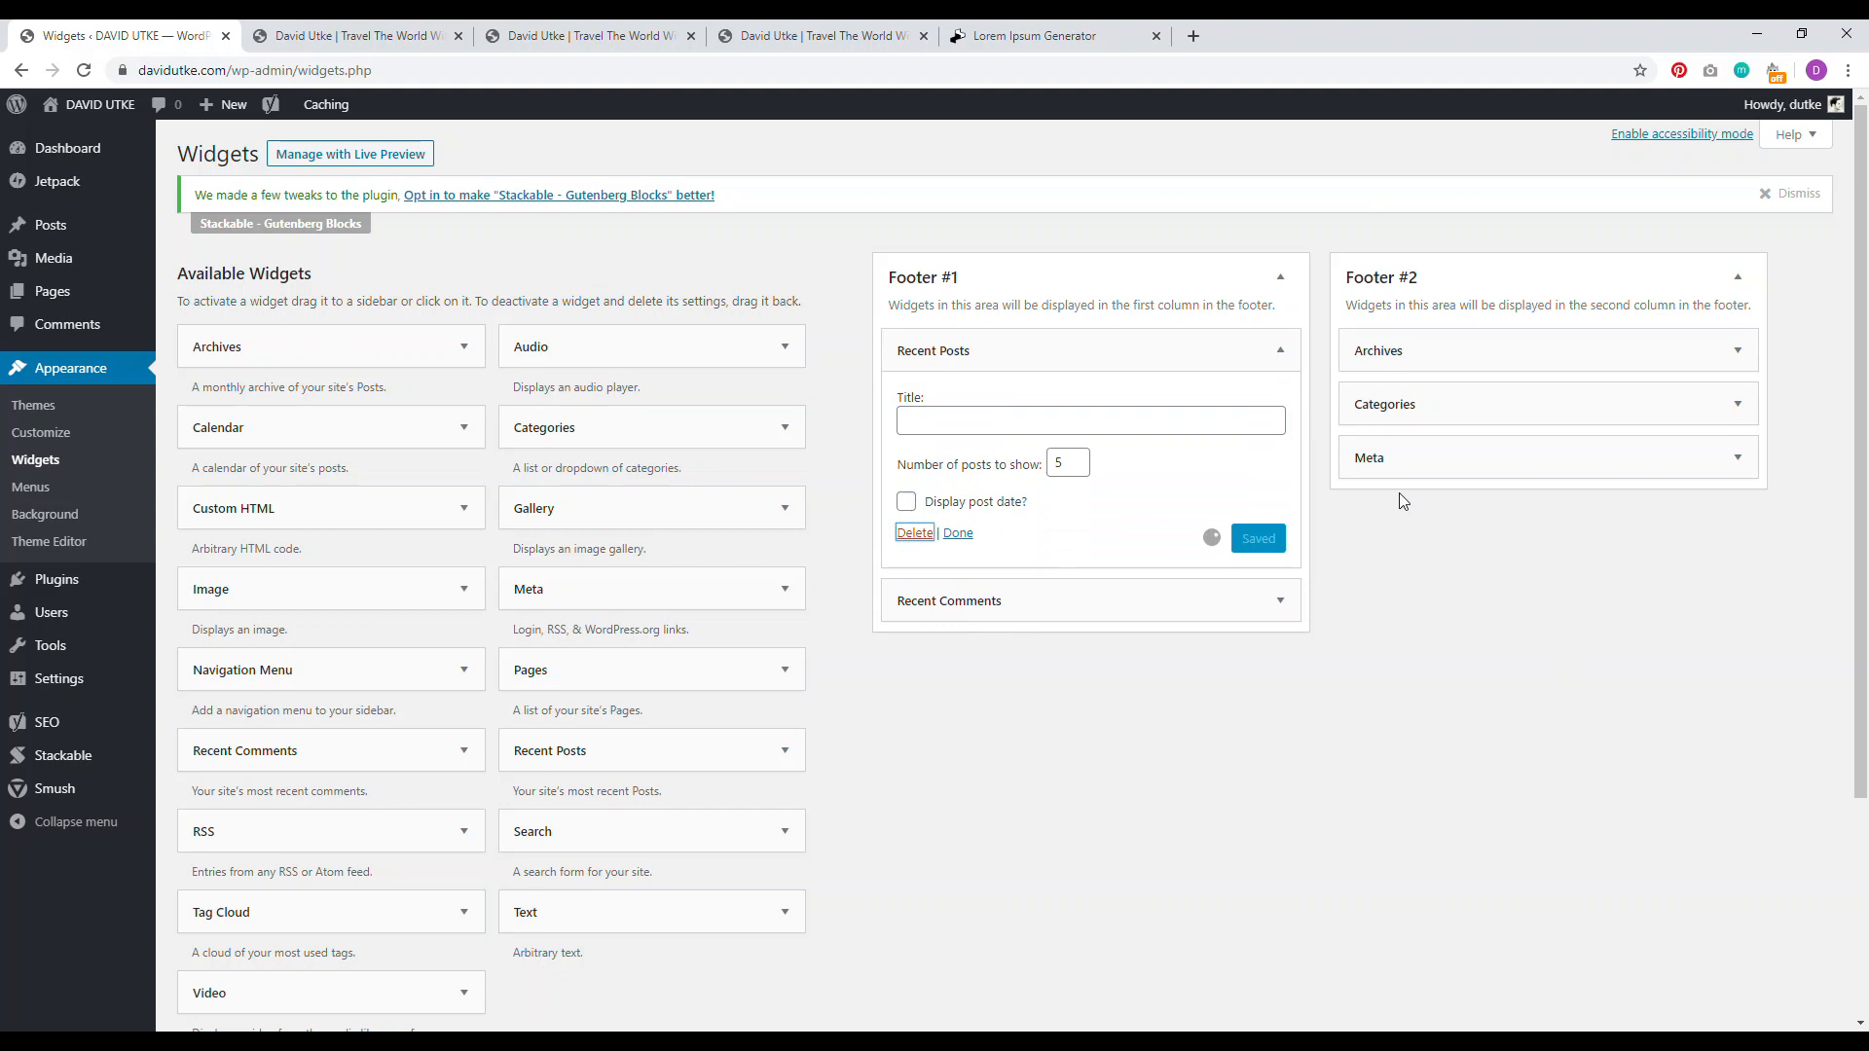
{"action": "left_click", "coordinate": [1278, 351]}
{"action": "left_click", "coordinate": [916, 500]}
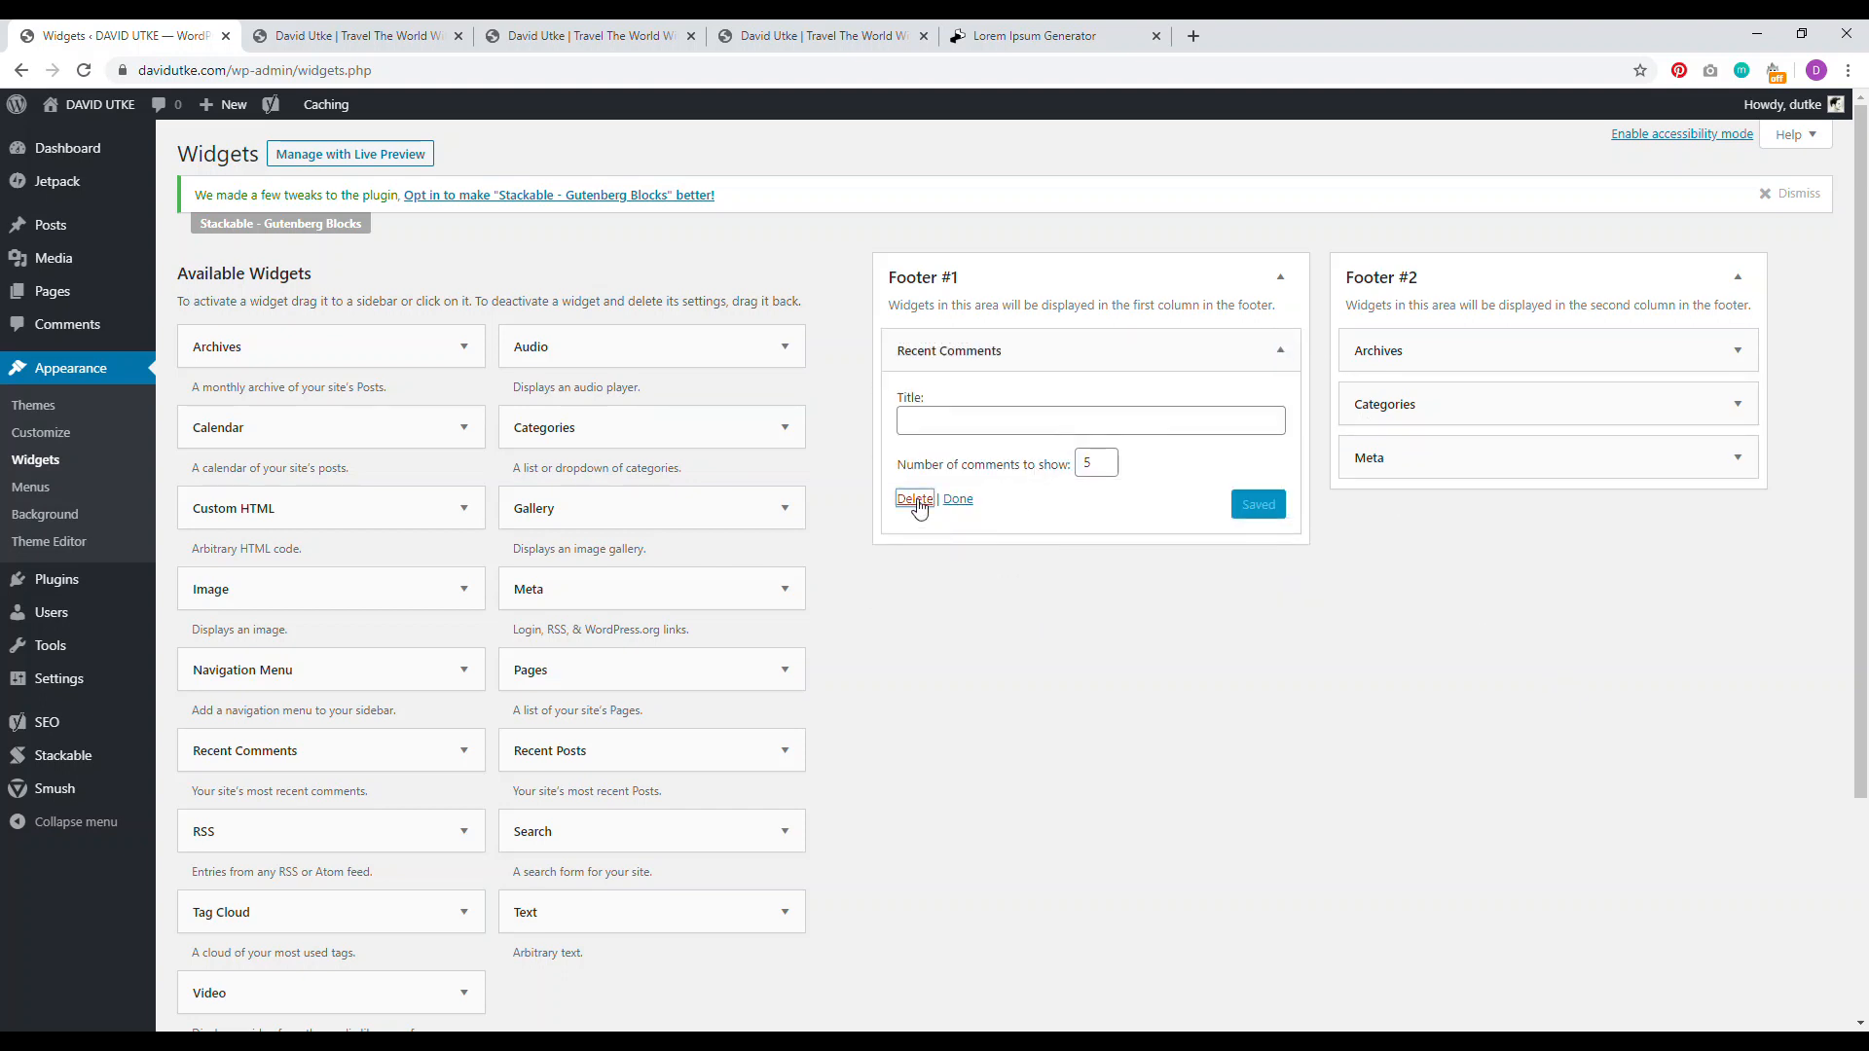
{"action": "left_click", "coordinate": [1738, 458]}
{"action": "left_click", "coordinate": [1367, 570]}
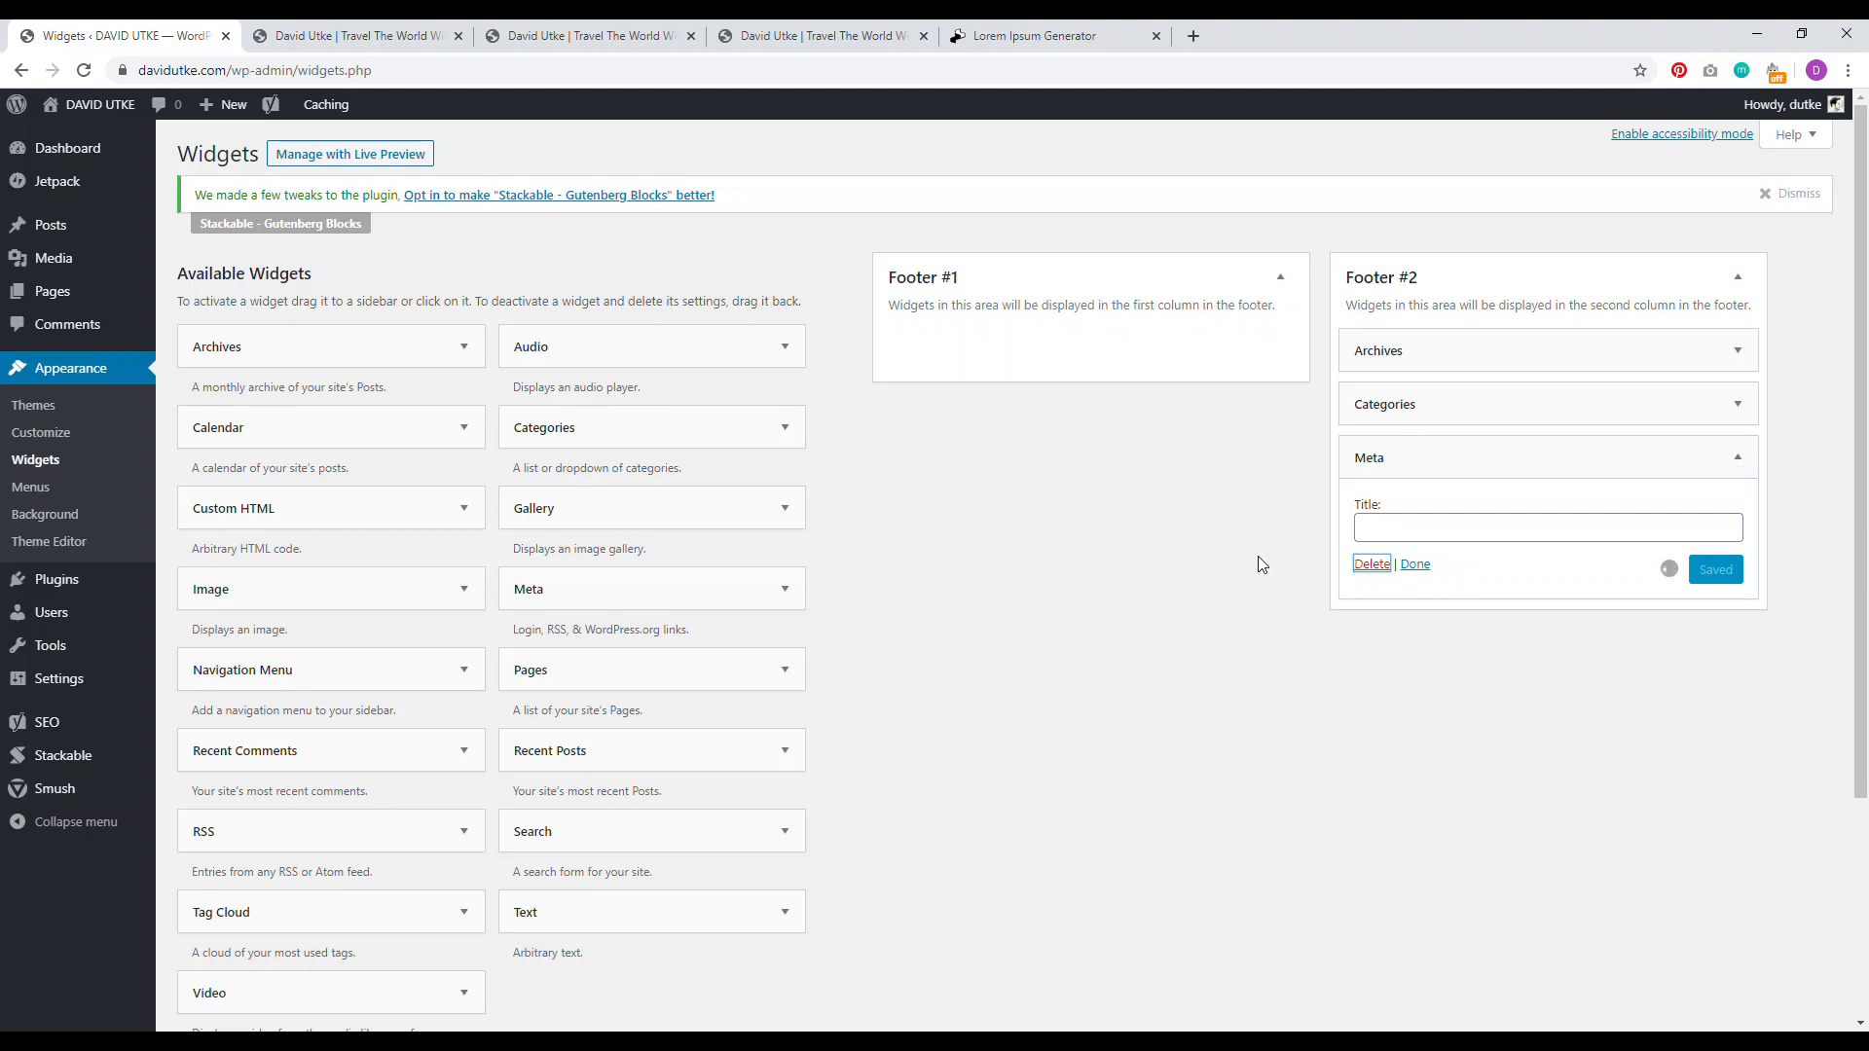
Step: Clear the Categories and Archives widgets from Footer #2 and reload the live site
{"action": "left_click", "coordinate": [553, 37]}
{"action": "left_click", "coordinate": [1181, 781]}
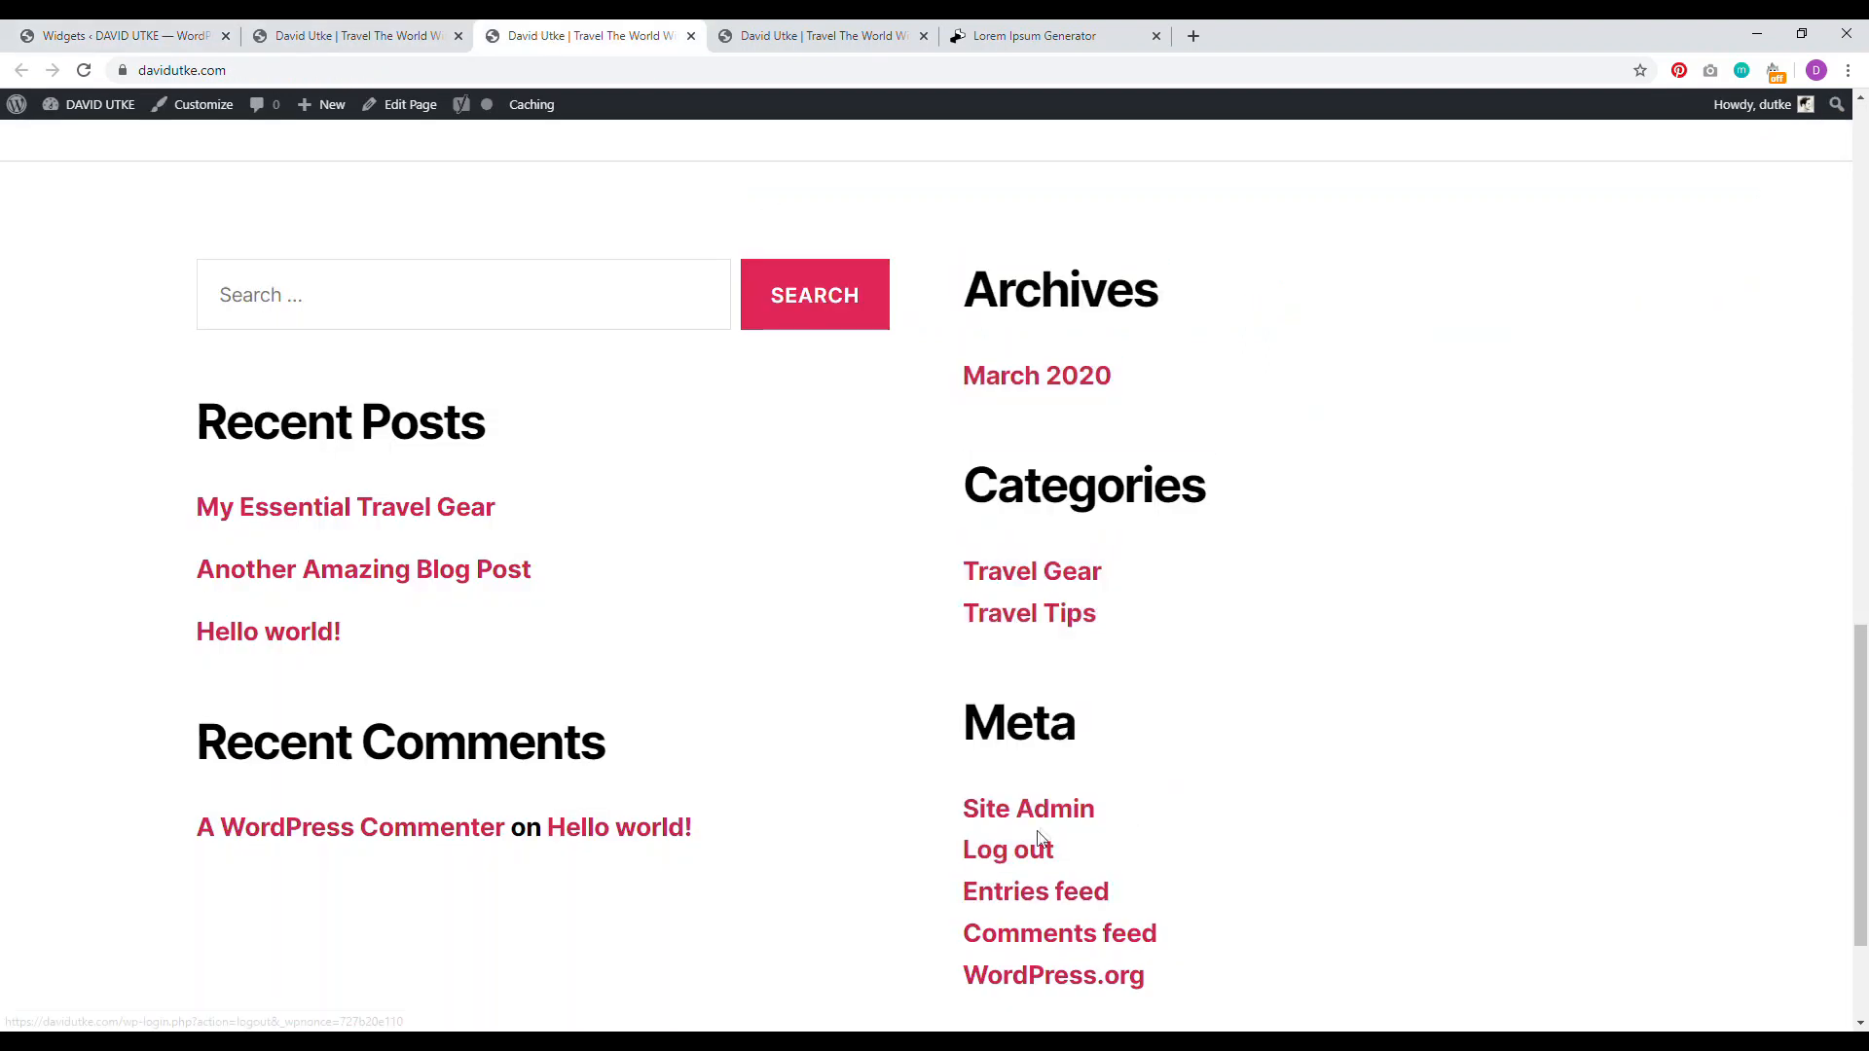
{"action": "left_click", "coordinate": [122, 36]}
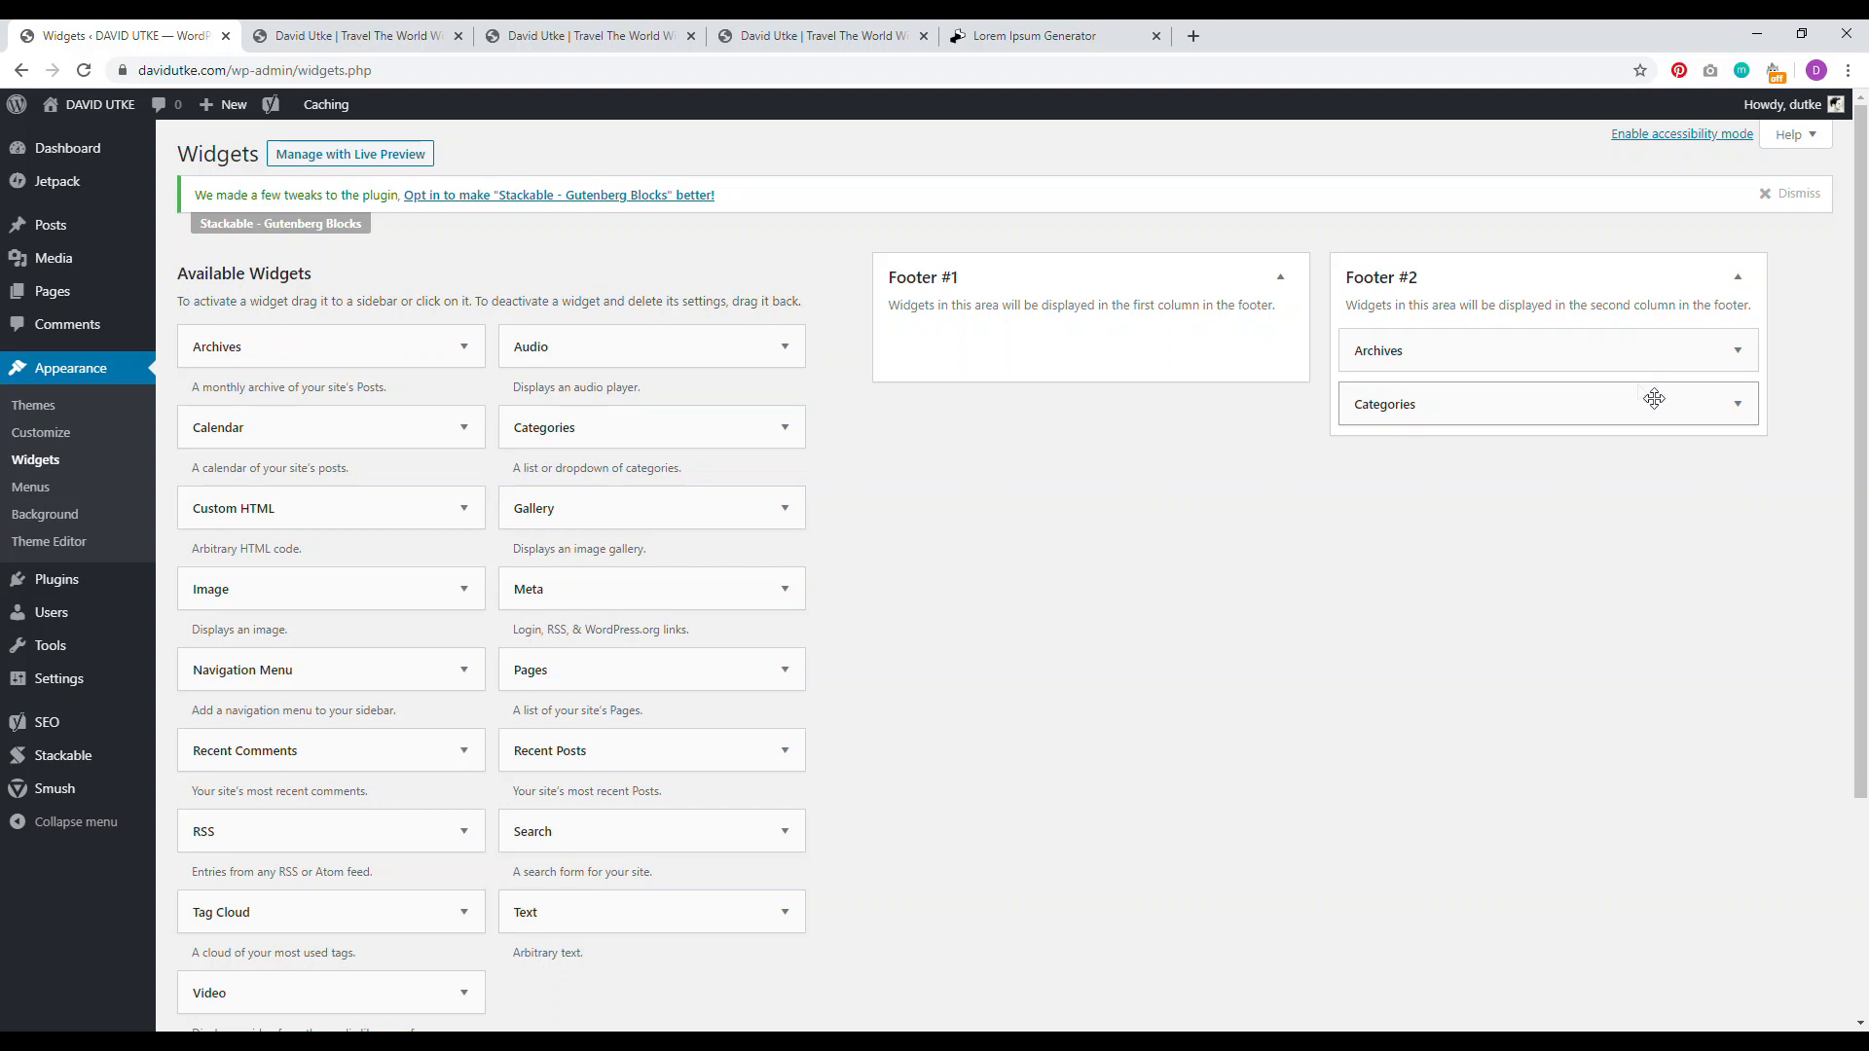
{"action": "left_click", "coordinate": [1710, 407]}
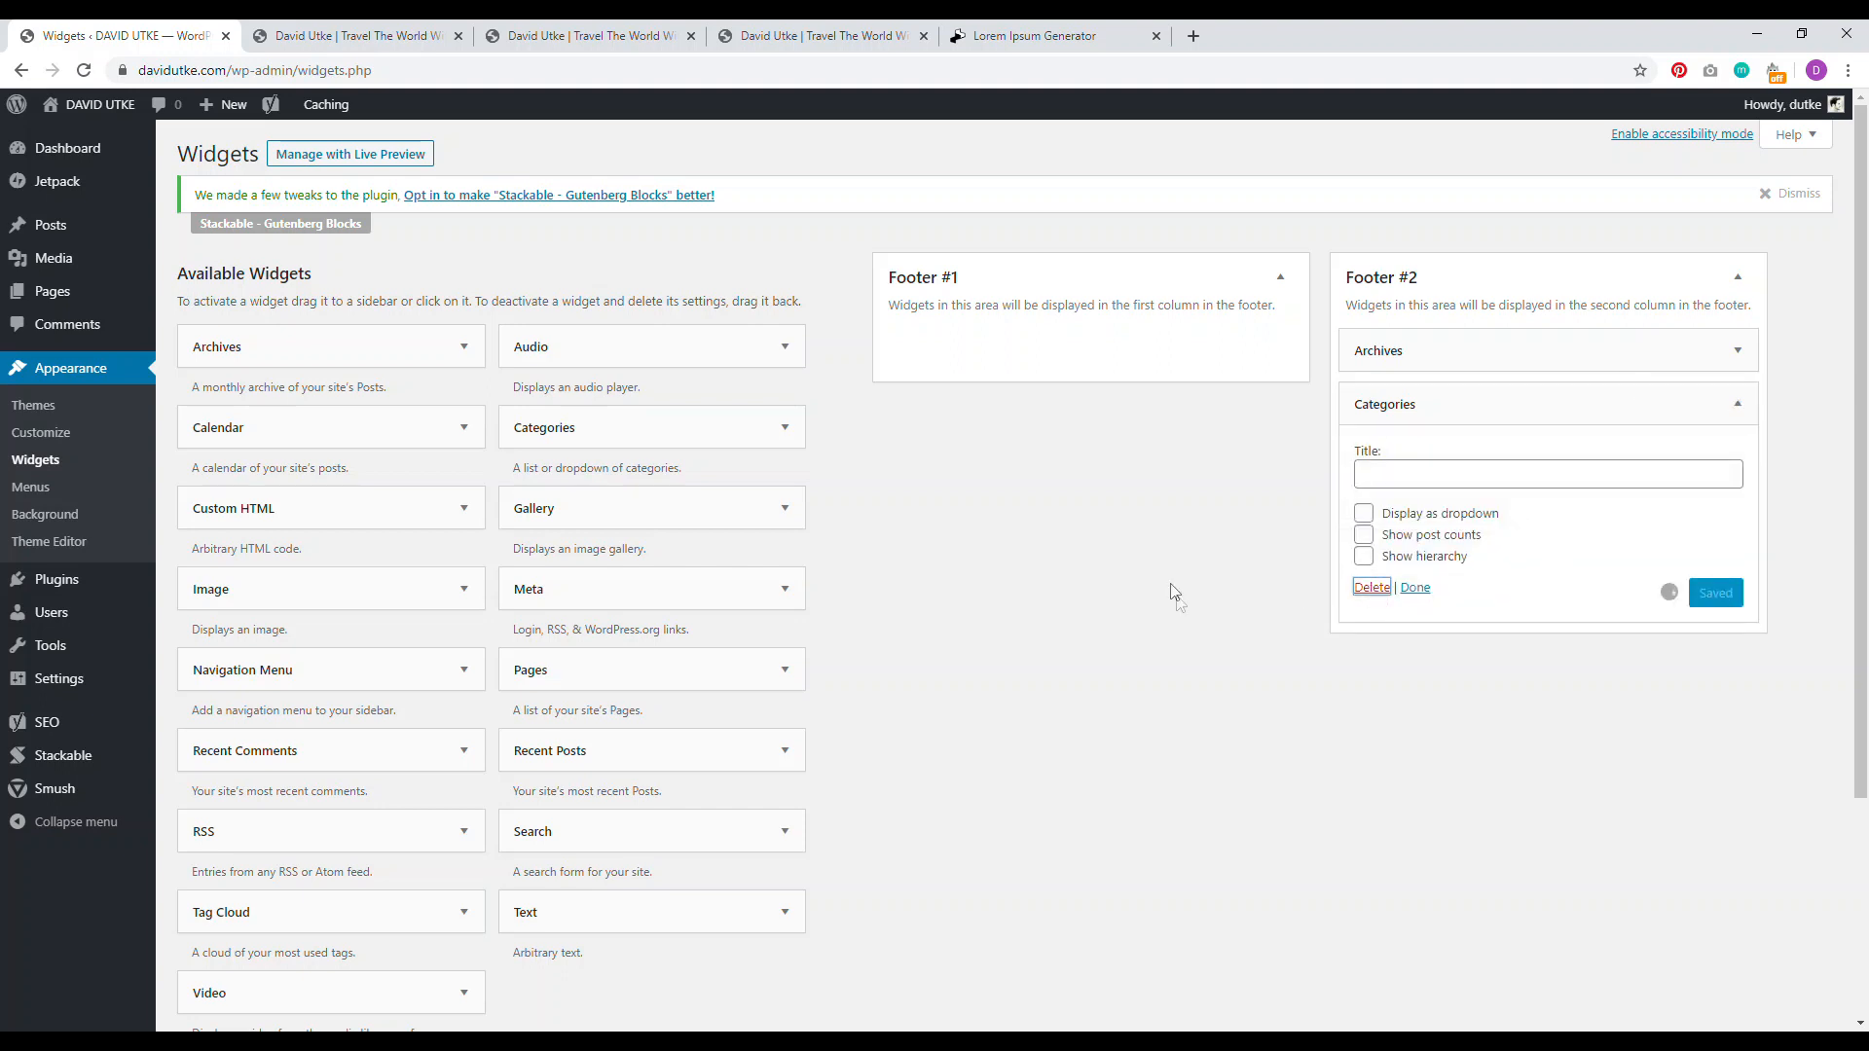
{"action": "left_click", "coordinate": [1738, 351]}
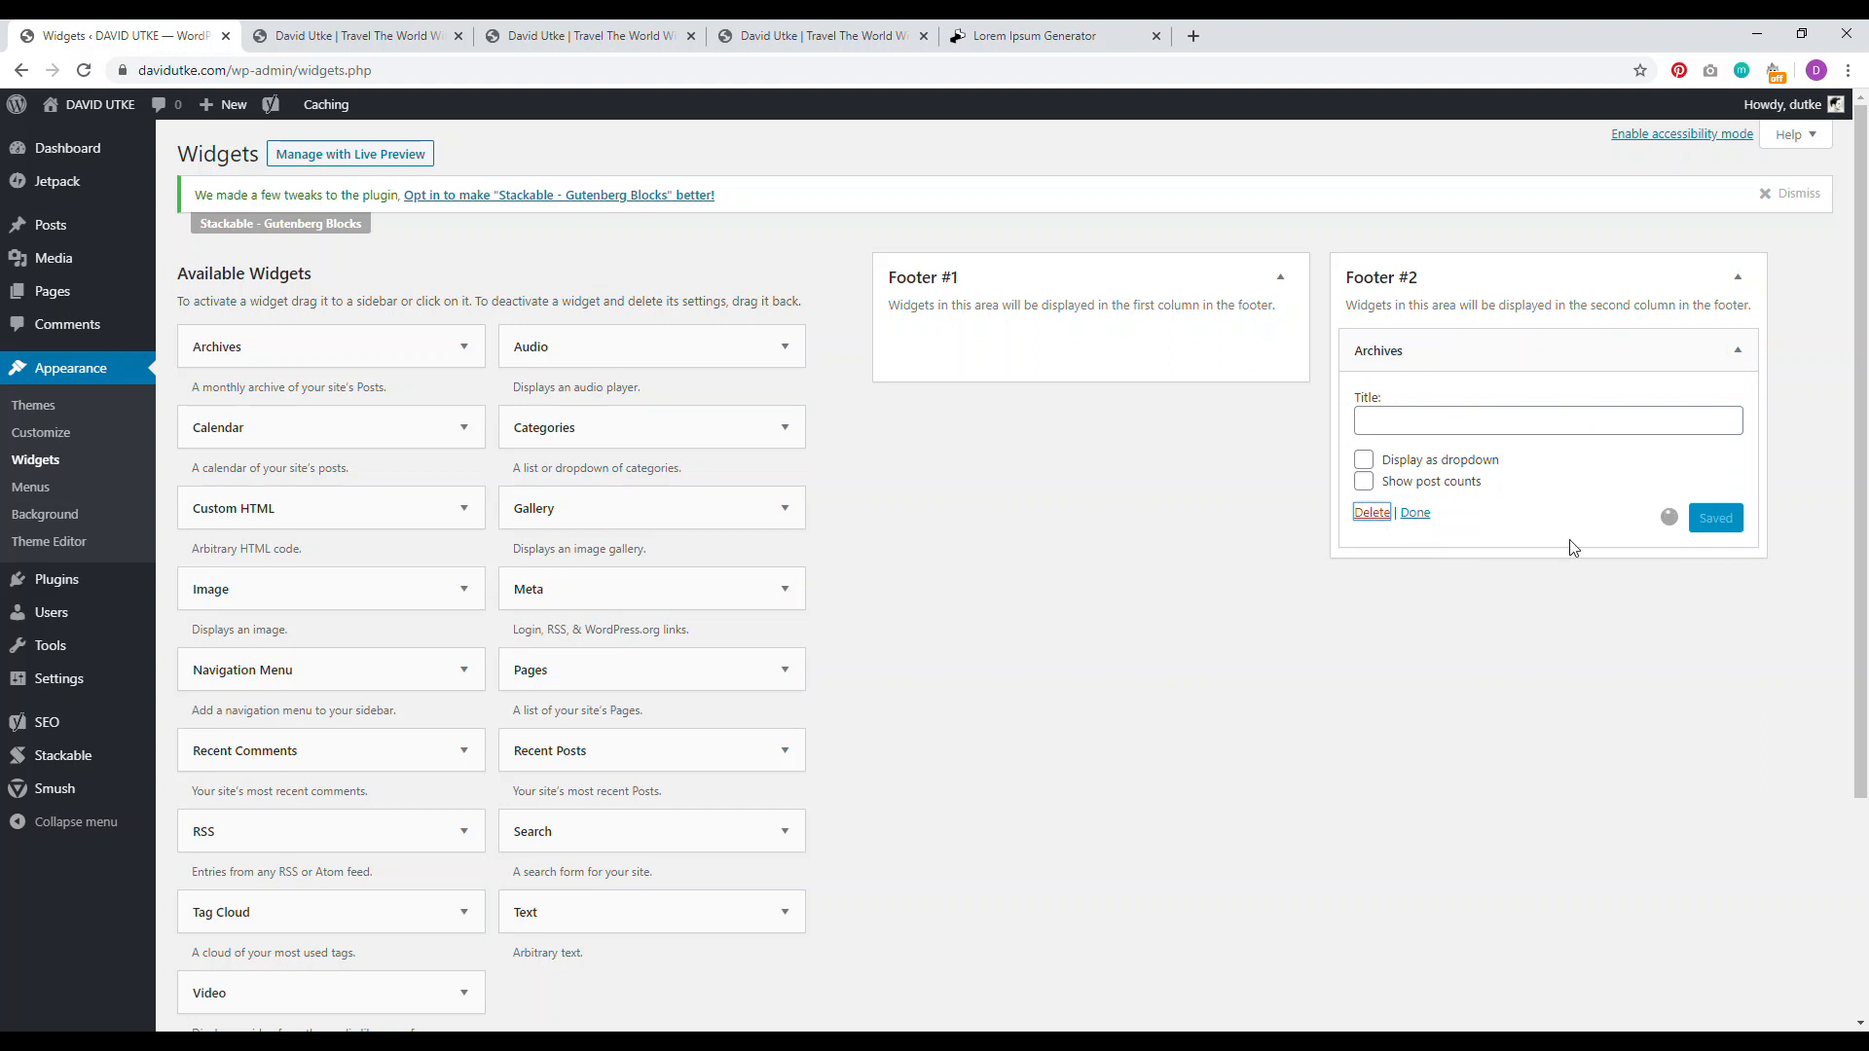
{"action": "left_click", "coordinate": [233, 36]}
{"action": "left_click", "coordinate": [84, 70]}
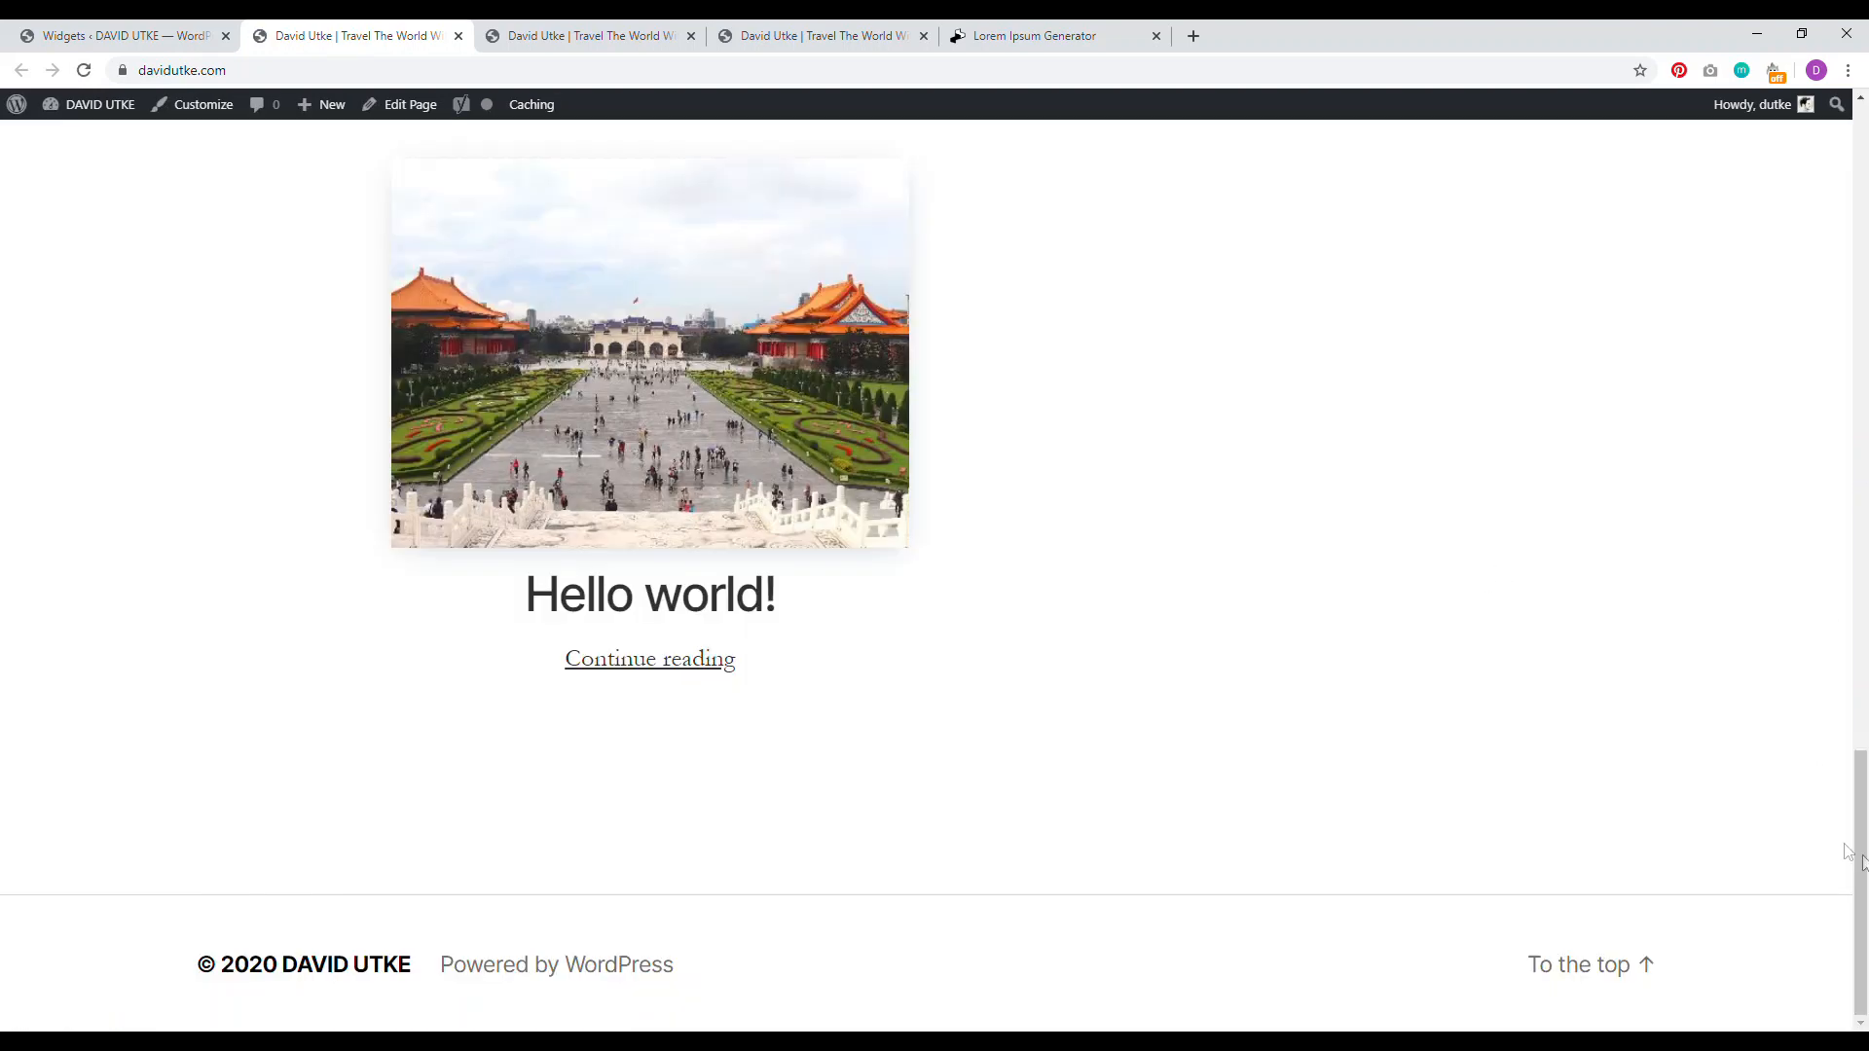
Step: Inspect the live footer's 'Powered by WordPress' credit, then launch the Customizer from the admin bar
{"action": "left_click_drag", "start_coordinate": [1862, 857], "coordinate": [1846, 519]}
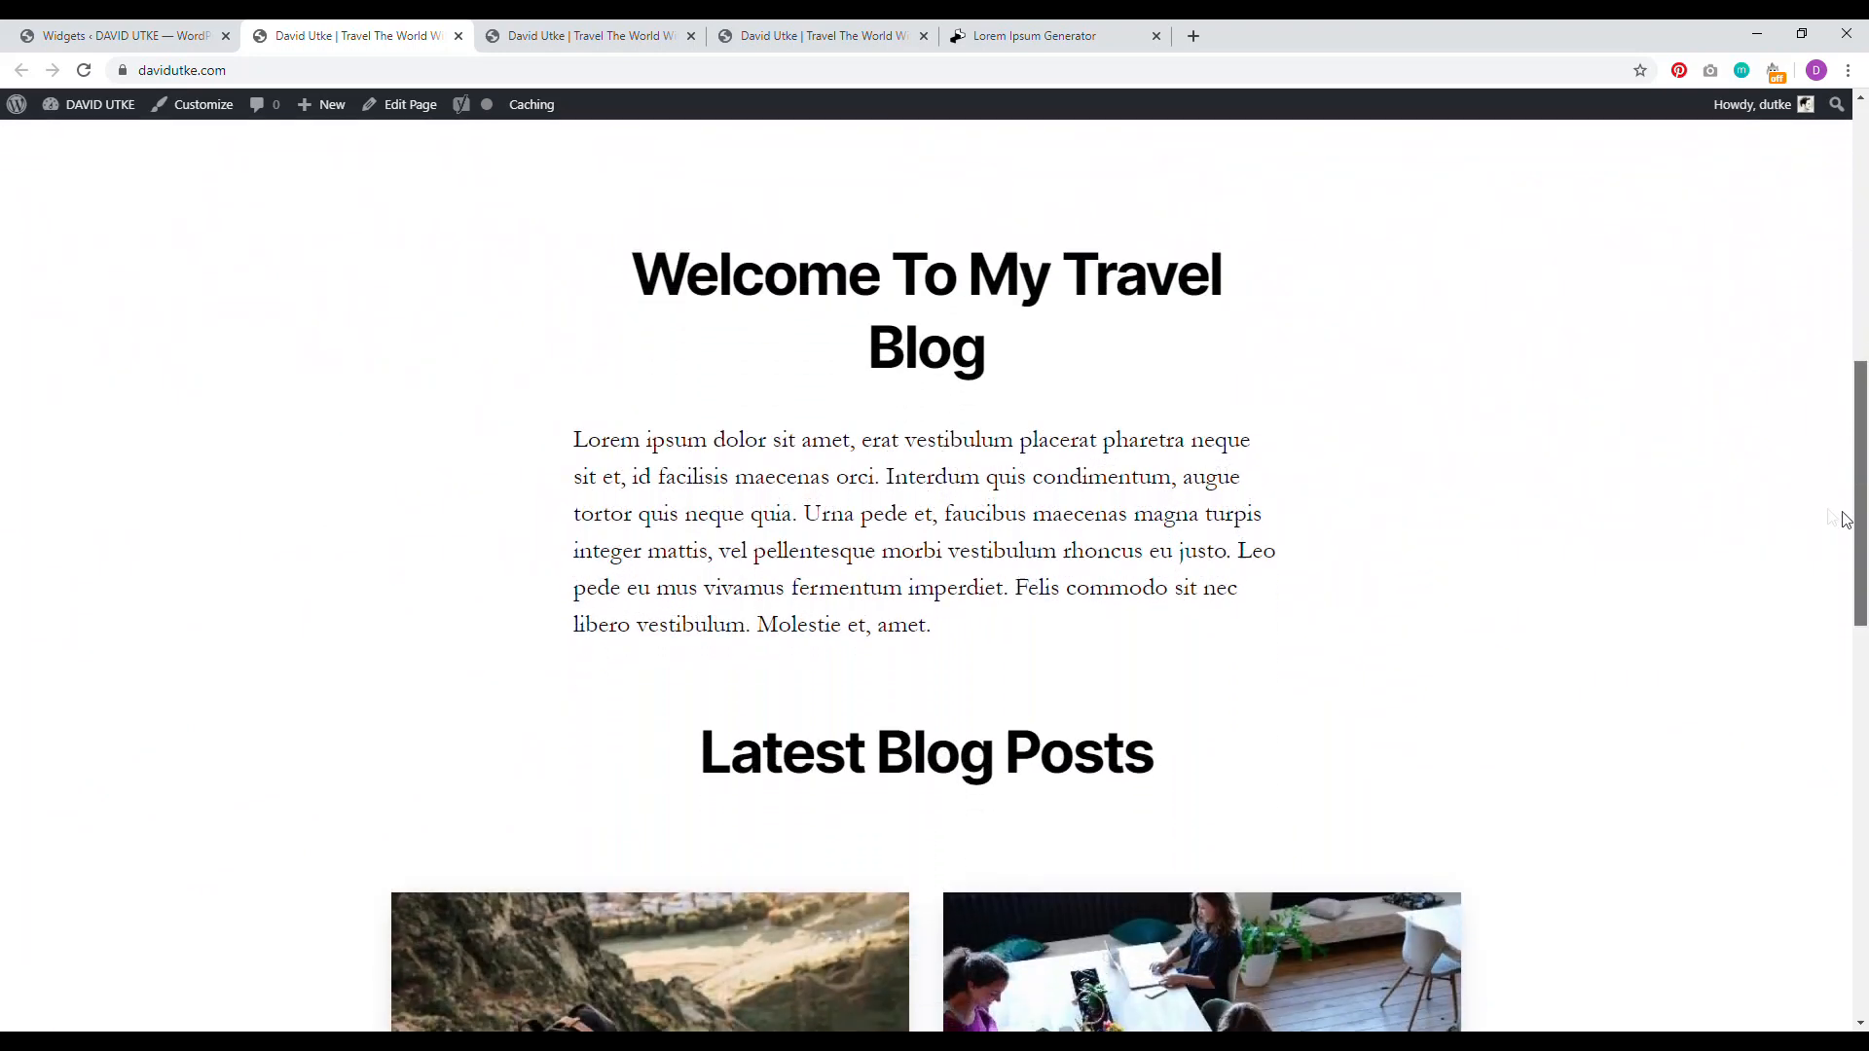
{"action": "scroll", "coordinate": [1155, 621], "scroll_direction": "down", "scroll_amount": 10}
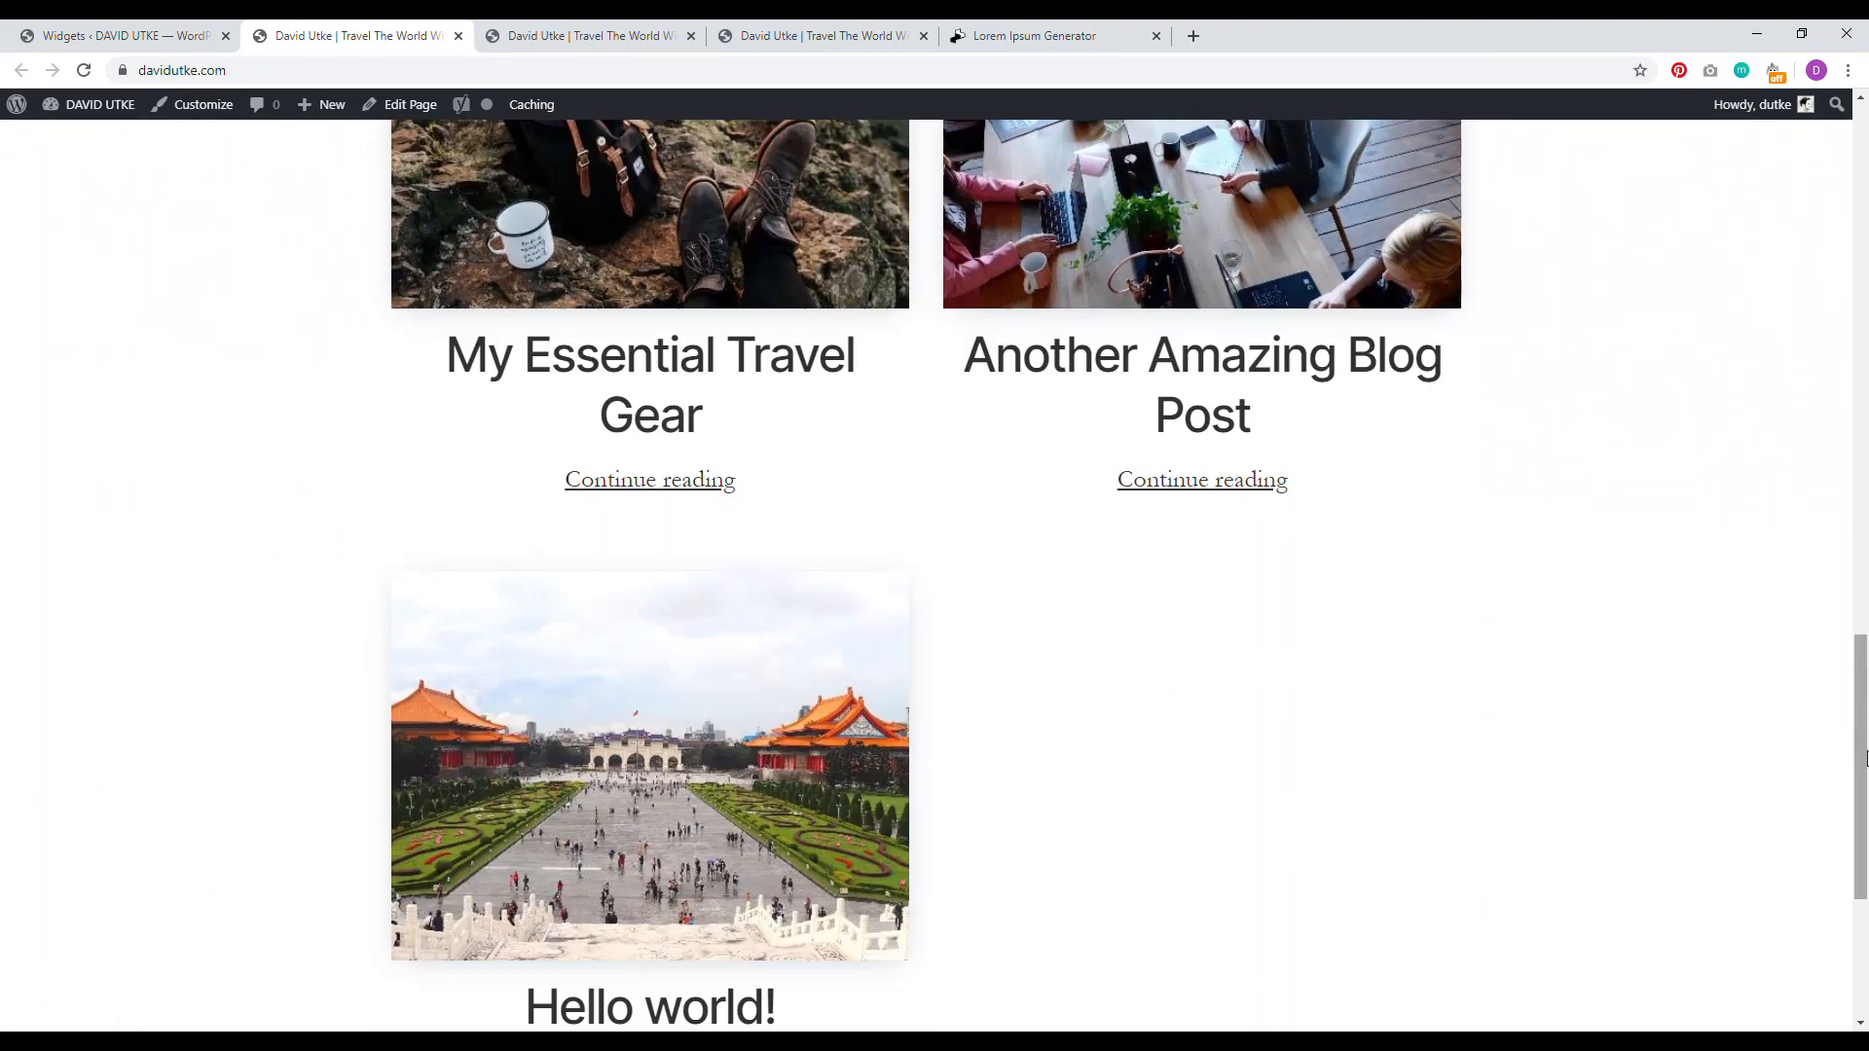
{"action": "scroll", "coordinate": [1866, 757], "scroll_direction": "down", "scroll_amount": 4}
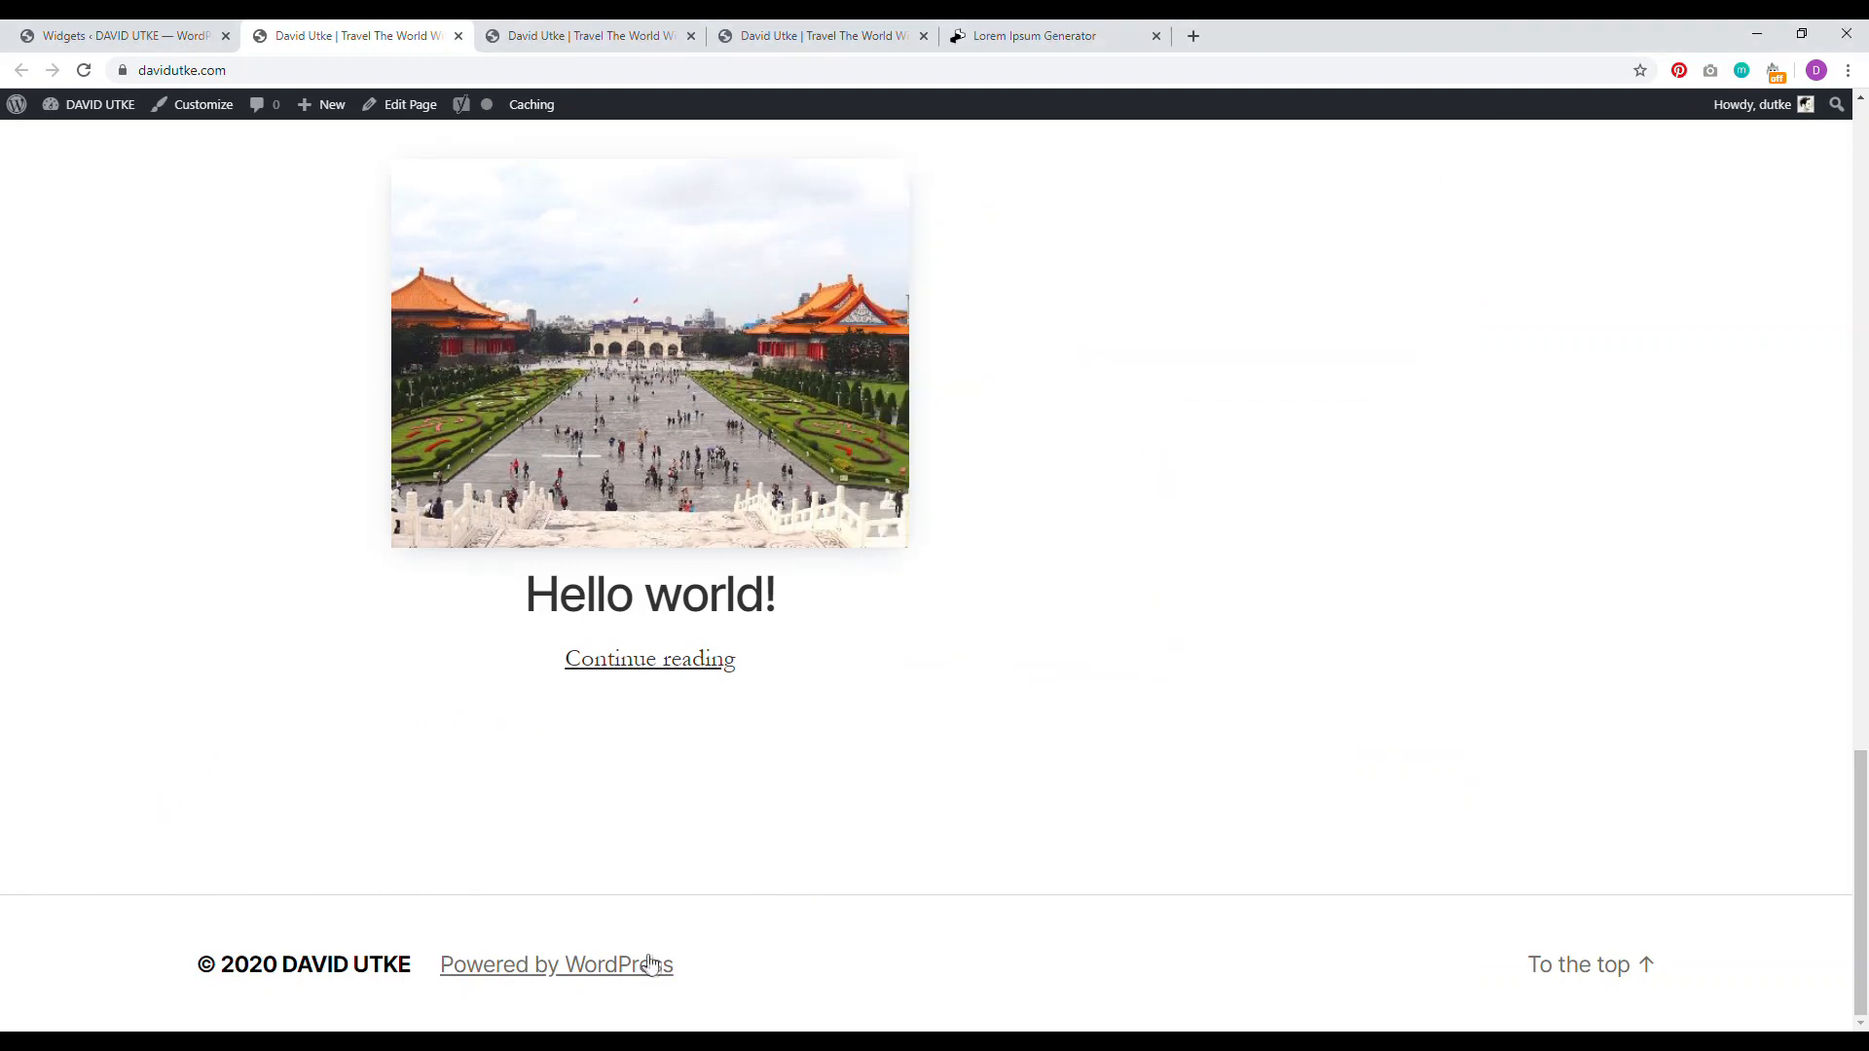
{"action": "triple_click", "coordinate": [448, 966]}
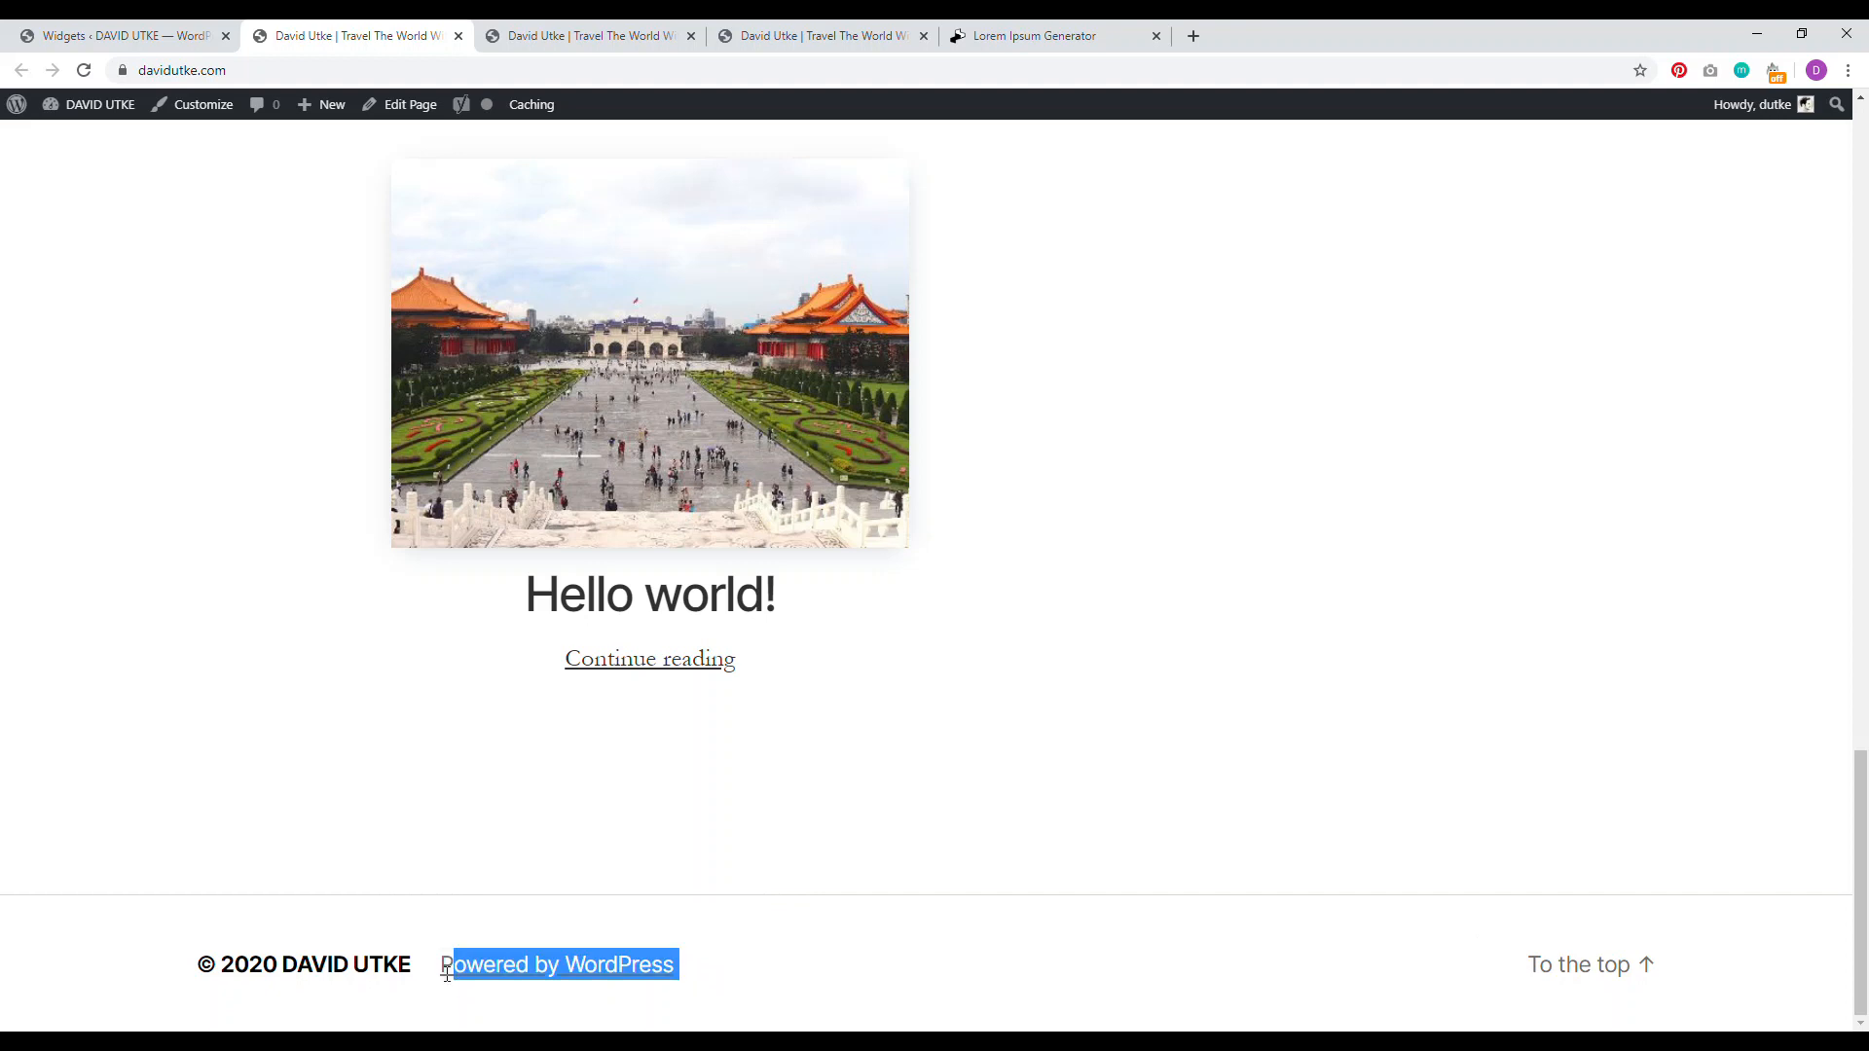
{"action": "left_click", "coordinate": [818, 860]}
{"action": "scroll", "coordinate": [1083, 830], "scroll_direction": "up", "scroll_amount": 6}
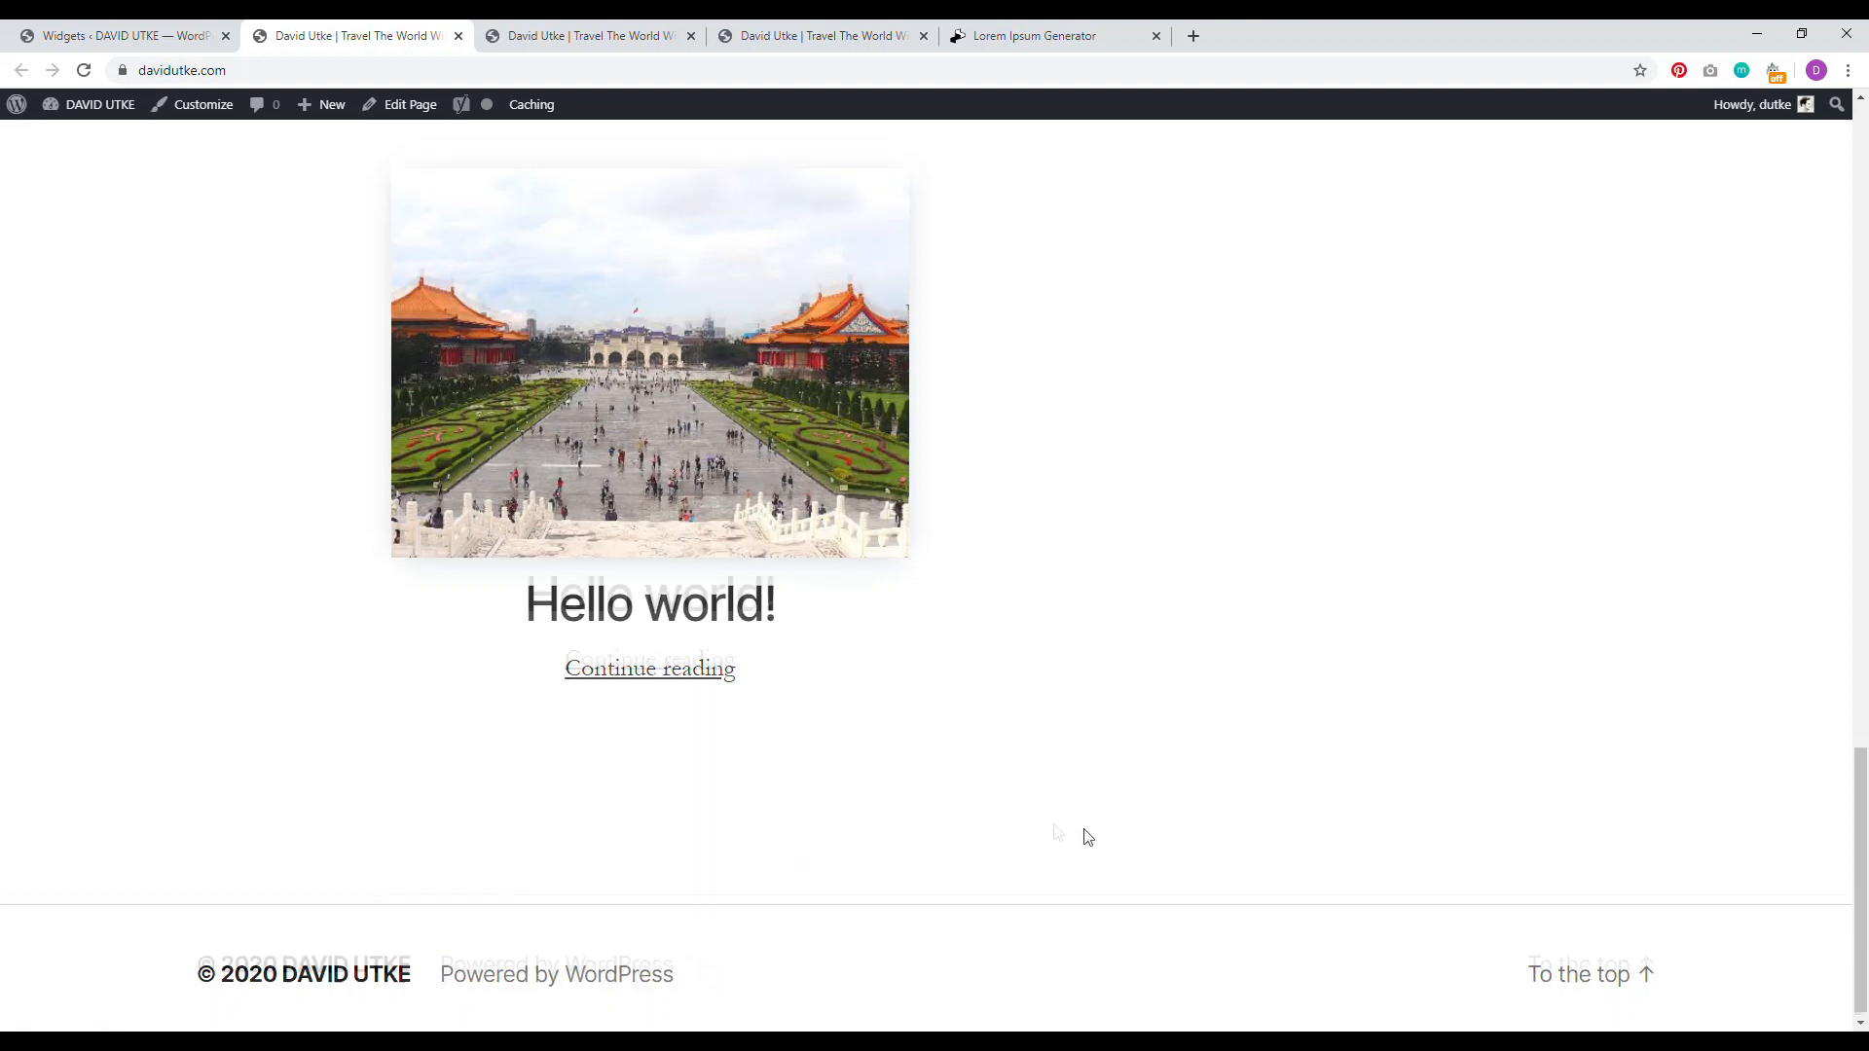
{"action": "scroll", "coordinate": [1109, 693], "scroll_direction": "down", "scroll_amount": 5}
{"action": "scroll", "coordinate": [1209, 749], "scroll_direction": "up", "scroll_amount": 5}
{"action": "scroll", "coordinate": [1169, 810], "scroll_direction": "down", "scroll_amount": 5}
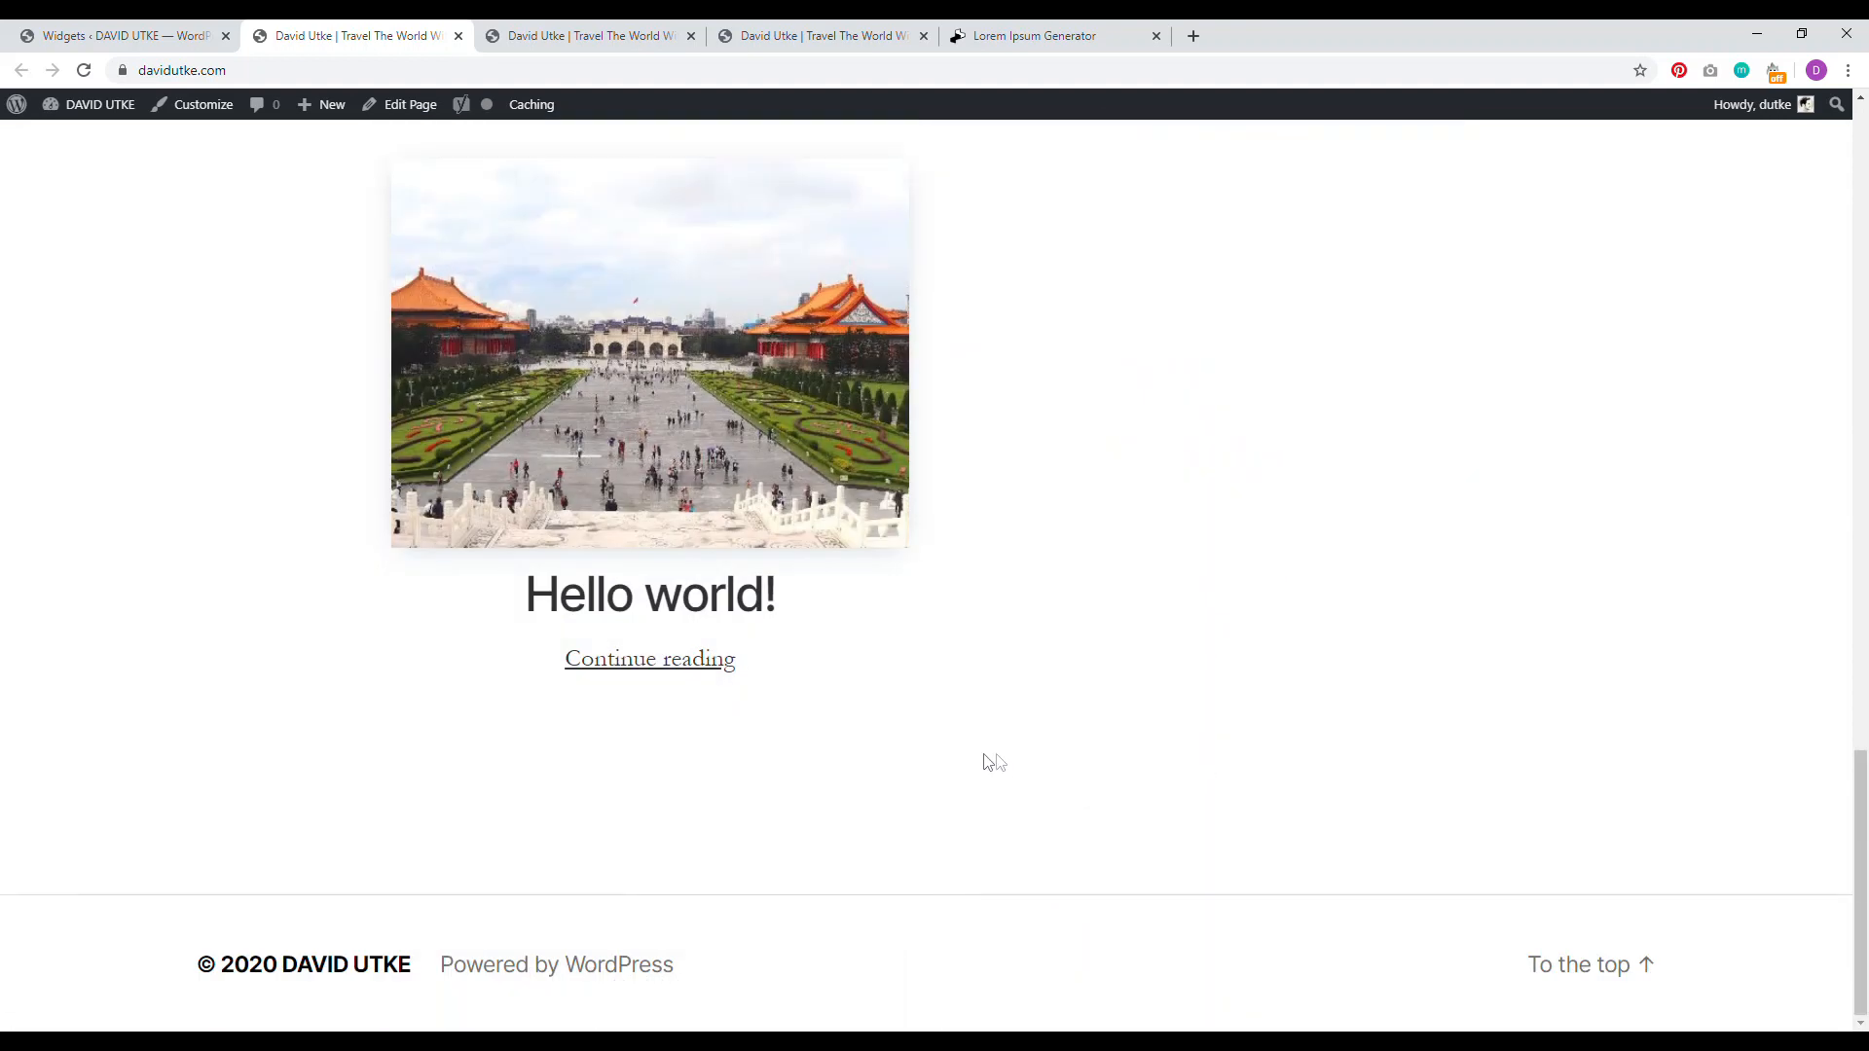
{"action": "left_click", "coordinate": [203, 107]}
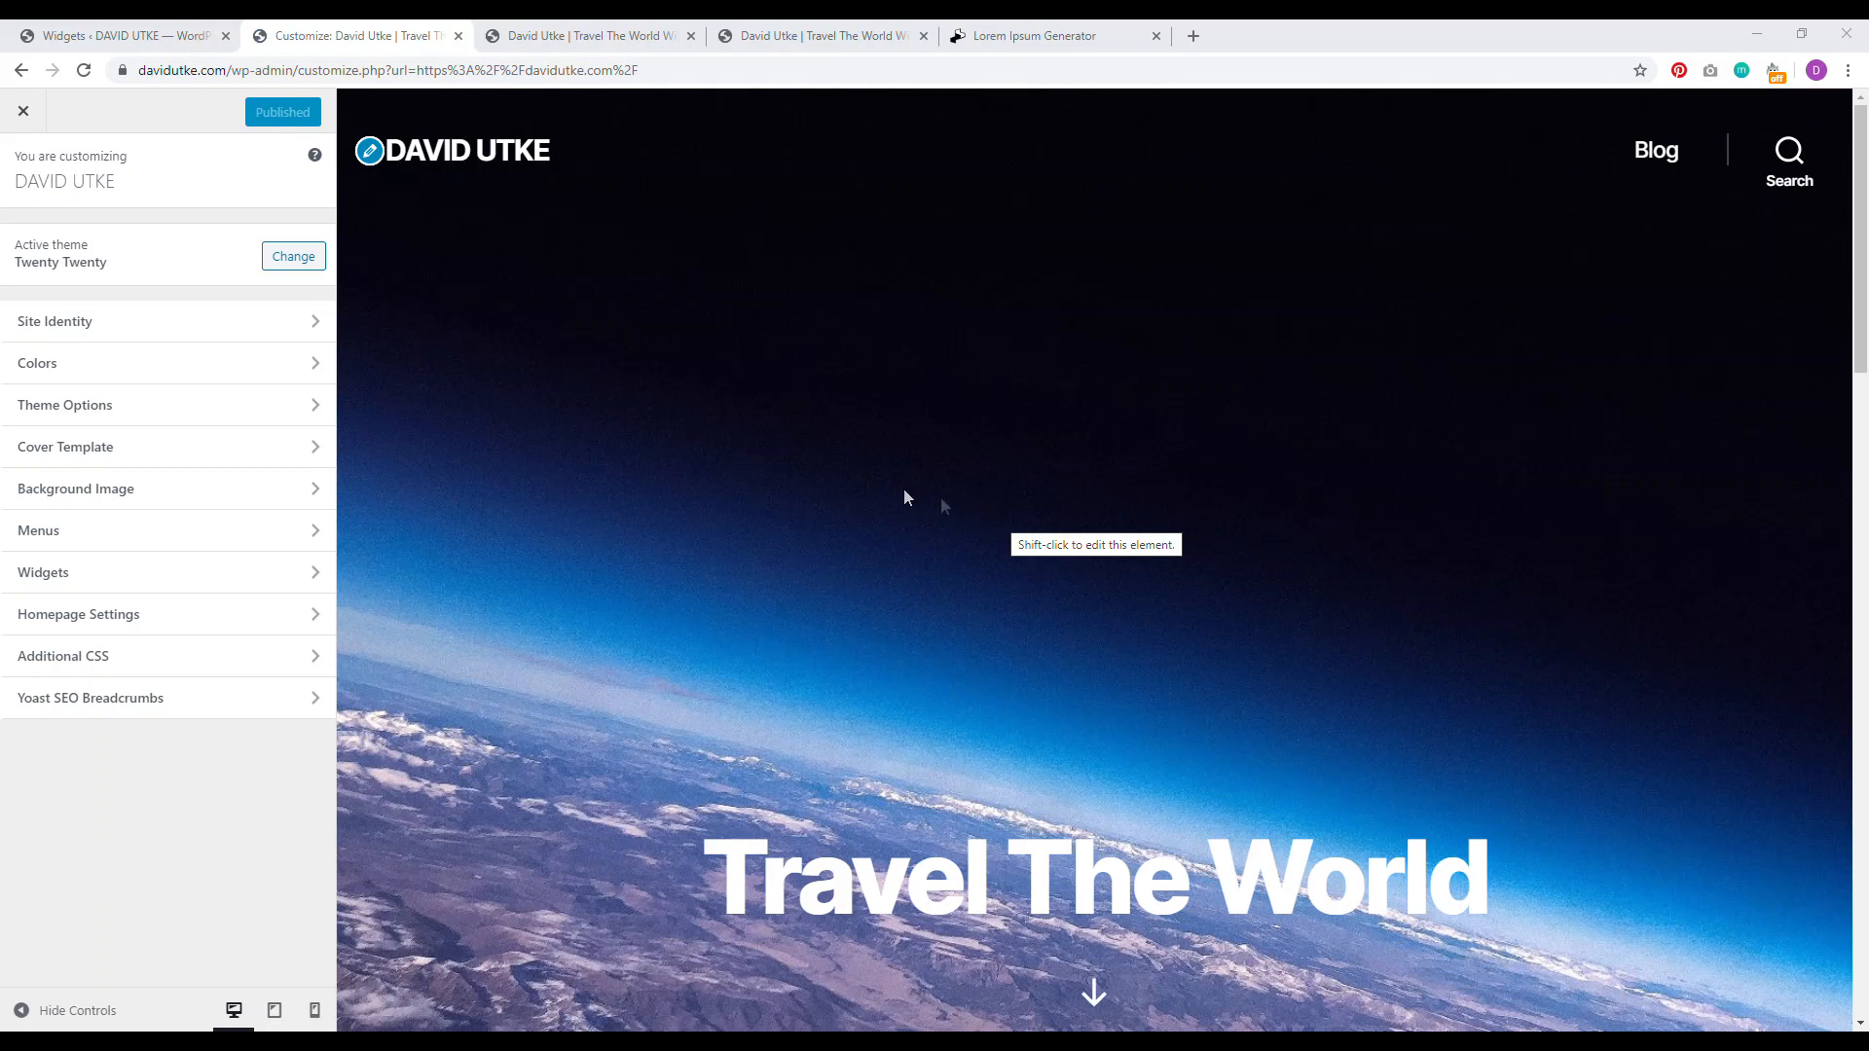
Step: Paste '.powered-by-wordpress {display: none;}' as a third rule in Additional CSS
{"action": "left_click", "coordinate": [161, 659]}
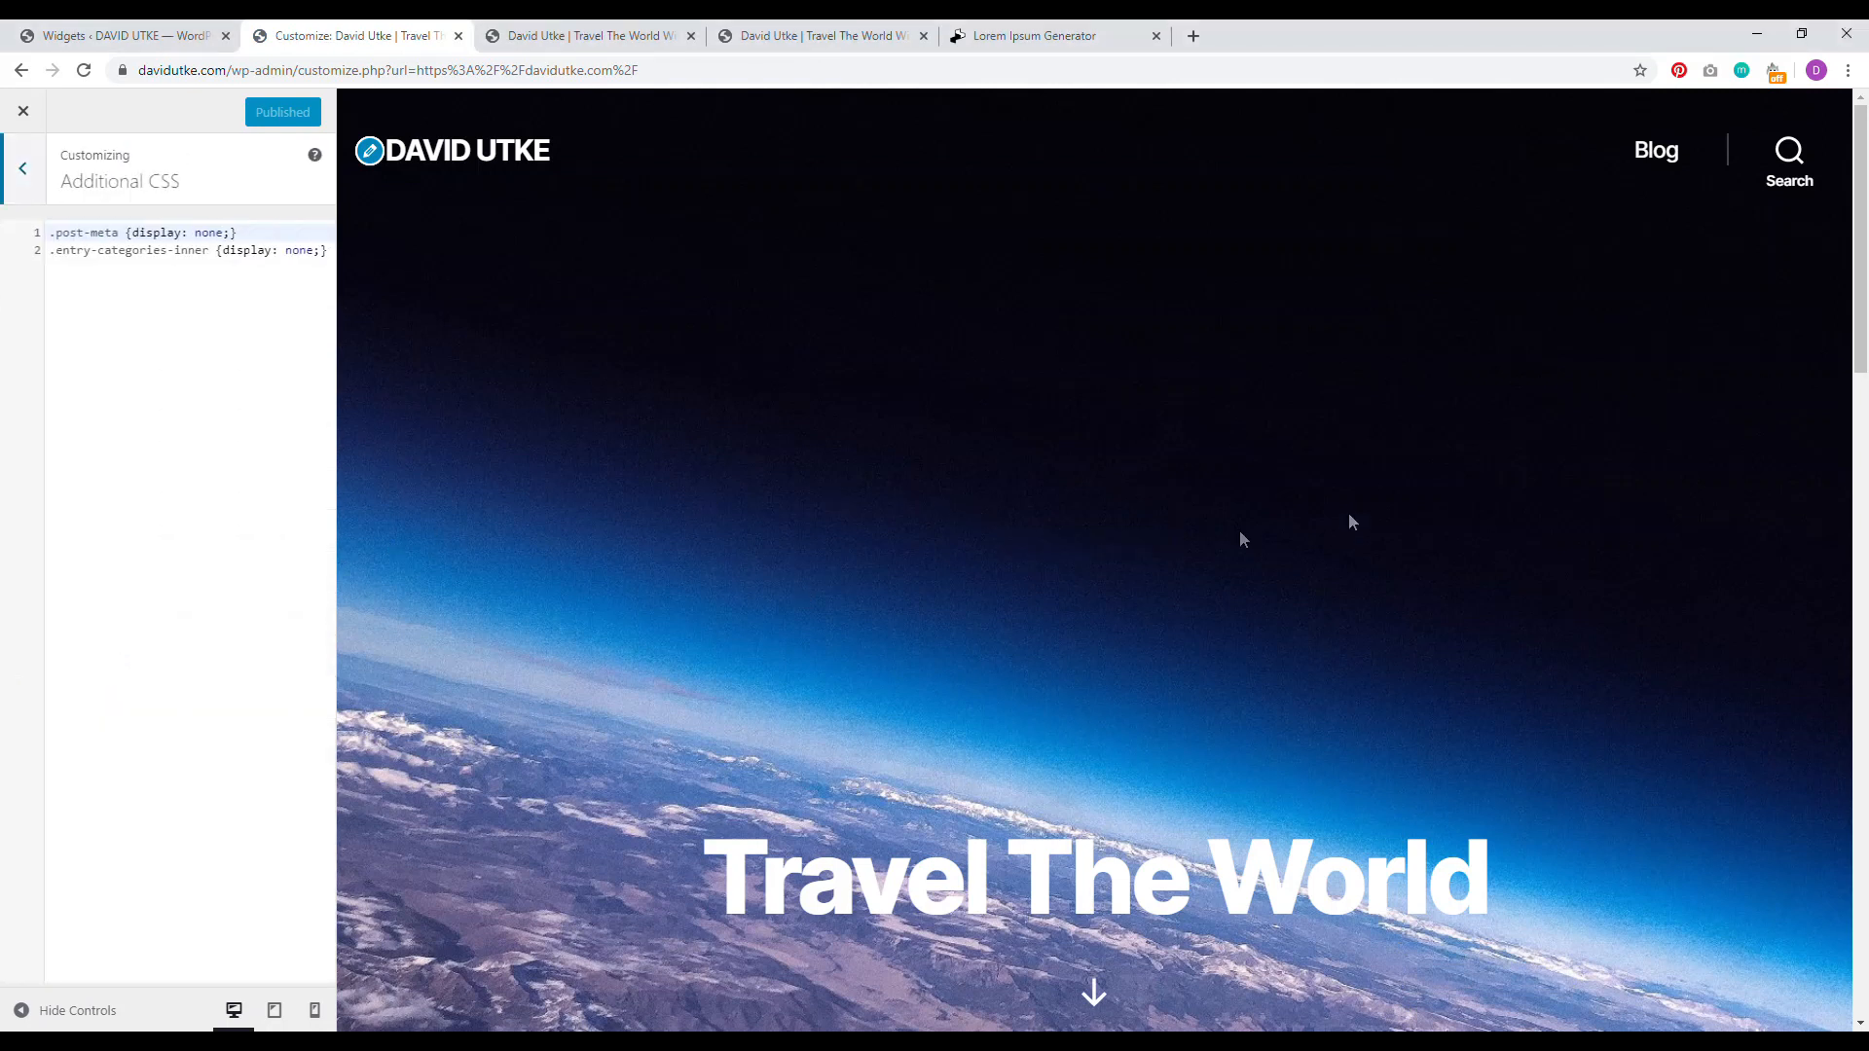
{"action": "scroll", "coordinate": [1861, 282], "scroll_direction": "down", "scroll_amount": 20}
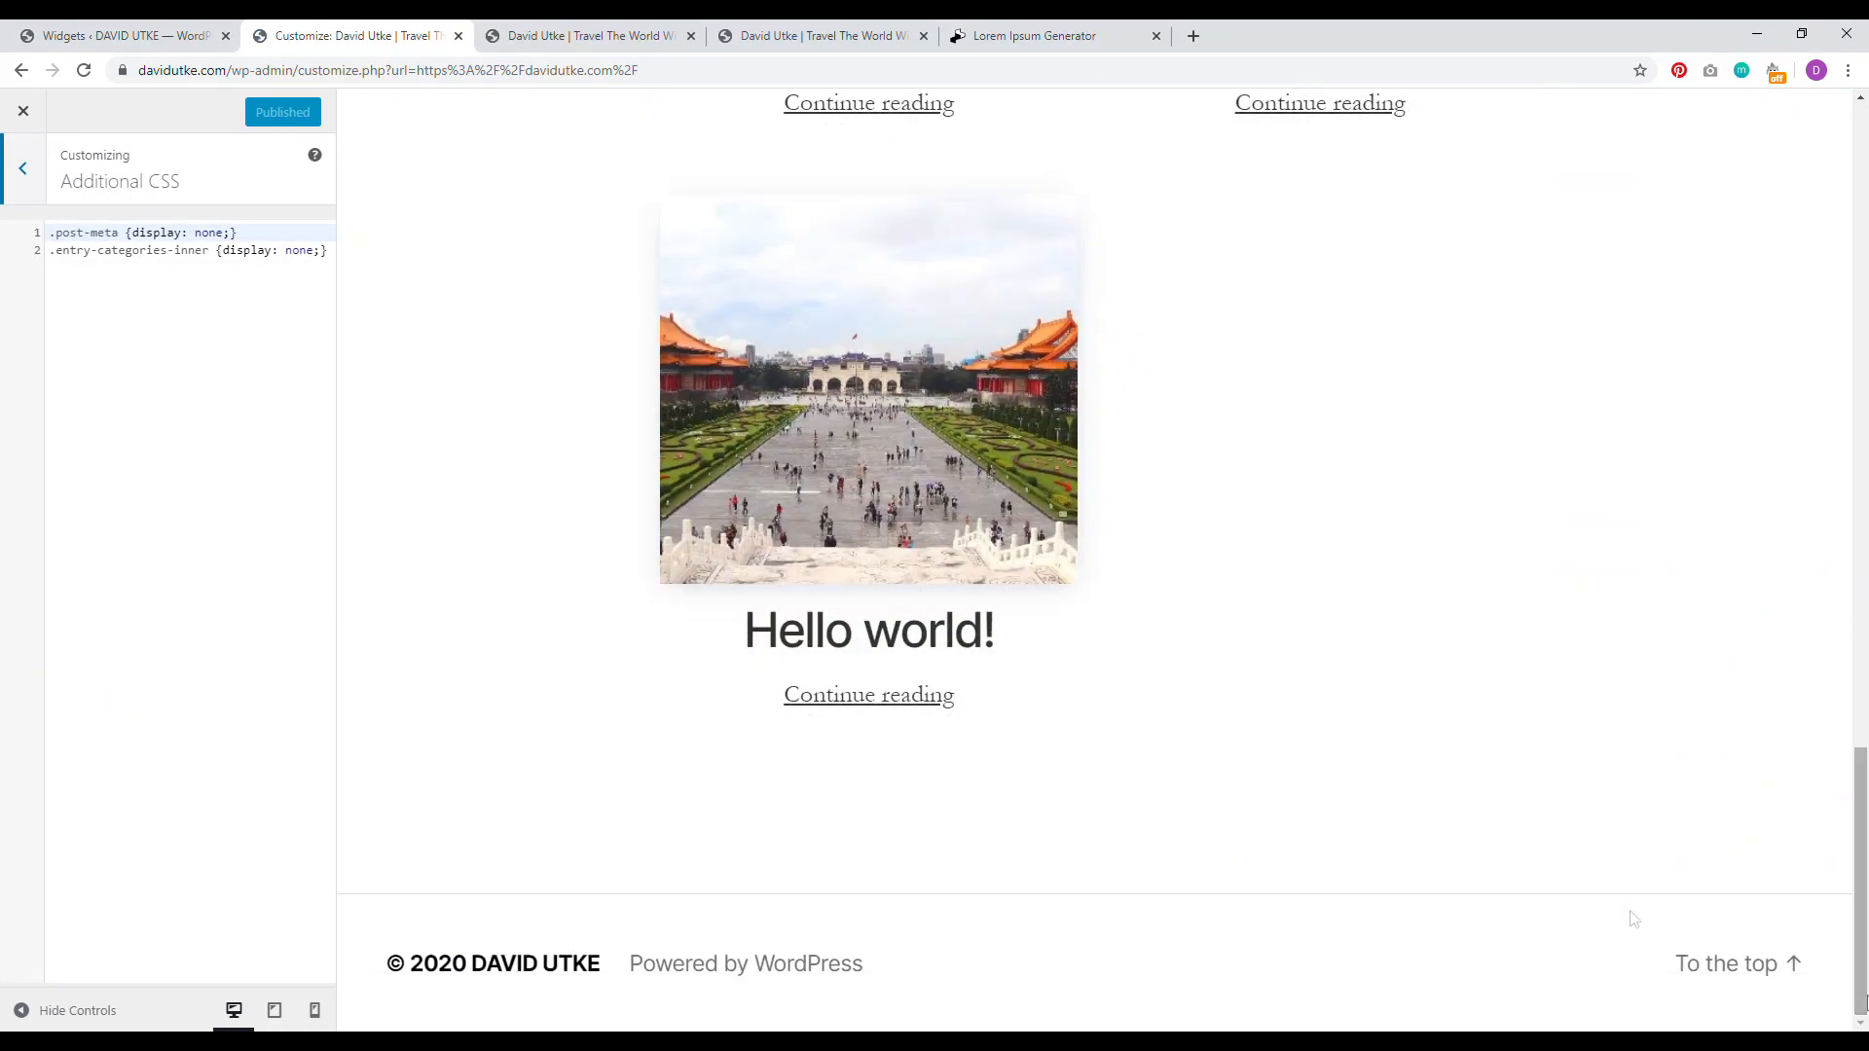
{"action": "left_click", "coordinate": [325, 252]}
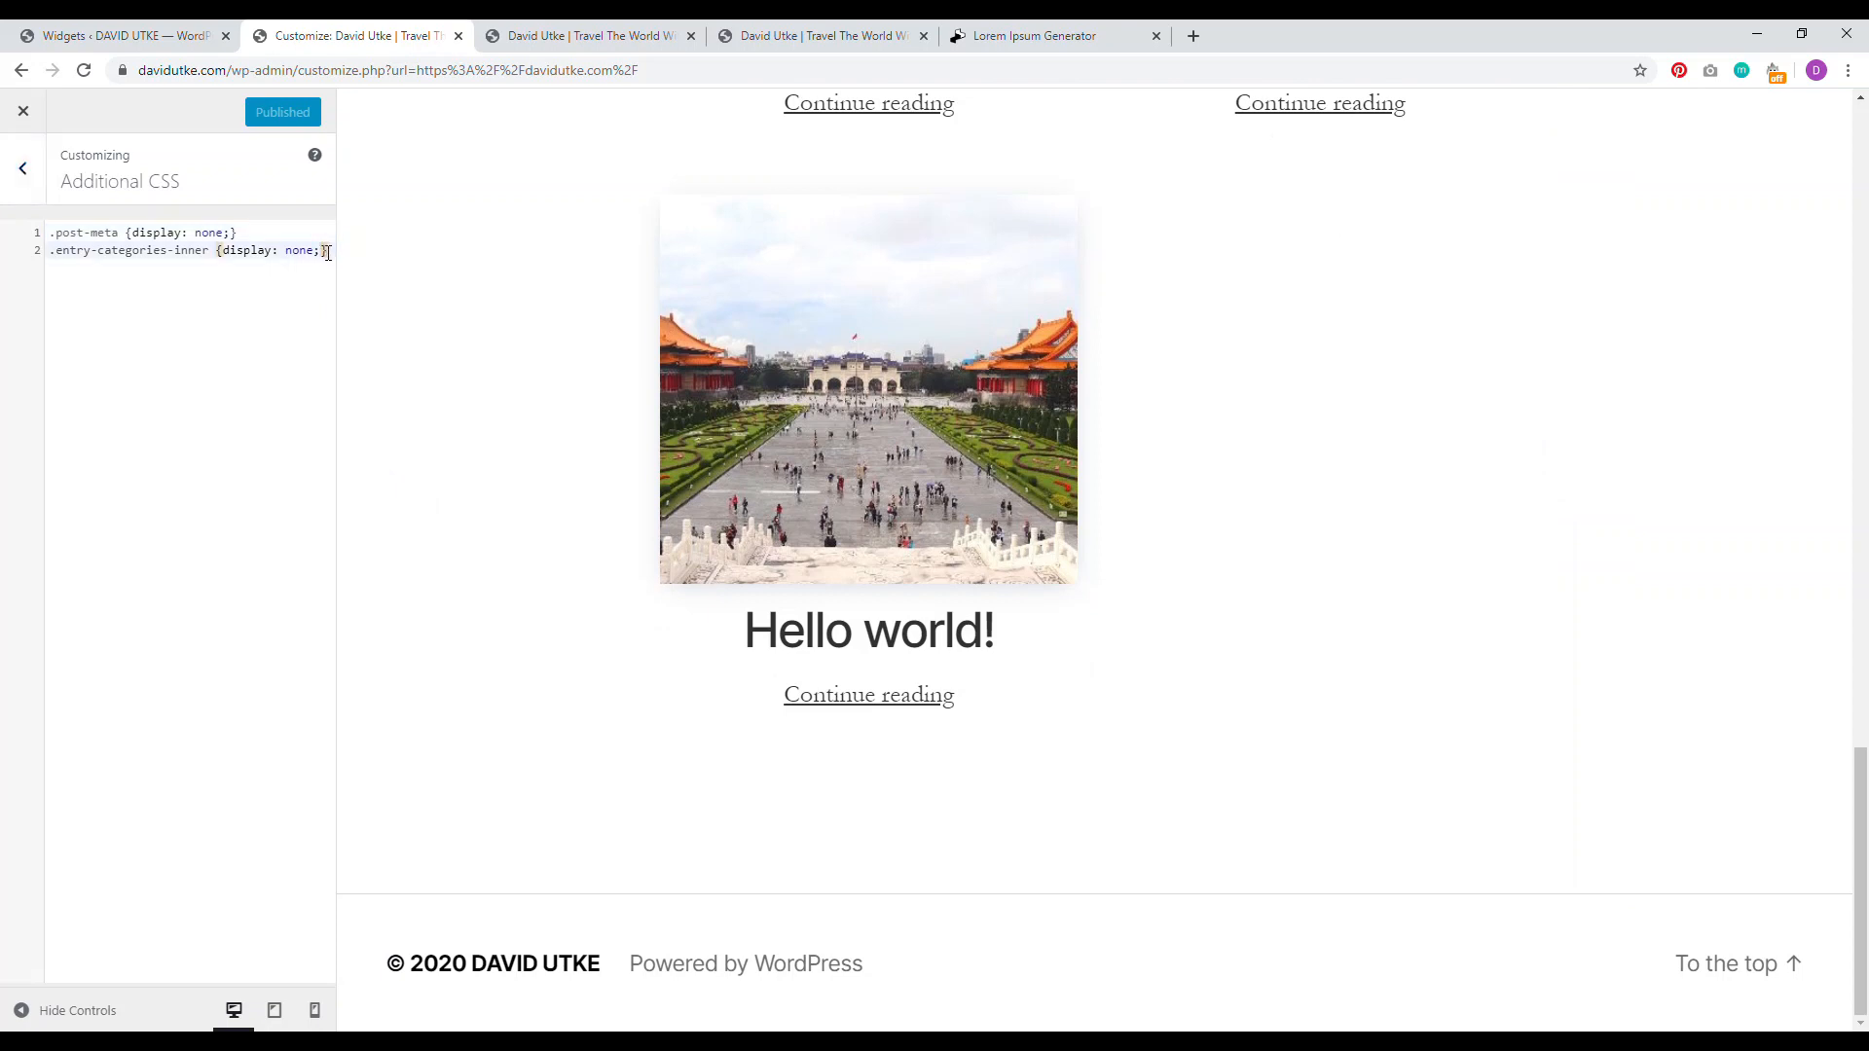
{"action": "key", "text": "Return"}
{"action": "right_click", "coordinate": [125, 264]}
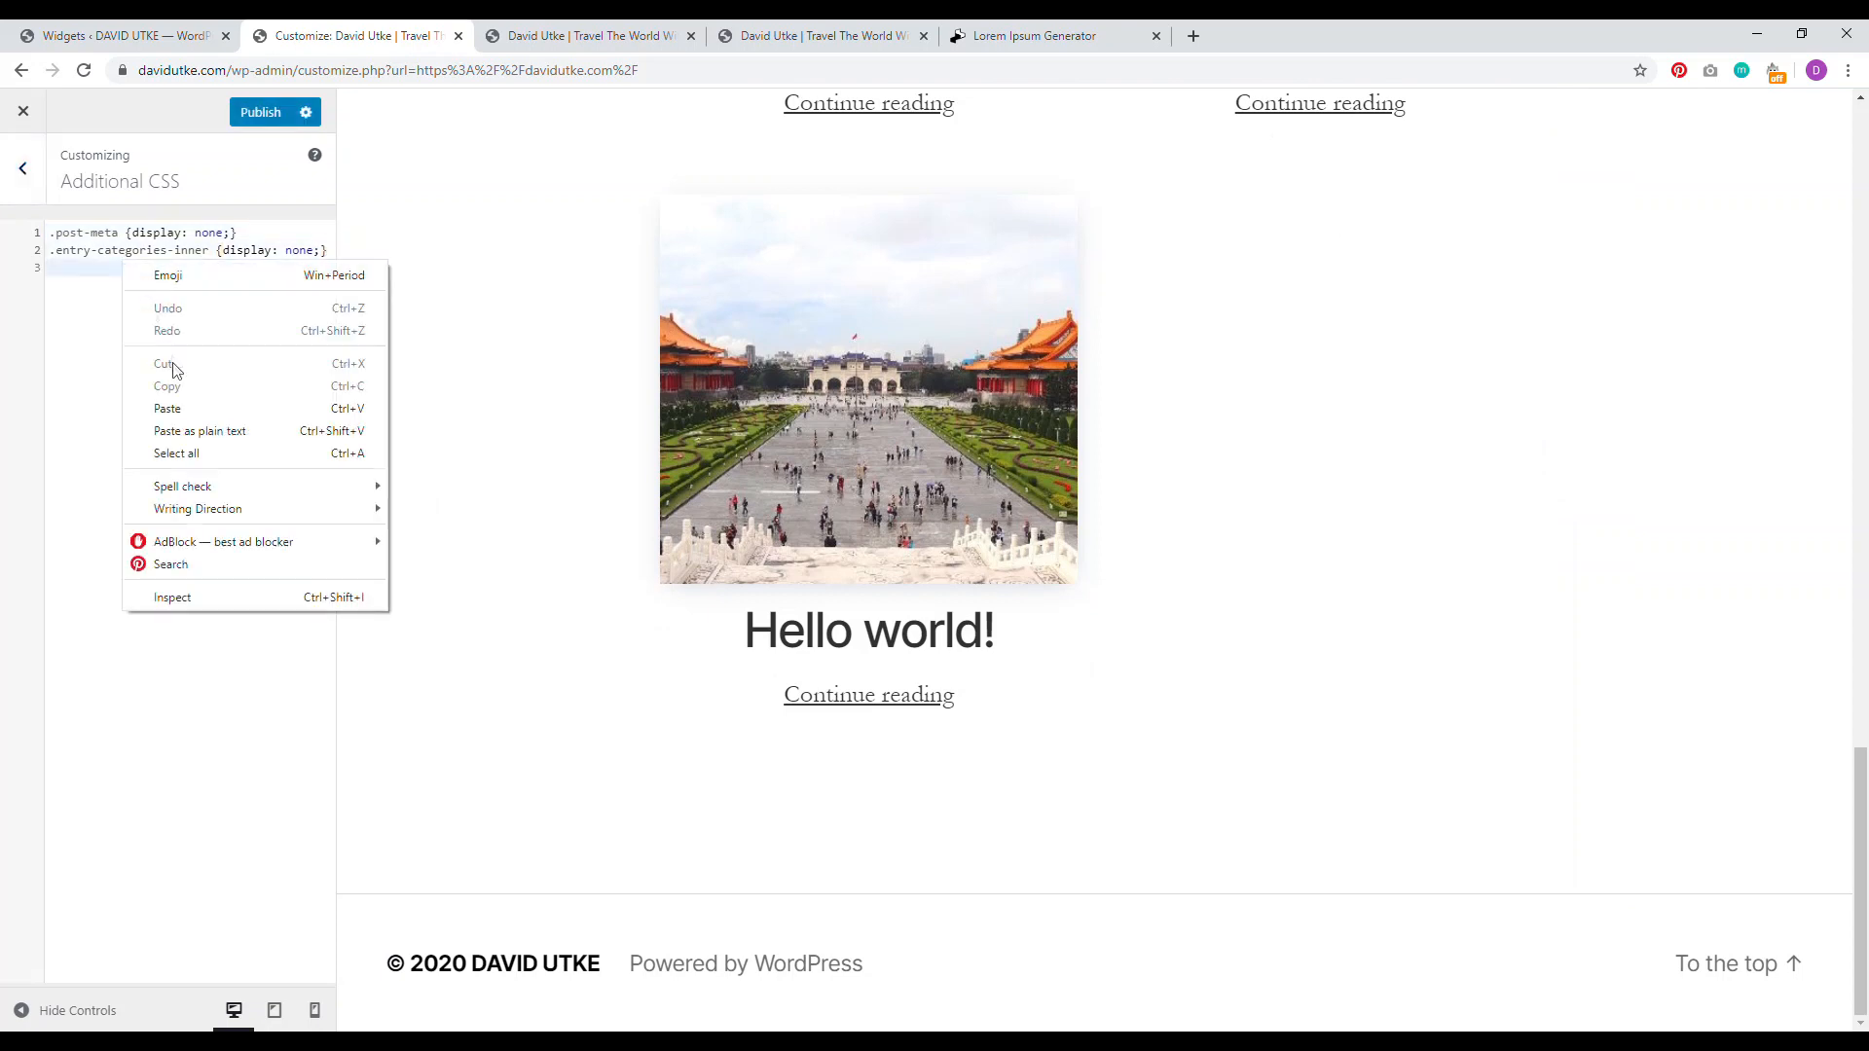
{"action": "left_click", "coordinate": [181, 408]}
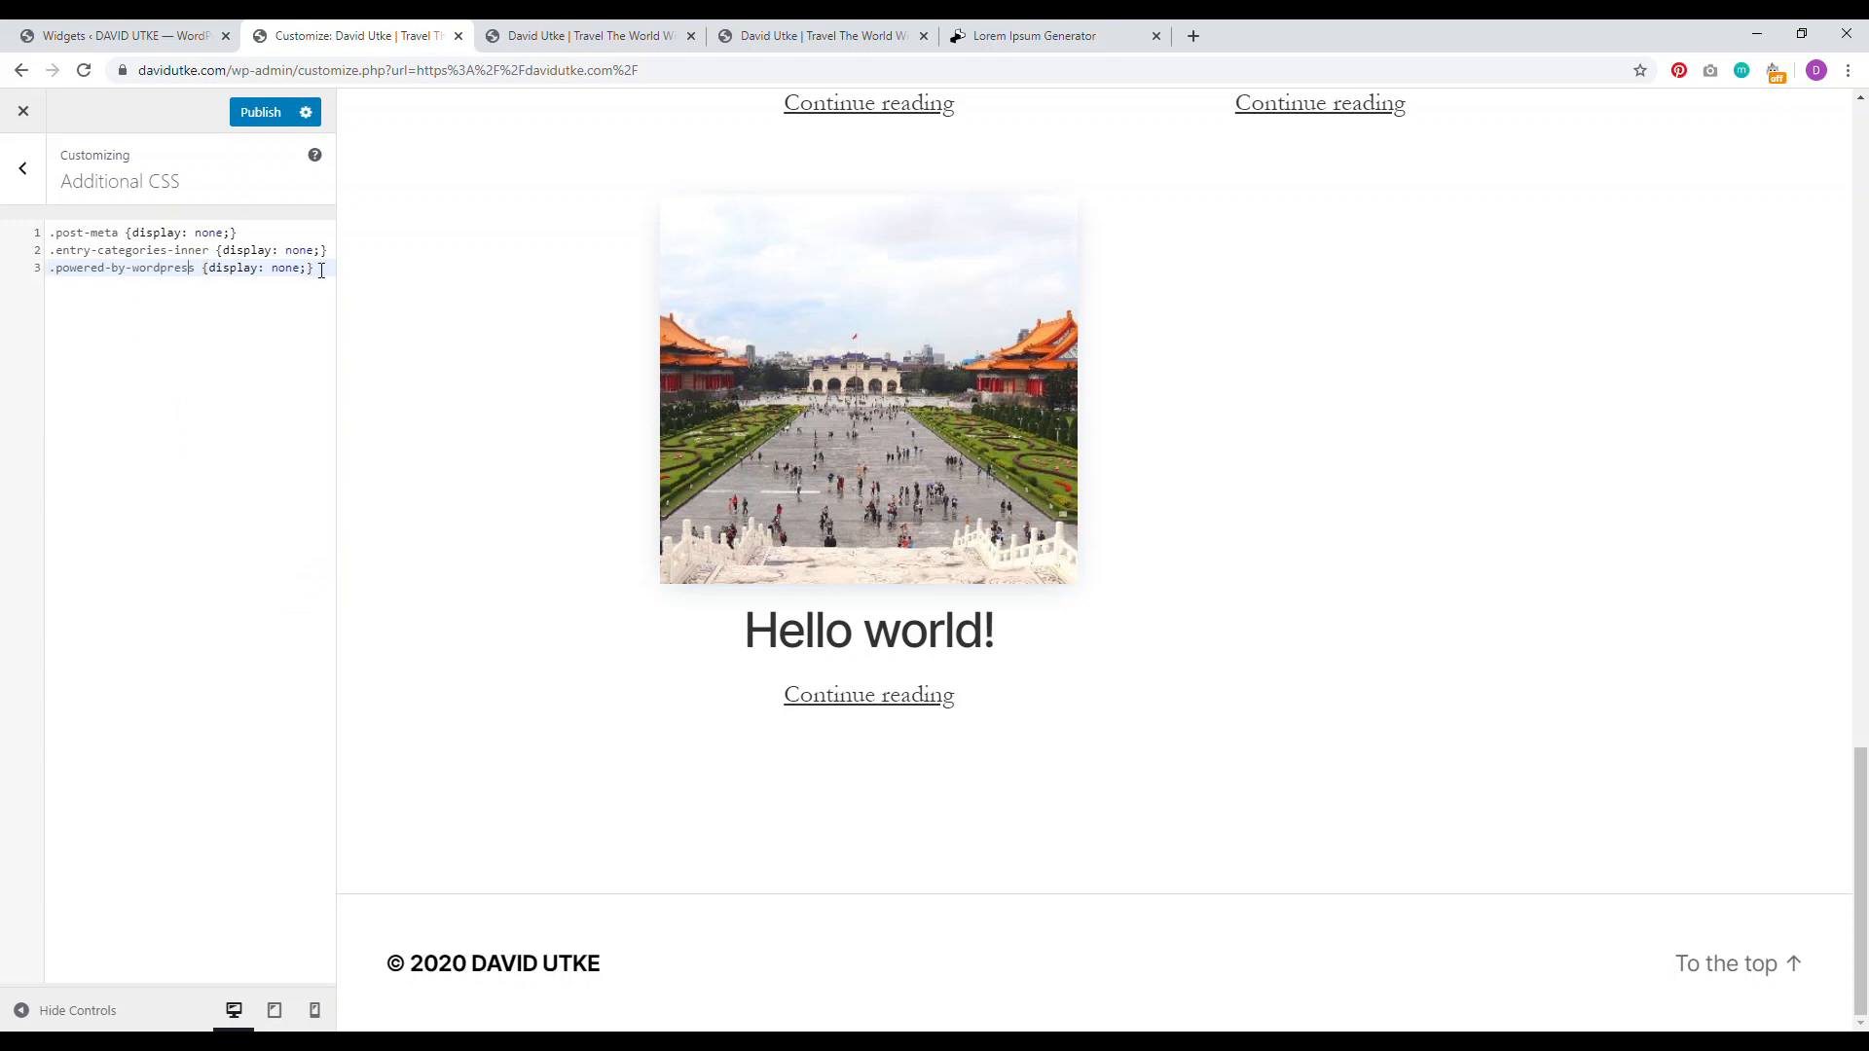
{"action": "left_click_drag", "start_coordinate": [311, 268], "coordinate": [206, 267]}
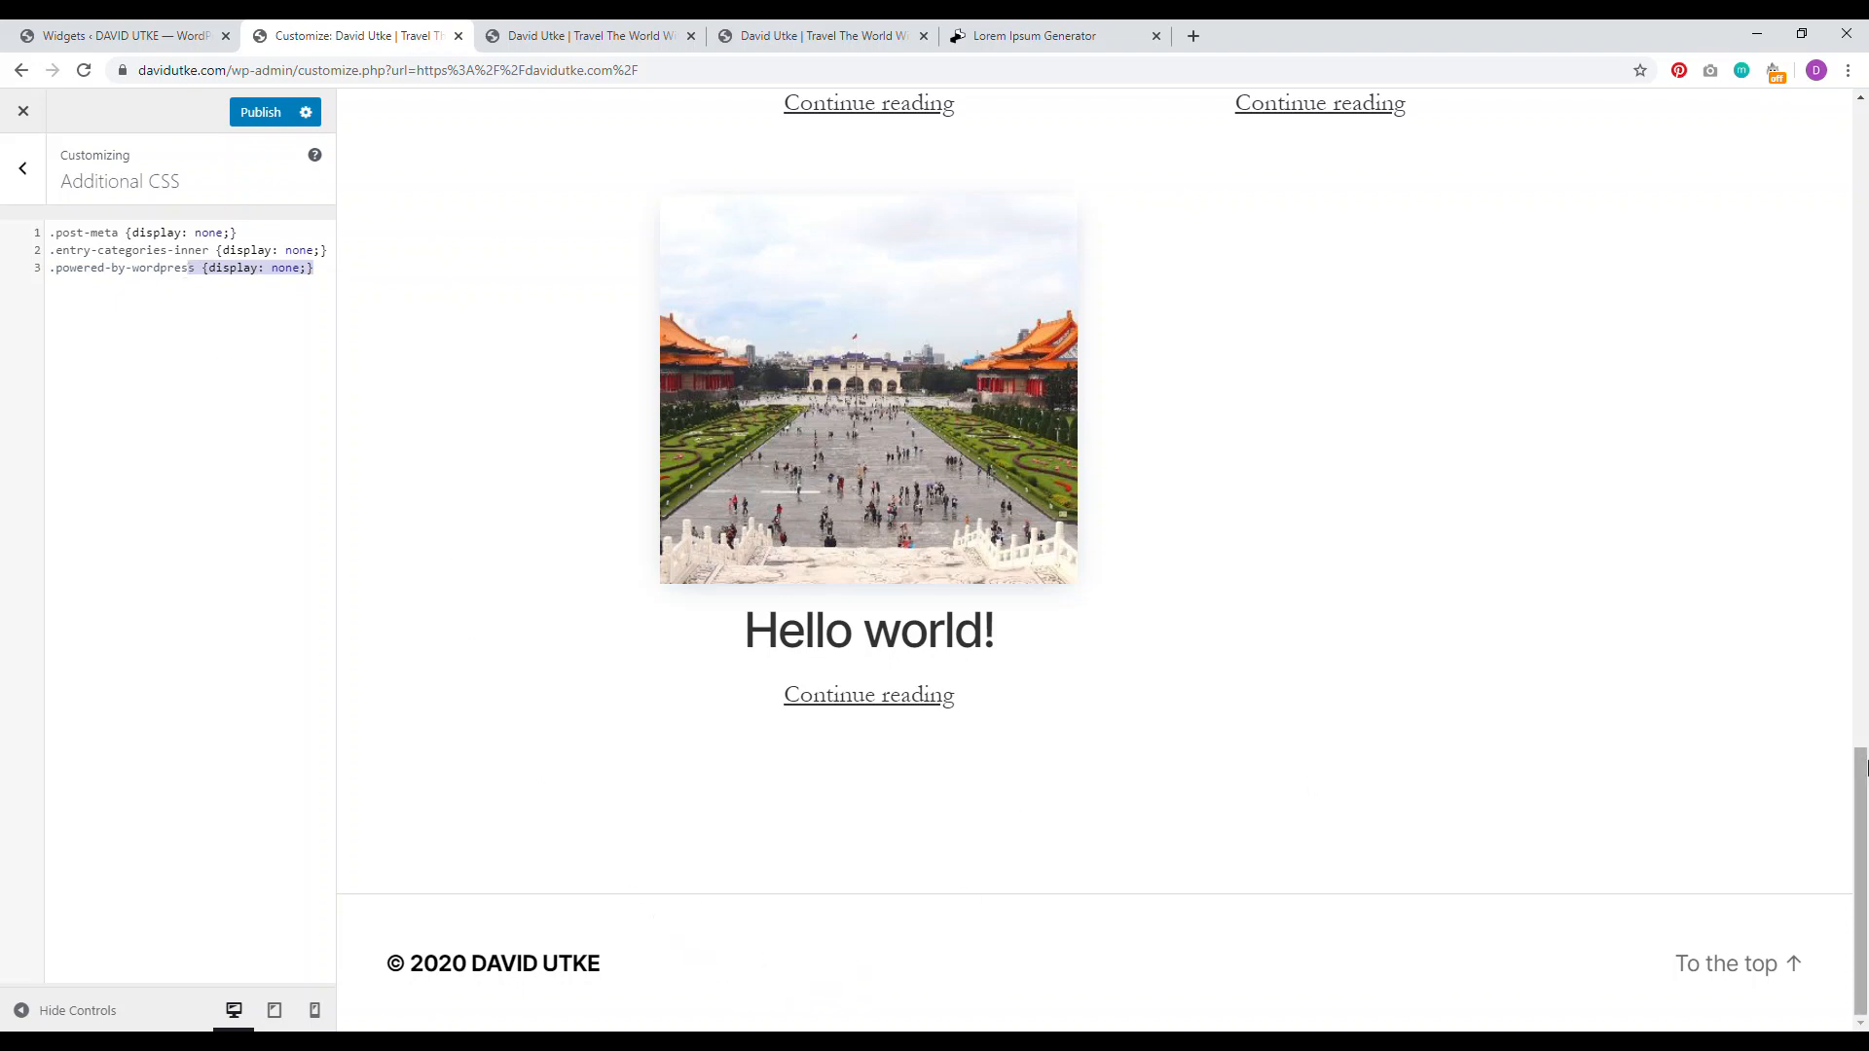
Step: Scroll the preview to confirm the footer credit is now hidden
{"action": "left_click_drag", "start_coordinate": [1864, 908], "coordinate": [1864, 274]}
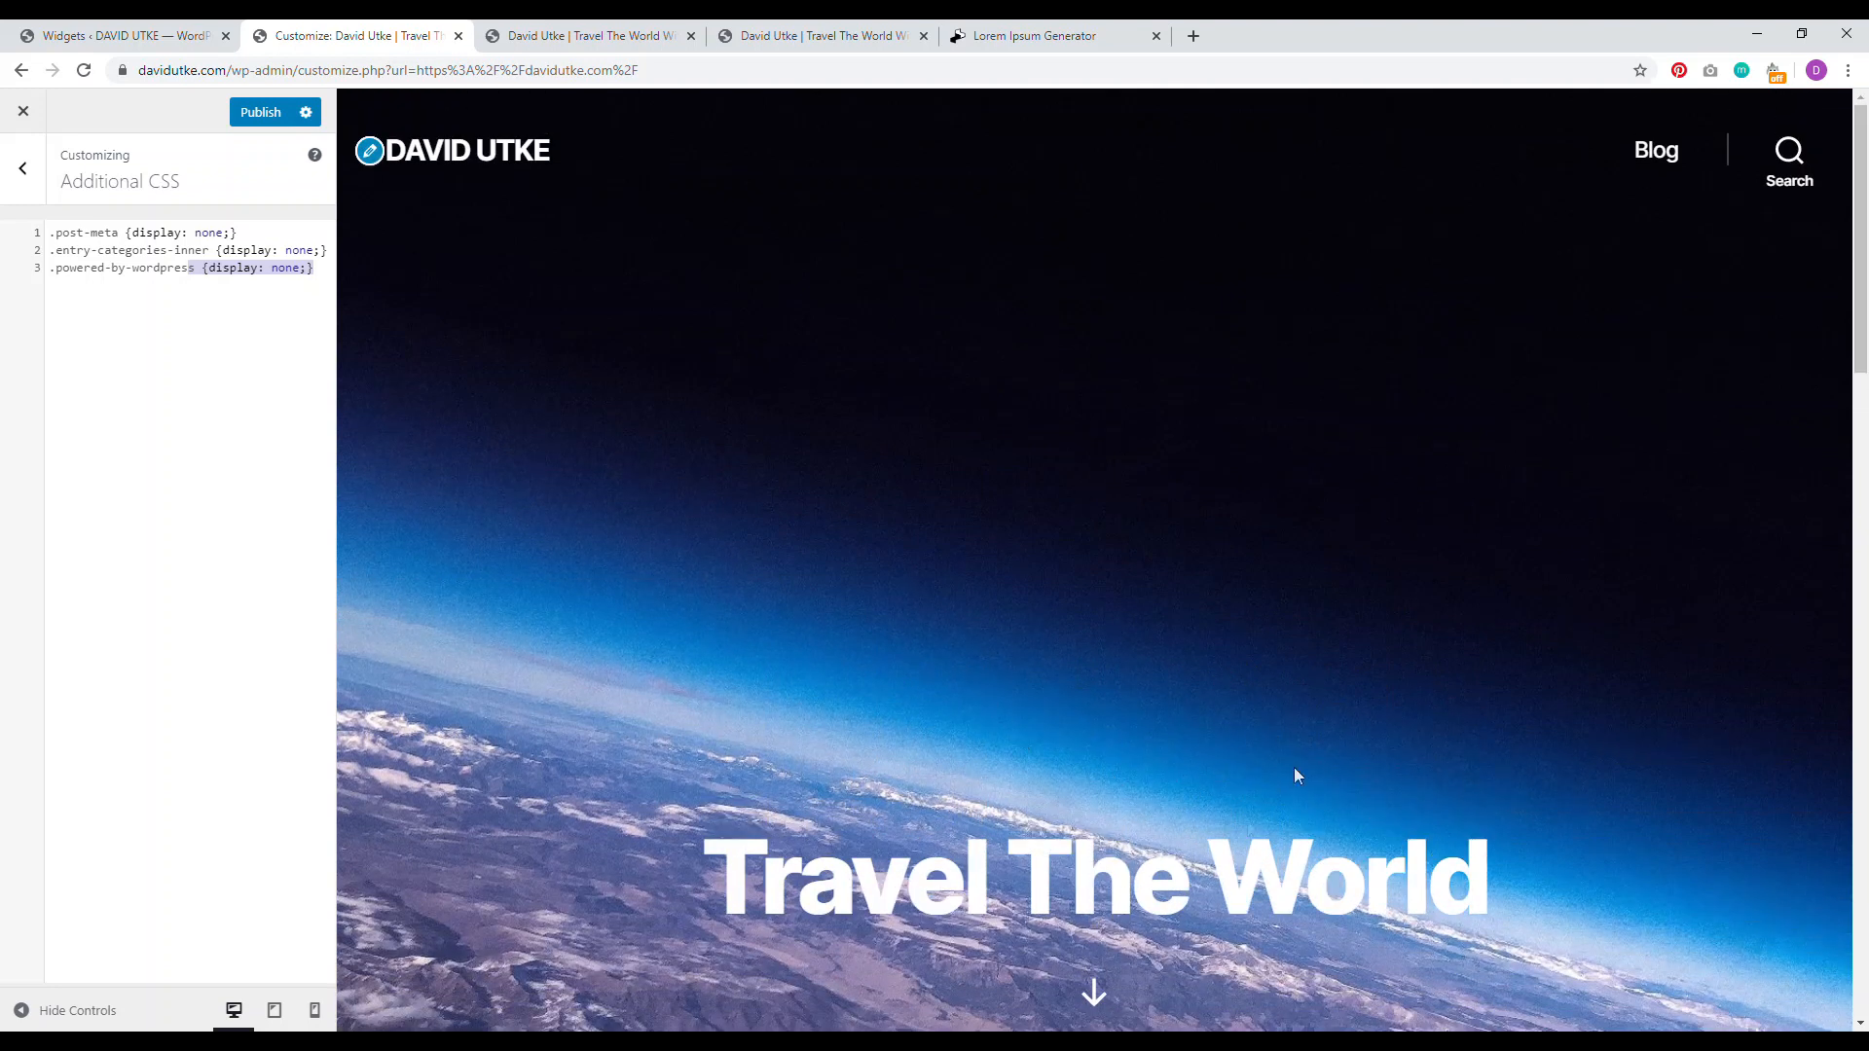
{"action": "left_click_drag", "start_coordinate": [853, 862], "coordinate": [1423, 850]}
{"action": "left_click_drag", "start_coordinate": [1861, 339], "coordinate": [1860, 578]}
{"action": "left_click_drag", "start_coordinate": [1208, 825], "coordinate": [888, 512]}
{"action": "scroll", "coordinate": [1268, 839], "scroll_direction": "down", "scroll_amount": 15}
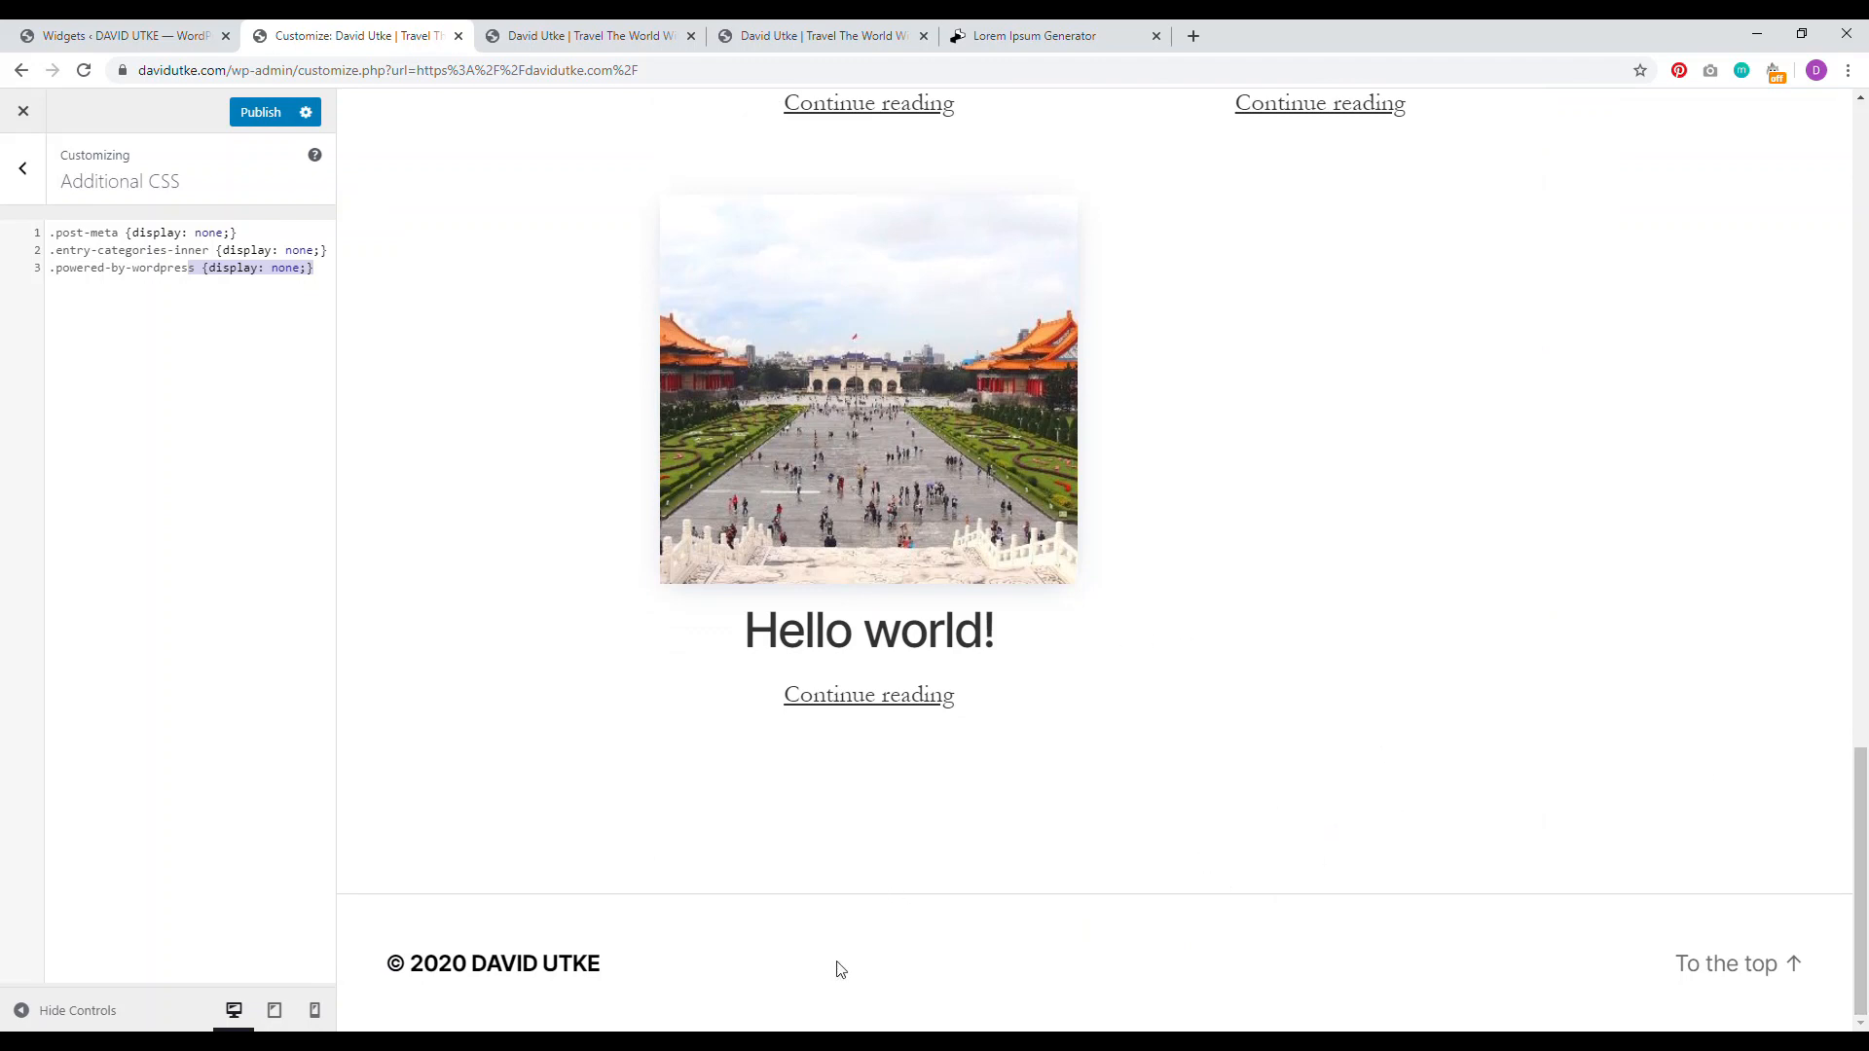
{"action": "left_click_drag", "start_coordinate": [1861, 891], "coordinate": [1866, 251]}
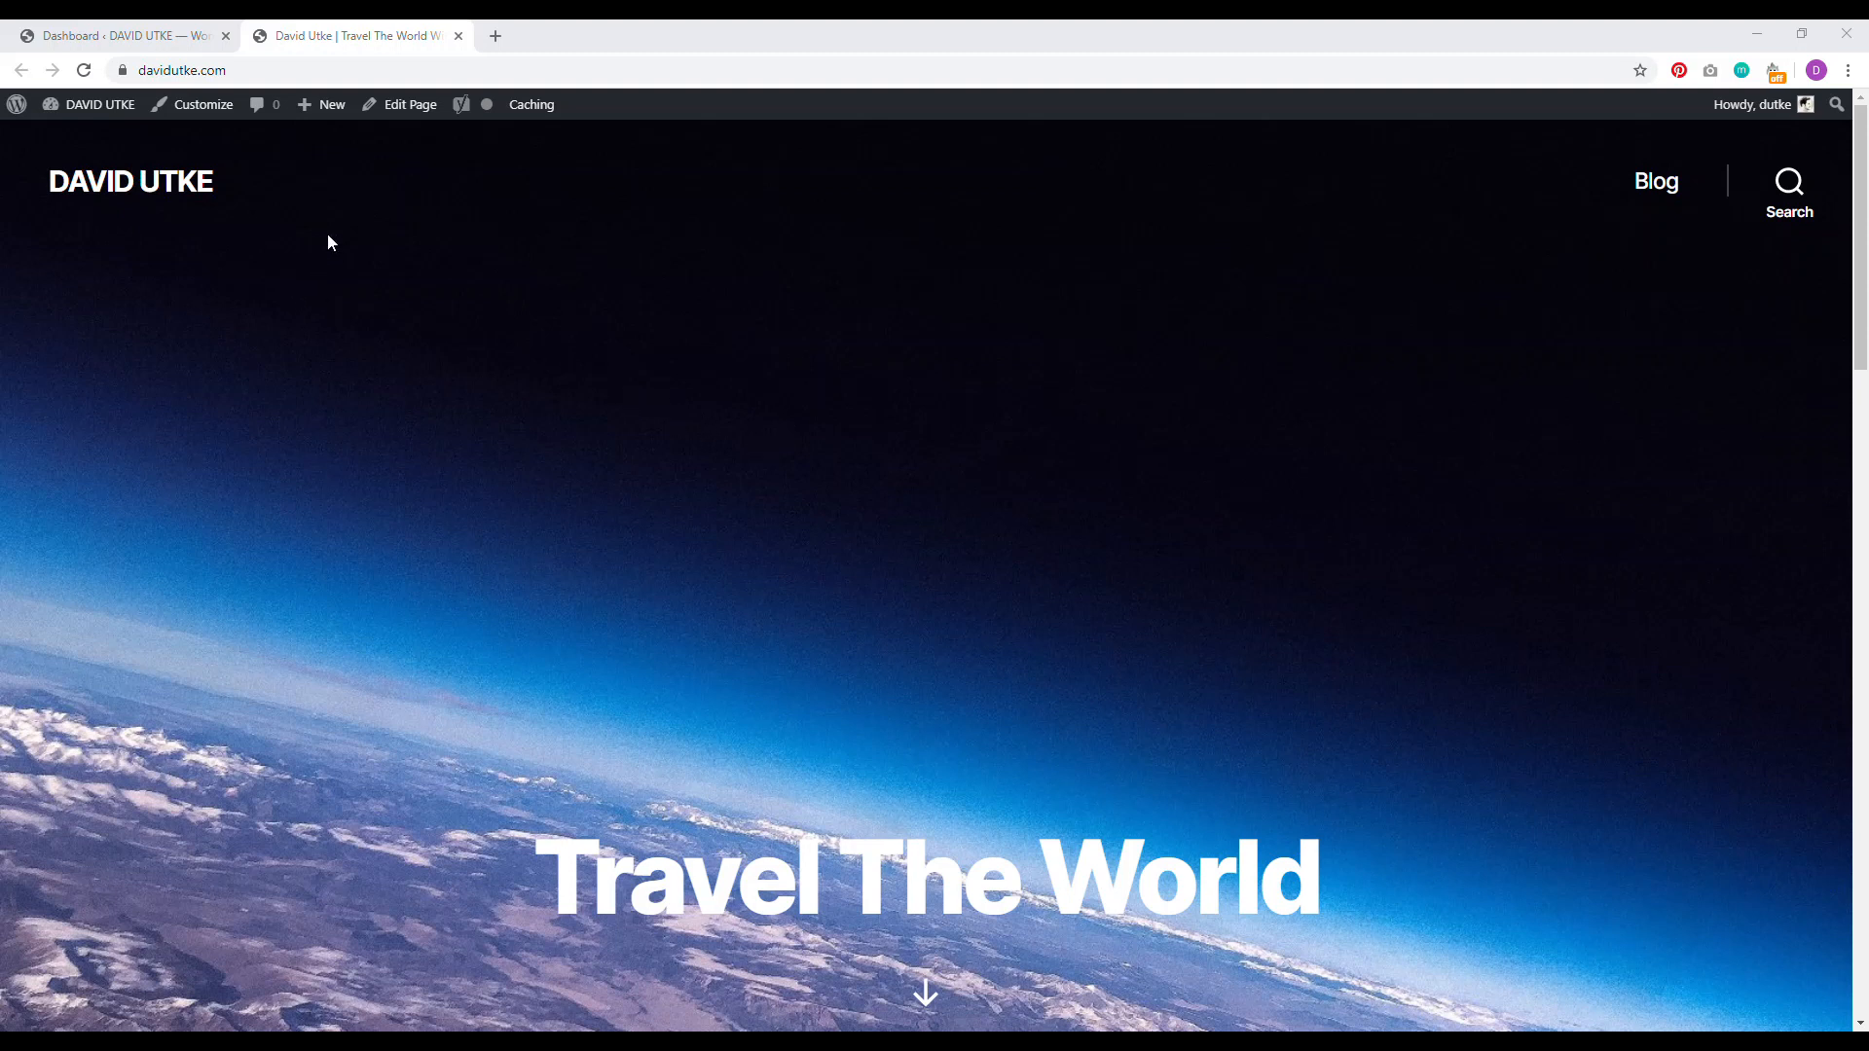
Step: Reopen the Customizer's Site Identity panel and check the logo picker without choosing anything
{"action": "left_click", "coordinate": [202, 105]}
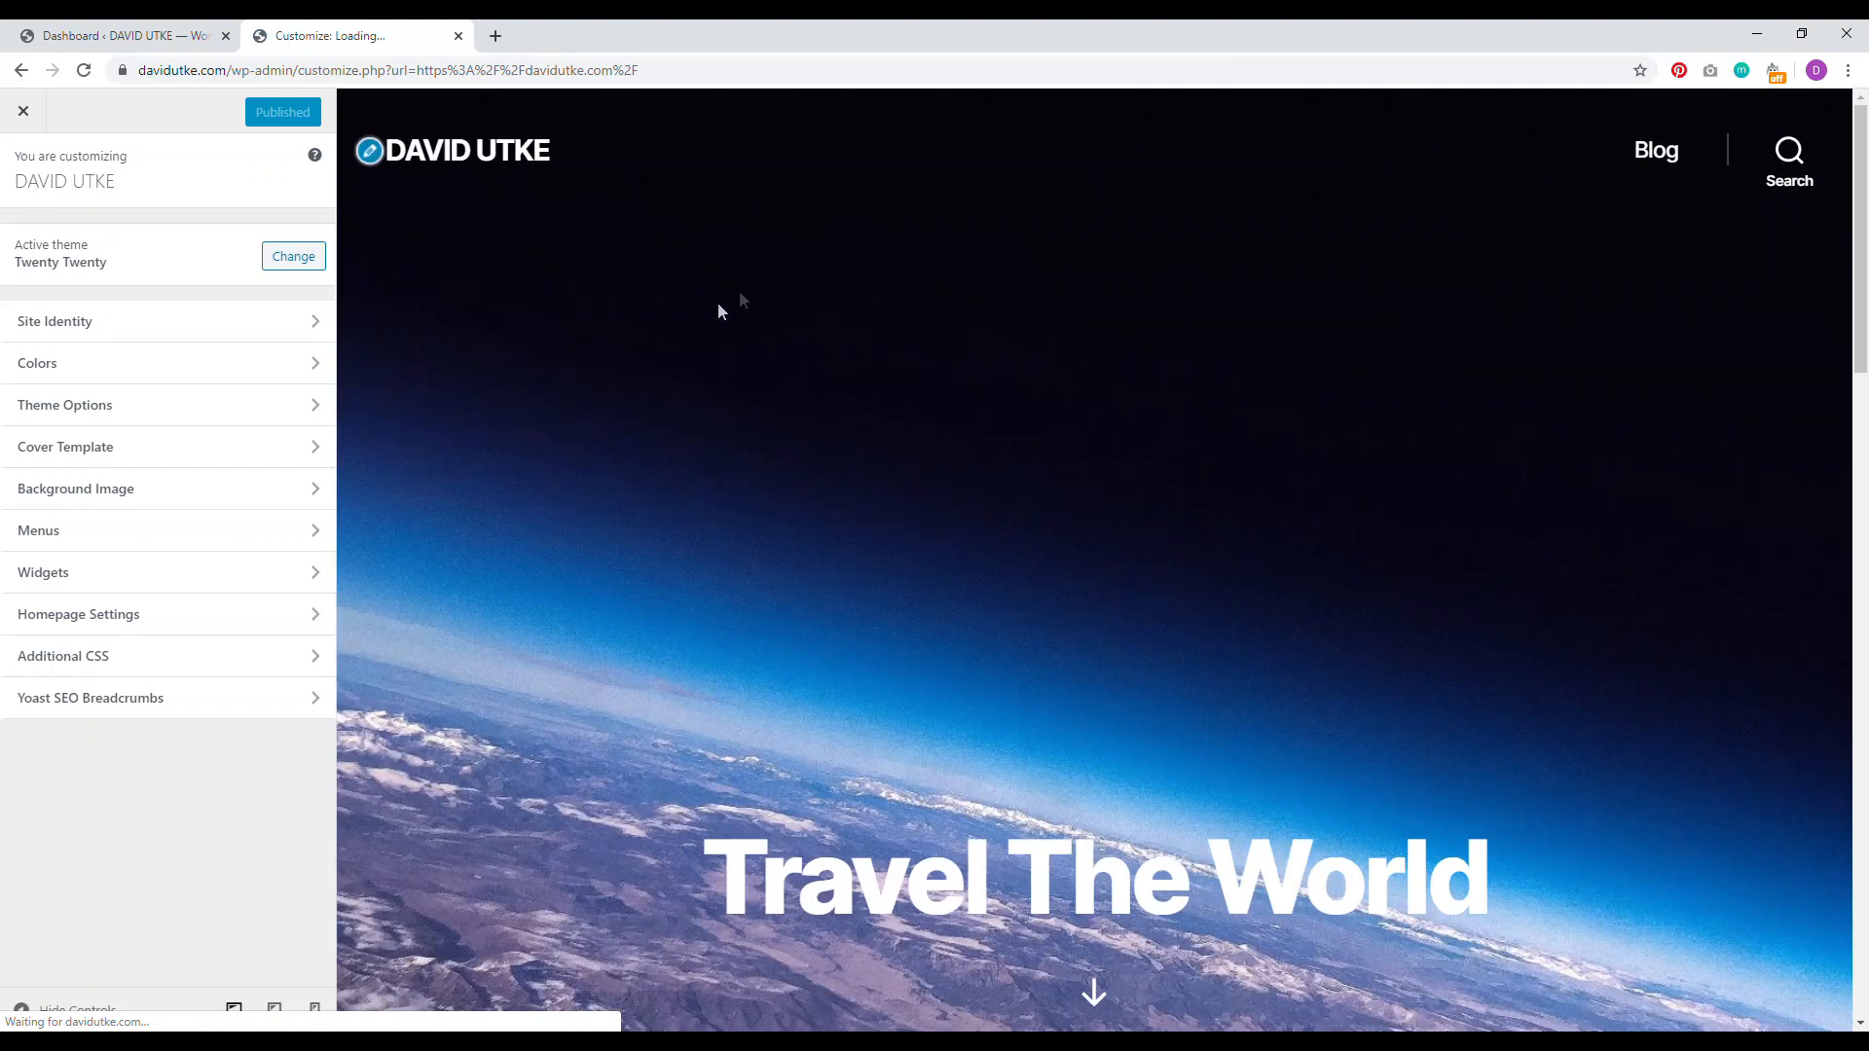
{"action": "left_click", "coordinate": [203, 326]}
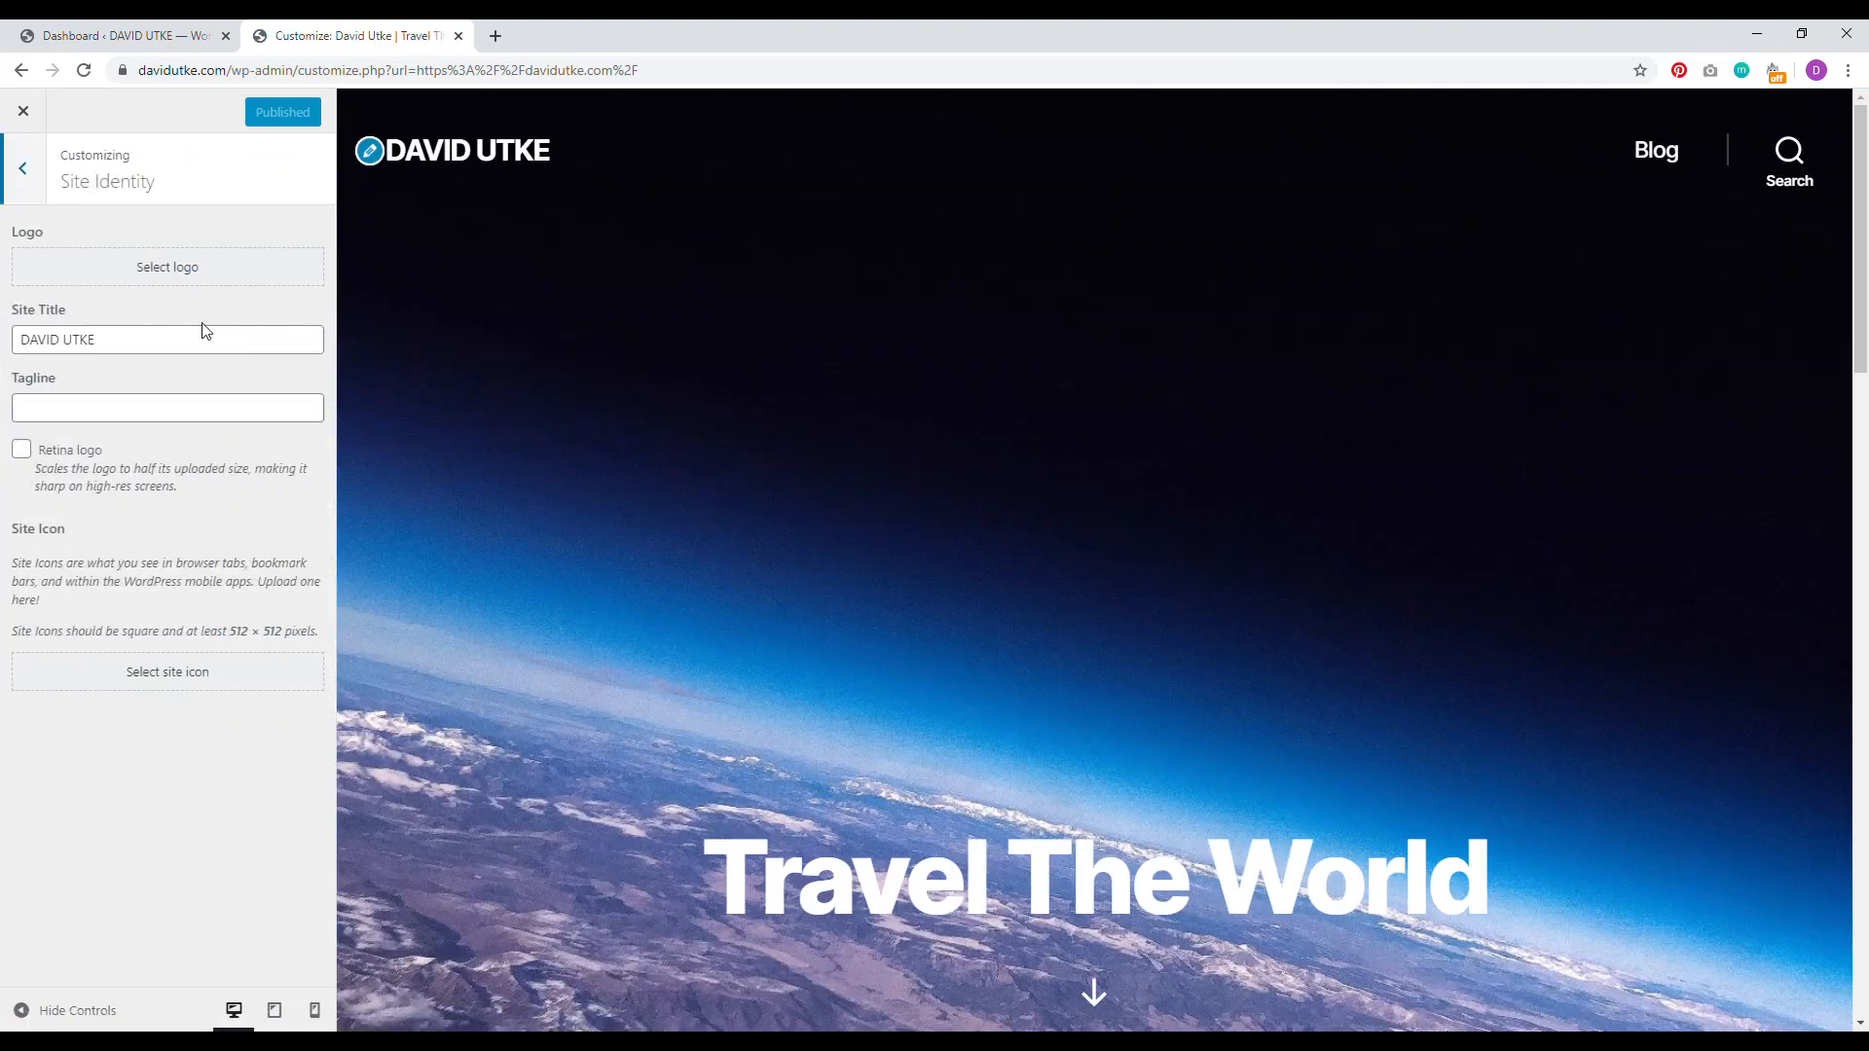
{"action": "left_click", "coordinate": [162, 268]}
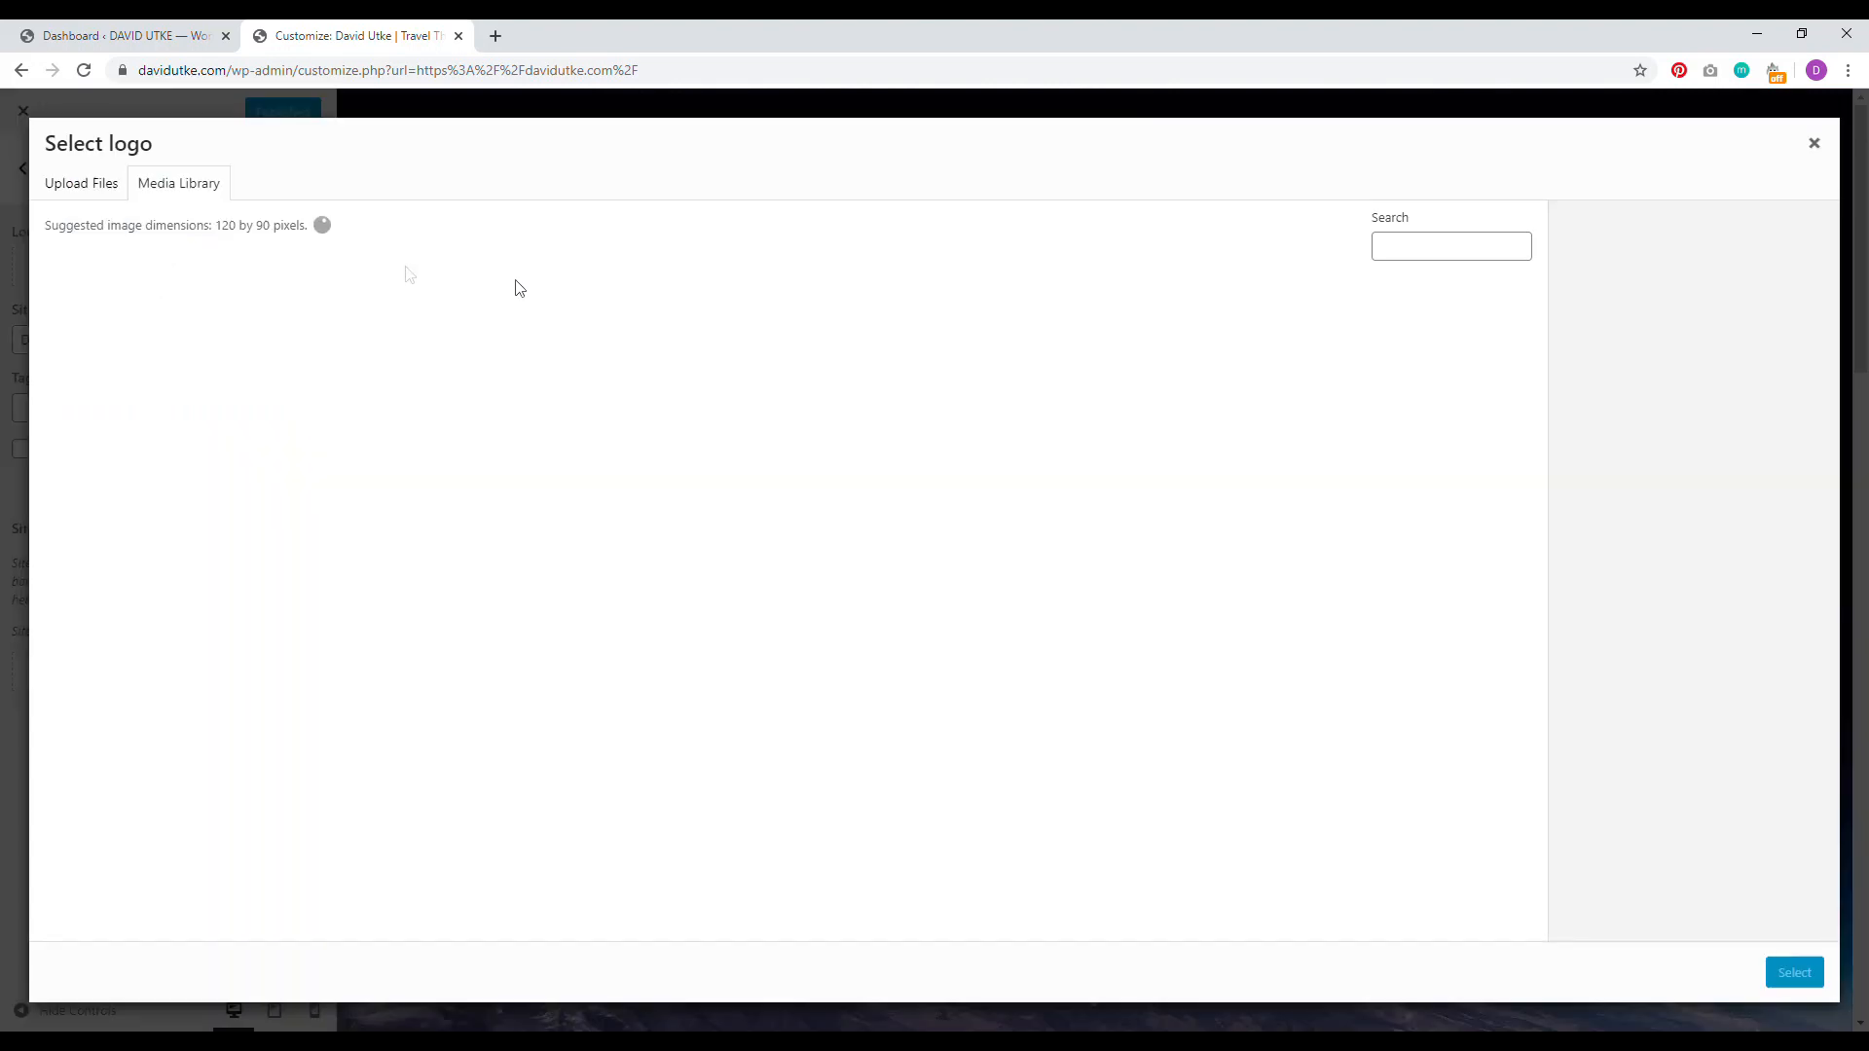
{"action": "left_click", "coordinate": [1813, 146]}
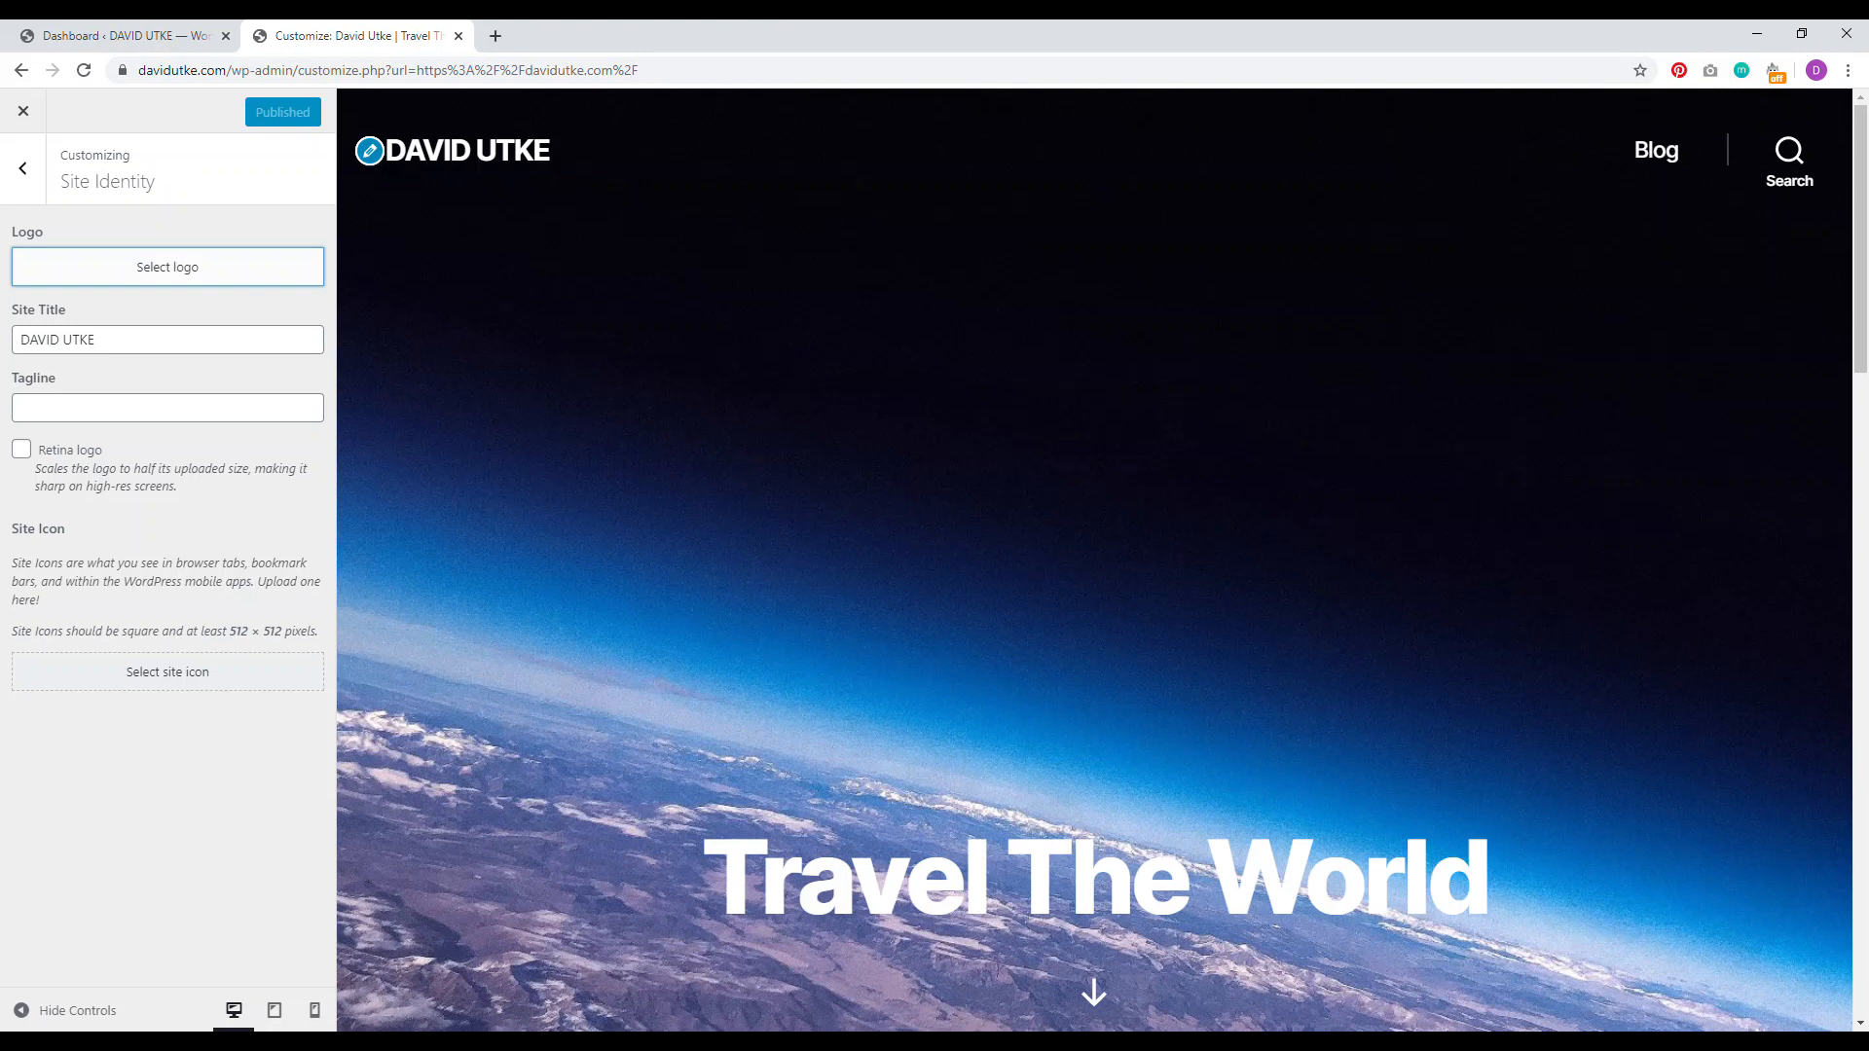
Step: Load logomakr.com in a new tab and dismiss its intro video and search tip
{"action": "left_click", "coordinate": [496, 36]}
{"action": "type", "text": "lo"}
{"action": "key", "text": "Return"}
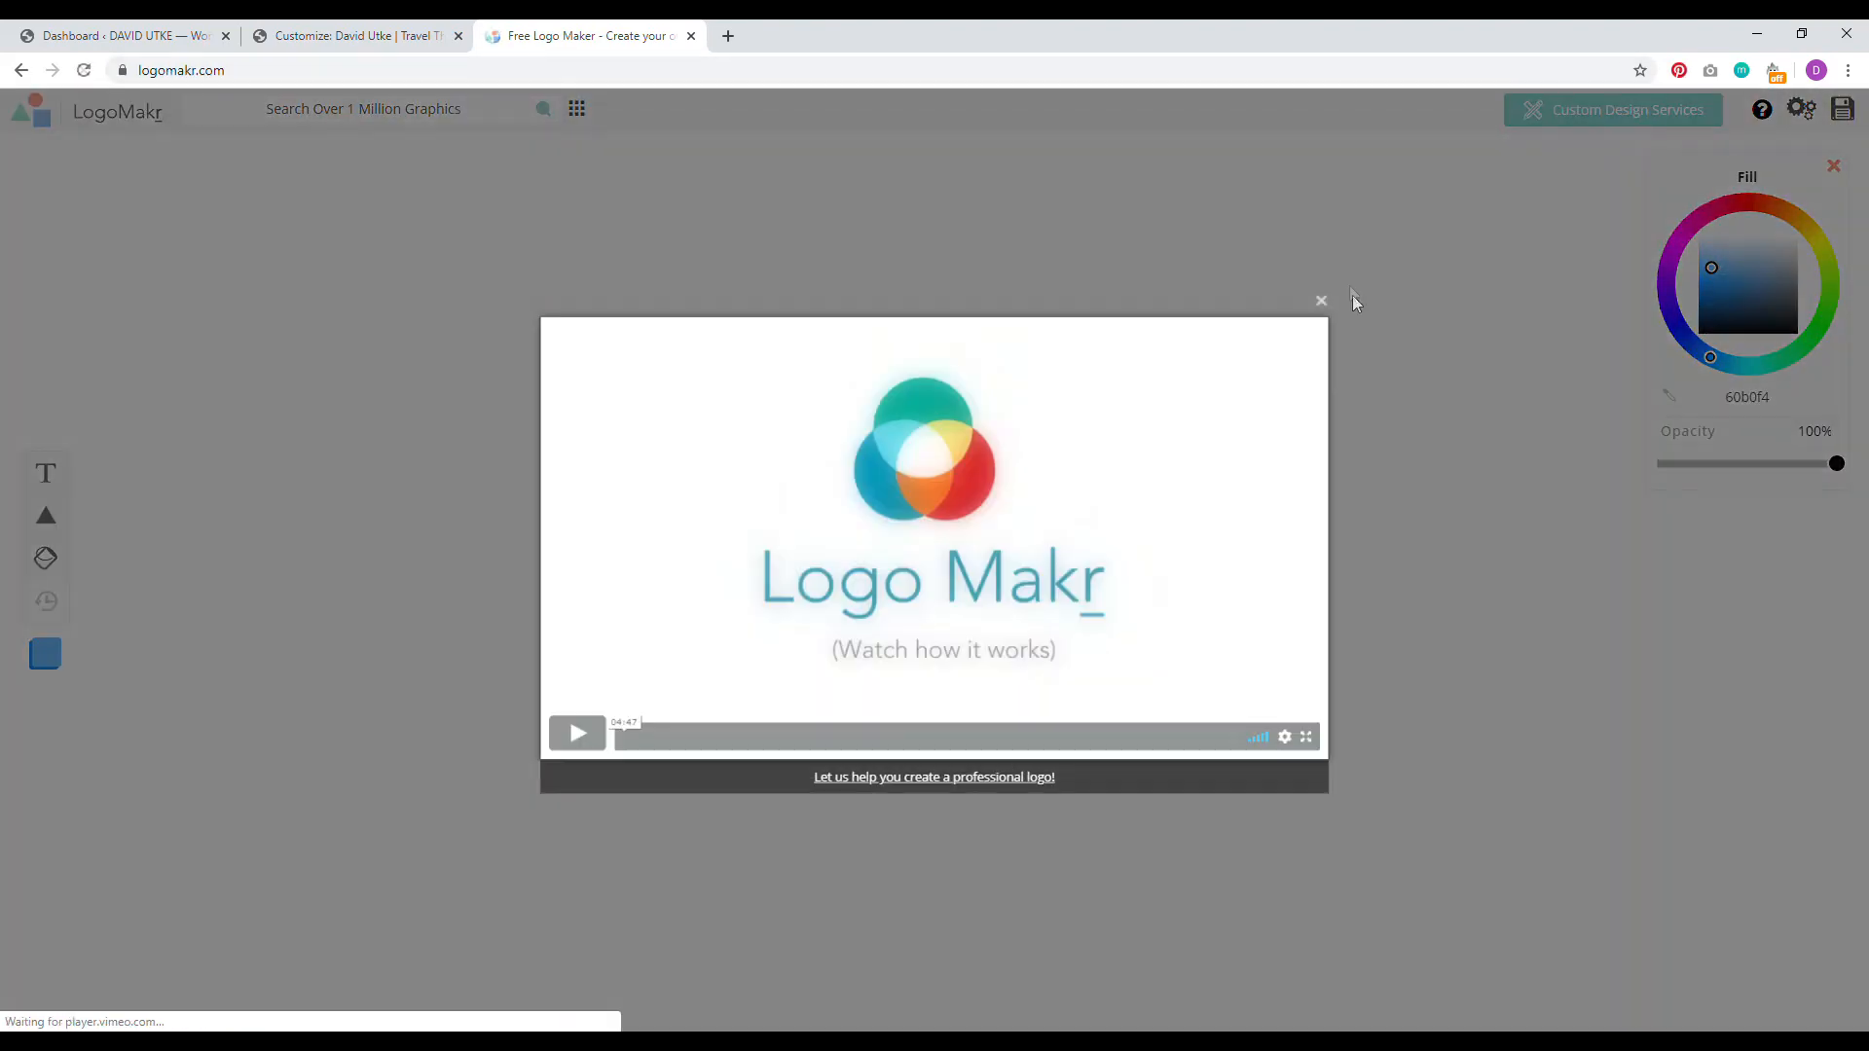
{"action": "left_click", "coordinate": [1321, 301]}
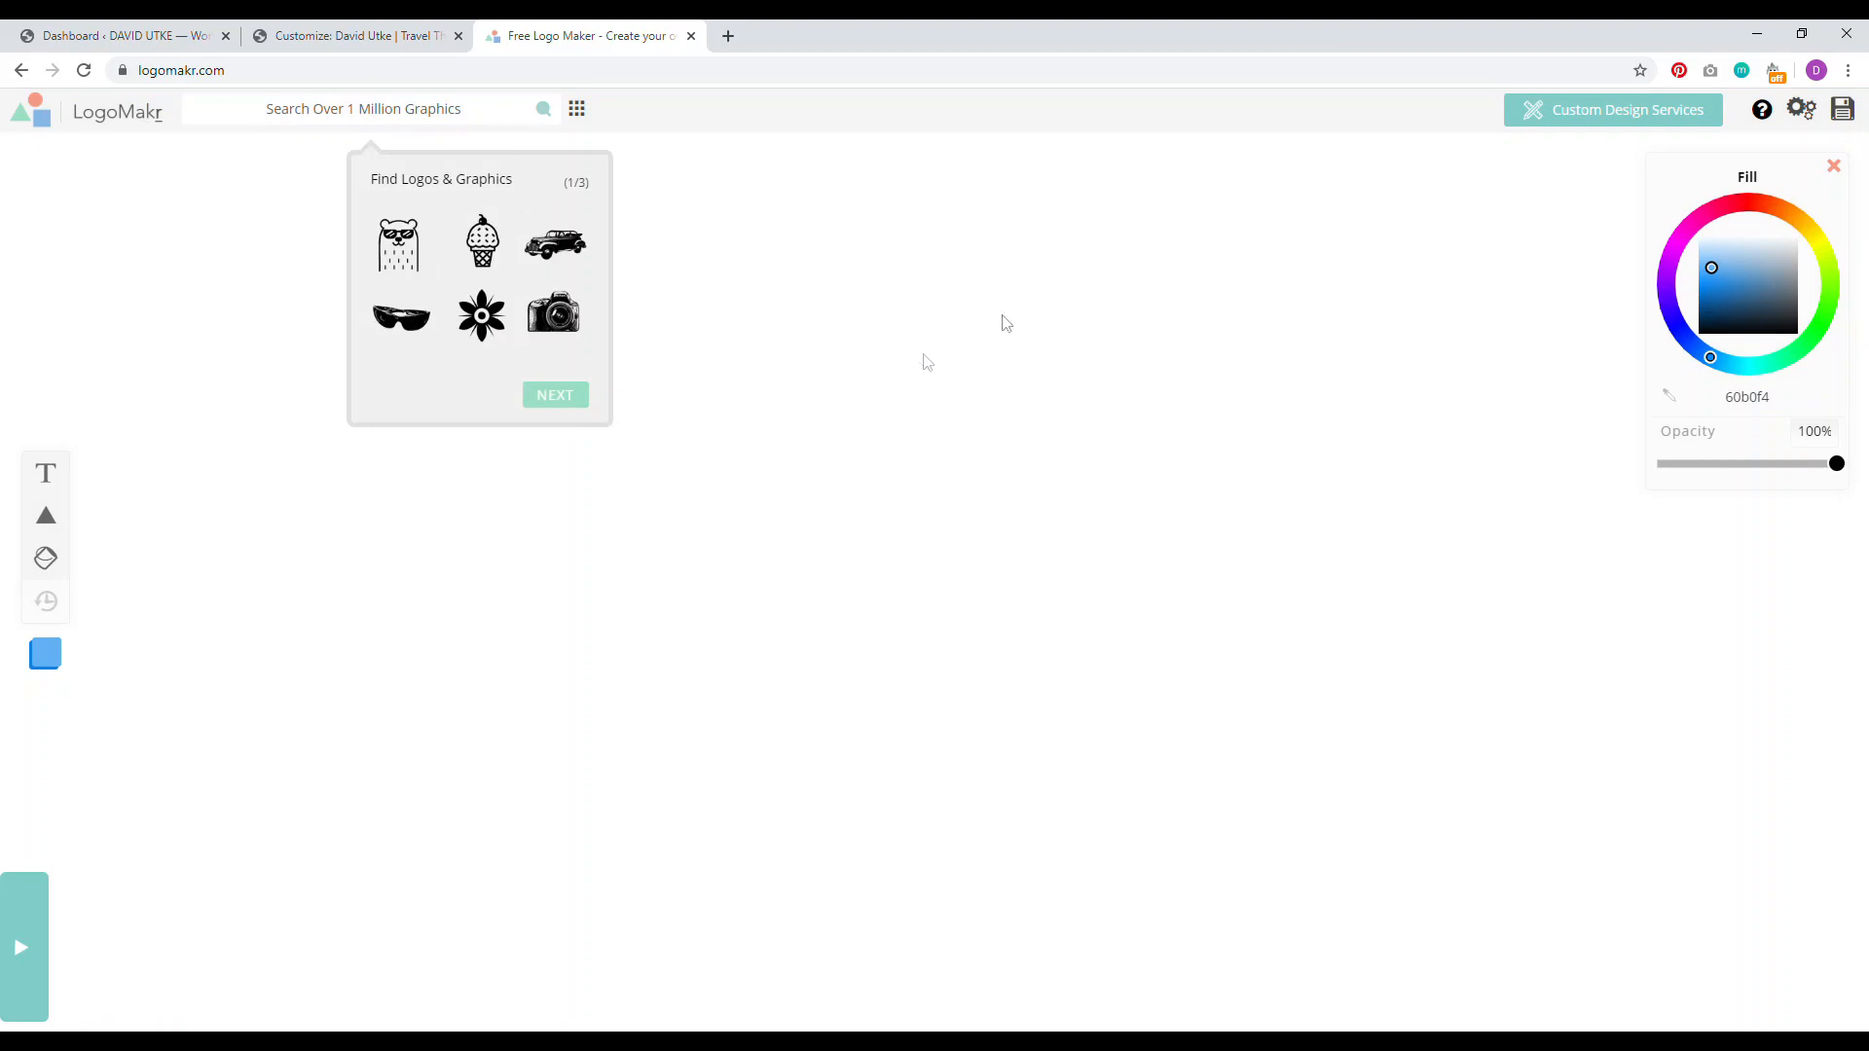
{"action": "left_click", "coordinate": [1134, 296]}
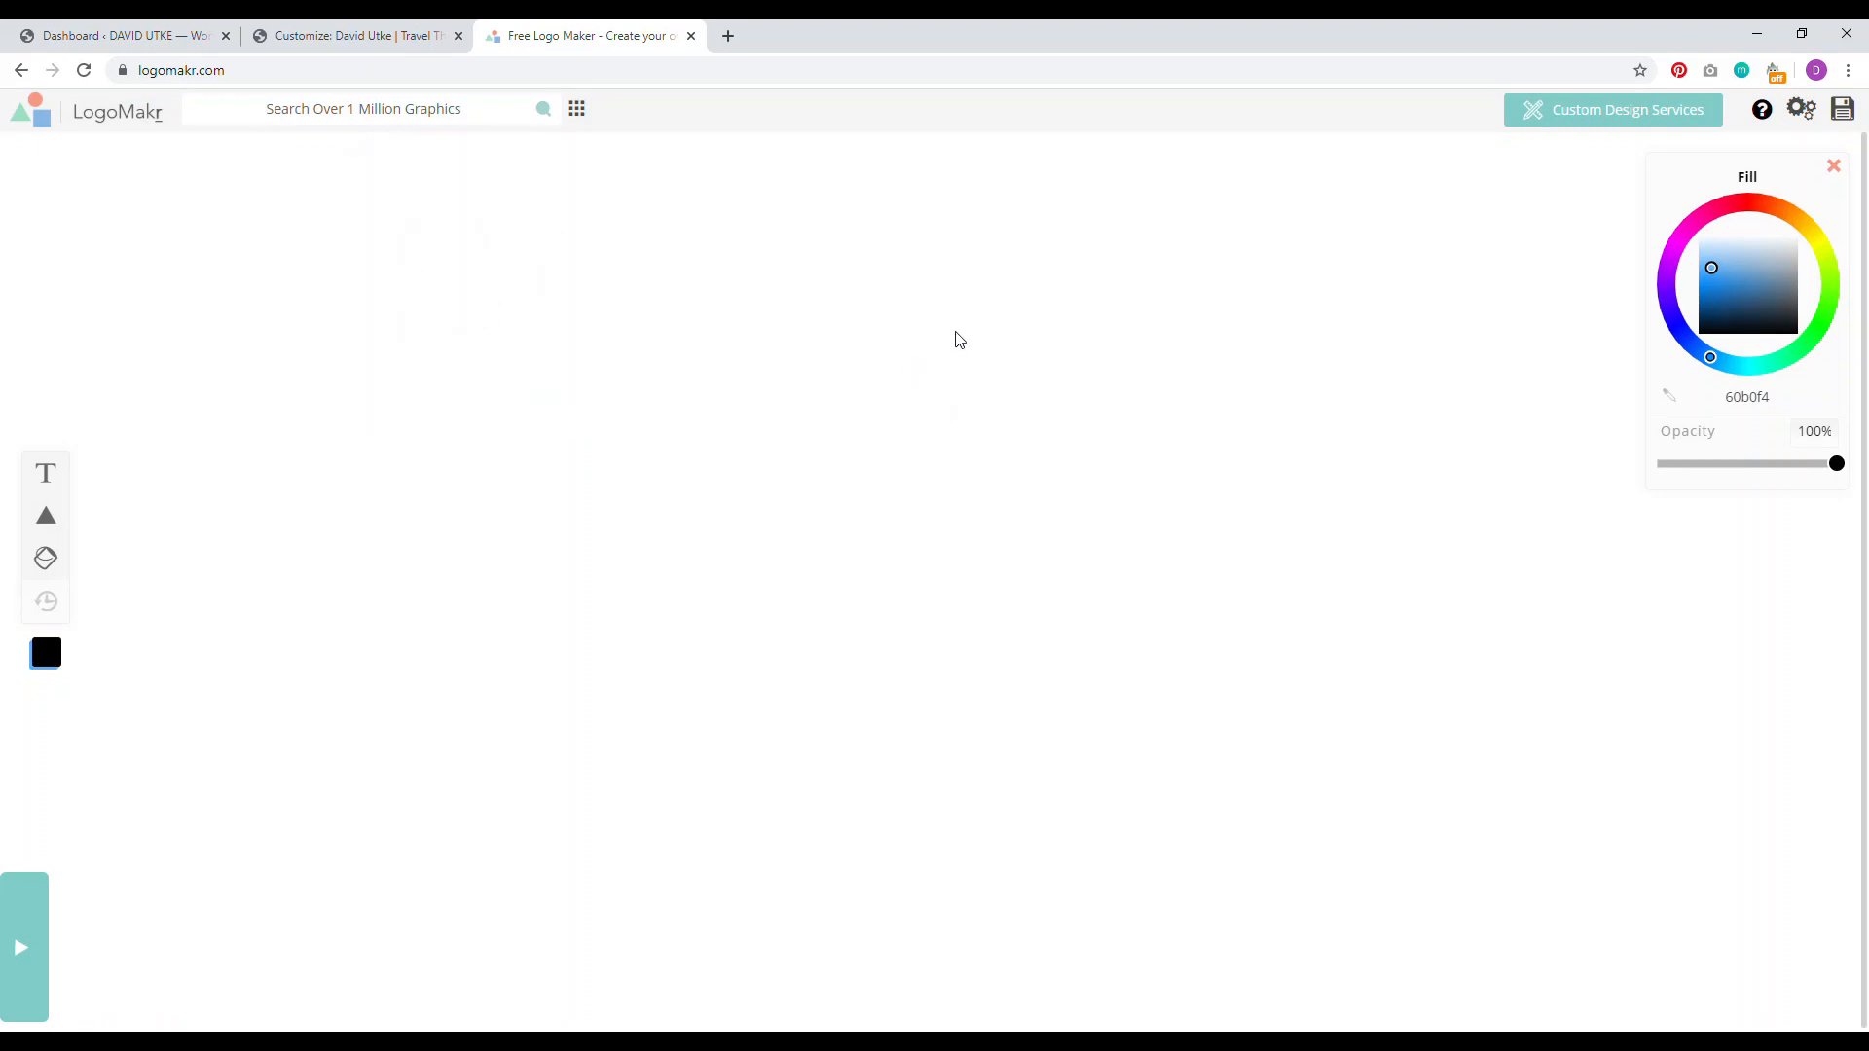
{"action": "left_click", "coordinate": [726, 34]}
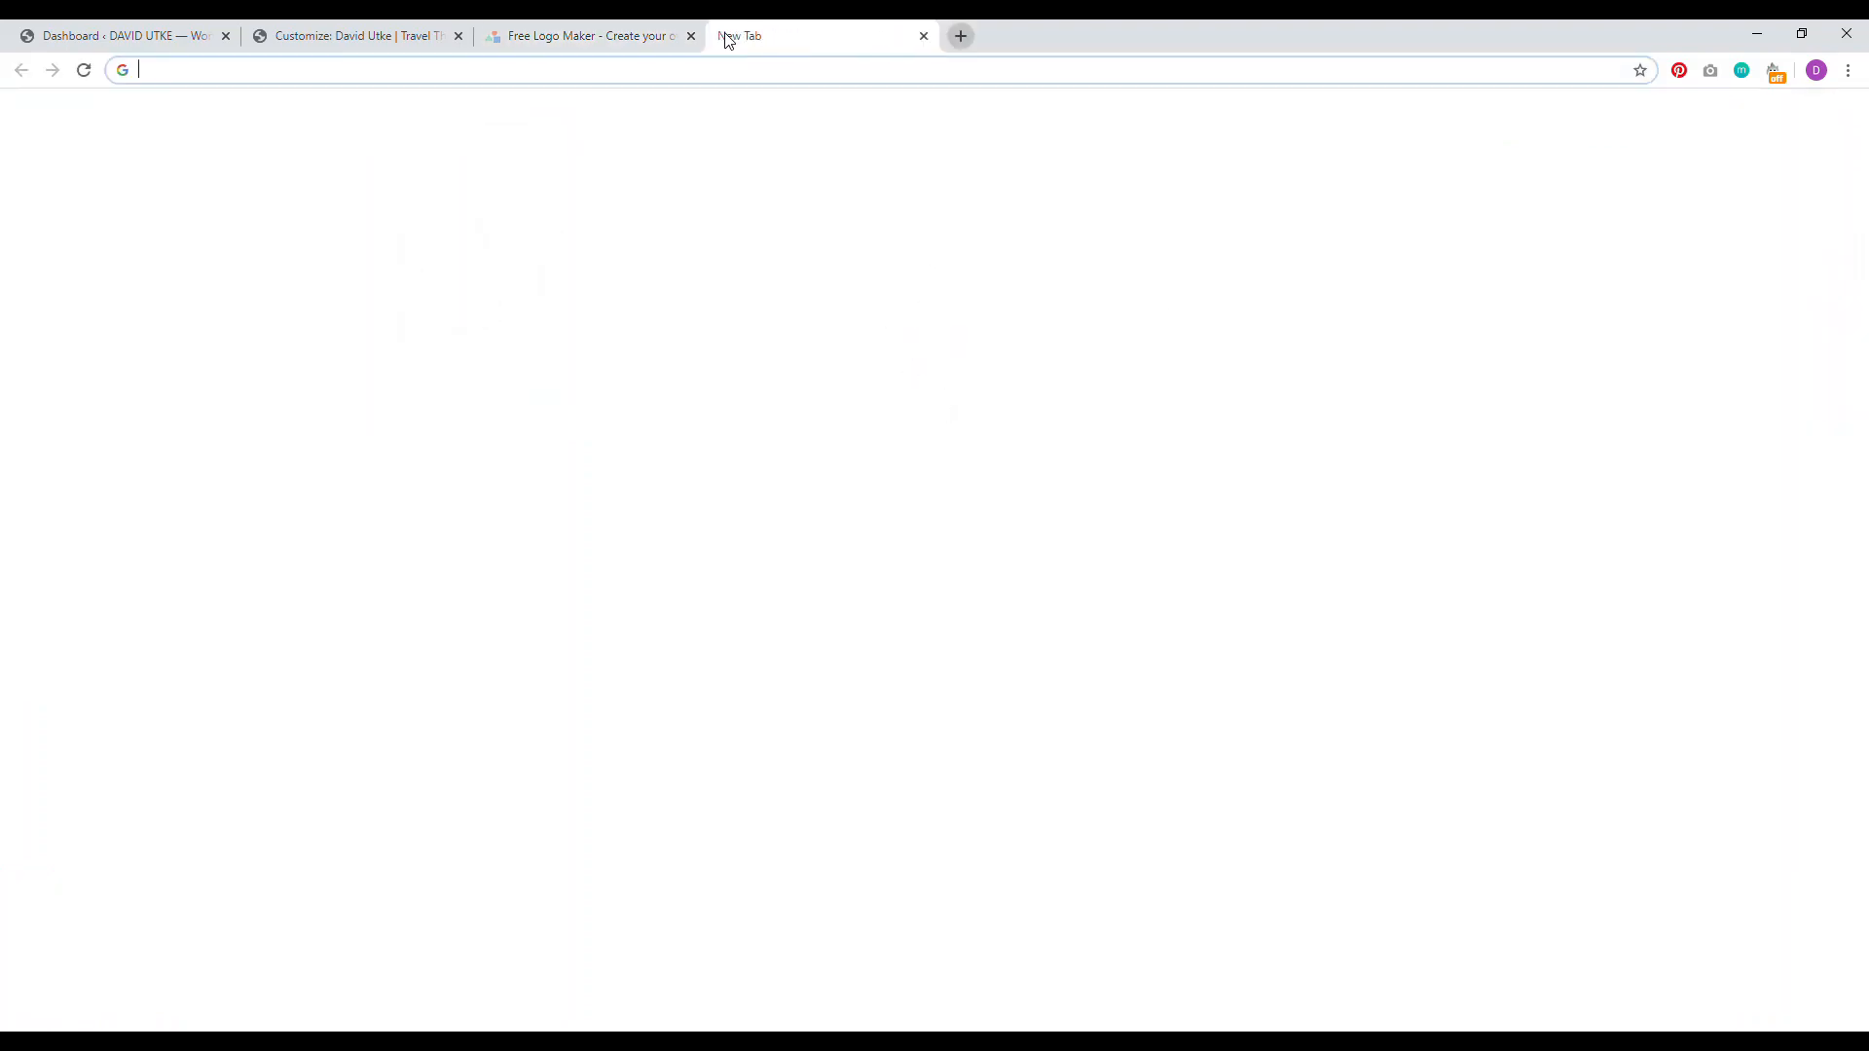
Step: Briefly open Fiverr's seller dashboard from 'fiv', then close that tab
{"action": "type", "text": "fiver"}
{"action": "key", "text": "Return"}
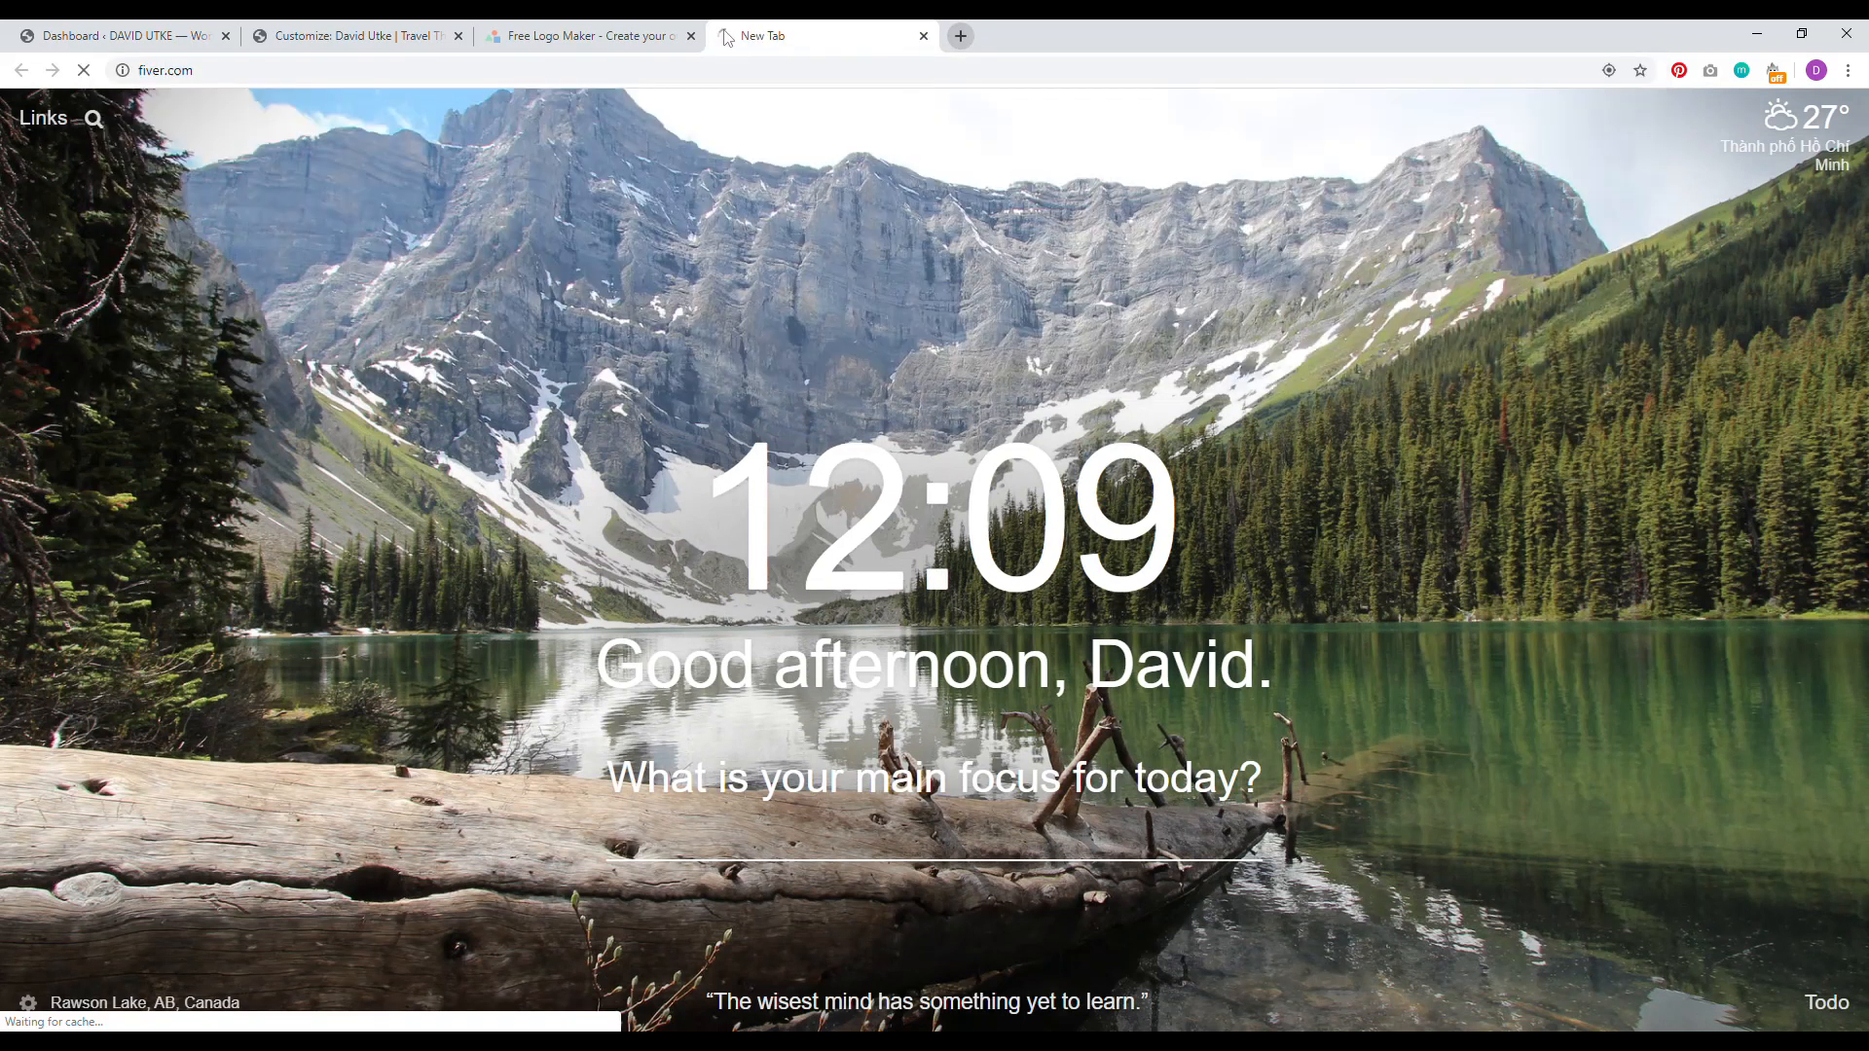
{"action": "left_click", "coordinate": [922, 36]}
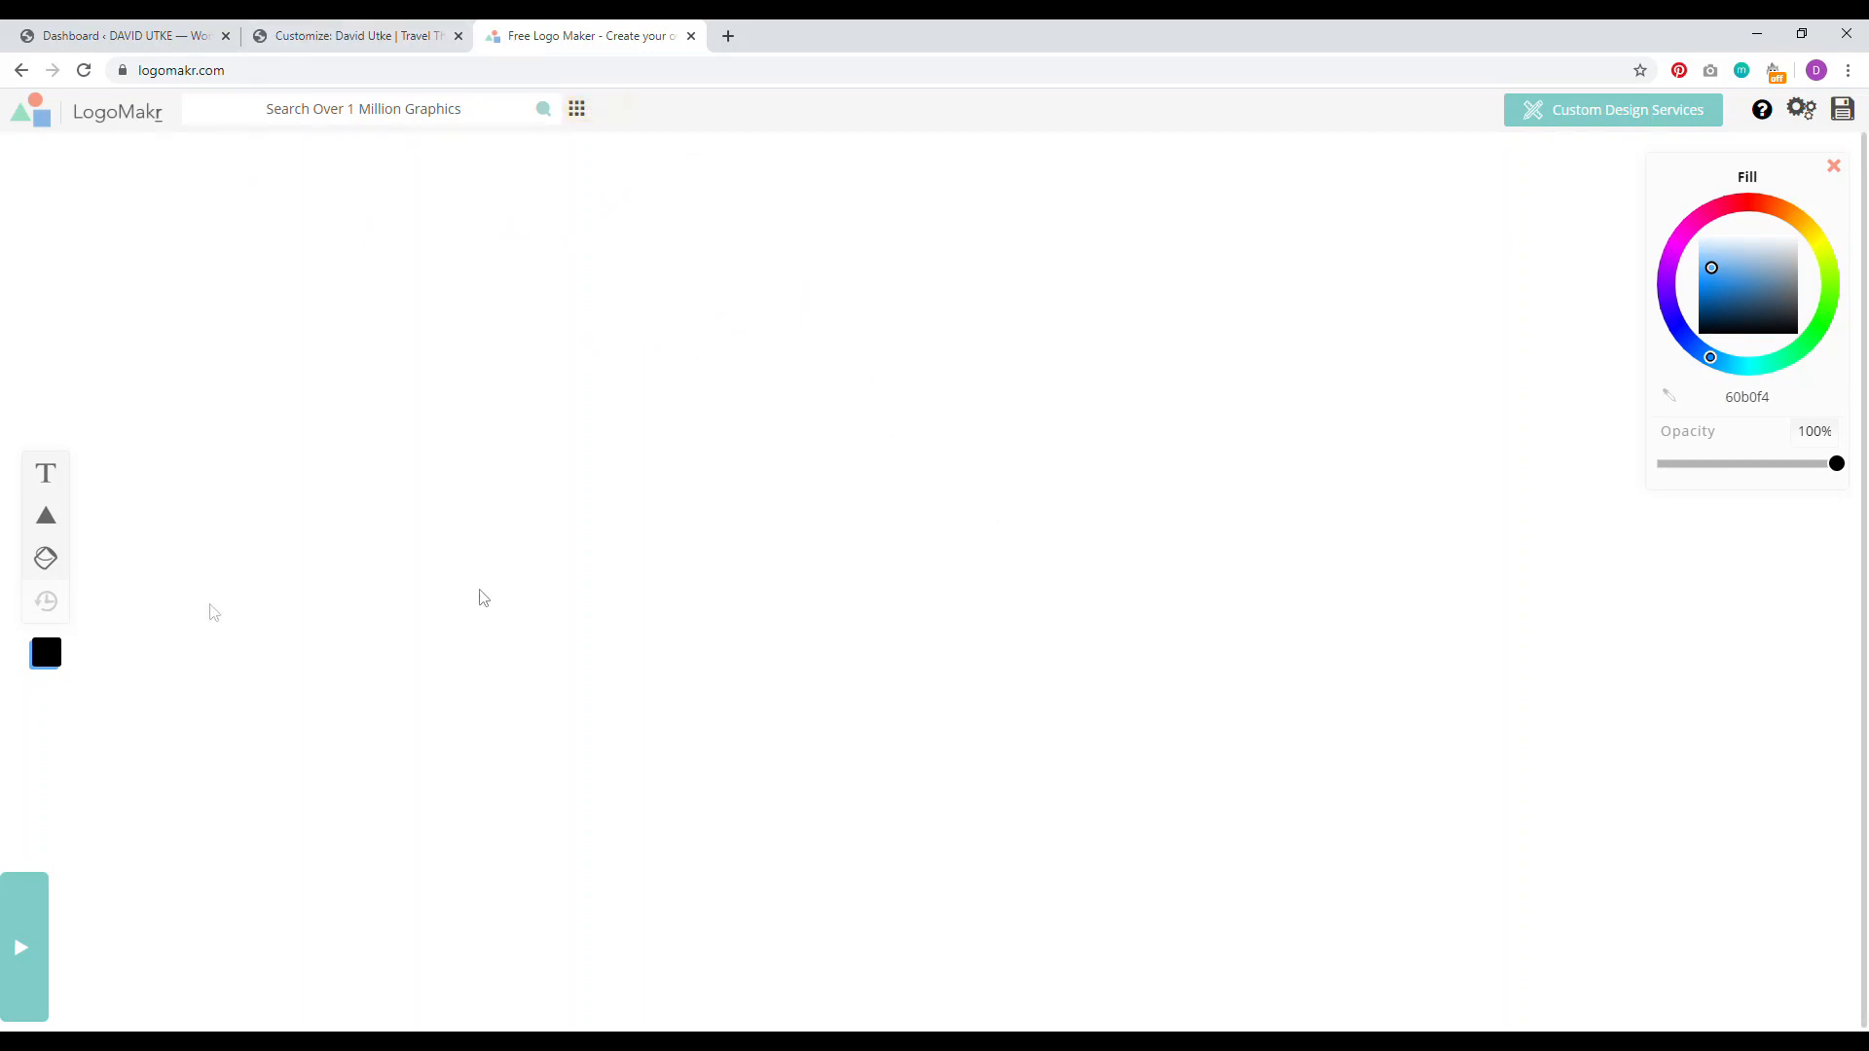
{"action": "left_click", "coordinate": [43, 477]}
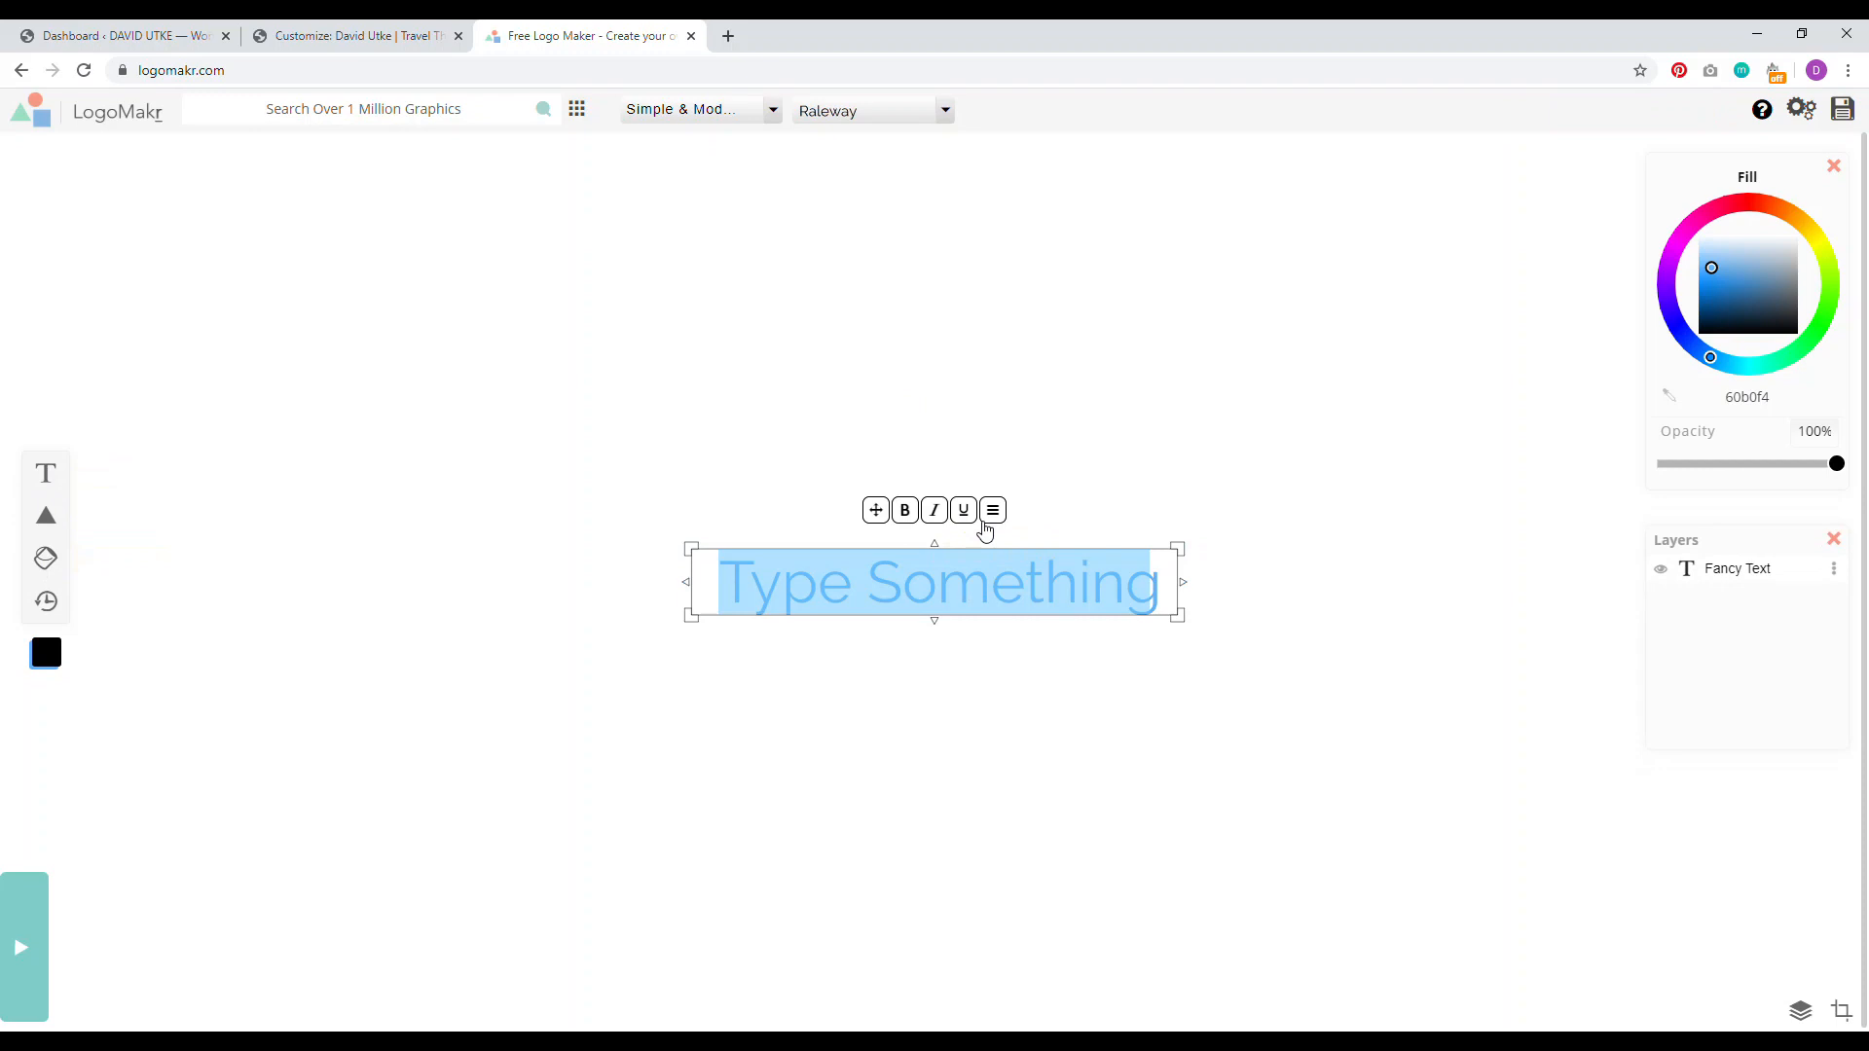
{"action": "type", "text": "DAVID UTKE"}
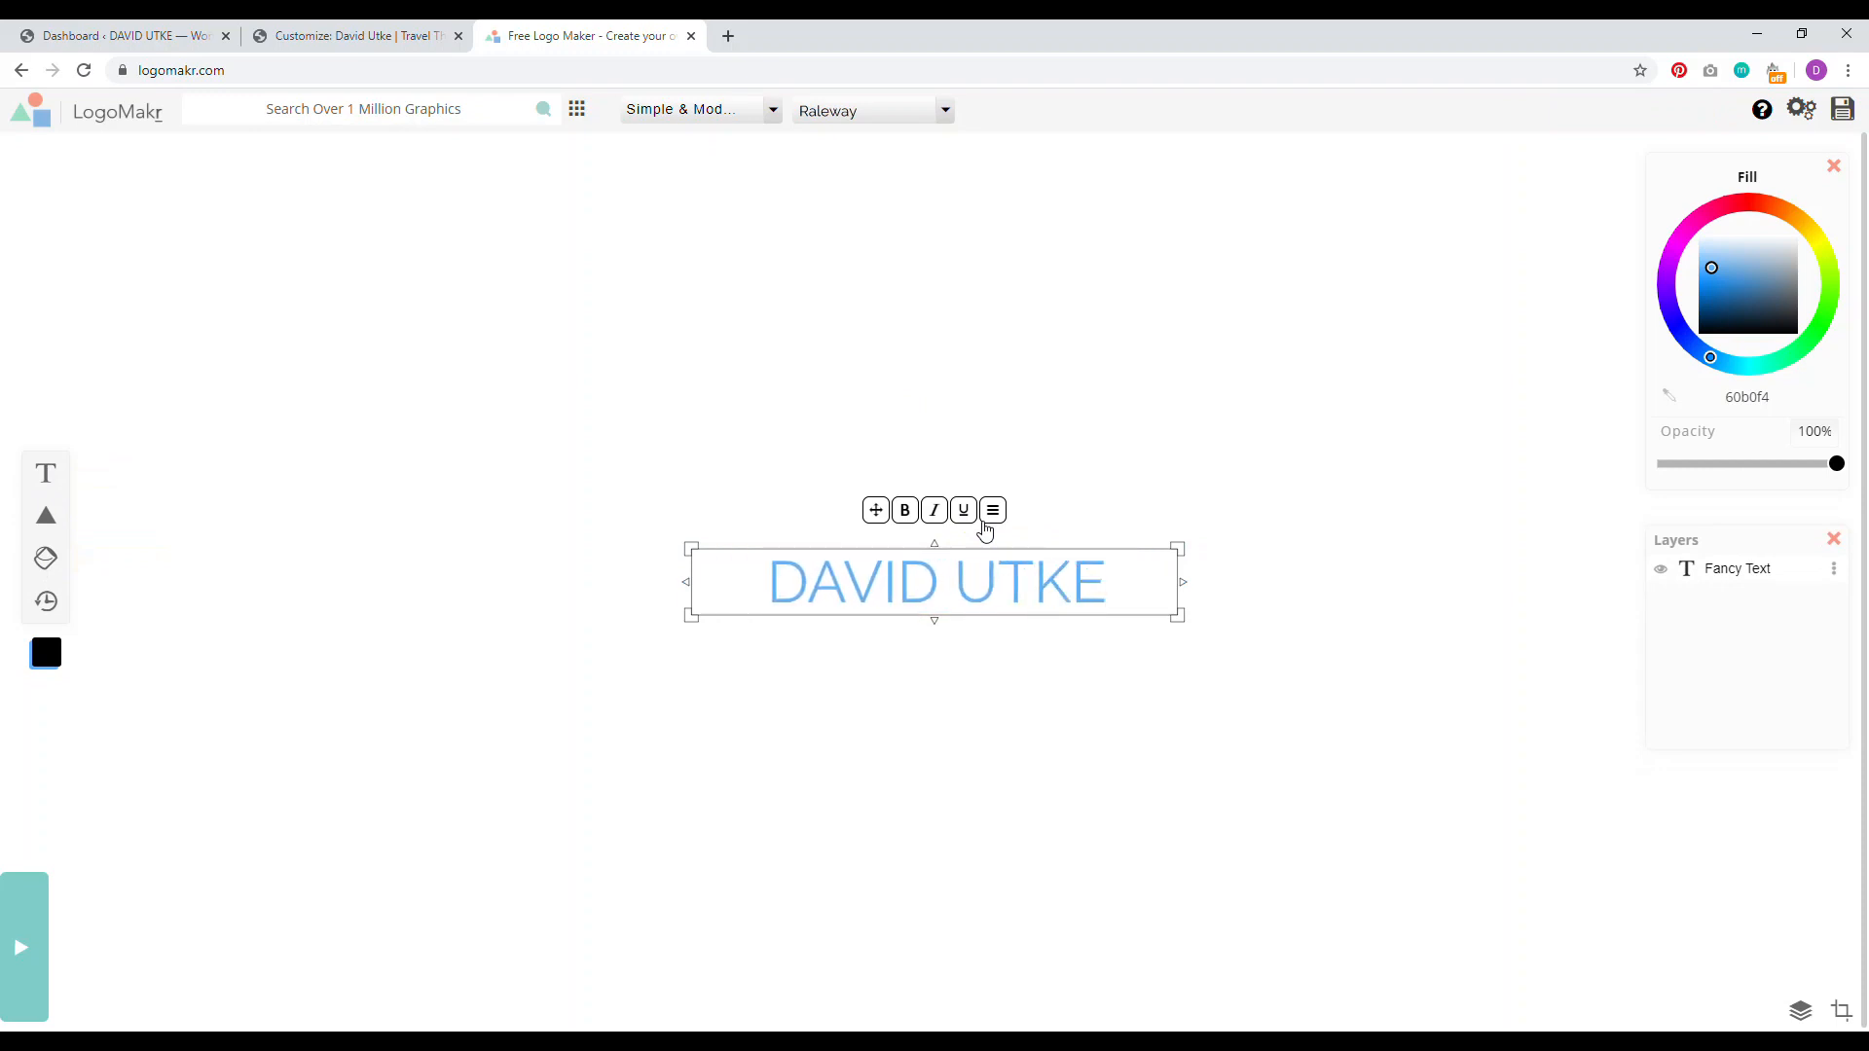
{"action": "left_click", "coordinate": [1106, 417]}
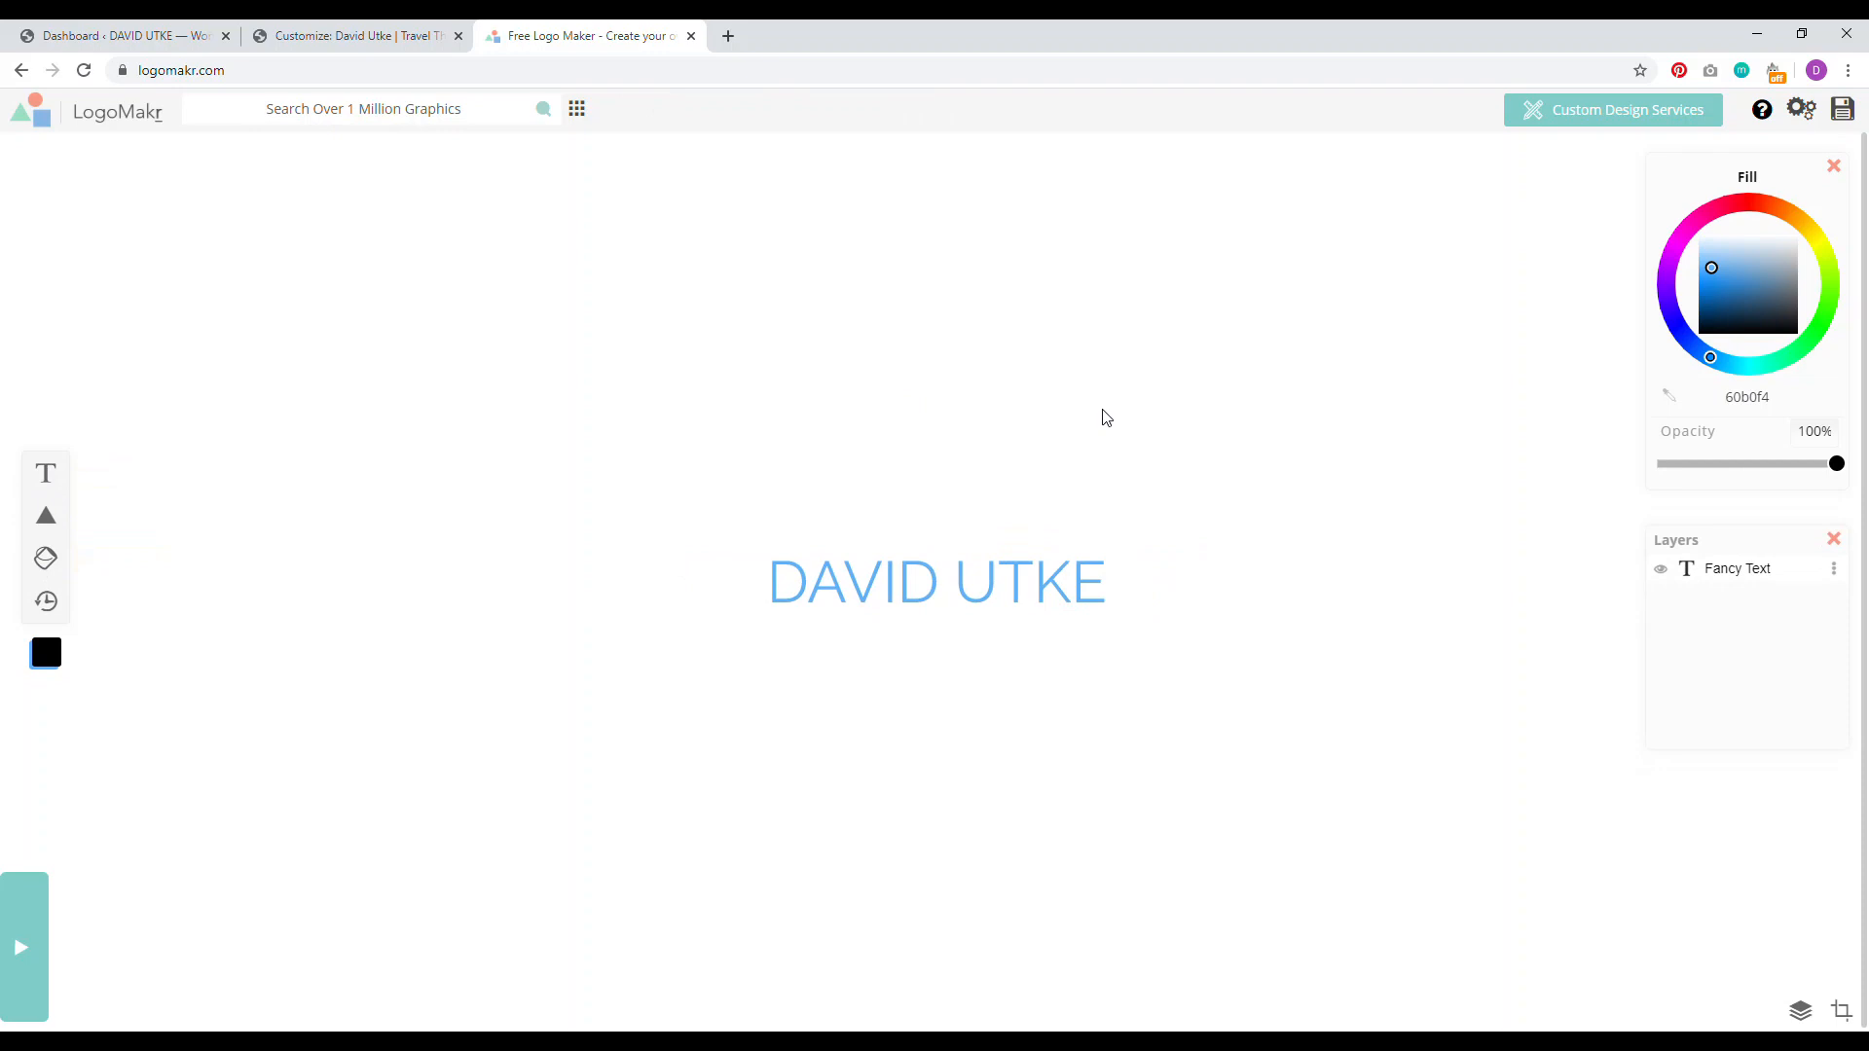
{"action": "left_click", "coordinate": [1121, 578]}
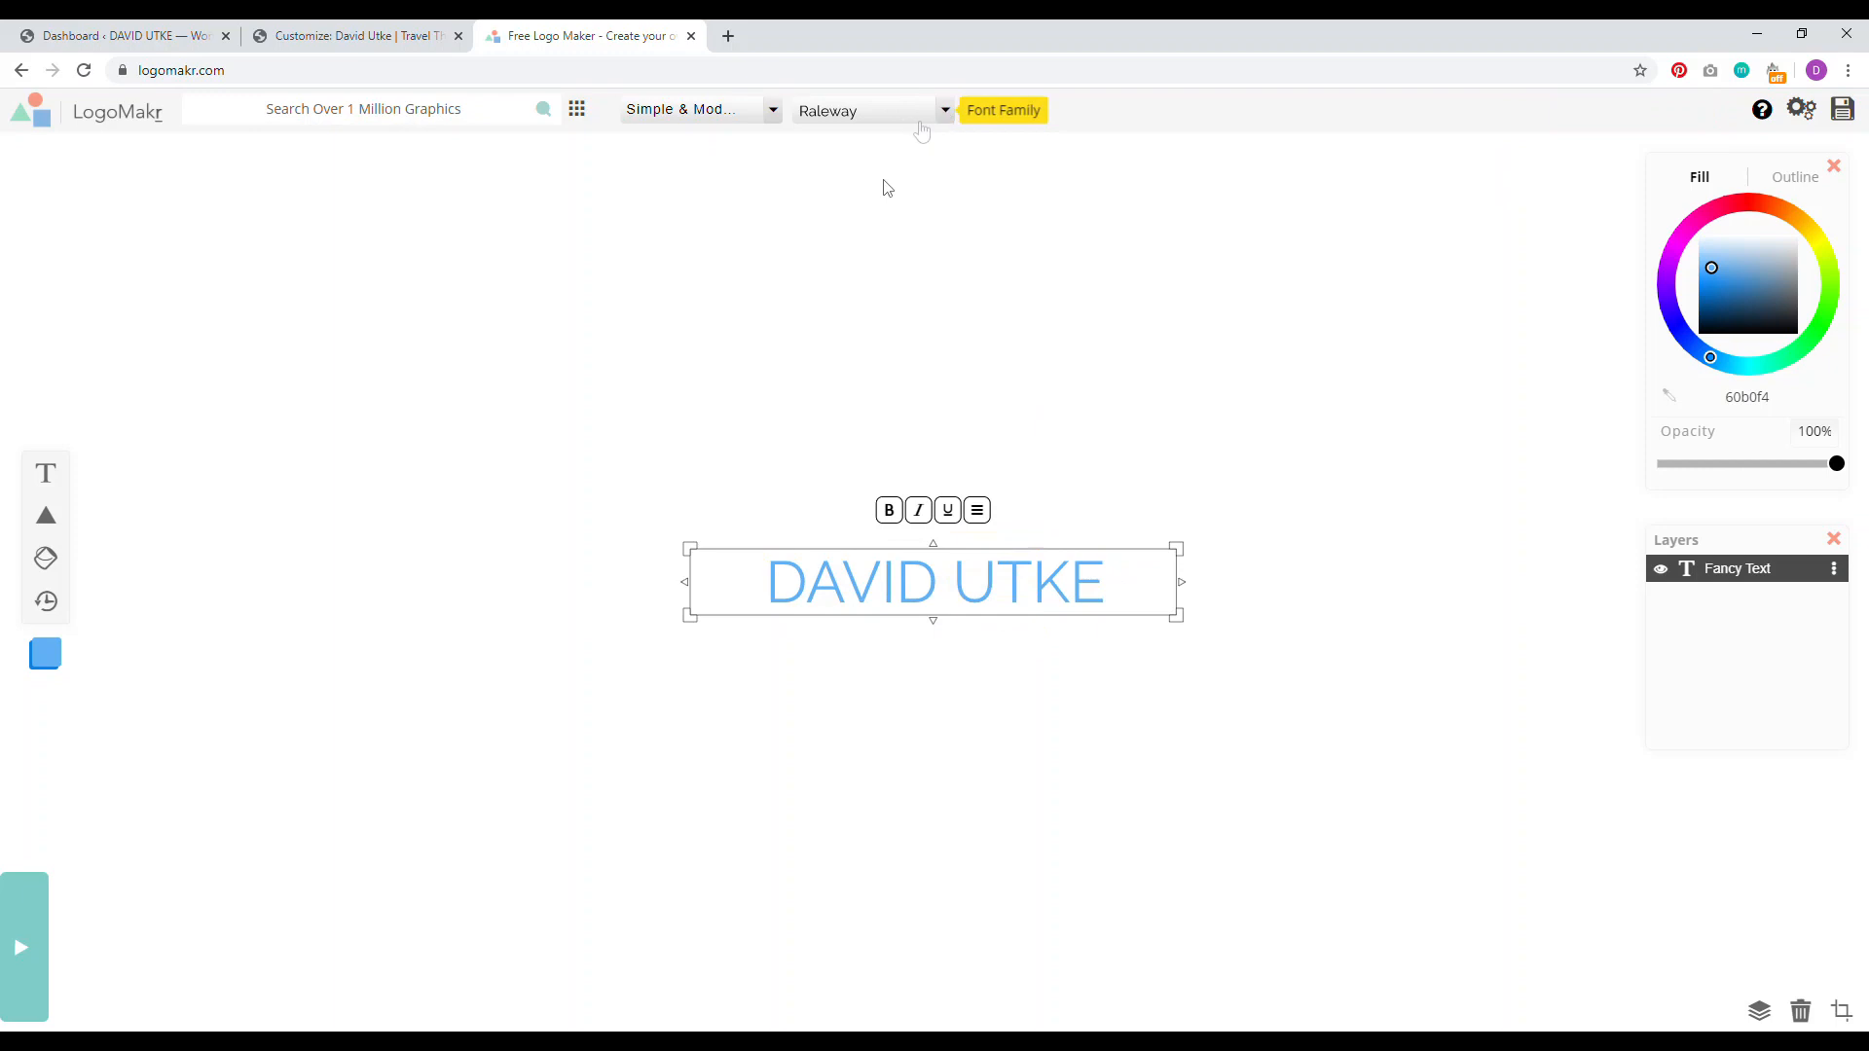
{"action": "left_click", "coordinate": [945, 111]}
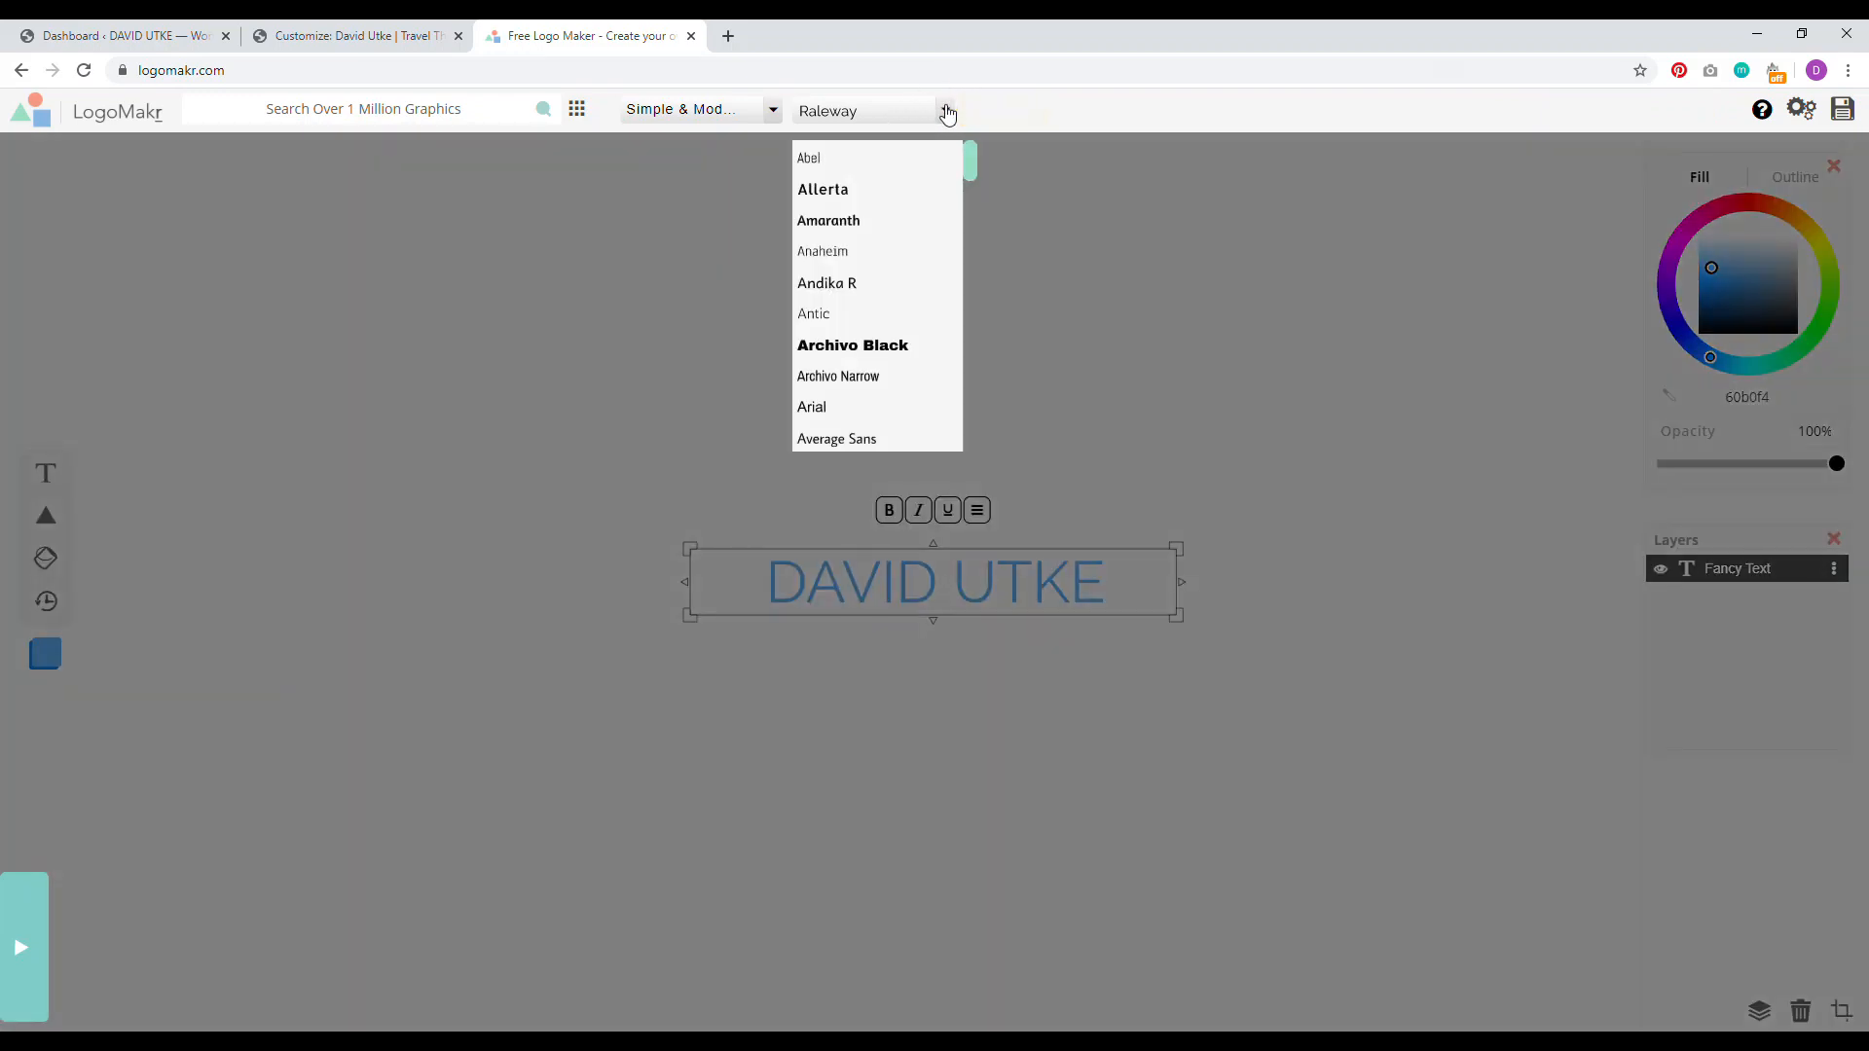
{"action": "left_click_drag", "start_coordinate": [970, 154], "coordinate": [1012, 237]}
{"action": "left_click", "coordinate": [868, 154]}
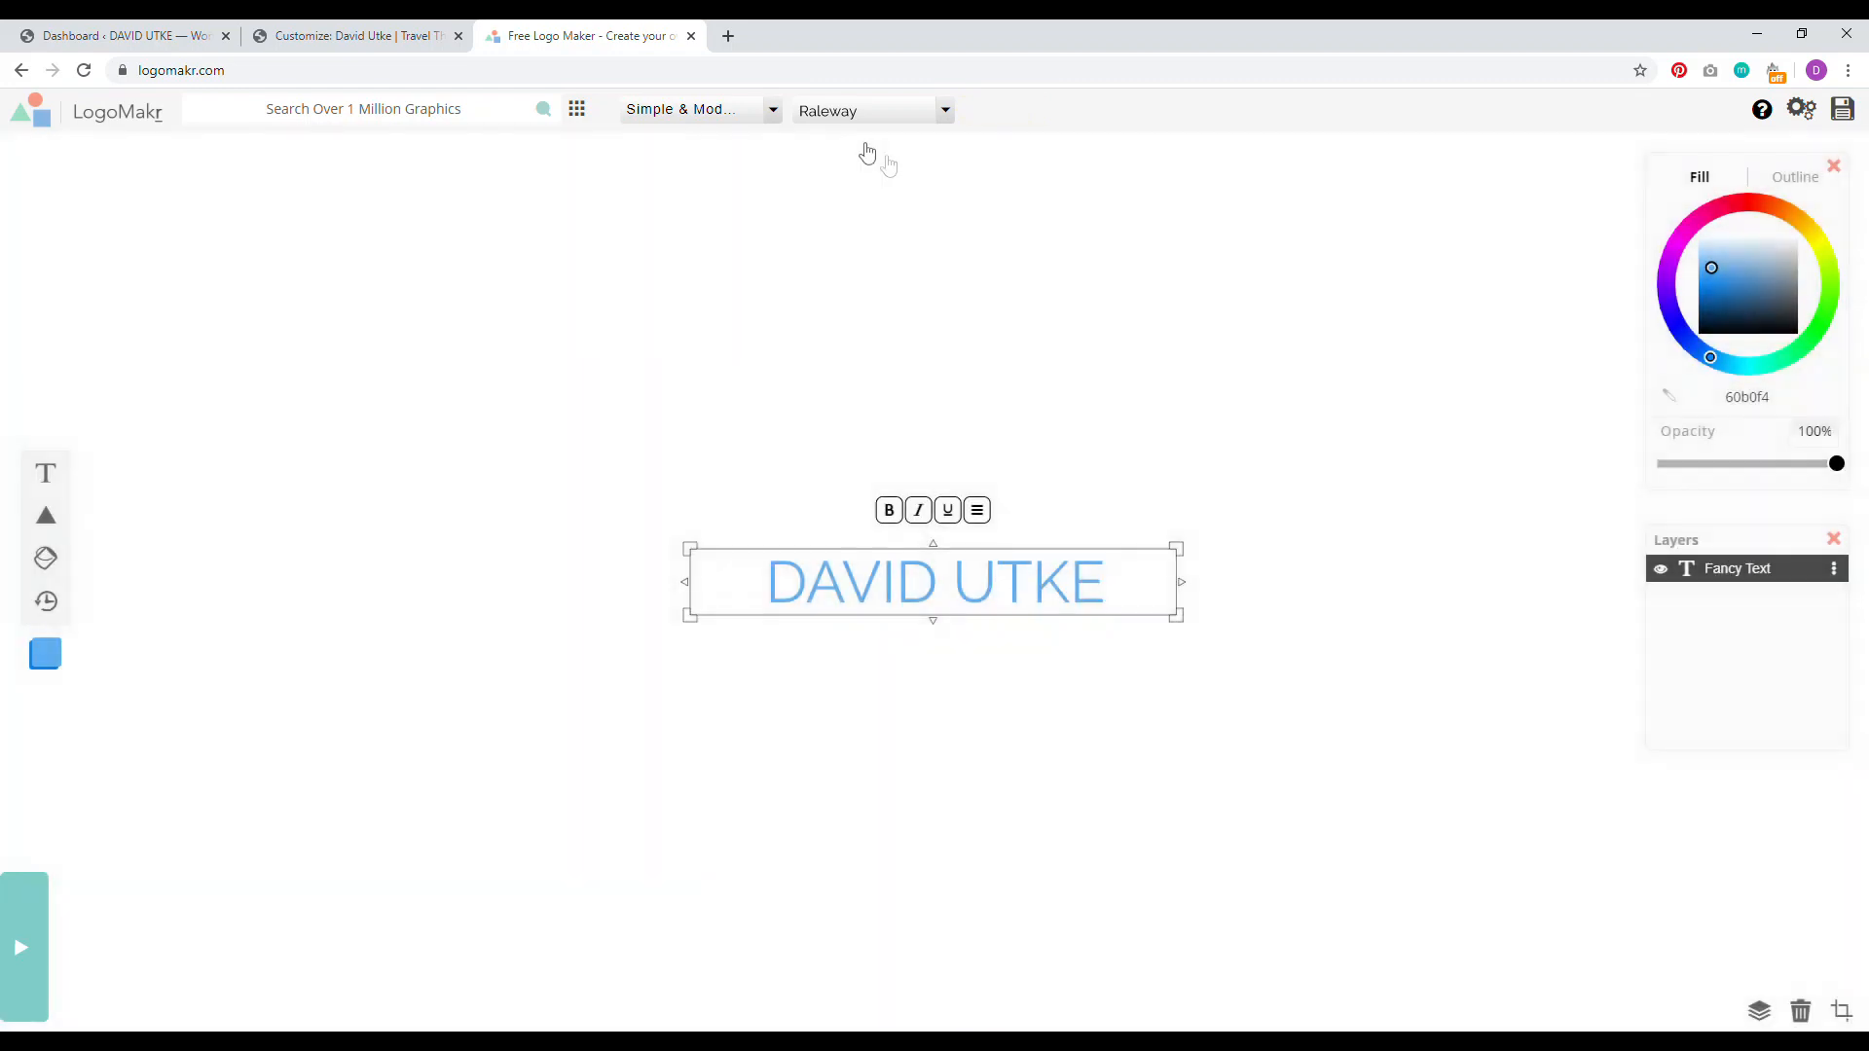
{"action": "left_click", "coordinate": [773, 109]}
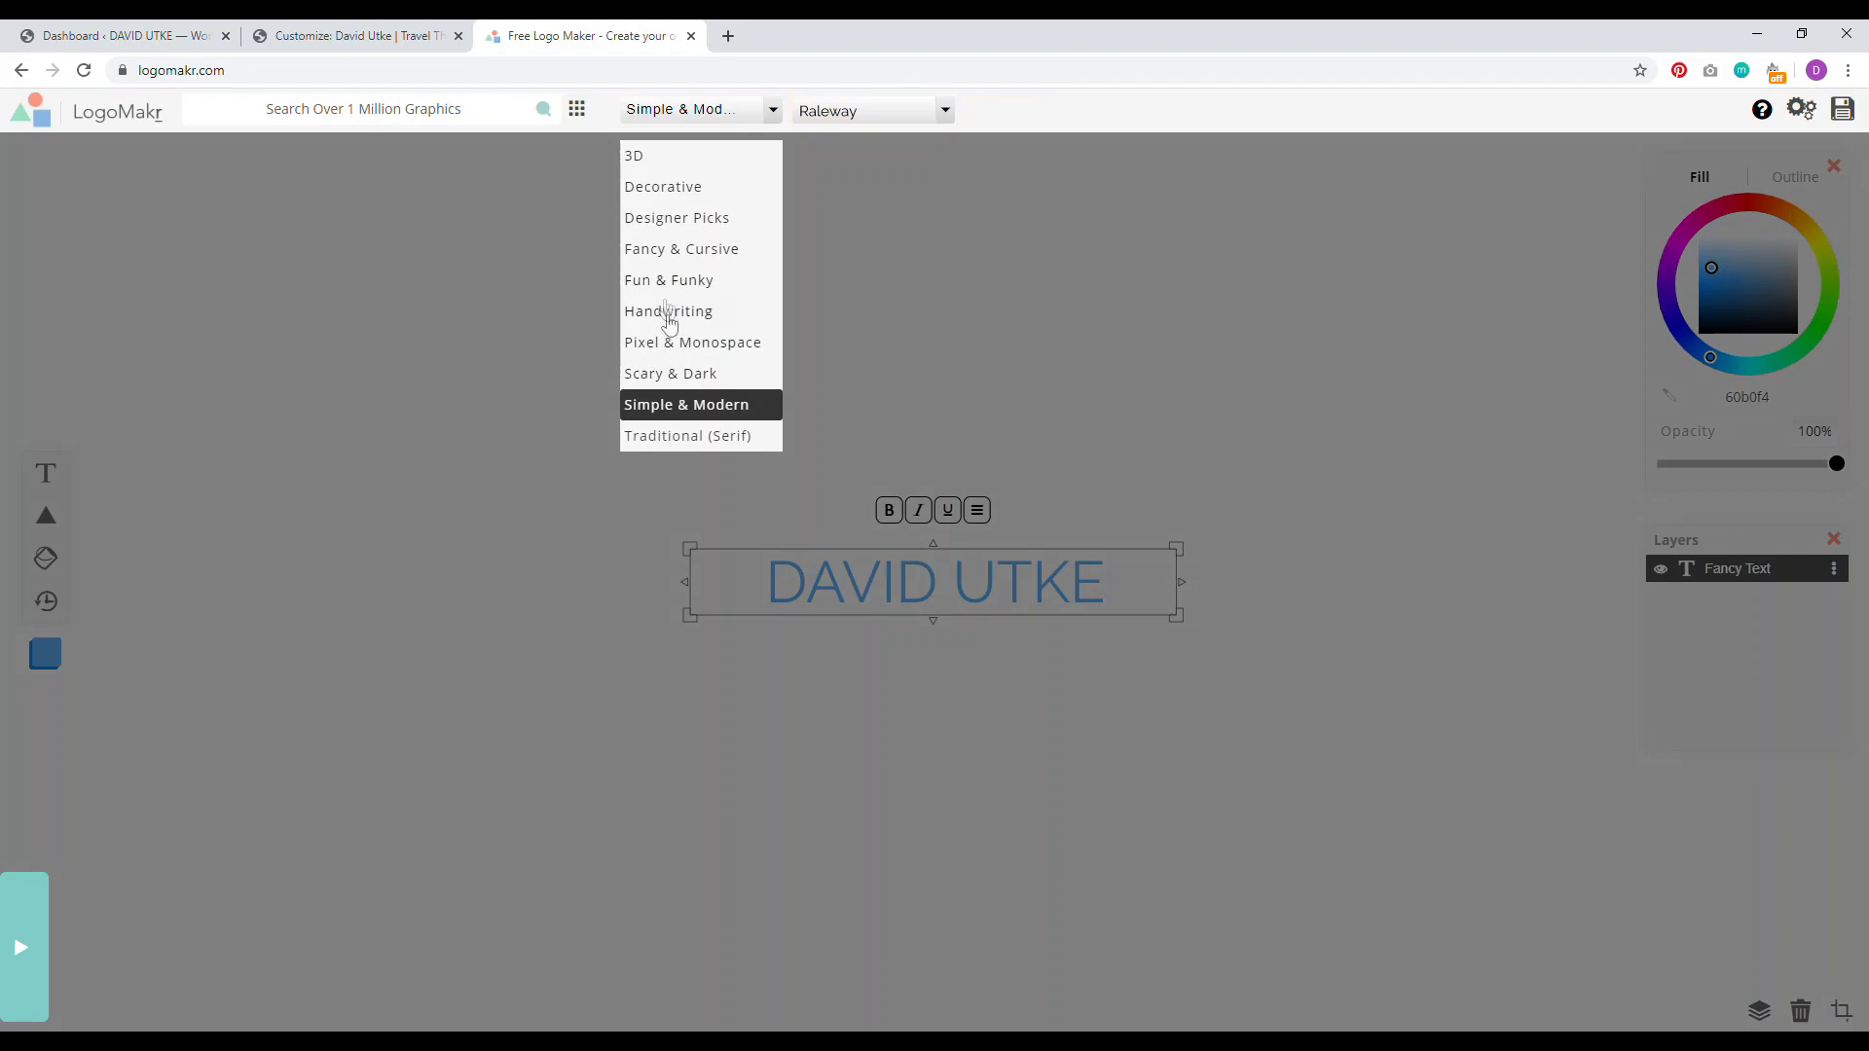
{"action": "left_click", "coordinate": [688, 405]}
{"action": "double_click", "coordinate": [1109, 595]}
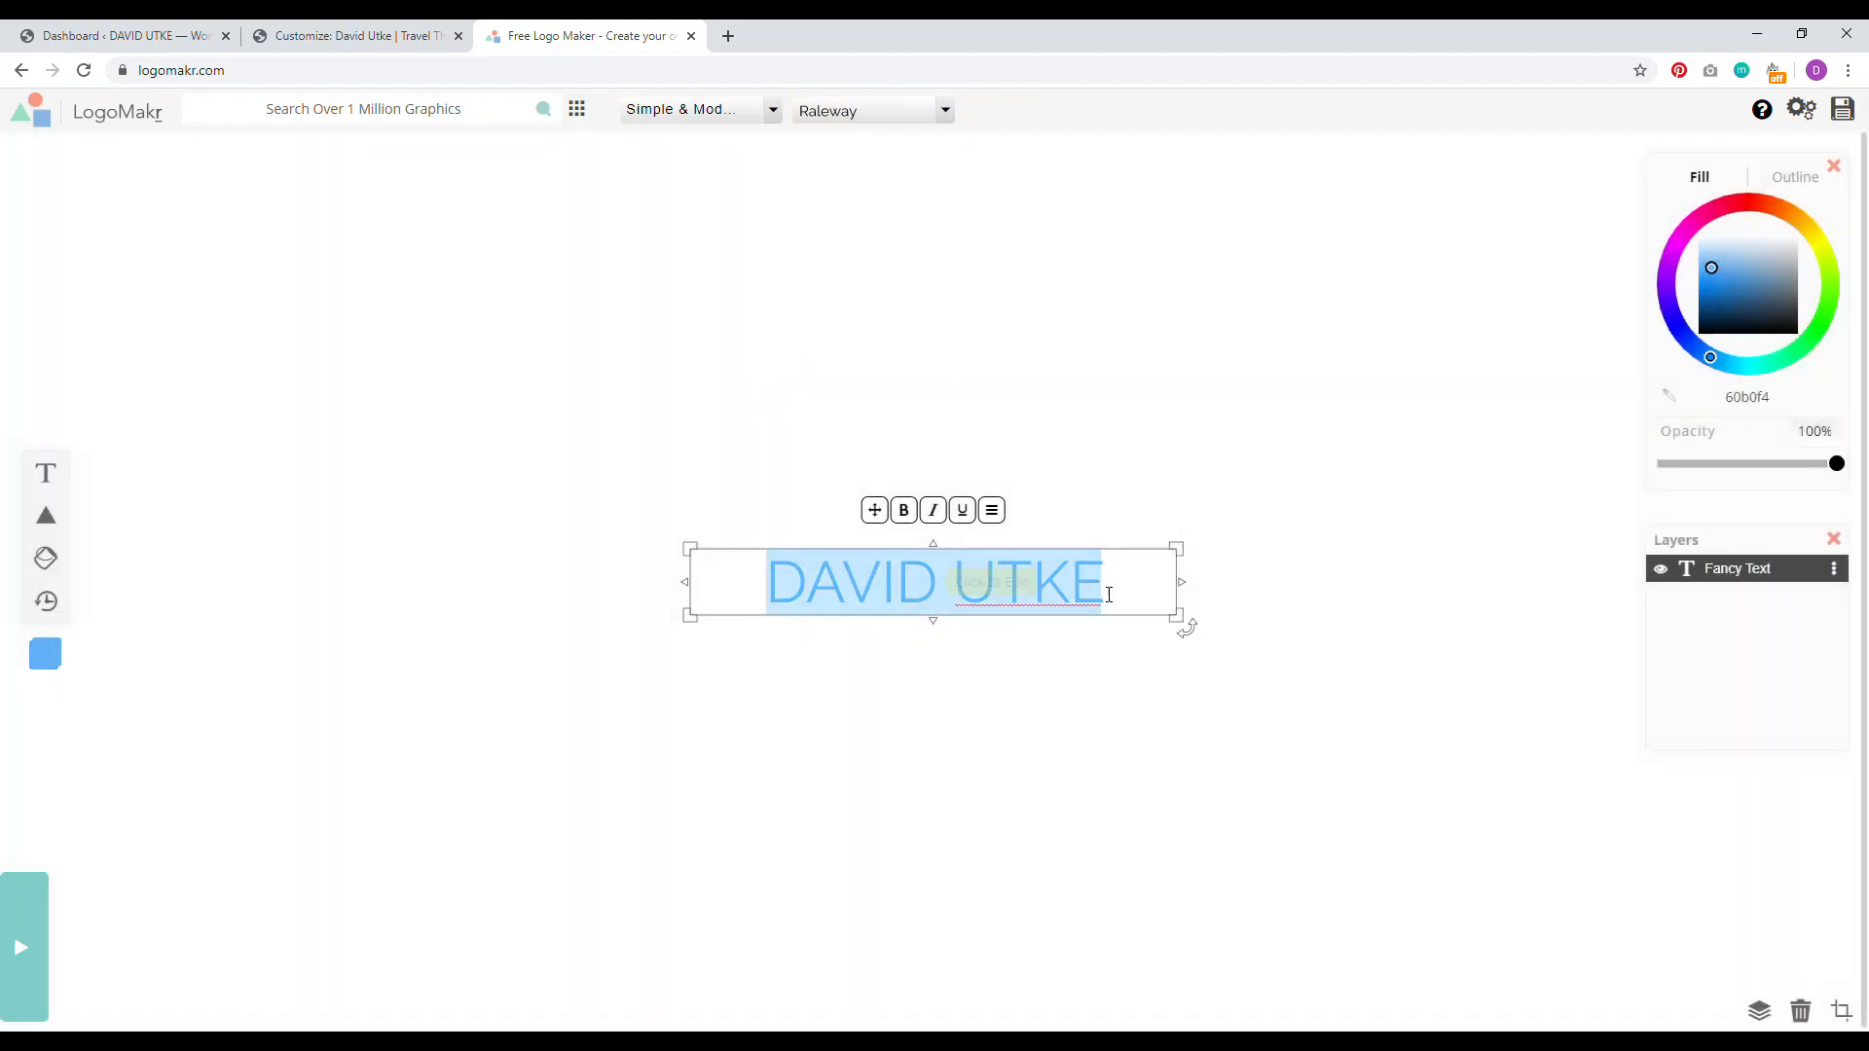
Step: Set the logo's name text font to Passion One
{"action": "left_click", "coordinate": [944, 113]}
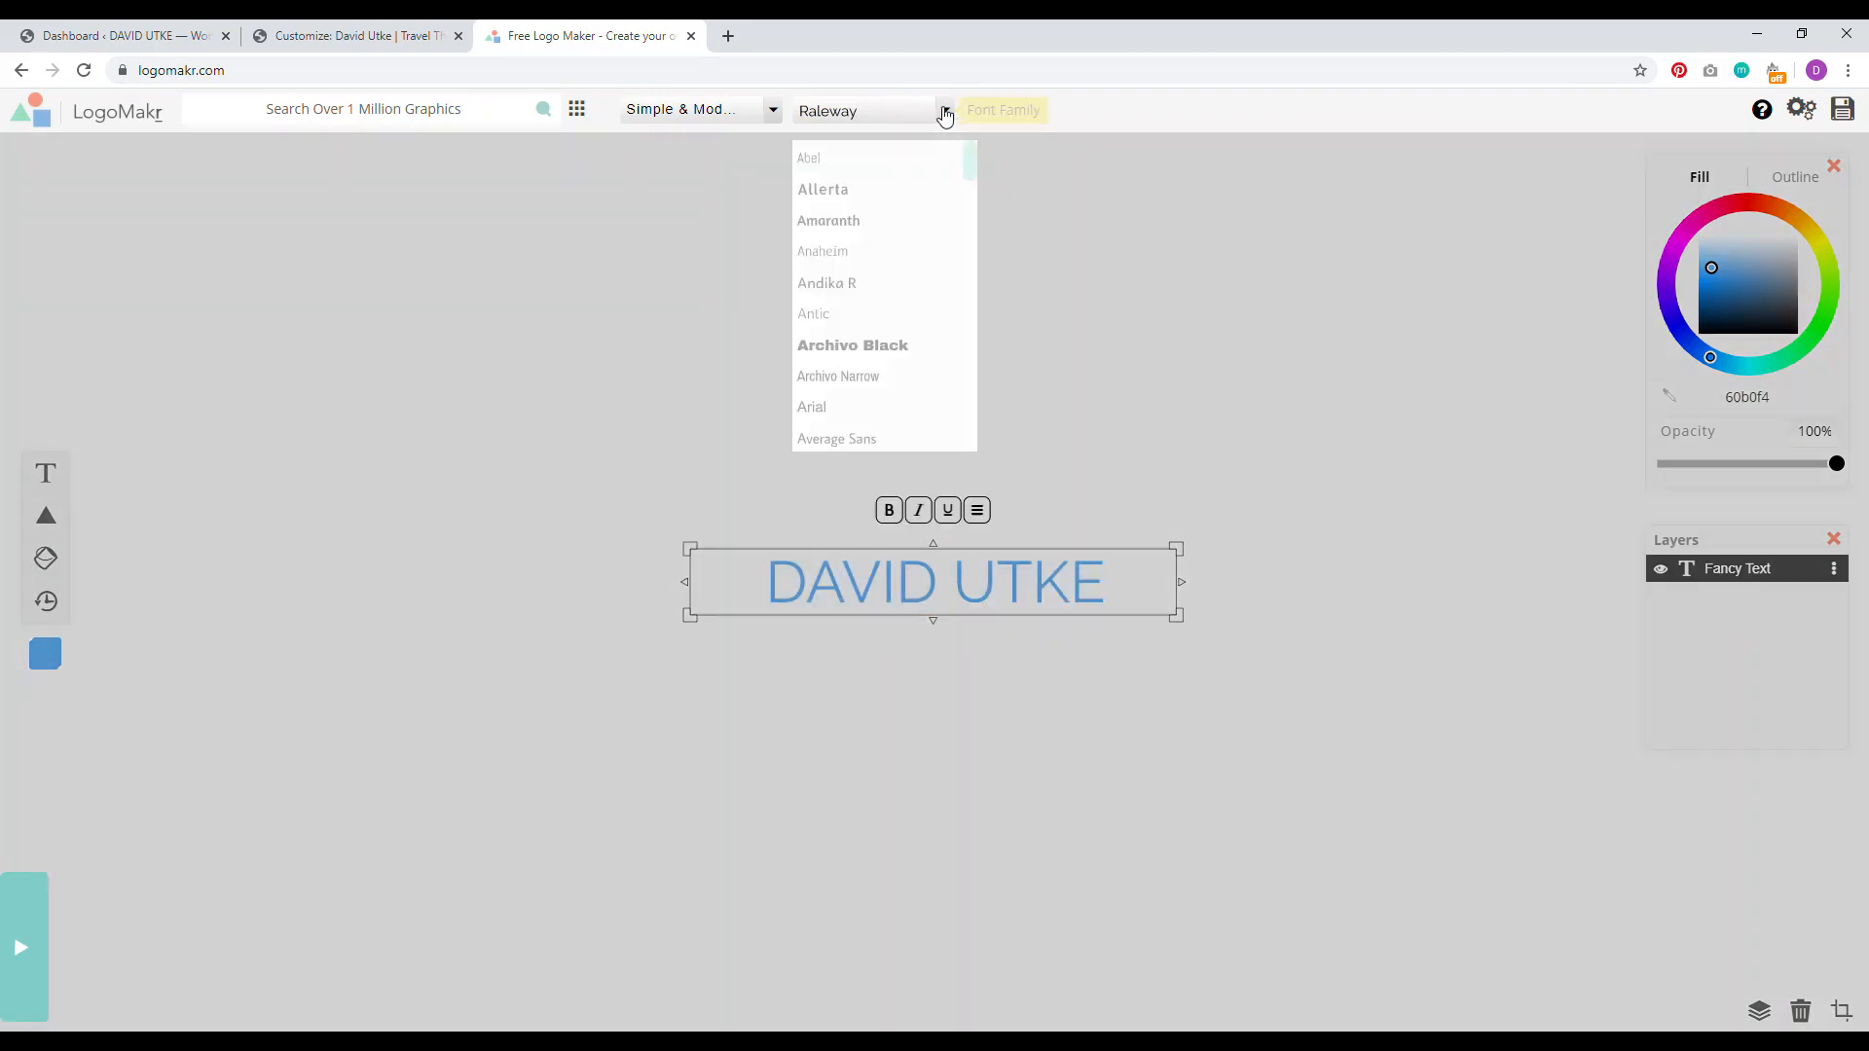
{"action": "left_click", "coordinate": [978, 170]}
{"action": "left_click", "coordinate": [946, 111]}
{"action": "left_click_drag", "start_coordinate": [967, 152], "coordinate": [943, 354]}
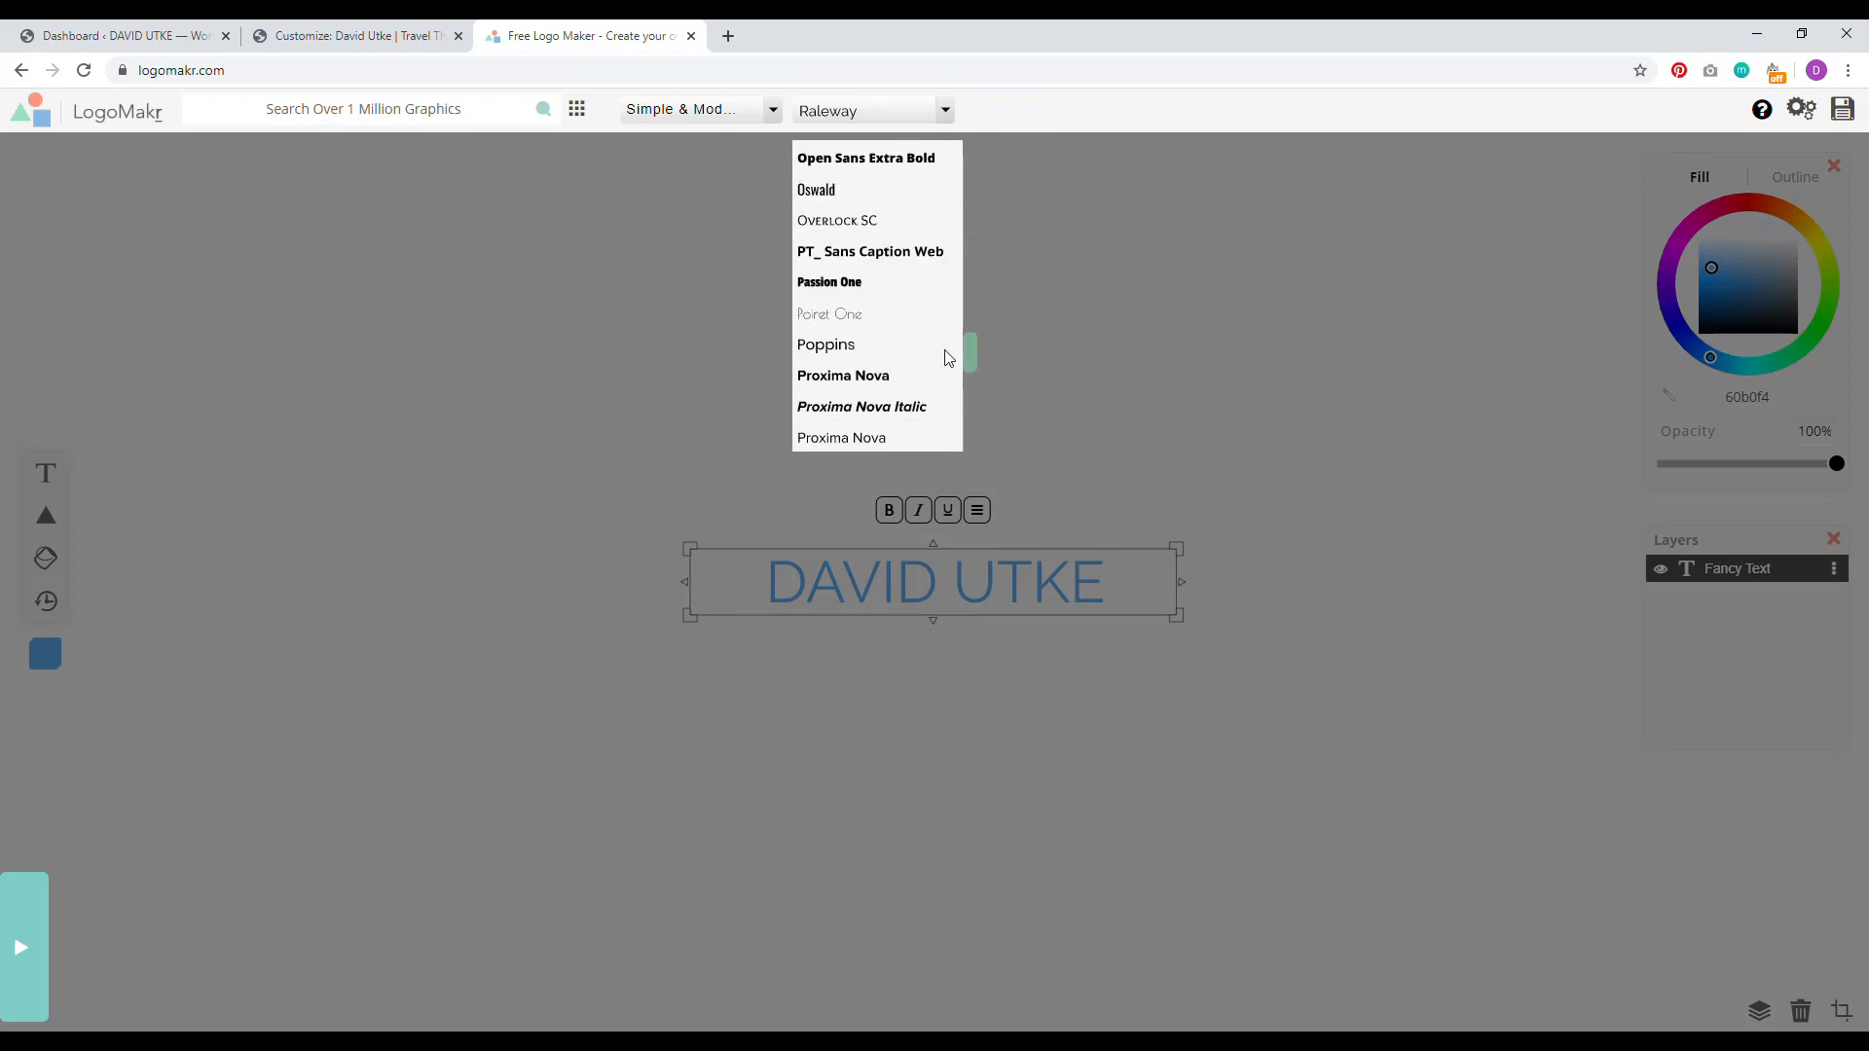
{"action": "left_click", "coordinate": [843, 286]}
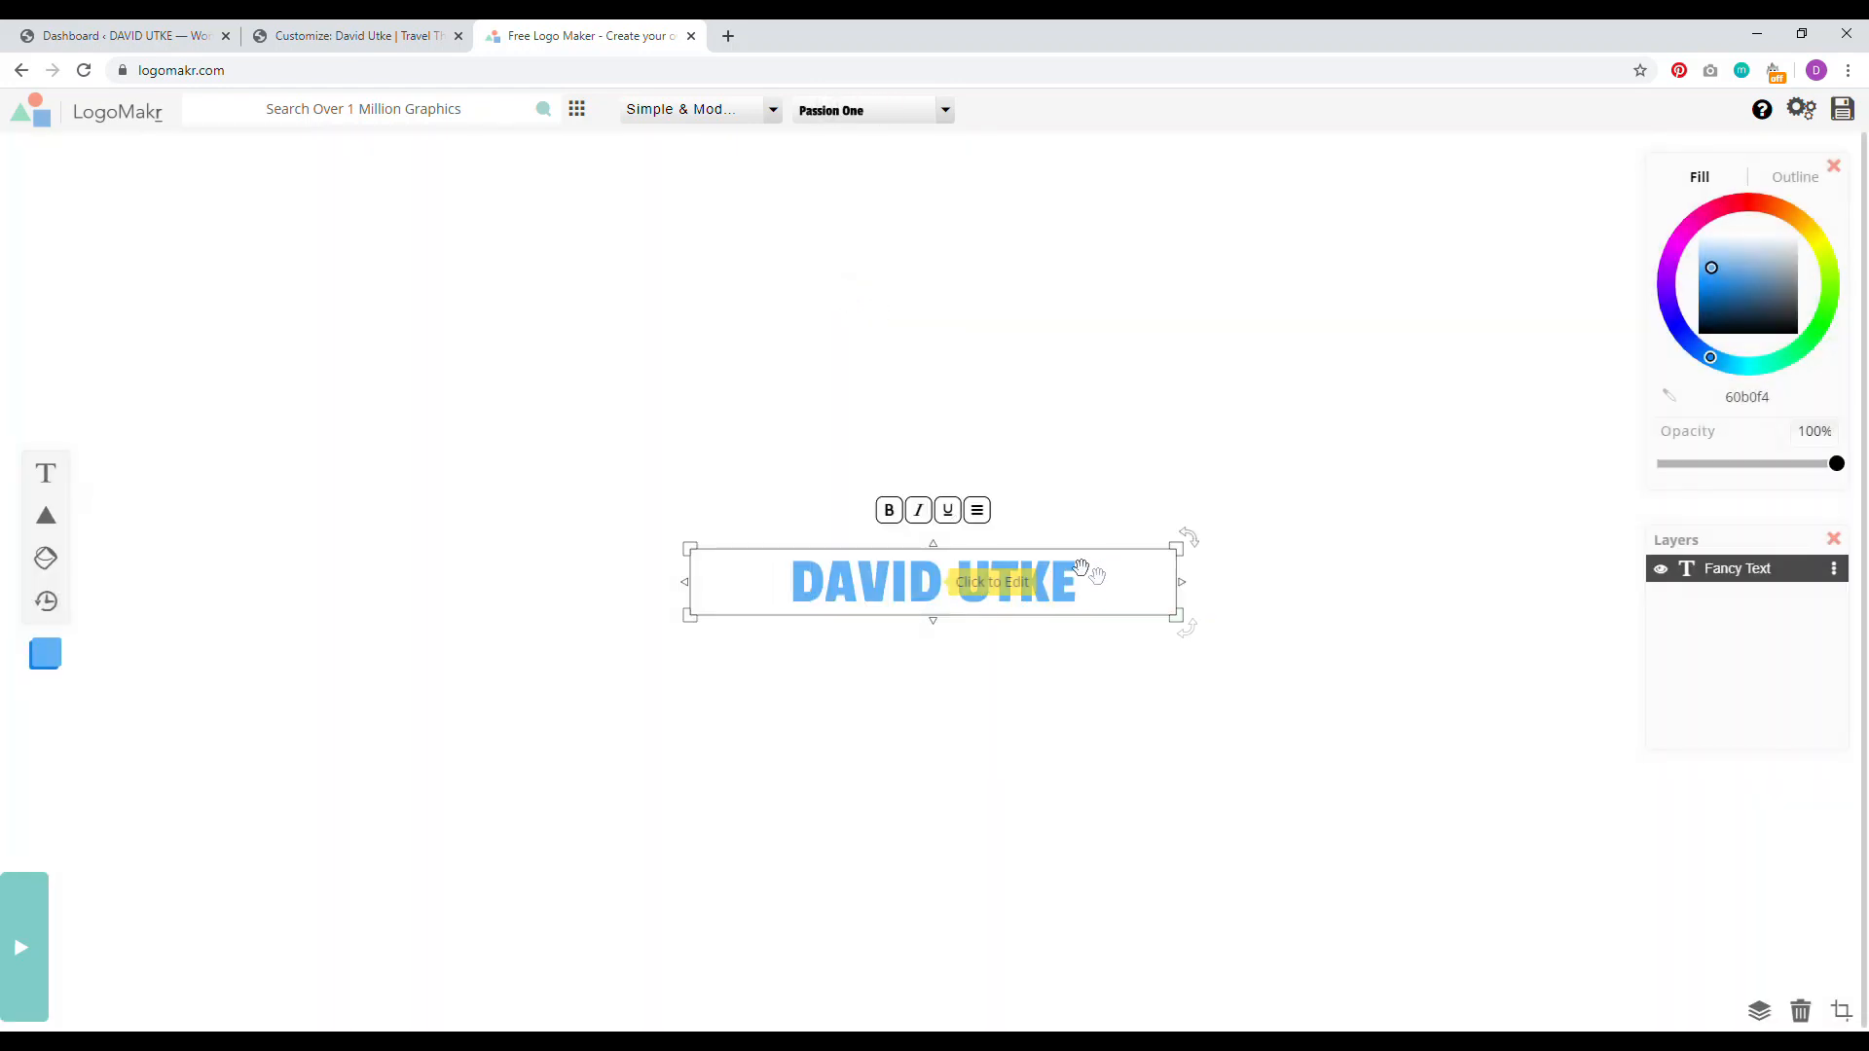
{"action": "left_click", "coordinate": [1061, 421]}
{"action": "left_click", "coordinate": [1120, 577]}
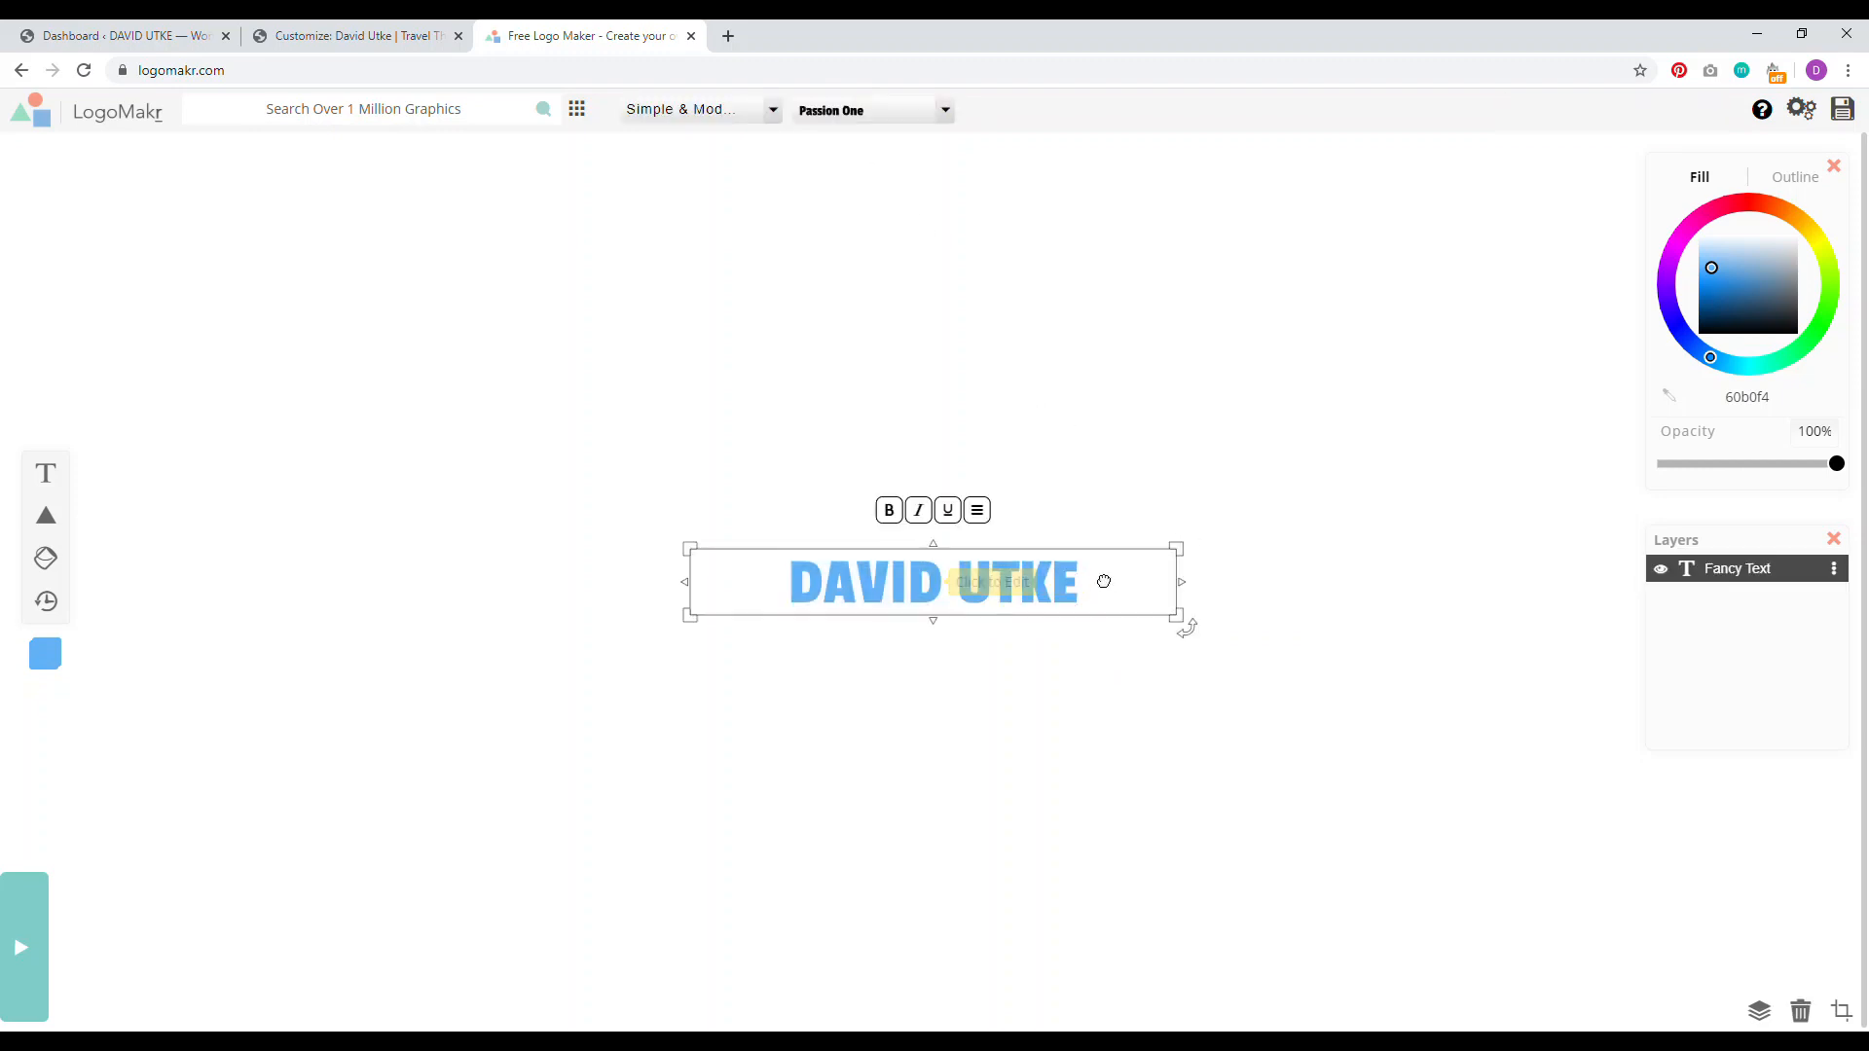
Step: Make the name text black (000000) and switch its font to Proxima Nova
{"action": "left_click_drag", "start_coordinate": [1753, 317], "coordinate": [1693, 342]}
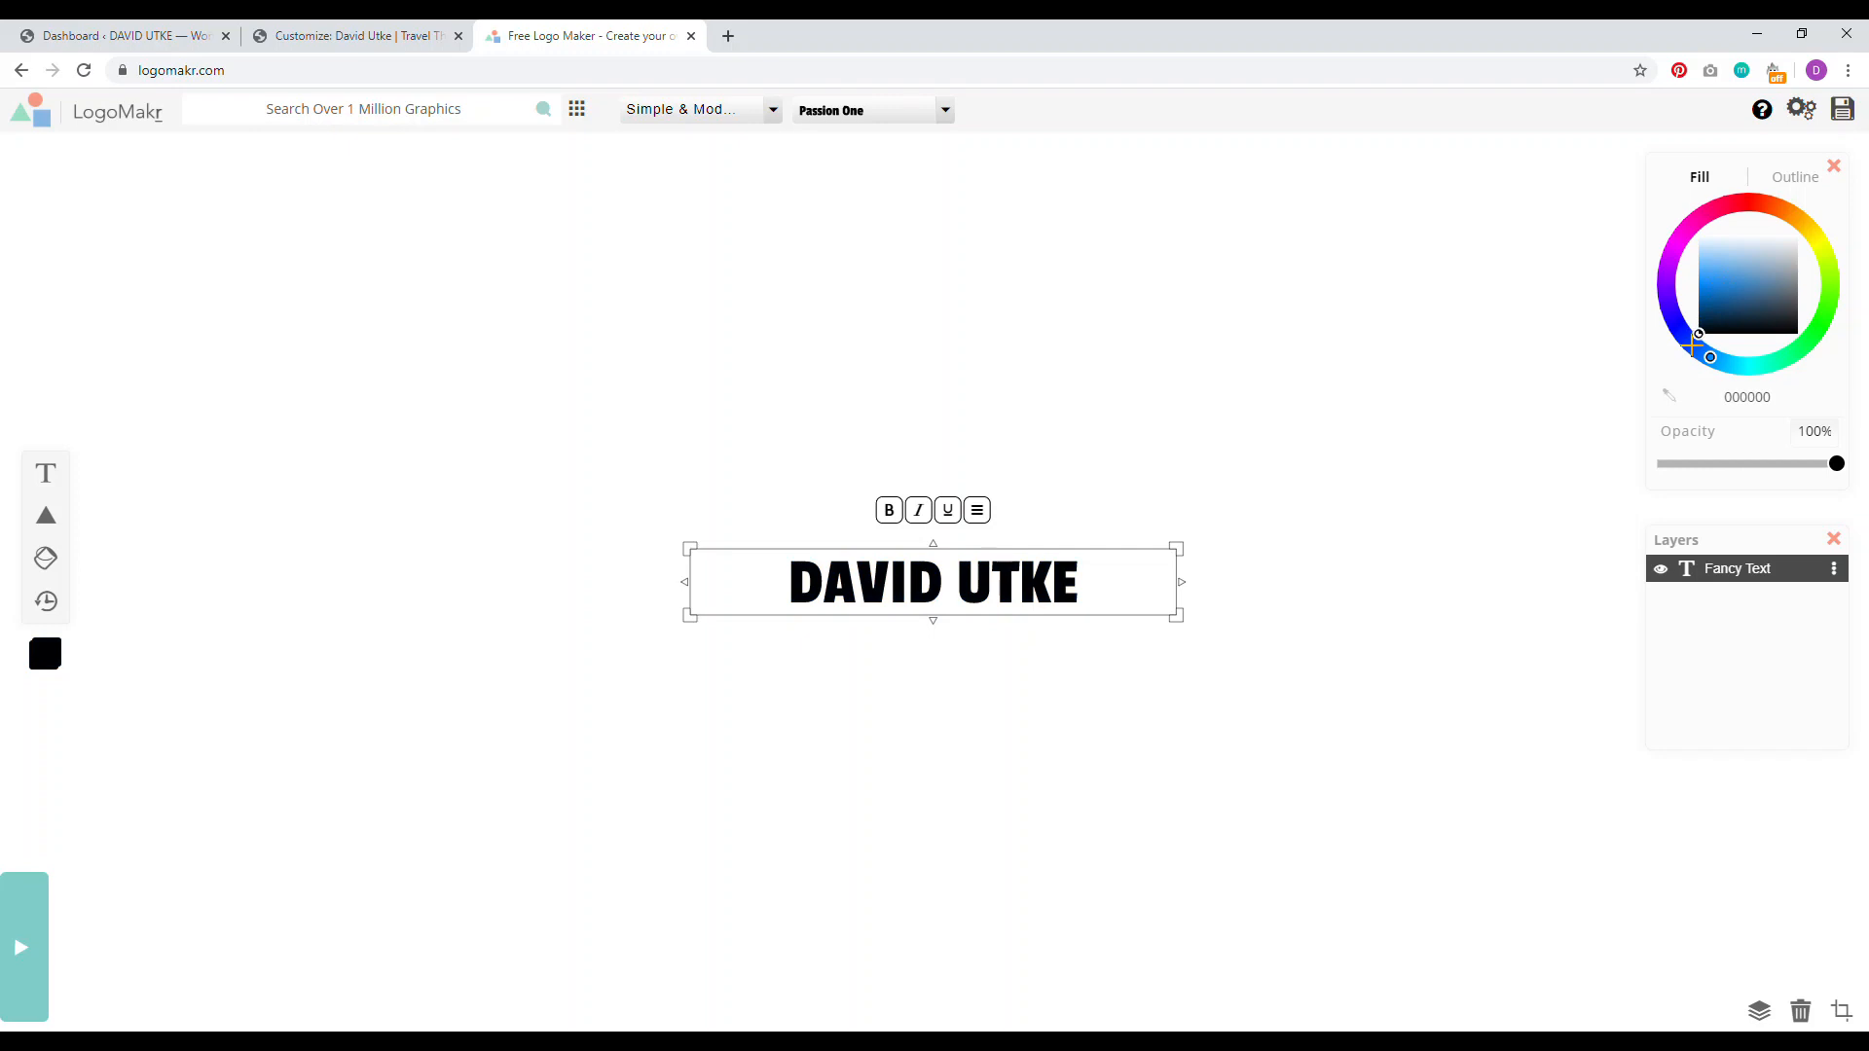
{"action": "left_click", "coordinate": [1237, 508]}
{"action": "left_click", "coordinate": [1061, 564]}
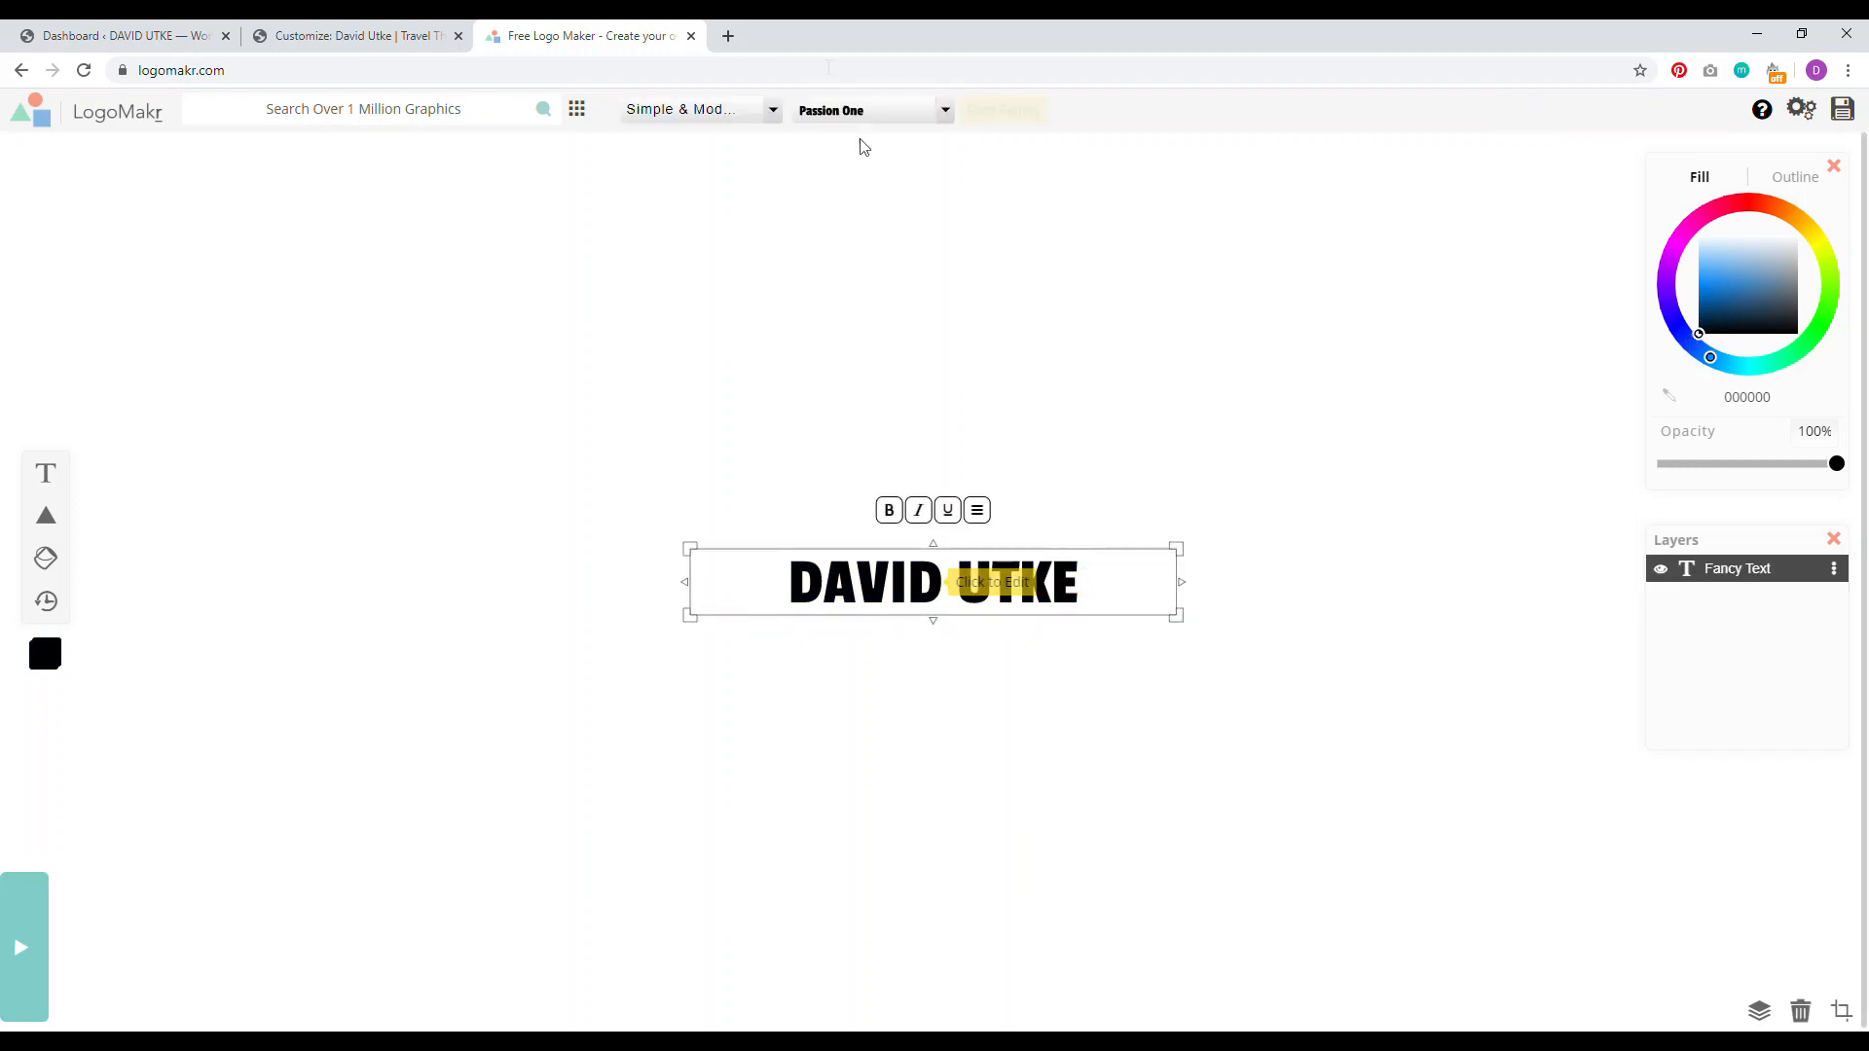
{"action": "left_click", "coordinate": [945, 111]}
{"action": "left_click_drag", "start_coordinate": [966, 183], "coordinate": [955, 365]}
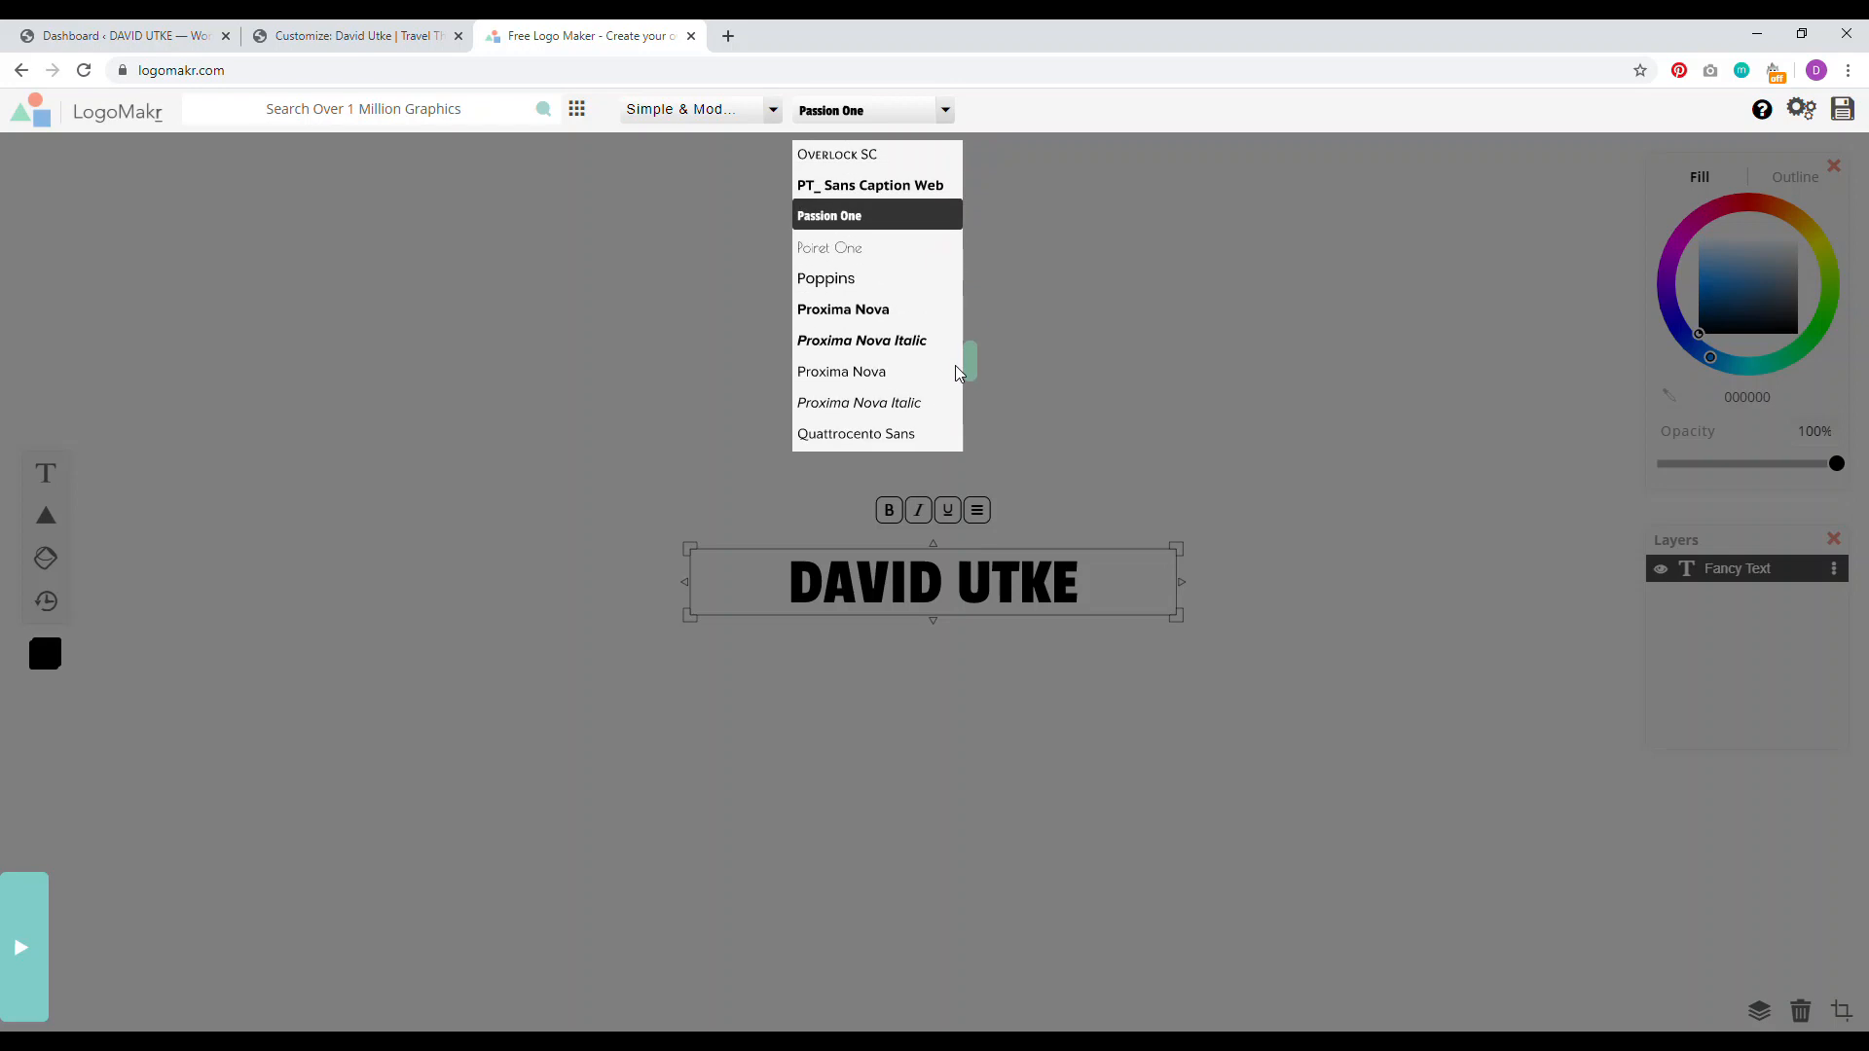
{"action": "left_click", "coordinate": [864, 311]}
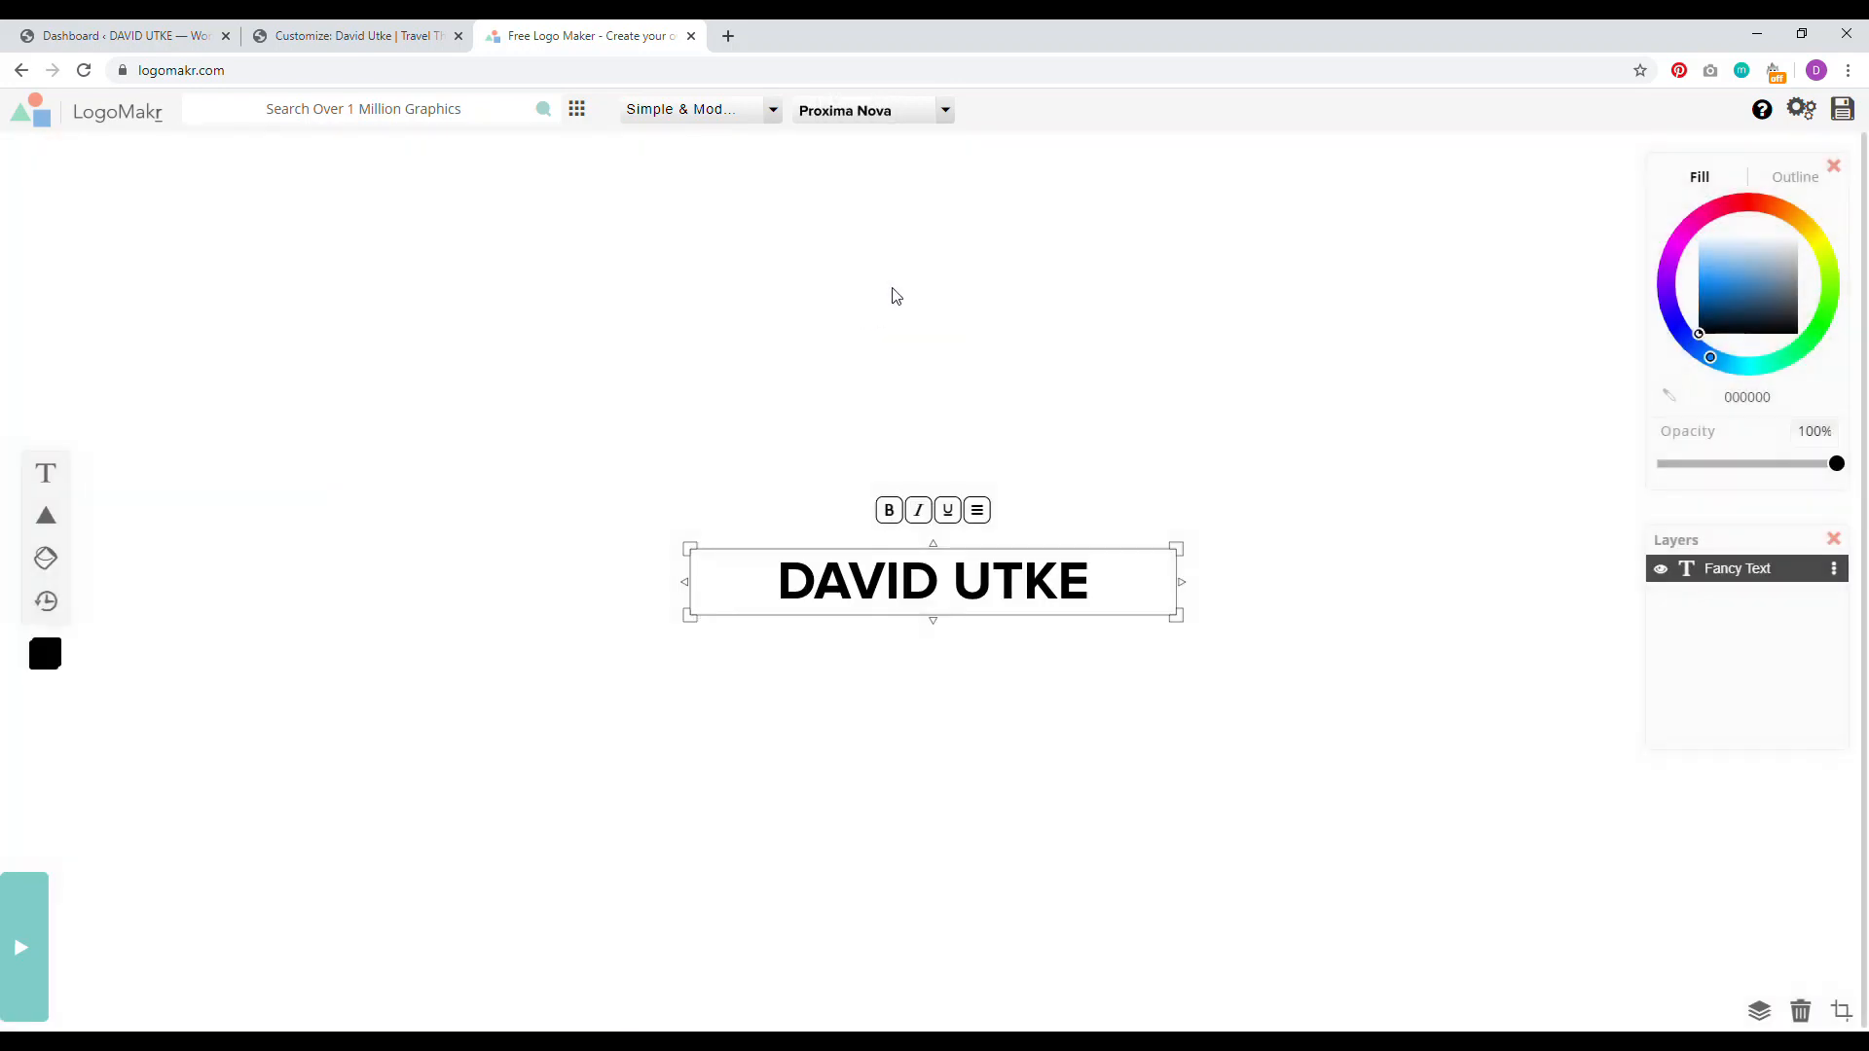
Step: Search the graphics library for EARTH and add a globe icon to the logo
{"action": "left_click", "coordinate": [360, 35]}
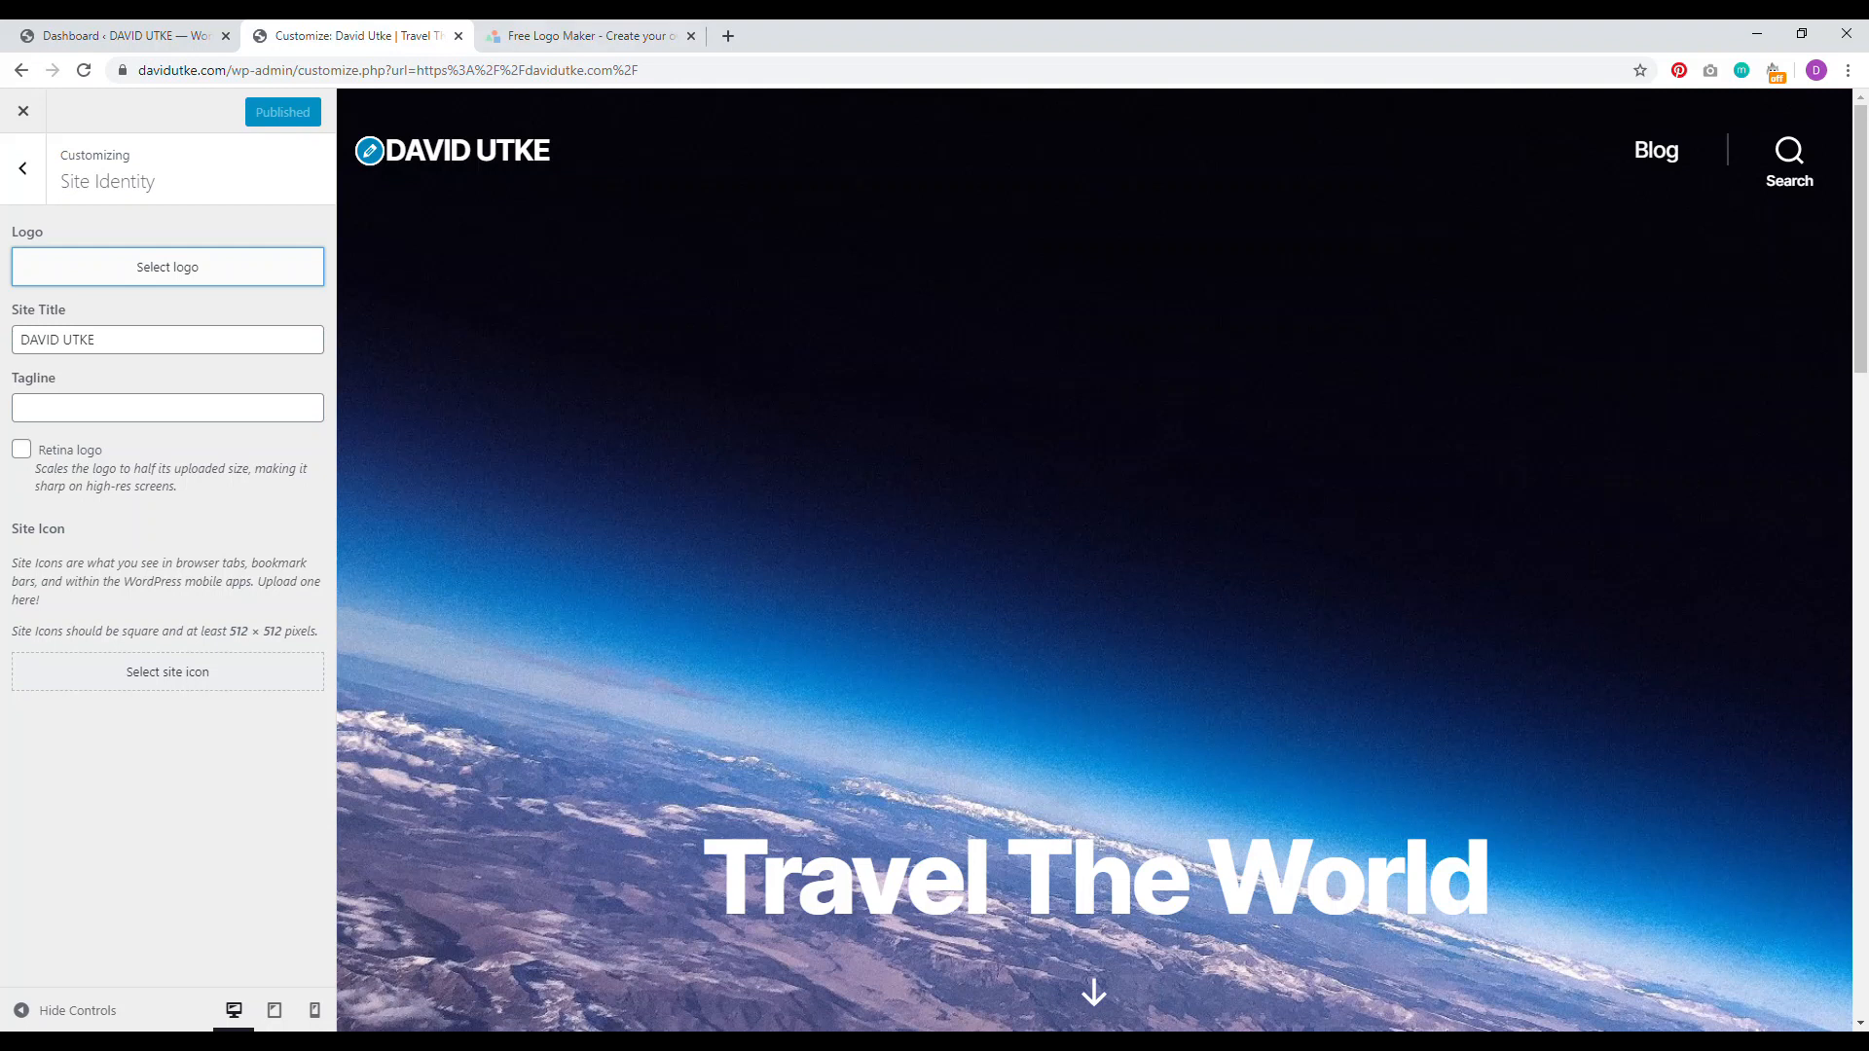
{"action": "left_click", "coordinate": [592, 36]}
{"action": "left_click", "coordinate": [1196, 300]}
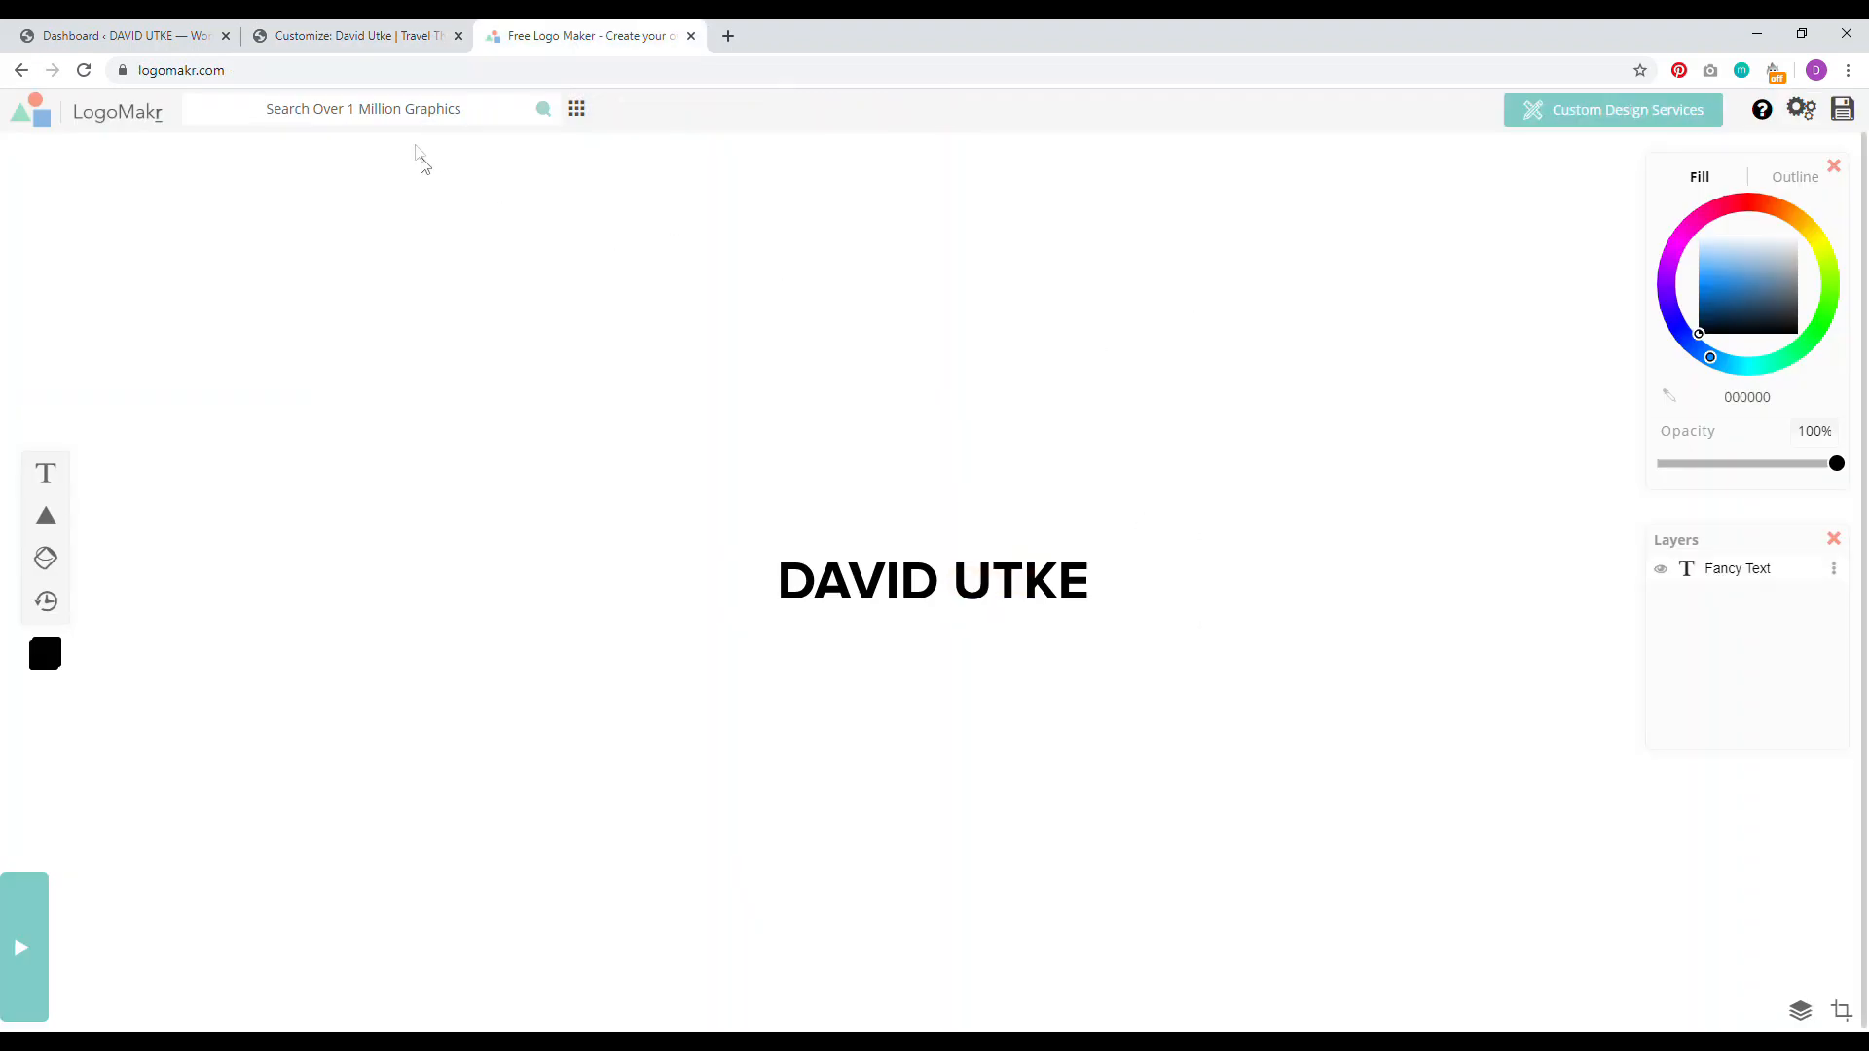
{"action": "left_click", "coordinate": [386, 112]}
{"action": "key", "text": "Return"}
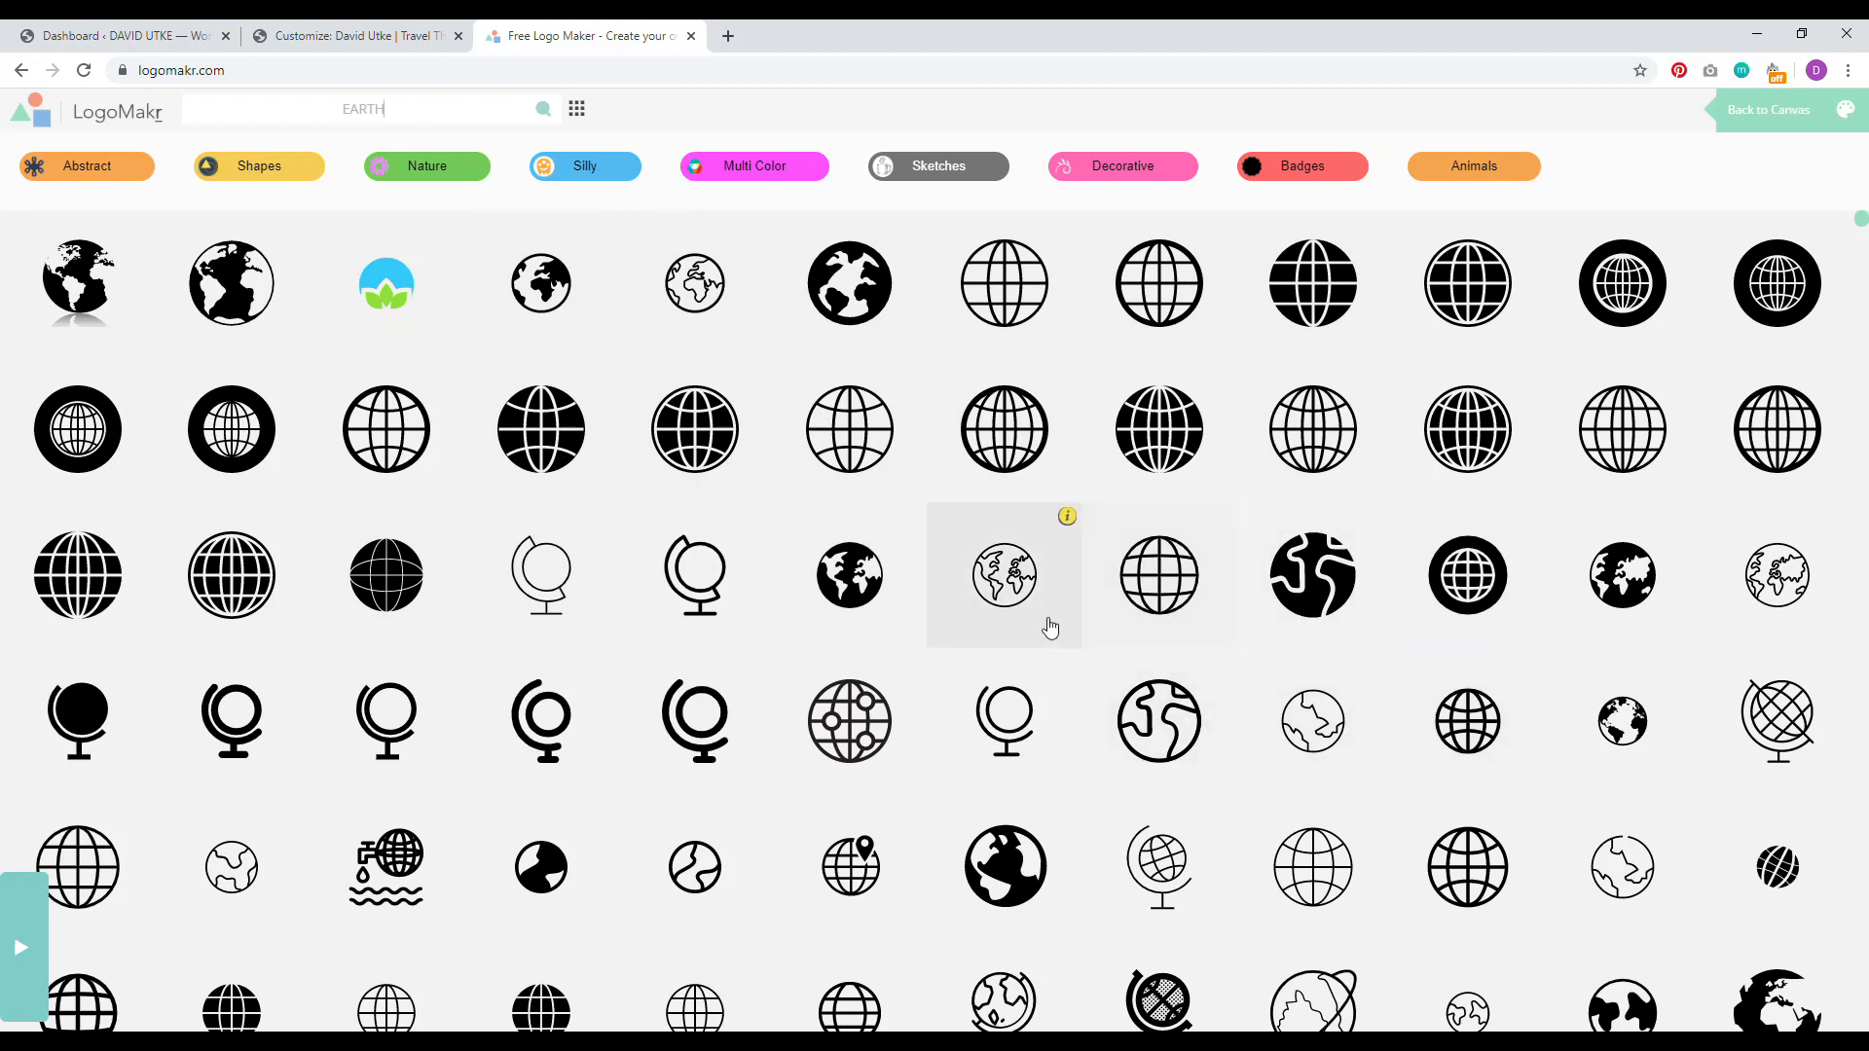
{"action": "left_click", "coordinate": [550, 285]}
Step: Shrink the globe and centre it just above the name text
{"action": "left_click_drag", "start_coordinate": [1032, 482], "coordinate": [950, 568]}
{"action": "left_click_drag", "start_coordinate": [893, 629], "coordinate": [932, 586]}
{"action": "left_click_drag", "start_coordinate": [991, 525], "coordinate": [960, 444]}
{"action": "left_click_drag", "start_coordinate": [1059, 317], "coordinate": [952, 515]}
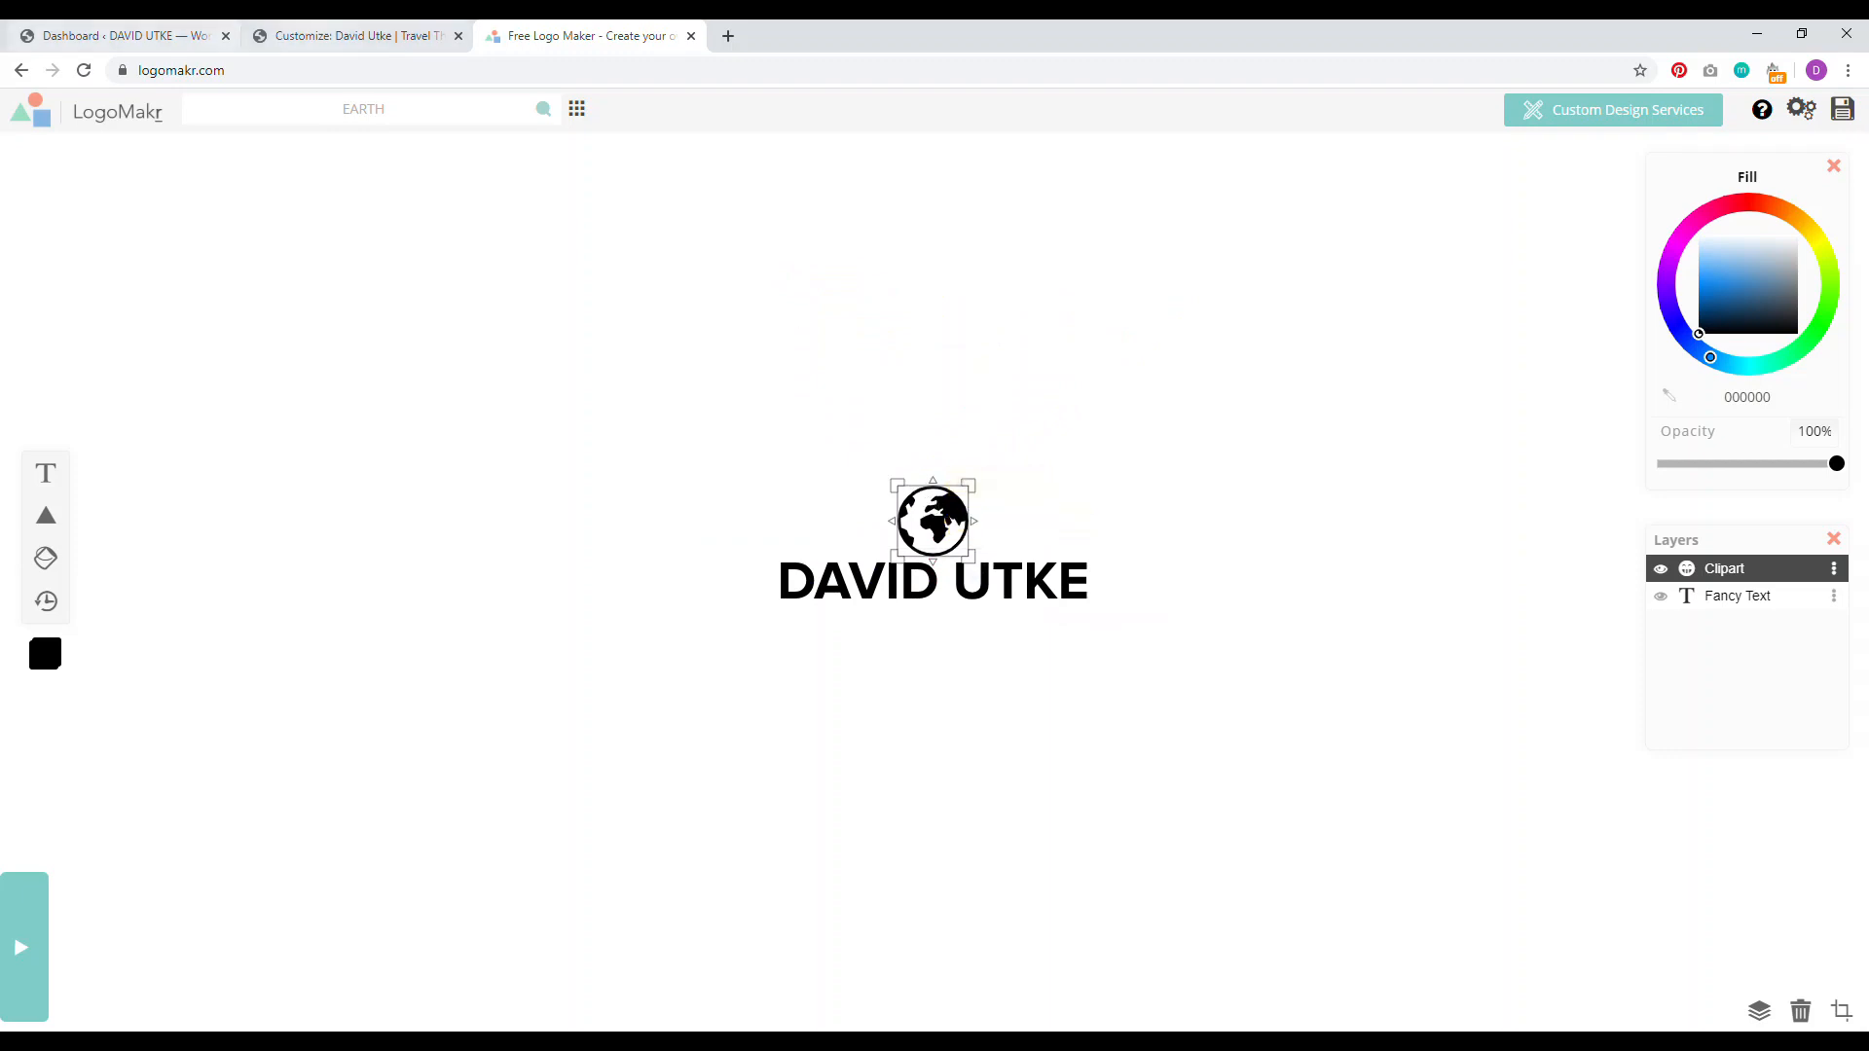
{"action": "left_click", "coordinate": [351, 35]}
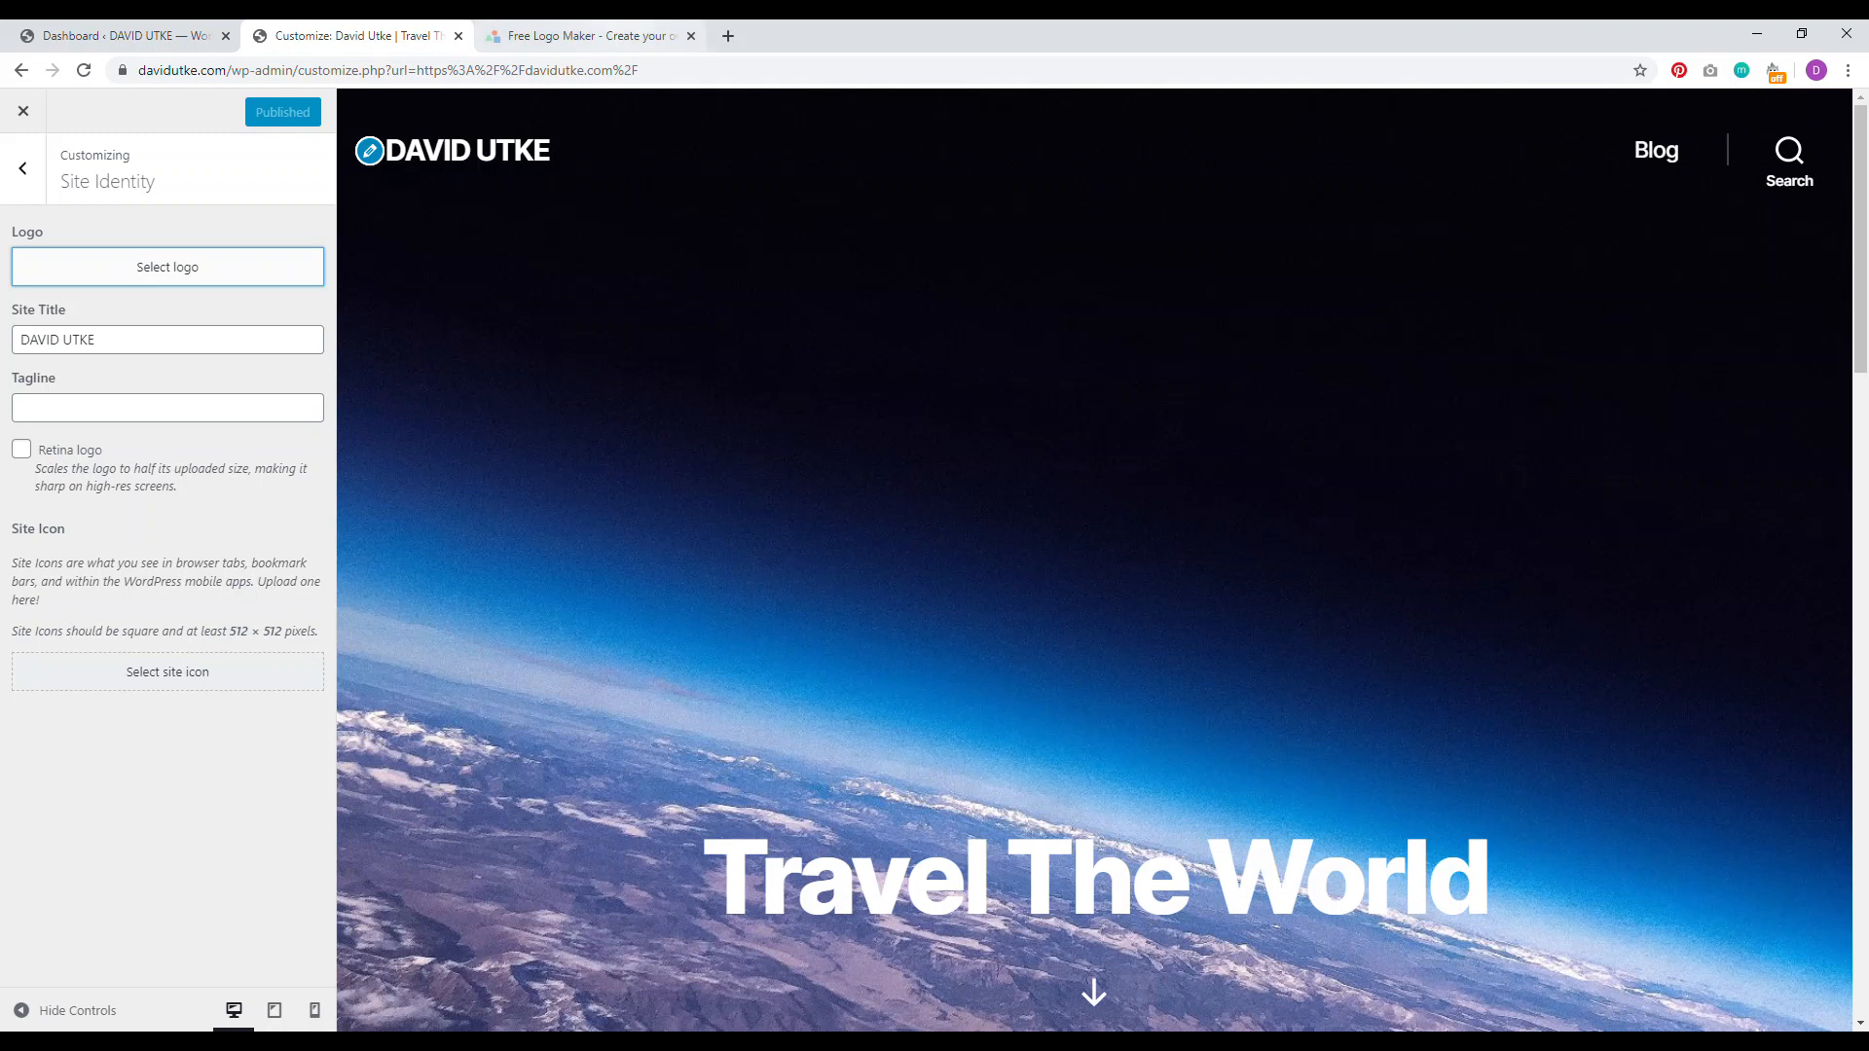
Step: In the logo editor, move the globe into the gap between DAVID and UTKE
{"action": "left_click", "coordinate": [614, 31]}
{"action": "left_click_drag", "start_coordinate": [915, 522], "coordinate": [972, 671]}
{"action": "left_click", "coordinate": [961, 584]}
{"action": "left_click", "coordinate": [961, 585]}
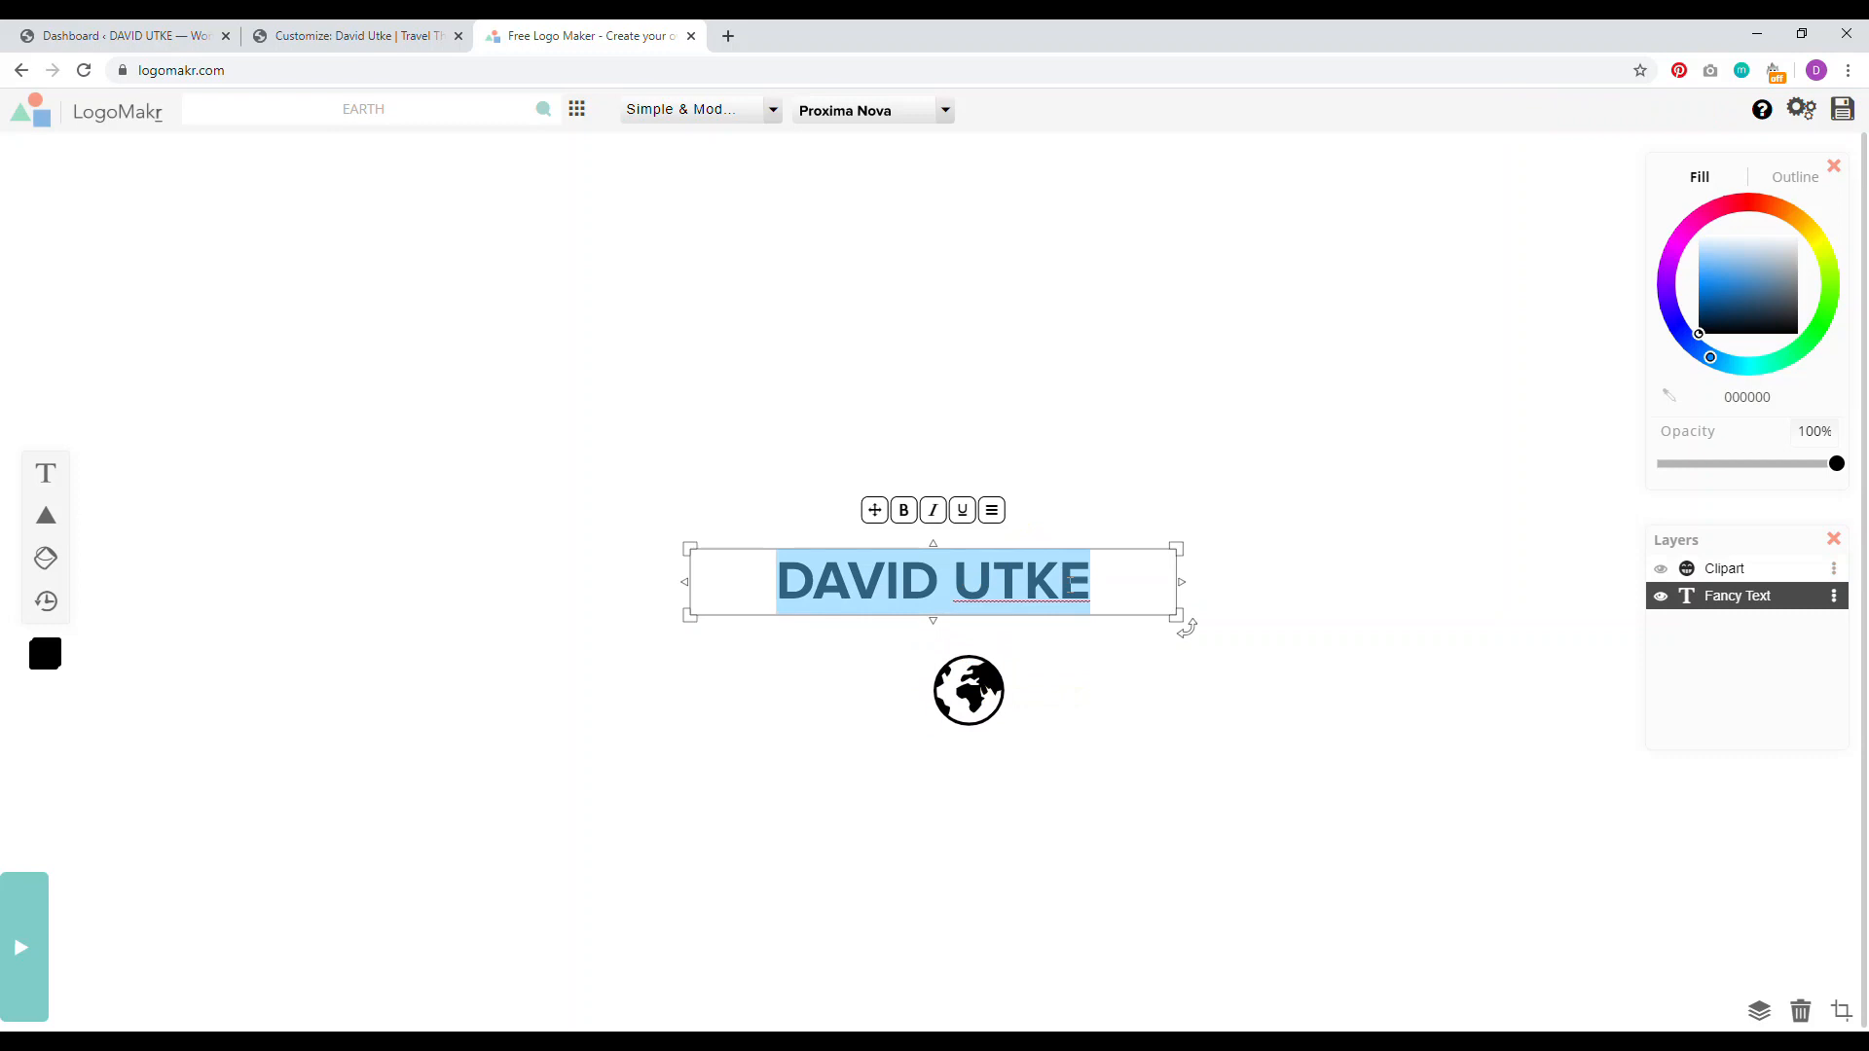
{"action": "left_click", "coordinate": [1071, 581]}
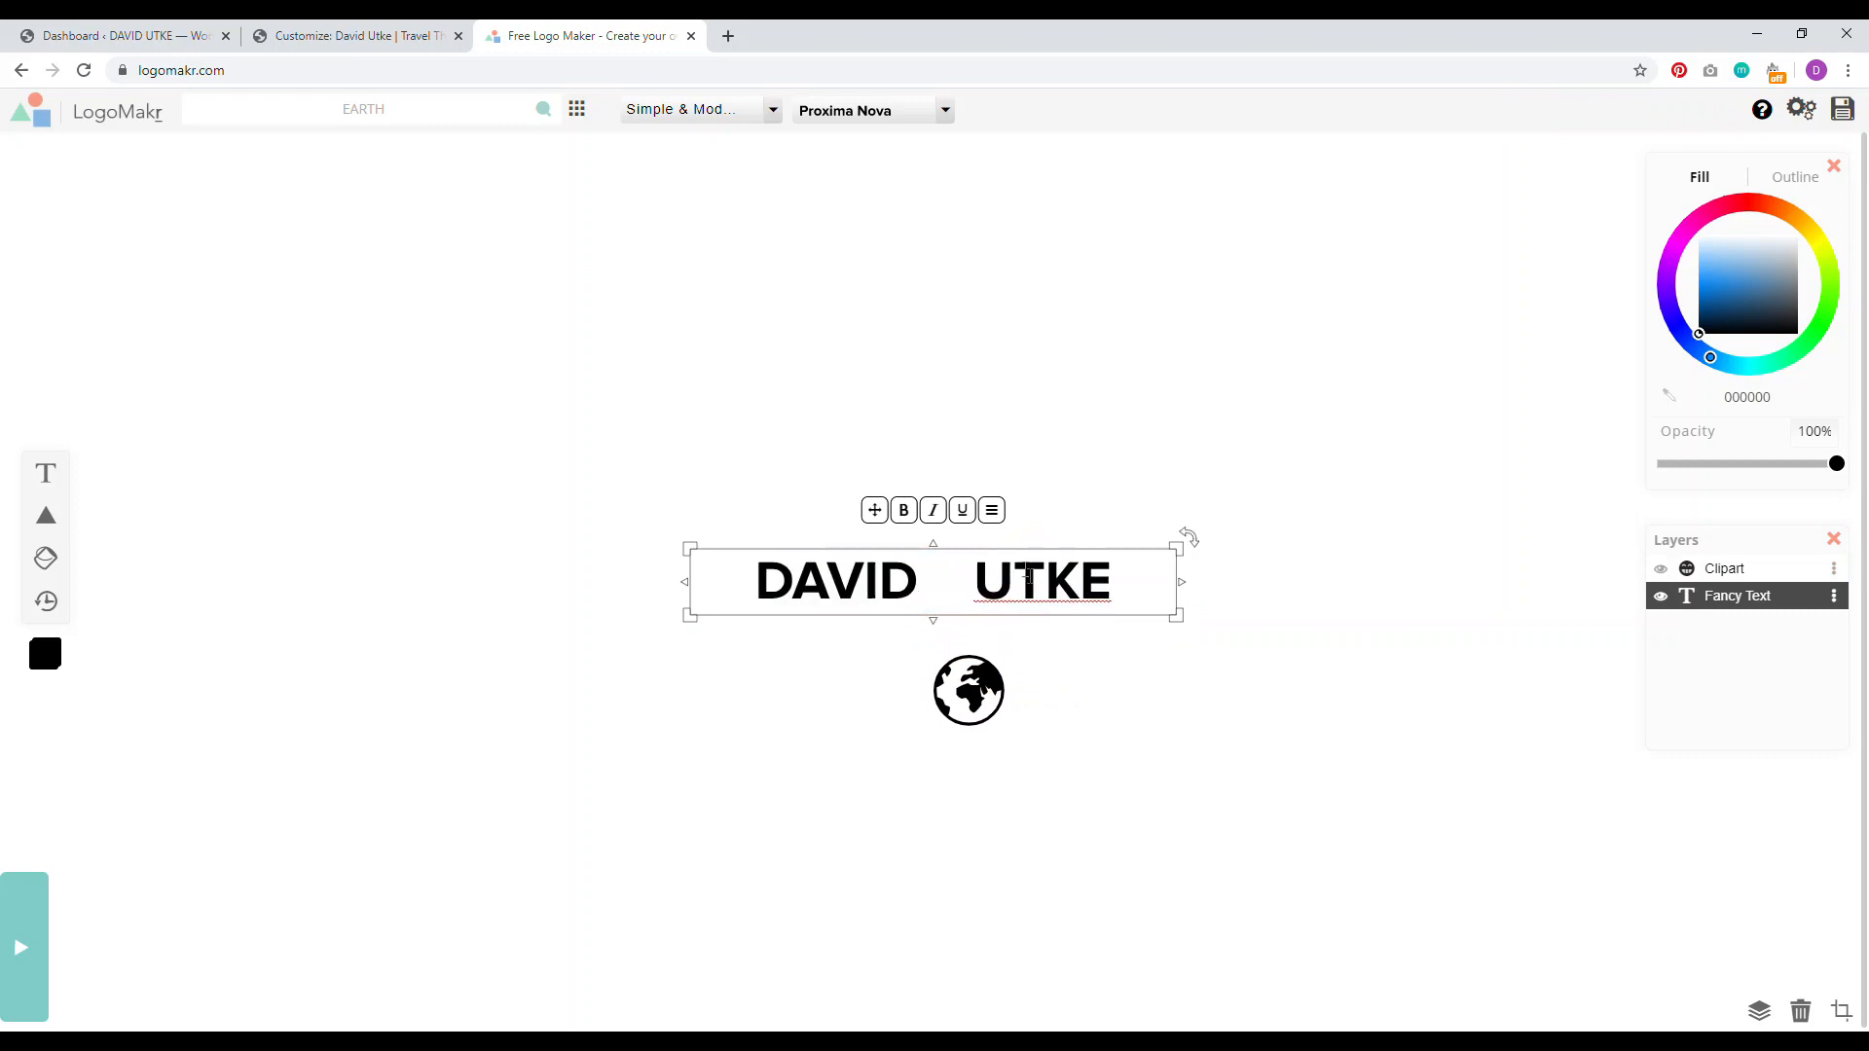
{"action": "left_click", "coordinate": [856, 500]}
{"action": "left_click_drag", "start_coordinate": [968, 684], "coordinate": [958, 567]}
{"action": "left_click", "coordinate": [1024, 333]}
Step: Open the site's Blog page in a new browser tab from the Customizer
{"action": "left_click", "coordinate": [116, 36]}
{"action": "key", "text": "ctrl+Tab"}
{"action": "key", "text": "ctrl+Tab"}
{"action": "left_click", "coordinate": [944, 572]}
{"action": "left_click", "coordinate": [389, 39]}
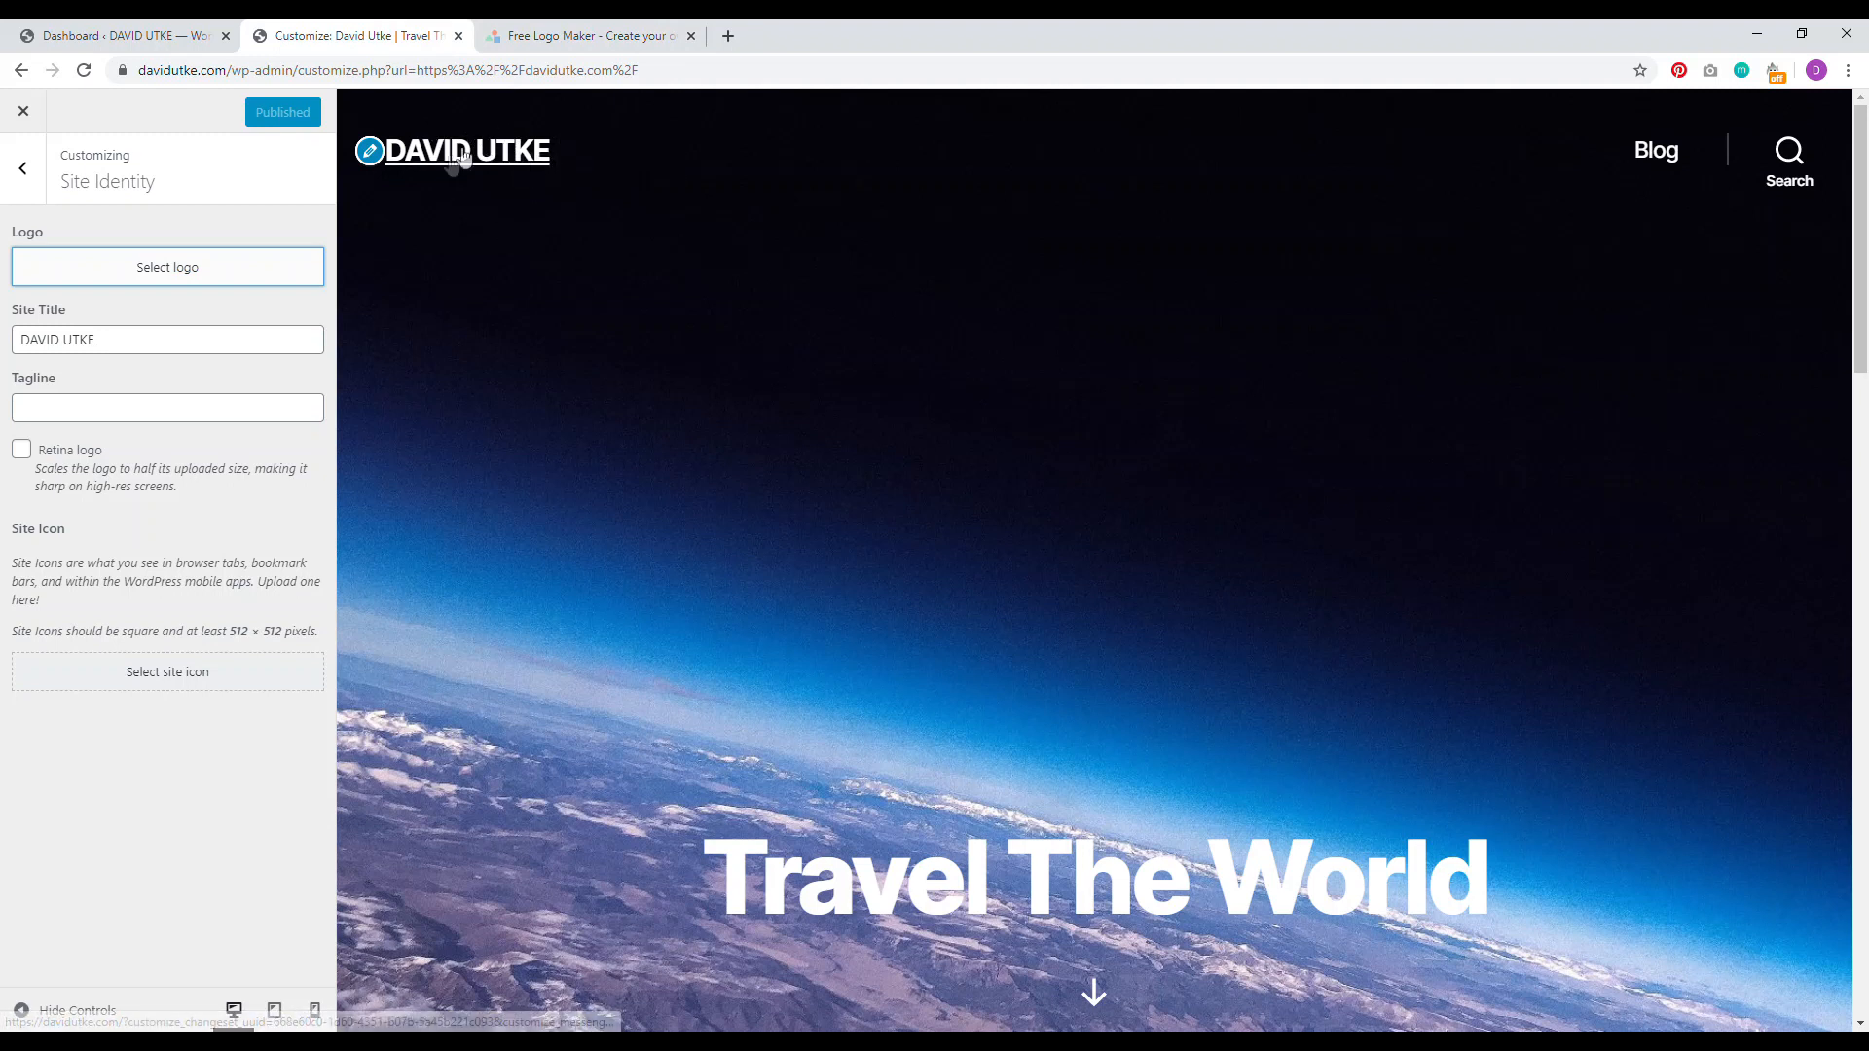
{"action": "right_click", "coordinate": [1633, 161]}
{"action": "left_click", "coordinate": [1675, 171]}
{"action": "left_click", "coordinate": [532, 29]}
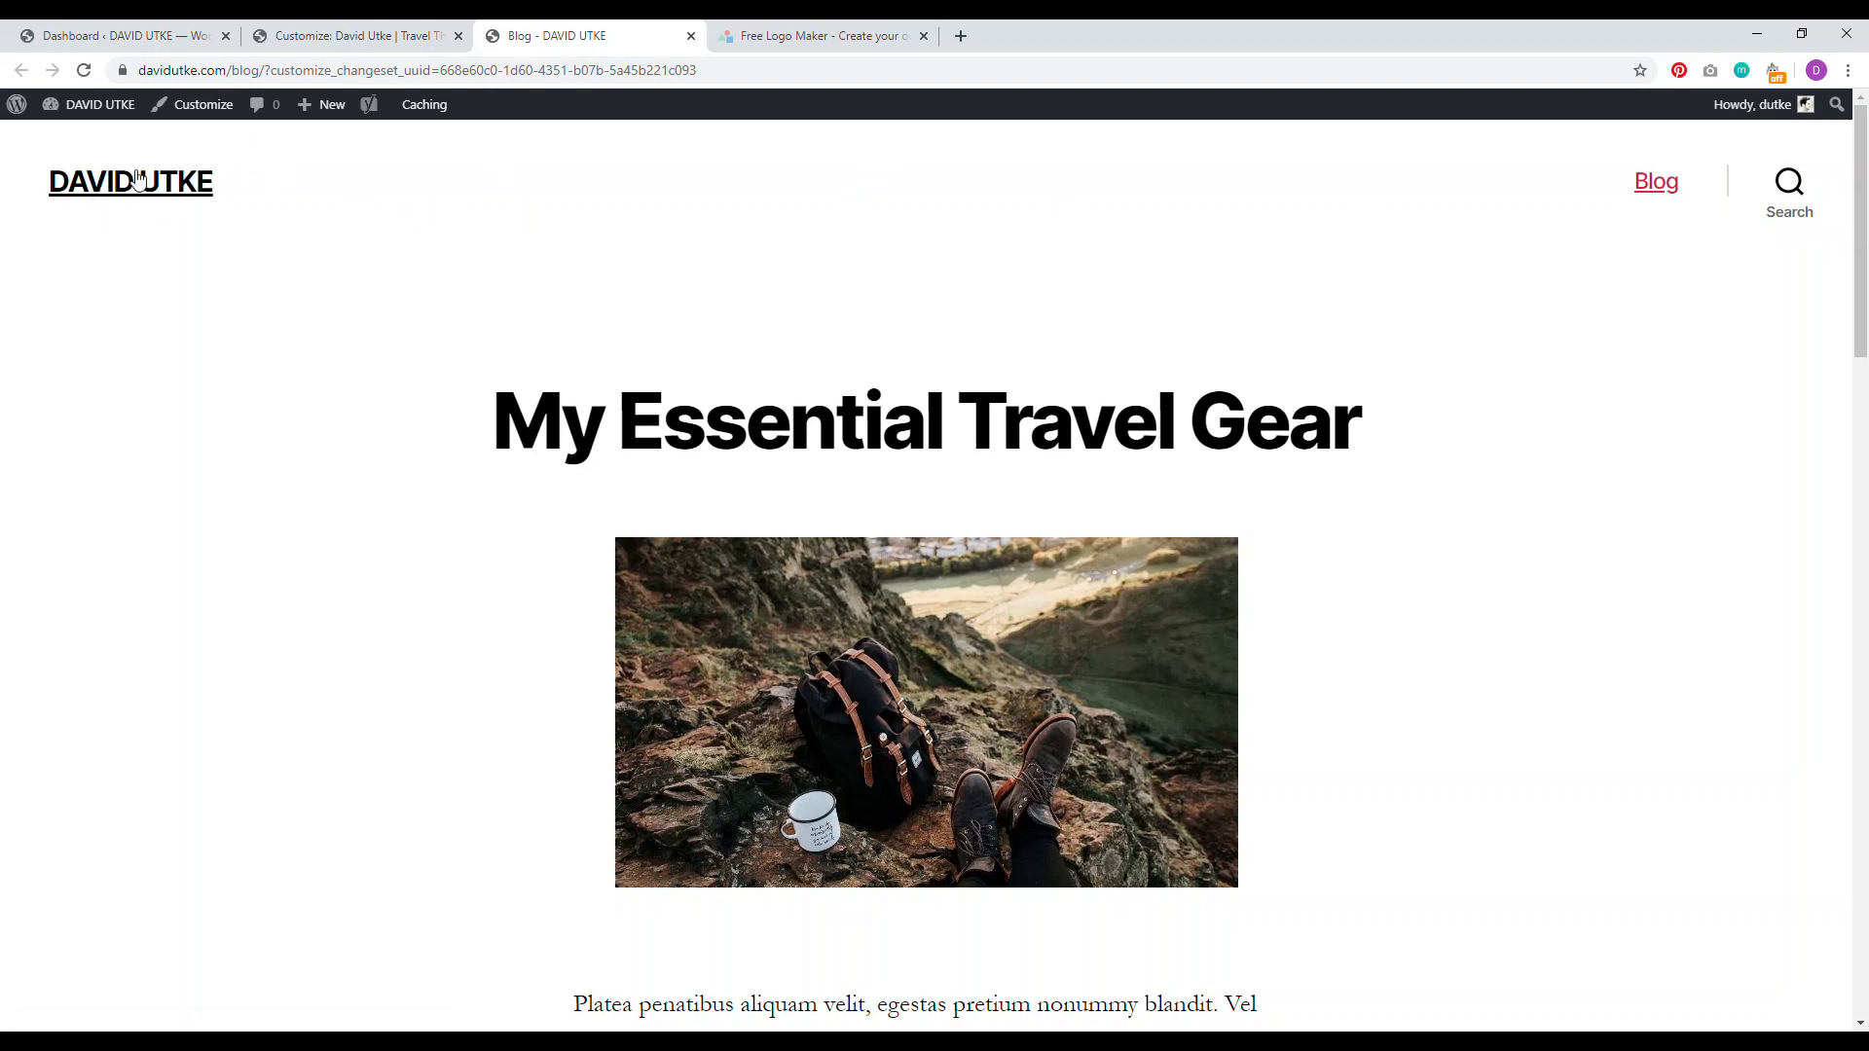
Step: Back in LogoMakr, check the globe and DAVID UTKE text placement
{"action": "left_click", "coordinate": [818, 35]}
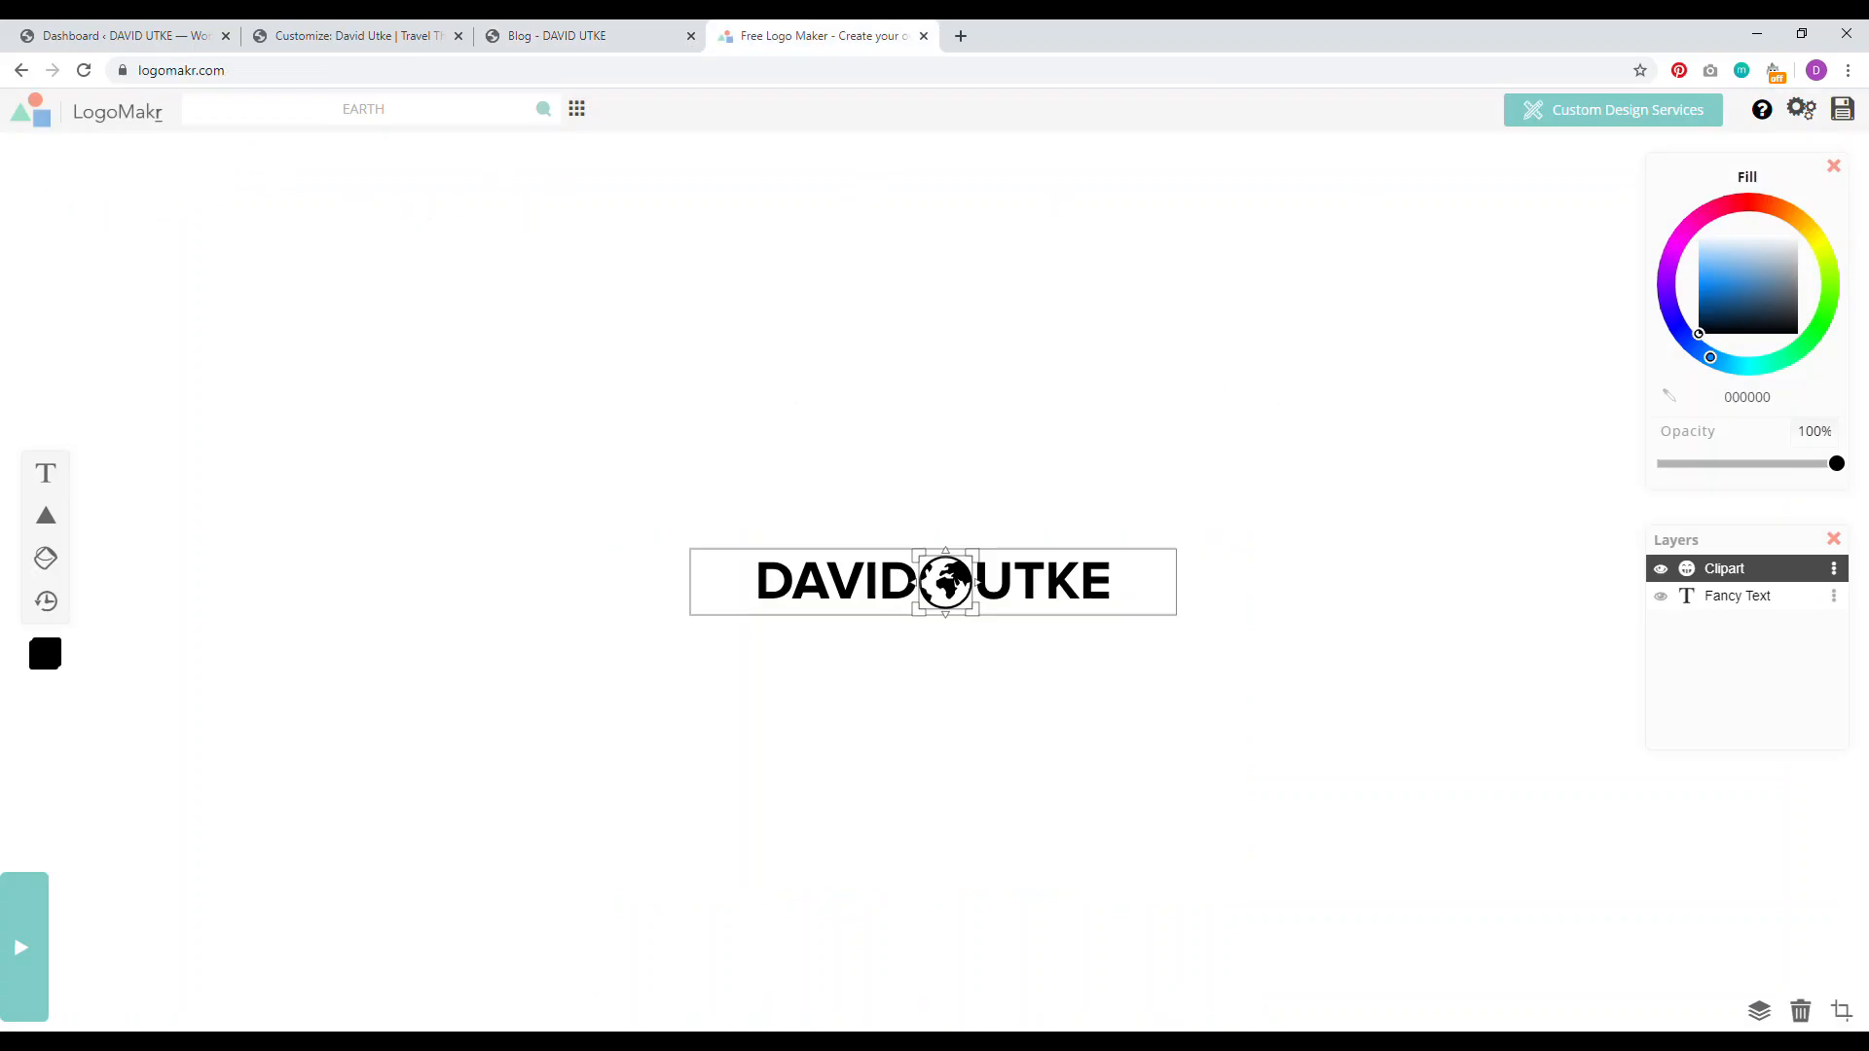
{"action": "left_click", "coordinate": [974, 447]}
{"action": "left_click", "coordinate": [1041, 581]}
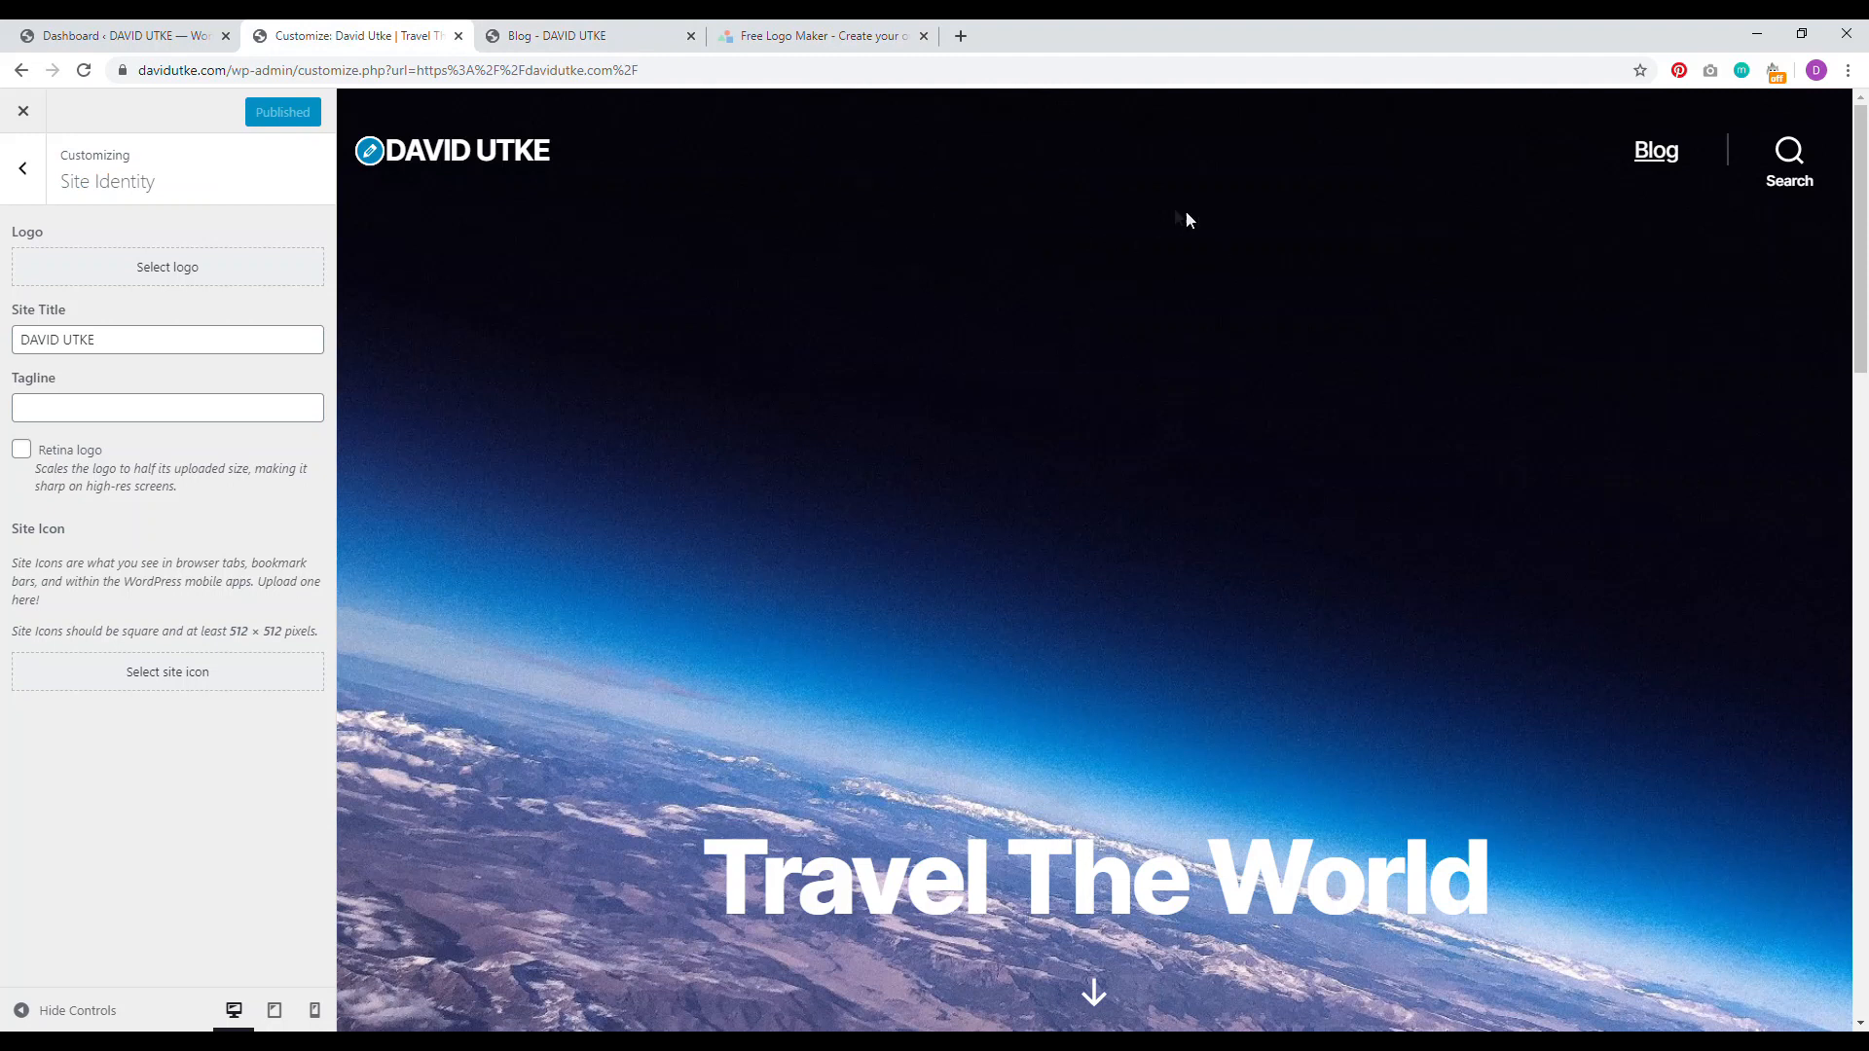
{"action": "left_click", "coordinate": [778, 36]}
{"action": "left_click", "coordinate": [1043, 398]}
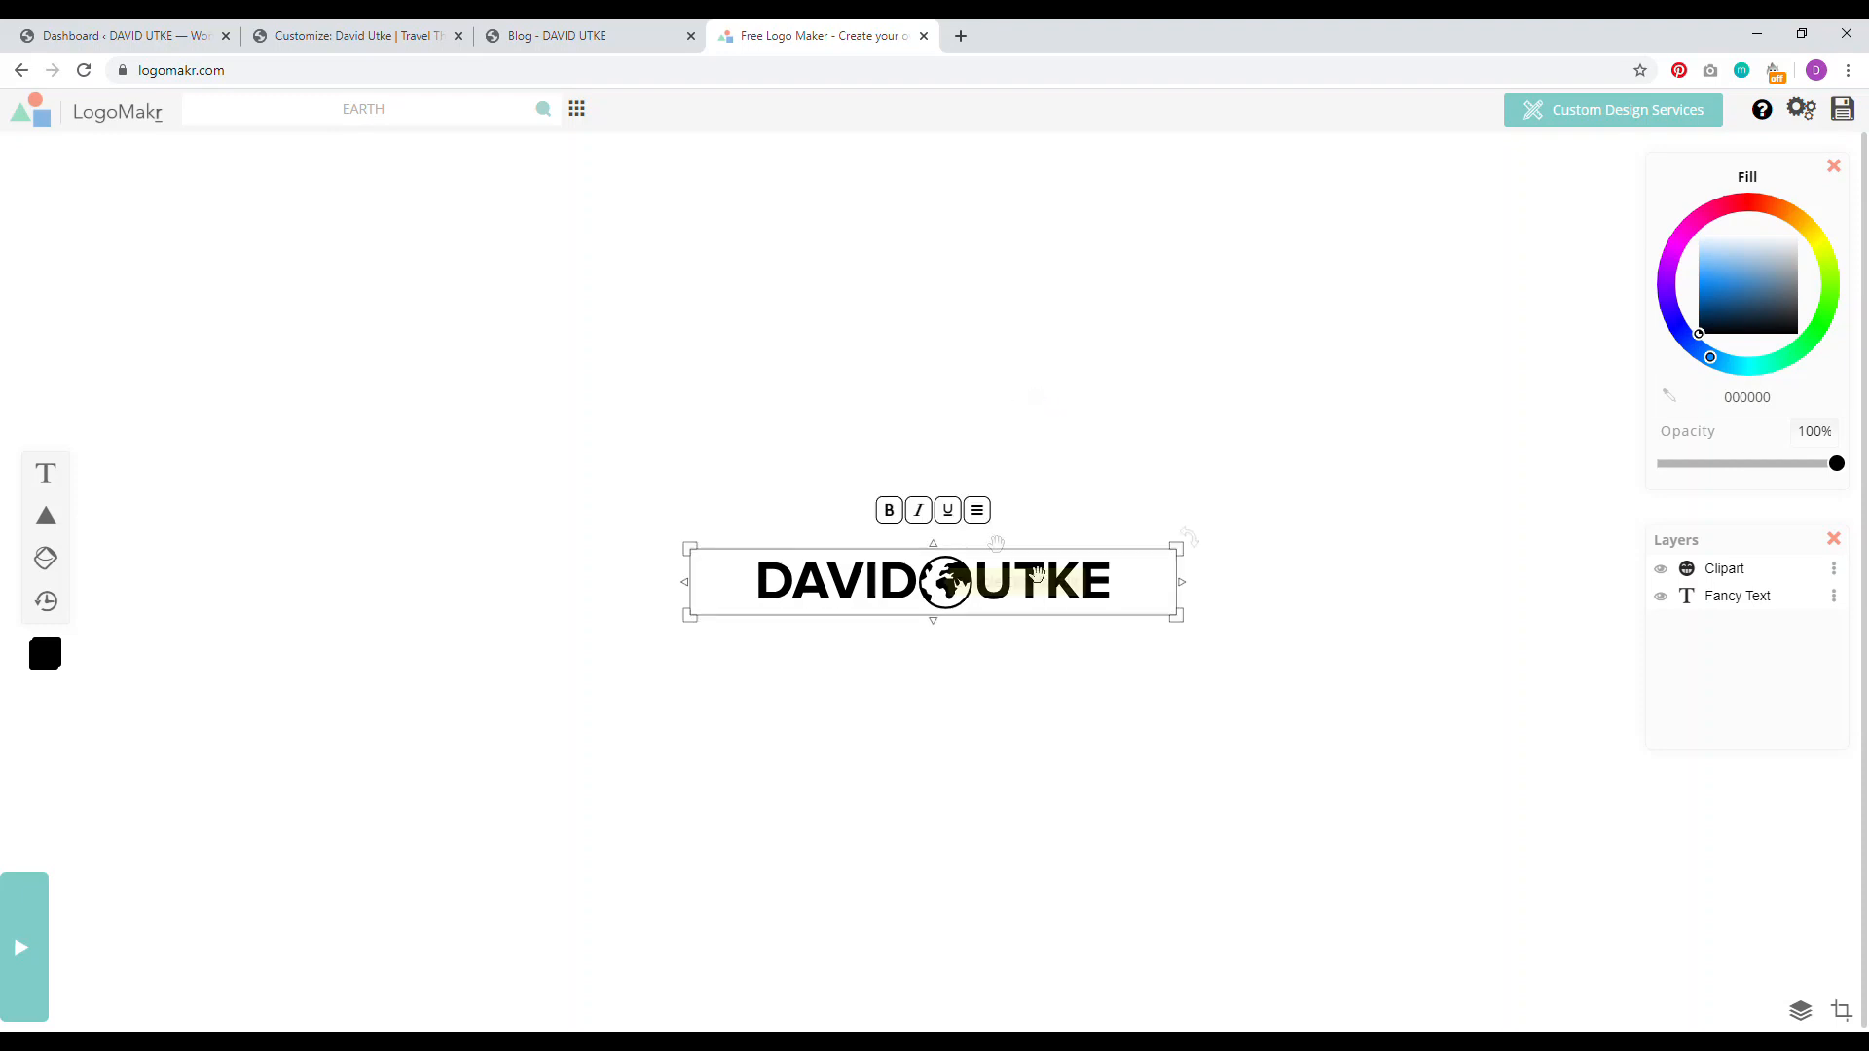
Step: Compare the Blog and Customizer tabs, then return to the finished logo
{"action": "left_click", "coordinate": [574, 37]}
{"action": "left_click", "coordinate": [379, 37]}
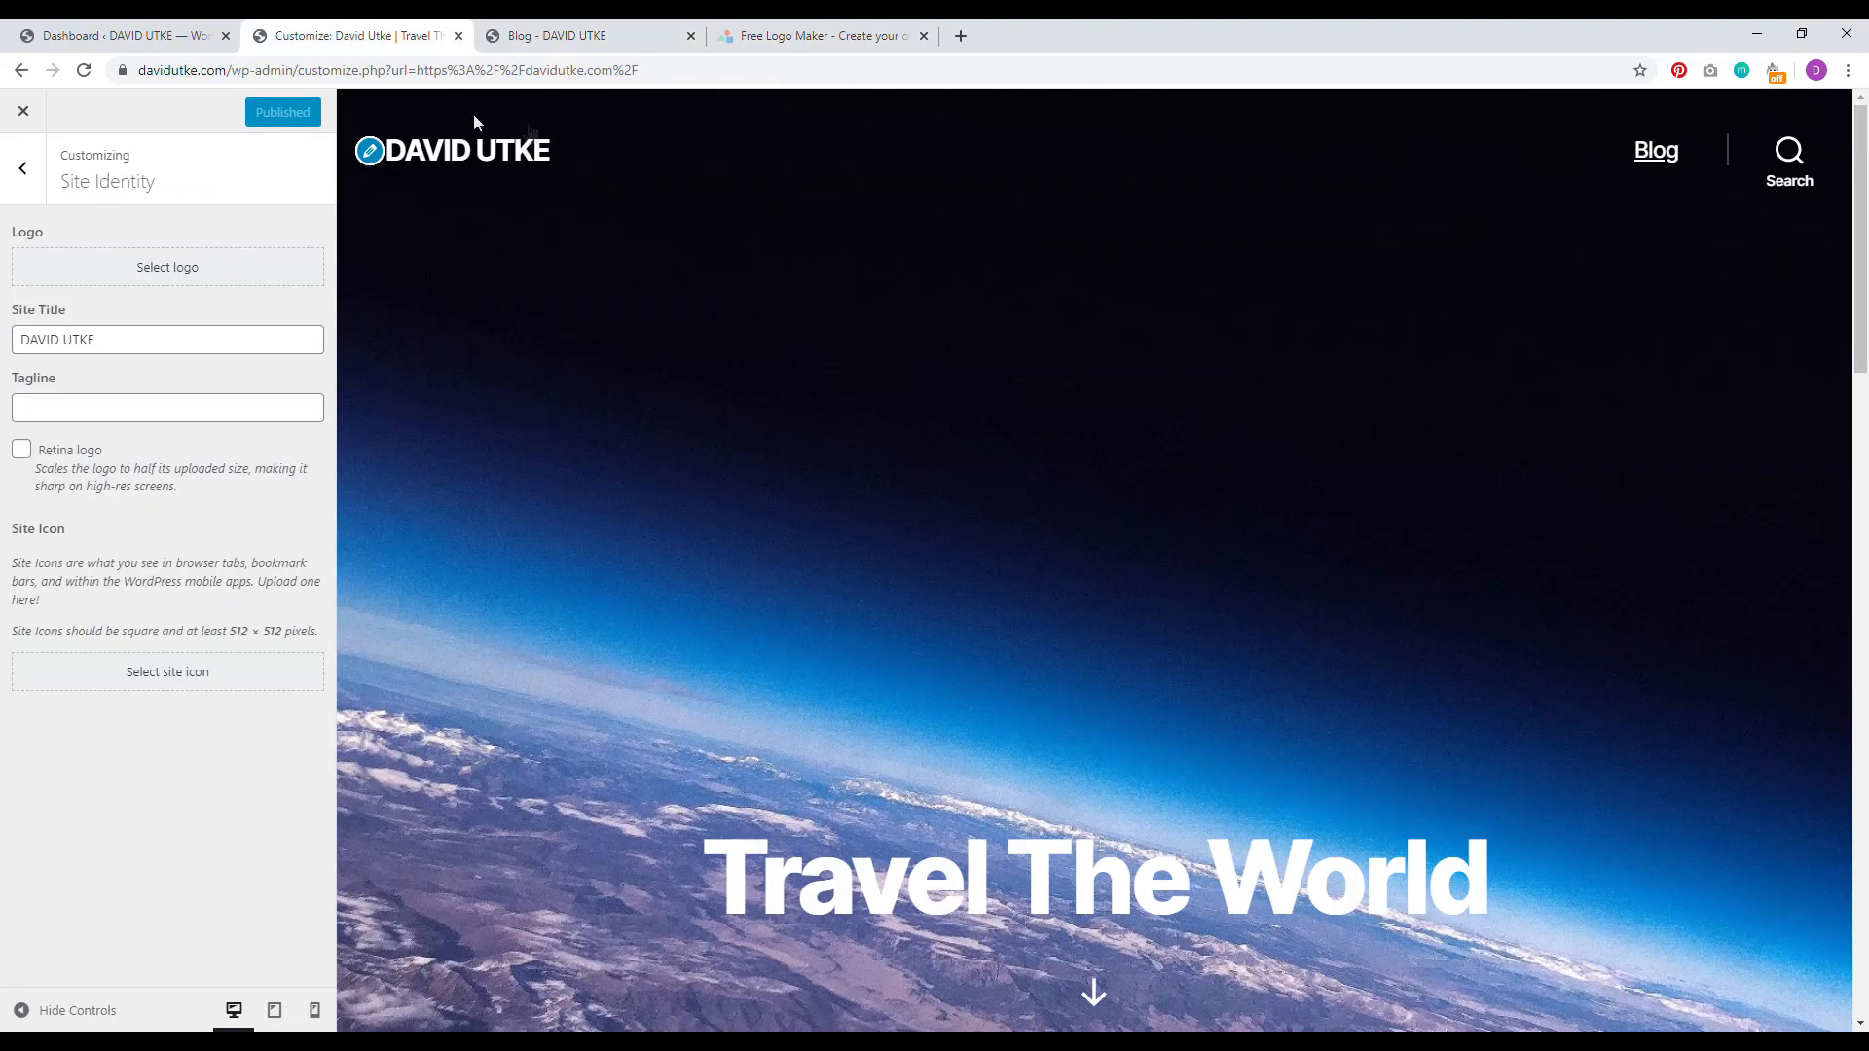
{"action": "left_click", "coordinate": [575, 37]}
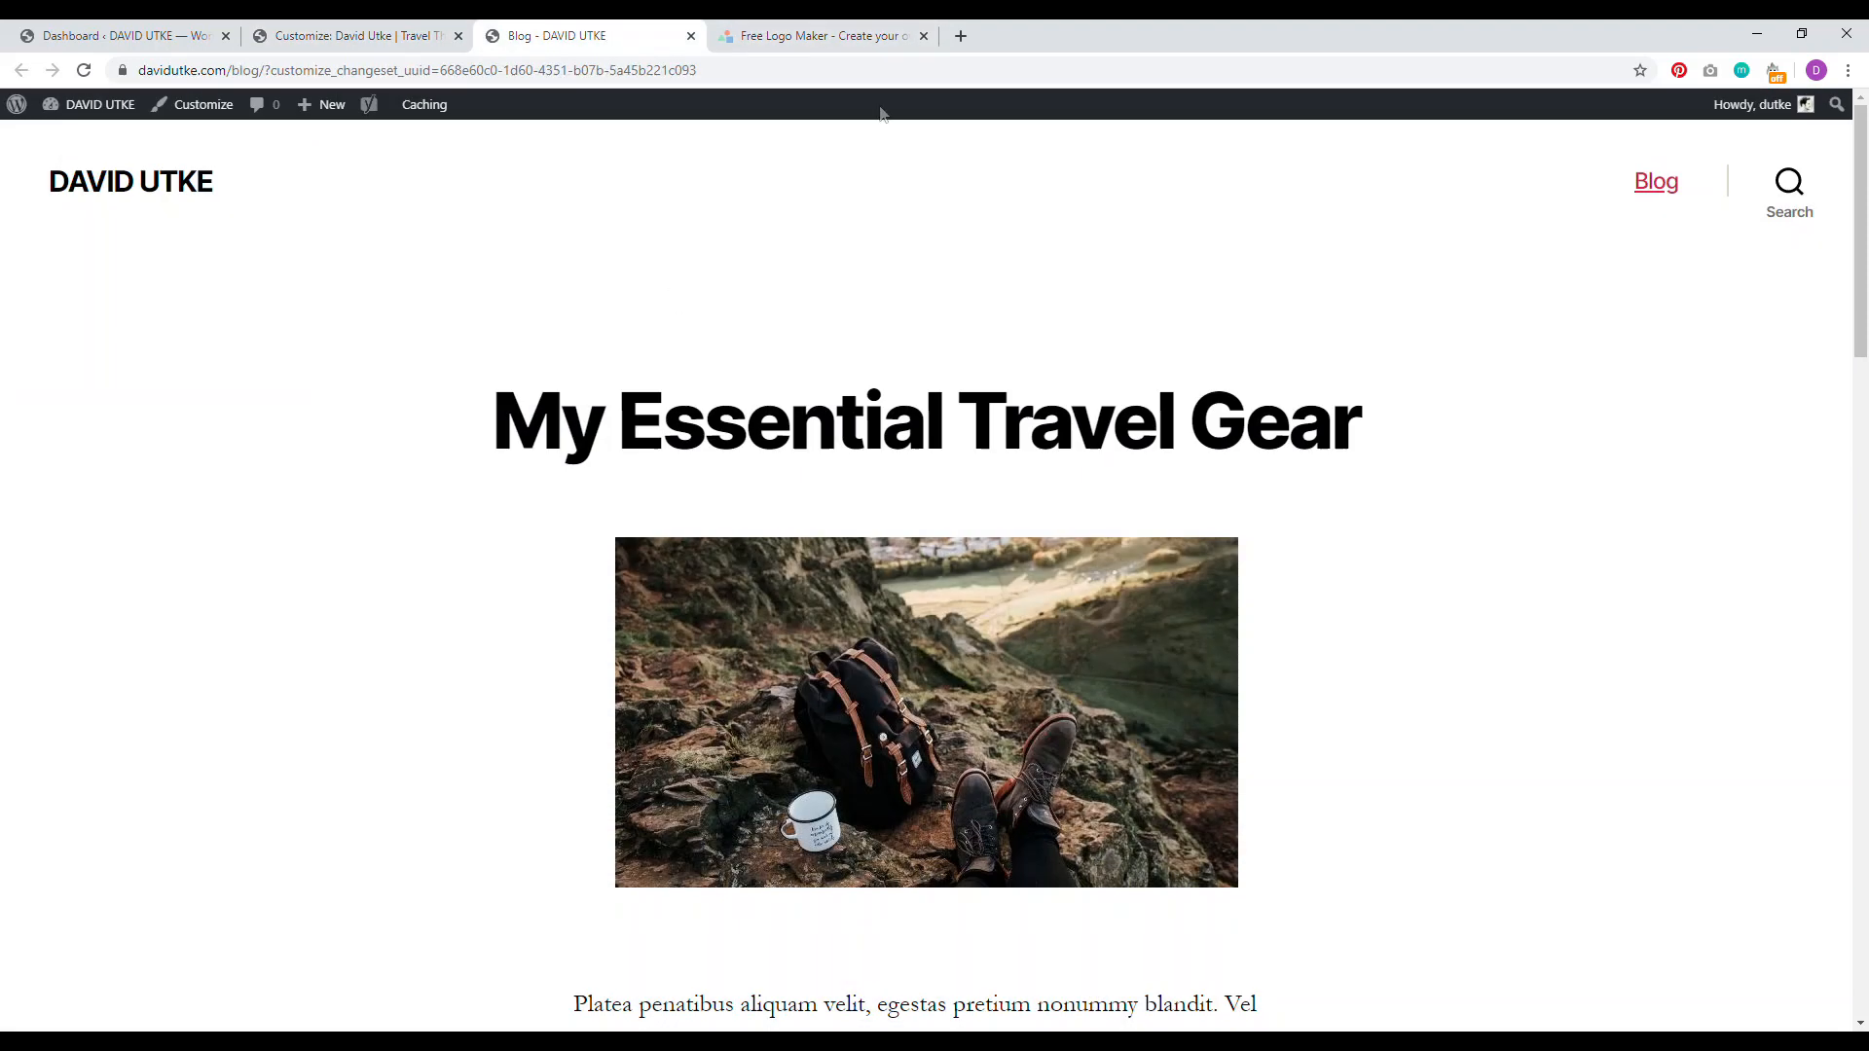
{"action": "left_click", "coordinate": [845, 37]}
{"action": "left_click", "coordinate": [584, 37]}
{"action": "left_click", "coordinate": [351, 36]}
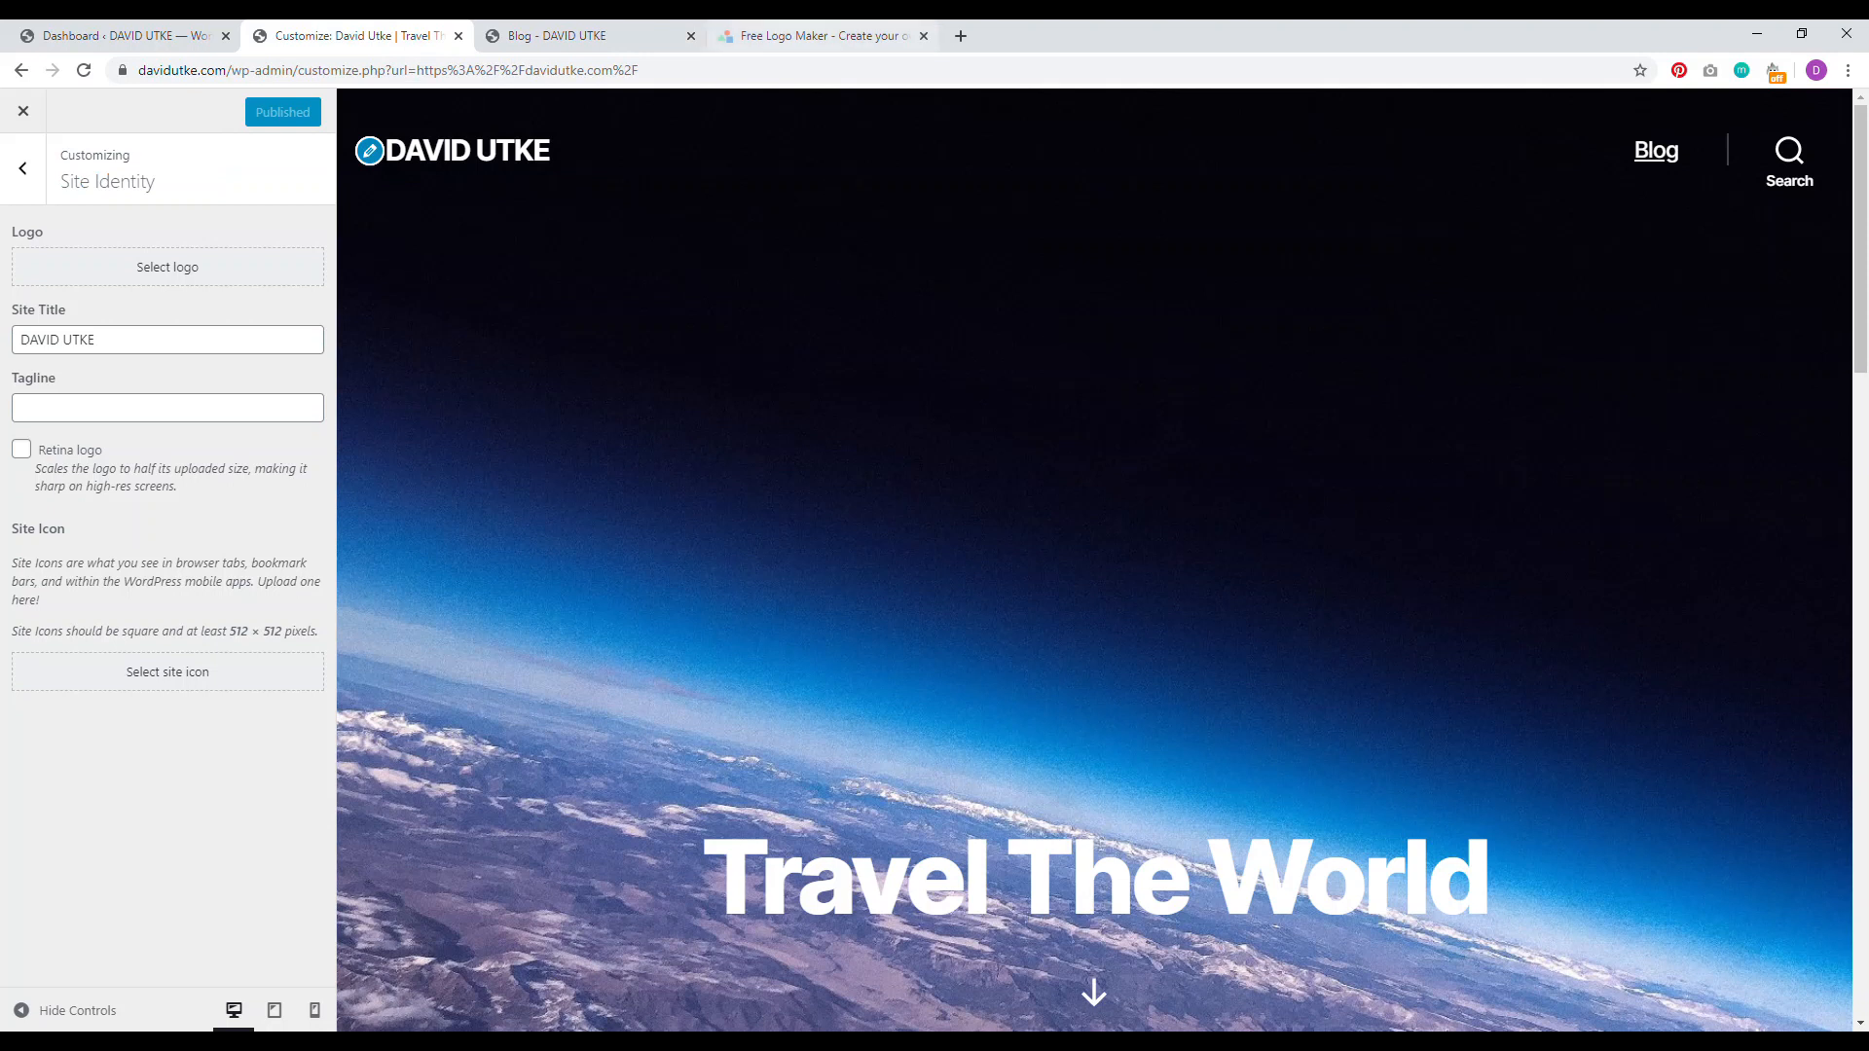
{"action": "left_click", "coordinate": [823, 36]}
{"action": "left_click", "coordinate": [1173, 360]}
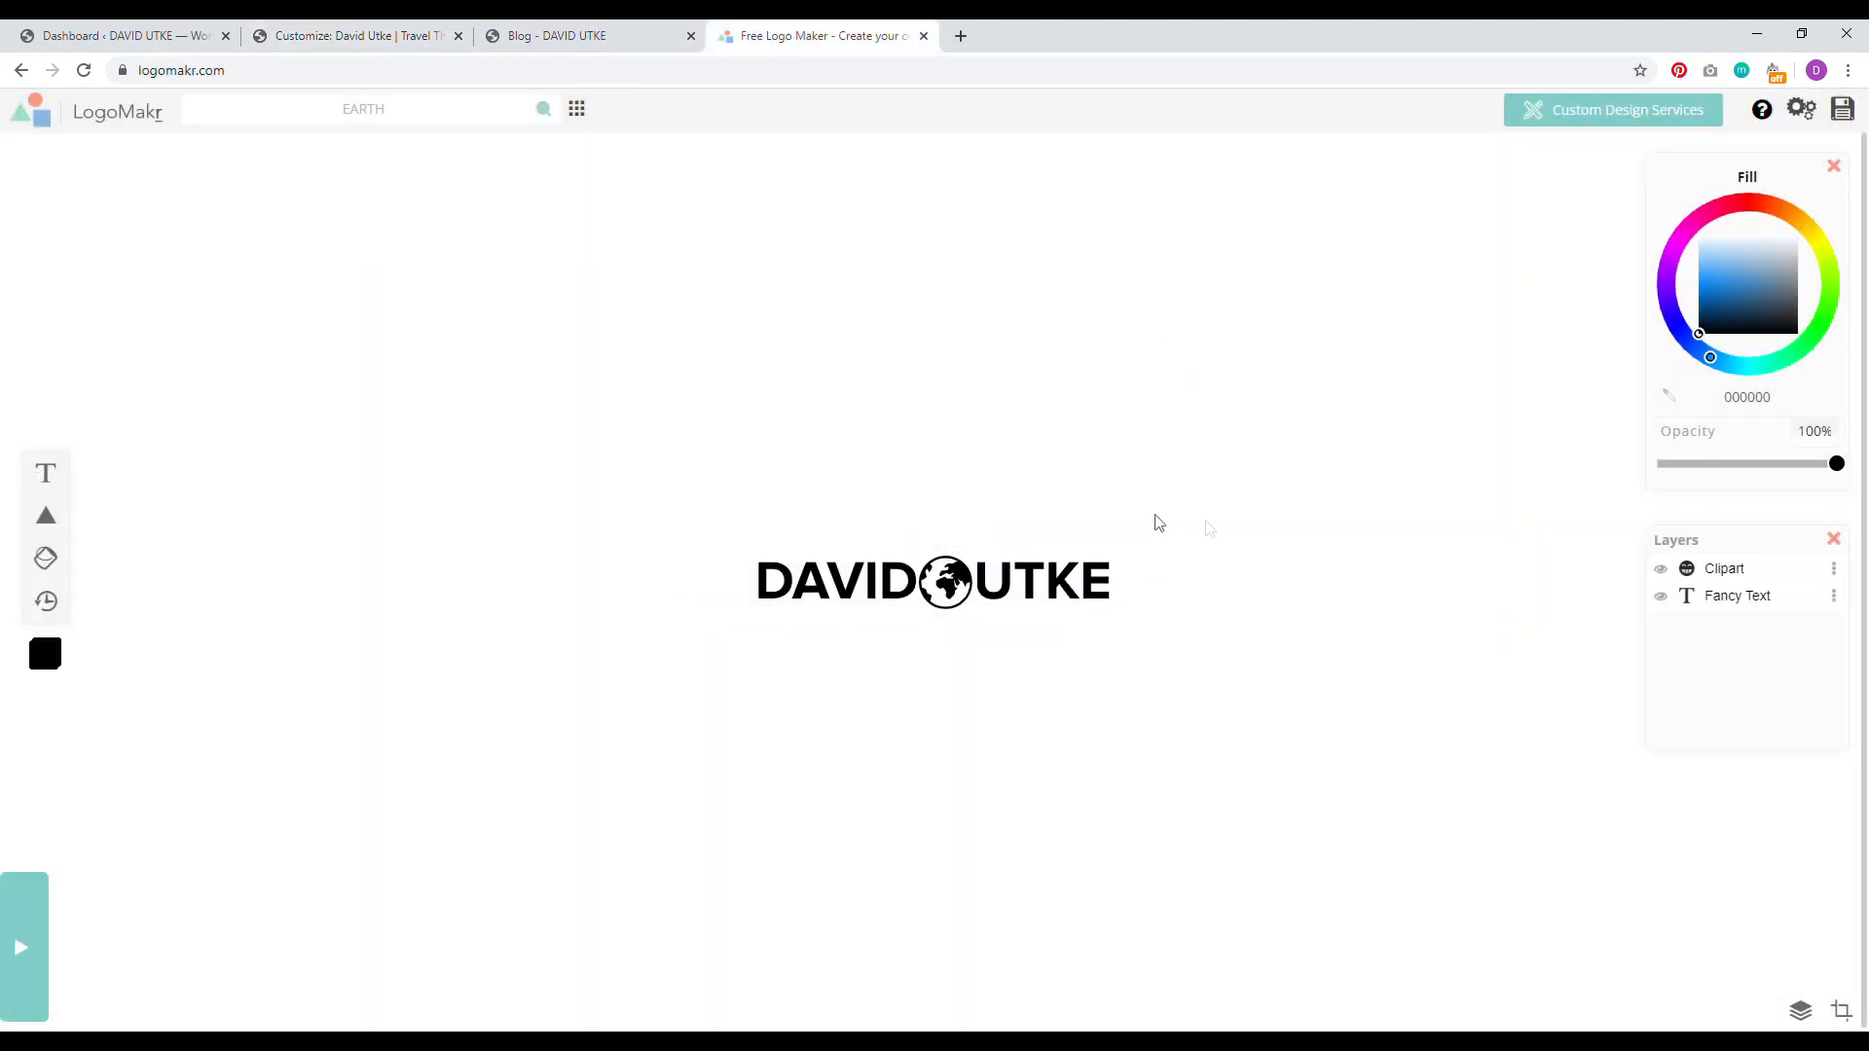
Step: Download the free low-resolution logo PNG and save it onto the desktop
{"action": "left_click", "coordinate": [1841, 109]}
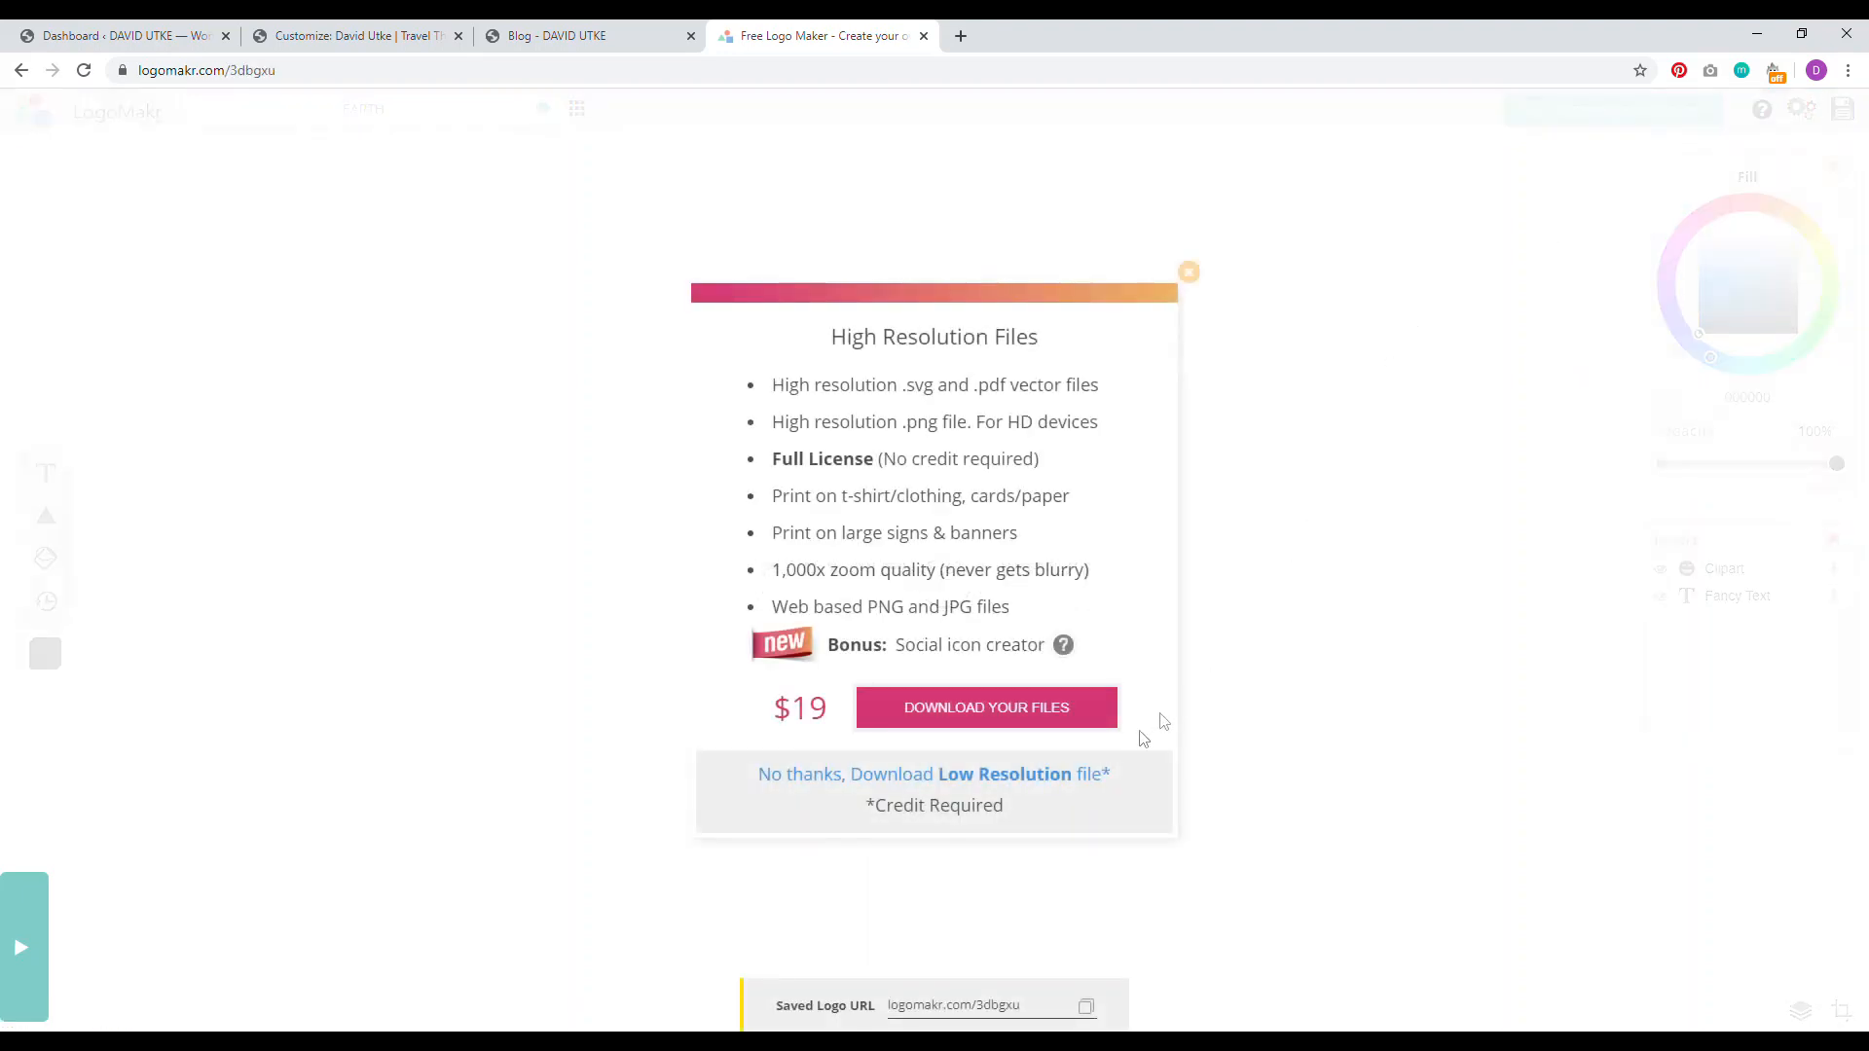
{"action": "left_click", "coordinate": [1054, 783]}
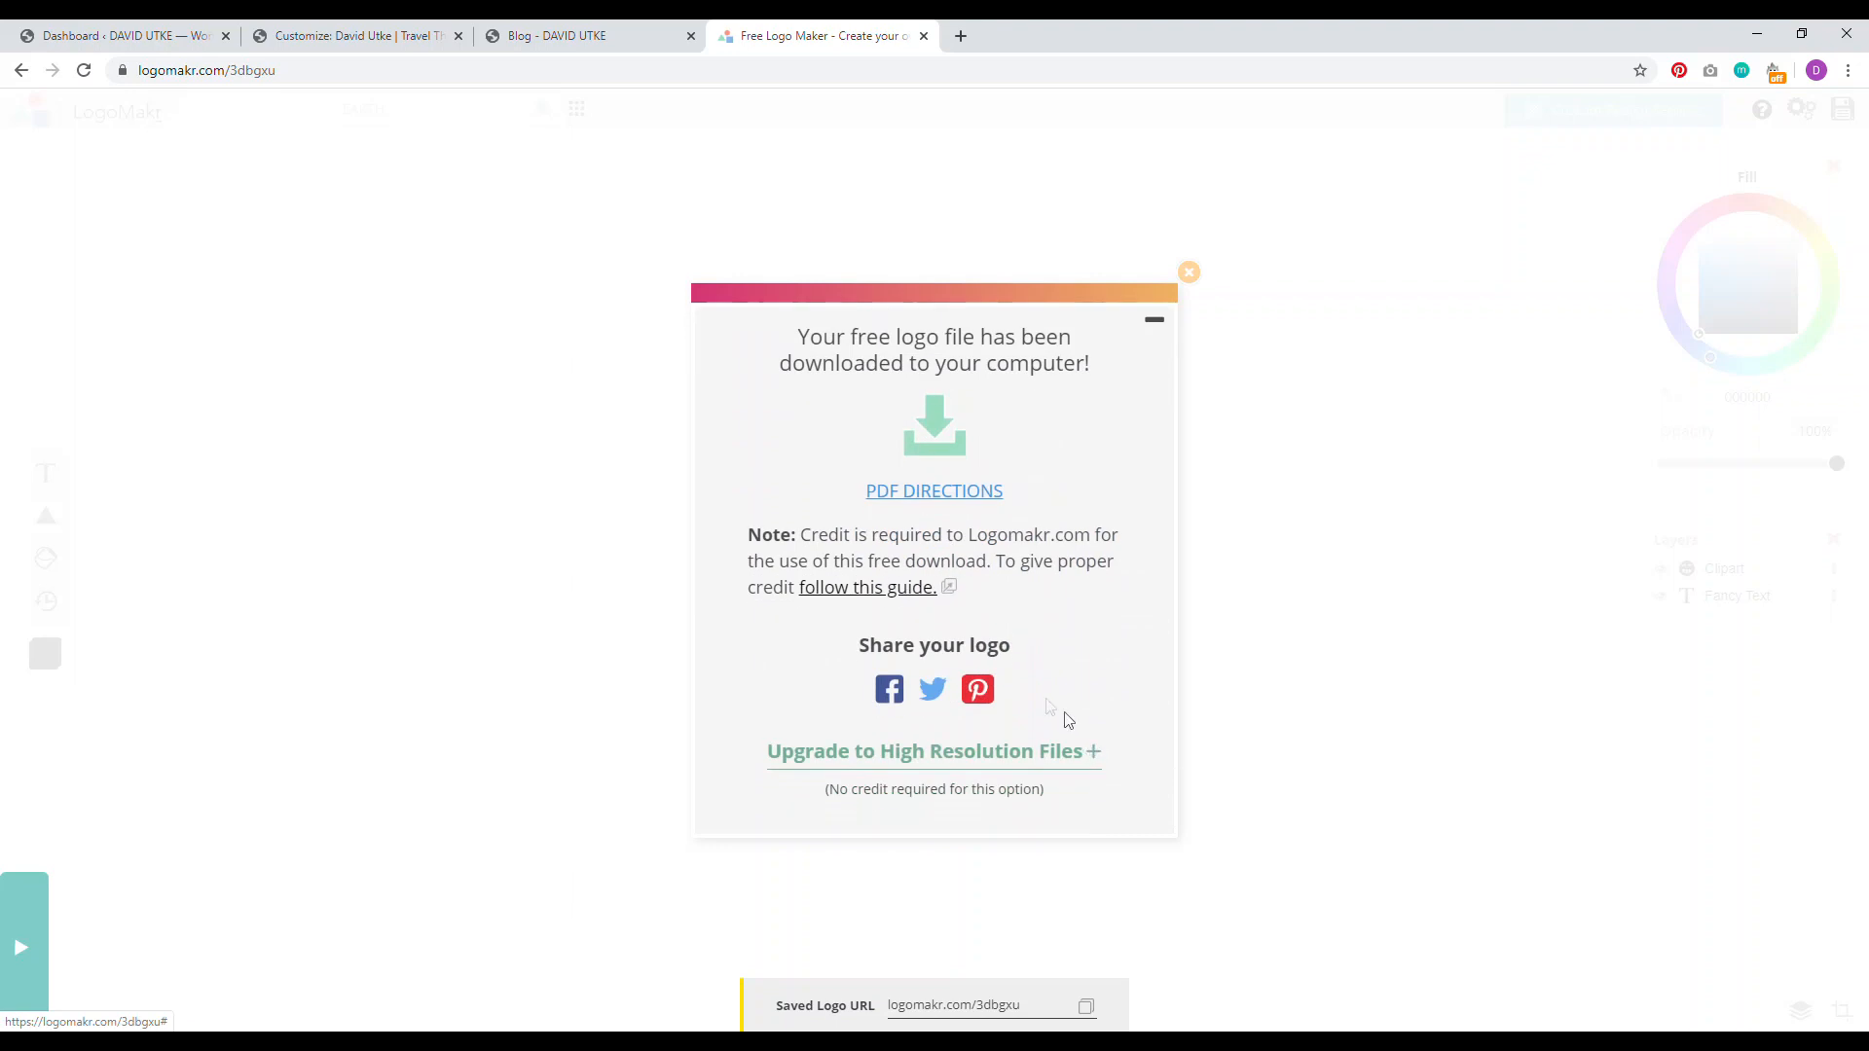
{"action": "left_click", "coordinate": [1802, 34]}
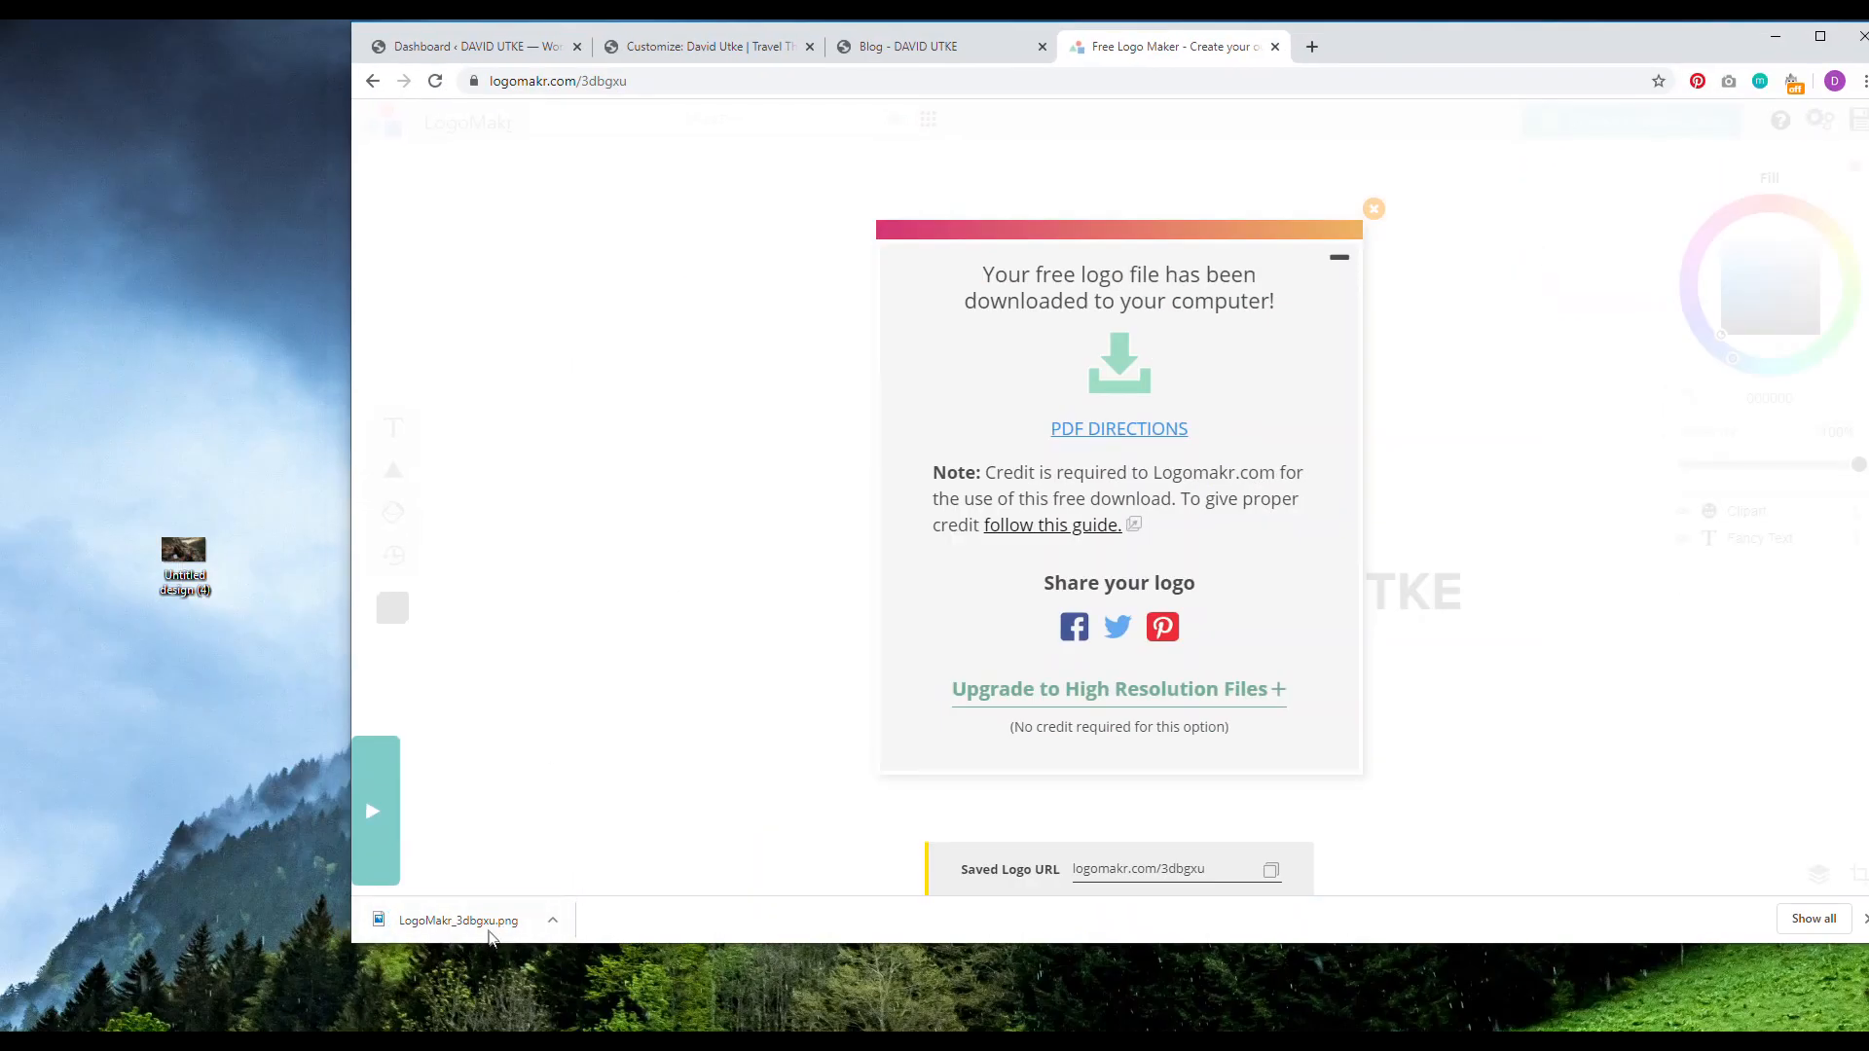
{"action": "left_click_drag", "start_coordinate": [487, 923], "coordinate": [163, 750]}
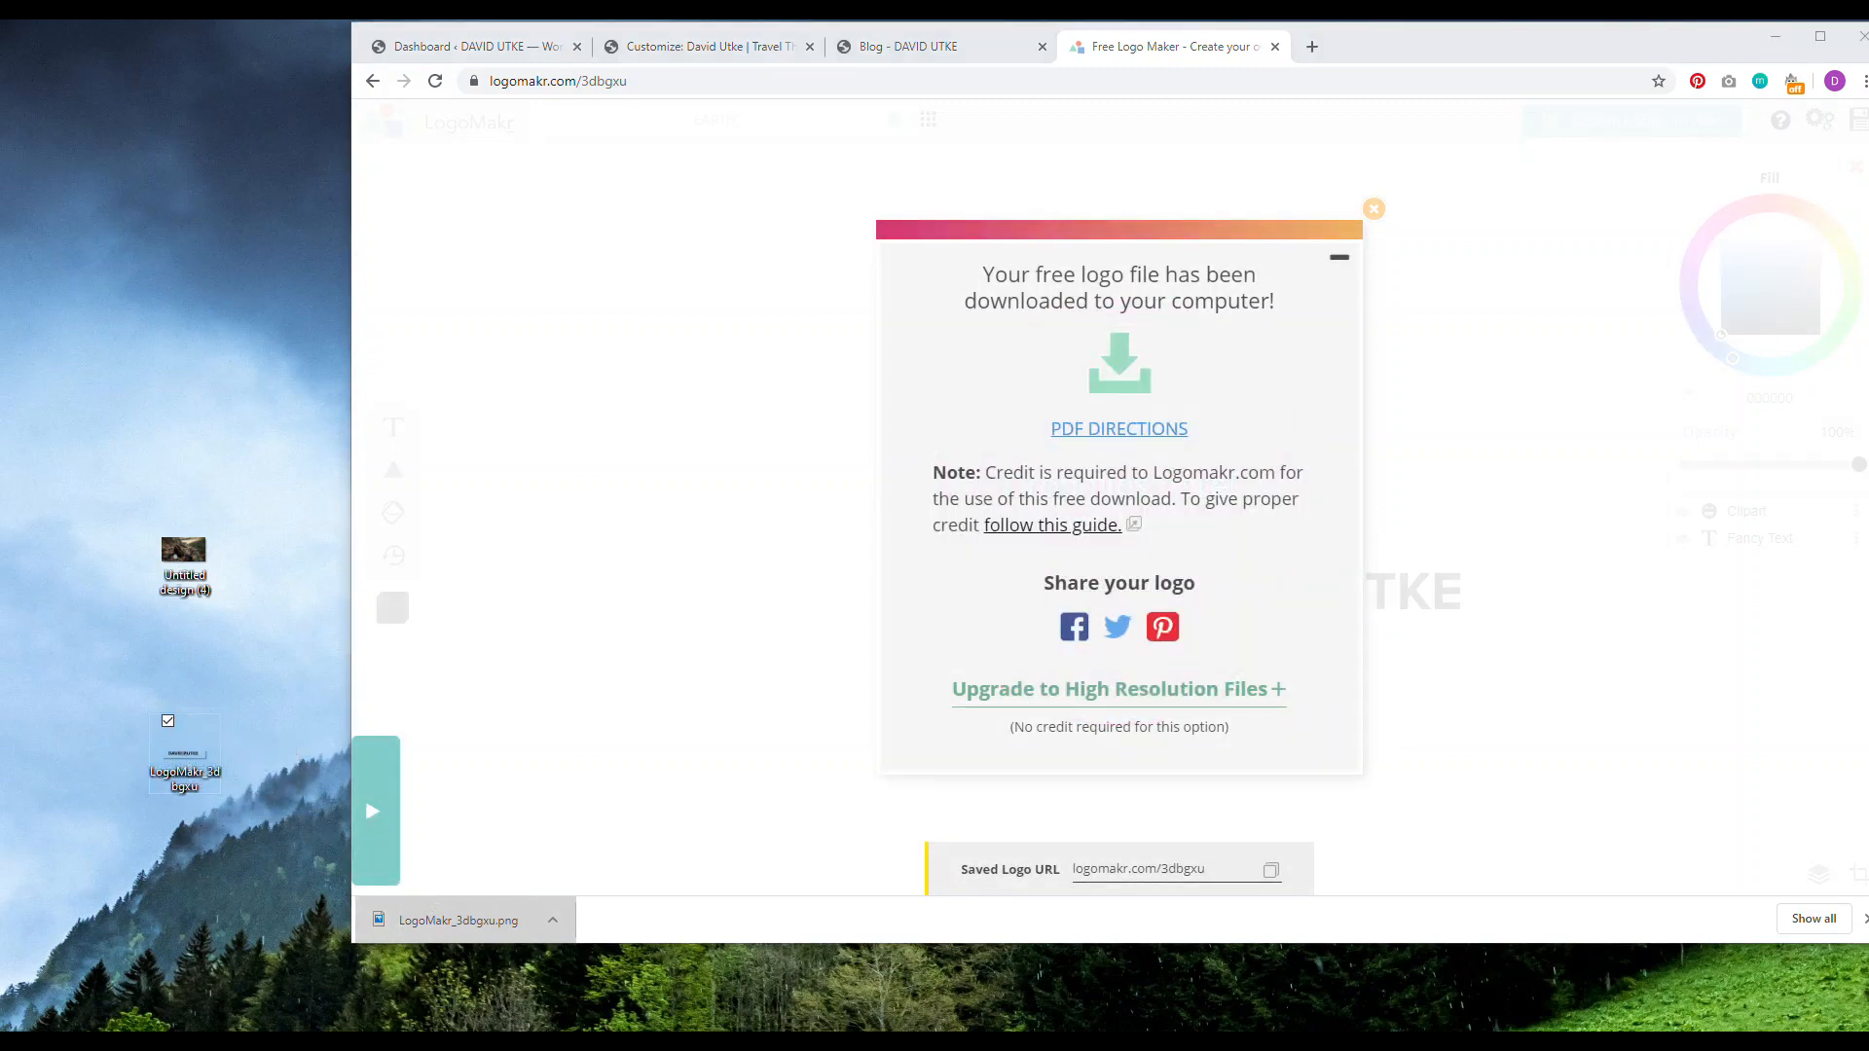
Step: Close the LogoMakr tab and return to the maximized Customizer, hiding the downloads bar
{"action": "left_click", "coordinate": [1820, 36]}
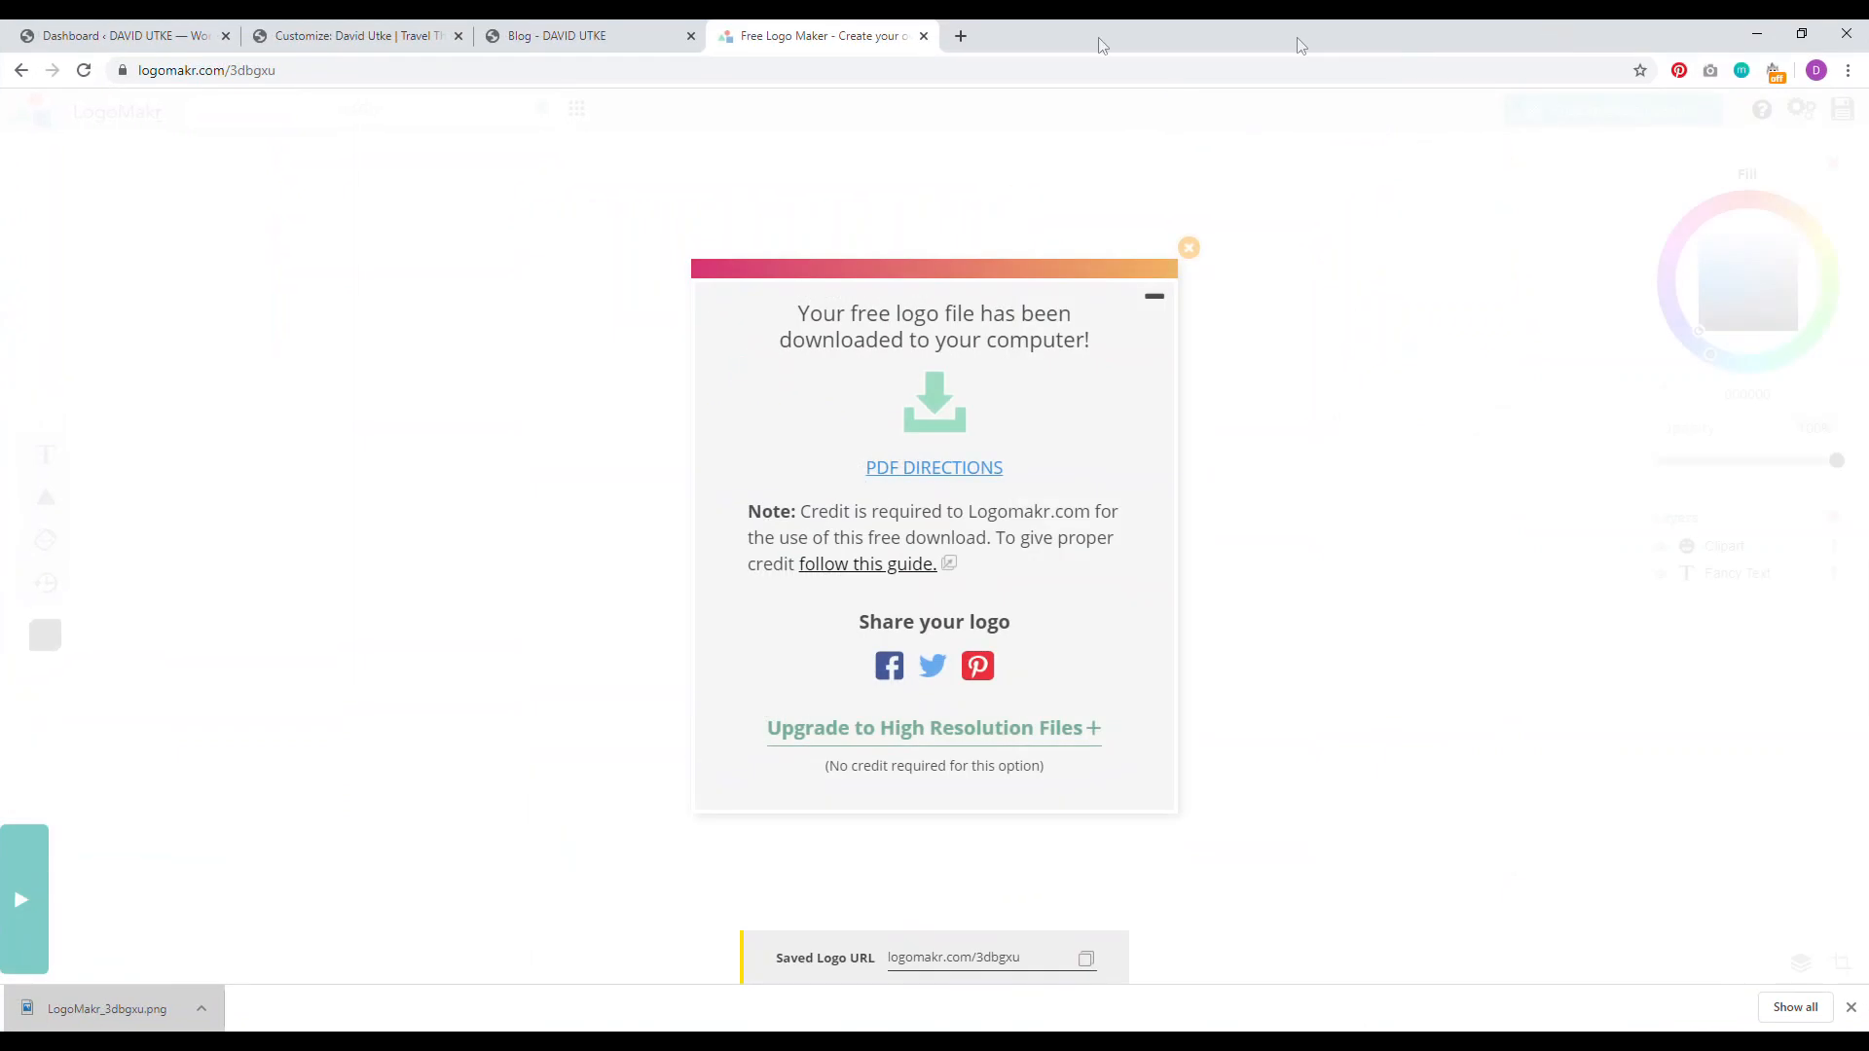
{"action": "left_click", "coordinate": [923, 36]}
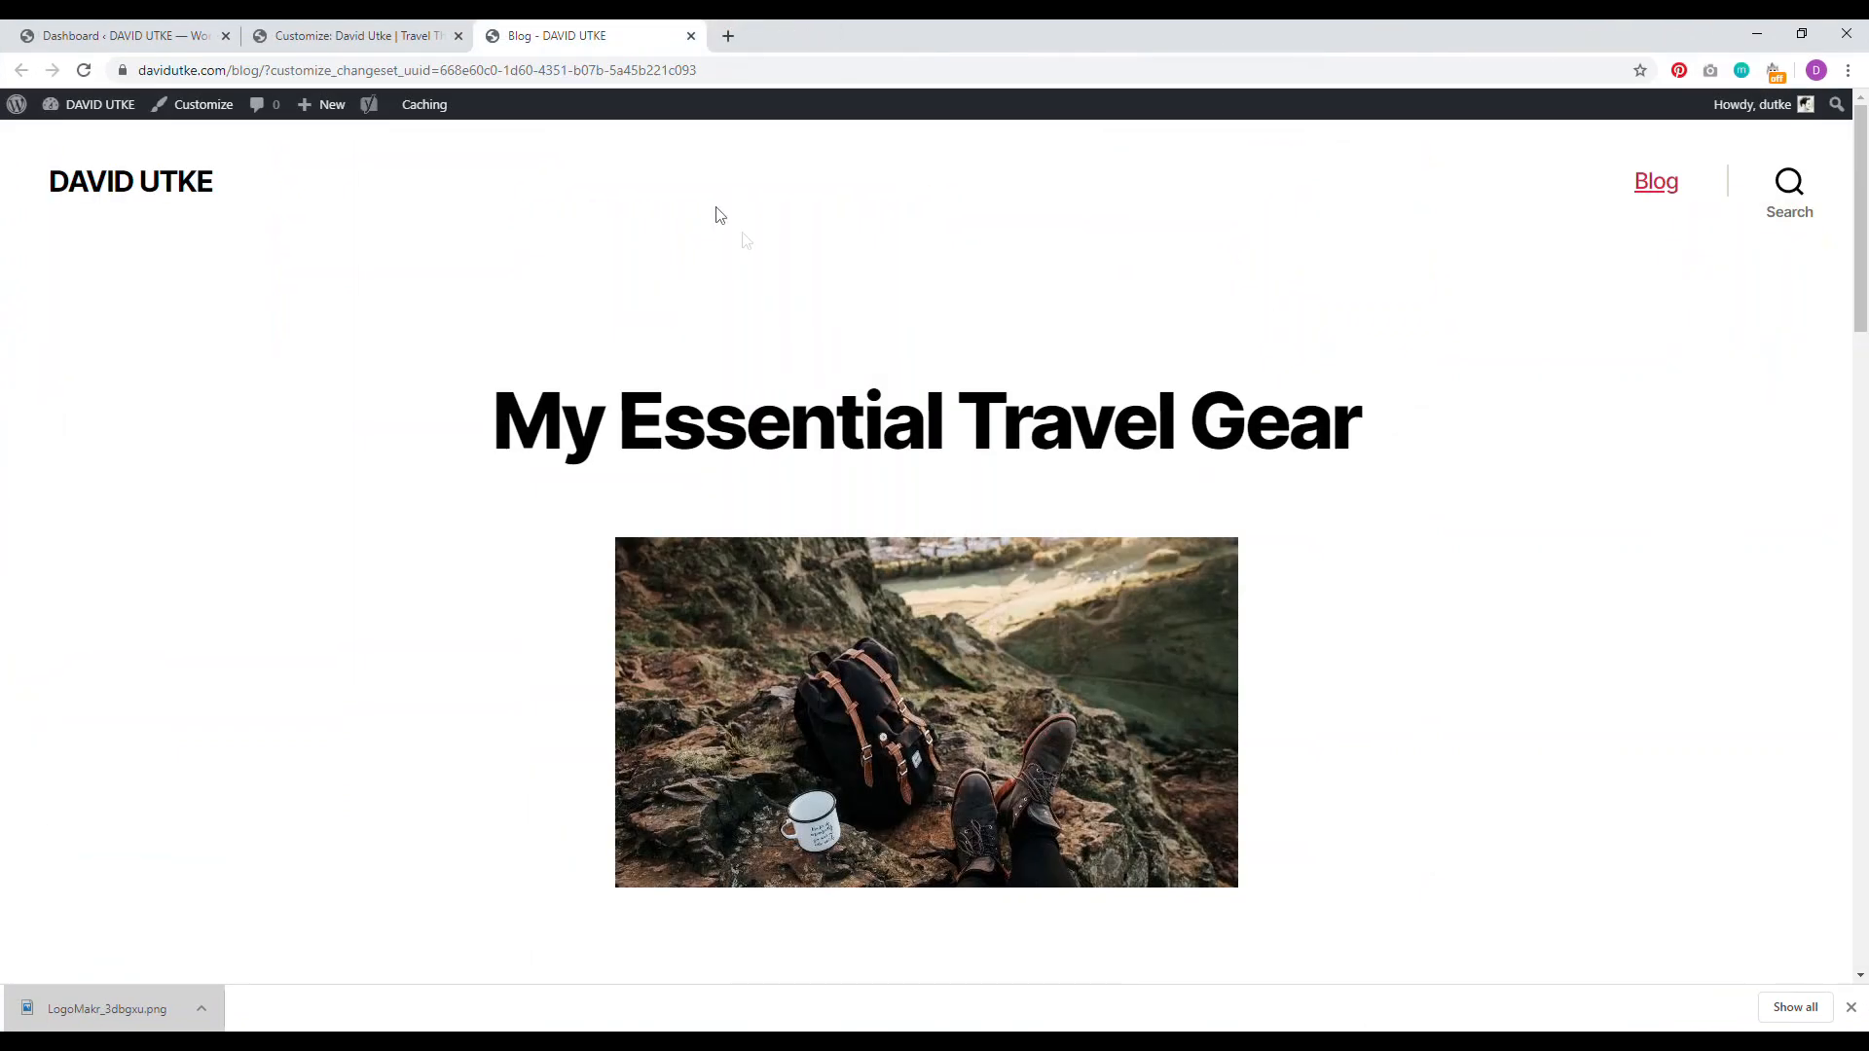
{"action": "left_click", "coordinate": [350, 36]}
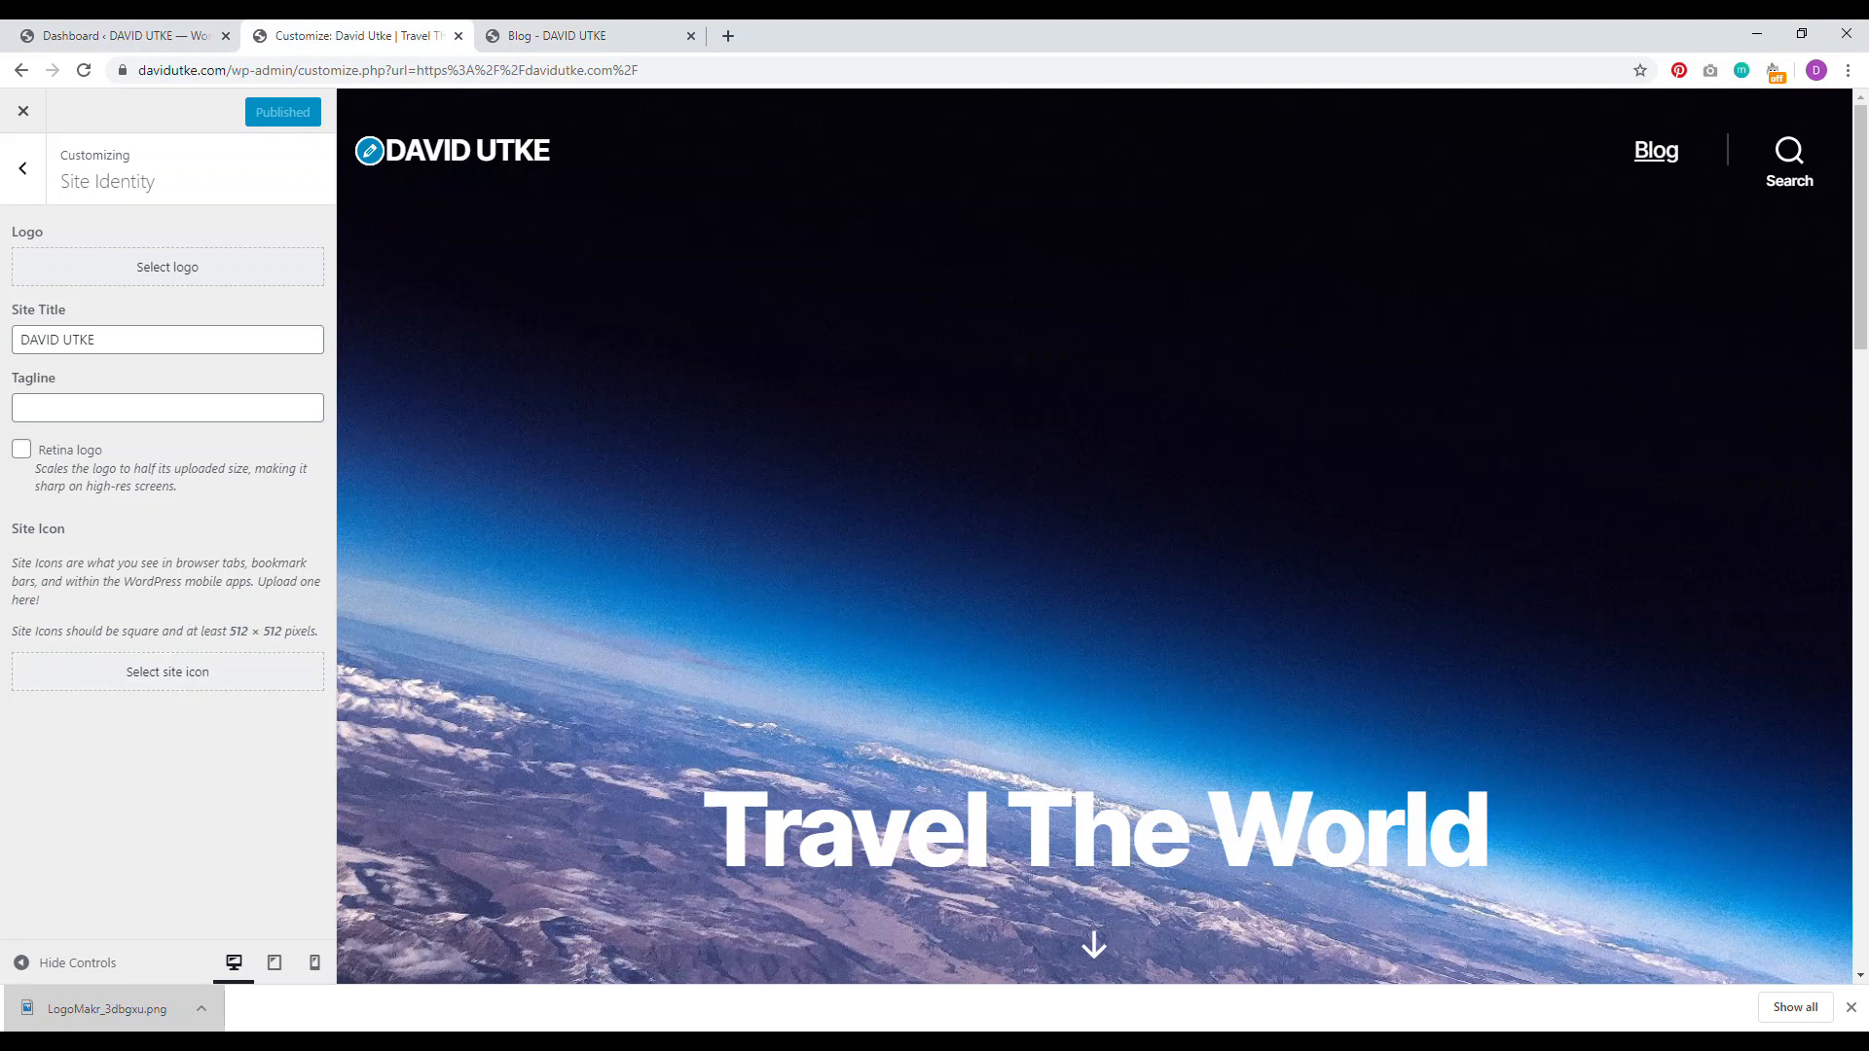
{"action": "left_click", "coordinate": [1850, 1010]}
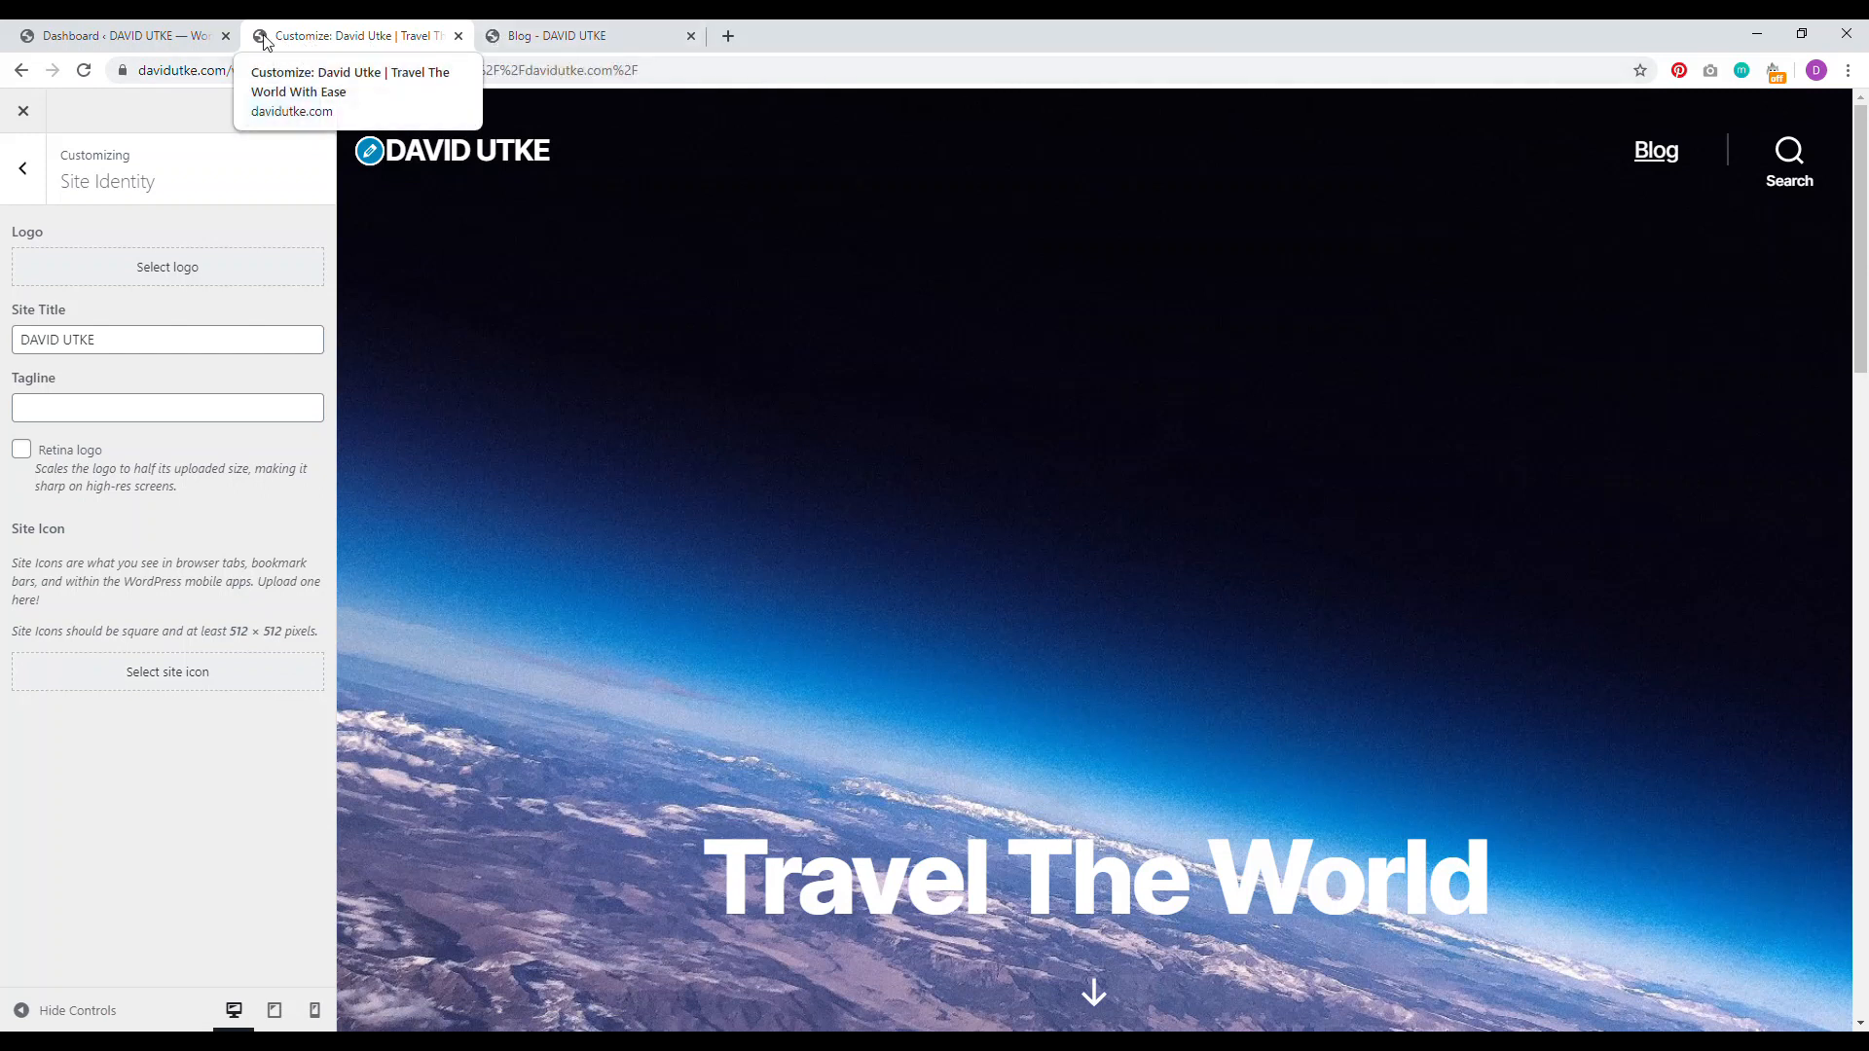
Step: Open the desktop logo PNG in Microsoft Office Picture Manager
{"action": "left_click_drag", "start_coordinate": [973, 32], "coordinate": [1089, 43]}
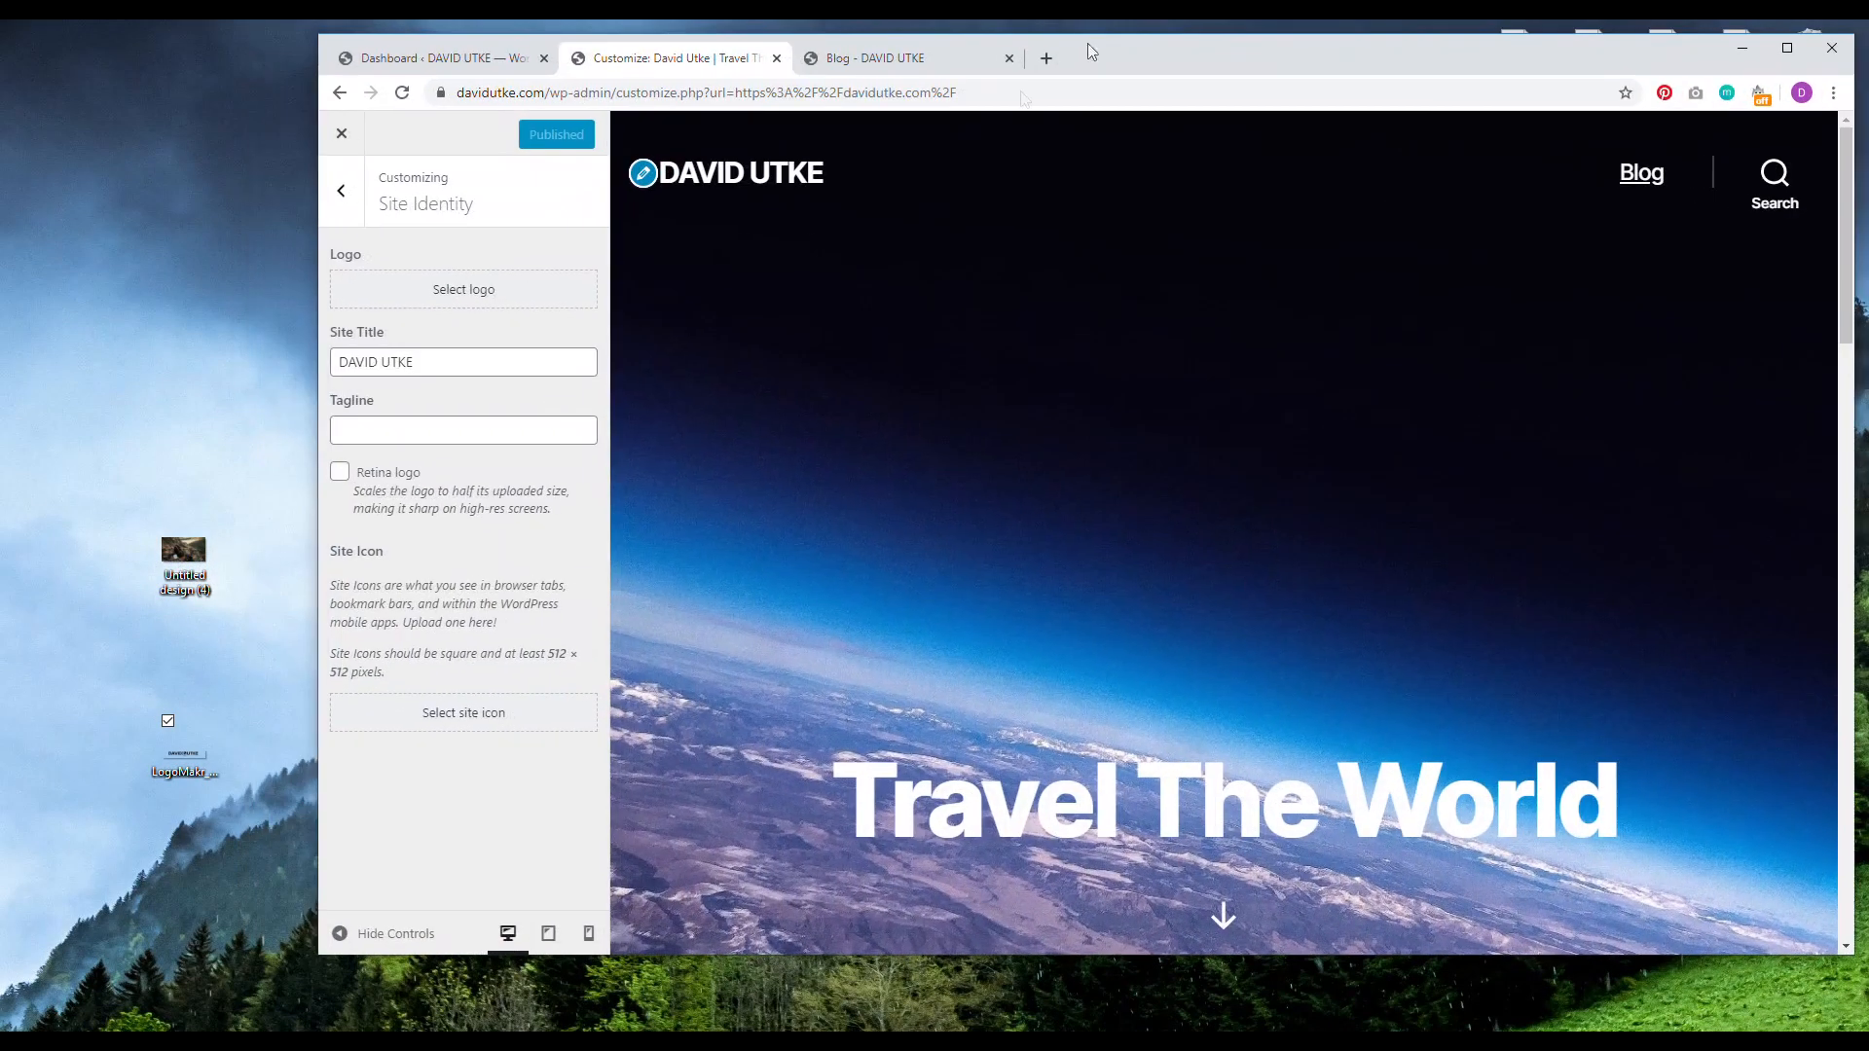
{"action": "left_click", "coordinate": [177, 759]}
{"action": "right_click", "coordinate": [176, 758]}
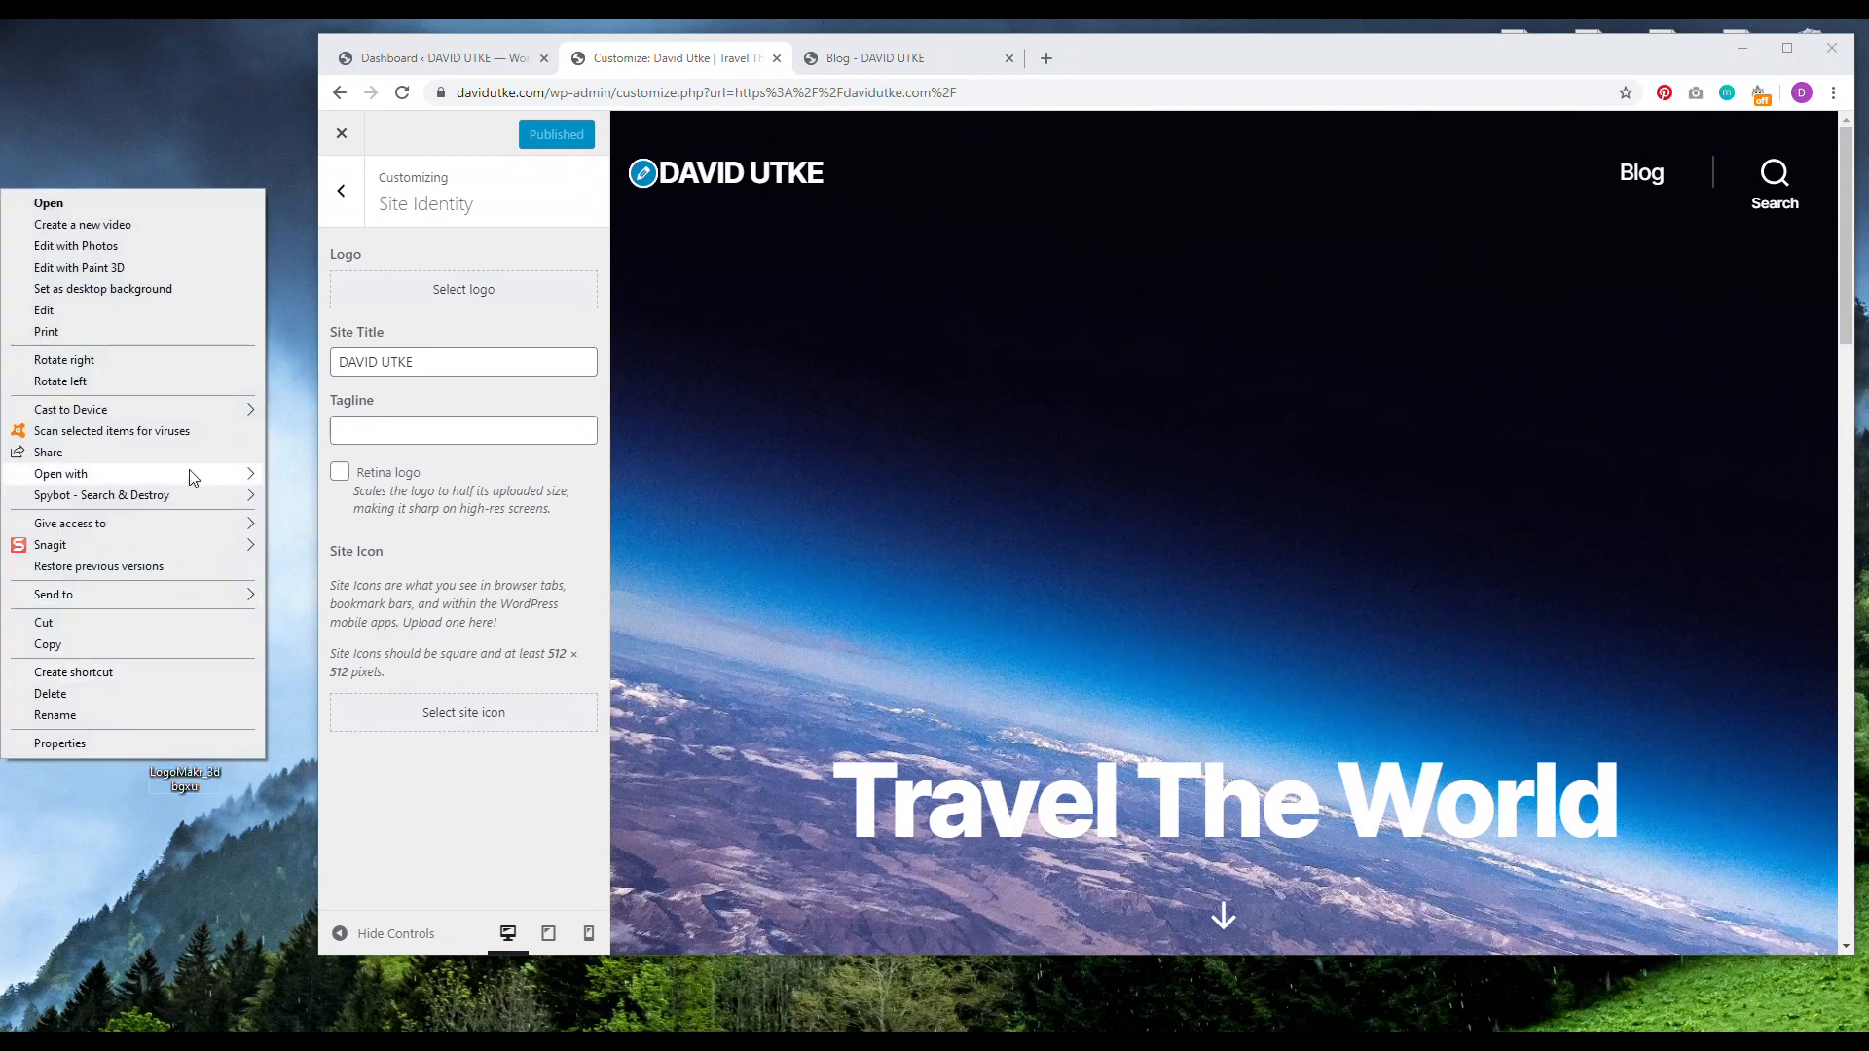
{"action": "left_click", "coordinate": [100, 1013]}
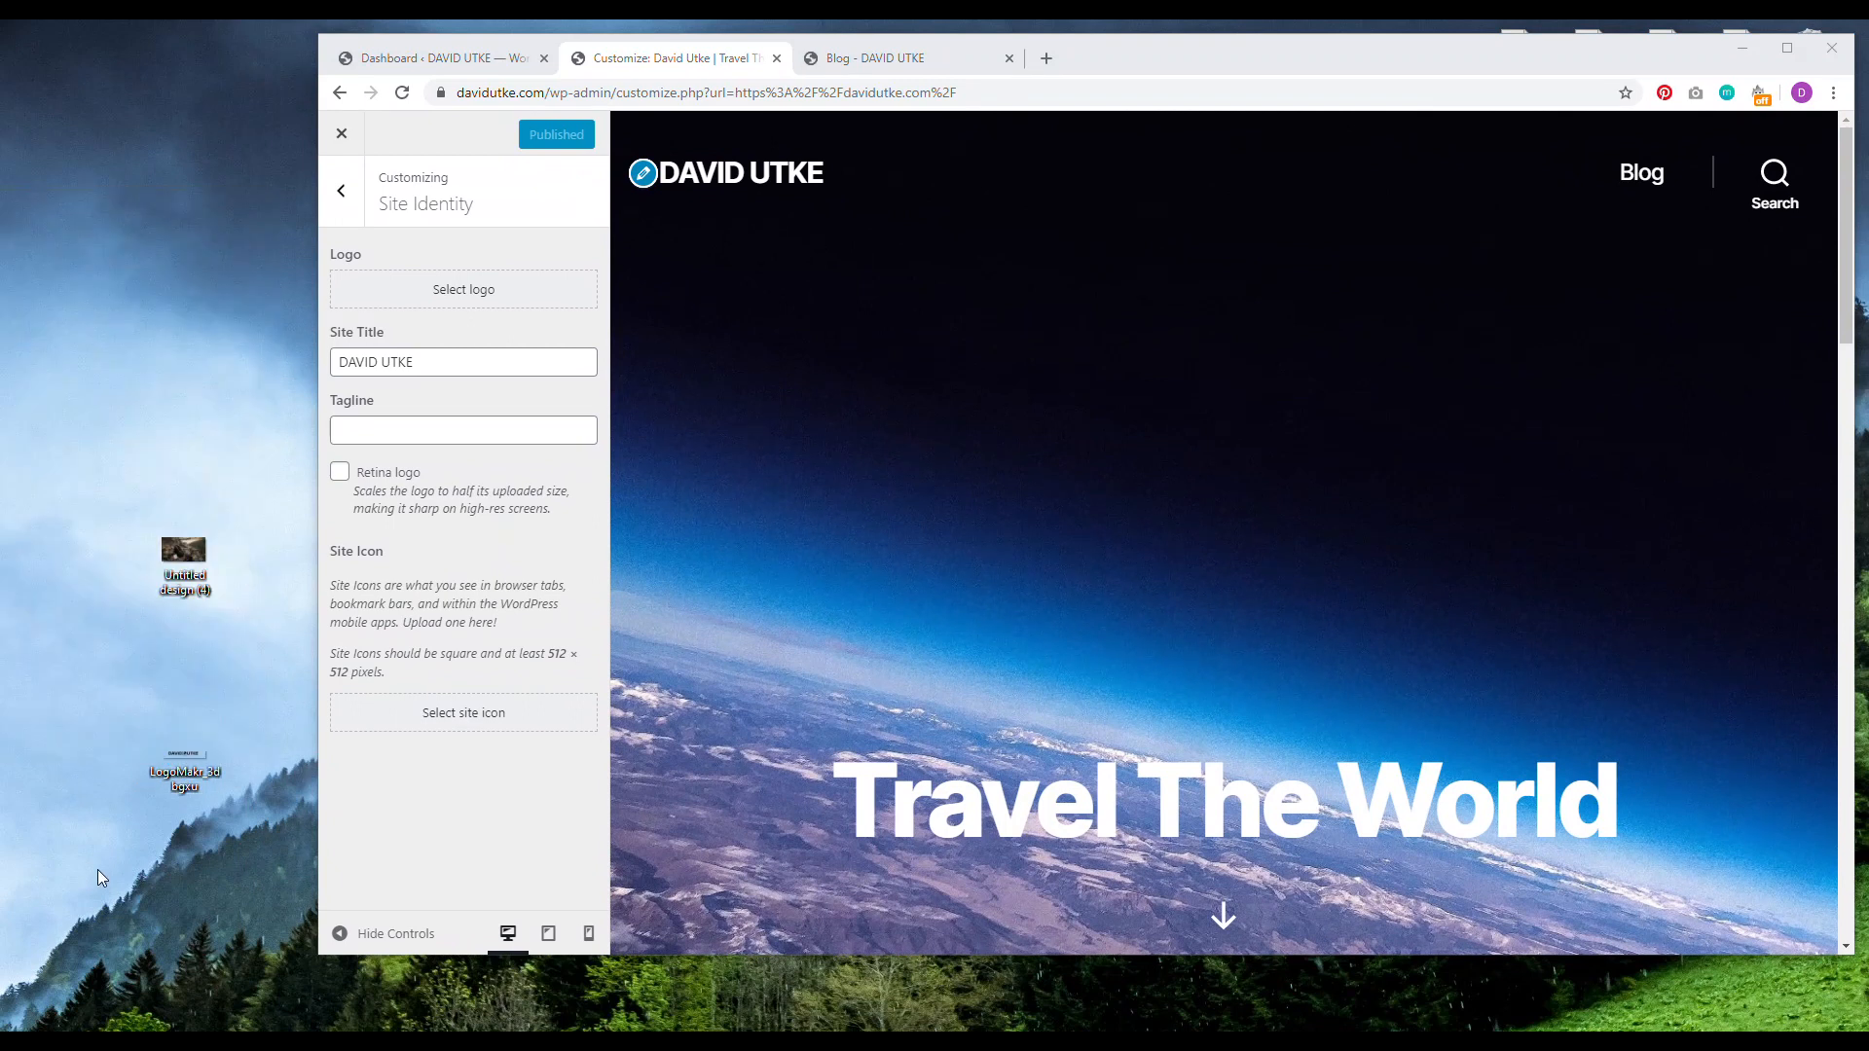
{"action": "right_click", "coordinate": [167, 758]}
{"action": "mouse_move", "coordinate": [112, 478]}
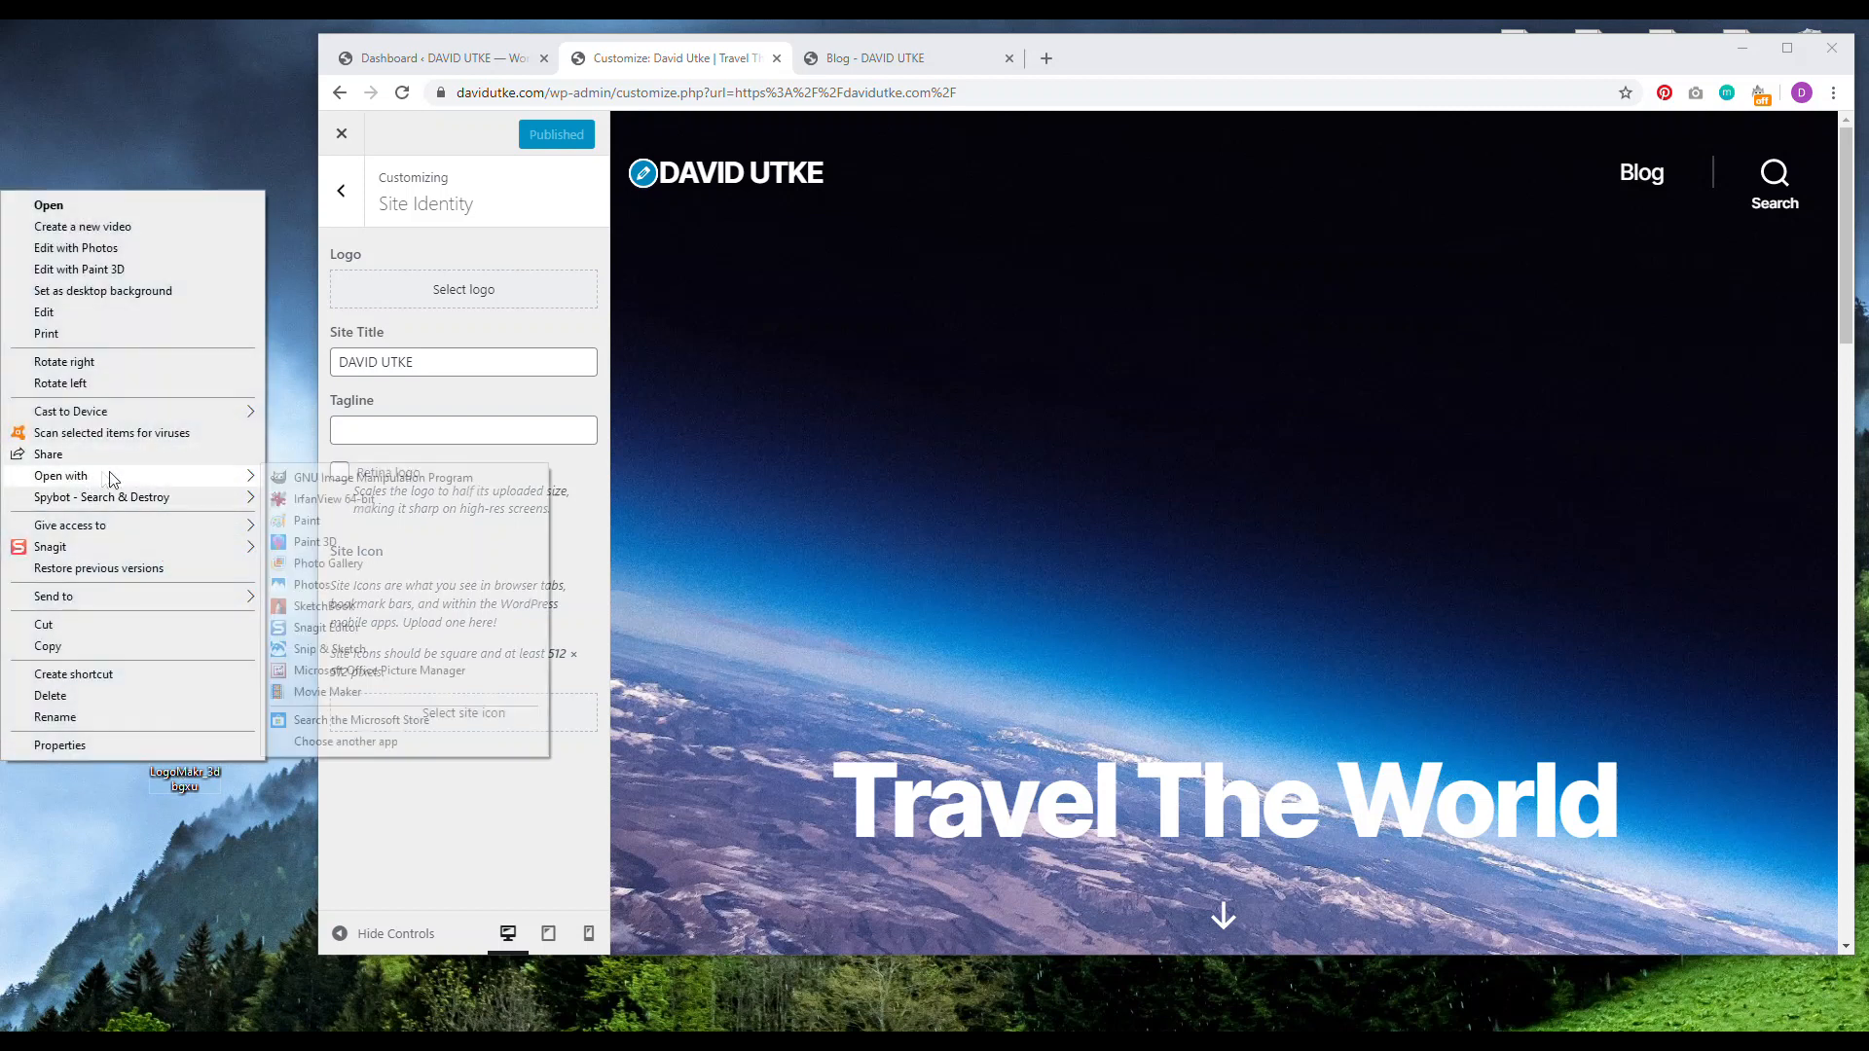
{"action": "left_click", "coordinate": [380, 671]}
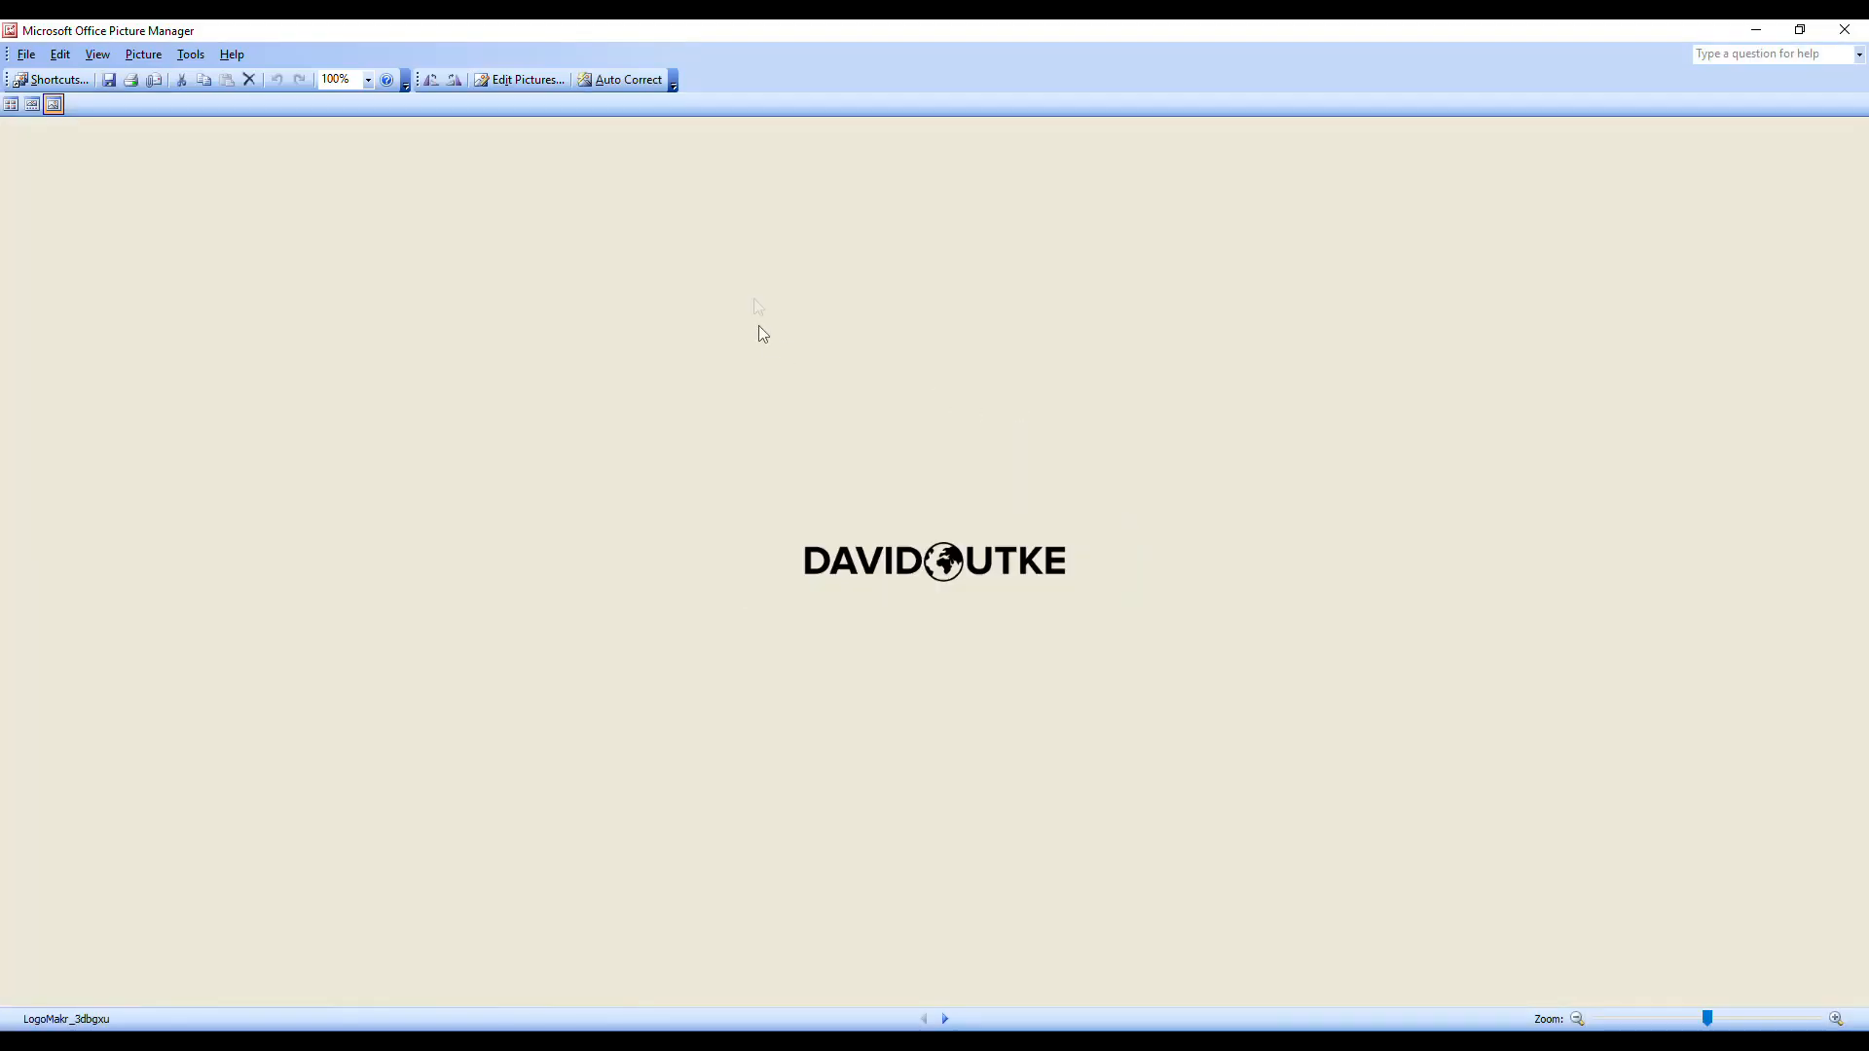
Step: Crop the logo to just the globe, 45 × 56 pixels, and save it
{"action": "left_click", "coordinate": [532, 86]}
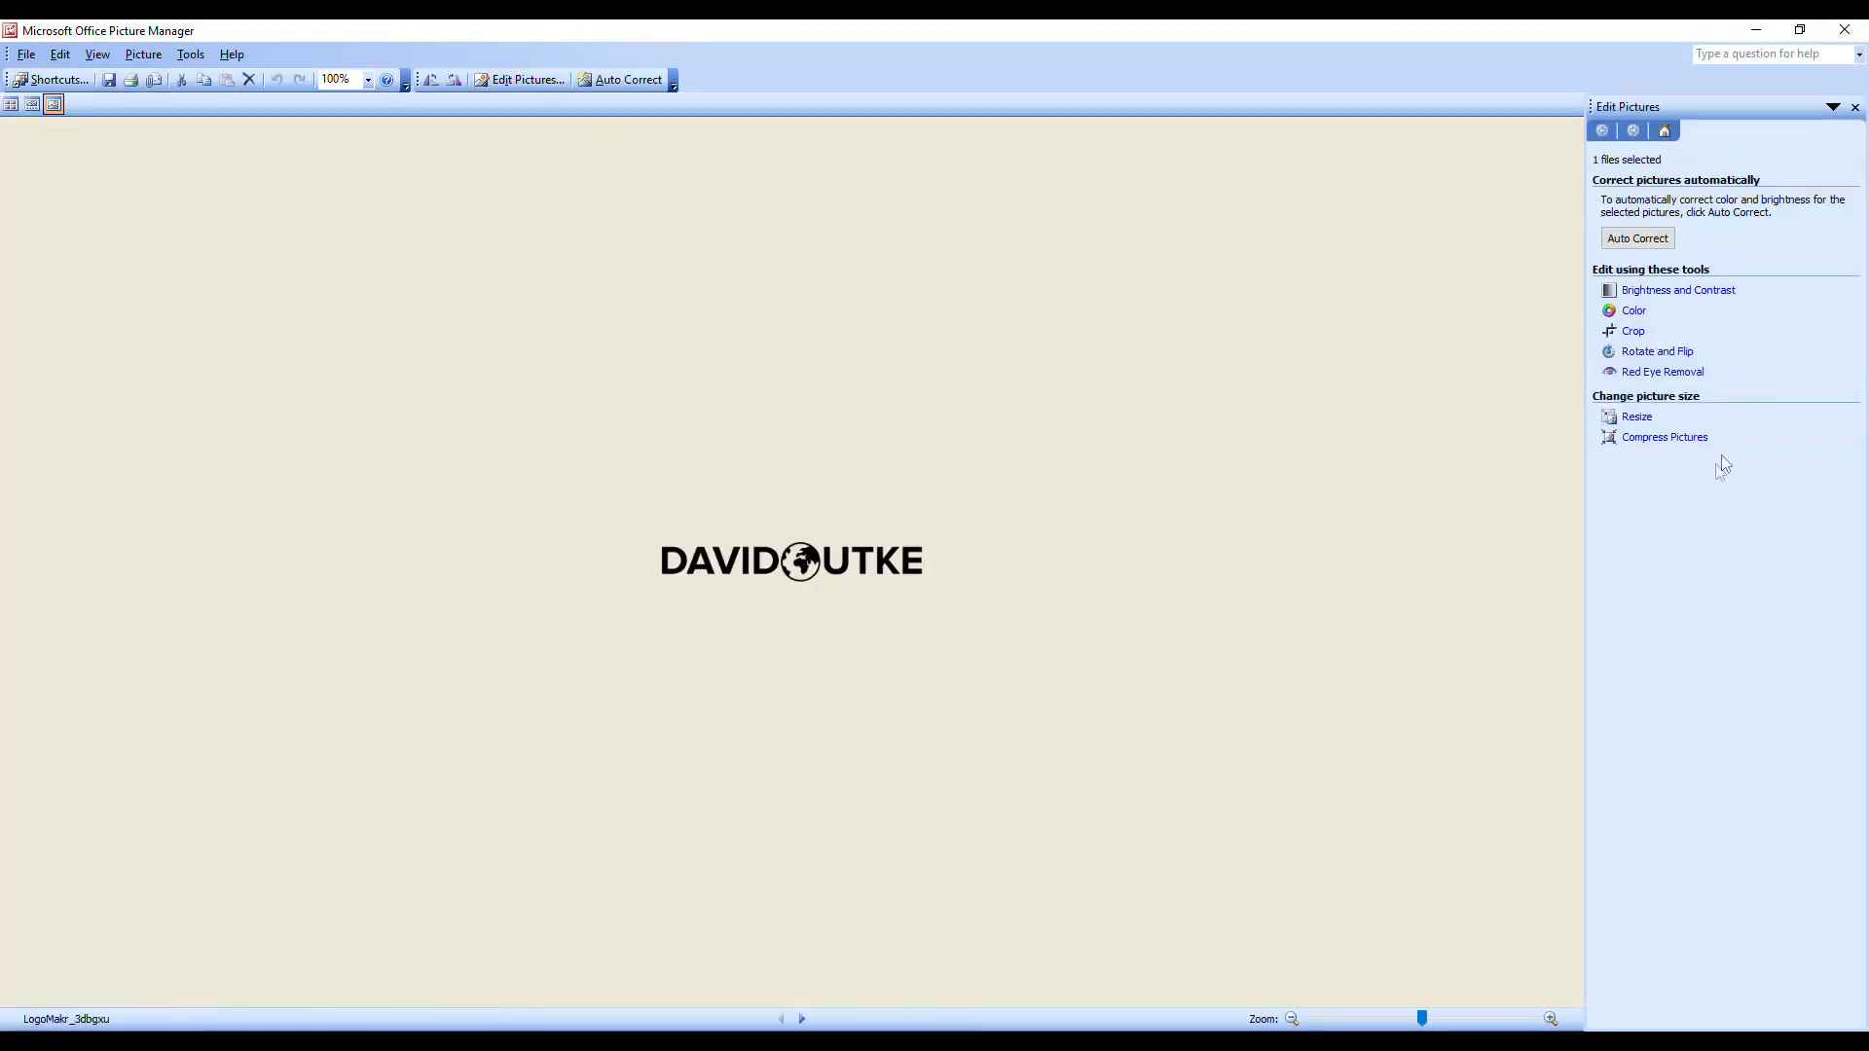
{"action": "left_click", "coordinate": [1631, 331]}
{"action": "left_click_drag", "start_coordinate": [988, 563], "coordinate": [824, 569]}
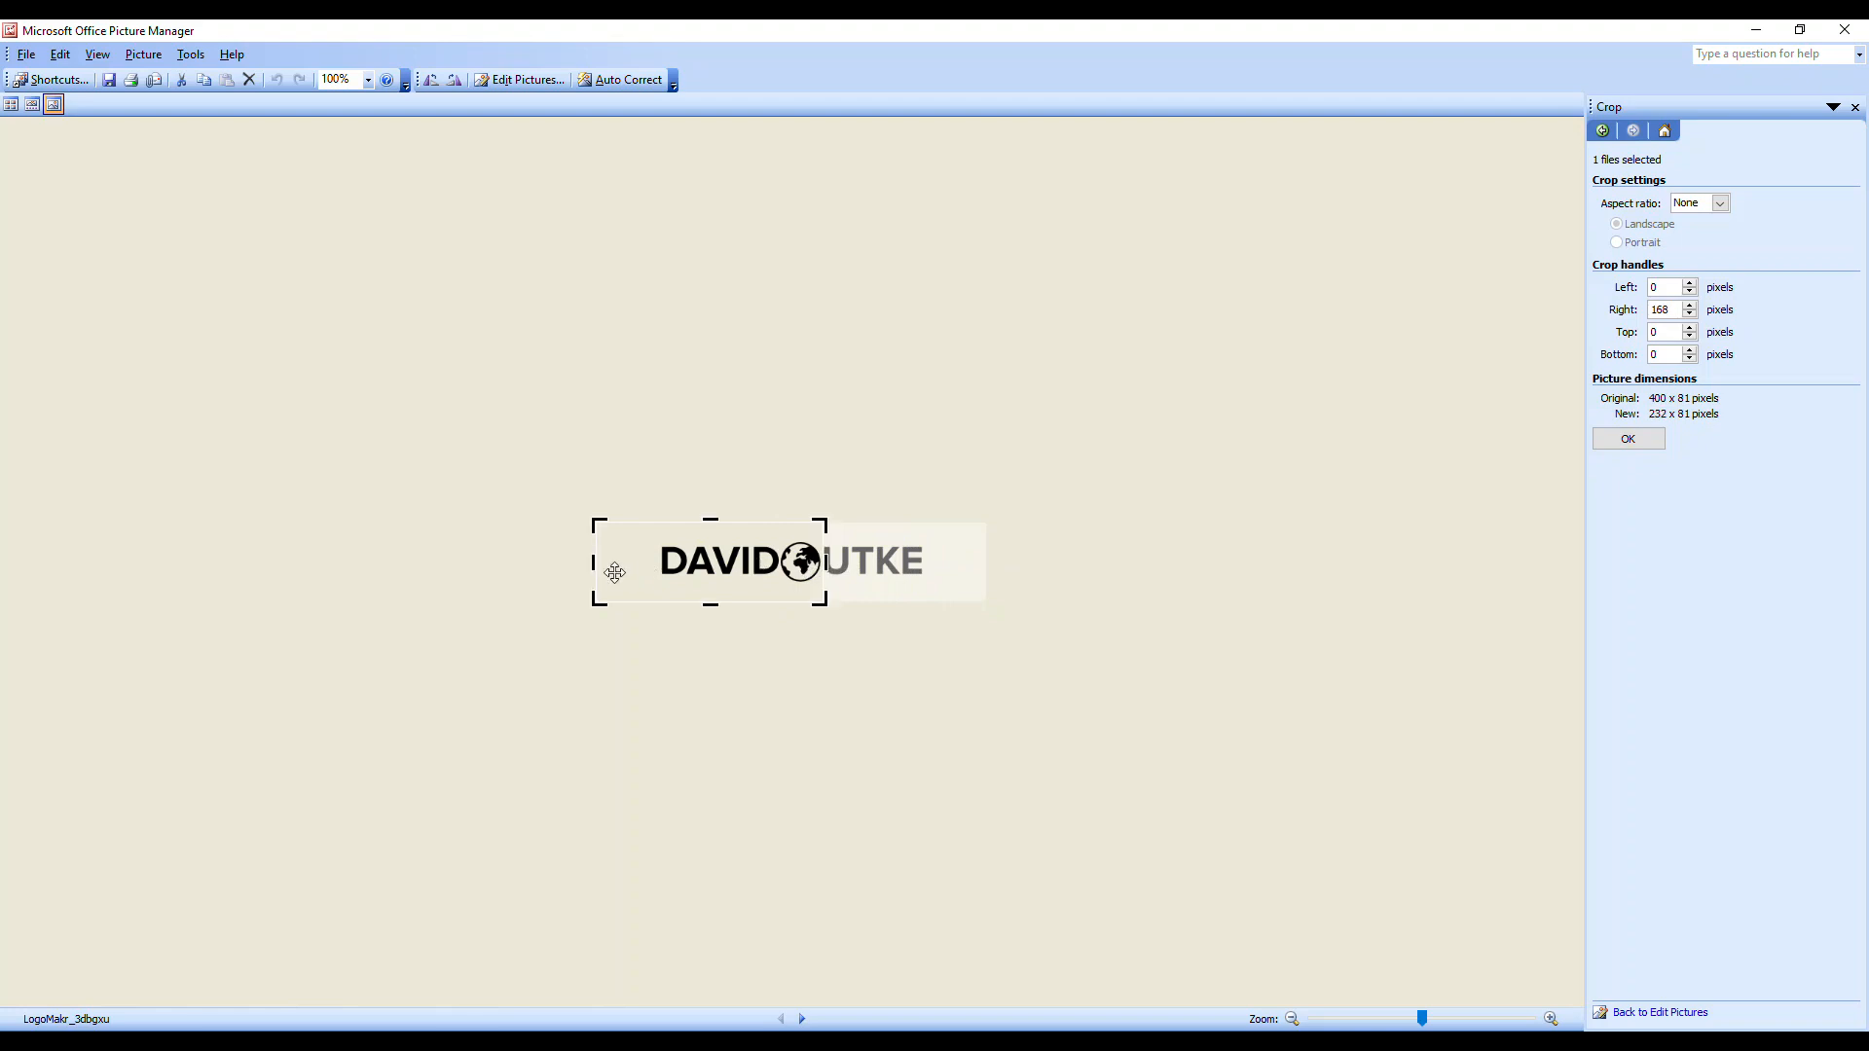
{"action": "left_click_drag", "start_coordinate": [593, 573], "coordinate": [802, 533]}
{"action": "left_click_drag", "start_coordinate": [802, 609], "coordinate": [802, 595]}
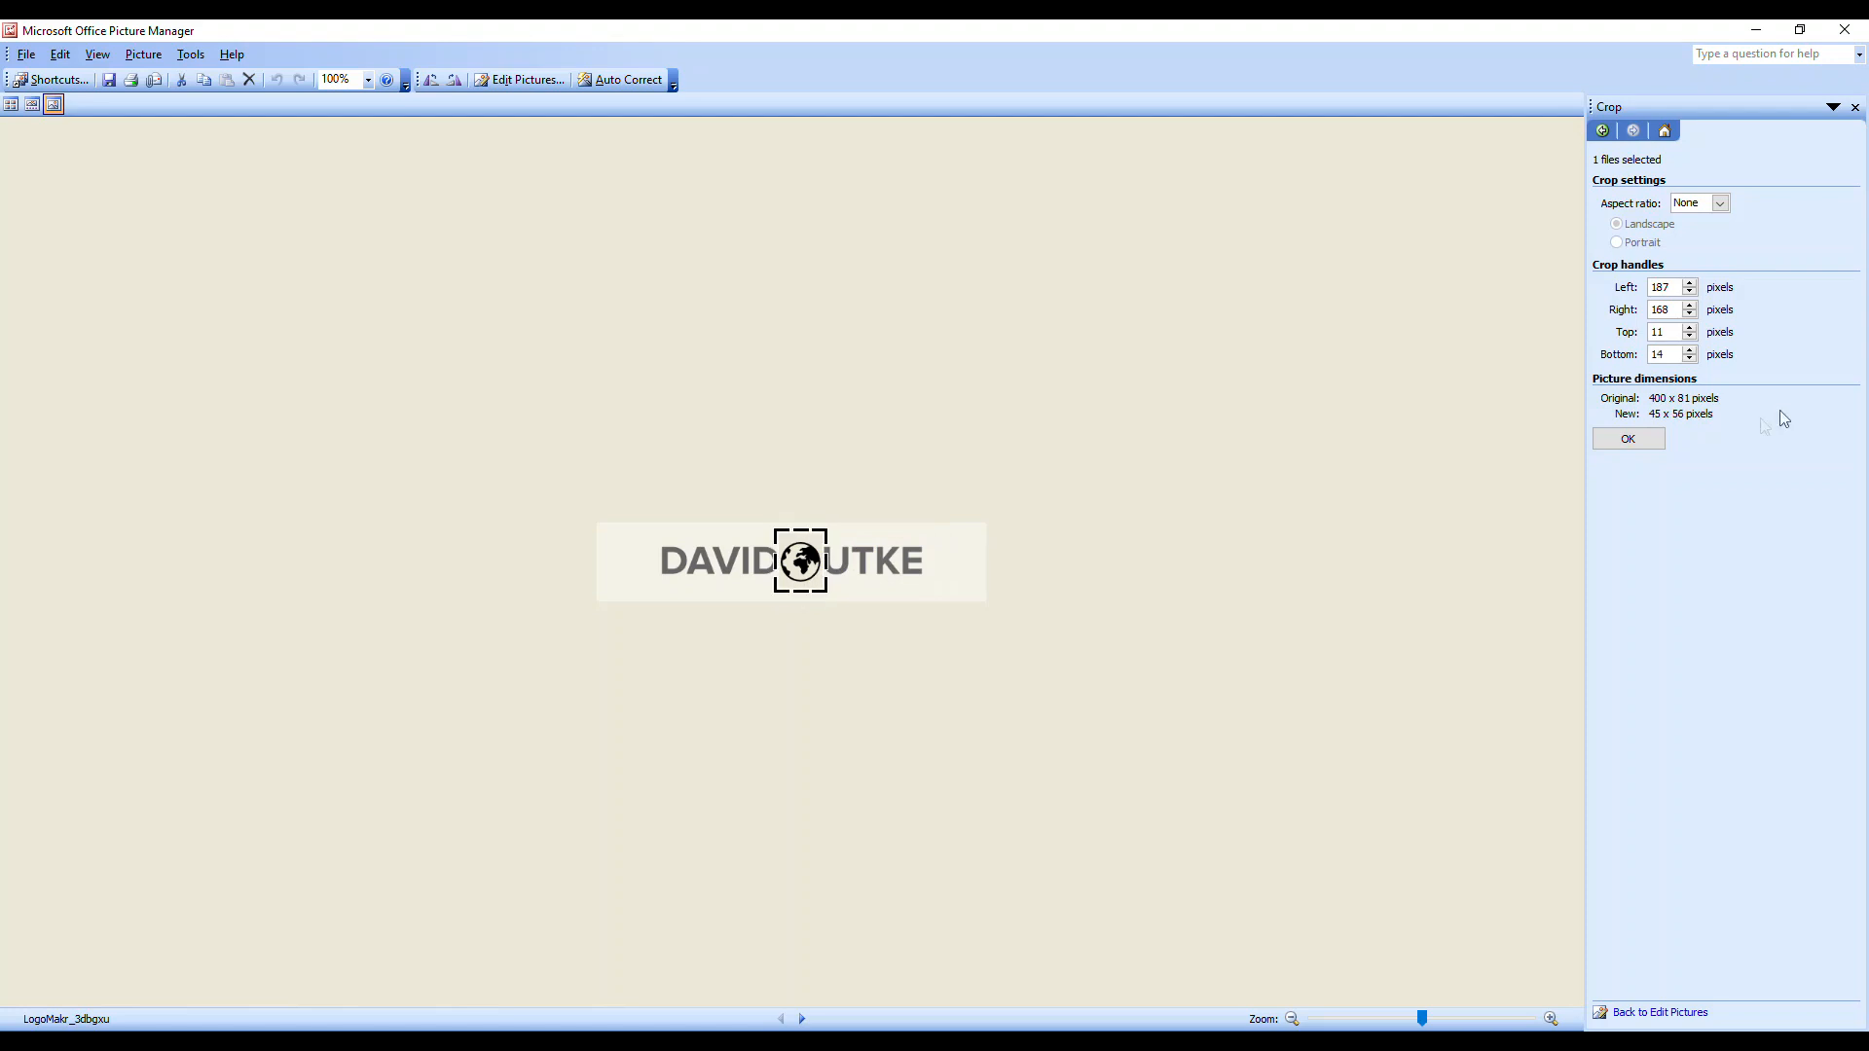
{"action": "left_click", "coordinate": [1634, 438]}
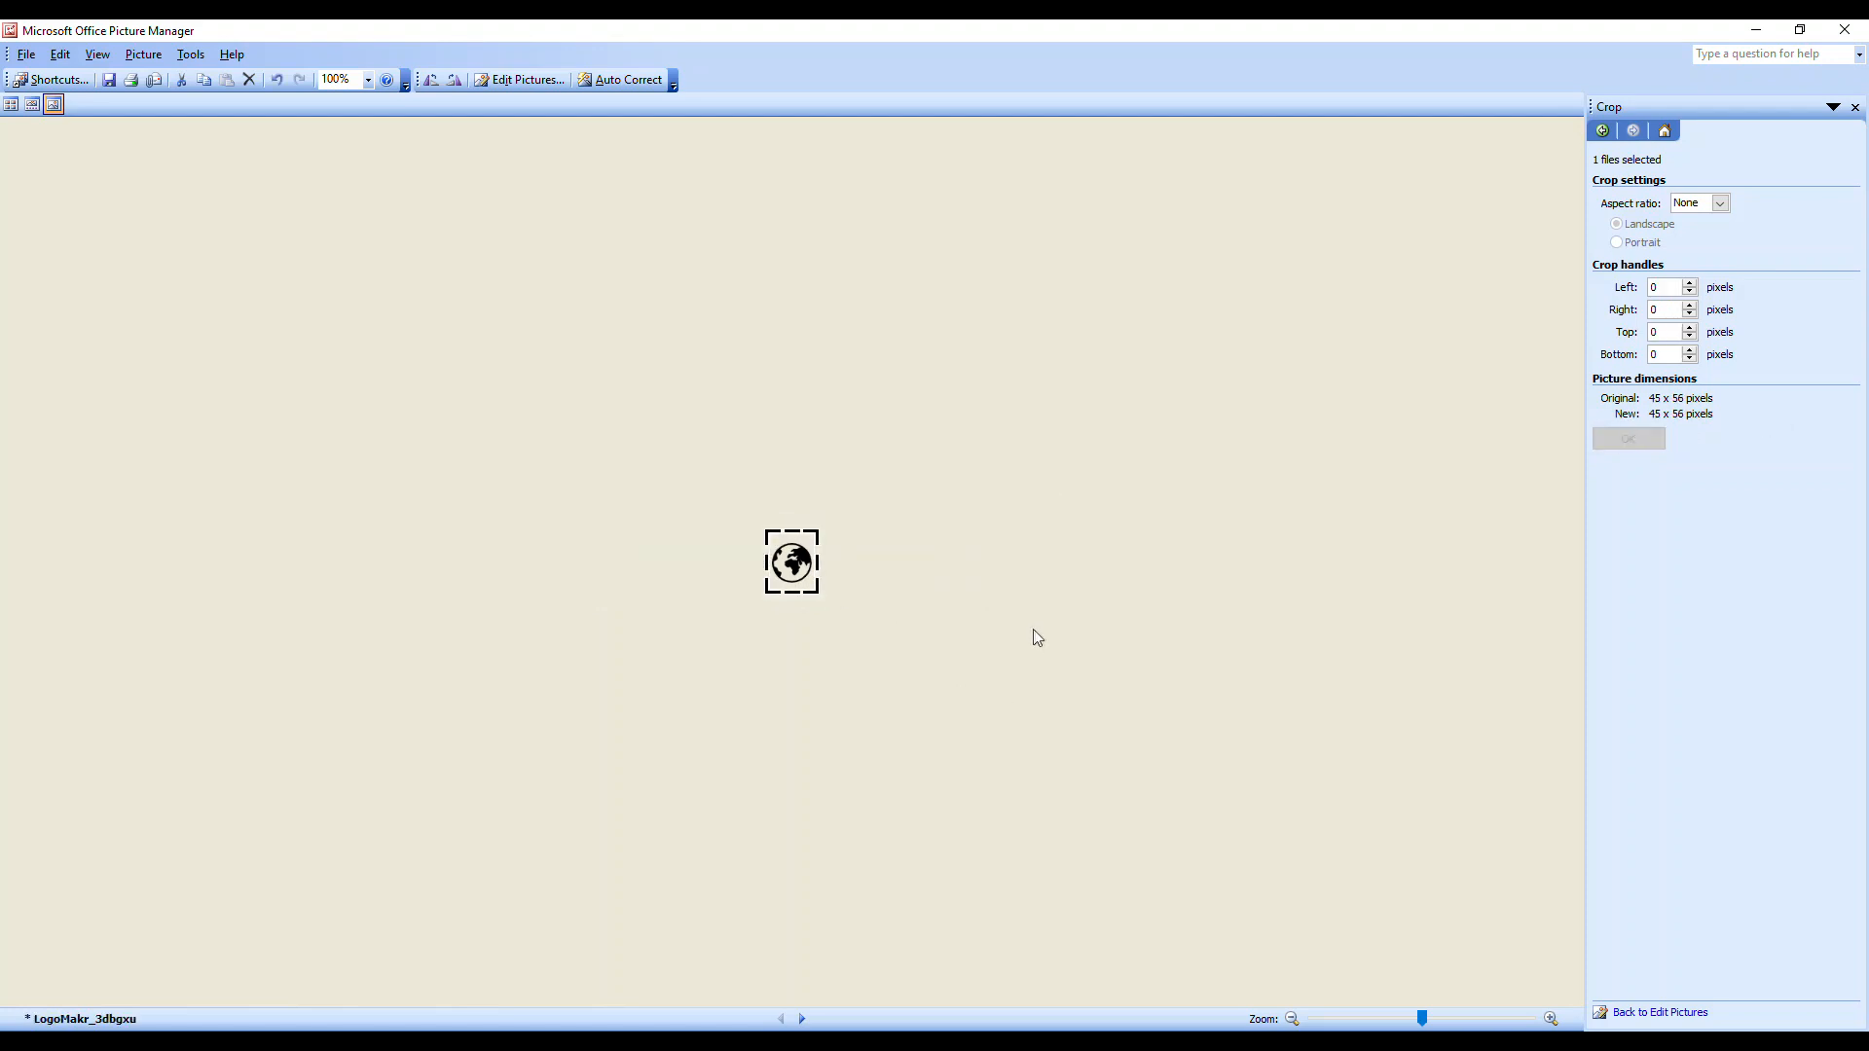
{"action": "left_click", "coordinate": [1845, 29]}
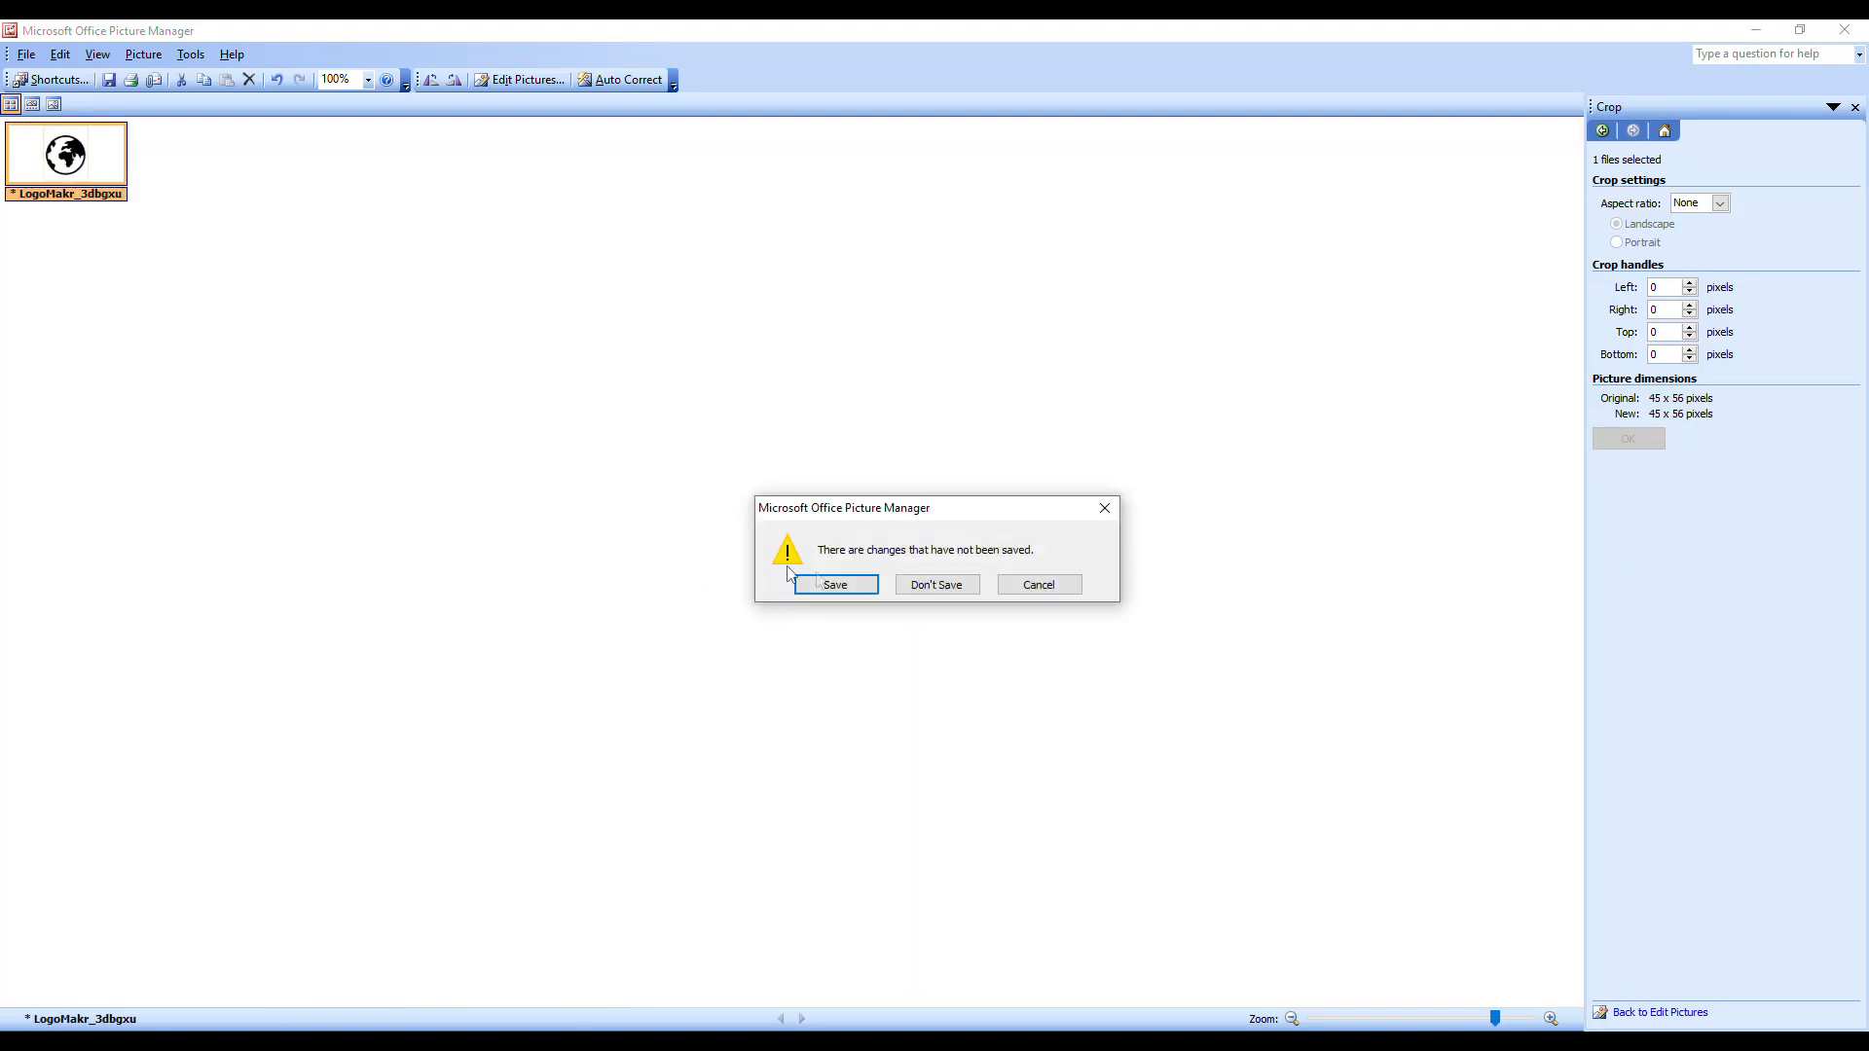
{"action": "left_click", "coordinate": [838, 584]}
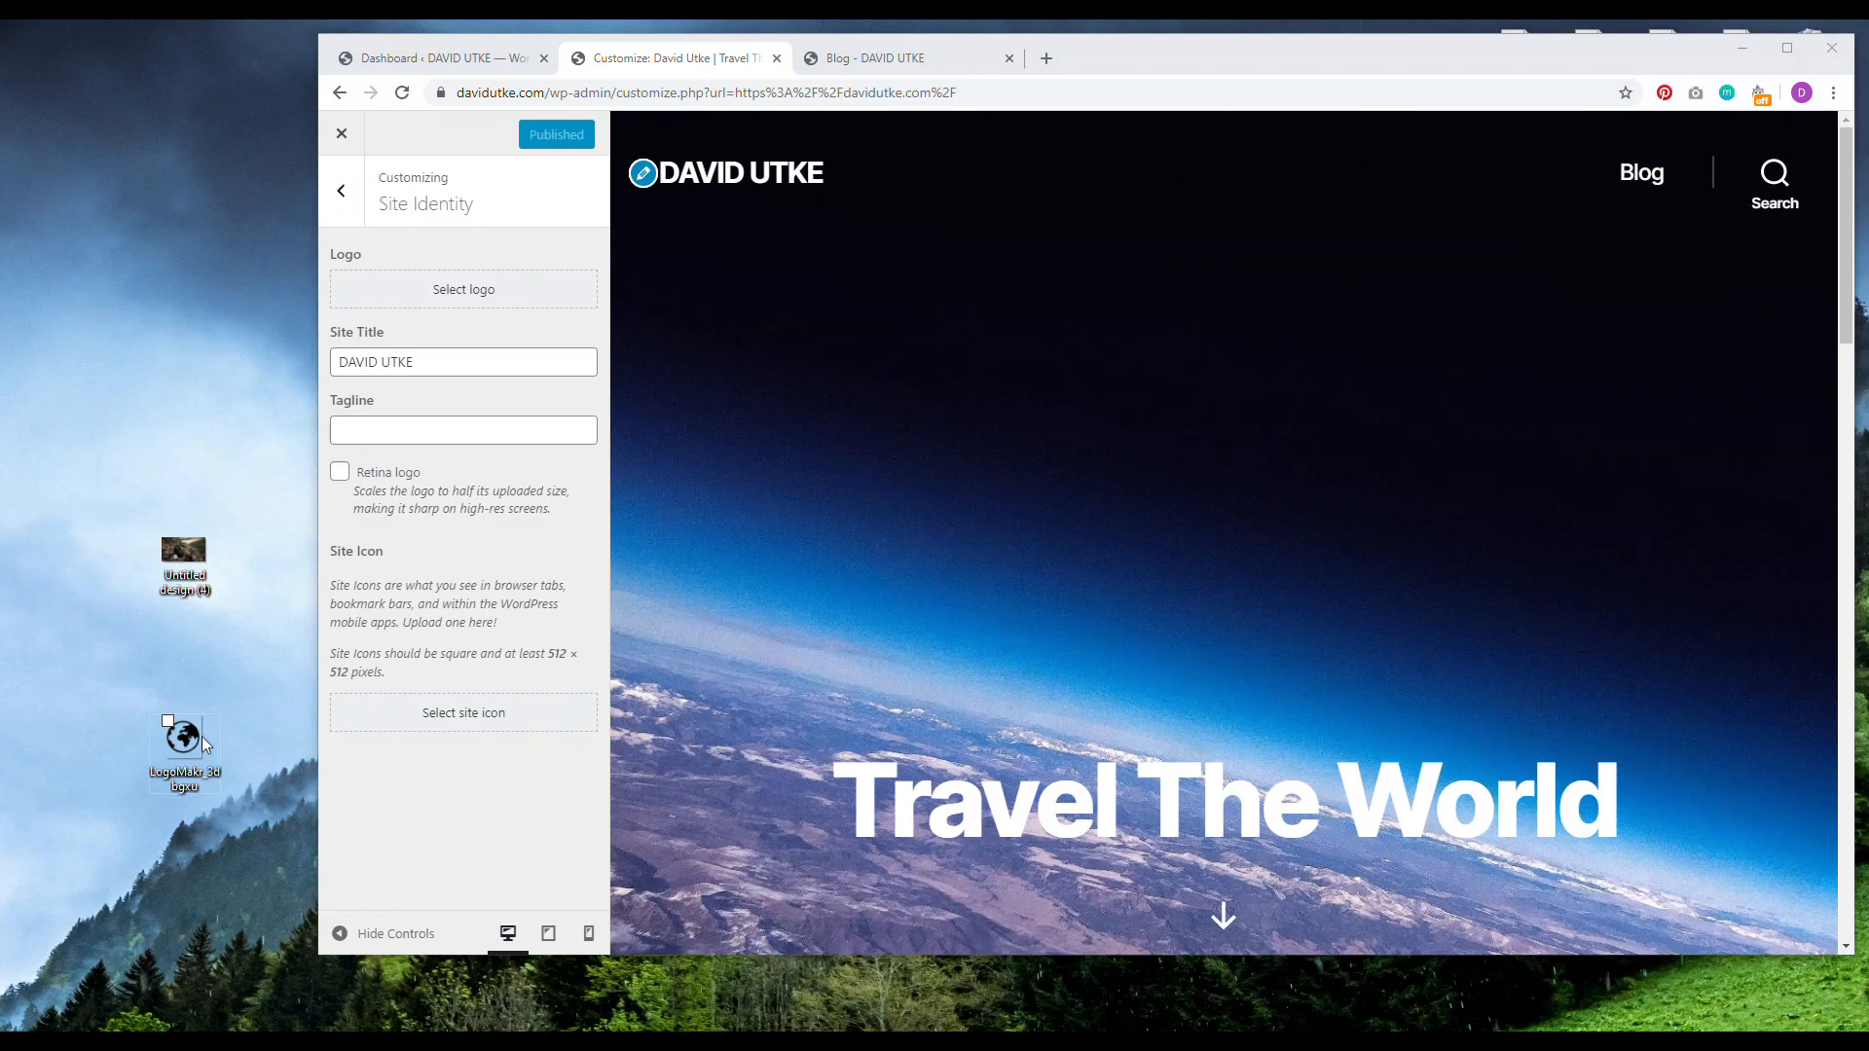
Step: Upload the cropped globe PNG to the Media Library and crop it as the site icon
{"action": "left_click", "coordinate": [465, 714]}
{"action": "left_click_drag", "start_coordinate": [183, 737], "coordinate": [888, 547]}
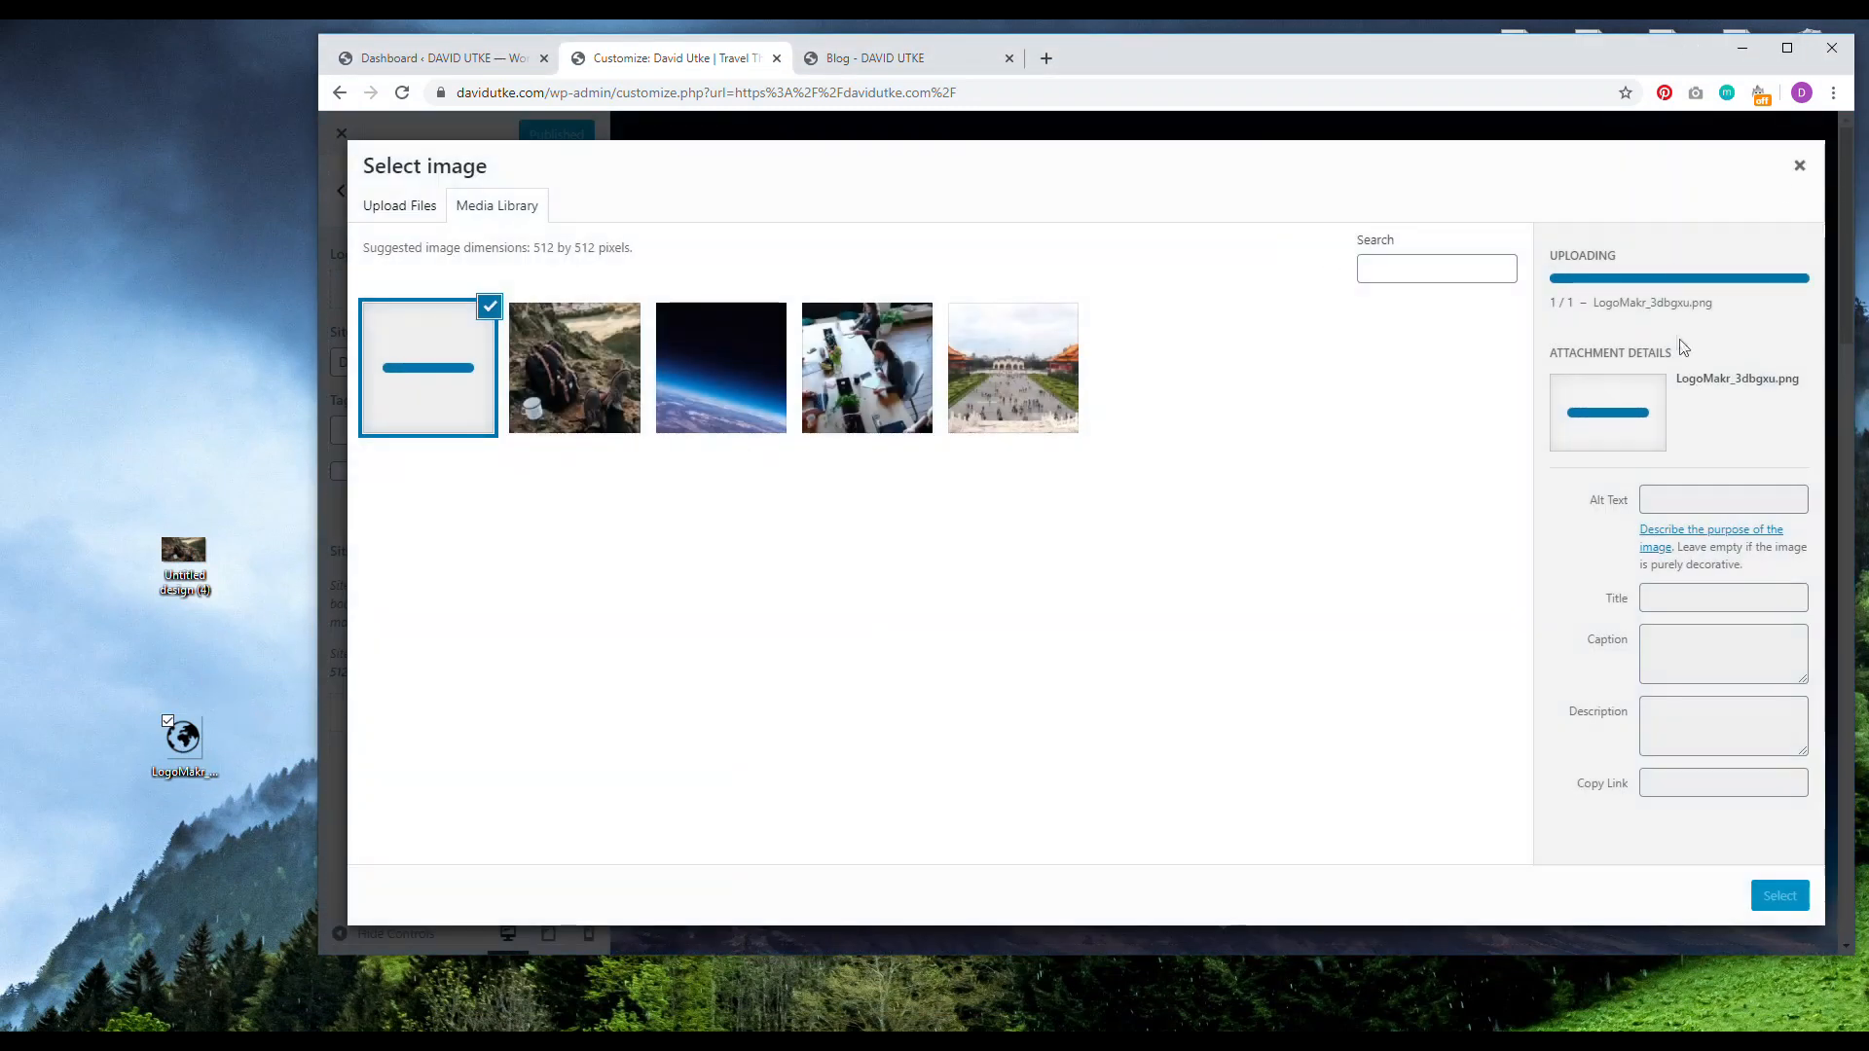
{"action": "left_click", "coordinate": [1788, 47]}
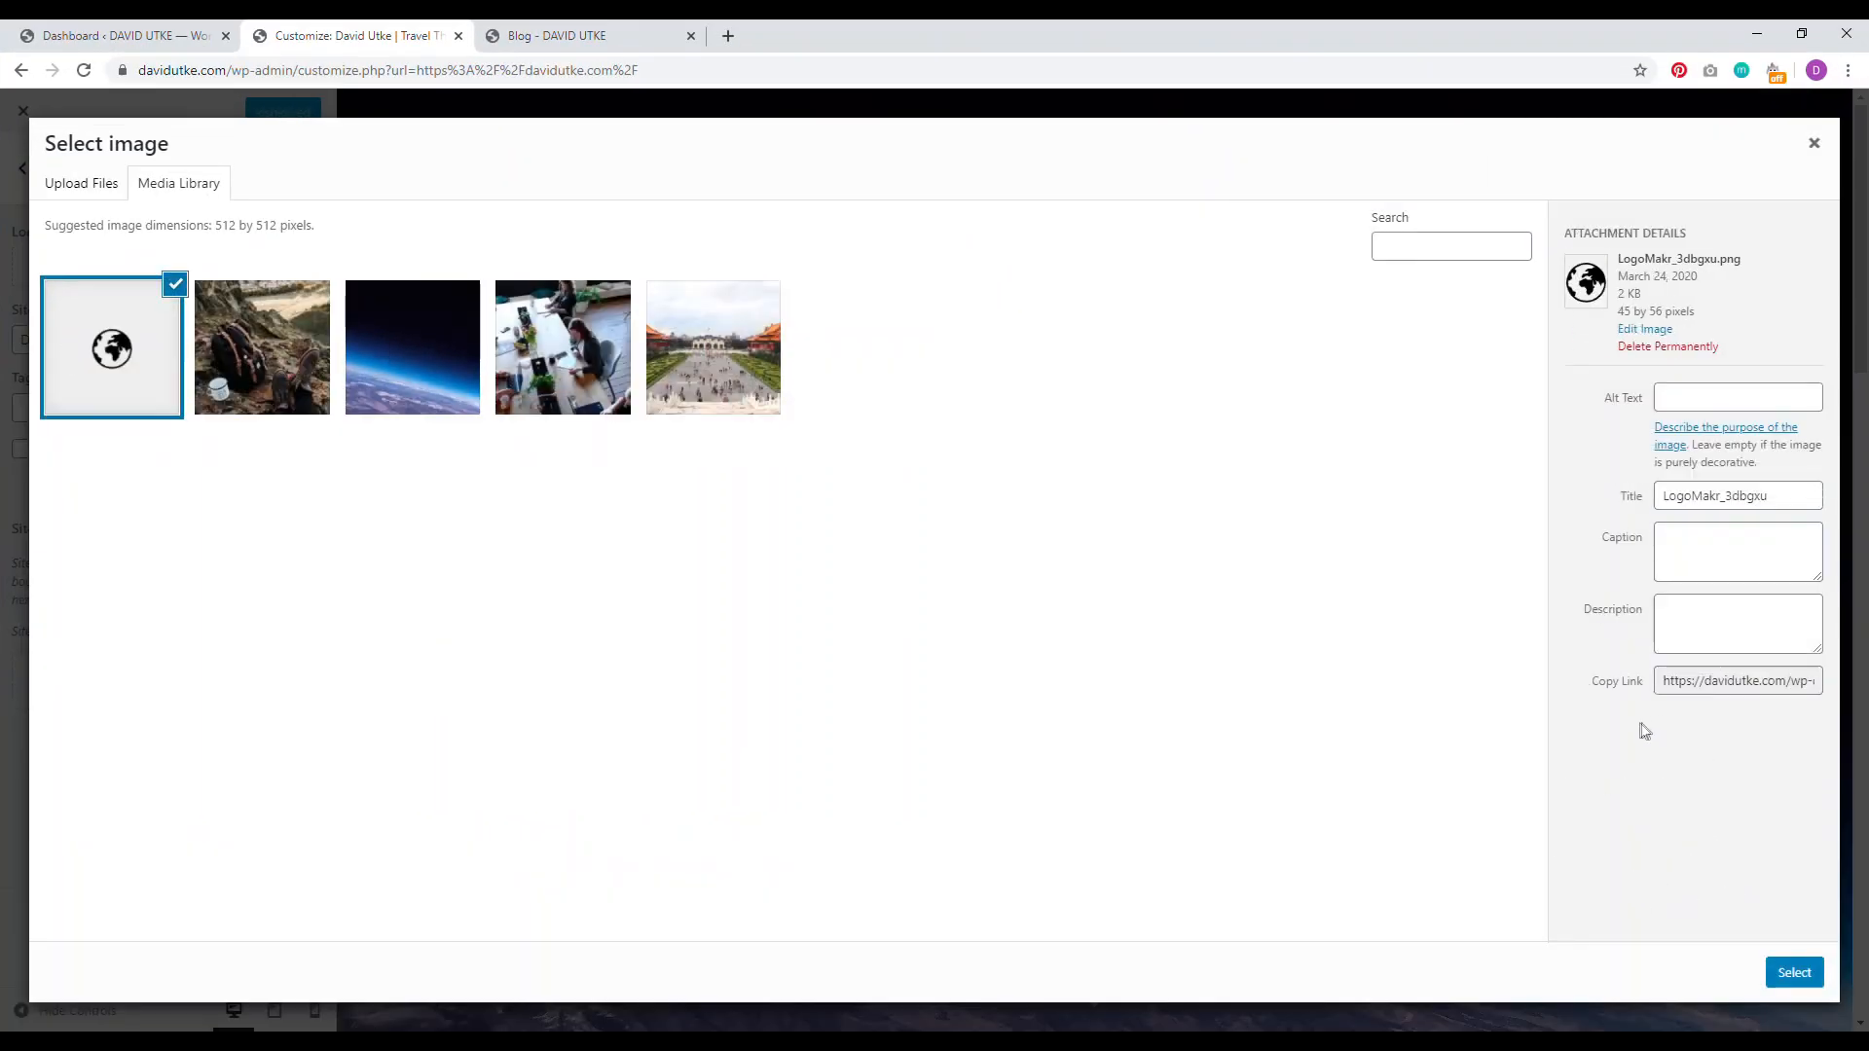
{"action": "left_click", "coordinate": [1794, 972]}
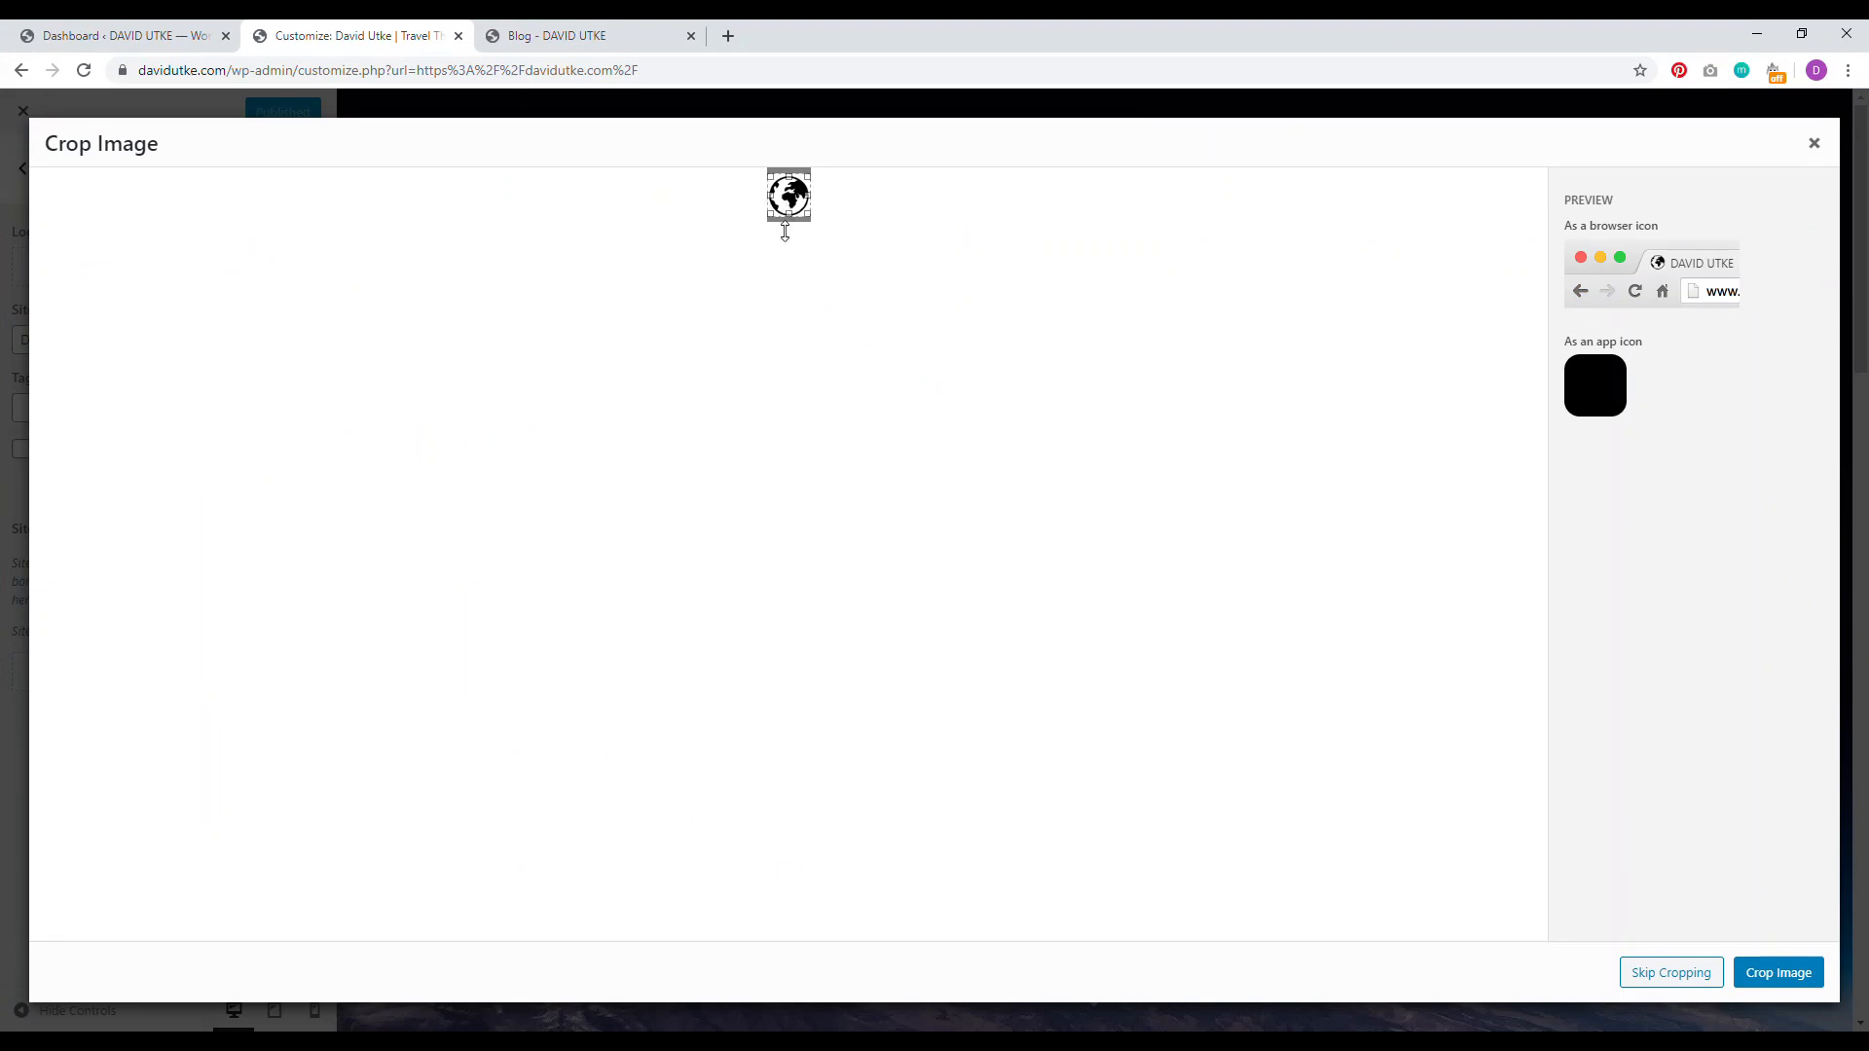
{"action": "left_click", "coordinate": [1781, 973]}
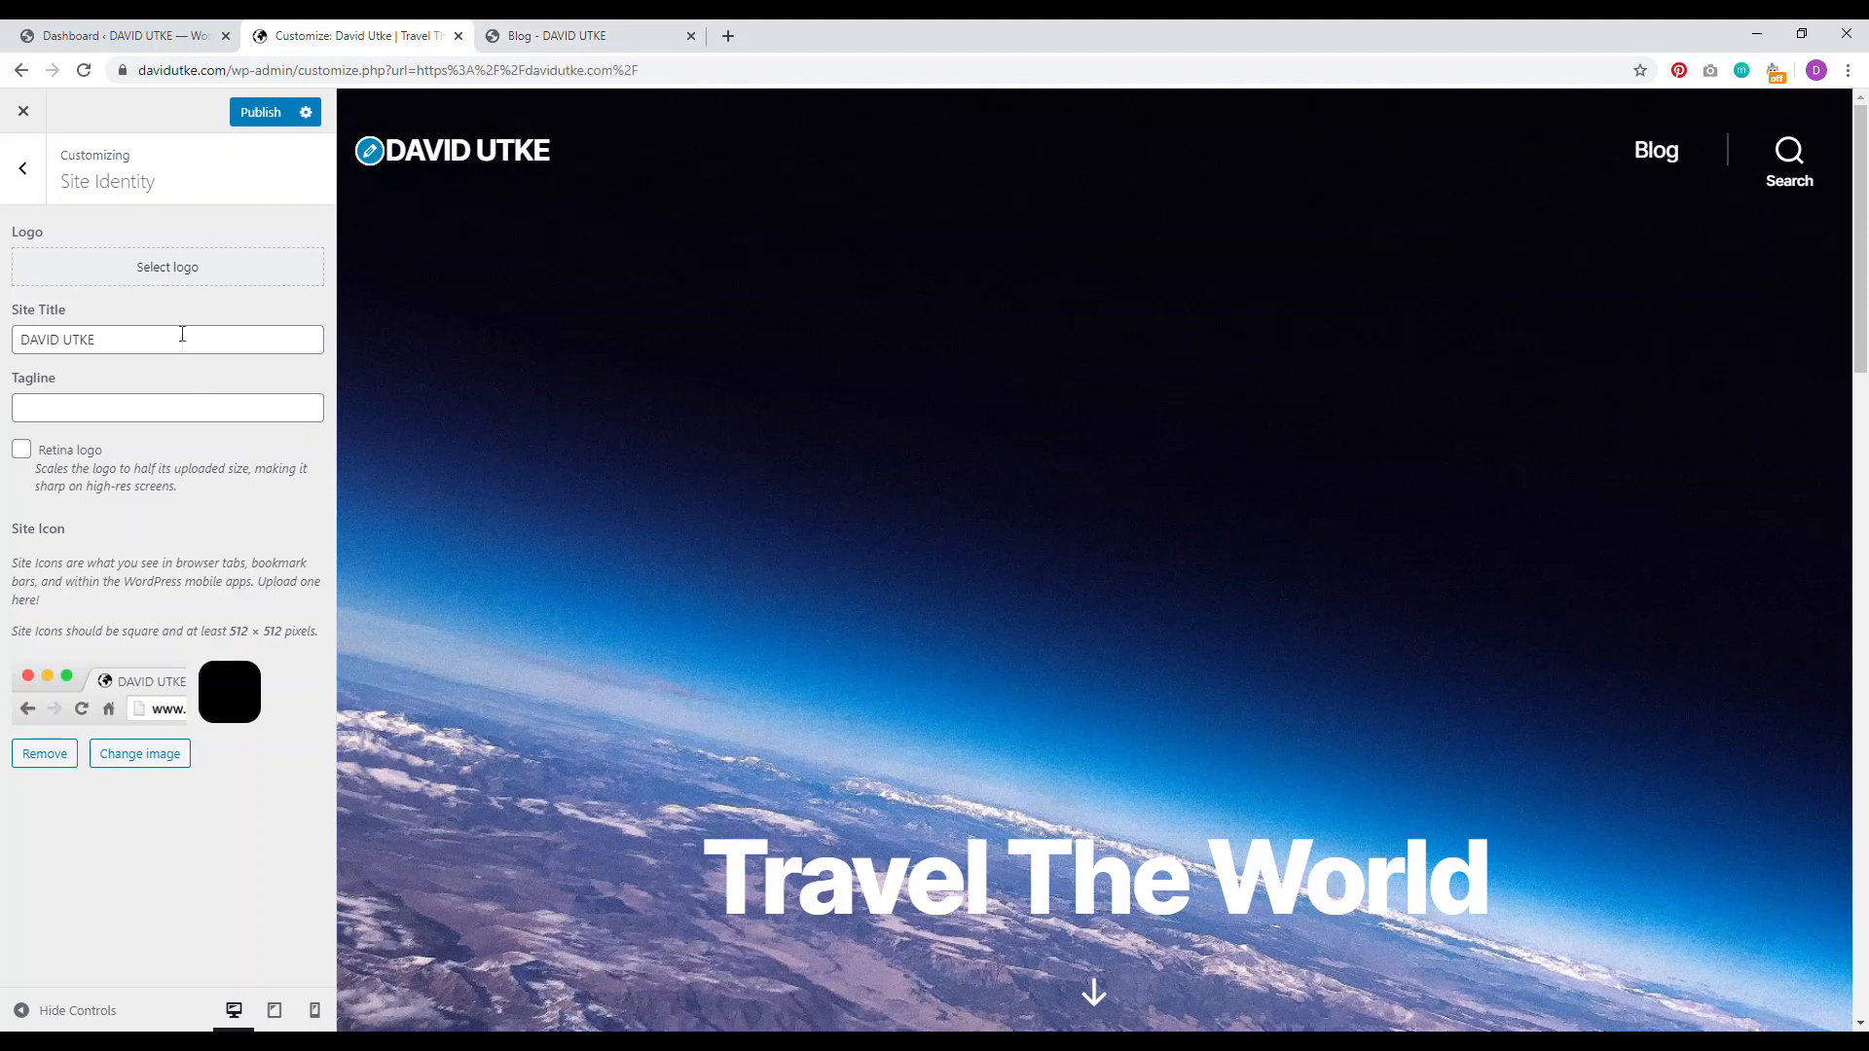
{"action": "left_click", "coordinate": [24, 174]}
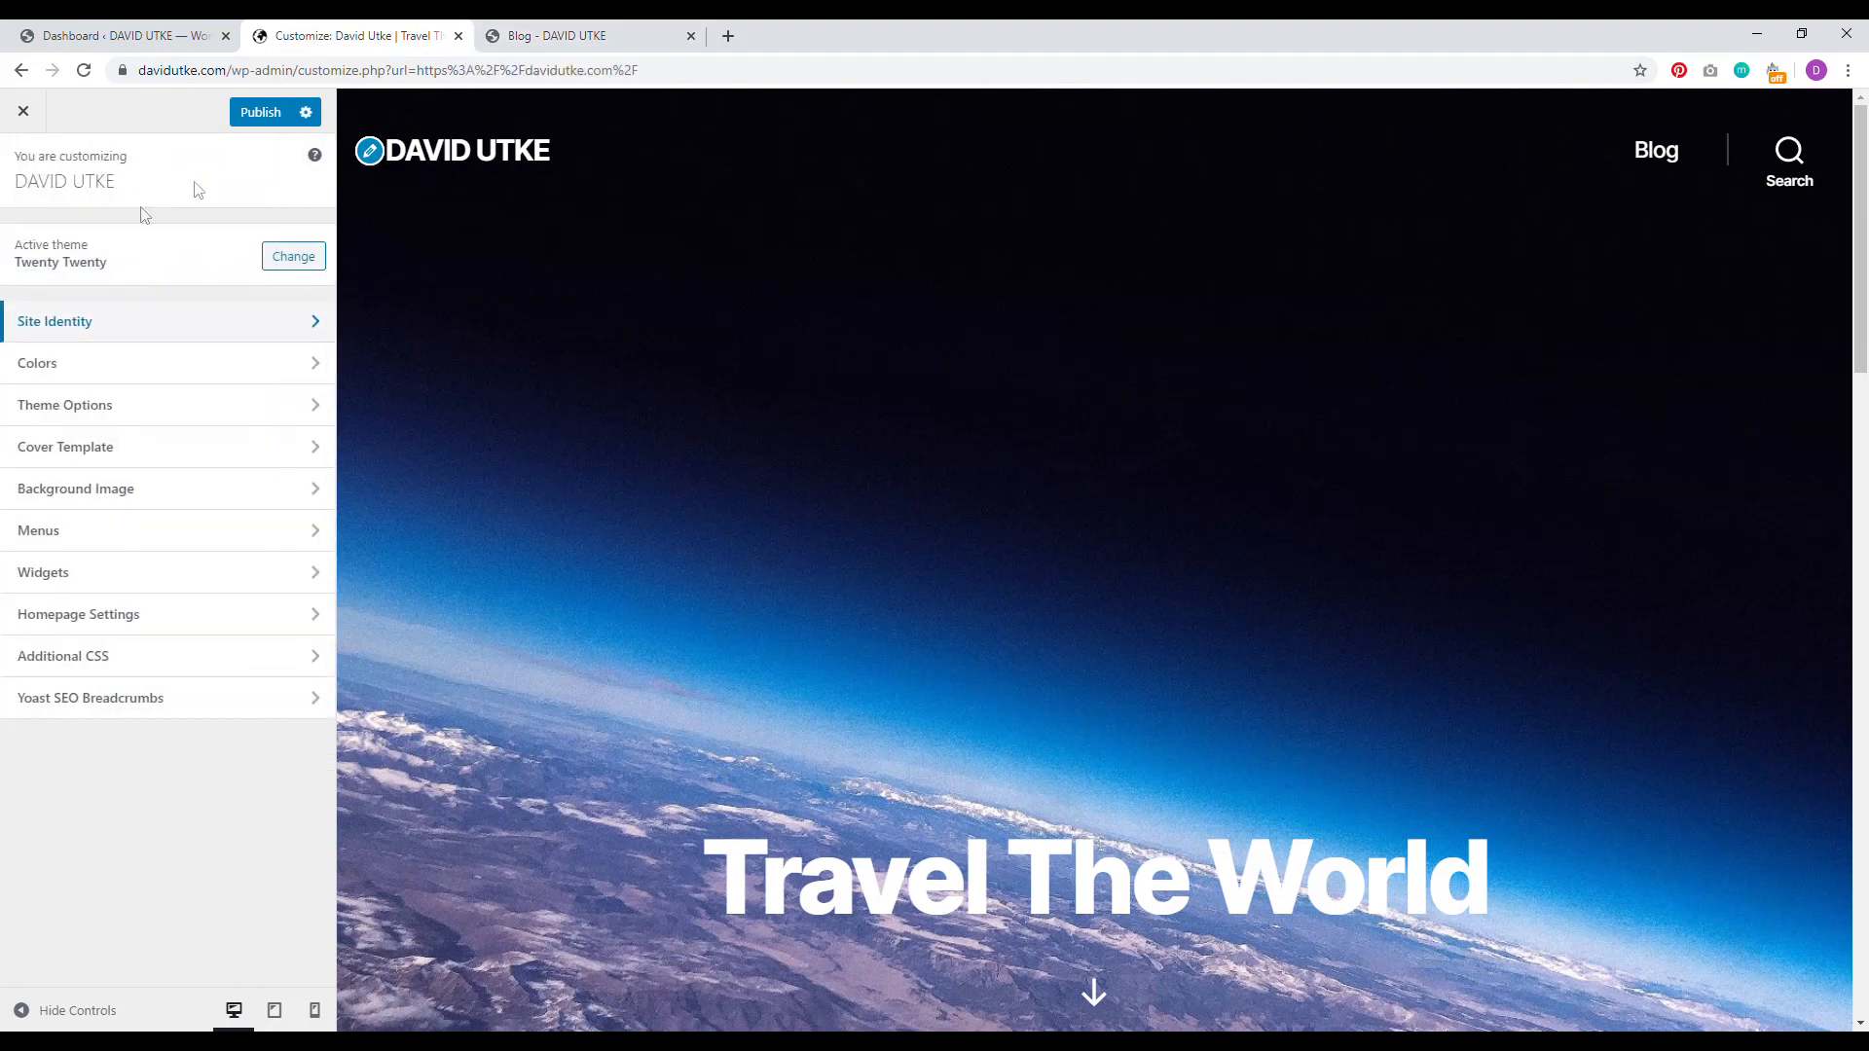
Step: Reopen Site Identity, view the Blog page, and start a new browser tab
{"action": "left_click", "coordinate": [147, 332]}
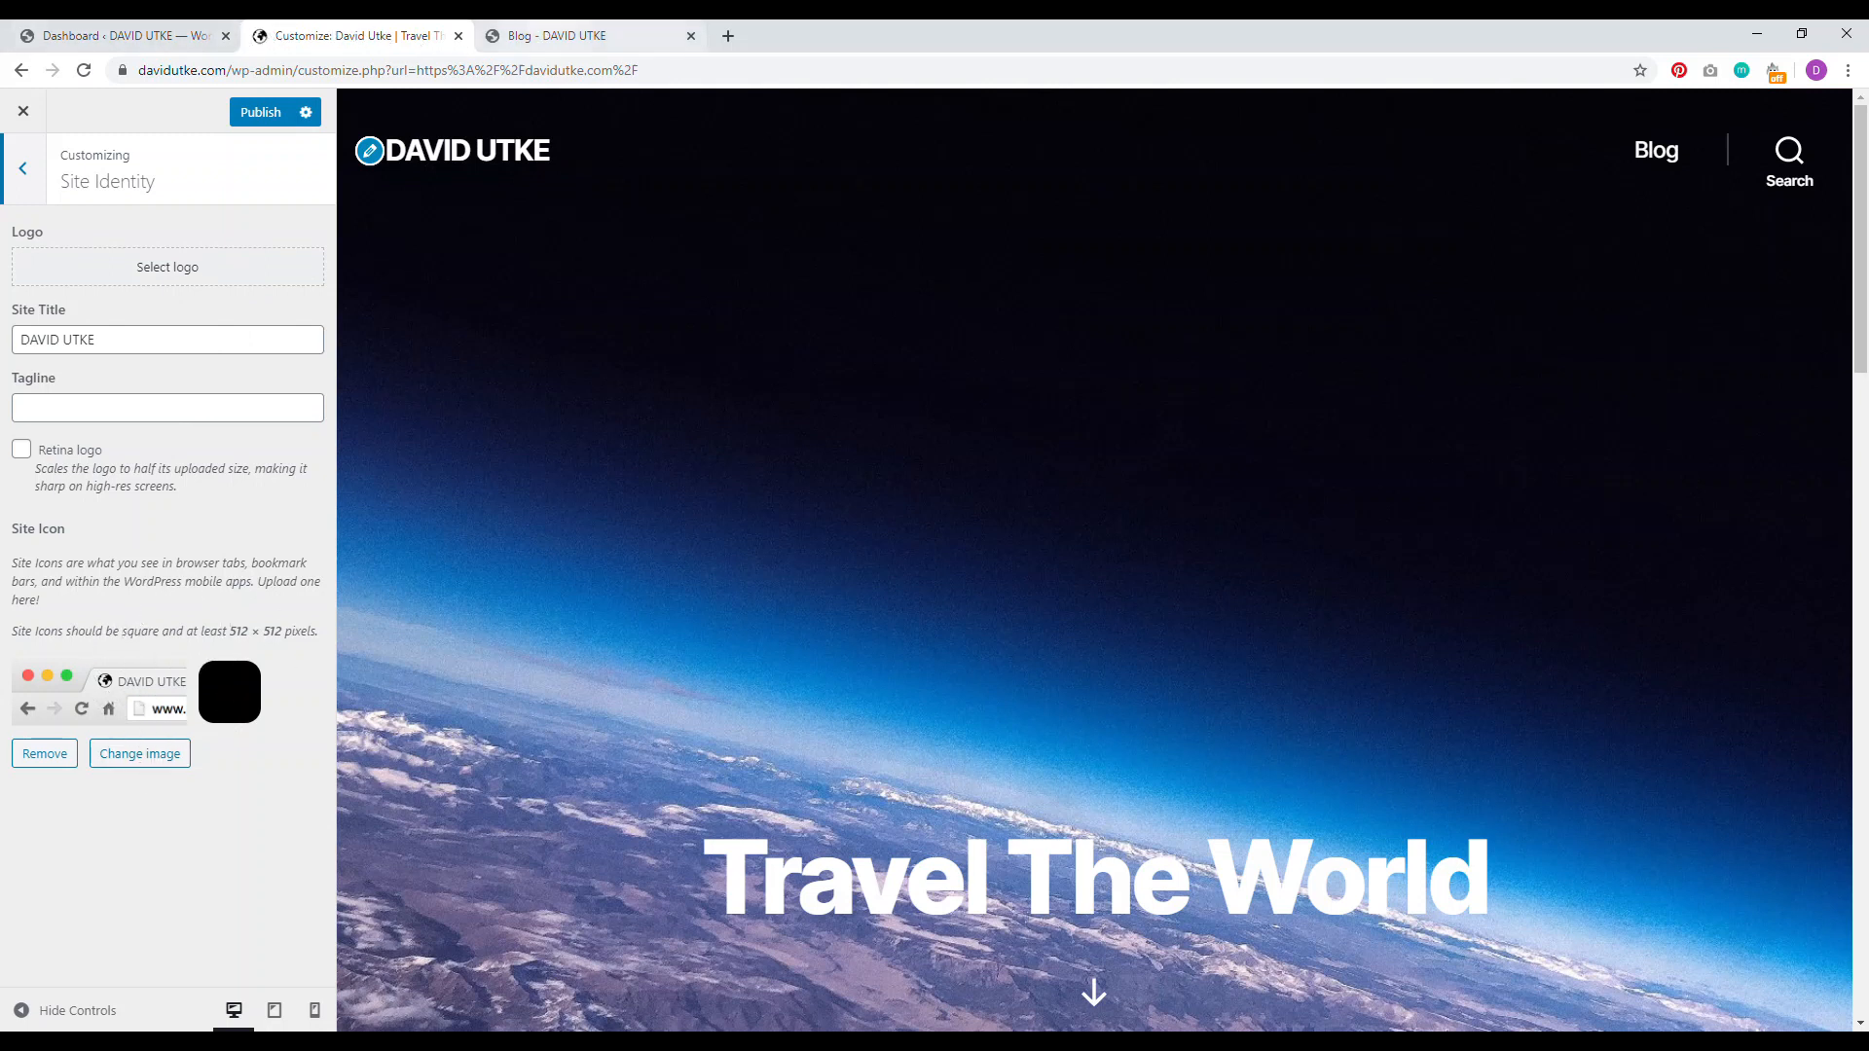
{"action": "left_click", "coordinate": [568, 28]}
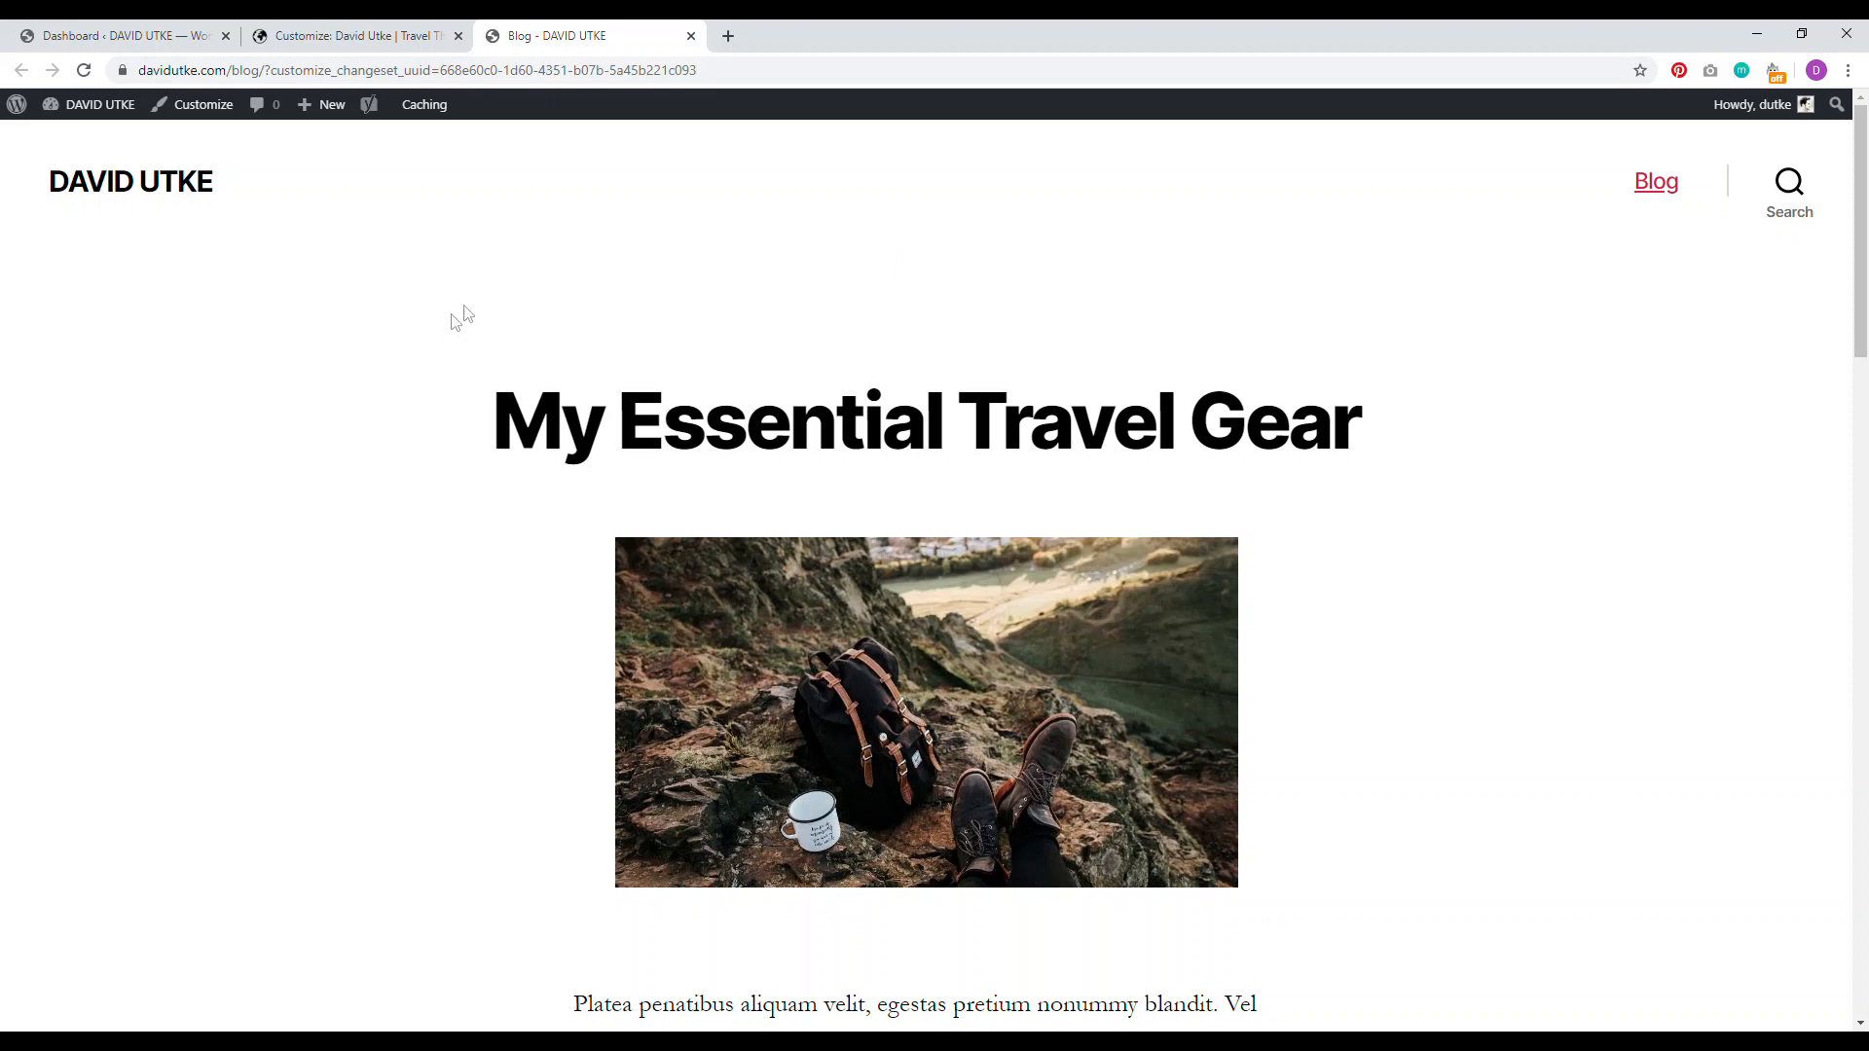
{"action": "left_click", "coordinate": [728, 37]}
Step: Load websitecreativepro.com in the fourth tab, then return to the Customizer
{"action": "type", "text": "we"}
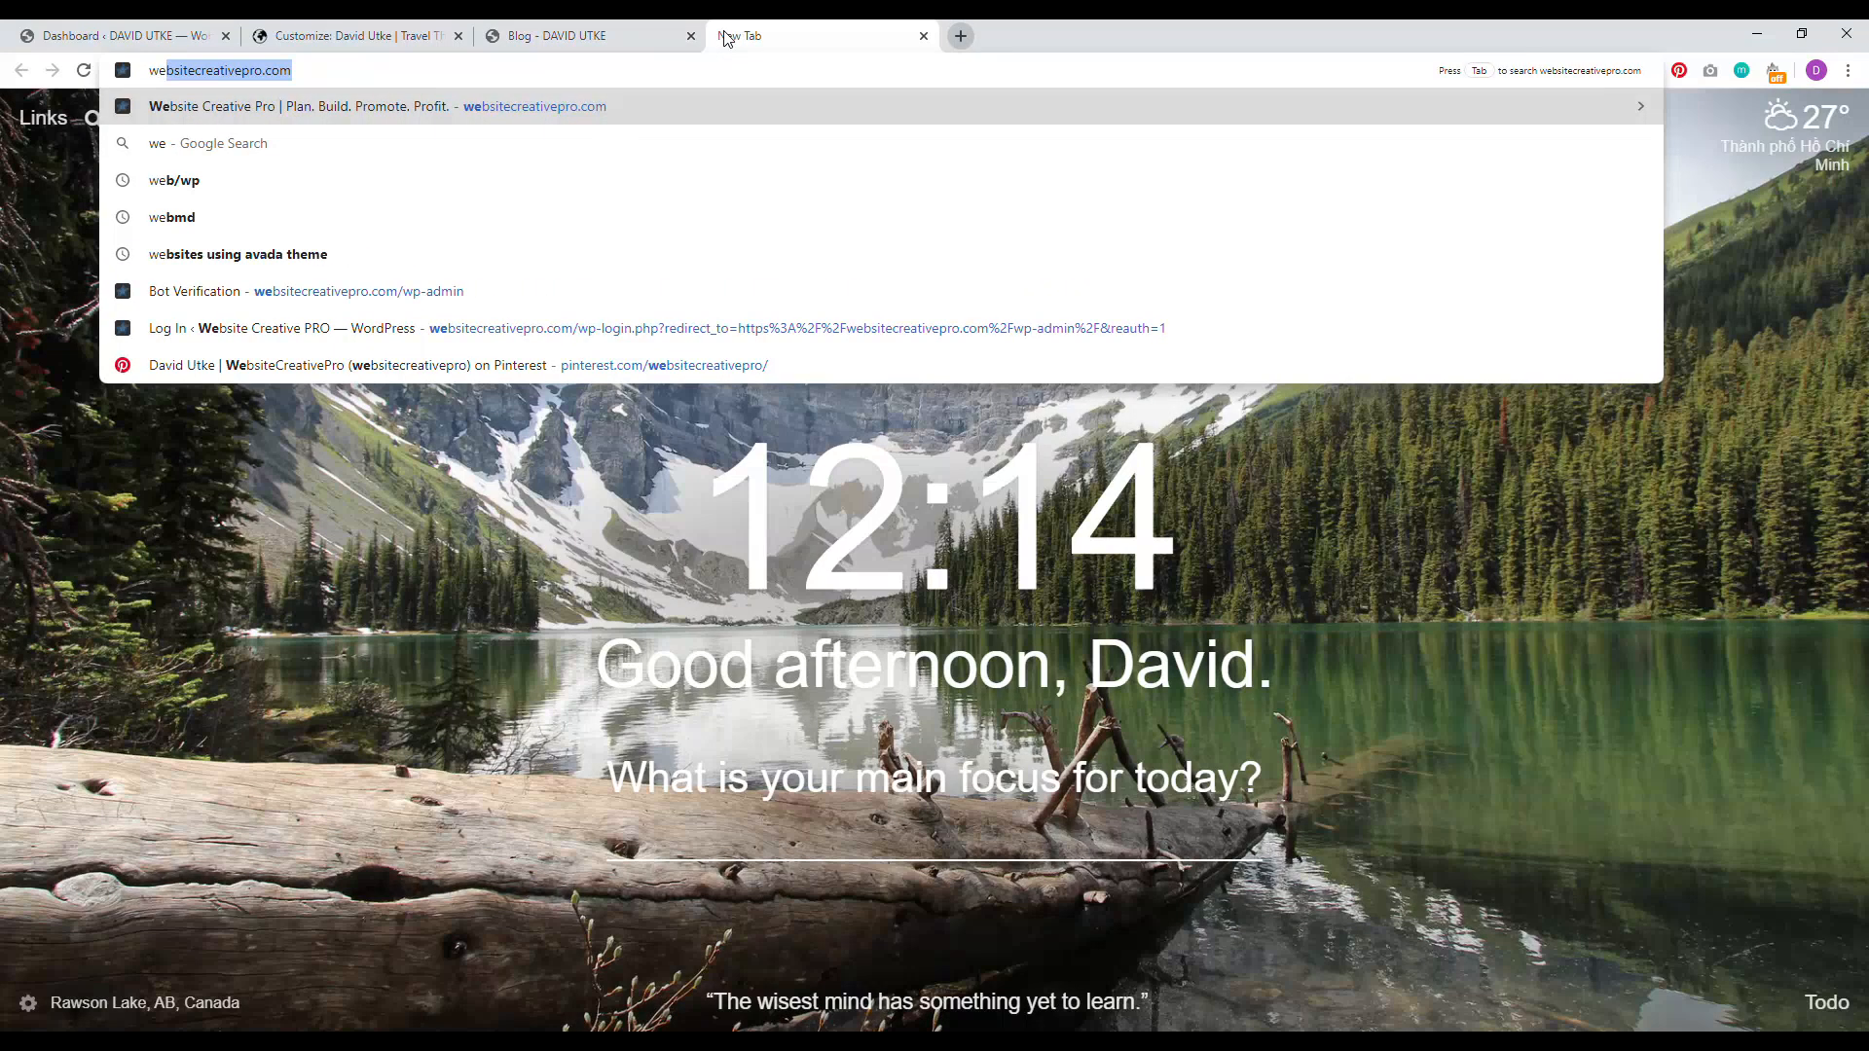
{"action": "key", "text": "Return"}
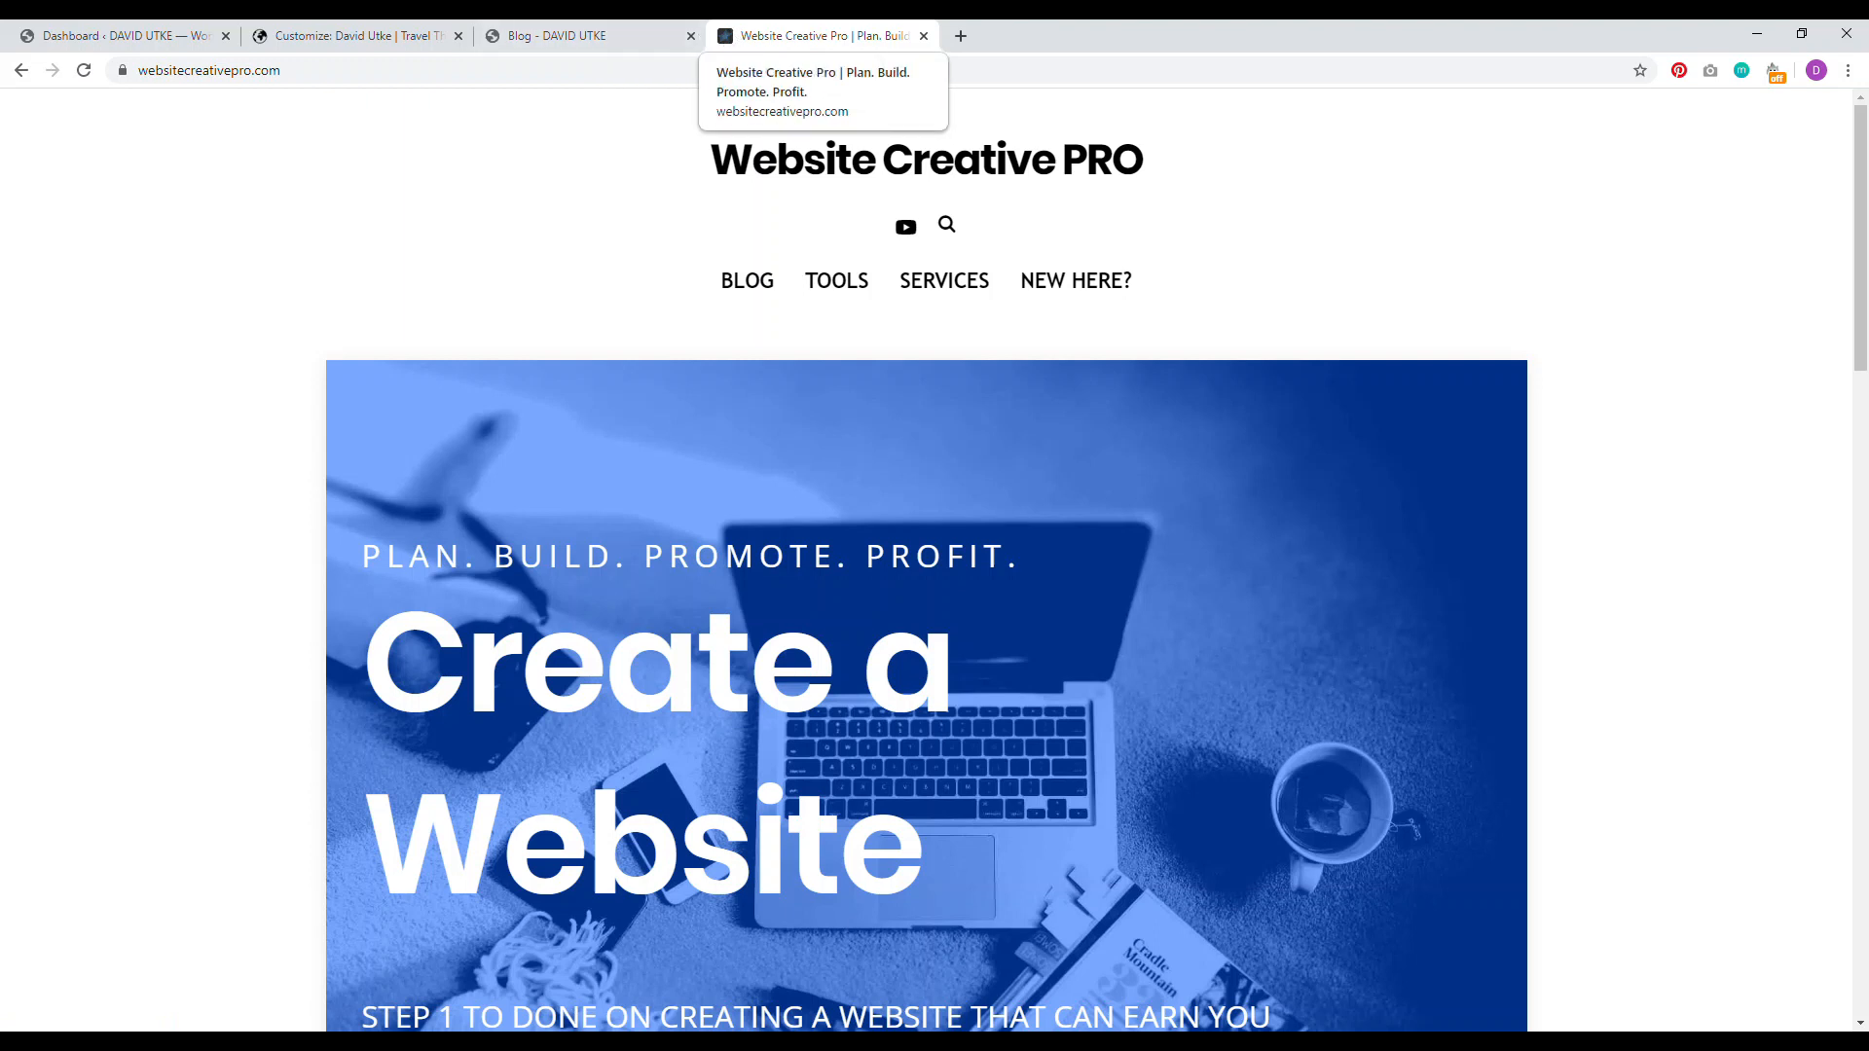
{"action": "left_click", "coordinate": [584, 36]}
{"action": "left_click", "coordinate": [362, 36]}
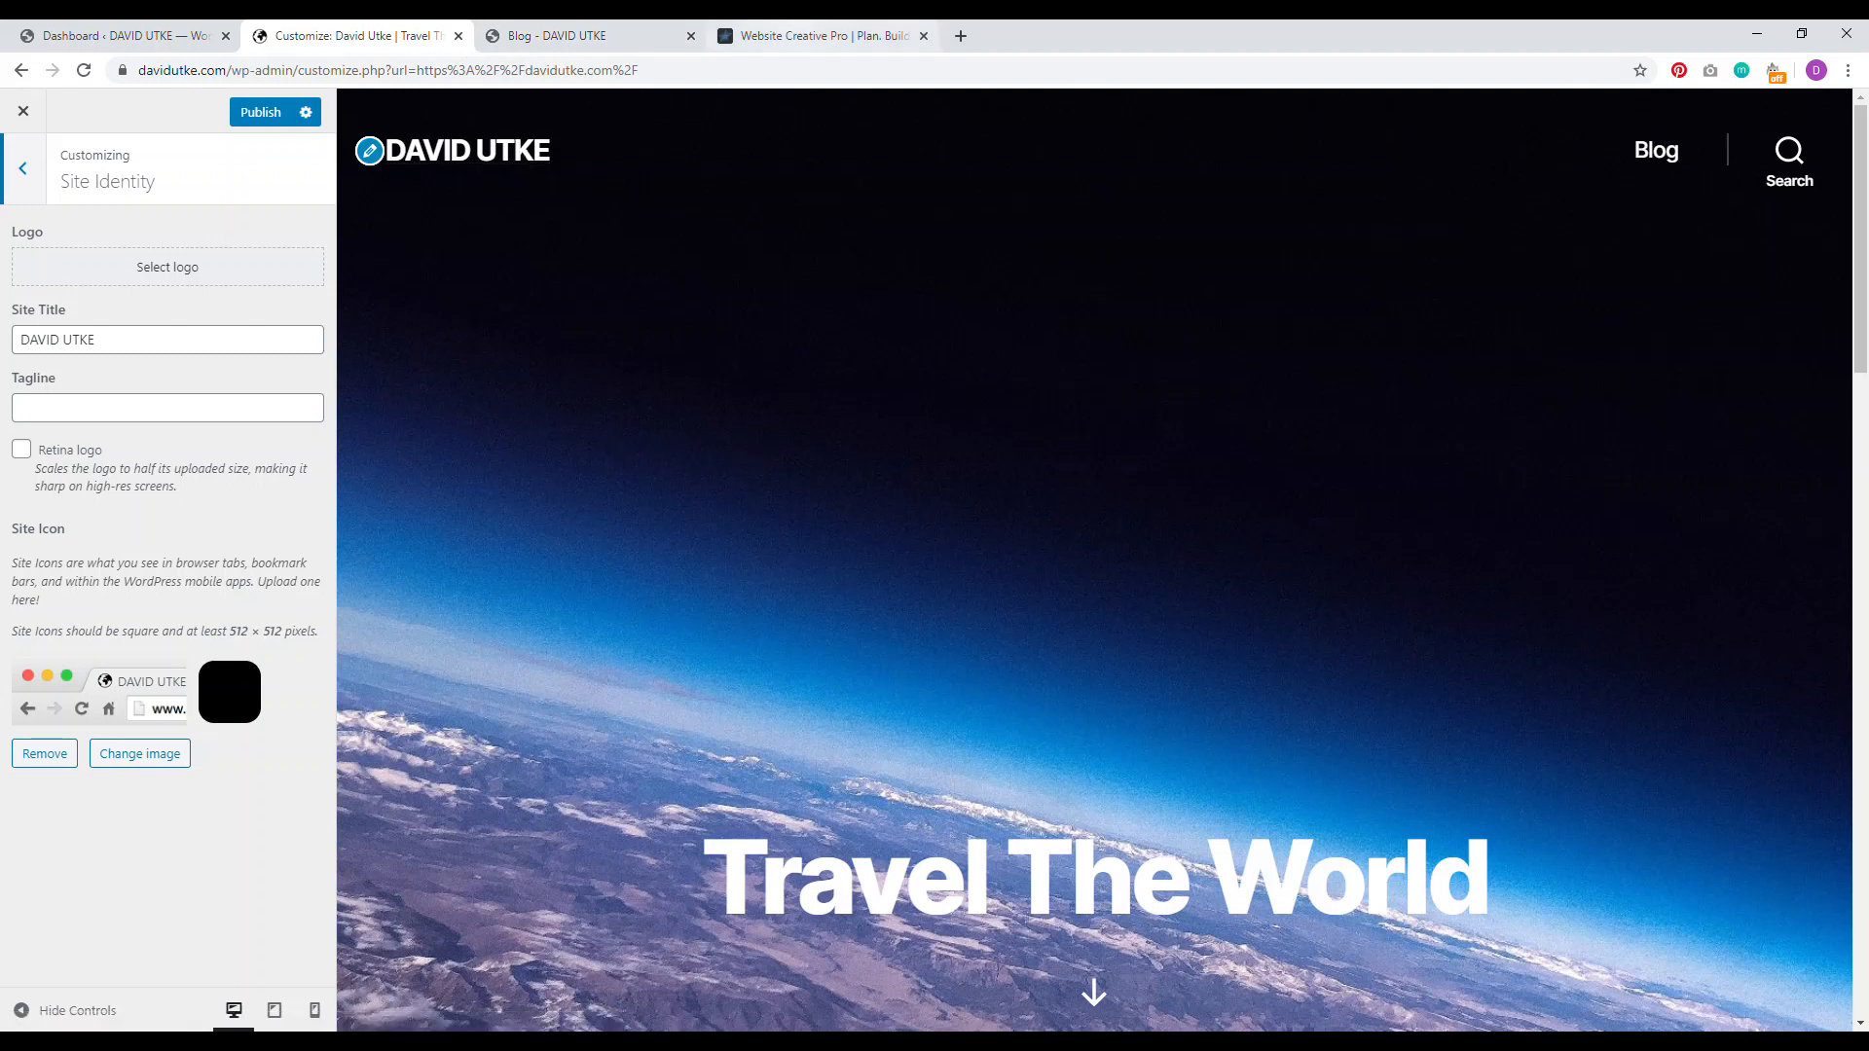
{"action": "left_click", "coordinate": [794, 36]}
{"action": "left_click", "coordinate": [389, 36]}
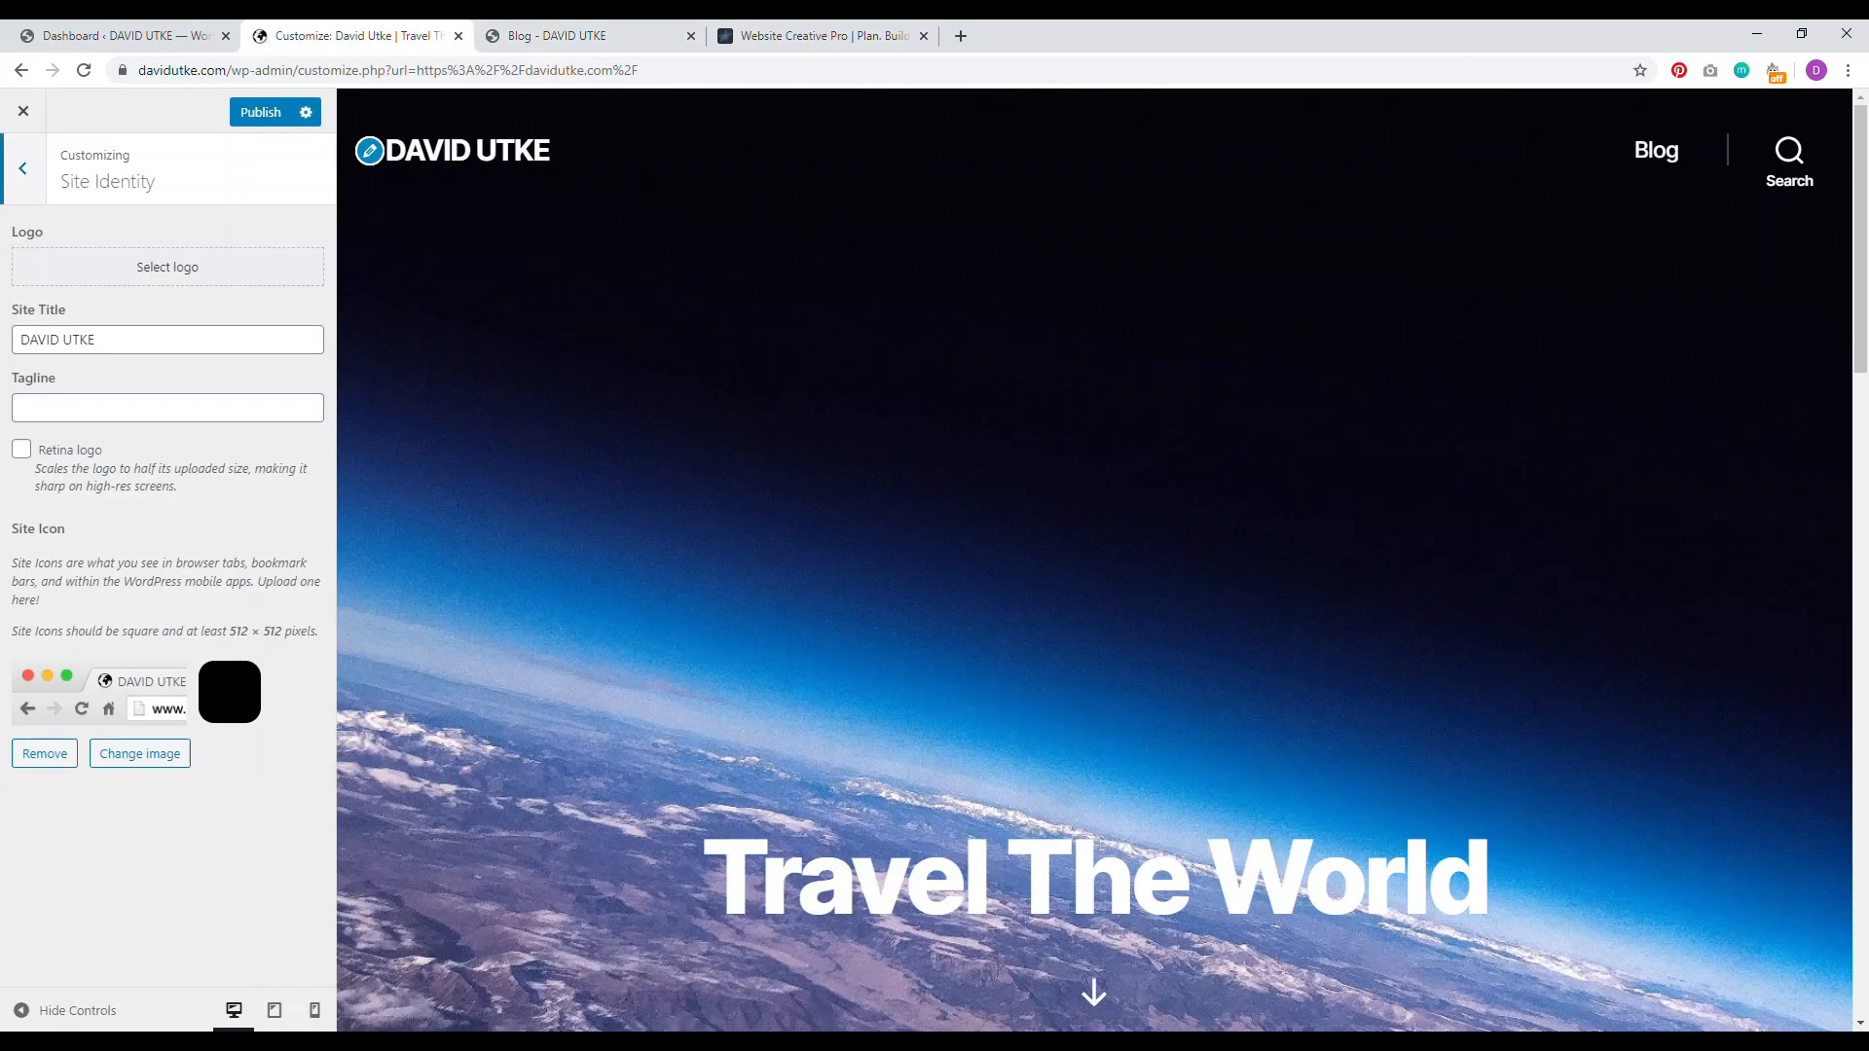
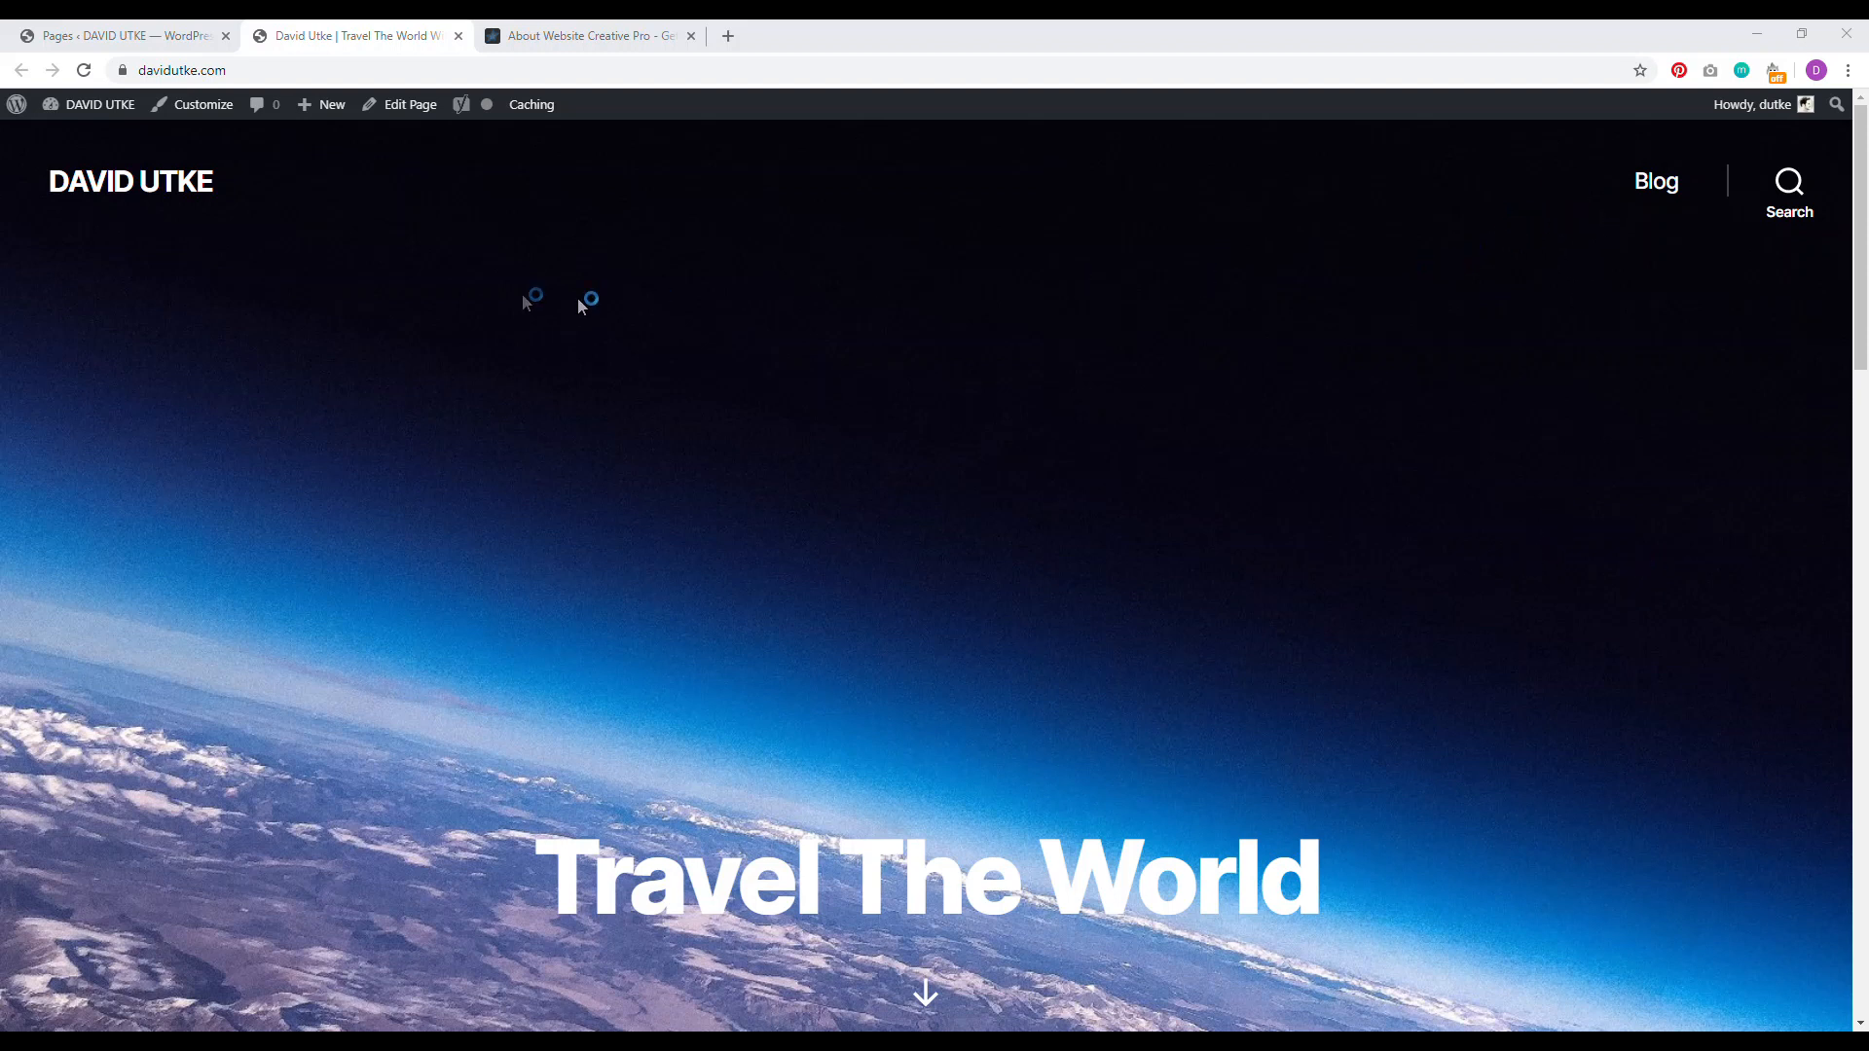
Step: Create a new page titled About
{"action": "left_click", "coordinate": [127, 35]}
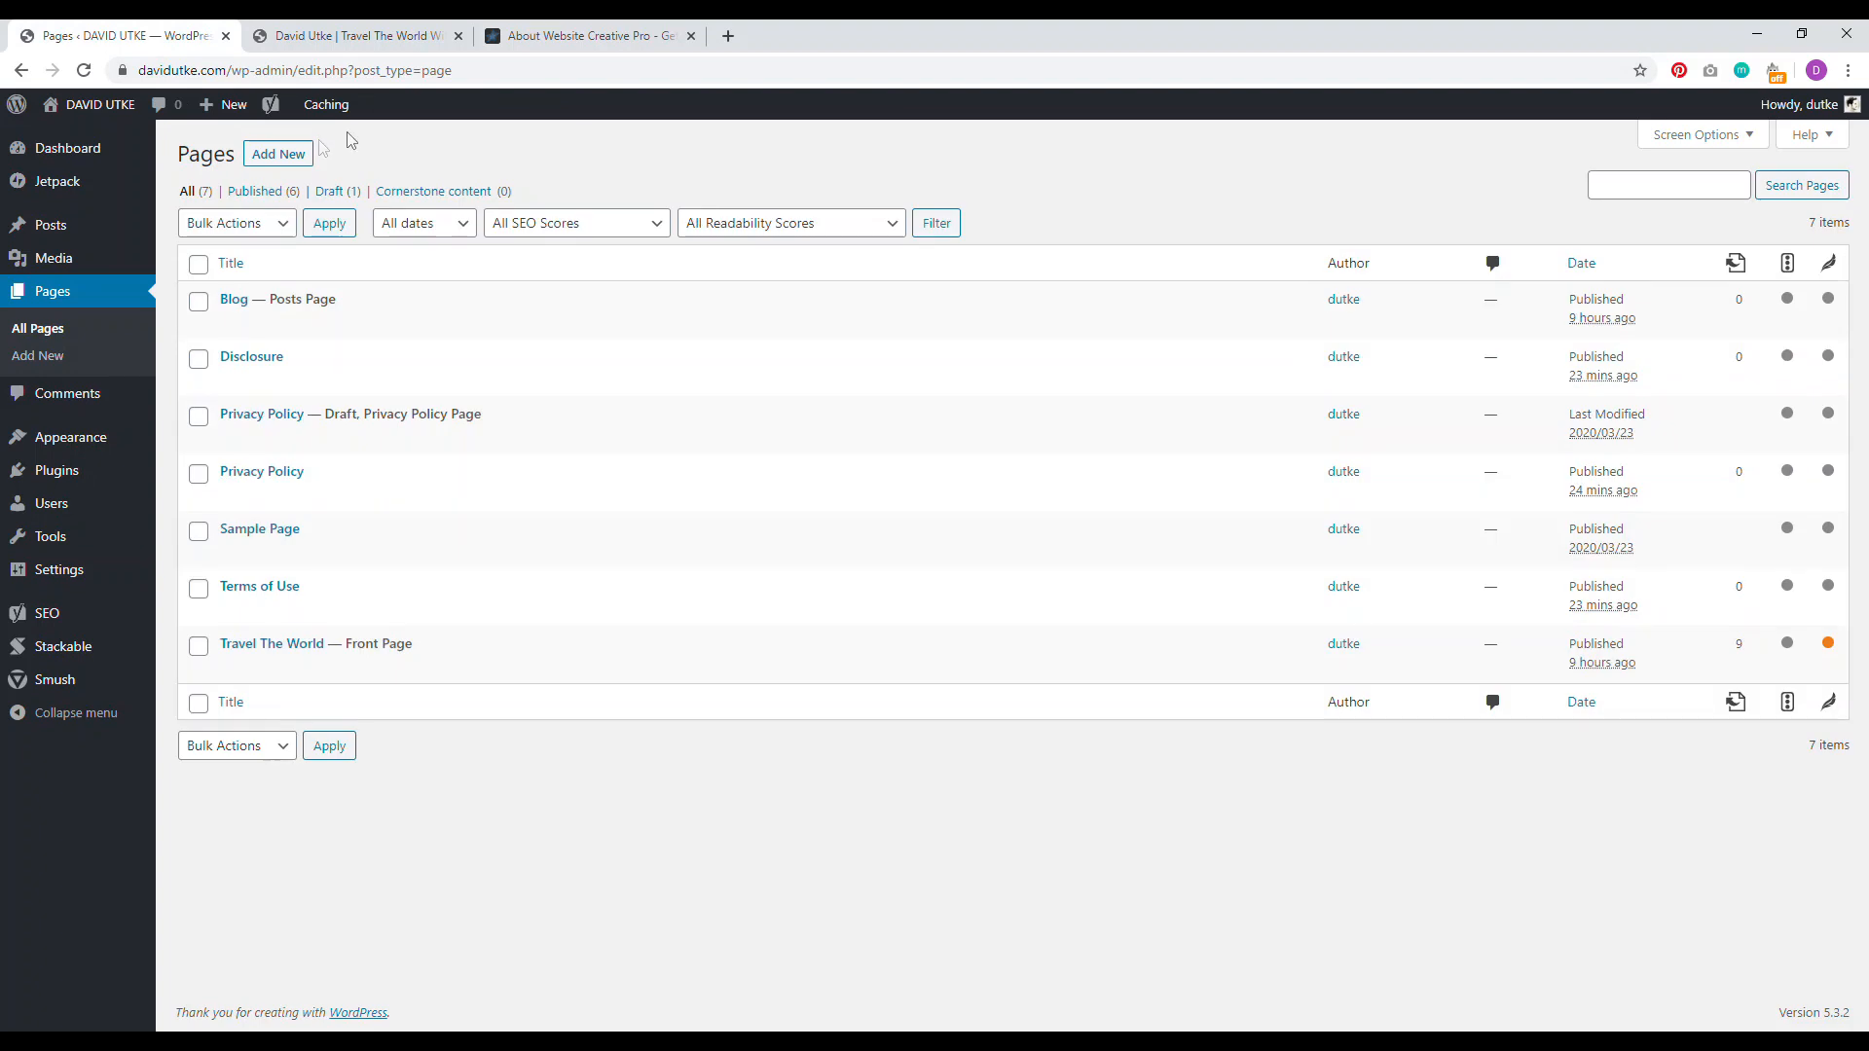
{"action": "left_click", "coordinate": [261, 159]}
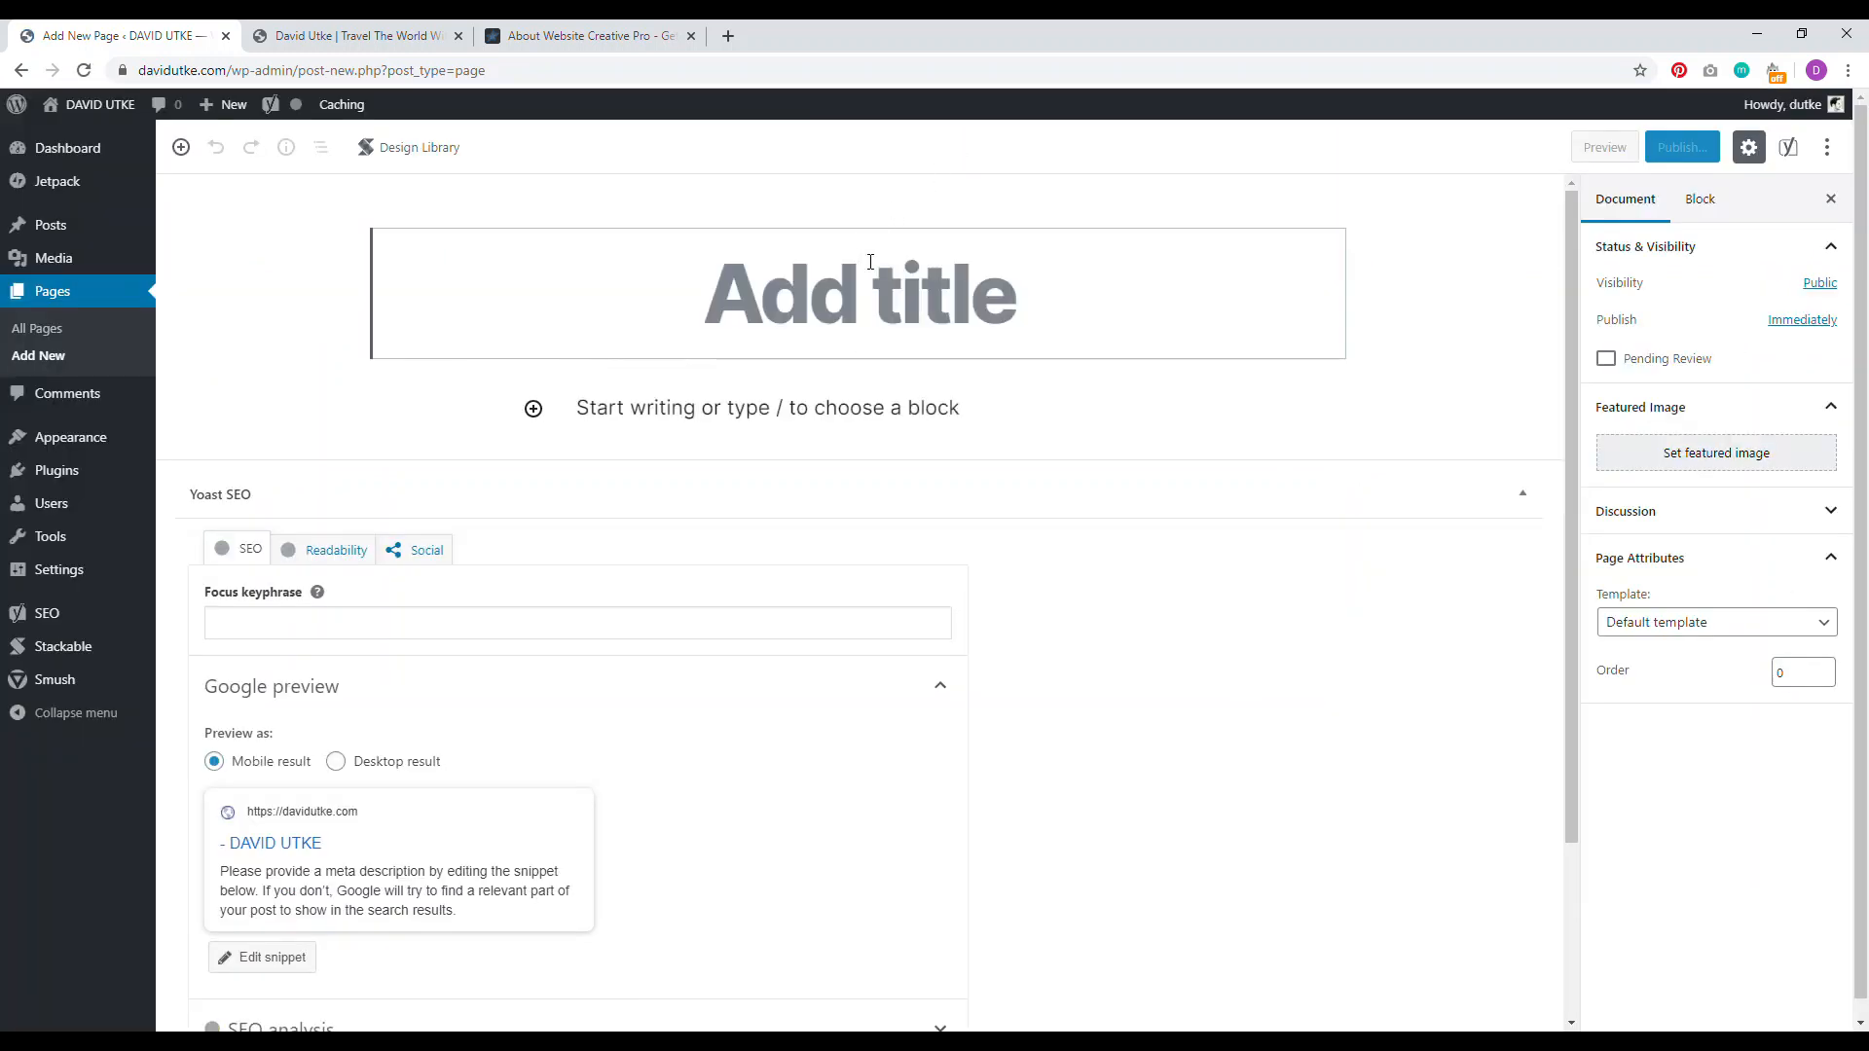
{"action": "type", "text": "About"}
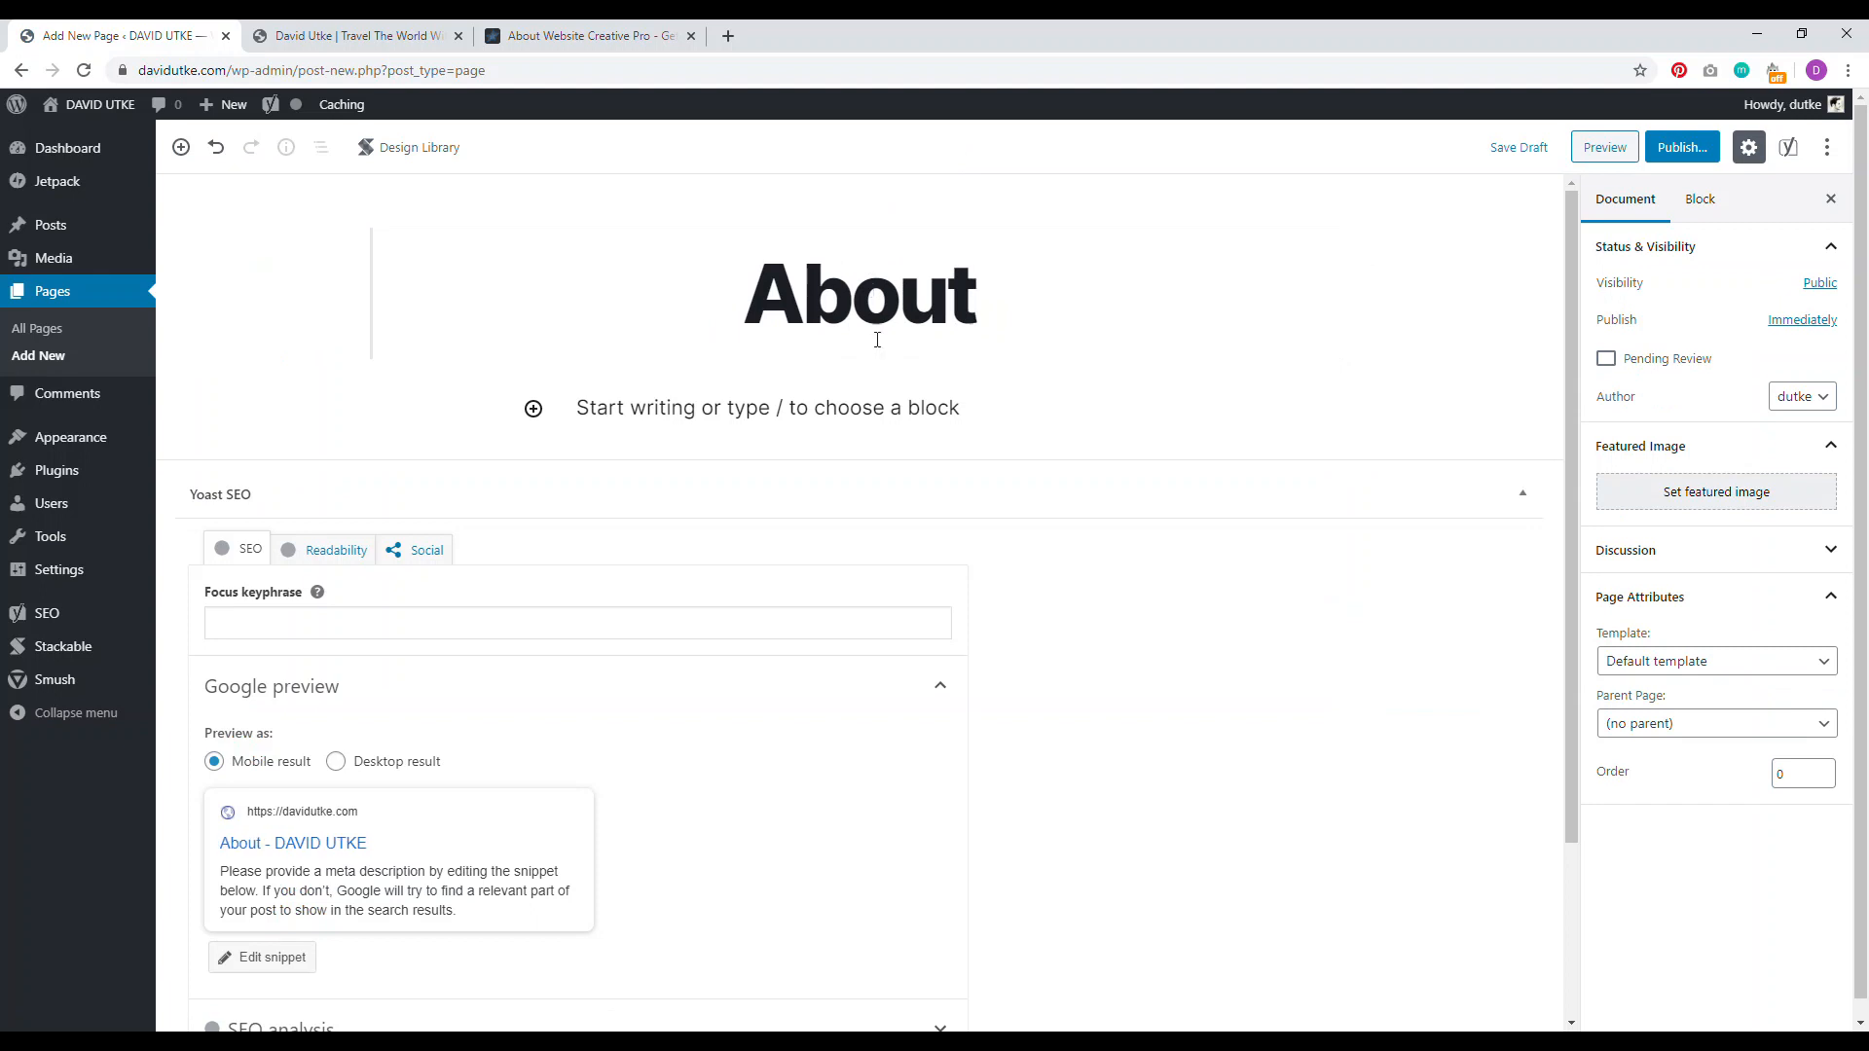
{"action": "key", "text": "Return"}
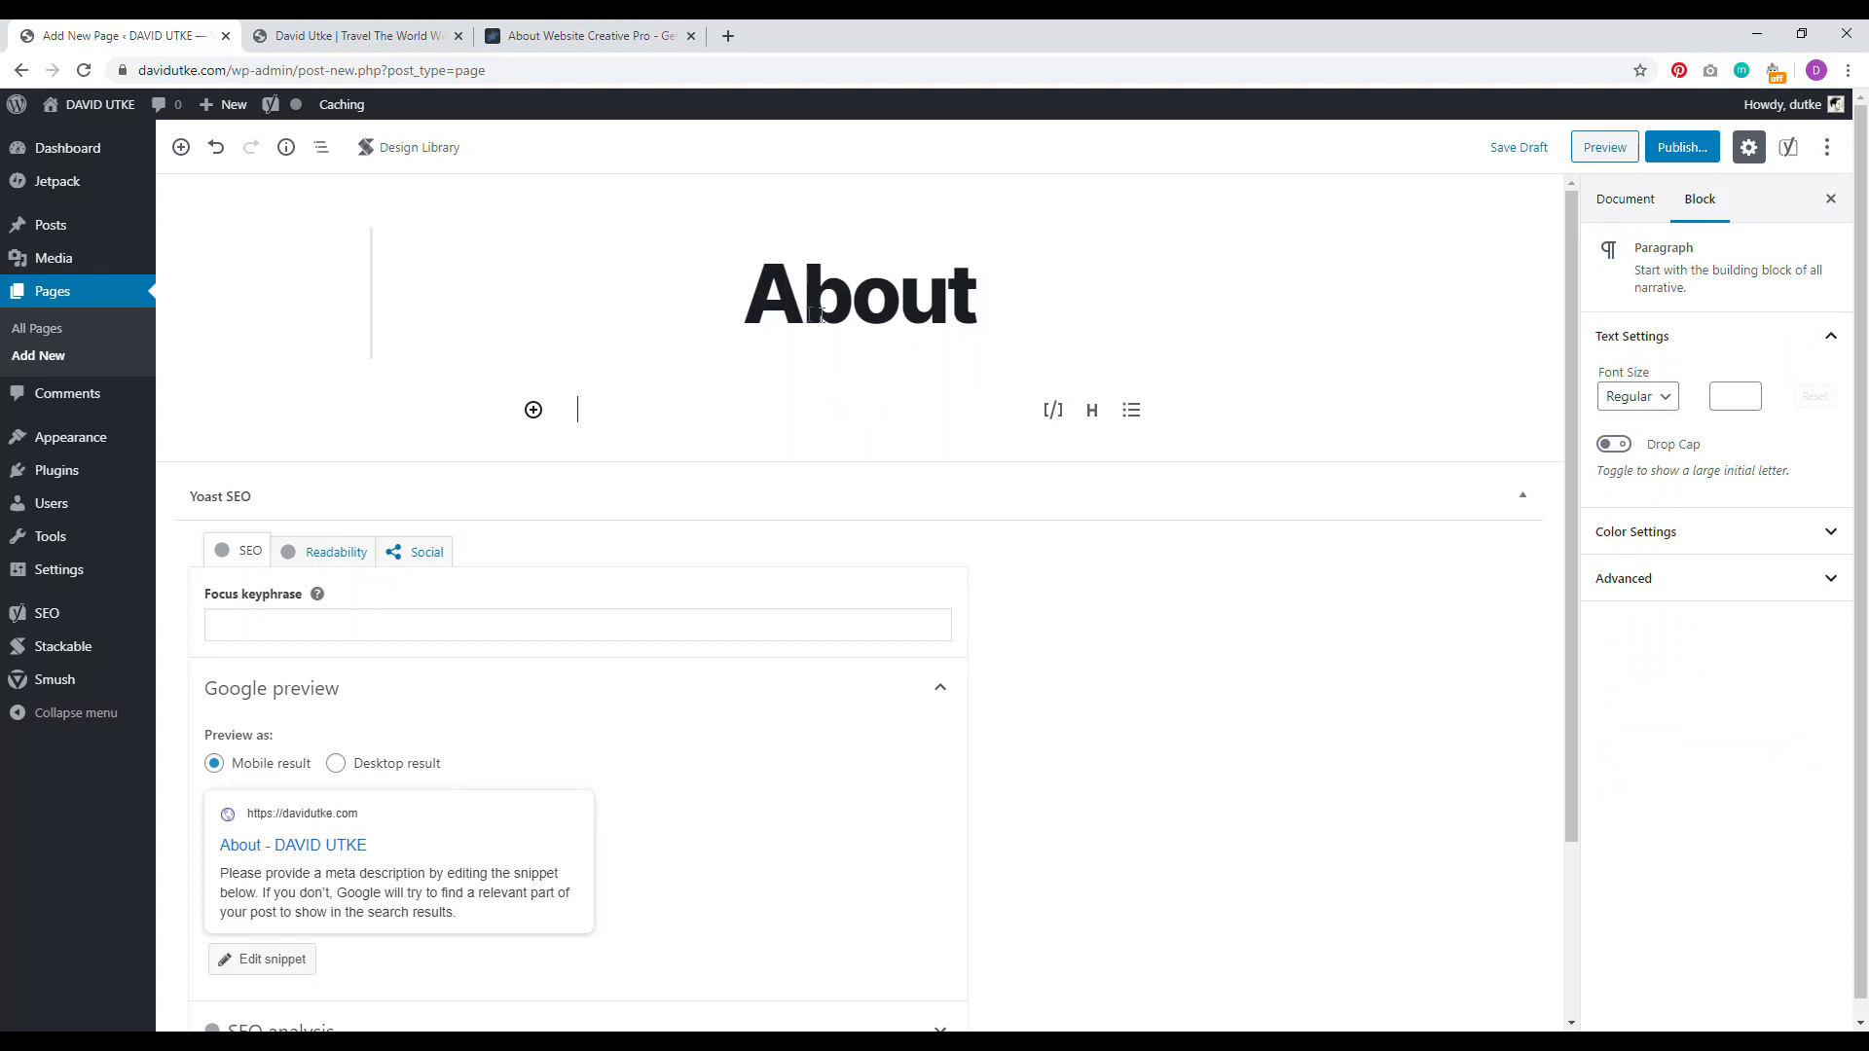
Step: Compare with the reference About page, then publish the About page
{"action": "left_click", "coordinate": [584, 35]}
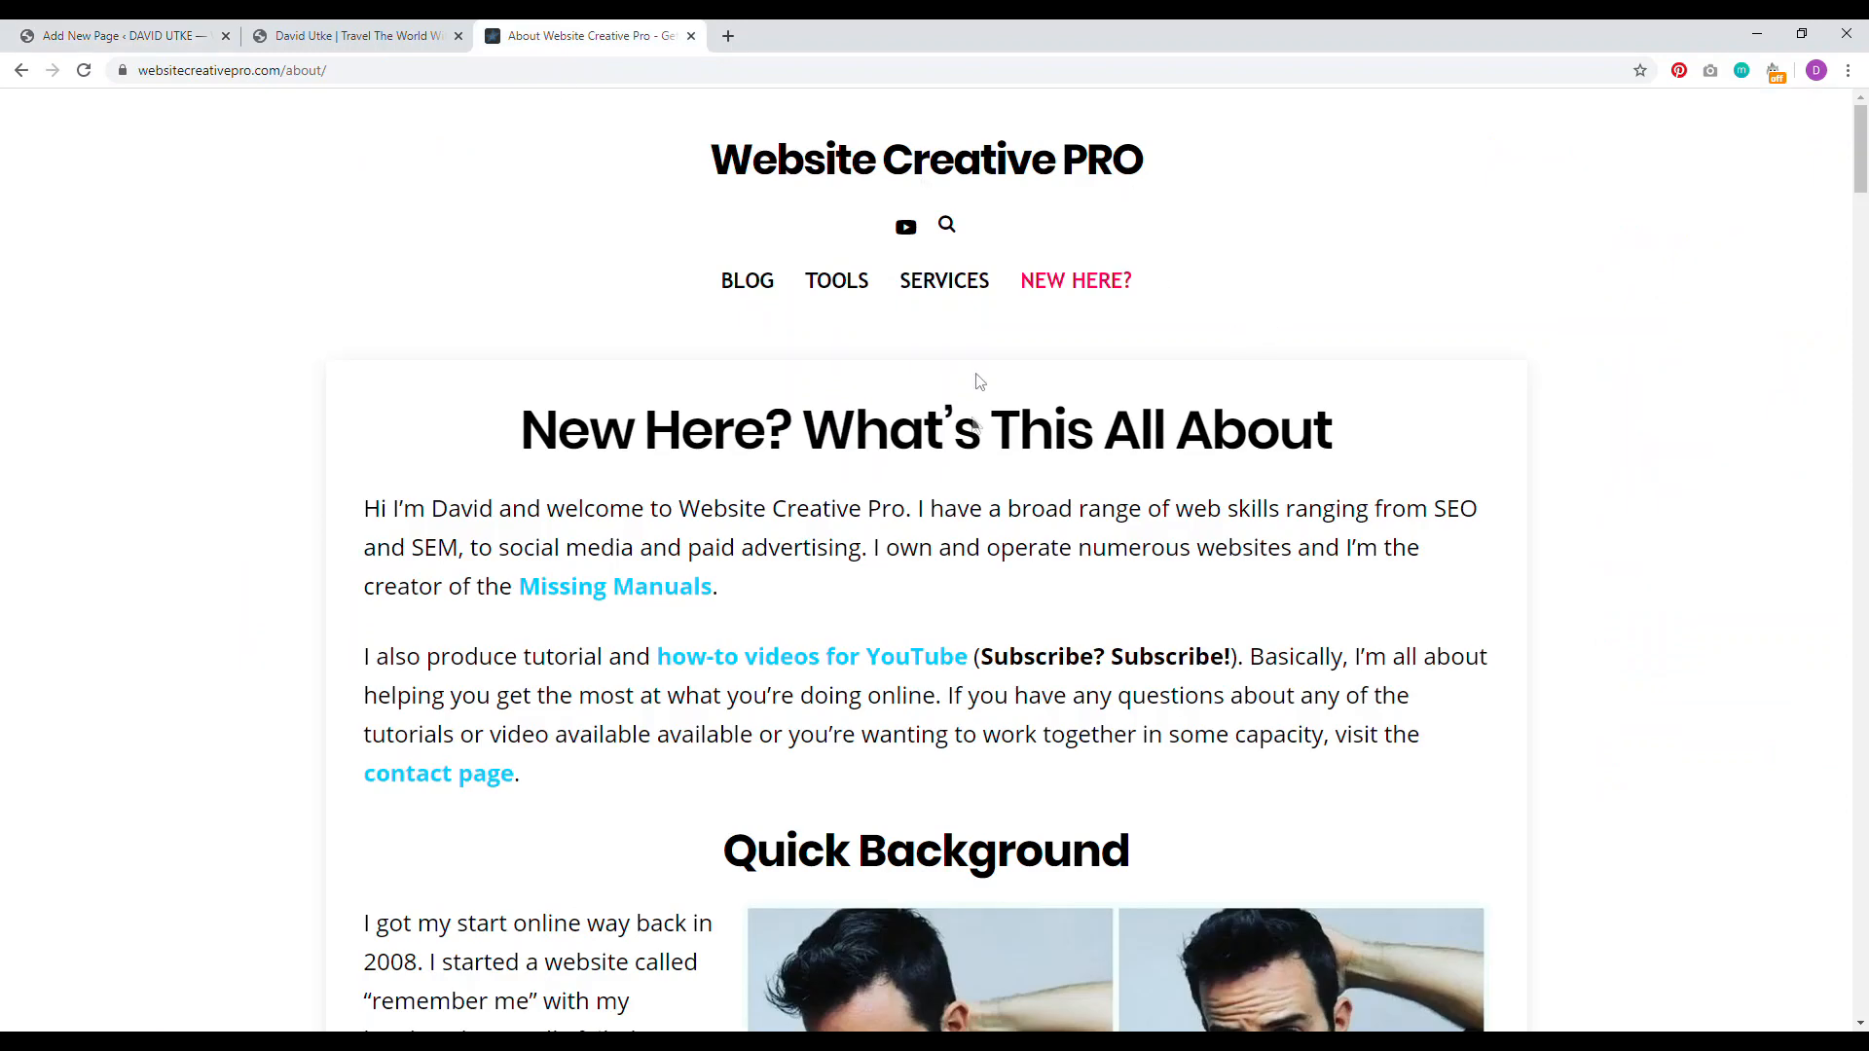
{"action": "left_click_drag", "start_coordinate": [1860, 148], "coordinate": [1858, 258]}
{"action": "left_click", "coordinate": [141, 37]}
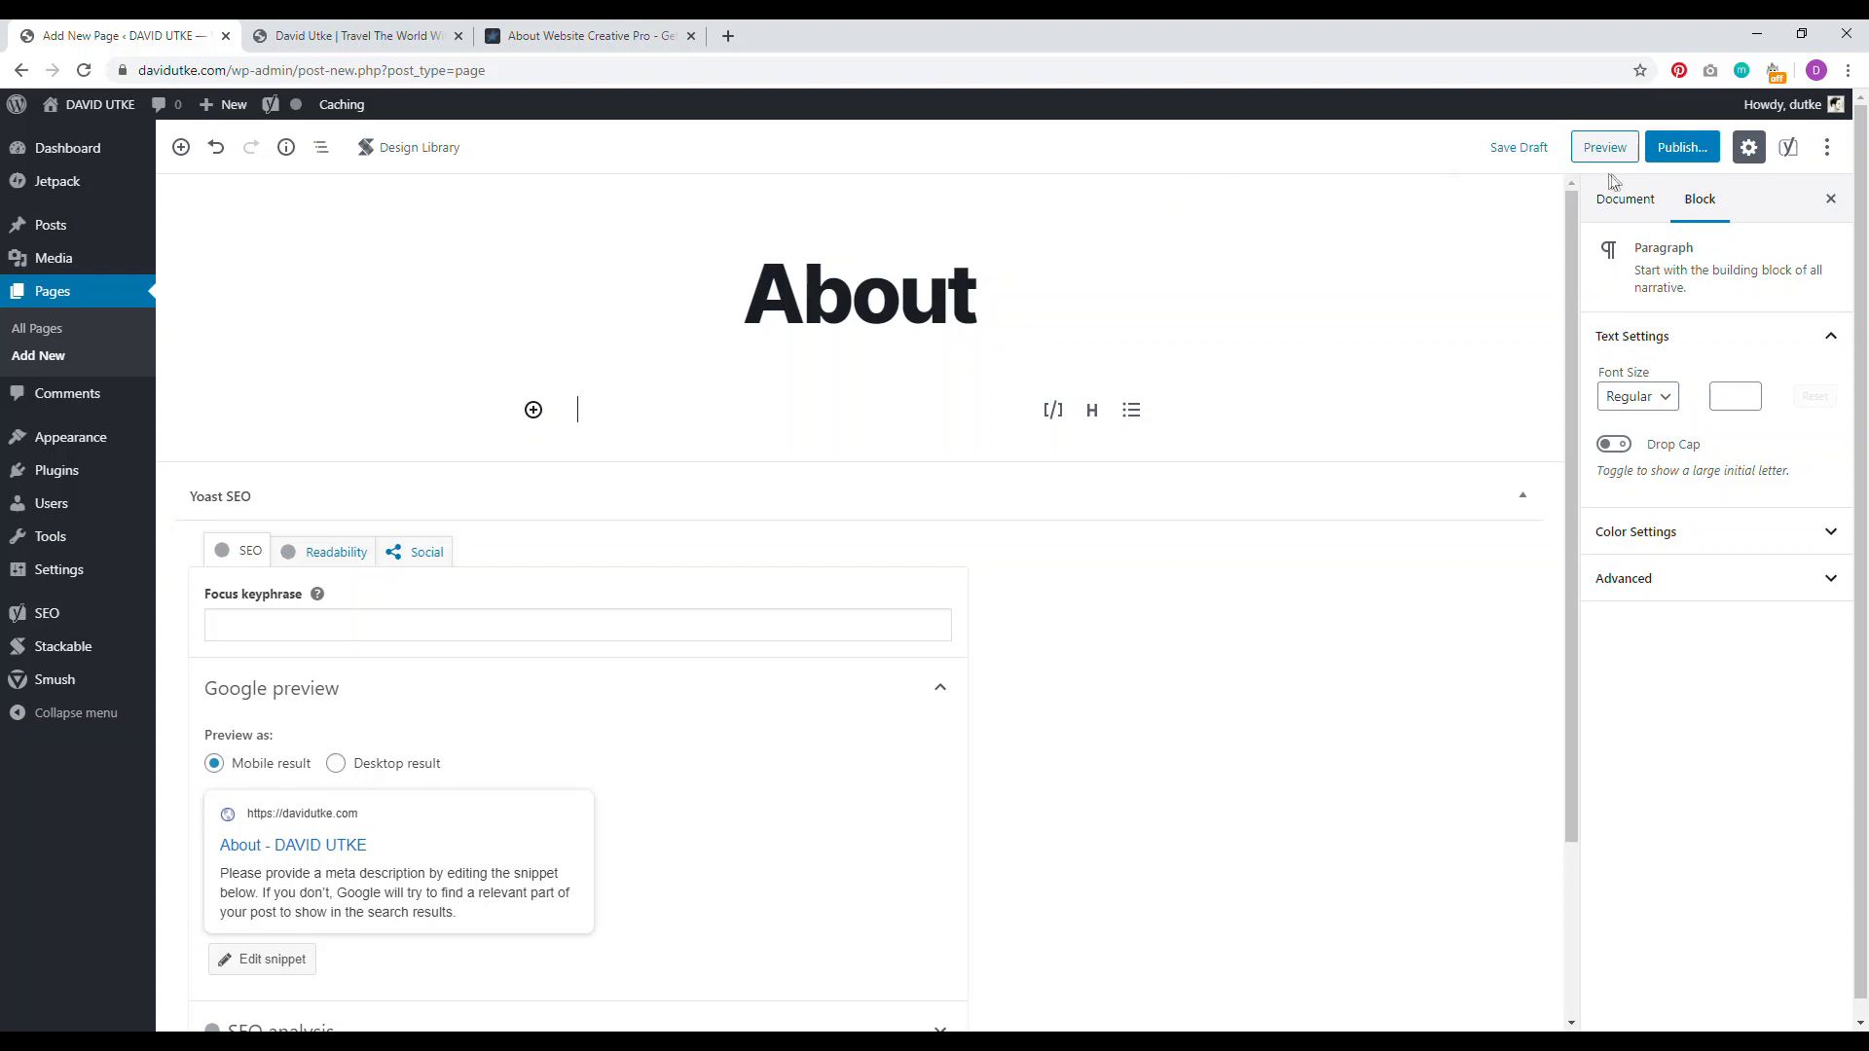
{"action": "left_click", "coordinate": [1682, 147]}
{"action": "left_click", "coordinate": [1764, 146]}
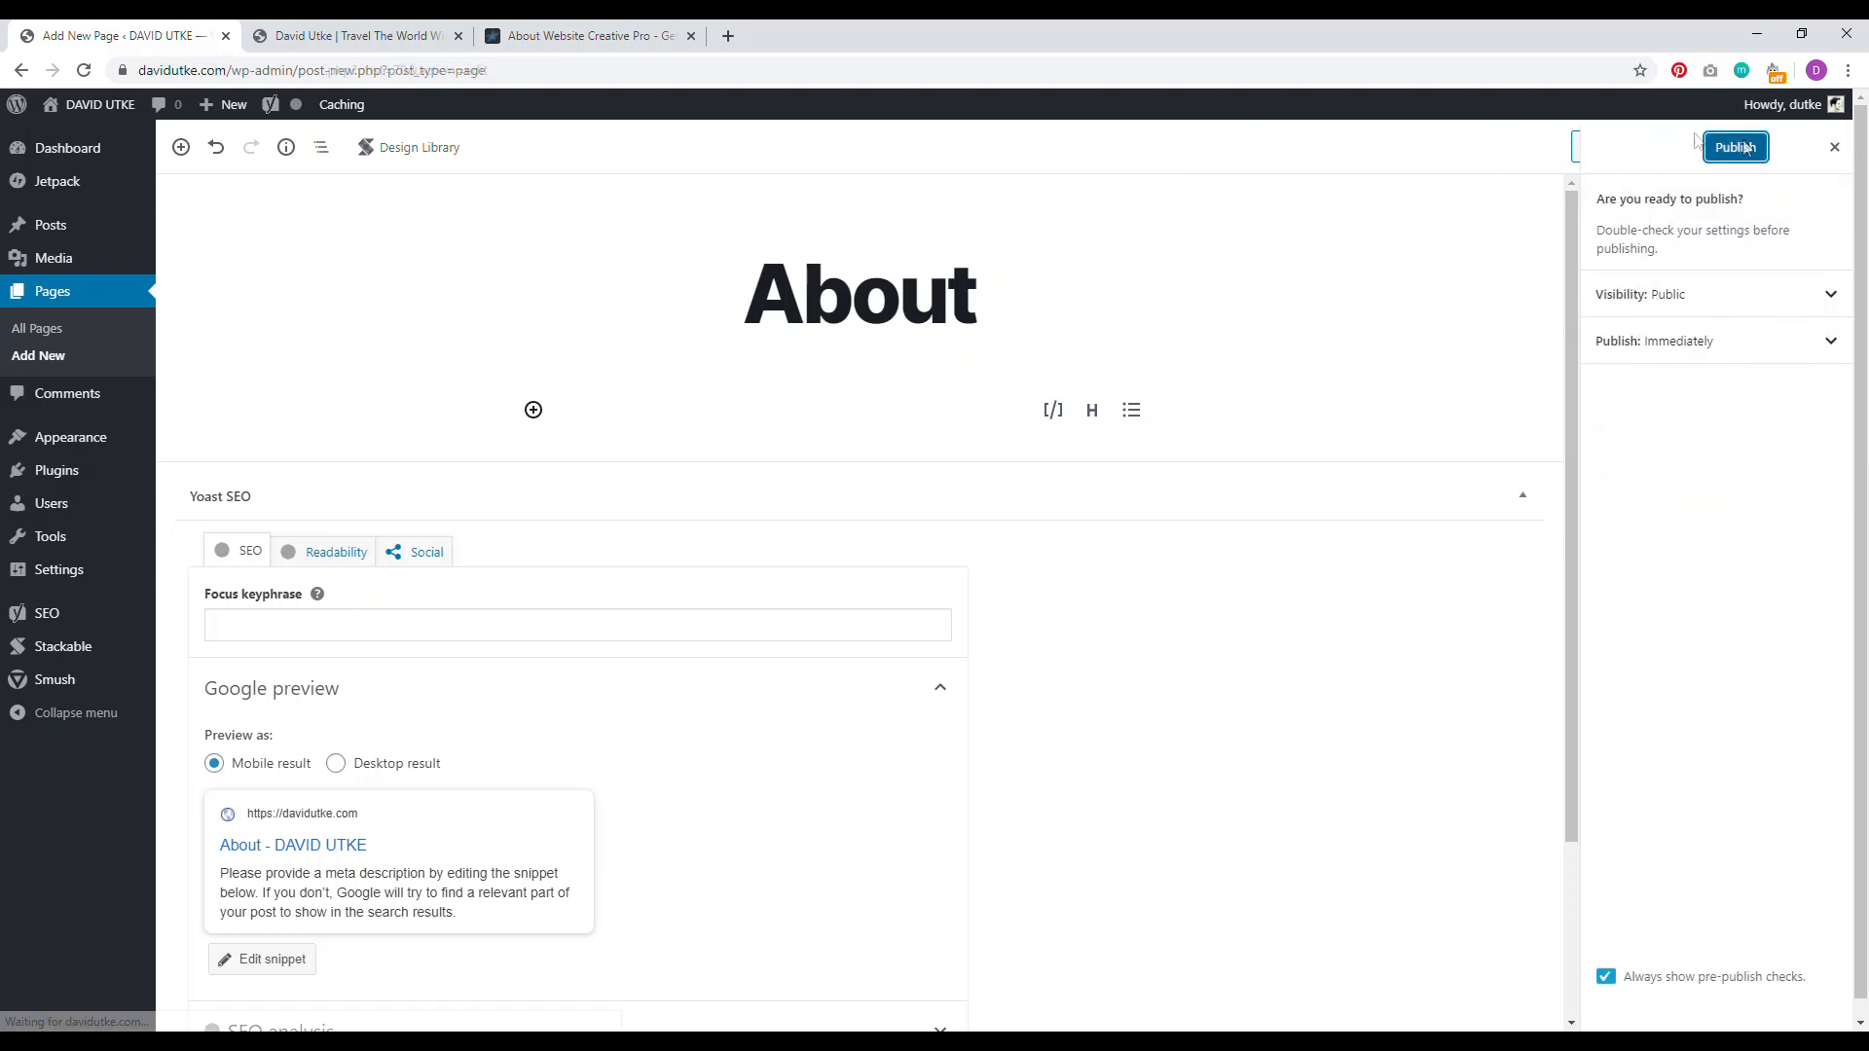
Step: Review the reference About page's heading and address, then start another new page
{"action": "left_click", "coordinate": [590, 36]}
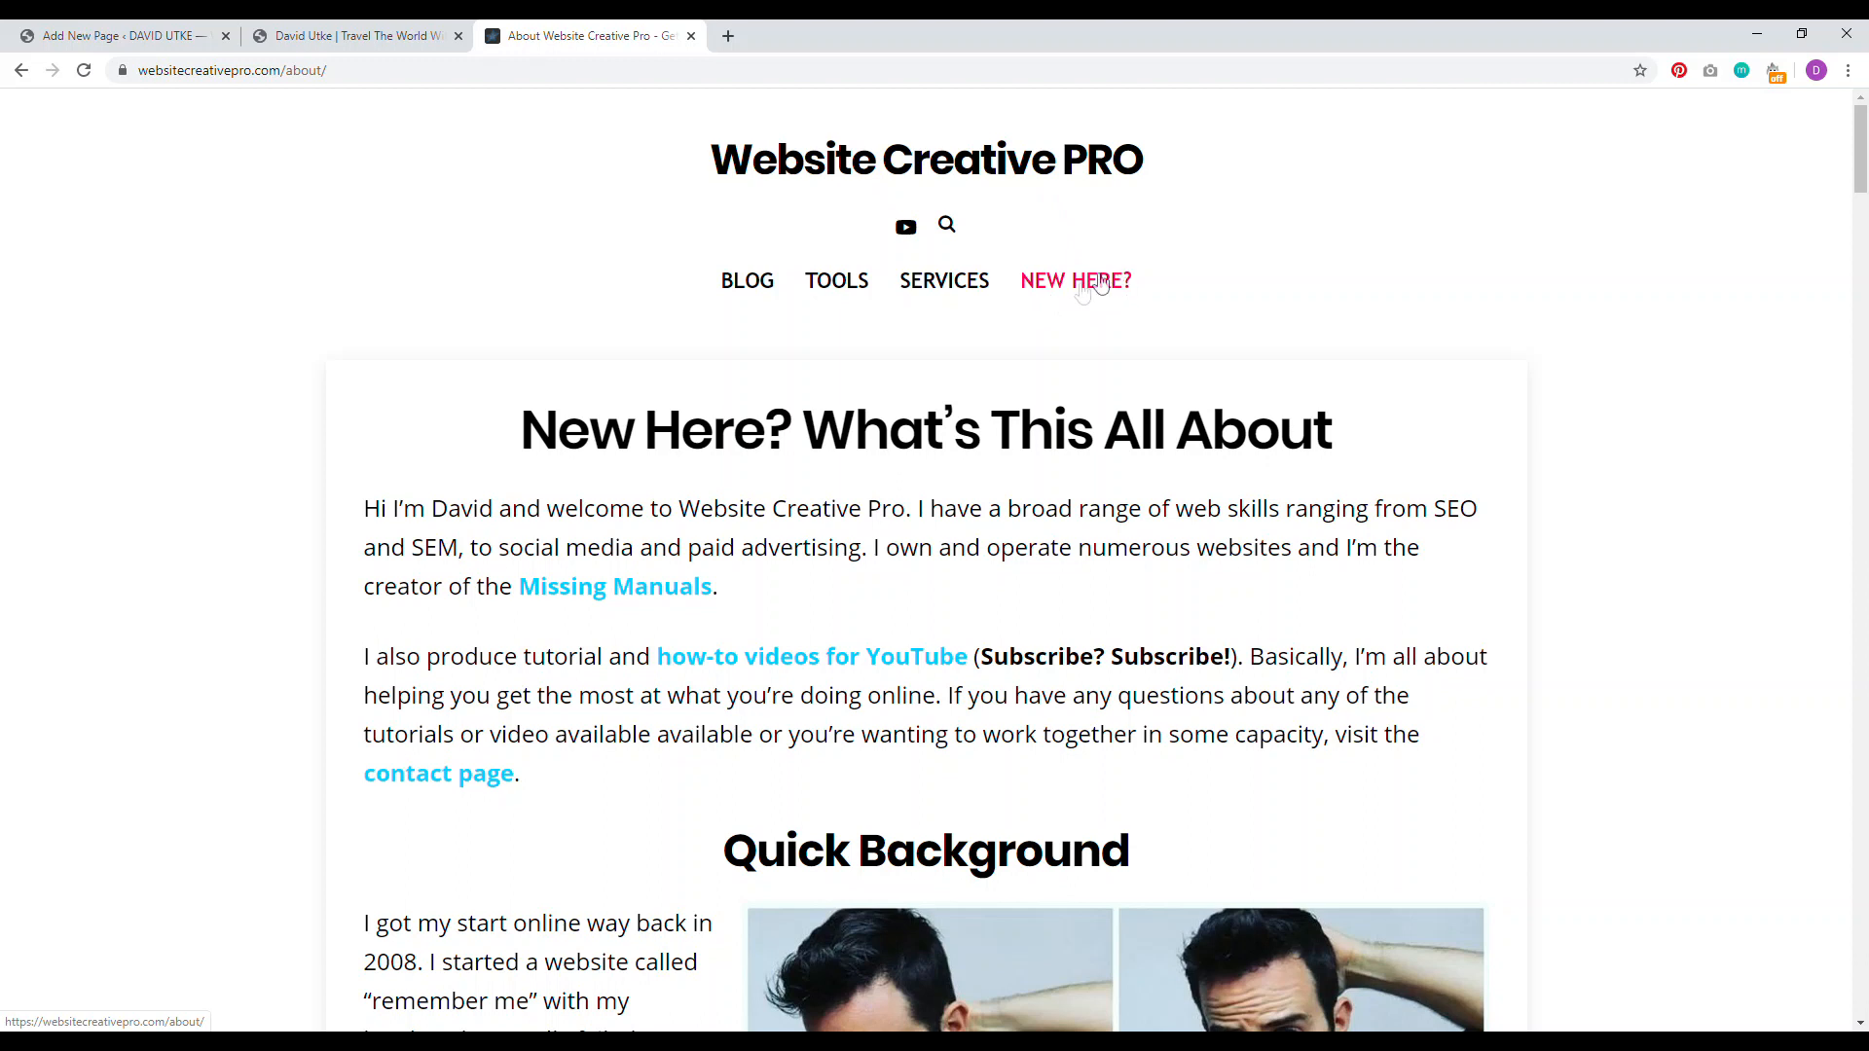
{"action": "left_click_drag", "start_coordinate": [521, 428], "coordinate": [1256, 425]}
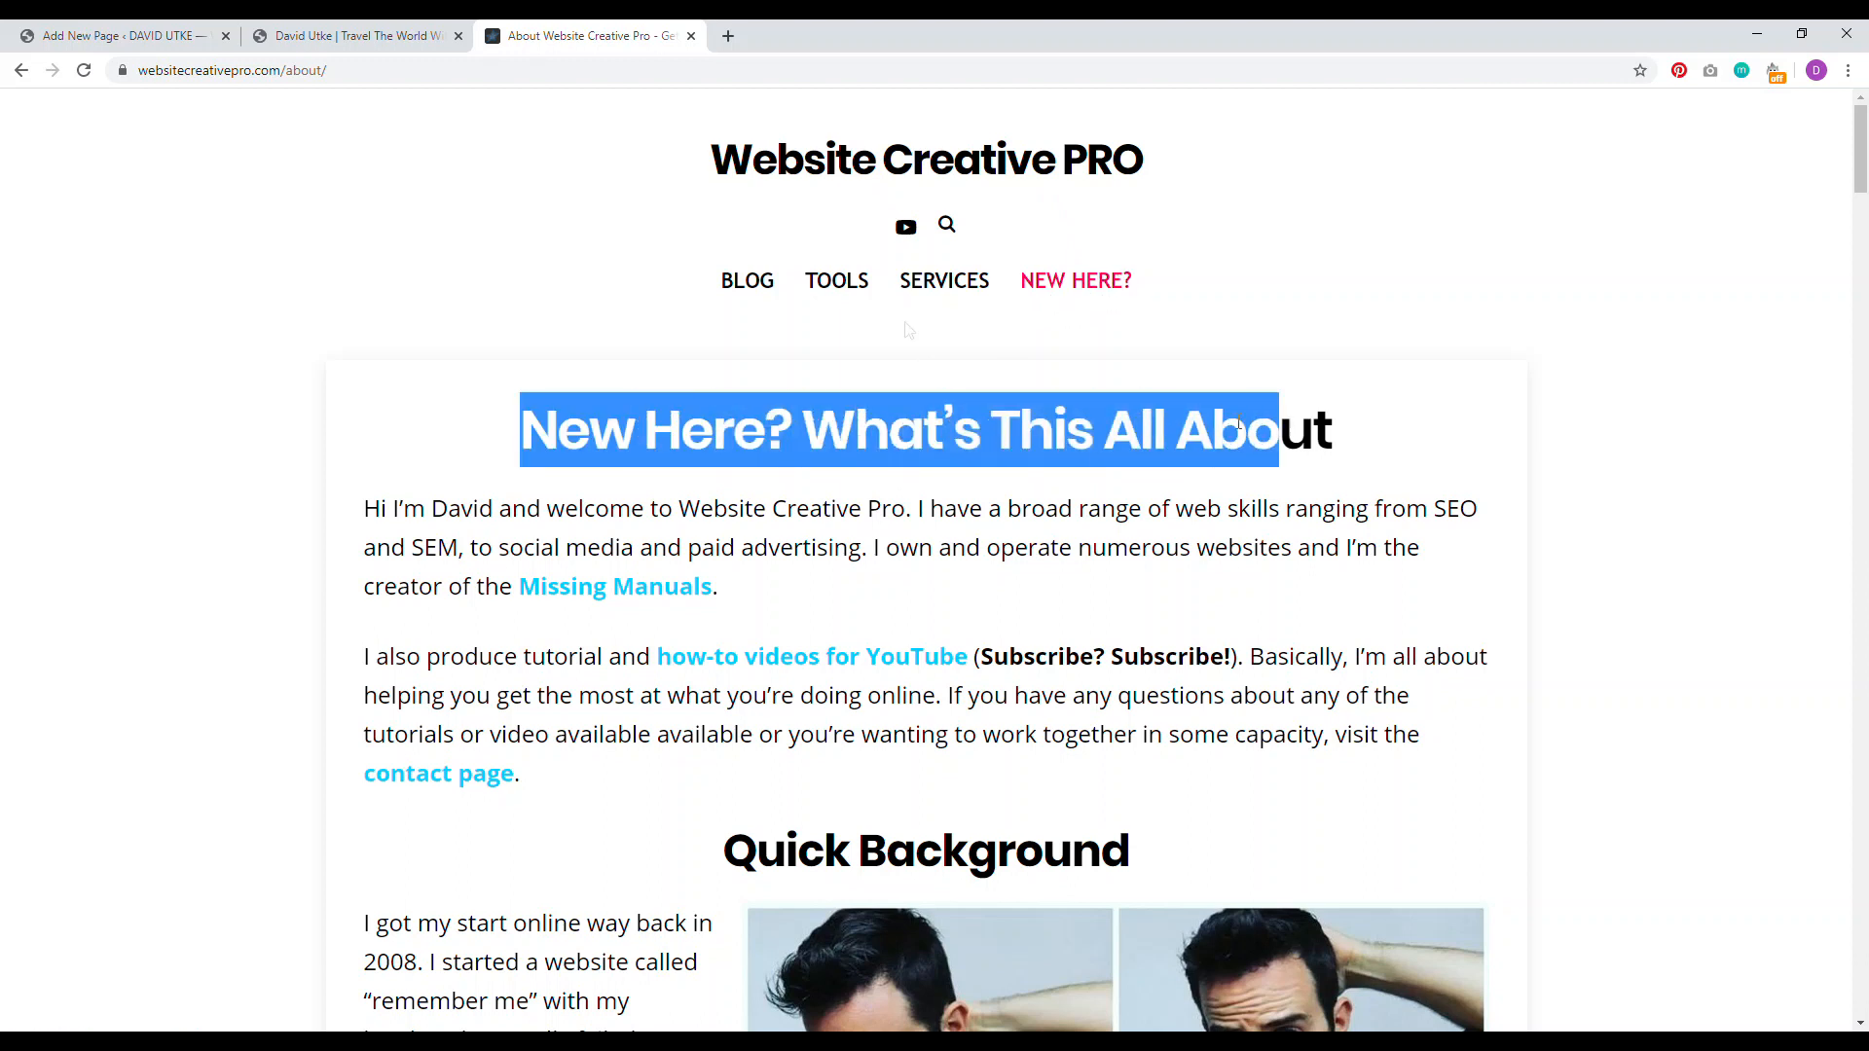
{"action": "left_click_drag", "start_coordinate": [327, 70], "coordinate": [304, 70]}
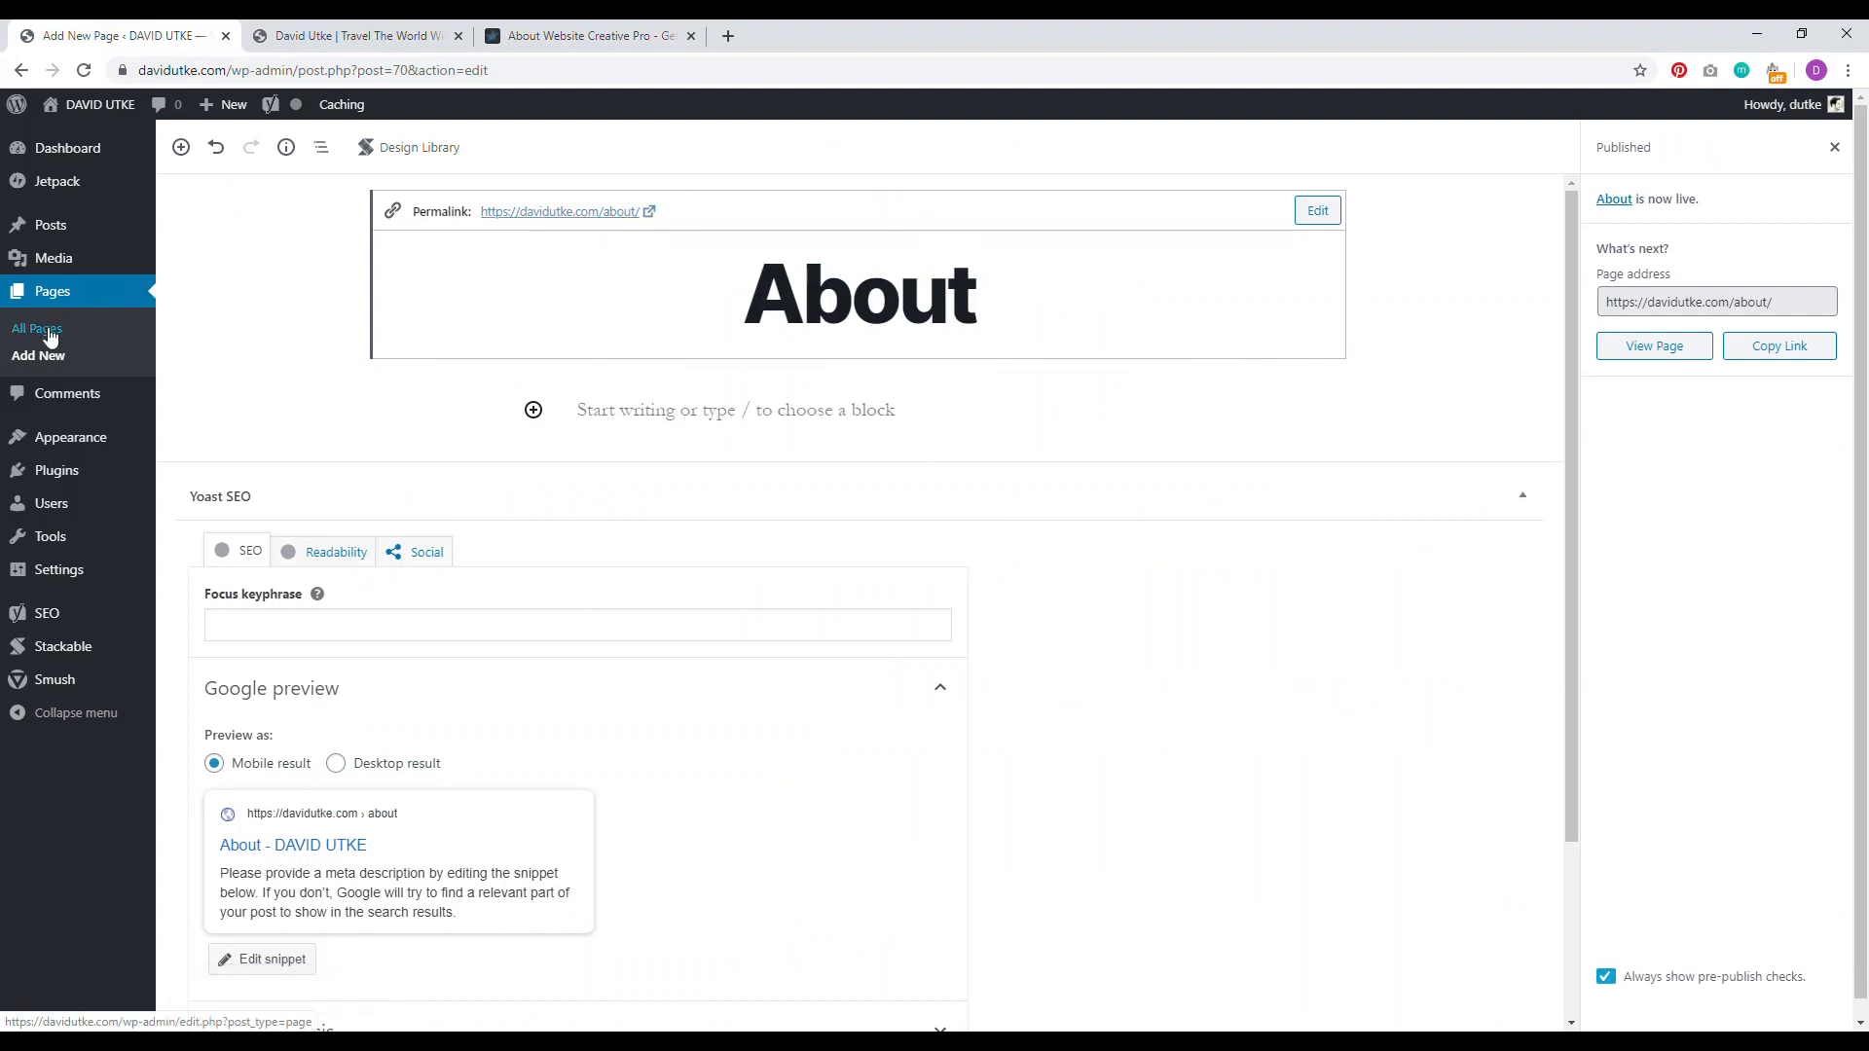
{"action": "left_click", "coordinate": [46, 357]}
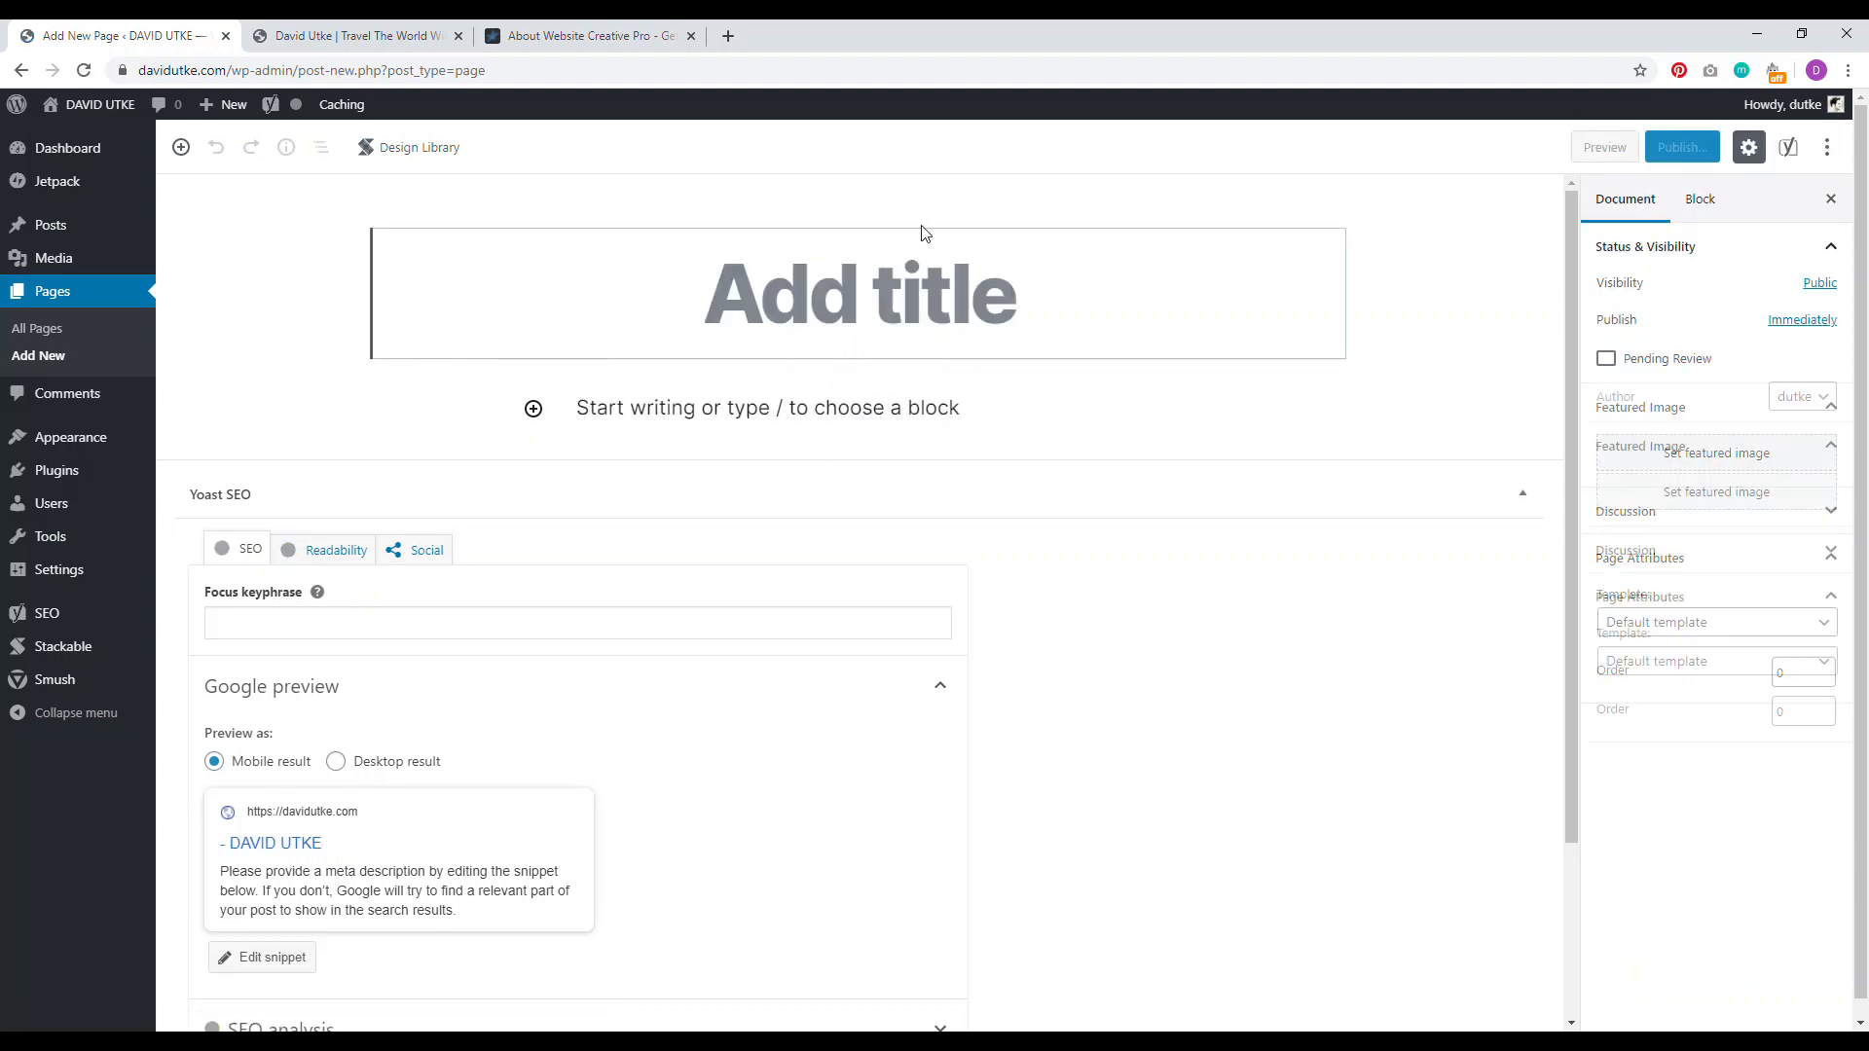
Step: Title the new page 'Need to Get in Touch?' and publish it
{"action": "type", "text": "con"}
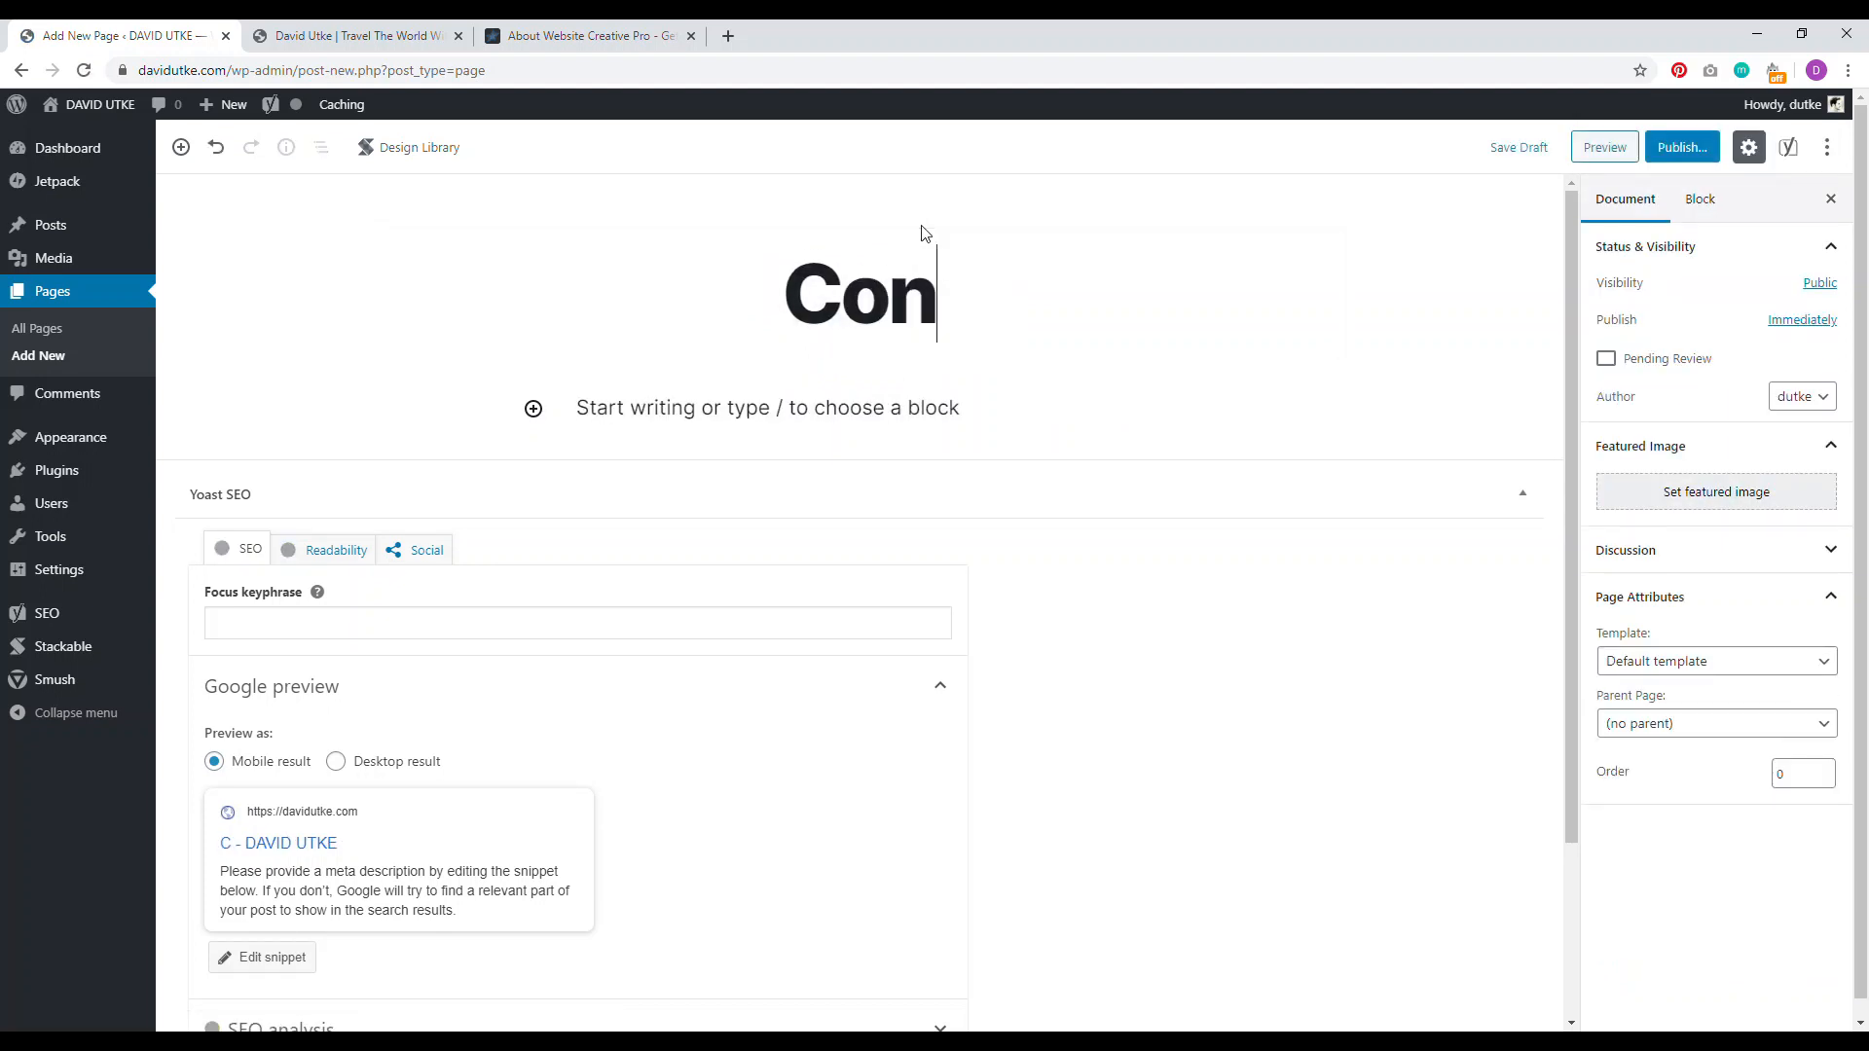
{"action": "type", "text": "tact Us"}
{"action": "key", "text": "BackSpace"}
{"action": "key", "text": "BackSpace"}
{"action": "key", "text": "BackSpace"}
{"action": "key", "text": "BackSpace"}
{"action": "key", "text": "BackSpace"}
{"action": "key", "text": "BackSpace"}
{"action": "key", "text": "BackSpace"}
{"action": "key", "text": "BackSpace"}
{"action": "key", "text": "BackSpace"}
{"action": "key", "text": "BackSpace"}
{"action": "type", "text": "Me"}
{"action": "key", "text": "BackSpace"}
{"action": "key", "text": "BackSpace"}
{"action": "type", "text": "N"}
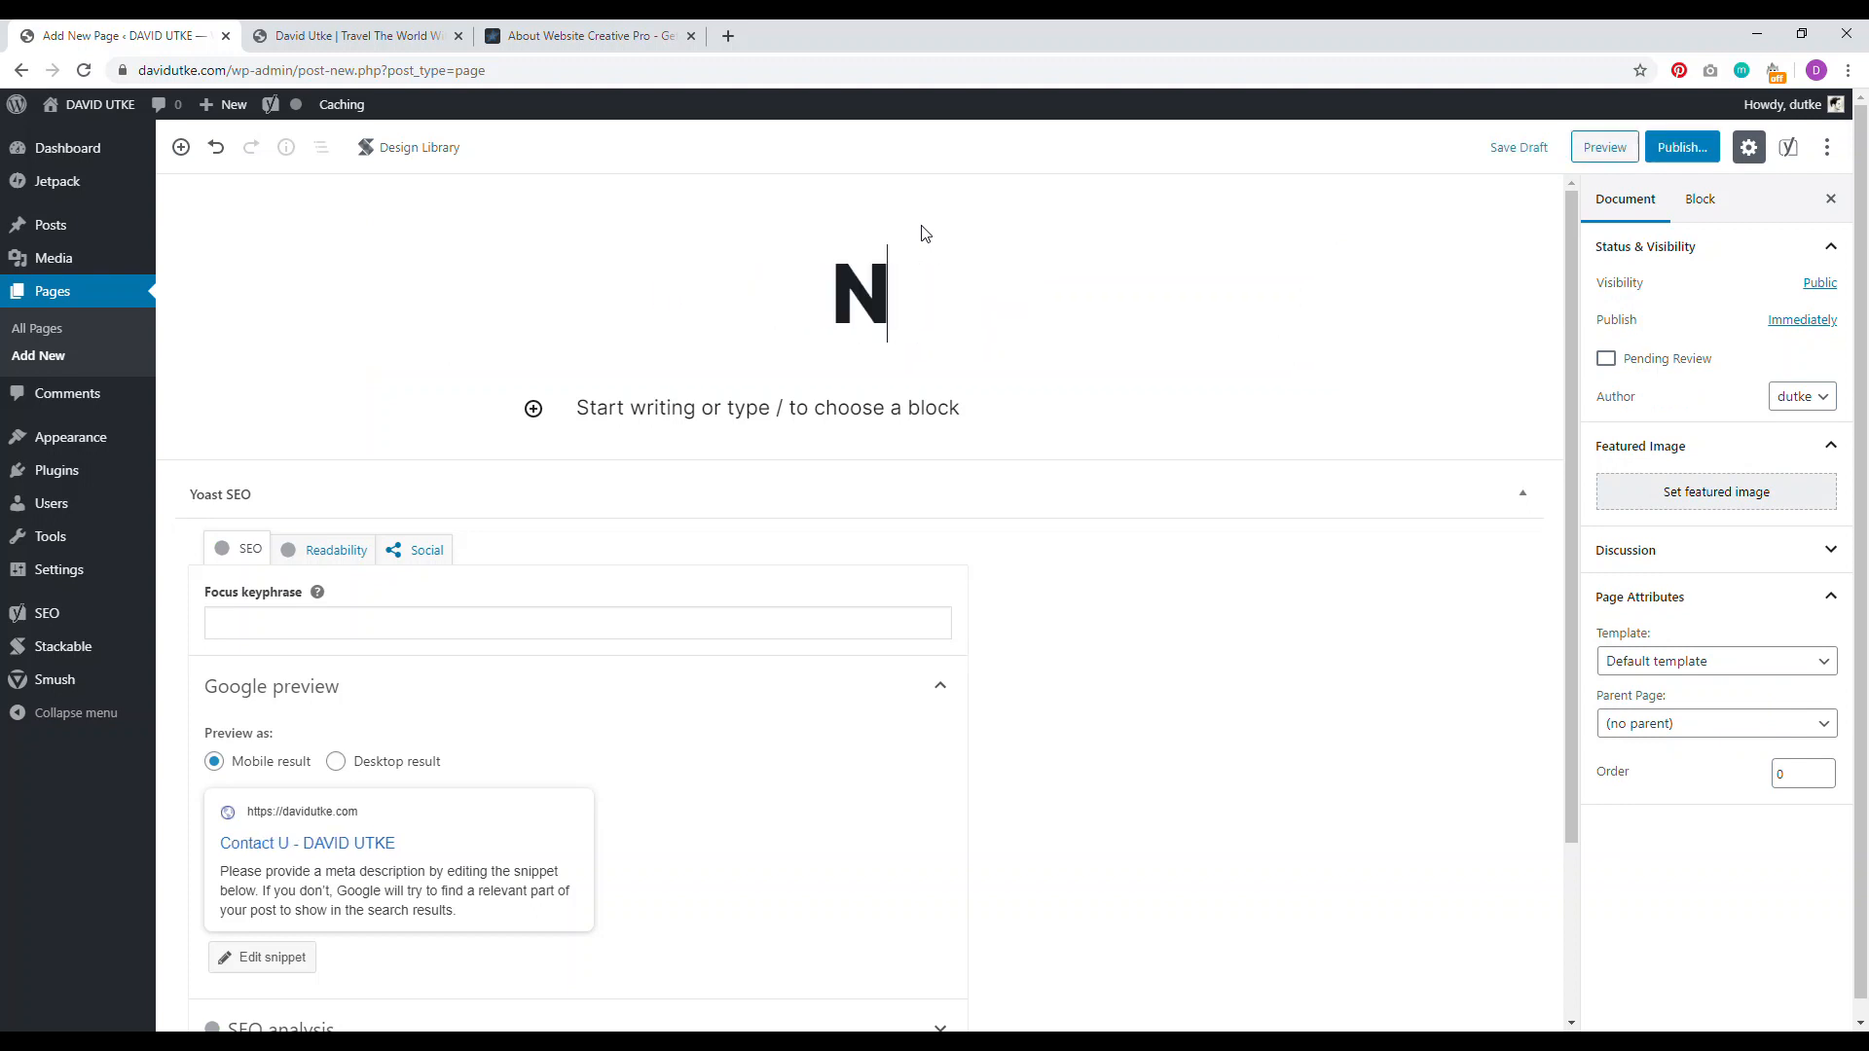
{"action": "type", "text": "eed to Get "}
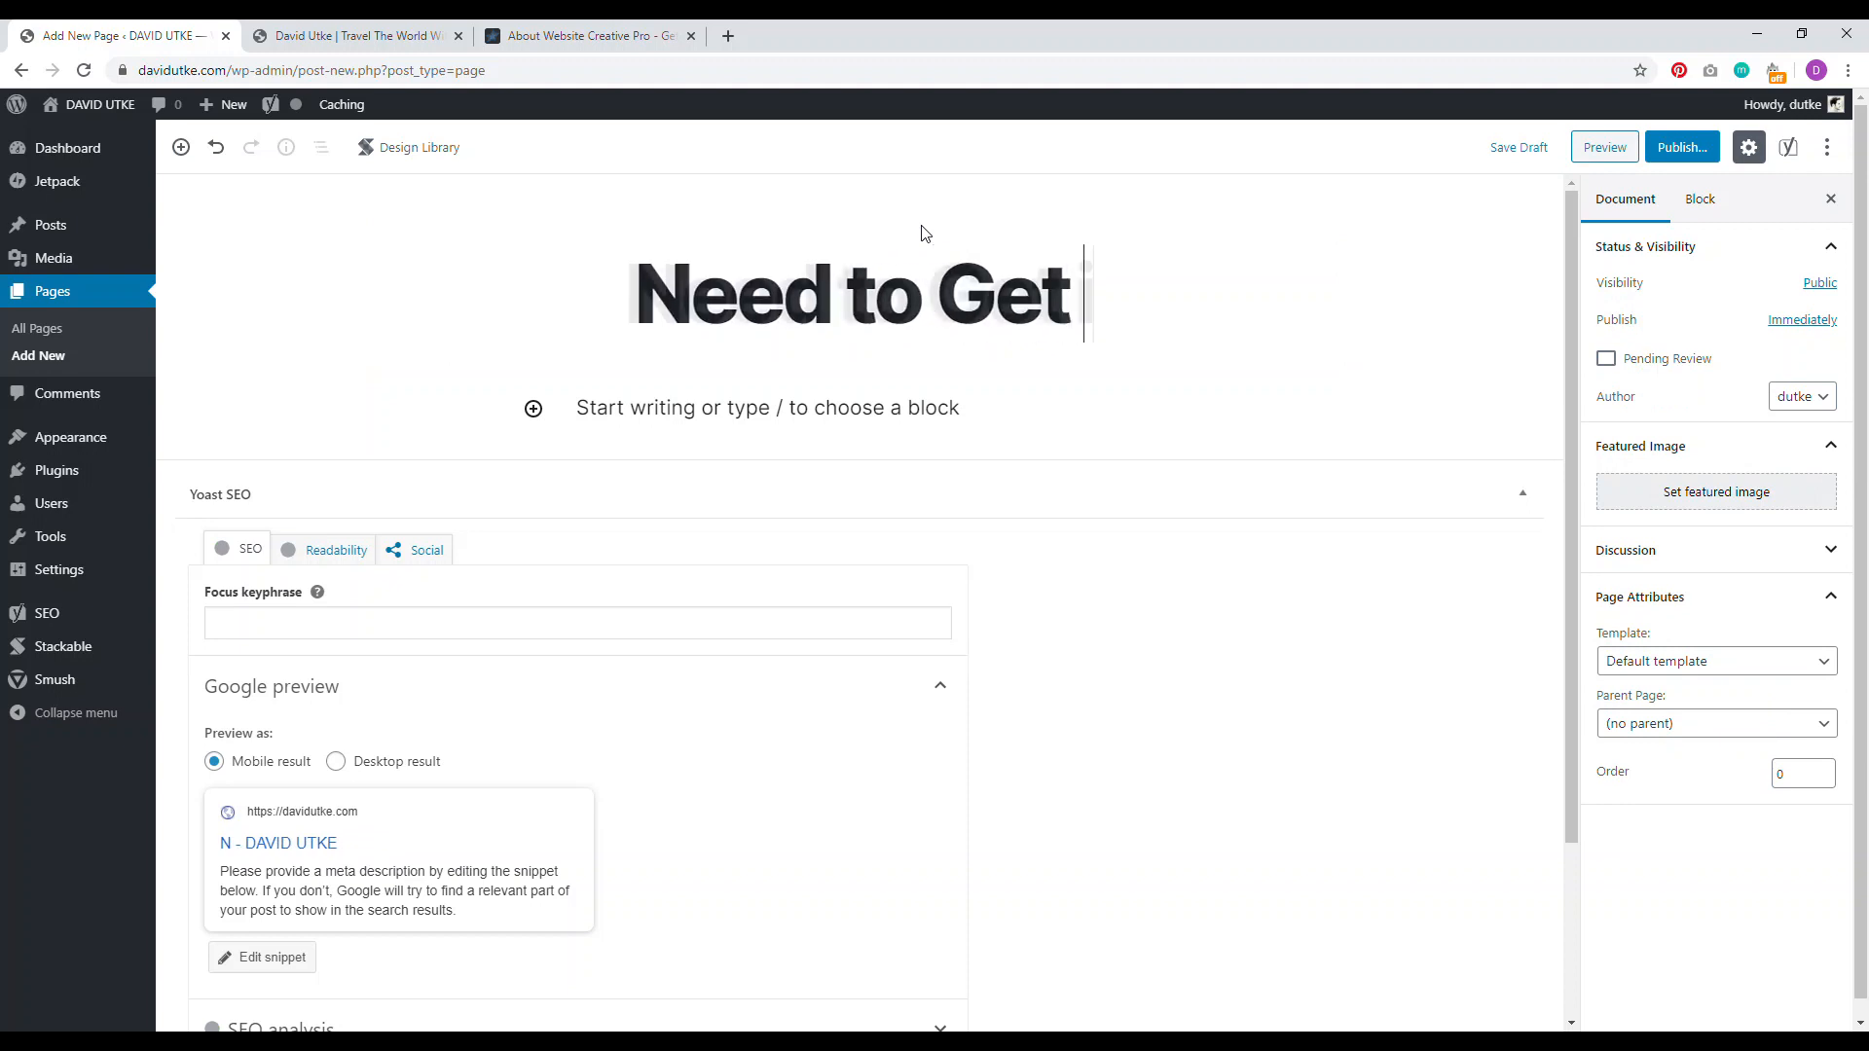
{"action": "type", "text": "in Touch?"}
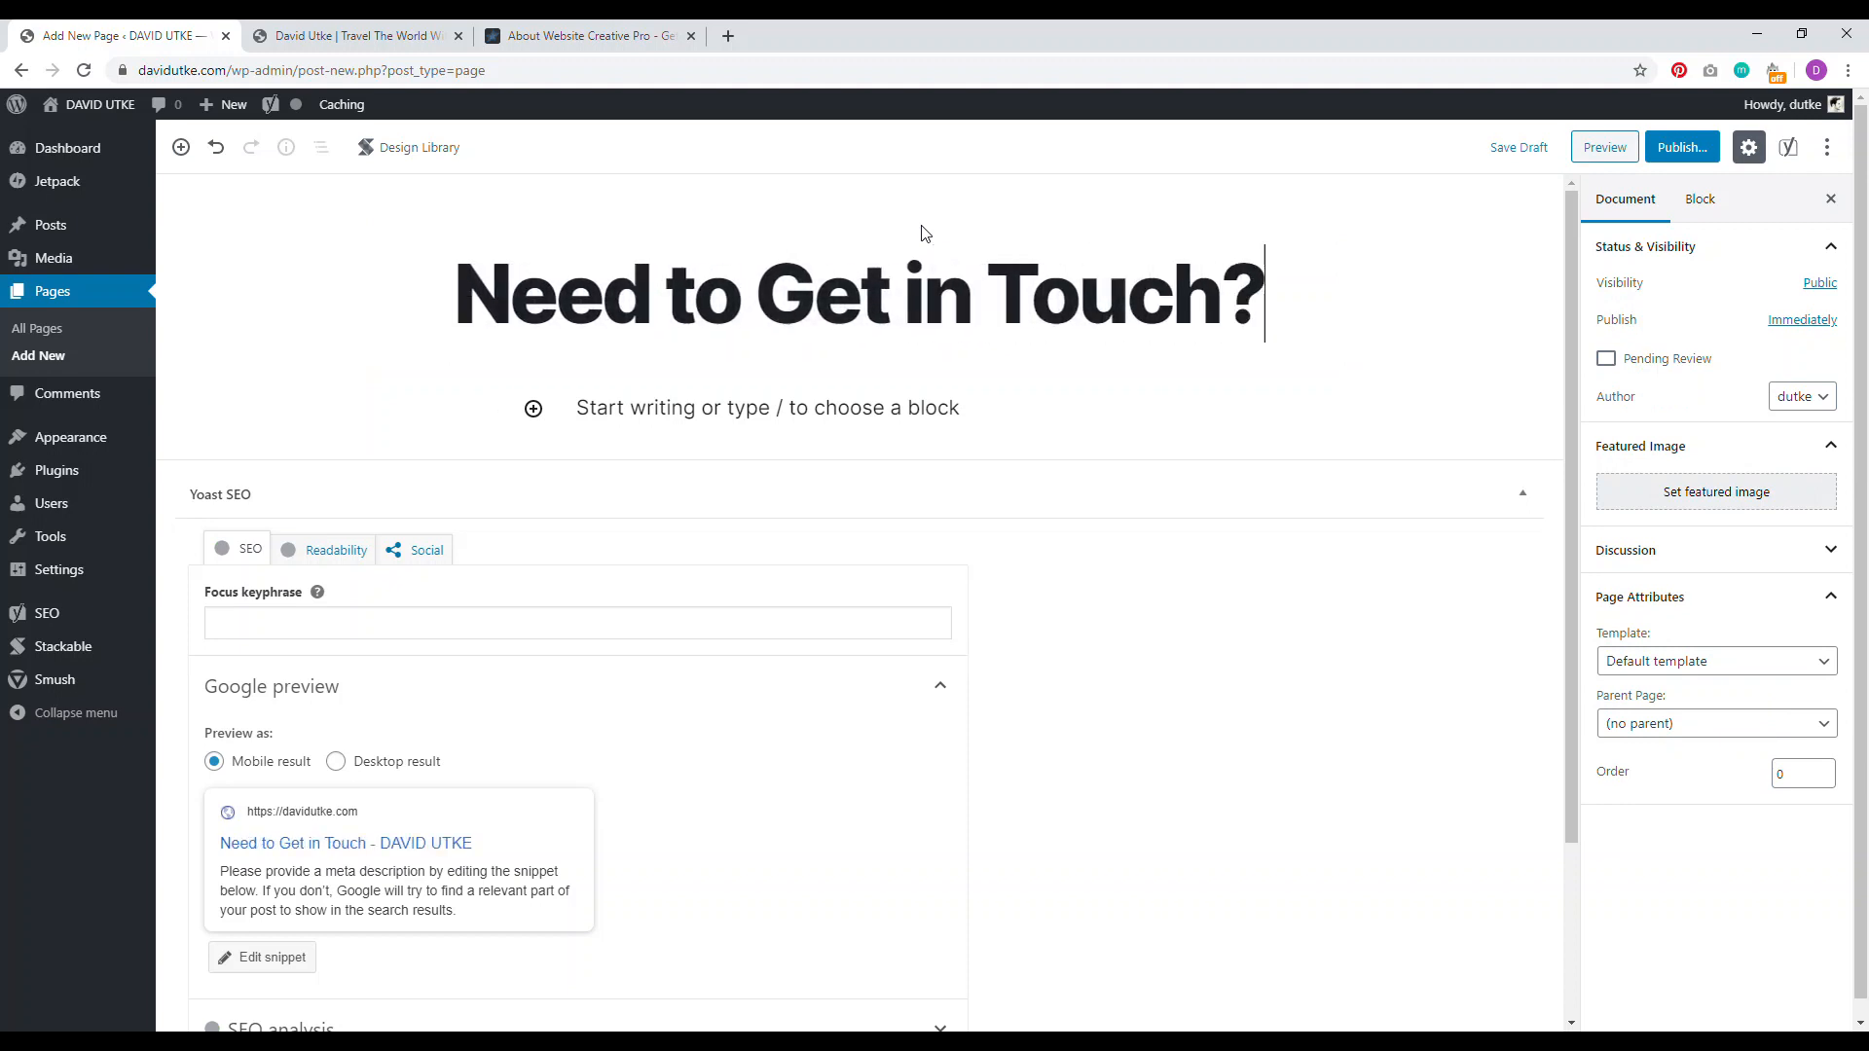
{"action": "left_click", "coordinate": [1674, 147]}
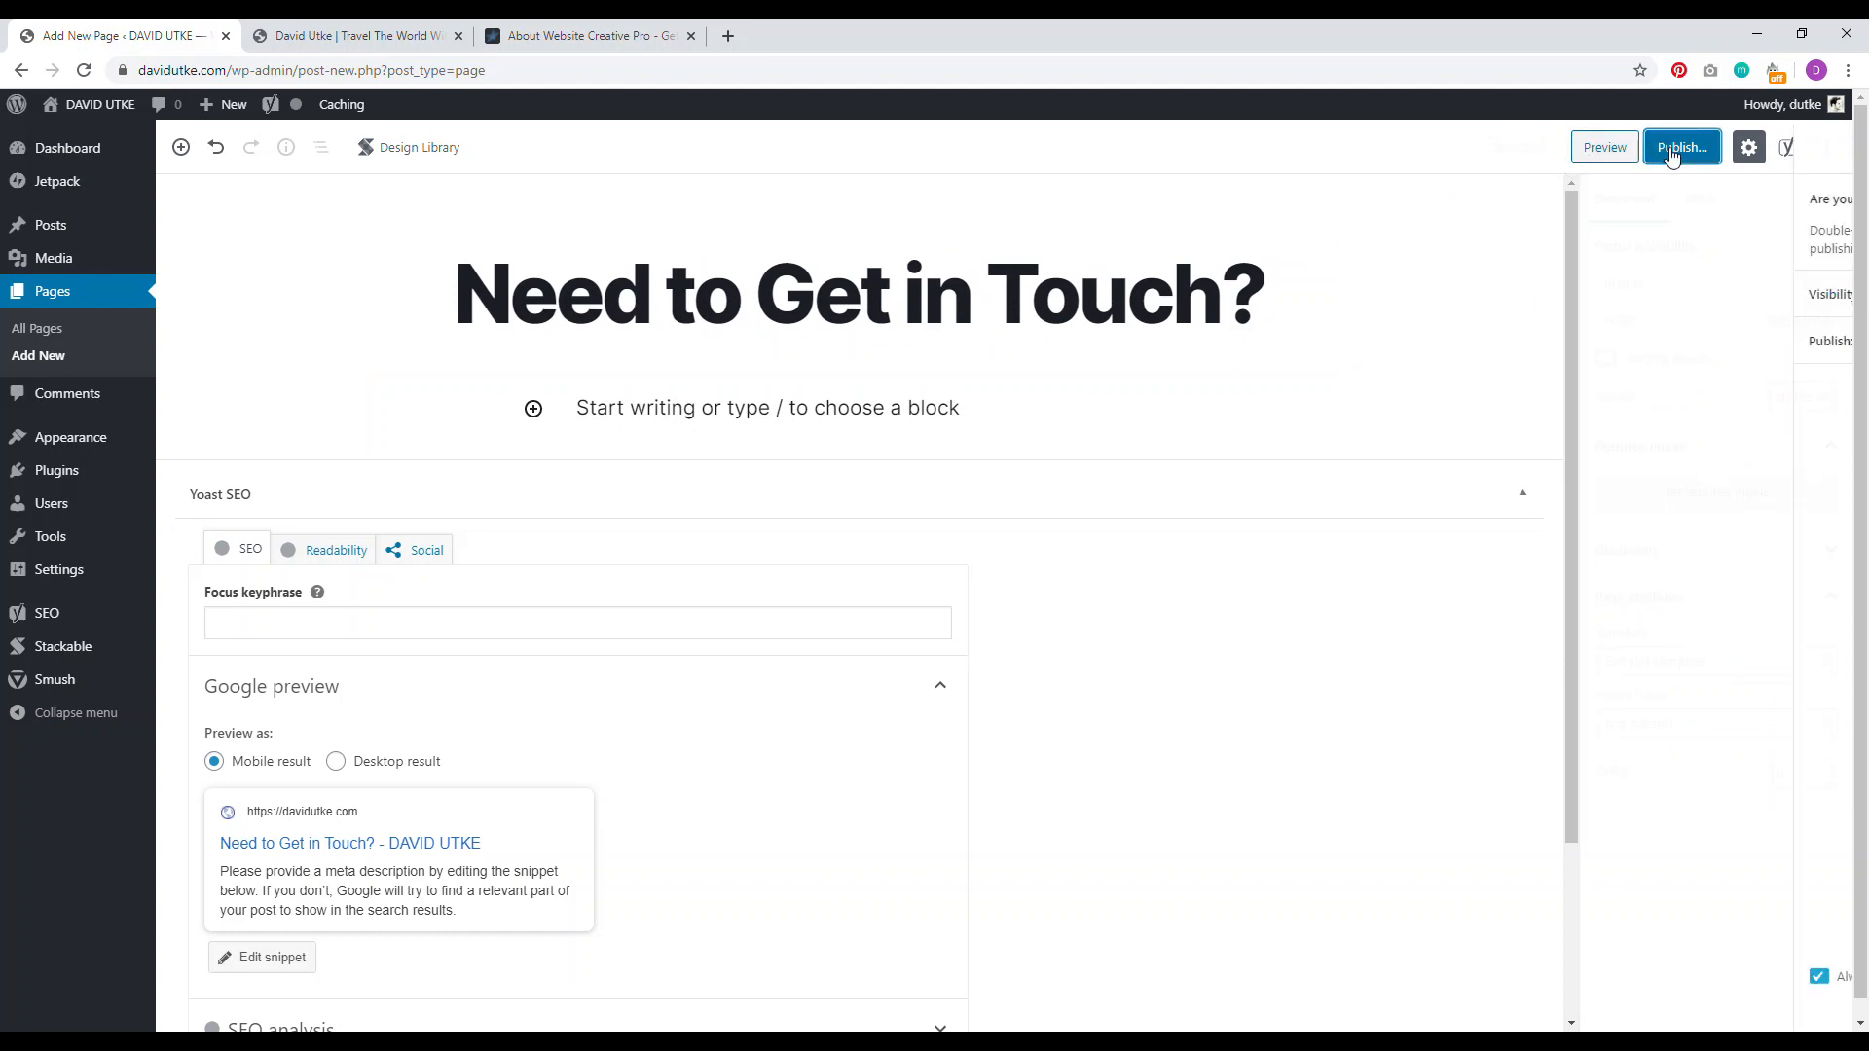
{"action": "left_click", "coordinate": [1721, 154]}
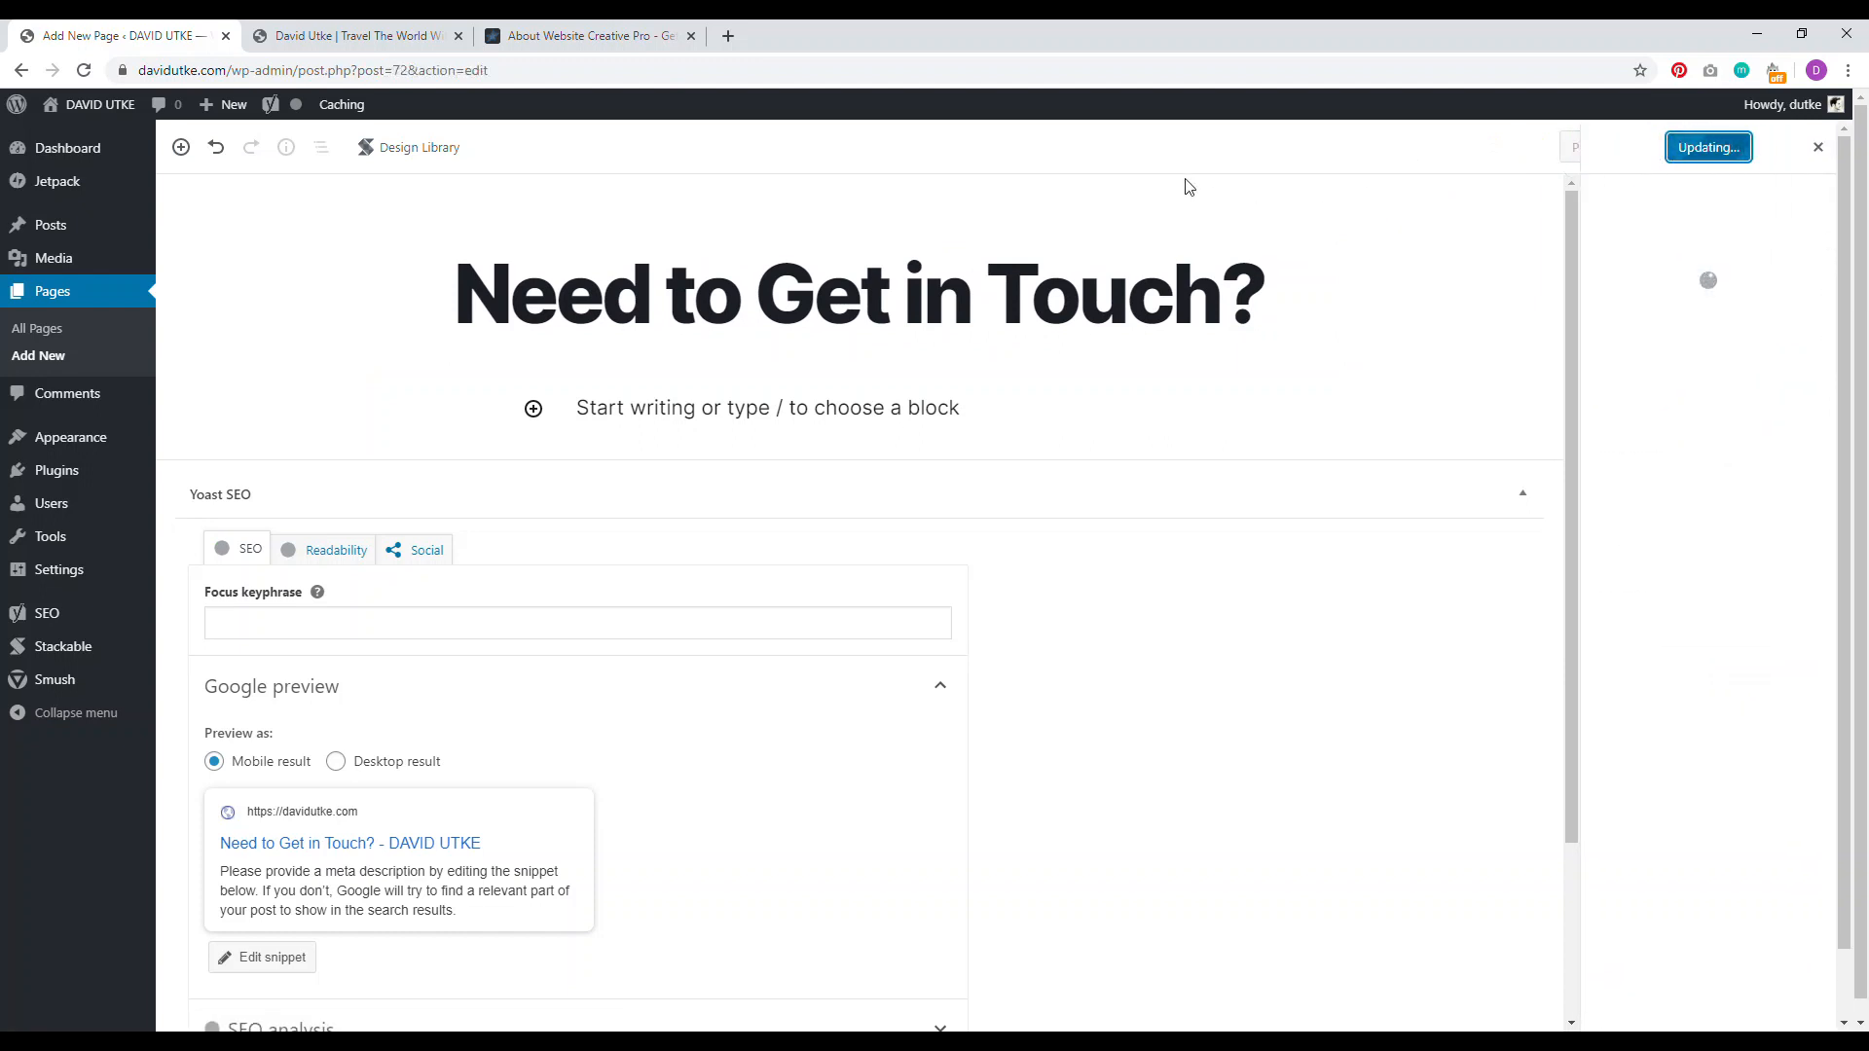
Step: Change the page slug to contact, update it, and open the live page in a new tab
{"action": "left_click", "coordinate": [890, 302]}
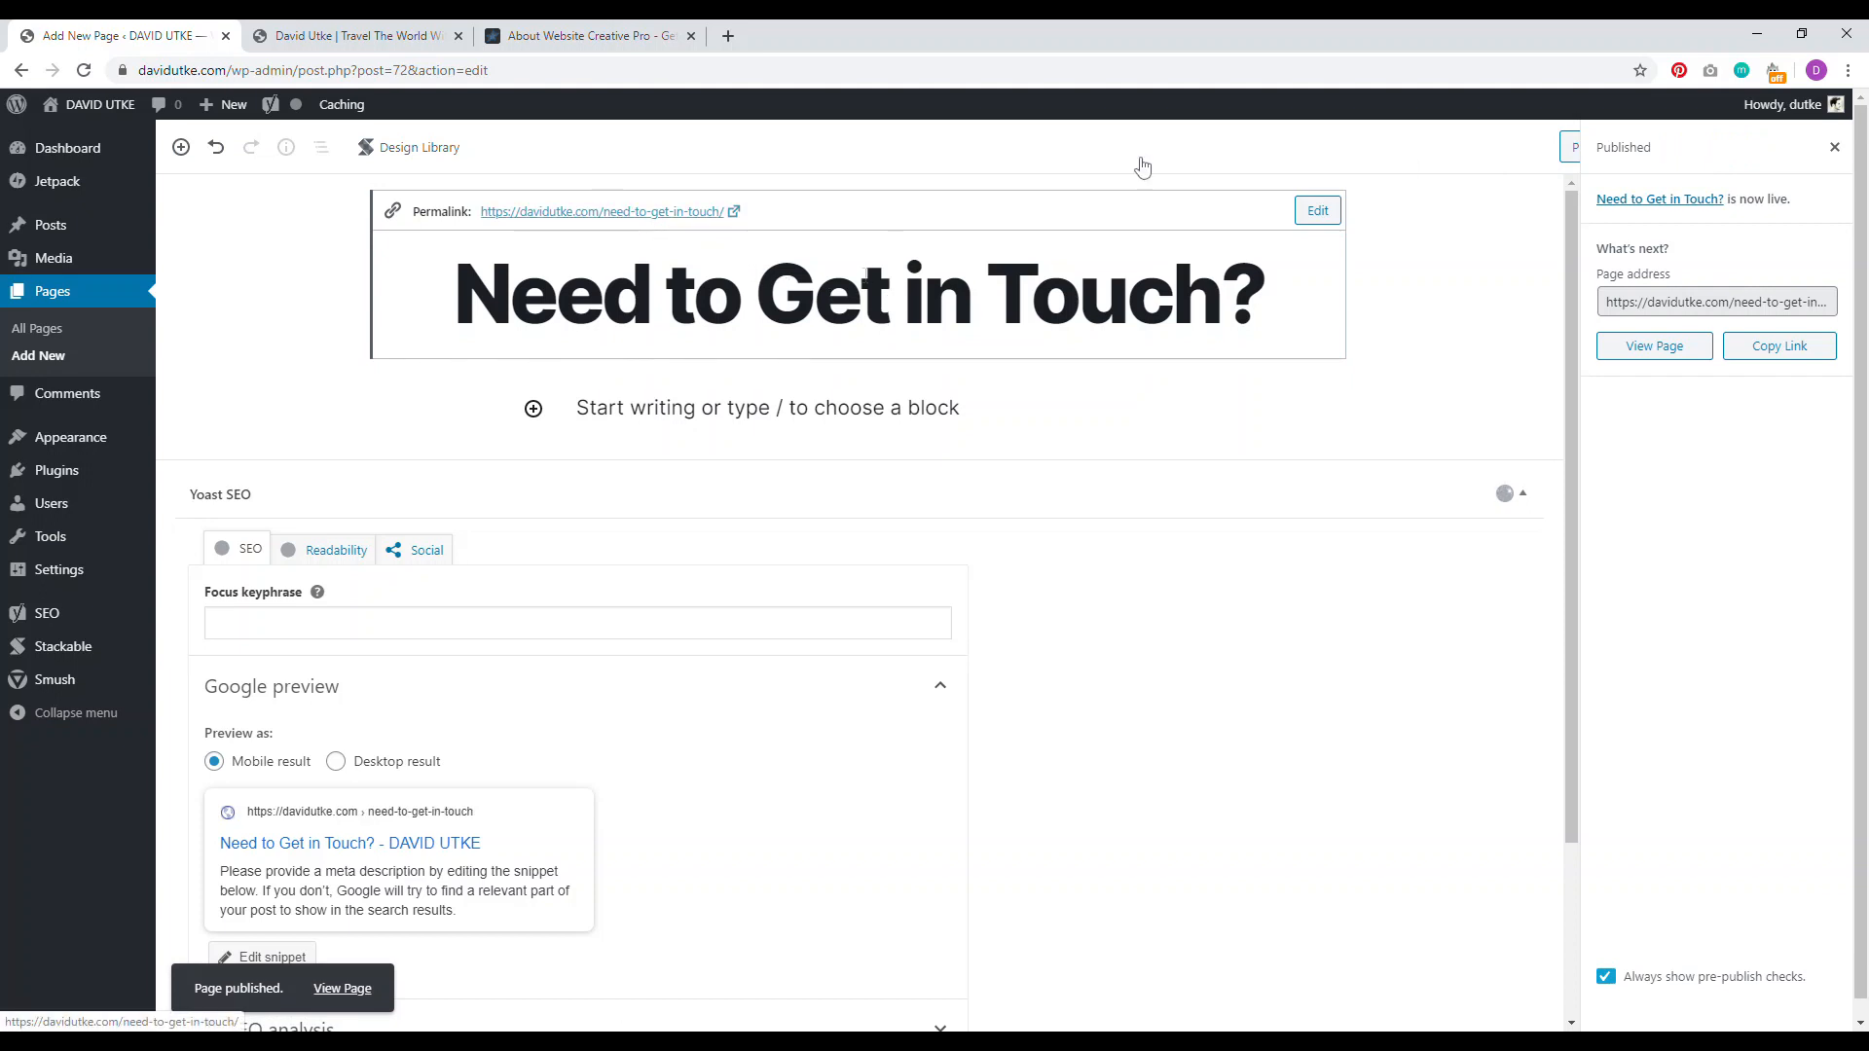
{"action": "left_click", "coordinate": [1319, 208]}
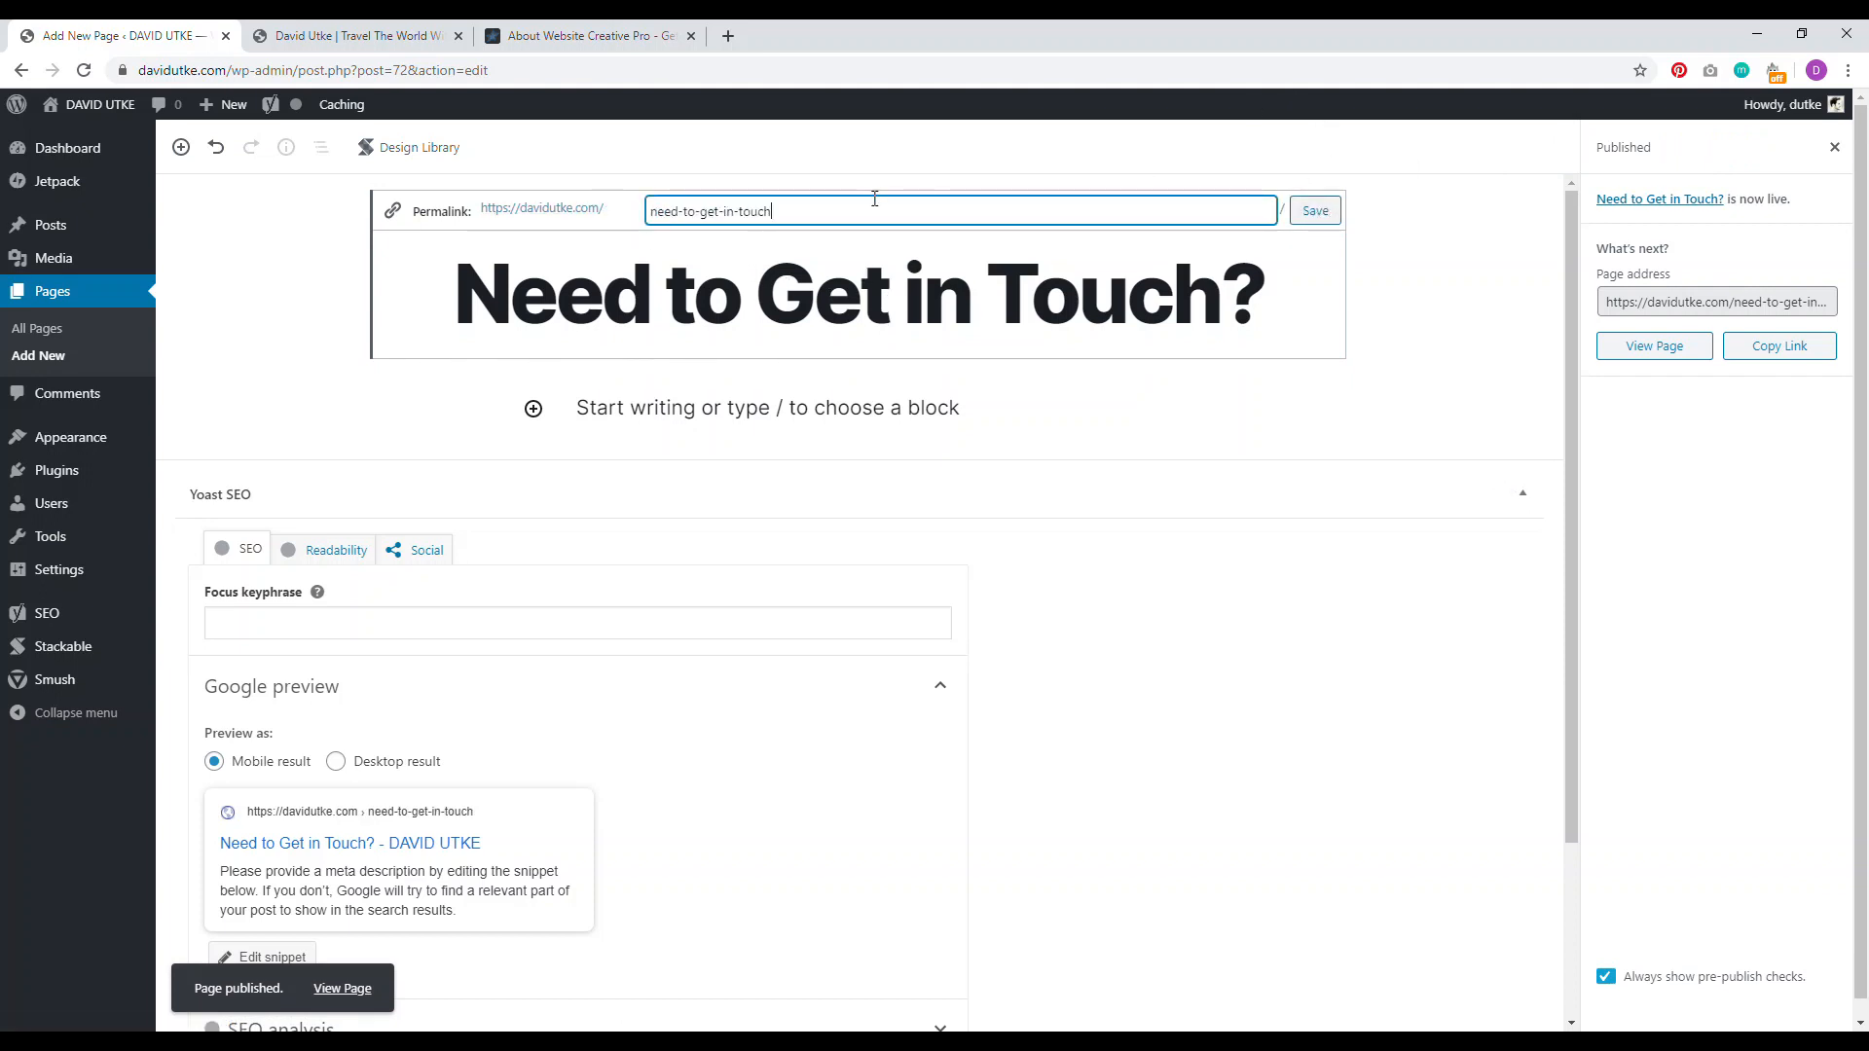
{"action": "left_click_drag", "start_coordinate": [827, 210], "coordinate": [639, 214]}
{"action": "key", "text": "BackSpace"}
{"action": "left_click", "coordinate": [1315, 211]}
{"action": "left_click", "coordinate": [1700, 145]}
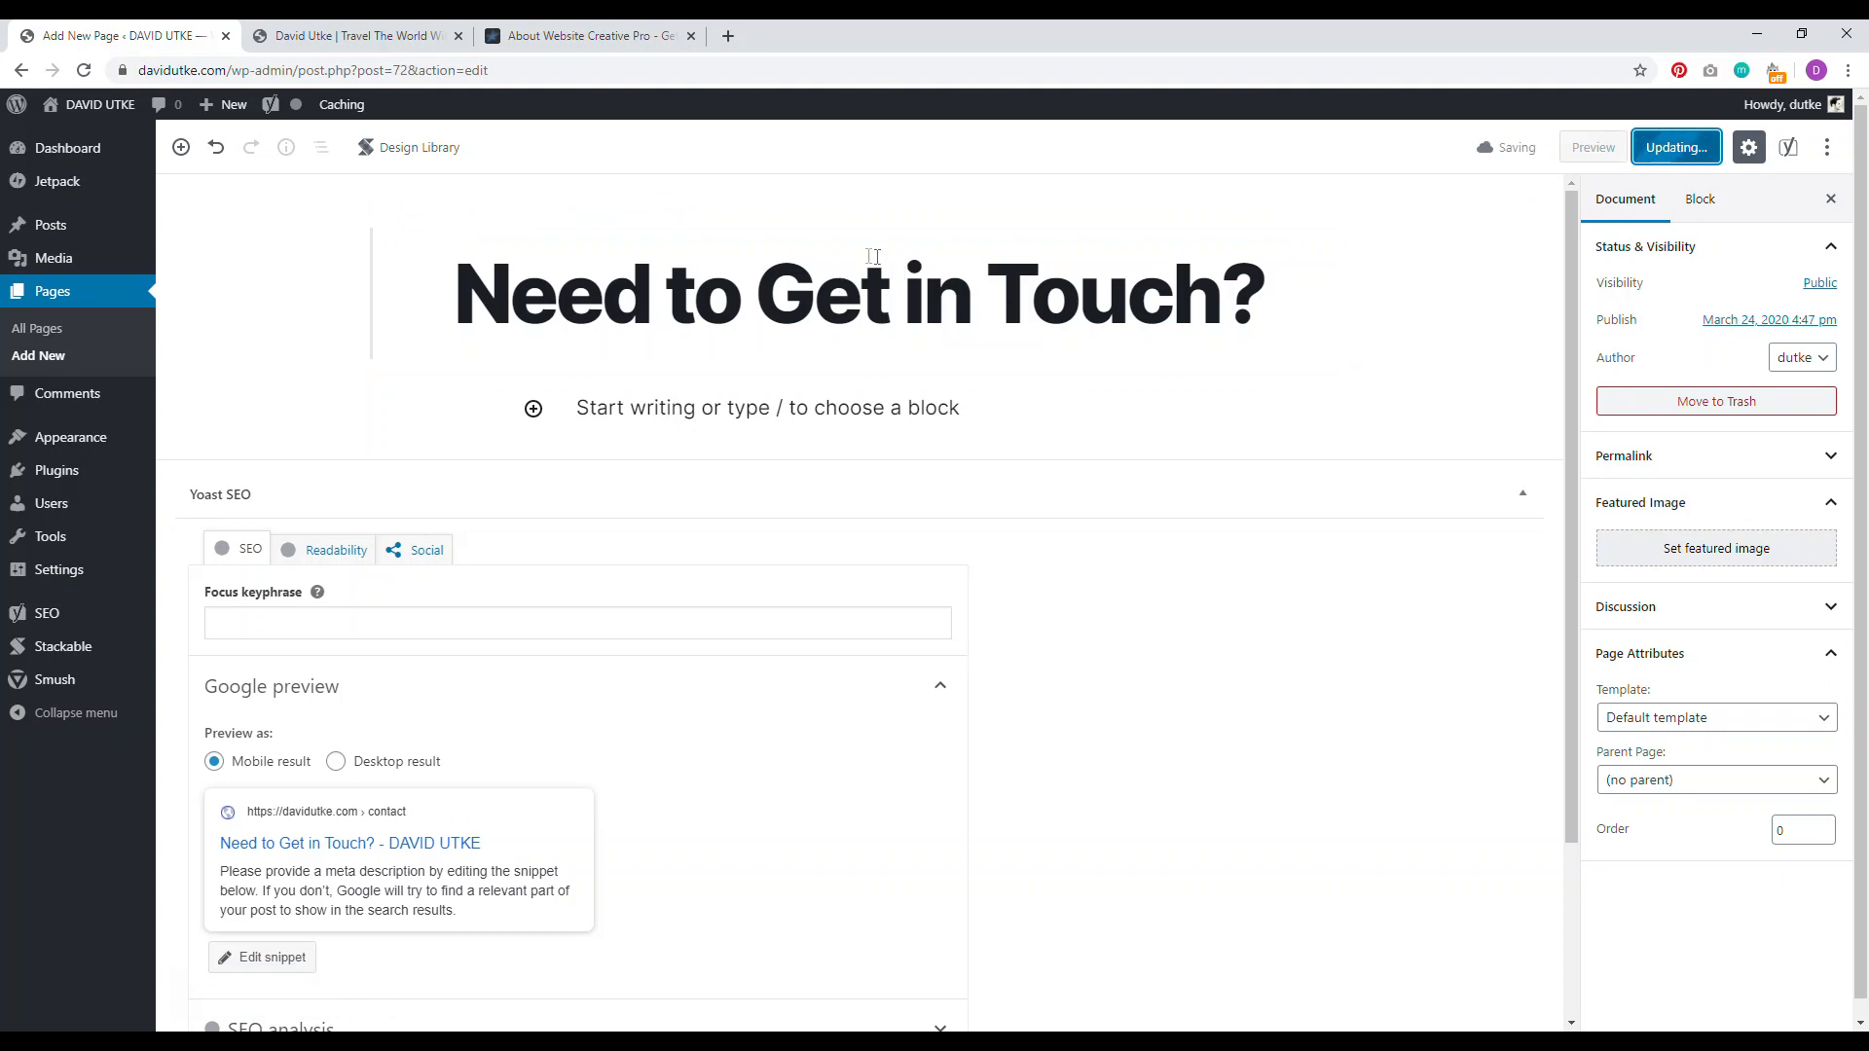
{"action": "left_click", "coordinate": [846, 282]}
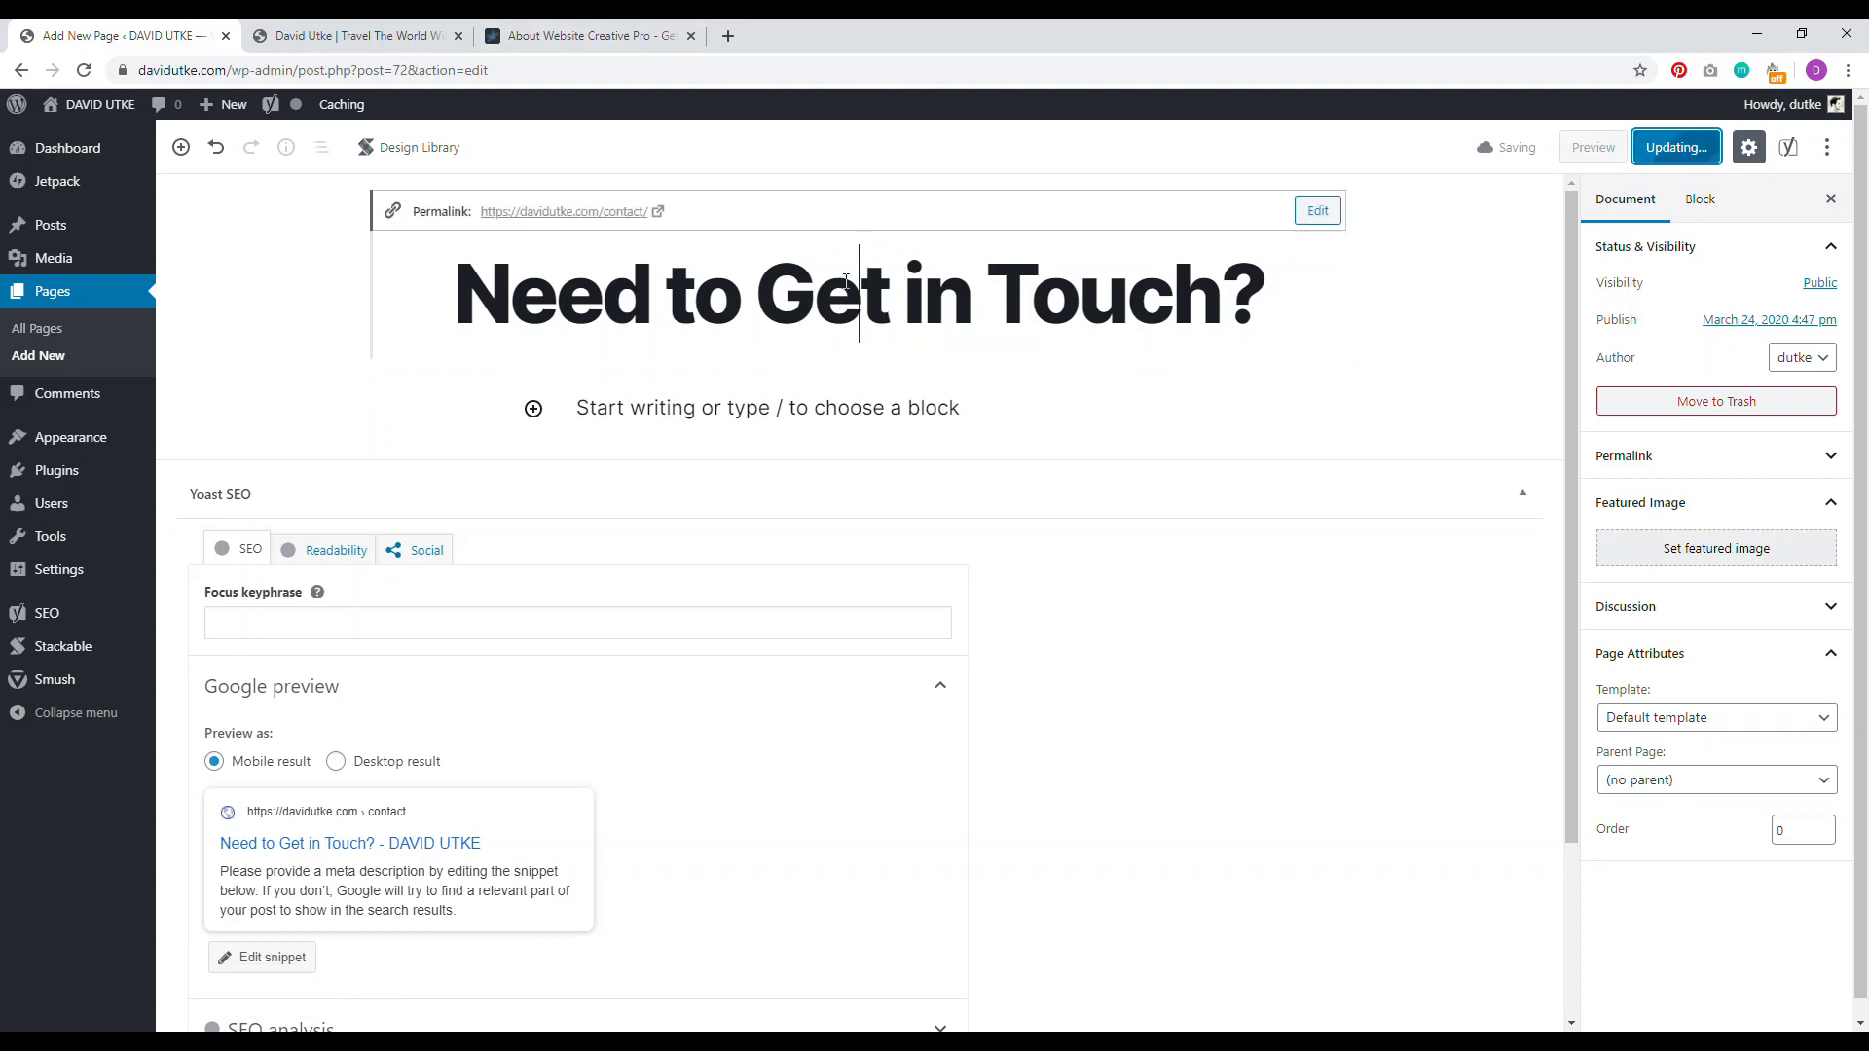
{"action": "left_click", "coordinate": [560, 212]}
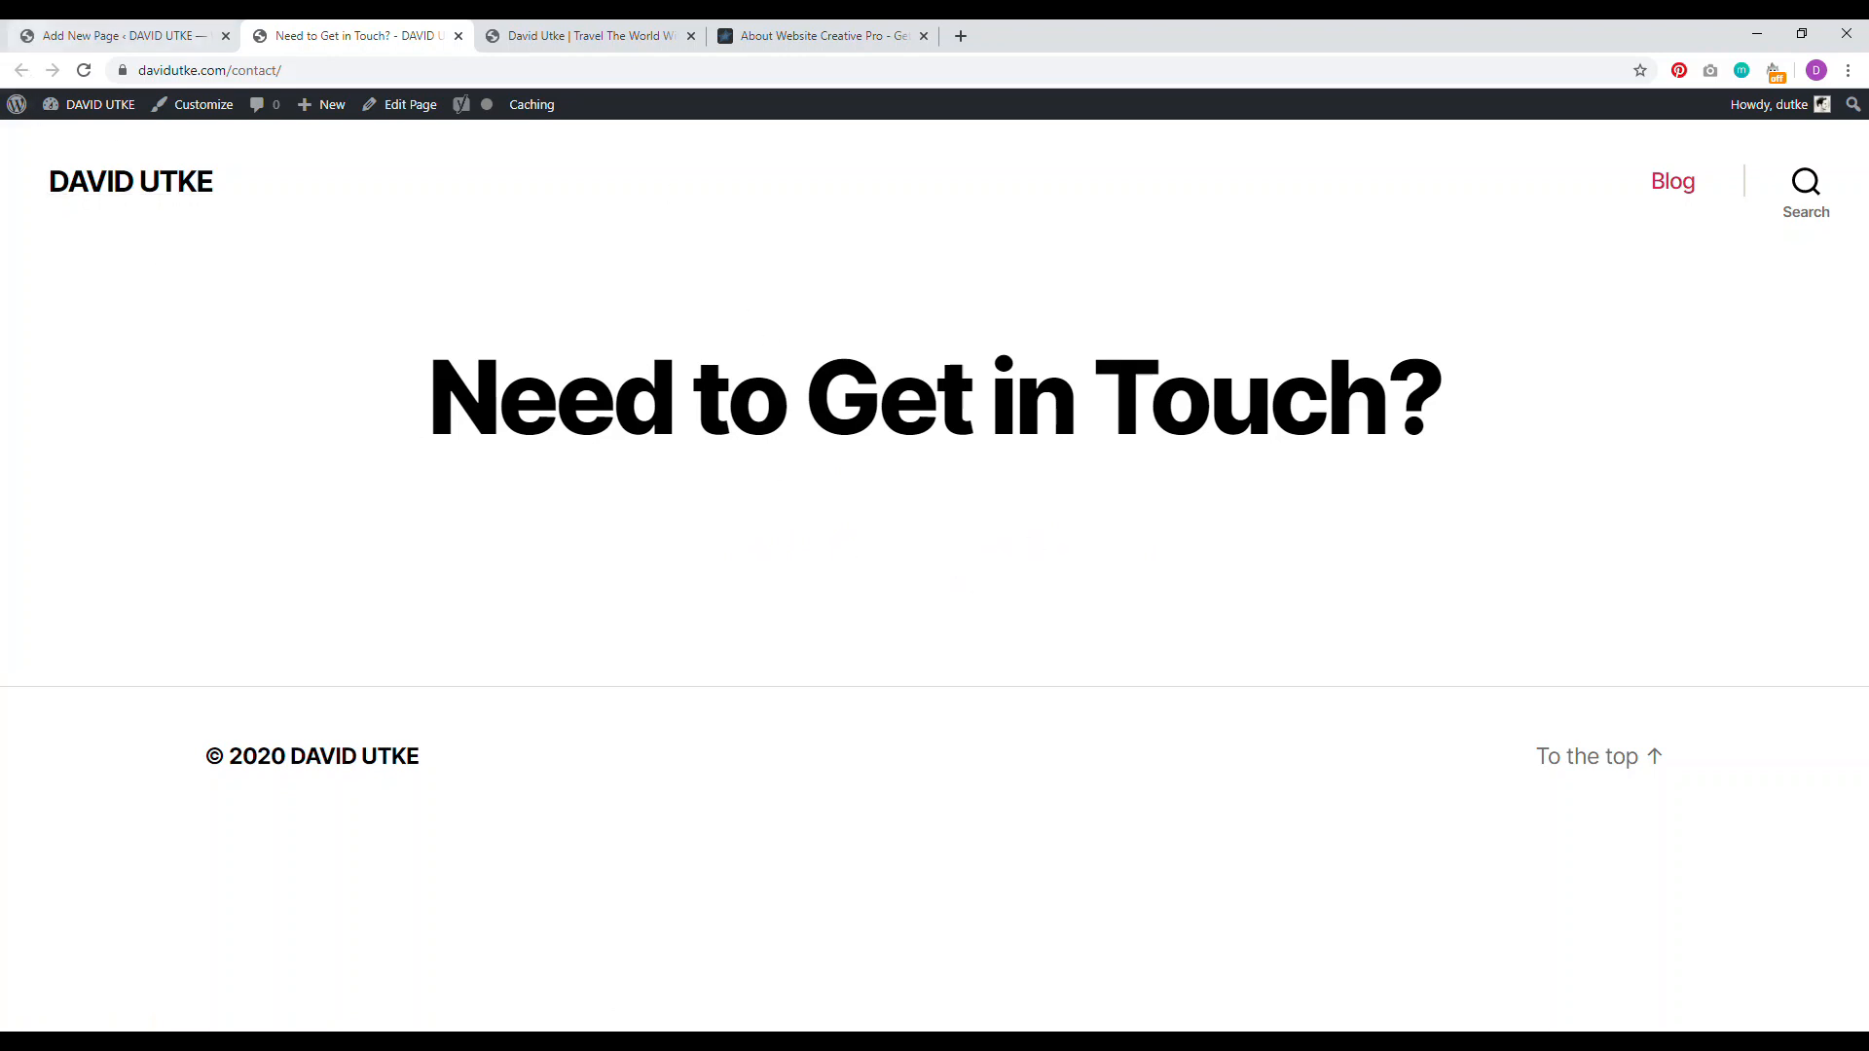
Step: Add the 'Thank you for visiting…' intro paragraph, update, and reload the live page
{"action": "left_click", "coordinate": [107, 36]}
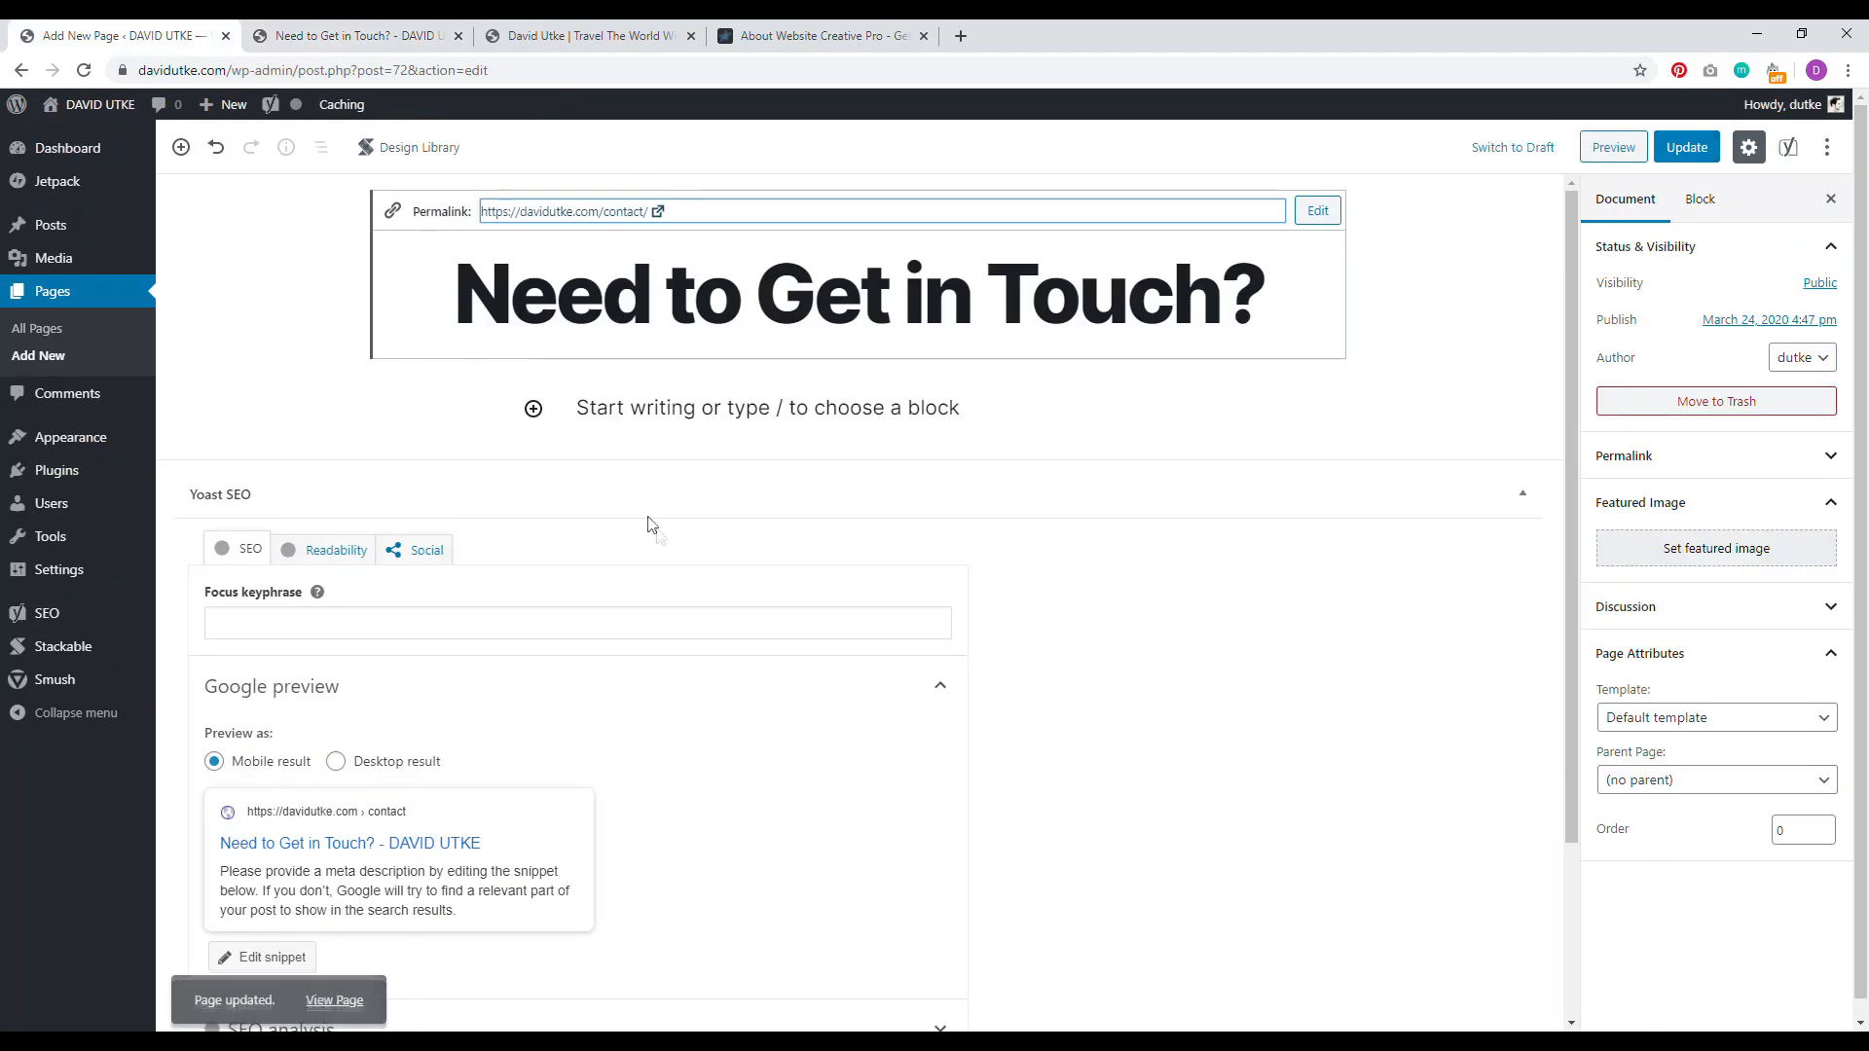
{"action": "left_click", "coordinate": [643, 399]}
{"action": "type", "text": "Thank you for visiting "}
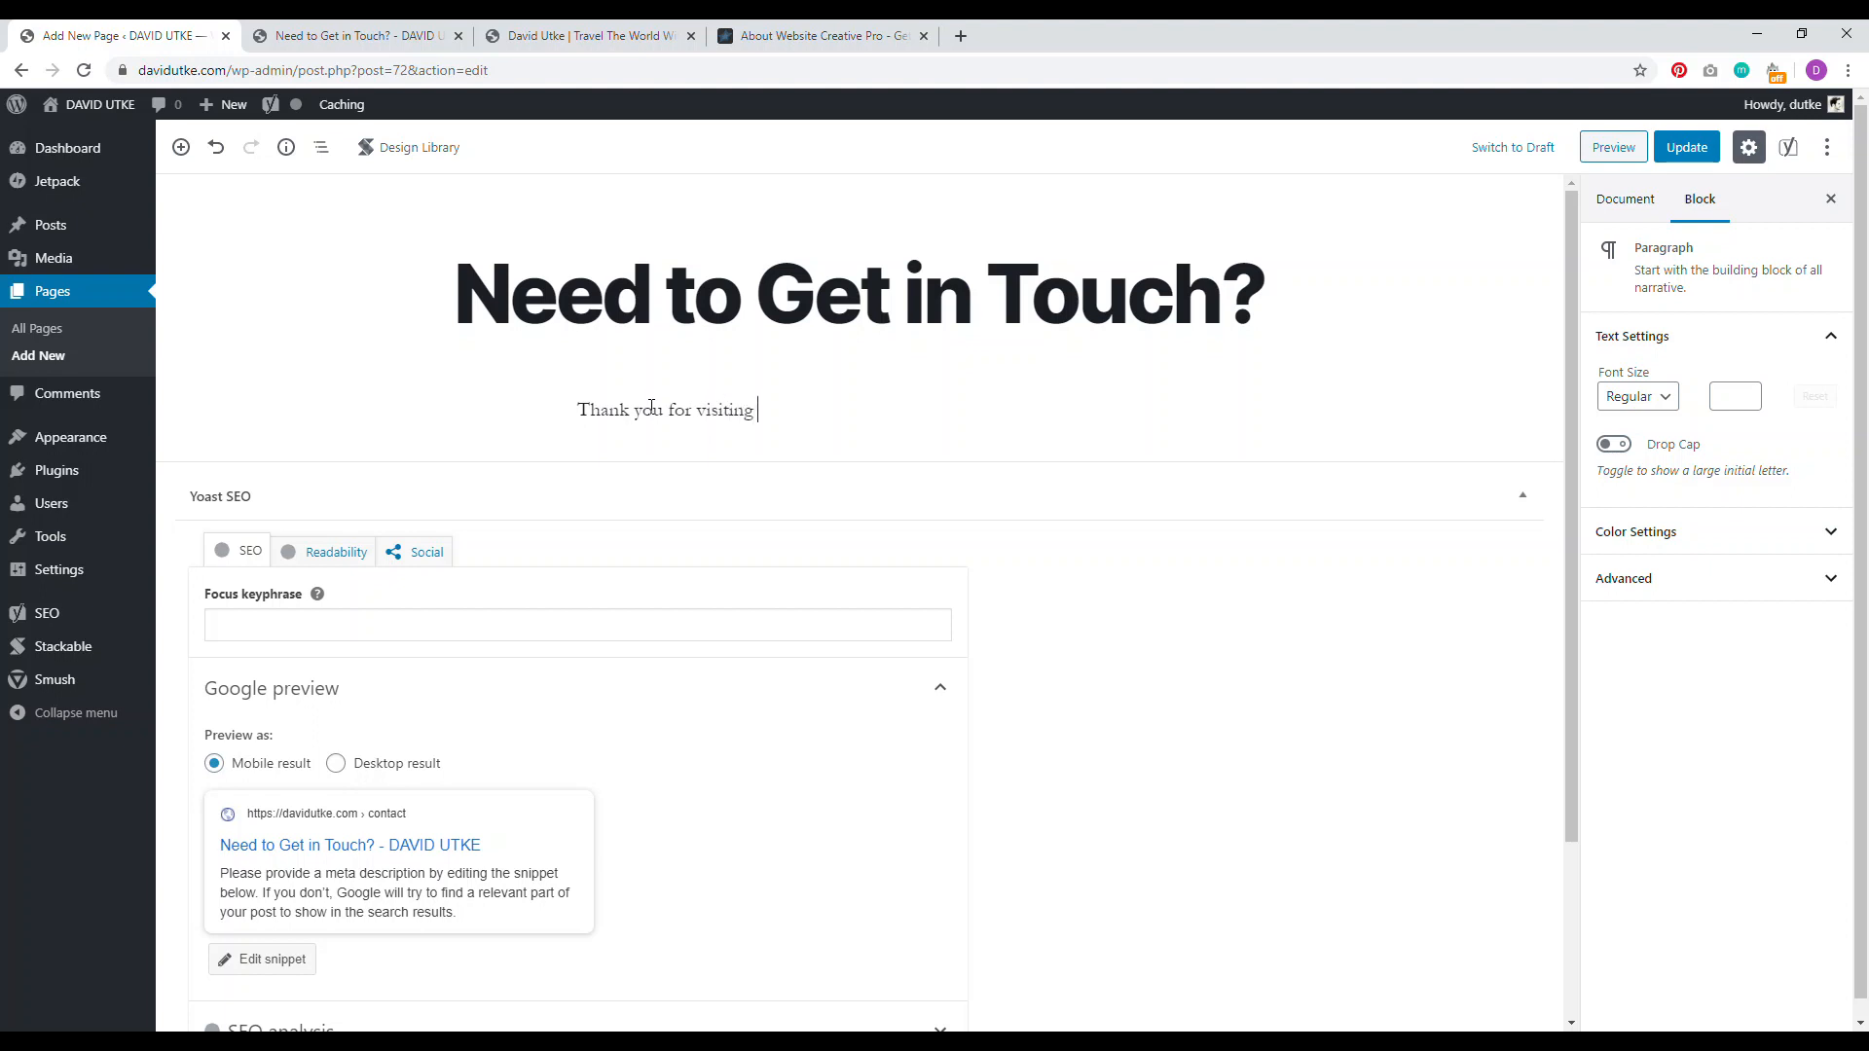
{"action": "type", "text": " Keep ypour message short"}
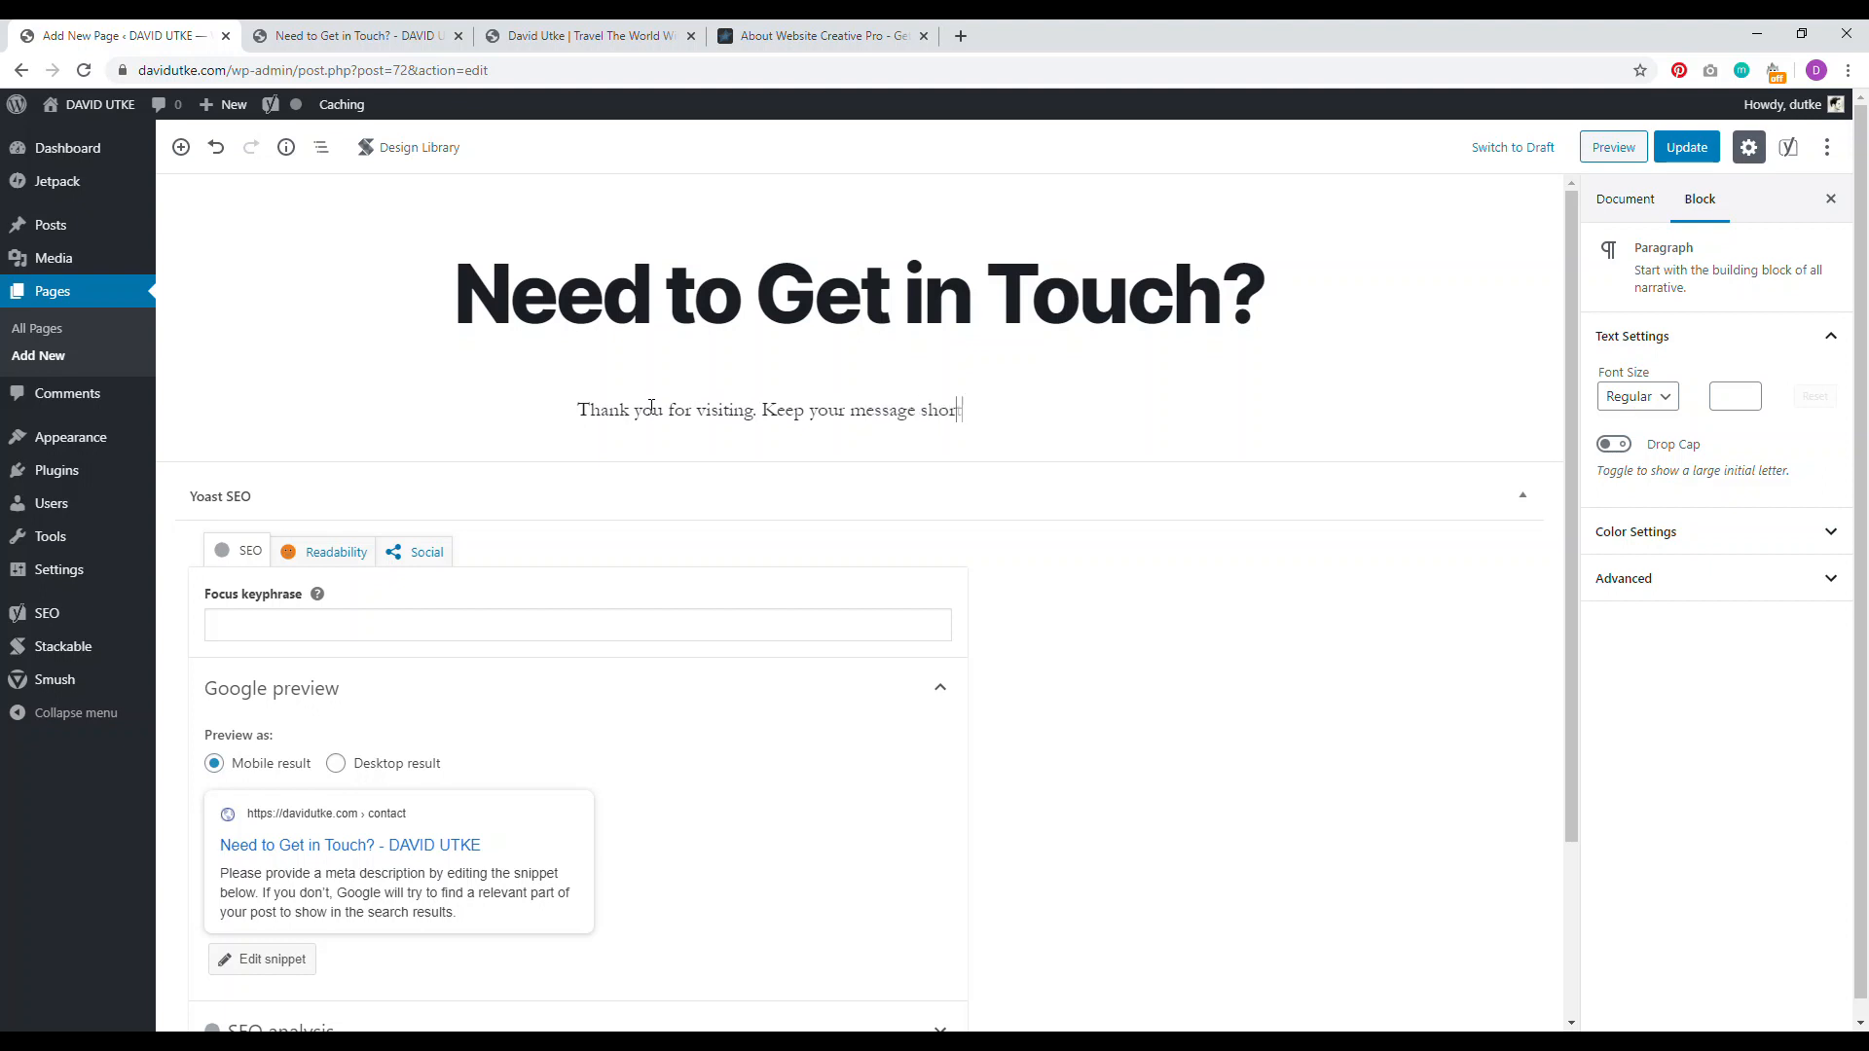
{"action": "type", "text": " and to the pon"}
{"action": "type", "text": "t. 2-3 sentences only. Feel free to contact us on your Facebook page too."}
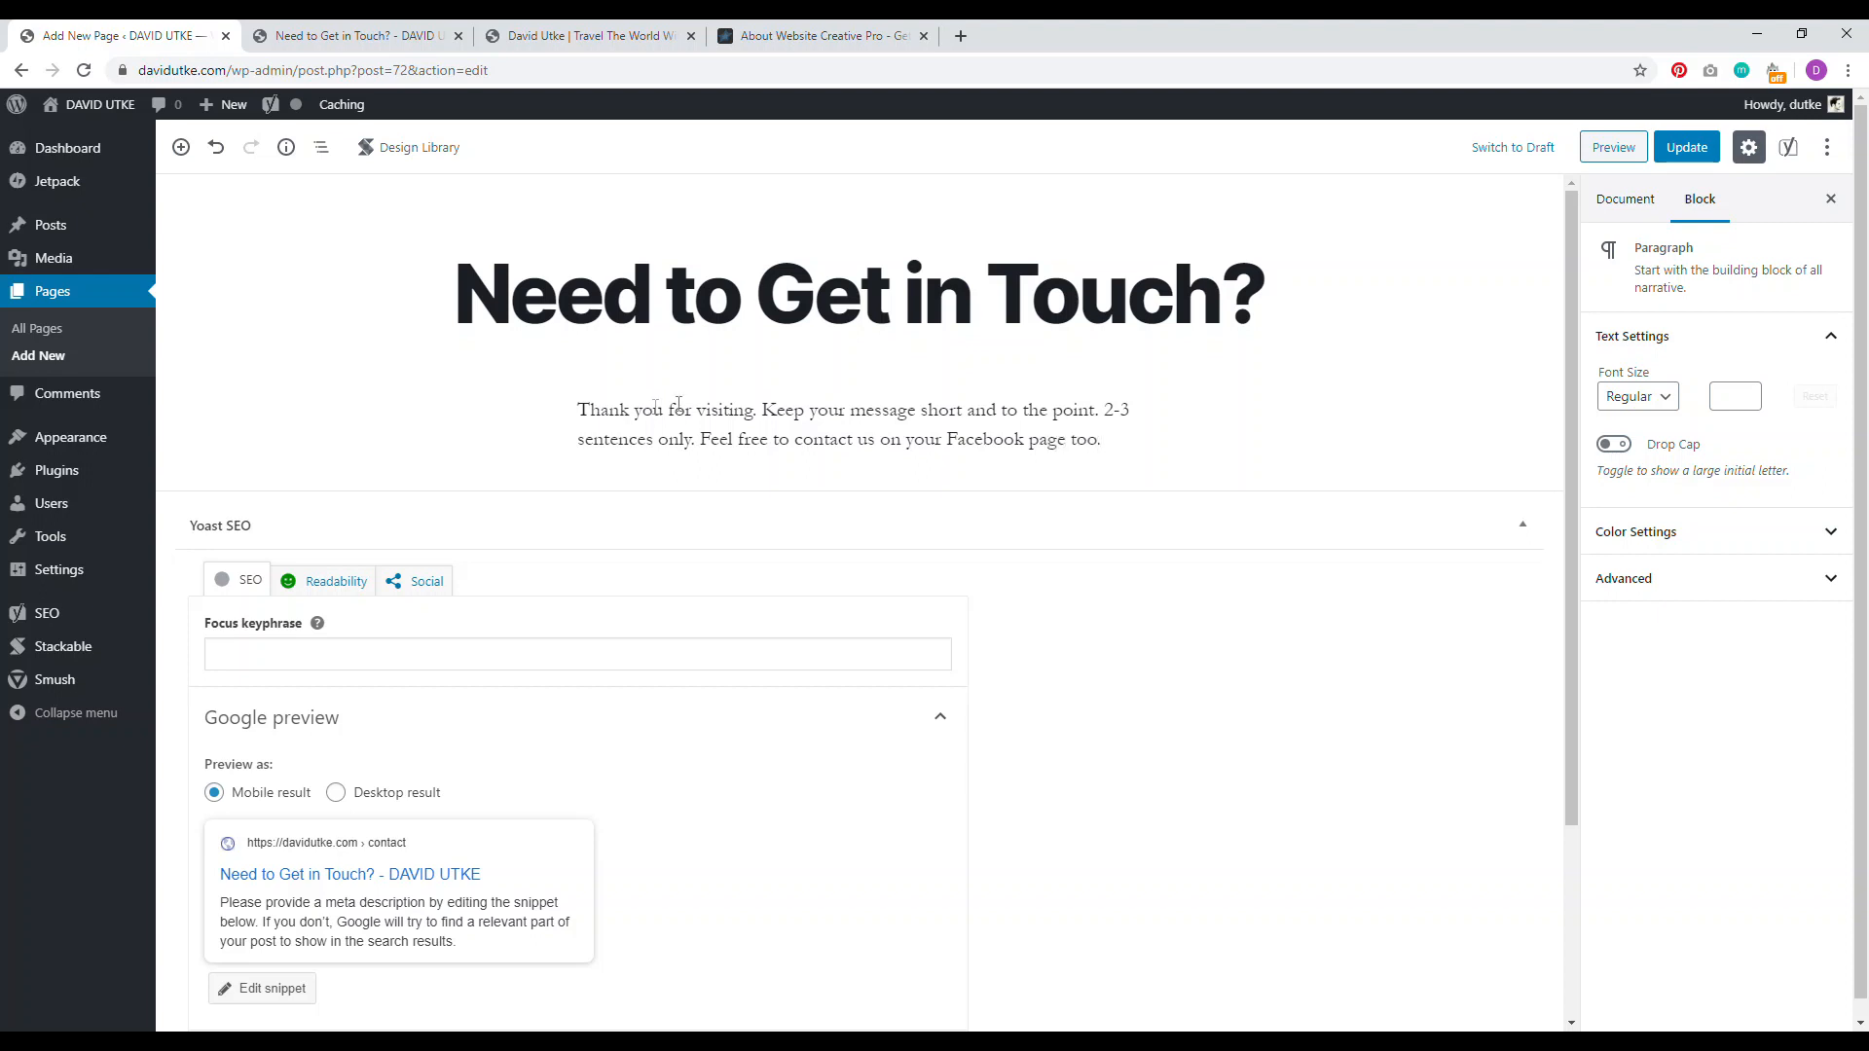
{"action": "left_click", "coordinate": [945, 442]}
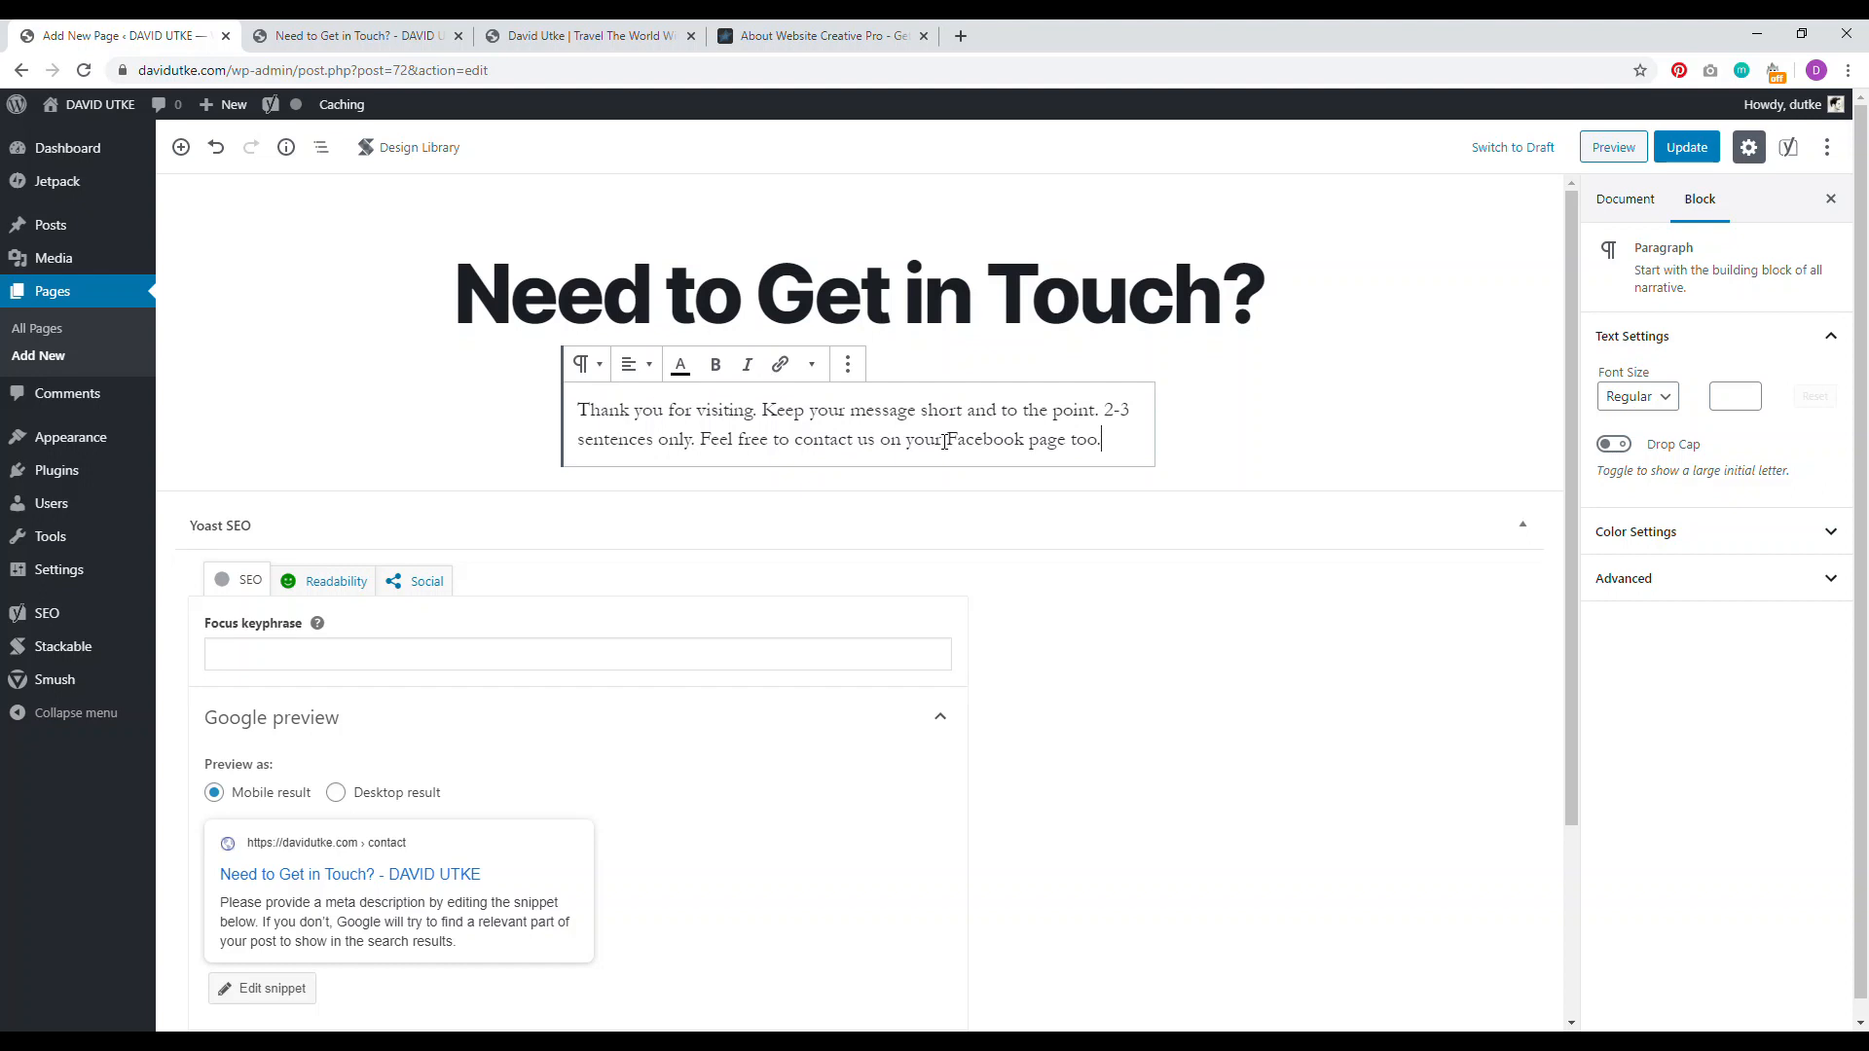
{"action": "left_click", "coordinate": [1676, 148]}
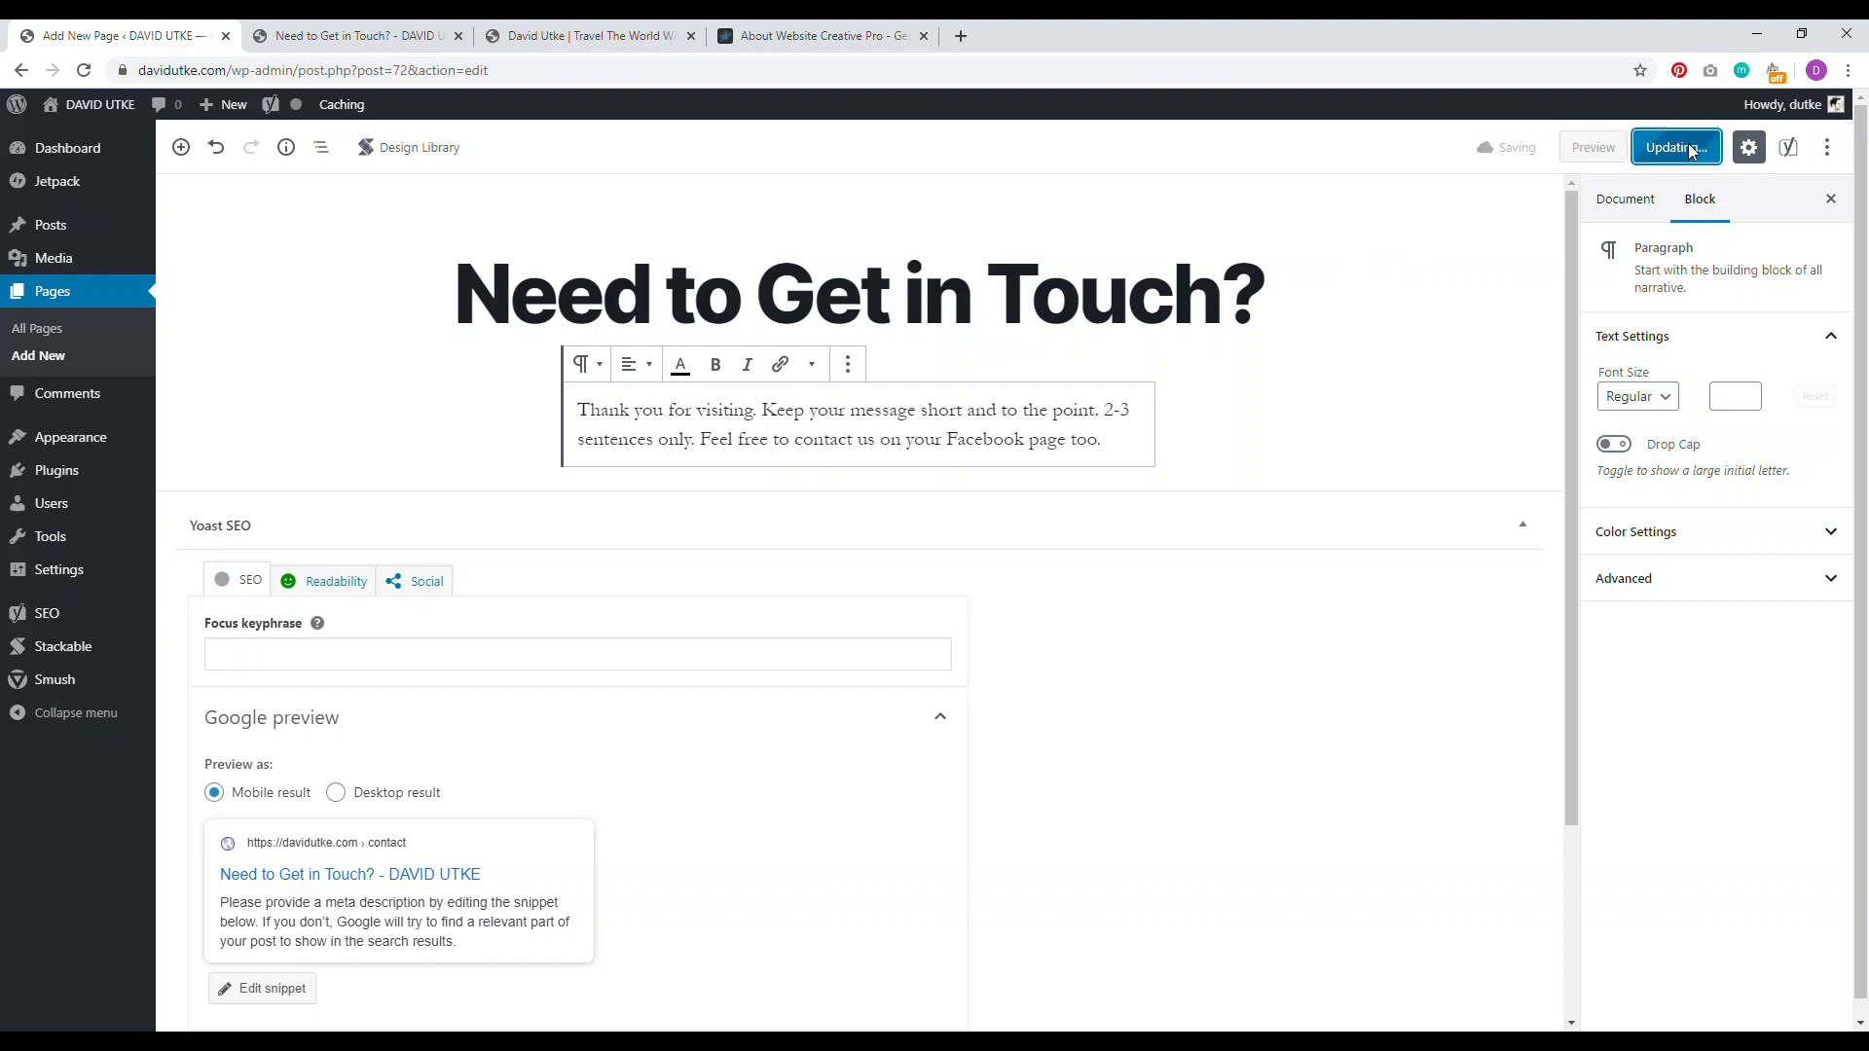
{"action": "left_click", "coordinate": [356, 37]}
{"action": "left_click", "coordinate": [84, 70]}
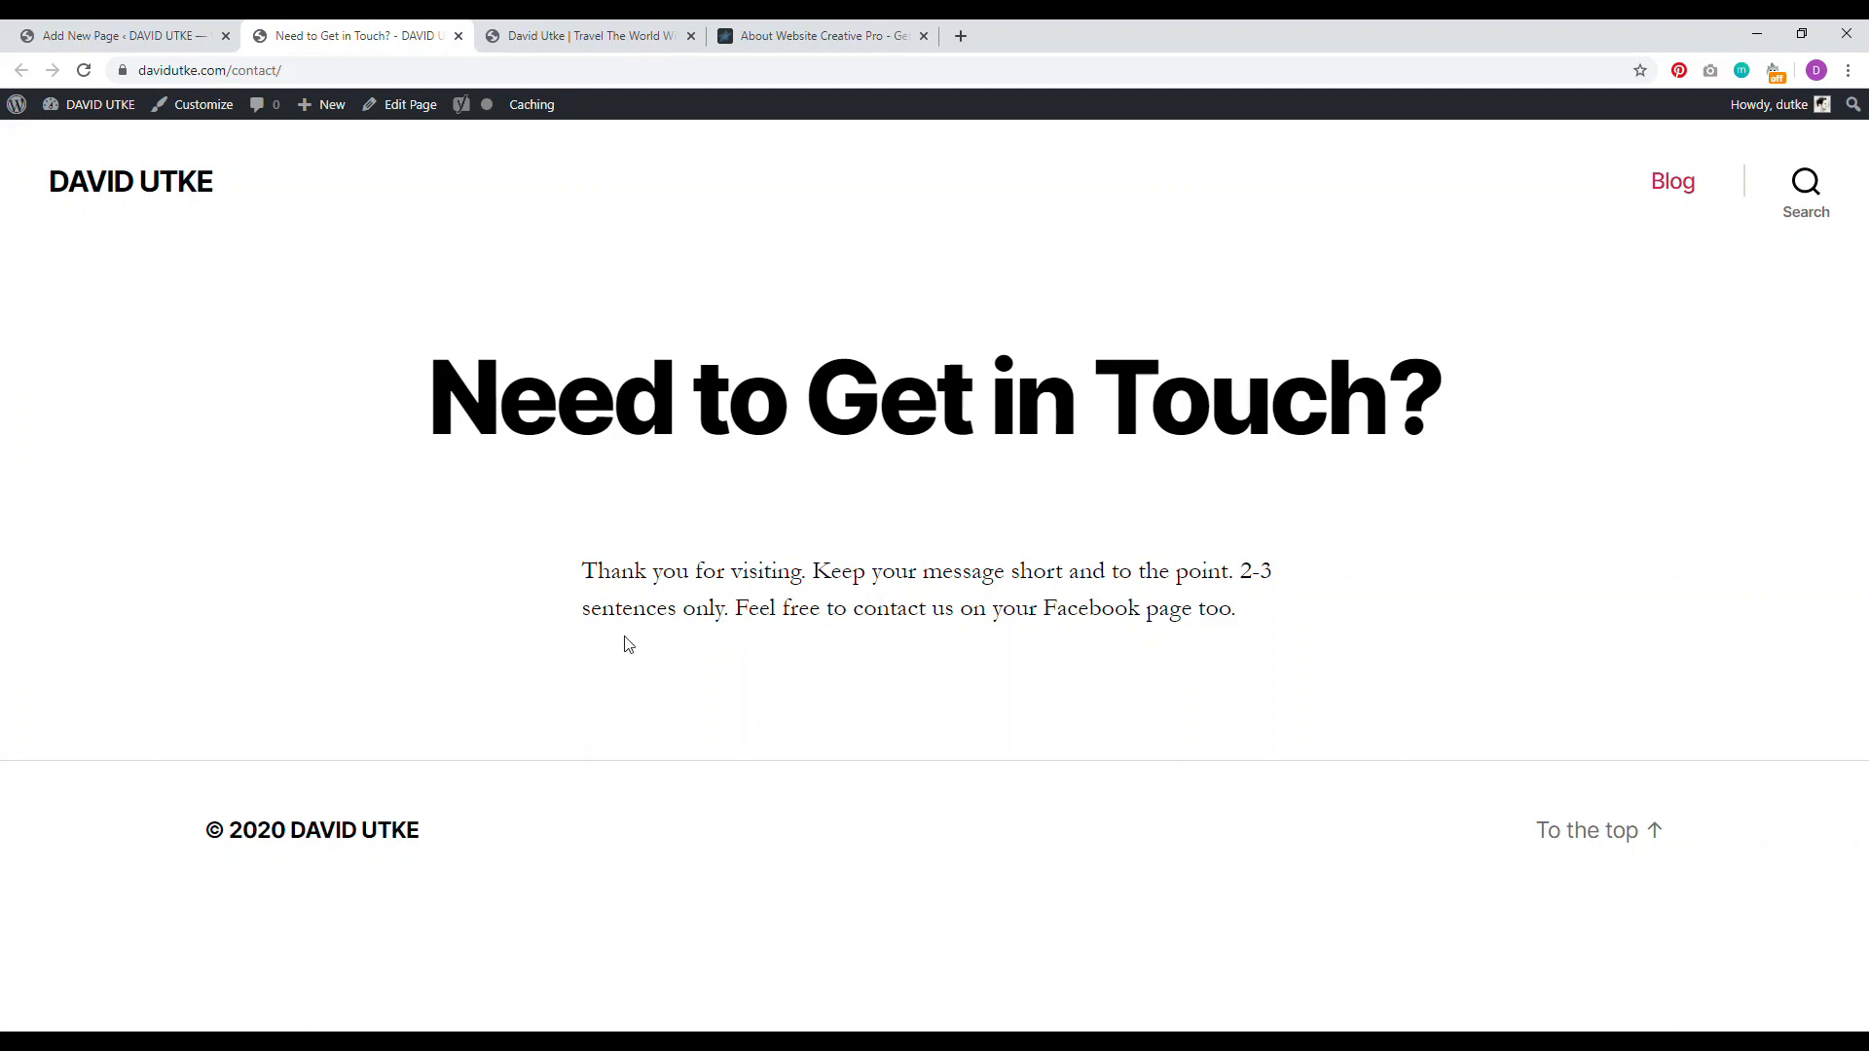
Step: Set the intro paragraph to Larger font size, add an empty paragraph below, and save
{"action": "left_click", "coordinate": [117, 35]}
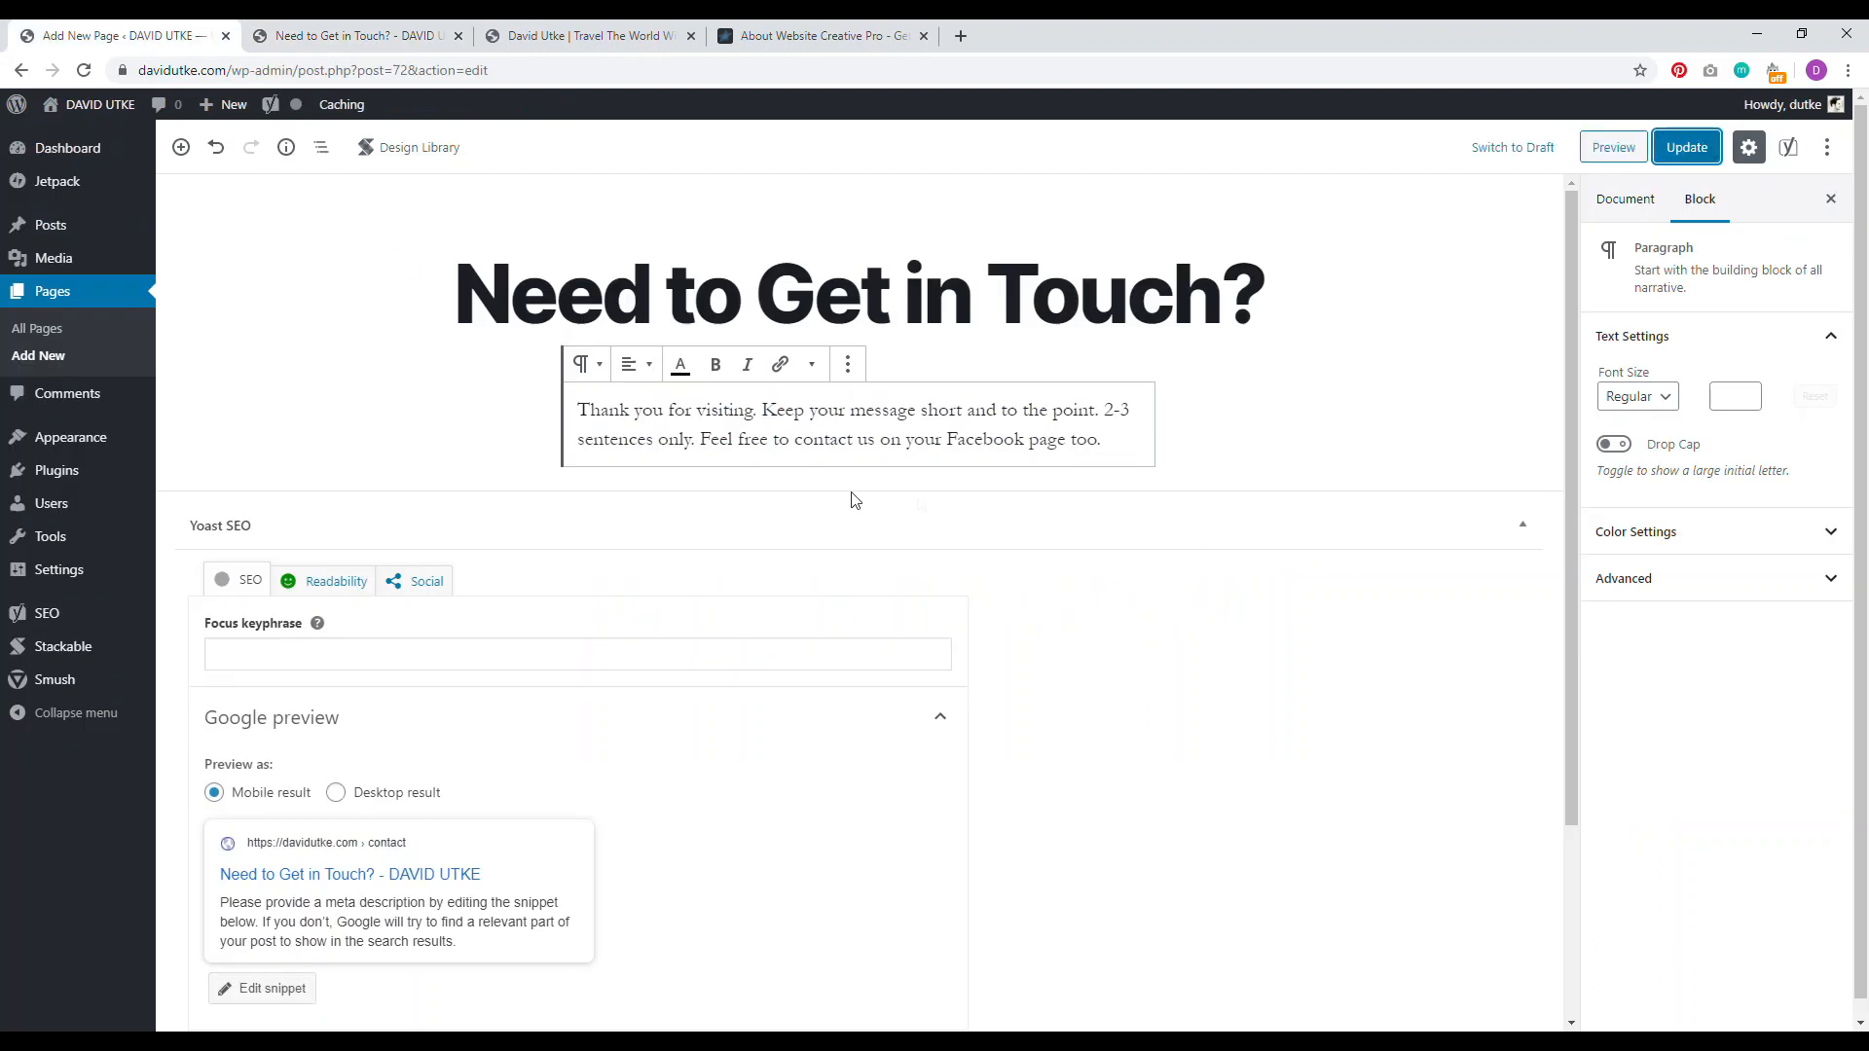
{"action": "left_click", "coordinate": [1104, 448]}
{"action": "left_click", "coordinate": [1650, 398]}
{"action": "left_click", "coordinate": [1631, 520]}
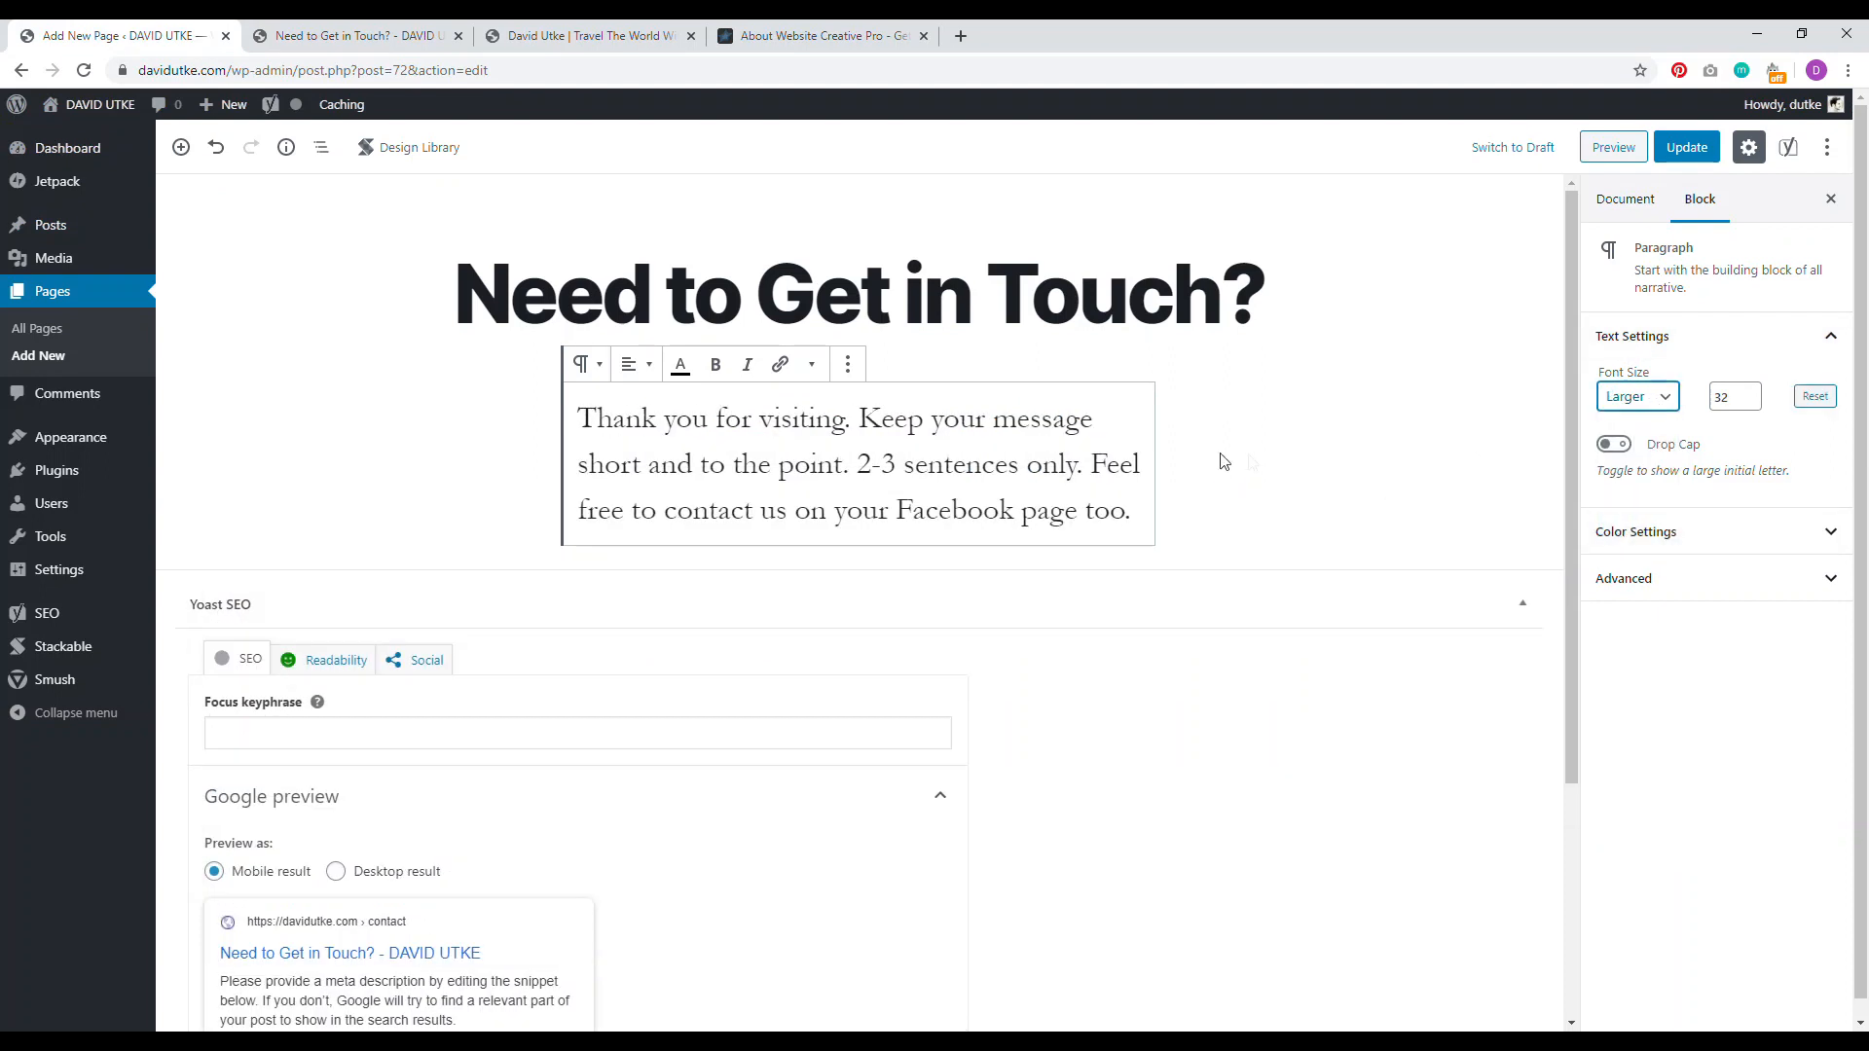
{"action": "left_click", "coordinate": [1141, 509]}
{"action": "key", "text": "Return"}
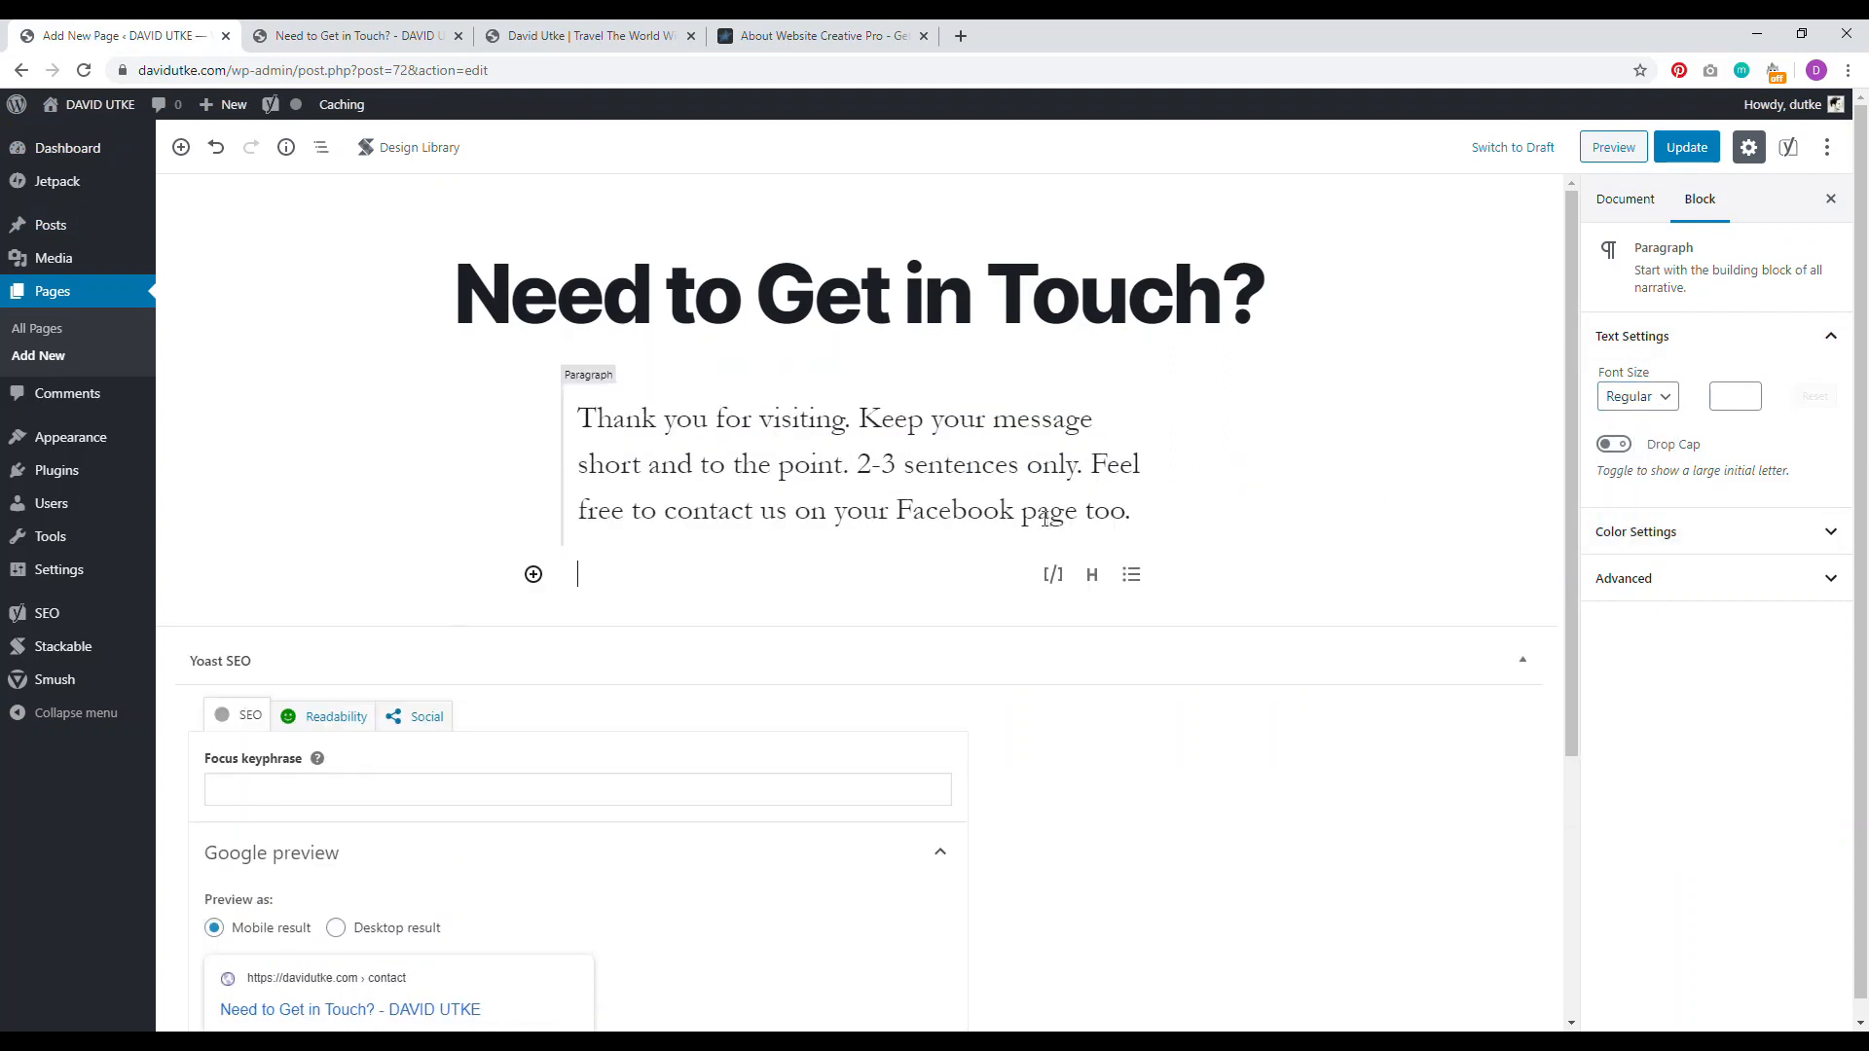
{"action": "key", "text": "ctrl+s"}
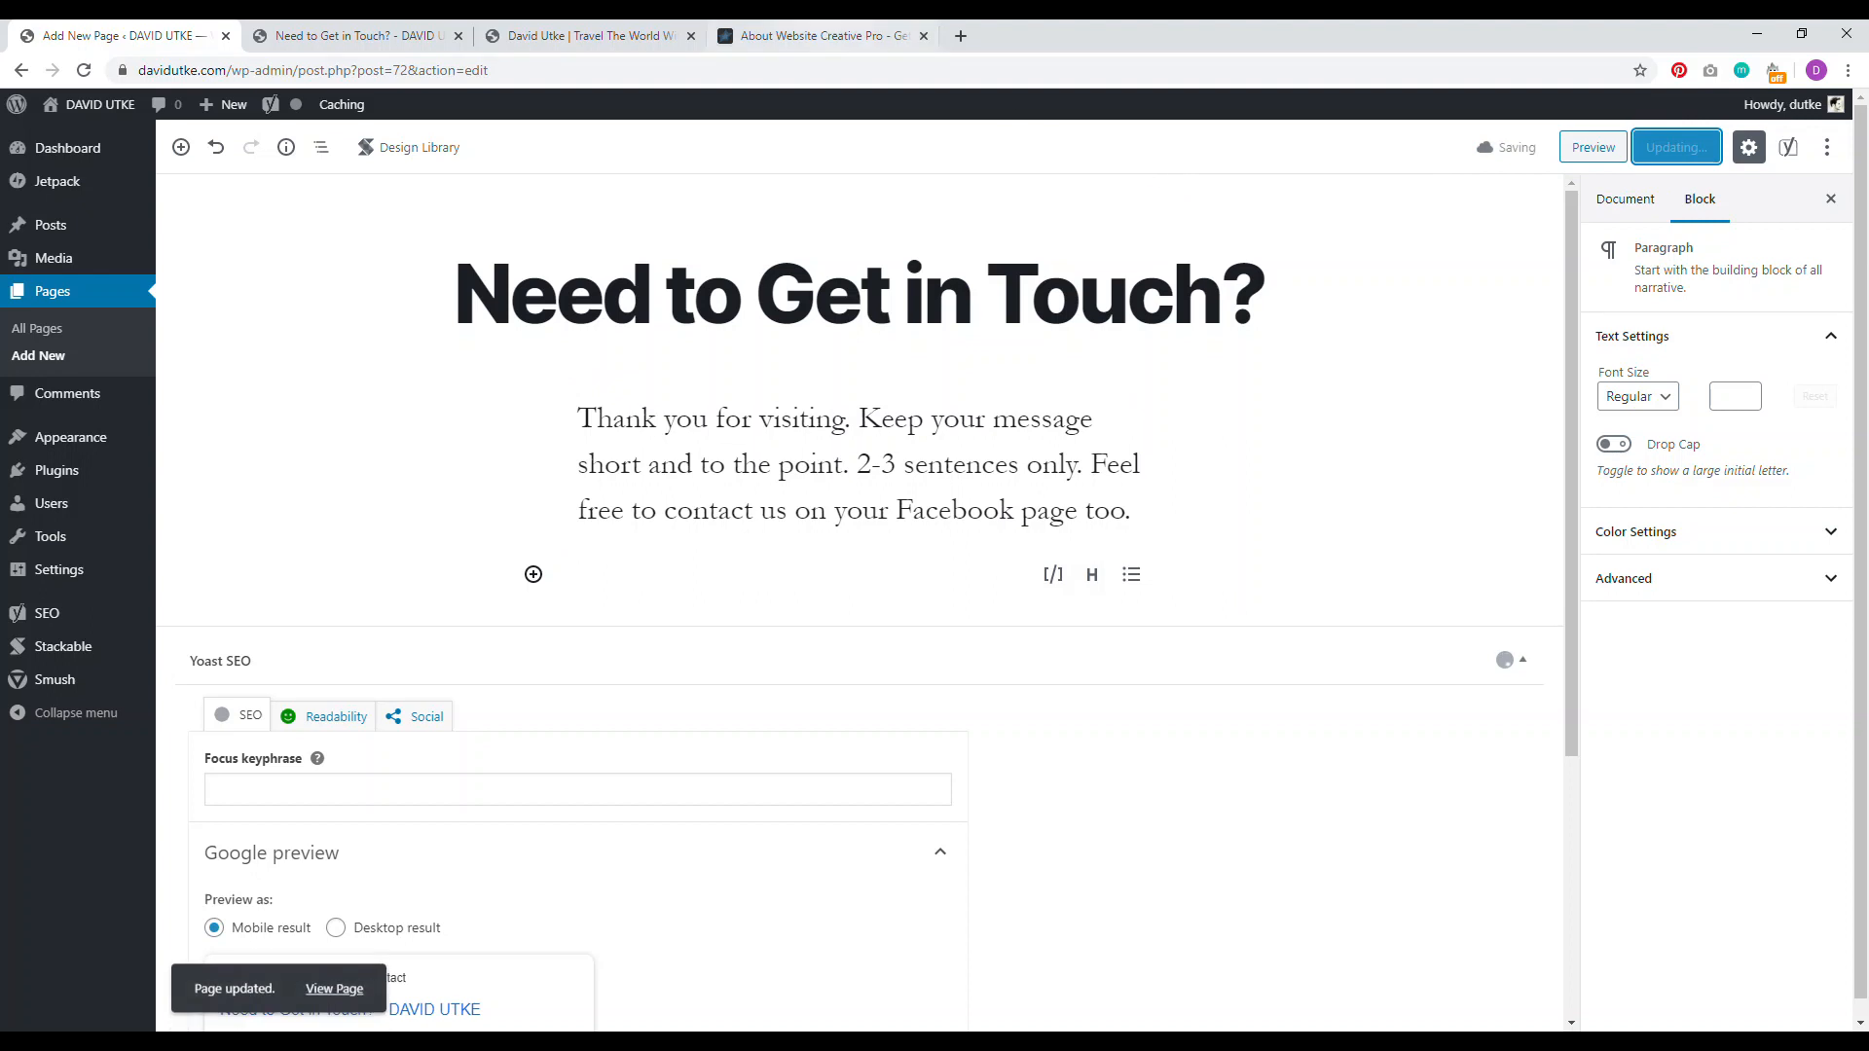
{"action": "left_click", "coordinate": [823, 37]}
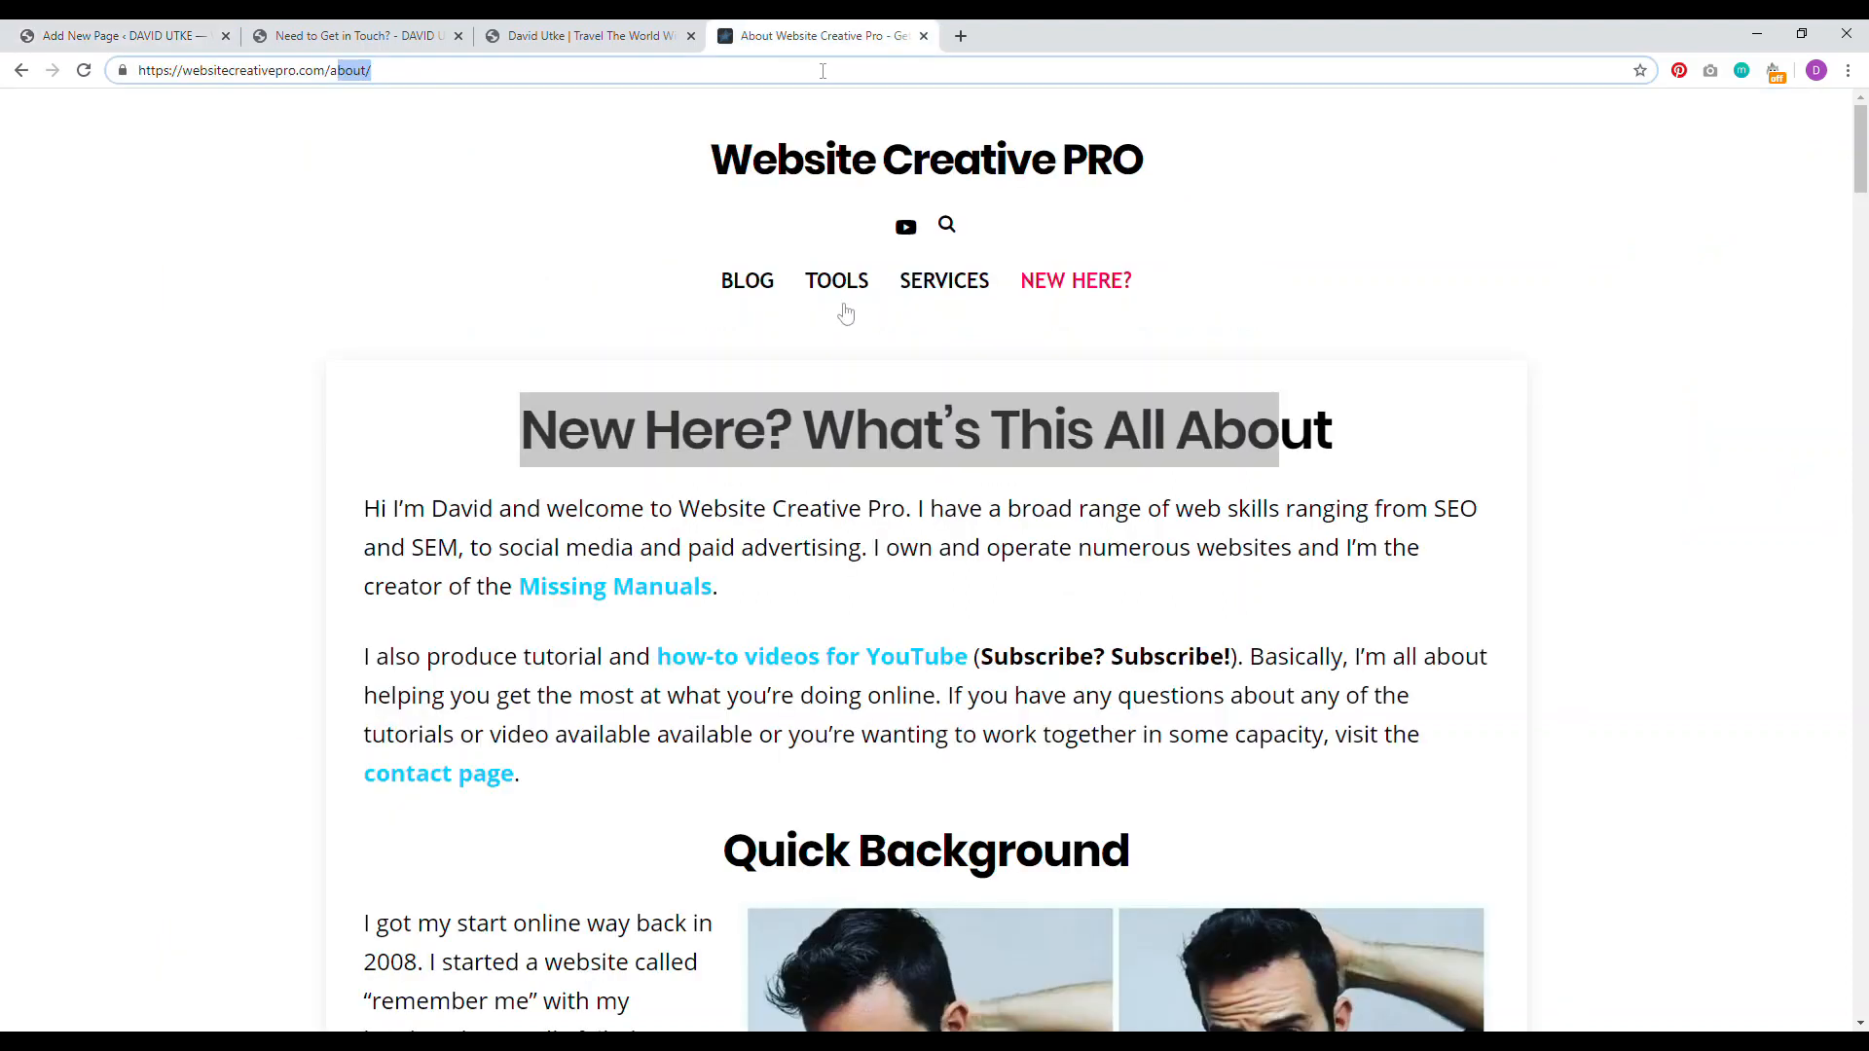
Step: Review the message form on the reference Contact page, then go to WordPress Plugins
{"action": "left_click", "coordinate": [458, 774]}
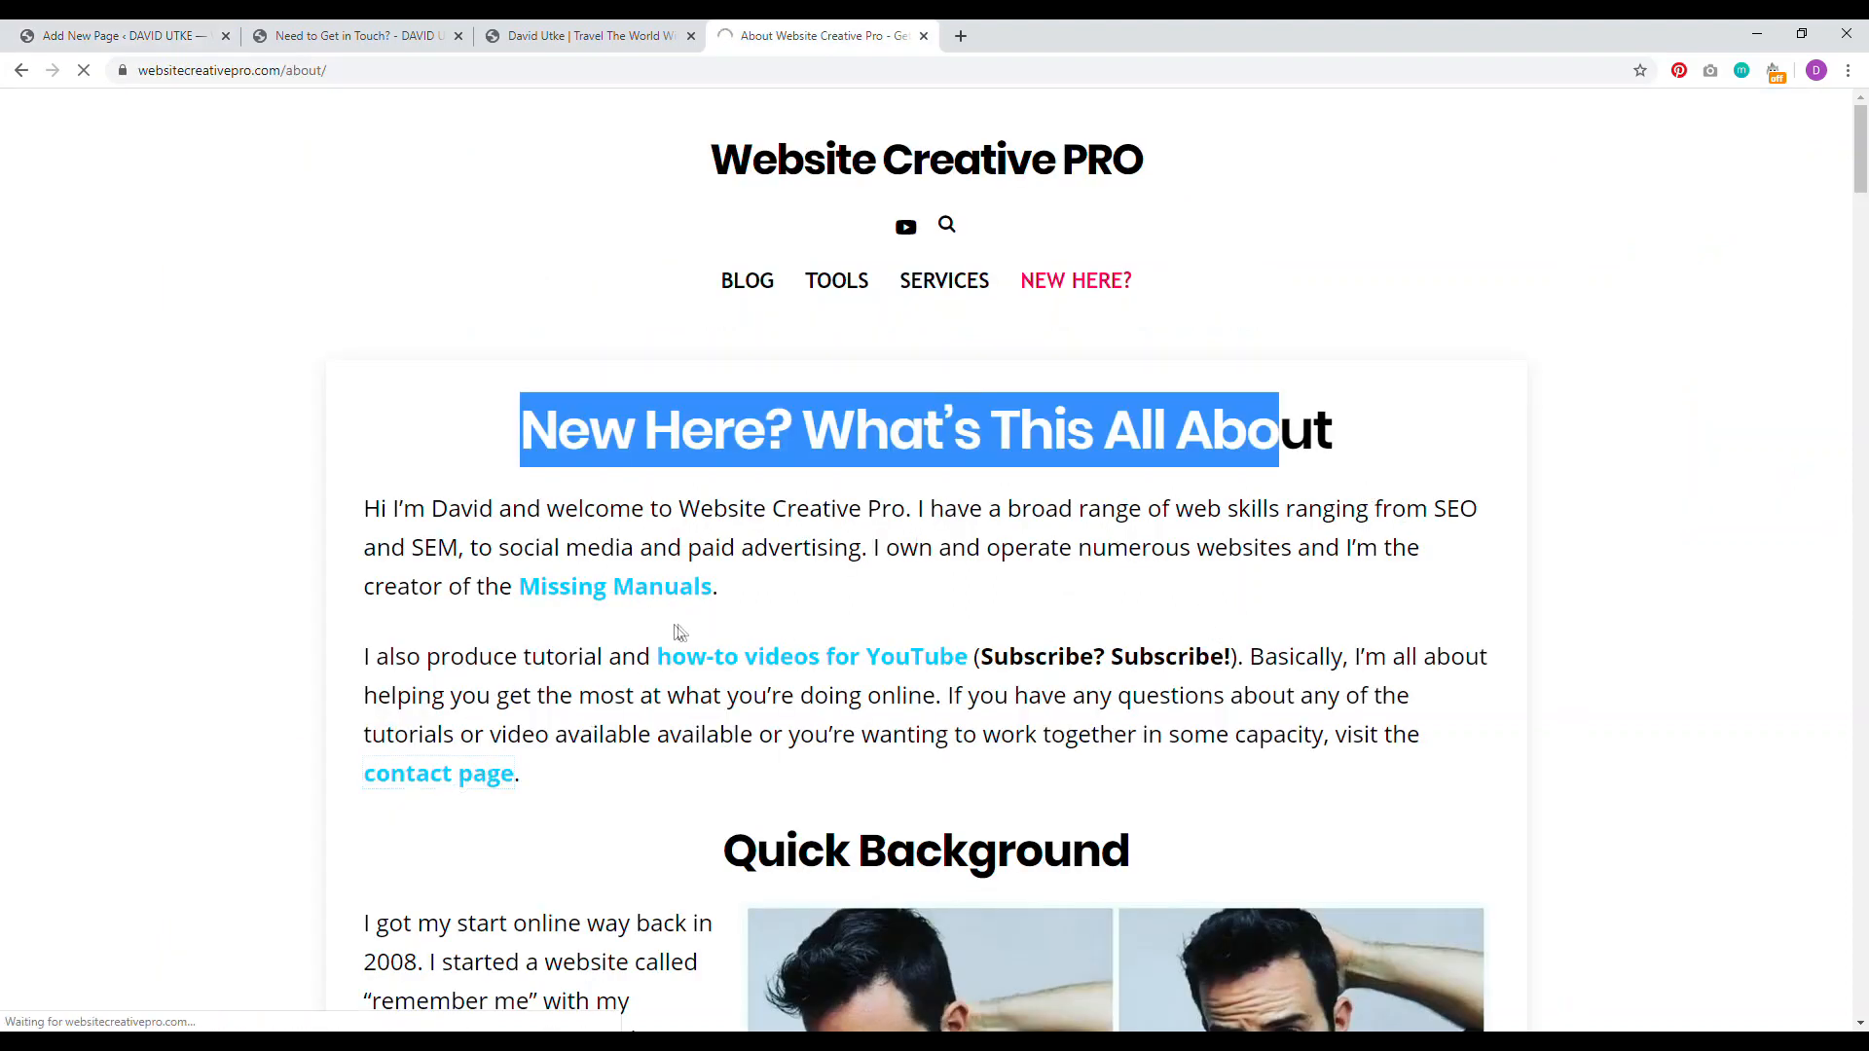
{"action": "scroll", "coordinate": [1865, 289], "scroll_direction": "down", "scroll_amount": 3}
{"action": "scroll", "coordinate": [1864, 289], "scroll_direction": "down", "scroll_amount": 10}
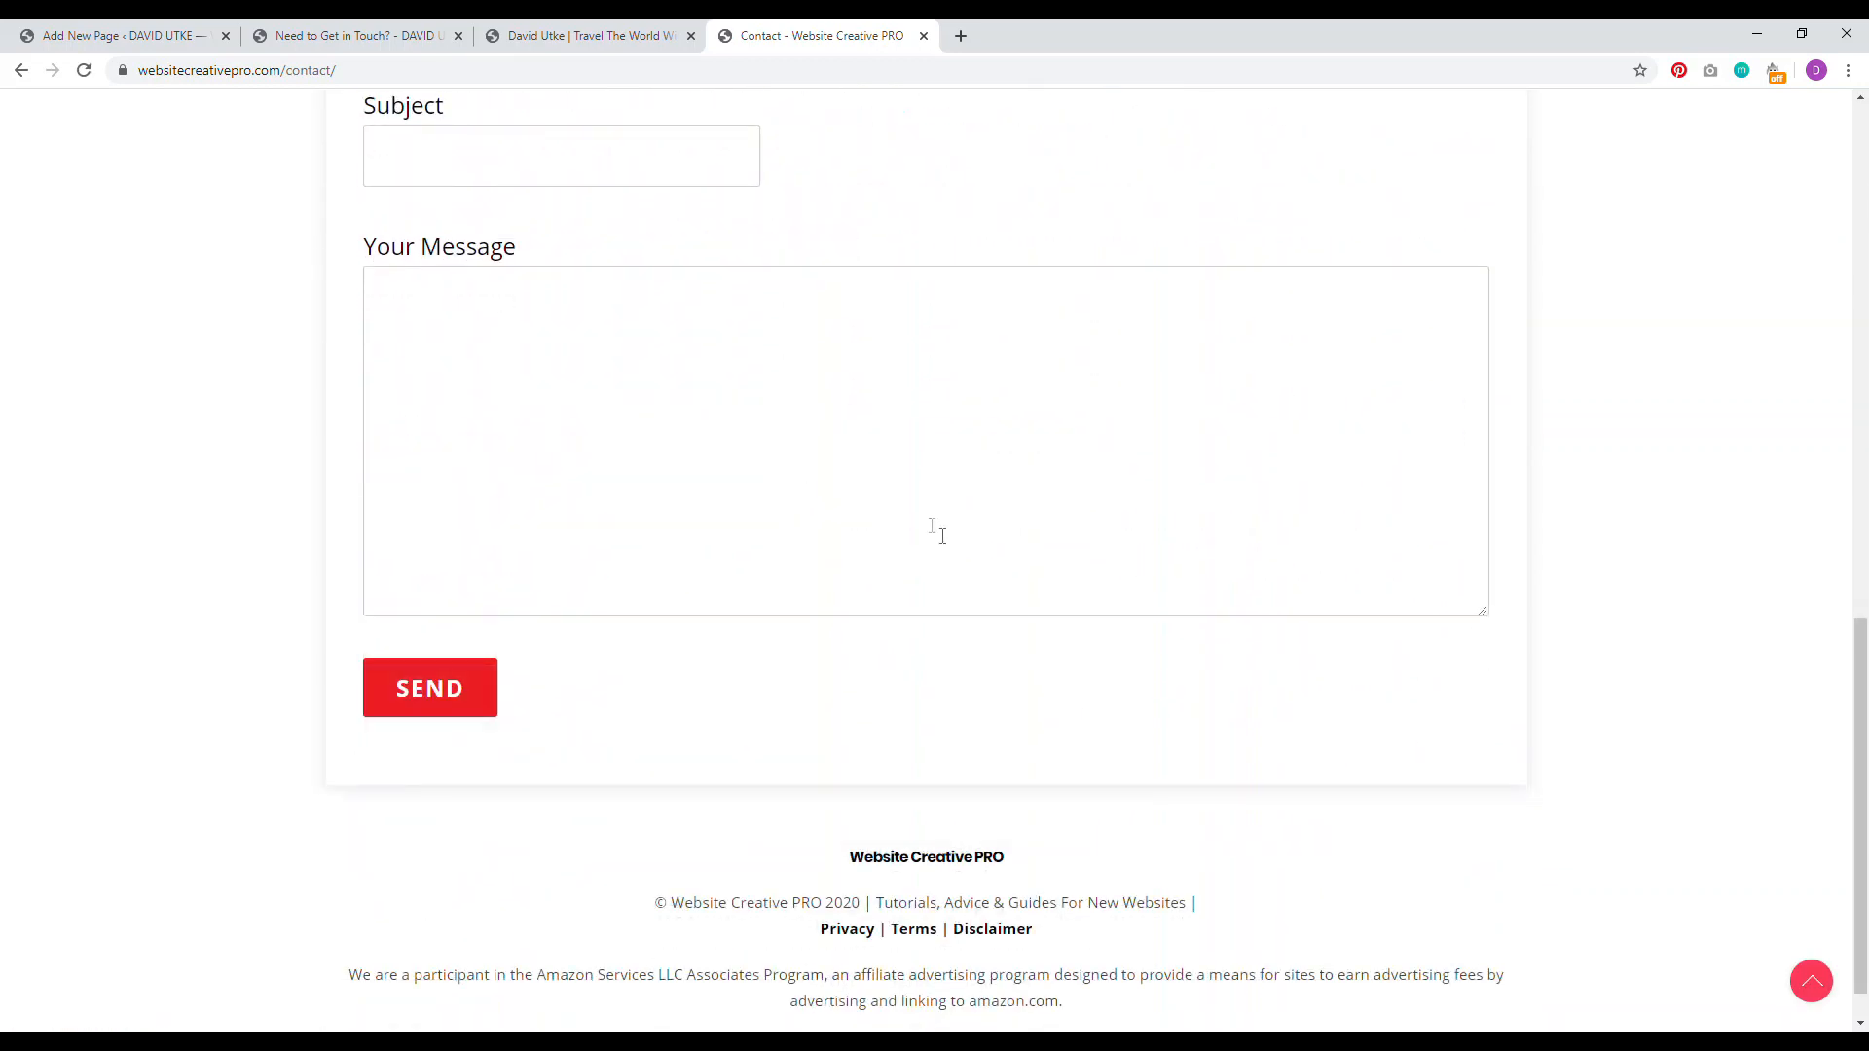
{"action": "scroll", "coordinate": [941, 535], "scroll_direction": "up", "scroll_amount": 6}
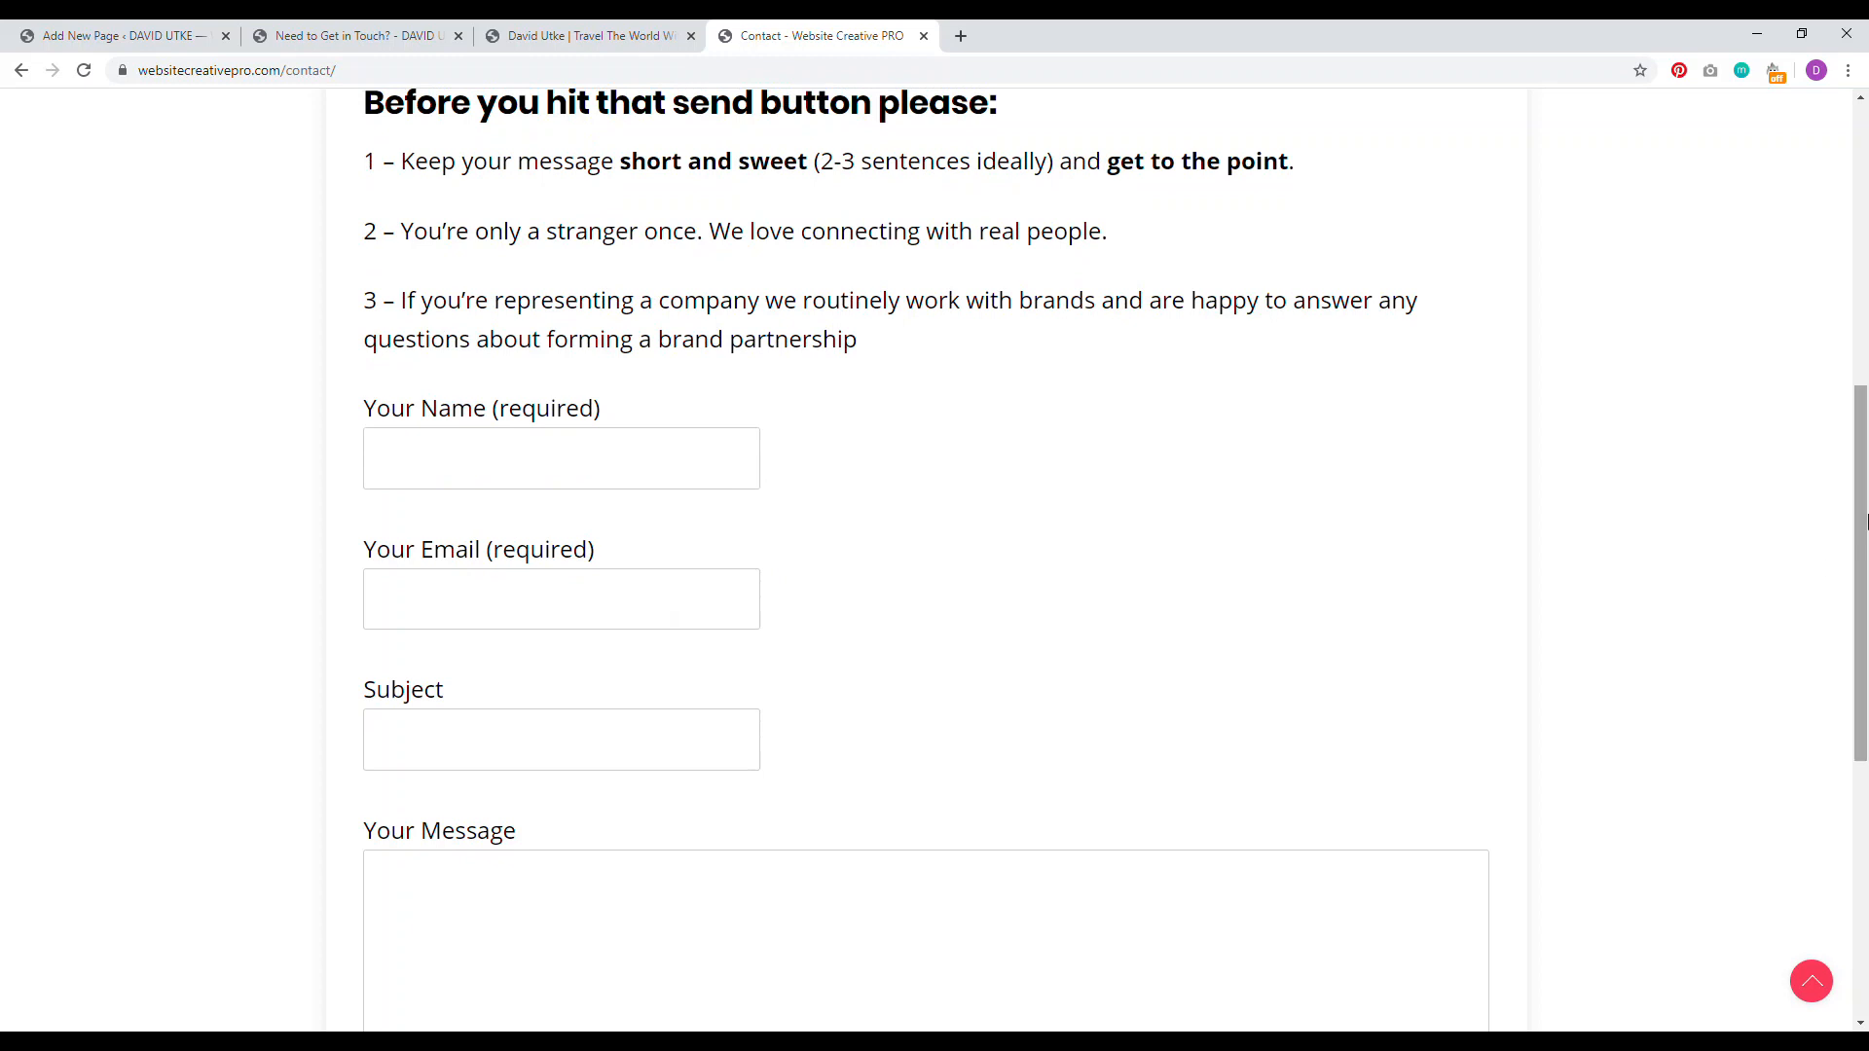
{"action": "scroll", "coordinate": [1193, 693], "scroll_direction": "down", "scroll_amount": 4}
{"action": "scroll", "coordinate": [509, 328], "scroll_direction": "up", "scroll_amount": 9}
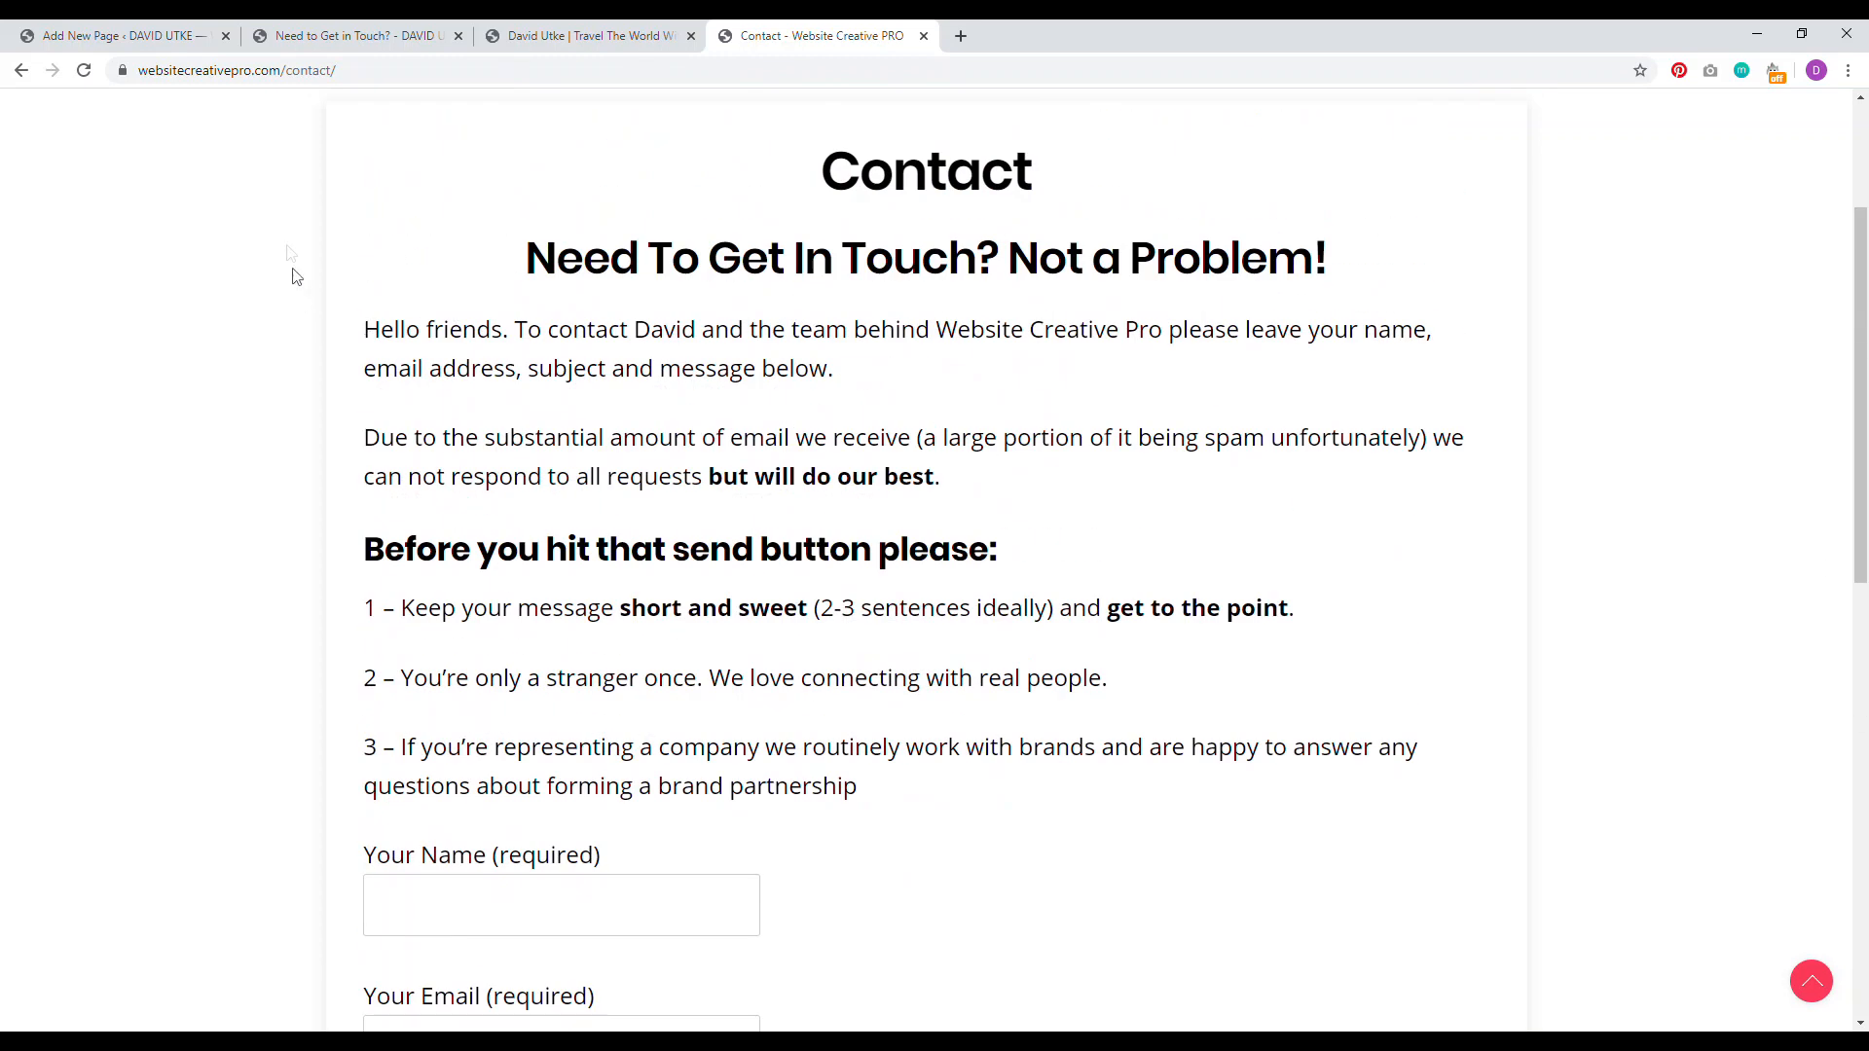
{"action": "left_click", "coordinate": [117, 36]}
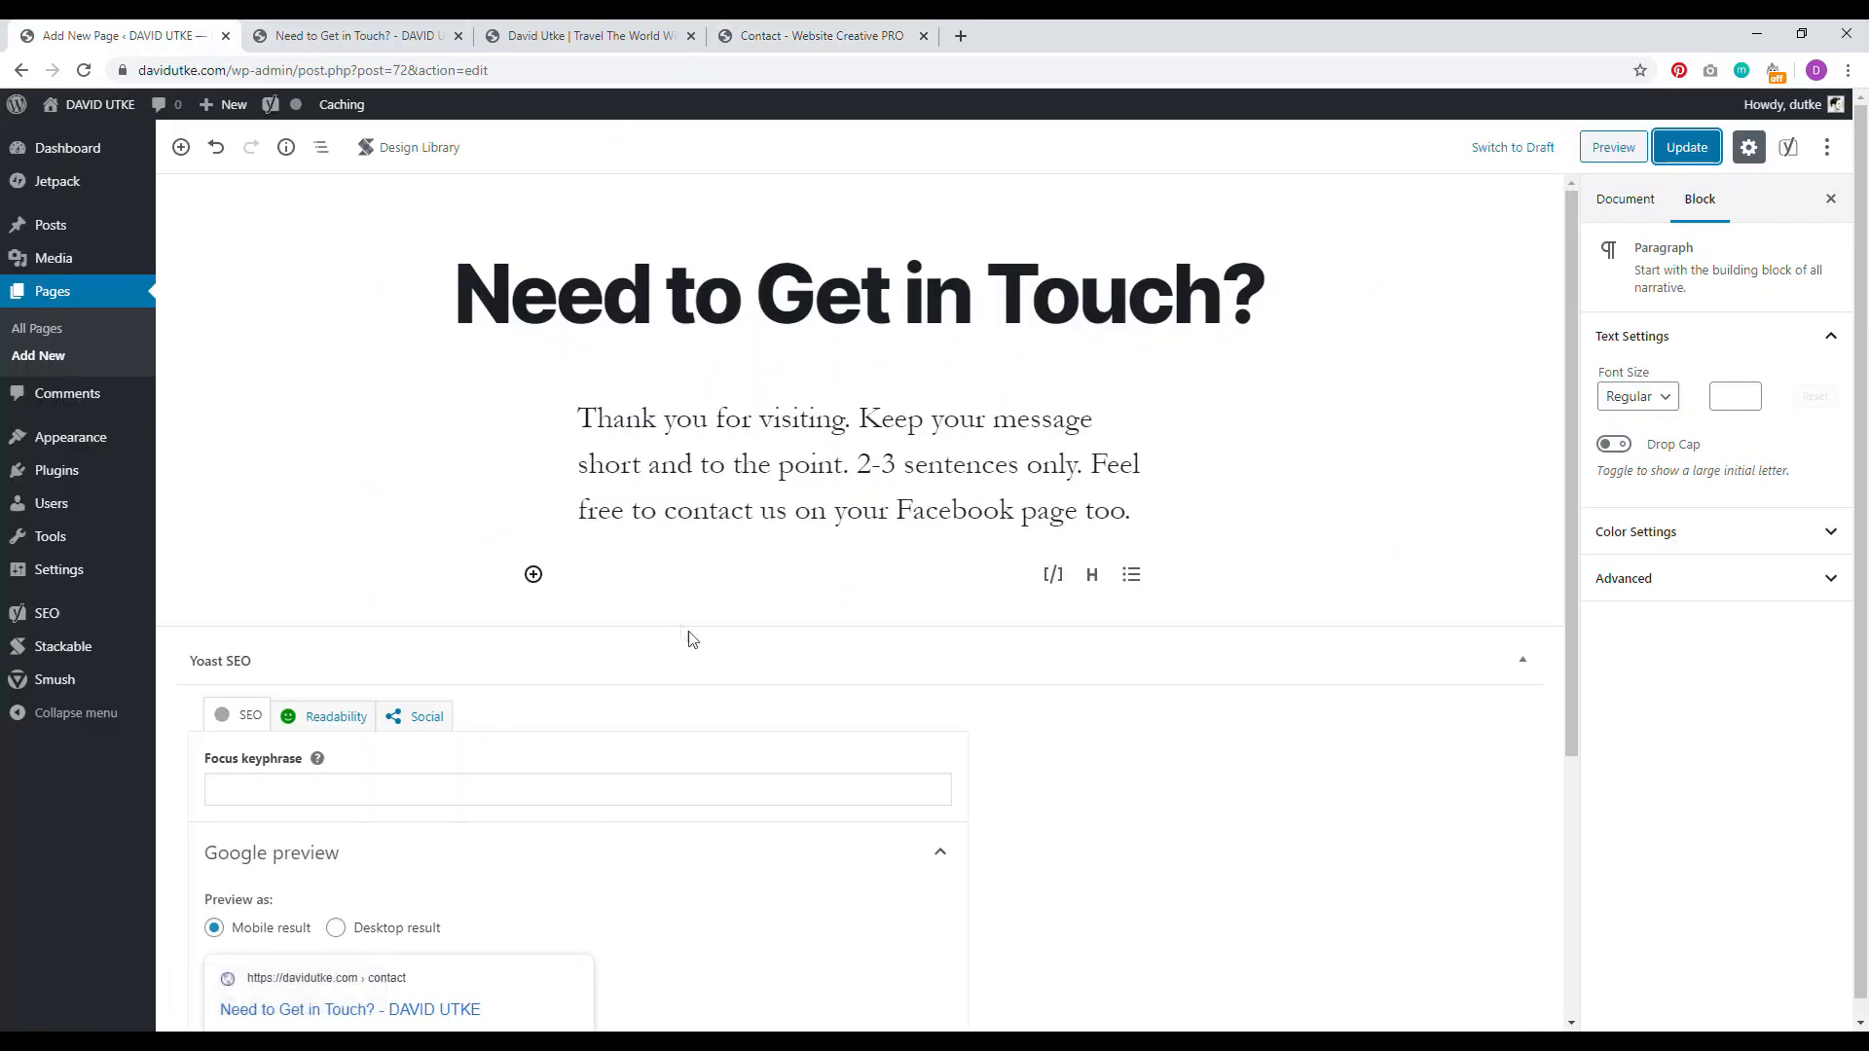
{"action": "left_click", "coordinate": [51, 471]}
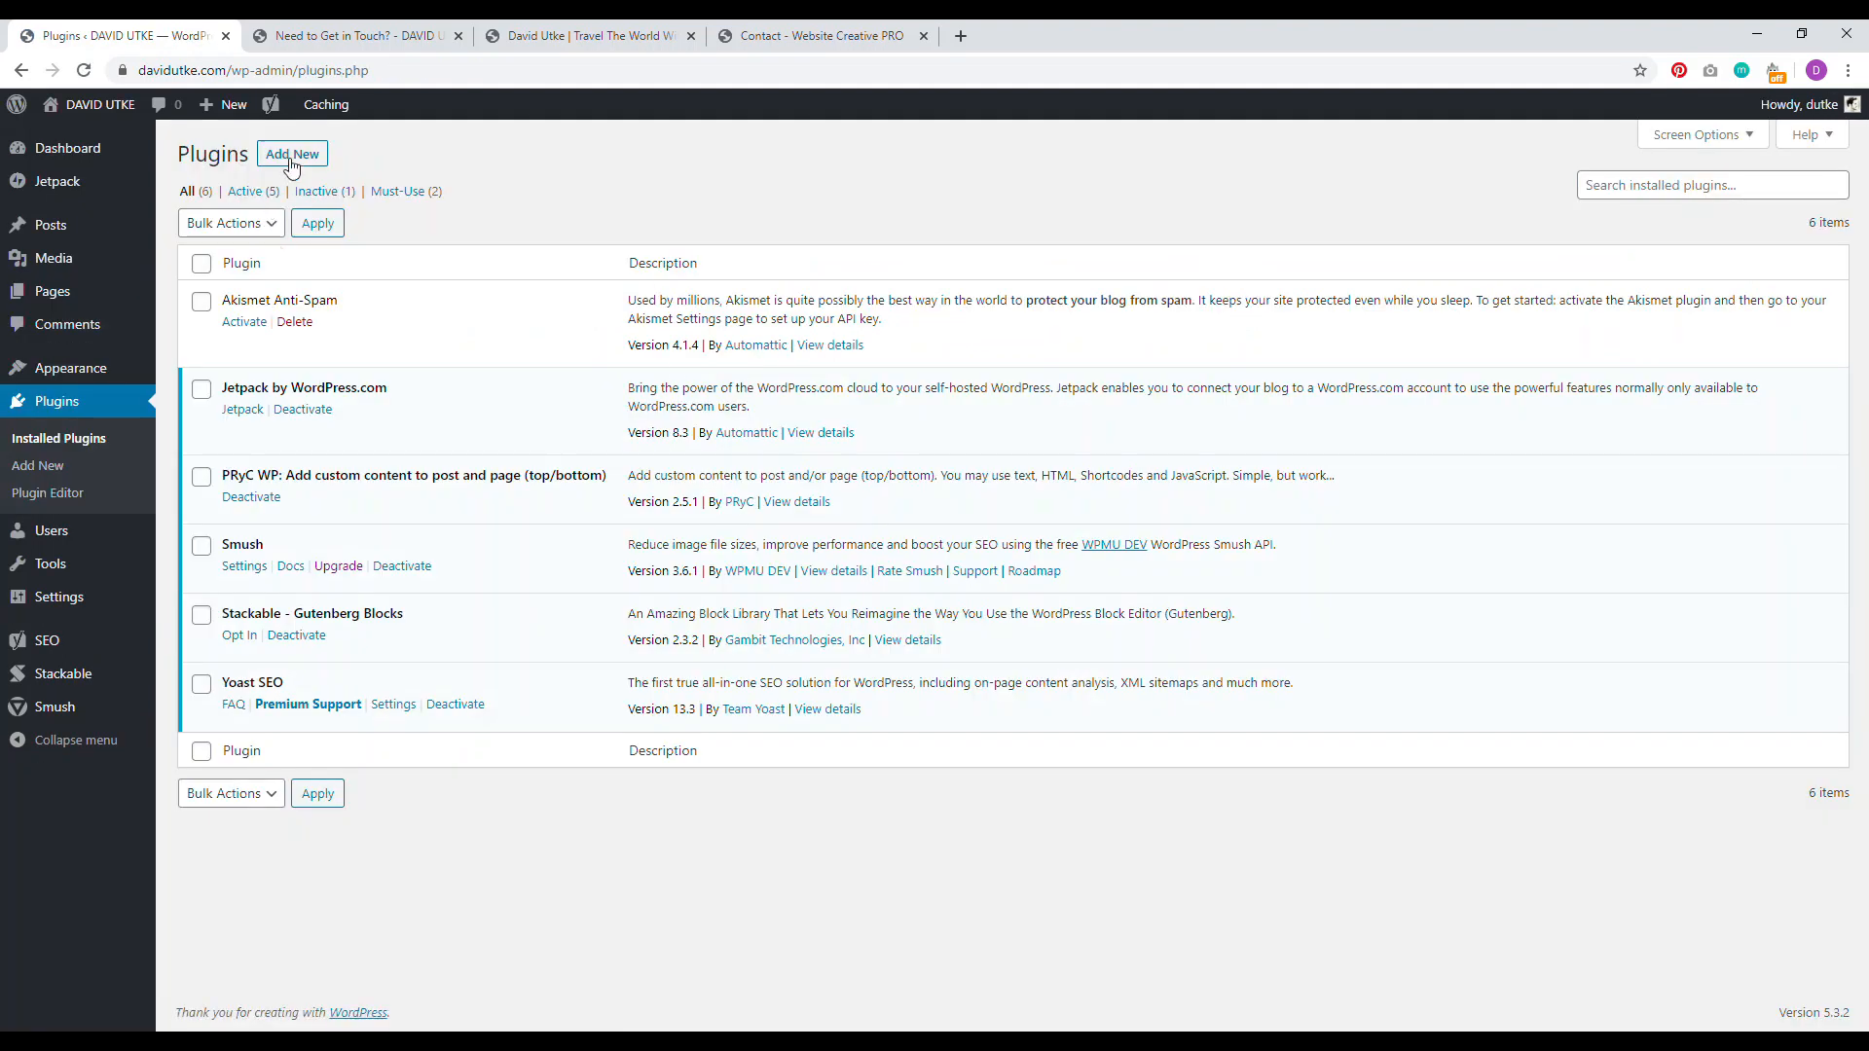
Step: Search 'wp forms', then install and activate the Contact Form by WPForms plugin
{"action": "left_click", "coordinate": [290, 156]}
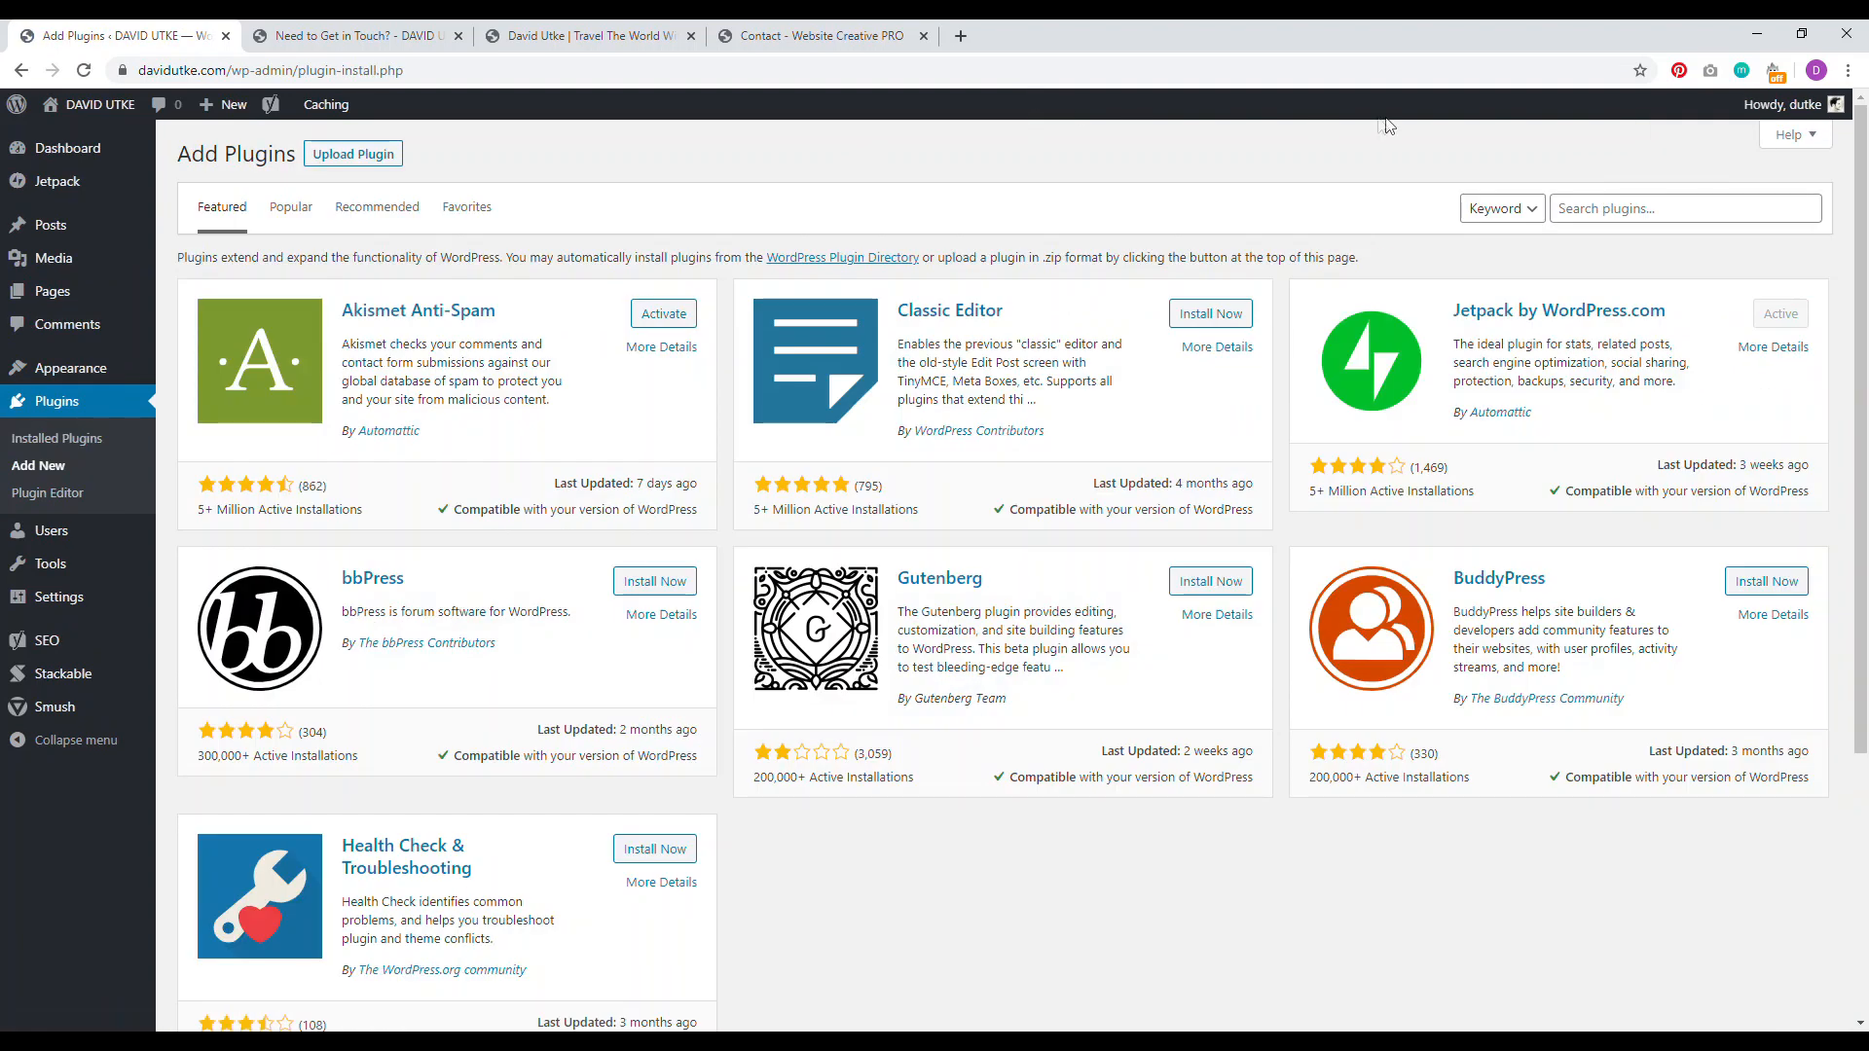
{"action": "left_click", "coordinate": [1644, 208]}
{"action": "type", "text": "wp forms"}
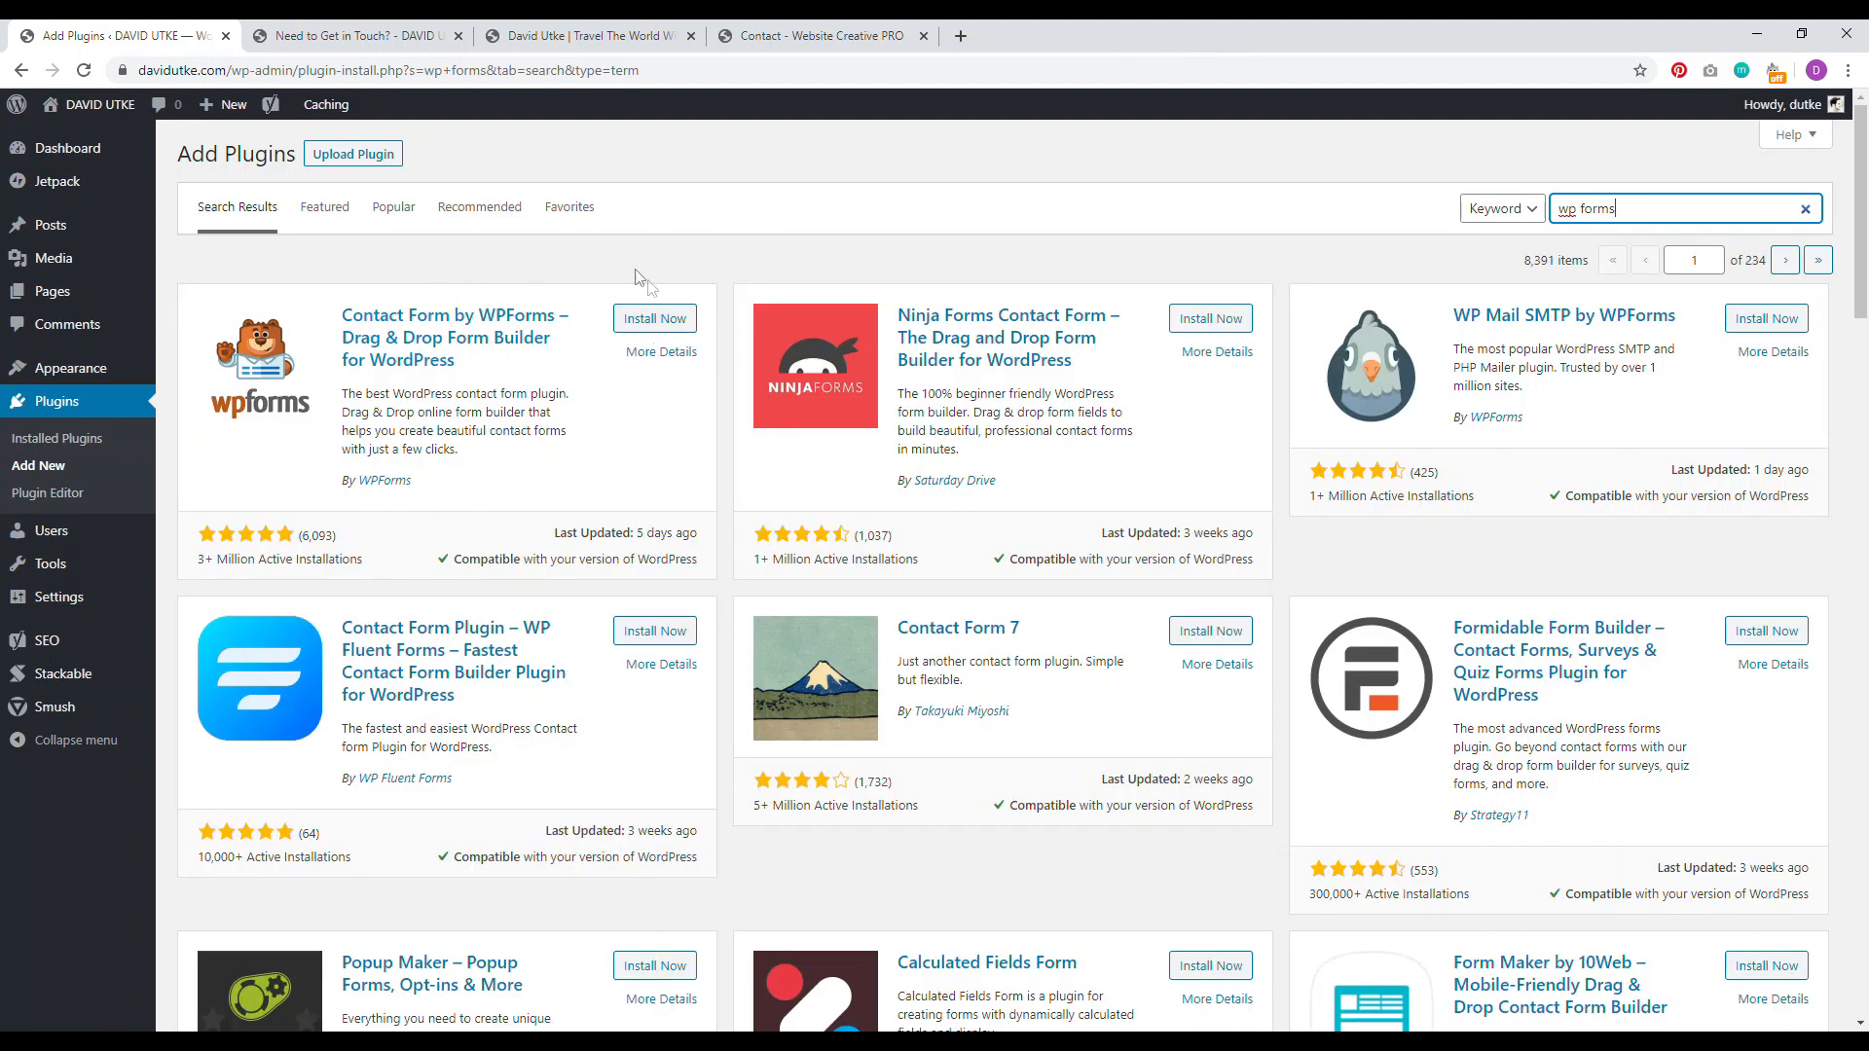
{"action": "left_click", "coordinate": [654, 321]}
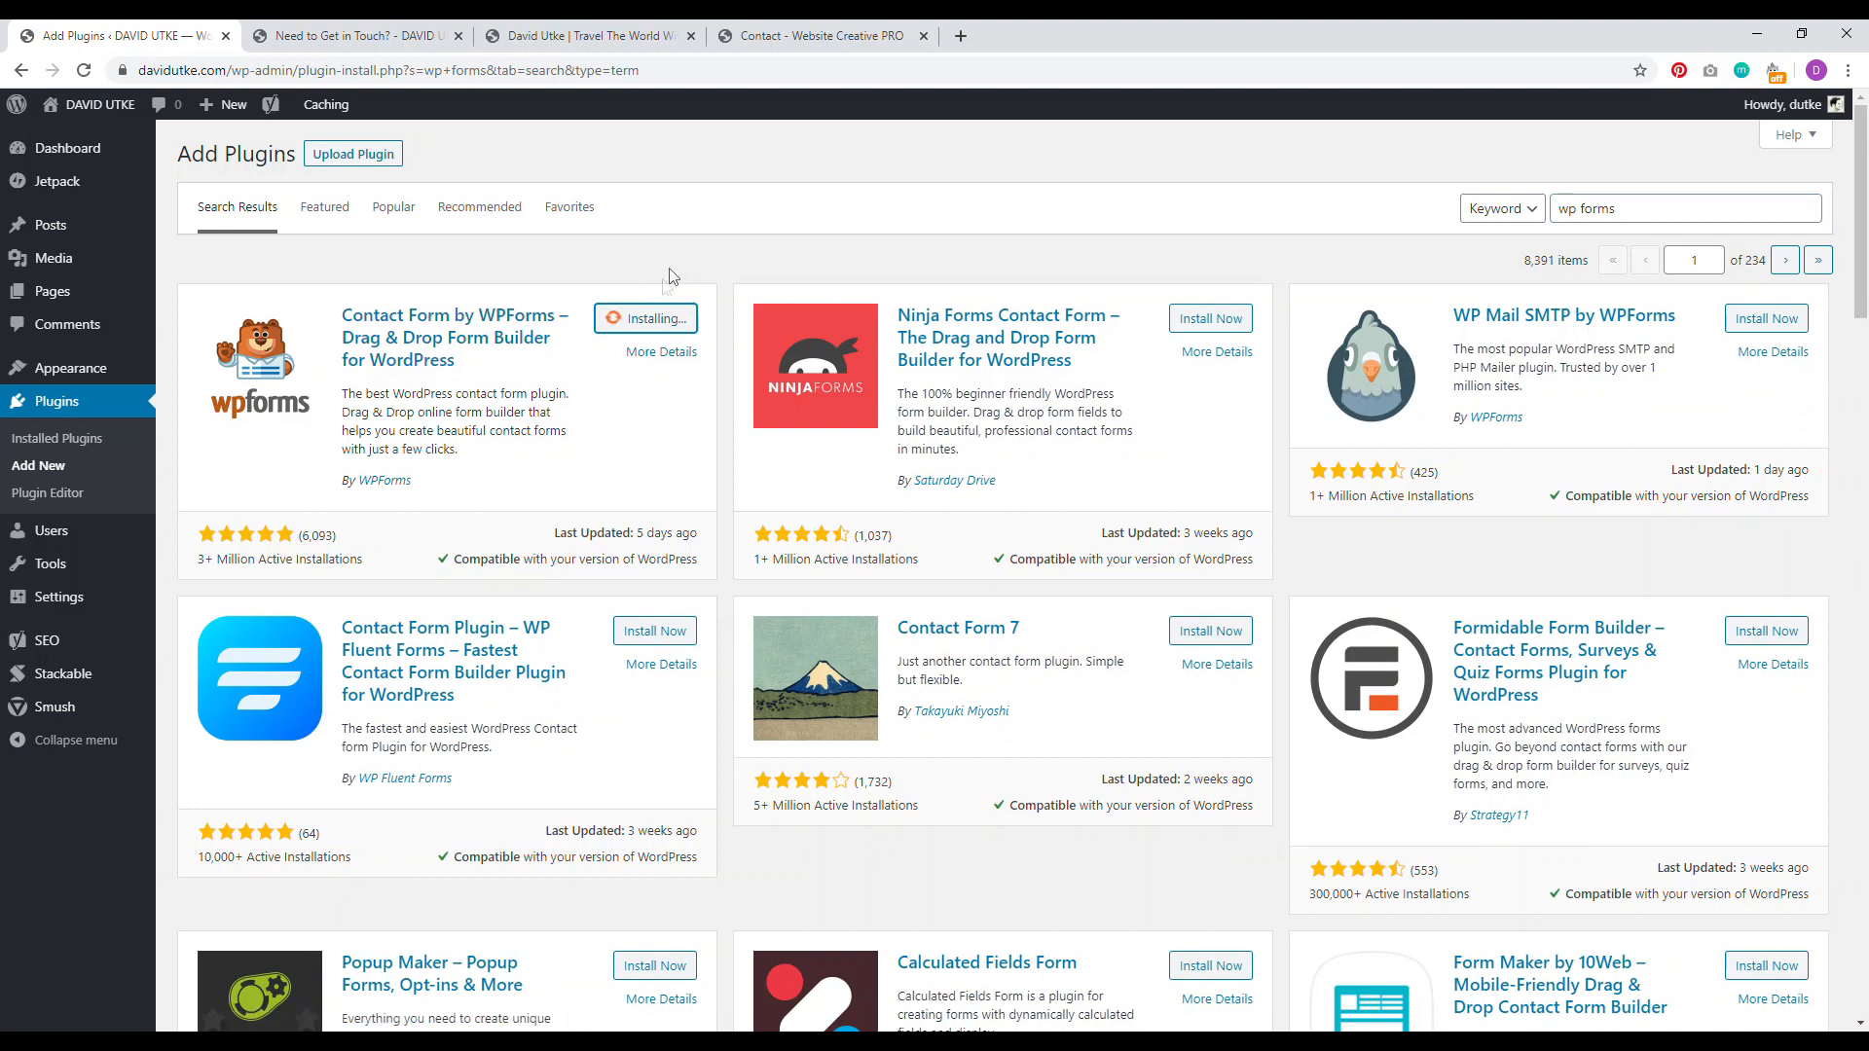
{"action": "left_click", "coordinate": [665, 326]}
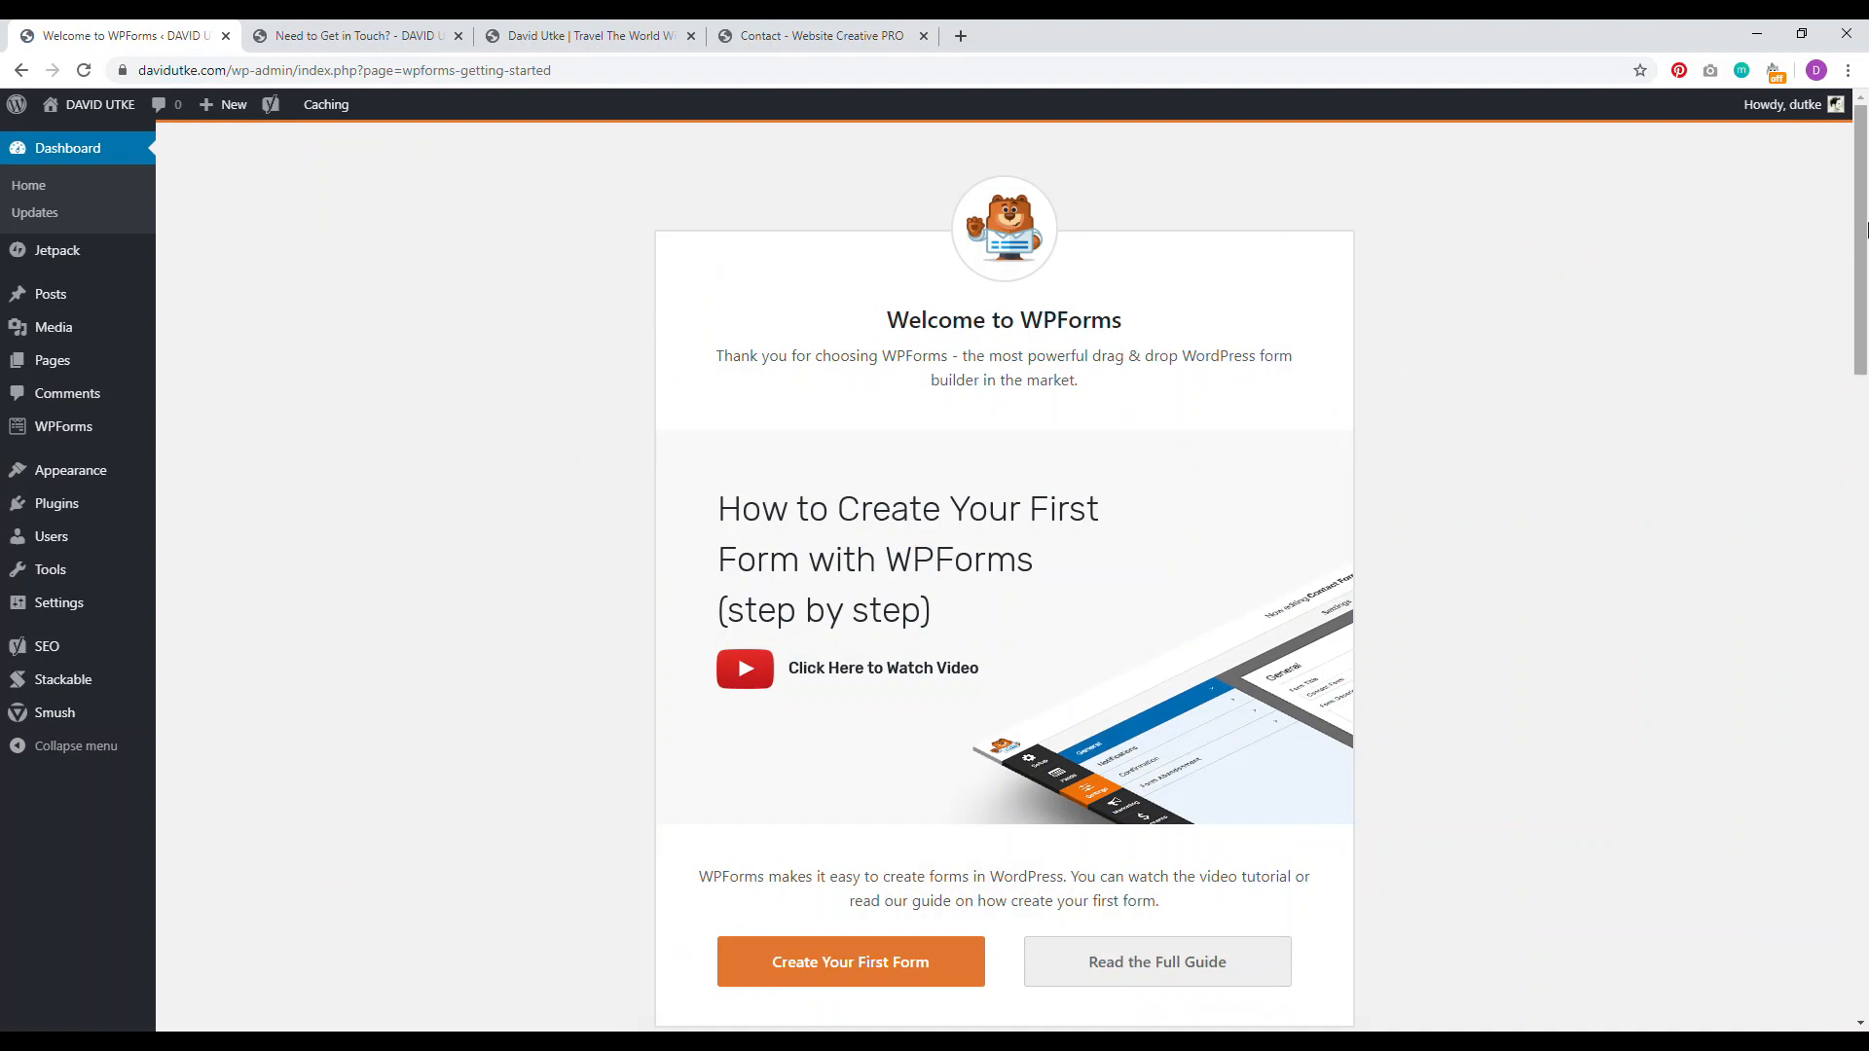
{"action": "scroll", "coordinate": [572, 657], "scroll_direction": "down", "scroll_amount": 2}
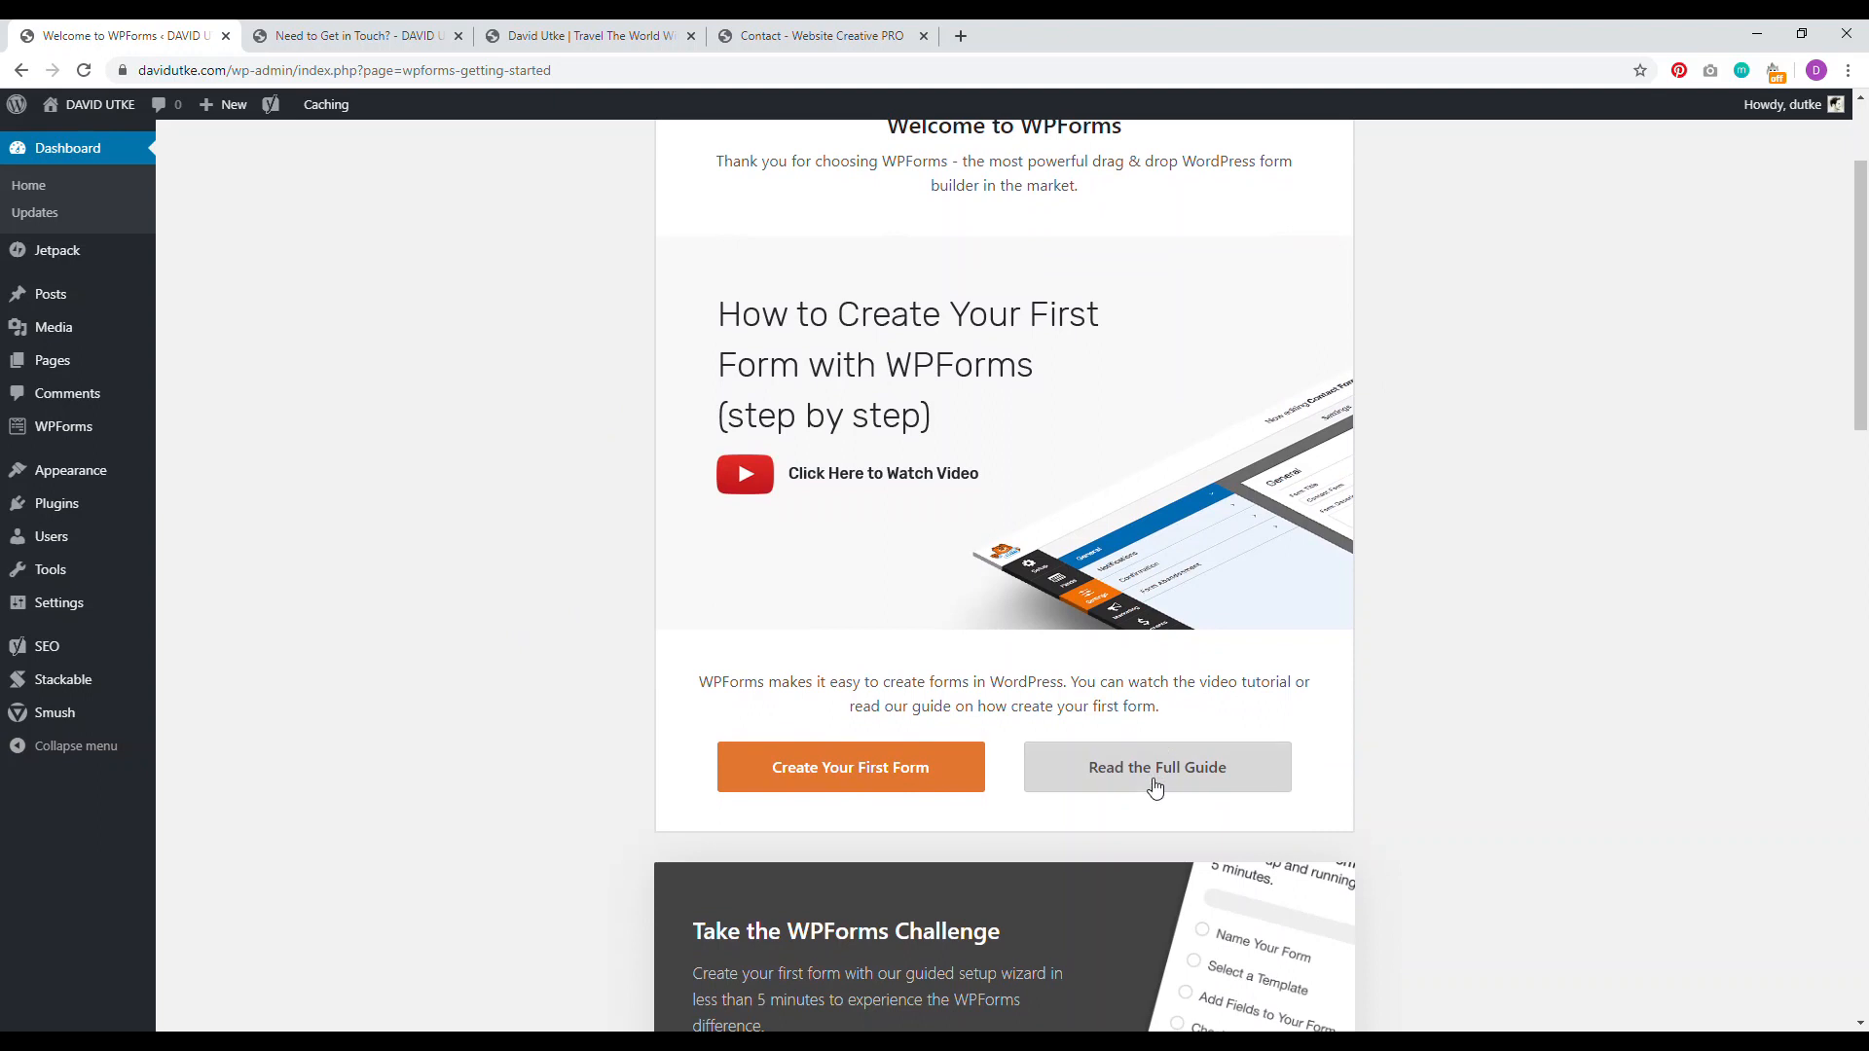
{"action": "left_click", "coordinate": [828, 777]}
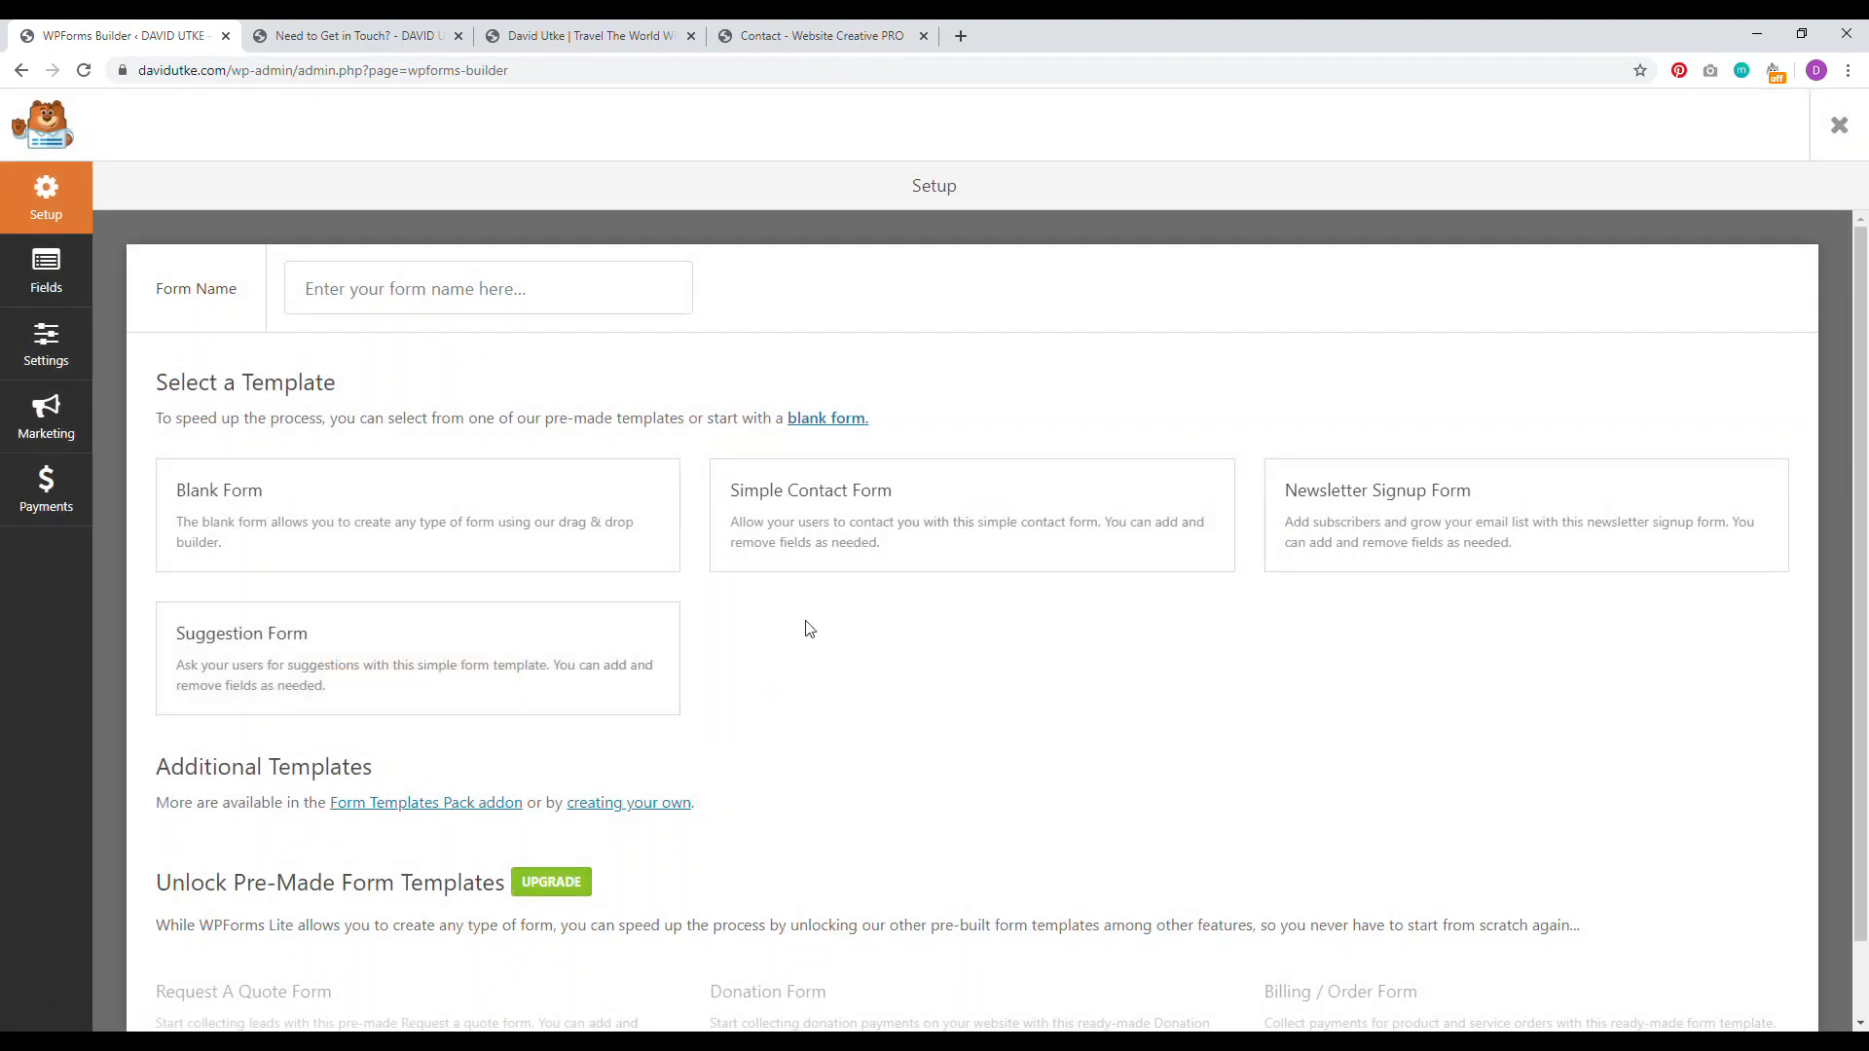
Step: Build a form from the Simple Contact Form template with a Simple-format Name field, and save
{"action": "left_click", "coordinate": [988, 522]}
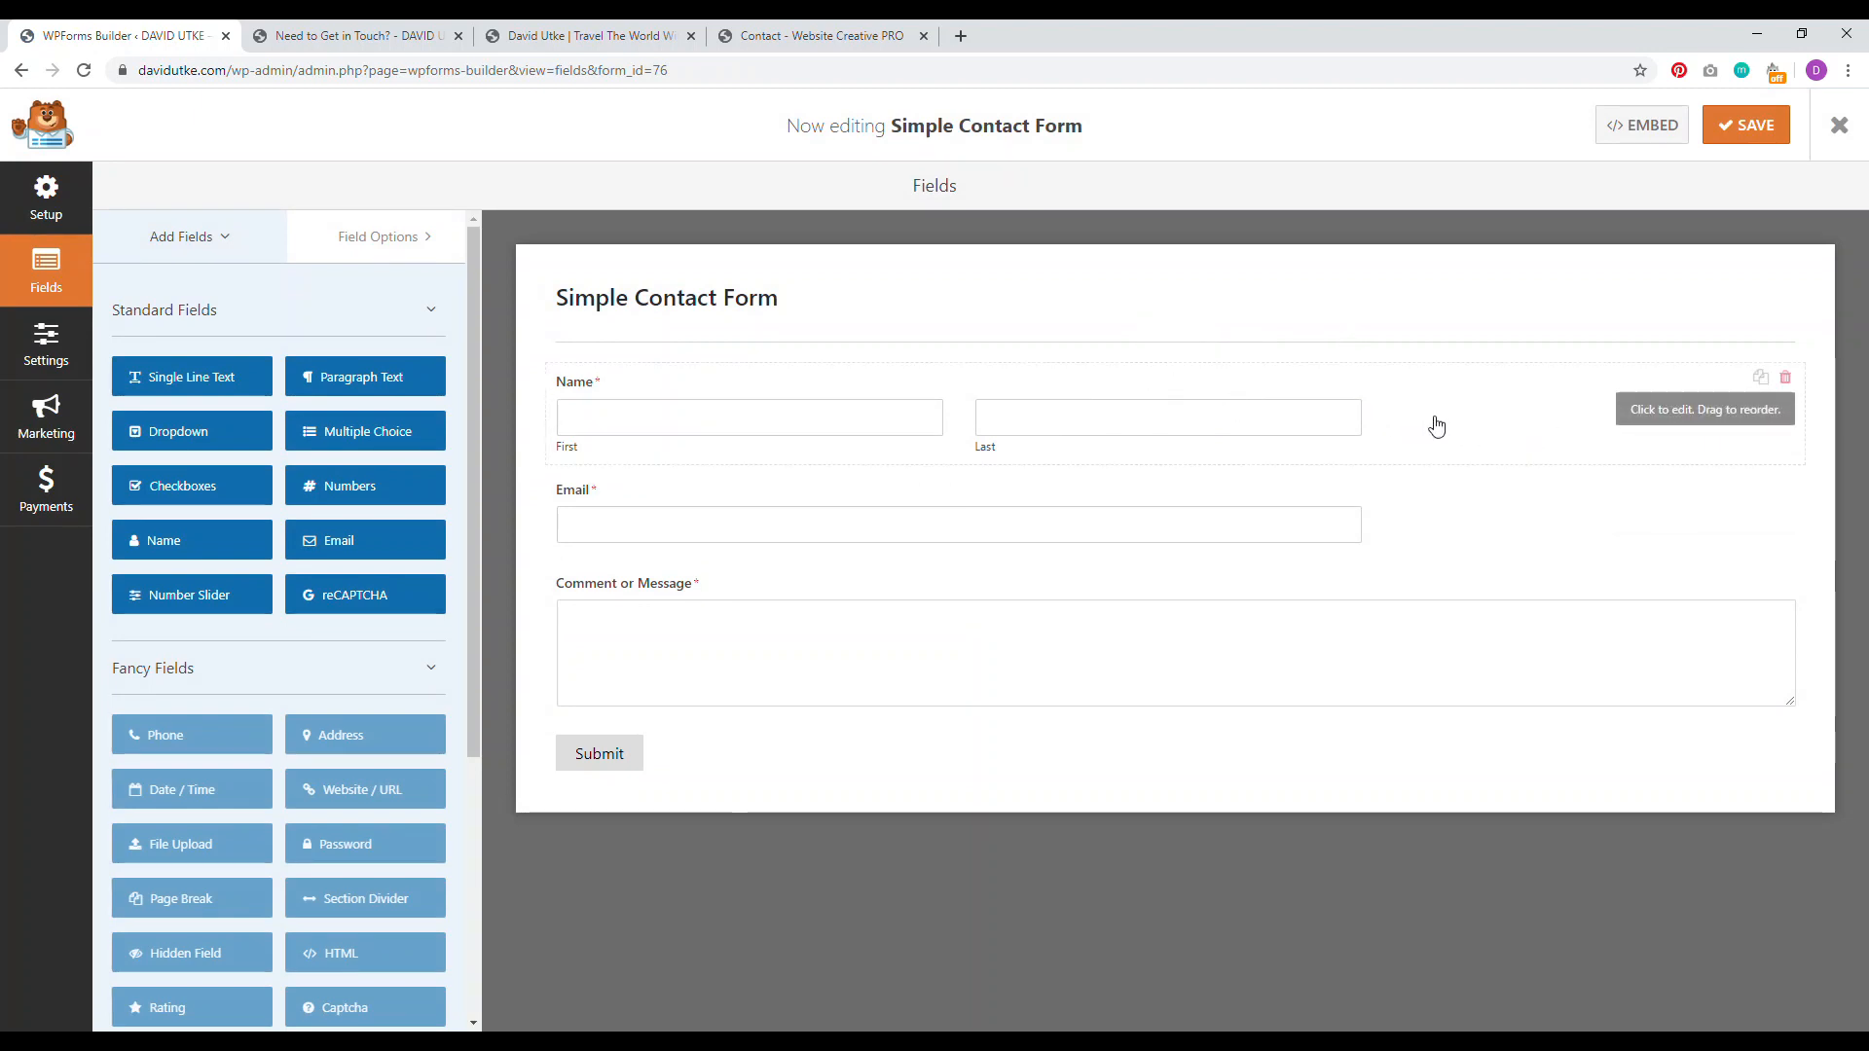
{"action": "left_click_drag", "start_coordinate": [1385, 425], "coordinate": [1378, 385]}
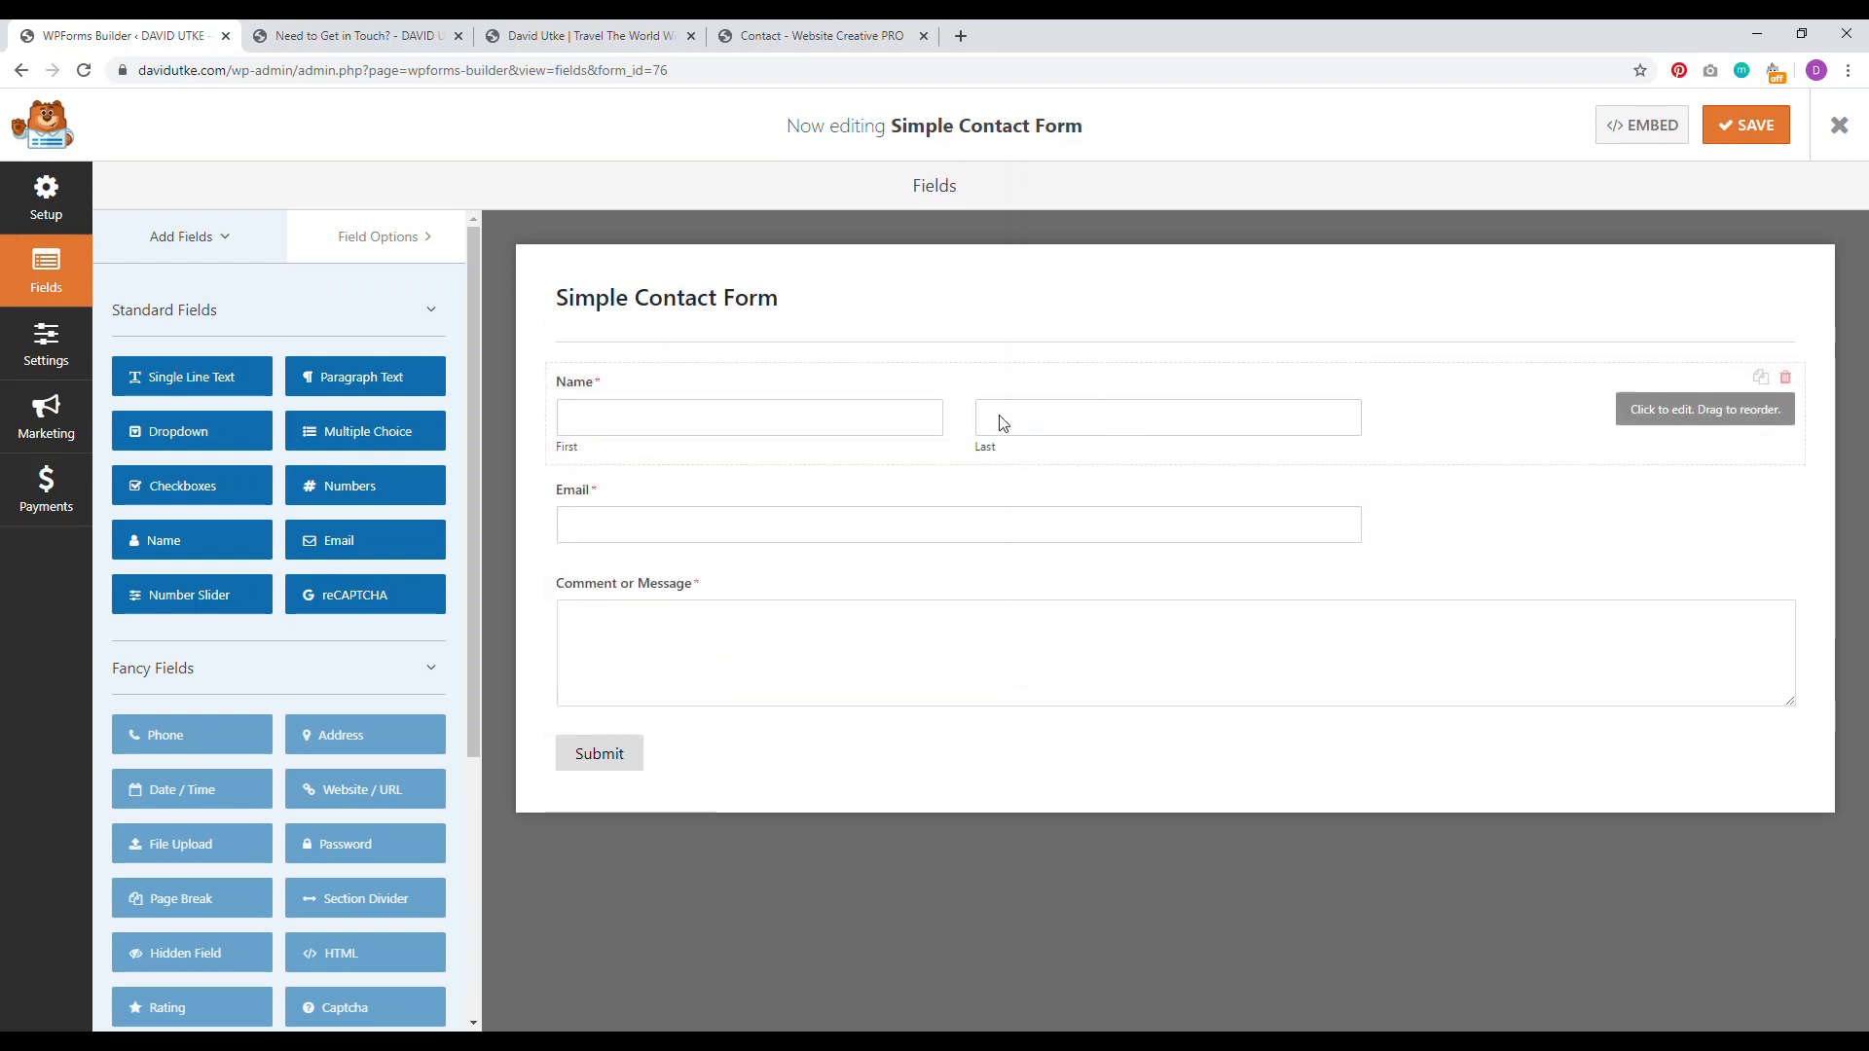
{"action": "left_click", "coordinate": [1003, 422]}
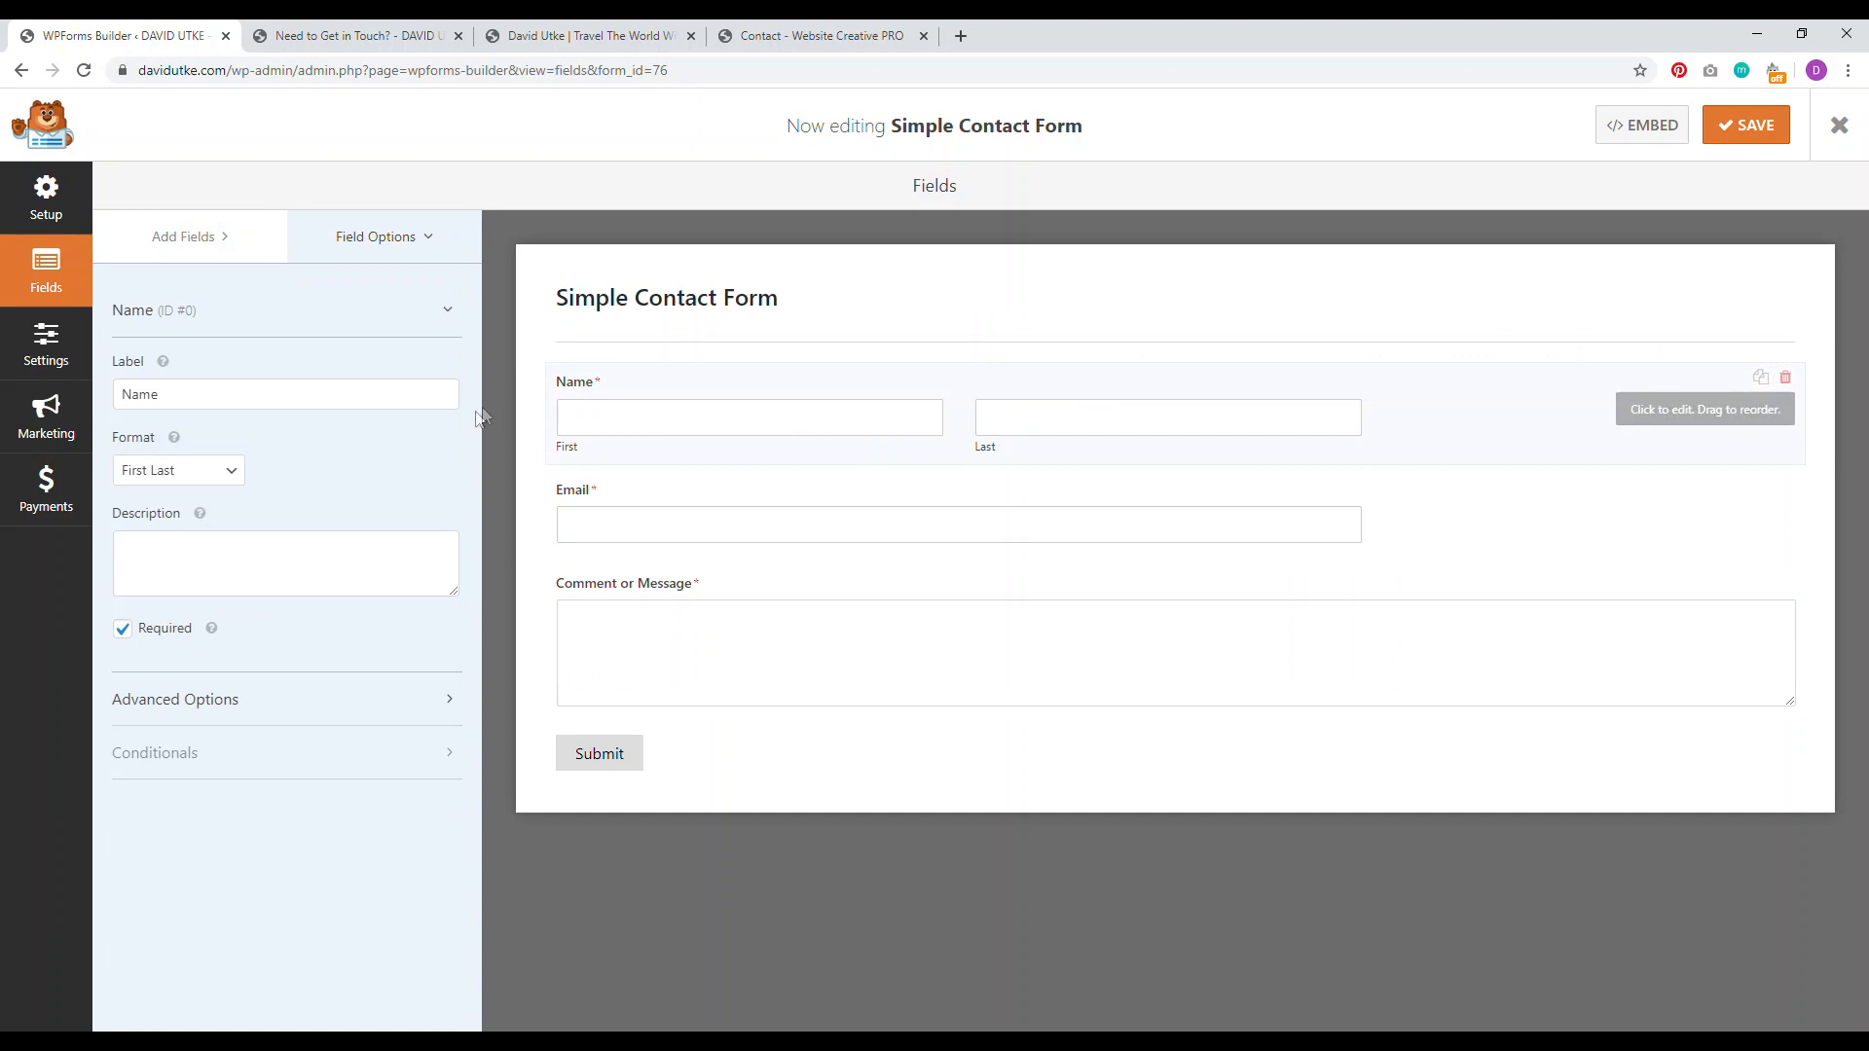
{"action": "left_click", "coordinate": [224, 473]}
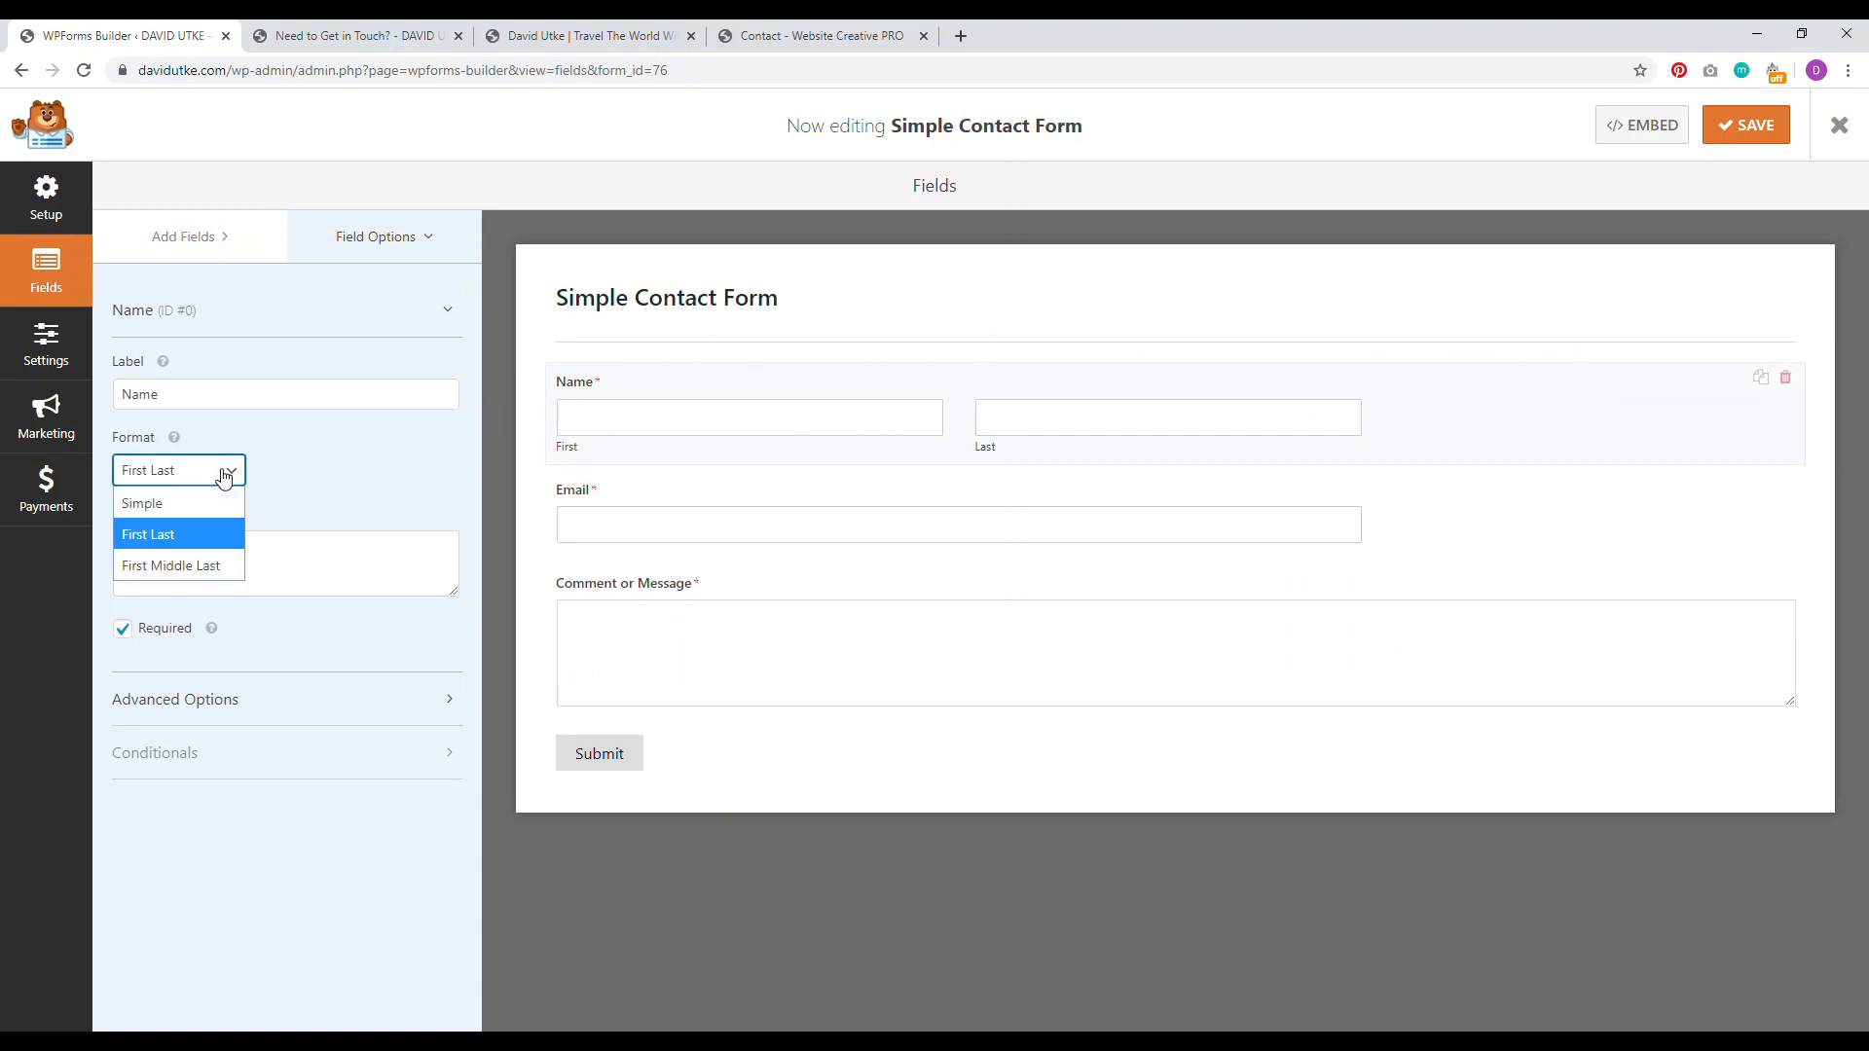
{"action": "left_click", "coordinate": [167, 504]}
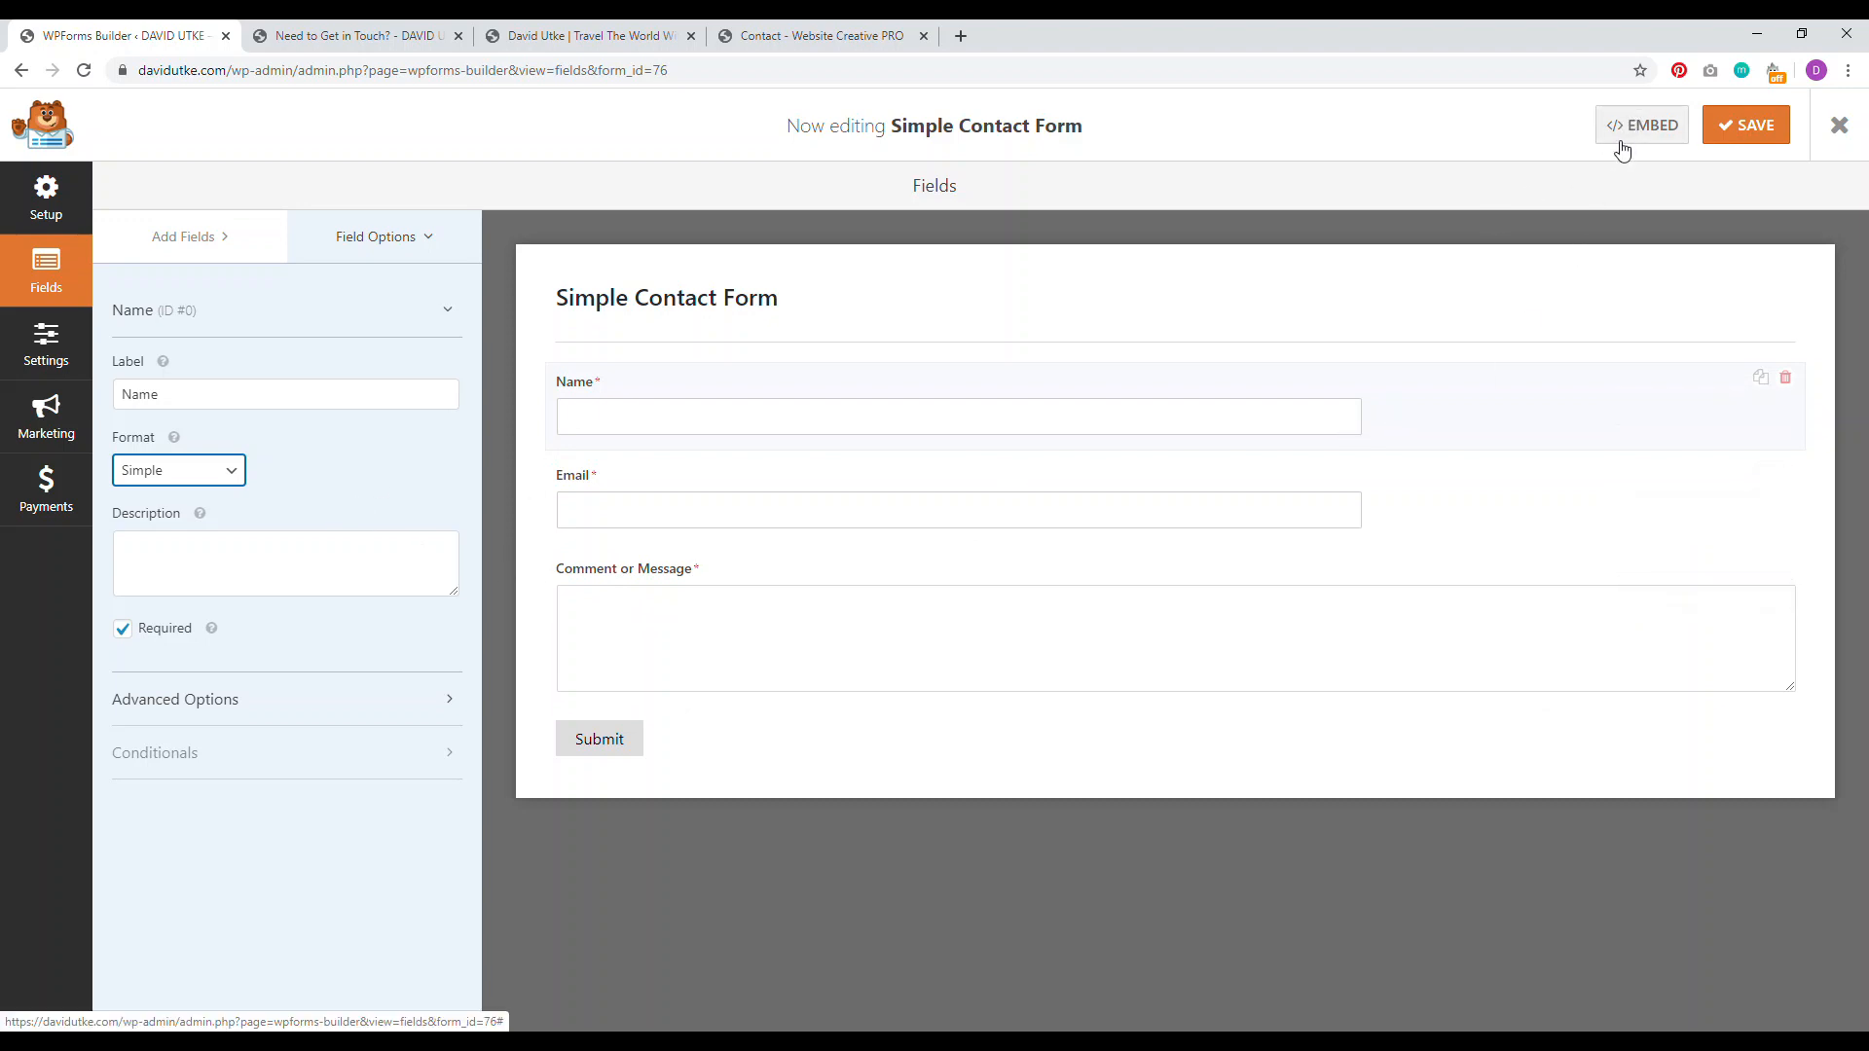
{"action": "left_click", "coordinate": [1752, 125]}
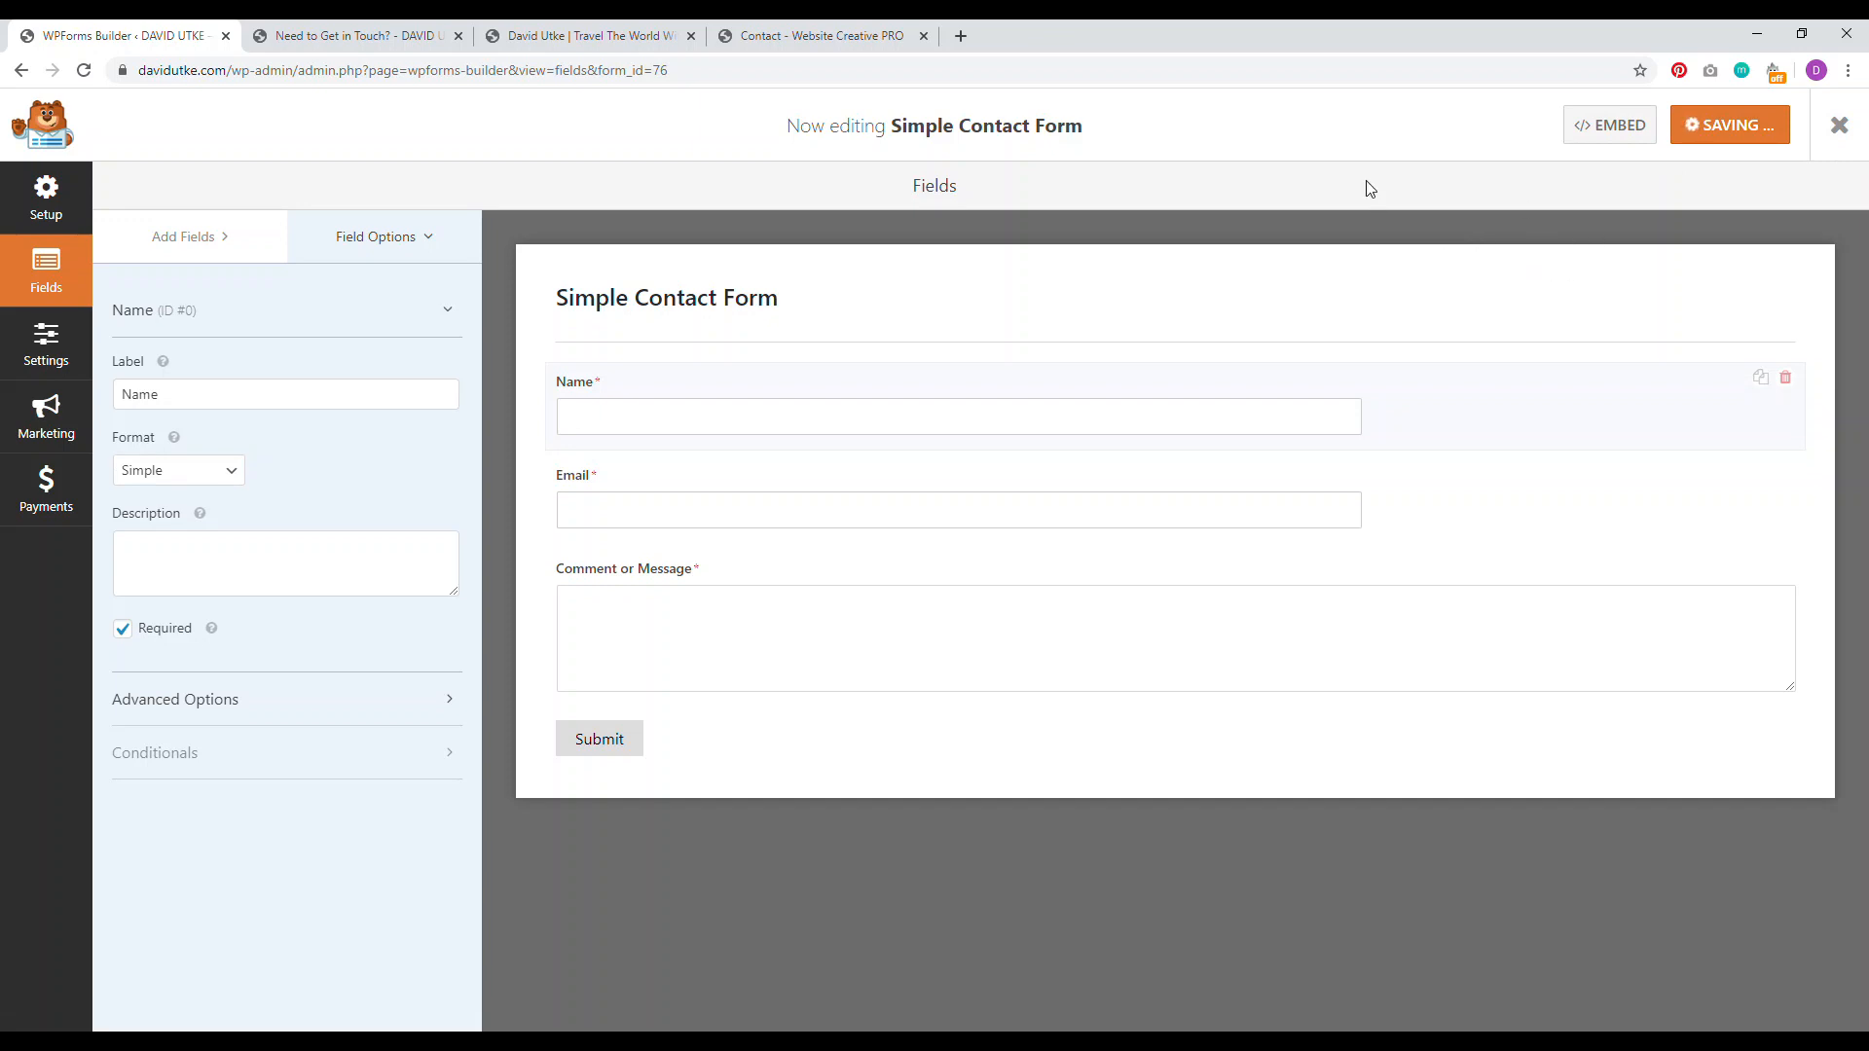
Step: Copy the form's embed shortcode [wpforms id="76" title="false" description="false"]
{"action": "left_click", "coordinate": [1618, 129]}
{"action": "left_click", "coordinate": [1195, 372]}
{"action": "left_click_drag", "start_coordinate": [1196, 373], "coordinate": [664, 373]}
{"action": "right_click", "coordinate": [745, 380]}
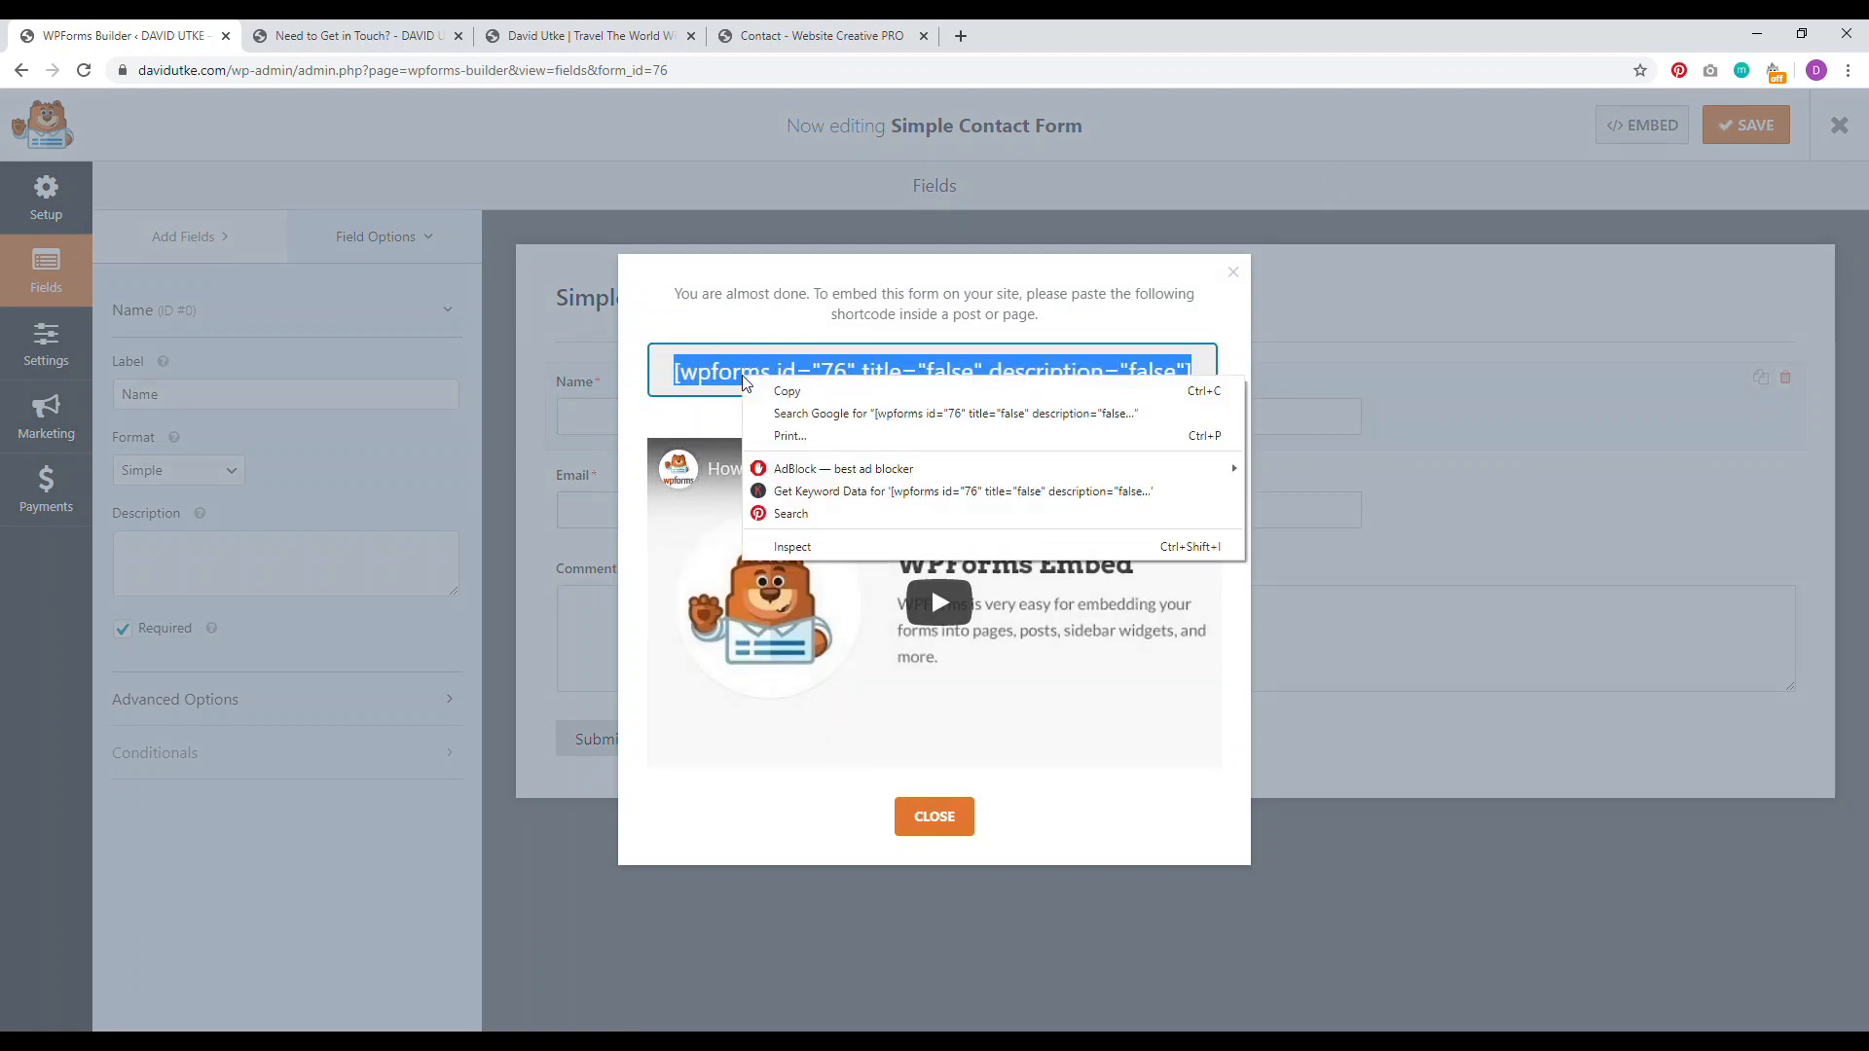
{"action": "left_click", "coordinate": [769, 391]}
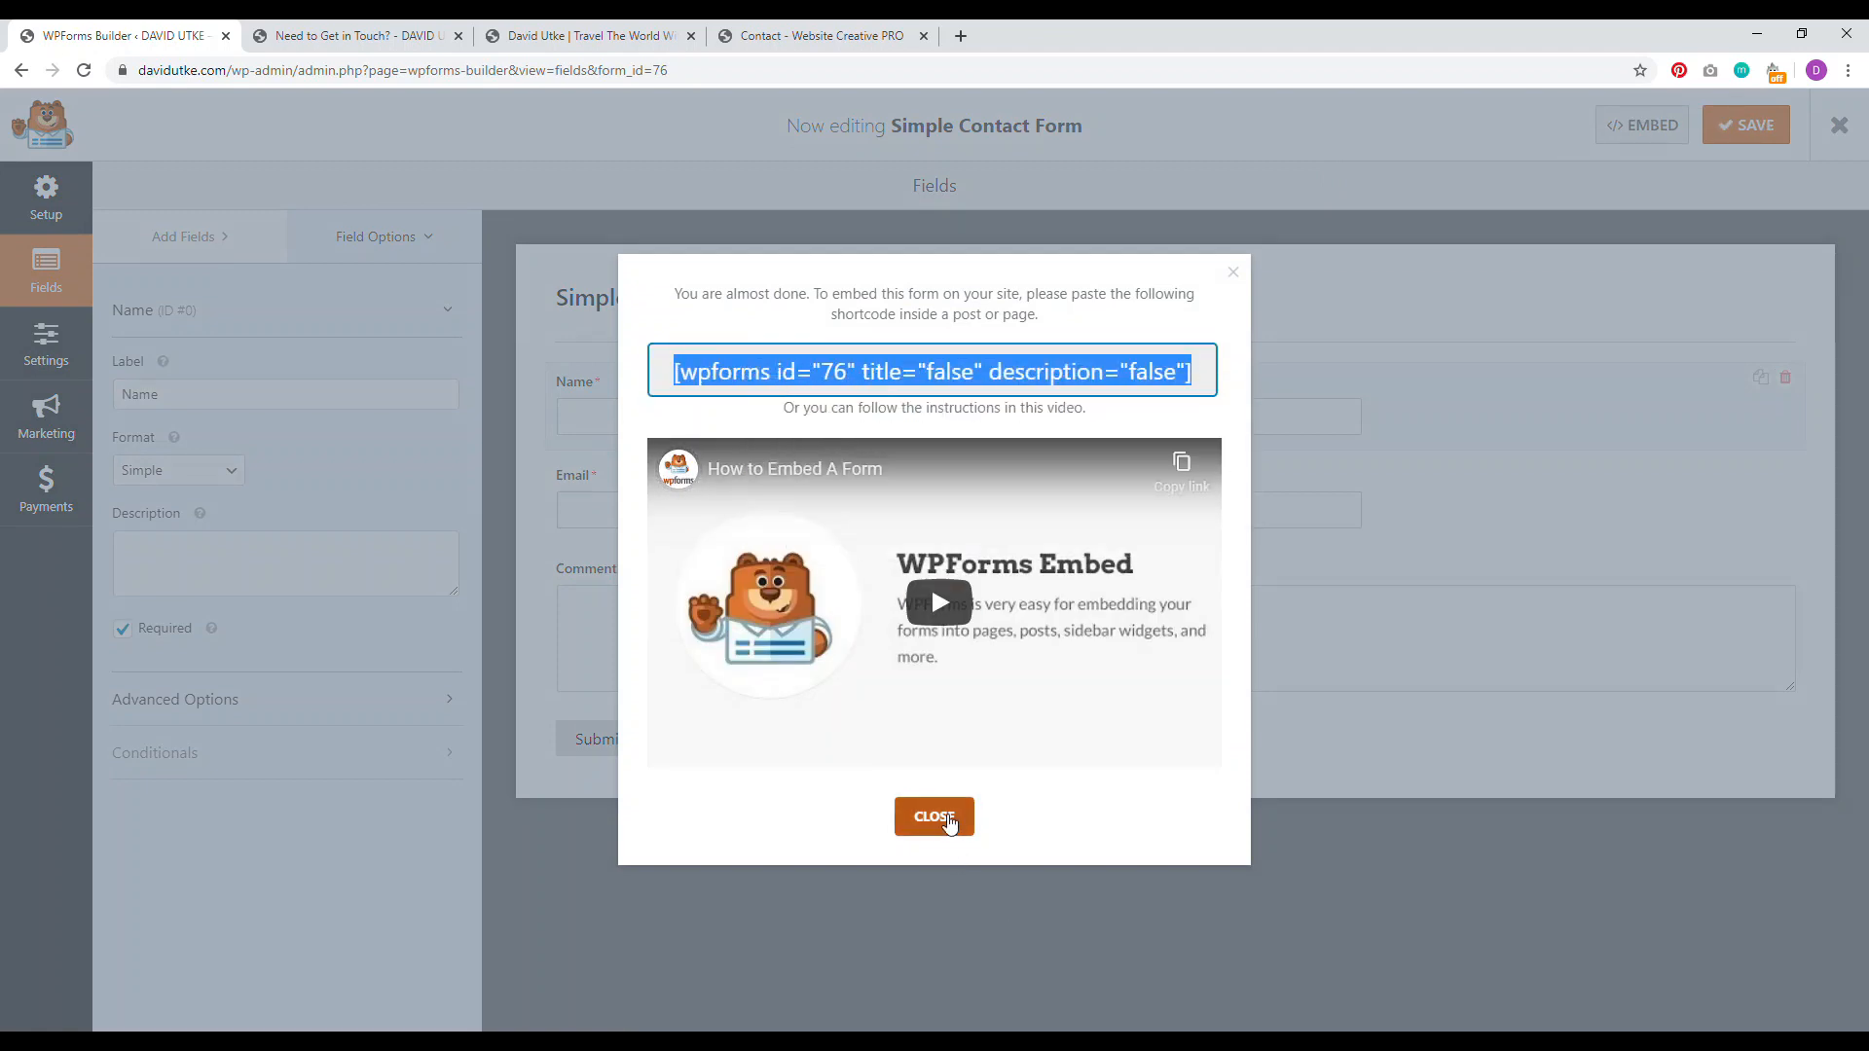
{"action": "left_click", "coordinate": [950, 823]}
Step: Open the Need to Get in Touch? page for editing and reselect the shortcode in WPForms
{"action": "key", "text": "ctrl+Tab"}
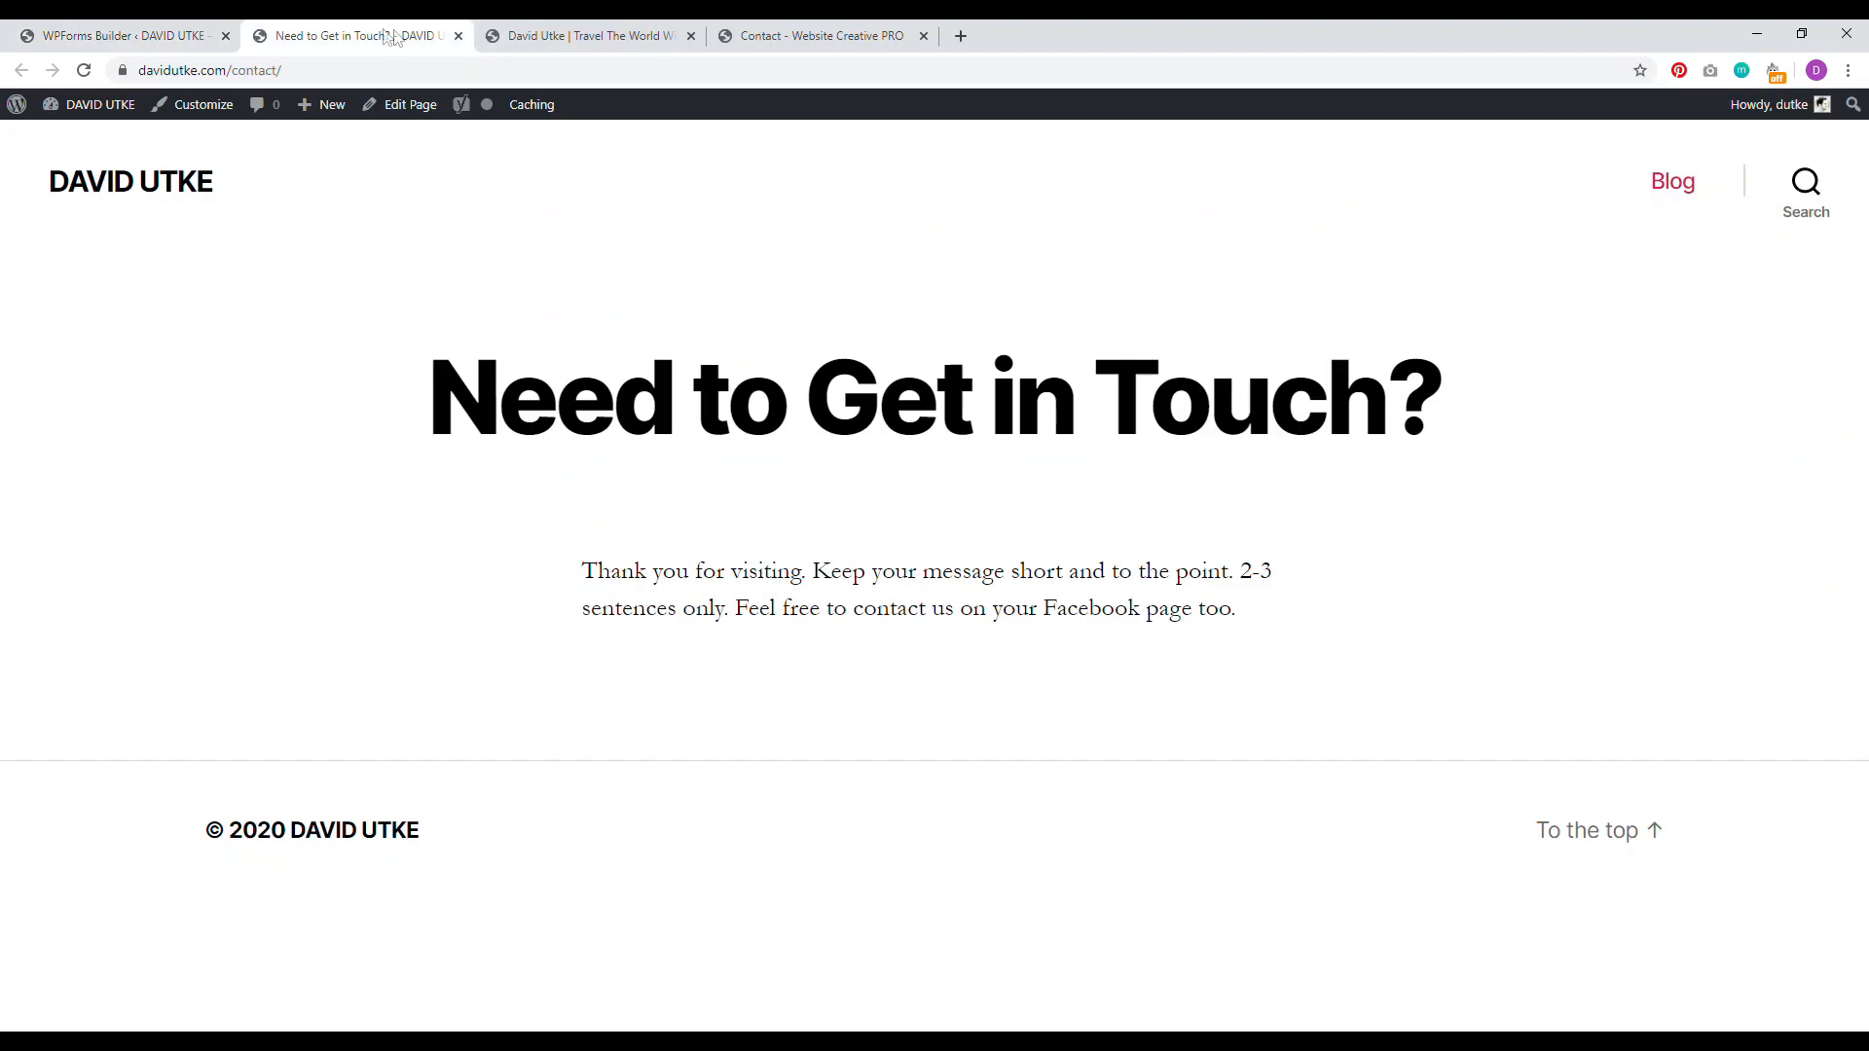
{"action": "left_click", "coordinate": [200, 105]}
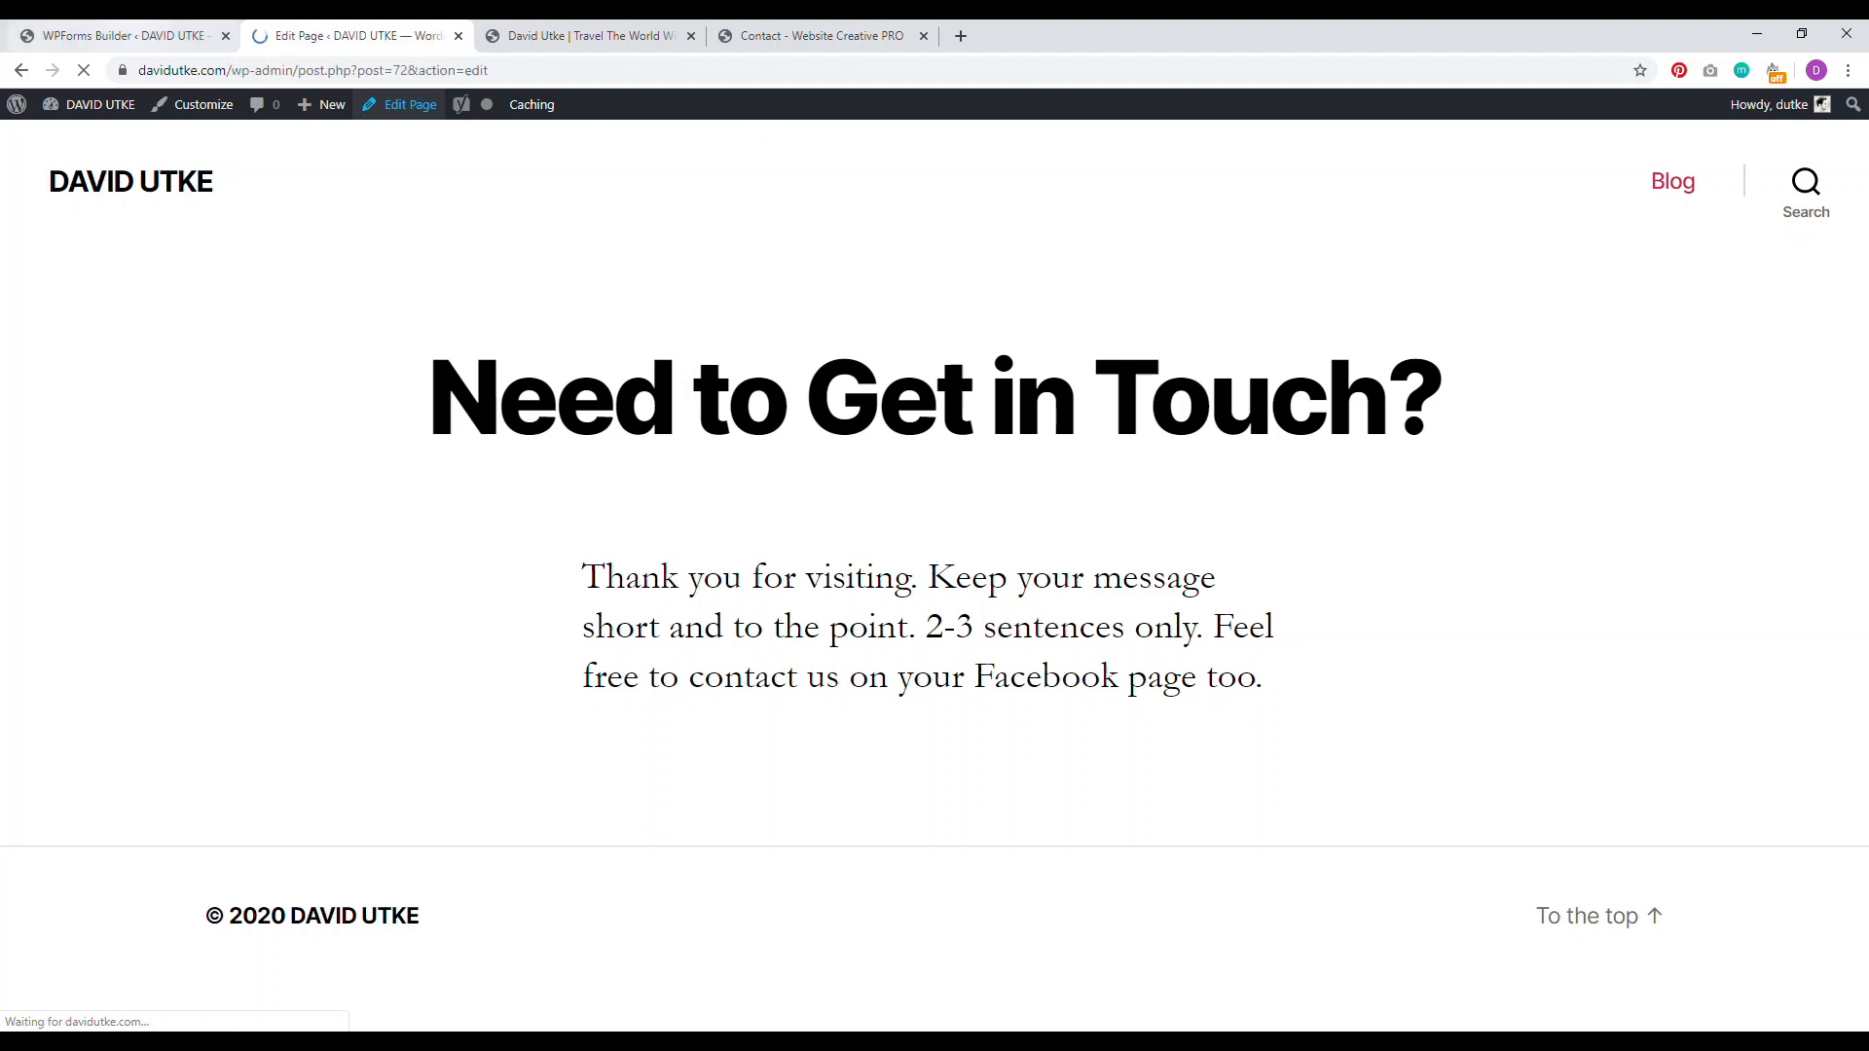
{"action": "left_click", "coordinate": [154, 36]}
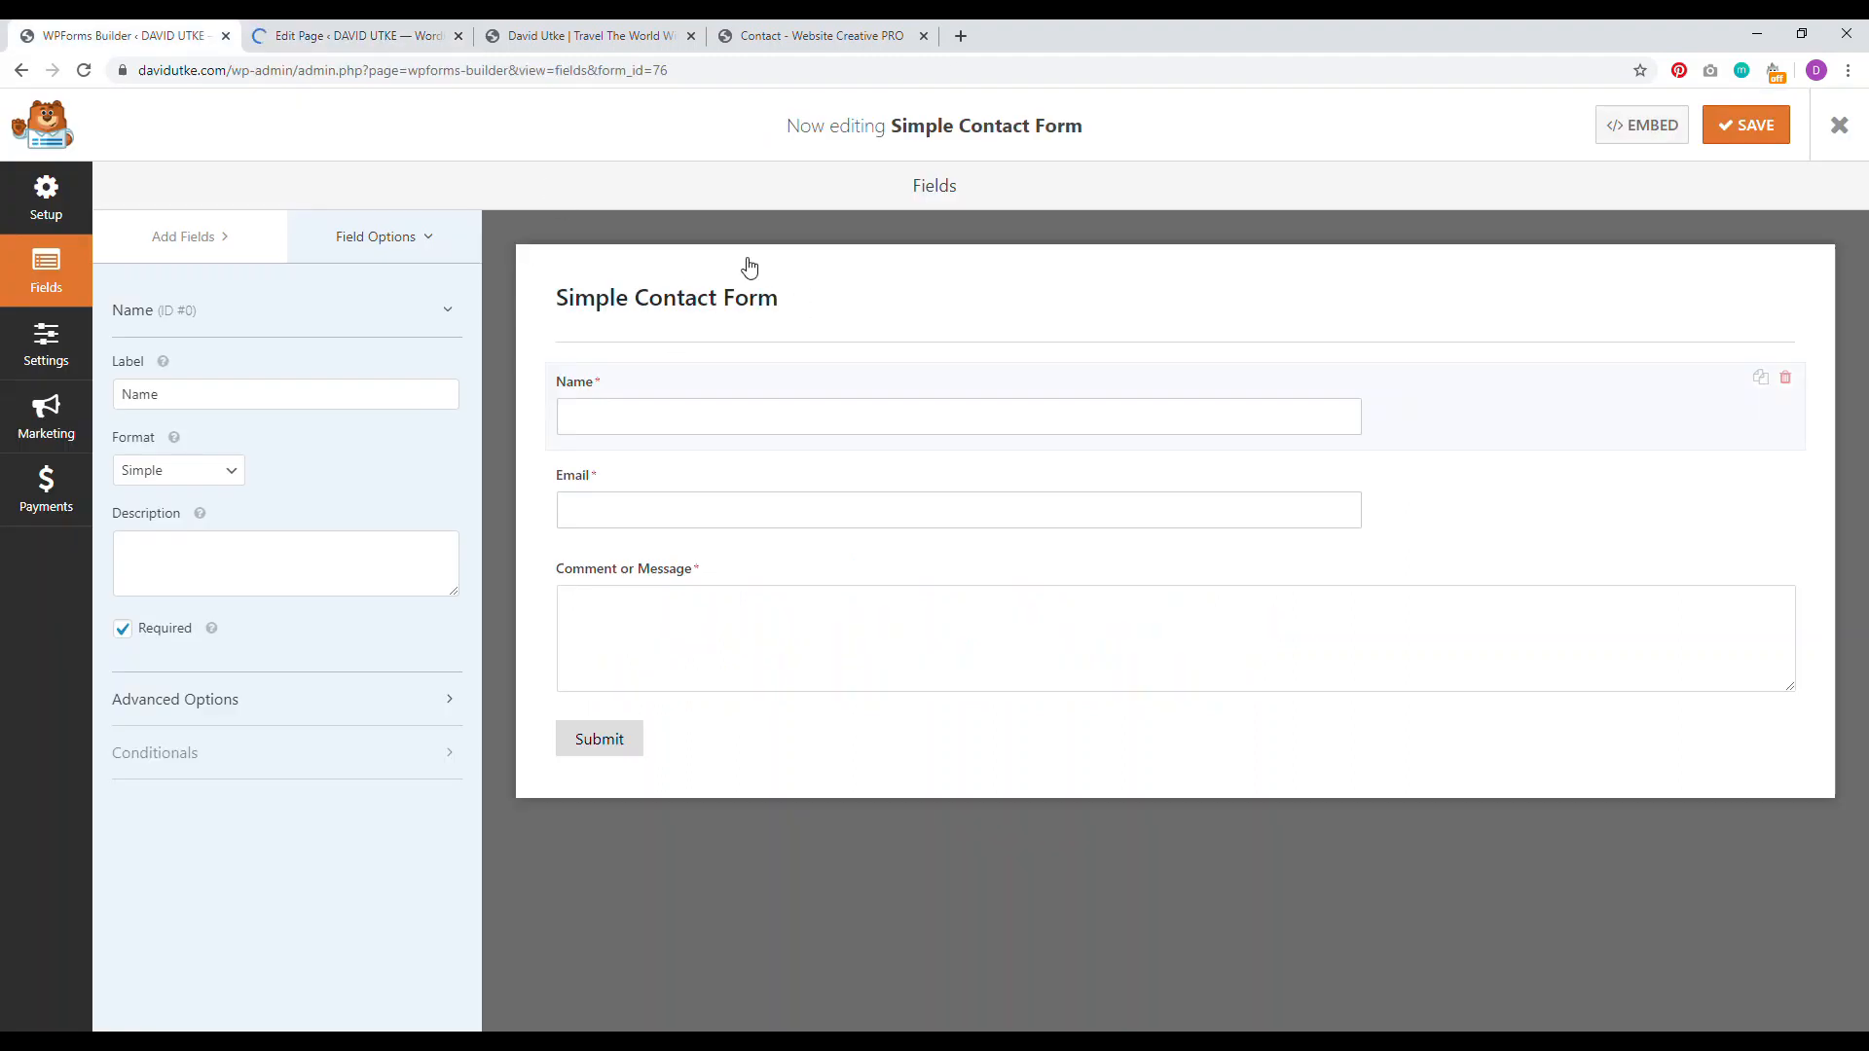
{"action": "left_click", "coordinate": [1645, 127]}
{"action": "left_click_drag", "start_coordinate": [1200, 373], "coordinate": [762, 372]}
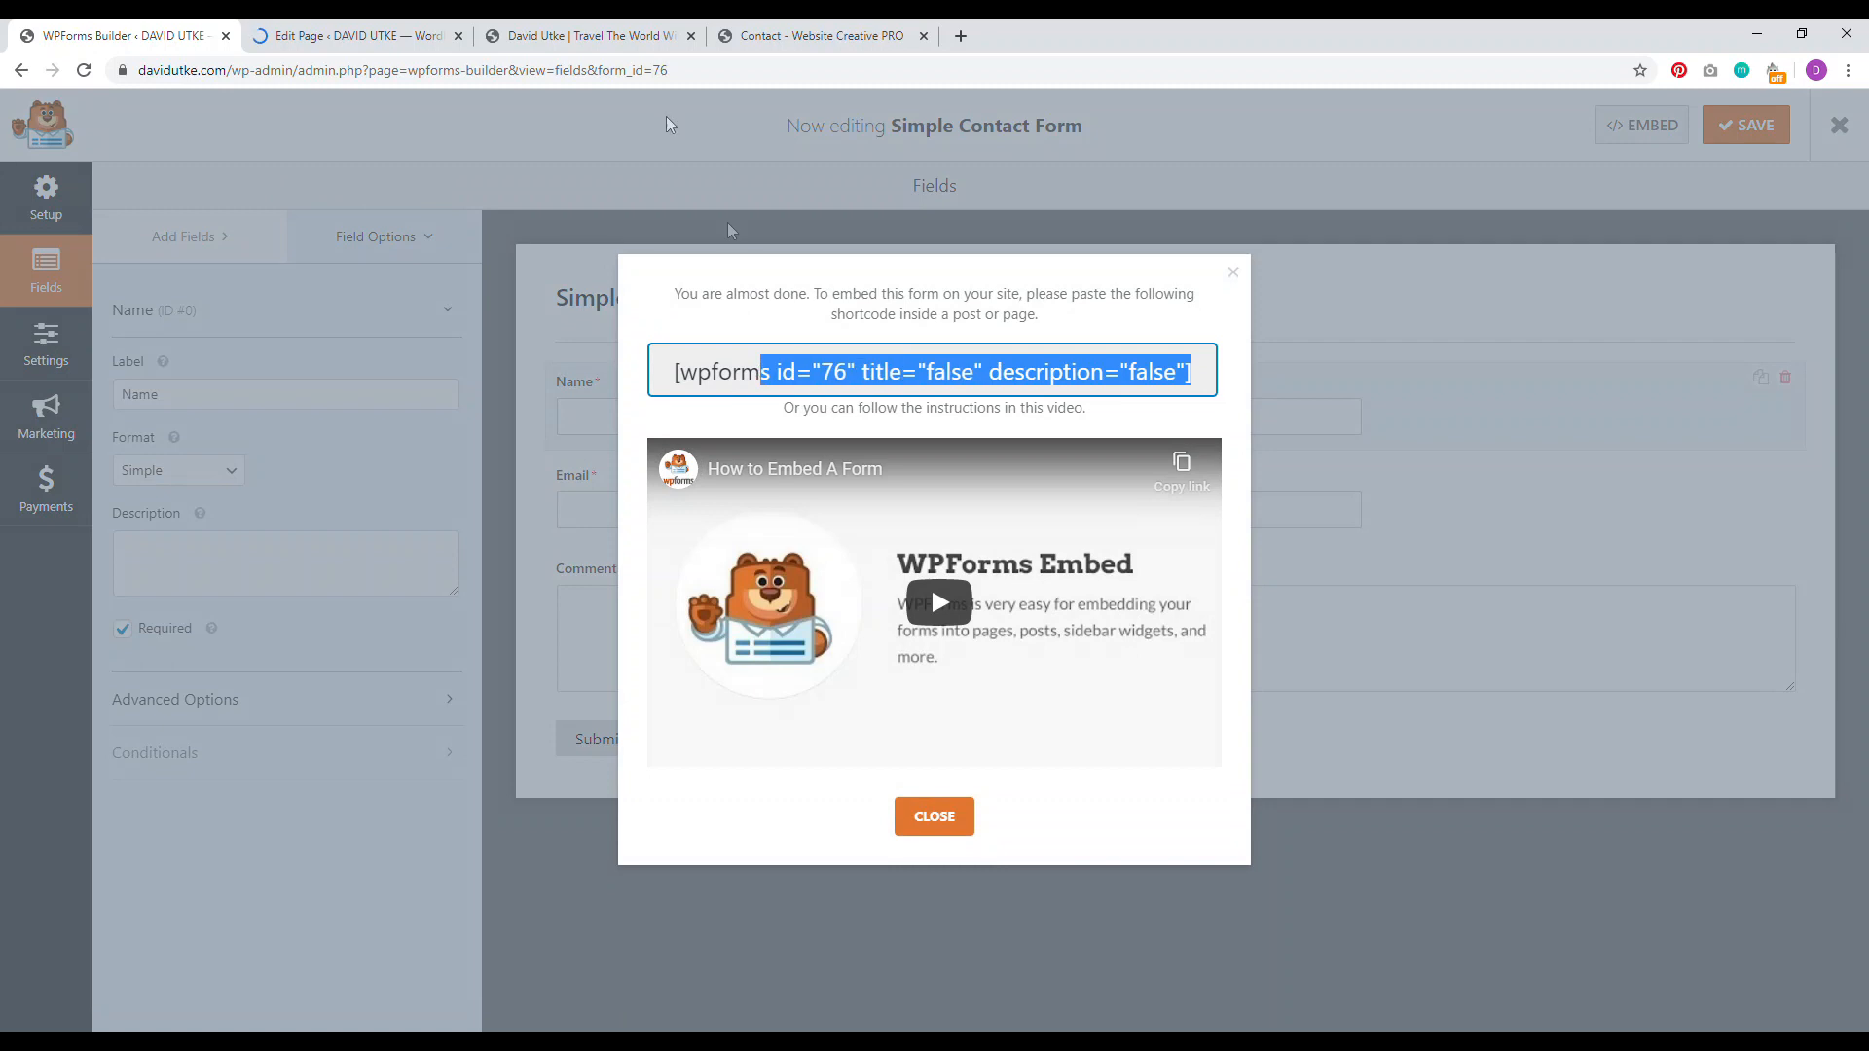
{"action": "left_click", "coordinate": [418, 37]}
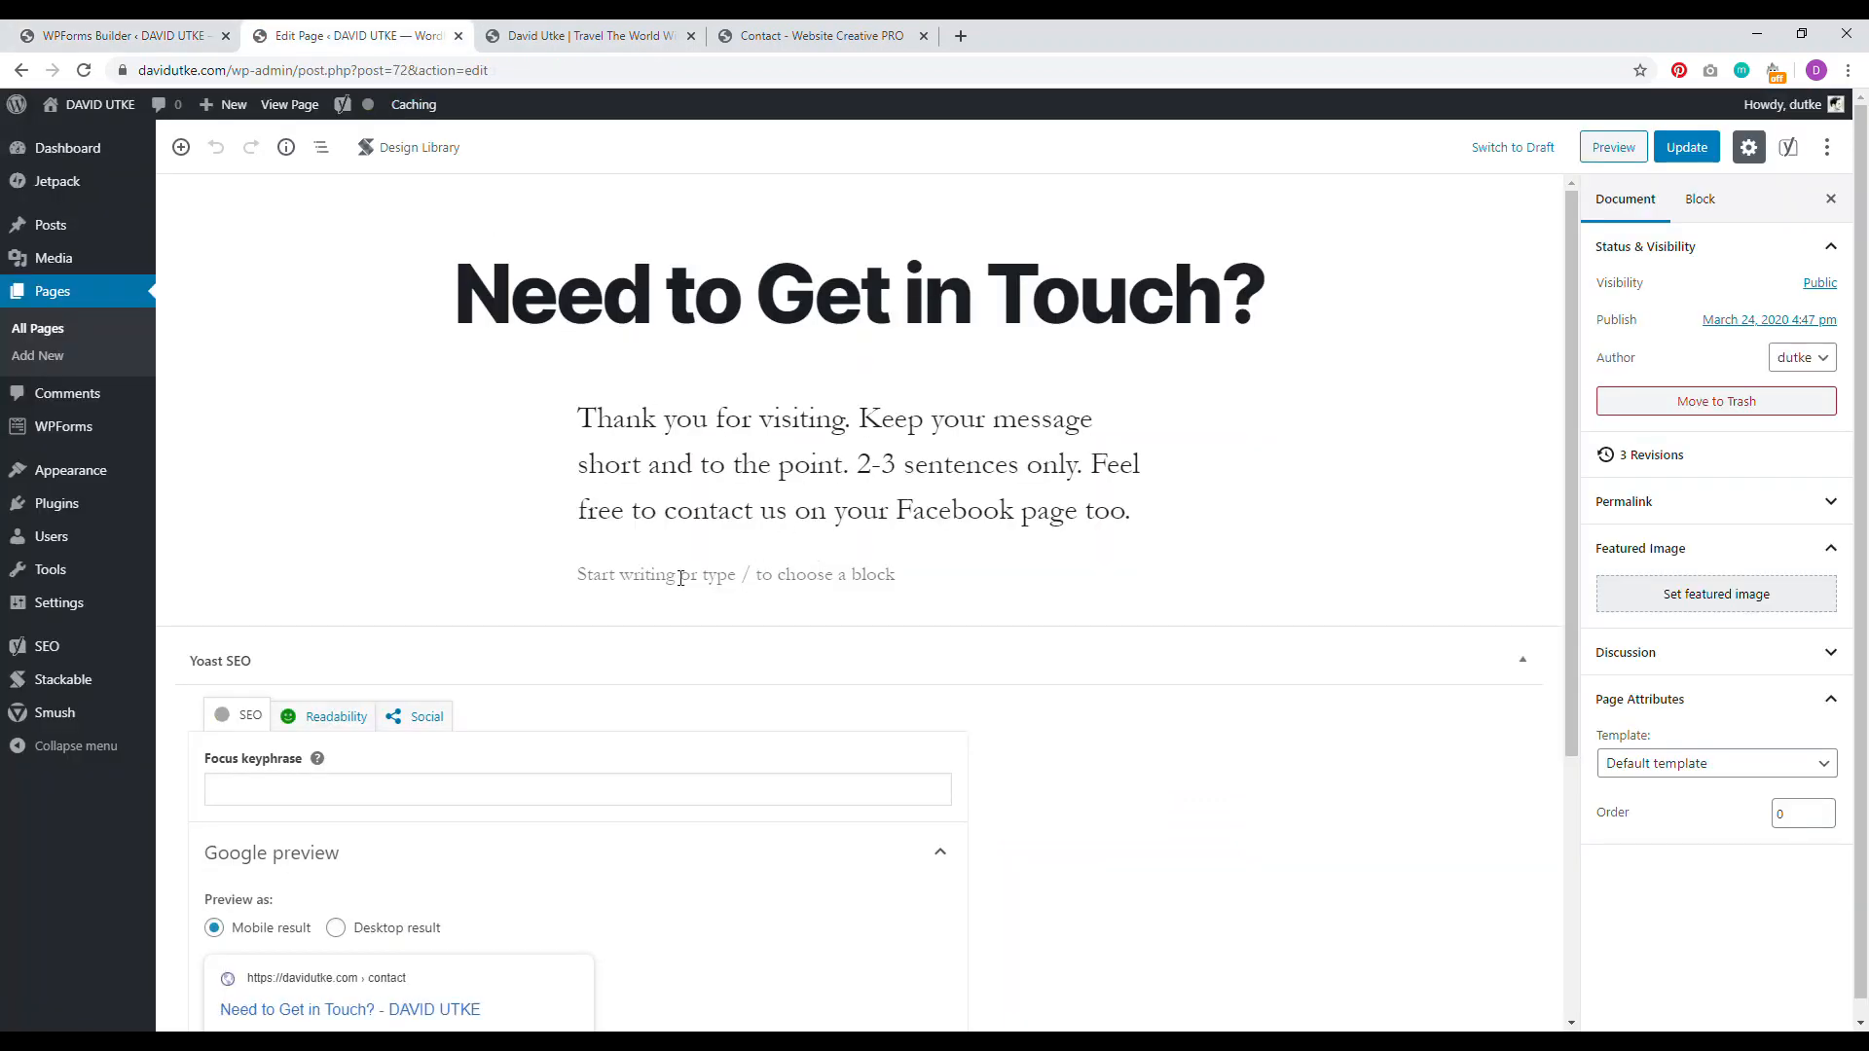
Step: Paste the wpforms shortcode below the intro paragraph, update, and open the live page
{"action": "left_click", "coordinate": [676, 576]}
{"action": "right_click", "coordinate": [626, 581]}
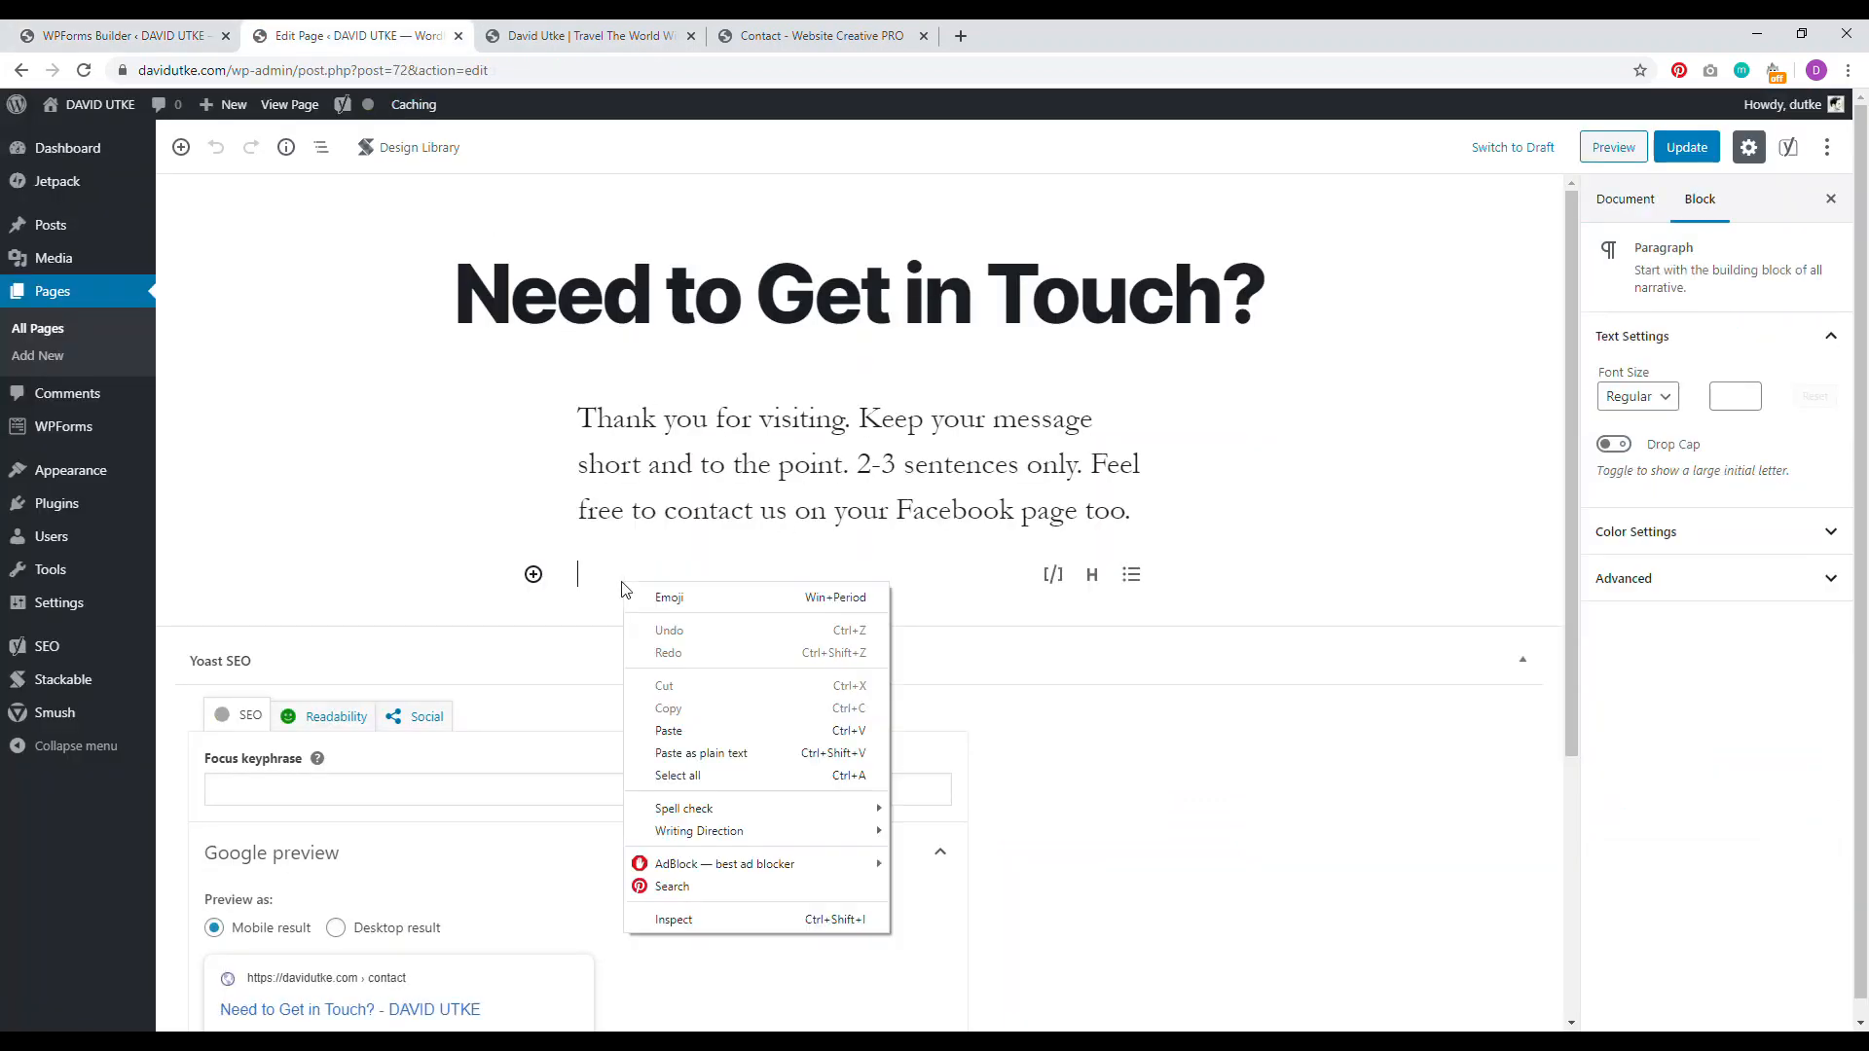
{"action": "left_click", "coordinate": [669, 731]}
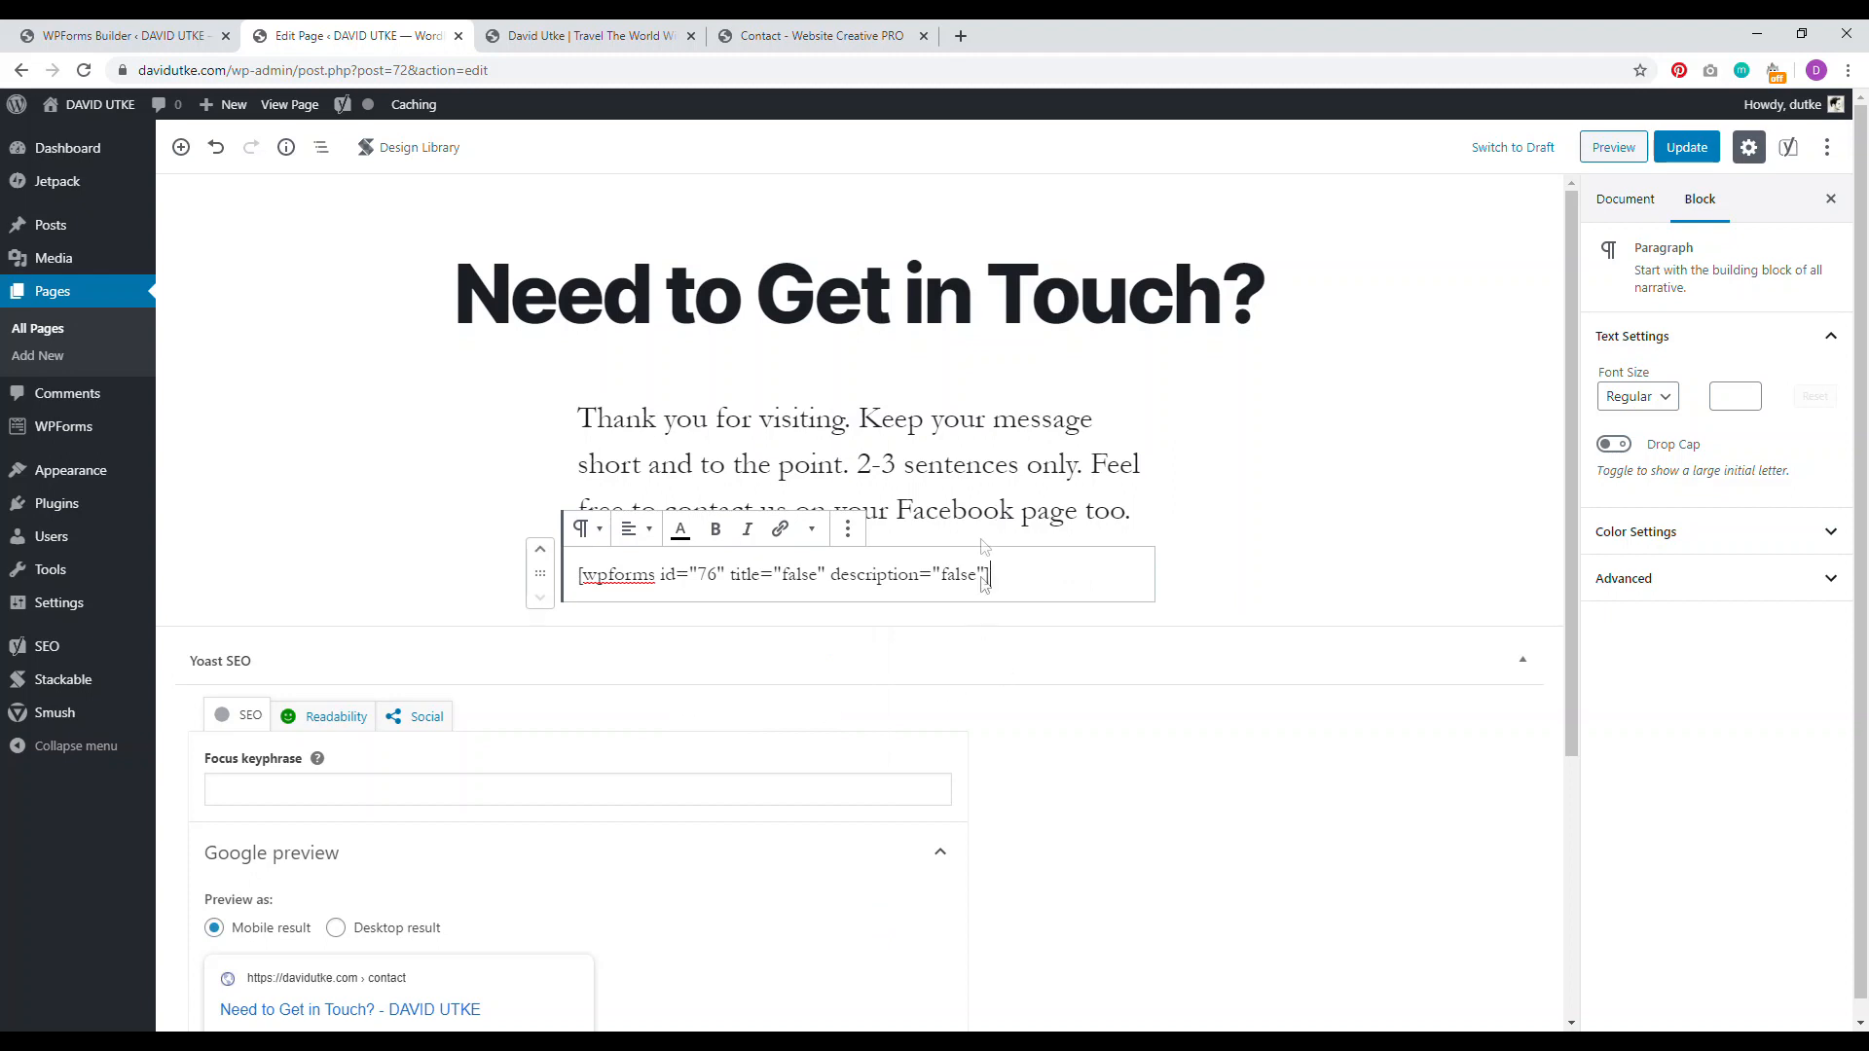
{"action": "left_click", "coordinate": [1678, 154]}
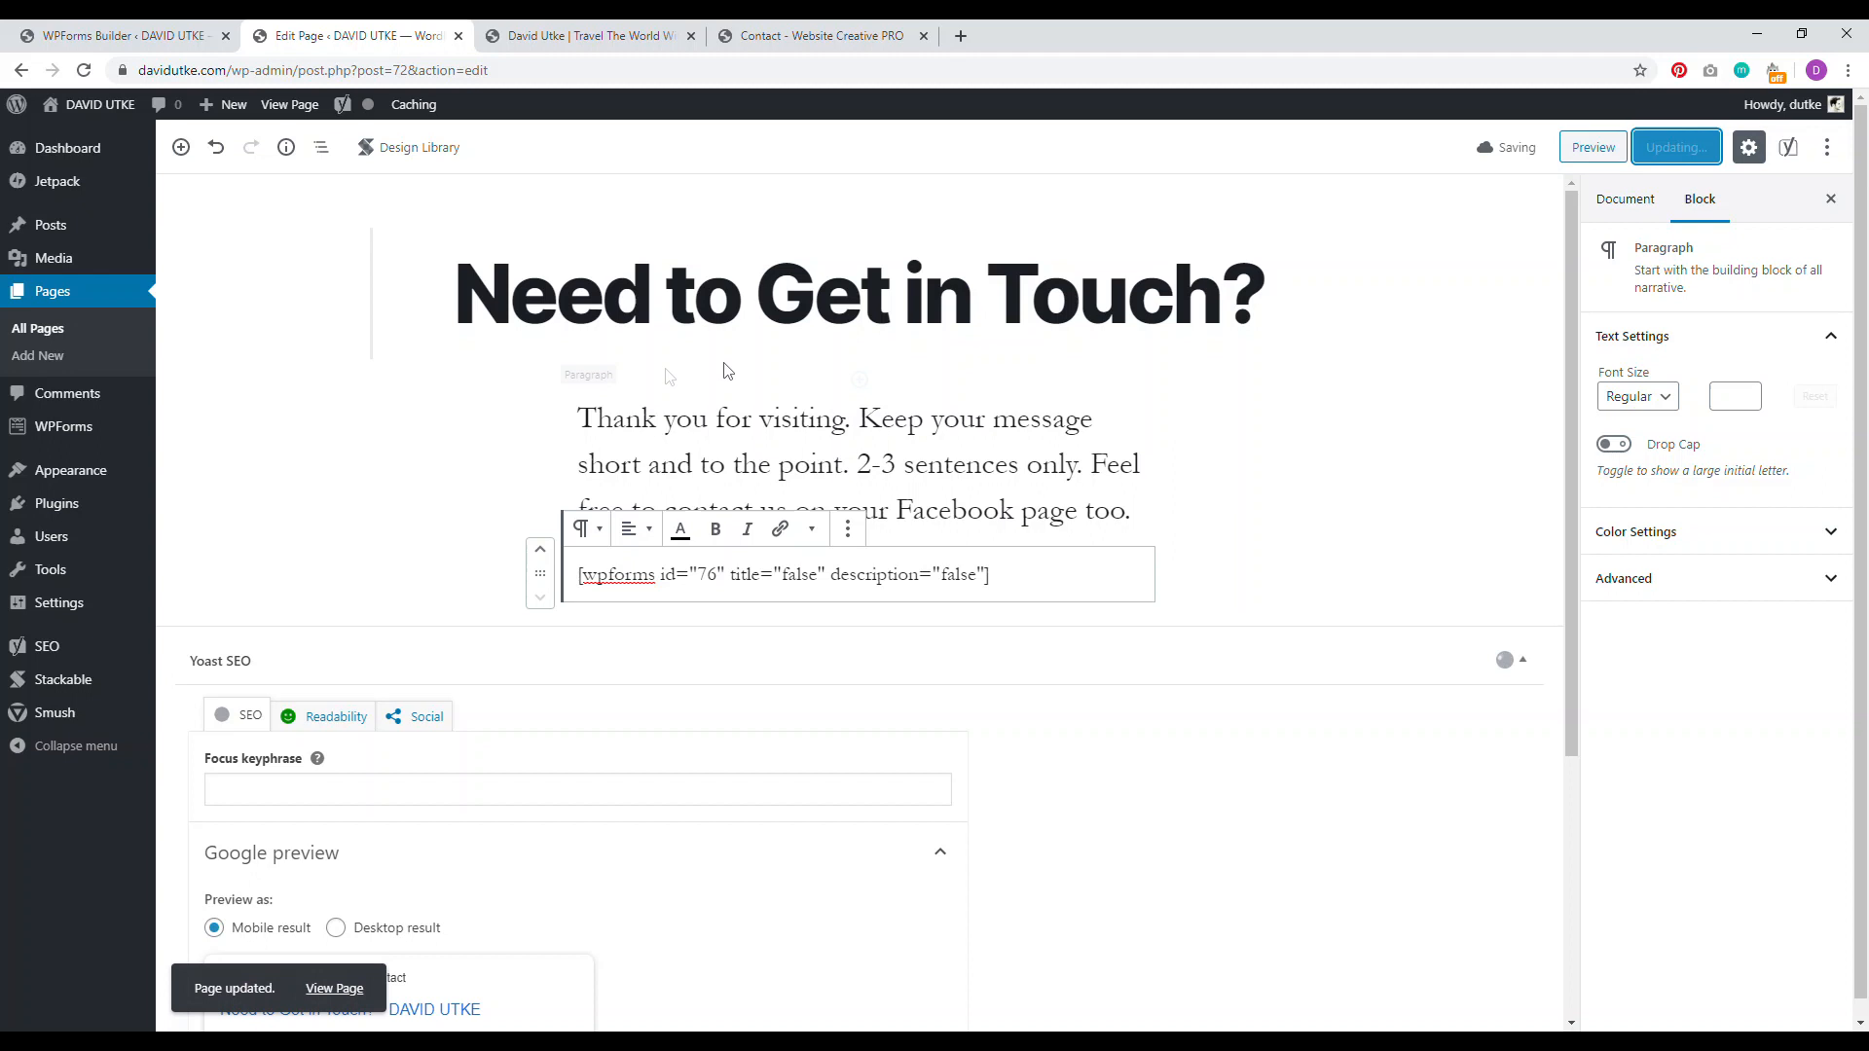
{"action": "left_click", "coordinate": [796, 294]}
{"action": "left_click", "coordinate": [547, 210]}
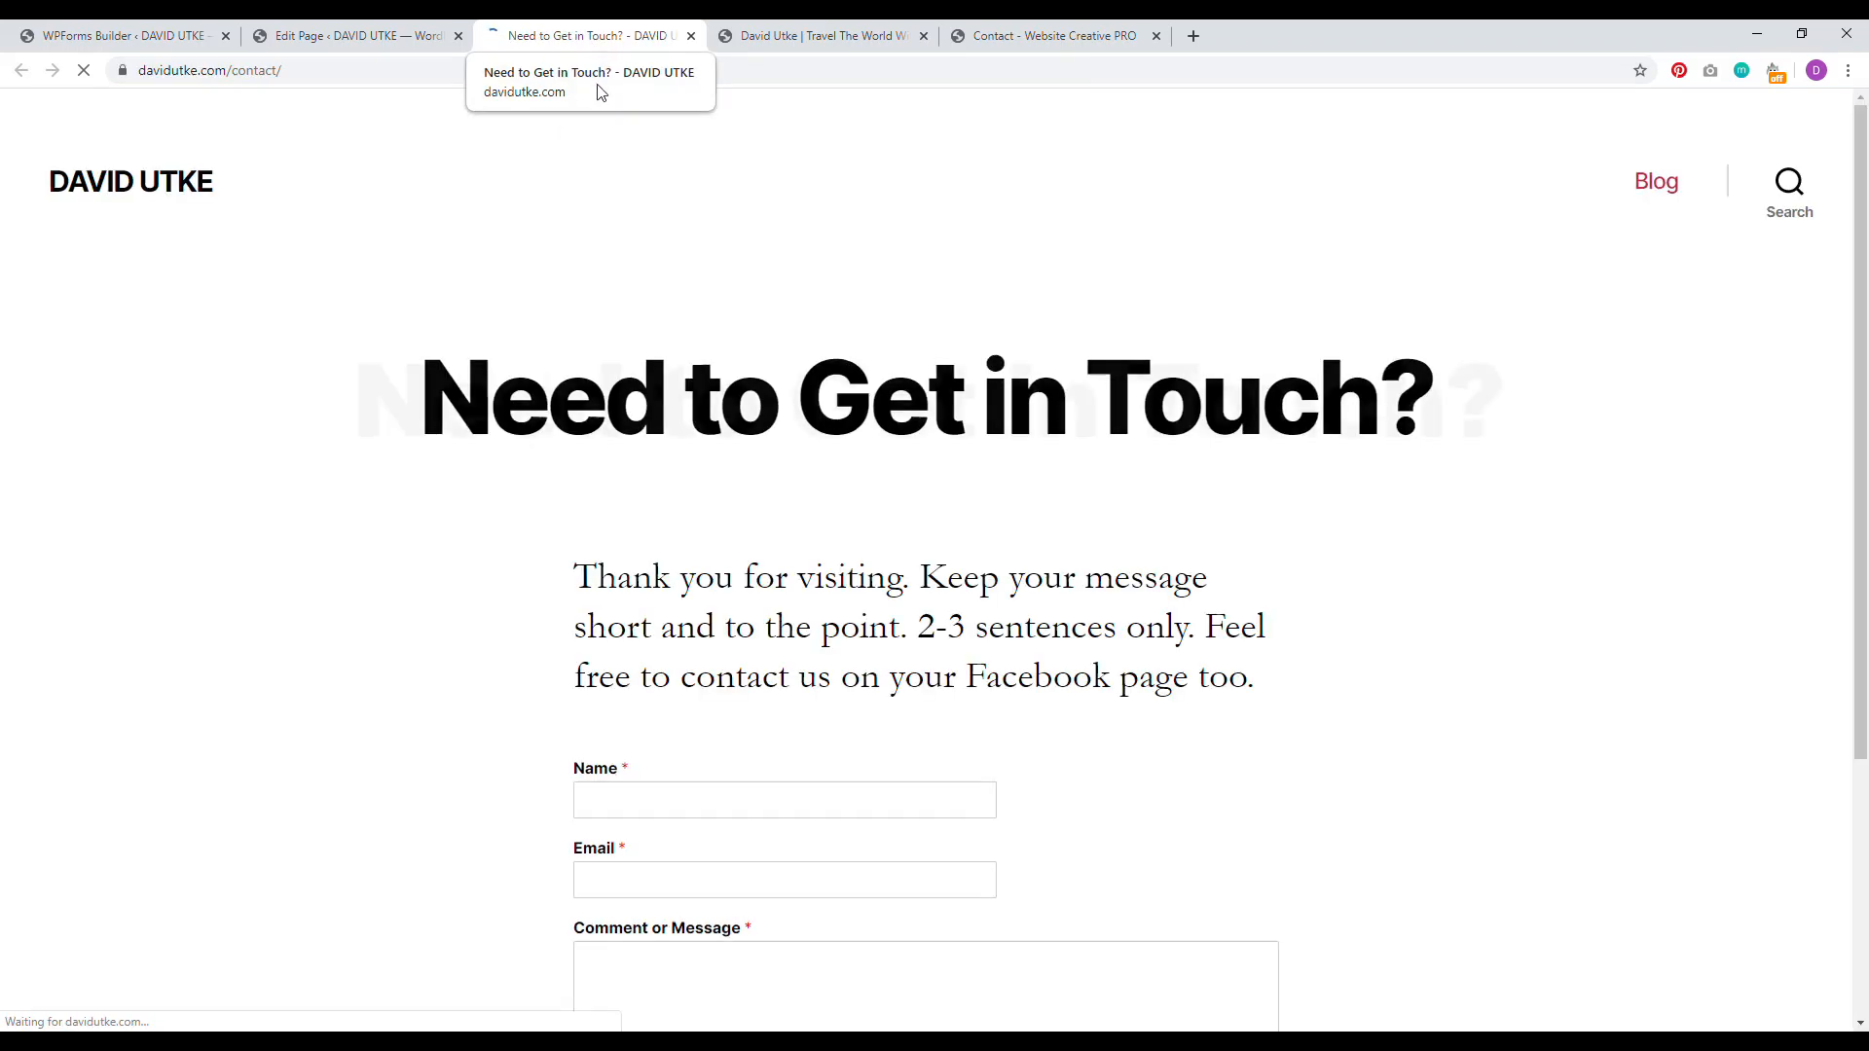
Step: Check the Name, Email and Comment or Message form on the live contact page
{"action": "scroll", "coordinate": [1836, 522], "scroll_direction": "down", "scroll_amount": 3}
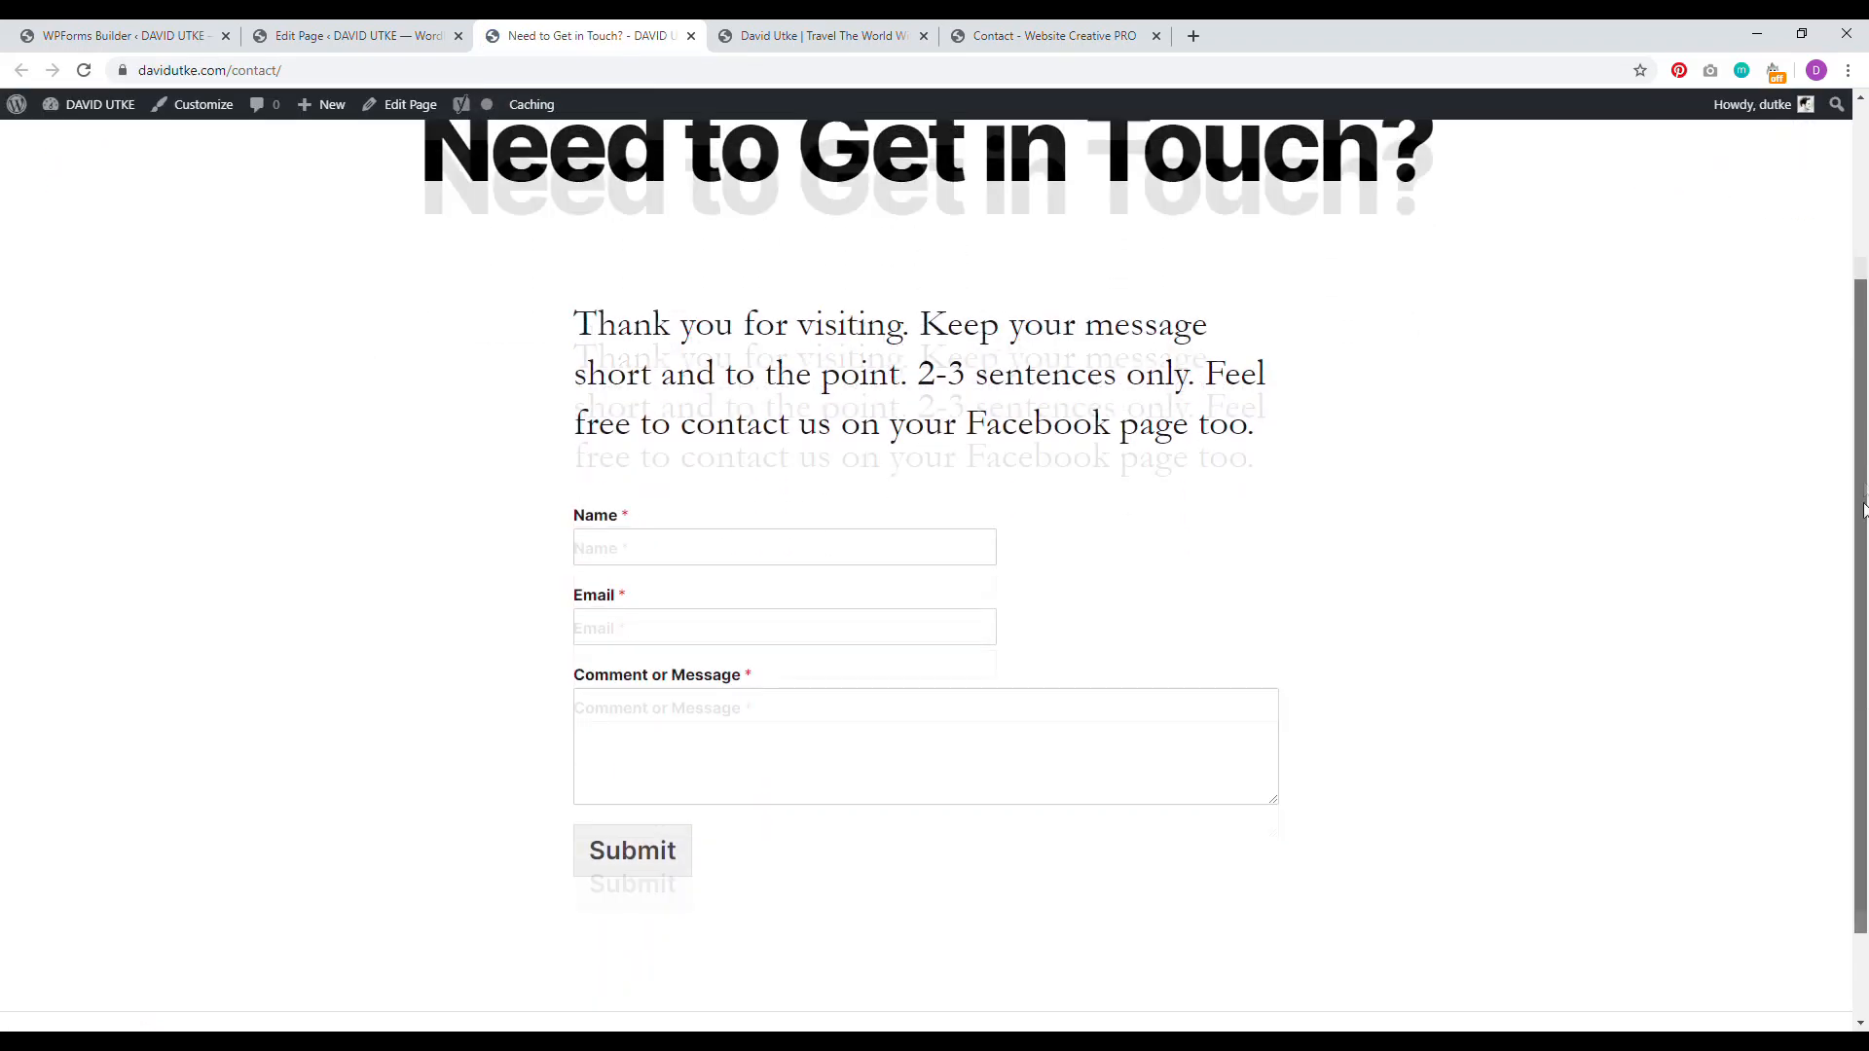
{"action": "scroll", "coordinate": [723, 518], "scroll_direction": "up", "scroll_amount": 3}
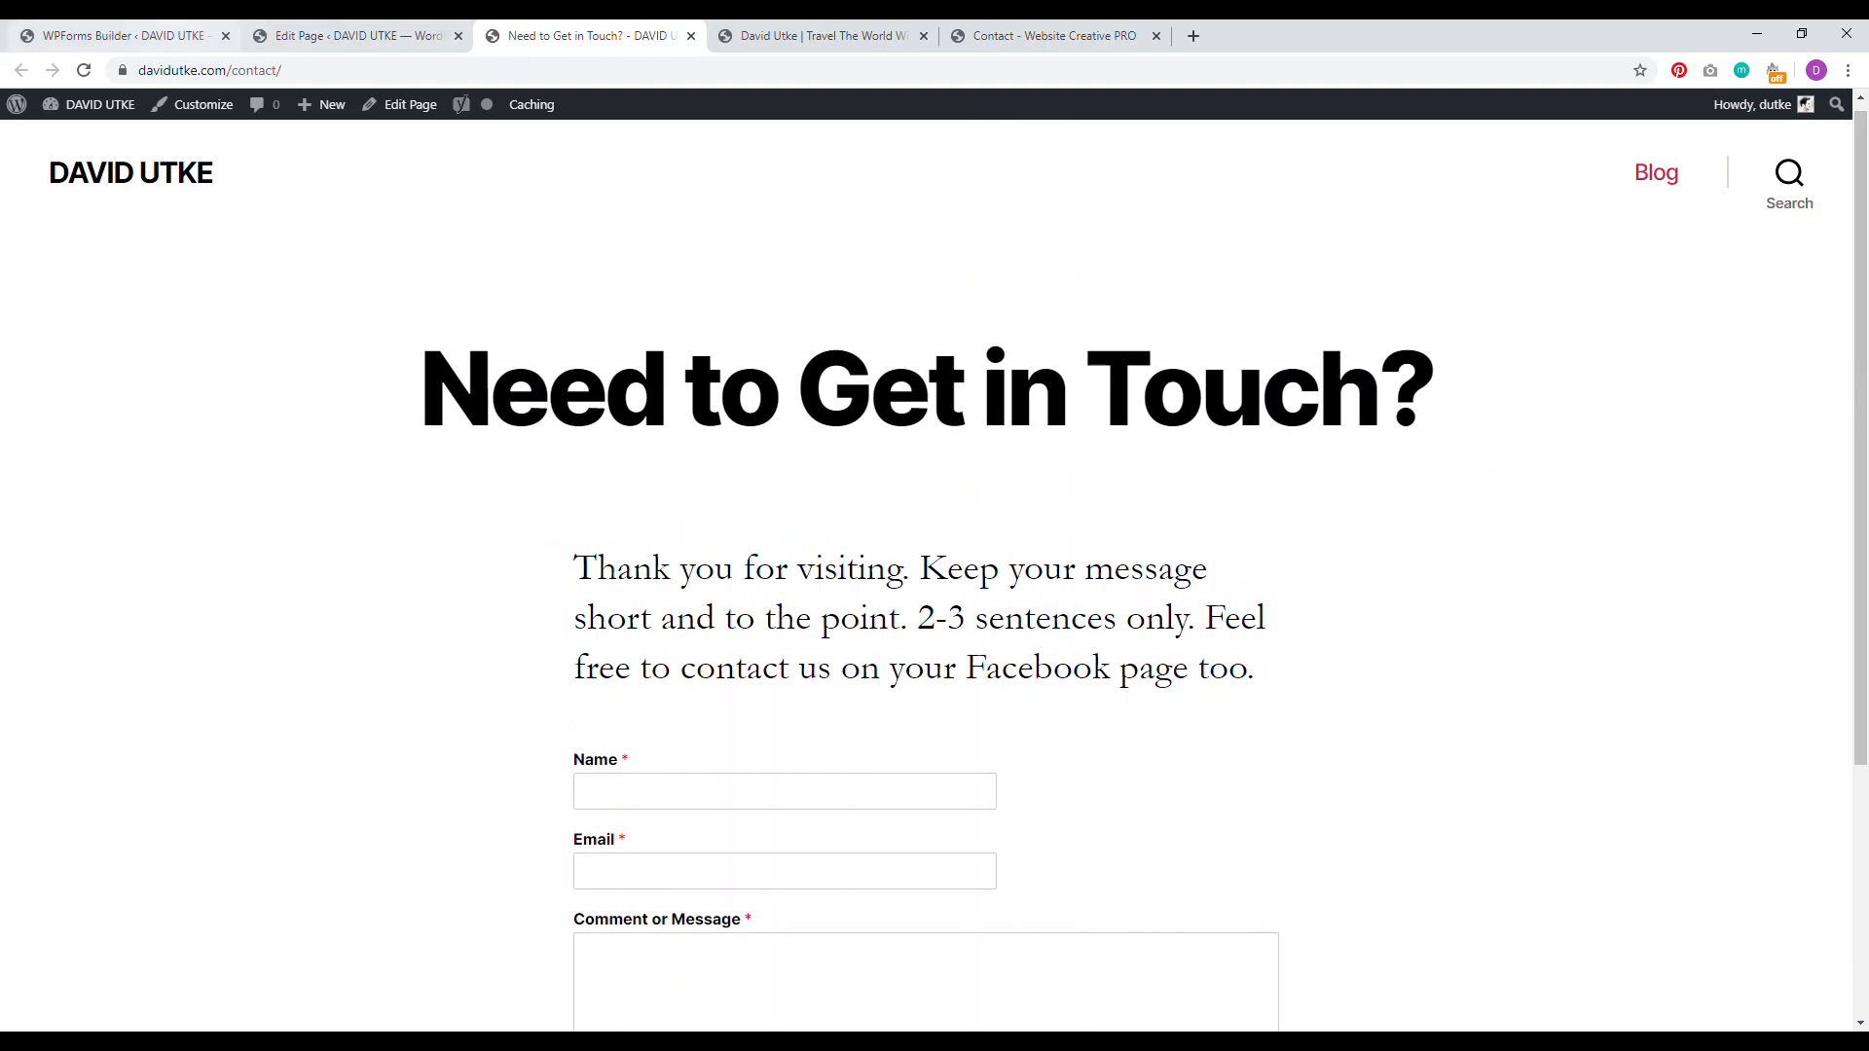
{"action": "left_click", "coordinate": [117, 35]}
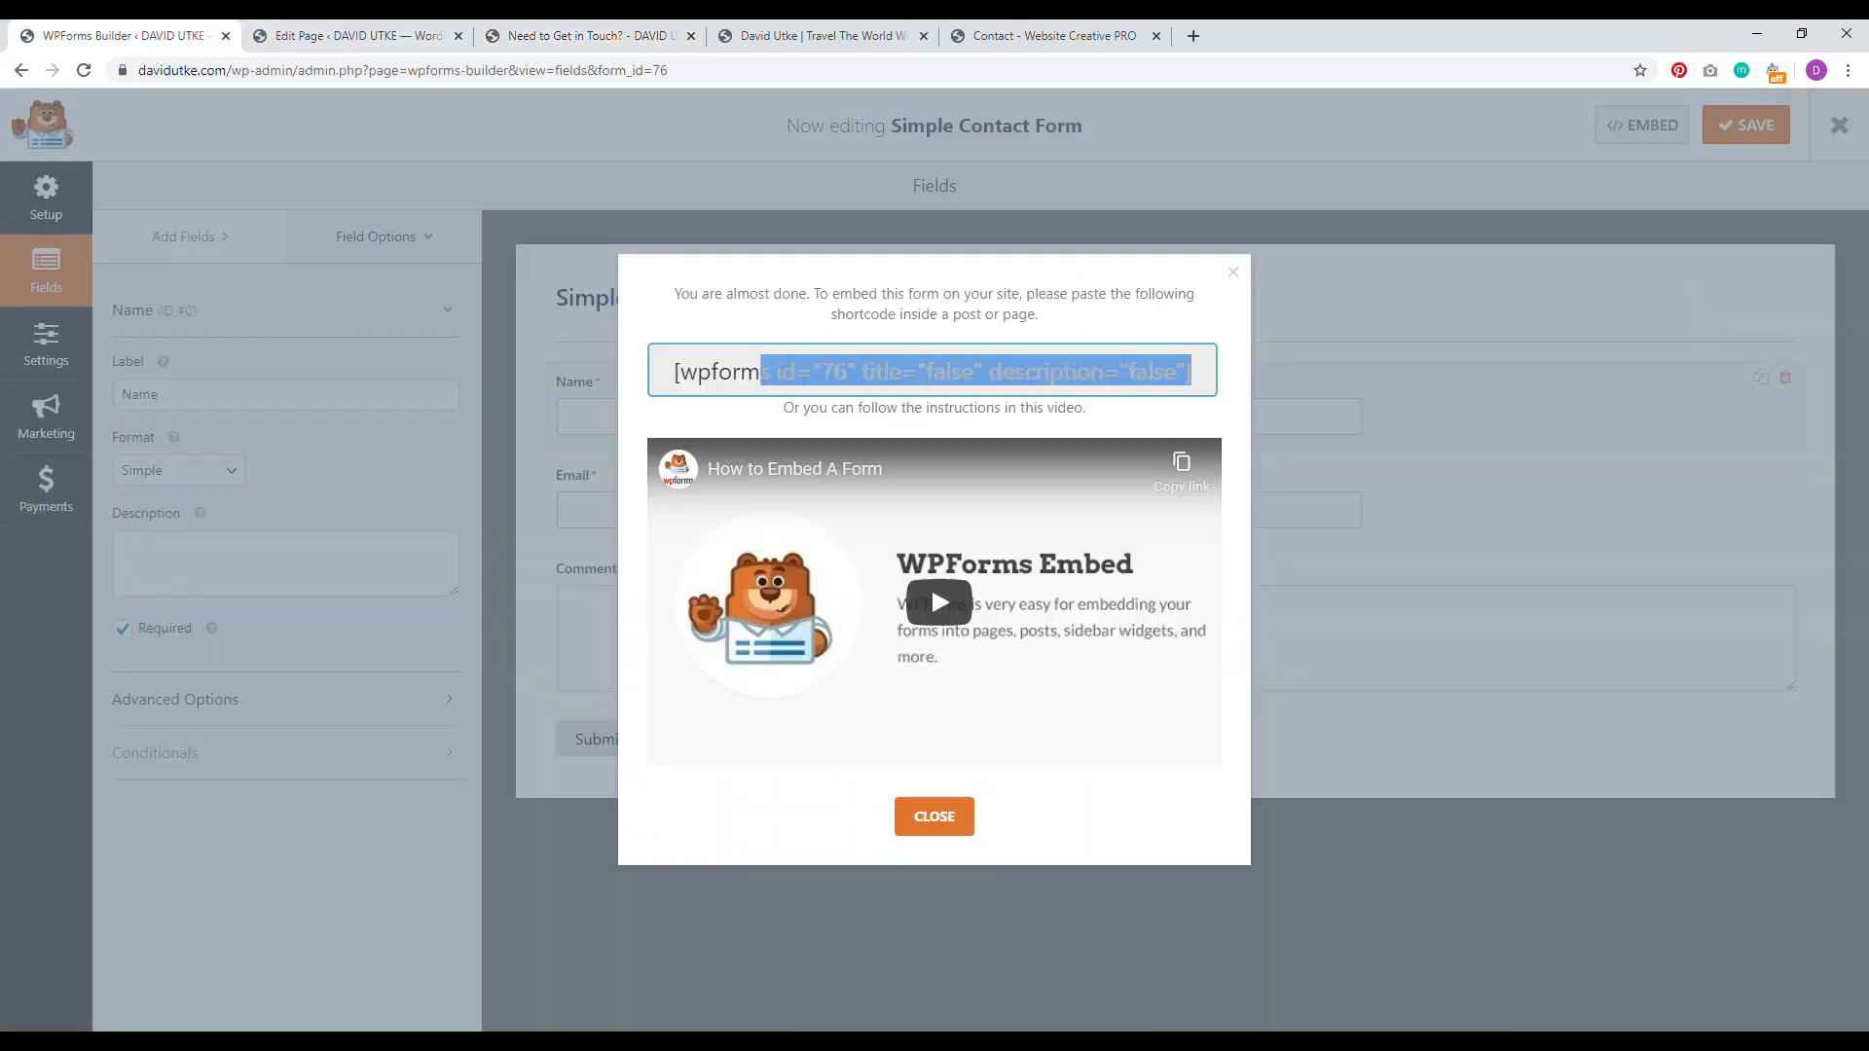
{"action": "left_click", "coordinate": [551, 32]}
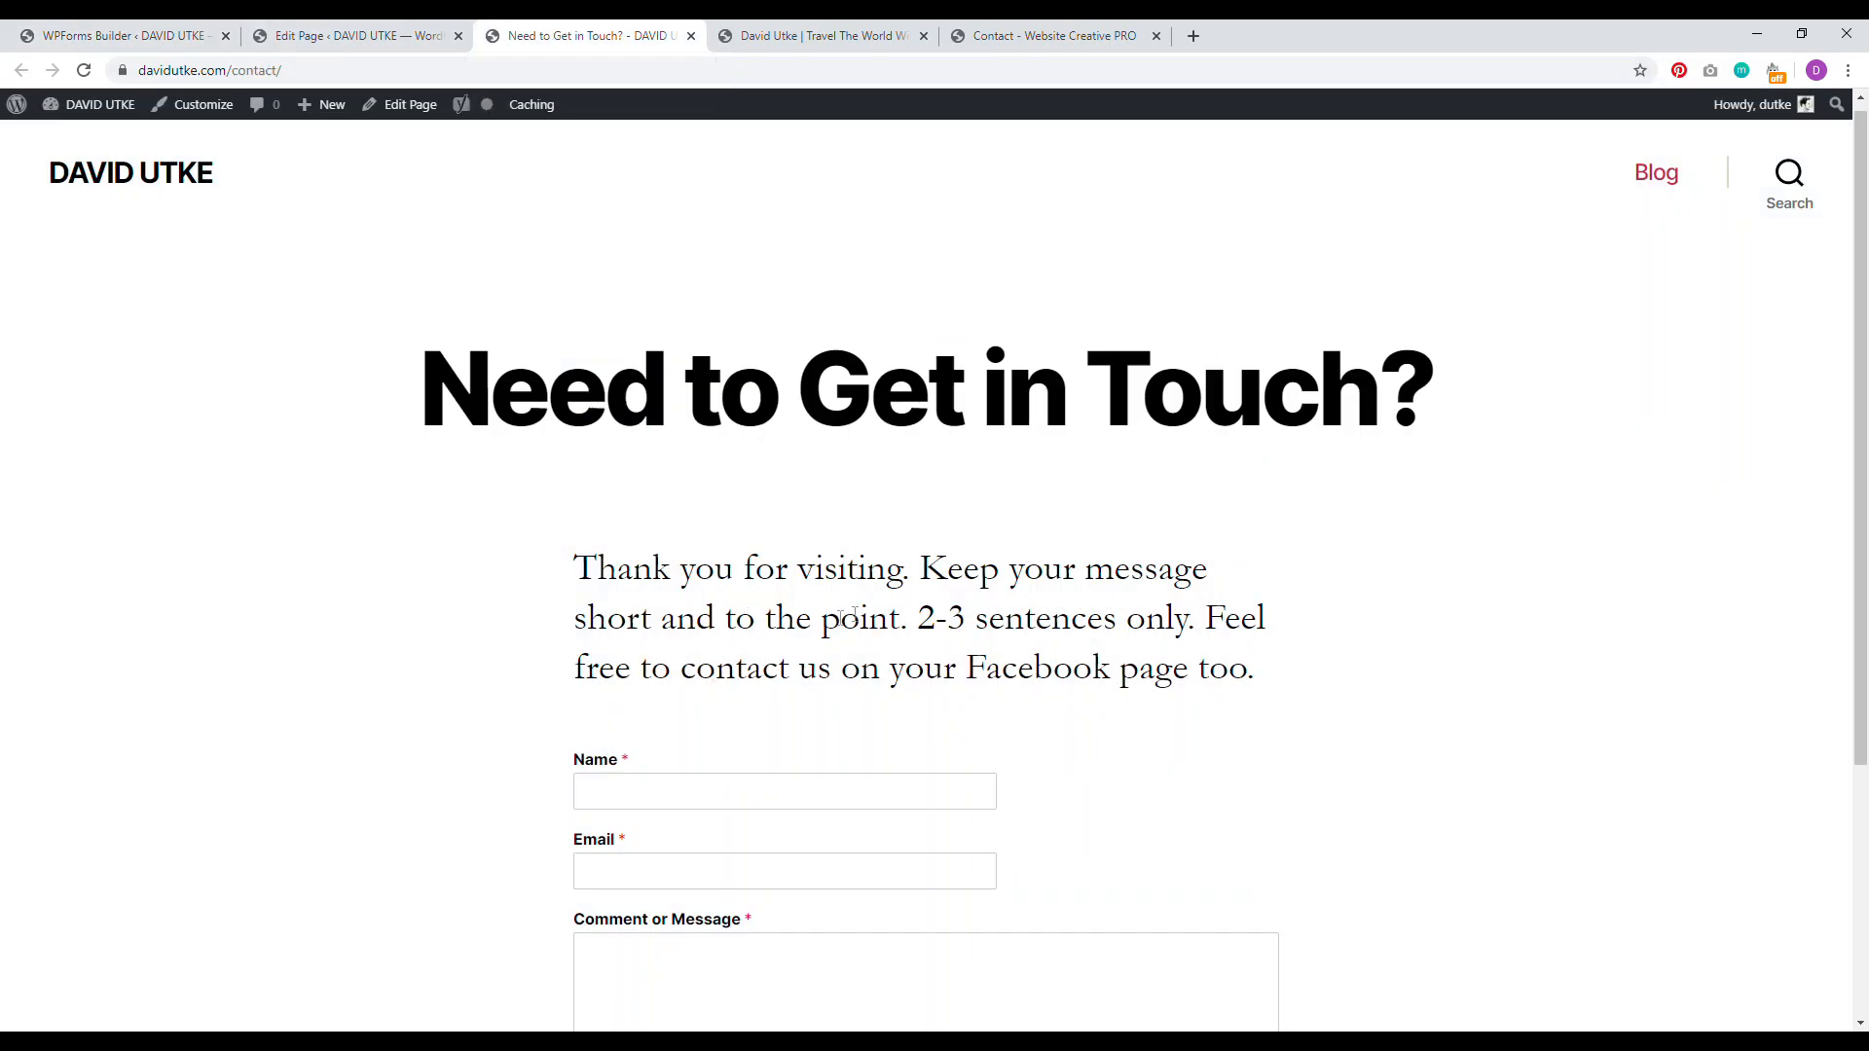
{"action": "scroll", "coordinate": [714, 613], "scroll_direction": "down", "scroll_amount": 2}
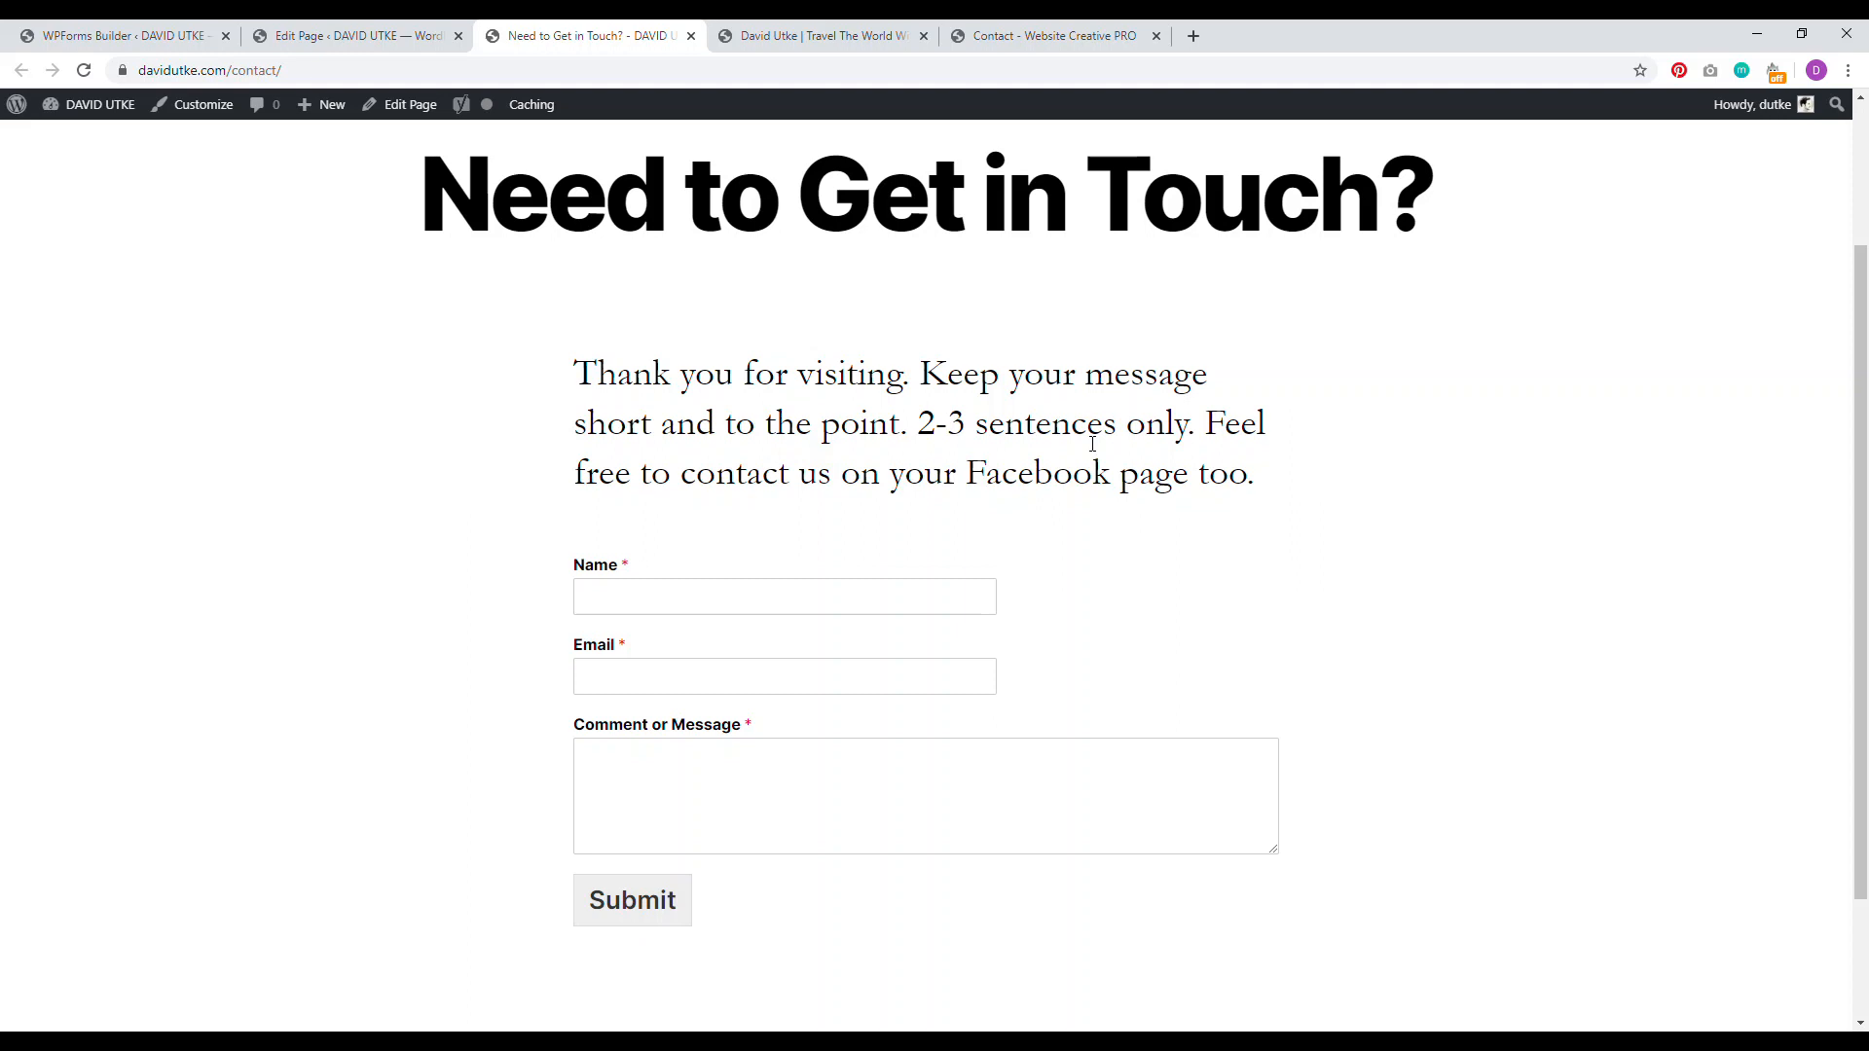
{"action": "scroll", "coordinate": [1088, 443], "scroll_direction": "up", "scroll_amount": 2}
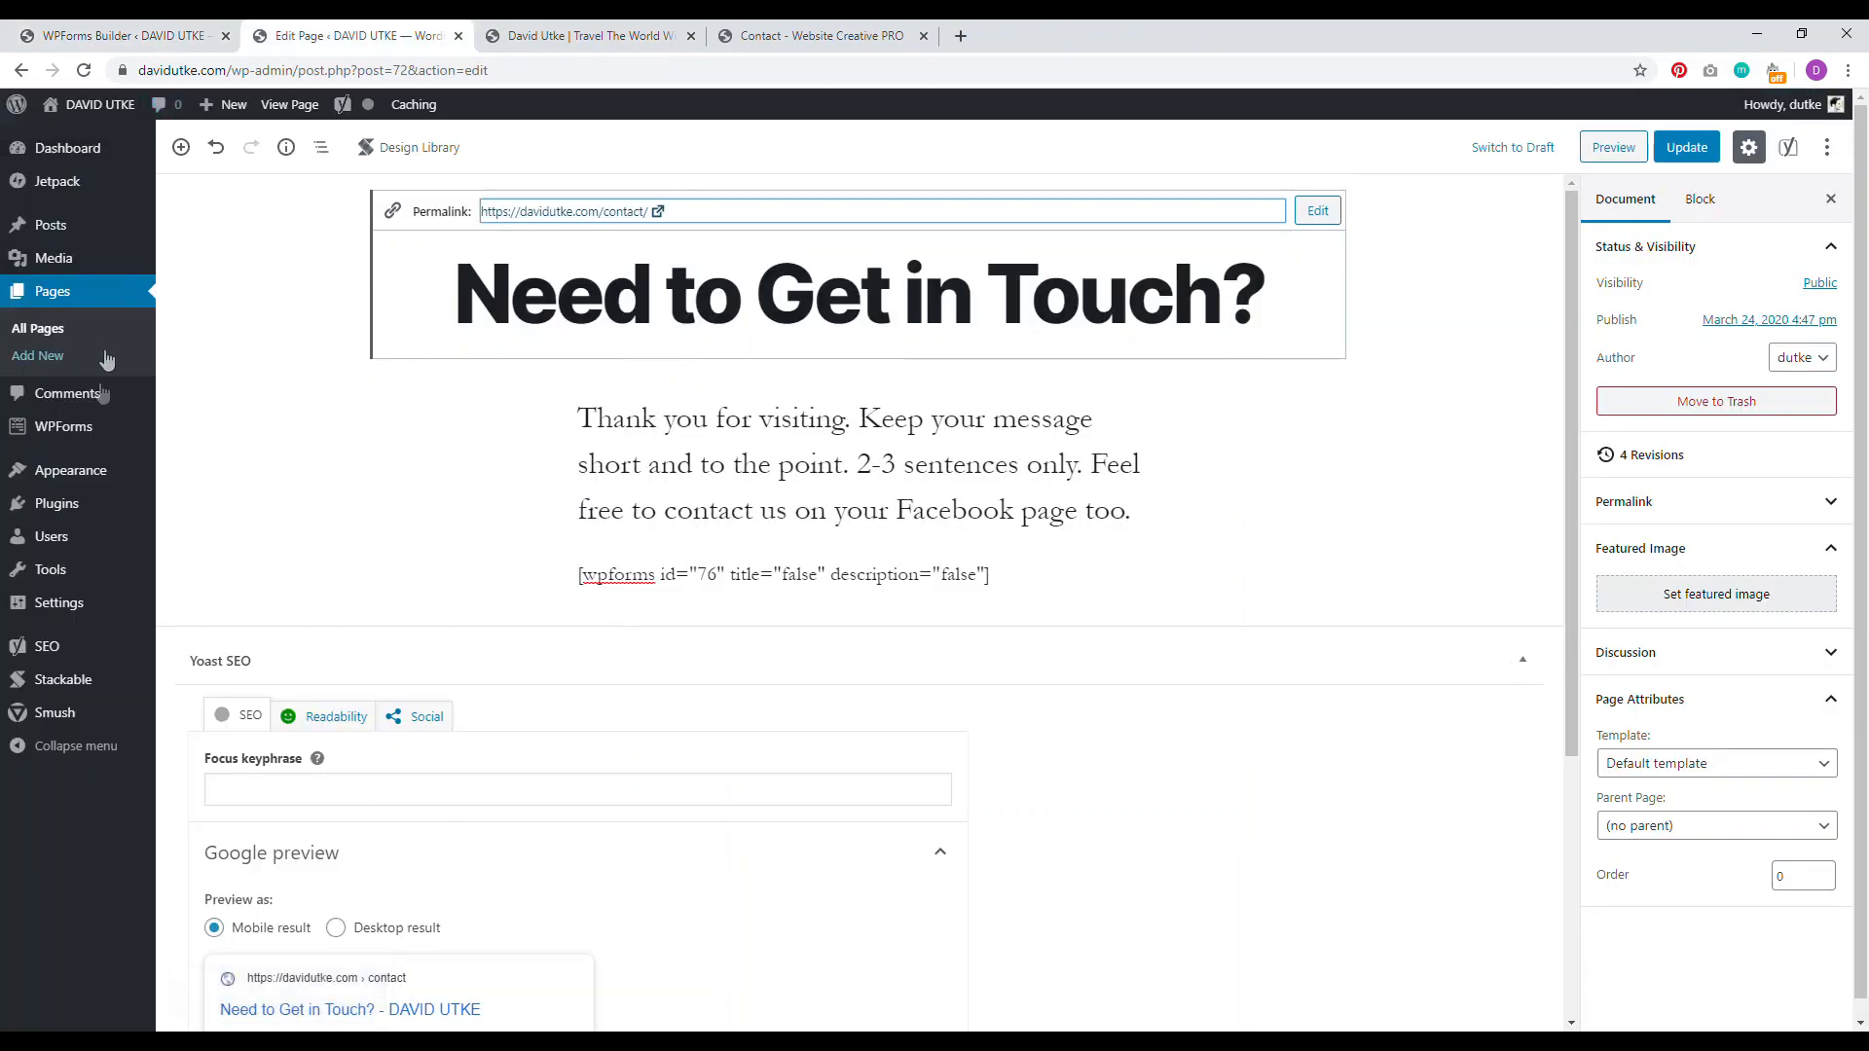
Step: Add the Need to Get in Touch? and About pages to the menu and save it
{"action": "left_click", "coordinate": [195, 570]}
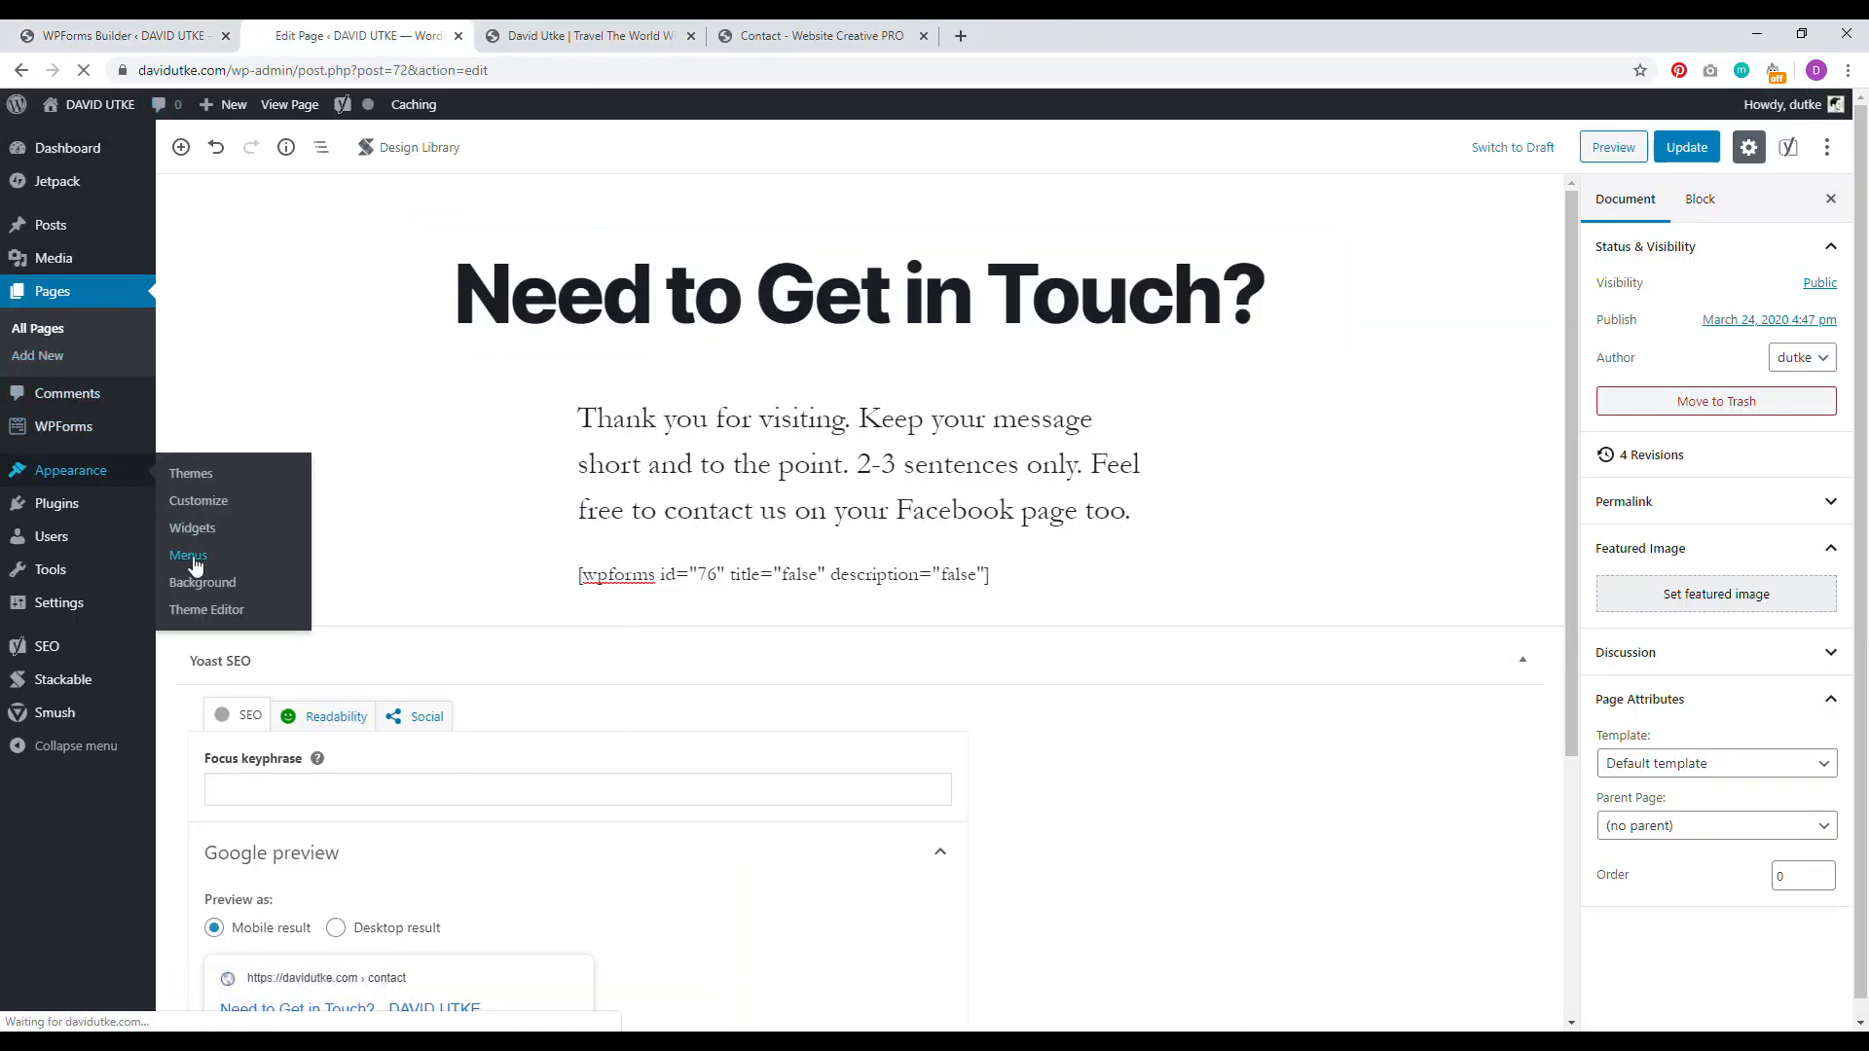
{"action": "left_click", "coordinate": [226, 36]}
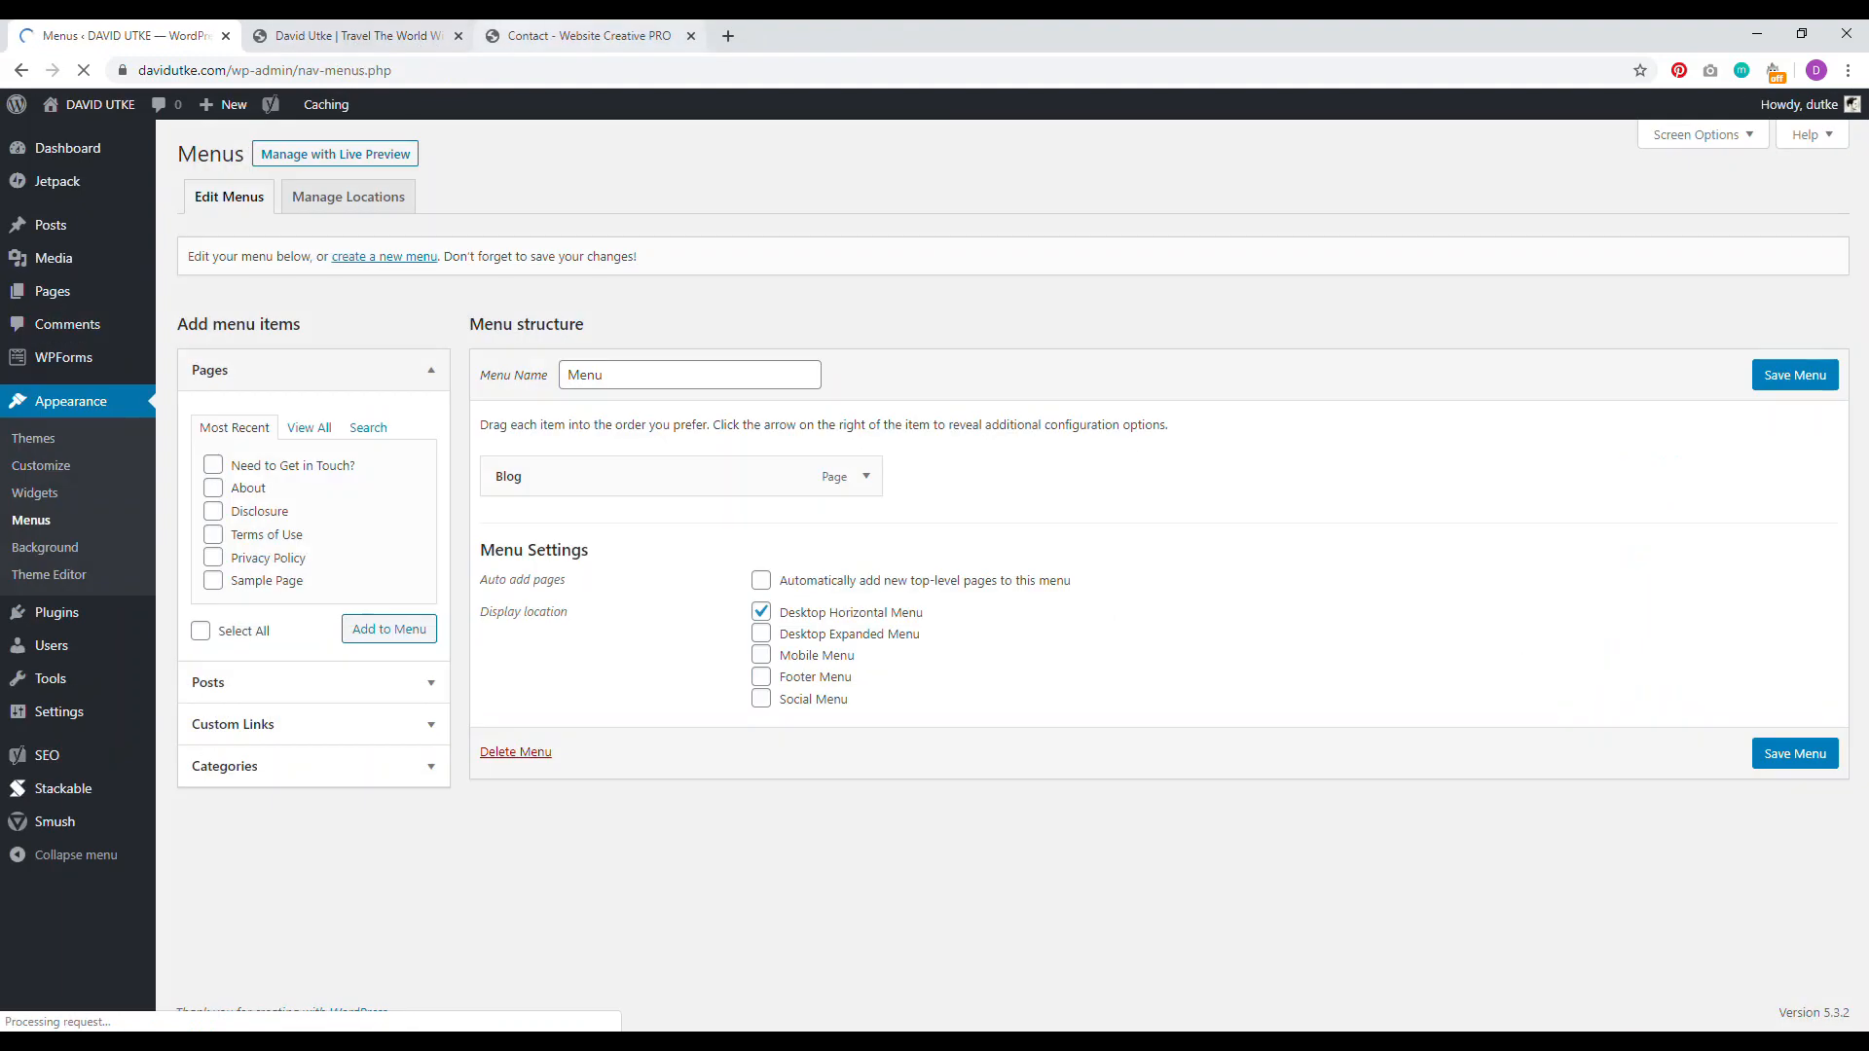
{"action": "left_click", "coordinate": [690, 36]}
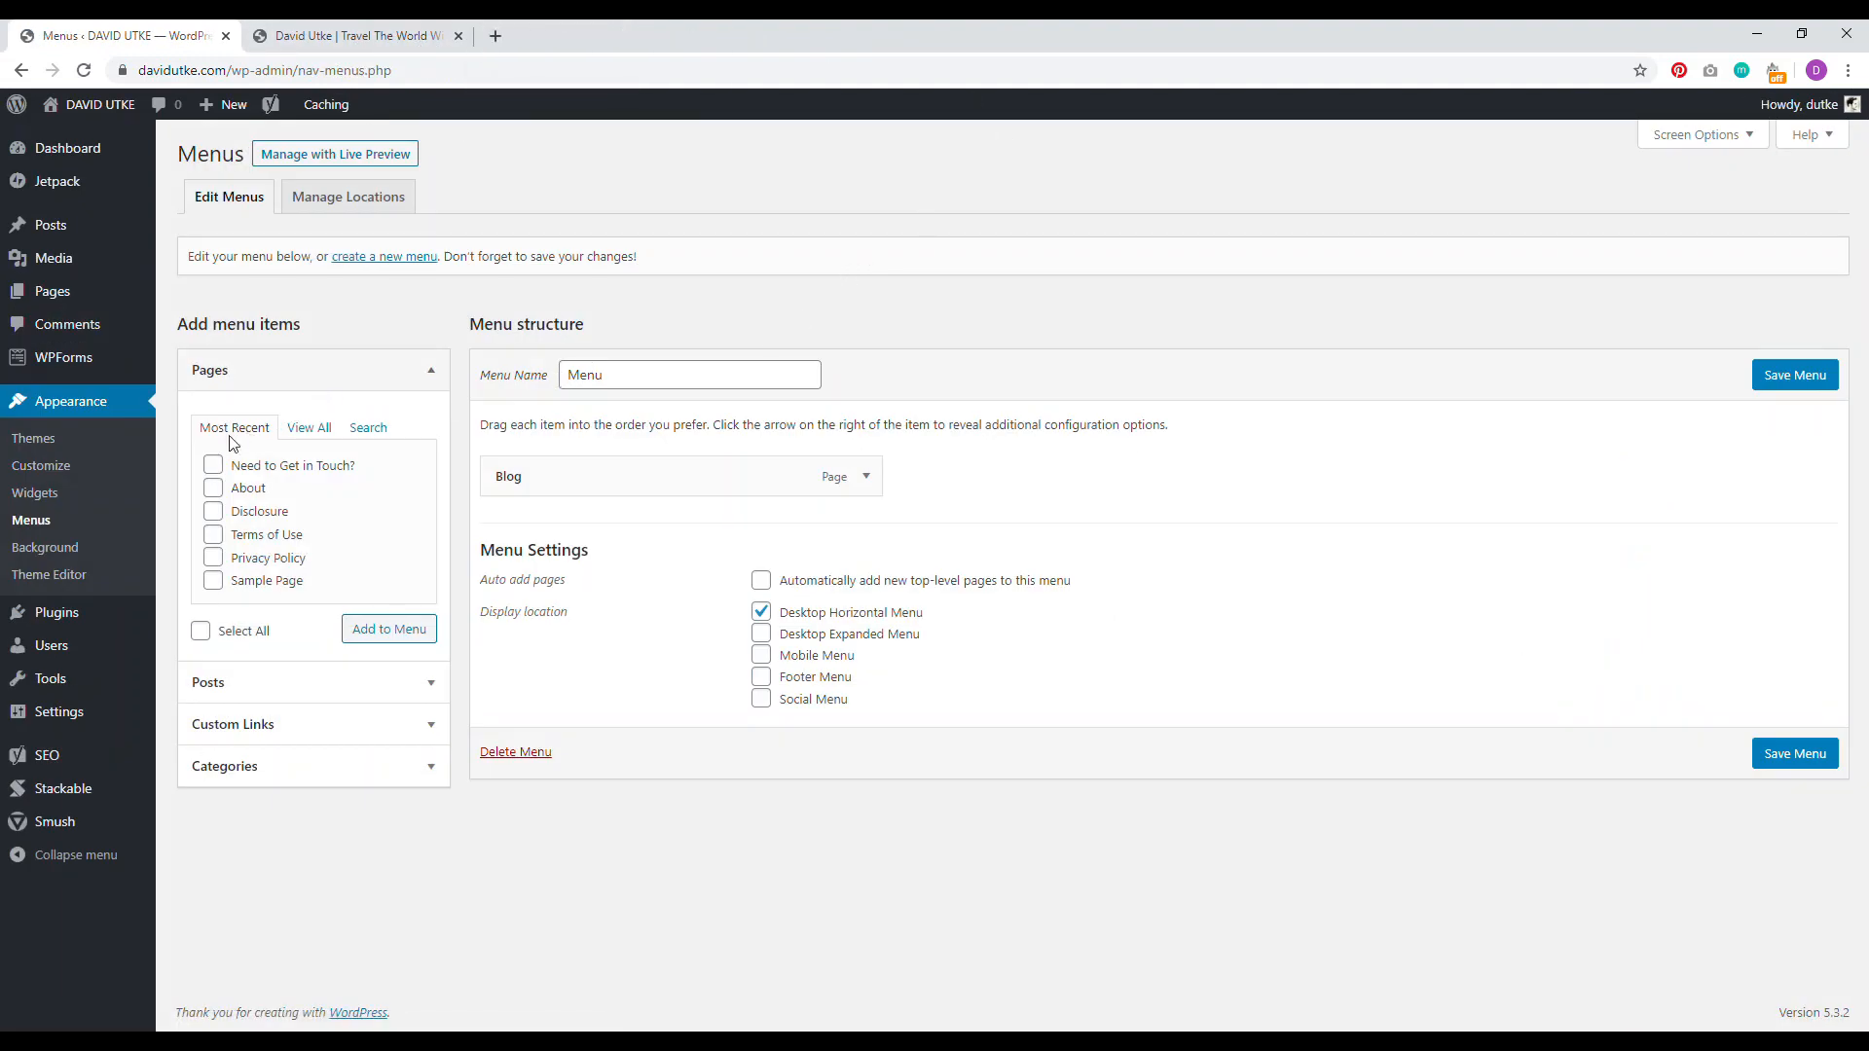
{"action": "left_click", "coordinate": [213, 464]}
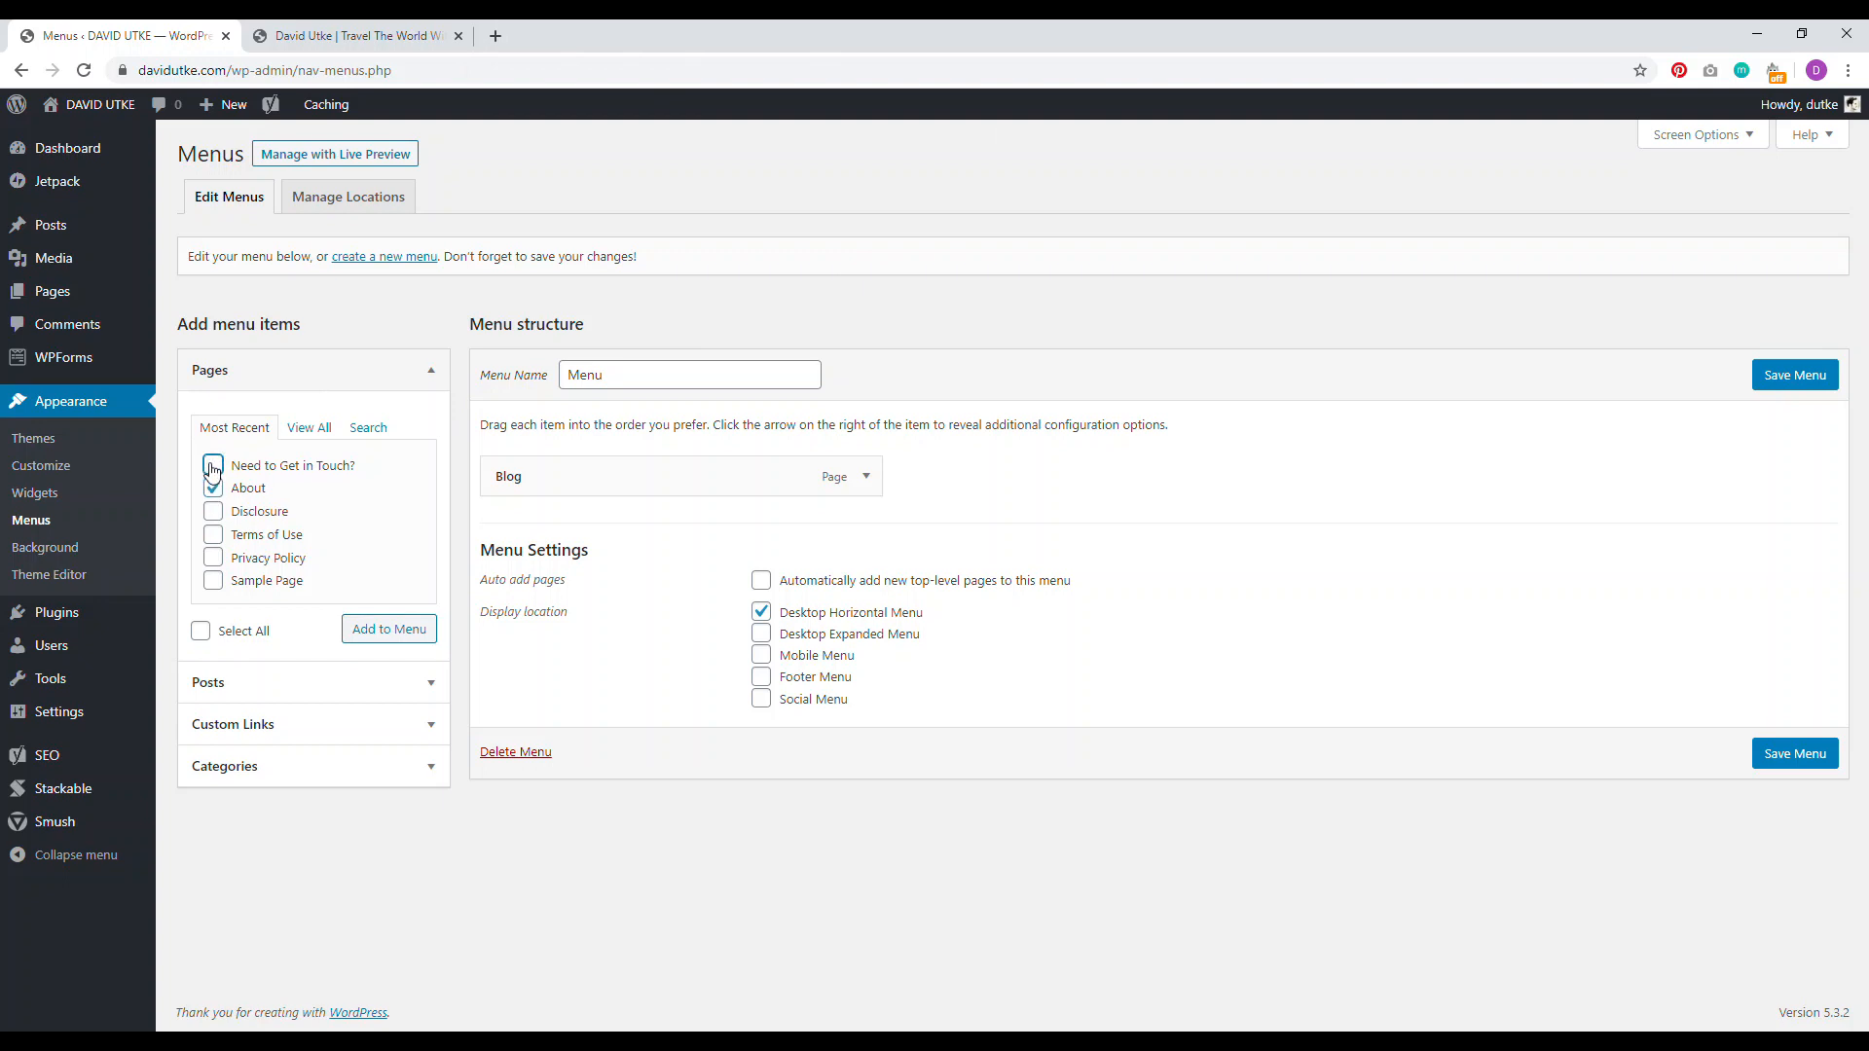
{"action": "left_click", "coordinate": [394, 631]}
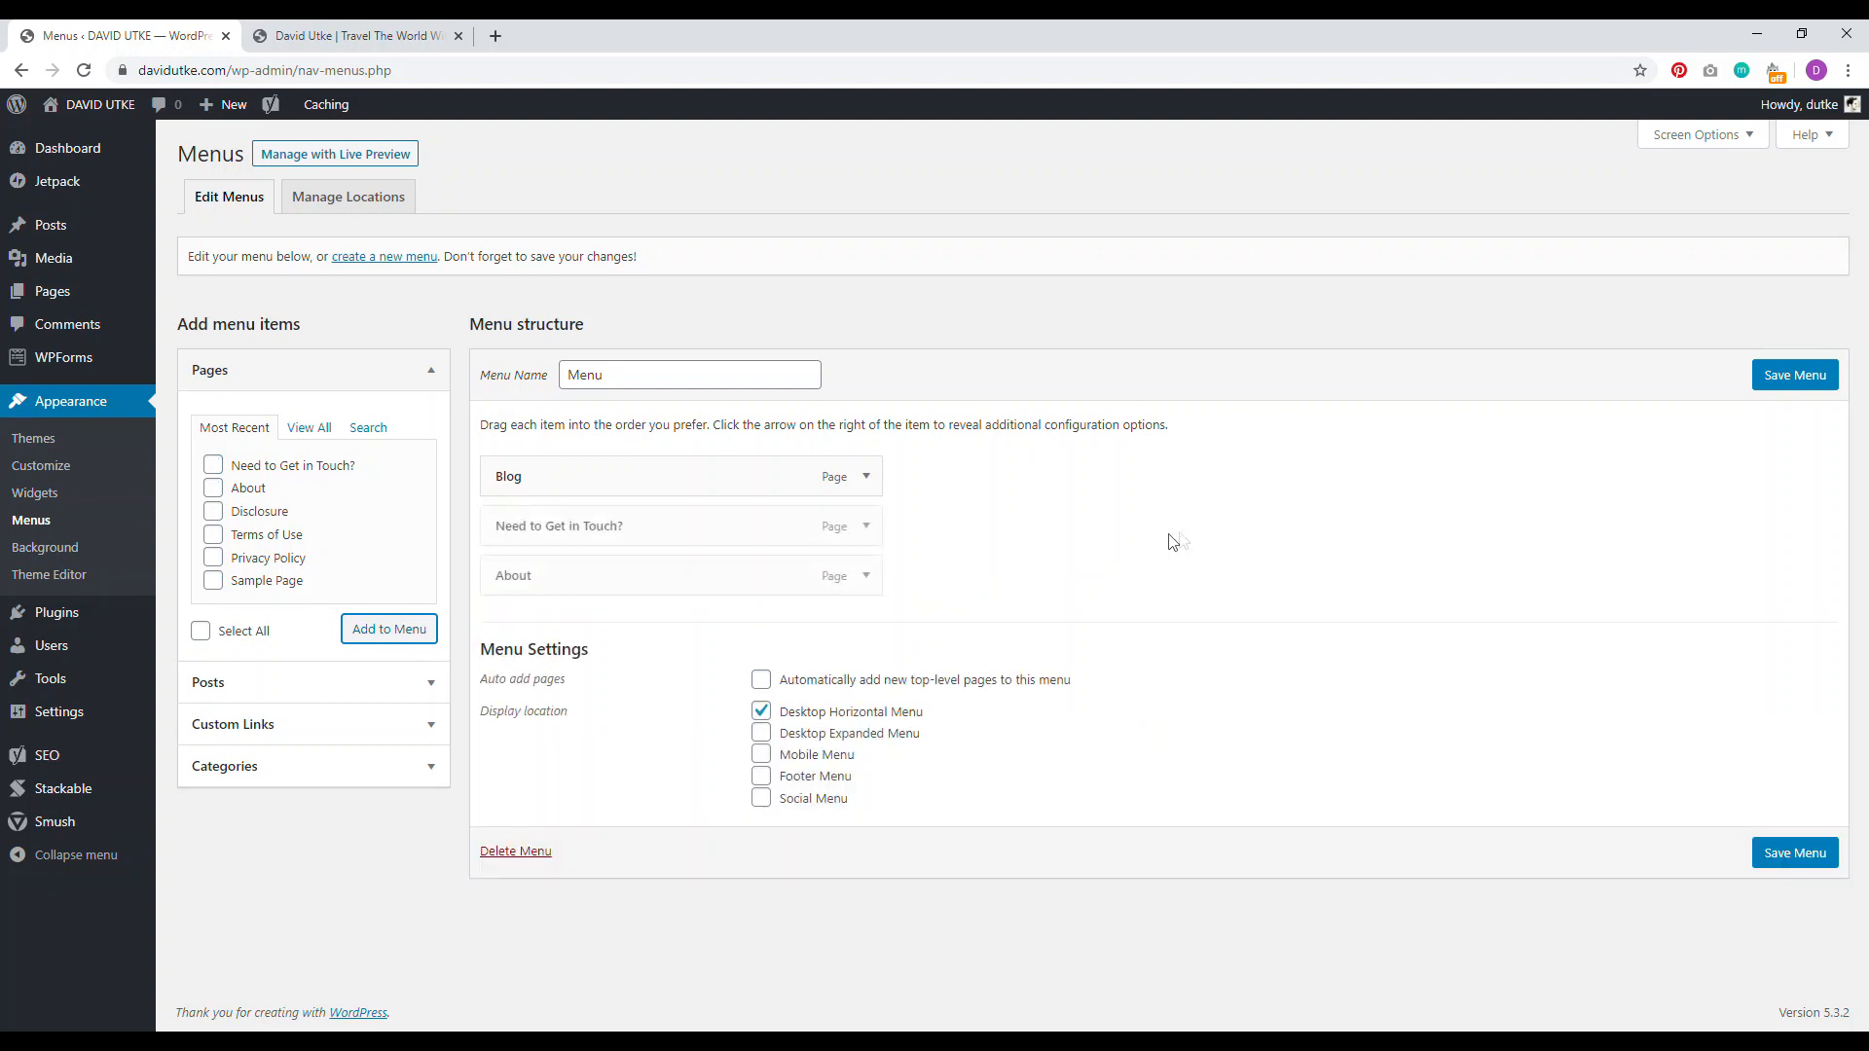
{"action": "left_click", "coordinate": [1793, 370]}
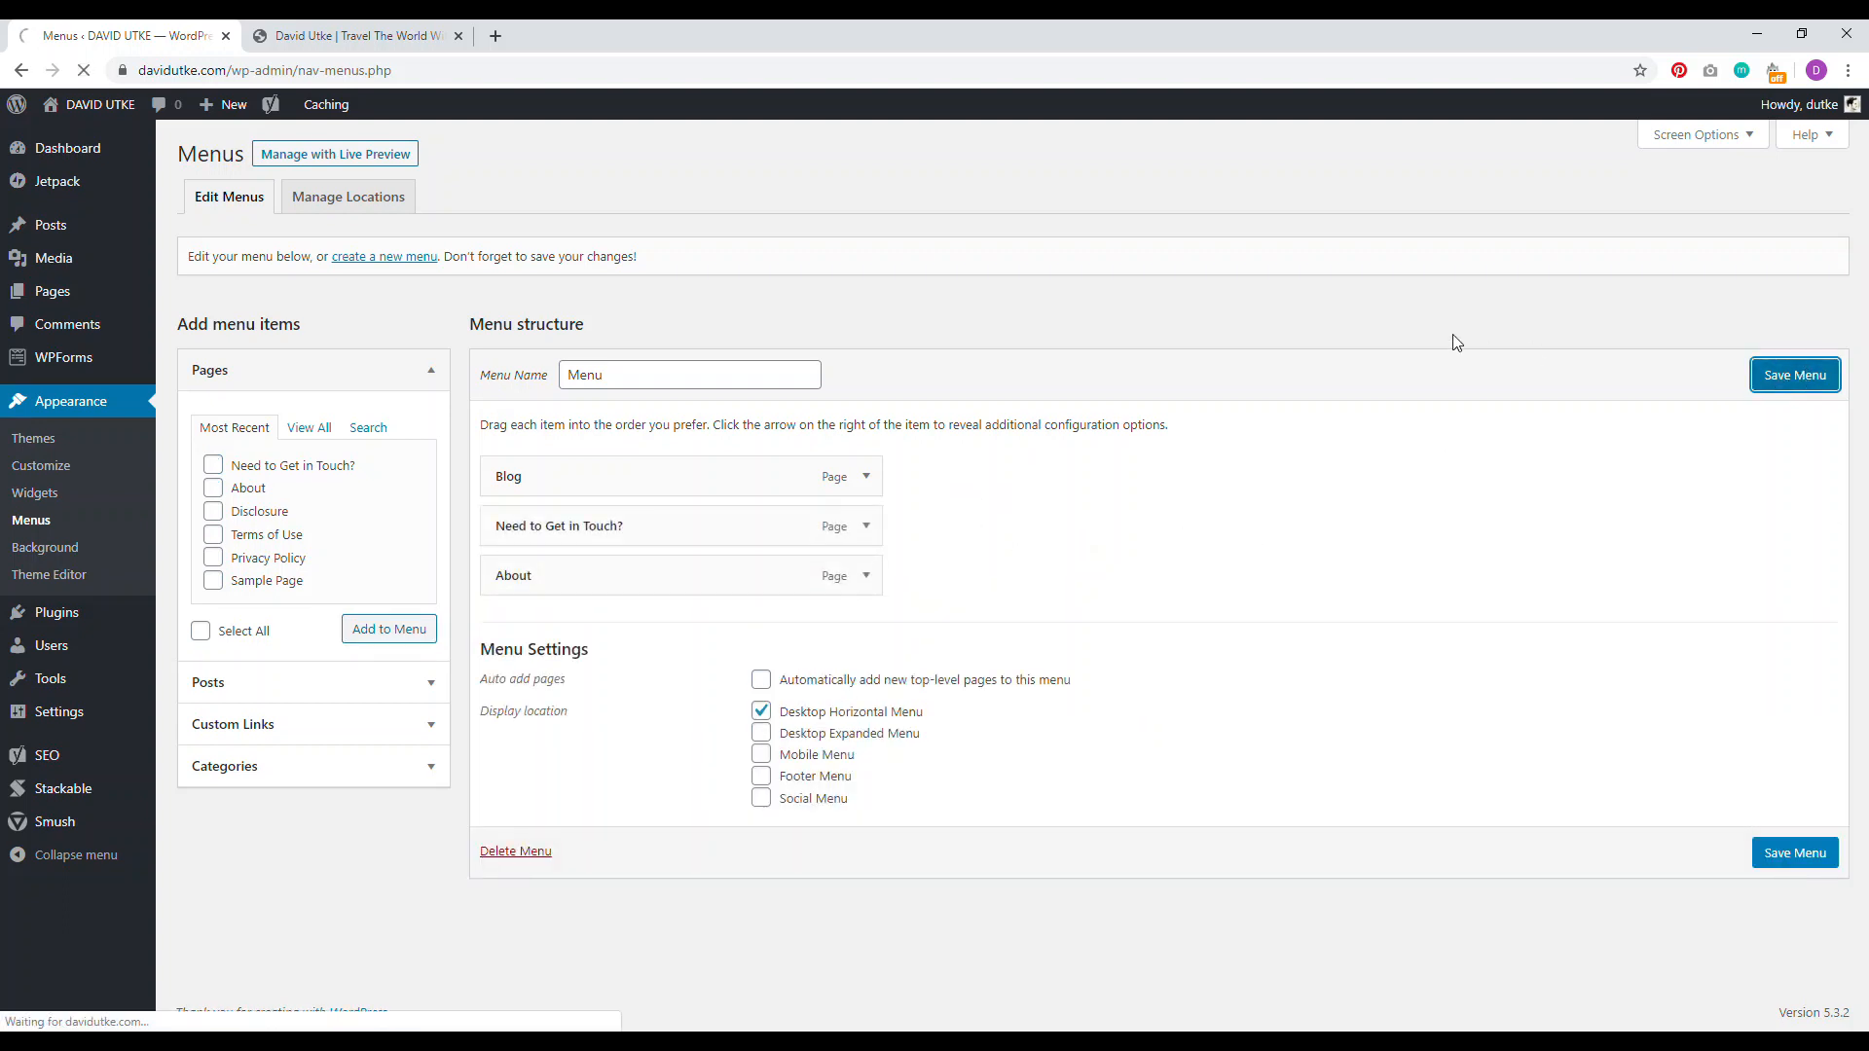
Step: Open the site homepage in a new tab to see the updated header links
{"action": "left_click", "coordinate": [458, 36]}
{"action": "right_click", "coordinate": [117, 104]}
{"action": "left_click", "coordinate": [165, 116]}
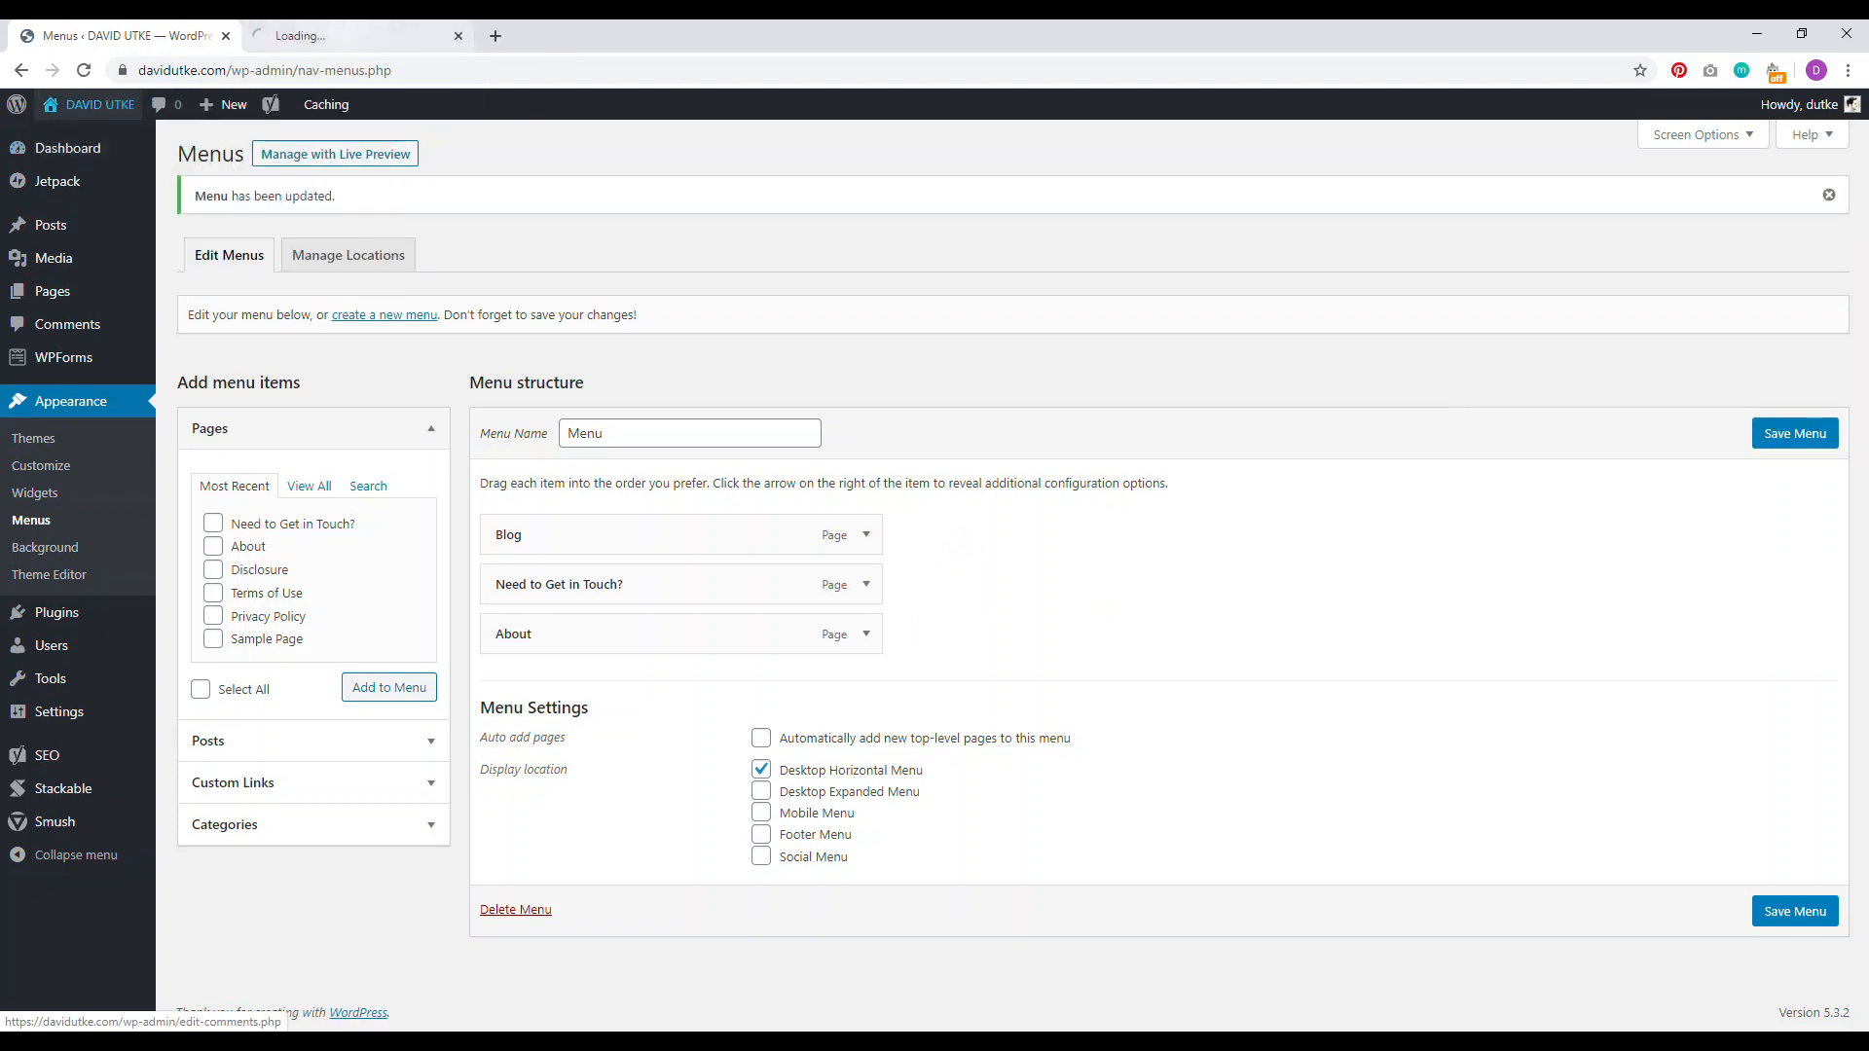
{"action": "left_click", "coordinate": [350, 36]}
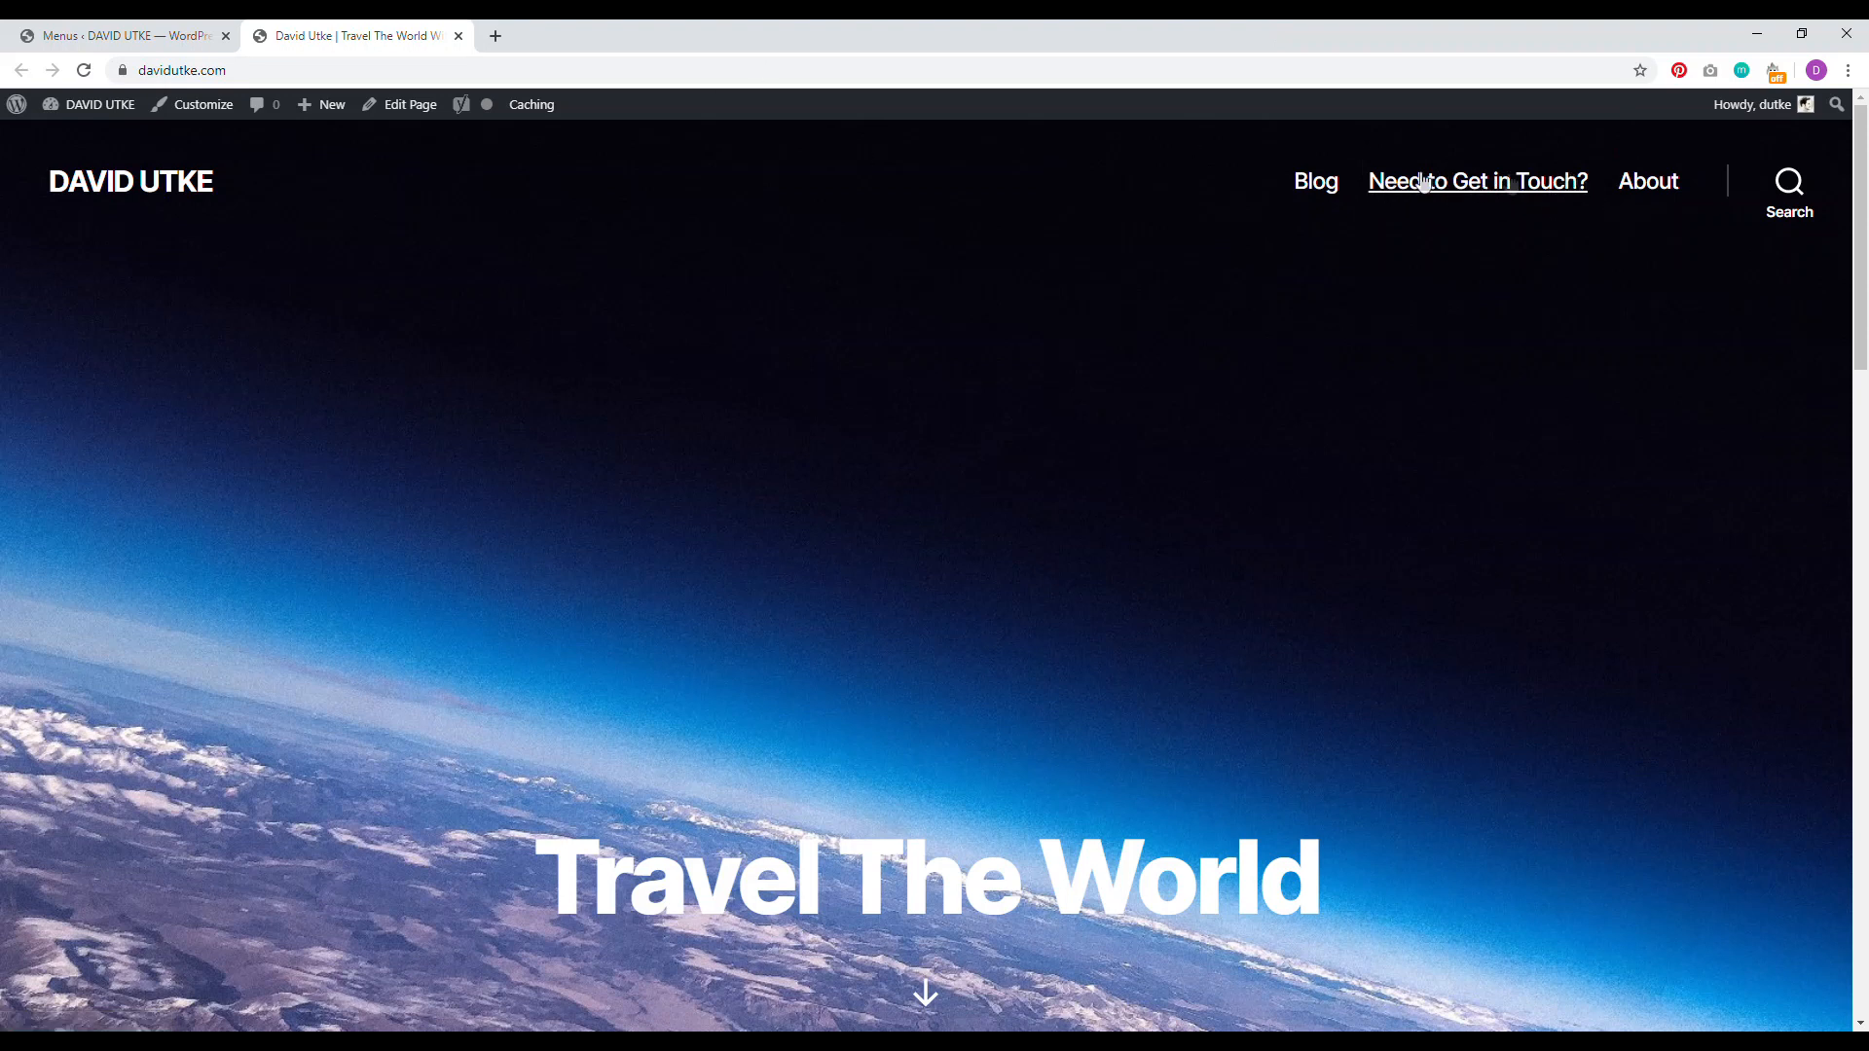
Step: Relabel the Need to Get in Touch? menu item as Contact, save, and reload the homepage
{"action": "left_click", "coordinate": [127, 35]}
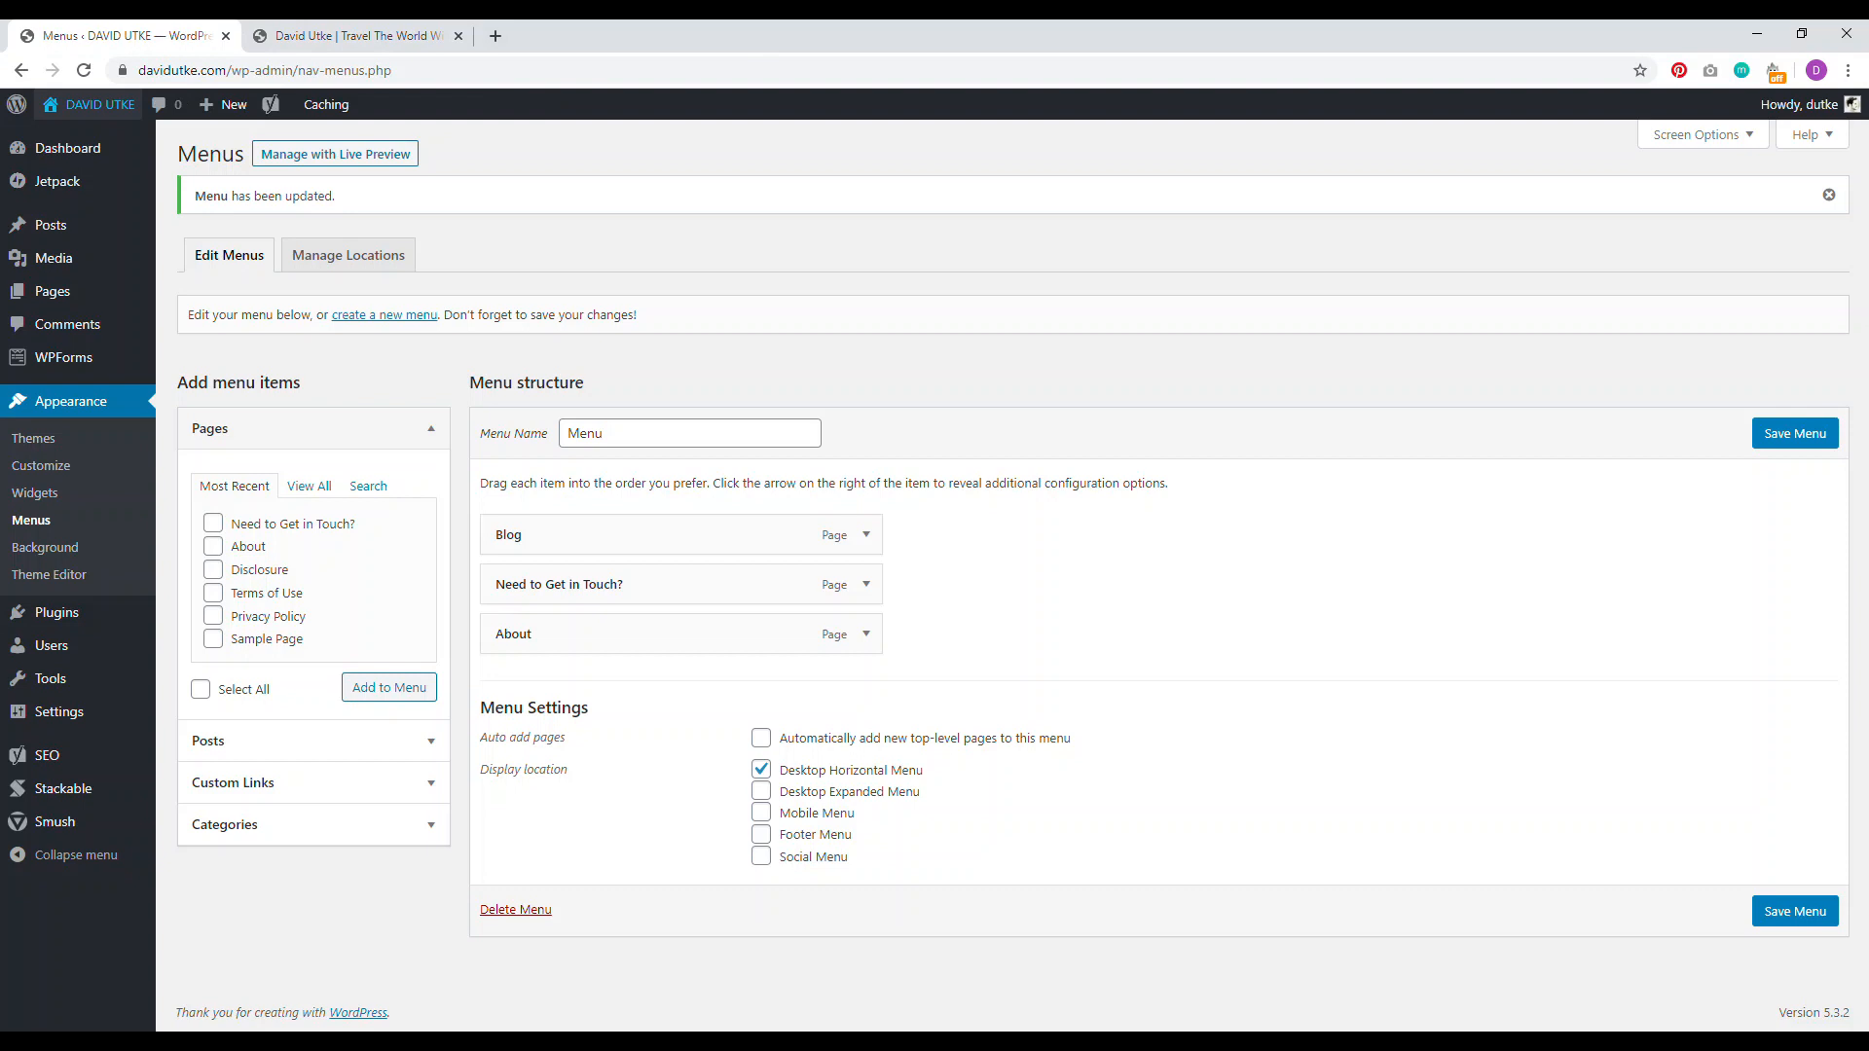
{"action": "left_click", "coordinate": [865, 585]}
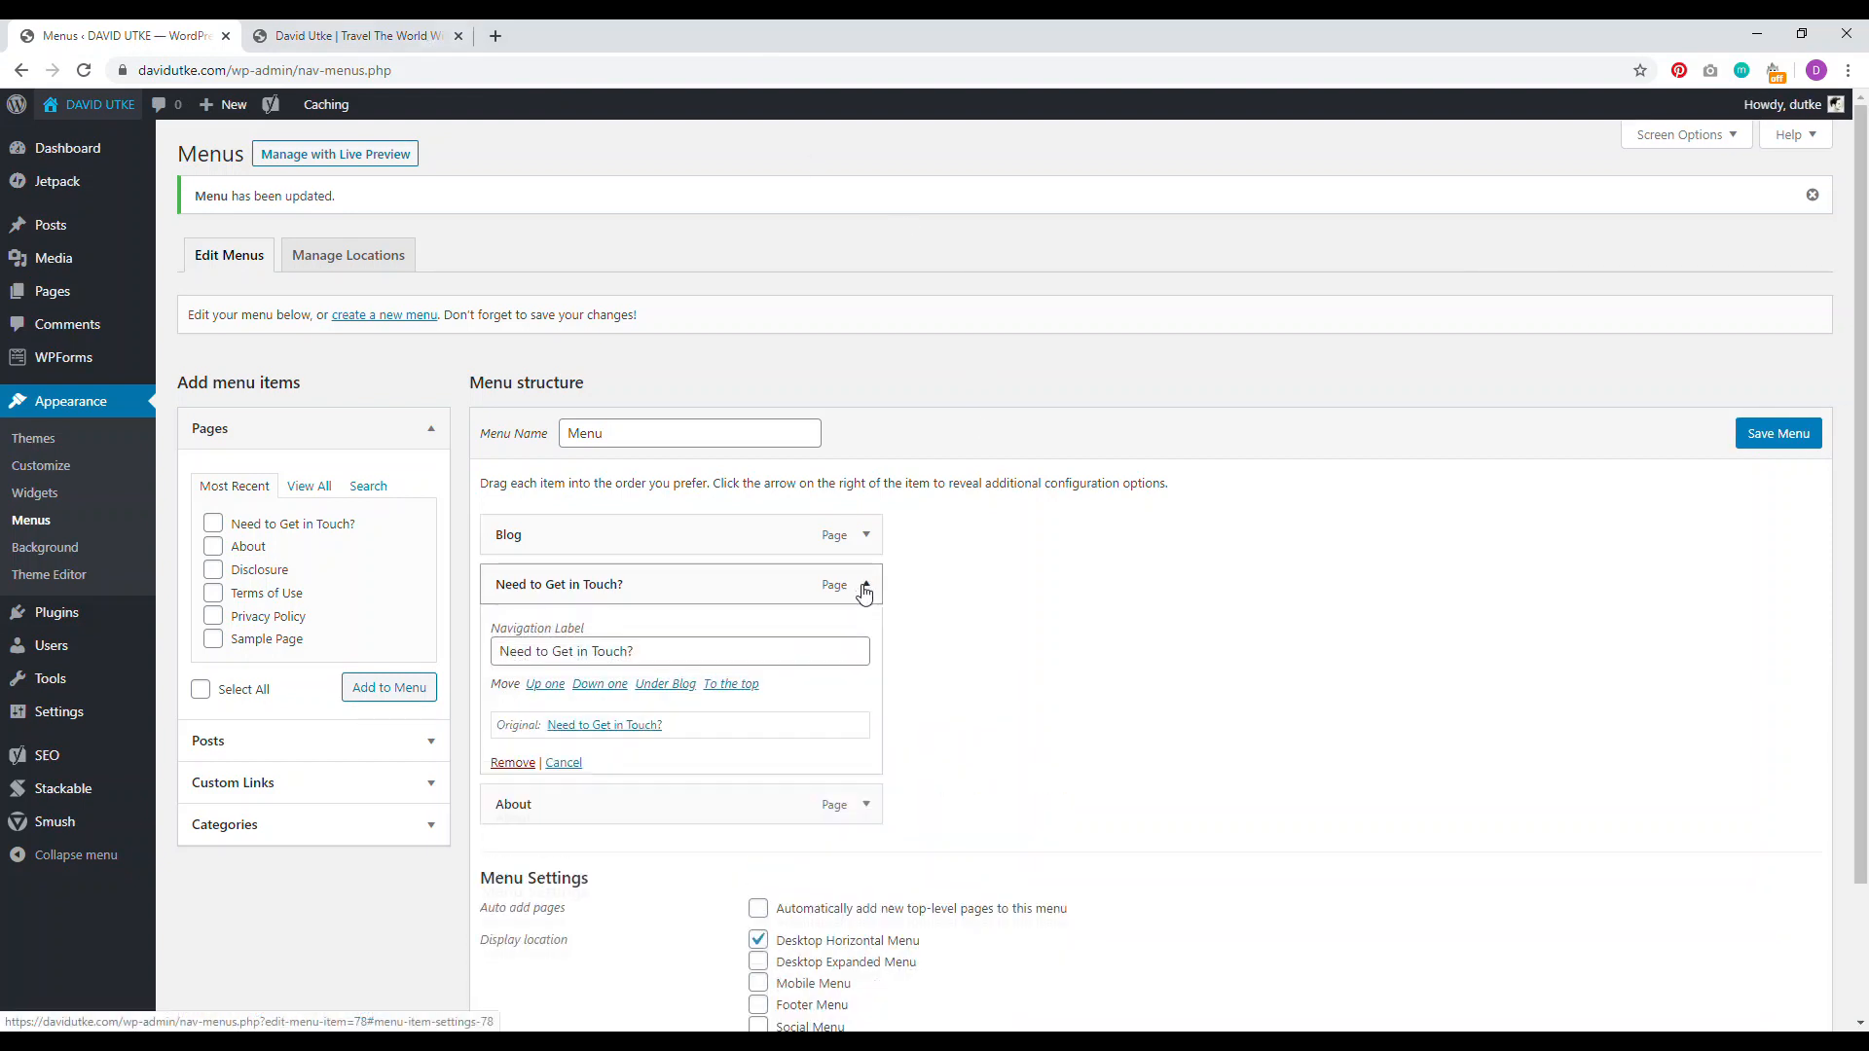
{"action": "left_click_drag", "start_coordinate": [677, 654], "coordinate": [492, 652]}
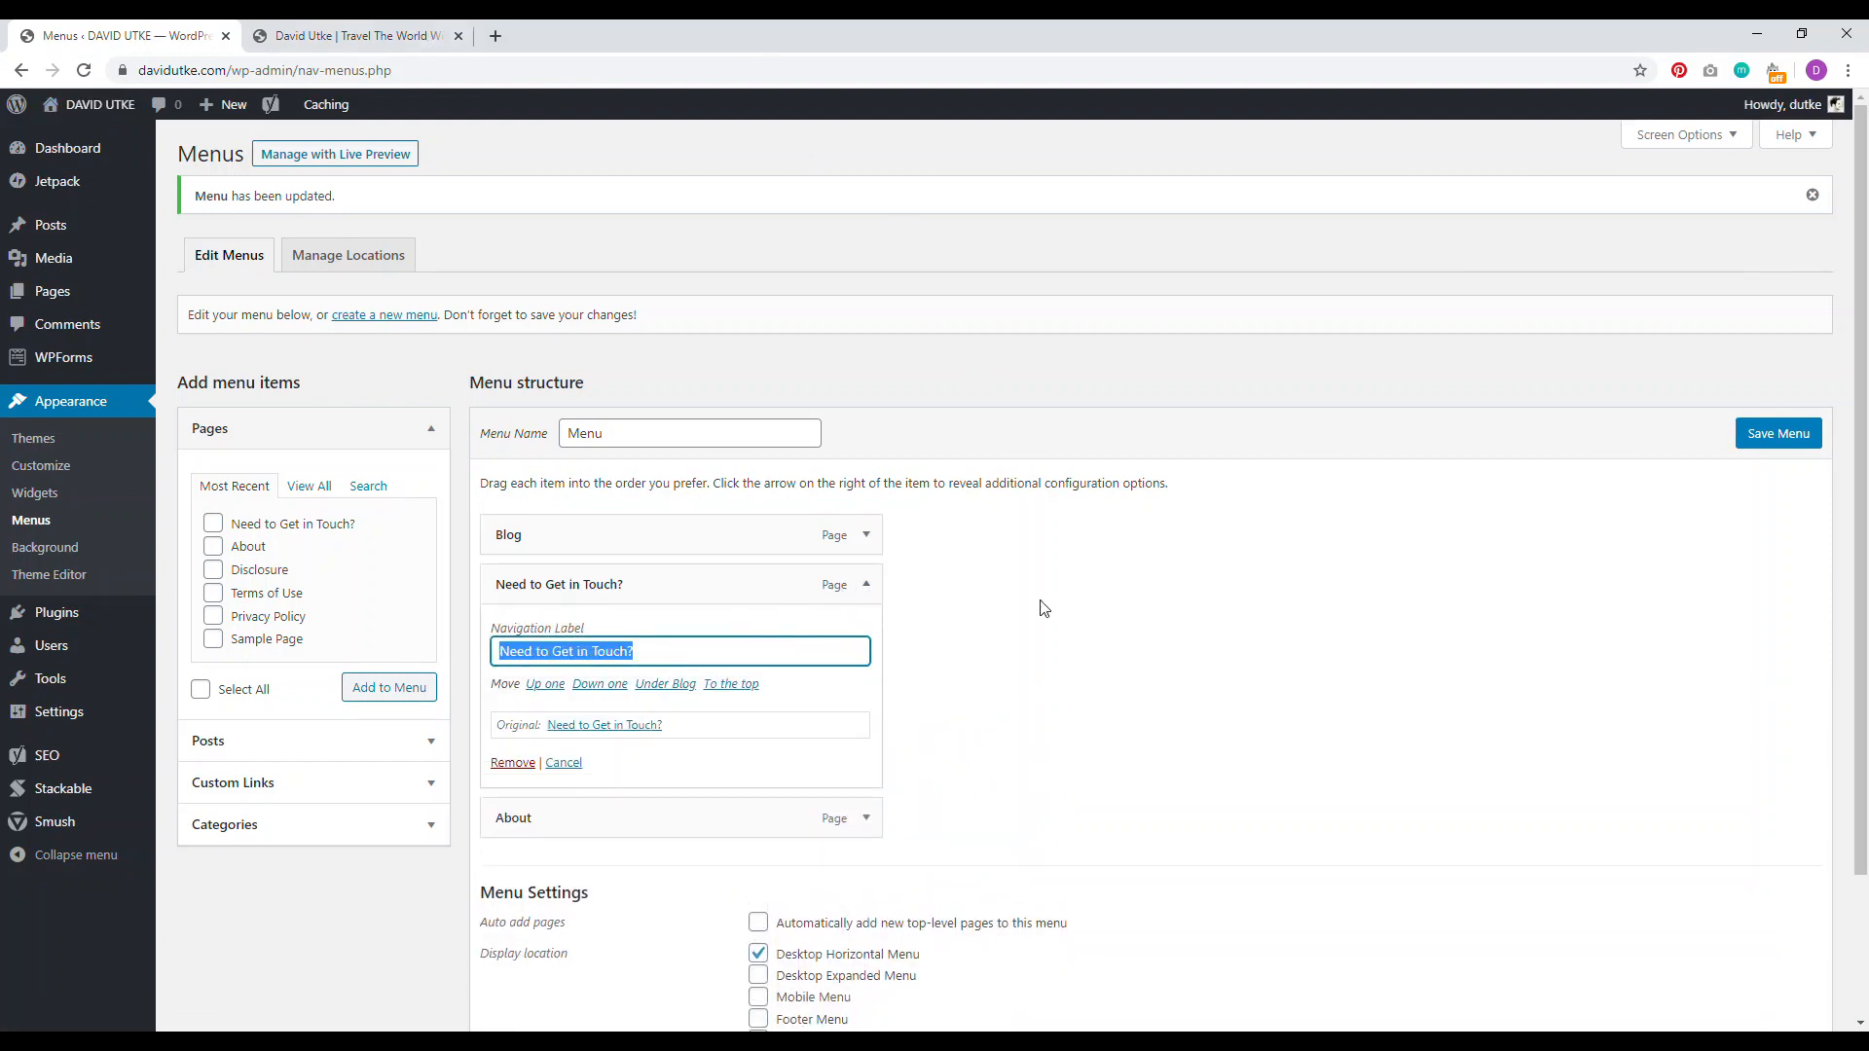
{"action": "key", "text": "BackSpace"}
{"action": "type", "text": "Contact"}
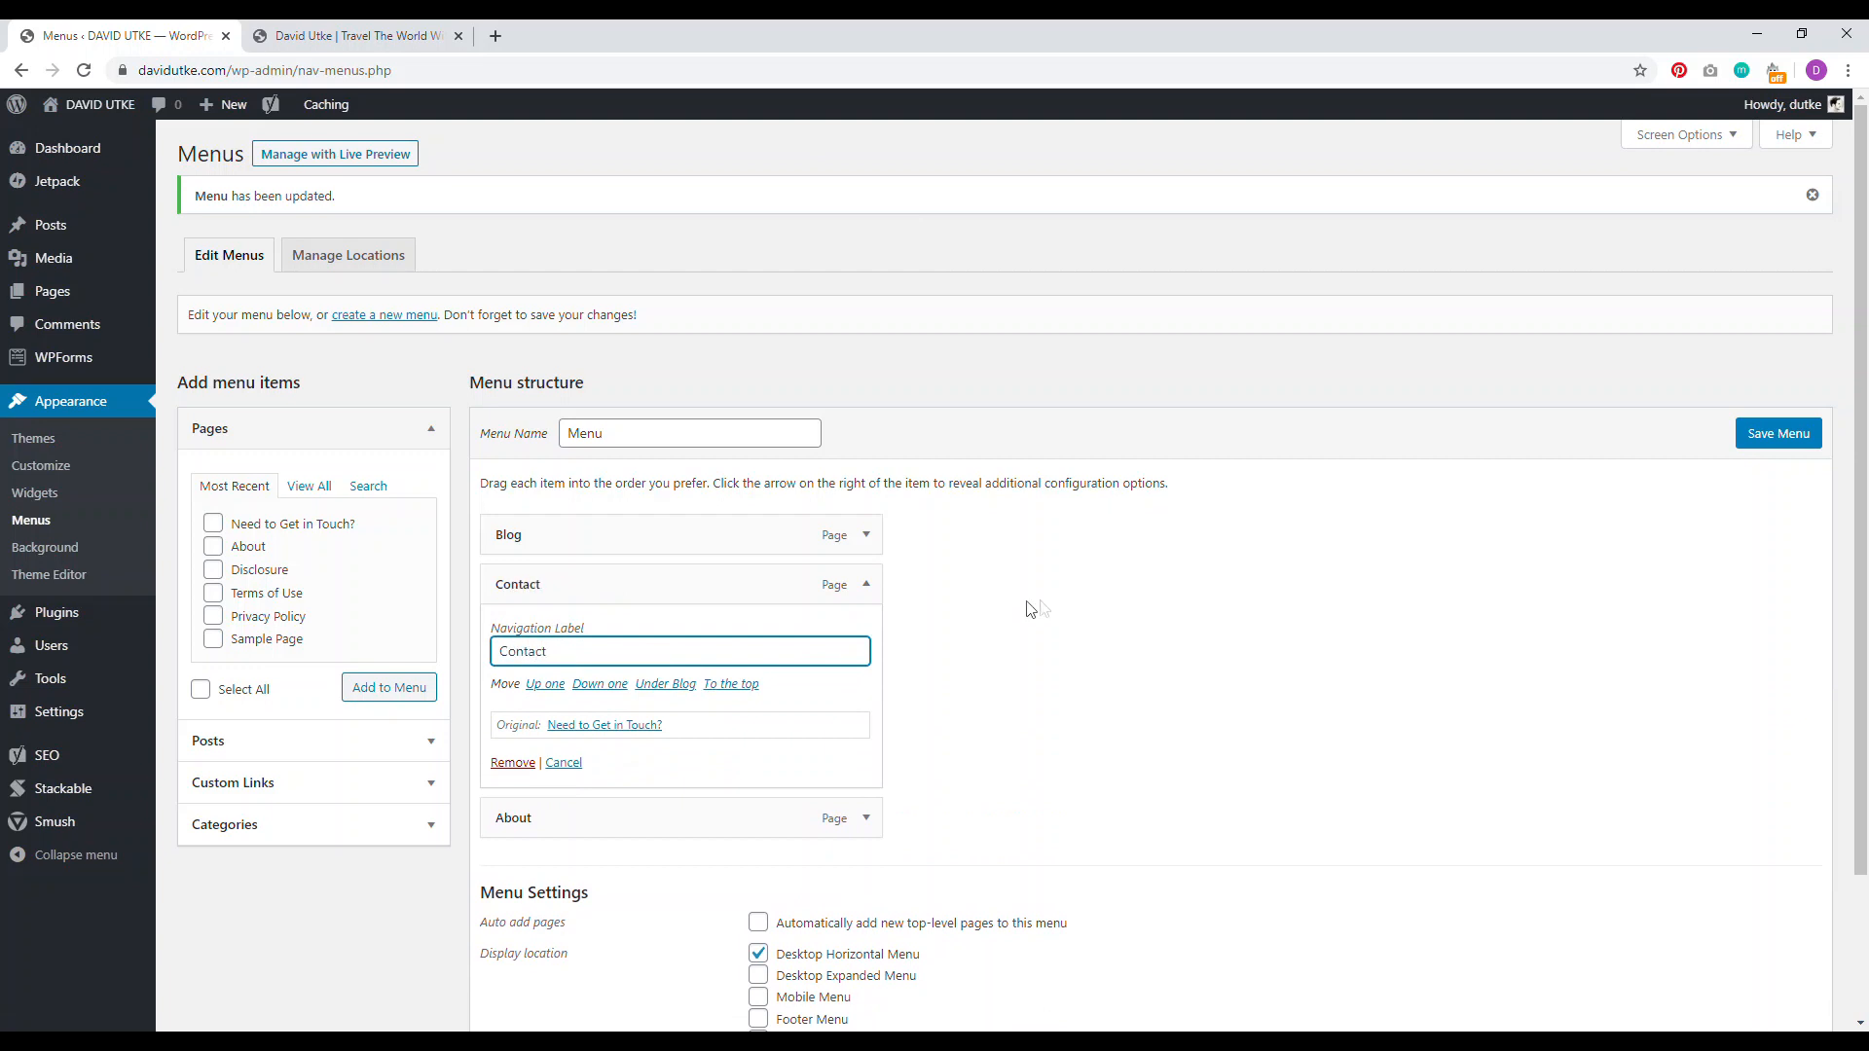
{"action": "left_click", "coordinate": [867, 584]}
{"action": "left_click", "coordinate": [1785, 443]}
{"action": "left_click", "coordinate": [390, 36]}
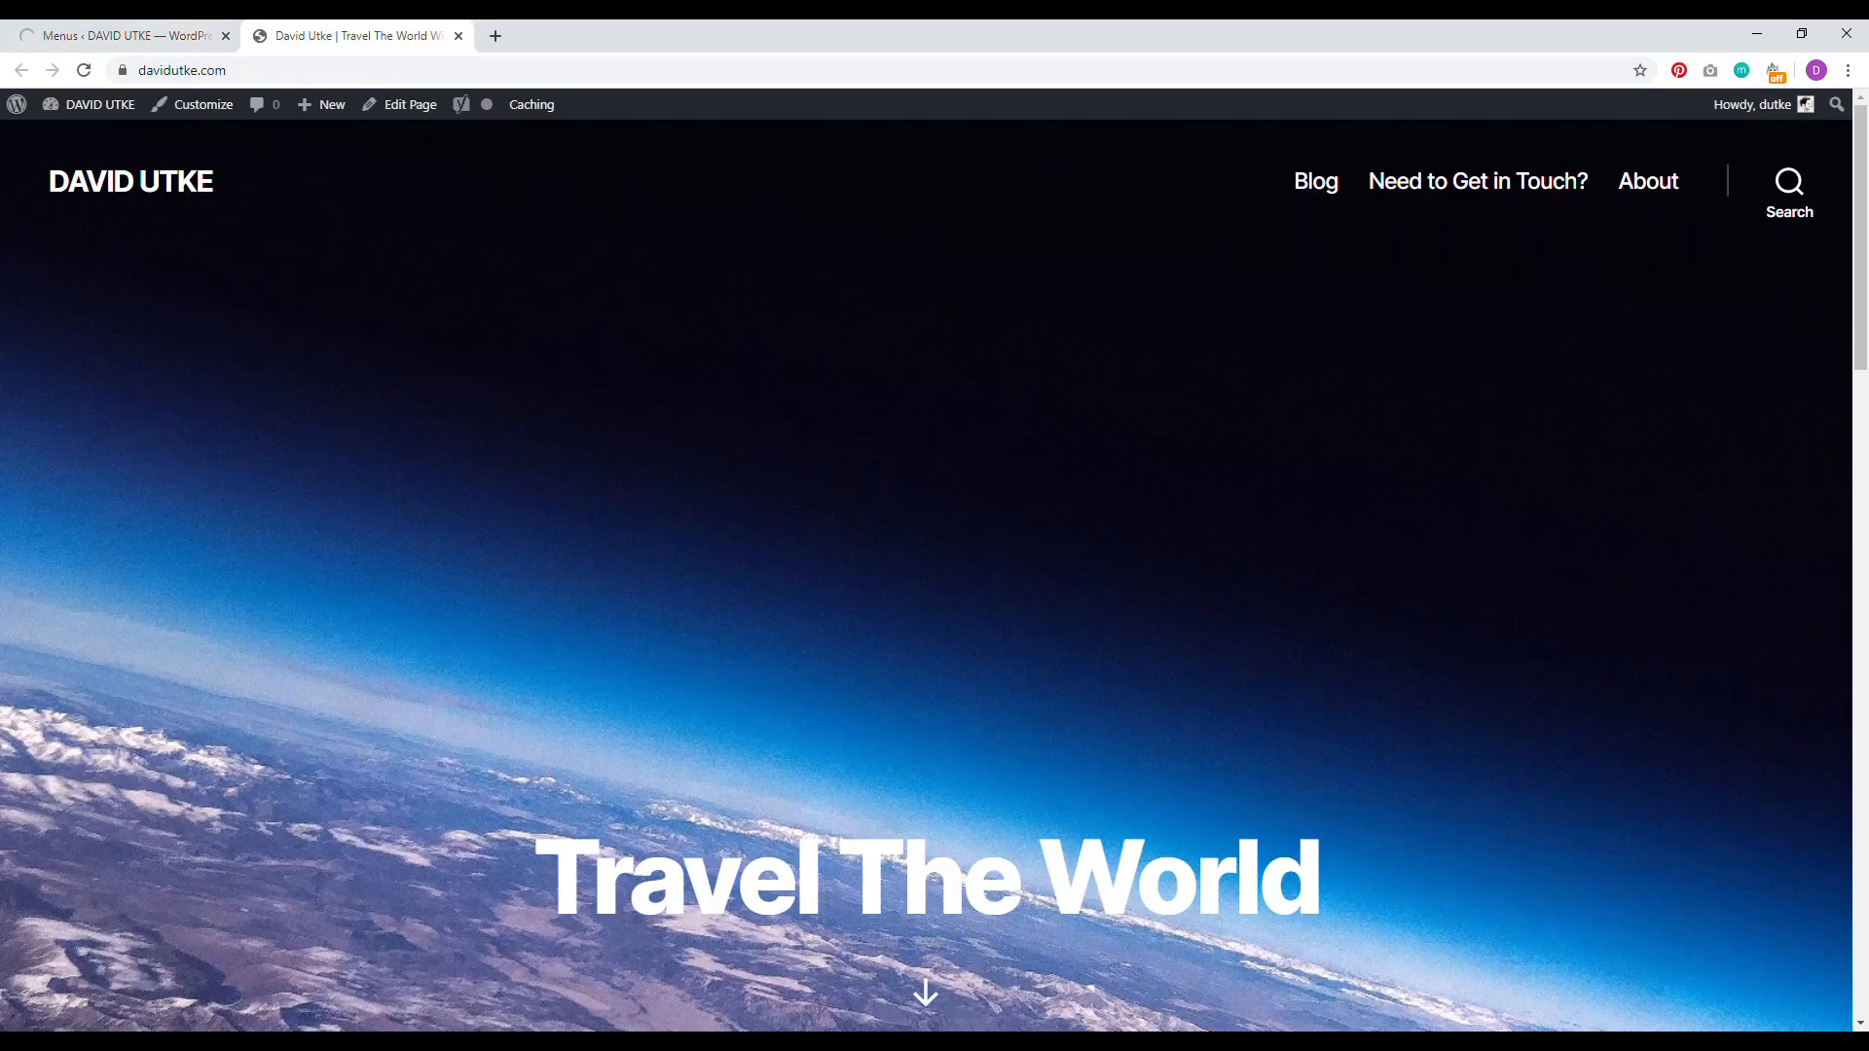
{"action": "key", "text": "F5"}
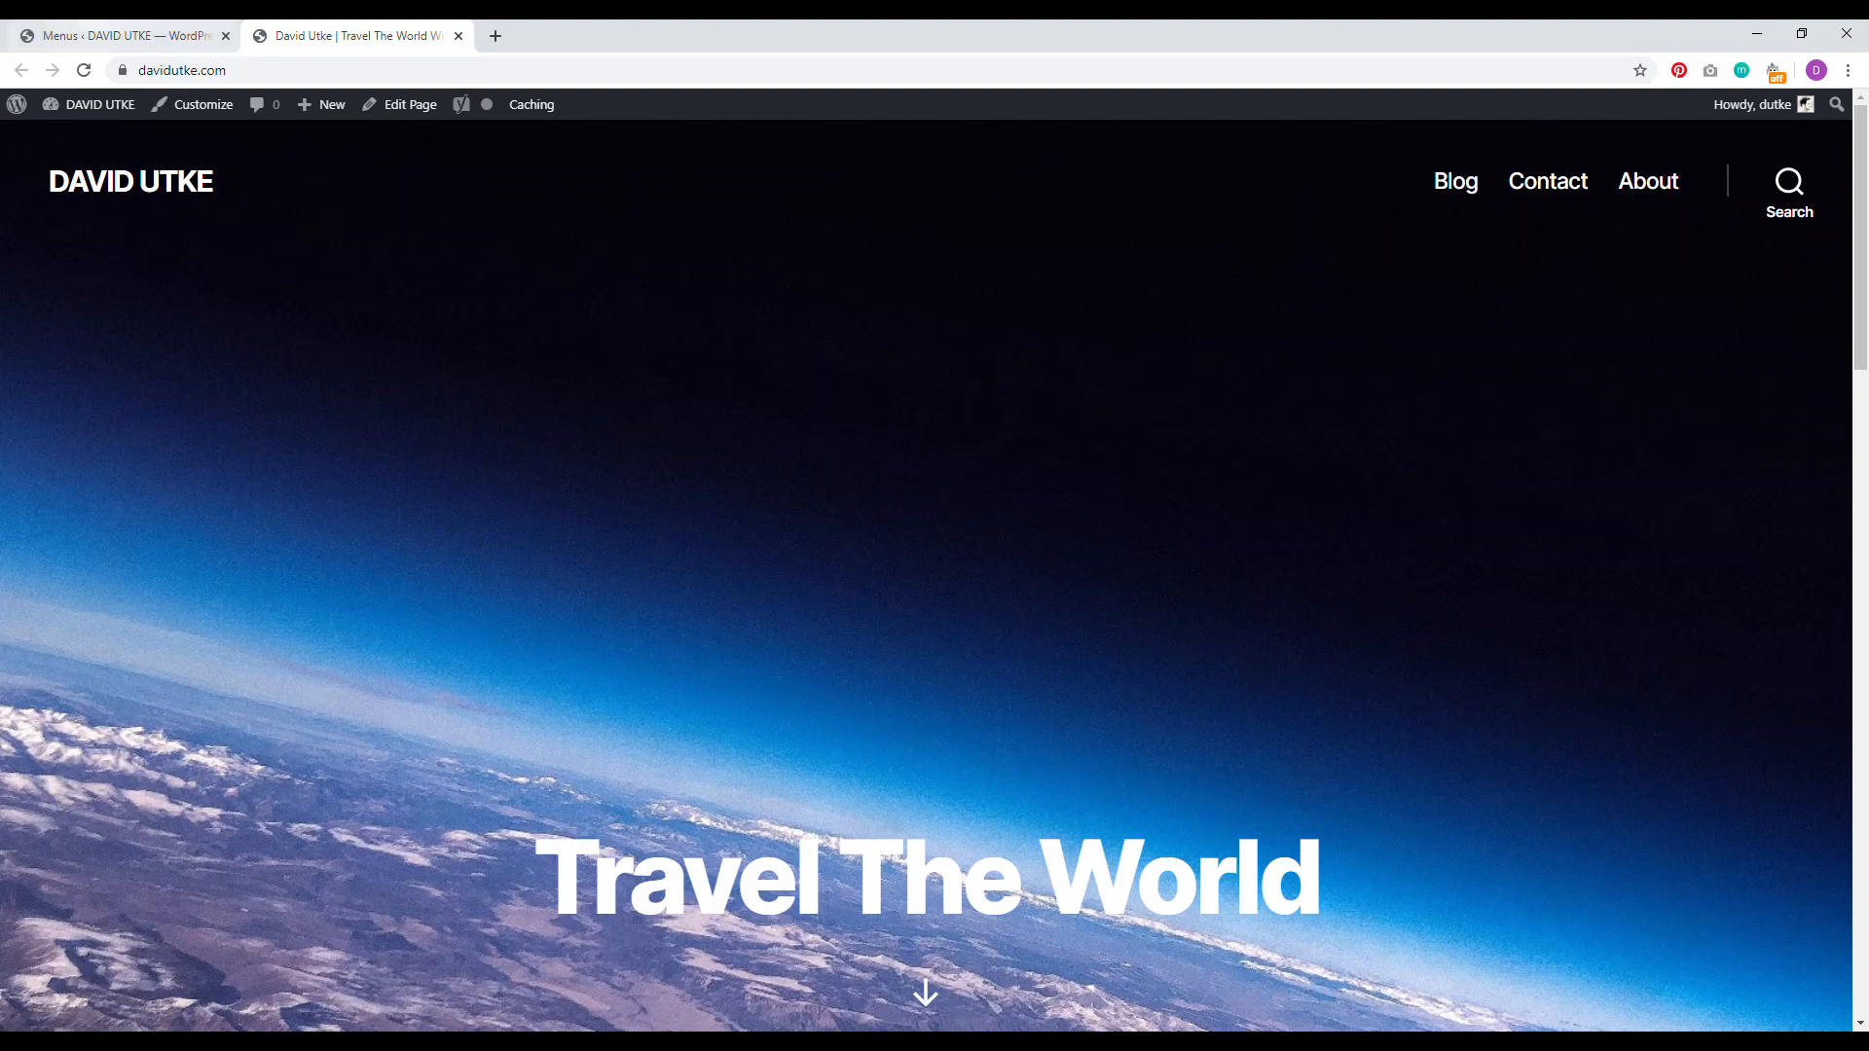
Step: Drag the menu items into the order Blog, About, Contact
{"action": "left_click", "coordinate": [126, 35]}
{"action": "left_click_drag", "start_coordinate": [668, 584], "coordinate": [625, 644]}
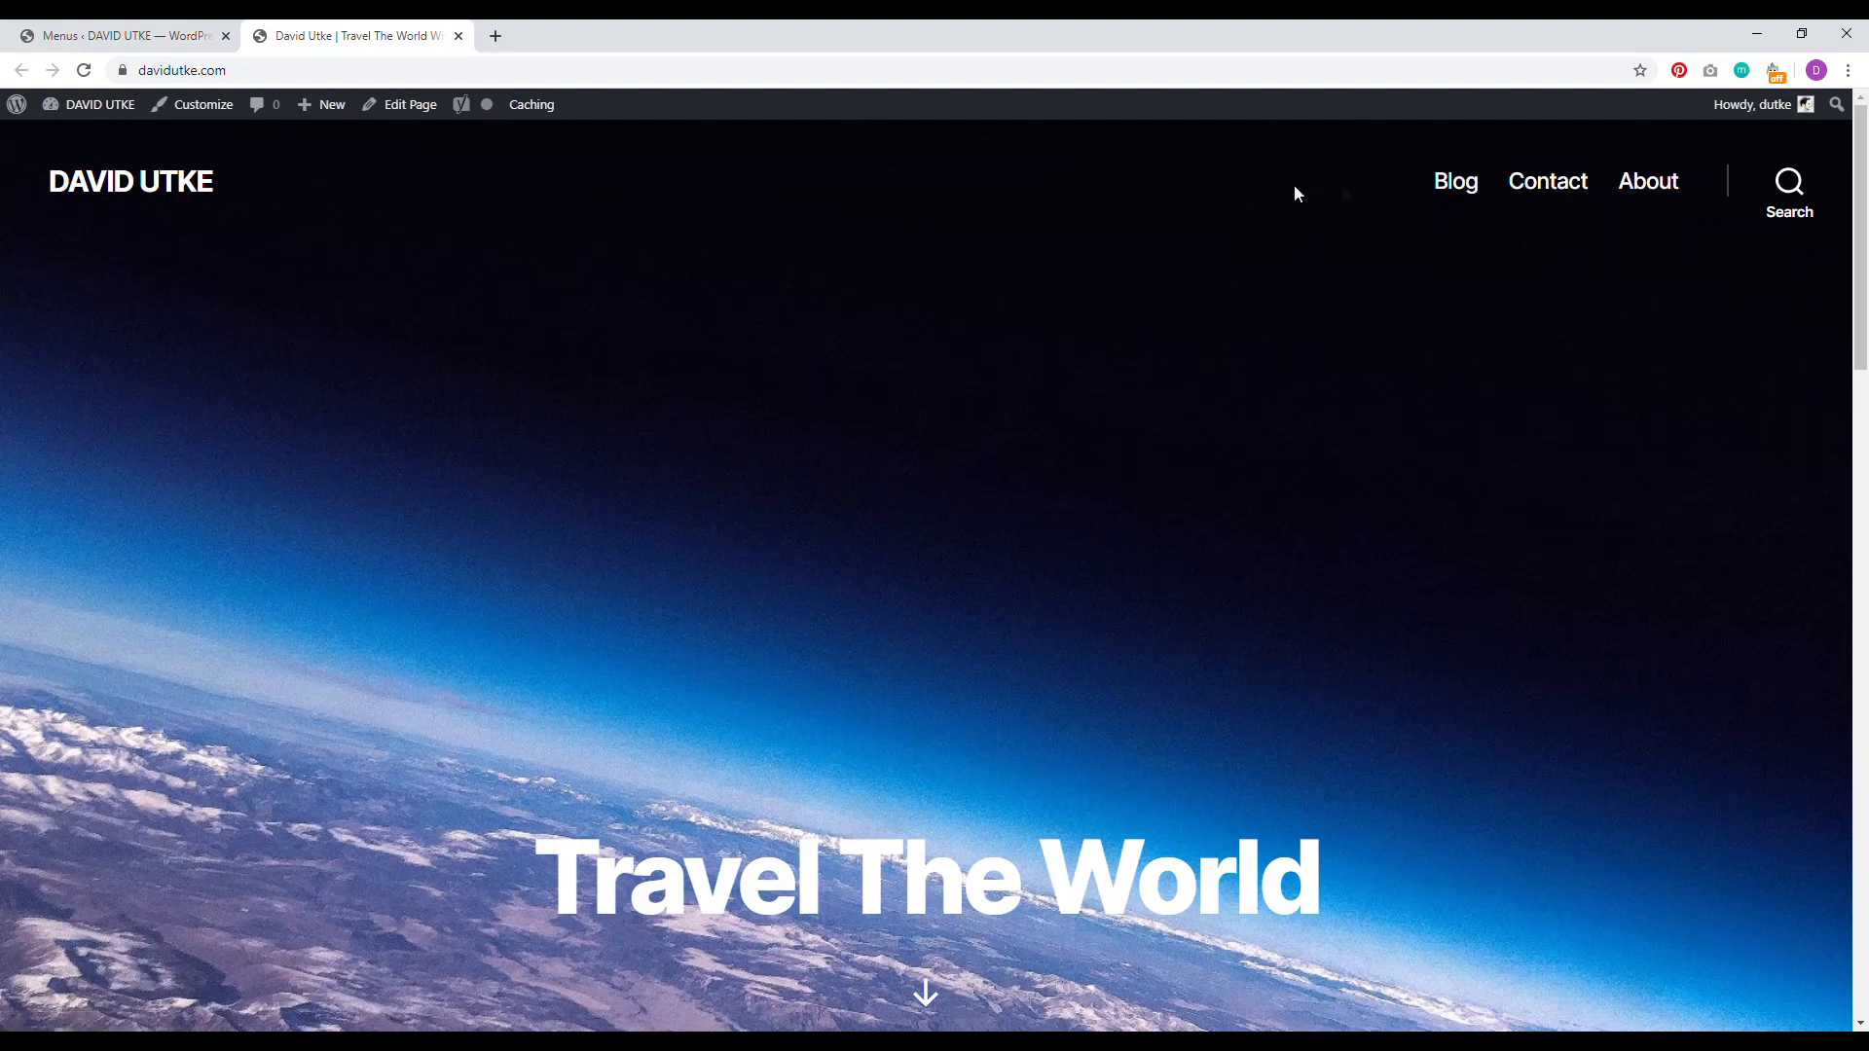
{"action": "left_click", "coordinate": [238, 37]}
{"action": "left_click_drag", "start_coordinate": [626, 651], "coordinate": [670, 643]}
{"action": "left_click_drag", "start_coordinate": [593, 584], "coordinate": [626, 584]}
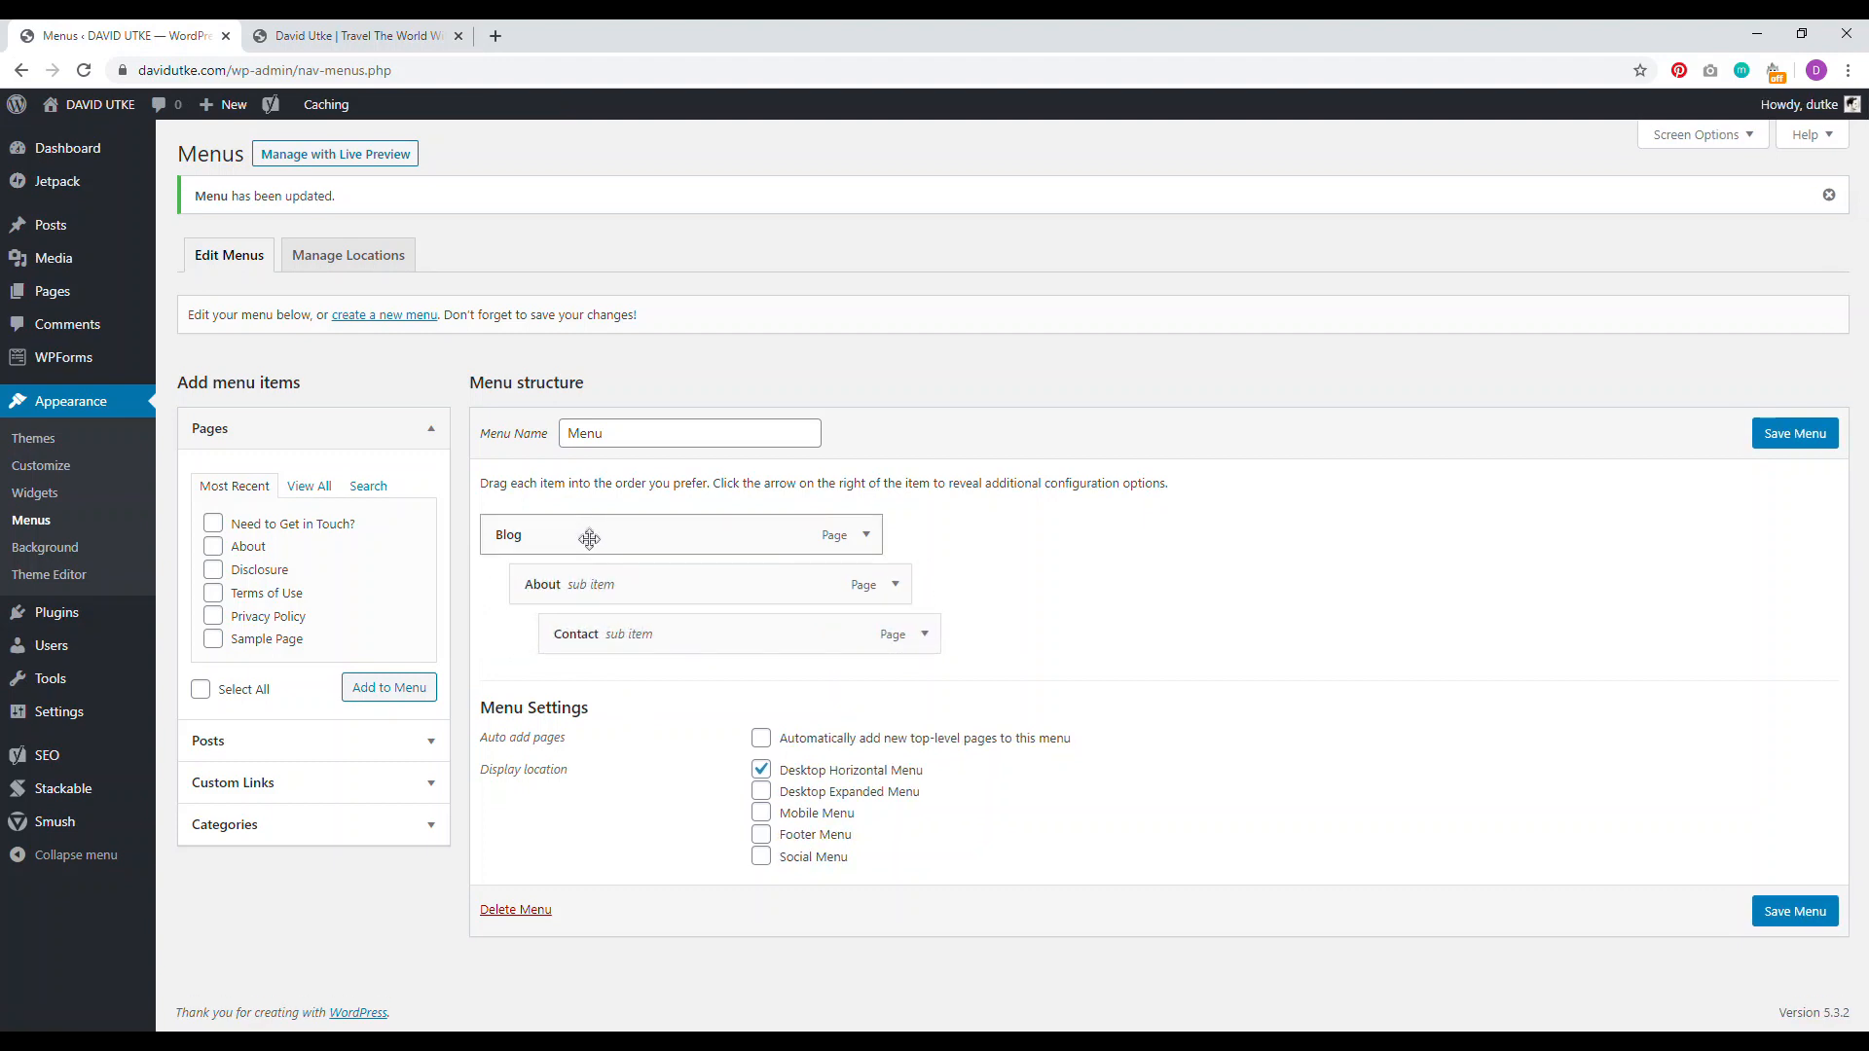
{"action": "left_click_drag", "start_coordinate": [655, 582], "coordinate": [624, 634]}
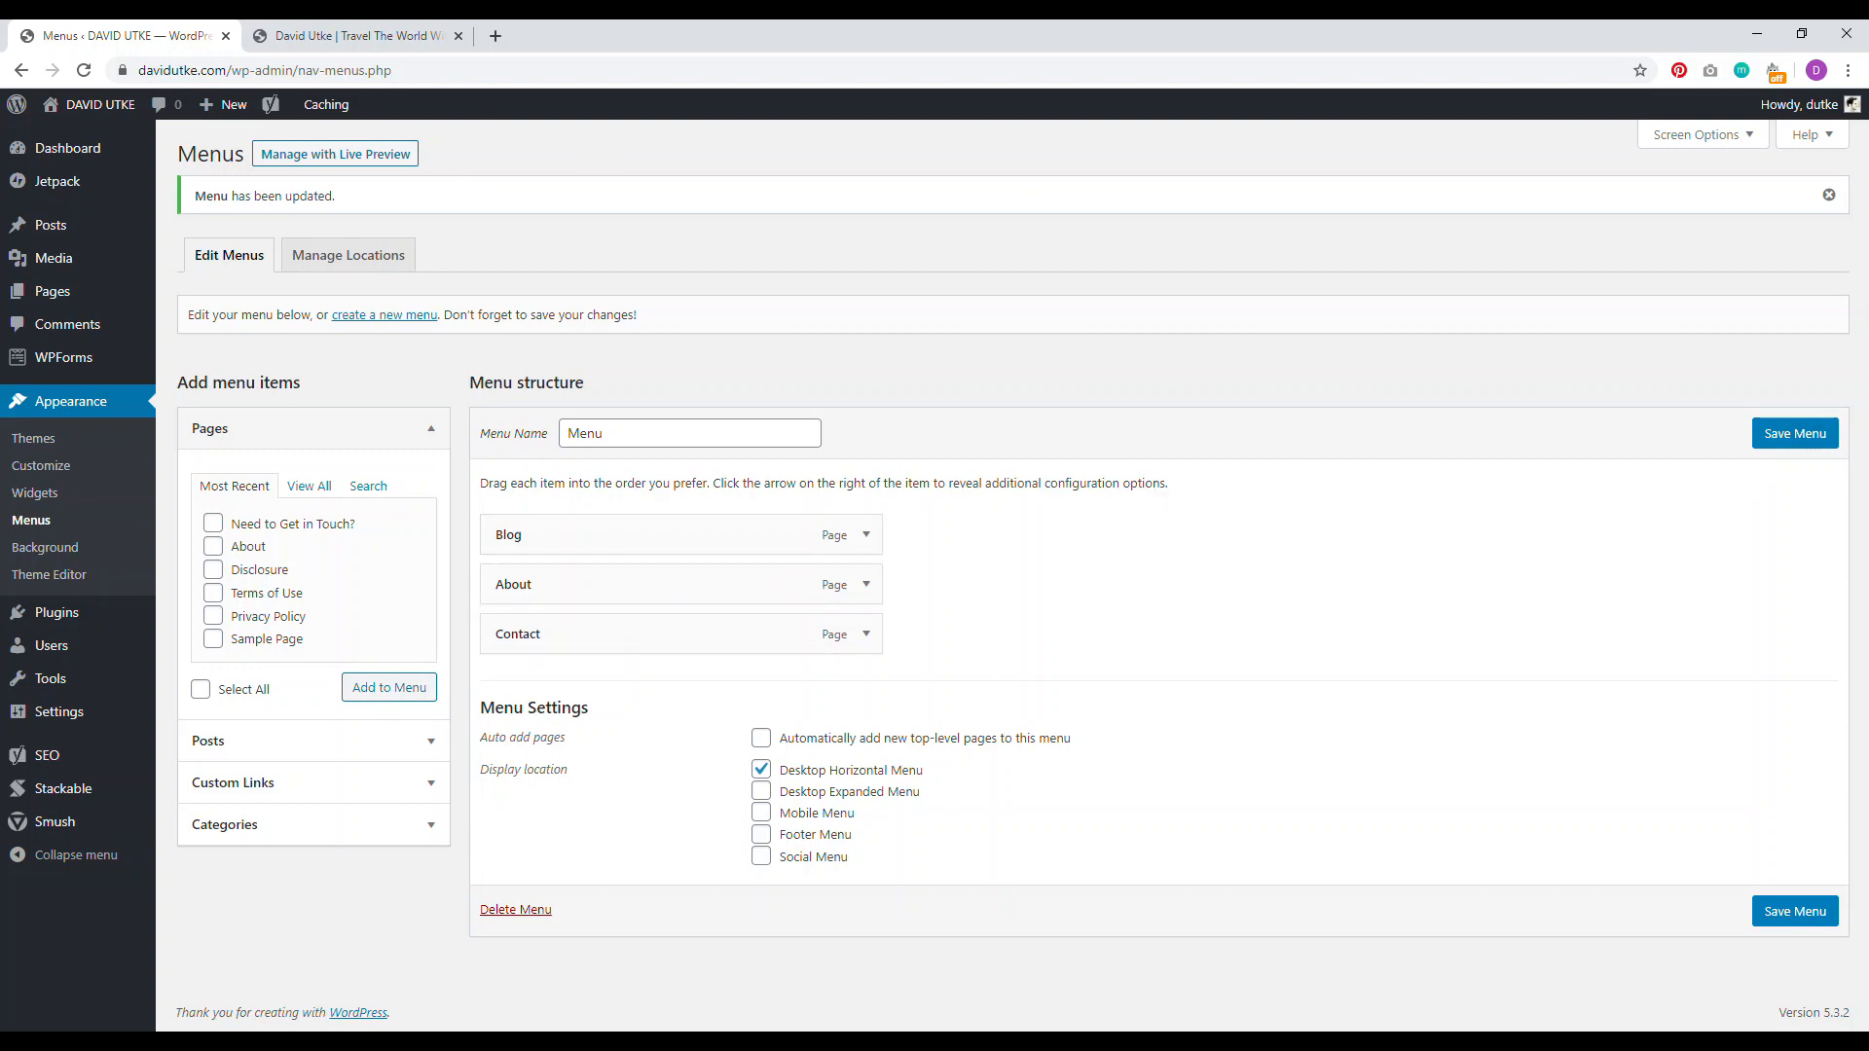
{"action": "left_click", "coordinate": [351, 36]}
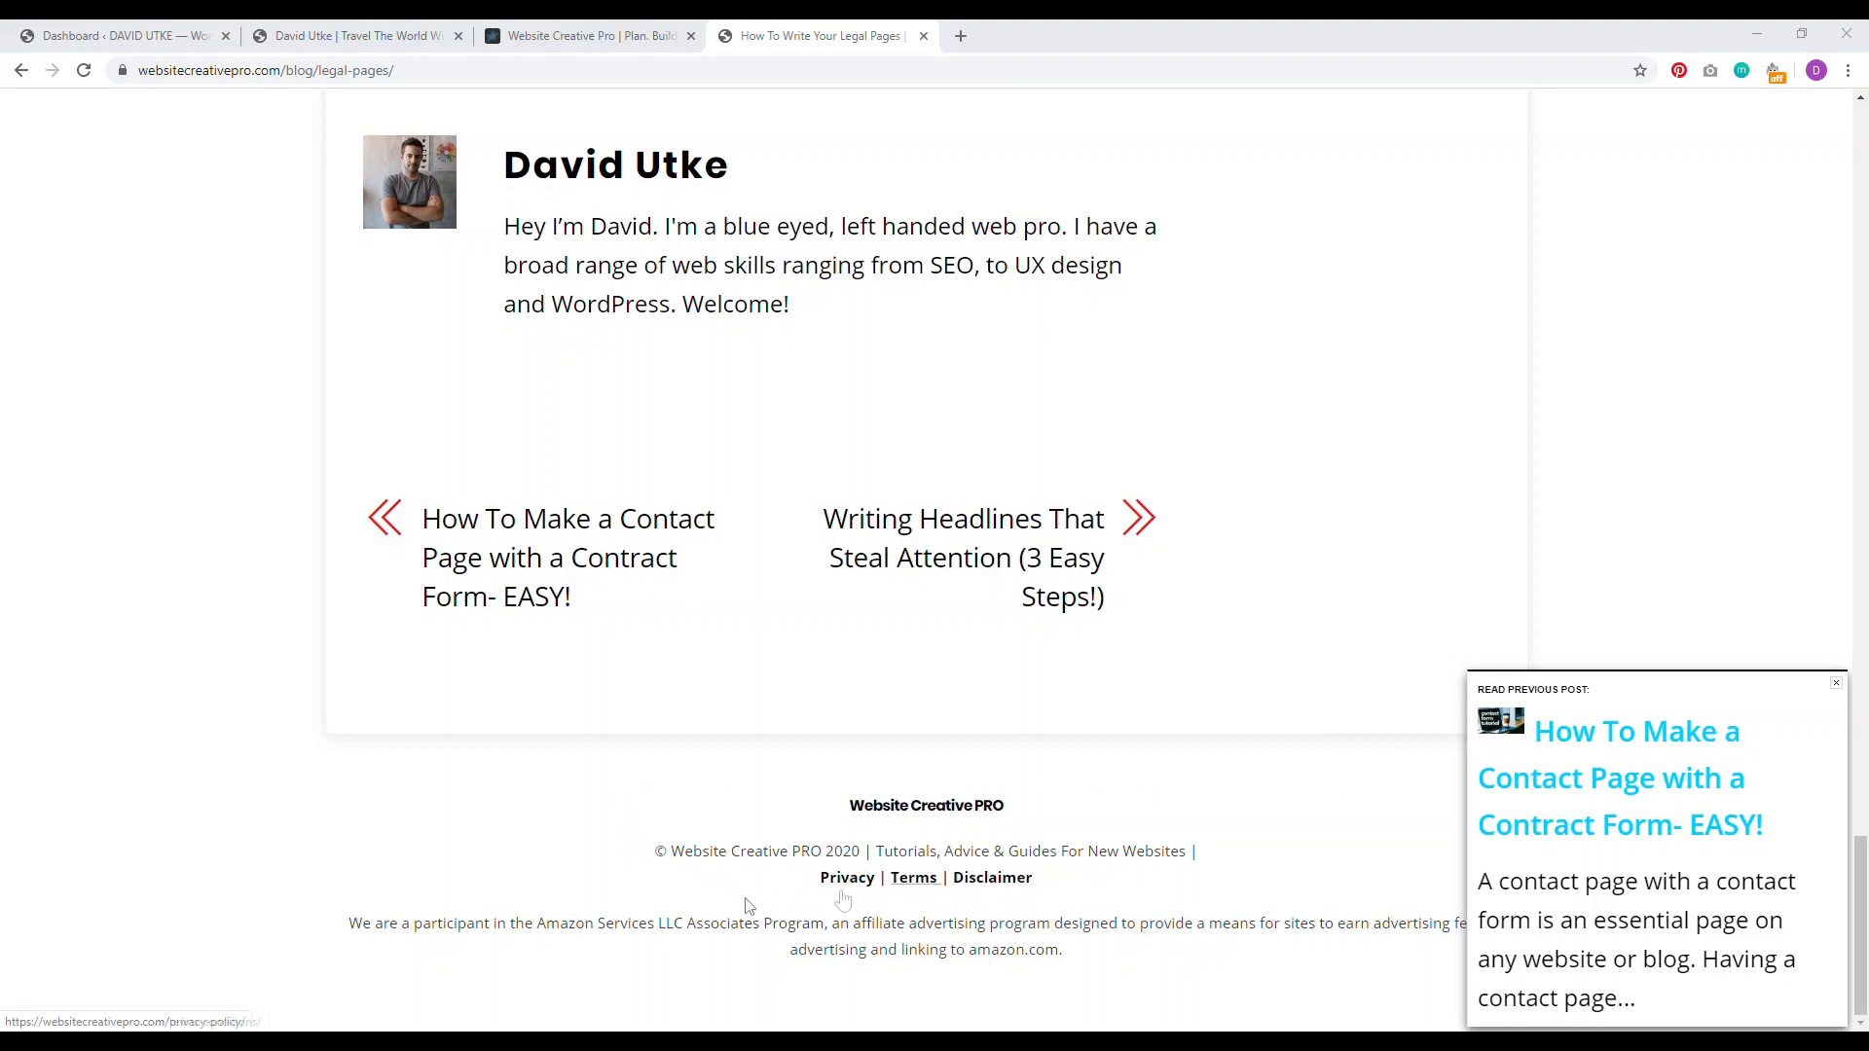
Step: Dismiss the Read previous post popup and select the example footer's Amazon affiliate disclosure
{"action": "left_click_drag", "start_coordinate": [687, 925], "coordinate": [788, 924]}
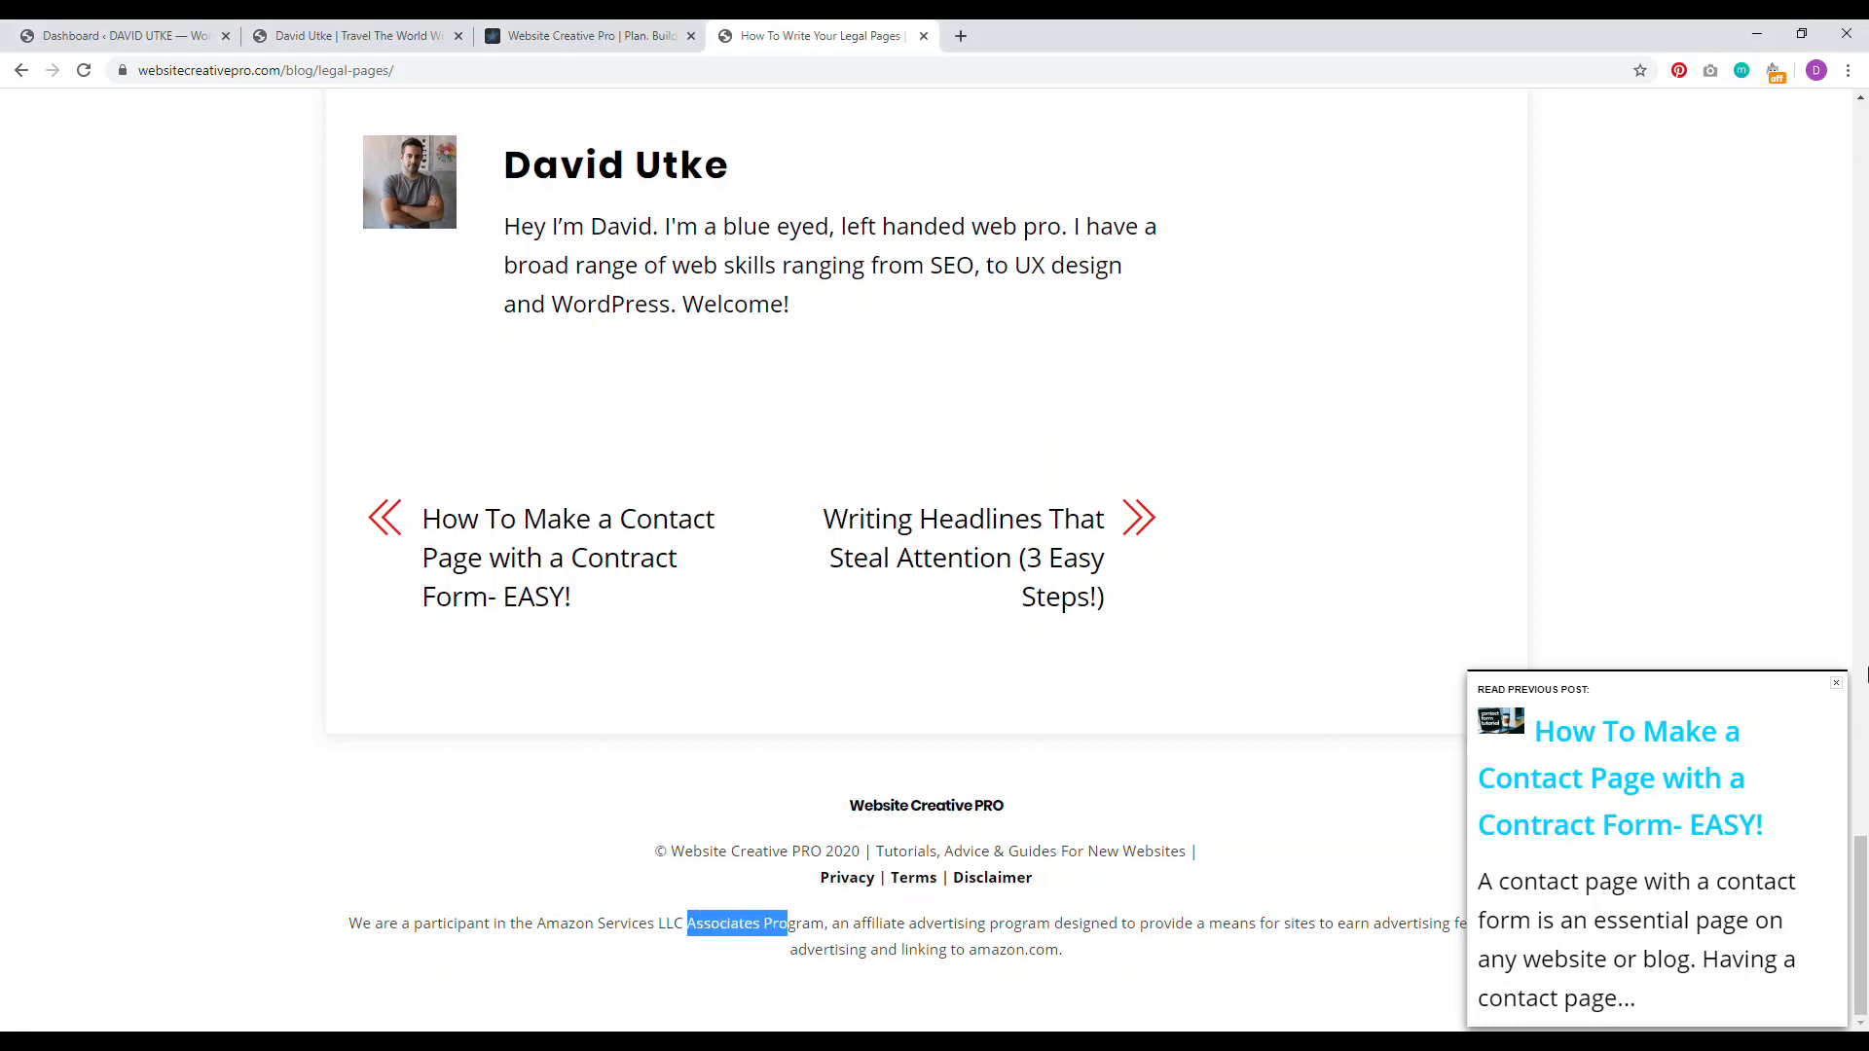
{"action": "left_click", "coordinate": [1836, 685]}
{"action": "left_click", "coordinate": [1035, 946]}
{"action": "left_click_drag", "start_coordinate": [1083, 956], "coordinate": [364, 916]}
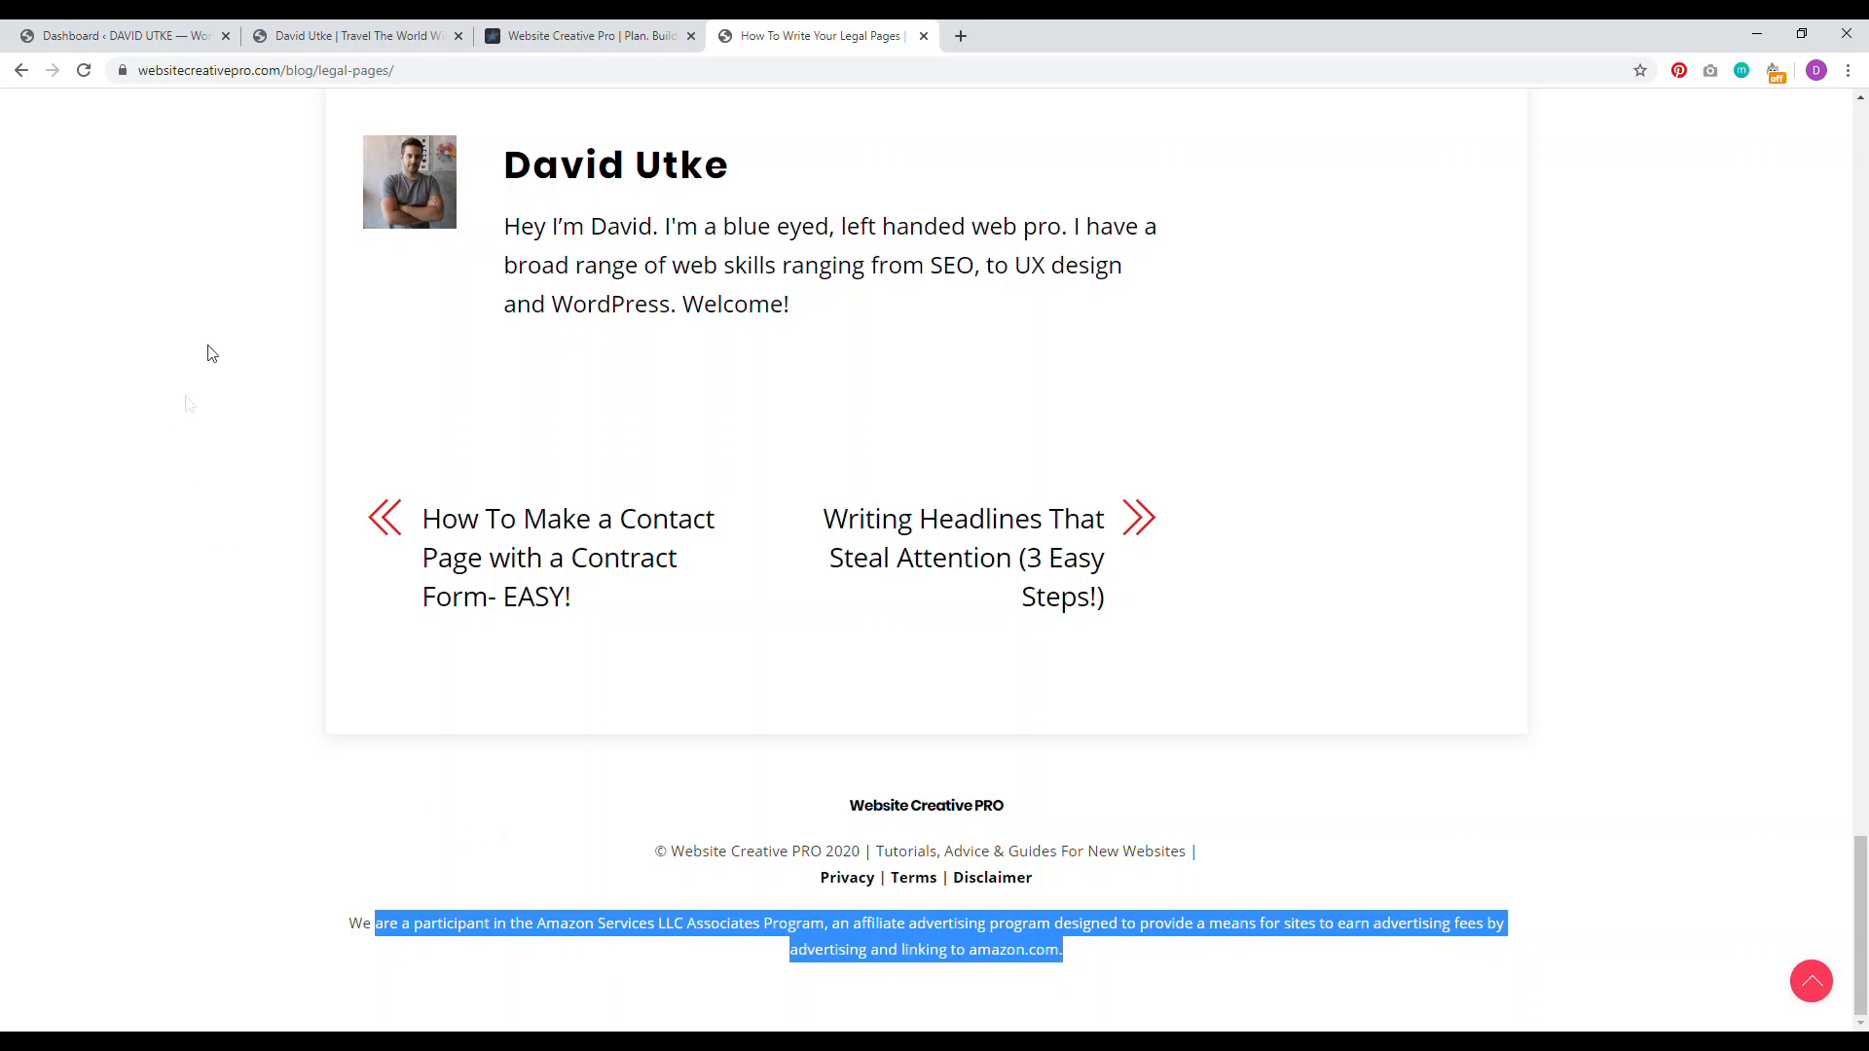
{"action": "left_click", "coordinate": [166, 37]}
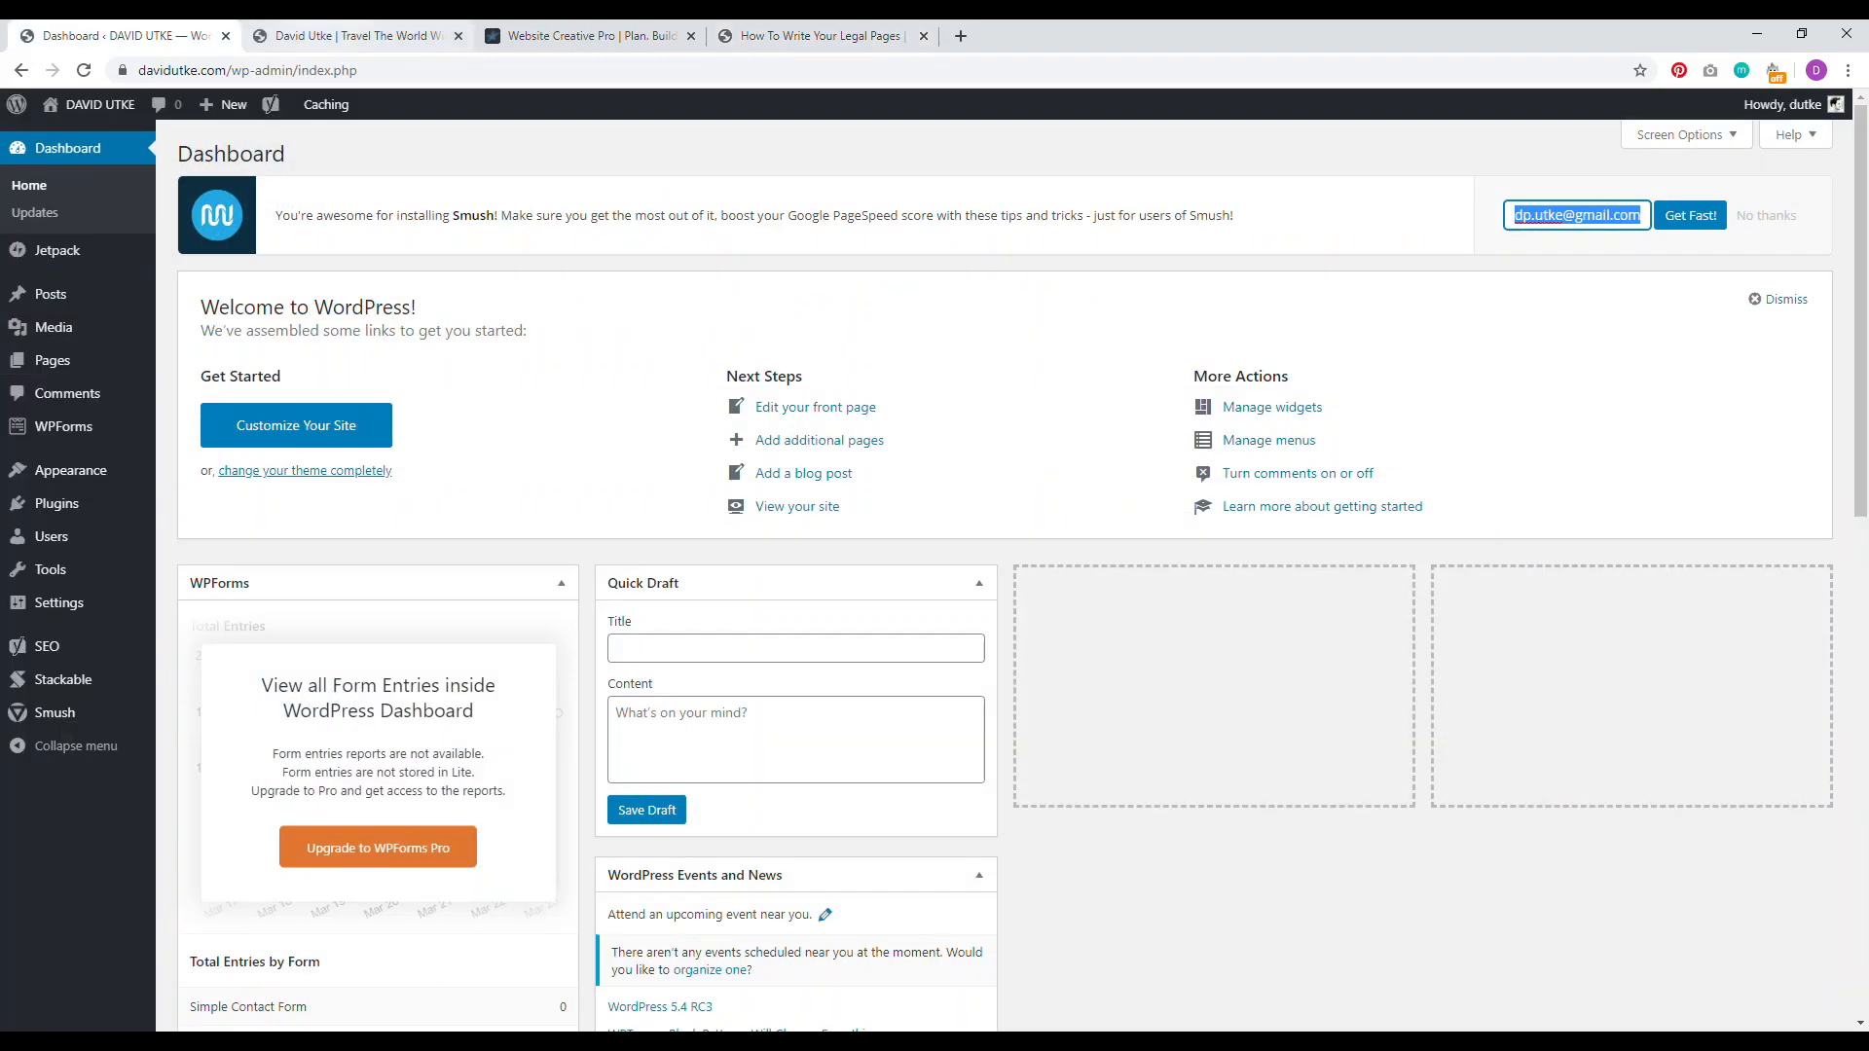
Step: Go to Appearance > Menus in the WordPress admin and start creating a new menu
{"action": "left_click", "coordinate": [350, 36]}
{"action": "left_click", "coordinate": [107, 36]}
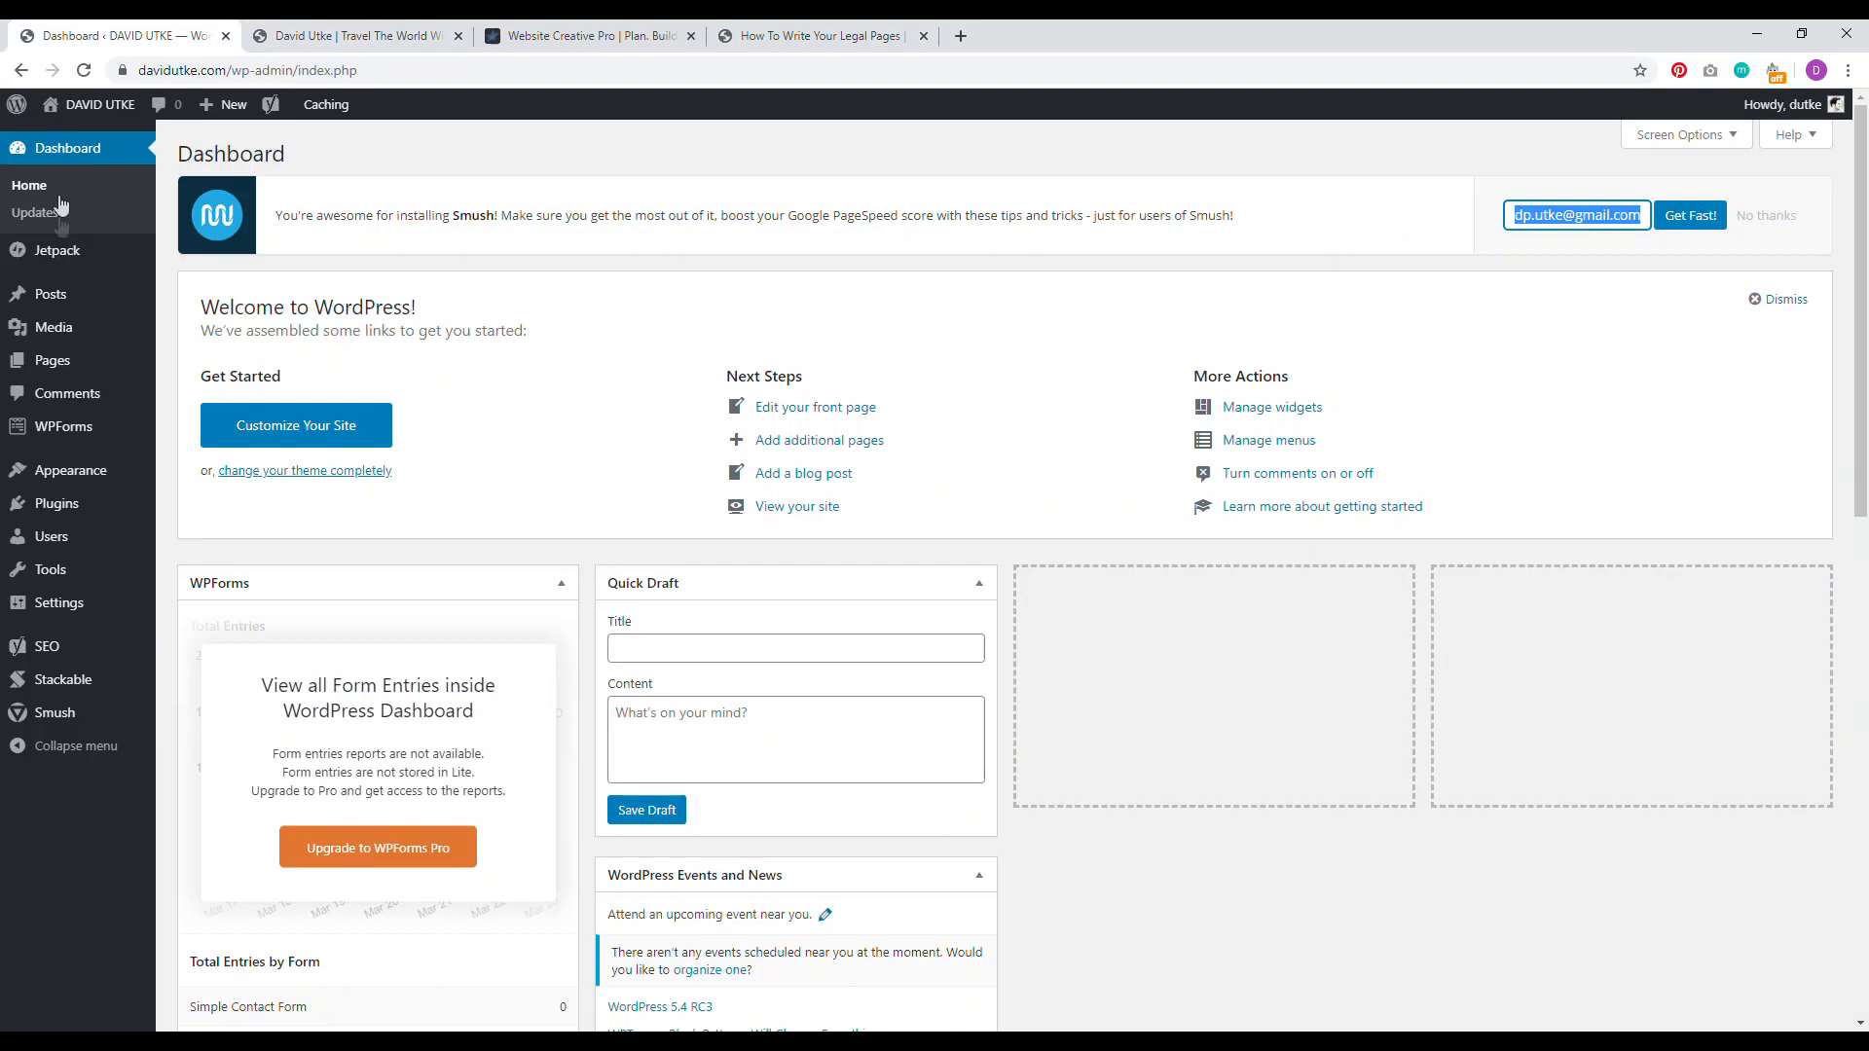
{"action": "left_click", "coordinate": [53, 362]}
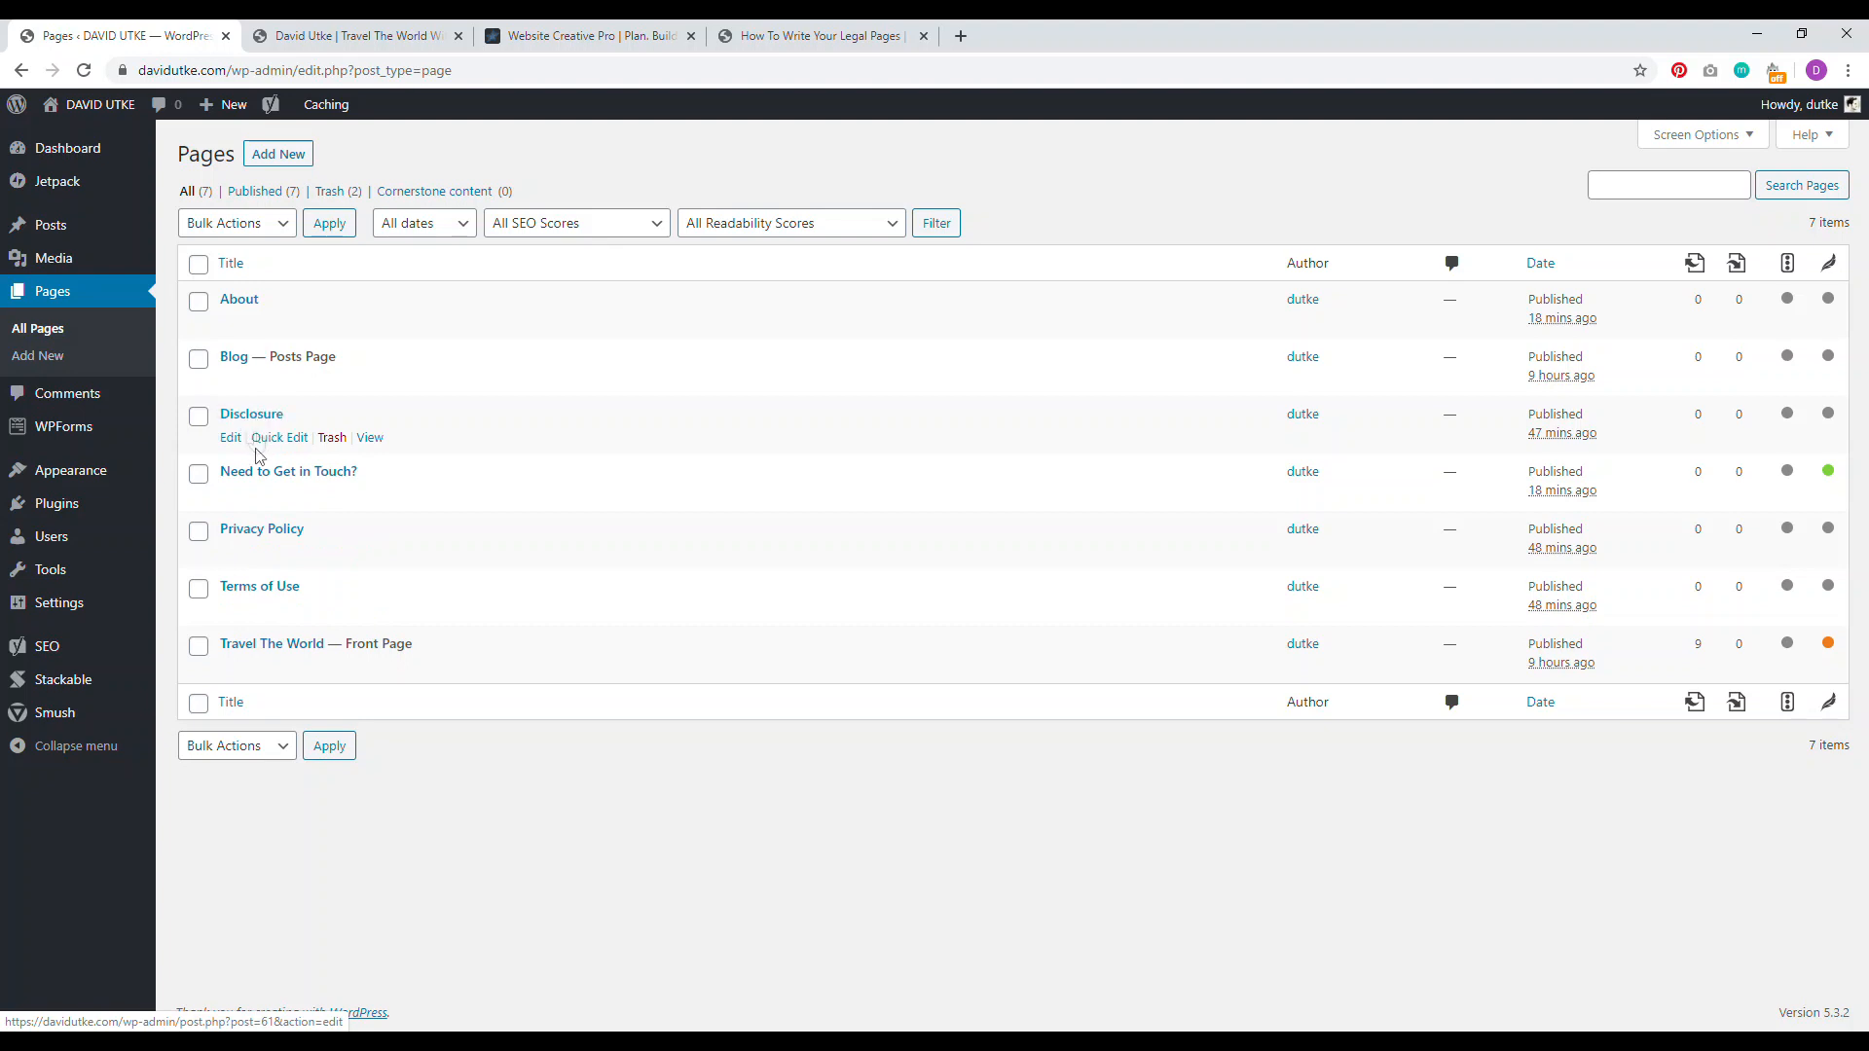
{"action": "mouse_move", "coordinate": [105, 473]}
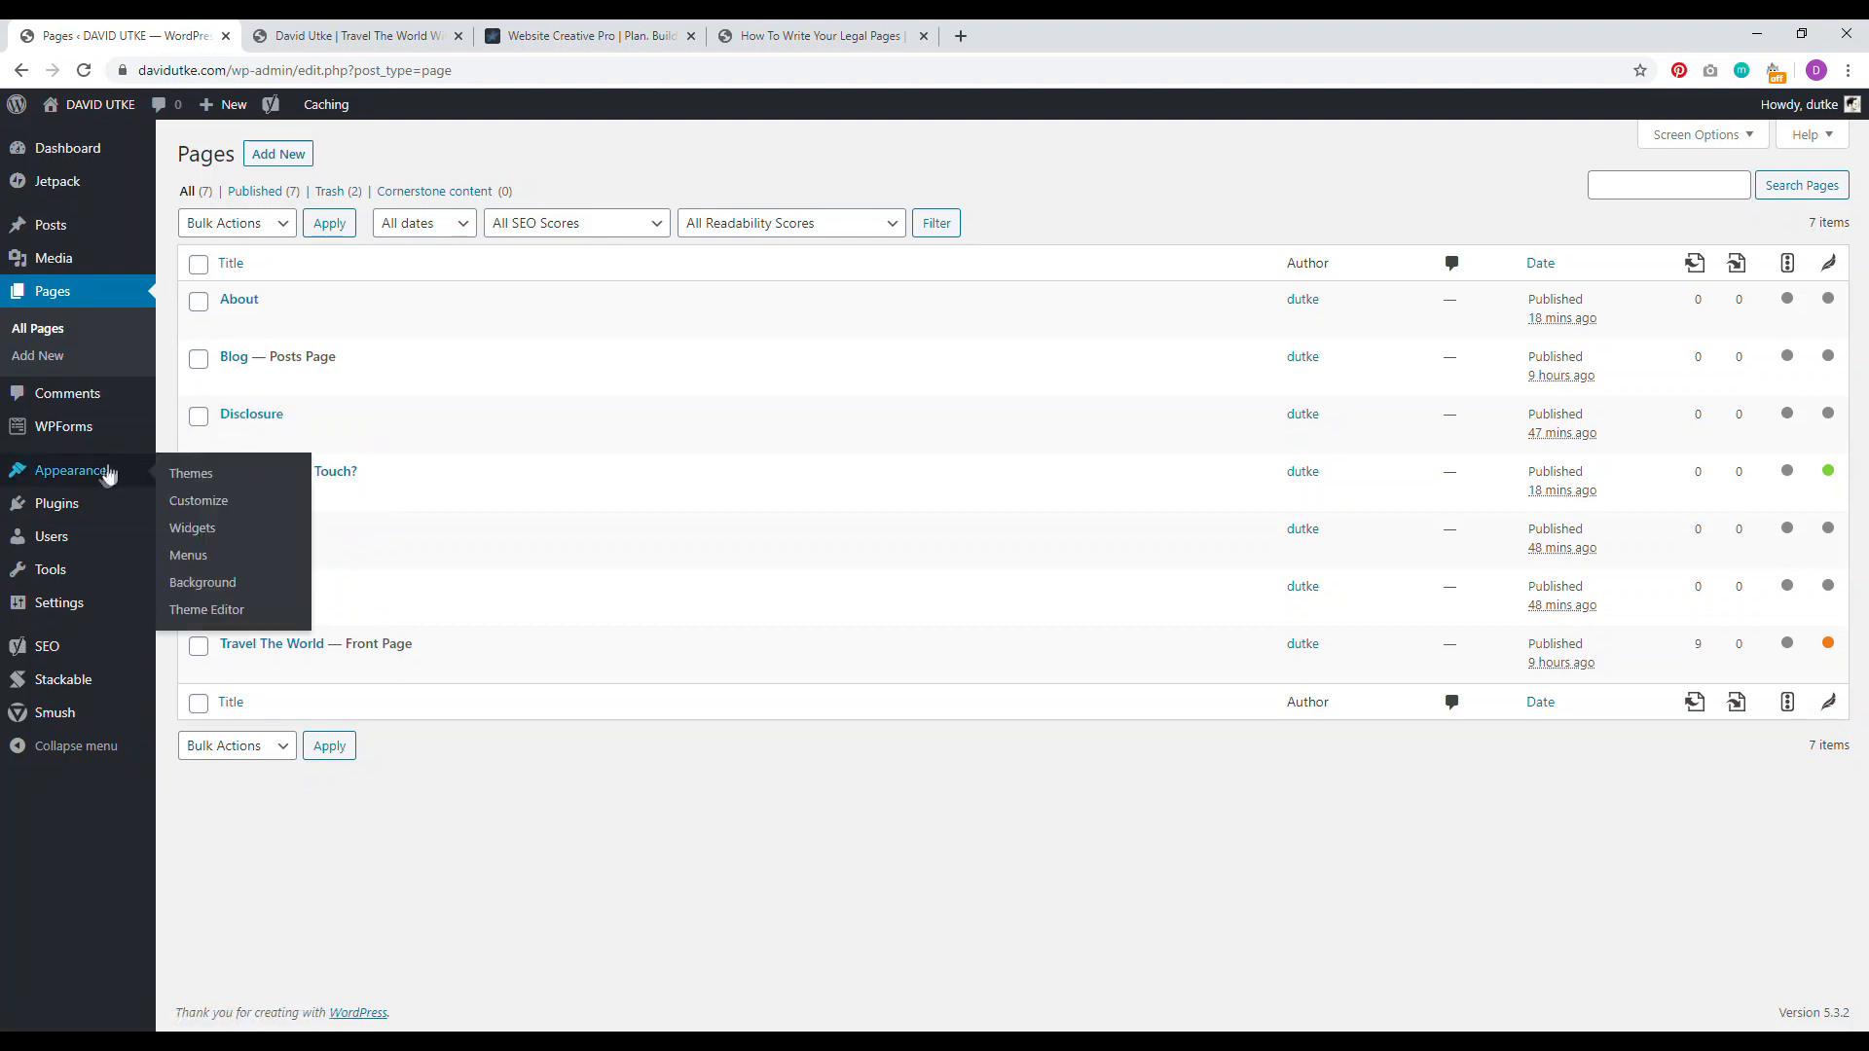
{"action": "left_click", "coordinate": [193, 557]}
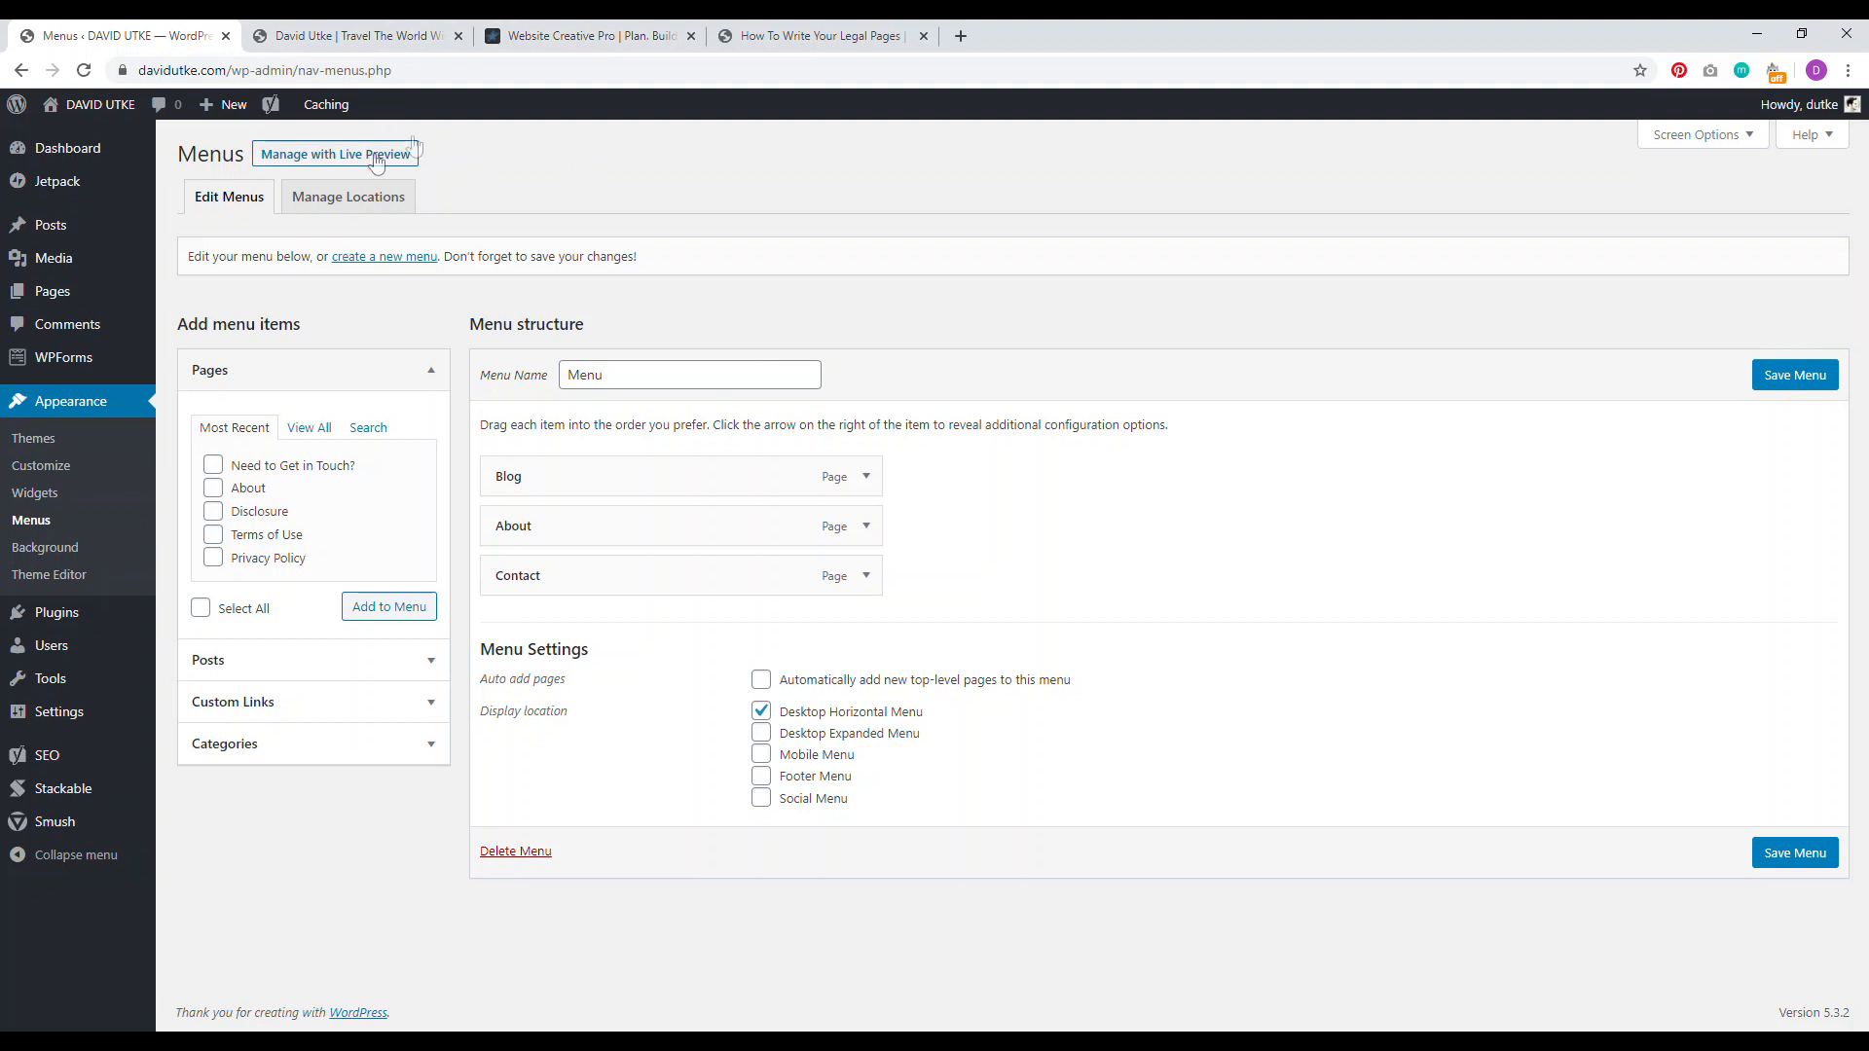
{"action": "left_click", "coordinate": [365, 258]}
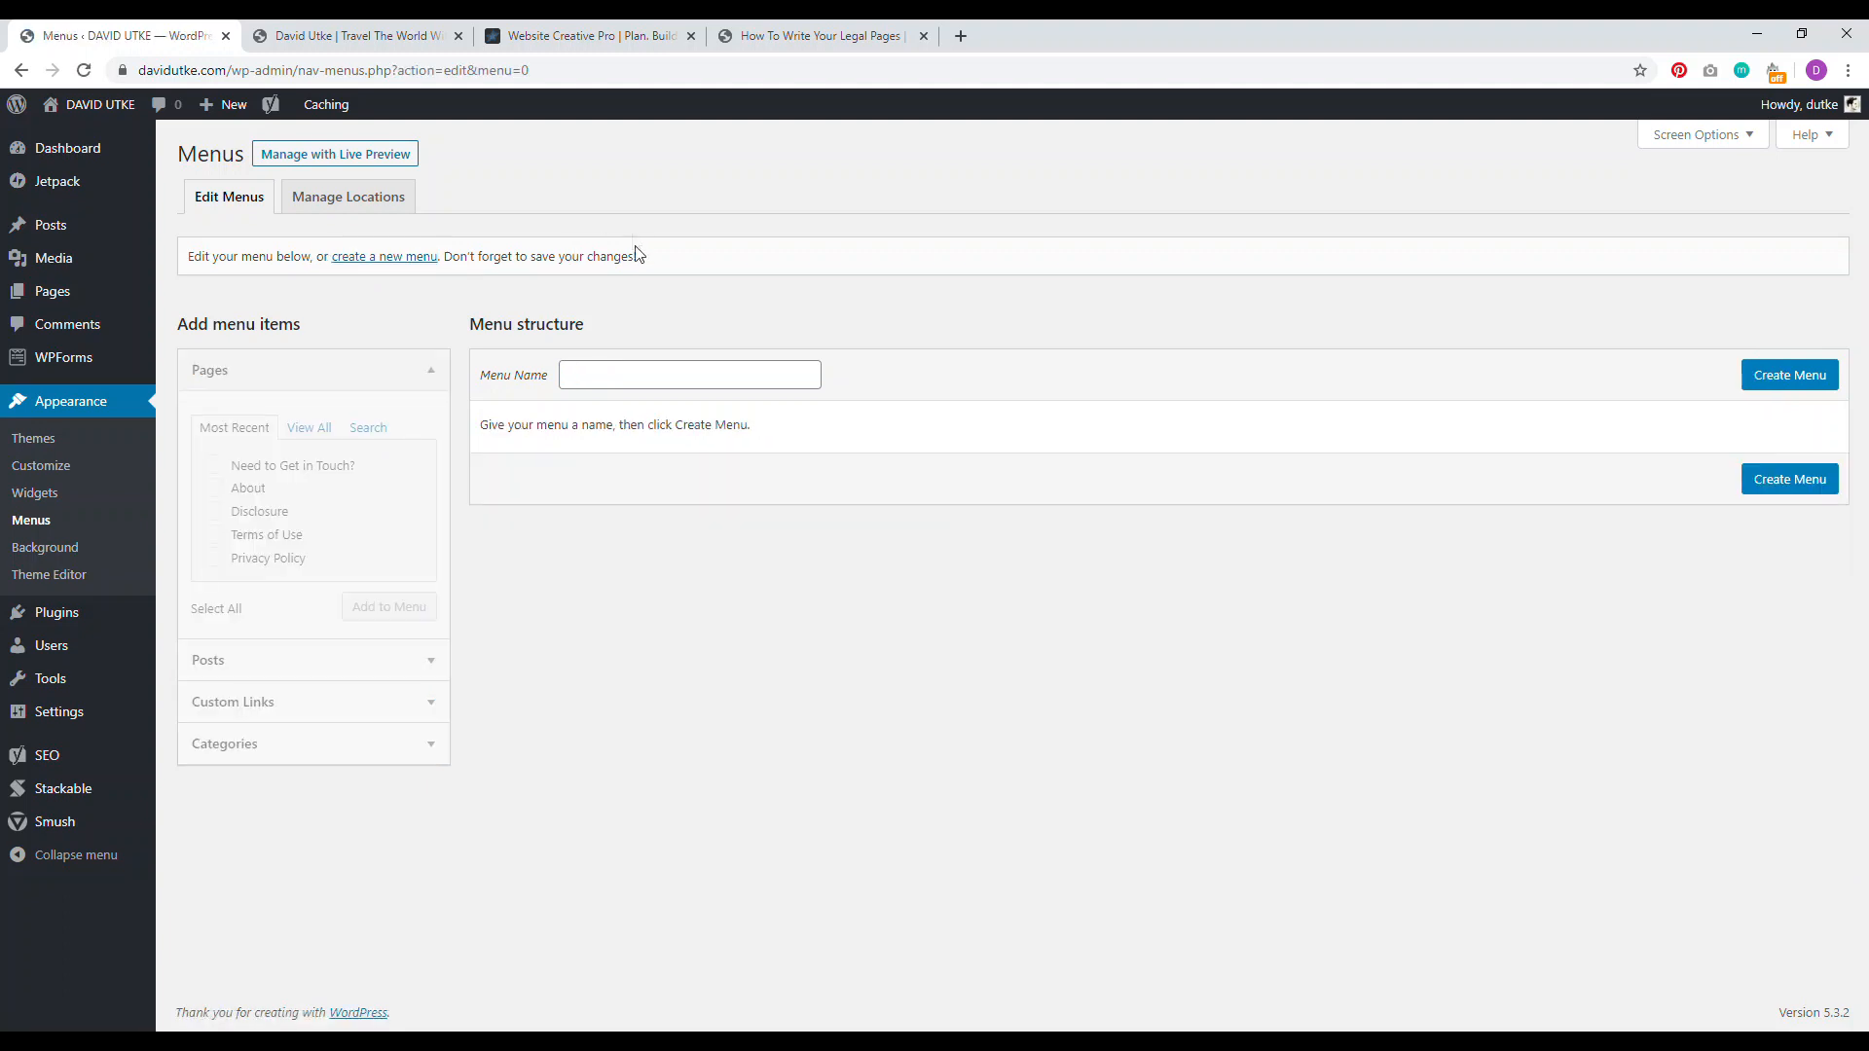
Step: Create a new menu named 'footer'
{"action": "left_click", "coordinate": [733, 374]}
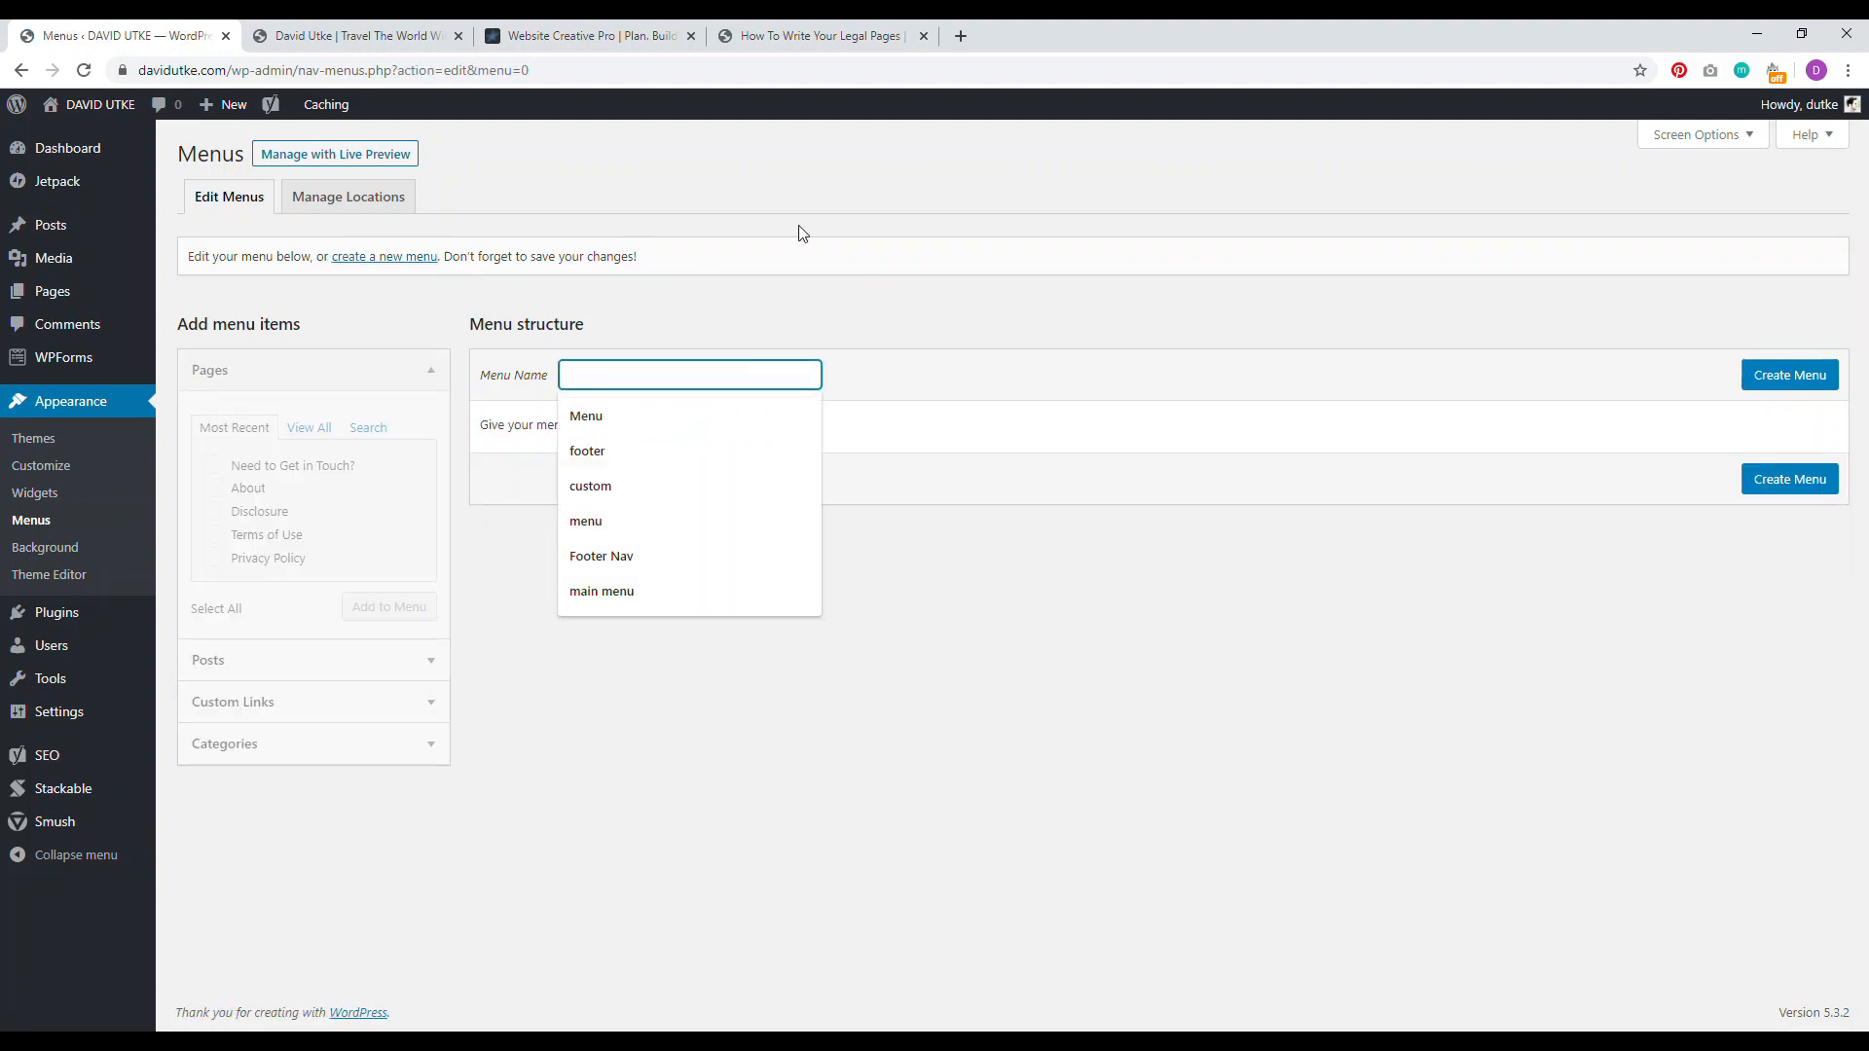
{"action": "type", "text": "footer"}
{"action": "left_click", "coordinate": [1758, 374]}
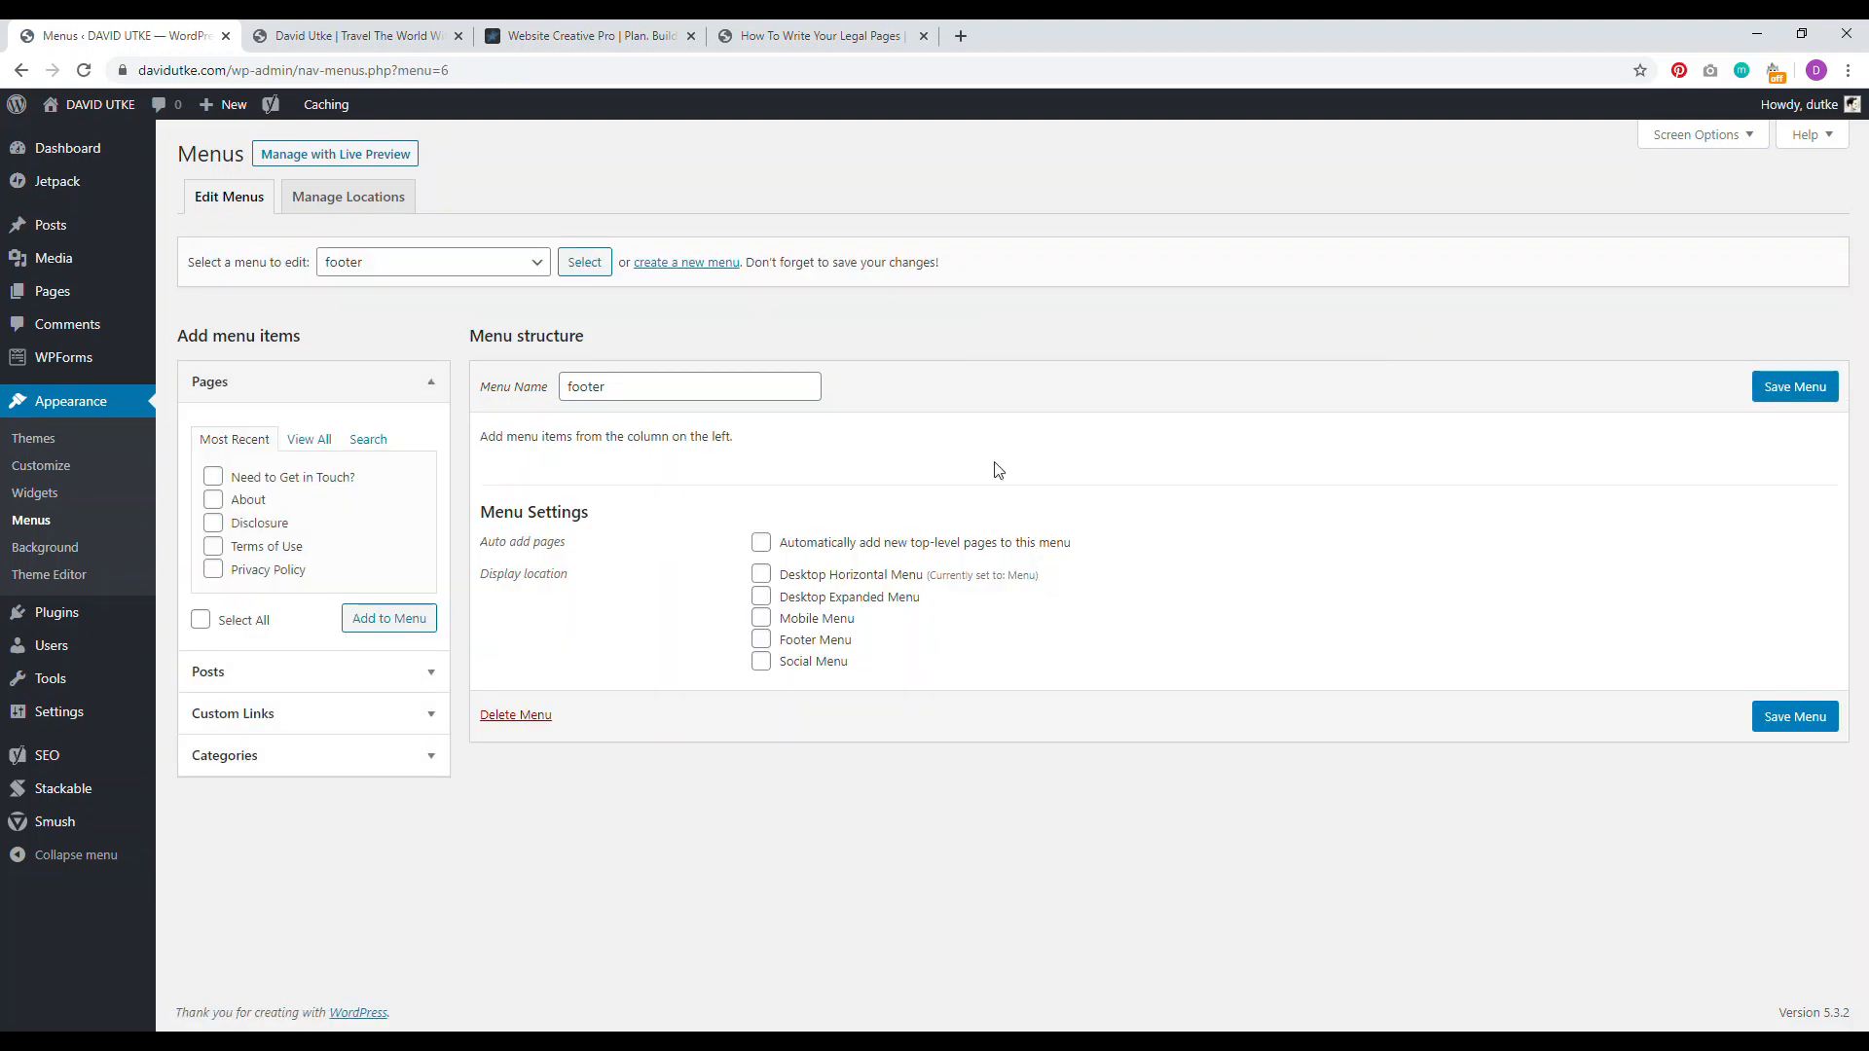
Step: Add the Disclosure, Terms of Use and Privacy Policy pages to the footer menu and save it
{"action": "left_click", "coordinate": [214, 502]}
{"action": "left_click", "coordinate": [213, 524]}
{"action": "left_click", "coordinate": [213, 501]}
{"action": "left_click", "coordinate": [214, 571]}
{"action": "left_click", "coordinate": [388, 623]}
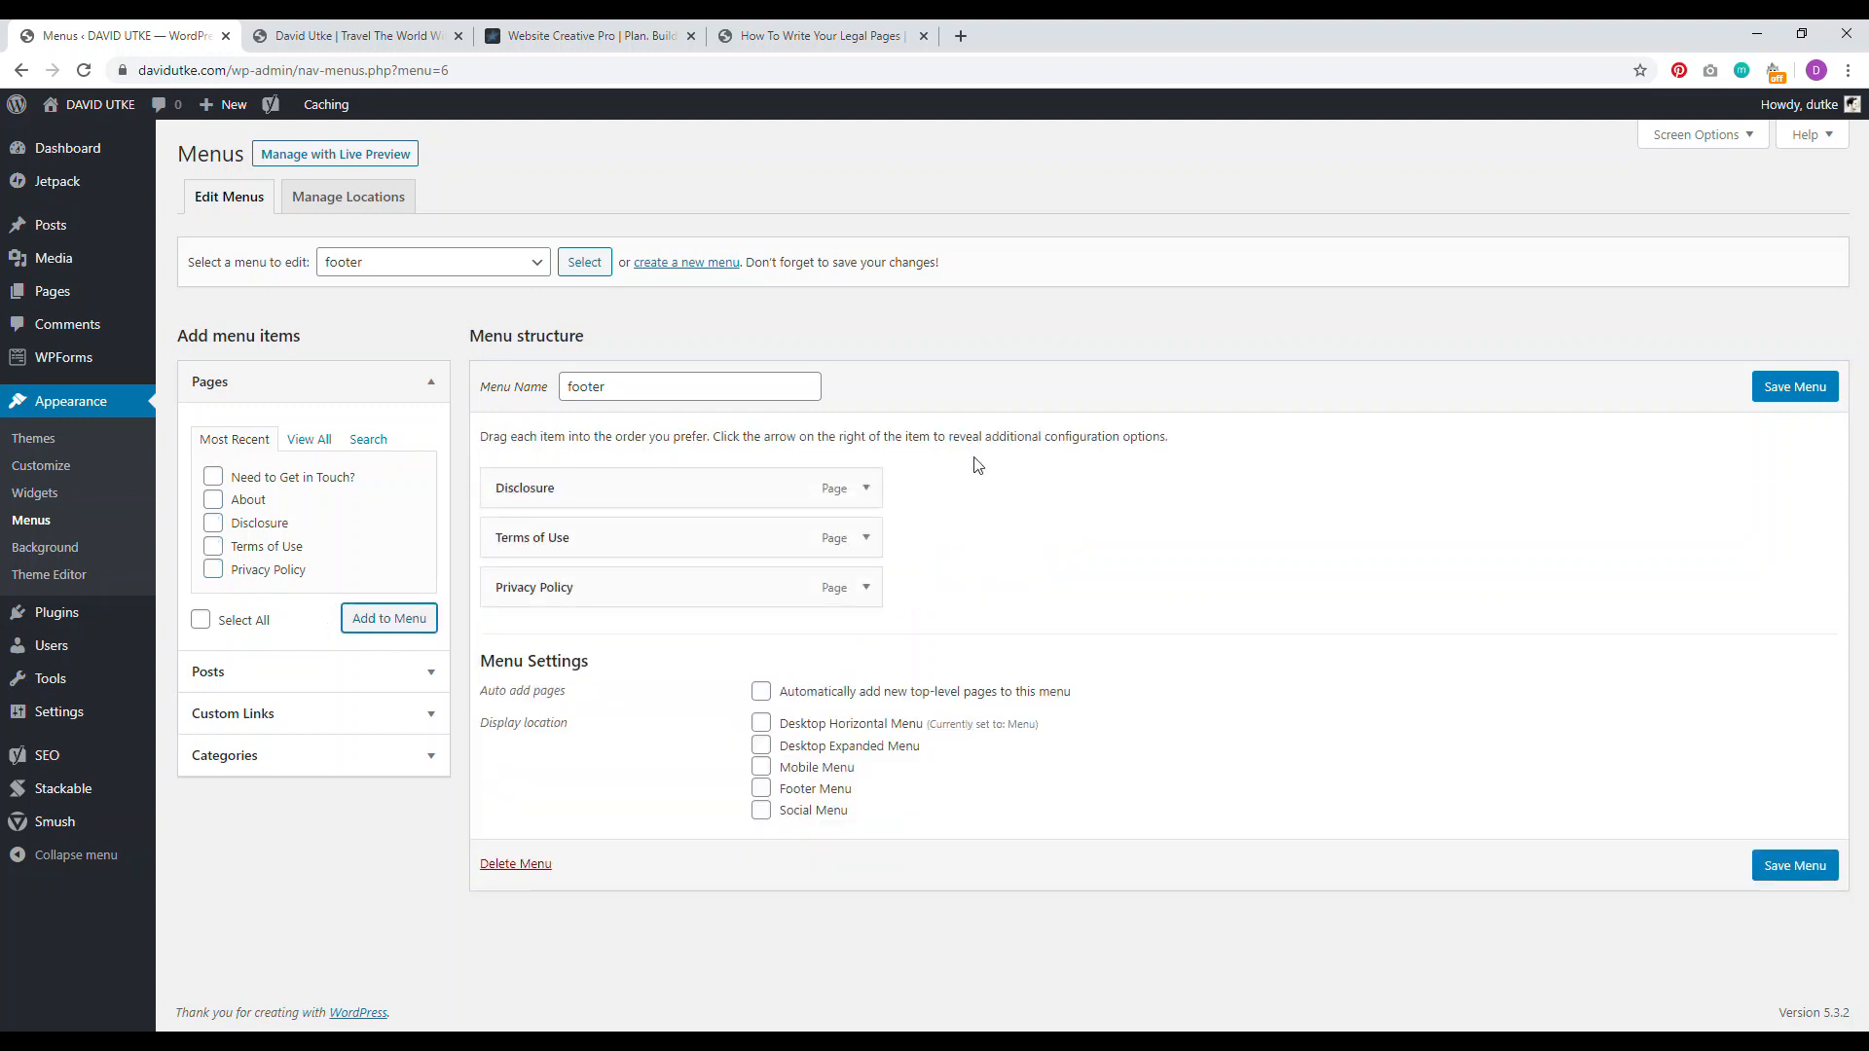
{"action": "left_click", "coordinate": [1794, 394]}
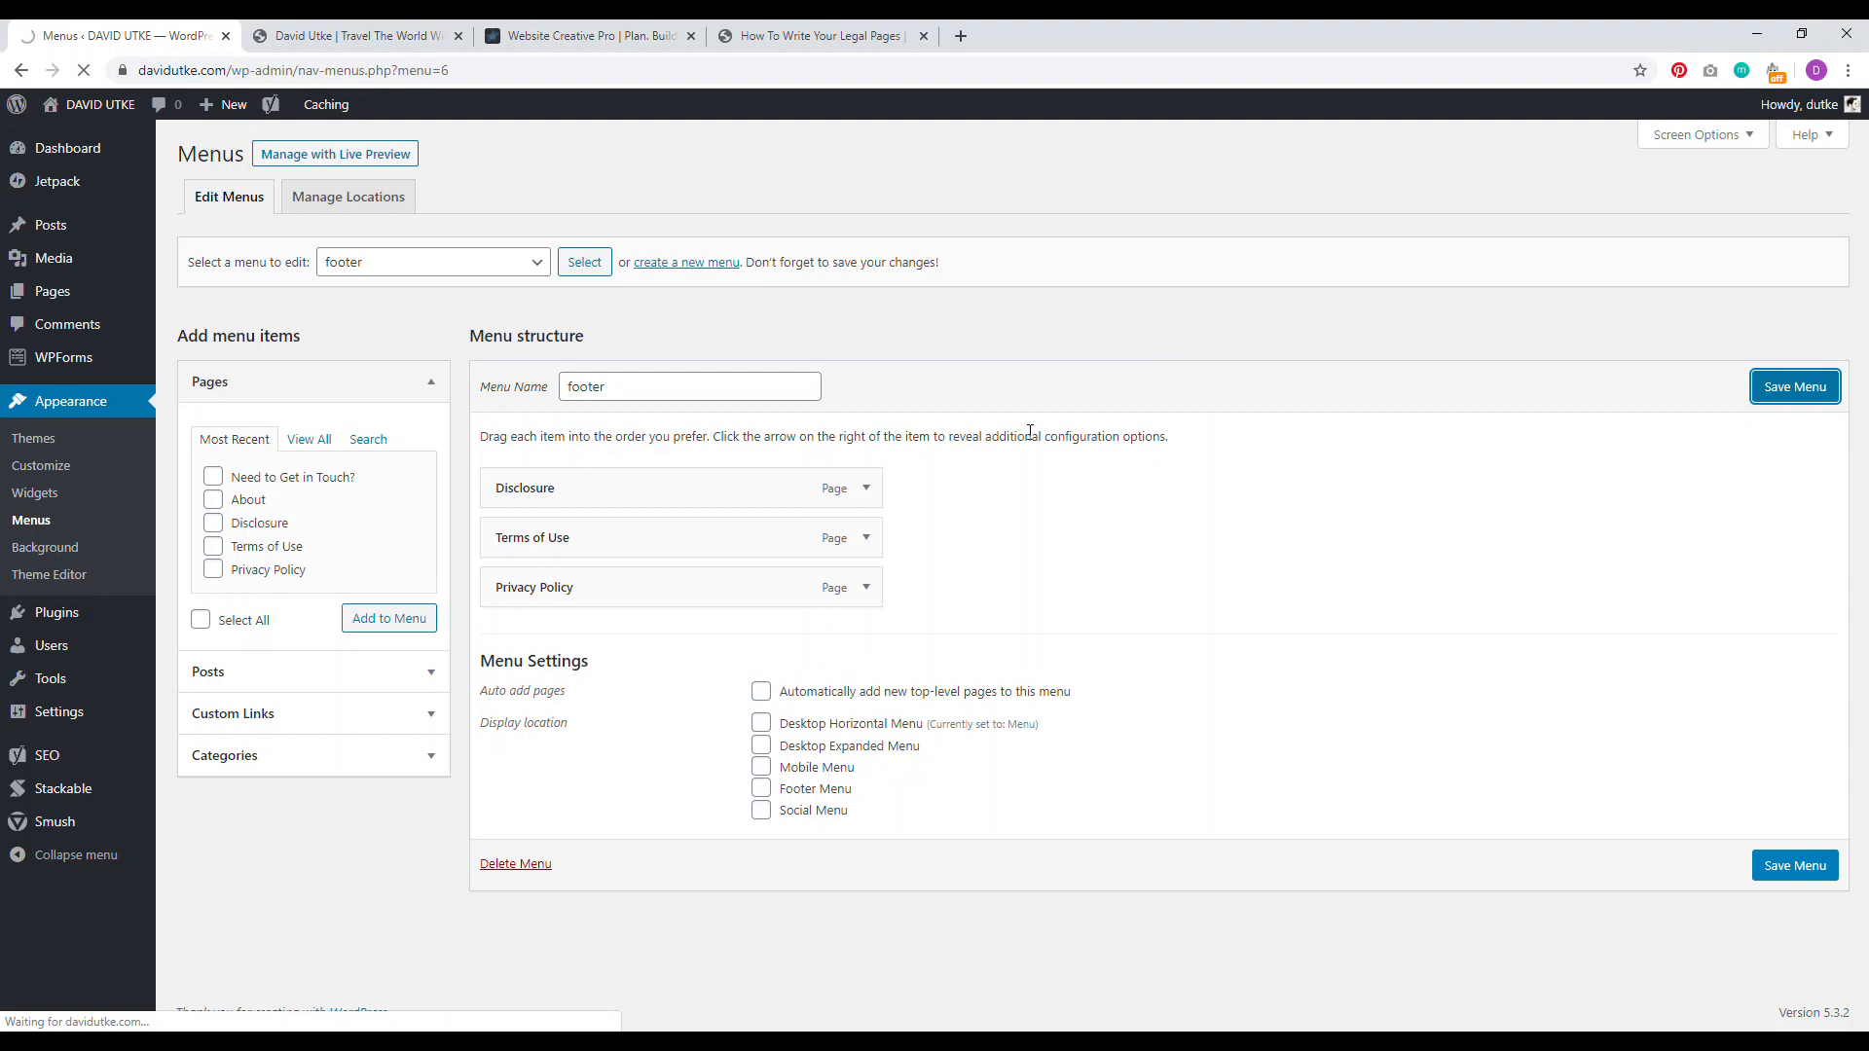
{"action": "left_click", "coordinate": [357, 208]}
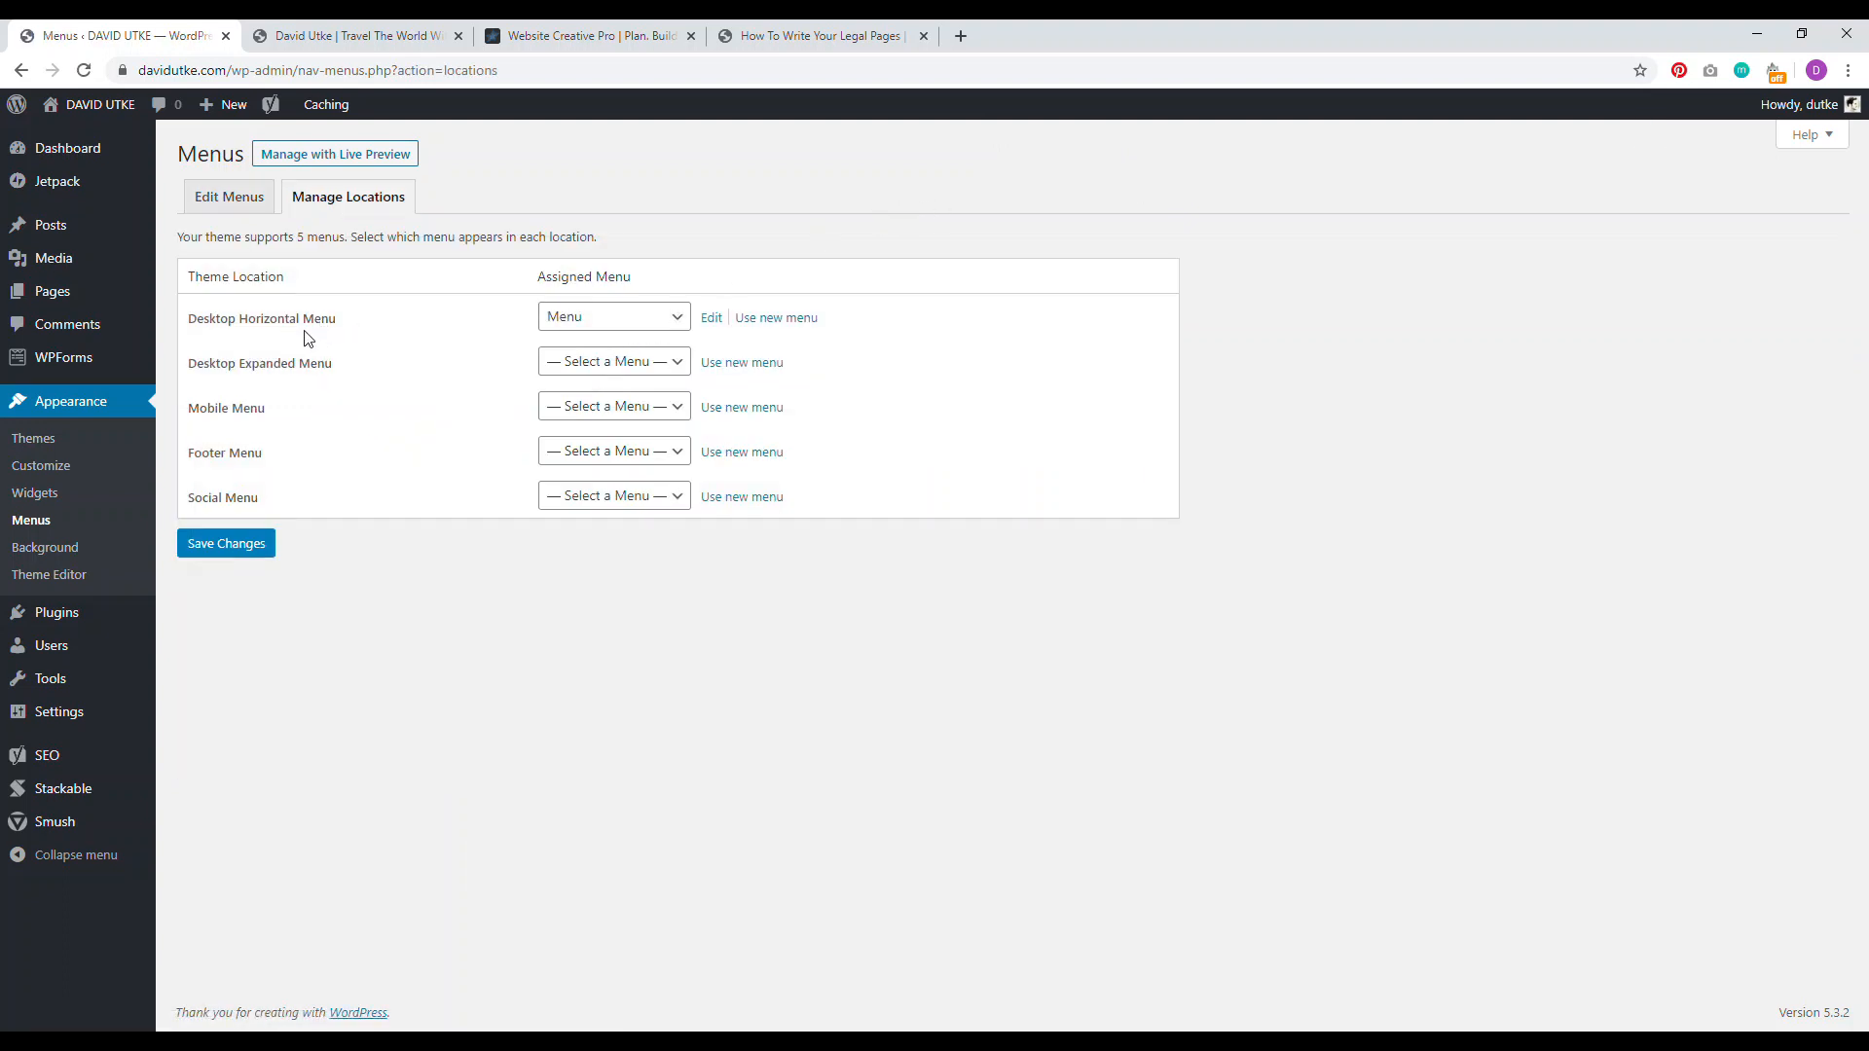
Step: Assign the 'footer' menu to the Footer Menu location and save the locations
{"action": "left_click", "coordinate": [600, 454]}
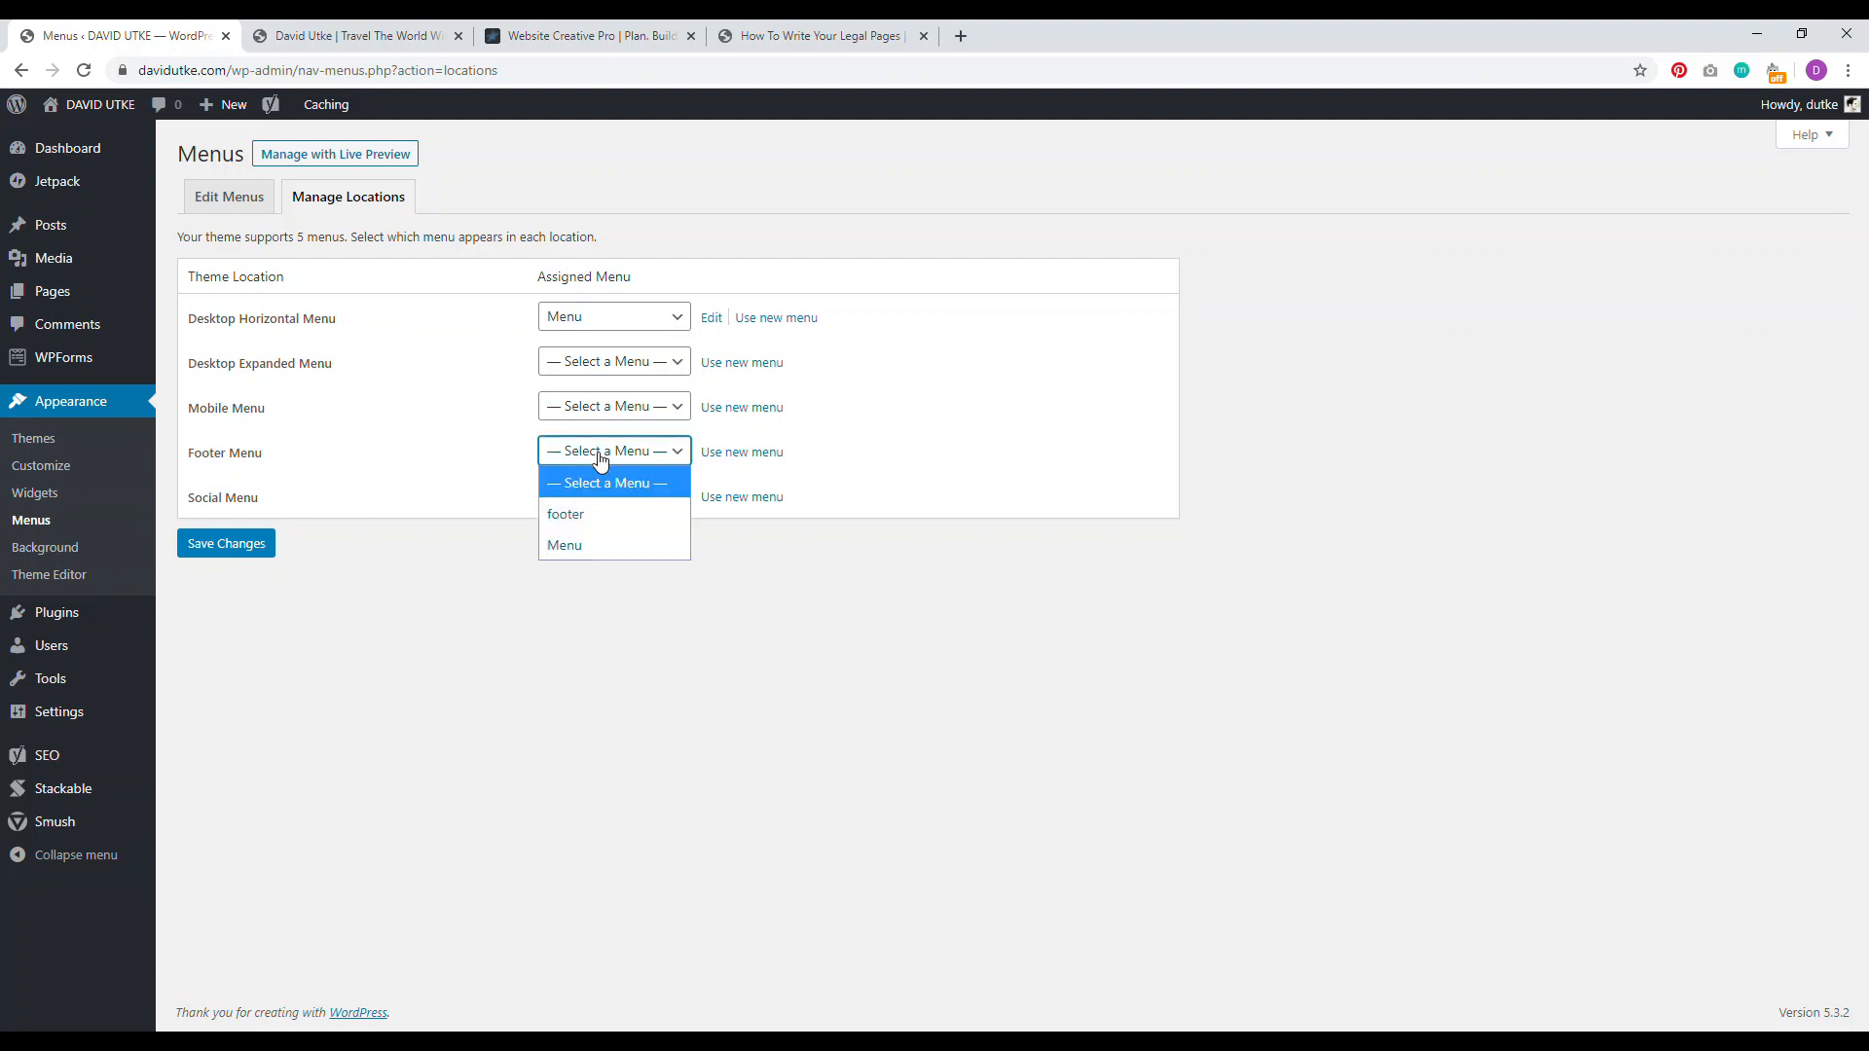
{"action": "left_click", "coordinate": [574, 514]}
{"action": "left_click", "coordinate": [248, 551]}
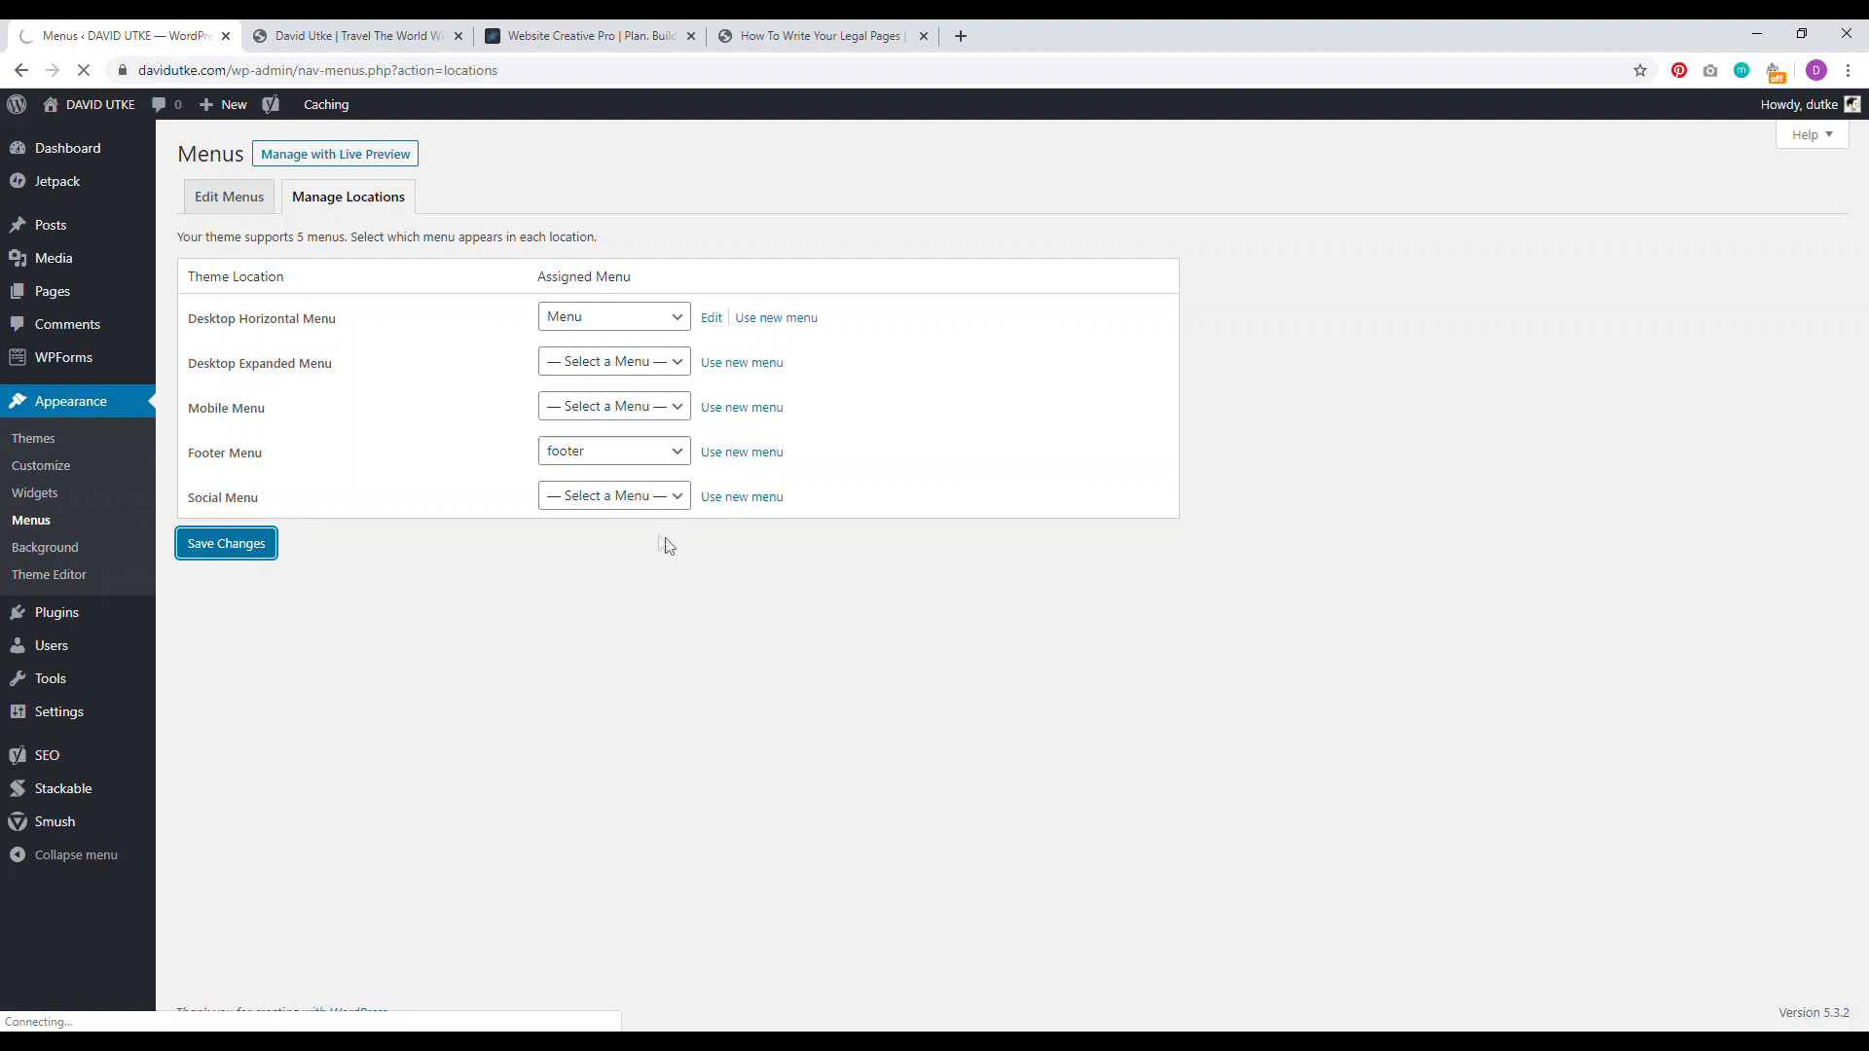
Step: Reload the live site and scroll down to check the new footer links
{"action": "left_click", "coordinate": [333, 41]}
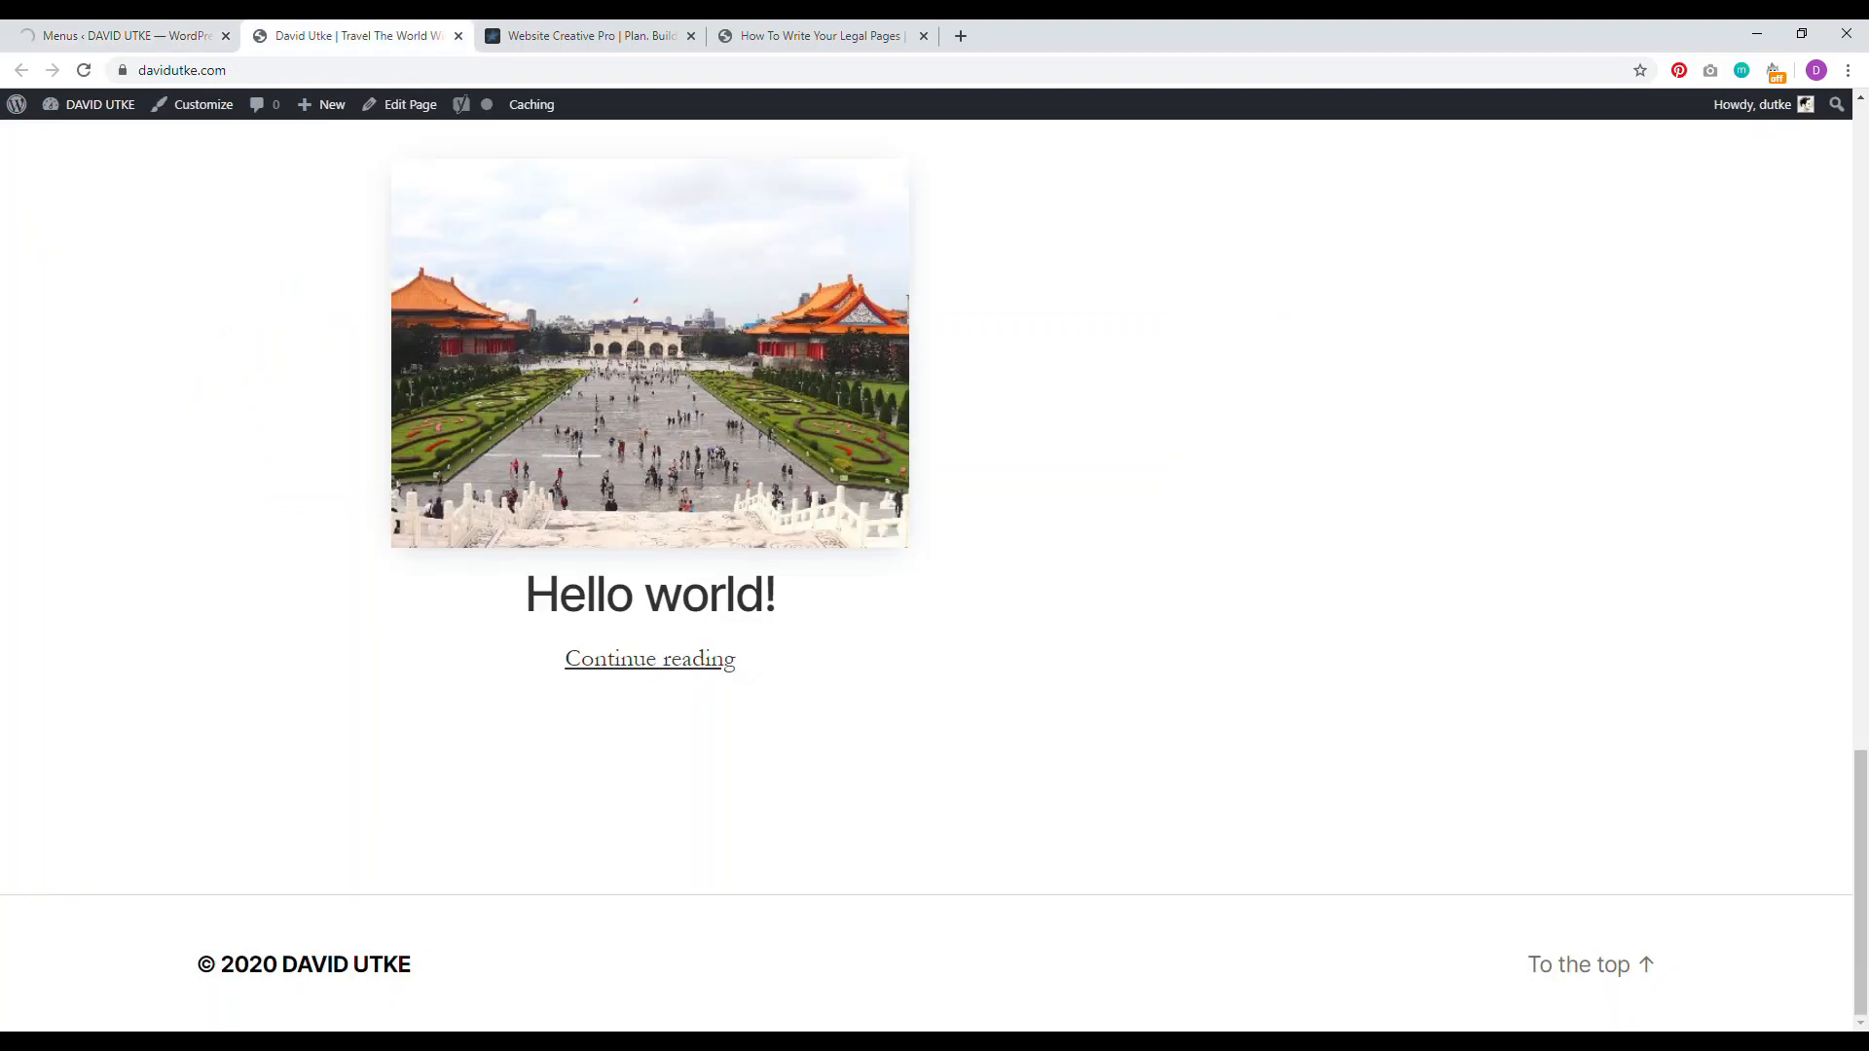
{"action": "left_click", "coordinate": [86, 74]}
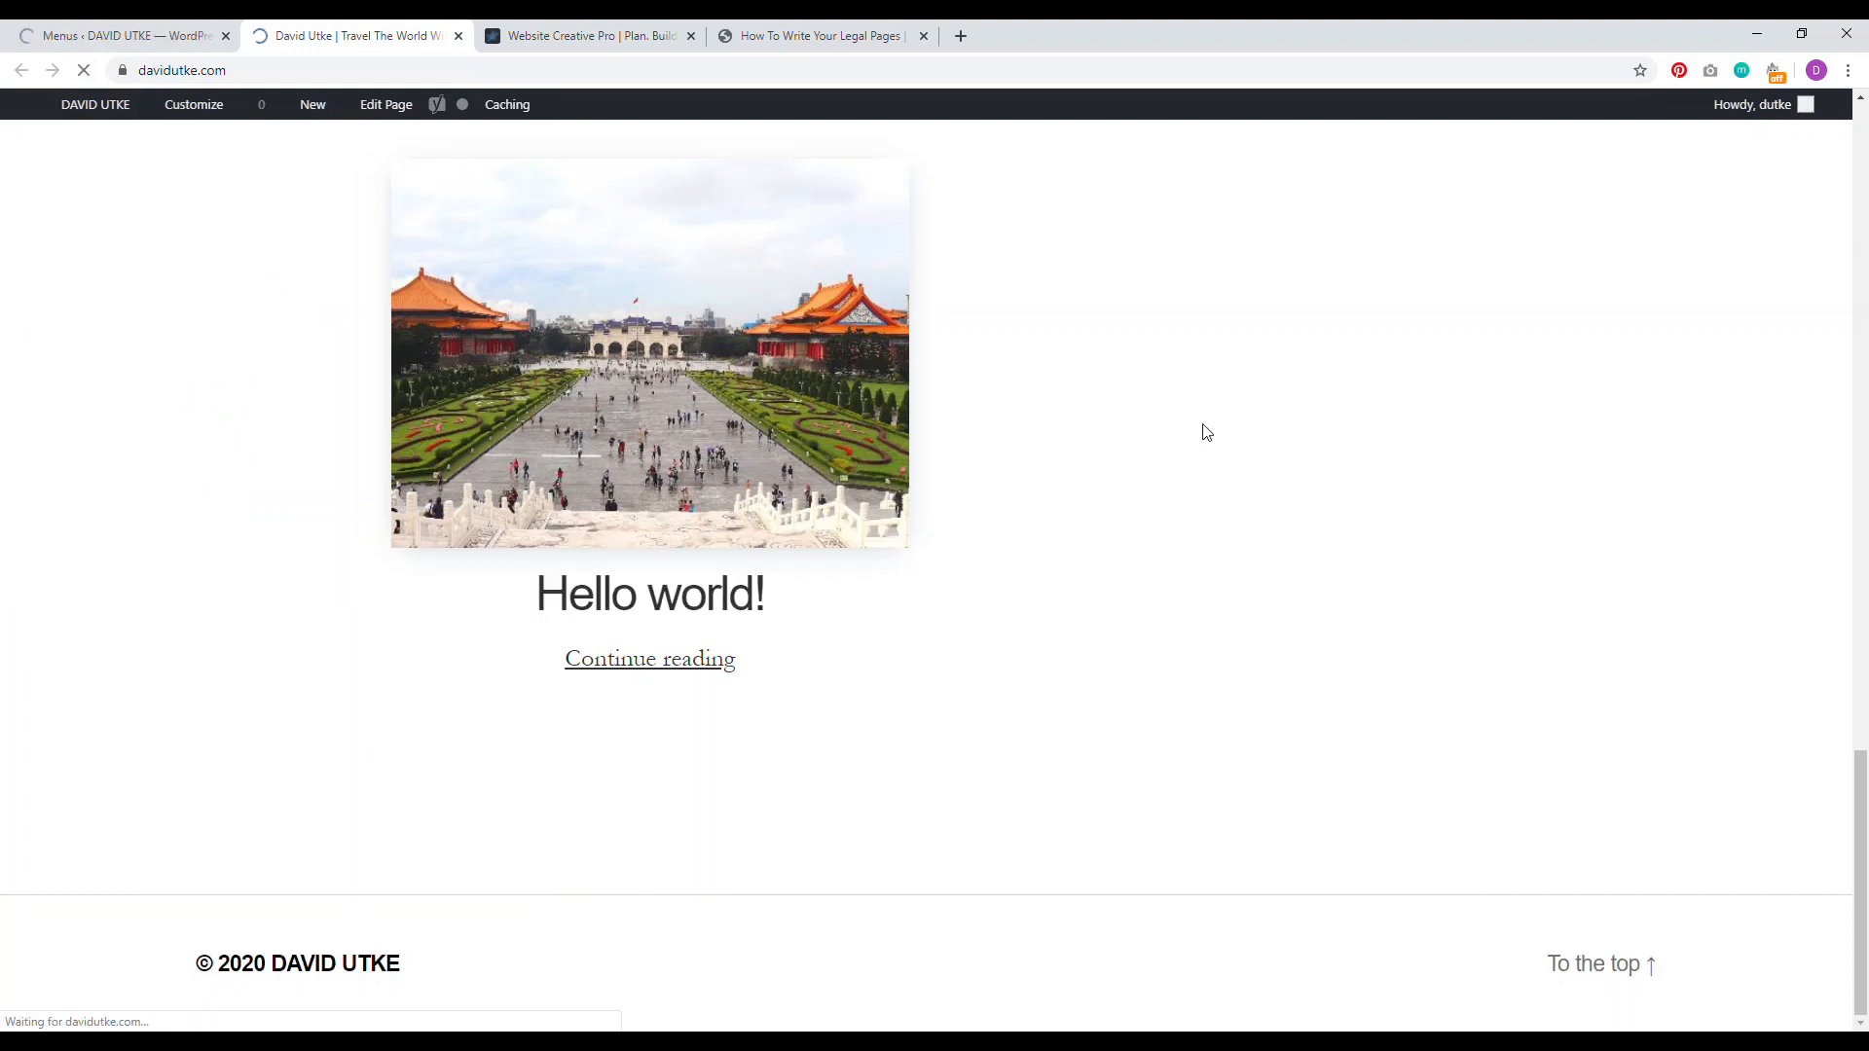
{"action": "left_click", "coordinate": [132, 35]}
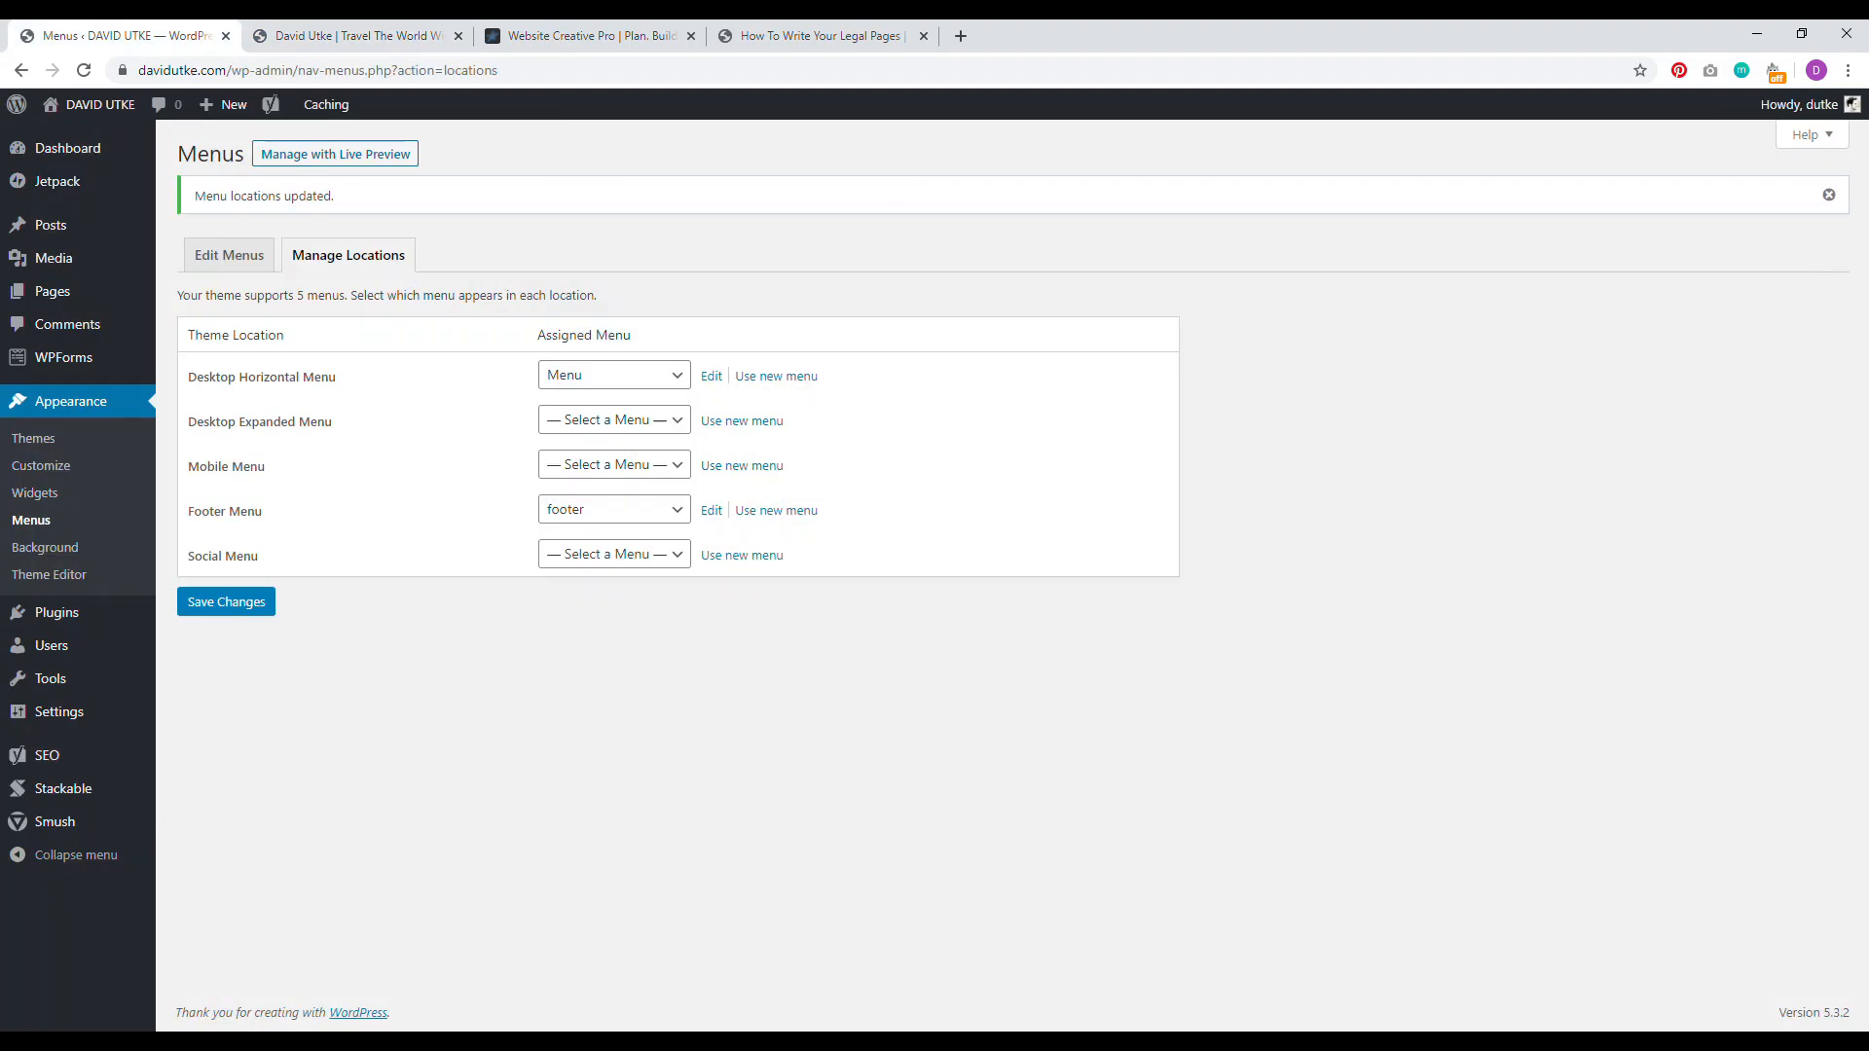
{"action": "left_click", "coordinate": [331, 35]}
{"action": "left_click", "coordinate": [84, 70]}
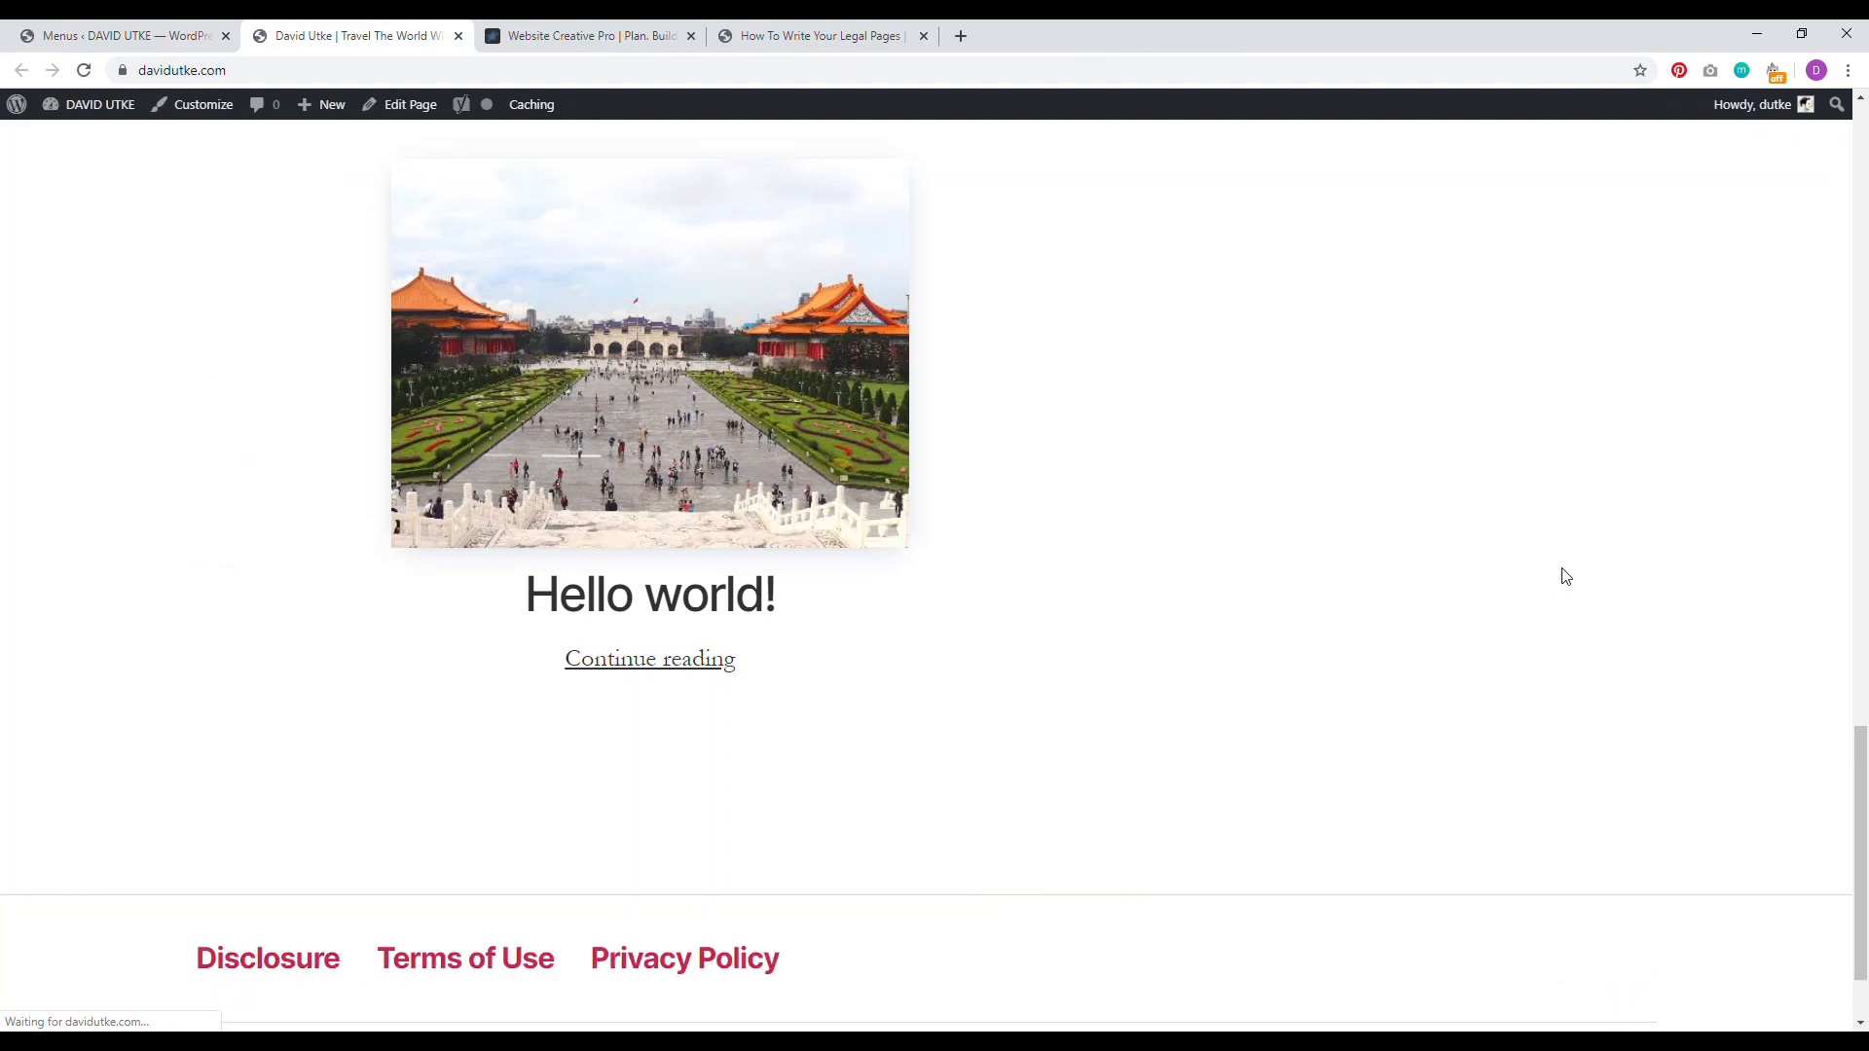
{"action": "scroll", "coordinate": [1558, 574], "scroll_direction": "down", "scroll_amount": 2}
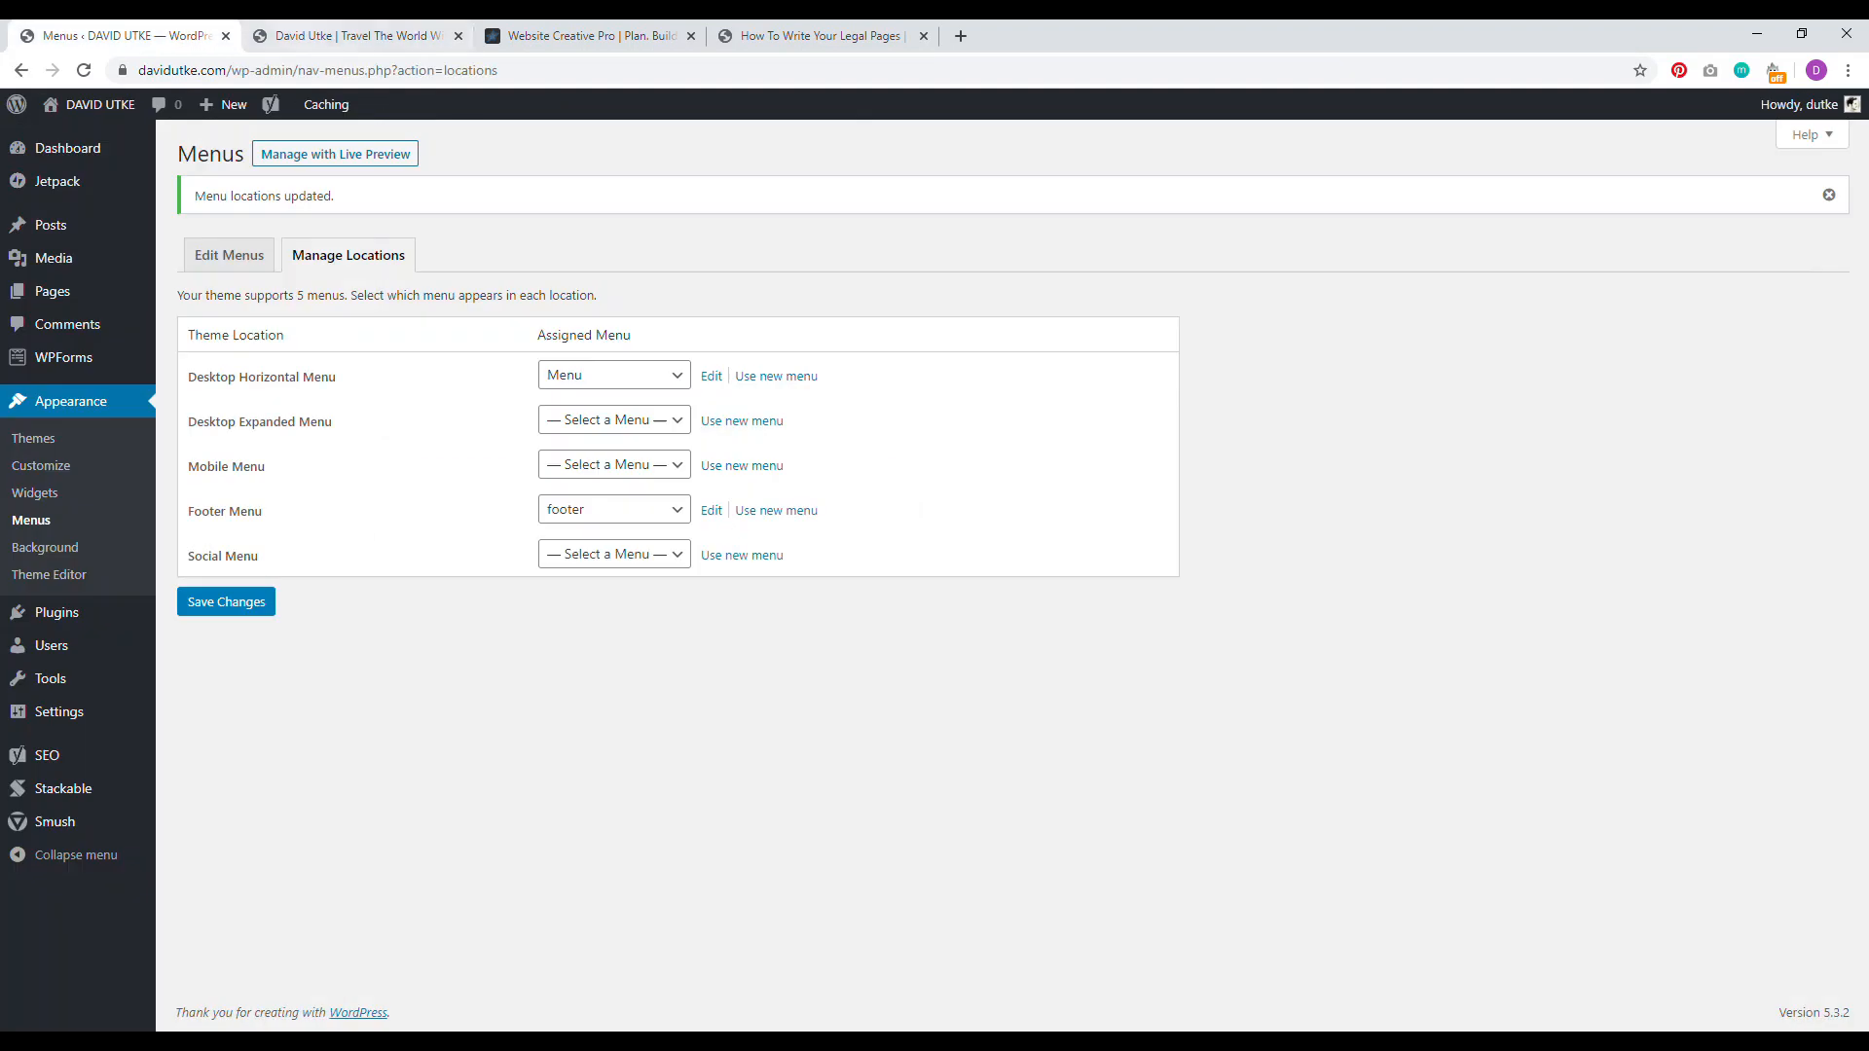
Step: Copy the Amazon affiliate disclaimer from the Website Creative Pro footer and return to the WordPress admin
{"action": "left_click", "coordinate": [588, 35]}
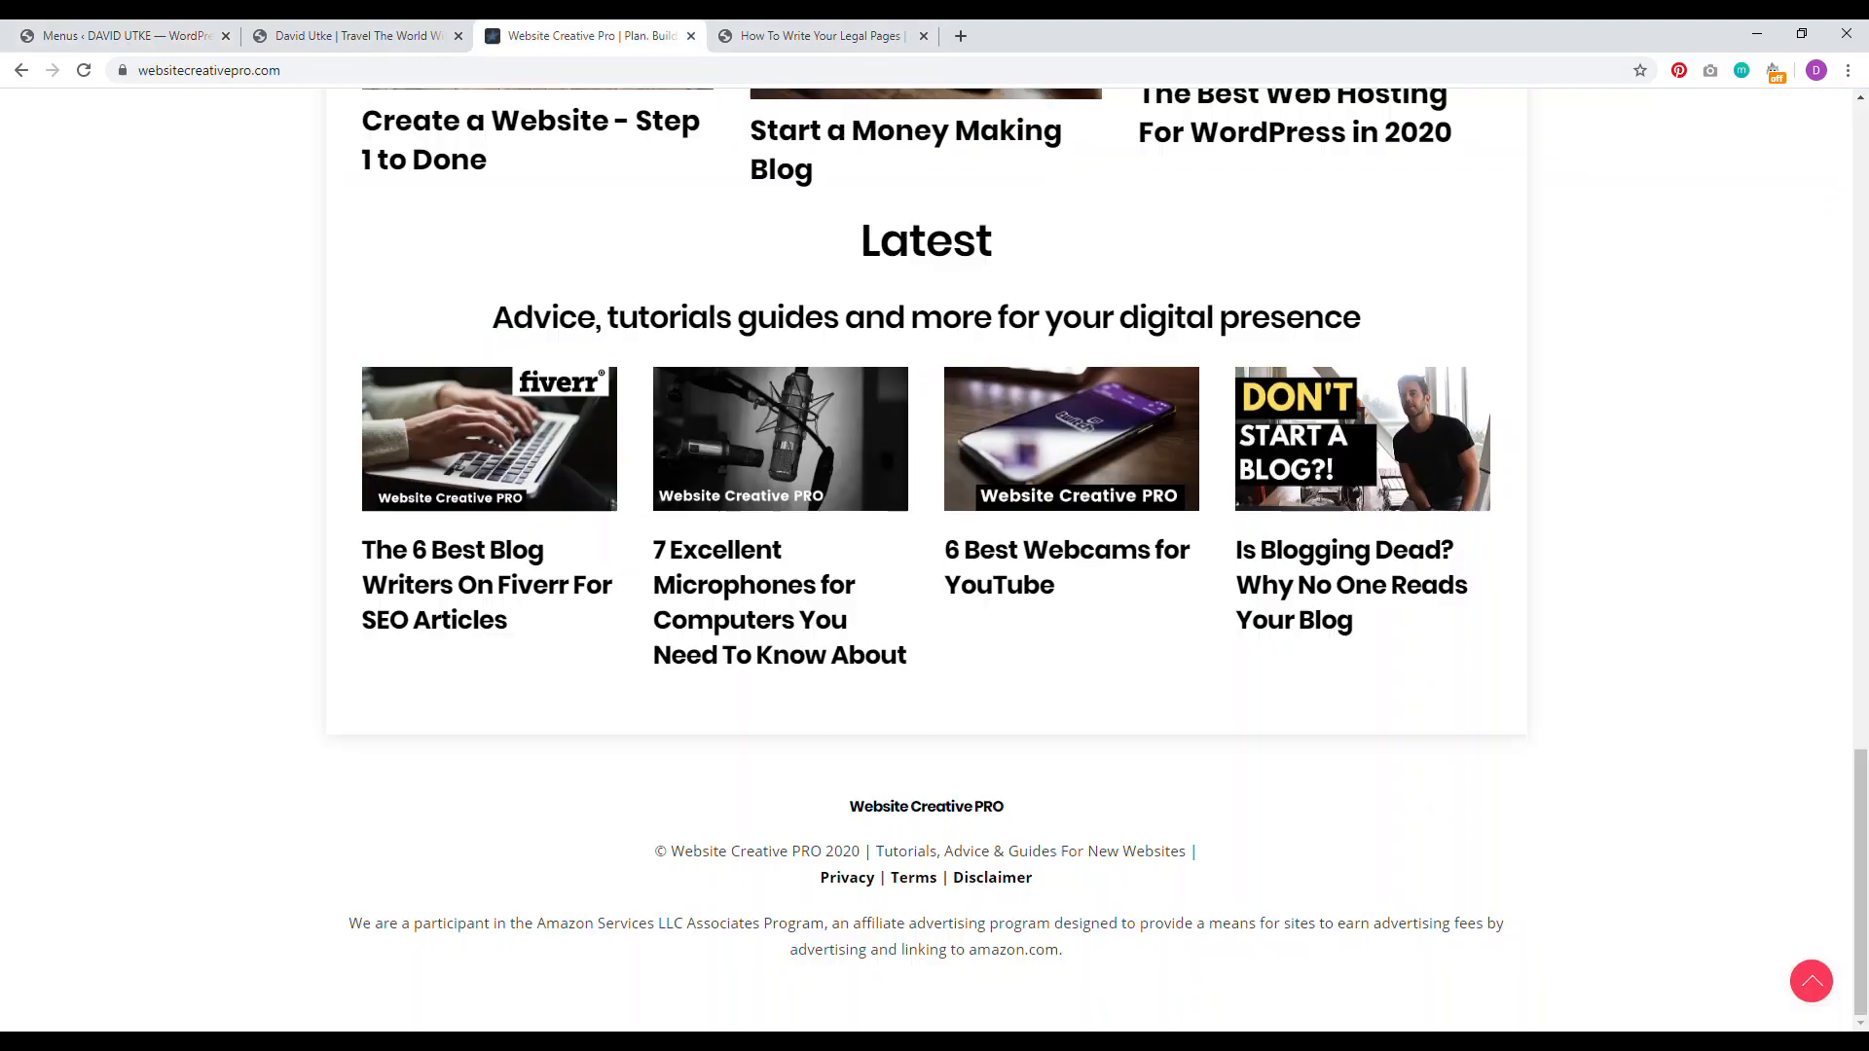
{"action": "left_click_drag", "start_coordinate": [1079, 957], "coordinate": [351, 930]}
{"action": "right_click", "coordinate": [397, 923]}
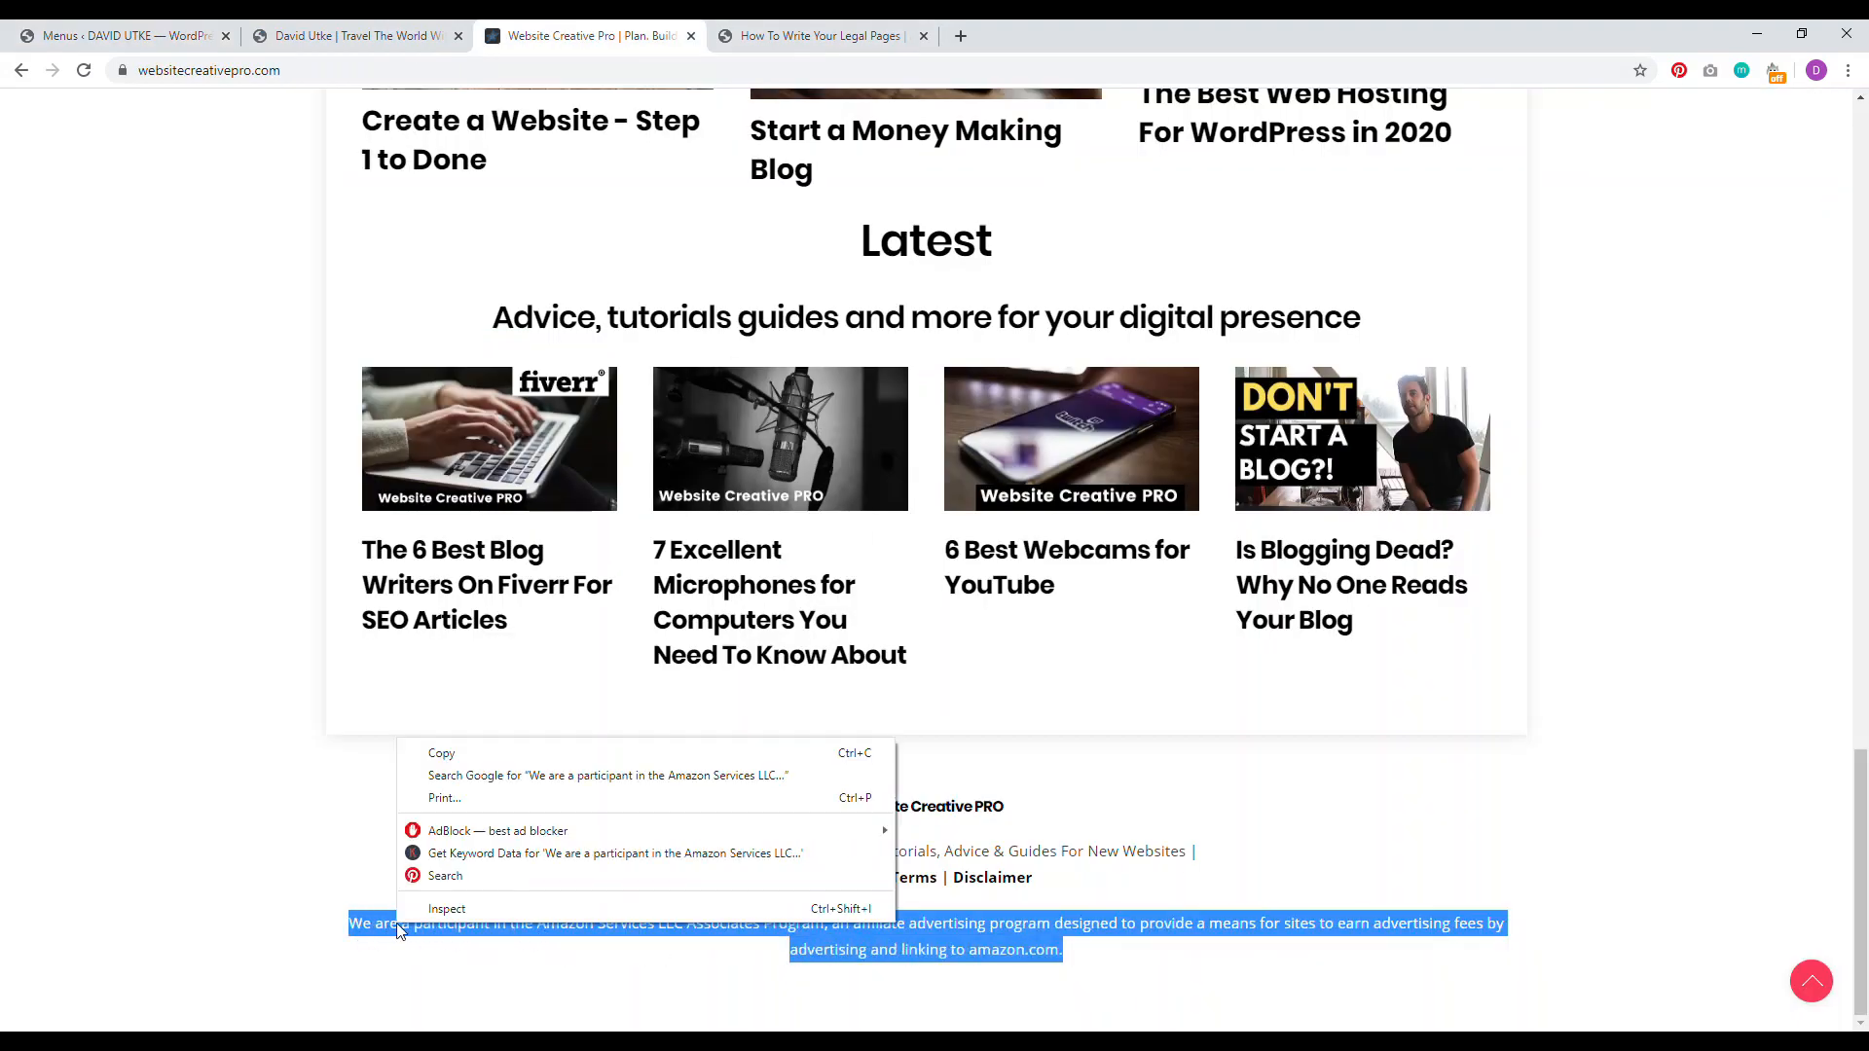
{"action": "left_click", "coordinate": [449, 758]}
{"action": "left_click", "coordinate": [127, 35]}
{"action": "left_click", "coordinate": [355, 35]}
{"action": "left_click", "coordinate": [126, 35]}
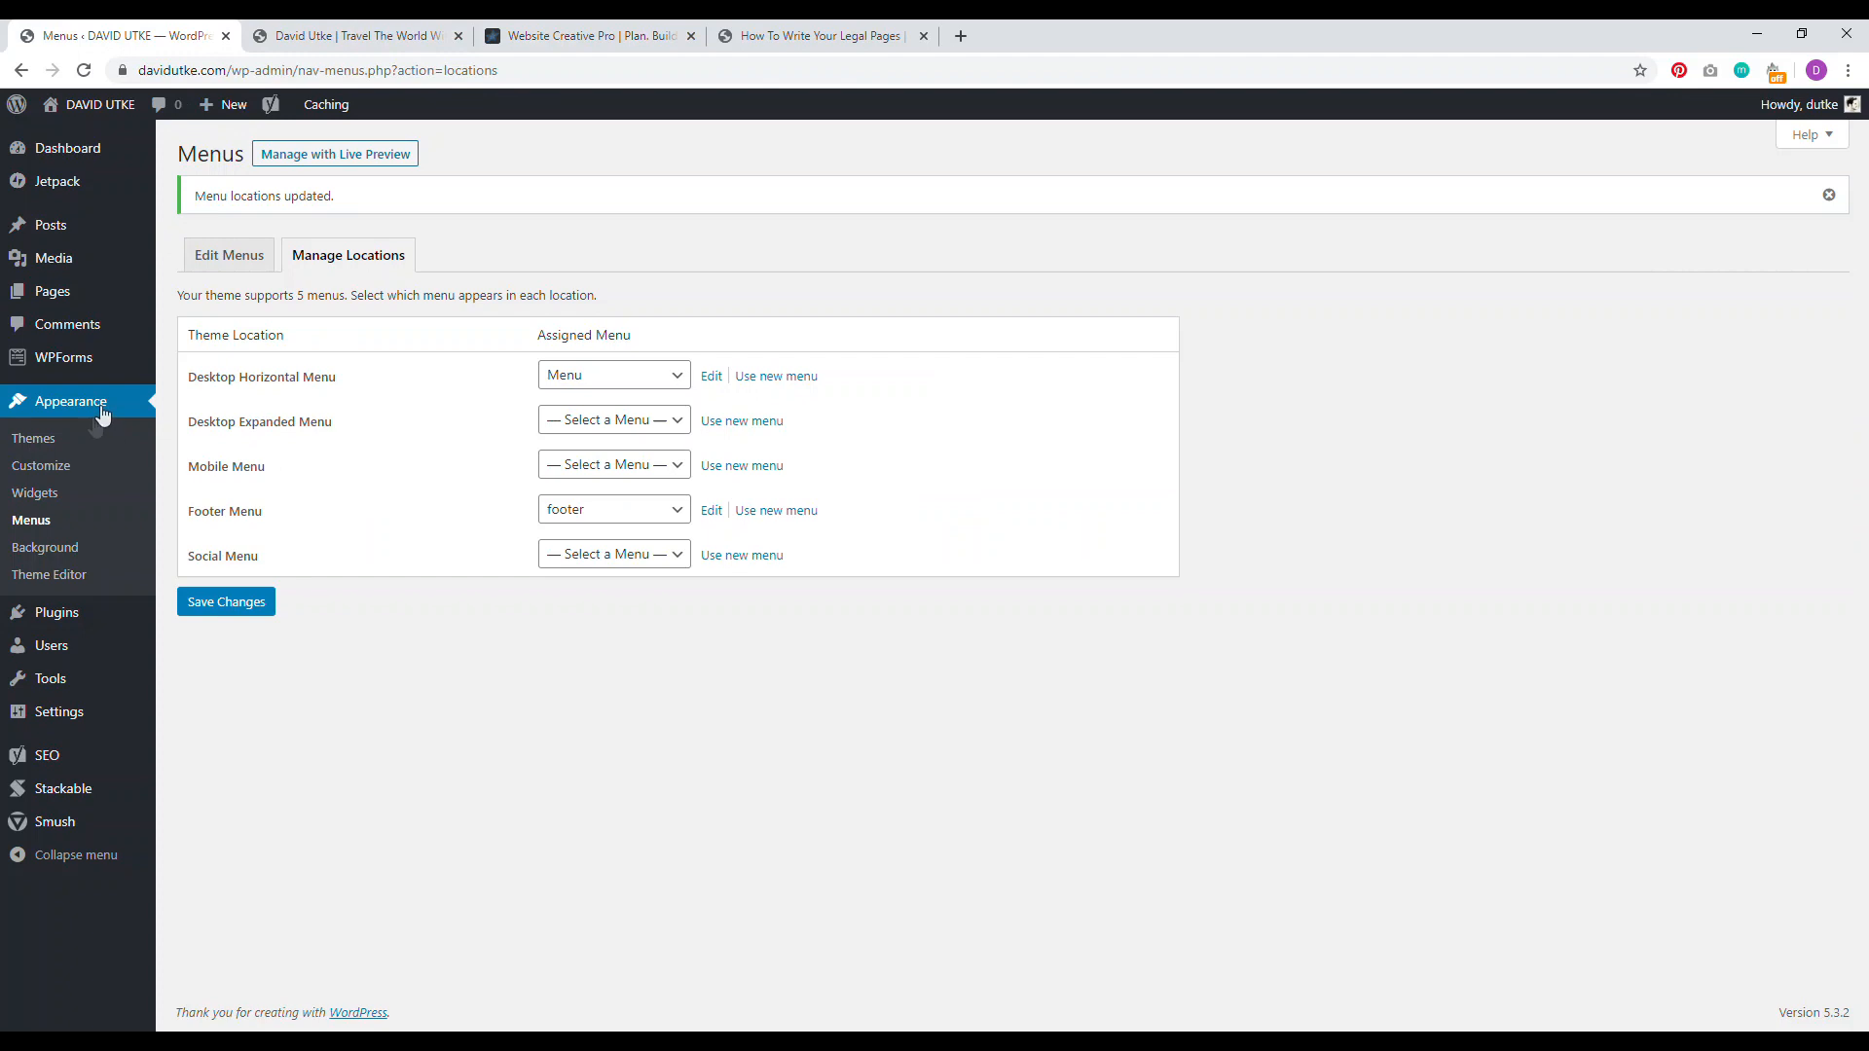
Step: Add a Footer #1 Text widget with the pasted affiliate disclaimer, save it, and reload the site
{"action": "left_click", "coordinate": [53, 496]}
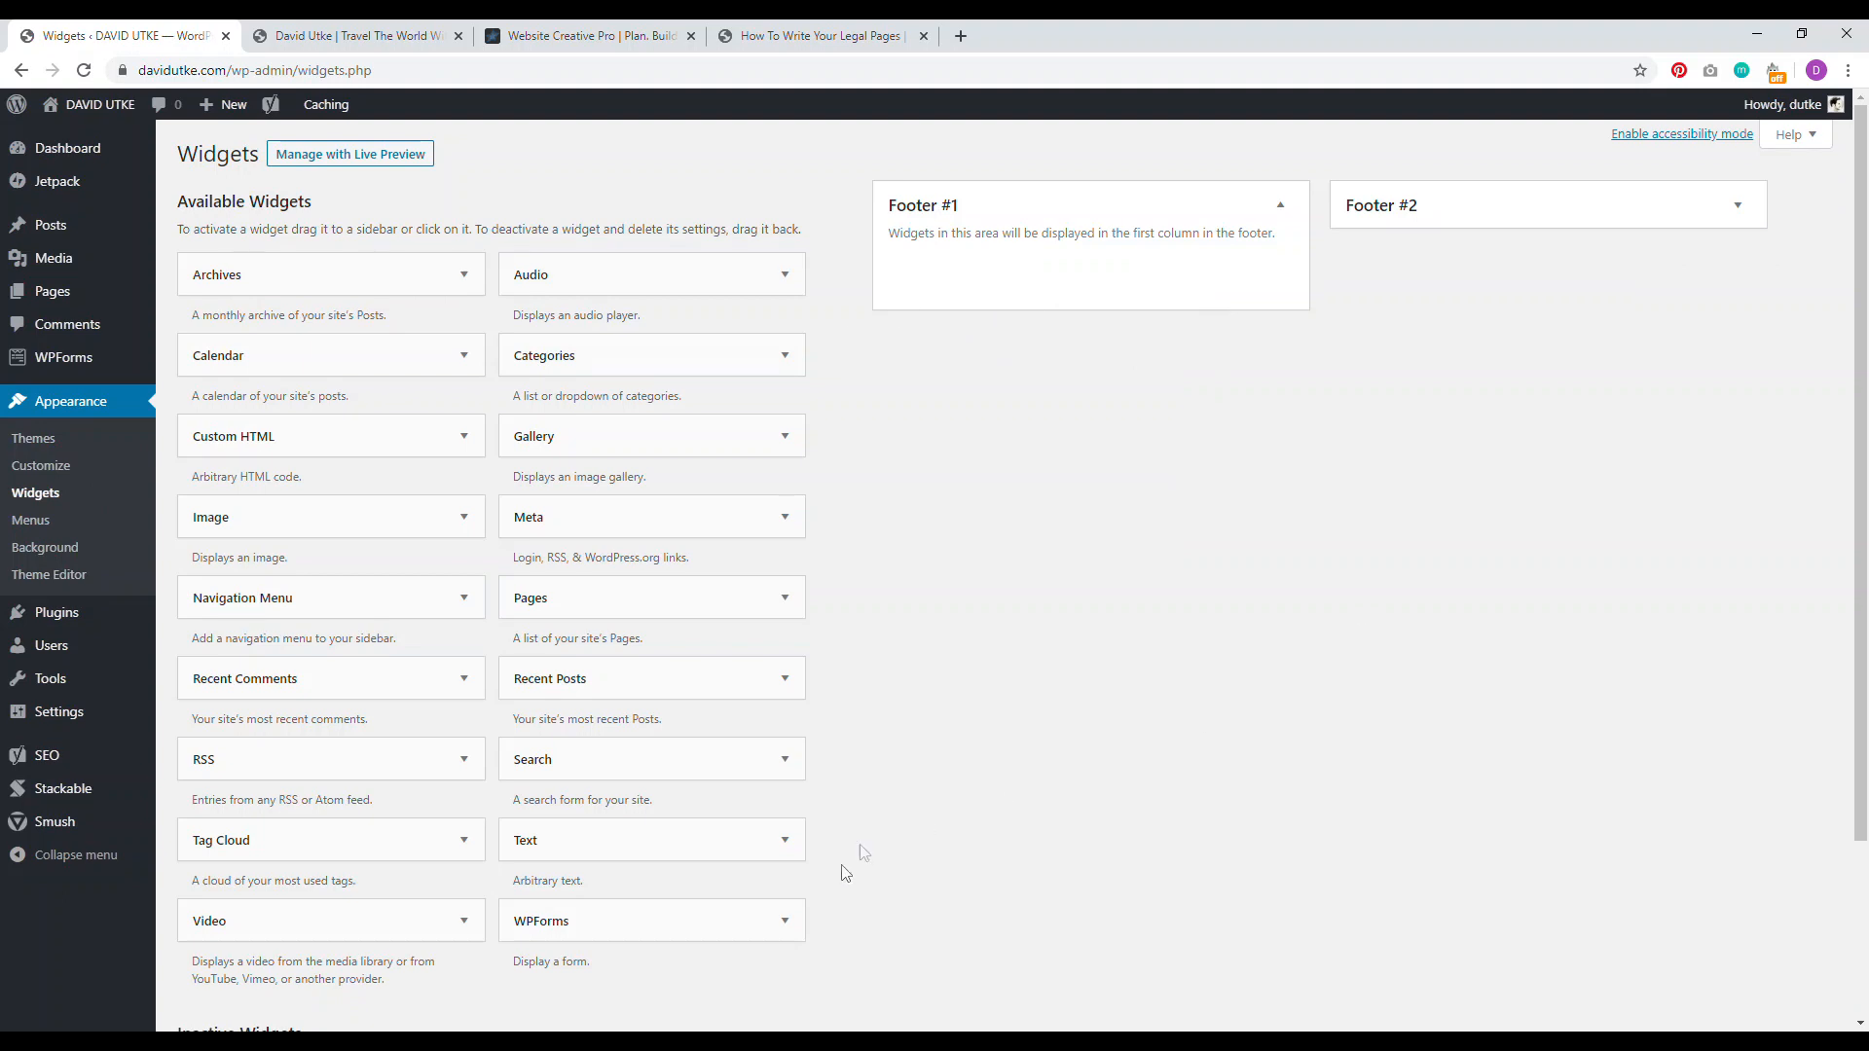
{"action": "left_click_drag", "start_coordinate": [656, 832], "coordinate": [1051, 281]}
{"action": "left_click", "coordinate": [1010, 429]}
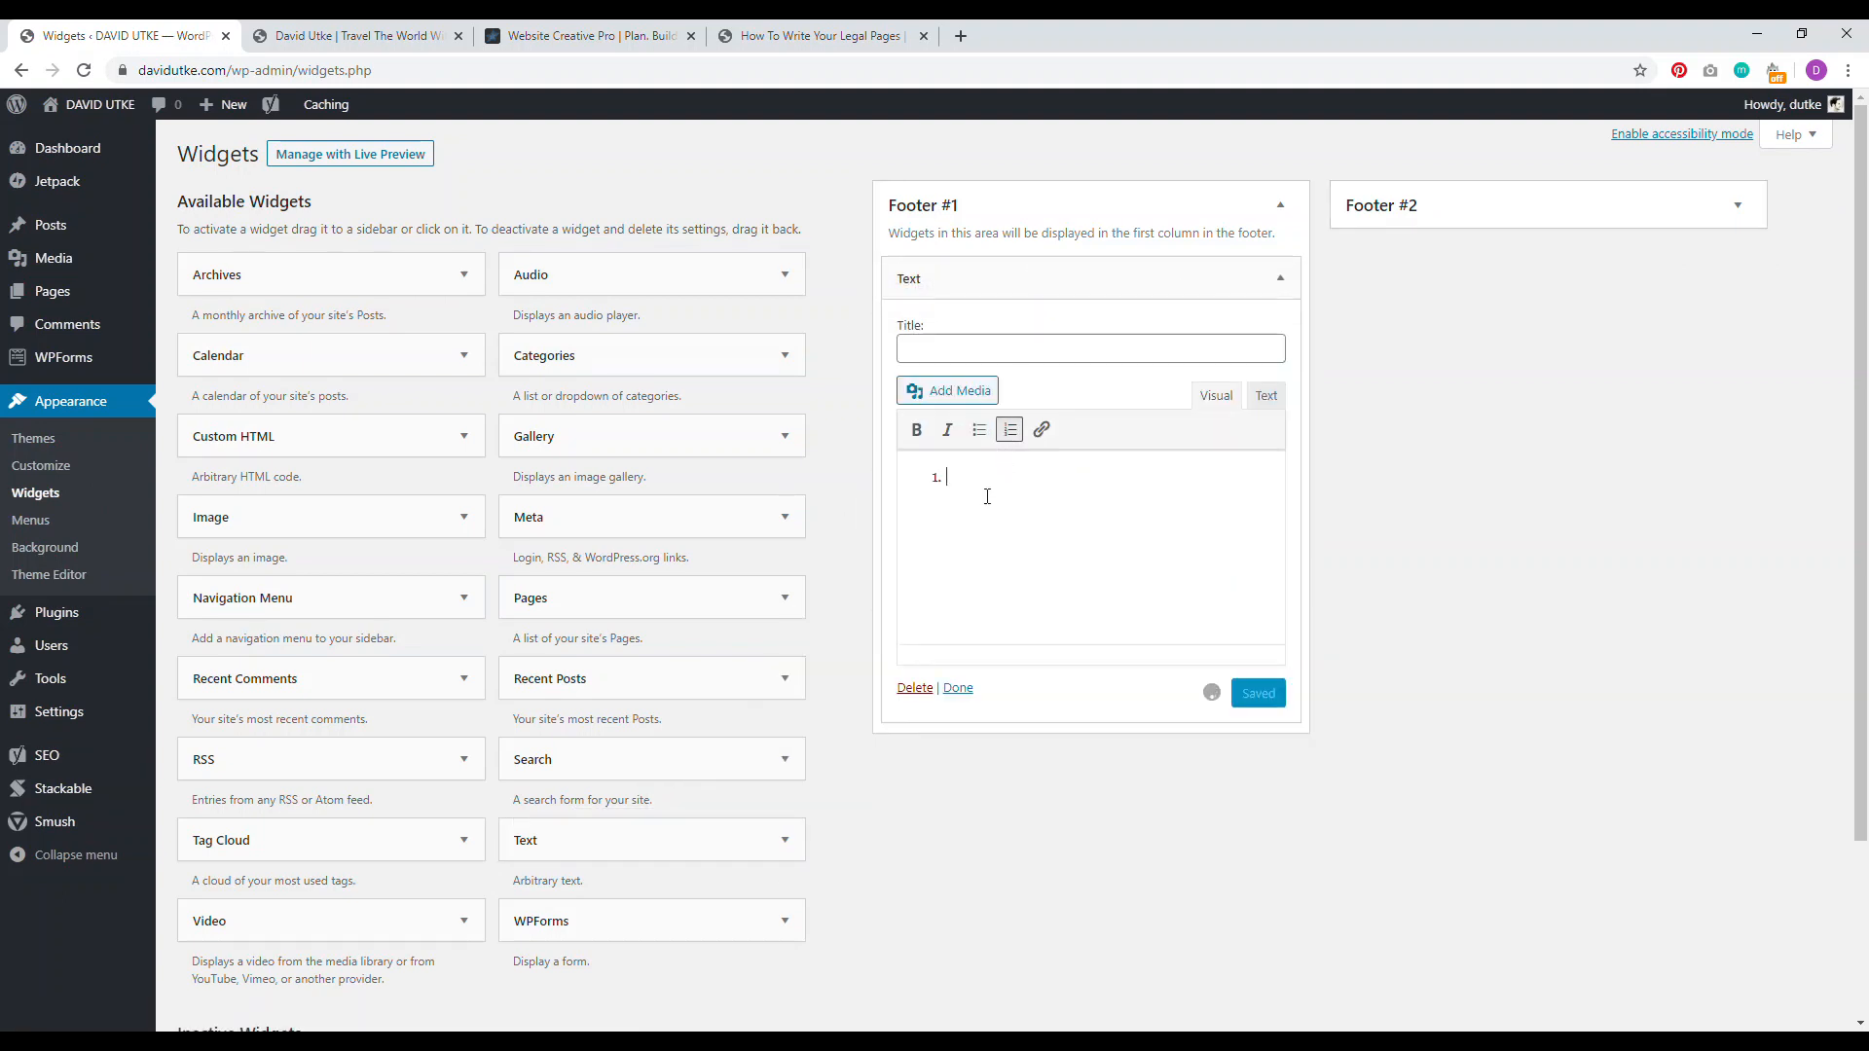
{"action": "key", "text": "BackSpace"}
{"action": "right_click", "coordinate": [975, 481]}
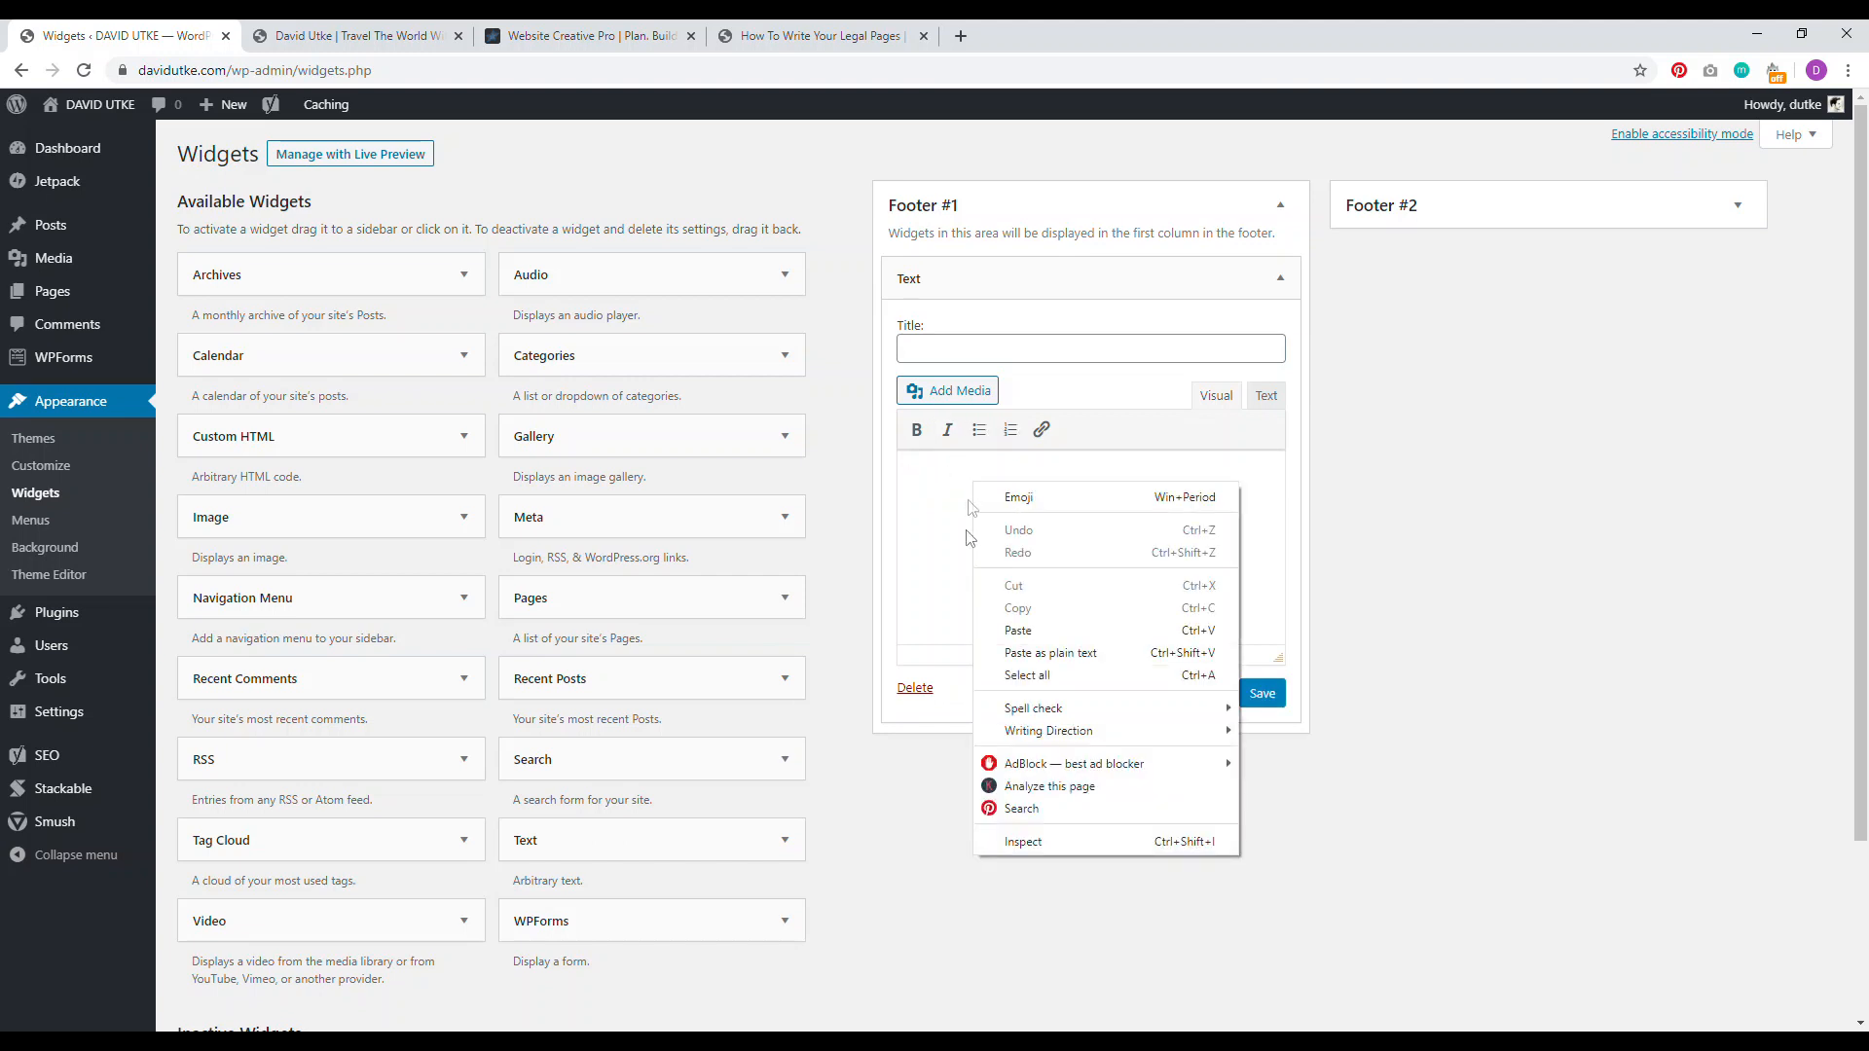
{"action": "left_click", "coordinate": [1007, 626]}
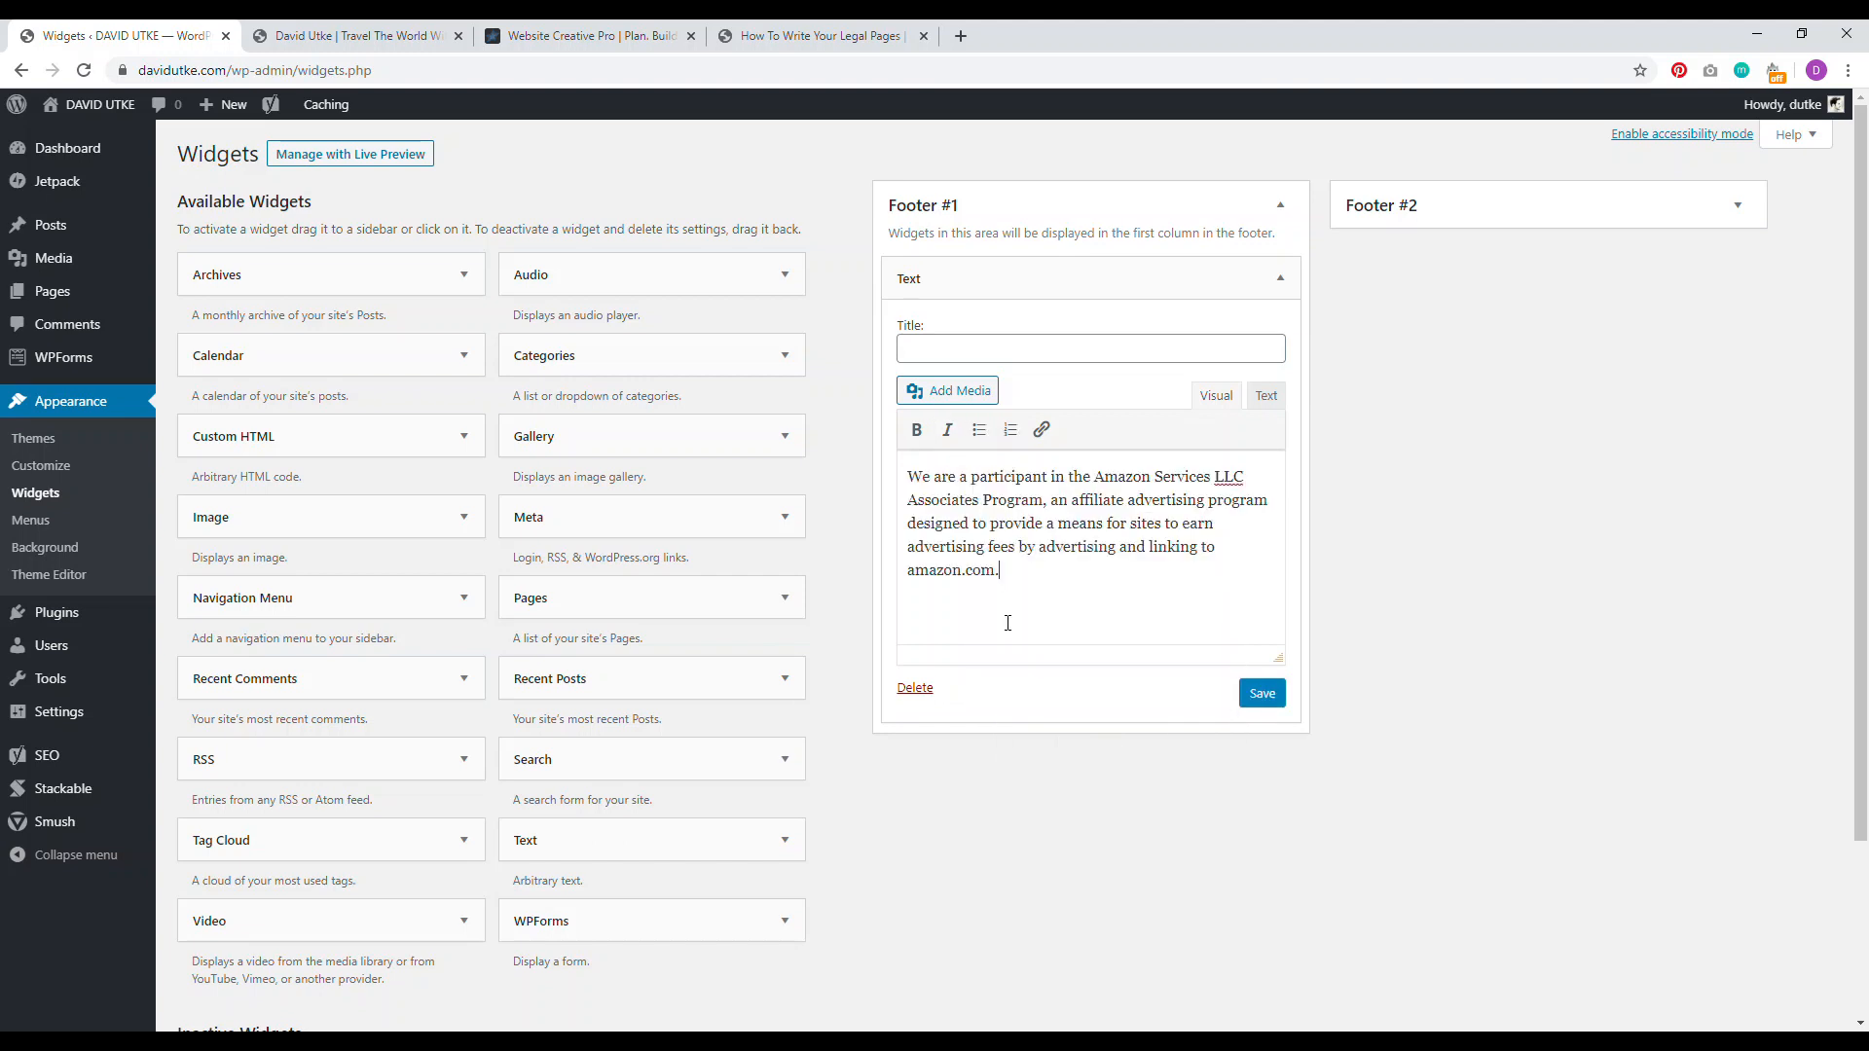
{"action": "left_click", "coordinate": [1266, 695]}
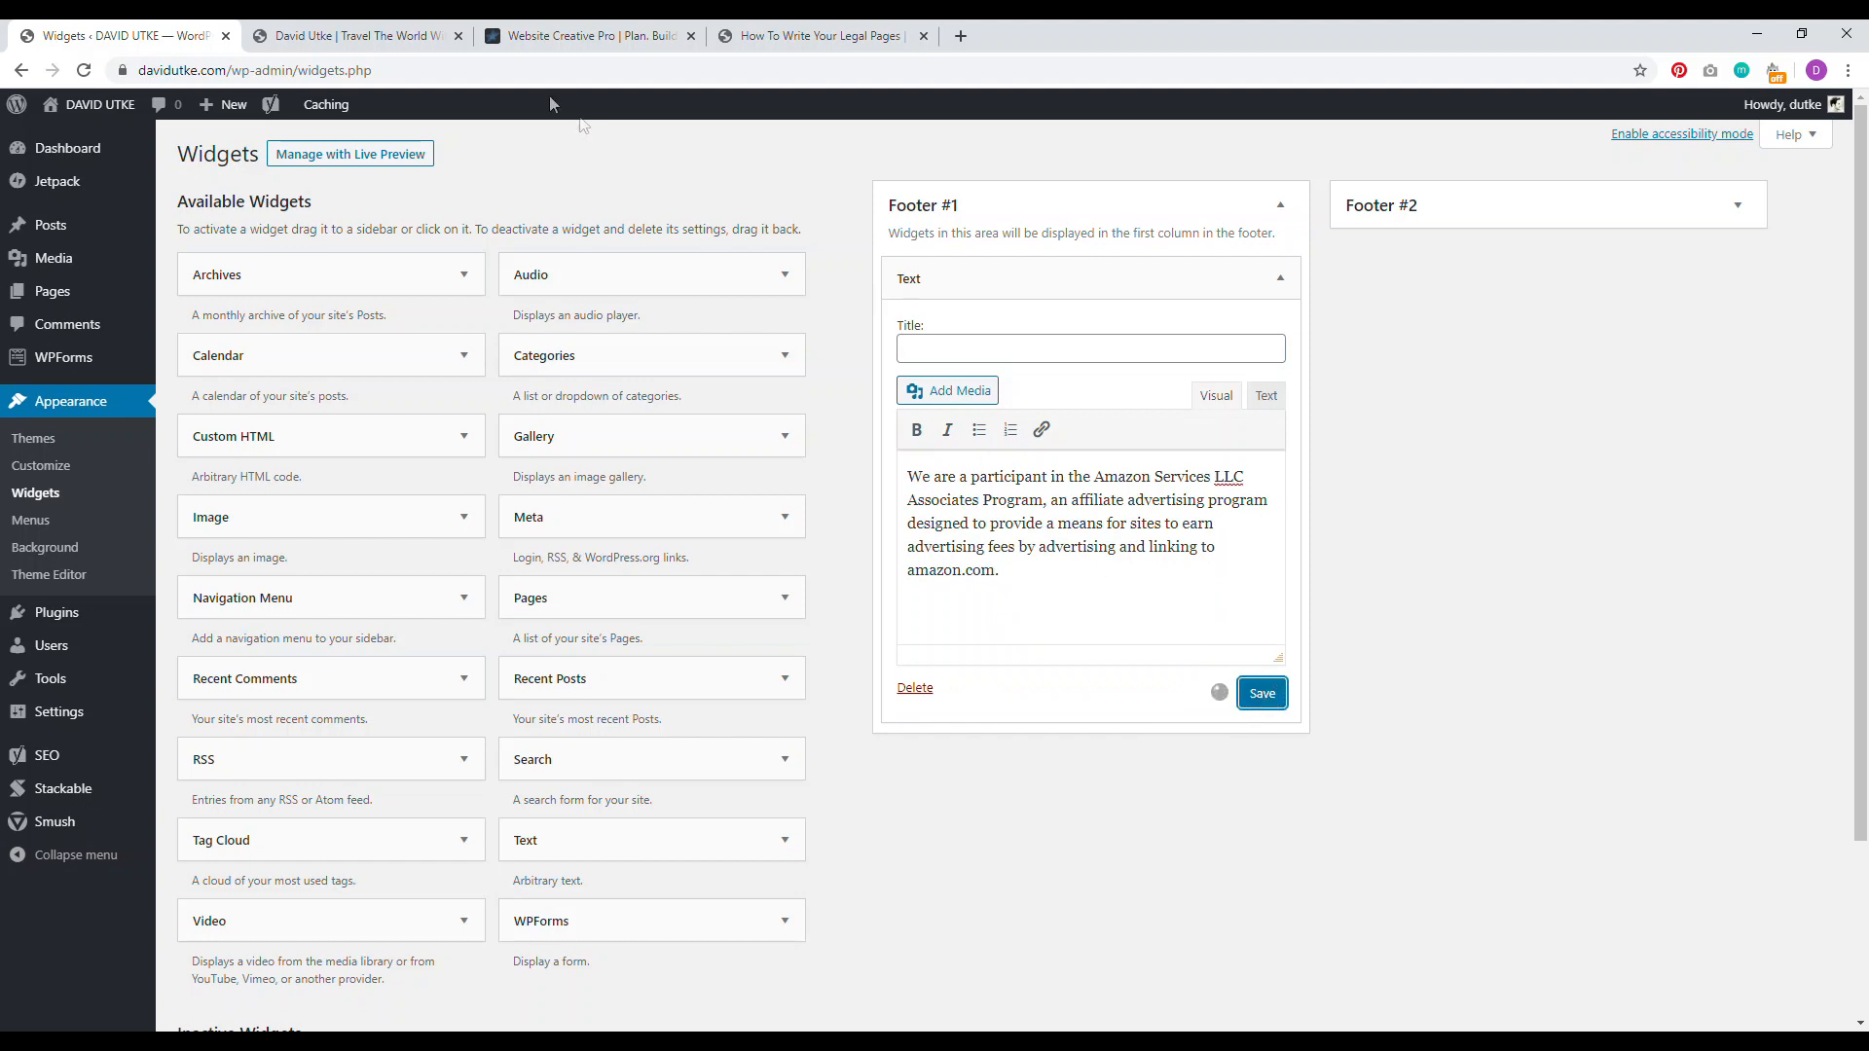
{"action": "left_click", "coordinate": [351, 36]}
{"action": "left_click", "coordinate": [85, 70]}
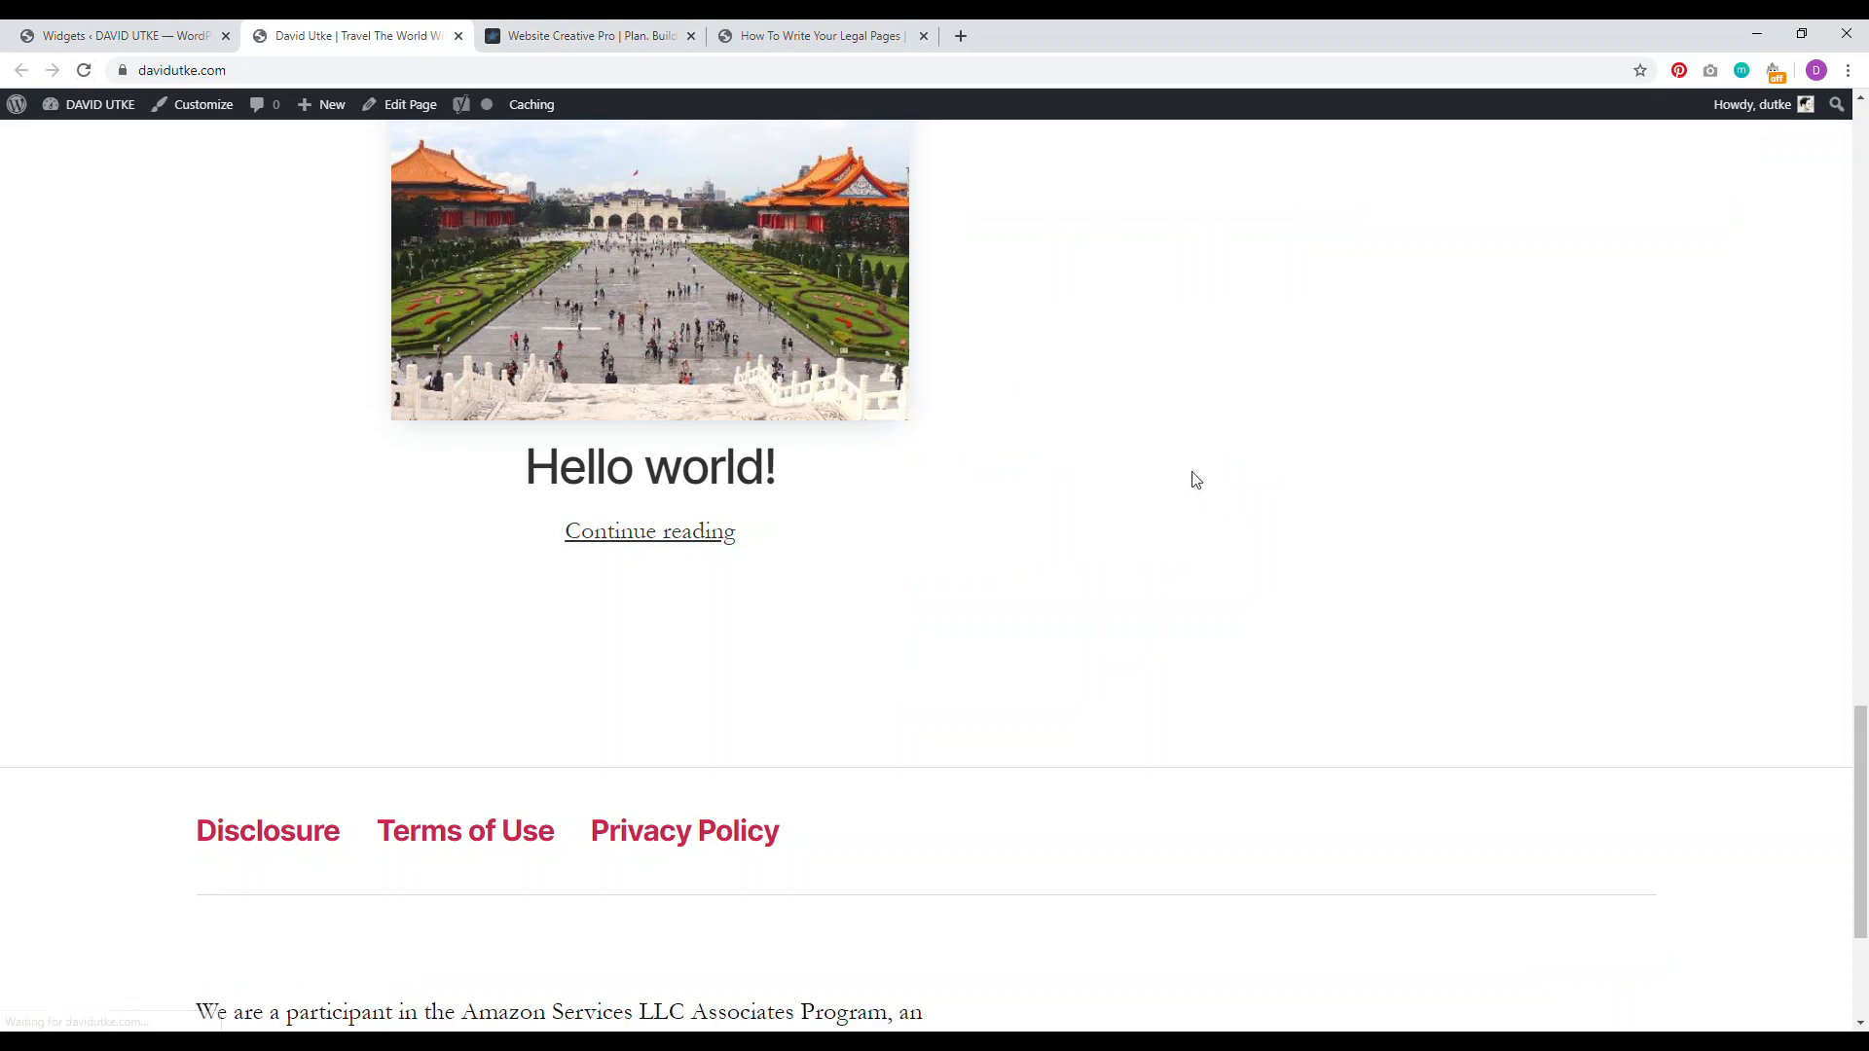
Step: Scroll to the live site's footer and inspect the newly added affiliate disclaimer text
{"action": "scroll", "coordinate": [1865, 861], "scroll_direction": "down", "scroll_amount": 3}
{"action": "scroll", "coordinate": [1864, 861], "scroll_direction": "down", "scroll_amount": 1}
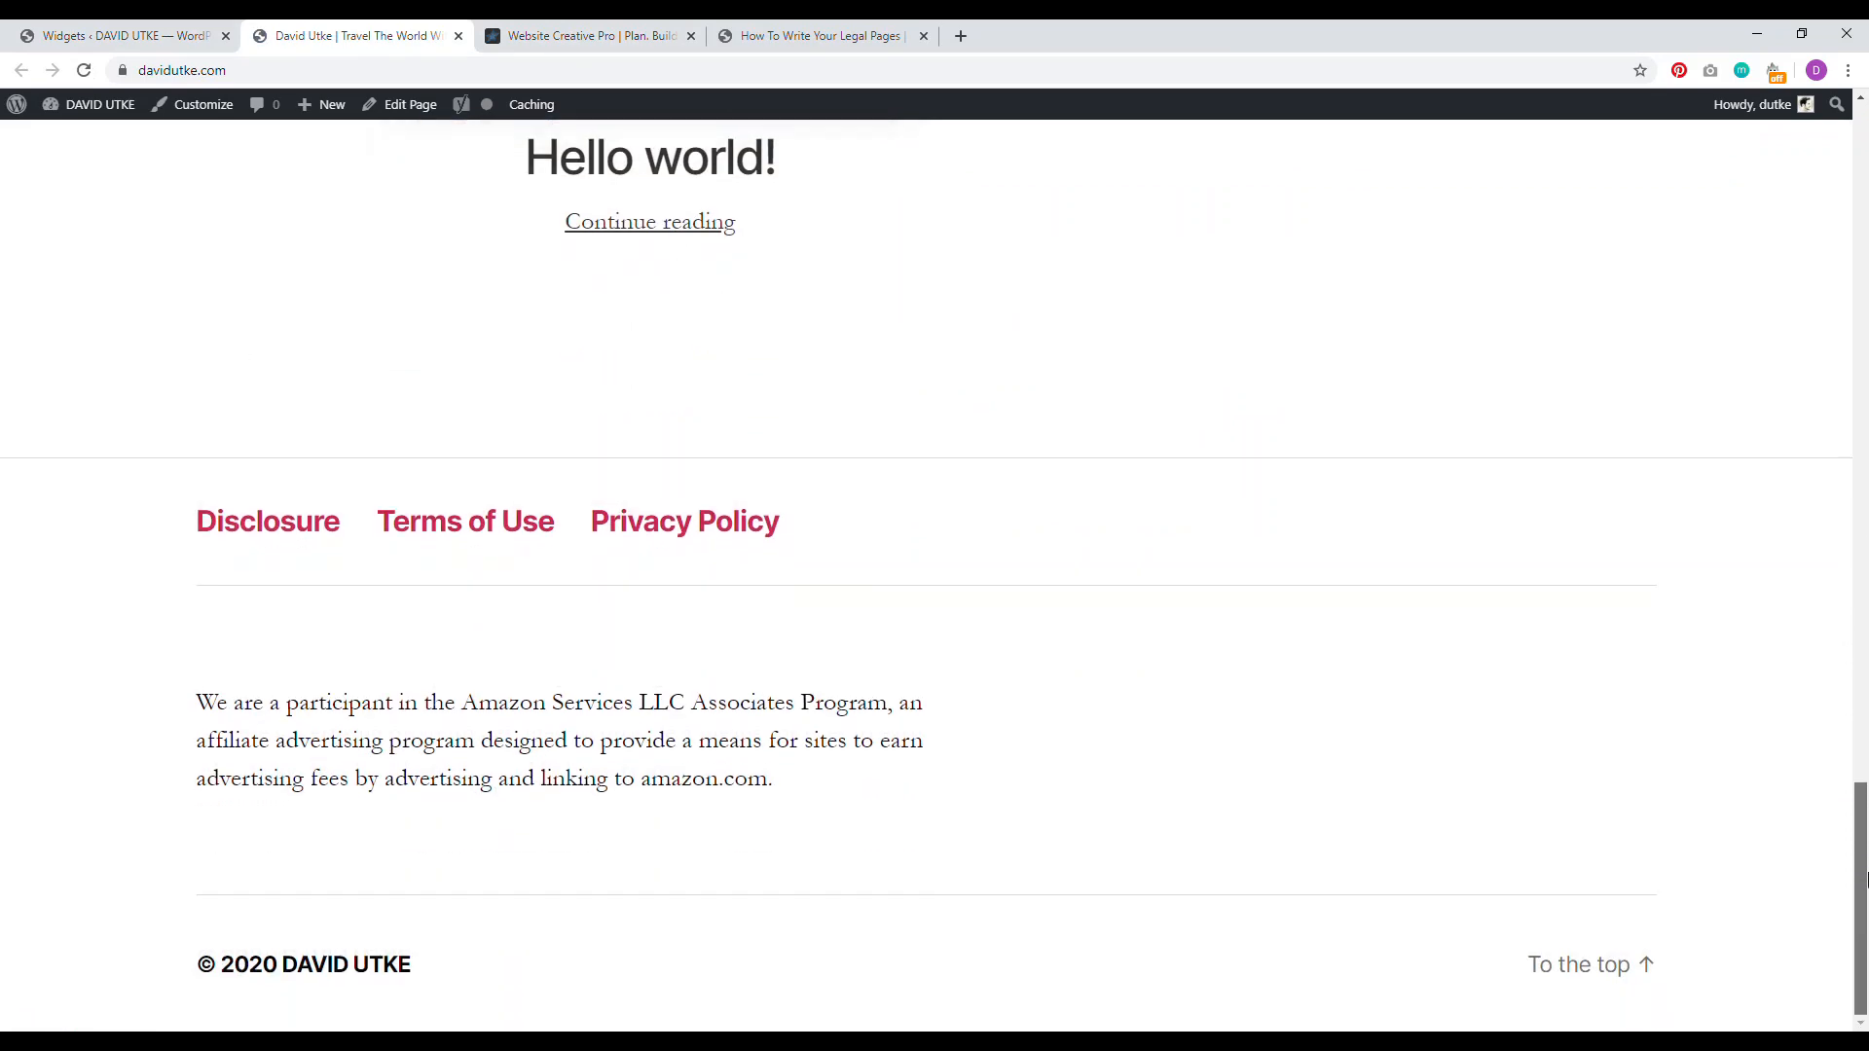
{"action": "left_click_drag", "start_coordinate": [856, 796], "coordinate": [245, 703]}
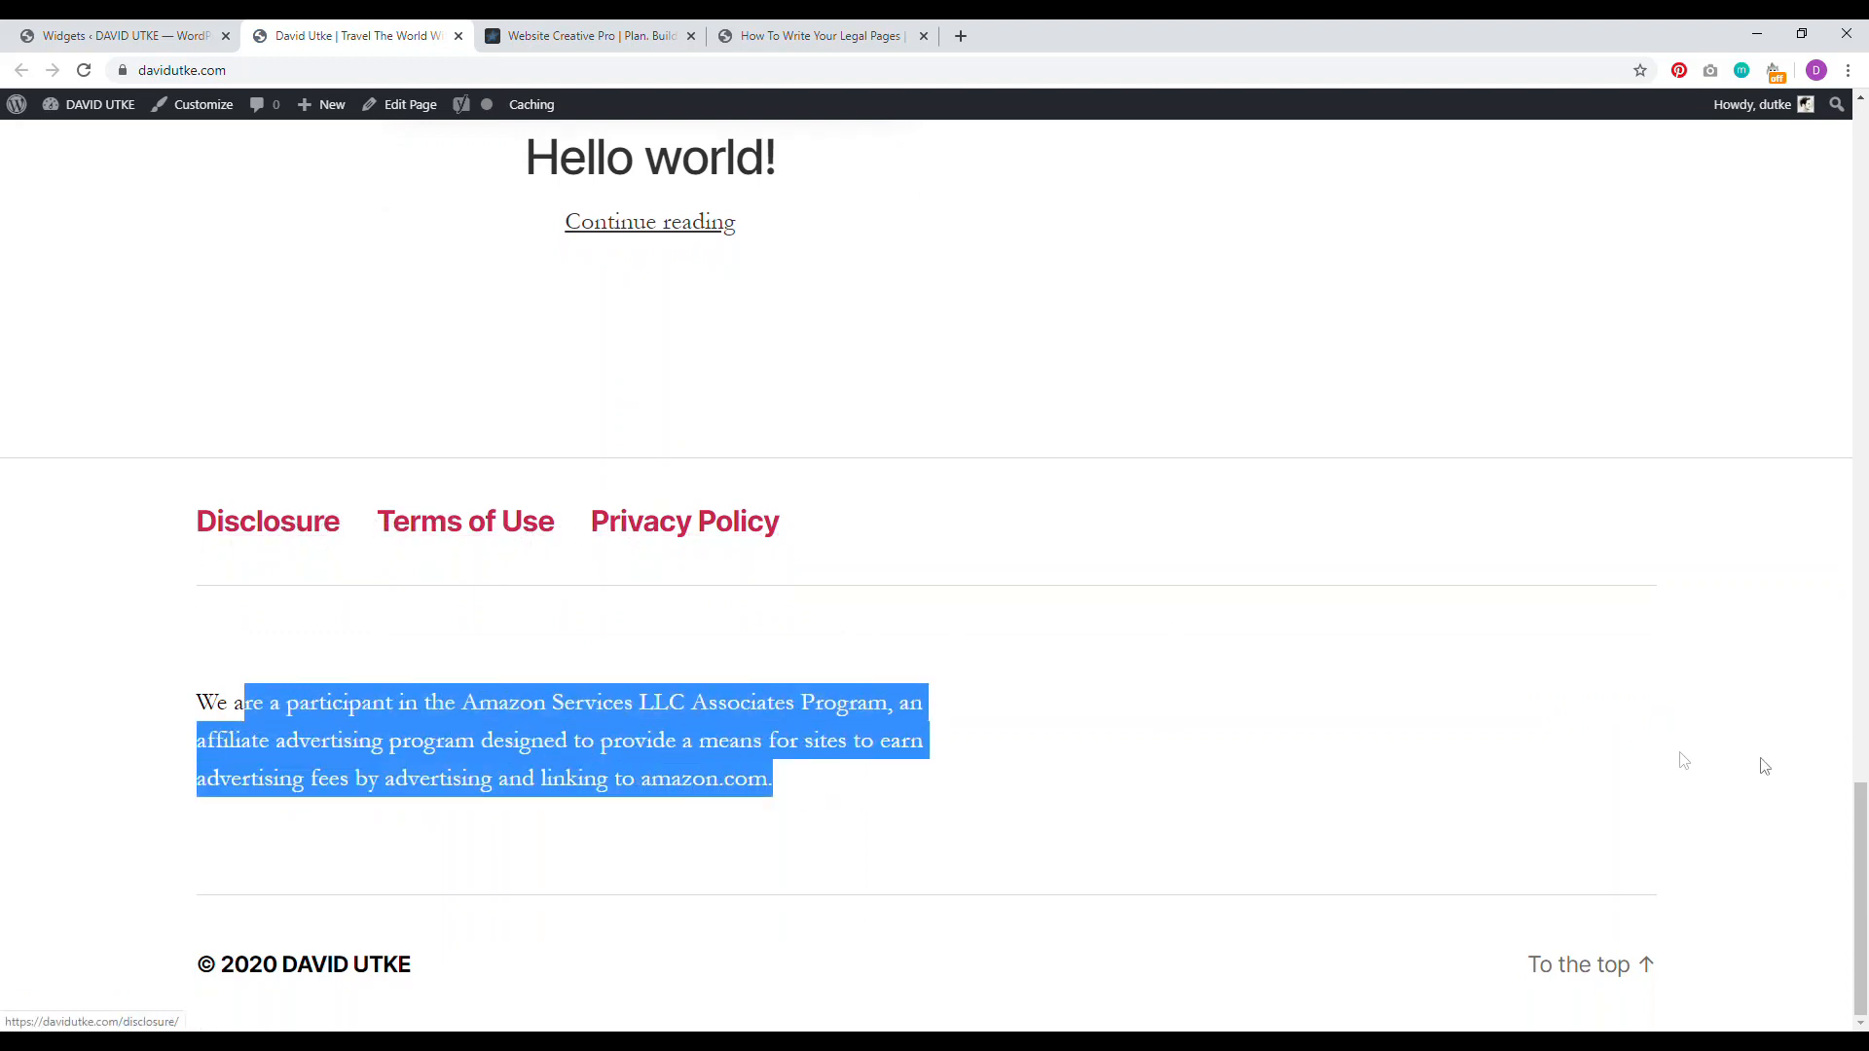
{"action": "left_click_drag", "start_coordinate": [1862, 925], "coordinate": [1861, 195]}
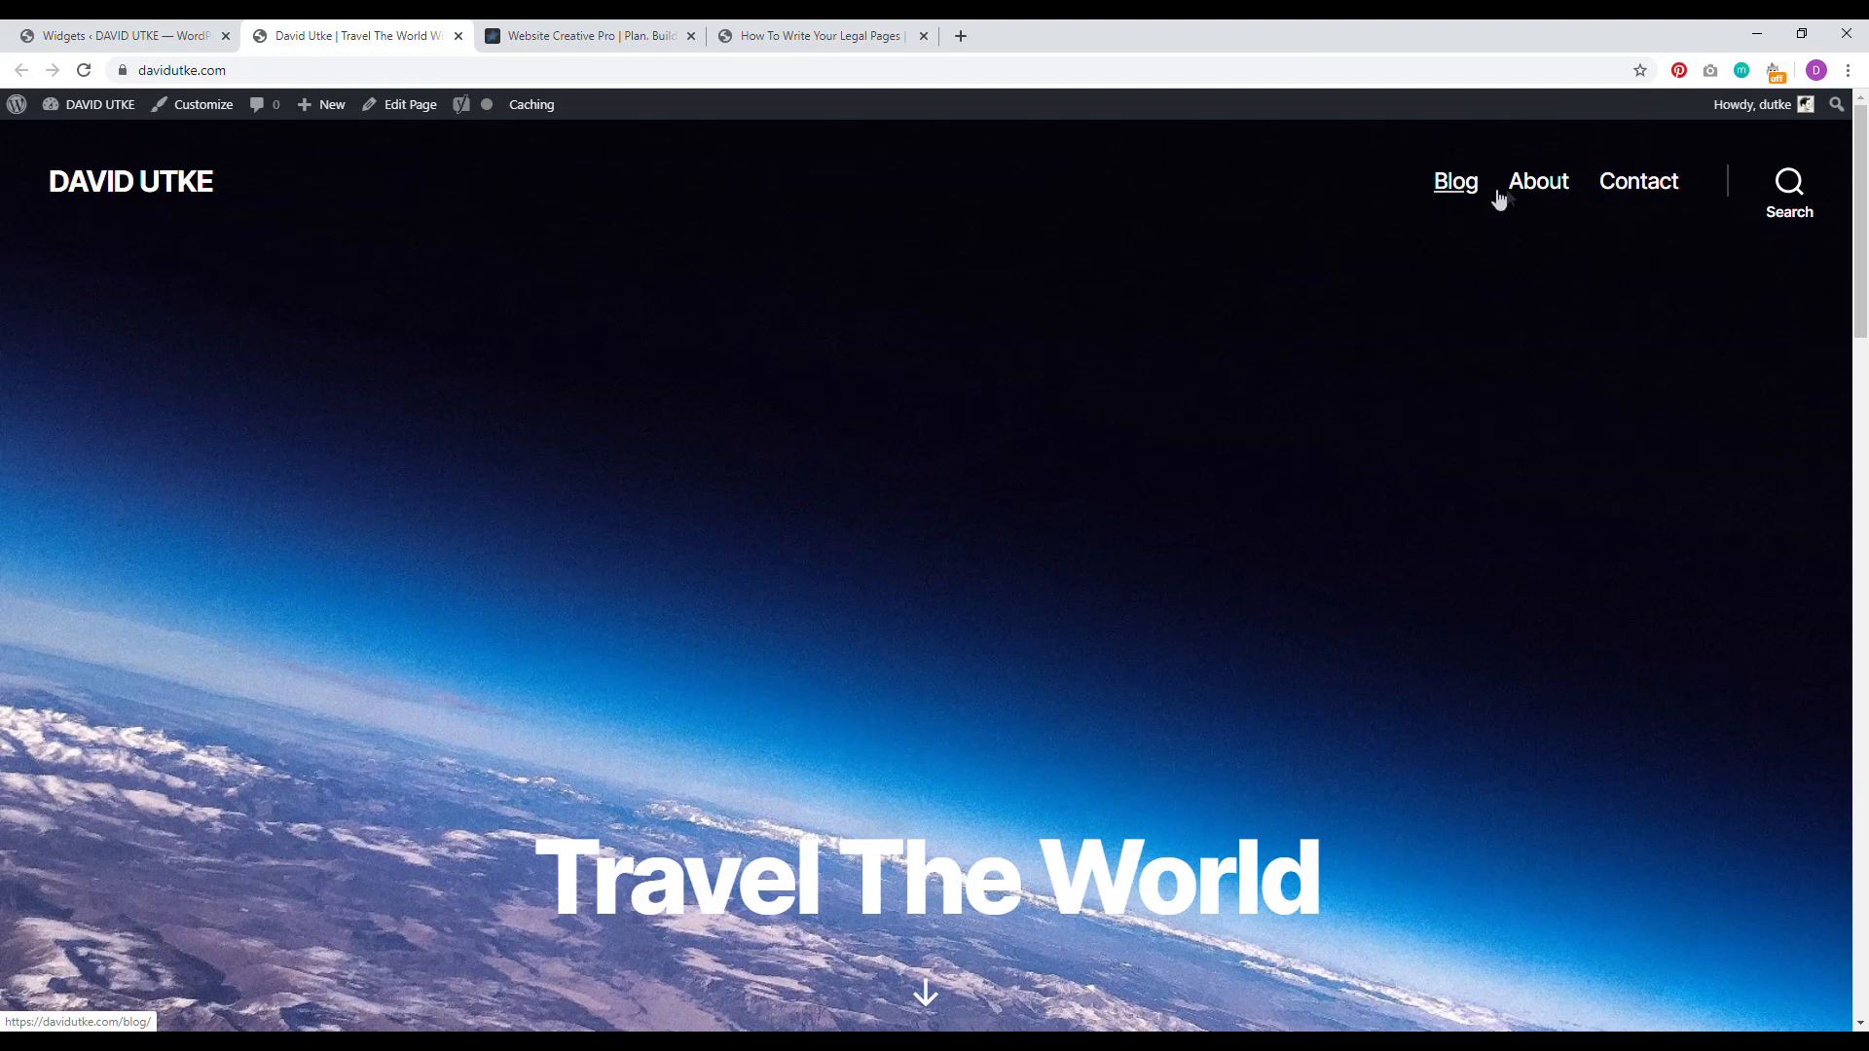
{"action": "left_click_drag", "start_coordinate": [1864, 229], "coordinate": [1820, 849]}
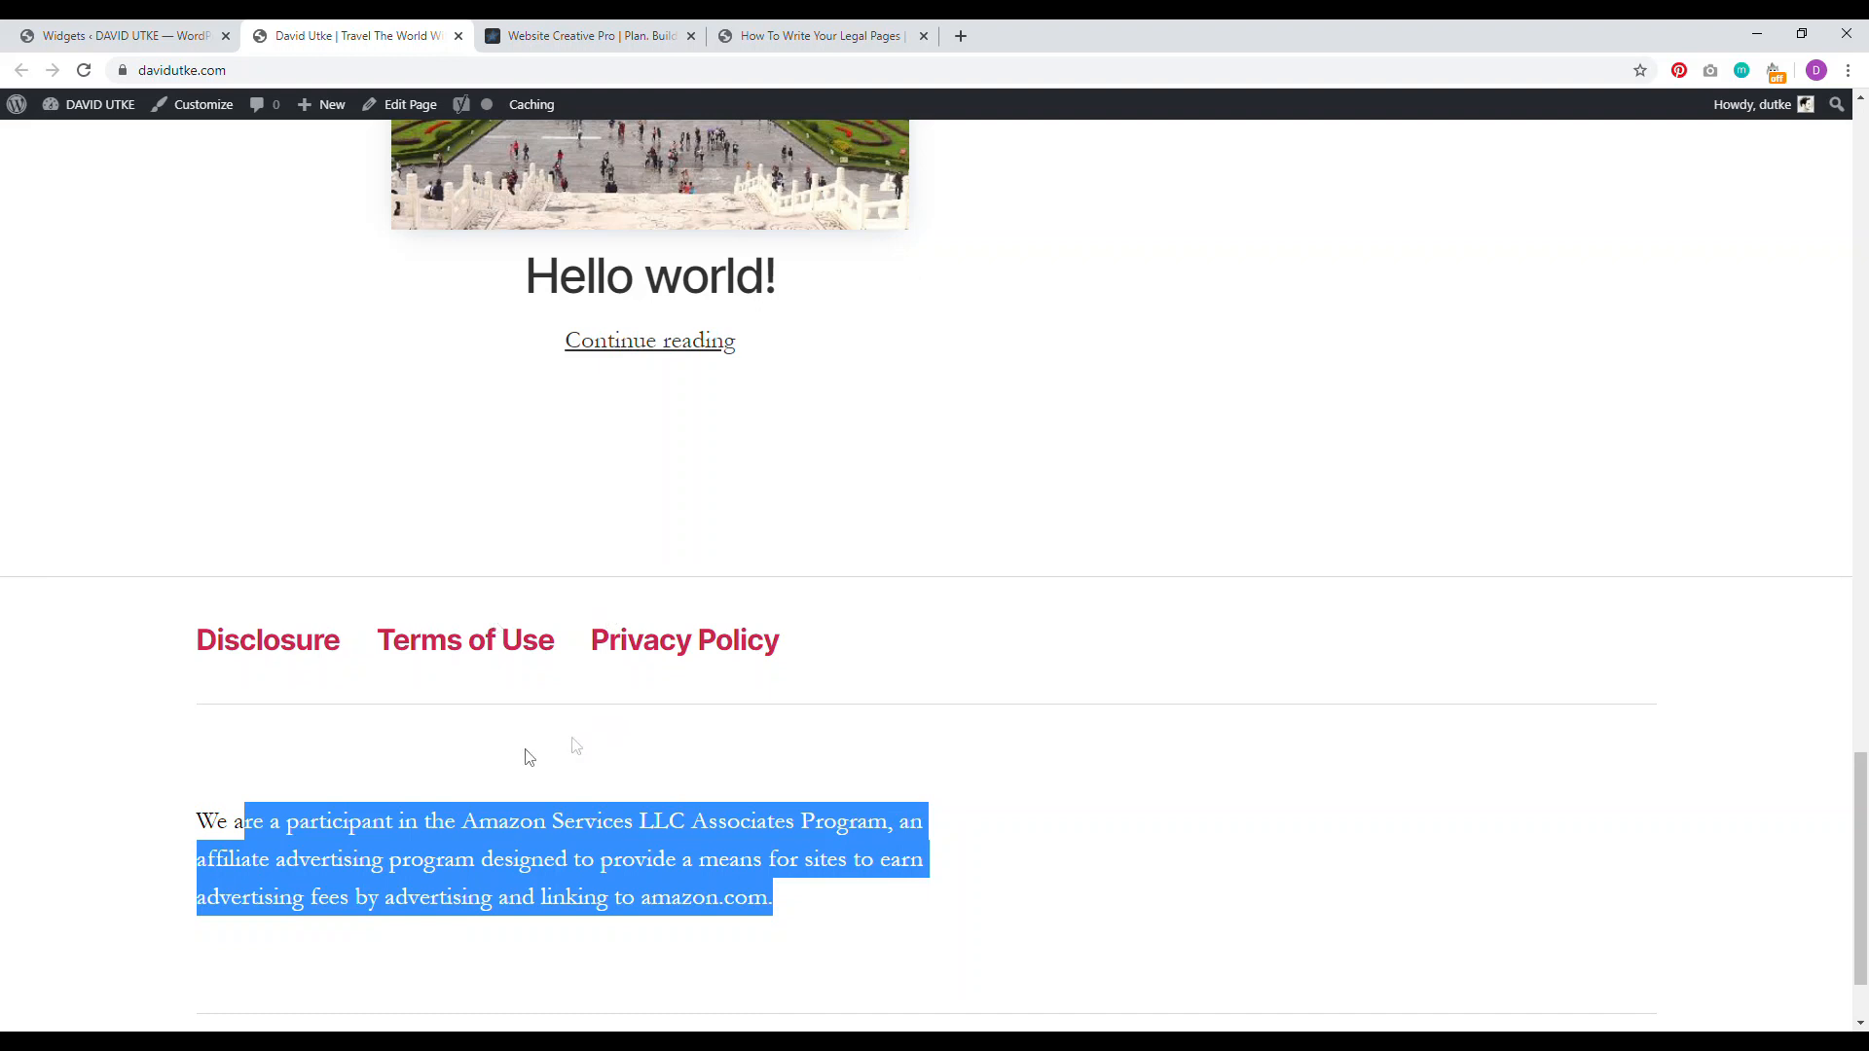
{"action": "left_click", "coordinate": [646, 891]}
{"action": "left_click_drag", "start_coordinate": [842, 912], "coordinate": [377, 817]}
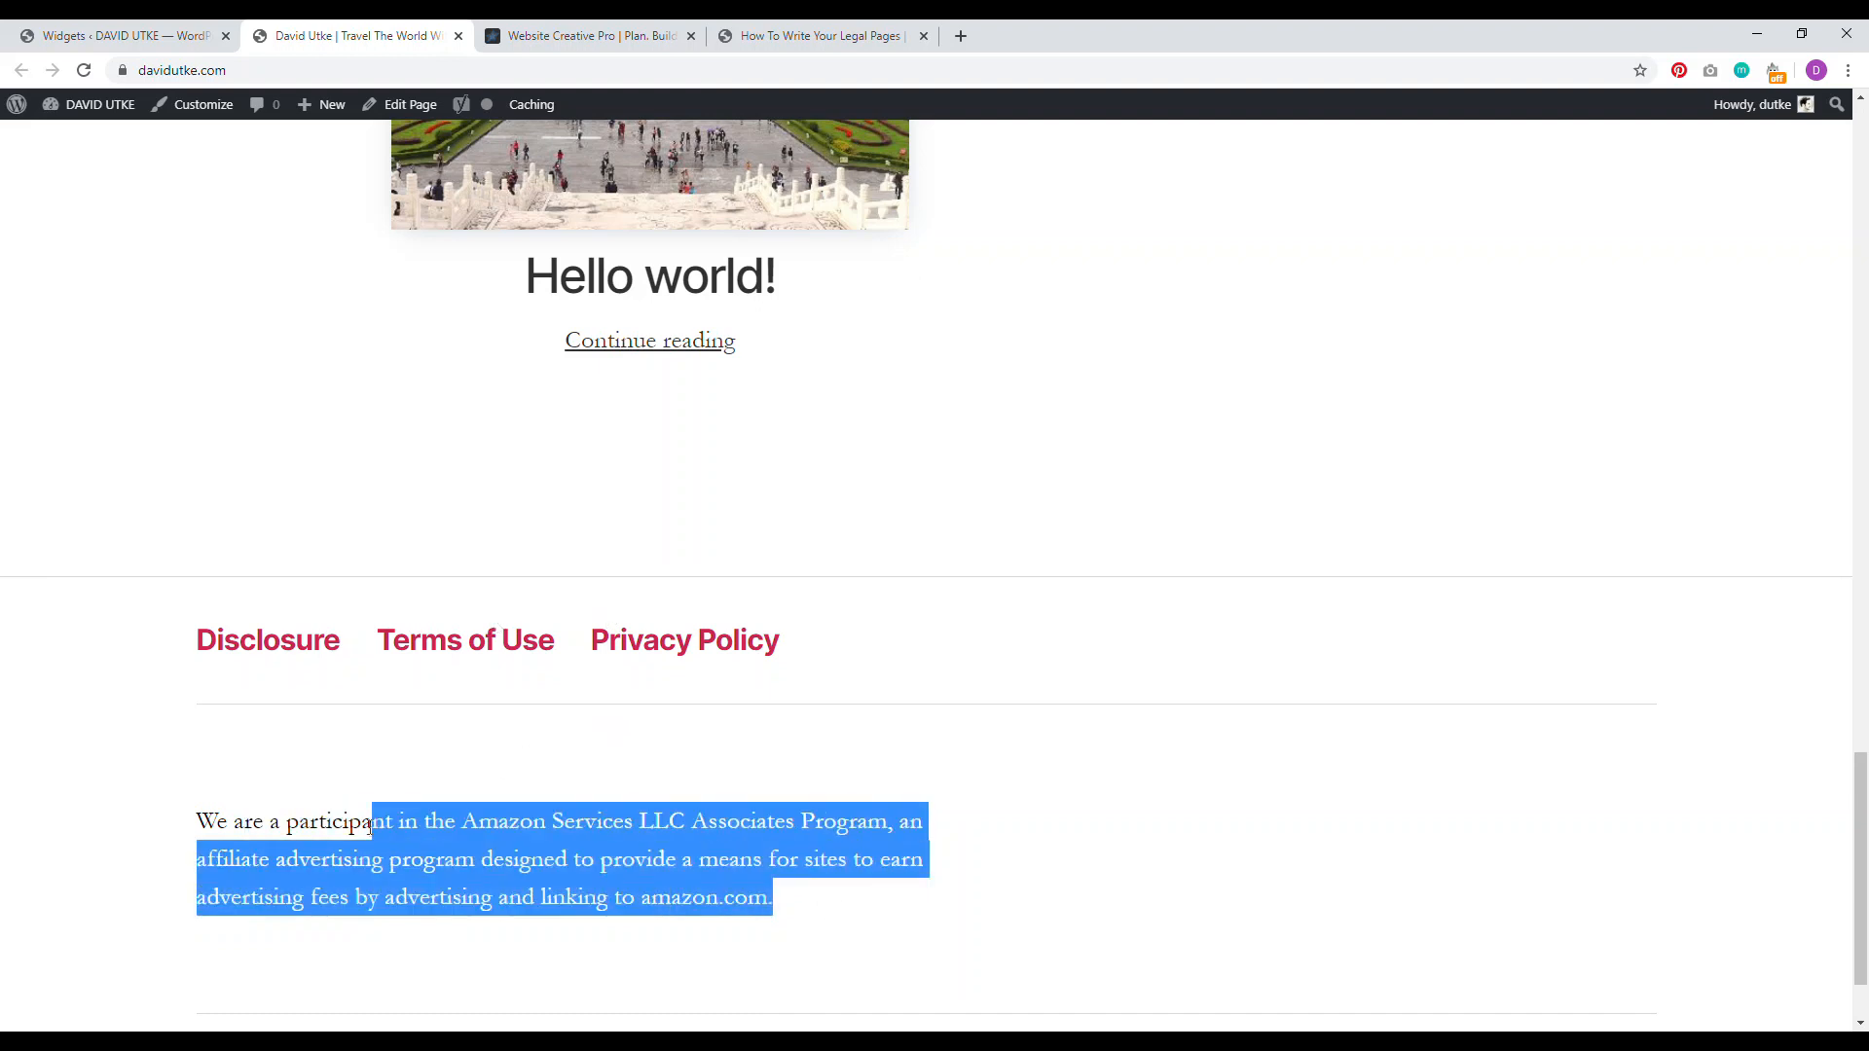
{"action": "left_click", "coordinate": [794, 29]}
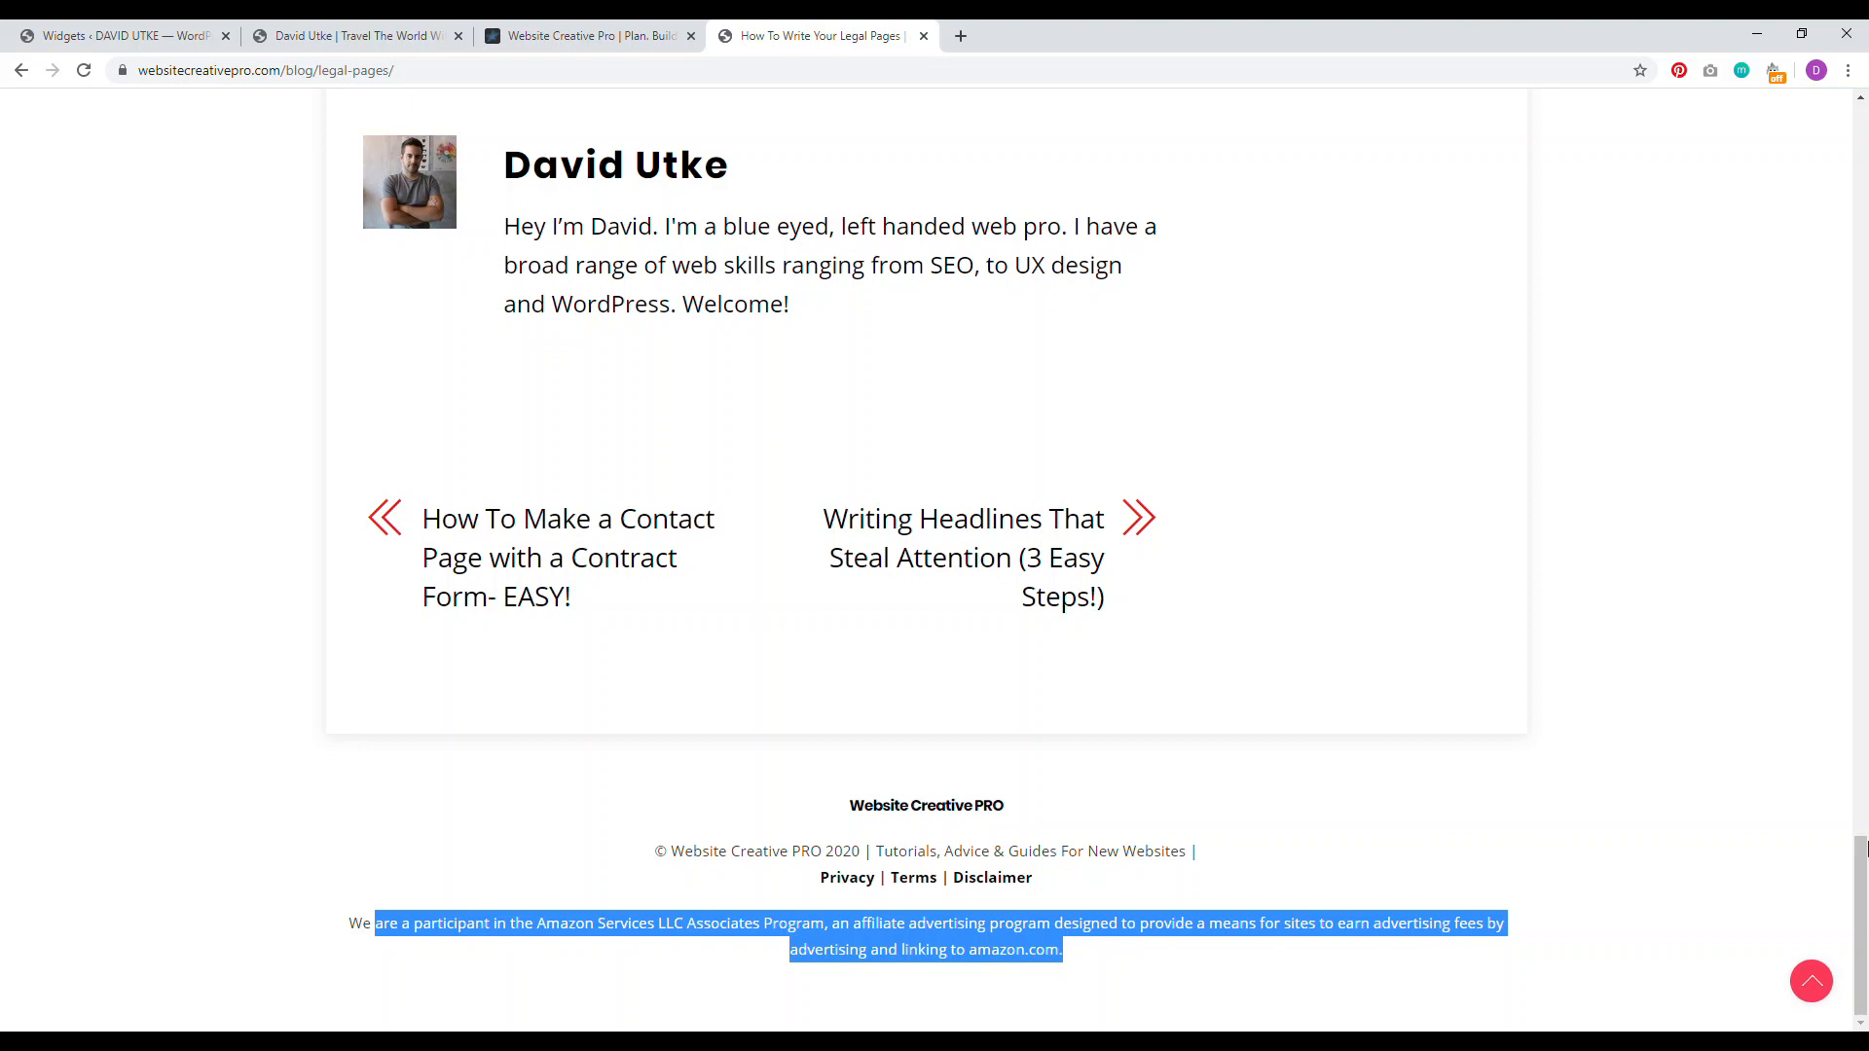
Step: Read the legal-pages article's Privacy Policy and Terms of Use points, then return to the travel blog
{"action": "left_click_drag", "start_coordinate": [1861, 923], "coordinate": [1866, 226]}
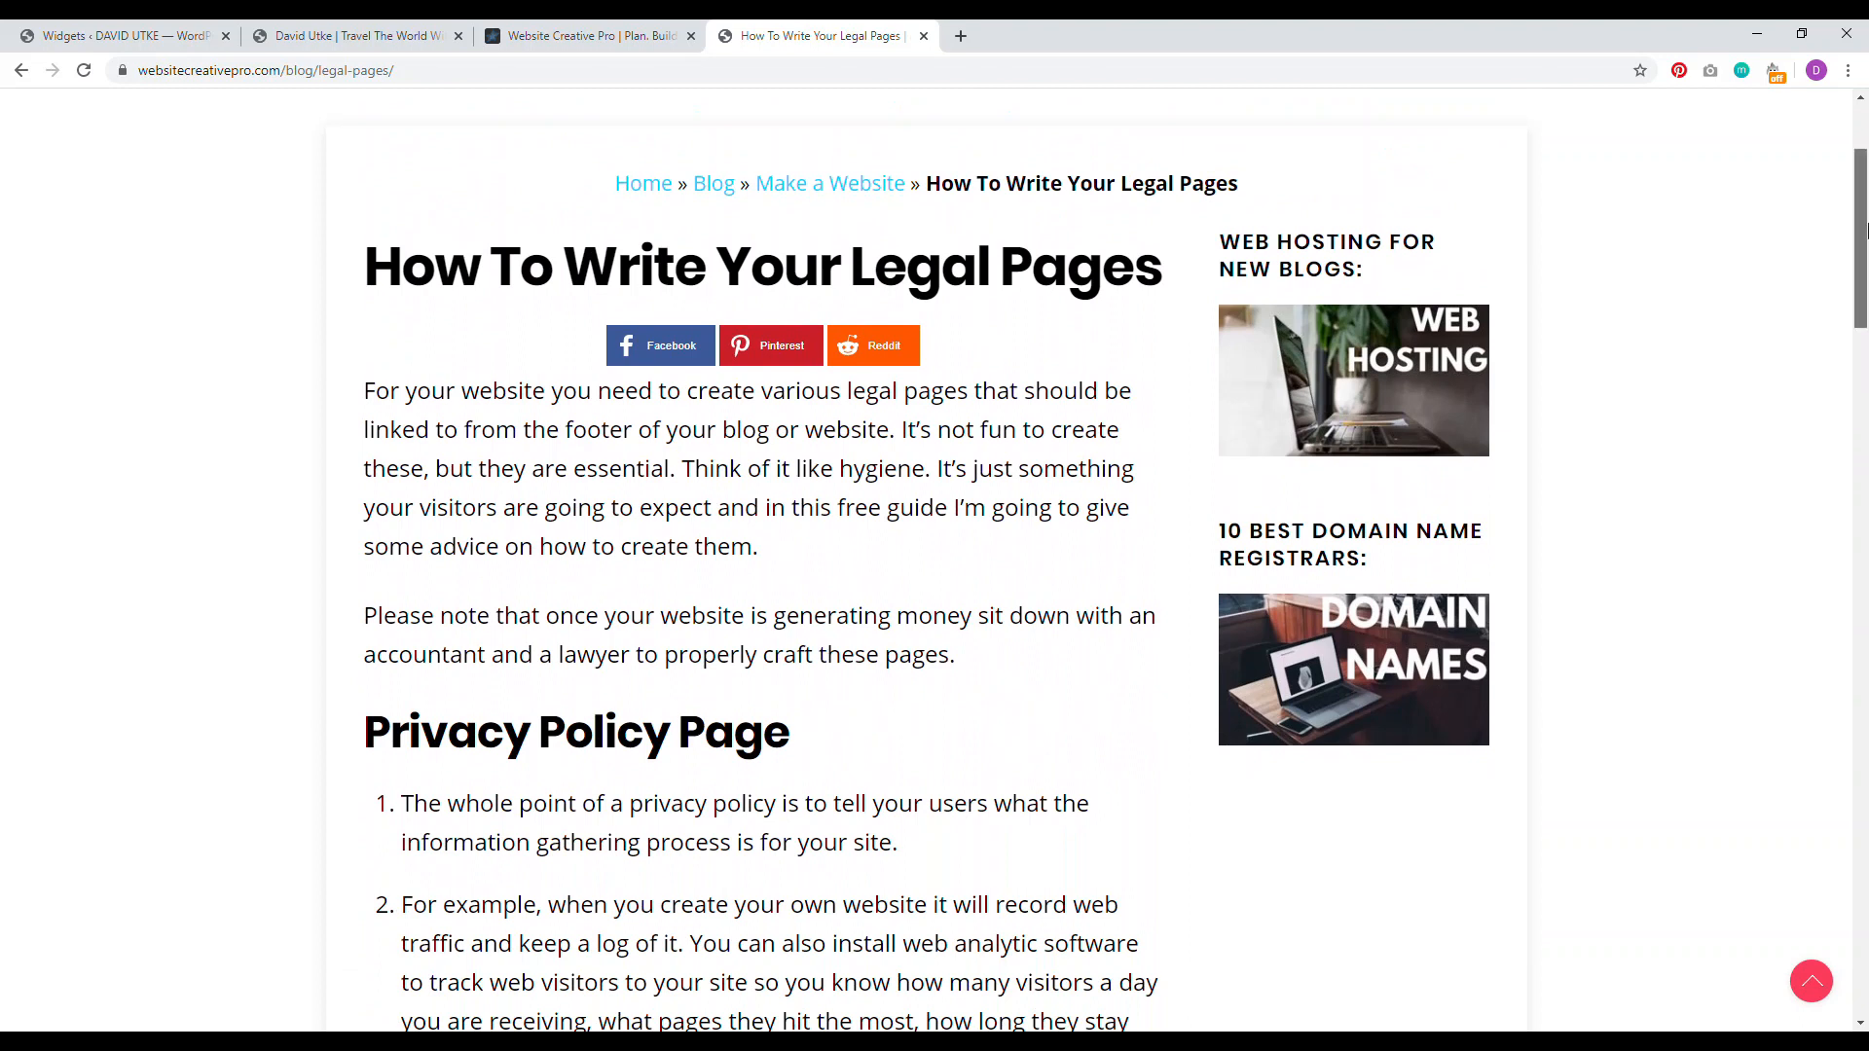
{"action": "scroll", "coordinate": [618, 624], "scroll_direction": "down", "scroll_amount": 4}
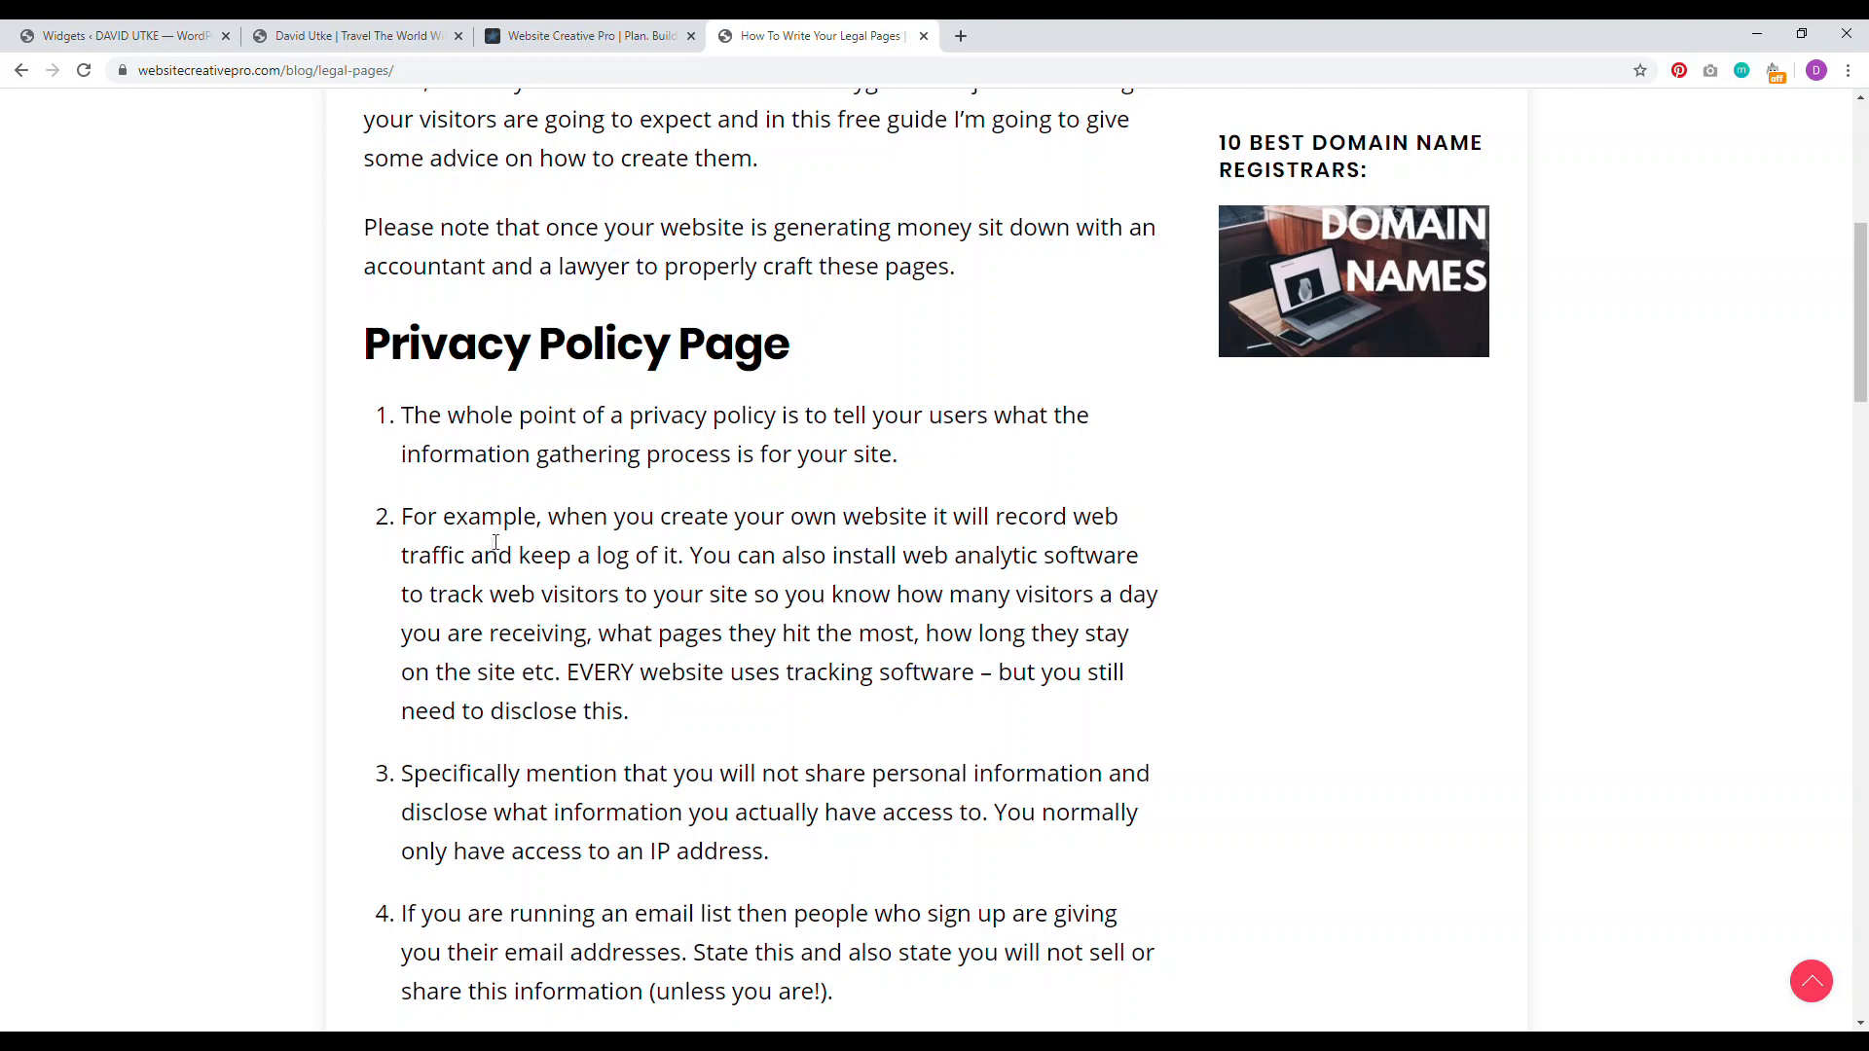
{"action": "left_click_drag", "start_coordinate": [413, 416], "coordinate": [848, 429]}
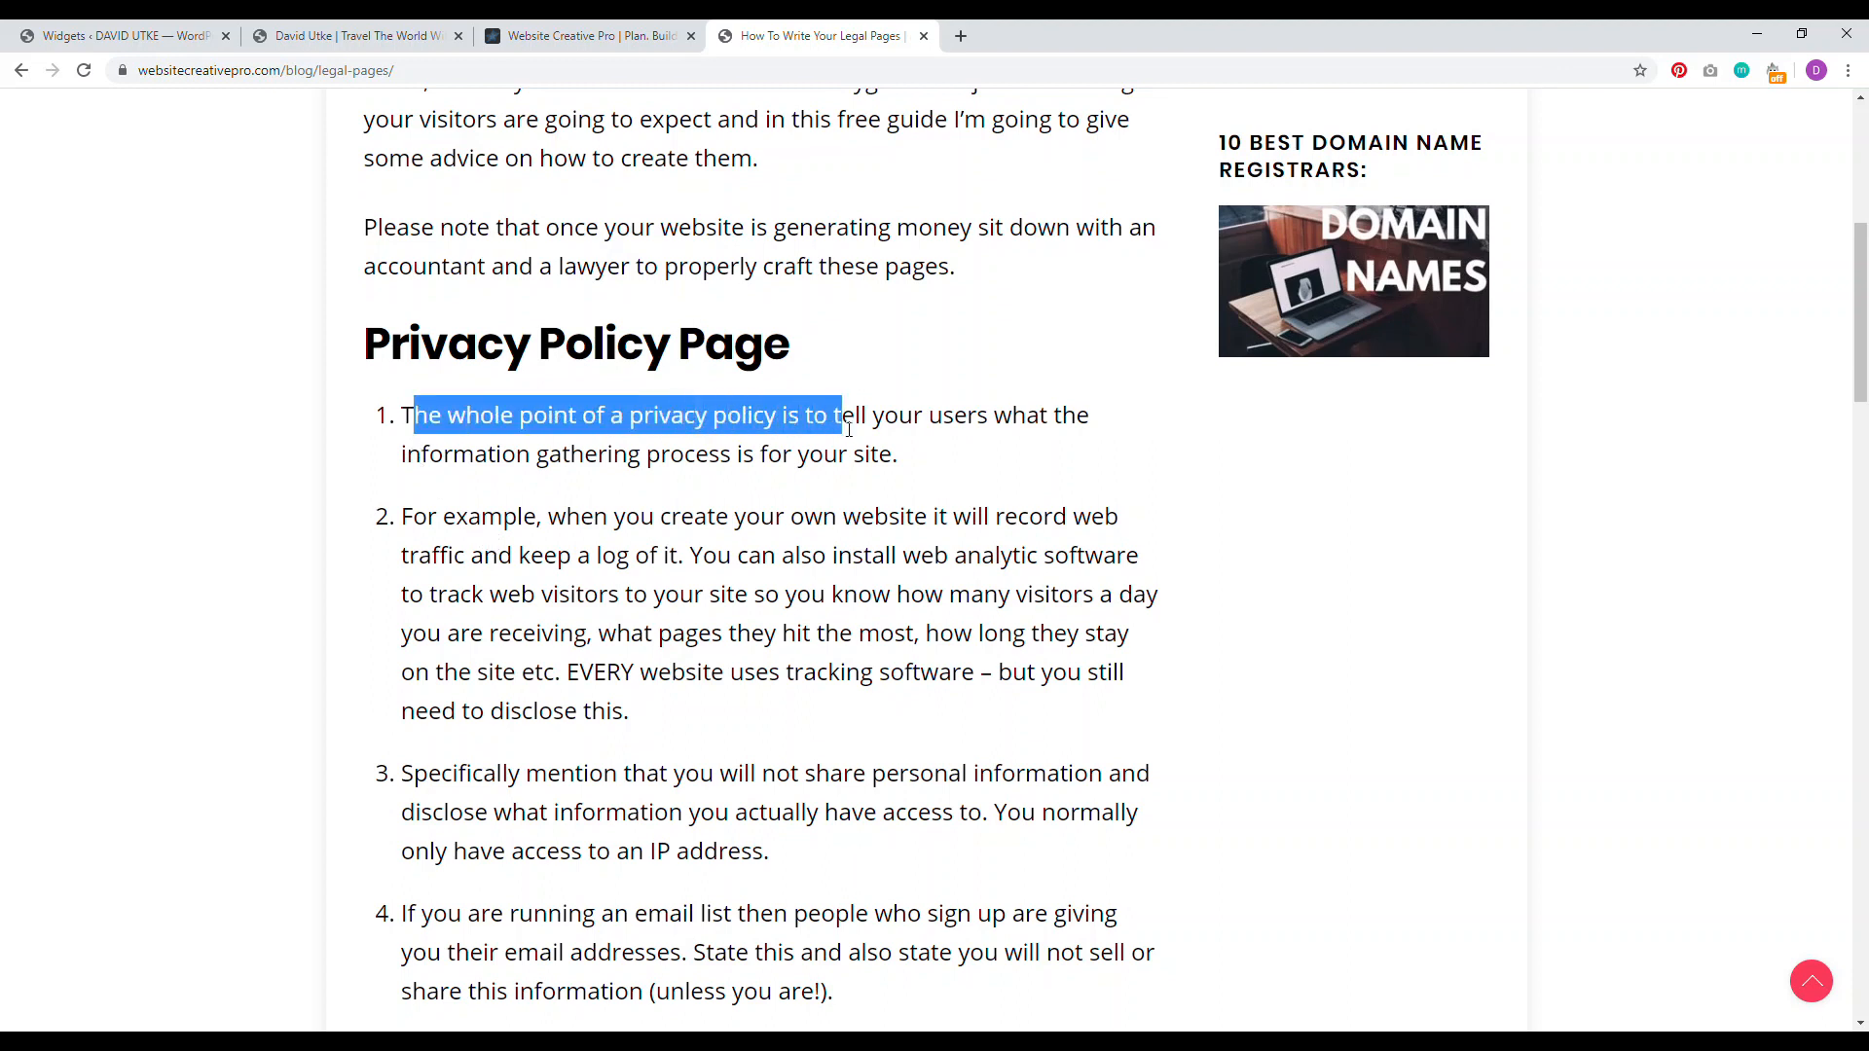
{"action": "left_click_drag", "start_coordinate": [1858, 343], "coordinate": [1853, 544]}
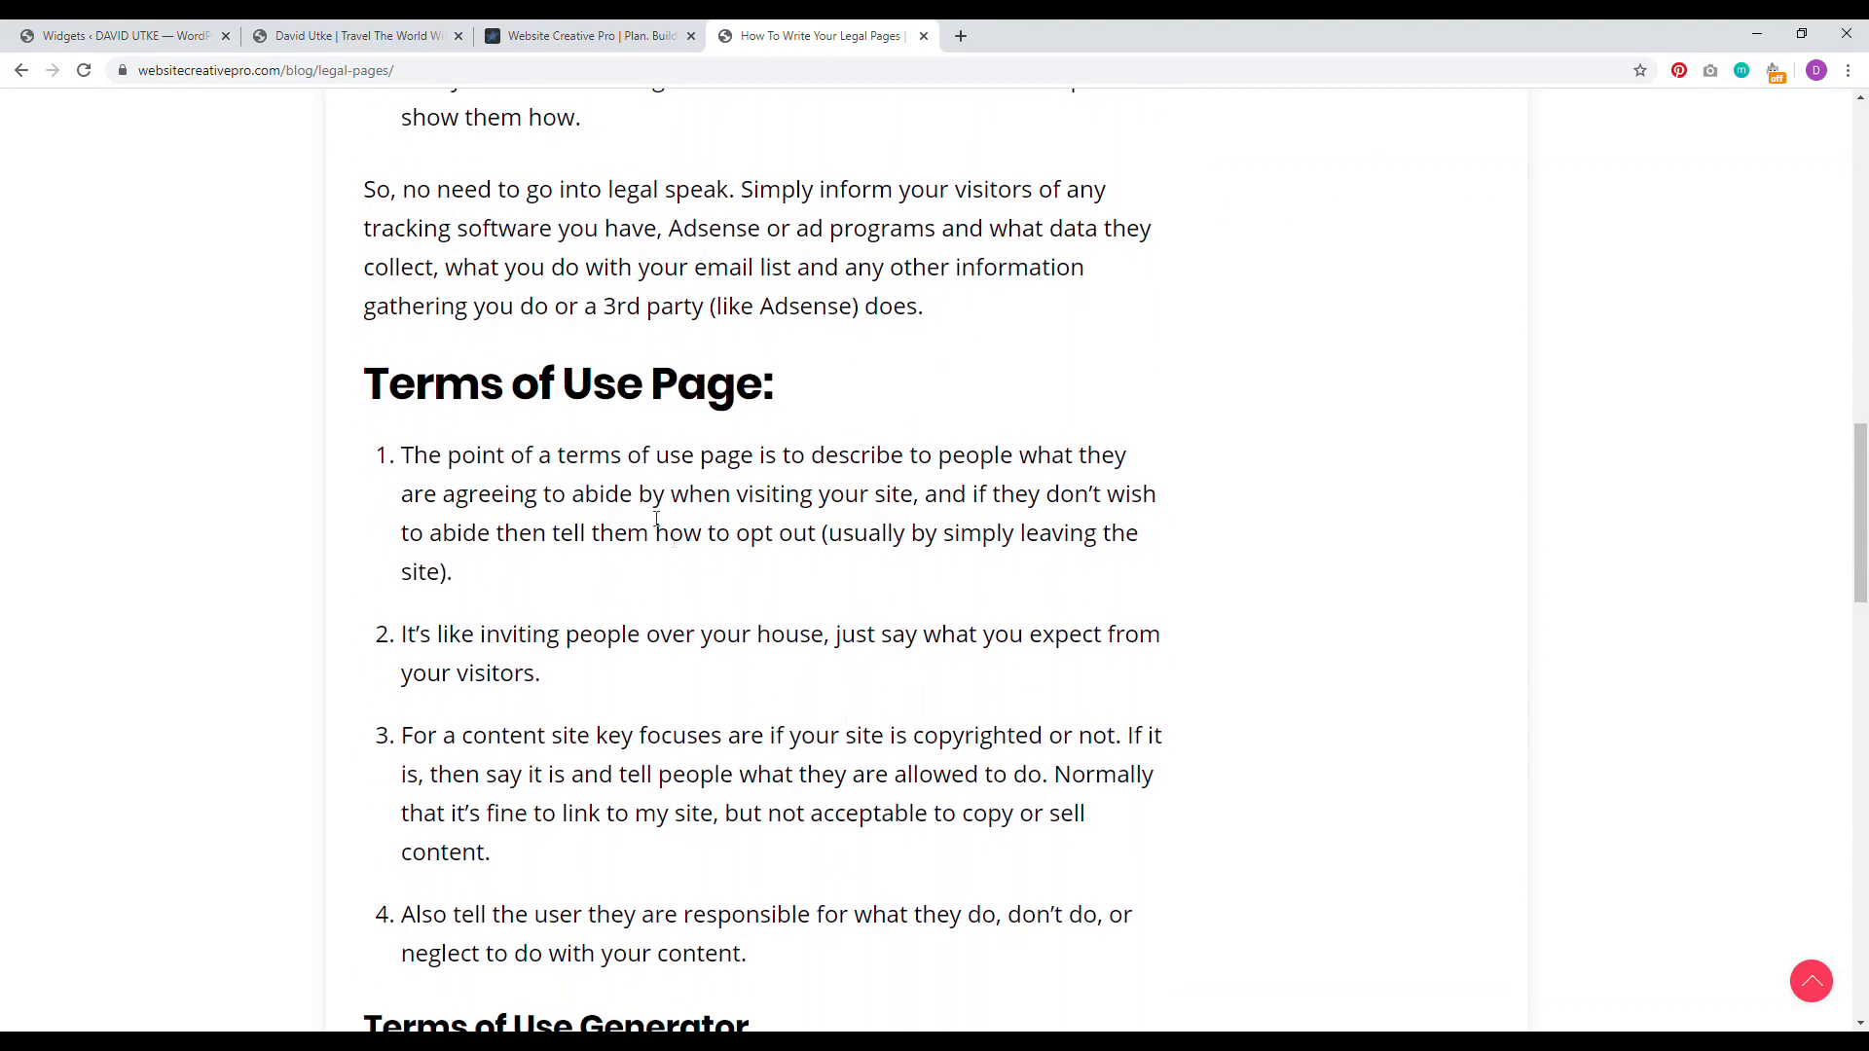
{"action": "left_click_drag", "start_coordinate": [579, 479], "coordinate": [733, 484]}
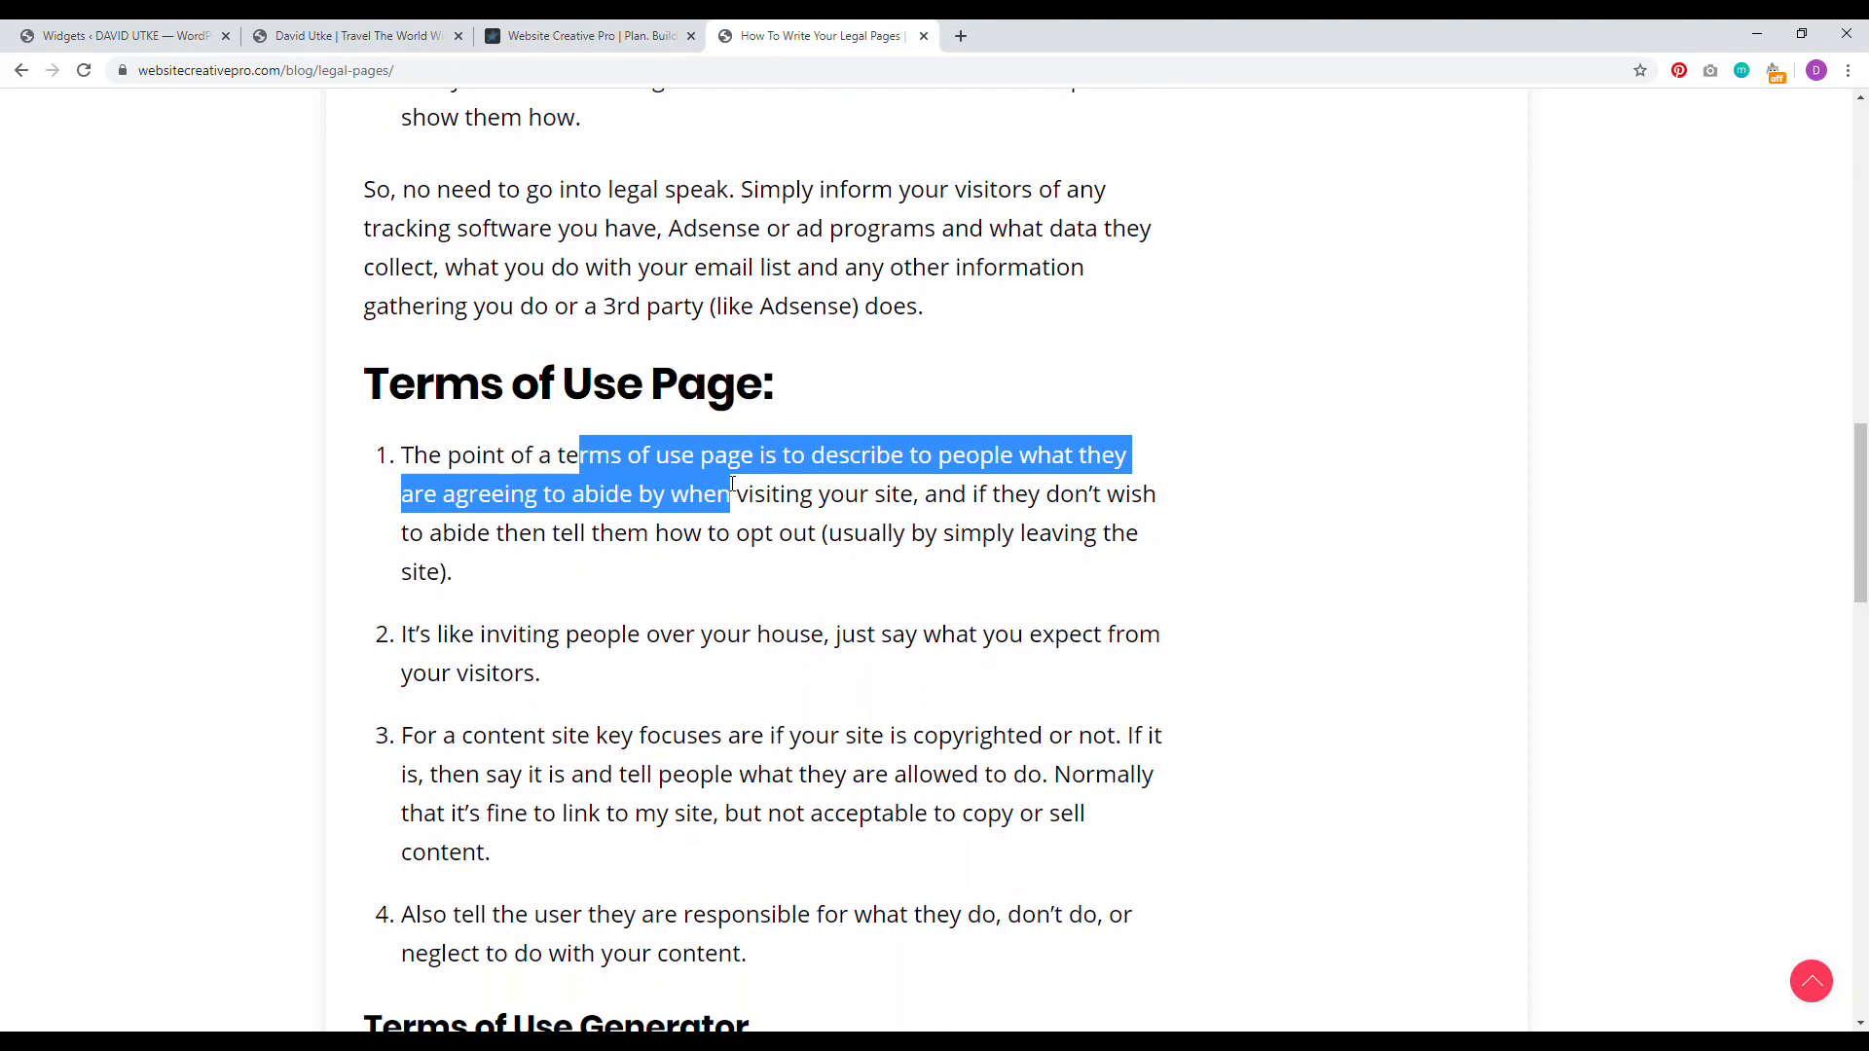
{"action": "left_click_drag", "start_coordinate": [934, 533], "coordinate": [1070, 532]}
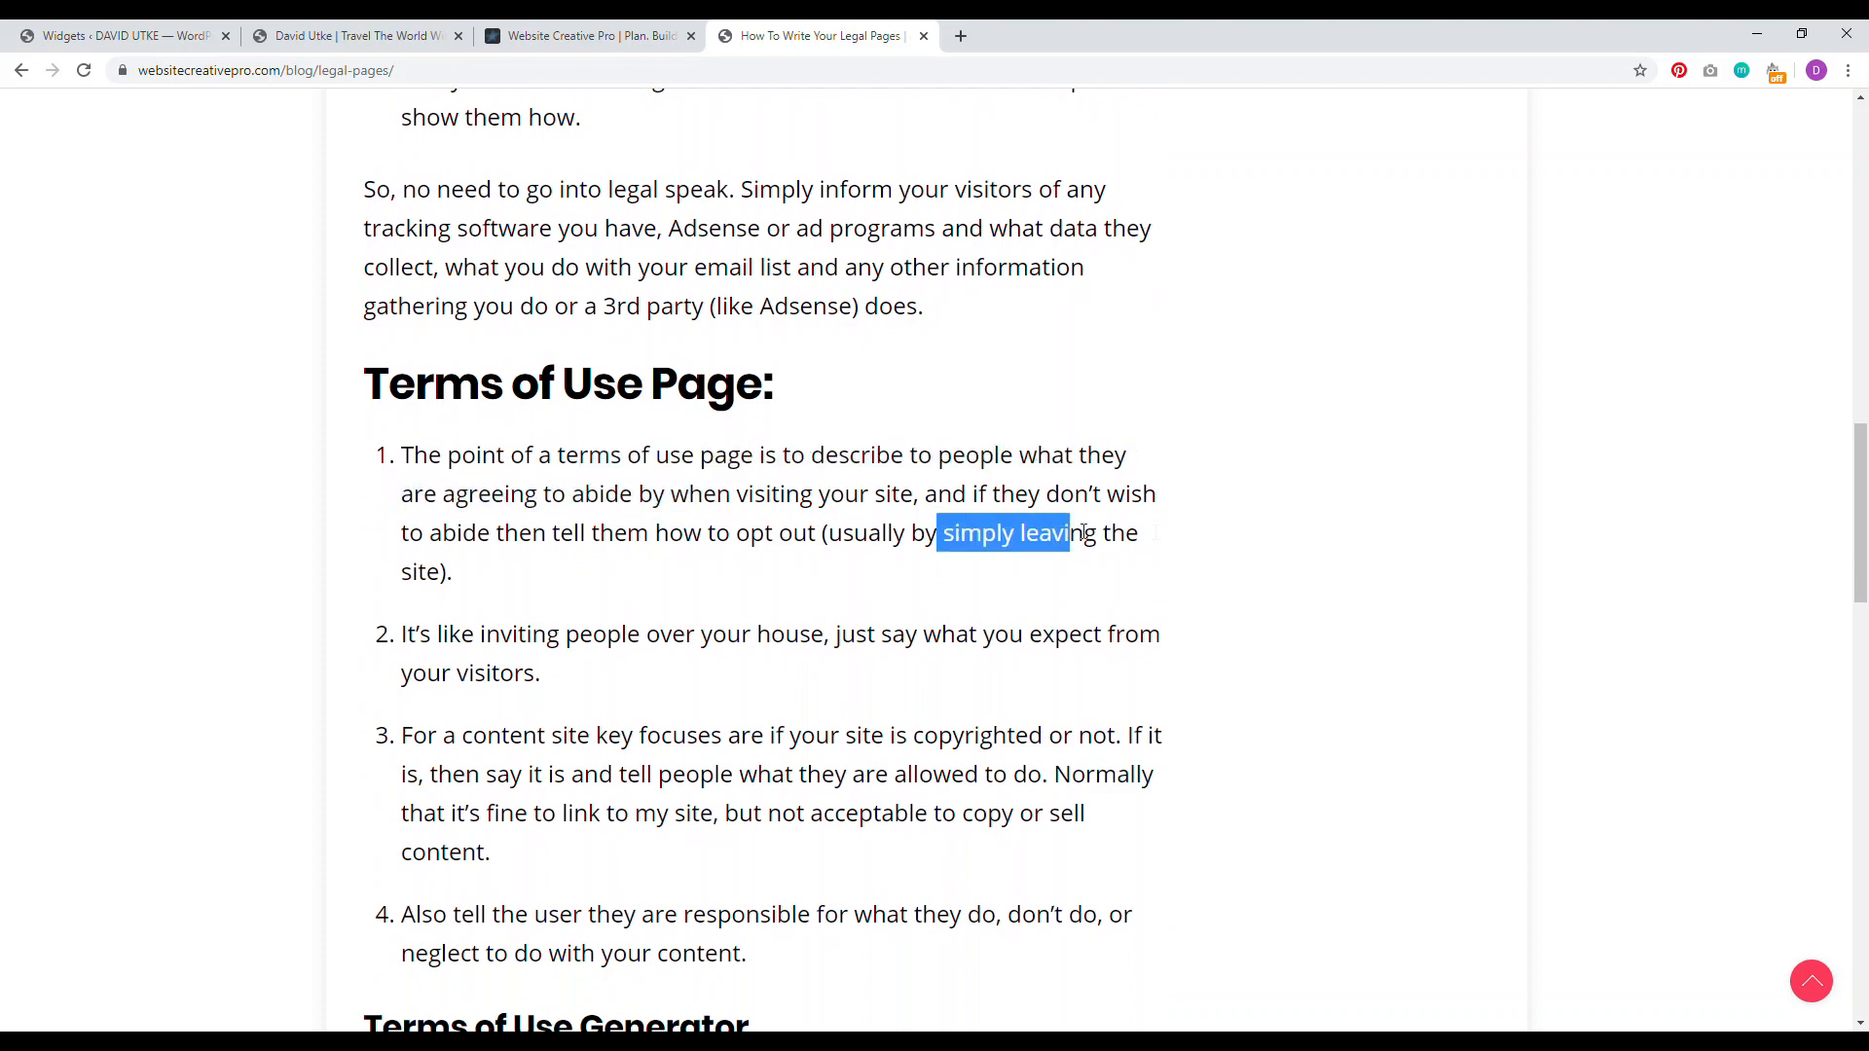
{"action": "left_click_drag", "start_coordinate": [1857, 514], "coordinate": [1857, 670]}
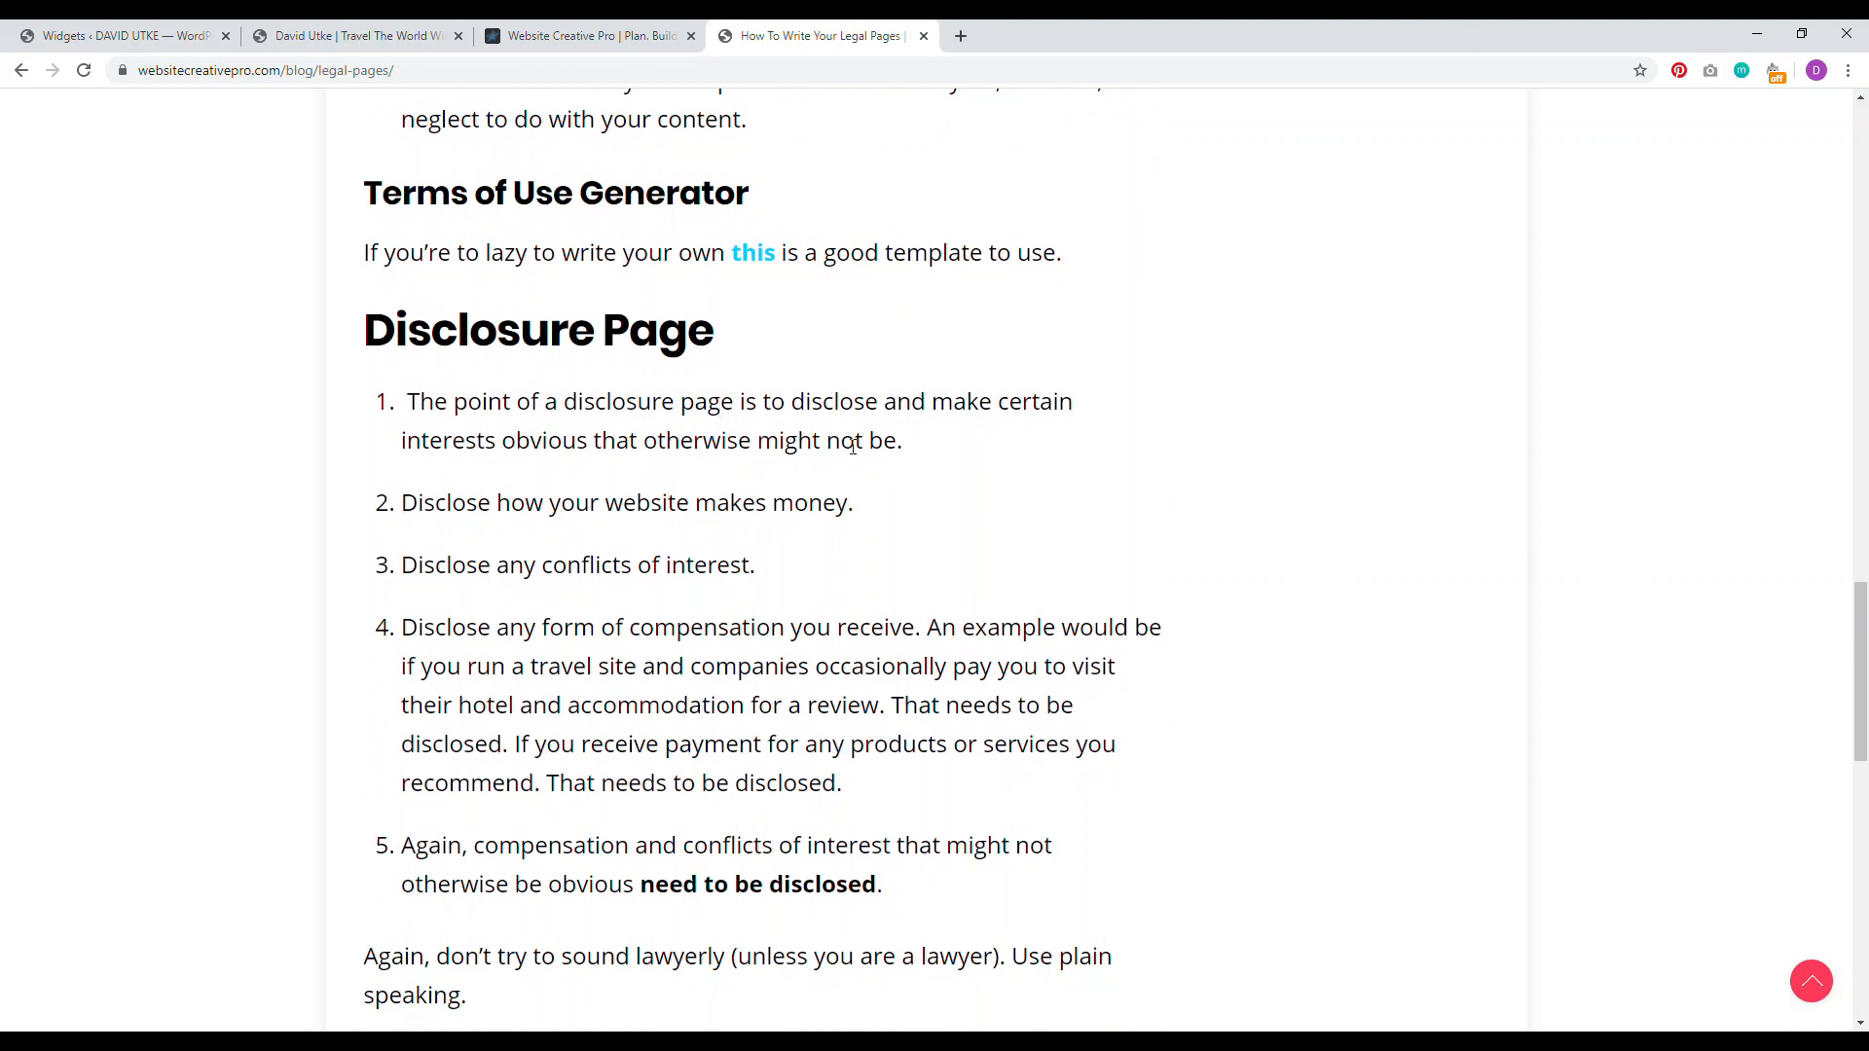
{"action": "left_click_drag", "start_coordinate": [1862, 633], "coordinate": [1861, 647]}
{"action": "left_click_drag", "start_coordinate": [1864, 719], "coordinate": [1855, 598]}
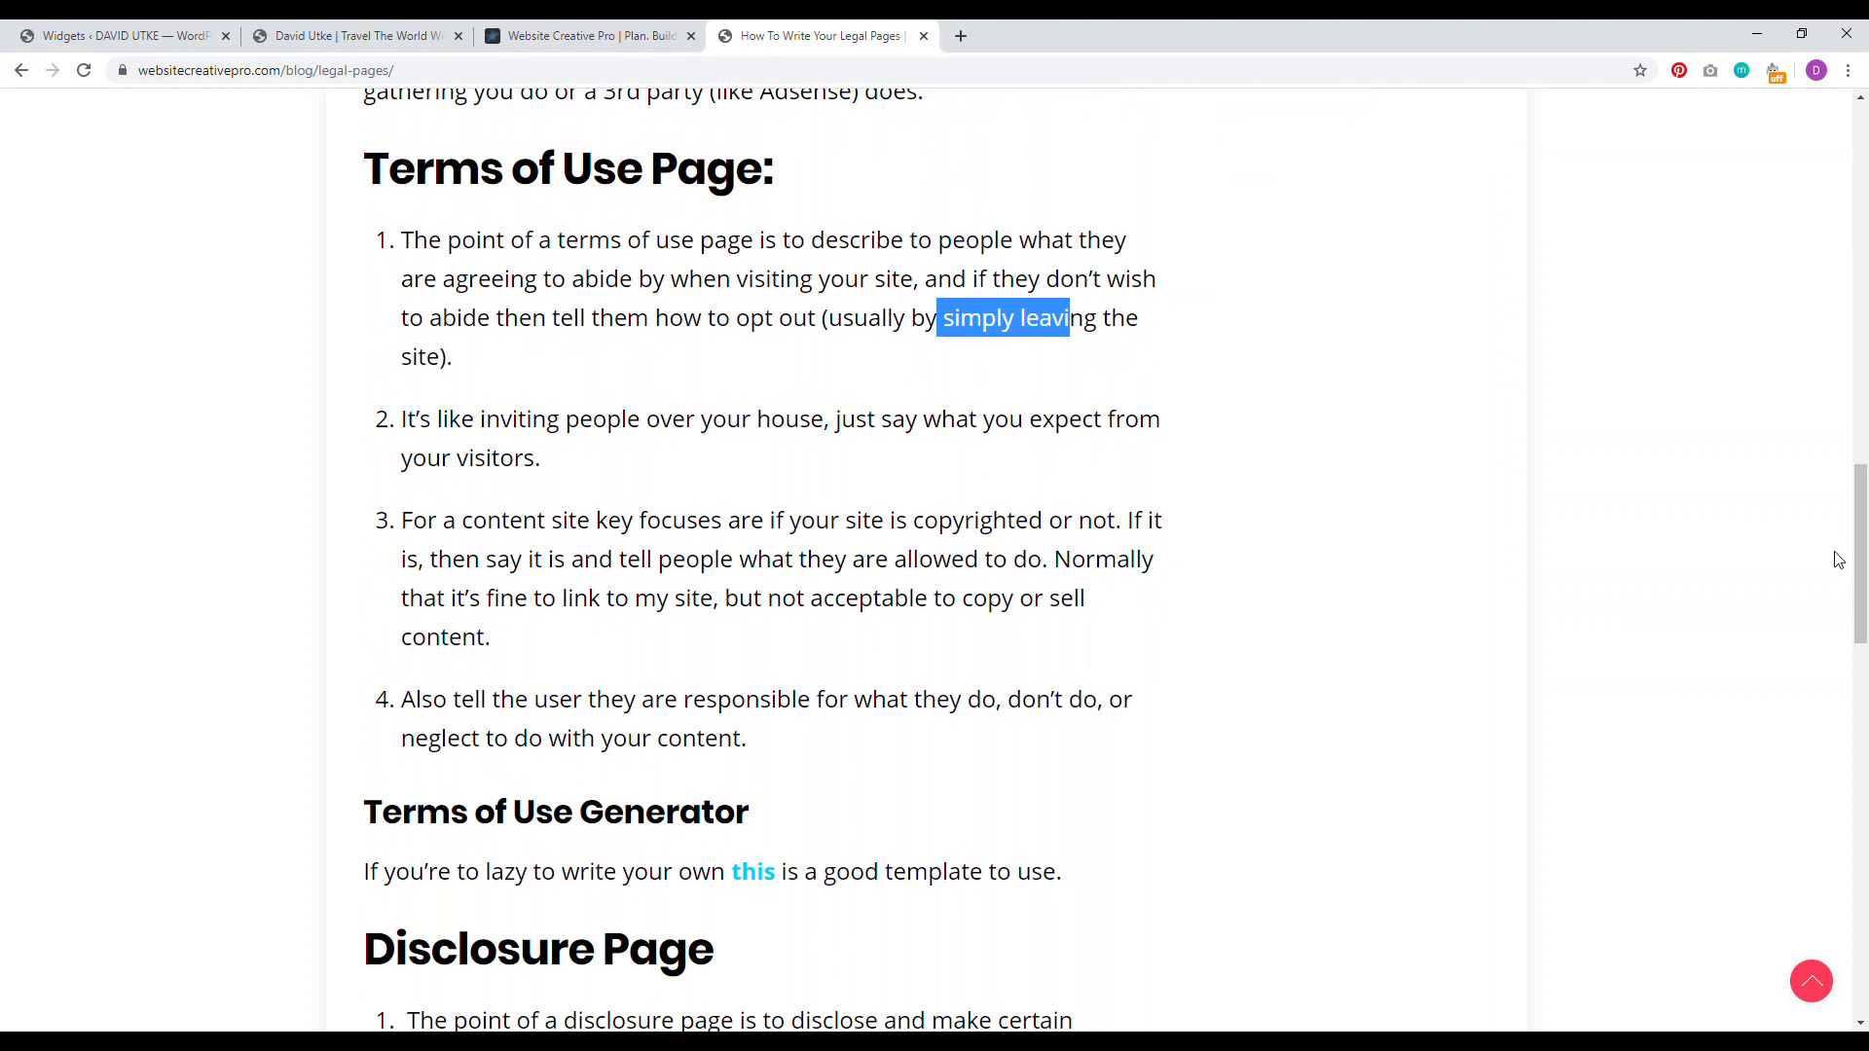
{"action": "left_click_drag", "start_coordinate": [1860, 562], "coordinate": [1849, 190]}
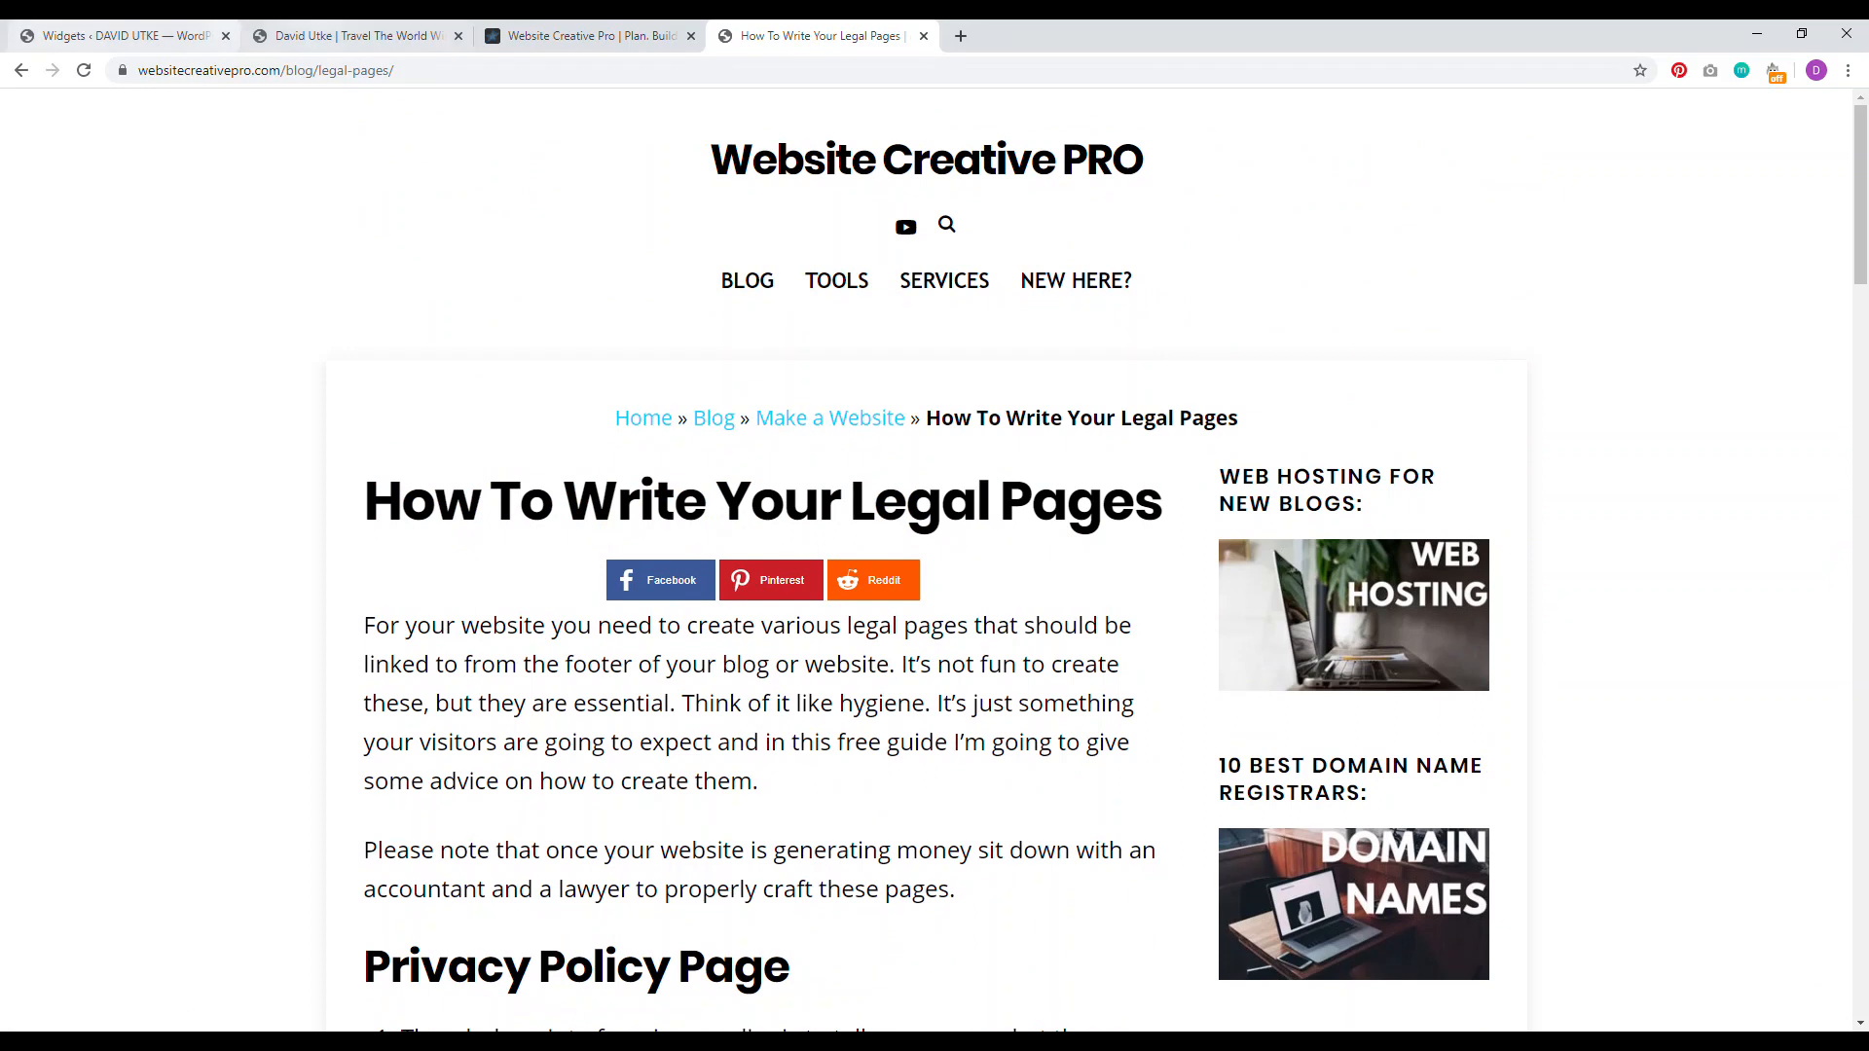
{"action": "left_click", "coordinate": [351, 35]}
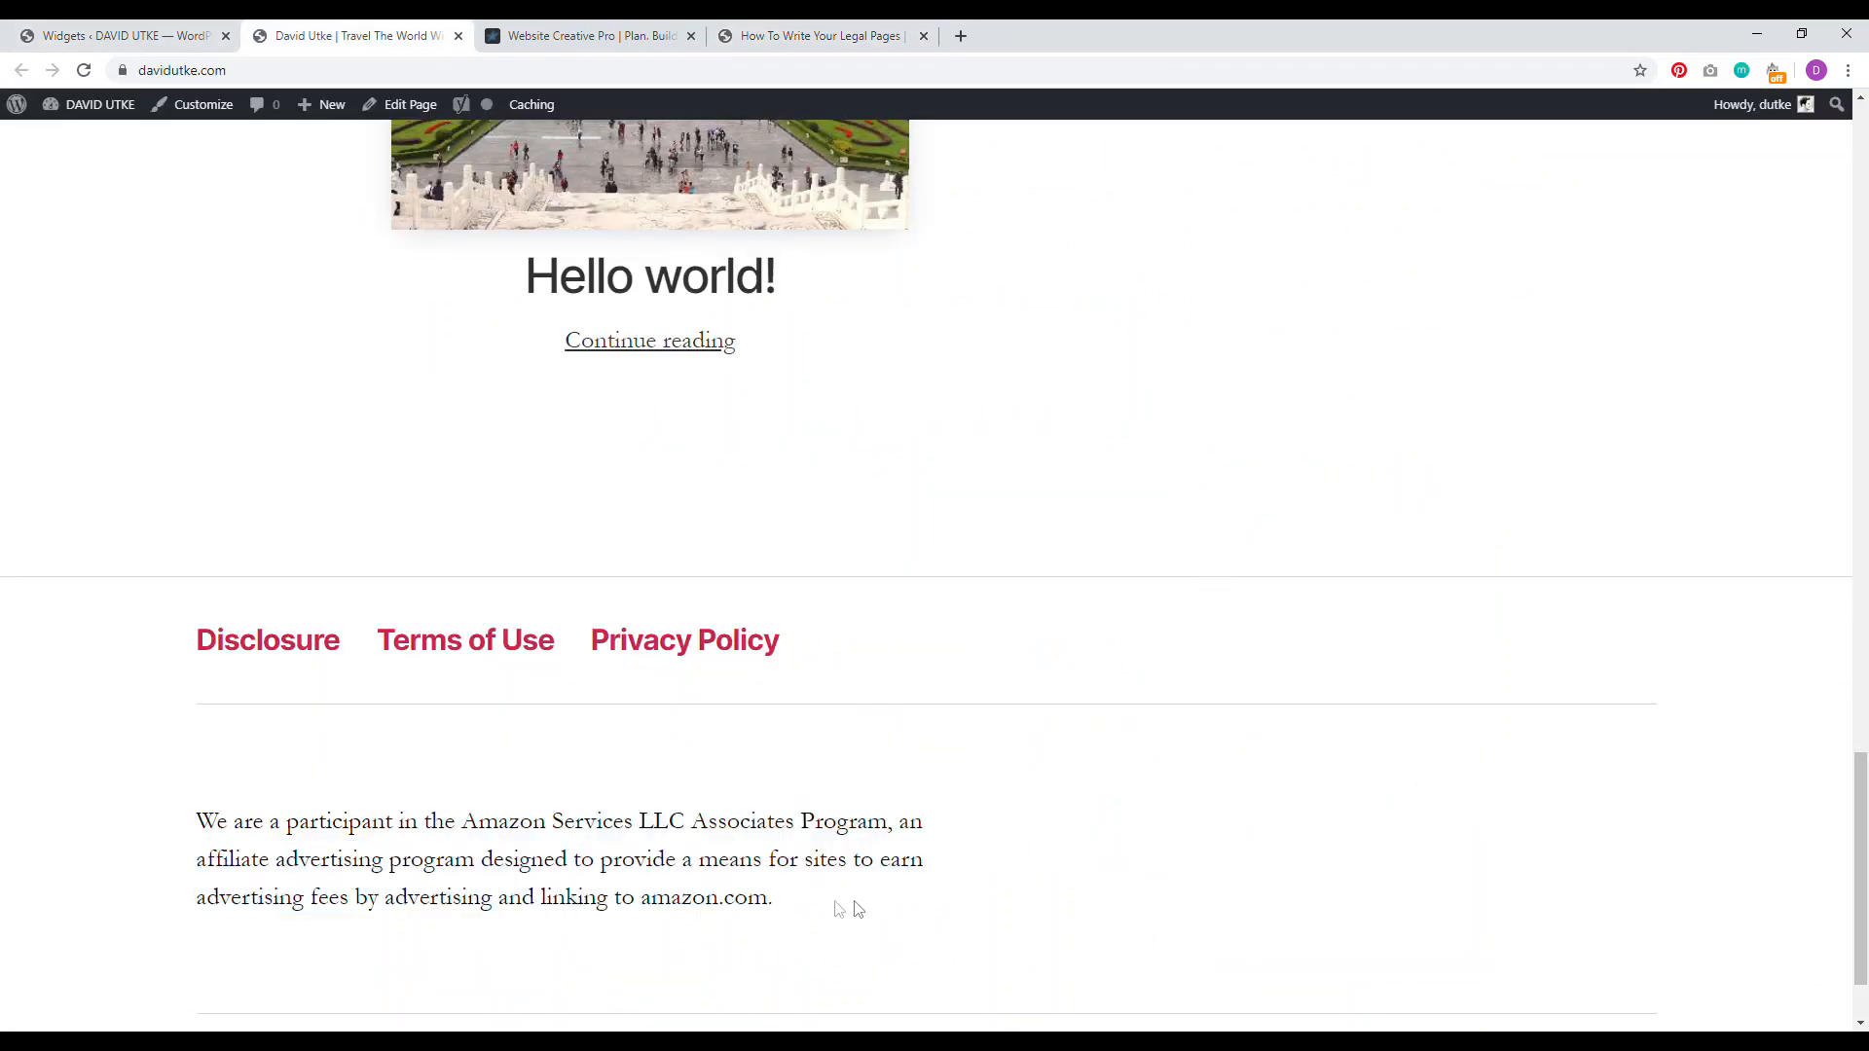
Step: Review the footer affiliate disclosure on the My Essential Travel Gear post before moving to ConvertKit
{"action": "left_click_drag", "start_coordinate": [859, 908], "coordinate": [258, 810]}
{"action": "scroll", "coordinate": [1095, 750], "scroll_direction": "down", "scroll_amount": 2}
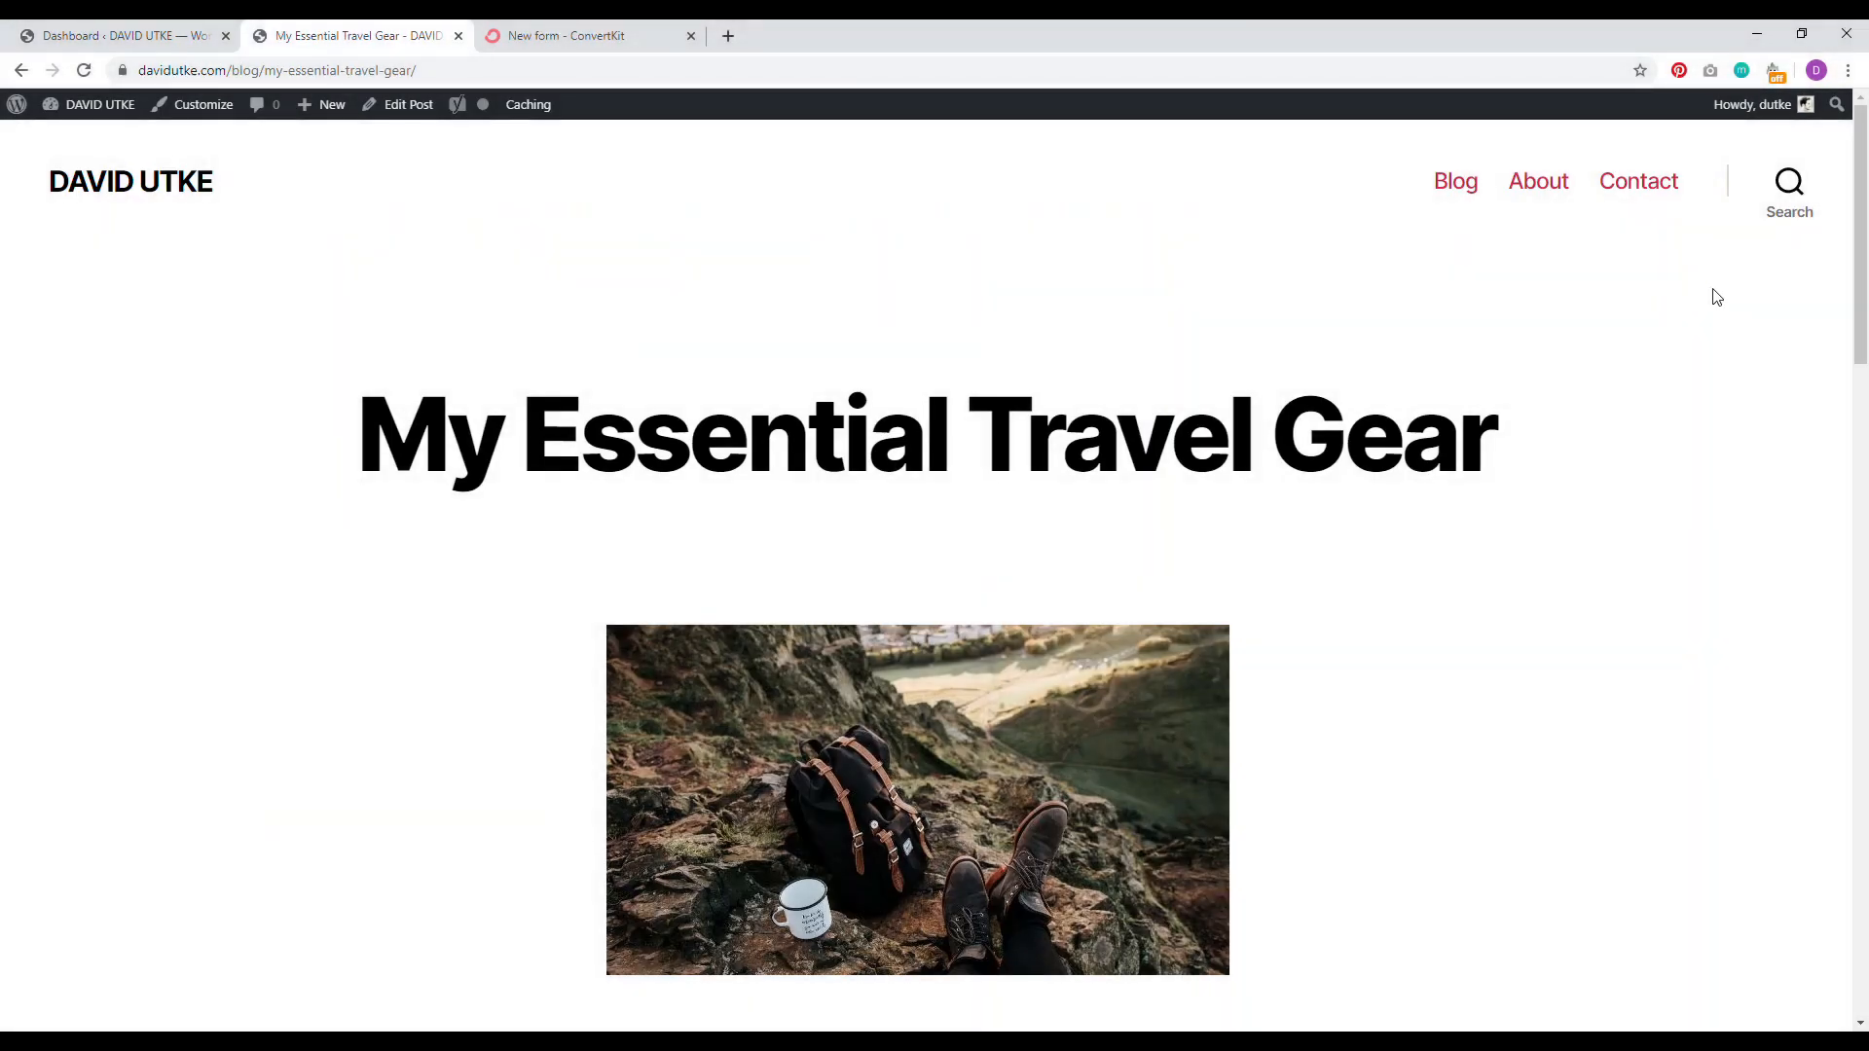
{"action": "left_click_drag", "start_coordinate": [1861, 244], "coordinate": [1866, 356]}
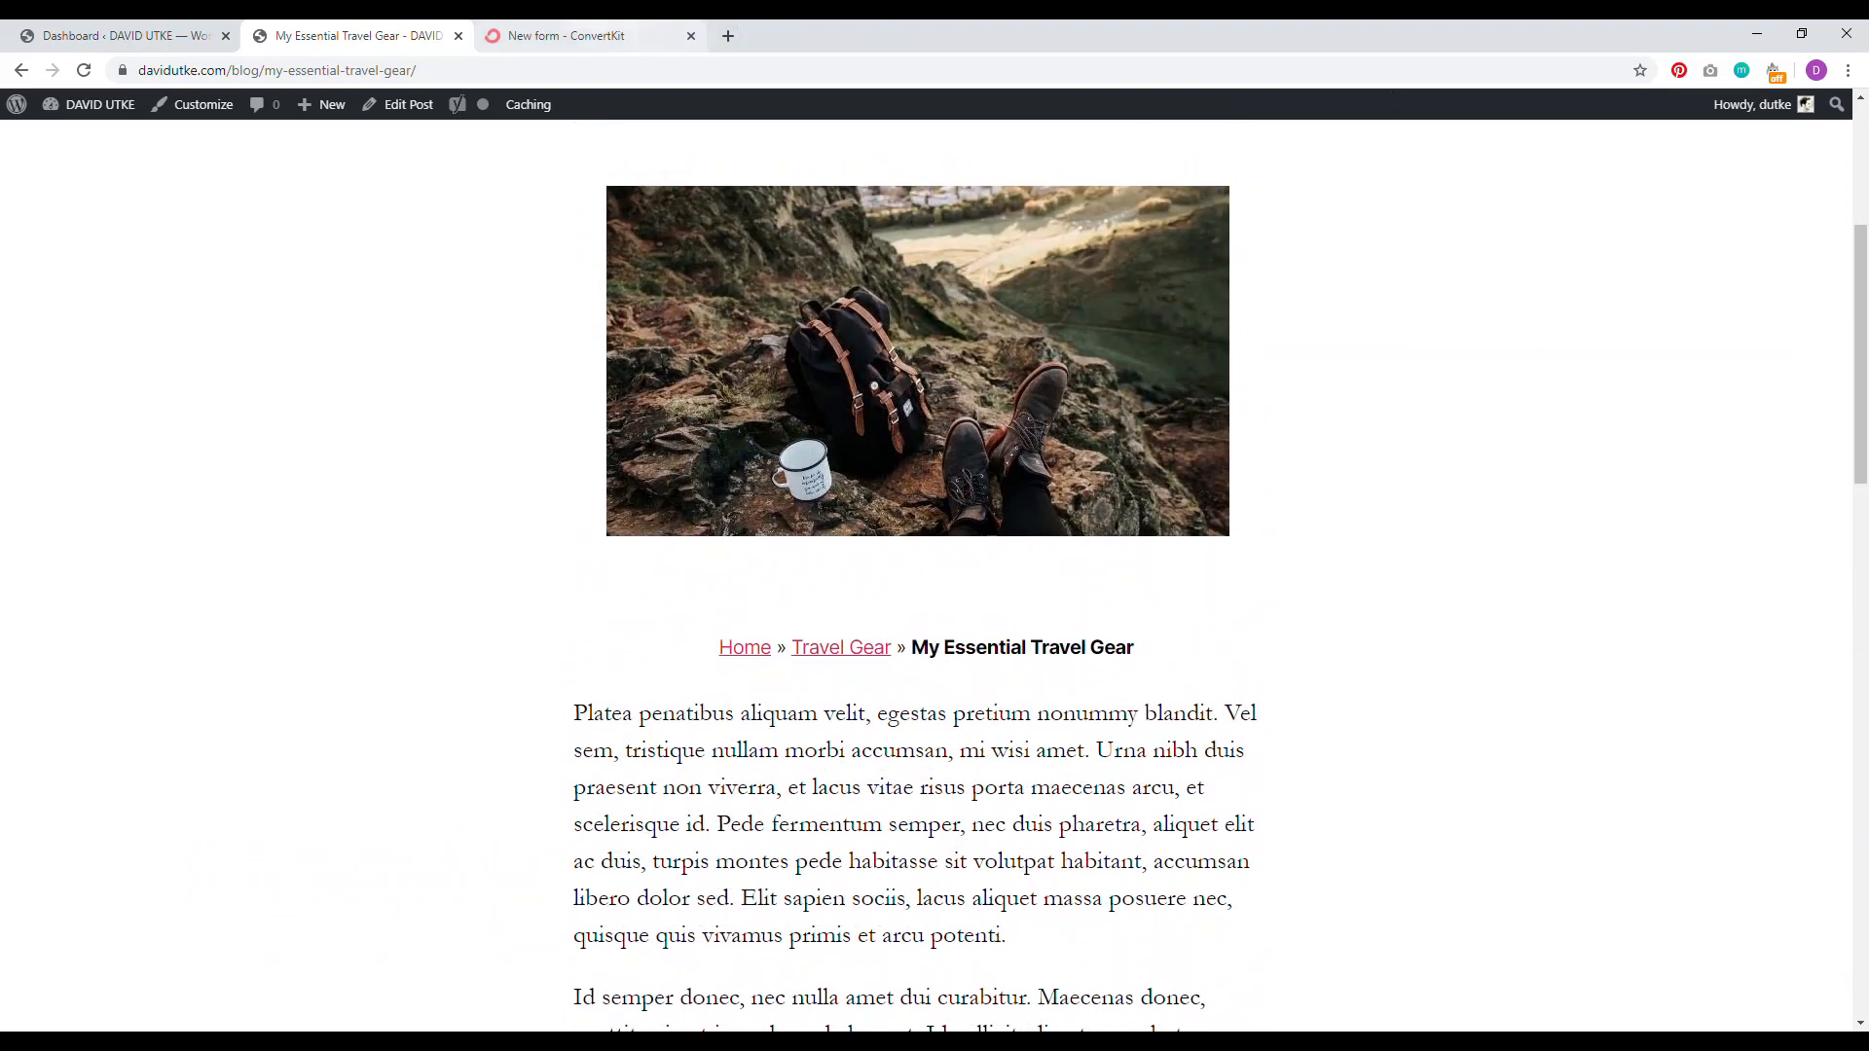
{"action": "left_click", "coordinate": [569, 36]}
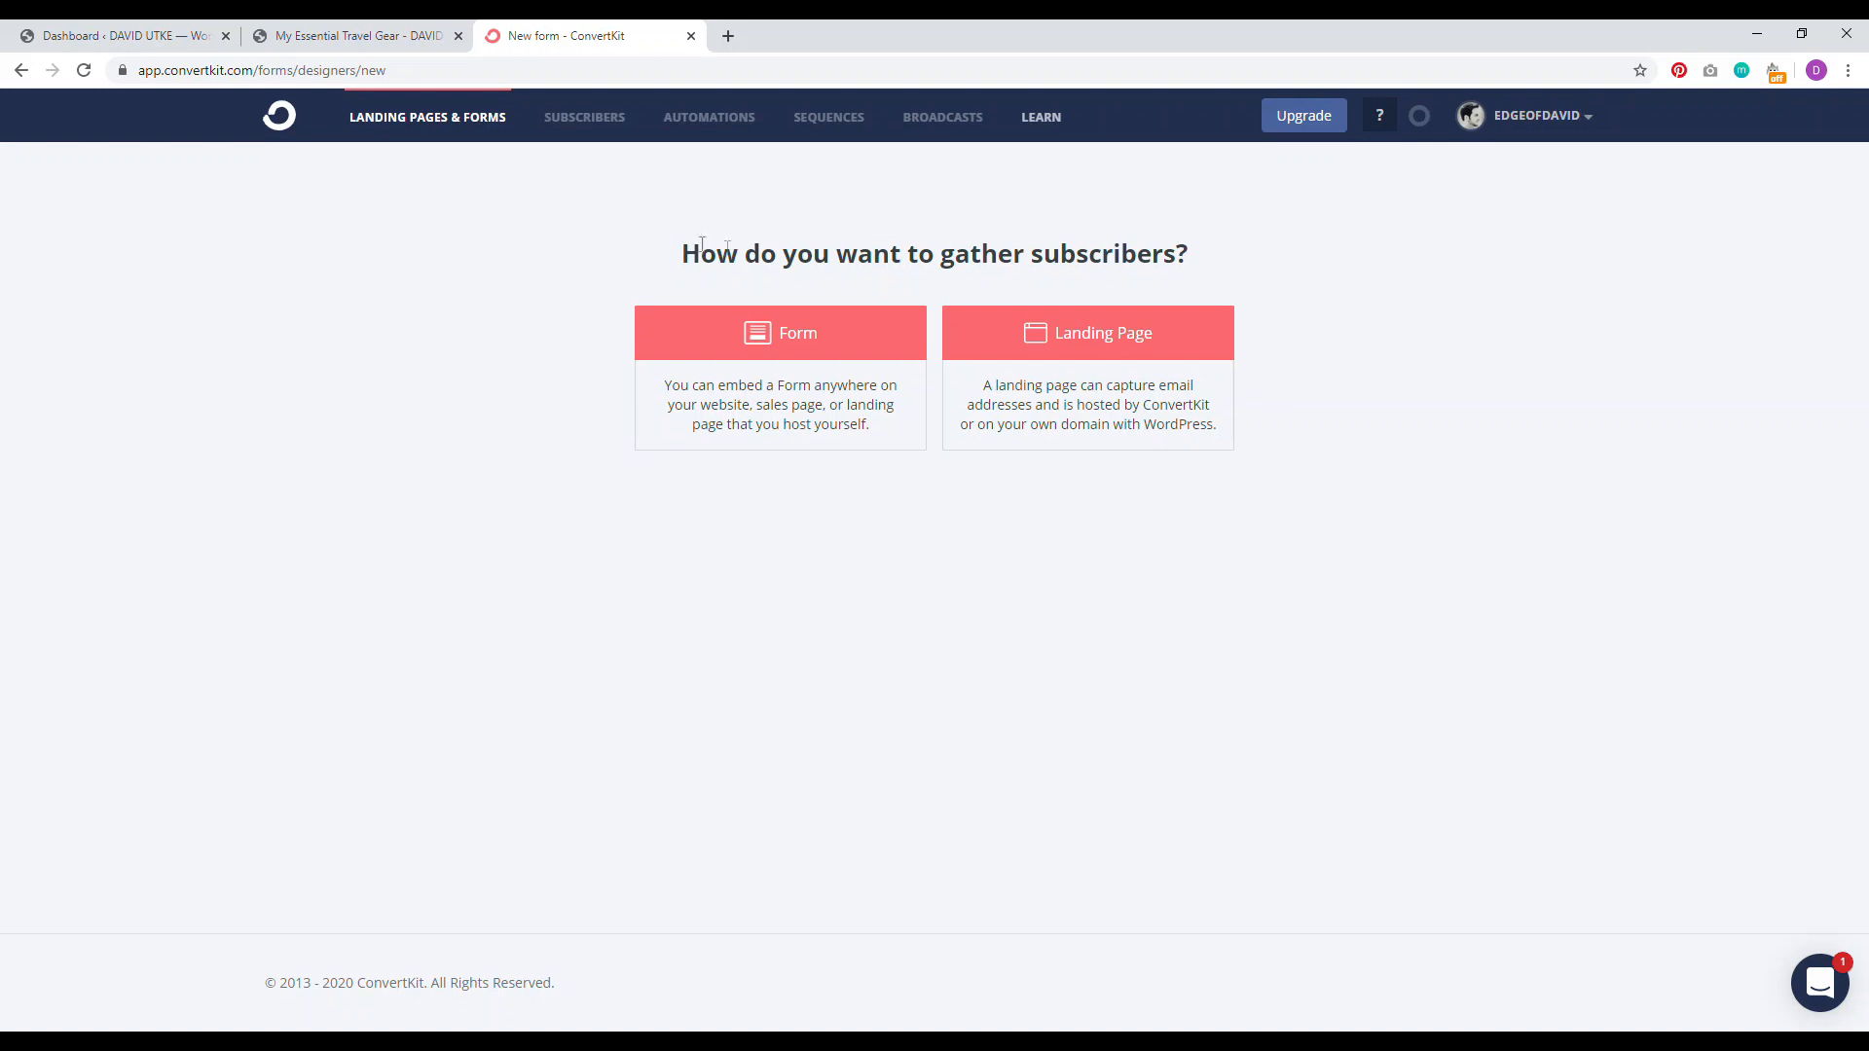
Step: Start a new ConvertKit Form using the Inline format and the Mills template
{"action": "left_click", "coordinate": [806, 342]}
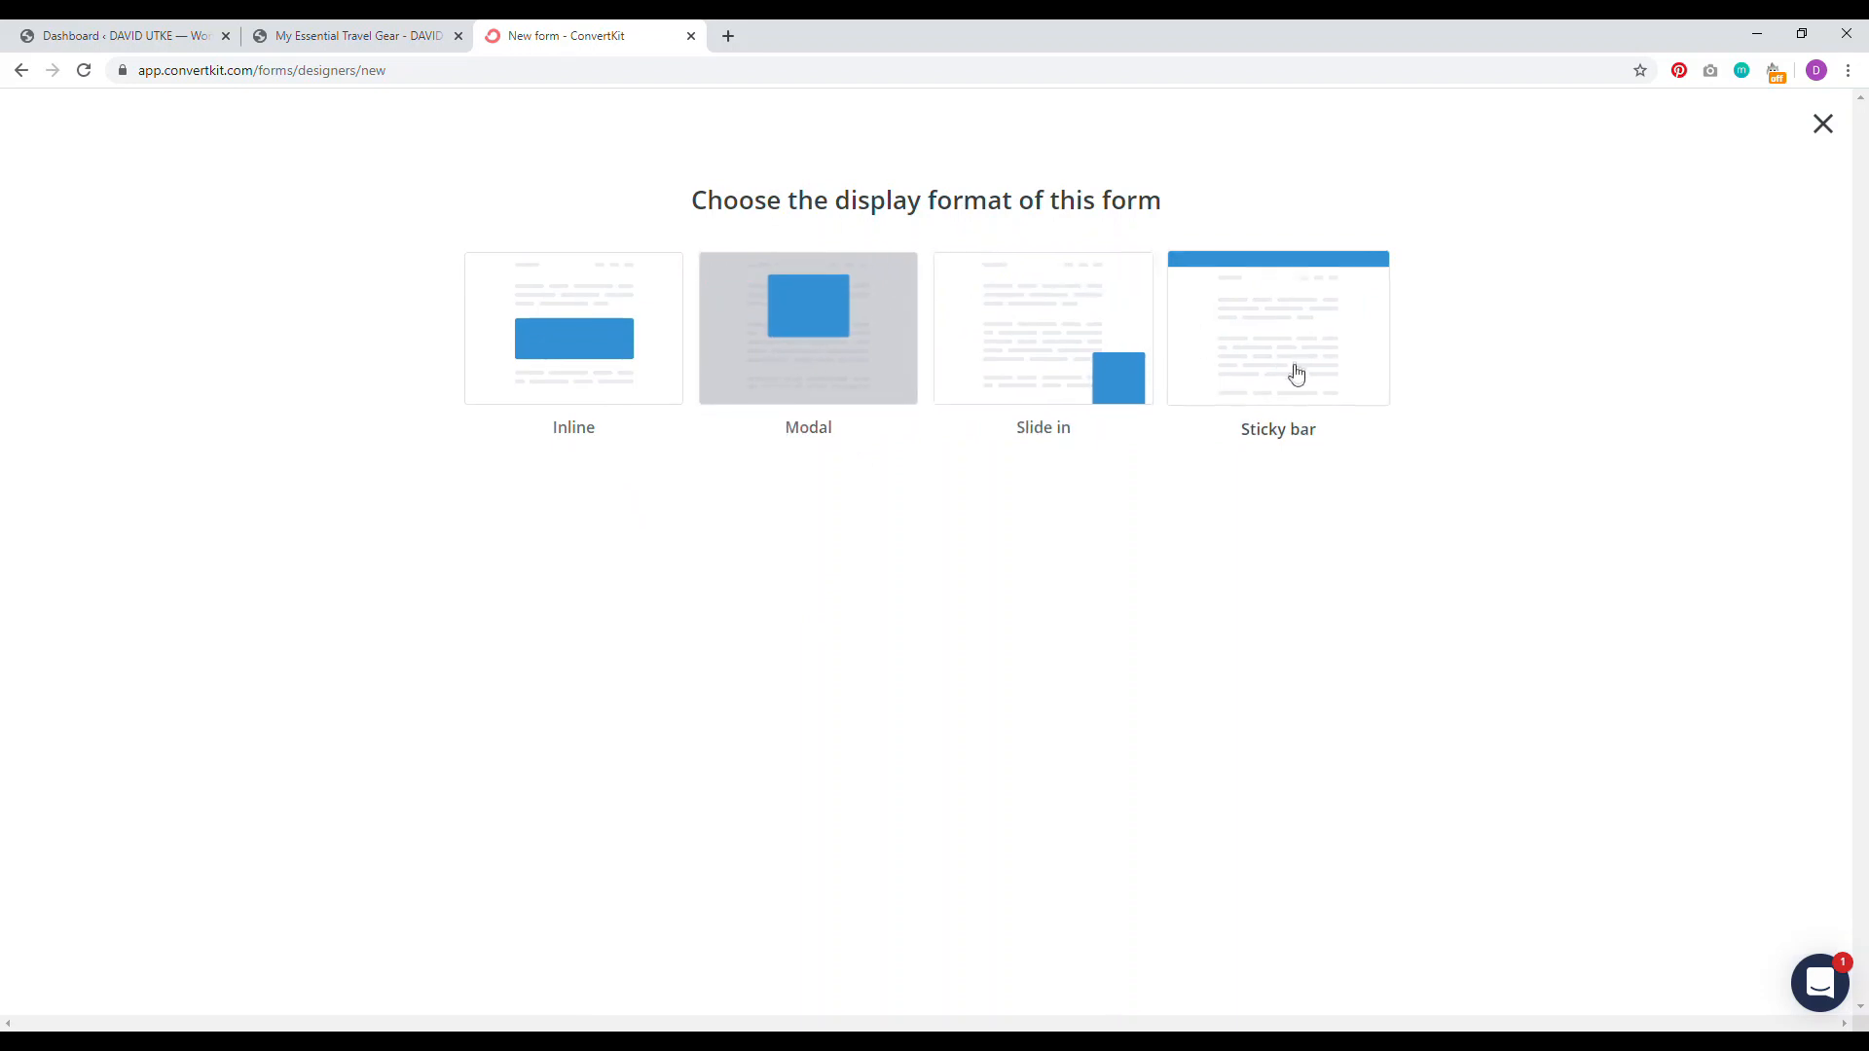
{"action": "left_click", "coordinate": [553, 332]}
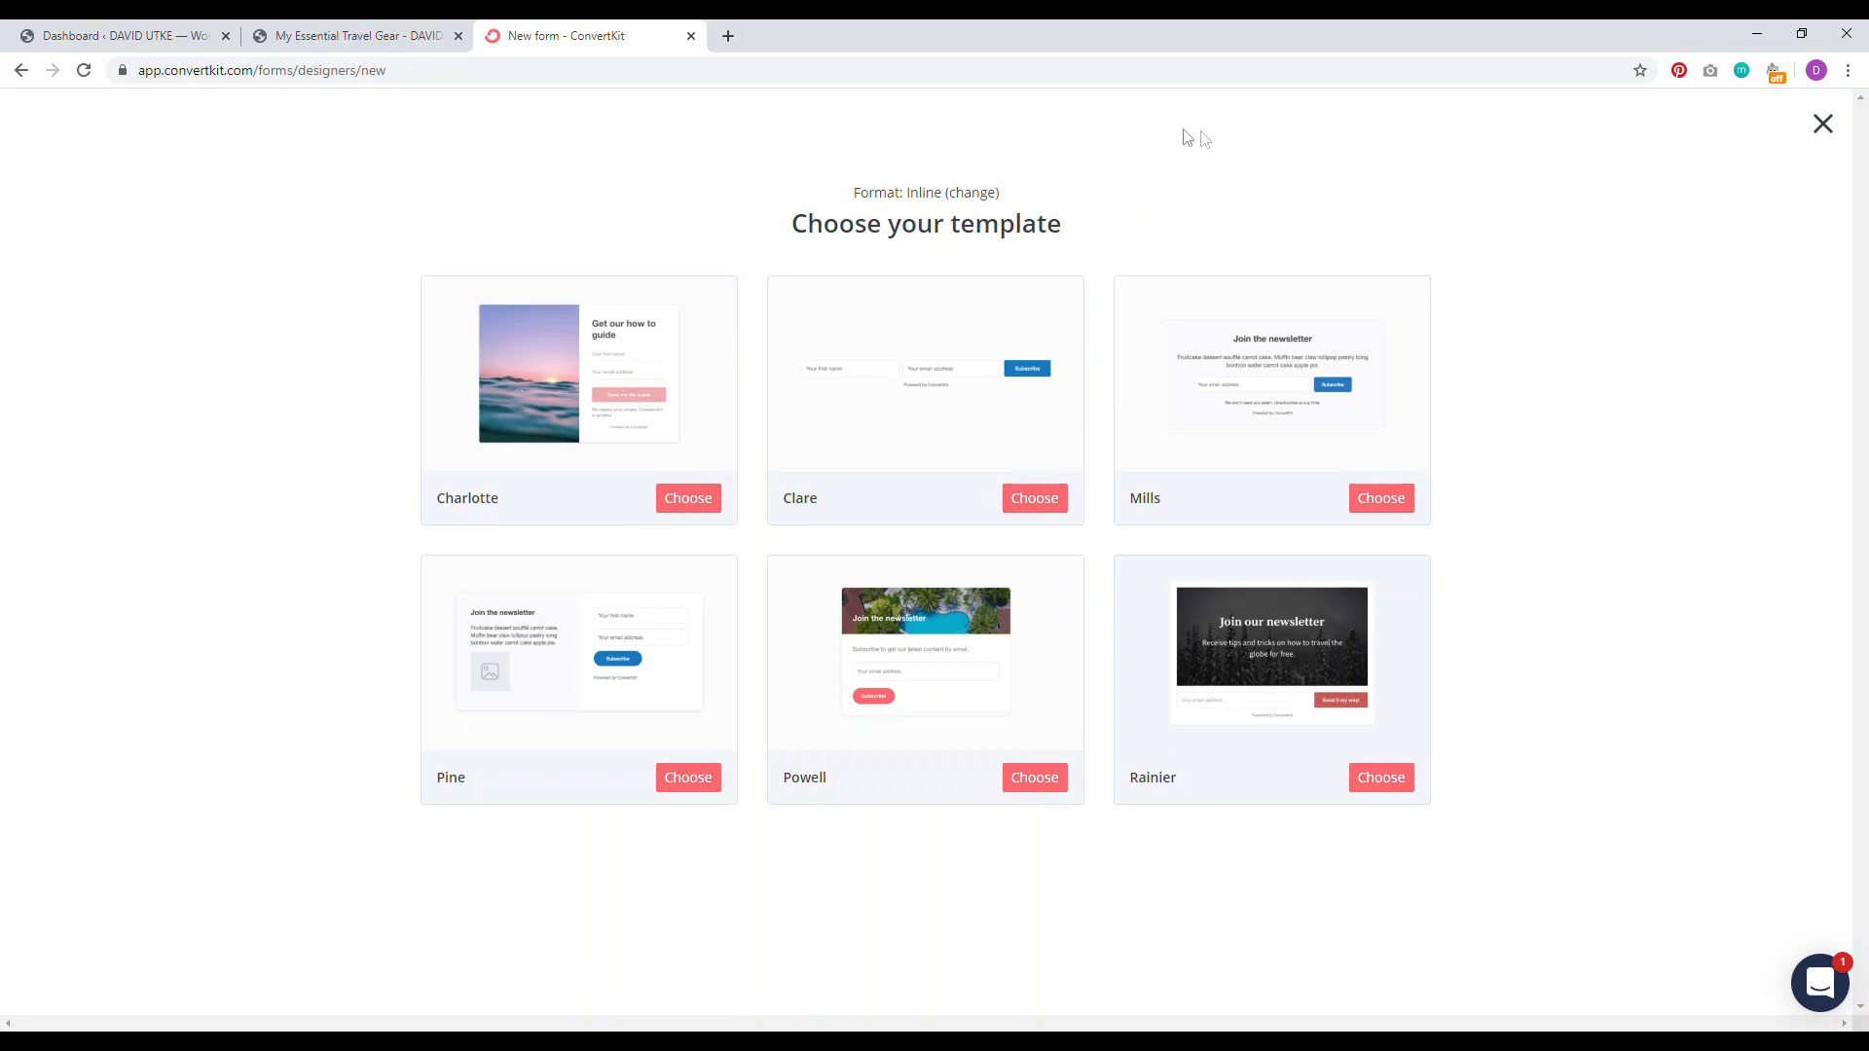
{"action": "left_click", "coordinate": [1377, 503]}
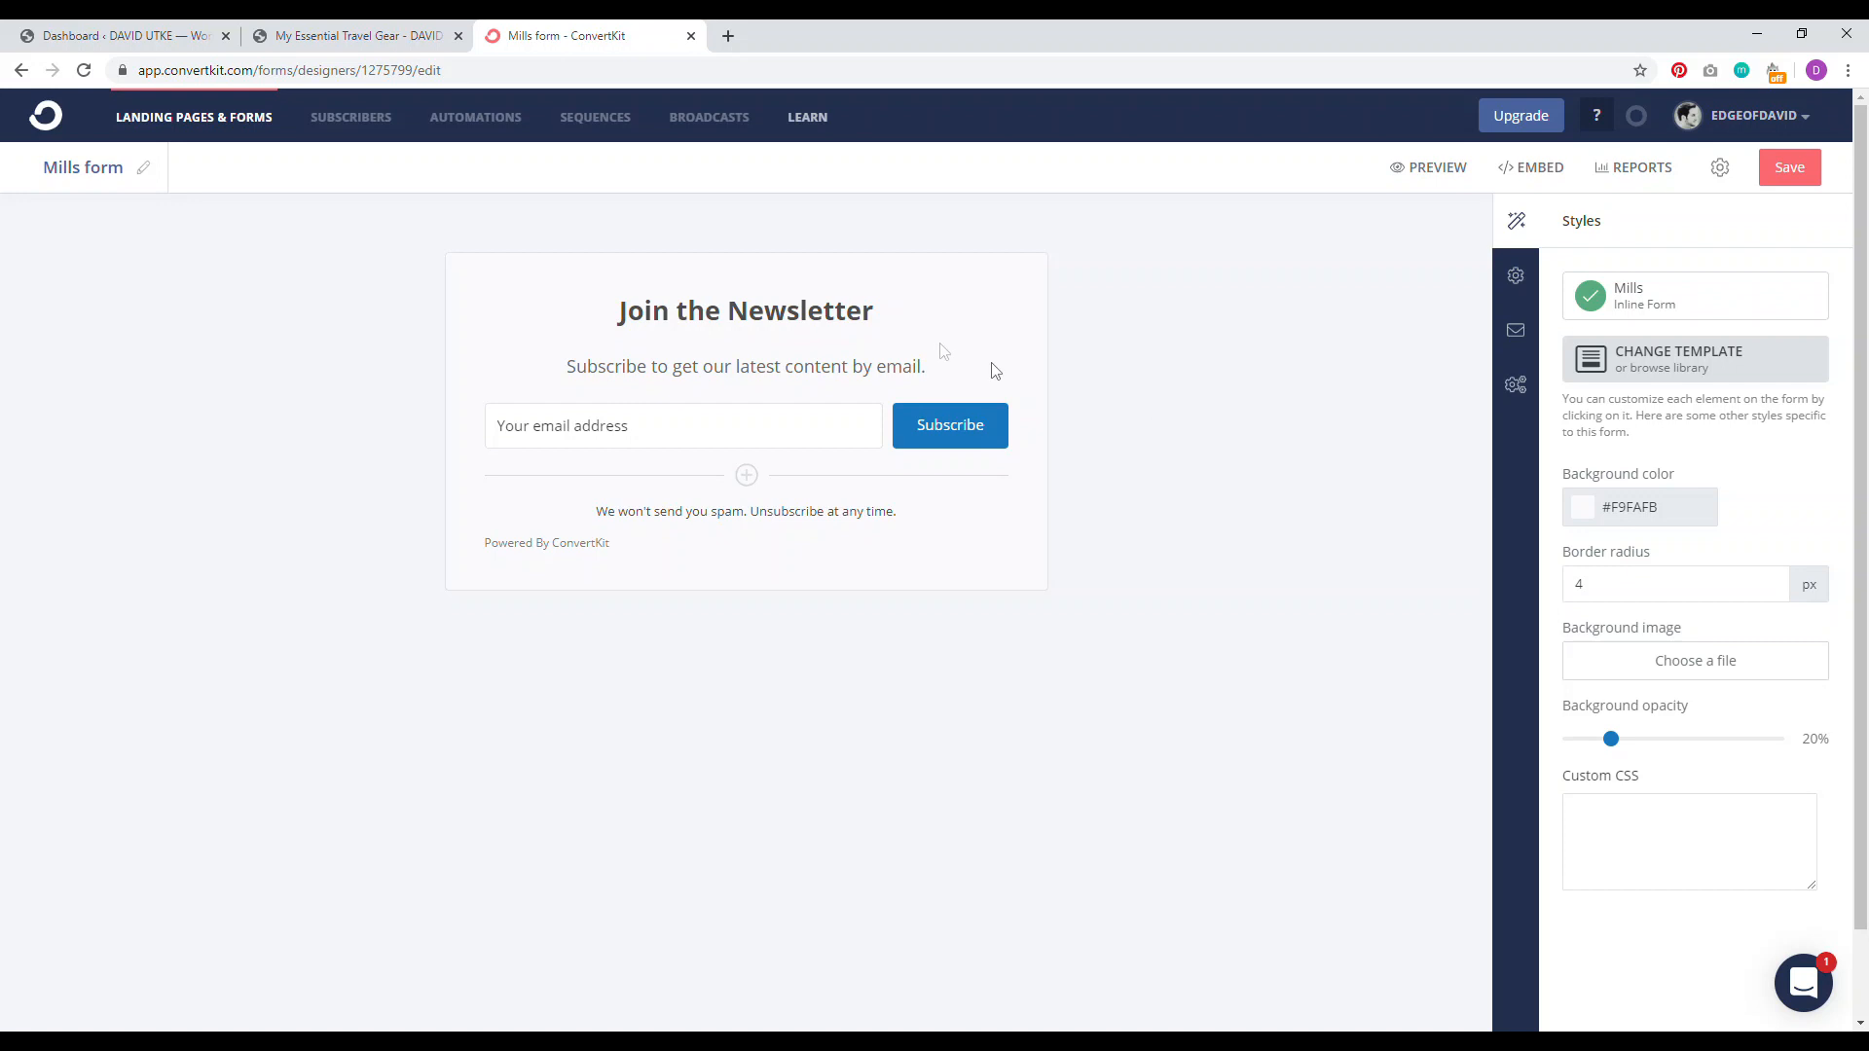
Step: Set the Subscribe button's background colour to red #FF2227
{"action": "left_click", "coordinate": [988, 428]}
{"action": "left_click", "coordinate": [1657, 398]}
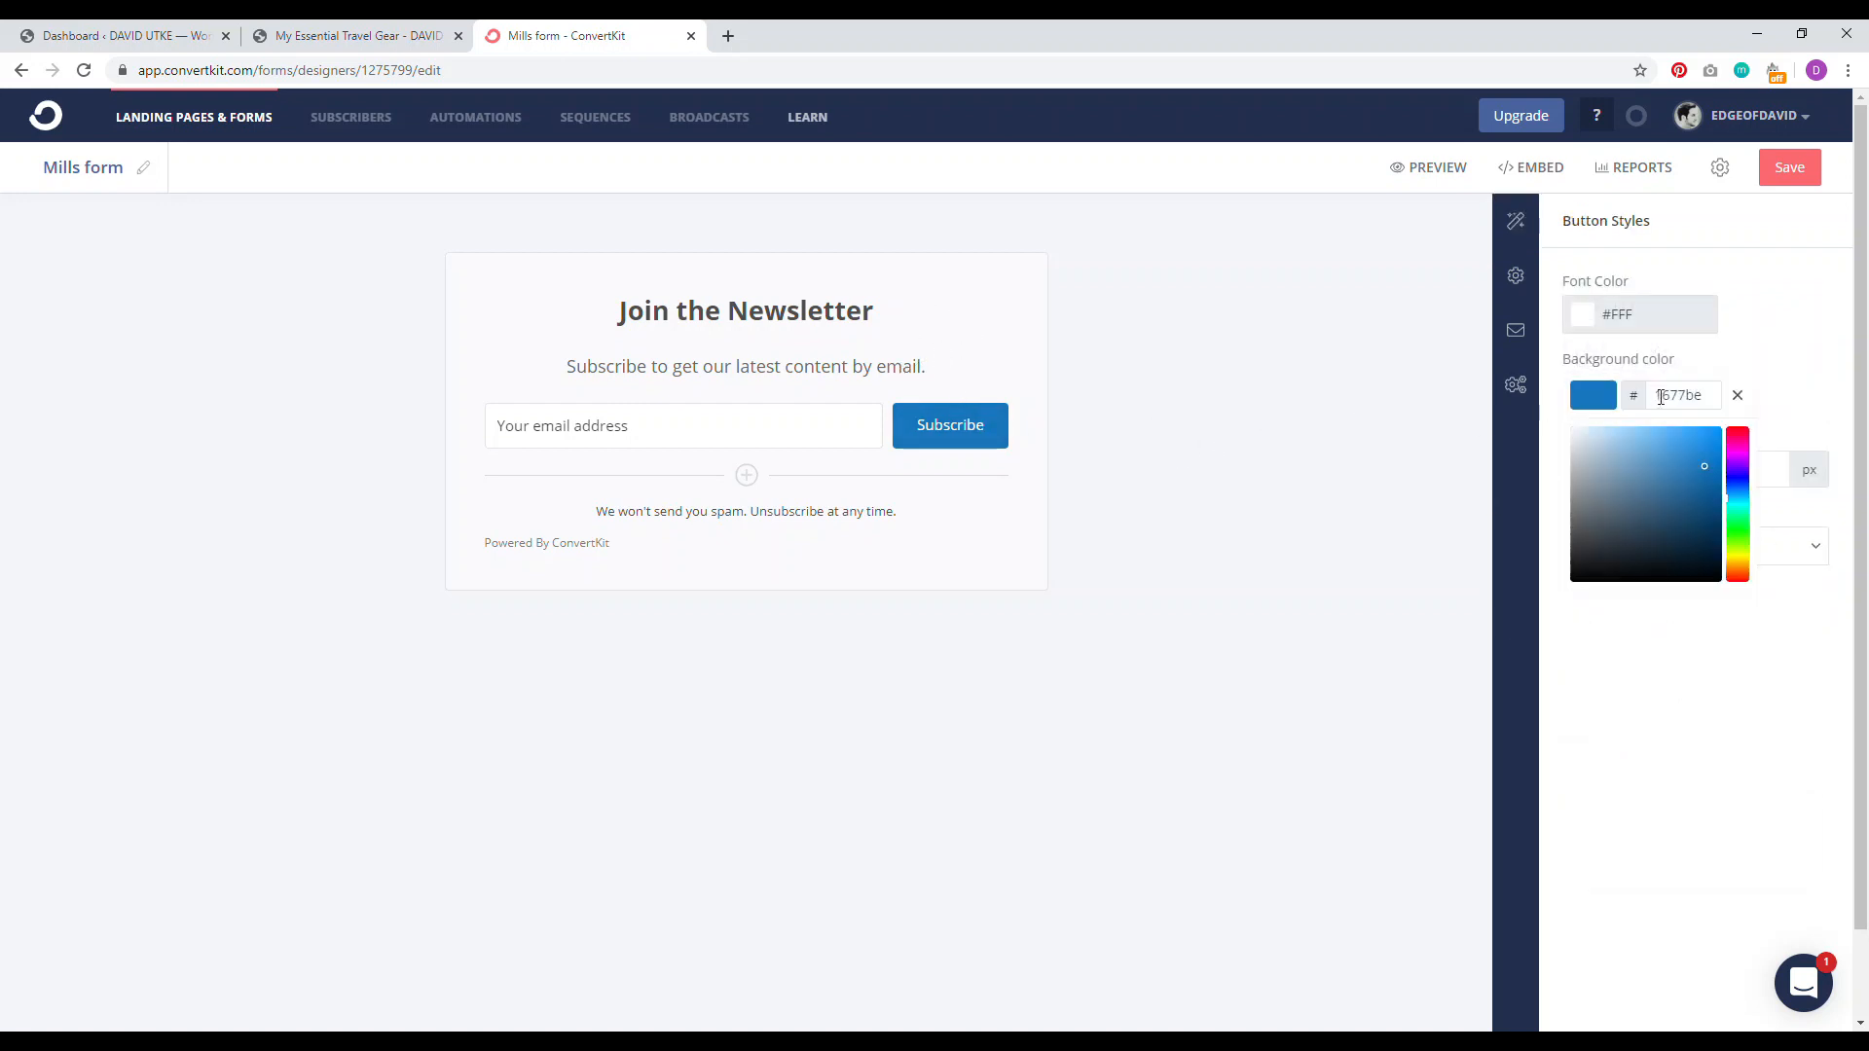
{"action": "mouse_move", "coordinate": [1728, 465]}
{"action": "left_mouse_down"}
{"action": "mouse_move", "coordinate": [1682, 426]}
{"action": "mouse_move", "coordinate": [1750, 437]}
{"action": "mouse_move", "coordinate": [1677, 445]}
{"action": "mouse_move", "coordinate": [1719, 440]}
{"action": "left_mouse_up"}
{"action": "left_click", "coordinate": [1743, 453]}
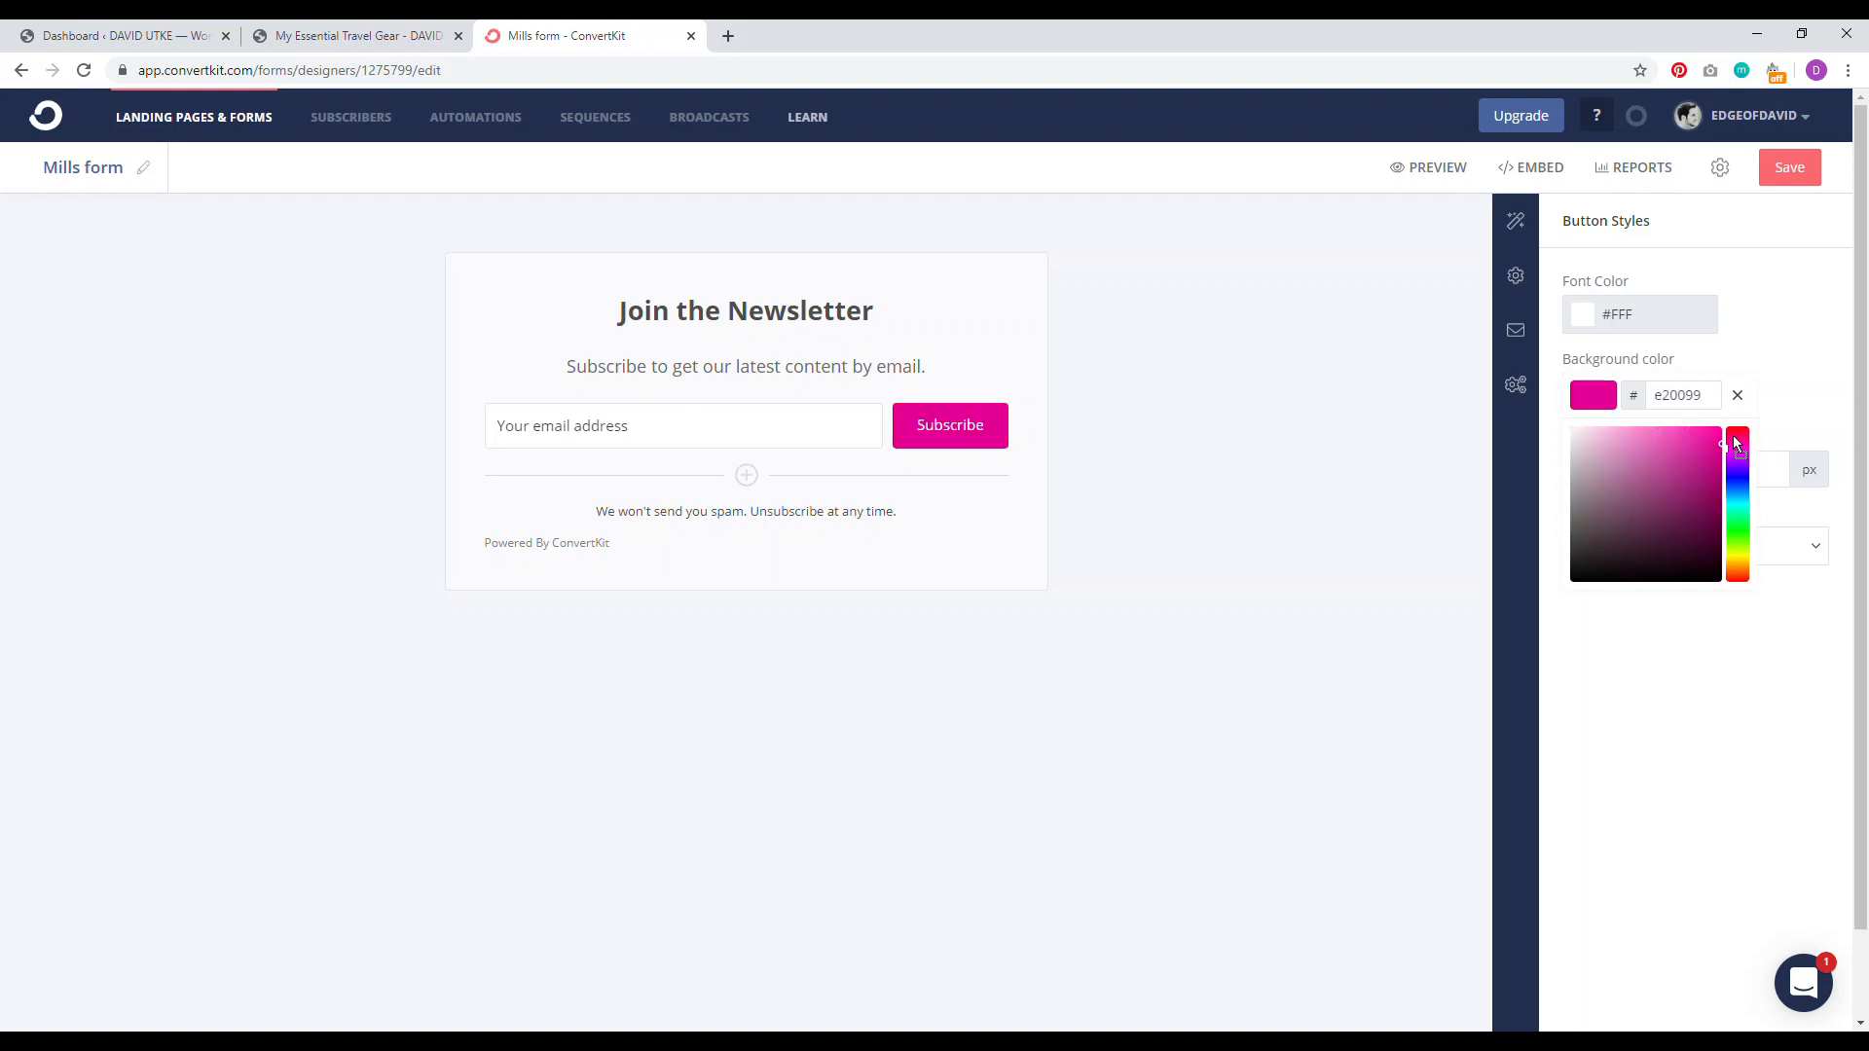
{"action": "left_click", "coordinate": [1738, 394]}
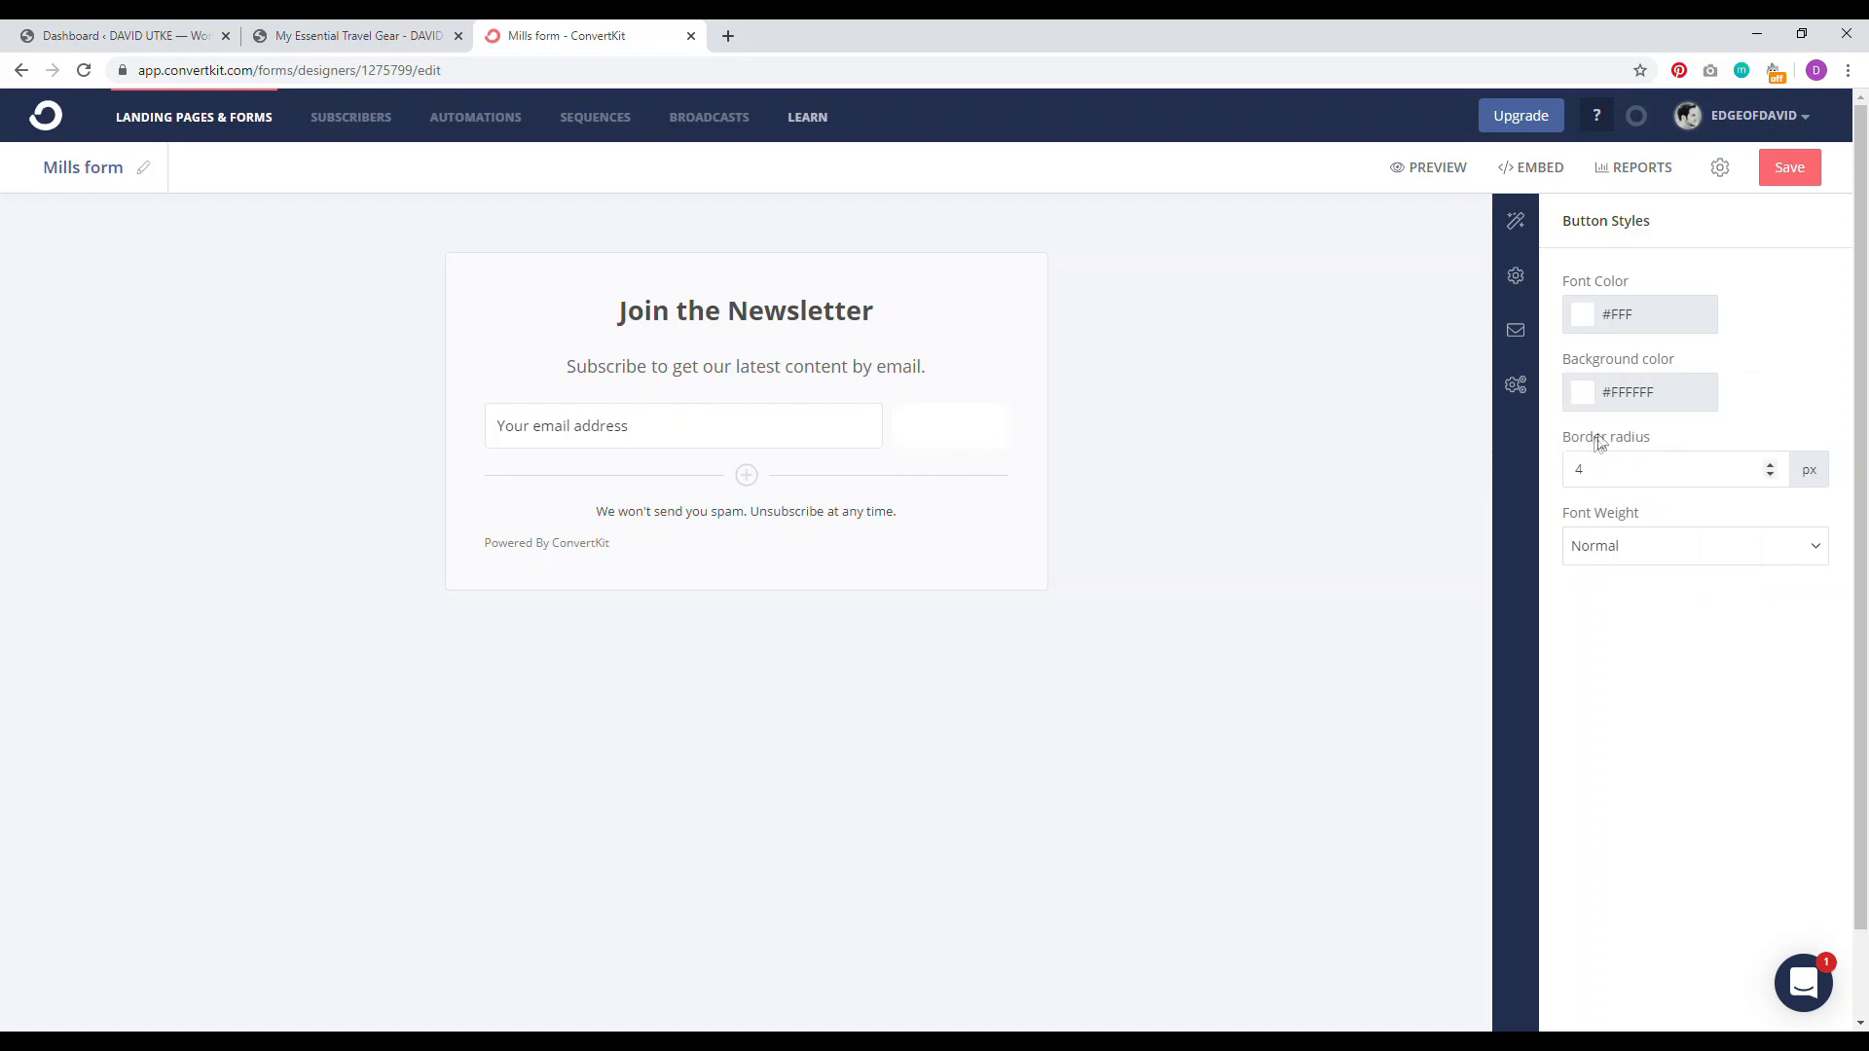
{"action": "left_click", "coordinate": [1642, 397]}
{"action": "left_click_drag", "start_coordinate": [1663, 452], "coordinate": [1697, 445]}
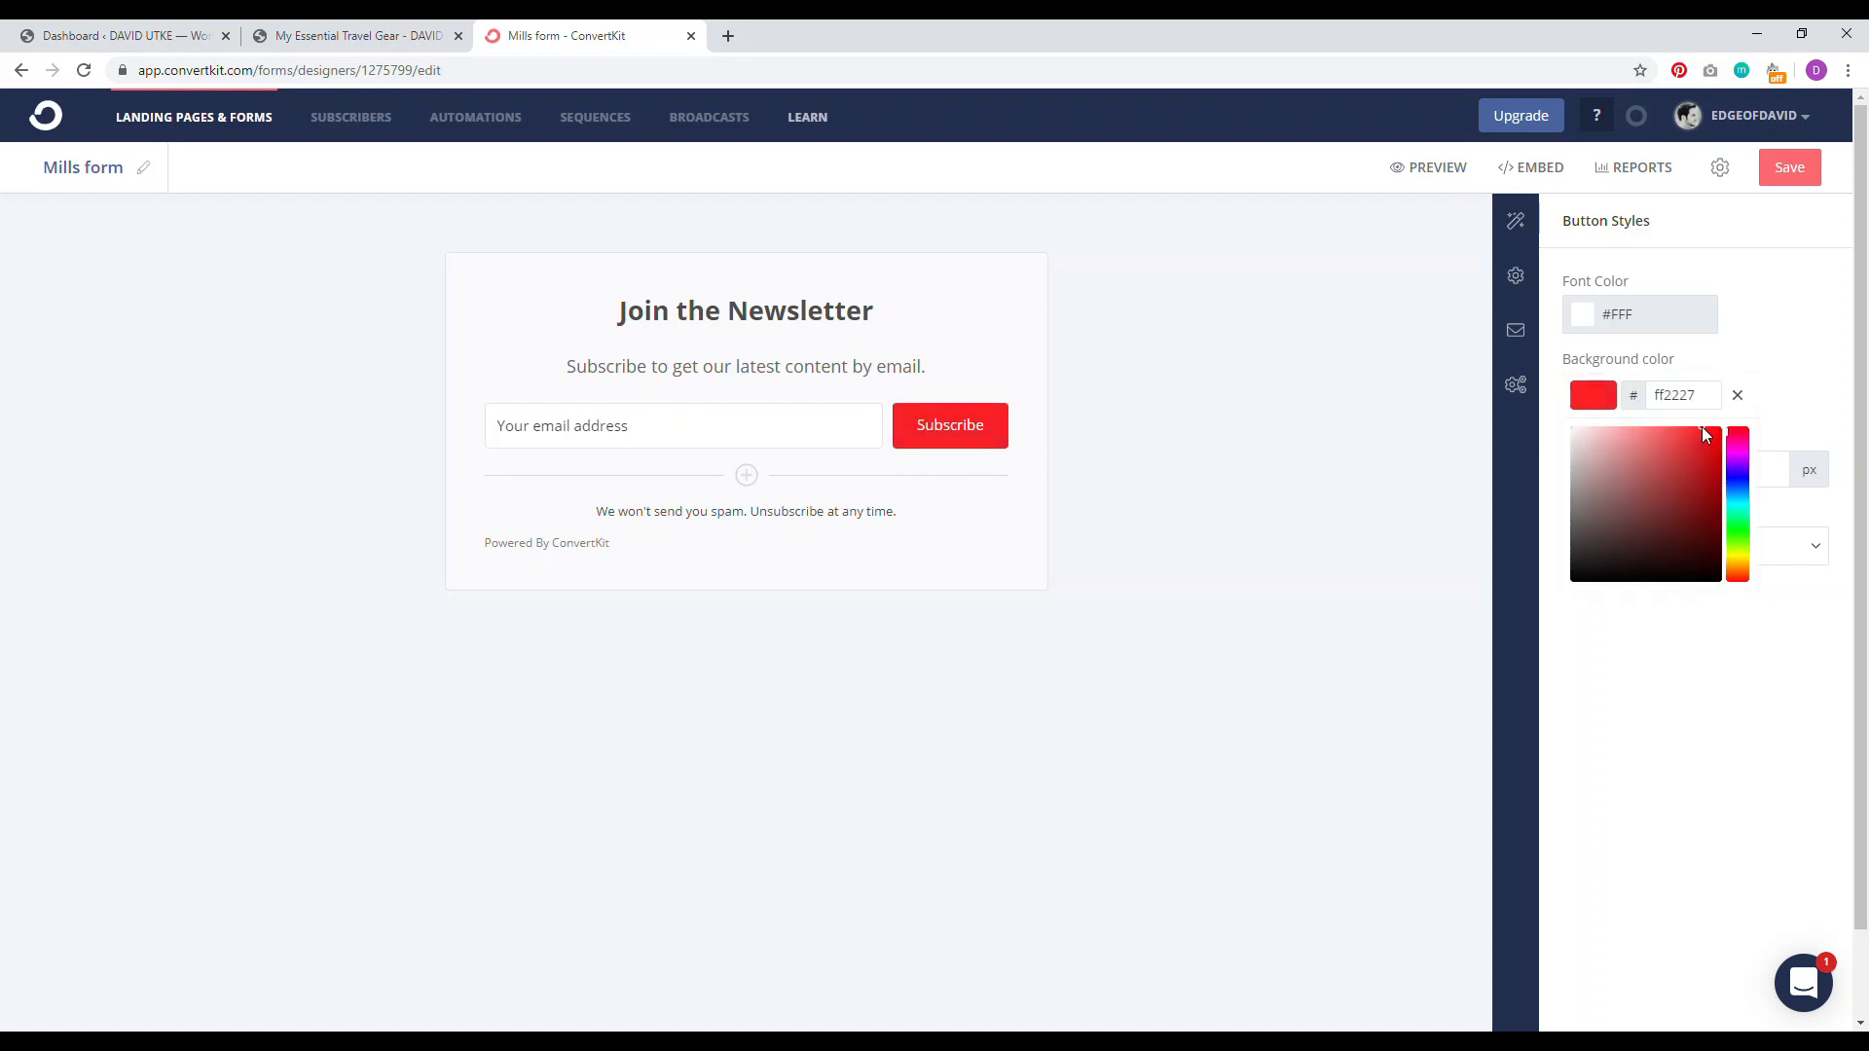
{"action": "left_click", "coordinate": [1476, 531]}
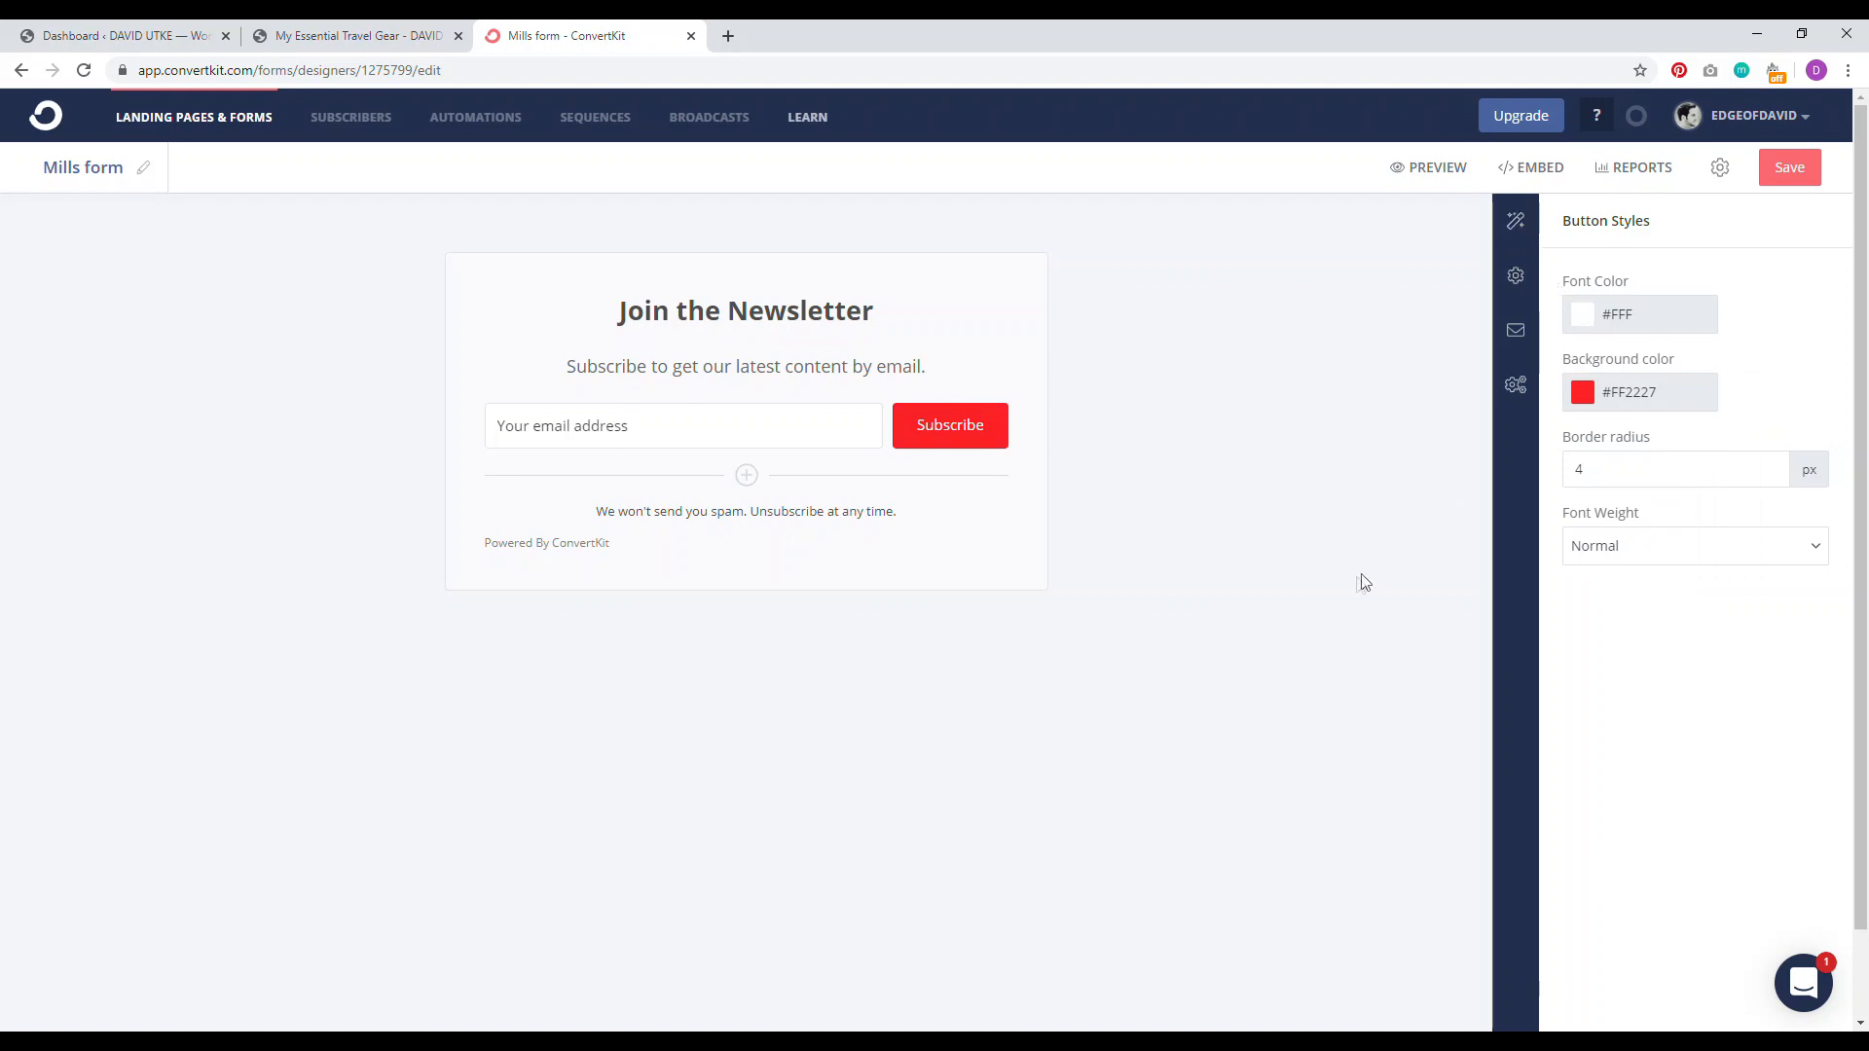
Step: Look over the heading and subheader style settings, then open the form's embed code
{"action": "left_click", "coordinate": [1516, 223]}
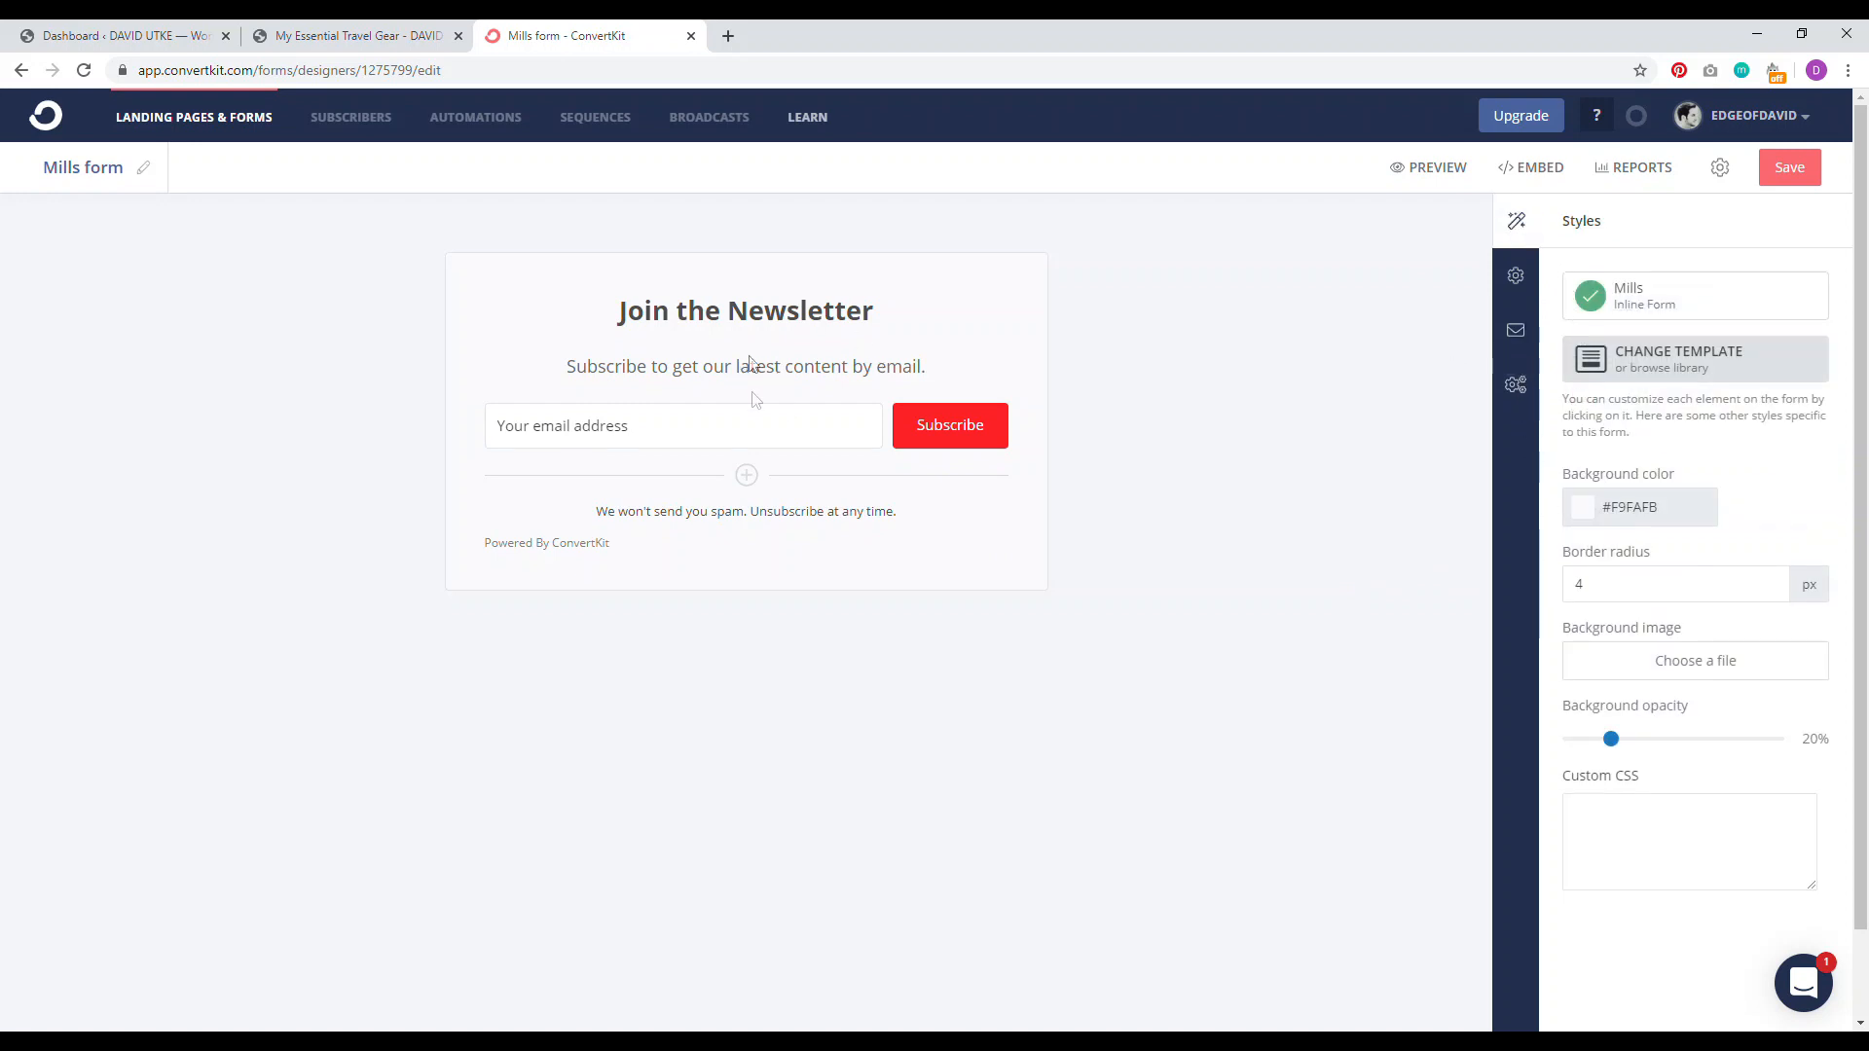
{"action": "left_click", "coordinate": [737, 316]}
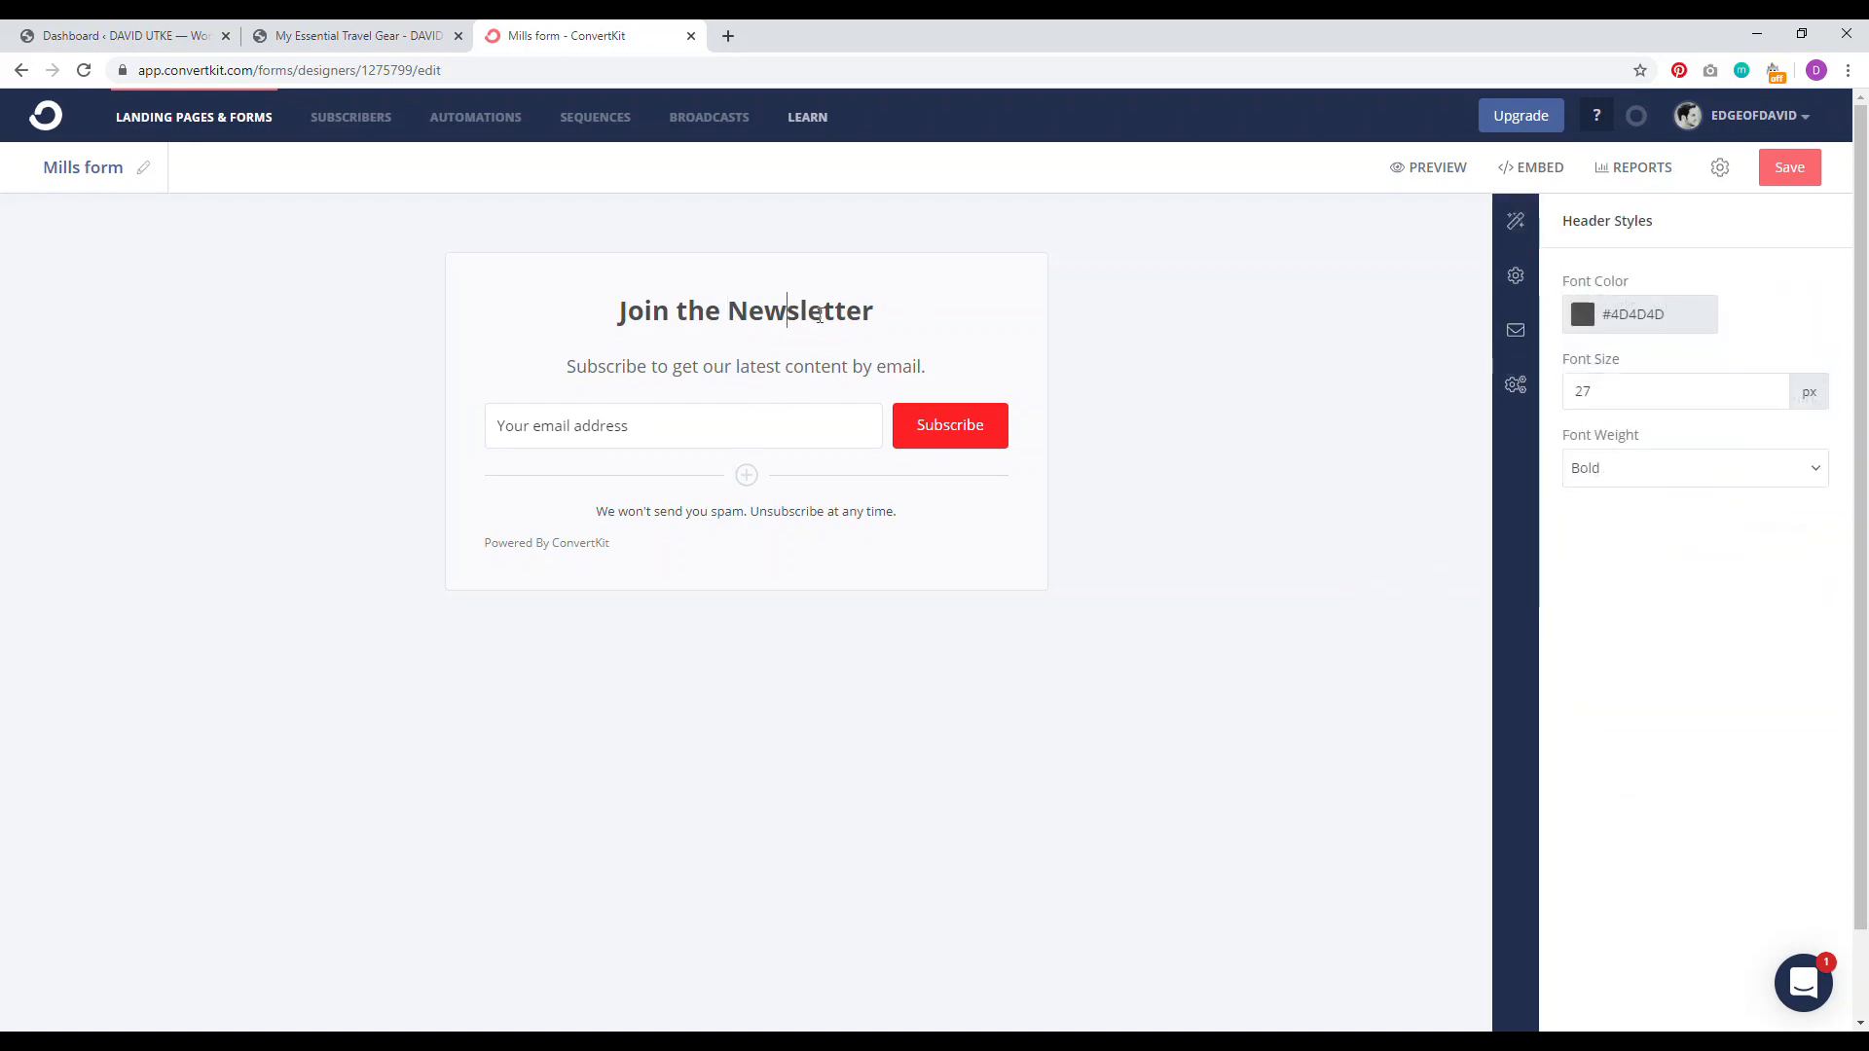
{"action": "left_click", "coordinate": [733, 366]}
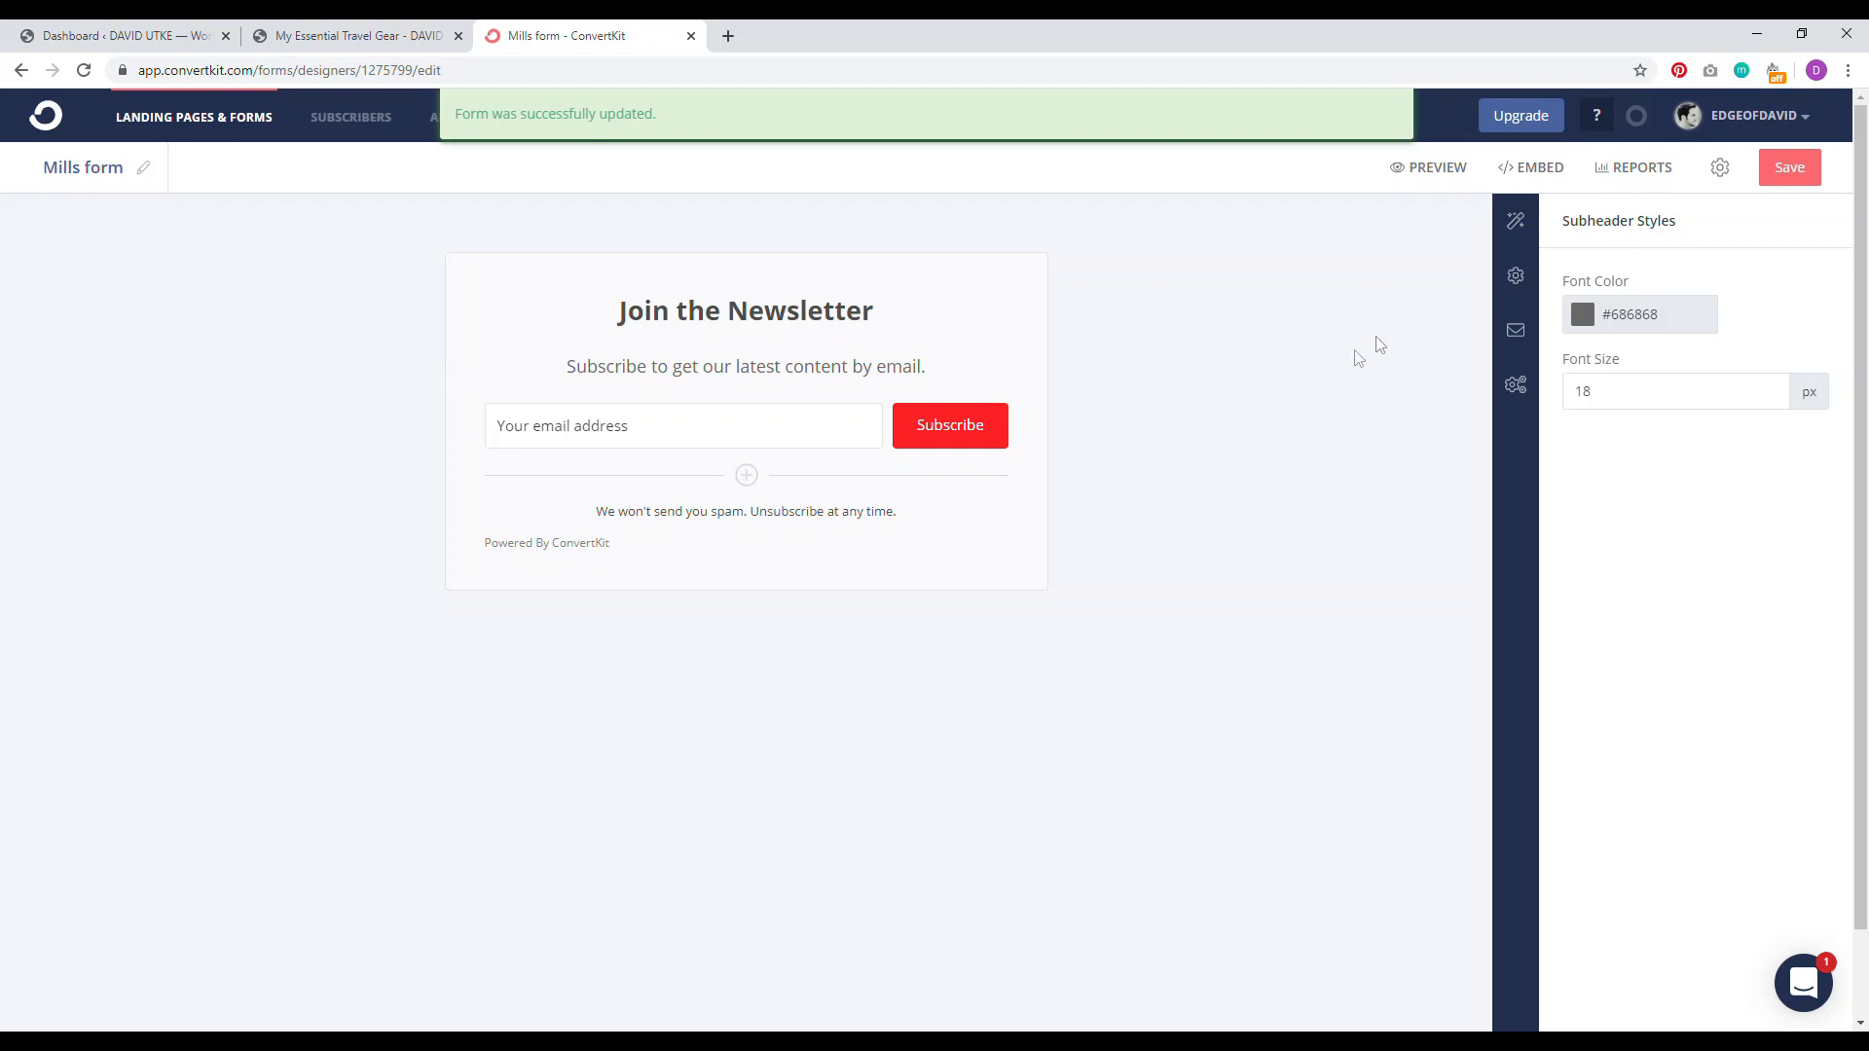
{"action": "left_click", "coordinate": [1550, 172]}
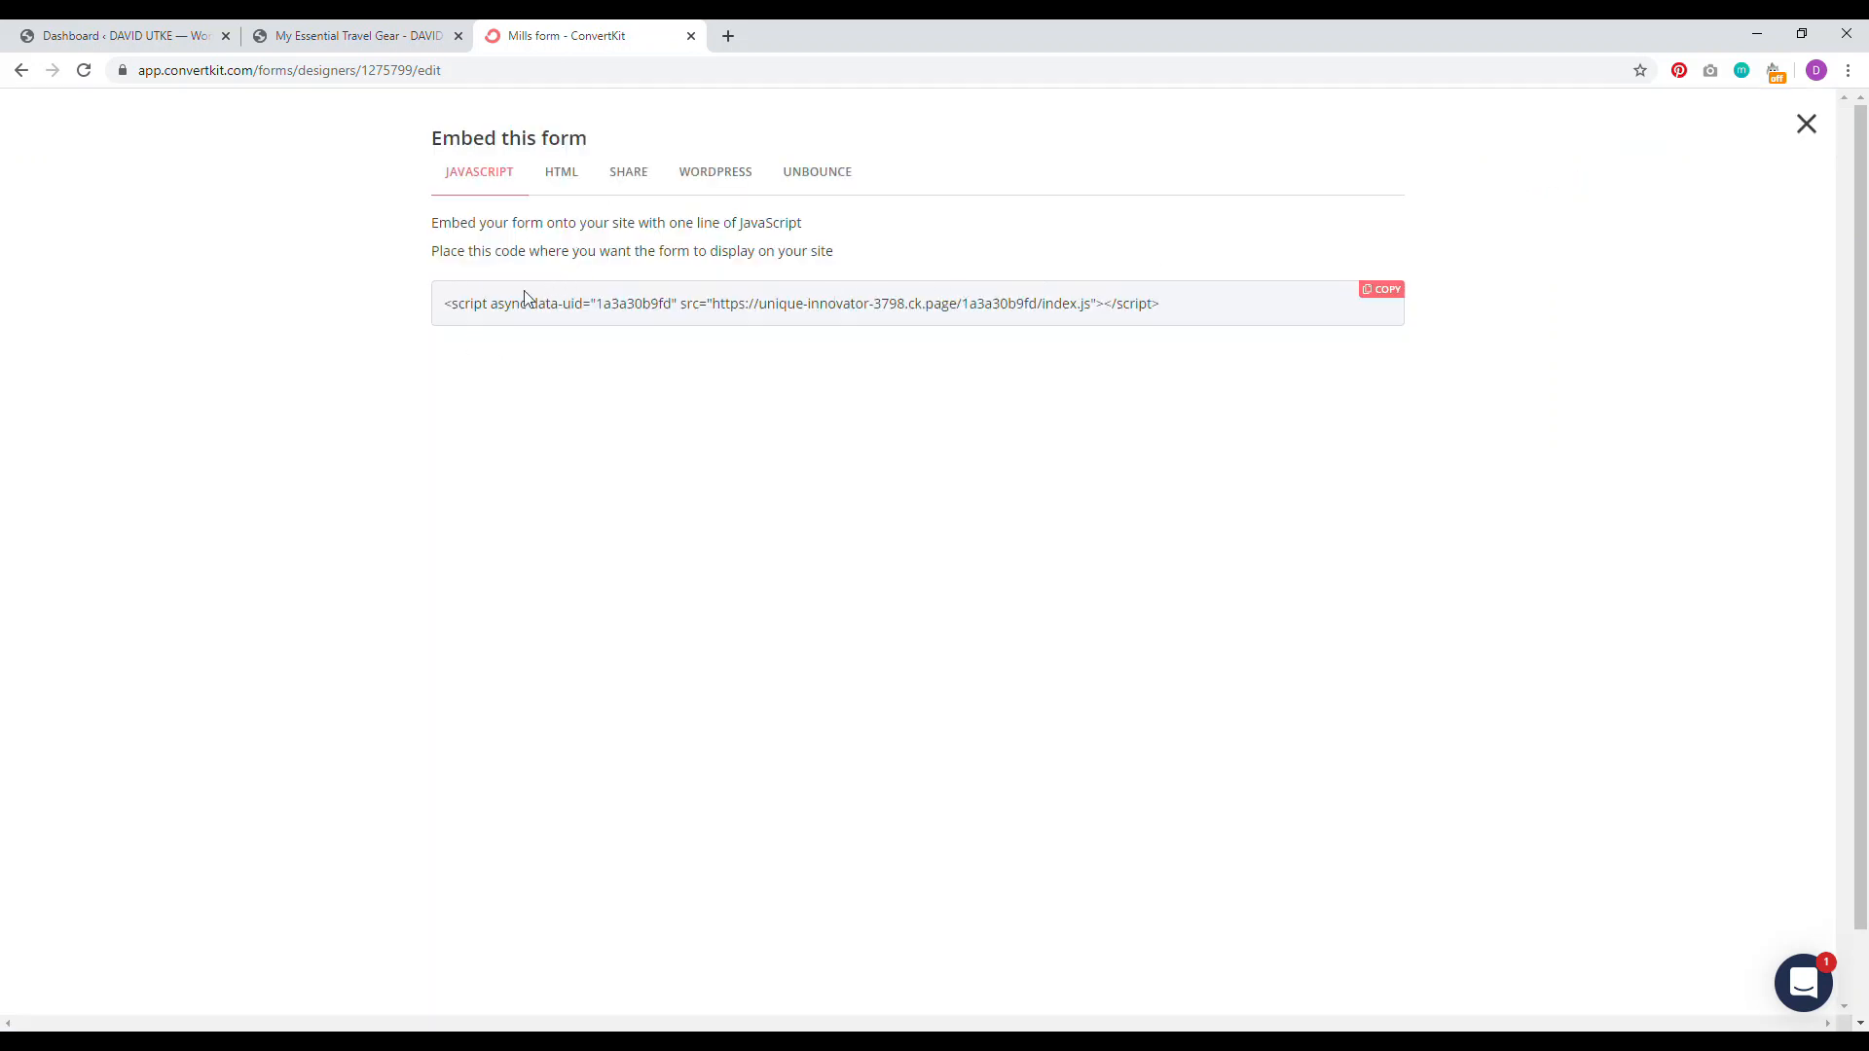
Step: Open the ConvertKit WordPress plugin page in a new tab, then return to the Mills form embed page
{"action": "left_click", "coordinate": [732, 176]}
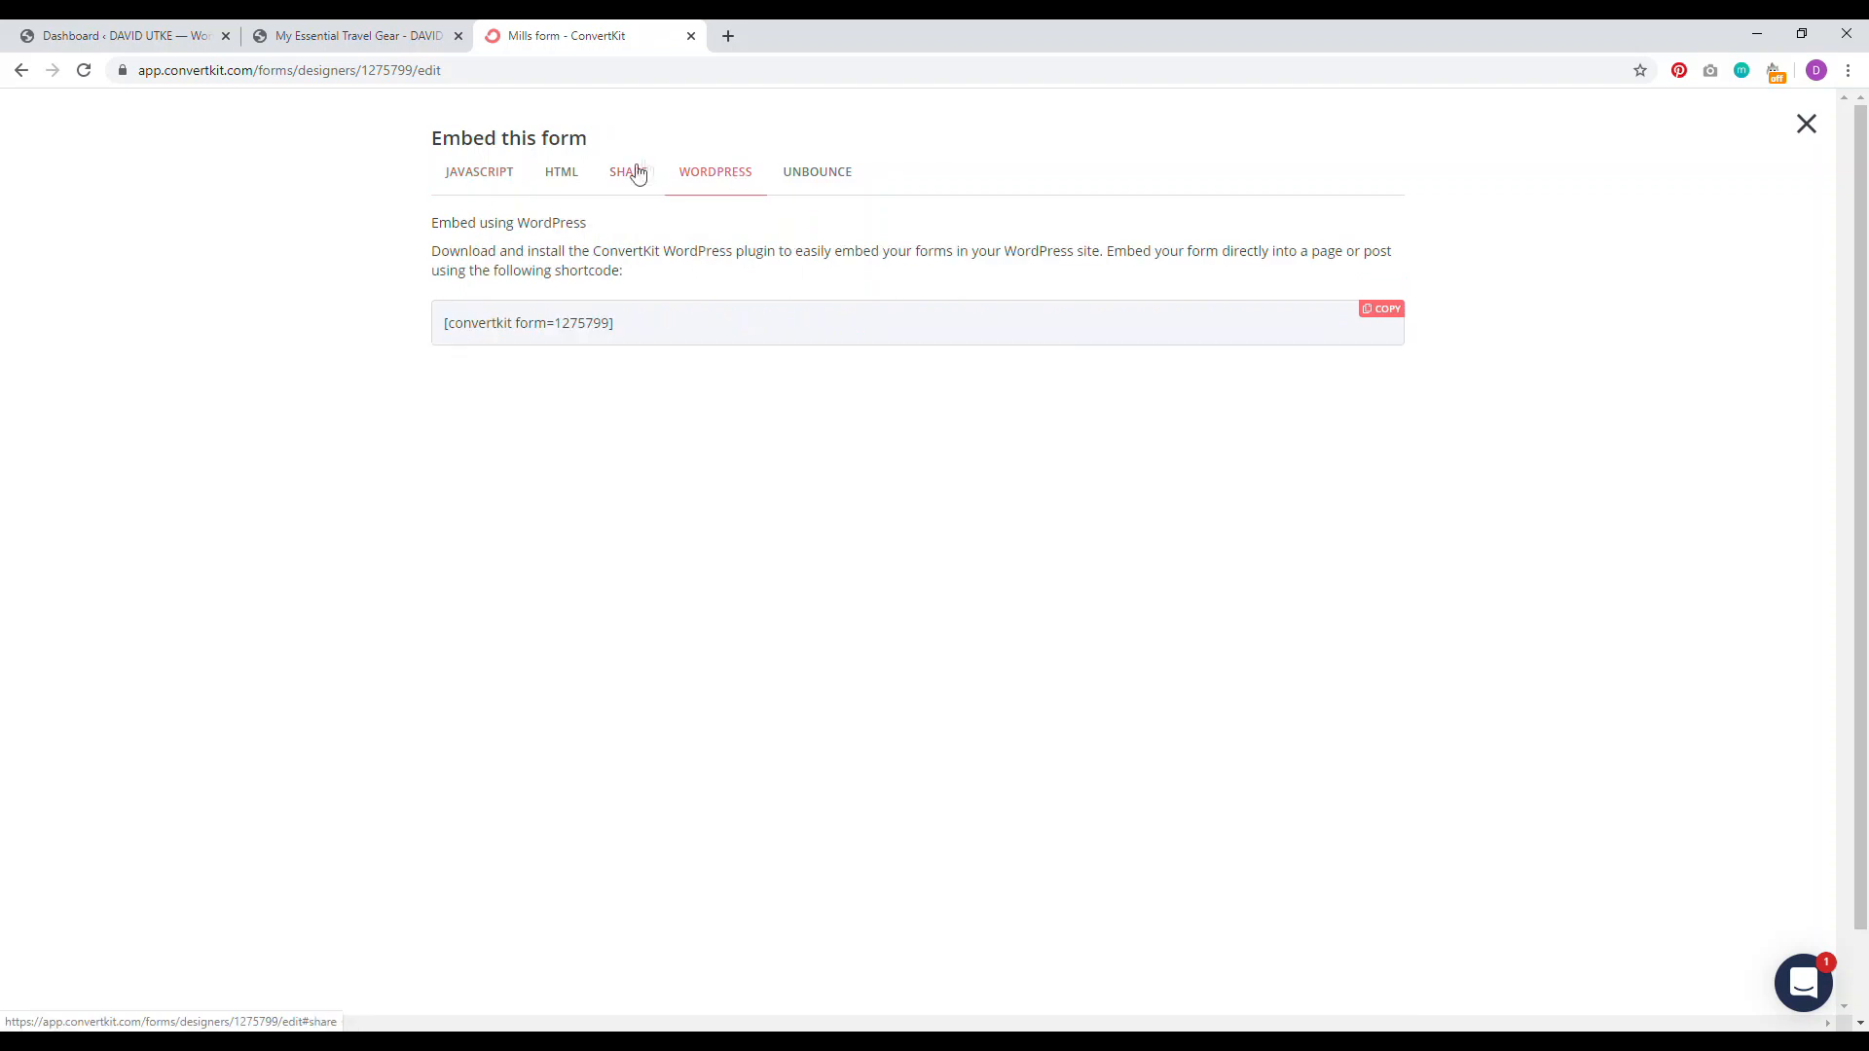
{"action": "right_click", "coordinate": [680, 261]}
{"action": "left_click", "coordinate": [721, 266]}
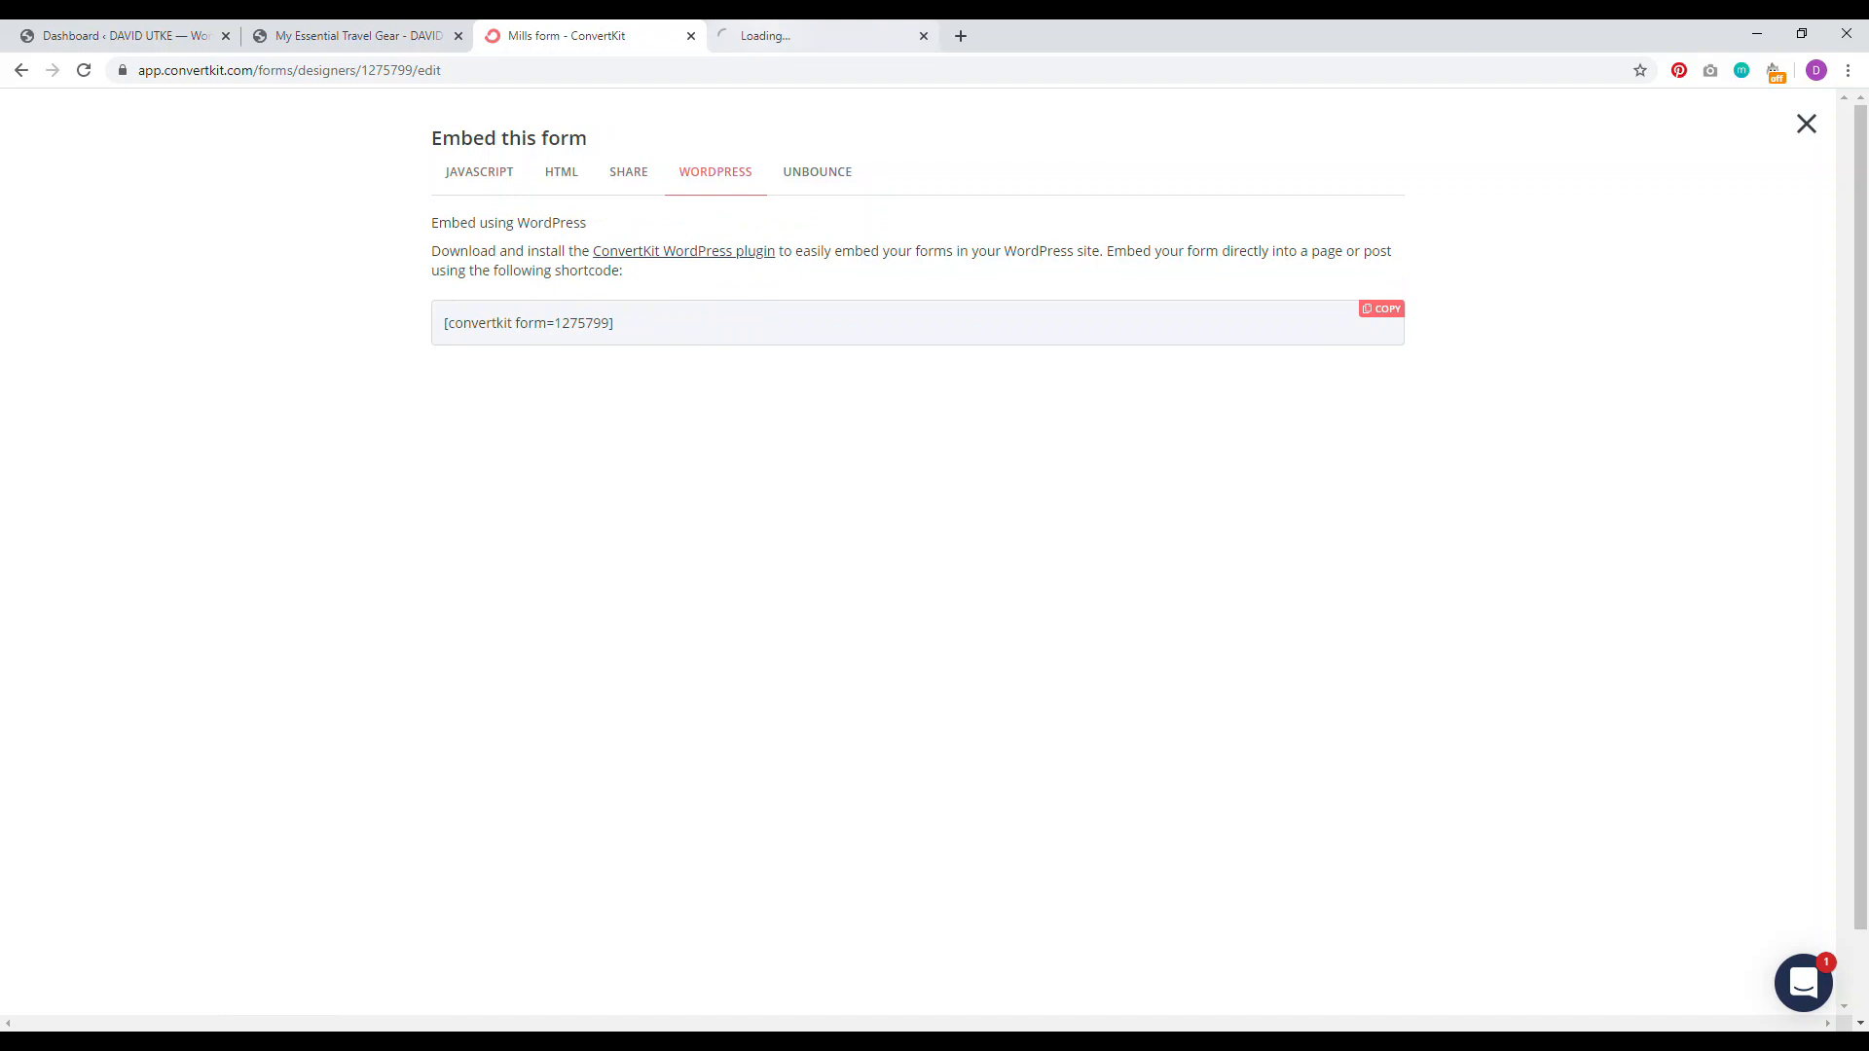
{"action": "left_click", "coordinate": [808, 36]}
{"action": "left_click", "coordinate": [594, 36]}
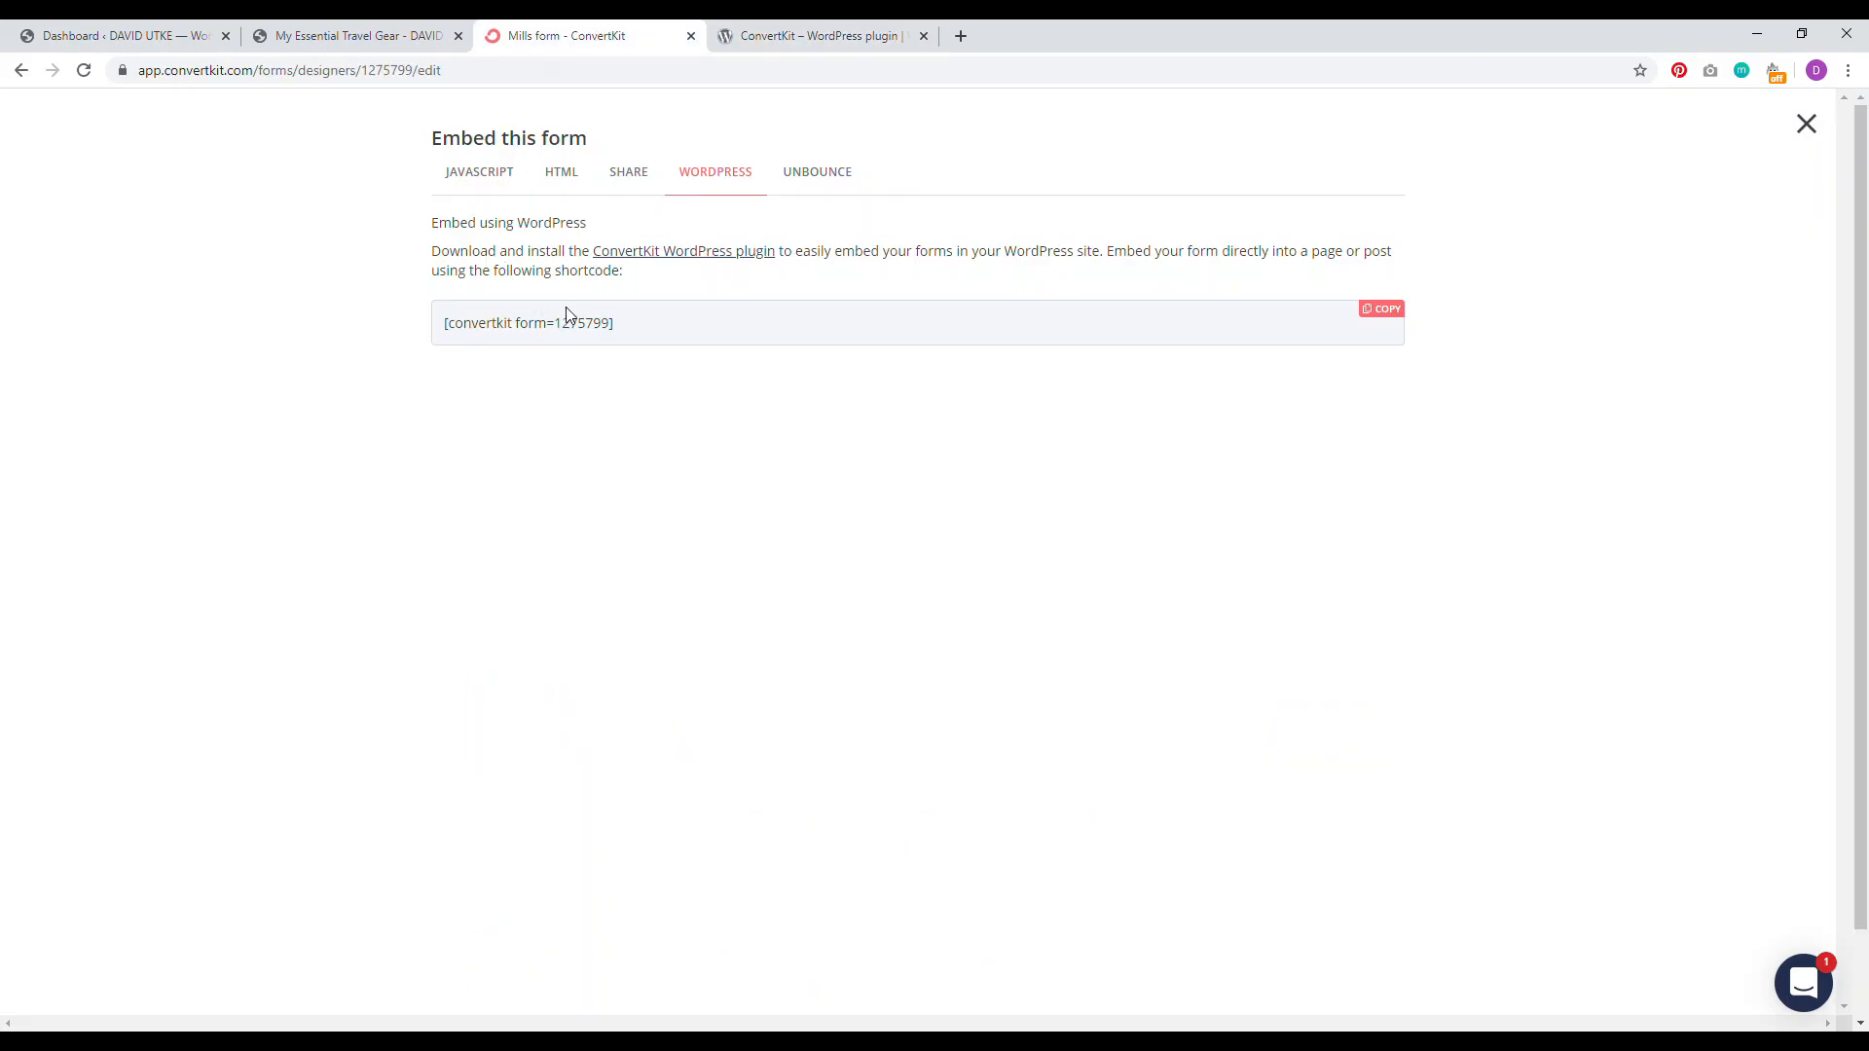
Step: Copy the Mills form's one-line JavaScript embed snippet and return to the WordPress Dashboard
{"action": "left_click", "coordinate": [481, 173]}
{"action": "left_click", "coordinate": [556, 171]}
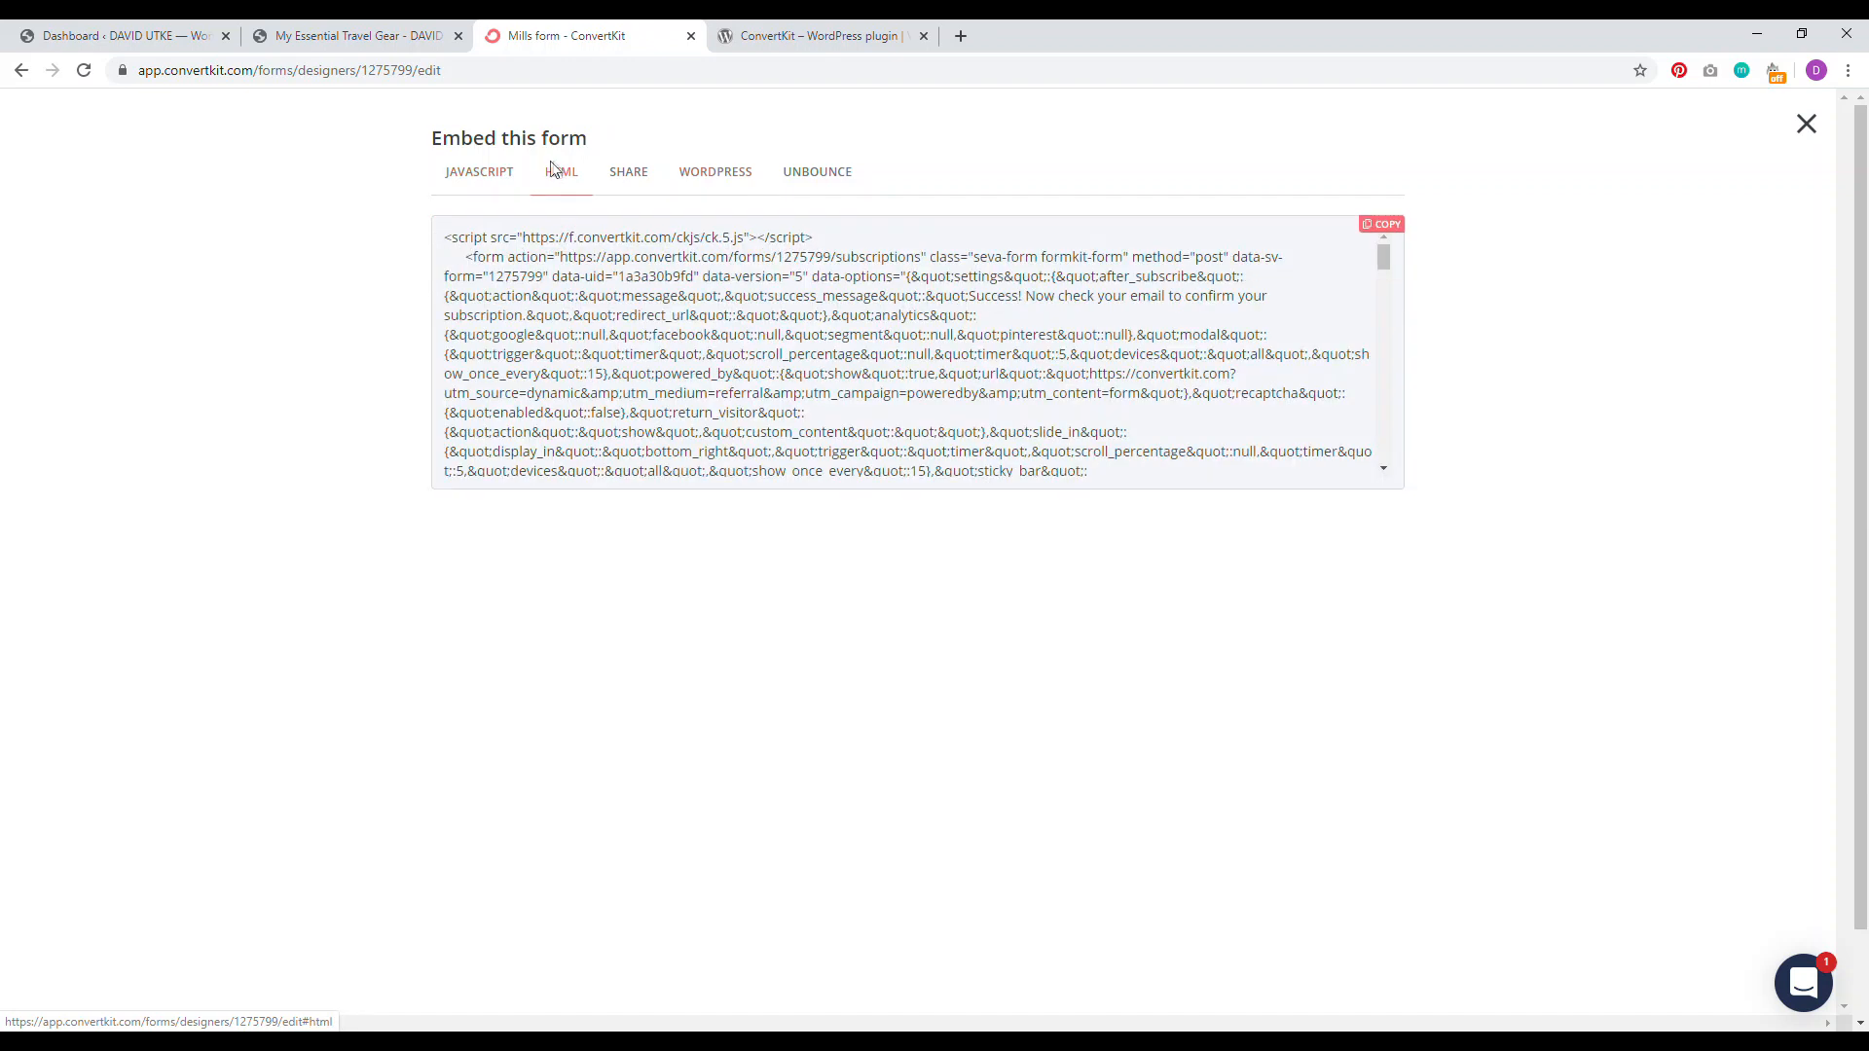
{"action": "left_click", "coordinate": [469, 173]}
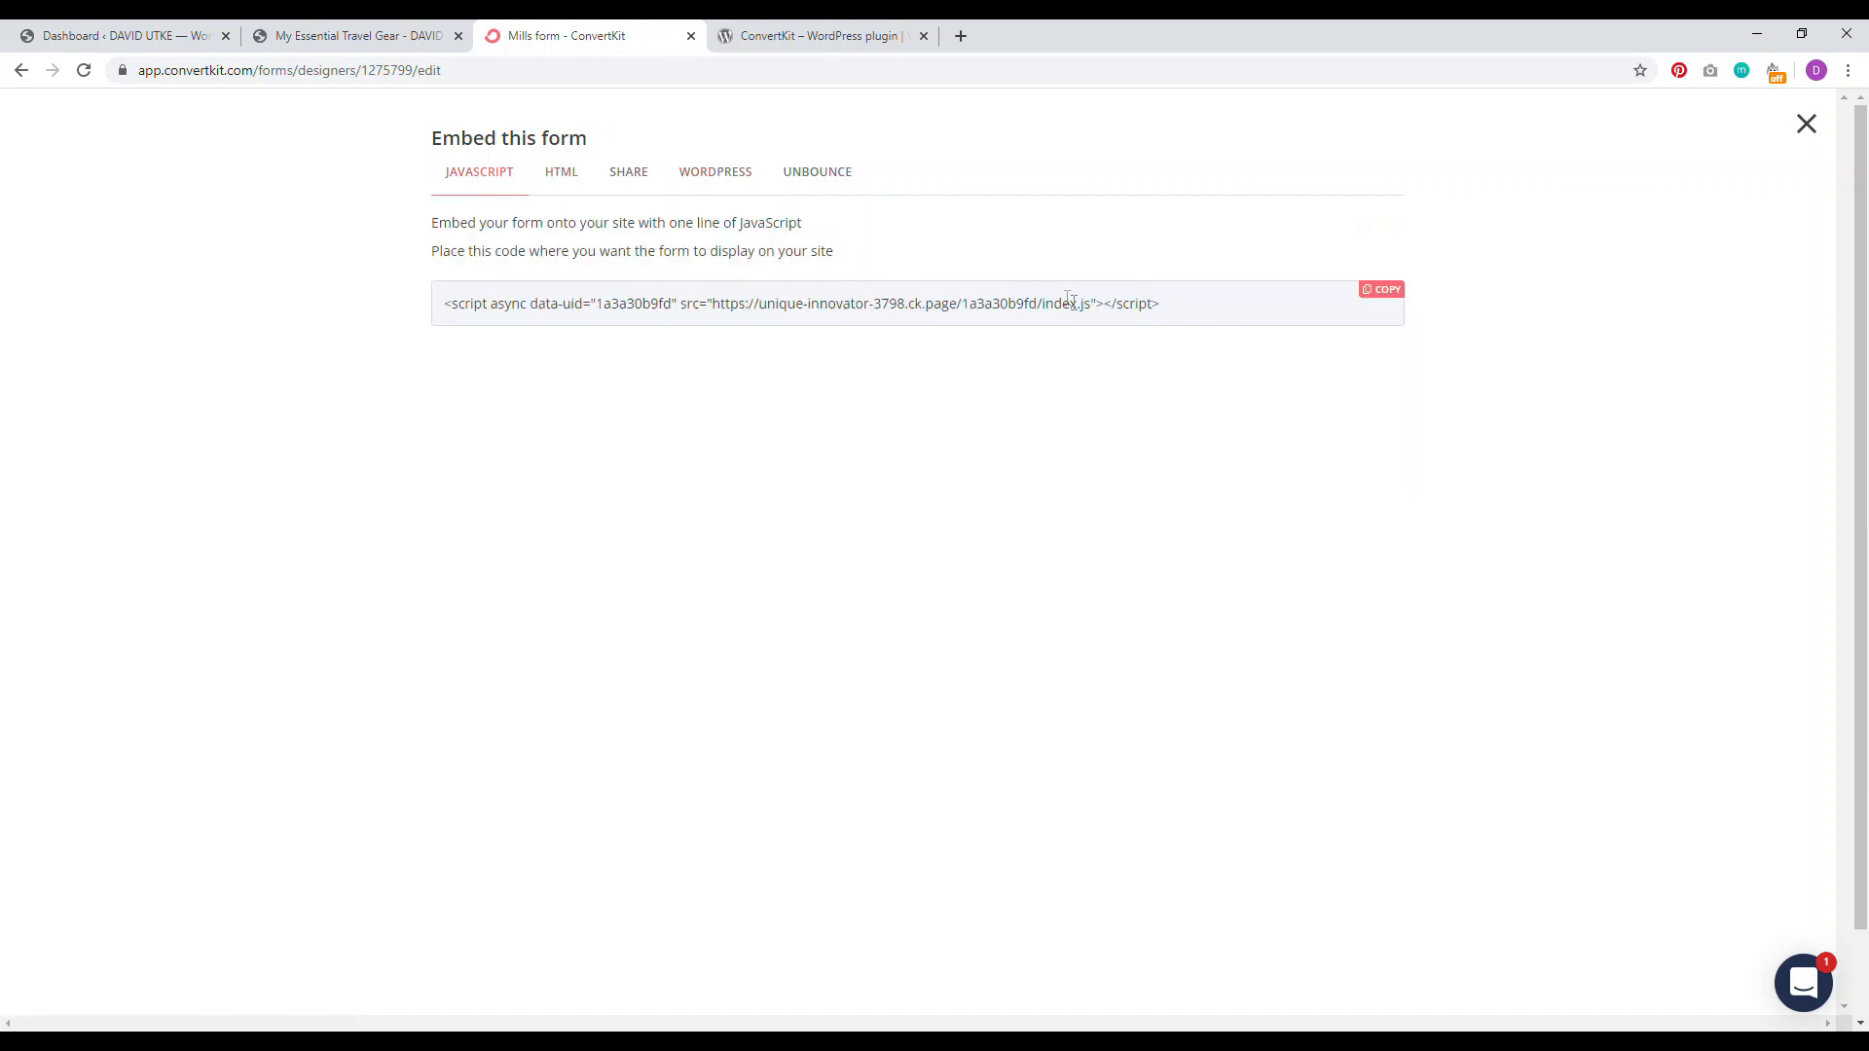
{"action": "left_click_drag", "start_coordinate": [1177, 309], "coordinate": [463, 308]}
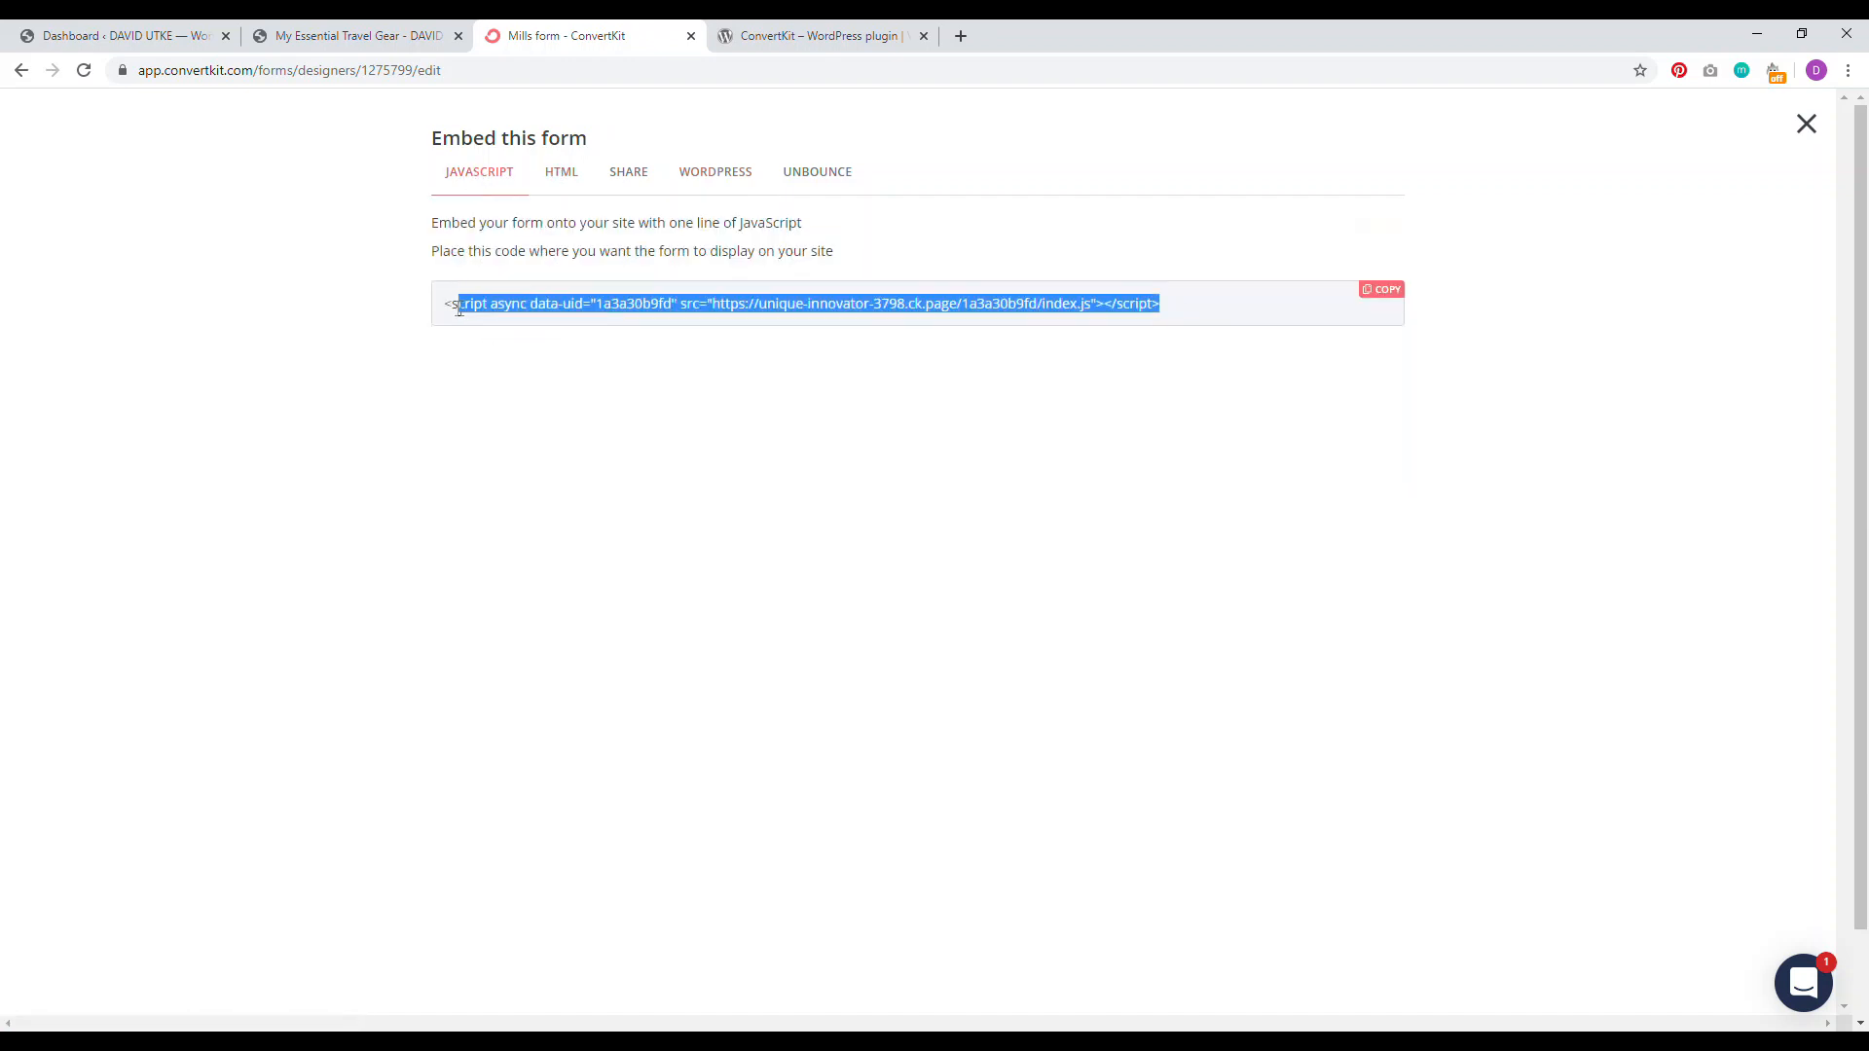
{"action": "right_click", "coordinate": [451, 307]}
{"action": "left_click", "coordinate": [496, 317]}
{"action": "key", "text": "ctrl+1"}
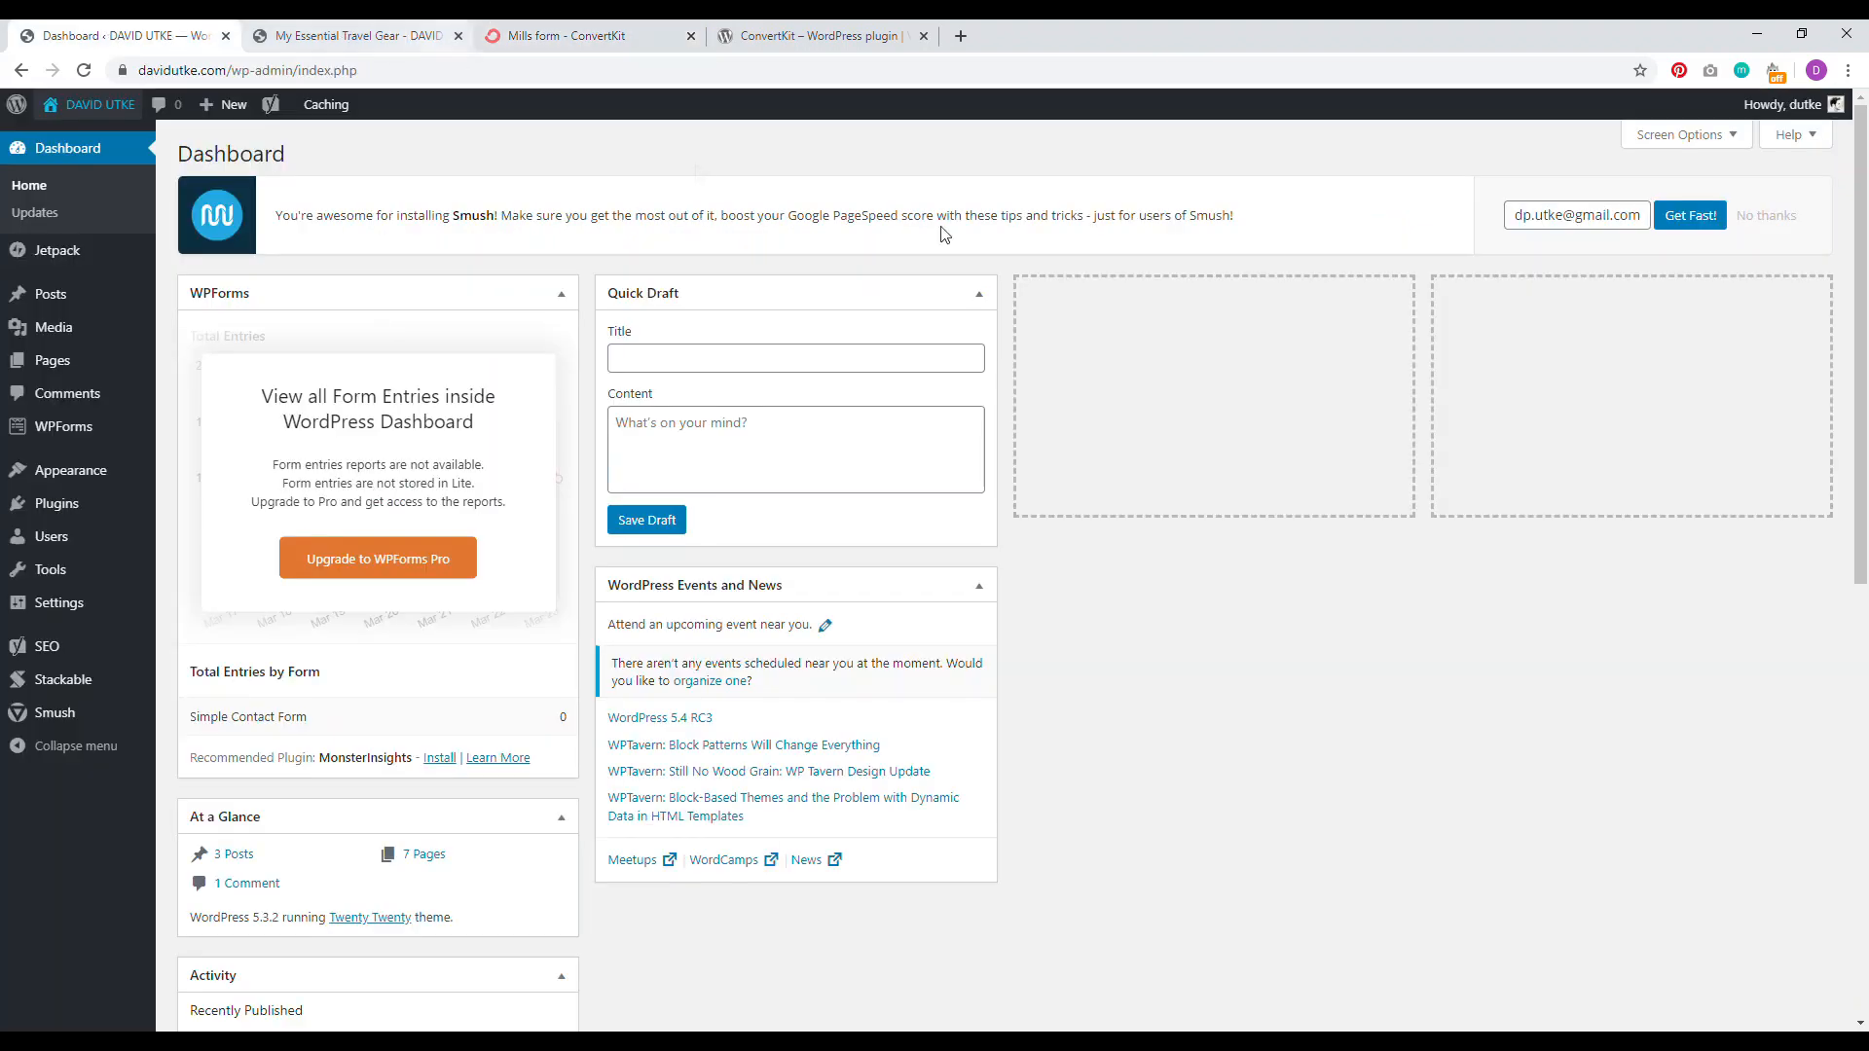
Step: Open the PRyC WP: Add custom content settings and check the published travel gear post
{"action": "mouse_move", "coordinate": [73, 603]}
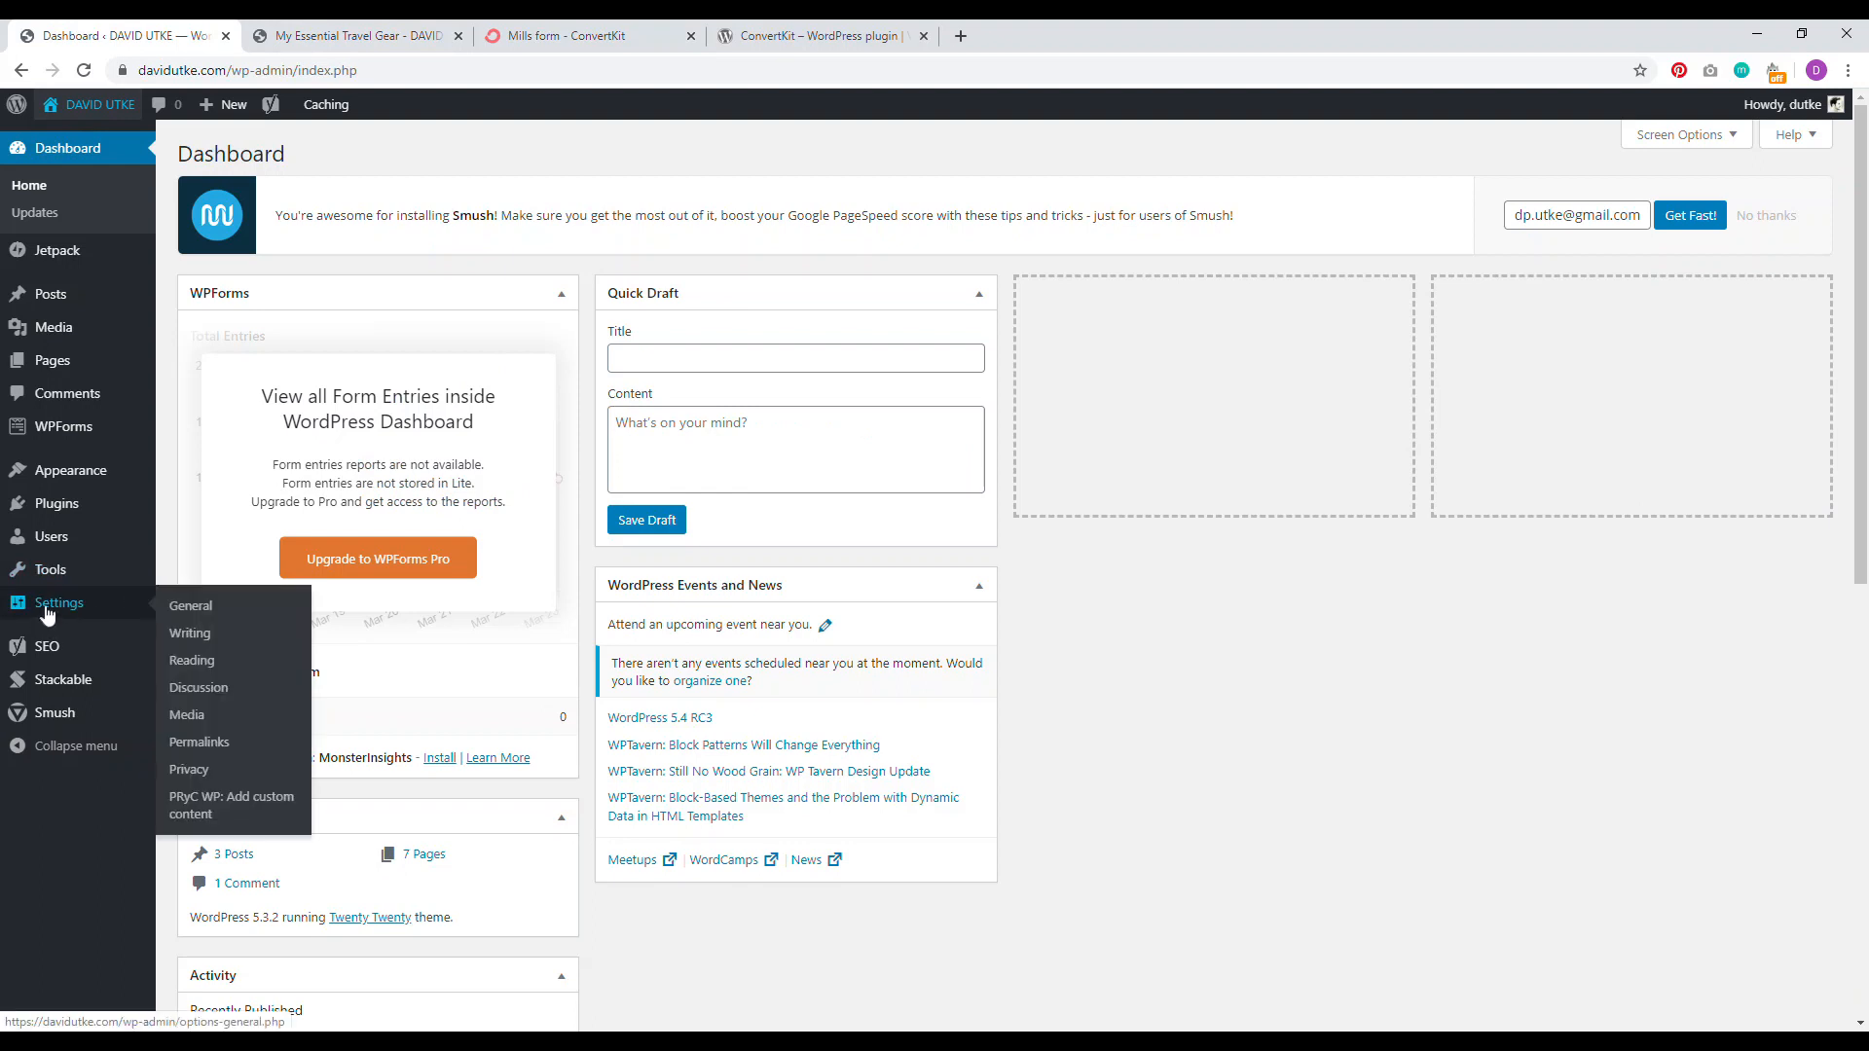
{"action": "left_click", "coordinate": [193, 809]}
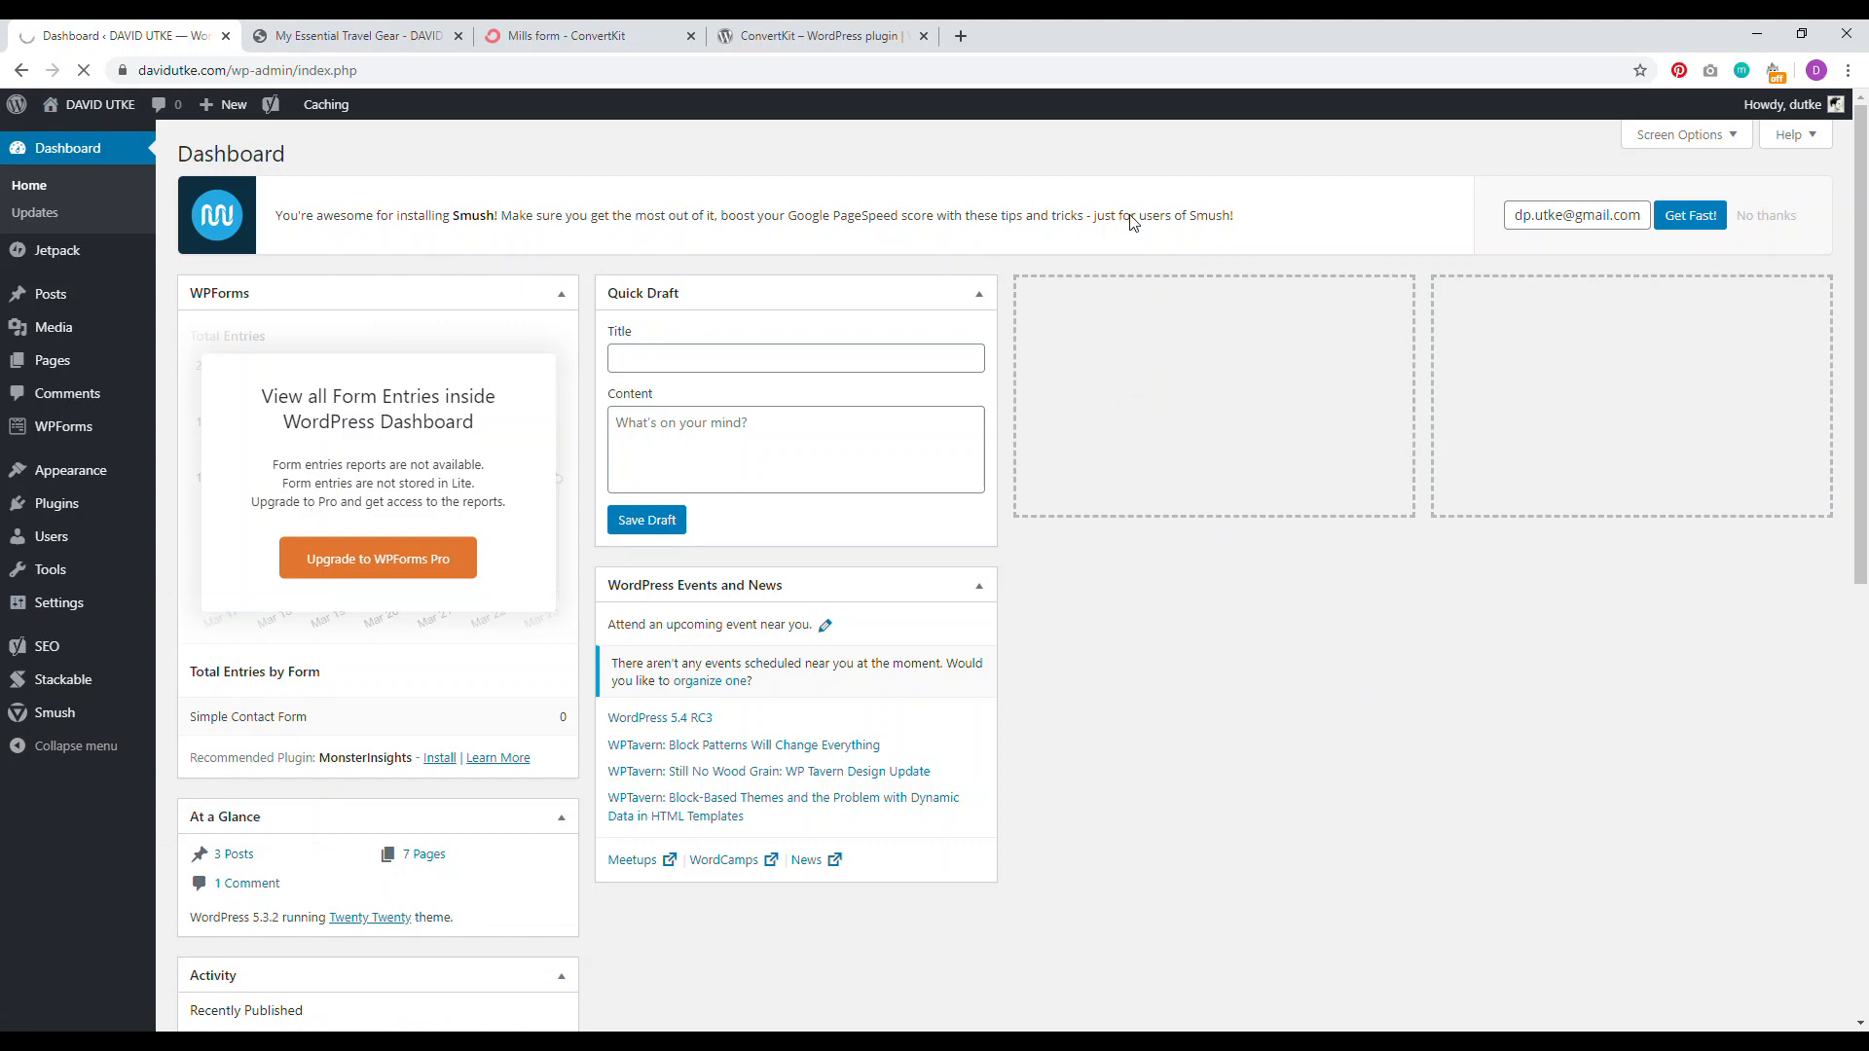
{"action": "left_click", "coordinate": [361, 35]}
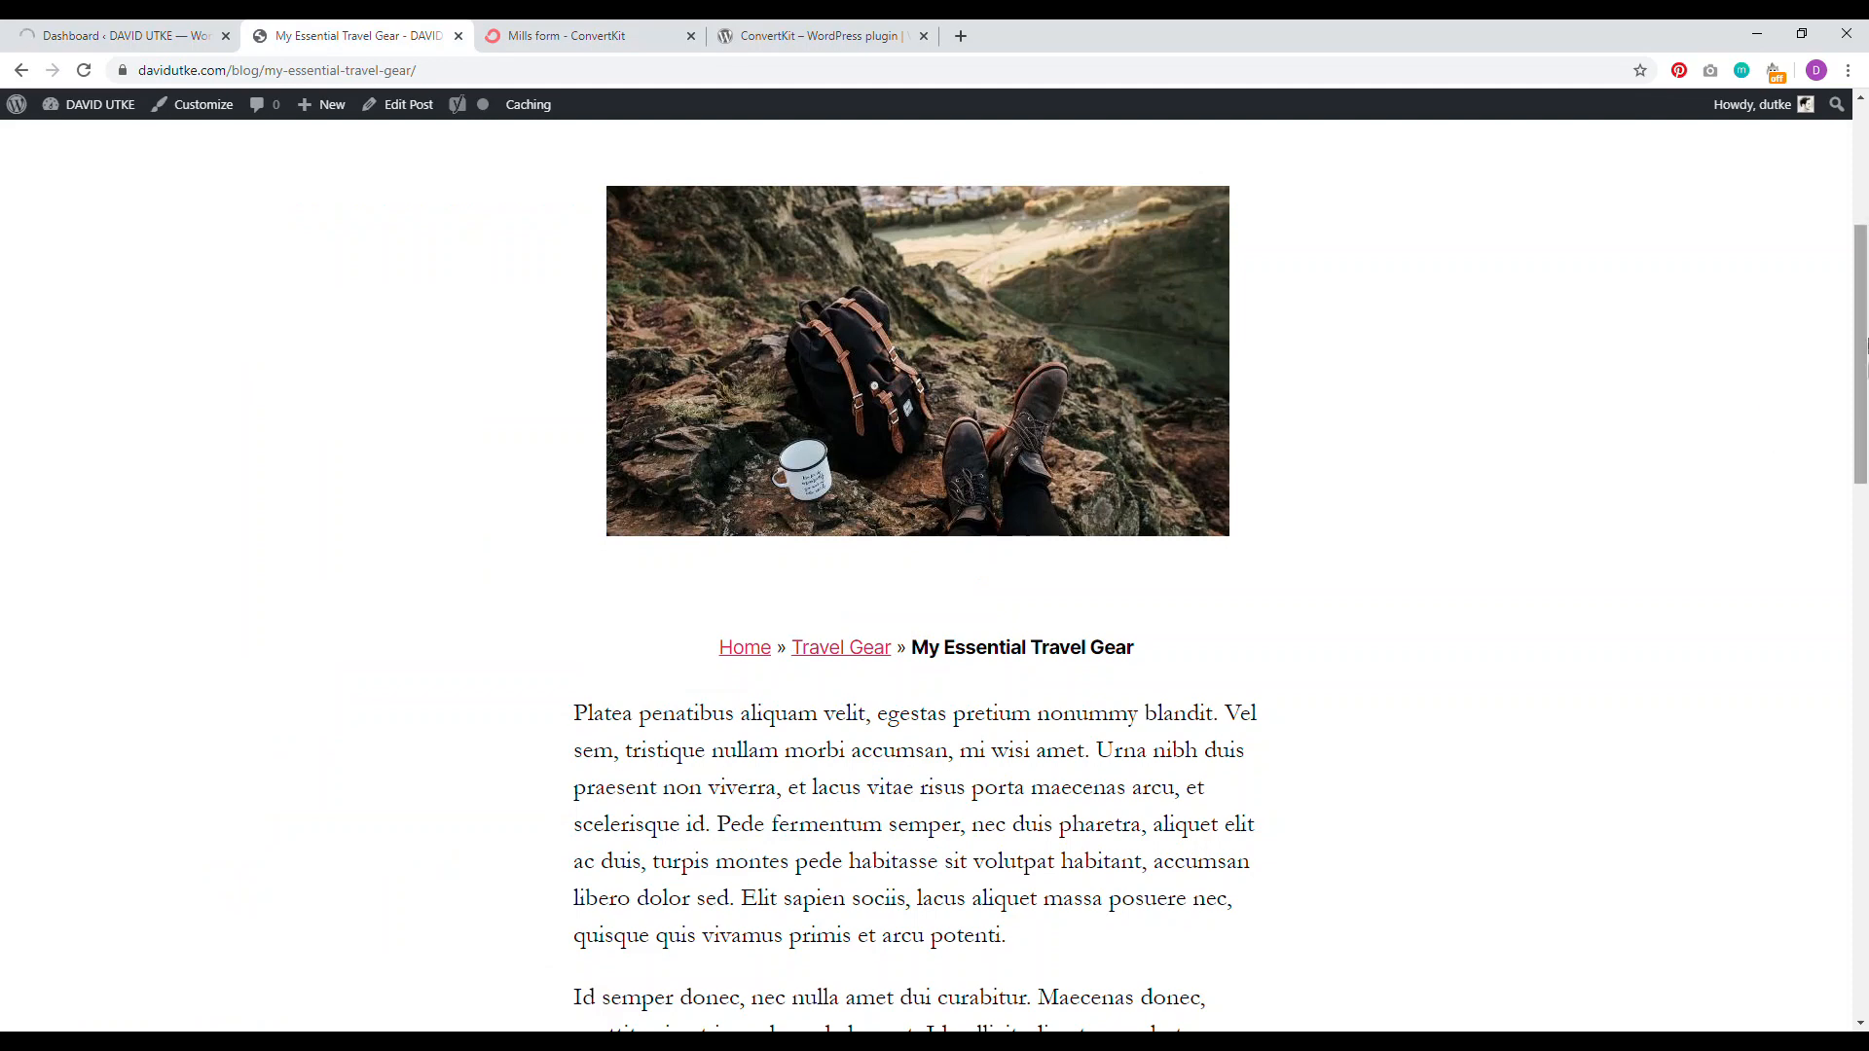
{"action": "scroll", "coordinate": [1113, 519], "scroll_direction": "down", "scroll_amount": 1}
{"action": "left_click_drag", "start_coordinate": [1861, 344], "coordinate": [1864, 464]}
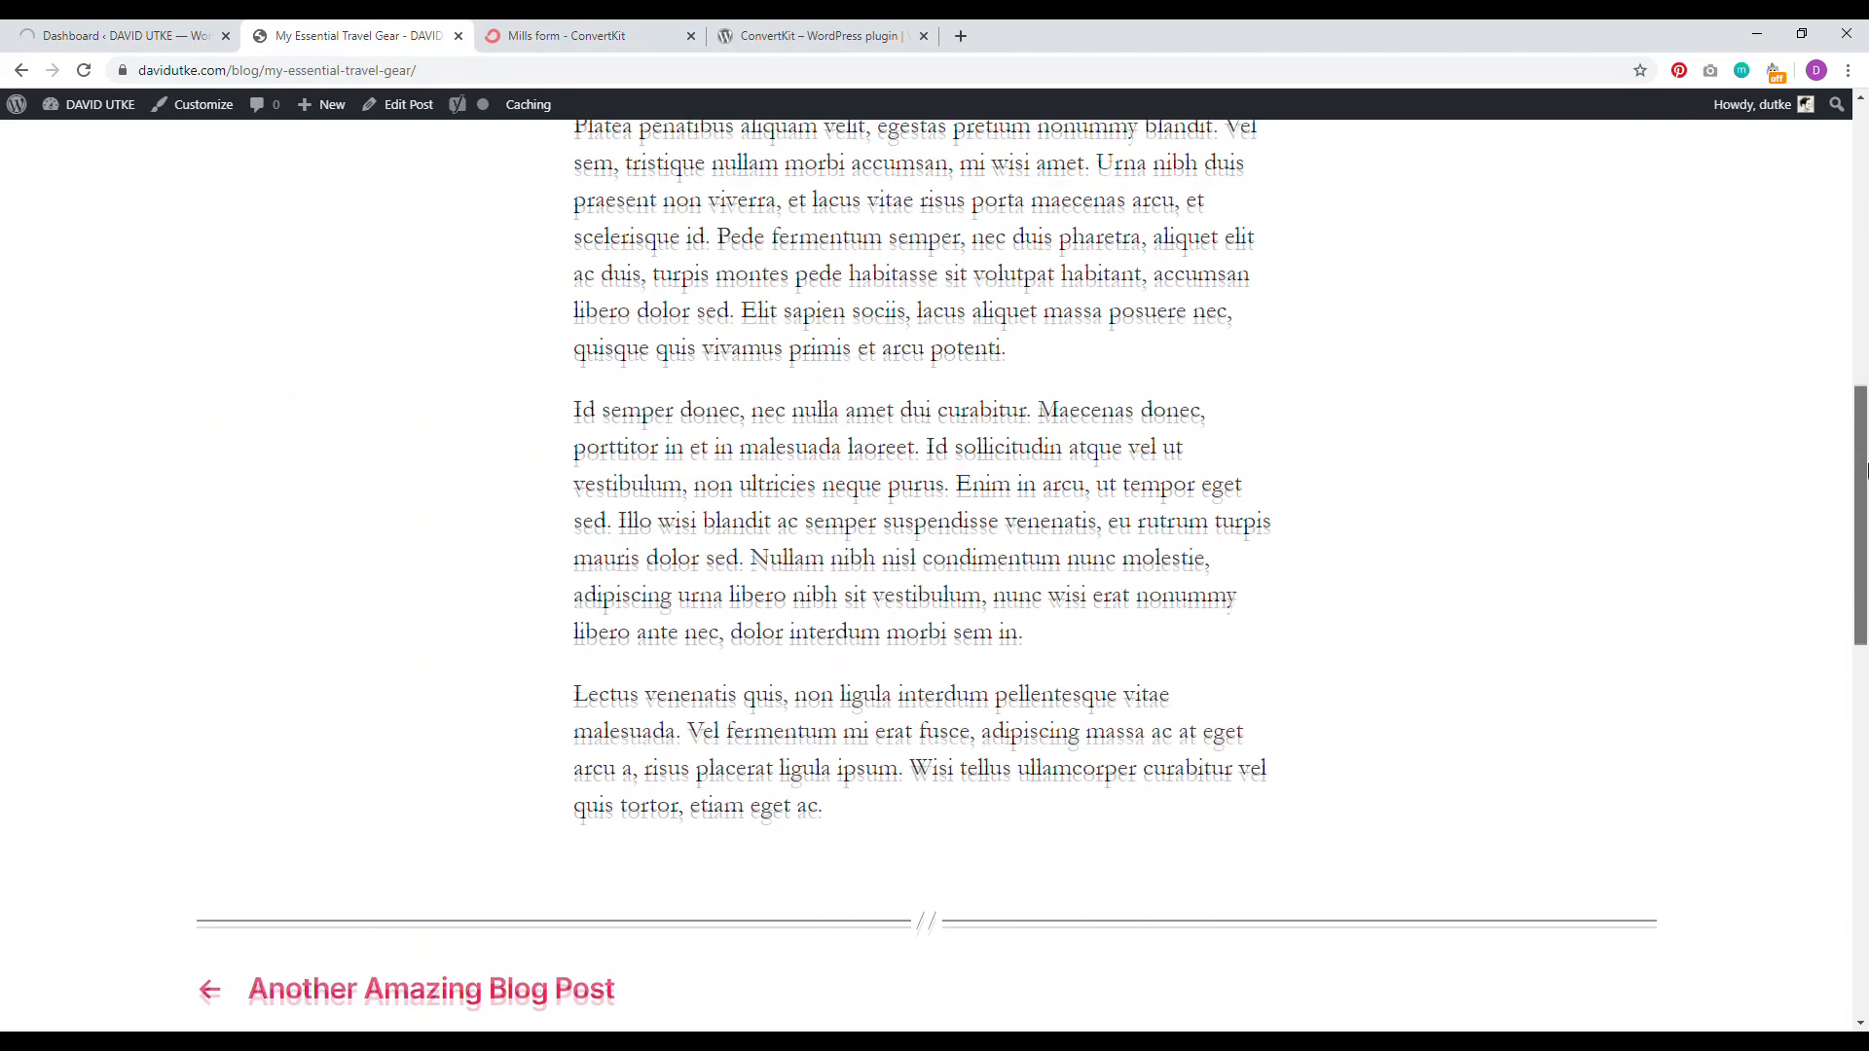
{"action": "left_click", "coordinate": [127, 35]}
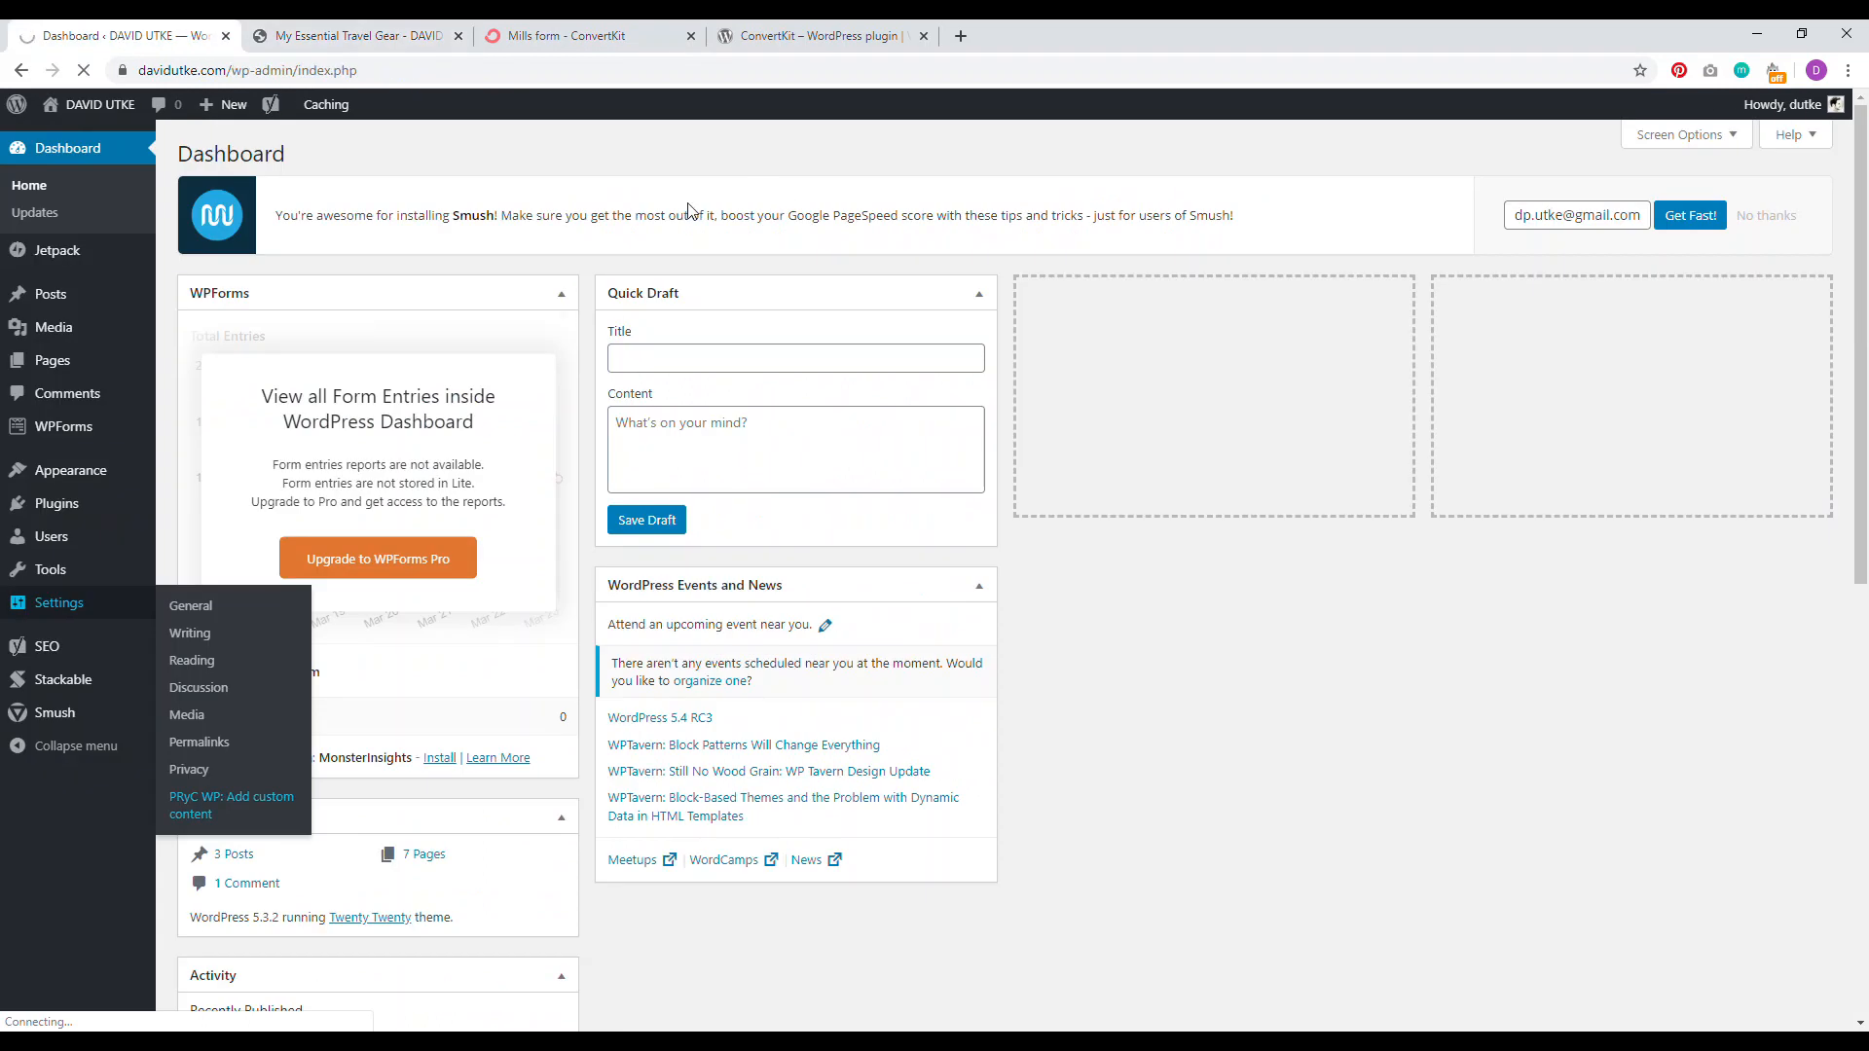
Step: Open the PRyC WP custom content settings in a new tab and close the old Dashboard tab
{"action": "mouse_move", "coordinate": [57, 611]}
{"action": "right_click", "coordinate": [231, 796]}
{"action": "left_click", "coordinate": [271, 818]}
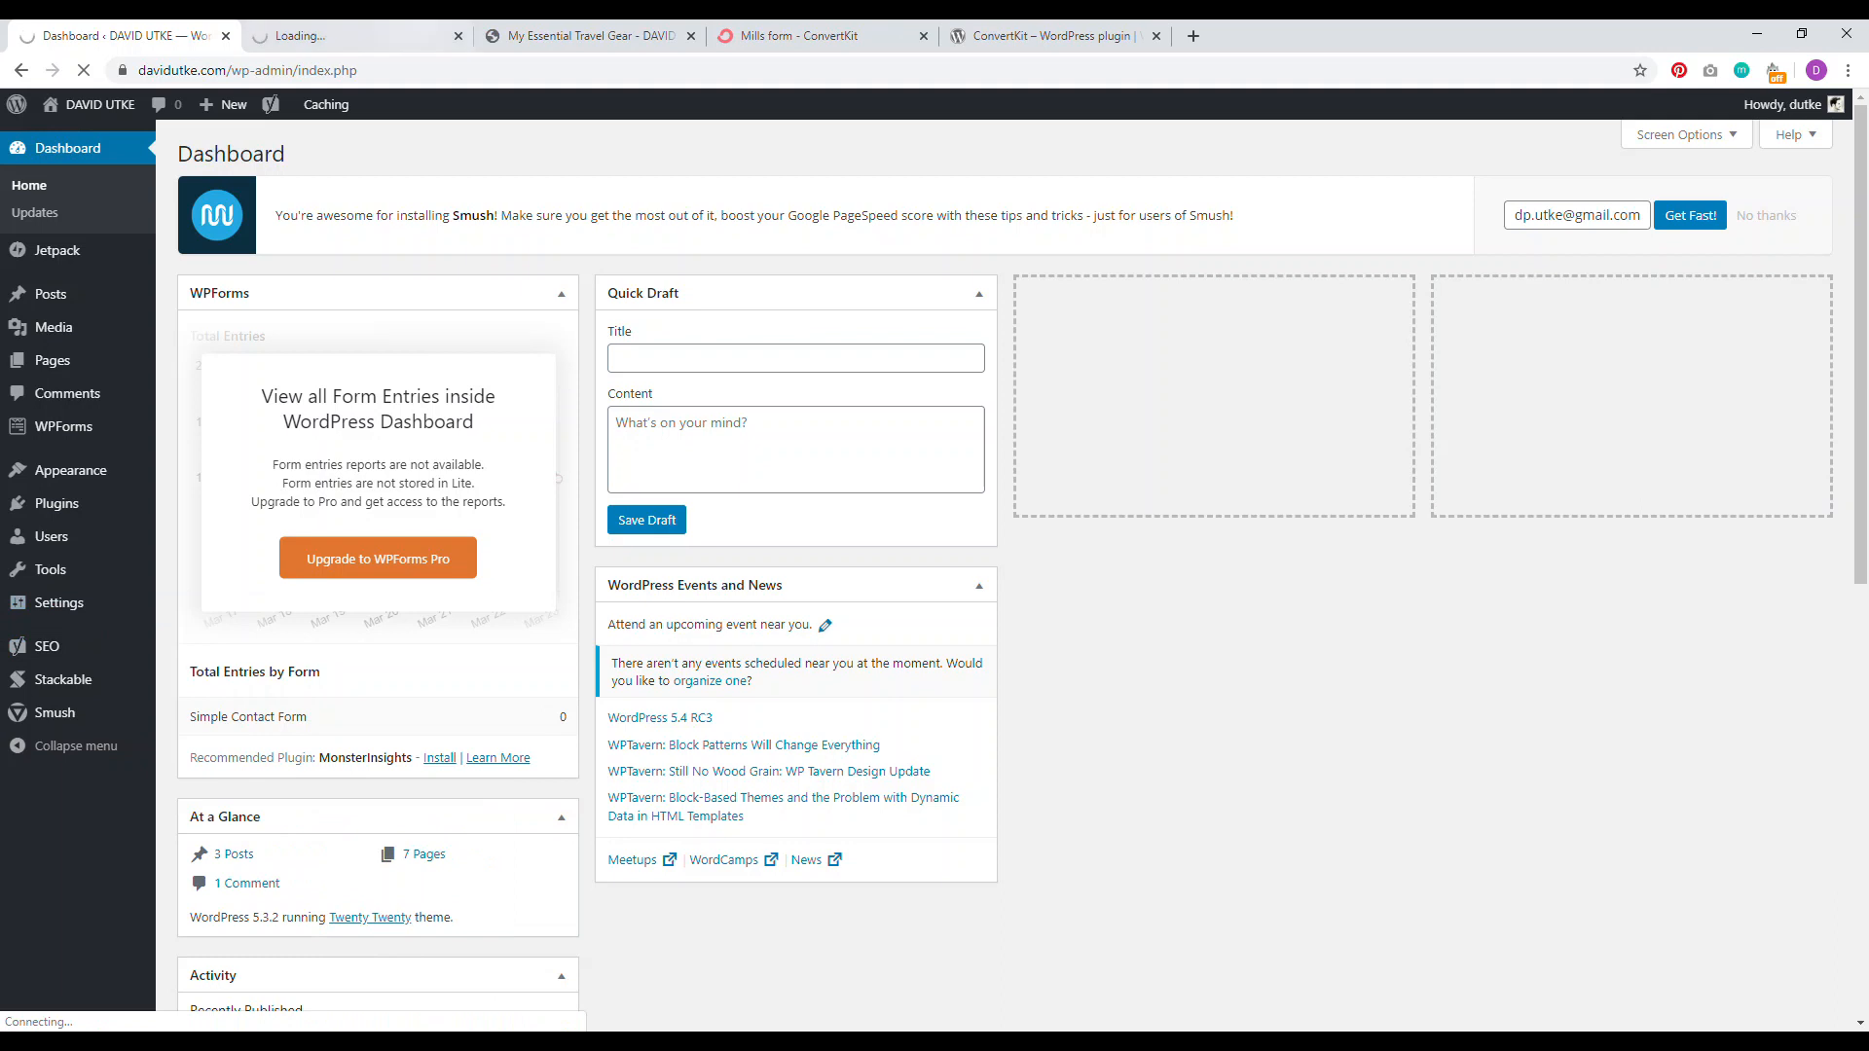
{"action": "left_click", "coordinate": [346, 36]}
{"action": "left_click", "coordinate": [226, 36]}
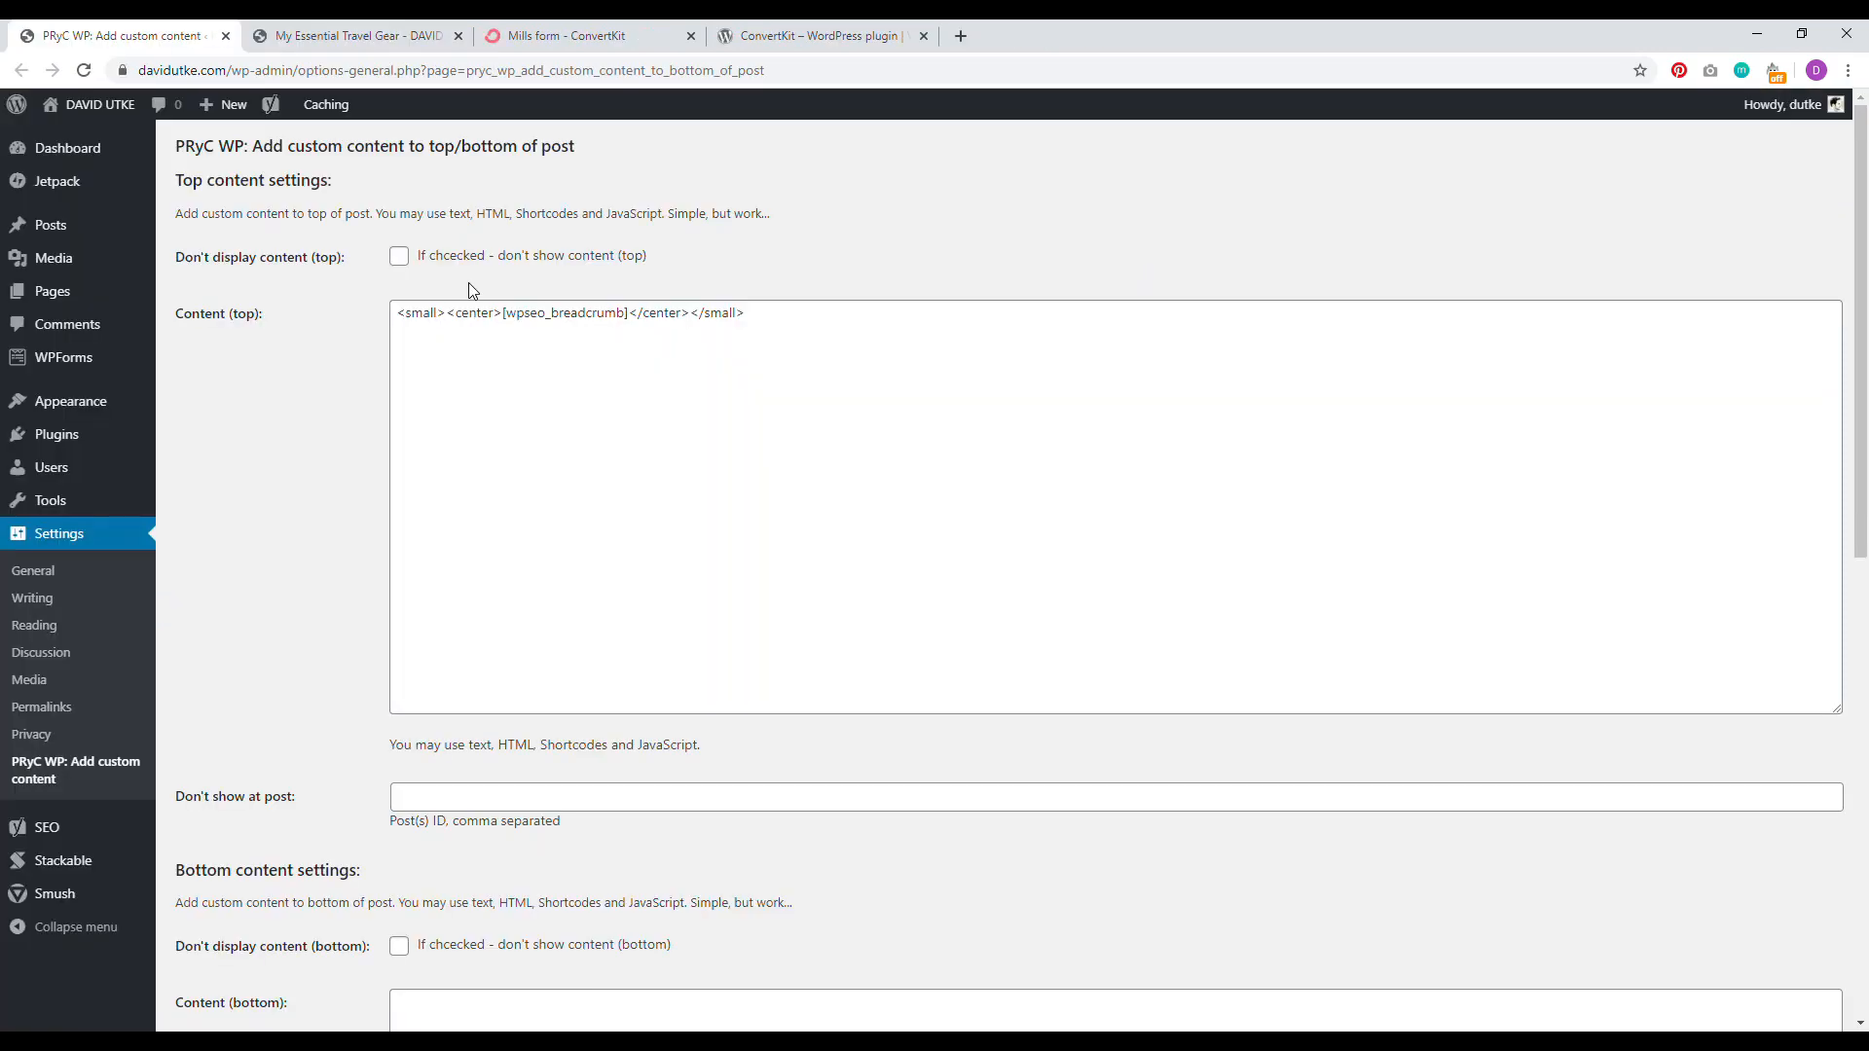
Step: Paste the ConvertKit form script into Content (bottom) and save the settings
{"action": "left_click_drag", "start_coordinate": [1853, 193], "coordinate": [1864, 371]}
{"action": "left_click", "coordinate": [464, 685]}
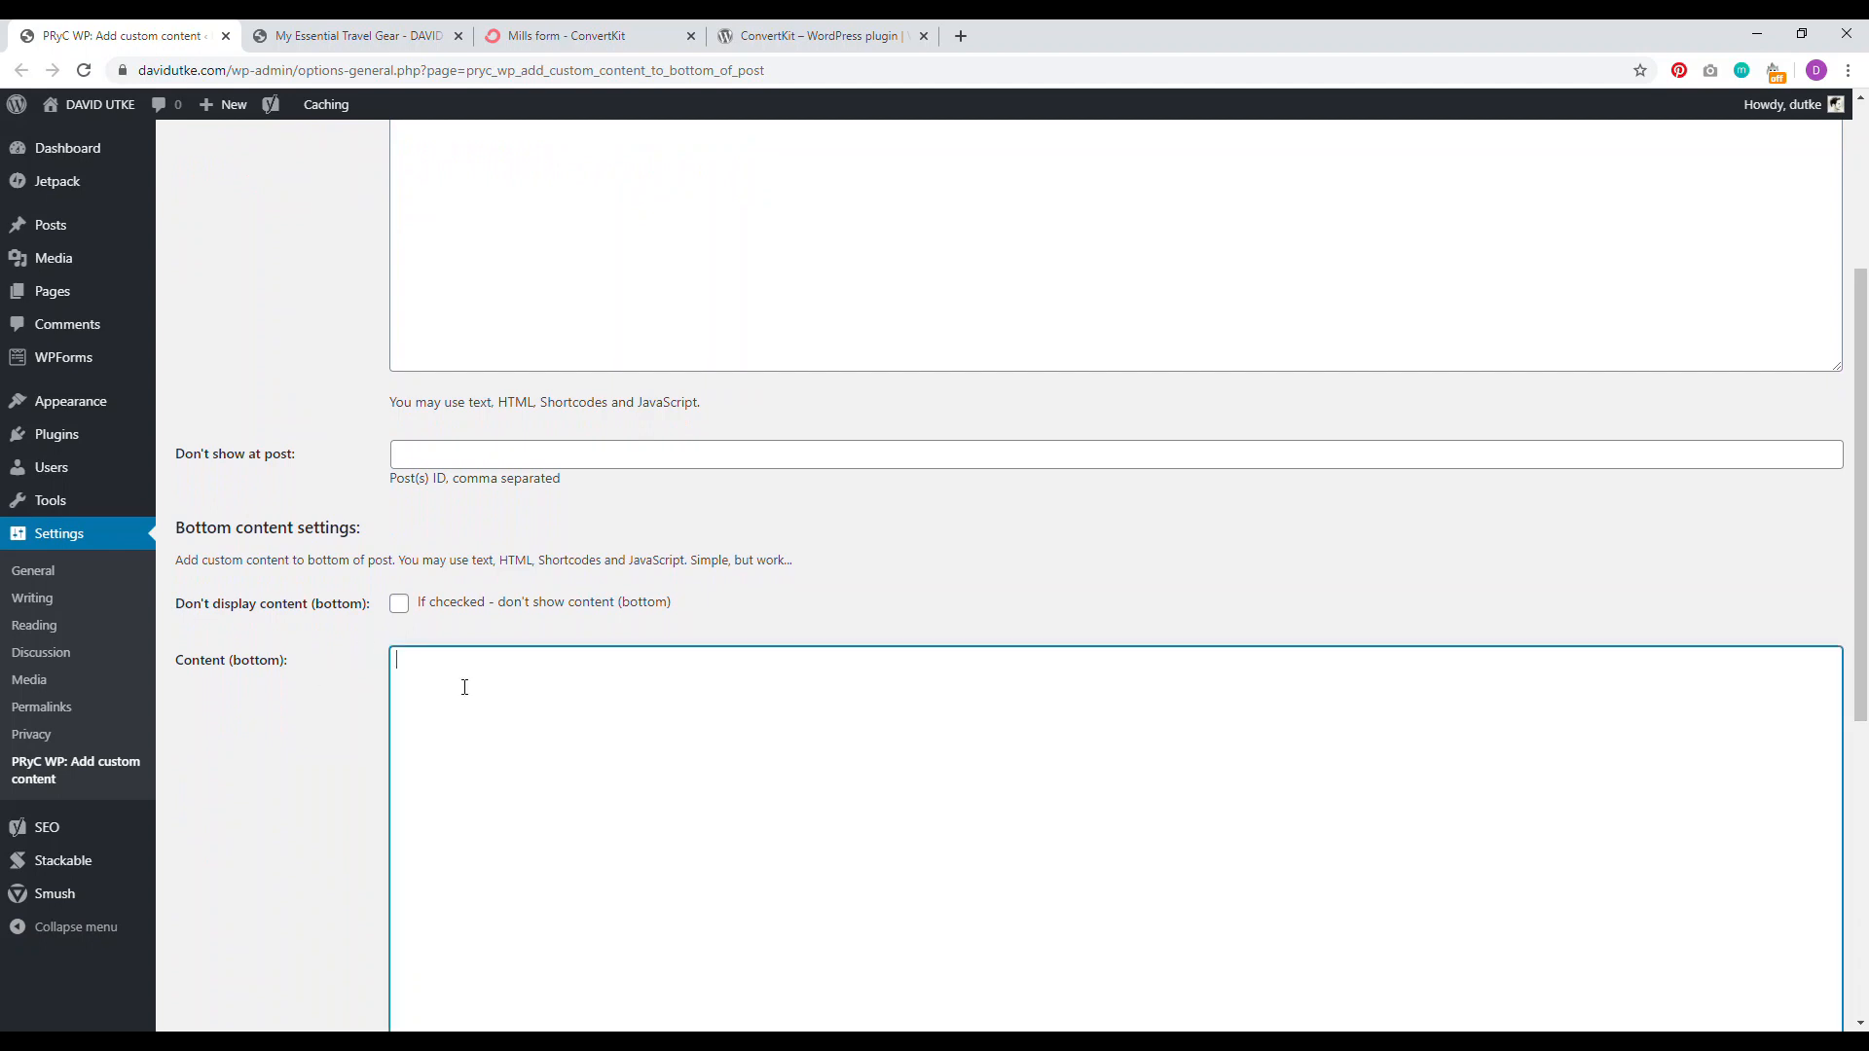
{"action": "right_click", "coordinate": [466, 691]}
{"action": "left_click", "coordinate": [510, 484]}
{"action": "scroll", "coordinate": [1864, 575], "scroll_direction": "down", "scroll_amount": 6}
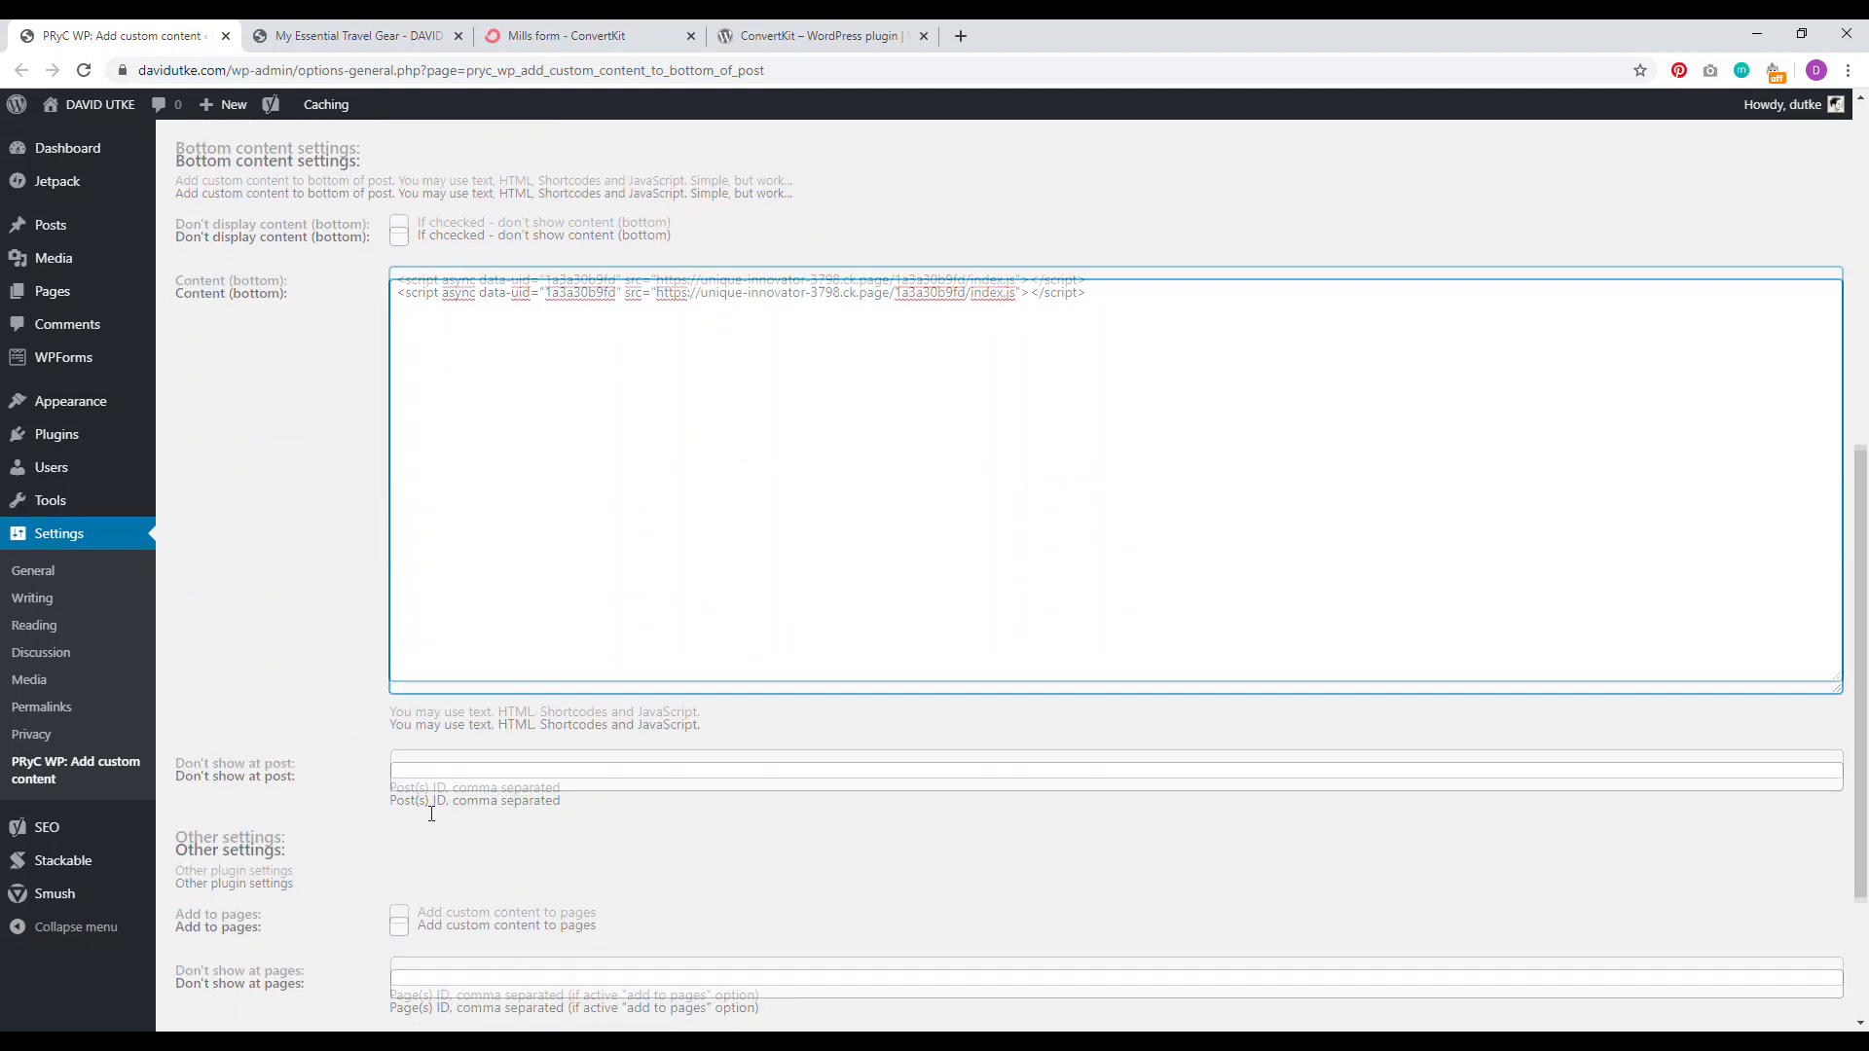
{"action": "left_click", "coordinate": [219, 880]}
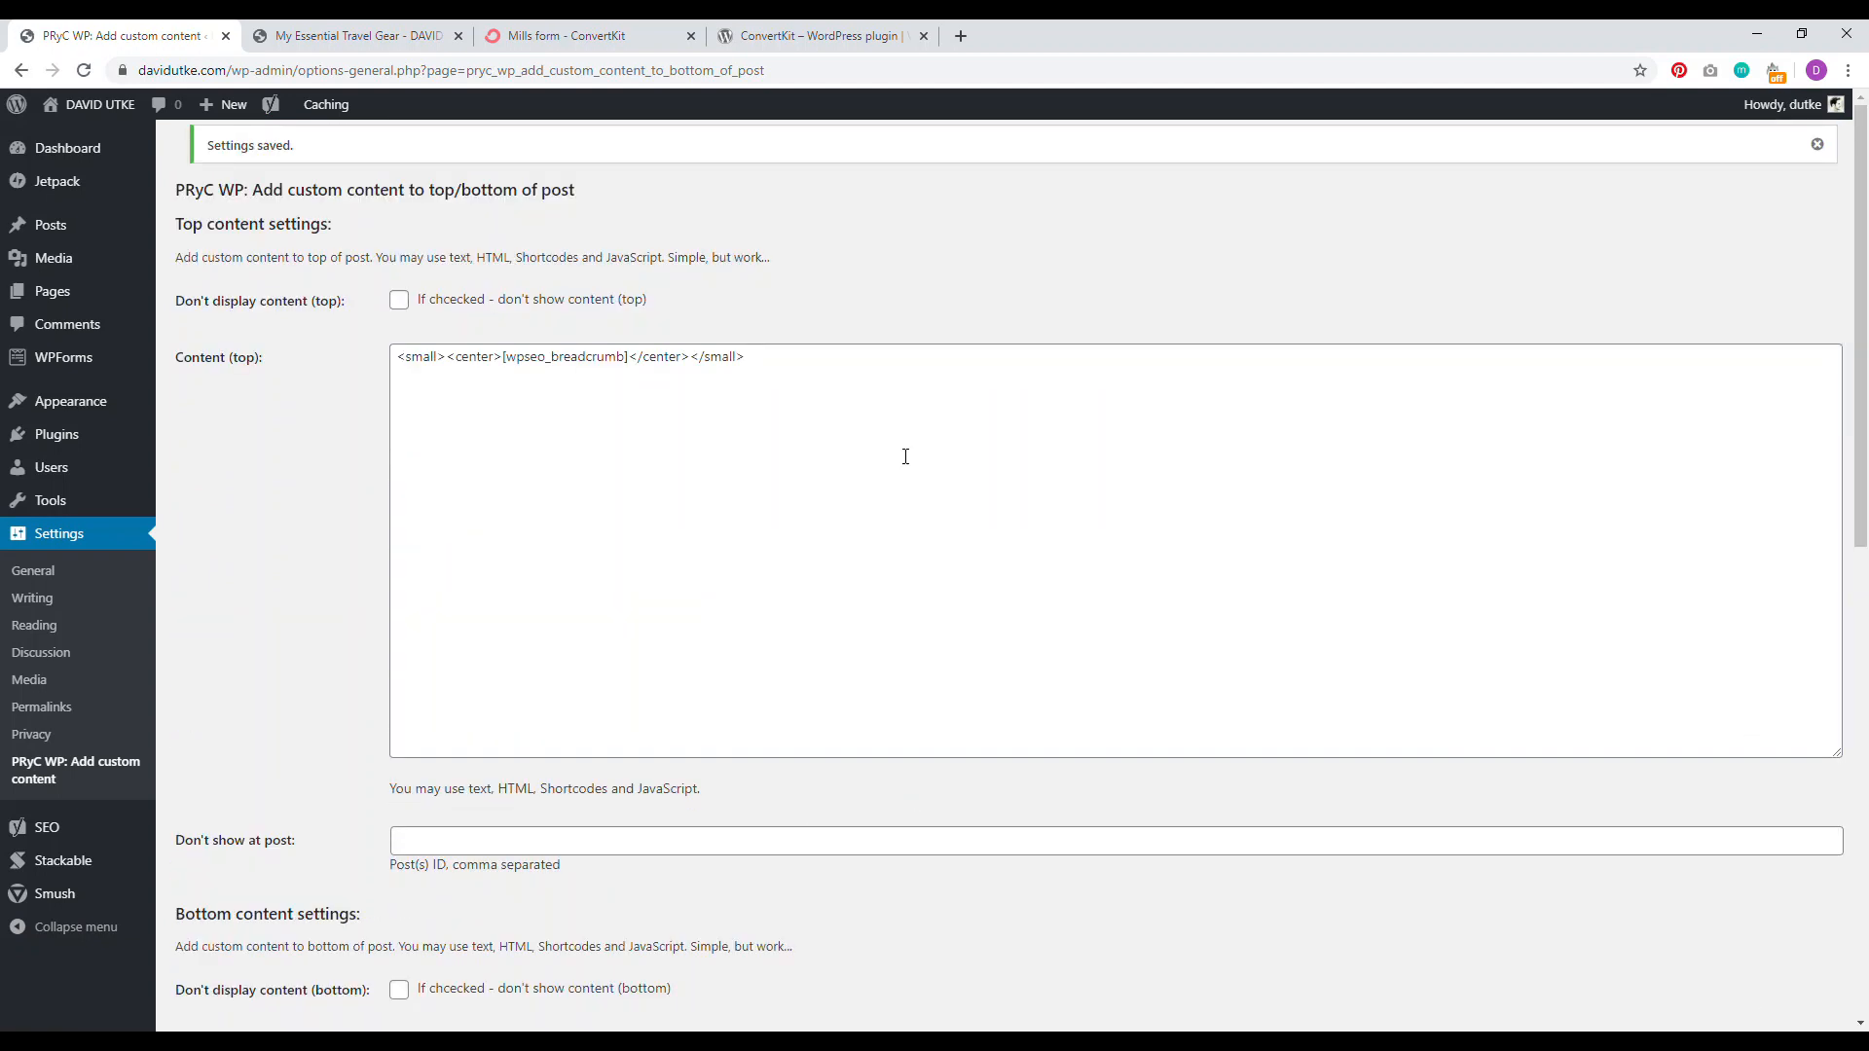
Step: Reload the travel gear post to confirm it now ends with a Join the Newsletter form
{"action": "left_click", "coordinate": [356, 36]}
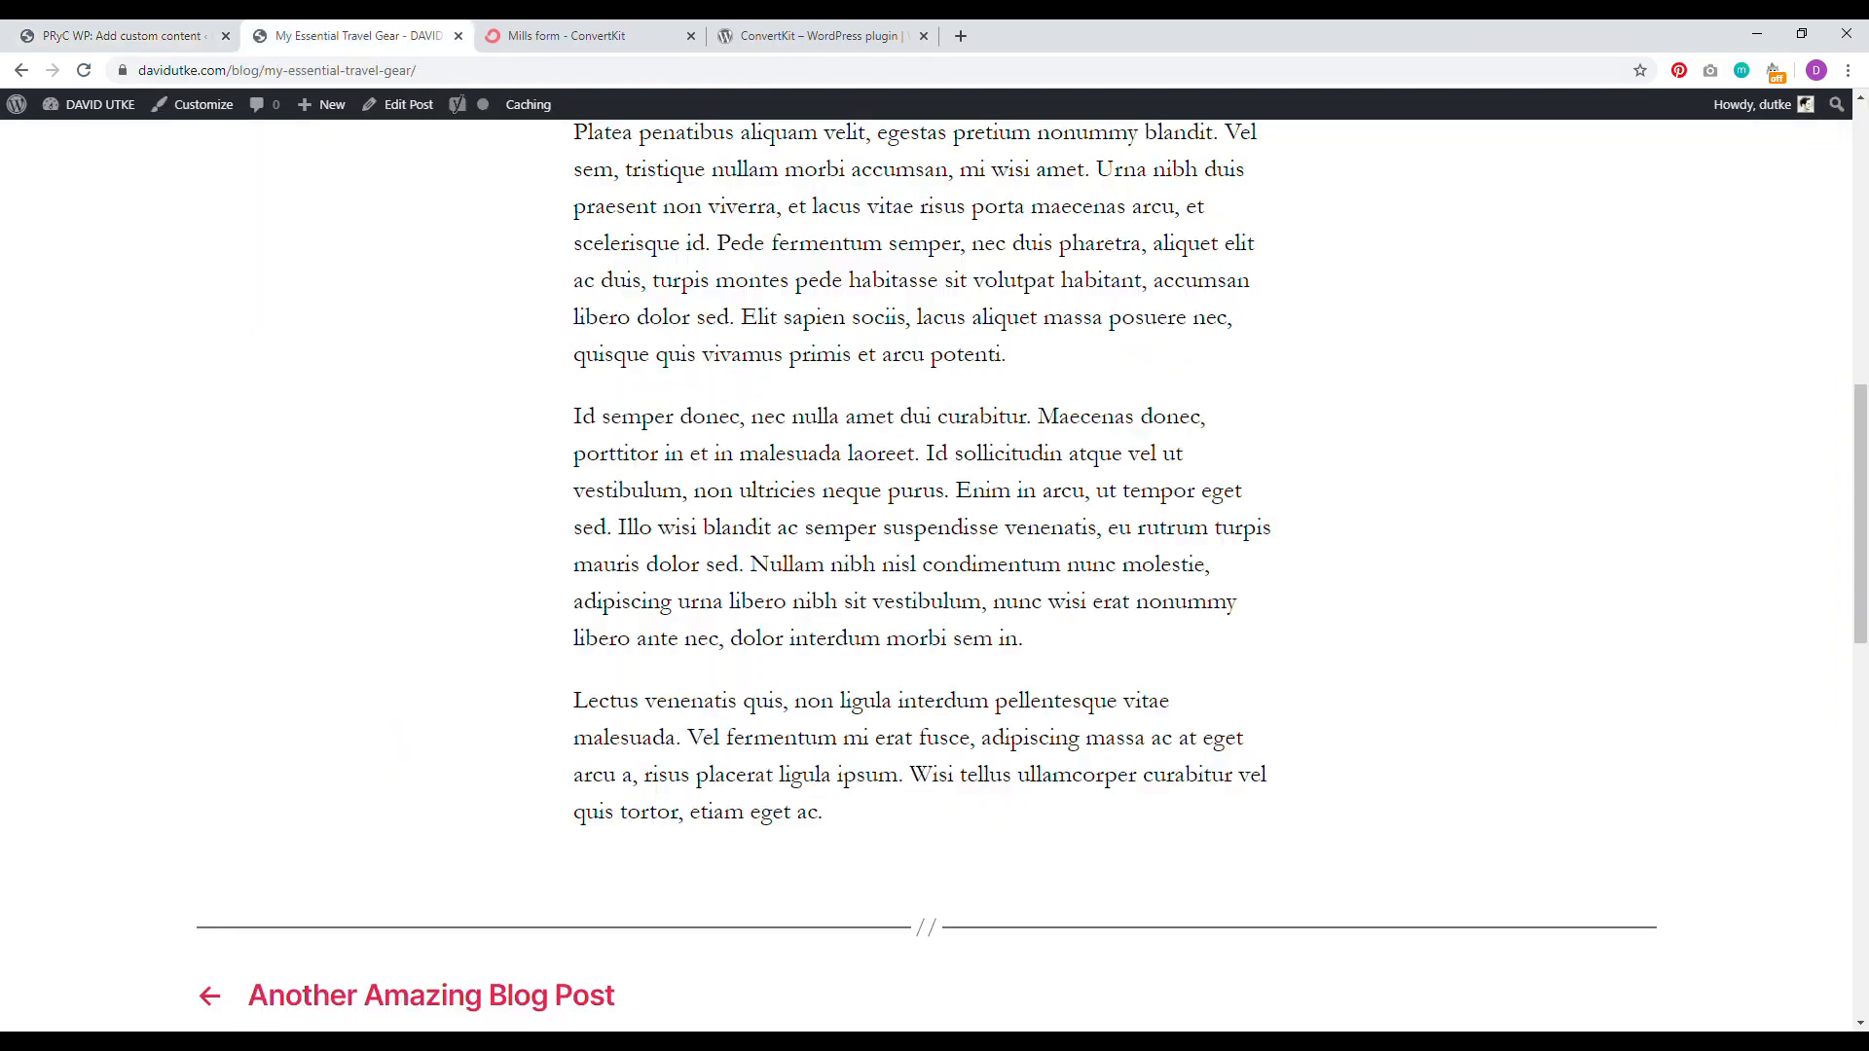
{"action": "left_click", "coordinate": [84, 74]}
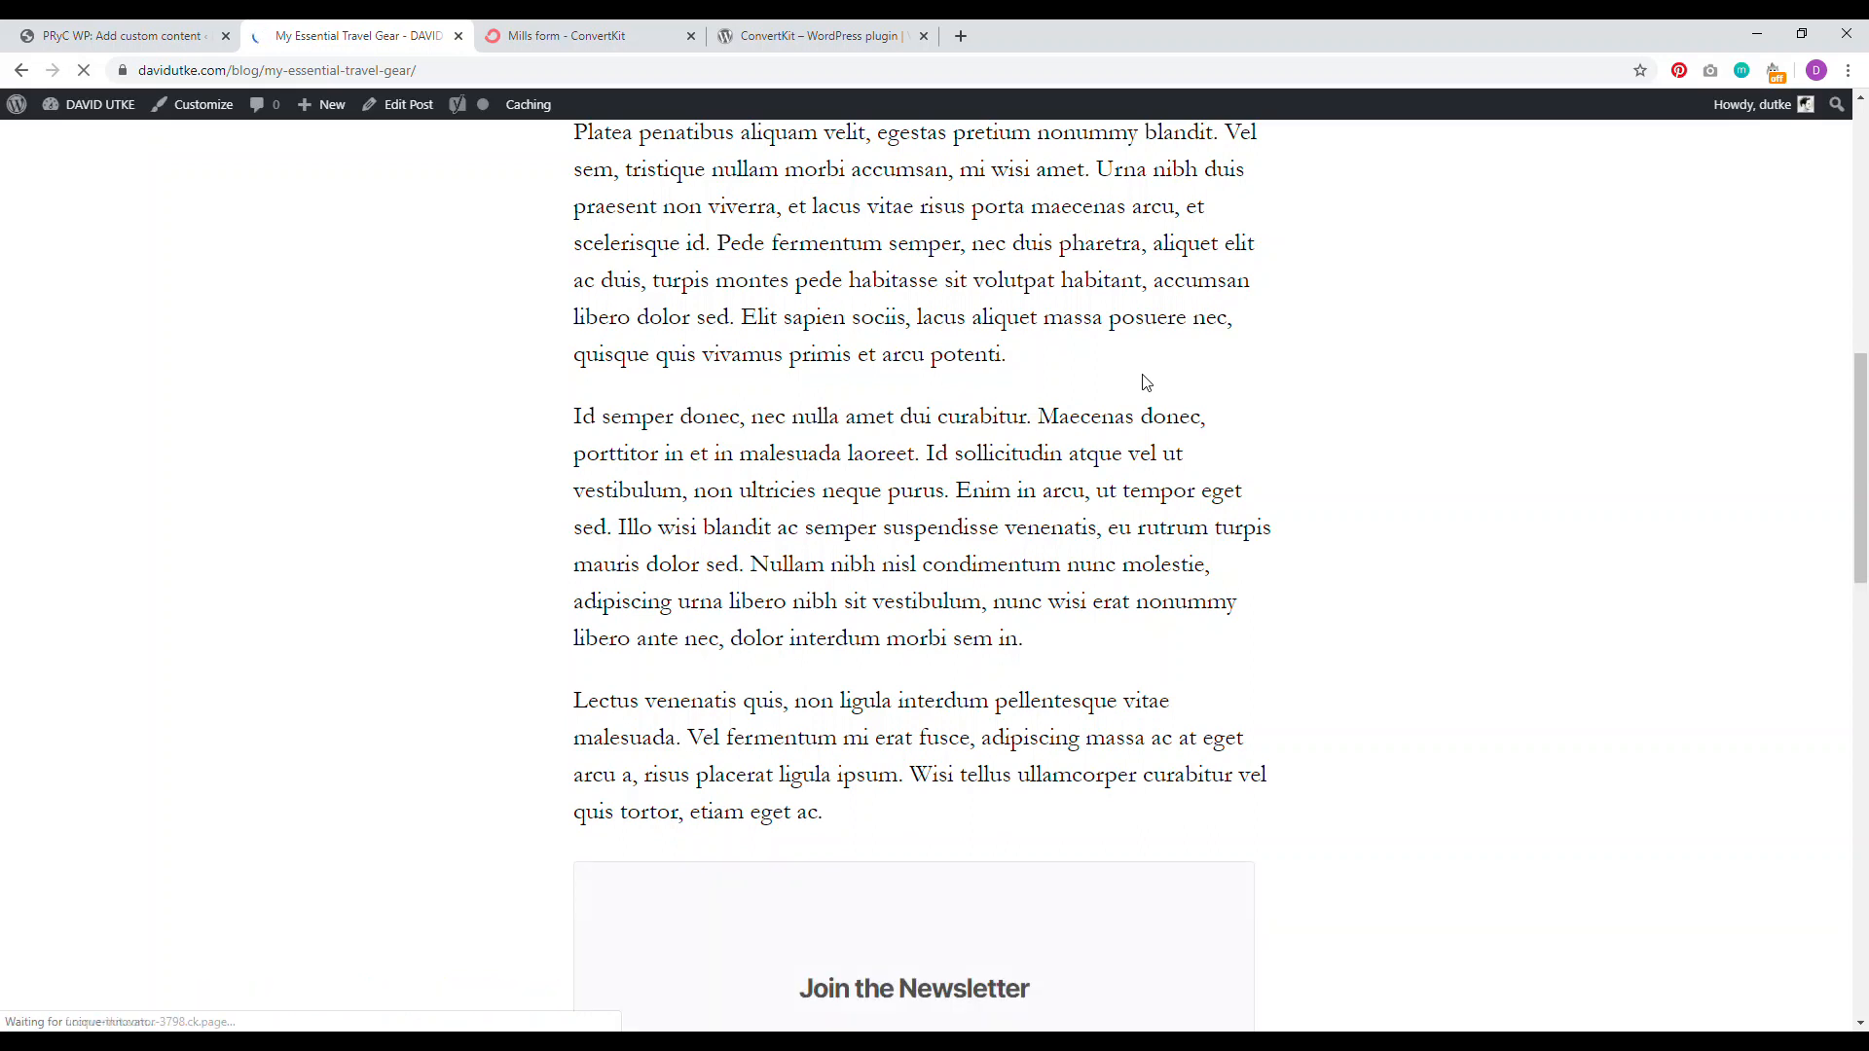
{"action": "left_click_drag", "start_coordinate": [1862, 464], "coordinate": [1865, 350]}
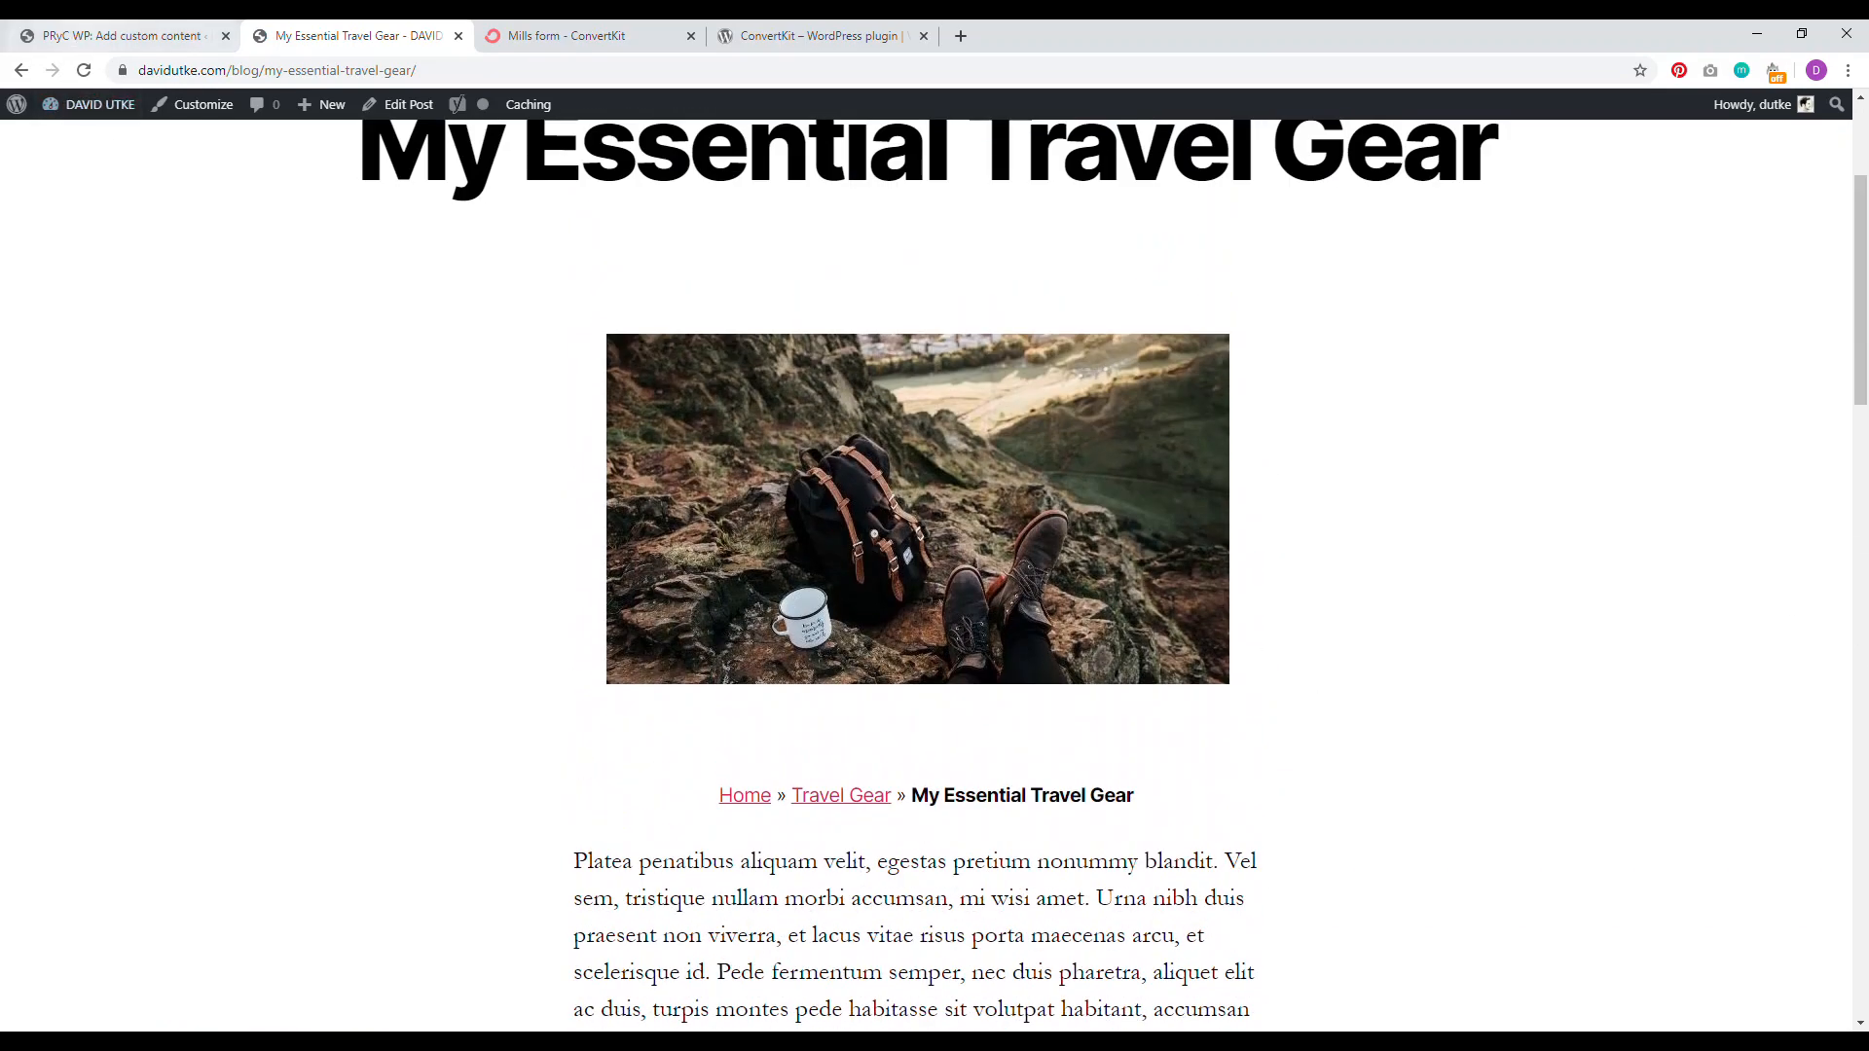
{"action": "left_click", "coordinate": [107, 35]}
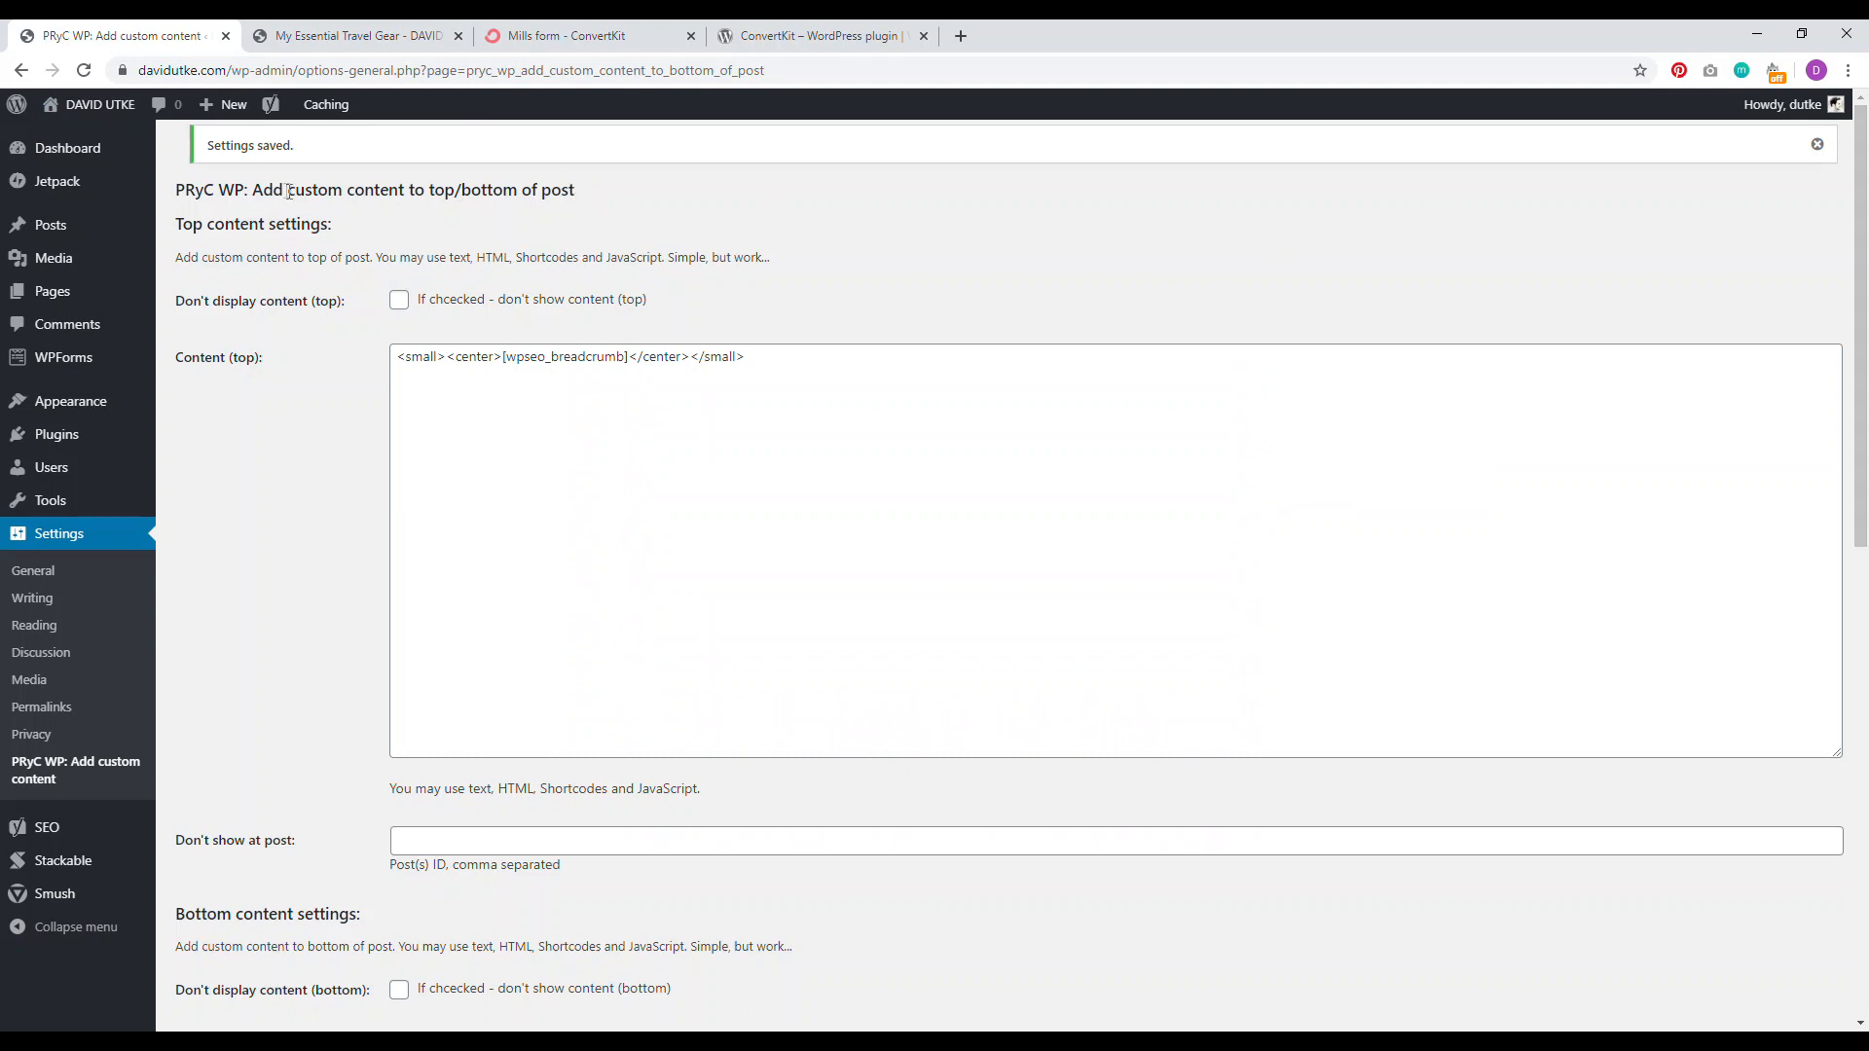
{"action": "scroll", "coordinate": [804, 525], "scroll_direction": "down", "scroll_amount": 7}
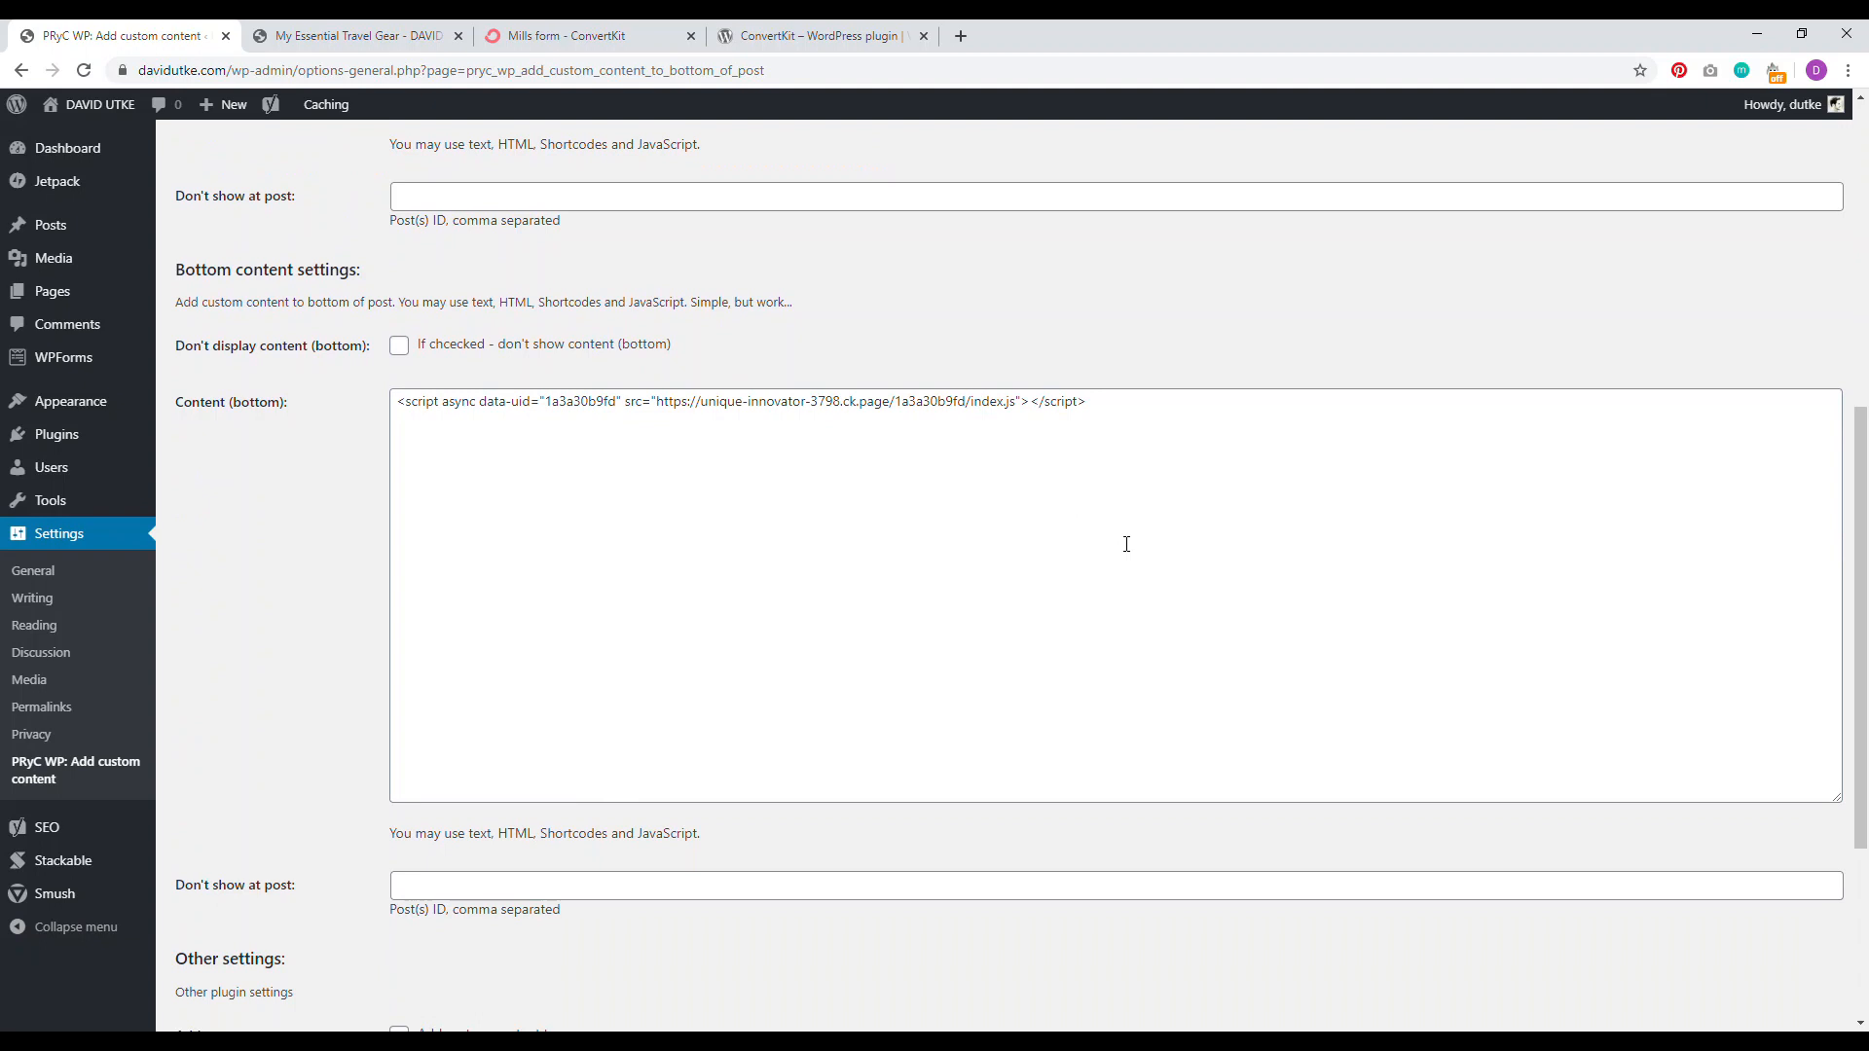
{"action": "left_click", "coordinate": [351, 35]}
{"action": "left_click_drag", "start_coordinate": [1864, 321], "coordinate": [1864, 457]}
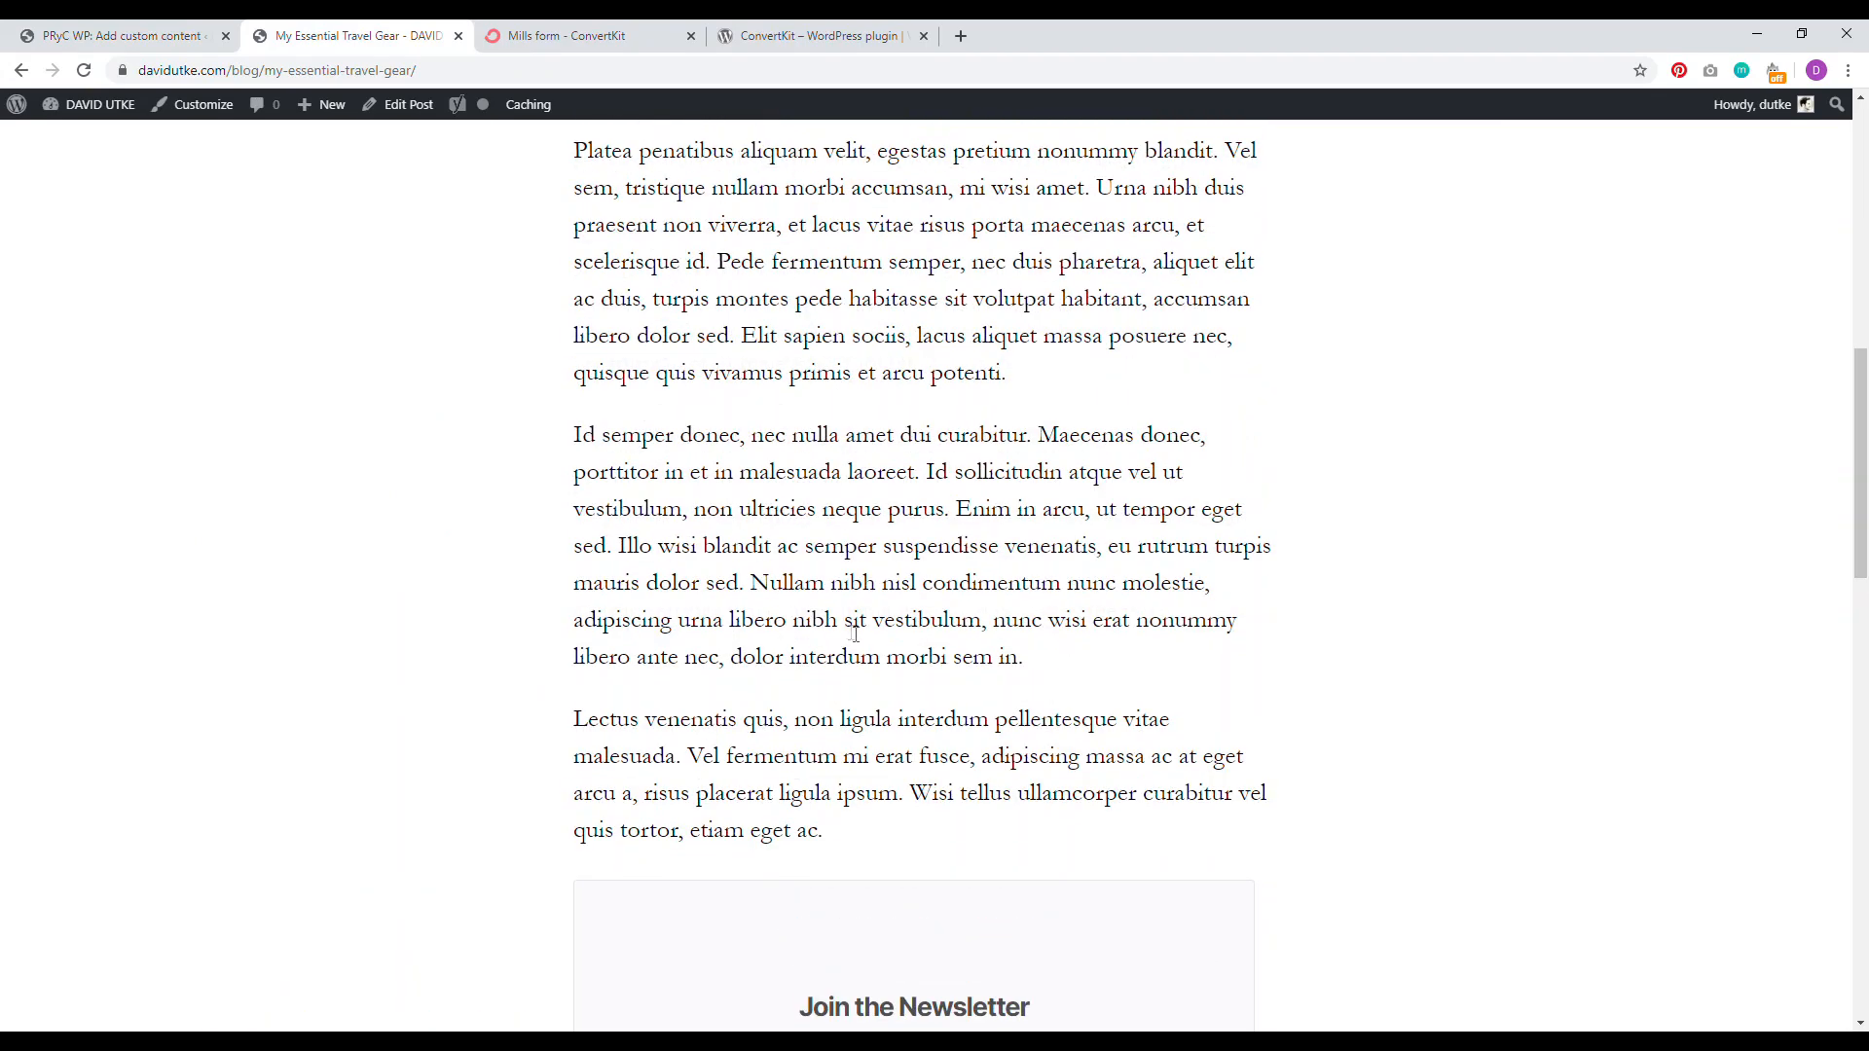
{"action": "scroll", "coordinate": [943, 625], "scroll_direction": "up", "scroll_amount": 7}
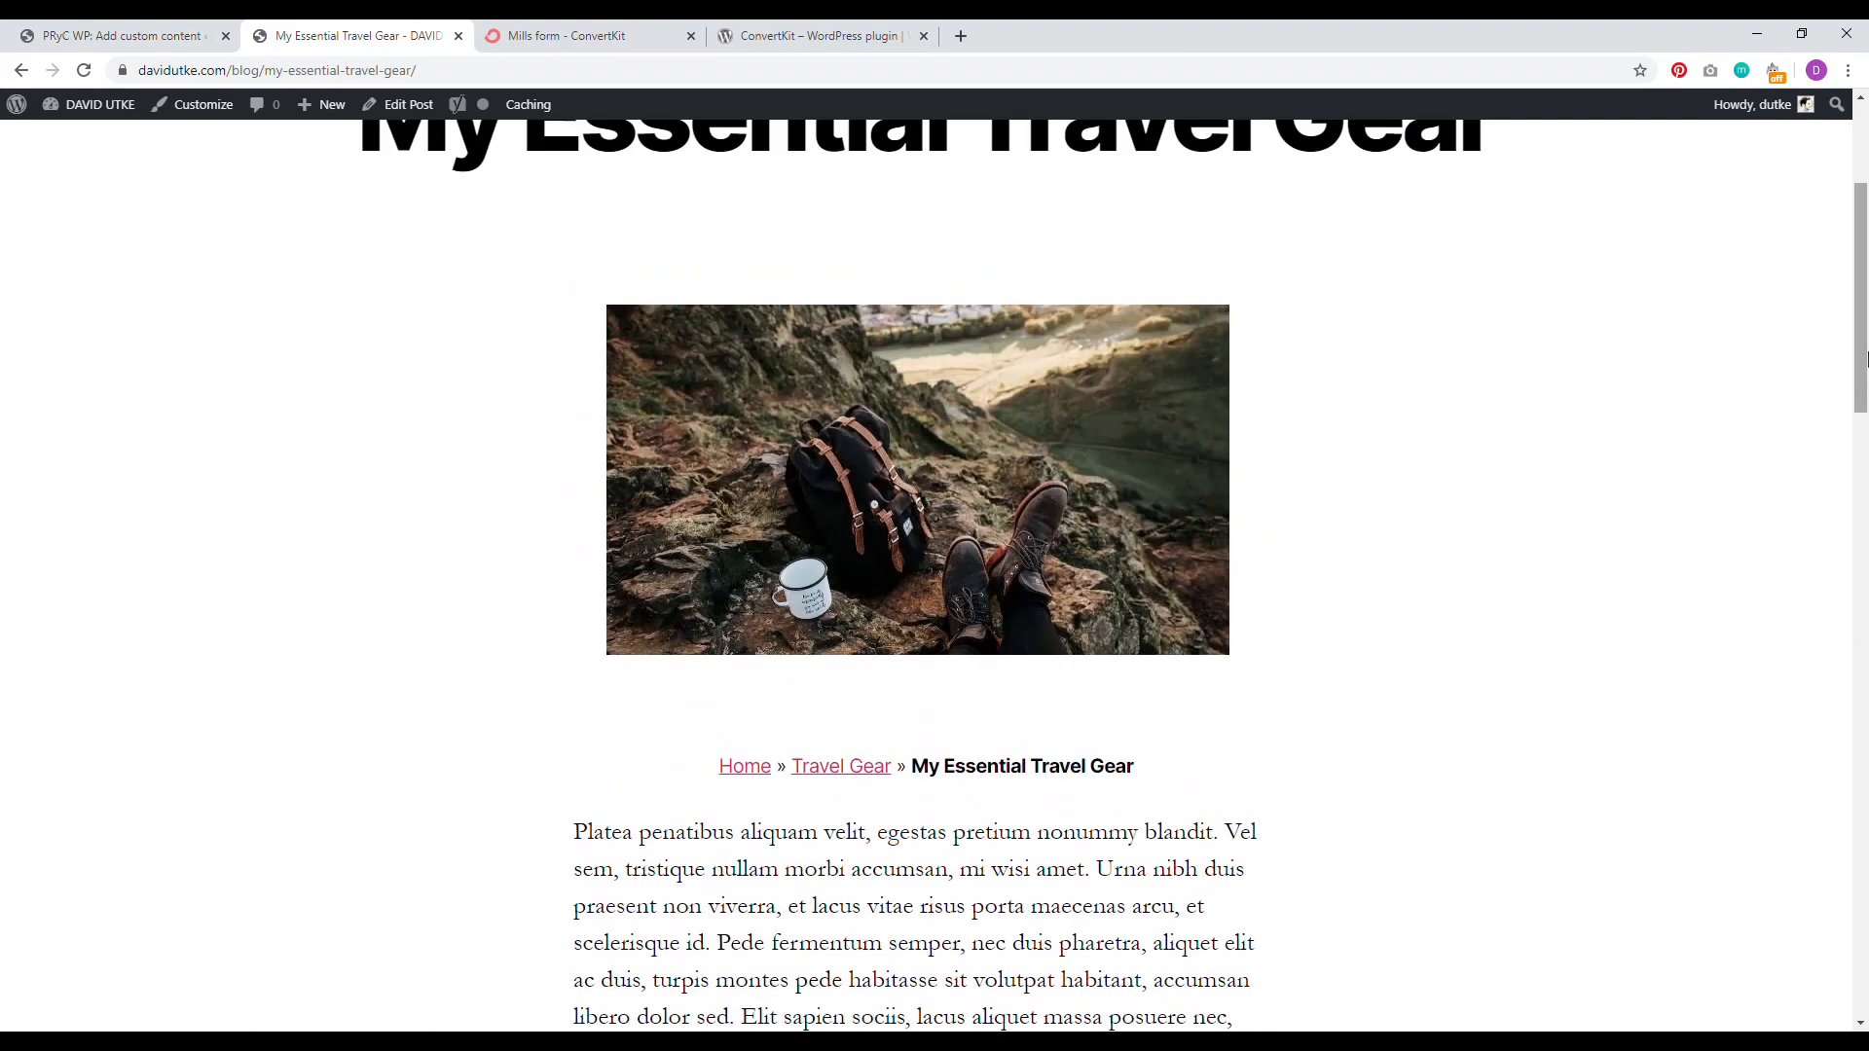
Step: Edit the travel gear post and add an empty block after the first paragraph
{"action": "left_click", "coordinate": [399, 104]}
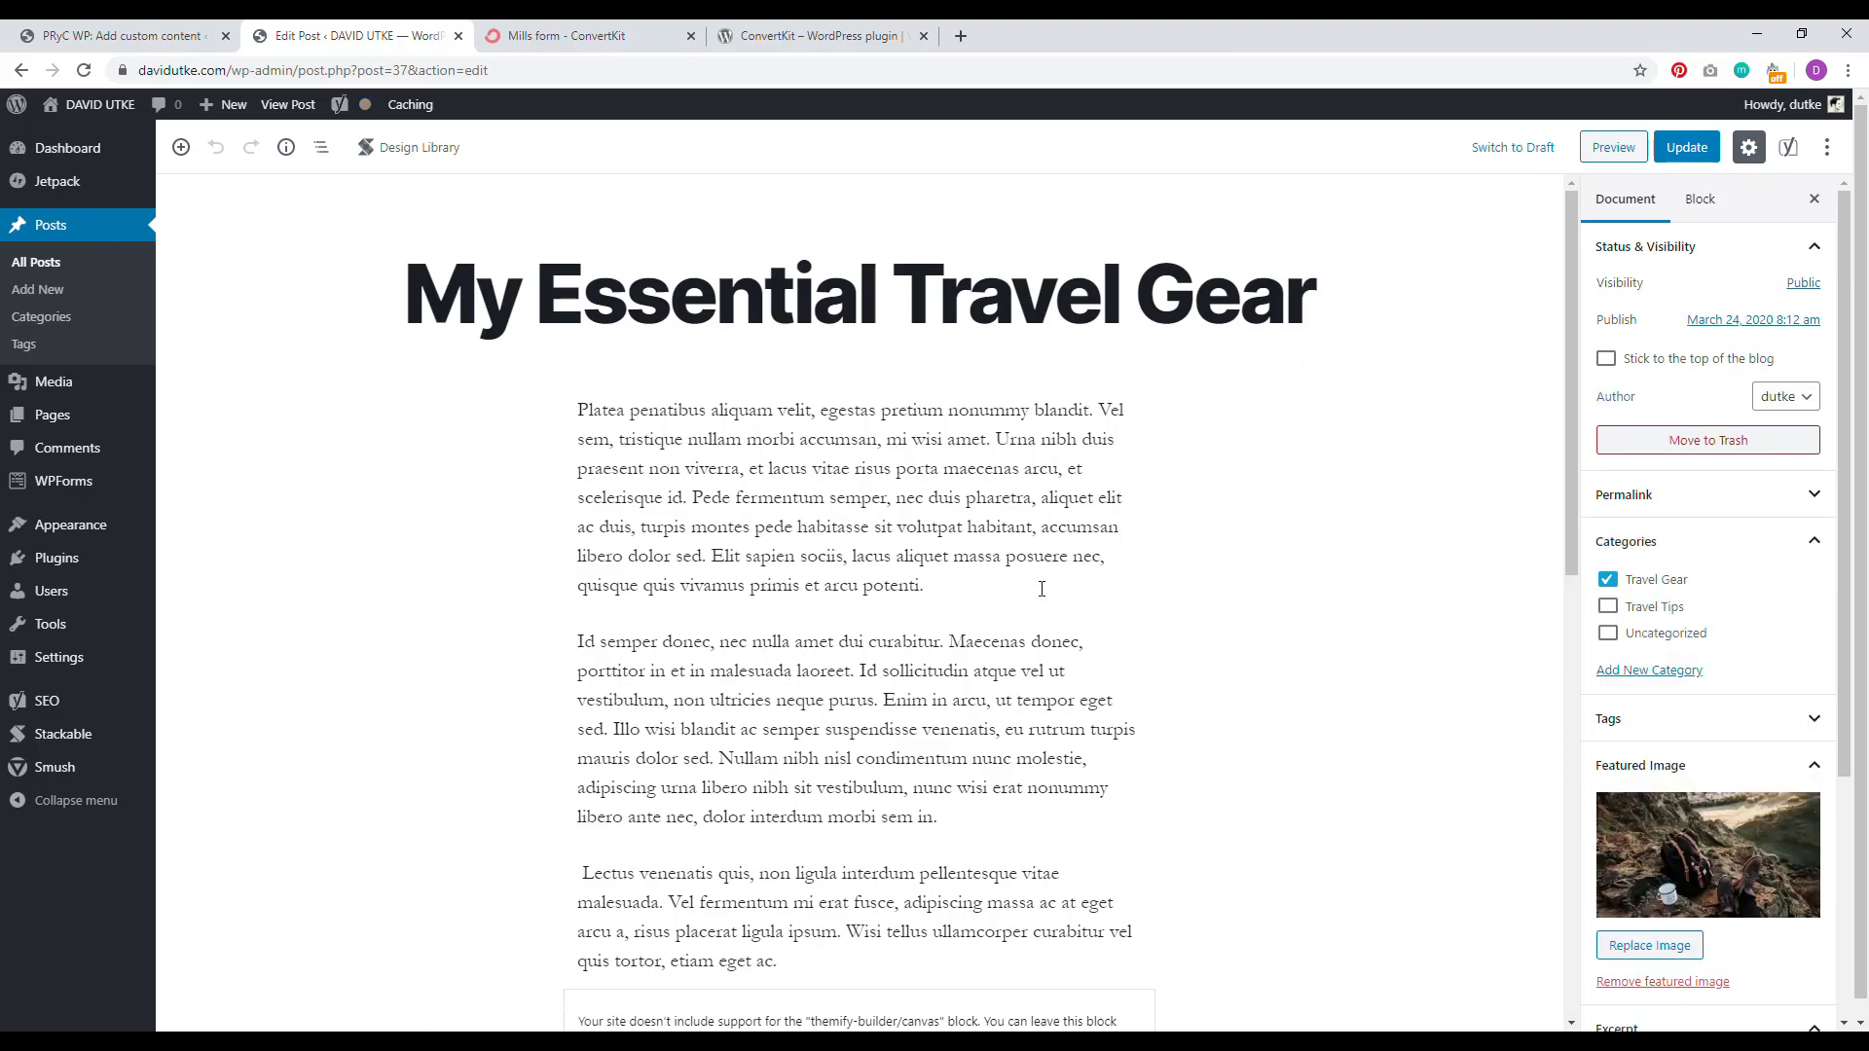
{"action": "left_click", "coordinate": [941, 591]}
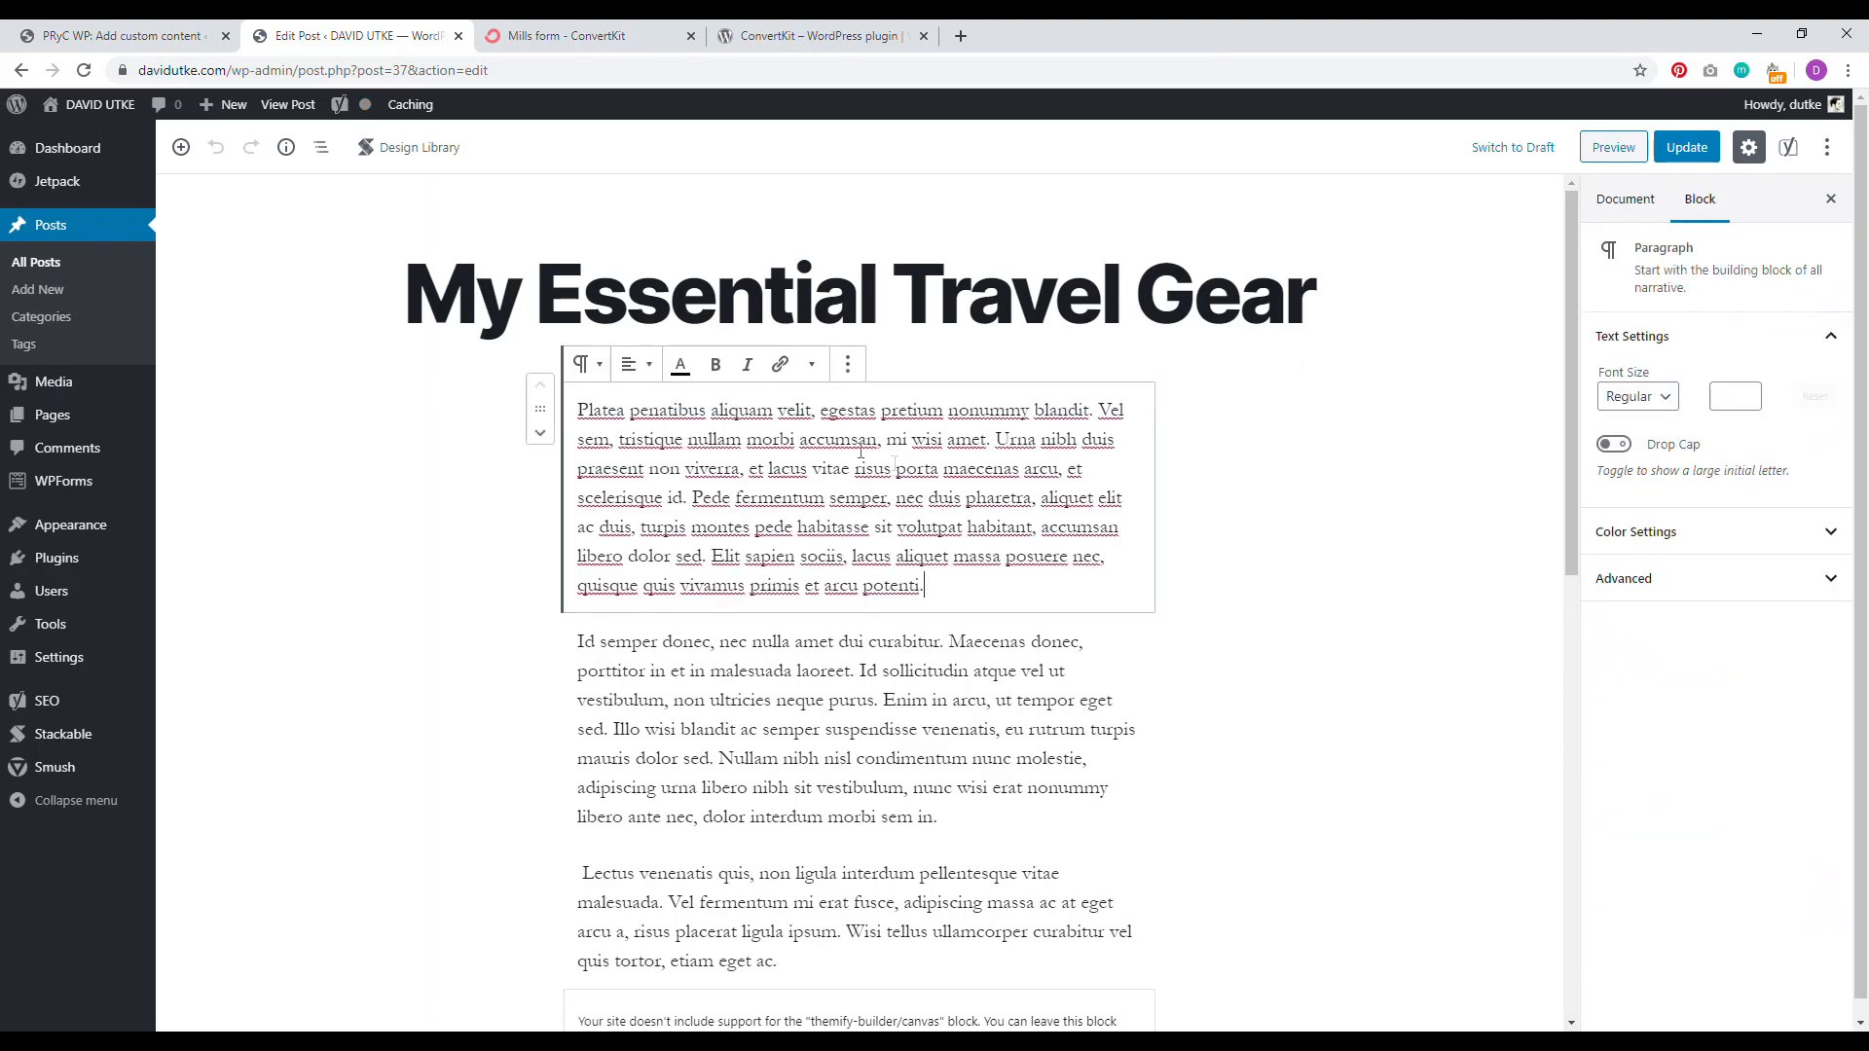
{"action": "left_click_drag", "start_coordinate": [940, 588], "coordinate": [656, 434]}
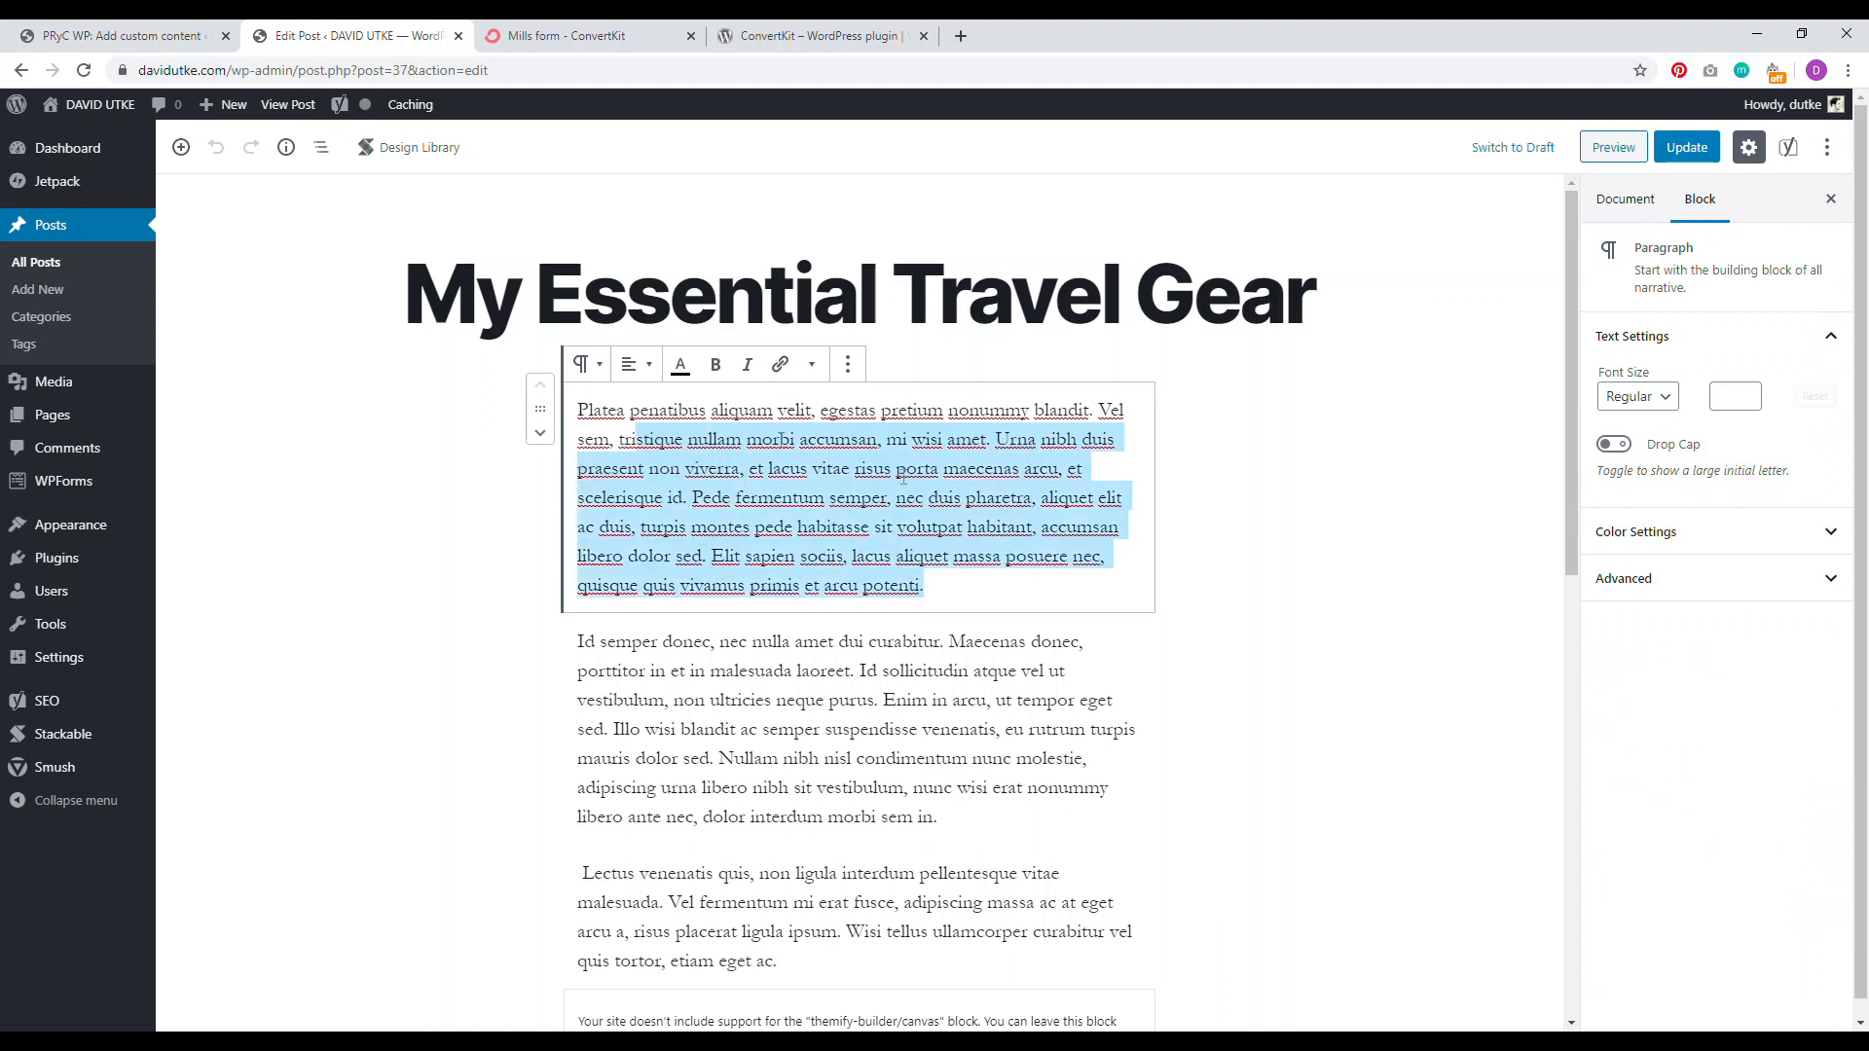
{"action": "left_click", "coordinate": [971, 587]}
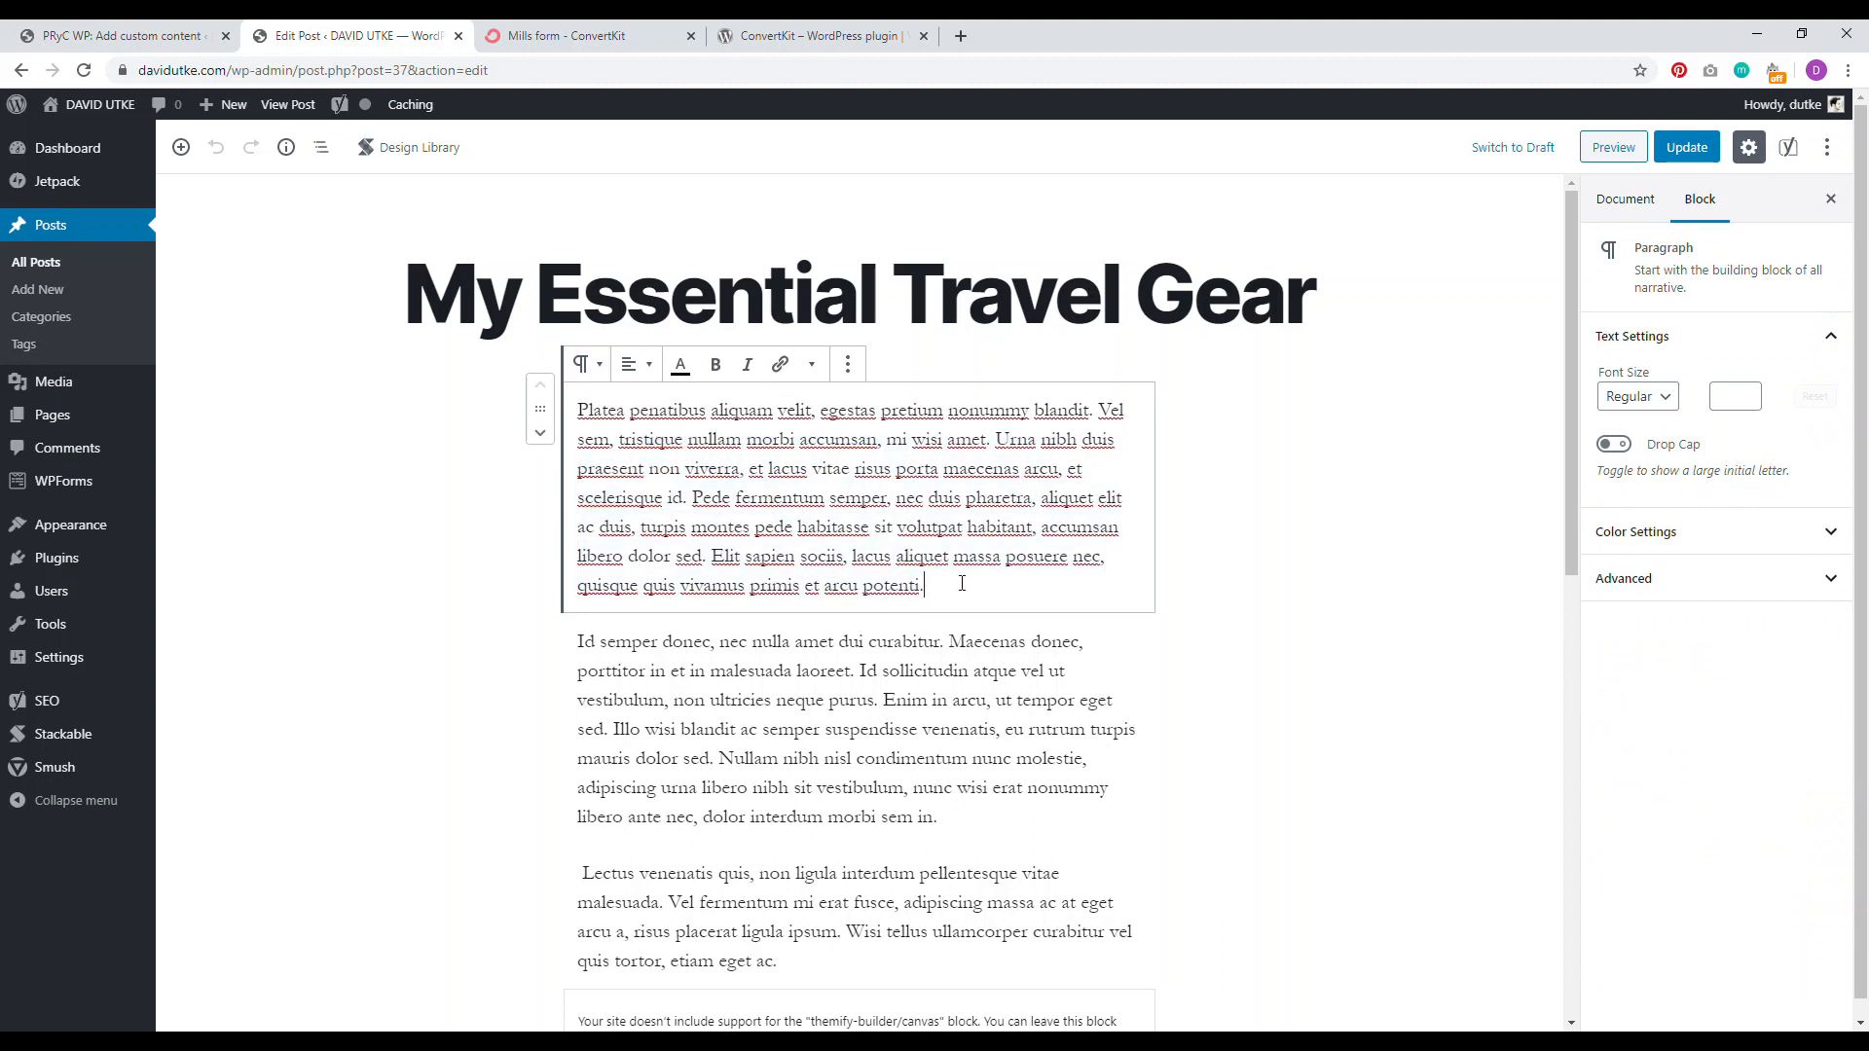
{"action": "key", "text": "Return"}
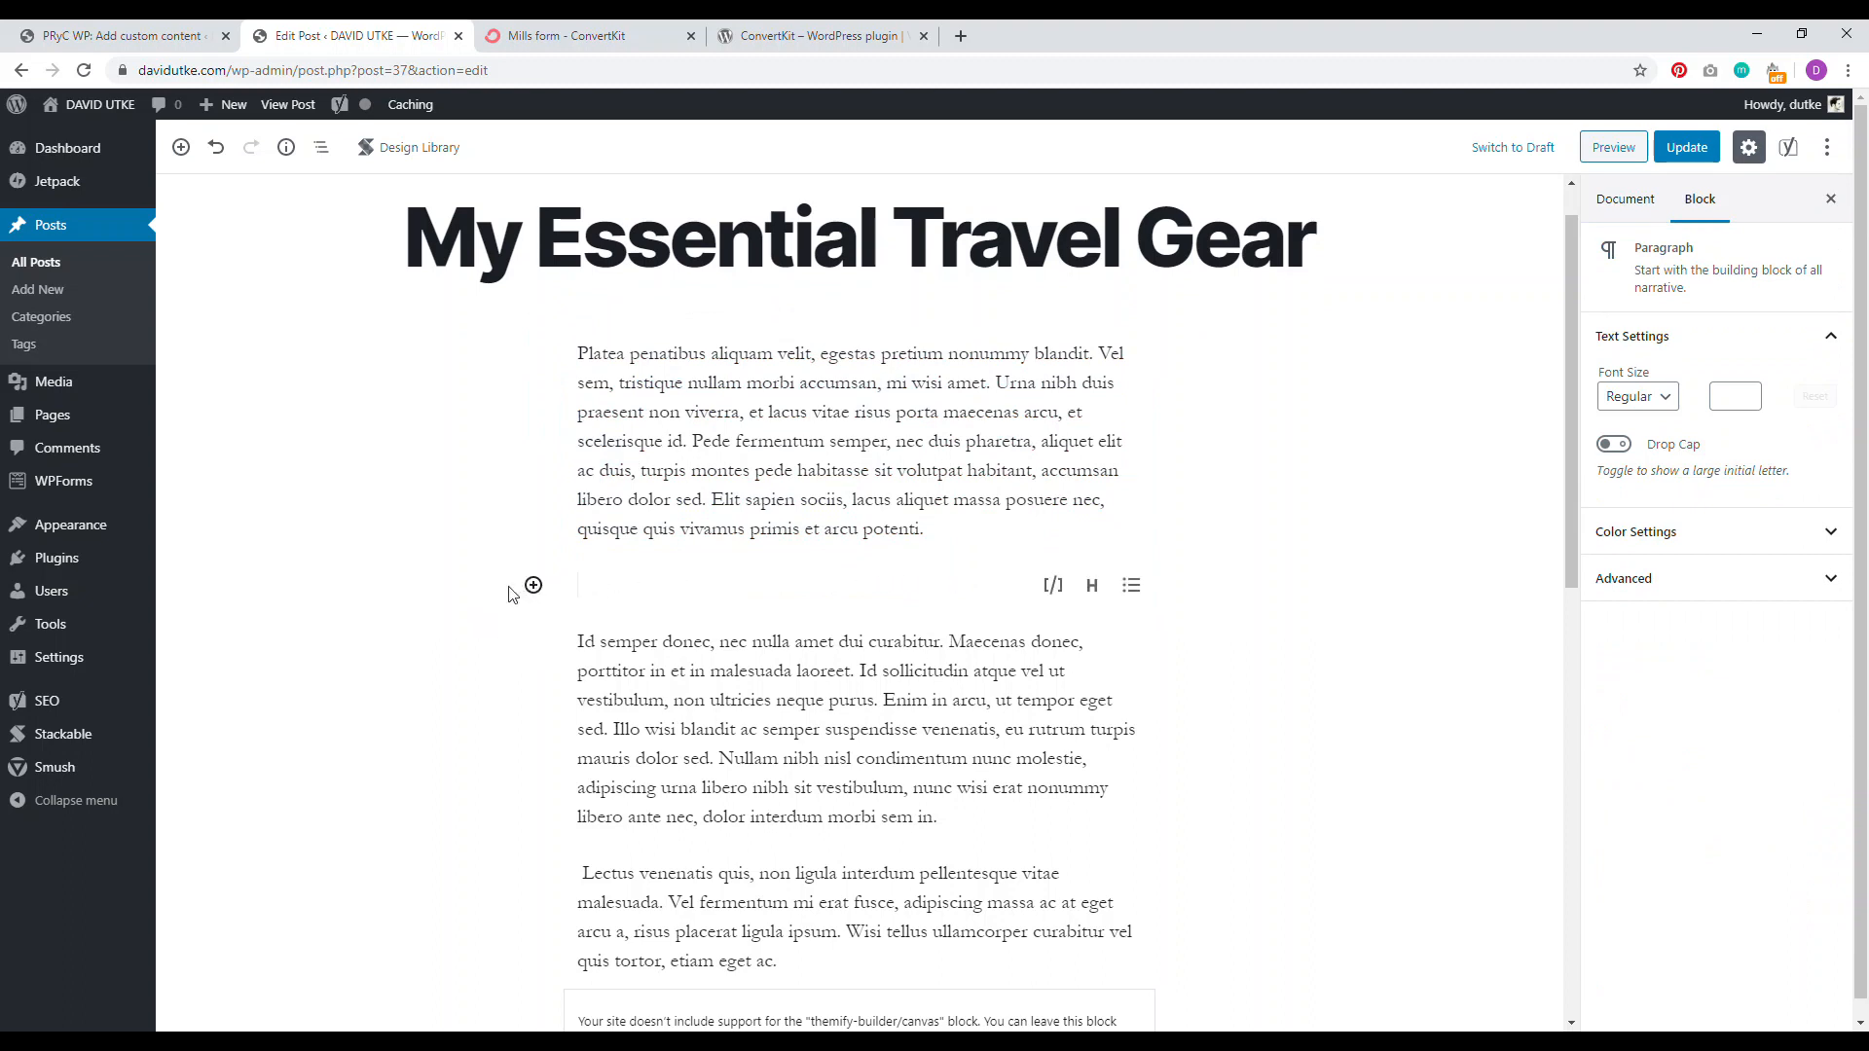
Step: Insert a Custom HTML block holding the ConvertKit form script and update the post
{"action": "left_click", "coordinate": [534, 587]}
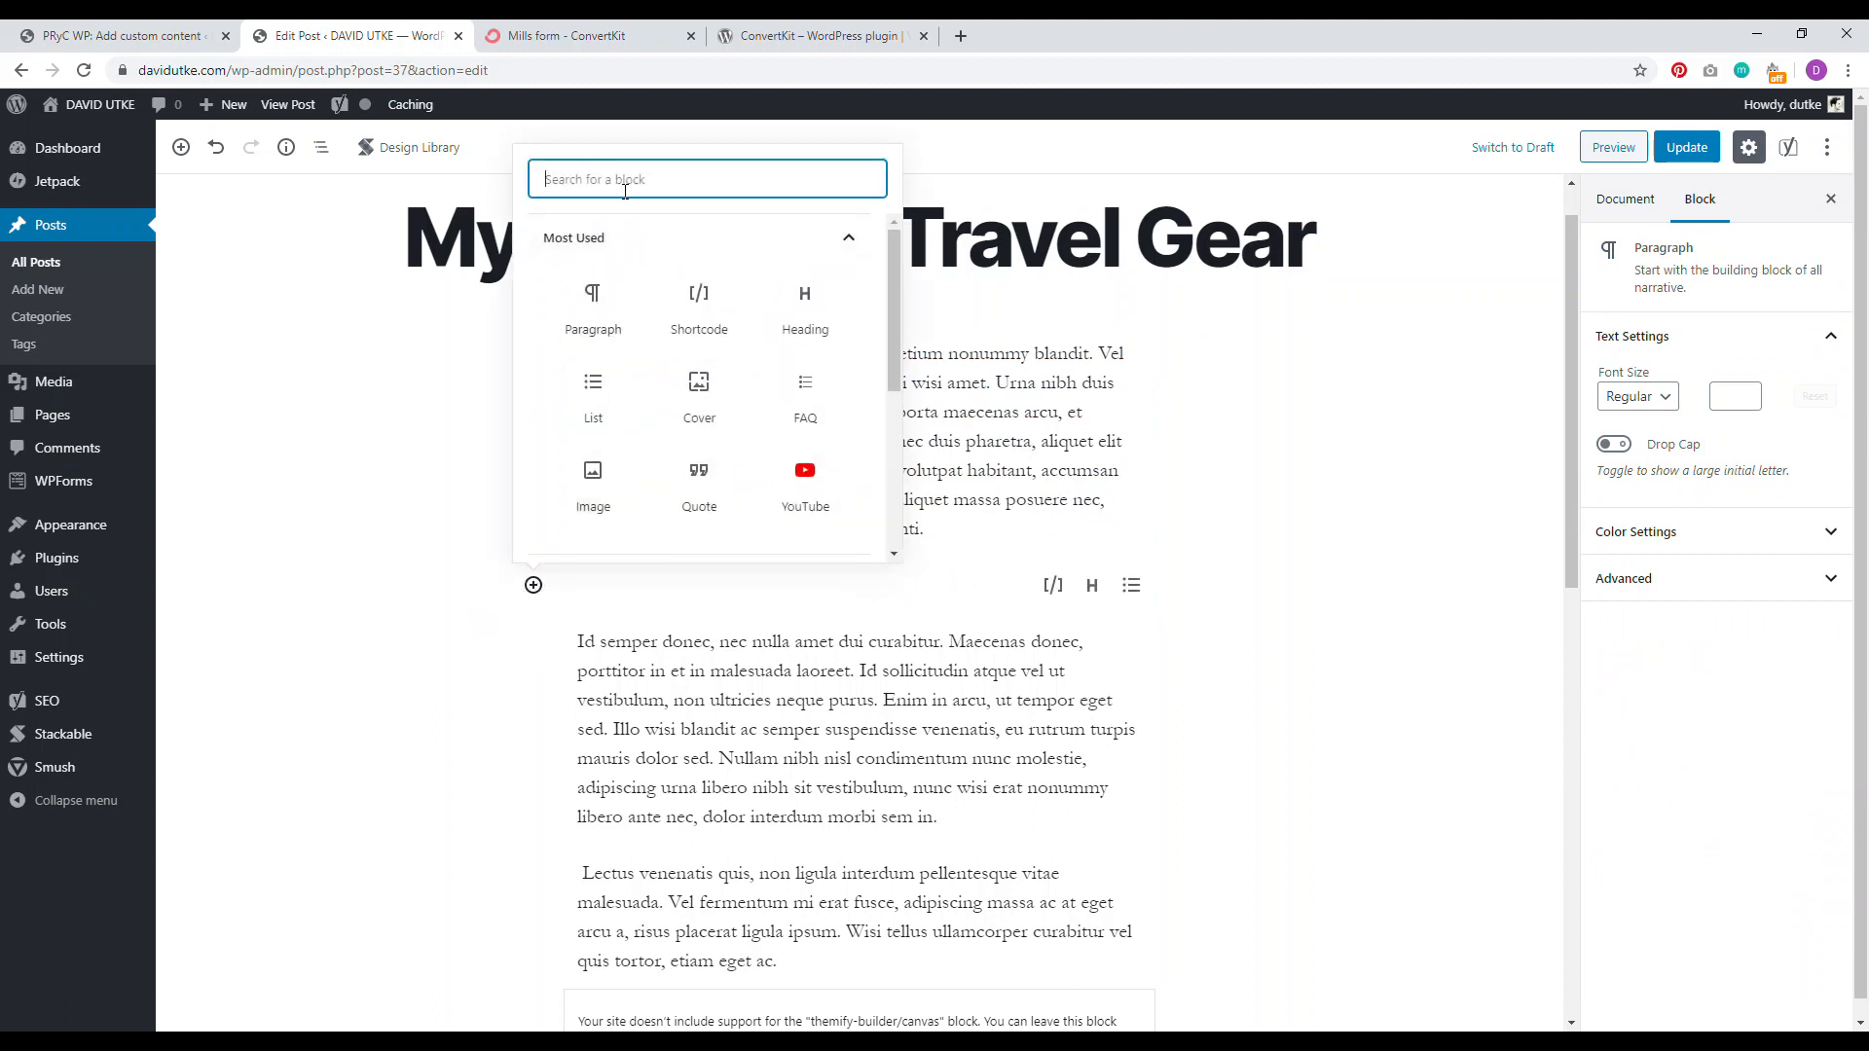
{"action": "type", "text": "html"}
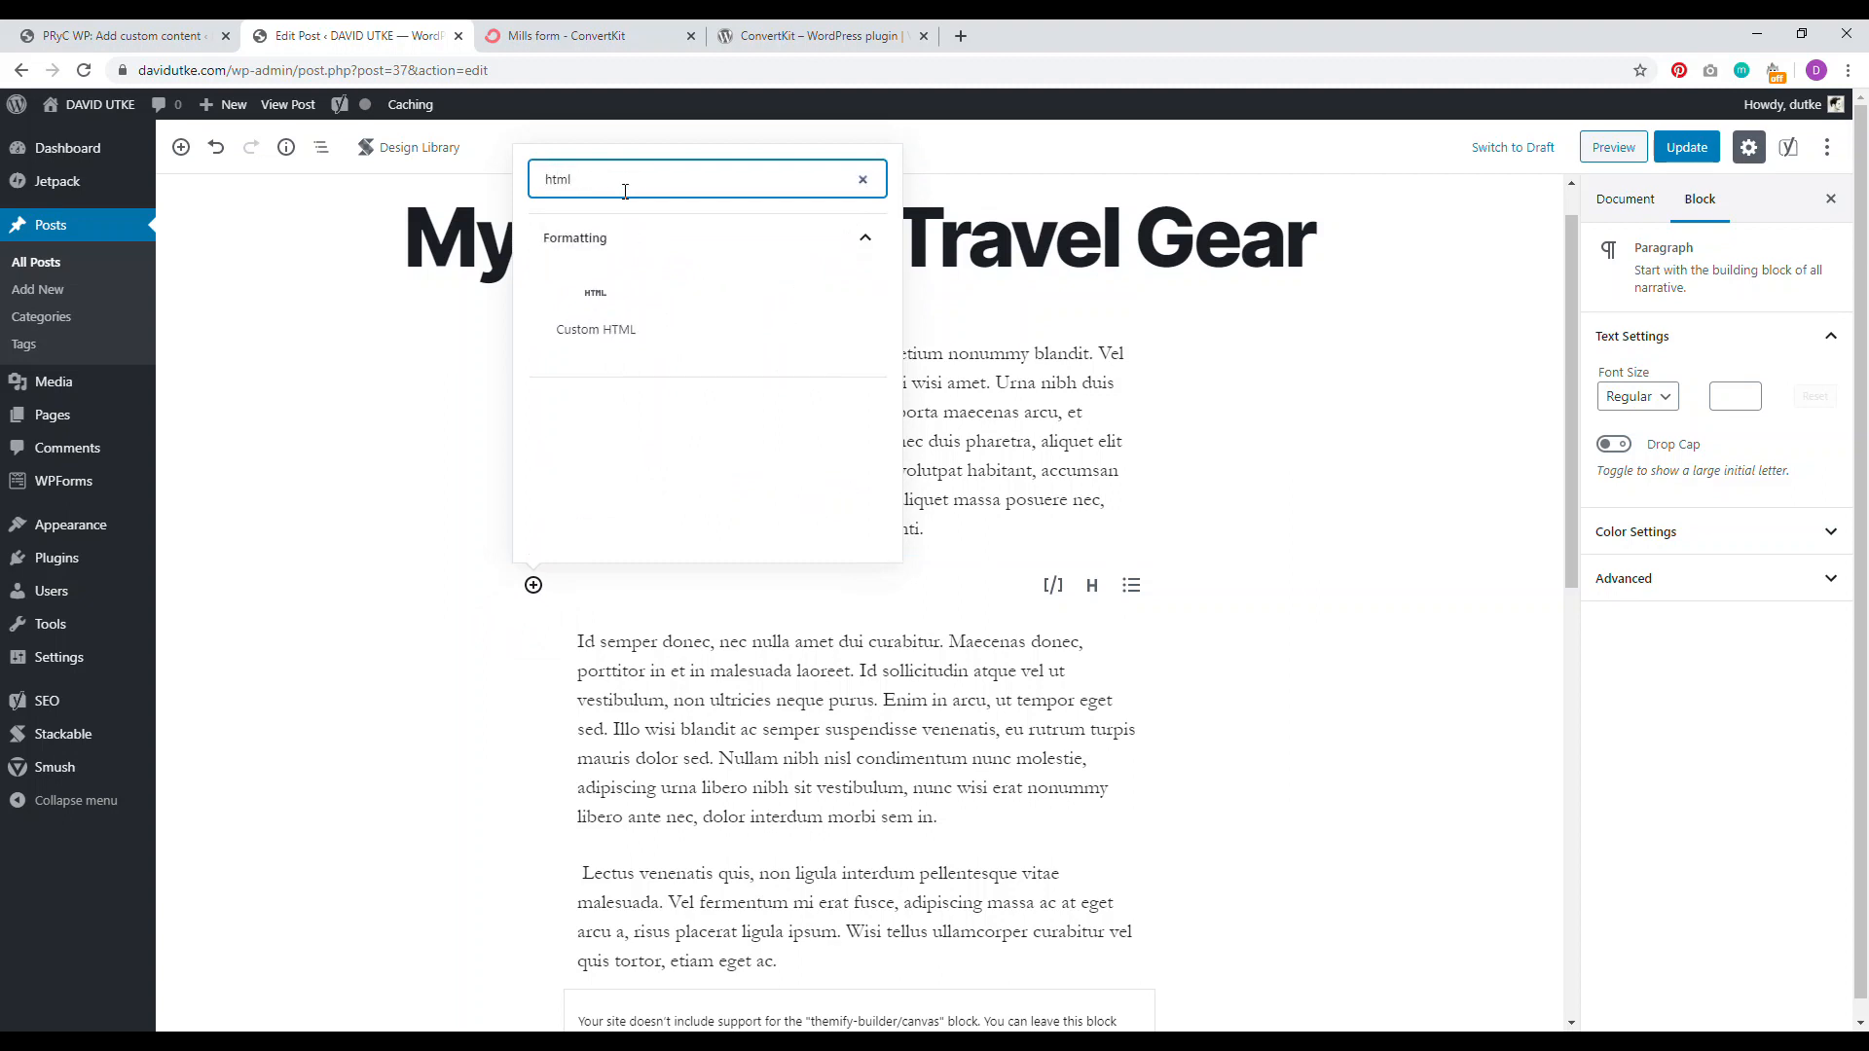
{"action": "left_click", "coordinate": [594, 310]}
{"action": "right_click", "coordinate": [619, 595]}
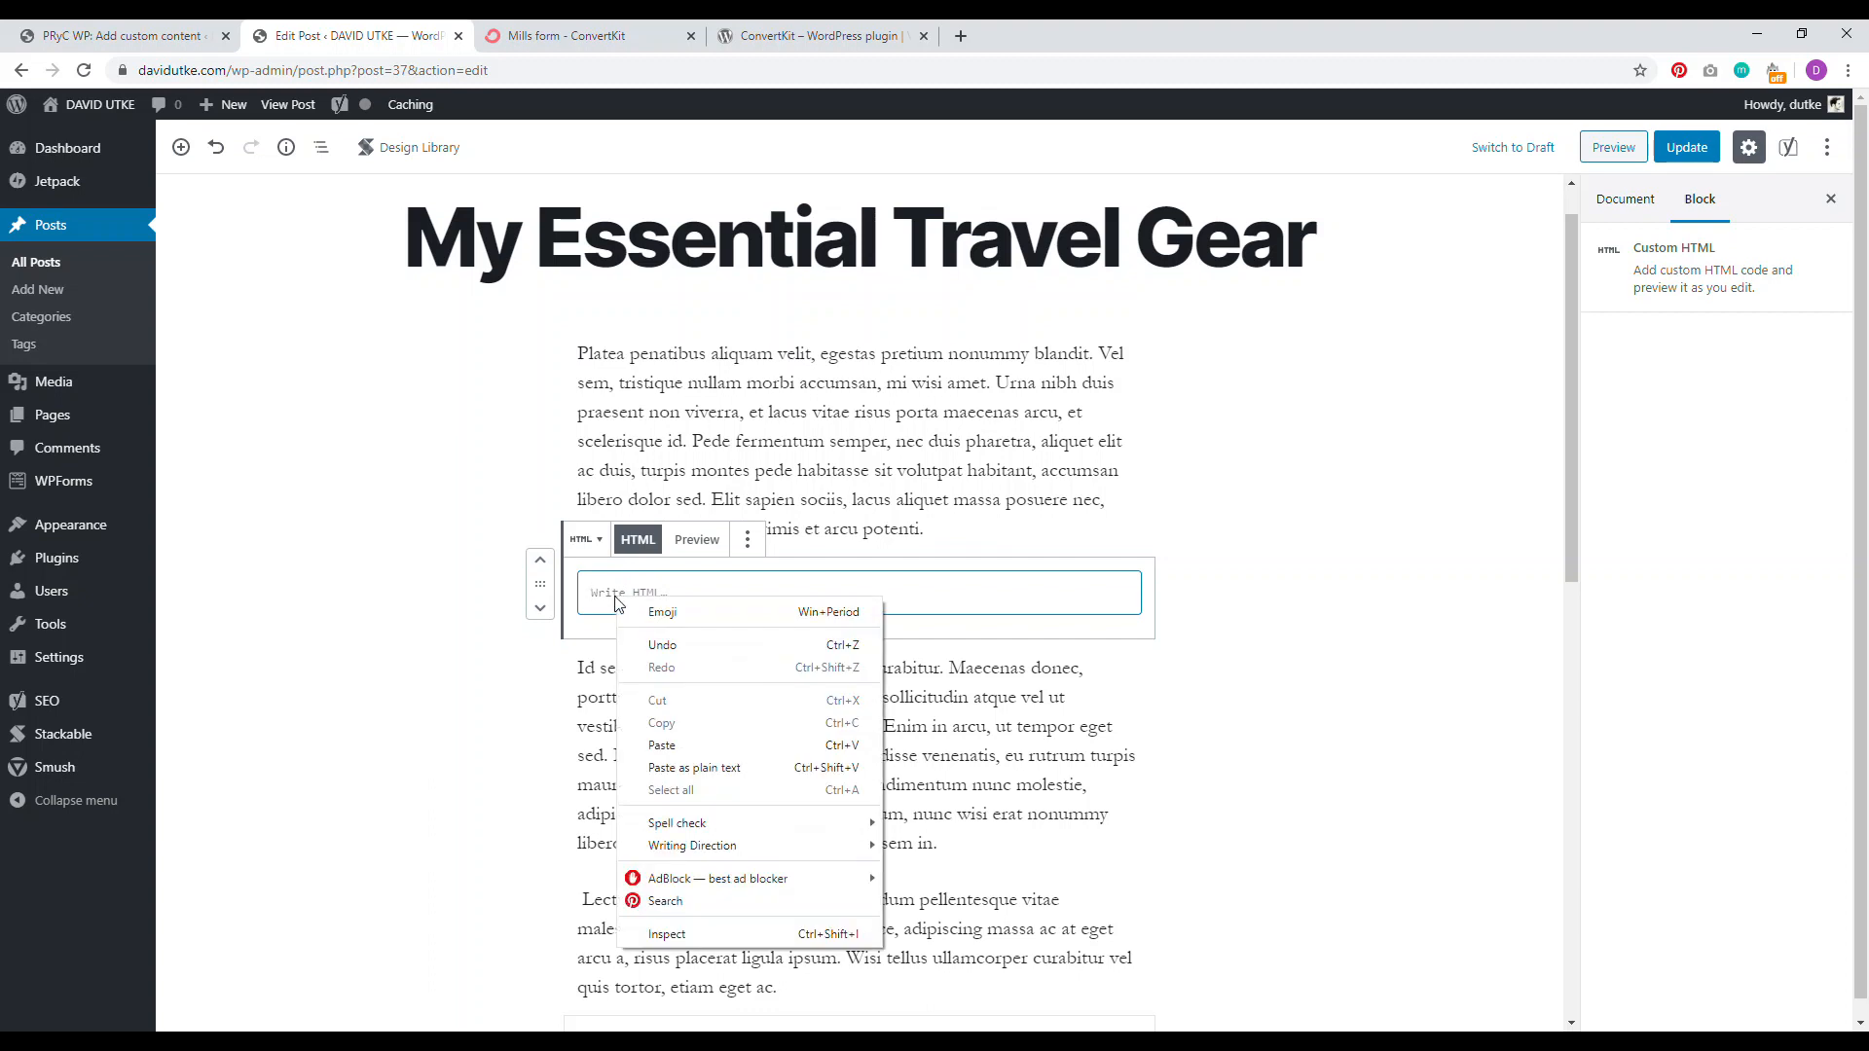
{"action": "left_click", "coordinate": [645, 745]}
{"action": "left_click", "coordinate": [697, 540]}
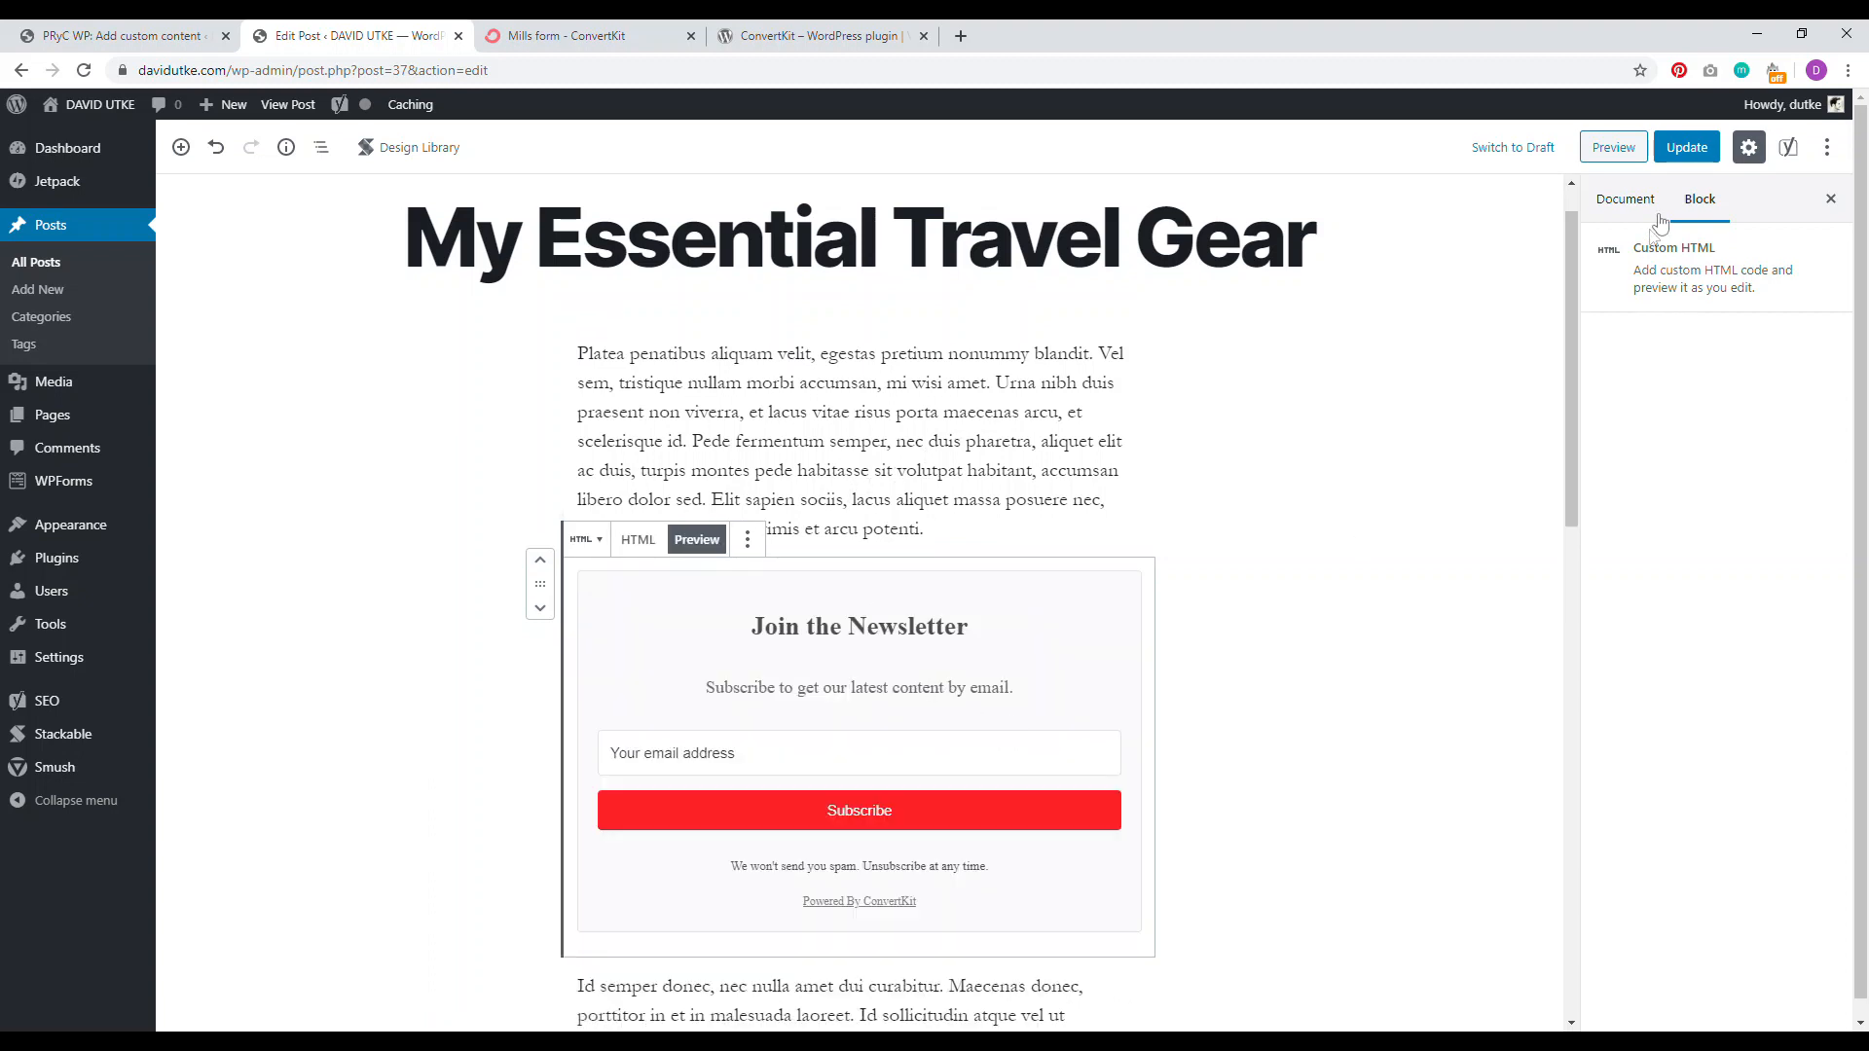
{"action": "left_click", "coordinate": [1687, 147]}
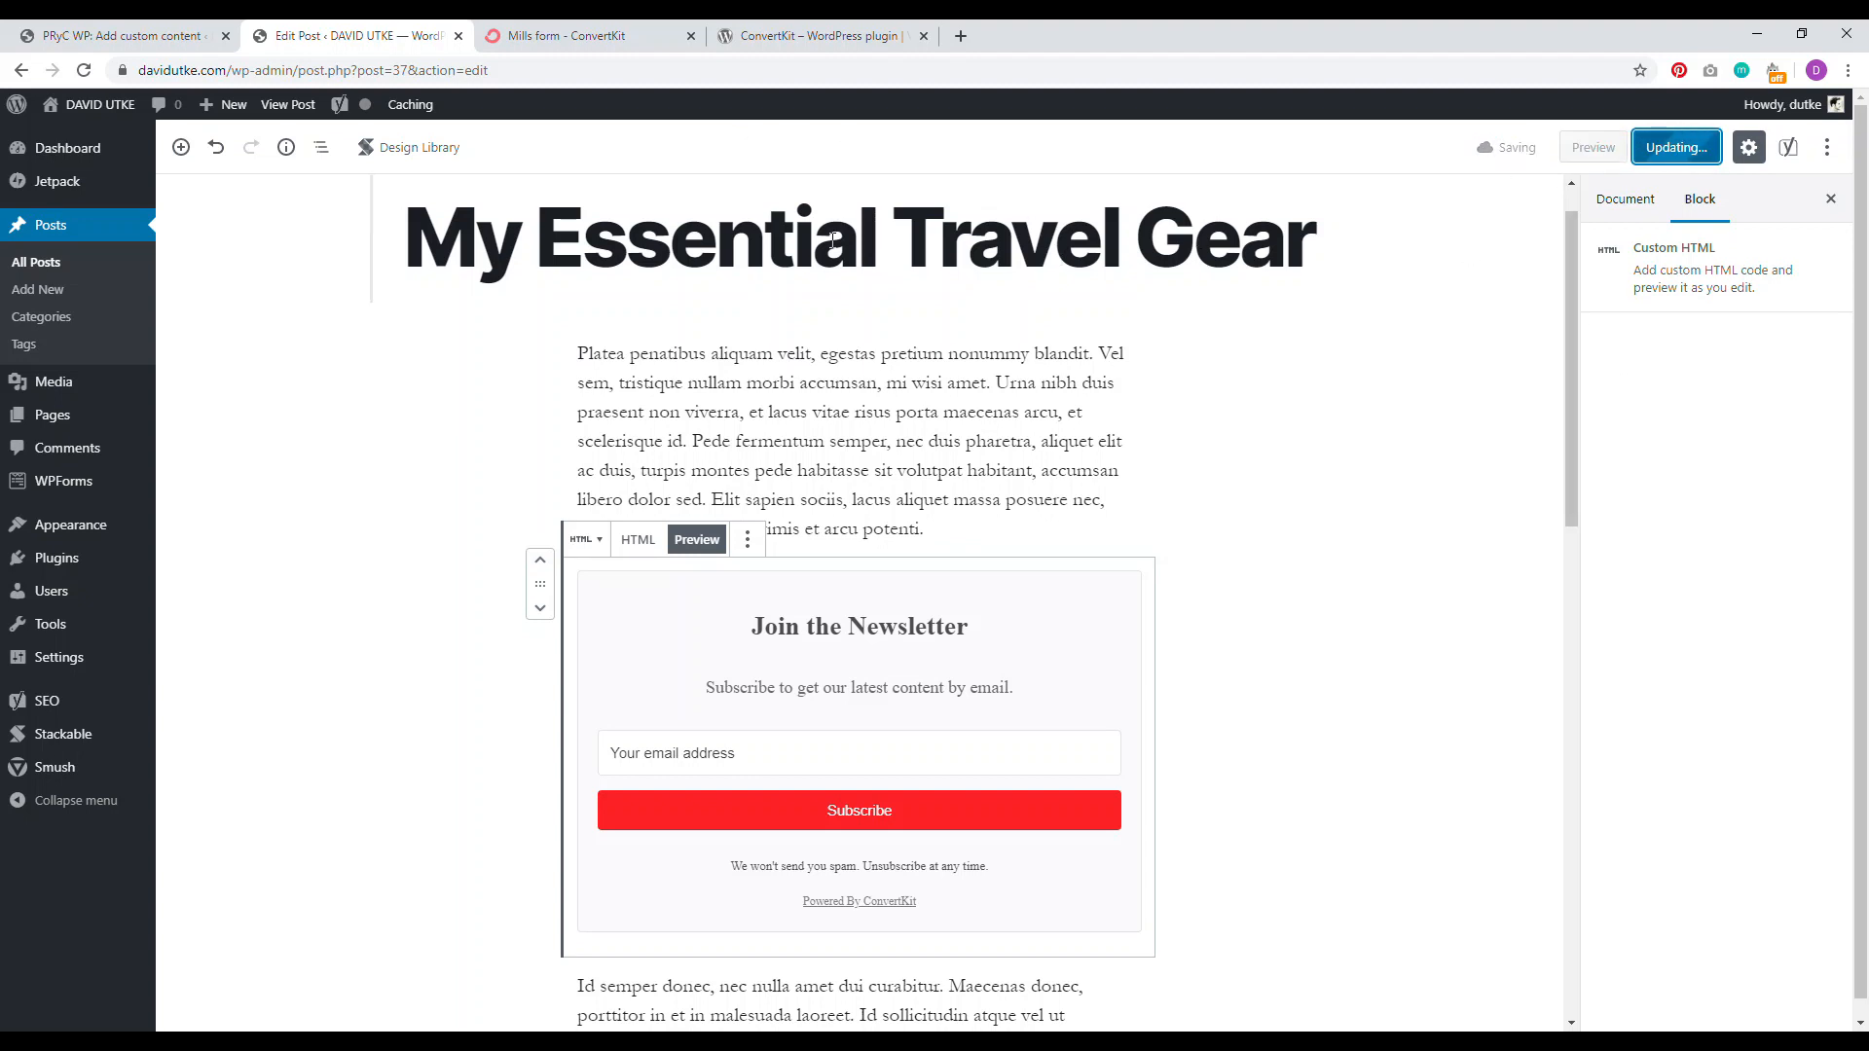
Step: Check the live post's two newsletter forms, then return to the Mills form embed code
{"action": "left_click", "coordinate": [816, 219]}
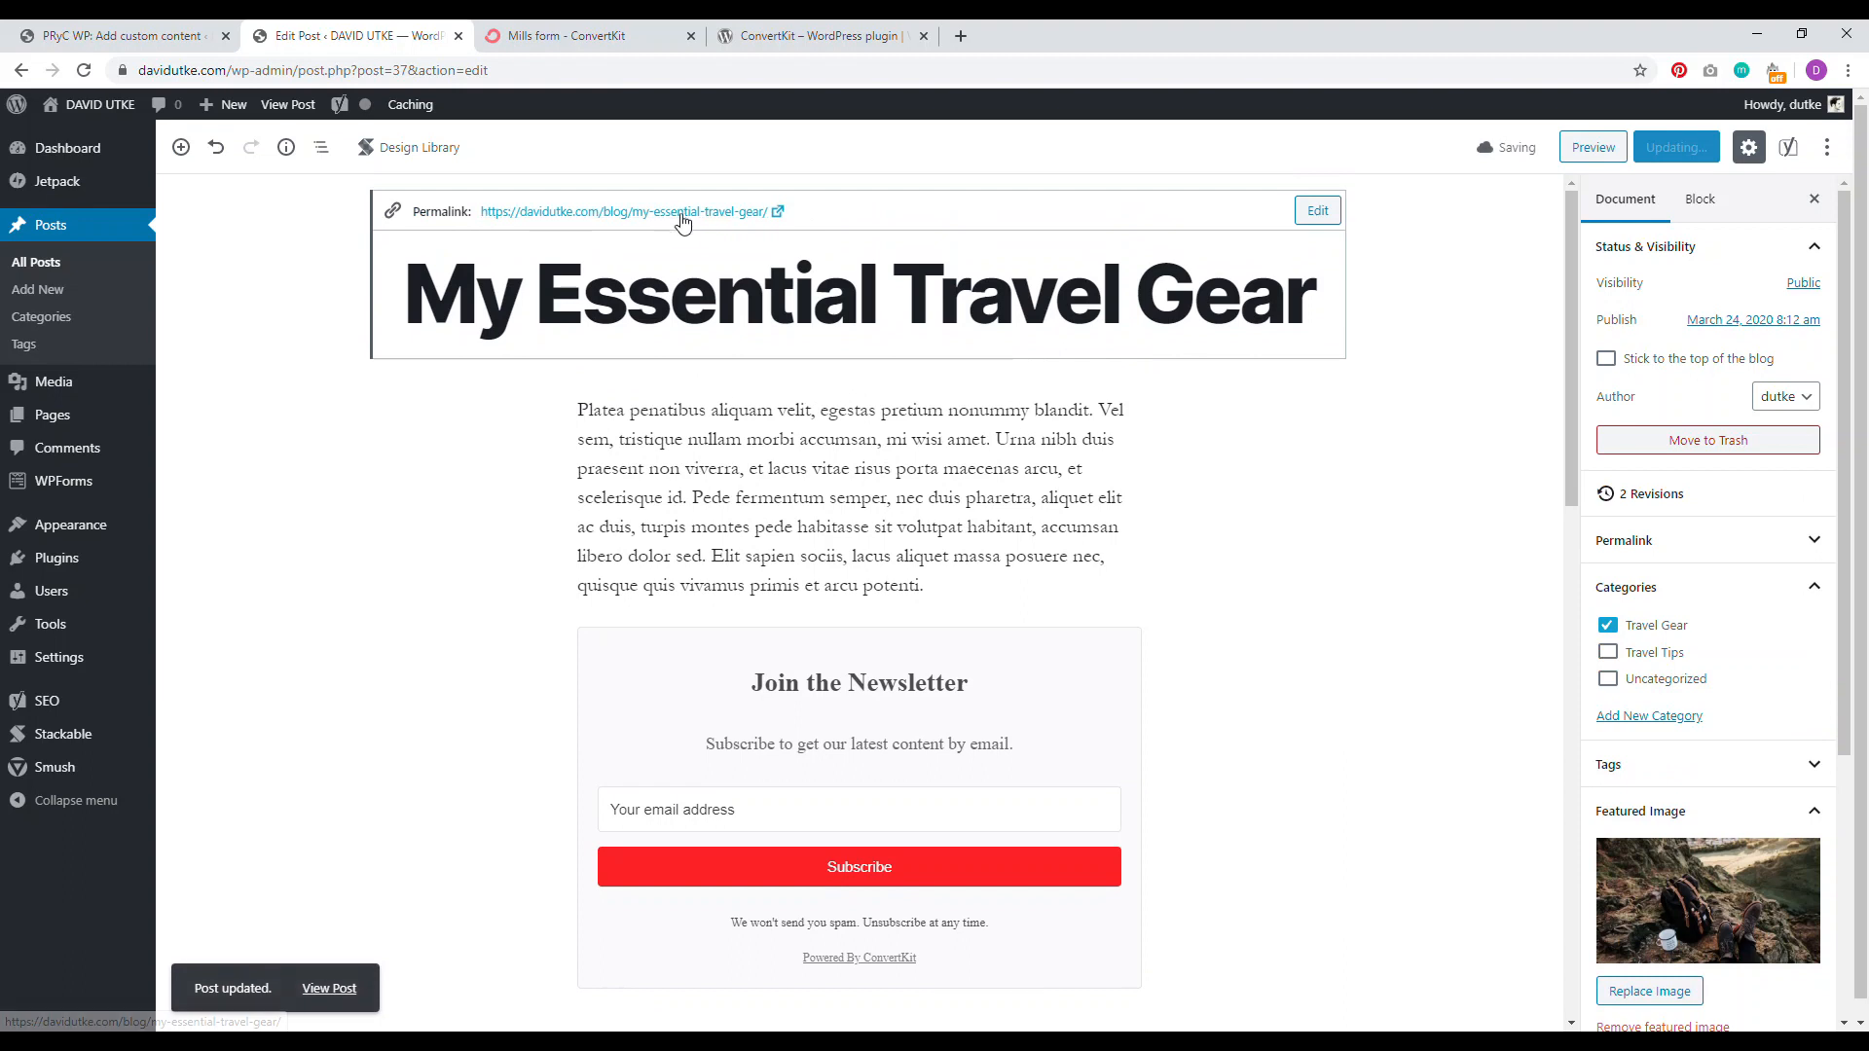
{"action": "left_click", "coordinate": [678, 213]}
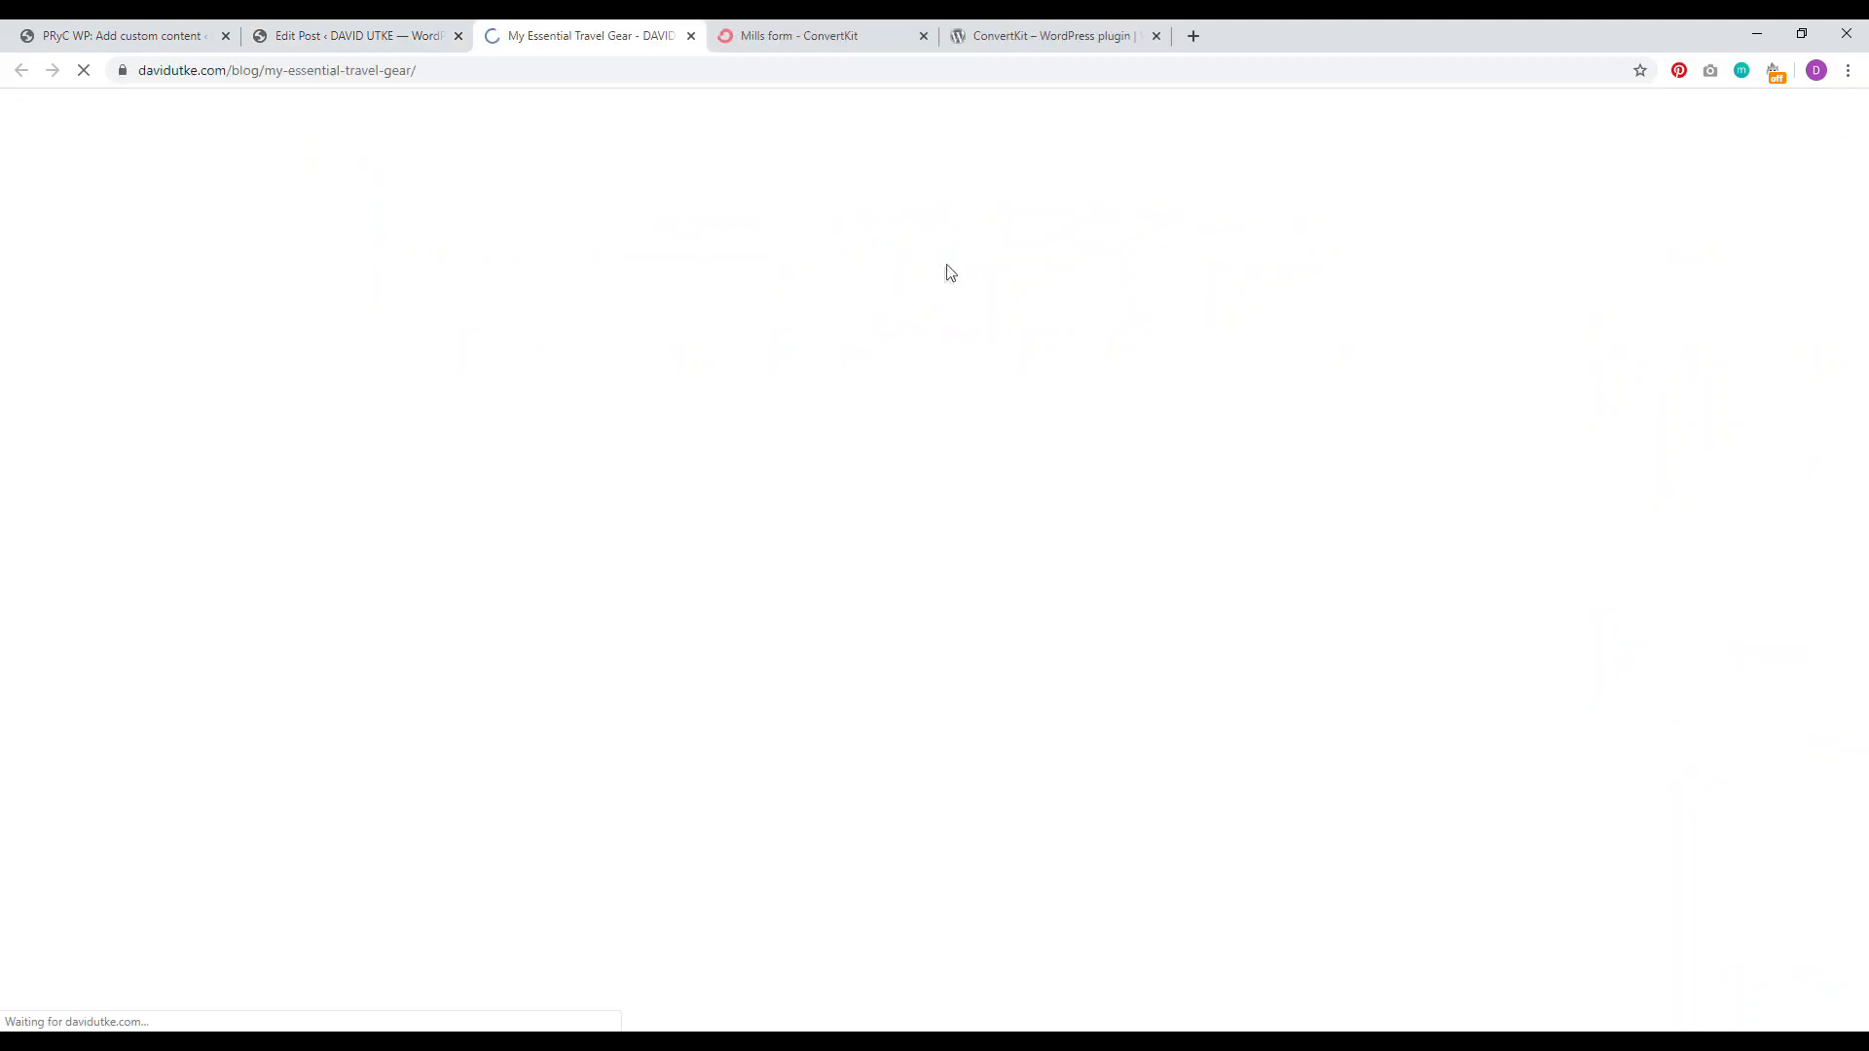
{"action": "scroll", "coordinate": [1586, 451], "scroll_direction": "down", "scroll_amount": 10}
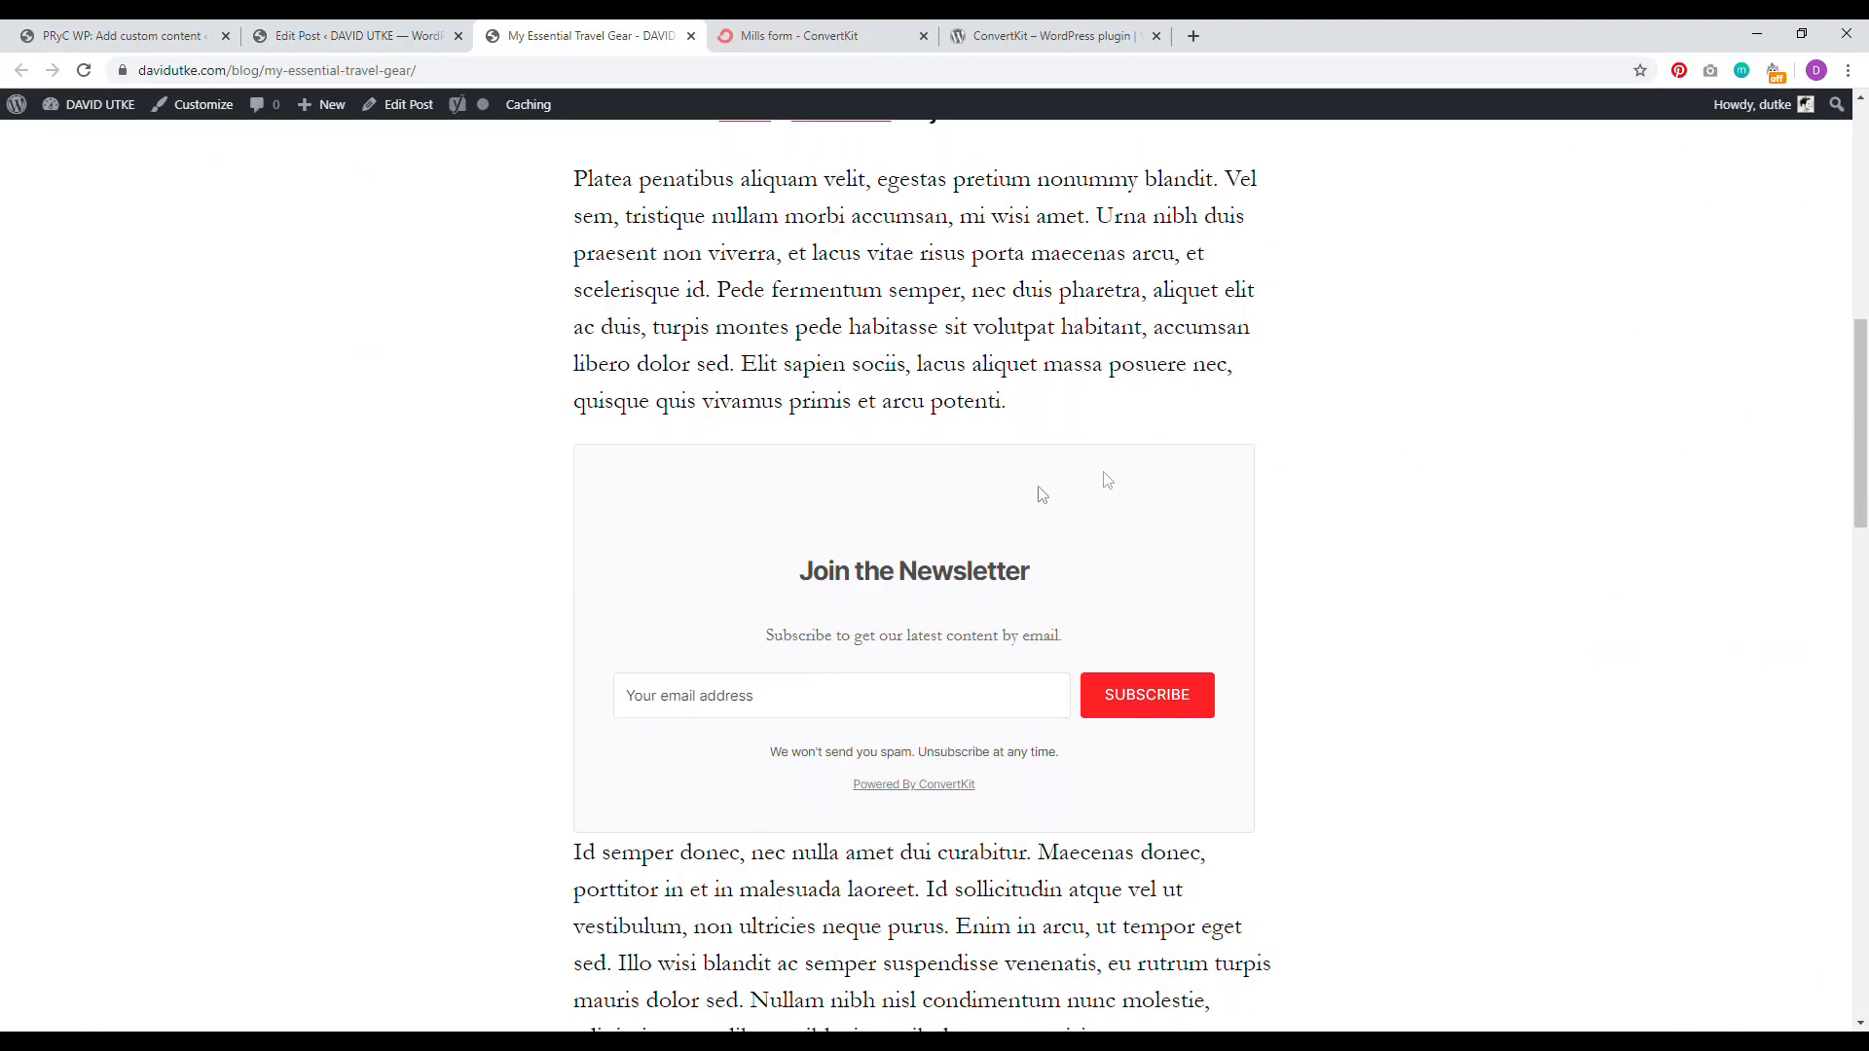
{"action": "mouse_move", "coordinate": [1862, 380]}
{"action": "left_mouse_down"}
{"action": "mouse_move", "coordinate": [1862, 520]}
{"action": "mouse_move", "coordinate": [1861, 388]}
{"action": "left_mouse_up"}
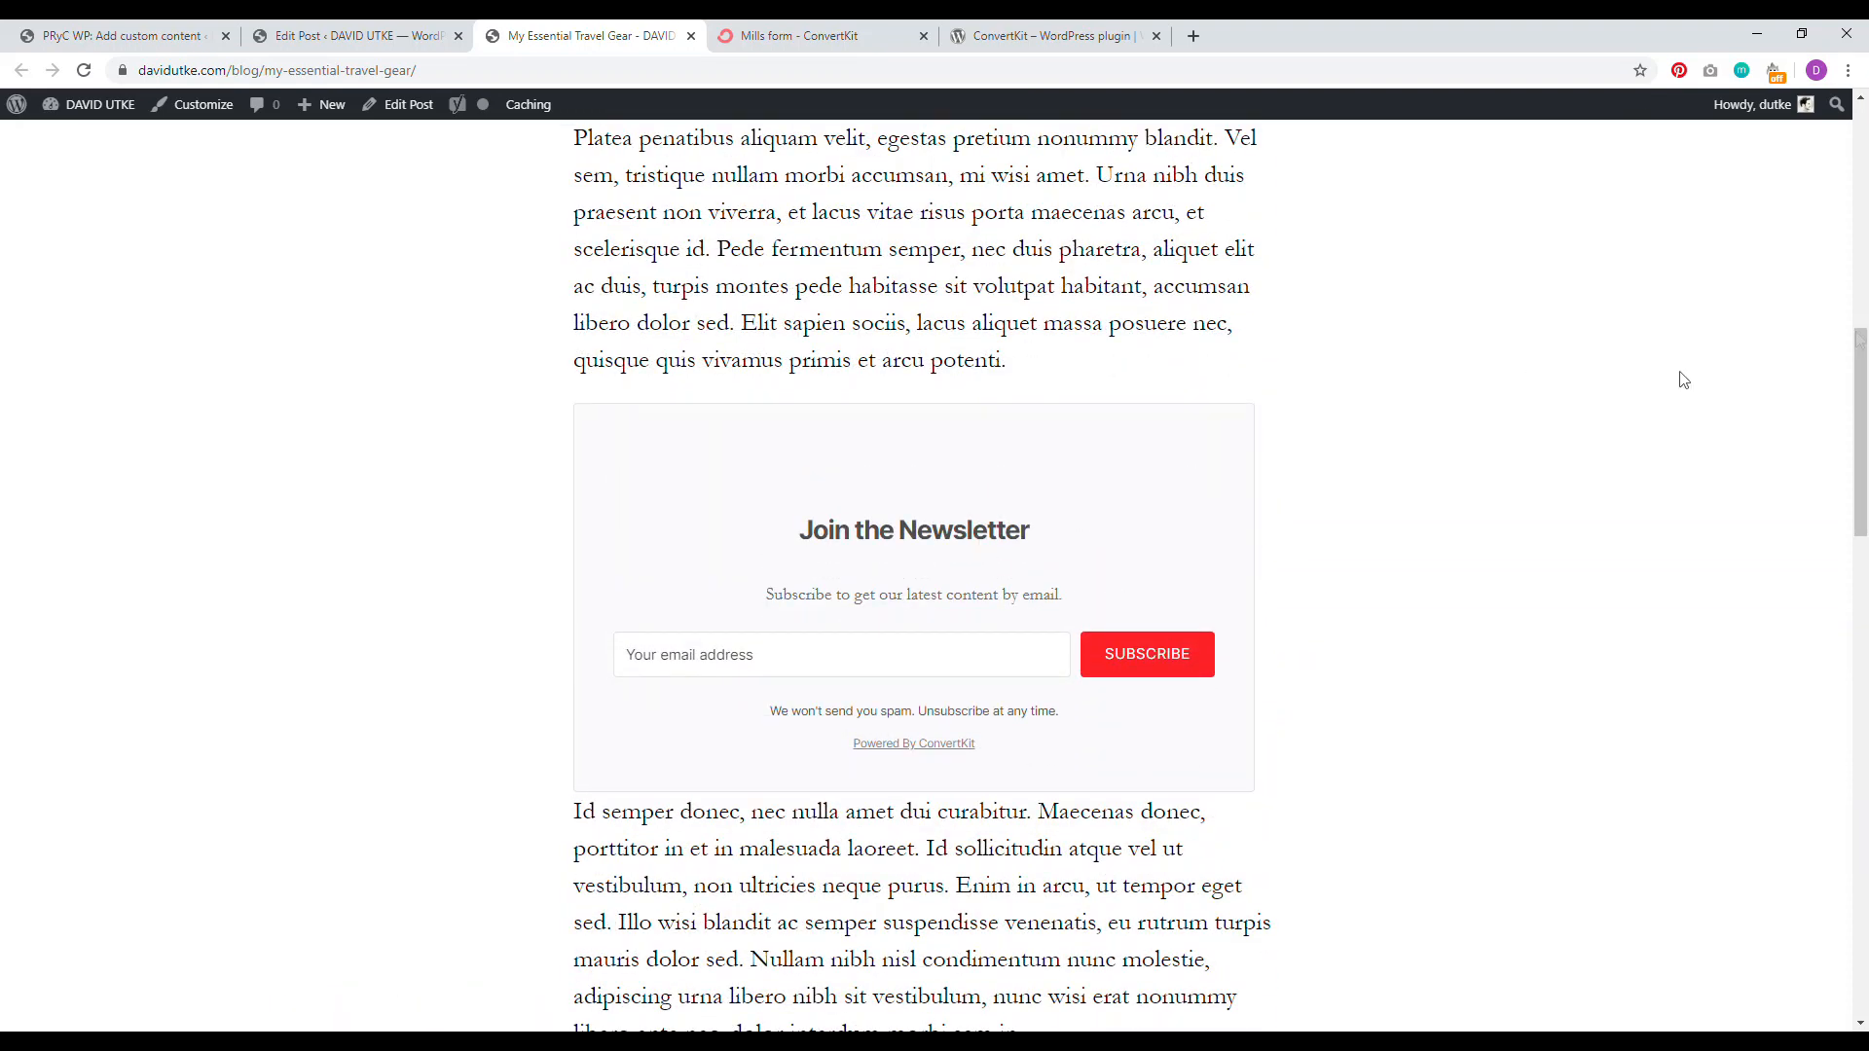
{"action": "scroll", "coordinate": [1856, 511], "scroll_direction": "down", "scroll_amount": 5}
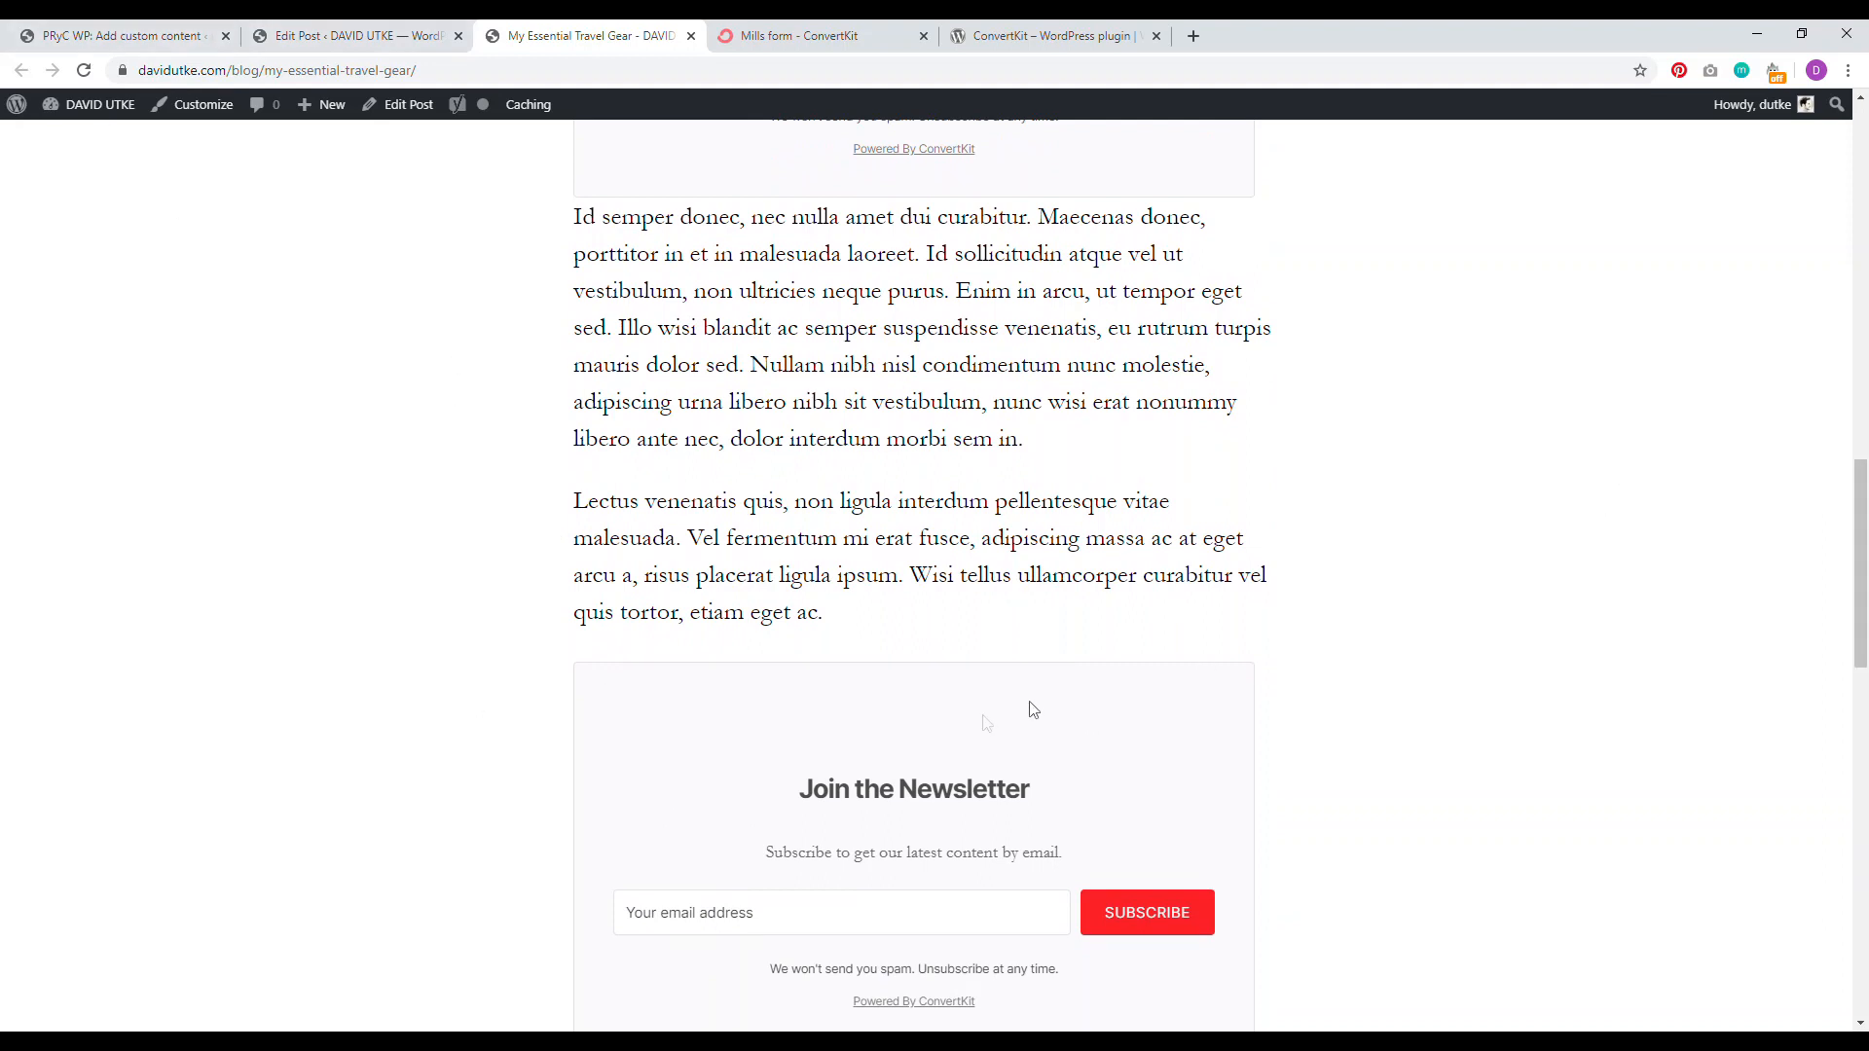
{"action": "scroll", "coordinate": [1300, 699], "scroll_direction": "up", "scroll_amount": 6}
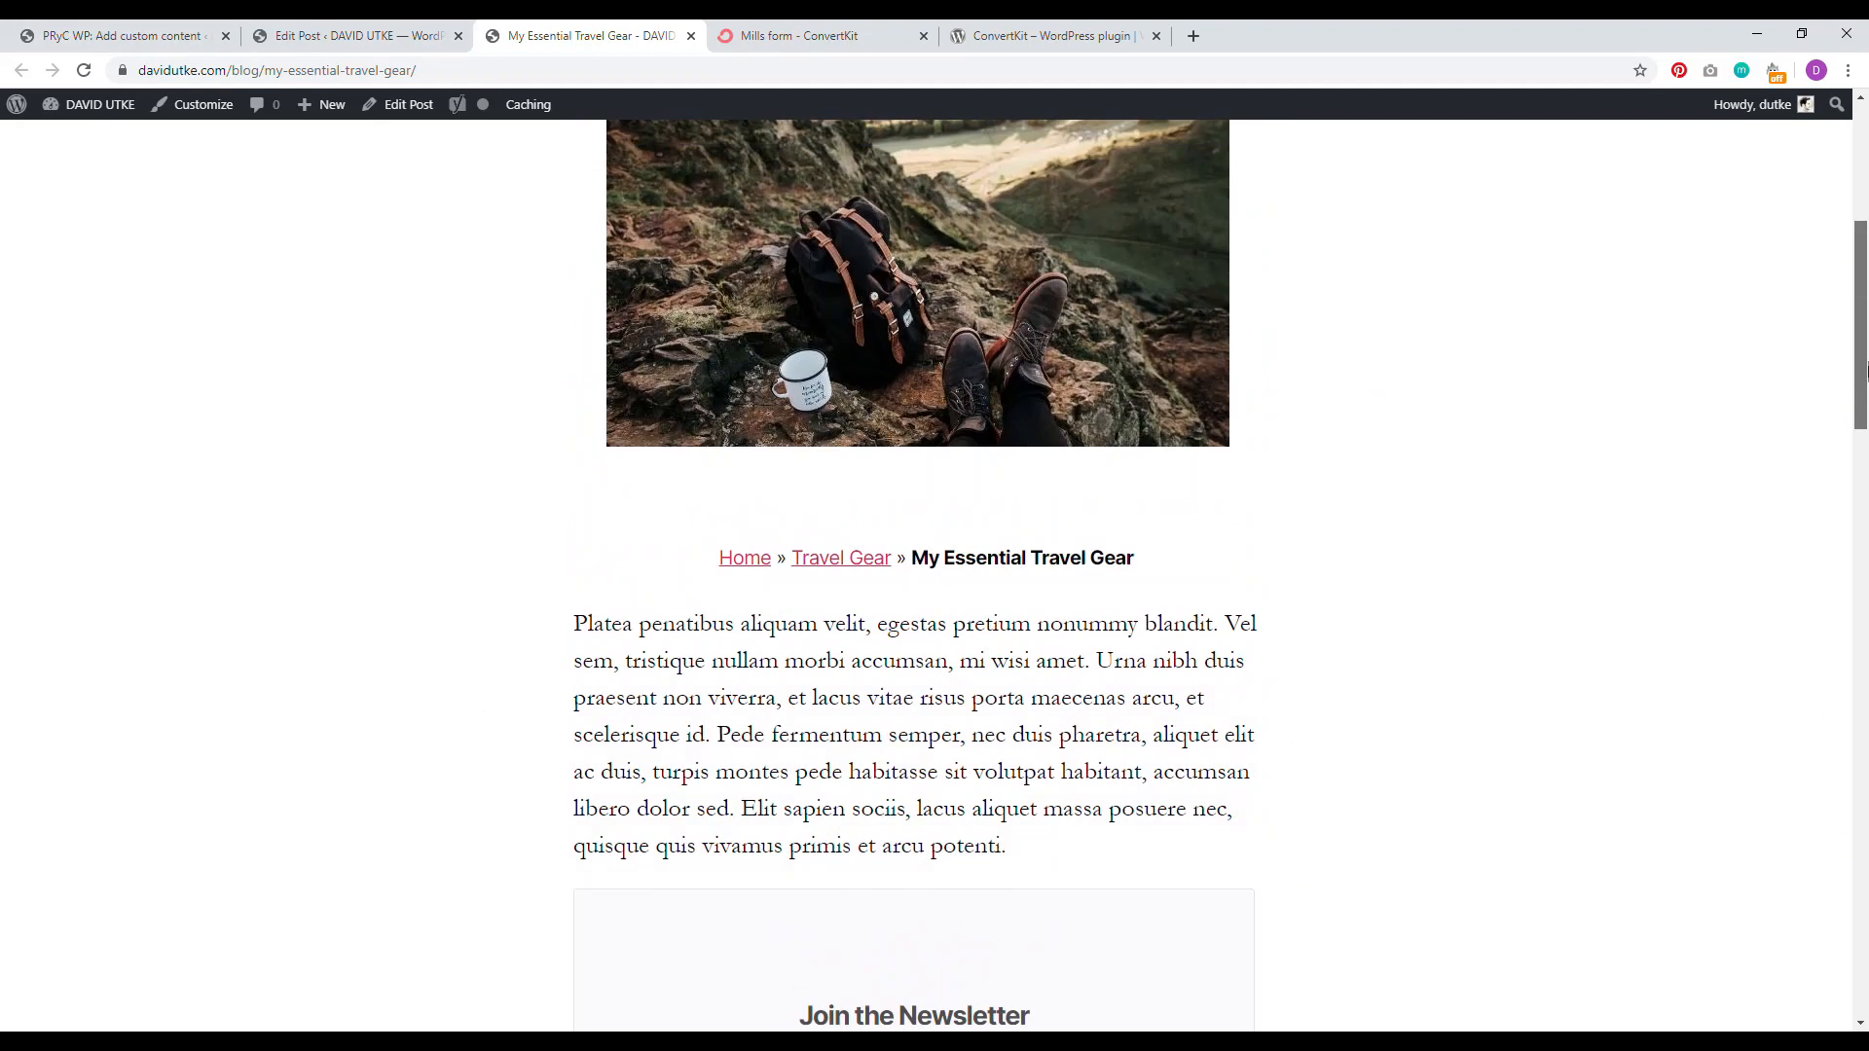
{"action": "scroll", "coordinate": [1765, 263], "scroll_direction": "up", "scroll_amount": 3}
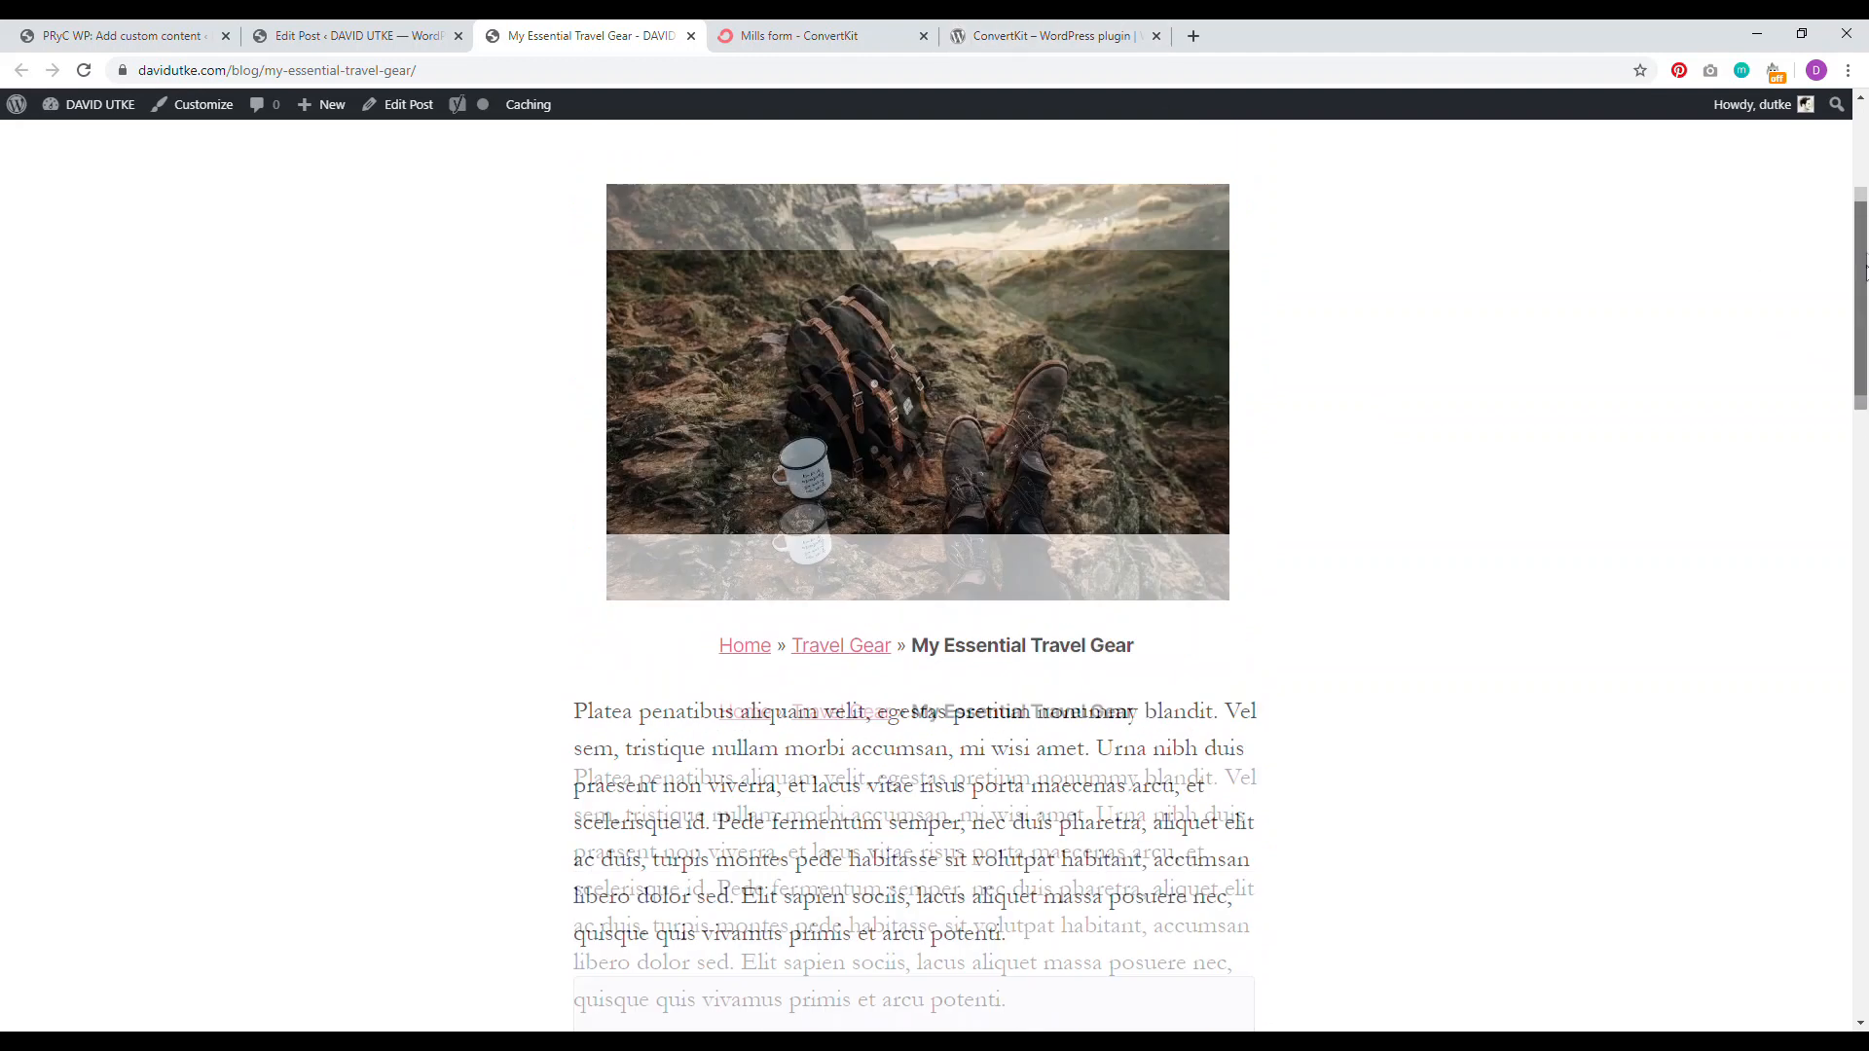
{"action": "scroll", "coordinate": [1865, 237], "scroll_direction": "up", "scroll_amount": 2}
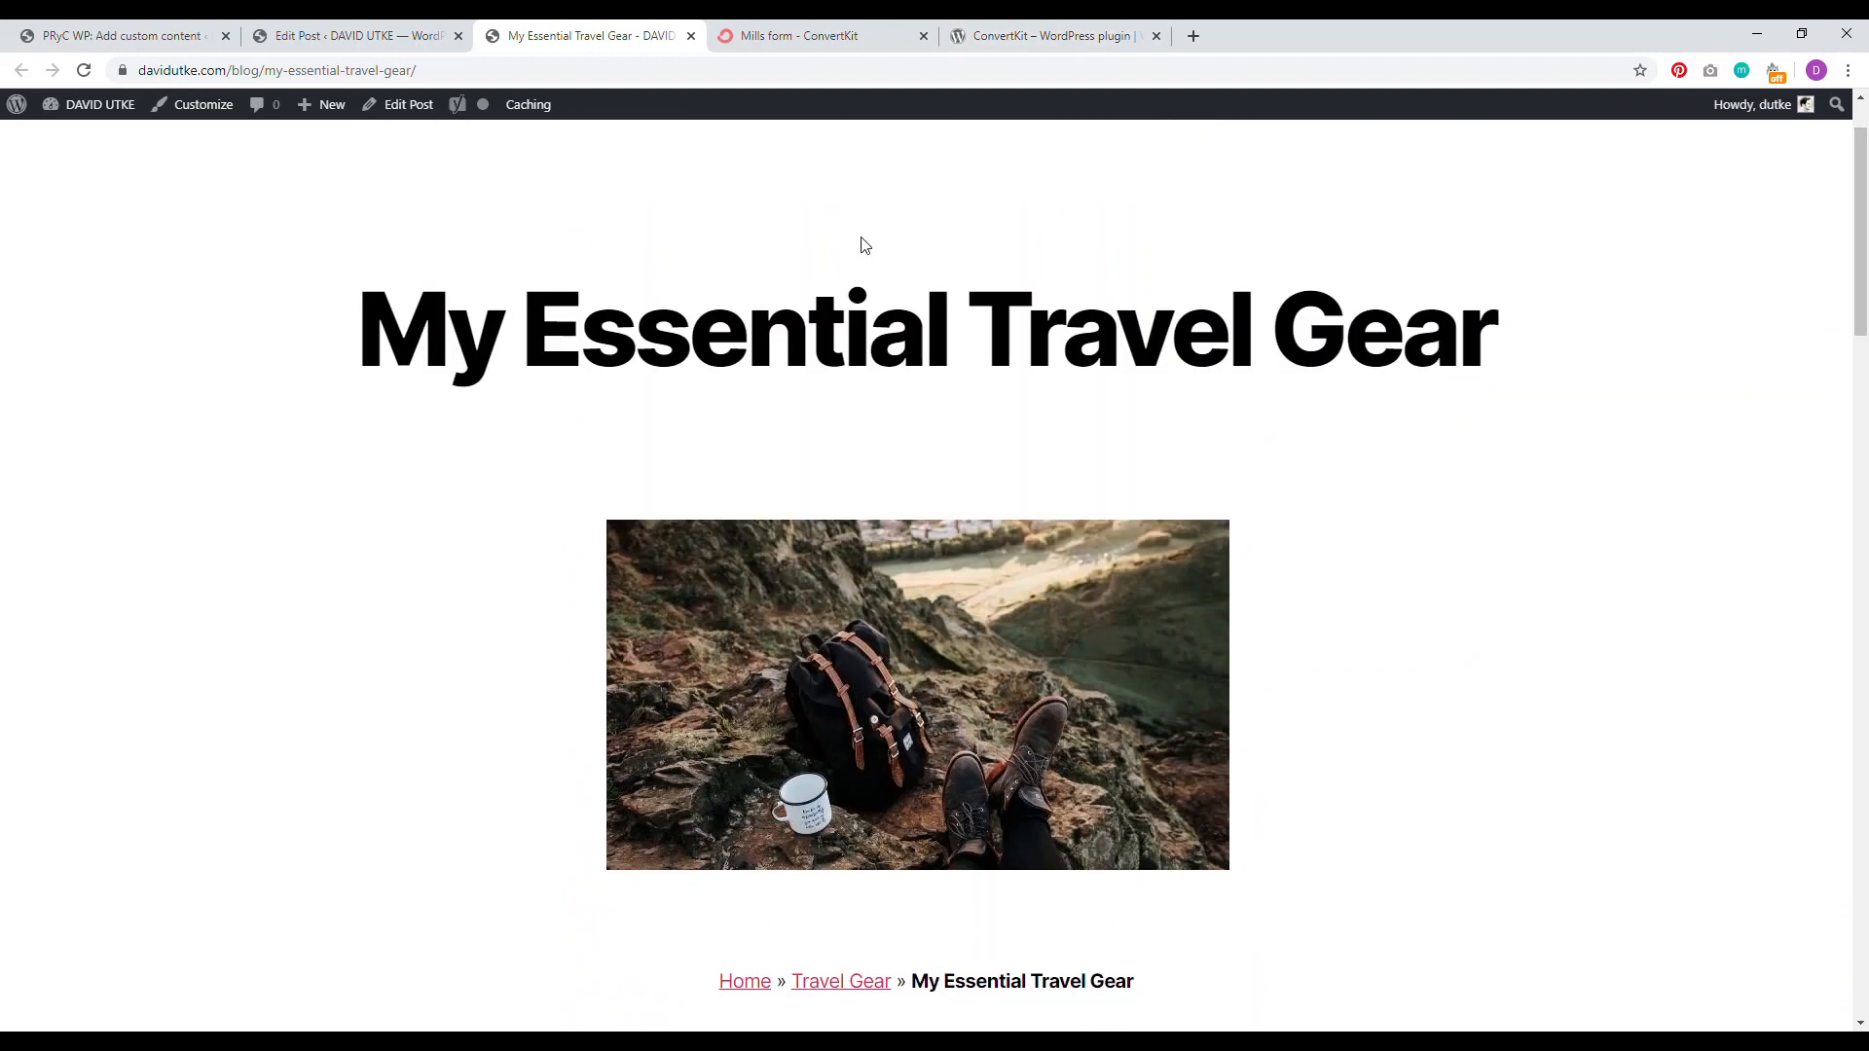
{"action": "left_click", "coordinate": [895, 46]}
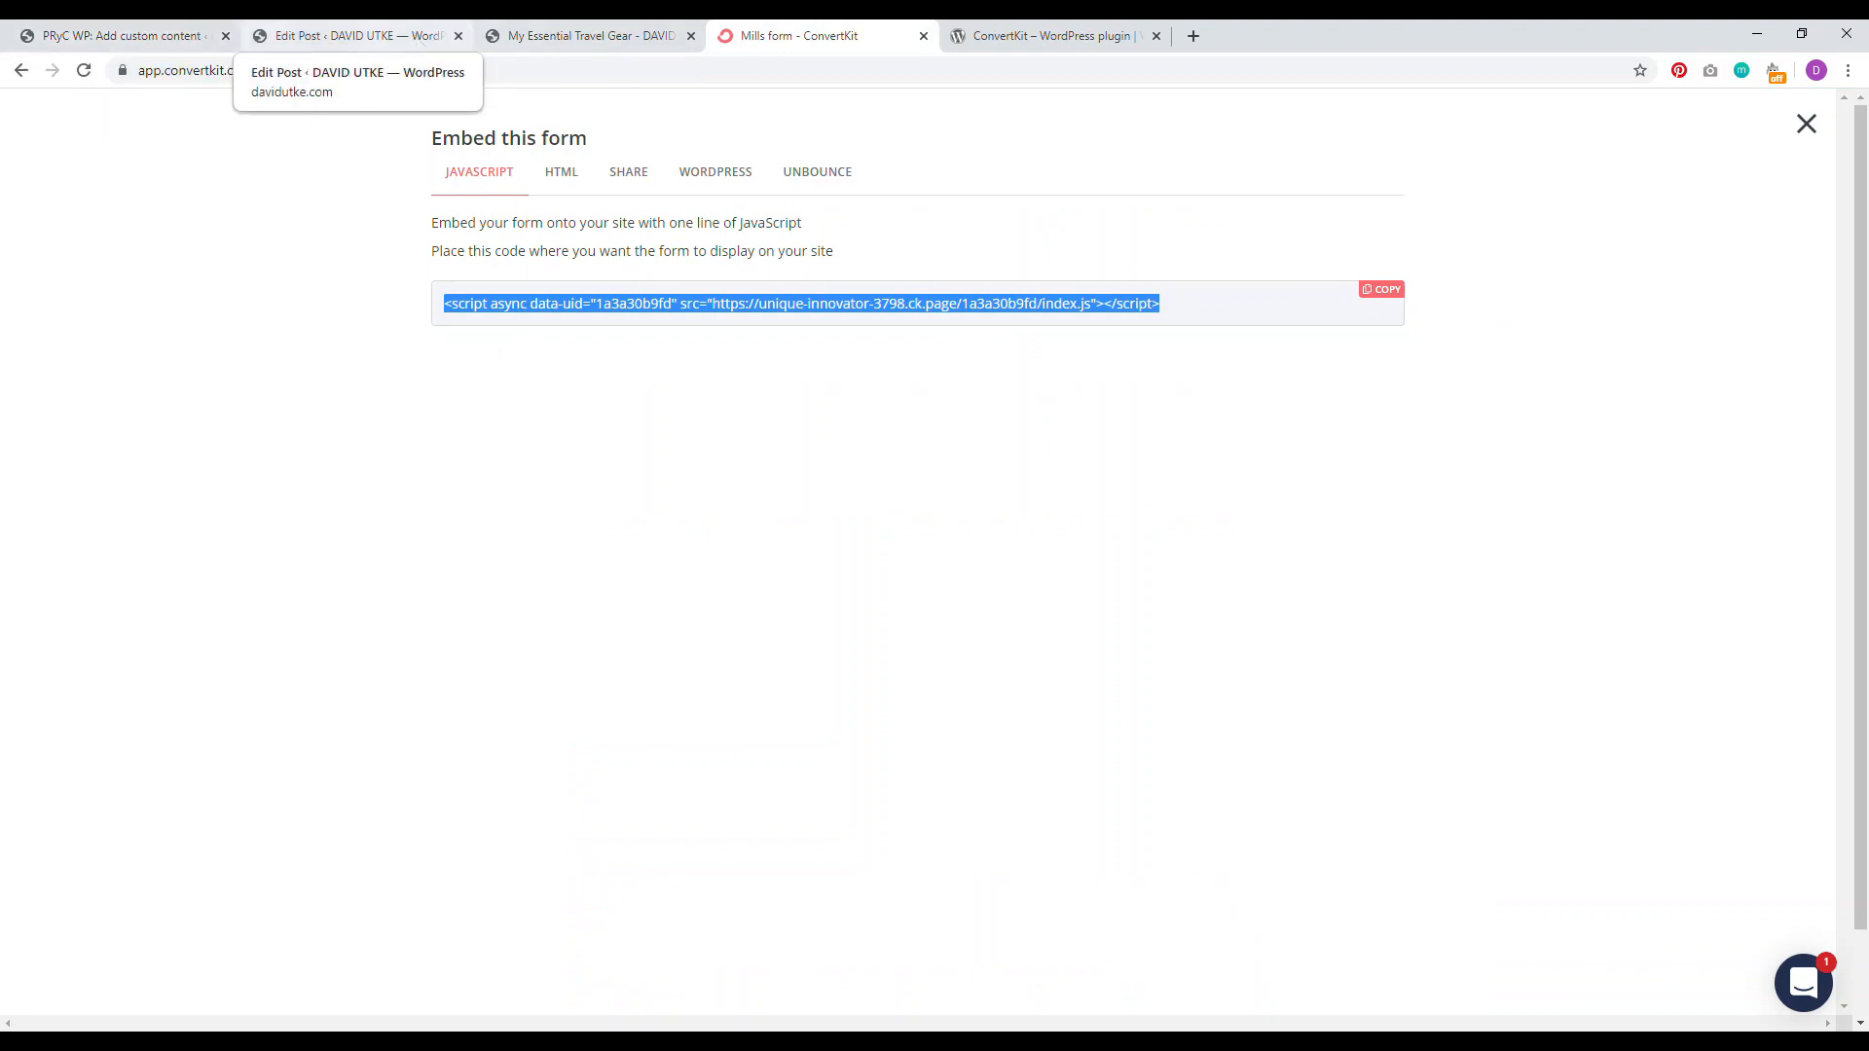
Step: Check the PRyC WP bottom-content setting, then view the Is Blogging Dead? article on the site
{"action": "left_click", "coordinate": [116, 35]}
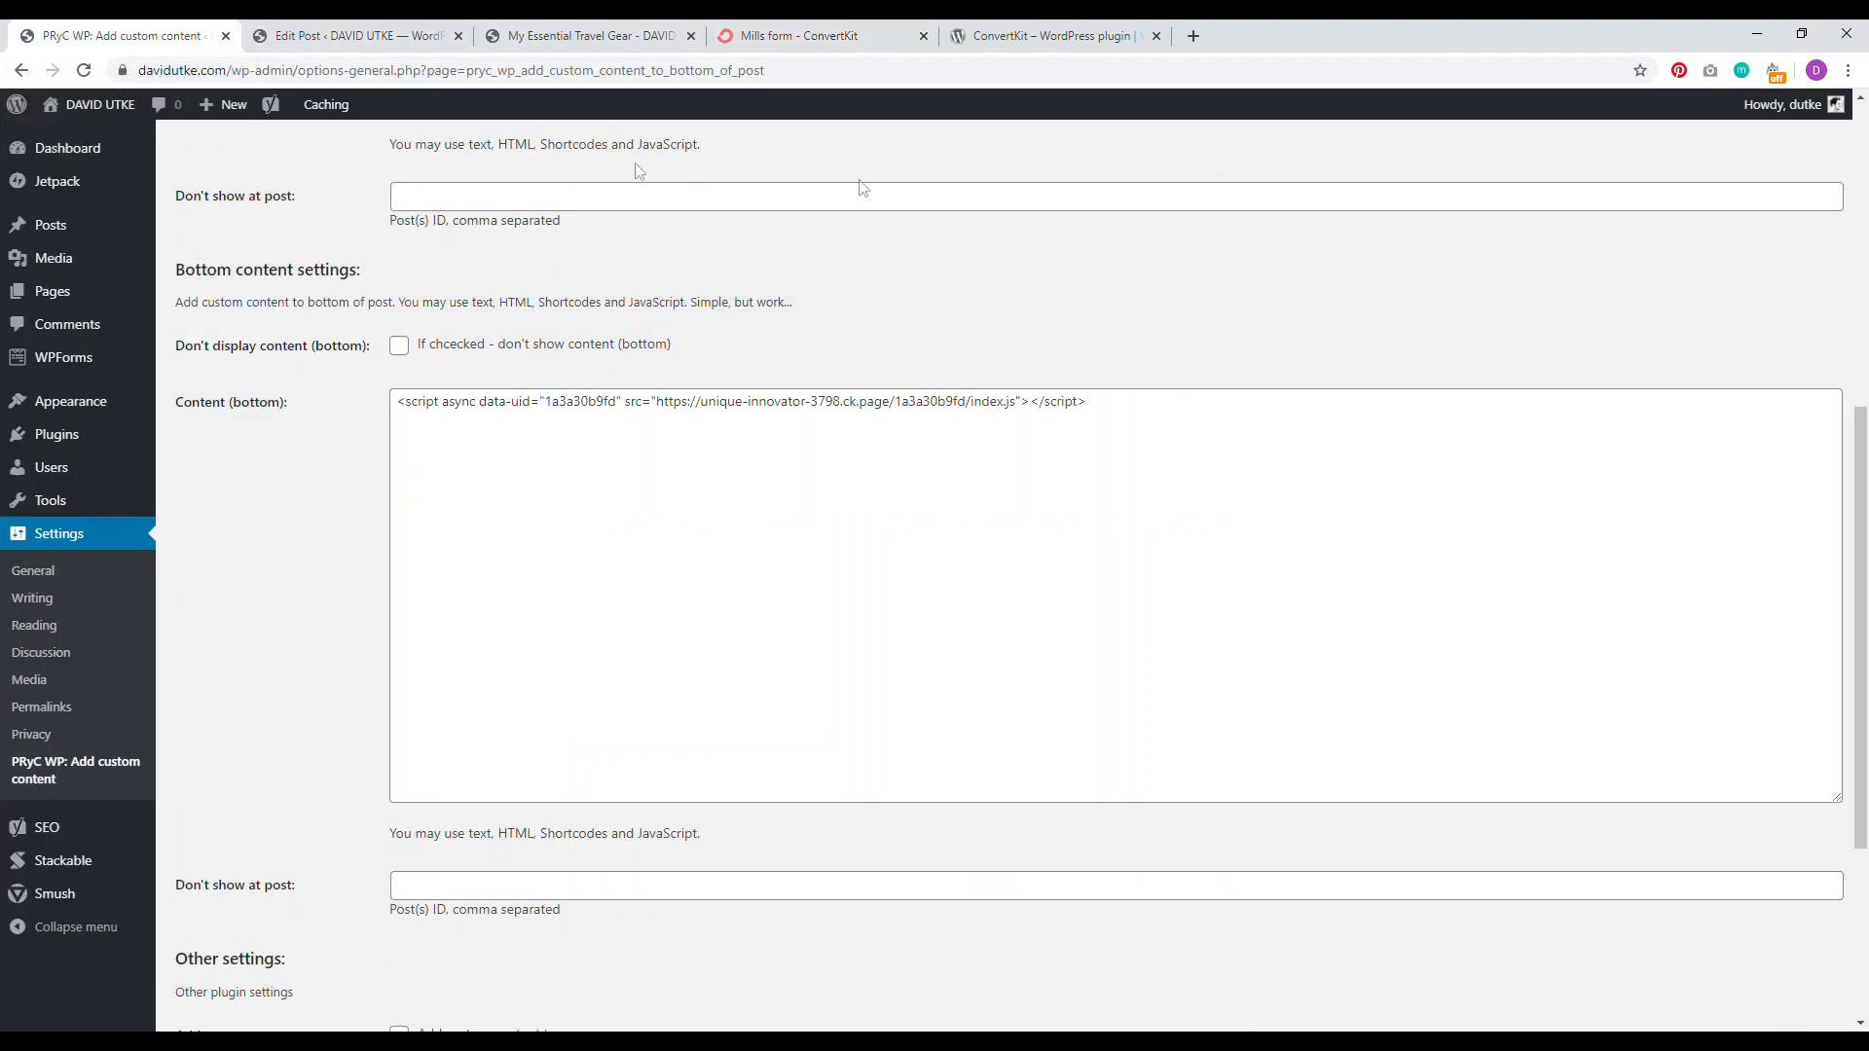
{"action": "left_click", "coordinate": [565, 35]}
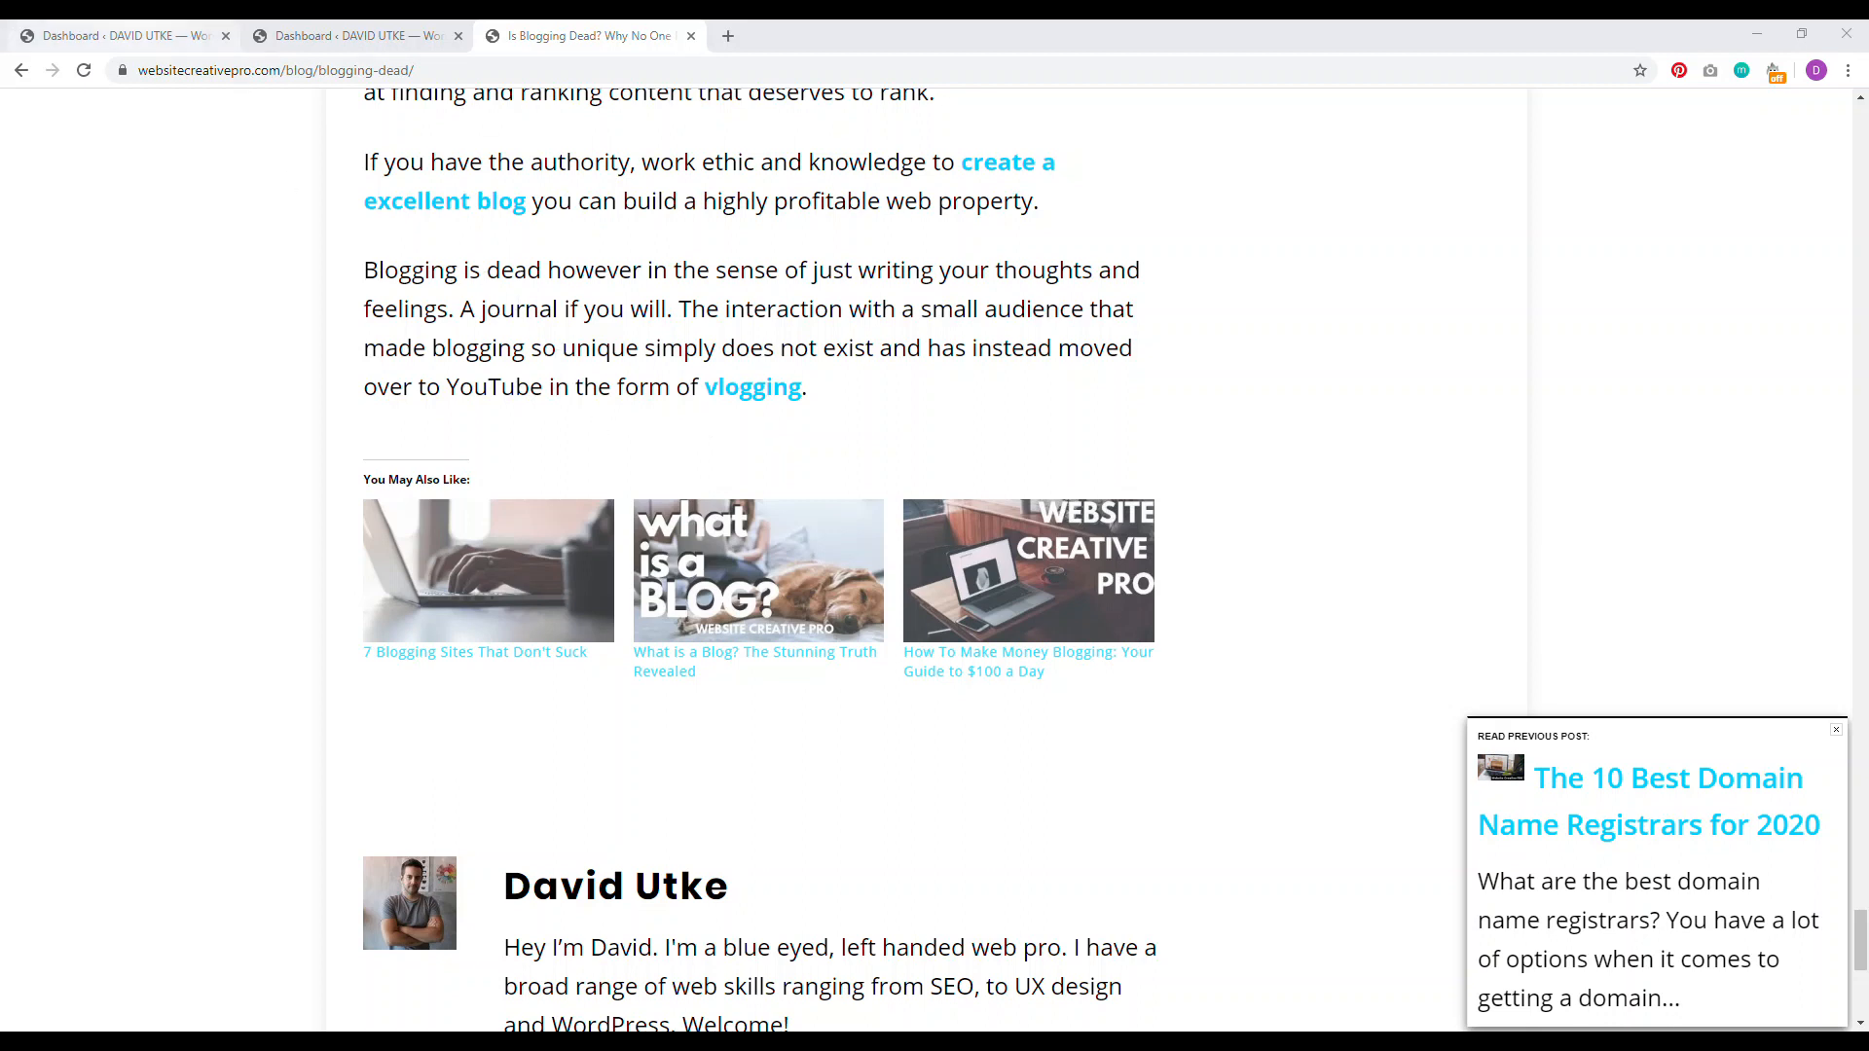
Step: Activate Jetpack by WordPress.com from the installed Plugins list
{"action": "left_click", "coordinate": [185, 36]}
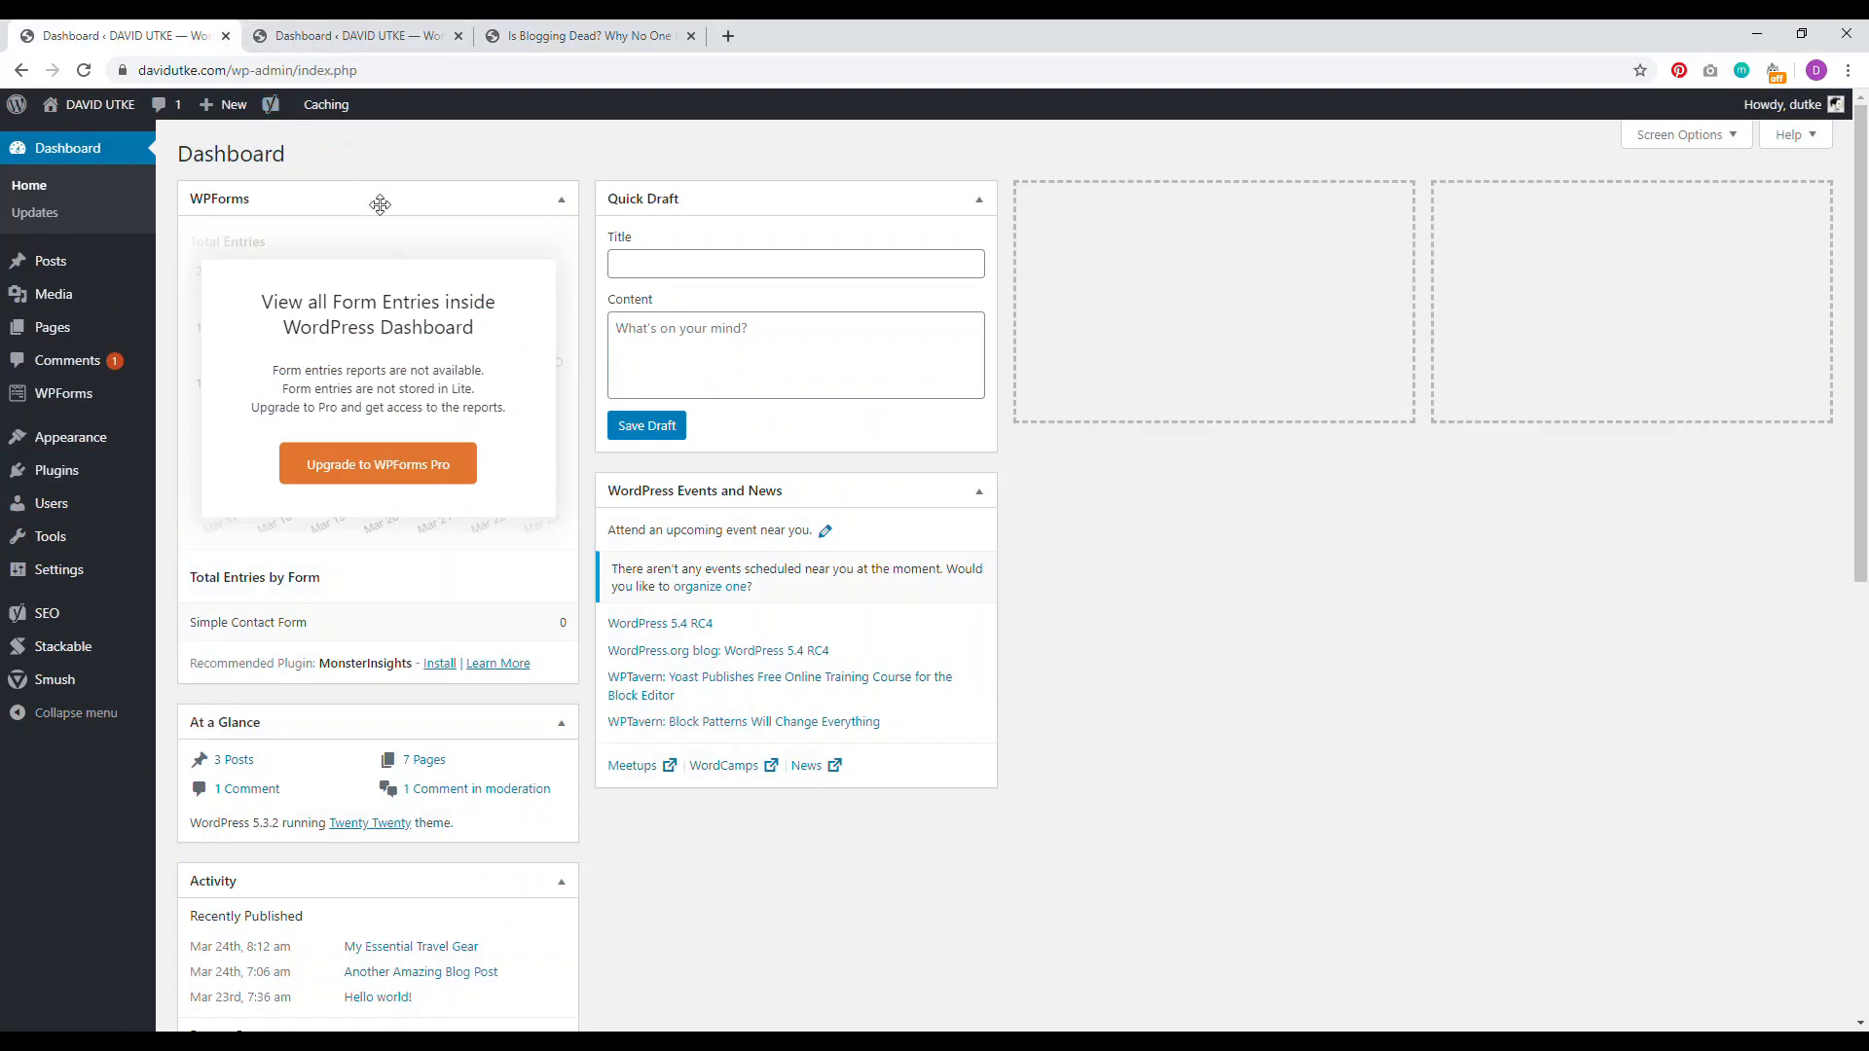
{"action": "left_click", "coordinate": [56, 477]}
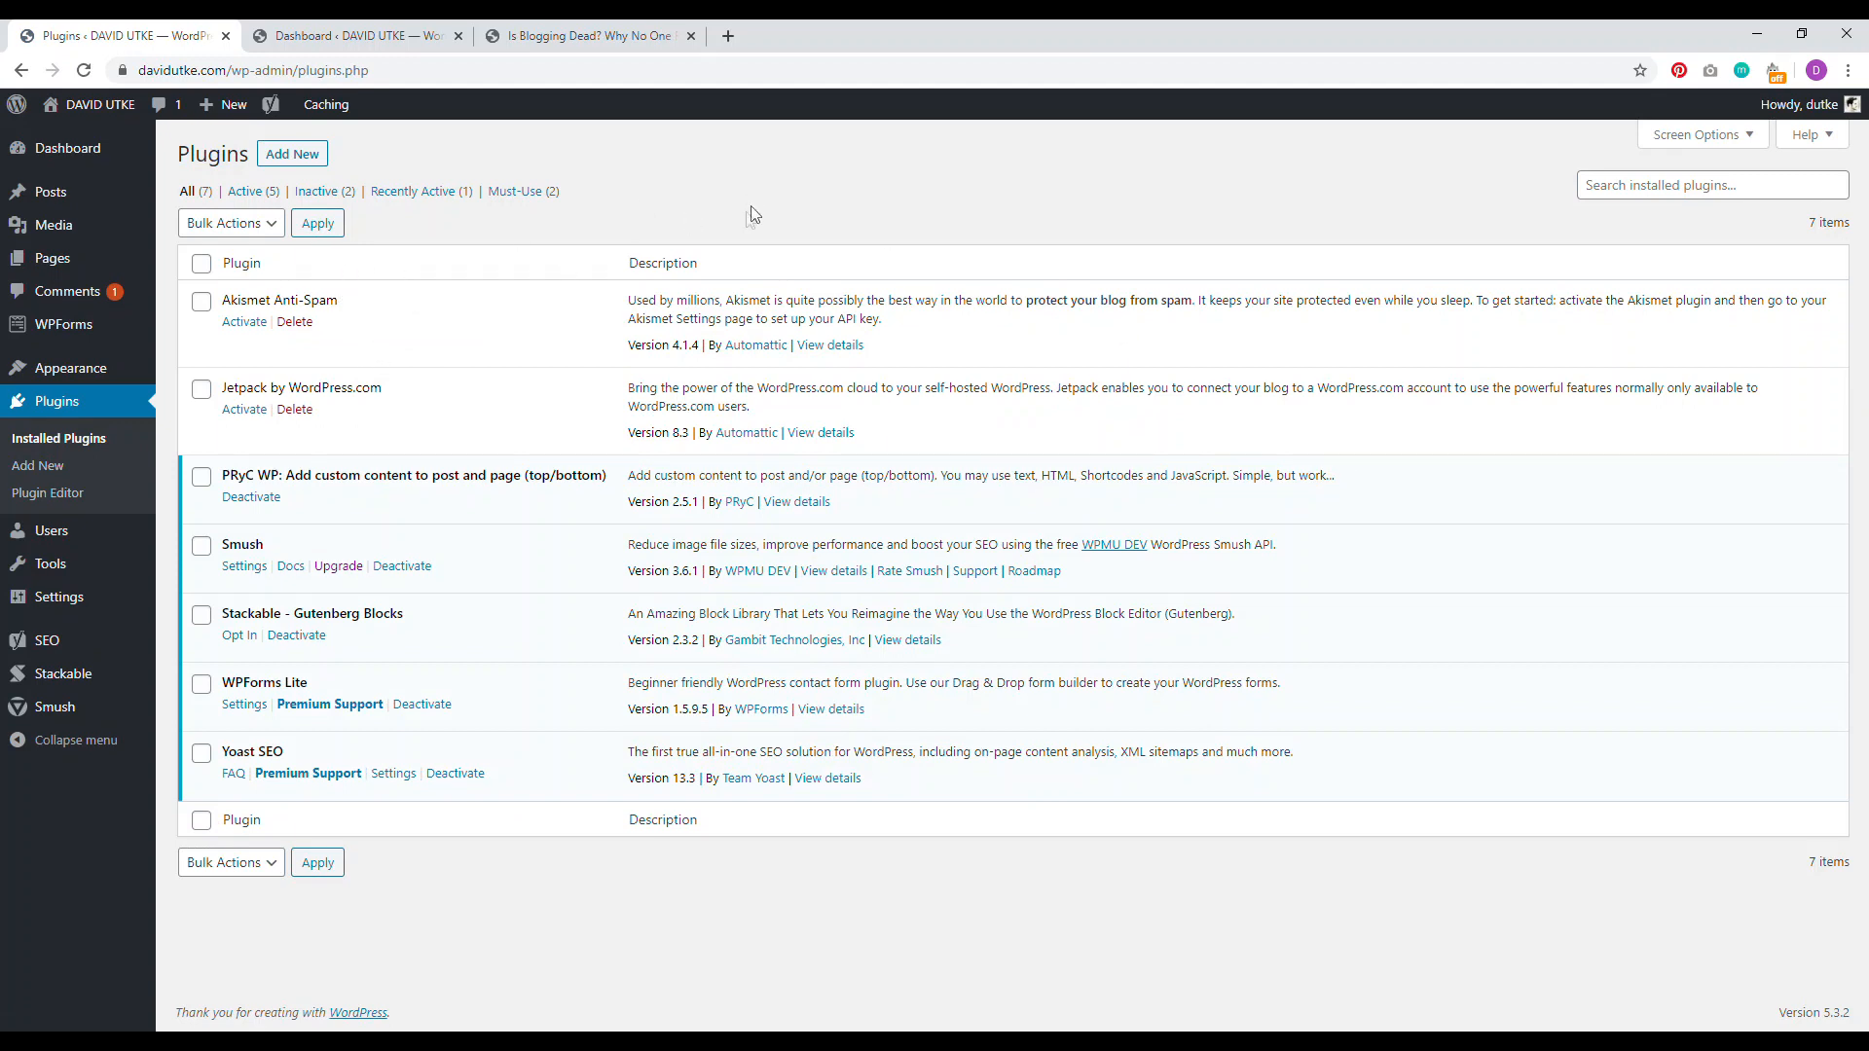
{"action": "left_click", "coordinate": [241, 421]}
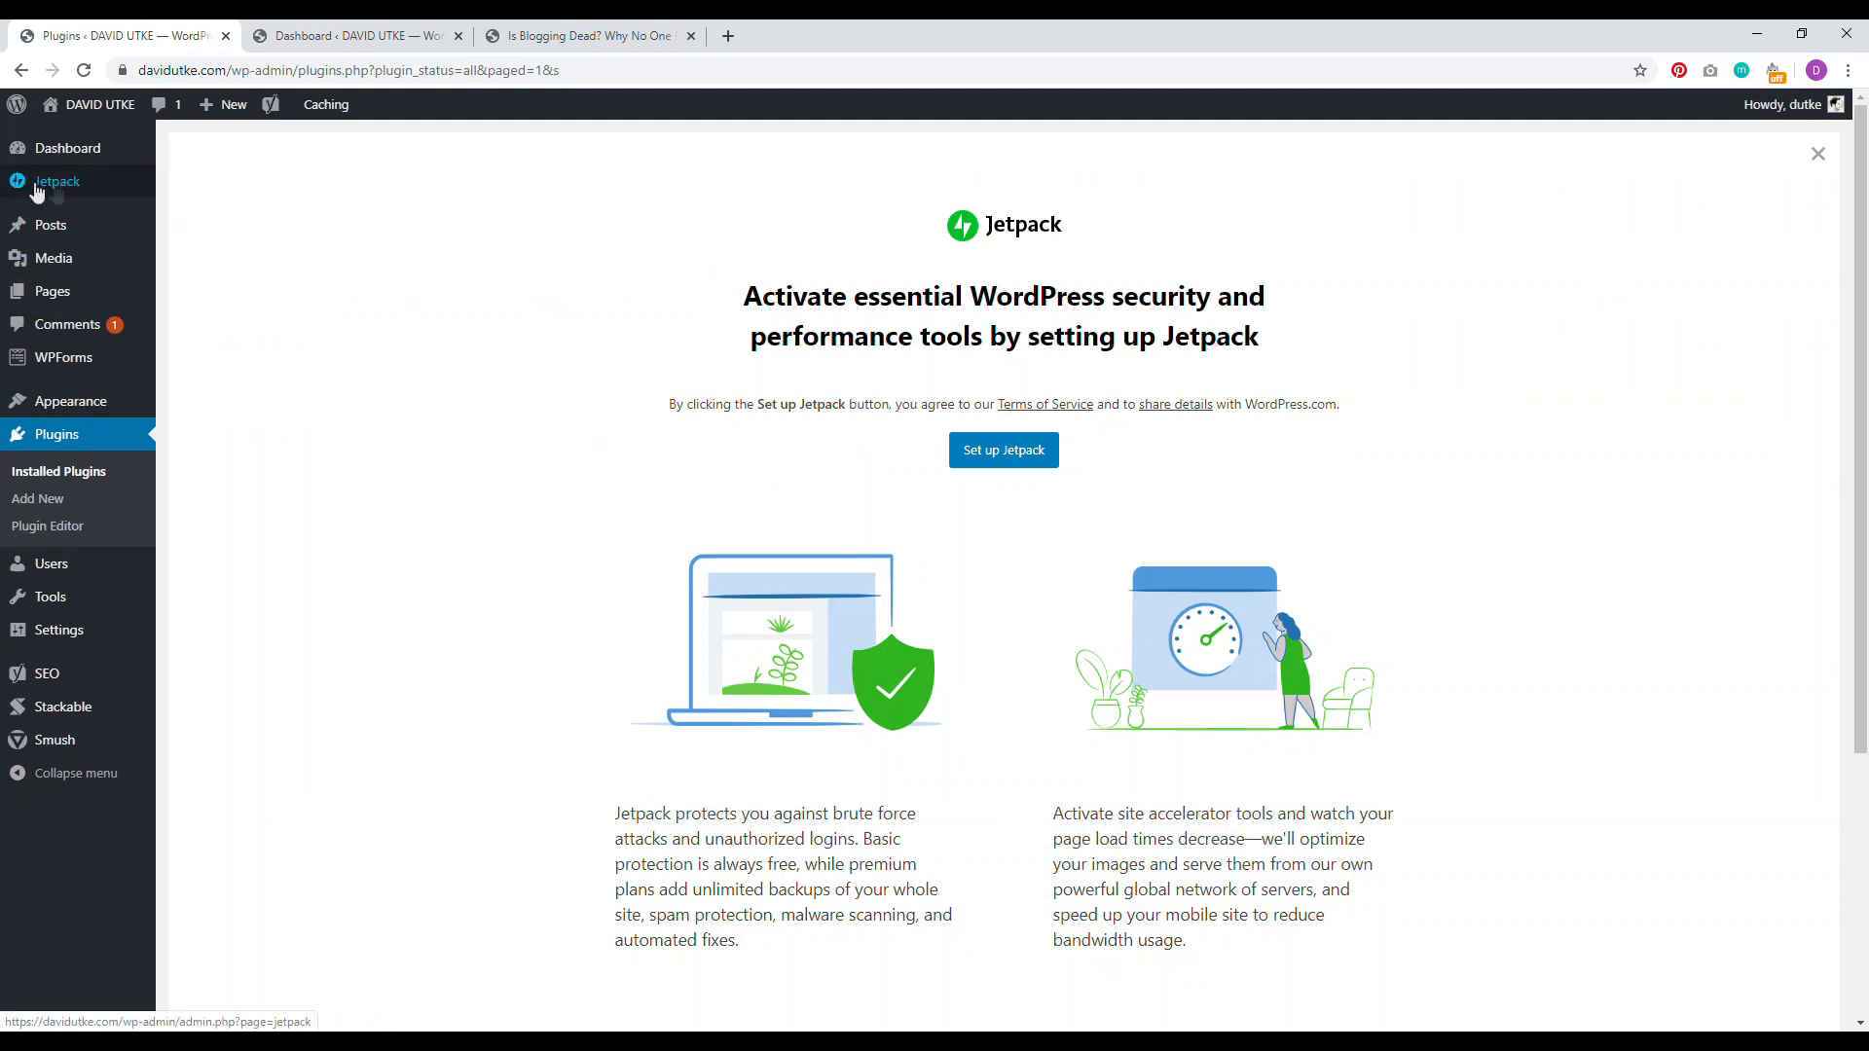
Step: Set up Jetpack, approve the WordPress.com connection, and reload the Dashboard to show the Jetpack menu
{"action": "left_click", "coordinate": [1001, 464]}
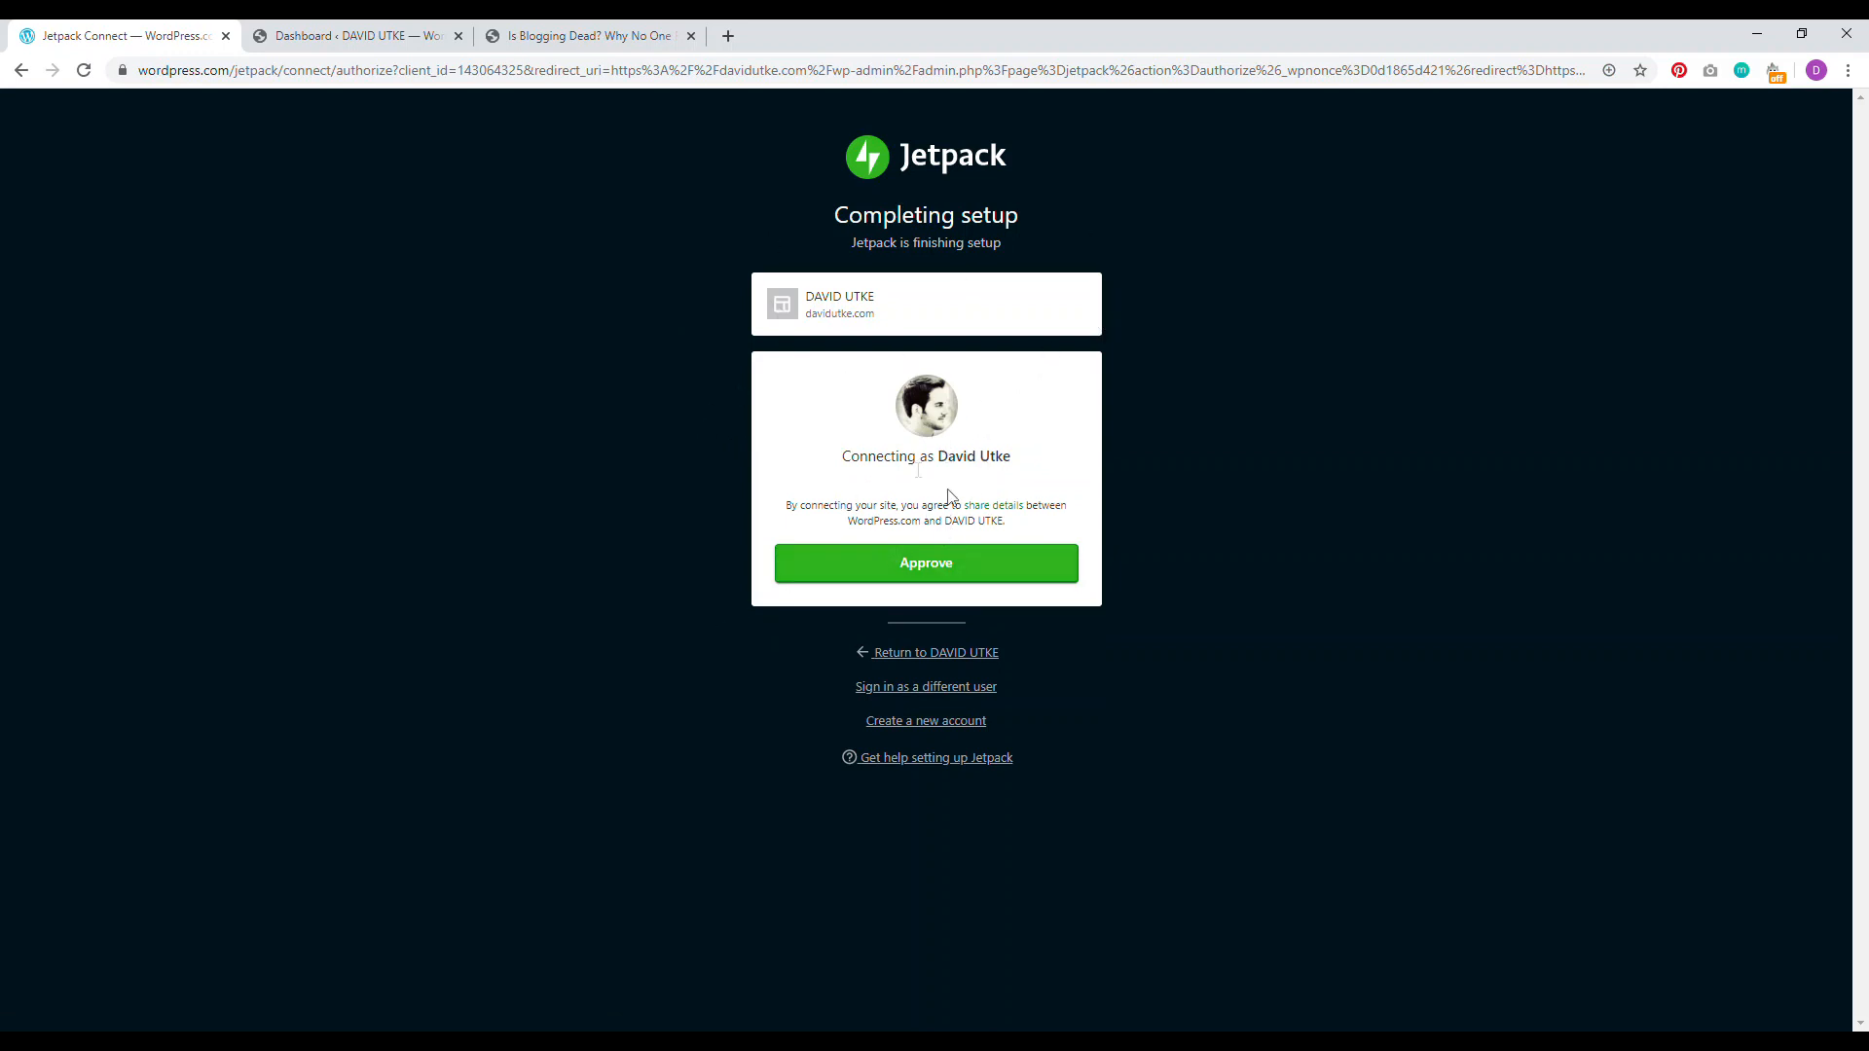
{"action": "left_click", "coordinate": [932, 572]}
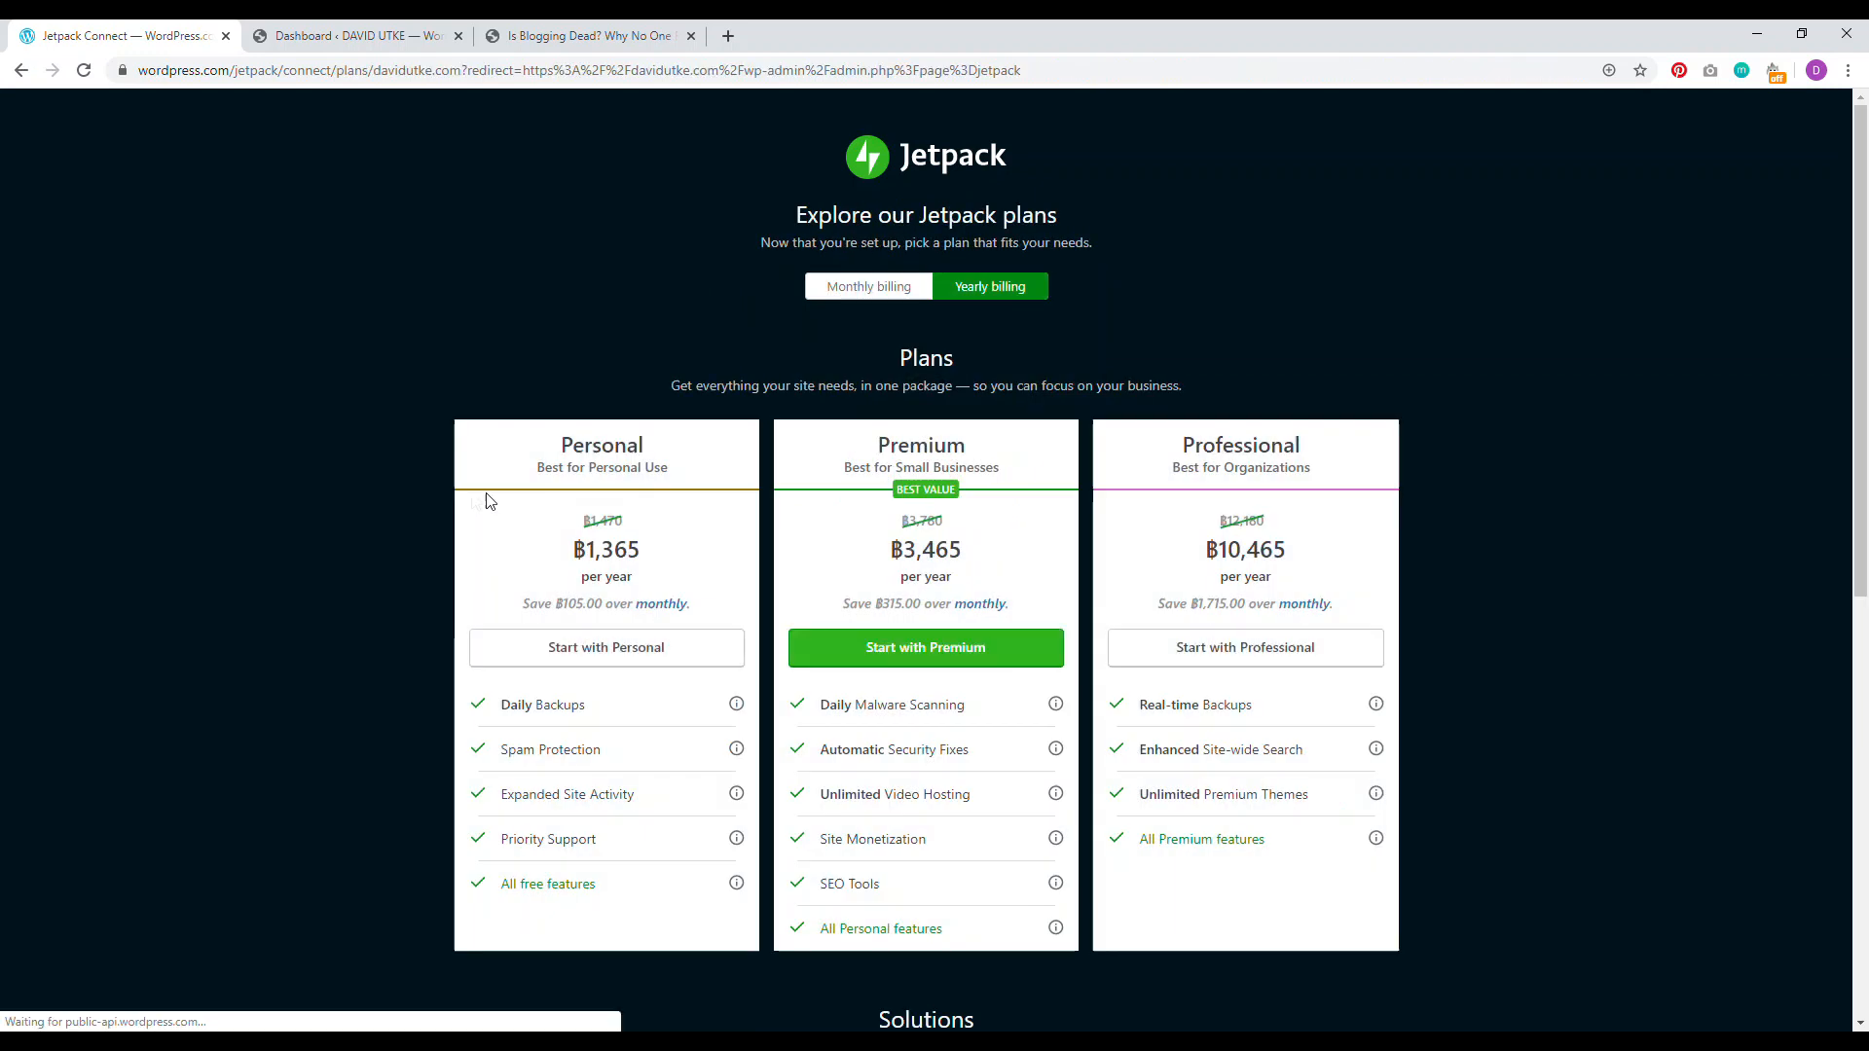
{"action": "mouse_move", "coordinate": [1866, 171]}
{"action": "left_mouse_down"}
{"action": "mouse_move", "coordinate": [1861, 562]}
{"action": "mouse_move", "coordinate": [1850, 185]}
{"action": "left_mouse_up"}
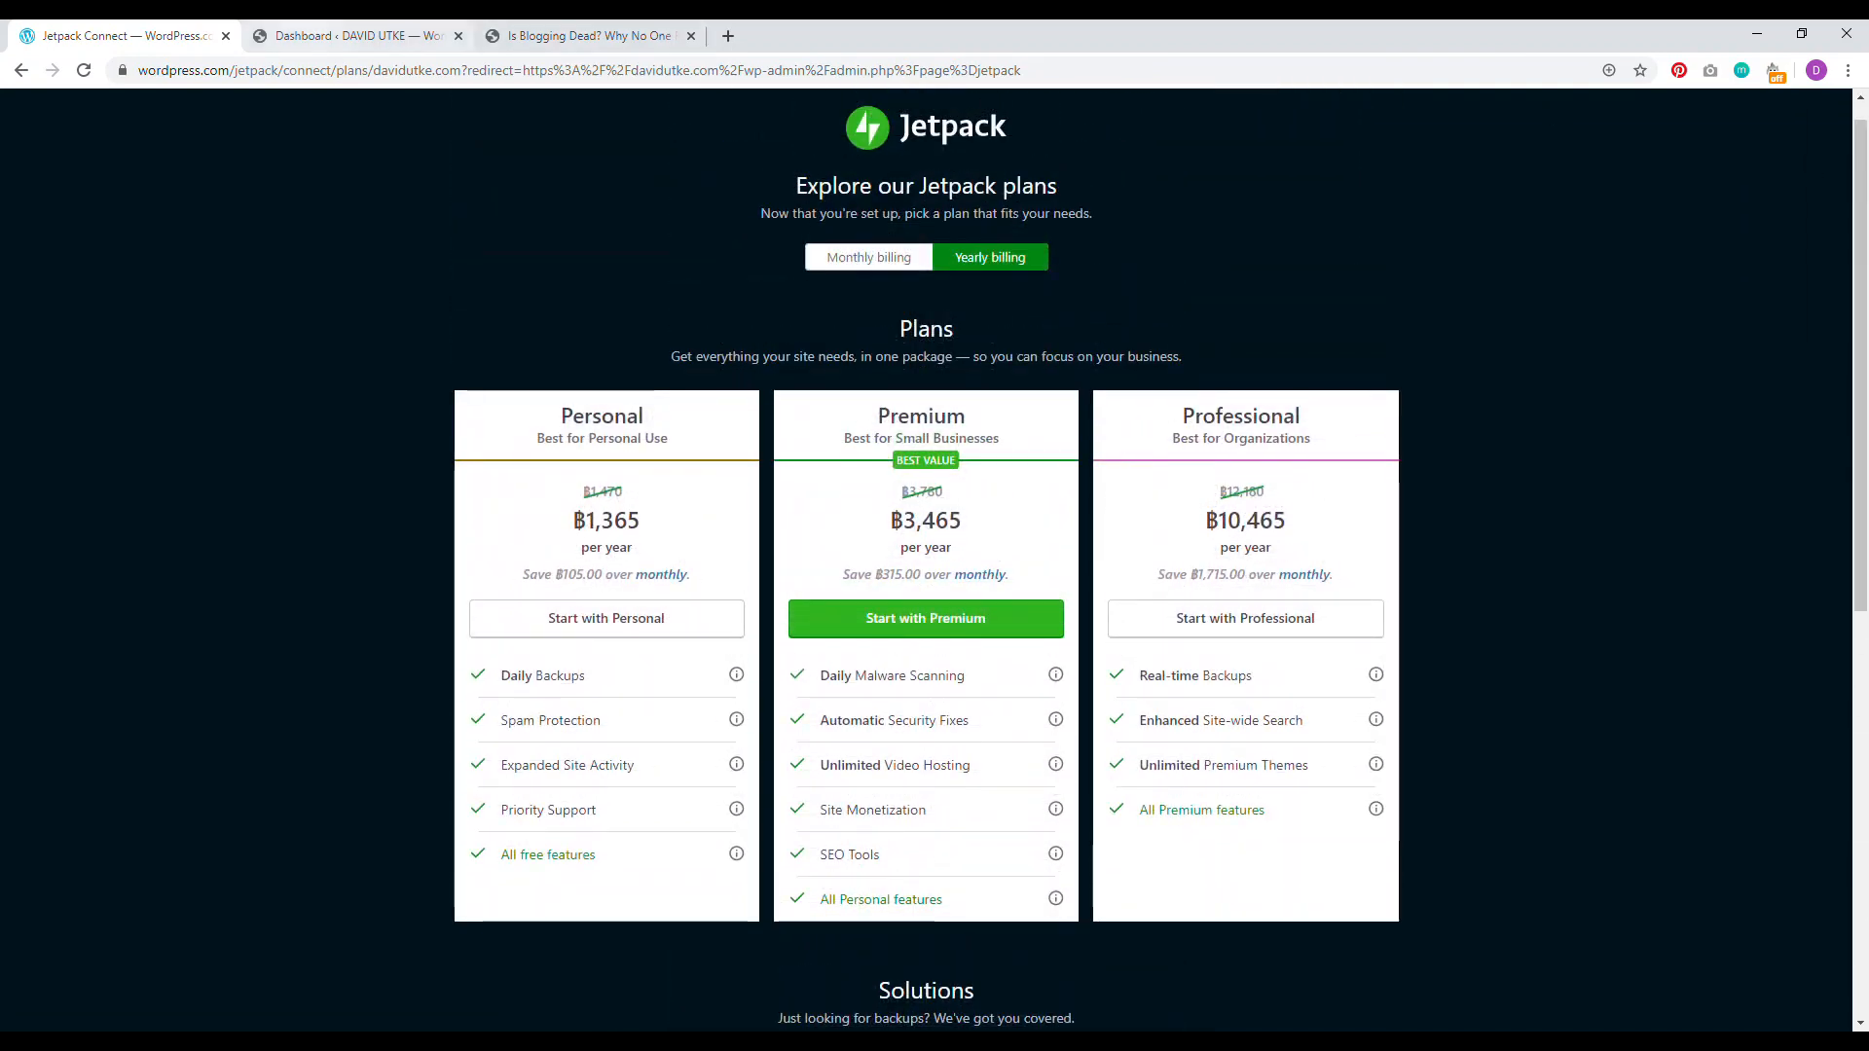
{"action": "left_click", "coordinate": [350, 35]}
{"action": "left_click", "coordinate": [78, 66]}
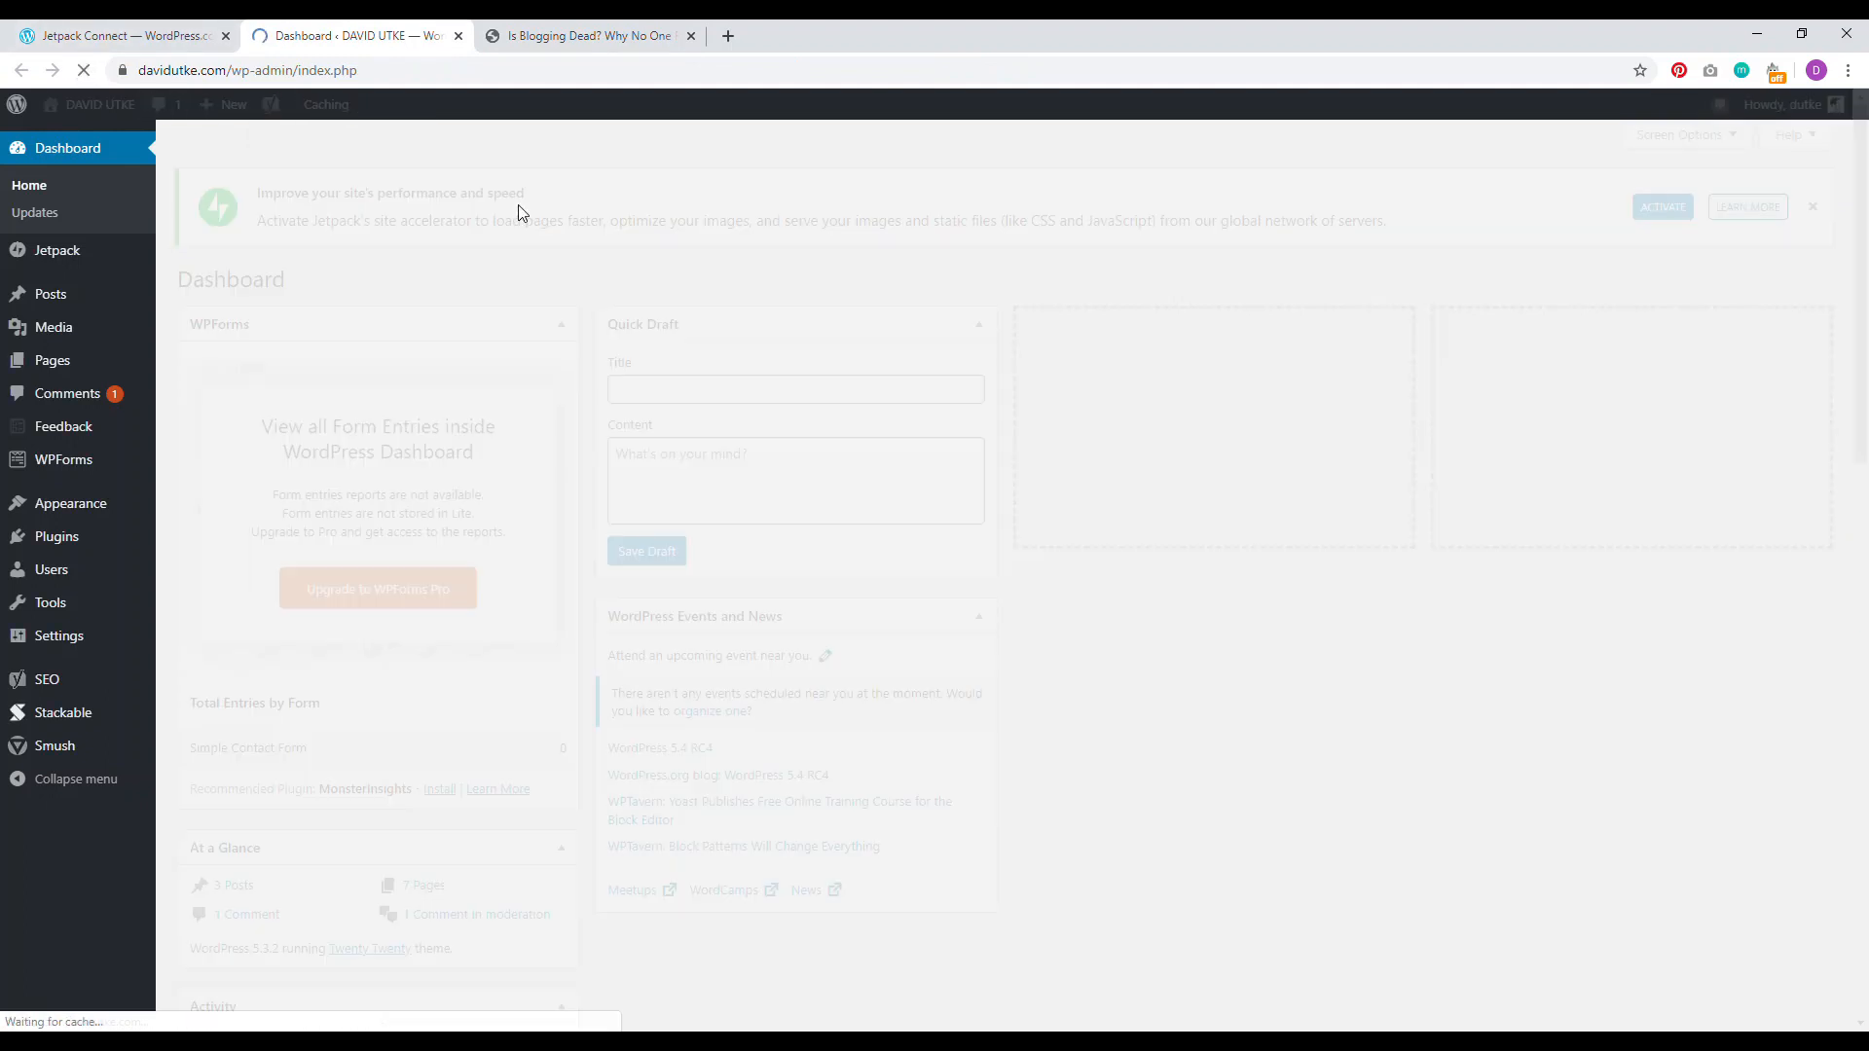
{"action": "left_click", "coordinate": [146, 36]}
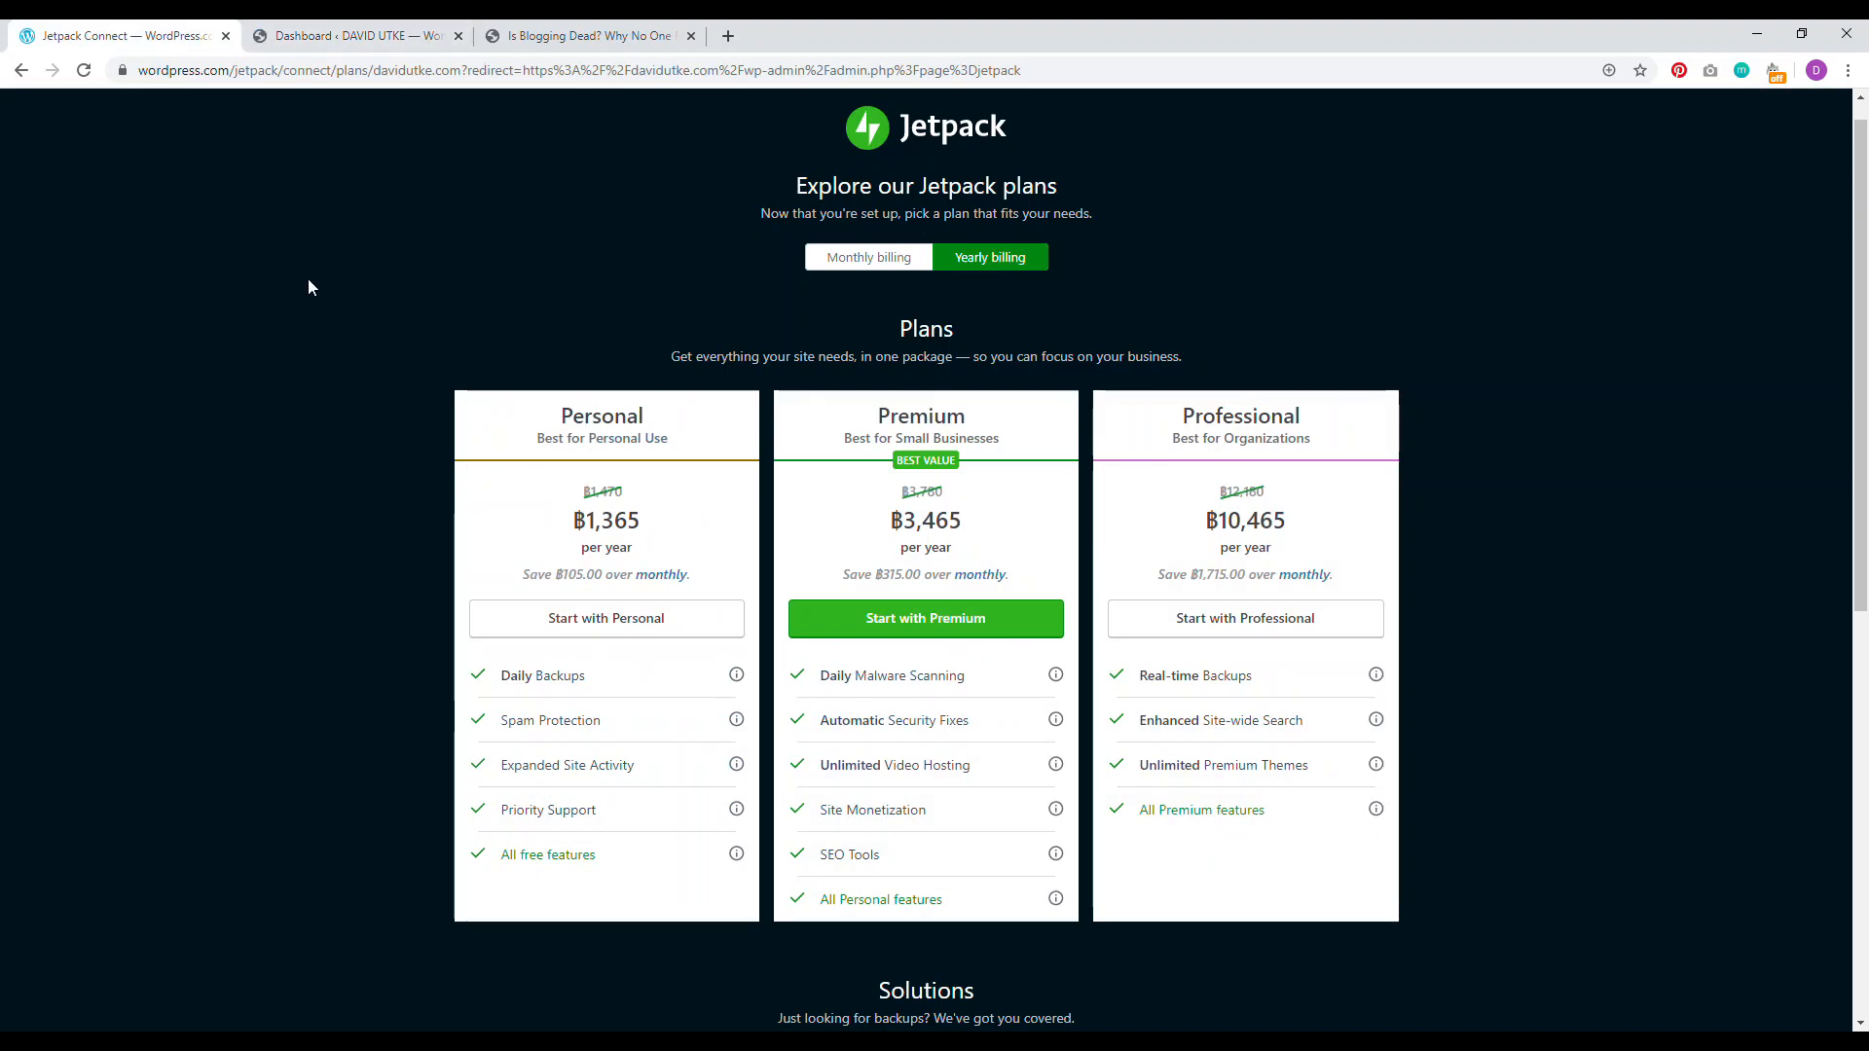
{"action": "left_click", "coordinate": [368, 39]}
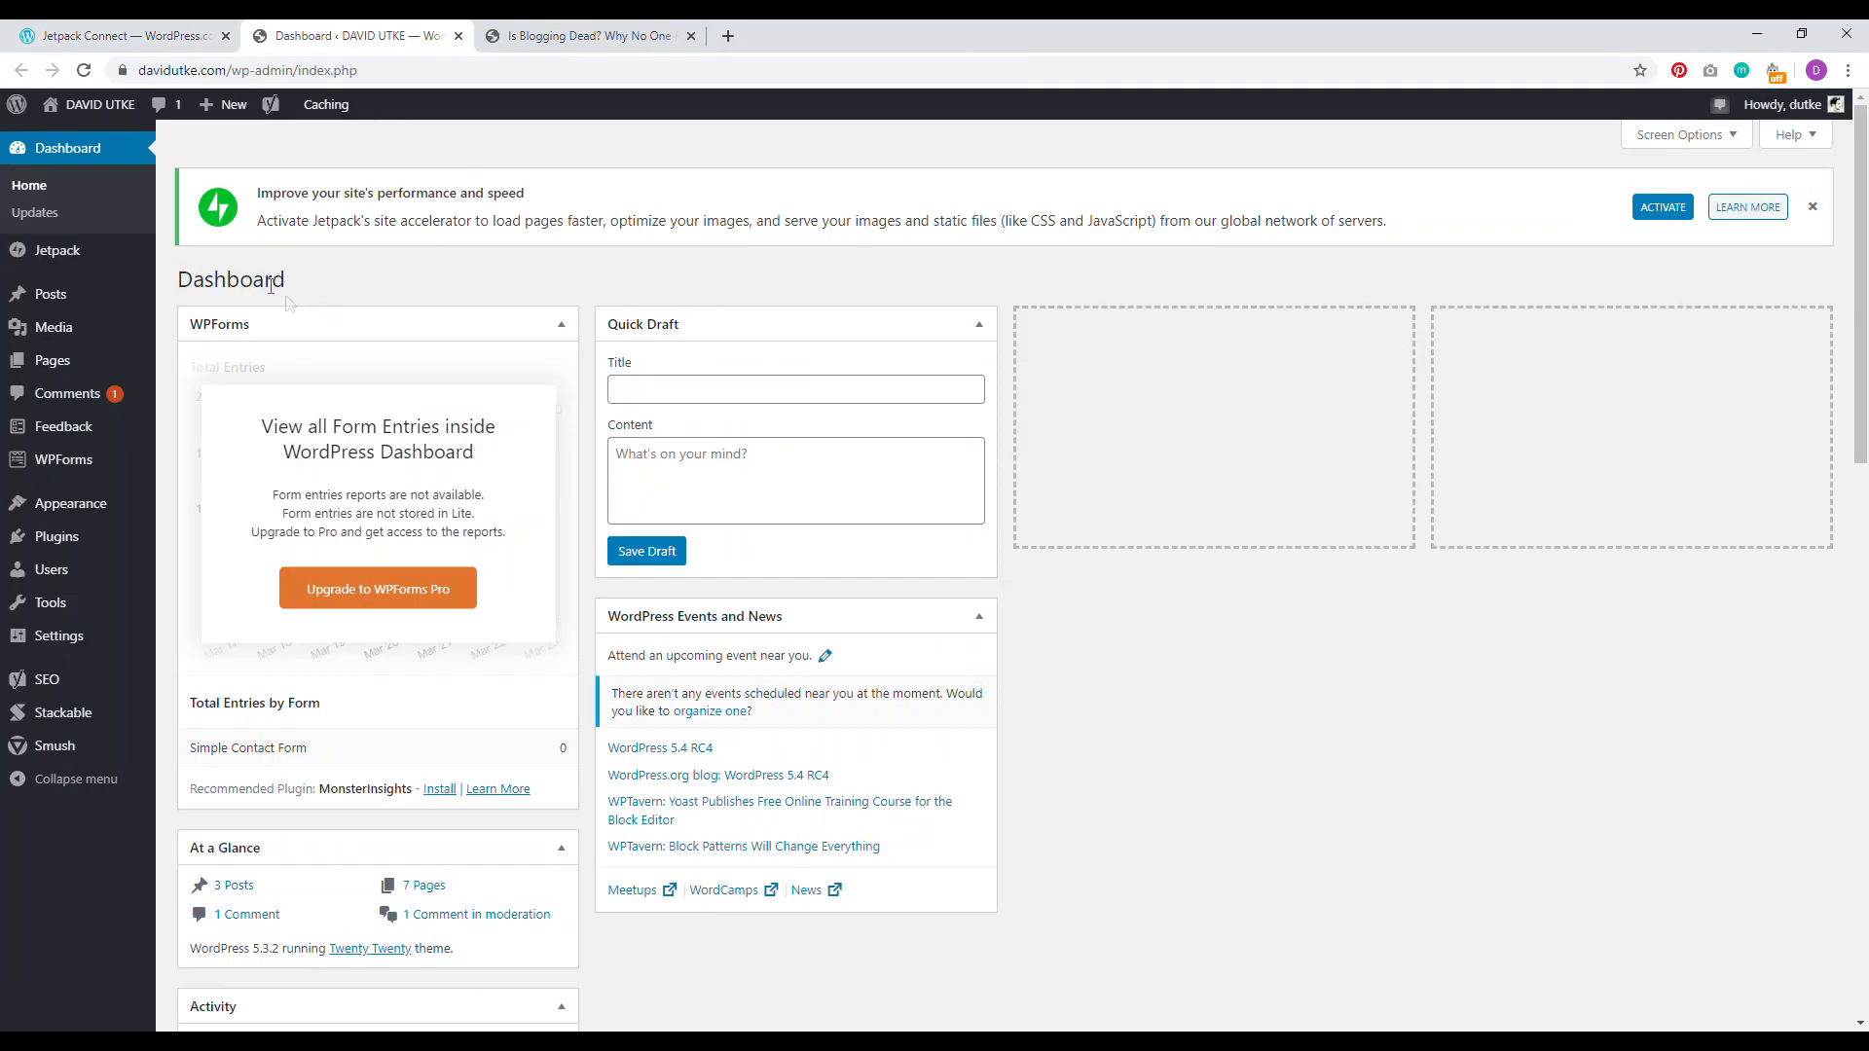
{"action": "left_click", "coordinate": [51, 248]}
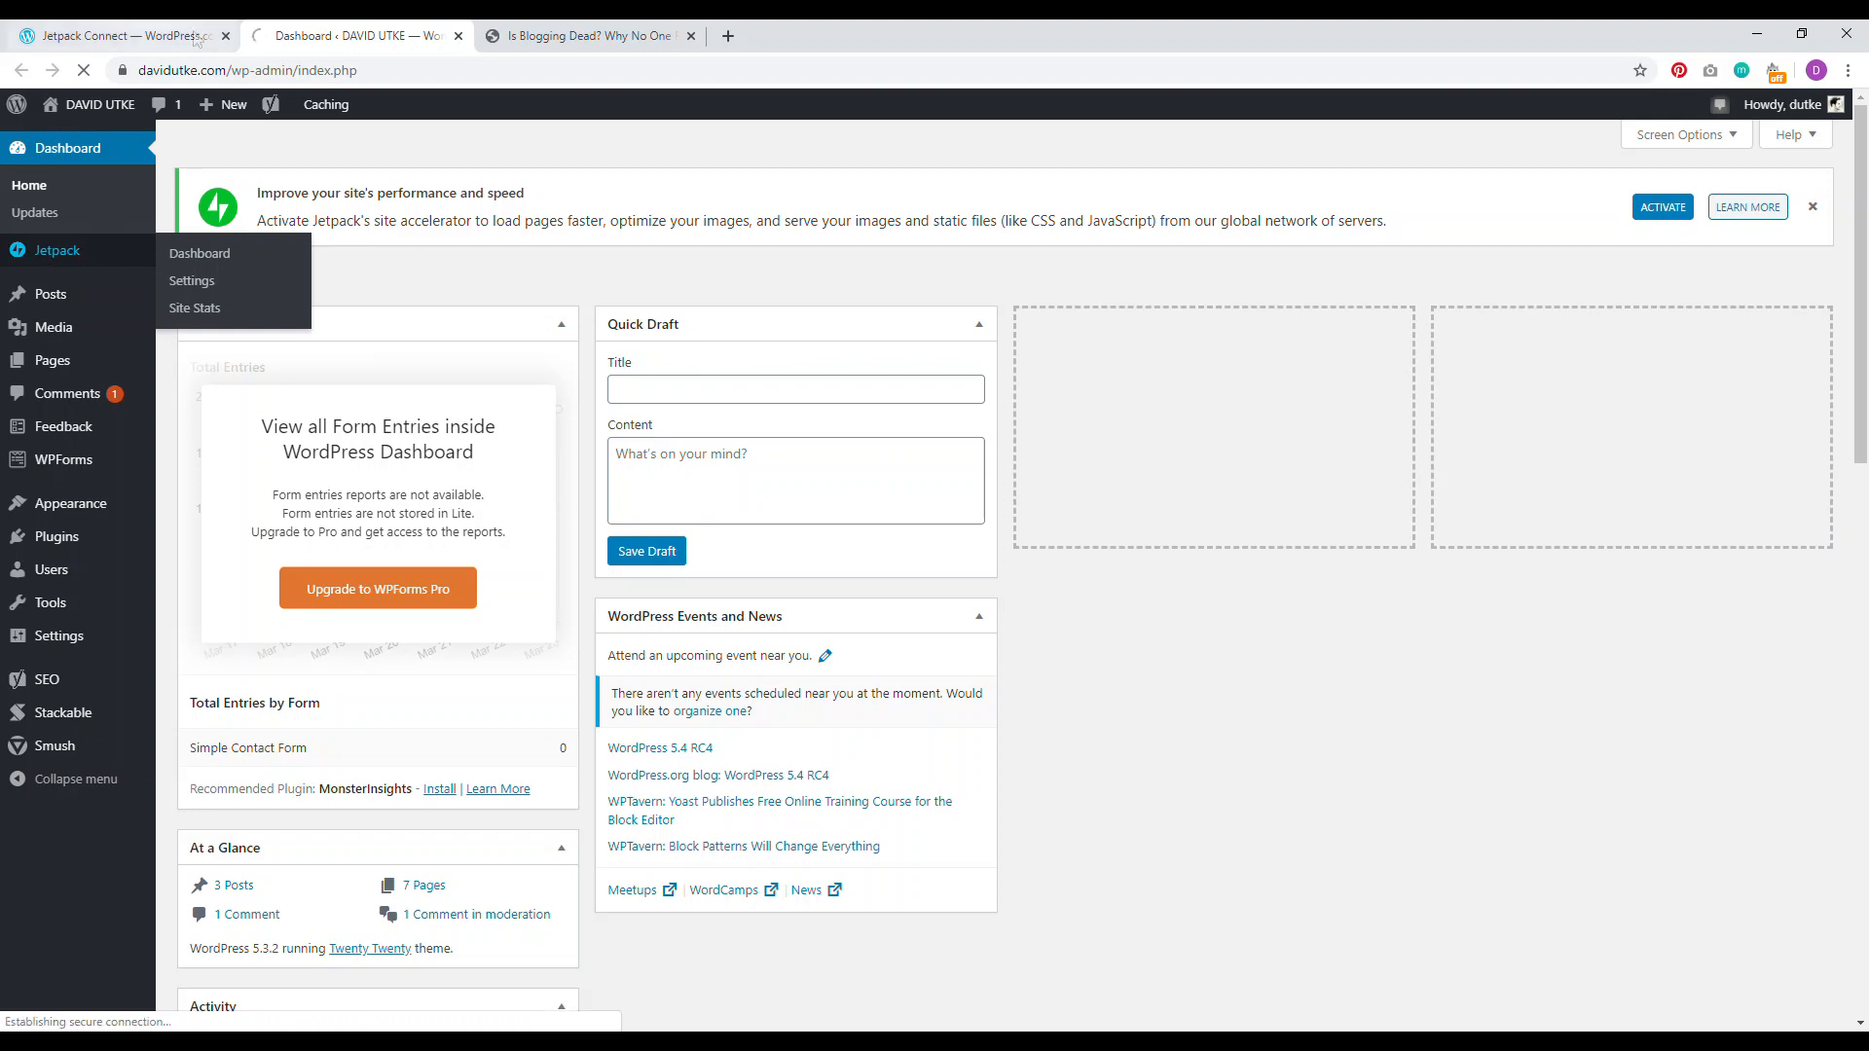
Step: Close Jetpack Connect and turn on related posts with heading and thumbnails in Jetpack Traffic settings
{"action": "left_click", "coordinate": [226, 36]}
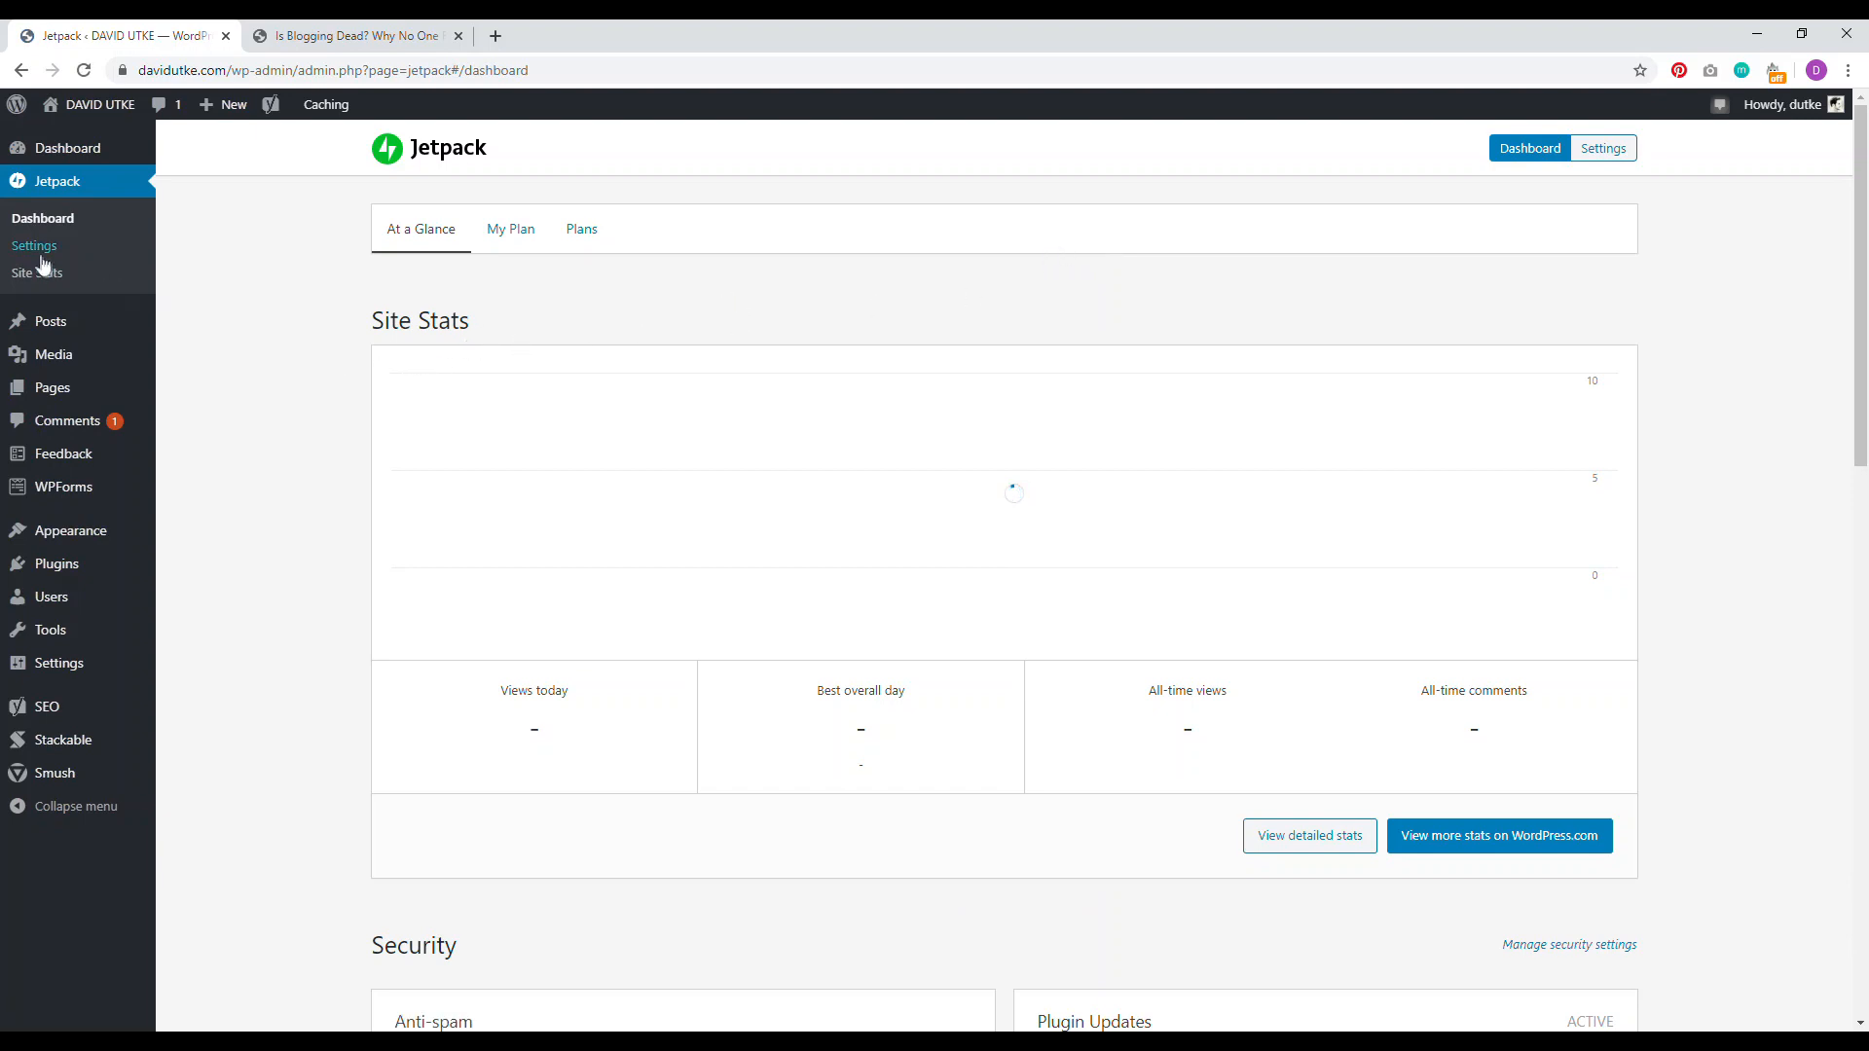
{"action": "left_click", "coordinate": [37, 247]}
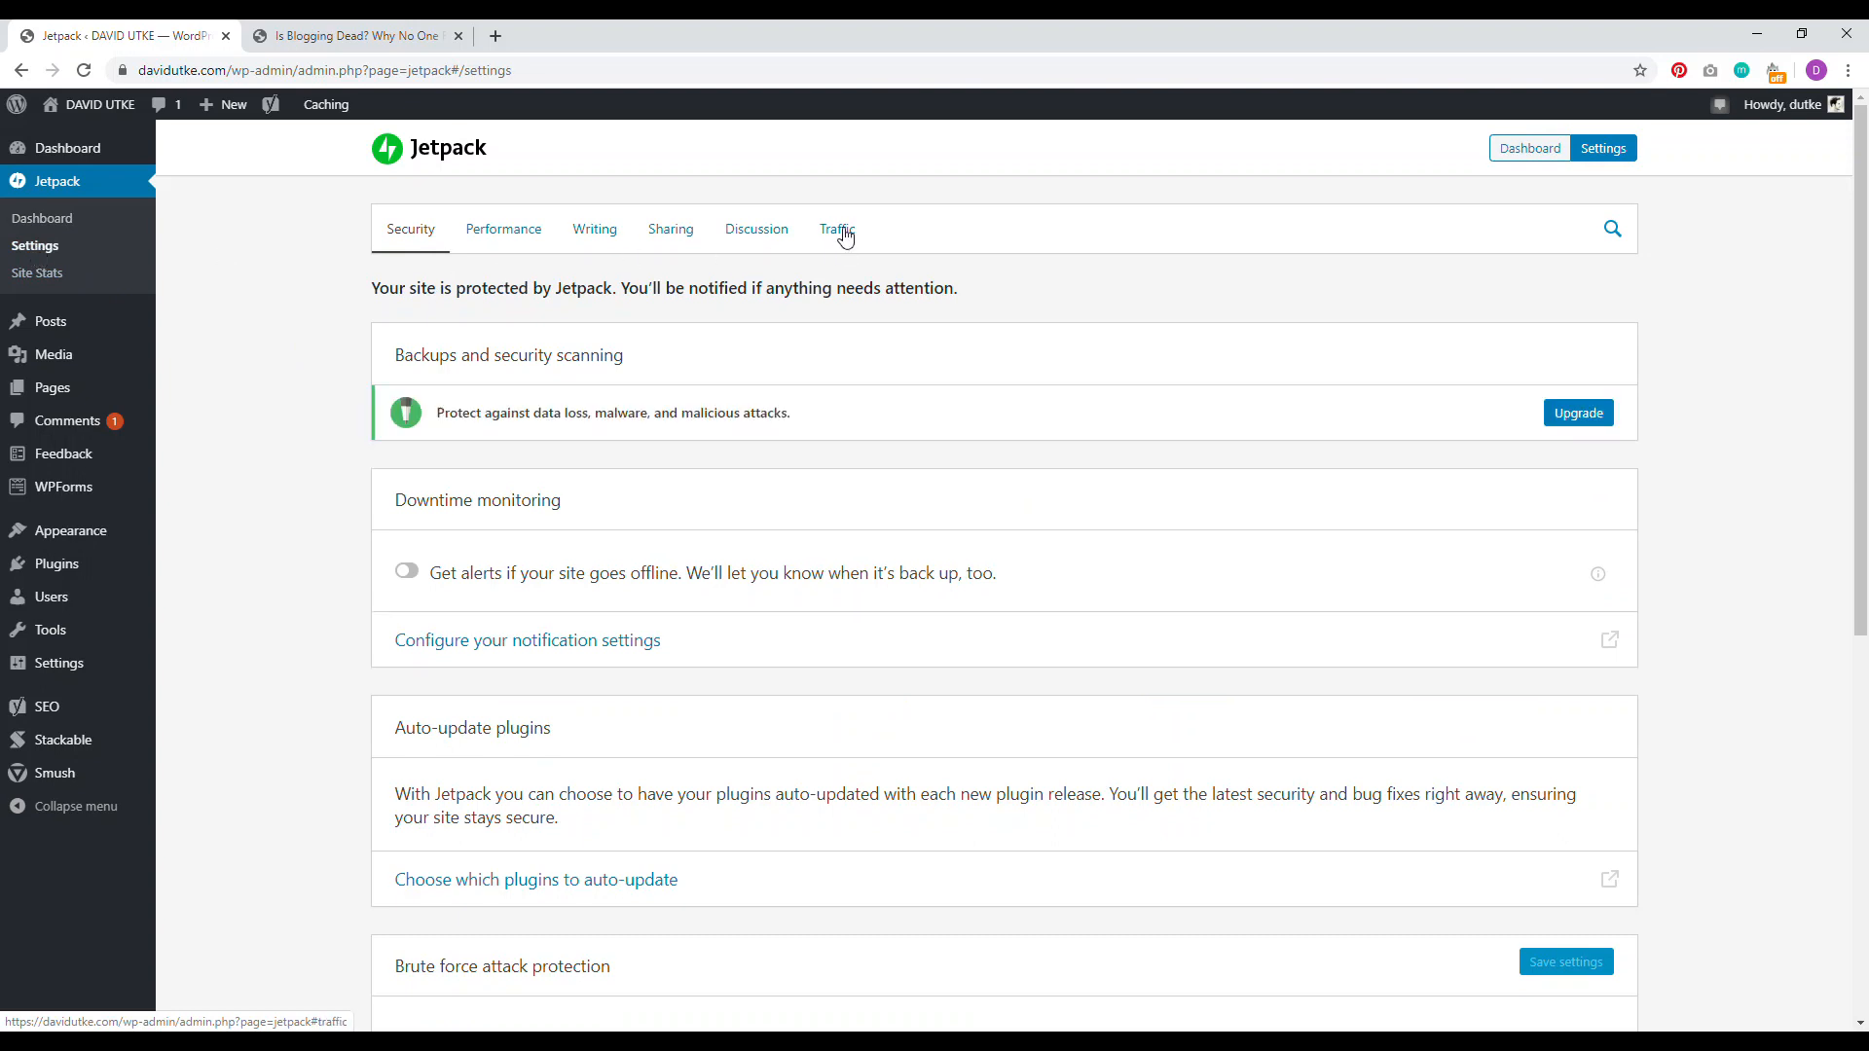
{"action": "left_click", "coordinate": [837, 231]}
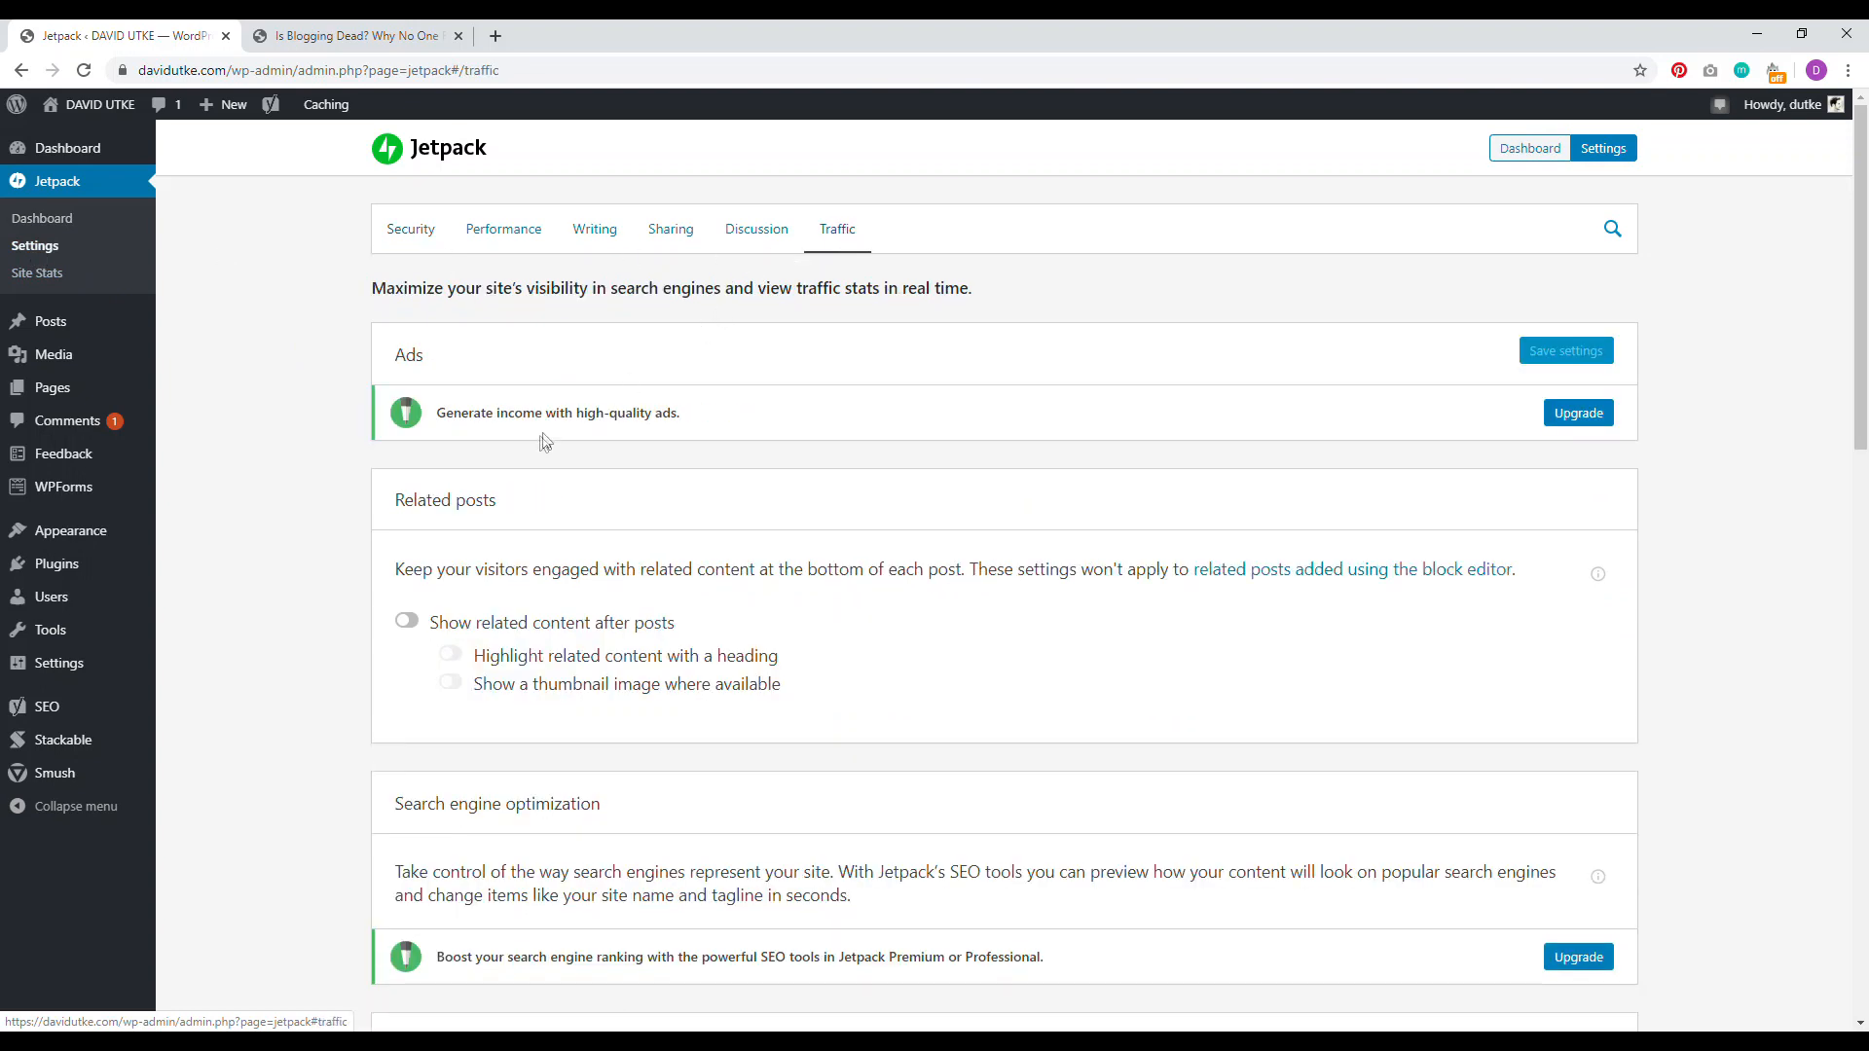
{"action": "scroll", "coordinate": [402, 496], "scroll_direction": "down", "scroll_amount": 2}
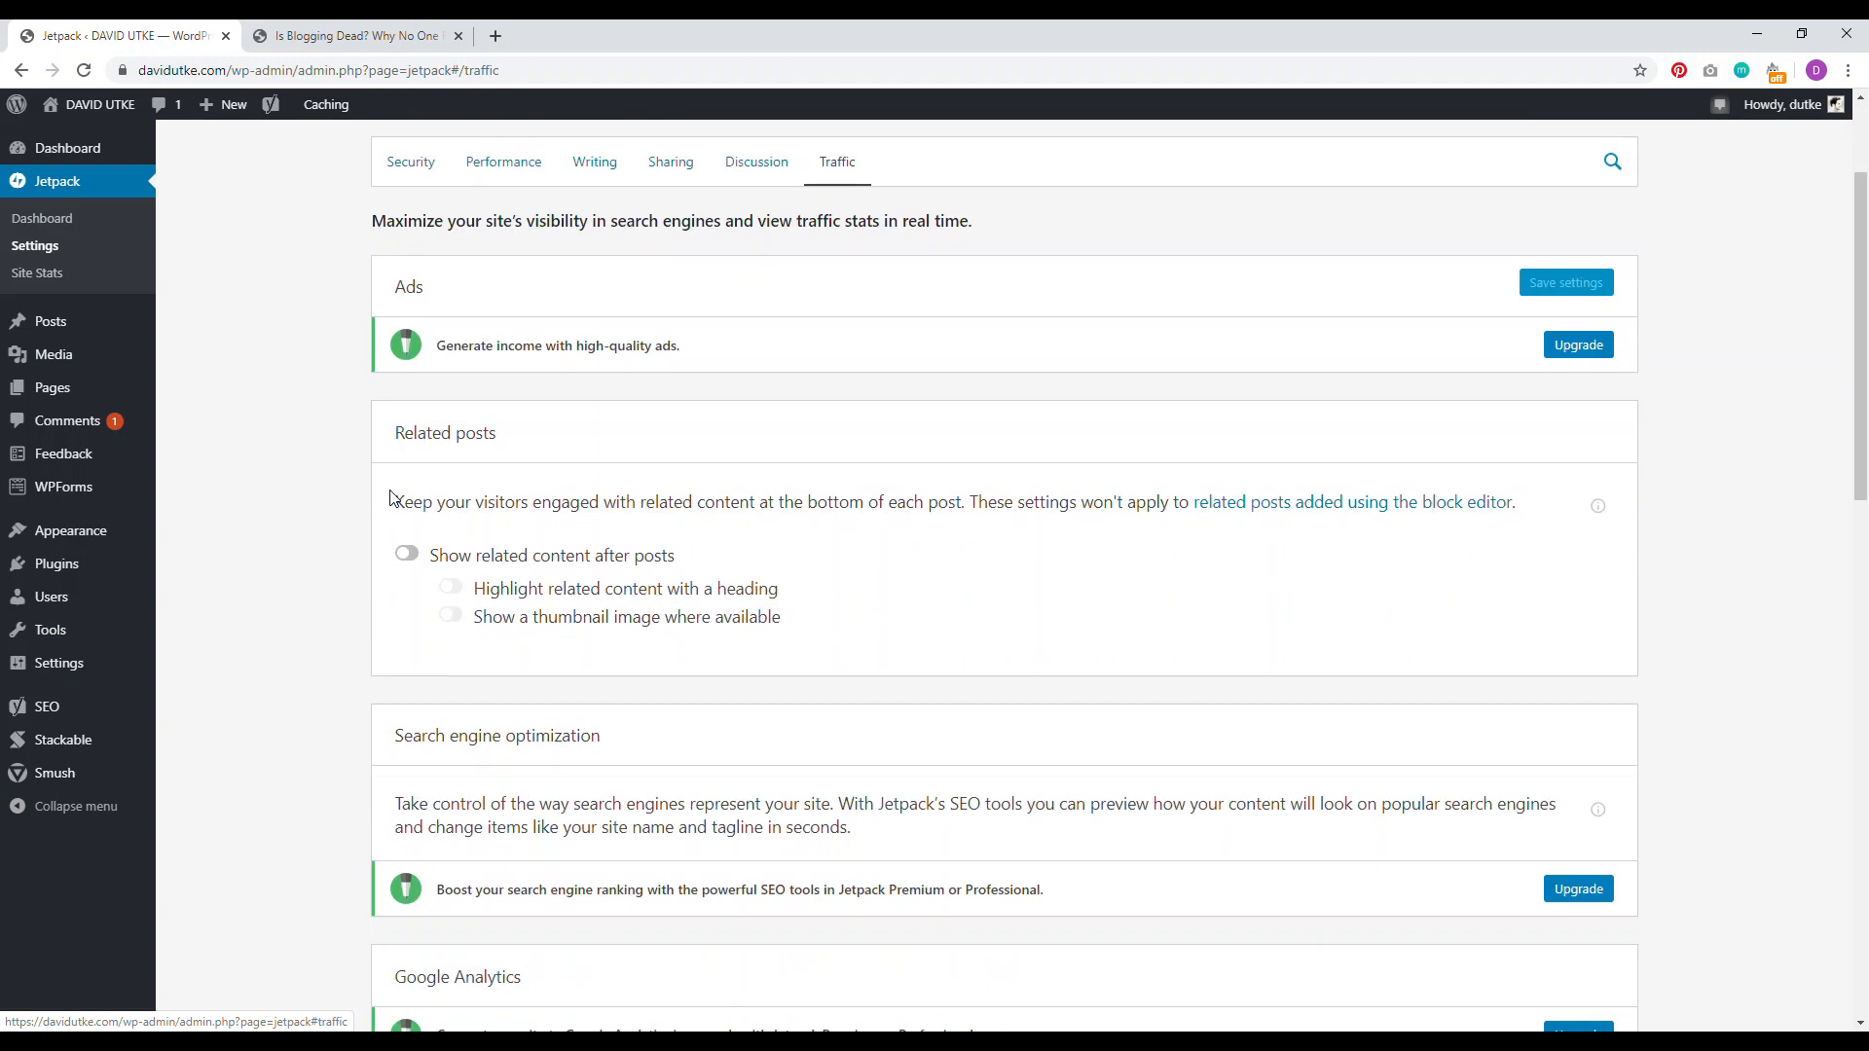
{"action": "left_click", "coordinate": [407, 555]}
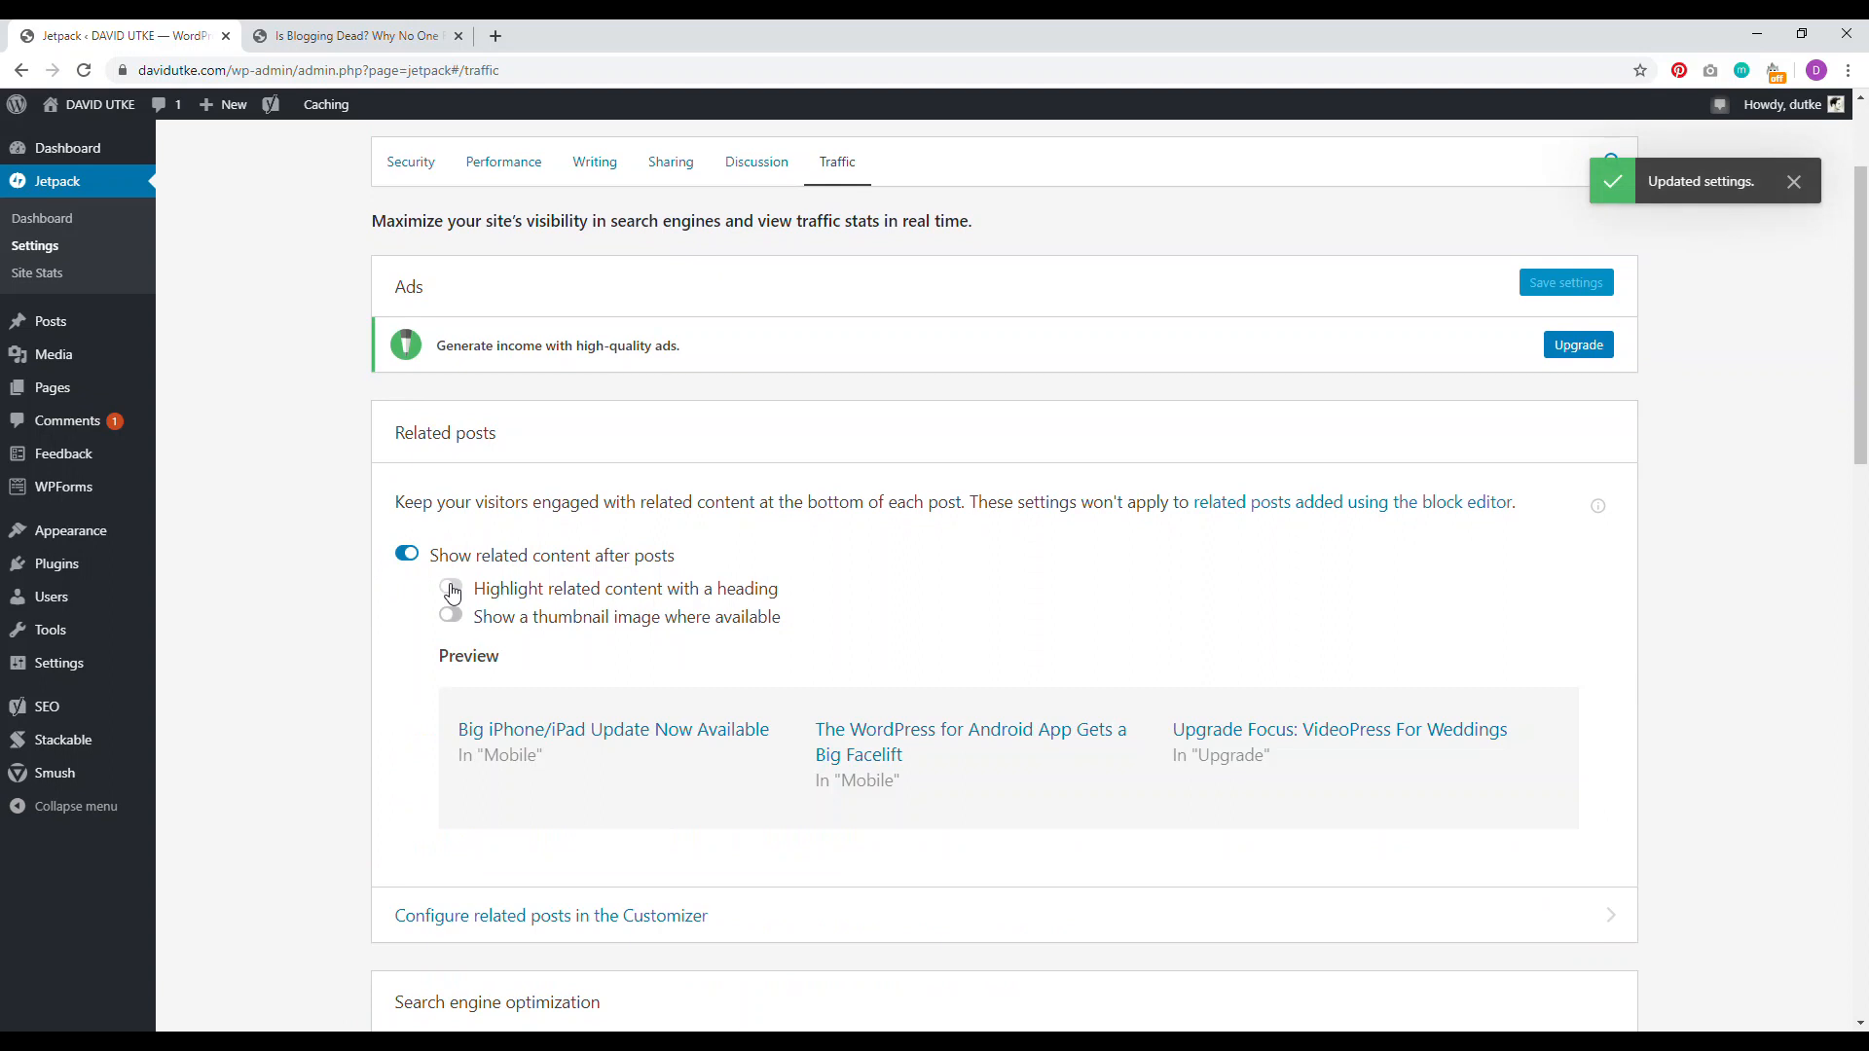
{"action": "left_click", "coordinate": [450, 589]}
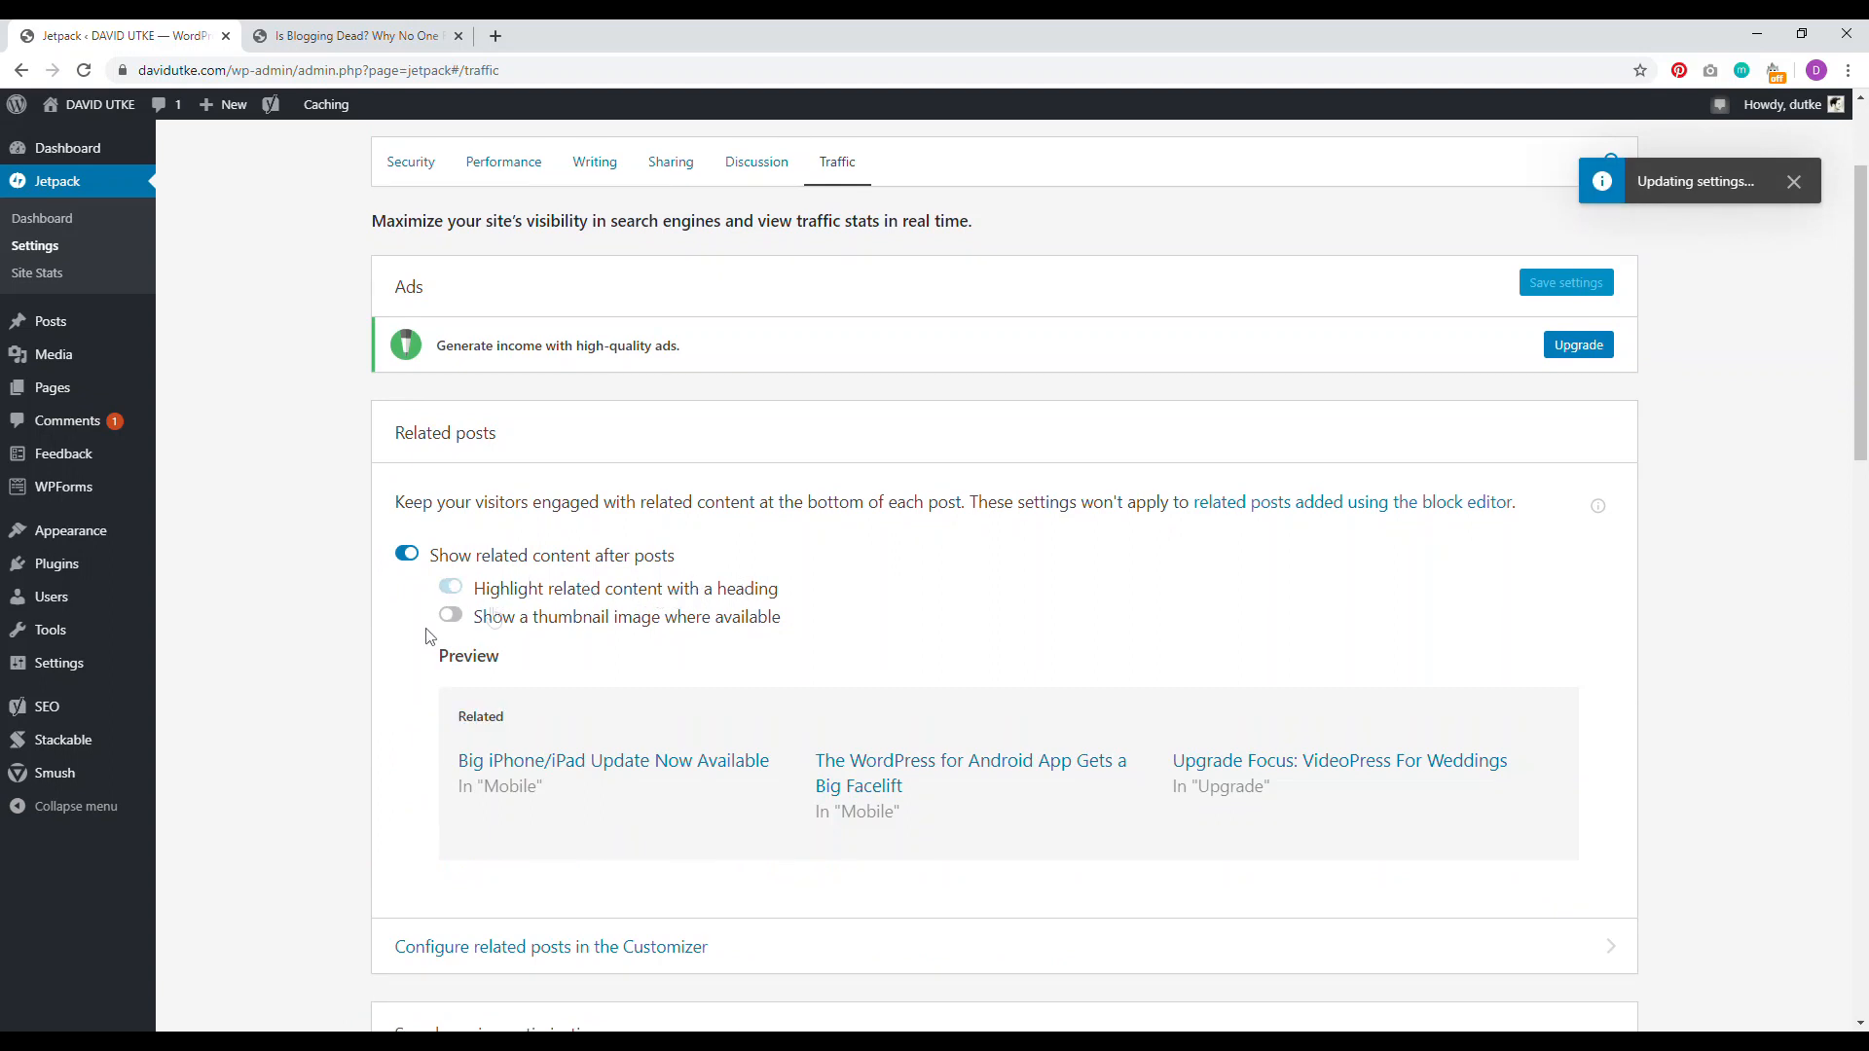
{"action": "left_click", "coordinate": [449, 617]}
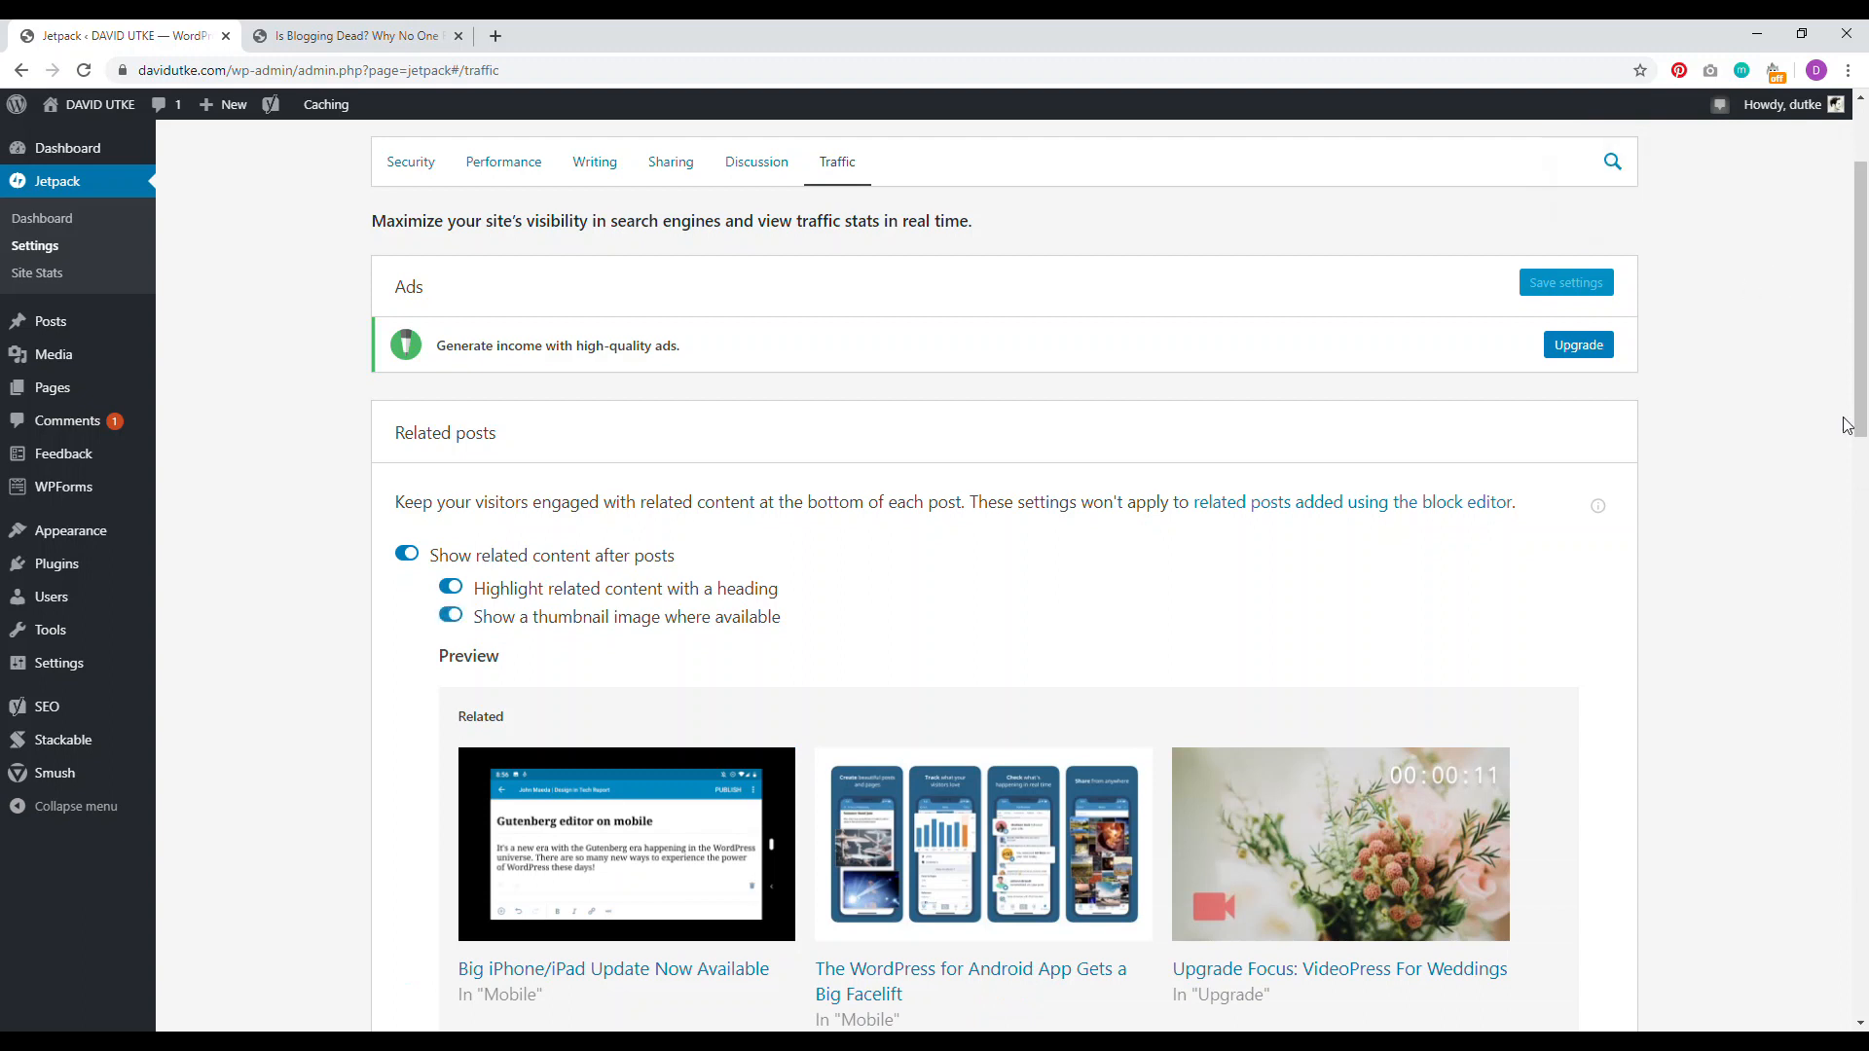
{"action": "scroll", "coordinate": [1847, 390], "scroll_direction": "up", "scroll_amount": 2}
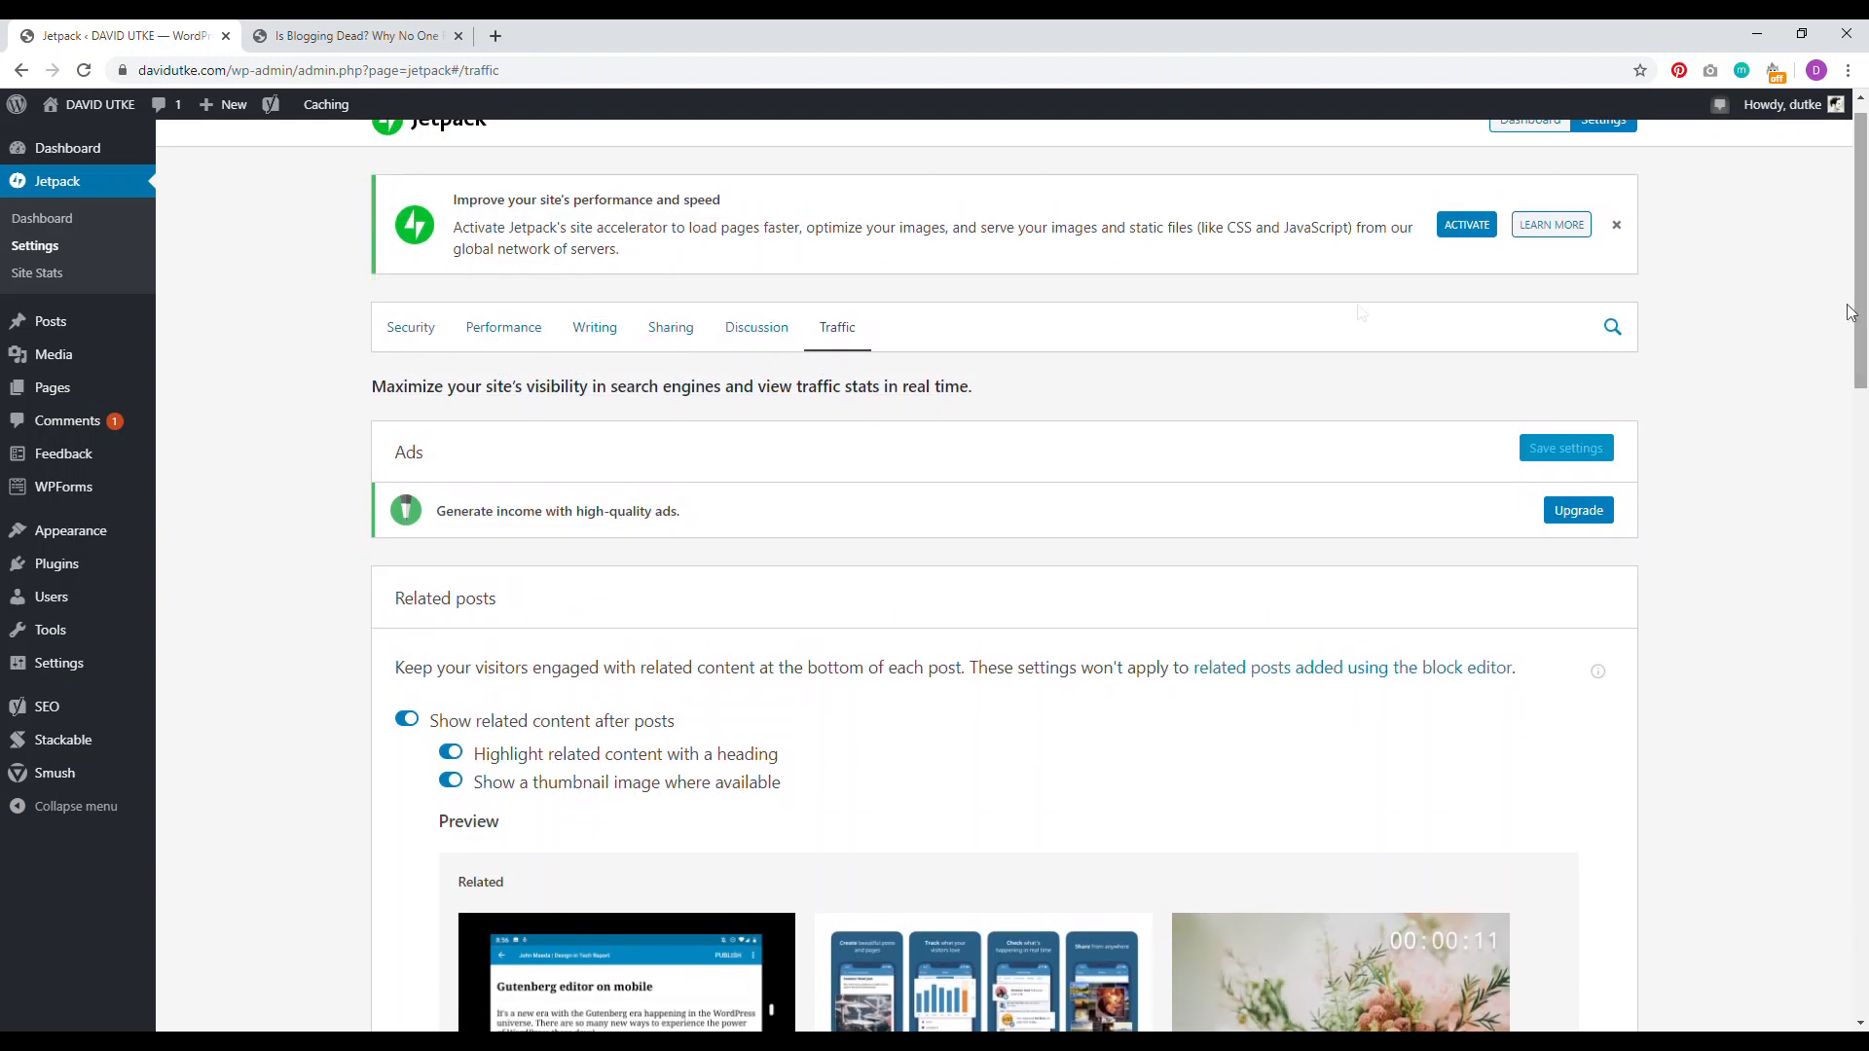
{"action": "left_click", "coordinate": [355, 36]}
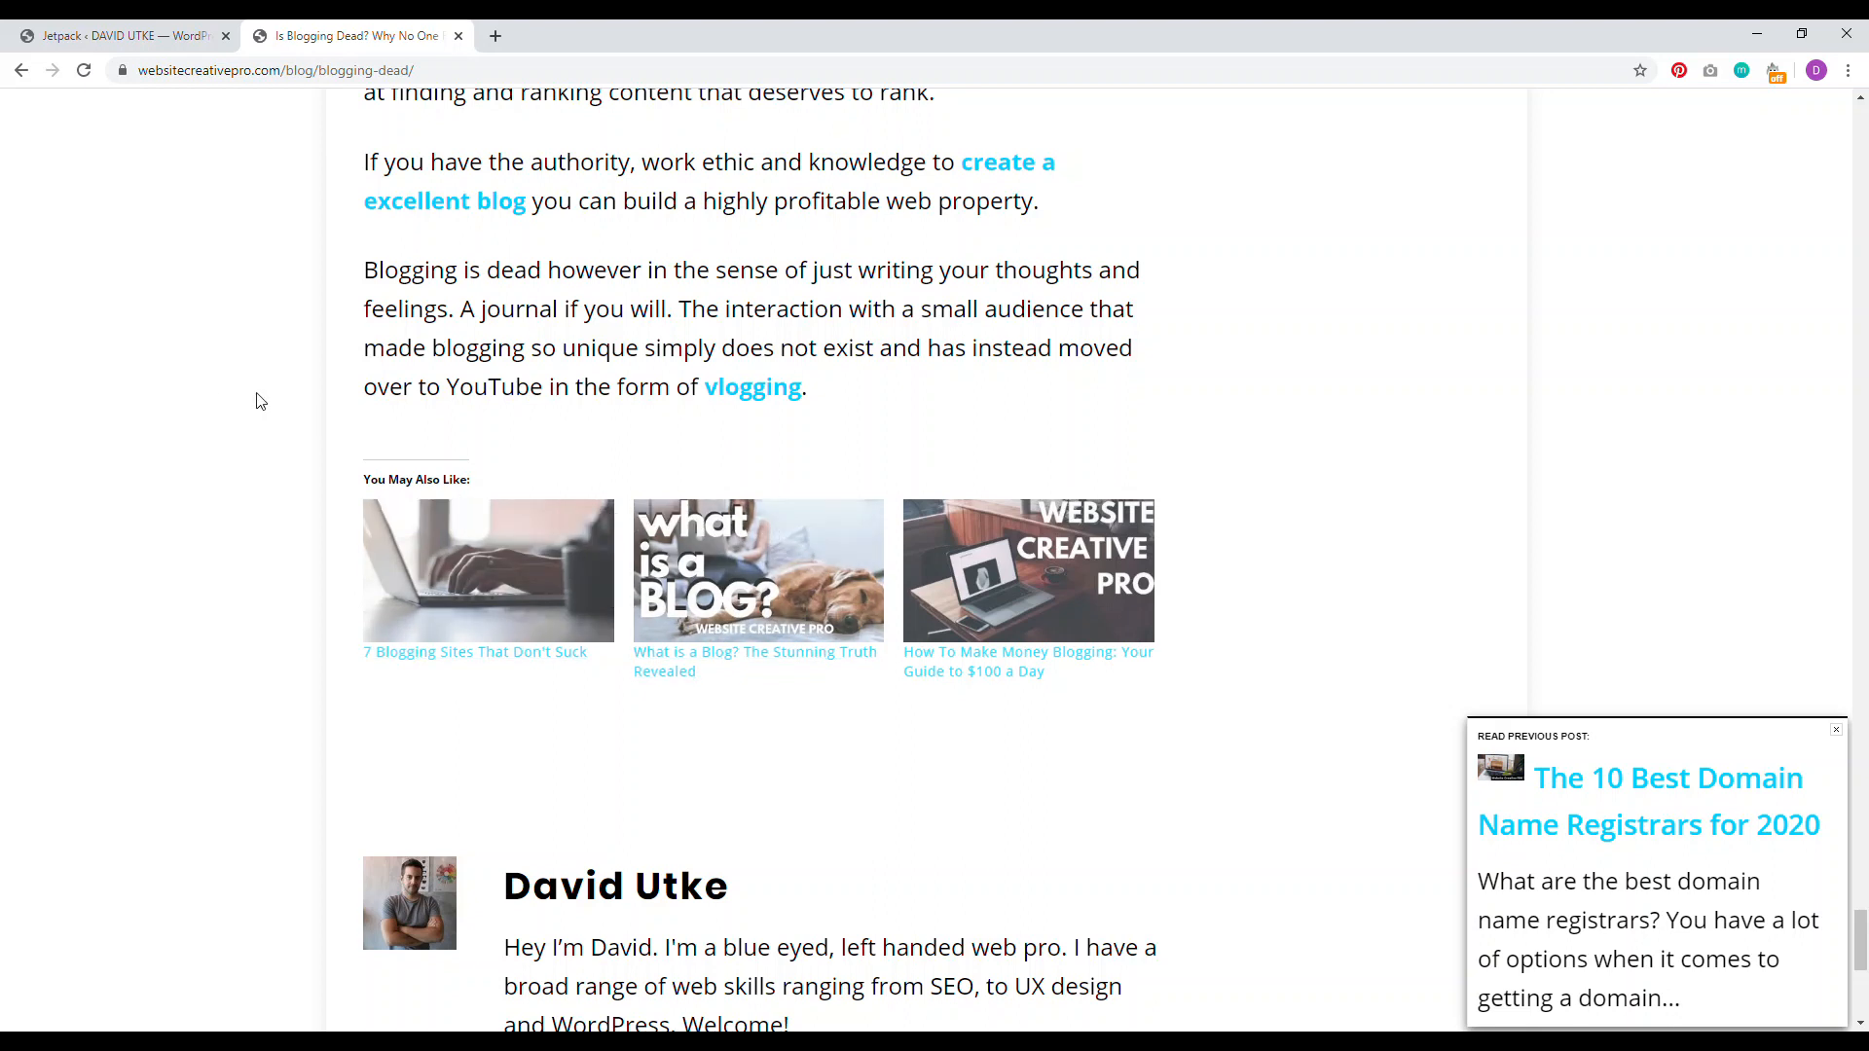
Step: Switch to the Jetpack admin tab
{"action": "left_click", "coordinate": [122, 36]}
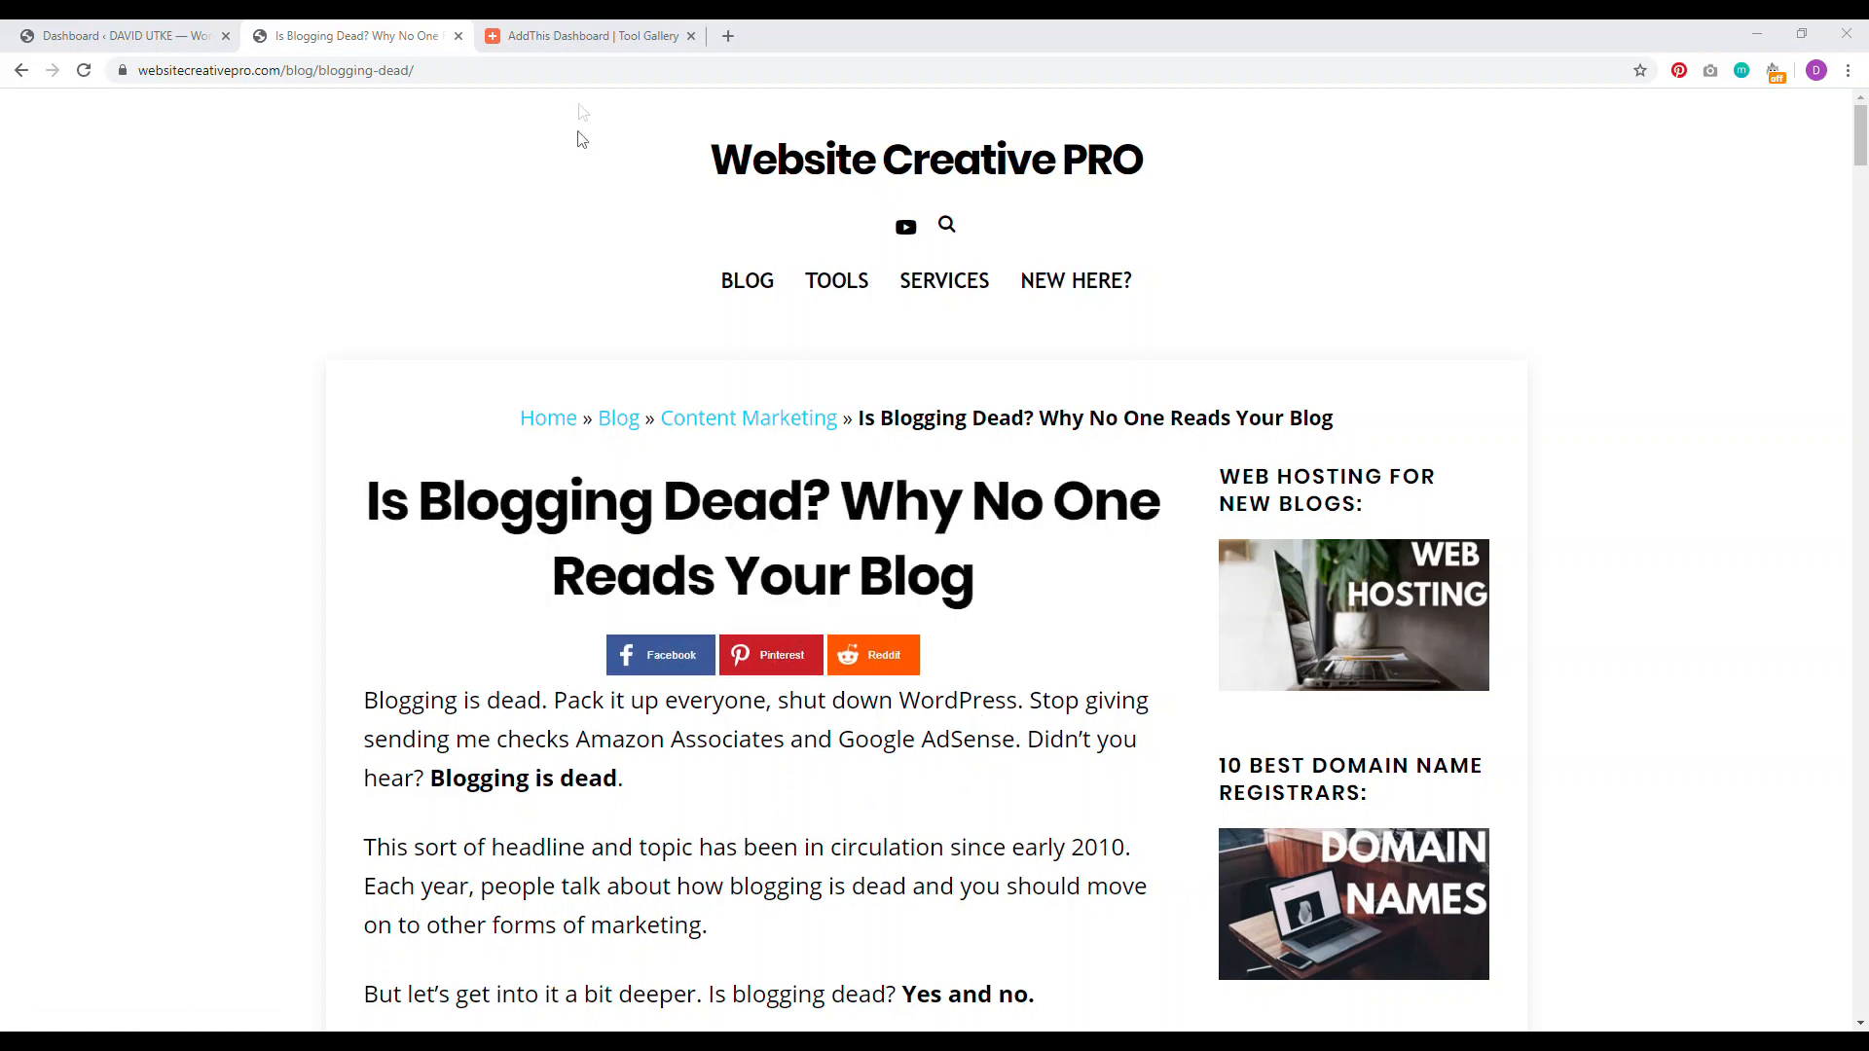
Step: Review AddThis visit analytics and the post's share buttons, then start adding a new AddThis tool
{"action": "key", "text": "ctrl+Tab"}
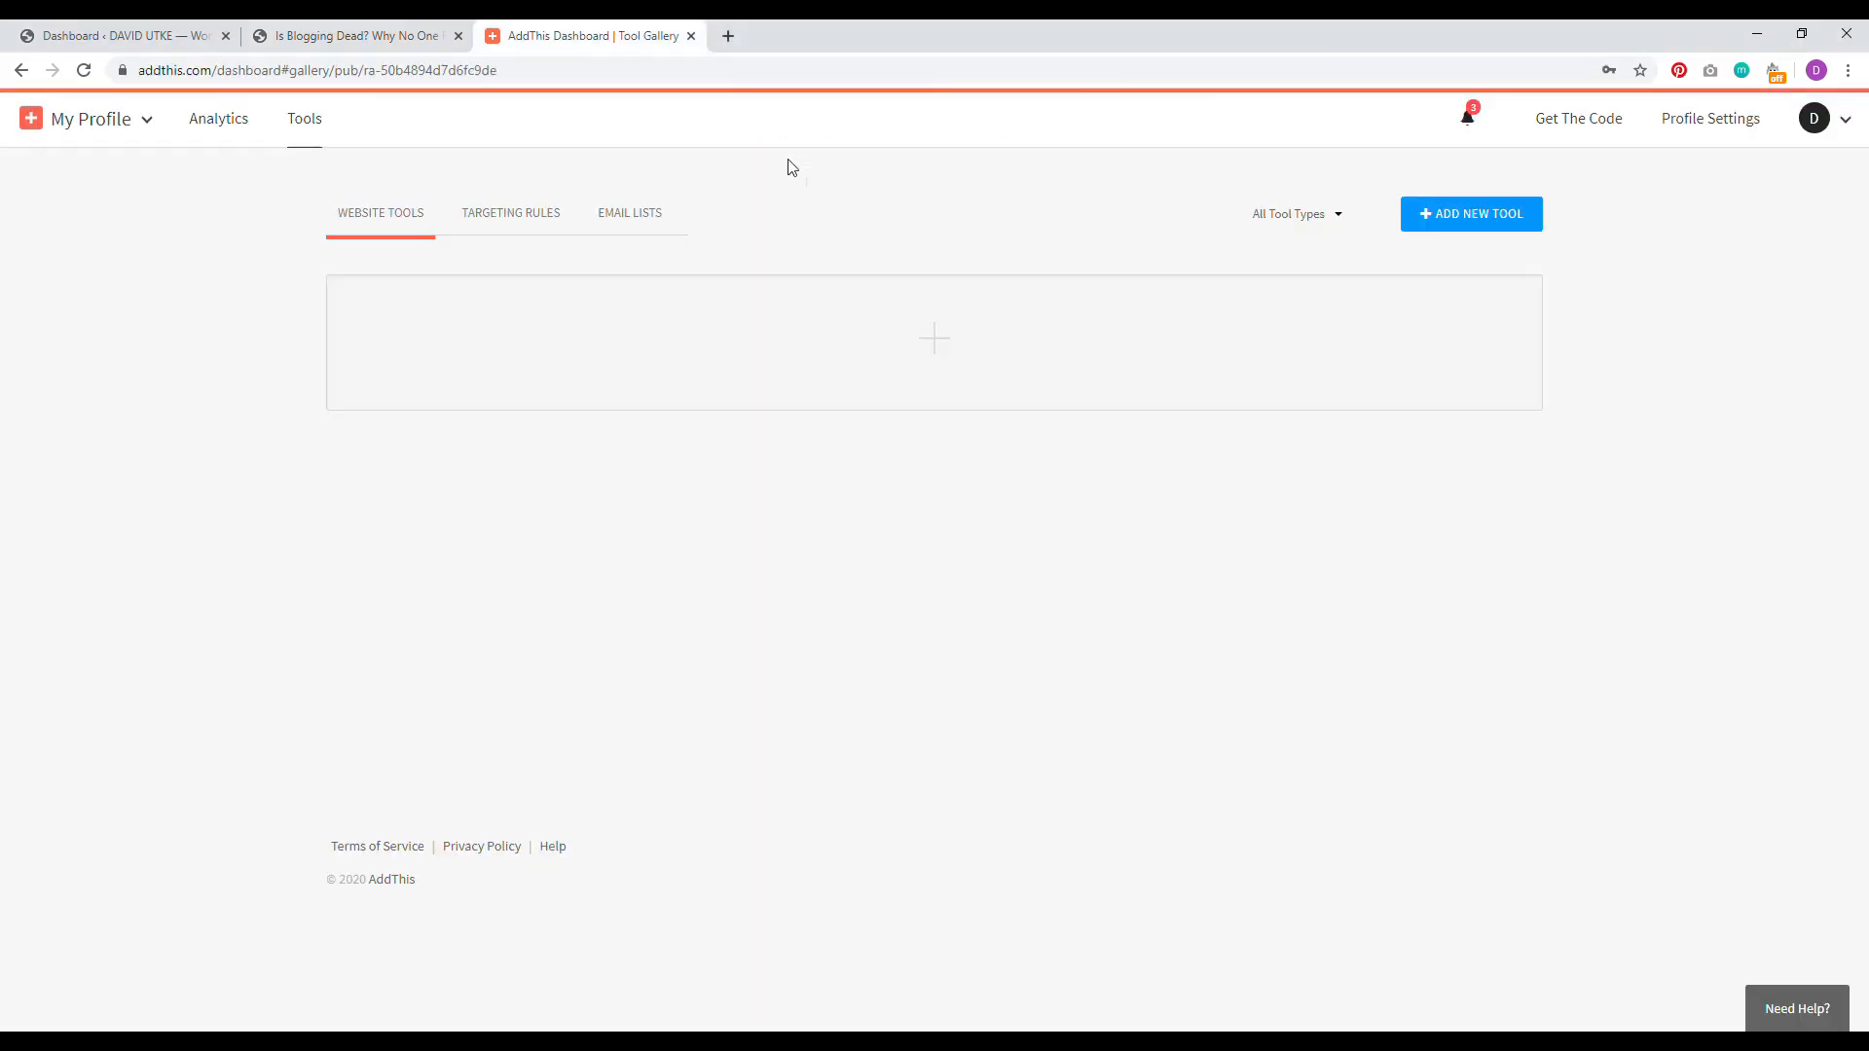
{"action": "left_click", "coordinate": [215, 121]}
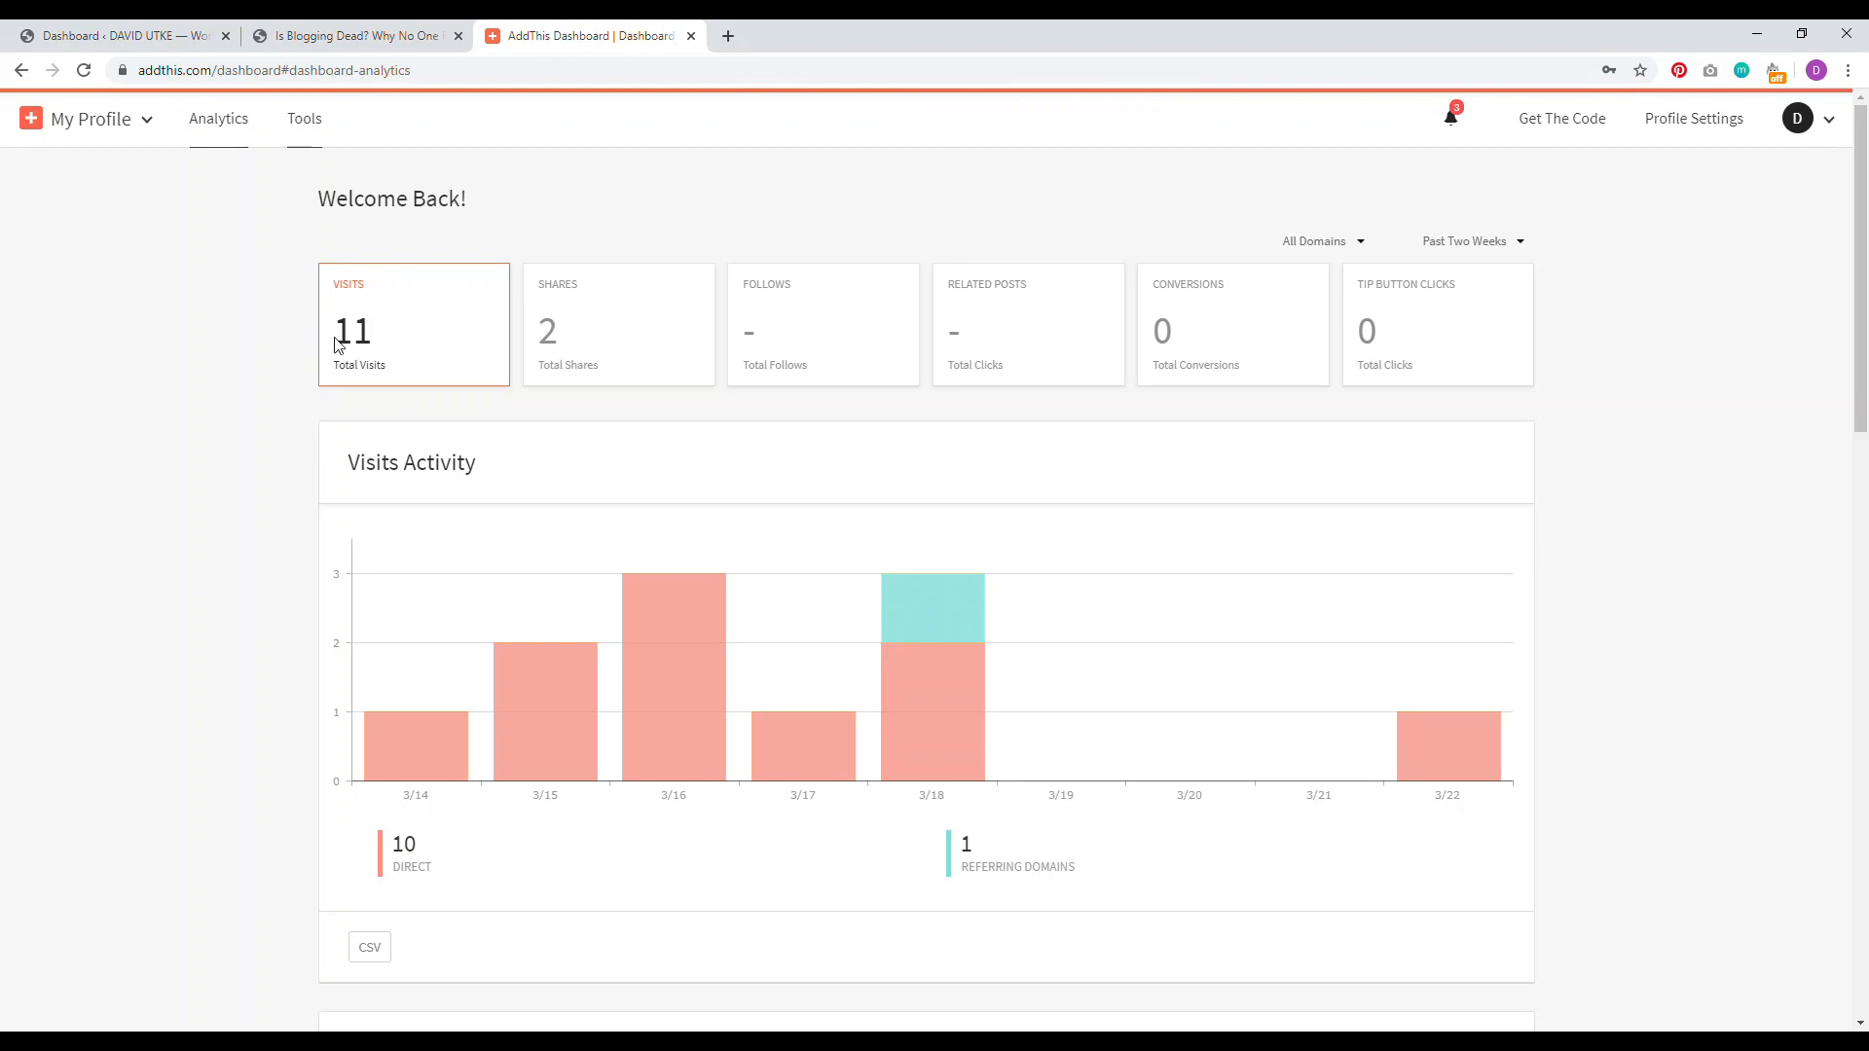
{"action": "left_click", "coordinate": [355, 35]}
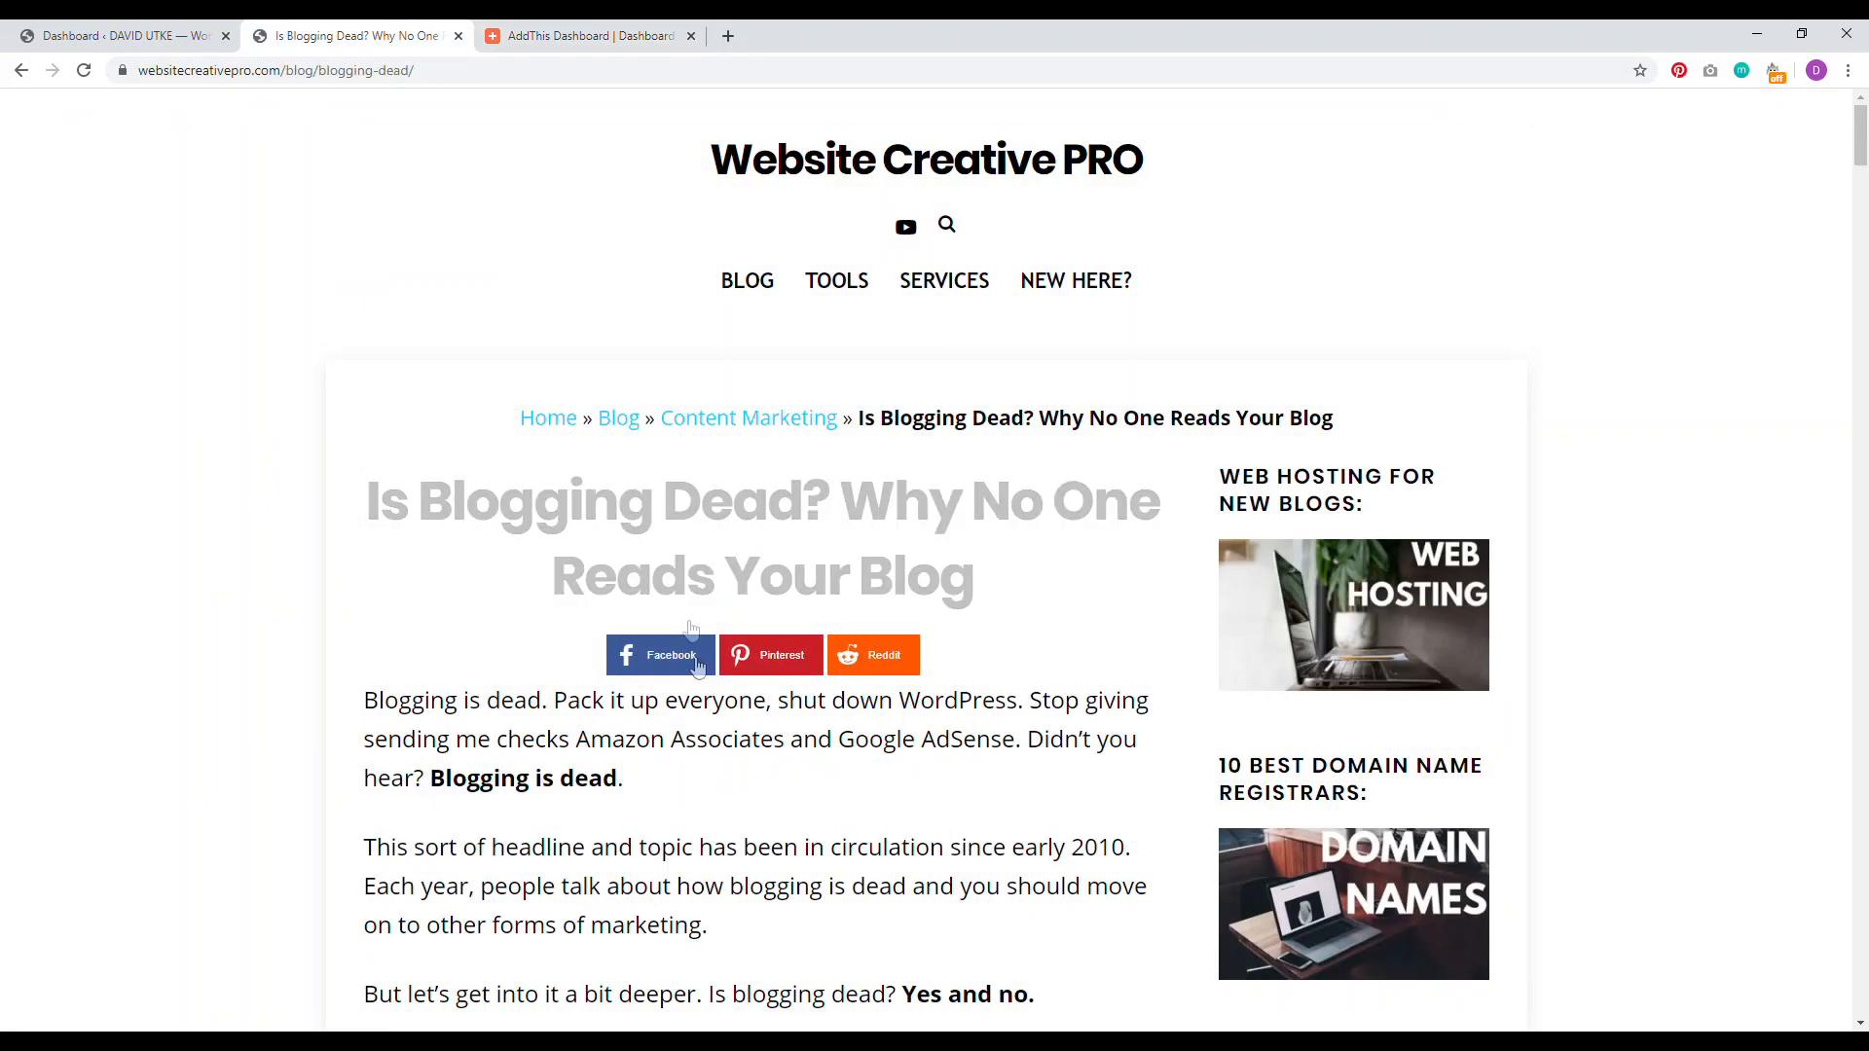
{"action": "left_click", "coordinate": [589, 35]}
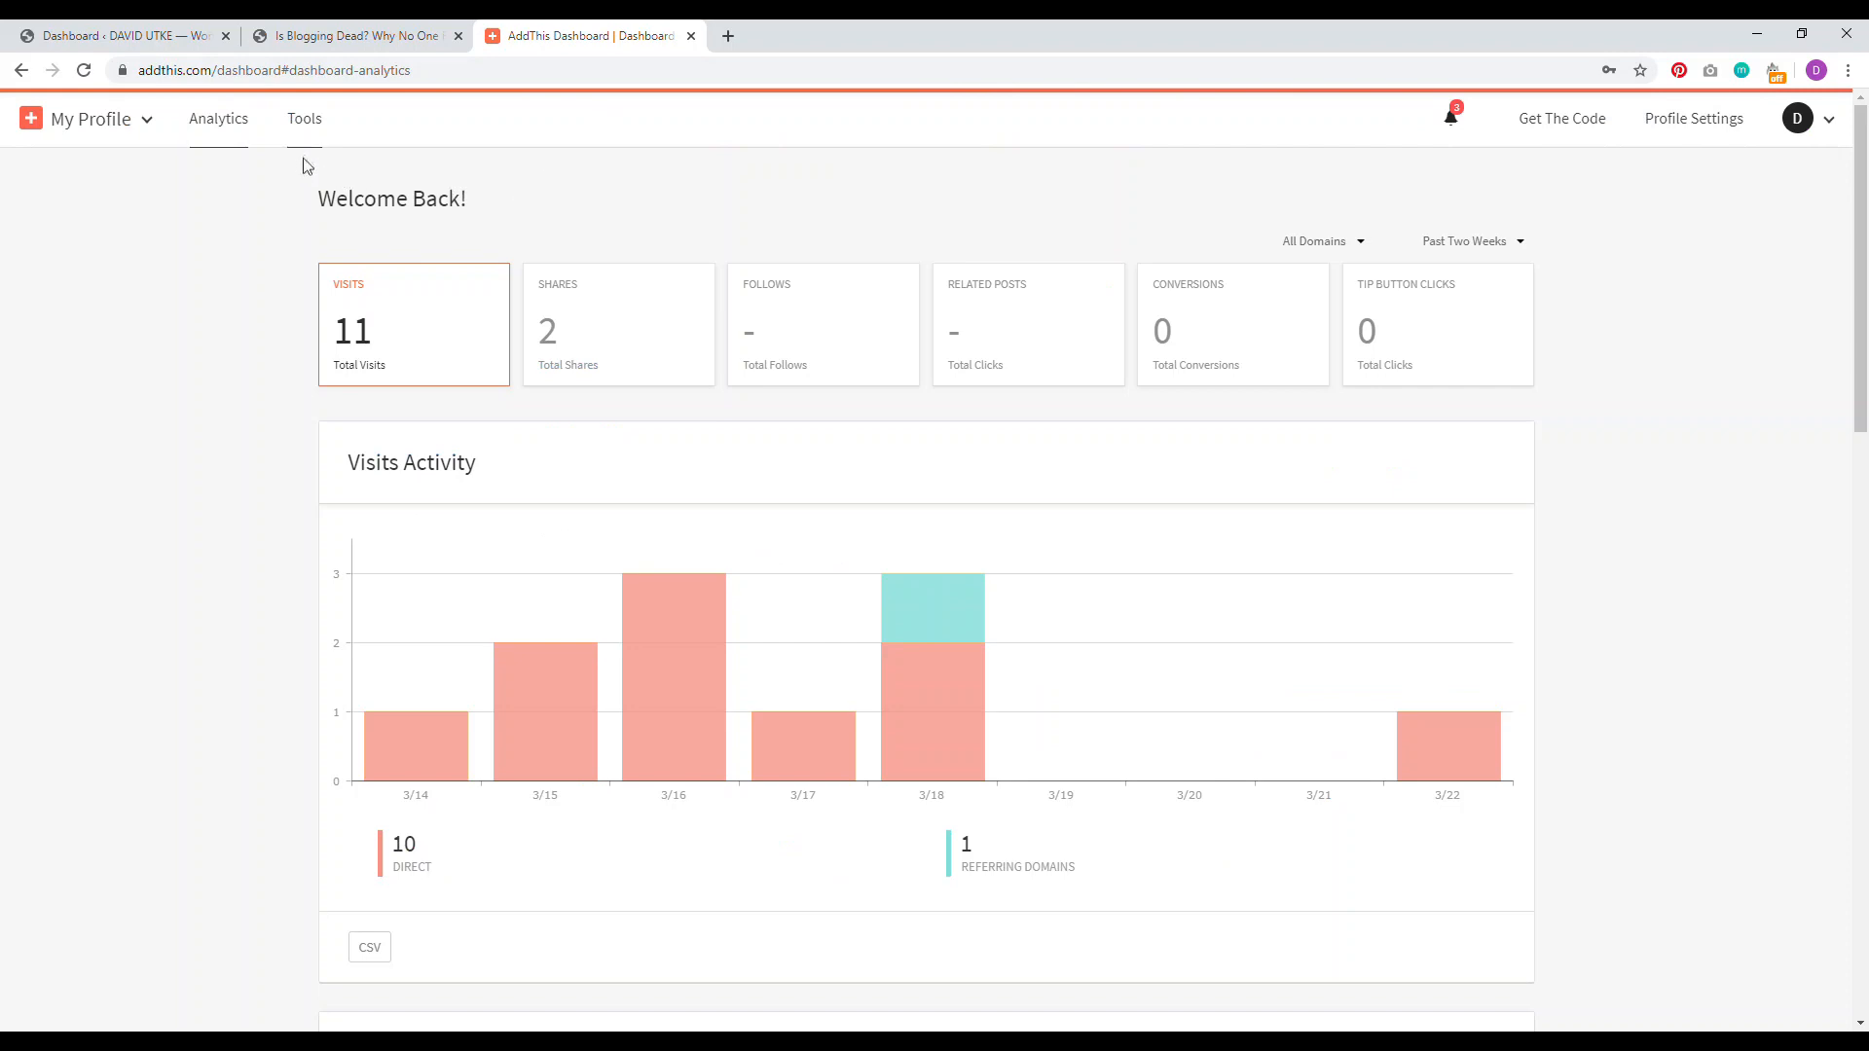
{"action": "left_click", "coordinate": [306, 118]}
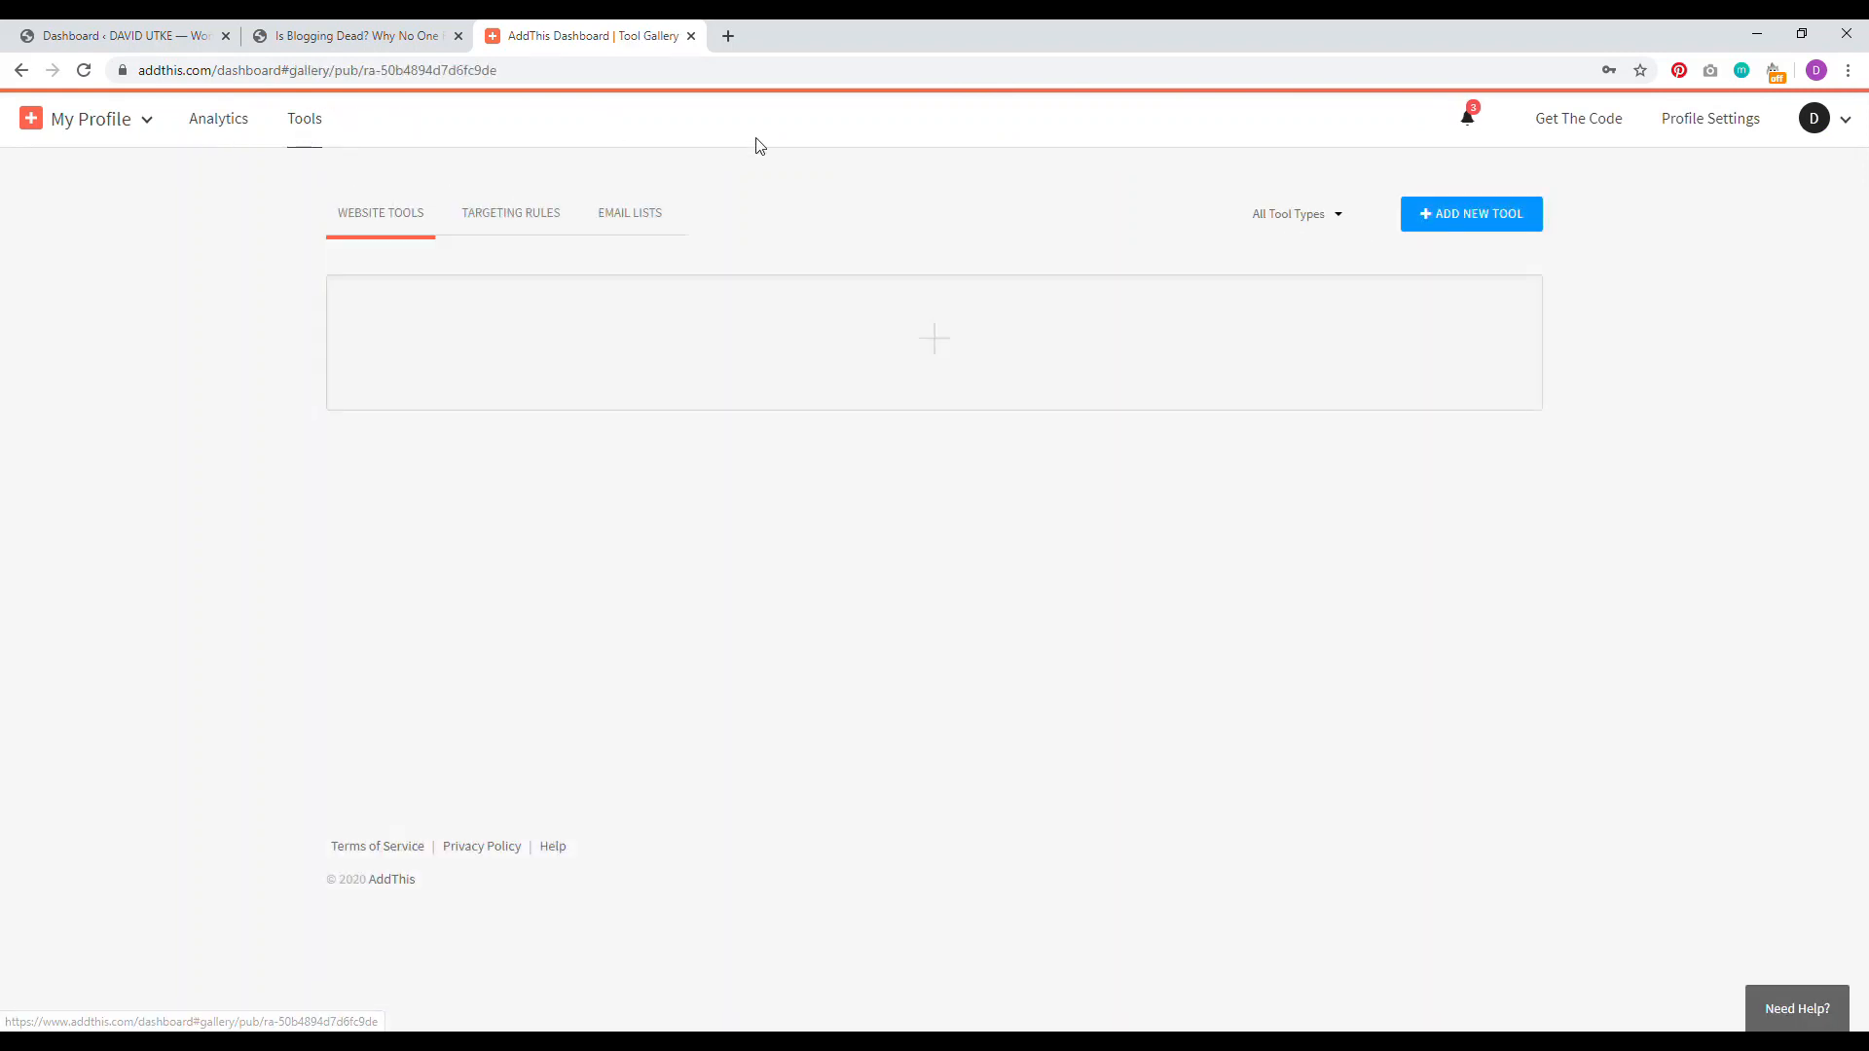
{"action": "left_click", "coordinate": [1501, 214]}
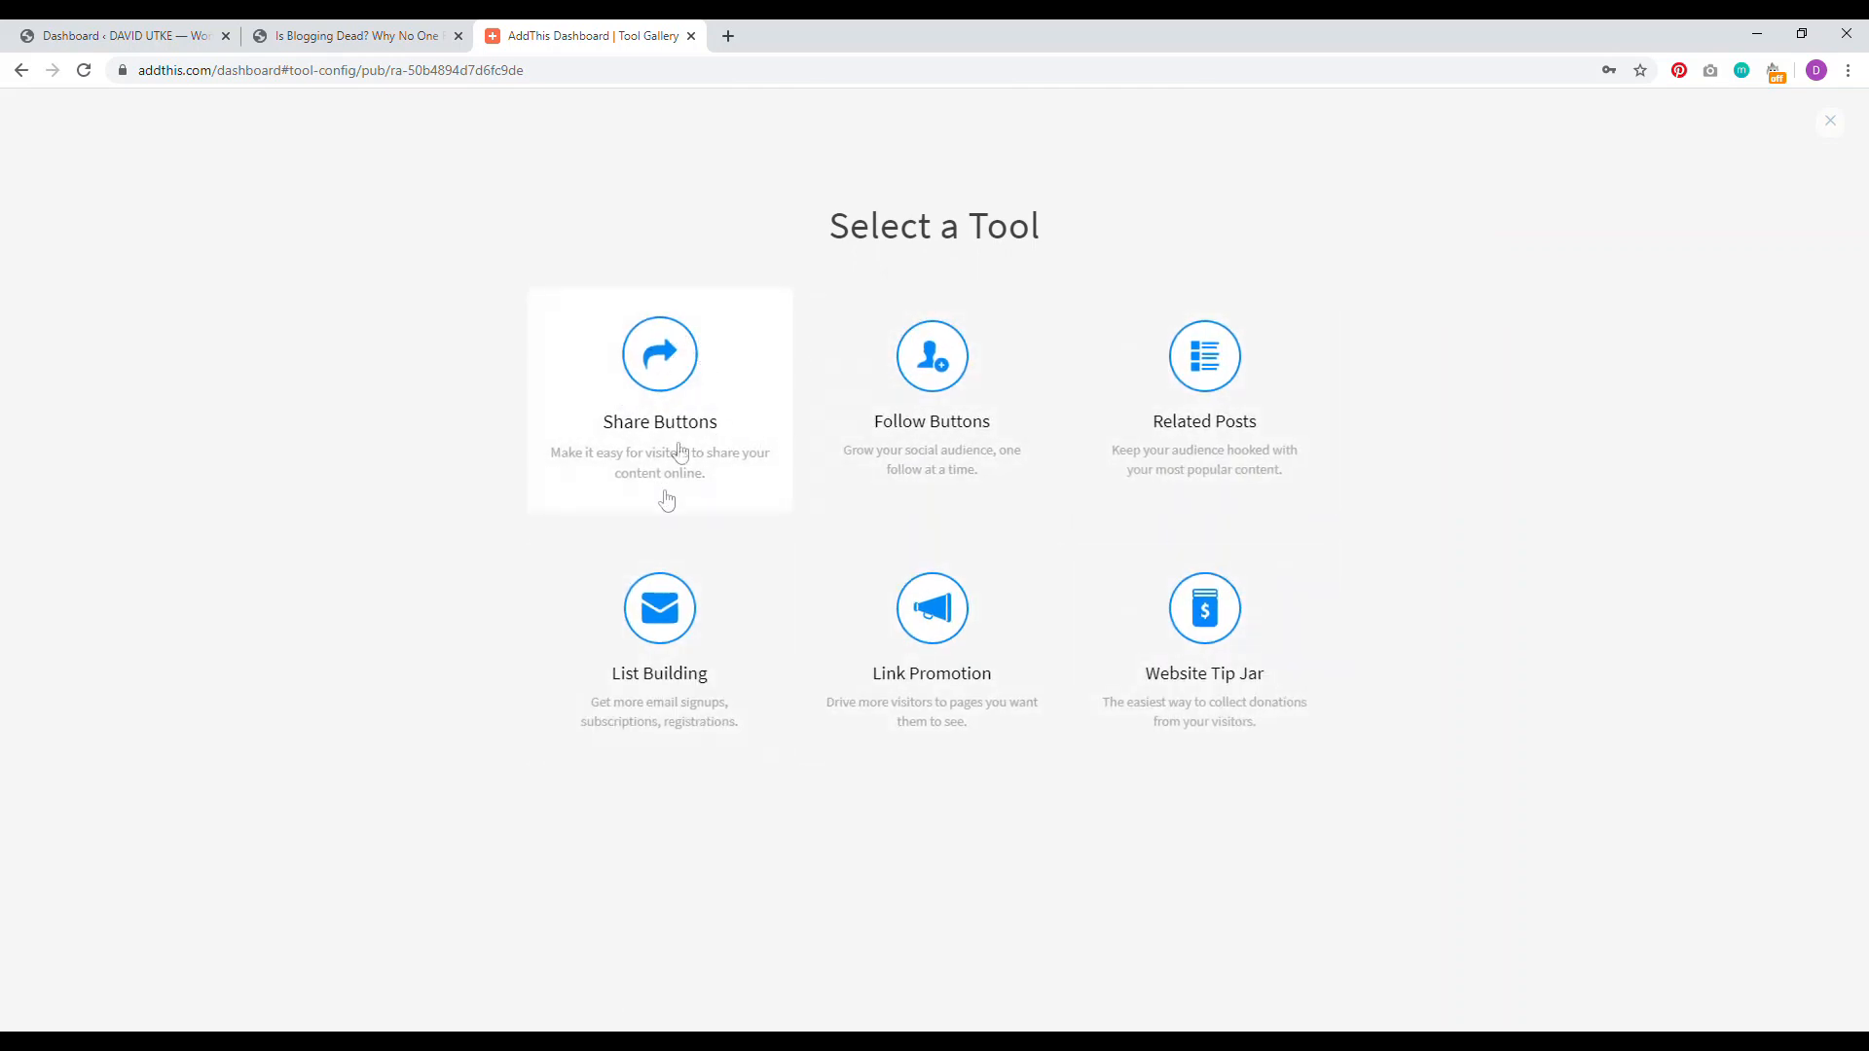
Step: Create floating share buttons and set the services to 'Selected by You'
{"action": "left_click", "coordinate": [649, 410]}
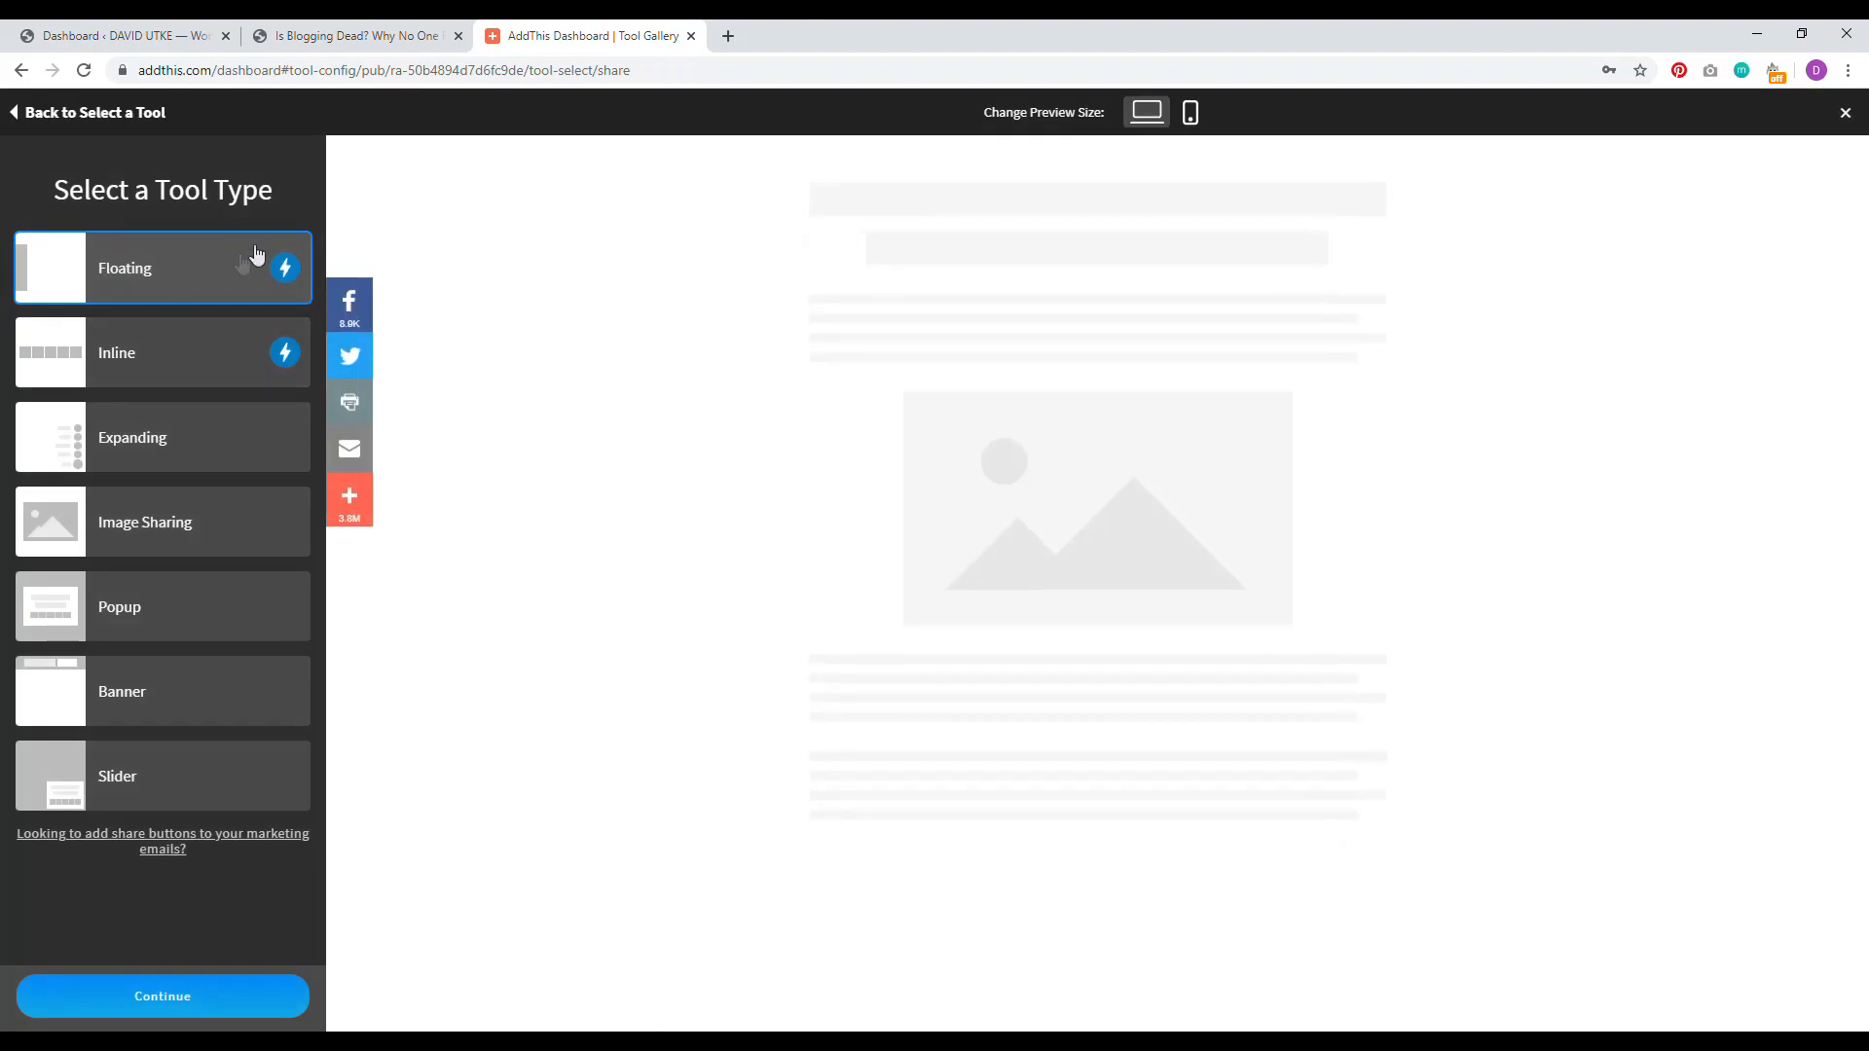
{"action": "left_click", "coordinate": [164, 996]}
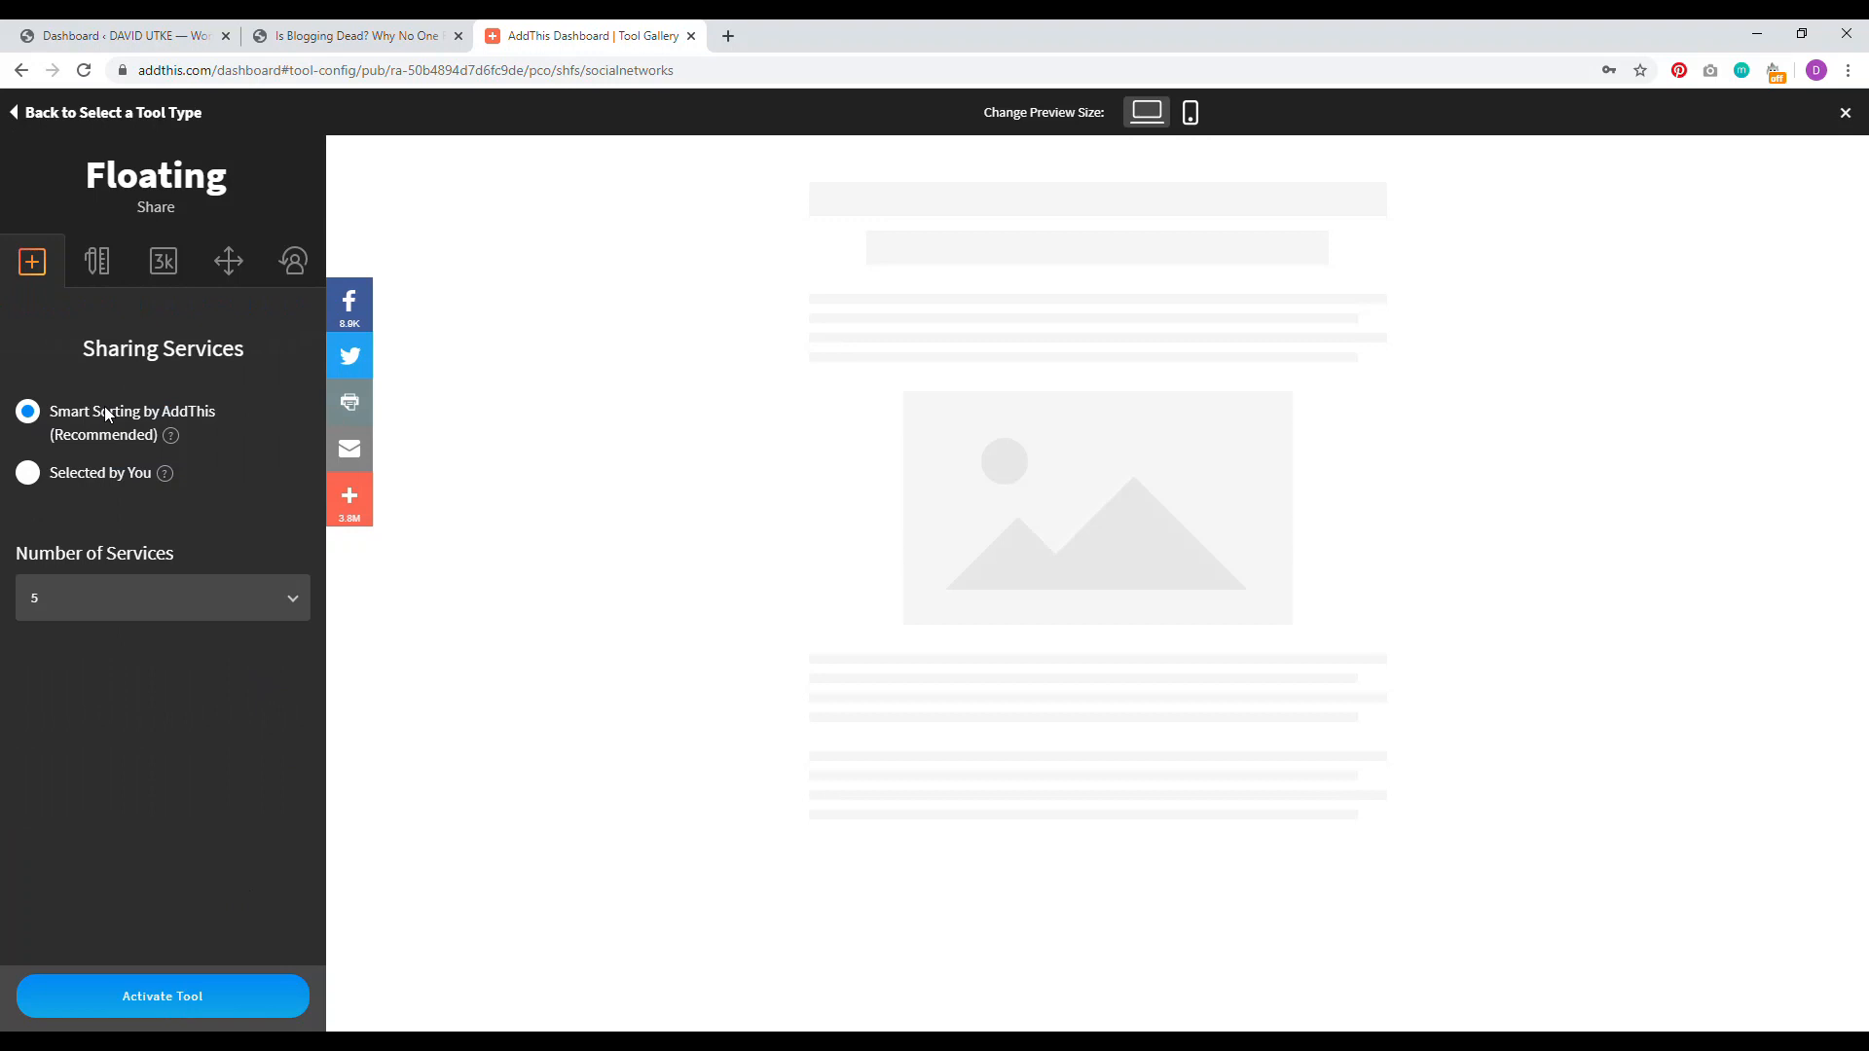
{"action": "left_click", "coordinate": [28, 474]}
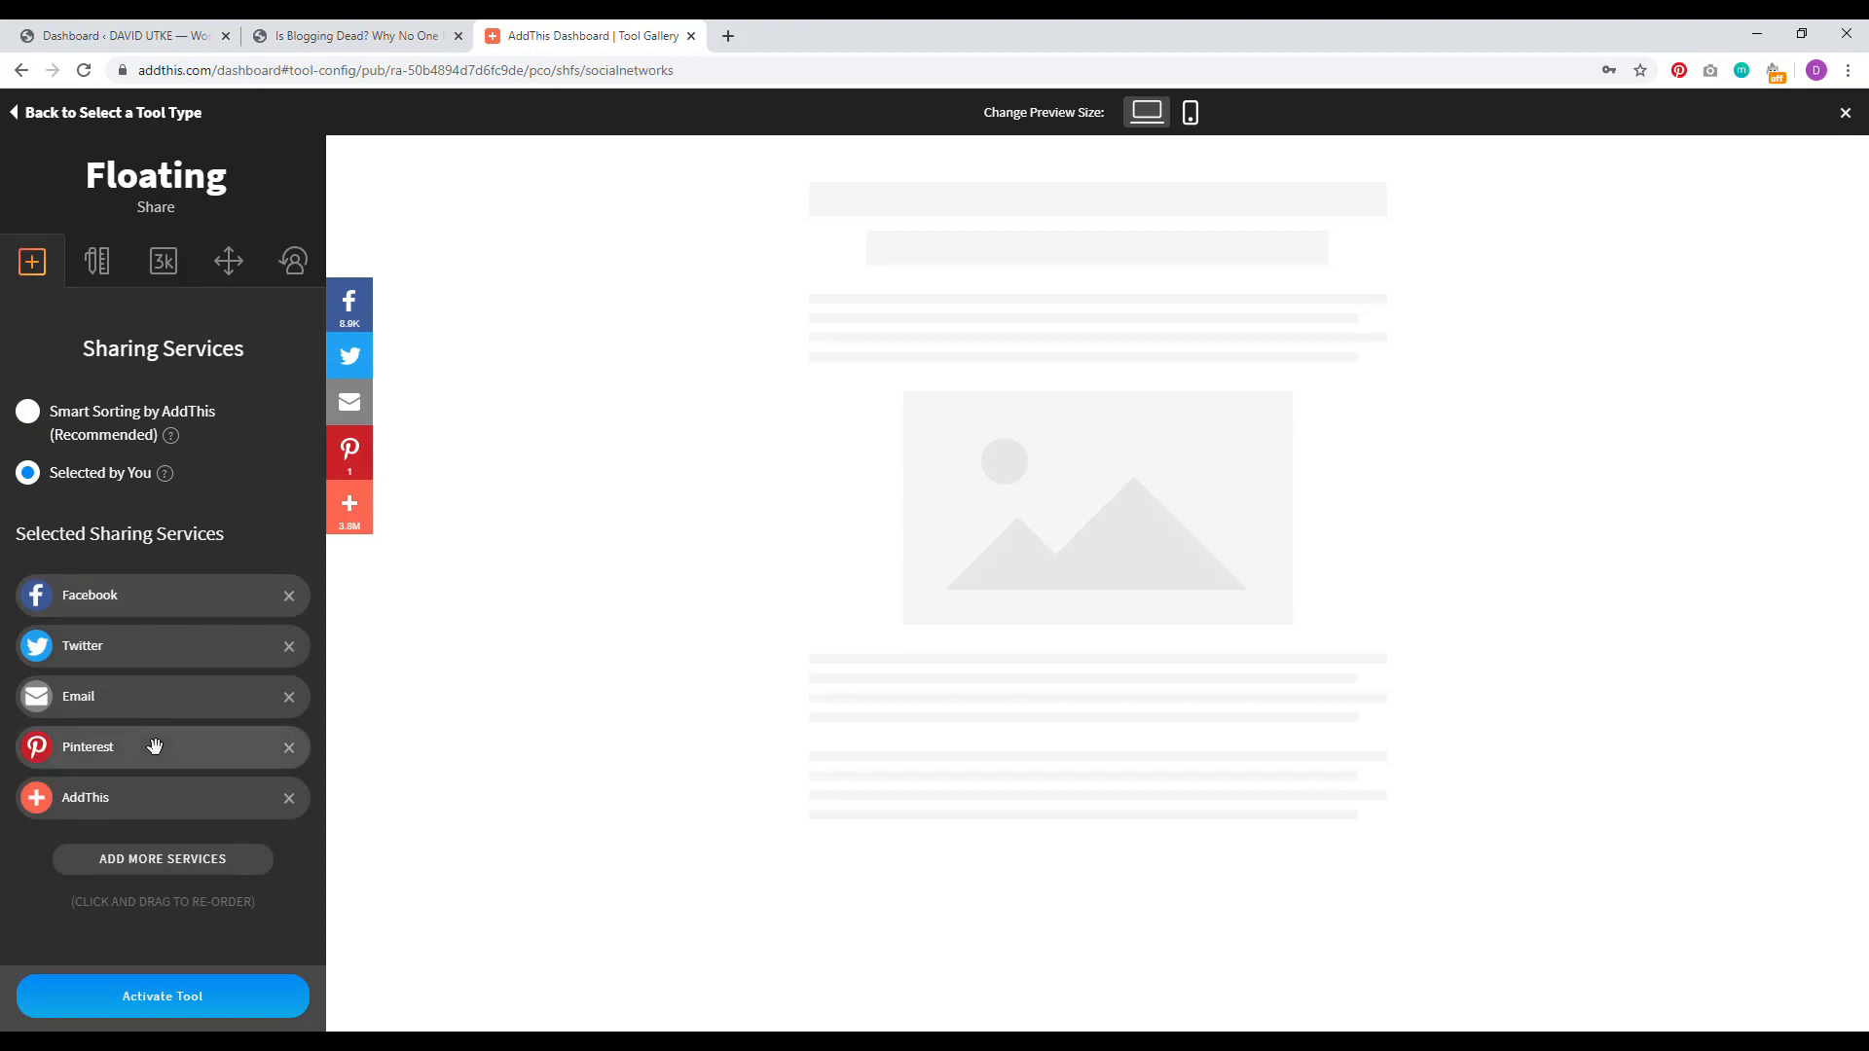
Step: Move Pinterest right under Facebook and remove the AddThis button from the bar
{"action": "left_click_drag", "start_coordinate": [154, 751], "coordinate": [155, 643]}
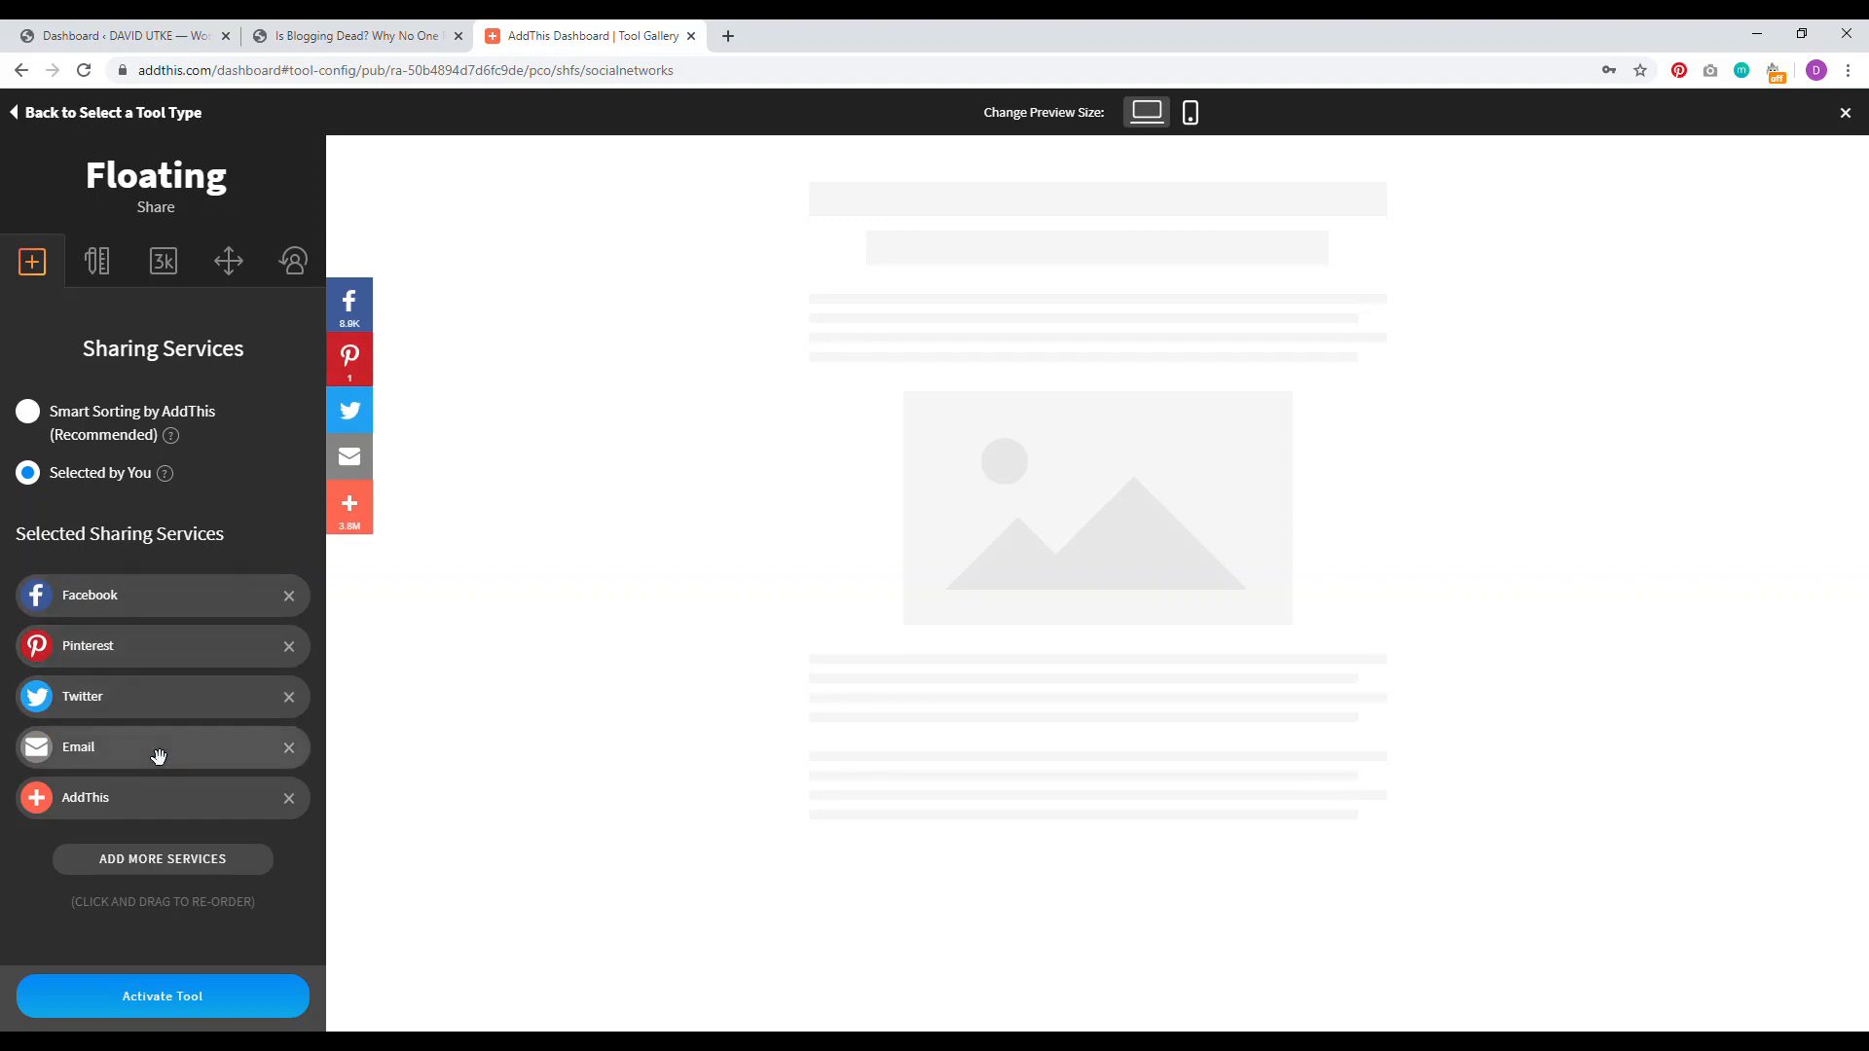
{"action": "left_click", "coordinate": [289, 798]}
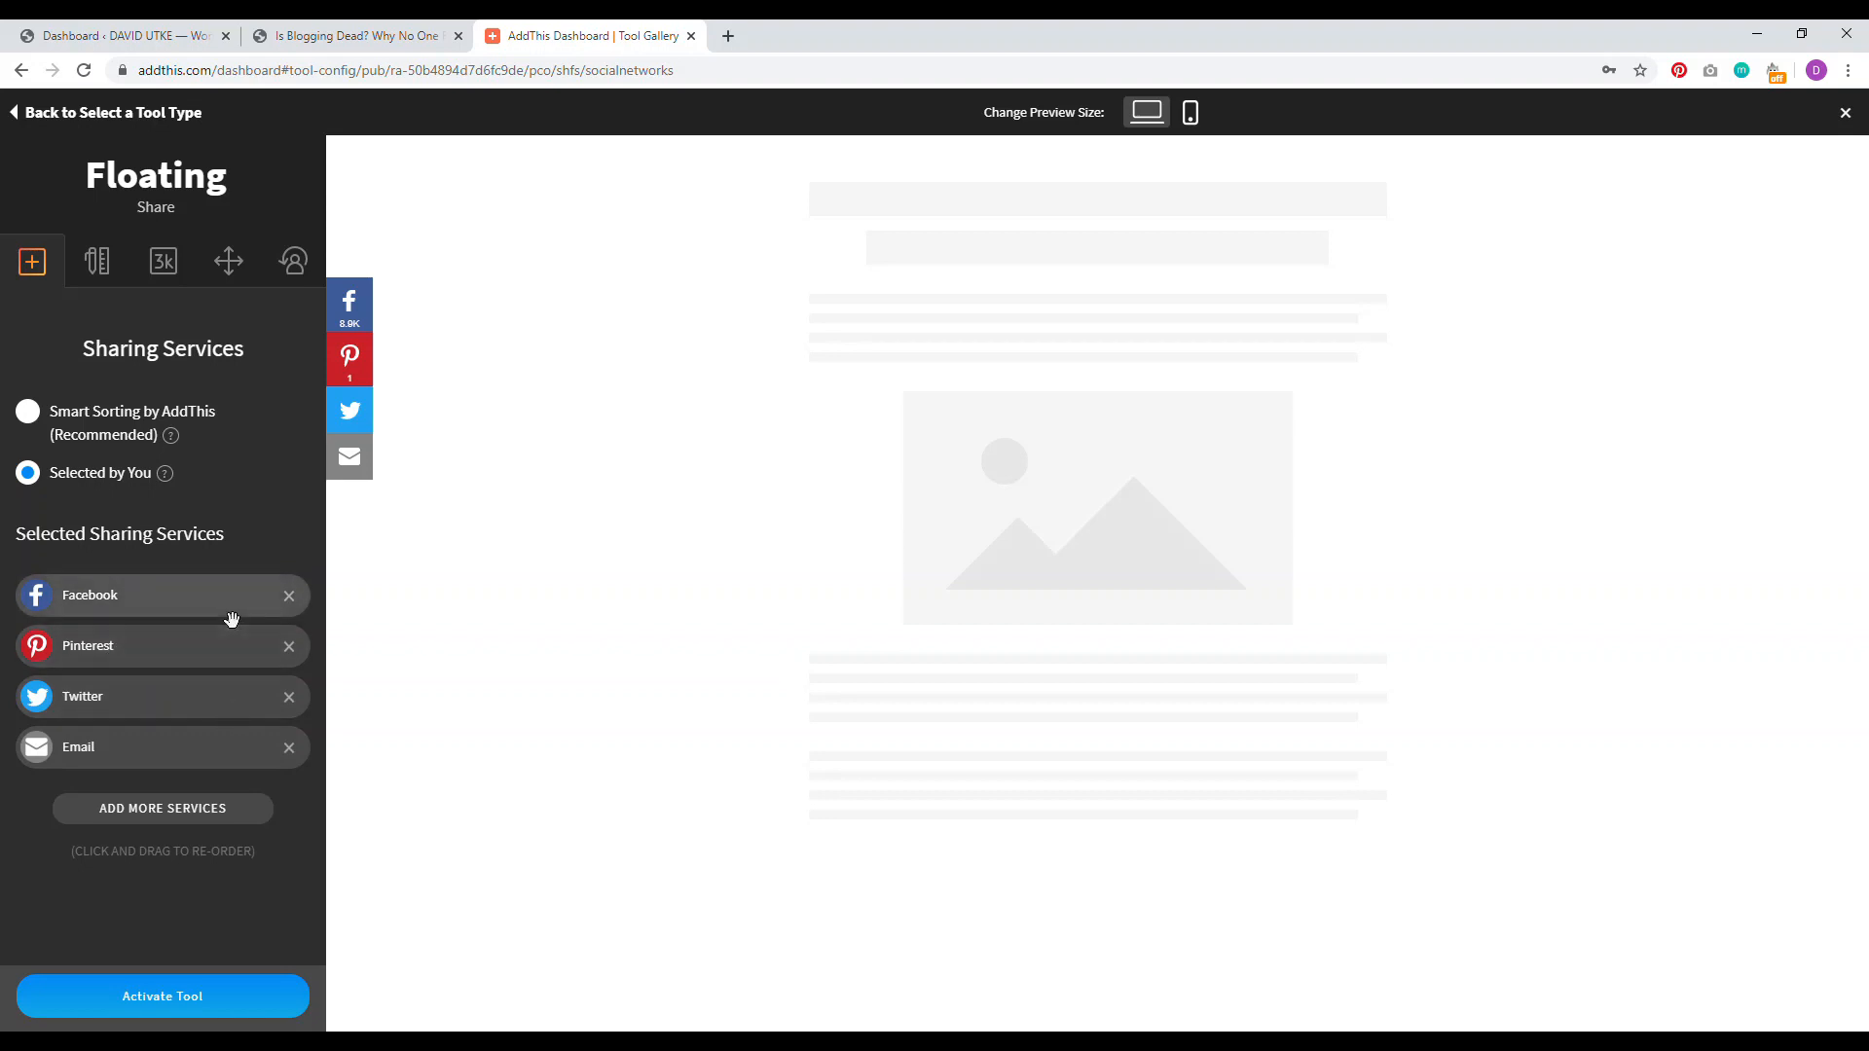
{"action": "left_click", "coordinate": [176, 814]}
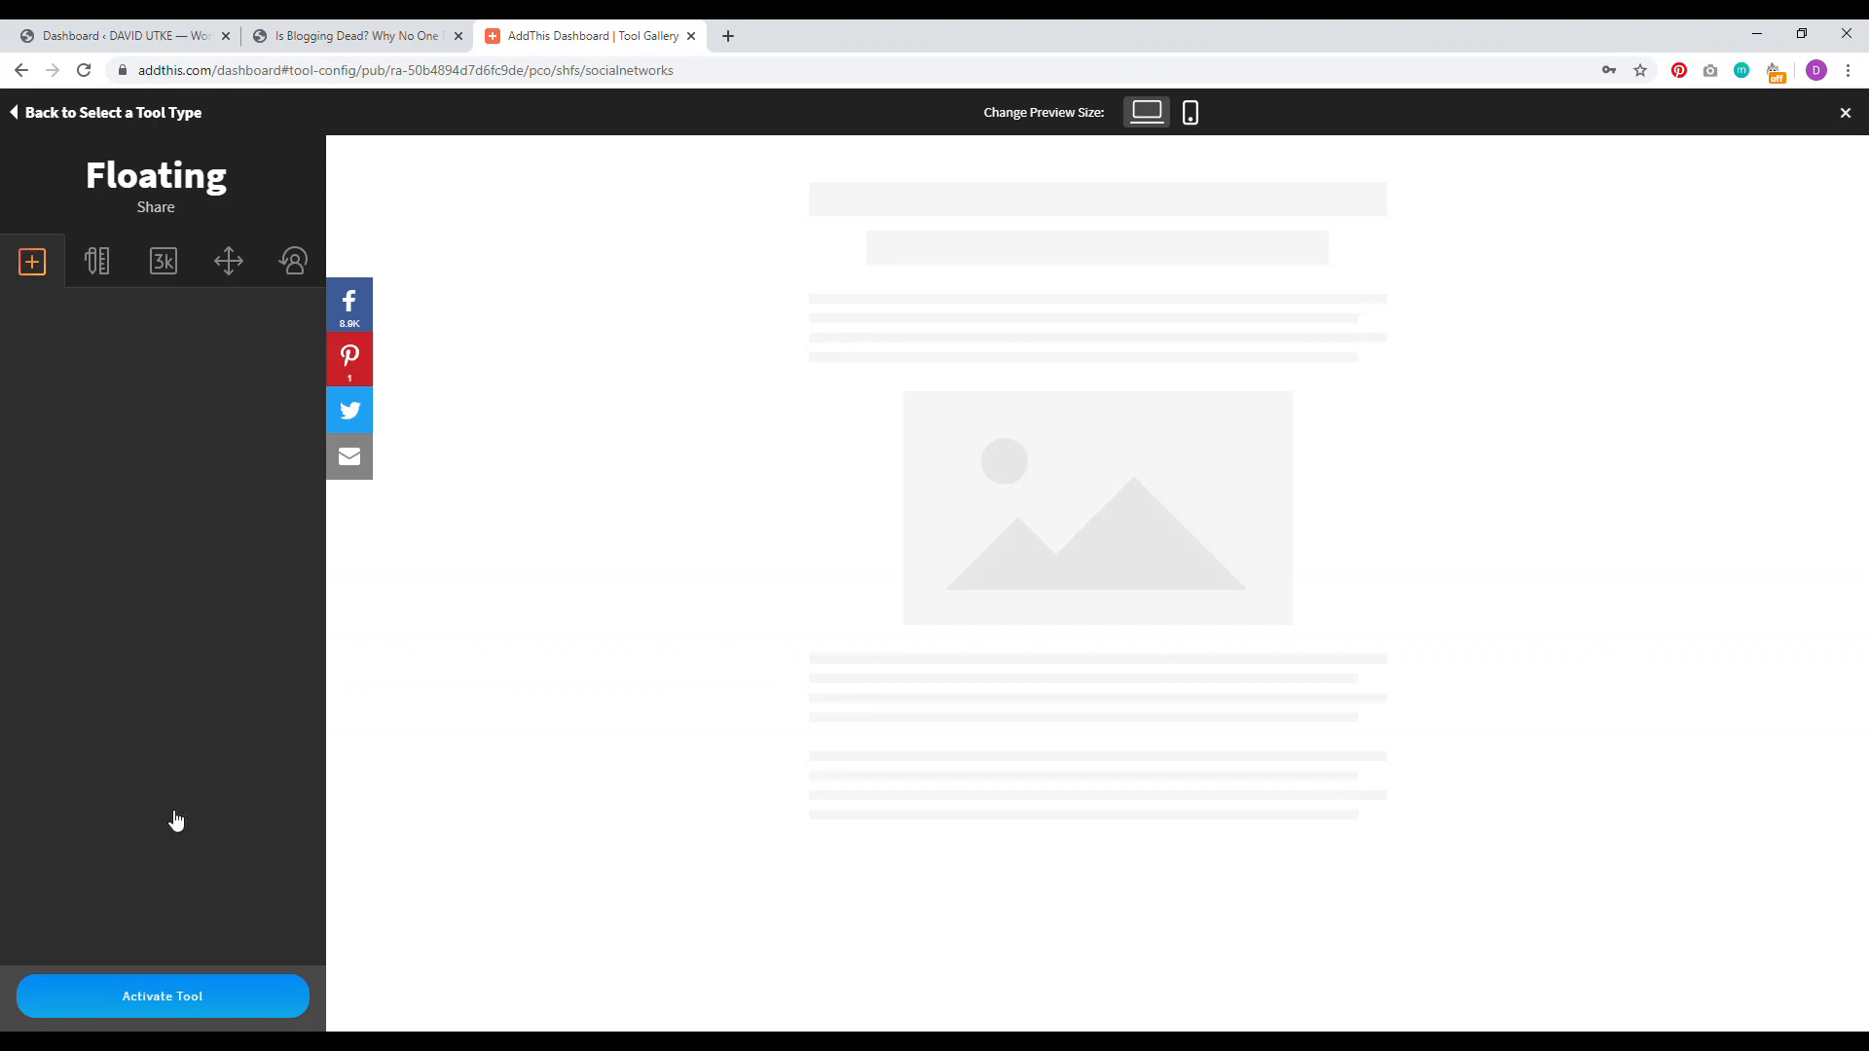
Step: Set the Share Count Minimum to 20 on the Share Counters tab
{"action": "scroll", "coordinate": [151, 467], "scroll_direction": "down", "scroll_amount": 10}
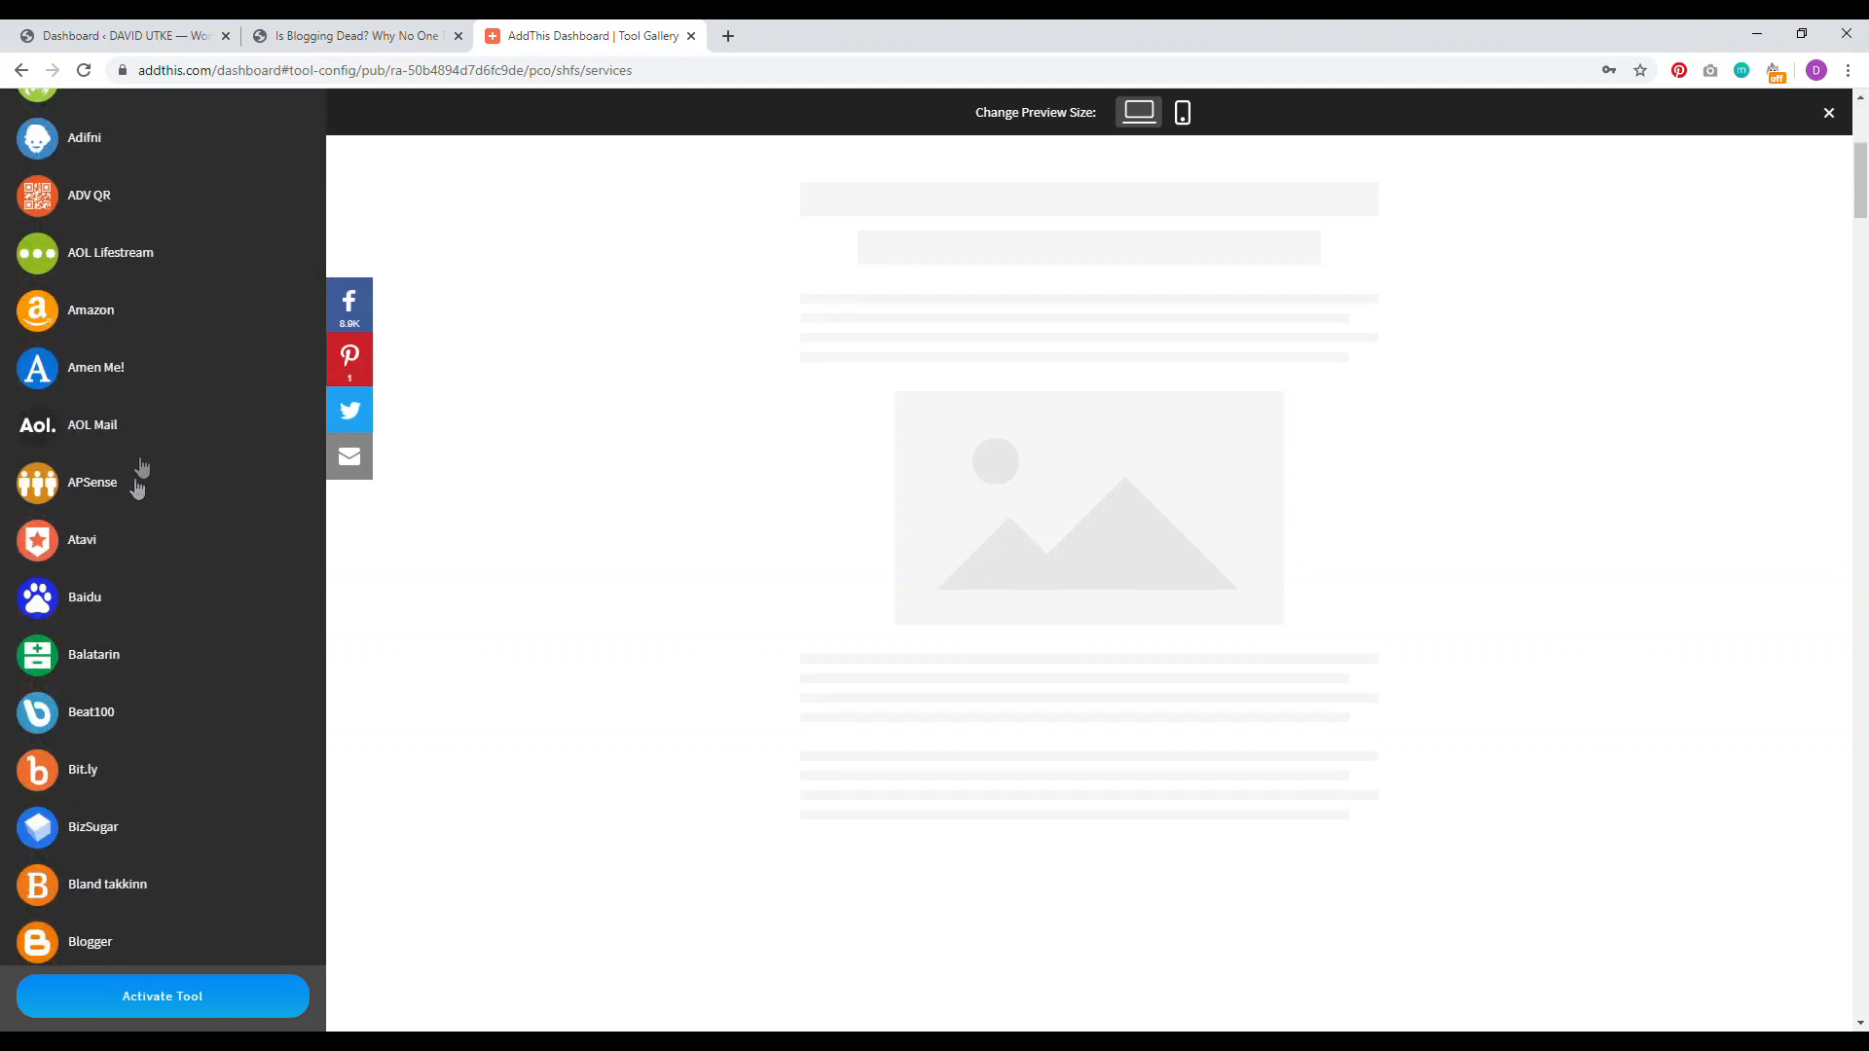
{"action": "scroll", "coordinate": [161, 589], "scroll_direction": "down", "scroll_amount": 8}
{"action": "scroll", "coordinate": [166, 599], "scroll_direction": "up", "scroll_amount": 3}
{"action": "scroll", "coordinate": [167, 601], "scroll_direction": "down", "scroll_amount": 7}
{"action": "scroll", "coordinate": [168, 605], "scroll_direction": "up", "scroll_amount": 10}
{"action": "scroll", "coordinate": [175, 600], "scroll_direction": "up", "scroll_amount": 12}
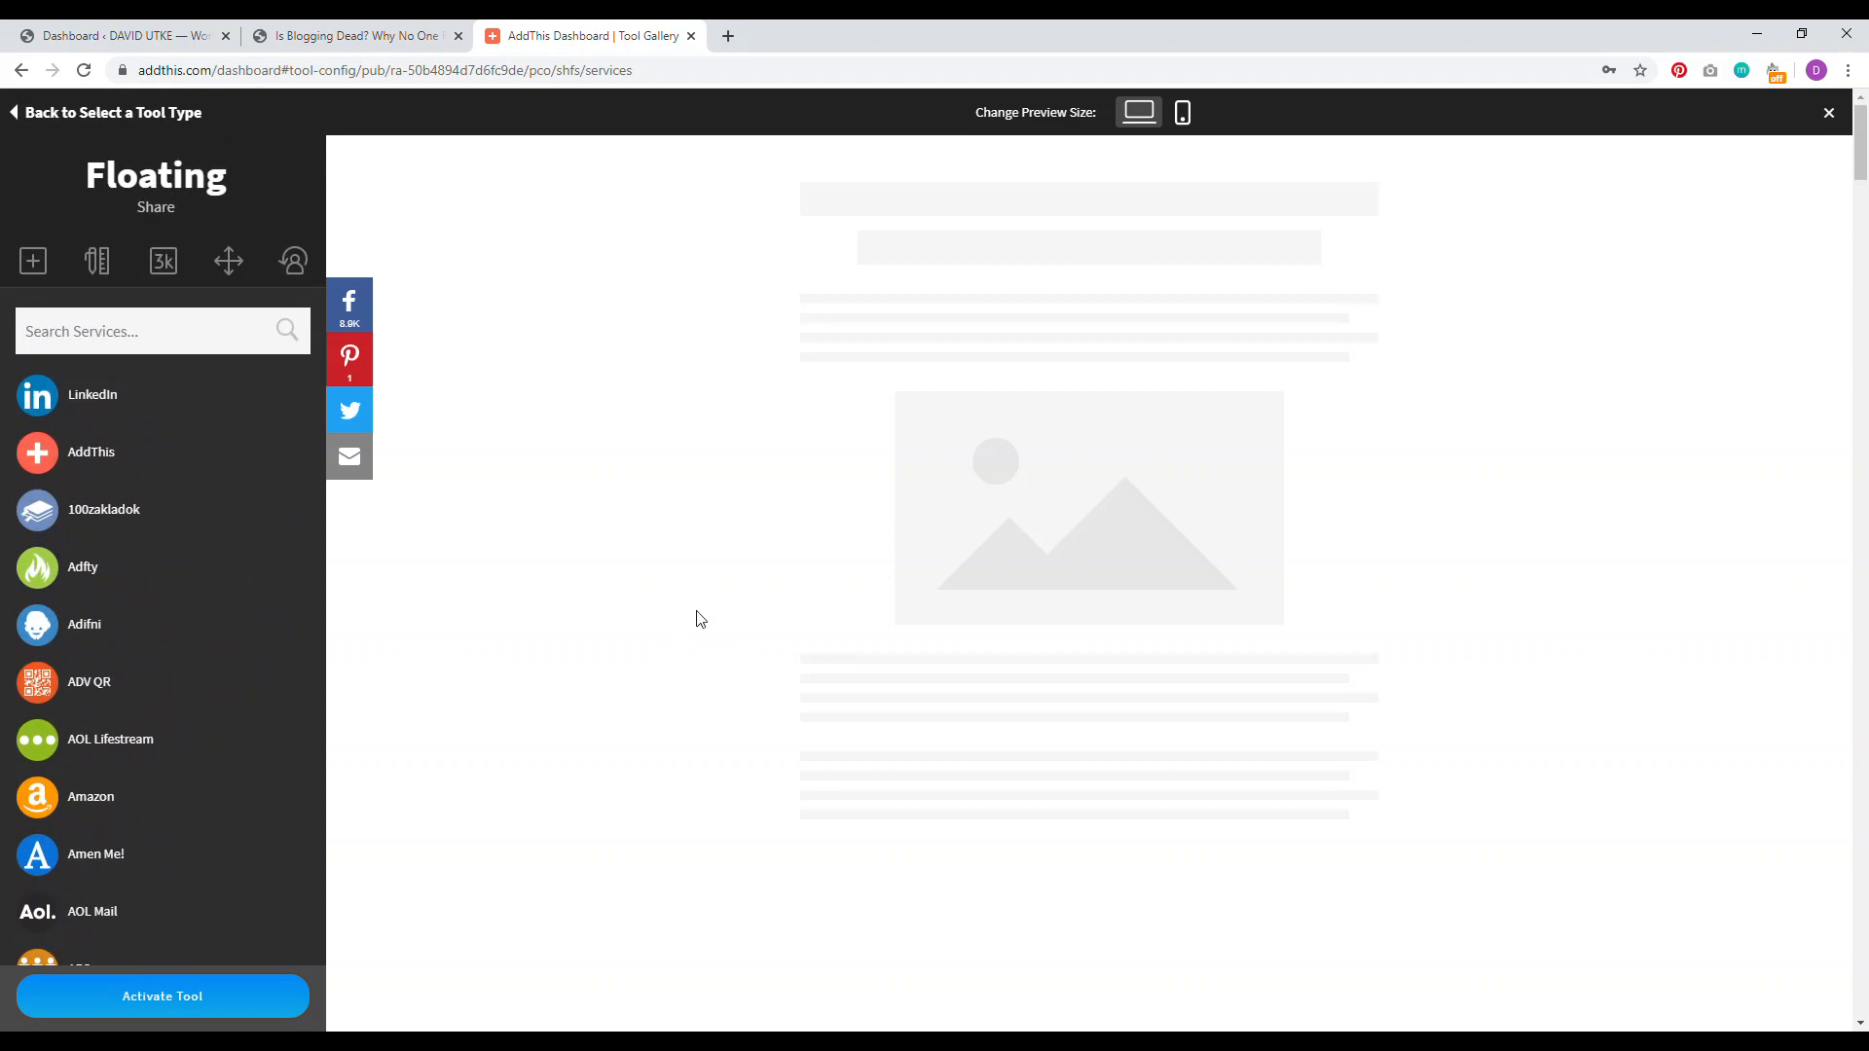
{"action": "left_click", "coordinate": [162, 261]}
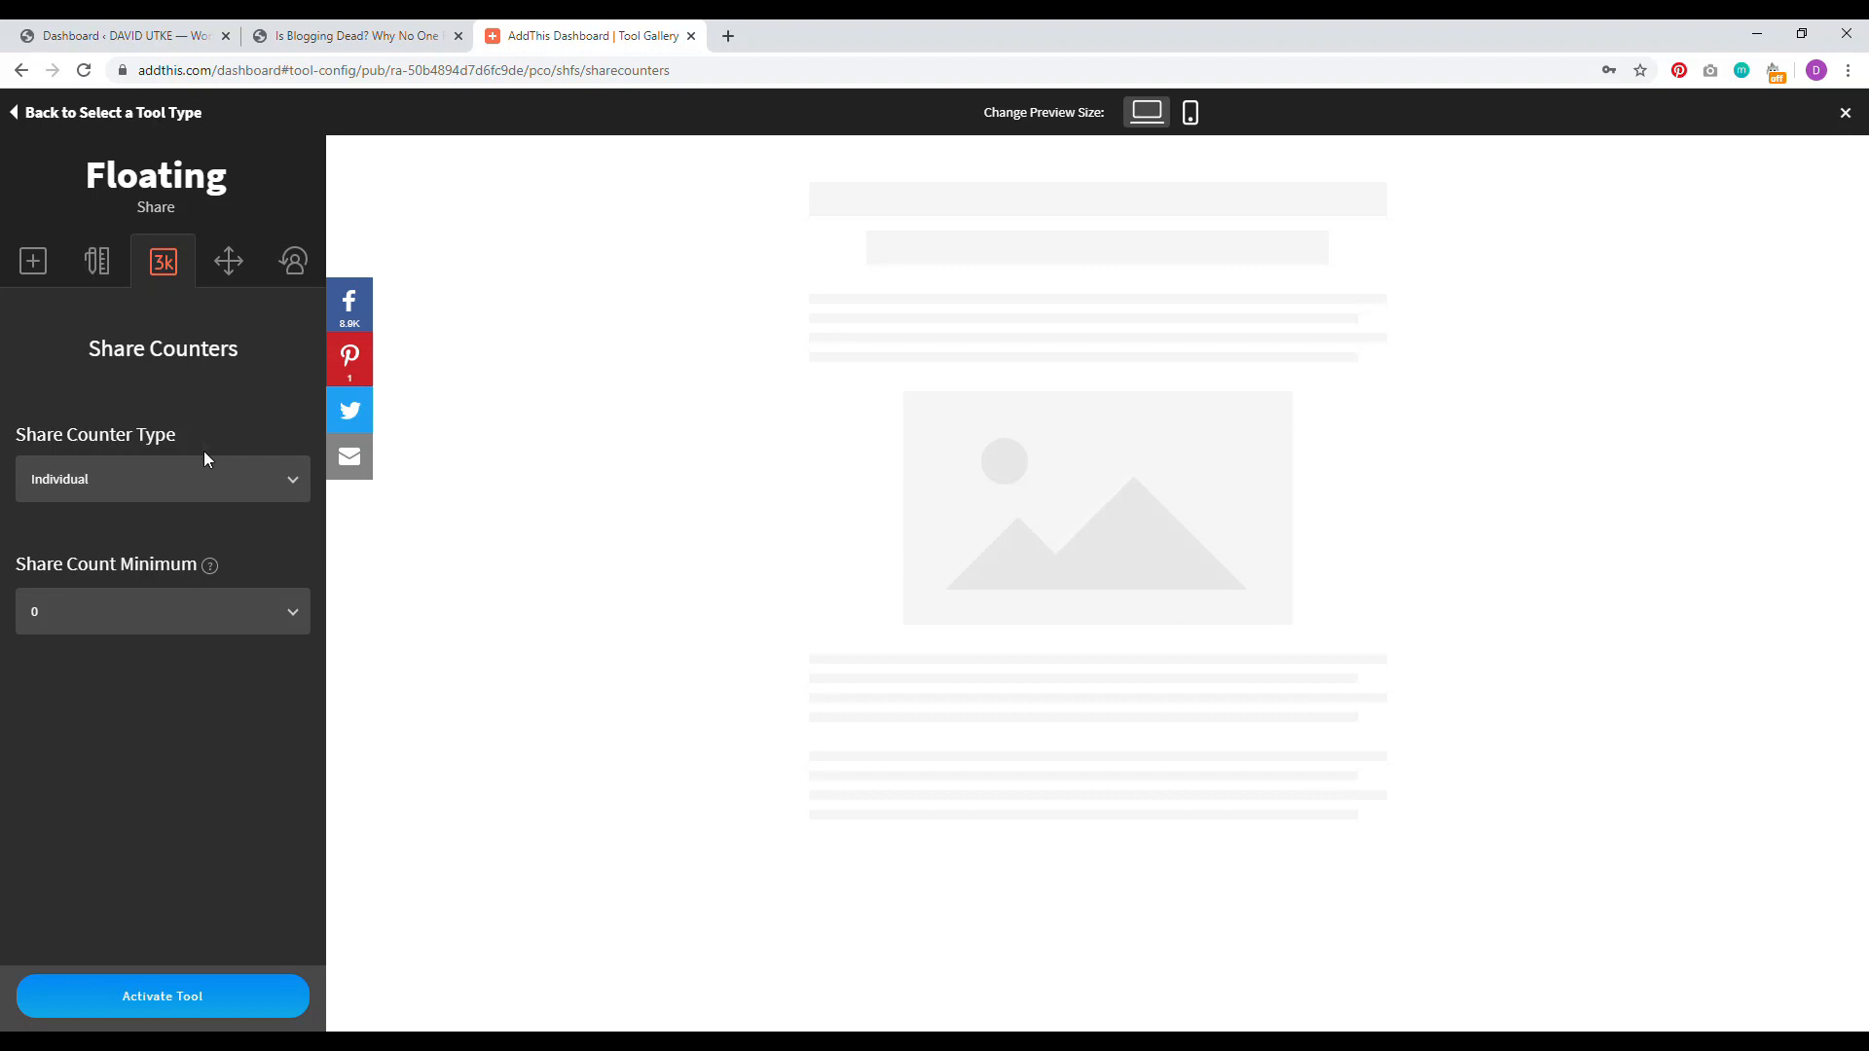
{"action": "left_click", "coordinate": [146, 613]}
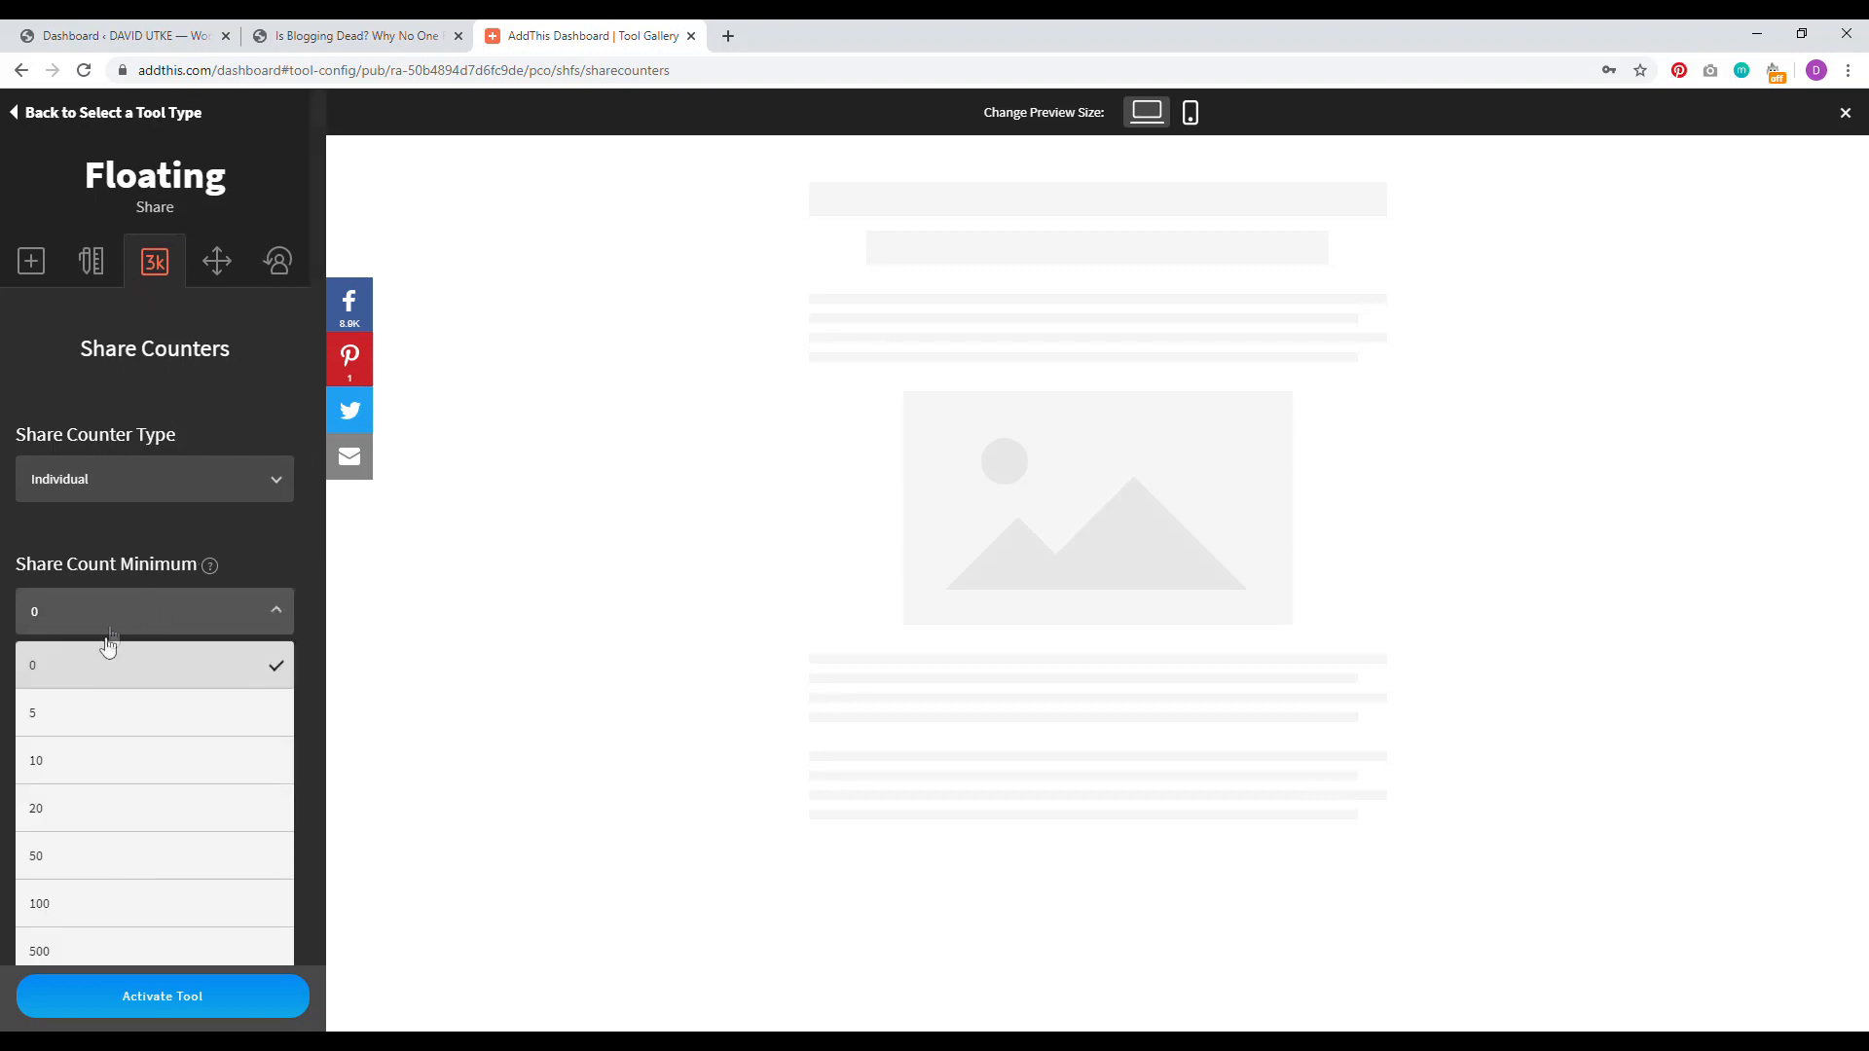
{"action": "left_click", "coordinate": [107, 803]}
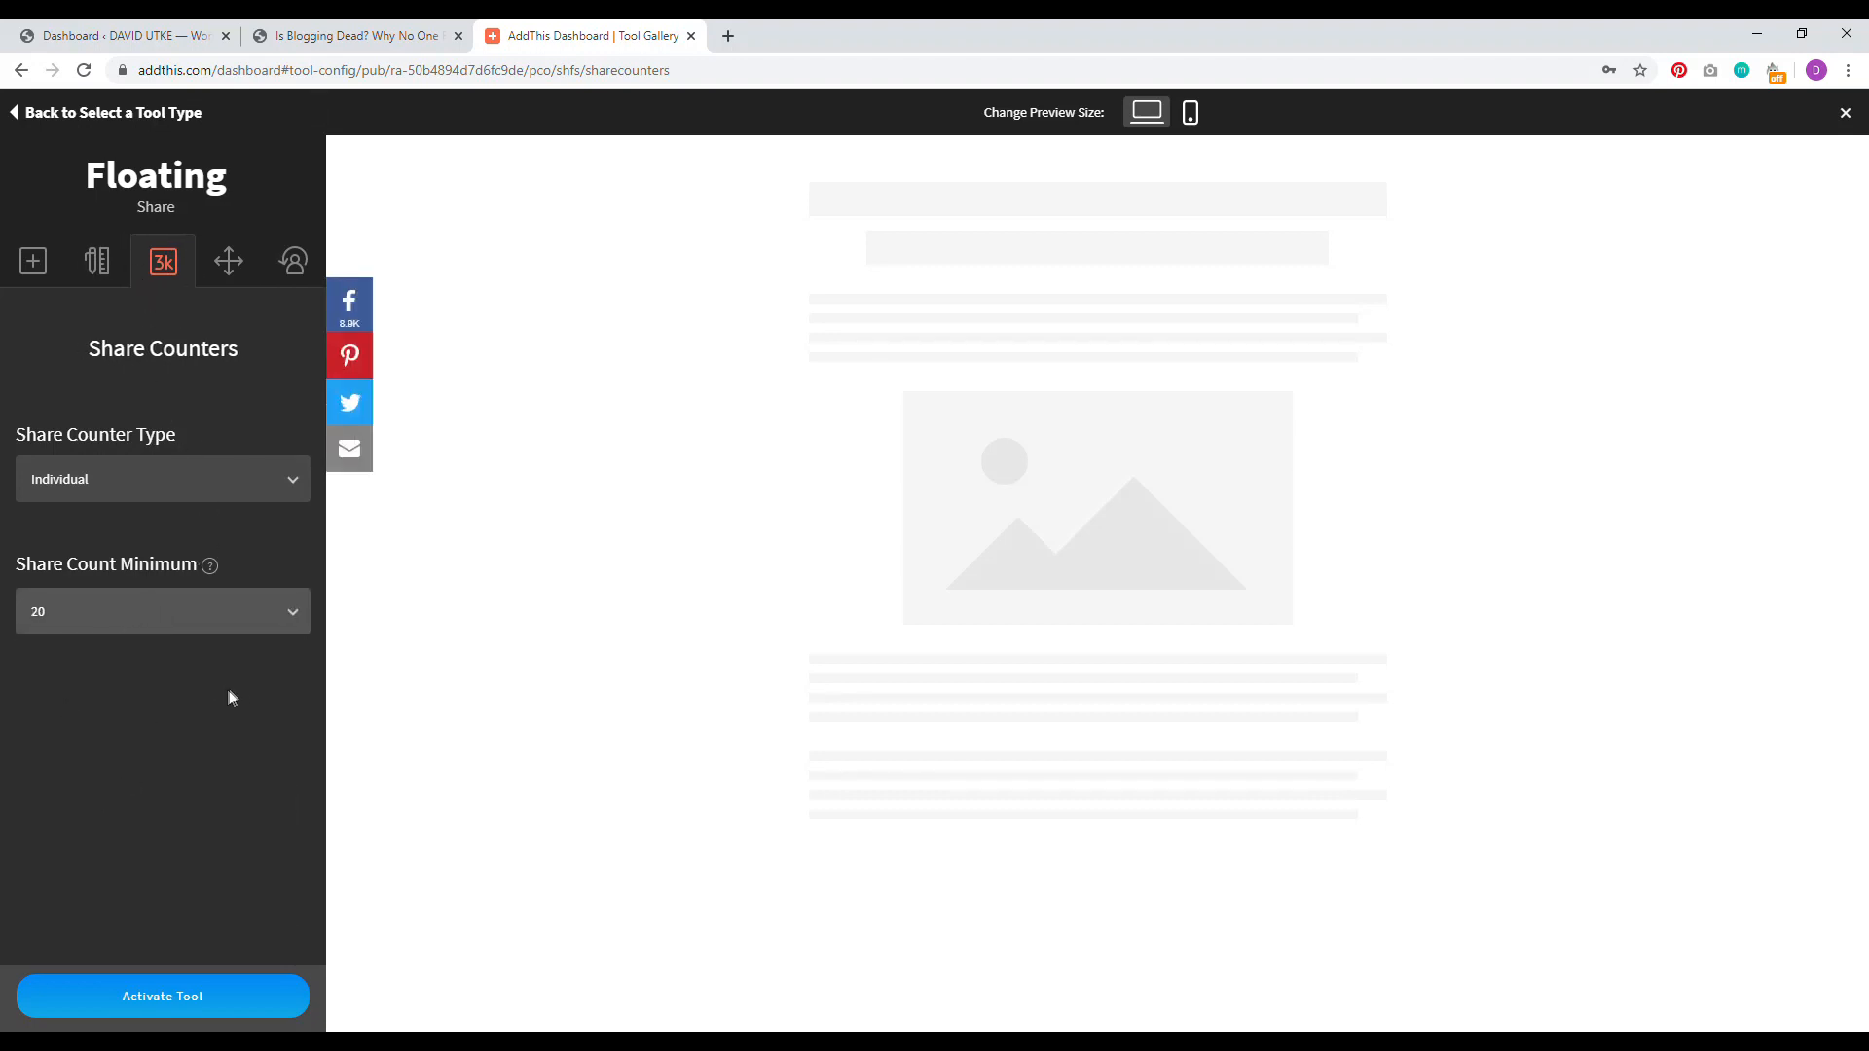
Step: Review the Position settings and open the Design tab's Mobile Size options
{"action": "left_click", "coordinate": [229, 276]}
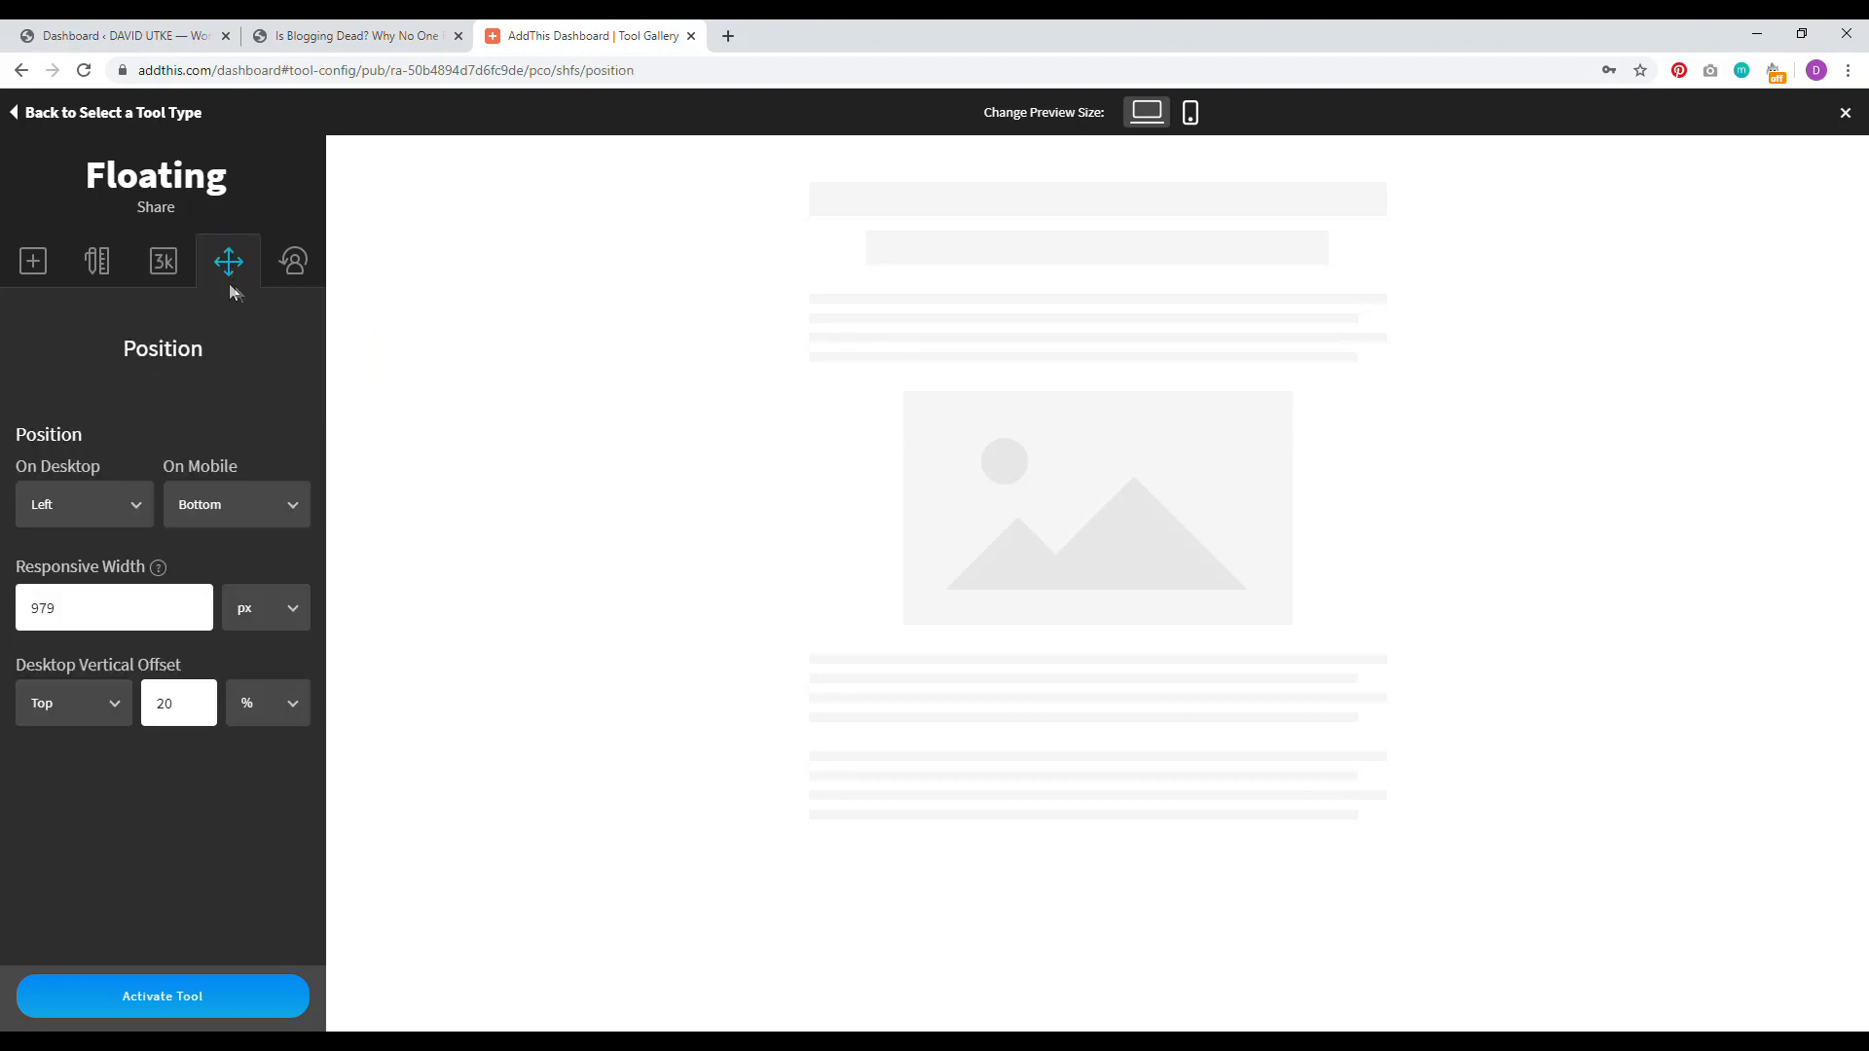
{"action": "left_click", "coordinate": [105, 261]}
{"action": "left_click", "coordinate": [150, 506]}
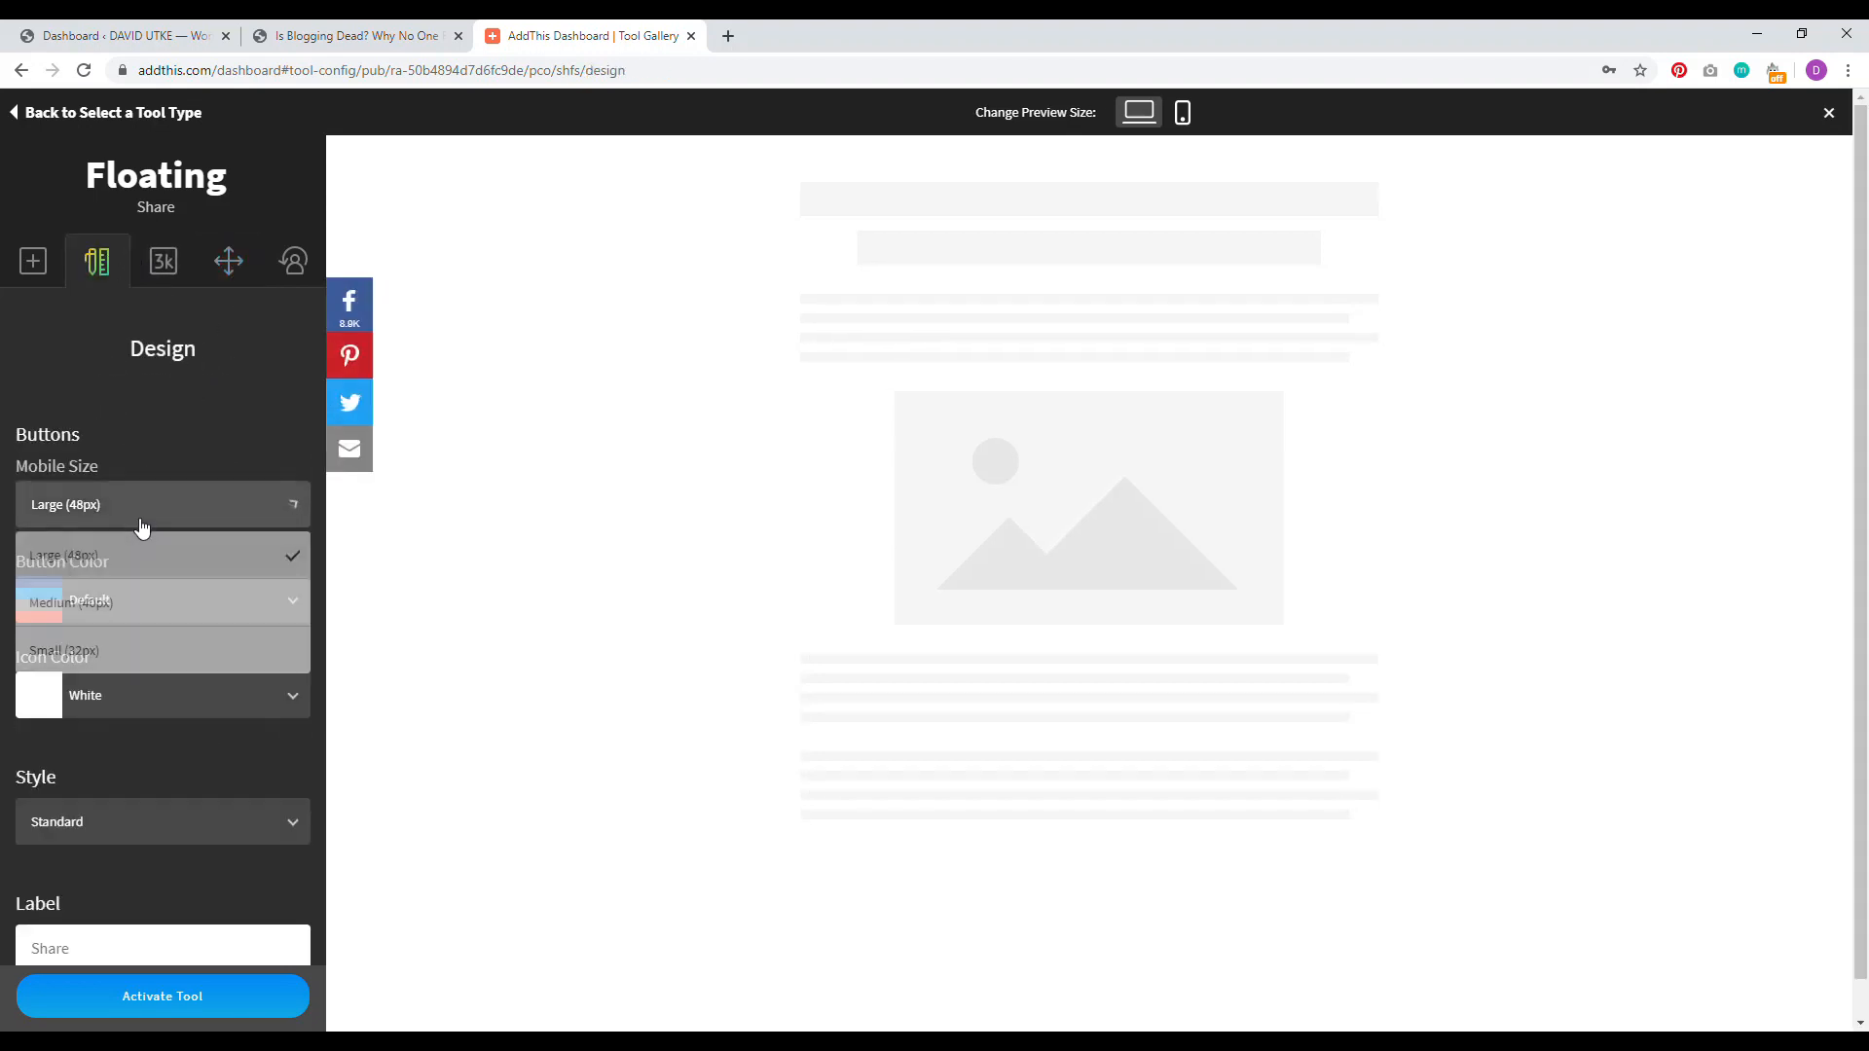
Step: Set mobile buttons to Small (32px) and activate the floating share tool
{"action": "left_click", "coordinate": [134, 650]}
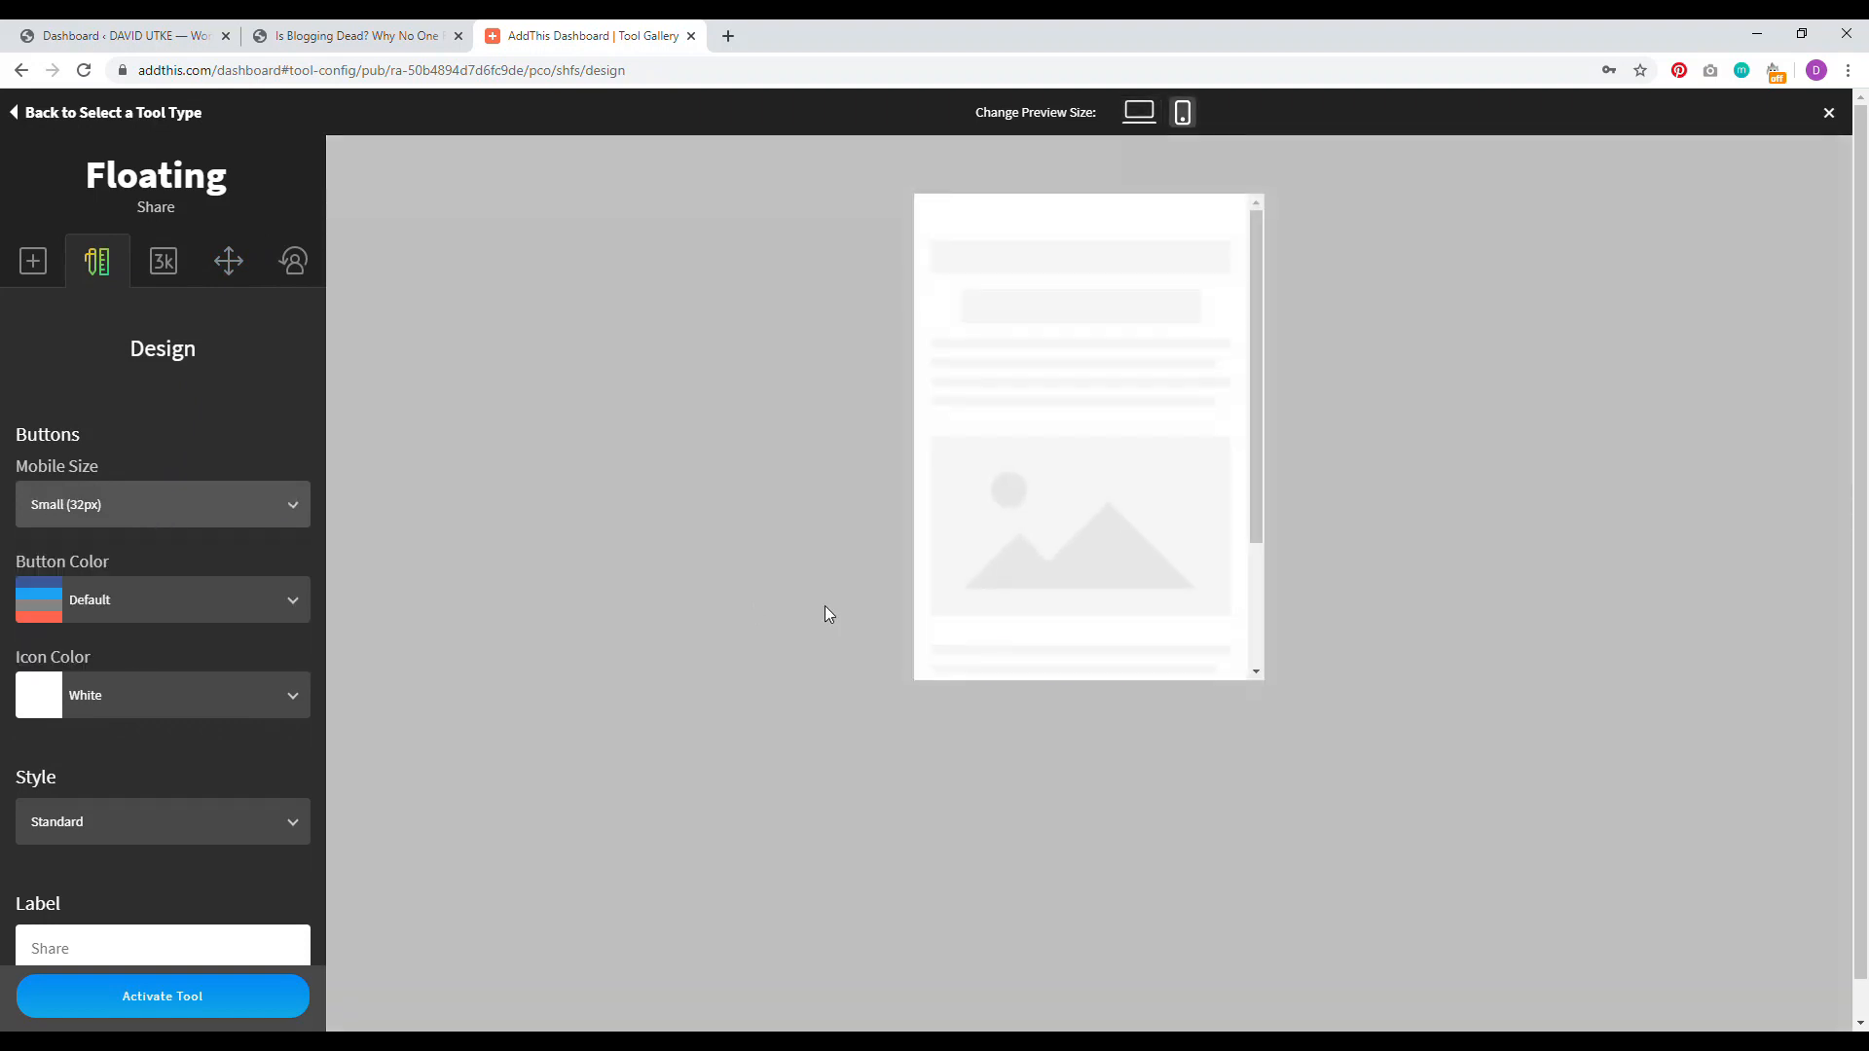
{"action": "left_click", "coordinate": [133, 997]}
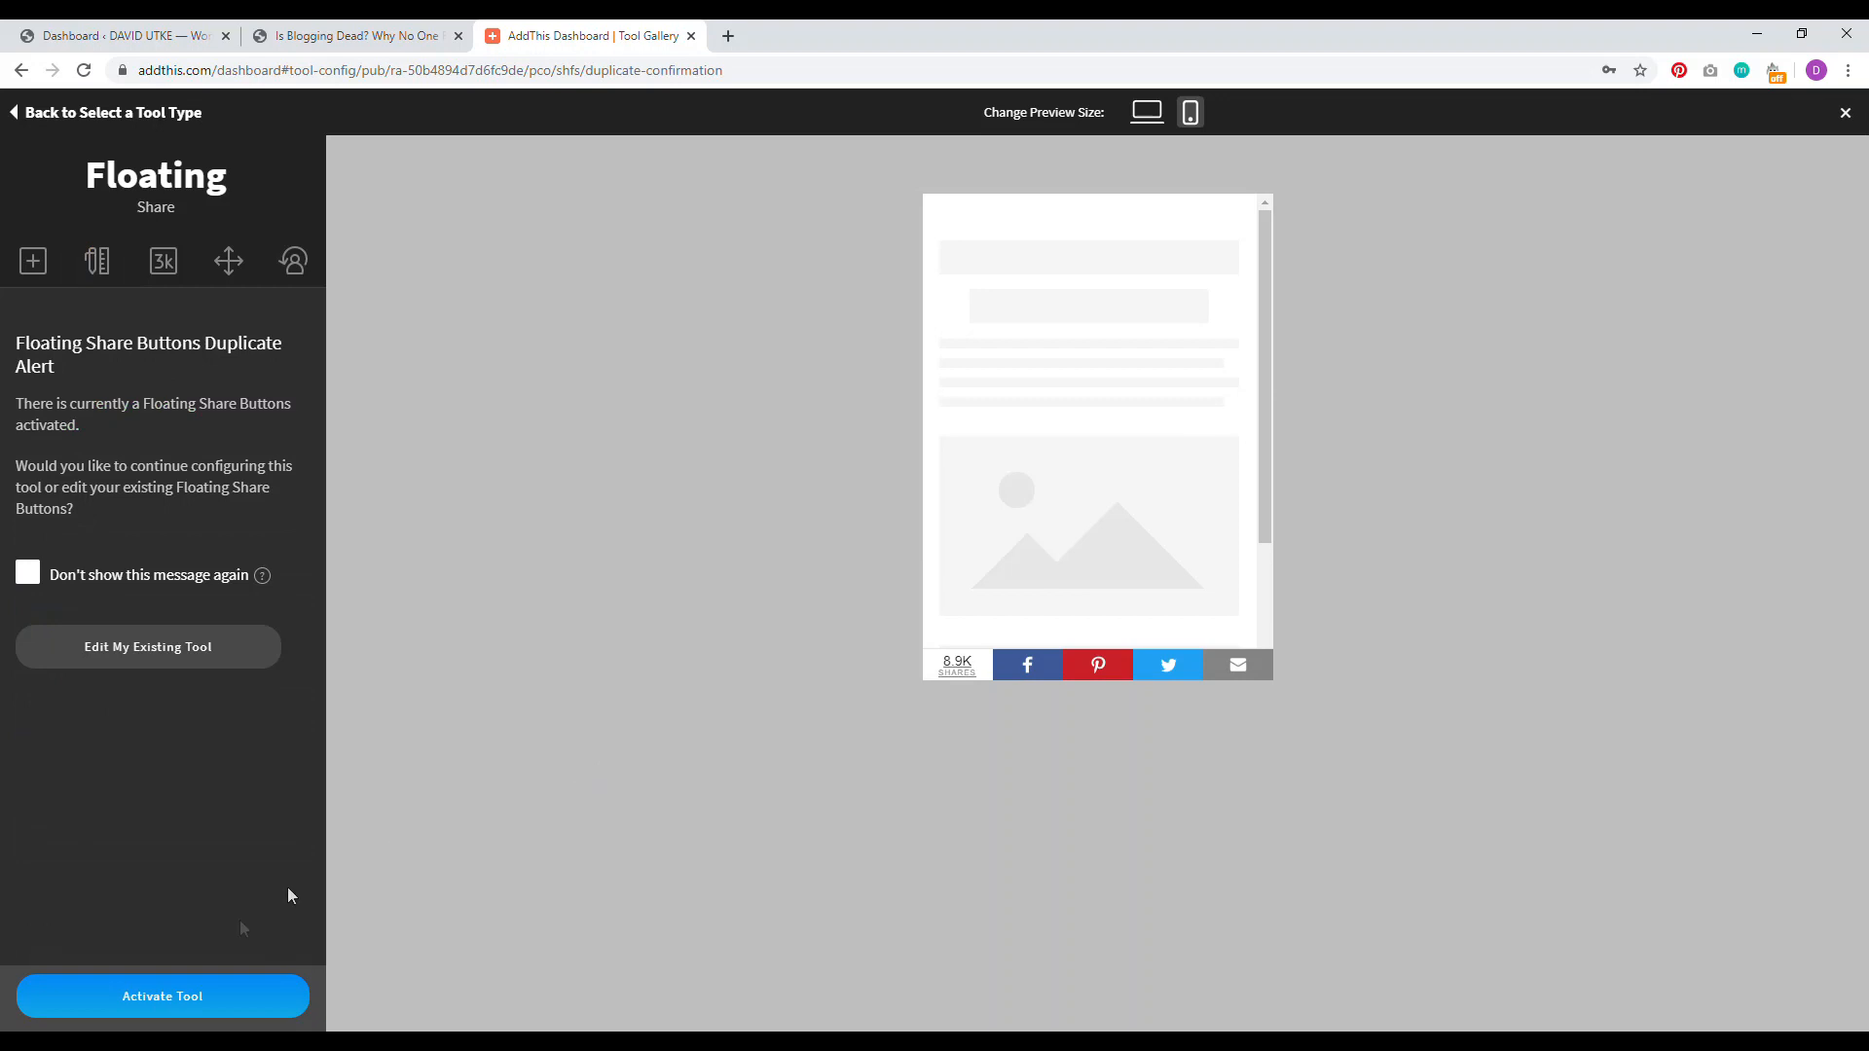
{"action": "left_click", "coordinate": [182, 1010]}
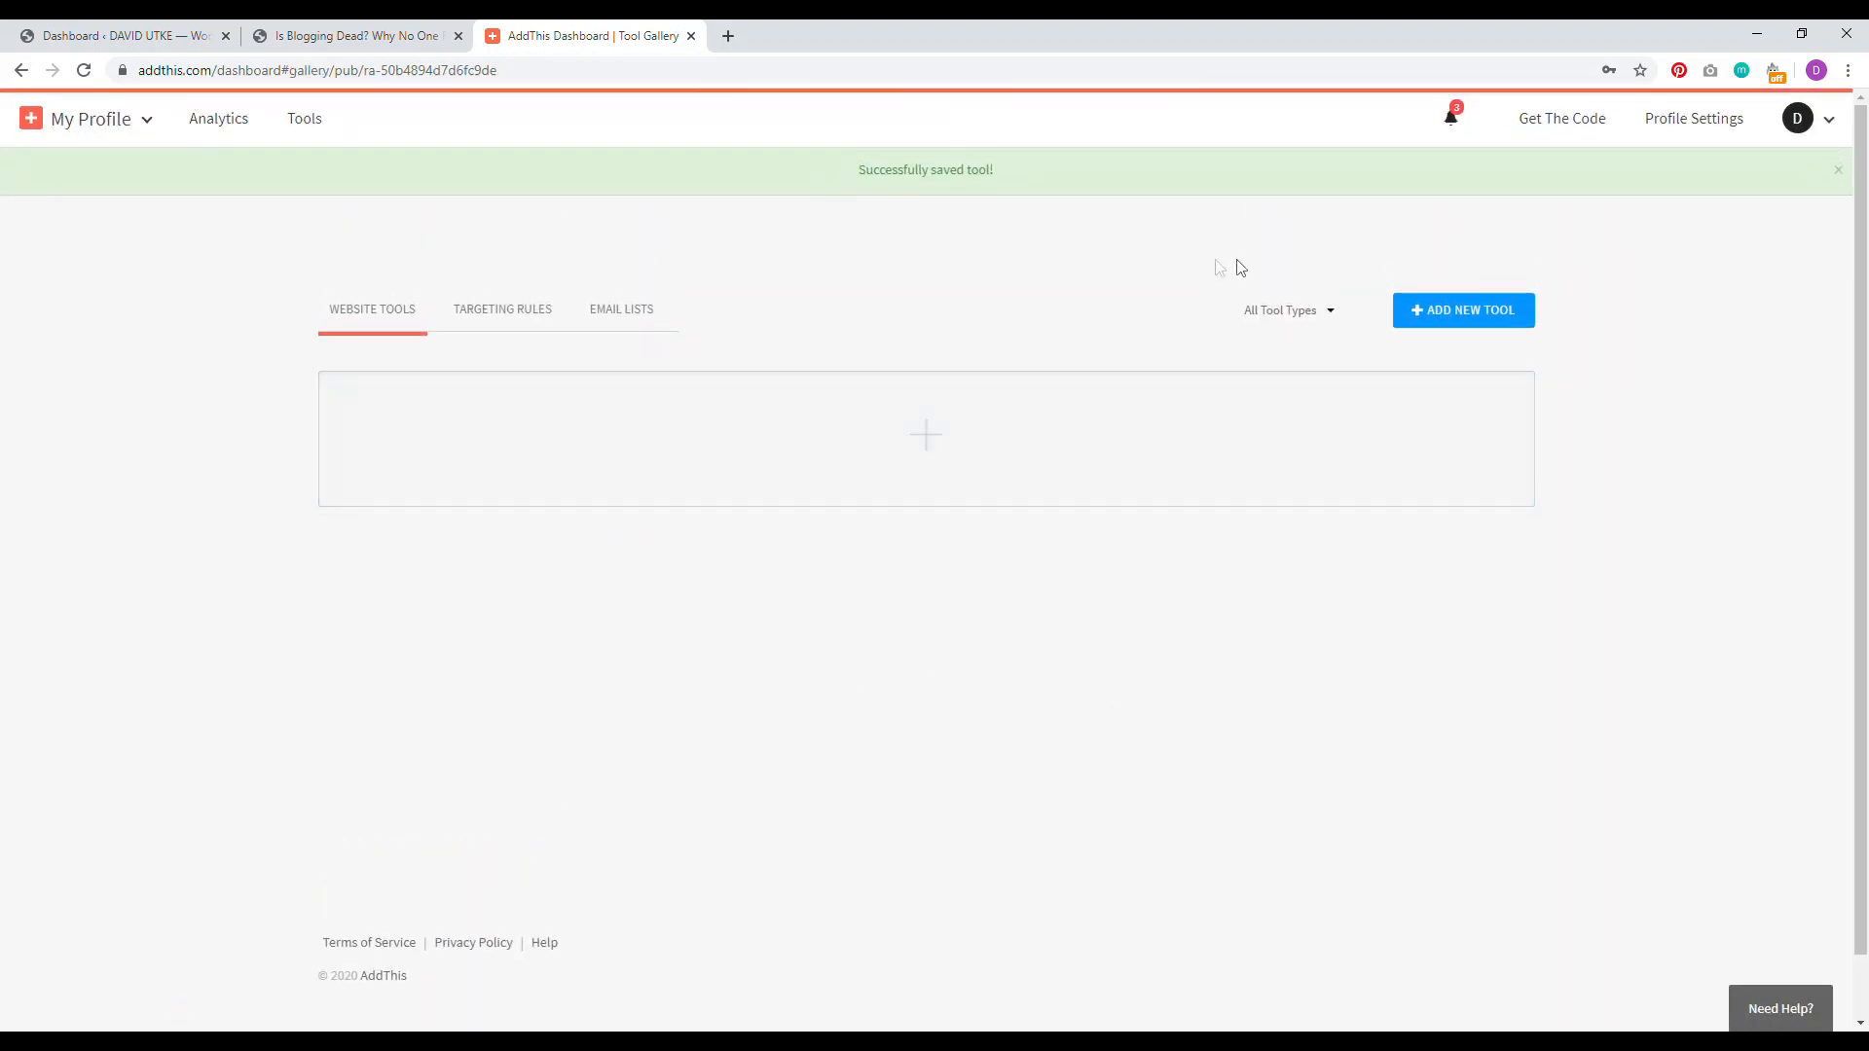
Step: Copy the AddThis script snippet from the Get The Code page
{"action": "left_click", "coordinate": [1552, 127]}
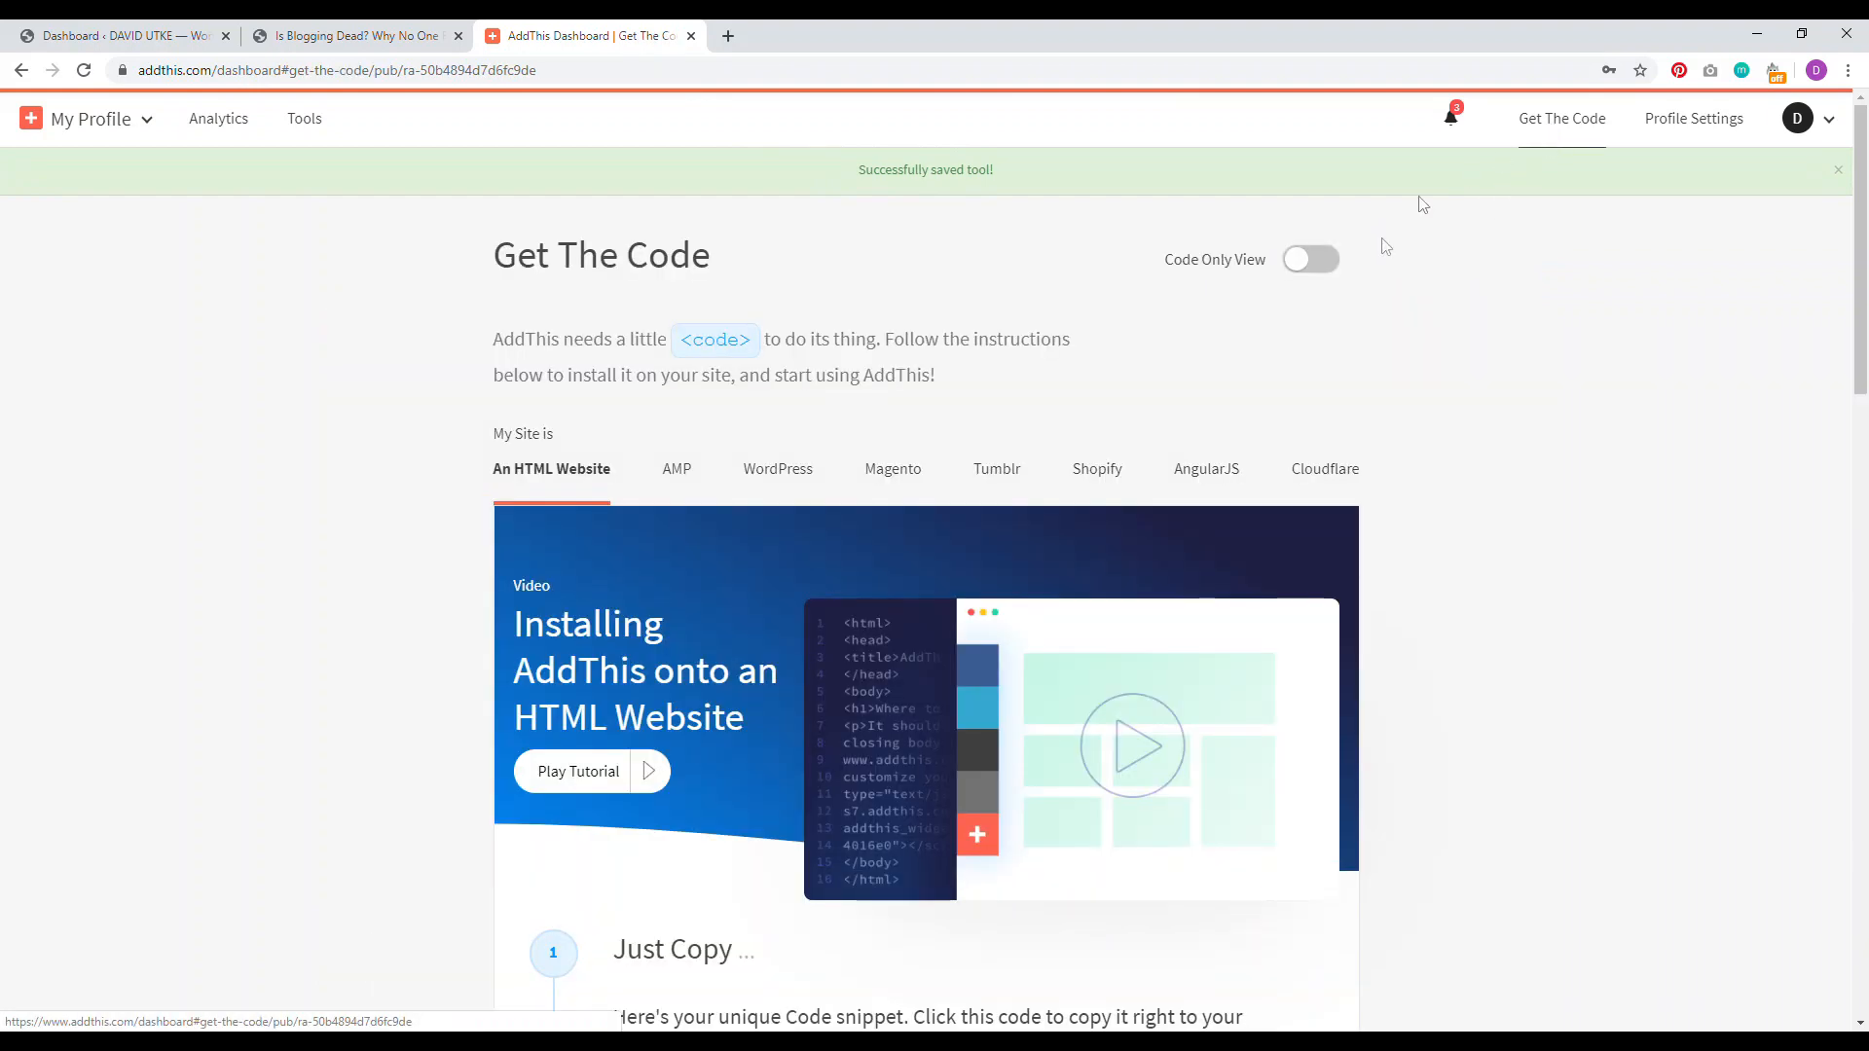
{"action": "scroll", "coordinate": [1670, 409], "scroll_direction": "down", "scroll_amount": 5}
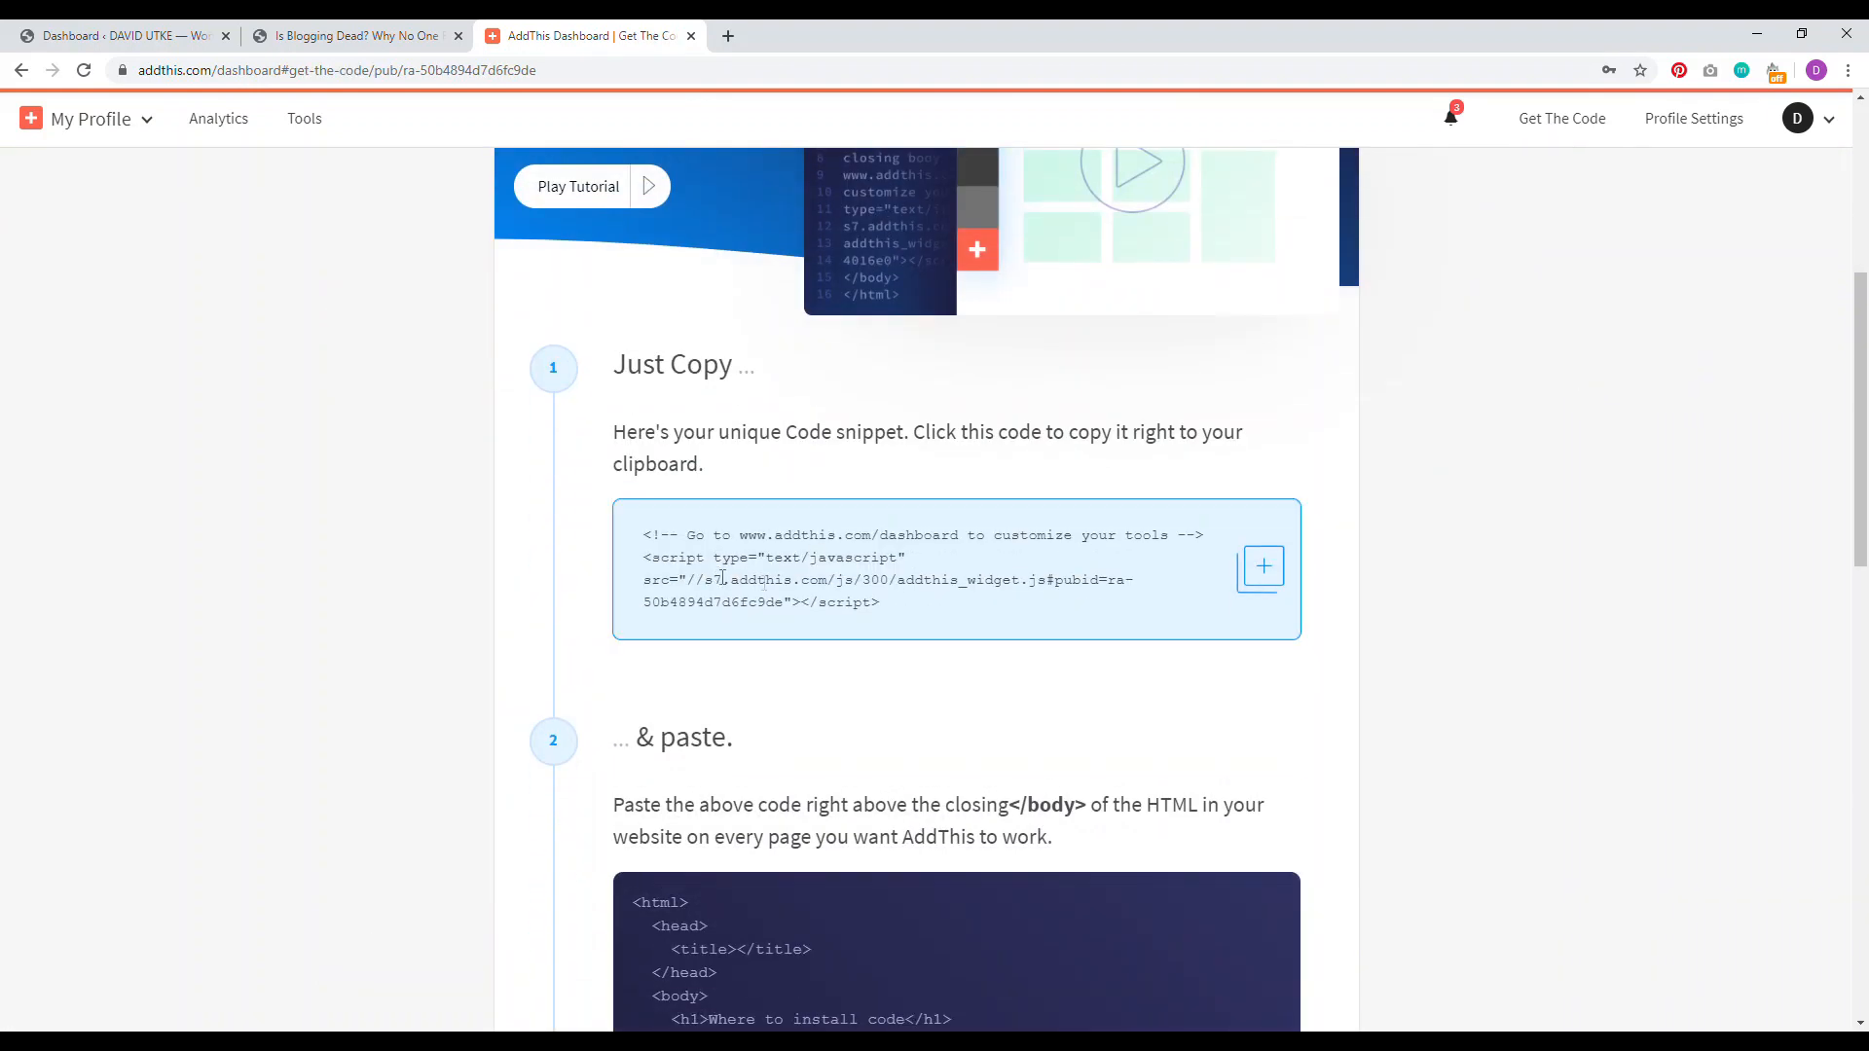
{"action": "left_click_drag", "start_coordinate": [893, 607], "coordinate": [679, 570]}
{"action": "left_click", "coordinate": [716, 581]}
{"action": "left_click", "coordinate": [117, 36]}
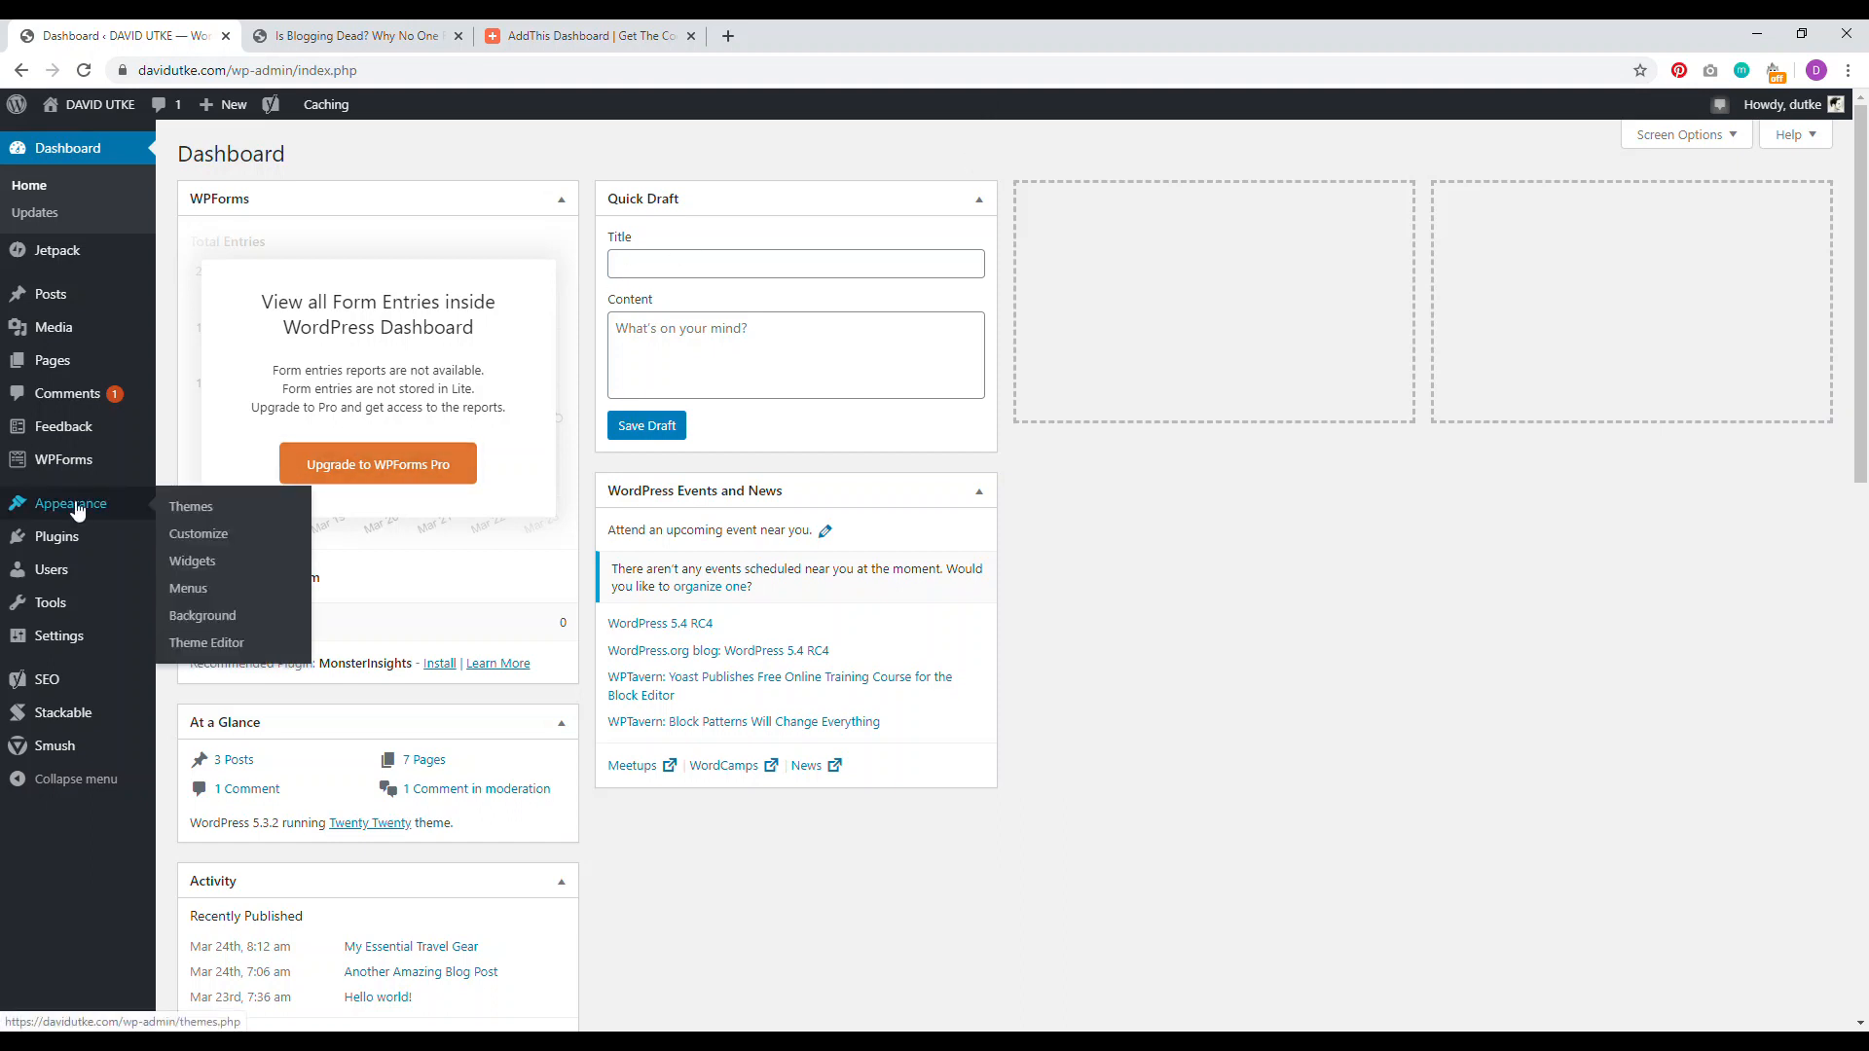
Step: Search Add New plugins for 'headers and footers', then install and activate Insert Headers and Footers
{"action": "left_click", "coordinate": [68, 545]}
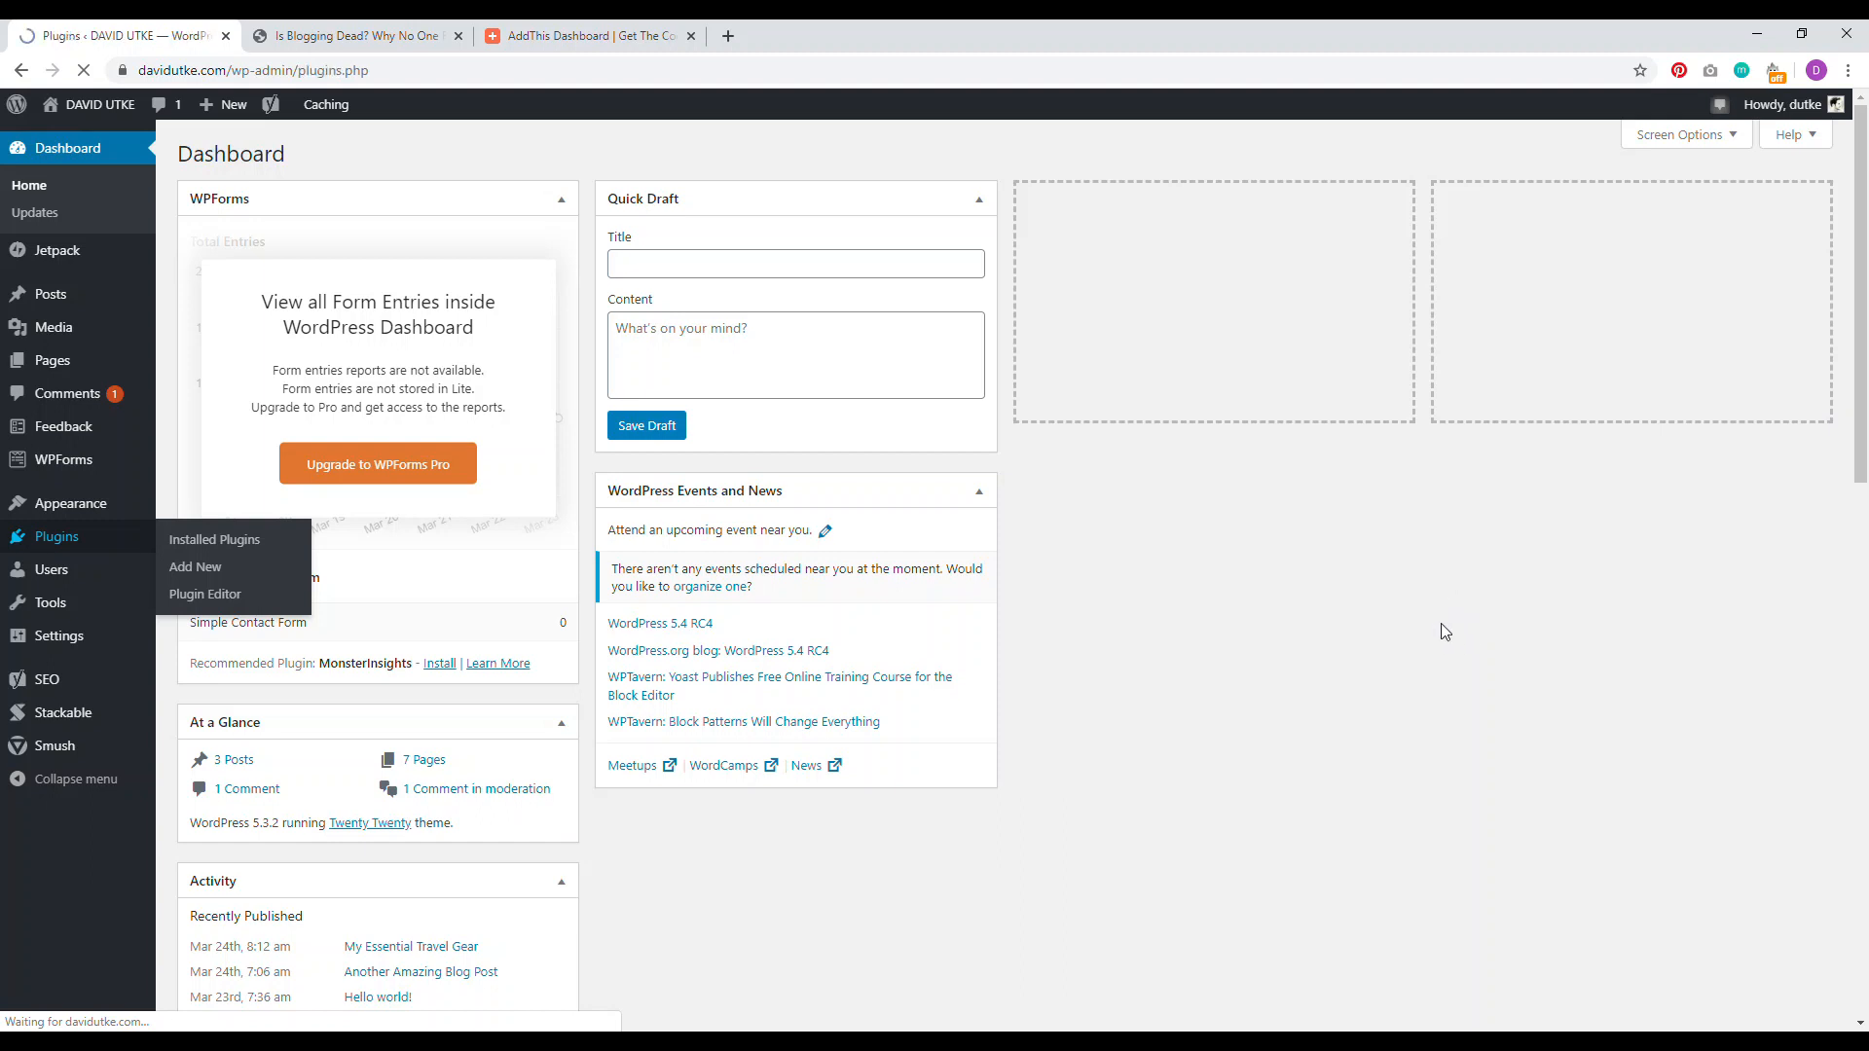
{"action": "left_click", "coordinate": [292, 154]}
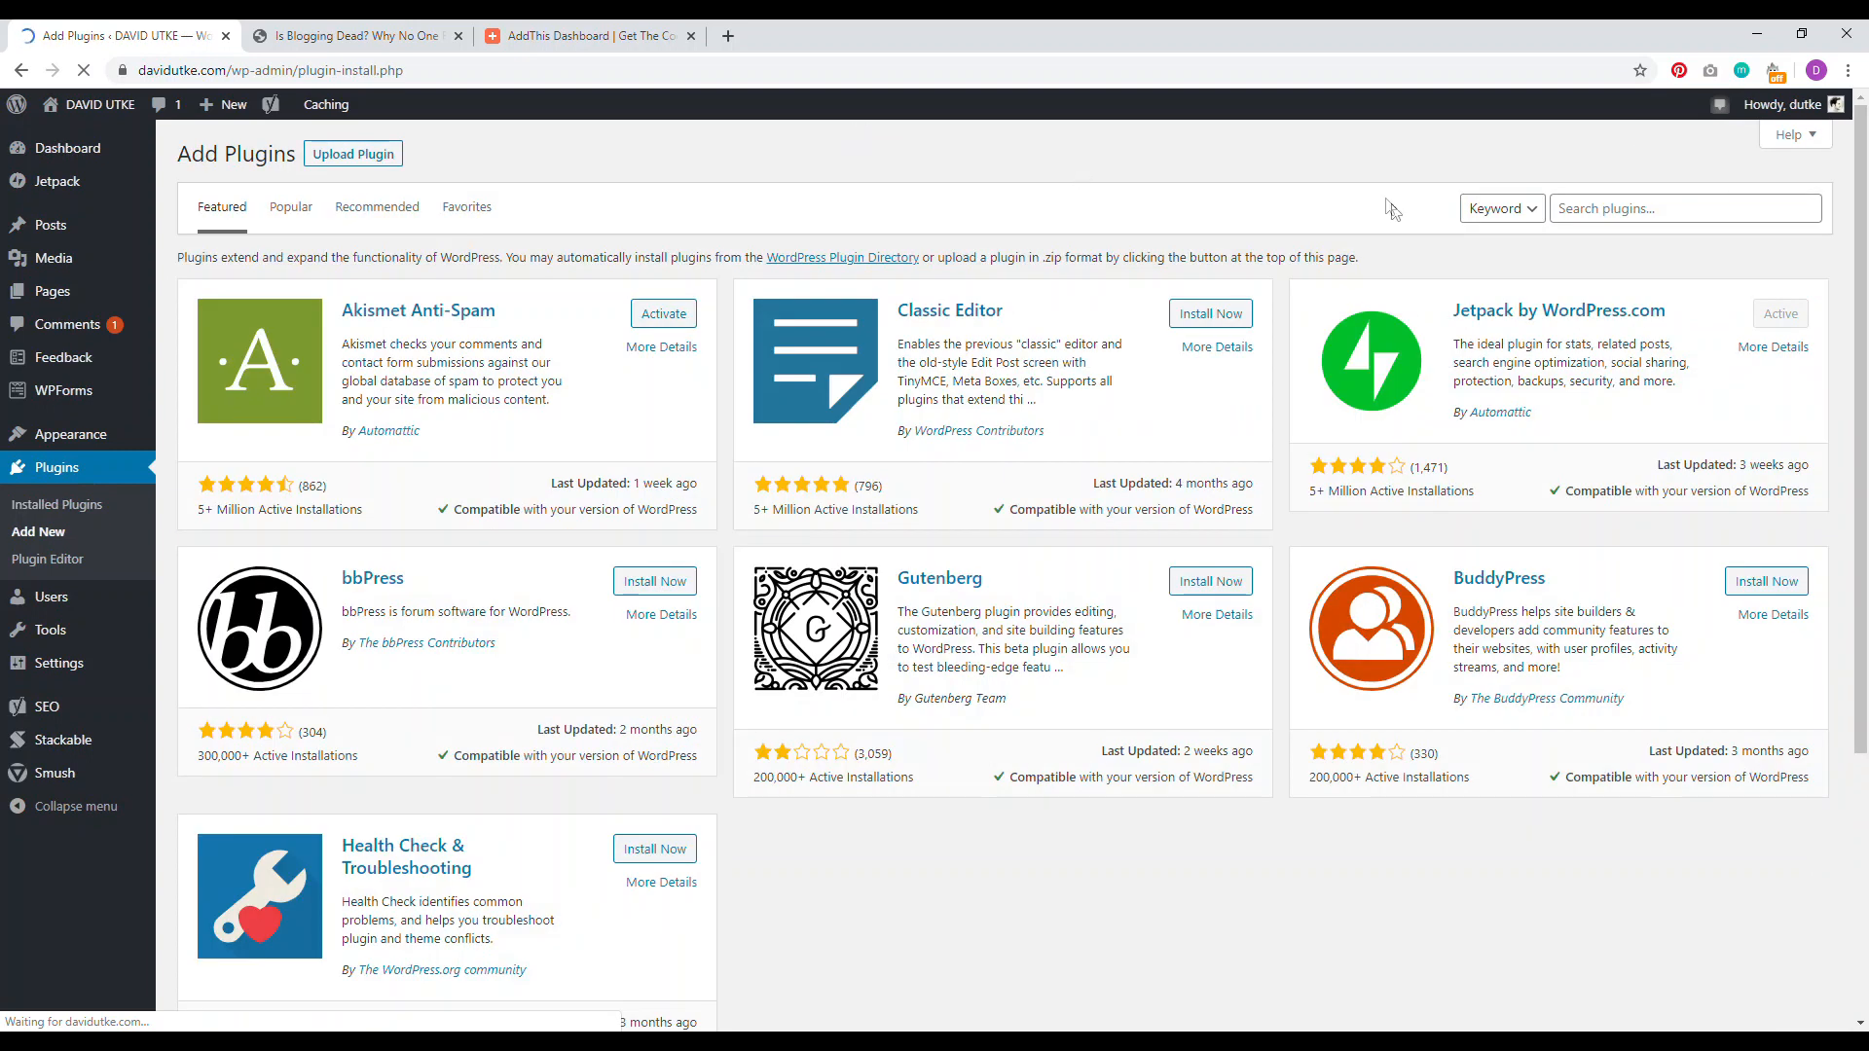
{"action": "type", "text": "headers and foote"}
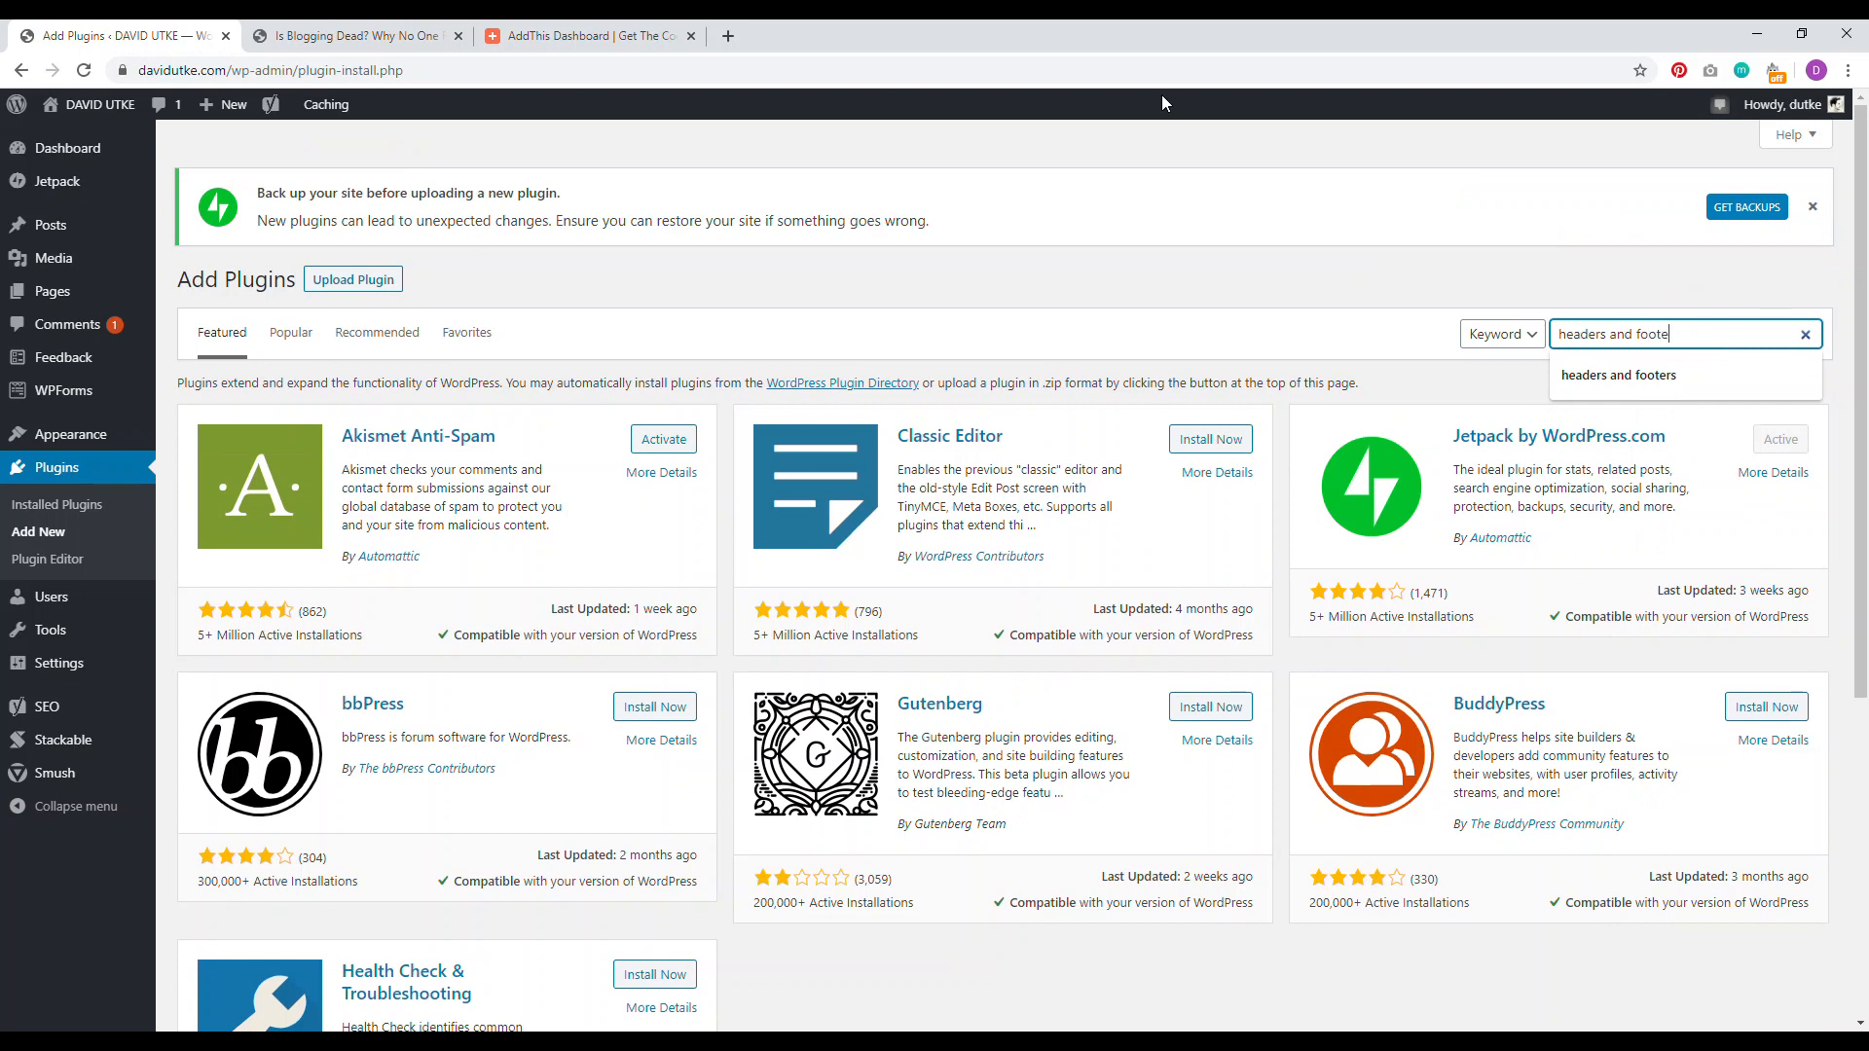
{"action": "type", "text": "rs"}
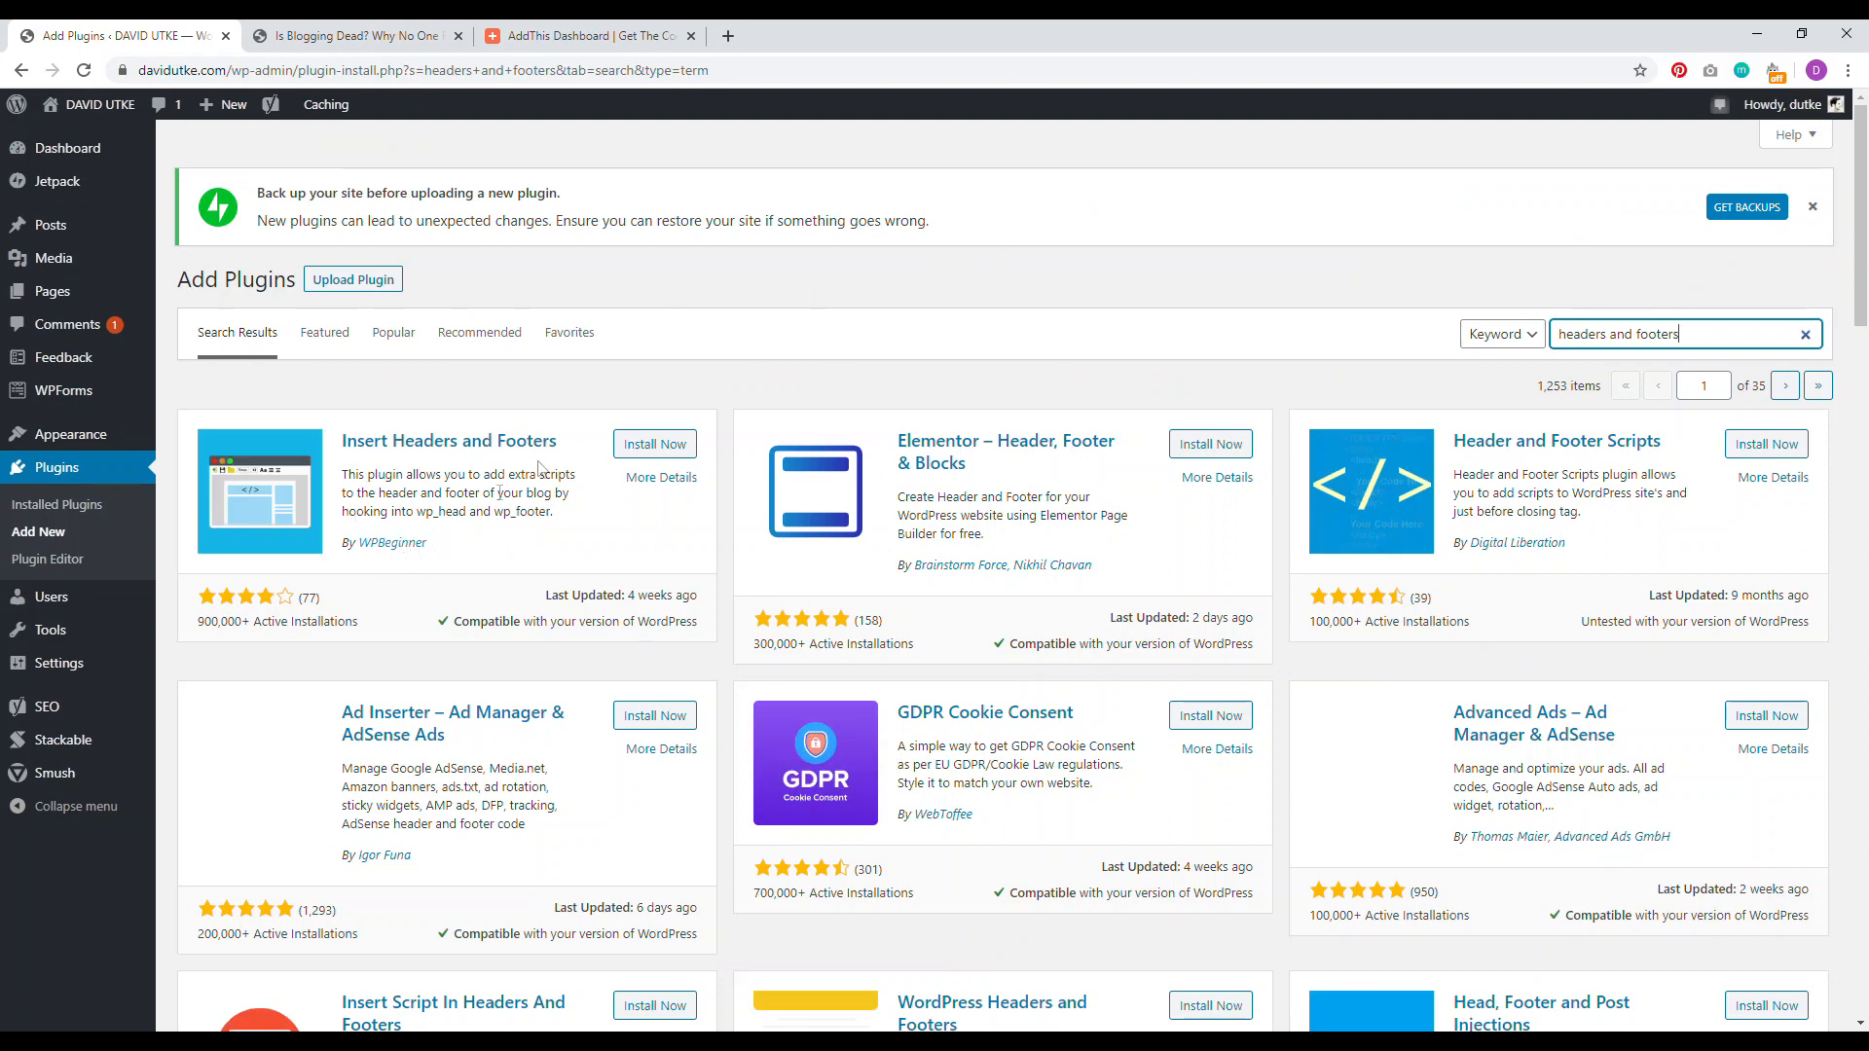
{"action": "left_click", "coordinate": [638, 450]}
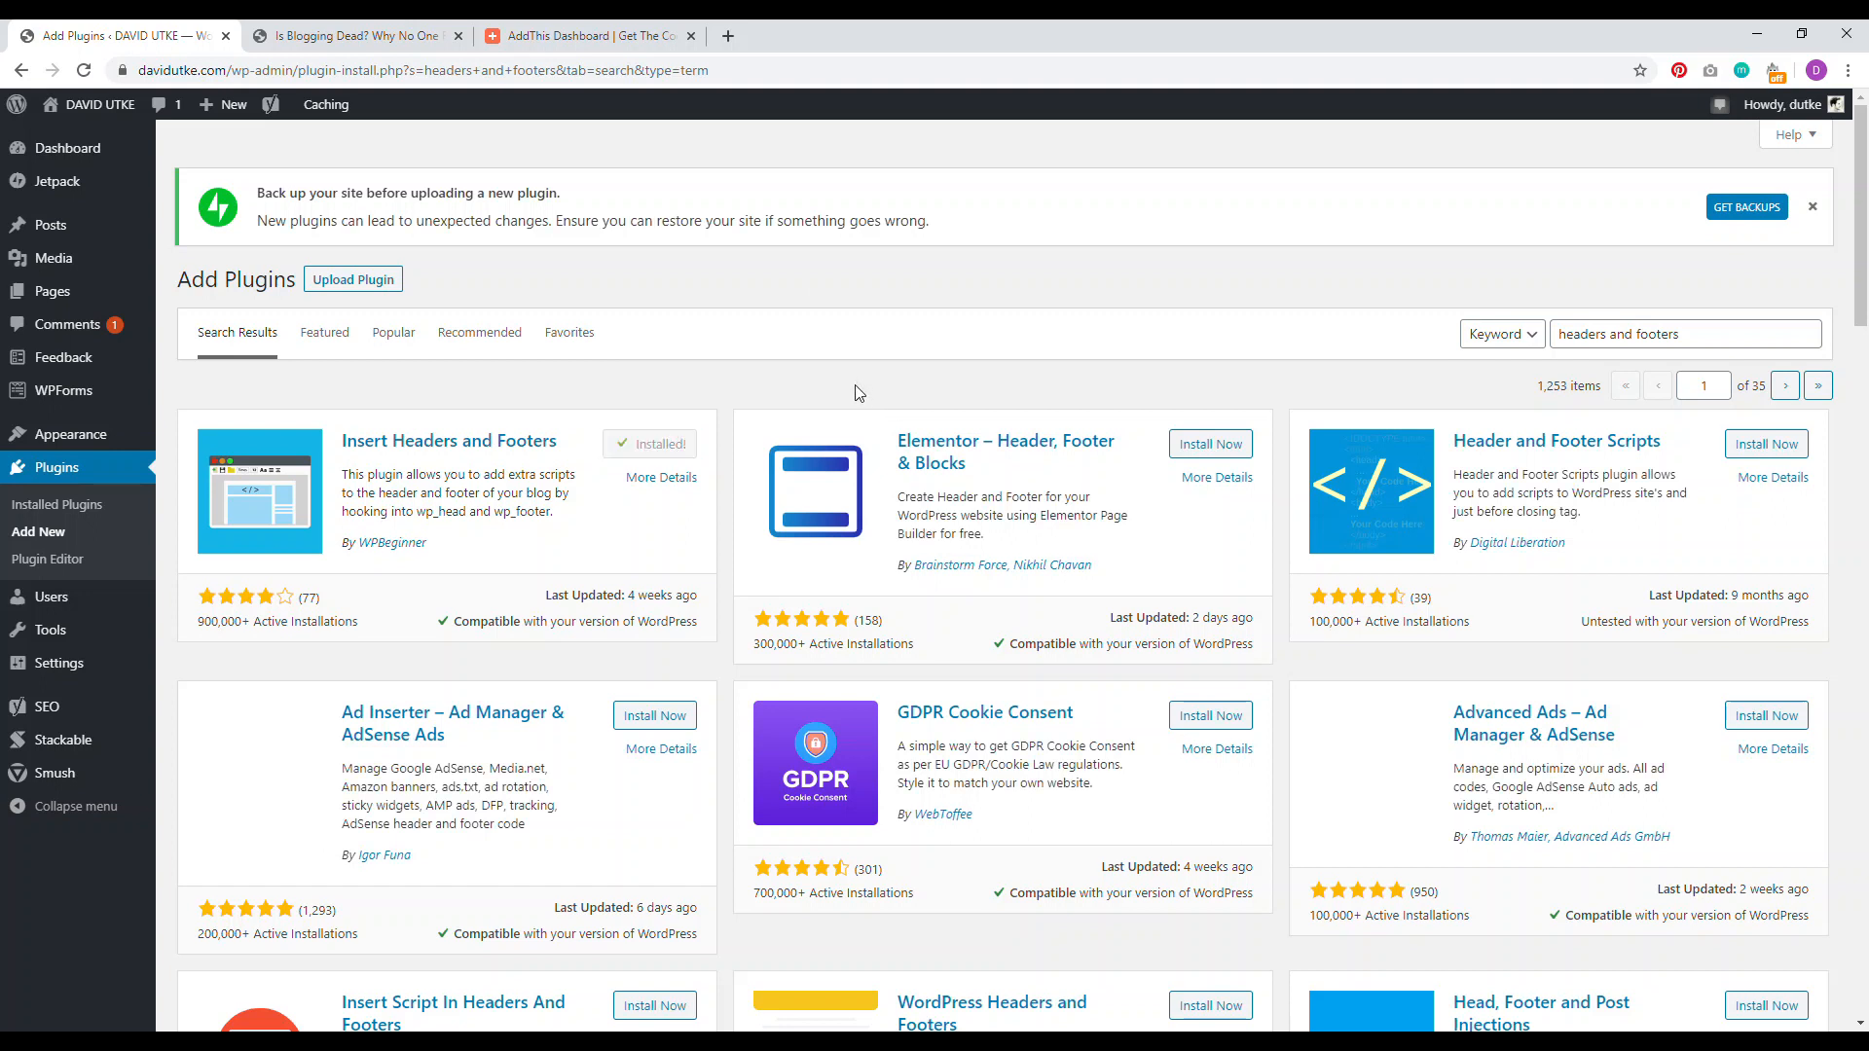
{"action": "left_click", "coordinate": [663, 447]}
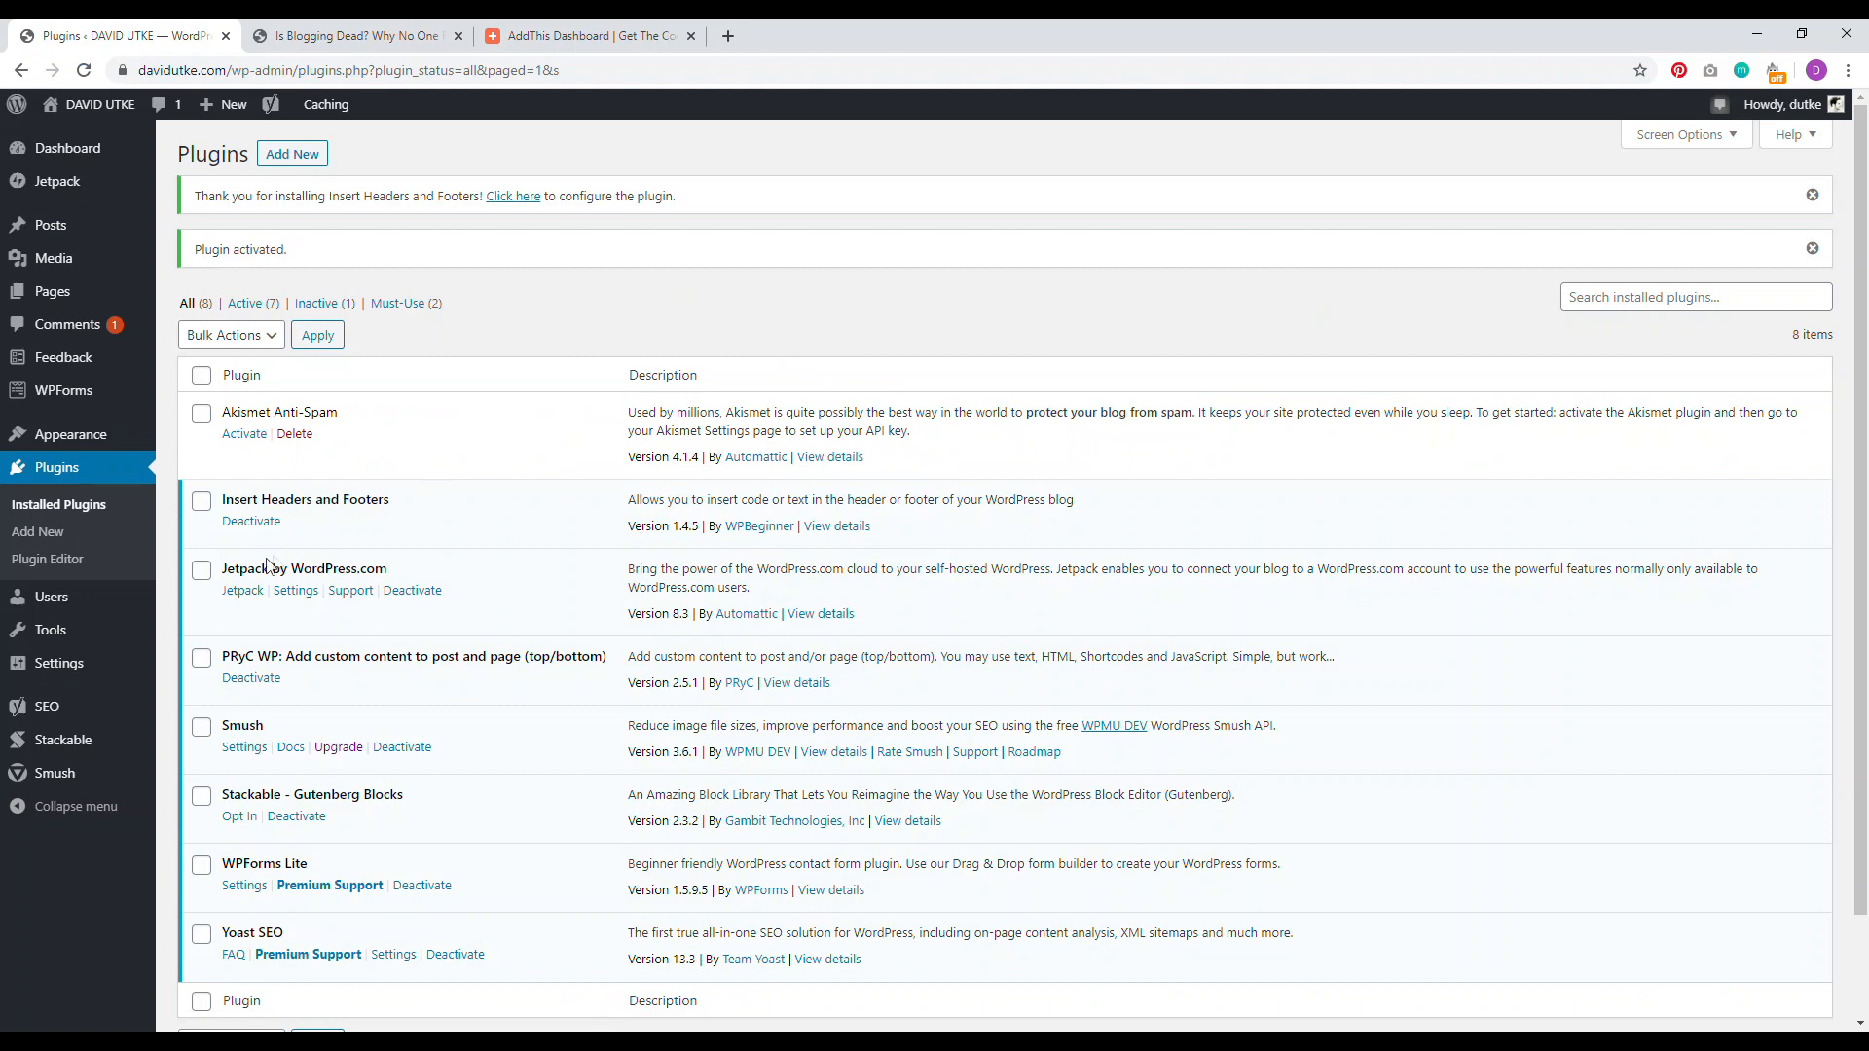
Step: Paste the AddThis script into Scripts in Footer and save the settings
{"action": "mouse_move", "coordinate": [73, 663]}
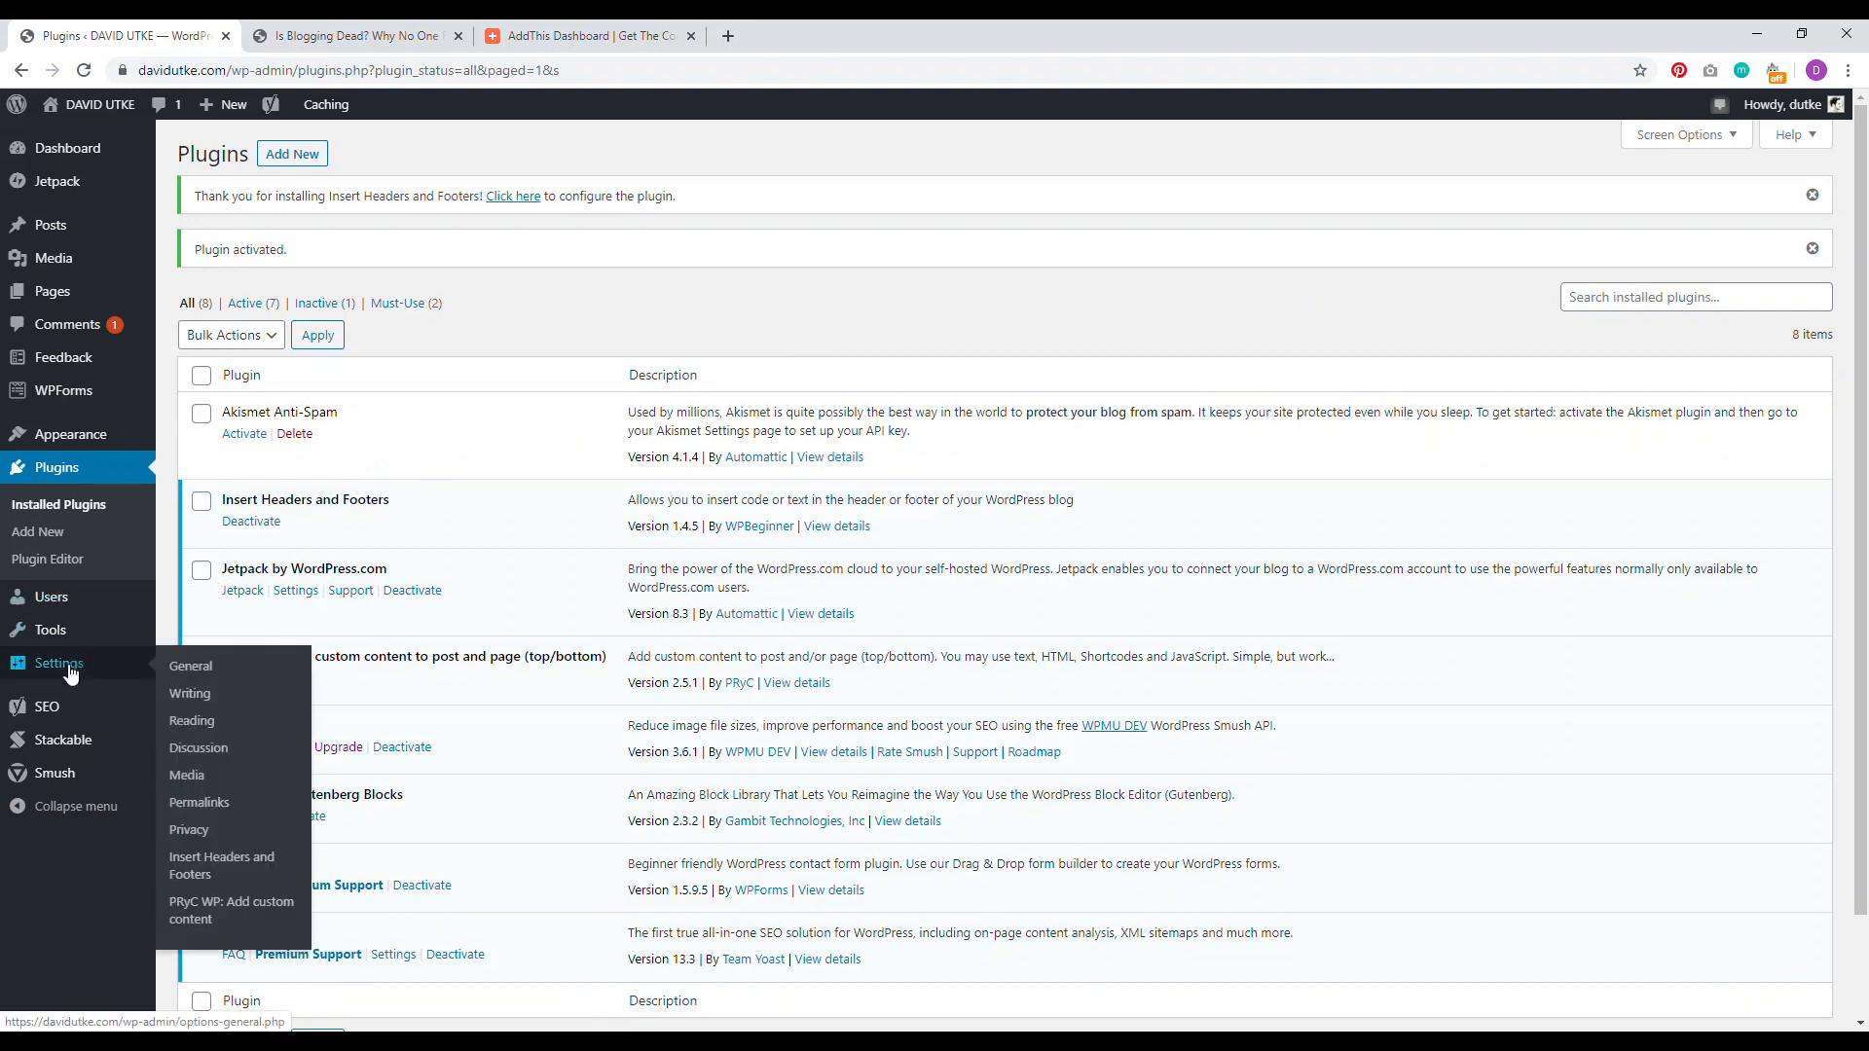
{"action": "left_click", "coordinate": [207, 866]}
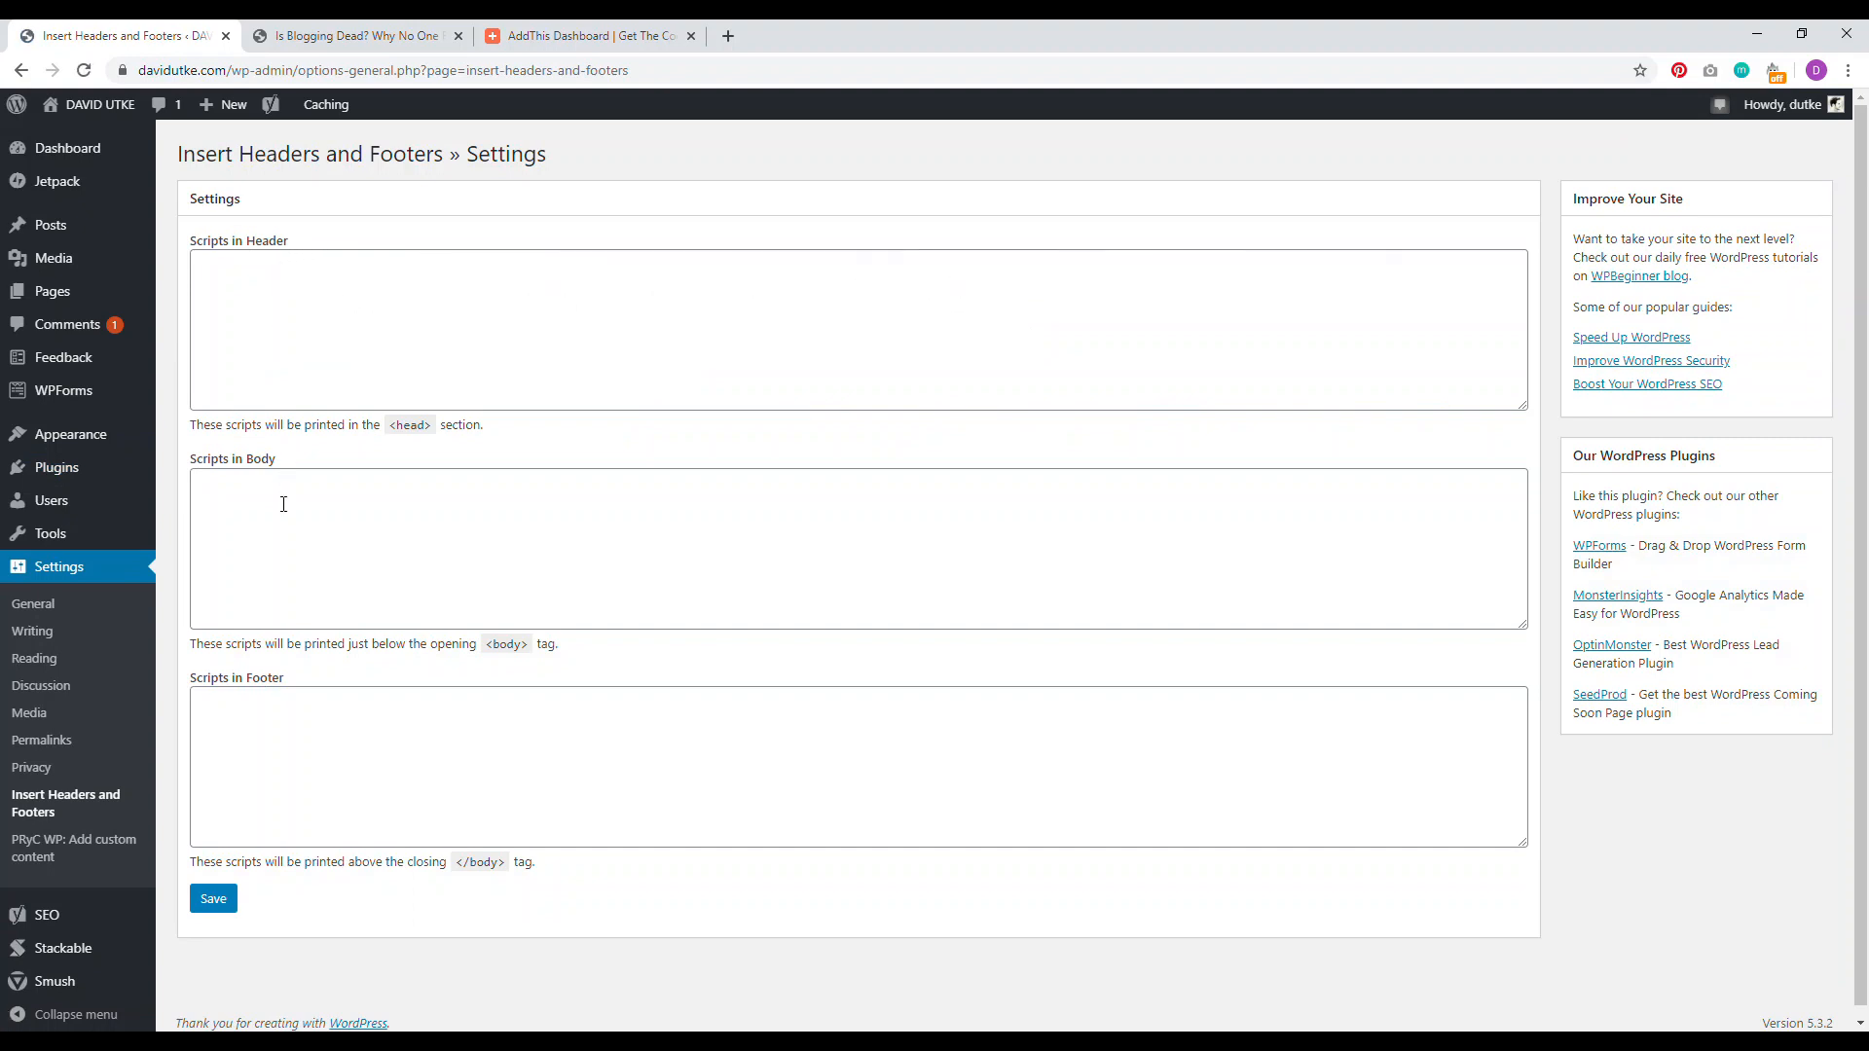
{"action": "left_click", "coordinate": [262, 738]}
{"action": "right_click", "coordinate": [261, 720]}
{"action": "left_click", "coordinate": [319, 507]}
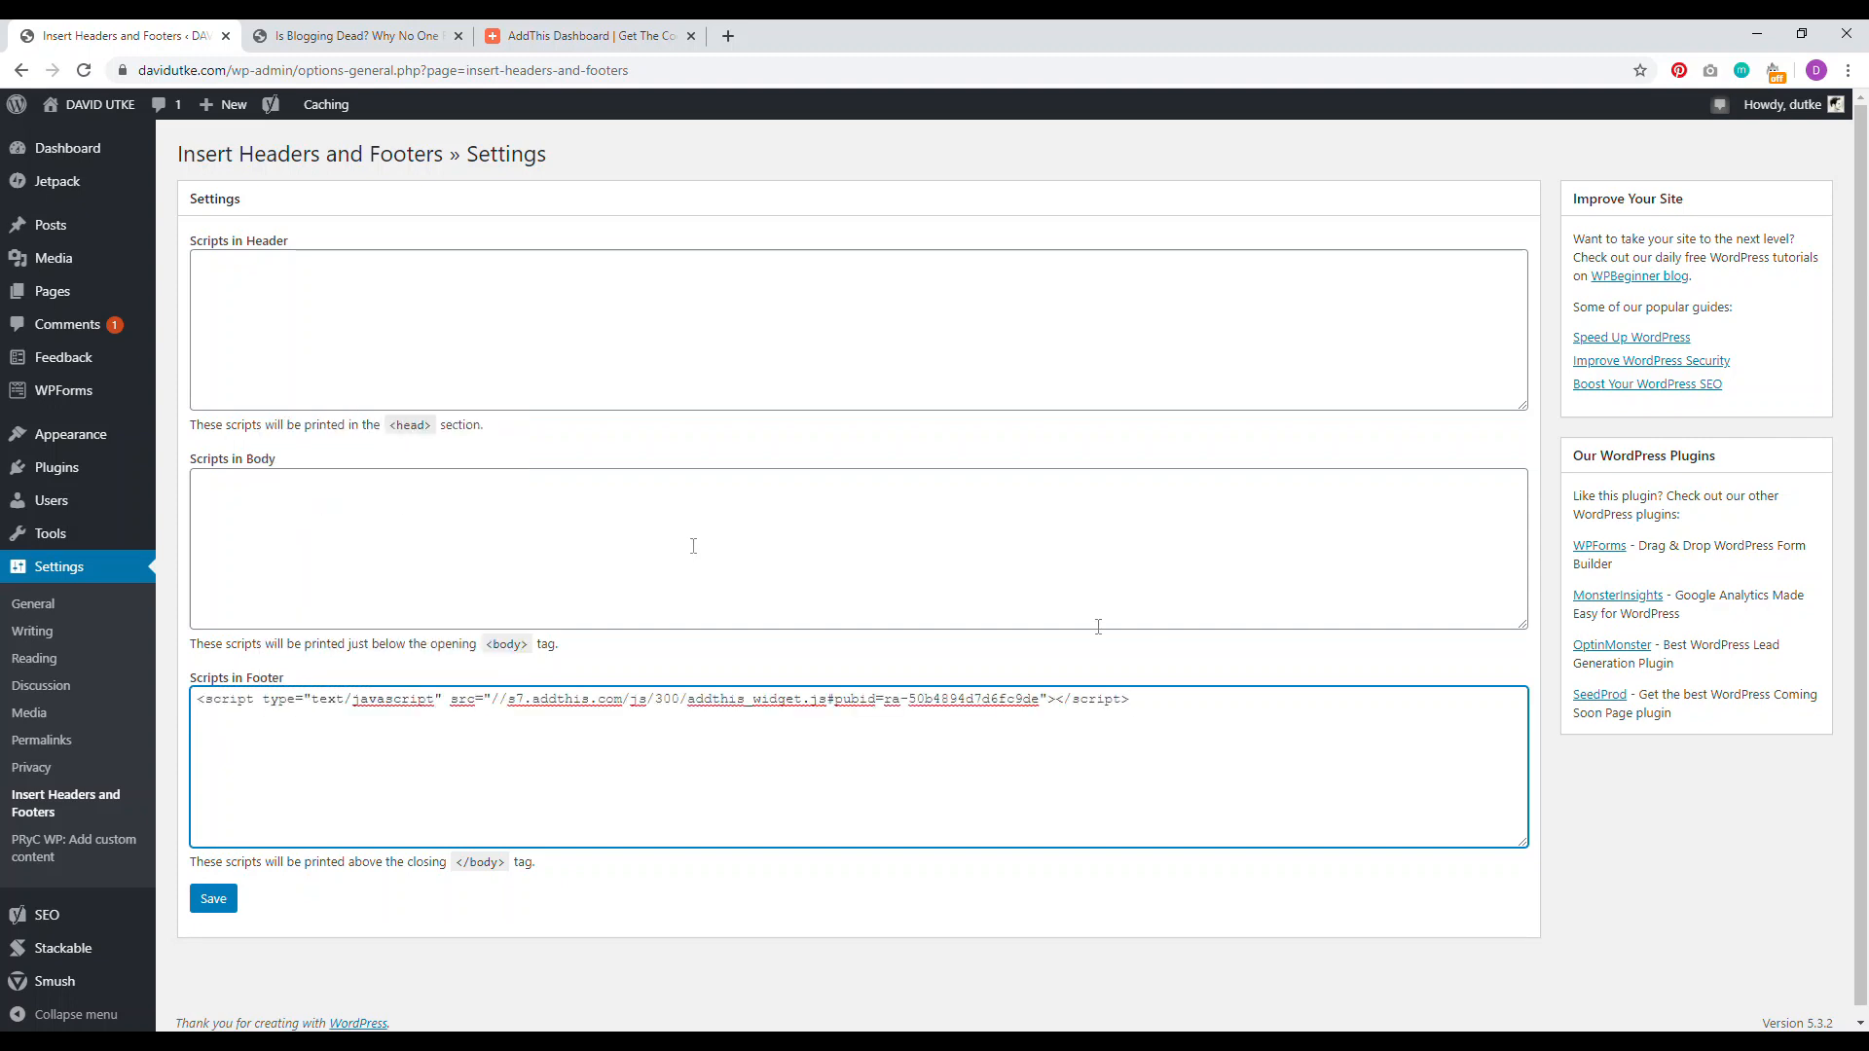
{"action": "left_click", "coordinate": [215, 901]}
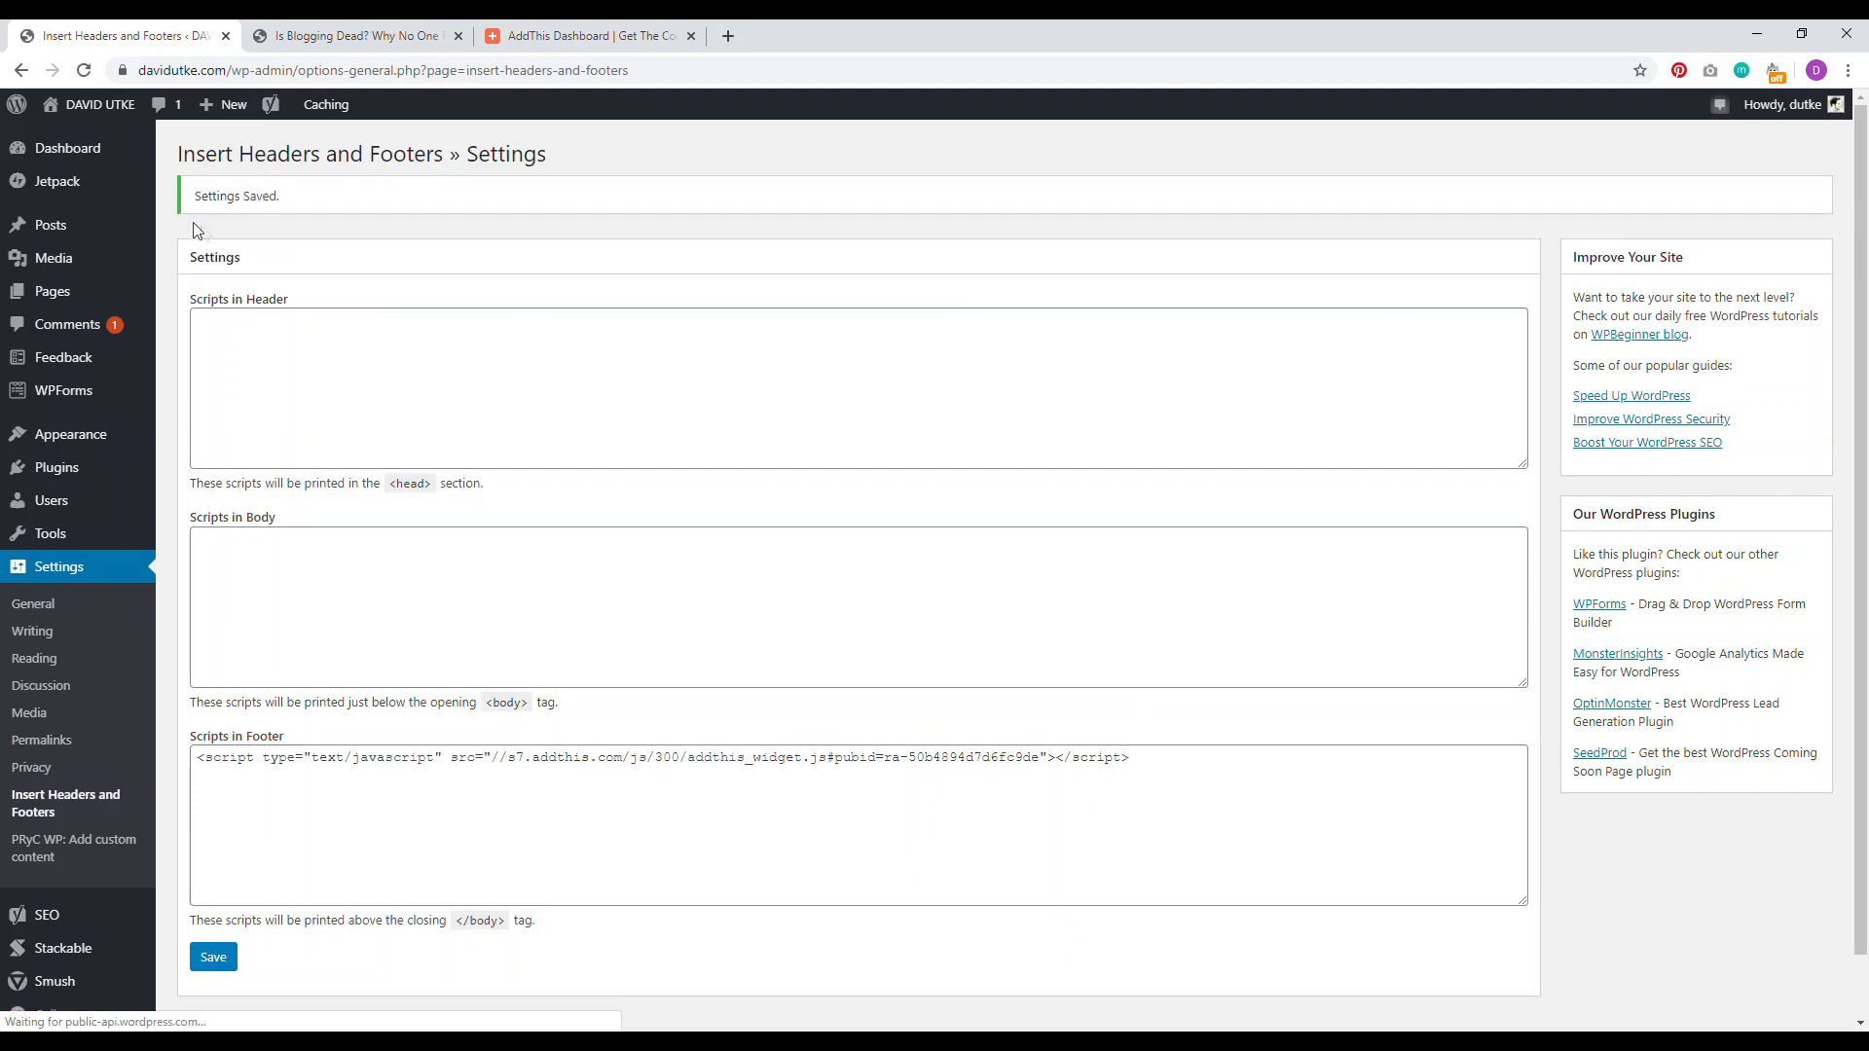
Step: Open the live travel site in a new browser tab
{"action": "right_click", "coordinate": [110, 114]}
{"action": "left_click", "coordinate": [185, 117]}
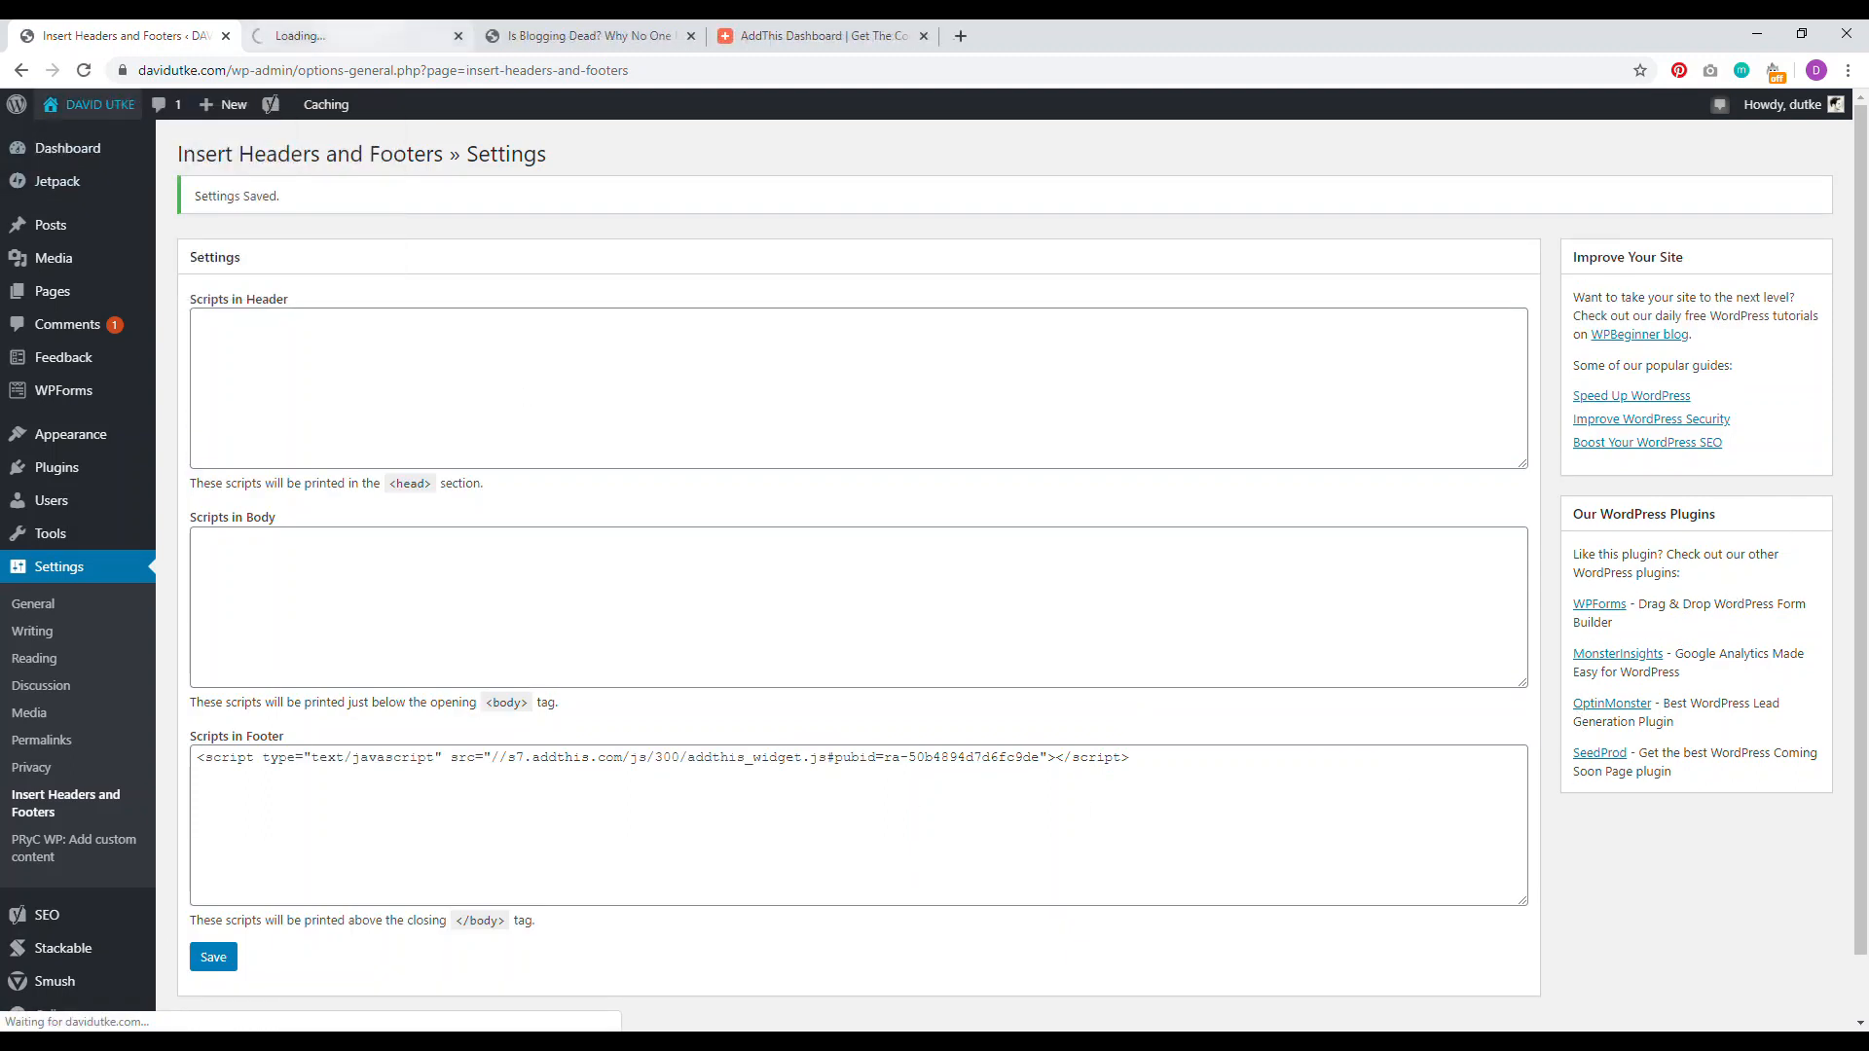
{"action": "left_click", "coordinate": [356, 35]}
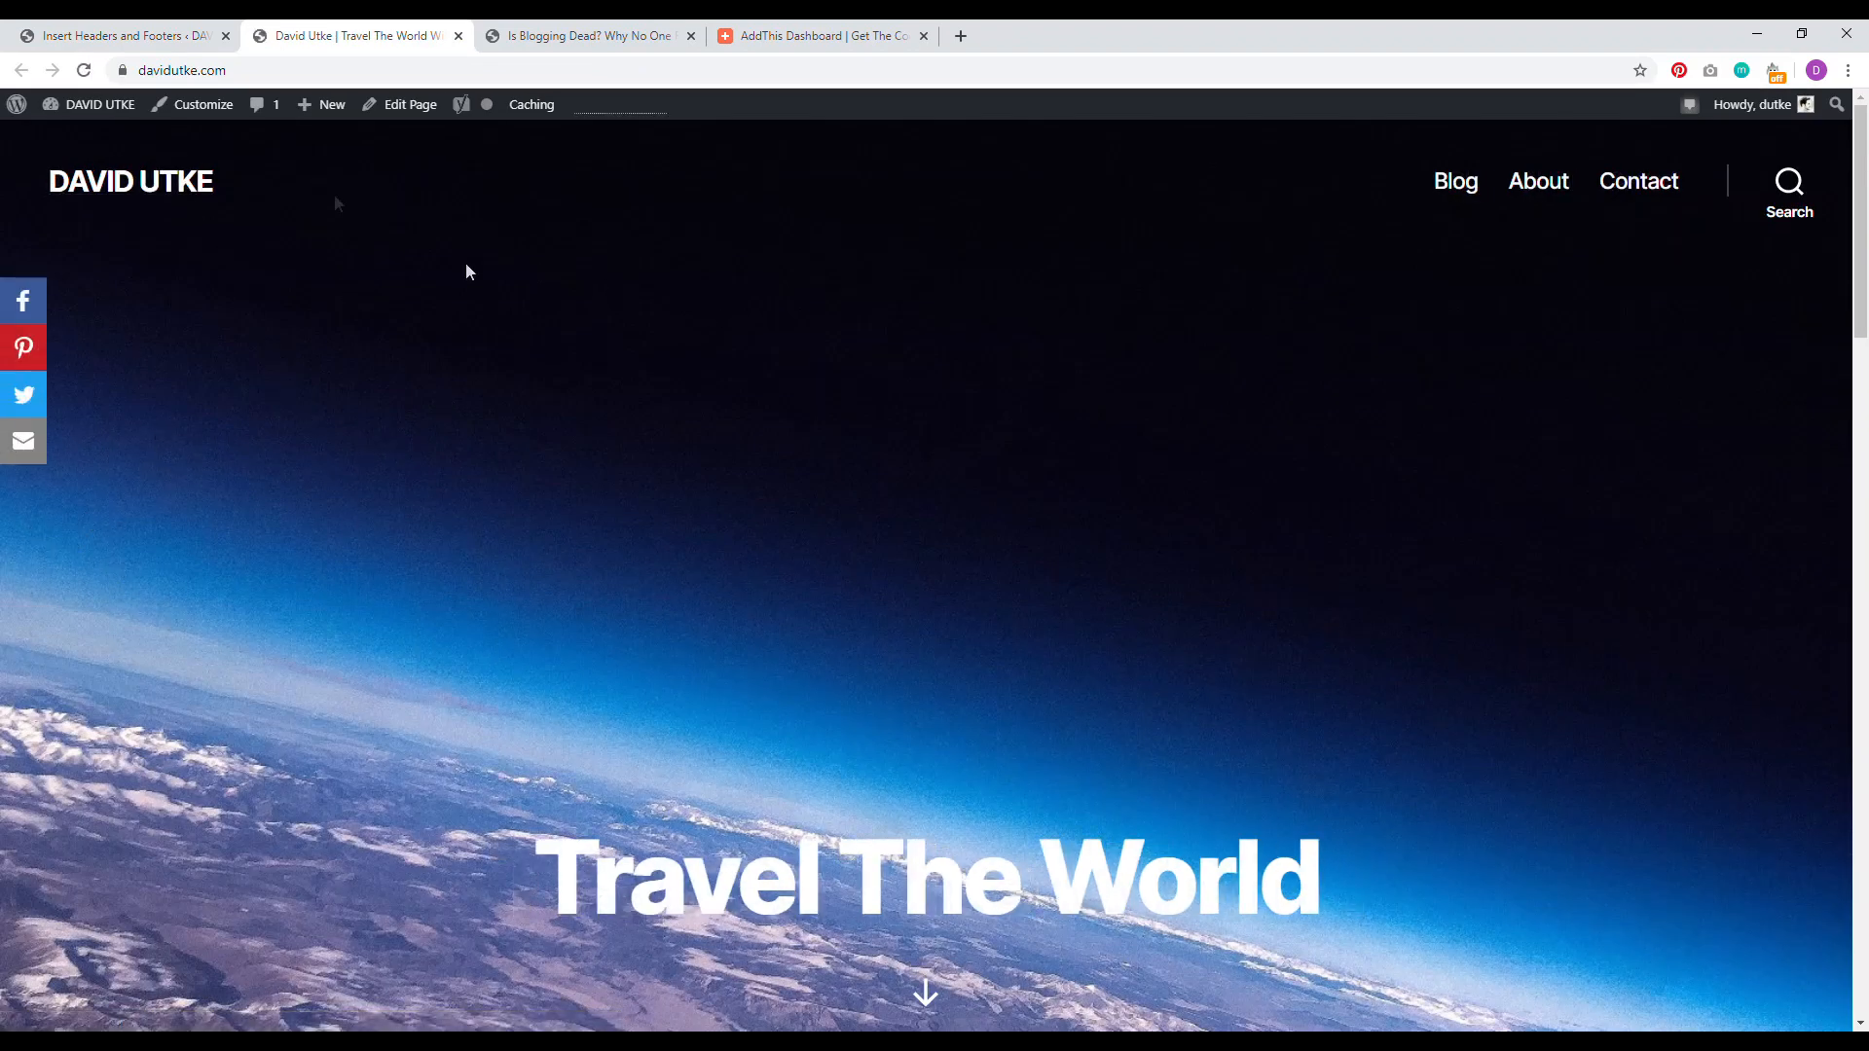
Step: Check the live site, then switch back to the Insert Headers and Footers settings tab
{"action": "scroll", "coordinate": [727, 307], "scroll_direction": "down", "scroll_amount": 10}
{"action": "scroll", "coordinate": [305, 253], "scroll_direction": "up", "scroll_amount": 8}
{"action": "scroll", "coordinate": [334, 337], "scroll_direction": "up", "scroll_amount": 4}
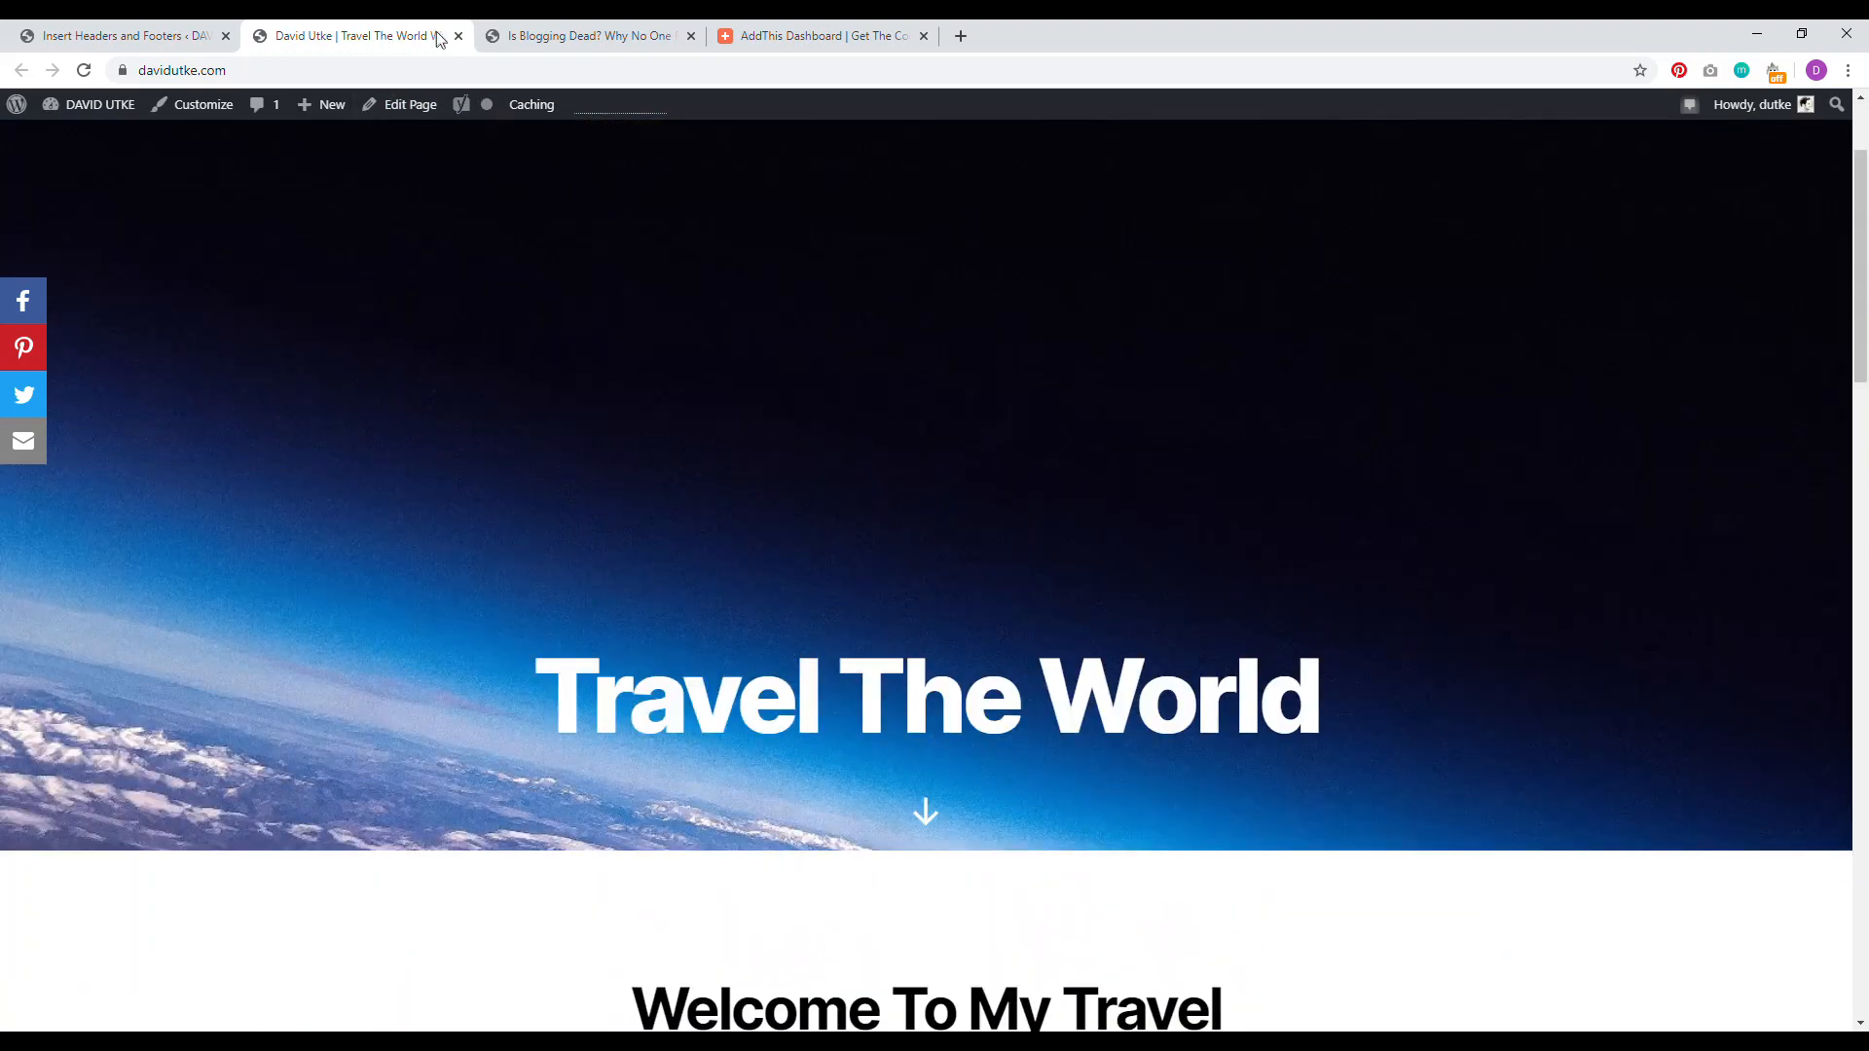
{"action": "left_click", "coordinate": [146, 36]}
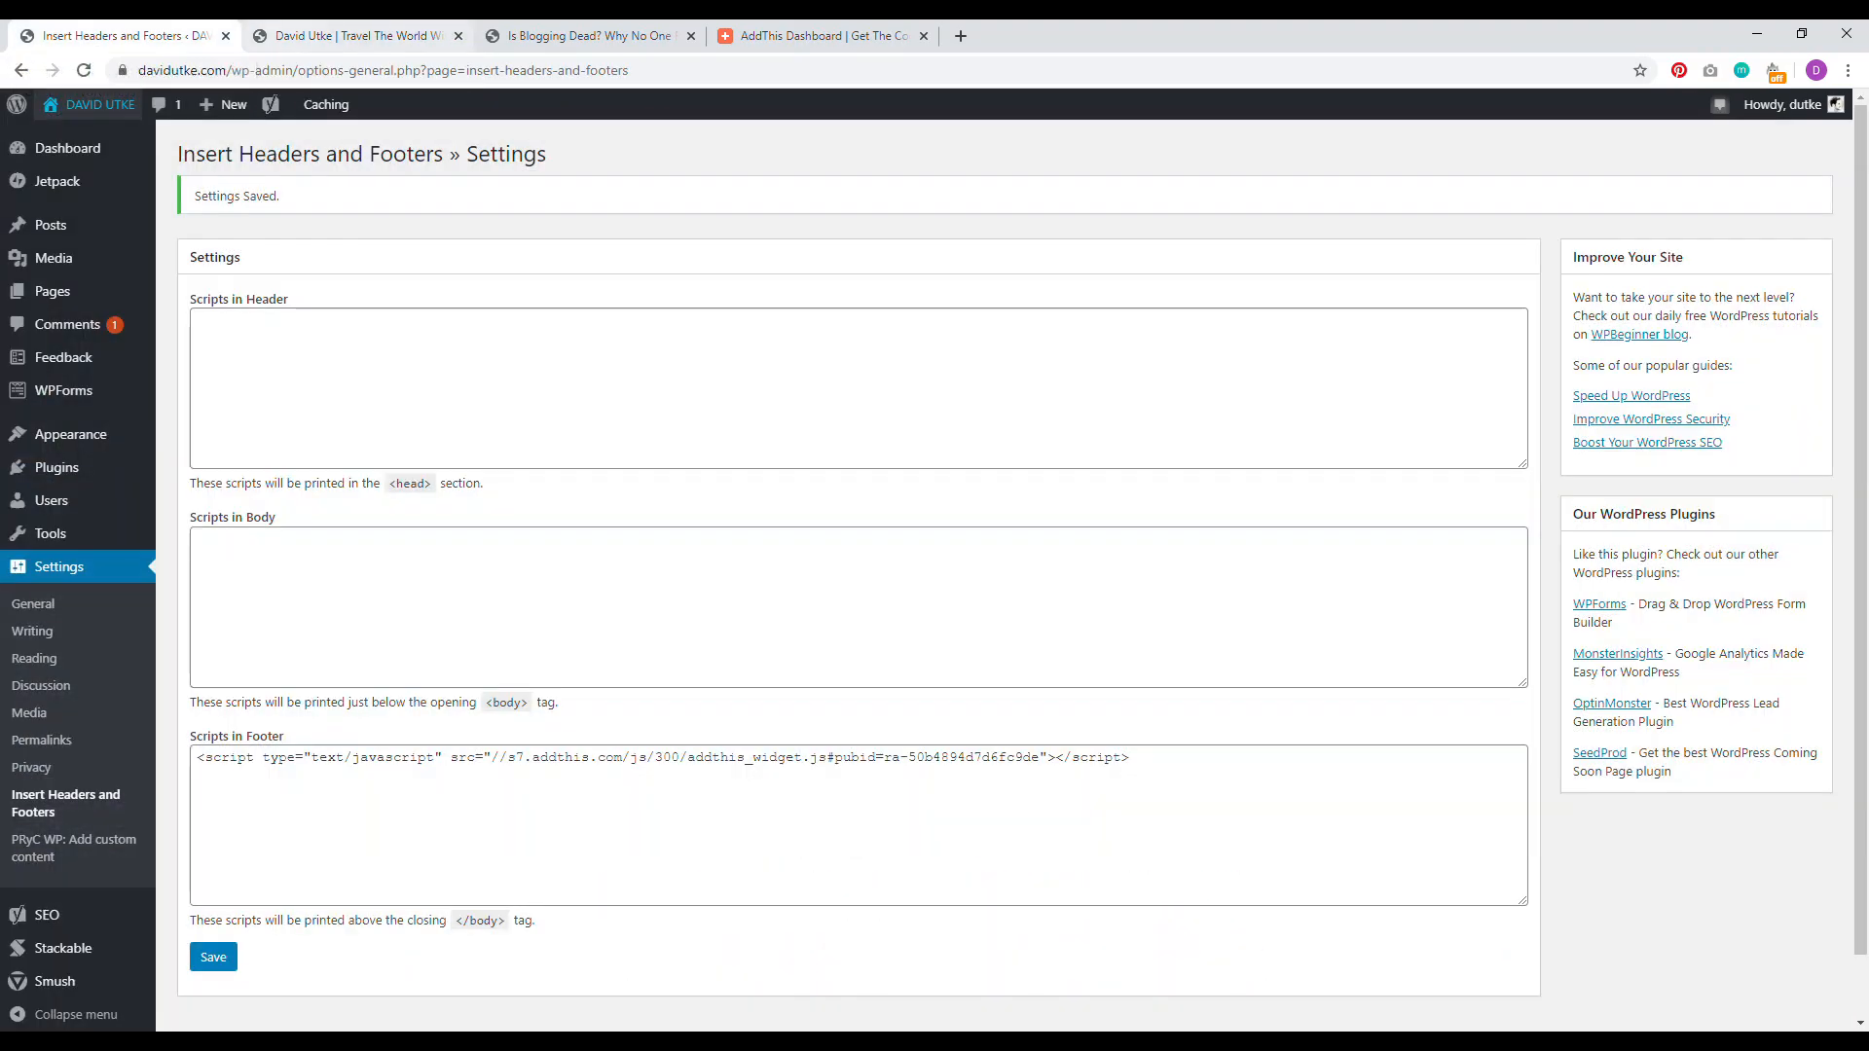
{"action": "key", "text": "ctrl+Tab"}
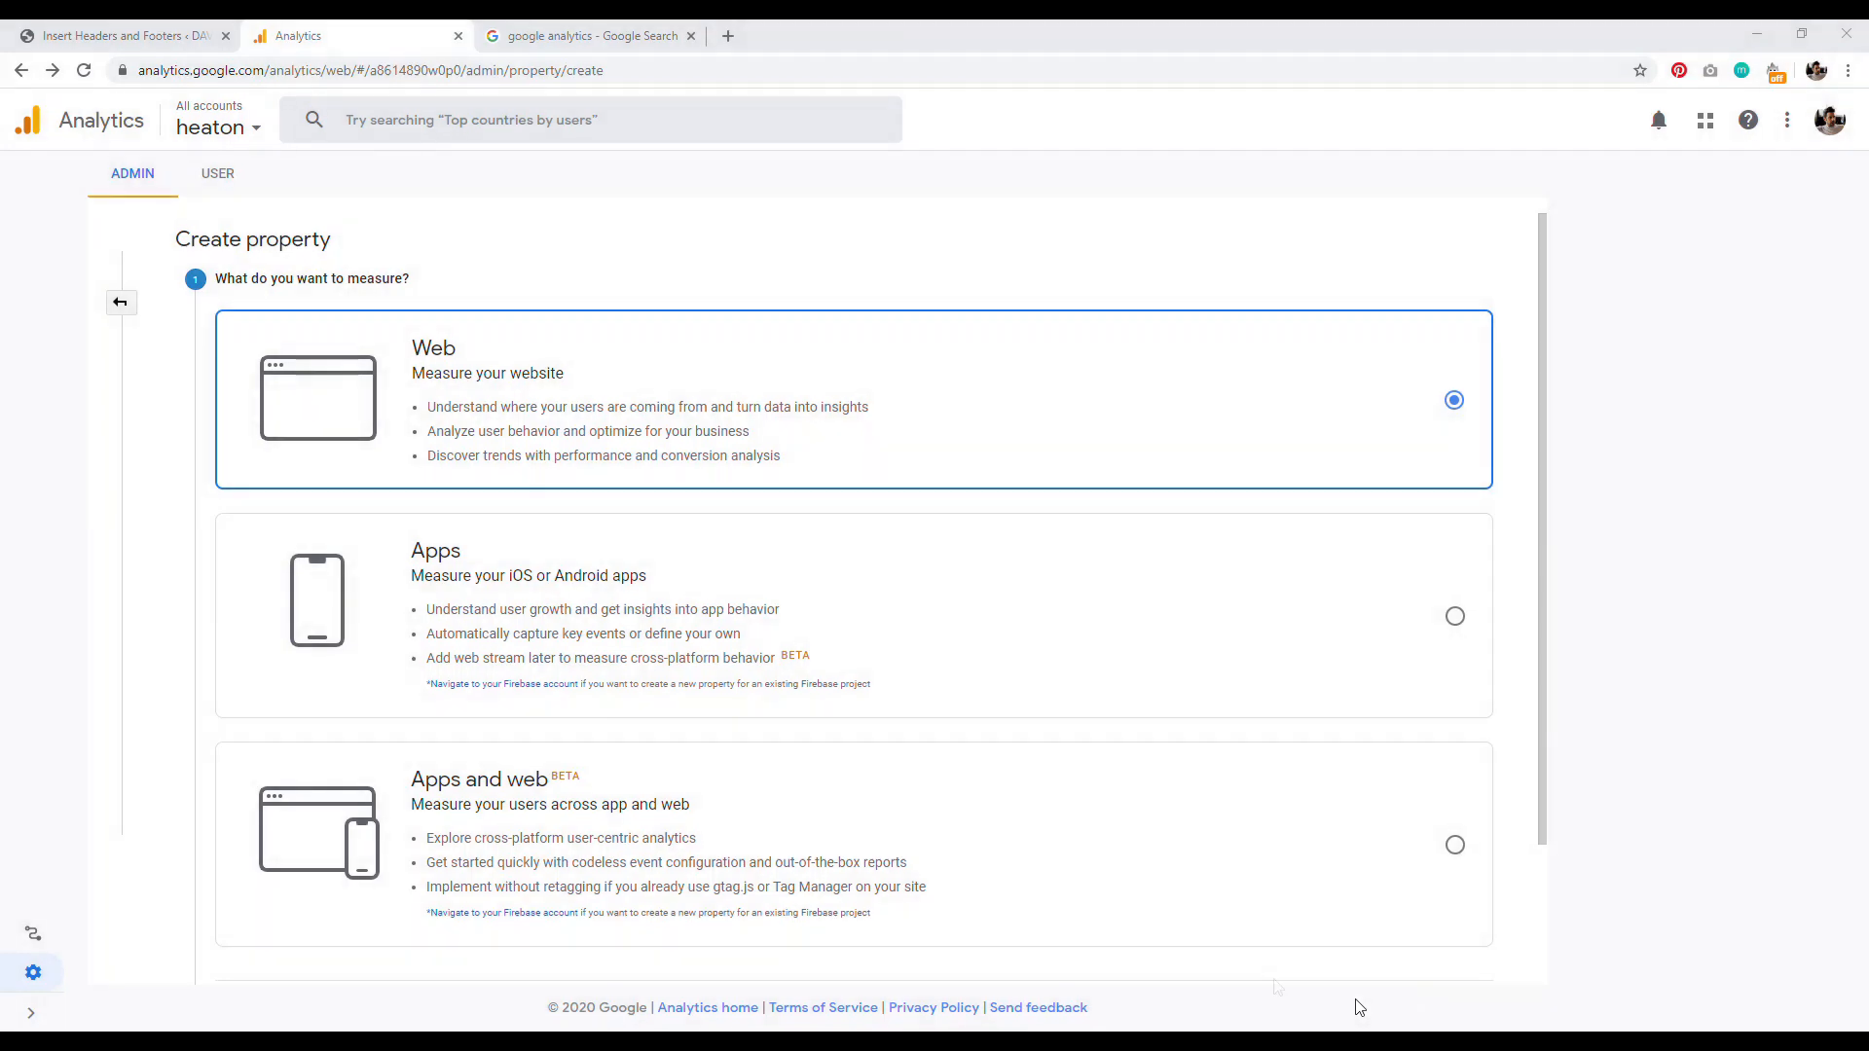
Step: Return to the Analytics Create property page and choose Web as the property type
{"action": "left_click", "coordinate": [594, 36]}
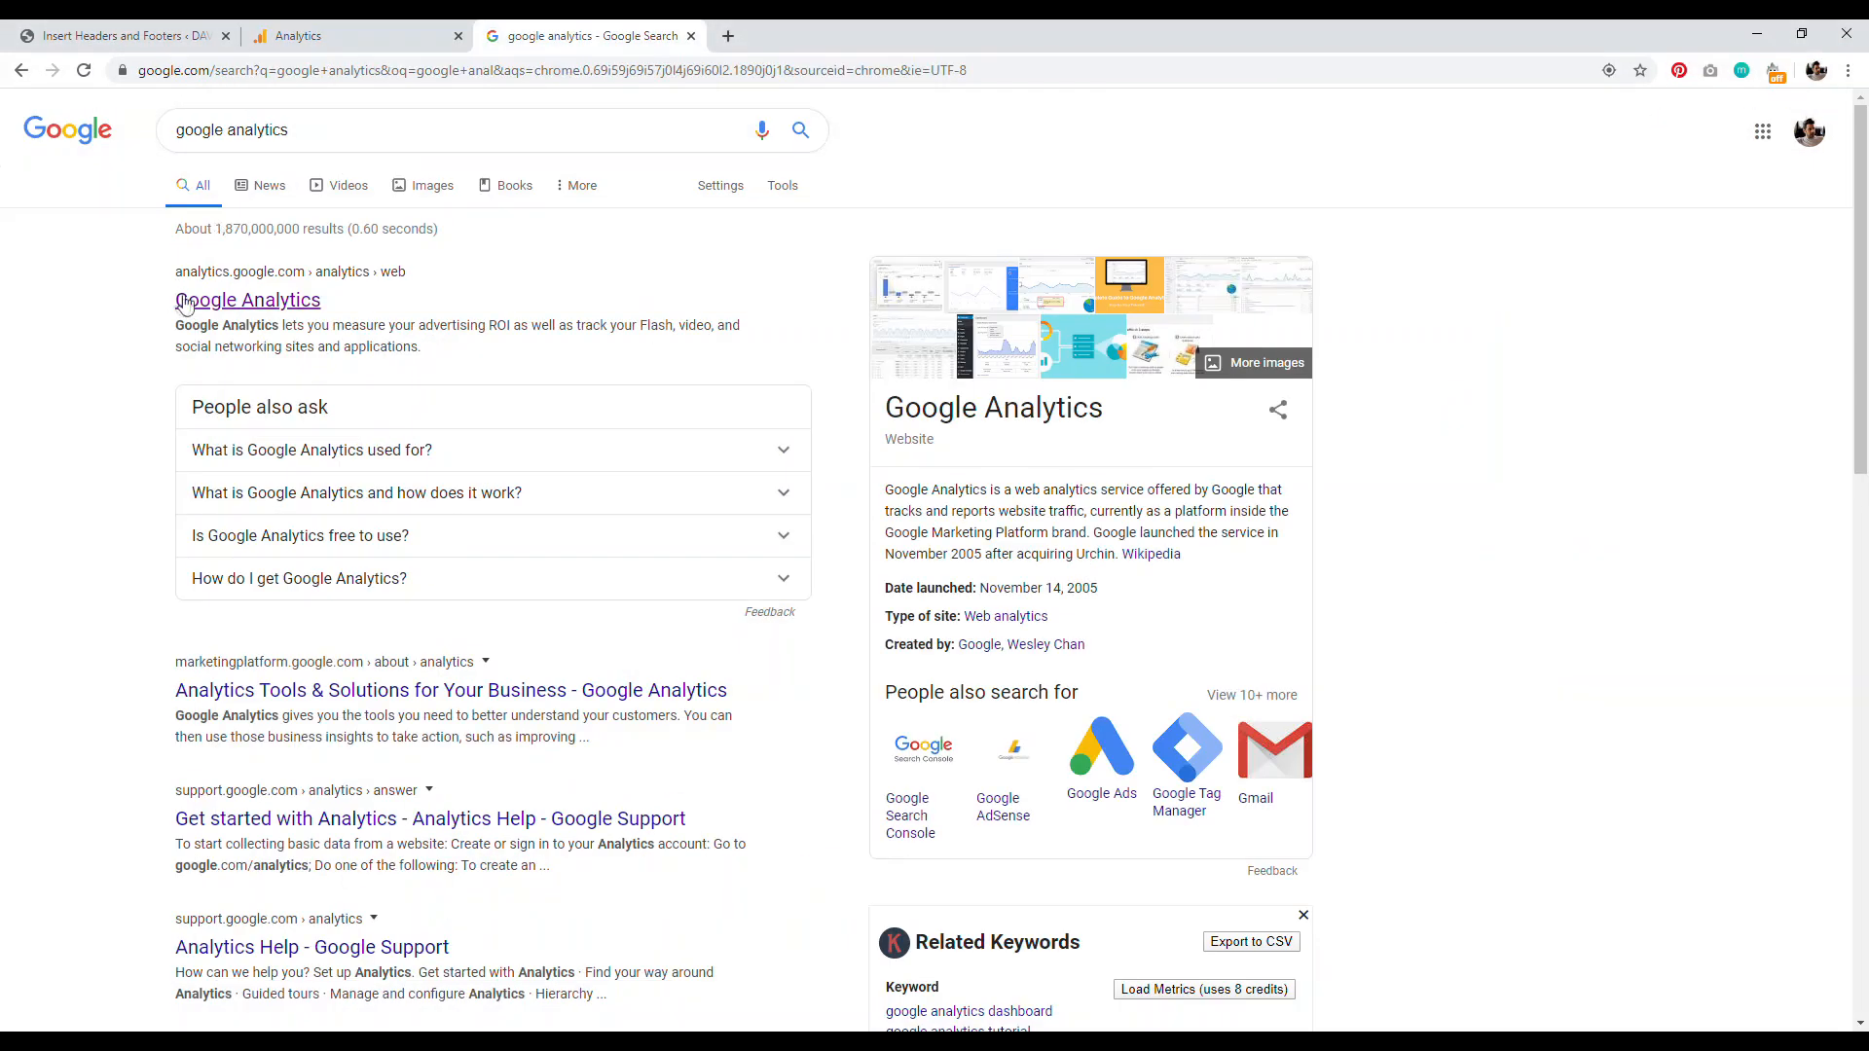
{"action": "left_click", "coordinate": [331, 39]}
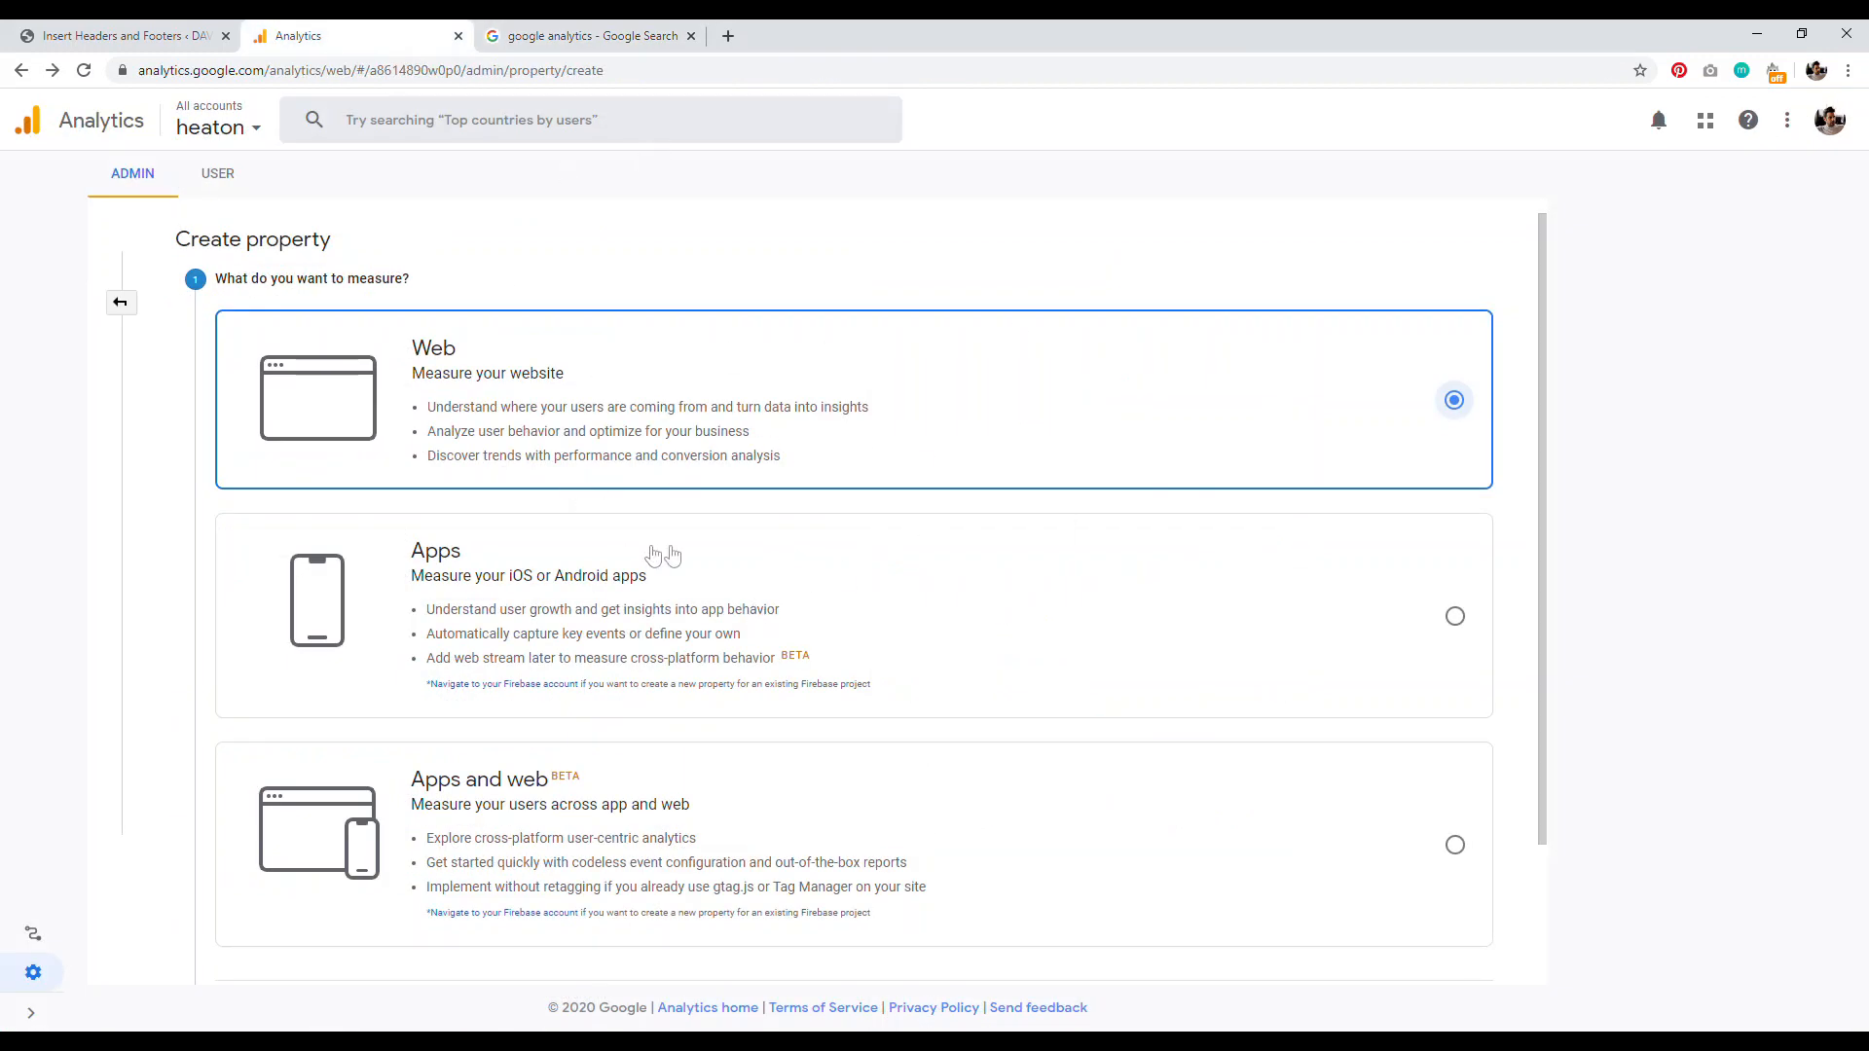
{"action": "scroll", "coordinate": [875, 672], "scroll_direction": "down", "scroll_amount": 1}
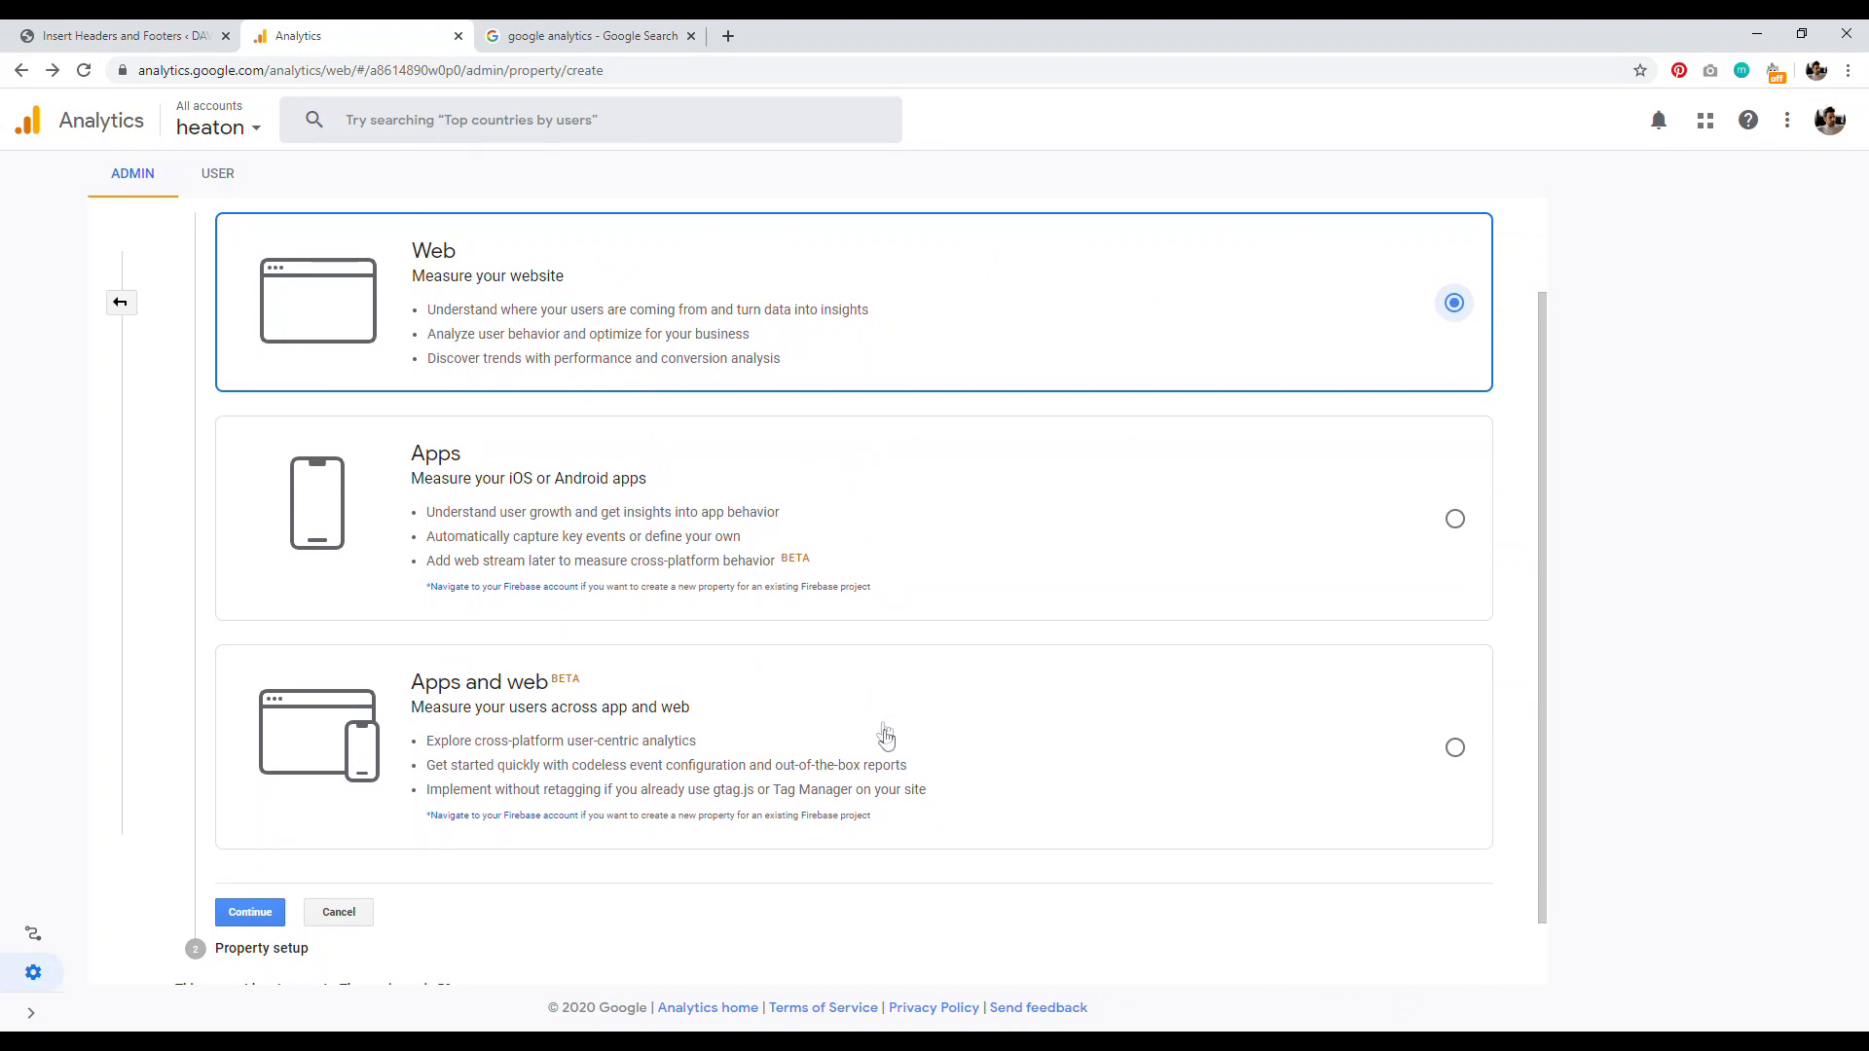
{"action": "scroll", "coordinate": [800, 392], "scroll_direction": "up", "scroll_amount": 1}
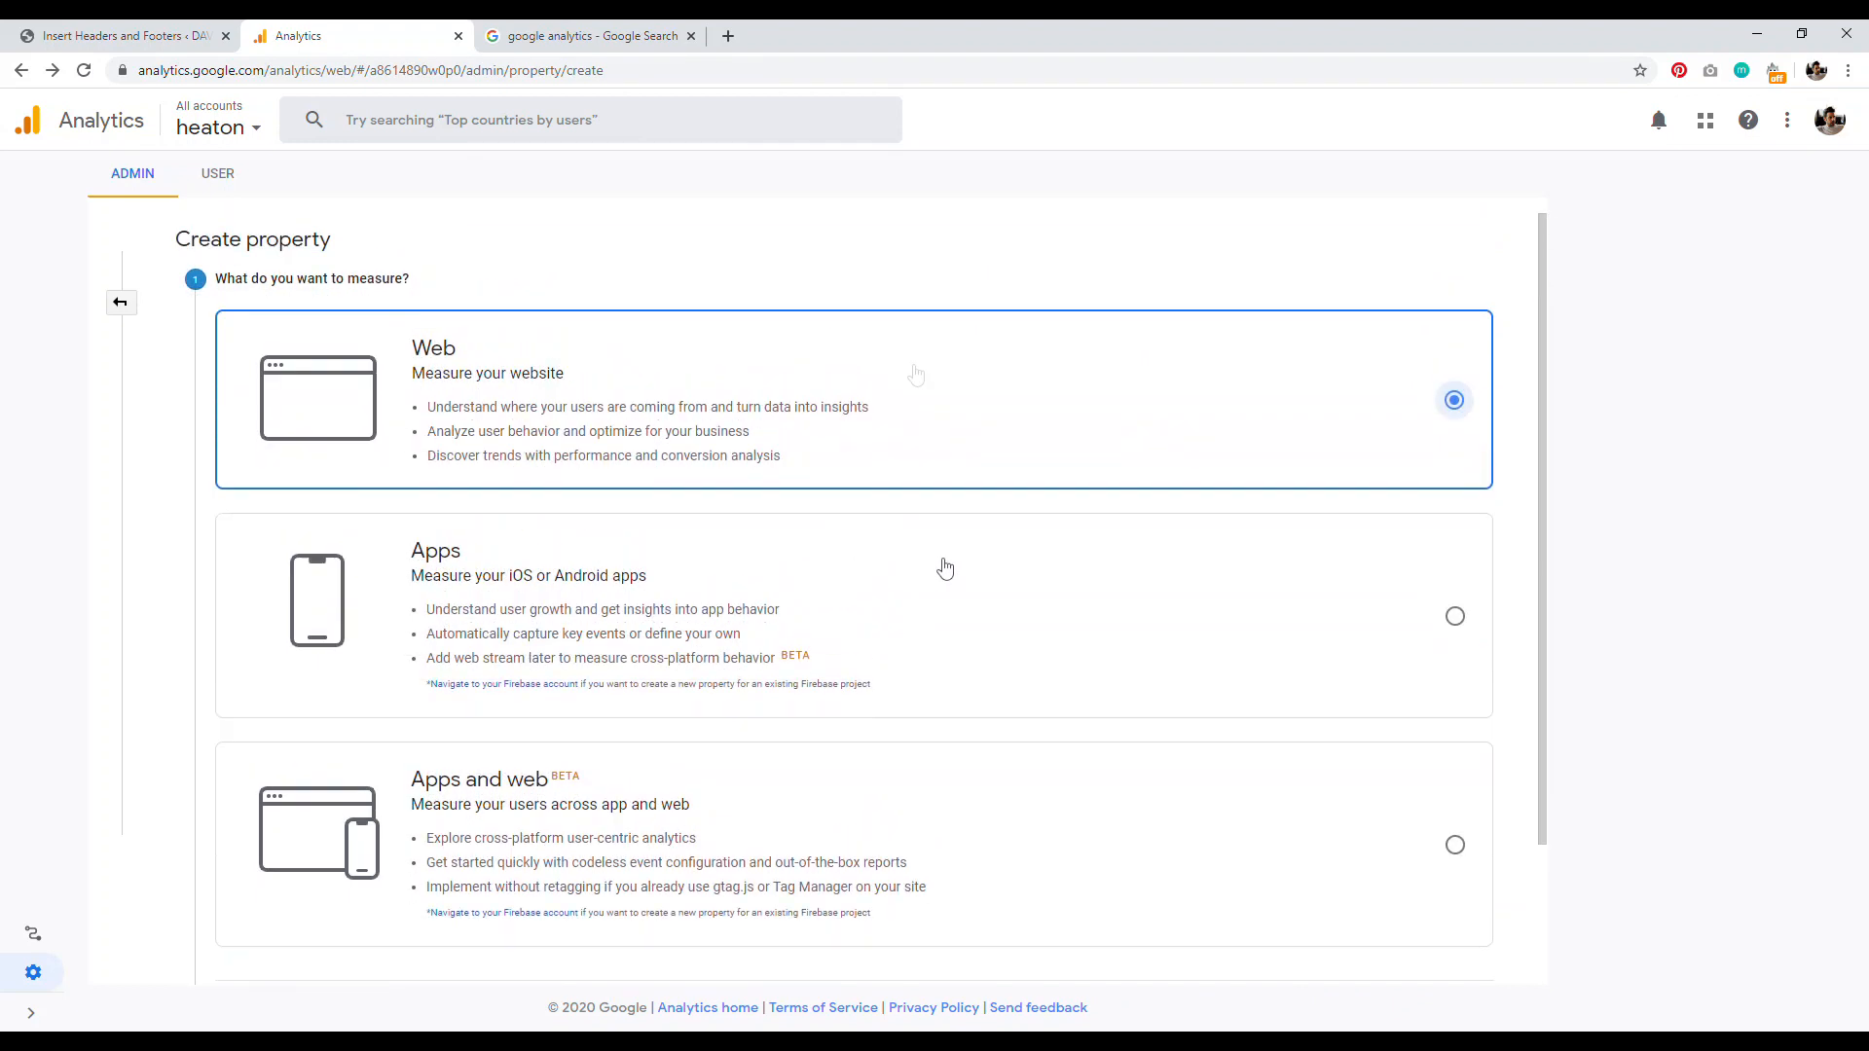
{"action": "scroll", "coordinate": [453, 580], "scroll_direction": "down", "scroll_amount": 2}
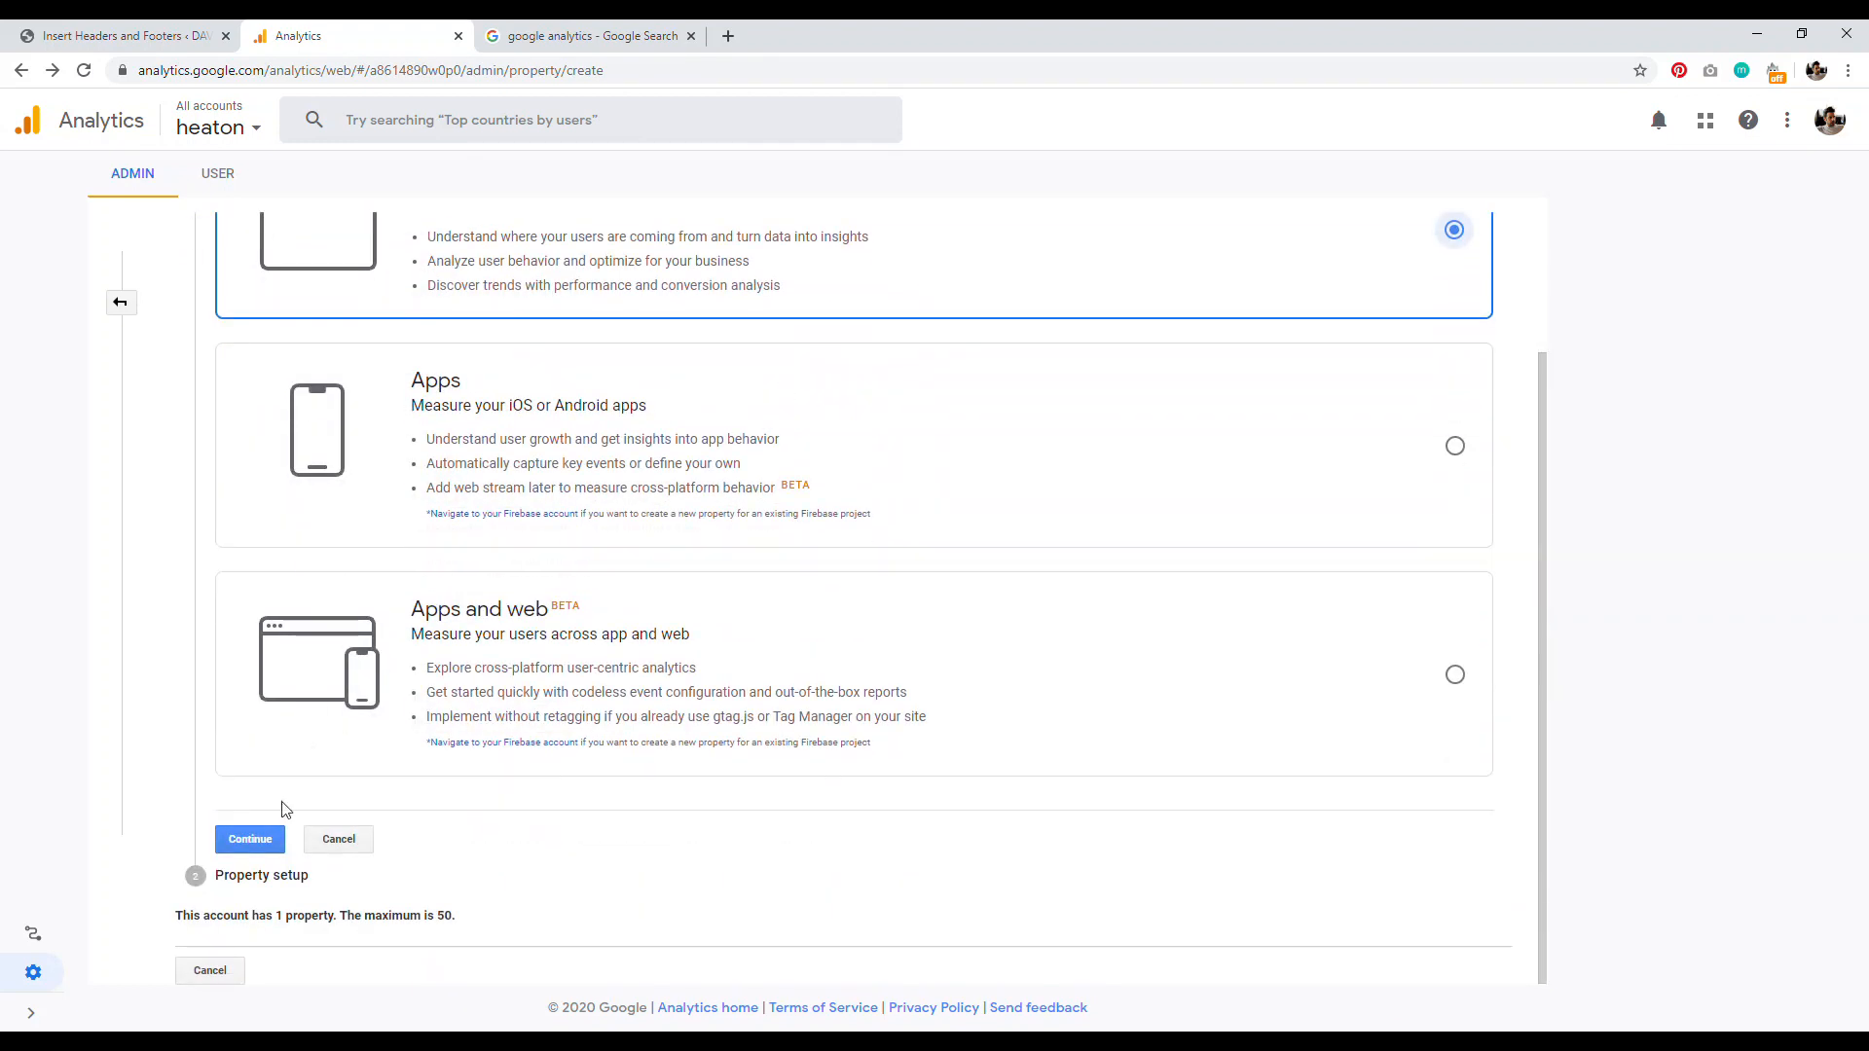
{"action": "left_click", "coordinate": [250, 840]}
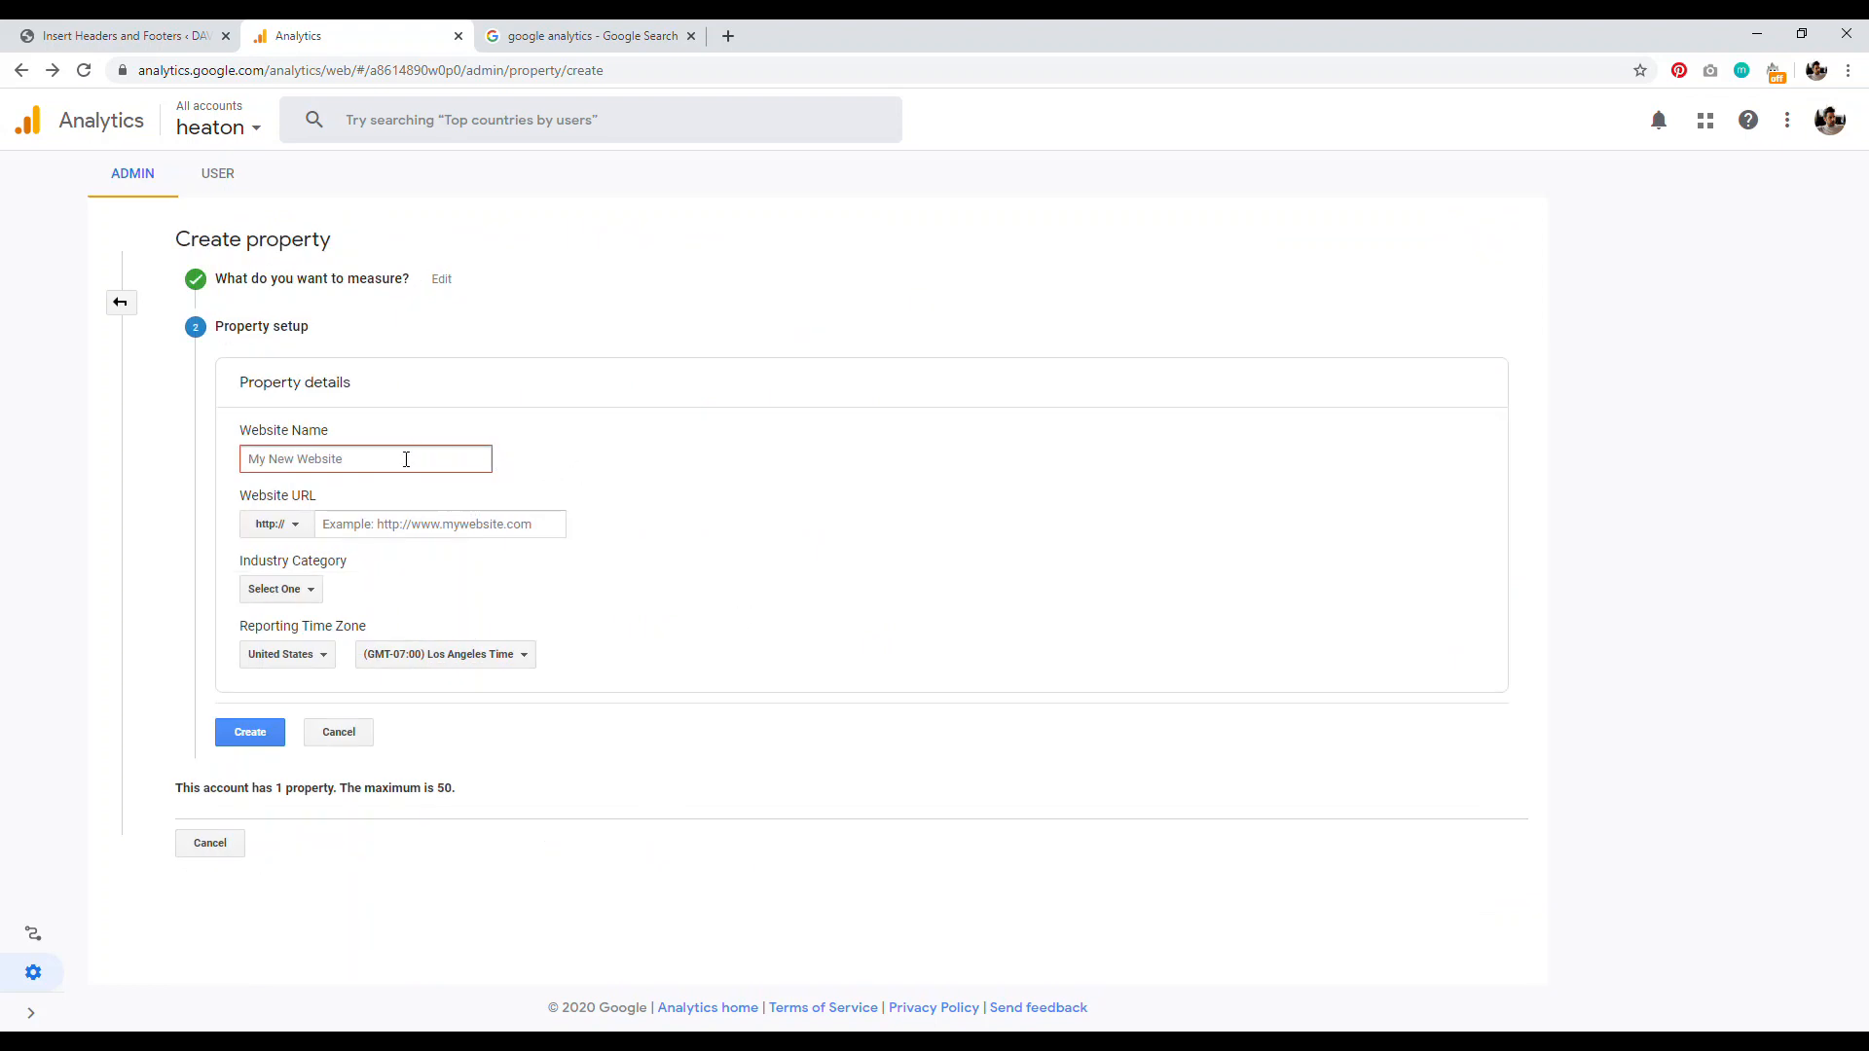
{"action": "type", "text": "My Blog"}
{"action": "left_click", "coordinate": [292, 525]}
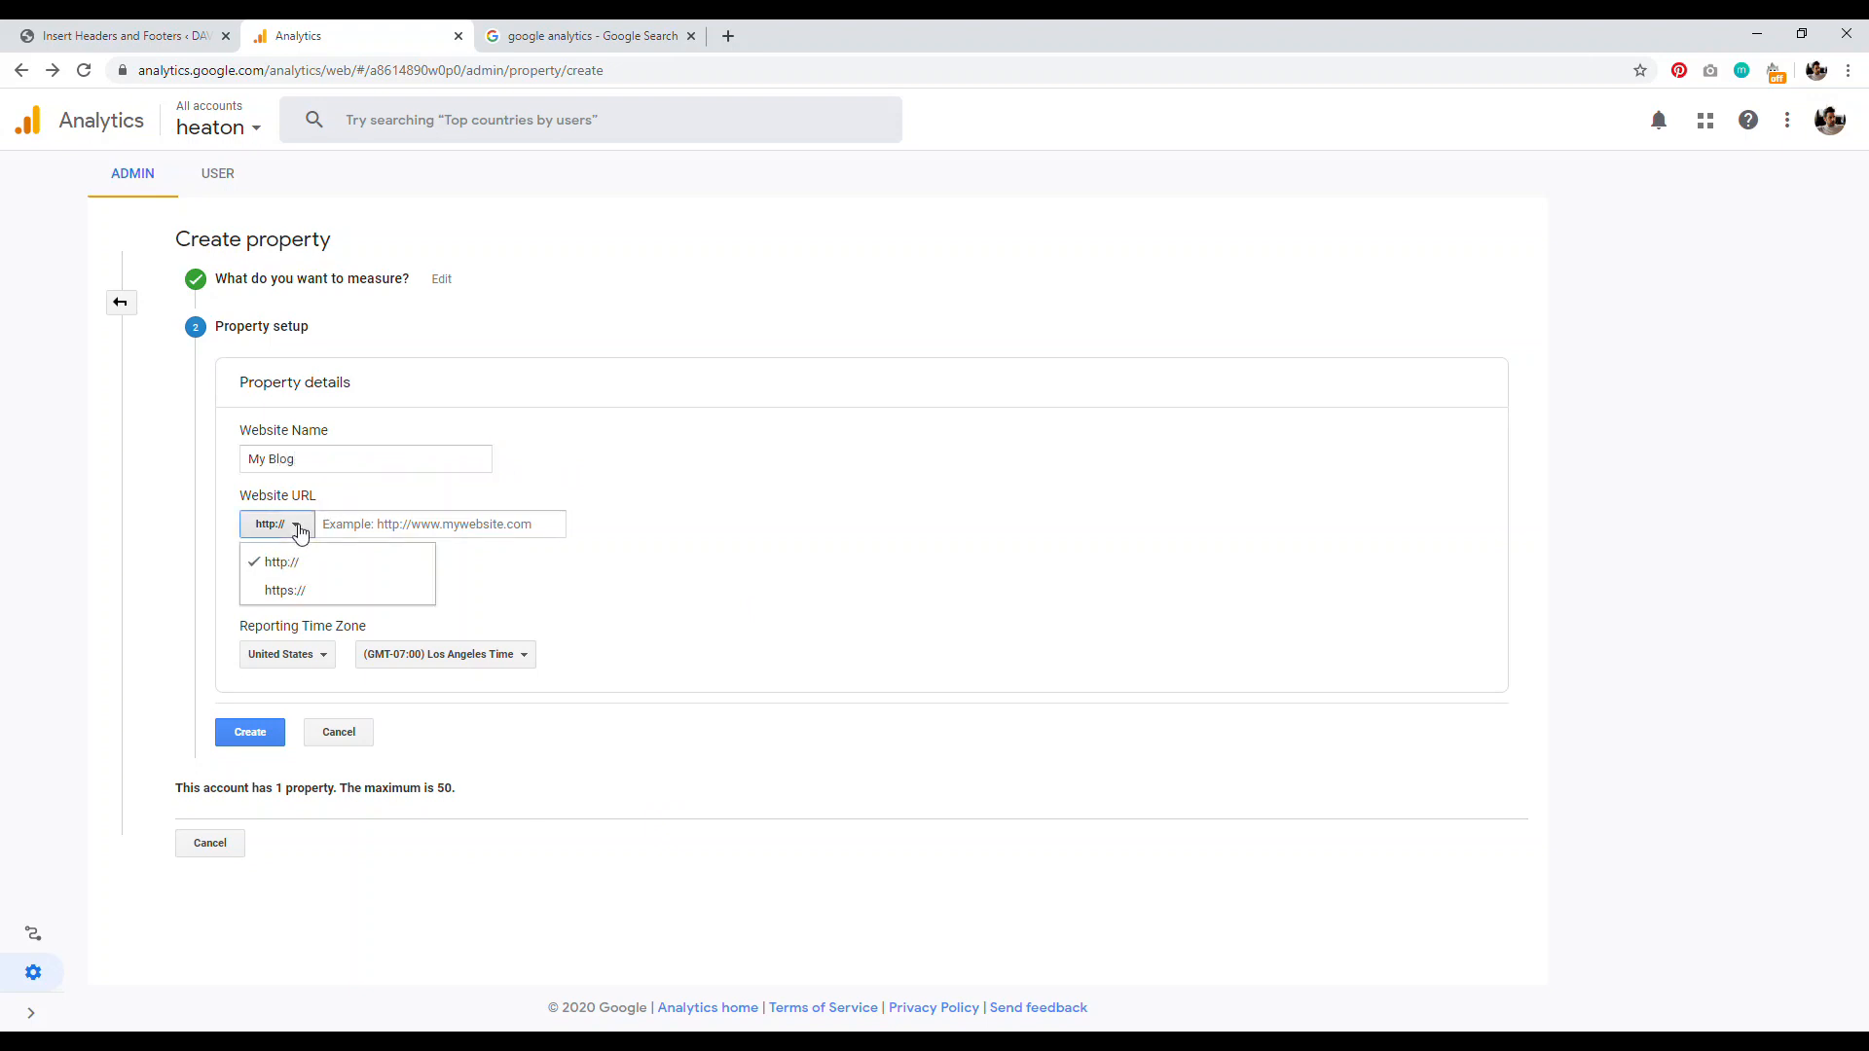
{"action": "left_click", "coordinate": [285, 590]}
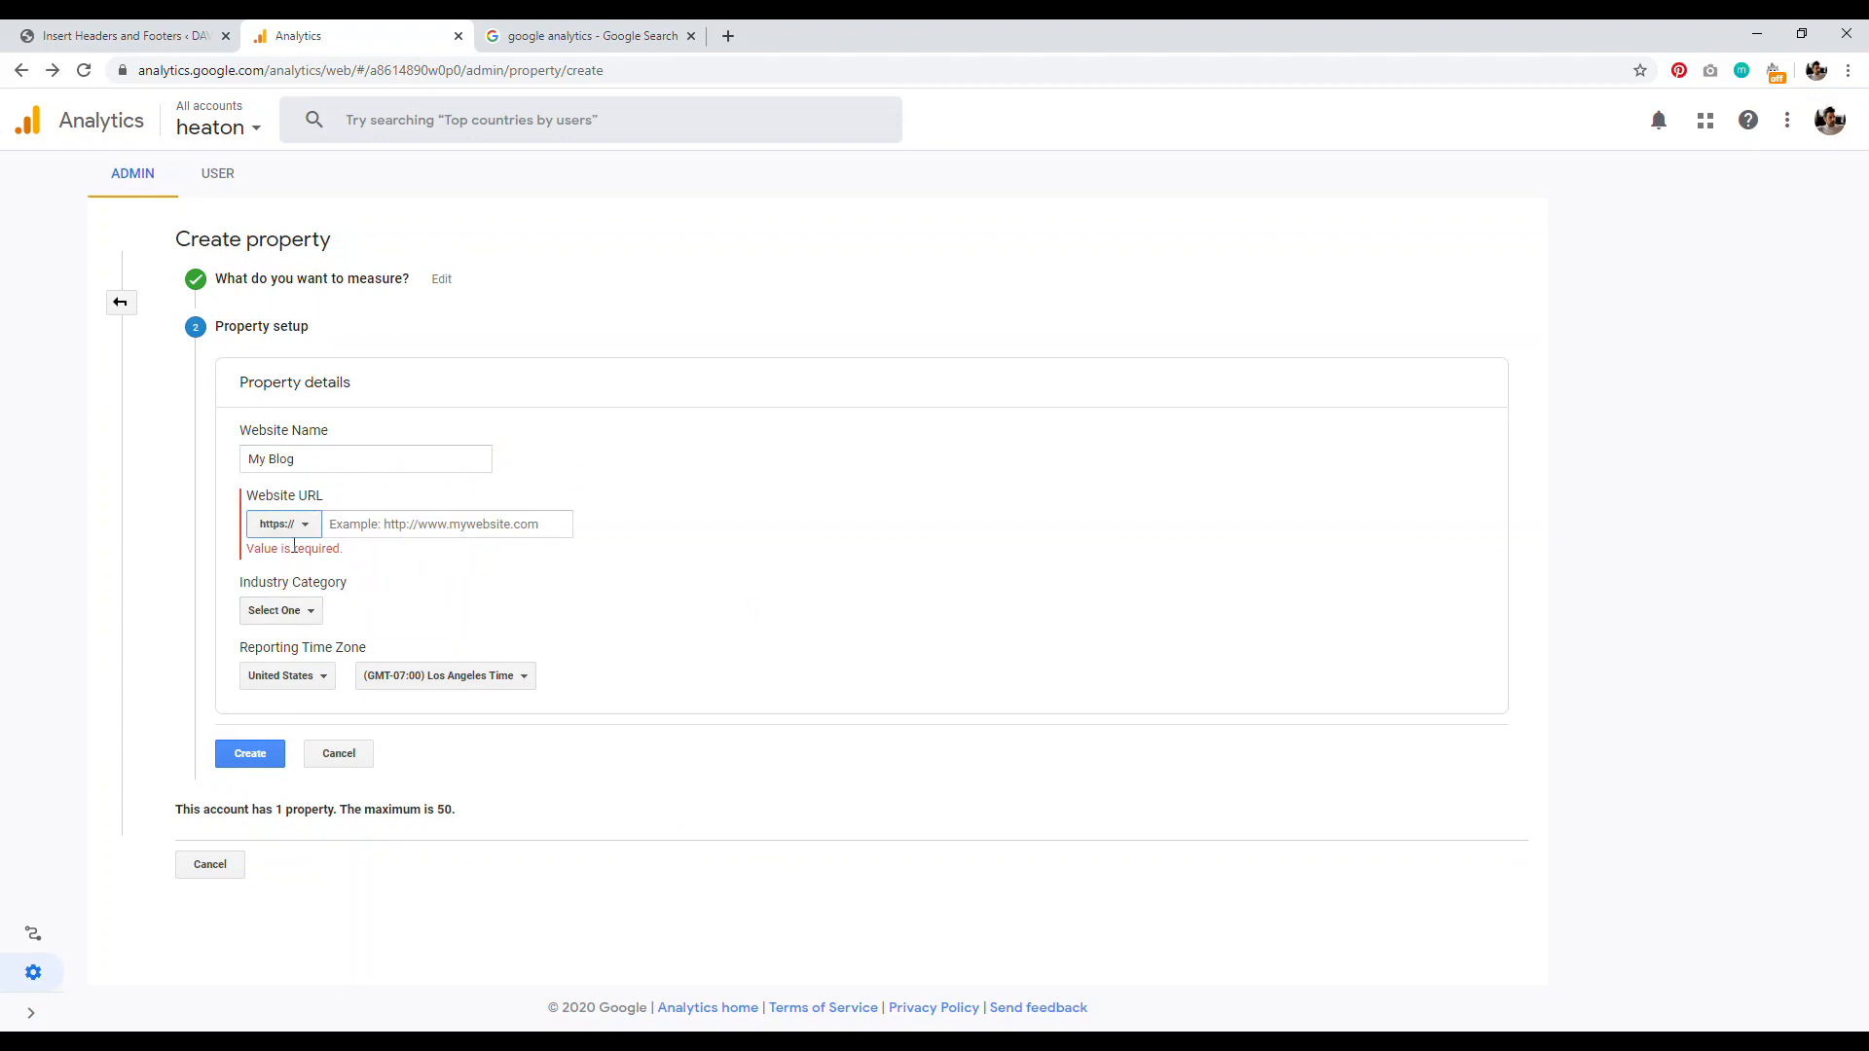
{"action": "left_click", "coordinate": [420, 529]}
{"action": "type", "text": "davidutke.com"}
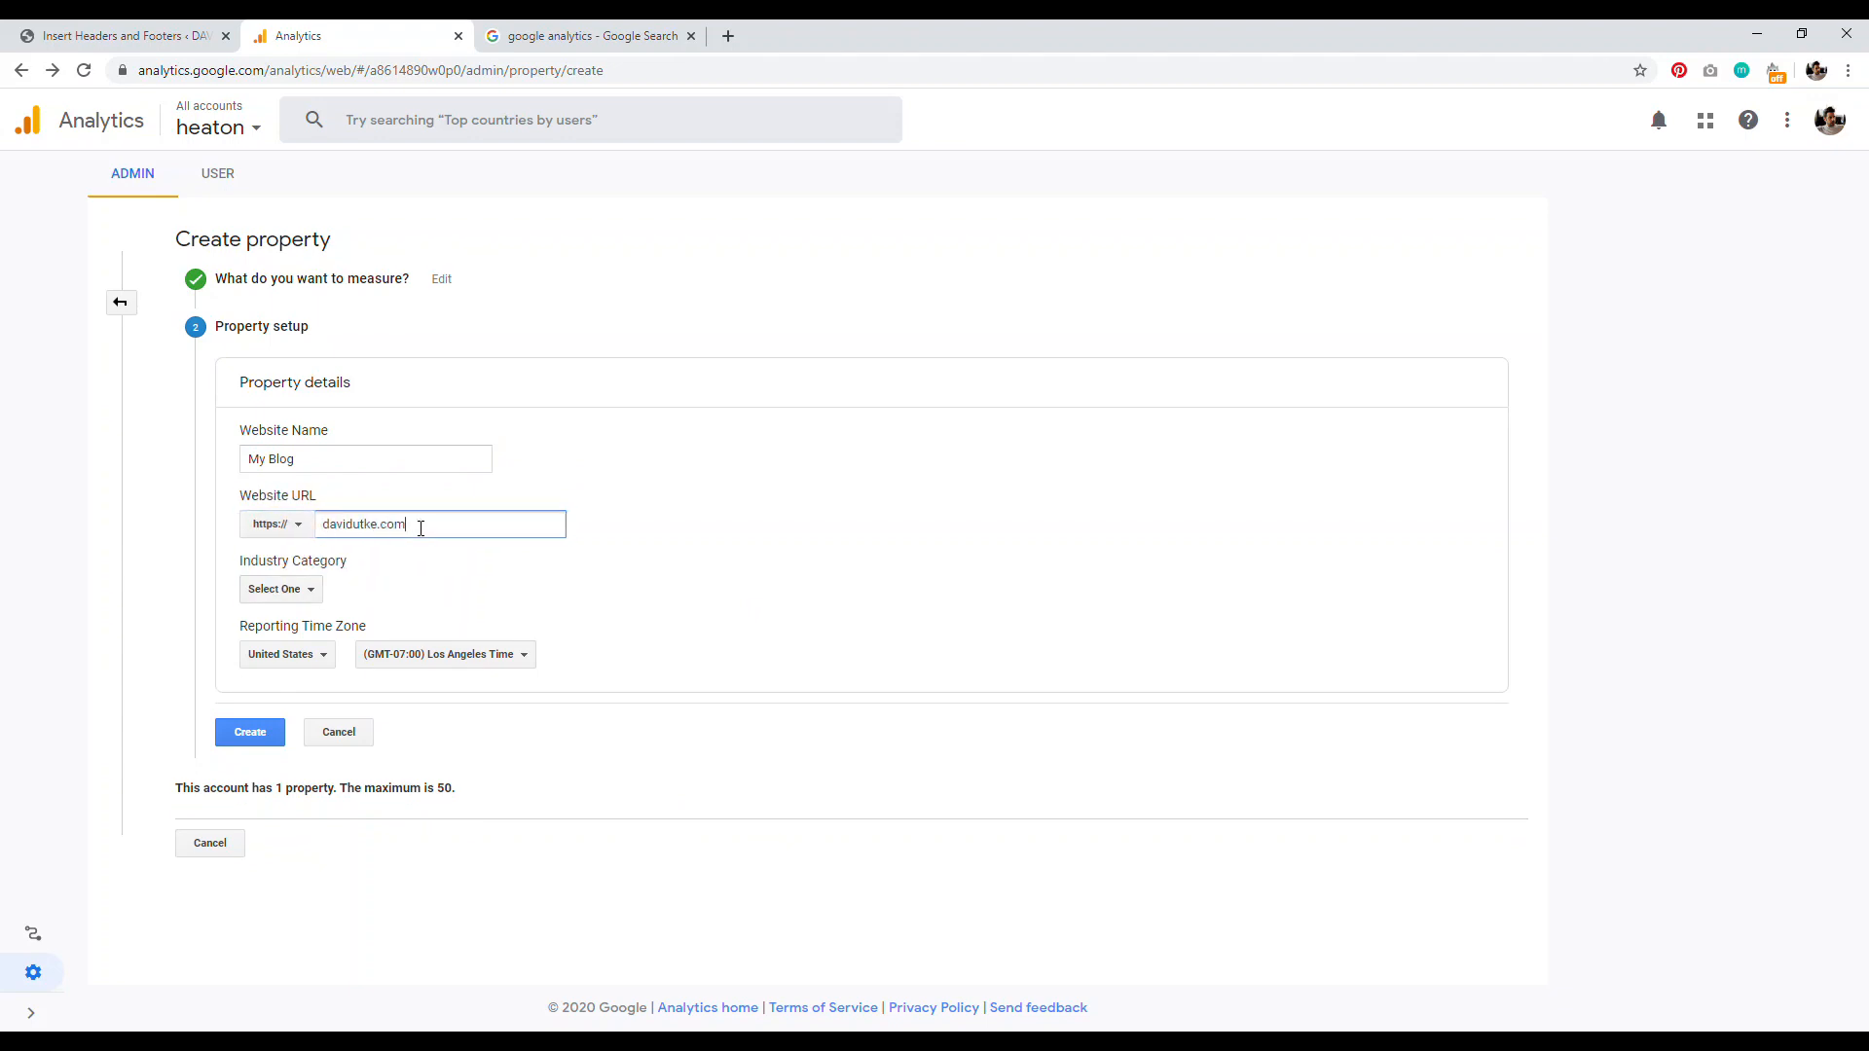
{"action": "left_click", "coordinate": [298, 592]}
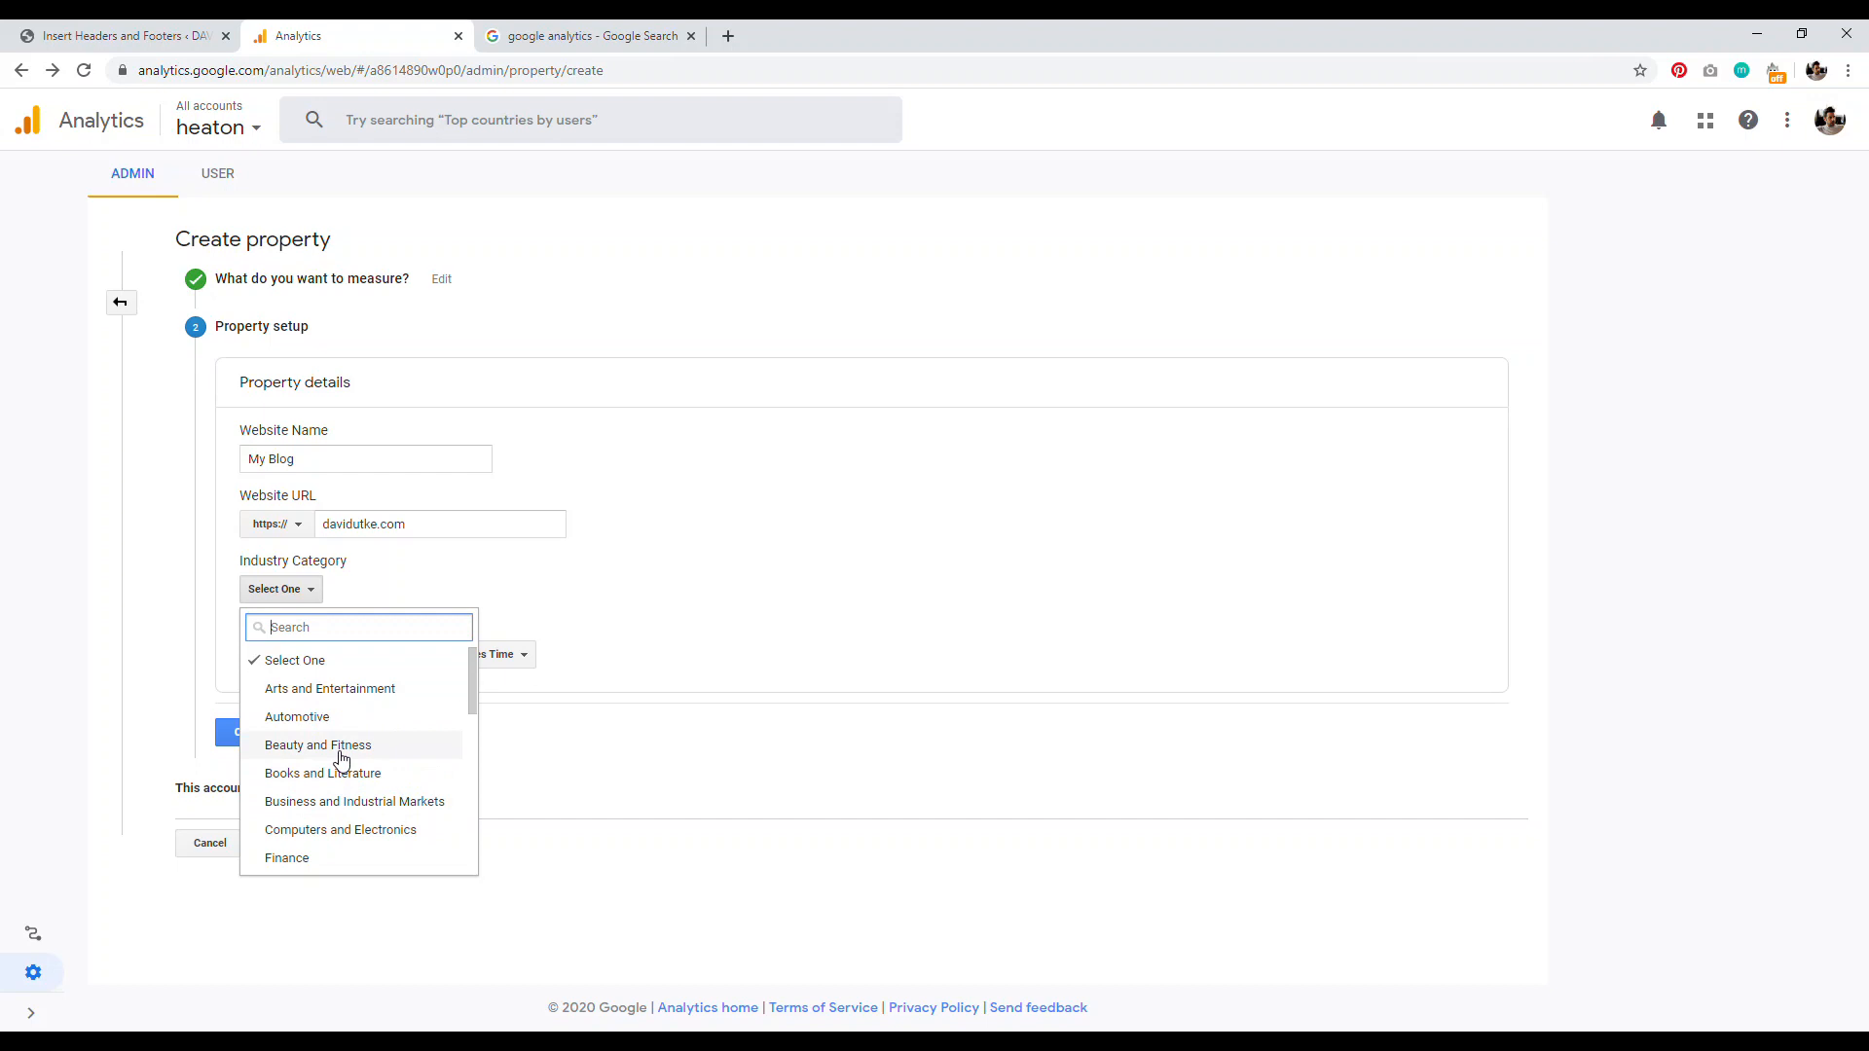
{"action": "left_click", "coordinate": [774, 608]}
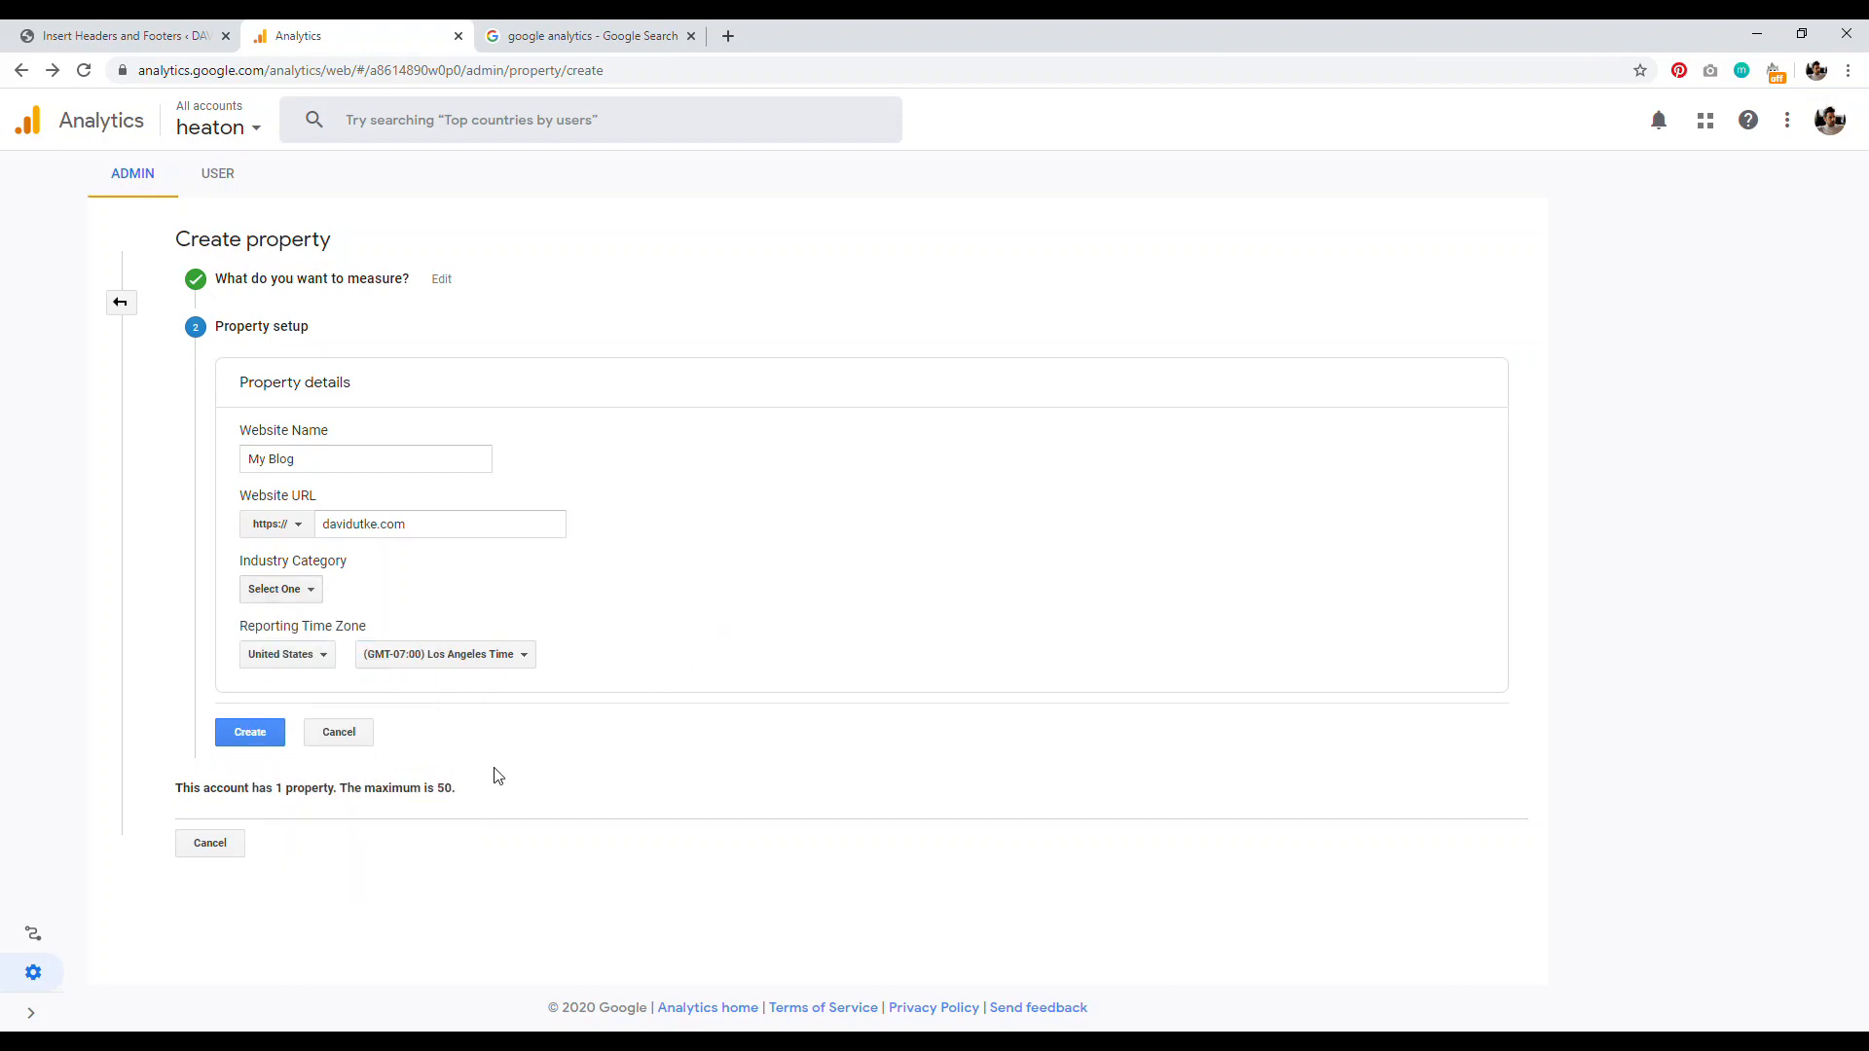
{"action": "left_click", "coordinate": [250, 733]}
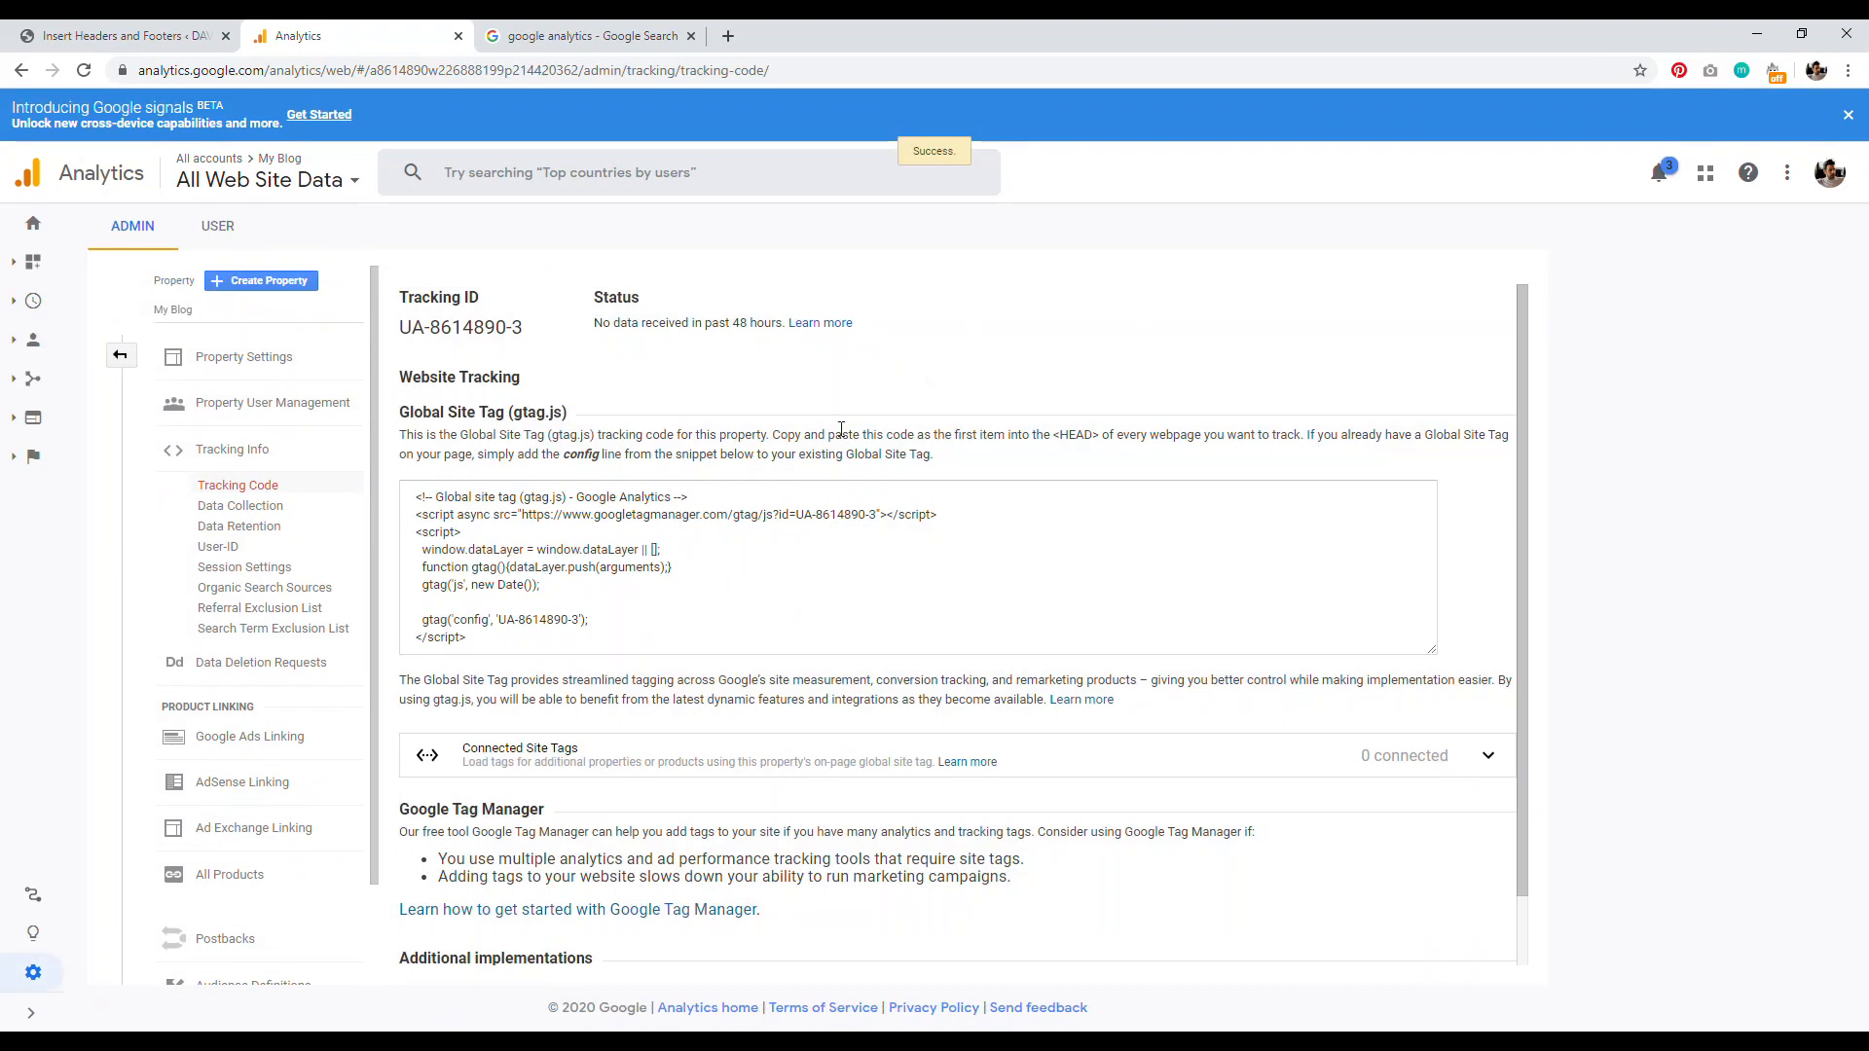
Step: Copy the Global Site Tag tracking code from Google Analytics
{"action": "left_click", "coordinate": [503, 603]}
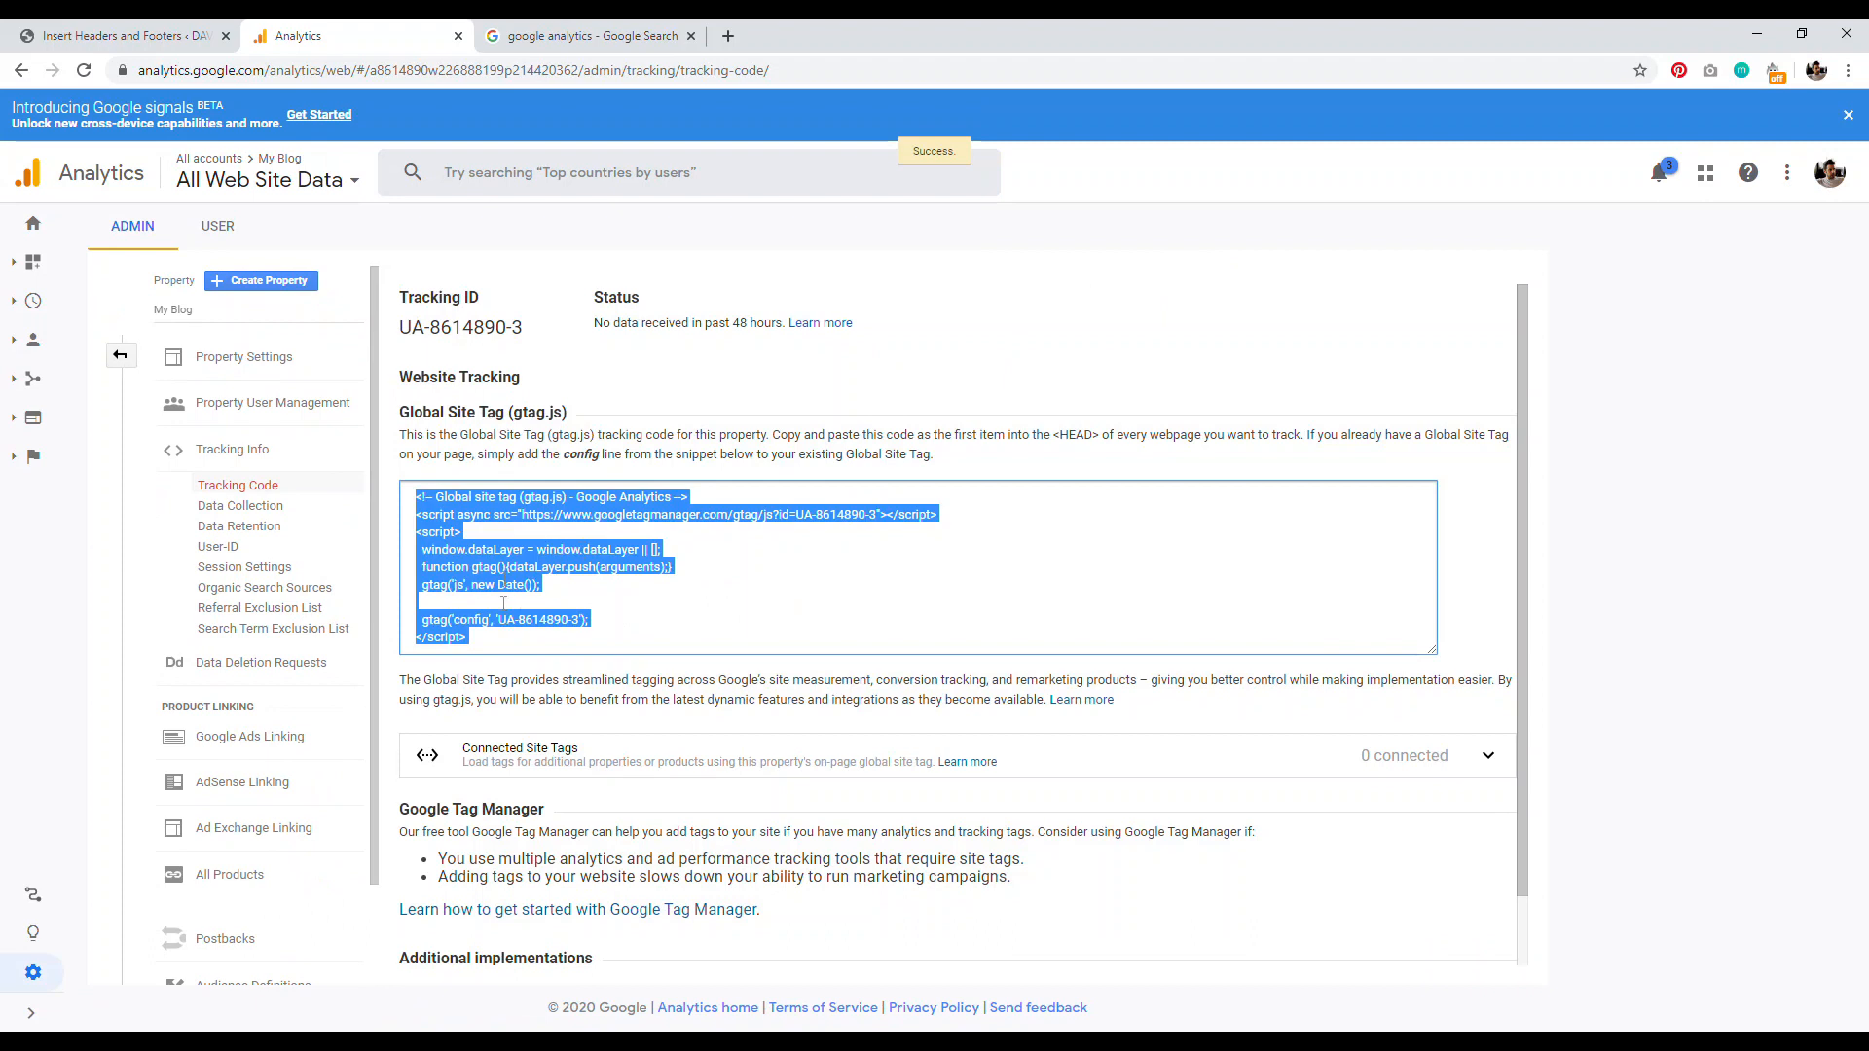
{"action": "right_click", "coordinate": [455, 553]}
{"action": "left_click", "coordinate": [492, 572]}
Step: Paste the tracking snippet into WordPress's Scripts in Header box and save
{"action": "left_click", "coordinate": [127, 35]}
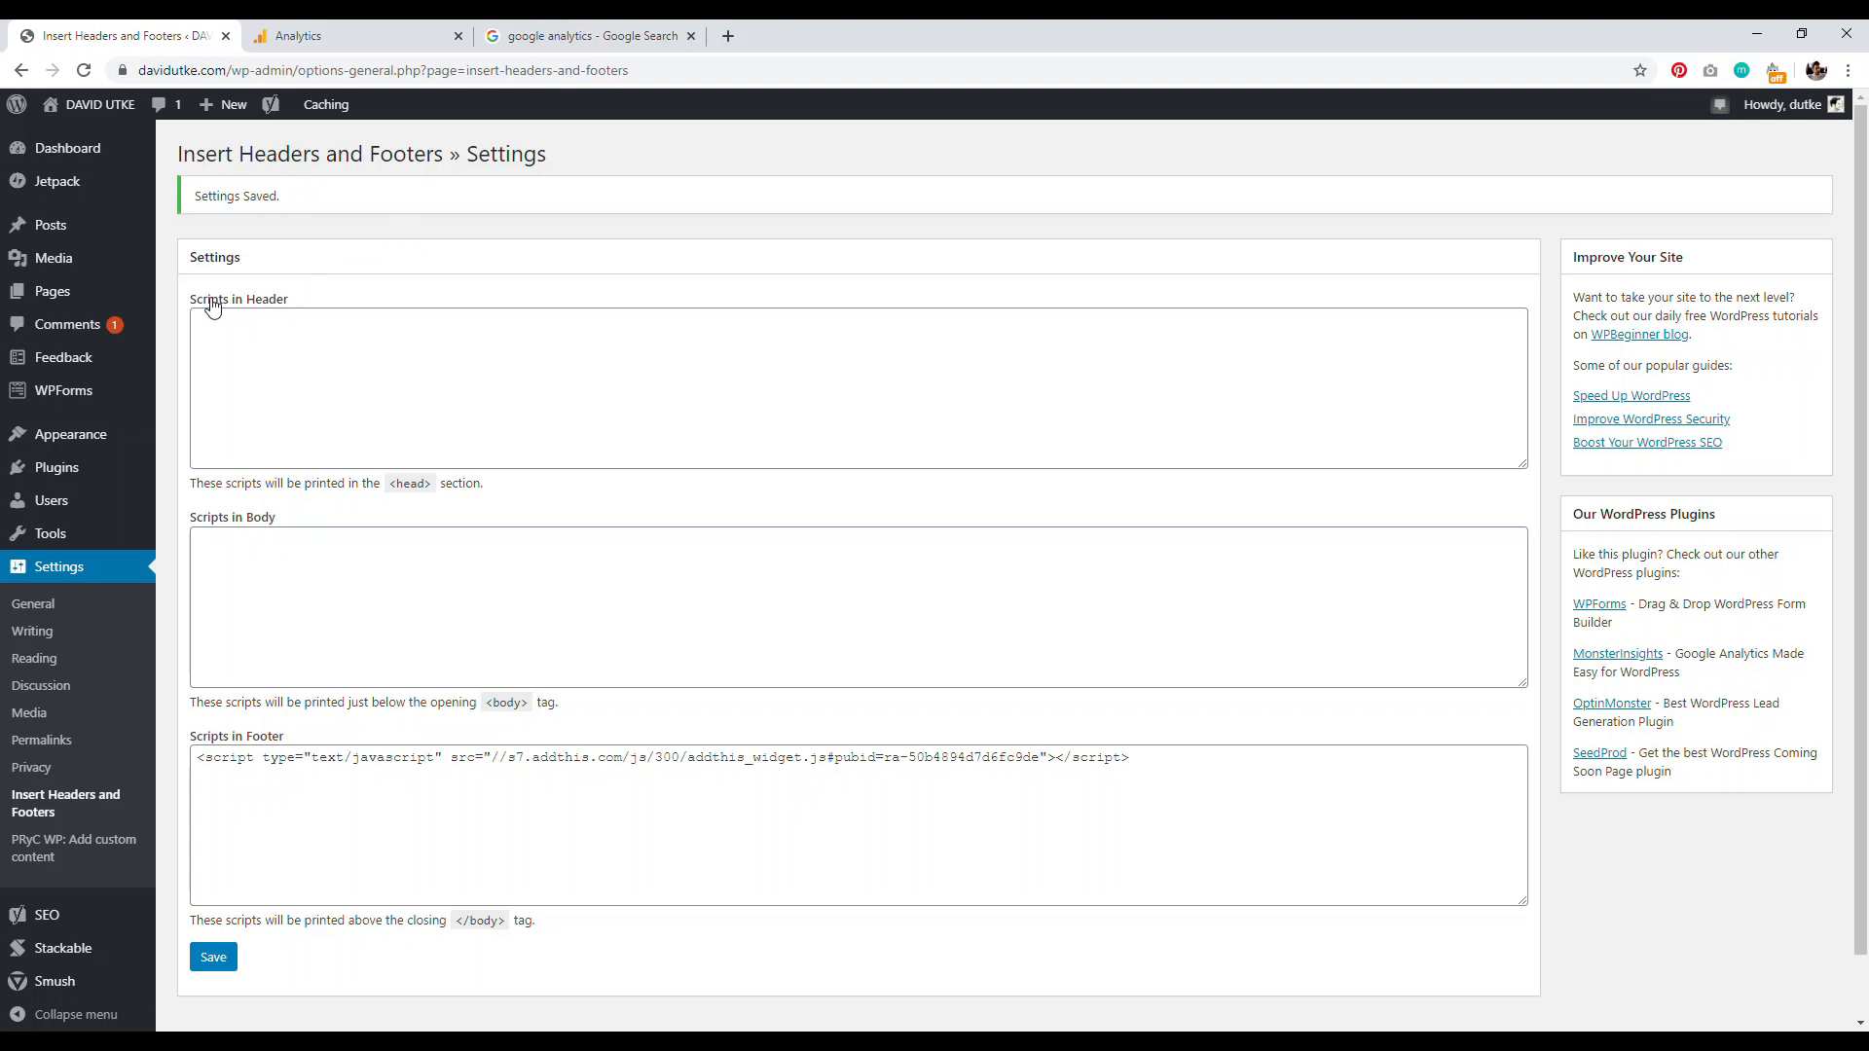
{"action": "left_click", "coordinate": [331, 36]}
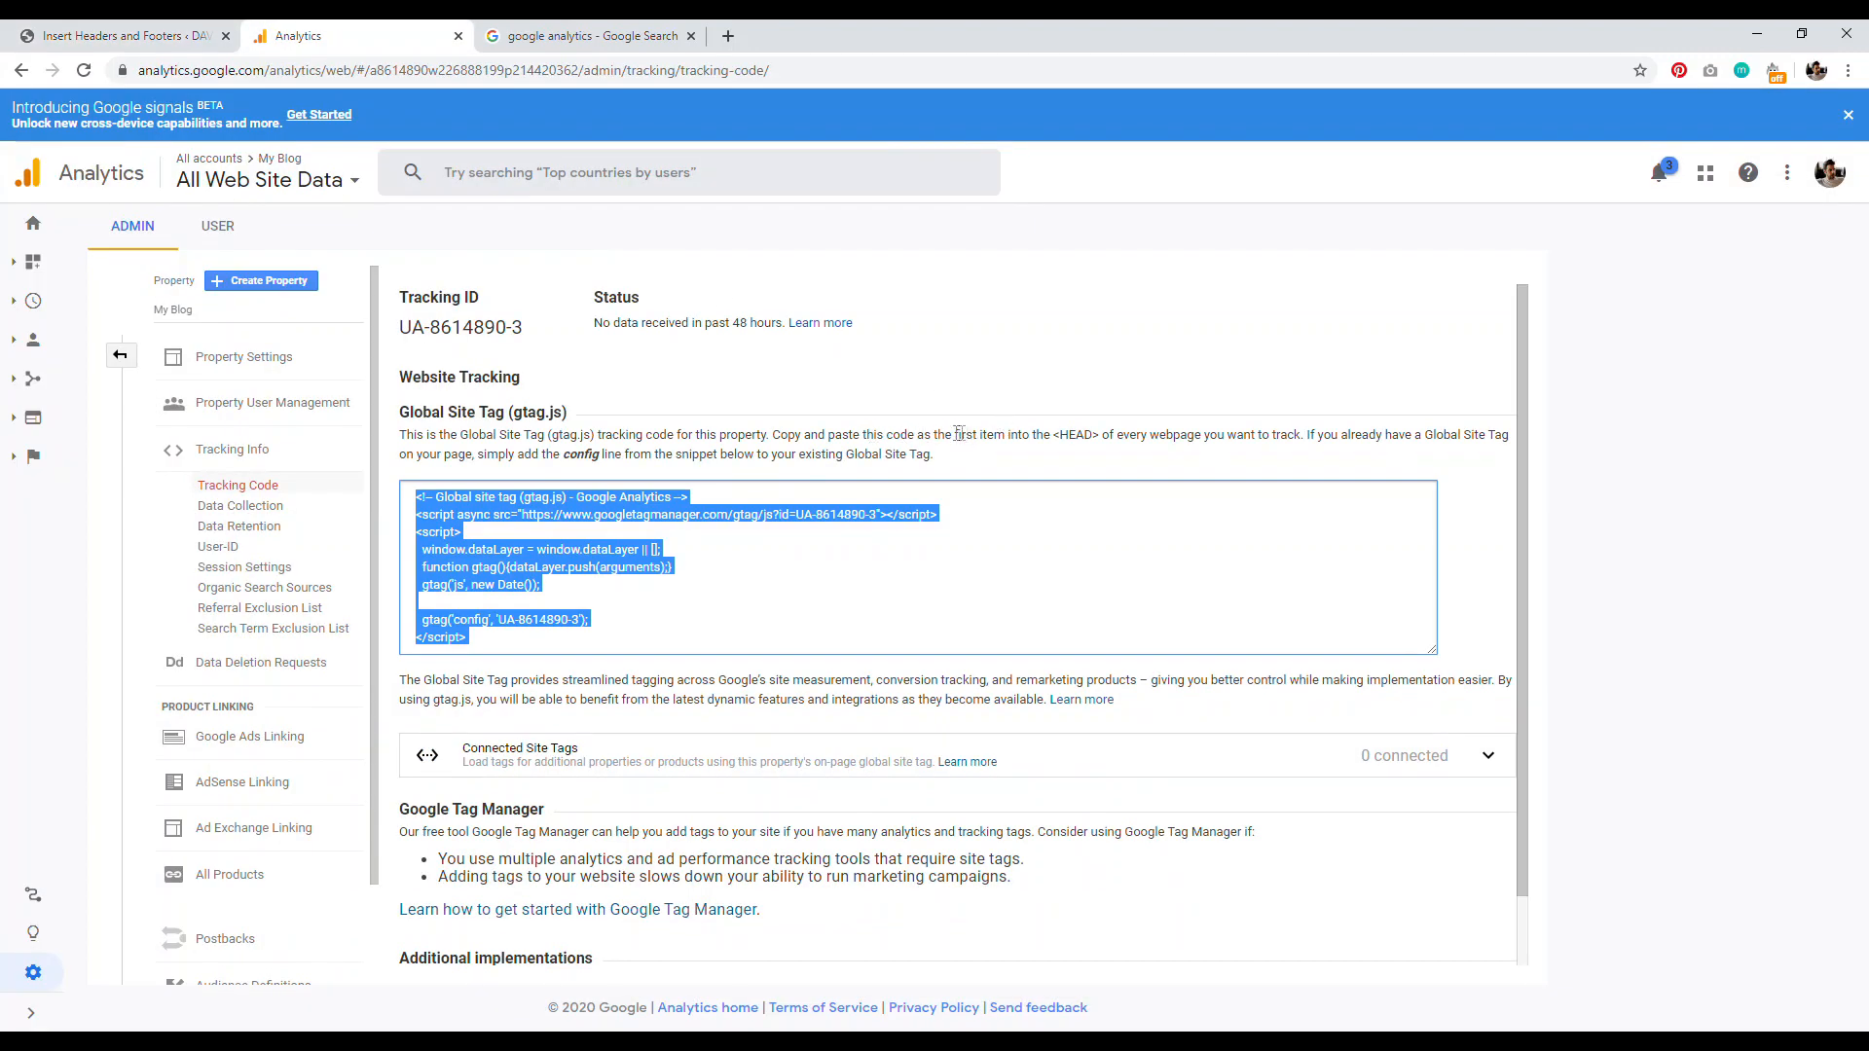
{"action": "key", "text": "ctrl+Page_Up"}
{"action": "left_click", "coordinate": [284, 341]}
{"action": "right_click", "coordinate": [284, 341]}
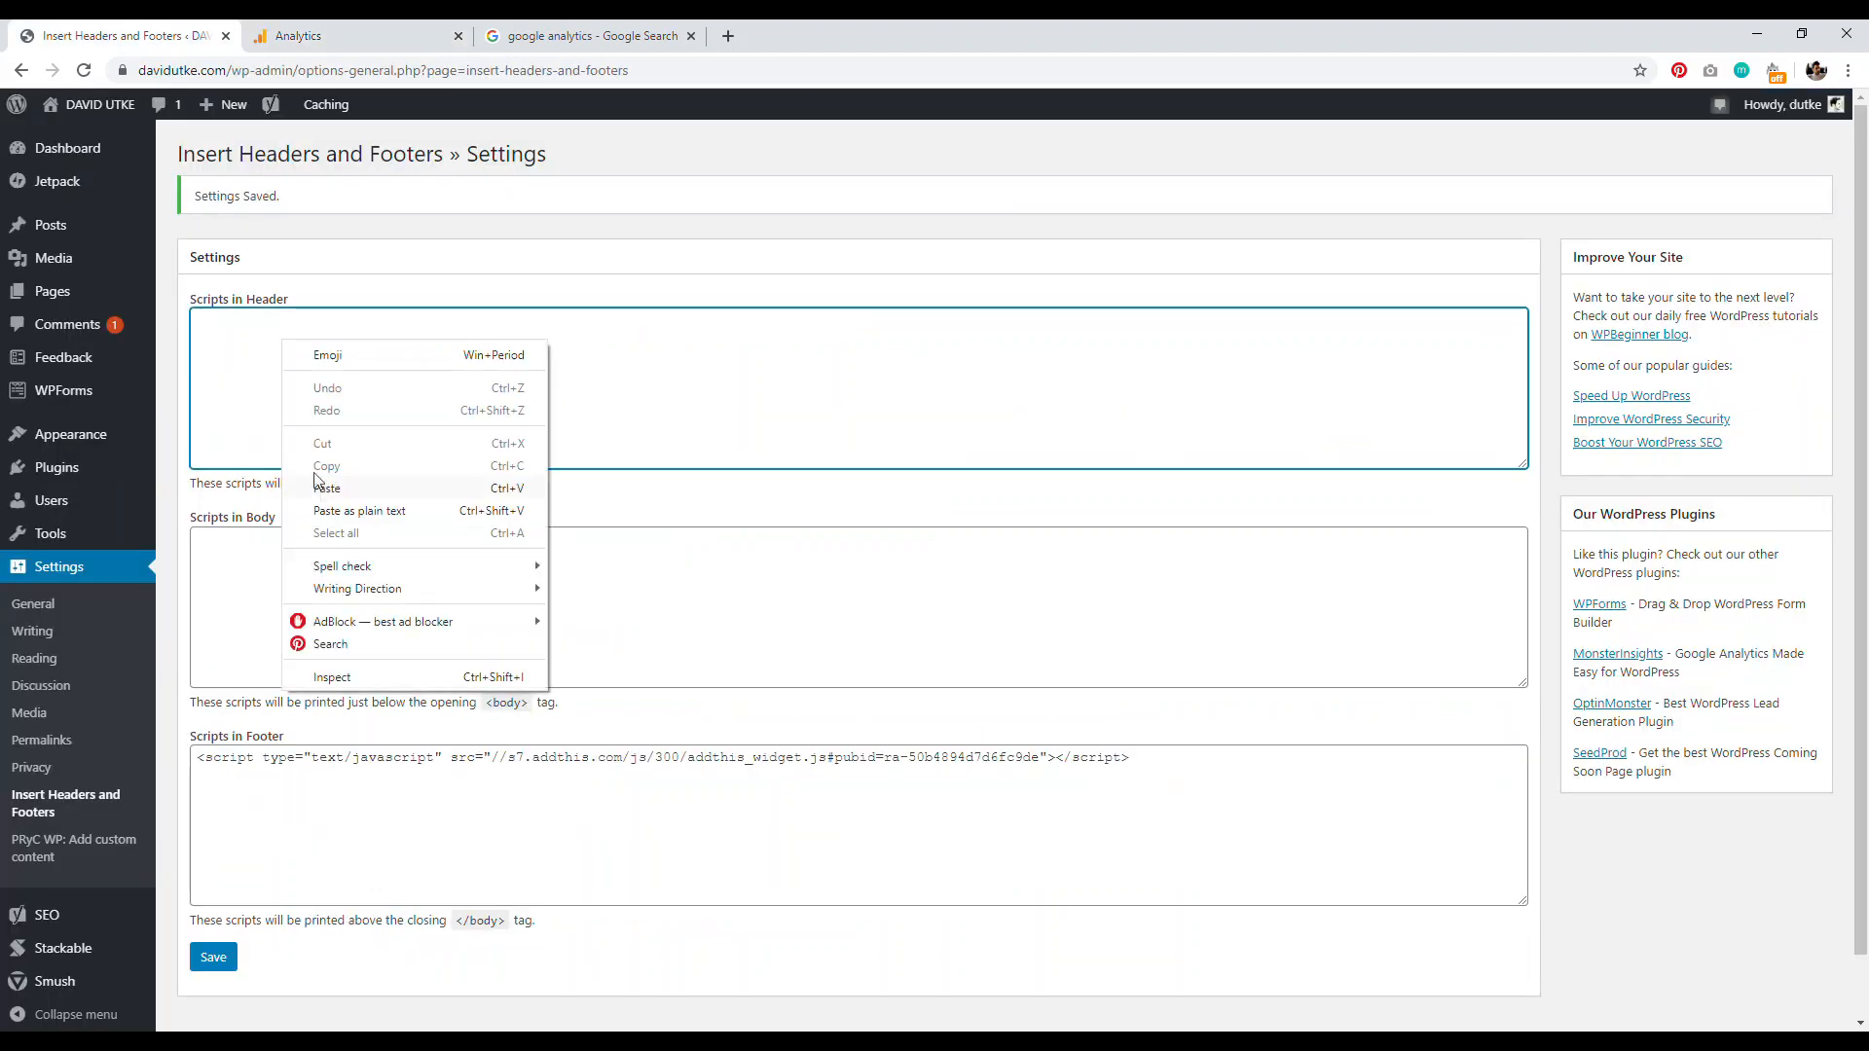
{"action": "left_click", "coordinate": [321, 469]}
{"action": "left_click", "coordinate": [213, 958]}
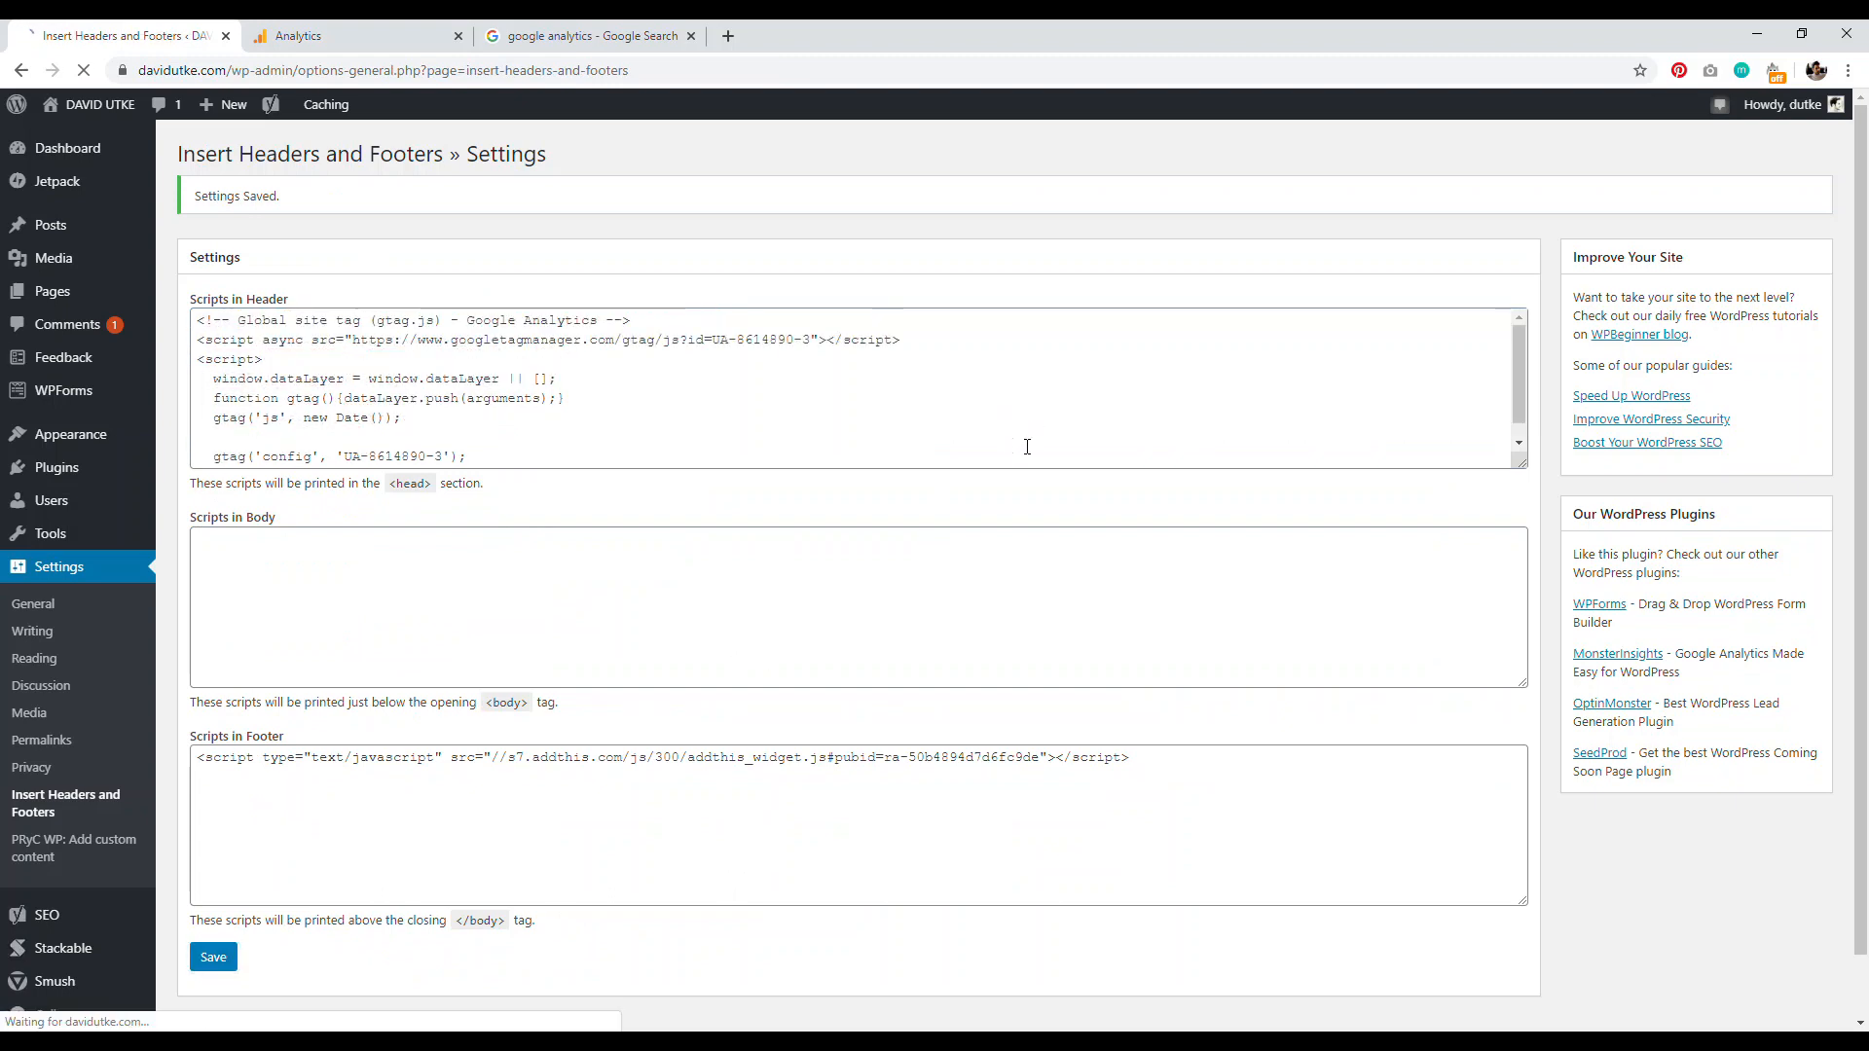
{"action": "left_click", "coordinate": [730, 35]}
{"action": "type", "text": "google search engine console"}
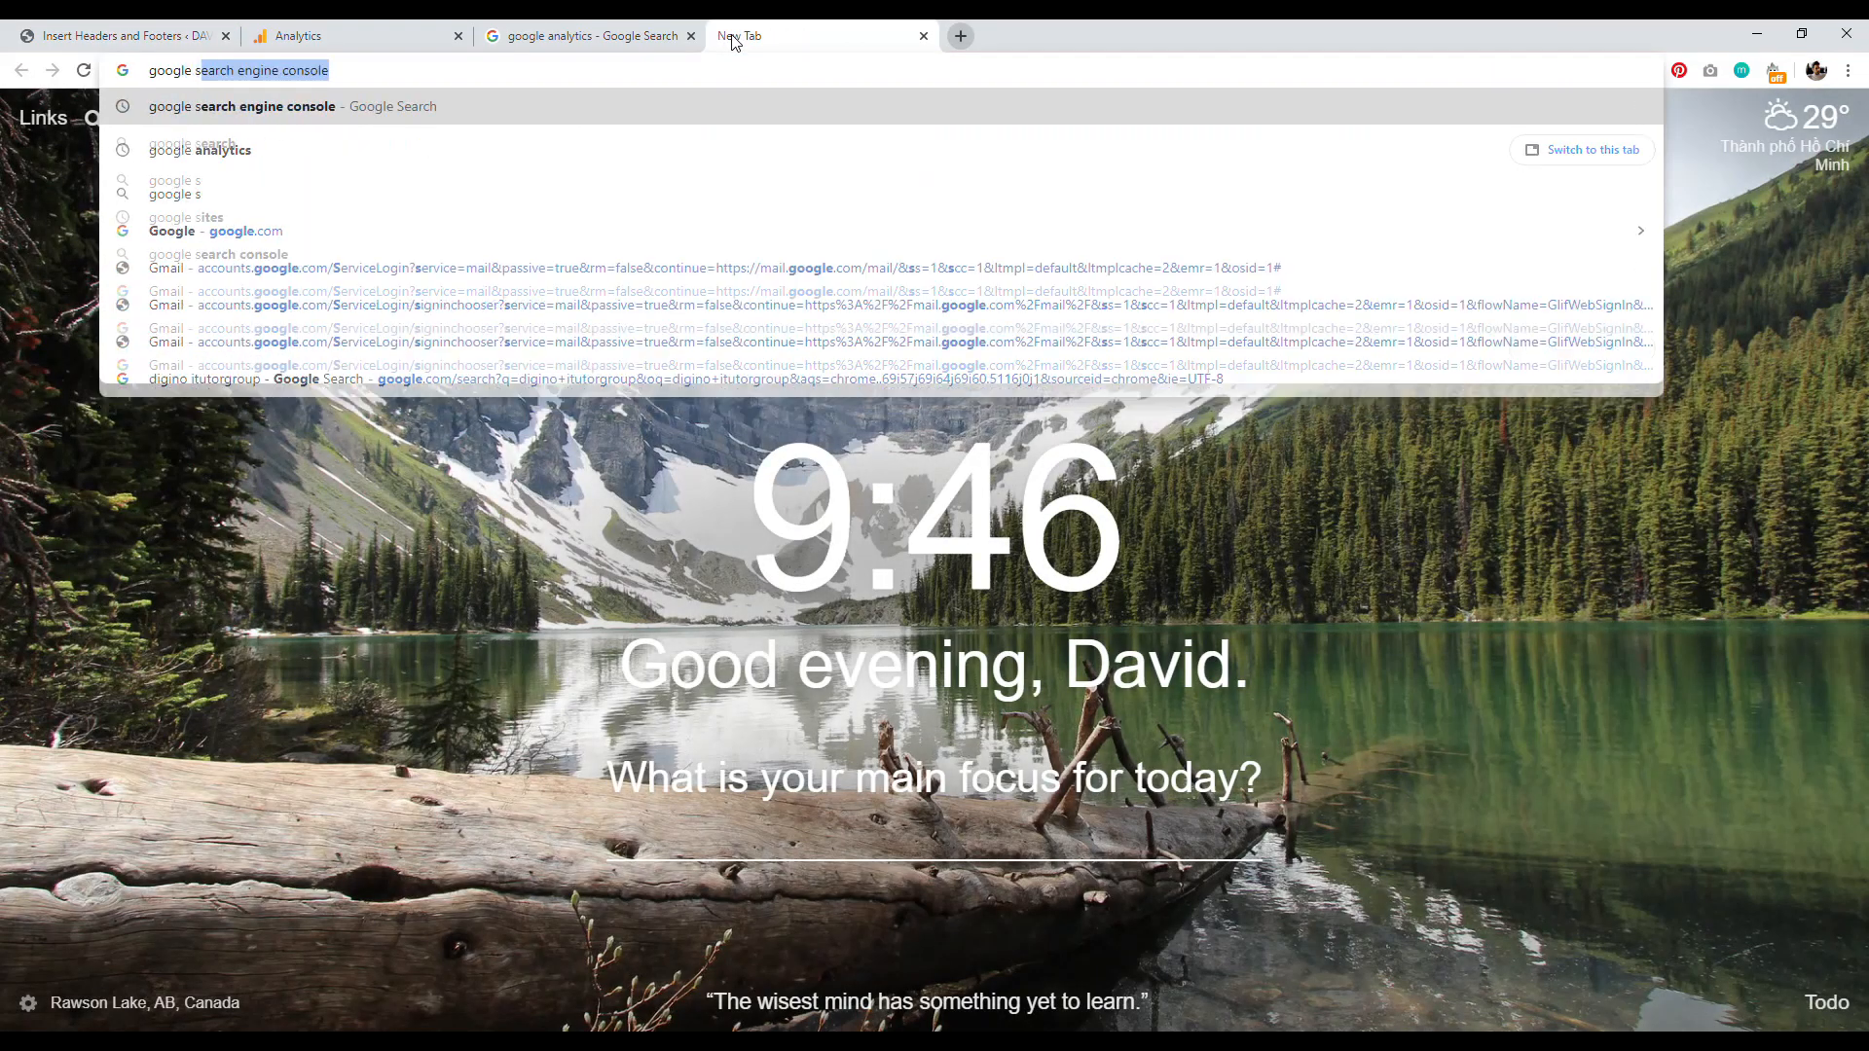
{"action": "key", "text": "Return"}
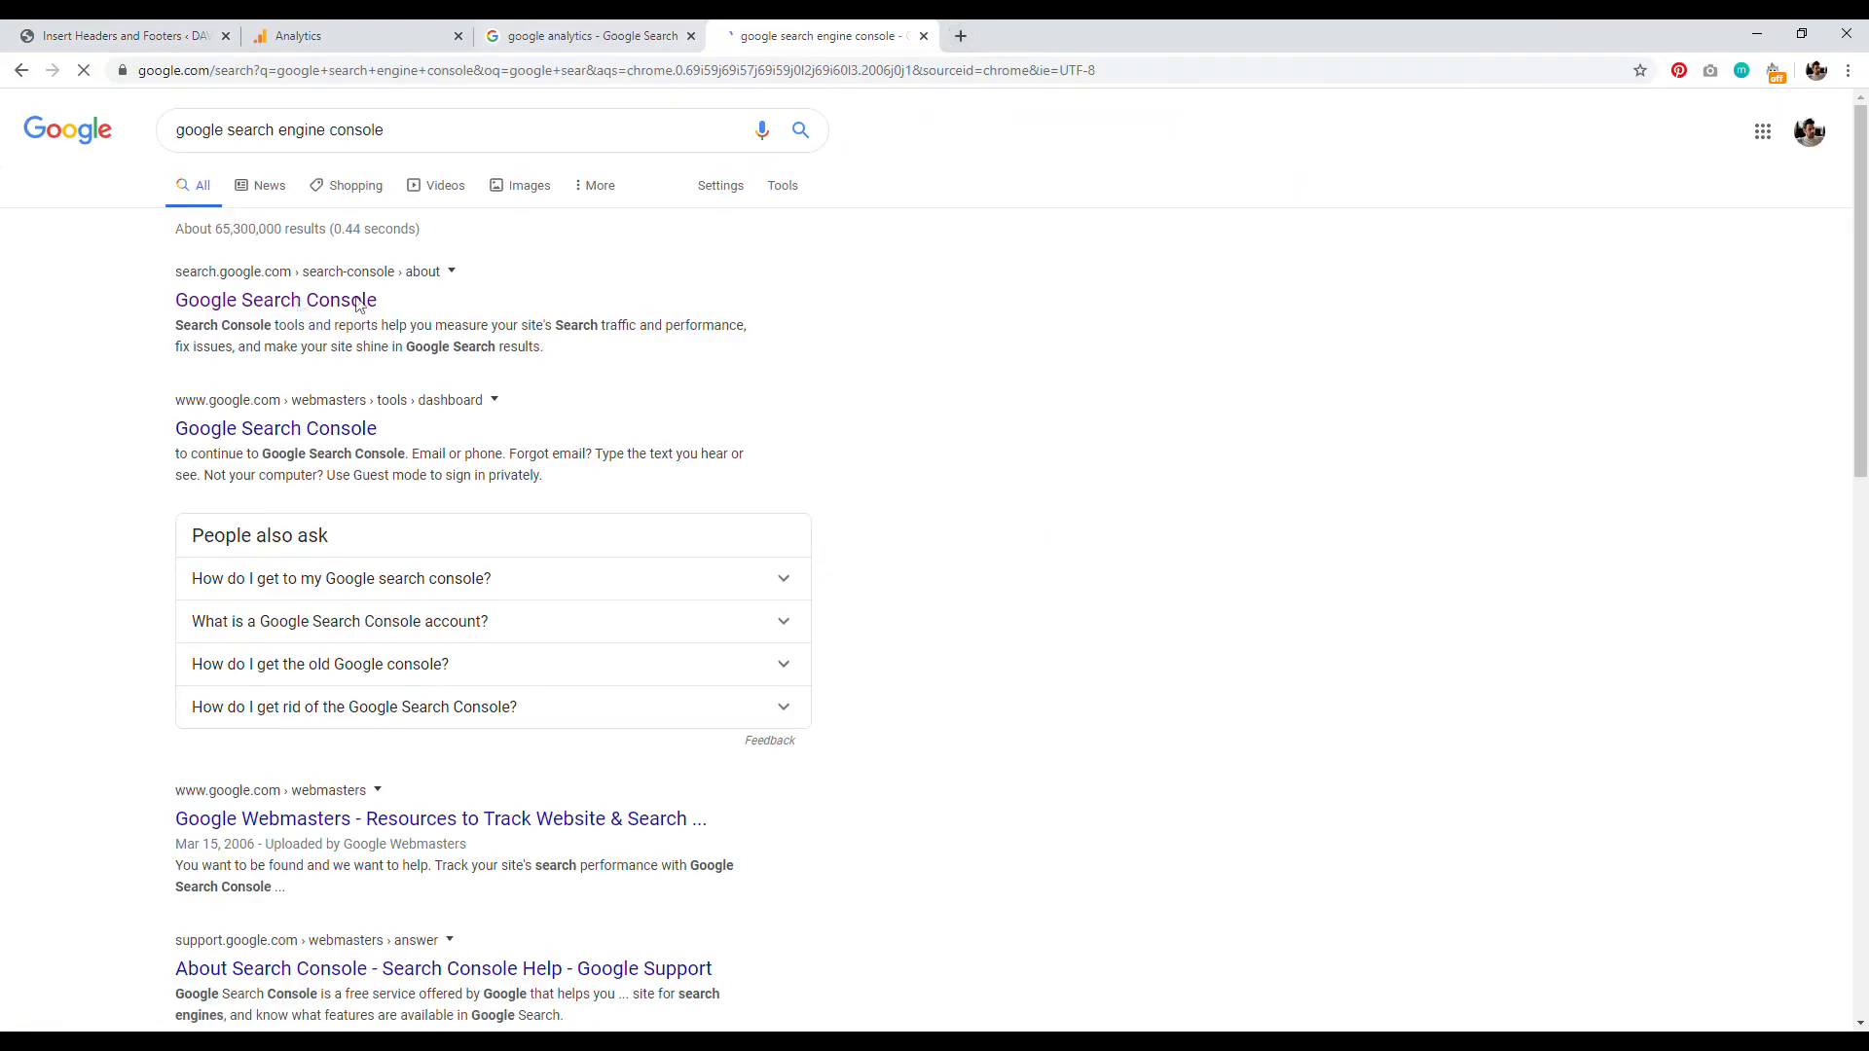
{"action": "left_click", "coordinate": [265, 309]}
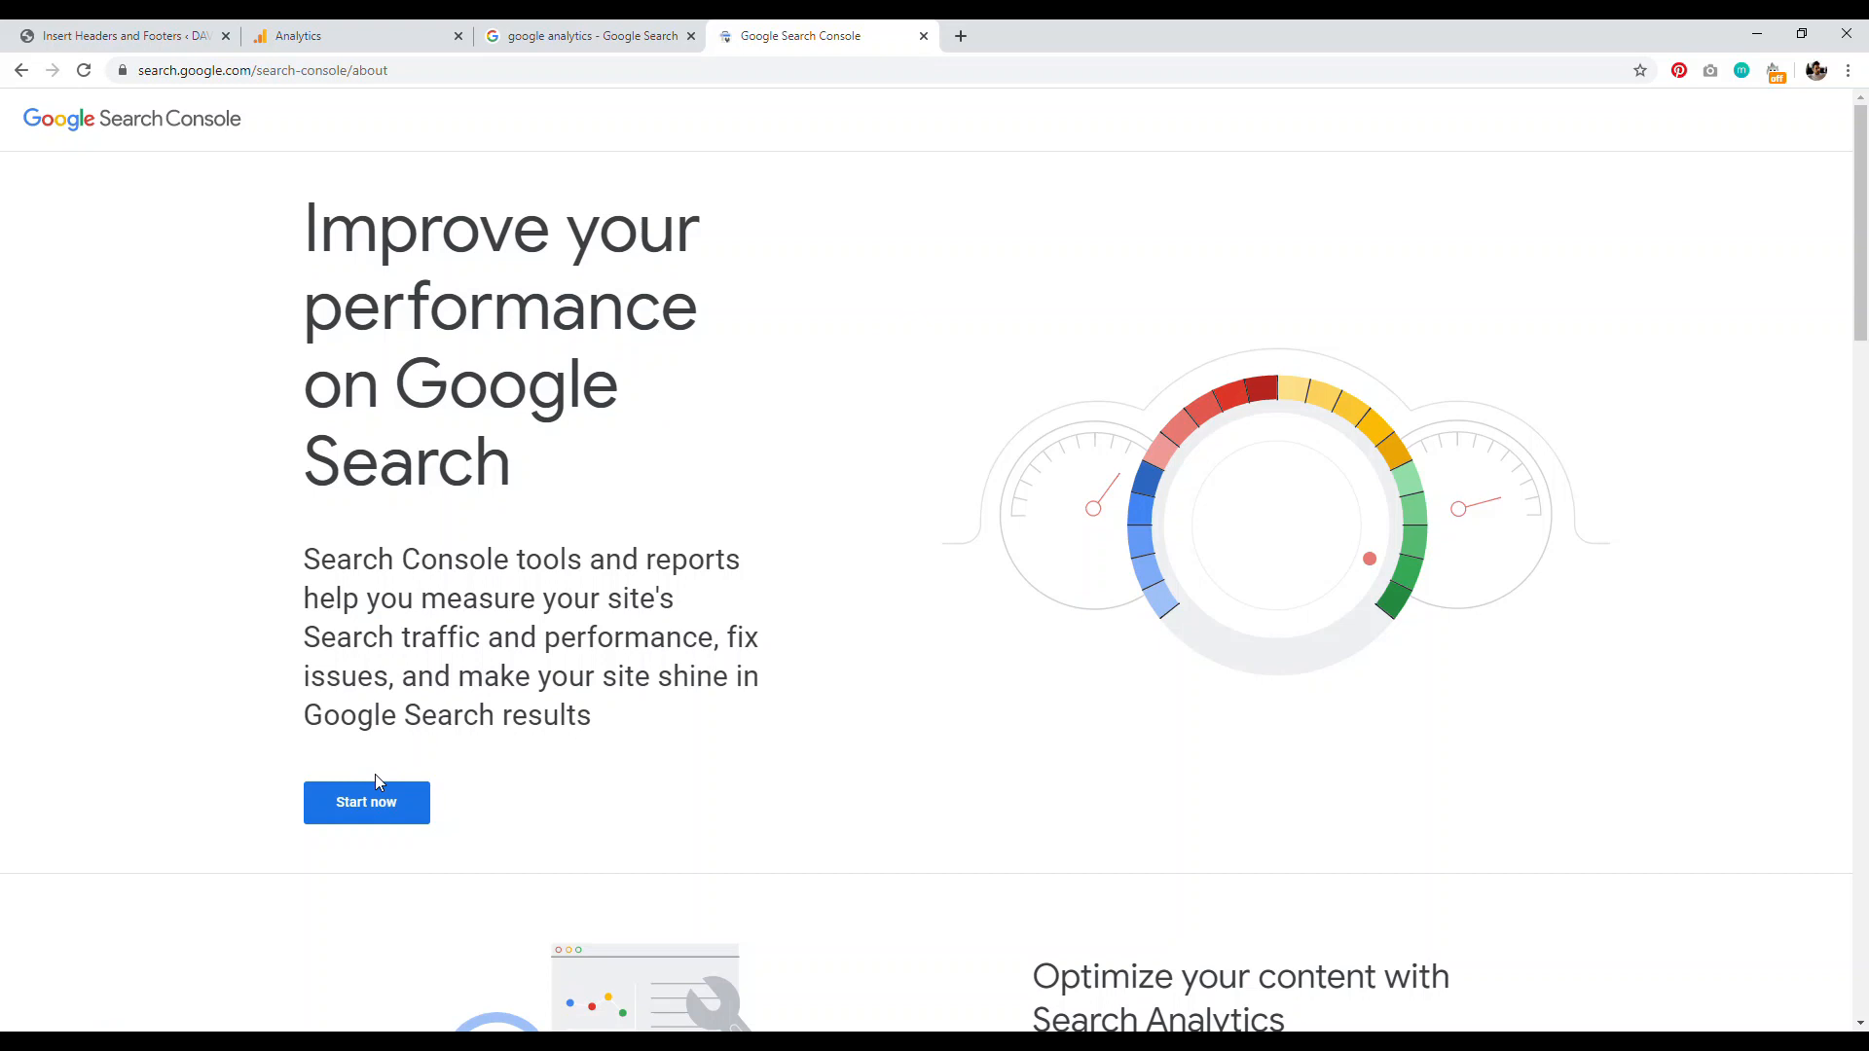
{"action": "left_click", "coordinate": [383, 804]}
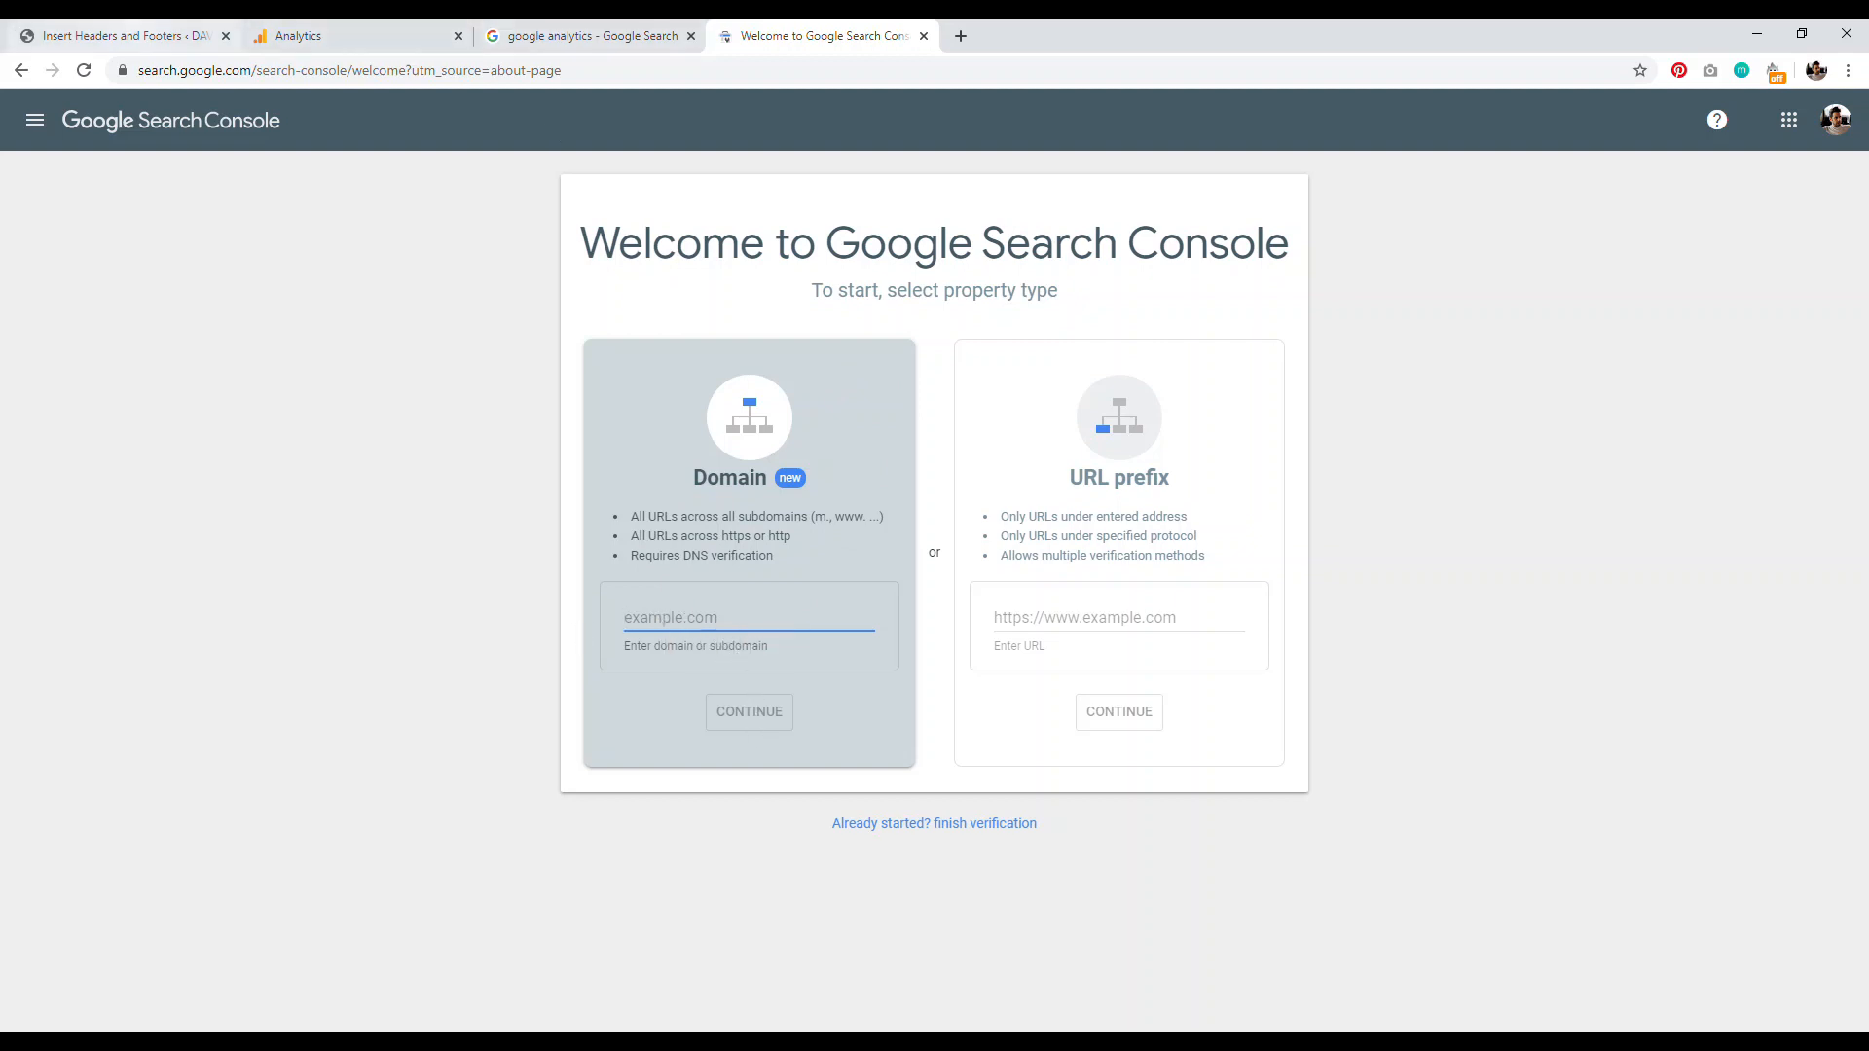
{"action": "left_click", "coordinate": [121, 35]}
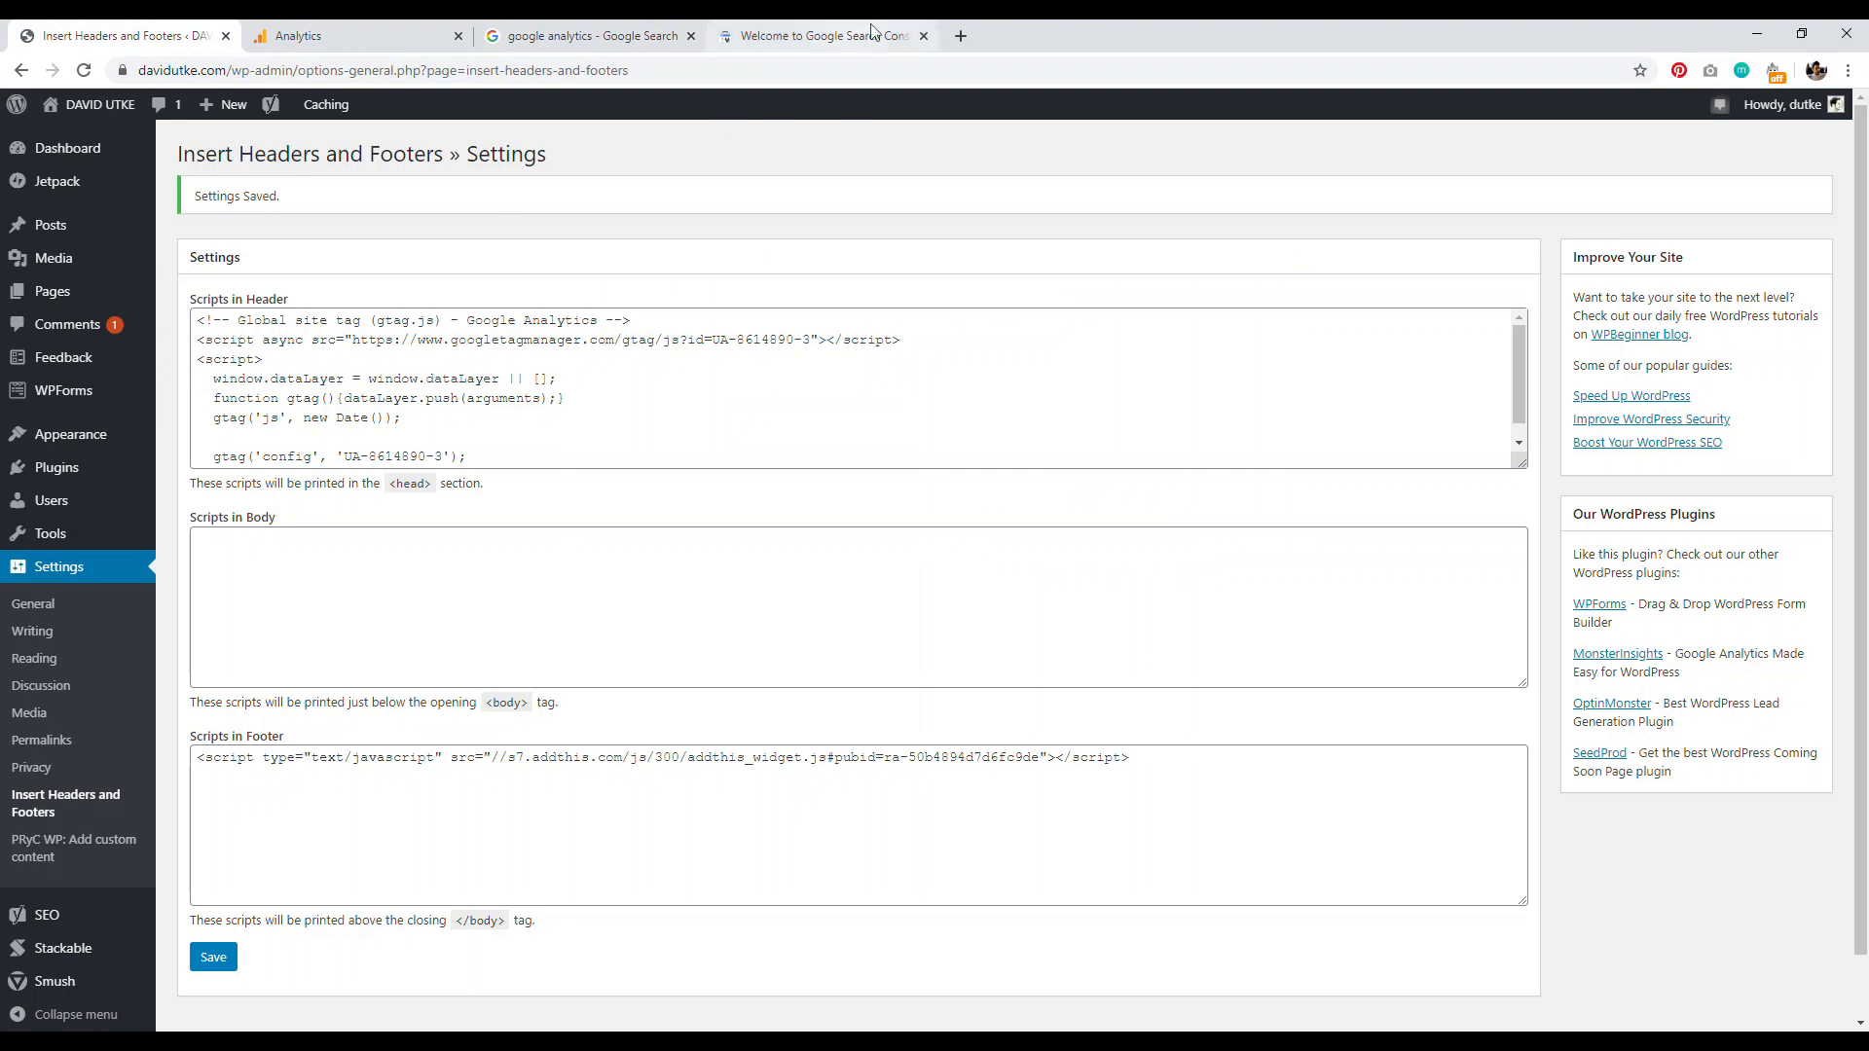
{"action": "left_click", "coordinate": [923, 36]}
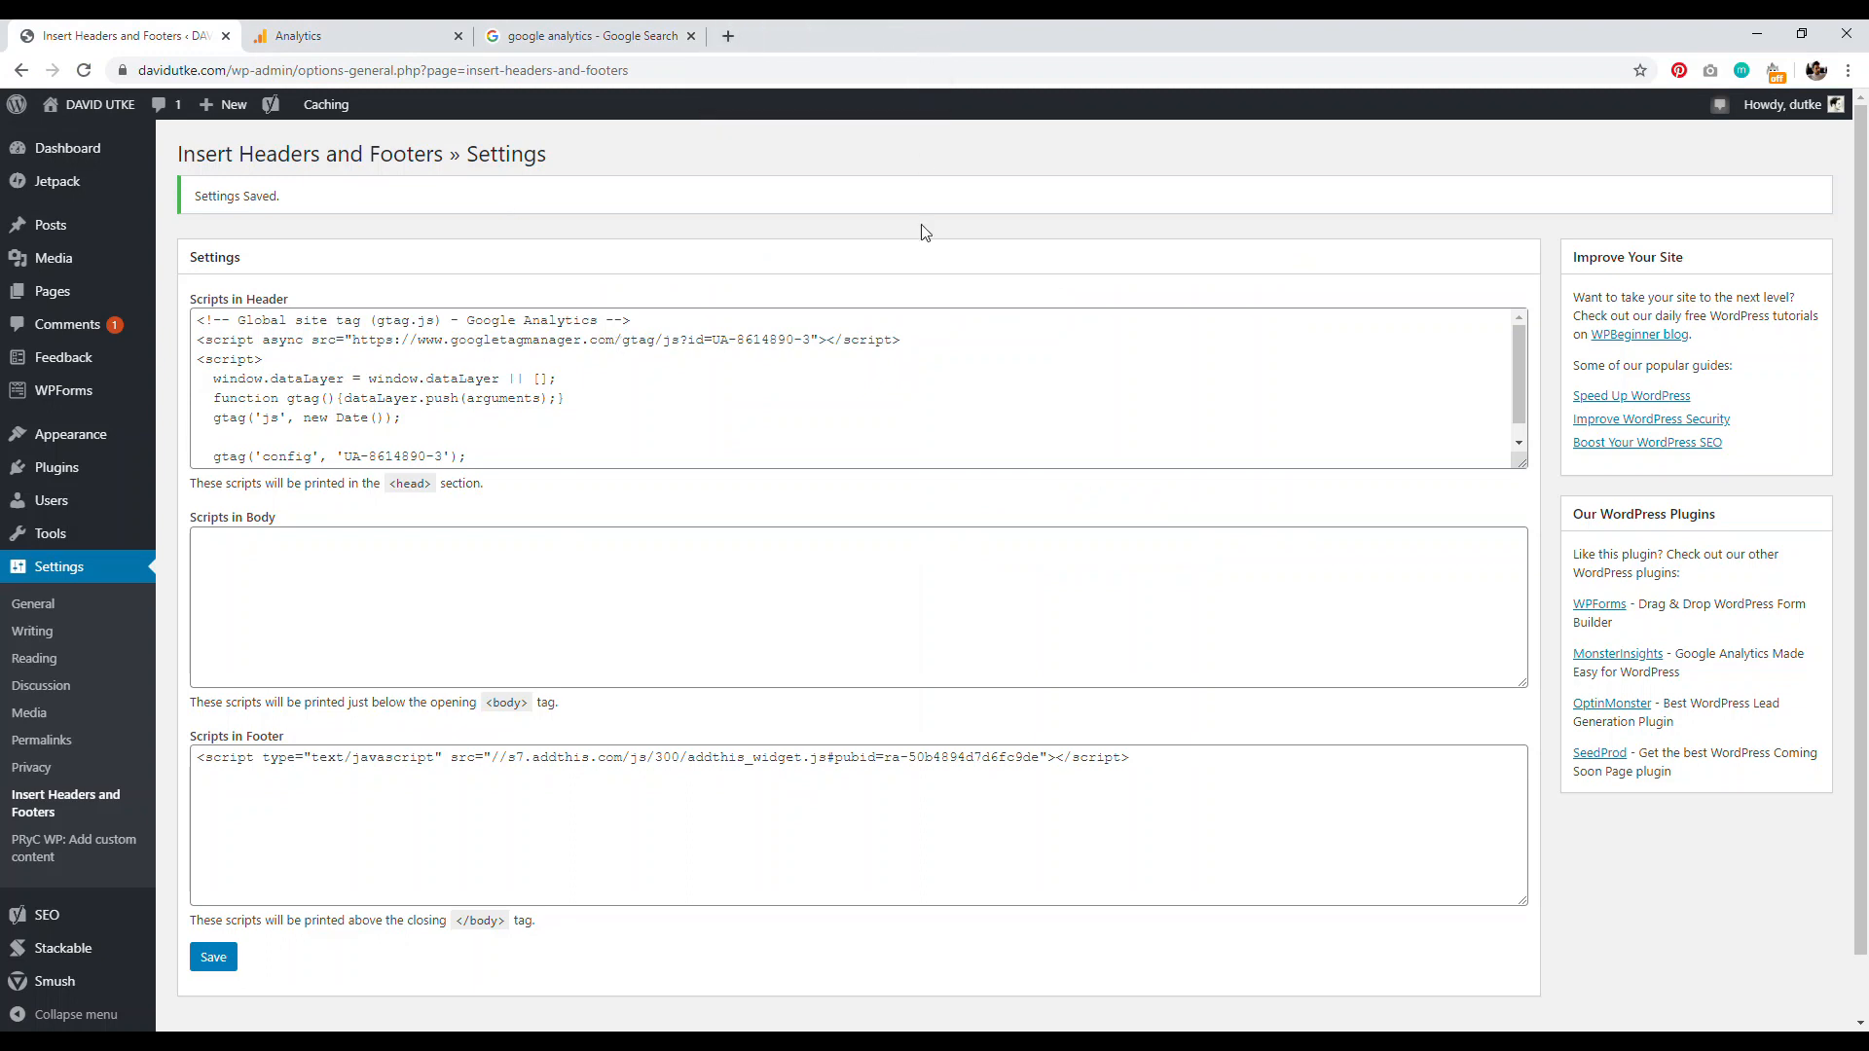
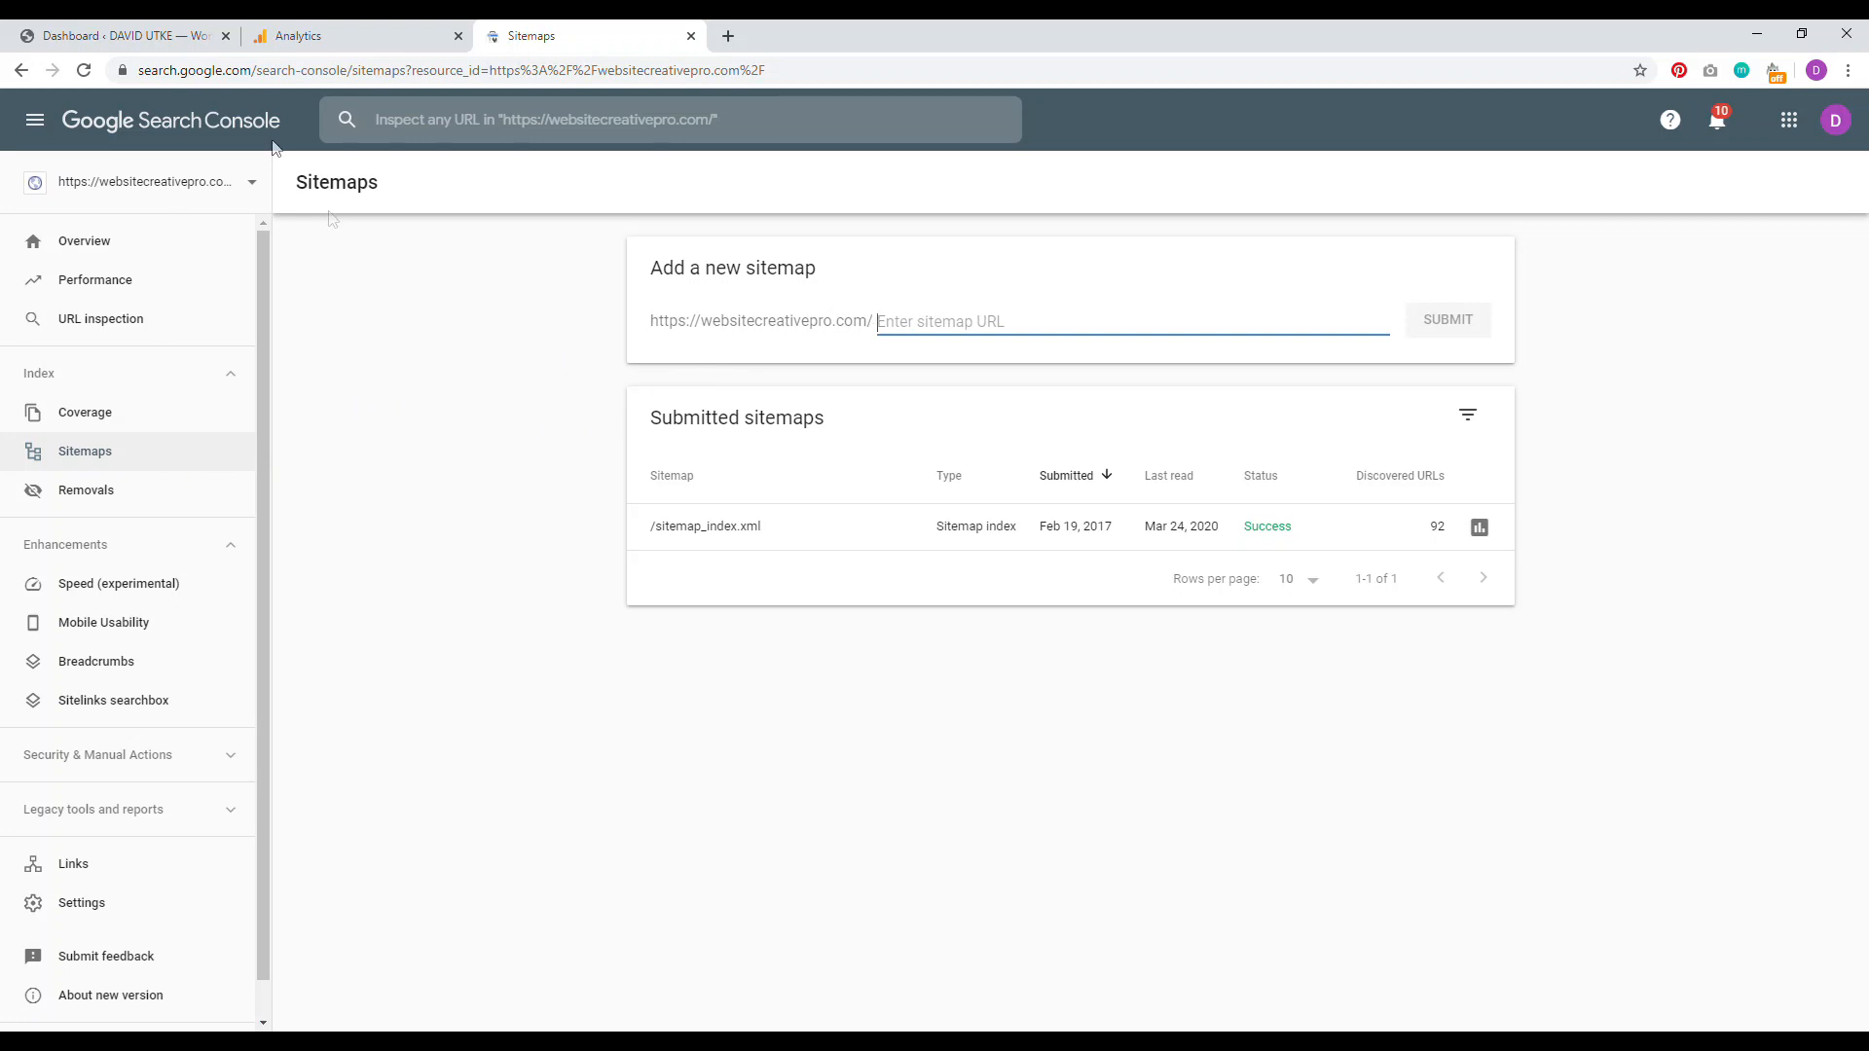
Step: Bring the WordPress admin dashboard tab back to the front
{"action": "left_click", "coordinate": [107, 36]}
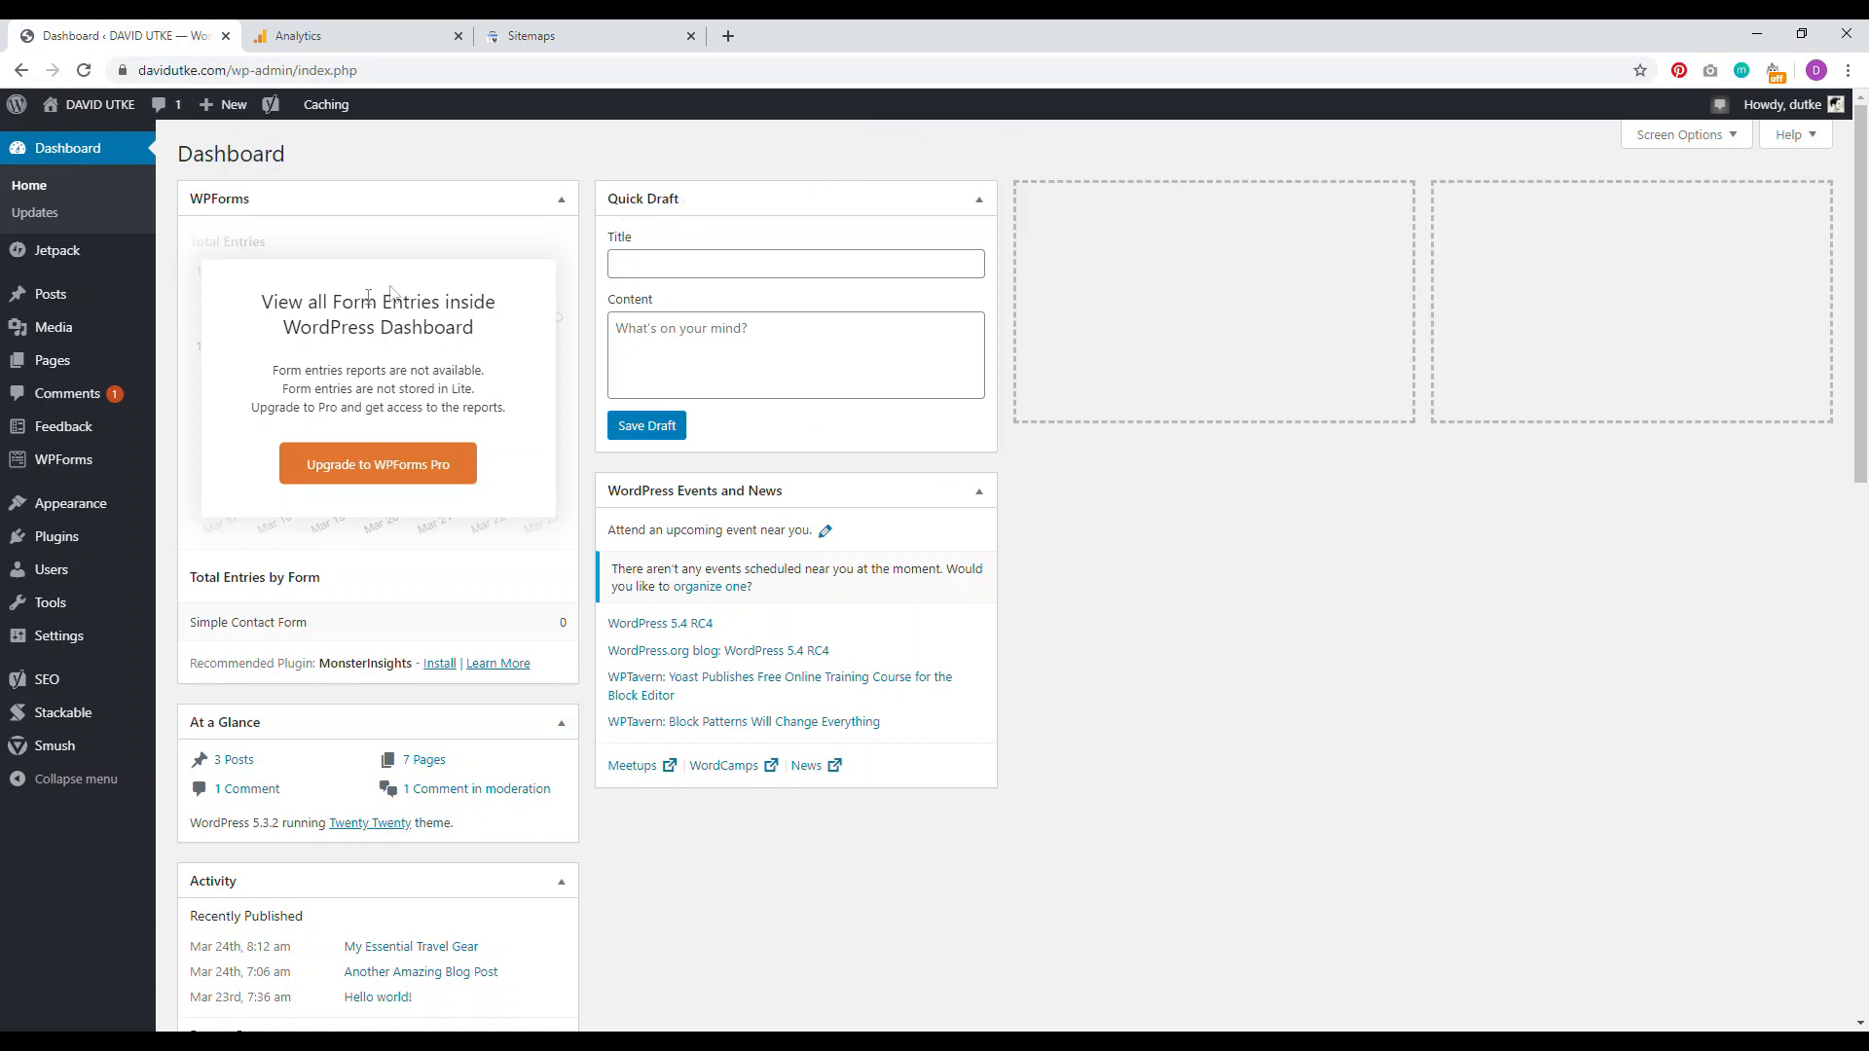
Step: Open the generated XML sitemap from Yoast SEO's General > Features settings
{"action": "left_click", "coordinate": [46, 680]}
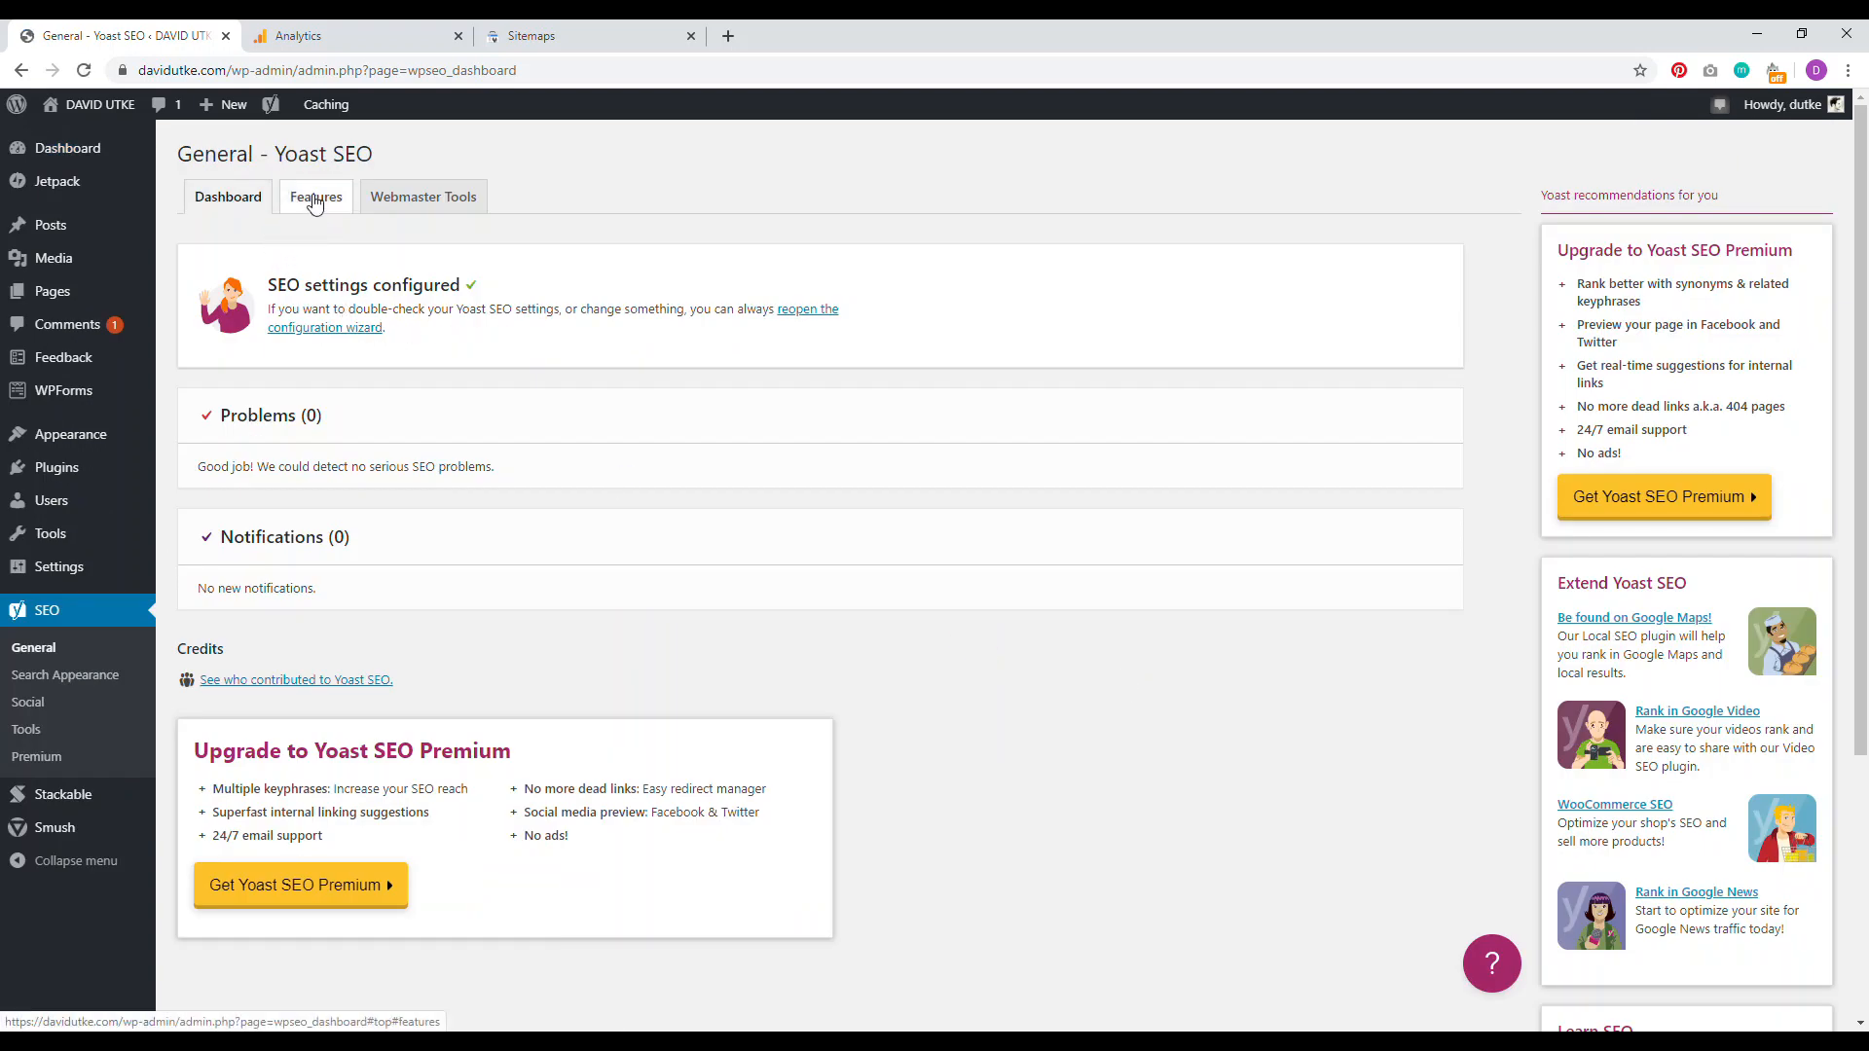
{"action": "left_click", "coordinate": [314, 198]}
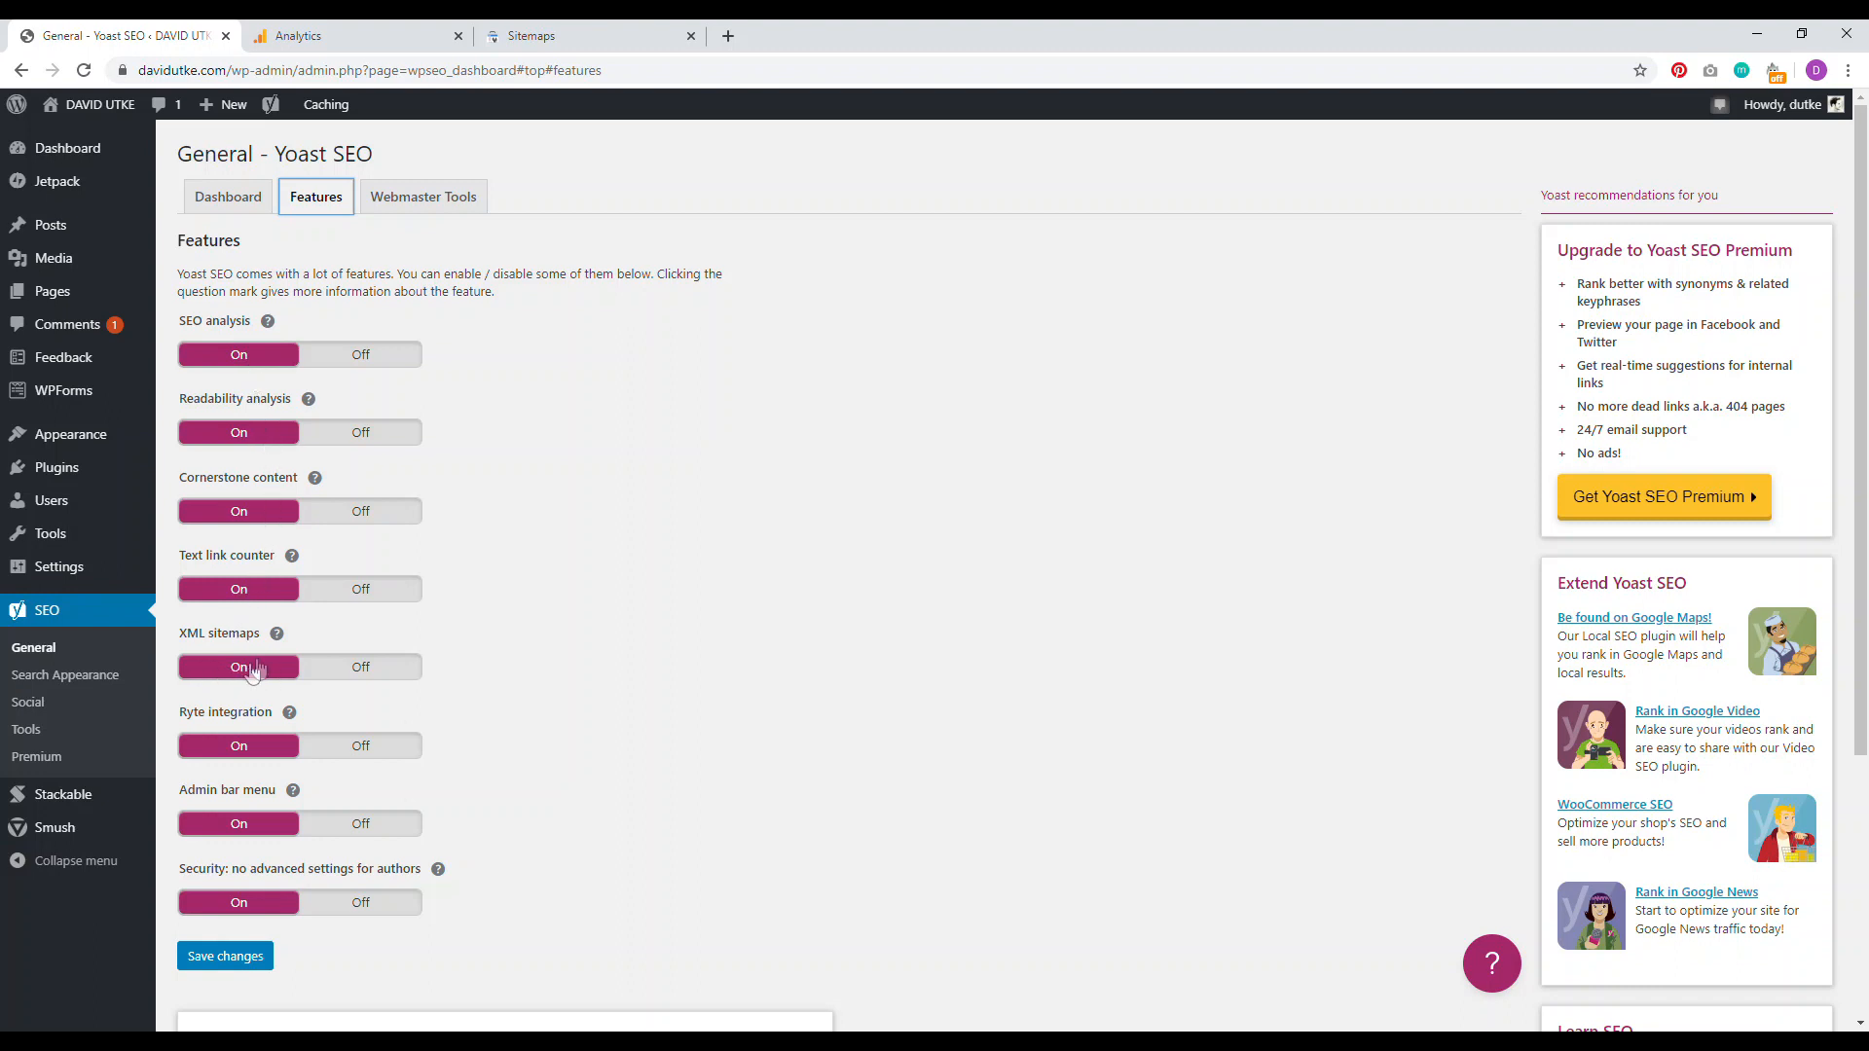
{"action": "left_click", "coordinate": [277, 636]}
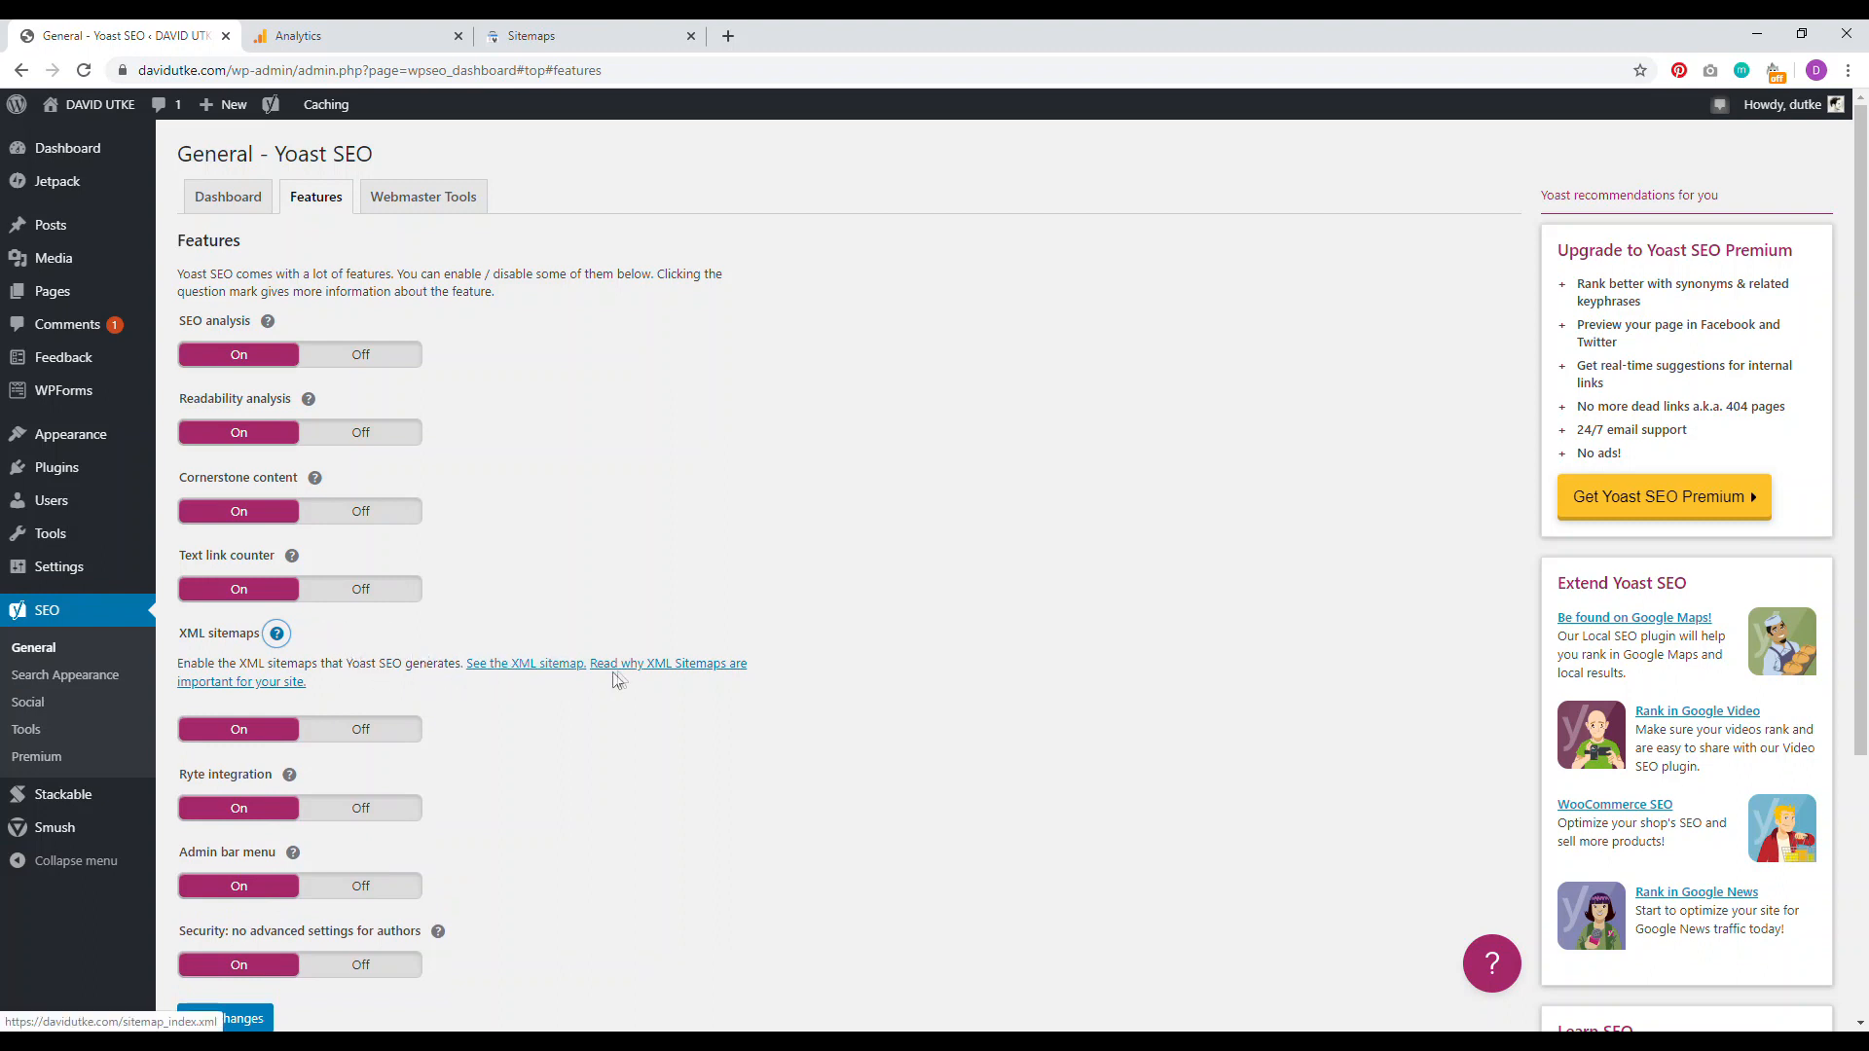
{"action": "left_click", "coordinate": [542, 670]}
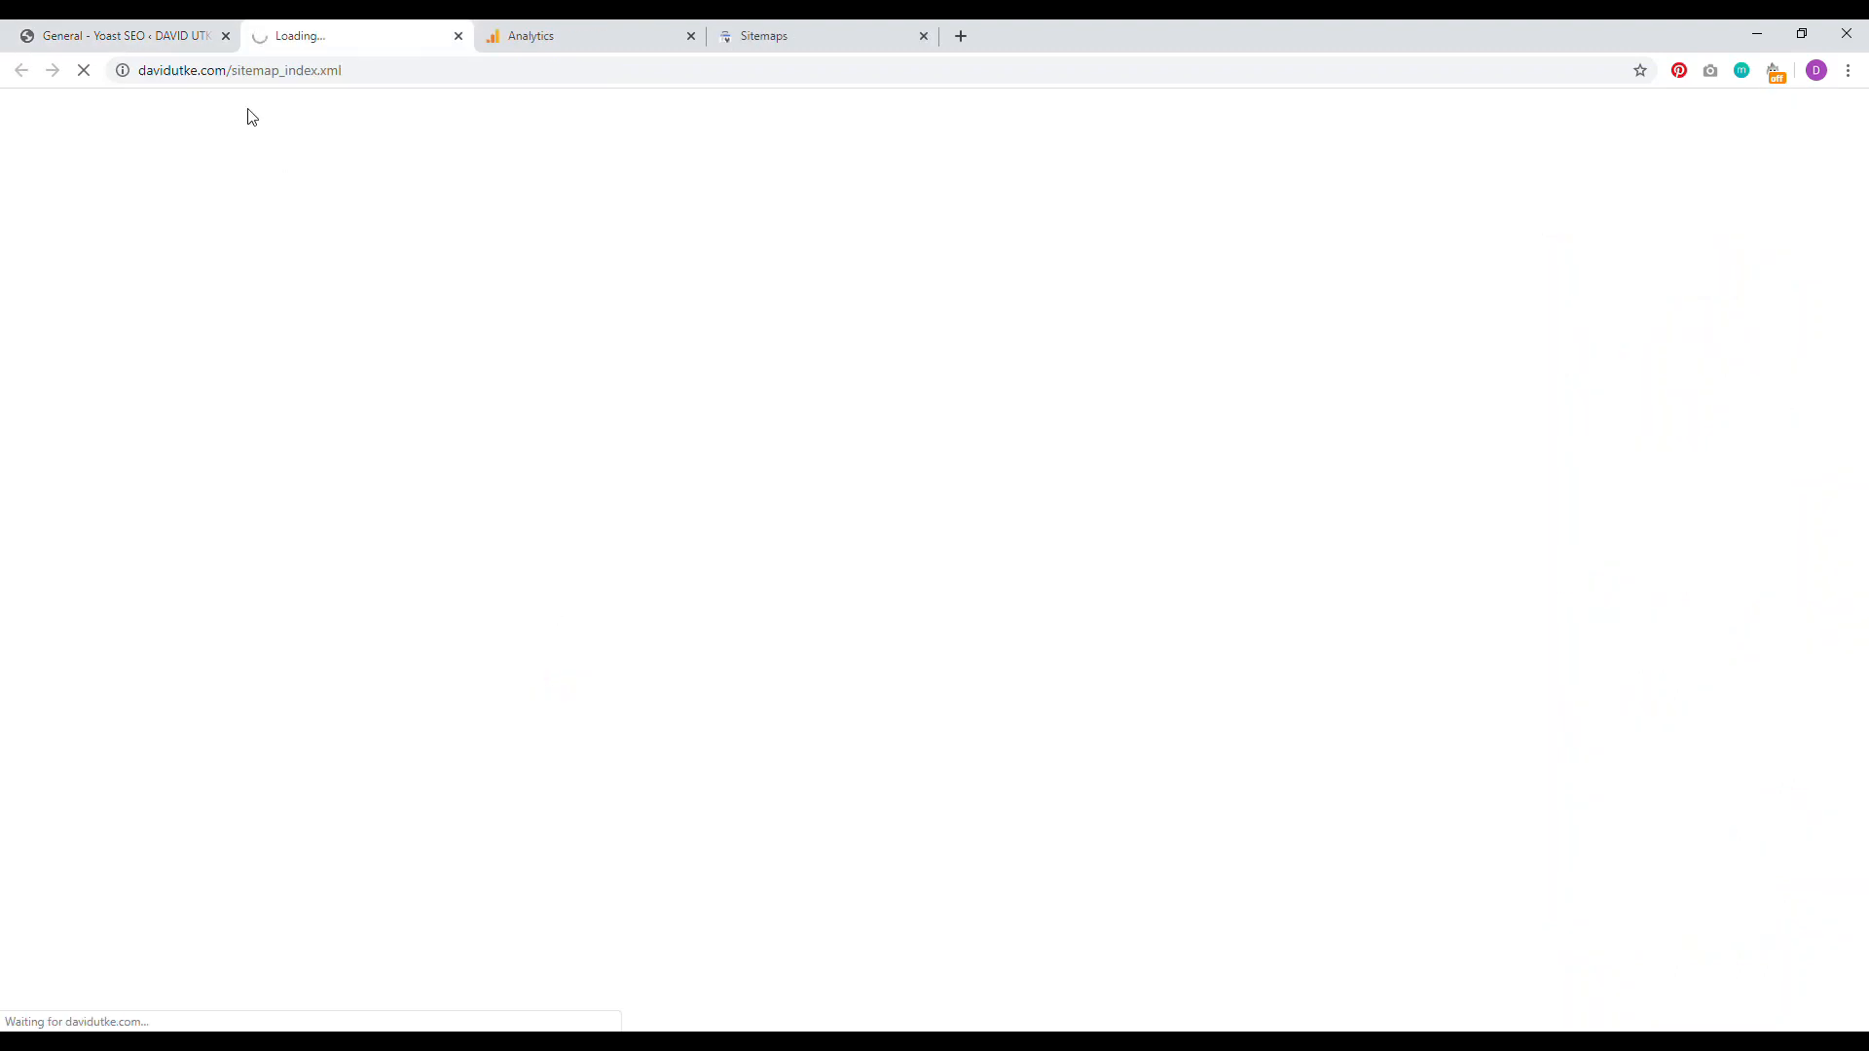
Step: Copy sitemap_index.xml from the sitemap address and paste it into Search Console's new sitemap field
{"action": "left_click", "coordinate": [364, 71]}
{"action": "left_click_drag", "start_coordinate": [364, 71], "coordinate": [235, 70]}
{"action": "right_click", "coordinate": [313, 74]}
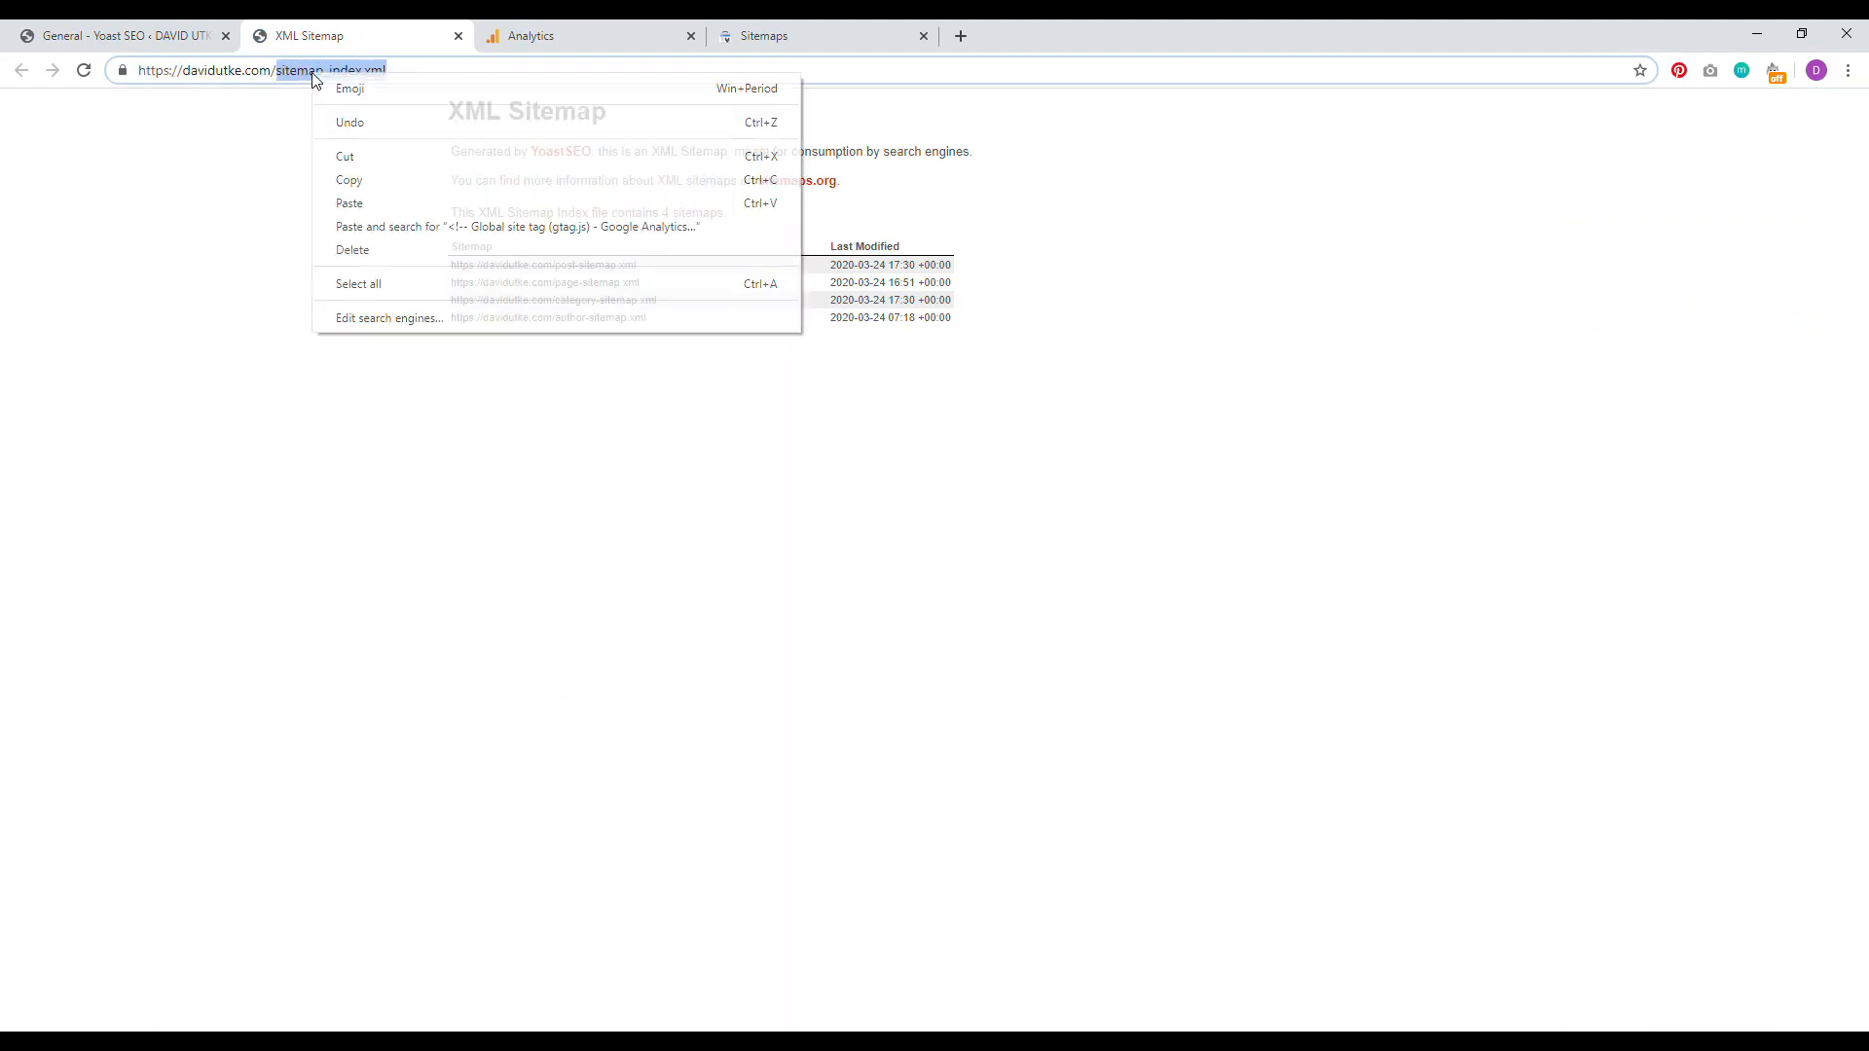
{"action": "left_click", "coordinate": [348, 182]}
{"action": "left_click", "coordinate": [764, 35]}
{"action": "left_click", "coordinate": [915, 326]}
{"action": "right_click", "coordinate": [937, 326]}
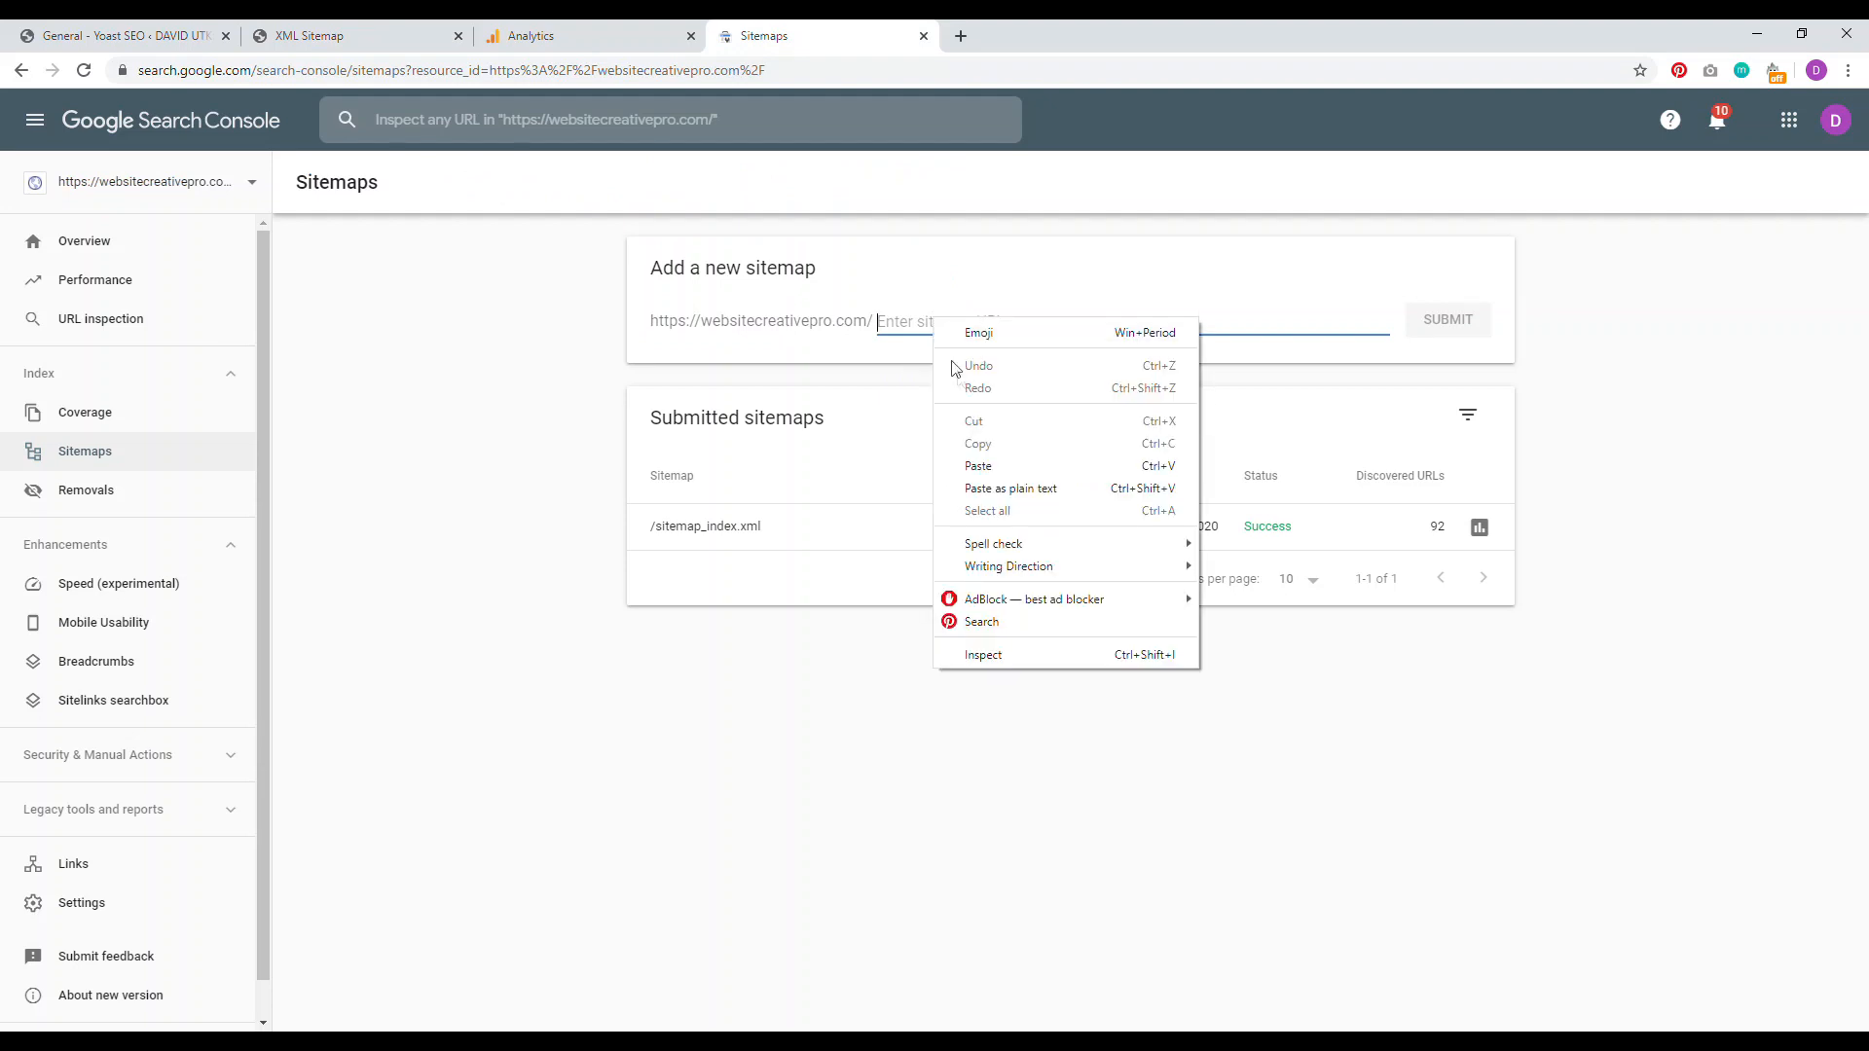
{"action": "left_click", "coordinate": [954, 465]}
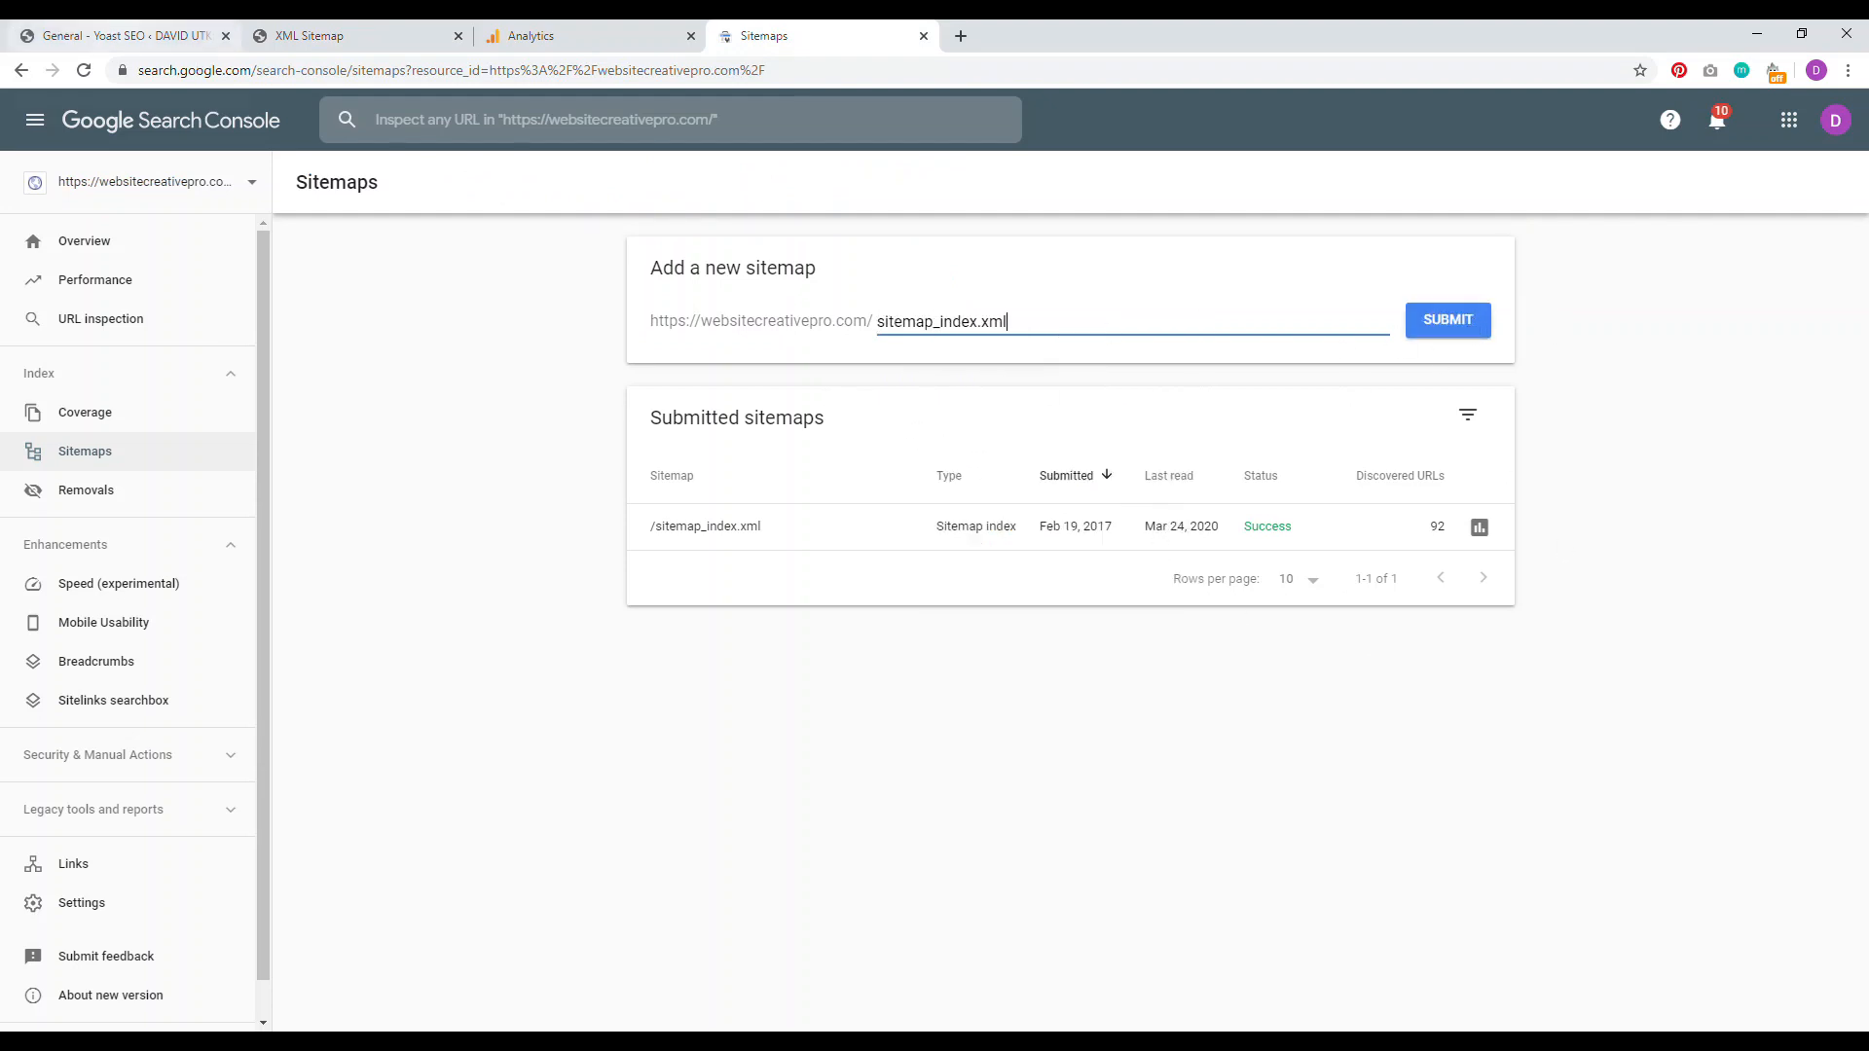
Step: Open the site homepage in a new tab from the Yoast settings page
{"action": "left_click", "coordinate": [121, 35]}
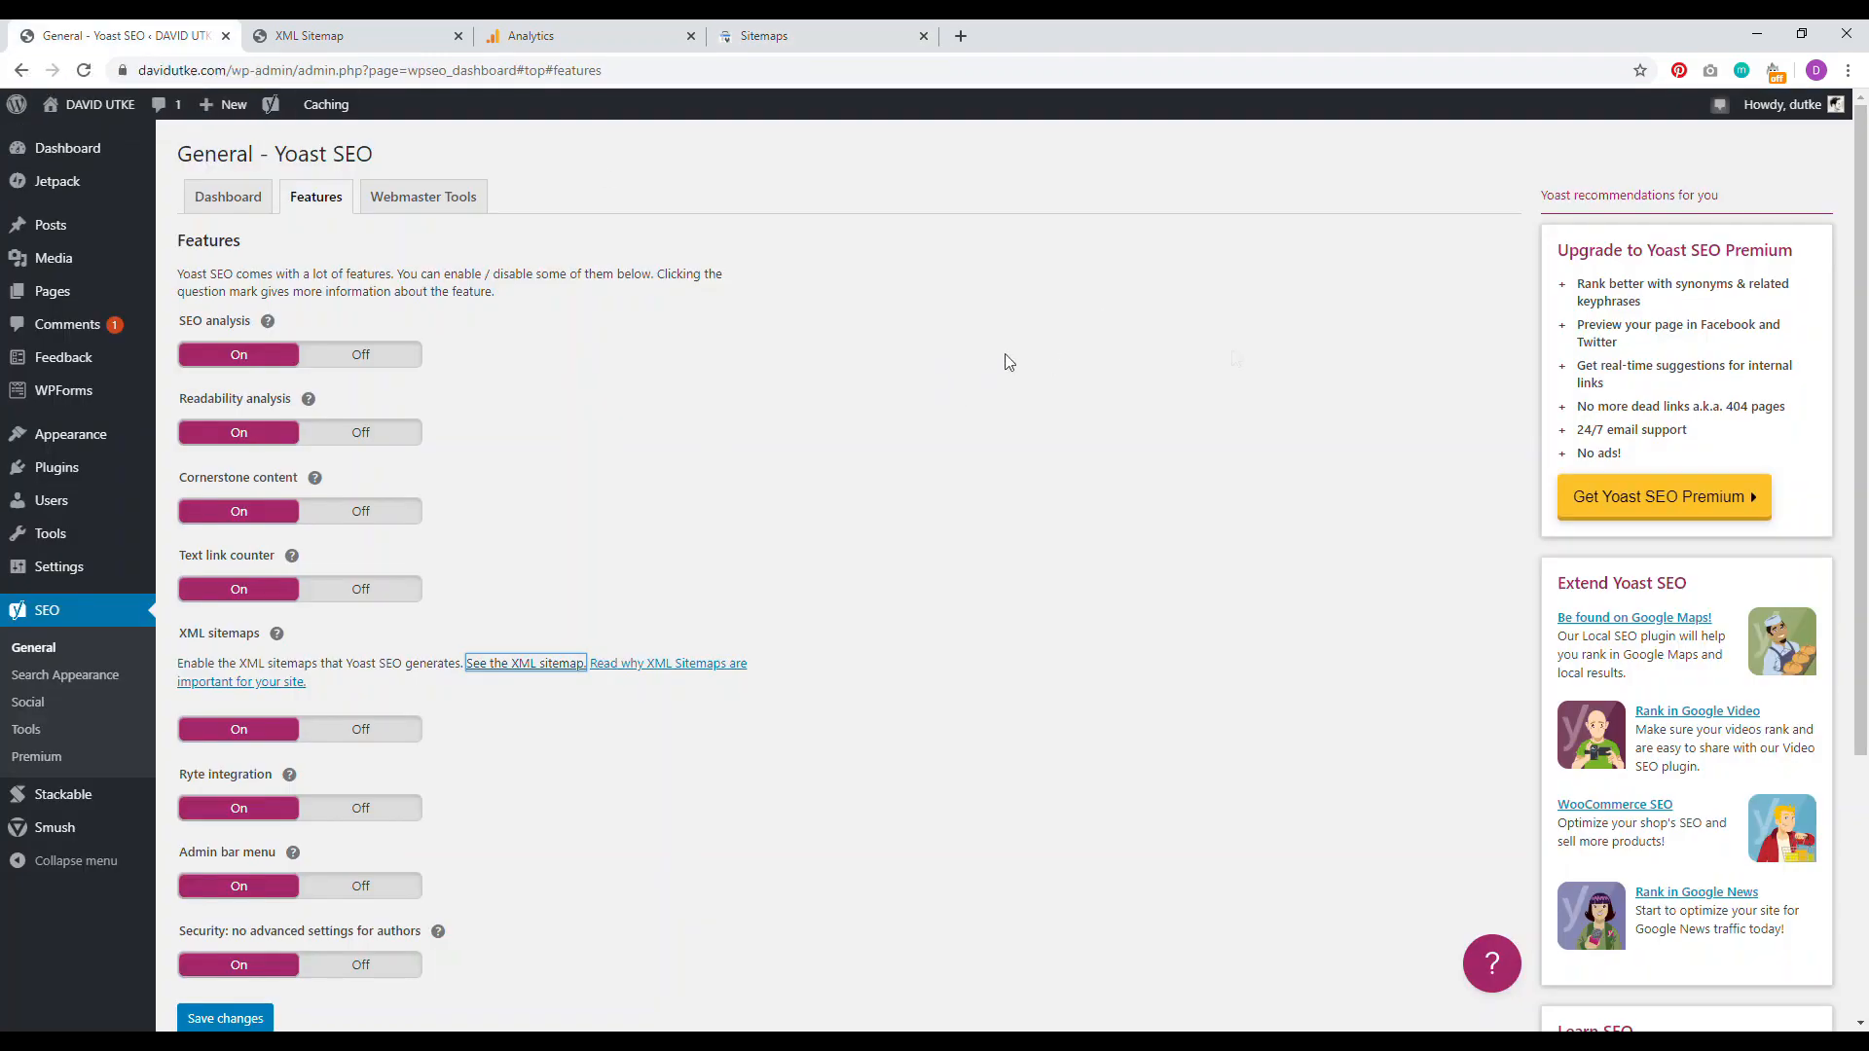
{"action": "right_click", "coordinate": [74, 103]}
{"action": "left_click", "coordinate": [146, 113]}
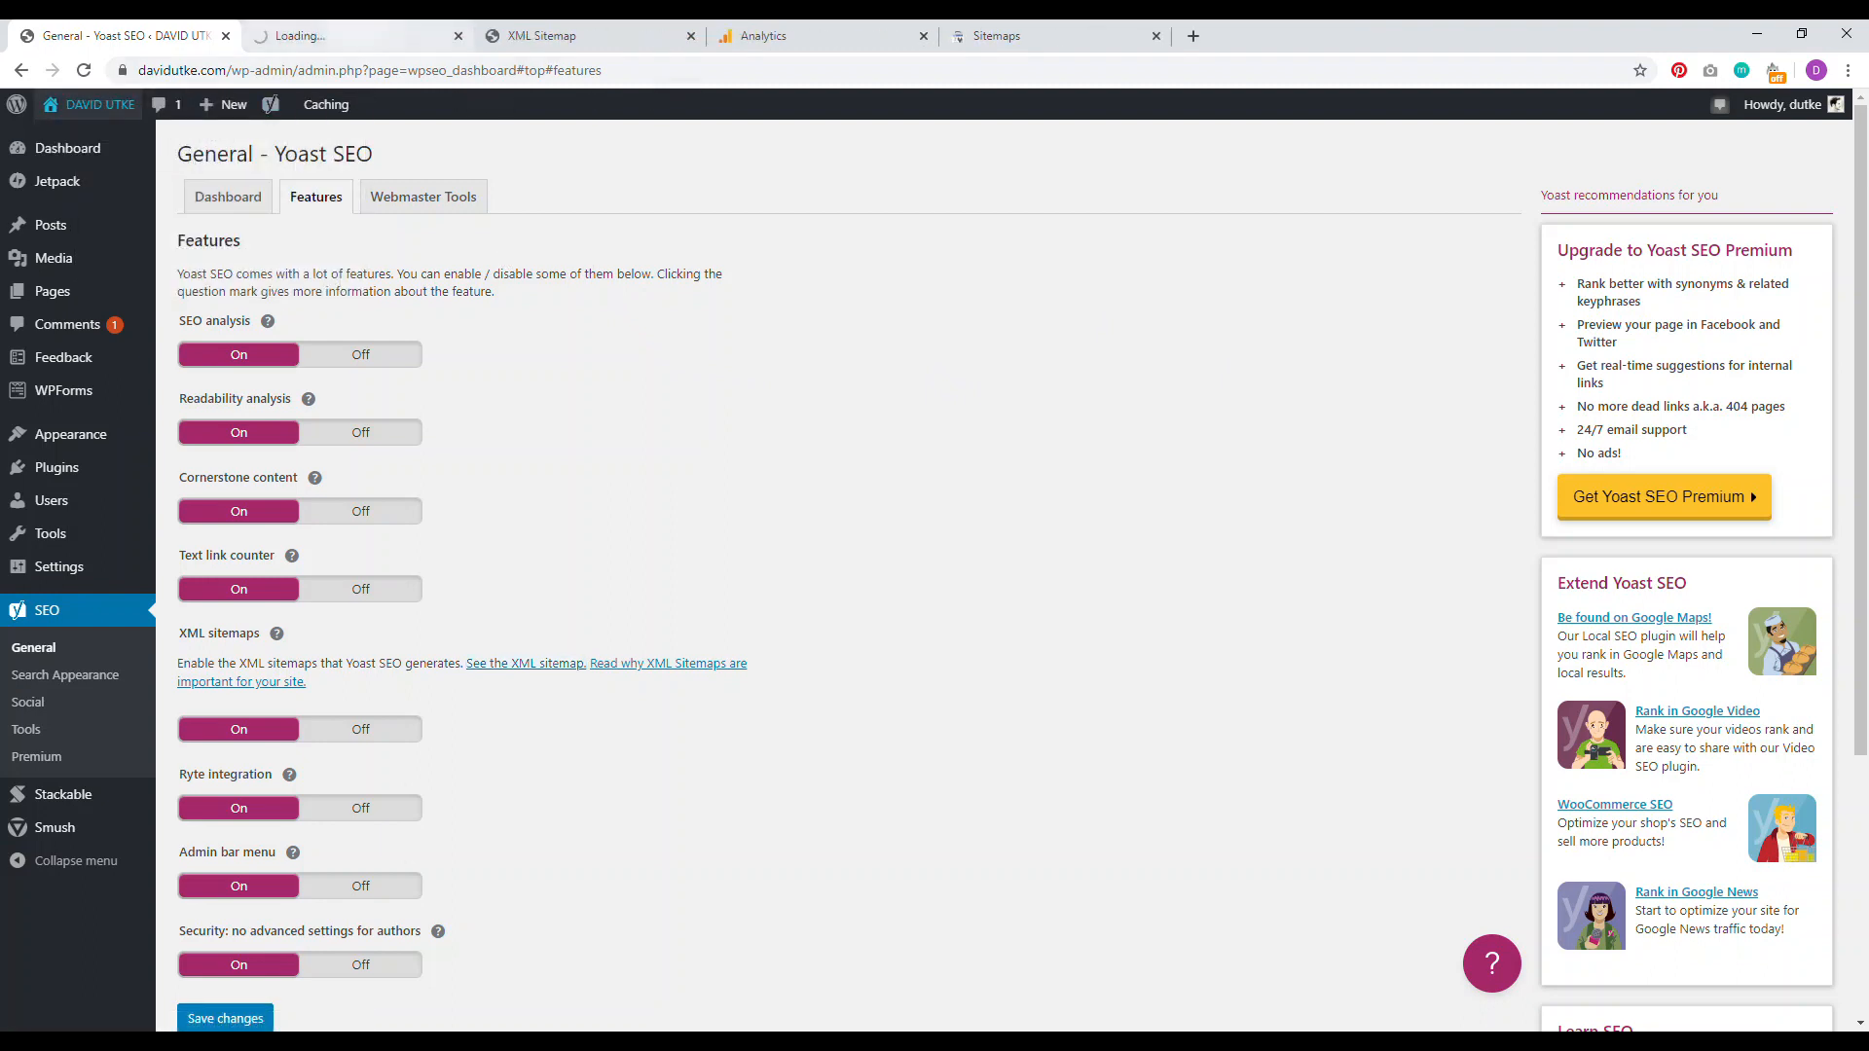
Step: Scroll through the live homepage and highlight the Amazon affiliate disclosure text
{"action": "left_click", "coordinate": [350, 37]}
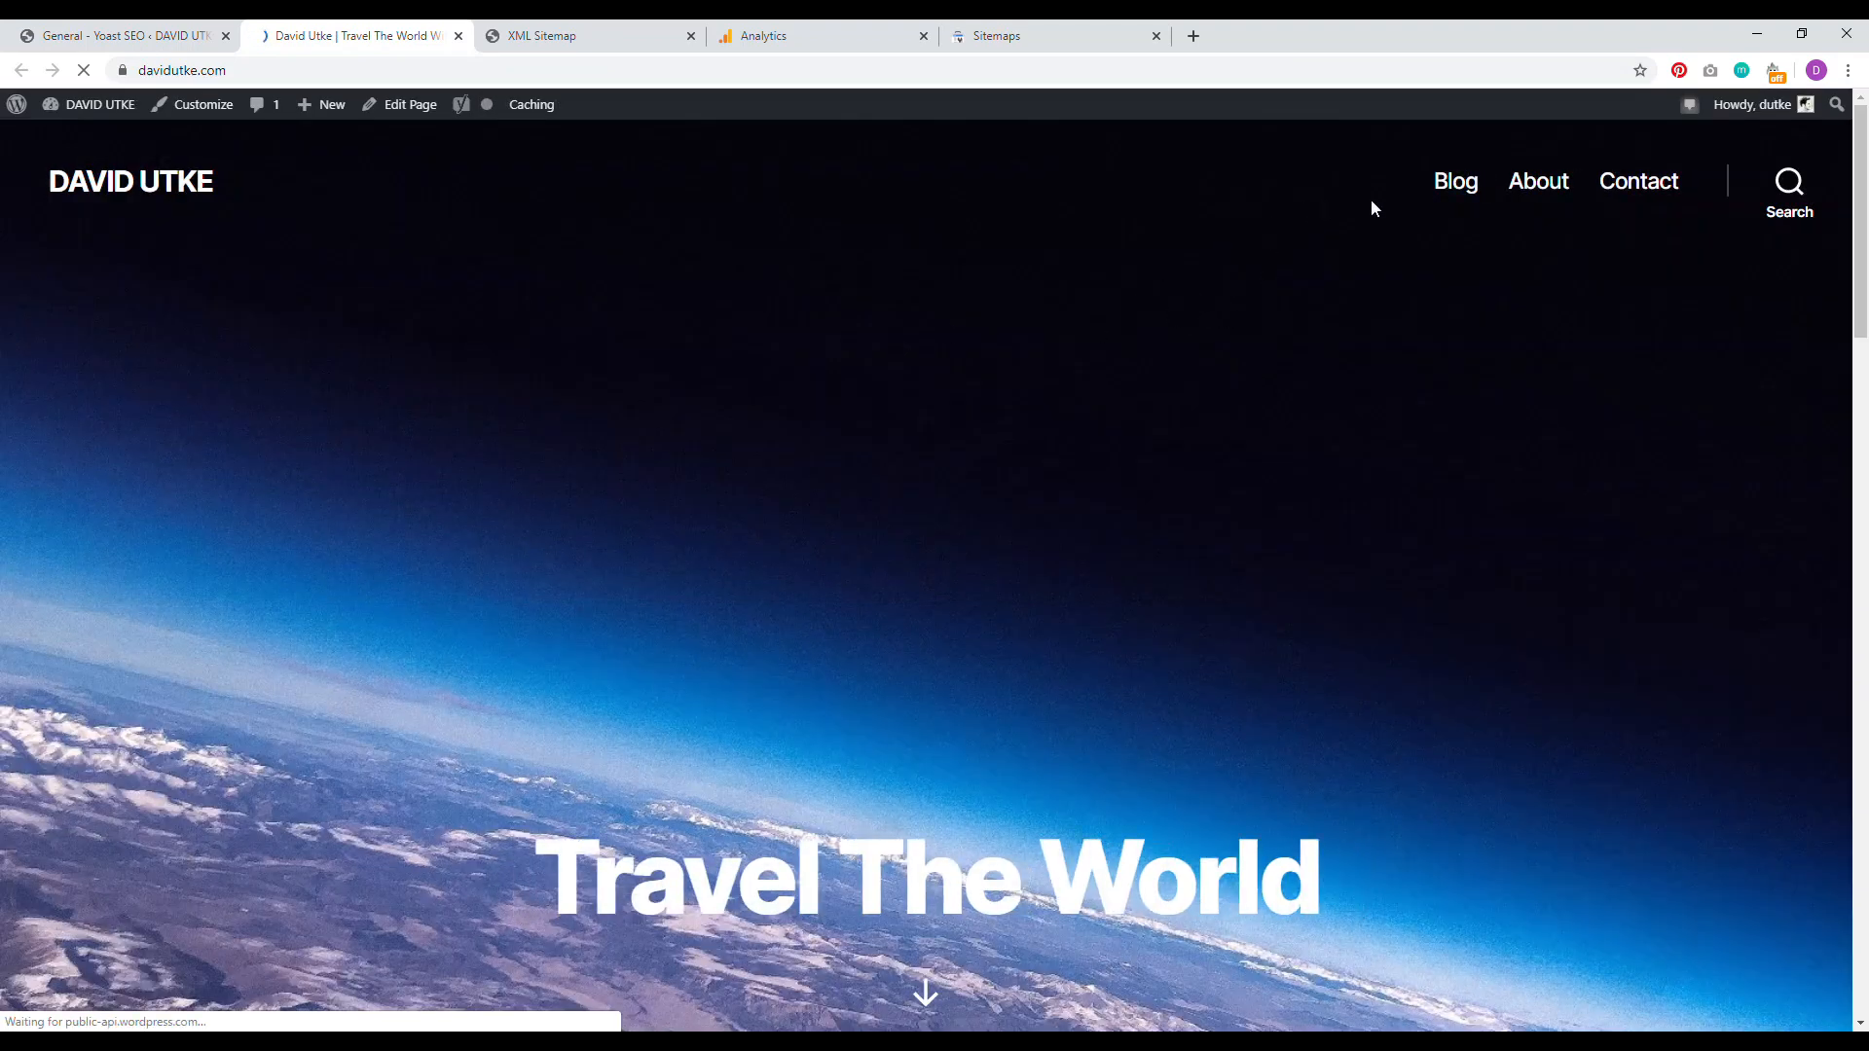
{"action": "scroll", "coordinate": [1575, 323], "scroll_direction": "down", "scroll_amount": 4}
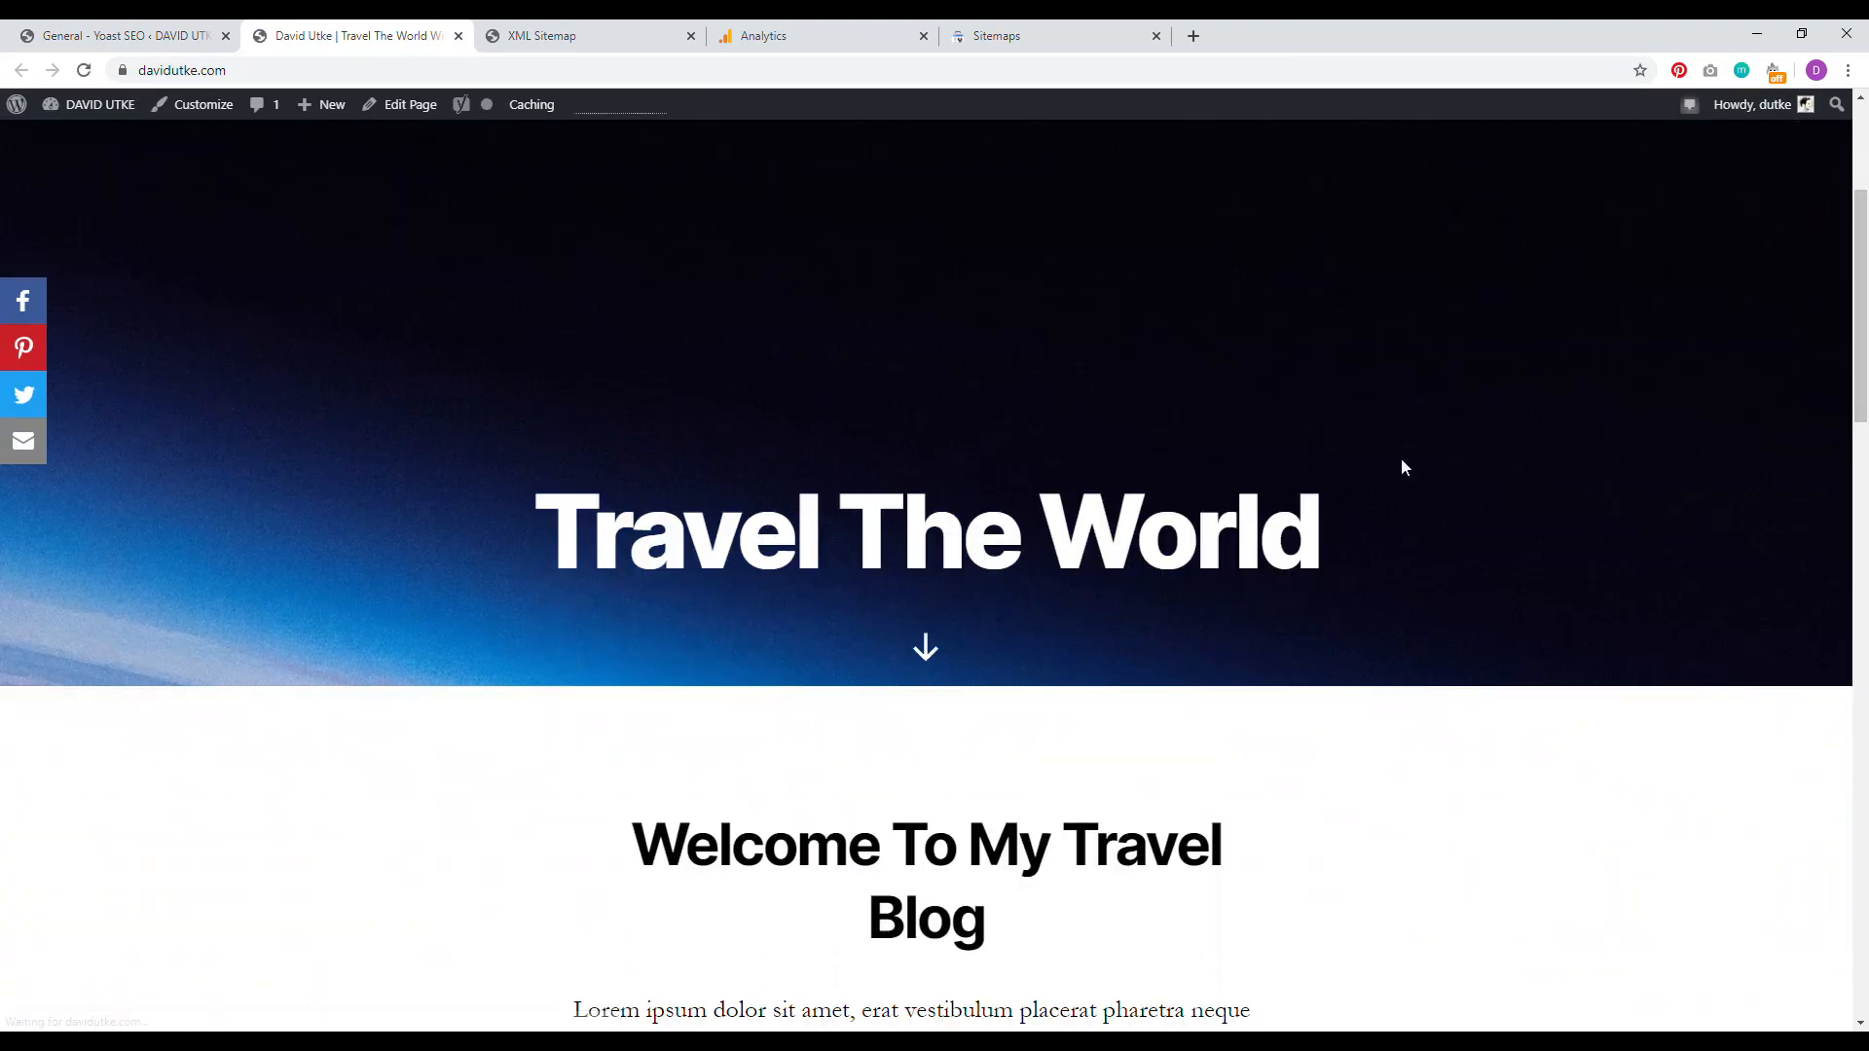
{"action": "left_click_drag", "start_coordinate": [1860, 370], "coordinate": [1861, 762]}
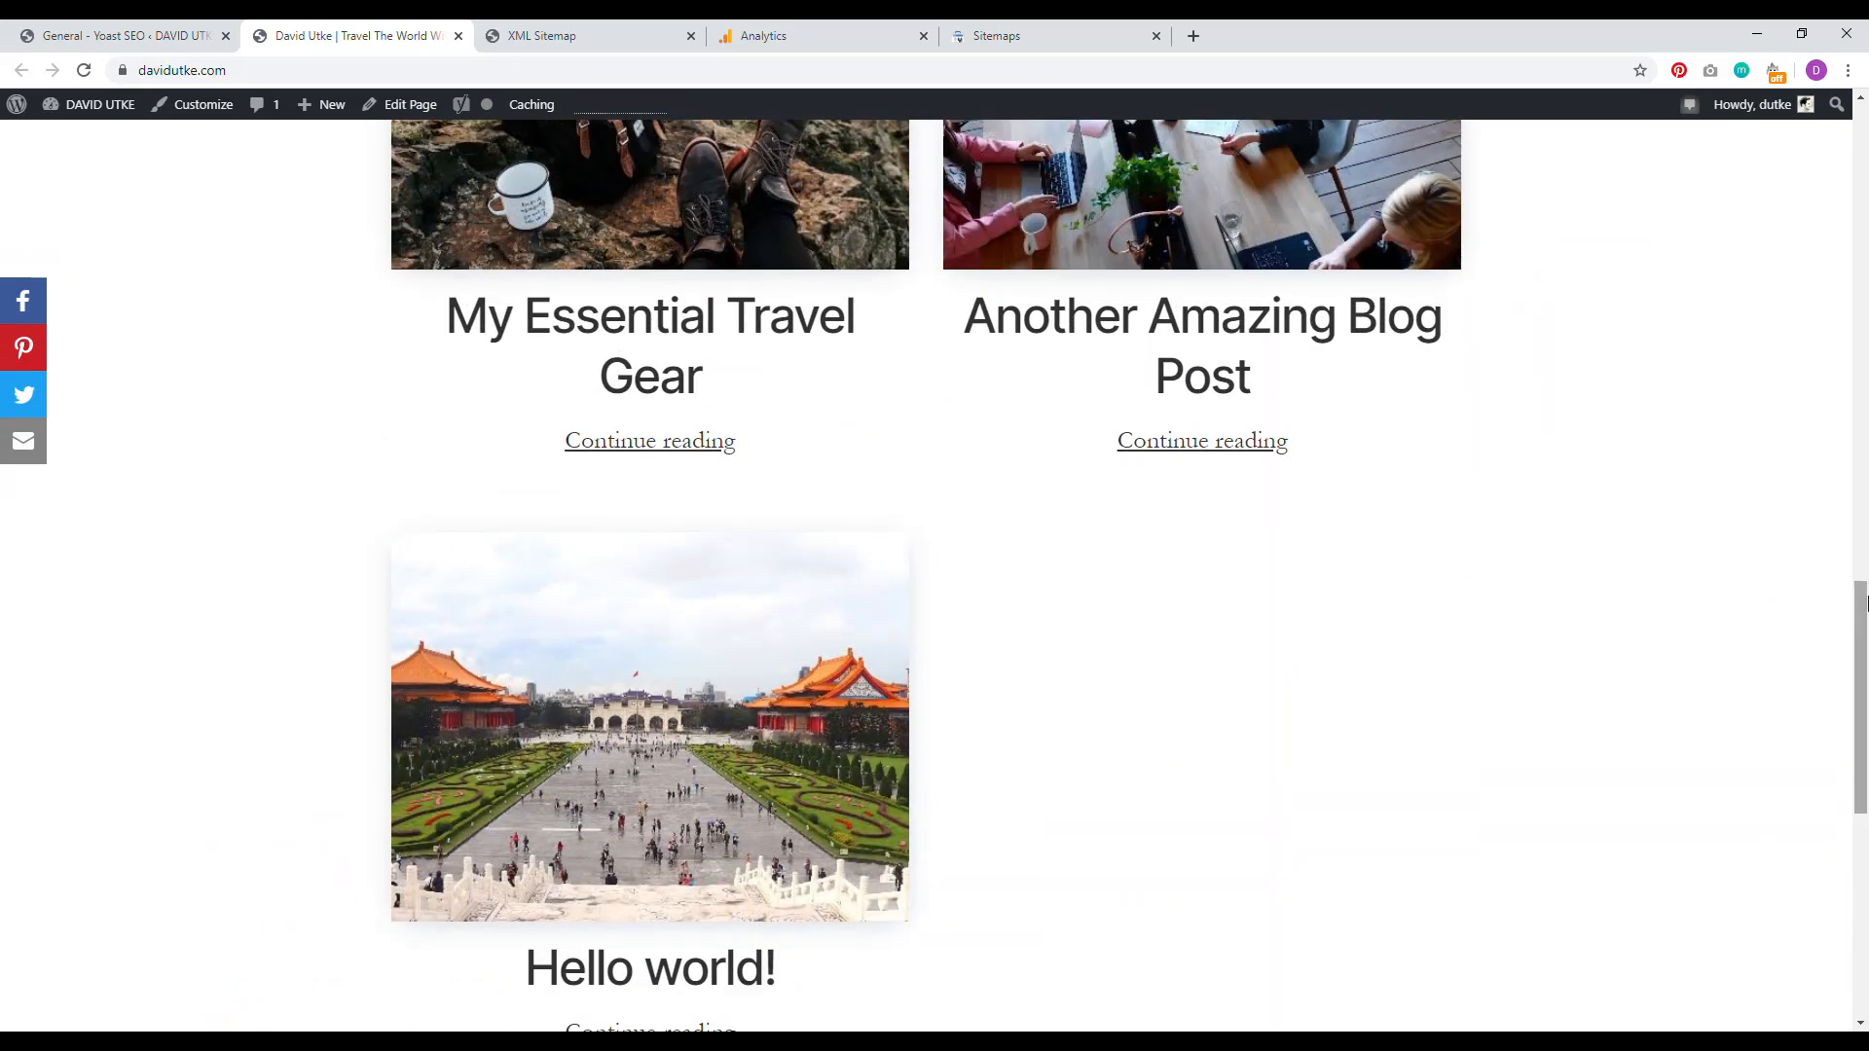
{"action": "scroll", "coordinate": [1037, 675], "scroll_direction": "down", "scroll_amount": 8}
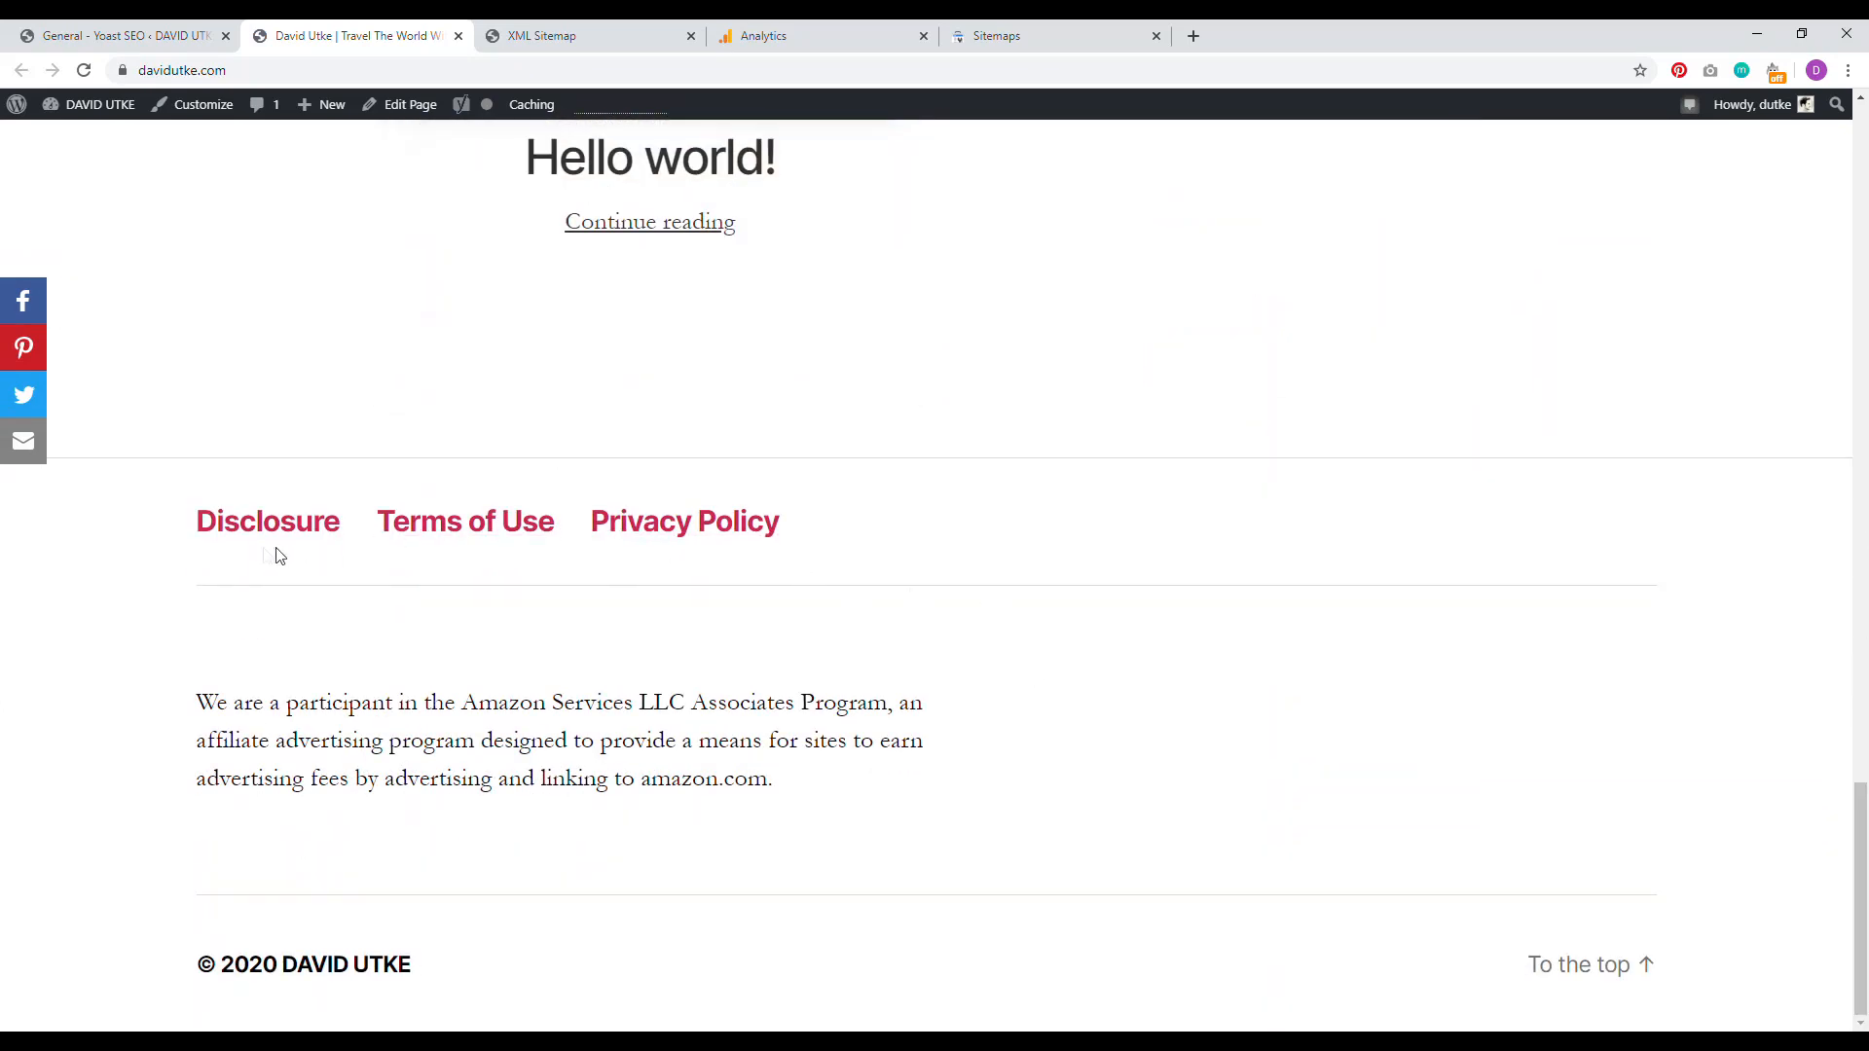
{"action": "left_click_drag", "start_coordinate": [798, 791], "coordinate": [286, 703]}
{"action": "left_click_drag", "start_coordinate": [1861, 898], "coordinate": [1857, 247]}
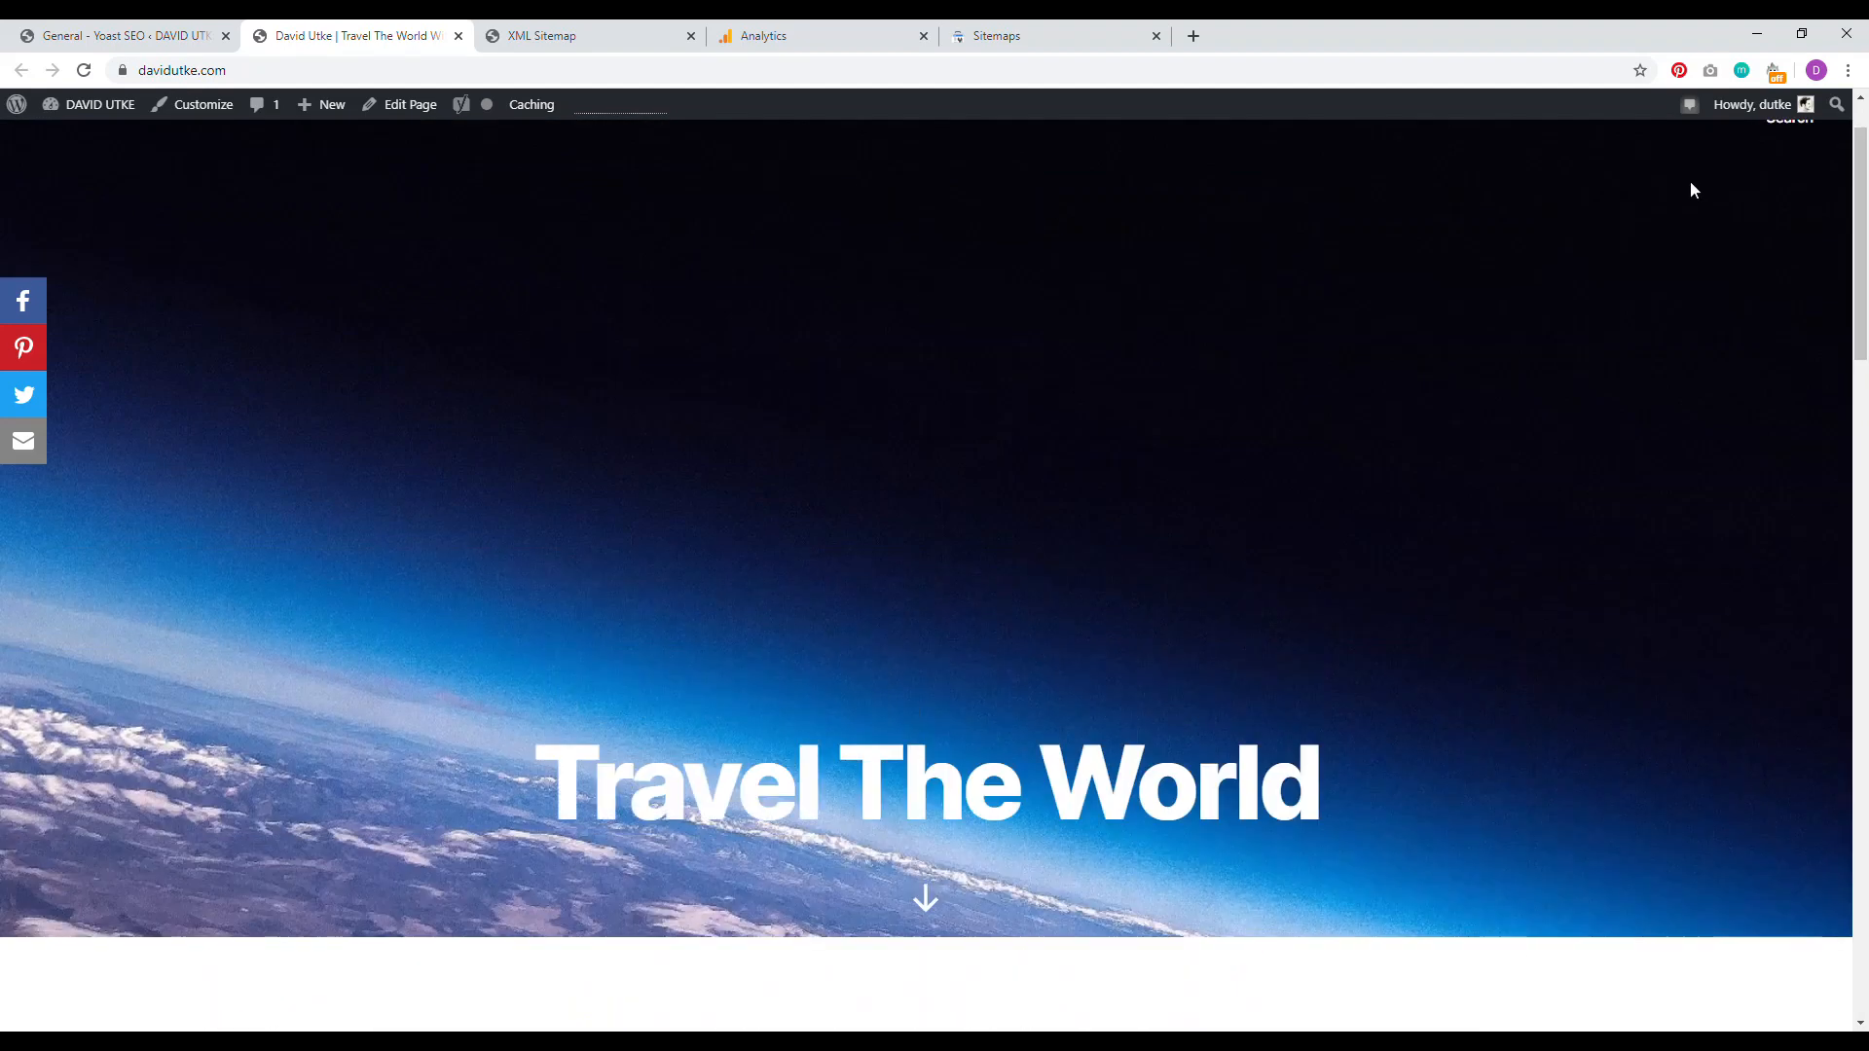
{"action": "scroll", "coordinate": [1738, 288], "scroll_direction": "up", "scroll_amount": 2}
Step: Browse the Blog page's posts, then return home via the DAVID UTKE site title
{"action": "left_click", "coordinate": [1460, 201]}
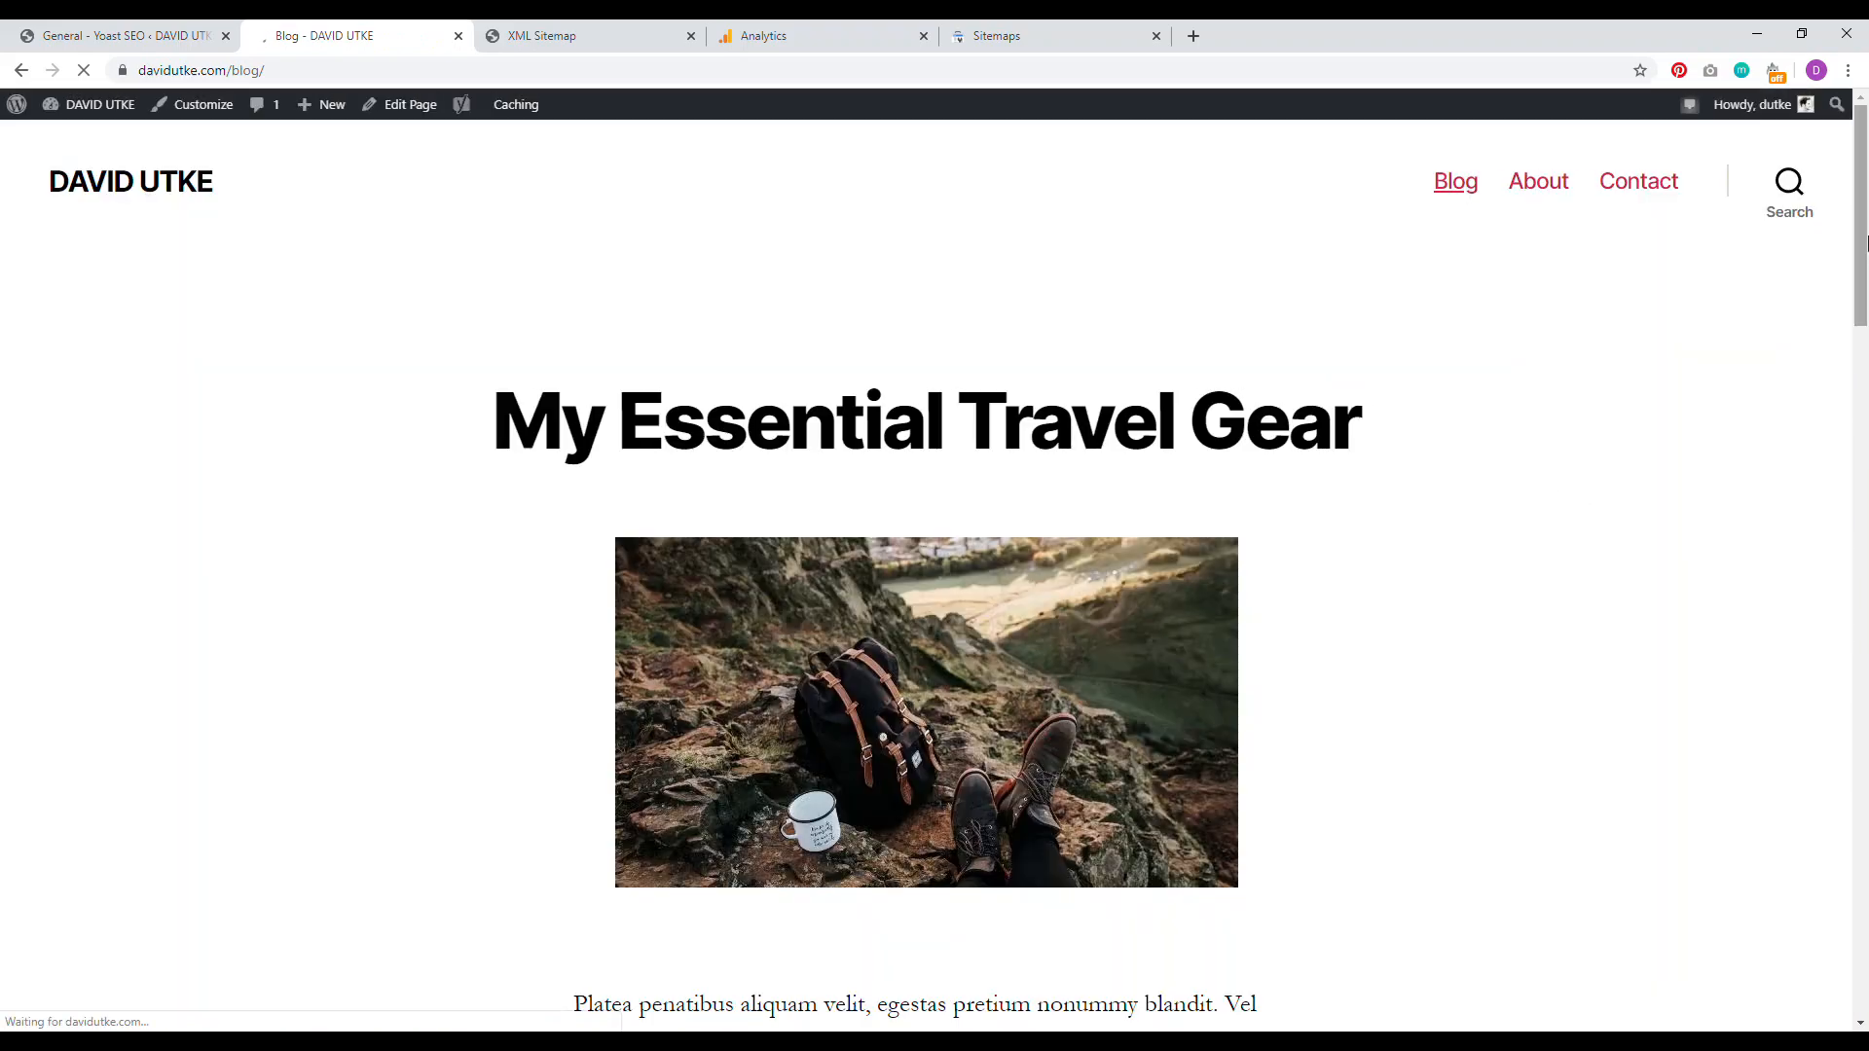
{"action": "left_click_drag", "start_coordinate": [1861, 243], "coordinate": [1867, 159]}
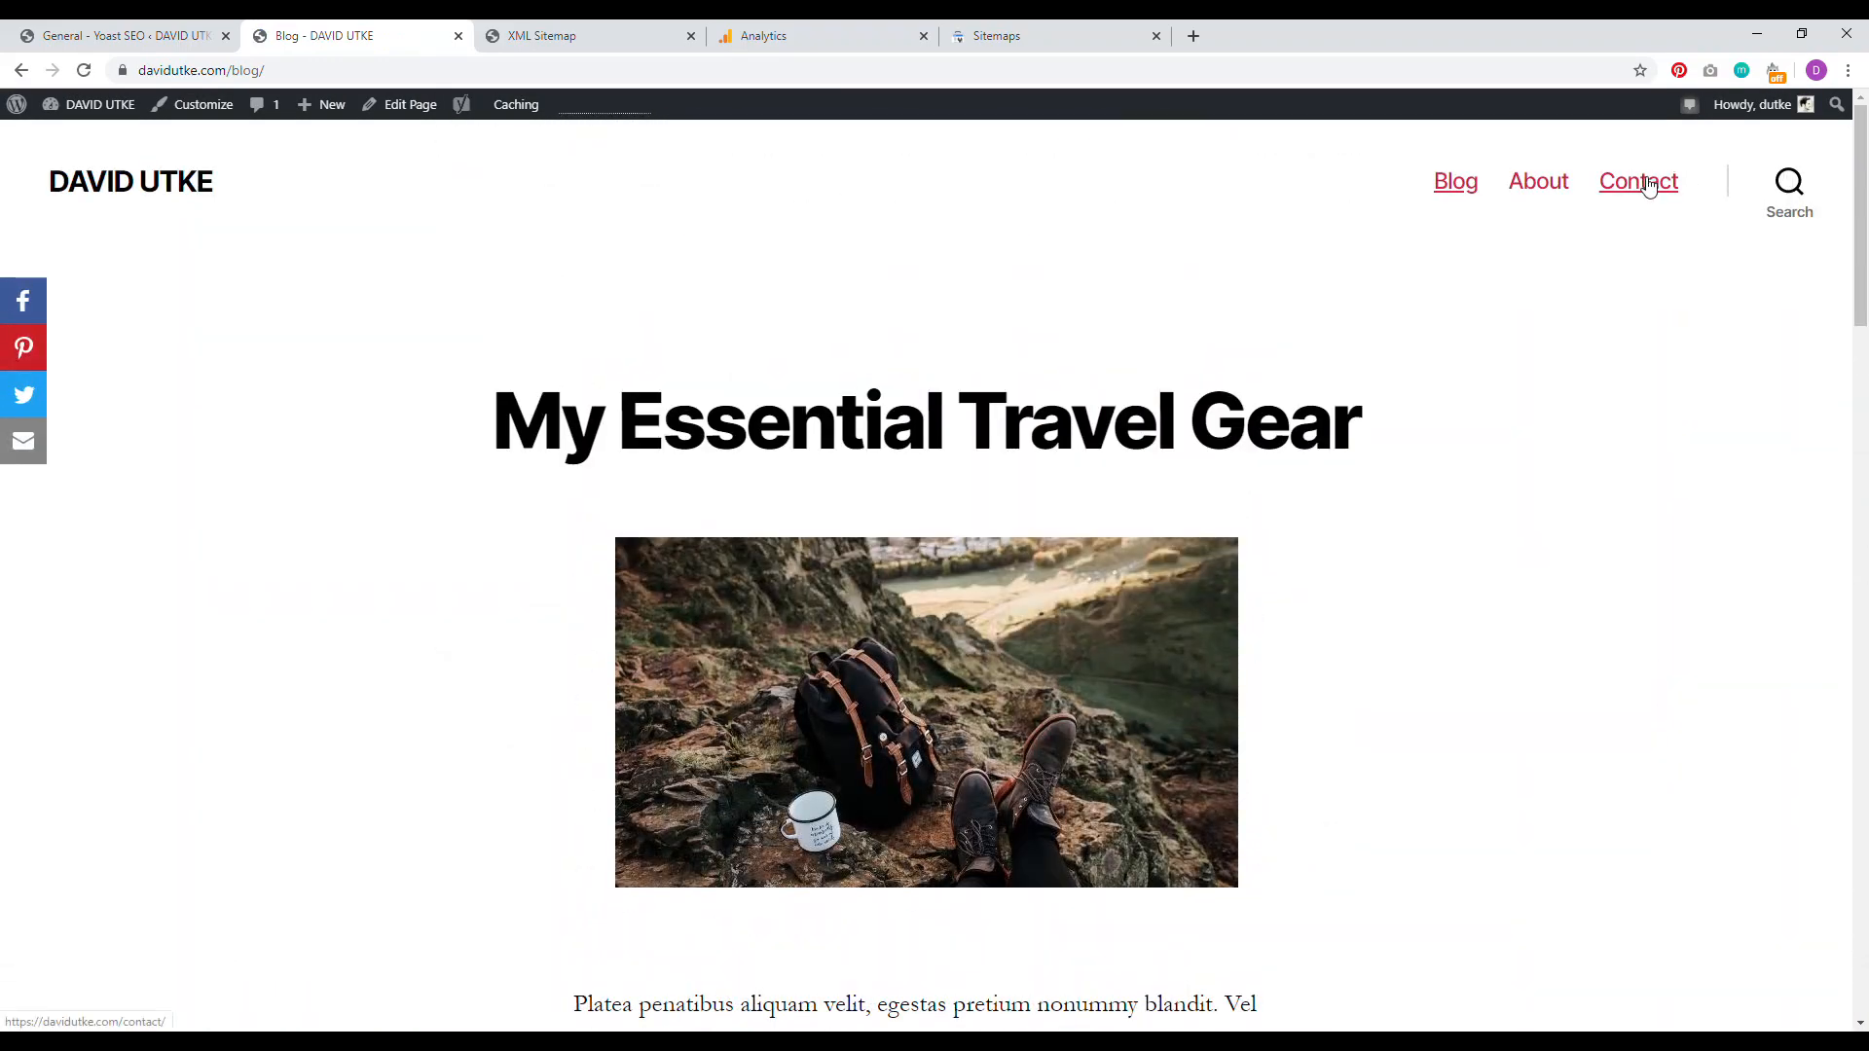
{"action": "left_click_drag", "start_coordinate": [1861, 292], "coordinate": [1765, 388]}
{"action": "scroll", "coordinate": [1765, 388], "scroll_direction": "up", "scroll_amount": 1}
{"action": "left_click", "coordinate": [151, 195]}
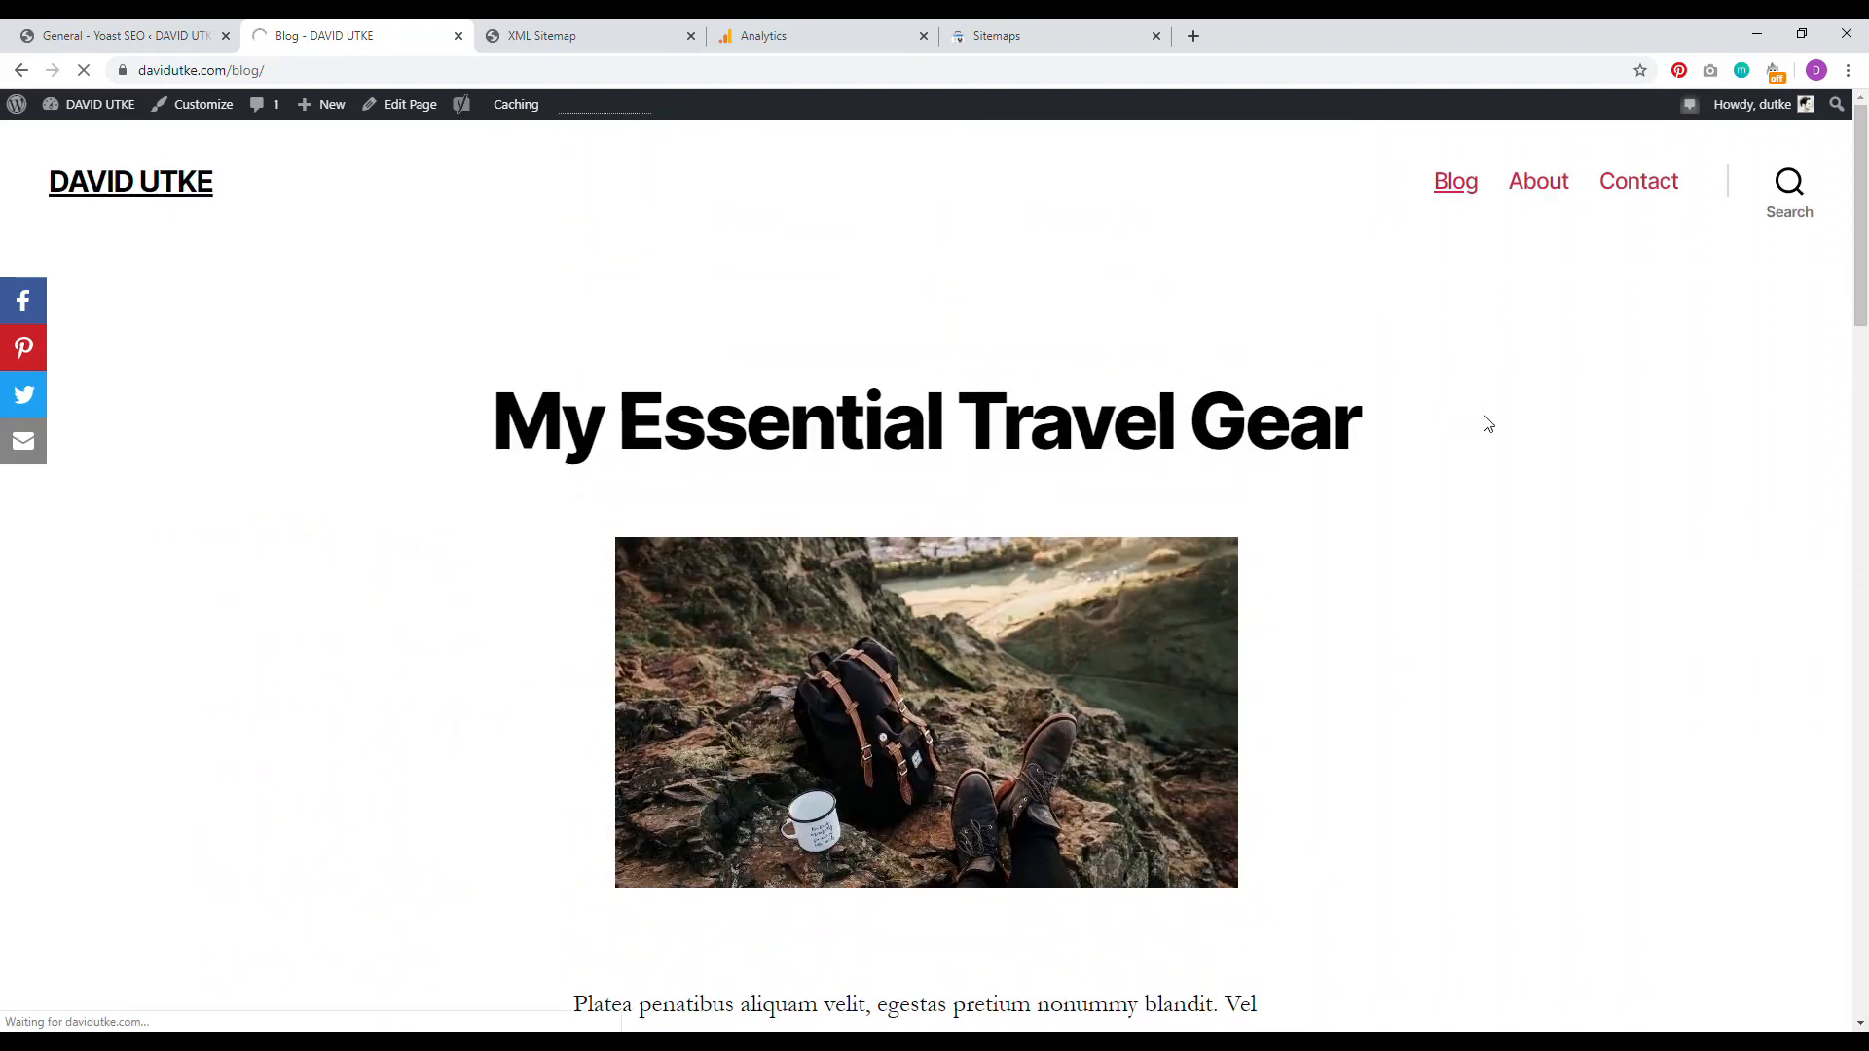